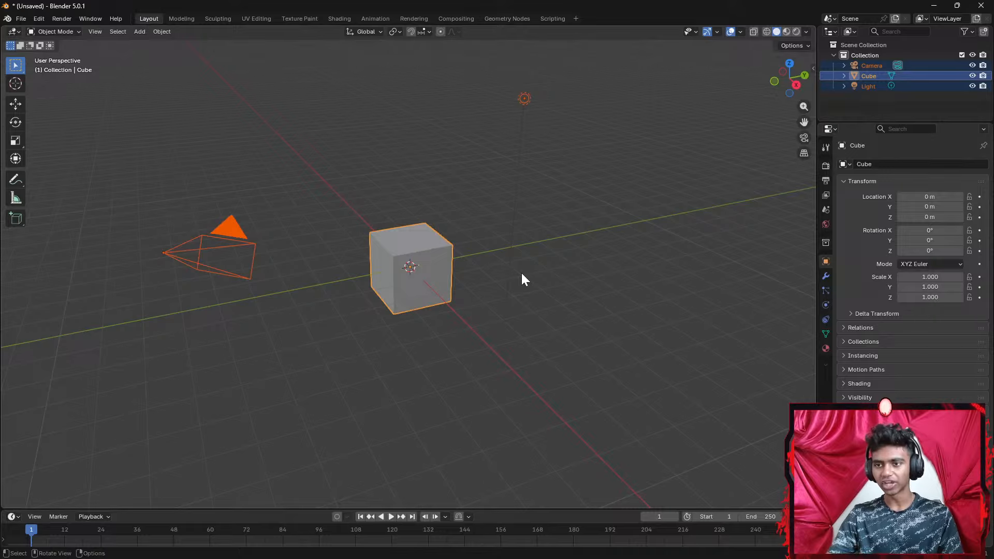
Delete the selected camera, cube and light, and align the view to Left Orthographic
{"action": "key", "text": "x"}
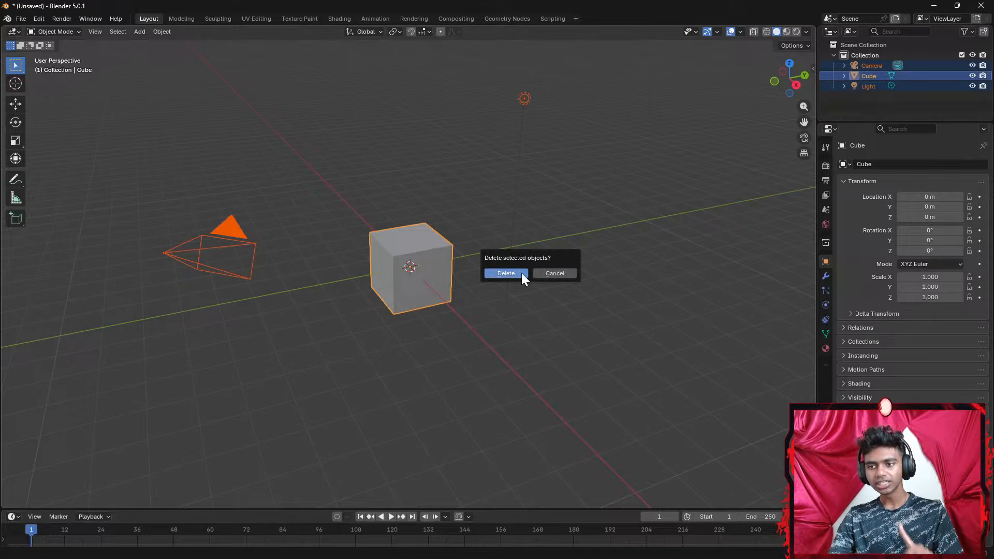
{"action": "left_click", "coordinate": [522, 274]}
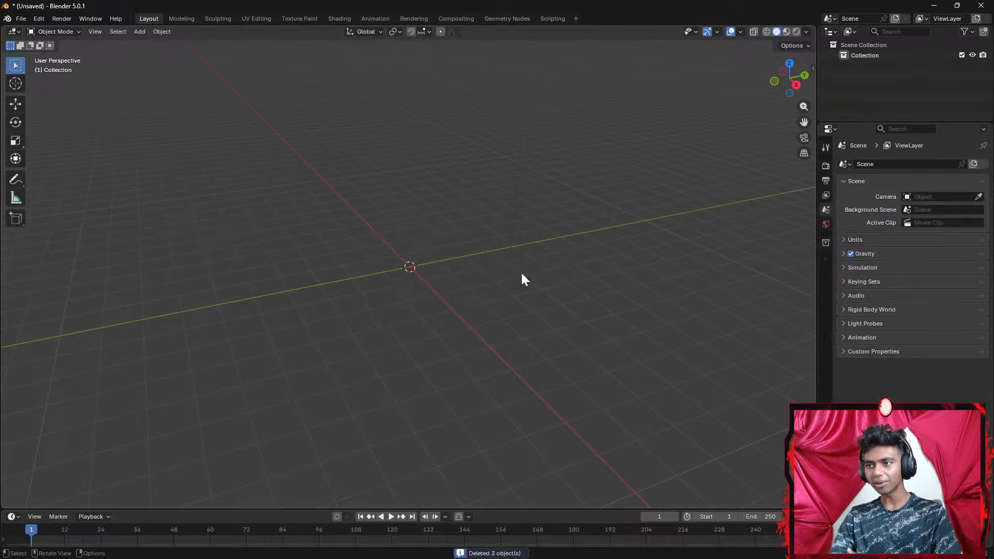
{"action": "left_click", "coordinate": [796, 85]}
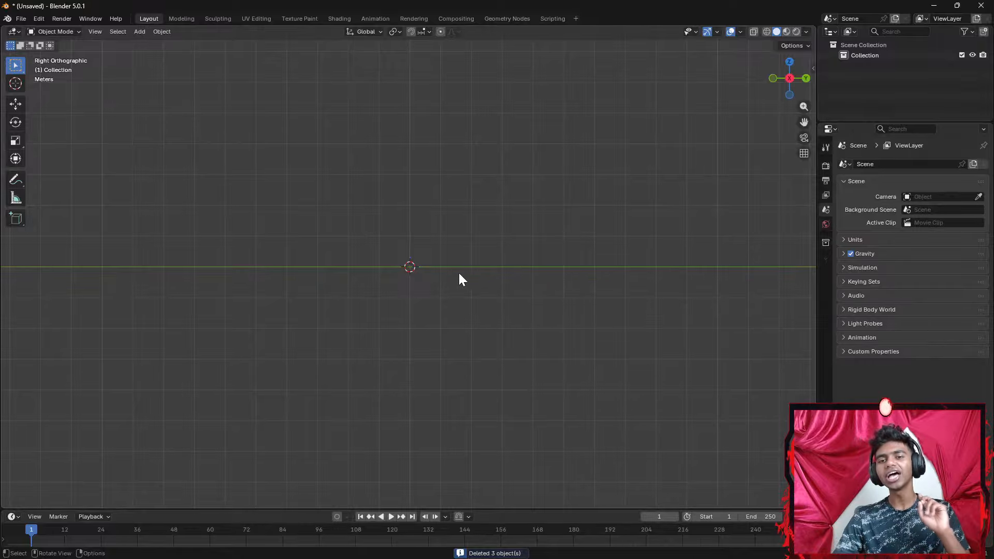
{"action": "left_click_drag", "start_coordinate": [785, 80], "coordinate": [789, 78]}
{"action": "left_click", "coordinate": [789, 79]}
Add Male Anatomy Reference.png from the Desktop folder Blender Refrence images as a background image
{"action": "right_click", "coordinate": [422, 283]}
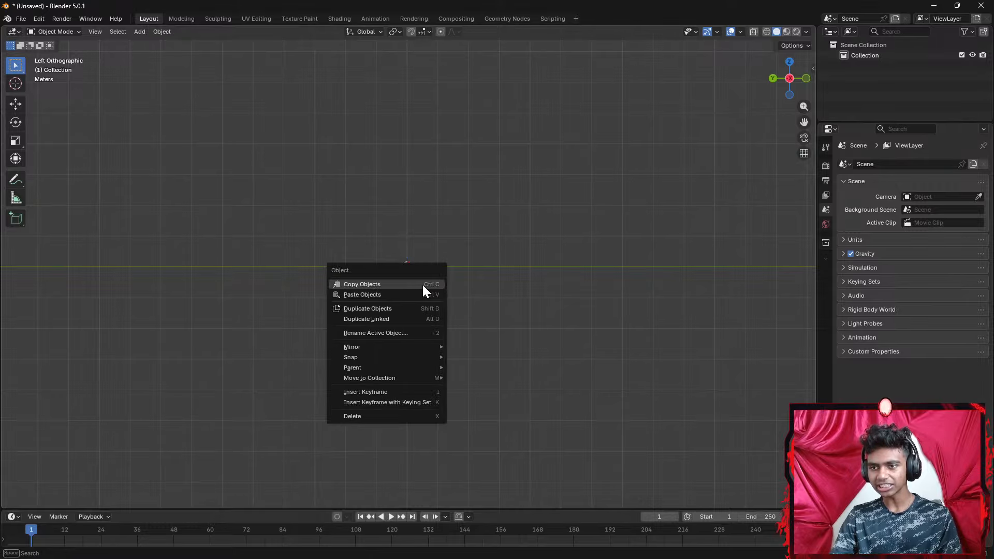
{"action": "key", "text": "shift+a"}
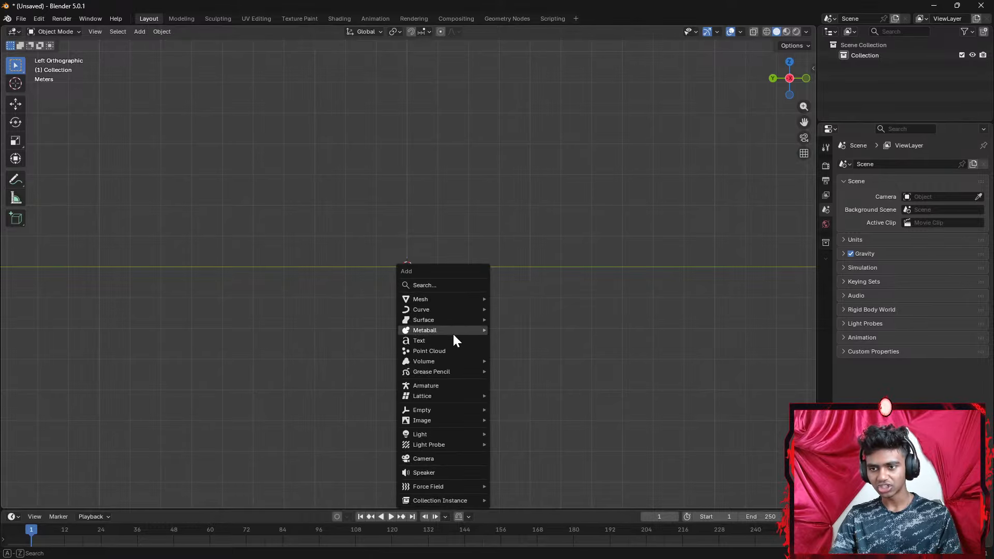
{"action": "mouse_move", "coordinate": [452, 417]}
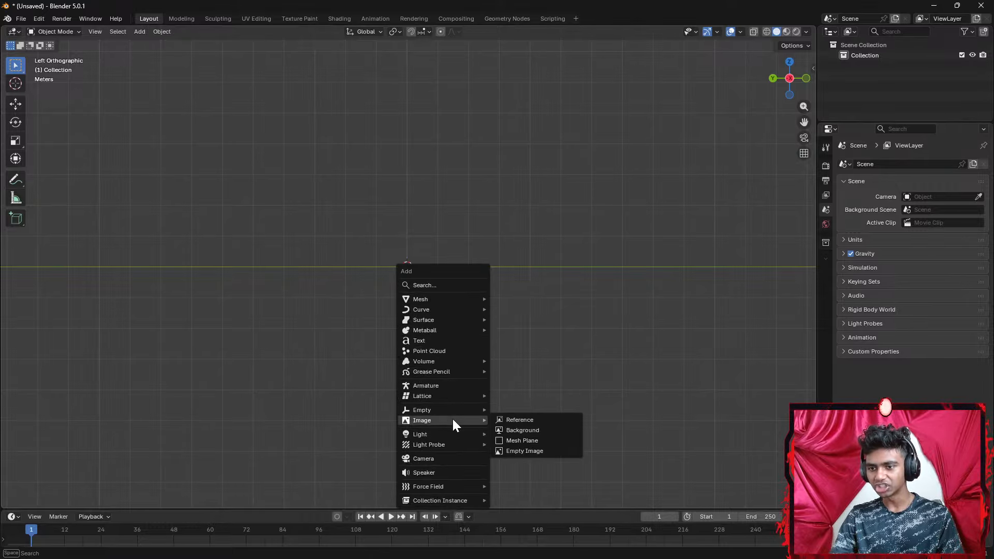
{"action": "left_click", "coordinate": [528, 432]}
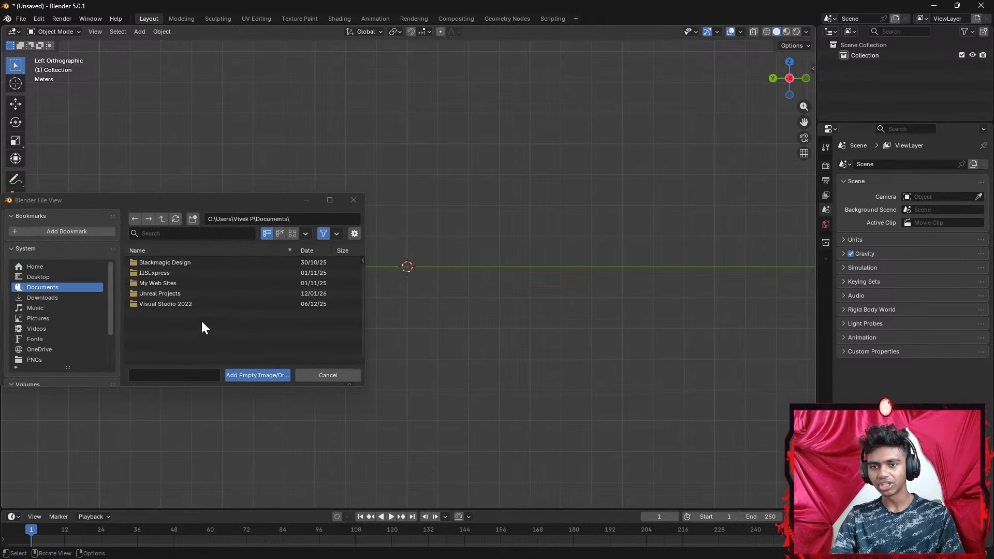
{"action": "left_click", "coordinate": [57, 279]}
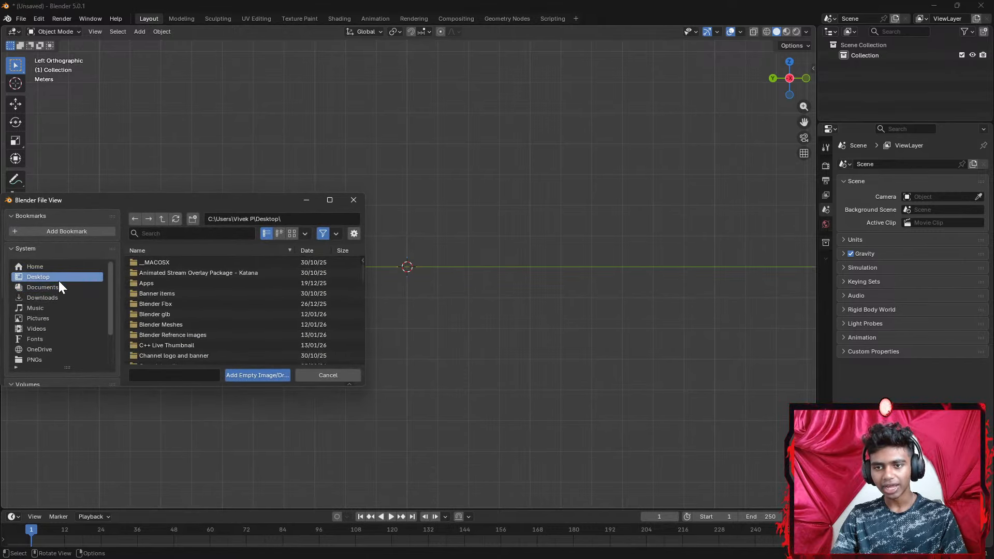
{"action": "left_click", "coordinate": [208, 333]}
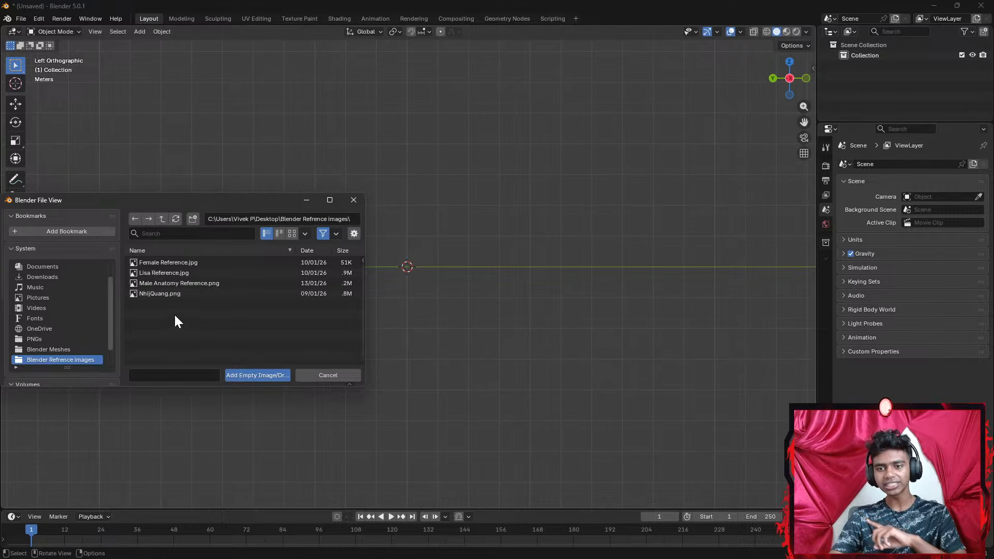
{"action": "left_click", "coordinate": [175, 283]}
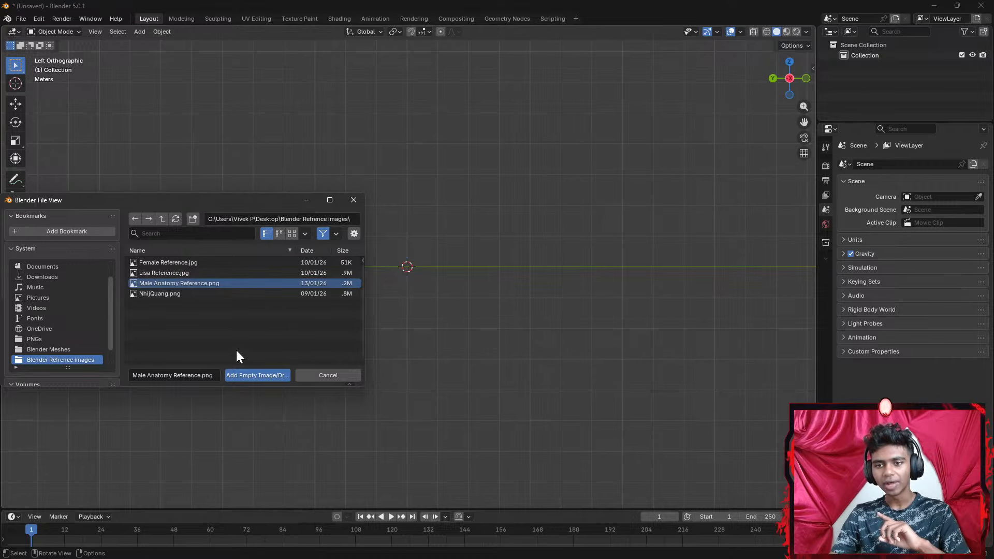
{"action": "left_click", "coordinate": [269, 377]}
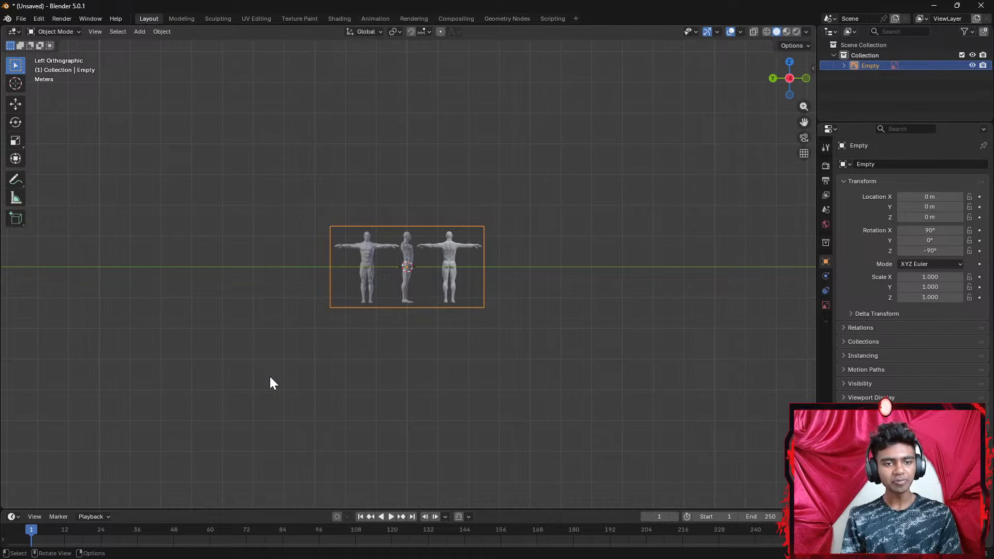
Switch the viewport shading to Wireframe and realign the view to Left Orthographic
{"action": "scroll", "coordinate": [547, 382], "scroll_direction": "up", "scroll_amount": 5}
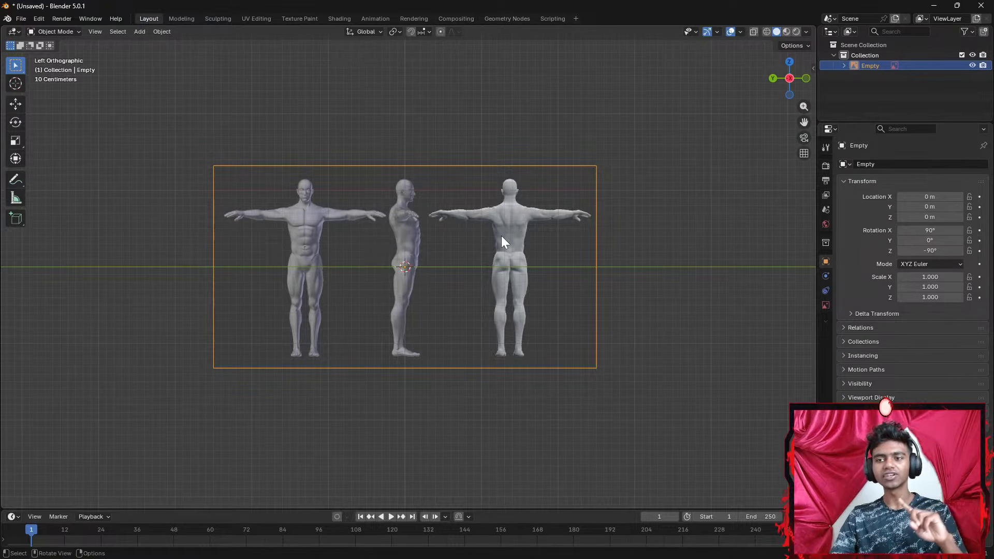
{"action": "middle_click_drag", "start_coordinate": [663, 233], "coordinate": [638, 231]}
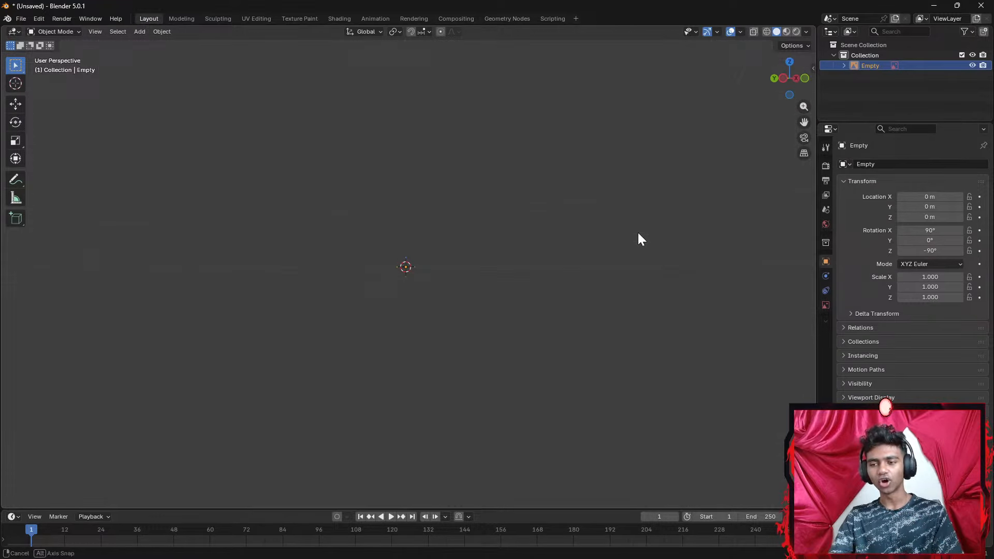
{"action": "left_click", "coordinate": [787, 78]}
{"action": "key", "text": "z"}
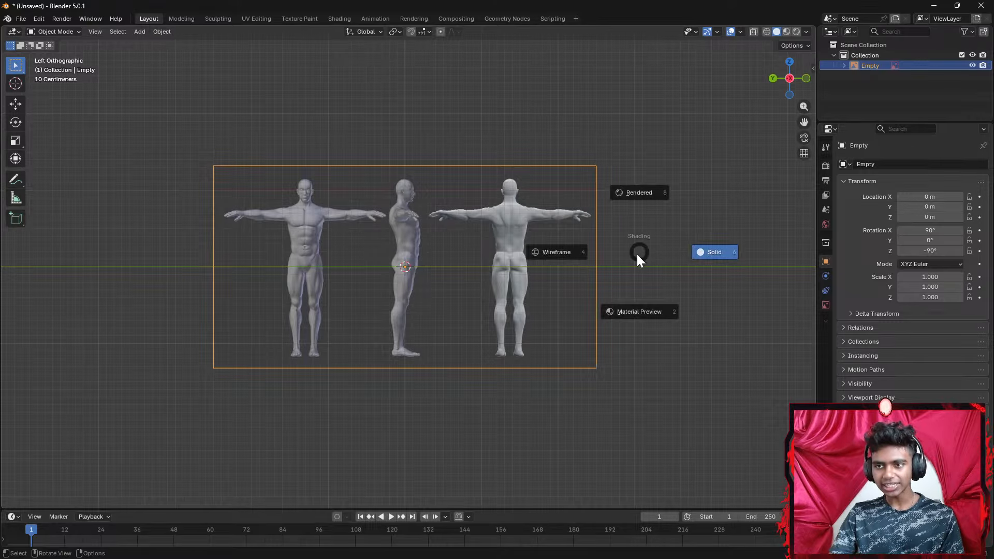
{"action": "left_click", "coordinate": [557, 252]}
{"action": "middle_click_drag", "start_coordinate": [660, 271], "coordinate": [625, 276]}
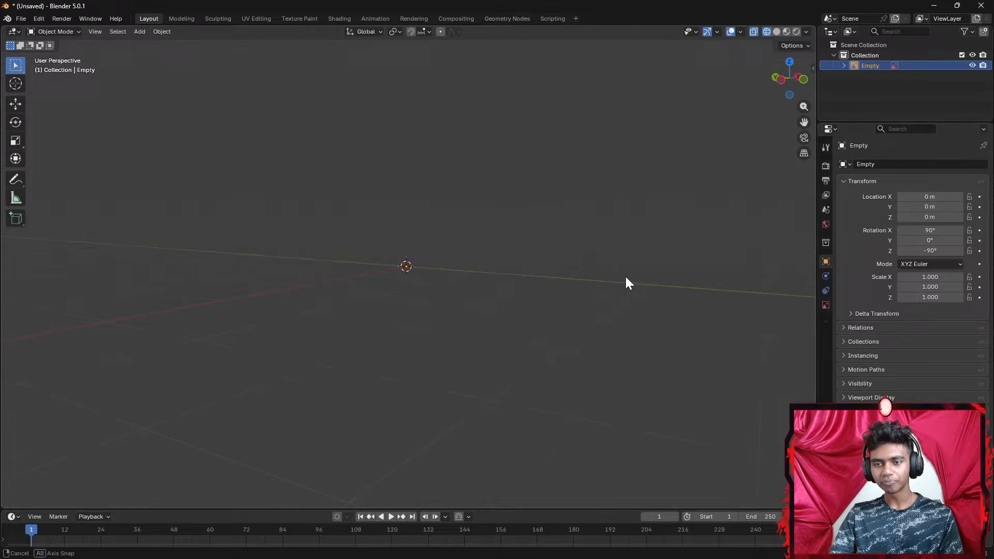
{"action": "left_click", "coordinate": [783, 78]}
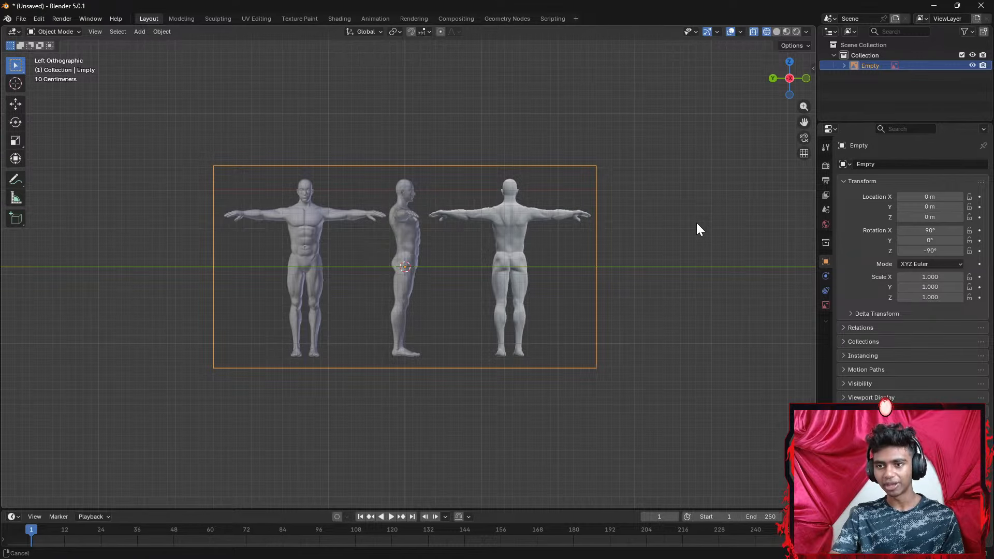
Enable opacity for the reference image in its object data and lower it to 0.292
{"action": "scroll", "coordinate": [697, 226], "scroll_direction": "up", "scroll_amount": 2}
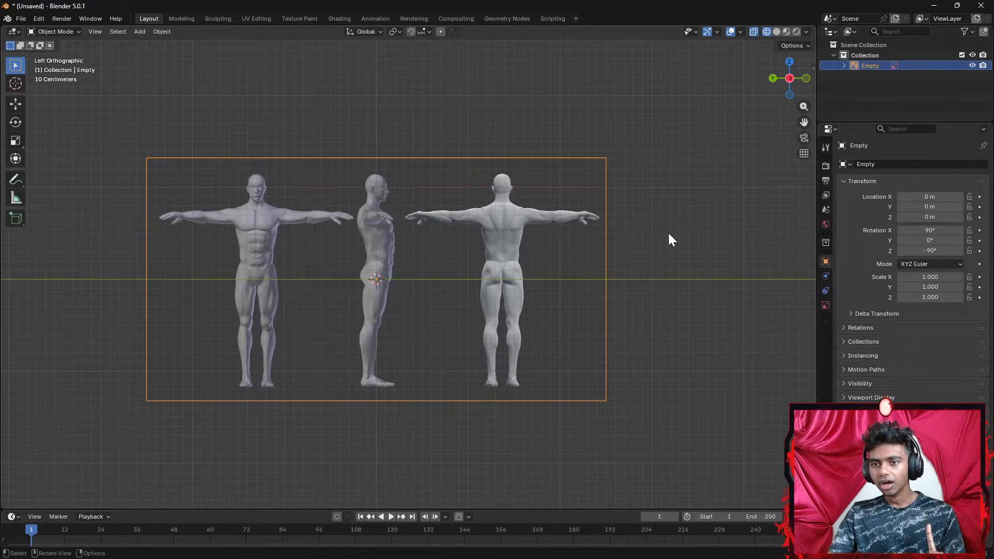
{"action": "scroll", "coordinate": [668, 233], "scroll_direction": "up", "scroll_amount": 3}
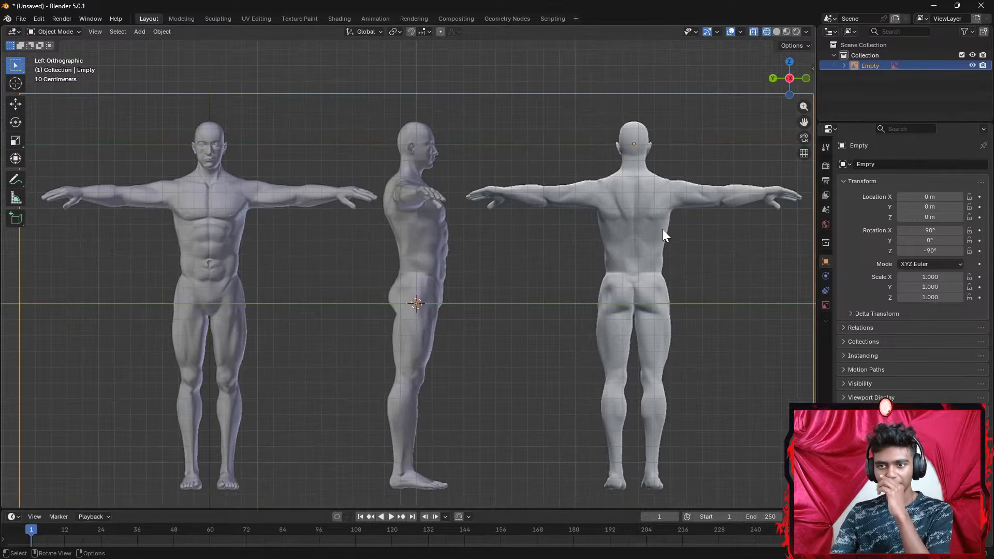
{"action": "middle_click_drag", "start_coordinate": [507, 215], "coordinate": [649, 198], "text": "shift"}
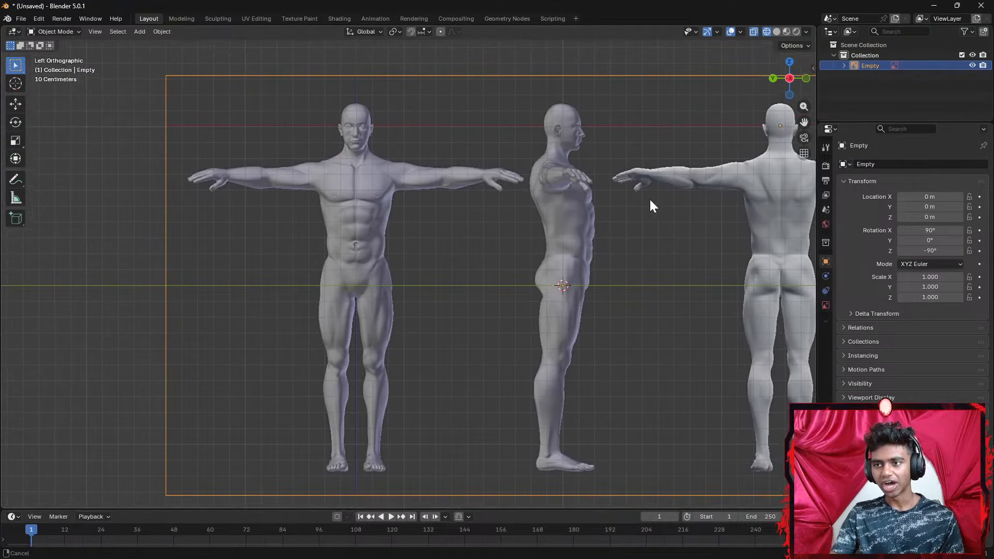
{"action": "scroll", "coordinate": [591, 197], "scroll_direction": "down", "scroll_amount": 3}
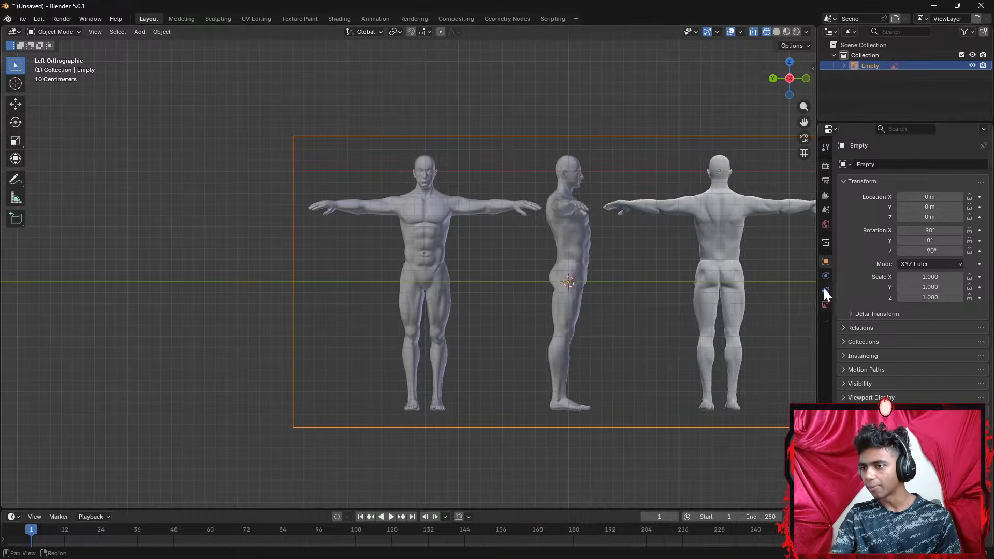
{"action": "left_click", "coordinate": [825, 290]}
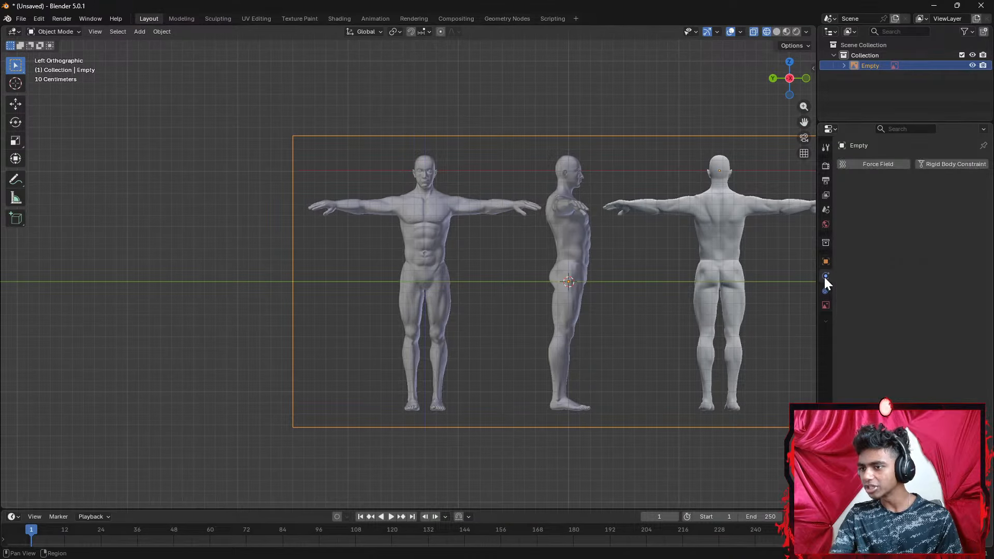
{"action": "left_click", "coordinate": [826, 305]}
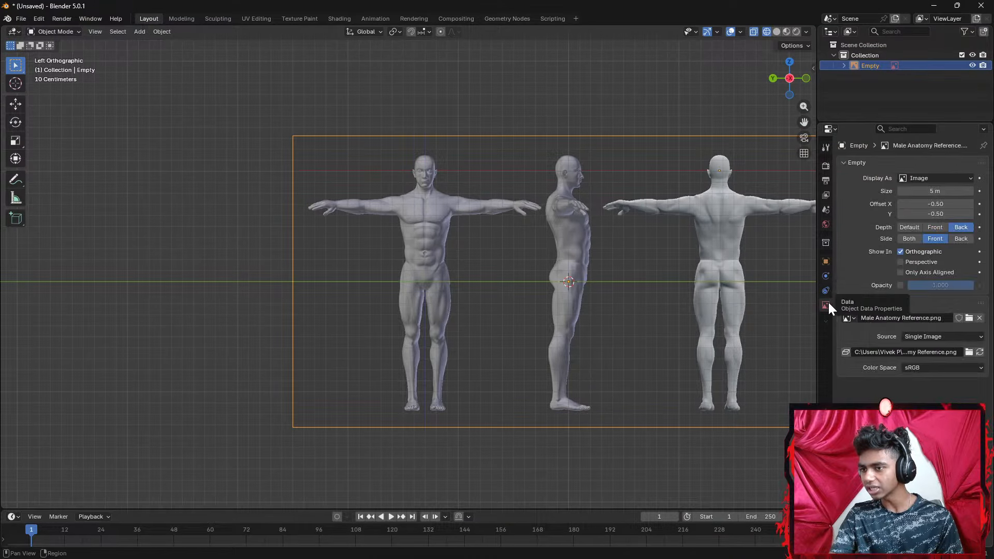
{"action": "left_click", "coordinate": [942, 285]}
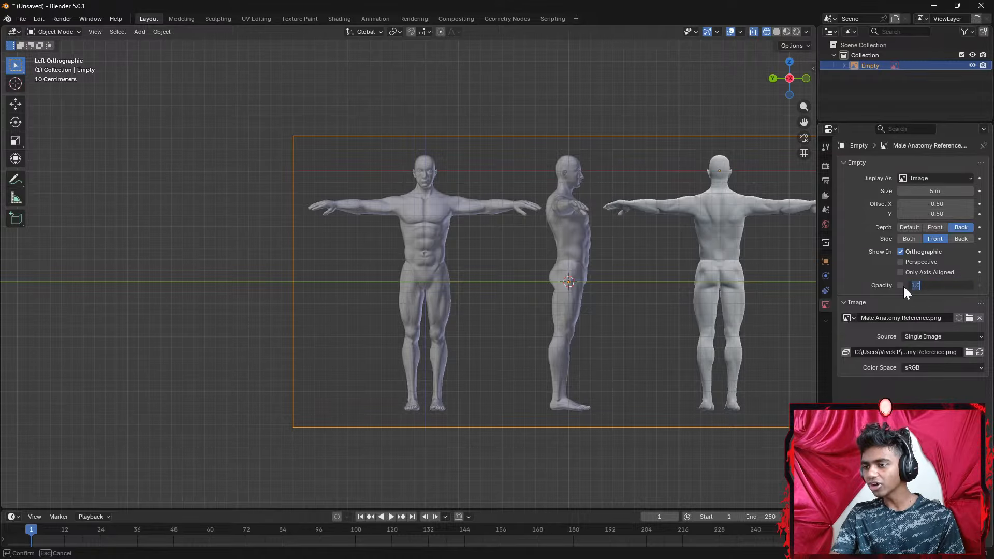
{"action": "left_click", "coordinate": [902, 286]}
{"action": "left_click", "coordinate": [953, 284]}
{"action": "left_click", "coordinate": [900, 287]}
{"action": "left_click", "coordinate": [900, 287]}
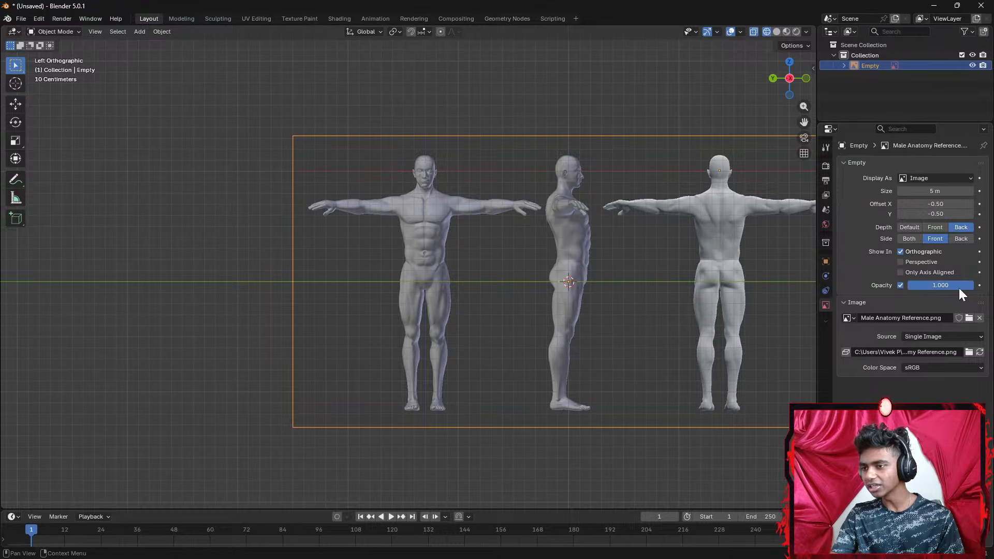
{"action": "left_click_drag", "start_coordinate": [959, 288], "coordinate": [926, 285]}
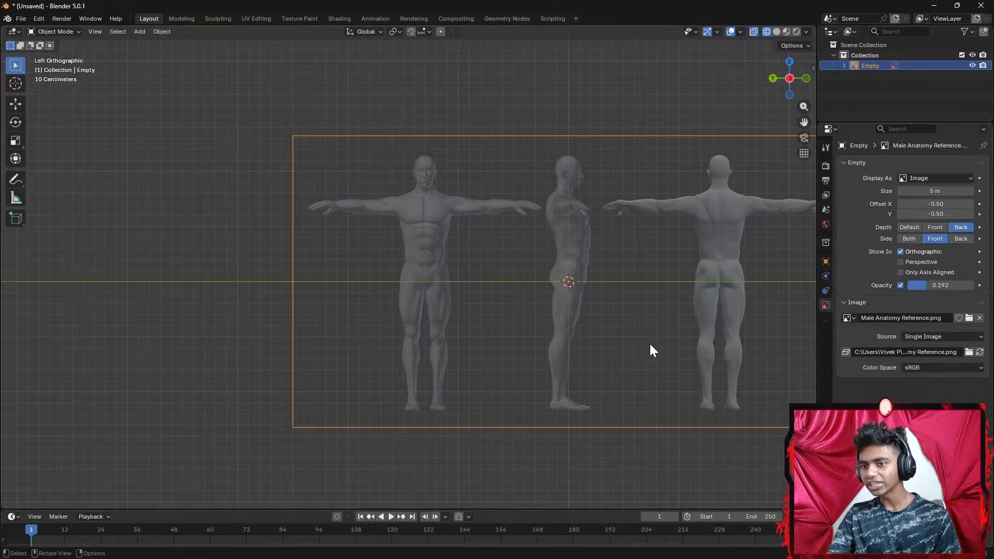
Duplicate the reference image and move the copy along the global Y axis, clear of the original with a small gap
{"action": "middle_click_drag", "start_coordinate": [653, 336], "coordinate": [509, 339], "text": "shift"}
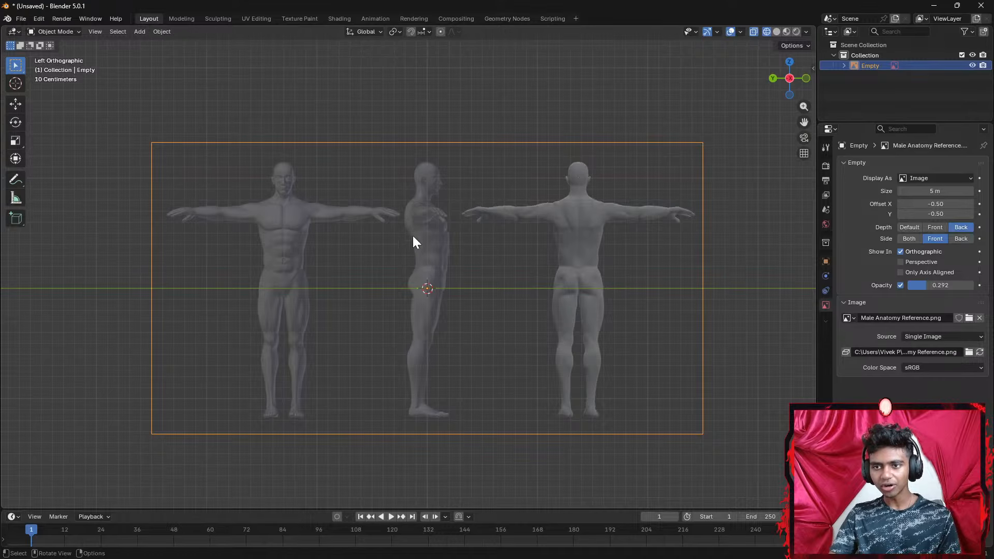
{"action": "scroll", "coordinate": [683, 191], "scroll_direction": "down", "scroll_amount": 2}
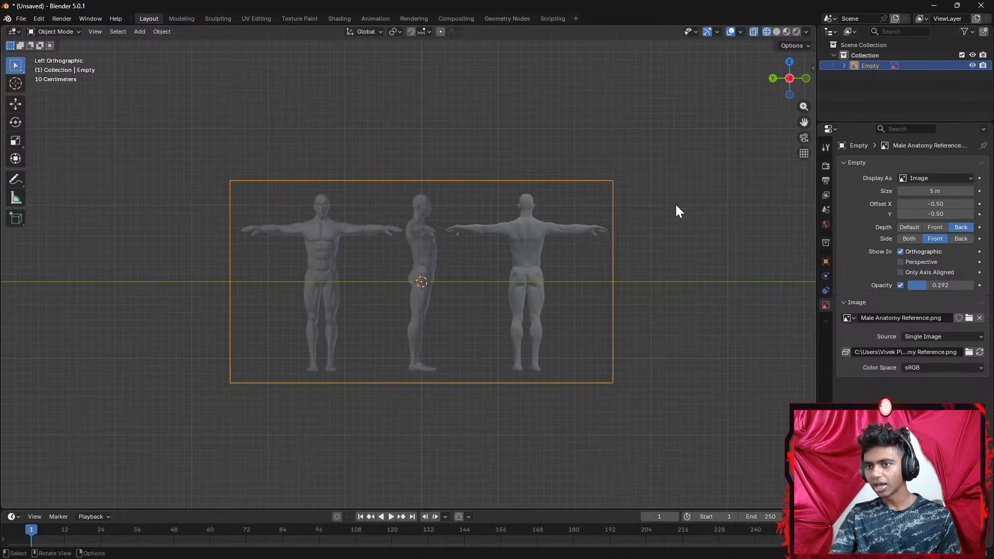
{"action": "scroll", "coordinate": [499, 293], "scroll_direction": "down", "scroll_amount": 2}
{"action": "middle_click_drag", "start_coordinate": [498, 295], "coordinate": [539, 315]}
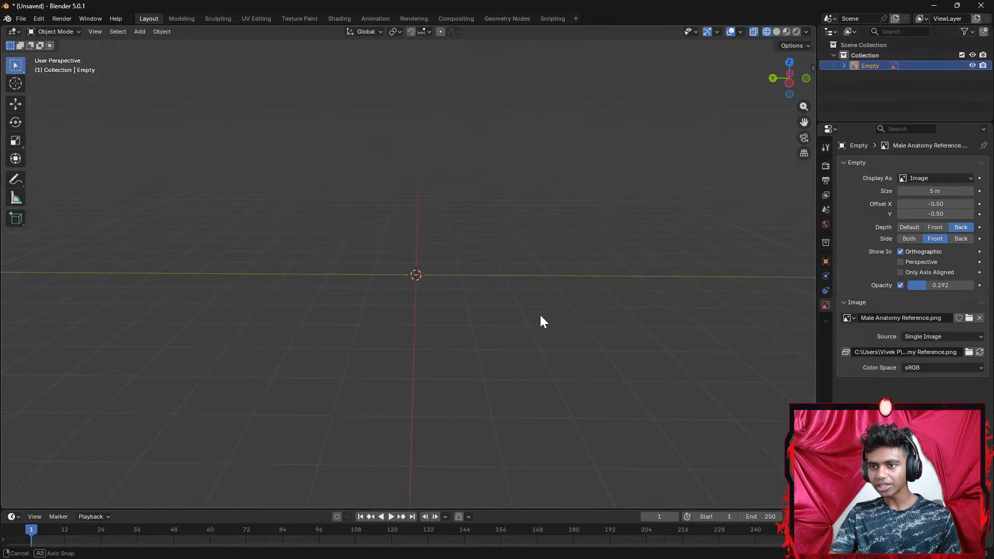
{"action": "left_click", "coordinate": [789, 84]}
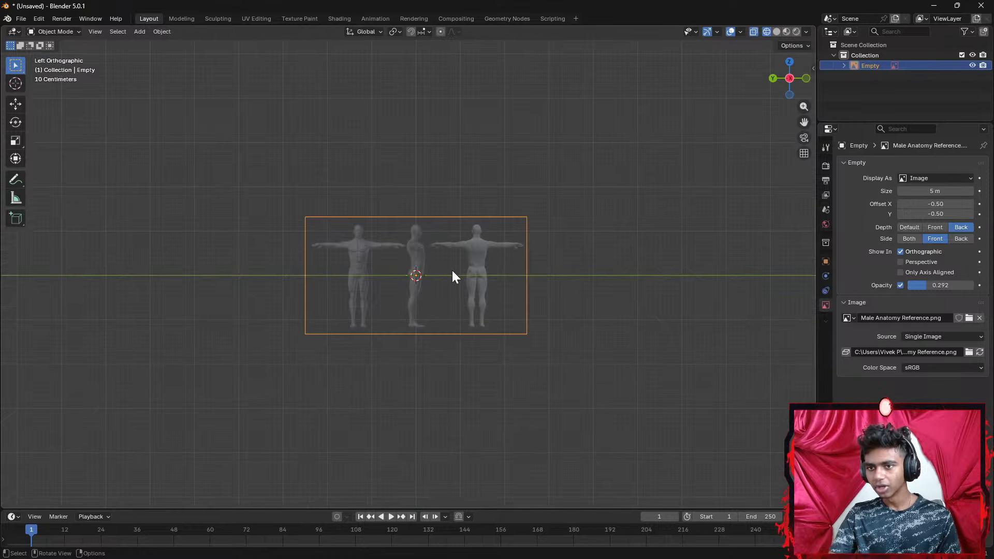
{"action": "key", "text": "shift+d"}
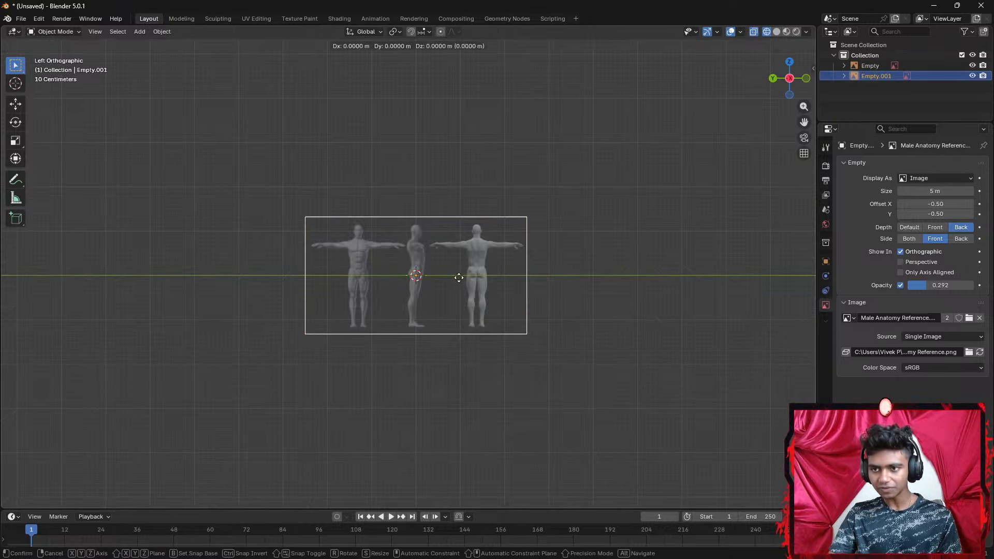
{"action": "key", "text": "x"}
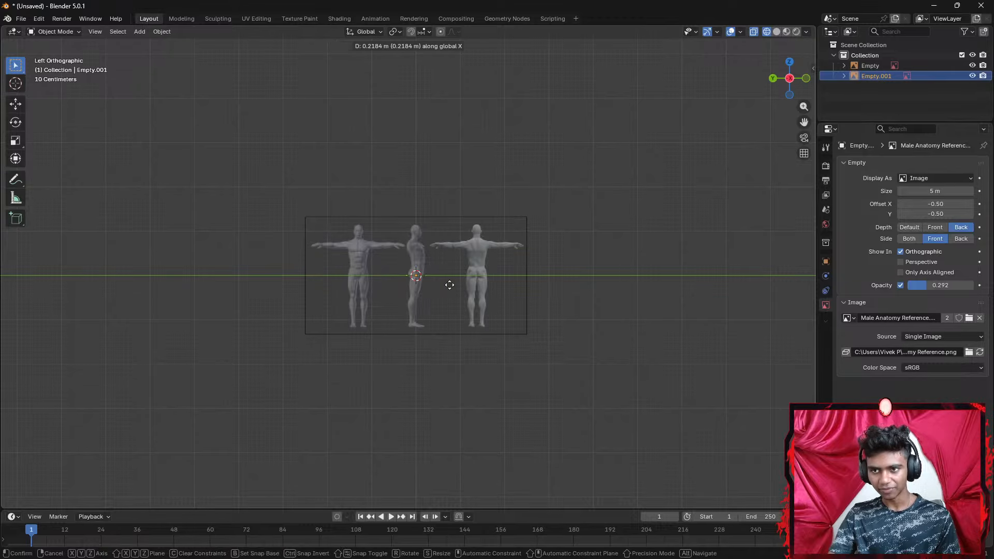
{"action": "key", "text": "y"}
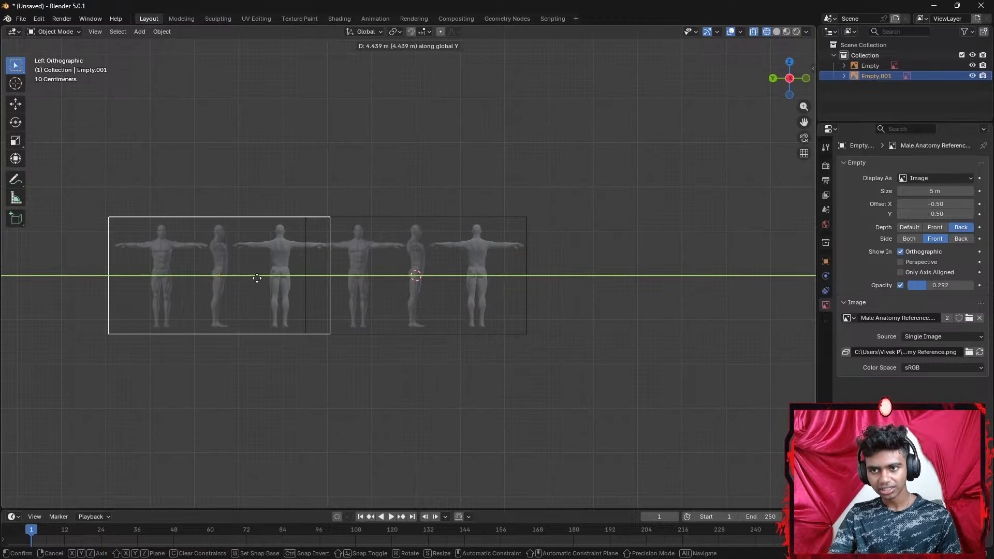
{"action": "left_click", "coordinate": [223, 278]}
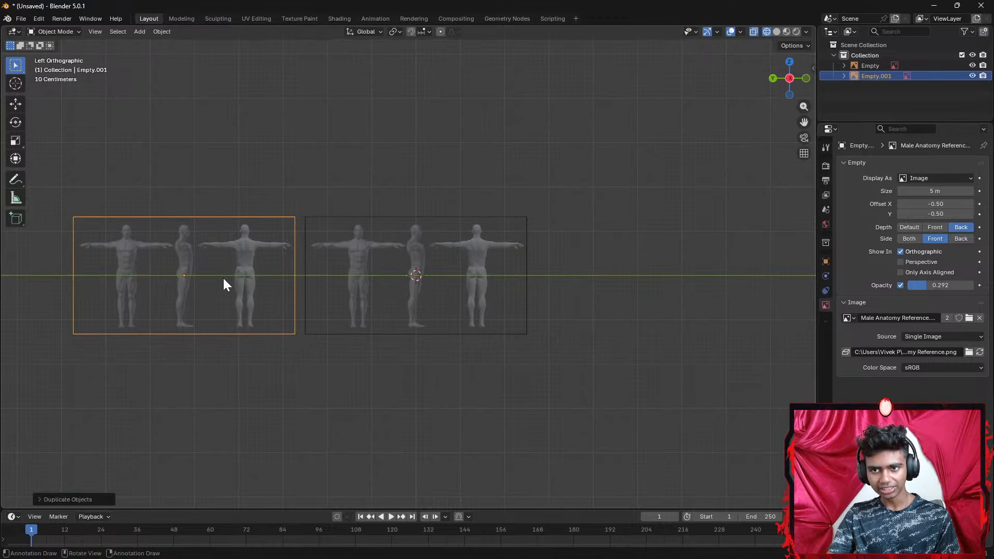
{"action": "key", "text": "r"}
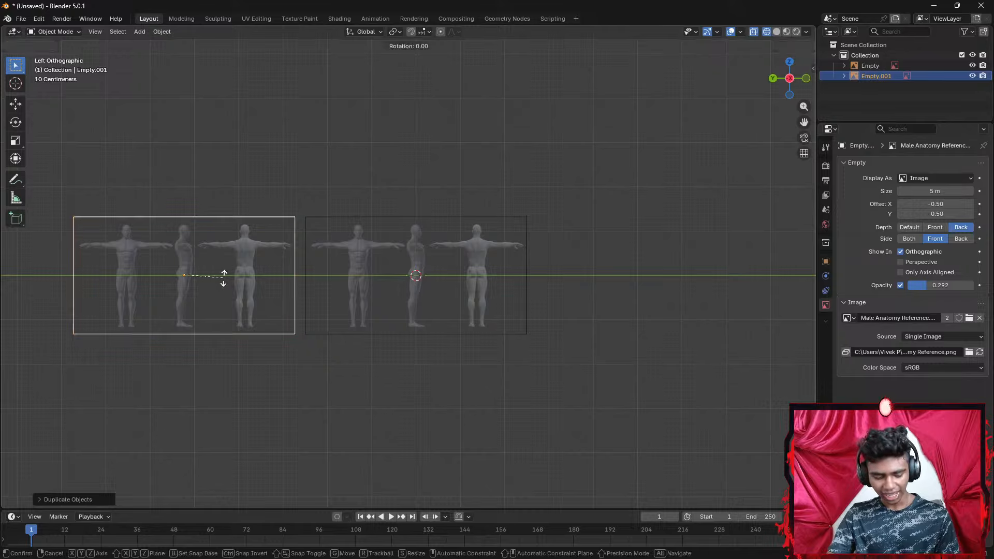
{"action": "type", "text": "x90"}
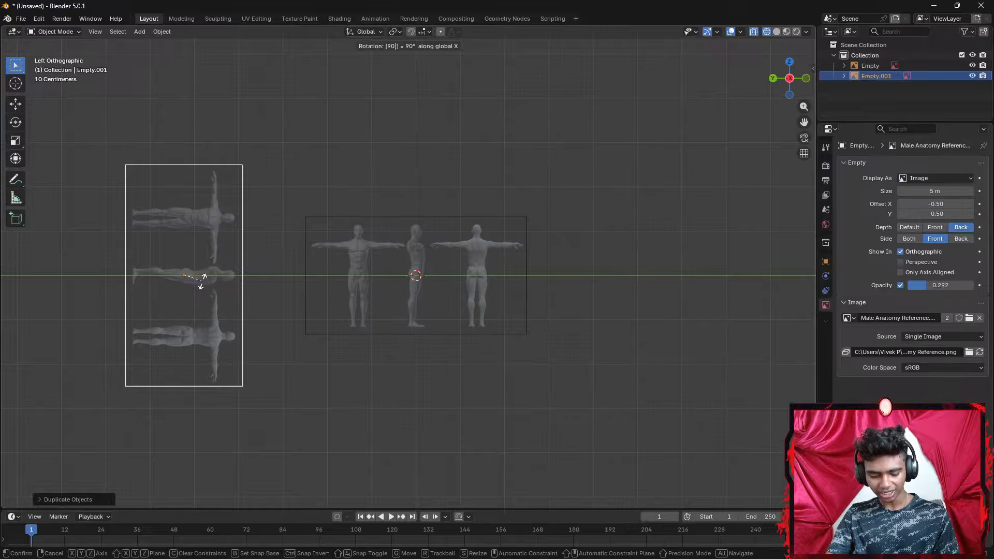
{"action": "key", "text": "Escape"}
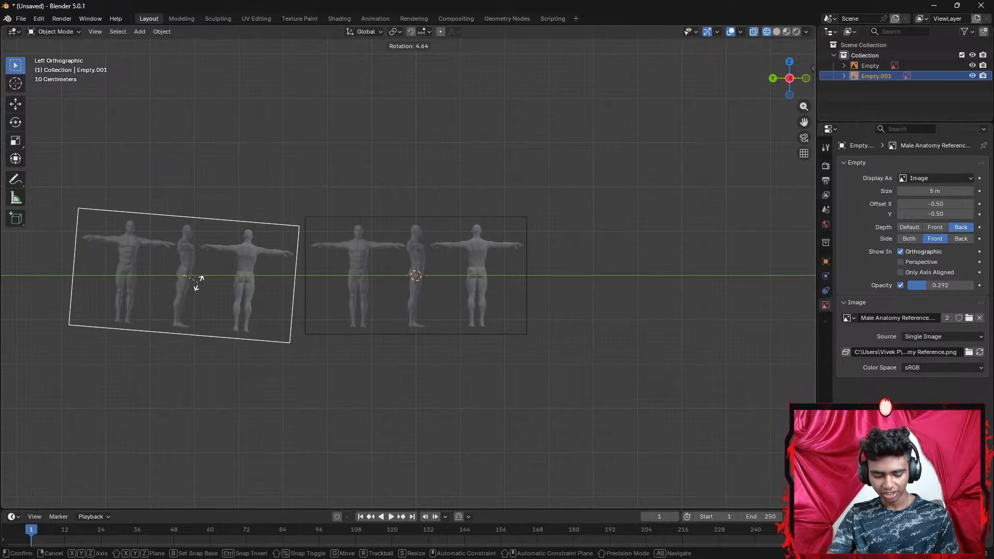
Try rotating the duplicated reference image 90° about the global Y axis and check it from the back and right orthographic views
{"action": "type", "text": "y9"}
{"action": "type", "text": "0"}
{"action": "key", "text": "Return"}
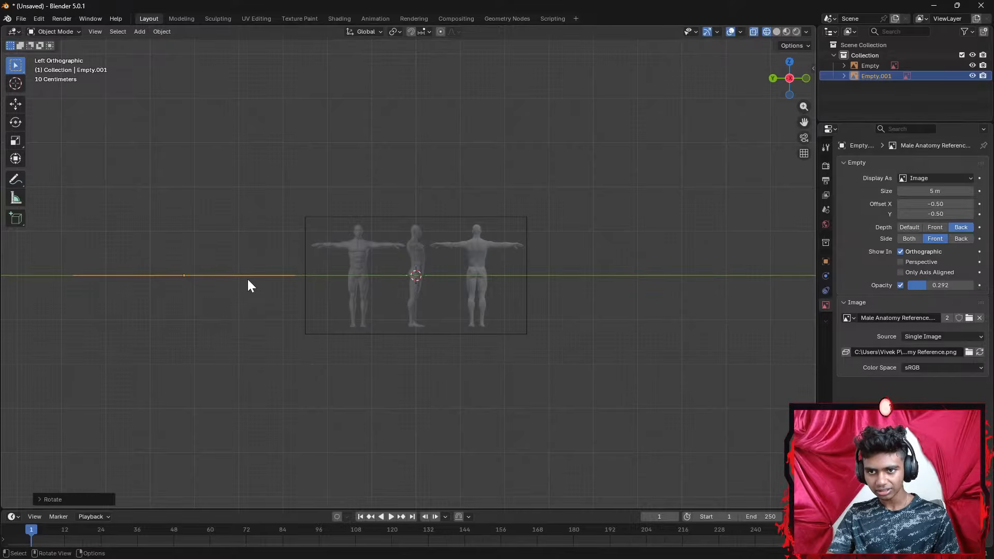
{"action": "left_click", "coordinate": [773, 77]}
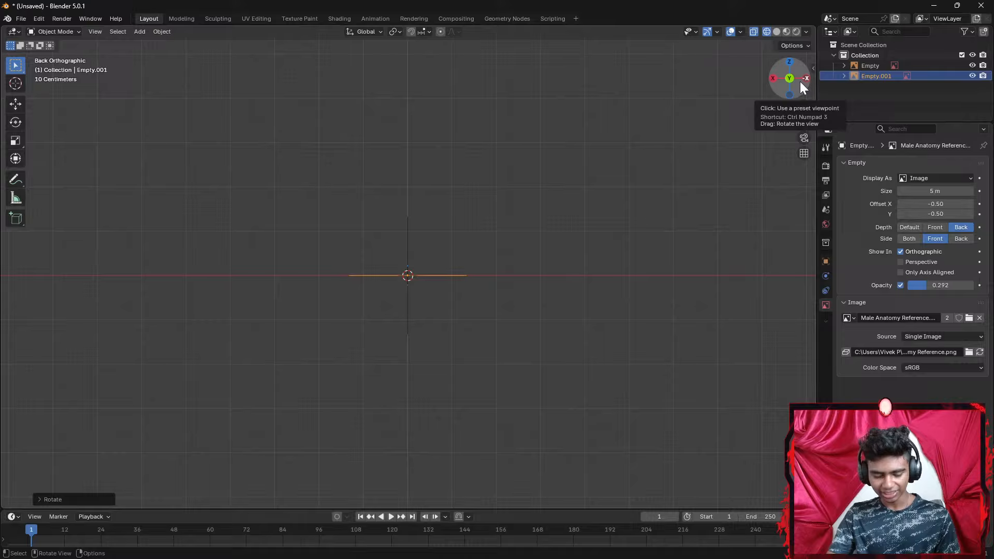
{"action": "left_click", "coordinate": [772, 78]}
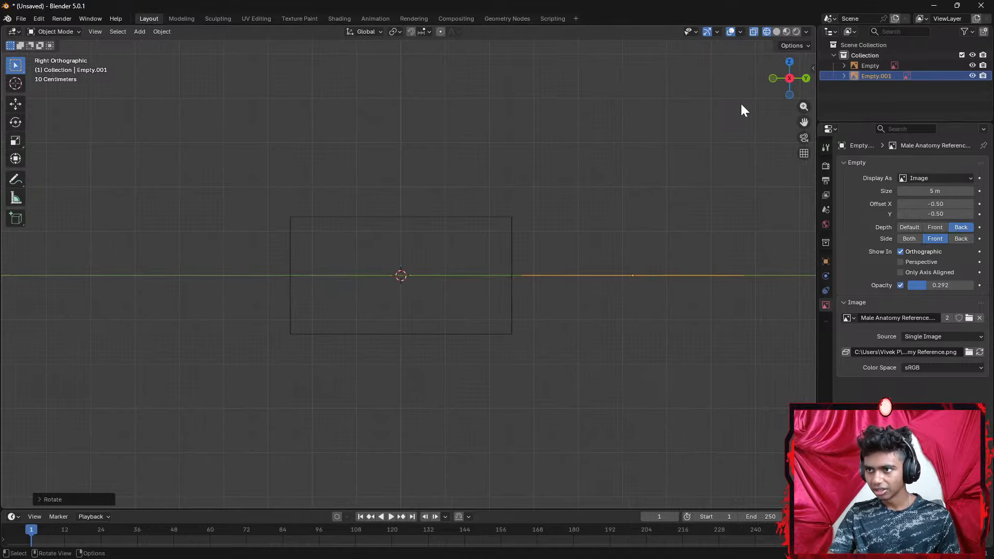
{"action": "left_click", "coordinate": [790, 79]}
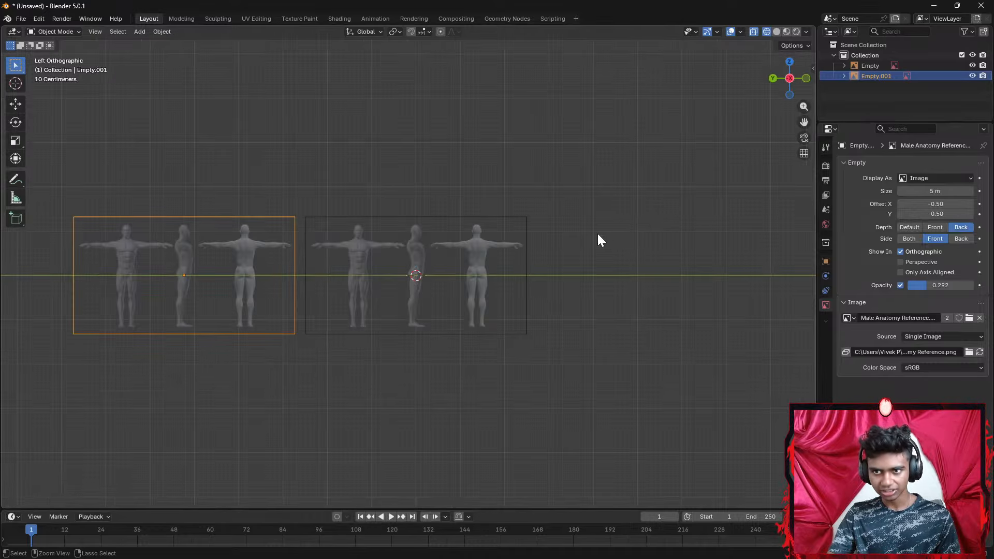
Rotate the duplicated reference image 90° about the global Z axis and check its figures in Front Orthographic view
{"action": "key", "text": "r"}
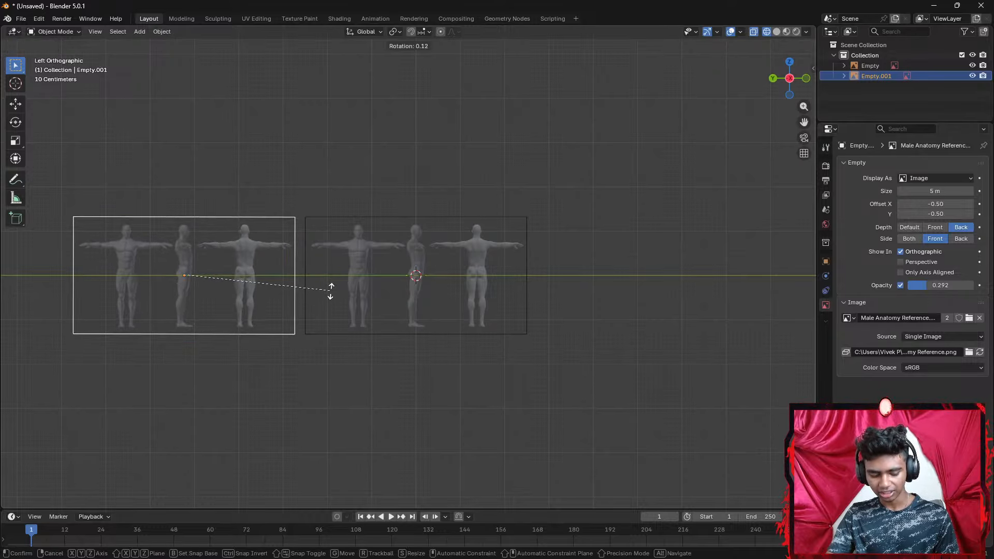
{"action": "key", "text": "x"}
{"action": "key", "text": "y"}
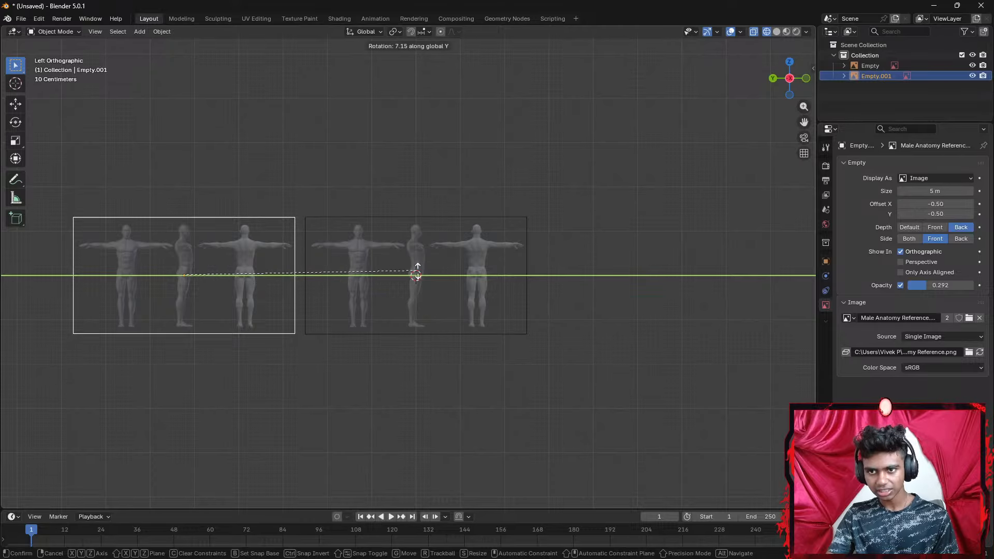
{"action": "key", "text": "z"}
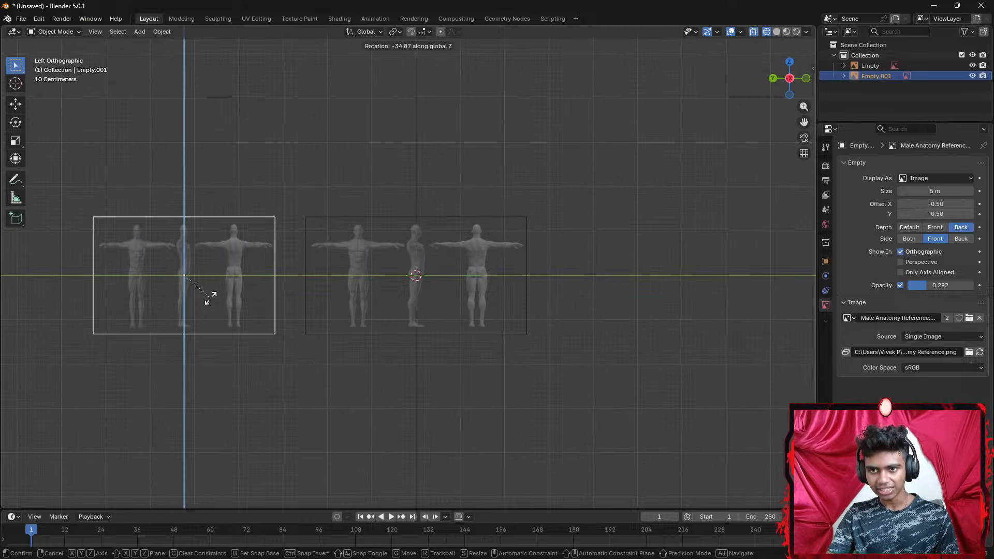
{"action": "type", "text": "90"}
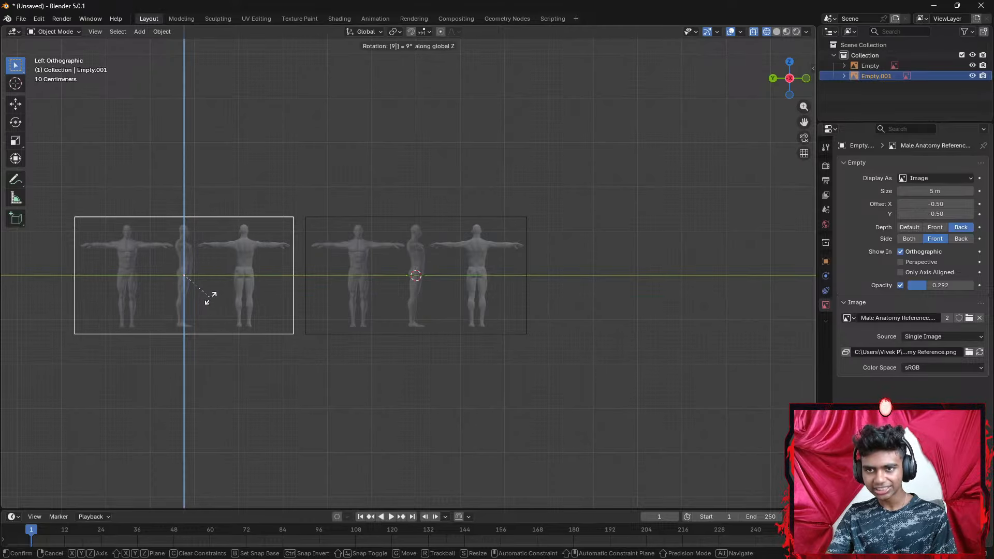
{"action": "key", "text": "Return"}
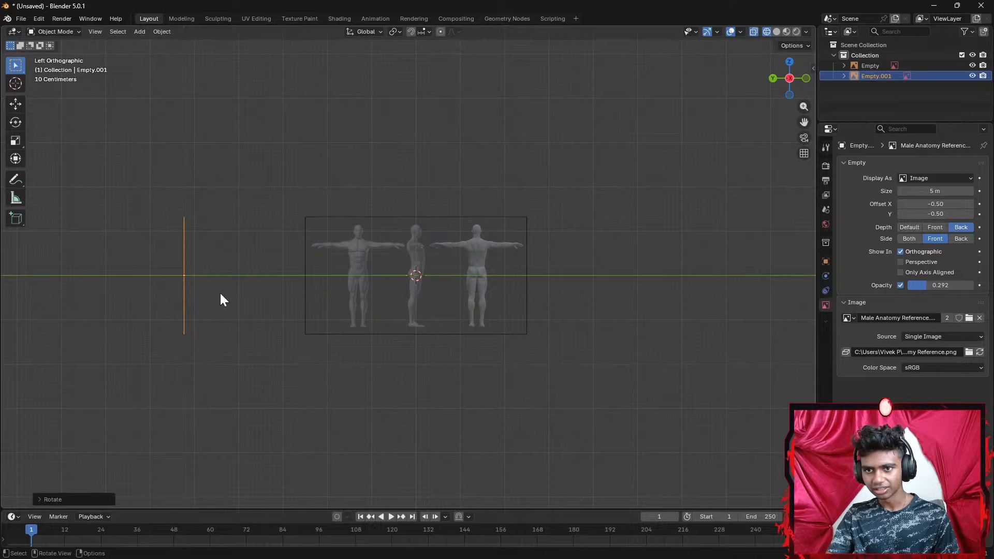
{"action": "left_click", "coordinate": [806, 78]}
{"action": "scroll", "coordinate": [428, 216], "scroll_direction": "up", "scroll_amount": 9}
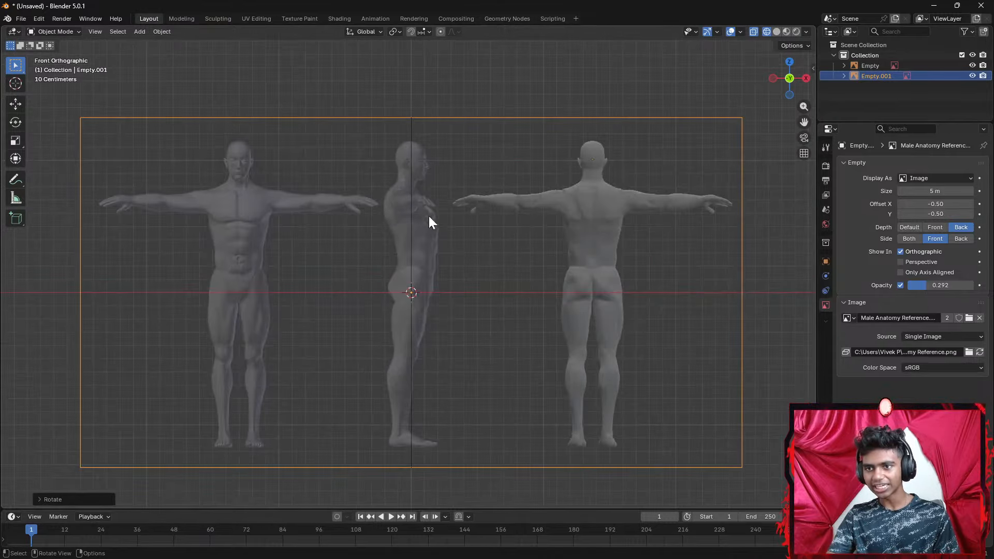
{"action": "middle_click_drag", "start_coordinate": [536, 220], "coordinate": [484, 196], "text": "shift"}
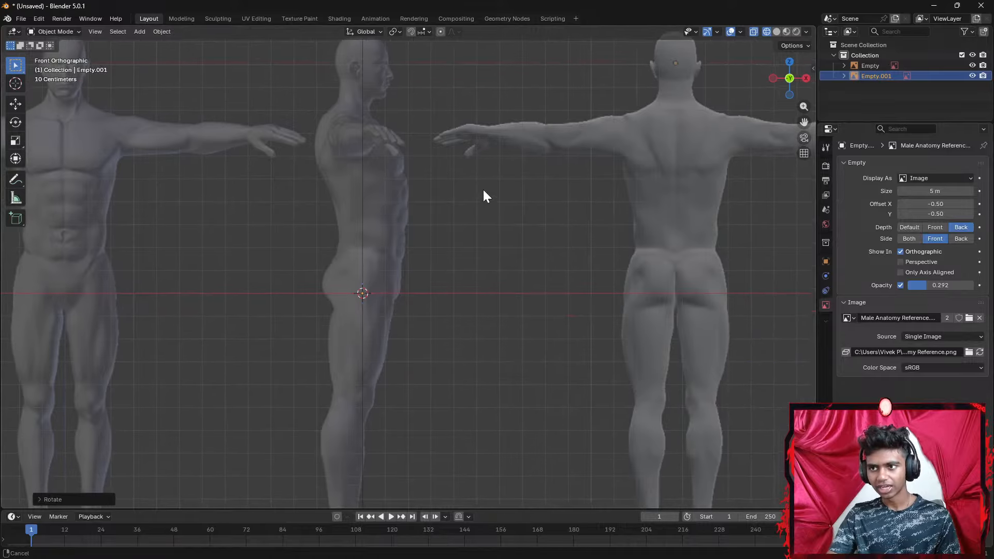
{"action": "scroll", "coordinate": [514, 217], "scroll_direction": "down", "scroll_amount": 2}
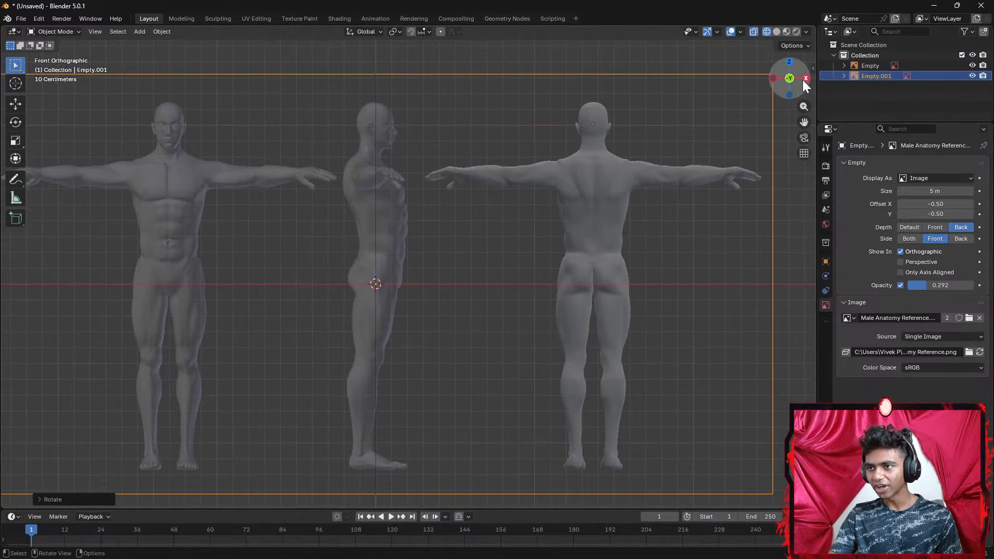
In Left Orthographic view, move the original reference image about -1.32 m along global Y, centring its front-facing figure on the world origin
{"action": "left_click", "coordinate": [774, 80]}
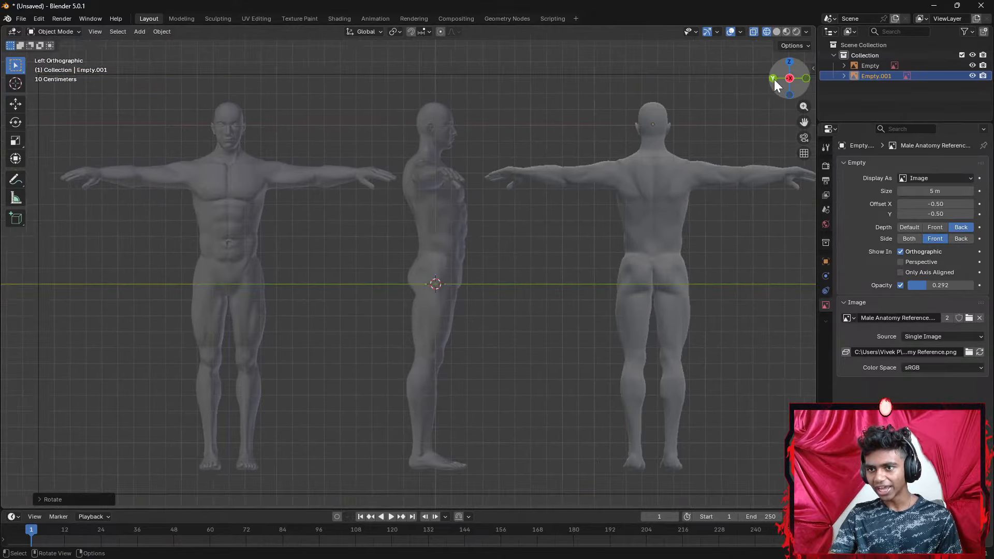
{"action": "left_click", "coordinate": [452, 263]}
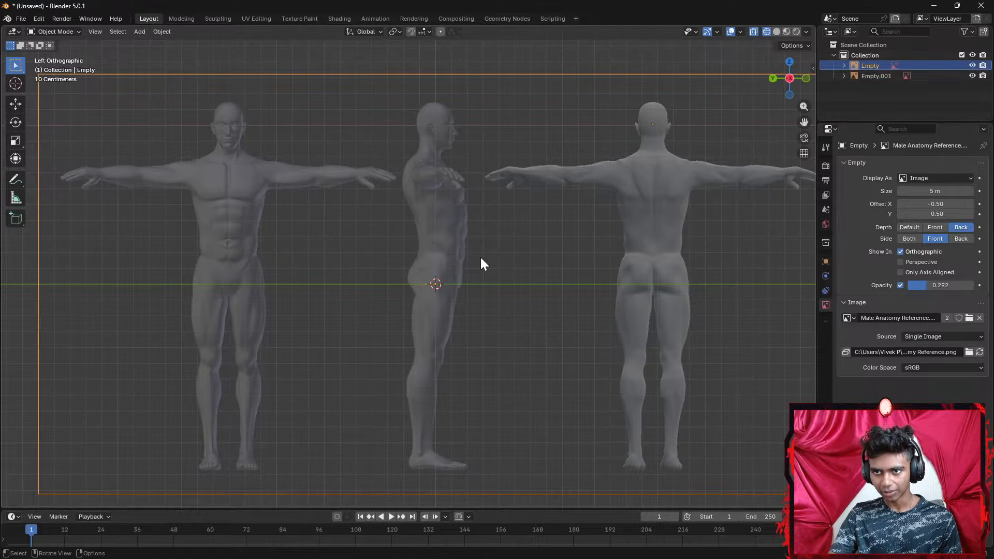
{"action": "scroll", "coordinate": [481, 259], "scroll_direction": "down", "scroll_amount": 2}
{"action": "key", "text": "g"}
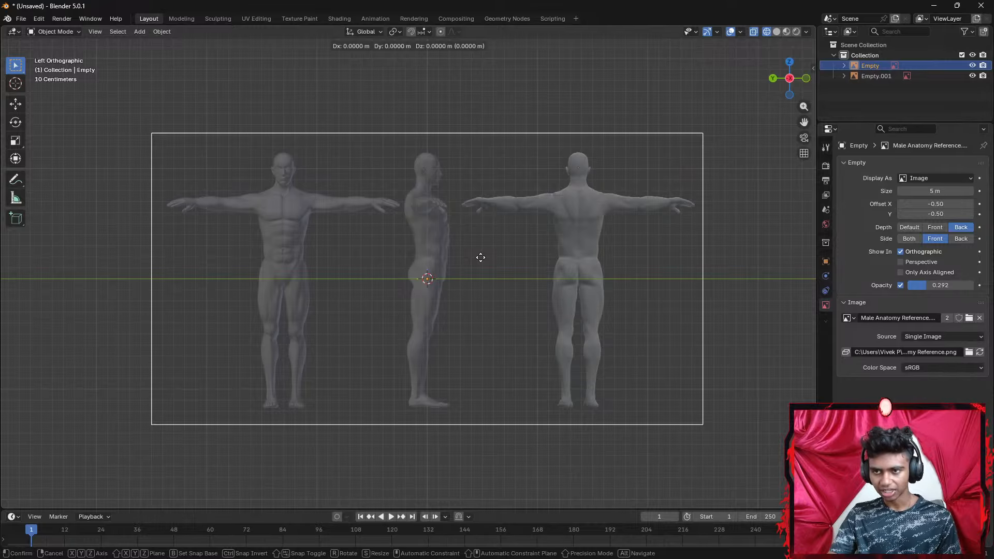
{"action": "key", "text": "x"}
{"action": "key", "text": "y"}
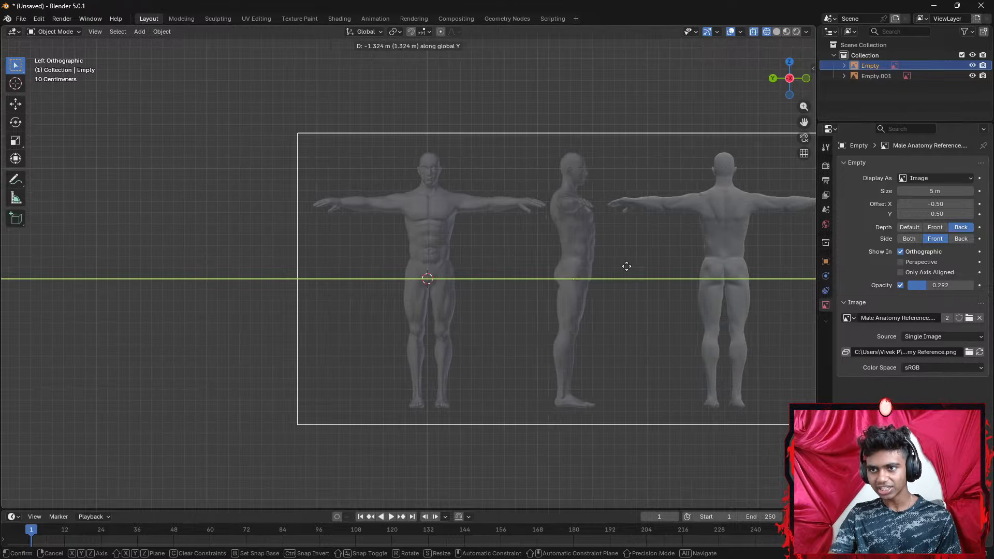
{"action": "left_click", "coordinate": [625, 266]}
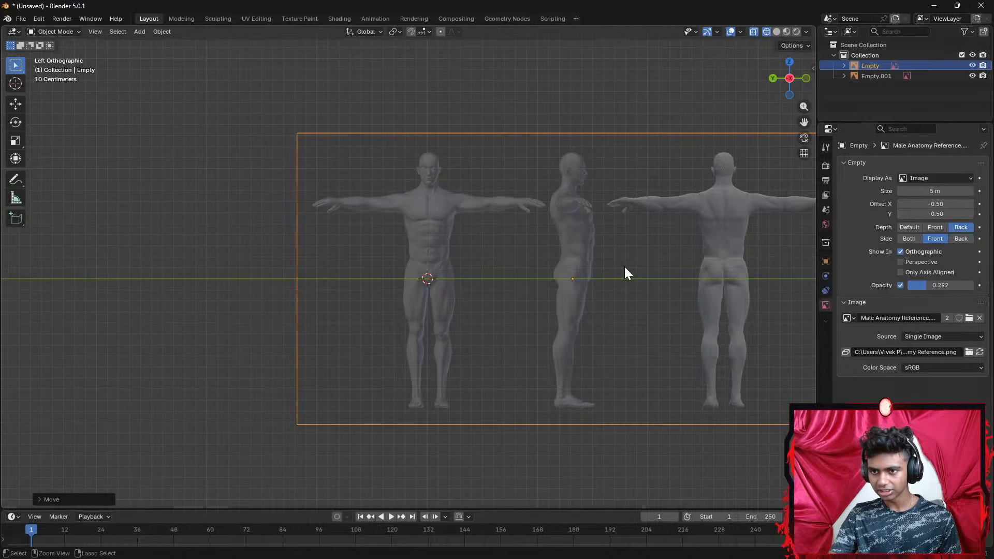
Examine how the figures in both reference images line up with the world origin in the front and left orthographic views
{"action": "scroll", "coordinate": [624, 266], "scroll_direction": "up", "scroll_amount": 4}
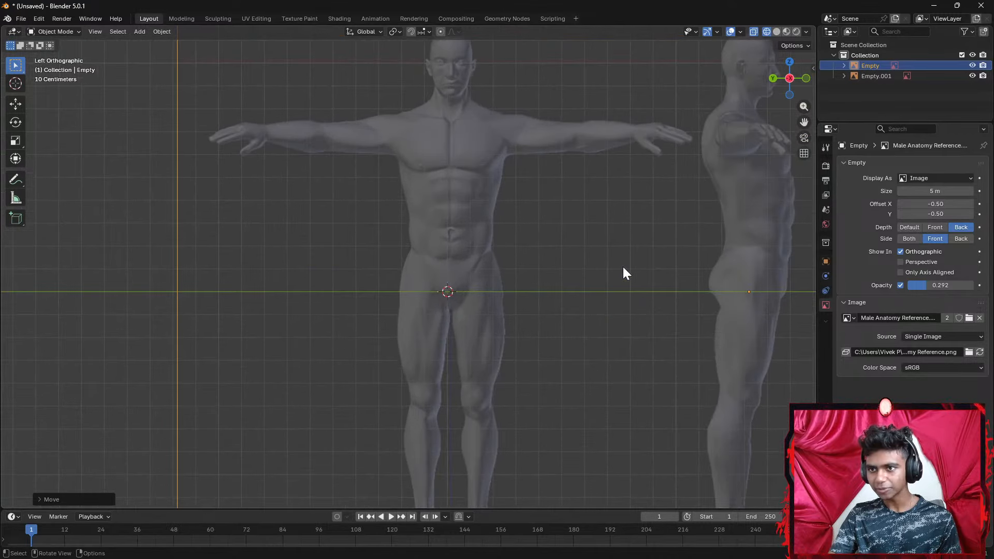
{"action": "scroll", "coordinate": [623, 262], "scroll_direction": "down", "scroll_amount": 2}
{"action": "left_click", "coordinate": [806, 80]}
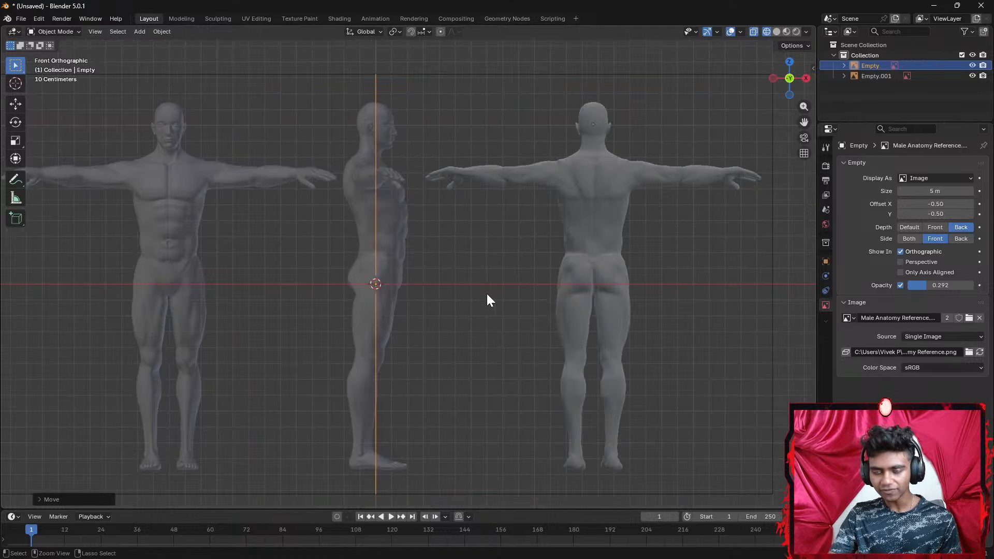
{"action": "middle_click_drag", "start_coordinate": [502, 281], "coordinate": [556, 269], "text": "shift"}
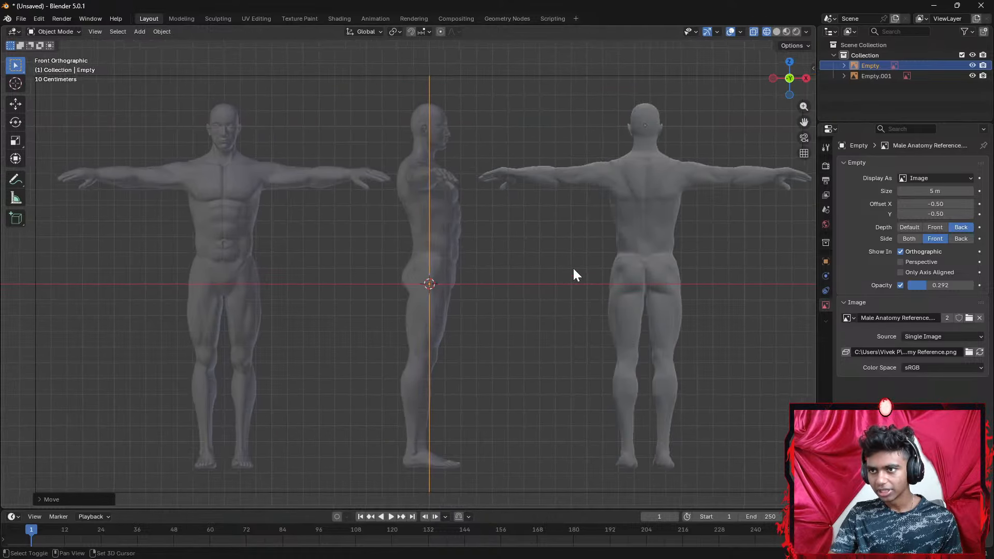
{"action": "left_click", "coordinate": [773, 79]}
{"action": "scroll", "coordinate": [494, 222], "scroll_direction": "down", "scroll_amount": 3}
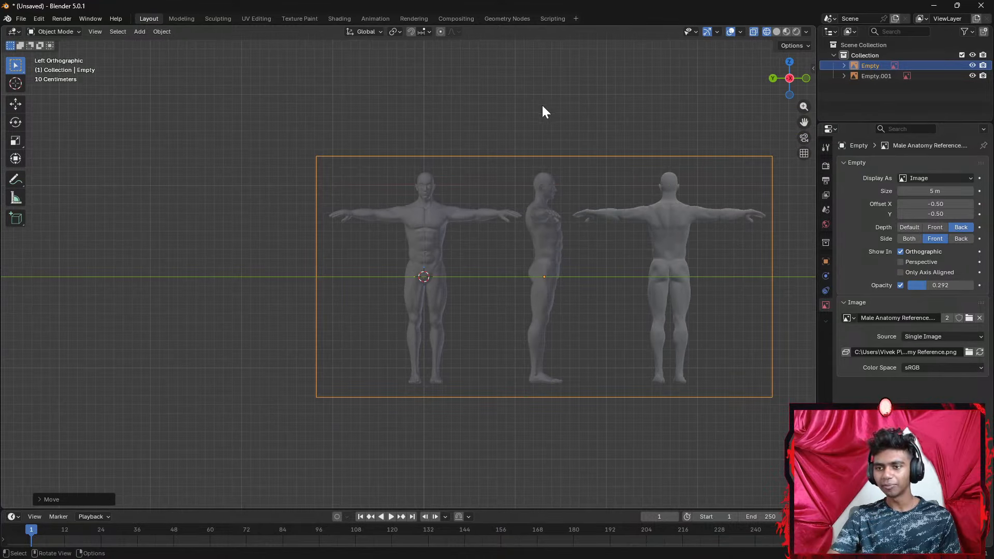
{"action": "scroll", "coordinate": [489, 196], "scroll_direction": "up", "scroll_amount": 2}
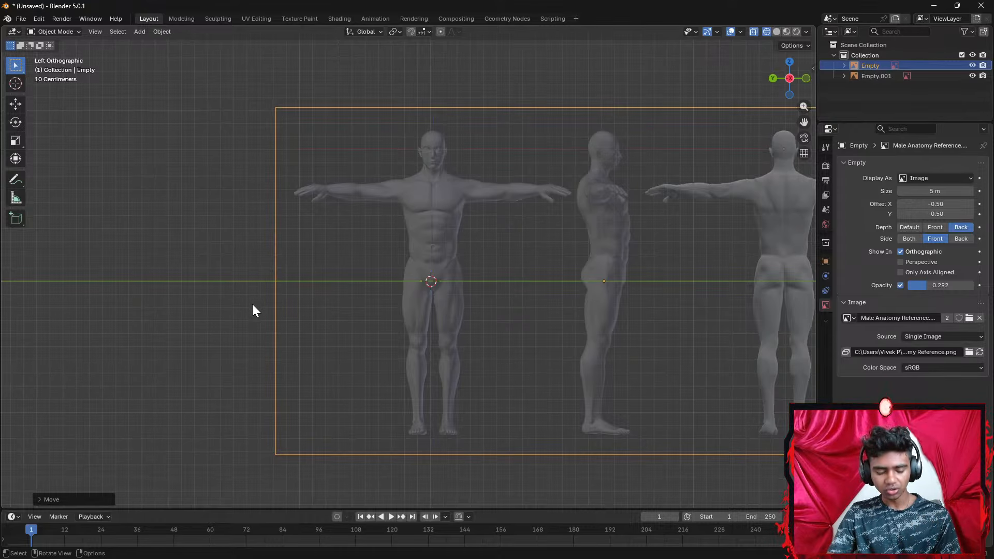
Try adding a mesh plane at the world origin, inspect it at an angle, and undo the addition
{"action": "key", "text": "shift+a"}
{"action": "mouse_move", "coordinate": [241, 185]}
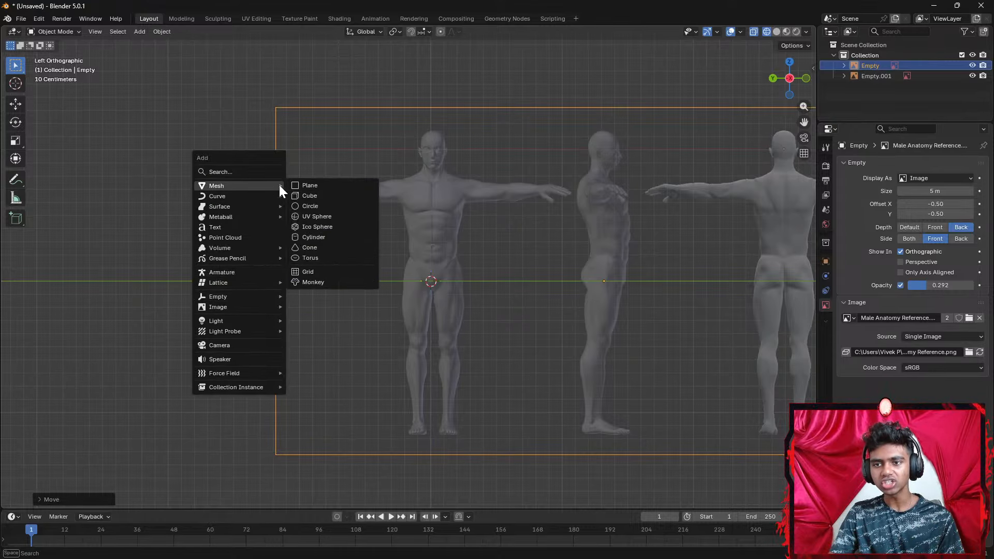
{"action": "left_click", "coordinate": [310, 186]}
{"action": "scroll", "coordinate": [510, 255], "scroll_direction": "down", "scroll_amount": 1}
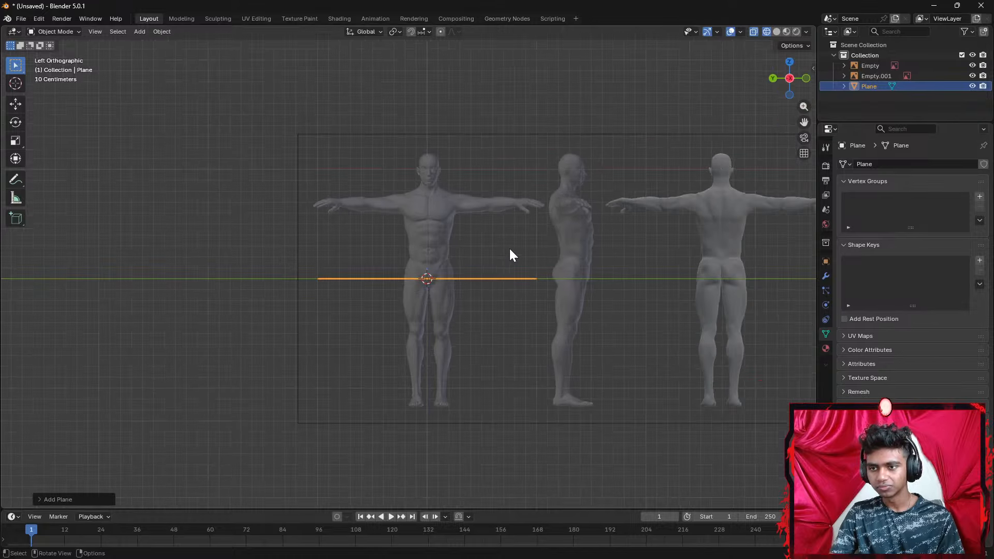
{"action": "middle_click_drag", "start_coordinate": [510, 249], "coordinate": [500, 278]}
{"action": "key", "text": "ctrl+z"}
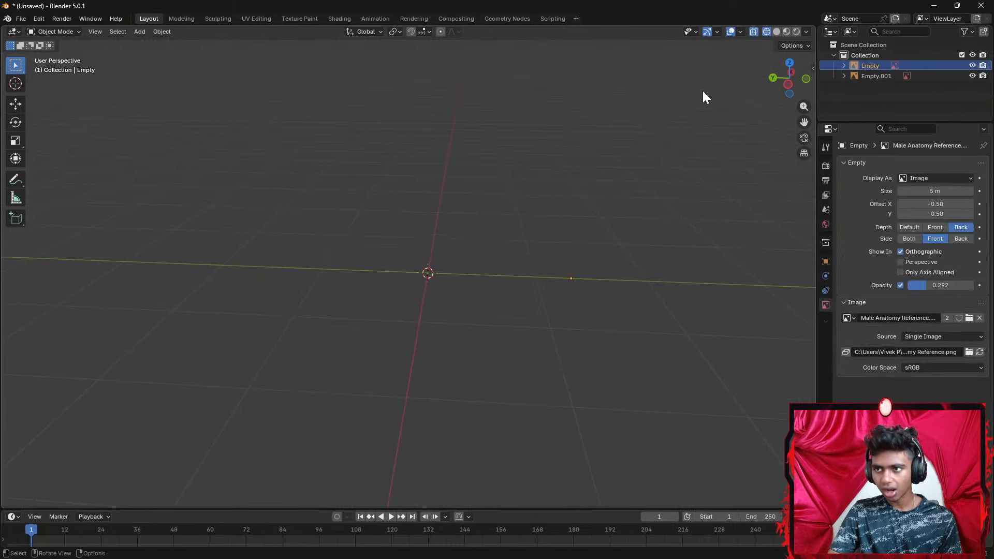
Add a mesh cube at the world origin while in Left Orthographic view
{"action": "left_click", "coordinate": [803, 78]}
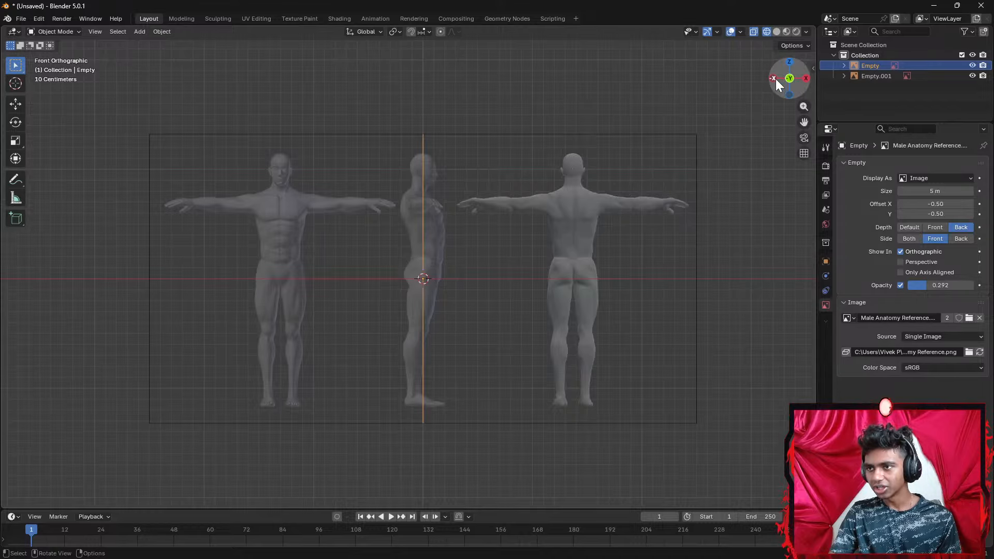
{"action": "left_click", "coordinate": [773, 78]}
{"action": "key", "text": "shift+a"}
{"action": "mouse_move", "coordinate": [601, 211]}
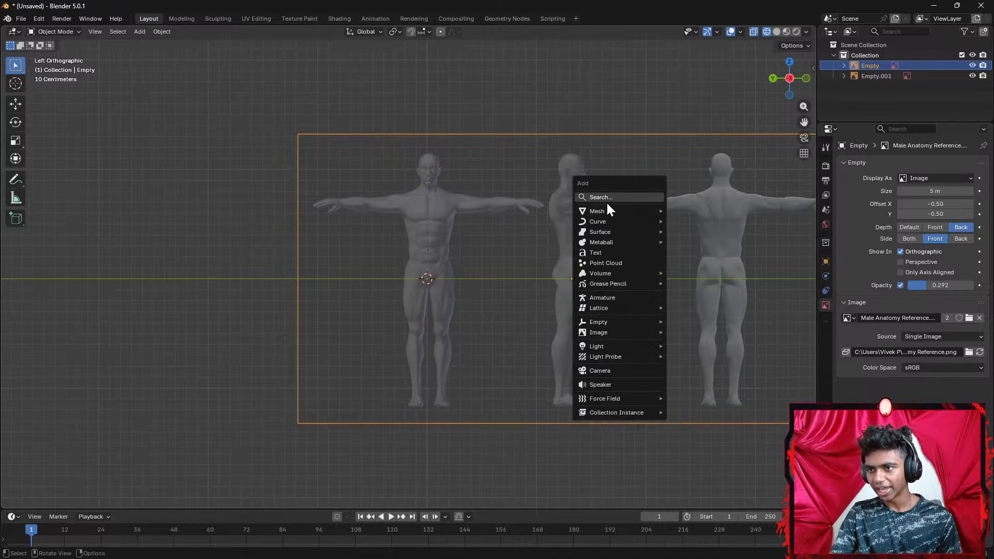
{"action": "left_click", "coordinate": [697, 222]}
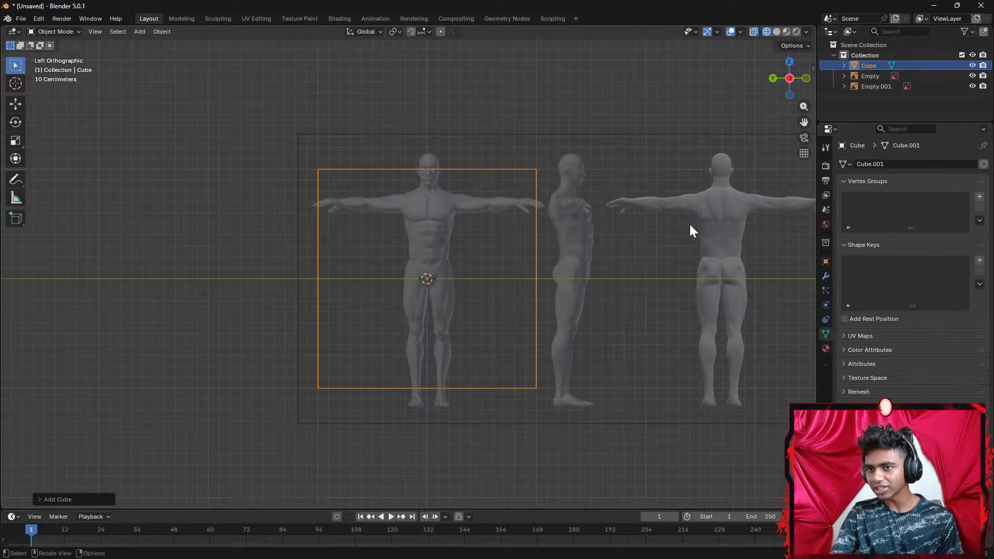
Turn off X-ray, switch the viewport shading to Solid, and return the view of the cube to Left Orthographic
{"action": "scroll", "coordinate": [548, 269], "scroll_direction": "down", "scroll_amount": 4}
{"action": "middle_click_drag", "start_coordinate": [567, 251], "coordinate": [568, 284]}
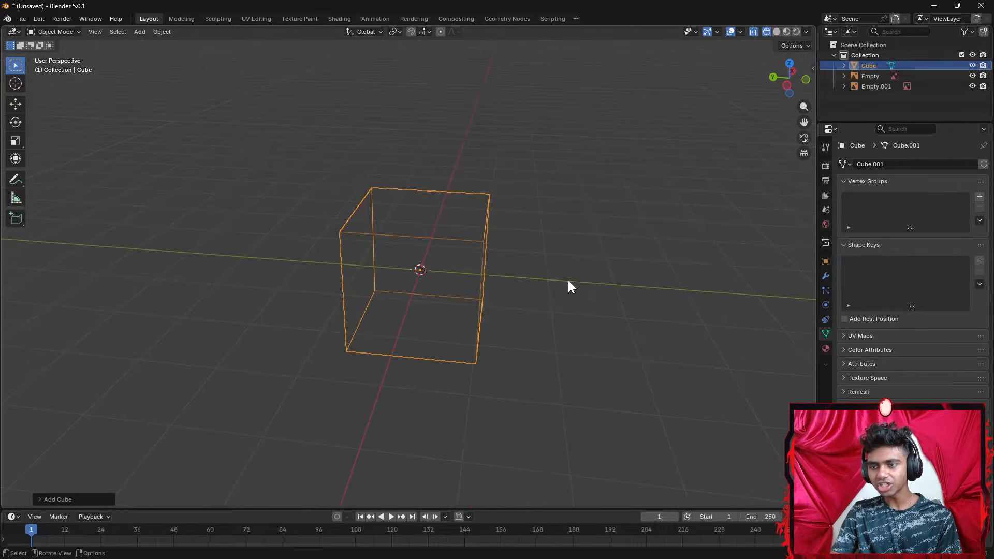
{"action": "left_click", "coordinate": [752, 32]}
{"action": "left_click", "coordinate": [776, 32]}
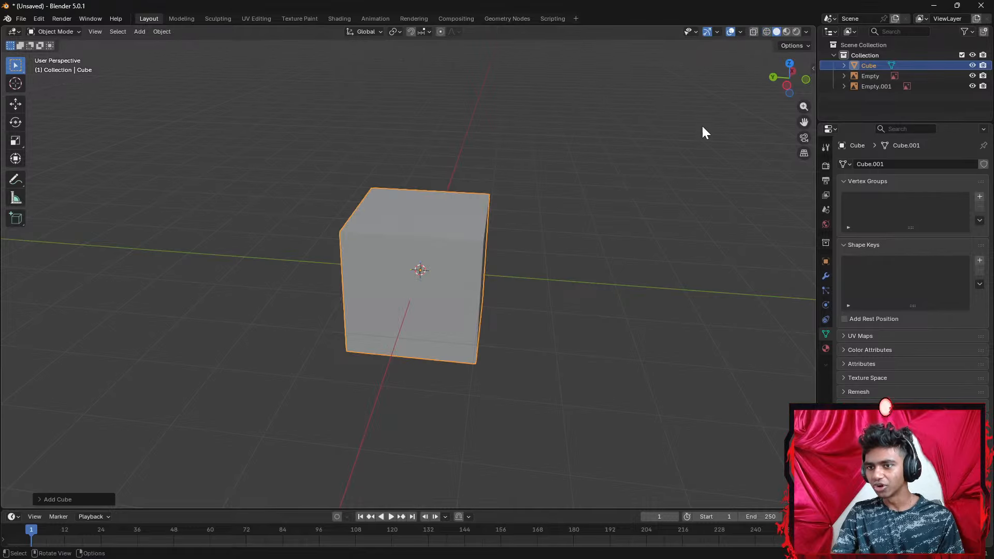
{"action": "middle_click_drag", "start_coordinate": [653, 182], "coordinate": [641, 196]}
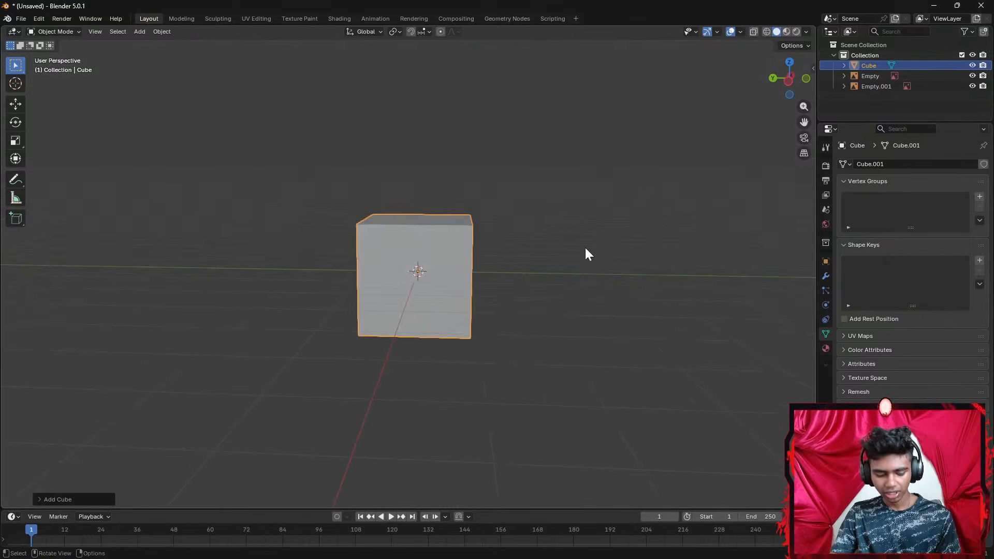
{"action": "left_click", "coordinate": [790, 84]}
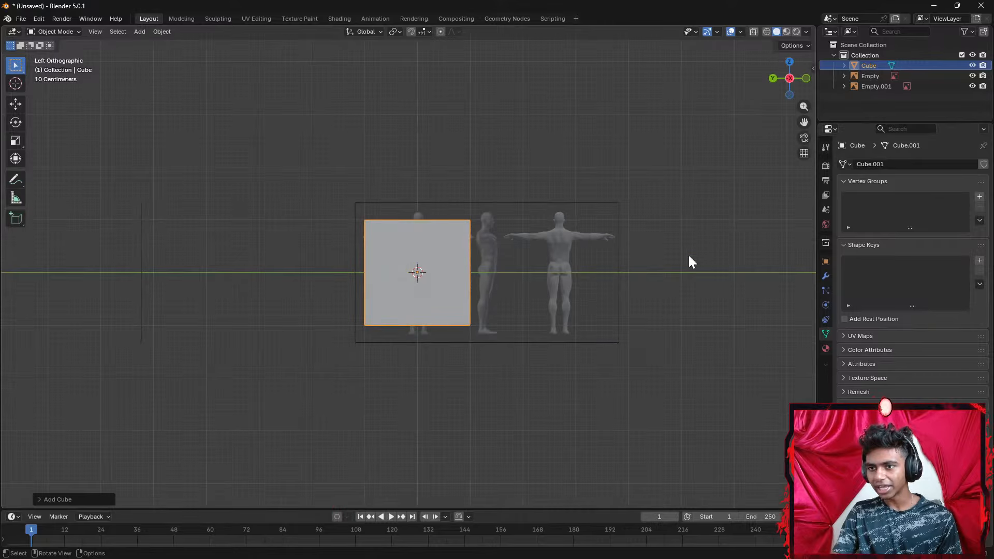
Scale the cube down uniformly until it is about as wide as the front-facing figure's torso
{"action": "key", "text": "s"}
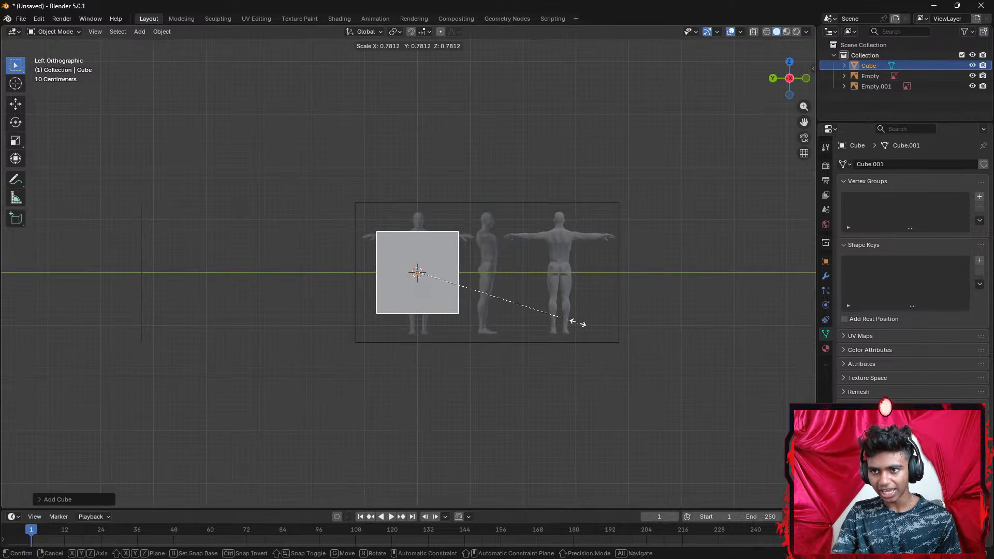
{"action": "left_click", "coordinate": [471, 264]}
{"action": "scroll", "coordinate": [470, 263], "scroll_direction": "up", "scroll_amount": 6}
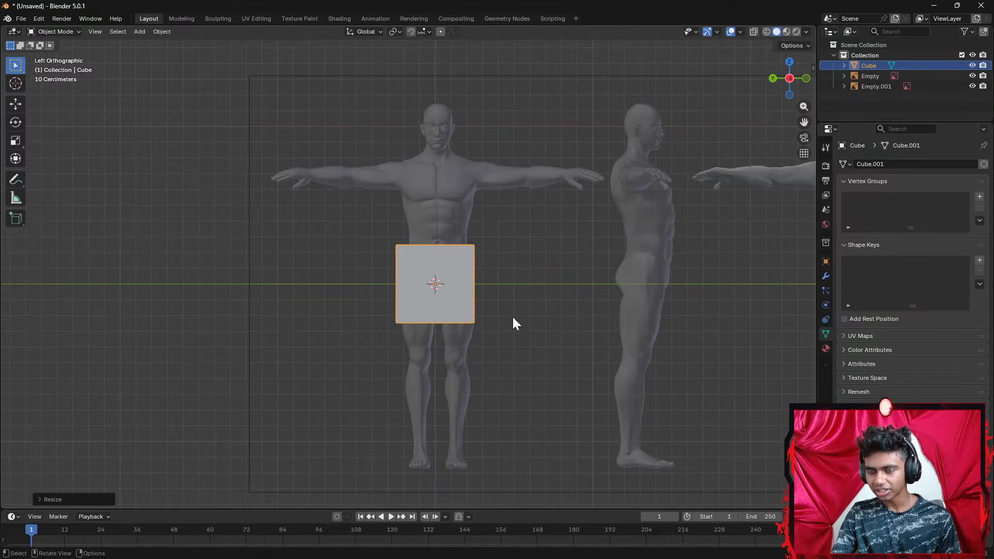
{"action": "key", "text": "s"}
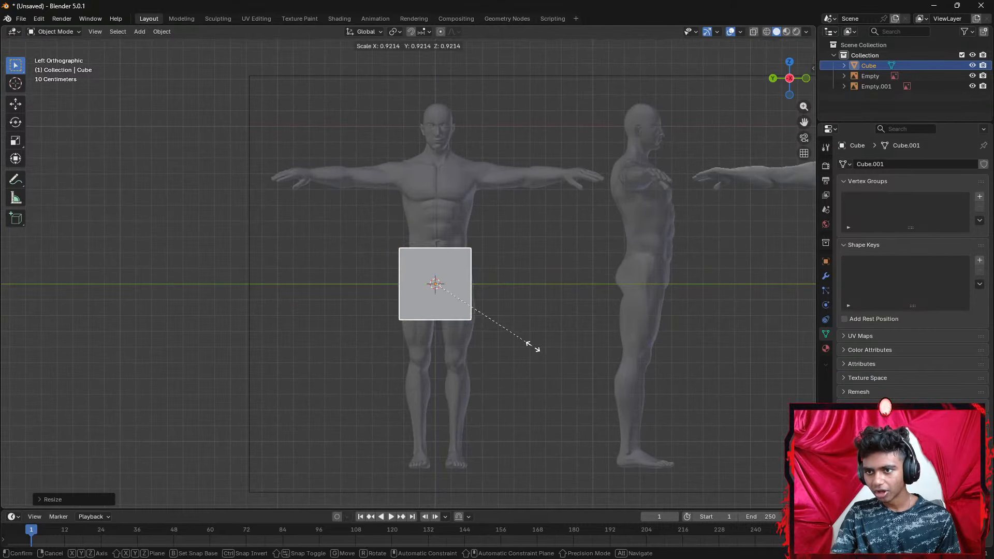
{"action": "left_click", "coordinate": [533, 346]}
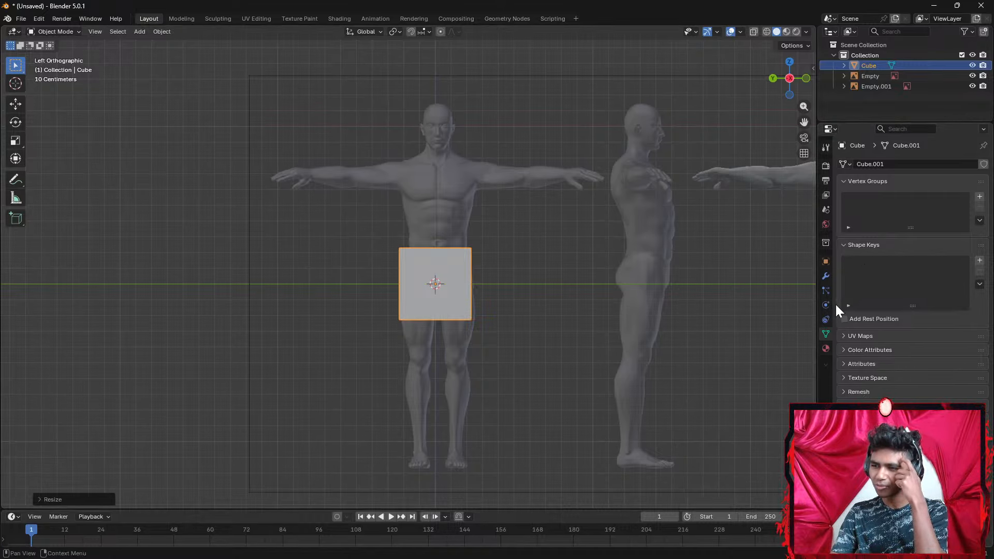
{"action": "left_click", "coordinate": [825, 277]}
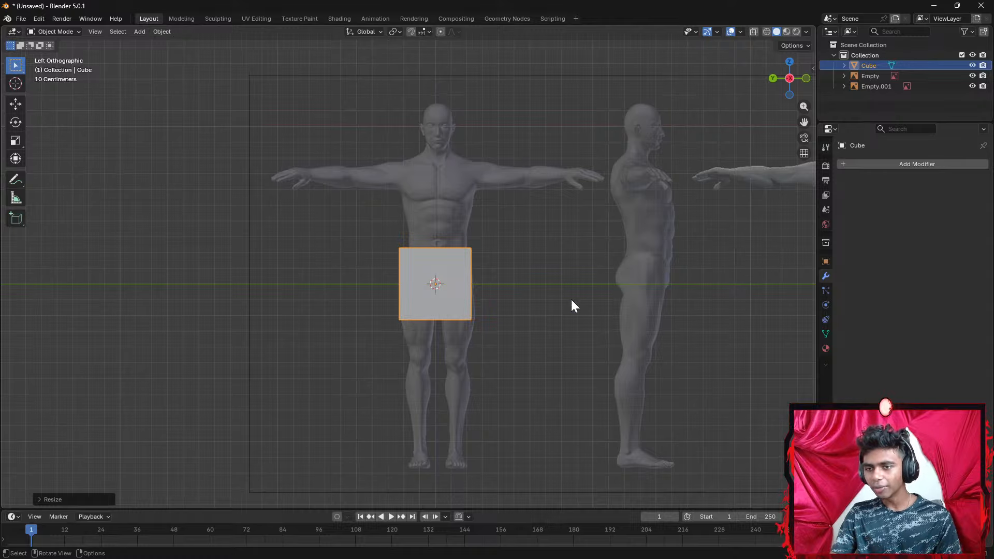
{"action": "key", "text": "s"}
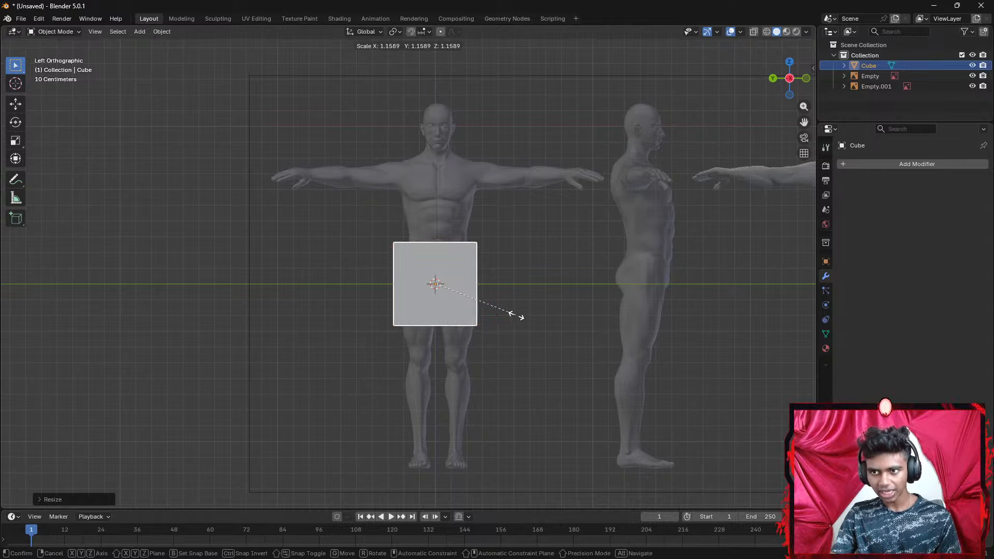
{"action": "left_click", "coordinate": [500, 315]}
Move the cube up about 0.58 m along Z onto the front figure's chest and nudge it along Y towards the figure's centre
{"action": "key", "text": "g"}
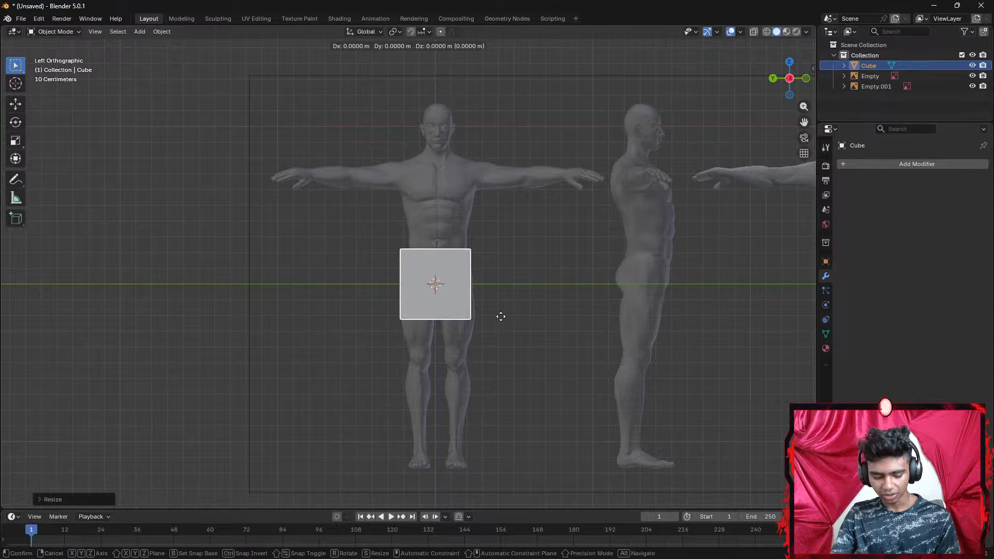
{"action": "key", "text": "z"}
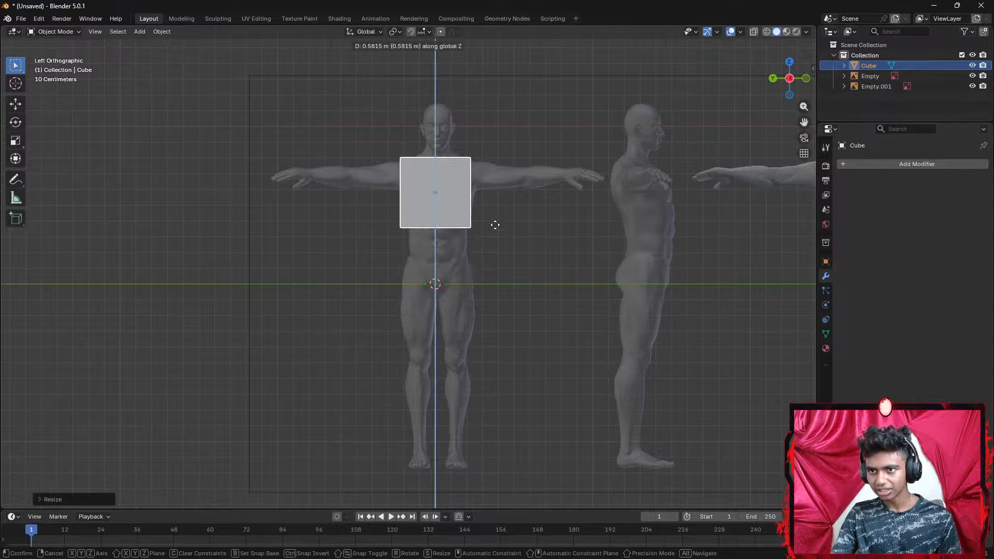
{"action": "left_click", "coordinate": [495, 225]}
{"action": "key", "text": "g"}
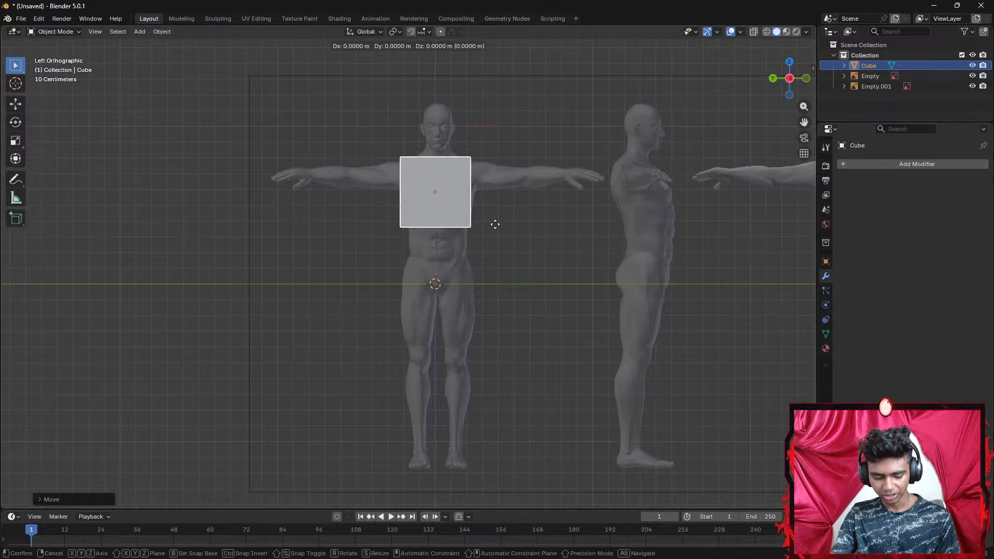
{"action": "key", "text": "y"}
{"action": "right_click", "coordinate": [494, 223]}
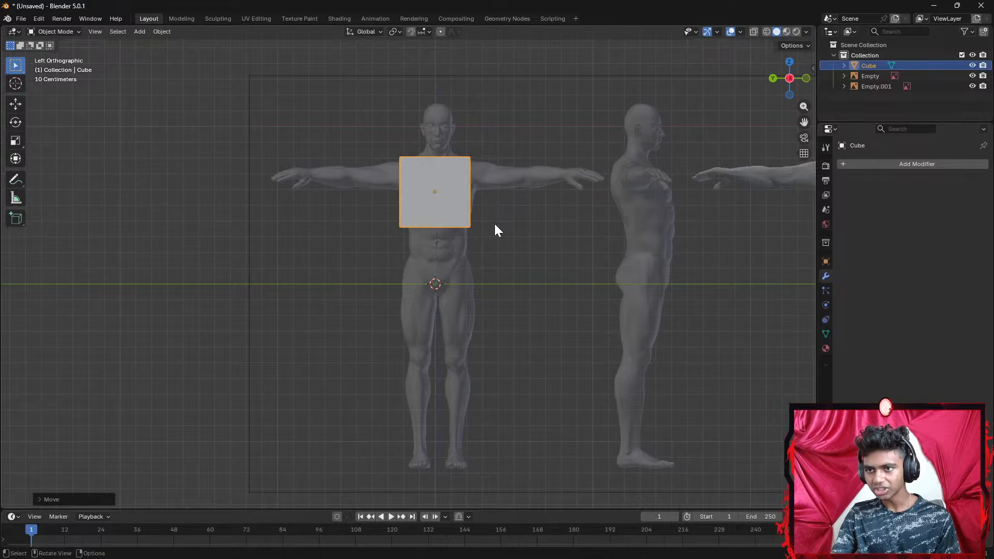
{"action": "scroll", "coordinate": [493, 222], "scroll_direction": "up", "scroll_amount": 2}
{"action": "middle_click_drag", "start_coordinate": [514, 195], "coordinate": [492, 272], "text": "shift"}
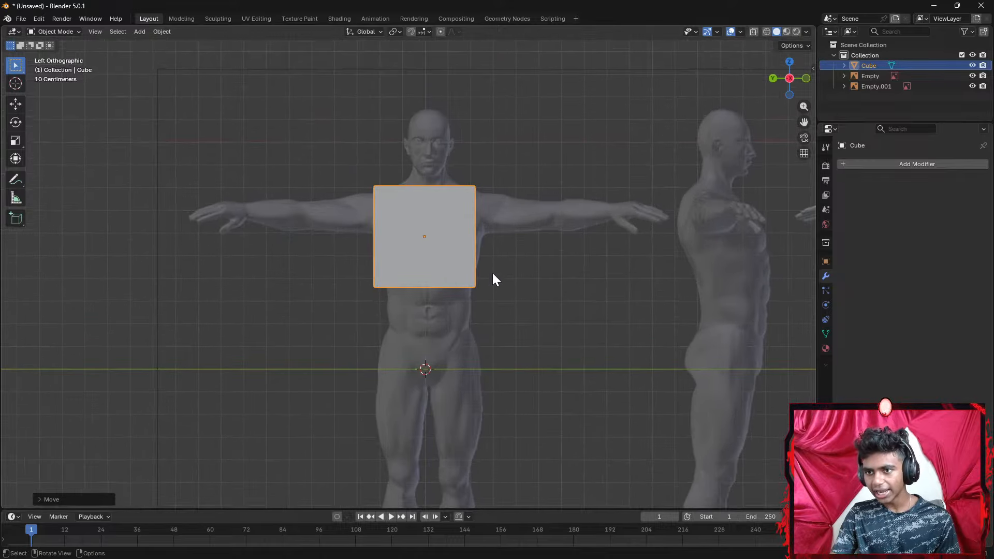
{"action": "key", "text": "g"}
{"action": "key", "text": "y"}
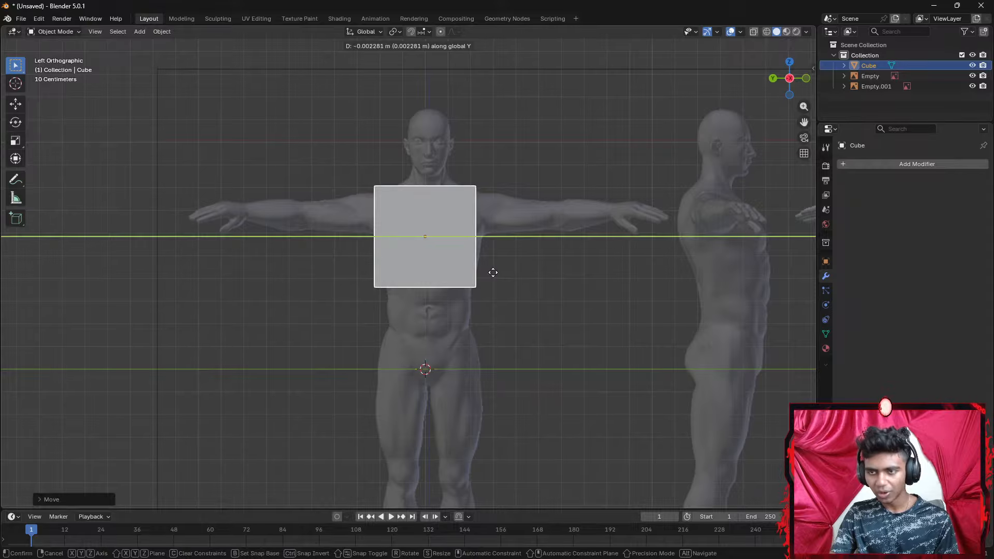
{"action": "left_click", "coordinate": [498, 273]}
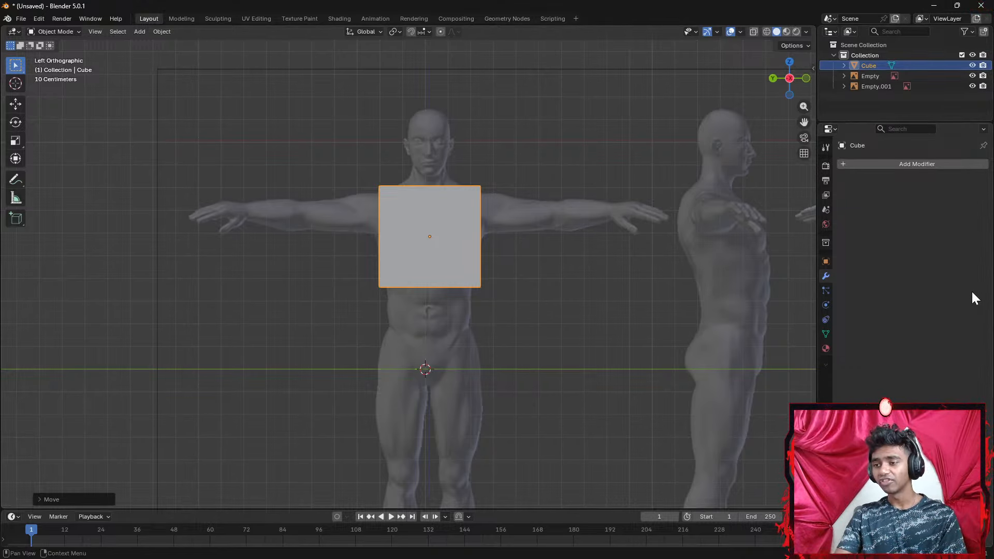
Widen the modifier settings area and add a Mirror modifier to the cube
{"action": "left_click_drag", "start_coordinate": [817, 254], "coordinate": [742, 232]}
{"action": "left_click", "coordinate": [800, 163]}
{"action": "left_click", "coordinate": [777, 164]}
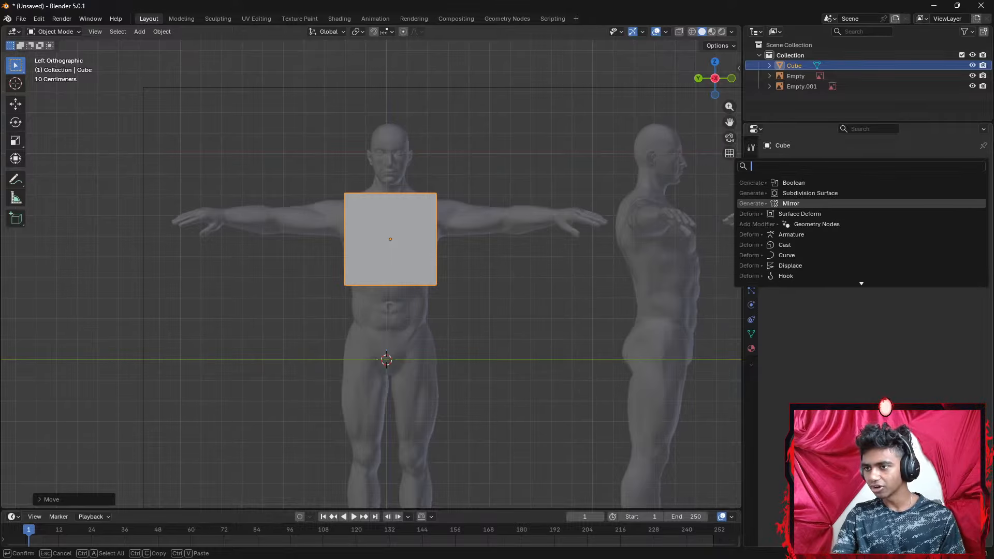
{"action": "left_click", "coordinate": [828, 203]}
Add a Subdivision Surface modifier to the cube and set its type to Simple
{"action": "left_click", "coordinate": [802, 166]}
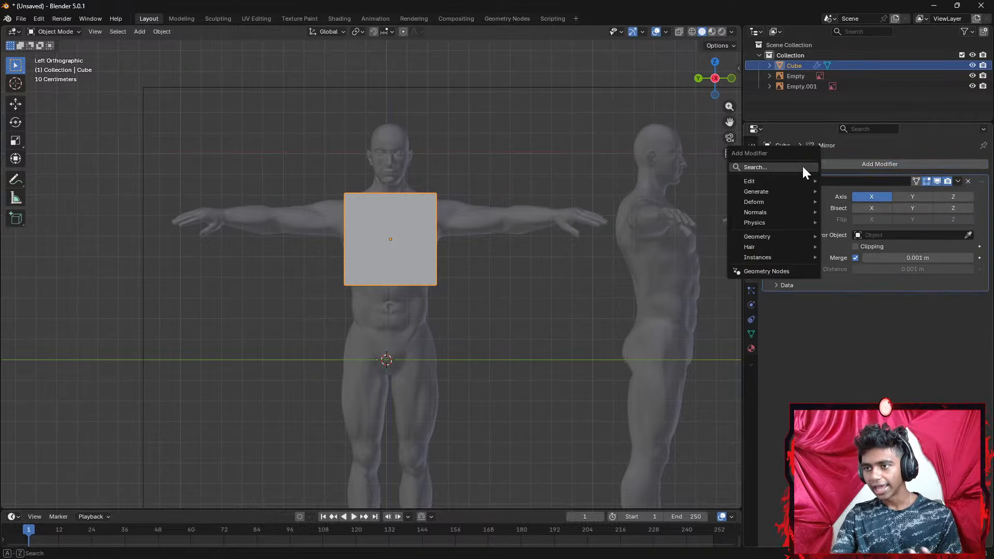
{"action": "left_click", "coordinate": [781, 169]}
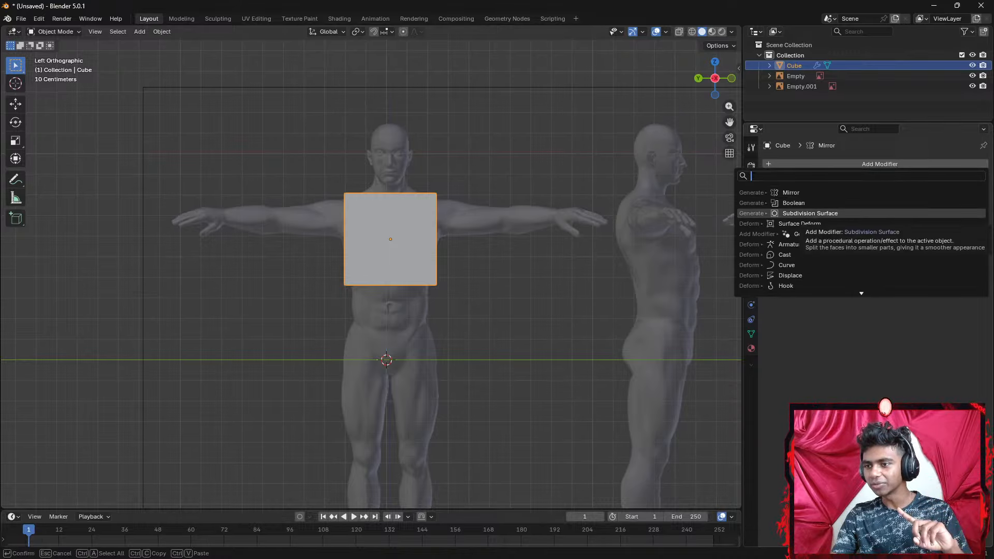
{"action": "left_click", "coordinate": [837, 212]}
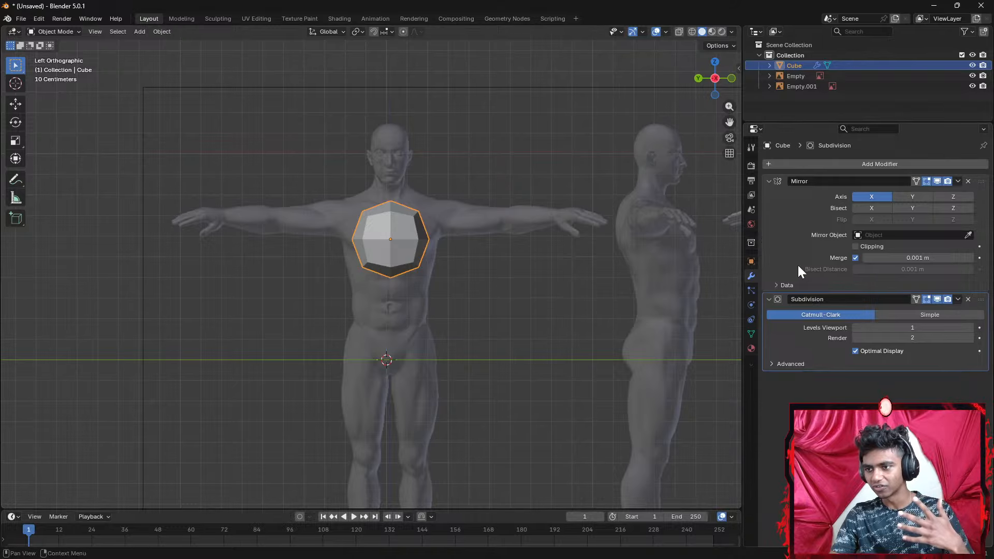
{"action": "left_click", "coordinate": [920, 315]}
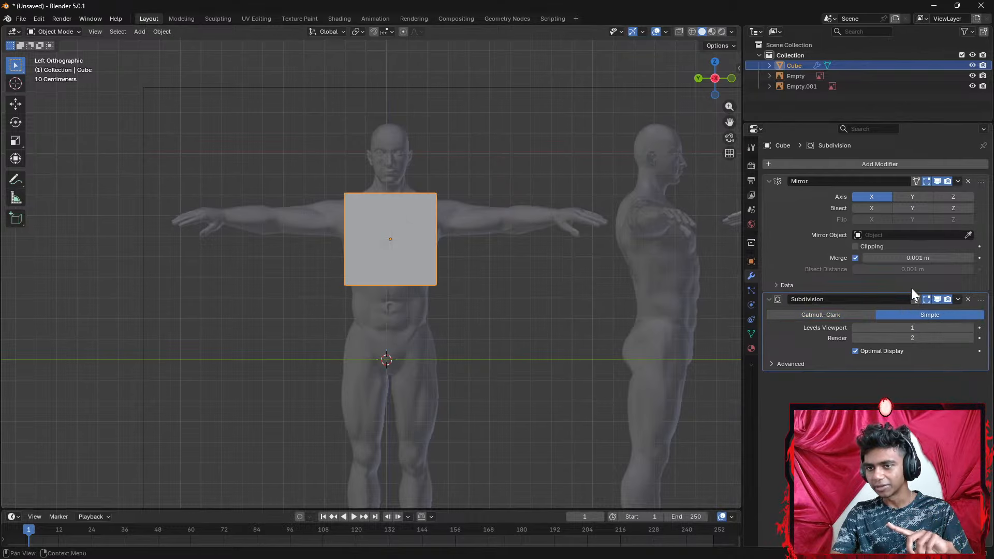
Add a second Subdivision Surface modifier to the cube and enable Clipping on the Mirror modifier
{"action": "left_click", "coordinate": [853, 164]}
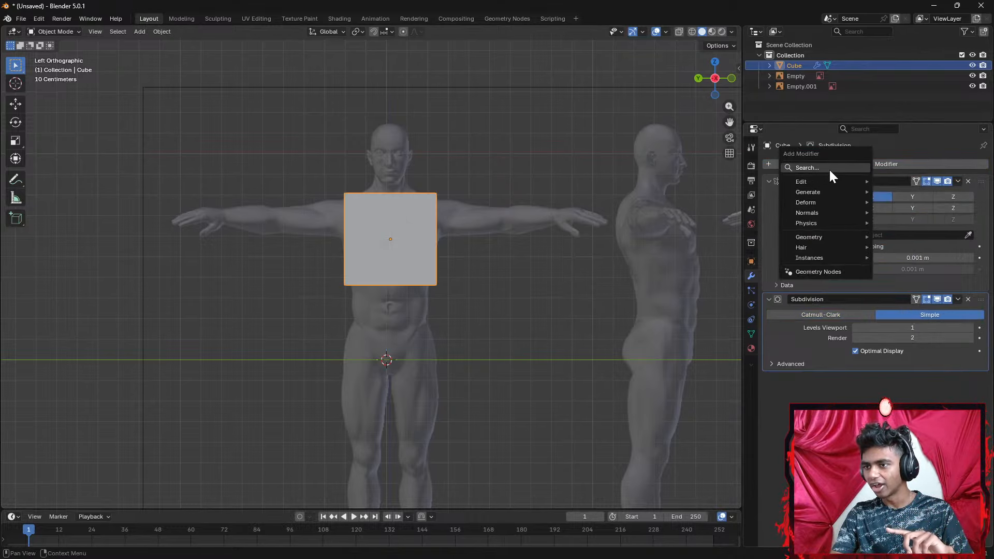
{"action": "left_click", "coordinate": [829, 170]}
{"action": "left_click", "coordinate": [825, 192]}
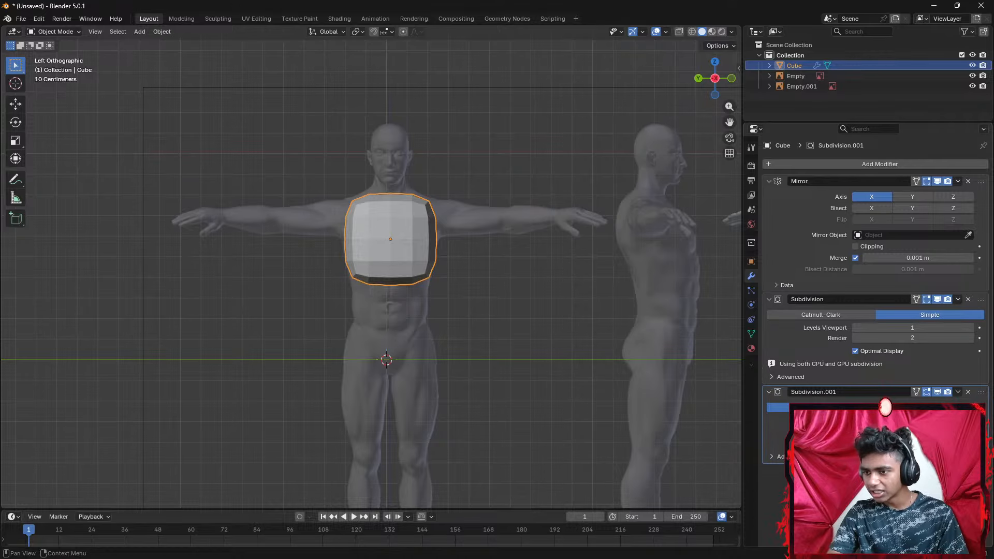
{"action": "left_click", "coordinate": [855, 246]}
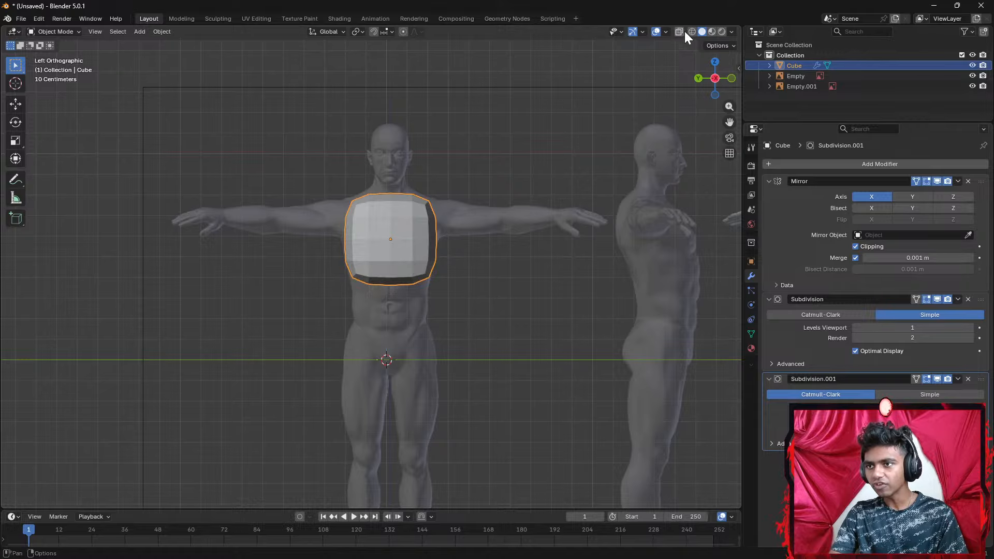
Set the viewport shading to Wireframe and remove the second Subdivision modifier from the cube
{"action": "key", "text": "shift+z"}
{"action": "key", "text": "z"}
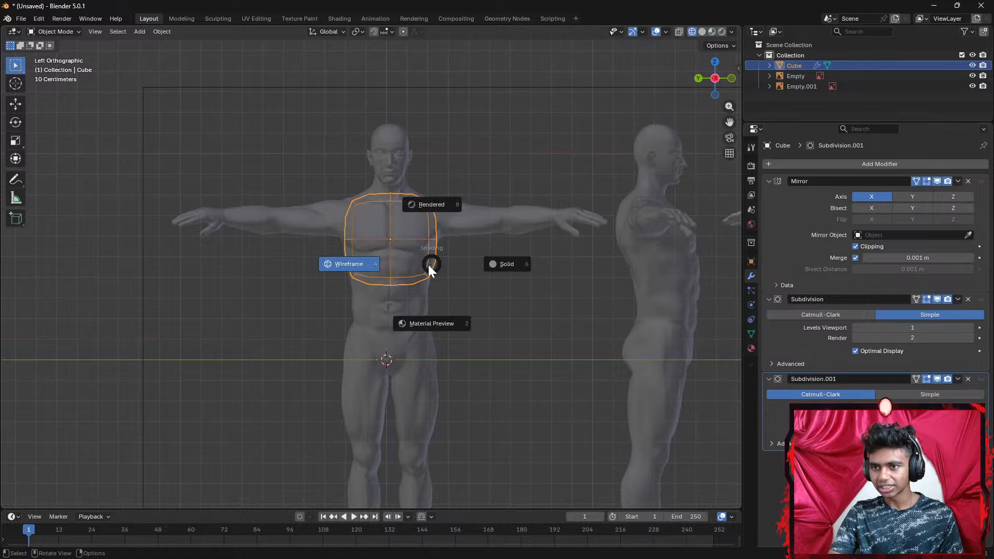
{"action": "left_click", "coordinate": [354, 265]}
{"action": "scroll", "coordinate": [480, 286], "scroll_direction": "up", "scroll_amount": 1}
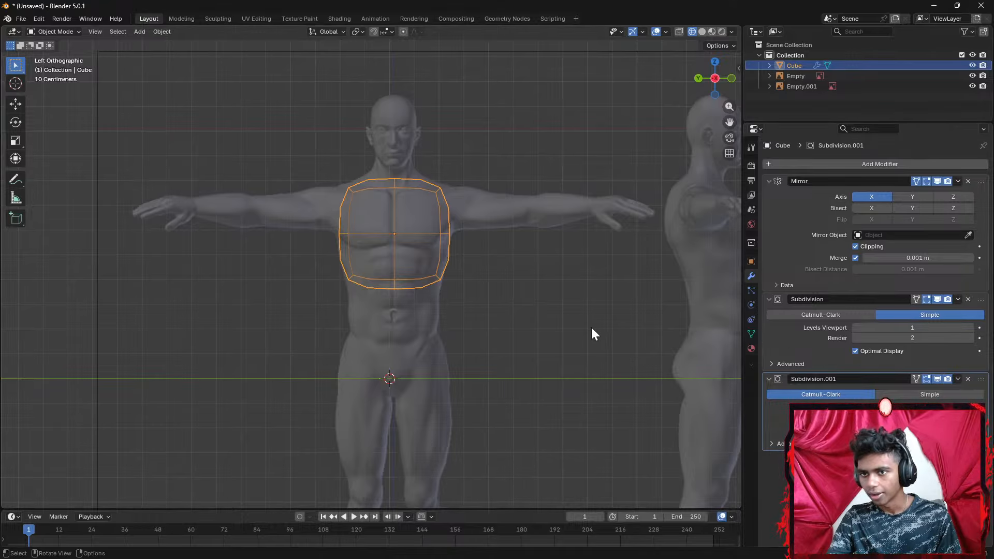
{"action": "left_click", "coordinate": [967, 379]}
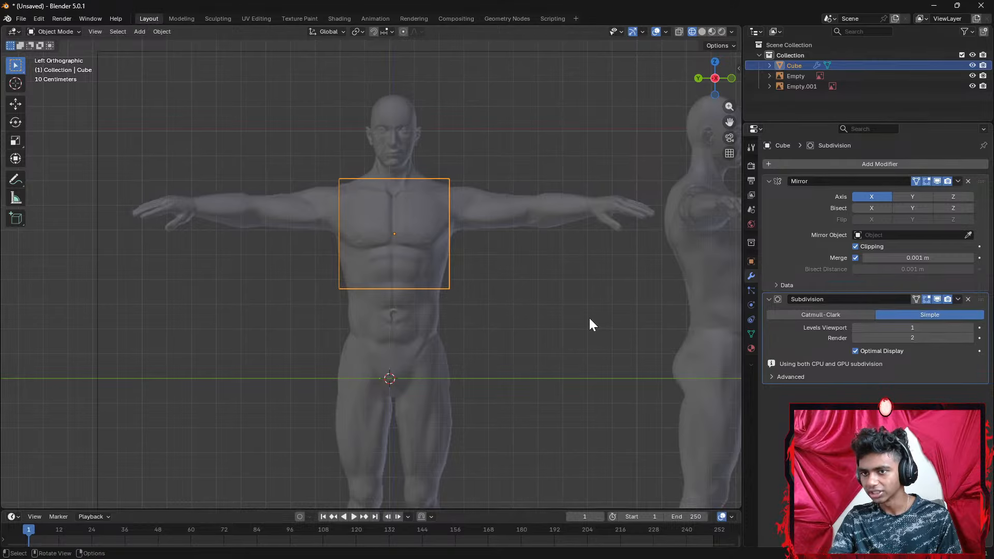
Set the viewport shading back to Solid
{"action": "scroll", "coordinate": [589, 317], "scroll_direction": "up", "scroll_amount": 1}
{"action": "middle_click_drag", "start_coordinate": [579, 284], "coordinate": [564, 360], "text": "shift"}
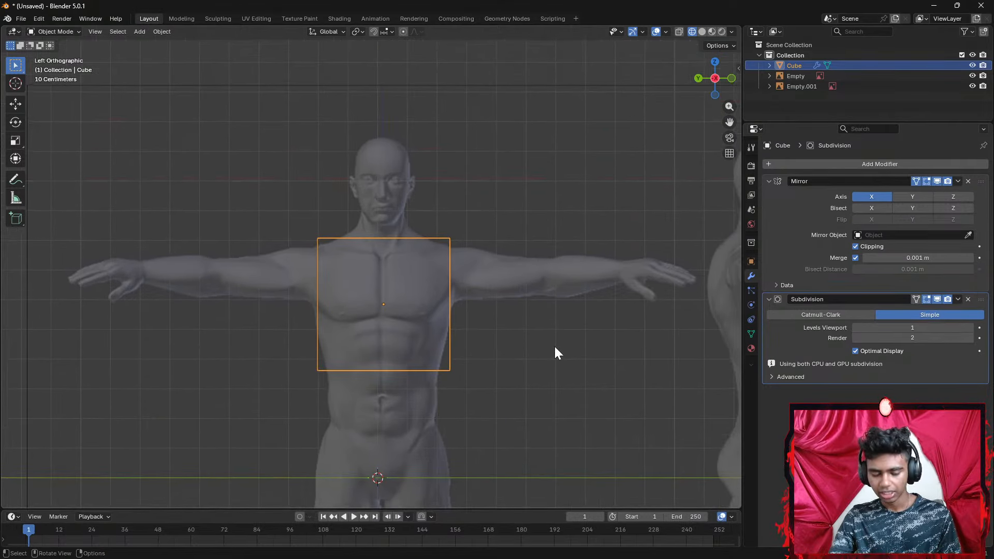
{"action": "key", "text": "z"}
{"action": "left_click", "coordinate": [591, 350]}
{"action": "left_click", "coordinate": [591, 350]}
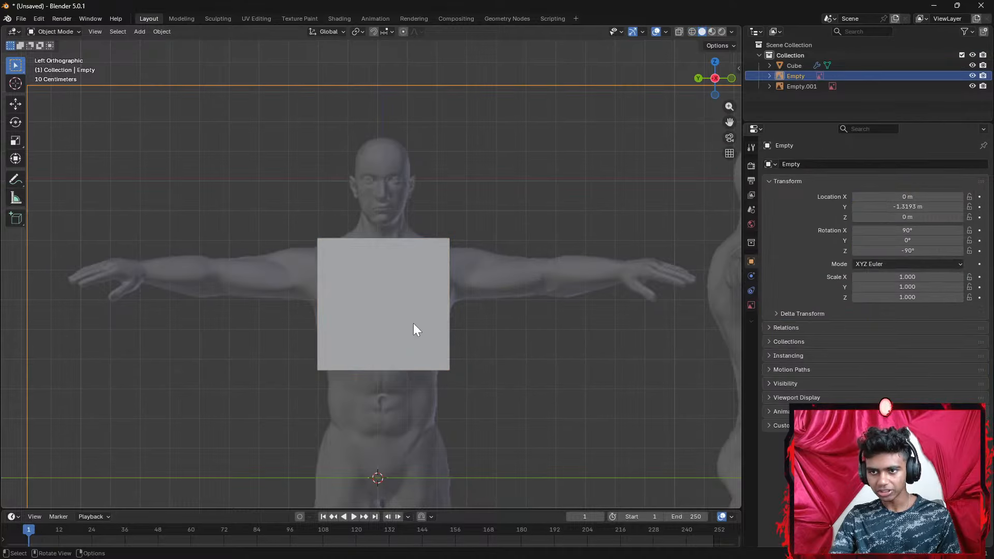
Select the cube, try moving it freely over the figure's chest, and enter Edit Mode in an angled perspective view
{"action": "left_click", "coordinate": [386, 322]}
{"action": "key", "text": "g"}
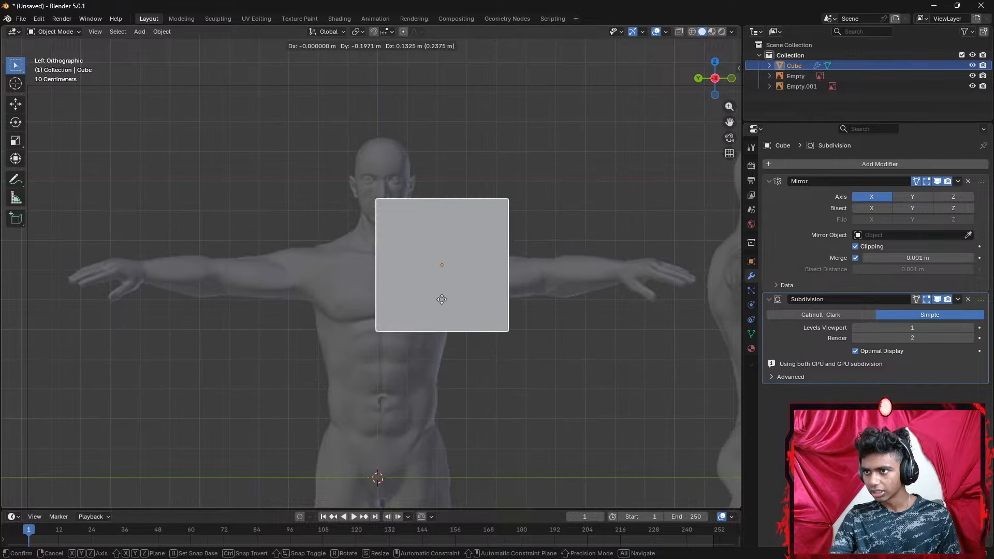
{"action": "left_click", "coordinate": [401, 319]}
{"action": "middle_click_drag", "start_coordinate": [430, 329], "coordinate": [519, 346]}
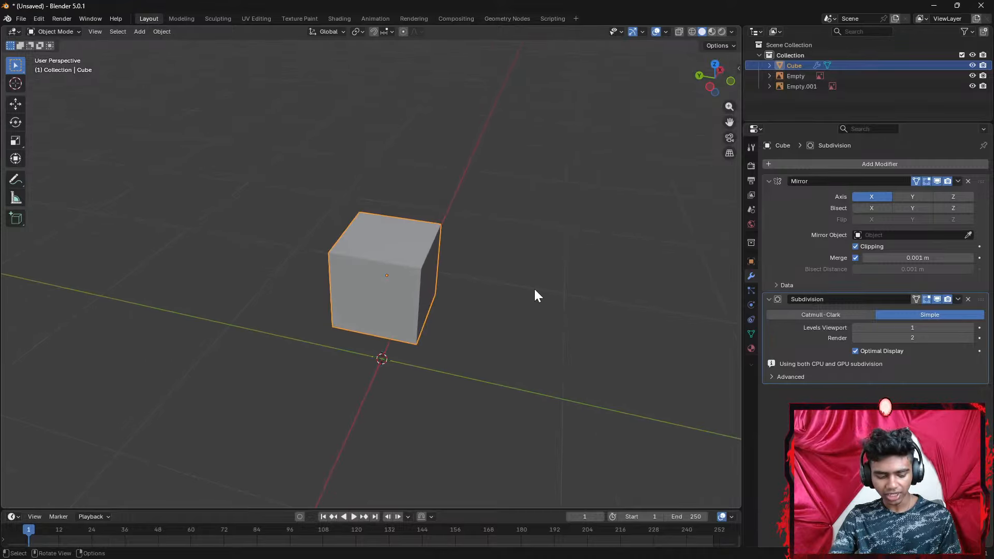
{"action": "key", "text": "Tab"}
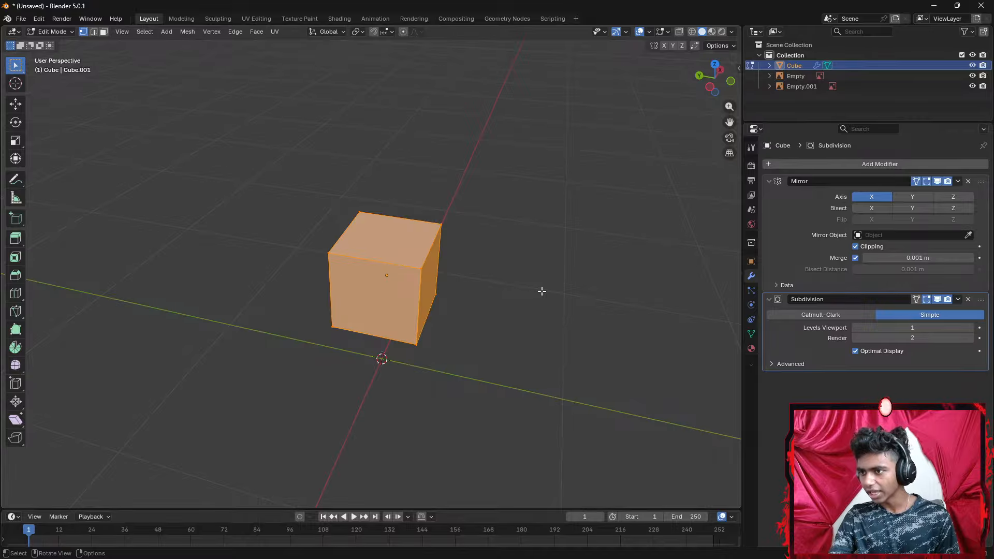
Remove the Mirror modifier and the remaining Subdivision modifier from the cube
{"action": "left_click", "coordinate": [889, 235]}
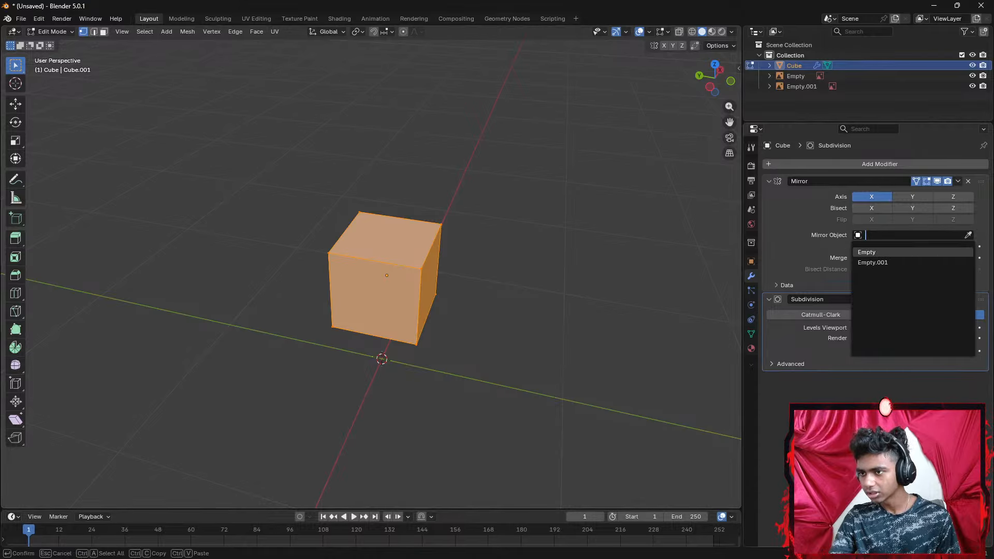
{"action": "left_click", "coordinate": [799, 250]}
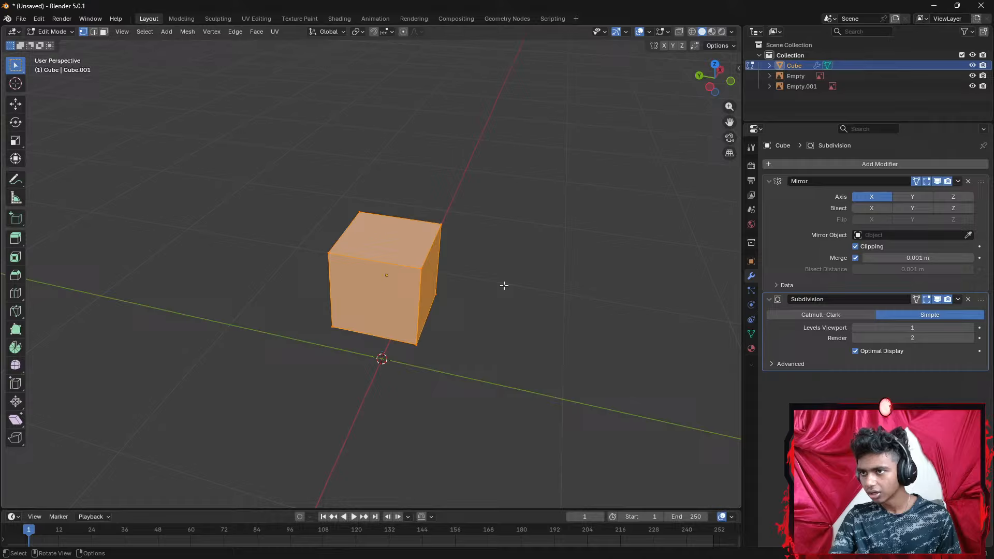
{"action": "left_click", "coordinate": [967, 181]}
{"action": "left_click", "coordinate": [967, 182]}
Add a Mirror modifier to the cube and enable Bisect on the X axis
{"action": "left_click", "coordinate": [856, 164]}
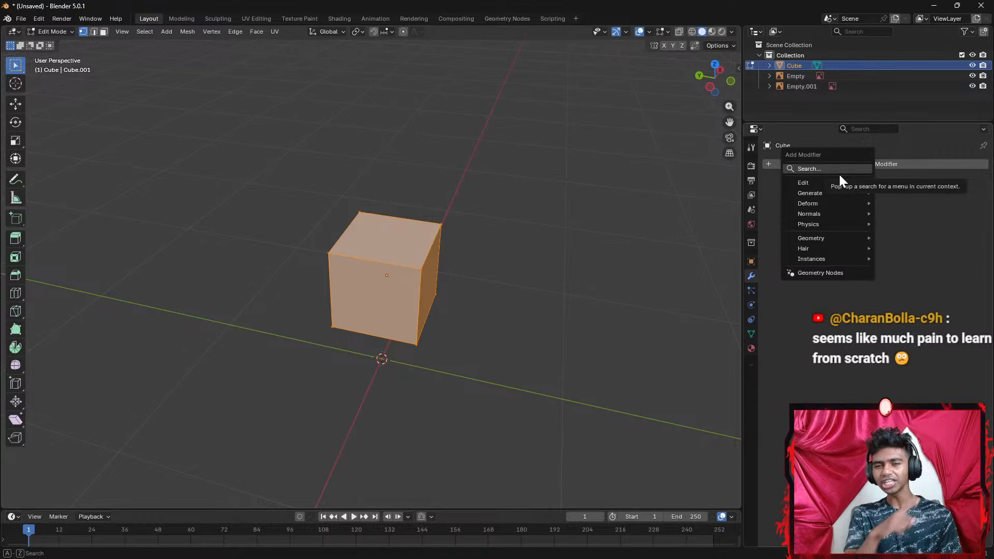
{"action": "left_click", "coordinate": [840, 174]}
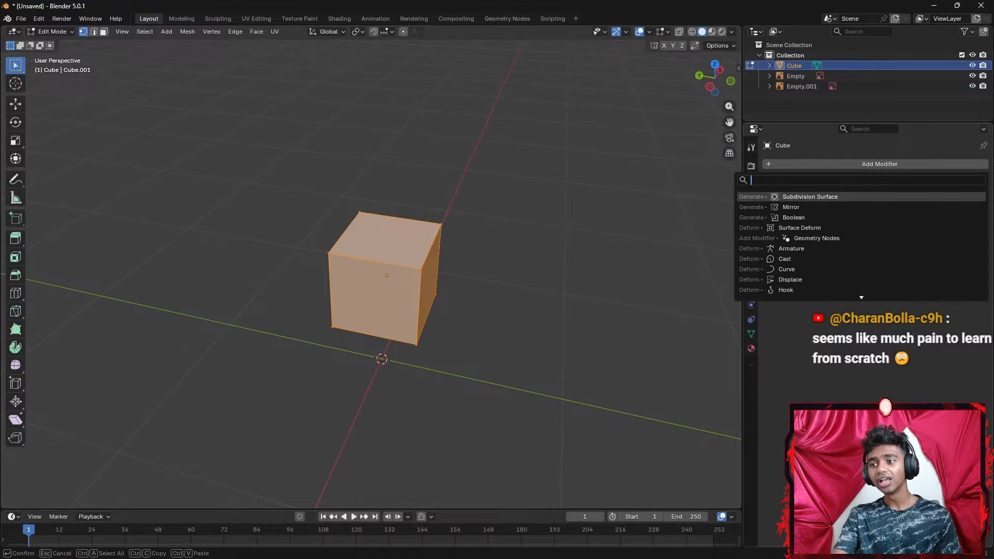
{"action": "key", "text": "Down"}
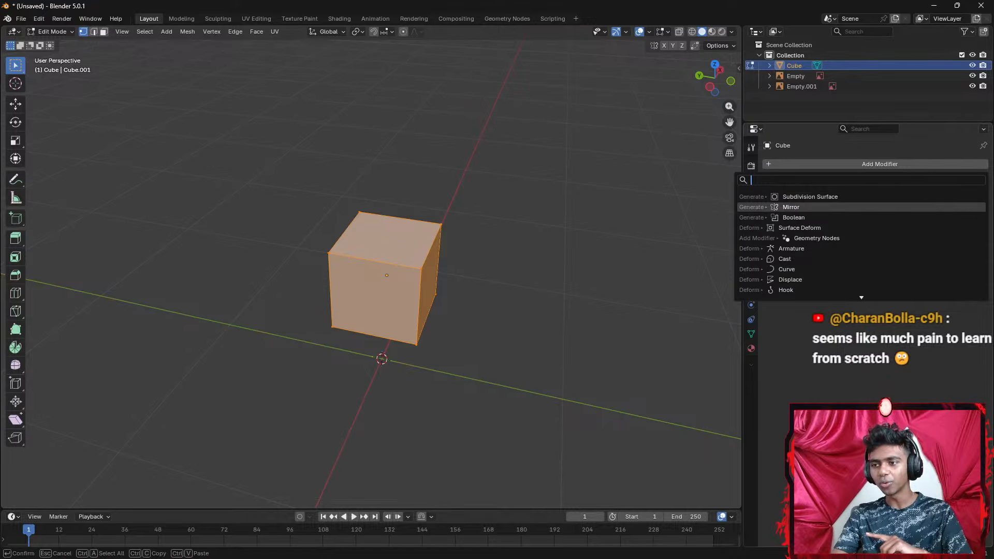
{"action": "key", "text": "Return"}
{"action": "left_click", "coordinate": [863, 209]}
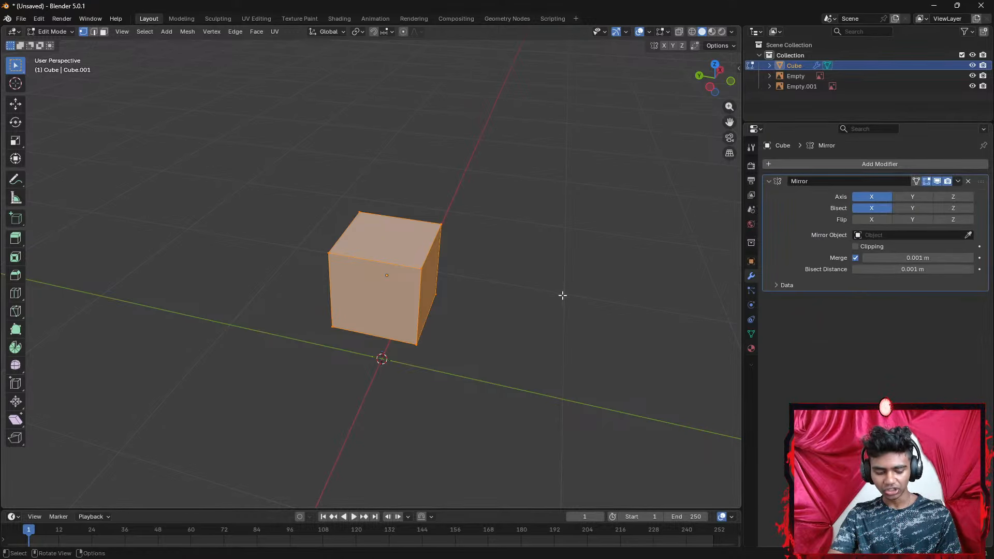
Try moving the whole cube mesh freely with the X mirror axis on and off, undoing each move
{"action": "key", "text": "g"}
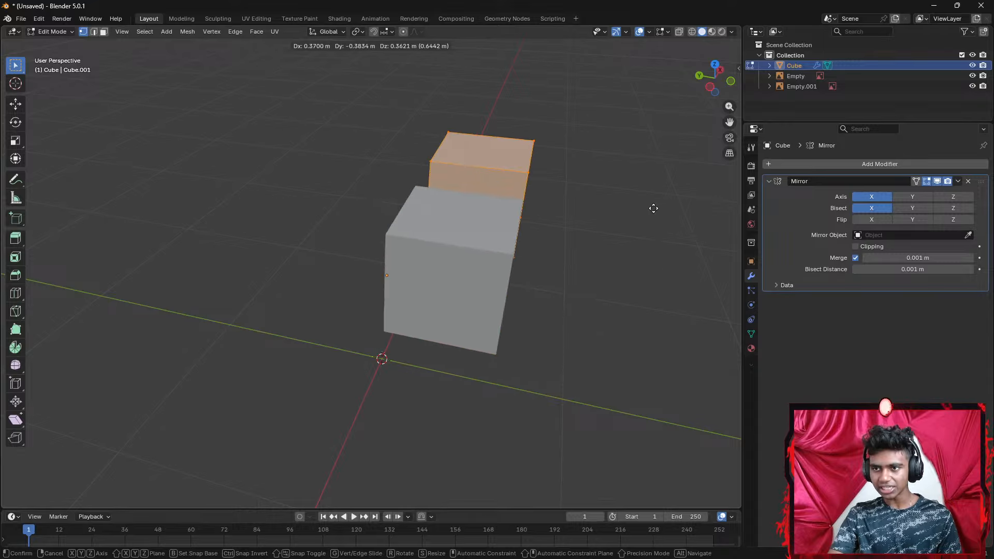
{"action": "left_click", "coordinate": [649, 201]}
{"action": "key", "text": "ctrl+z"}
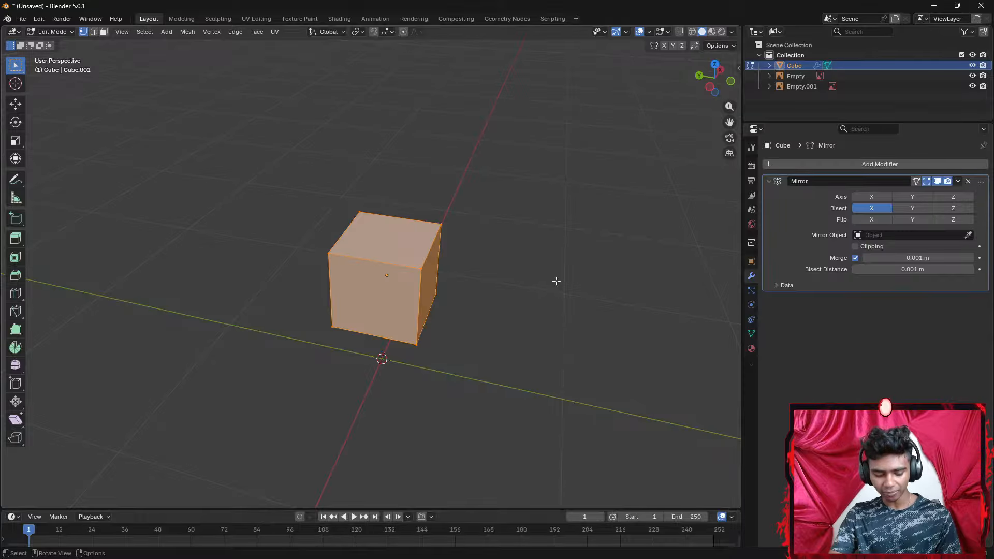
{"action": "key", "text": "g"}
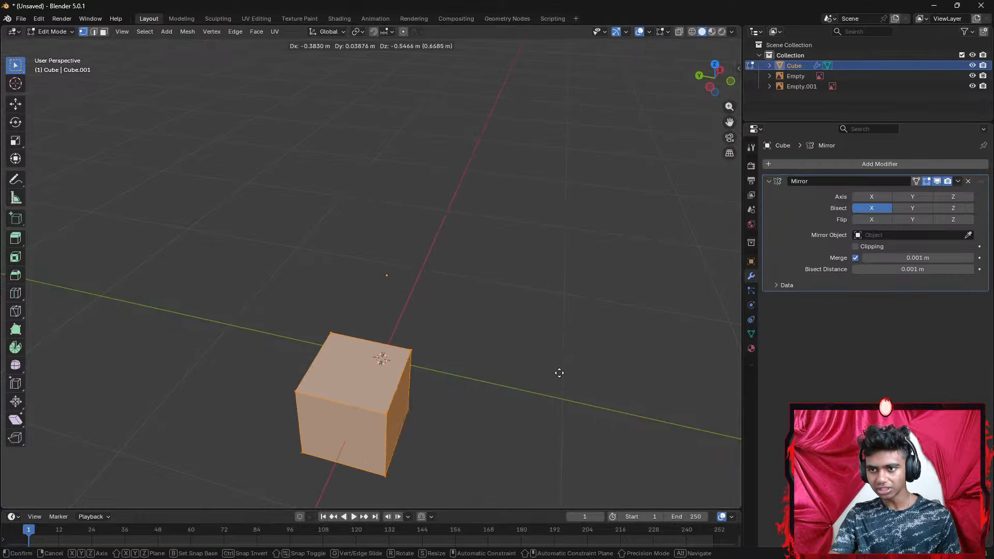
{"action": "left_click", "coordinate": [573, 299]}
{"action": "key", "text": "ctrl+z"}
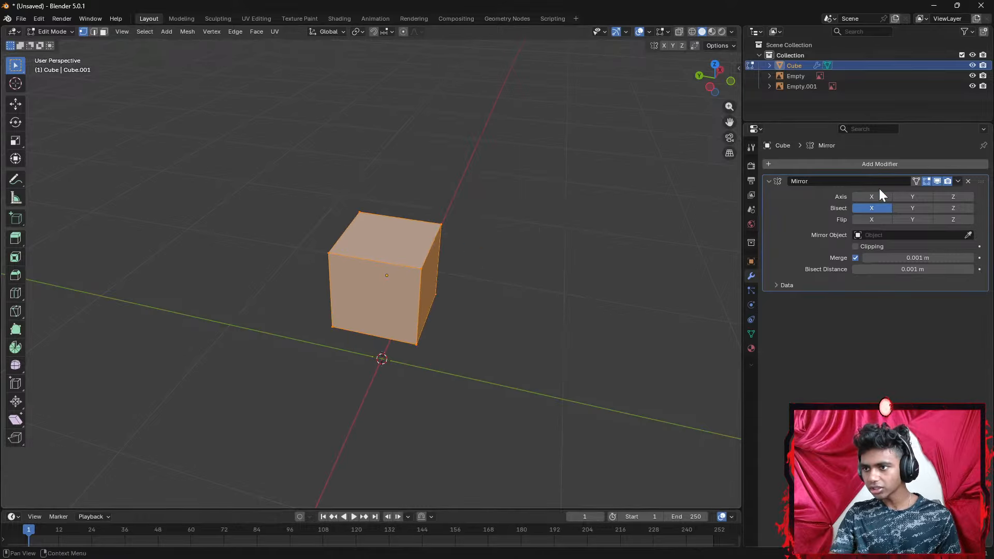
Try Flip on X in the Mirror modifier while moving the mesh along X, and restore X as the mirror axis
{"action": "left_click", "coordinate": [872, 220]}
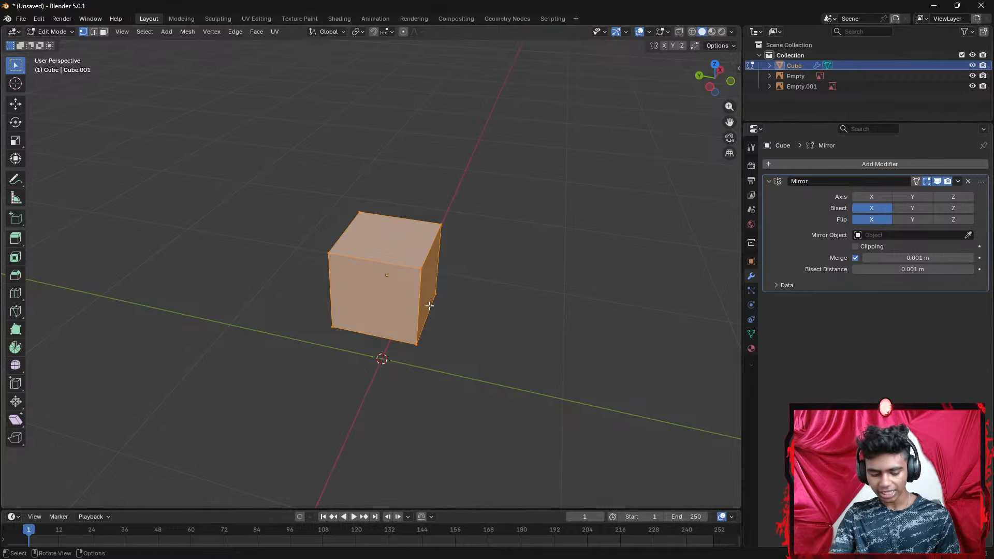
{"action": "key", "text": "g"}
{"action": "key", "text": "x"}
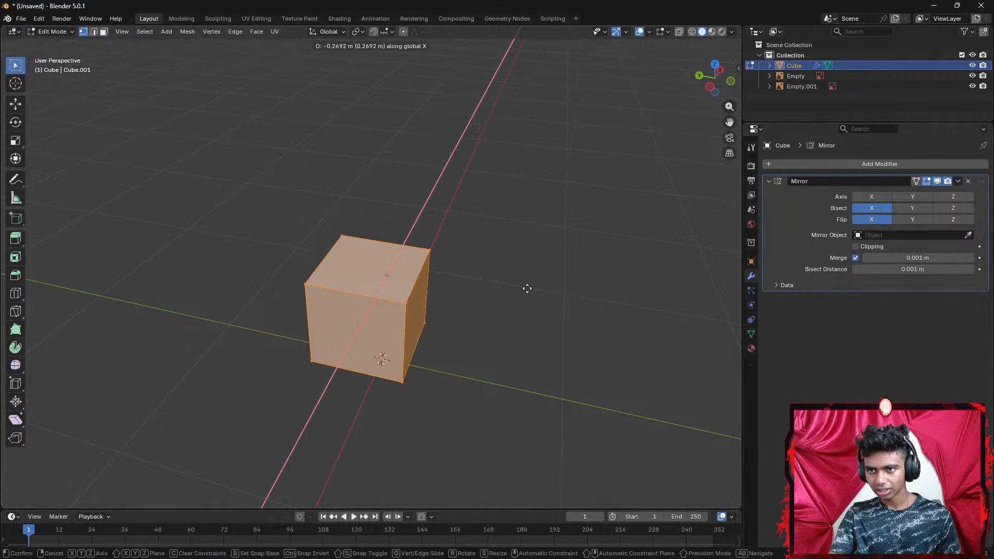
{"action": "left_click", "coordinate": [445, 379]}
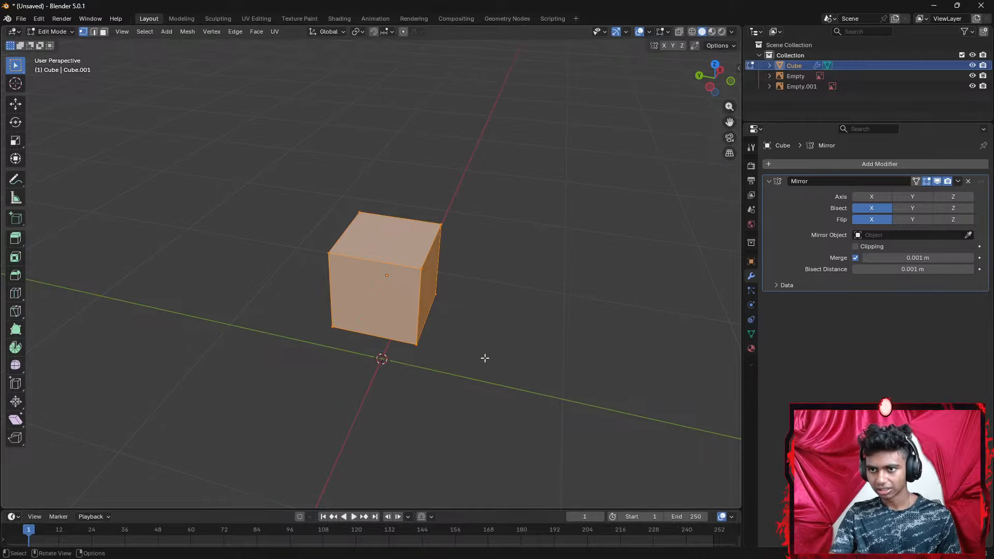
{"action": "left_click", "coordinate": [874, 200]}
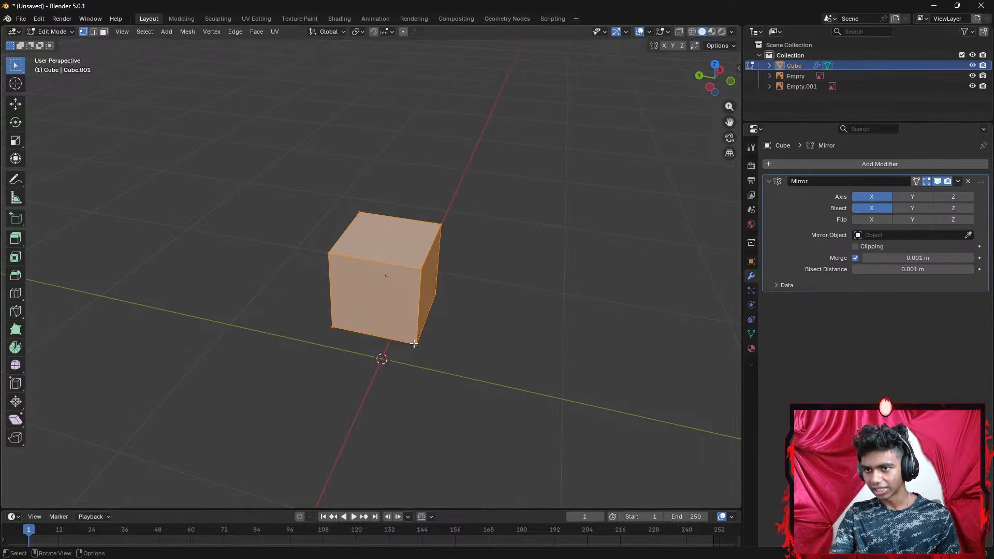
Move the cube mesh freely away from its origin, inspect the mirrored pair from the back and in perspective, and deselect the mesh
{"action": "key", "text": "g"}
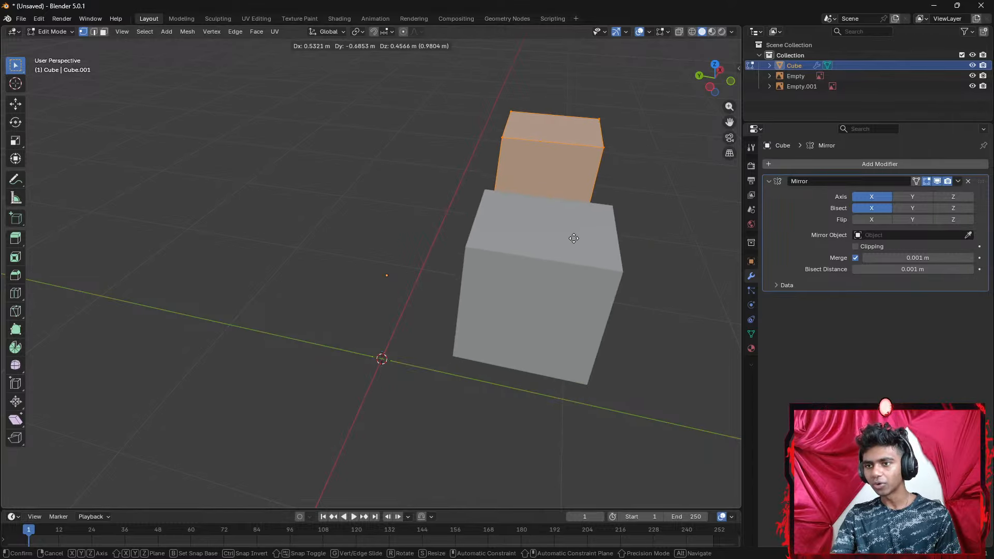
{"action": "left_click", "coordinate": [573, 238]}
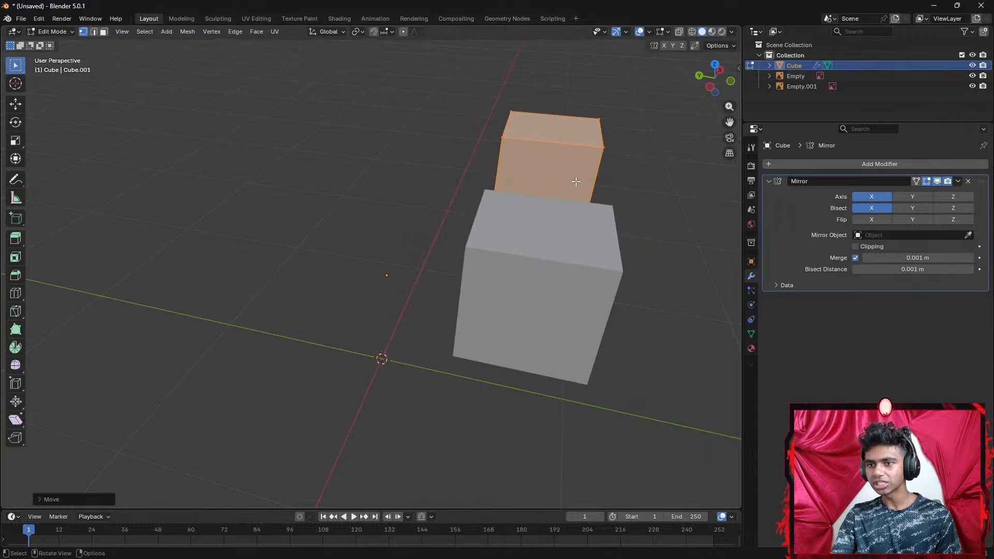
{"action": "left_click", "coordinate": [719, 69]}
{"action": "left_click", "coordinate": [732, 77]}
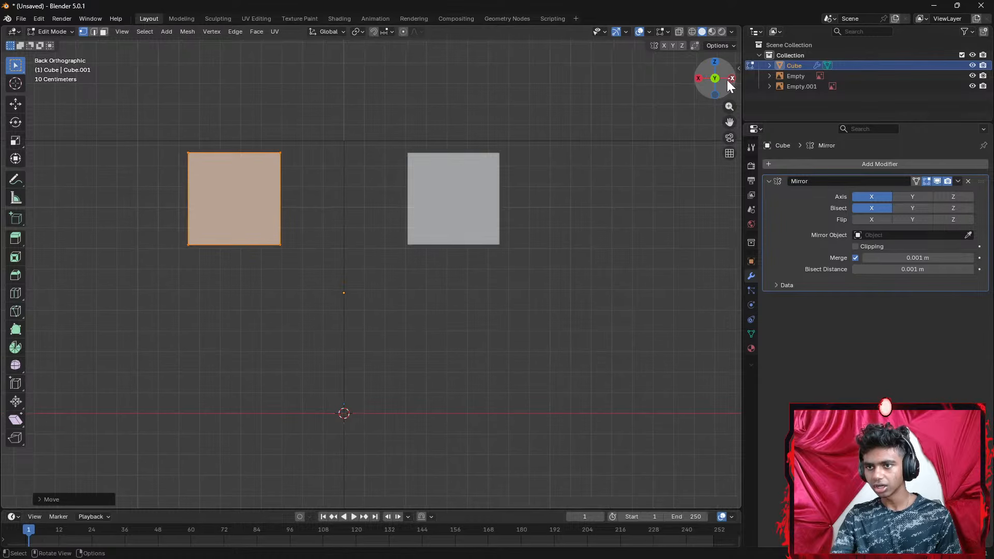
{"action": "middle_click_drag", "start_coordinate": [469, 321], "coordinate": [505, 434], "text": "shift"}
{"action": "left_click", "coordinate": [497, 413]}
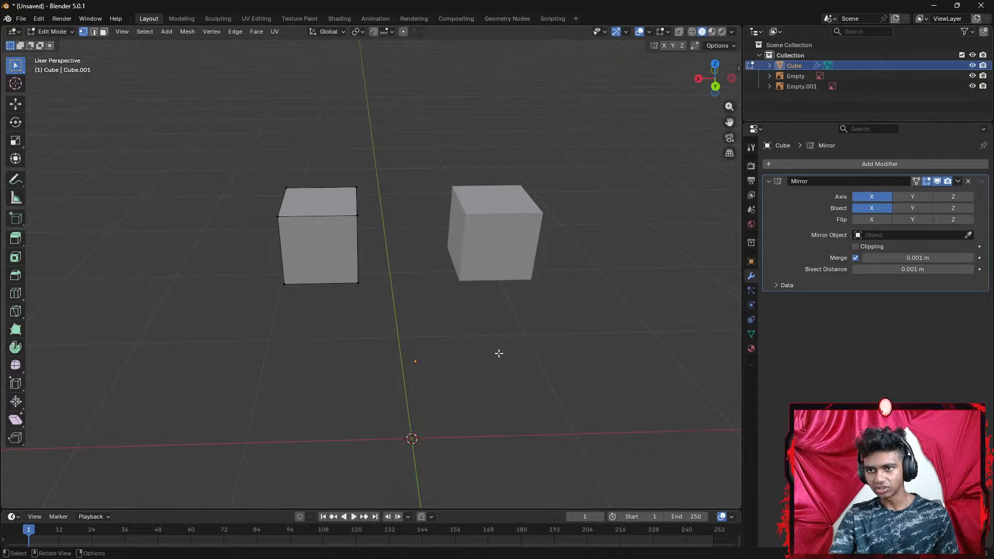
Delete all of the cube's vertices and remove its Mirror modifier
{"action": "key", "text": "a"}
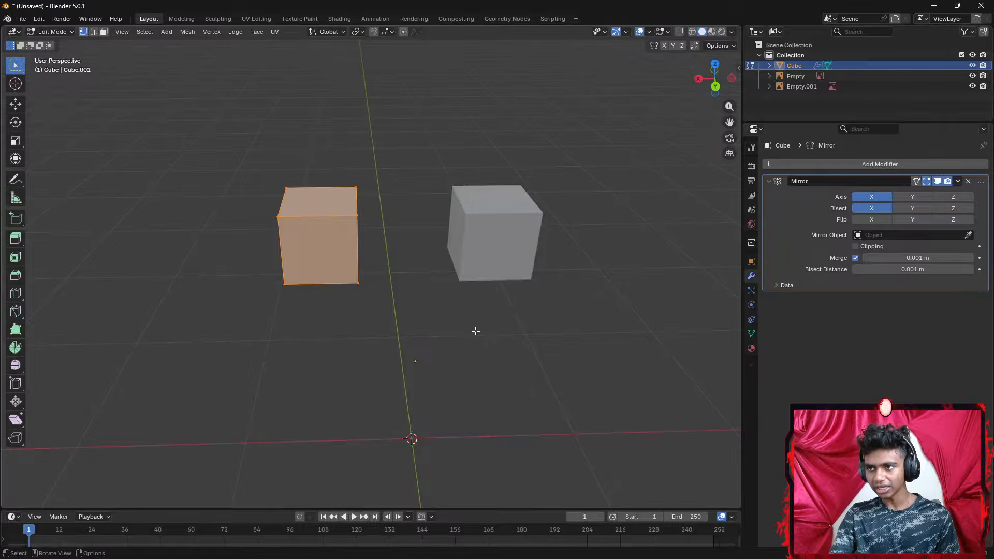
{"action": "right_click", "coordinate": [473, 330]}
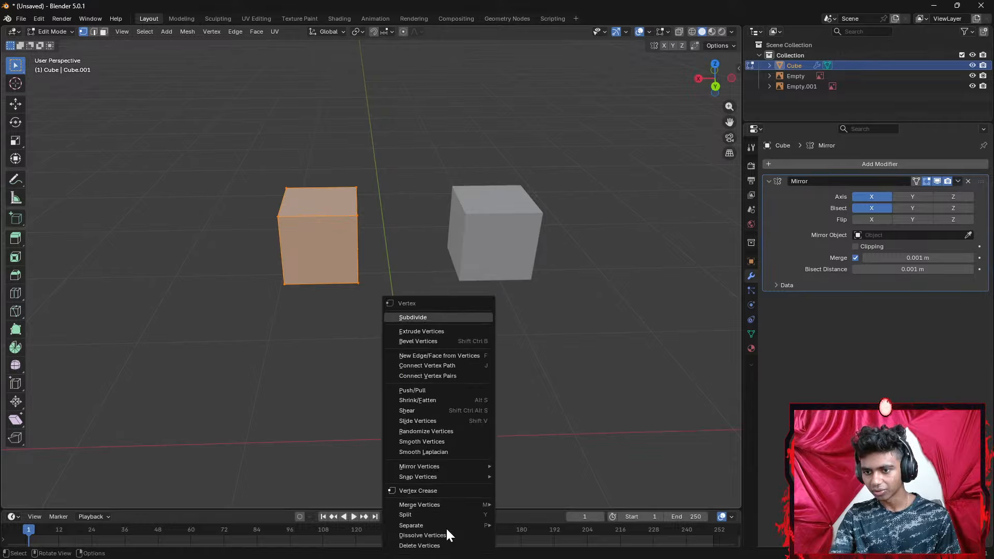
{"action": "left_click", "coordinate": [438, 544]}
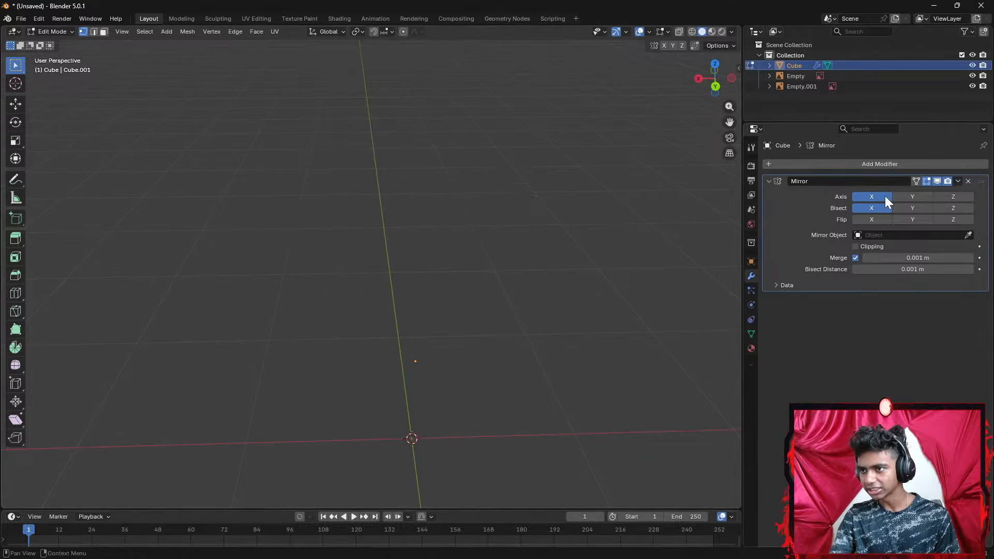
{"action": "left_click", "coordinate": [966, 180]}
Delete the two reference image objects, Empty.001 and Empty, from the scene
{"action": "left_click", "coordinate": [841, 86]}
{"action": "right_click", "coordinate": [842, 86]}
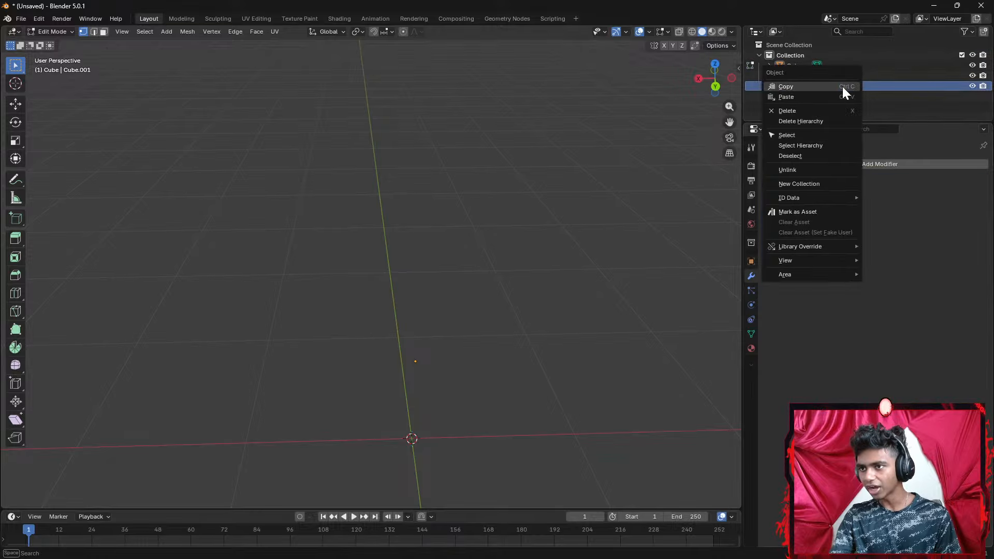
{"action": "left_click", "coordinate": [817, 110]}
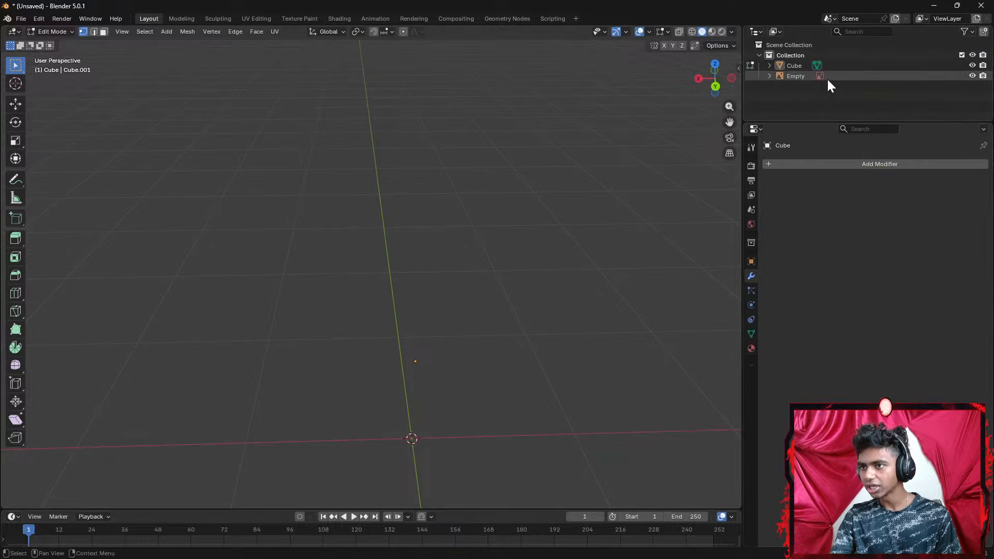
{"action": "right_click", "coordinate": [827, 81]}
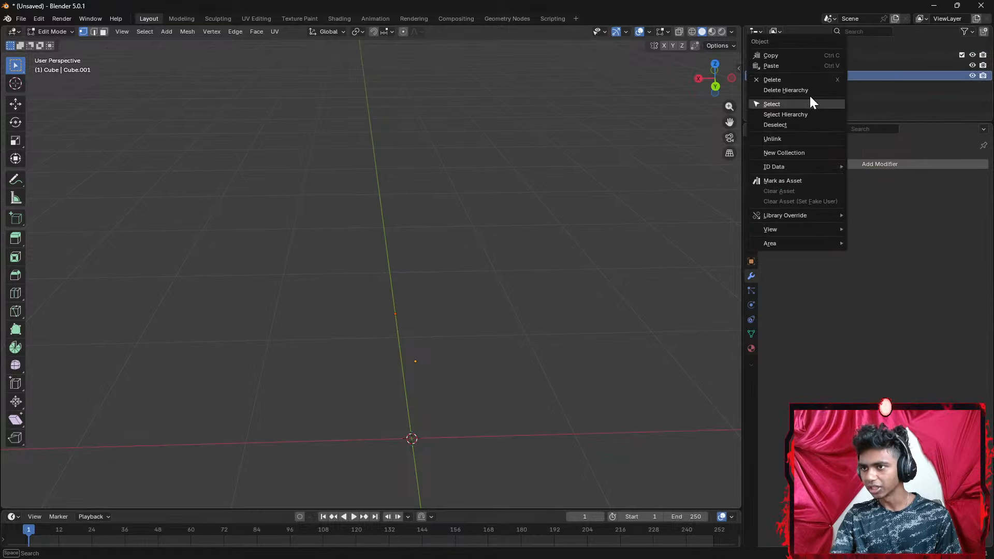
{"action": "left_click", "coordinate": [811, 80]}
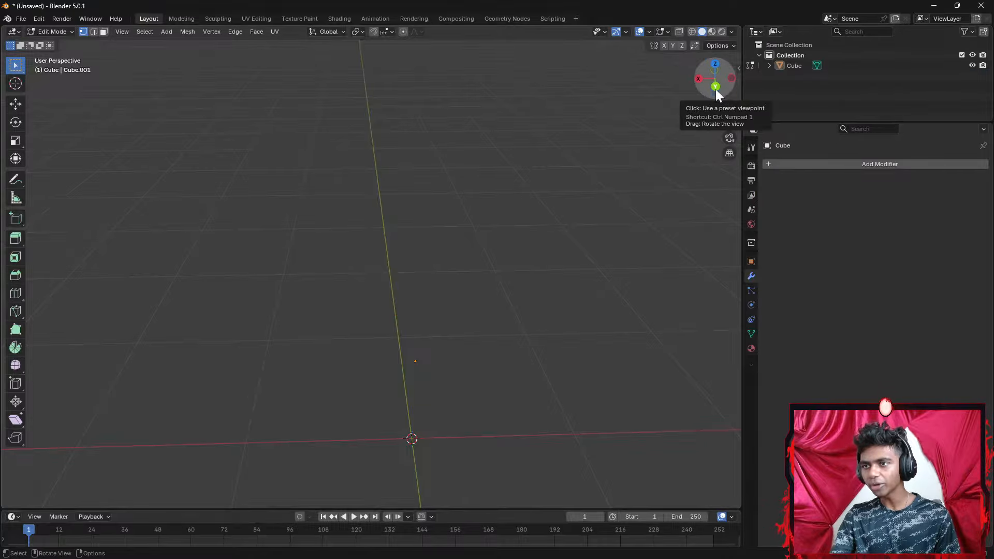
Set the viewport to the back orthographic view and return to Object Mode
{"action": "left_click", "coordinate": [715, 86]}
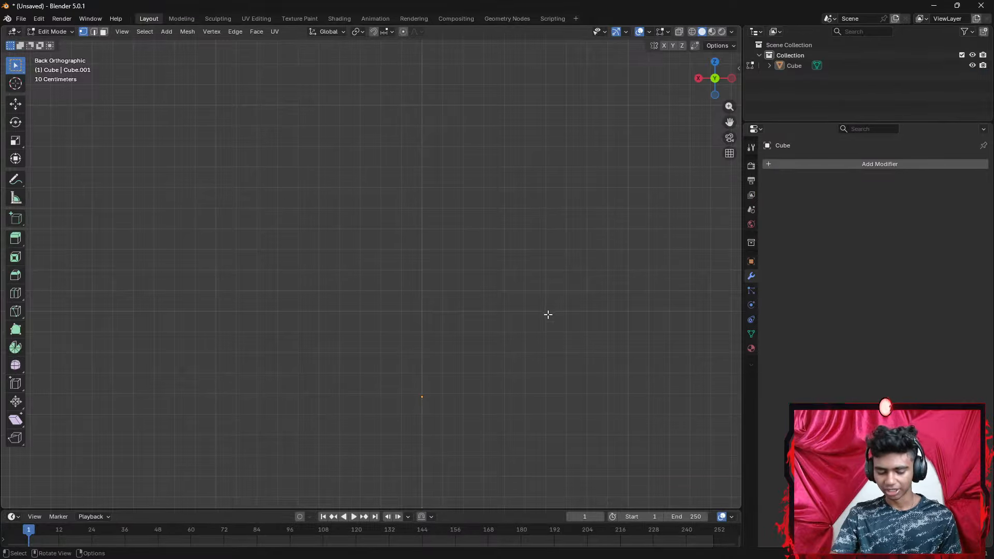
{"action": "middle_click_drag", "start_coordinate": [548, 313], "coordinate": [473, 204]}
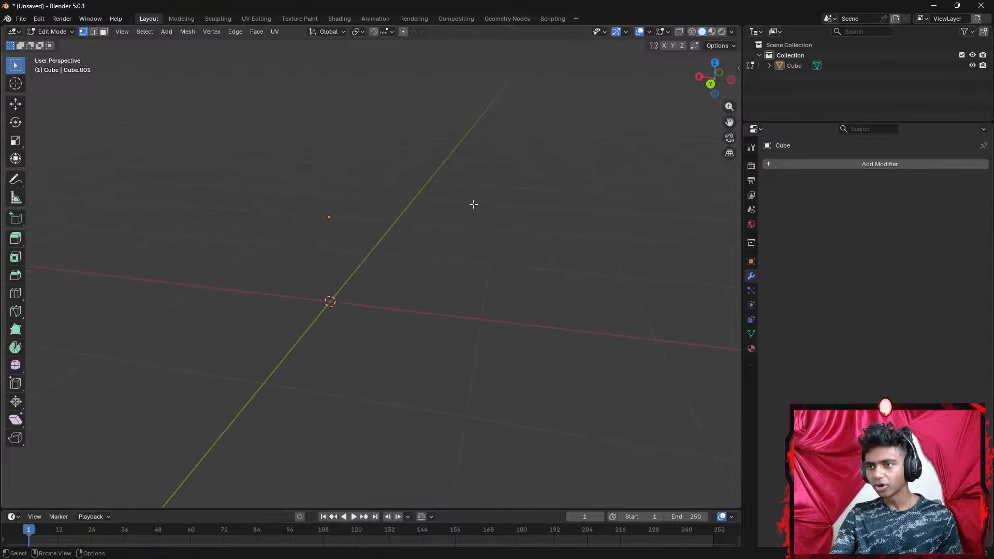
{"action": "left_click", "coordinate": [710, 83]}
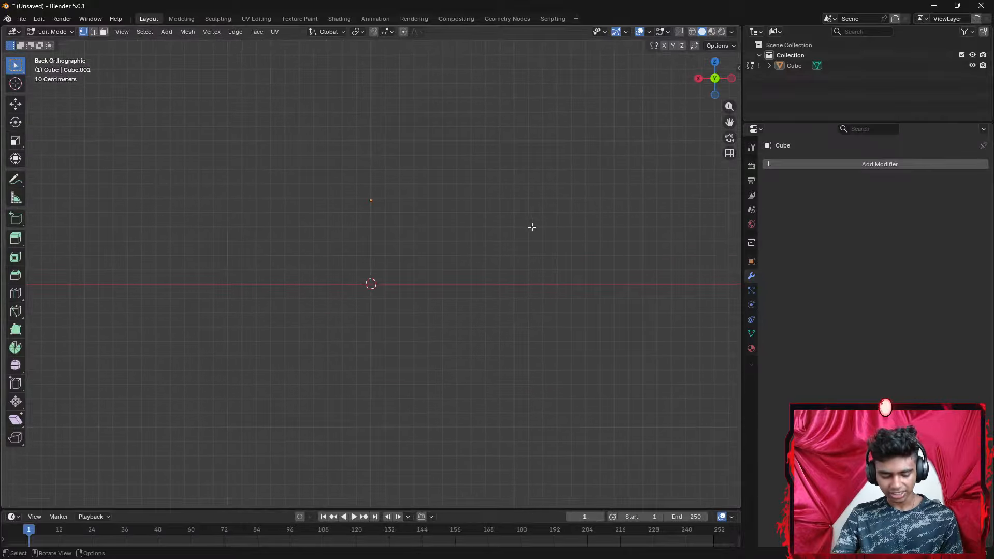
{"action": "key", "text": "shift+a"}
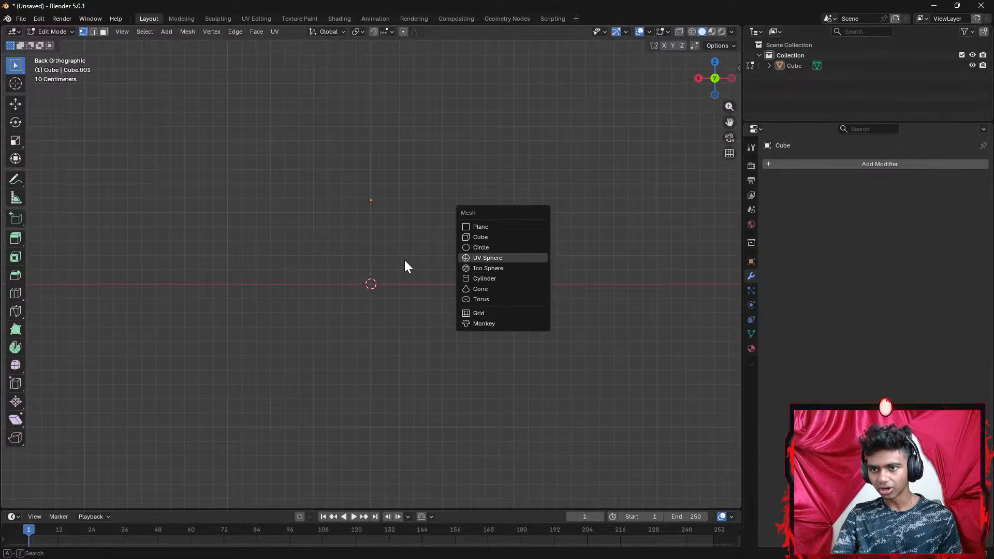
{"action": "key", "text": "Escape"}
{"action": "key", "text": "Tab"}
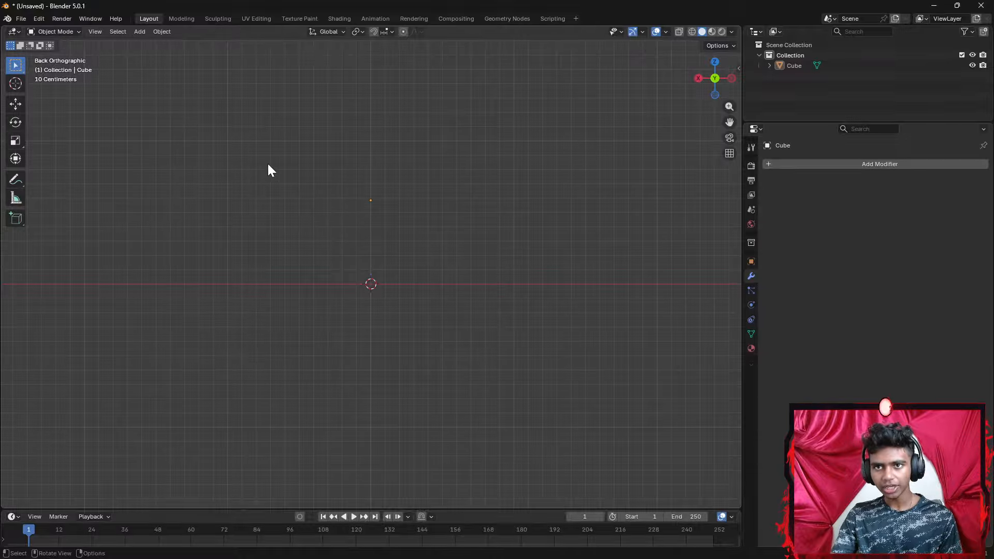
Add Male Anatomy Reference.png as a background image and scale it uniformly to about 0.548
{"action": "key", "text": "shift+a"}
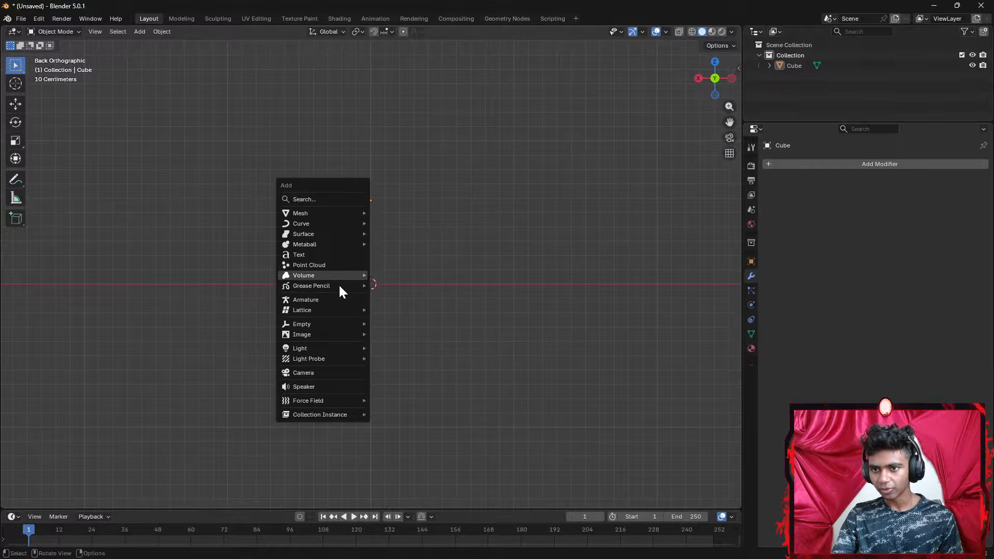
{"action": "mouse_move", "coordinate": [339, 334]}
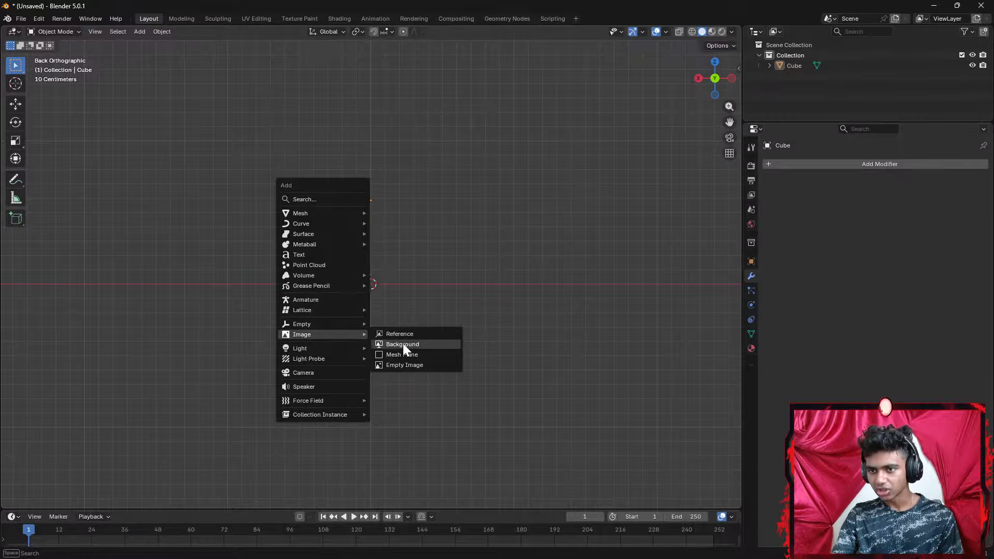
{"action": "left_click", "coordinate": [402, 344]}
{"action": "left_click", "coordinate": [247, 282]}
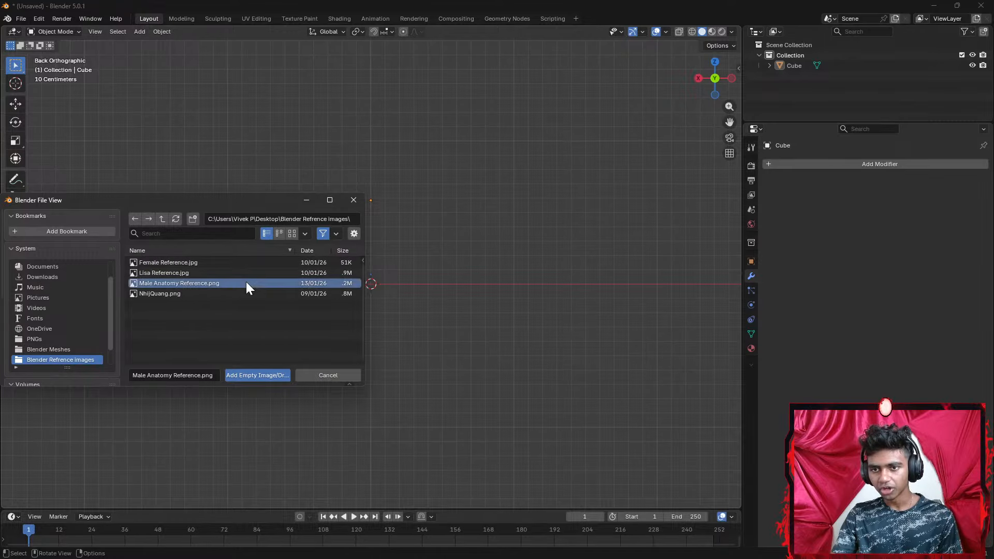
{"action": "left_click", "coordinate": [257, 375]}
{"action": "scroll", "coordinate": [399, 309], "scroll_direction": "down", "scroll_amount": 4}
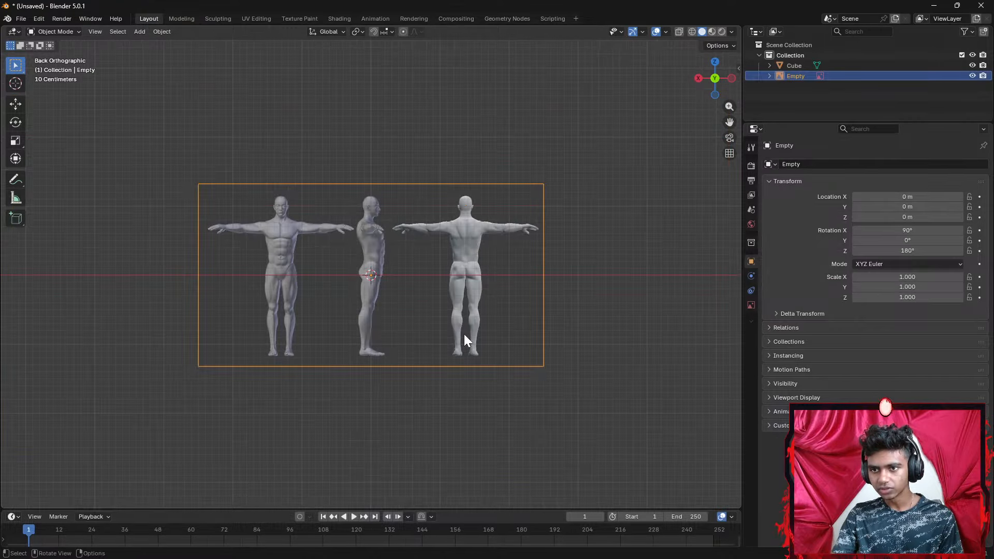
{"action": "key", "text": "s"}
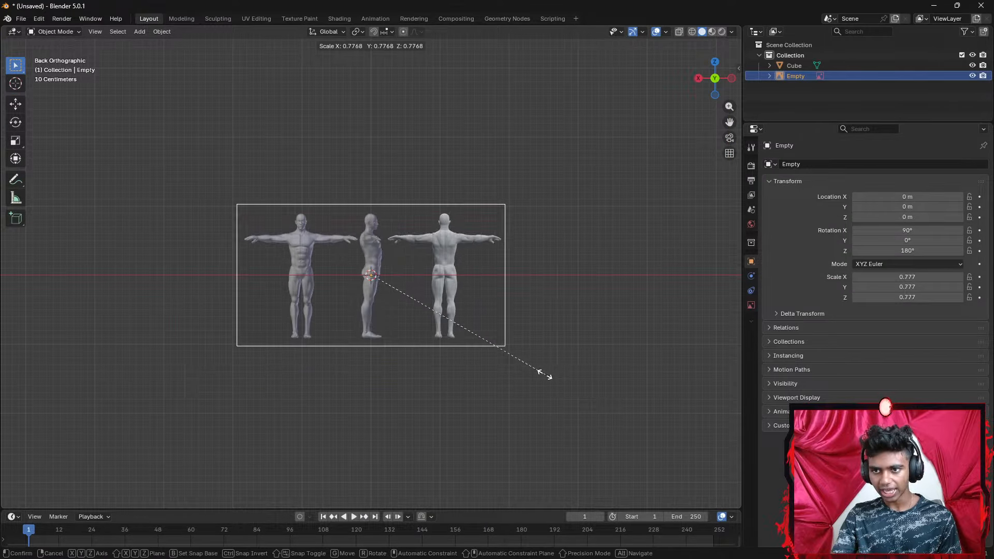
{"action": "left_click", "coordinate": [490, 353]}
Raise the reference image along Z to about 0.699 m, with its lower border near the ground line
{"action": "key", "text": "g"}
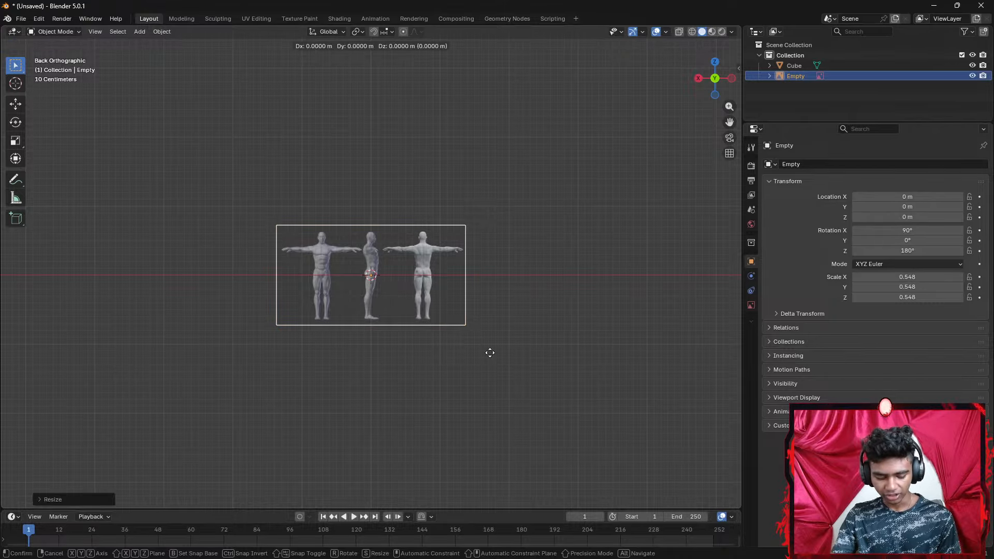
{"action": "key", "text": "z"}
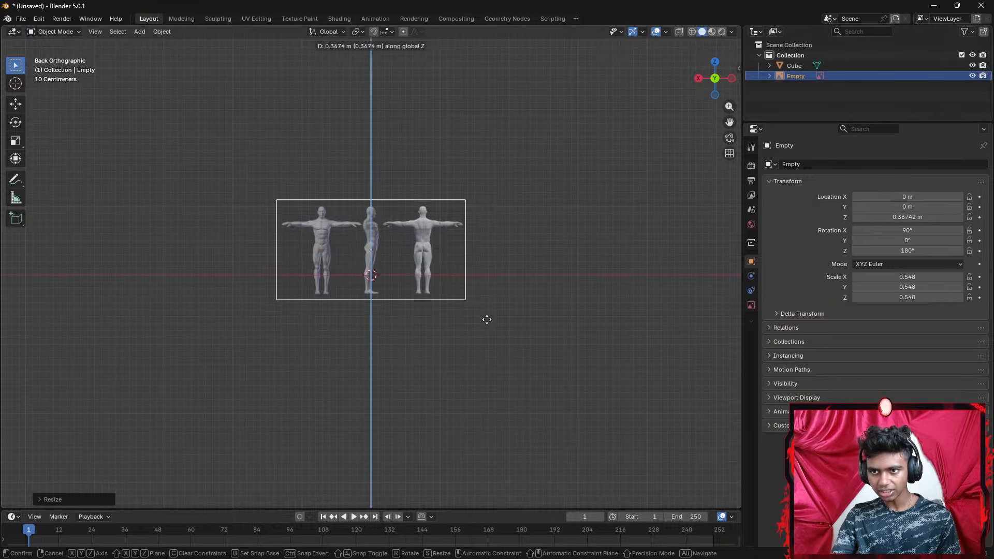
{"action": "left_click", "coordinate": [488, 305]}
{"action": "scroll", "coordinate": [486, 309], "scroll_direction": "up", "scroll_amount": 3}
{"action": "scroll", "coordinate": [486, 309], "scroll_direction": "up", "scroll_amount": 2}
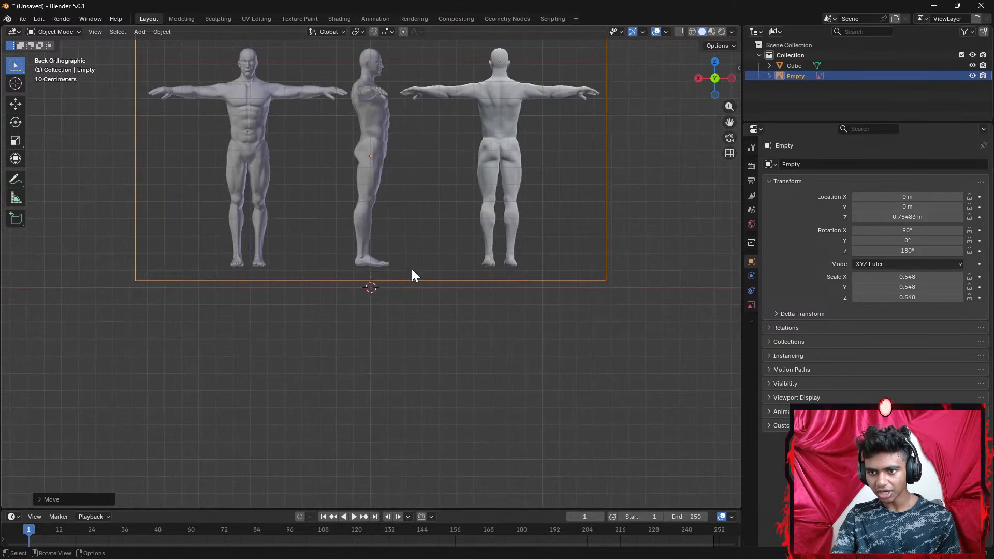
{"action": "key", "text": "g"}
{"action": "key", "text": "z"}
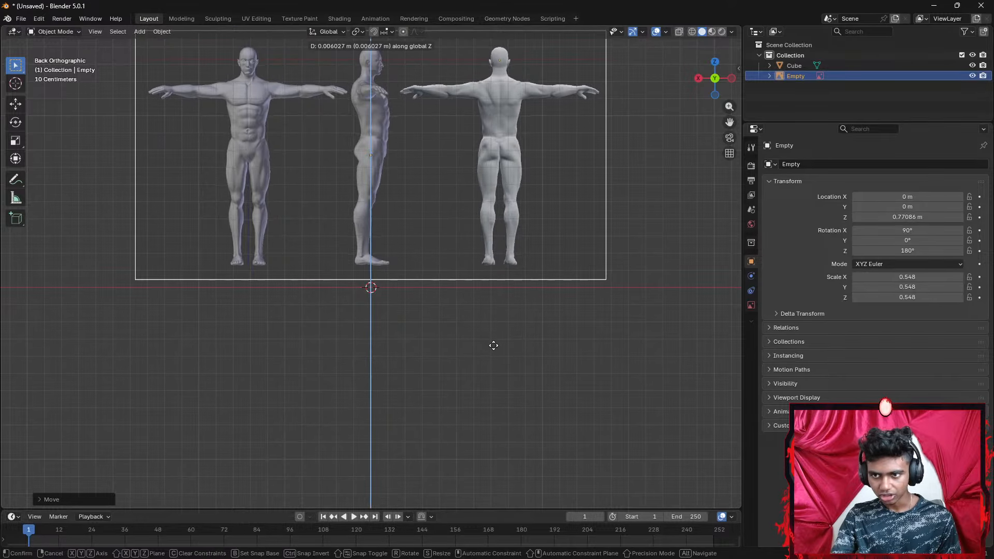
{"action": "left_click", "coordinate": [493, 355]}
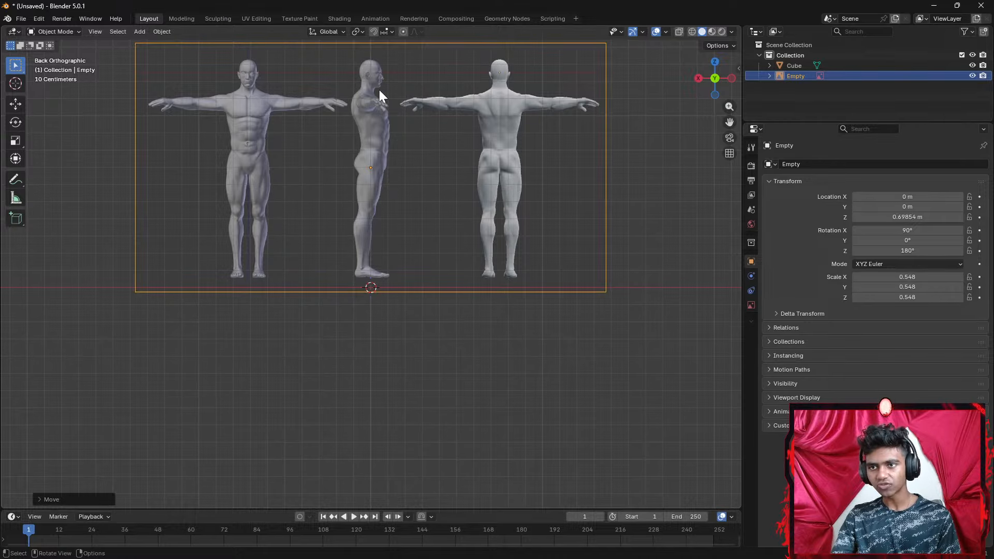
{"action": "scroll", "coordinate": [530, 238], "scroll_direction": "down", "scroll_amount": 3}
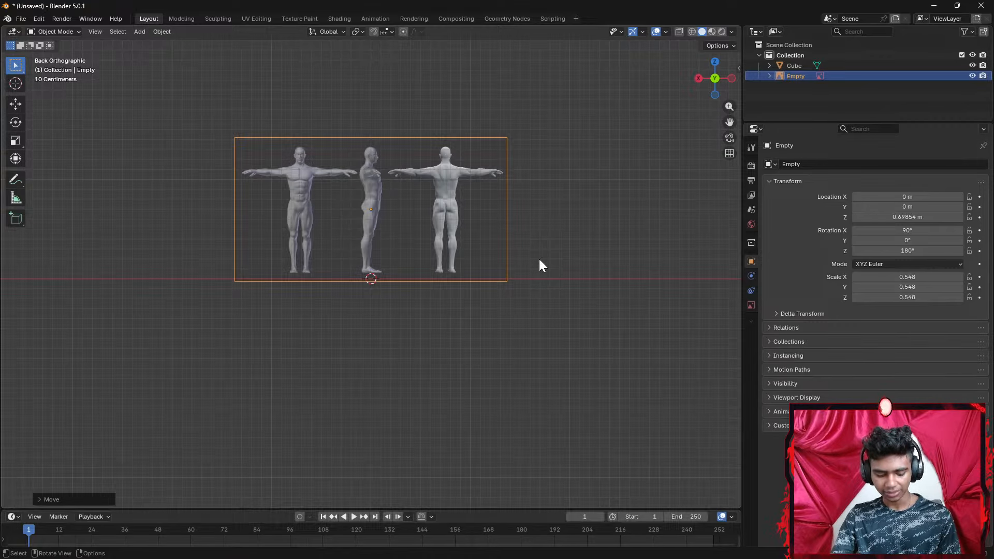
Duplicate the reference image and offset the copy about 3.02 m along the X axis
{"action": "key", "text": "shift+d"}
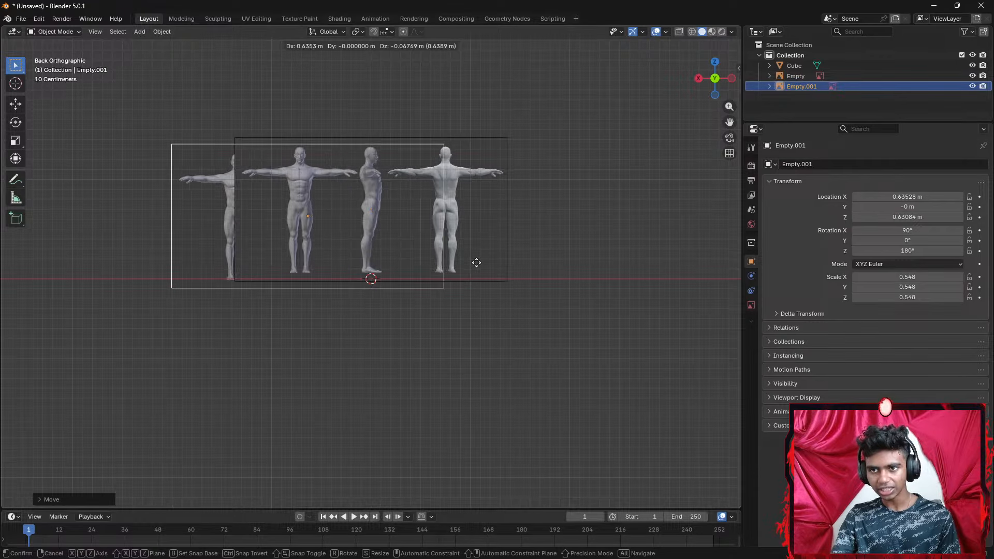
{"action": "key", "text": "x"}
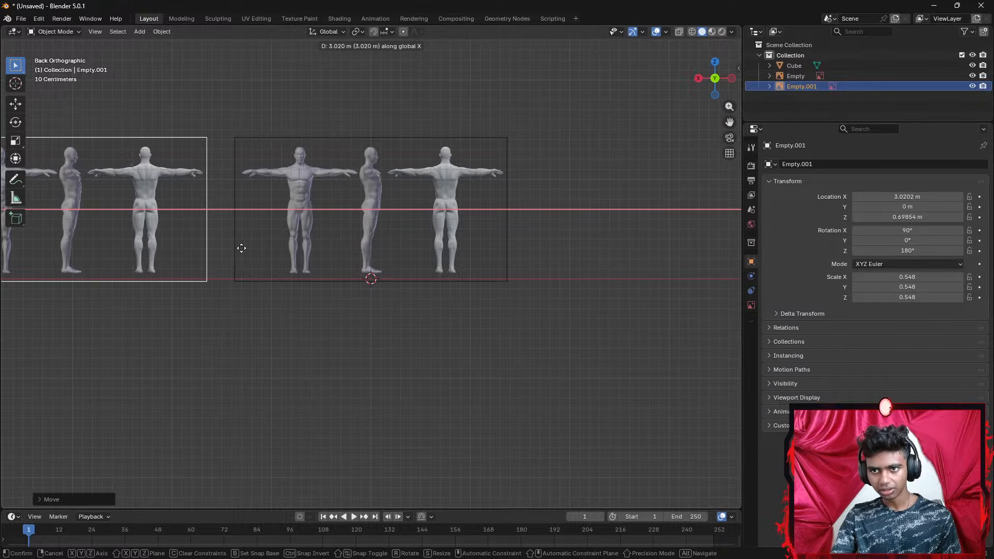
{"action": "left_click", "coordinate": [241, 248]}
{"action": "scroll", "coordinate": [281, 303], "scroll_direction": "down", "scroll_amount": 2}
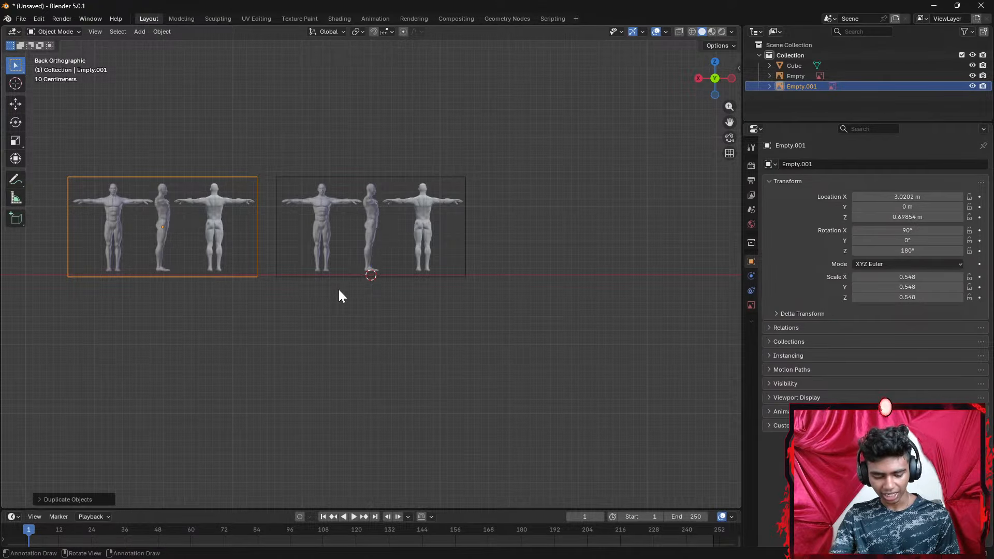
{"action": "key", "text": "g"}
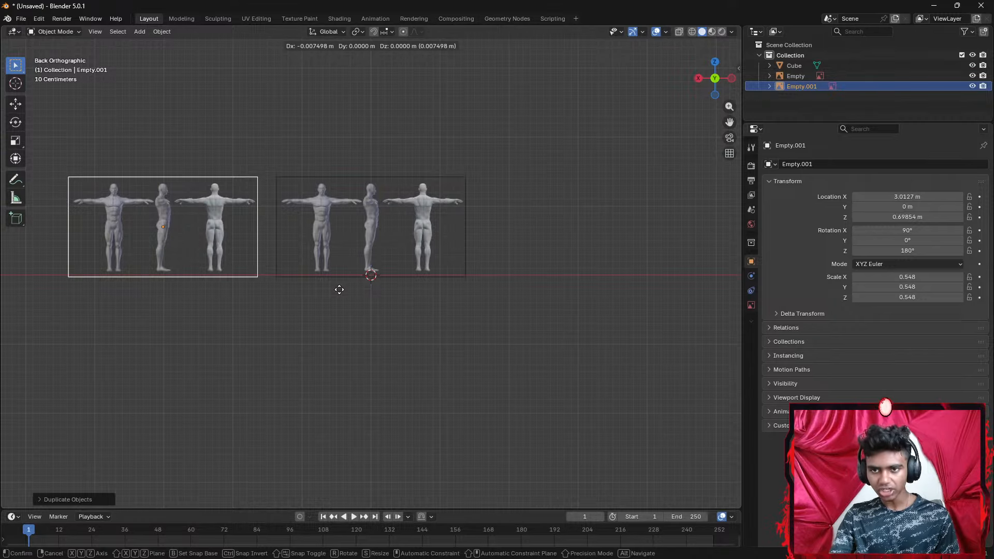
{"action": "left_click", "coordinate": [339, 290]}
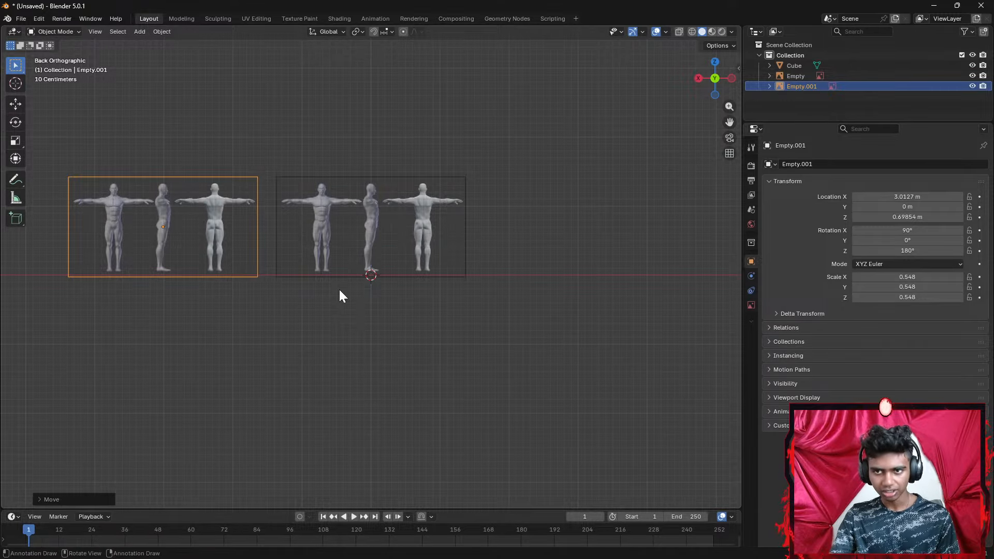
Rotate the duplicated reference image 90 degrees about the global Z axis
{"action": "key", "text": "r"}
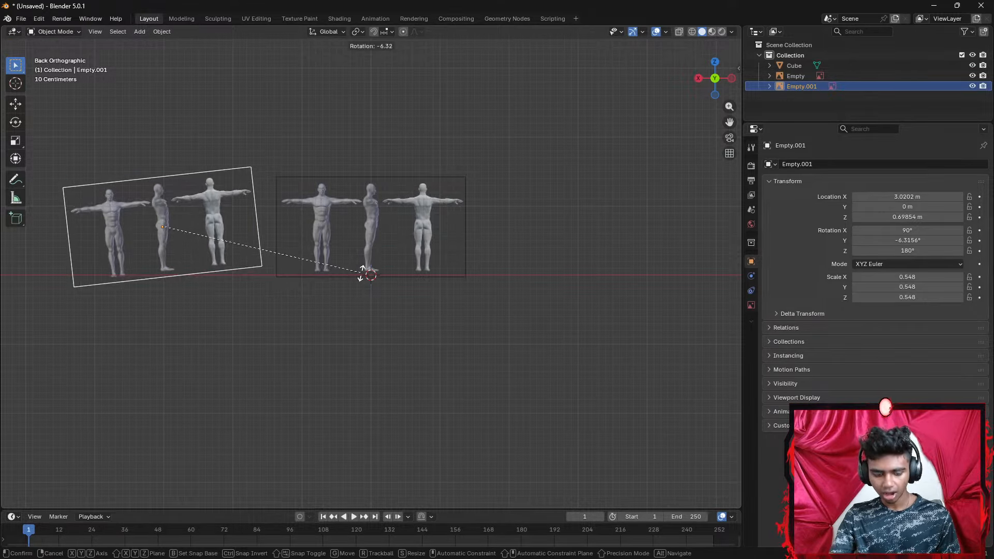
{"action": "key", "text": "z"}
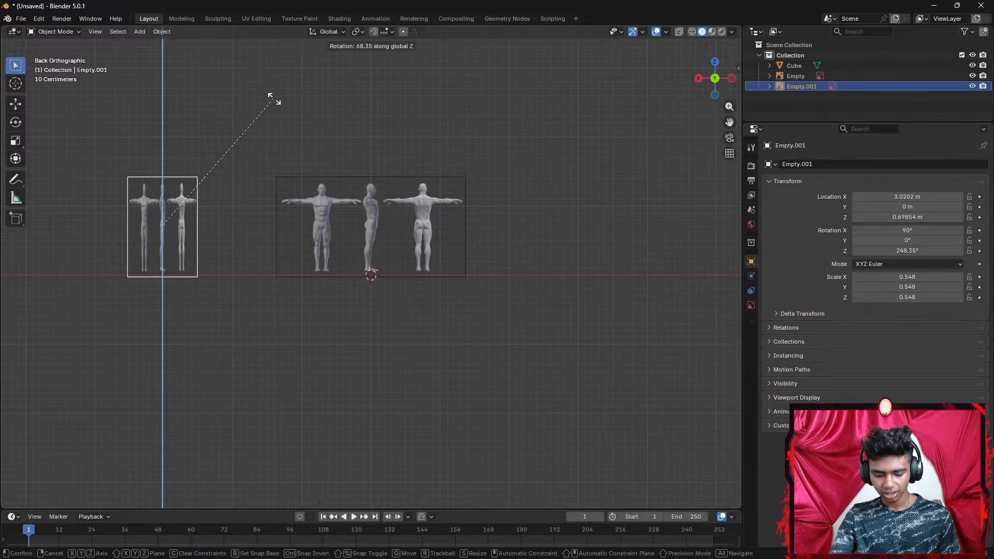
{"action": "type", "text": "90"}
{"action": "key", "text": "Return"}
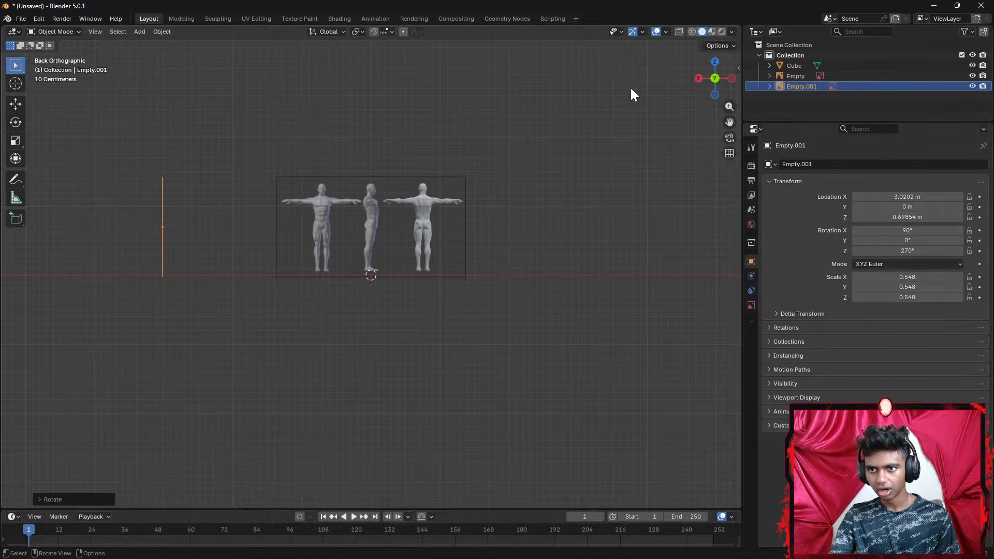
In the left orthographic view, move the duplicated image along Y to about -0.714 m, centring its front-facing figure on the vertical axis
{"action": "left_click", "coordinate": [699, 80]}
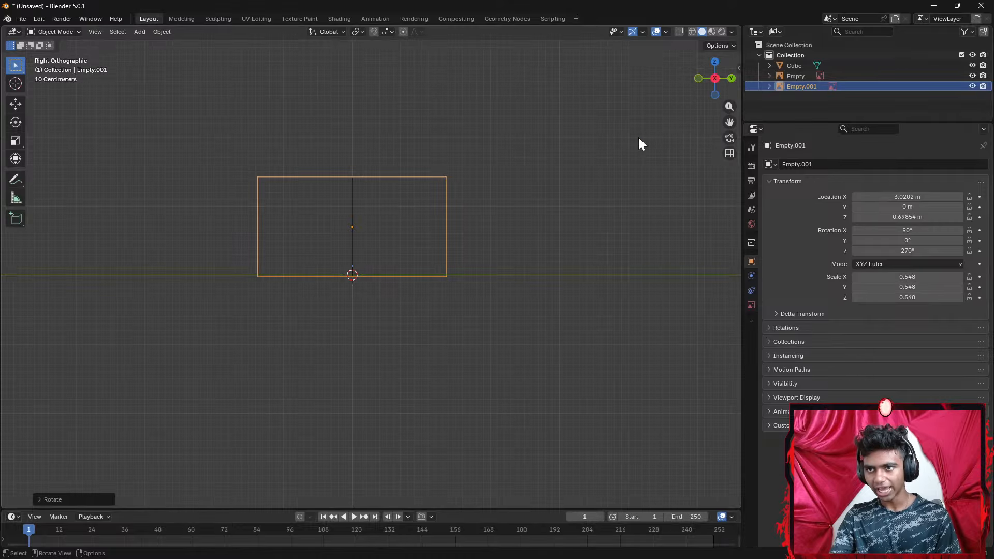
{"action": "left_click", "coordinate": [718, 78]}
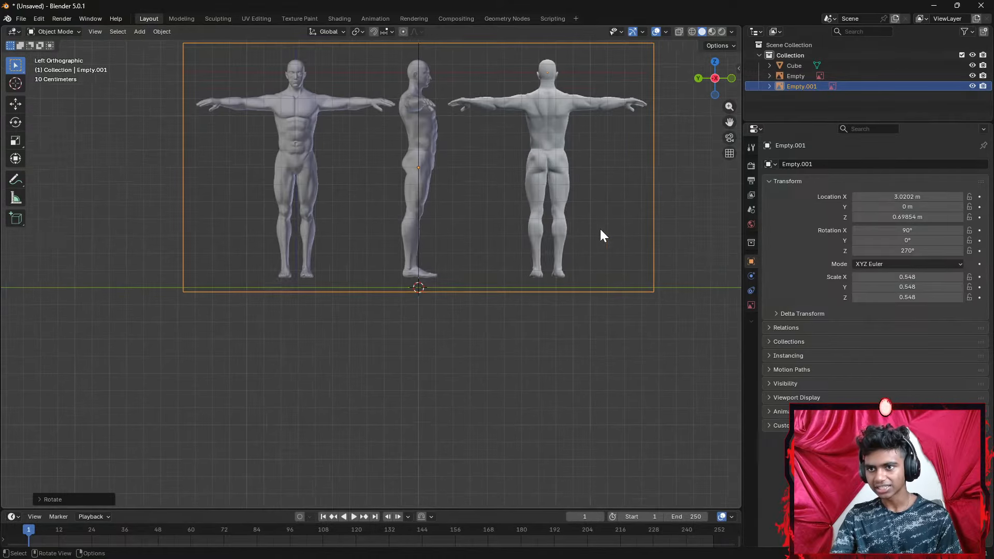
{"action": "middle_click_drag", "start_coordinate": [511, 250], "coordinate": [461, 313], "text": "shift"}
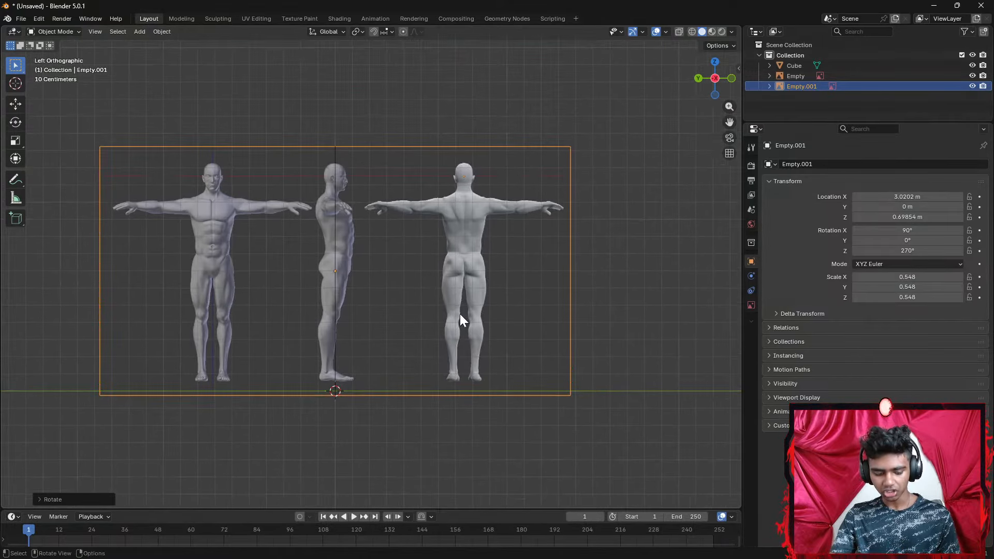
{"action": "key", "text": "g"}
{"action": "key", "text": "z"}
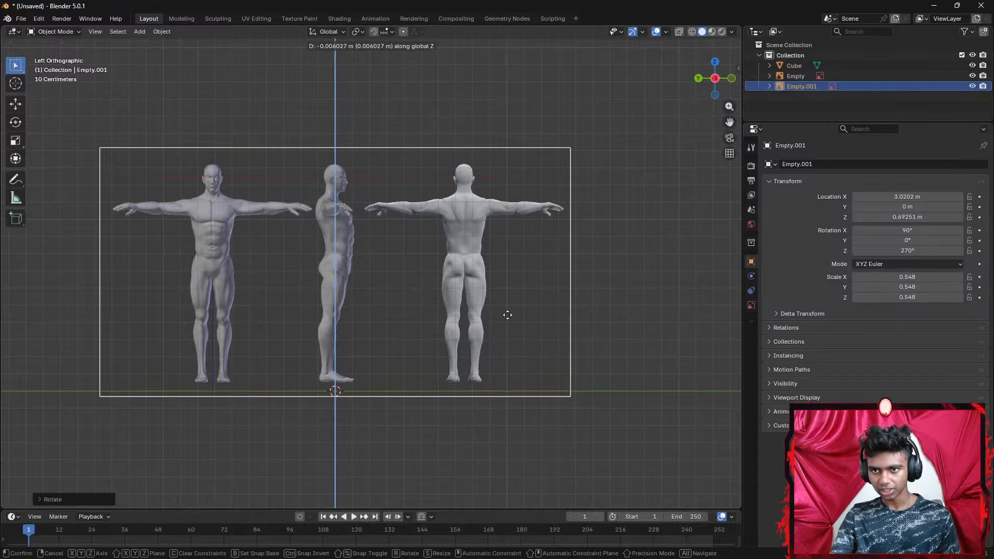
{"action": "key", "text": "x"}
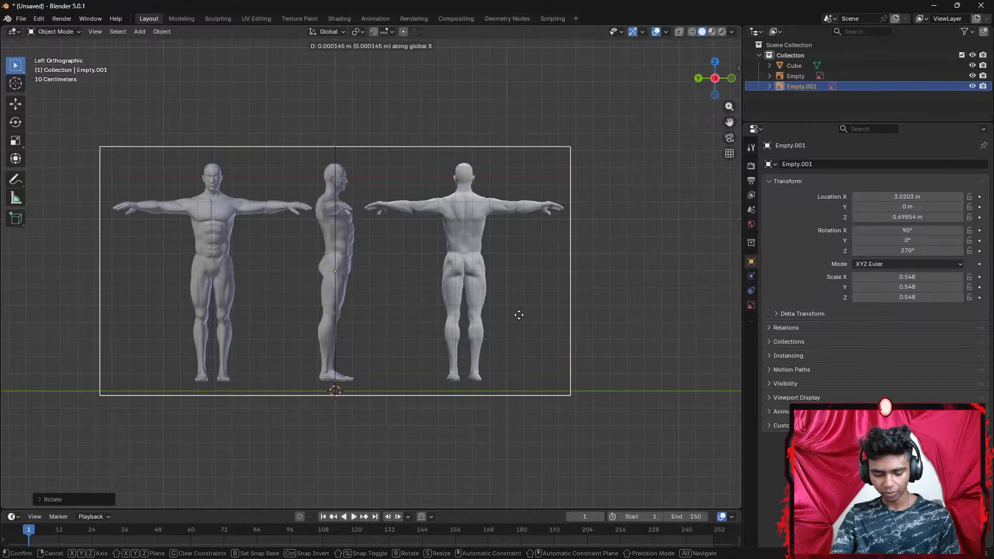
{"action": "key", "text": "y"}
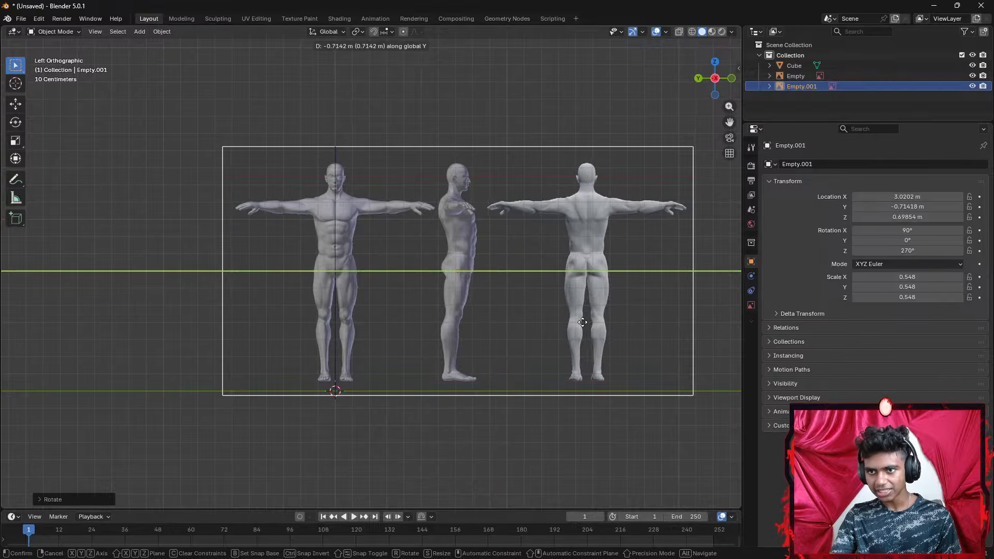
{"action": "left_click", "coordinate": [584, 325]}
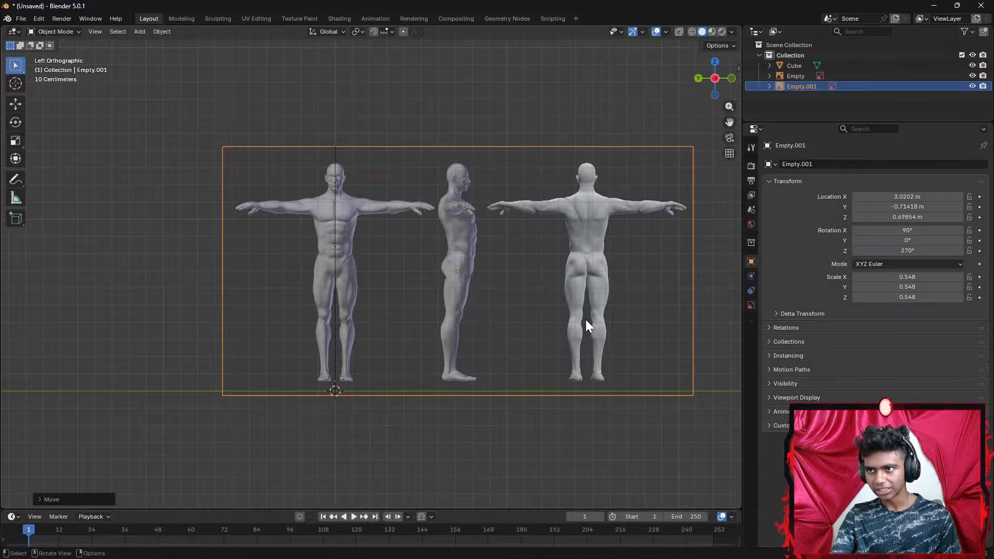
Deselect the reference image and check its placement in the back, right and left orthographic views
{"action": "left_click", "coordinate": [698, 79]}
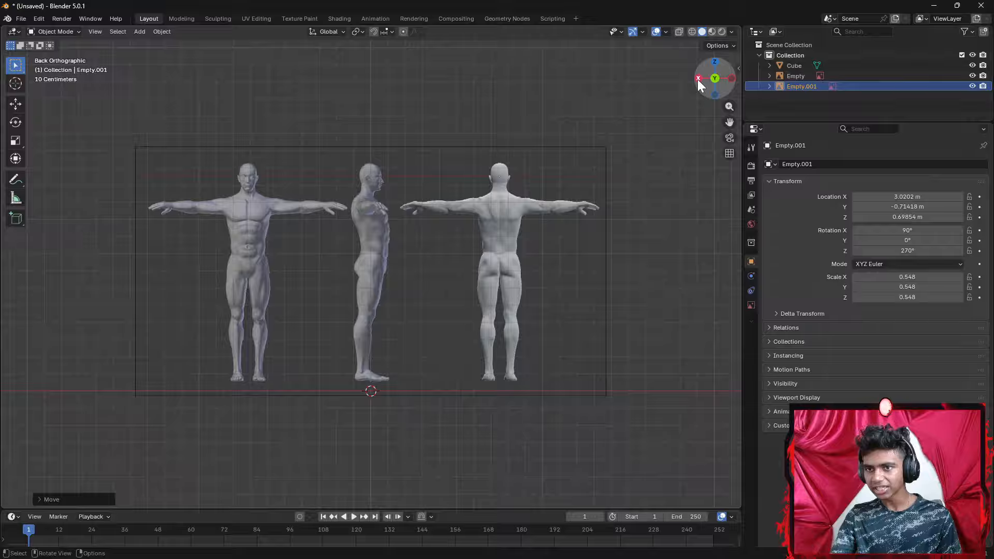
{"action": "left_click", "coordinate": [571, 469]}
{"action": "scroll", "coordinate": [595, 409], "scroll_direction": "down", "scroll_amount": 5}
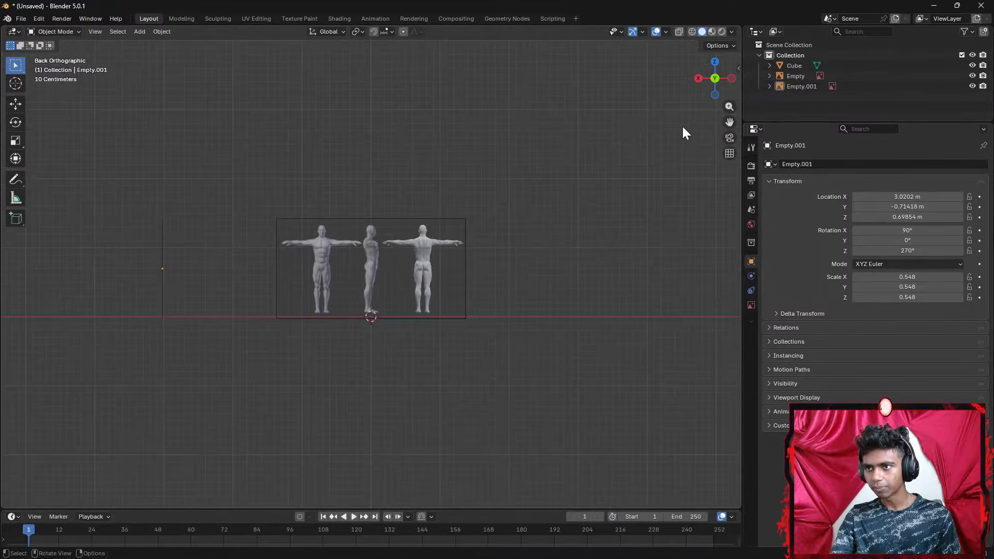
{"action": "left_click", "coordinate": [700, 79]}
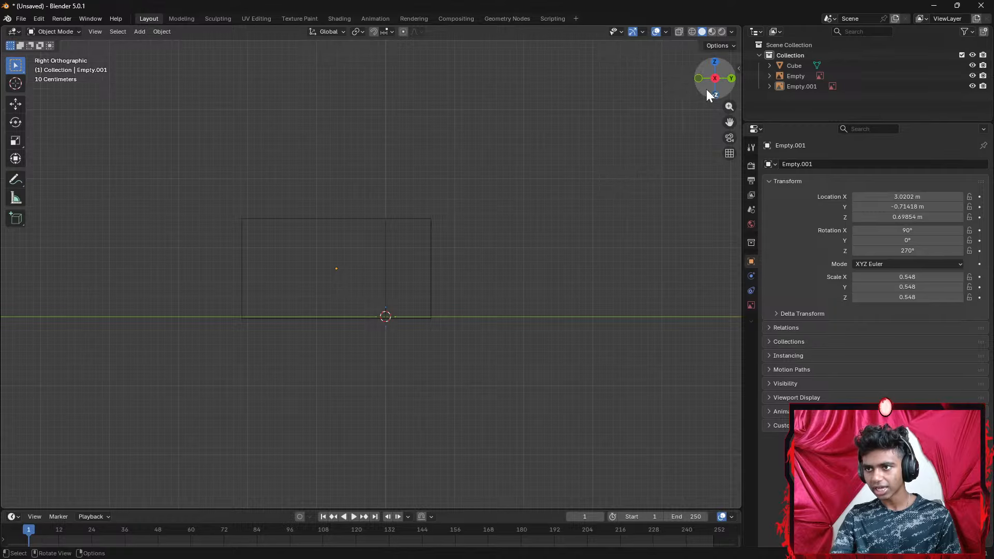
{"action": "scroll", "coordinate": [512, 259], "scroll_direction": "up", "scroll_amount": 5}
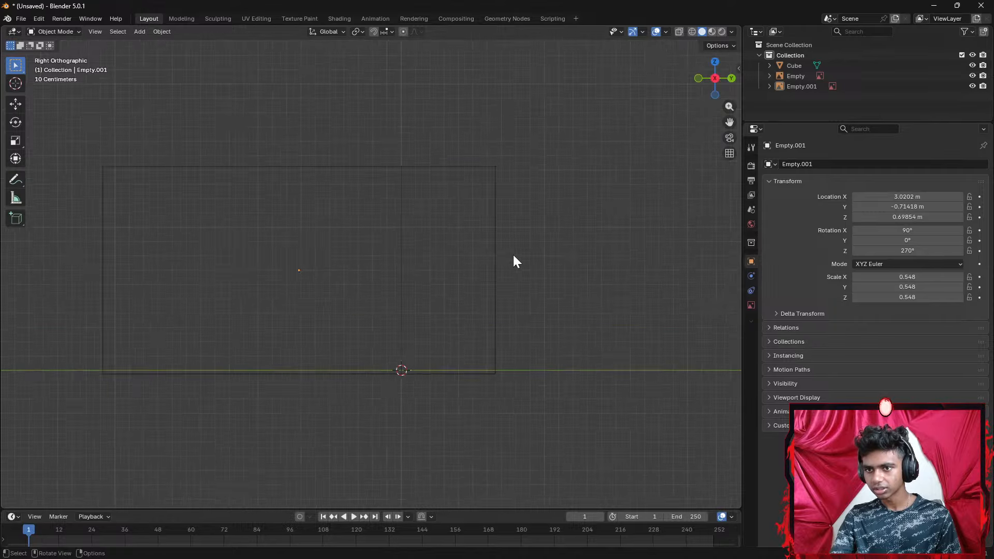
{"action": "left_click", "coordinate": [714, 78]}
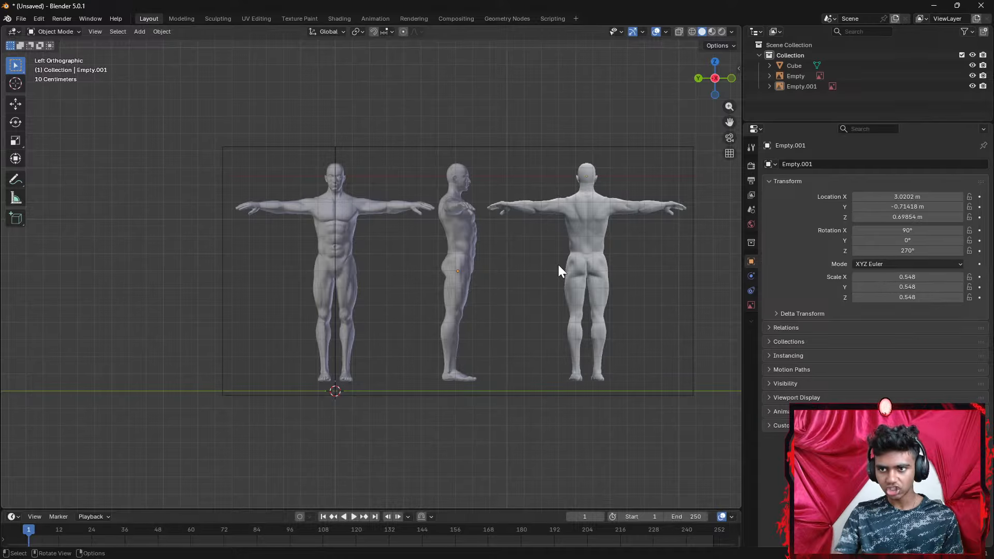
Add a cube mesh and scale it uniformly down to about a fifth of its original size
{"action": "key", "text": "shift+a"}
{"action": "mouse_move", "coordinate": [529, 154]}
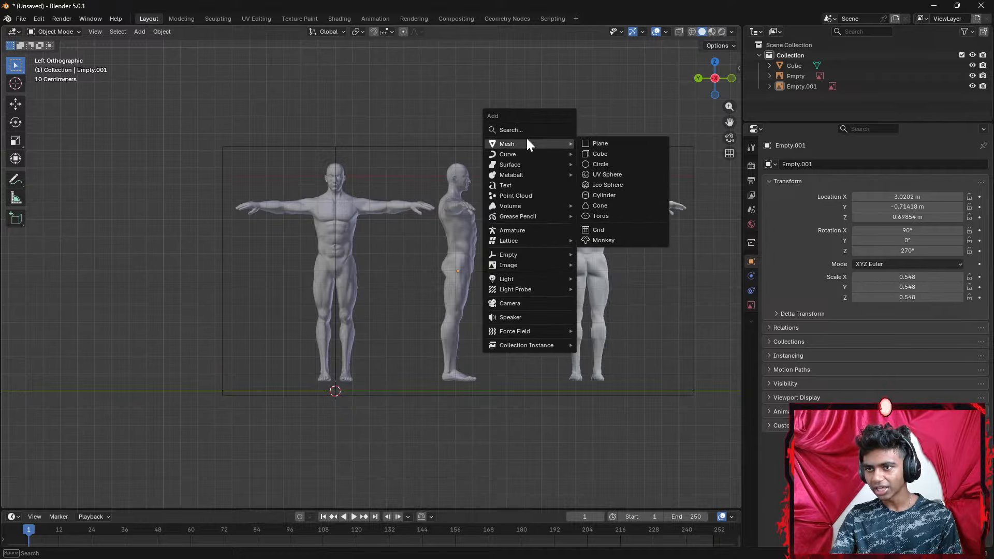
{"action": "left_click", "coordinate": [598, 150]}
{"action": "scroll", "coordinate": [565, 257], "scroll_direction": "down", "scroll_amount": 3}
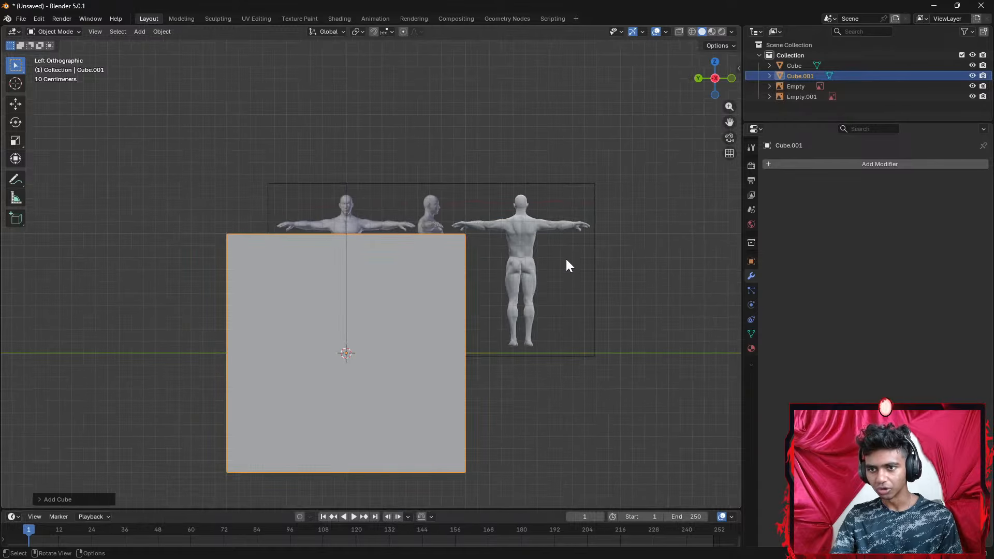
{"action": "key", "text": "s"}
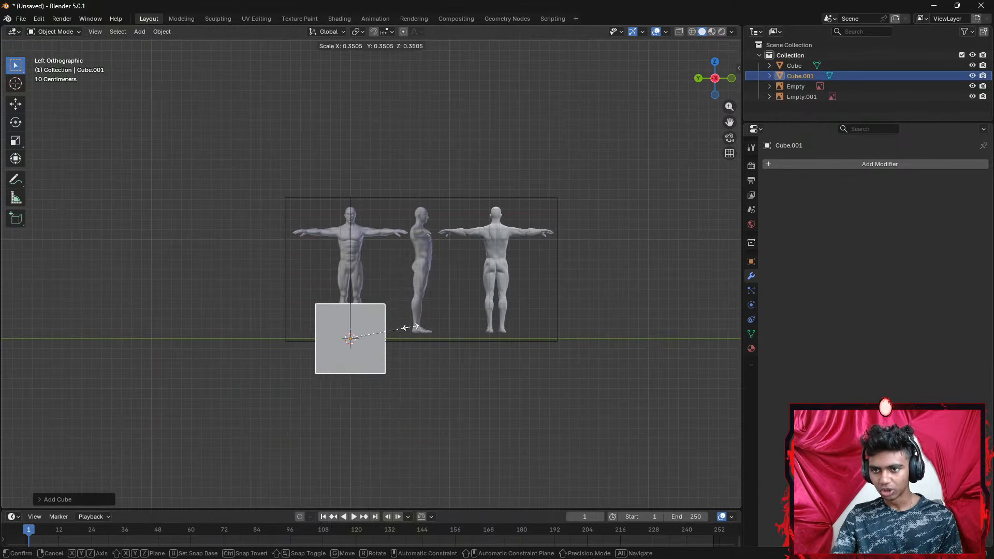
{"action": "left_click", "coordinate": [375, 312]}
{"action": "scroll", "coordinate": [398, 331], "scroll_direction": "up", "scroll_amount": 3}
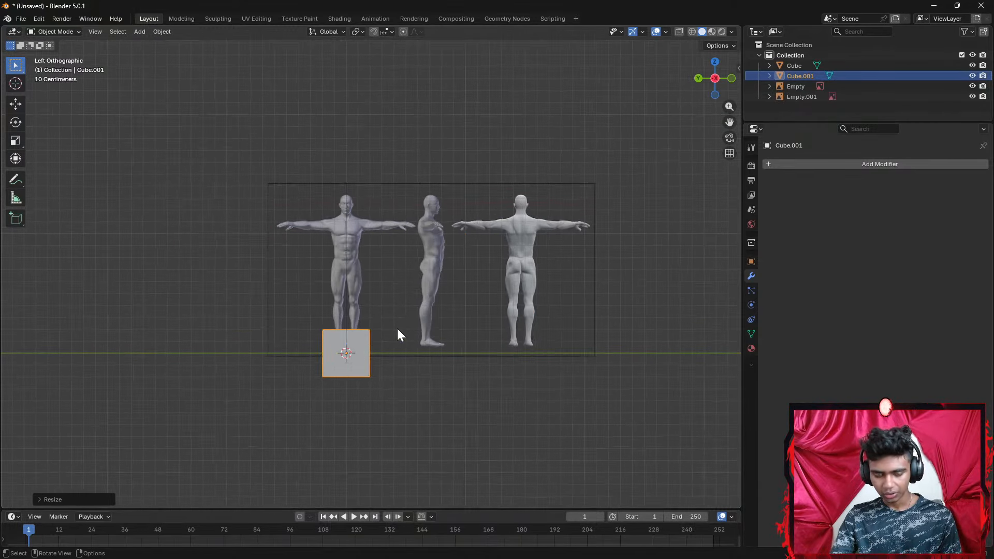
Move the new cube up over the front figure's torso, shrink it, and raise it about 0.068 m along Z to the chest
{"action": "key", "text": "g"}
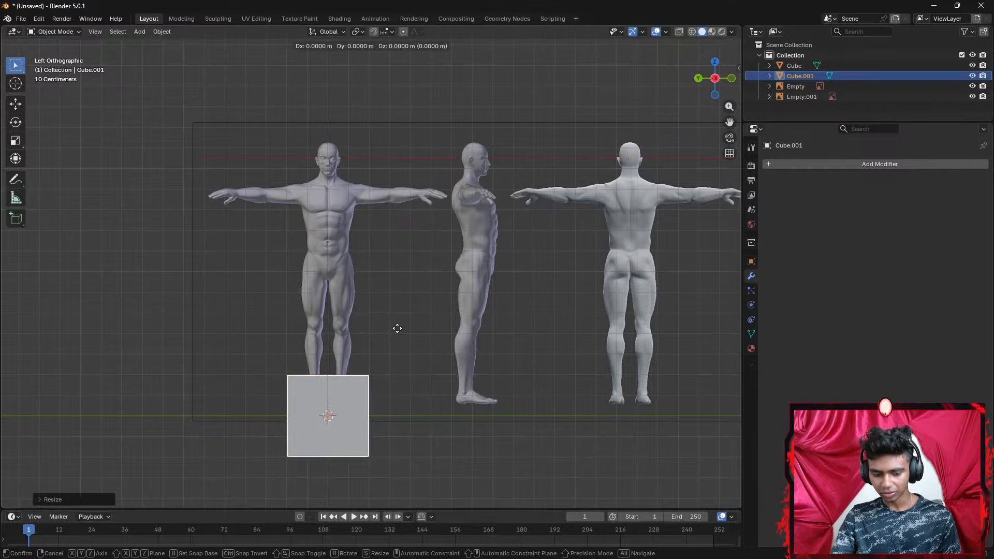
{"action": "left_click", "coordinate": [399, 161]}
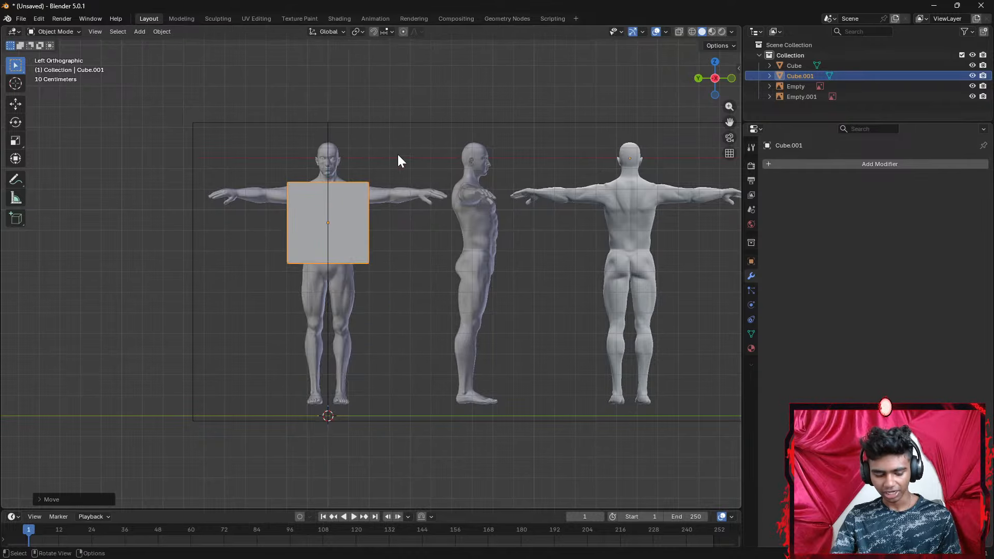
{"action": "key", "text": "s"}
{"action": "left_click", "coordinate": [452, 270]}
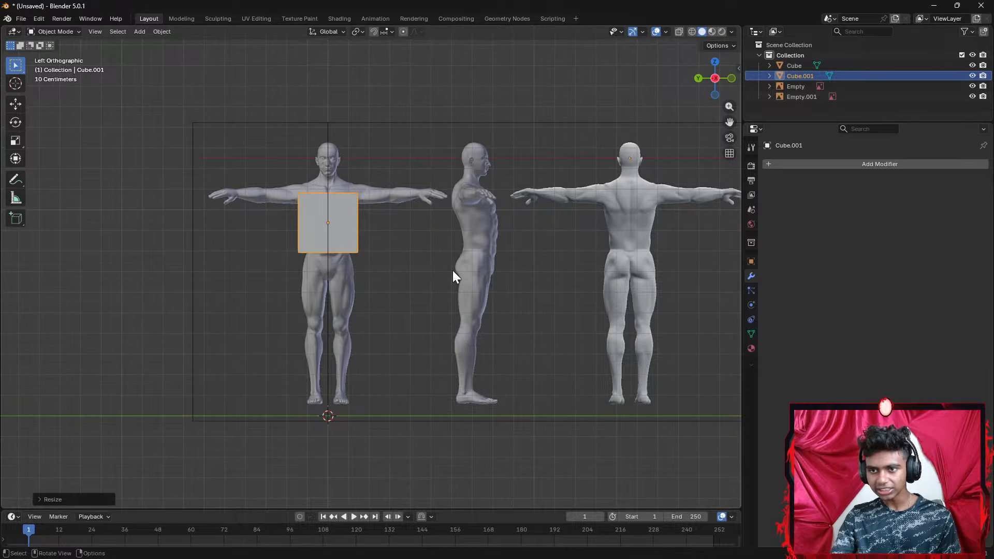
{"action": "key", "text": "g"}
{"action": "key", "text": "z"}
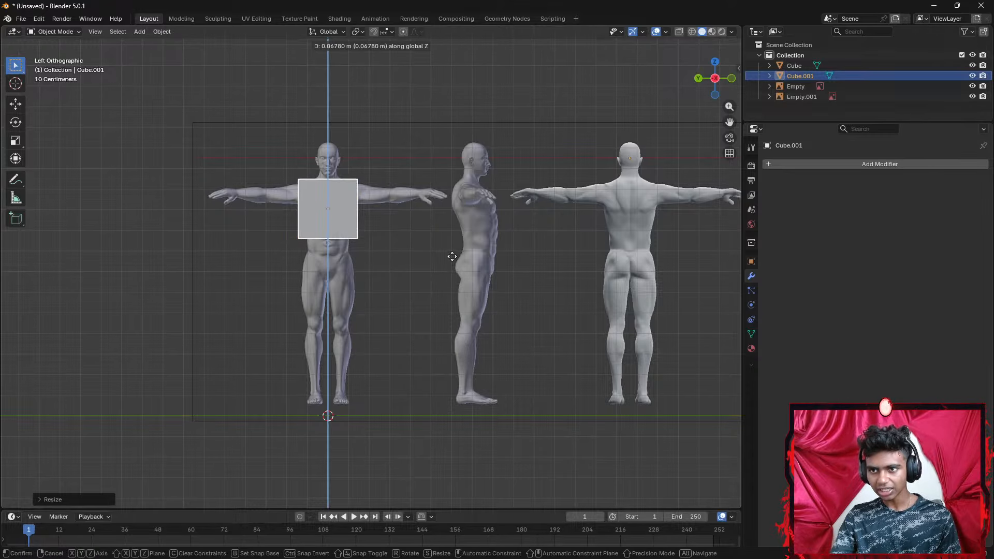
{"action": "left_click", "coordinate": [452, 257]}
Fit the cube to the front figure's chest by scaling it by about 0.837, nudging it up along Z, and scaling it by about 0.984
{"action": "scroll", "coordinate": [452, 258], "scroll_direction": "up", "scroll_amount": 2}
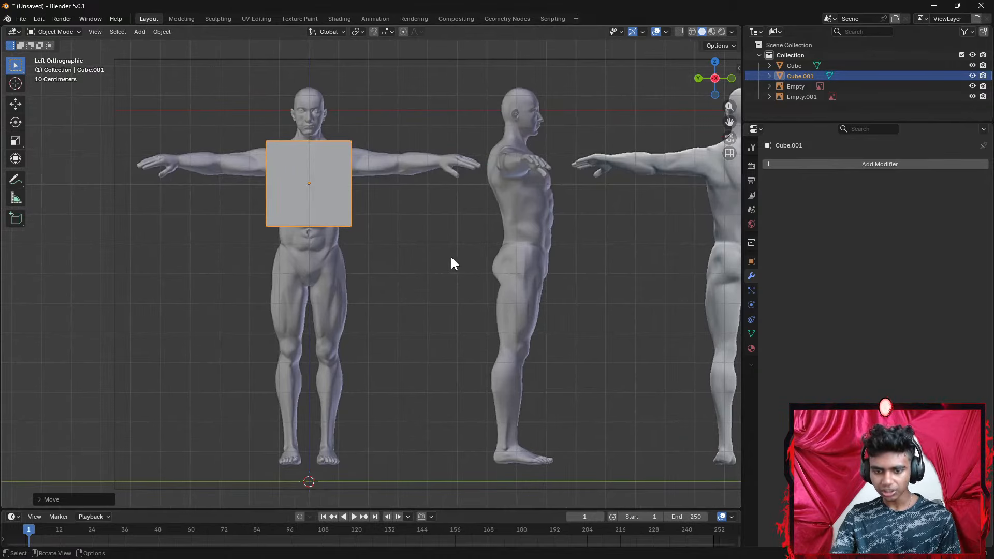
{"action": "key", "text": "s"}
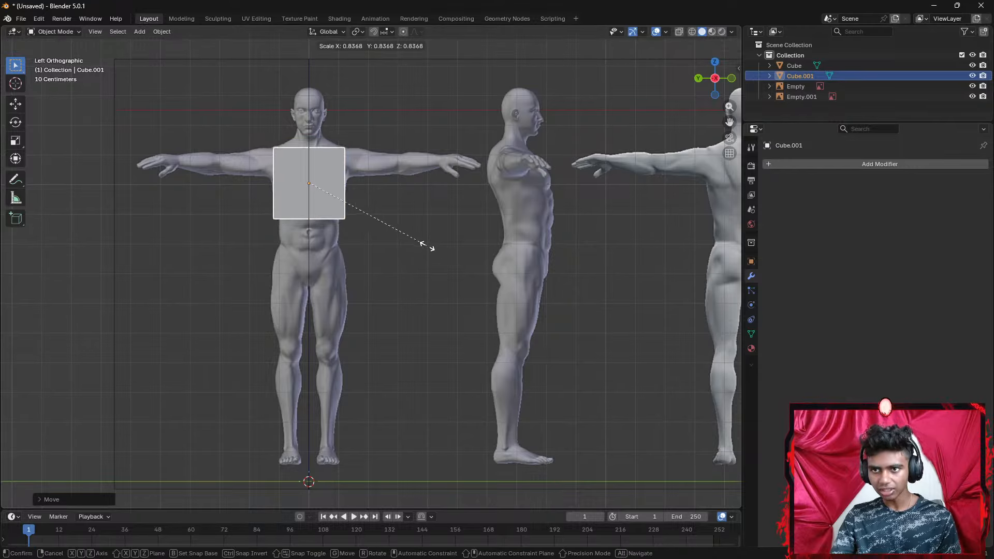
{"action": "left_click", "coordinate": [427, 246]}
{"action": "key", "text": "g"}
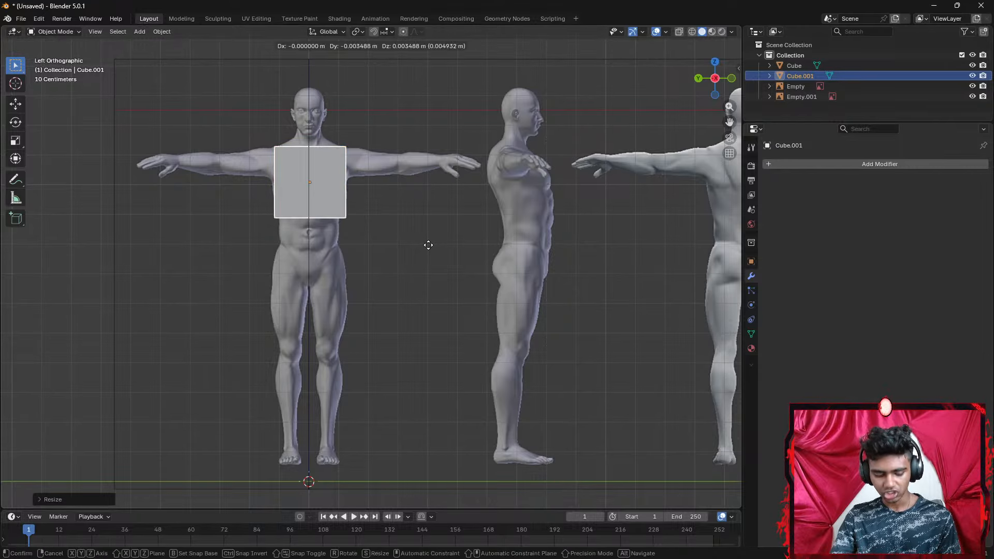
{"action": "key", "text": "z"}
{"action": "left_click", "coordinate": [425, 243]}
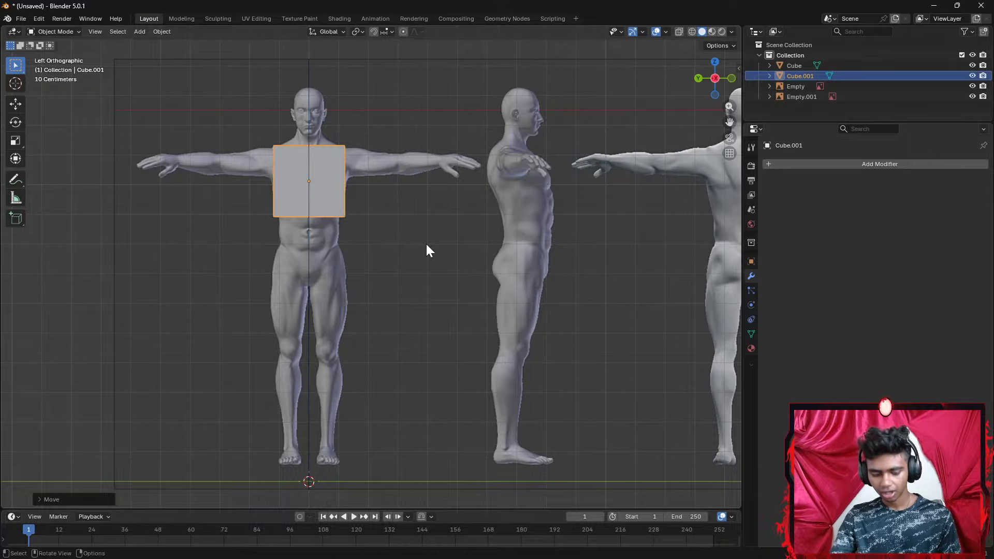
{"action": "key", "text": "s"}
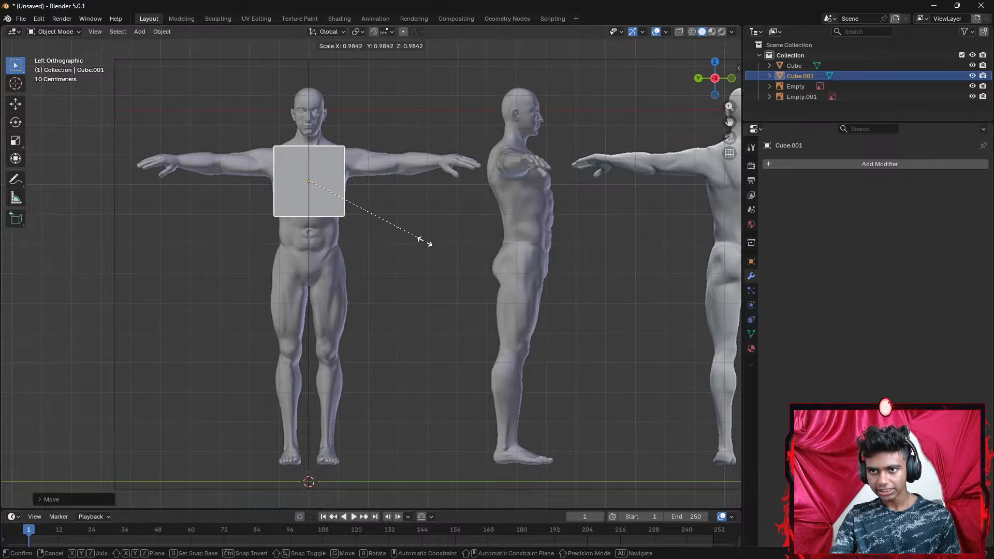
{"action": "left_click", "coordinate": [425, 242]}
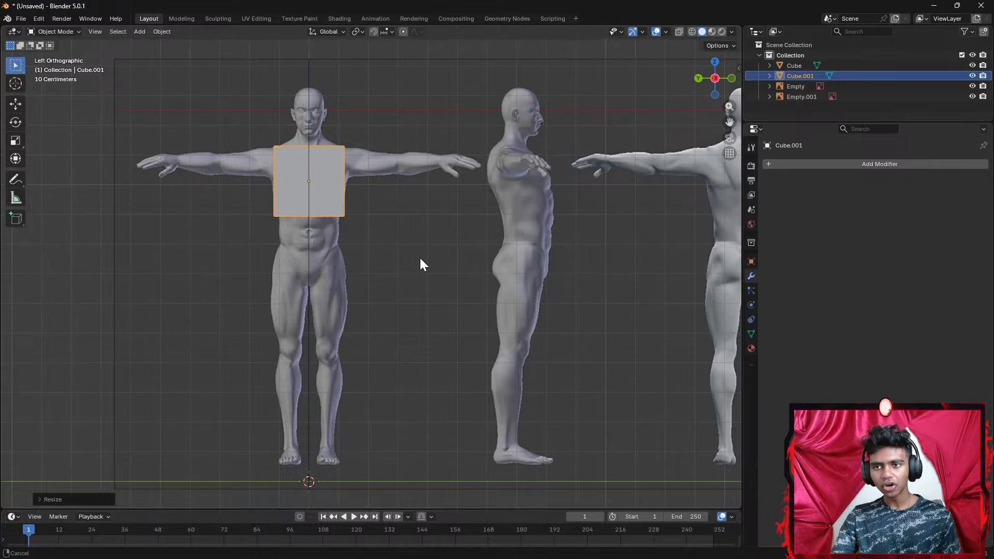
{"action": "middle_click_drag", "start_coordinate": [419, 257], "coordinate": [420, 273], "text": "shift"}
{"action": "scroll", "coordinate": [417, 273], "scroll_direction": "up", "scroll_amount": 1}
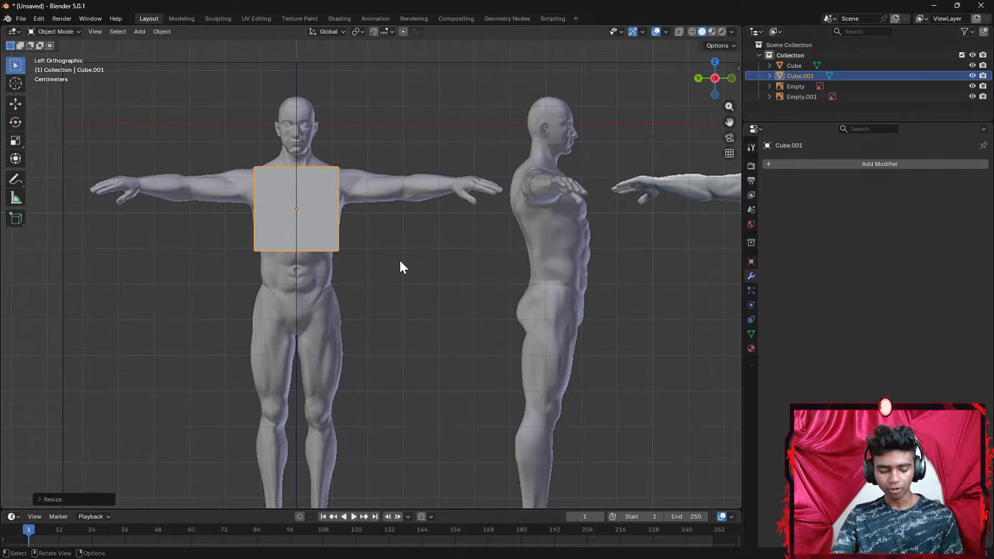
Enter Edit Mode on the chest cube in wireframe shading and try to delete its vertices on the +Y side
{"action": "key", "text": "Tab"}
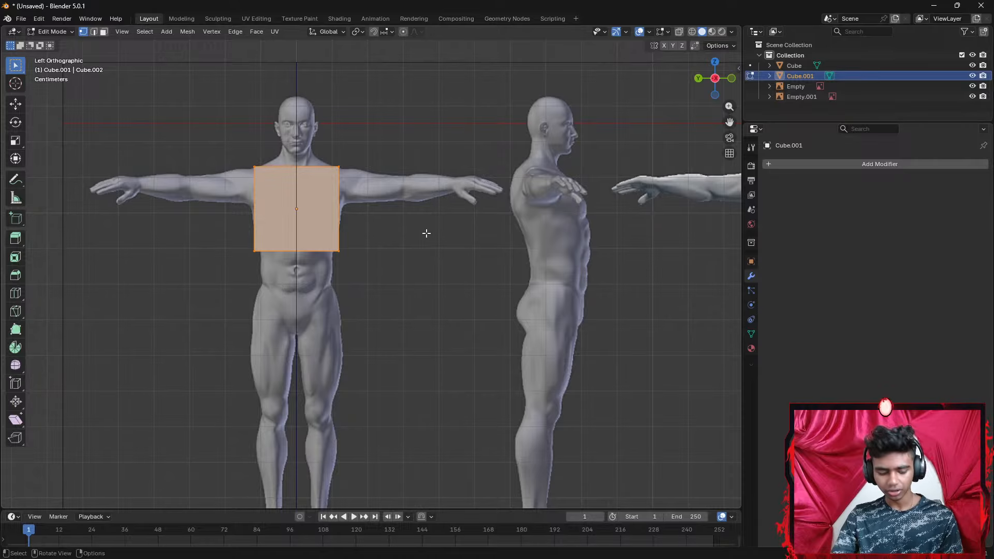
{"action": "key", "text": "z"}
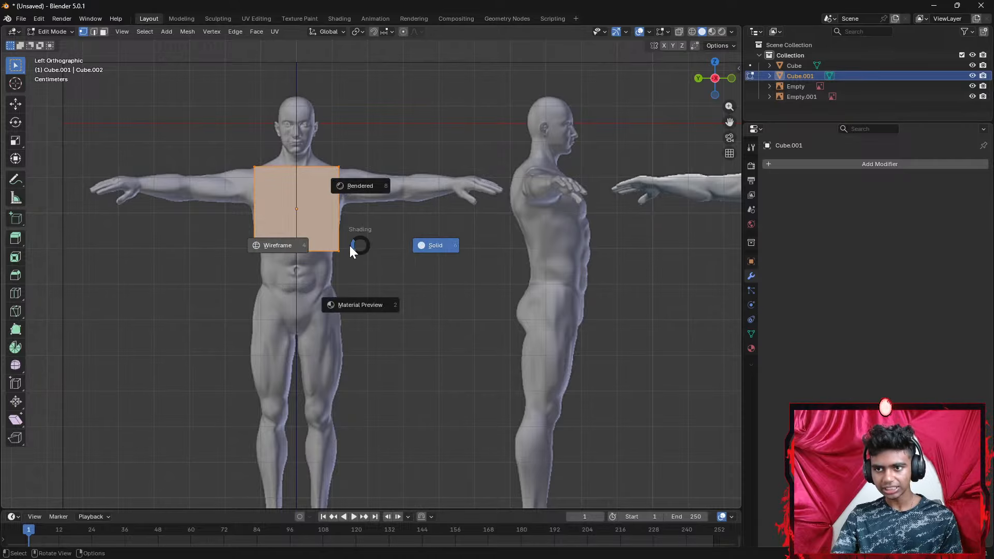
{"action": "left_click", "coordinate": [302, 247]}
{"action": "left_click_drag", "start_coordinate": [233, 278], "coordinate": [284, 143]}
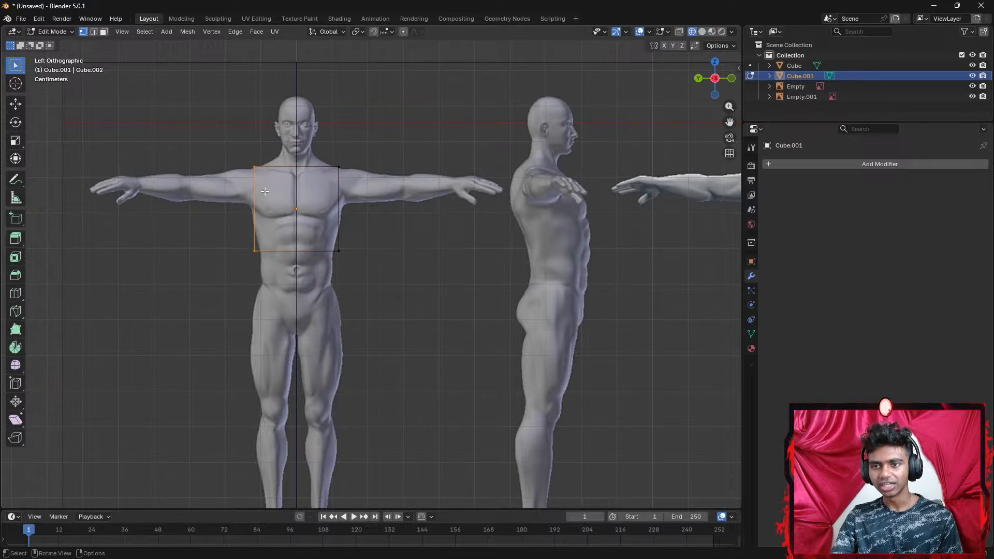
{"action": "right_click", "coordinate": [276, 218]}
{"action": "left_click", "coordinate": [260, 446]}
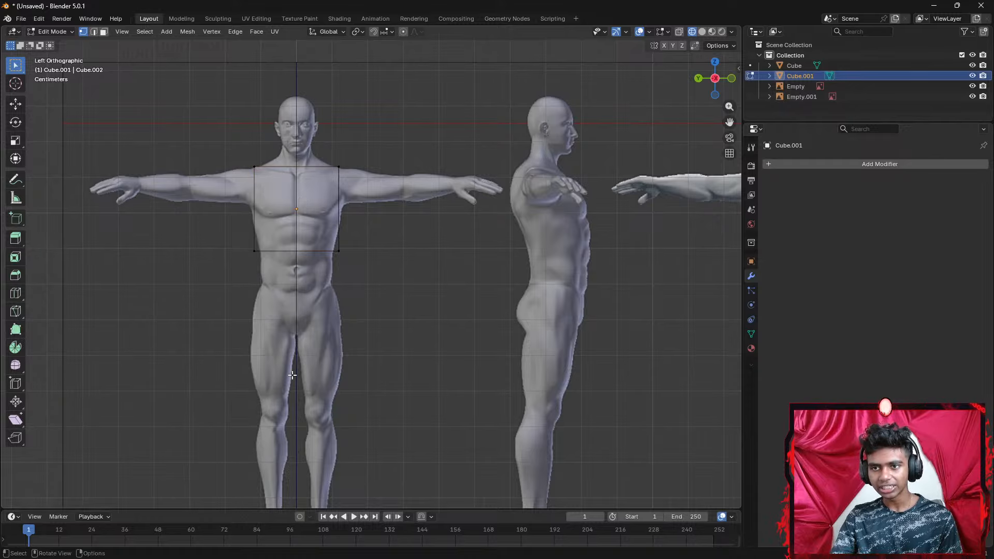
{"action": "left_click_drag", "start_coordinate": [284, 279], "coordinate": [236, 138]}
{"action": "right_click", "coordinate": [284, 286]}
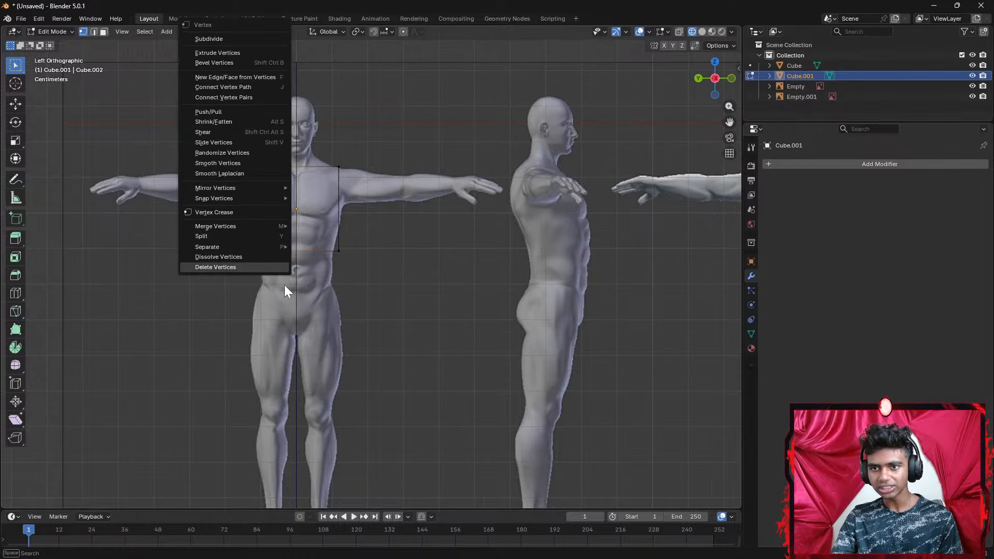
{"action": "left_click", "coordinate": [275, 270]}
{"action": "middle_click_drag", "start_coordinate": [311, 269], "coordinate": [328, 293]}
Check the remaining geometry in the back, right and left views, and try a Mirror modifier on the X axis
{"action": "left_click", "coordinate": [698, 80]}
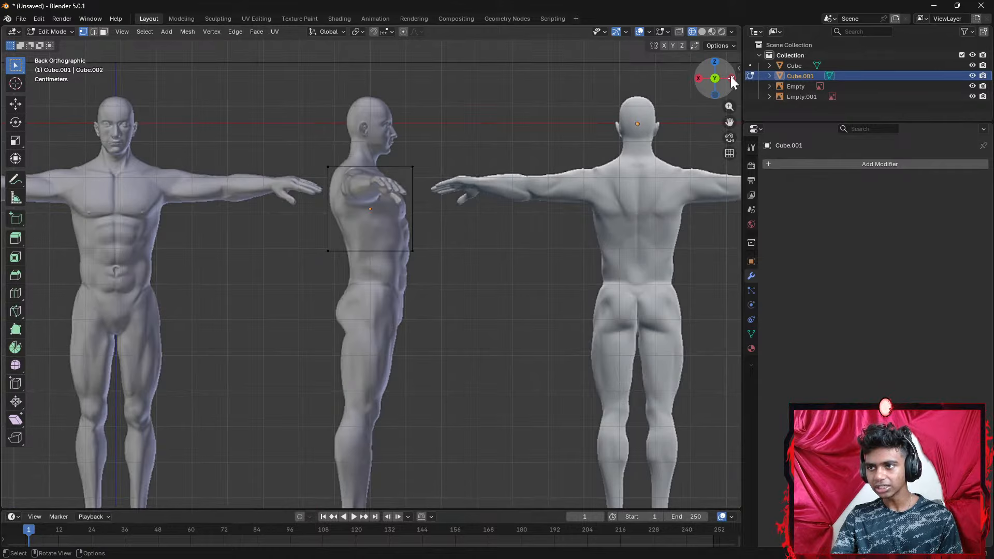
{"action": "left_click", "coordinate": [698, 79]}
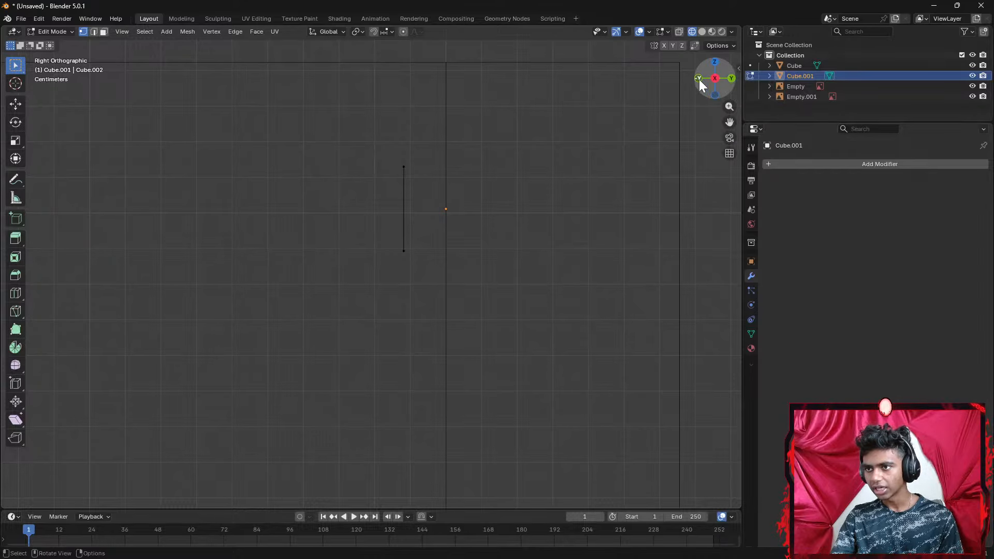
{"action": "left_click", "coordinate": [699, 79]}
{"action": "left_click", "coordinate": [699, 77]}
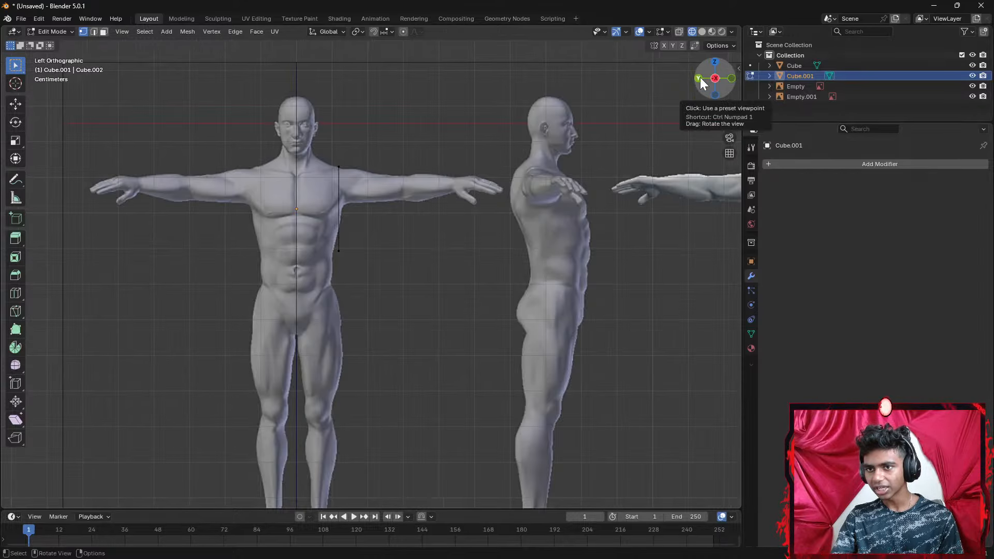
{"action": "left_click", "coordinate": [697, 78]}
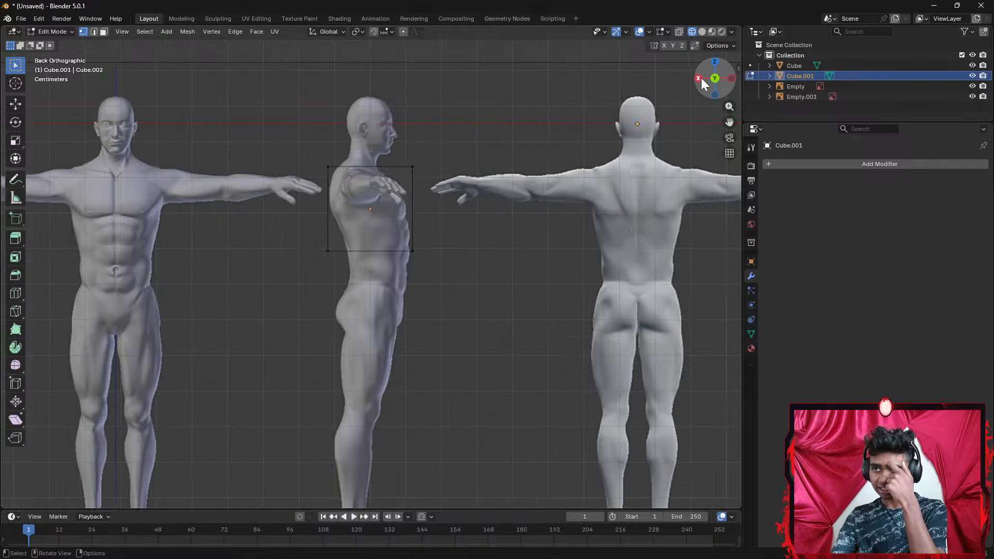
{"action": "left_click", "coordinate": [731, 77]}
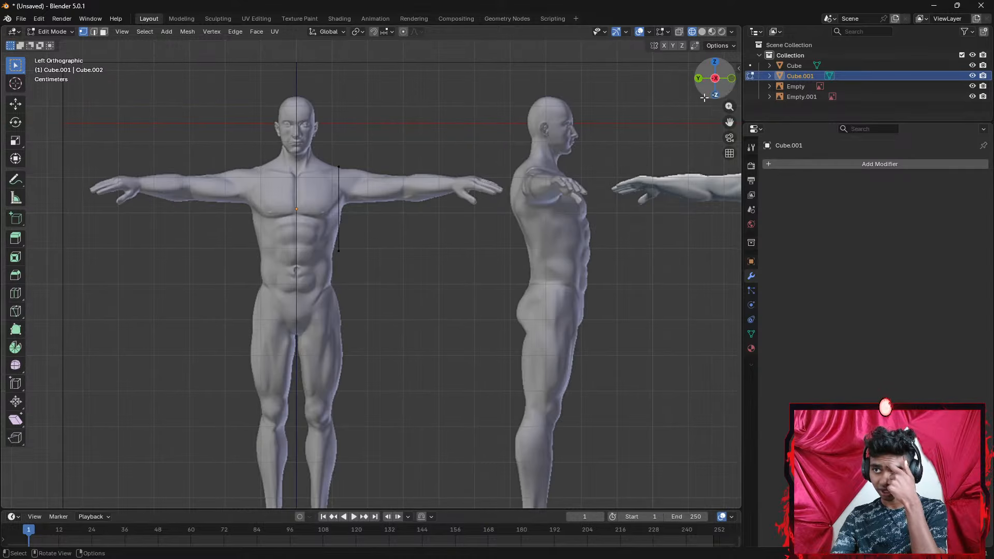
{"action": "key", "text": "a"}
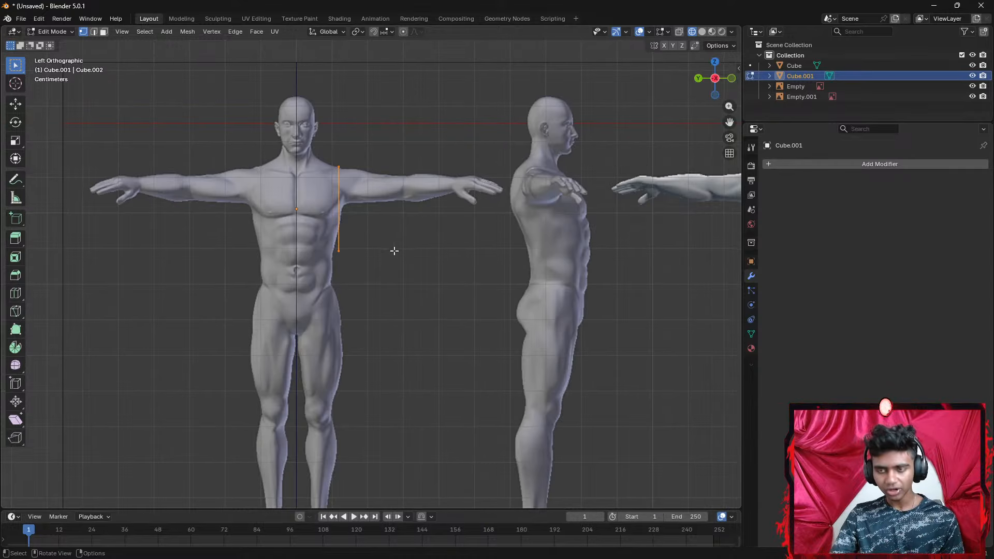
{"action": "left_click", "coordinate": [782, 163]}
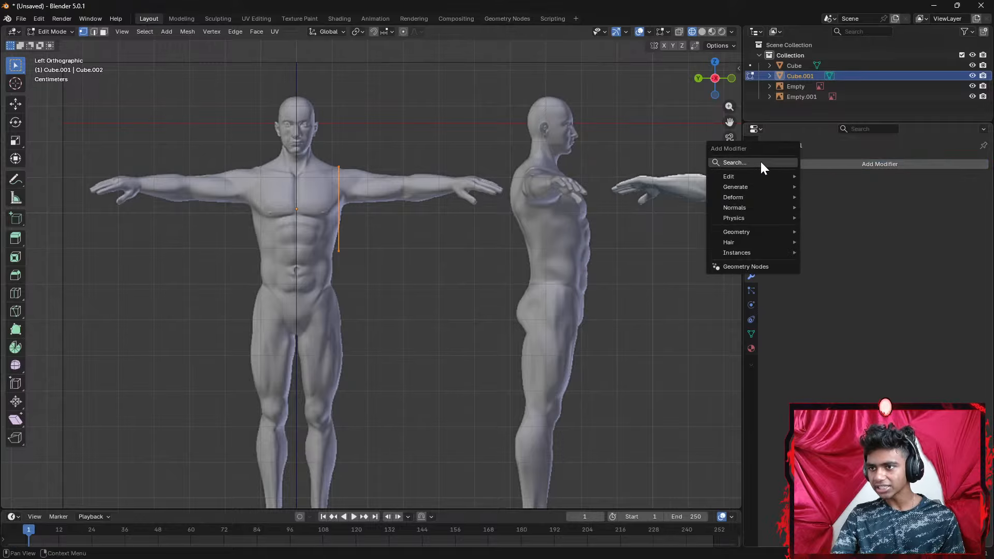
{"action": "left_click", "coordinate": [760, 162]}
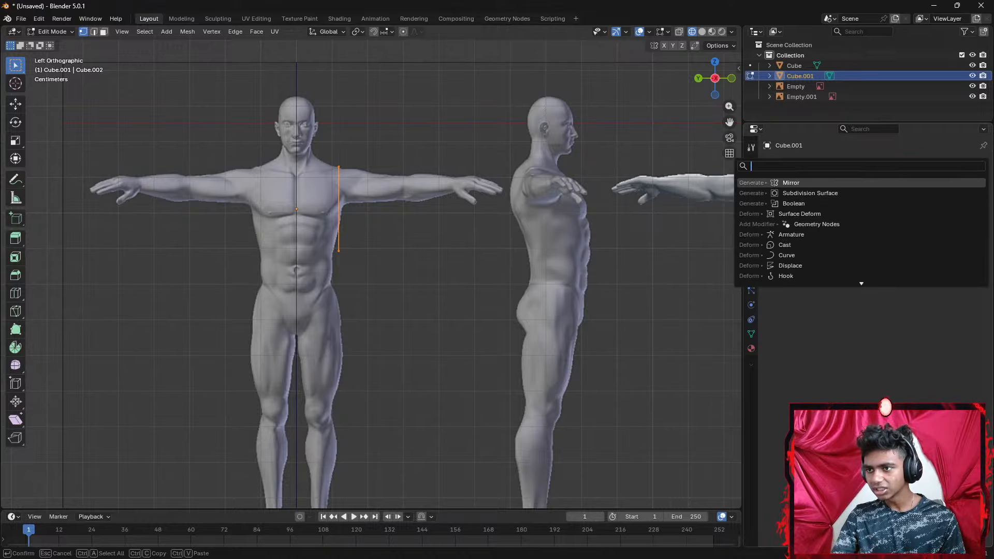
{"action": "left_click", "coordinate": [815, 184]}
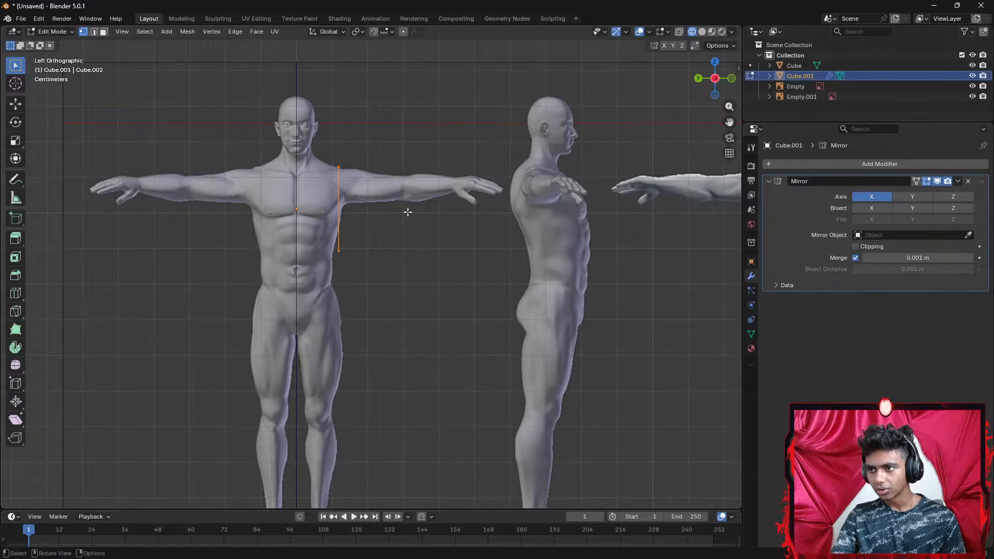
{"action": "middle_click_drag", "start_coordinate": [406, 210], "coordinate": [427, 253]}
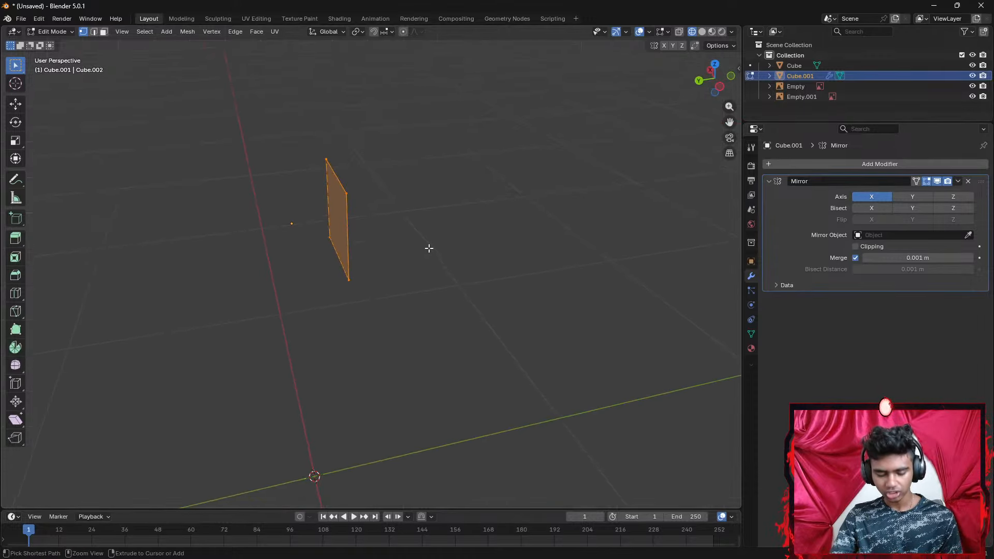
Remove the Mirror modifier and undo the vertex deletions to restore the full chest cube
{"action": "key", "text": "ctrl+z"}
{"action": "key", "text": "ctrl+z"}
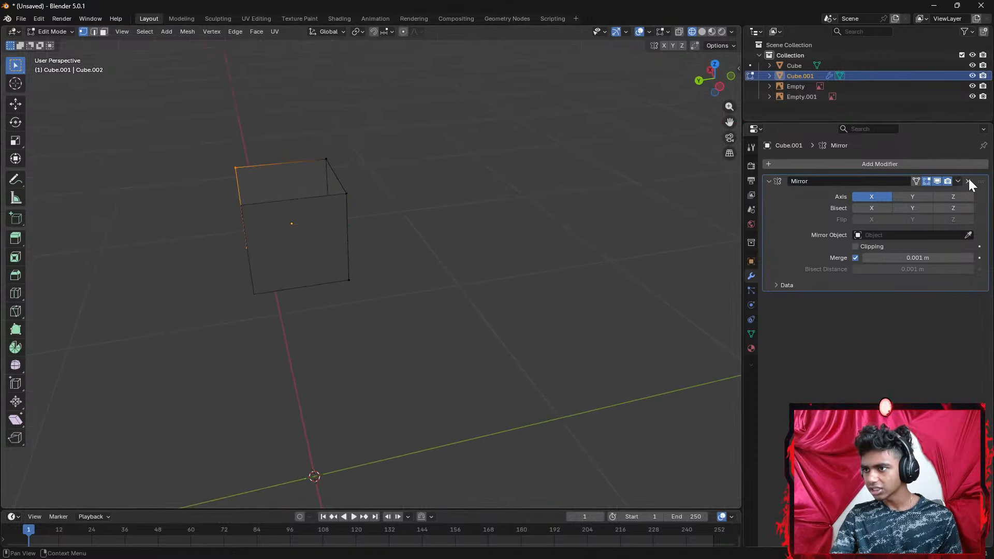
{"action": "left_click", "coordinate": [967, 180]}
{"action": "key", "text": "ctrl+z"}
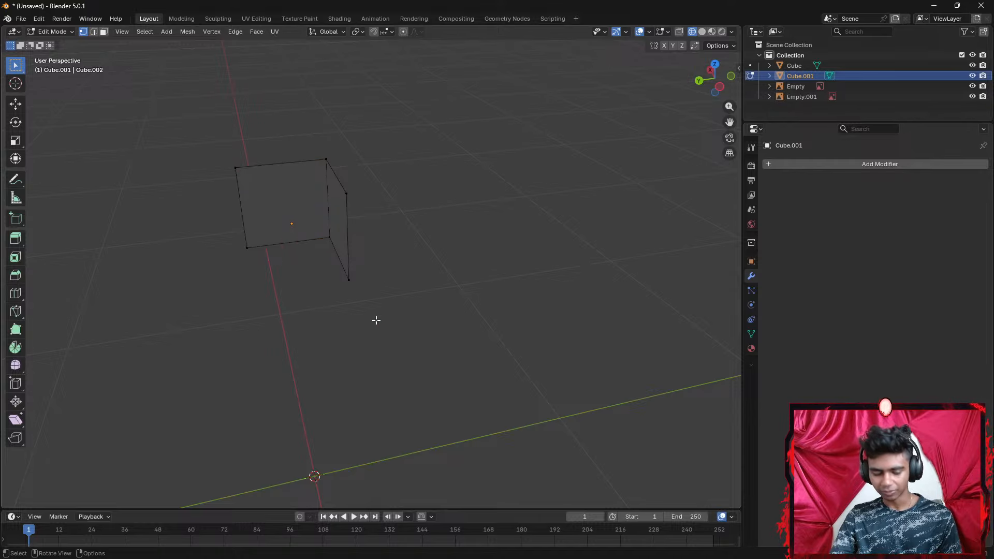
{"action": "key", "text": "ctrl+z"}
Add a single centred vertical loop cut to the chest cube along the front figure's midline
{"action": "left_click_drag", "start_coordinate": [293, 336], "coordinate": [199, 129]}
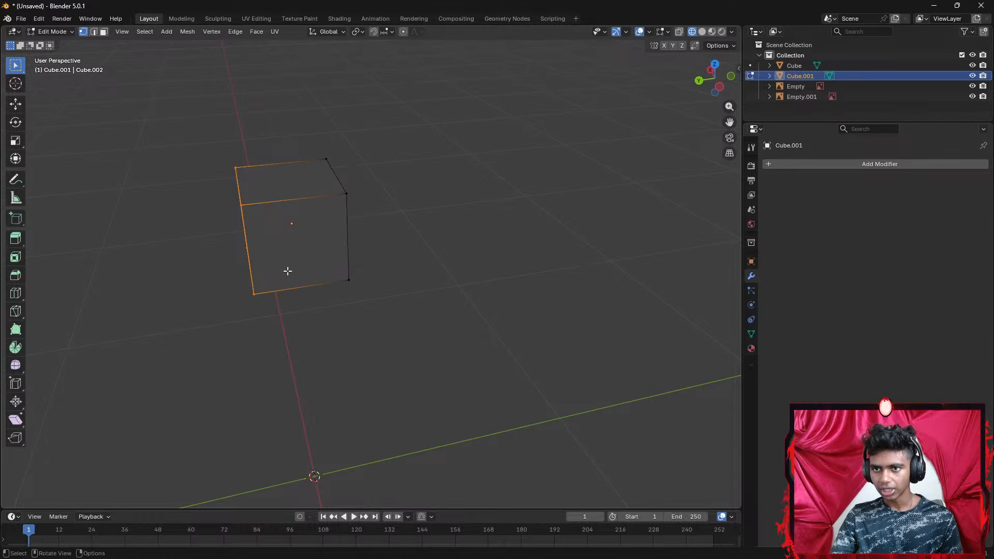
{"action": "middle_click_drag", "start_coordinate": [399, 267], "coordinate": [384, 231]}
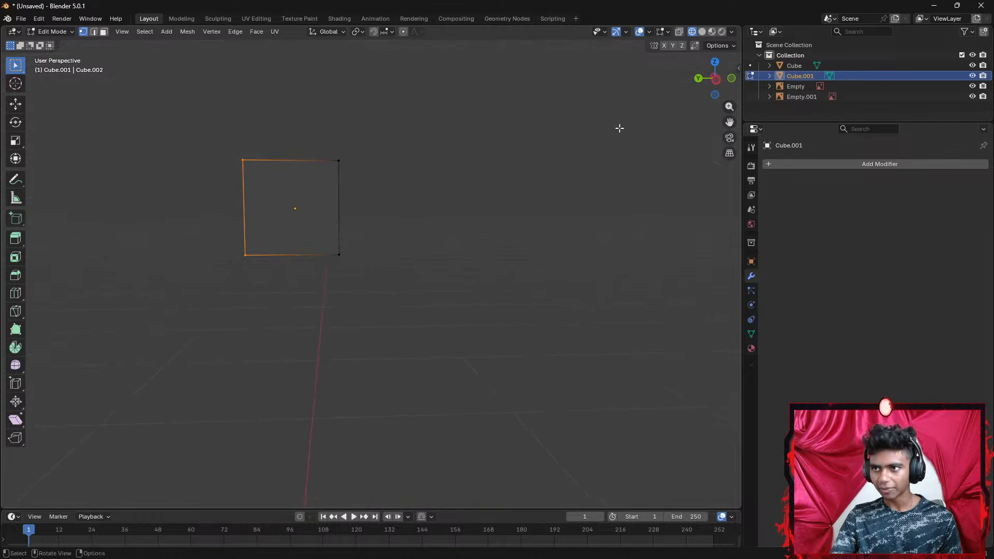
{"action": "left_click", "coordinate": [716, 81]}
{"action": "scroll", "coordinate": [497, 210], "scroll_direction": "up", "scroll_amount": 2}
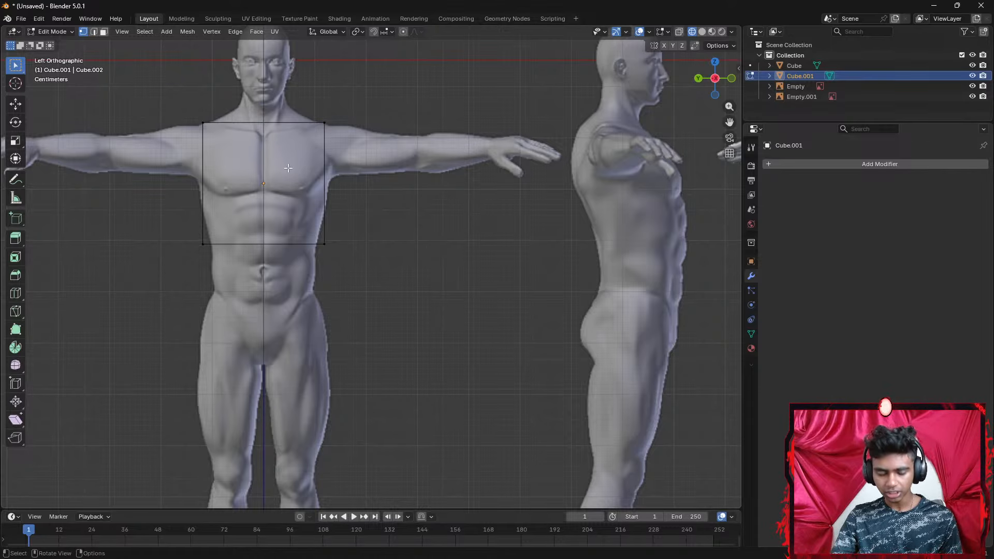
{"action": "key", "text": "ctrl+r"}
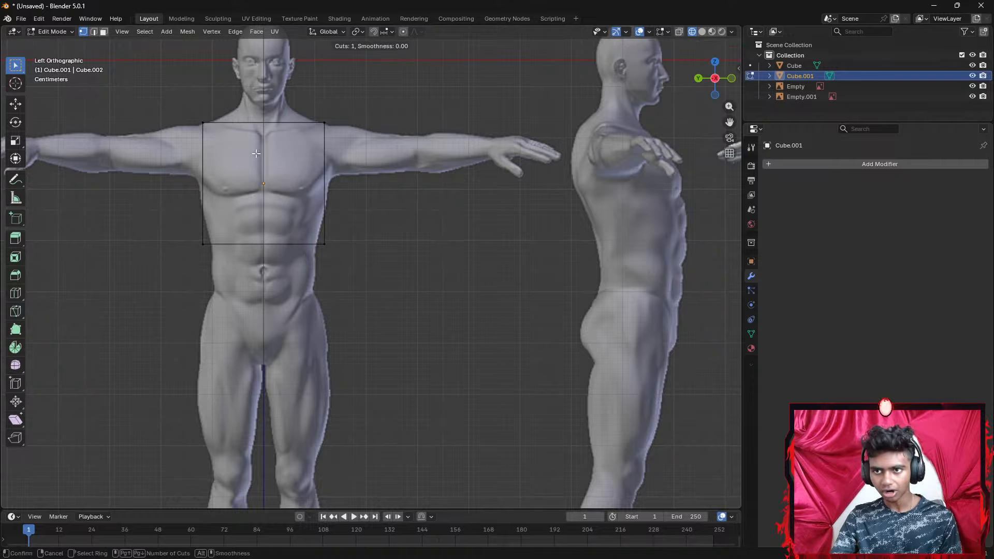
{"action": "left_click", "coordinate": [262, 154]}
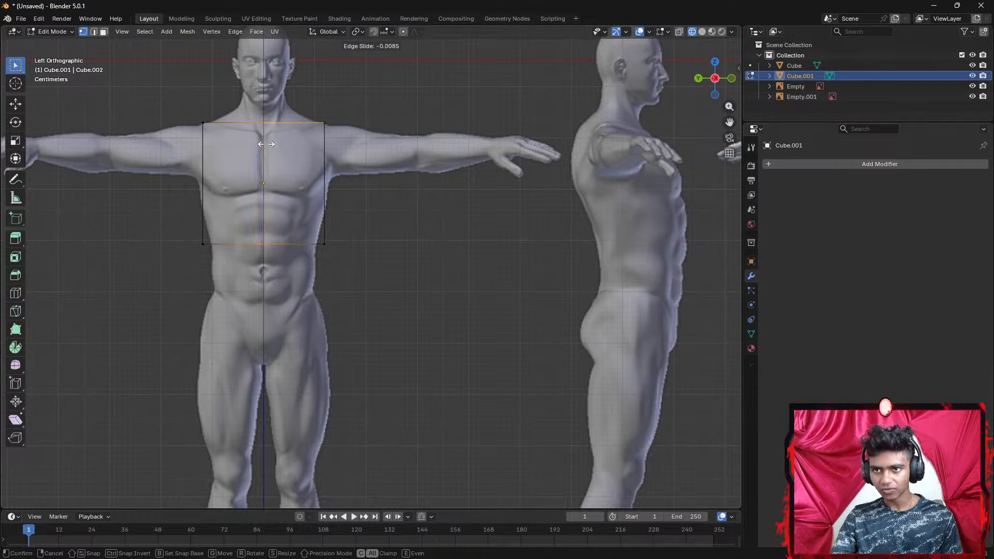
{"action": "right_click", "coordinate": [257, 216]}
Delete the chest cube's outer vertices on the +Y side of the centre loop and check the half in the left and back views
{"action": "left_click_drag", "start_coordinate": [241, 281], "coordinate": [186, 103]}
{"action": "right_click", "coordinate": [187, 102]}
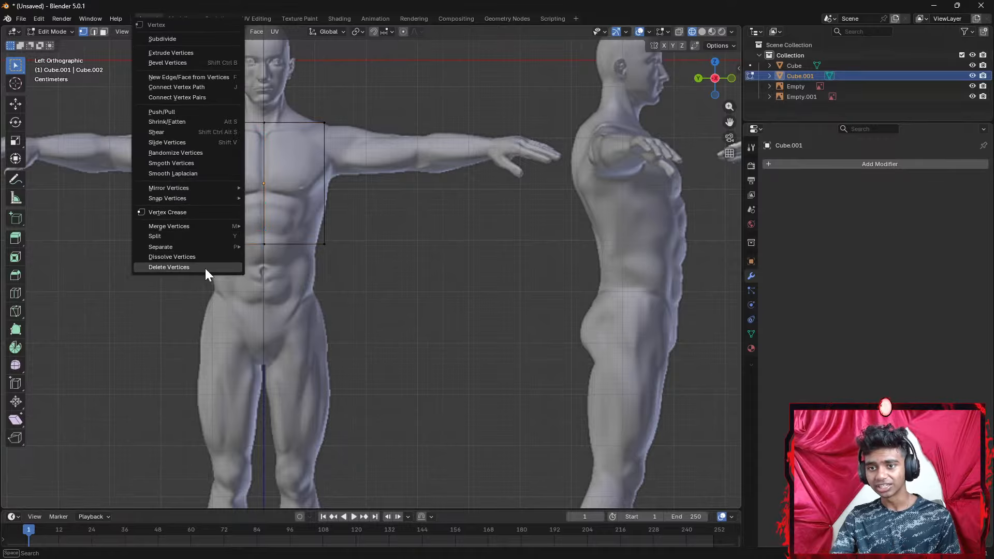
{"action": "right_click", "coordinate": [219, 189]}
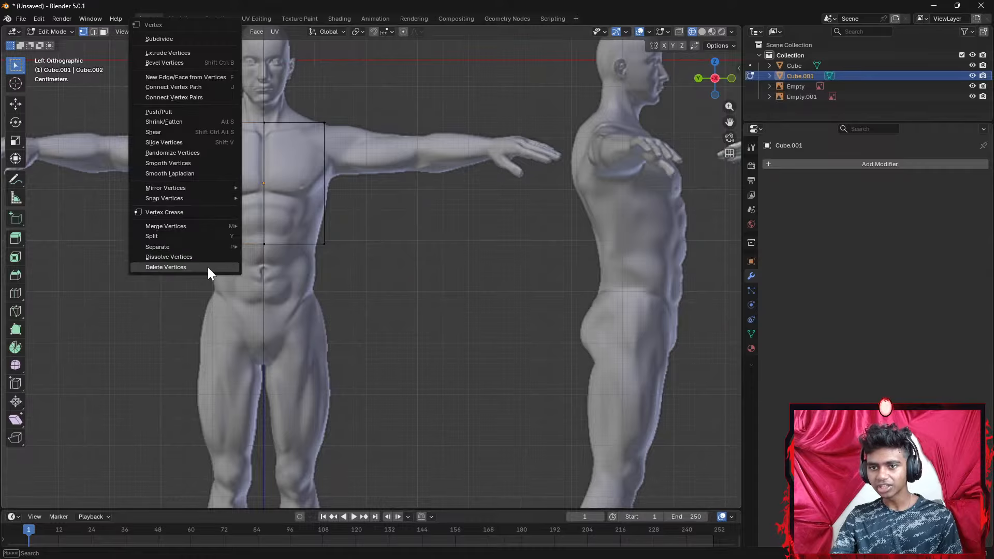
{"action": "middle_click_drag", "start_coordinate": [384, 251], "coordinate": [411, 281]}
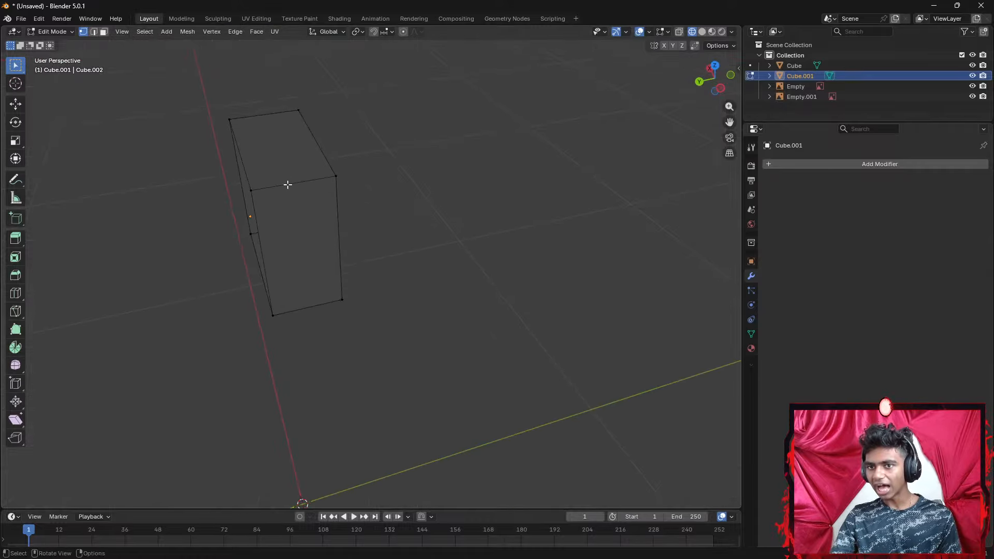
{"action": "left_click", "coordinate": [718, 88]}
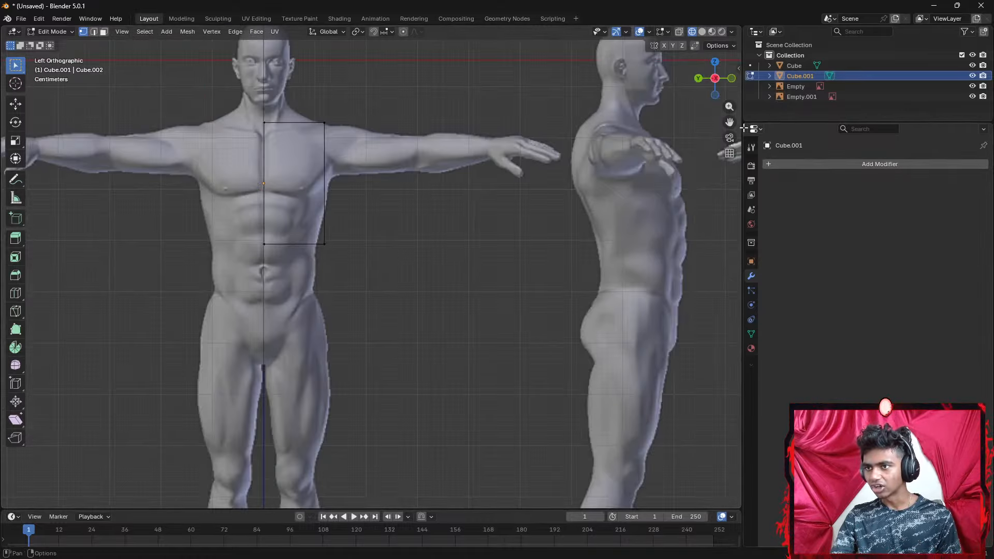
{"action": "left_click", "coordinate": [699, 78]}
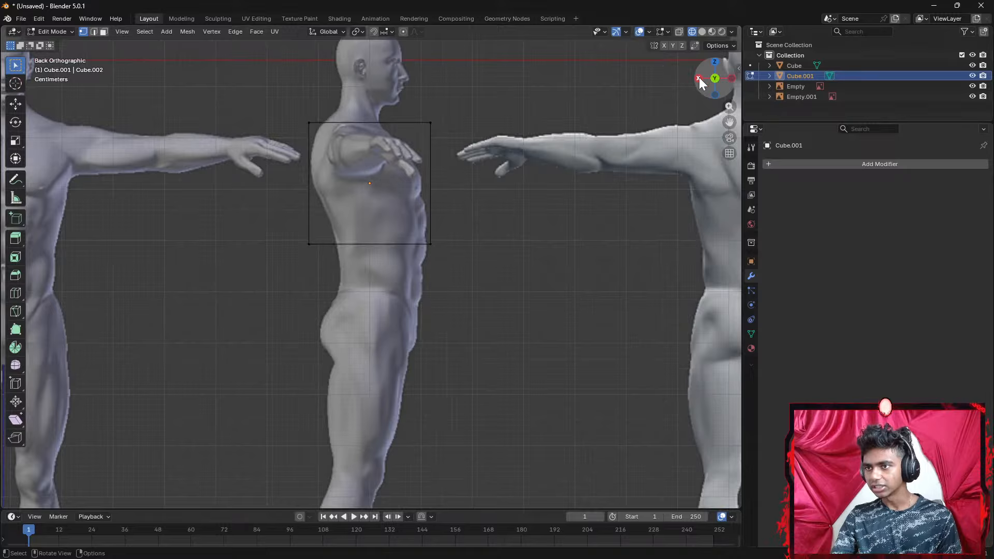
{"action": "left_click", "coordinate": [732, 77]}
Select the whole half cube, try a Subdivision Surface modifier on it, and remove that modifier
{"action": "left_click", "coordinate": [817, 163]}
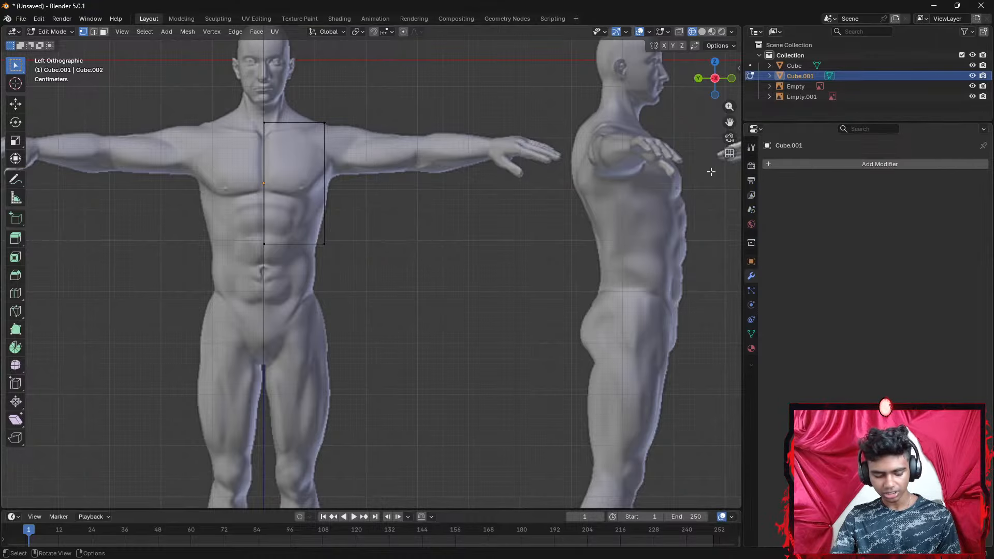
{"action": "key", "text": "a"}
{"action": "left_click", "coordinate": [858, 167]}
{"action": "left_click", "coordinate": [841, 164]}
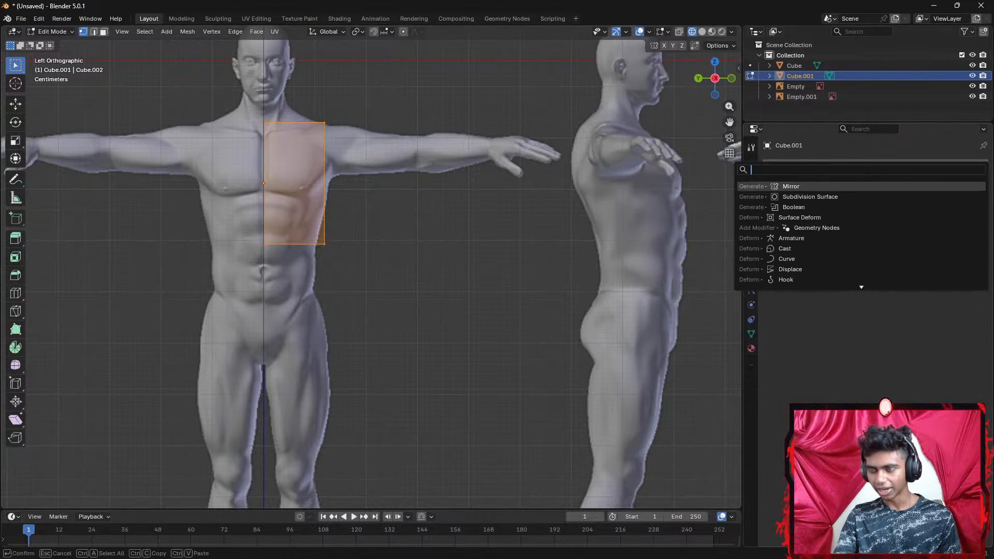
{"action": "left_click", "coordinate": [811, 197]}
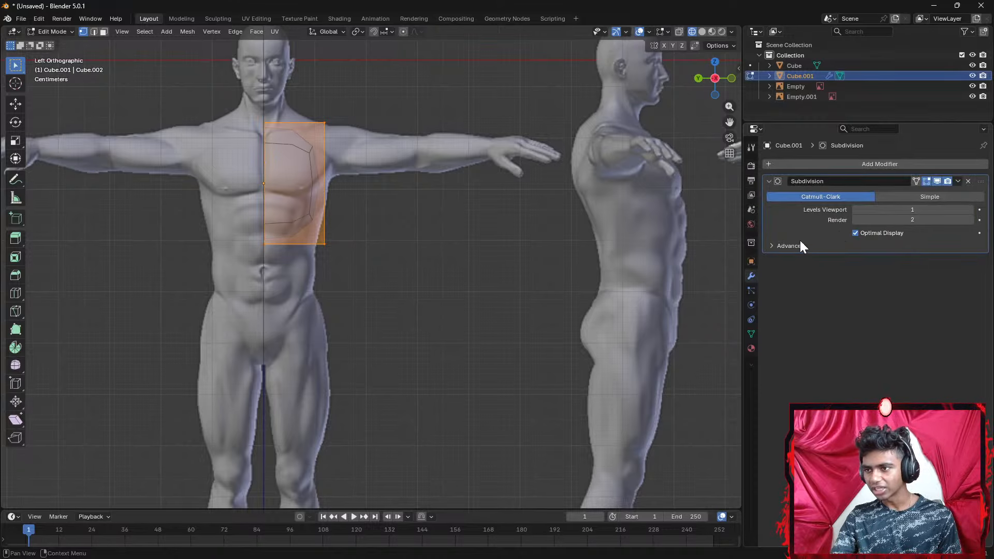
{"action": "left_click", "coordinate": [968, 181]}
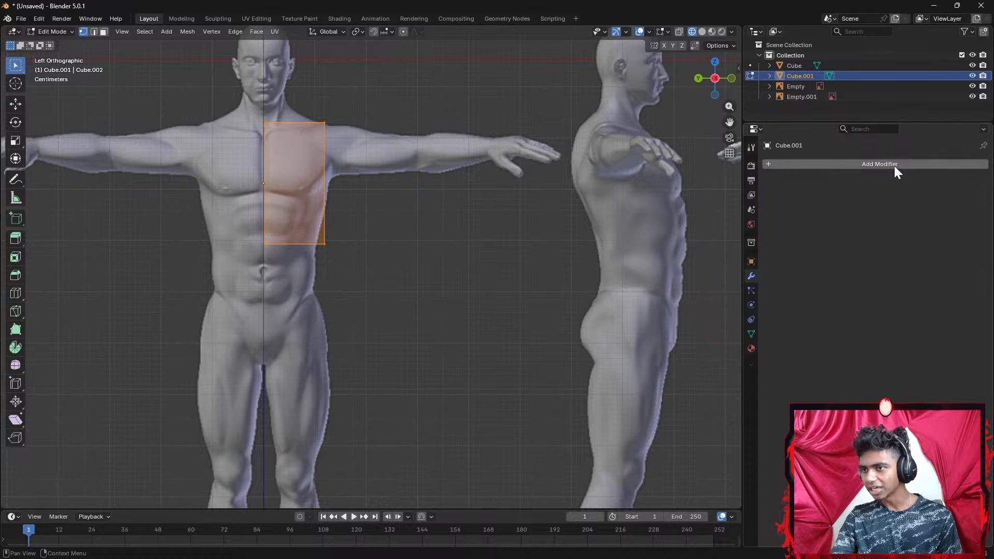
Add a Mirror modifier to the half cube on the X axis and turn on Bisect for X
{"action": "left_click", "coordinate": [836, 169]}
{"action": "left_click", "coordinate": [805, 171]}
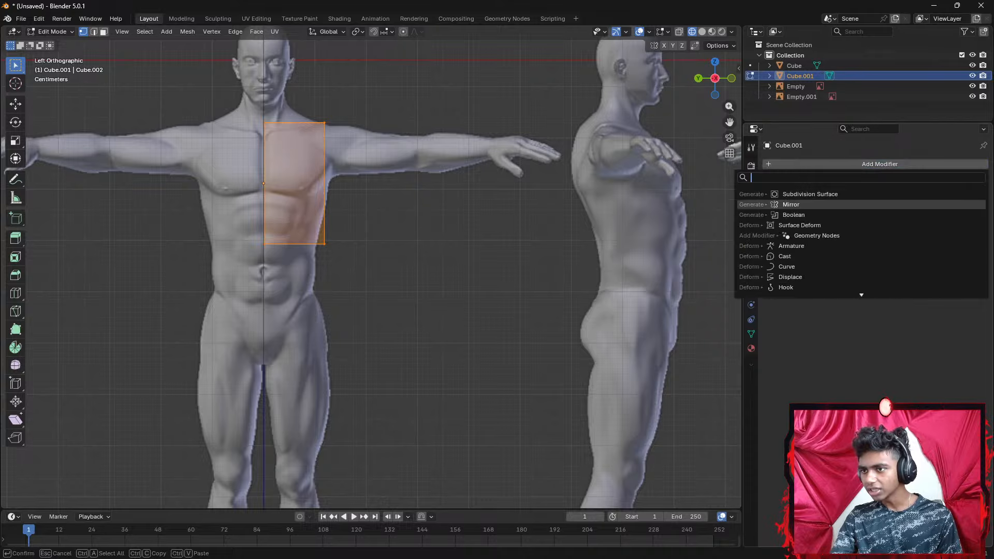
{"action": "left_click", "coordinate": [802, 208]}
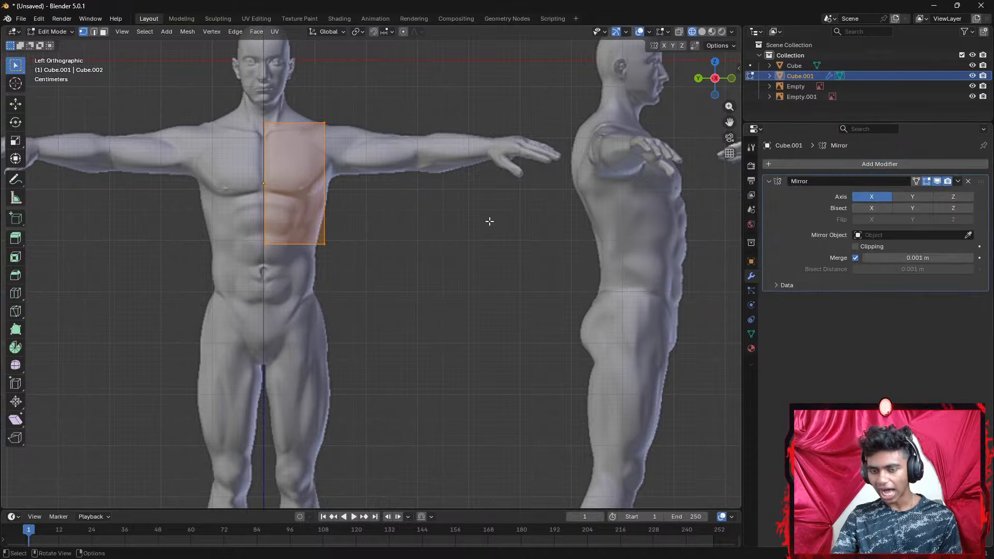
{"action": "scroll", "coordinate": [489, 222], "scroll_direction": "up", "scroll_amount": 1}
{"action": "middle_click_drag", "start_coordinate": [485, 226], "coordinate": [602, 288], "text": "shift"}
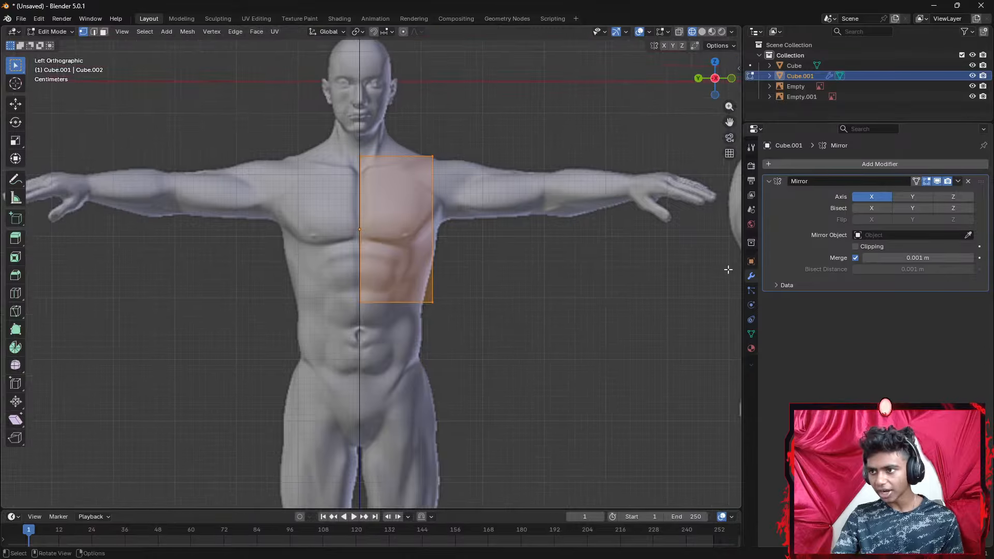
{"action": "left_click", "coordinate": [869, 207]}
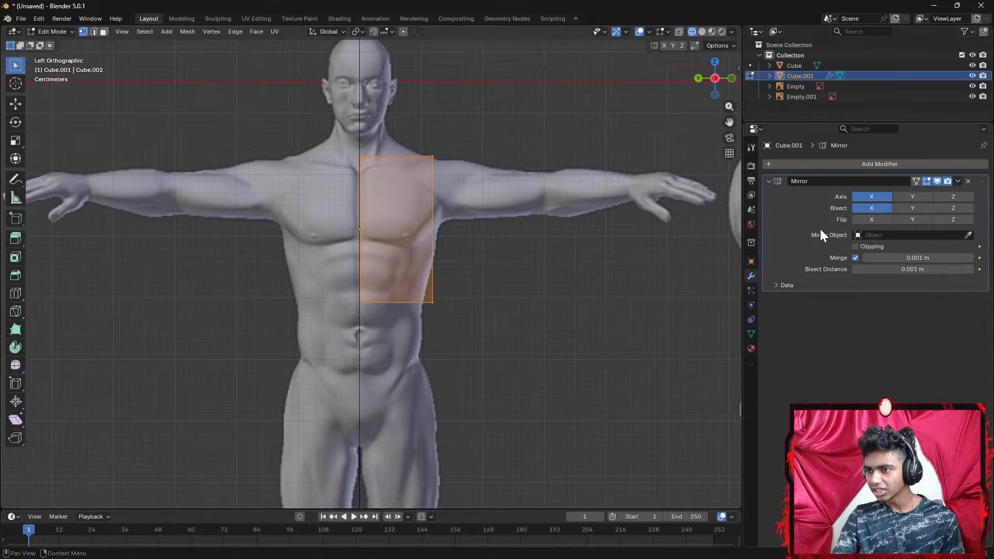
Turn off Bisect X in the half cube's Mirror modifier, keeping only the X mirror axis enabled
{"action": "middle_click_drag", "start_coordinate": [531, 232], "coordinate": [455, 244]}
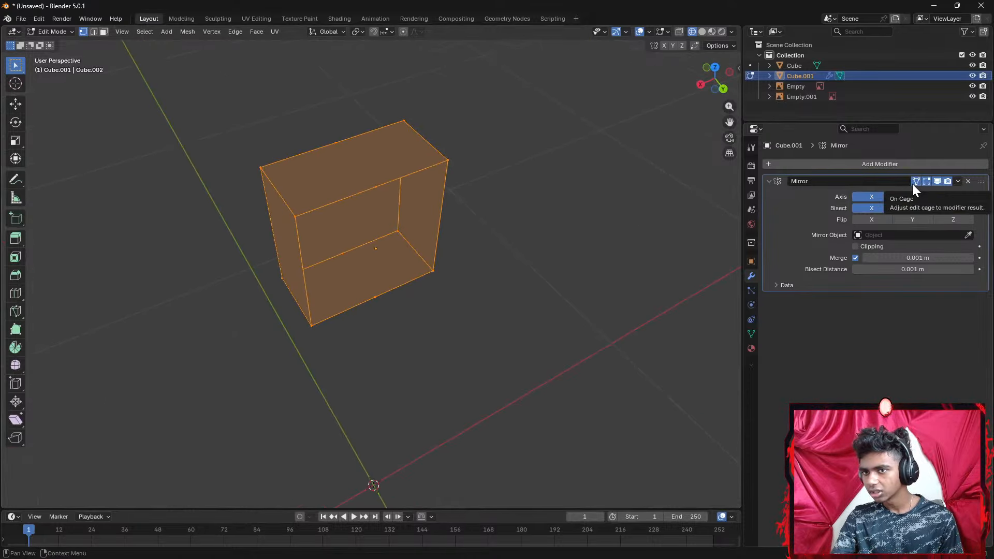
{"action": "left_click", "coordinate": [875, 208]}
{"action": "left_click", "coordinate": [871, 196]}
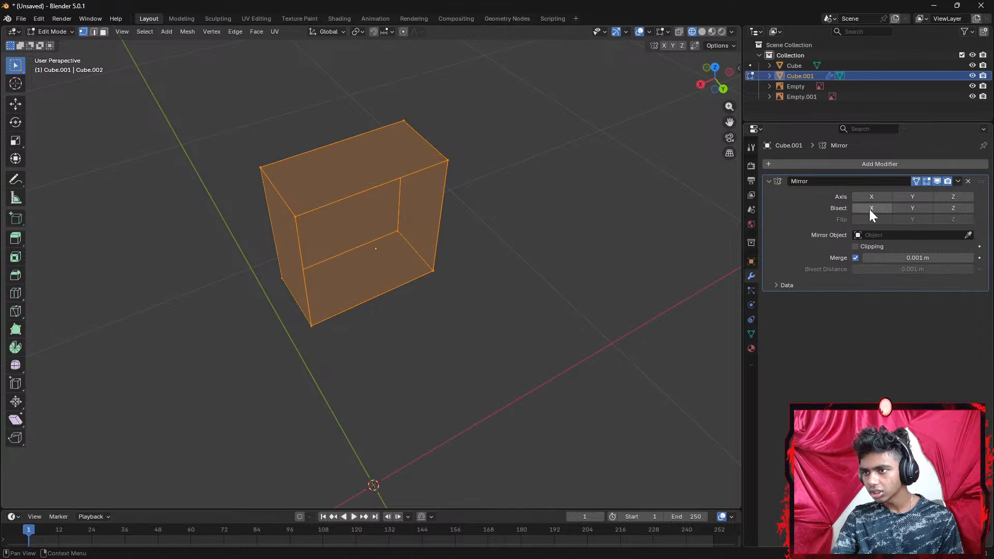
{"action": "left_click", "coordinate": [874, 208]}
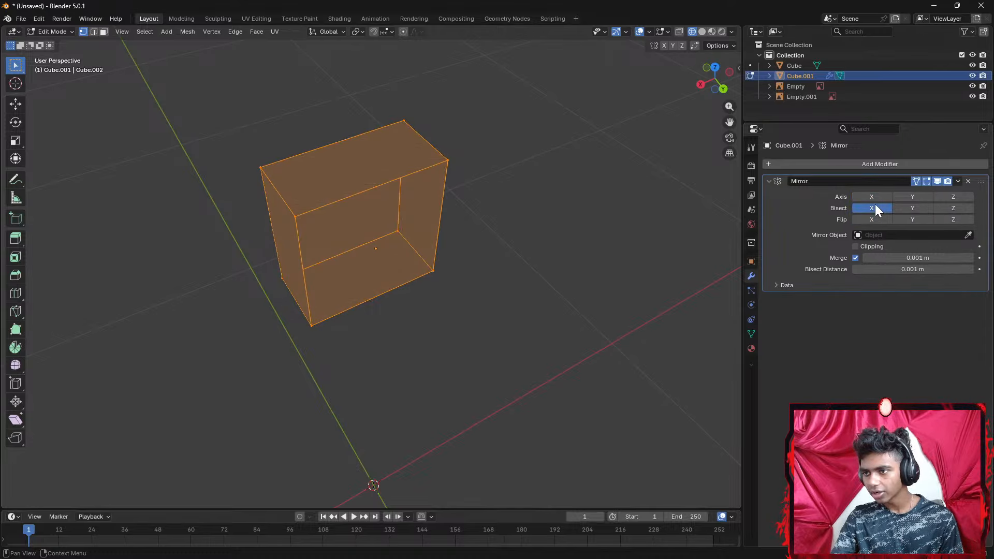
{"action": "left_click", "coordinate": [872, 207]}
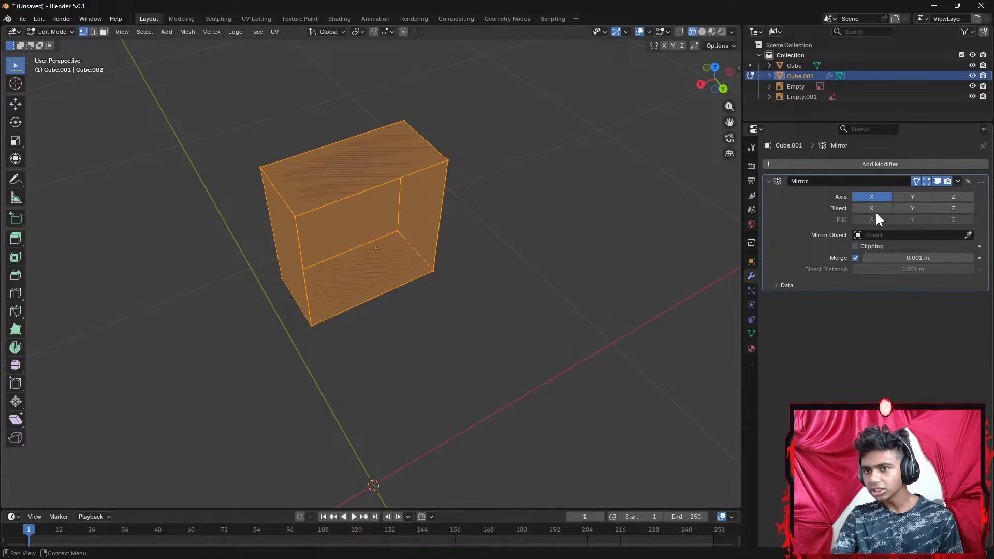
Test the X mirror by moving the half cube's mesh in the perspective and back views, undoing each move
{"action": "middle_click_drag", "start_coordinate": [479, 180], "coordinate": [417, 182]}
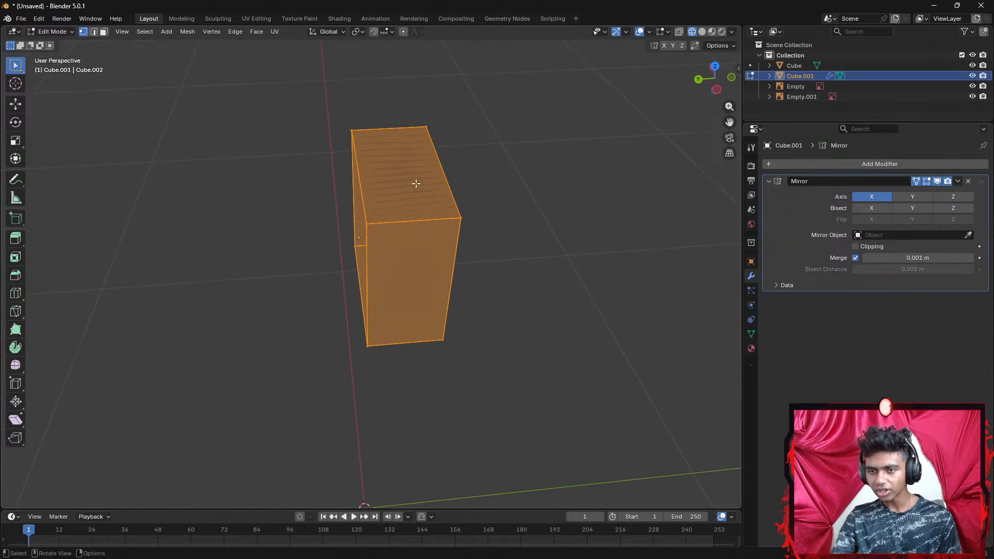
{"action": "key", "text": "g"}
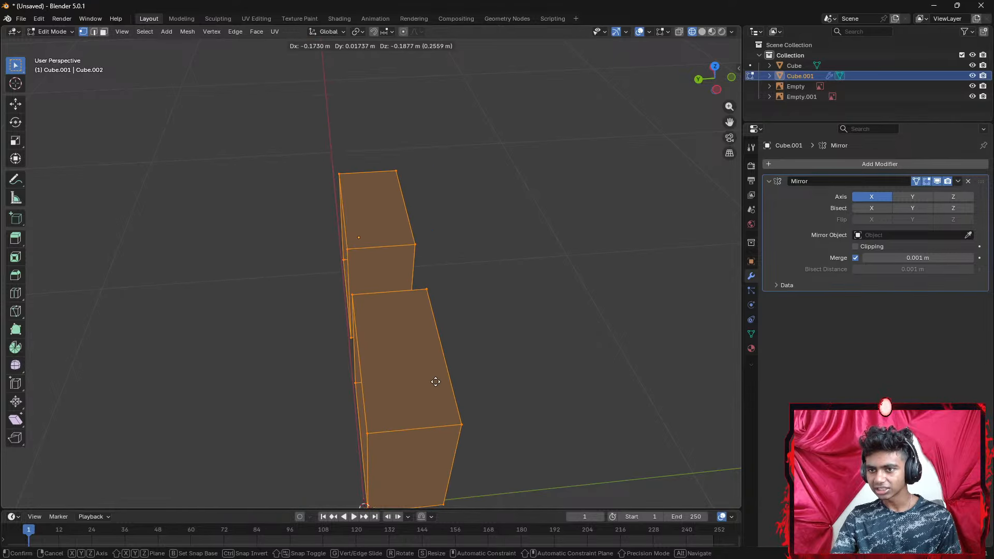
{"action": "left_click", "coordinate": [458, 345]}
{"action": "key", "text": "ctrl+z"}
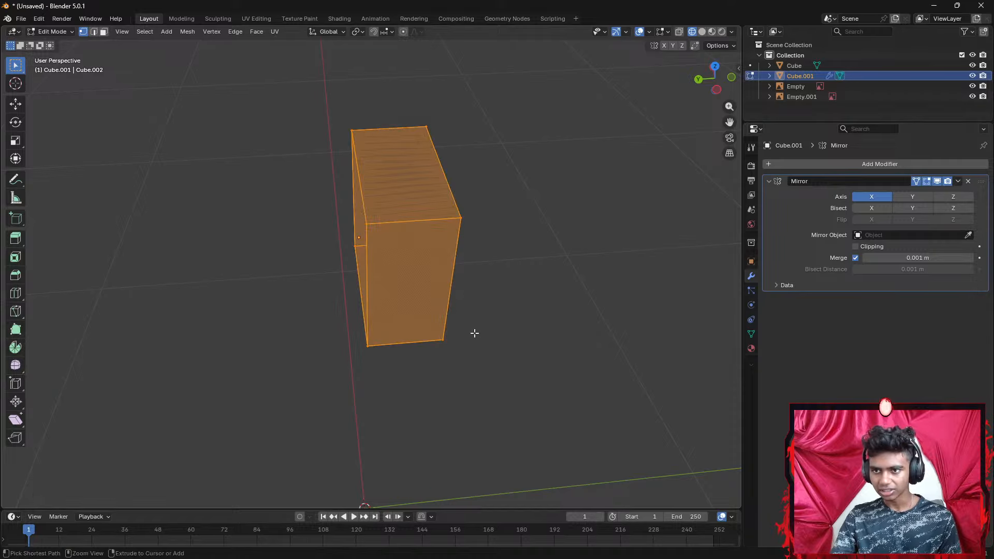
{"action": "left_click", "coordinate": [697, 80]}
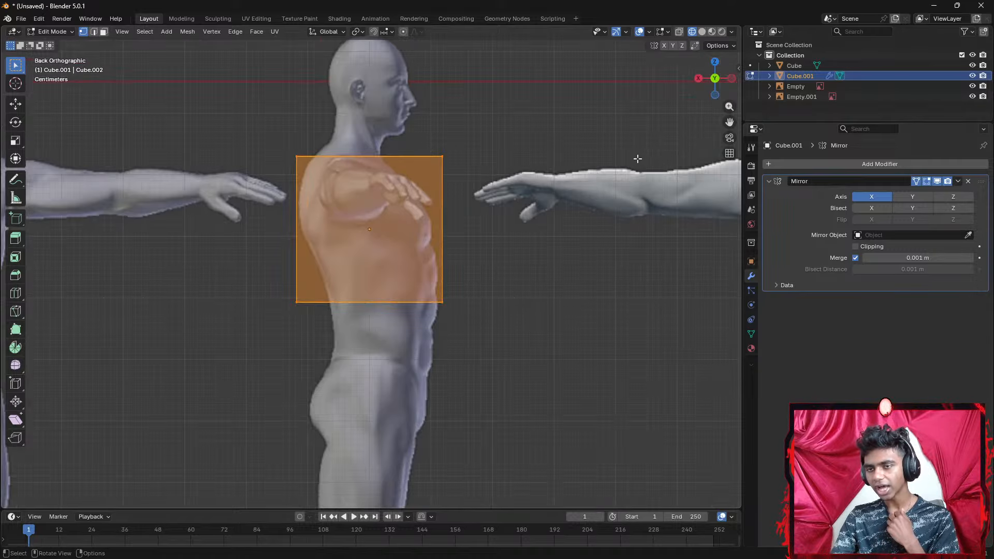
{"action": "scroll", "coordinate": [629, 167], "scroll_direction": "down", "scroll_amount": 2}
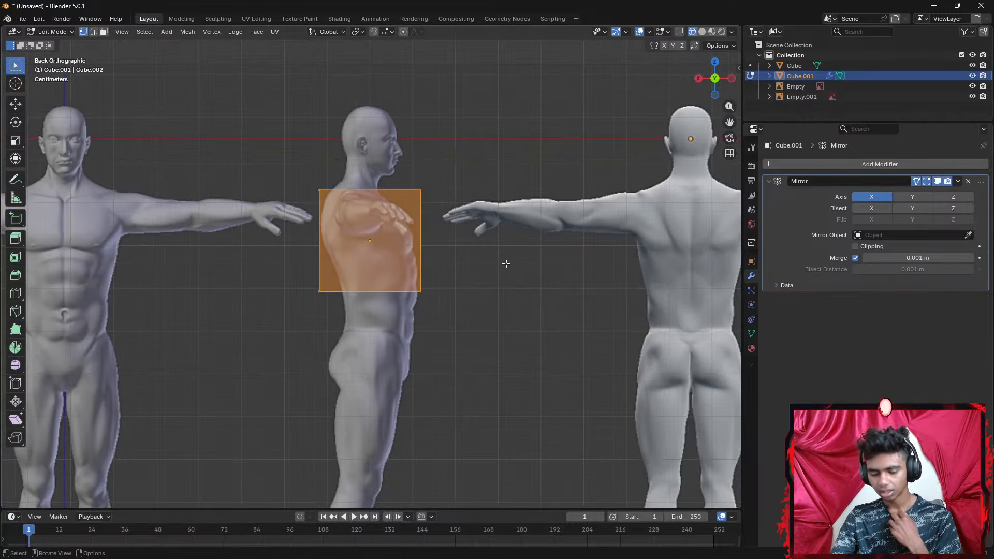
{"action": "key", "text": "g"}
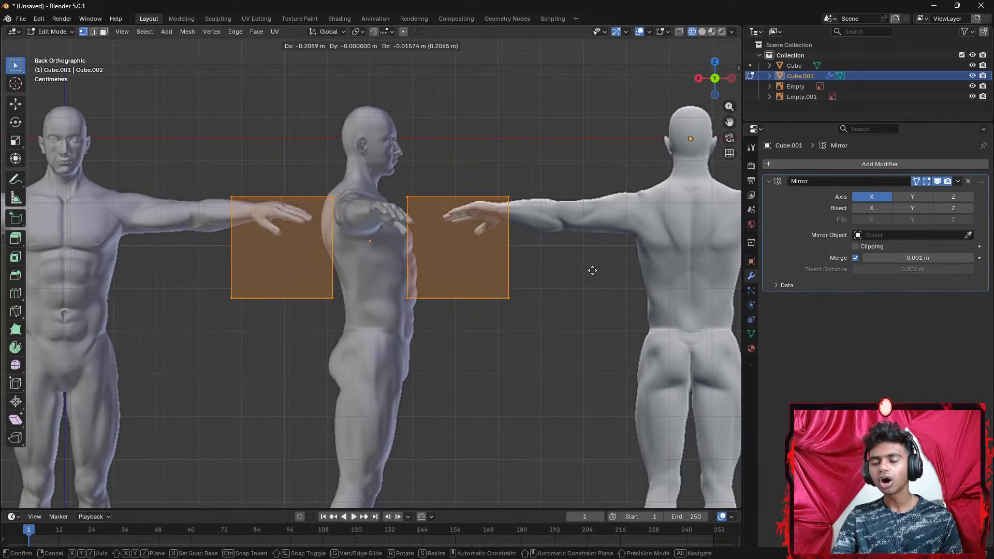
{"action": "left_click", "coordinate": [592, 270]}
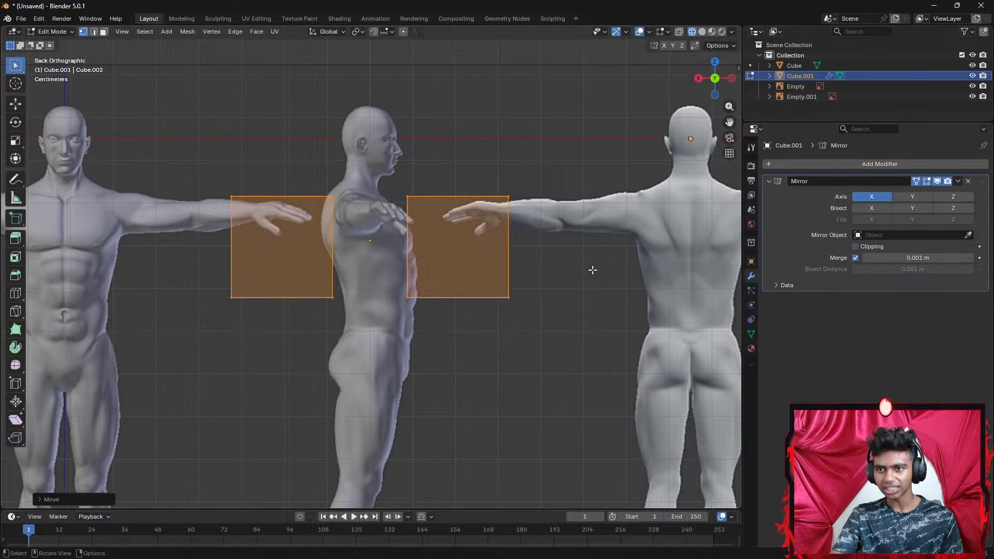
{"action": "key", "text": "ctrl+z"}
Deselect the mesh and delete the mirrored half chest cube, Cube.001, from the scene
{"action": "scroll", "coordinate": [572, 280], "scroll_direction": "down", "scroll_amount": 3}
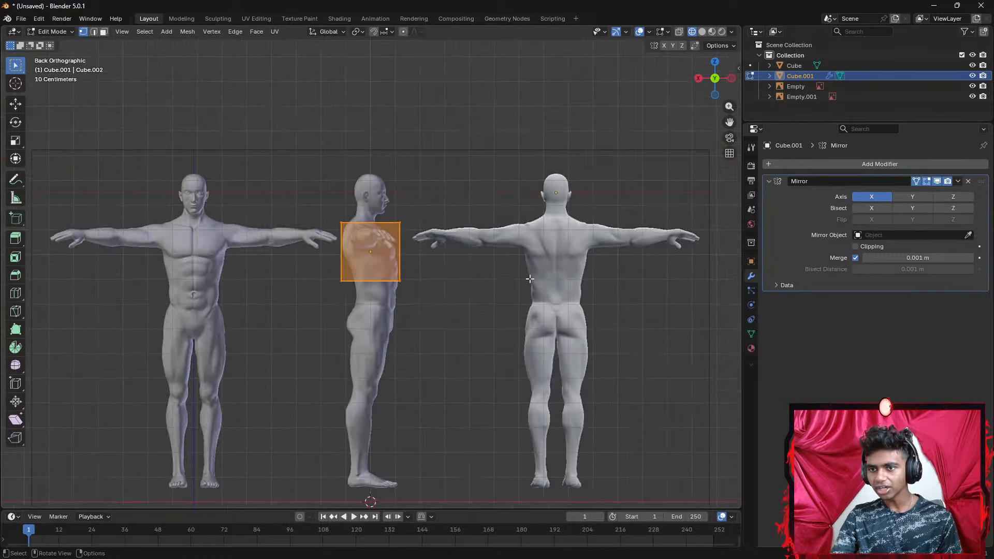
{"action": "left_click", "coordinate": [503, 287]}
{"action": "scroll", "coordinate": [492, 289], "scroll_direction": "down", "scroll_amount": 1}
{"action": "middle_click_drag", "start_coordinate": [492, 289], "coordinate": [483, 204], "text": "shift"}
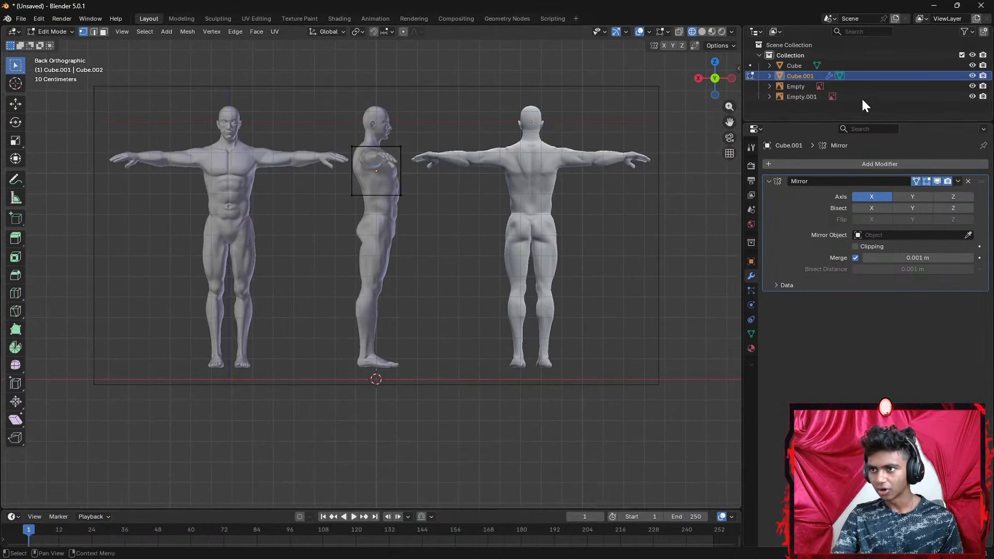
{"action": "left_click", "coordinate": [847, 87]}
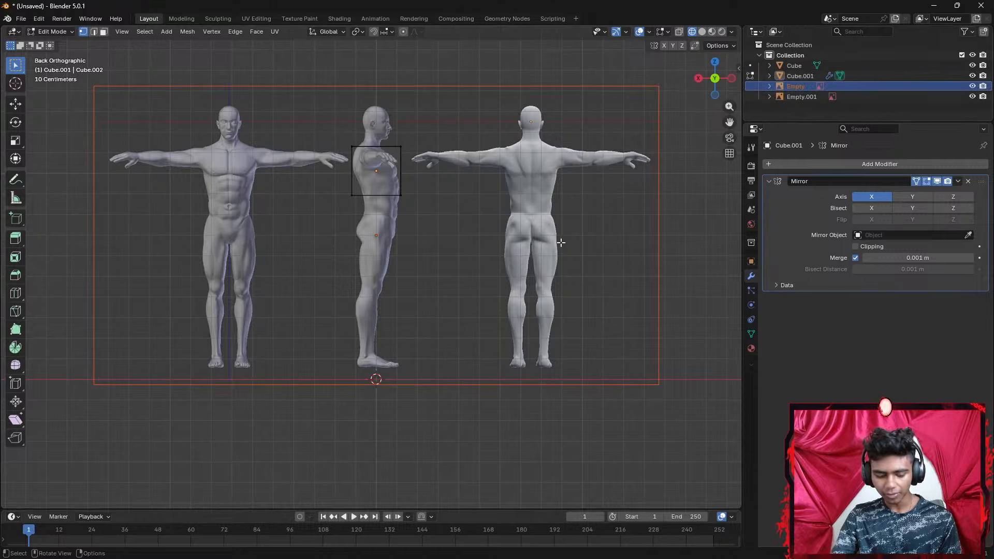
{"action": "left_click", "coordinate": [797, 77]}
{"action": "right_click", "coordinate": [797, 77]}
{"action": "left_click", "coordinate": [794, 77]}
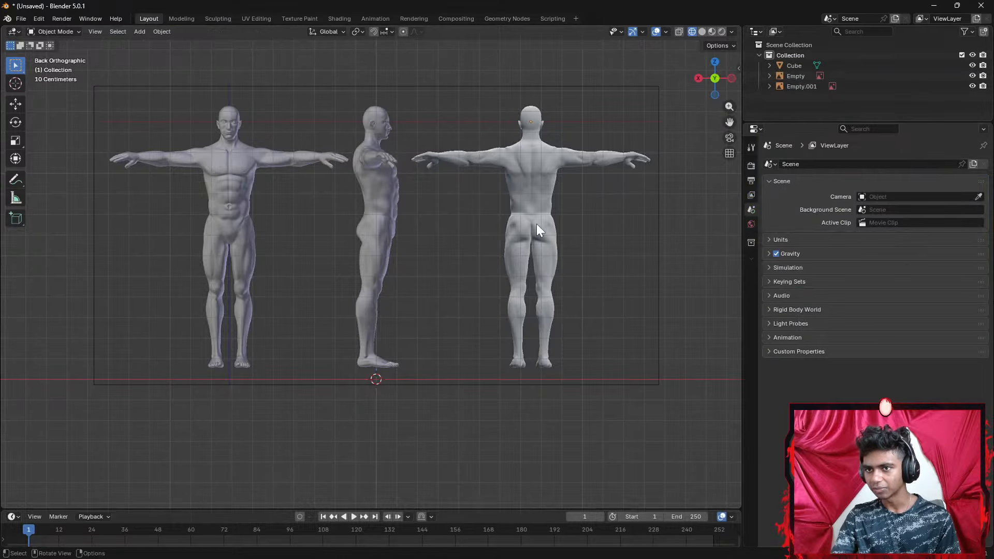
Move the back-view reference image along X to about -0.72 m, centring its front-facing figure on the world origin
{"action": "left_click", "coordinate": [536, 223]}
{"action": "scroll", "coordinate": [533, 224], "scroll_direction": "down", "scroll_amount": 2}
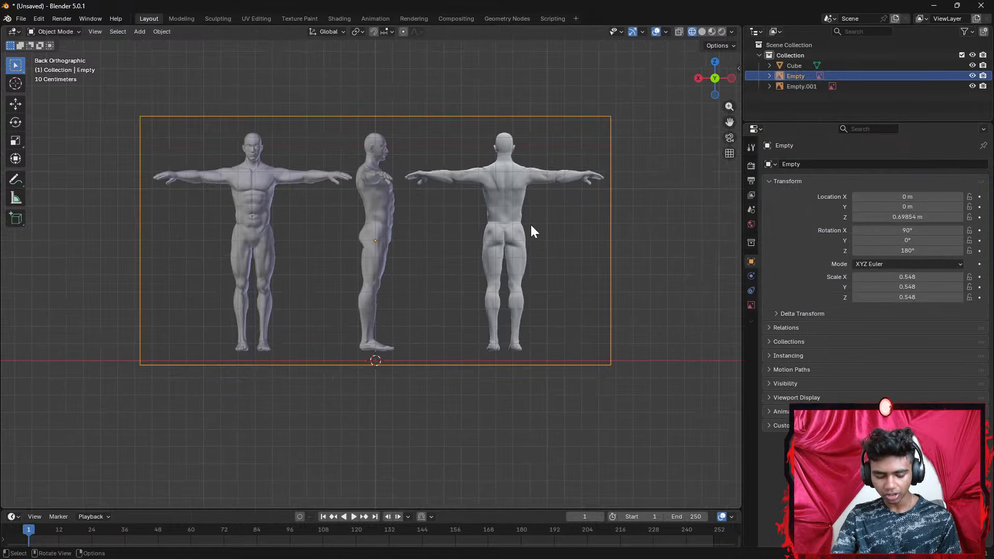
{"action": "key", "text": "g"}
{"action": "key", "text": "z"}
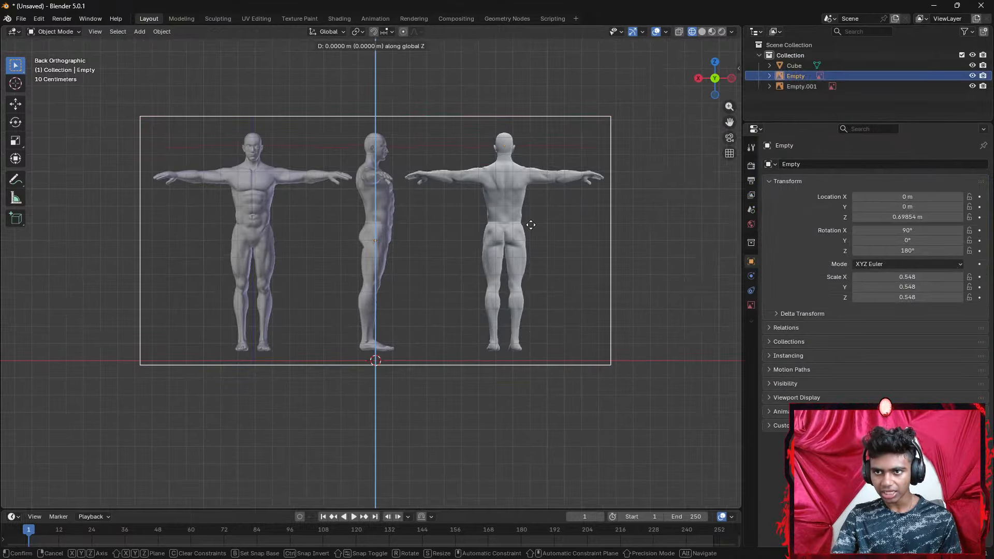
{"action": "key", "text": "x"}
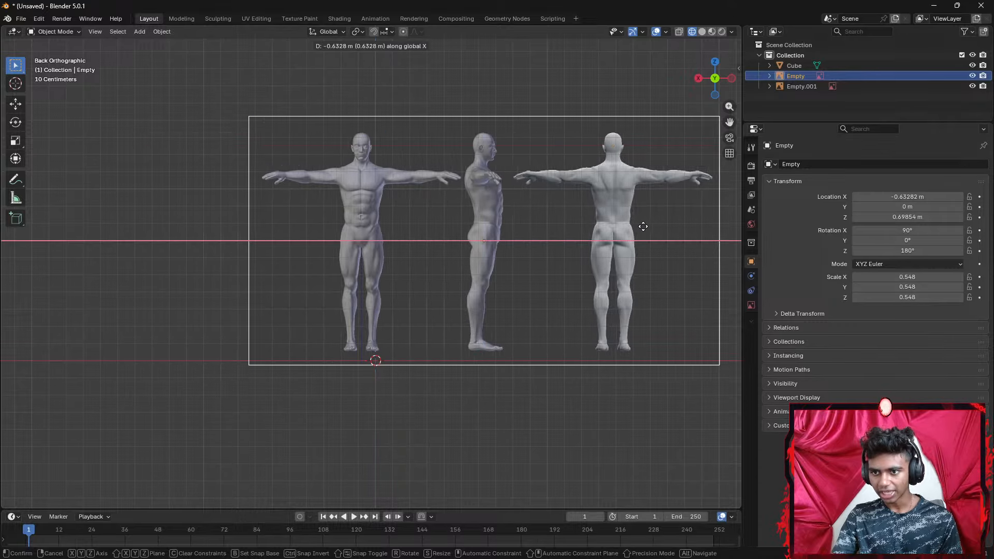
{"action": "left_click", "coordinate": [653, 225]}
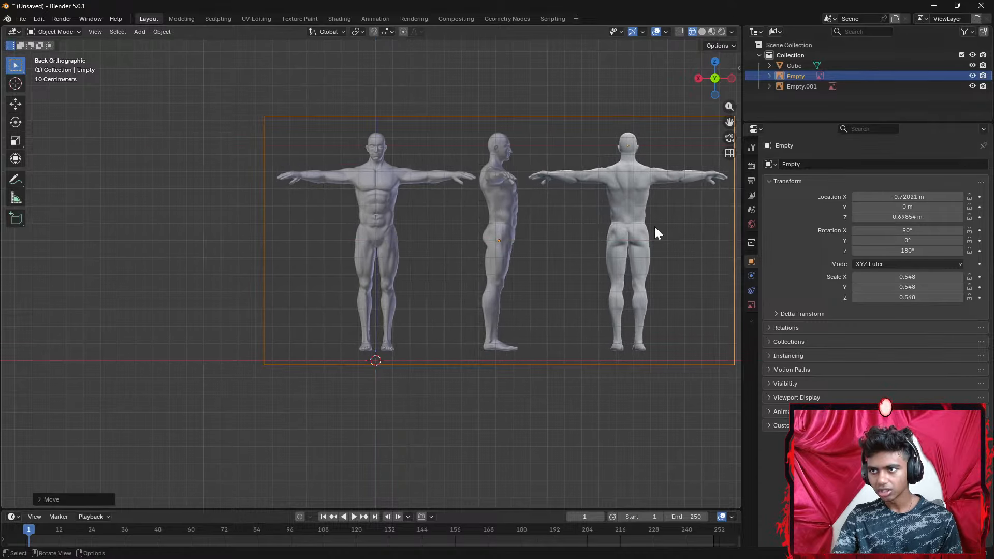
{"action": "scroll", "coordinate": [639, 233], "scroll_direction": "up", "scroll_amount": 1}
{"action": "scroll", "coordinate": [638, 231], "scroll_direction": "up", "scroll_amount": 2}
{"action": "middle_click_drag", "start_coordinate": [557, 218], "coordinate": [572, 249], "text": "shift"}
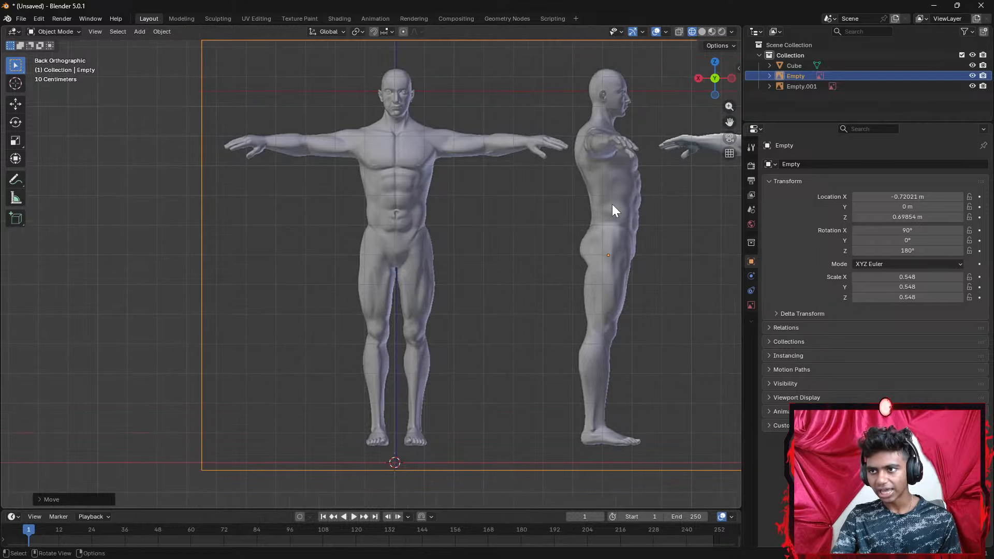
In the left view, move the Empty.001 reference image along Y to about -0.011 m, centring its side-profile figure on the origin
{"action": "left_click", "coordinate": [698, 78]}
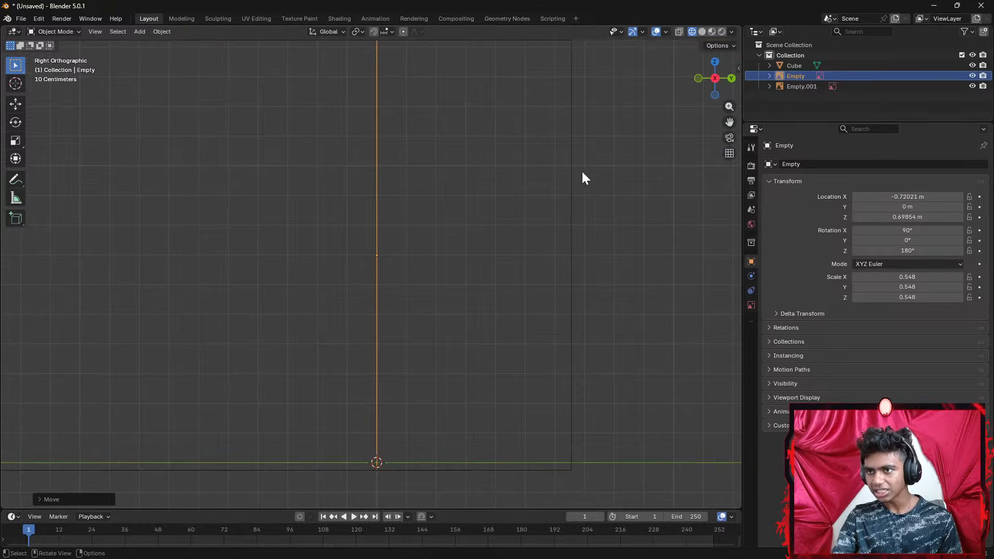
{"action": "left_click", "coordinate": [715, 79]}
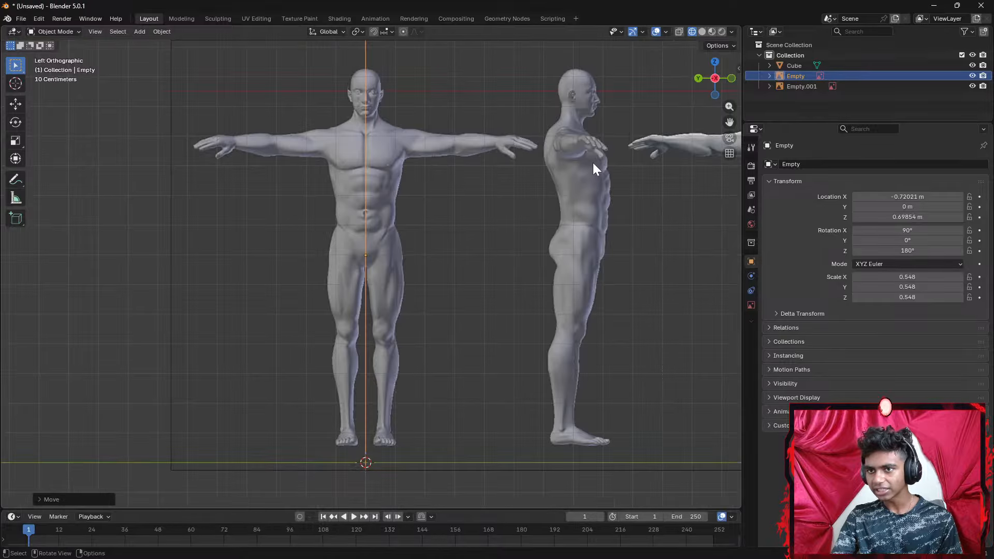
{"action": "scroll", "coordinate": [588, 176], "scroll_direction": "down", "scroll_amount": 1}
{"action": "left_click", "coordinate": [572, 237]}
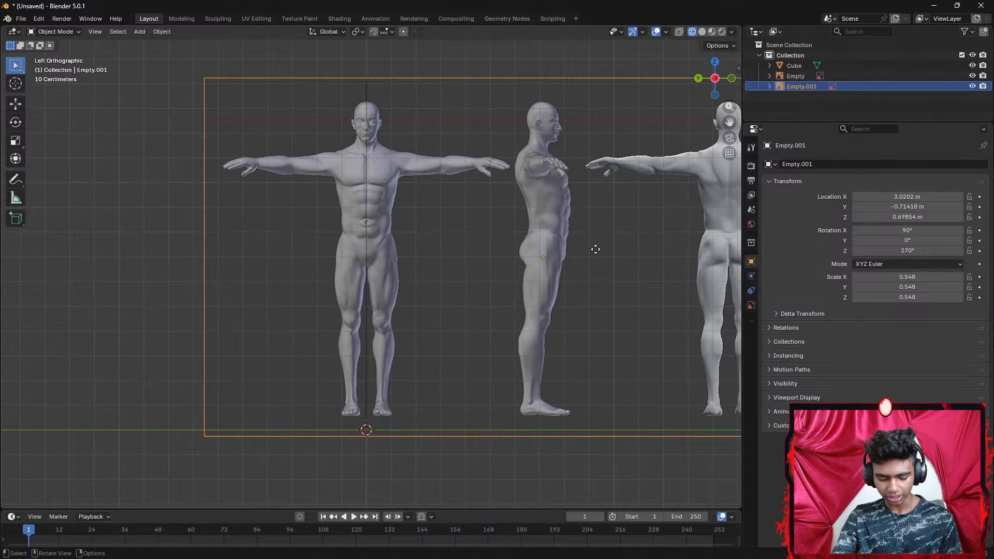
{"action": "key", "text": "g"}
{"action": "key", "text": "x"}
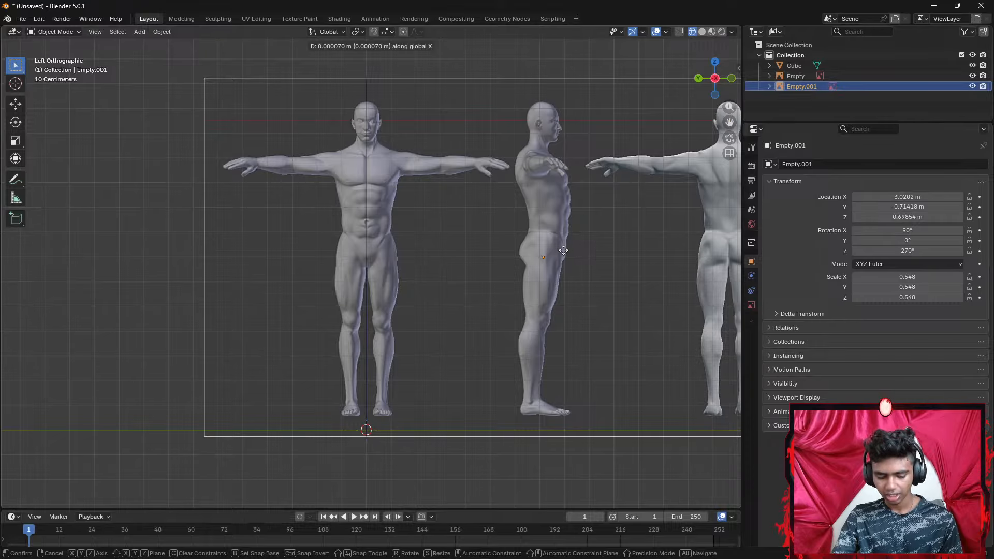
{"action": "key", "text": "y"}
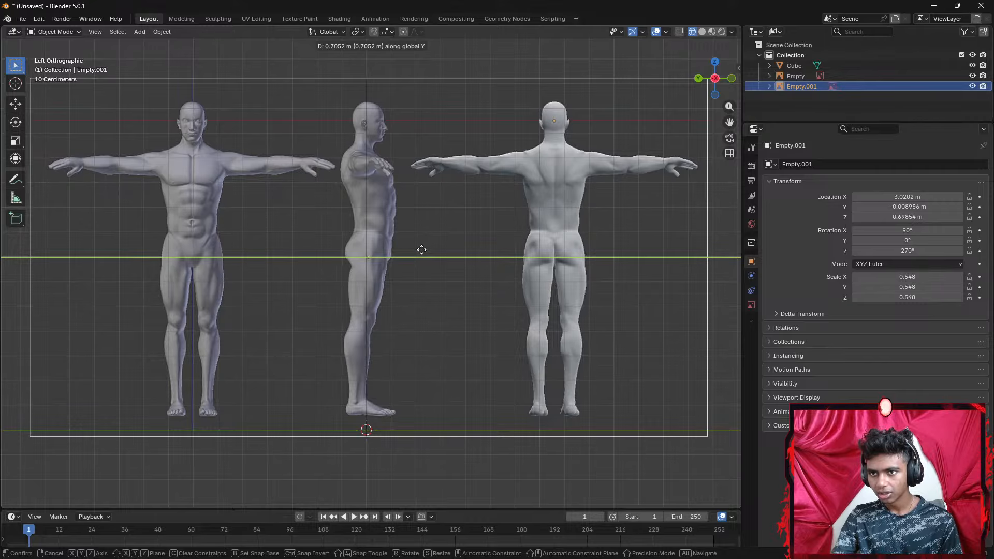
{"action": "left_click", "coordinate": [421, 251]}
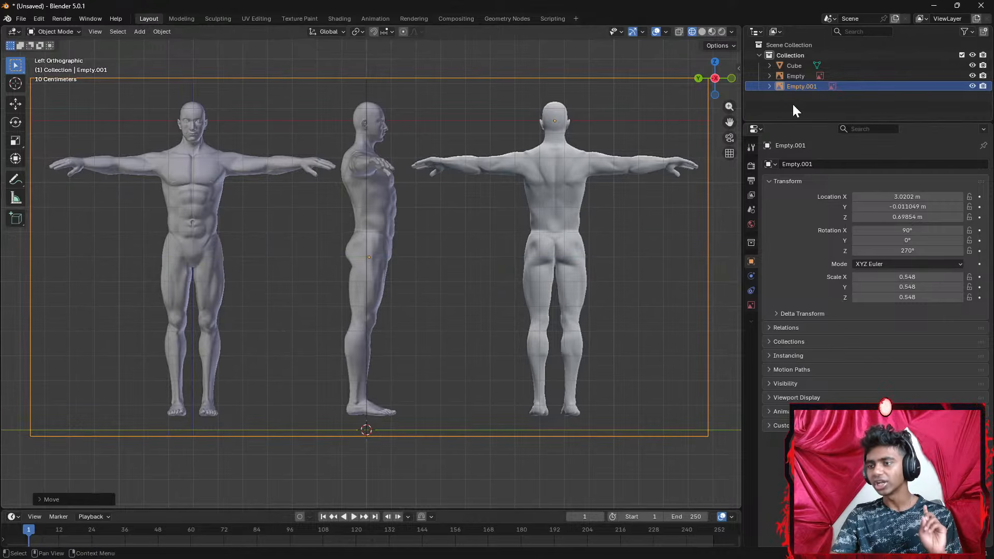
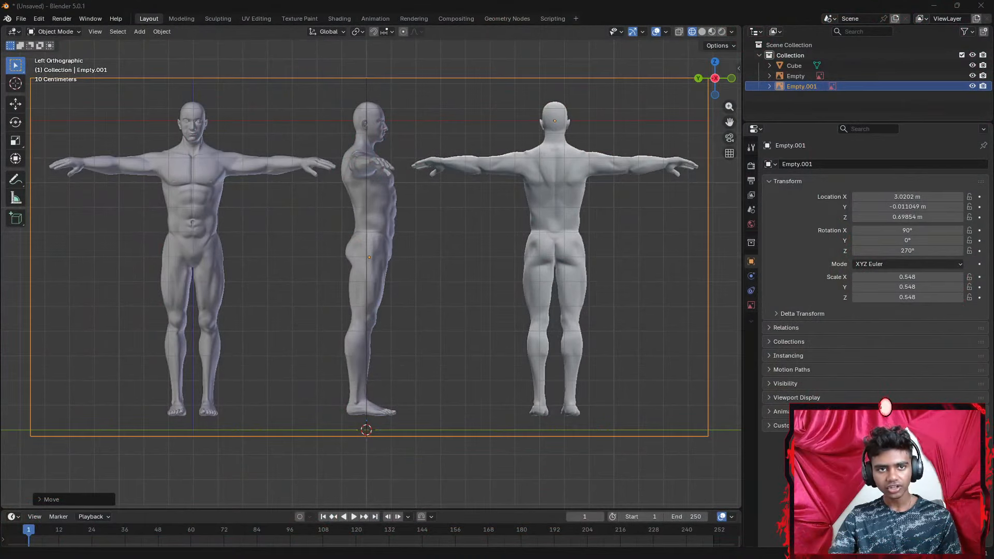
Check both realigned references in their orthographic views and add a new cube mesh at the origin in back view
{"action": "scroll", "coordinate": [336, 125], "scroll_direction": "down", "scroll_amount": 2}
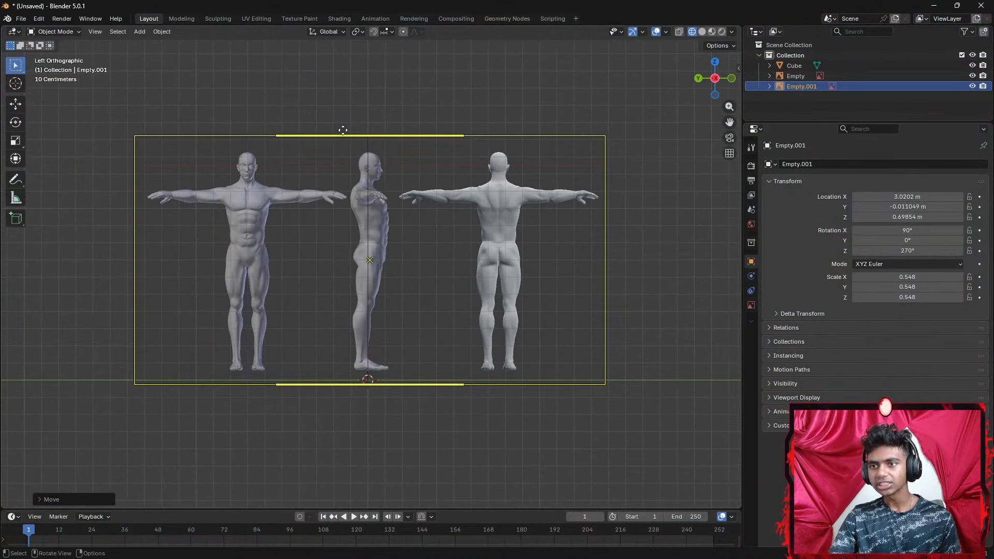
{"action": "left_click", "coordinate": [698, 79]}
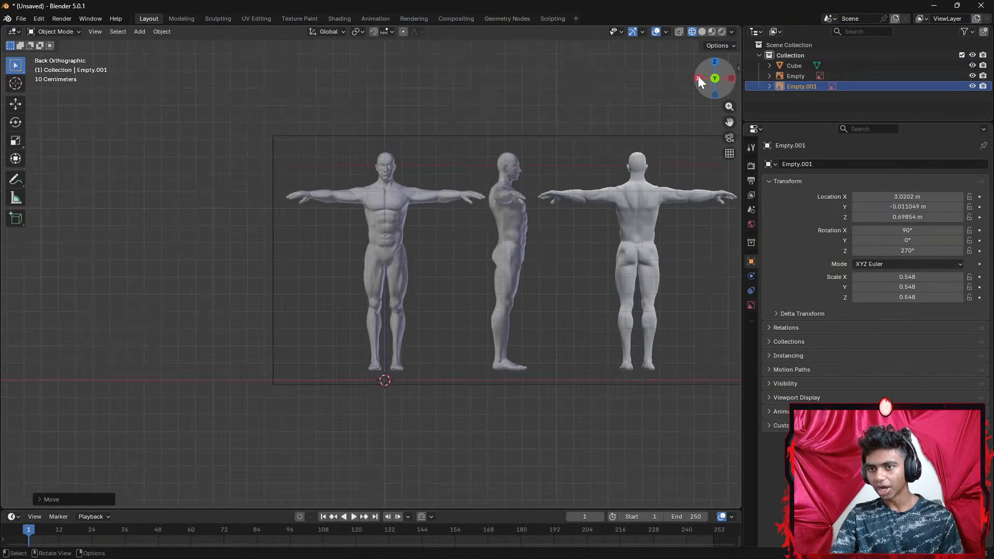
{"action": "left_click", "coordinate": [697, 79]}
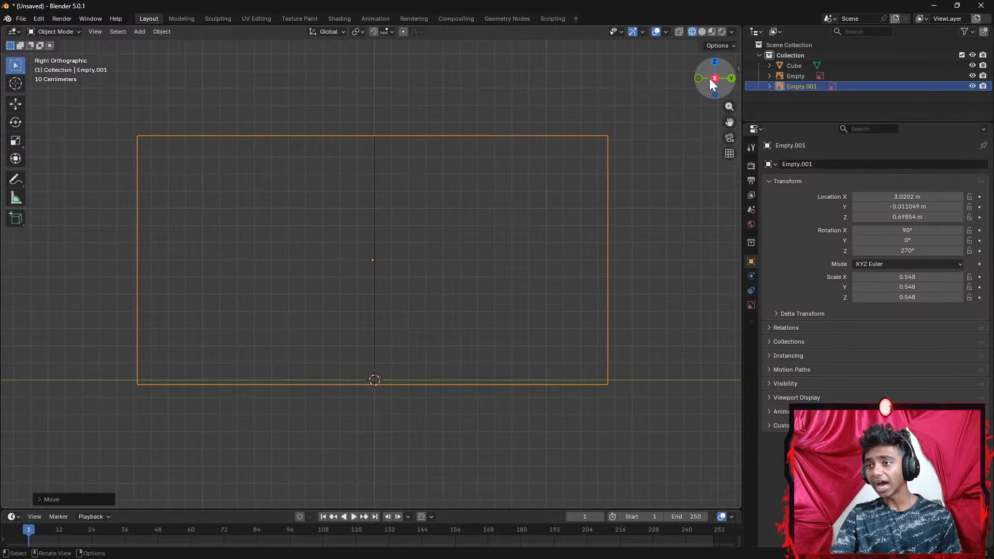
{"action": "left_click", "coordinate": [729, 78]}
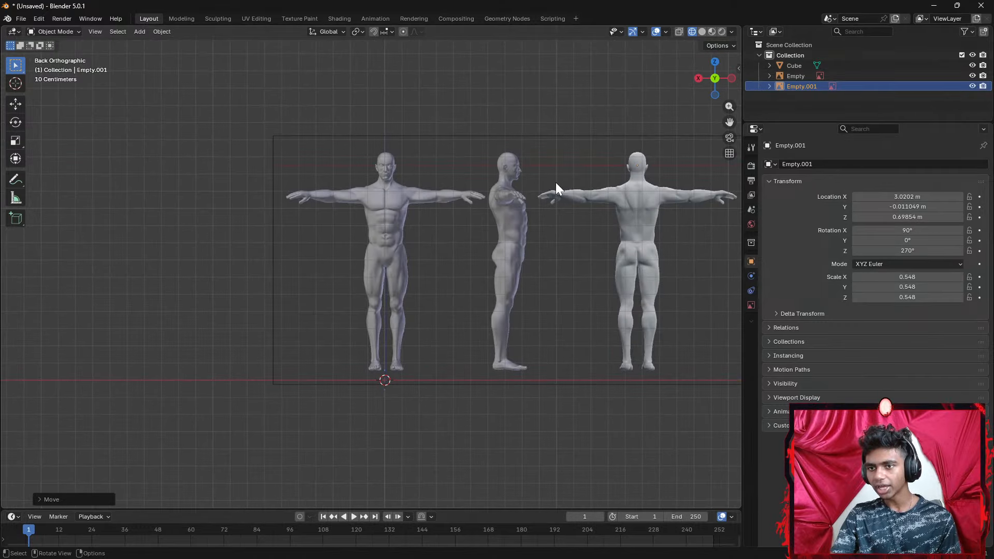
{"action": "scroll", "coordinate": [539, 191], "scroll_direction": "up", "scroll_amount": 2}
{"action": "key", "text": "shift+a"}
{"action": "mouse_move", "coordinate": [470, 231]}
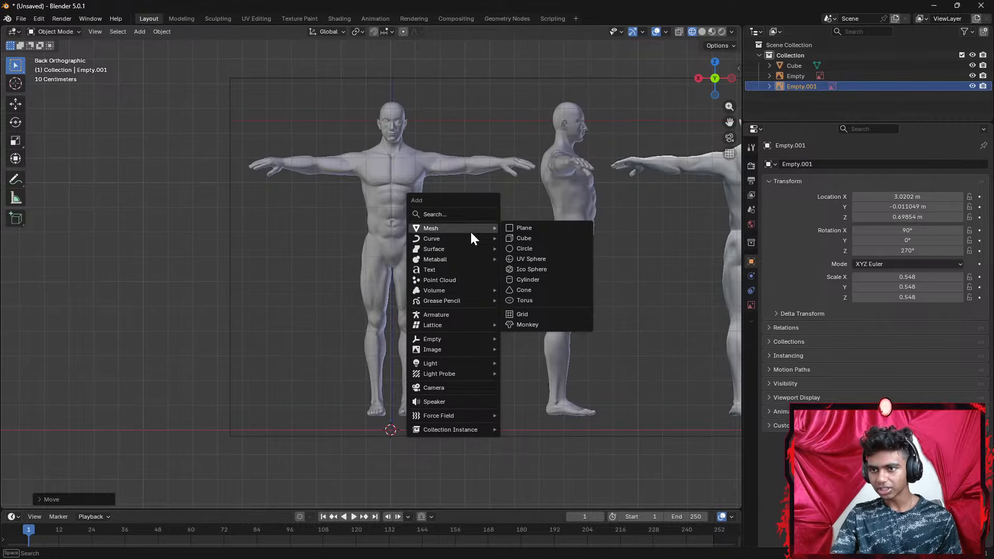
{"action": "left_click", "coordinate": [537, 239]}
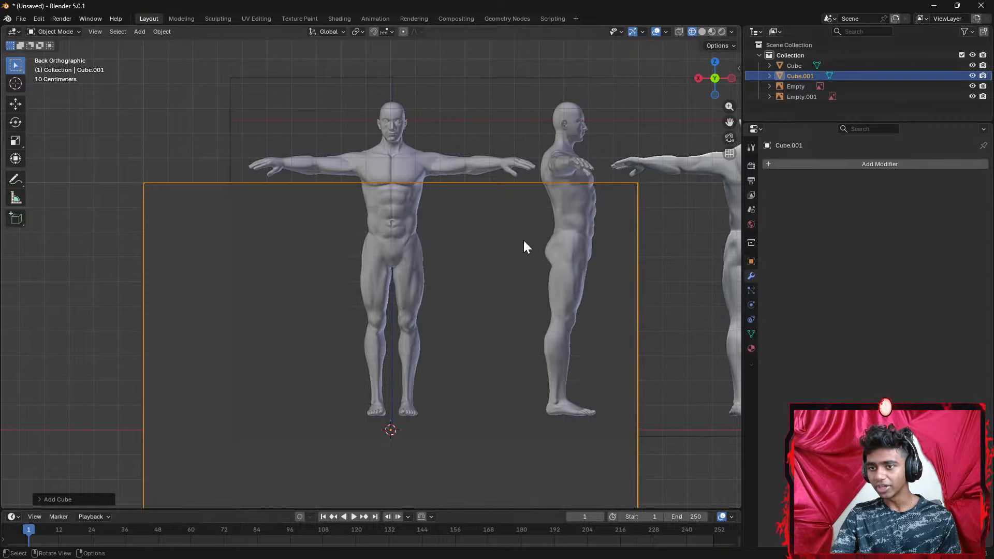
Switch the viewport from wireframe to Solid shading with the new cube in view
{"action": "scroll", "coordinate": [523, 240], "scroll_direction": "down", "scroll_amount": 5}
{"action": "key", "text": "z"}
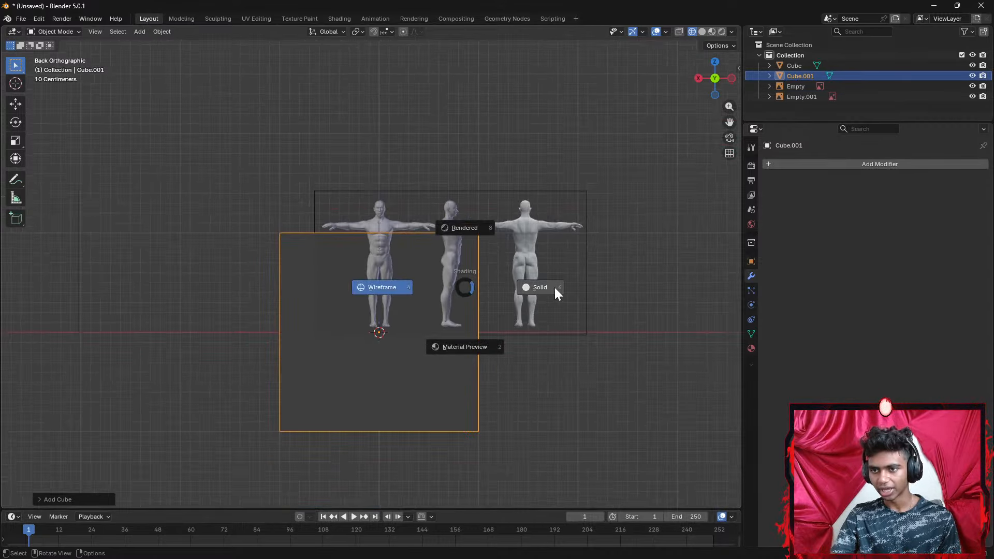
{"action": "left_click", "coordinate": [538, 288]}
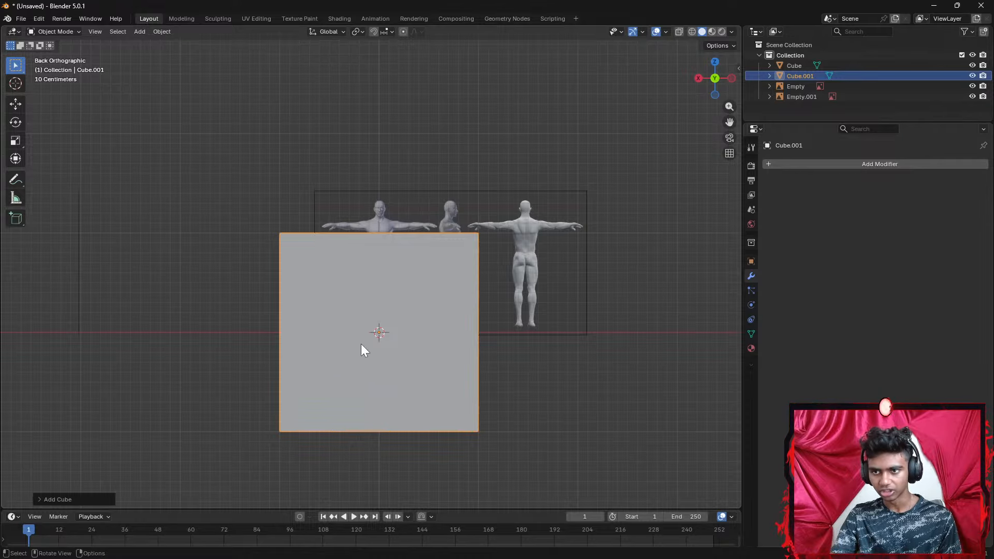
Add one centred vertical loop cut through the new cube, dividing it into equal halves along X
{"action": "key", "text": "Tab"}
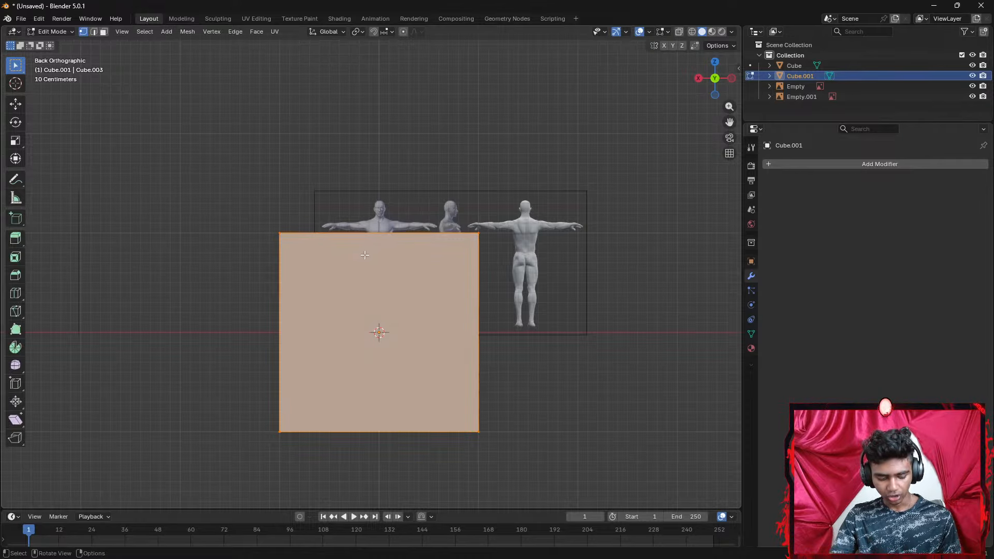
{"action": "key", "text": "ctrl+r"}
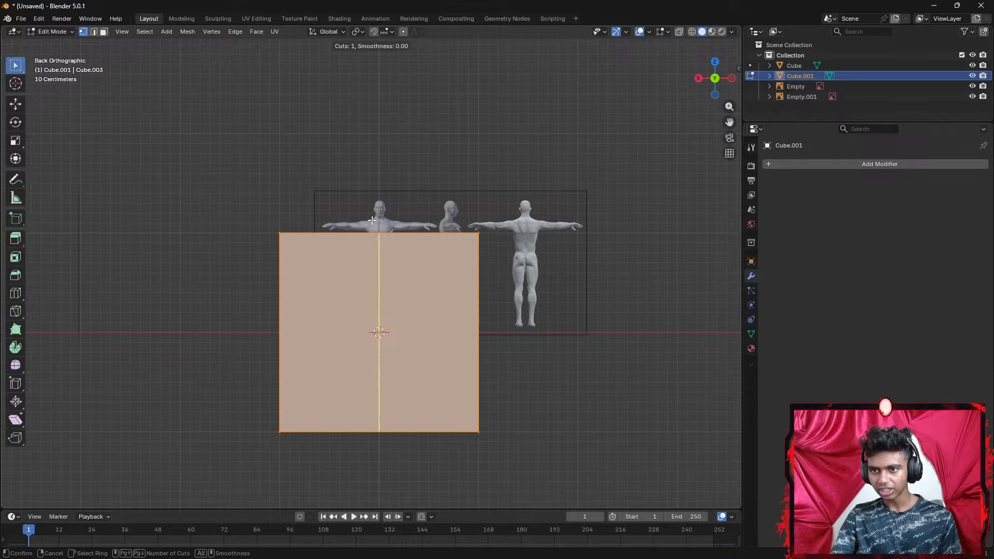
{"action": "left_click", "coordinate": [392, 243]}
{"action": "right_click", "coordinate": [382, 242]}
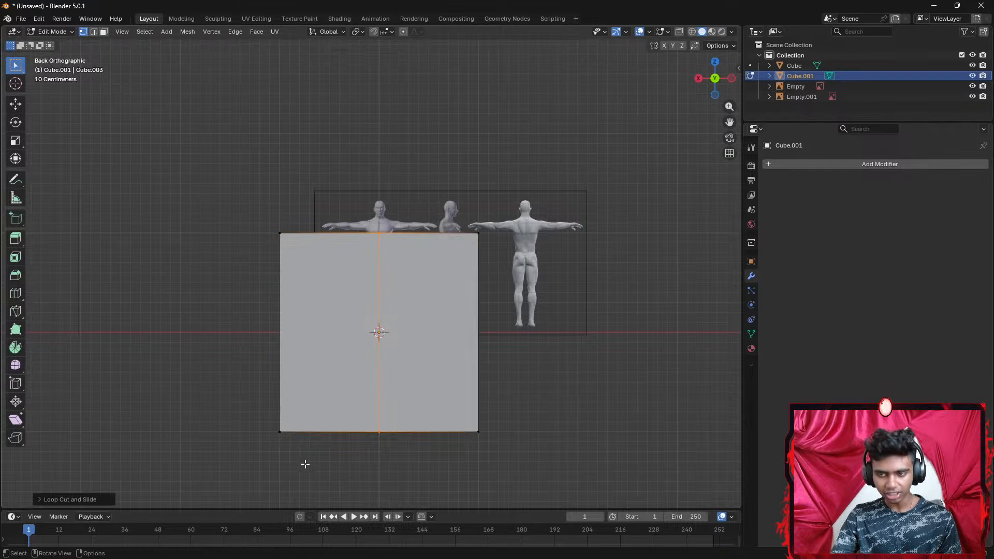
In wireframe shading, delete the outer vertices on the cube's +X side, leaving only the half on the -X side
{"action": "left_click", "coordinate": [309, 445]}
{"action": "key", "text": "z"}
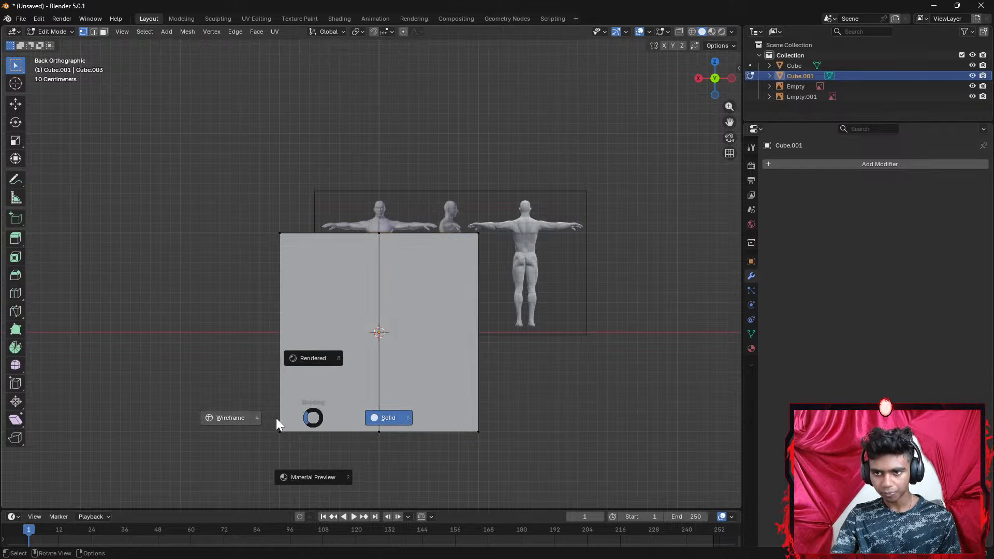
{"action": "left_click", "coordinate": [243, 418]}
{"action": "mouse_move", "coordinate": [312, 459]}
{"action": "left_mouse_down"}
{"action": "mouse_move", "coordinate": [311, 388]}
{"action": "mouse_move", "coordinate": [266, 182]}
{"action": "mouse_move", "coordinate": [243, 178]}
{"action": "left_mouse_up"}
{"action": "right_click", "coordinate": [279, 458]}
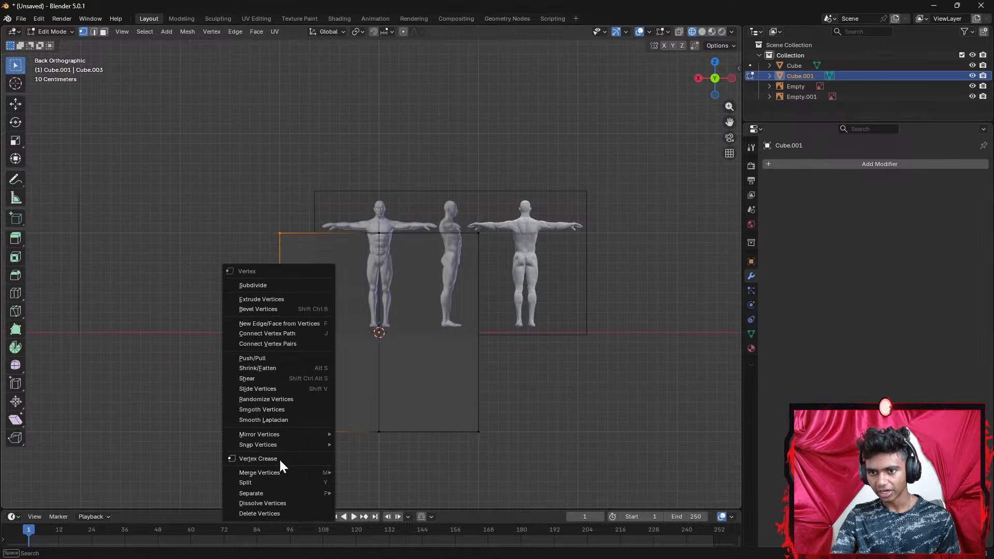
{"action": "key", "text": "Escape"}
{"action": "left_click_drag", "start_coordinate": [315, 470], "coordinate": [272, 162]}
{"action": "right_click", "coordinate": [293, 324]}
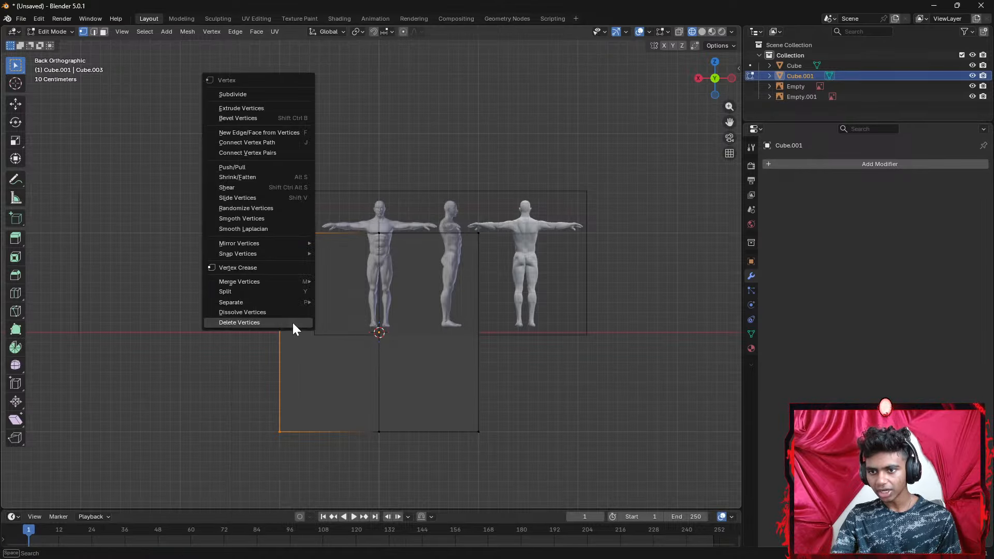
{"action": "left_click", "coordinate": [274, 322]}
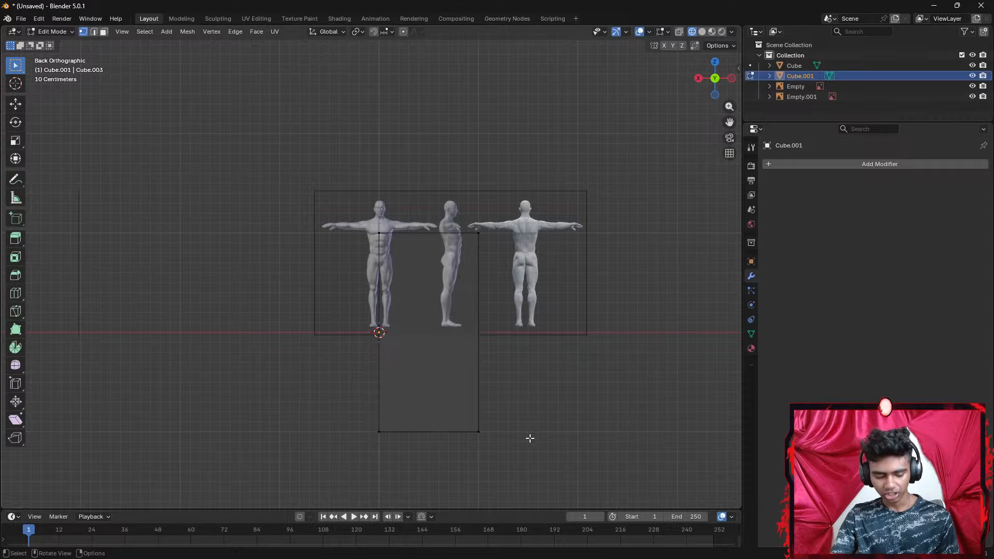
Scale the whole half-cube down uniformly to about one fifth of its size
{"action": "key", "text": "a"}
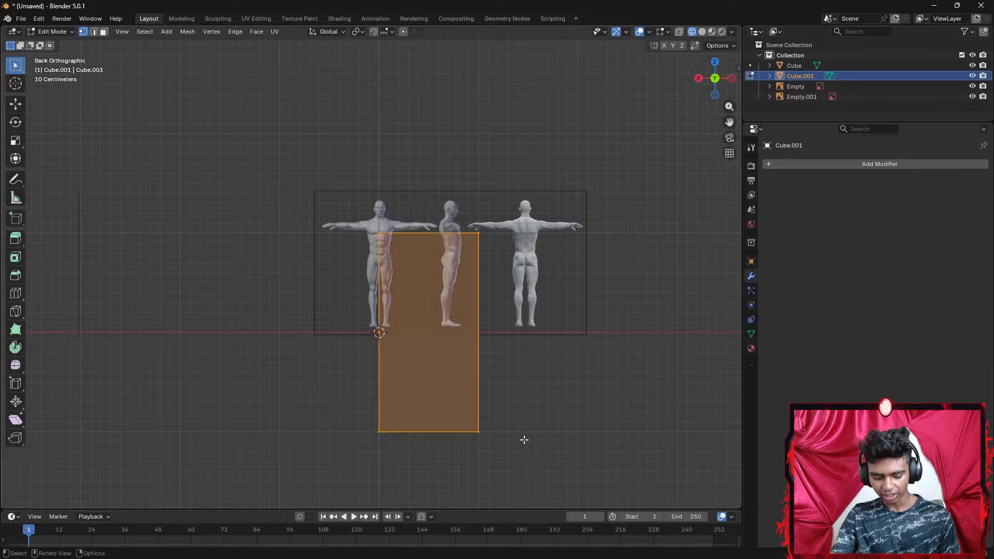
{"action": "key", "text": "s"}
{"action": "left_click", "coordinate": [443, 356]}
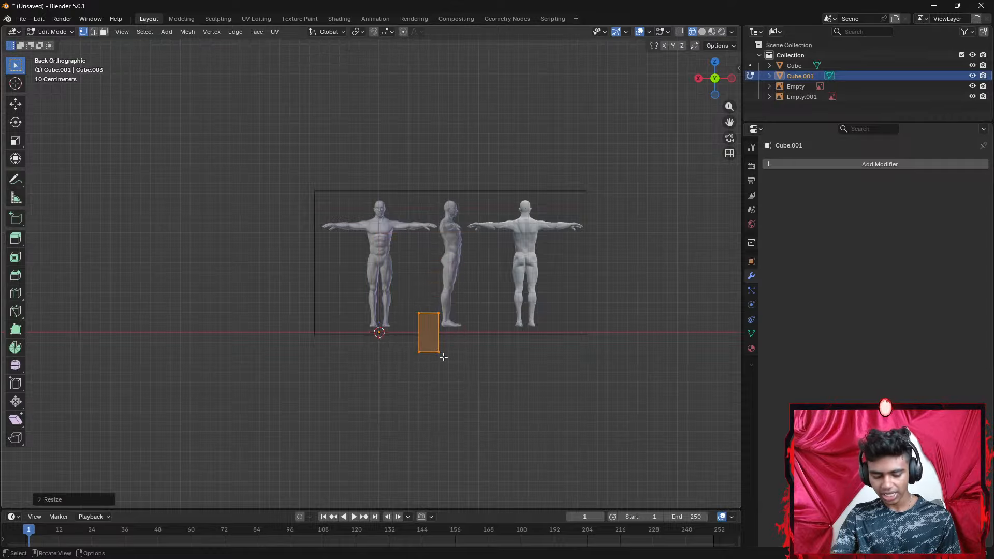
{"action": "scroll", "coordinate": [452, 357], "scroll_direction": "up", "scroll_amount": 4}
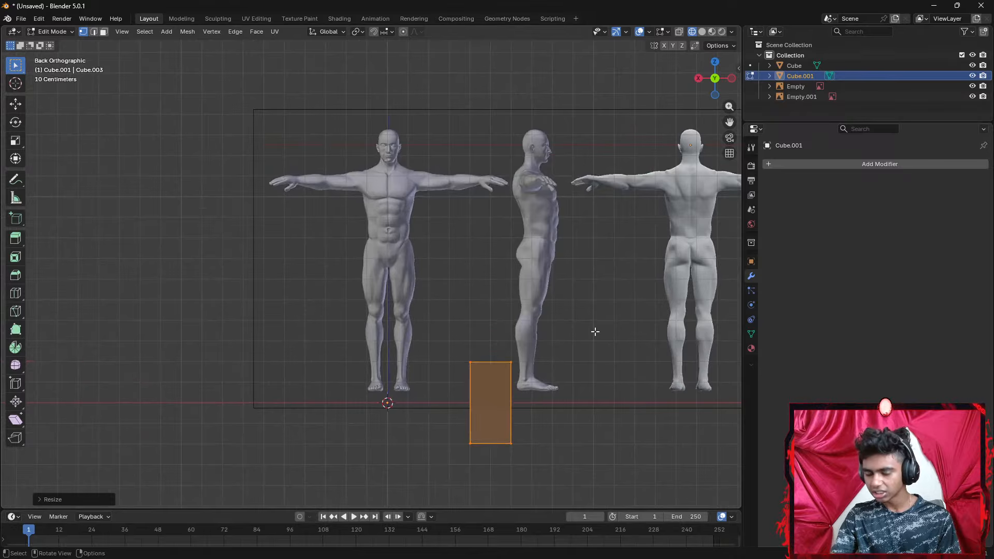
{"action": "middle_click_drag", "start_coordinate": [590, 335], "coordinate": [445, 299], "text": "shift"}
{"action": "left_click", "coordinate": [850, 165]}
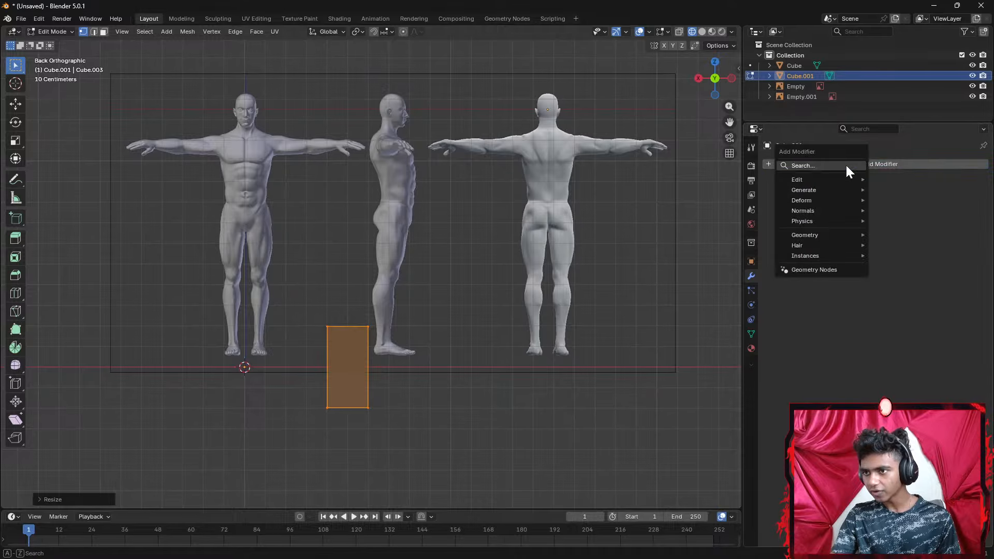
{"action": "right_click", "coordinate": [355, 394]}
{"action": "left_click", "coordinate": [353, 391]}
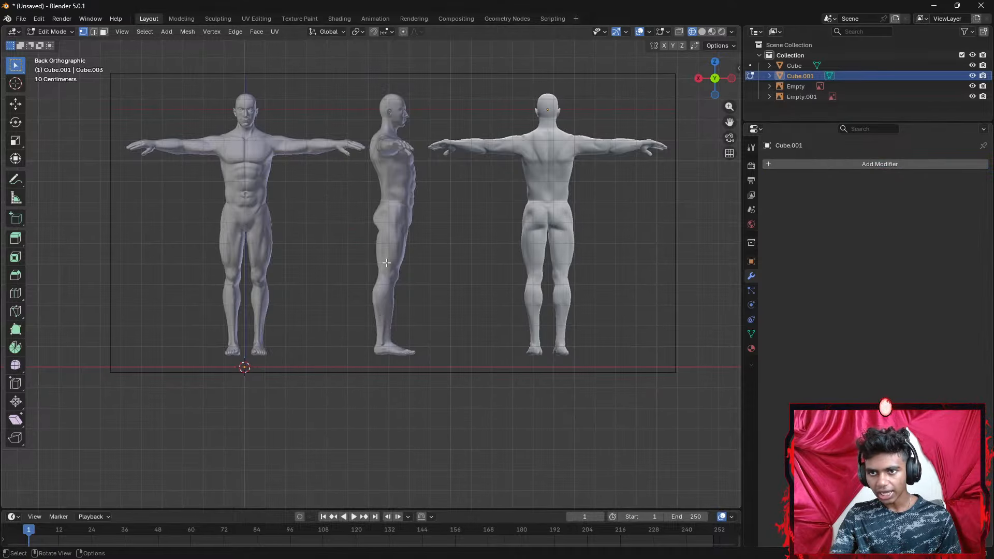
{"action": "right_click", "coordinate": [840, 79]}
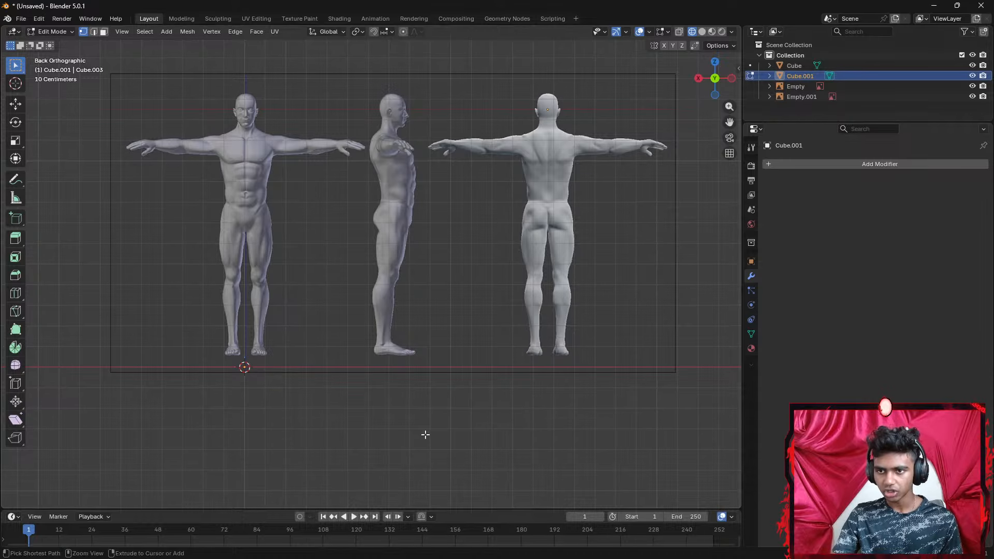
{"action": "key", "text": "ctrl+z"}
Add a Mirror modifier on the X axis to the half-cube
{"action": "left_click", "coordinate": [808, 163]}
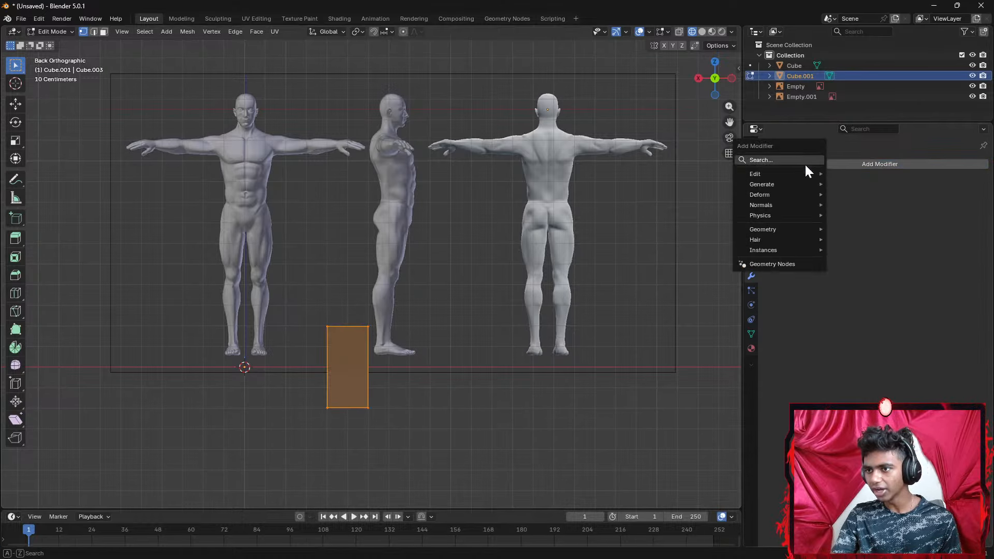
{"action": "left_click", "coordinate": [782, 163]}
{"action": "left_click", "coordinate": [806, 186]}
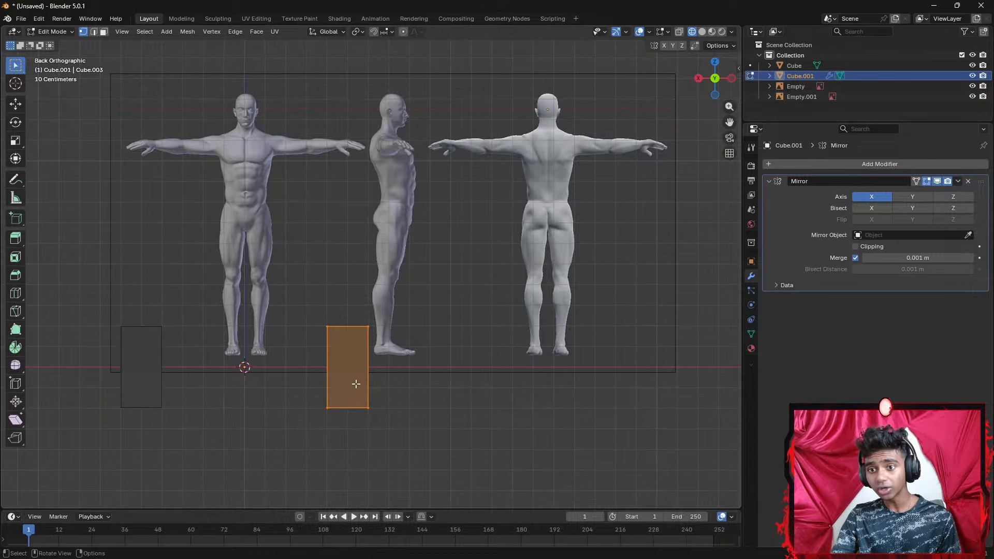
Move the half-cube's geometry along X by about 0.4 m so its inner side meets the mirrored half at the origin
{"action": "key", "text": "g"}
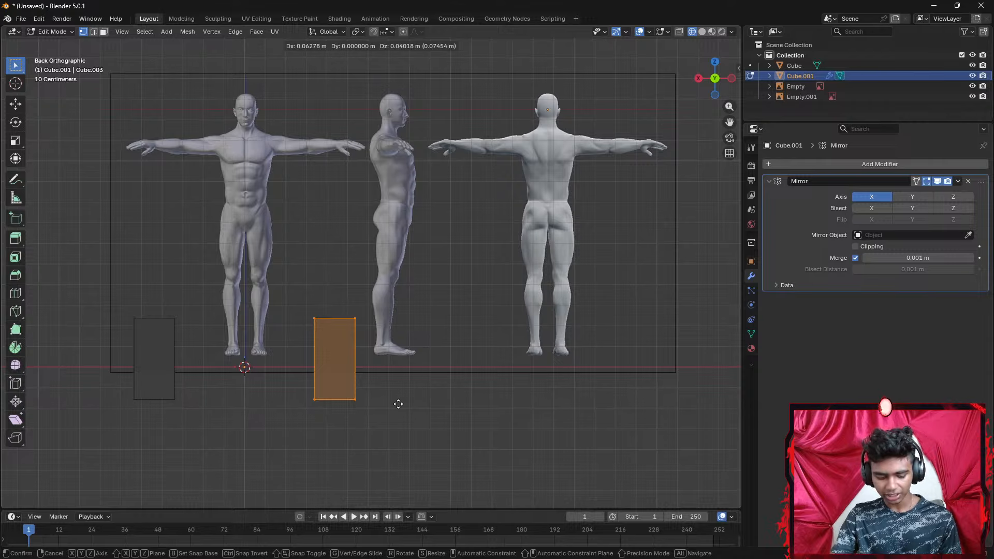
{"action": "key", "text": "x"}
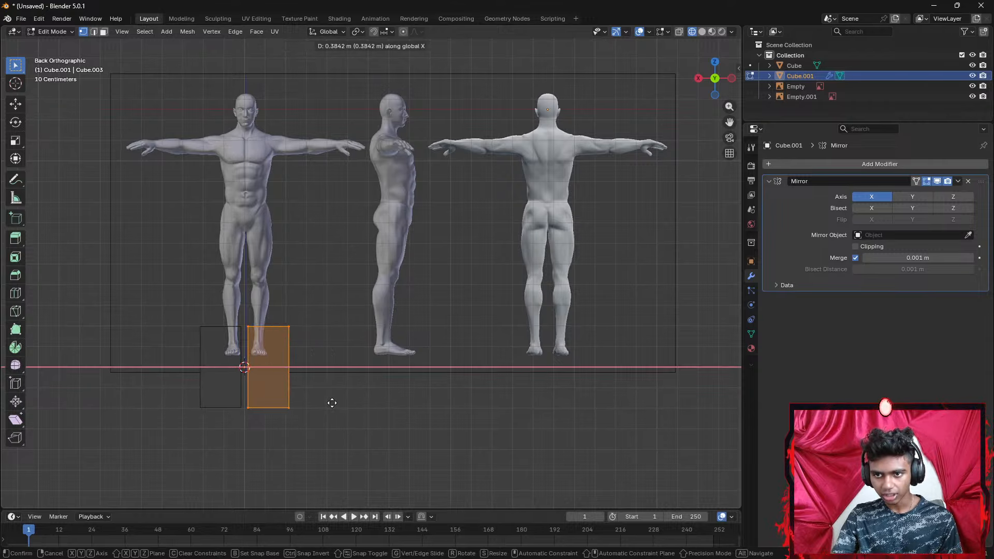
{"action": "left_click", "coordinate": [331, 403]}
{"action": "scroll", "coordinate": [329, 404], "scroll_direction": "up", "scroll_amount": 2}
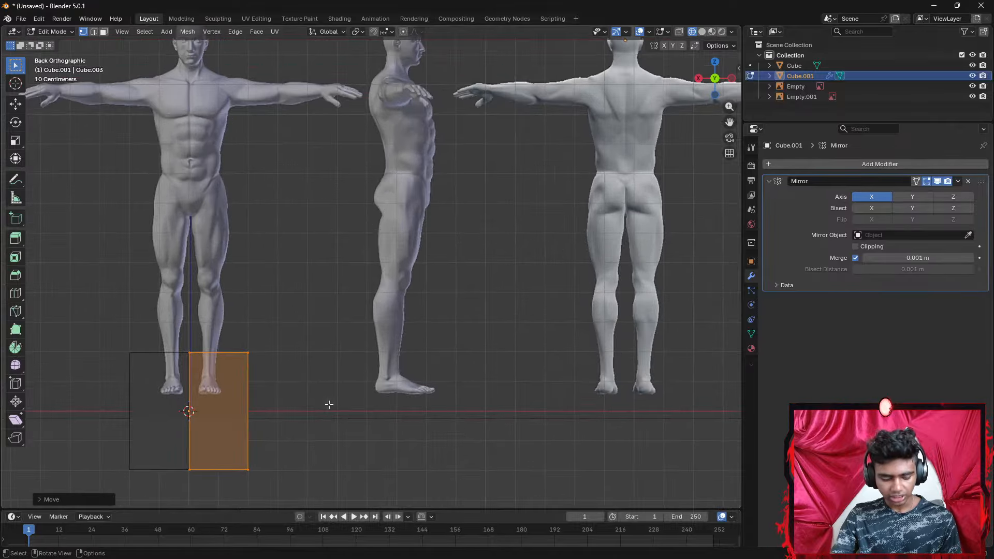
{"action": "middle_click_drag", "start_coordinate": [339, 403], "coordinate": [466, 406], "text": "shift"}
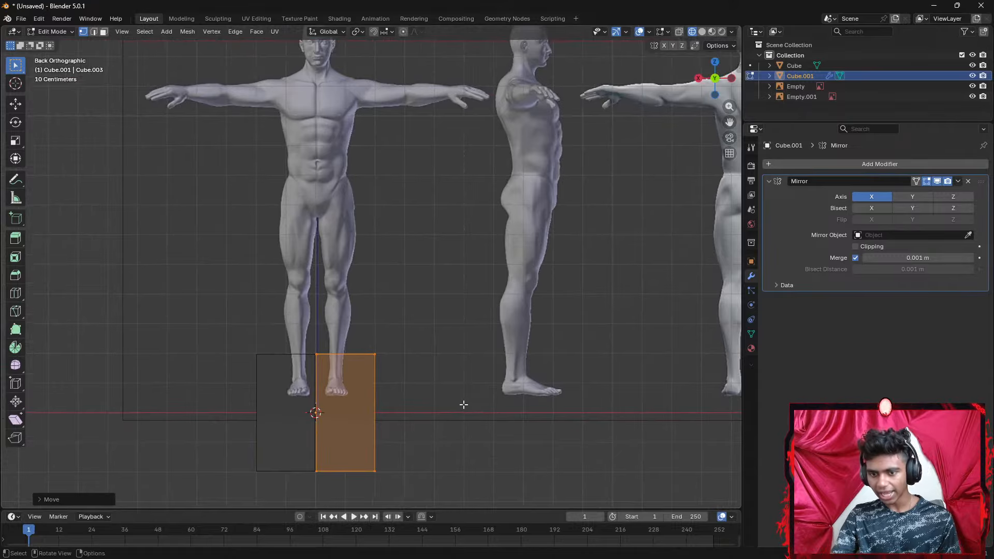
{"action": "key", "text": "g"}
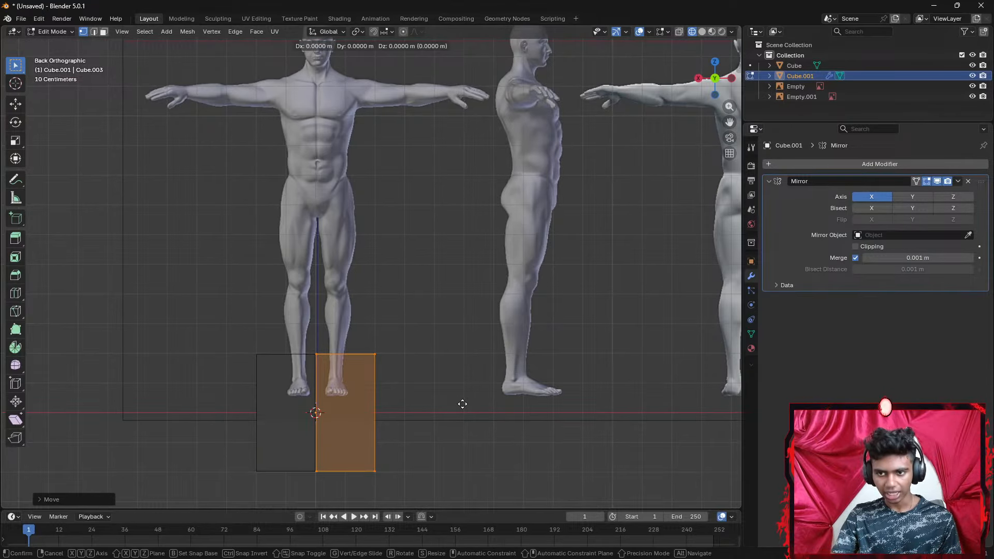
{"action": "right_click", "coordinate": [462, 403]}
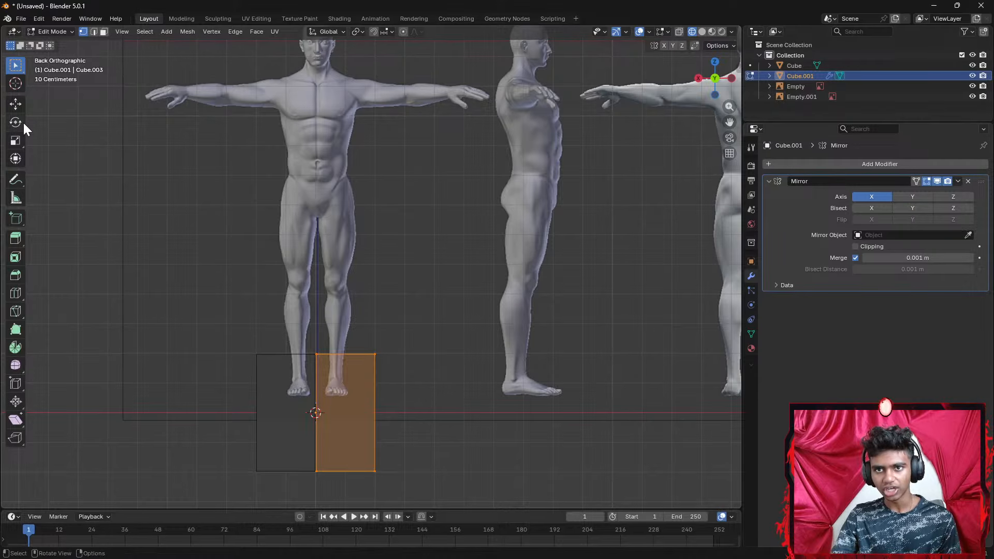
Raise the mirrored block along Z with the Move tool until it covers the front figure's torso from shoulders to hips
{"action": "left_click", "coordinate": [15, 104]}
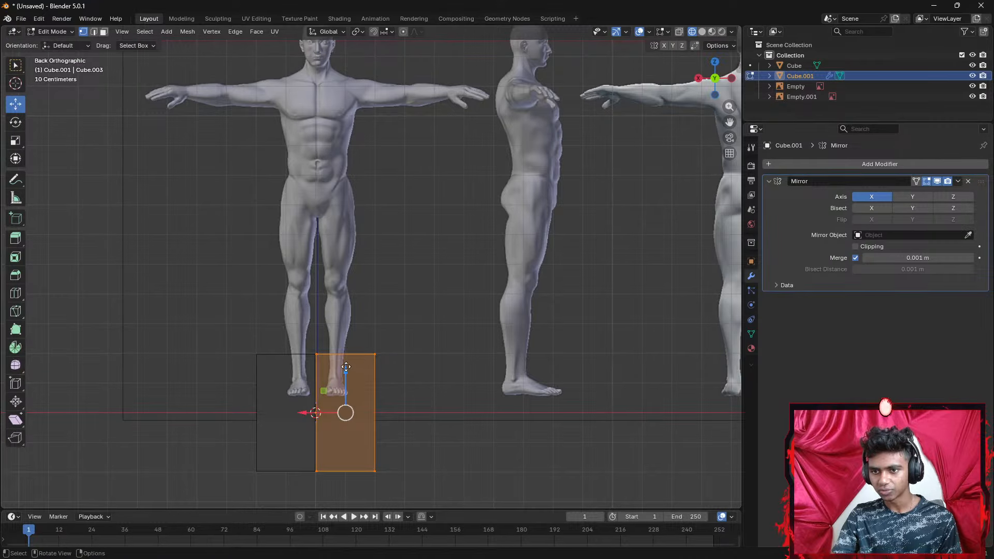
{"action": "left_click_drag", "start_coordinate": [346, 367], "coordinate": [365, 103]}
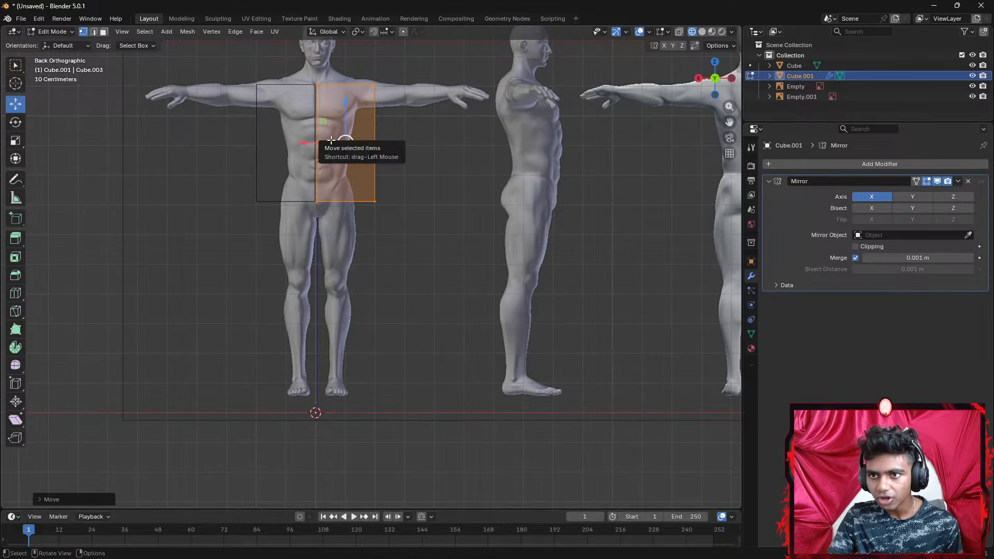
{"action": "left_click_drag", "start_coordinate": [320, 145], "coordinate": [321, 148]}
{"action": "left_click", "coordinate": [425, 215]}
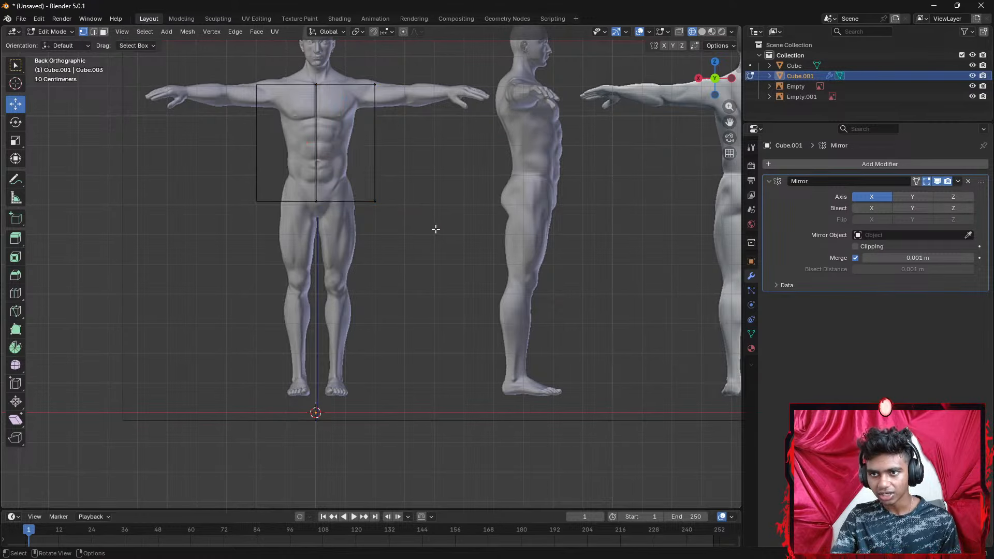
Close the block's centre gap by moving all geometry slightly along X, and enable Clipping and On Cage in the Mirror modifier
{"action": "middle_click_drag", "start_coordinate": [435, 232], "coordinate": [489, 369]}
{"action": "scroll", "coordinate": [431, 284], "scroll_direction": "up", "scroll_amount": 1}
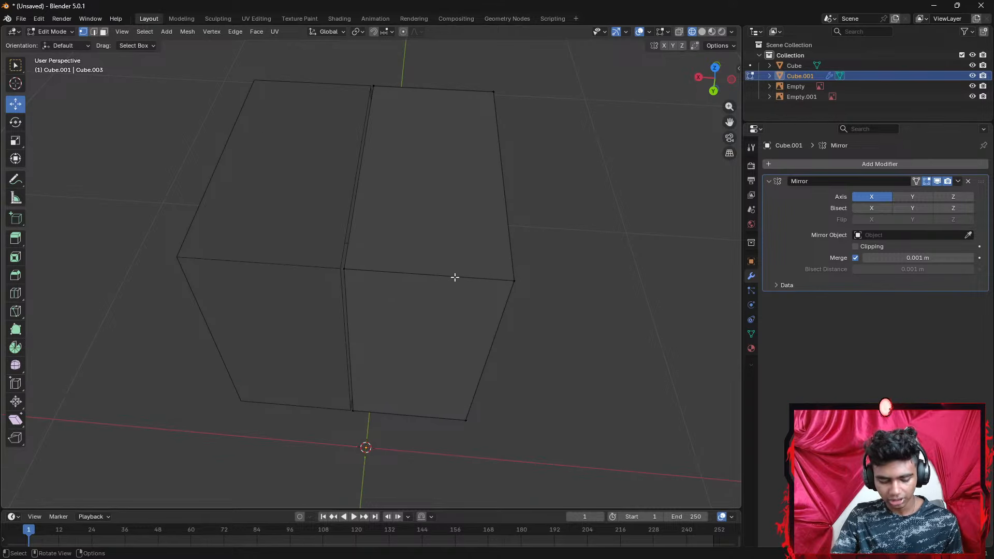
{"action": "key", "text": "a"}
{"action": "left_click_drag", "start_coordinate": [395, 255], "coordinate": [393, 254]}
{"action": "left_click", "coordinate": [573, 264]}
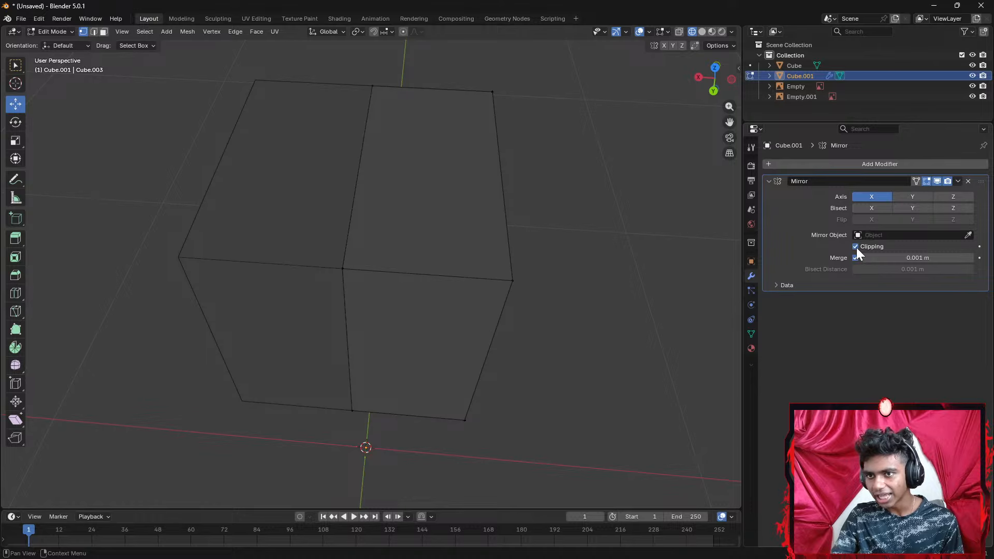
{"action": "middle_click_drag", "start_coordinate": [595, 248], "coordinate": [642, 169]}
In back view, scale the block down to chest size, raise it to shoulder level and narrow it slightly along X
{"action": "left_click", "coordinate": [698, 79]}
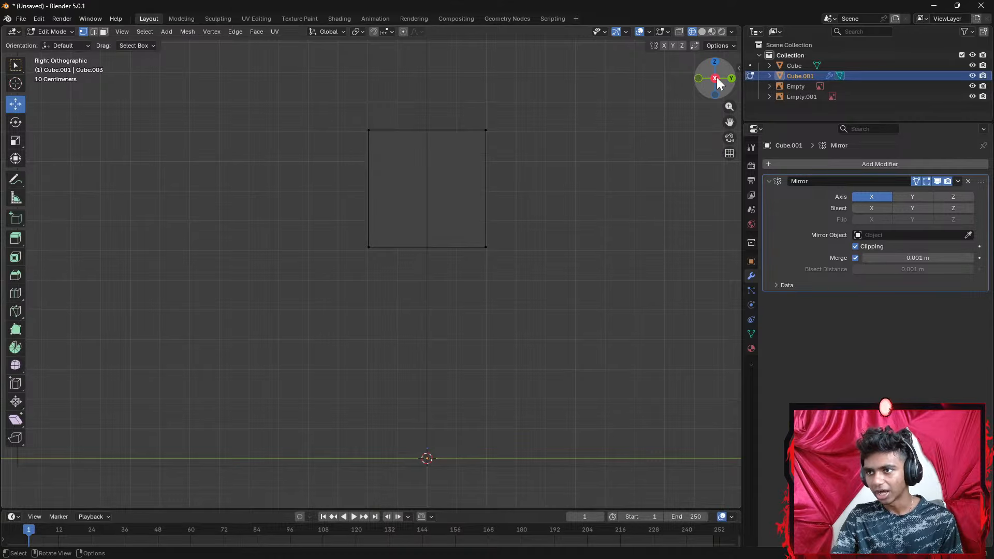
{"action": "left_click", "coordinate": [730, 78]}
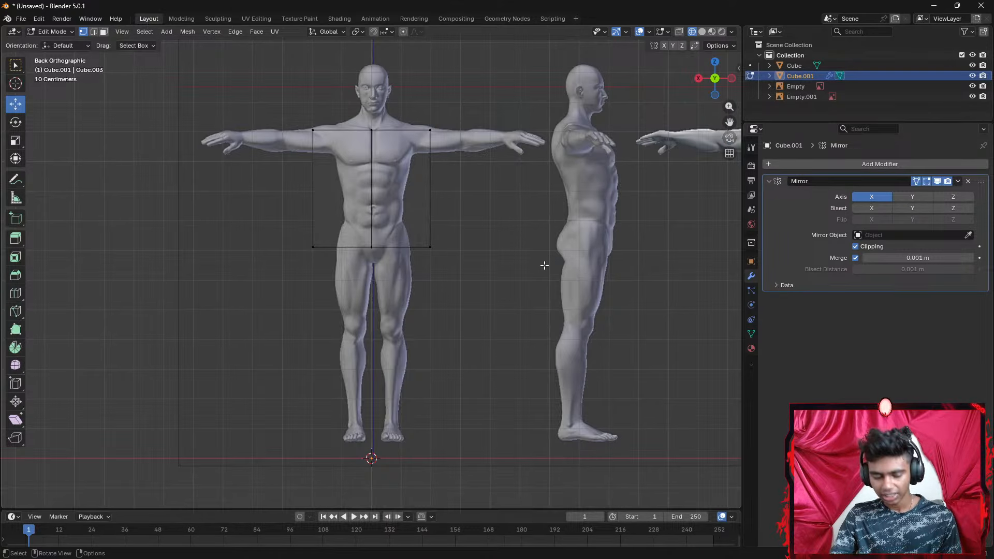
{"action": "key", "text": "a"}
{"action": "key", "text": "s"}
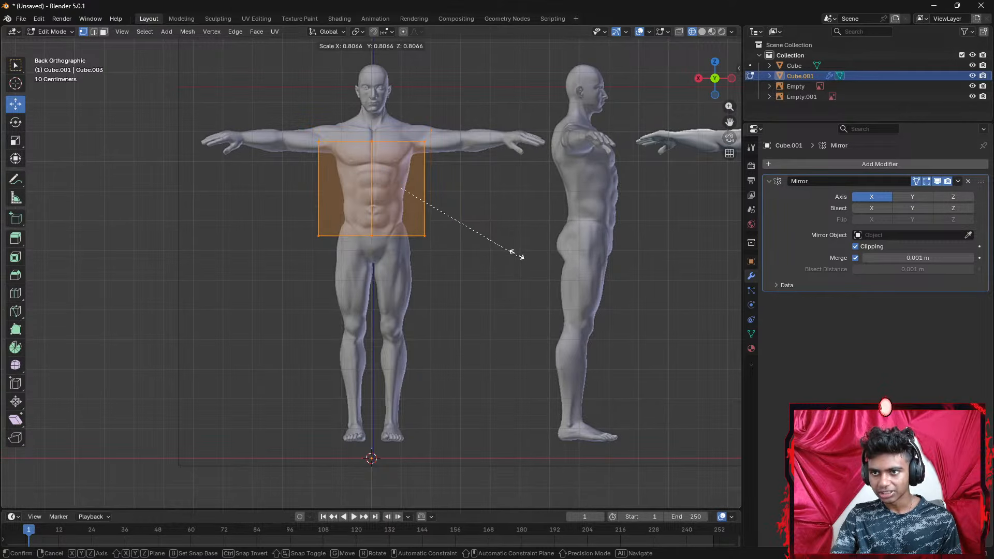
{"action": "left_click", "coordinate": [461, 216]}
{"action": "left_click_drag", "start_coordinate": [389, 159], "coordinate": [389, 112]}
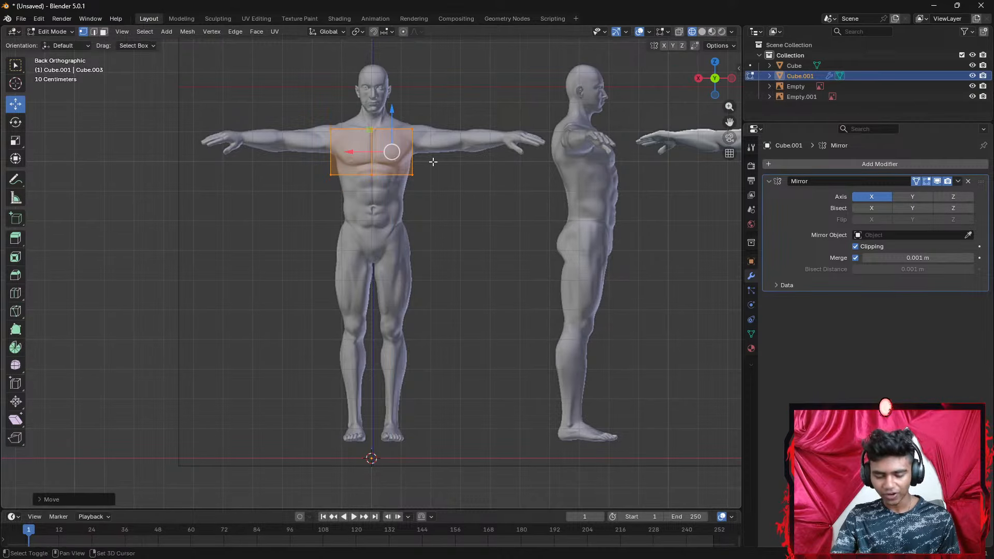
{"action": "scroll", "coordinate": [404, 251], "scroll_direction": "up", "scroll_amount": 4}
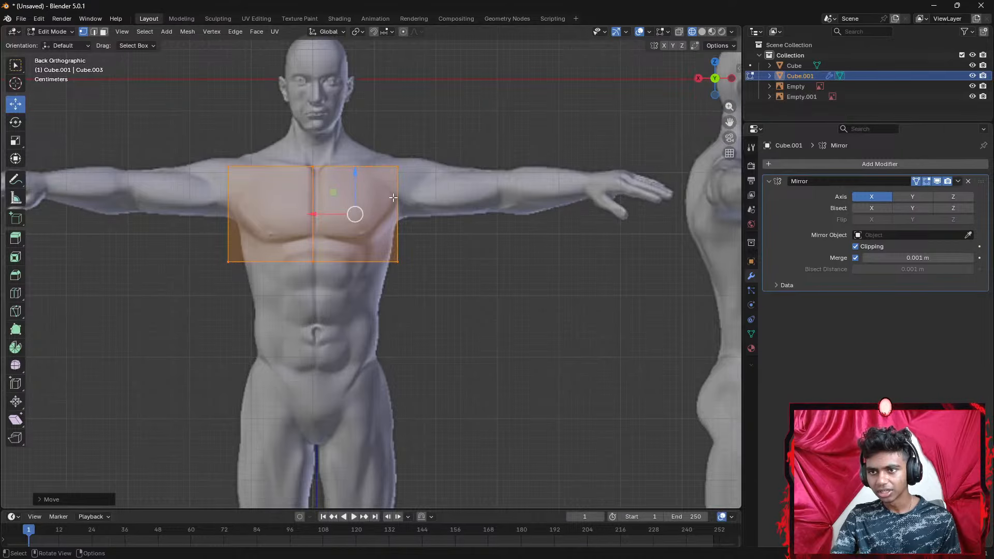
{"action": "mouse_move", "coordinate": [333, 213]}
{"action": "left_mouse_down"}
{"action": "mouse_move", "coordinate": [341, 213]}
{"action": "mouse_move", "coordinate": [330, 212]}
{"action": "left_mouse_up"}
Select the block's bottom face and lower it along Z, stretching the block from the chest down to the figure's upper thighs
{"action": "middle_click_drag", "start_coordinate": [357, 316], "coordinate": [370, 257]}
{"action": "key", "text": "3"}
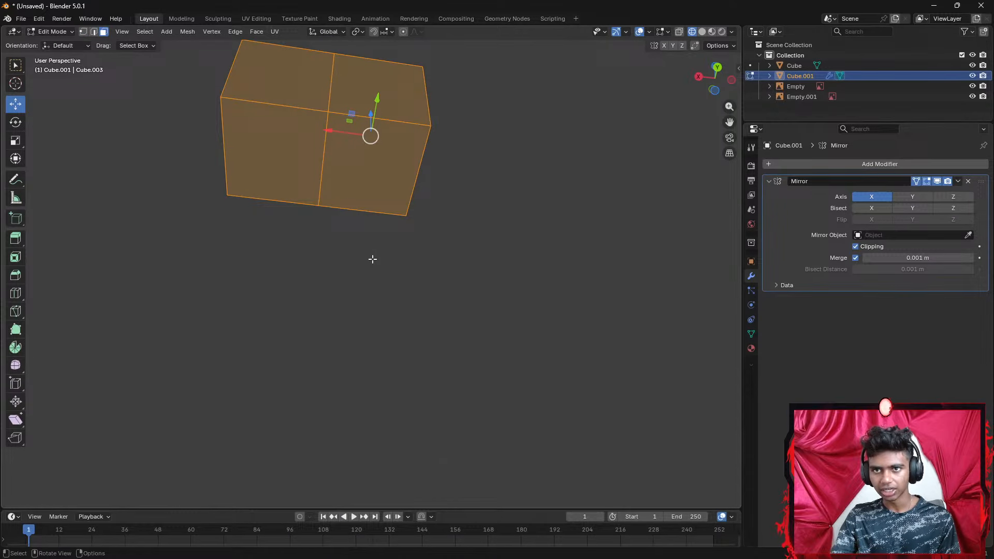
{"action": "left_click", "coordinate": [359, 208]}
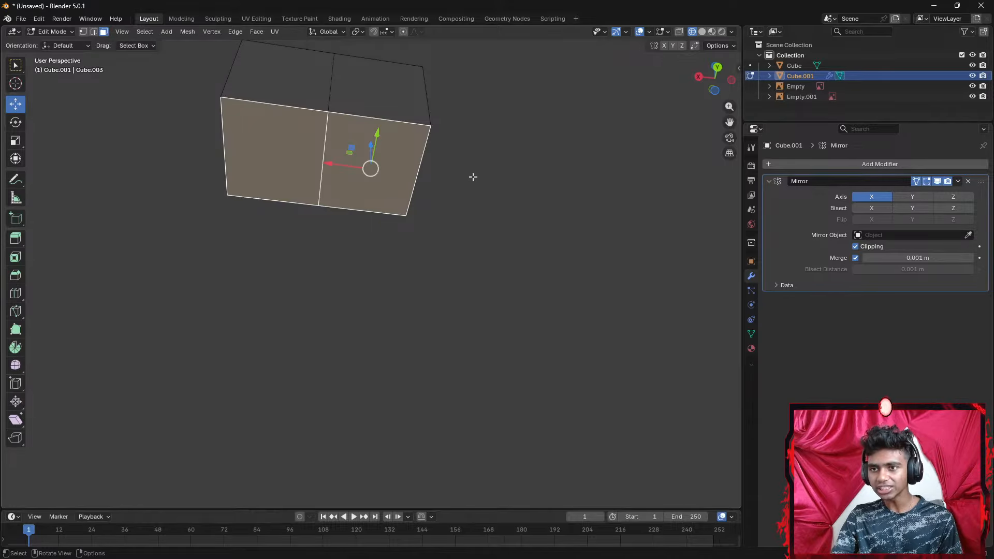
{"action": "middle_click_drag", "start_coordinate": [472, 175], "coordinate": [455, 235]}
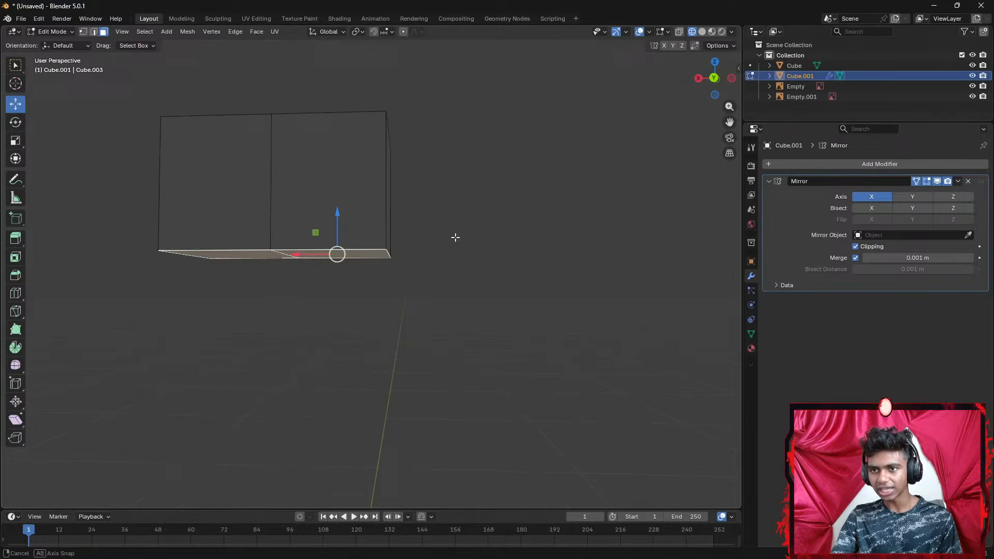
{"action": "left_click", "coordinate": [713, 78]}
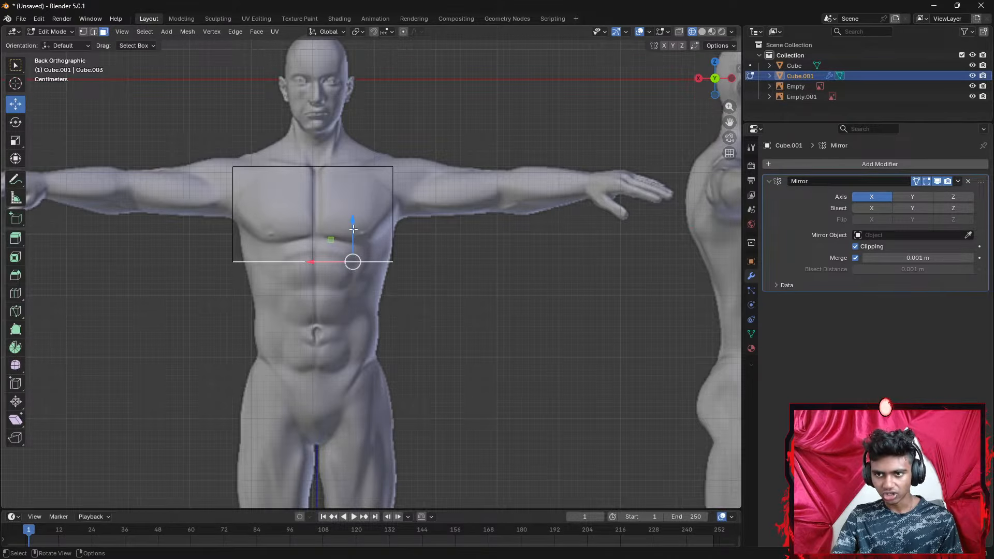
{"action": "left_click_drag", "start_coordinate": [355, 236], "coordinate": [371, 354]}
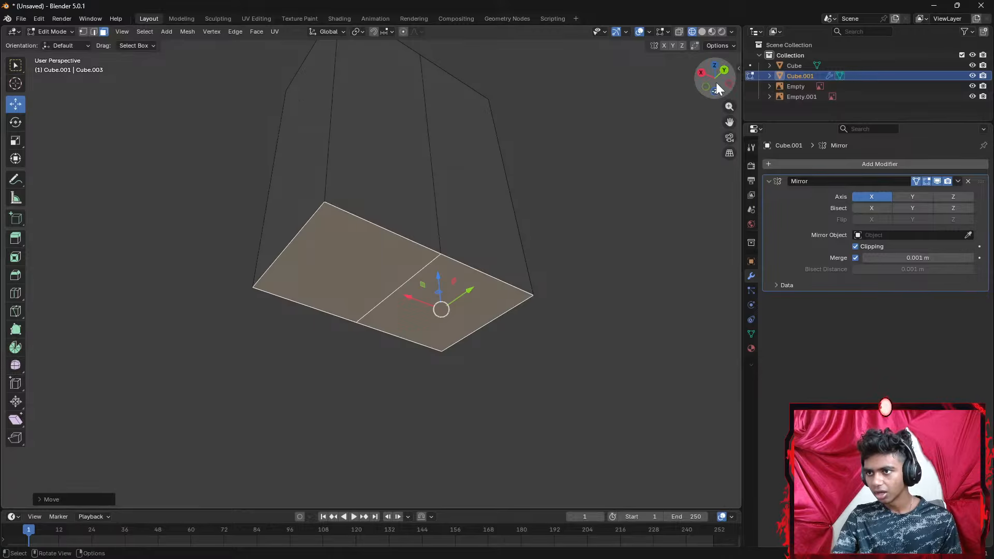
{"action": "left_click", "coordinate": [724, 68]}
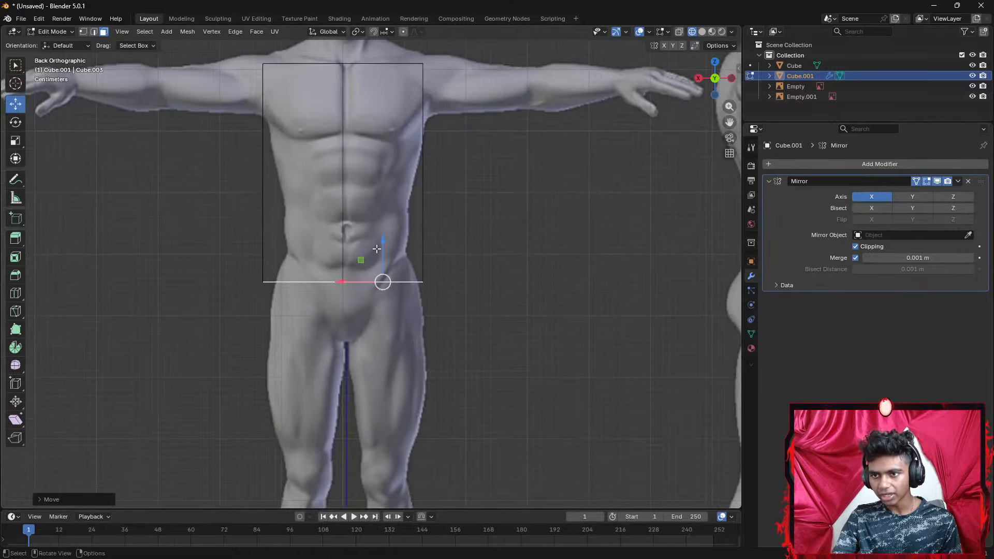
{"action": "left_click_drag", "start_coordinate": [381, 248], "coordinate": [397, 356]}
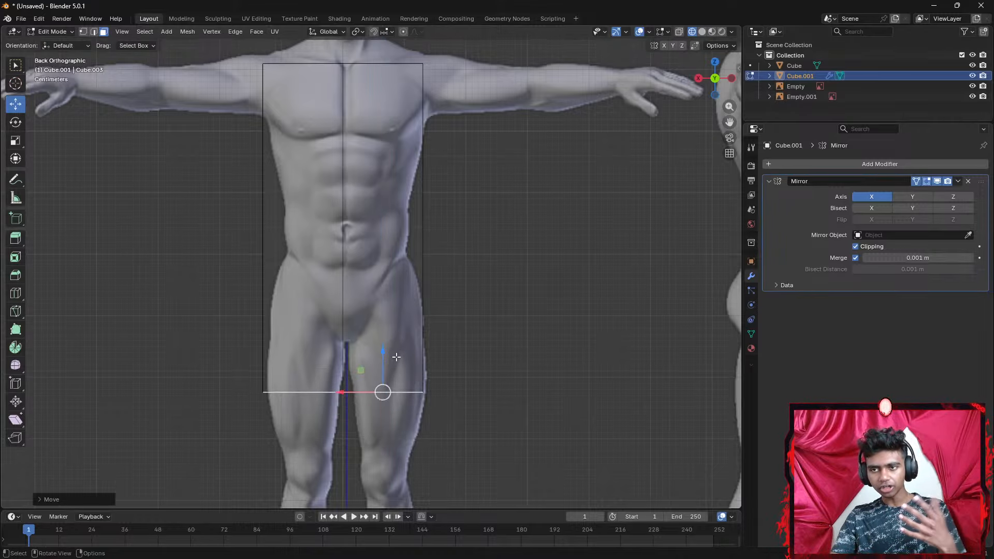
Add a horizontal loop cut just below the navel and pull it inward along X to narrow the waist
{"action": "key", "text": "ctrl+r"}
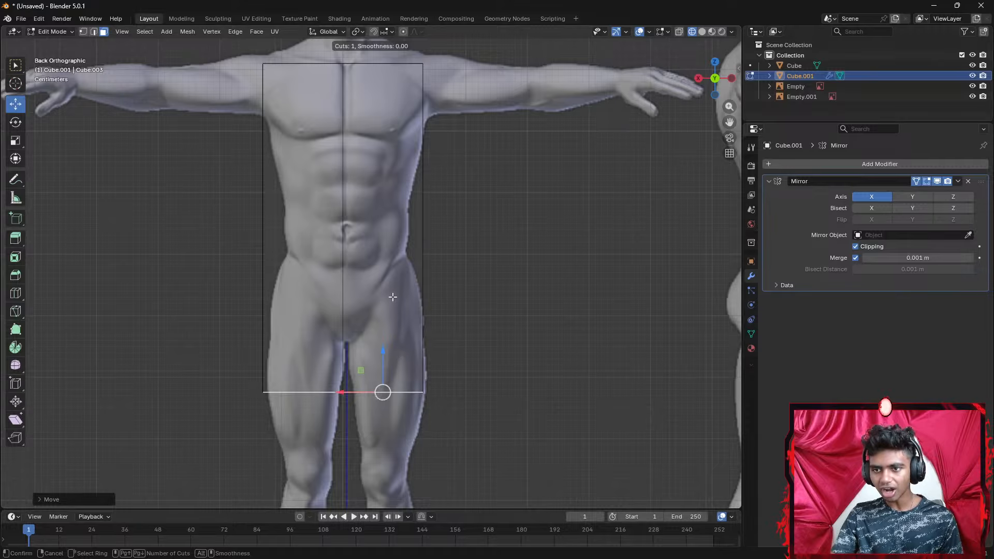
{"action": "left_click", "coordinate": [416, 311]}
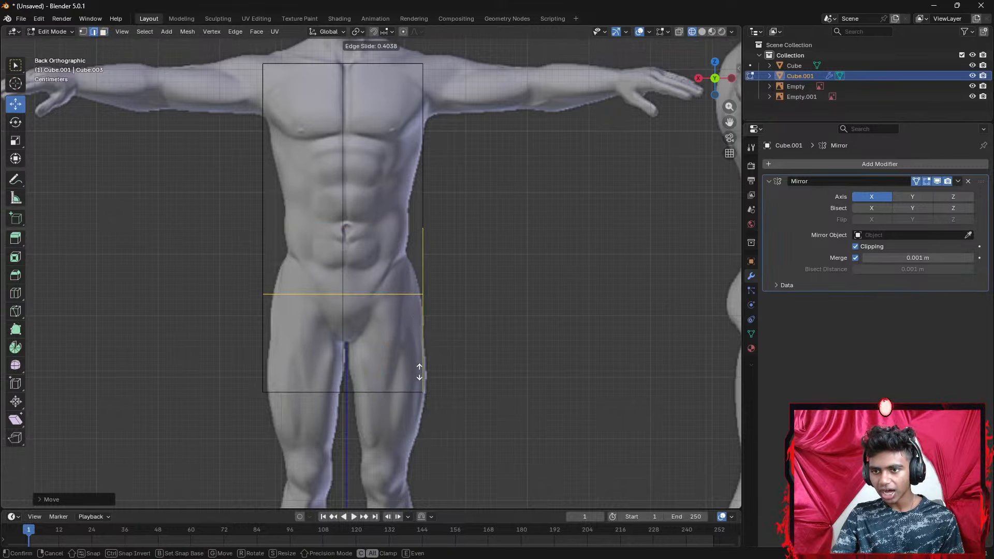
{"action": "left_click", "coordinate": [433, 325]}
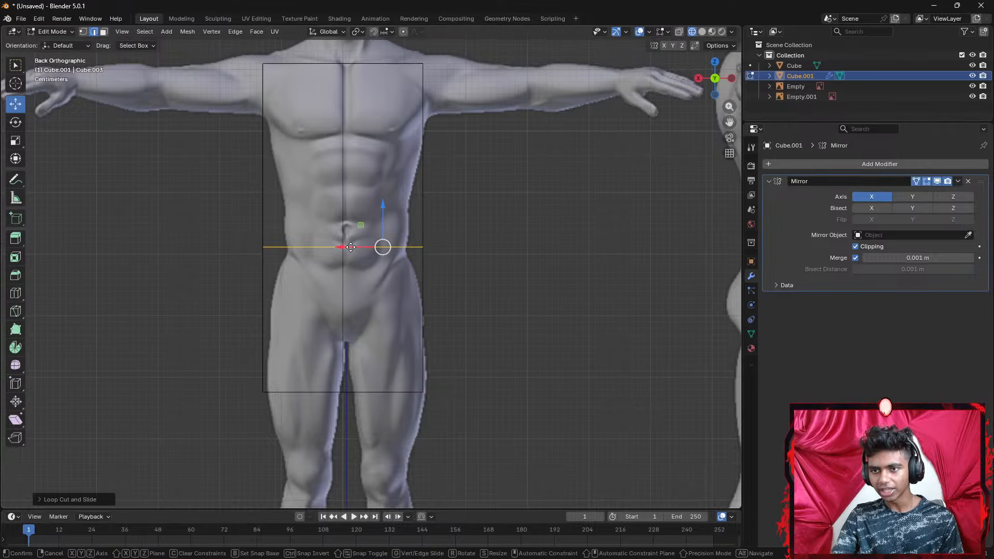
{"action": "left_click_drag", "start_coordinate": [376, 246], "coordinate": [324, 247]}
Select the block's top edge and scale it up by about 1.36 to widen the shoulders
{"action": "left_click_drag", "start_coordinate": [443, 214], "coordinate": [192, 75]}
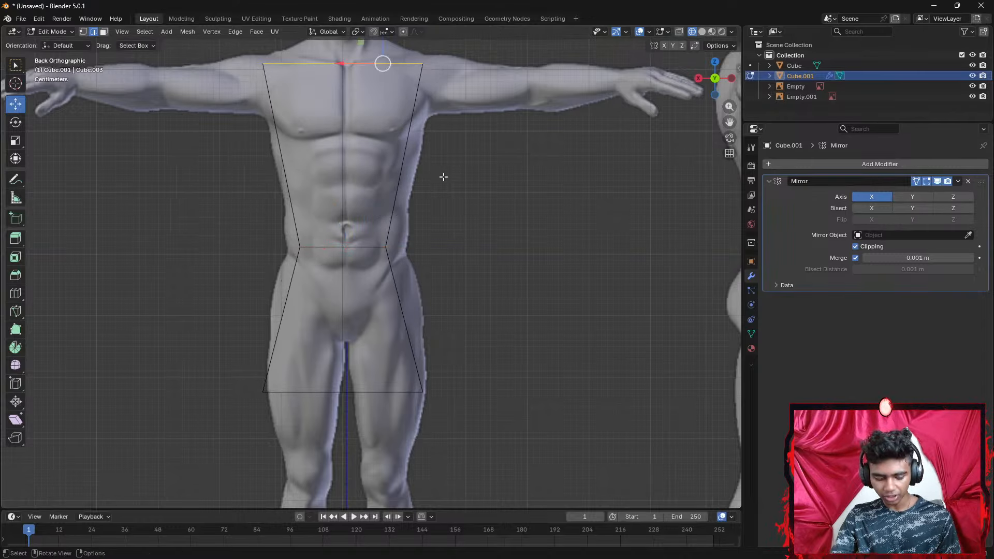
{"action": "key", "text": "s"}
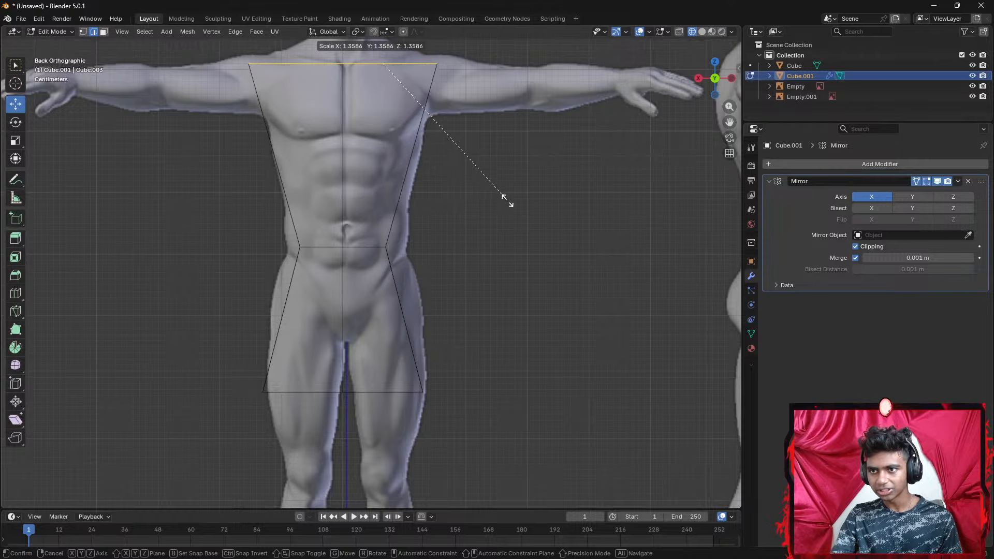
{"action": "left_click", "coordinate": [511, 200]}
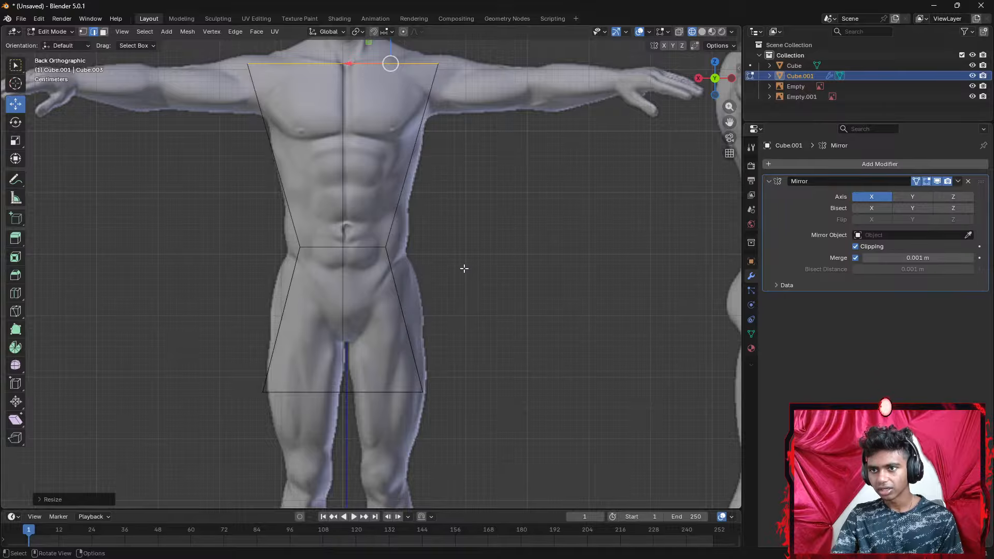
{"action": "middle_click_drag", "start_coordinate": [464, 269], "coordinate": [513, 276]}
{"action": "scroll", "coordinate": [512, 275], "scroll_direction": "down", "scroll_amount": 1}
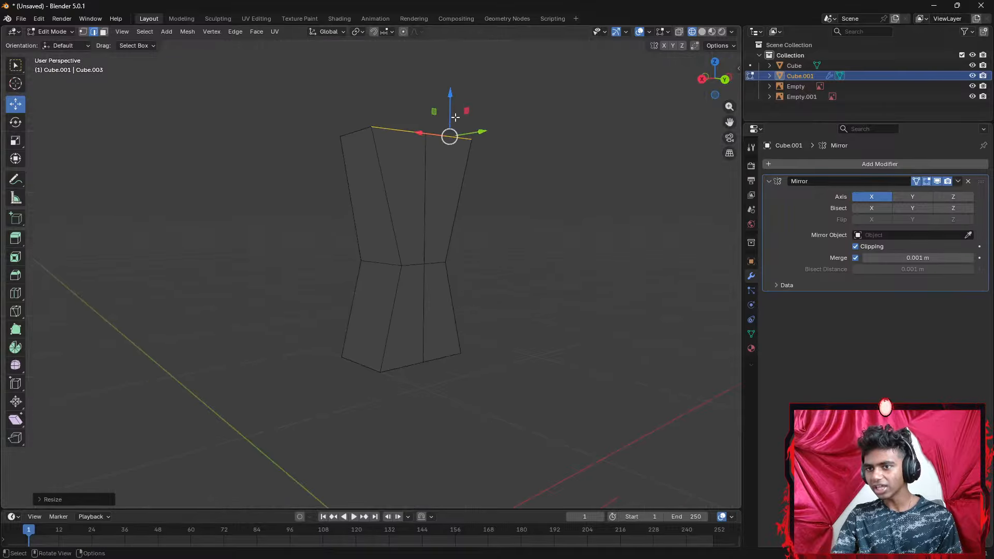
In back view, select the waist edge loop and lower it slightly along Z to the figure's hip line
{"action": "left_click", "coordinate": [725, 79]}
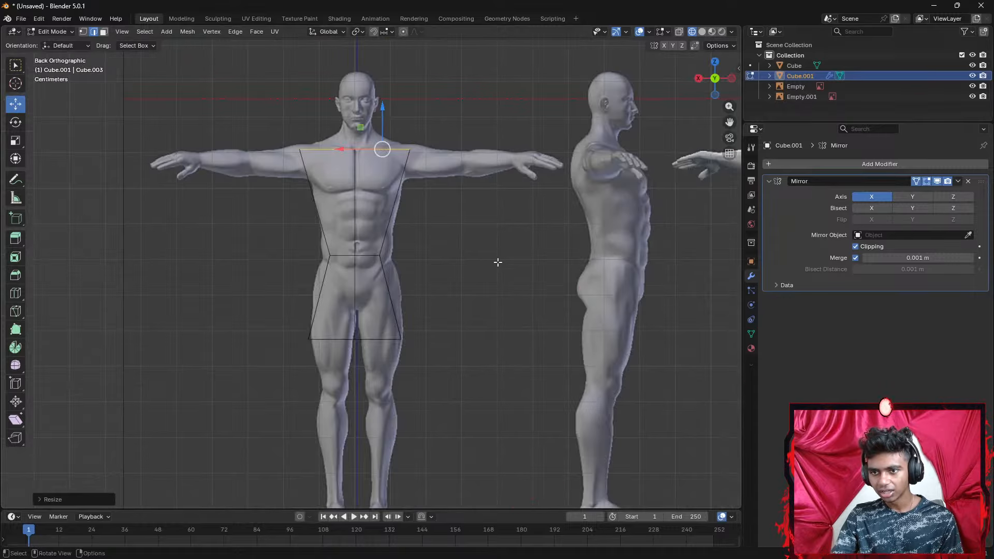
{"action": "middle_click_drag", "start_coordinate": [477, 282], "coordinate": [456, 237], "text": "shift"}
{"action": "scroll", "coordinate": [444, 179], "scroll_direction": "up", "scroll_amount": 2}
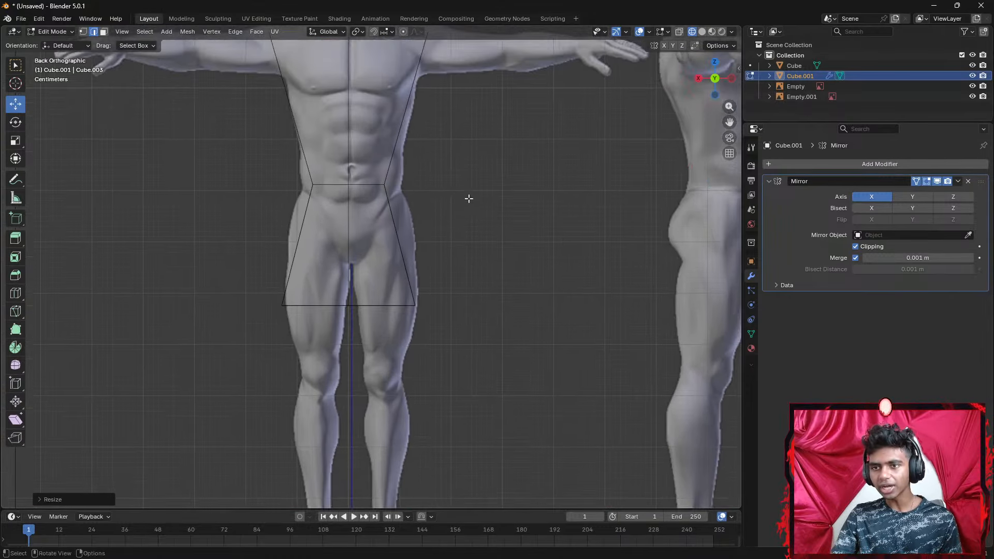
{"action": "scroll", "coordinate": [466, 205], "scroll_direction": "up", "scroll_amount": 4, "text": "shift"}
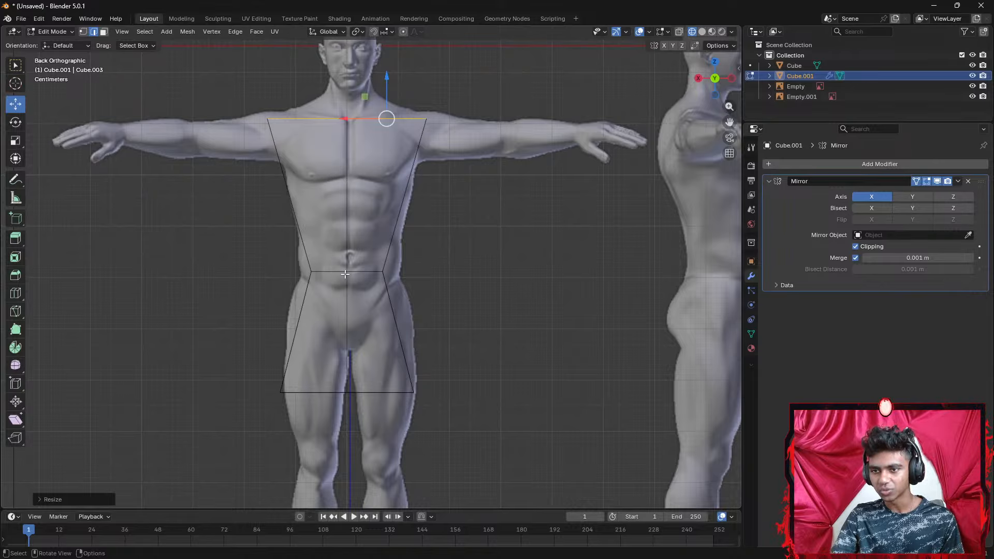
{"action": "left_click", "coordinate": [363, 272]}
{"action": "left_click_drag", "start_coordinate": [364, 234], "coordinate": [361, 252]}
{"action": "right_click", "coordinate": [361, 253]}
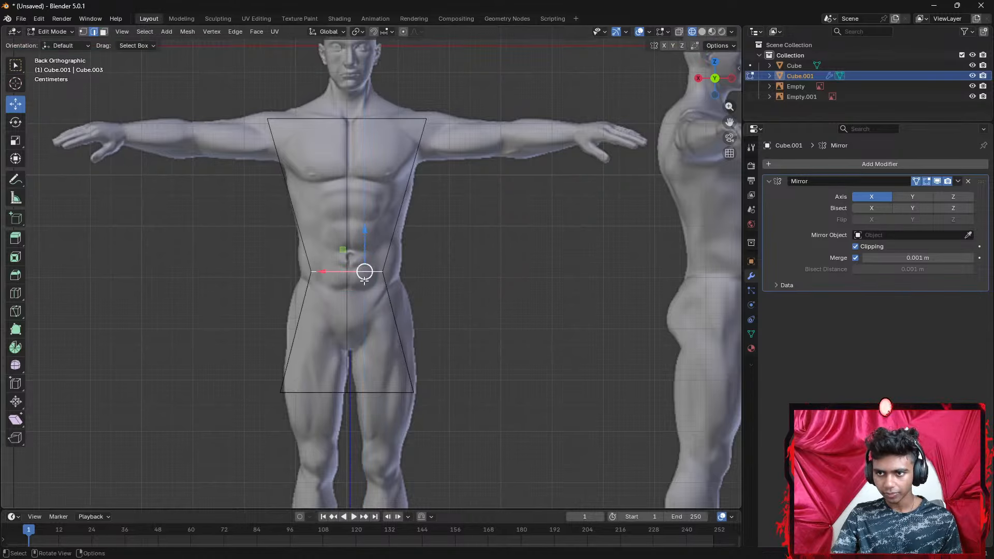
{"action": "left_click", "coordinate": [345, 293]}
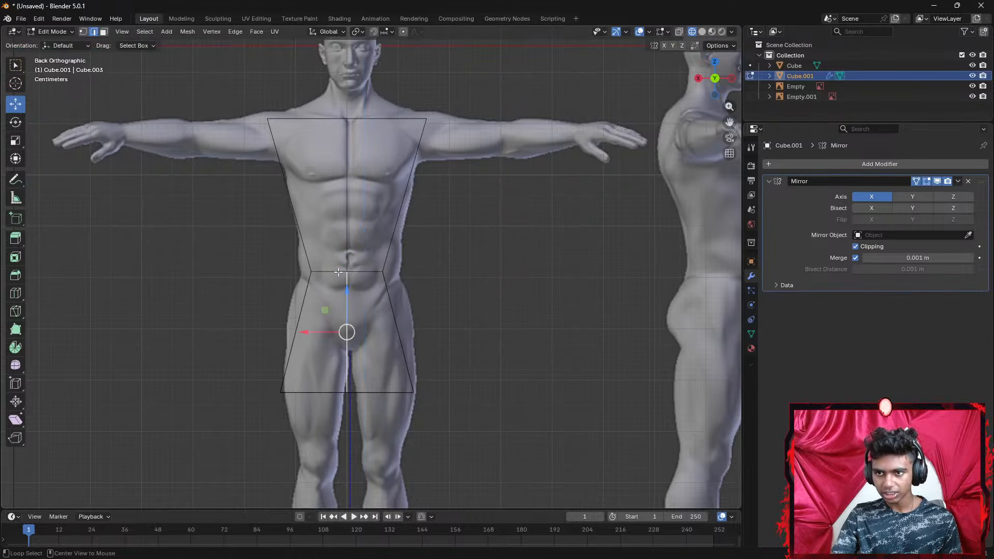
{"action": "left_click", "coordinate": [338, 271], "text": "alt"}
{"action": "left_click_drag", "start_coordinate": [365, 236], "coordinate": [370, 259]}
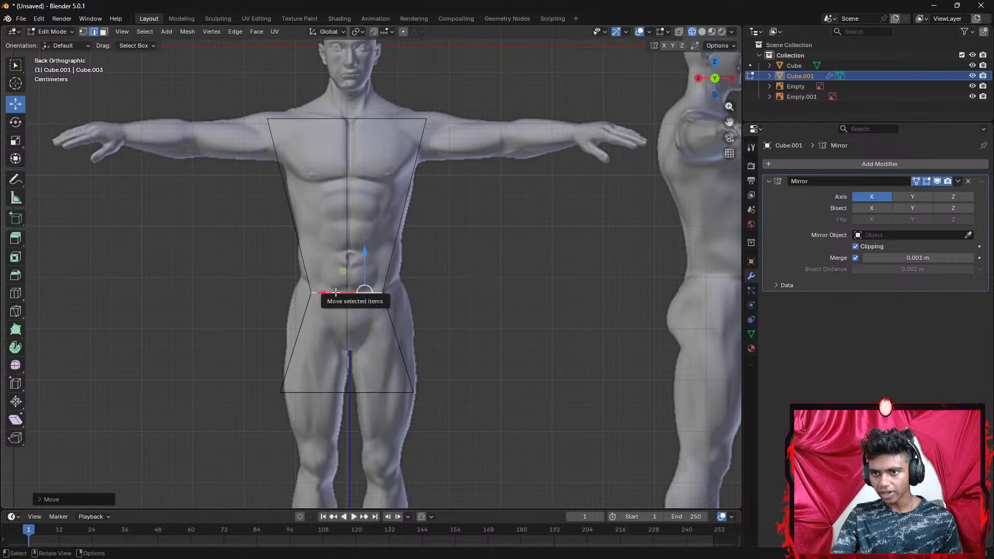
{"action": "left_click_drag", "start_coordinate": [341, 293], "coordinate": [364, 293]}
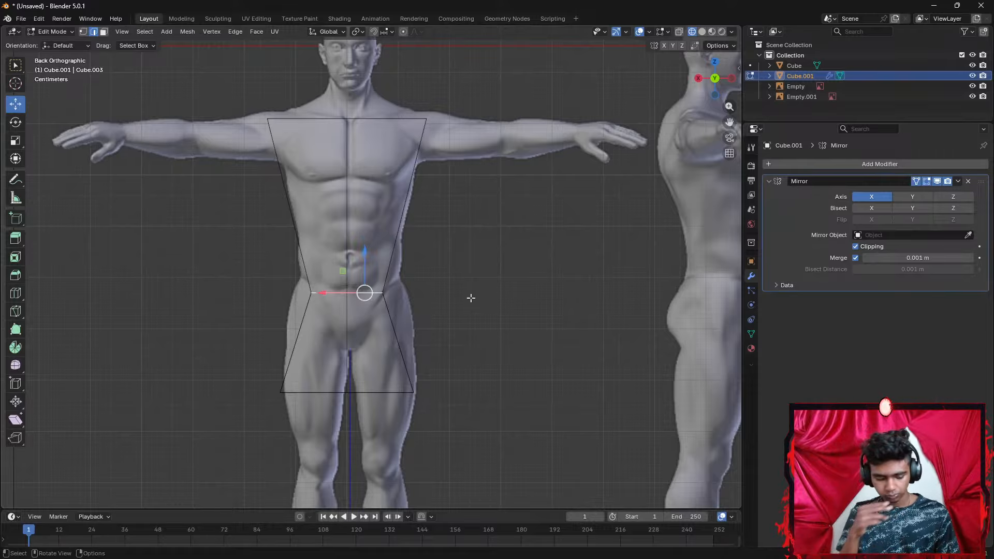
Add a horizontal loop cut to the upper torso and slide it up to the bottom of the chest muscles
{"action": "key", "text": "ctrl+r"}
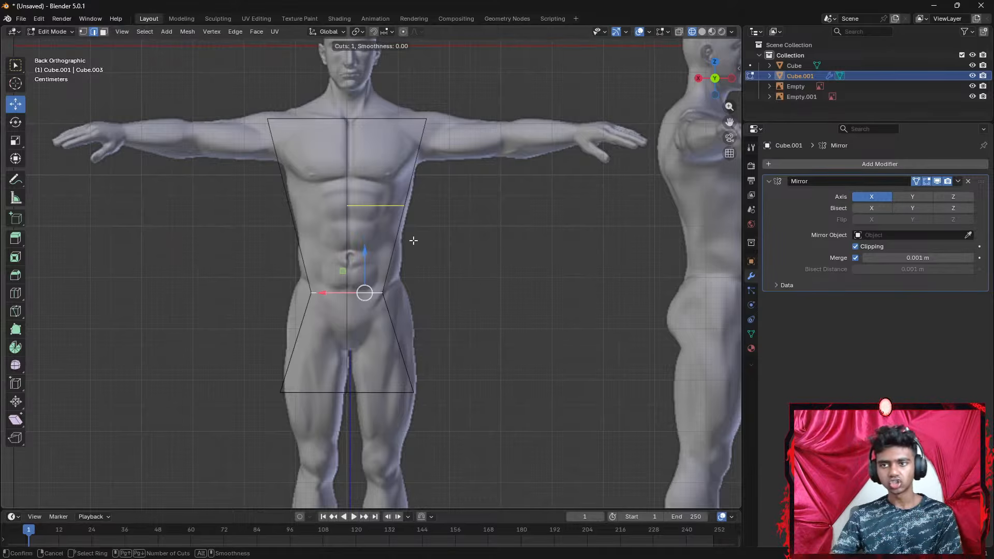
{"action": "left_click", "coordinate": [385, 194]}
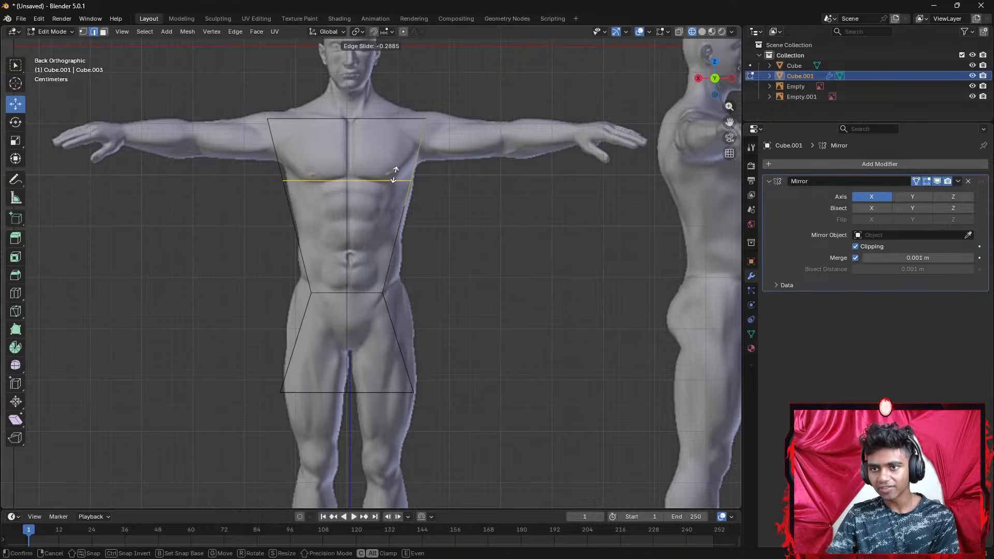
{"action": "left_click", "coordinate": [395, 174]}
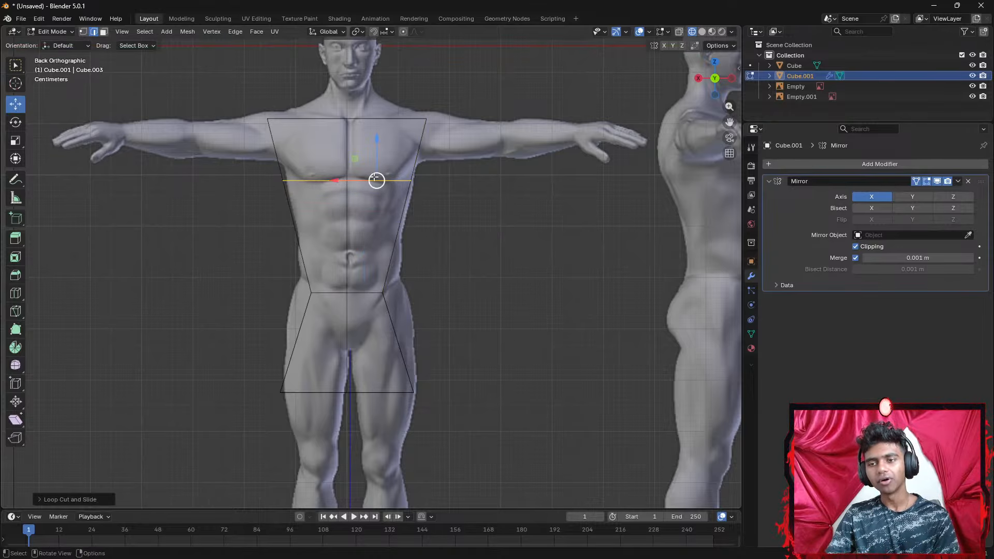
Try moving the torso's side edge loop slightly inward along X, and undo the move
{"action": "left_click", "coordinate": [401, 211]}
{"action": "left_click", "coordinate": [411, 213]}
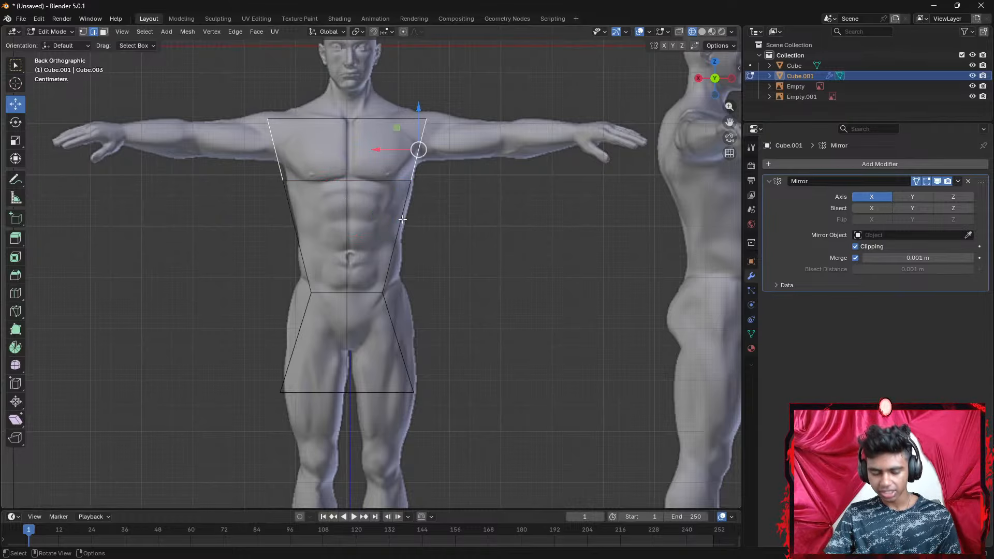
{"action": "left_click", "coordinate": [402, 221], "text": "alt"}
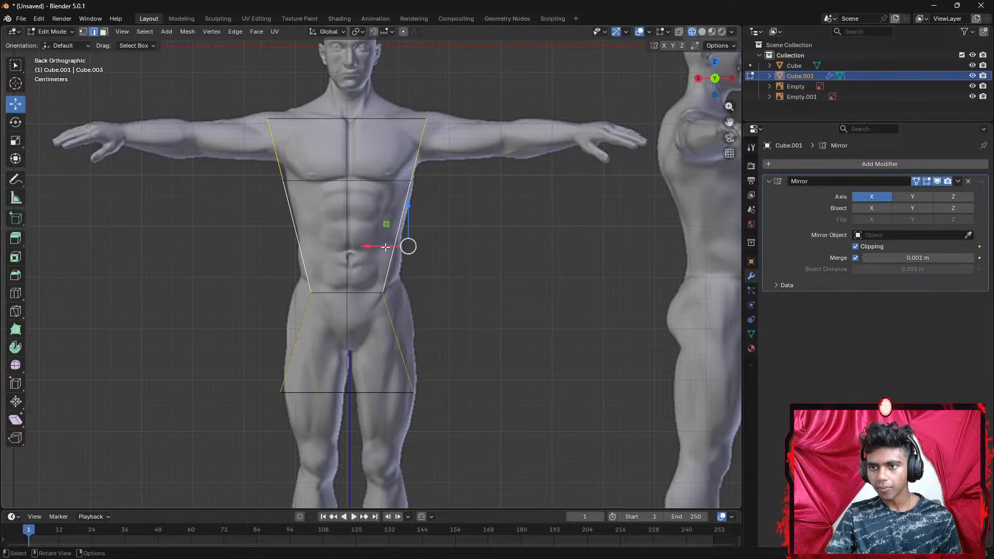
{"action": "left_click_drag", "start_coordinate": [384, 249], "coordinate": [378, 249]}
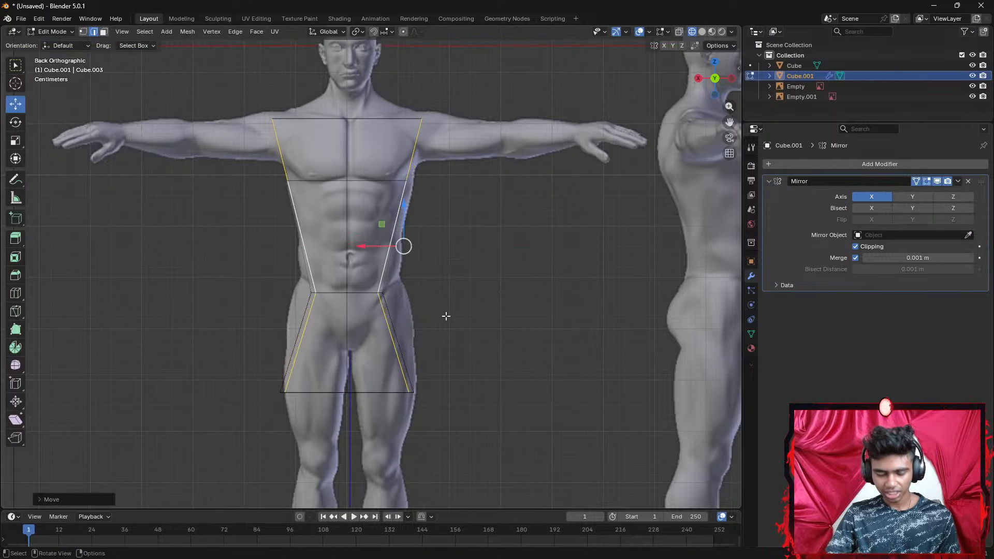
{"action": "key", "text": "ctrl+z"}
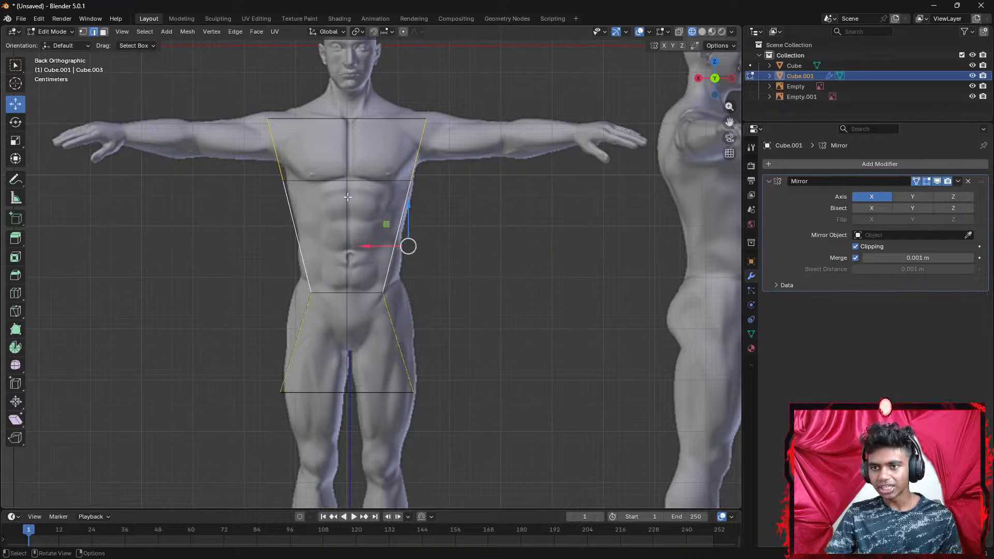
Try shifting the top shoulder edge along X and lowering it along Z, and undo both moves
{"action": "left_click", "coordinate": [381, 122]}
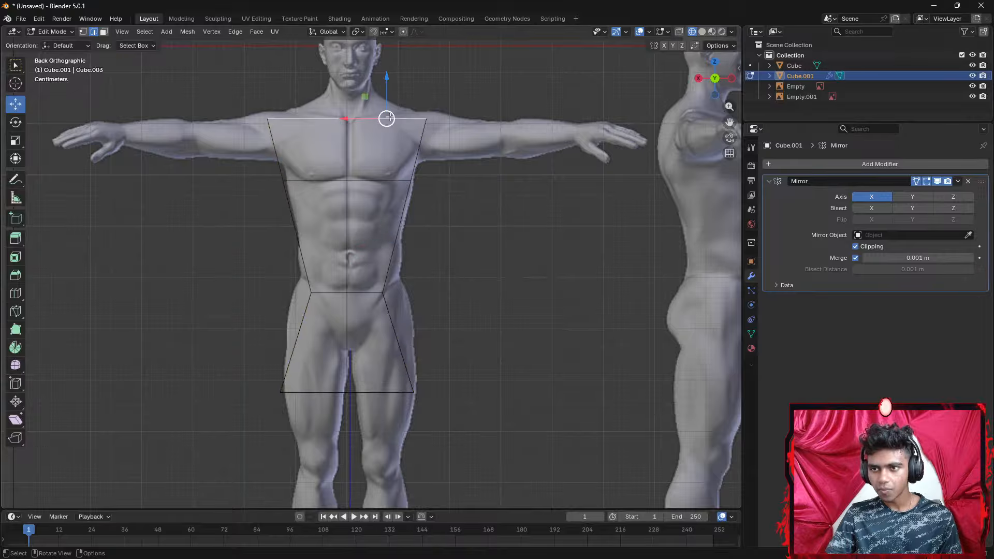
{"action": "left_click_drag", "start_coordinate": [361, 121], "coordinate": [368, 120]}
{"action": "left_click_drag", "start_coordinate": [392, 86], "coordinate": [394, 104]}
{"action": "key", "text": "ctrl+z"}
{"action": "key", "text": "ctrl+z"}
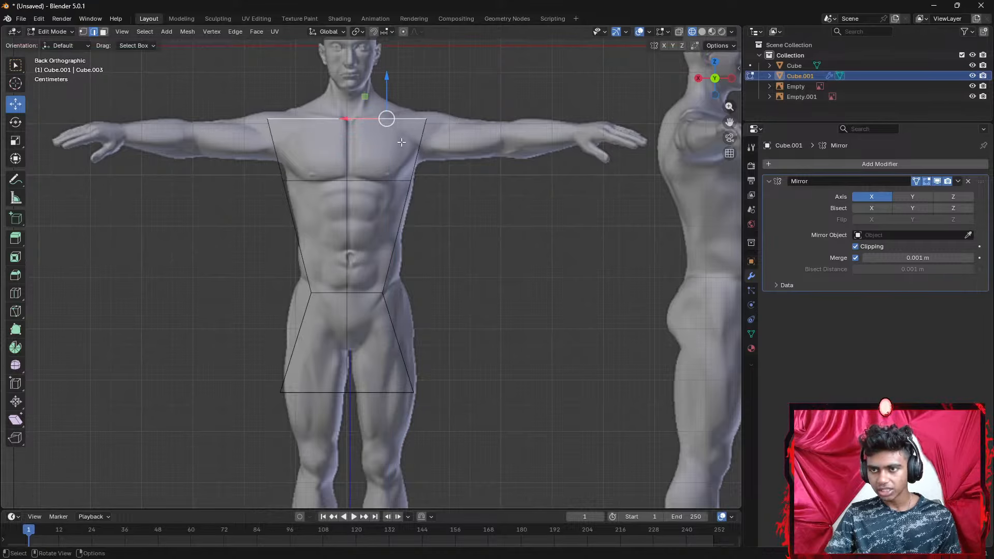
Try lowering the torso's top shoulder edge slightly along Z, and undo the move
{"action": "left_click", "coordinate": [554, 186]}
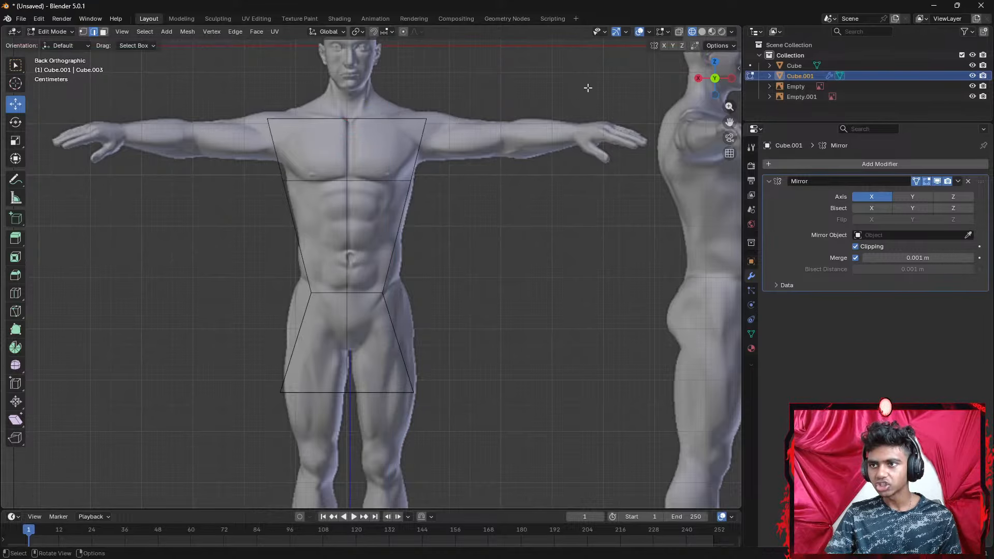
{"action": "left_click", "coordinate": [679, 32]}
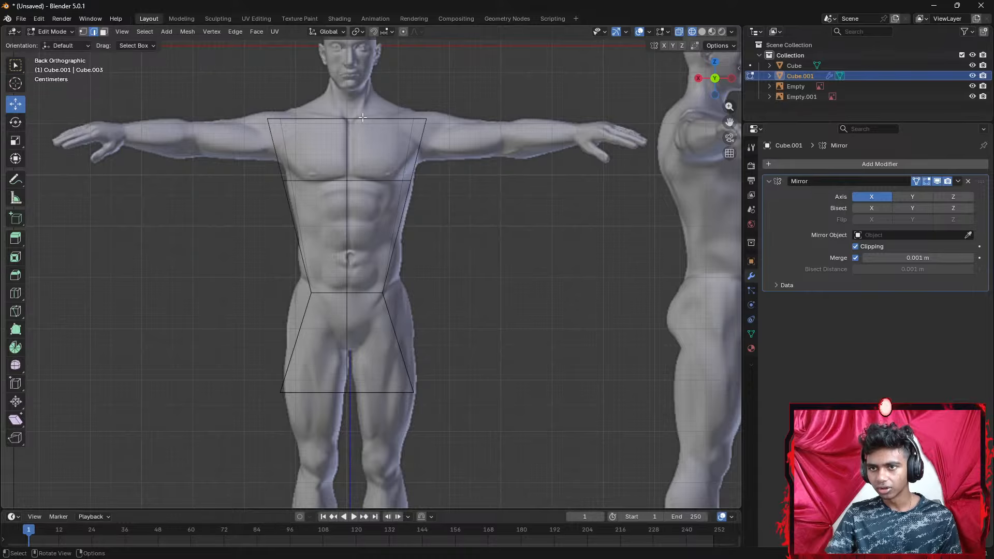
{"action": "left_click", "coordinate": [364, 118]}
{"action": "left_click_drag", "start_coordinate": [381, 89], "coordinate": [381, 97]}
{"action": "key", "text": "ctrl+z"}
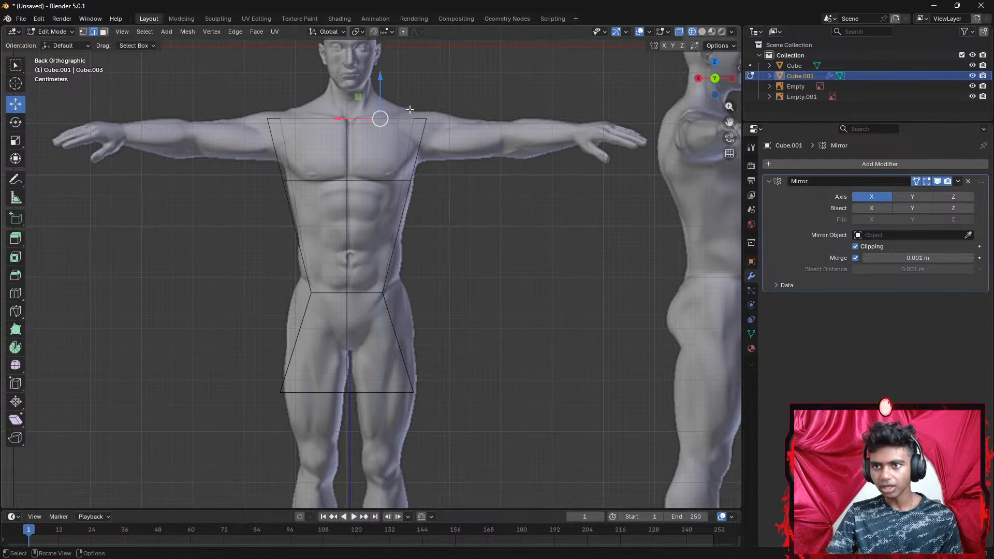
Select the front and back top edges of the torso and raise them along Z to the base of the neck
{"action": "left_click", "coordinate": [425, 134]}
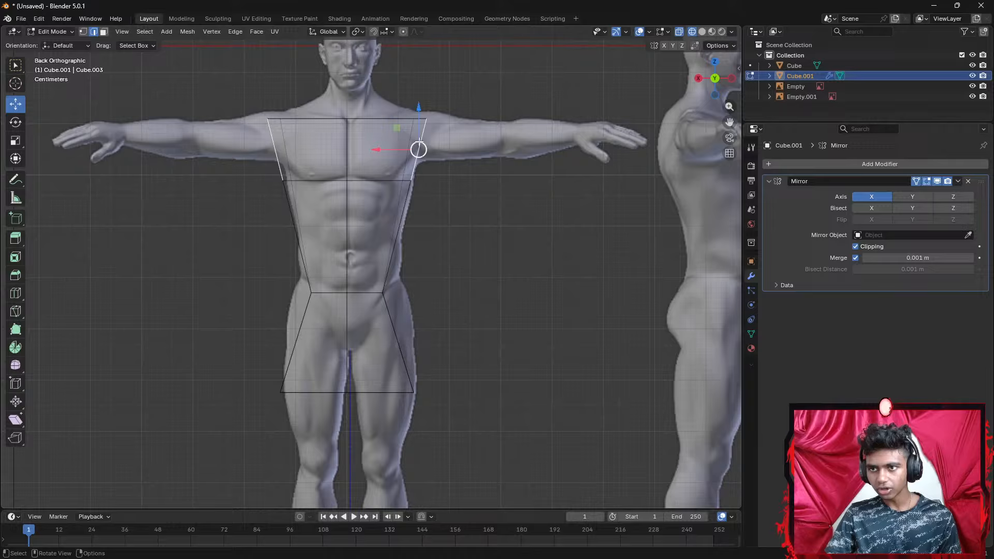
{"action": "left_click", "coordinate": [376, 119], "text": "alt"}
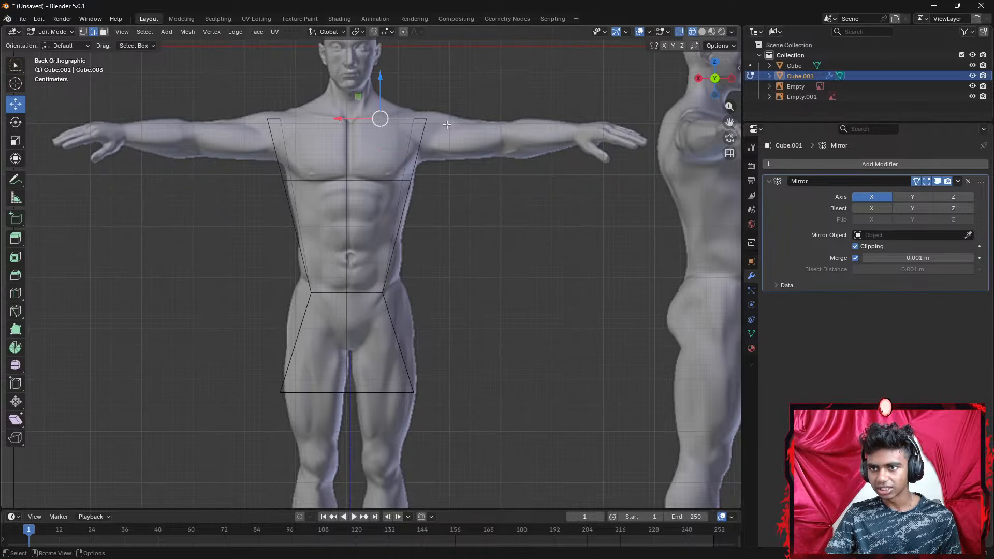
{"action": "middle_click_drag", "start_coordinate": [376, 119], "coordinate": [304, 193]}
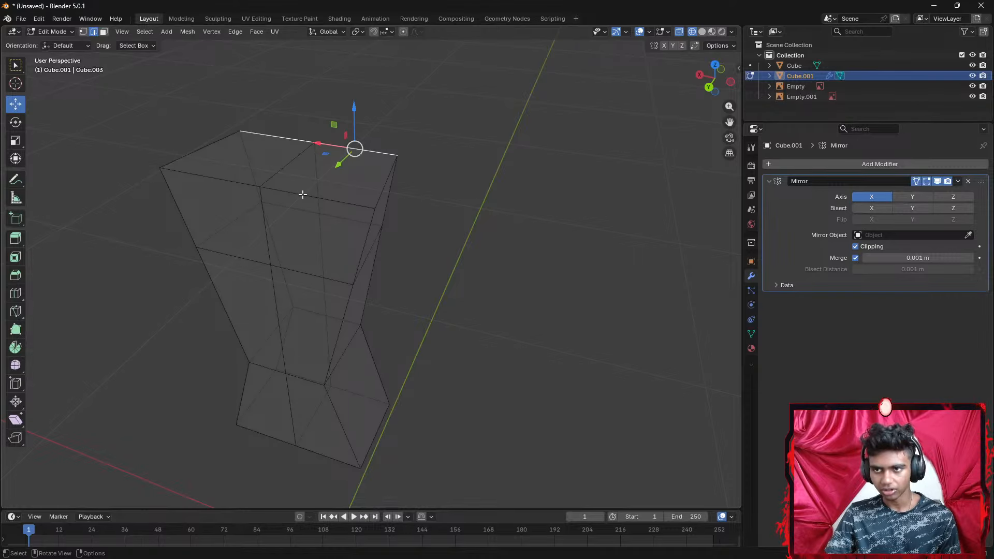
{"action": "left_click", "coordinate": [302, 194], "text": "shift"}
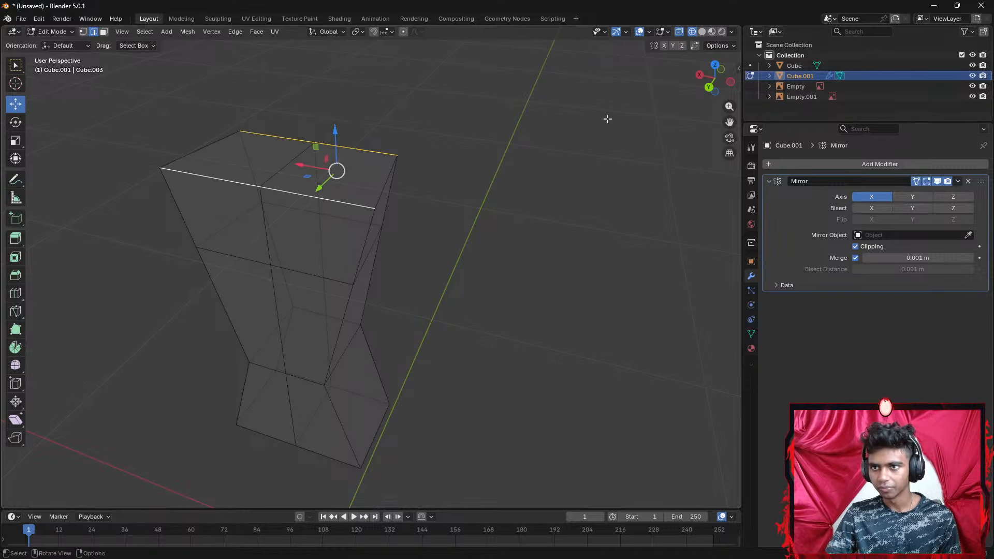
{"action": "left_click", "coordinate": [710, 88]}
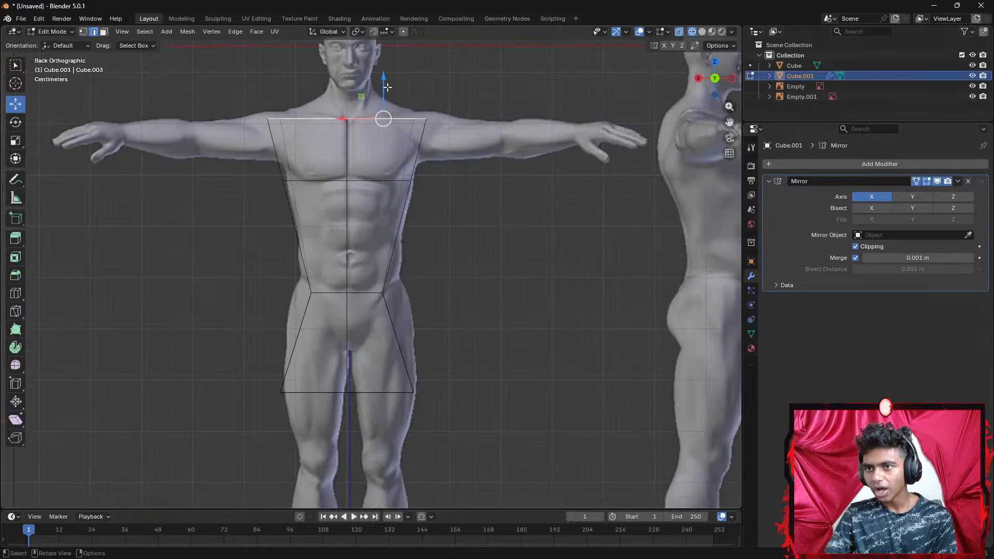
{"action": "left_click_drag", "start_coordinate": [383, 86], "coordinate": [406, 67]}
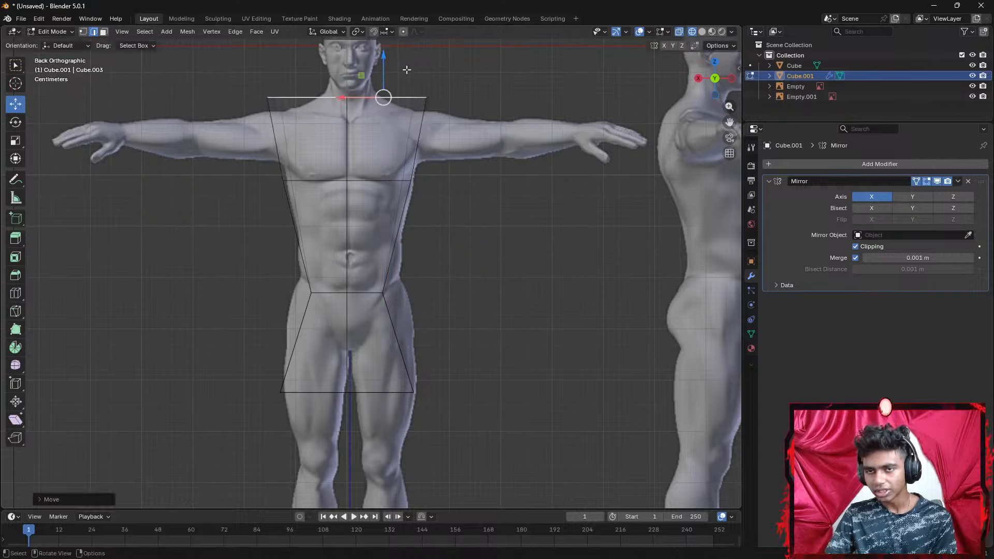
Add a horizontal loop cut below the torso's top, slide it up to the collarbone line, and move it inward along X
{"action": "key", "text": "ctrl+r"}
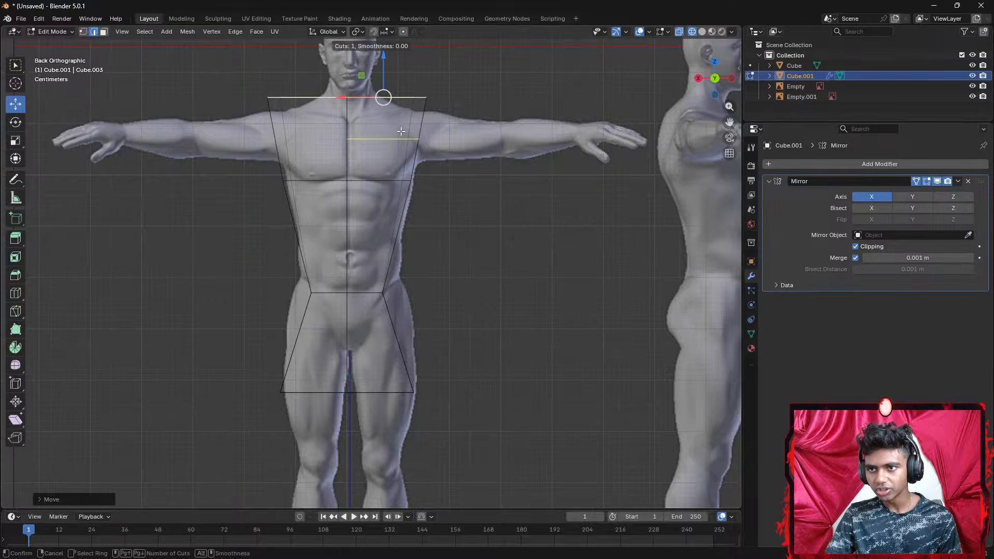
{"action": "left_click", "coordinate": [400, 131]}
{"action": "left_click", "coordinate": [404, 108]}
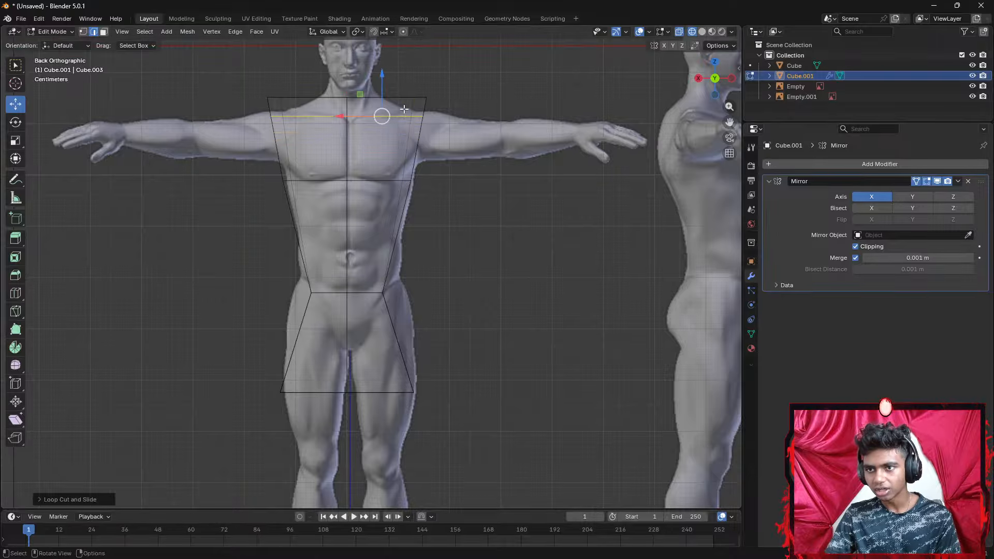
{"action": "scroll", "coordinate": [468, 220], "scroll_direction": "up", "scroll_amount": 3}
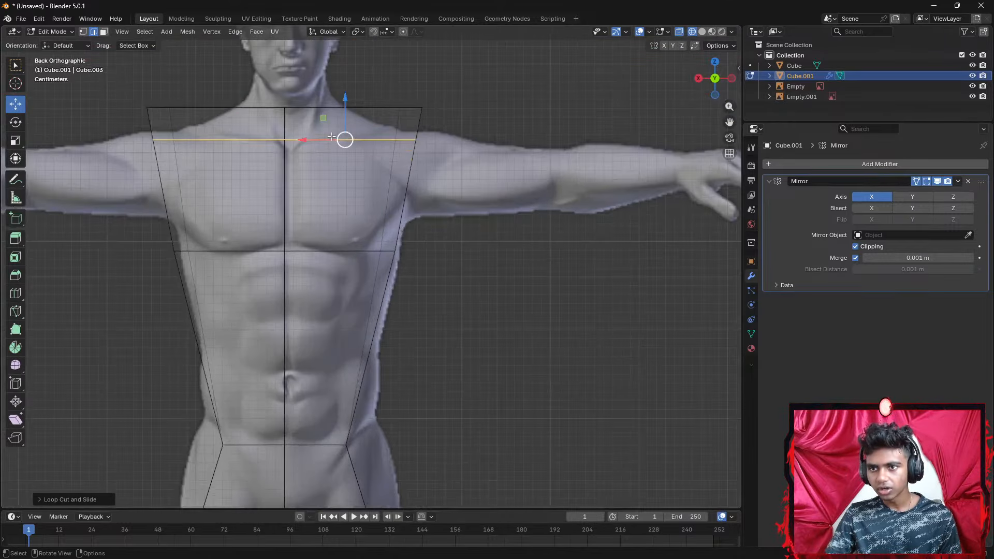
{"action": "left_click_drag", "start_coordinate": [331, 137], "coordinate": [295, 140]}
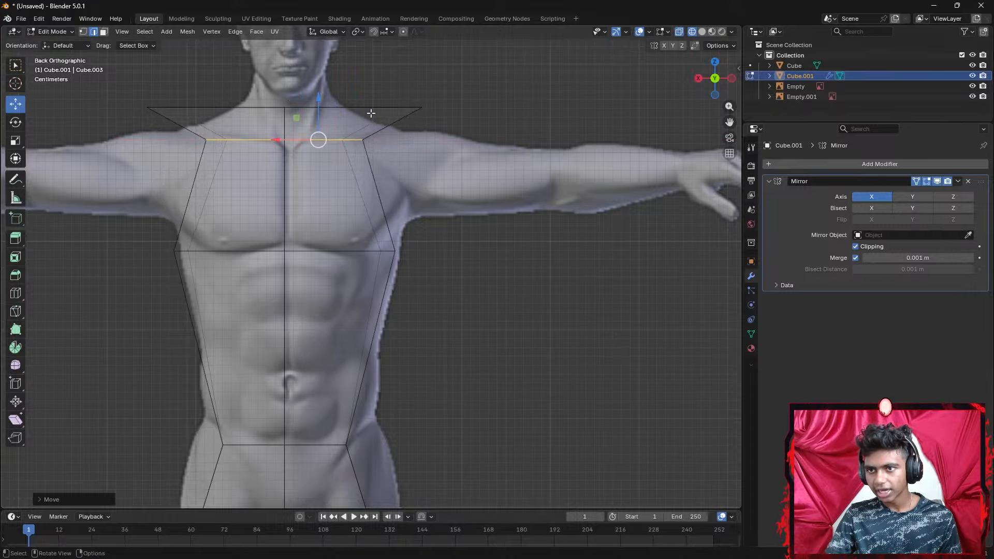
Select the top side edge of the torso and move it inward along X toward the neck, inside the collarbone loop
{"action": "left_click", "coordinate": [411, 108]}
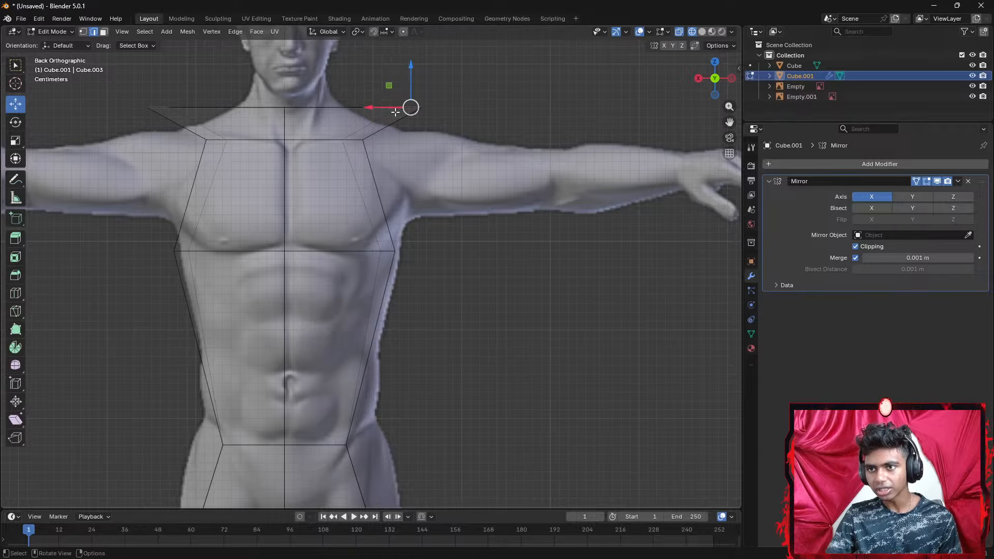
{"action": "left_click_drag", "start_coordinate": [373, 107], "coordinate": [309, 111]}
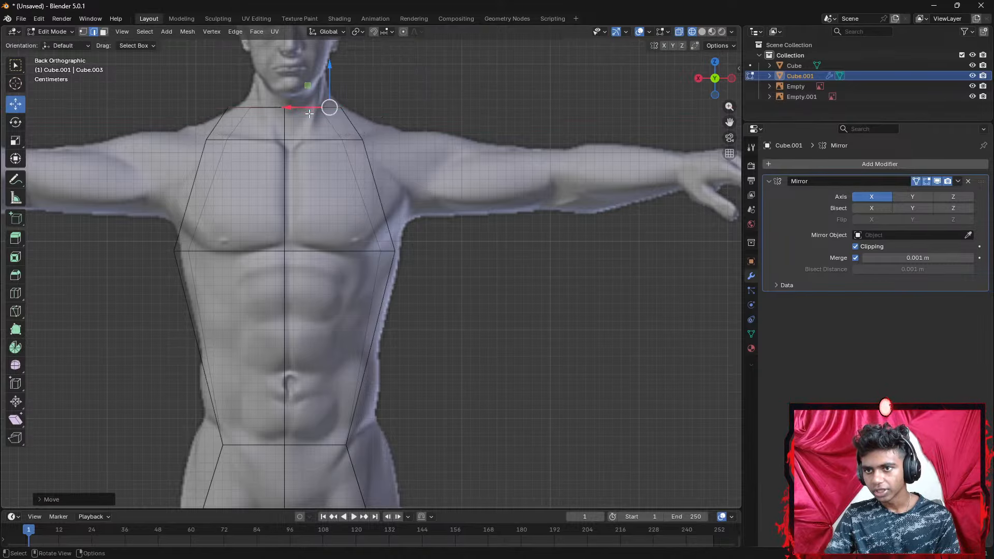
{"action": "left_click", "coordinate": [391, 124]}
{"action": "middle_click_drag", "start_coordinate": [403, 117], "coordinate": [407, 139]}
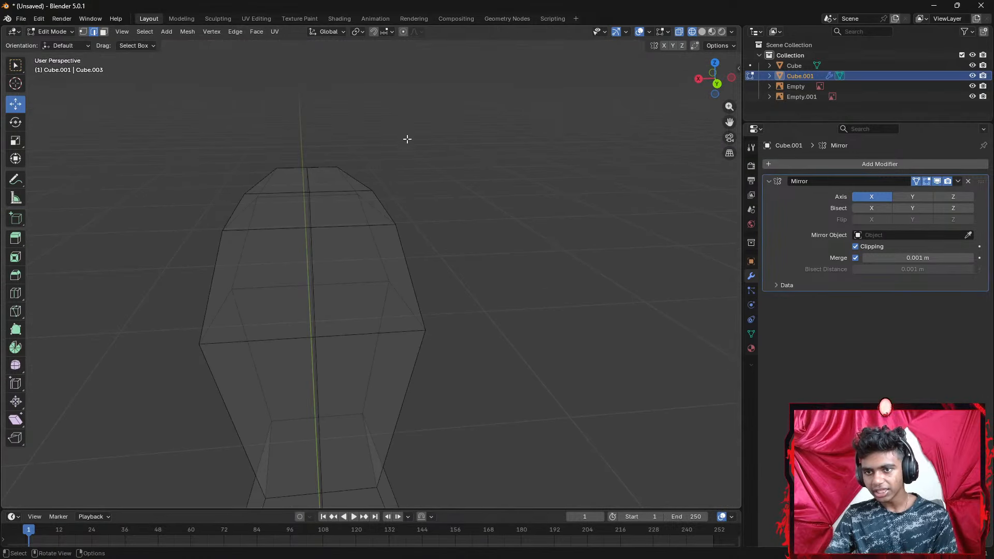
{"action": "middle_click_drag", "start_coordinate": [407, 219], "coordinate": [546, 166]}
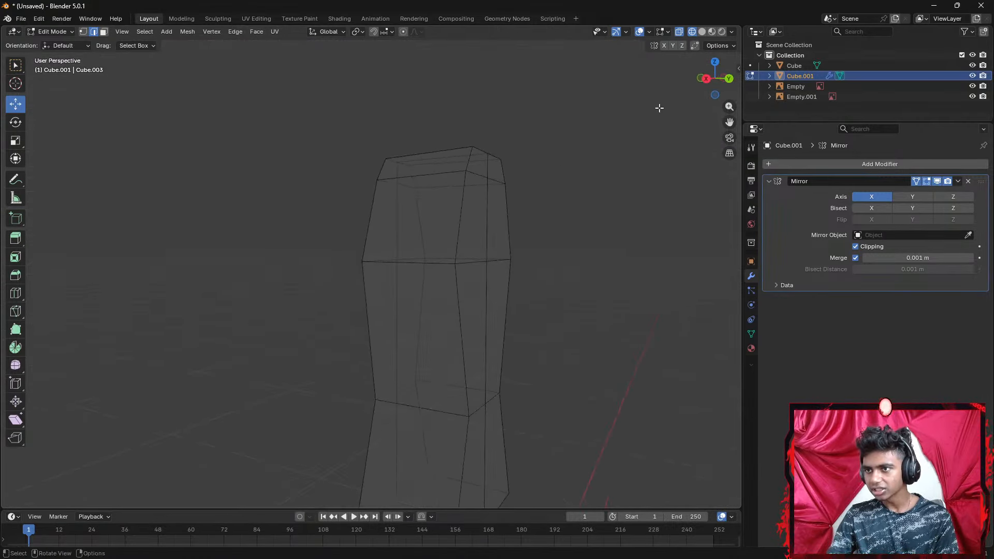
{"action": "left_click", "coordinate": [733, 78]}
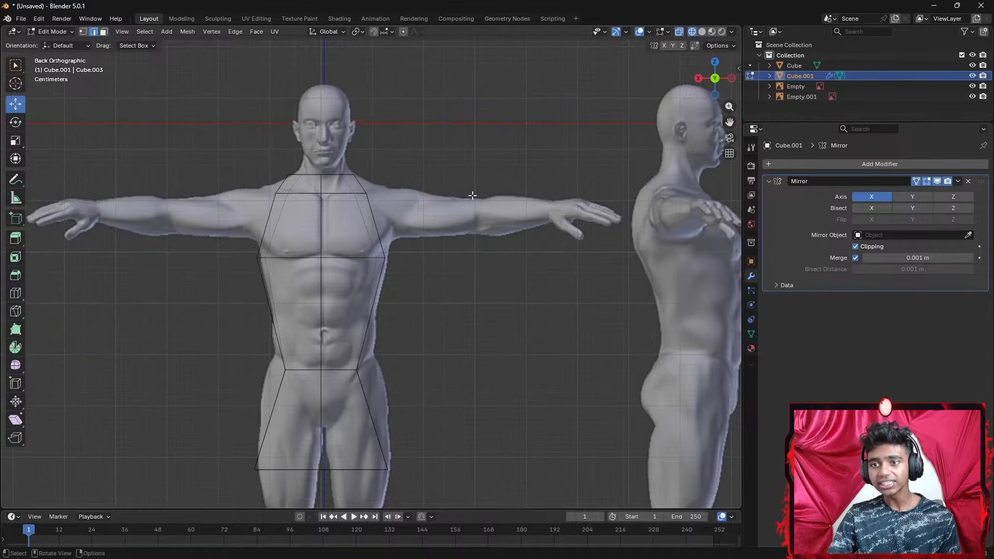
Select the torso's top face, raise it slightly along Z onto the neck, and shift it slightly along X to narrow the top
{"action": "middle_click_drag", "start_coordinate": [452, 191], "coordinate": [463, 242]}
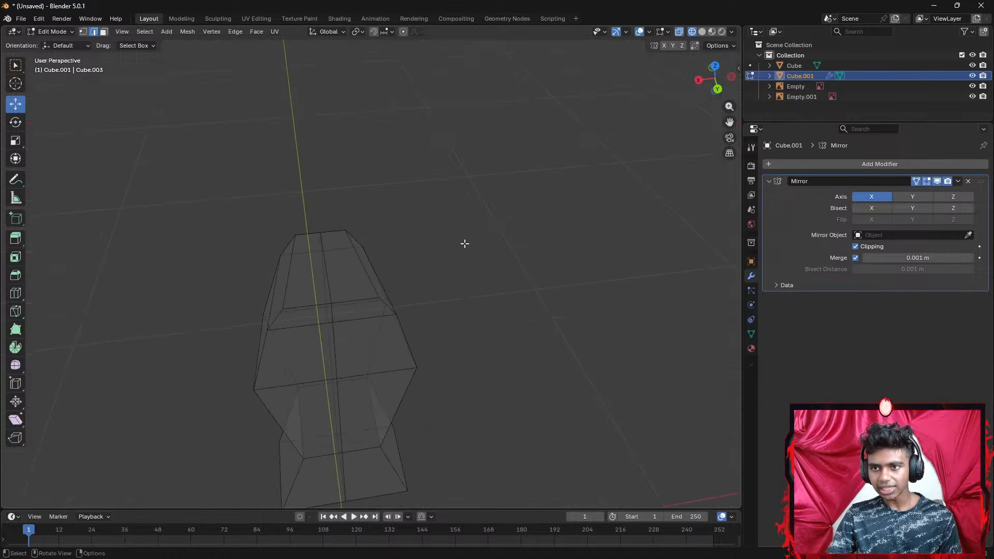
{"action": "left_click", "coordinate": [342, 249]}
{"action": "key", "text": "3"}
{"action": "left_click", "coordinate": [332, 279]}
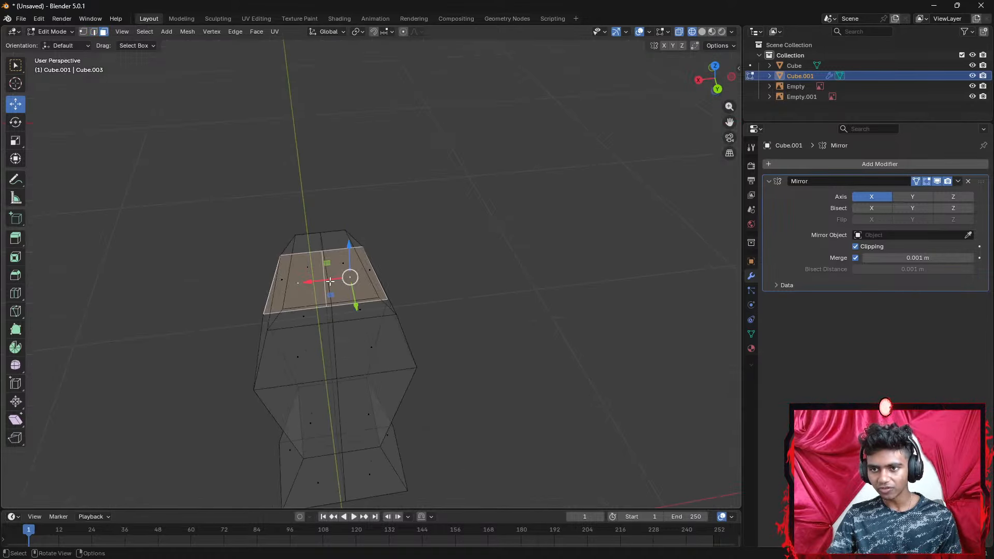
{"action": "middle_click_drag", "start_coordinate": [332, 279], "coordinate": [519, 222]}
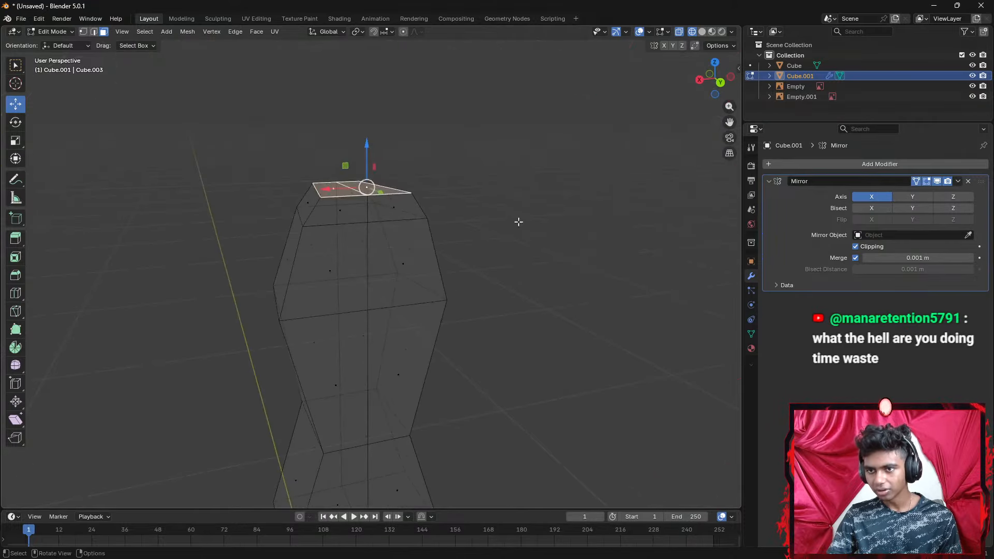
{"action": "left_click", "coordinate": [721, 83]}
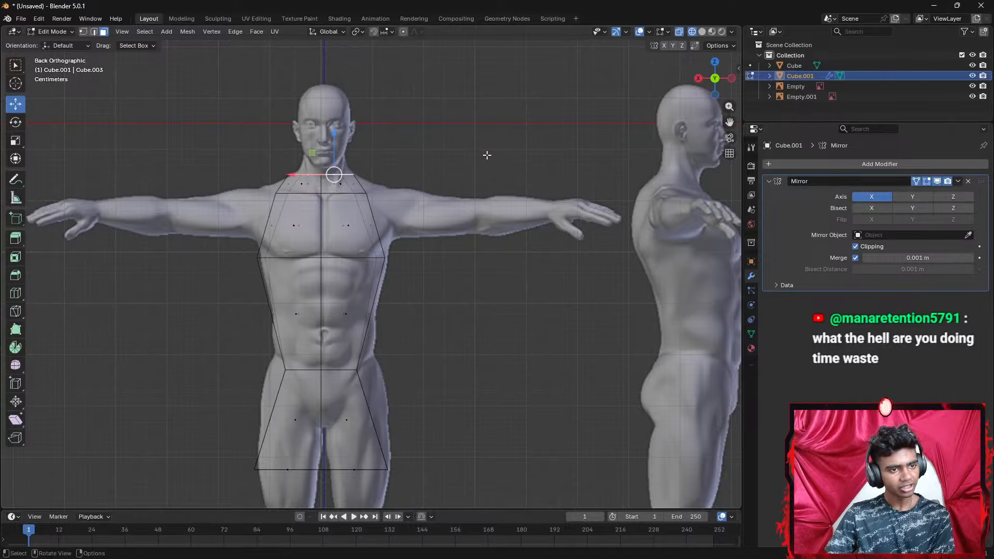
{"action": "scroll", "coordinate": [458, 158], "scroll_direction": "up", "scroll_amount": 2}
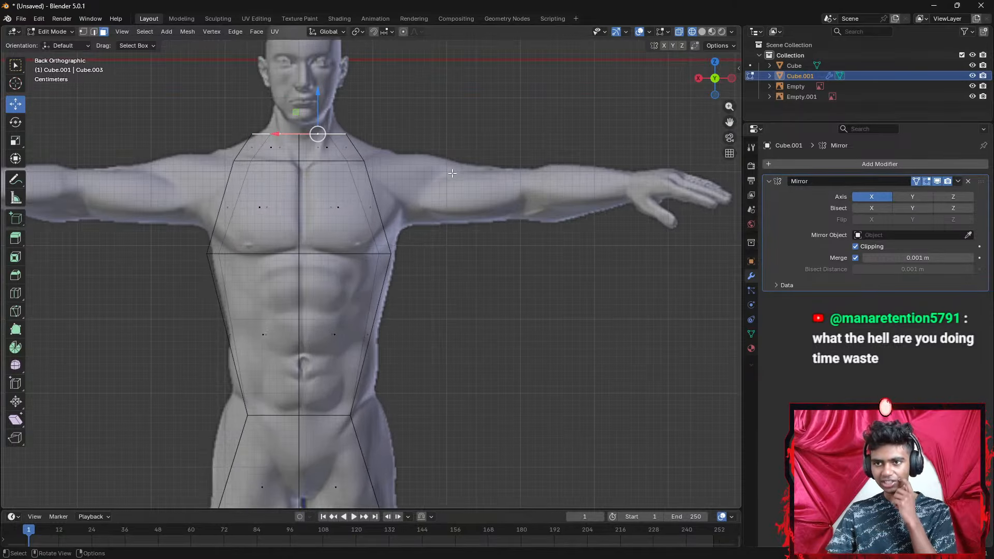
{"action": "middle_click_drag", "start_coordinate": [444, 185], "coordinate": [449, 271], "text": "shift"}
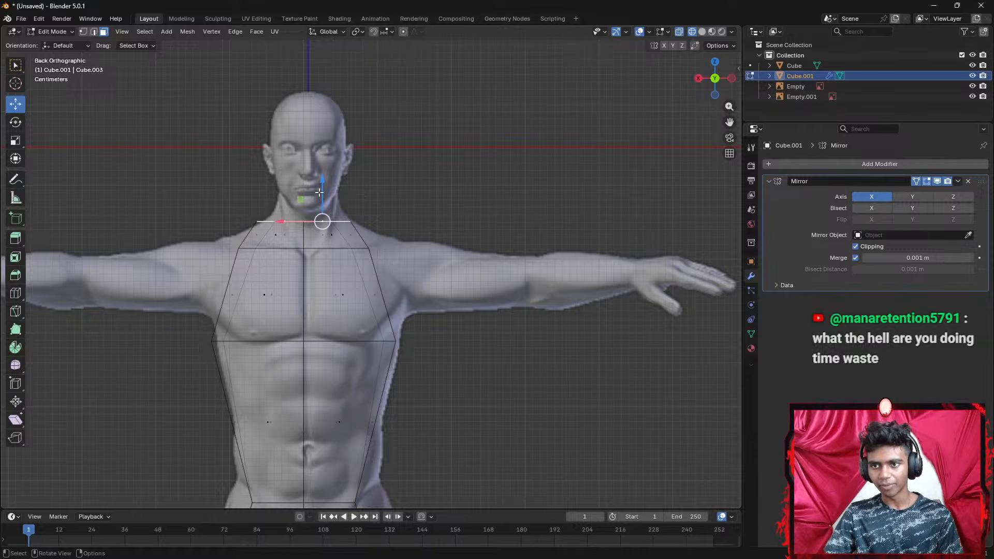
{"action": "left_click_drag", "start_coordinate": [314, 197], "coordinate": [330, 181]}
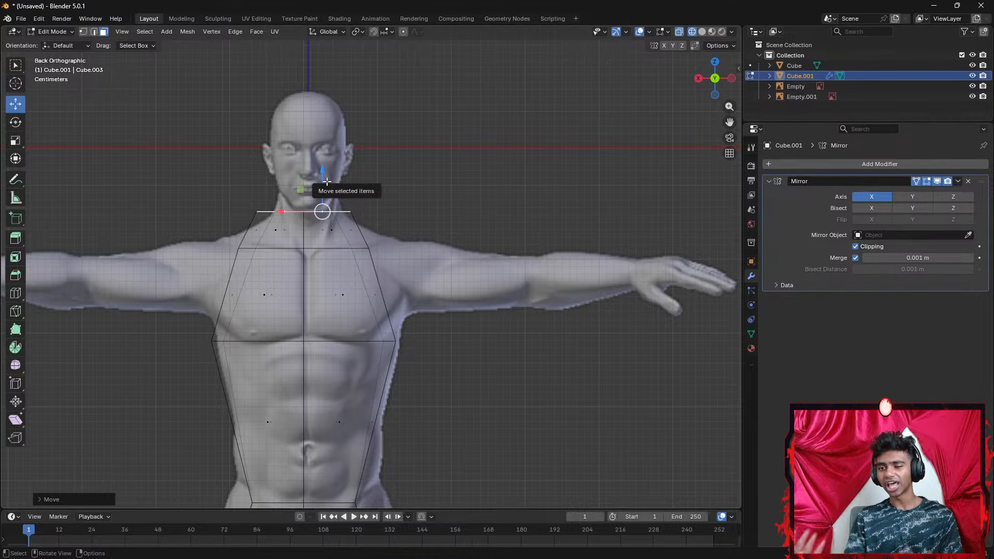
{"action": "mouse_move", "coordinate": [274, 212]}
{"action": "left_mouse_down"}
{"action": "mouse_move", "coordinate": [289, 211]}
{"action": "mouse_move", "coordinate": [272, 211]}
{"action": "left_mouse_up"}
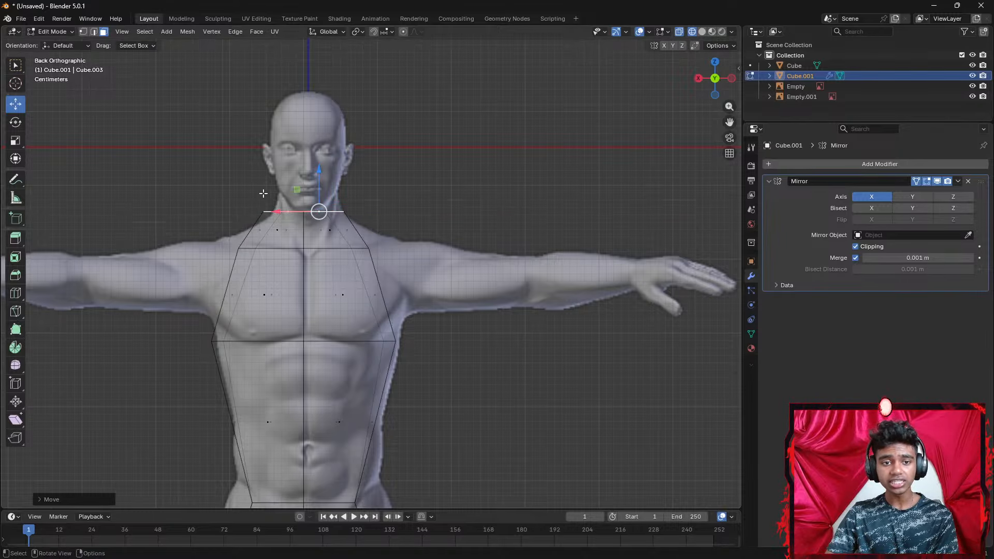
Select the side face of the upper chest and move it outward along X to widen the torso toward the shoulders
{"action": "scroll", "coordinate": [467, 220], "scroll_direction": "down", "scroll_amount": 3, "text": "shift"}
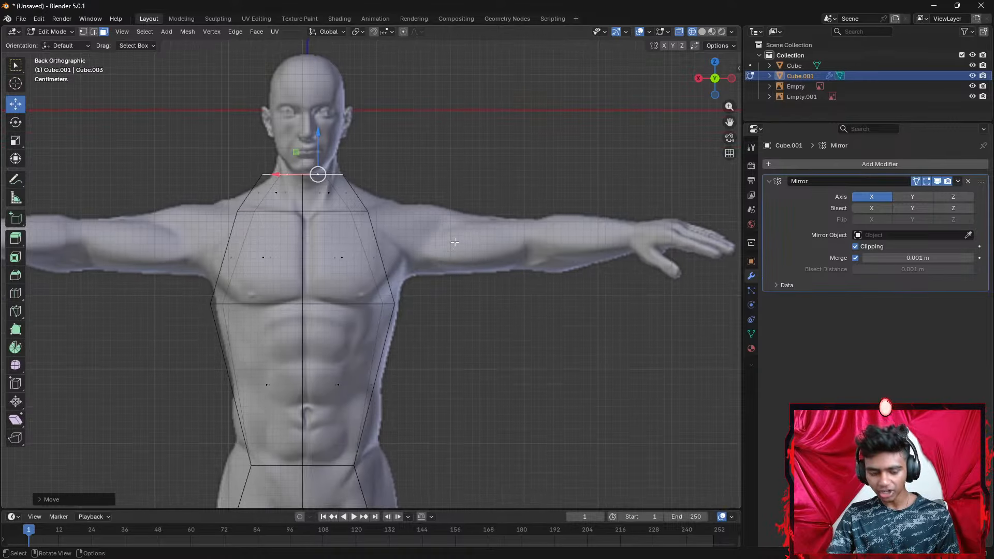
{"action": "middle_click_drag", "start_coordinate": [448, 241], "coordinate": [462, 212], "text": "shift"}
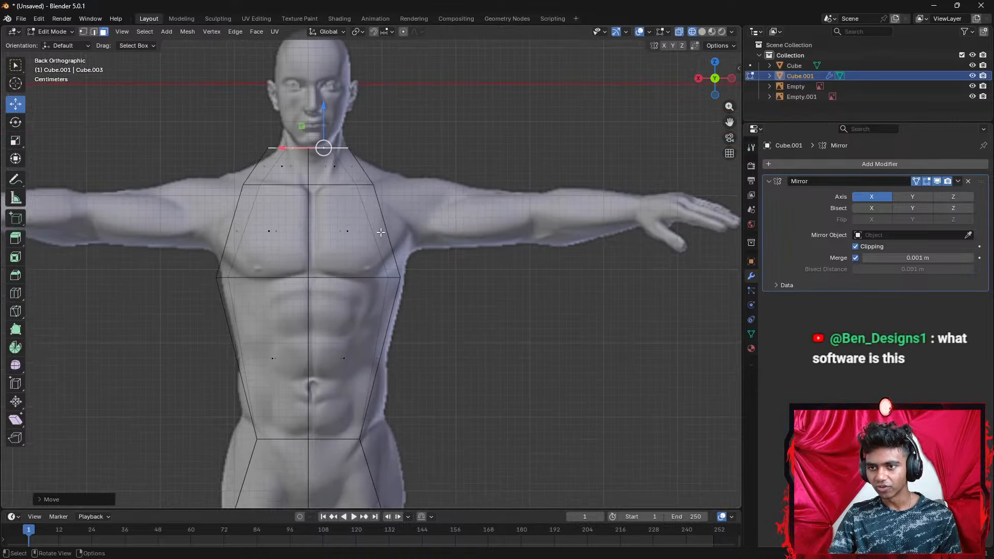
{"action": "left_click", "coordinate": [375, 235]}
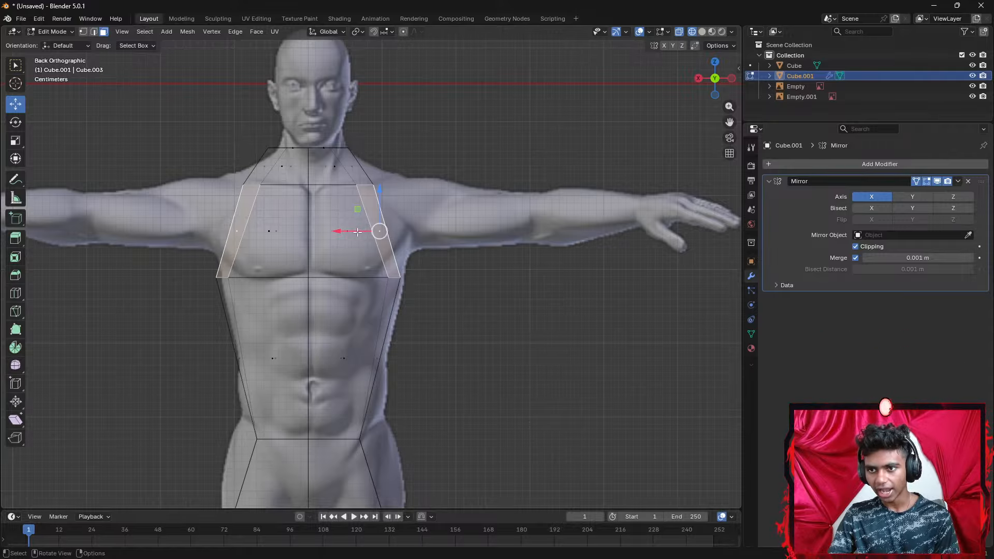
{"action": "mouse_move", "coordinate": [358, 232]}
{"action": "left_mouse_down"}
{"action": "mouse_move", "coordinate": [380, 228]}
{"action": "mouse_move", "coordinate": [369, 231]}
{"action": "left_mouse_up"}
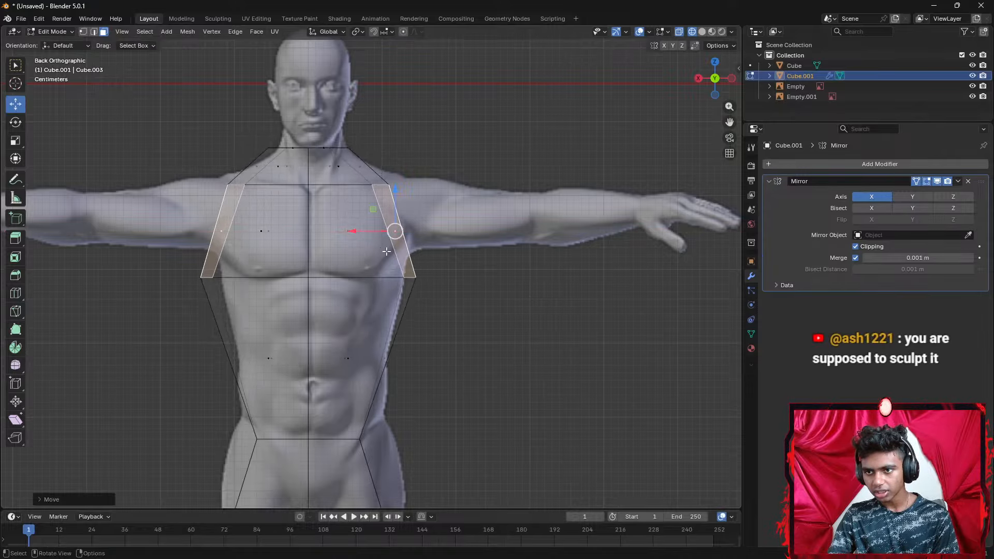
Select the front and back horizontal edges at the bottom of the chest and raise them slightly along Z
{"action": "left_click", "coordinate": [332, 278]}
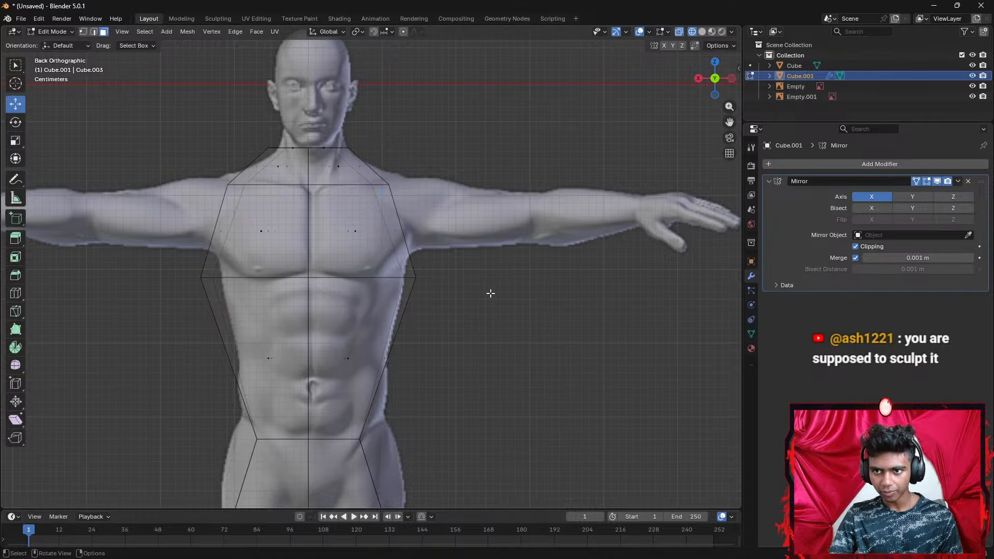
{"action": "middle_click_drag", "start_coordinate": [490, 294], "coordinate": [402, 304]}
{"action": "key", "text": "2"}
{"action": "left_click", "coordinate": [337, 305]}
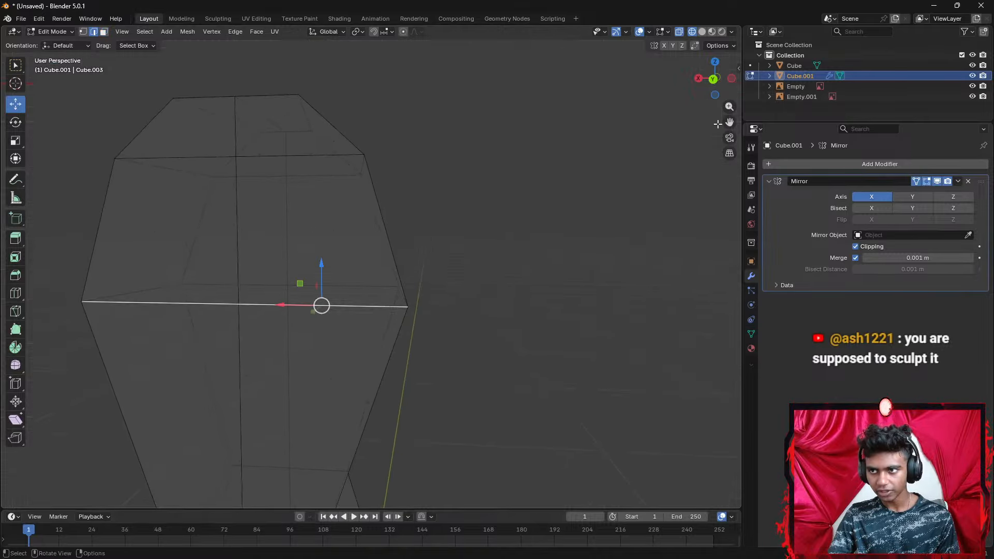
{"action": "left_click", "coordinate": [372, 284], "text": "shift"}
{"action": "left_click", "coordinate": [715, 81]}
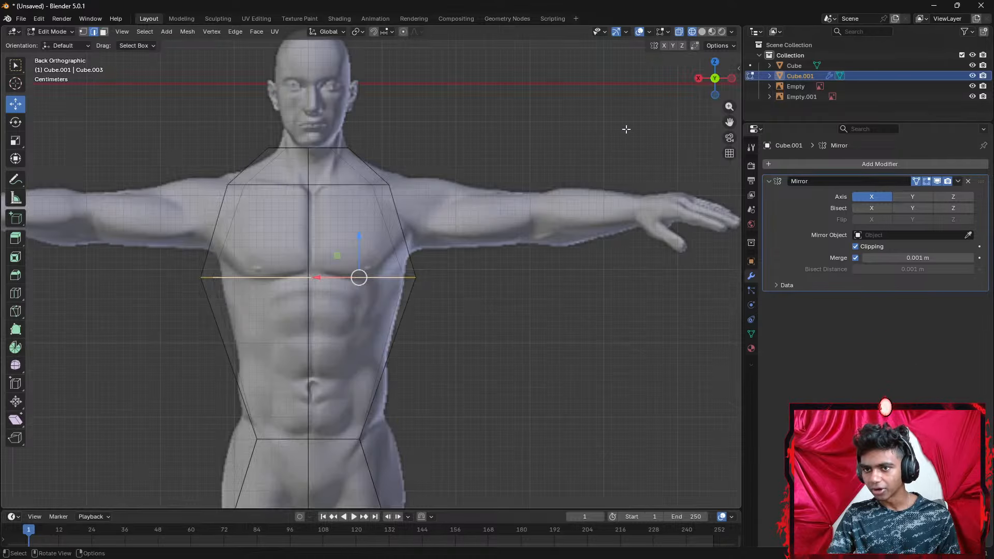
{"action": "left_click_drag", "start_coordinate": [358, 239], "coordinate": [359, 222]}
{"action": "left_click", "coordinate": [402, 224]}
{"action": "middle_click_drag", "start_coordinate": [358, 222], "coordinate": [502, 213]}
{"action": "scroll", "coordinate": [485, 245], "scroll_direction": "down", "scroll_amount": 2}
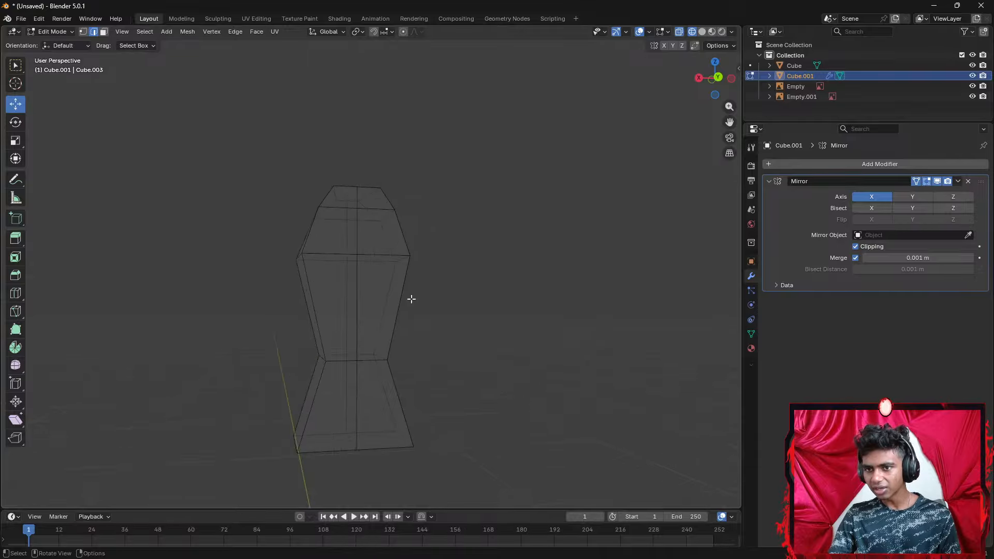
{"action": "left_click", "coordinate": [718, 77]}
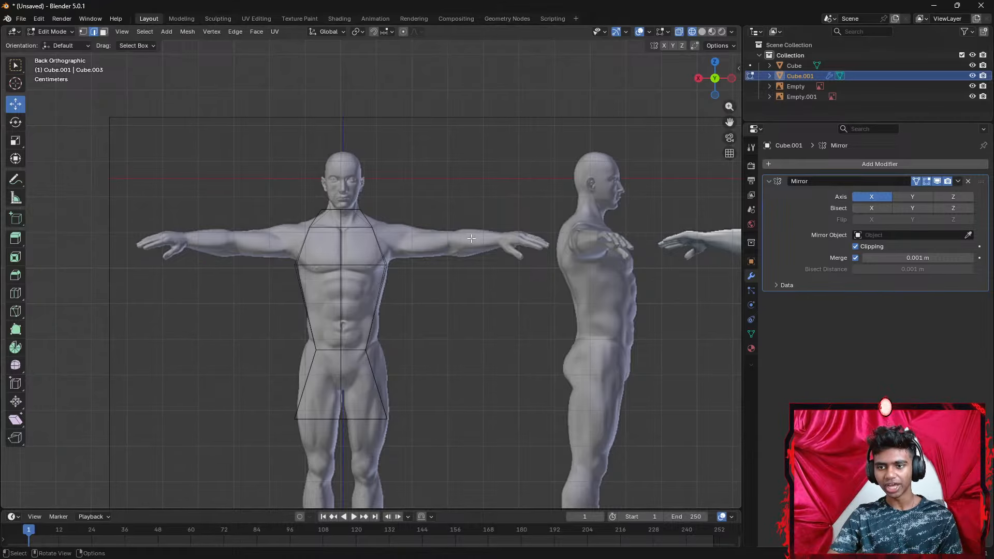
Examine the torso block in the Sculpting and Modeling workspaces, including the back view, and return to the Layout workspace
{"action": "left_click", "coordinate": [218, 18]}
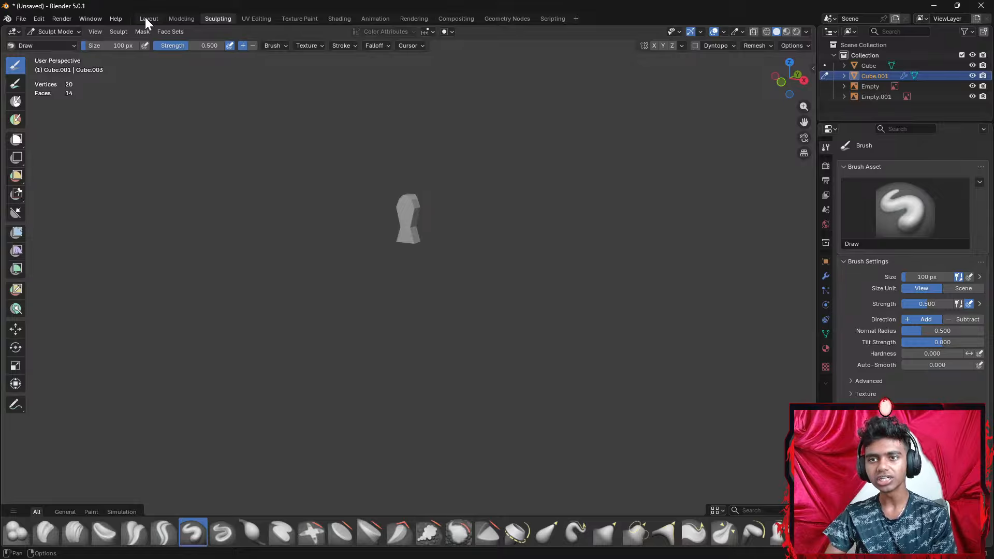
{"action": "left_click", "coordinate": [176, 18]}
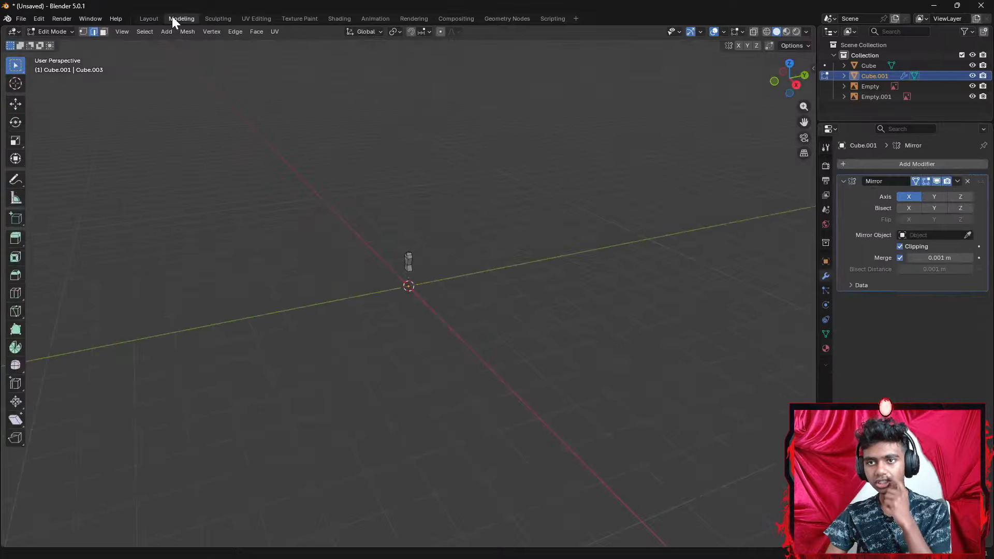
{"action": "left_click", "coordinate": [804, 74]}
{"action": "scroll", "coordinate": [490, 216], "scroll_direction": "up", "scroll_amount": 7}
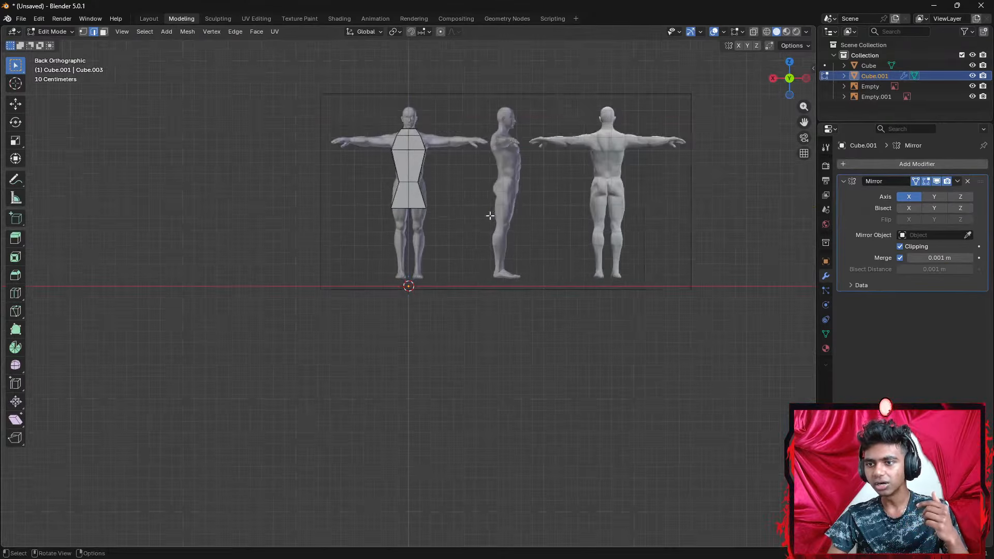
{"action": "left_click", "coordinate": [147, 19]}
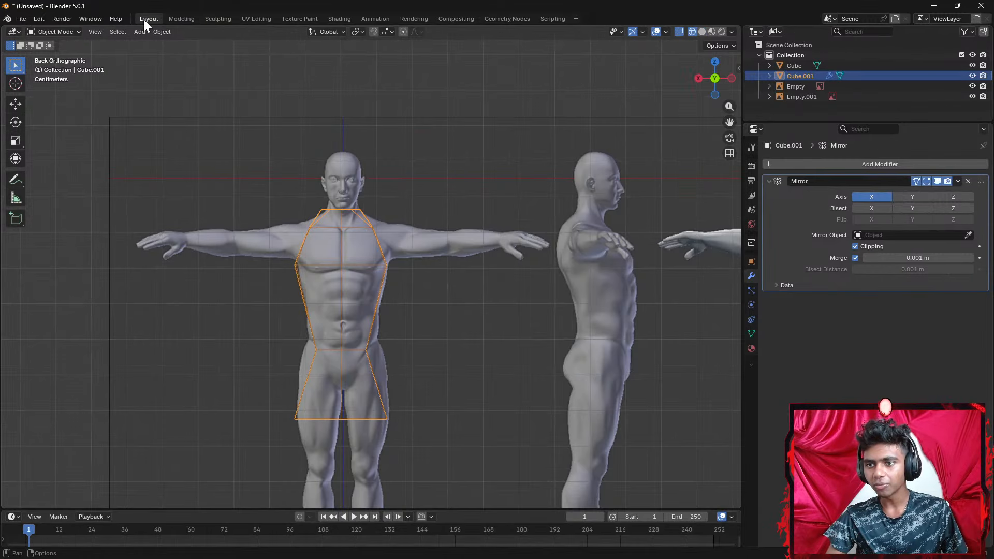
{"action": "scroll", "coordinate": [470, 243], "scroll_direction": "up", "scroll_amount": 3}
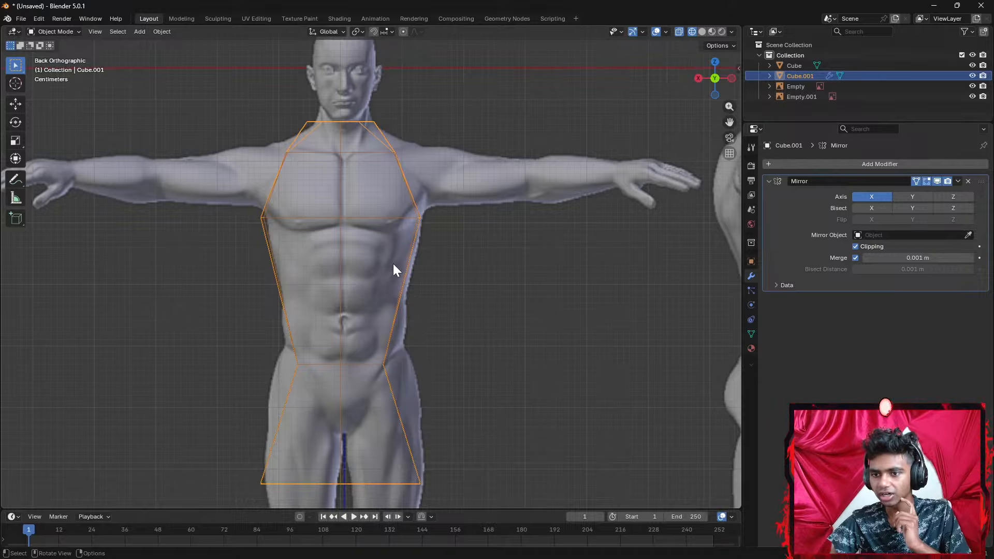
{"action": "left_click", "coordinate": [379, 365]}
{"action": "left_click", "coordinate": [380, 367]}
{"action": "left_click", "coordinate": [378, 367]}
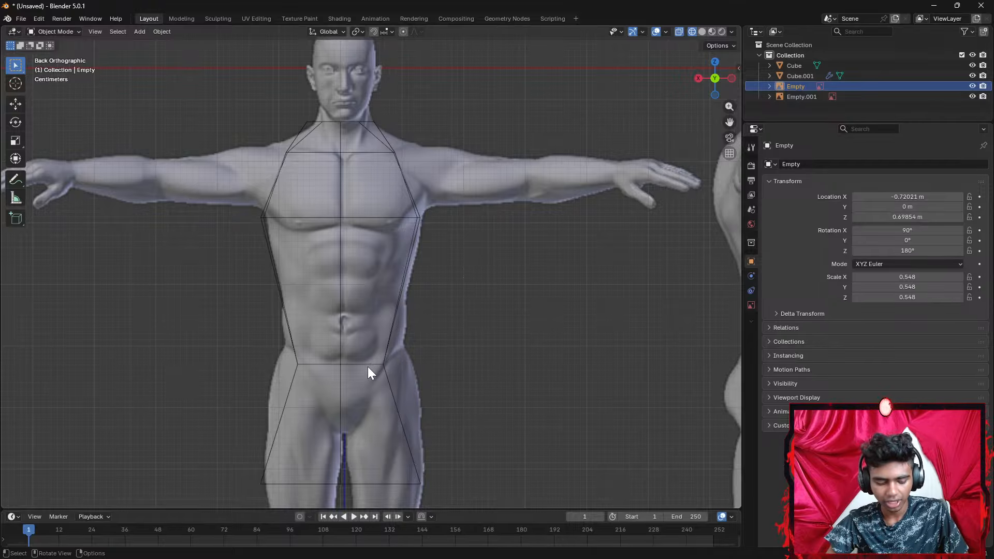
{"action": "key", "text": "a"}
{"action": "key", "text": "z"}
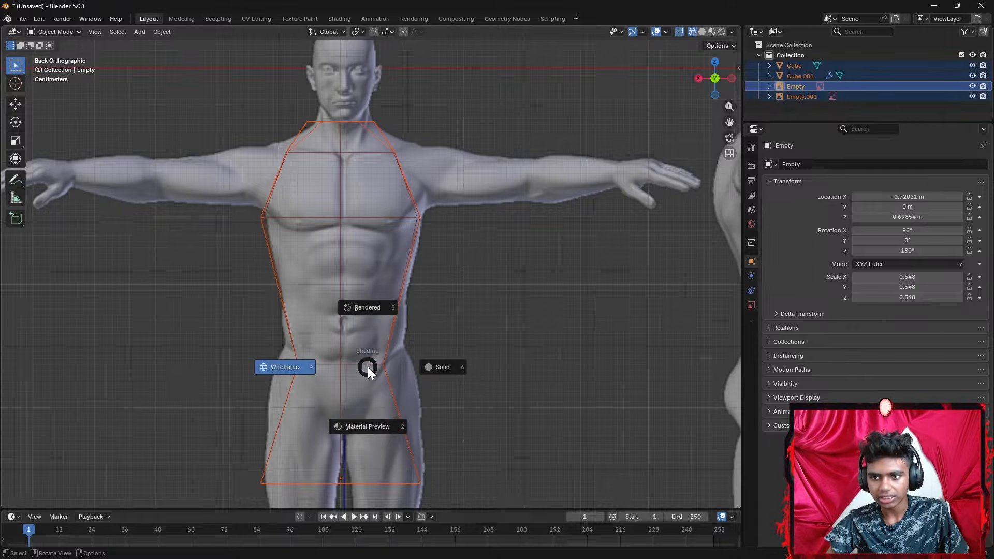
{"action": "left_click", "coordinate": [321, 369]}
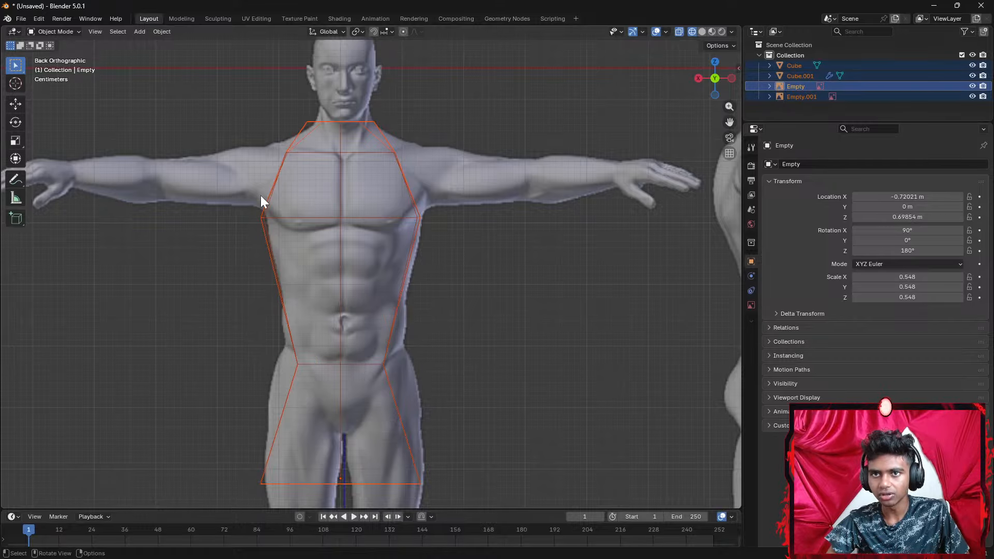
{"action": "left_click", "coordinate": [42, 32]}
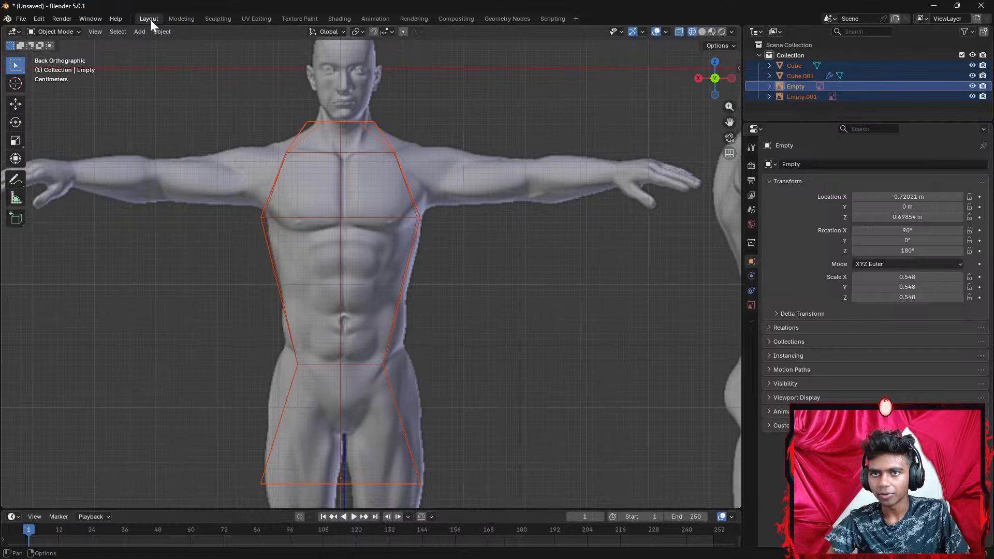
{"action": "left_click", "coordinate": [181, 18]}
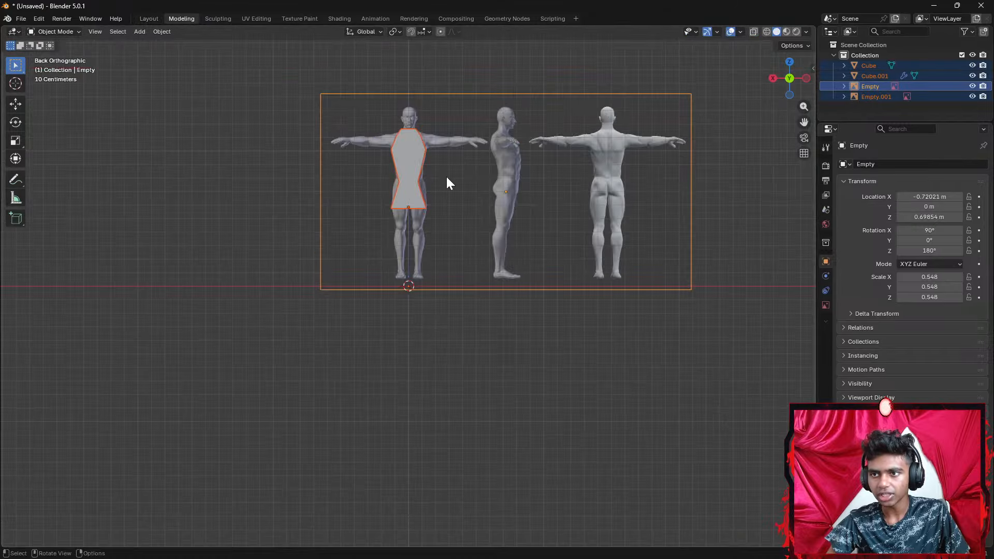
{"action": "scroll", "coordinate": [465, 173], "scroll_direction": "up", "scroll_amount": 5}
{"action": "scroll", "coordinate": [433, 249], "scroll_direction": "down", "scroll_amount": 4}
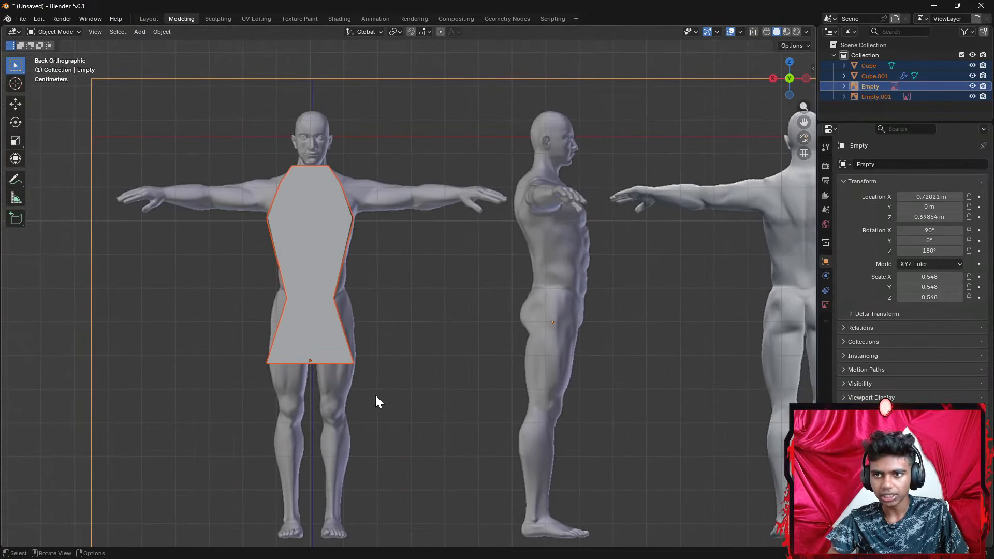
{"action": "left_click", "coordinate": [506, 216]}
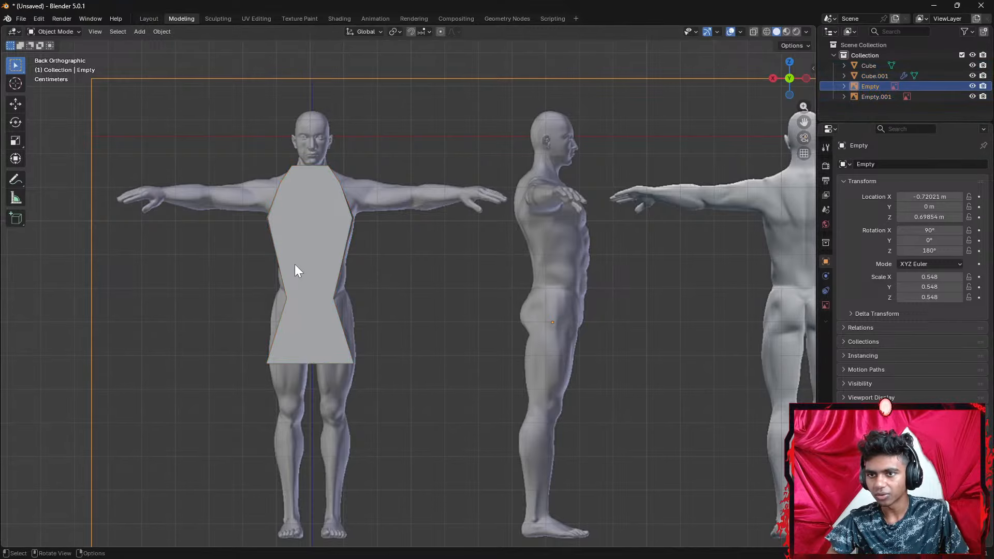
{"action": "left_click", "coordinate": [150, 19]}
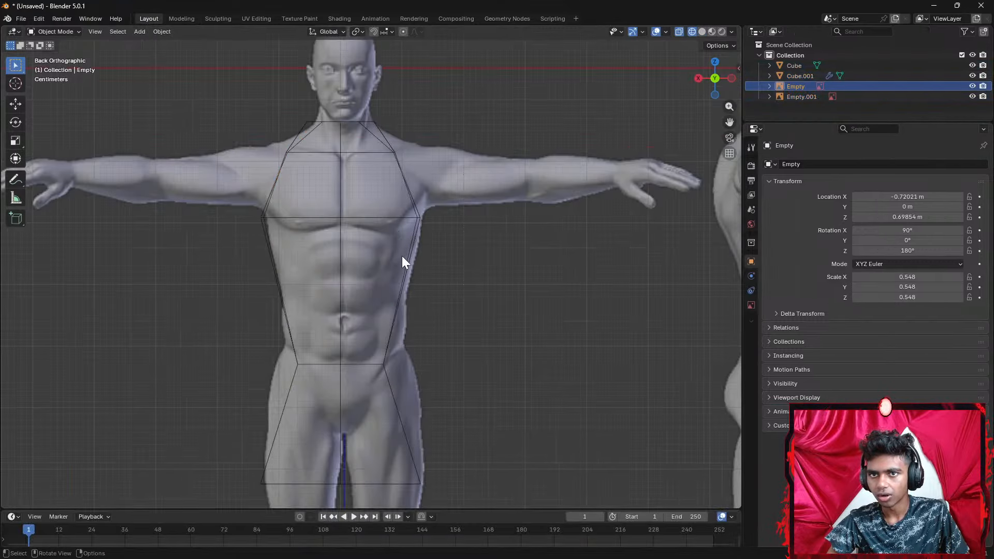
{"action": "left_click", "coordinate": [55, 32]}
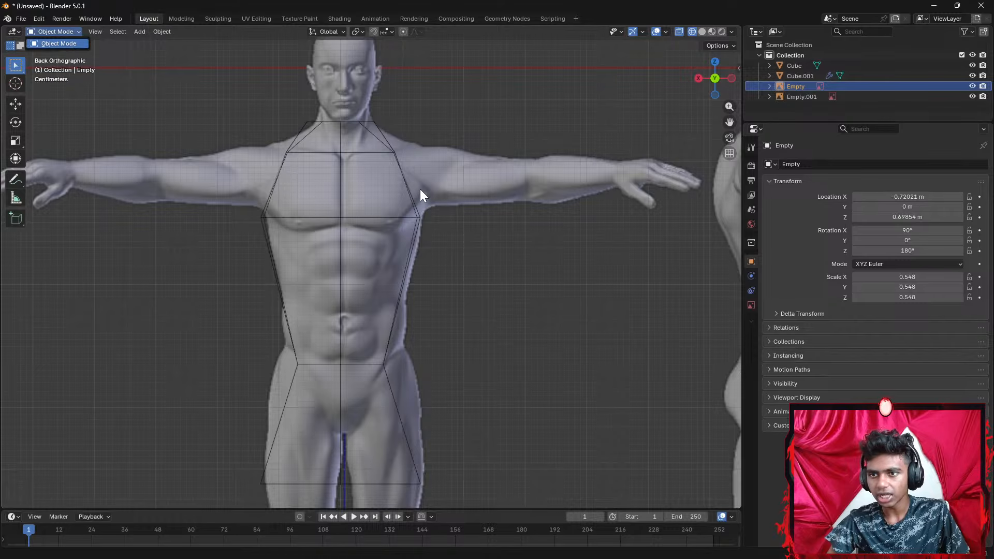
Select the mirrored torso block and switch it to Edit Mode
{"action": "left_click", "coordinate": [410, 200]}
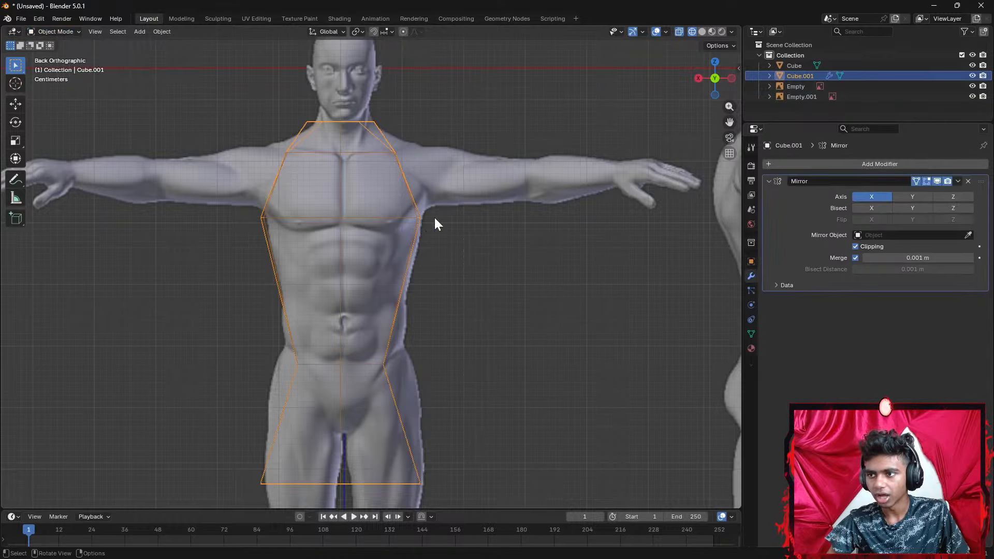
{"action": "left_click", "coordinate": [54, 31]}
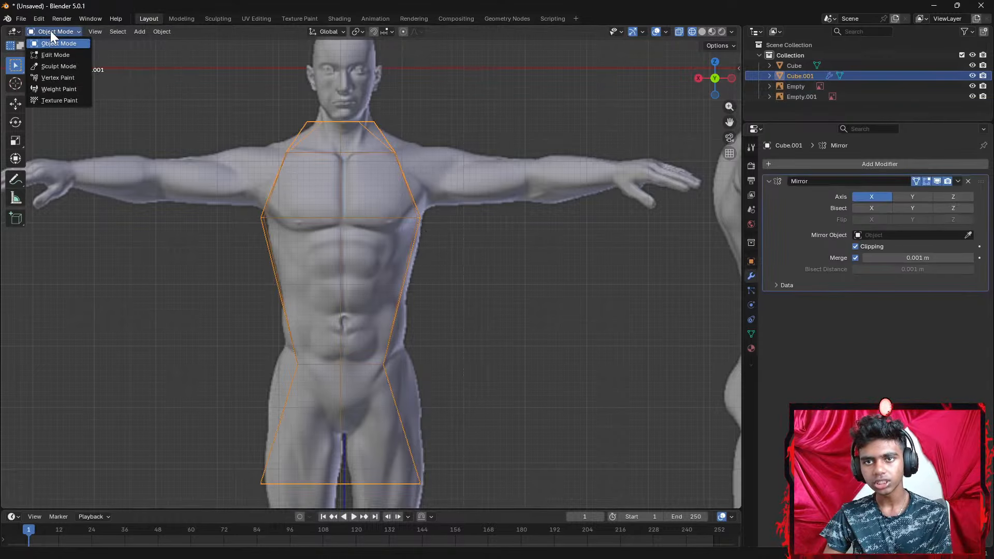
{"action": "left_click", "coordinate": [57, 54]}
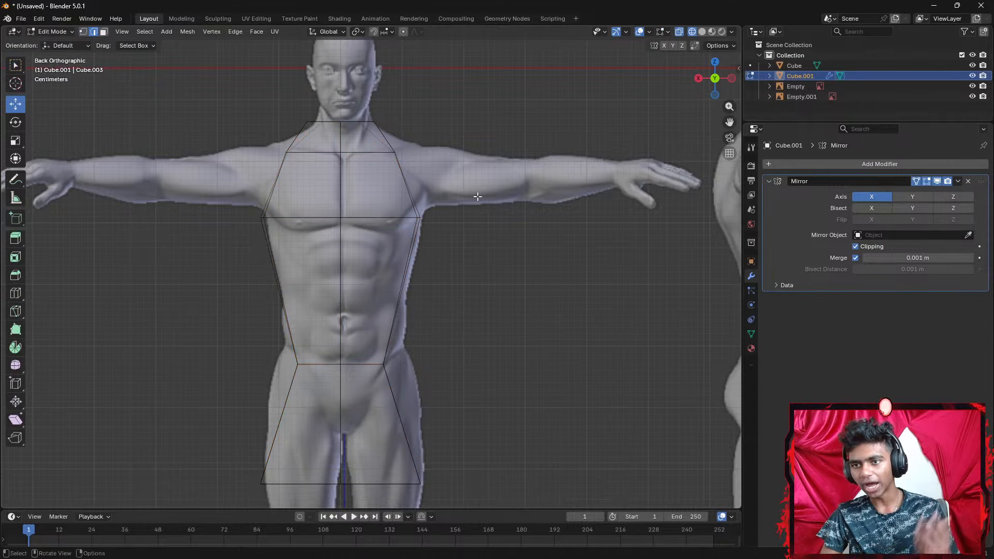
Select the torso's side edge between chest and waist and move it slightly inward along X
{"action": "scroll", "coordinate": [479, 201], "scroll_direction": "up", "scroll_amount": 1}
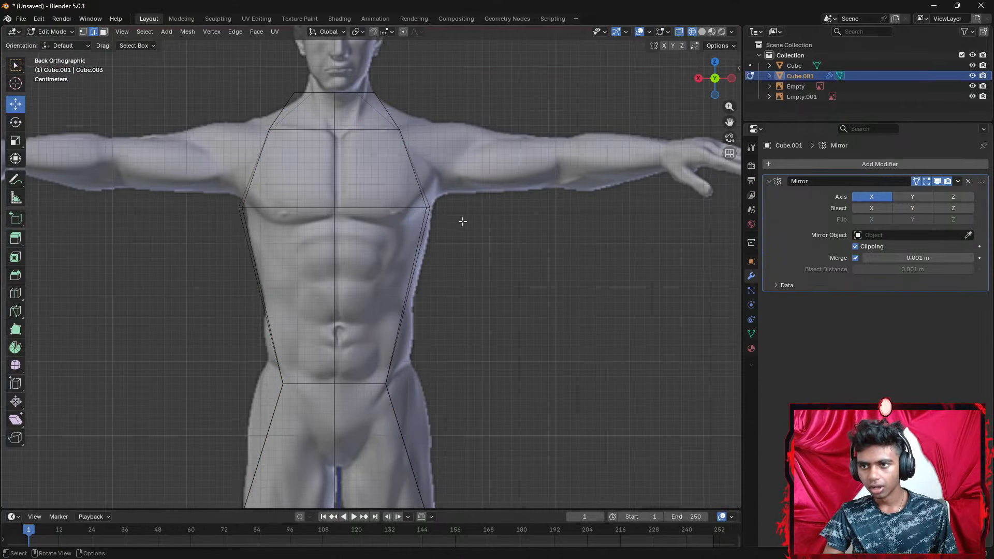
{"action": "left_click", "coordinate": [425, 232]}
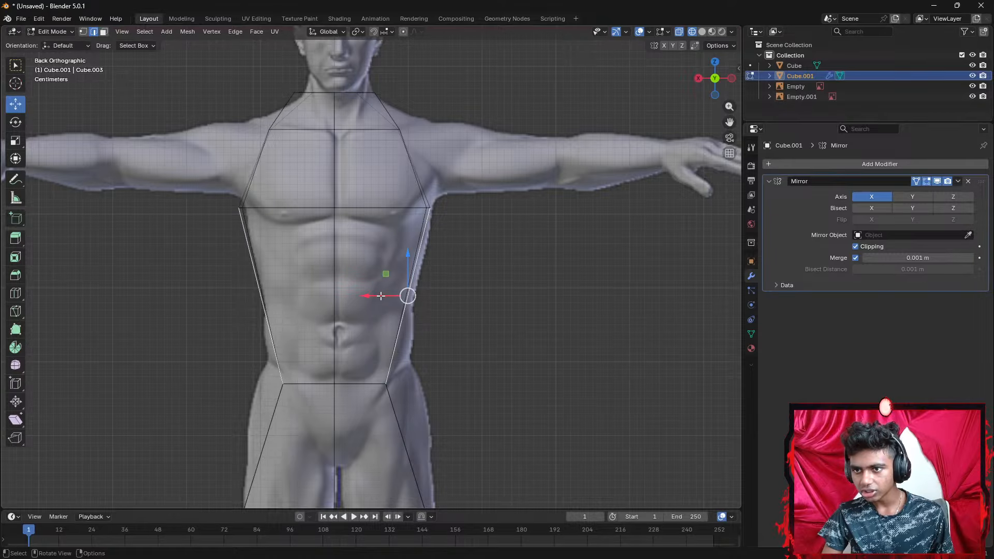
{"action": "left_click_drag", "start_coordinate": [382, 296], "coordinate": [376, 296]}
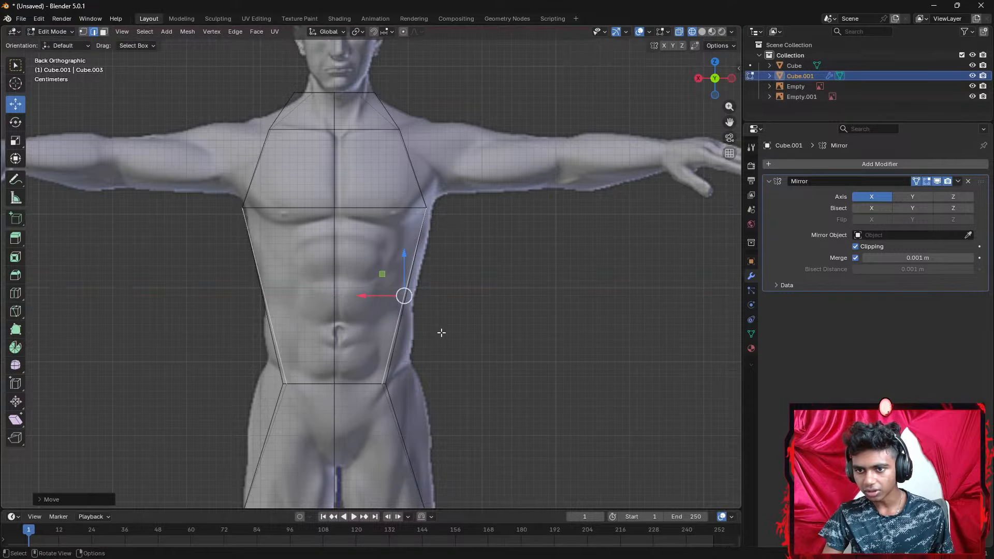
{"action": "middle_click_drag", "start_coordinate": [461, 337], "coordinate": [466, 279], "text": "shift"}
{"action": "scroll", "coordinate": [466, 279], "scroll_direction": "up", "scroll_amount": 2}
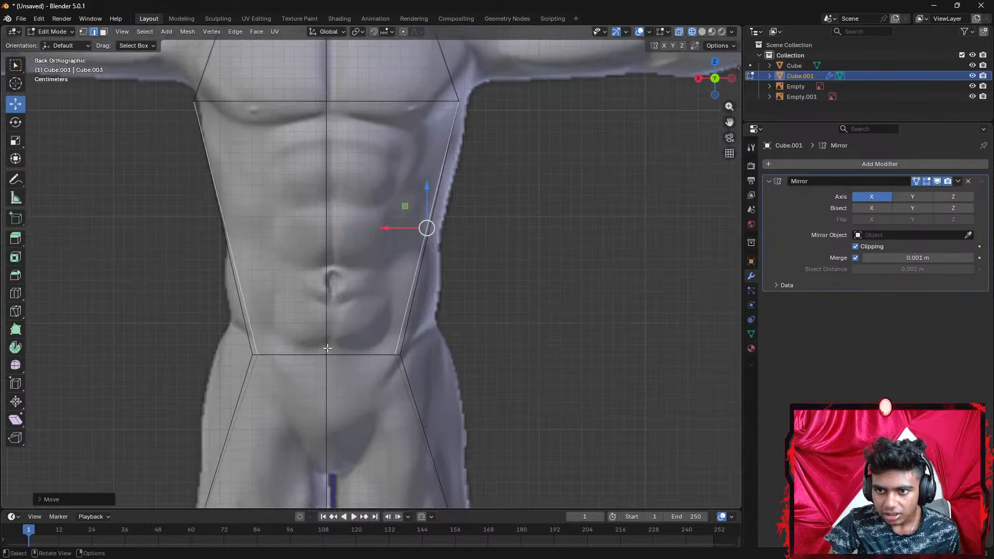
Undo the last move and shift the torso's side edge slightly upward against the reference body
{"action": "key", "text": "ctrl+z"}
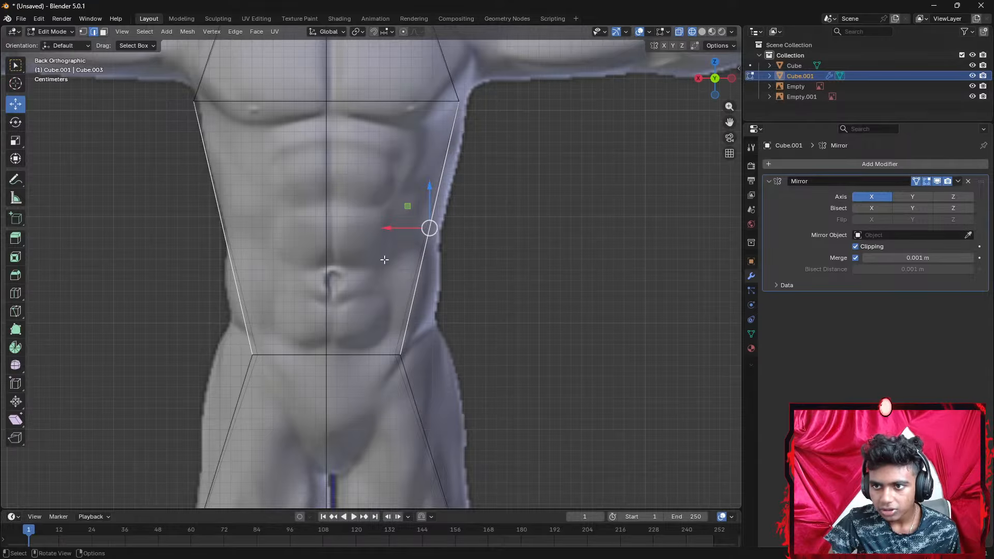
{"action": "key", "text": "g"}
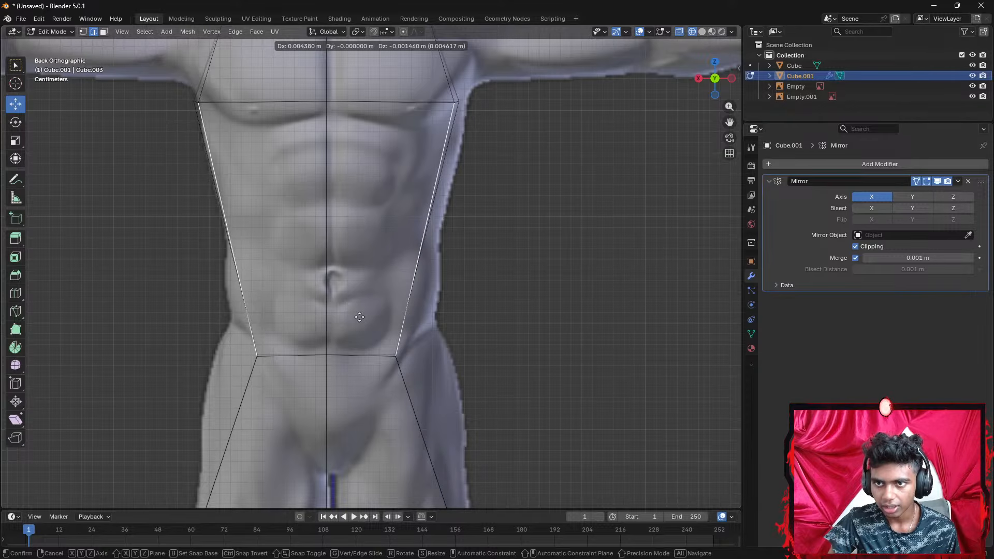
{"action": "left_click", "coordinate": [362, 310]}
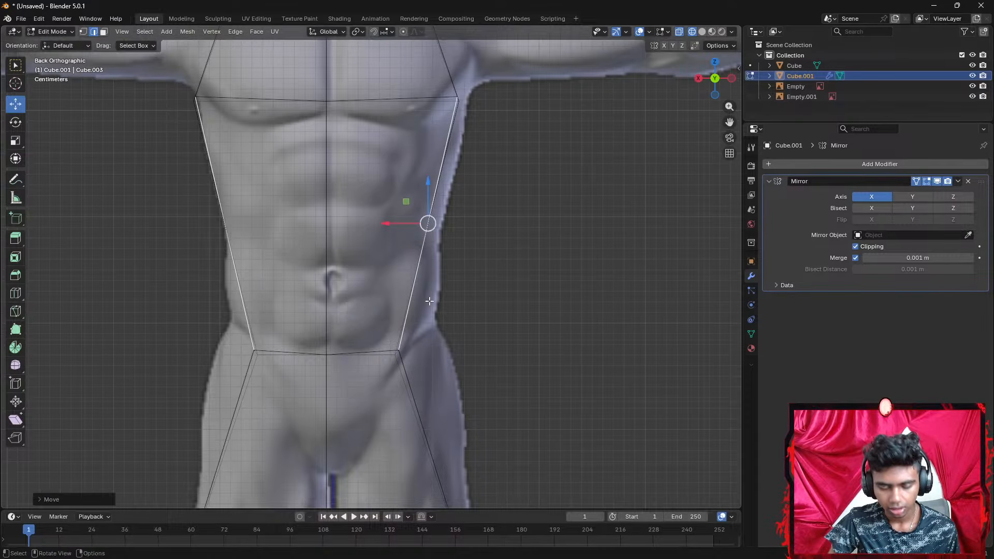
{"action": "scroll", "coordinate": [538, 271], "scroll_direction": "up", "scroll_amount": 1}
{"action": "middle_click_drag", "start_coordinate": [538, 270], "coordinate": [610, 175], "text": "shift"}
{"action": "scroll", "coordinate": [531, 325], "scroll_direction": "down", "scroll_amount": 2}
{"action": "scroll", "coordinate": [500, 315], "scroll_direction": "down", "scroll_amount": 1}
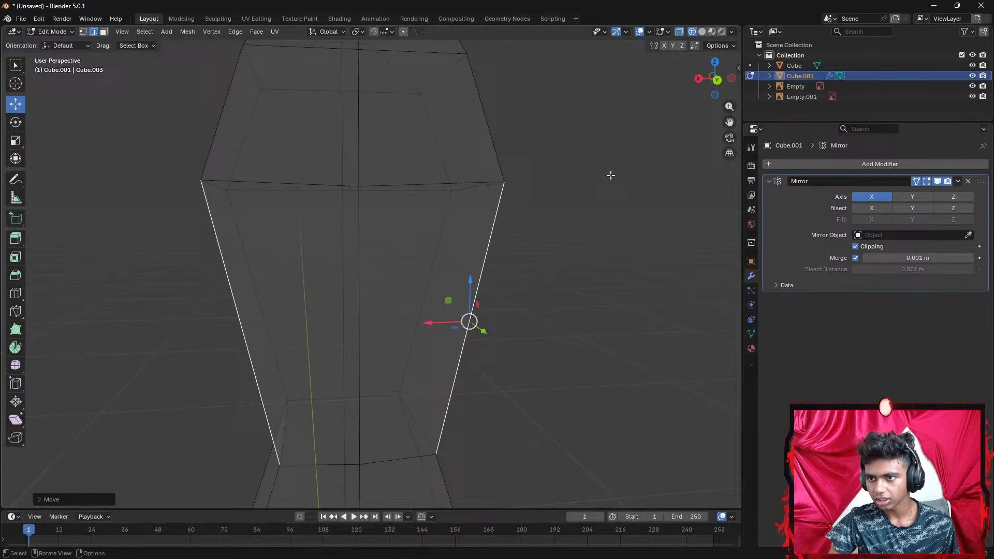
{"action": "left_click", "coordinate": [718, 82]}
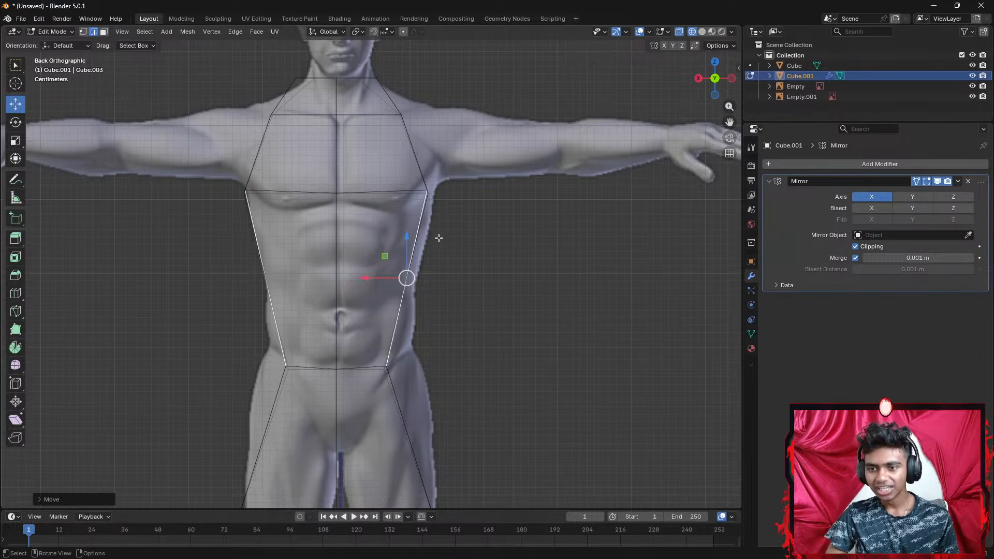
{"action": "middle_click_drag", "start_coordinate": [463, 279], "coordinate": [479, 217], "text": "shift"}
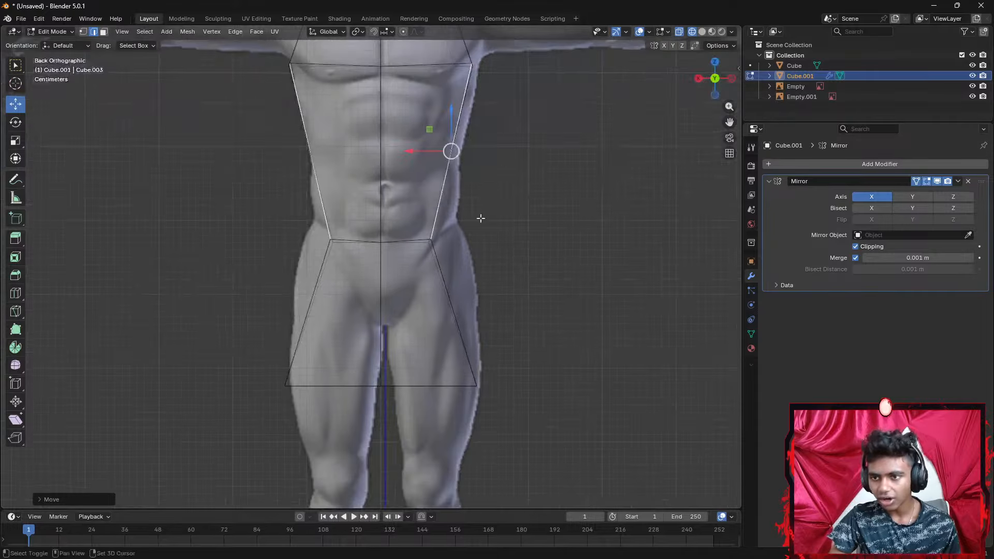
{"action": "left_click", "coordinate": [404, 241], "text": "alt"}
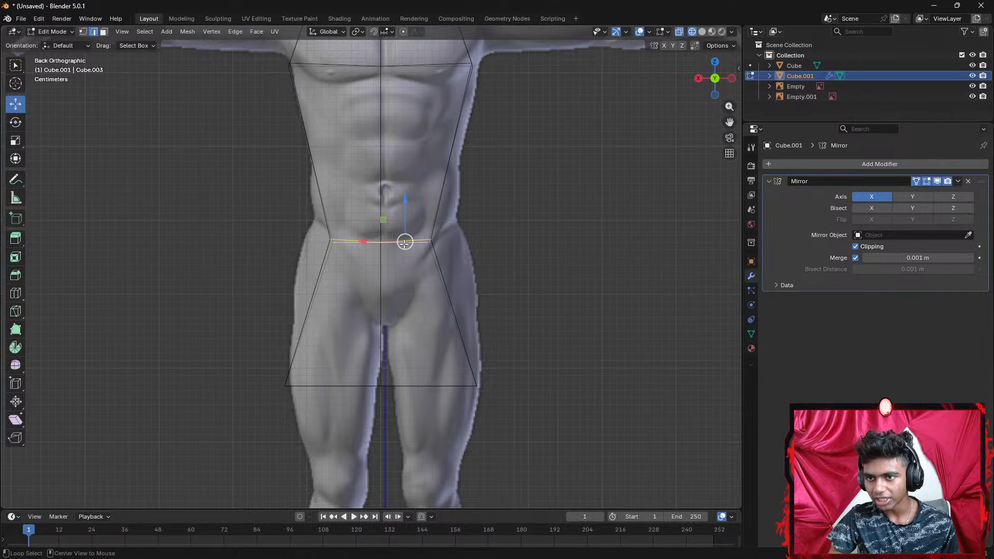
{"action": "mouse_move", "coordinate": [404, 241]}
{"action": "left_mouse_down"}
{"action": "mouse_move", "coordinate": [373, 240]}
{"action": "mouse_move", "coordinate": [390, 230]}
{"action": "mouse_move", "coordinate": [394, 239]}
{"action": "left_mouse_up"}
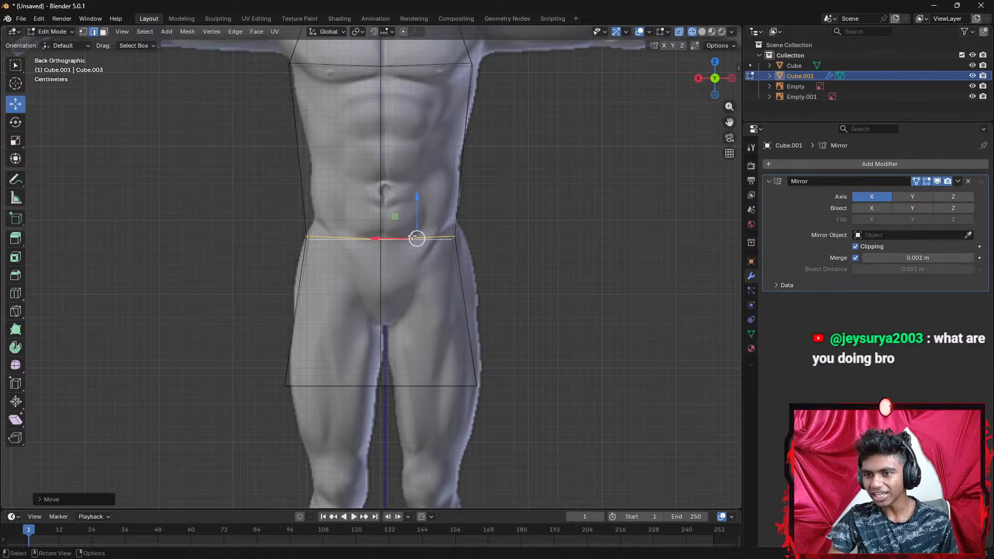
{"action": "key", "text": "ctrl+z"}
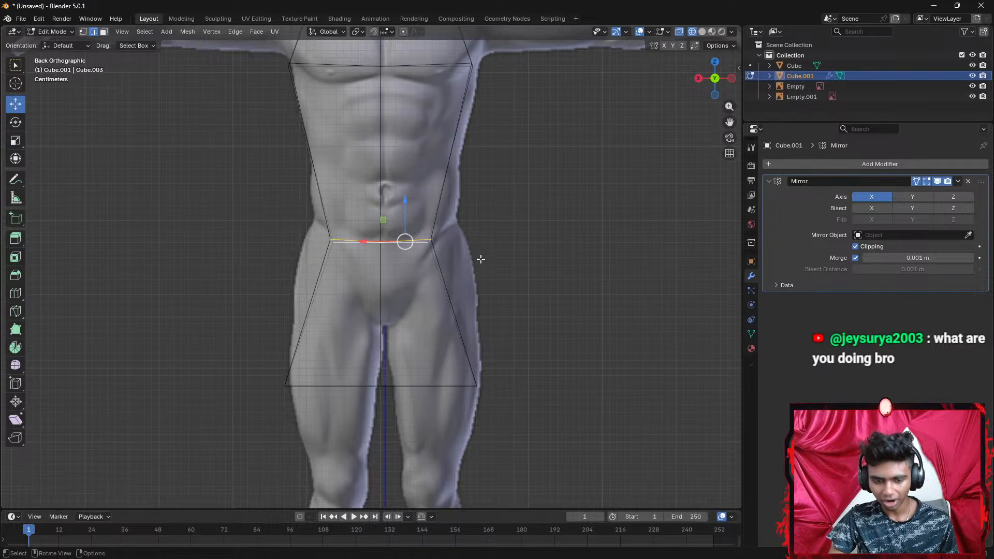
{"action": "key", "text": "Tab"}
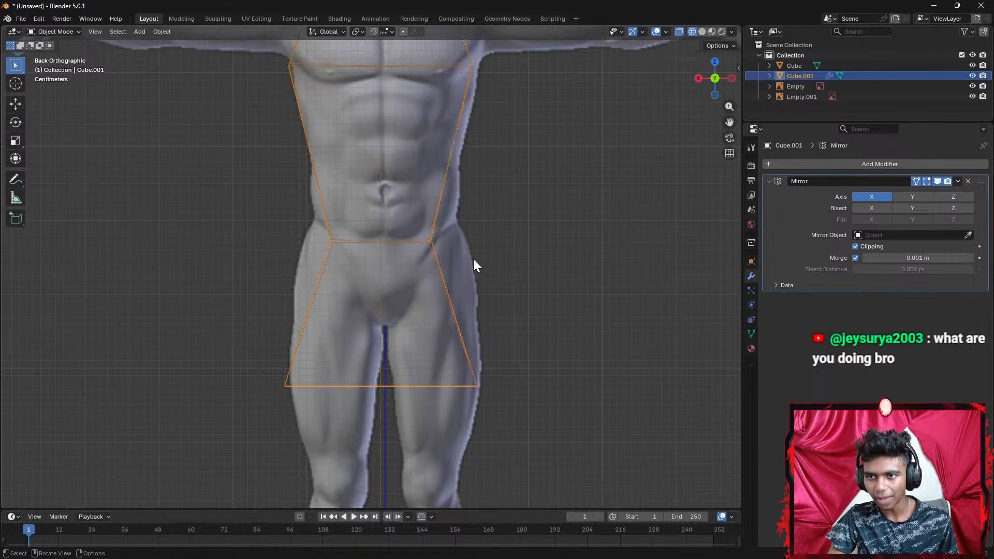
{"action": "key", "text": "Tab"}
Move the front and back waist corner vertices about 0.034 m outward and 0.026 m up to the reference's hip crease
{"action": "key", "text": "1"}
{"action": "left_click", "coordinate": [457, 254]}
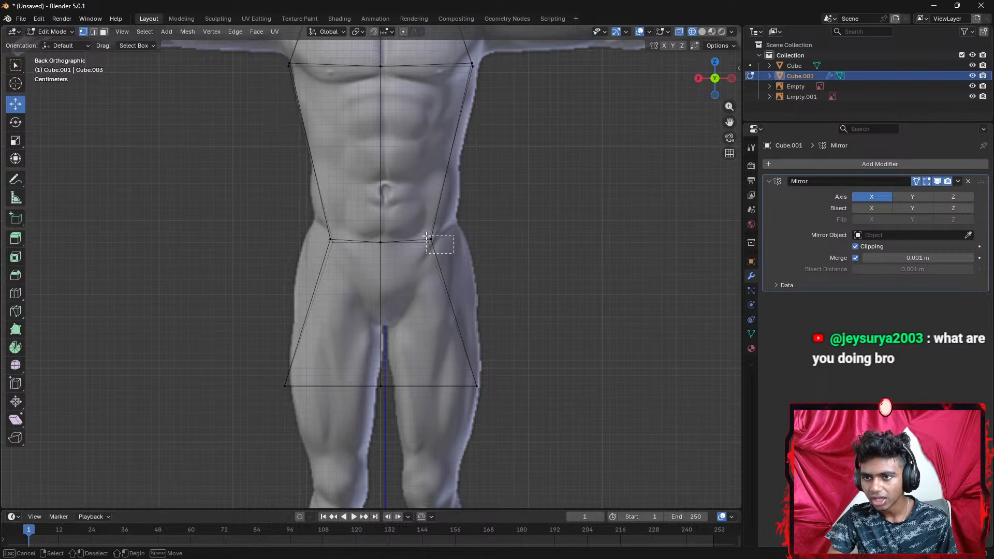
{"action": "scroll", "coordinate": [468, 264], "scroll_direction": "up", "scroll_amount": 2}
{"action": "scroll", "coordinate": [468, 263], "scroll_direction": "up", "scroll_amount": 1}
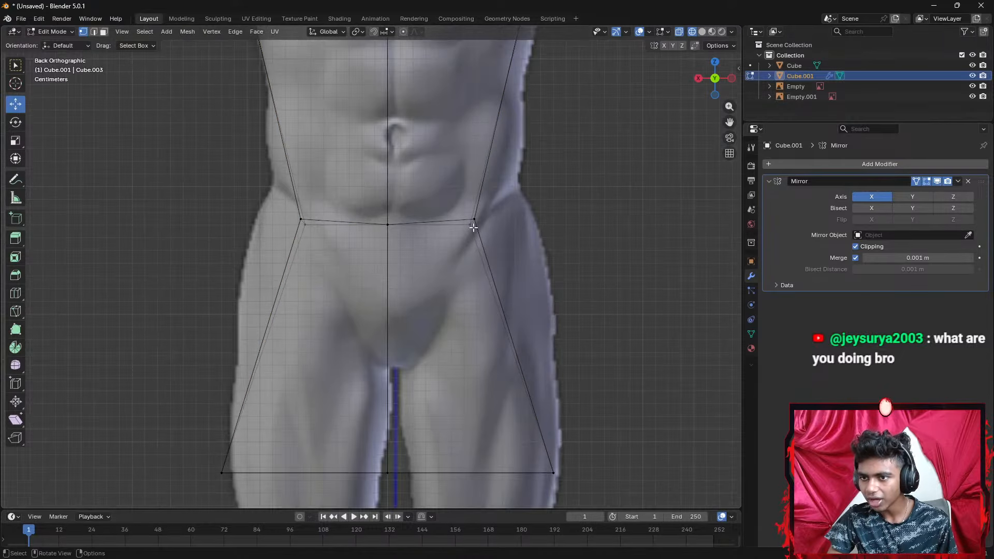
{"action": "left_click", "coordinate": [470, 224]}
{"action": "key", "text": "g"}
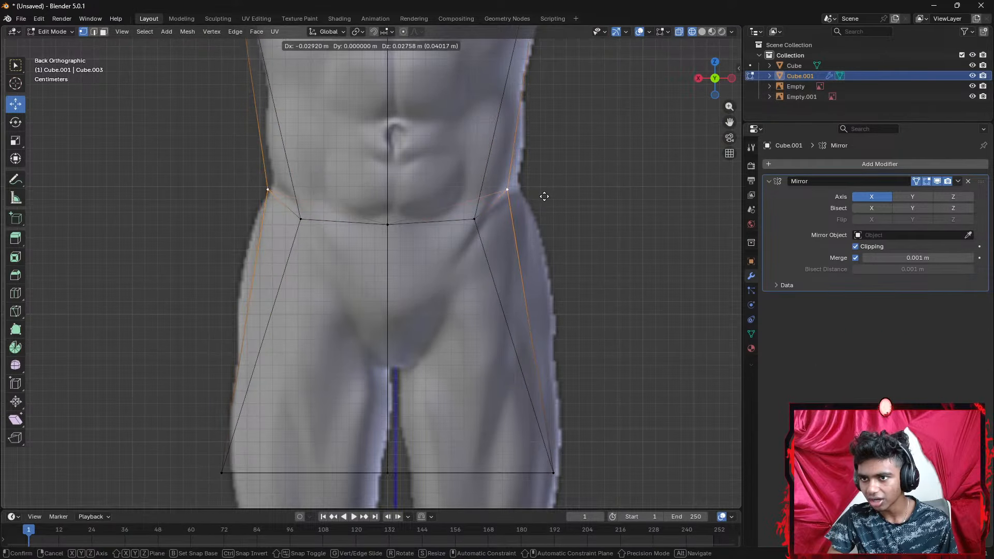
{"action": "left_click", "coordinate": [553, 193]}
{"action": "left_click", "coordinate": [474, 219]}
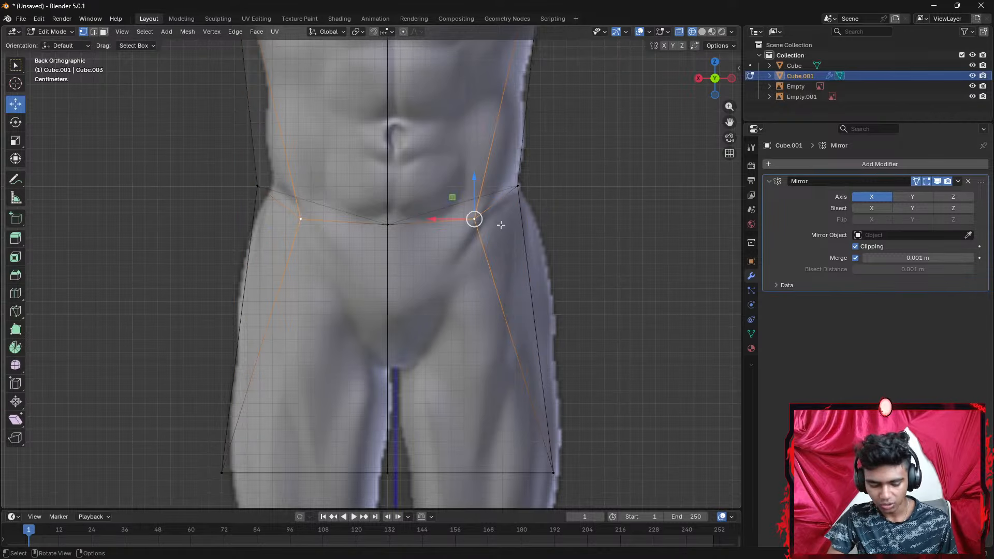
{"action": "key", "text": "g"}
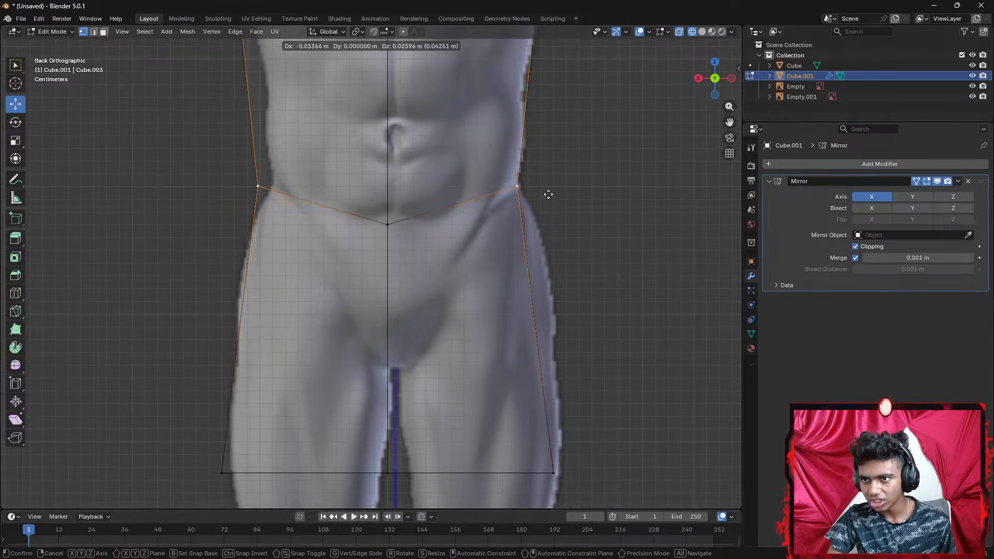
{"action": "left_click", "coordinate": [548, 195]}
{"action": "scroll", "coordinate": [554, 202], "scroll_direction": "down", "scroll_amount": 3}
{"action": "middle_click_drag", "start_coordinate": [557, 206], "coordinate": [532, 225]}
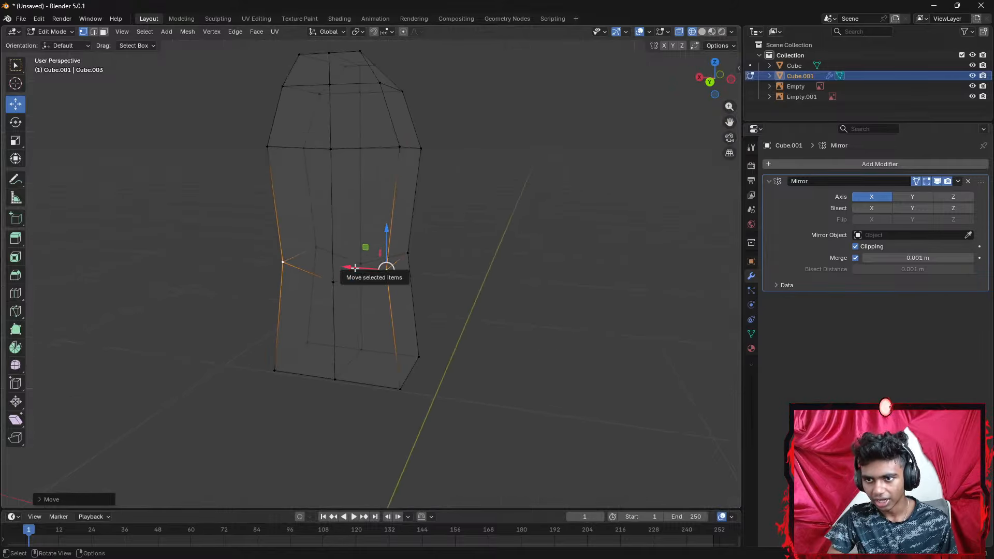
Select the front and back waist corner vertices together and move them inward along the X axis
{"action": "left_click_drag", "start_coordinate": [354, 266], "coordinate": [350, 266]}
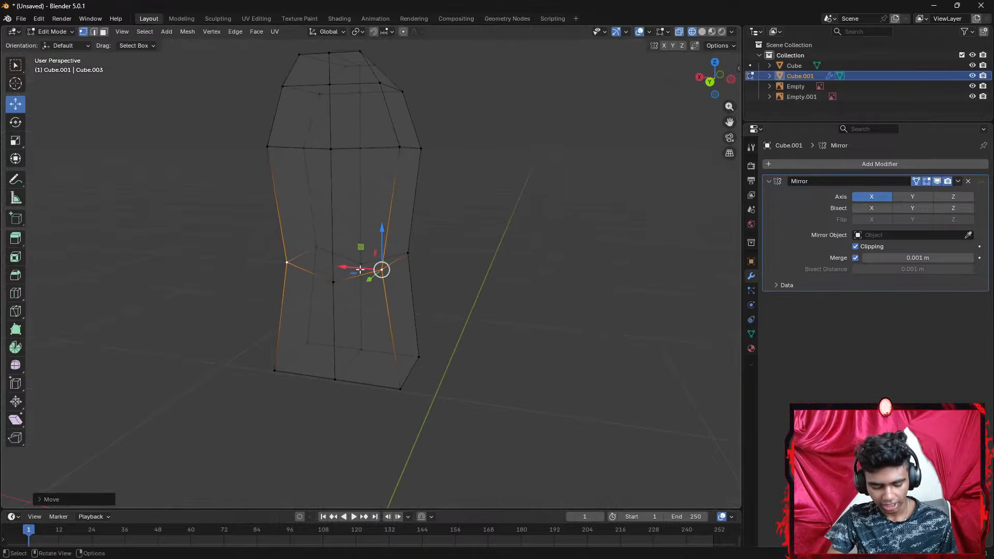
{"action": "key", "text": "ctrl+z"}
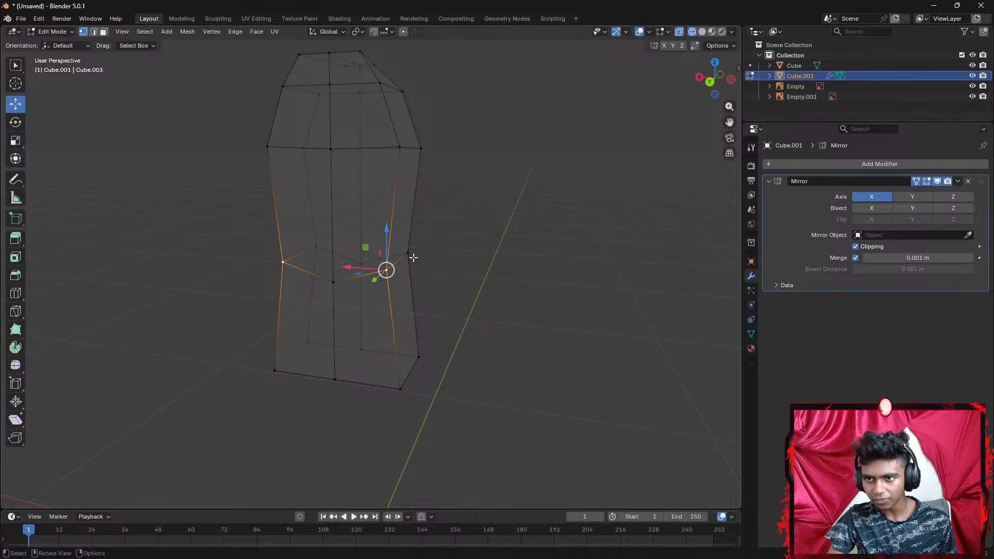
{"action": "left_click", "coordinate": [409, 252], "text": "alt"}
{"action": "left_click_drag", "start_coordinate": [370, 259], "coordinate": [362, 257]}
{"action": "middle_click_drag", "start_coordinate": [362, 258], "coordinate": [483, 260]}
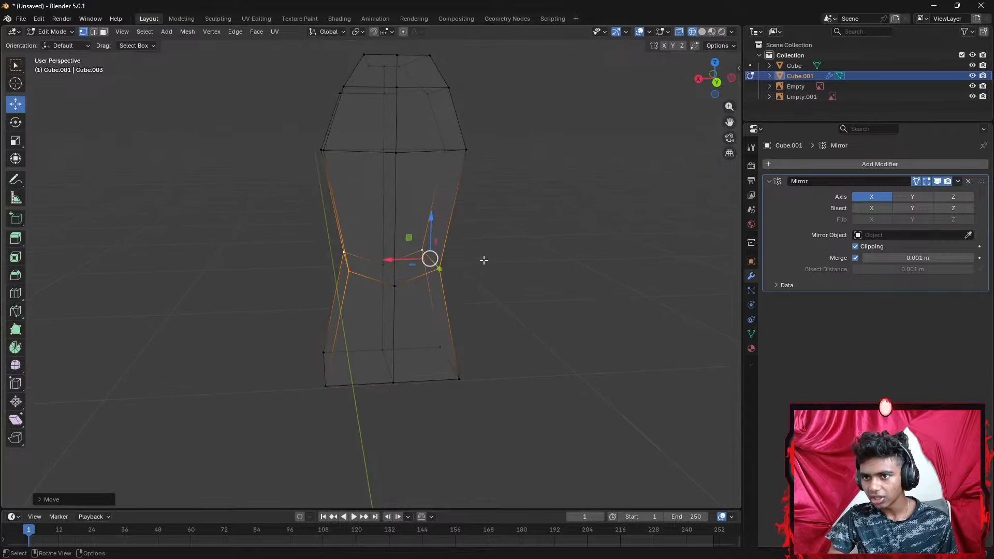
{"action": "scroll", "coordinate": [484, 260], "scroll_direction": "down", "scroll_amount": 3}
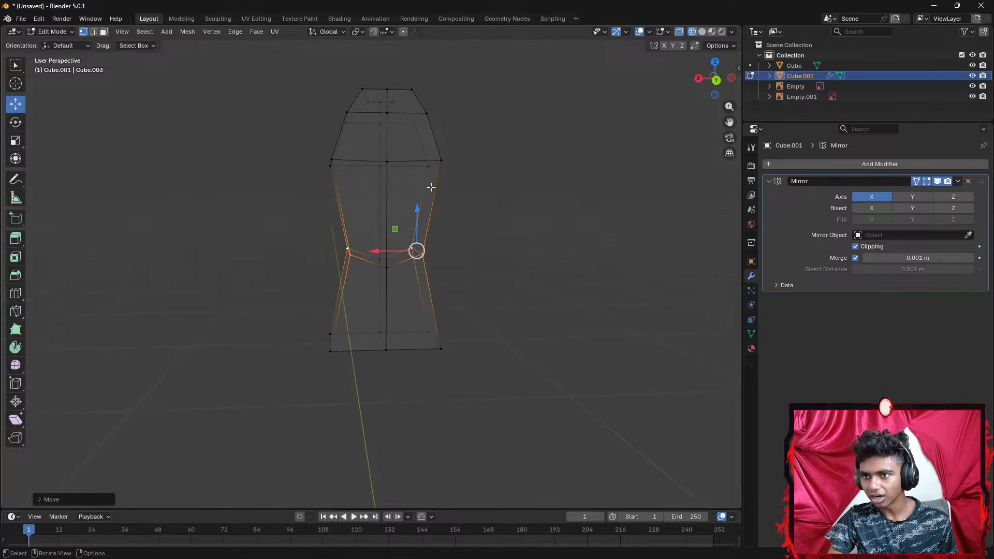
{"action": "left_click", "coordinate": [715, 80]}
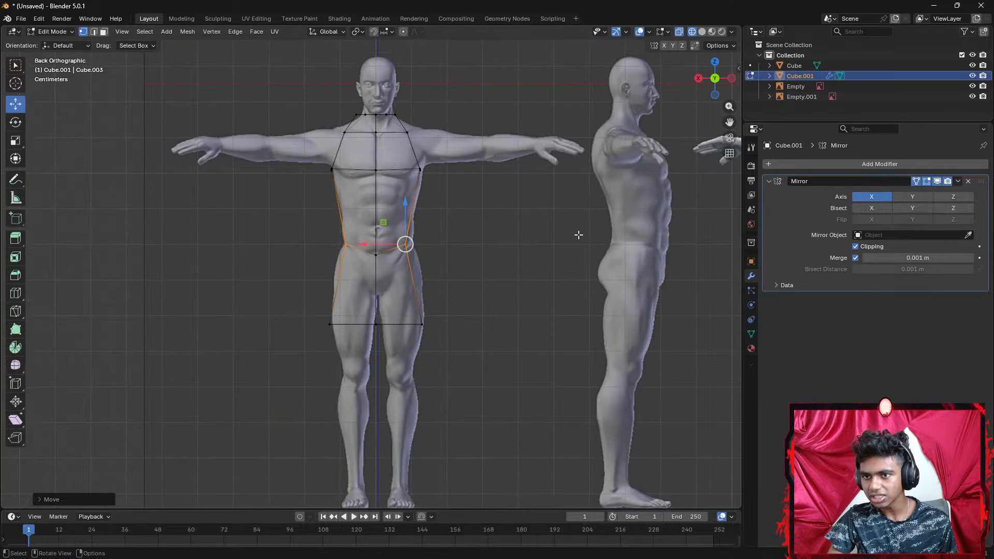
{"action": "scroll", "coordinate": [561, 243], "scroll_direction": "up", "scroll_amount": 4}
{"action": "middle_click_drag", "start_coordinate": [525, 206], "coordinate": [492, 266], "text": "shift"}
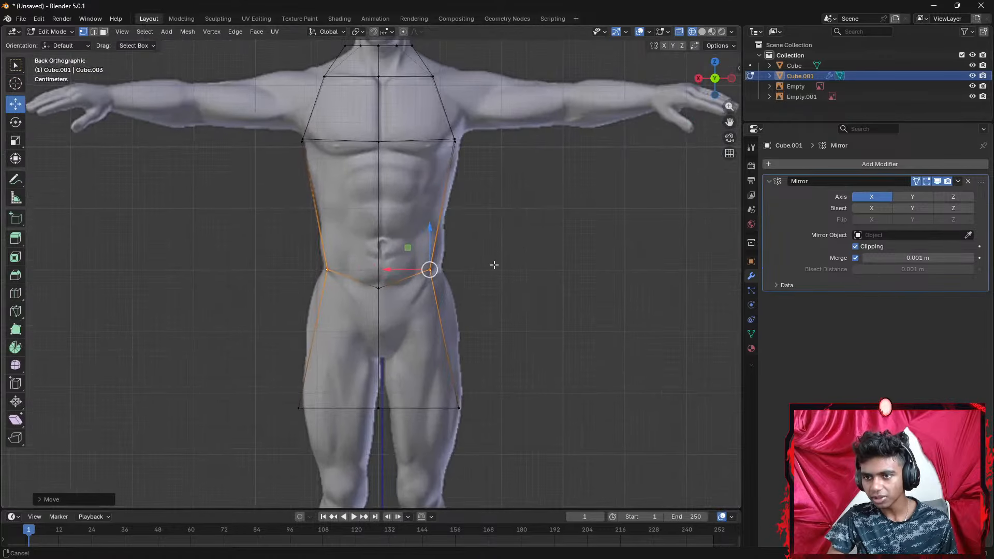
Raise the waist's centre vertex slightly and lower the waist corner vertex to level the waist line
{"action": "left_click", "coordinate": [378, 286]}
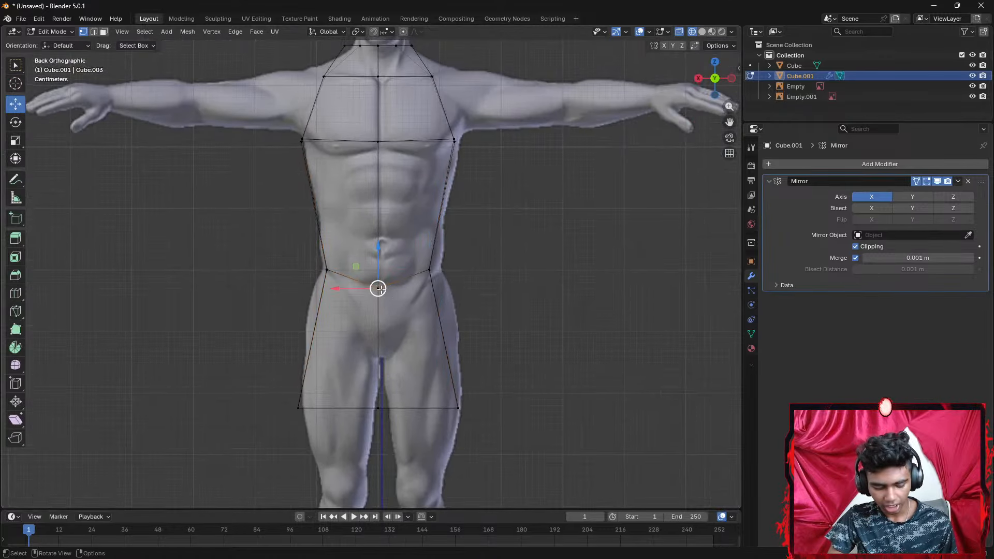
{"action": "left_click_drag", "start_coordinate": [378, 285], "coordinate": [376, 252]}
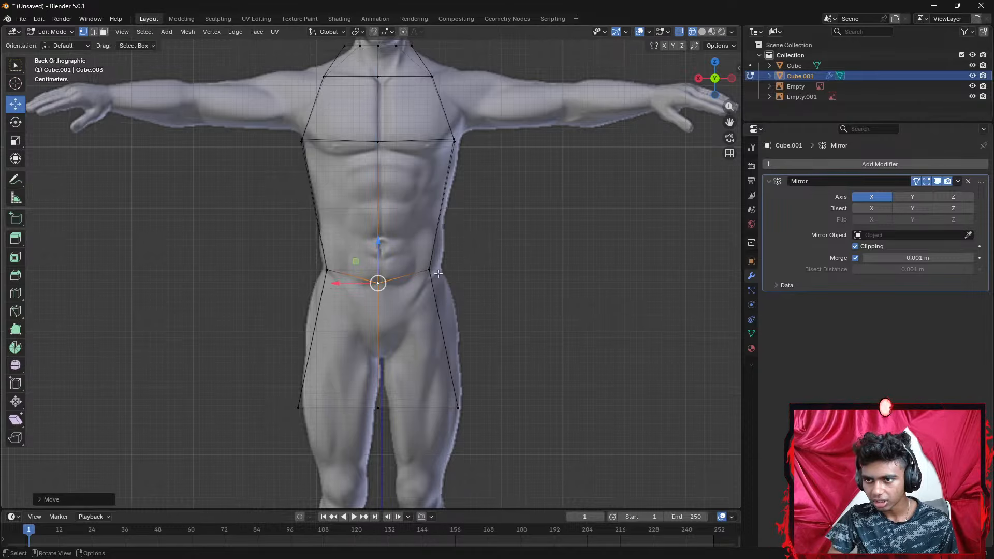
{"action": "left_click", "coordinate": [429, 270], "text": "shift"}
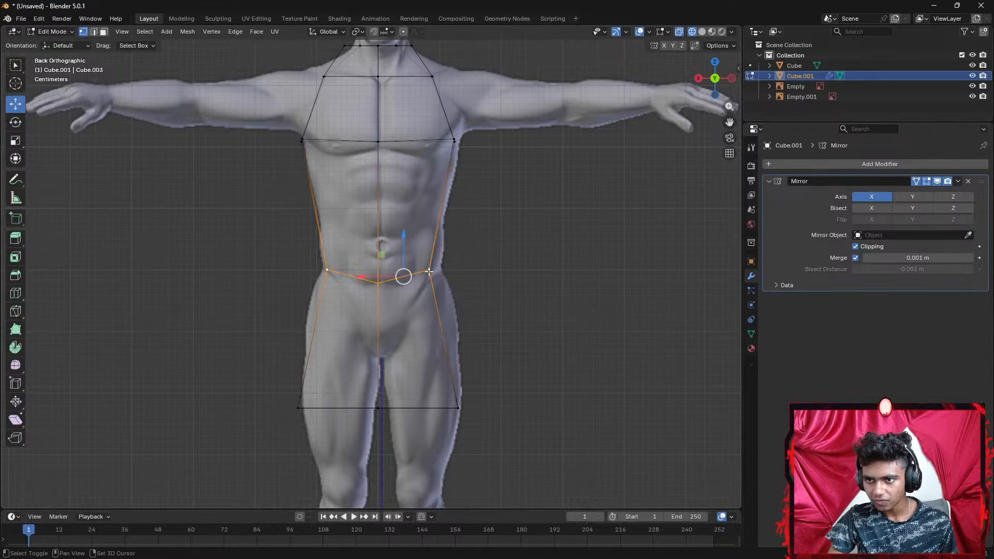
{"action": "left_click", "coordinate": [427, 275]}
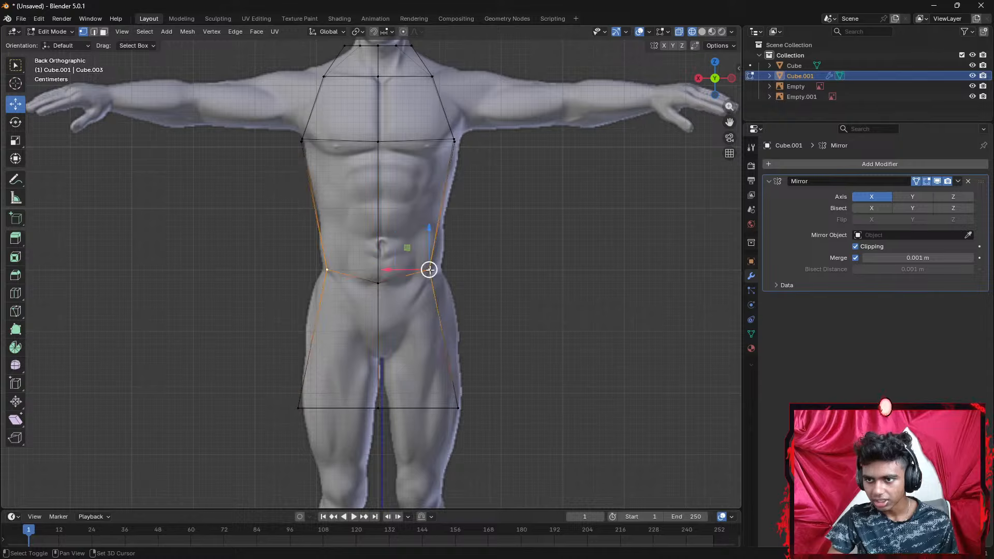
{"action": "left_click_drag", "start_coordinate": [429, 244], "coordinate": [433, 255]}
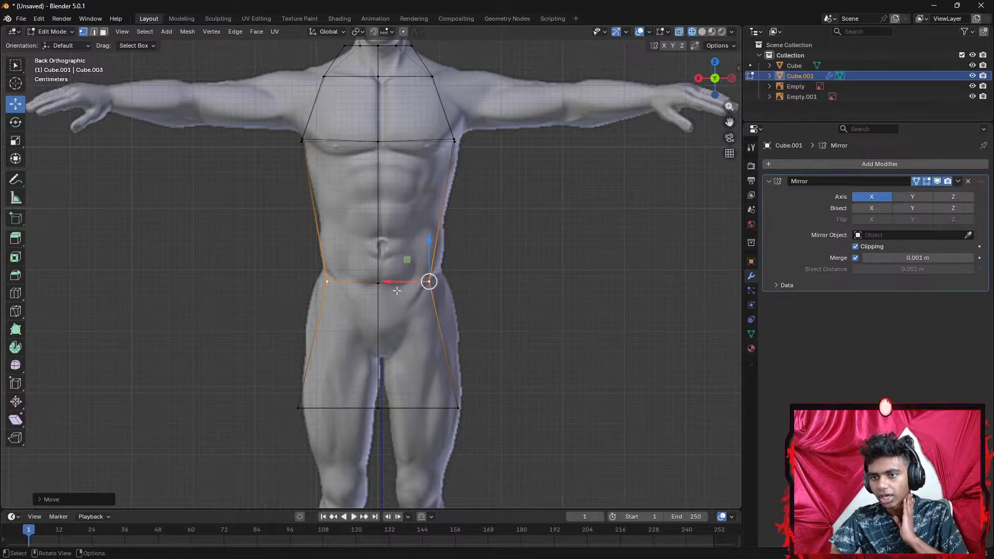
Pull the waist corner inward, and scale and shift the whole waist loop to fit inside the reference's waist outline
{"action": "left_click_drag", "start_coordinate": [400, 284], "coordinate": [389, 283]}
{"action": "left_click_drag", "start_coordinate": [460, 299], "coordinate": [295, 277]}
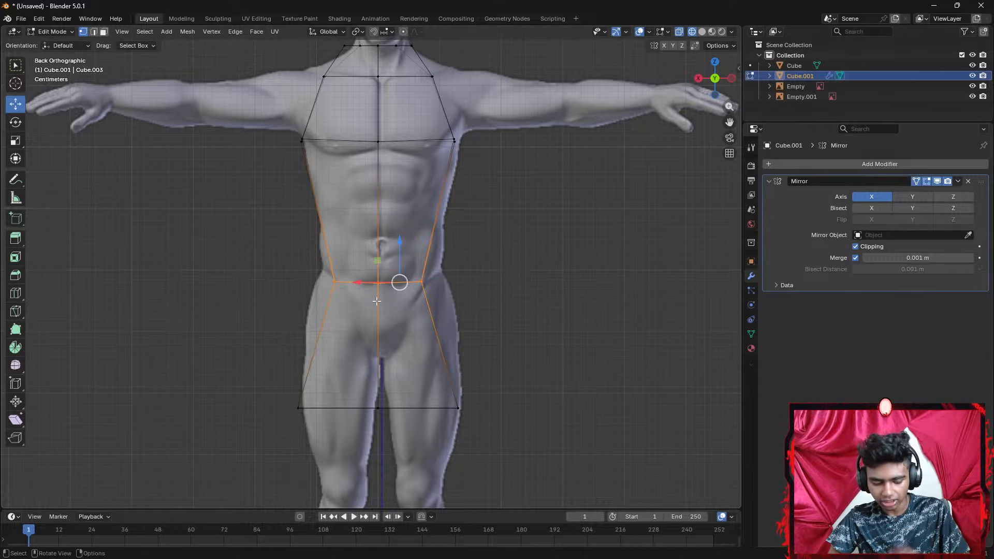
{"action": "key", "text": "s"}
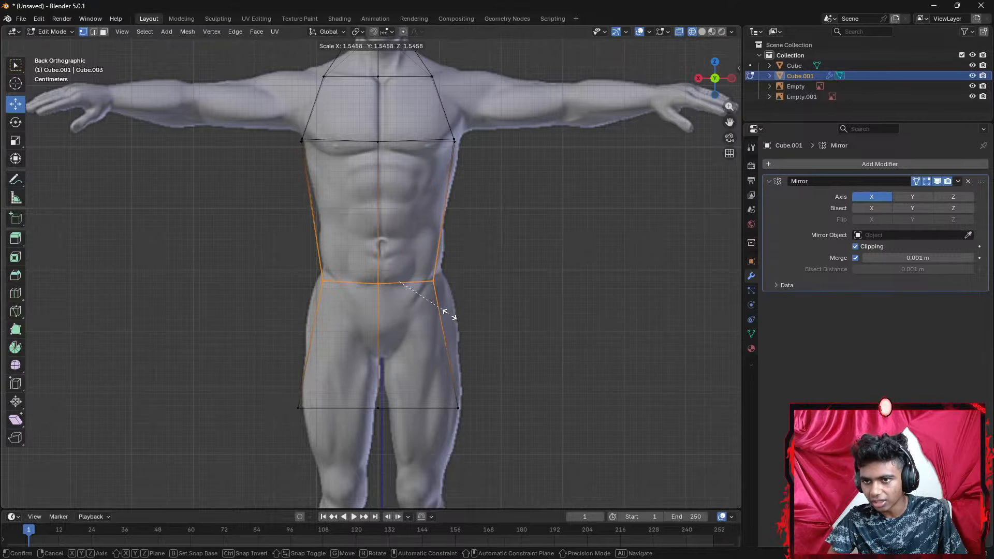
{"action": "left_click", "coordinate": [447, 314]}
{"action": "left_click_drag", "start_coordinate": [376, 284], "coordinate": [385, 290]}
{"action": "left_click", "coordinate": [497, 332]}
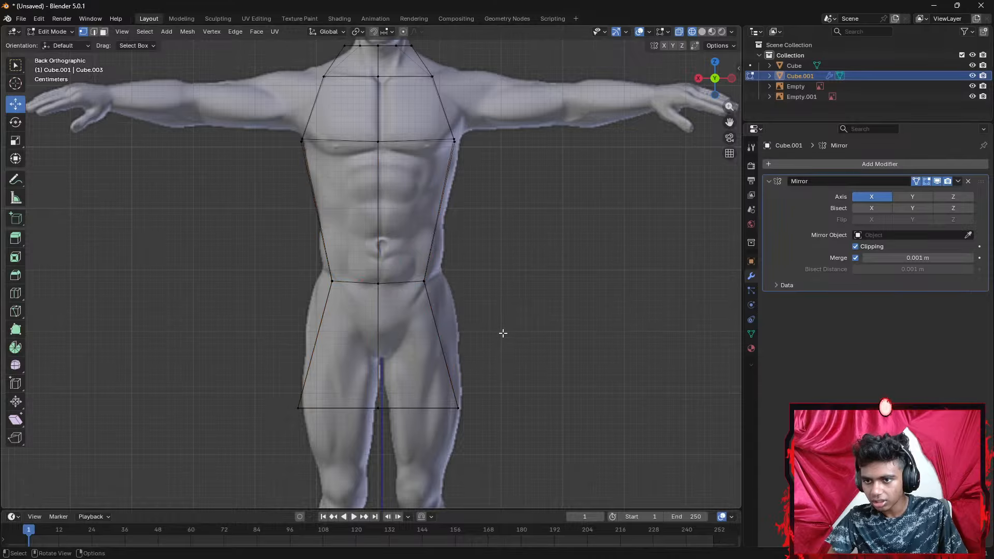
Try to extrude the pelvis's bottom face down to the knees and shift it sideways, and undo the attempt
{"action": "scroll", "coordinate": [503, 334], "scroll_direction": "down", "scroll_amount": 3}
{"action": "middle_click_drag", "start_coordinate": [477, 350], "coordinate": [484, 224], "text": "shift"}
{"action": "scroll", "coordinate": [484, 226], "scroll_direction": "up", "scroll_amount": 3}
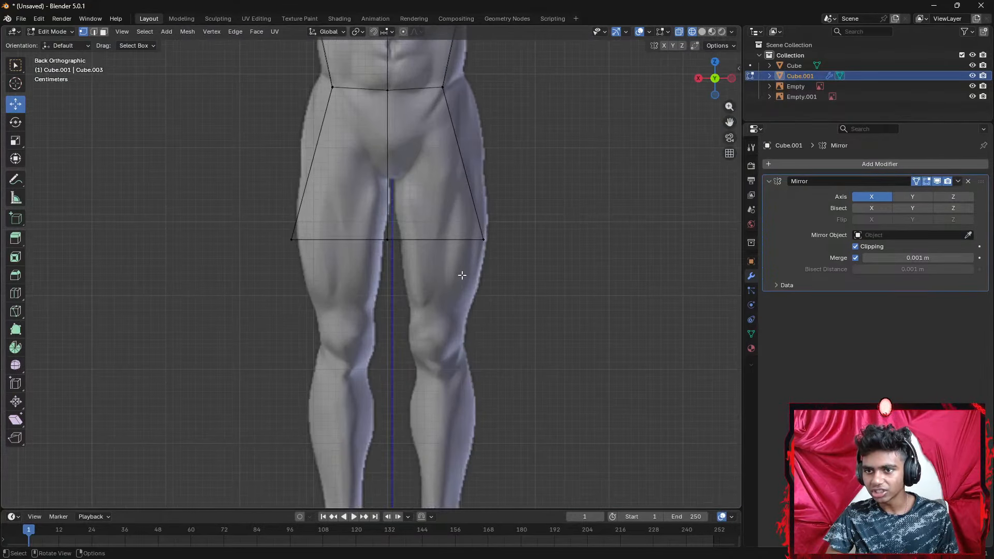
{"action": "middle_click_drag", "start_coordinate": [462, 275], "coordinate": [466, 227]}
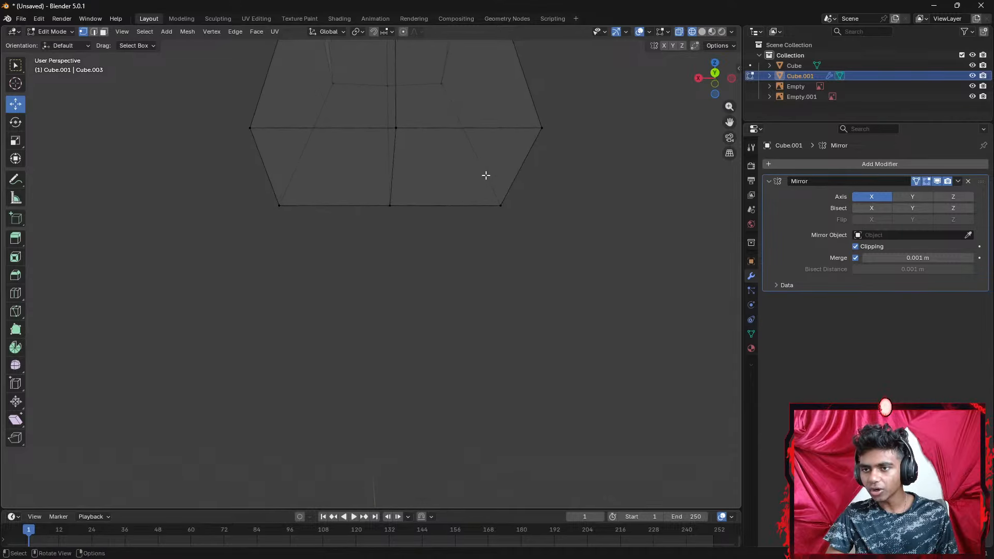
{"action": "key", "text": "3"}
{"action": "left_click", "coordinate": [449, 162]}
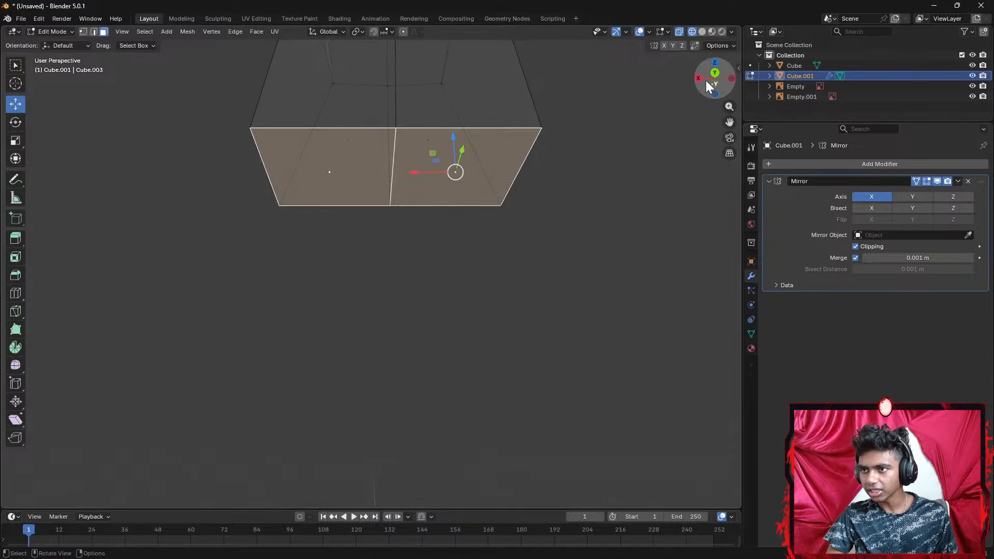
{"action": "left_click", "coordinate": [710, 89]}
{"action": "scroll", "coordinate": [626, 220], "scroll_direction": "down", "scroll_amount": 3}
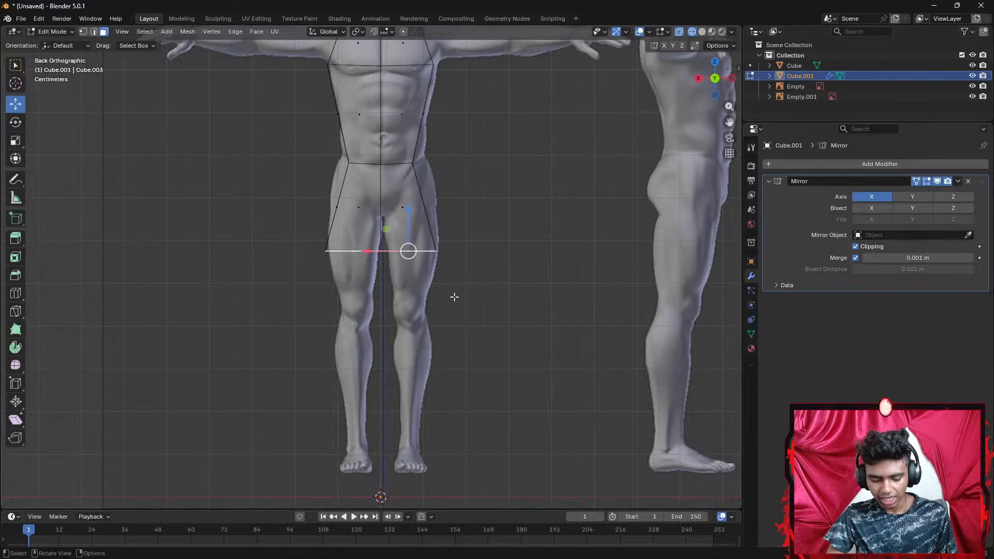
{"action": "key", "text": "e"}
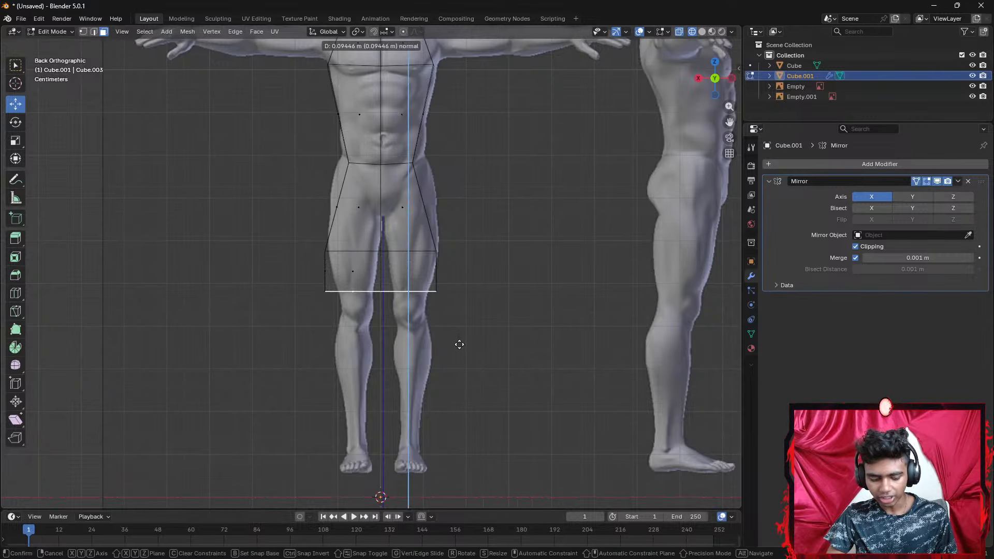
{"action": "left_click", "coordinate": [468, 378]}
{"action": "key", "text": "g"}
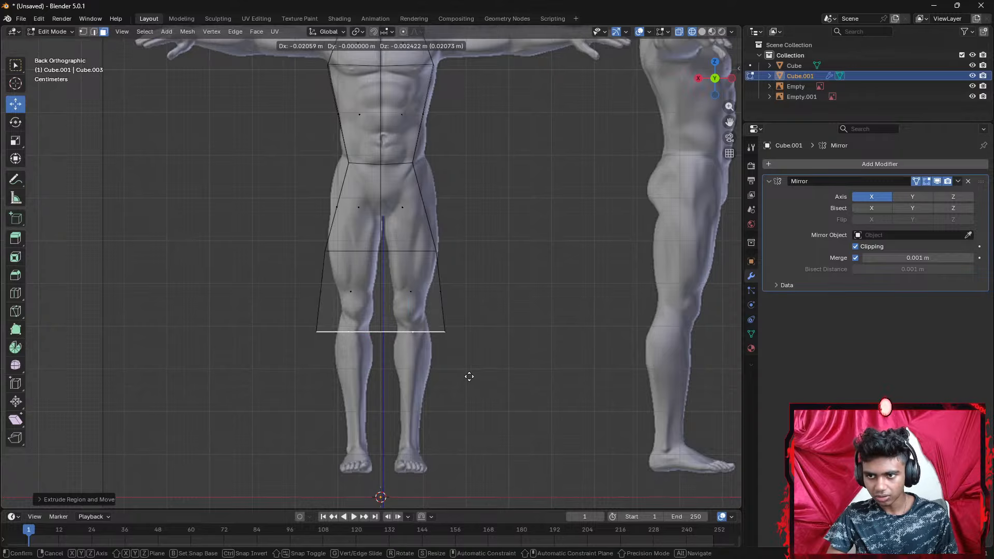
{"action": "left_click", "coordinate": [465, 357]}
{"action": "mouse_move", "coordinate": [466, 355]}
{"action": "middle_mouse_down"}
{"action": "mouse_move", "coordinate": [491, 271]}
{"action": "mouse_move", "coordinate": [500, 274]}
{"action": "mouse_move", "coordinate": [490, 270]}
{"action": "mouse_move", "coordinate": [472, 336]}
{"action": "mouse_move", "coordinate": [488, 328]}
{"action": "mouse_move", "coordinate": [465, 361]}
{"action": "middle_mouse_up"}
{"action": "key", "text": "ctrl+z"}
{"action": "key", "text": "ctrl+z"}
Select the bottom face of the pelvis and turn off Clipping in the Mirror modifier
{"action": "scroll", "coordinate": [408, 335], "scroll_direction": "up", "scroll_amount": 3}
{"action": "scroll", "coordinate": [407, 335], "scroll_direction": "up", "scroll_amount": 4}
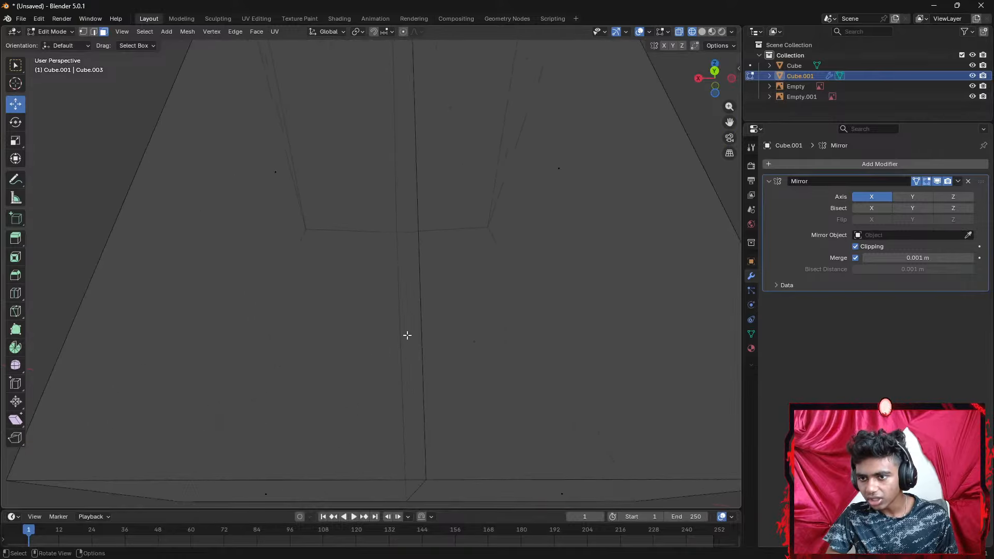
{"action": "scroll", "coordinate": [446, 350], "scroll_direction": "down", "scroll_amount": 2}
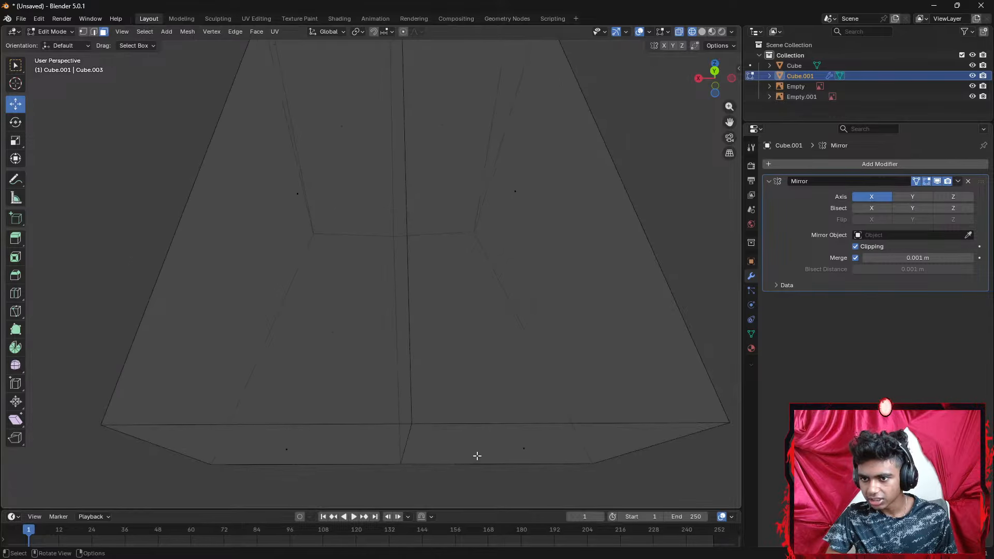
{"action": "middle_click_drag", "start_coordinate": [498, 441], "coordinate": [589, 292]}
{"action": "scroll", "coordinate": [461, 316], "scroll_direction": "down", "scroll_amount": 3}
{"action": "left_click", "coordinate": [461, 315]}
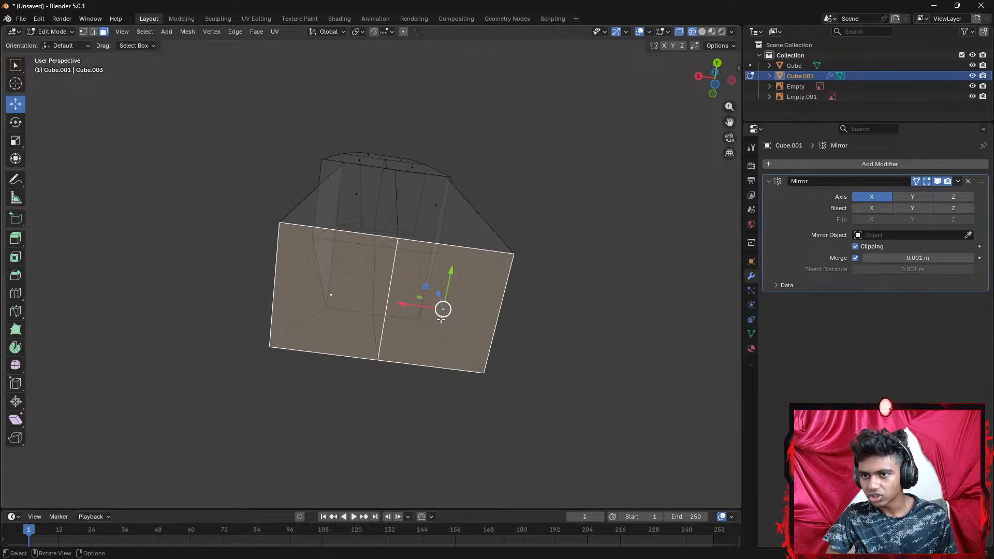
{"action": "middle_click_drag", "start_coordinate": [461, 315], "coordinate": [402, 341]}
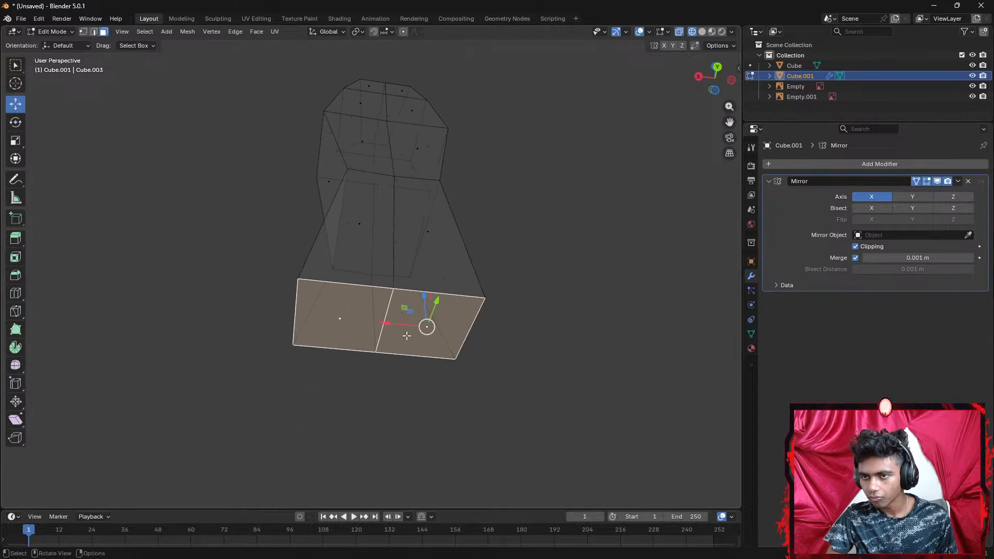
{"action": "mouse_move", "coordinate": [495, 317]}
{"action": "middle_mouse_down"}
{"action": "mouse_move", "coordinate": [492, 361]}
{"action": "mouse_move", "coordinate": [482, 326]}
{"action": "middle_mouse_up"}
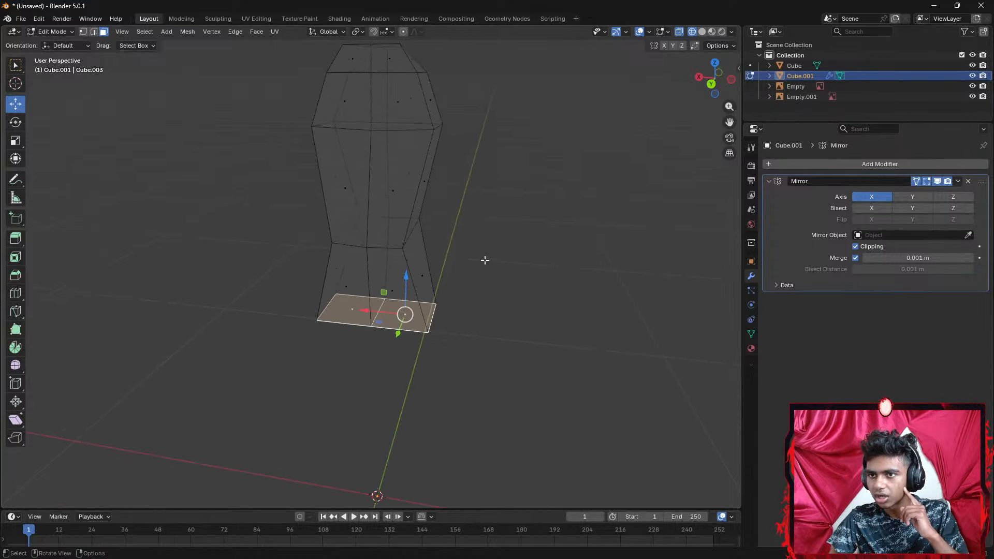
{"action": "middle_click_drag", "start_coordinate": [502, 208], "coordinate": [518, 308], "text": "shift"}
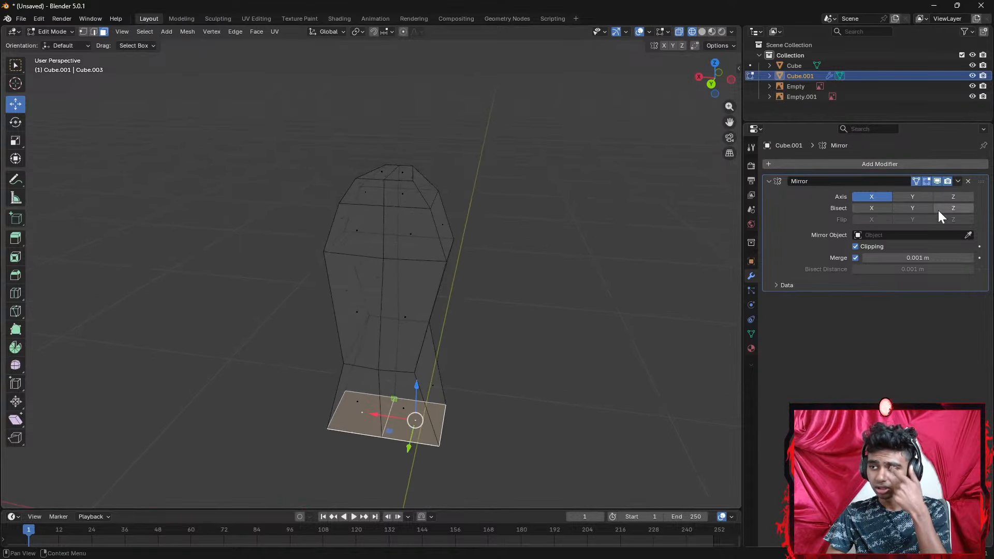
{"action": "left_click", "coordinate": [855, 258]}
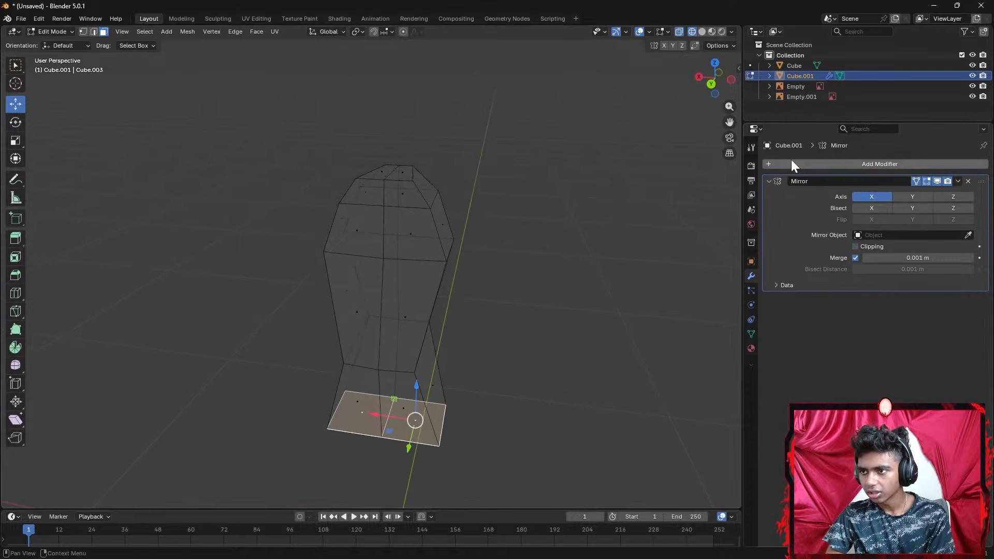
{"action": "left_click", "coordinate": [710, 83]}
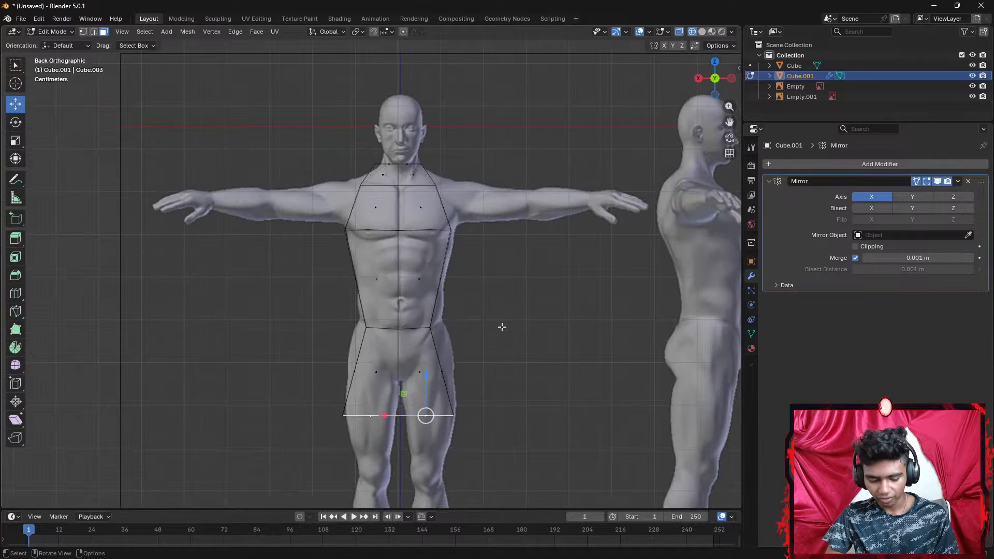
{"action": "key", "text": "g"}
{"action": "key", "text": "g"}
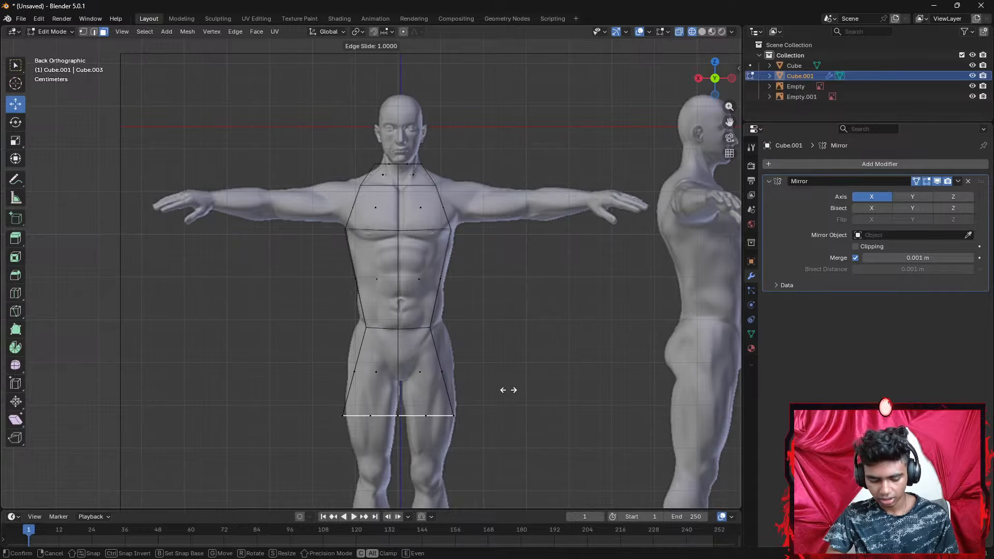
{"action": "key", "text": "e"}
{"action": "right_click", "coordinate": [473, 458]}
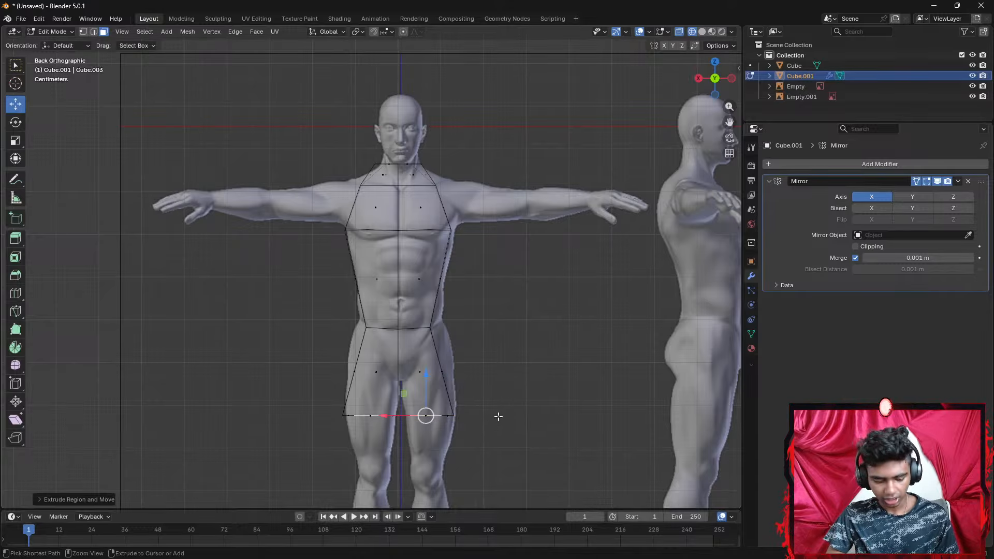
Extrude the pelvis's bottom face down to just above the knee and move the new face about 0.055 m outward
{"action": "middle_click_drag", "start_coordinate": [497, 416], "coordinate": [523, 284], "text": "ctrl"}
{"action": "middle_click_drag", "start_coordinate": [538, 346], "coordinate": [527, 60], "text": "shift"}
{"action": "middle_click_drag", "start_coordinate": [527, 60], "coordinate": [474, 191], "text": "ctrl"}
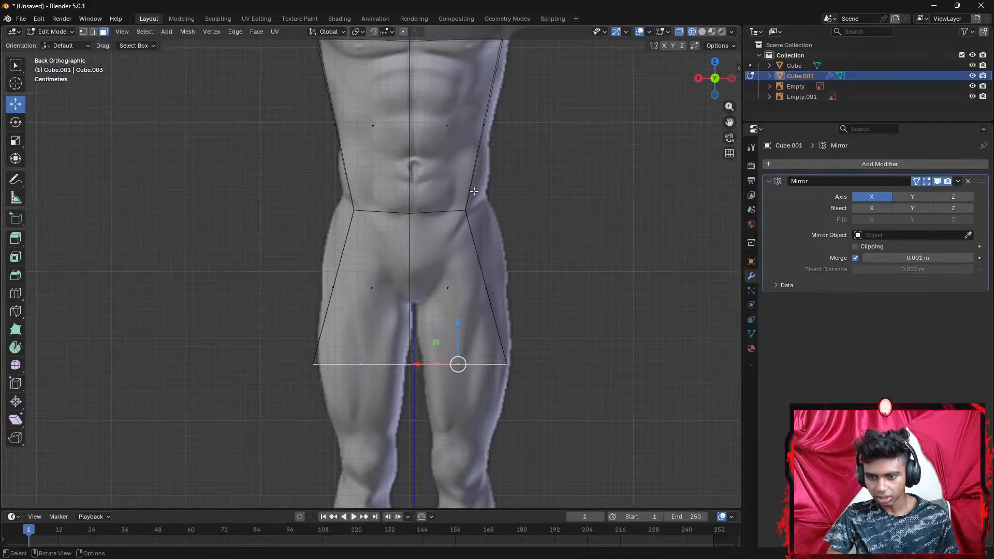
{"action": "key", "text": "e"}
{"action": "left_click", "coordinate": [474, 423]}
{"action": "key", "text": "g"}
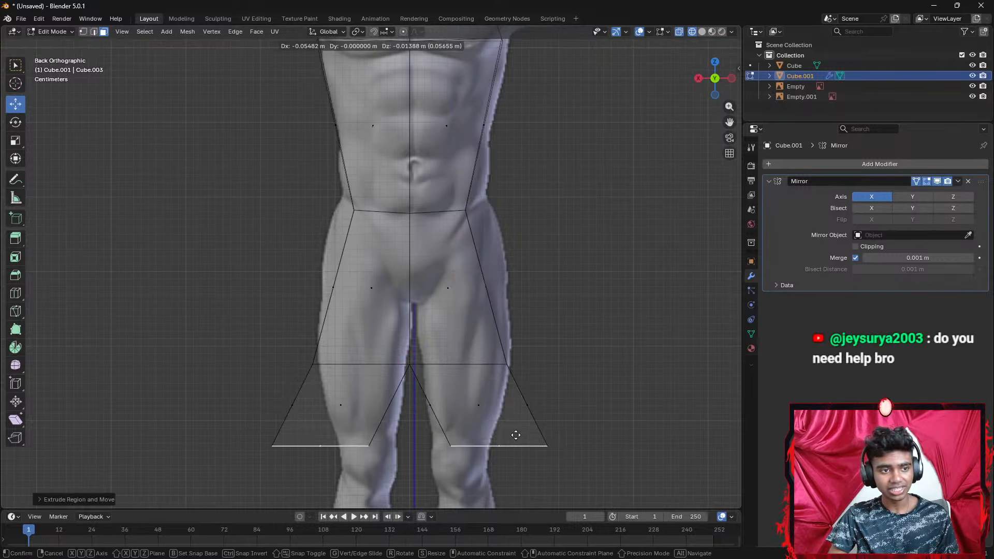
{"action": "left_click", "coordinate": [516, 435]}
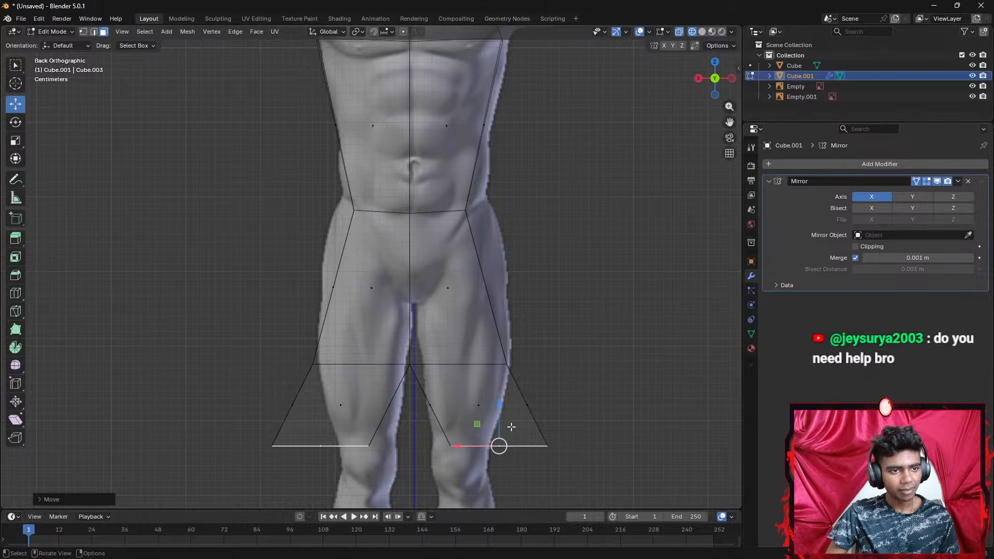
{"action": "middle_click_drag", "start_coordinate": [537, 281], "coordinate": [539, 367], "text": "shift"}
{"action": "left_click_drag", "start_coordinate": [520, 307], "coordinate": [206, 236]}
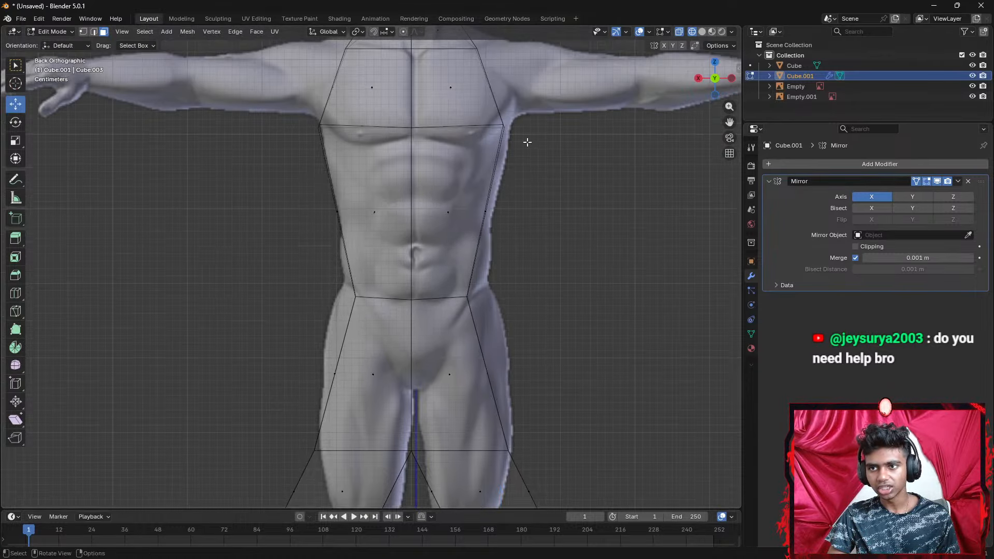
{"action": "left_click_drag", "start_coordinate": [537, 142], "coordinate": [234, 97]}
{"action": "left_click_drag", "start_coordinate": [504, 314], "coordinate": [263, 275]}
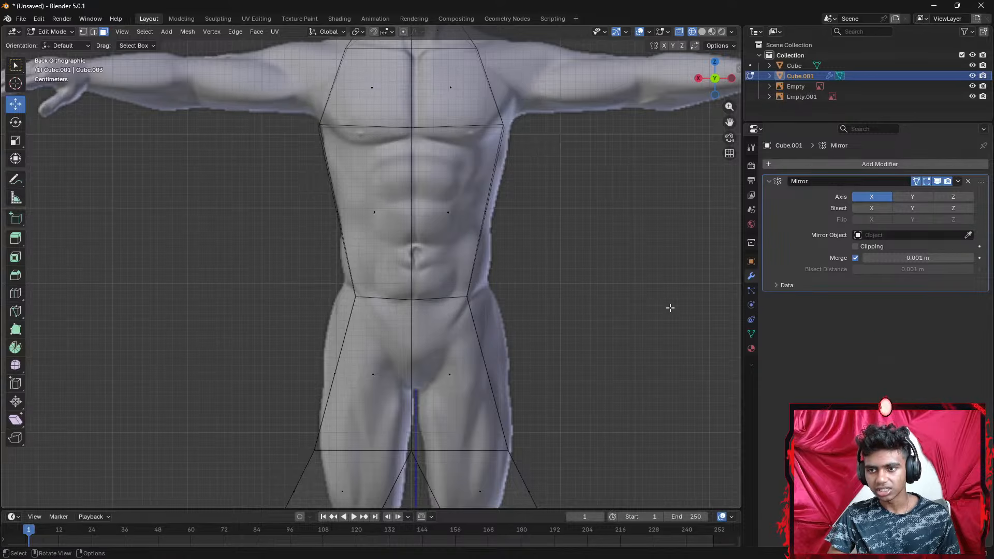
Select the leg's lower end face and move it about 0.026 m inward and 0.098 m down to below the knee
{"action": "middle_click_drag", "start_coordinate": [670, 308], "coordinate": [588, 144], "text": "shift"}
{"action": "scroll", "coordinate": [546, 176], "scroll_direction": "up", "scroll_amount": 2}
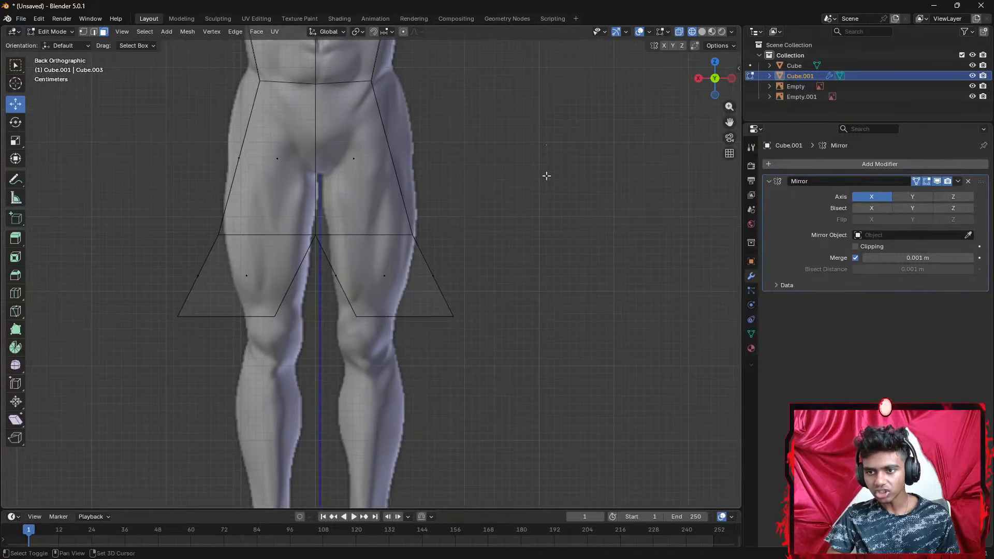
{"action": "left_click", "coordinate": [449, 327], "text": "ctrl"}
{"action": "scroll", "coordinate": [481, 332], "scroll_direction": "down", "scroll_amount": 3}
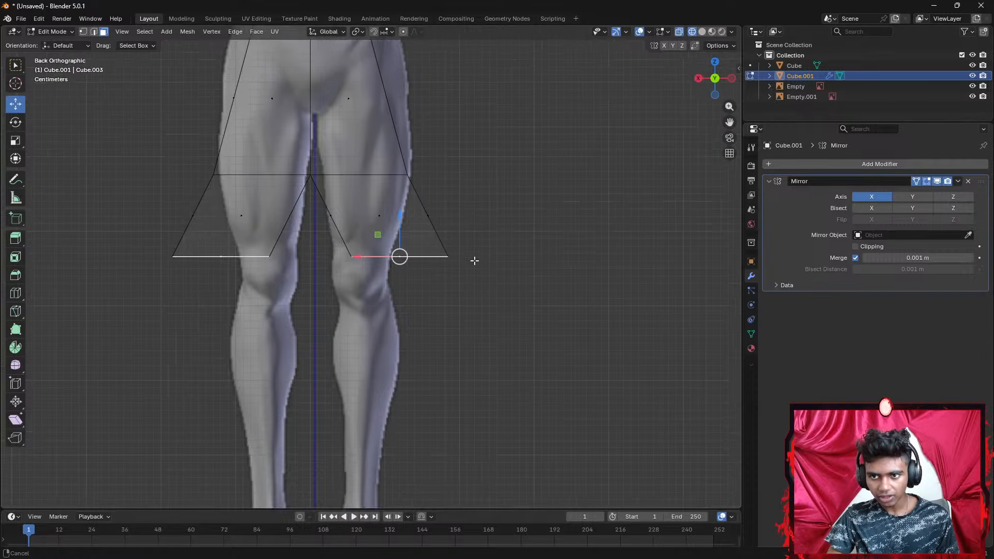
{"action": "key", "text": "g"}
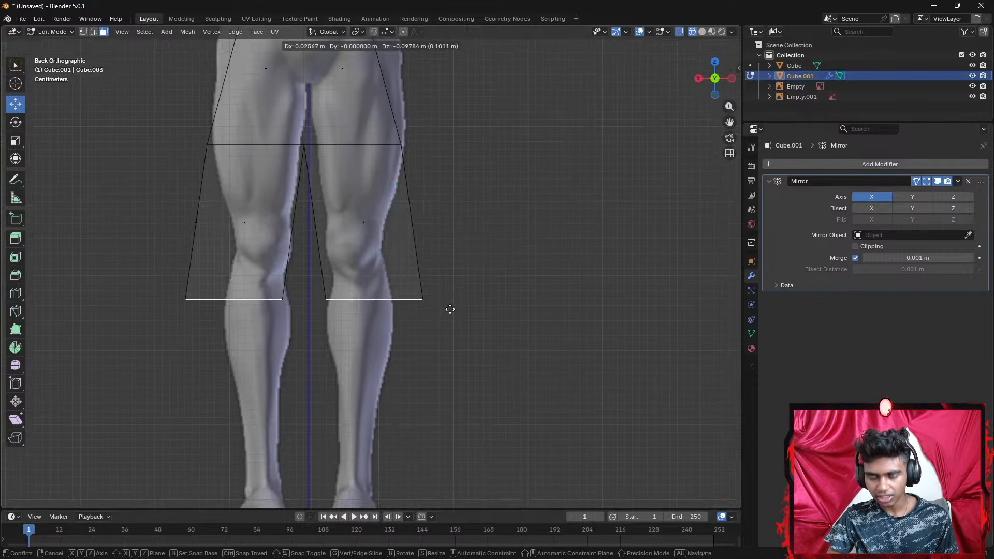
{"action": "left_click", "coordinate": [451, 310]}
Scale the leg's end face down to the knee's width and shift it inward and up to the reference's knee line
{"action": "key", "text": "s"}
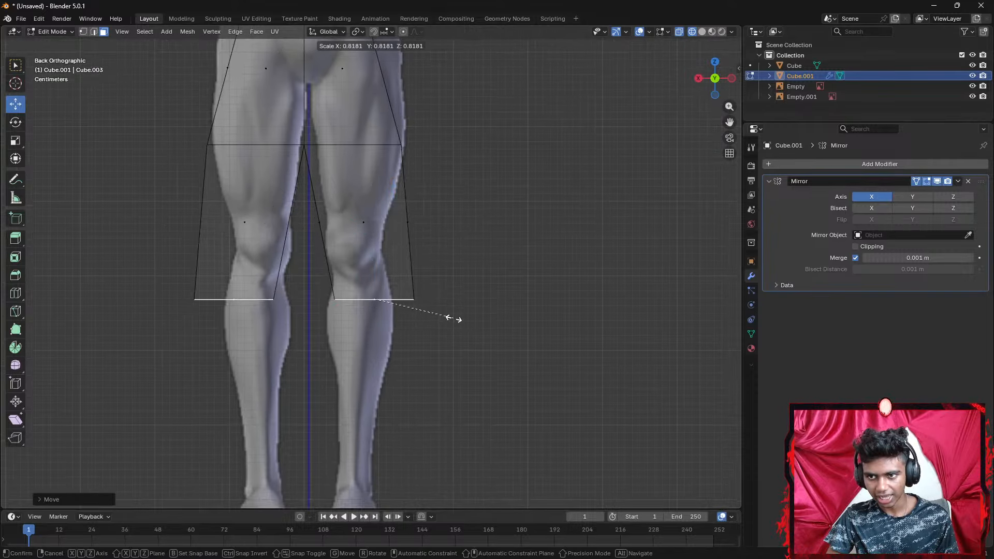
{"action": "left_click", "coordinate": [425, 317]}
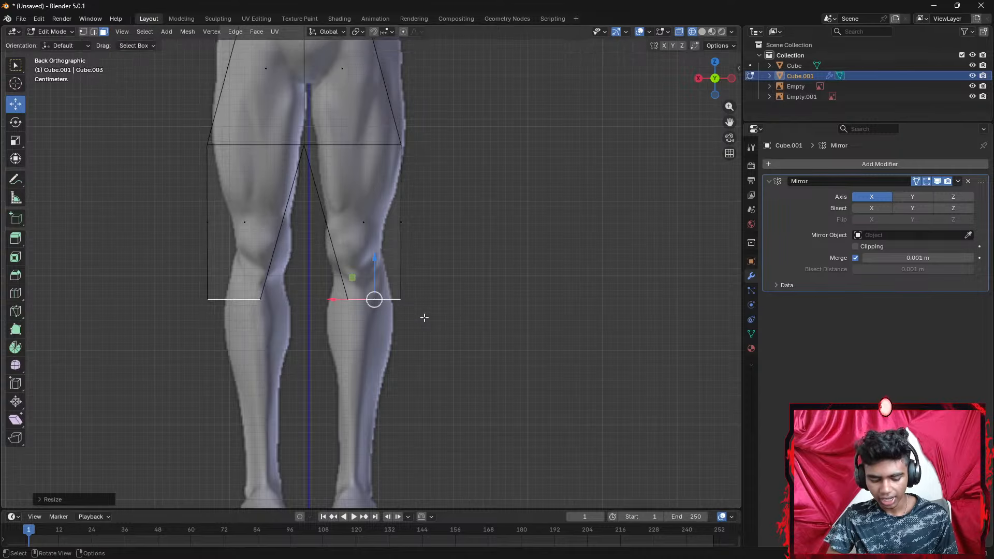
{"action": "key", "text": "g"}
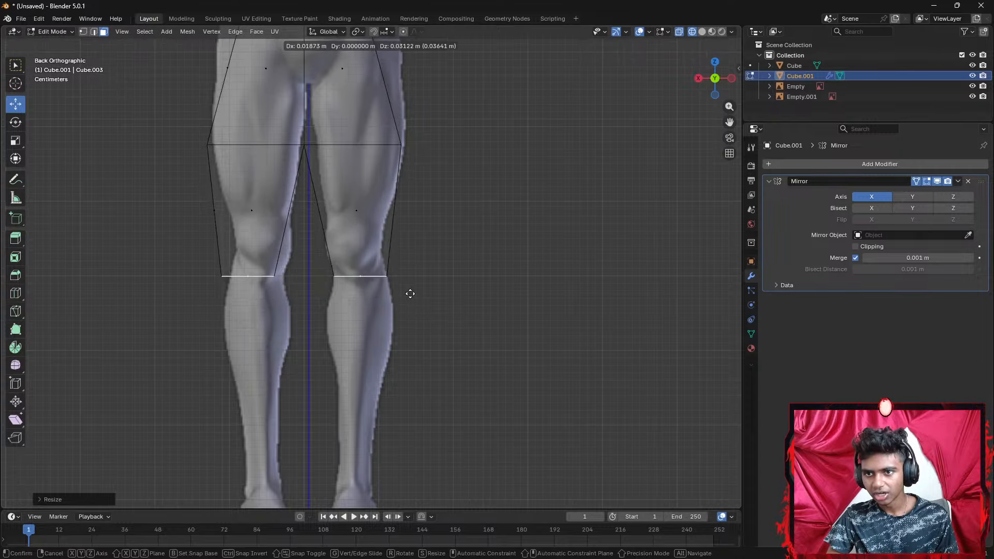
{"action": "left_click", "coordinate": [405, 292]}
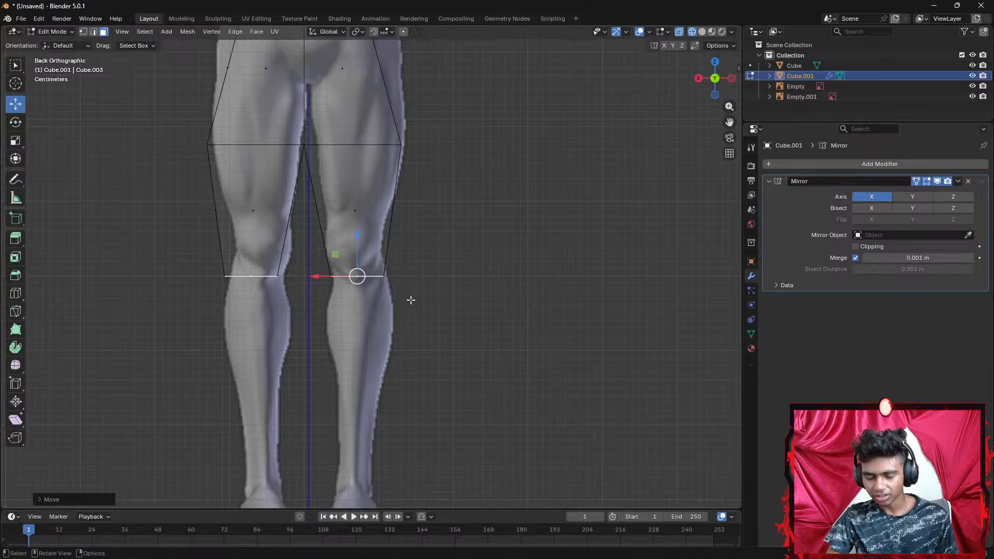
Extrude the knee face about 0.28 m down to the ankle, and scale and shift the new face to the ankle's outline
{"action": "middle_click_drag", "start_coordinate": [417, 300], "coordinate": [409, 204], "text": "shift"}
{"action": "key", "text": "e"}
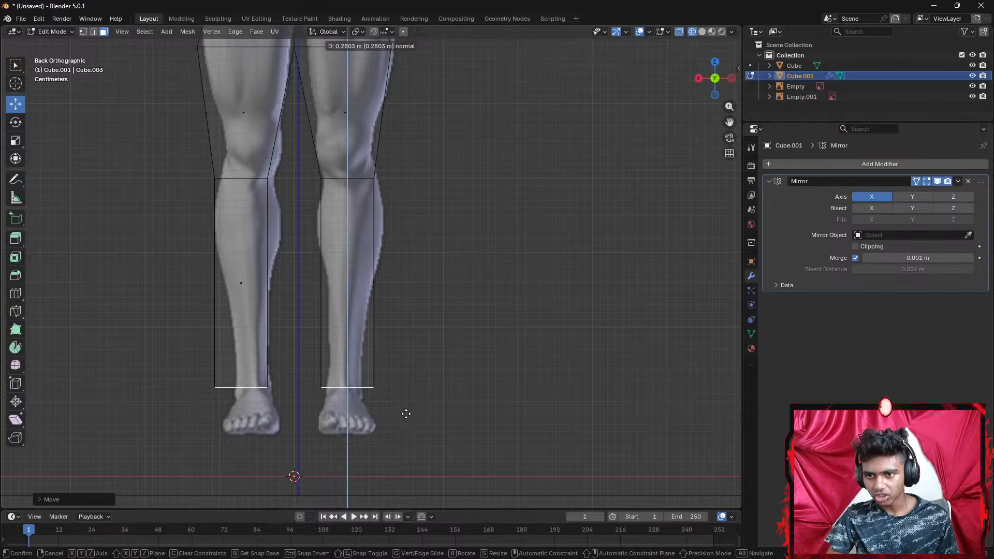
{"action": "left_click", "coordinate": [405, 415]}
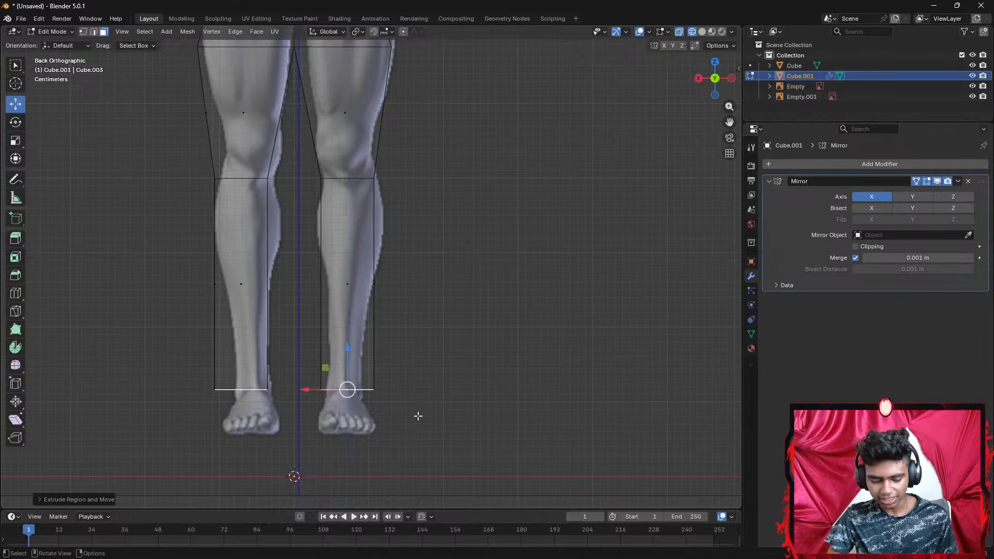
{"action": "key", "text": "s"}
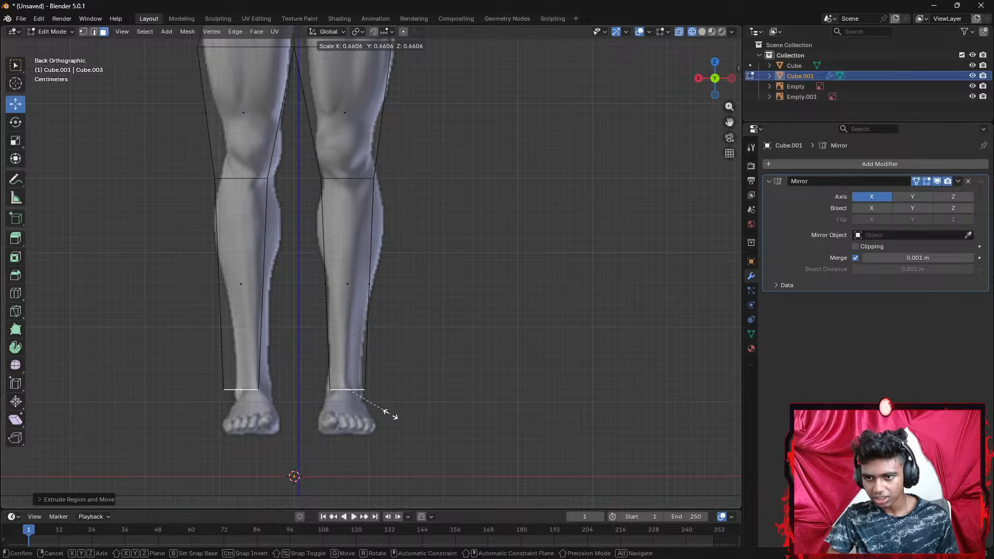
{"action": "left_click", "coordinate": [382, 412]}
{"action": "key", "text": "g"}
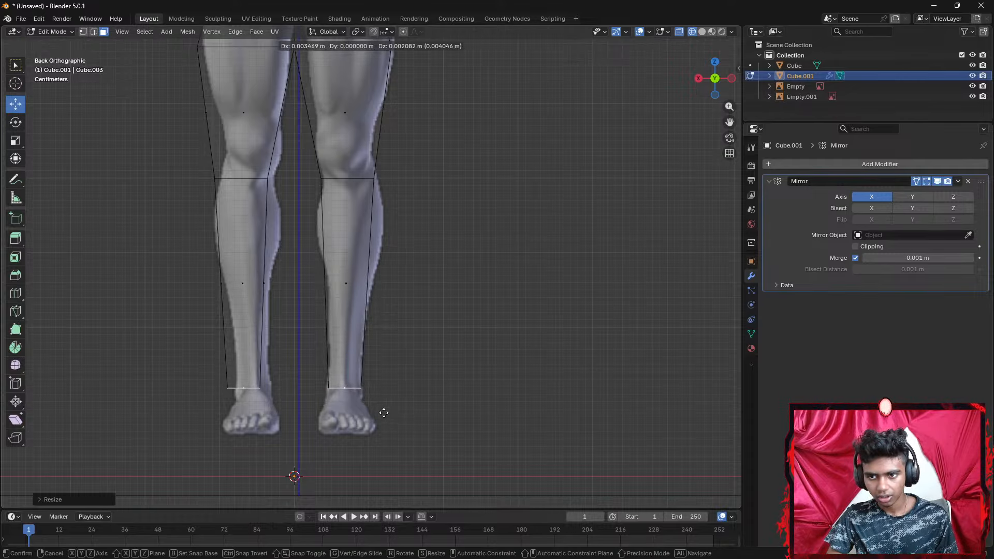
{"action": "left_click", "coordinate": [381, 413]}
Switch to vertex selection and select the whole waist row of vertices on the torso
{"action": "middle_click_drag", "start_coordinate": [473, 225], "coordinate": [448, 351], "text": "shift"}
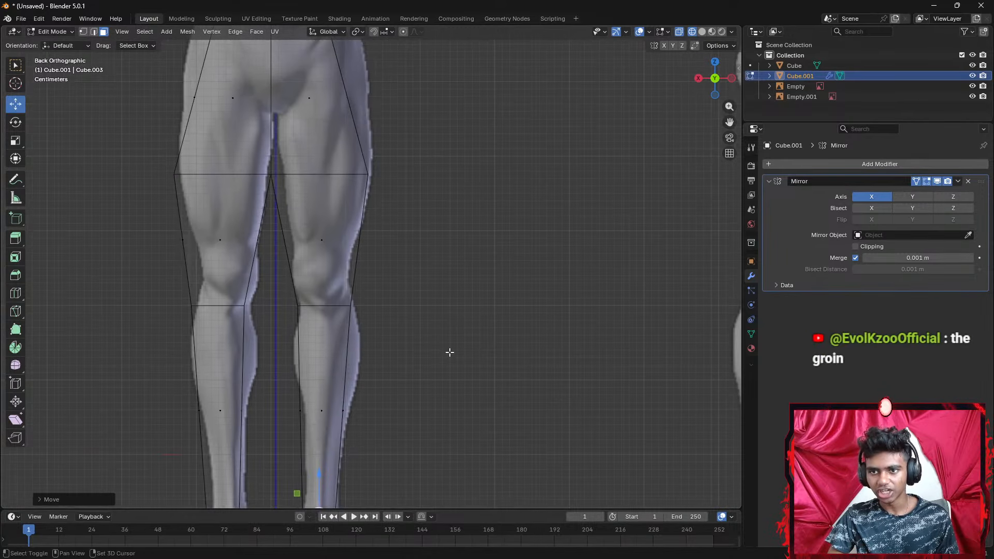
{"action": "middle_click_drag", "start_coordinate": [444, 255], "coordinate": [463, 392], "text": "shift"}
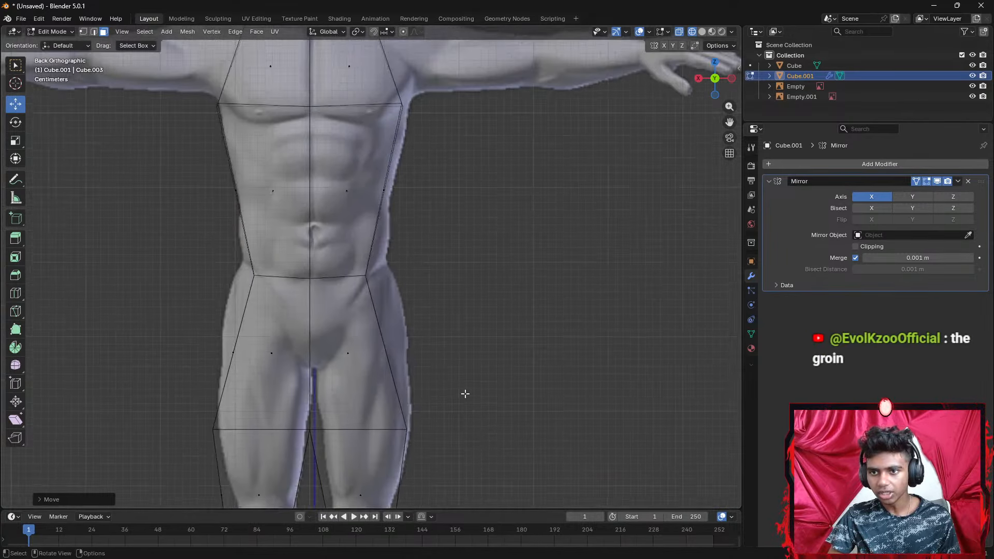
{"action": "key", "text": "1"}
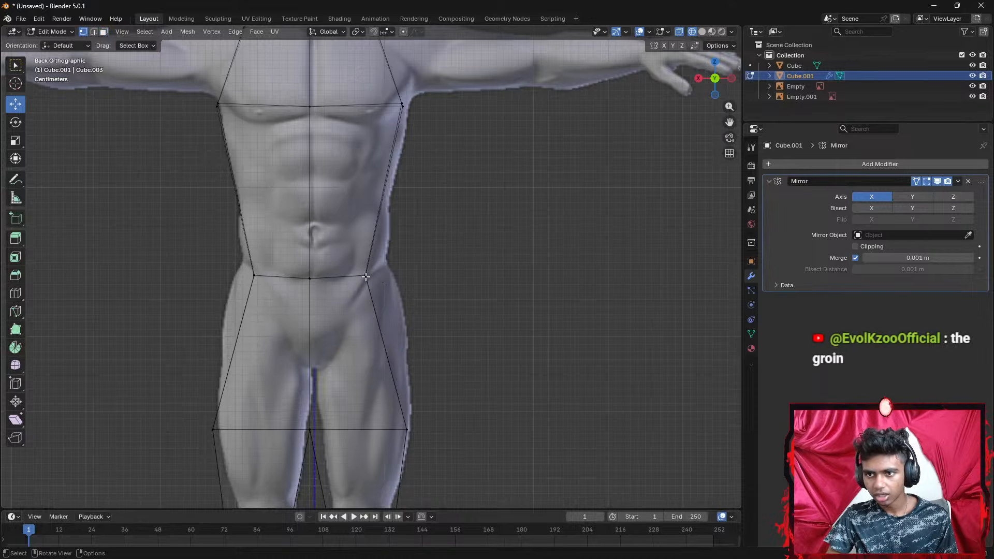
{"action": "left_click_drag", "start_coordinate": [368, 270], "coordinate": [210, 282]}
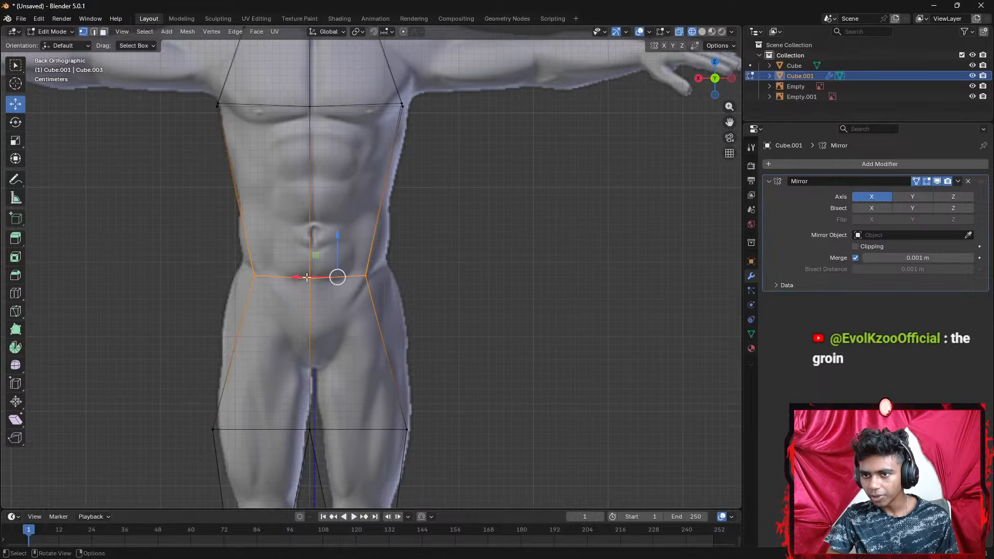
Try to move the waist row outward to the reference's waist outline, and undo the move
{"action": "left_click_drag", "start_coordinate": [307, 278], "coordinate": [327, 278]}
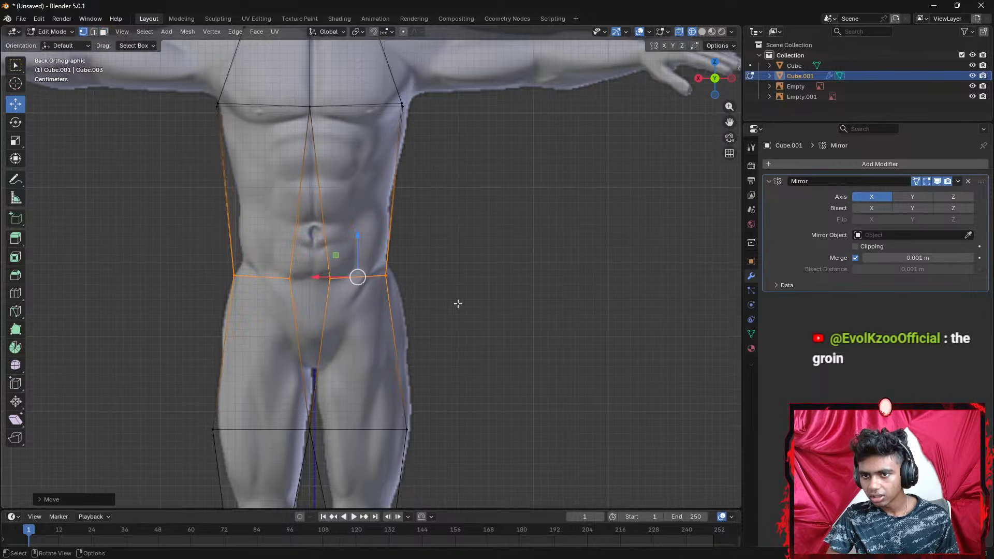
{"action": "left_click", "coordinate": [458, 304]}
{"action": "middle_click_drag", "start_coordinate": [458, 303], "coordinate": [450, 328]}
{"action": "scroll", "coordinate": [466, 316], "scroll_direction": "down", "scroll_amount": 3}
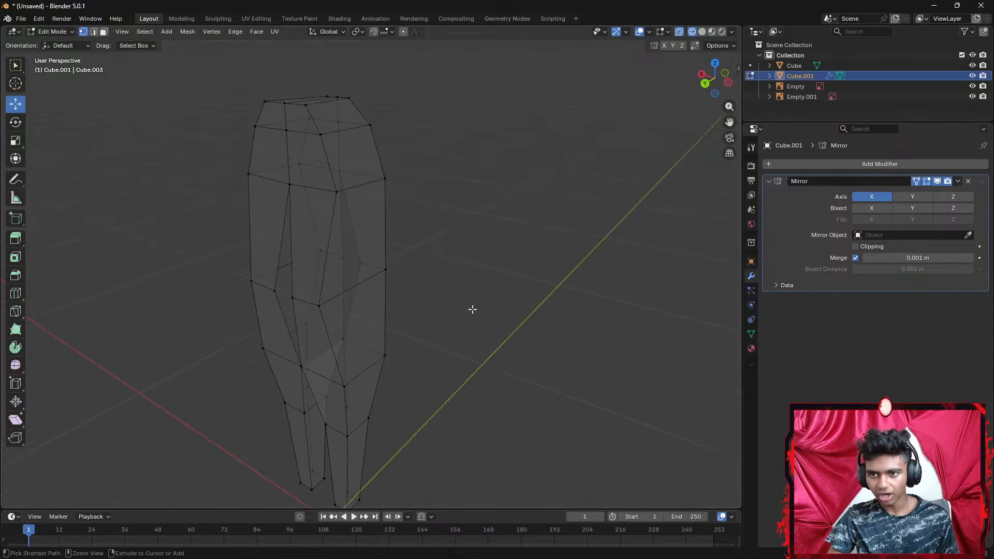
{"action": "key", "text": "ctrl+z"}
{"action": "key", "text": "ctrl+z"}
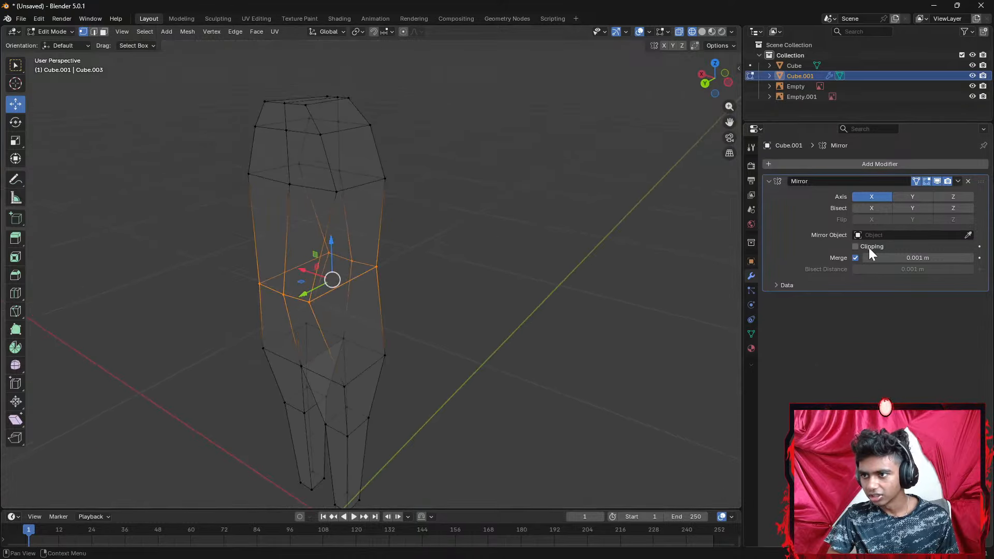
Turn on clipping in the Mirror modifier and move the selected waist row outward along X
{"action": "middle_click_drag", "start_coordinate": [568, 275], "coordinate": [656, 260]}
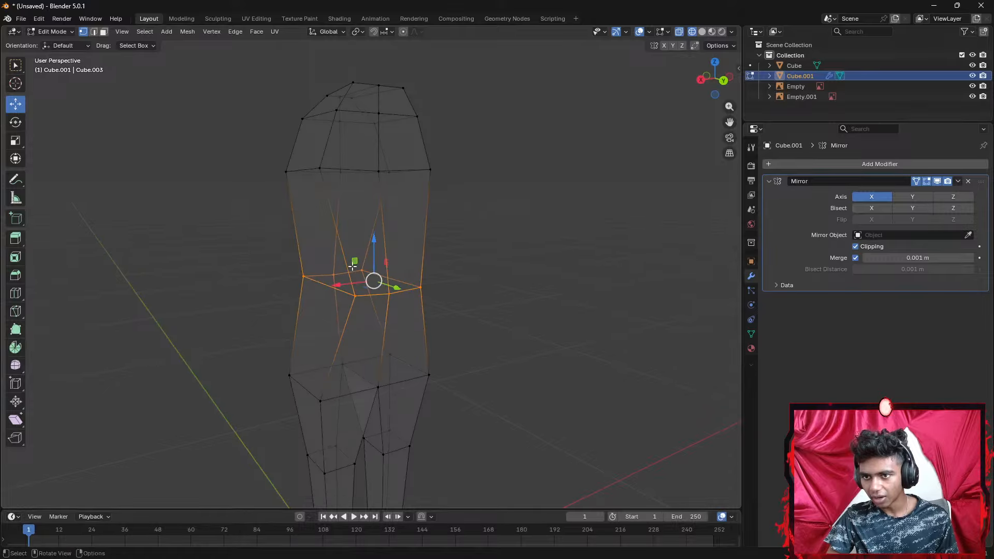
{"action": "left_click_drag", "start_coordinate": [334, 282], "coordinate": [347, 281]}
{"action": "middle_click_drag", "start_coordinate": [501, 273], "coordinate": [471, 277]}
{"action": "left_click", "coordinate": [471, 277]}
{"action": "middle_click_drag", "start_coordinate": [548, 237], "coordinate": [515, 239]}
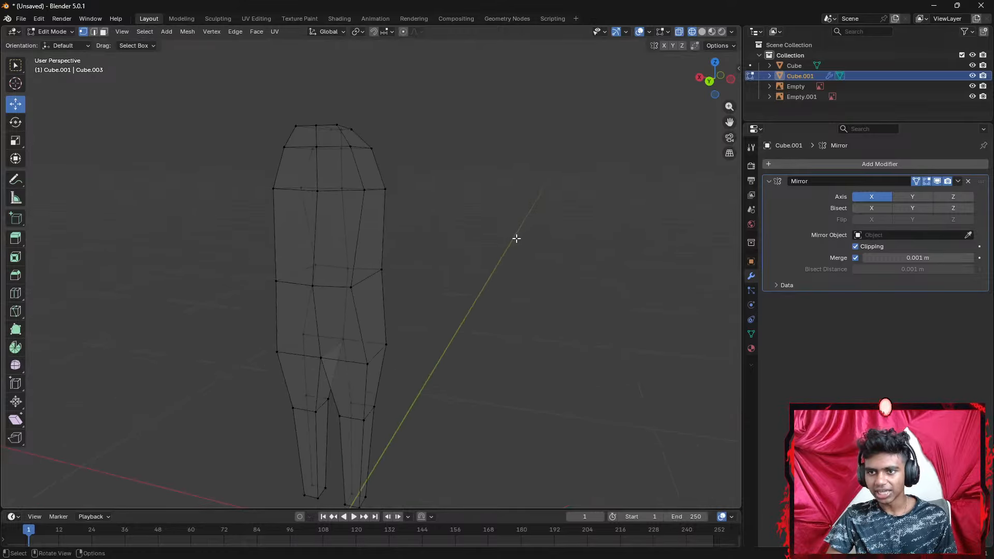
Select the waist edge loop in the back view and move it slightly up and outward to fit the reference's waist
{"action": "left_click", "coordinate": [709, 82]}
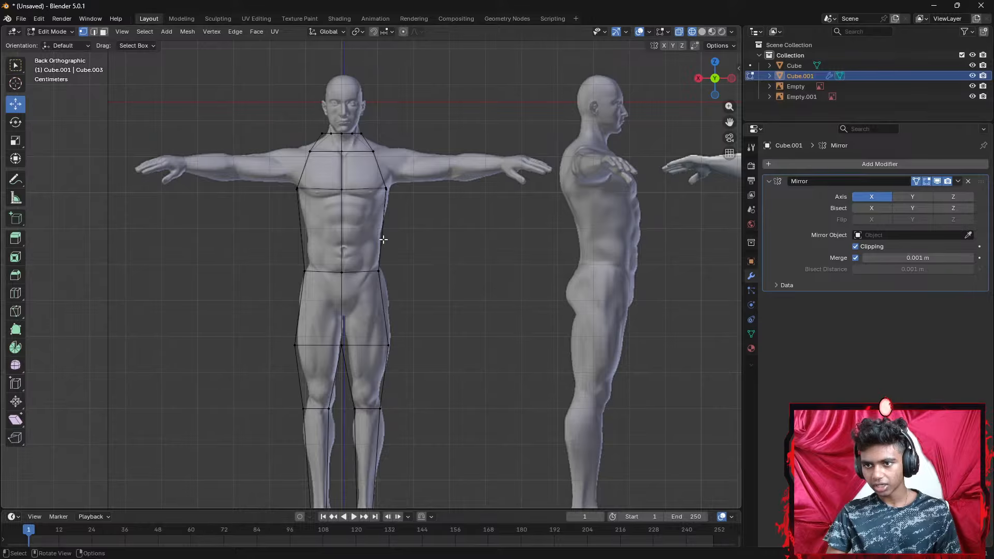
{"action": "scroll", "coordinate": [435, 265], "scroll_direction": "up", "scroll_amount": 3}
{"action": "middle_click_drag", "start_coordinate": [443, 256], "coordinate": [425, 313], "text": "shift"}
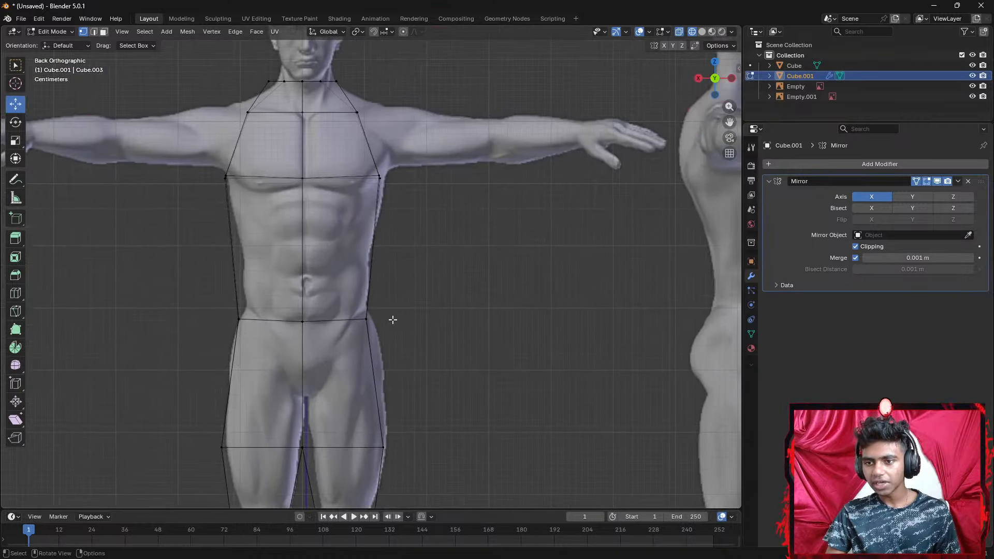
{"action": "left_click", "coordinate": [229, 317], "text": "alt"}
{"action": "left_click", "coordinate": [246, 319], "text": "alt"}
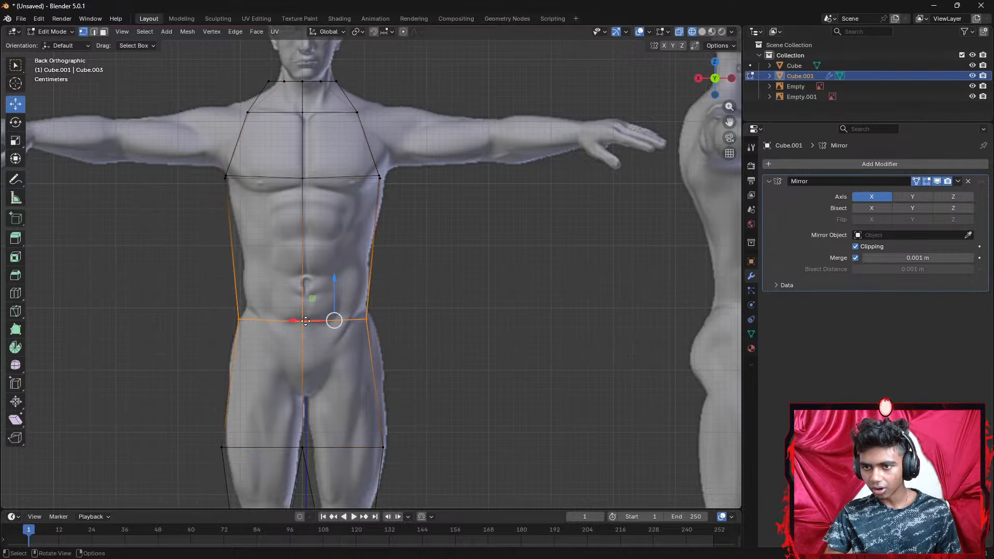
{"action": "left_click_drag", "start_coordinate": [306, 321], "coordinate": [339, 287]}
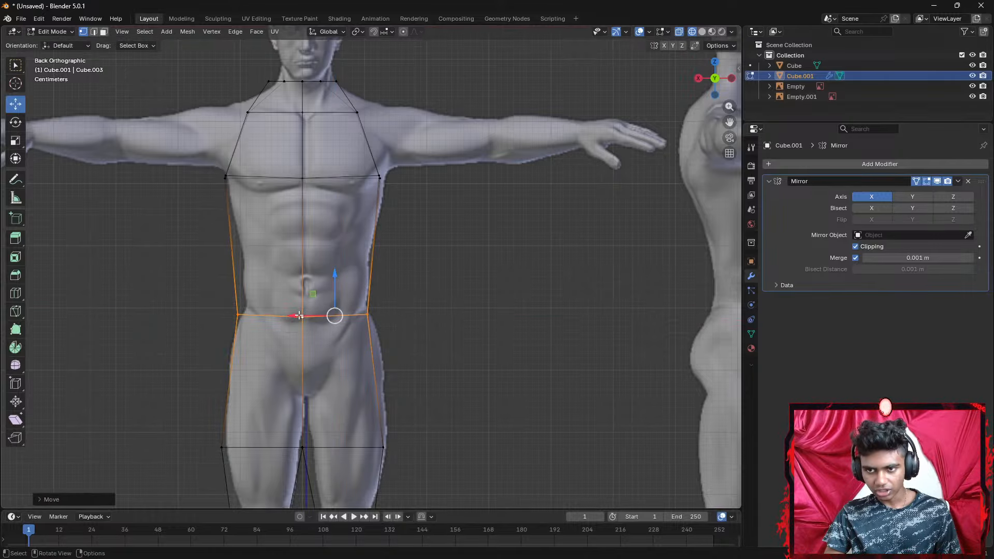
{"action": "left_click_drag", "start_coordinate": [305, 314], "coordinate": [297, 316]}
{"action": "left_click", "coordinate": [507, 306]}
Try to move the chest and abdomen faces on one side of the torso outward along Y
{"action": "middle_click_drag", "start_coordinate": [508, 304], "coordinate": [321, 212]}
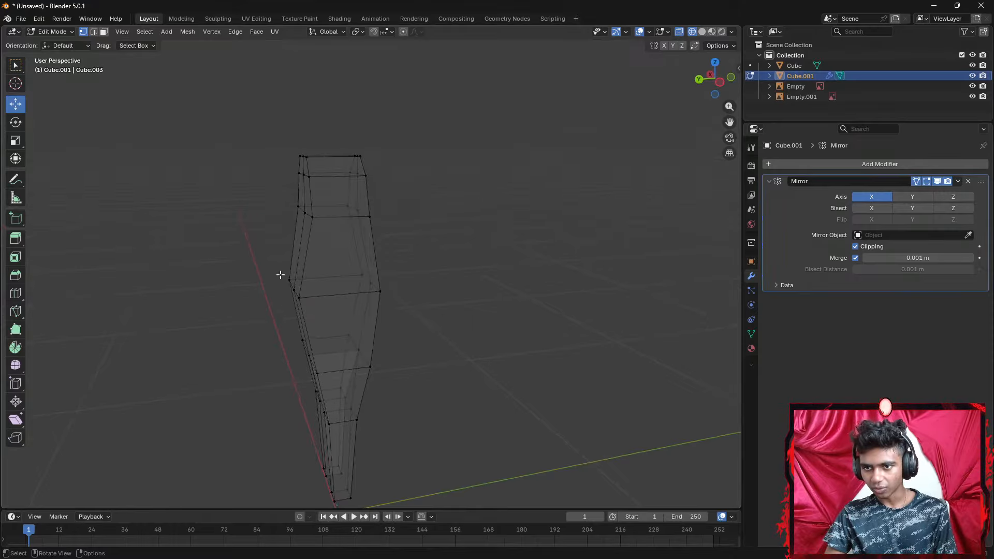
{"action": "left_click", "coordinate": [307, 197]}
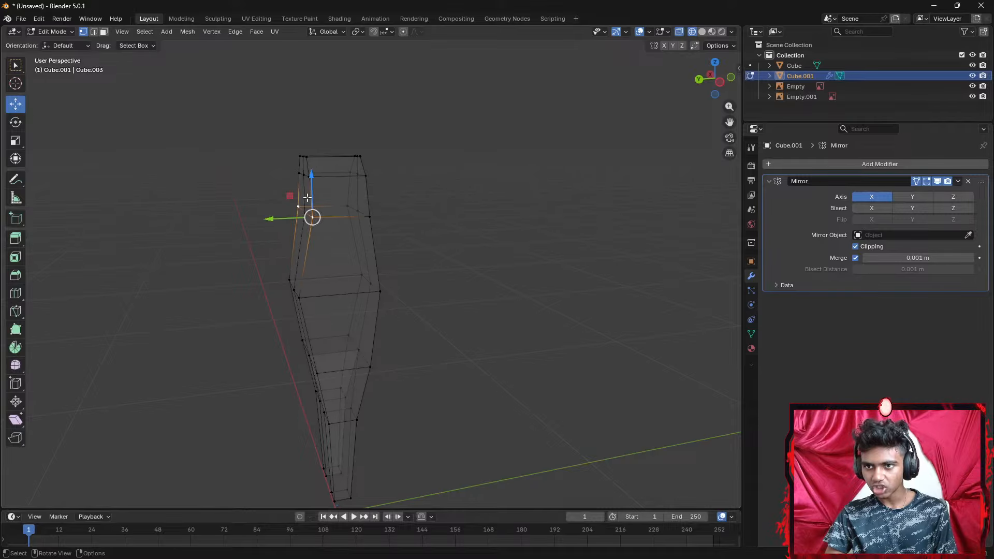
{"action": "middle_click_drag", "start_coordinate": [335, 200], "coordinate": [370, 217]}
{"action": "key", "text": "3"}
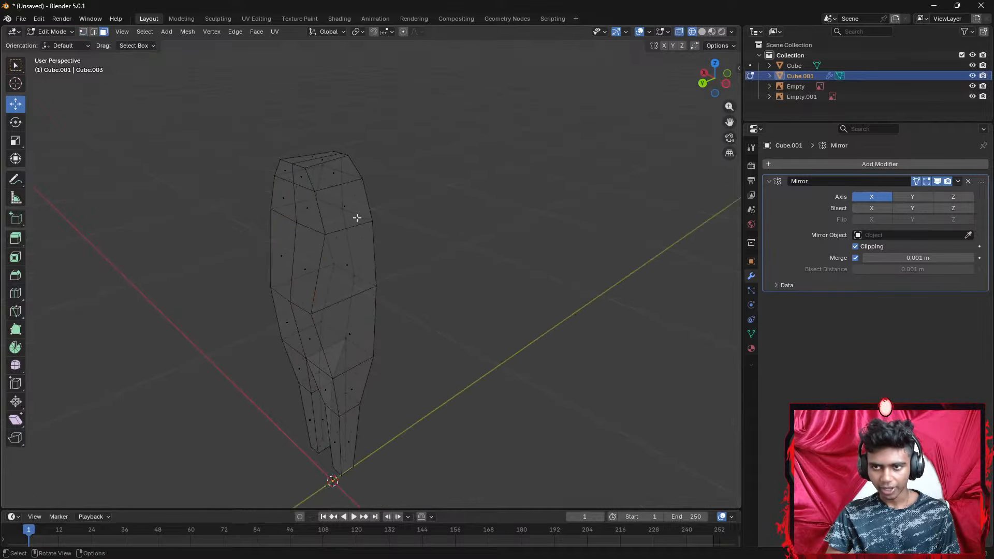
{"action": "left_click", "coordinate": [310, 210]}
{"action": "left_click", "coordinate": [308, 252], "text": "shift"}
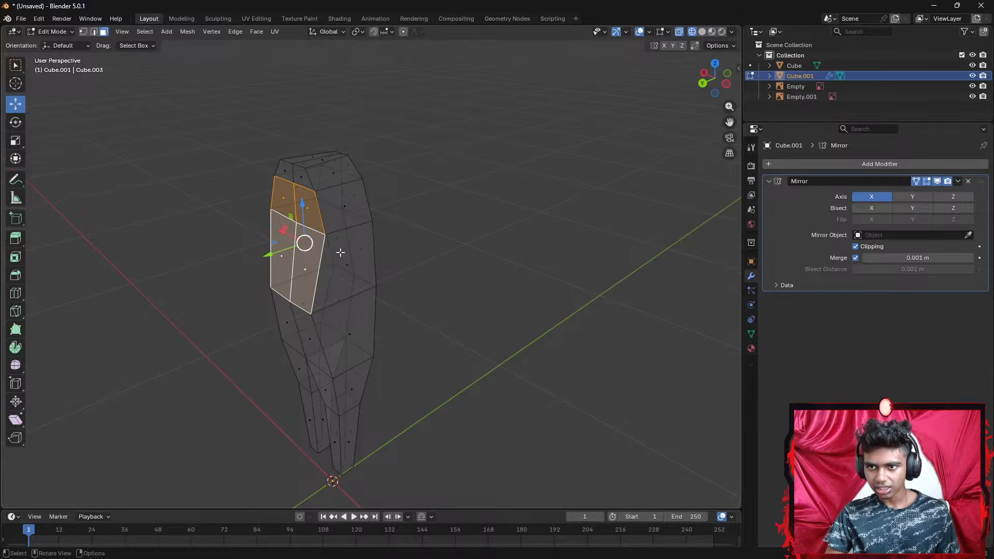
{"action": "middle_click_drag", "start_coordinate": [340, 252], "coordinate": [289, 219]}
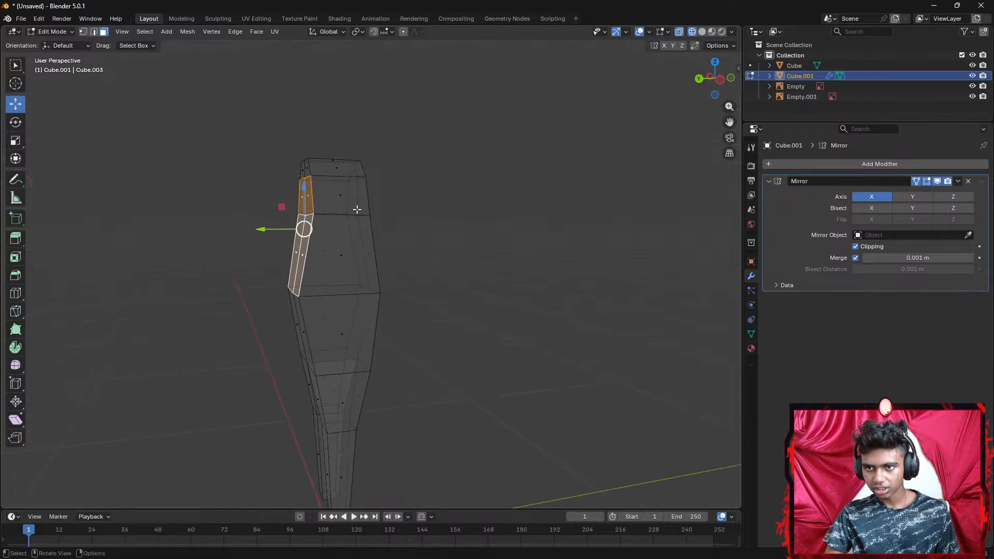
{"action": "left_click_drag", "start_coordinate": [262, 229], "coordinate": [255, 230]}
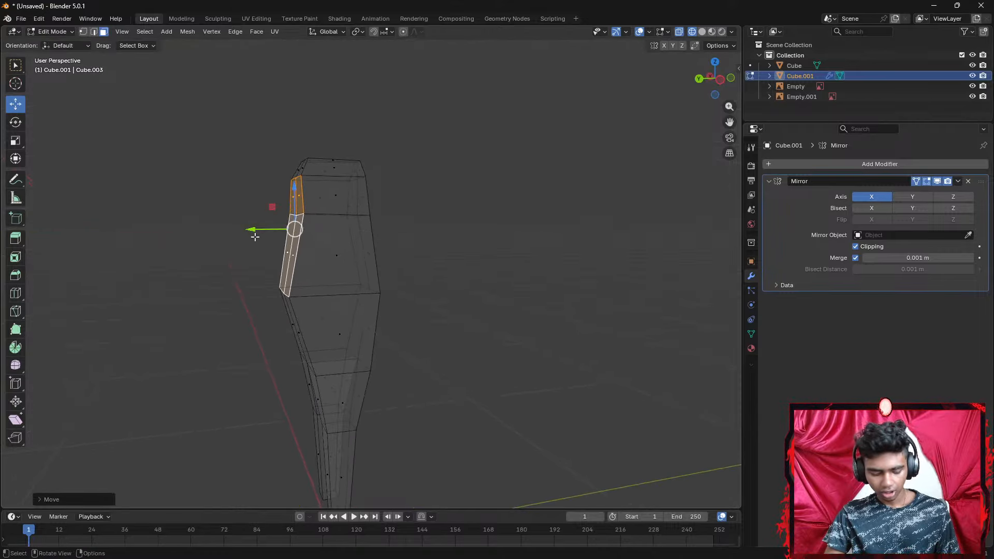
{"action": "left_click", "coordinate": [664, 100]}
Add a loop cut around the torso in the left side view and slide it down to just above the waist row
{"action": "left_click", "coordinate": [719, 79]}
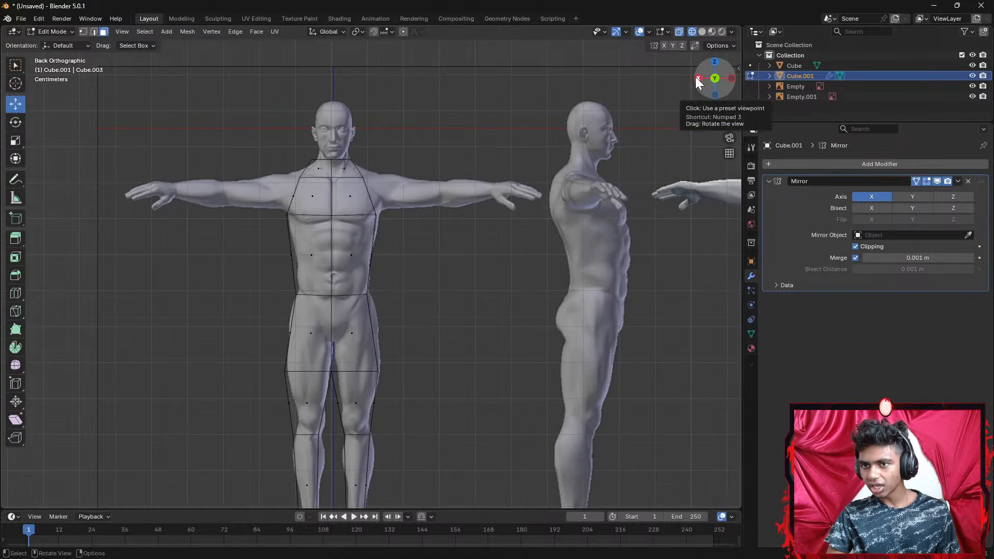
{"action": "left_click", "coordinate": [697, 79]}
{"action": "left_click", "coordinate": [716, 81]}
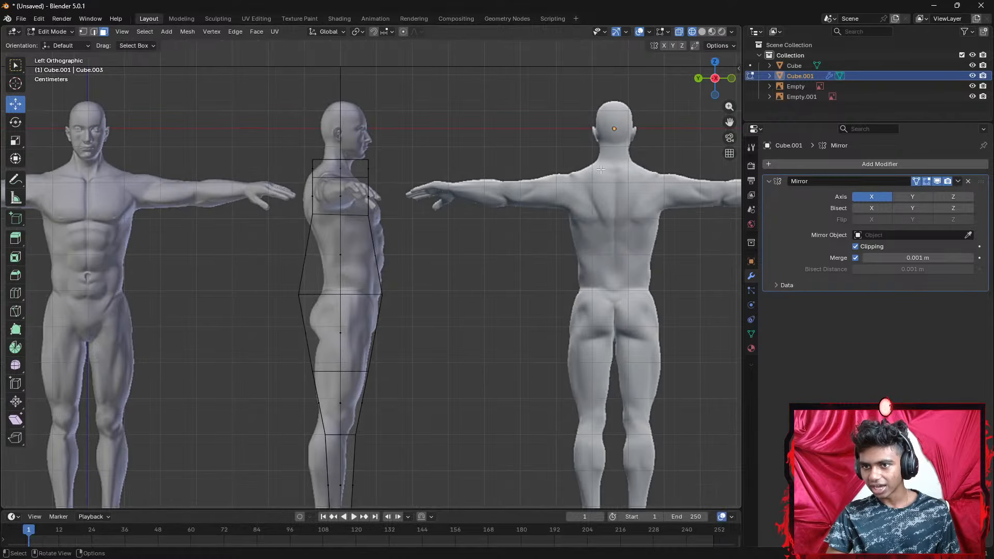
{"action": "scroll", "coordinate": [535, 189], "scroll_direction": "up", "scroll_amount": 4}
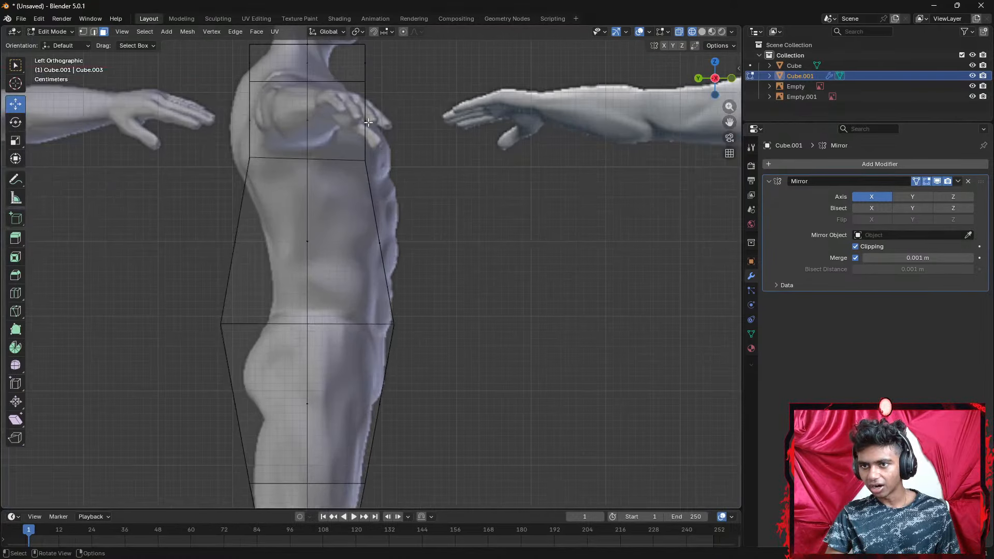
{"action": "key", "text": "ctrl+r"}
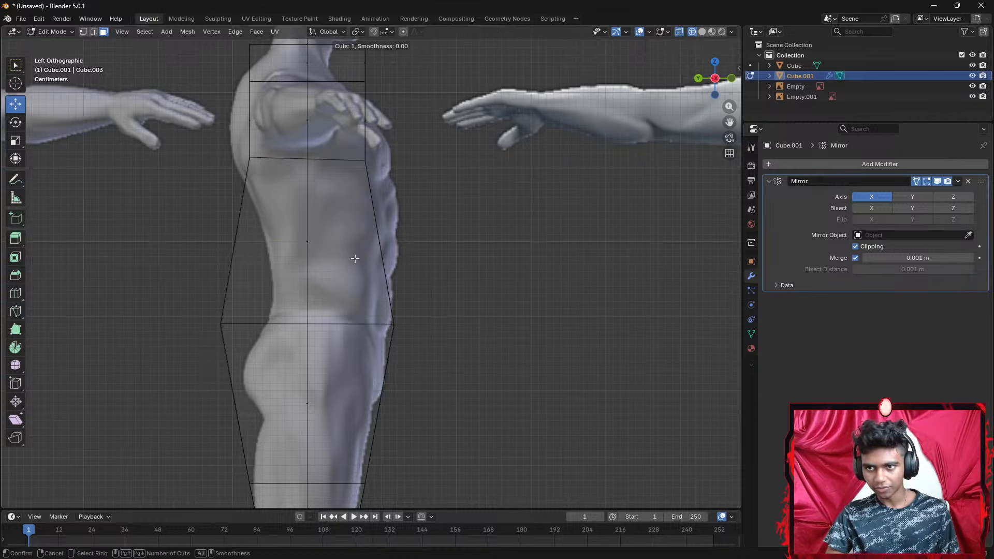
{"action": "left_click", "coordinate": [366, 240]}
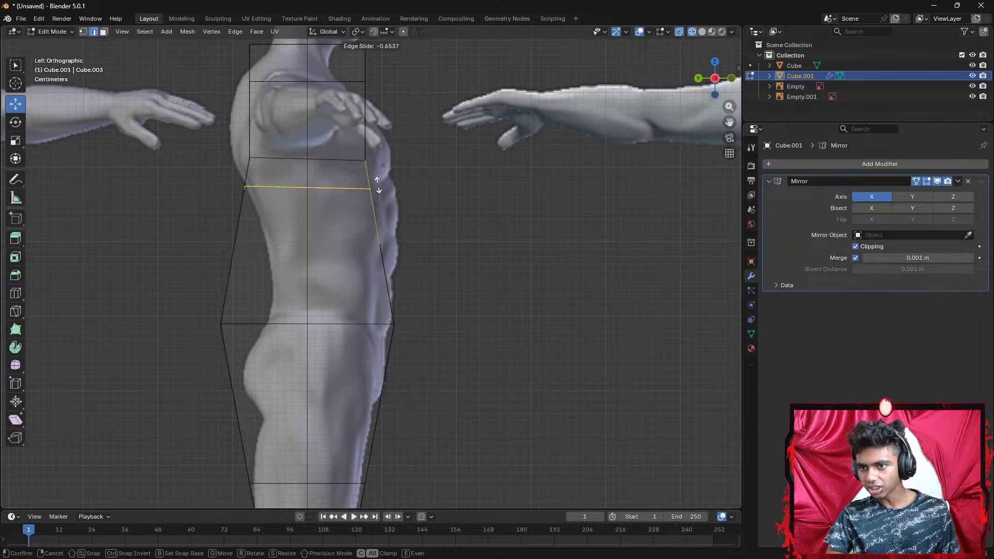
{"action": "left_click", "coordinate": [404, 273]}
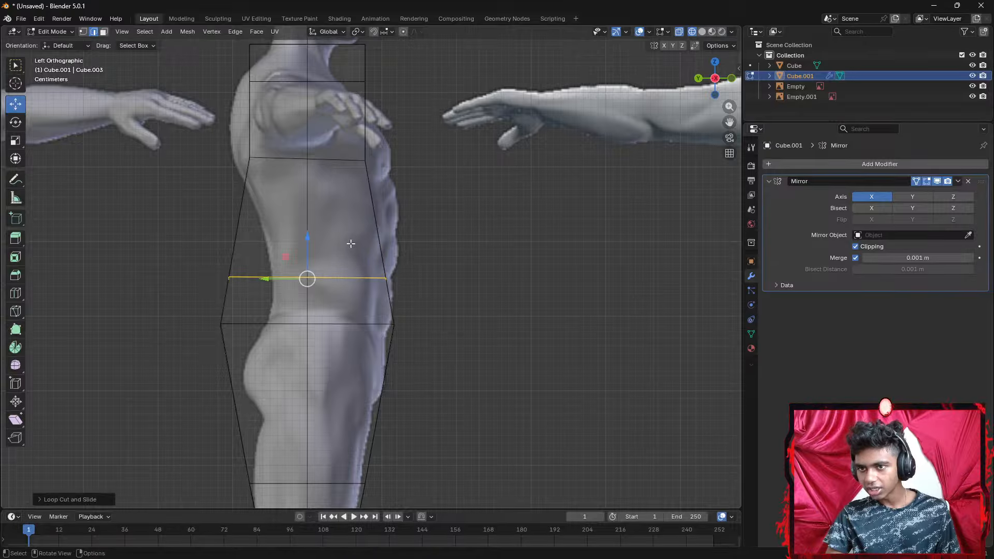
Add one loop cut just below the chest row and another midway between the shoulder and chest rows
{"action": "key", "text": "ctrl+r"}
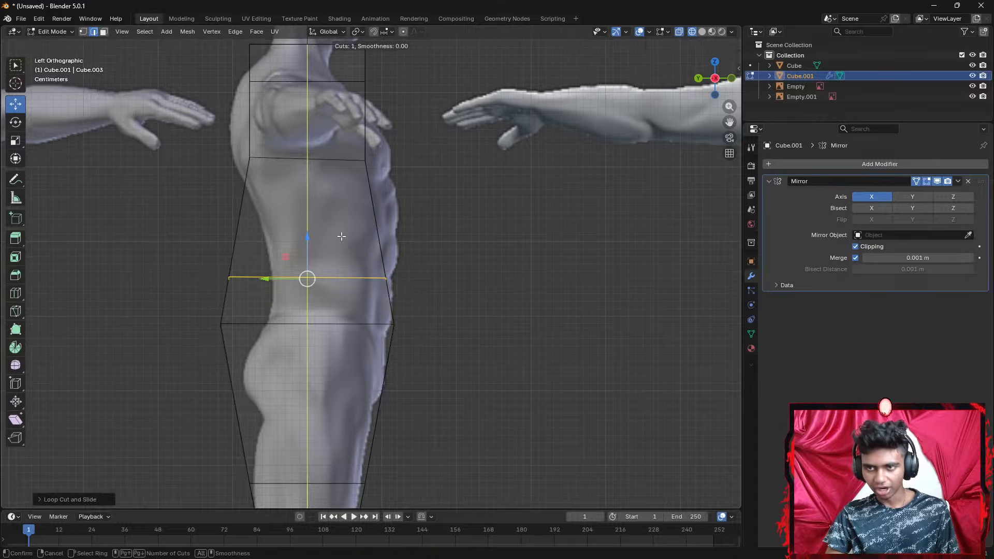
{"action": "left_click", "coordinate": [362, 192]}
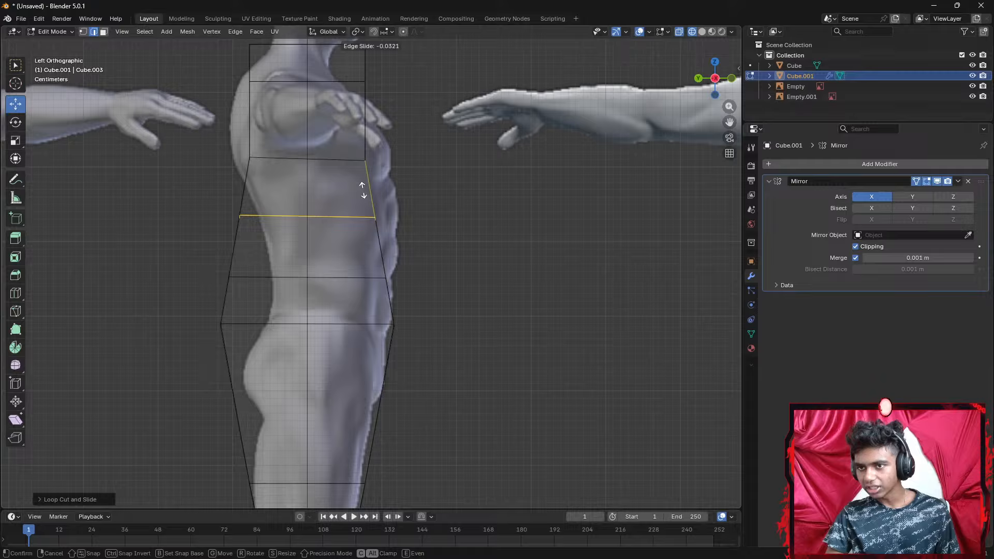
{"action": "left_click", "coordinate": [366, 156]}
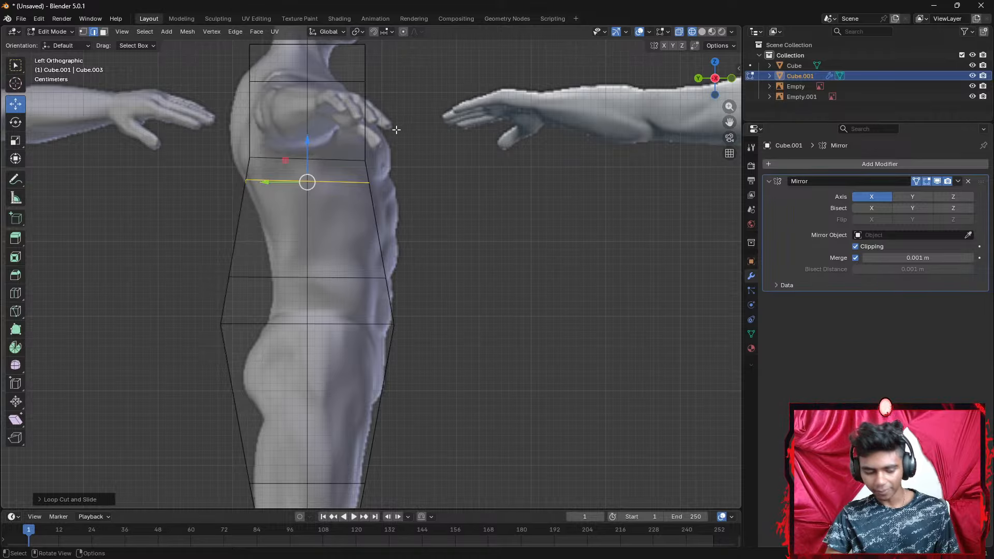
{"action": "key", "text": "ctrl+r"}
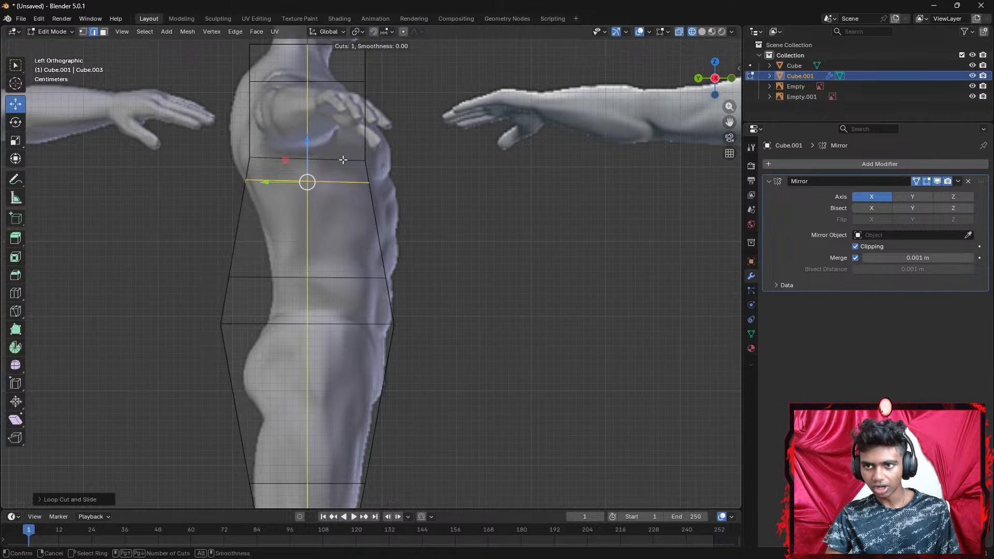
{"action": "left_click", "coordinate": [355, 130]}
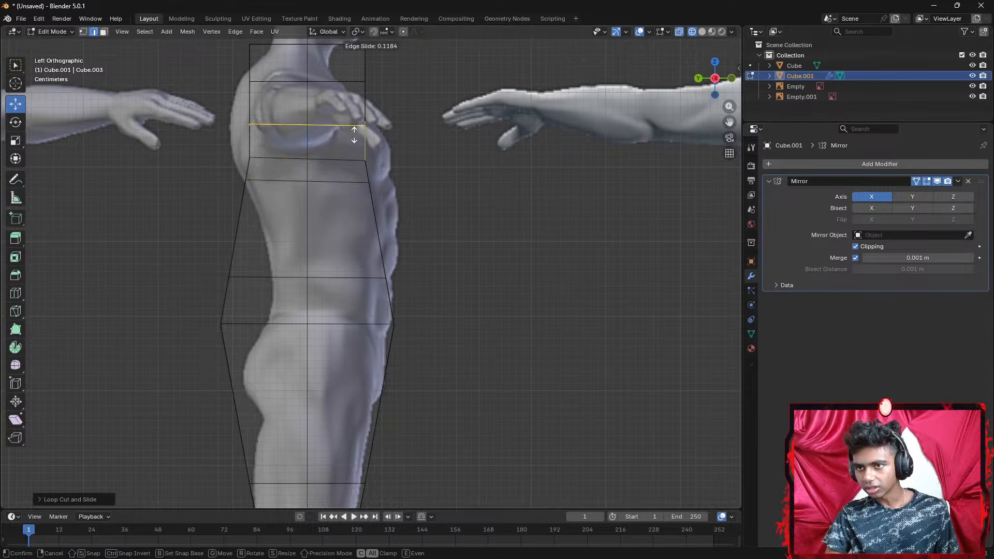
{"action": "left_click", "coordinate": [354, 132]}
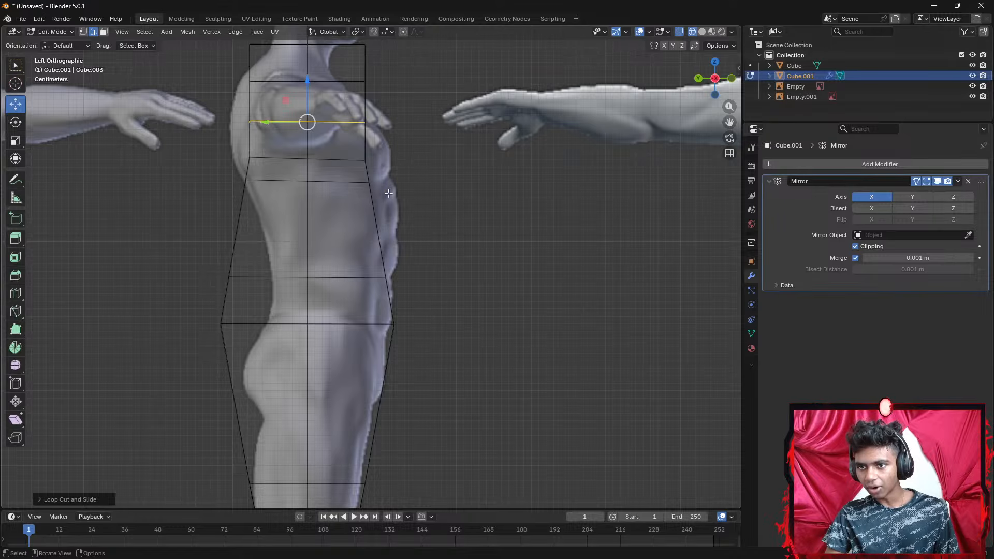
Move the front vertex of the loop just below the chest forward to the reference's side outline
{"action": "key", "text": "1"}
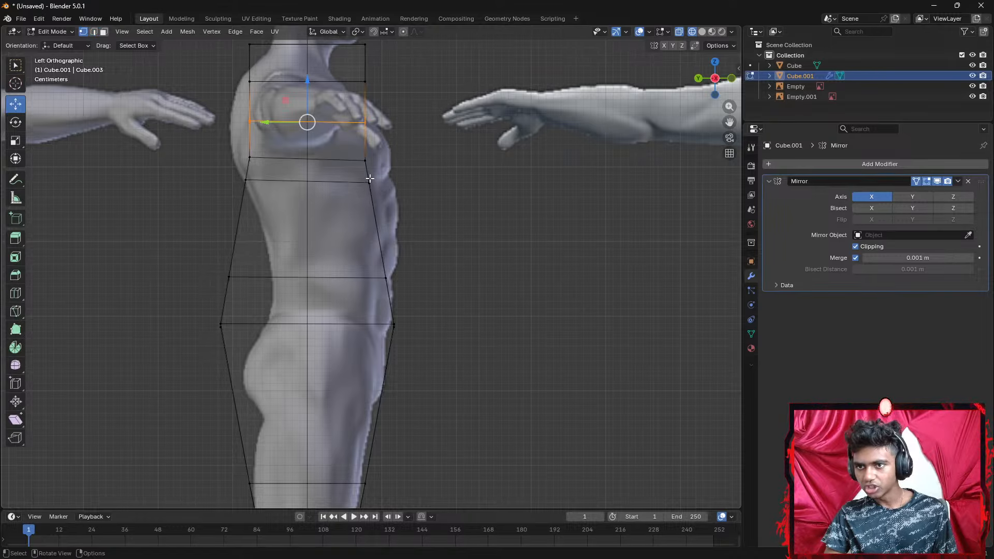
{"action": "left_click", "coordinate": [364, 161]}
{"action": "left_click", "coordinate": [370, 183]}
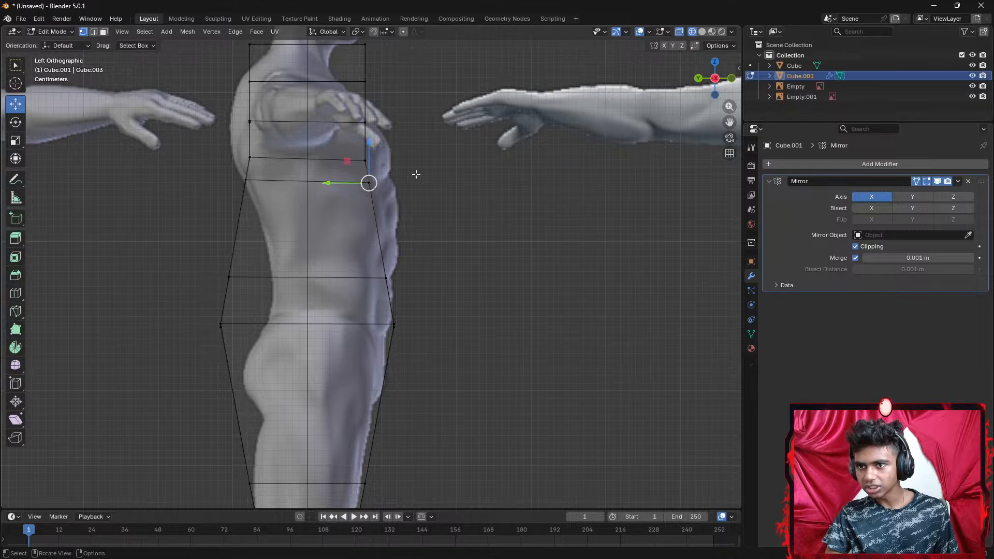
{"action": "key", "text": "g"}
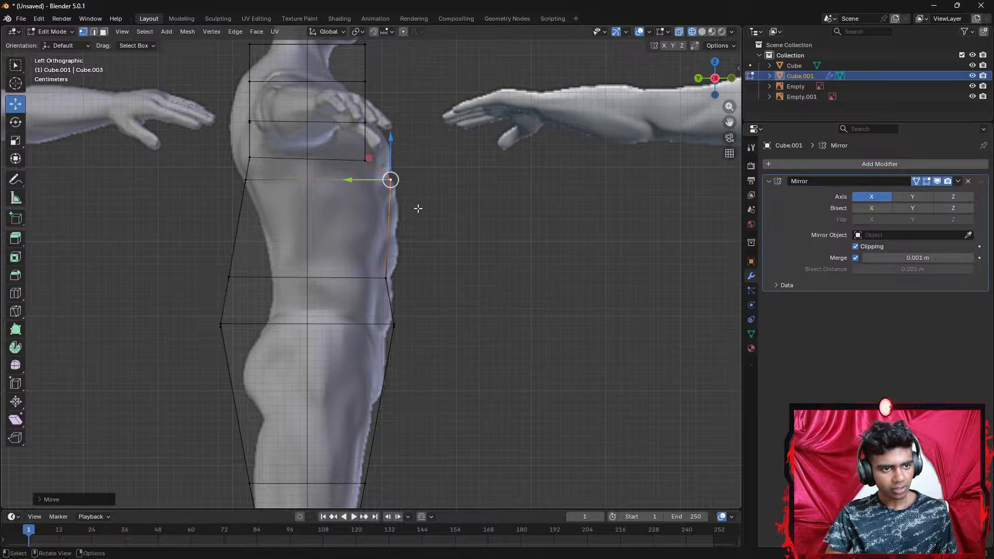
{"action": "scroll", "coordinate": [418, 208], "scroll_direction": "up", "scroll_amount": 1}
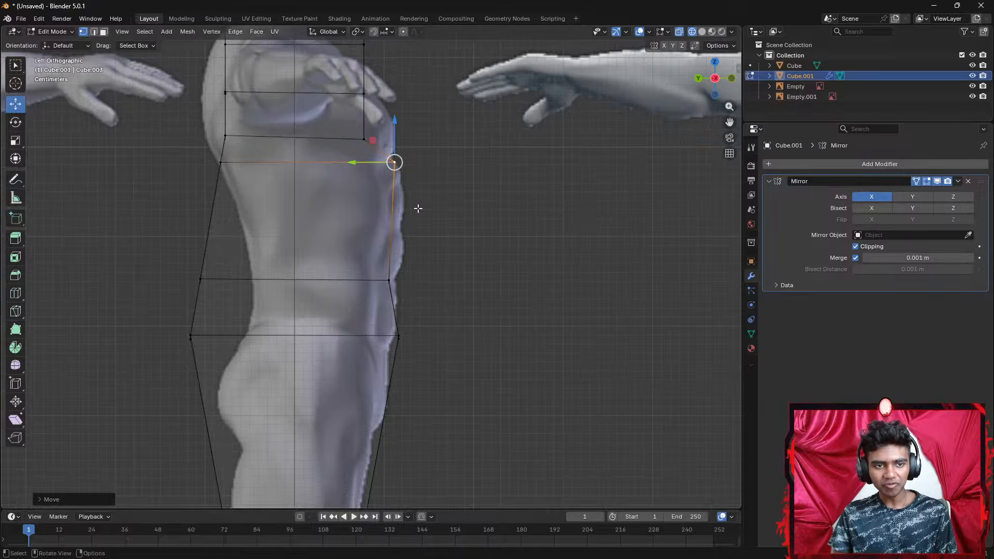
Add a loop cut around the upper abdomen in the left side view, slid up toward the row just below the chest
{"action": "middle_click_drag", "start_coordinate": [497, 246], "coordinate": [422, 238], "text": "shift"}
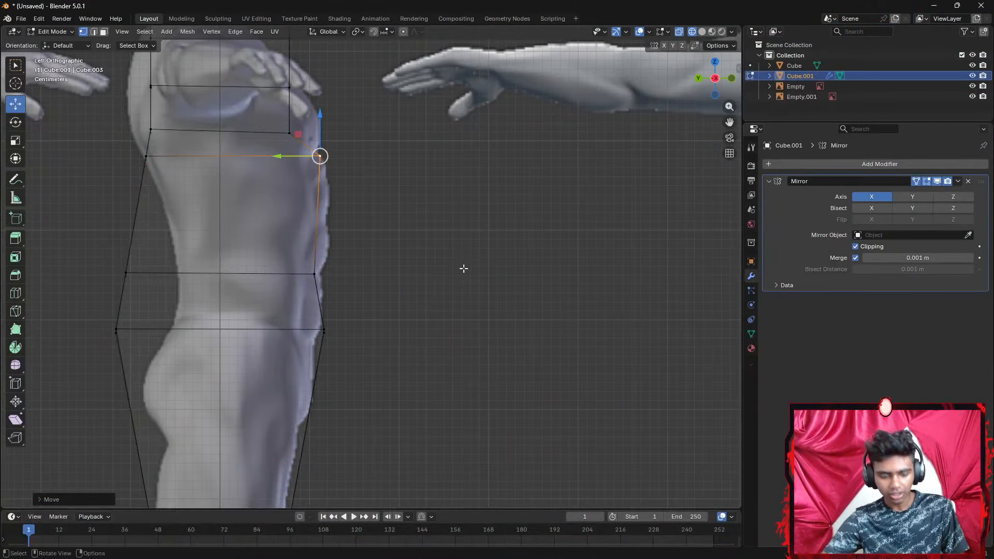
{"action": "middle_click_drag", "start_coordinate": [463, 268], "coordinate": [635, 201]}
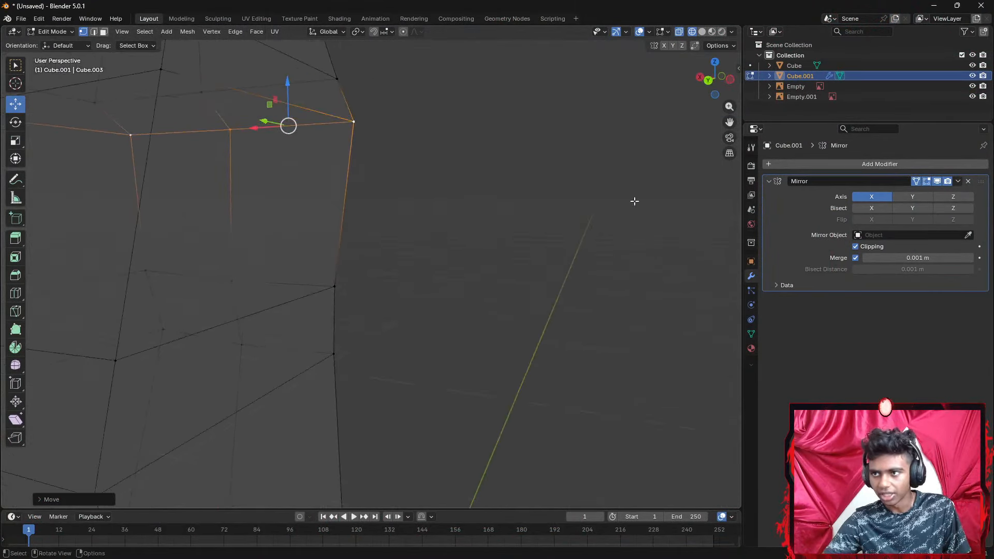
{"action": "left_click", "coordinate": [729, 79]}
{"action": "middle_click_drag", "start_coordinate": [420, 220], "coordinate": [548, 264], "text": "shift"}
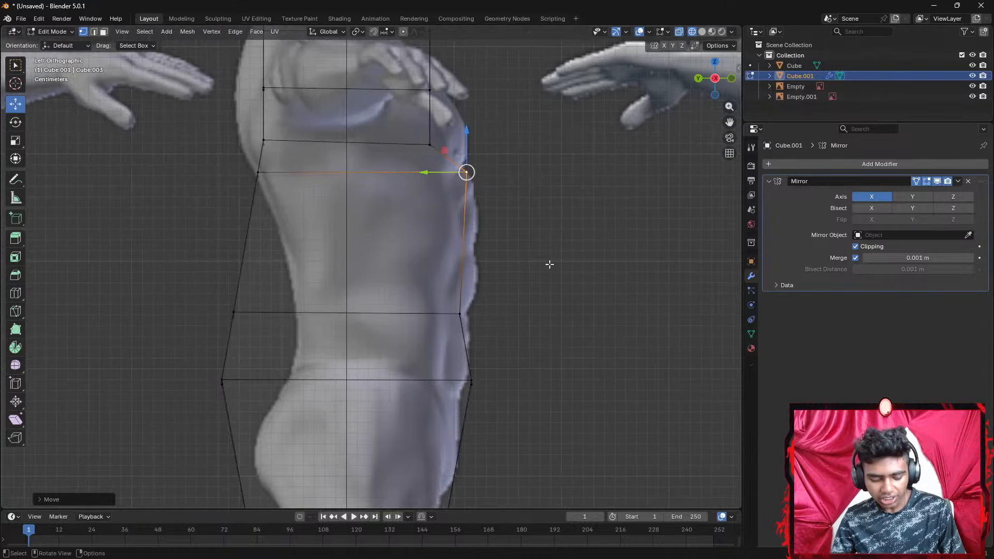
{"action": "key", "text": "ctrl+r"}
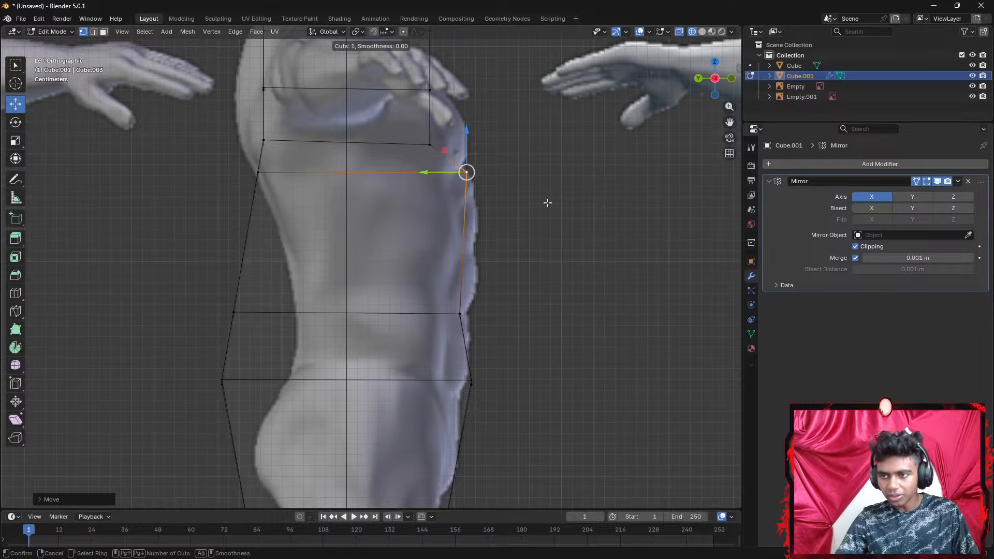
{"action": "left_click", "coordinate": [436, 238]}
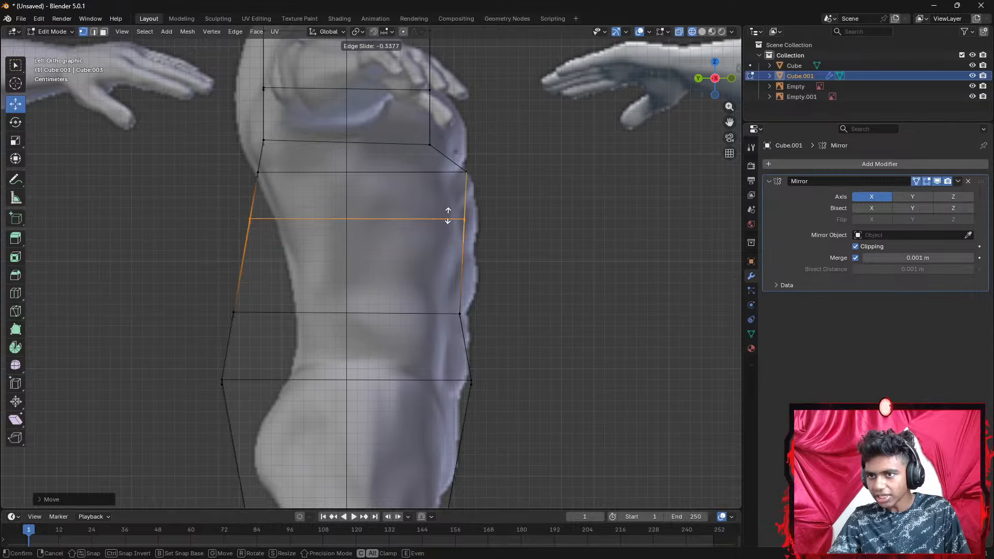
{"action": "left_click", "coordinate": [446, 217]}
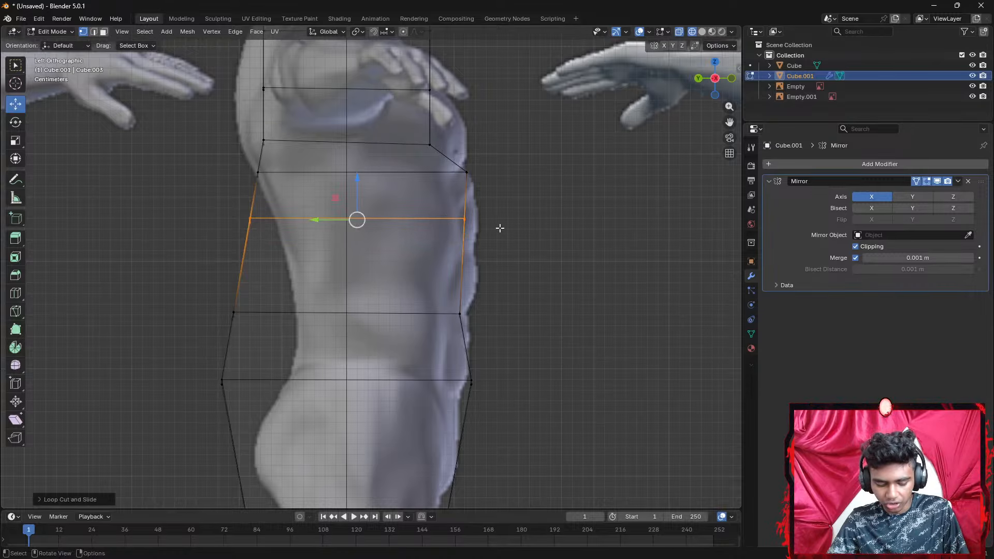
Try to move the front vertex of the new upper-abdomen loop, and undo the move
{"action": "left_click", "coordinate": [466, 220]}
{"action": "key", "text": "g"}
{"action": "left_click", "coordinate": [563, 239]}
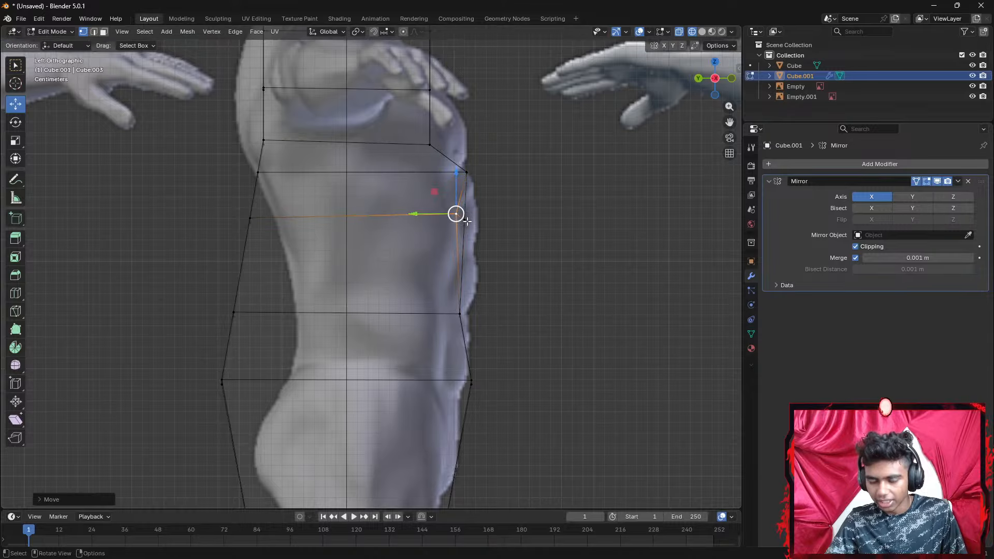
{"action": "key", "text": "ctrl+z"}
Move the front vertices of the upper-abdomen loop and the row above it forward onto the reference's side outline
{"action": "left_click", "coordinate": [569, 247]}
{"action": "left_click_drag", "start_coordinate": [499, 238], "coordinate": [451, 213]}
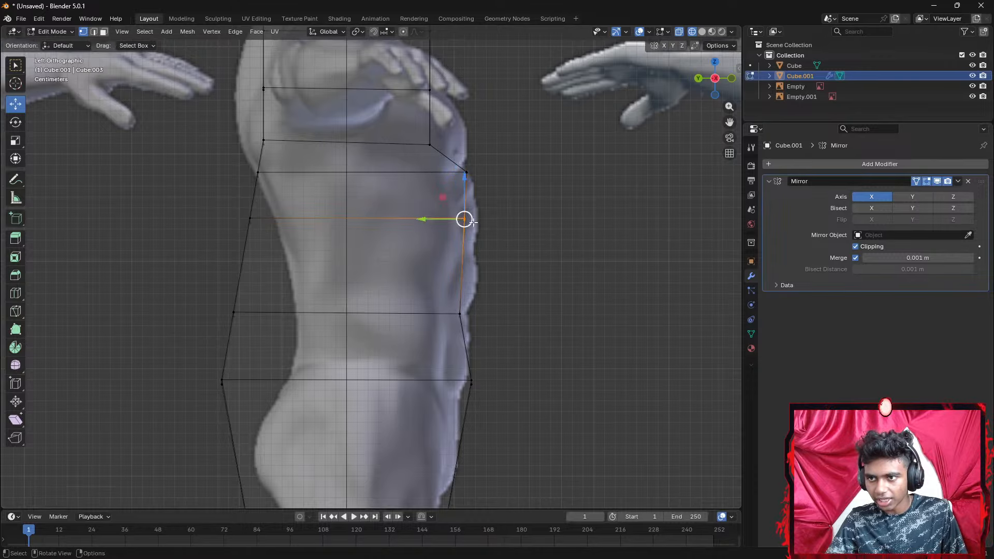
{"action": "key", "text": "g"}
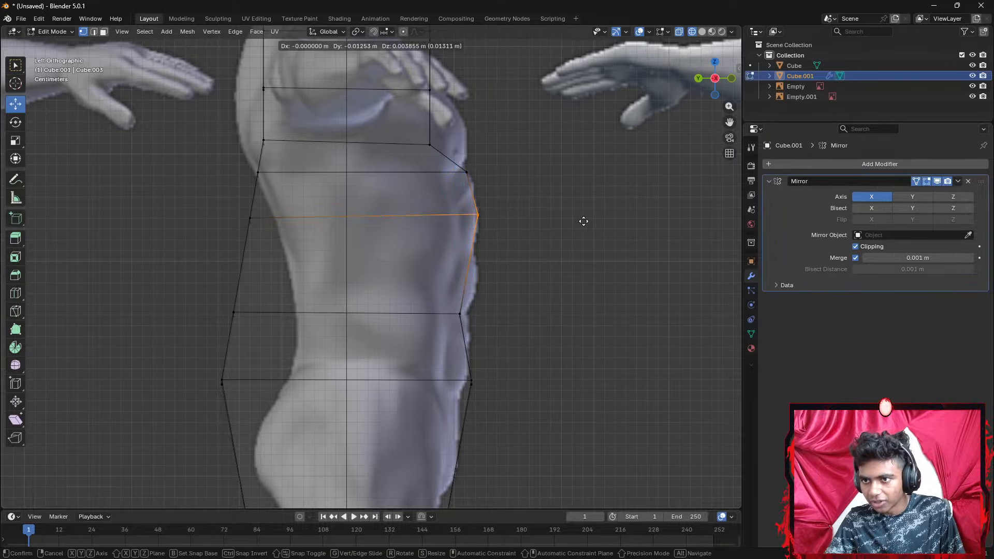
{"action": "left_click", "coordinate": [583, 221]}
{"action": "left_click", "coordinate": [477, 171]}
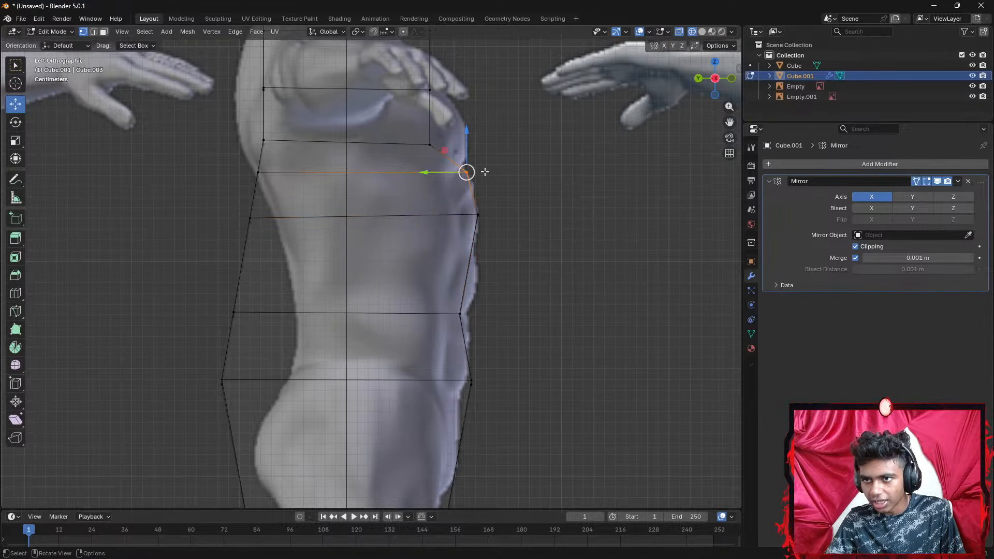
{"action": "key", "text": "g"}
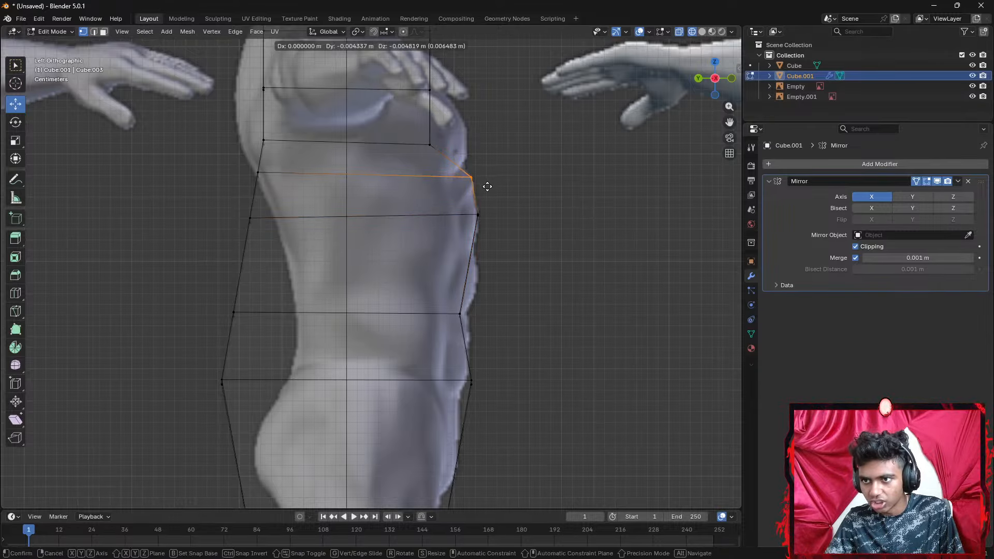
{"action": "left_click", "coordinate": [486, 186]}
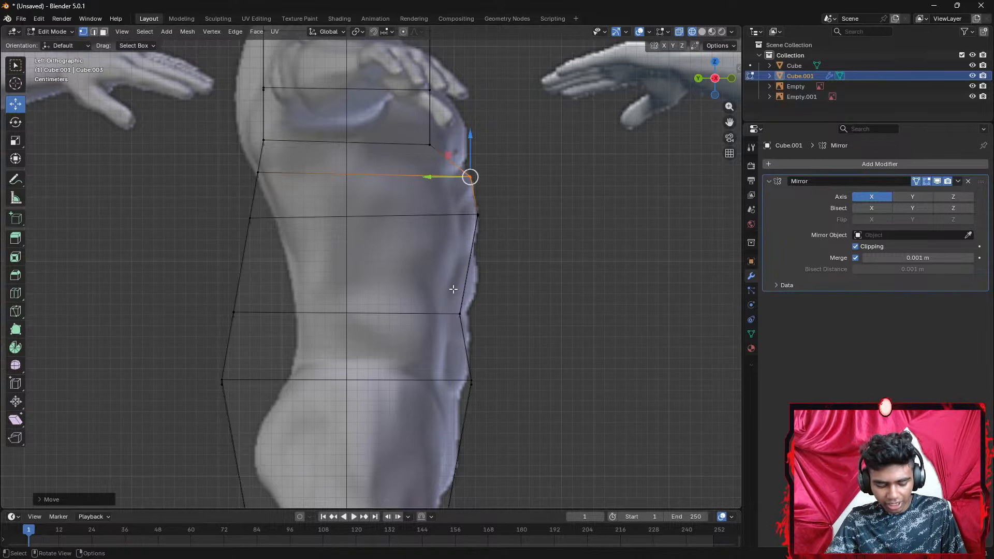
Add a loop cut around the lower abdomen, slid slightly down from midway between the upper-abdomen loop and the row above the waist
{"action": "key", "text": "ctrl+r"}
{"action": "left_click", "coordinate": [466, 274]}
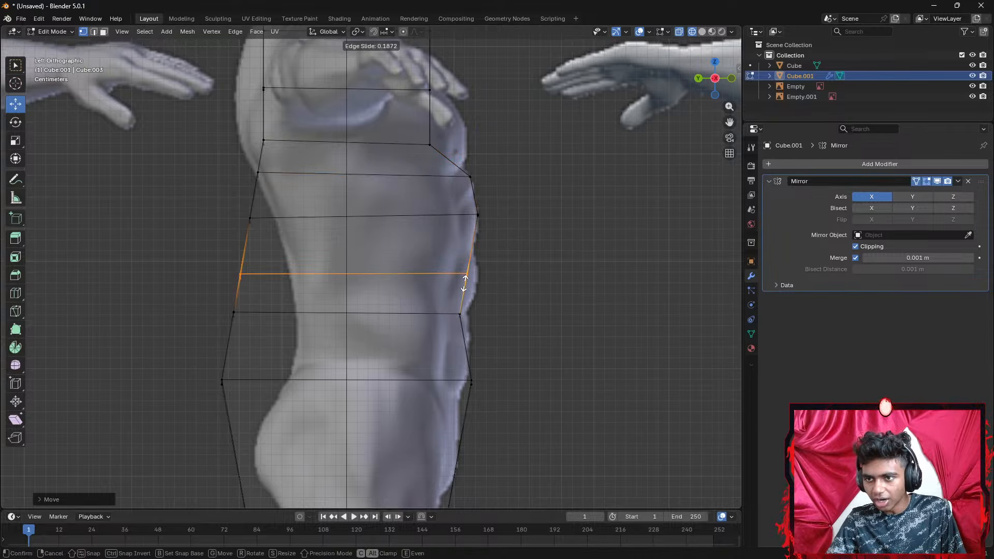
{"action": "left_click", "coordinate": [465, 289]}
Move the front vertices of the lower-abdomen loop and the row below it forward onto the reference's side outline
{"action": "left_click_drag", "start_coordinate": [493, 300], "coordinate": [458, 268]}
{"action": "key", "text": "g"}
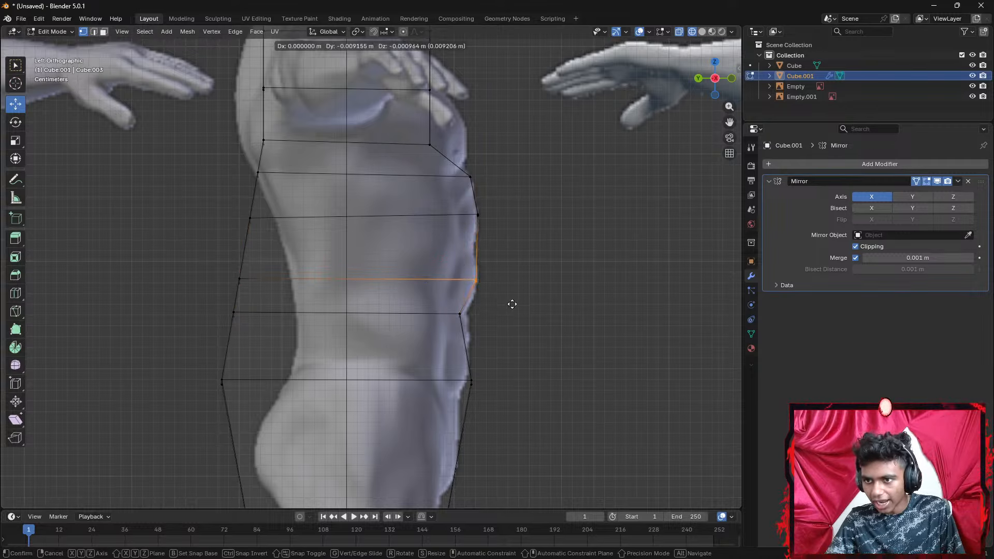
{"action": "left_click", "coordinate": [512, 303]}
{"action": "left_click", "coordinate": [460, 314]}
{"action": "key", "text": "g"}
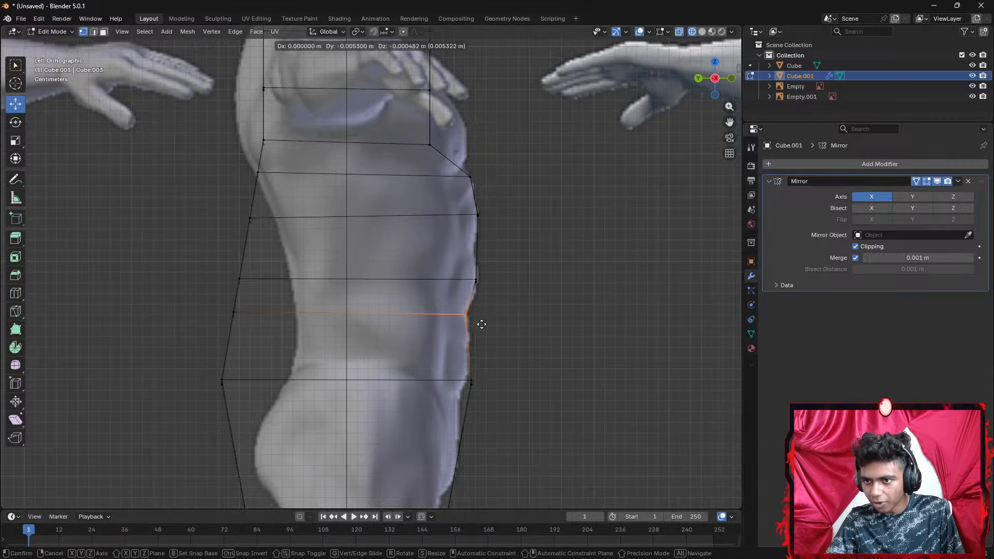
{"action": "left_click", "coordinate": [483, 327]}
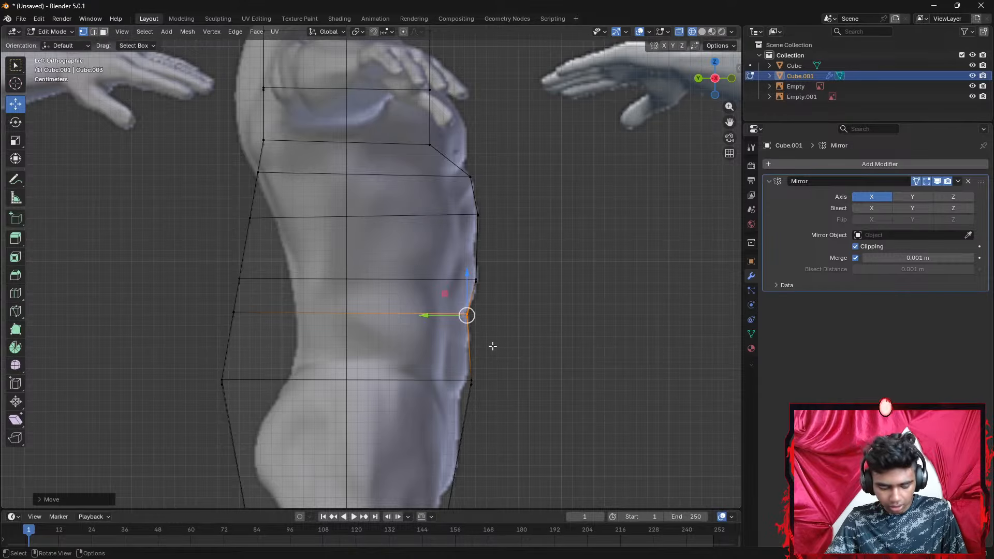
Try to move the back and front vertices of the torso's top row inward to the base of the neck
{"action": "middle_click_drag", "start_coordinate": [434, 248], "coordinate": [528, 406], "text": "shift"}
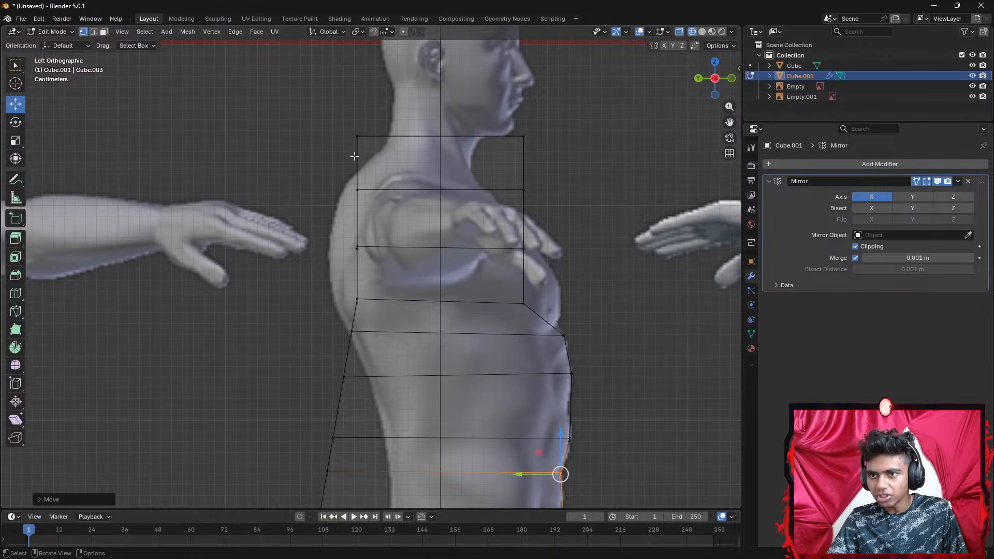
{"action": "left_click", "coordinate": [355, 136]}
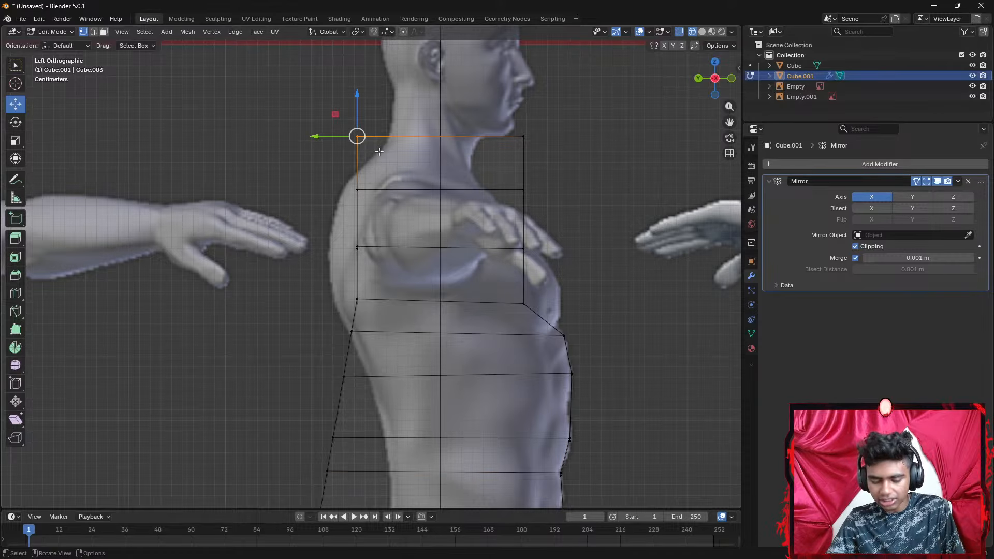
{"action": "key", "text": "g"}
{"action": "left_click", "coordinate": [401, 164]}
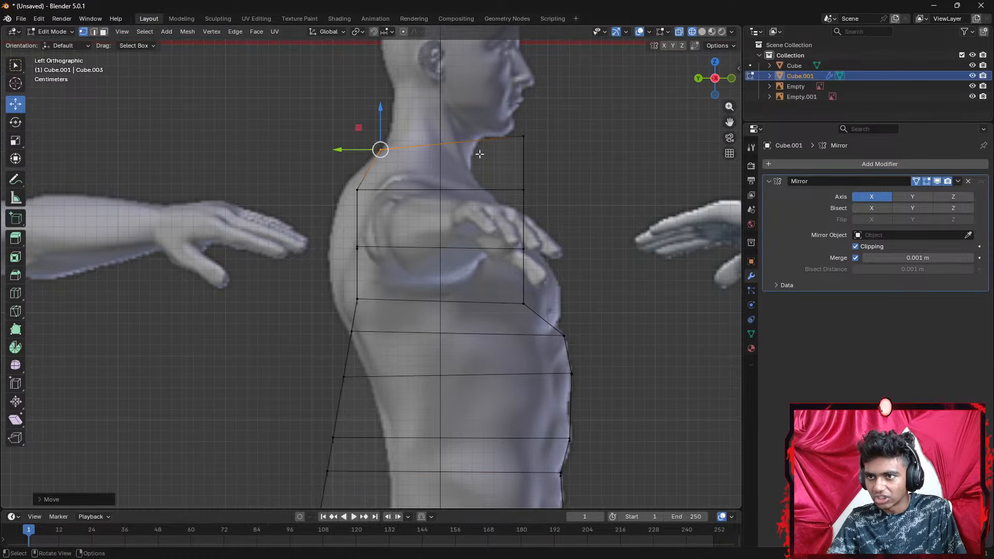
{"action": "left_click", "coordinate": [522, 136]}
{"action": "key", "text": "g"}
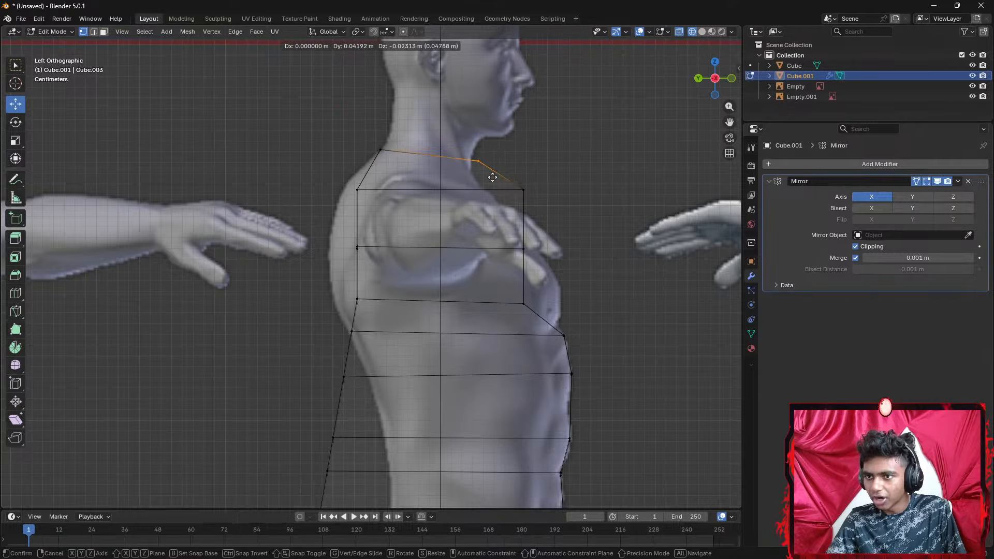
{"action": "left_click", "coordinate": [487, 167]}
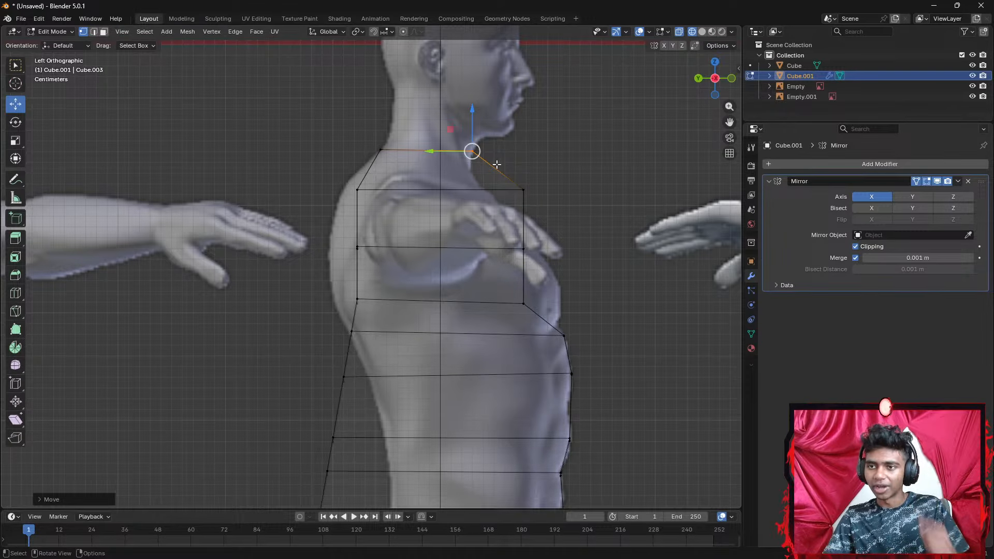
{"action": "key", "text": "ctrl+z"}
{"action": "key", "text": "ctrl+z"}
{"action": "key", "text": "ctrl+z"}
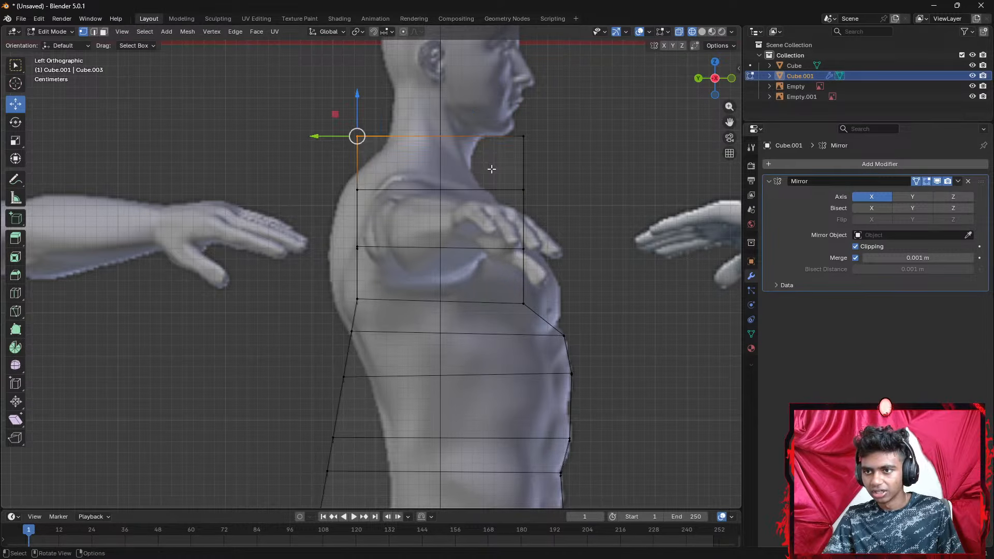
Add a centred loop cut between the torso's top row and the shoulder row
{"action": "key", "text": "ctrl+r"}
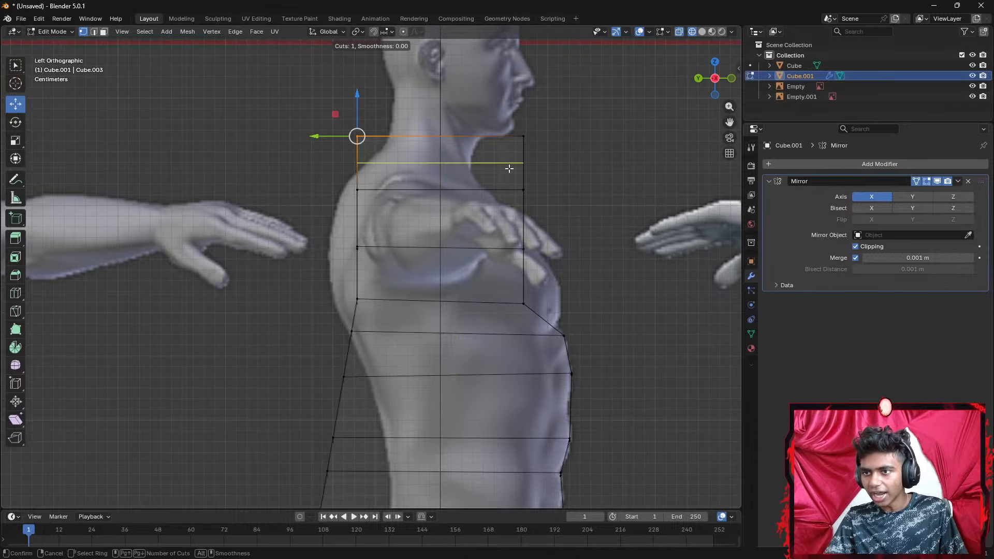
{"action": "left_click", "coordinate": [508, 169]}
{"action": "left_click", "coordinate": [509, 168]}
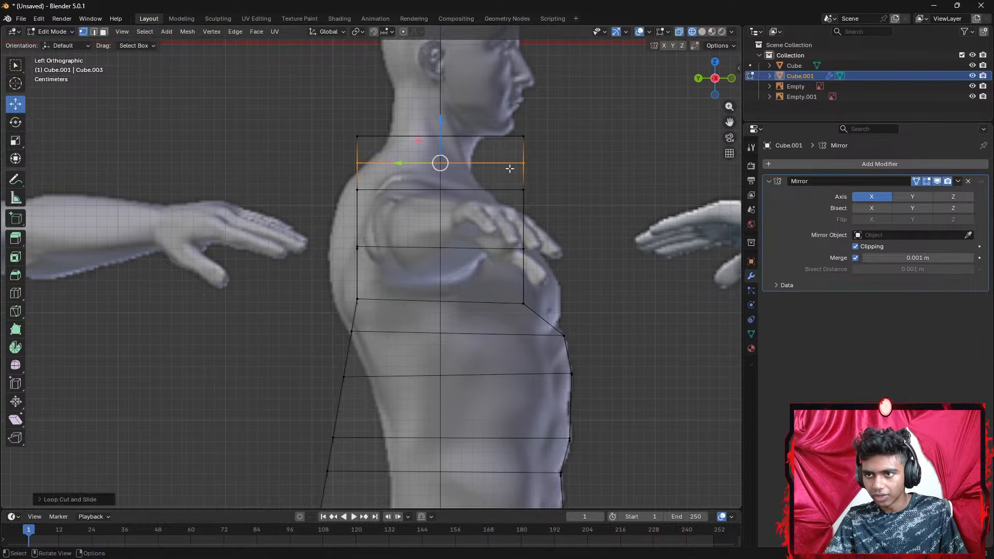
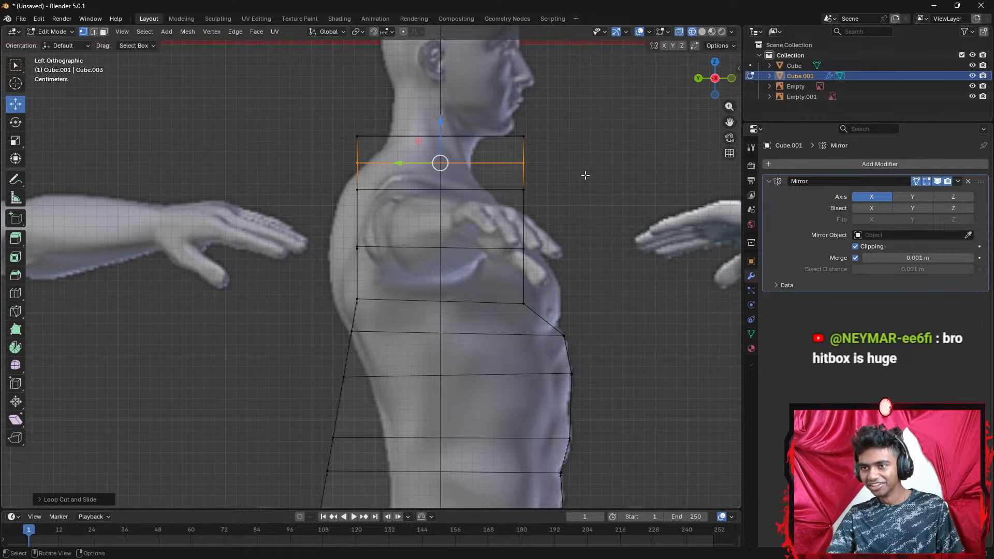
Move the front vertices of the new neck loop and the top row back onto the reference's throat outline
{"action": "left_click", "coordinate": [539, 166]}
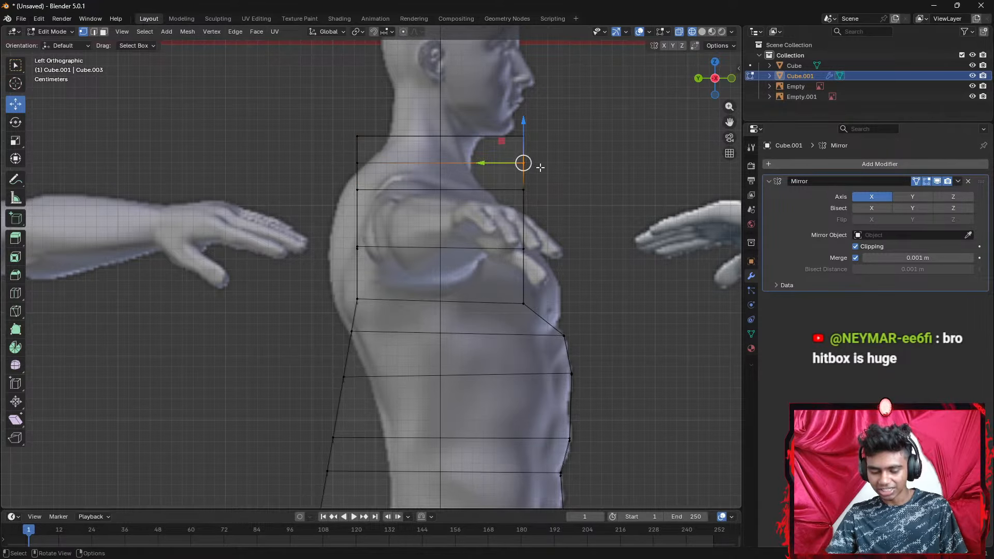
{"action": "key", "text": "g"}
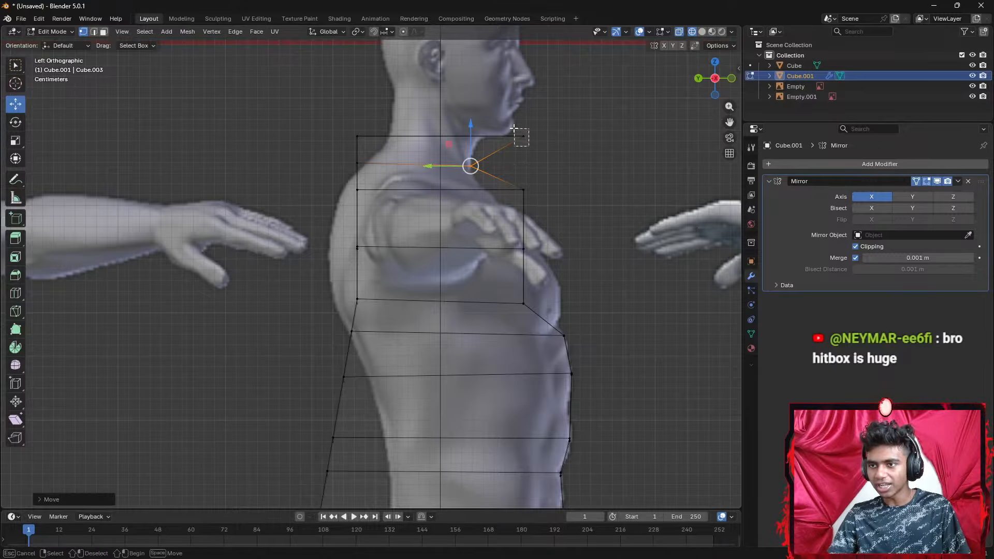
{"action": "left_click", "coordinate": [501, 151]}
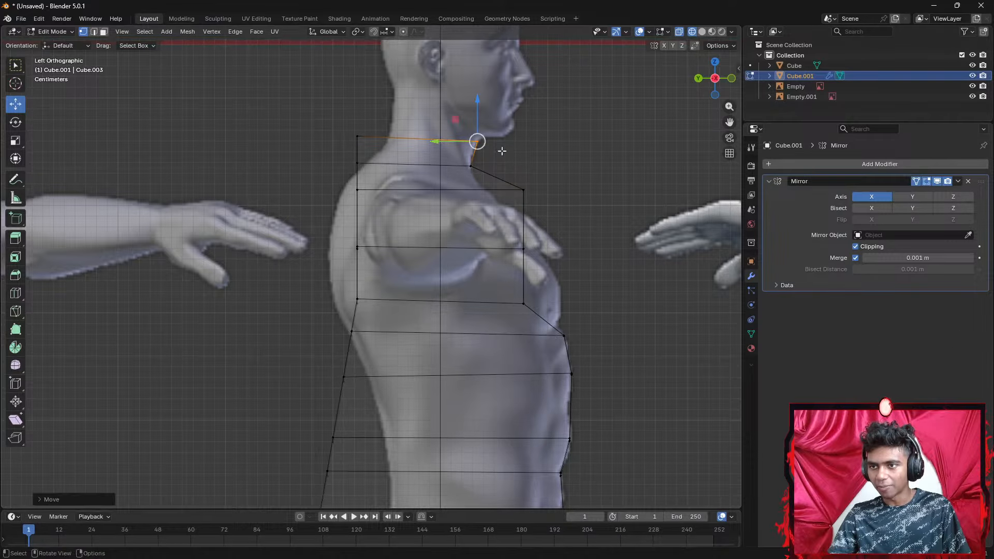
Try to move the front vertex of the shoulder row back toward the base of the throat
{"action": "left_click", "coordinate": [523, 191]}
{"action": "key", "text": "g"}
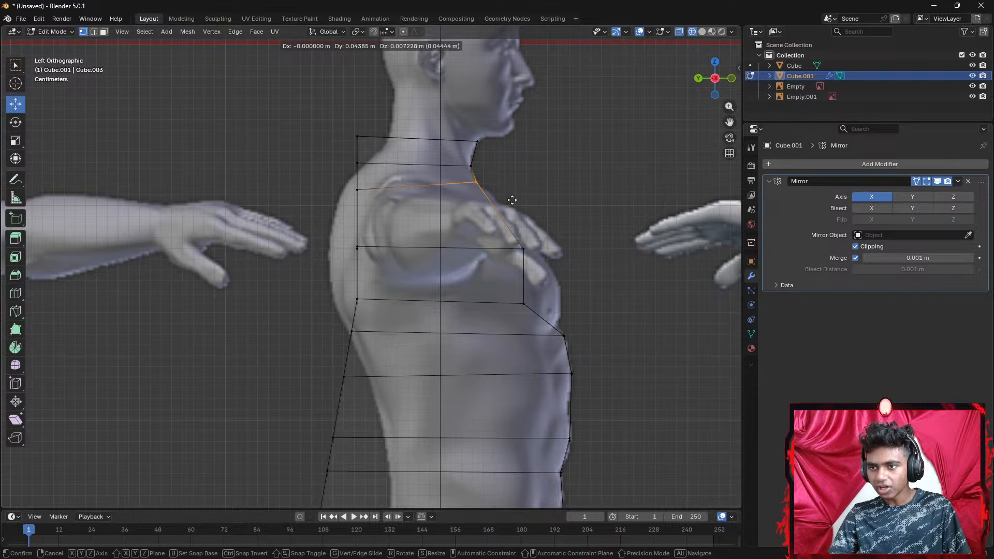
{"action": "left_click", "coordinate": [511, 200]}
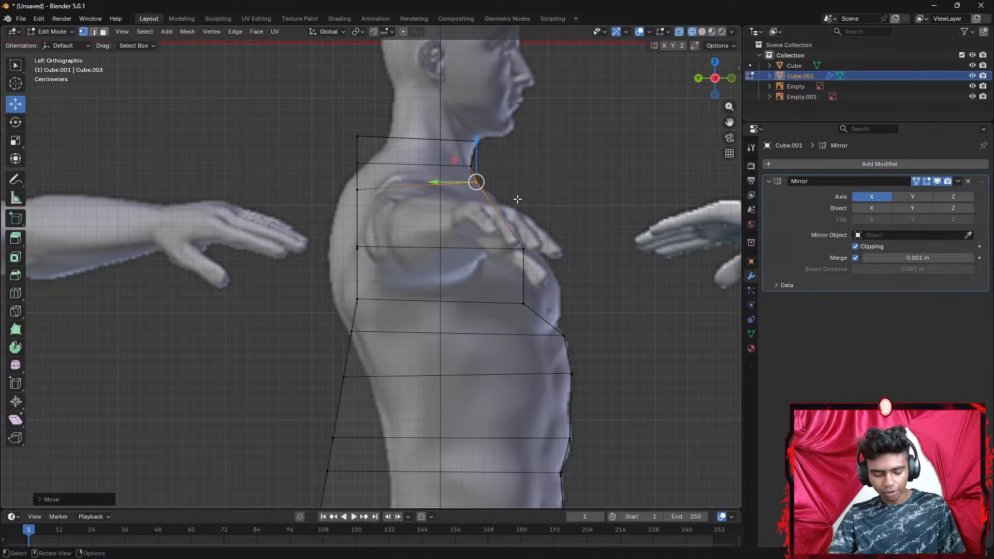
{"action": "key", "text": "ctrl+z"}
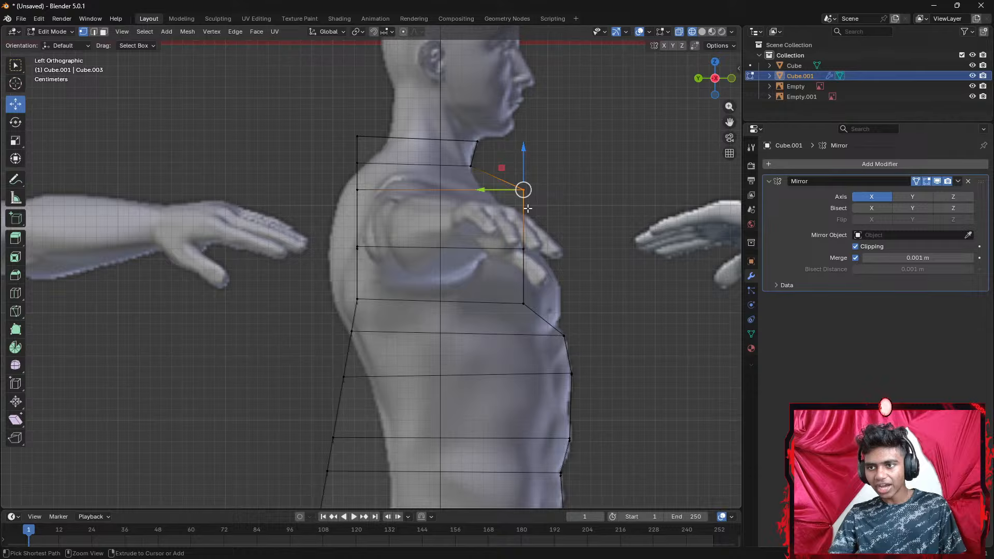
Add a loop cut between the shoulder row and the row below it, slid up about halfway toward the shoulder row
{"action": "left_click", "coordinate": [588, 206]}
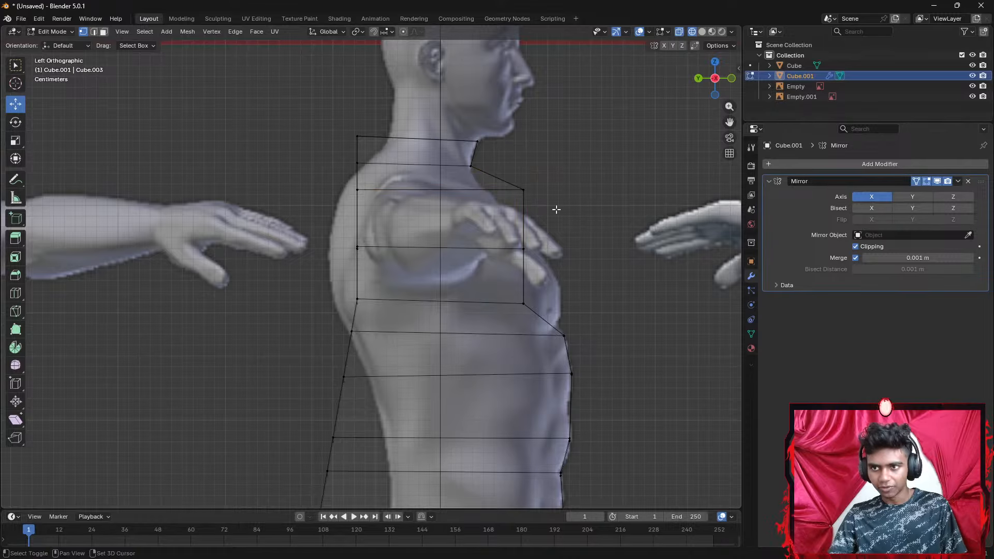
{"action": "key", "text": "ctrl+r"}
{"action": "left_click", "coordinate": [515, 213]}
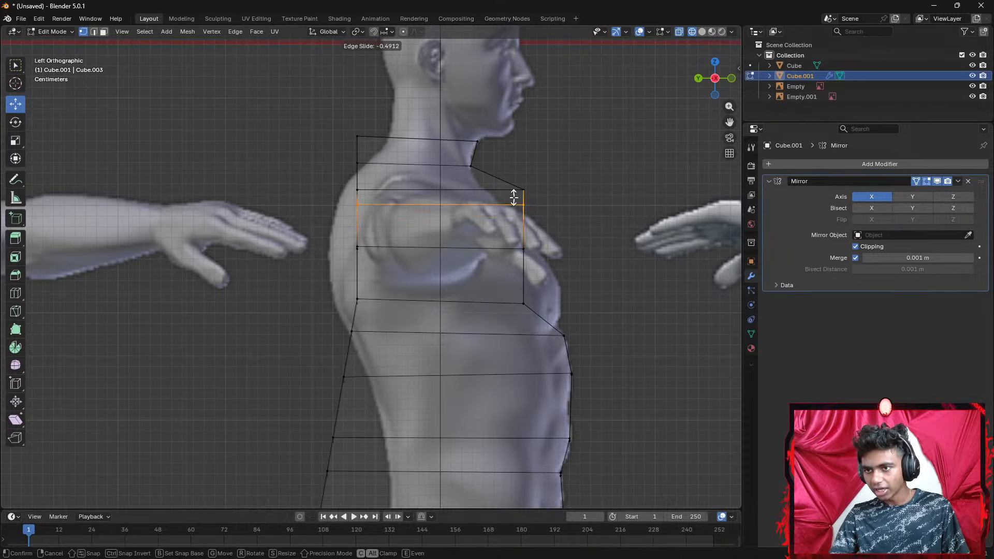
{"action": "left_click", "coordinate": [513, 197]}
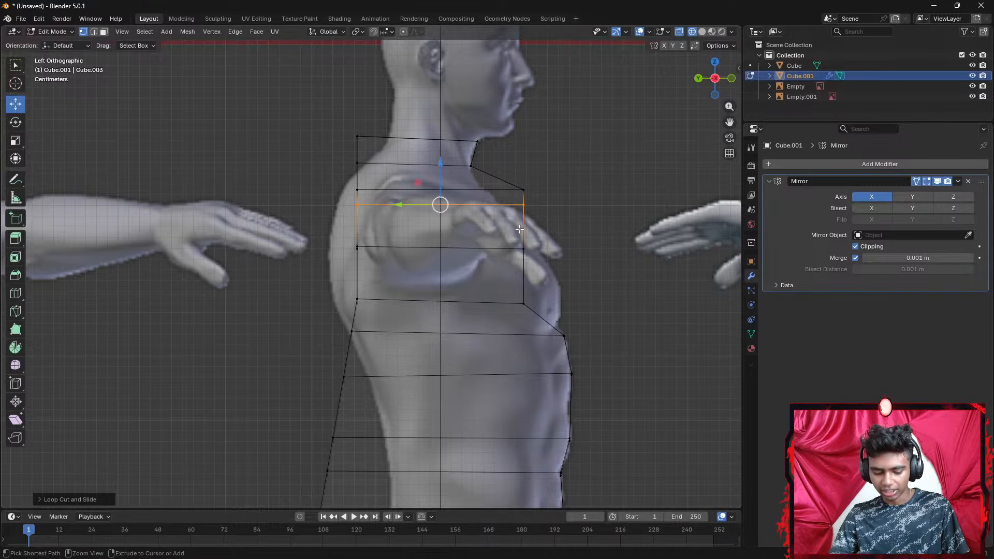
Try to add a loop cut slid close beneath the new upper-chest loop
{"action": "key", "text": "ctrl+r"}
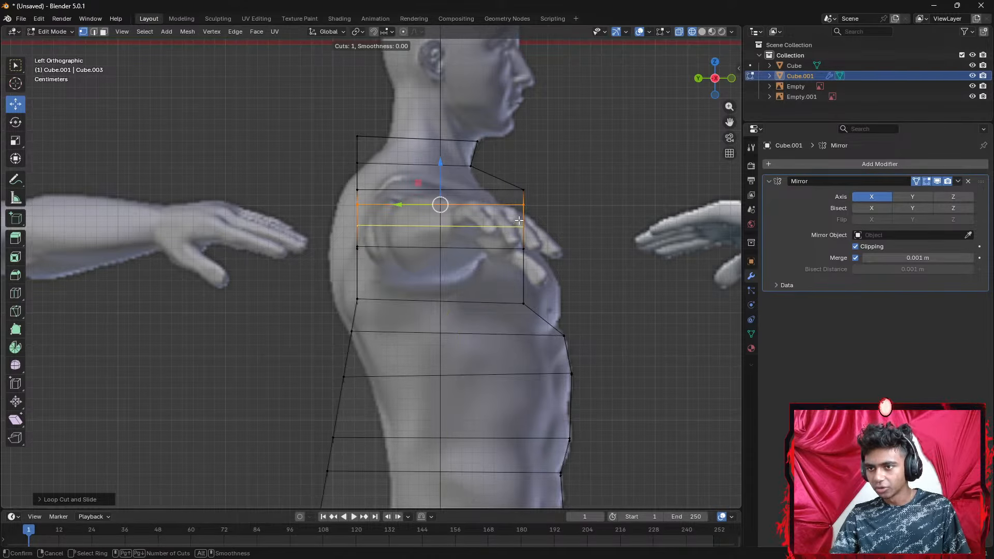
{"action": "left_click", "coordinate": [519, 220]}
{"action": "left_click", "coordinate": [546, 213]}
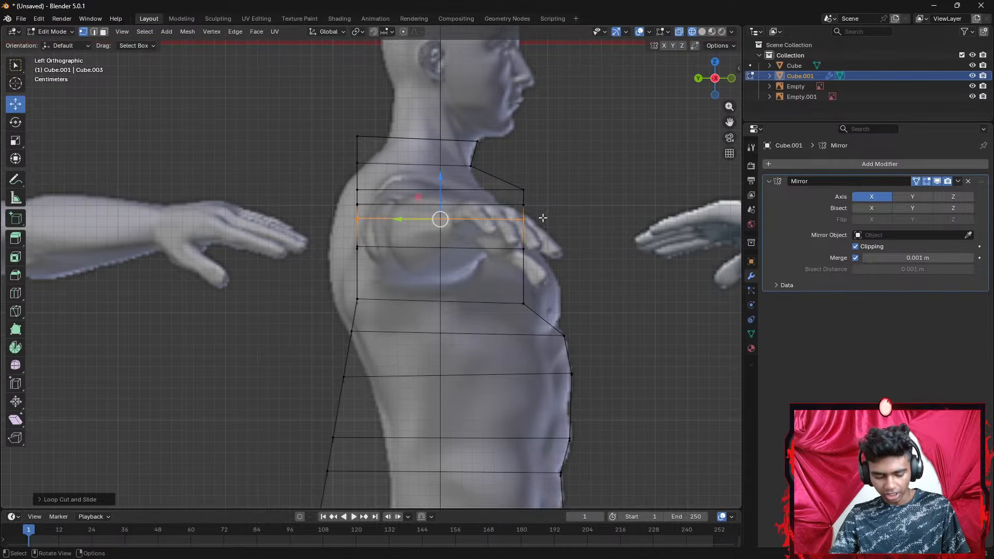
{"action": "key", "text": "ctrl+z"}
Add a centred loop cut between the new upper-chest loop and the row below it, and clear the selection
{"action": "key", "text": "ctrl+r"}
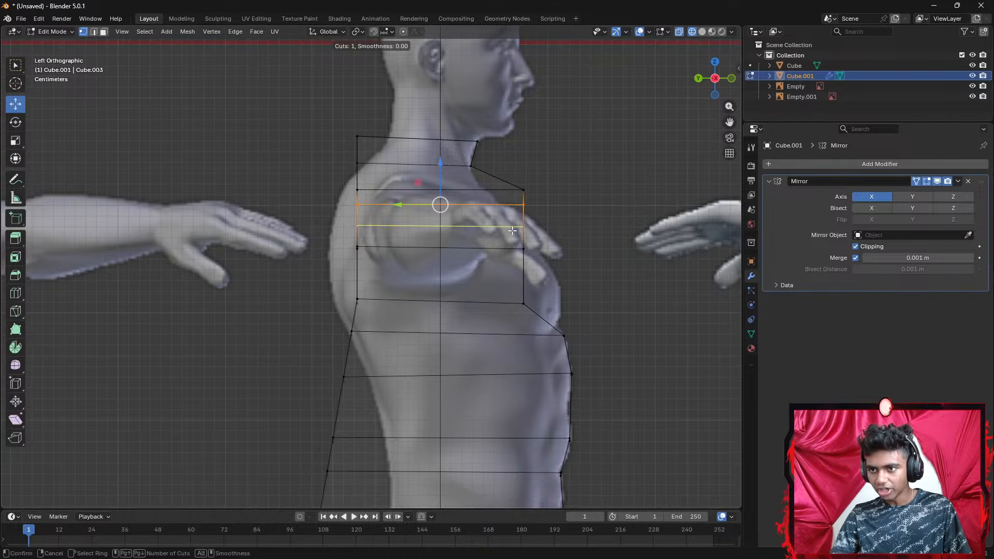
{"action": "left_click", "coordinate": [513, 231]}
{"action": "right_click", "coordinate": [512, 231]}
{"action": "left_click", "coordinate": [571, 232]}
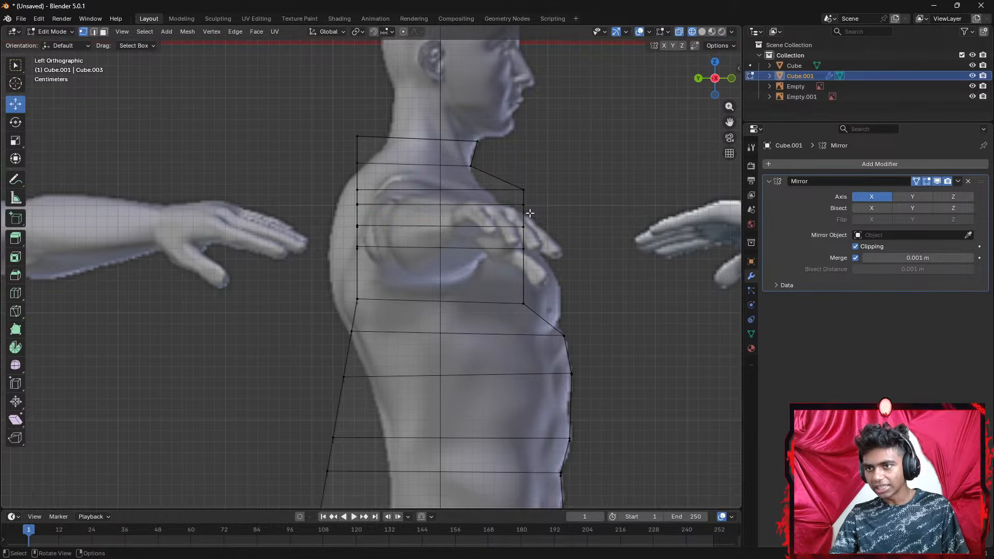
Move the front vertex of the shoulder row back onto the reference's outline at the base of the throat
{"action": "left_click", "coordinate": [524, 190]}
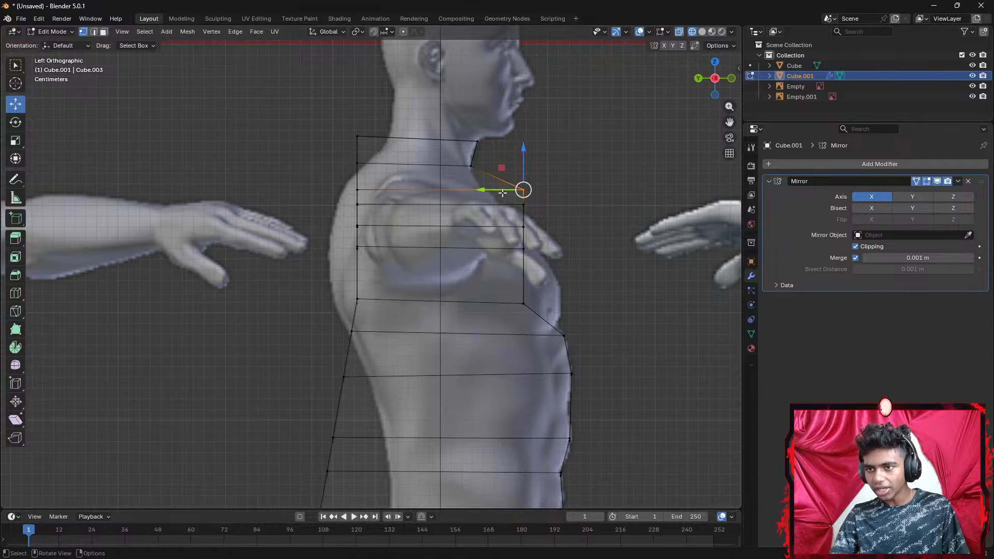
{"action": "key", "text": "g"}
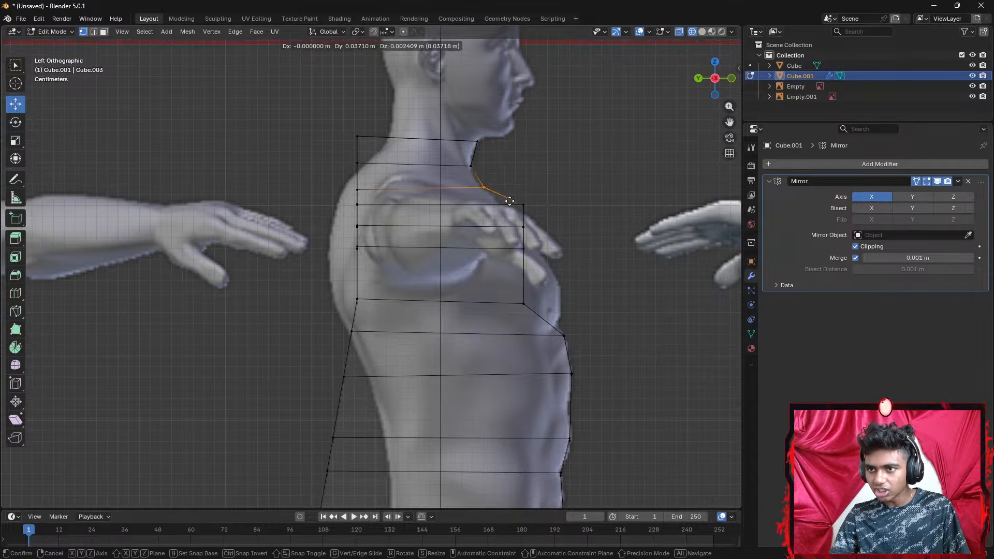
{"action": "left_click", "coordinate": [508, 201]}
{"action": "key", "text": "g"}
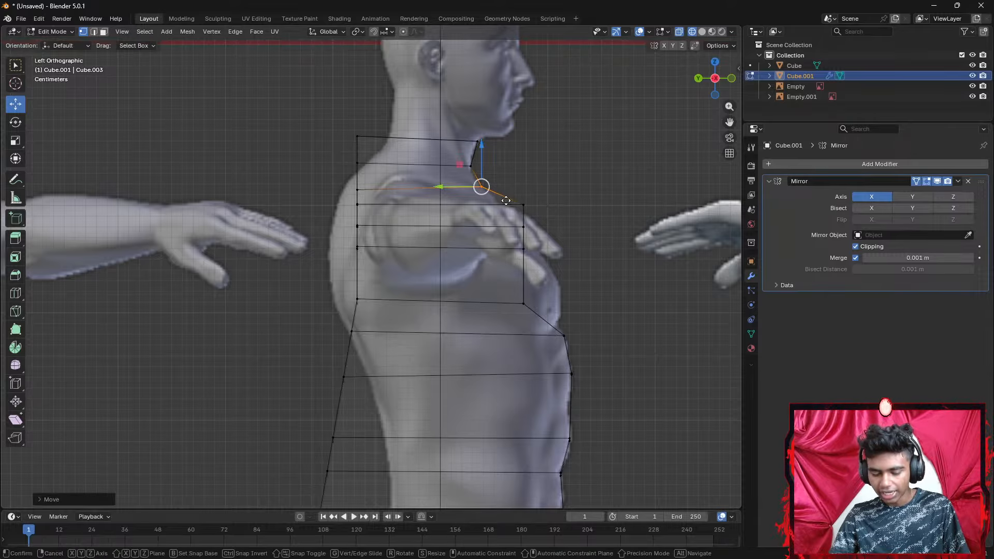
{"action": "left_click", "coordinate": [503, 201]}
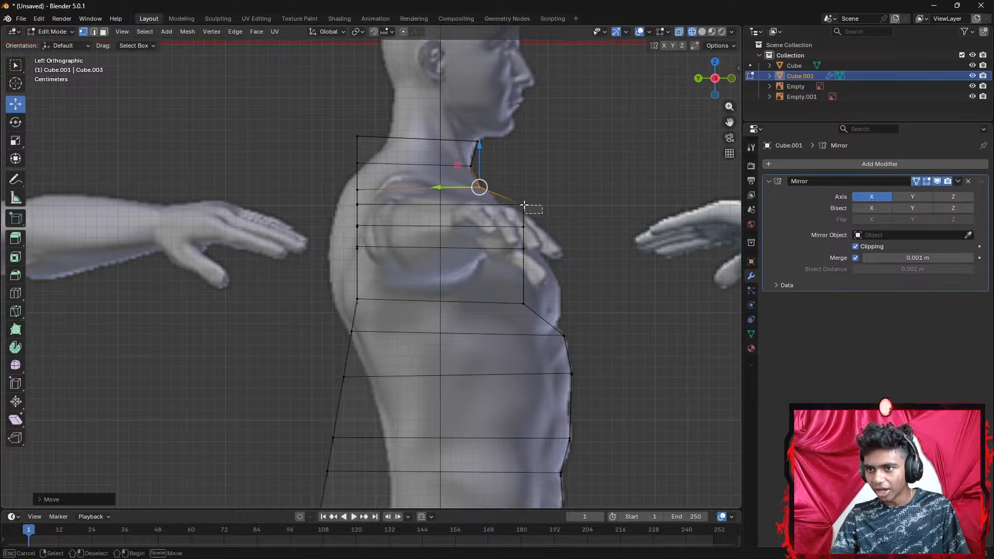
Fit the upper chest by moving the first new loop's front vertex back and the armpit-height row's front vertex forward and down
{"action": "left_click", "coordinate": [523, 205]}
{"action": "key", "text": "g"}
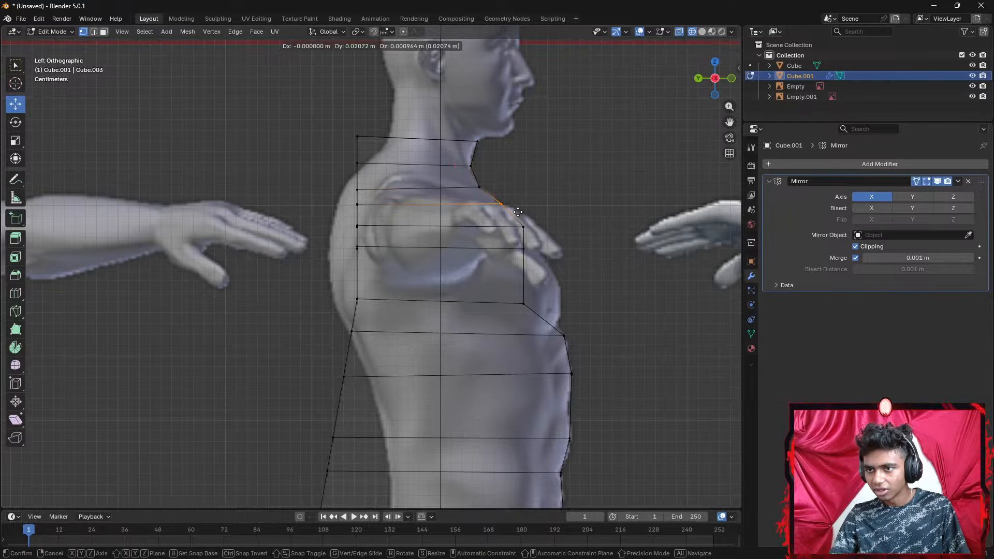
{"action": "left_click", "coordinate": [517, 211]}
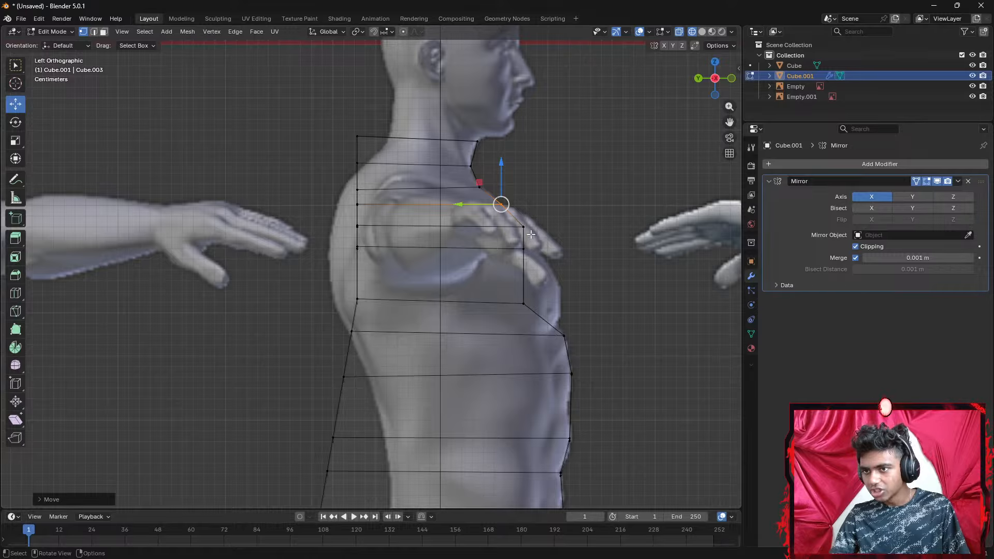
{"action": "left_click", "coordinate": [524, 249]}
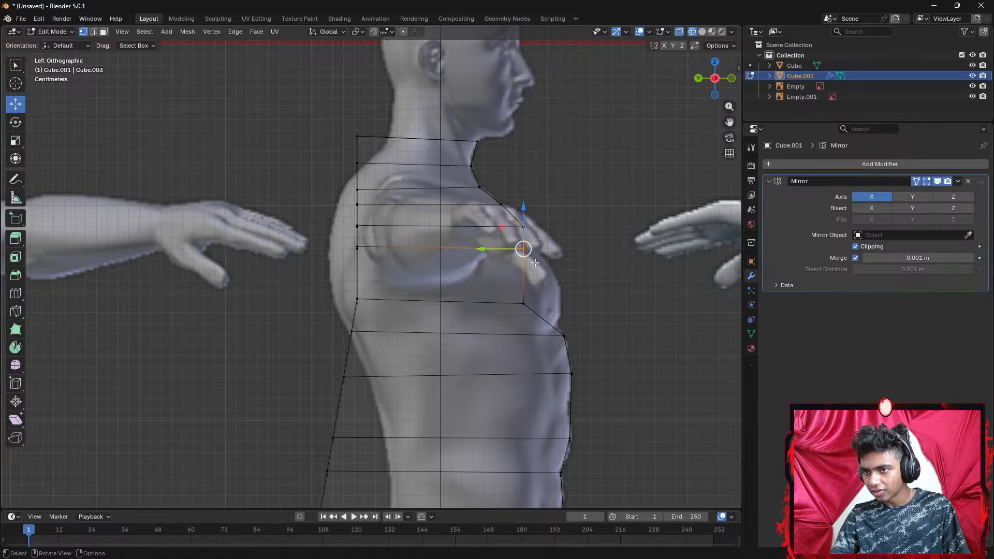
{"action": "key", "text": "g"}
{"action": "left_click", "coordinate": [554, 272]}
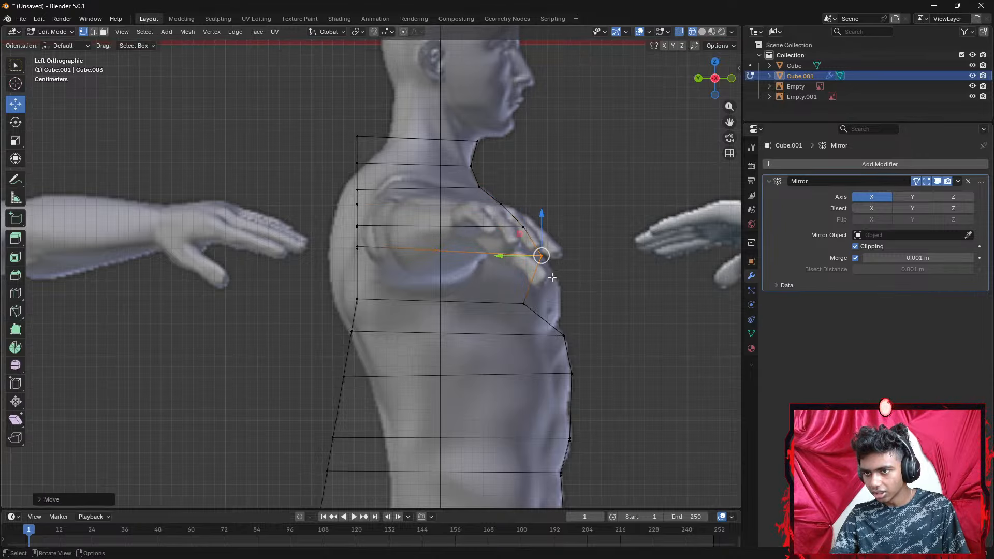
Add a nearly centred loop cut between the armpit-height row and the lower chest row
{"action": "key", "text": "ctrl+r"}
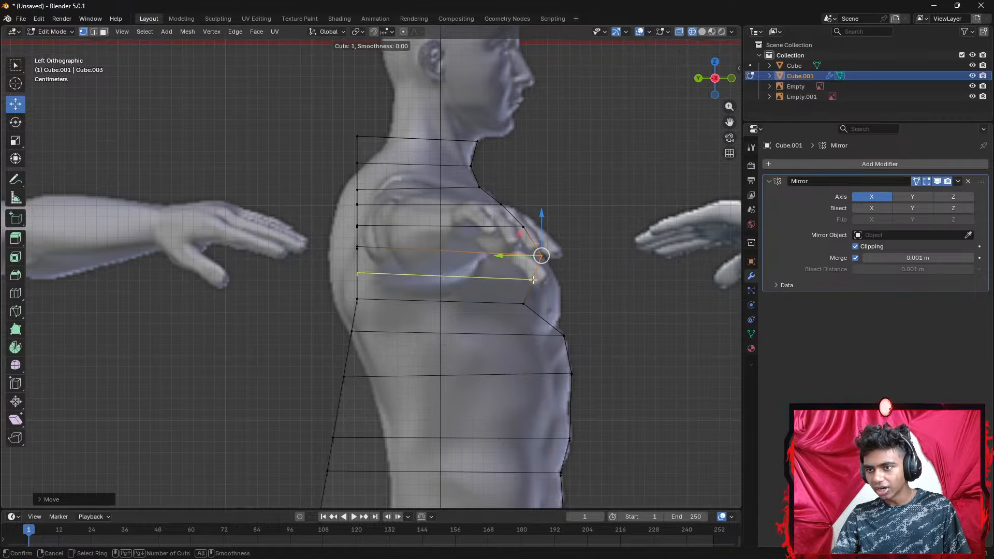
{"action": "left_click", "coordinate": [530, 279]}
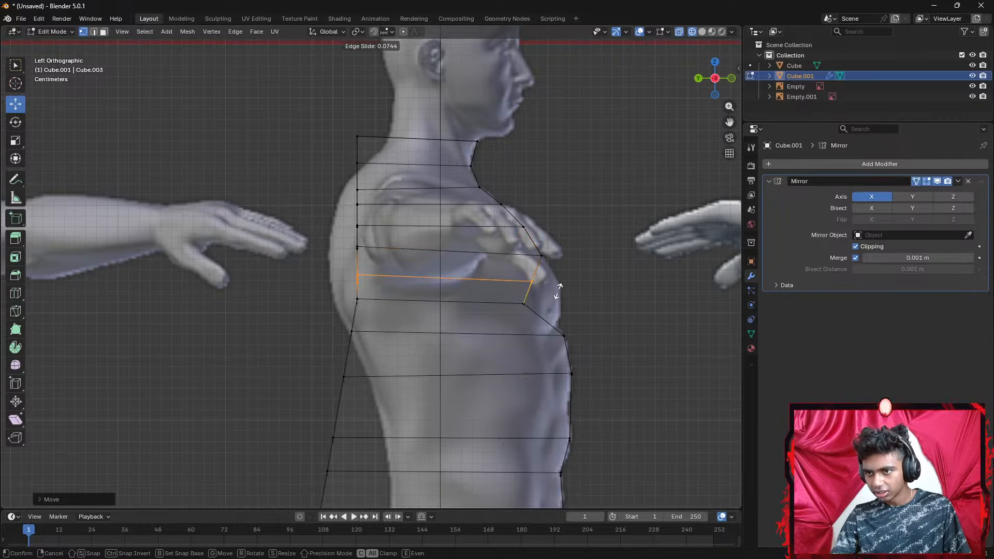
{"action": "left_click", "coordinate": [549, 287]}
Move the front vertices of the new mid-chest loop and the lower chest row forward onto the reference's chest outline
{"action": "left_click", "coordinate": [522, 273]}
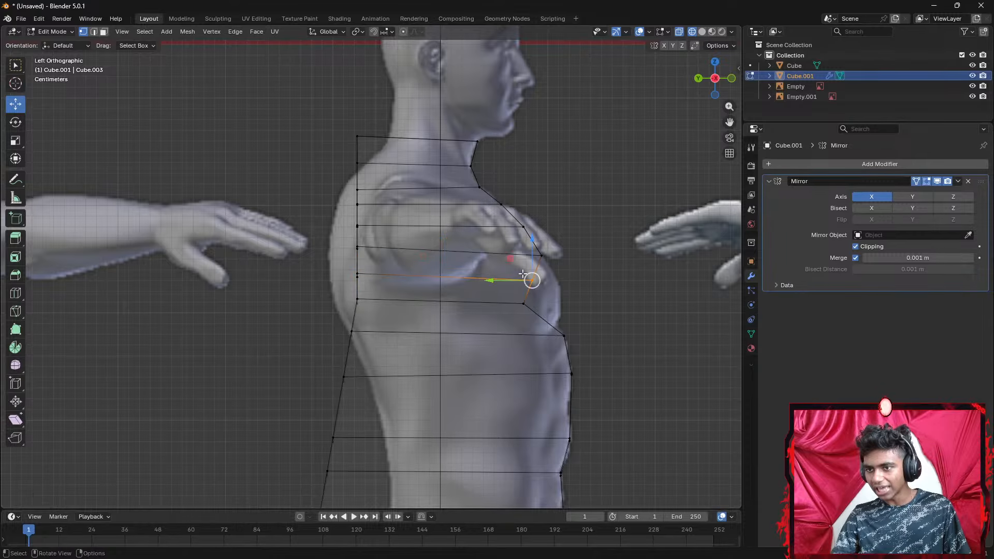
{"action": "key", "text": "g"}
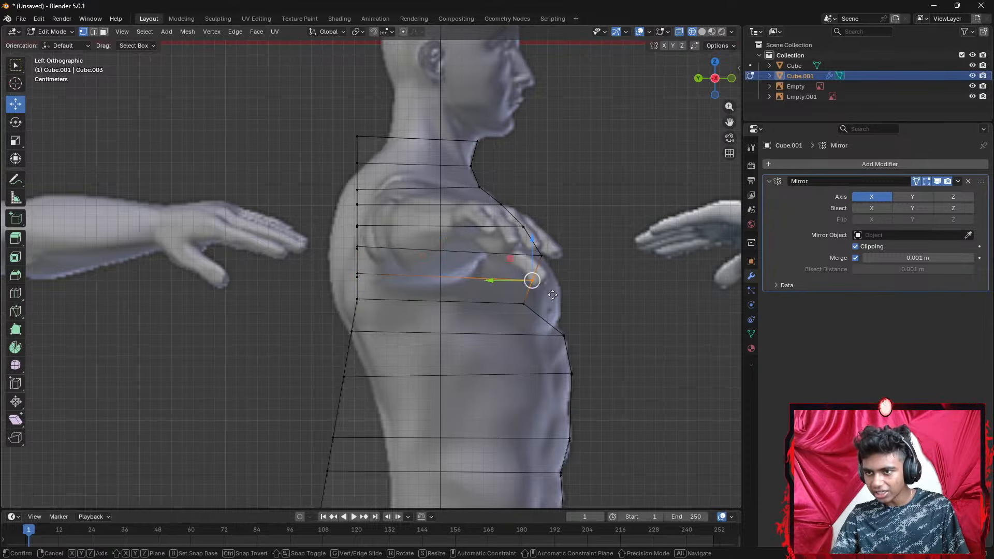
{"action": "left_click", "coordinate": [574, 293]}
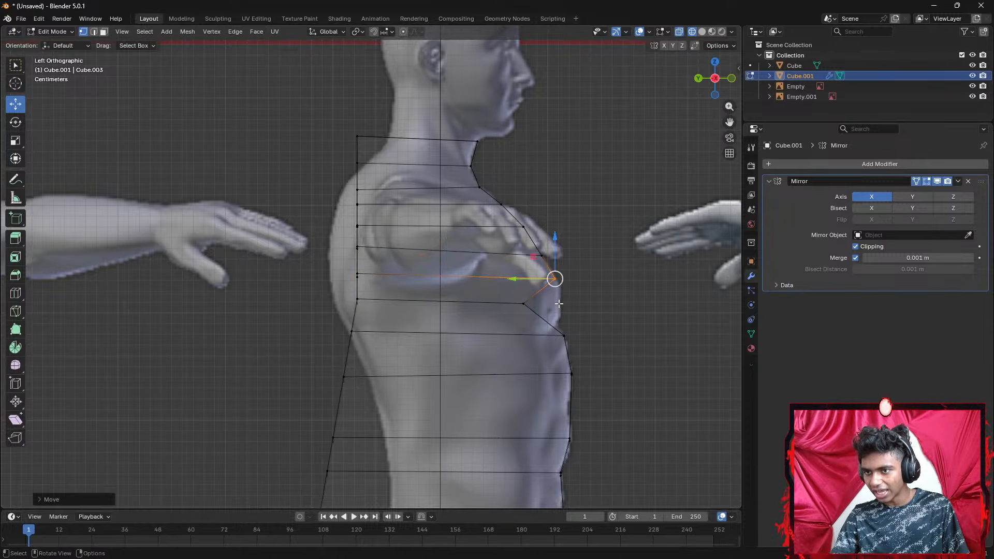
{"action": "left_click", "coordinate": [523, 304]}
{"action": "key", "text": "g"}
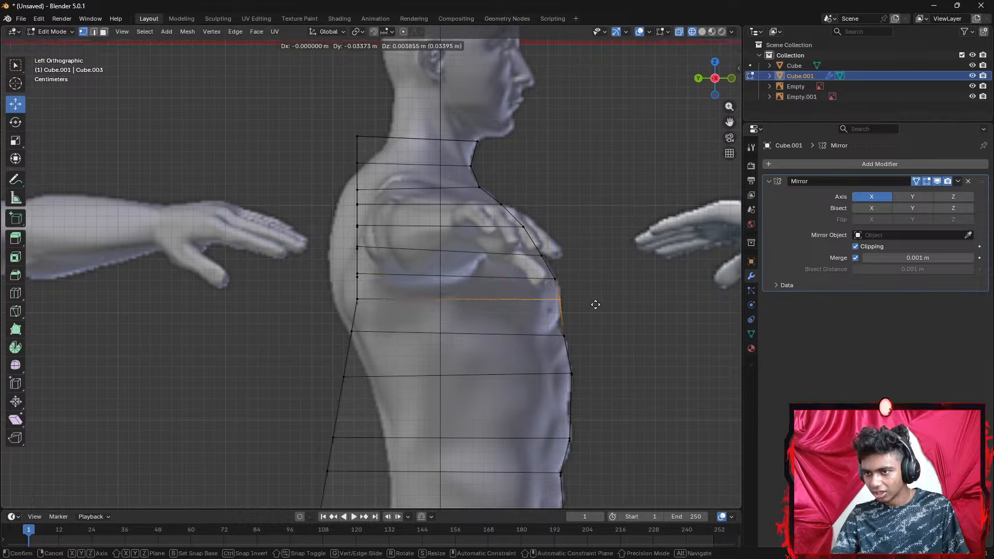
{"action": "left_click", "coordinate": [580, 324]}
Add a loop cut just below the lower chest row and move its front vertex slightly back into the crease under the chest
{"action": "key", "text": "ctrl+r"}
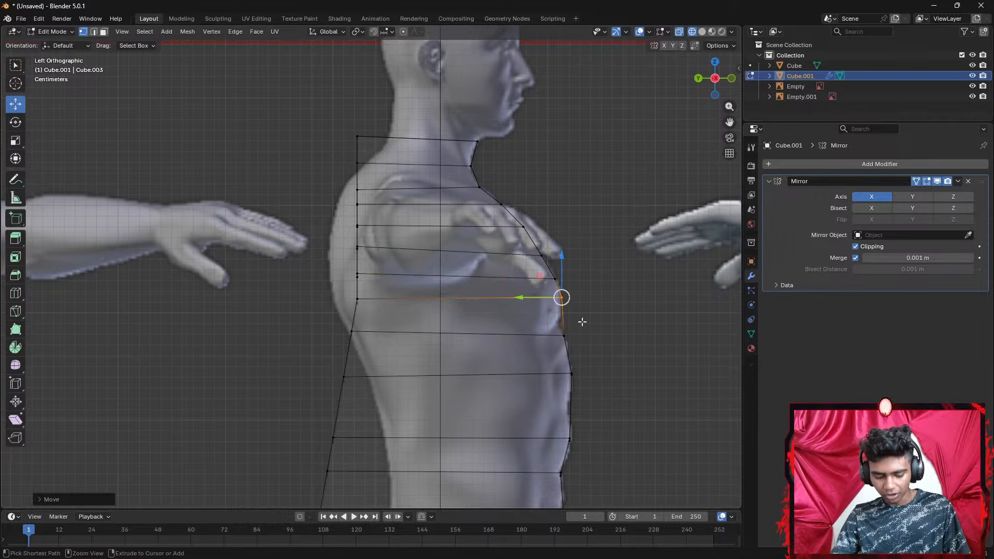
{"action": "left_click", "coordinate": [577, 316]}
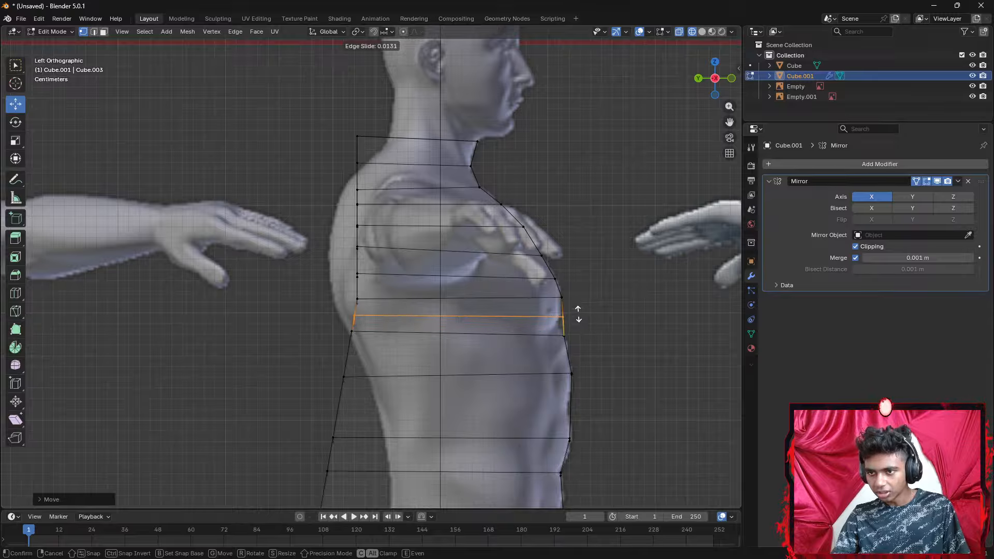
{"action": "left_click", "coordinate": [579, 318]}
{"action": "left_click", "coordinate": [563, 322]}
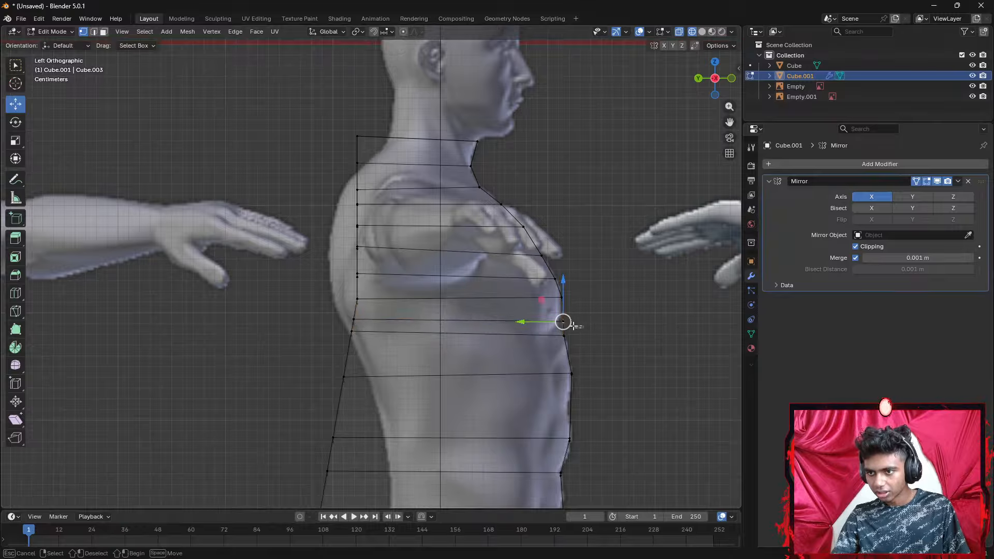
{"action": "key", "text": "g"}
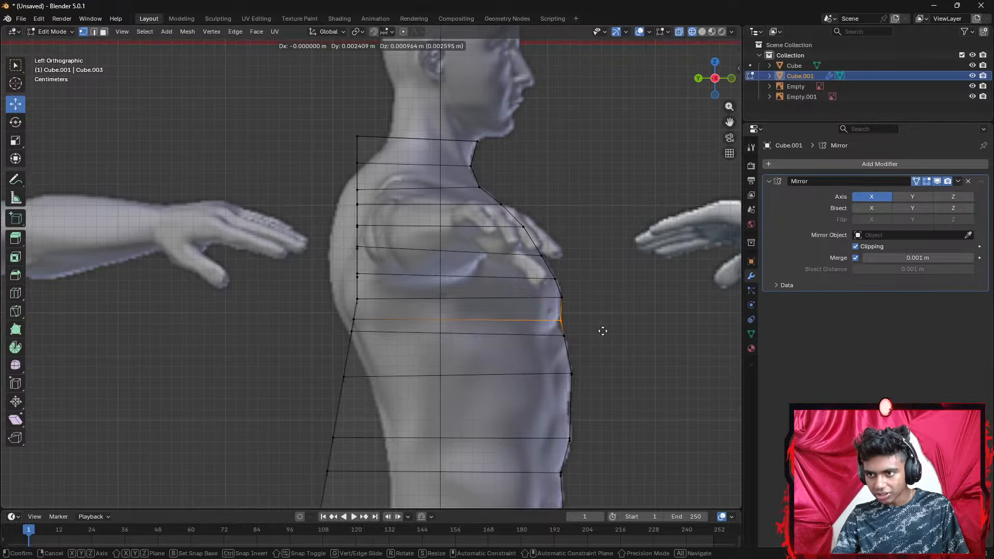
{"action": "left_click", "coordinate": [600, 331]}
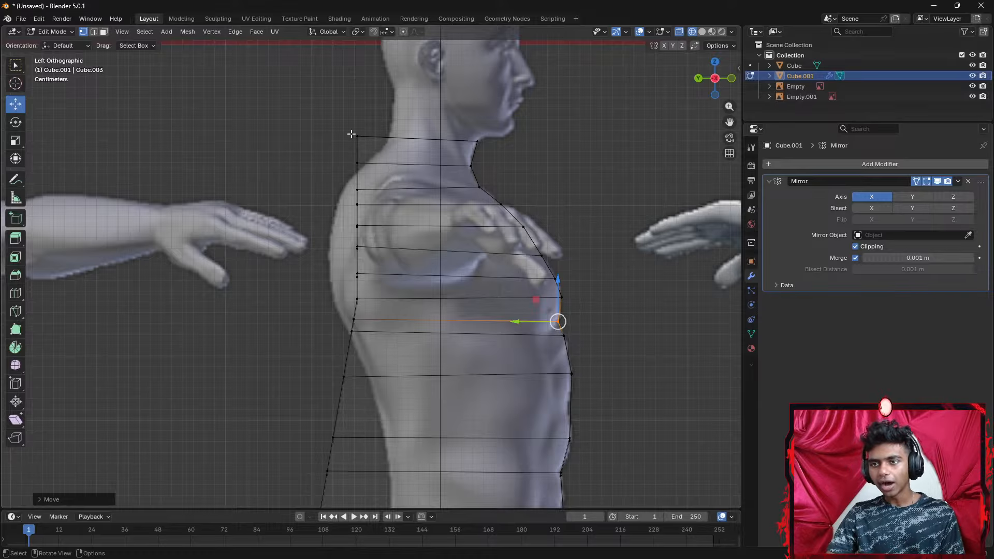
Move the back vertices of the top row and the neck loop forward onto the reference's nape outline
{"action": "left_click", "coordinate": [358, 136]}
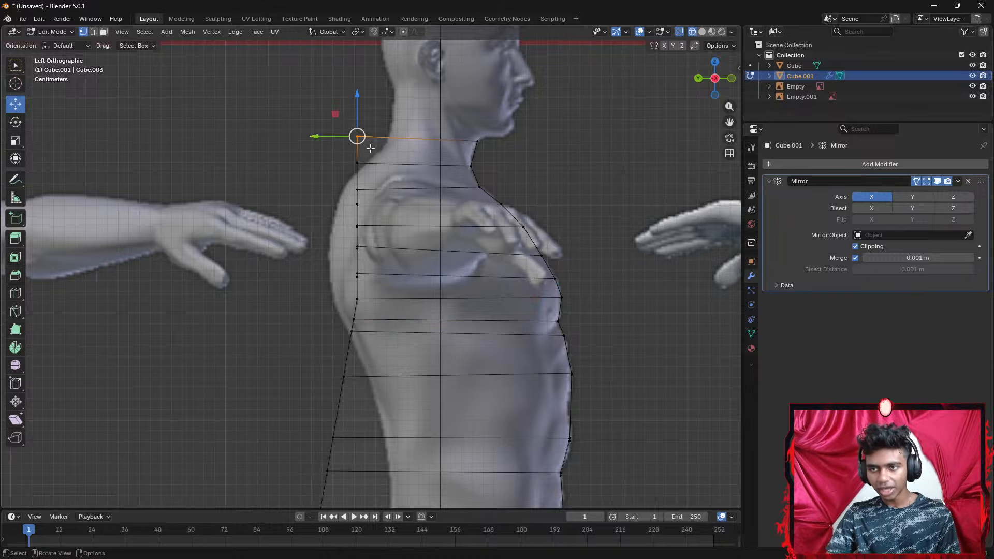
{"action": "key", "text": "g"}
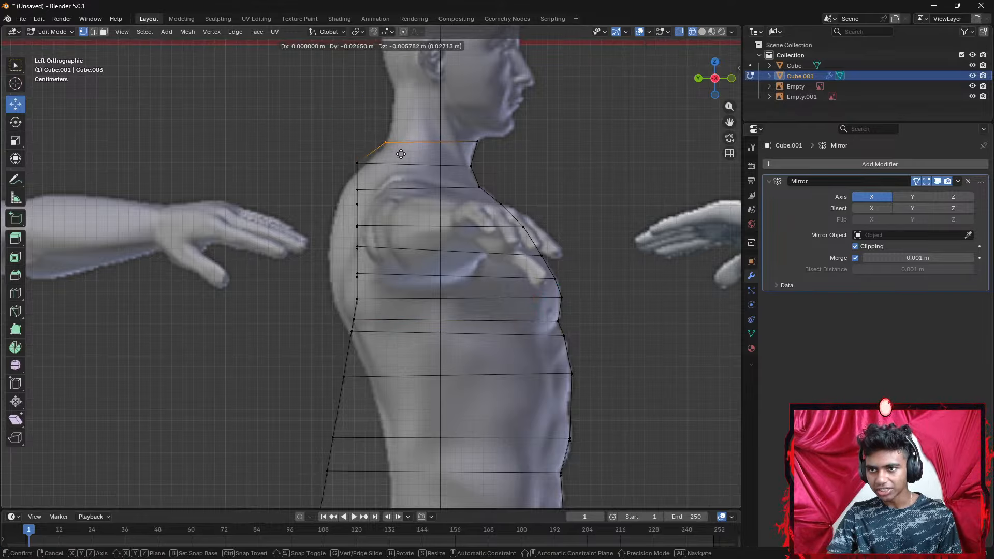
{"action": "left_click", "coordinate": [401, 154]}
{"action": "left_click", "coordinate": [357, 163]}
{"action": "key", "text": "g"}
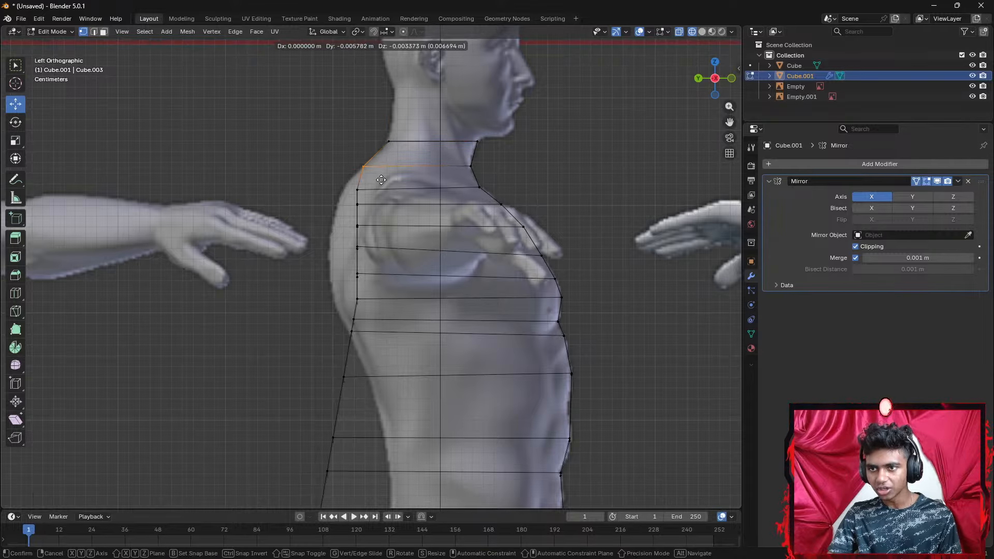
{"action": "left_click", "coordinate": [381, 180]}
Move the back vertices of the shoulder row and the loop below it outward onto the reference's upper back outline
{"action": "left_click", "coordinate": [357, 189]}
{"action": "key", "text": "g"}
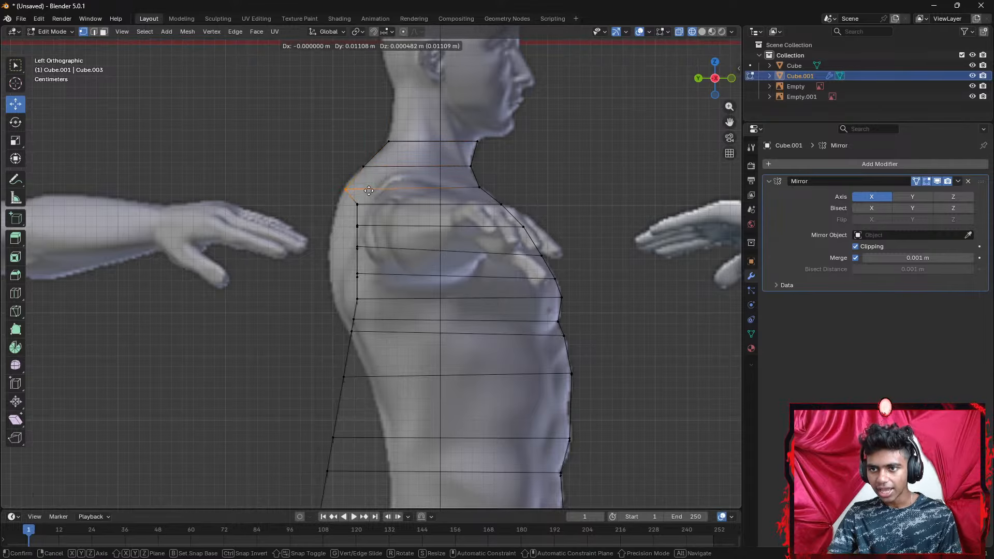
{"action": "left_click", "coordinate": [350, 195]}
{"action": "left_click", "coordinate": [359, 206]}
{"action": "key", "text": "g"}
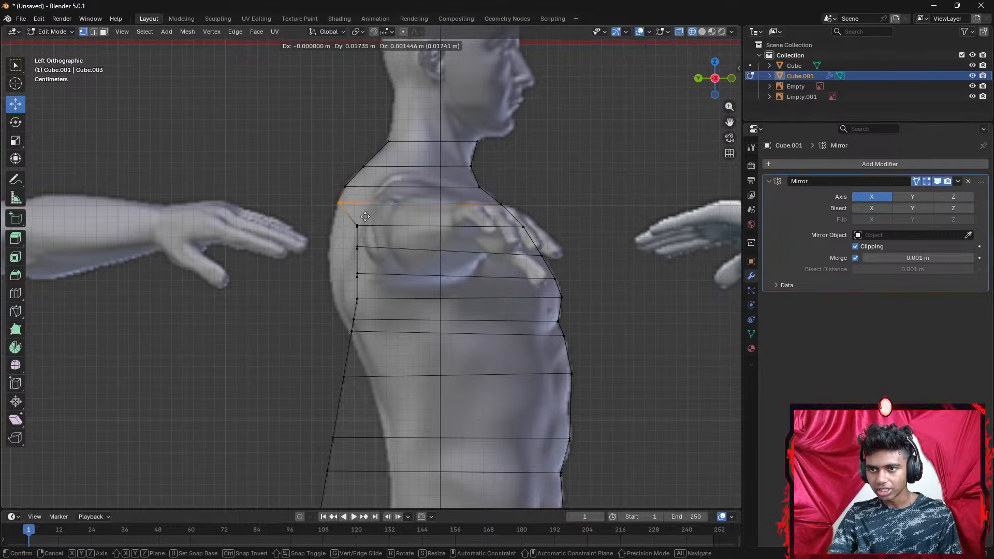
{"action": "left_click", "coordinate": [365, 217]}
Move the back vertices of the second upper-chest loop and the armpit-height row outward onto the reference's shoulder-blade outline
{"action": "left_click", "coordinate": [357, 226]}
{"action": "key", "text": "g"}
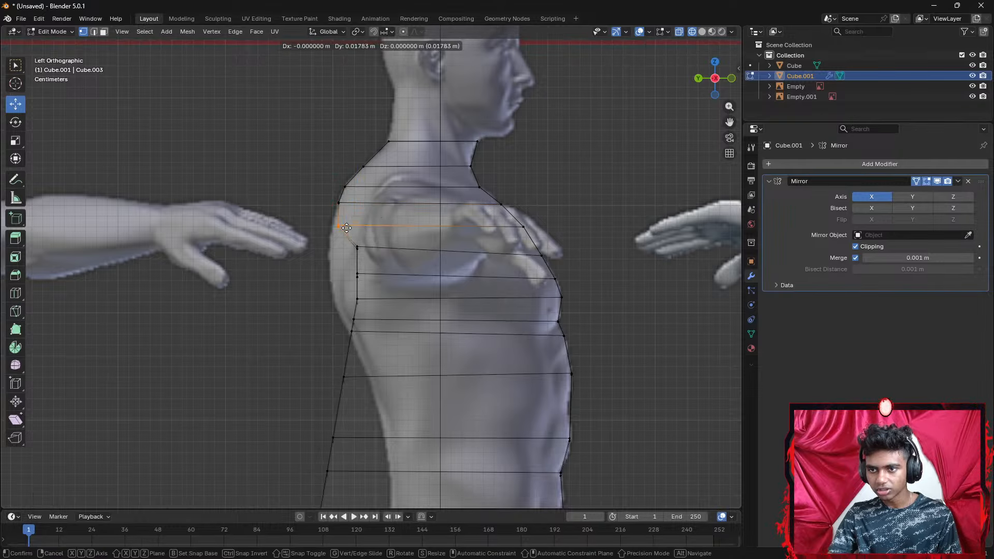
{"action": "left_click", "coordinate": [334, 225]}
{"action": "left_click", "coordinate": [358, 248]}
{"action": "key", "text": "g"}
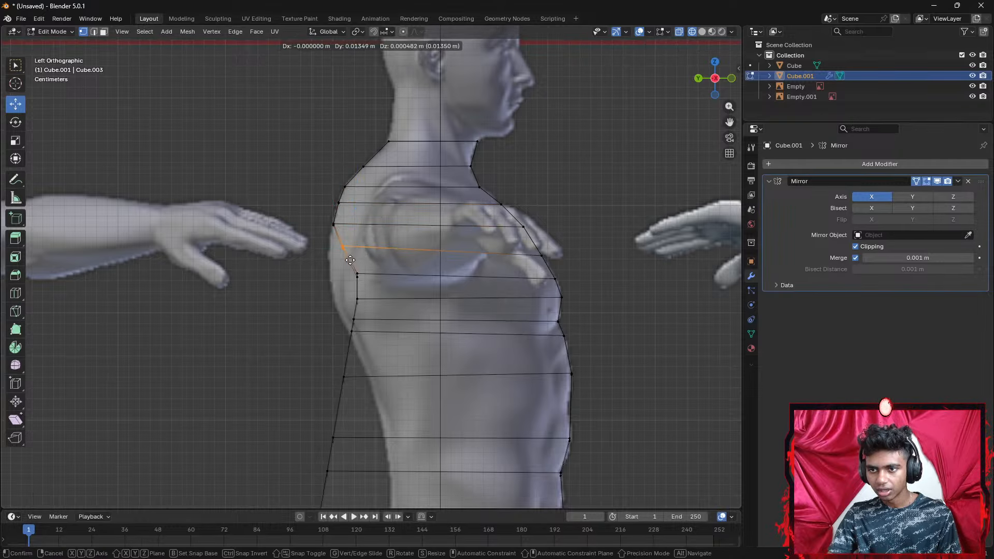
{"action": "left_click", "coordinate": [339, 259]}
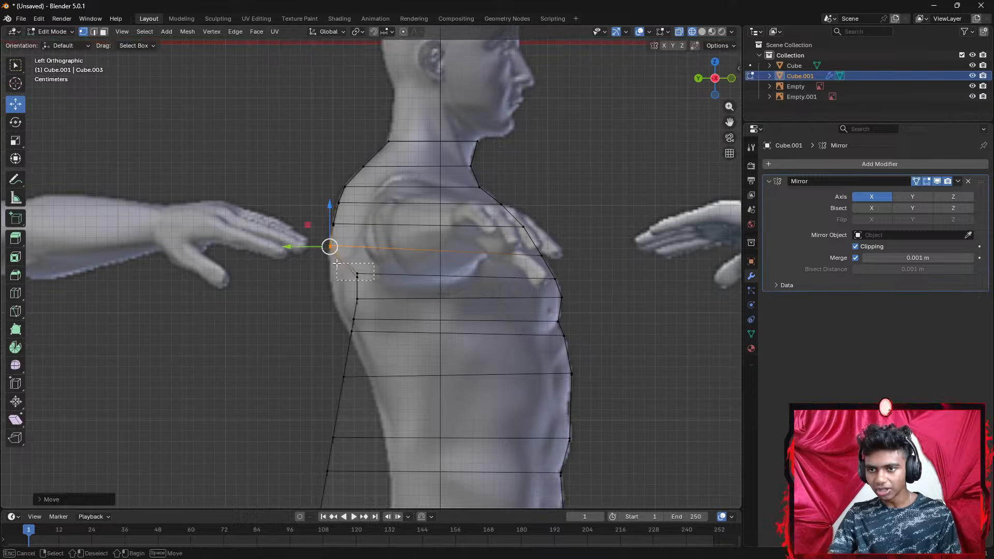
Level the back vertices of the row just below armpit height and move them outward onto the reference's back outline
{"action": "left_click", "coordinate": [373, 280]}
{"action": "left_click", "coordinate": [363, 276]}
{"action": "left_click", "coordinate": [375, 275]}
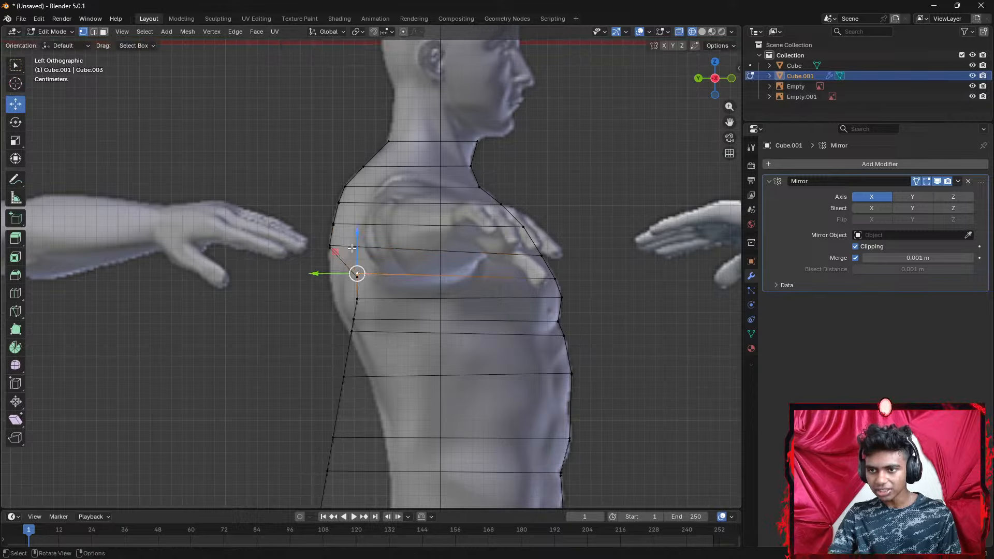
{"action": "left_click_drag", "start_coordinate": [356, 246], "coordinate": [357, 251]}
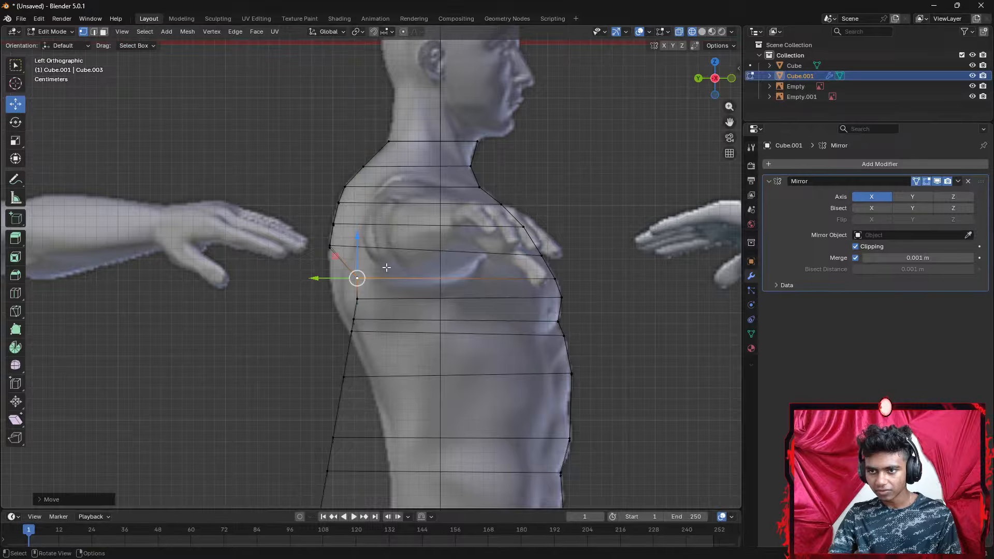
{"action": "left_click", "coordinate": [386, 269]}
{"action": "key", "text": "g"}
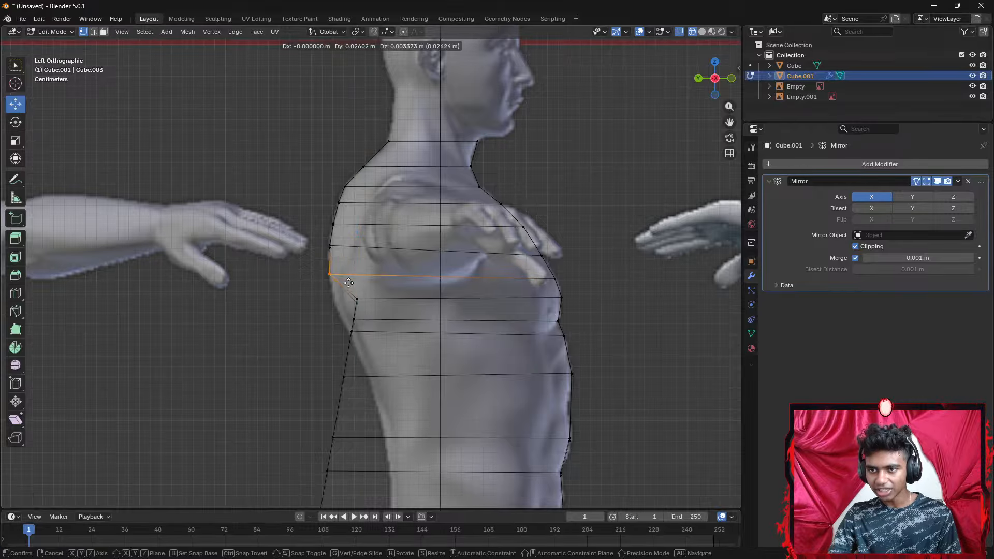
{"action": "left_click", "coordinate": [351, 283]}
Move the back vertices of the lower chest row outward onto the reference's back outline beneath the shoulder blade
{"action": "left_click", "coordinate": [364, 299]}
{"action": "key", "text": "g"}
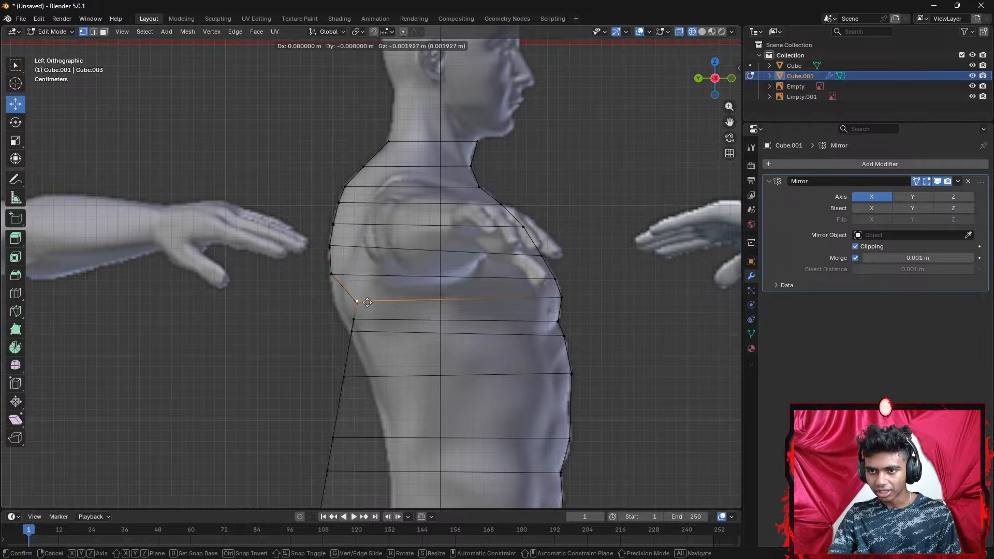
{"action": "left_click", "coordinate": [371, 309]}
{"action": "key", "text": "g"}
{"action": "left_click", "coordinate": [385, 307]}
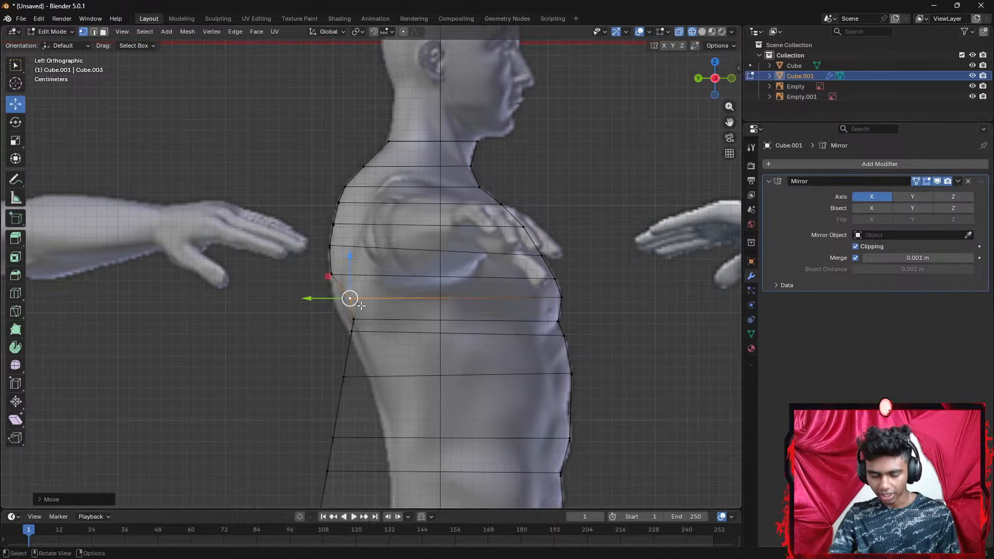
{"action": "key", "text": "g"}
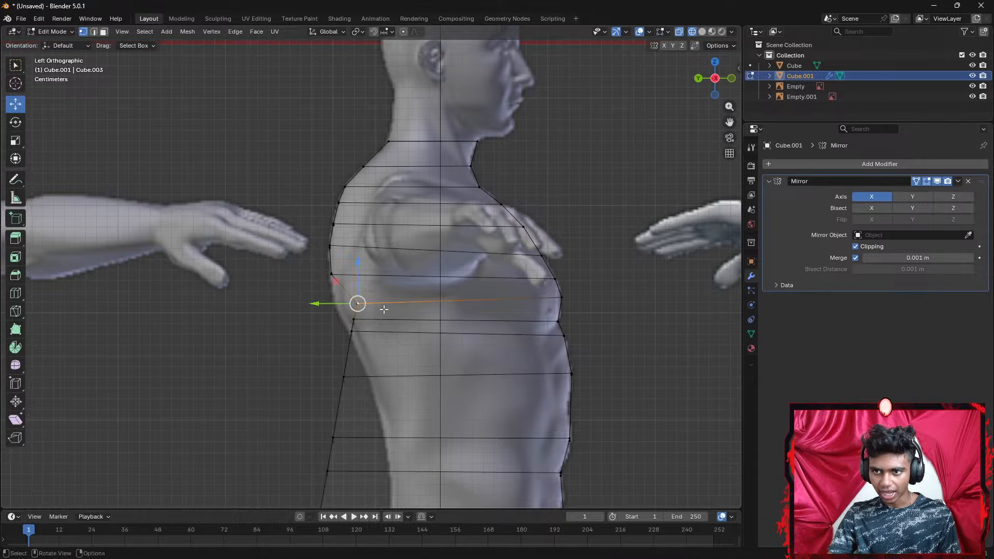
{"action": "left_click", "coordinate": [377, 307]}
{"action": "left_click_drag", "start_coordinate": [370, 311], "coordinate": [343, 296]}
{"action": "key", "text": "g"}
{"action": "left_click", "coordinate": [353, 301]}
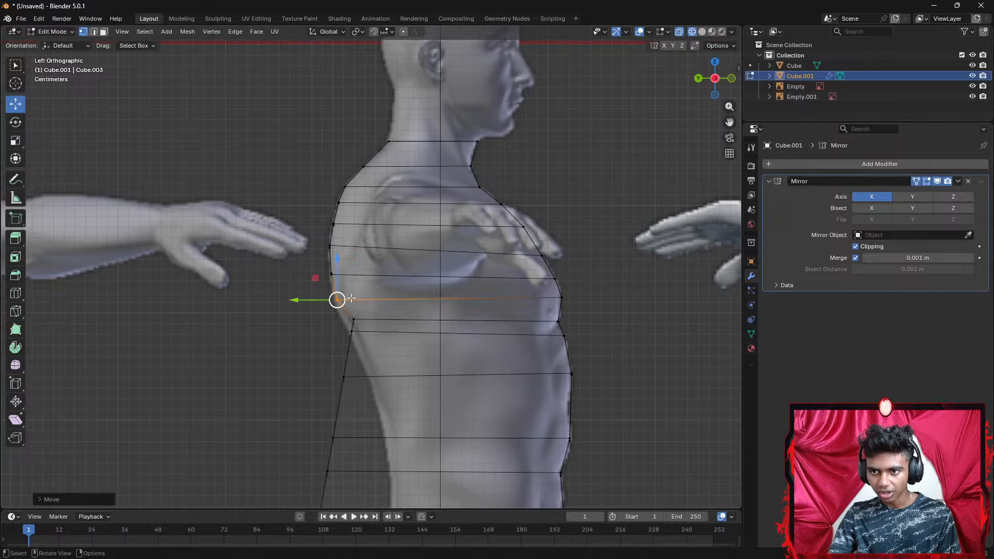
{"action": "key", "text": "g"}
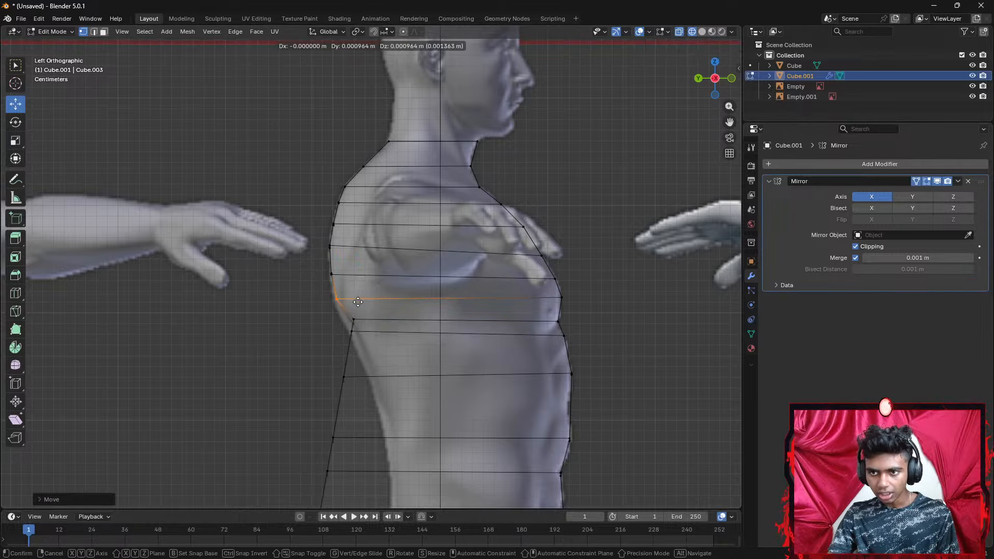
{"action": "left_click", "coordinate": [356, 302]}
Level the back vertices of the row at the crease under the chest and move them slightly outward onto the back outline
{"action": "left_click", "coordinate": [355, 319]}
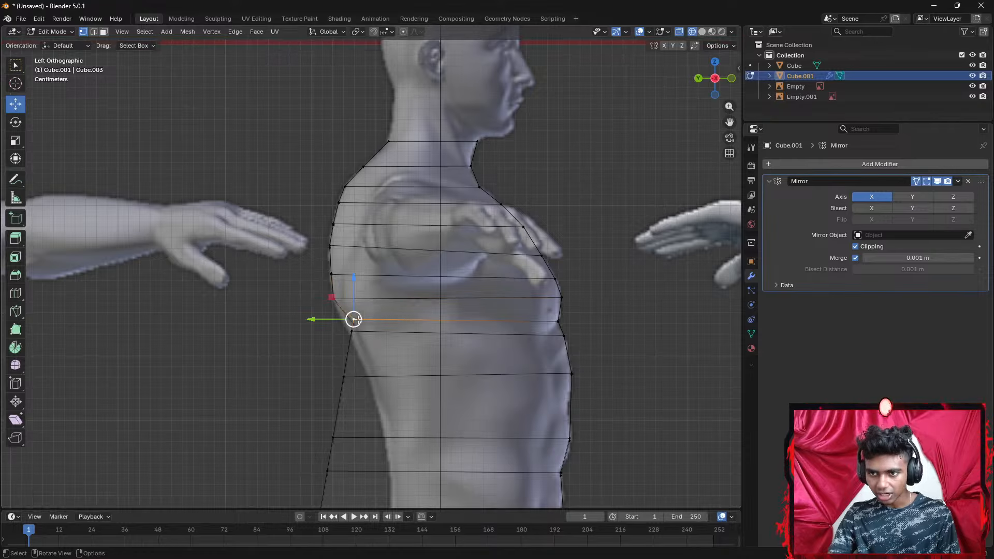
{"action": "key", "text": "g"}
{"action": "left_click", "coordinate": [375, 317]}
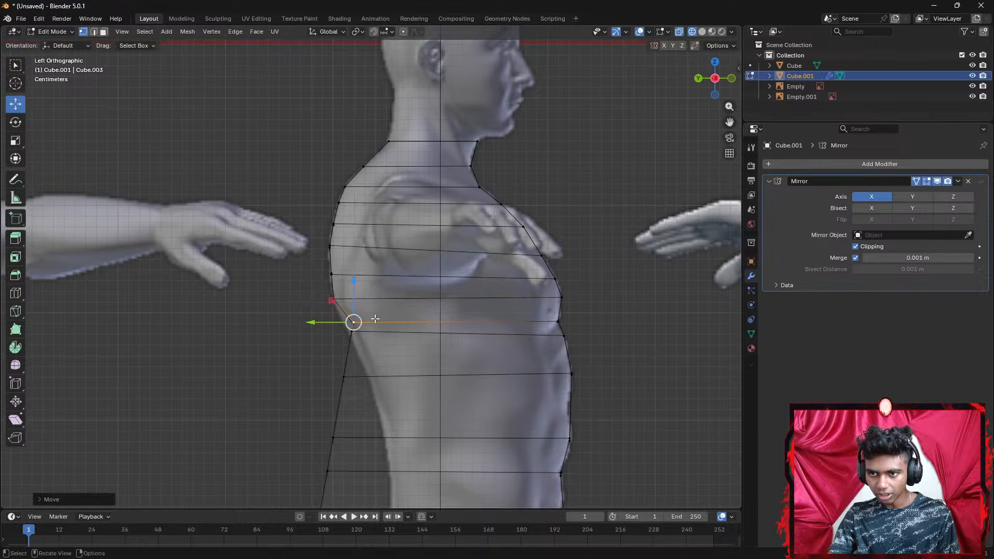
{"action": "key", "text": "ctrl+z"}
{"action": "key", "text": "ctrl+shift+z"}
{"action": "left_click", "coordinate": [355, 319]}
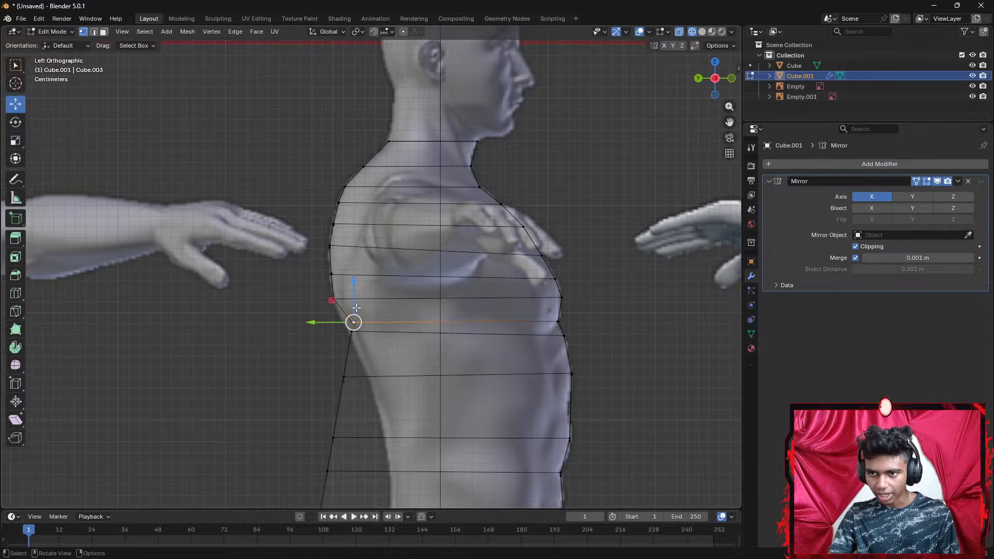
{"action": "left_click", "coordinate": [362, 309]}
{"action": "left_click", "coordinate": [372, 309]}
{"action": "left_click", "coordinate": [381, 293]}
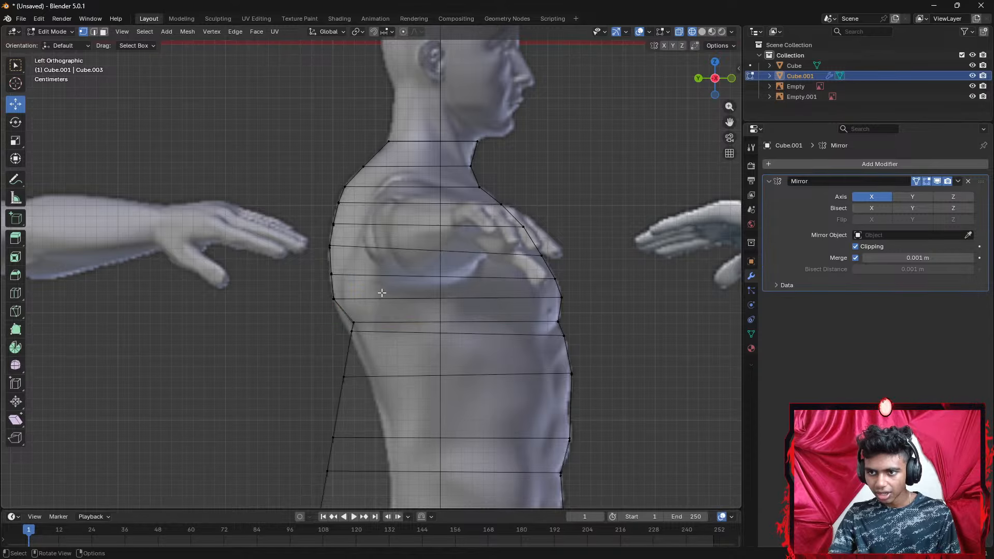
{"action": "left_click", "coordinate": [353, 322]}
{"action": "key", "text": "g"}
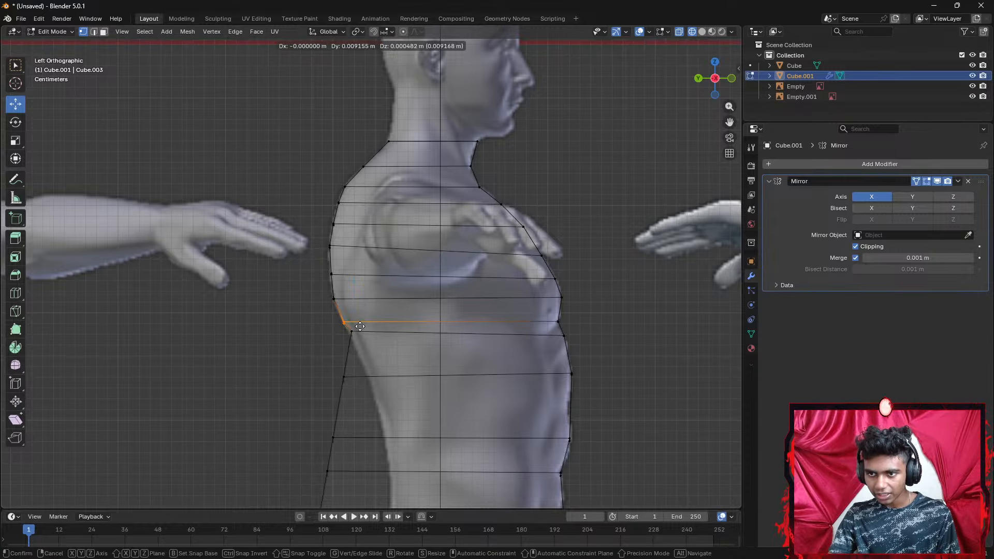
{"action": "left_click", "coordinate": [366, 327]}
Lower the higher back vertex of the row below the chest crease along Z until it is level with its neighbour
{"action": "scroll", "coordinate": [431, 310], "scroll_direction": "up", "scroll_amount": 3}
{"action": "scroll", "coordinate": [431, 310], "scroll_direction": "up", "scroll_amount": 1}
{"action": "middle_click_drag", "start_coordinate": [430, 293], "coordinate": [416, 120], "text": "shift"}
{"action": "left_click", "coordinate": [304, 223]}
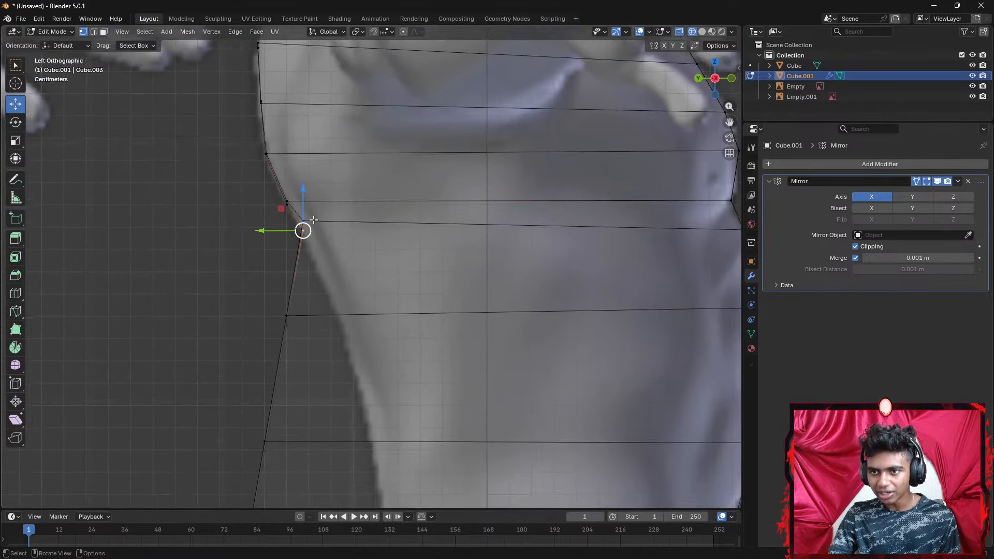
{"action": "key", "text": "g"}
{"action": "key", "text": "z"}
{"action": "left_click", "coordinate": [304, 226]}
{"action": "left_click", "coordinate": [341, 276]}
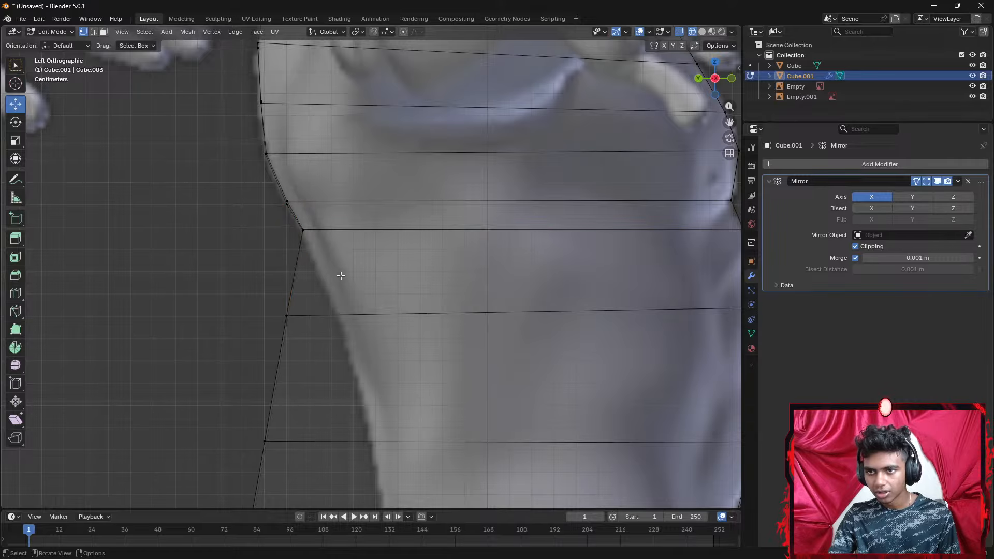
Level the back vertices of the upper abdomen row and move them forward onto the reference's mid-back outline
{"action": "scroll", "coordinate": [344, 273], "scroll_direction": "down", "scroll_amount": 3}
{"action": "middle_click_drag", "start_coordinate": [382, 309], "coordinate": [300, 240], "text": "shift"}
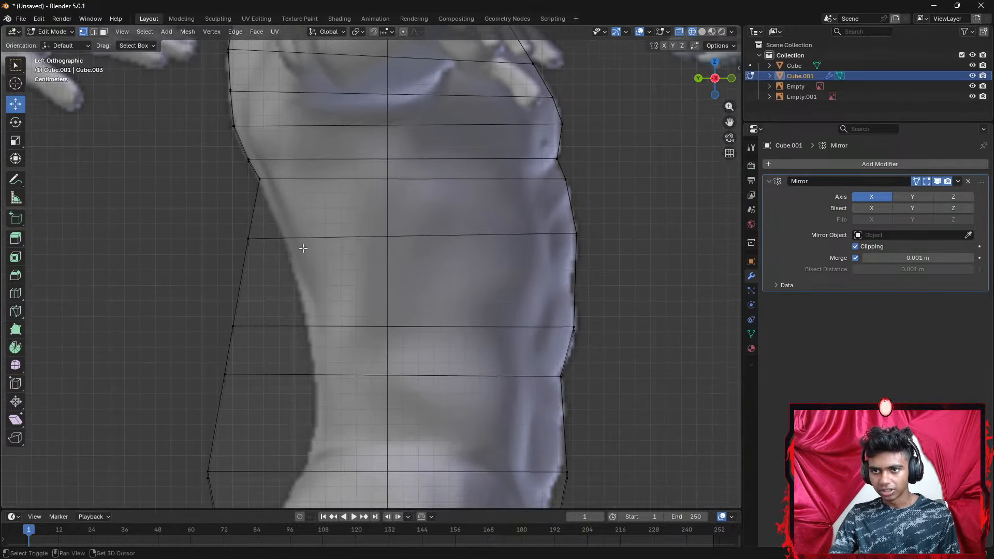
{"action": "left_click", "coordinate": [252, 247]}
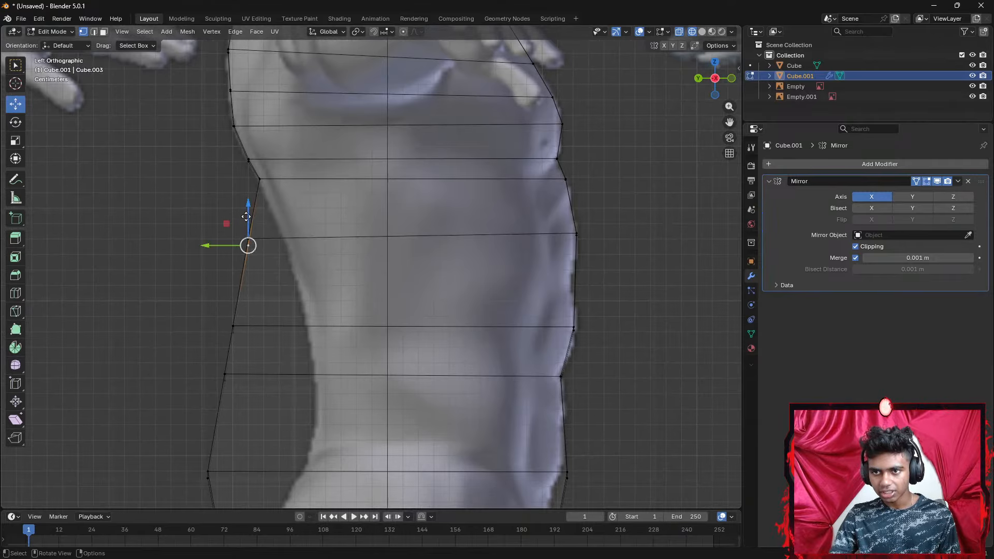
{"action": "left_click_drag", "start_coordinate": [246, 218], "coordinate": [248, 213]}
{"action": "left_click_drag", "start_coordinate": [276, 259], "coordinate": [238, 238]}
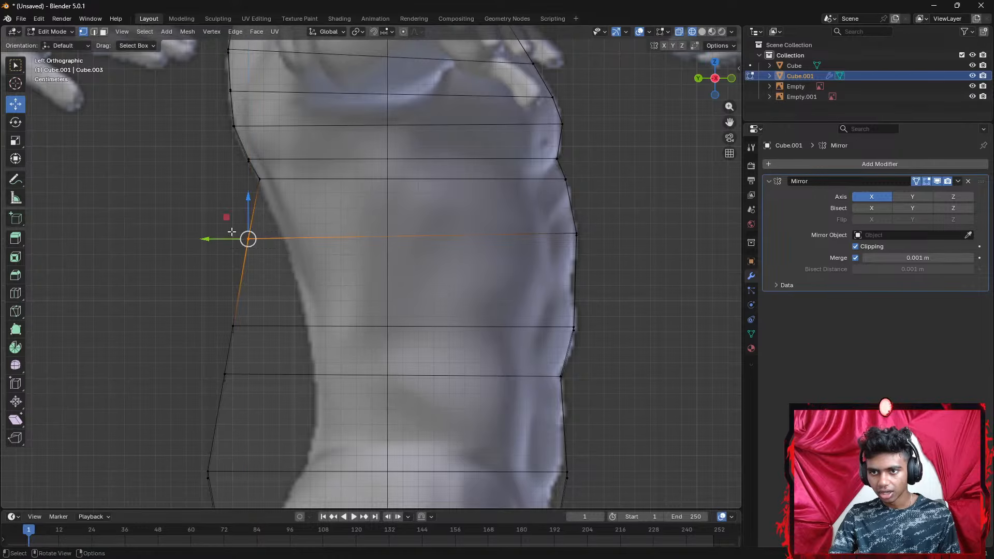
{"action": "key", "text": "g"}
{"action": "left_click", "coordinate": [300, 258]}
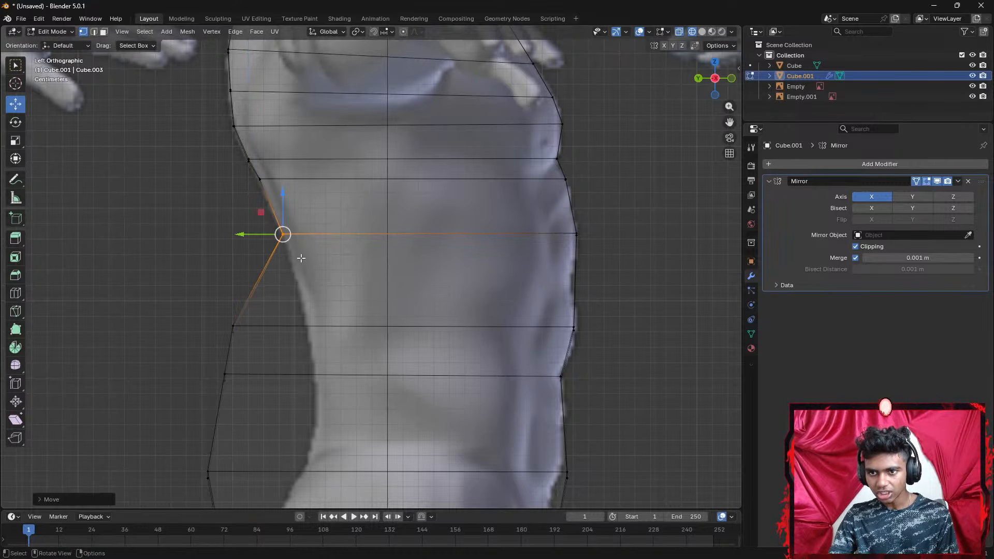
Align the back vertices of the mid-abdomen row in height and move them forward and slightly up onto the lower back outline
{"action": "left_click", "coordinate": [234, 326]}
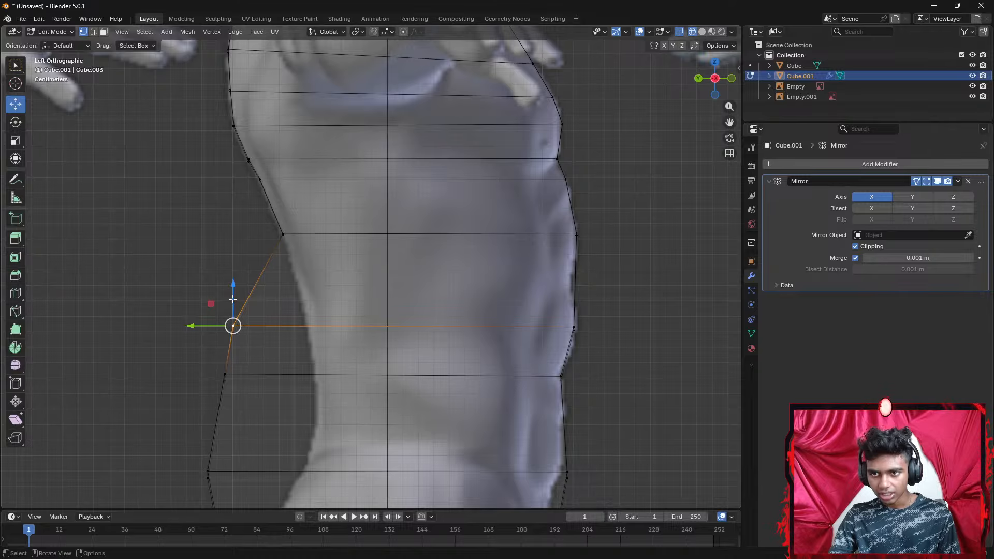
{"action": "left_click_drag", "start_coordinate": [232, 299], "coordinate": [232, 305]}
{"action": "left_click_drag", "start_coordinate": [253, 346], "coordinate": [226, 326]}
{"action": "key", "text": "g"}
{"action": "left_click", "coordinate": [346, 321]}
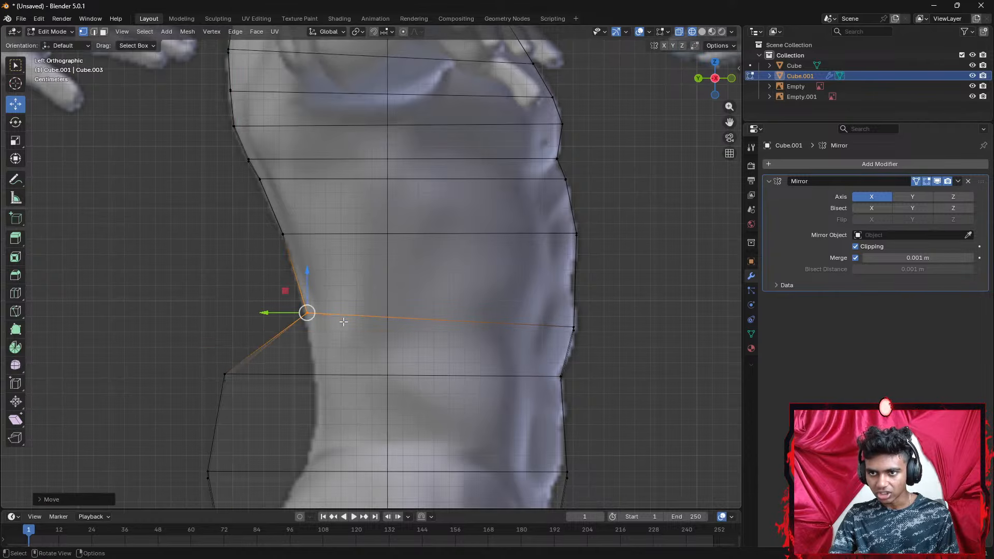
Align the back vertices of the waist row in height and move them forward onto the reference's lower back curve
{"action": "middle_click_drag", "start_coordinate": [354, 336], "coordinate": [361, 226], "text": "shift"}
{"action": "left_click", "coordinate": [232, 268]}
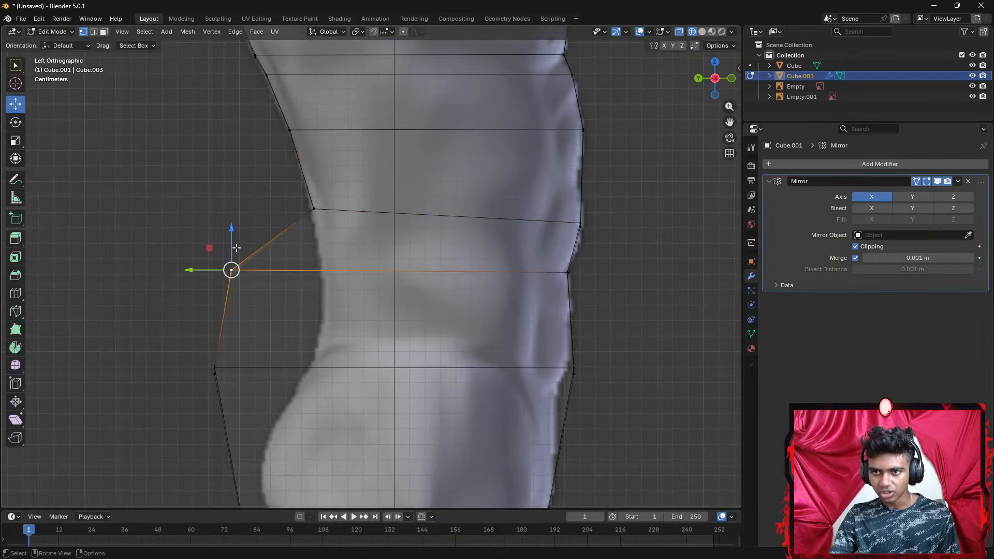
{"action": "left_click_drag", "start_coordinate": [232, 242], "coordinate": [230, 253]}
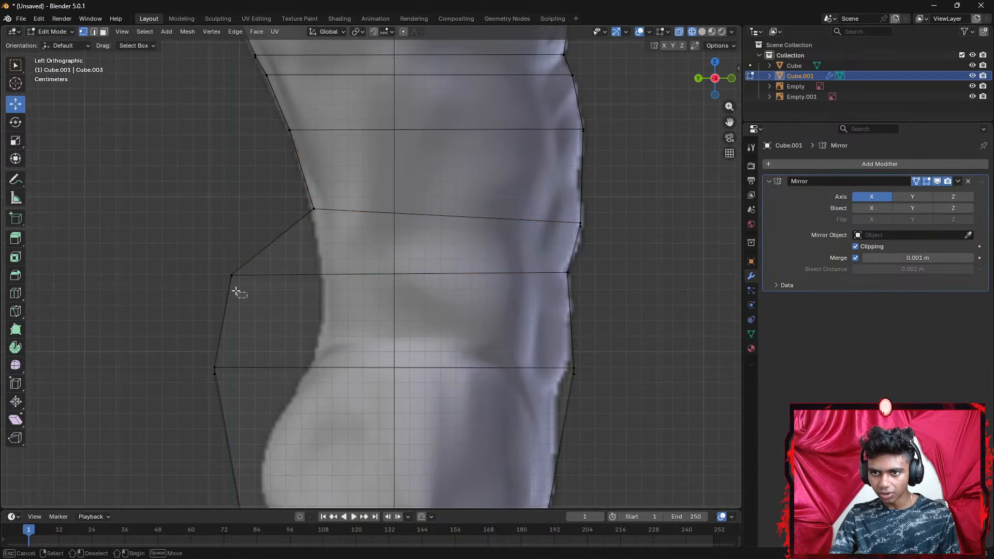
{"action": "key", "text": "g"}
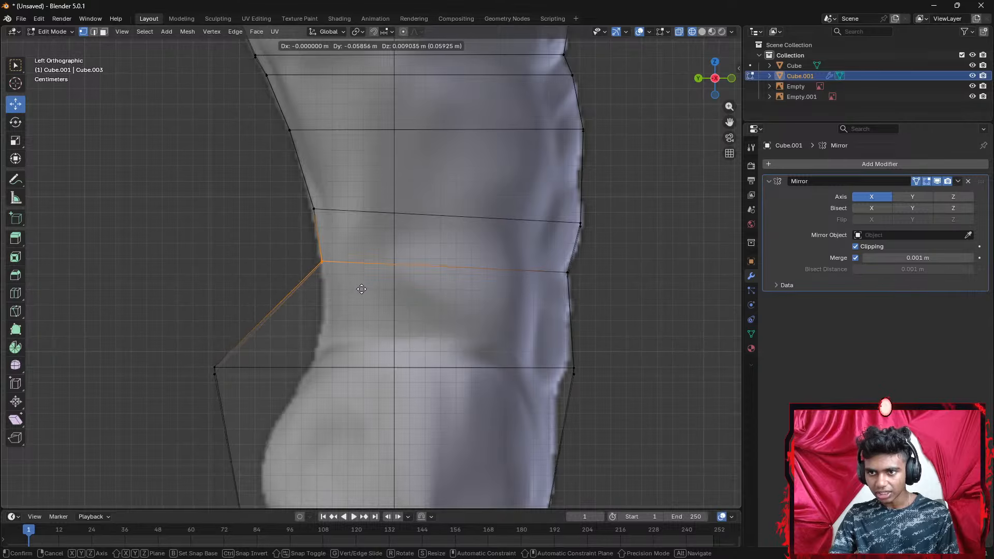
{"action": "left_click", "coordinate": [361, 291]}
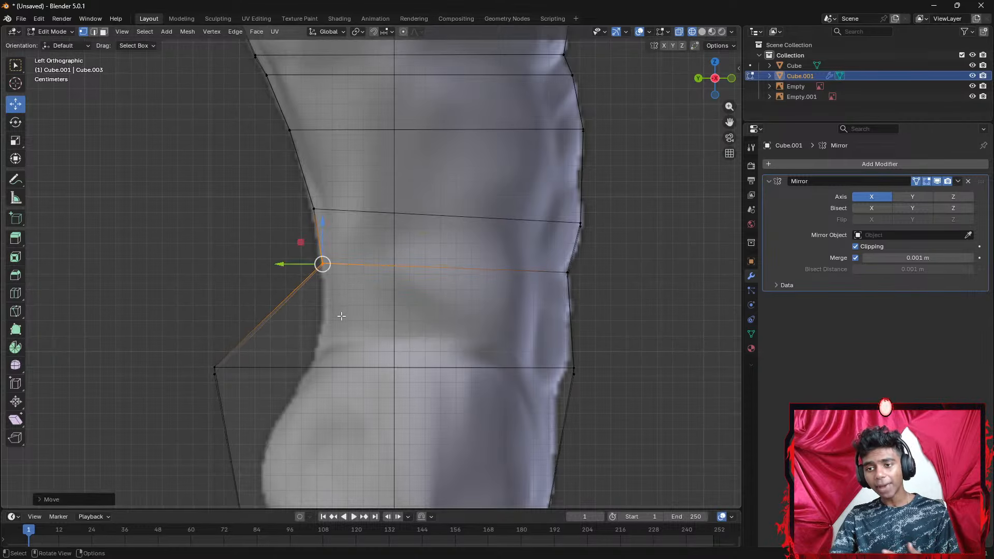
Add a loop cut midway between the waist and hip rows and level its back and front vertices
{"action": "key", "text": "ctrl+r"}
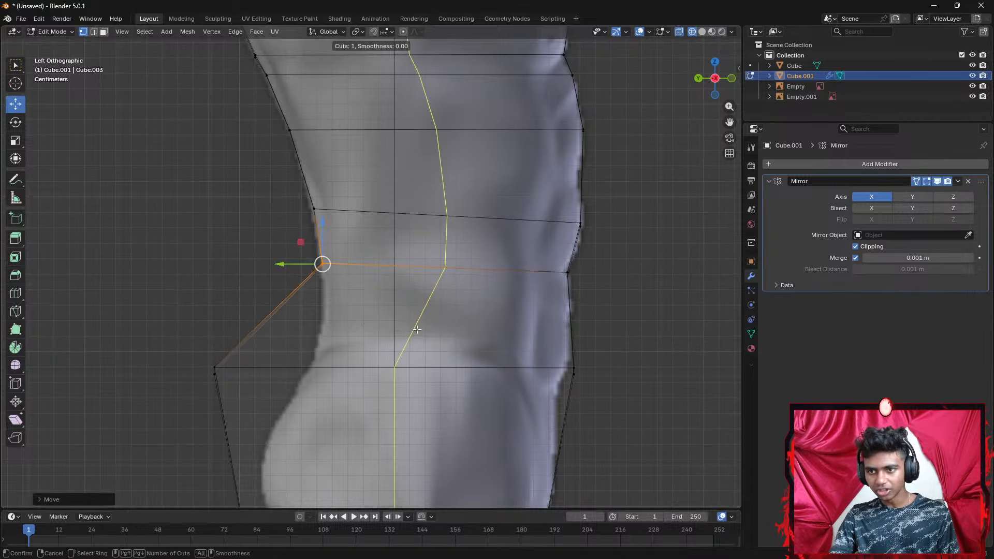
{"action": "left_click", "coordinate": [558, 322]}
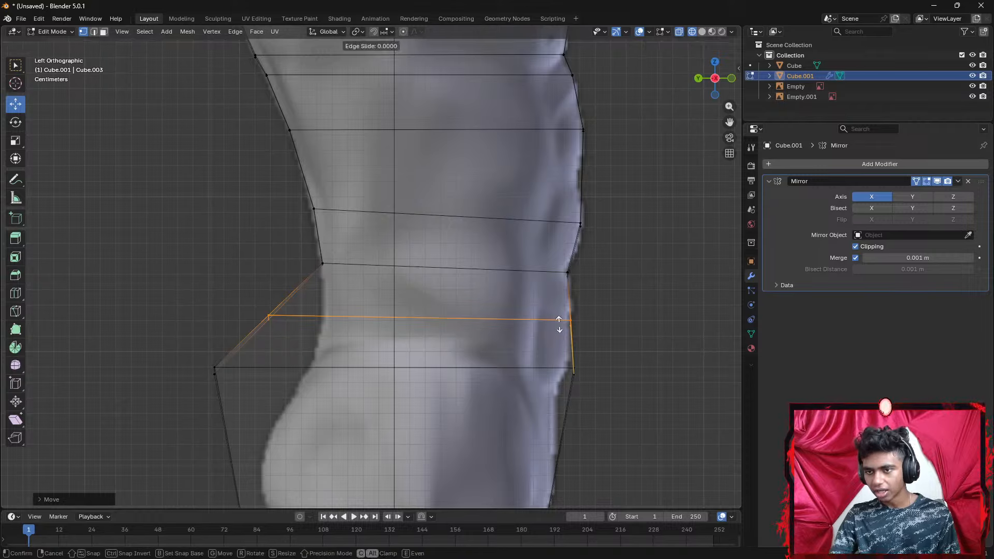
{"action": "left_click", "coordinate": [558, 324]}
{"action": "left_click", "coordinate": [216, 284]}
{"action": "left_click", "coordinate": [269, 312]}
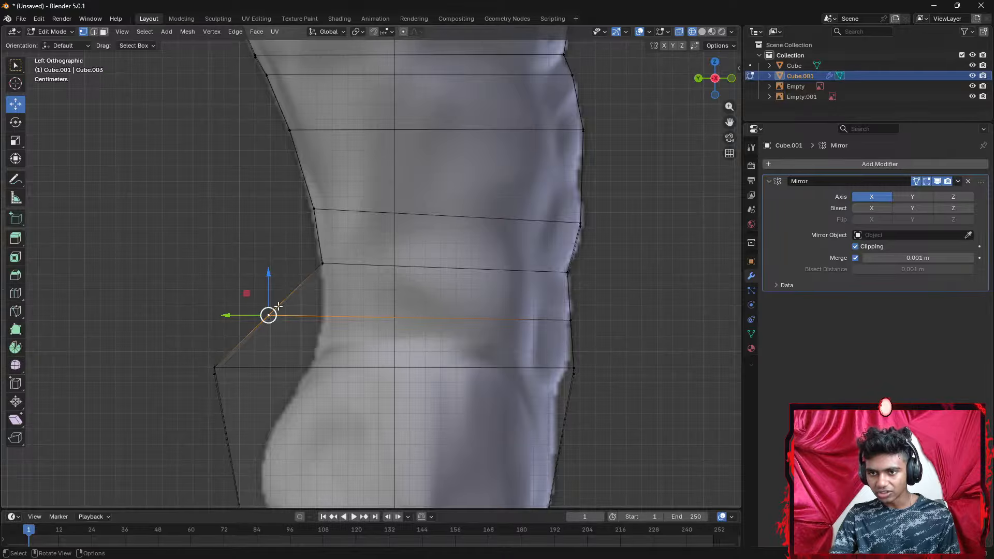
{"action": "left_click_drag", "start_coordinate": [268, 284], "coordinate": [269, 287]}
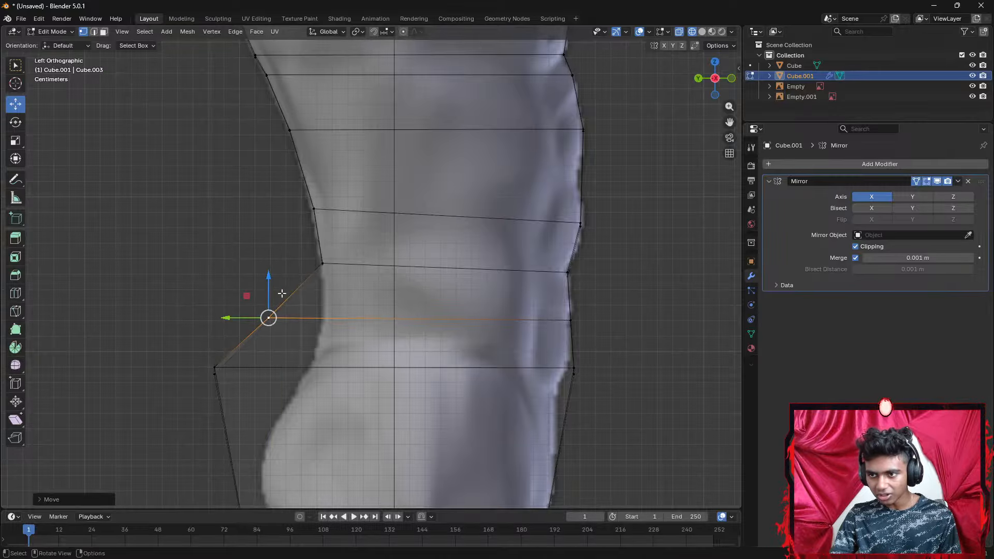
{"action": "left_click", "coordinate": [569, 316]}
{"action": "left_click_drag", "start_coordinate": [573, 297], "coordinate": [572, 300]}
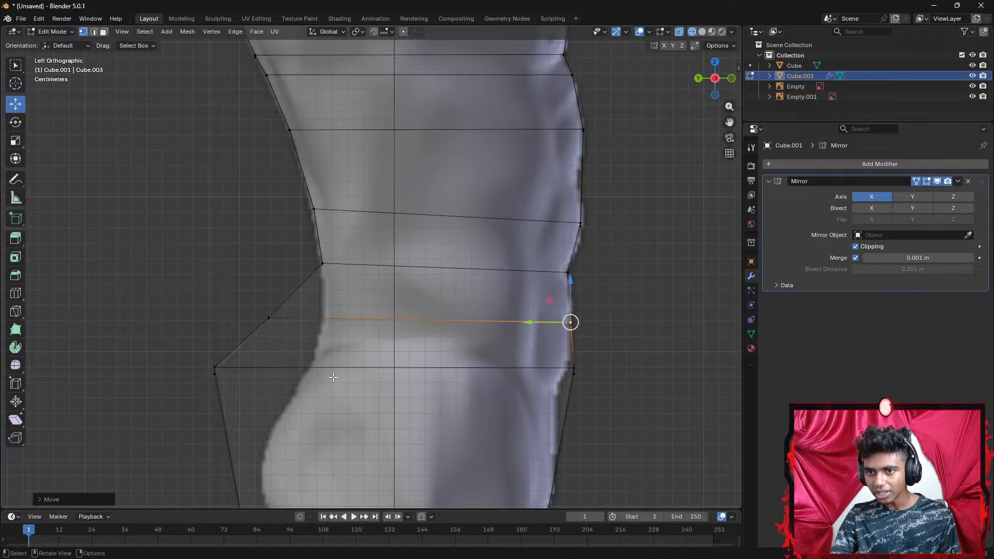
Move the back vertices of the new loop below the waist forward onto the reference's lower back outline
{"action": "left_click", "coordinate": [298, 346]}
{"action": "left_click", "coordinate": [283, 326]}
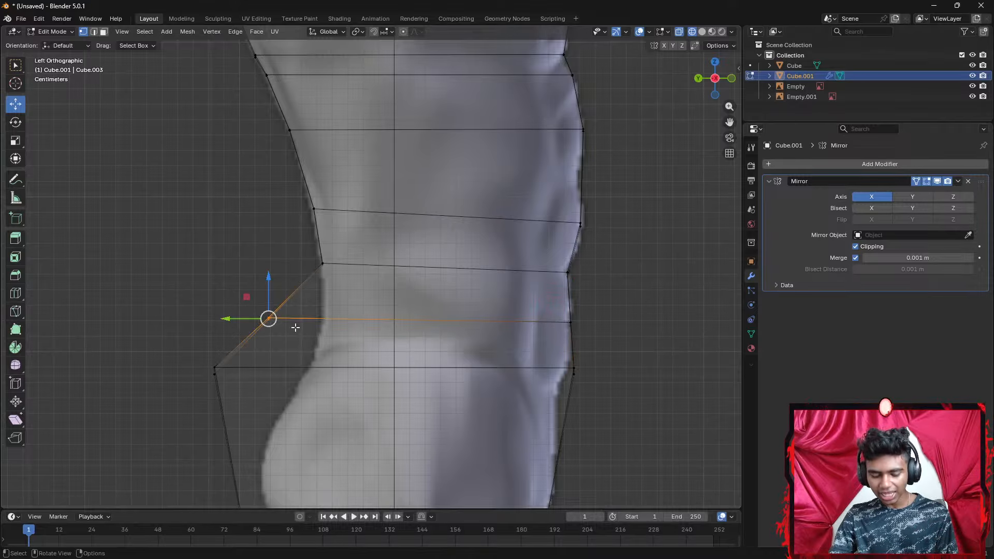
{"action": "key", "text": "g"}
{"action": "left_click", "coordinate": [351, 334]}
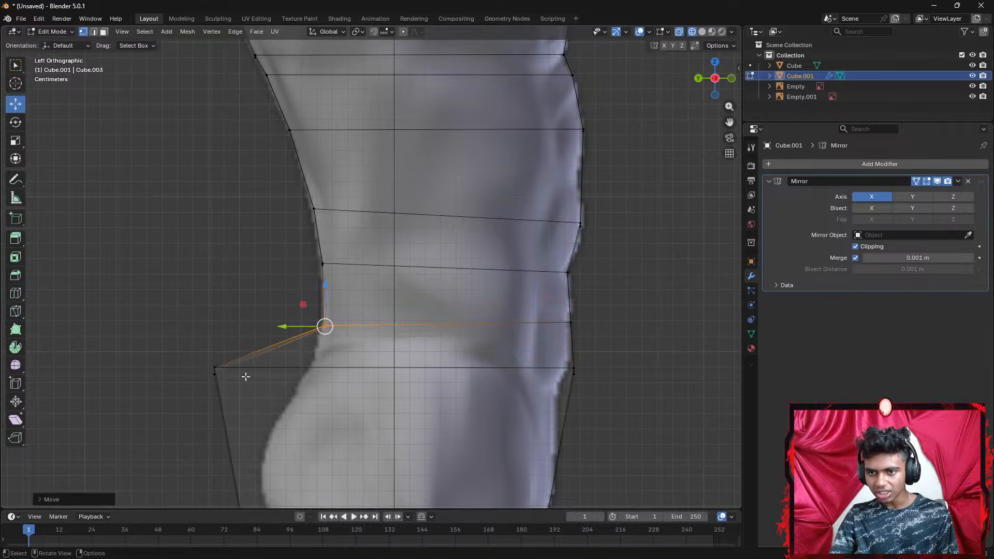
Align the two back vertices of the hip row with each other in height
{"action": "left_click", "coordinate": [217, 364]}
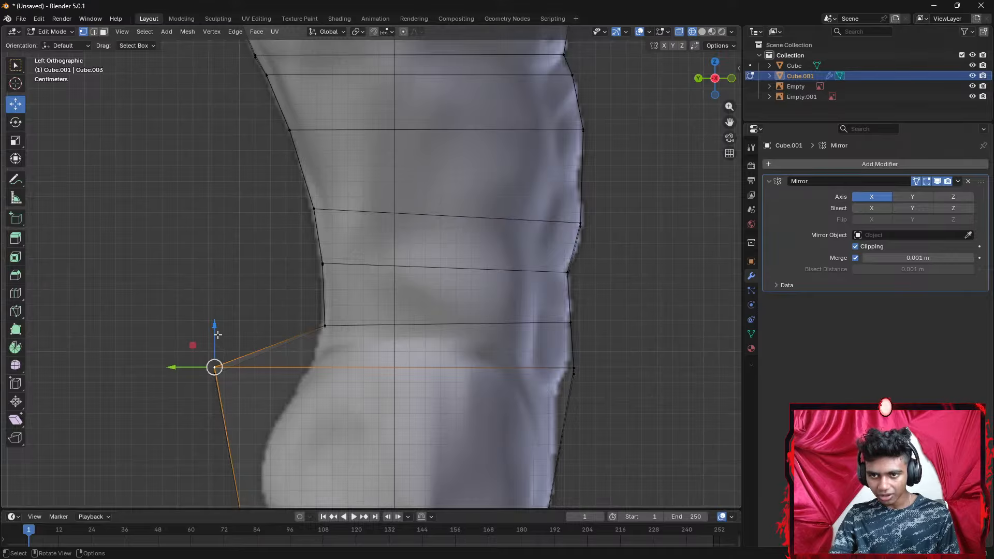
{"action": "left_click_drag", "start_coordinate": [217, 336], "coordinate": [211, 345]}
{"action": "left_click", "coordinate": [243, 326]}
{"action": "left_click", "coordinate": [216, 374]}
{"action": "left_click", "coordinate": [229, 352]}
{"action": "scroll", "coordinate": [244, 347], "scroll_direction": "up", "scroll_amount": 1}
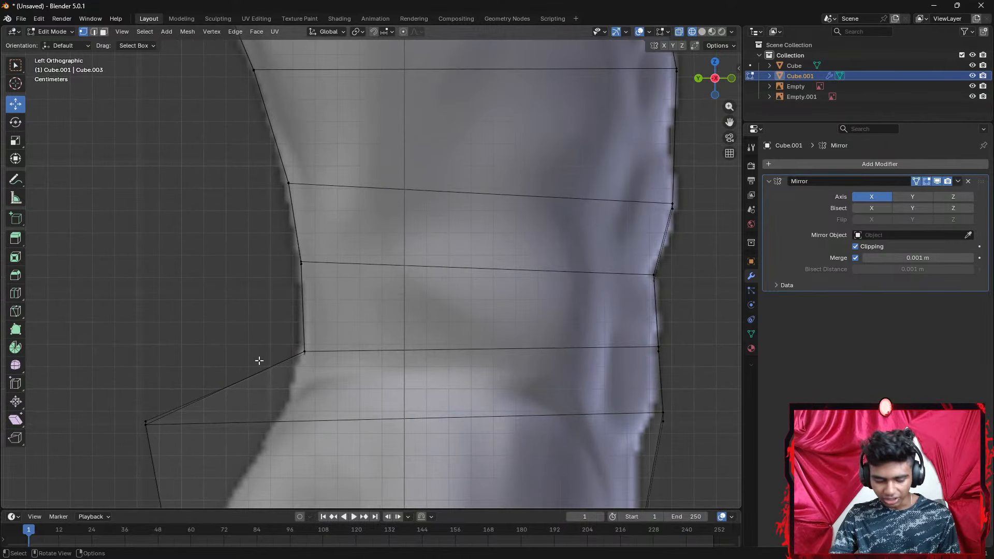
{"action": "scroll", "coordinate": [282, 275], "scroll_direction": "up", "scroll_amount": 1}
{"action": "left_click", "coordinate": [197, 338]}
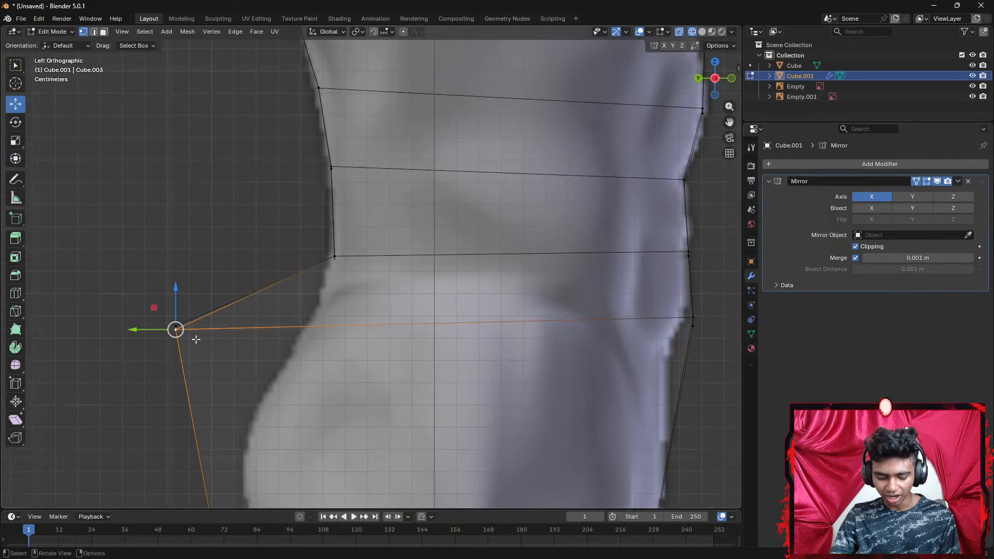
{"action": "key", "text": "g"}
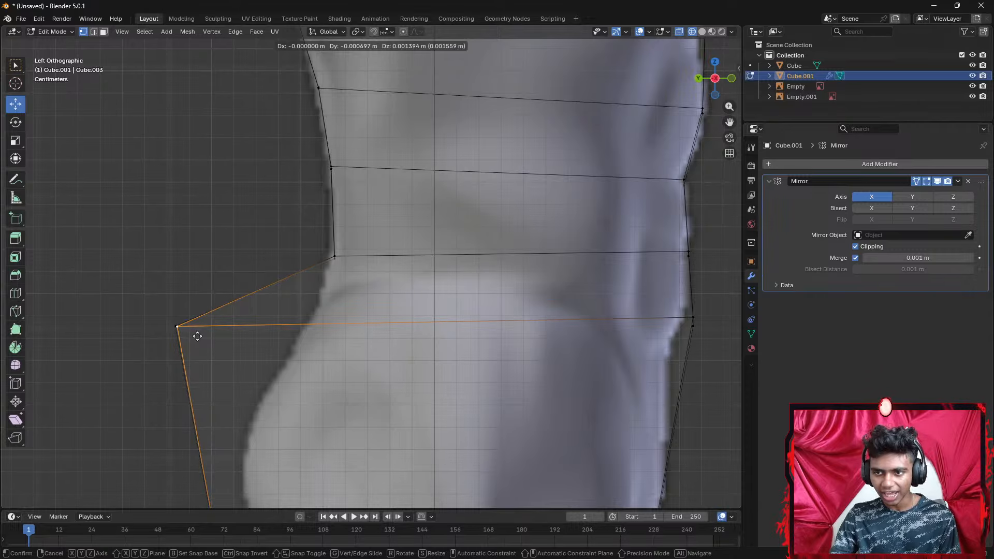
{"action": "left_click", "coordinate": [197, 336]}
Lower the front vertex of the row below the waist level with its back vertices and fine-tune the waist row's front vertex
{"action": "left_click", "coordinate": [700, 251]}
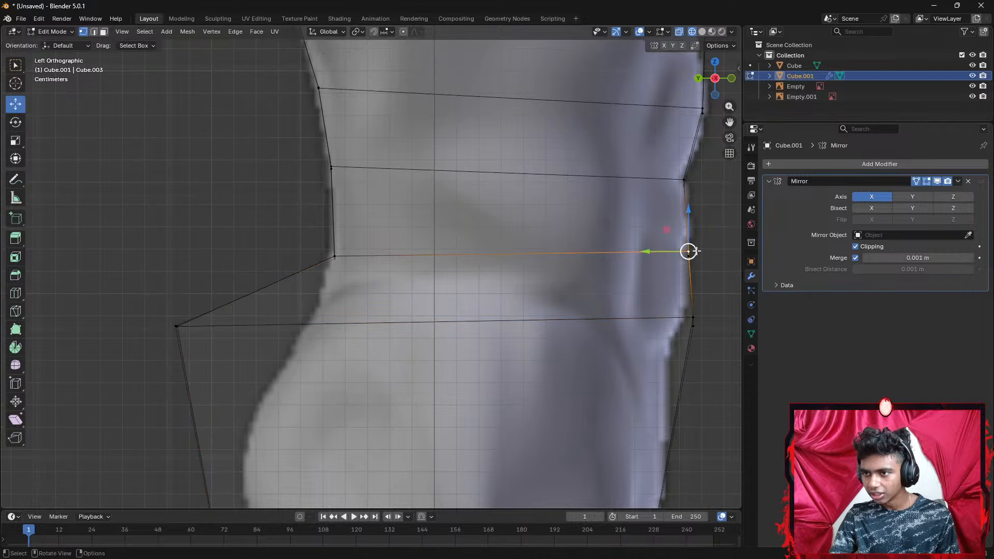
{"action": "key", "text": "g"}
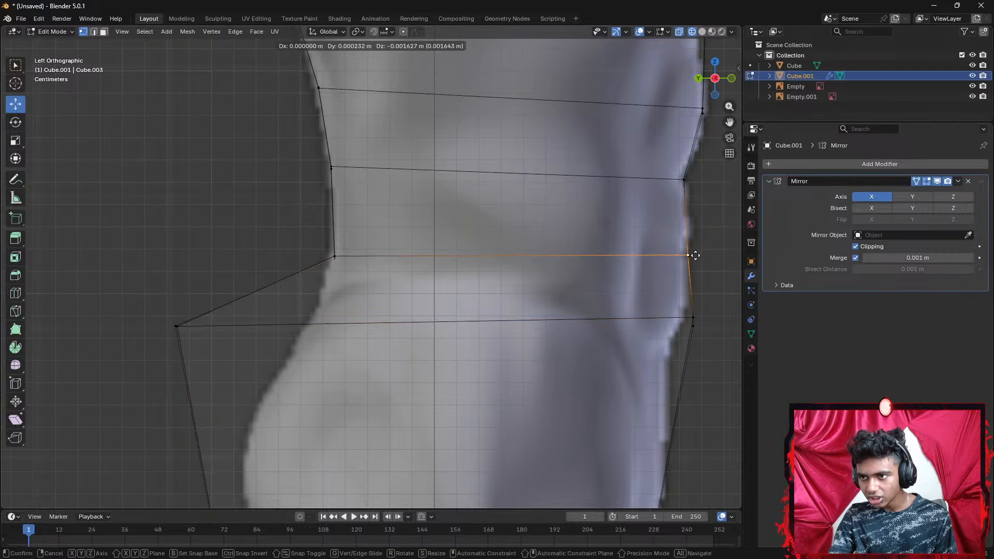
{"action": "left_click", "coordinate": [695, 256]}
{"action": "left_click", "coordinate": [686, 191]}
{"action": "key", "text": "g"}
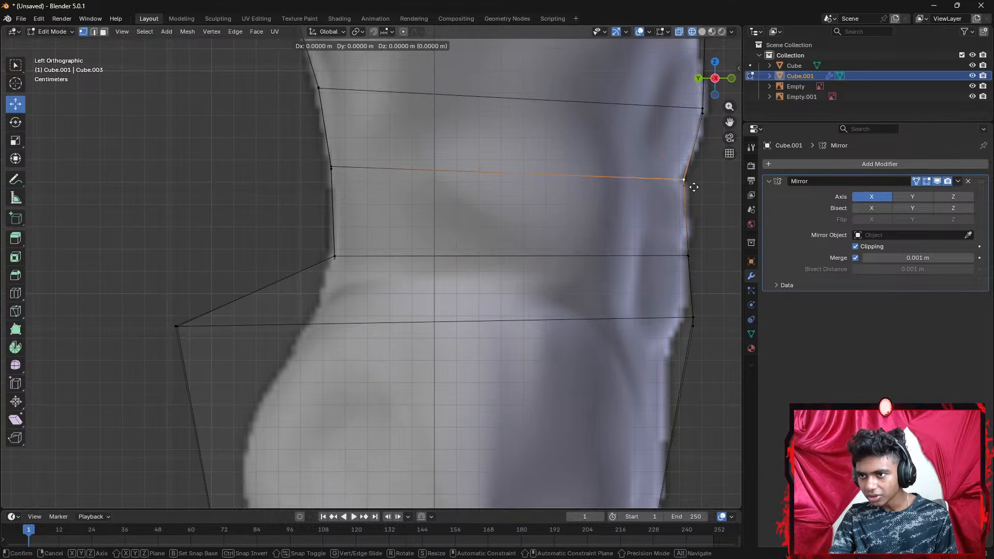
{"action": "left_click", "coordinate": [686, 185]}
Nudge the front vertices of the two abdomen rows above the waist onto the reference's belly outline
{"action": "middle_click_drag", "start_coordinate": [694, 212], "coordinate": [518, 323], "text": "shift"}
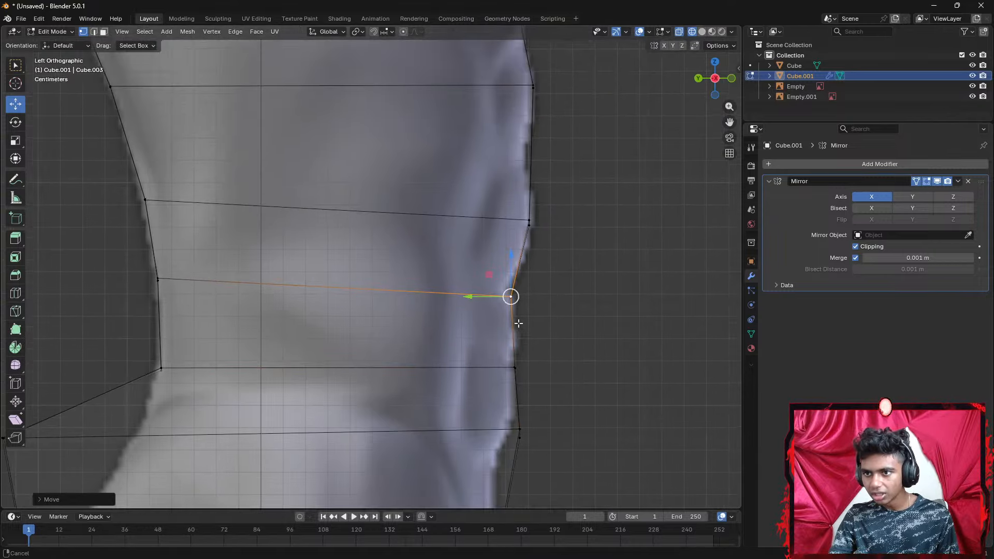
{"action": "left_click", "coordinate": [534, 221]}
{"action": "key", "text": "g"}
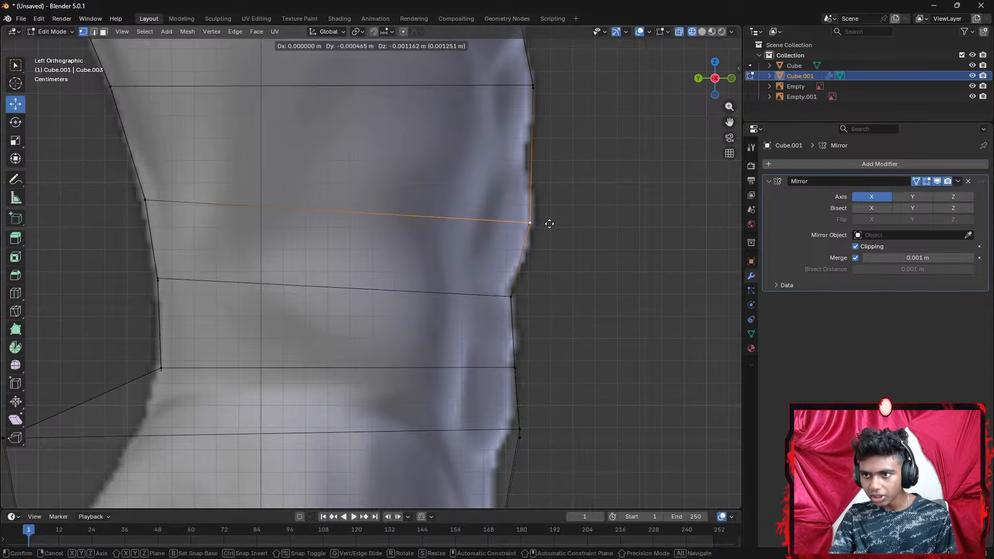
{"action": "left_click", "coordinate": [549, 226]}
{"action": "middle_click_drag", "start_coordinate": [557, 173], "coordinate": [498, 241], "text": "shift"}
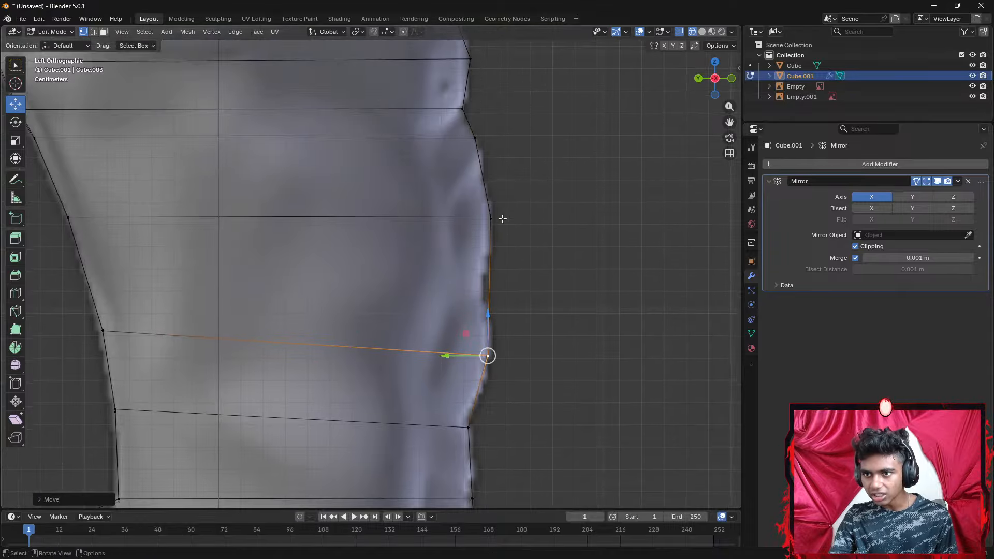
{"action": "left_click", "coordinate": [502, 219]}
{"action": "key", "text": "g"}
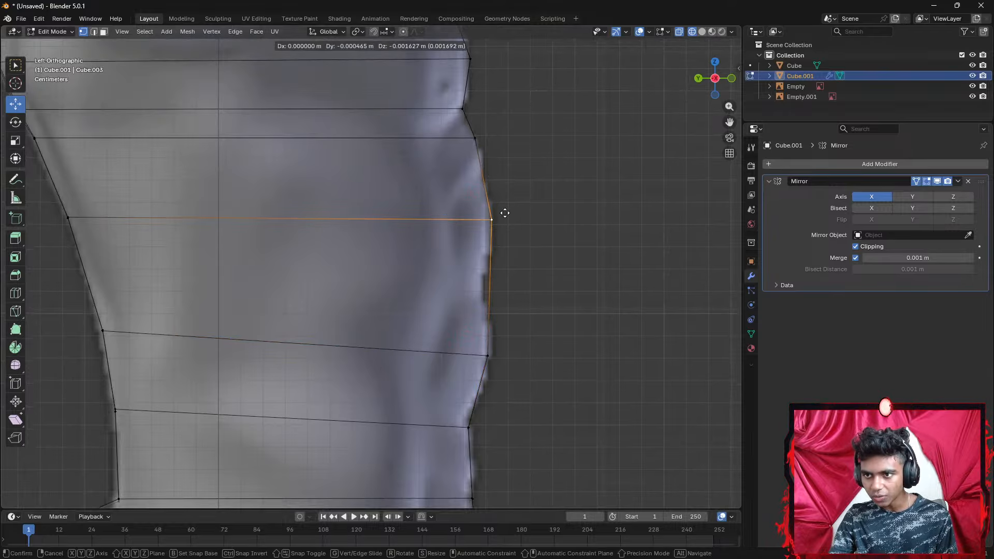
{"action": "left_click", "coordinate": [507, 212]}
{"action": "middle_click_drag", "start_coordinate": [517, 193], "coordinate": [542, 86], "text": "shift"}
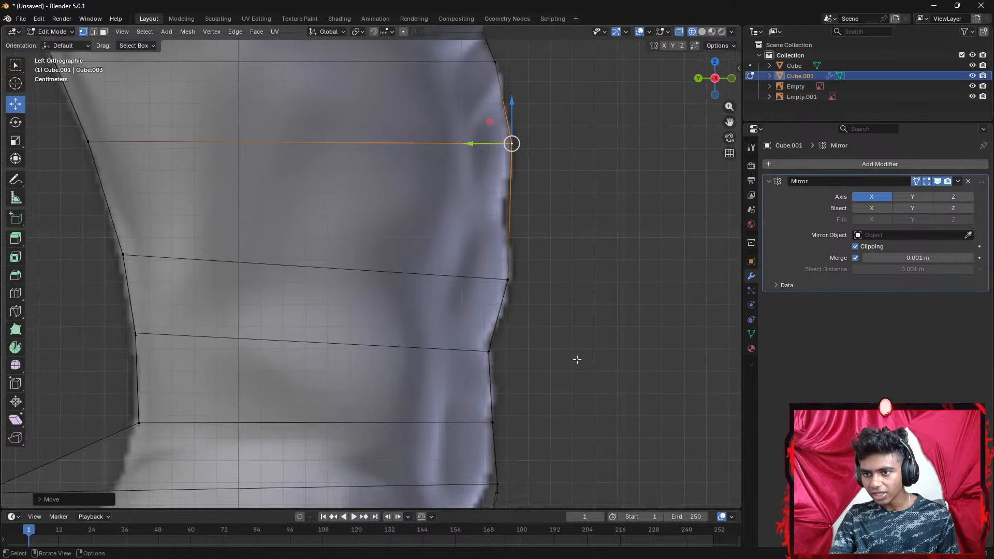
Lower the front vertices of the hip row until they are level with the row's back vertices
{"action": "middle_click_drag", "start_coordinate": [588, 377], "coordinate": [583, 196], "text": "shift"}
{"action": "left_click", "coordinate": [500, 304]}
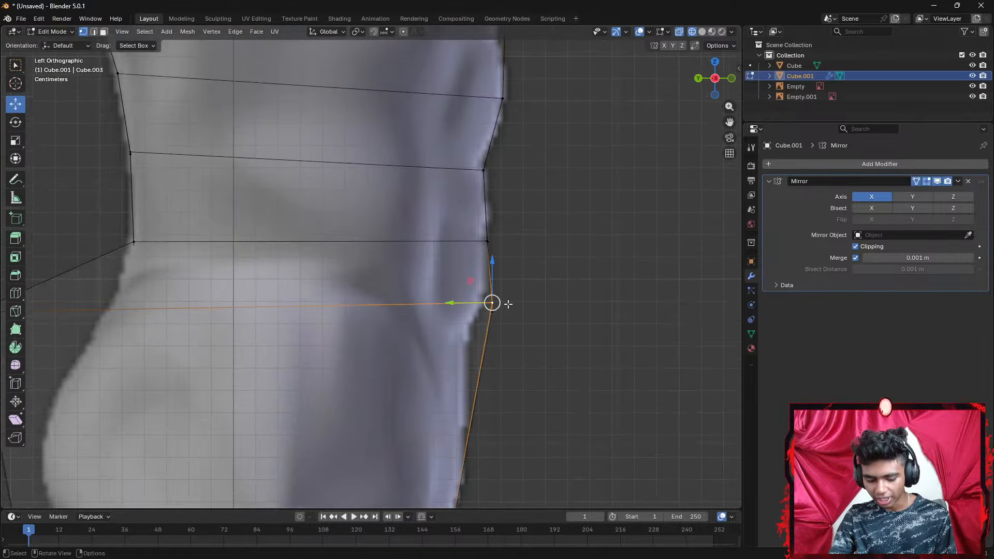
{"action": "key", "text": "g"}
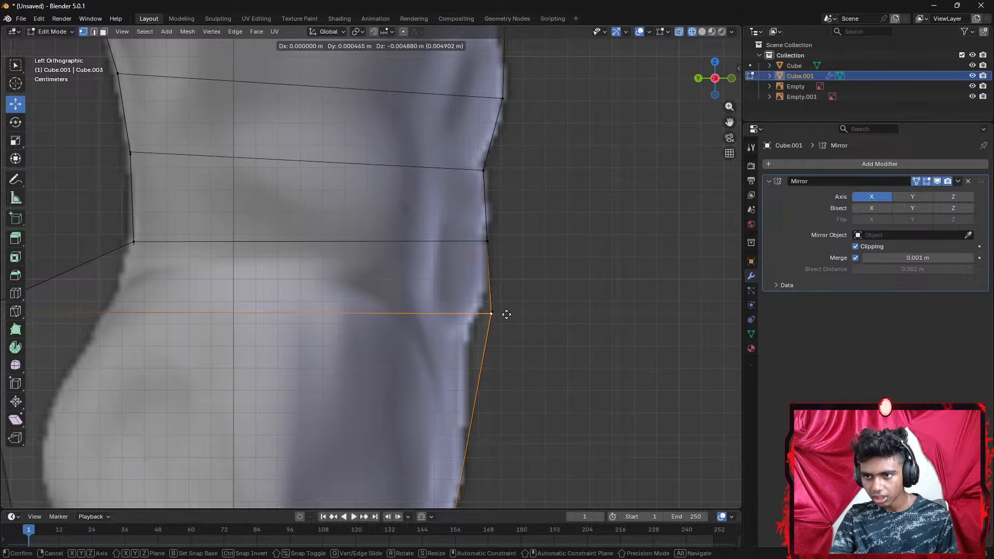
{"action": "left_click", "coordinate": [506, 313]}
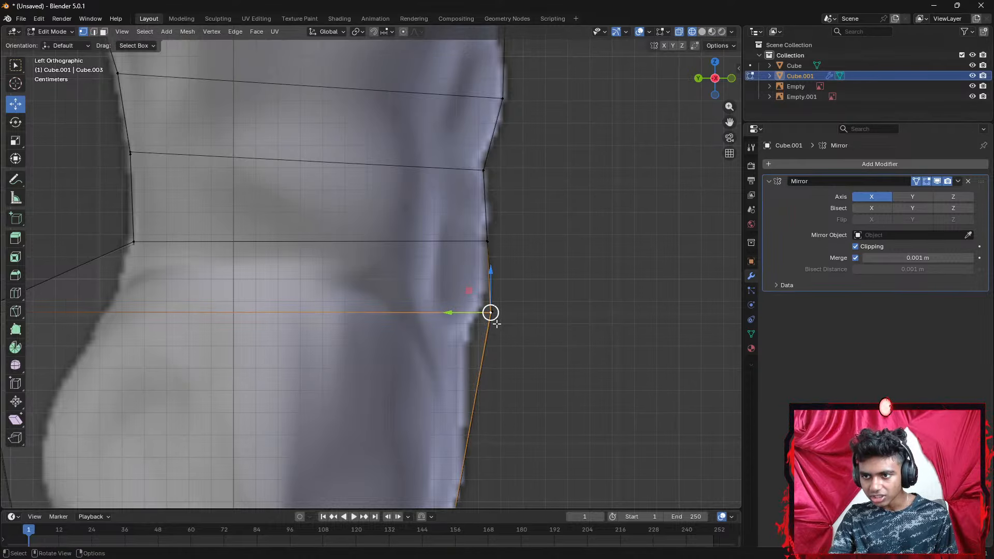
{"action": "key", "text": "g"}
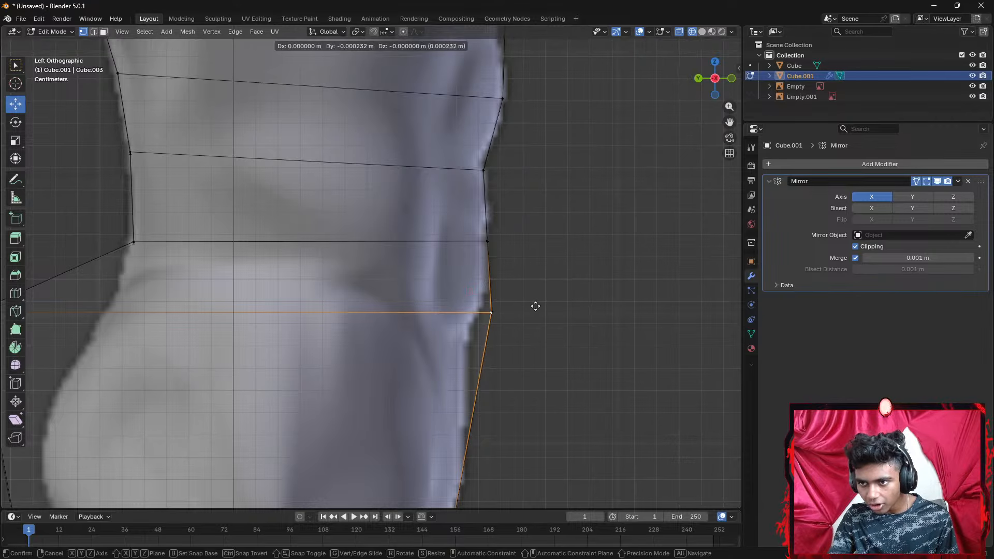
{"action": "left_click", "coordinate": [535, 307]}
Move the hip row's front vertices horizontally backward onto the reference's lower belly outline
{"action": "left_click_drag", "start_coordinate": [542, 333], "coordinate": [449, 290]}
{"action": "middle_click_drag", "start_coordinate": [541, 330], "coordinate": [543, 276], "text": "shift"}
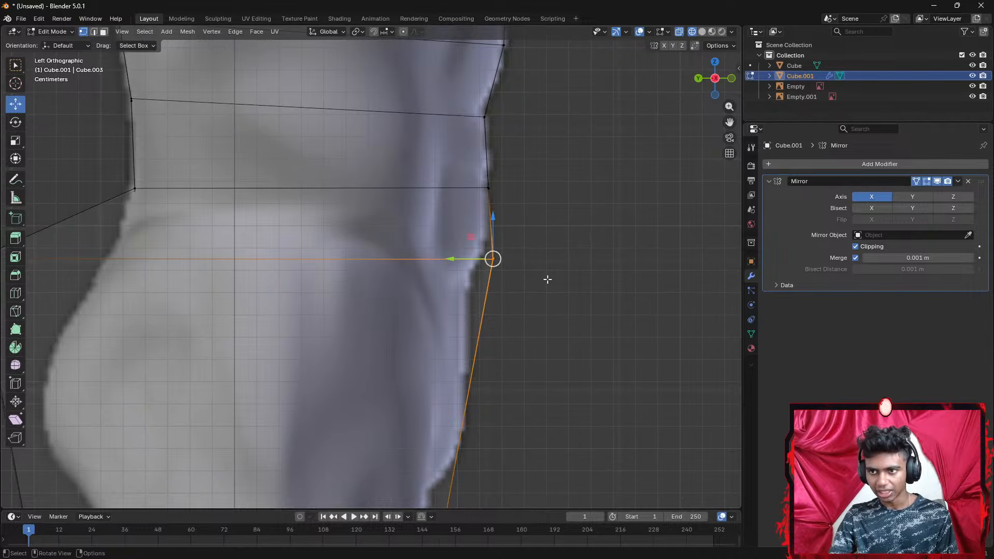
{"action": "key", "text": "g"}
{"action": "left_click", "coordinate": [533, 278]}
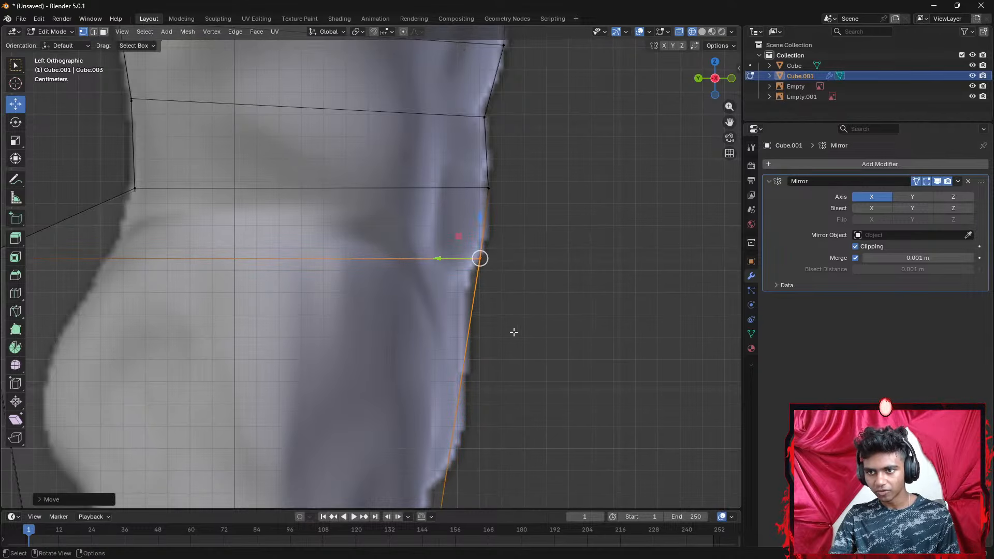
{"action": "middle_click_drag", "start_coordinate": [513, 331], "coordinate": [575, 286], "text": "shift"}
{"action": "scroll", "coordinate": [439, 312], "scroll_direction": "down", "scroll_amount": 3}
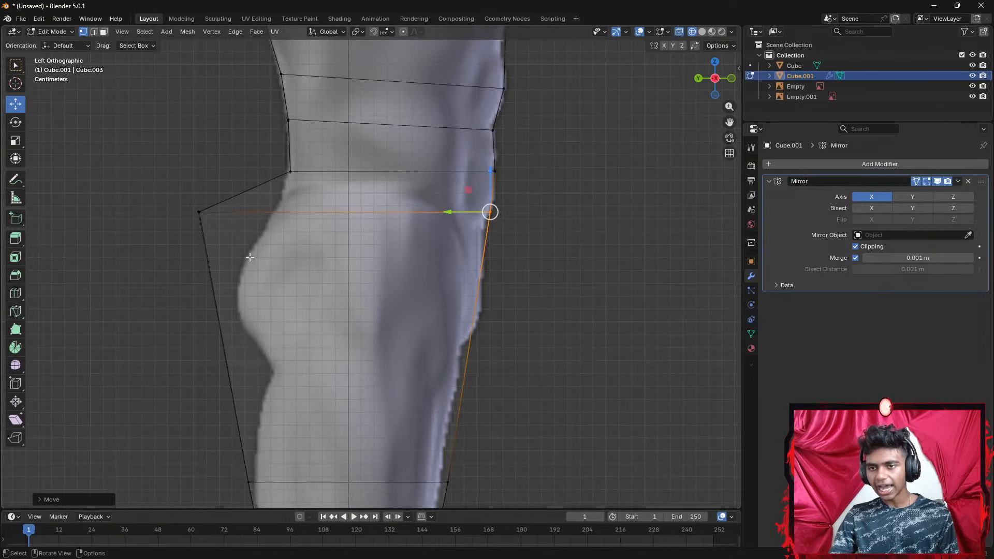
Move the hip row's back vertices horizontally forward onto the reference outline just above the buttocks
{"action": "middle_click_drag", "start_coordinate": [305, 267], "coordinate": [293, 333], "text": "shift"}
{"action": "scroll", "coordinate": [293, 333], "scroll_direction": "up", "scroll_amount": 3}
{"action": "left_click_drag", "start_coordinate": [93, 313], "coordinate": [36, 275]}
{"action": "key", "text": "g"}
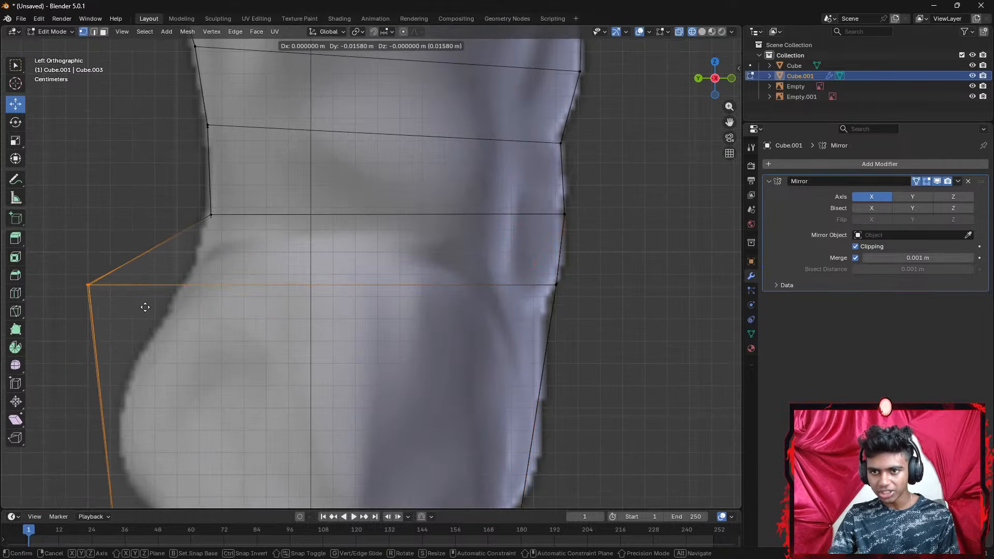
{"action": "left_click", "coordinate": [242, 306]}
{"action": "scroll", "coordinate": [234, 323], "scroll_direction": "down", "scroll_amount": 4}
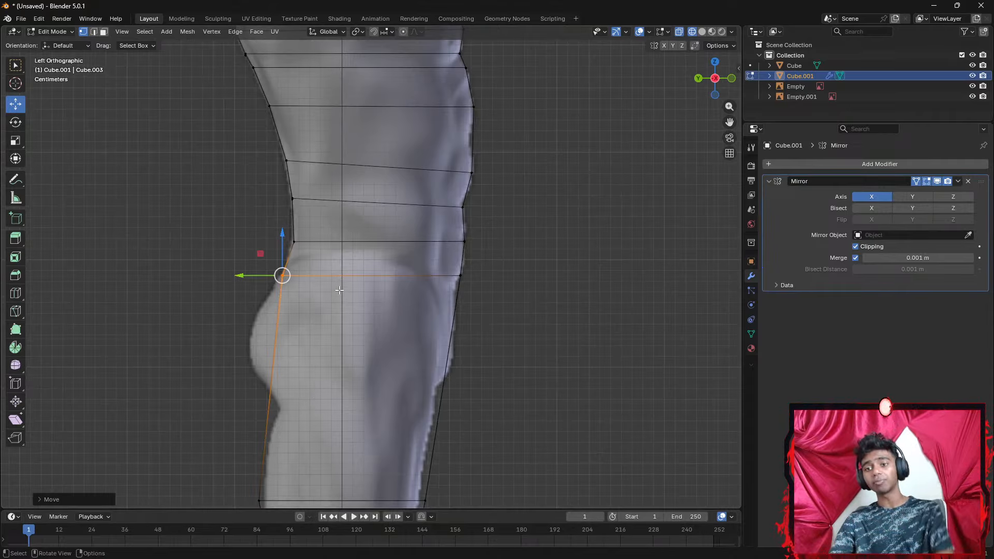
In the back orthographic view, add a loop cut between the hip and upper-thigh rows and slide it up close to the hip row
{"action": "scroll", "coordinate": [409, 305], "scroll_direction": "down", "scroll_amount": 5}
{"action": "middle_click_drag", "start_coordinate": [488, 285], "coordinate": [640, 123]}
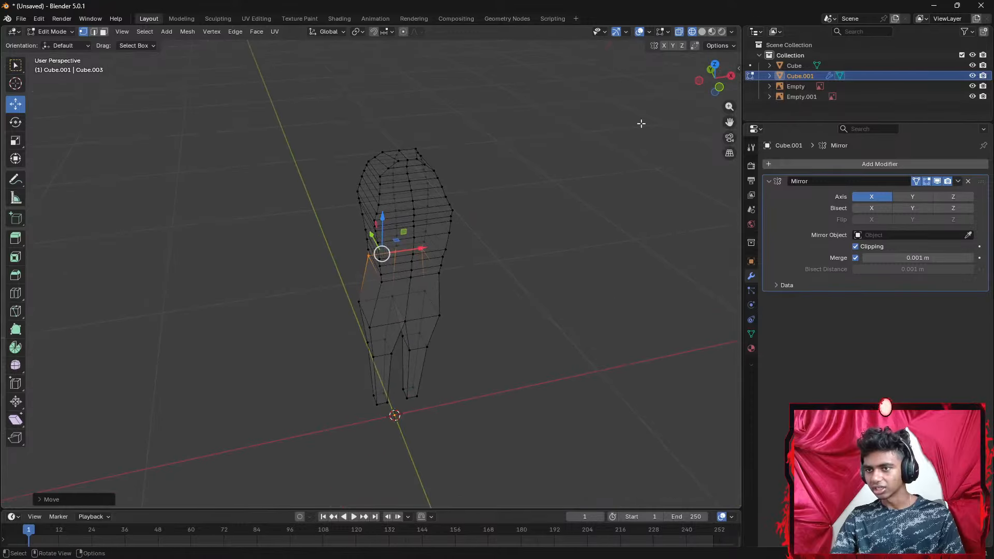
{"action": "left_click", "coordinate": [709, 72]}
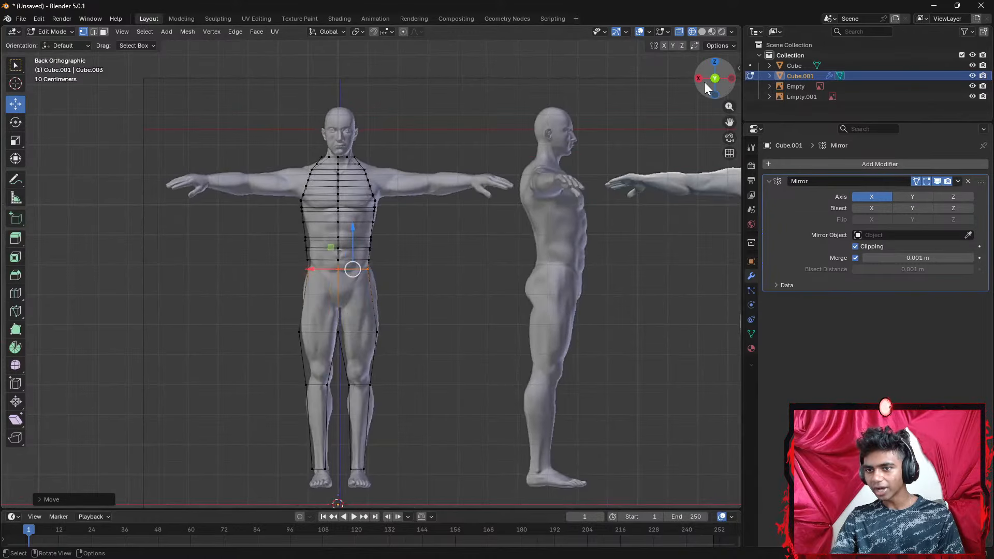
{"action": "scroll", "coordinate": [564, 252], "scroll_direction": "up", "scroll_amount": 5}
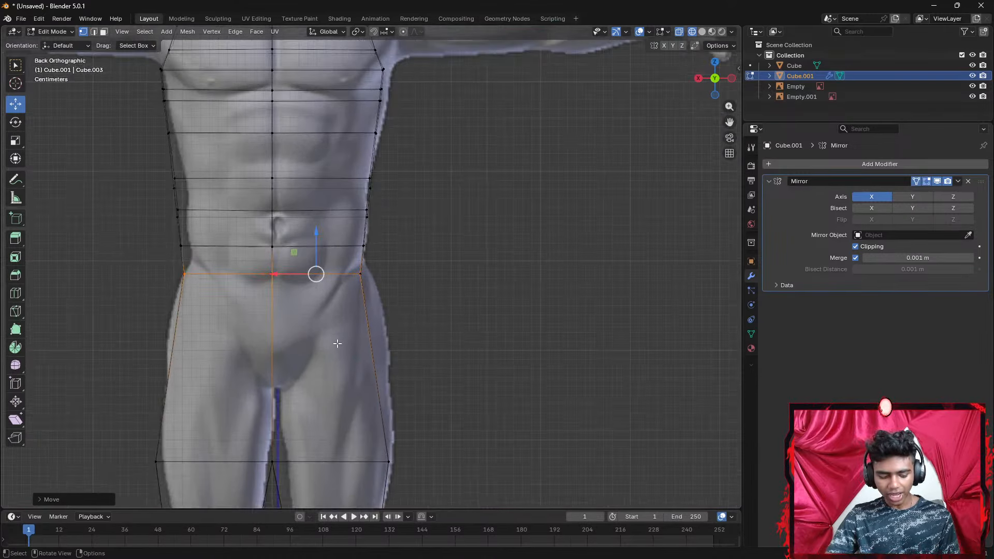
{"action": "key", "text": "ctrl+r"}
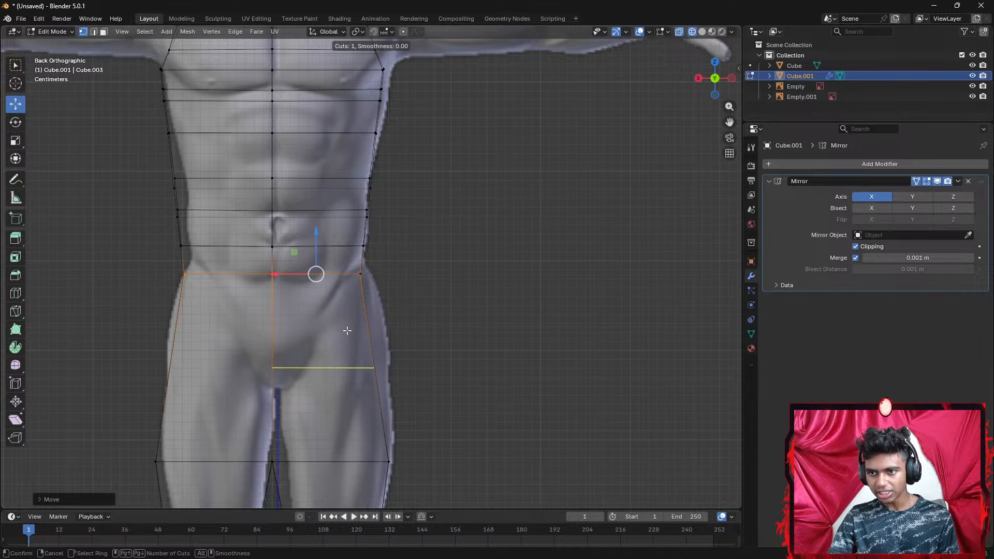
{"action": "left_click", "coordinate": [348, 327]}
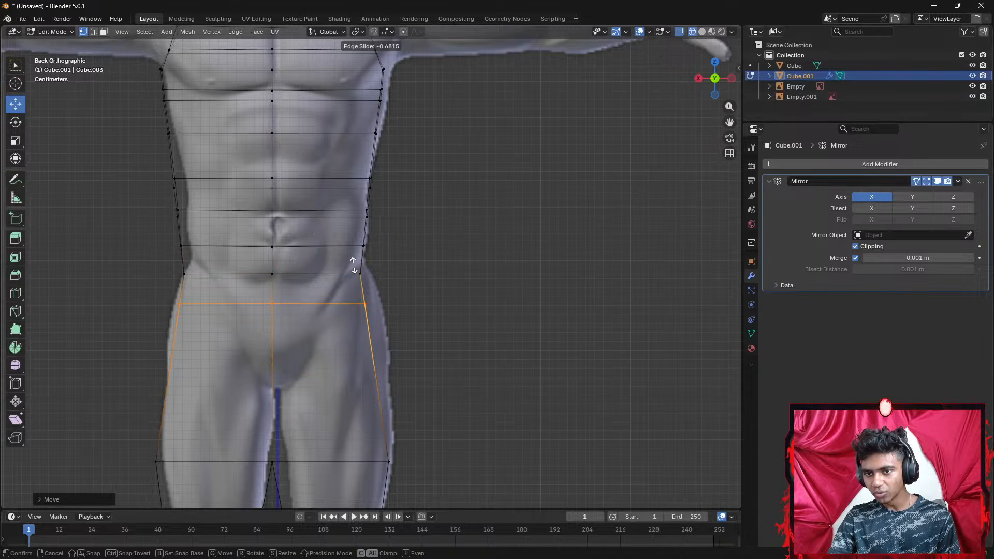
{"action": "left_click", "coordinate": [353, 265]}
{"action": "left_click", "coordinate": [384, 313]}
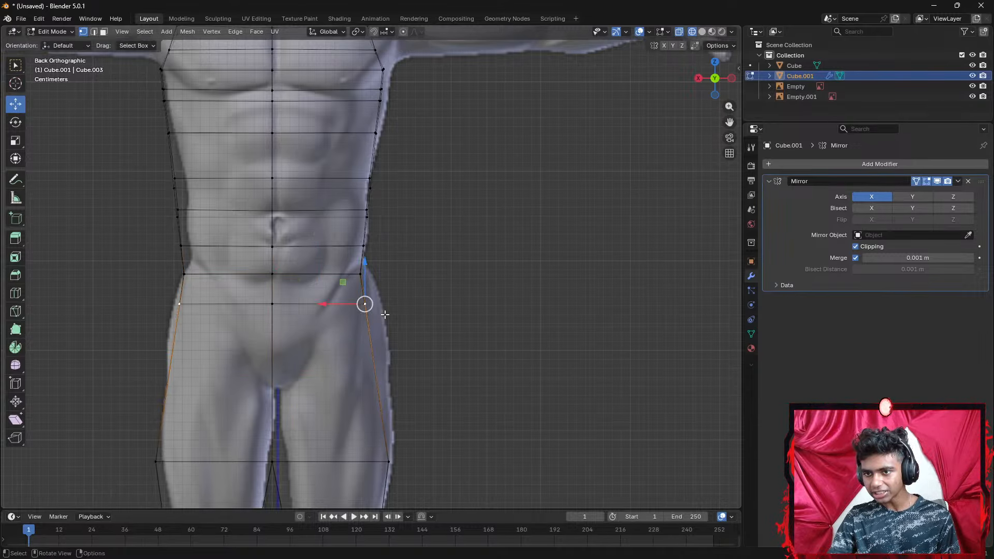
{"action": "key", "text": "g"}
{"action": "left_click", "coordinate": [360, 307]}
{"action": "left_click", "coordinate": [420, 325]}
{"action": "key", "text": "ctrl+z"}
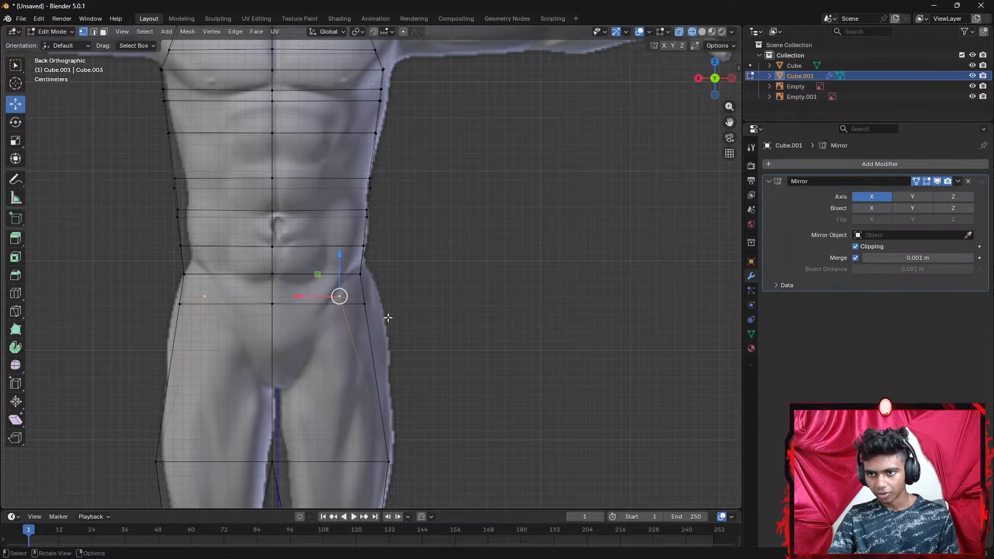
{"action": "key", "text": "ctrl+z"}
Move the outer vertices of the new loop below the hip row outward and slightly up onto the reference's hip outline
{"action": "scroll", "coordinate": [396, 315], "scroll_direction": "up", "scroll_amount": 2}
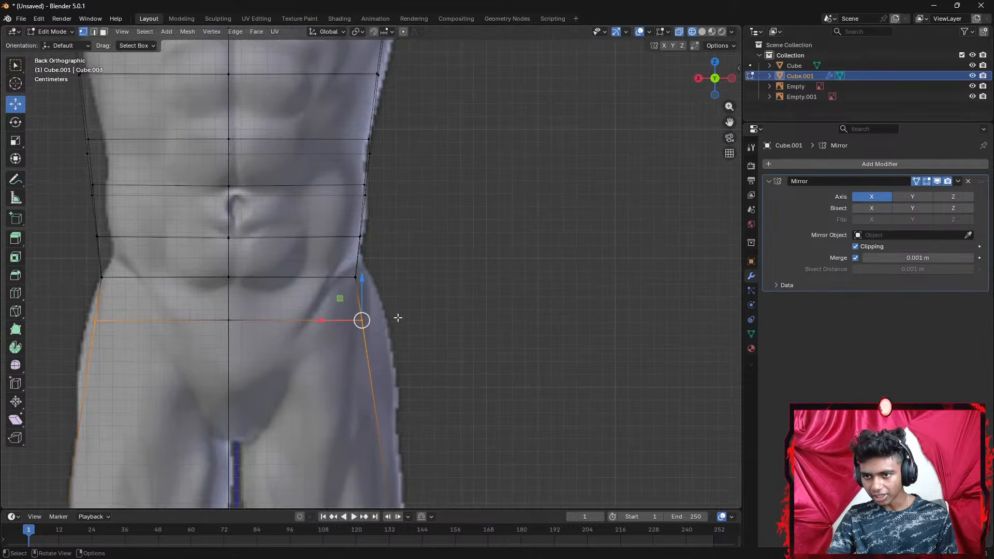
{"action": "key", "text": "g"}
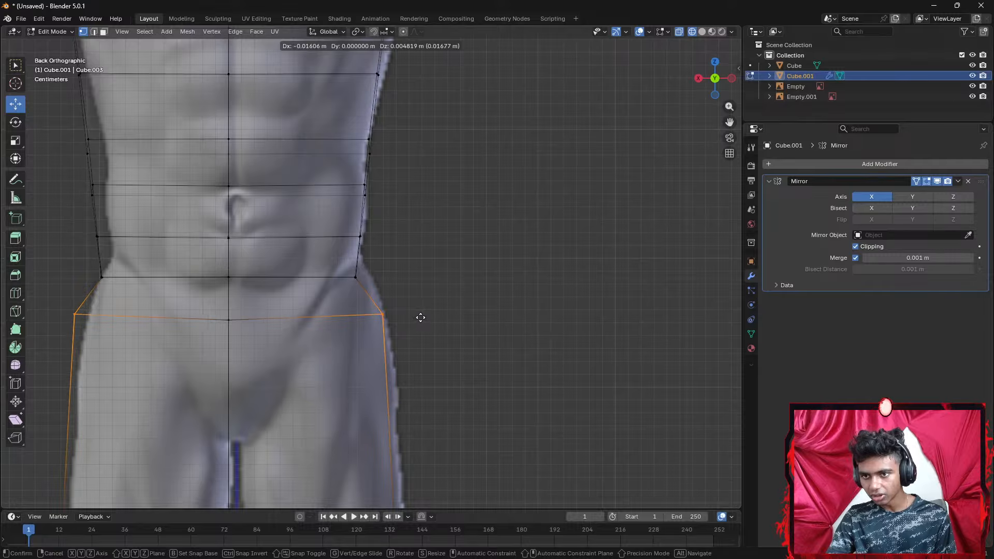
{"action": "left_click", "coordinate": [423, 318]}
Move the outer vertices of the hip row up and slightly outward to the narrow point where the reference's waist meets the hips
{"action": "left_click_drag", "start_coordinate": [361, 284], "coordinate": [337, 273]}
{"action": "key", "text": "ctrl+z"}
{"action": "left_click", "coordinate": [435, 306]}
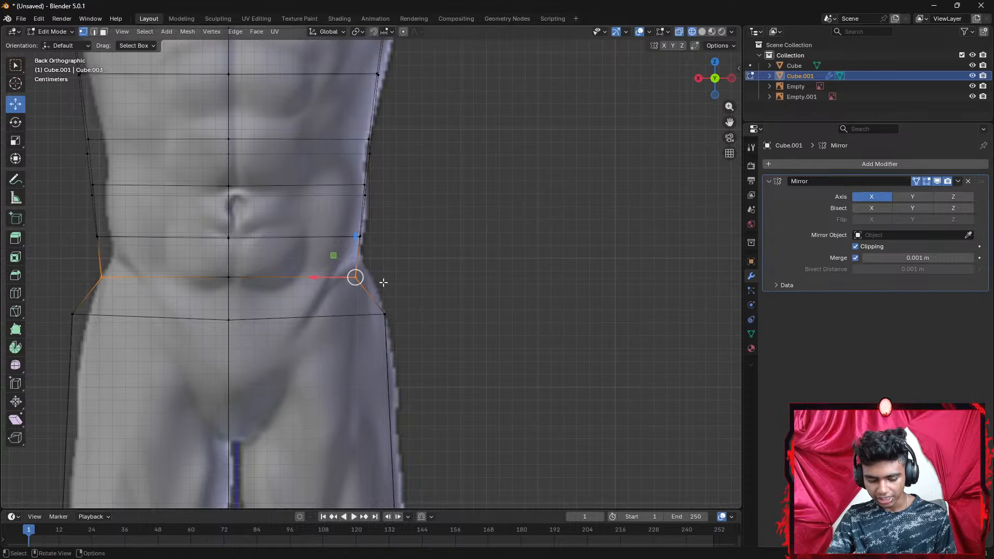
{"action": "key", "text": "g"}
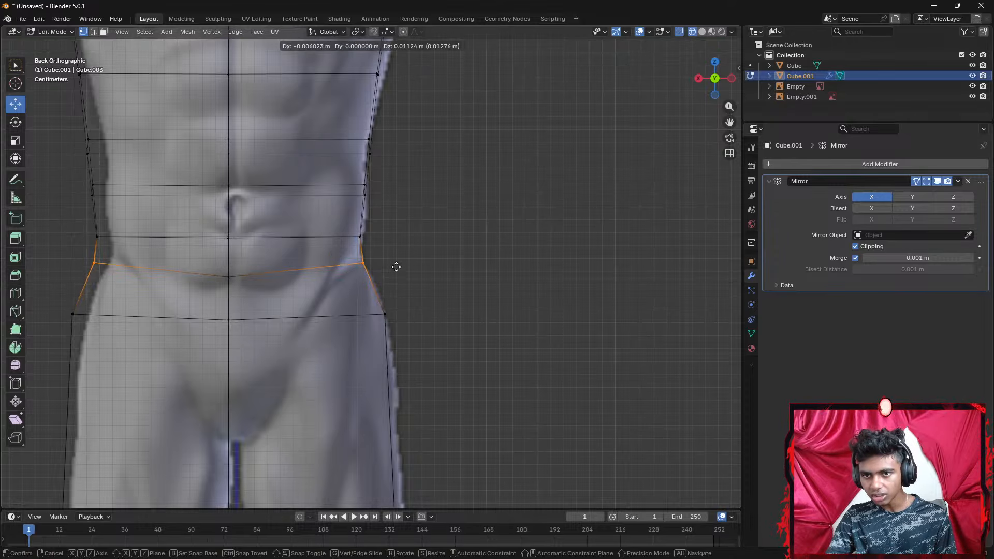
{"action": "left_click", "coordinate": [395, 267]}
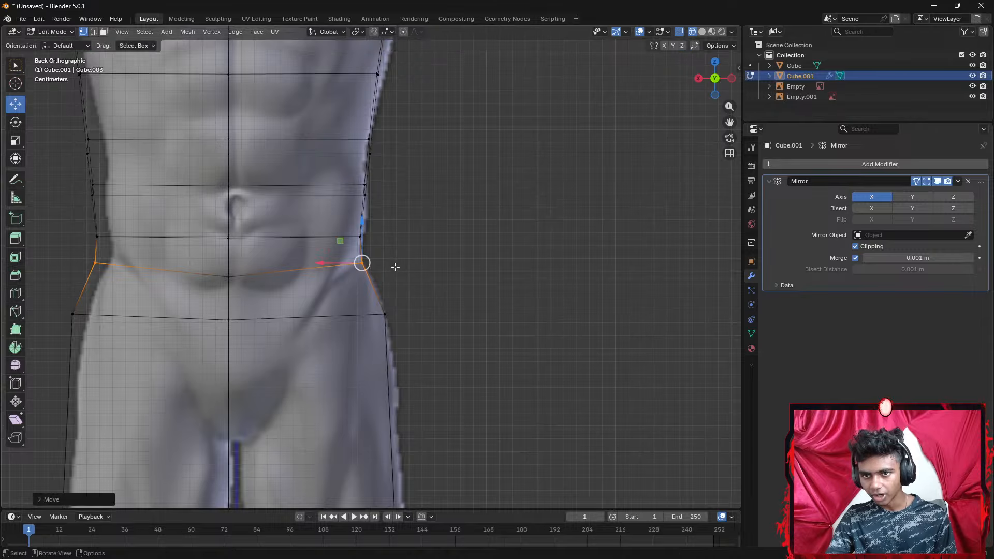
Try to move the outer vertices of the loop below the hip row inward, and undo that move
{"action": "middle_click_drag", "start_coordinate": [422, 290], "coordinate": [503, 256], "text": "shift"}
{"action": "scroll", "coordinate": [434, 253], "scroll_direction": "up", "scroll_amount": 1}
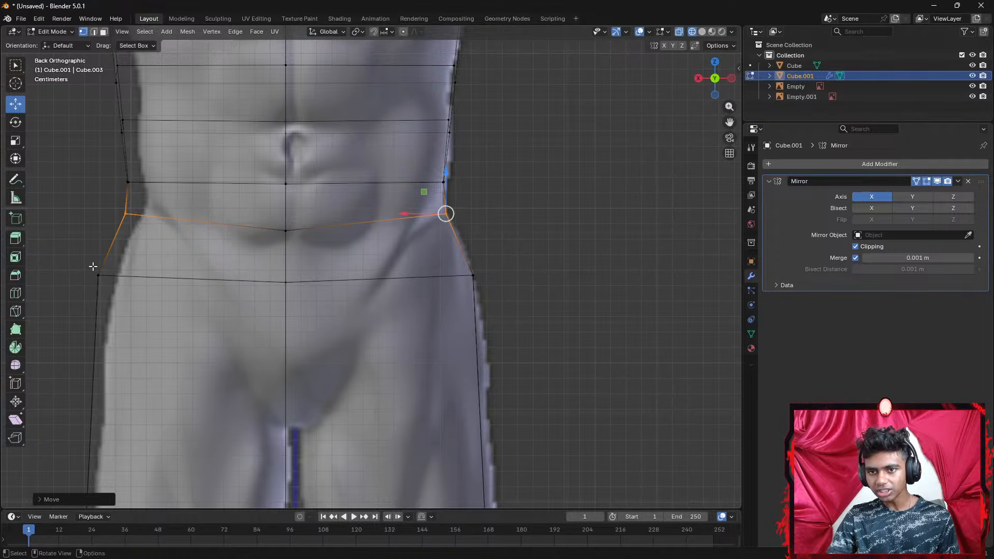
{"action": "left_click", "coordinate": [123, 283], "text": "alt"}
{"action": "key", "text": "g"}
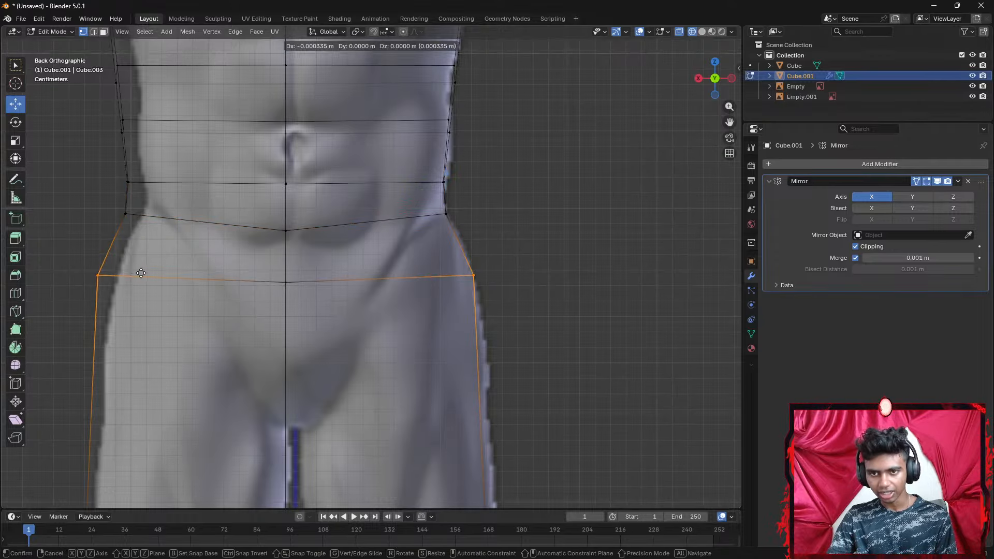
{"action": "left_click", "coordinate": [122, 273]}
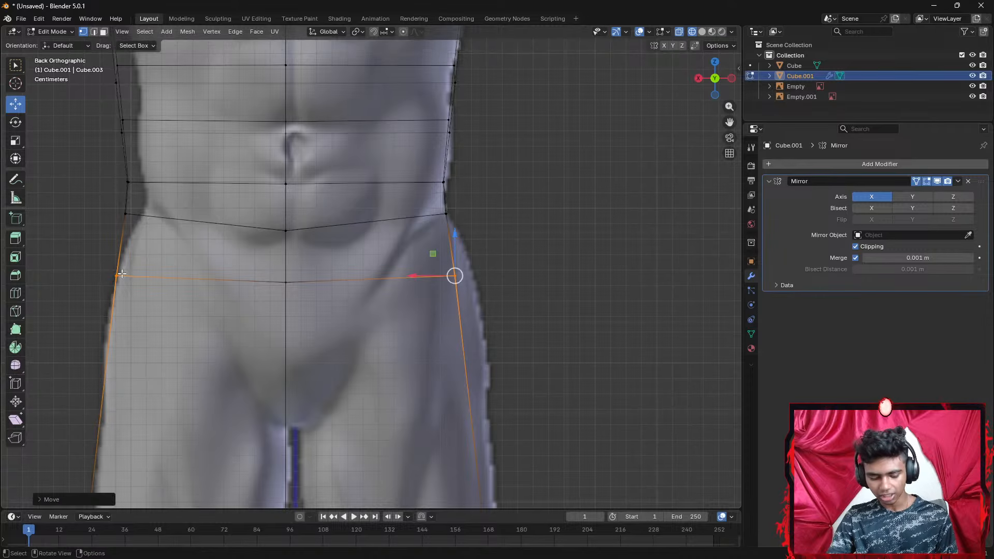
{"action": "key", "text": "ctrl+z"}
In the left orthographic view, lower the back outer vertex of the loop below the hip row level with its centre vertex, then raise both slightly
{"action": "middle_click_drag", "start_coordinate": [312, 344], "coordinate": [370, 246], "text": "shift"}
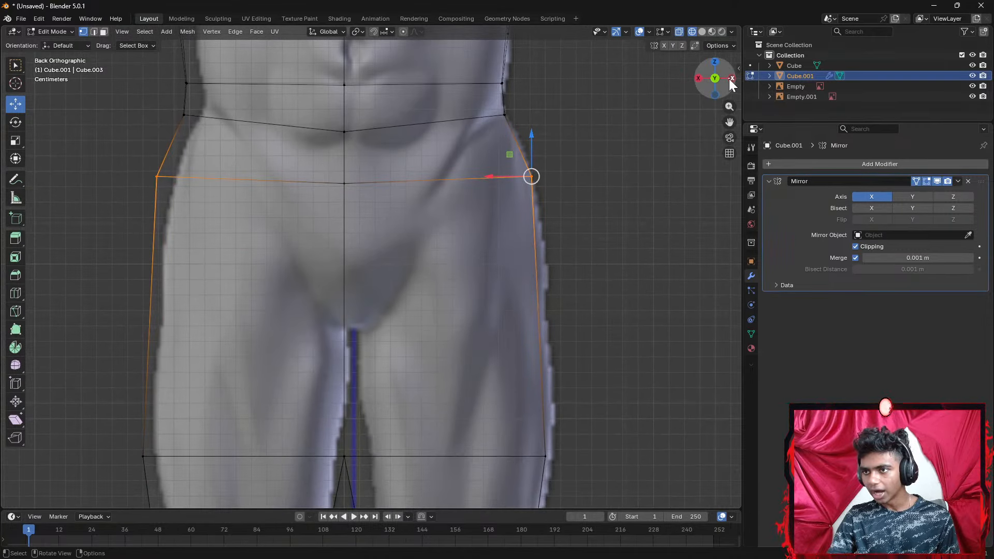
{"action": "left_click", "coordinate": [697, 80]}
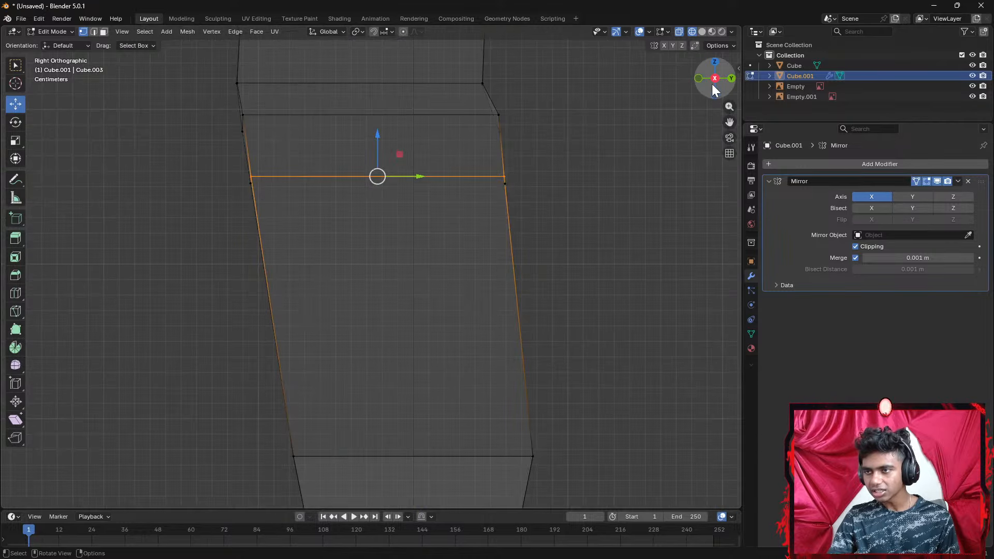
{"action": "left_click", "coordinate": [714, 81]}
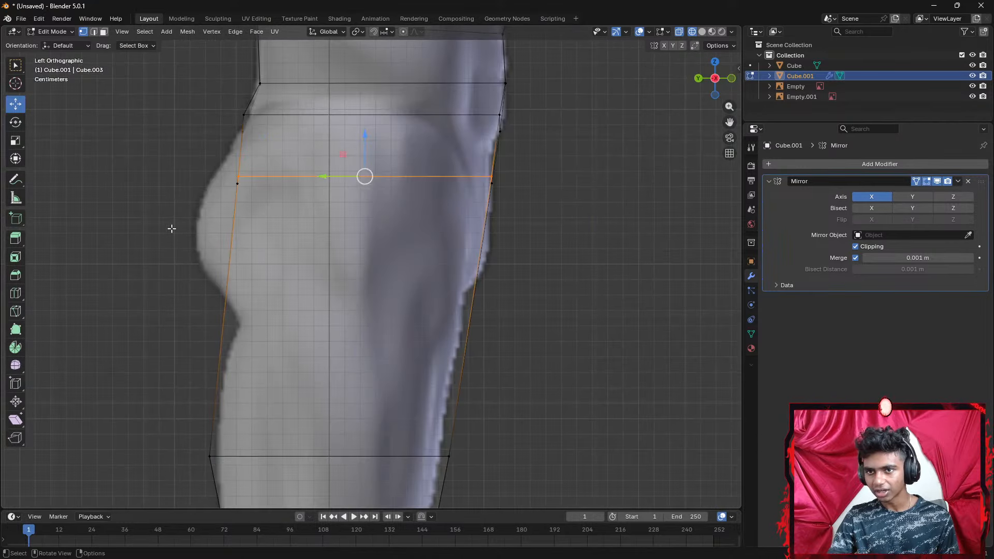
{"action": "middle_click_drag", "start_coordinate": [268, 232], "coordinate": [338, 272], "text": "shift"}
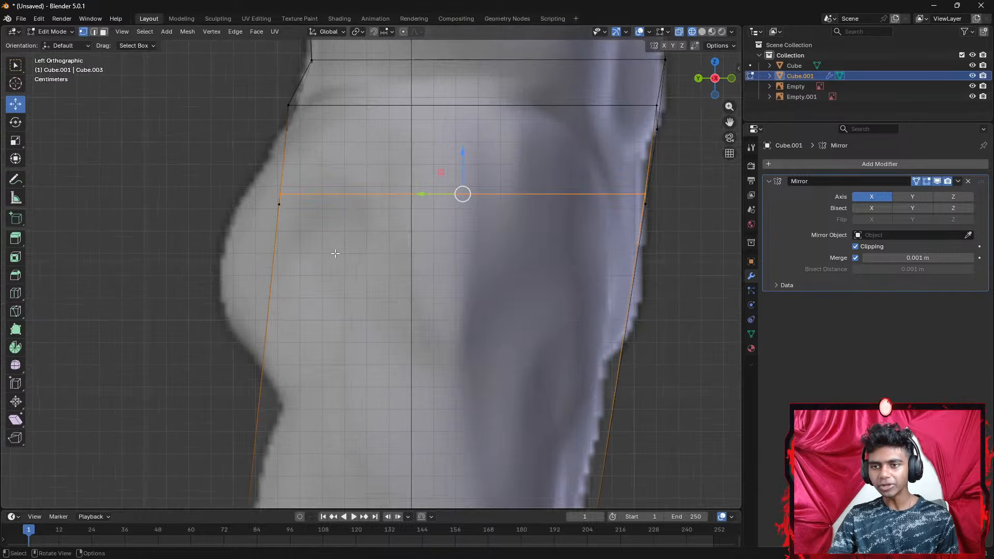
{"action": "scroll", "coordinate": [332, 255], "scroll_direction": "up", "scroll_amount": 3}
{"action": "scroll", "coordinate": [358, 300], "scroll_direction": "up", "scroll_amount": 3}
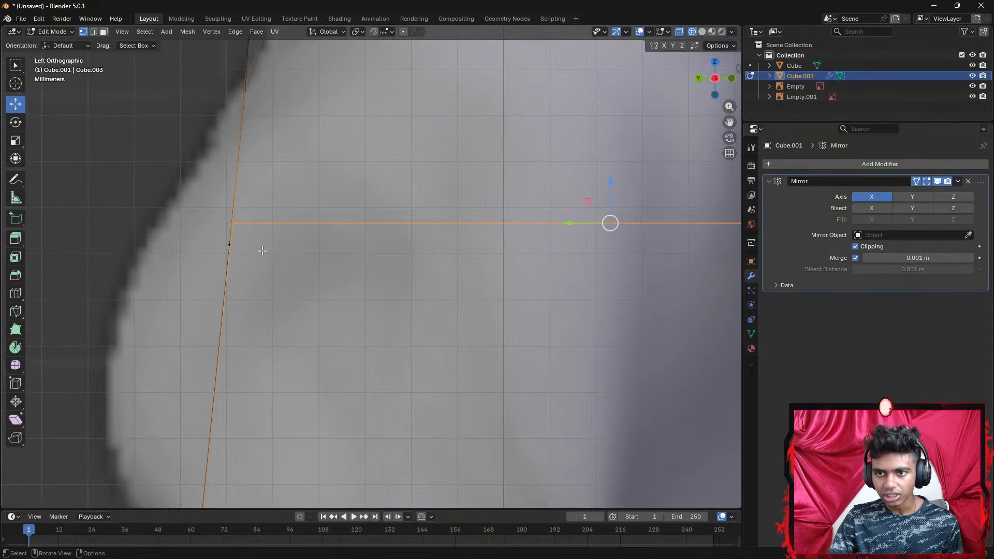
{"action": "left_click", "coordinate": [226, 242]}
{"action": "scroll", "coordinate": [303, 271], "scroll_direction": "down", "scroll_amount": 3}
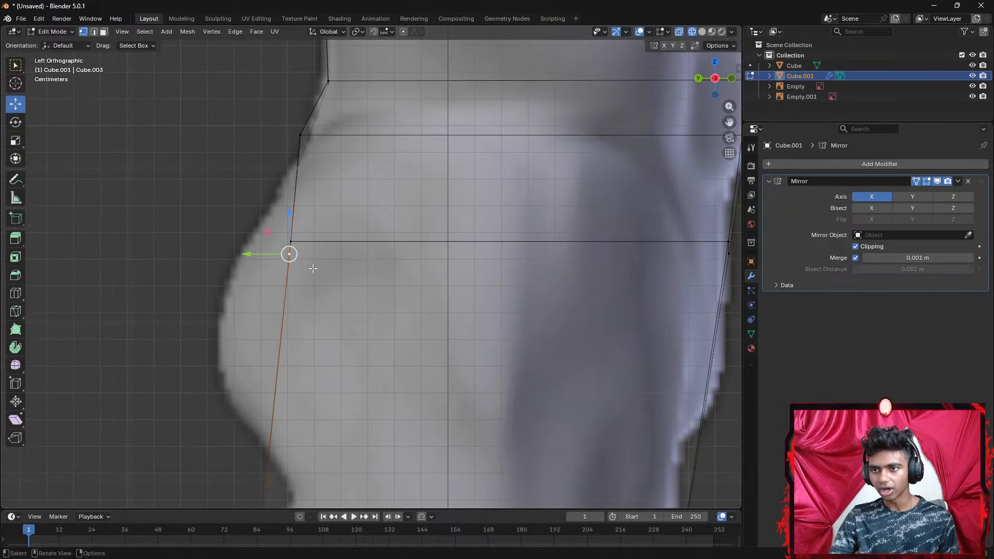
{"action": "left_click", "coordinate": [290, 241]}
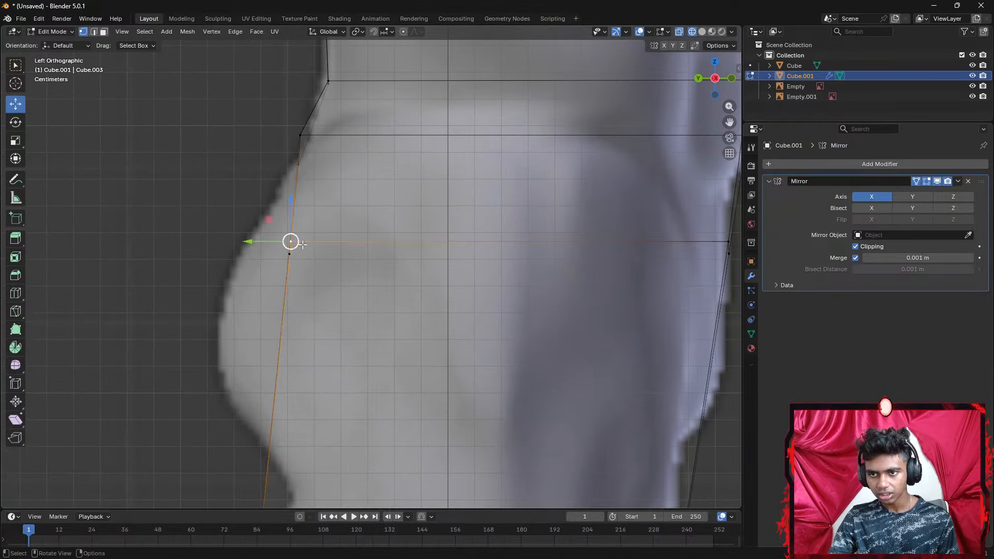
{"action": "mouse_move", "coordinate": [289, 242]}
{"action": "left_mouse_down"}
{"action": "mouse_move", "coordinate": [300, 258]}
{"action": "mouse_move", "coordinate": [275, 253]}
{"action": "left_mouse_up"}
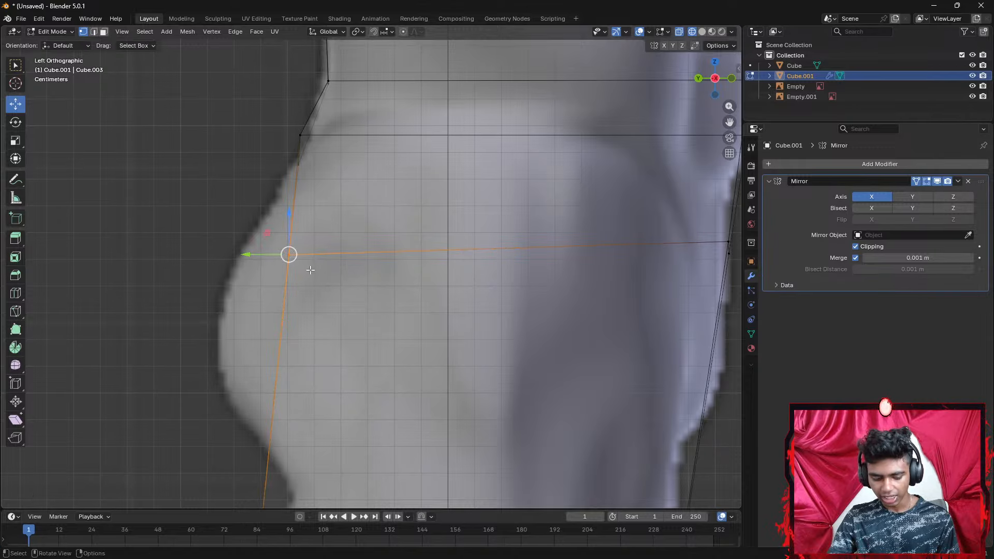
{"action": "key", "text": "g"}
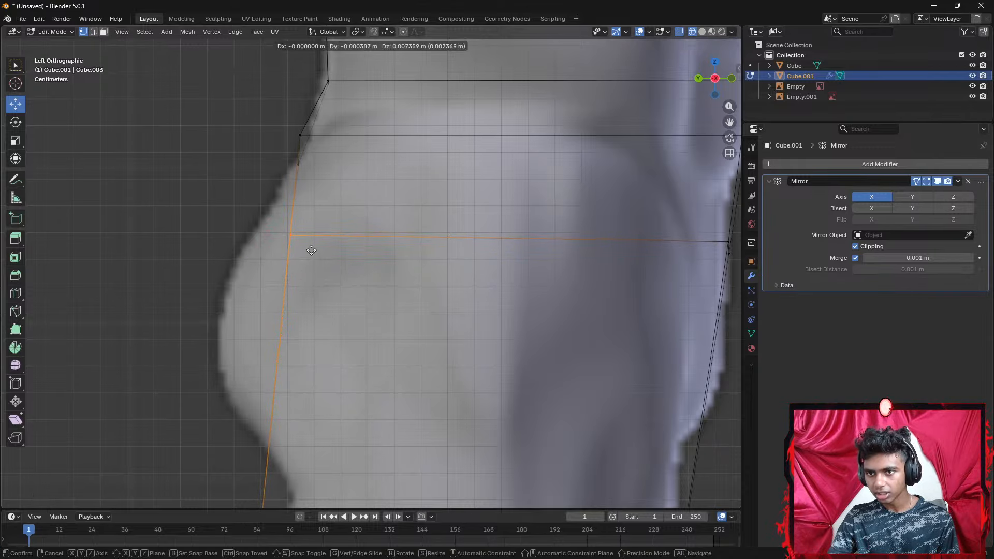
{"action": "left_click", "coordinate": [310, 251]}
{"action": "scroll", "coordinate": [333, 277], "scroll_direction": "down", "scroll_amount": 2}
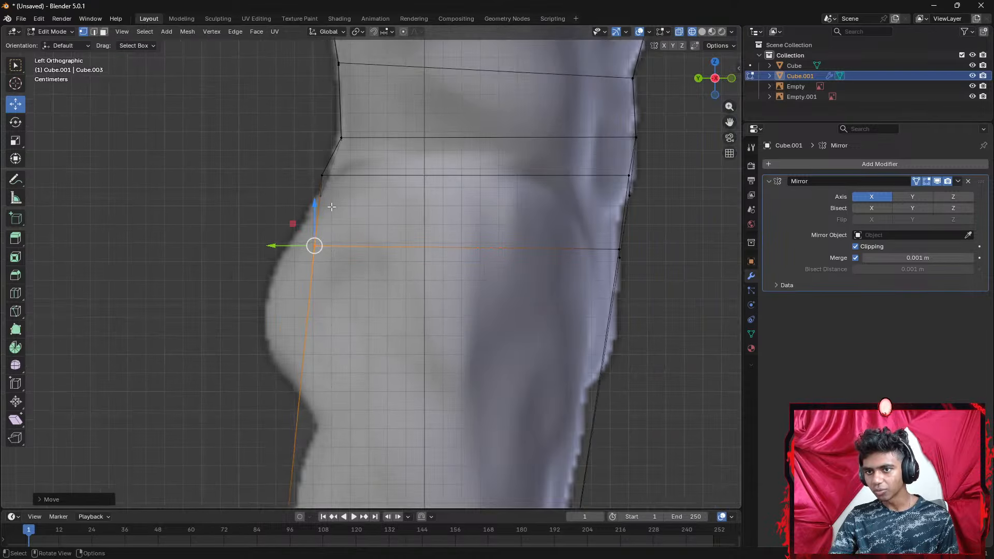
Add a loop cut between the loop below the hip row and the upper-thigh row, and slide it up close to the upper one
{"action": "left_click", "coordinate": [332, 207]}
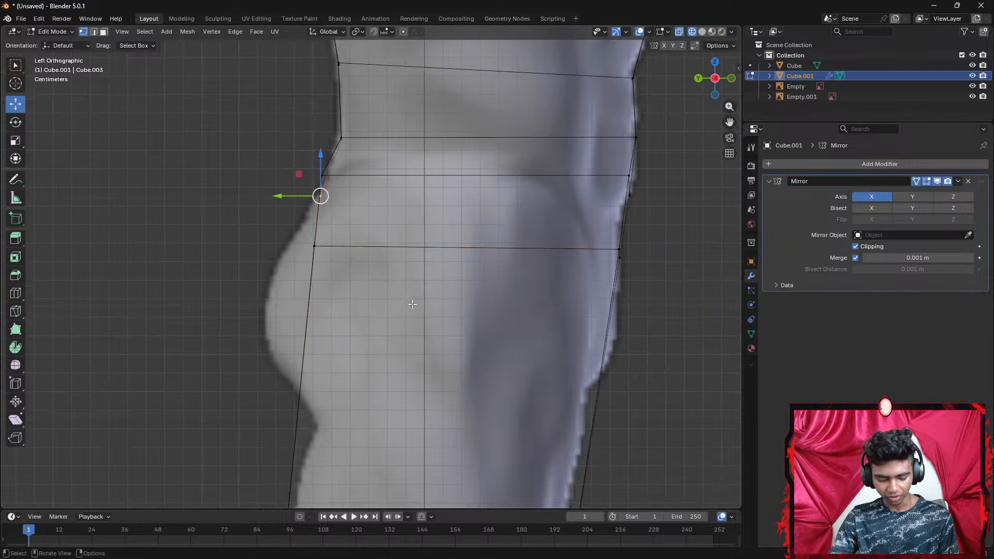
{"action": "key", "text": "ctrl+r"}
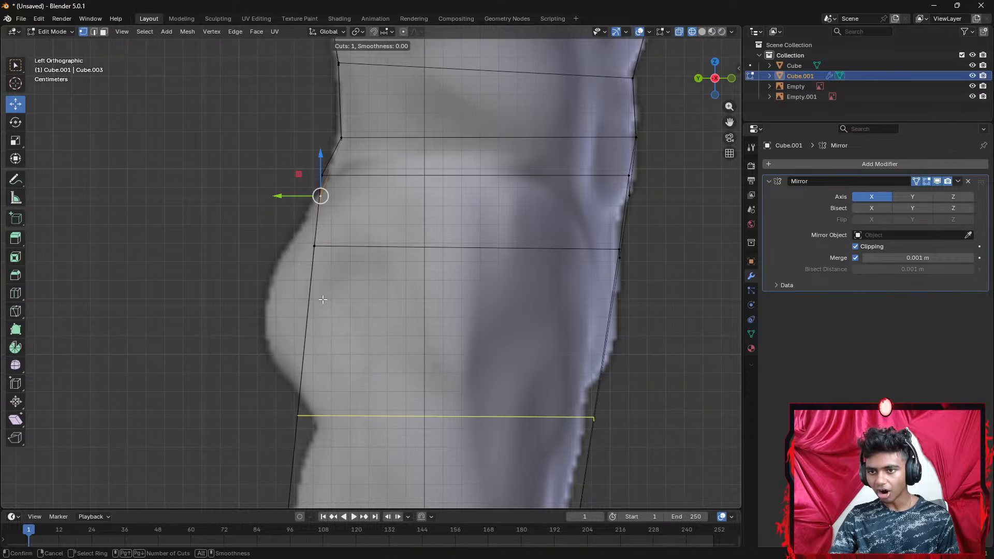
{"action": "left_click", "coordinate": [321, 296]}
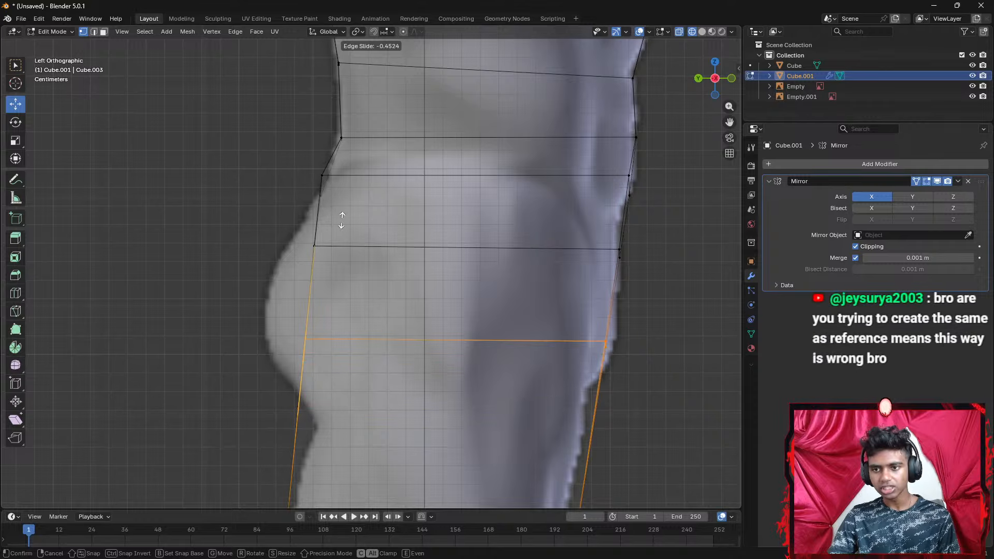
{"action": "left_click", "coordinate": [362, 164]}
Move the front vertex of the first loop below the hip row slightly down along the reference's belly outline
{"action": "middle_click_drag", "start_coordinate": [513, 247], "coordinate": [452, 247], "text": "shift"}
{"action": "scroll", "coordinate": [551, 233], "scroll_direction": "up", "scroll_amount": 3}
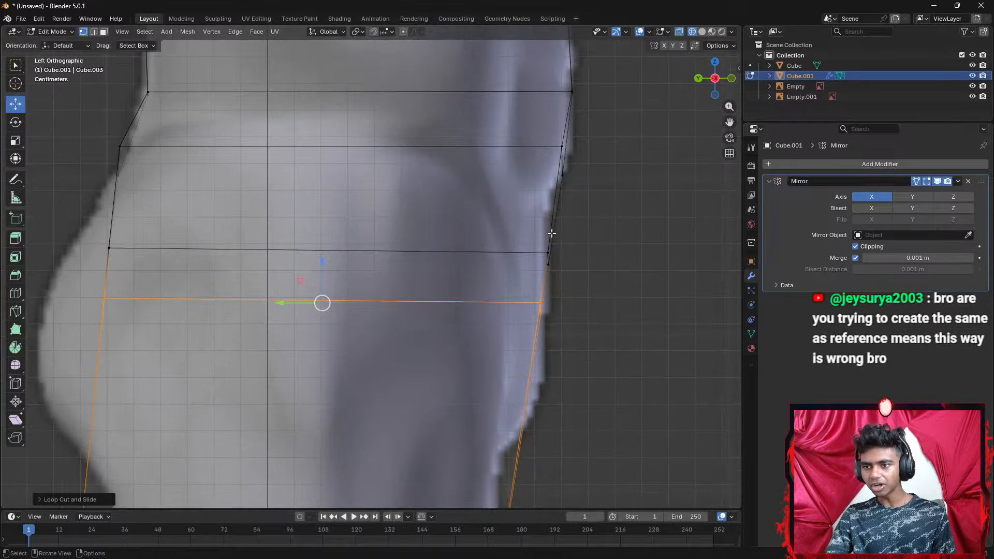
{"action": "left_click", "coordinate": [552, 254]}
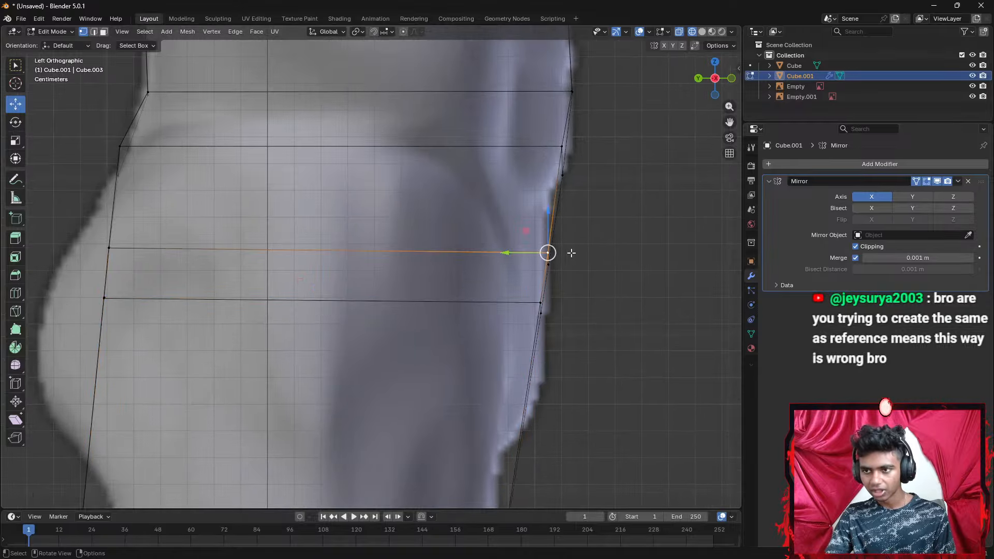
{"action": "key", "text": "g"}
{"action": "left_click", "coordinate": [573, 264]}
{"action": "scroll", "coordinate": [575, 266], "scroll_direction": "down", "scroll_amount": 3}
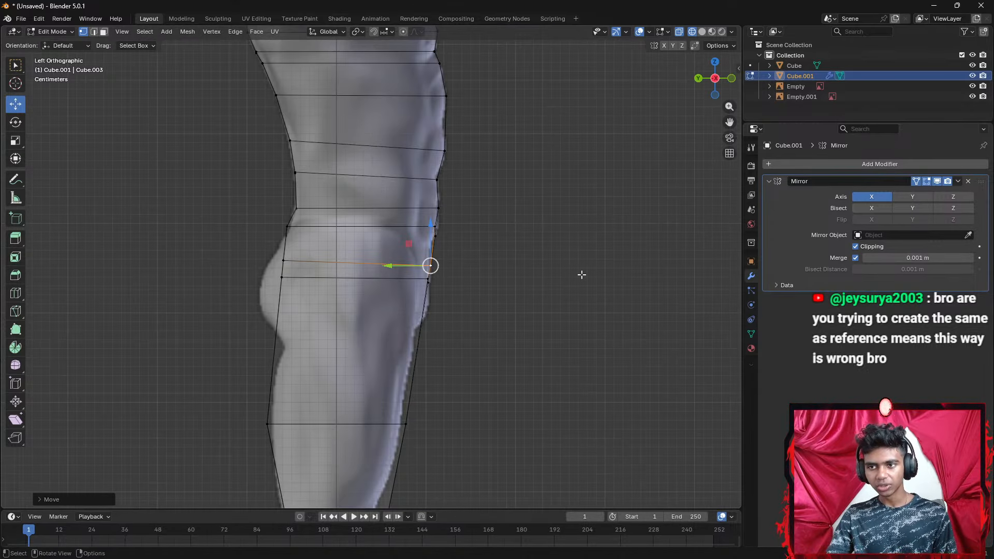
Examine the whole body mesh in perspective and against the references from the back and side
{"action": "scroll", "coordinate": [580, 274], "scroll_direction": "down", "scroll_amount": 3}
{"action": "middle_click_drag", "start_coordinate": [579, 274], "coordinate": [493, 288]}
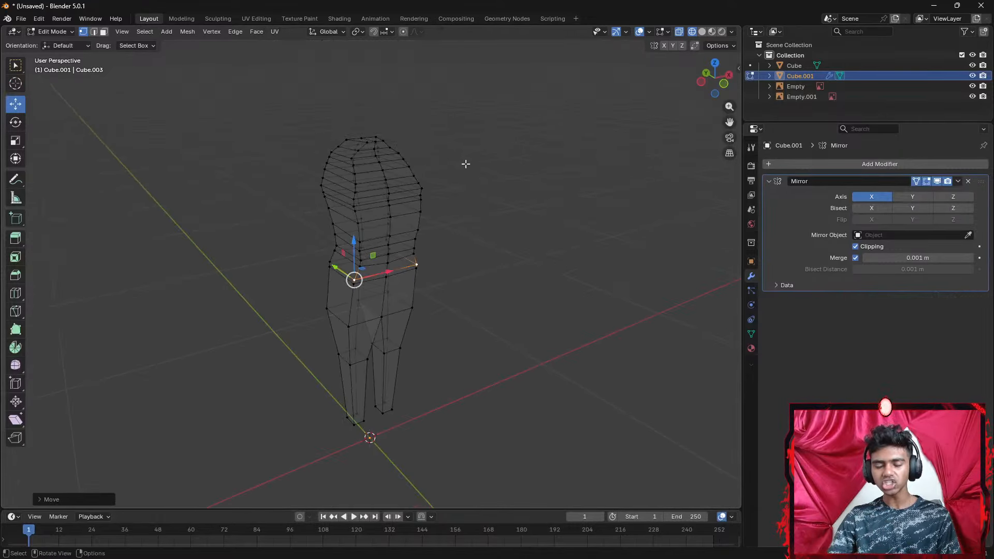
{"action": "middle_click_drag", "start_coordinate": [465, 164], "coordinate": [371, 149]}
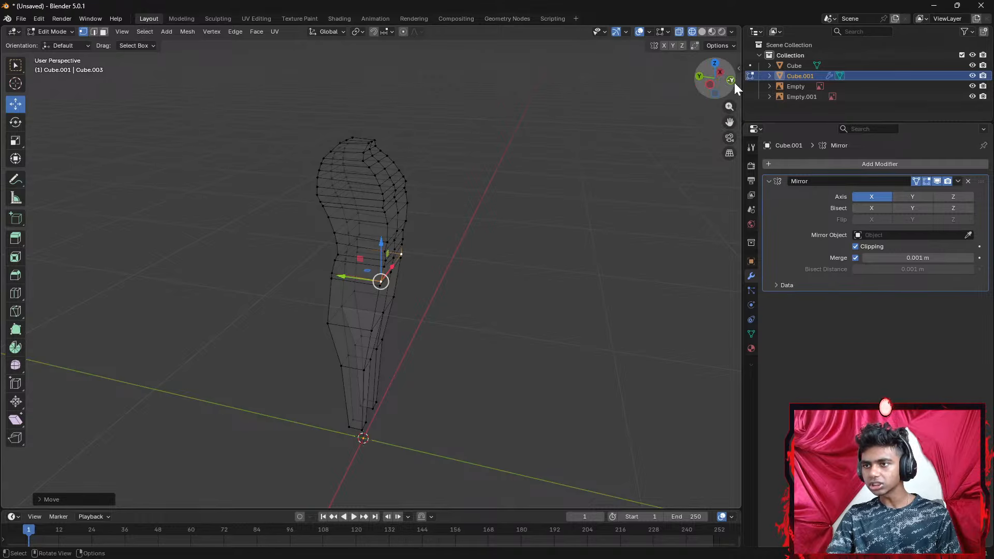
{"action": "left_click", "coordinate": [700, 75]}
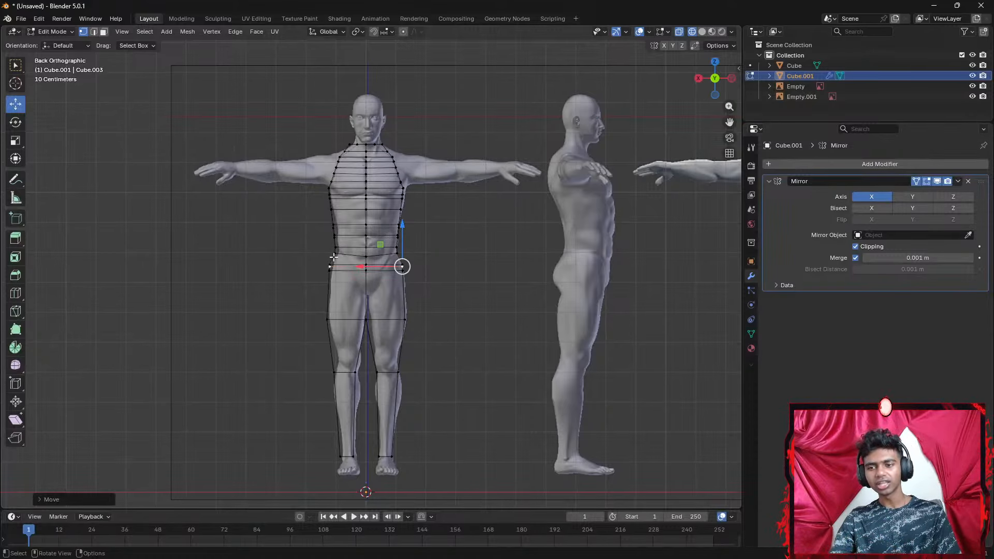
{"action": "middle_click_drag", "start_coordinate": [334, 257], "coordinate": [435, 266]}
{"action": "left_click", "coordinate": [710, 84]}
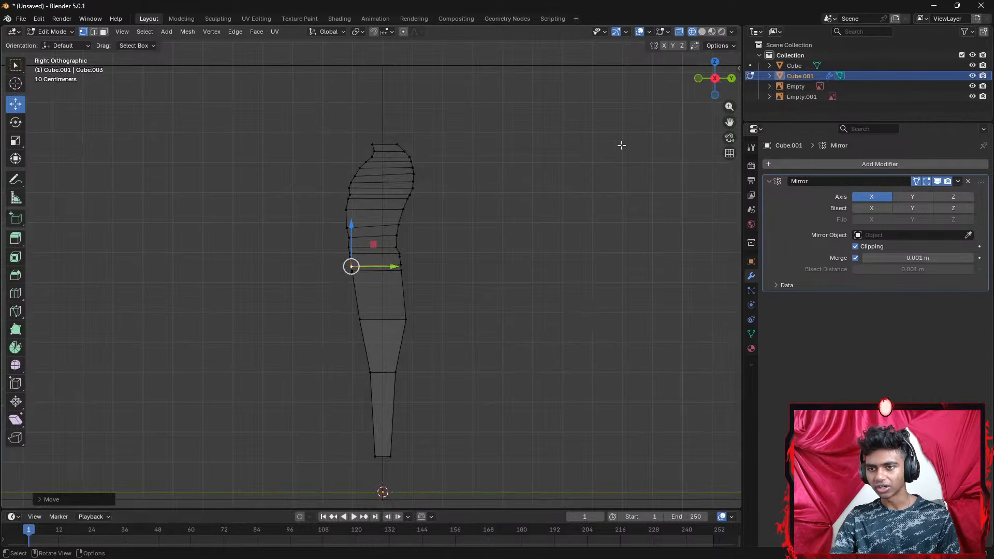
{"action": "left_click", "coordinate": [715, 78]}
Move the back vertices of the first loop below the hip row outward and slightly up onto the upper-buttock outline
{"action": "scroll", "coordinate": [517, 223], "scroll_direction": "up", "scroll_amount": 5}
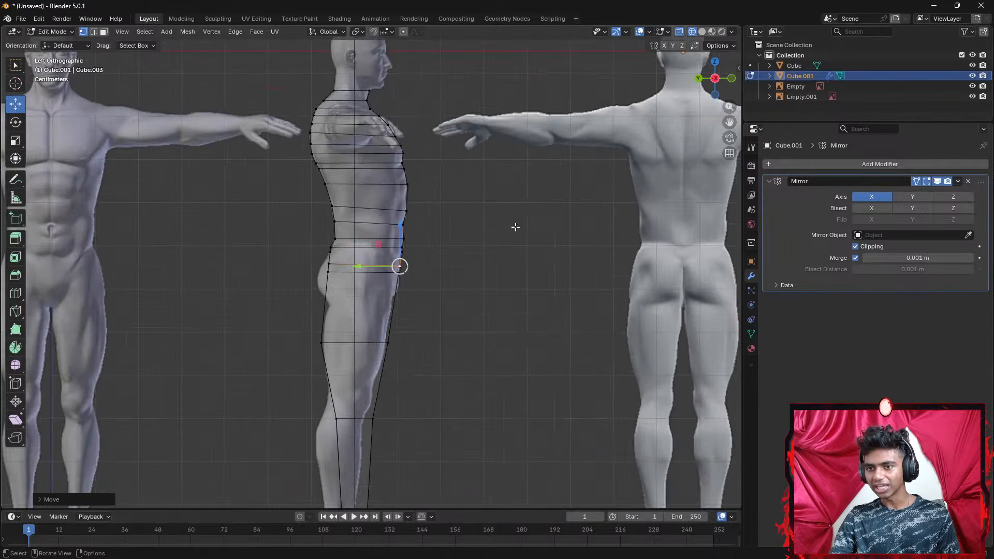
{"action": "middle_click_drag", "start_coordinate": [459, 273], "coordinate": [543, 279], "text": "shift"}
{"action": "scroll", "coordinate": [528, 290], "scroll_direction": "up", "scroll_amount": 5}
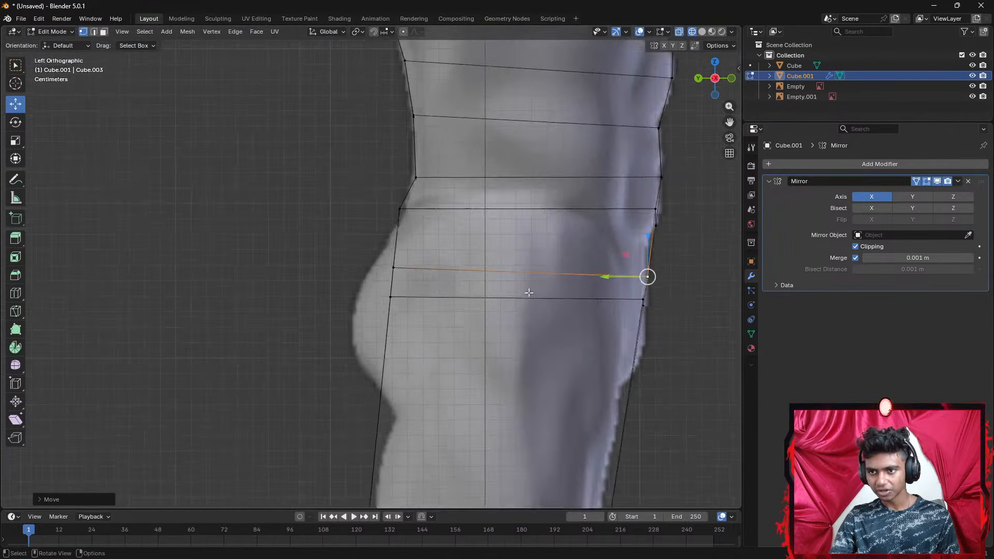
{"action": "left_click", "coordinate": [397, 268]}
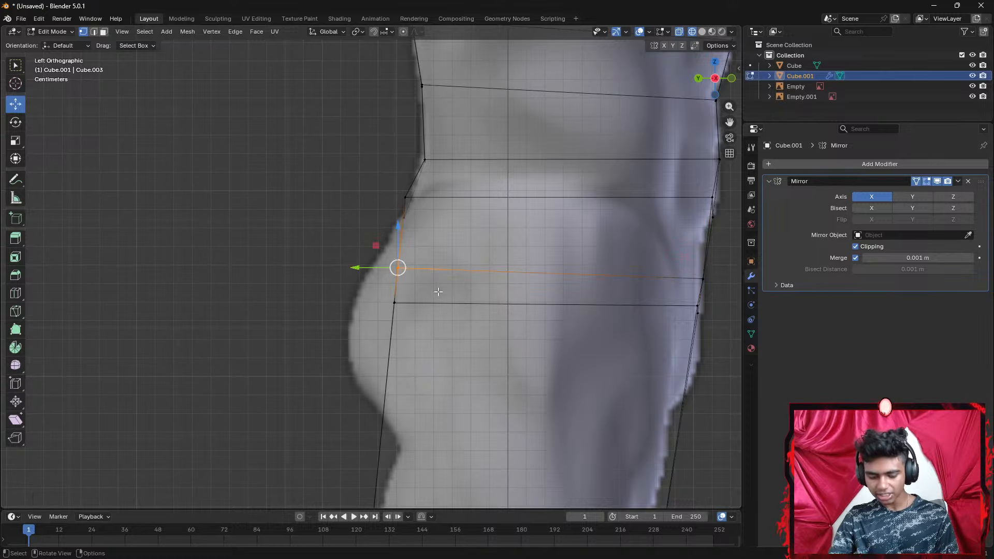
{"action": "key", "text": "g"}
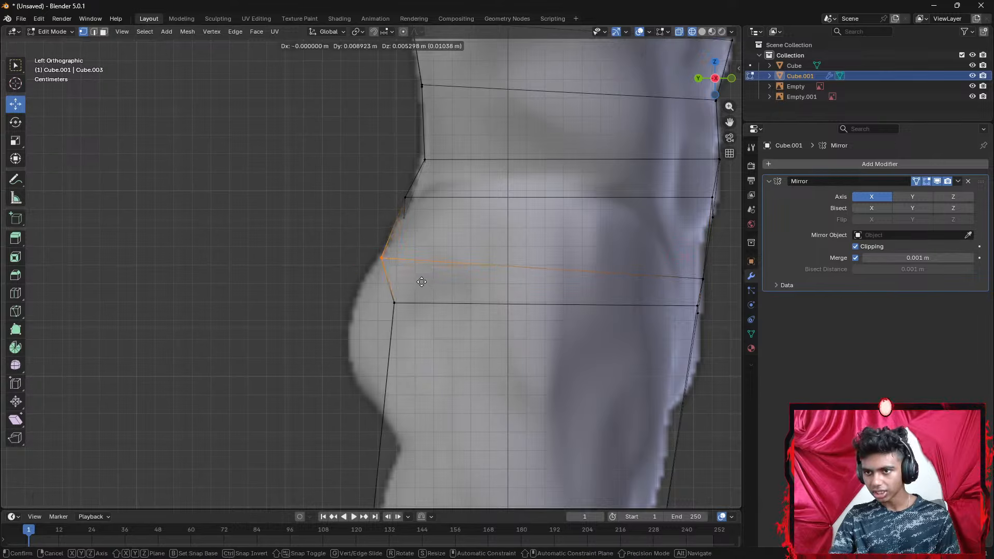
{"action": "left_click", "coordinate": [421, 281]}
Lower the hip row's back and front vertices along the side reference's outline, keeping the row roughly level
{"action": "left_click", "coordinate": [406, 199]}
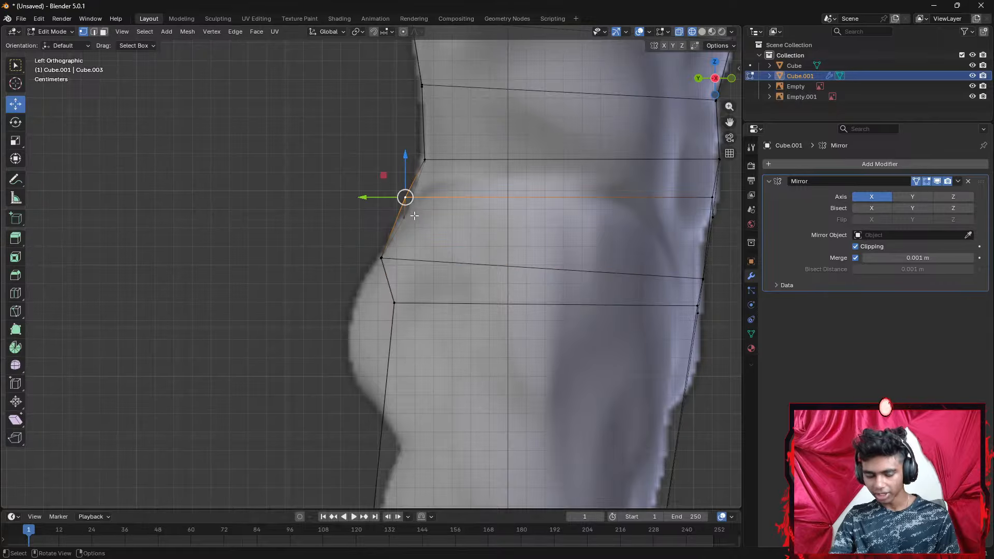
{"action": "key", "text": "g"}
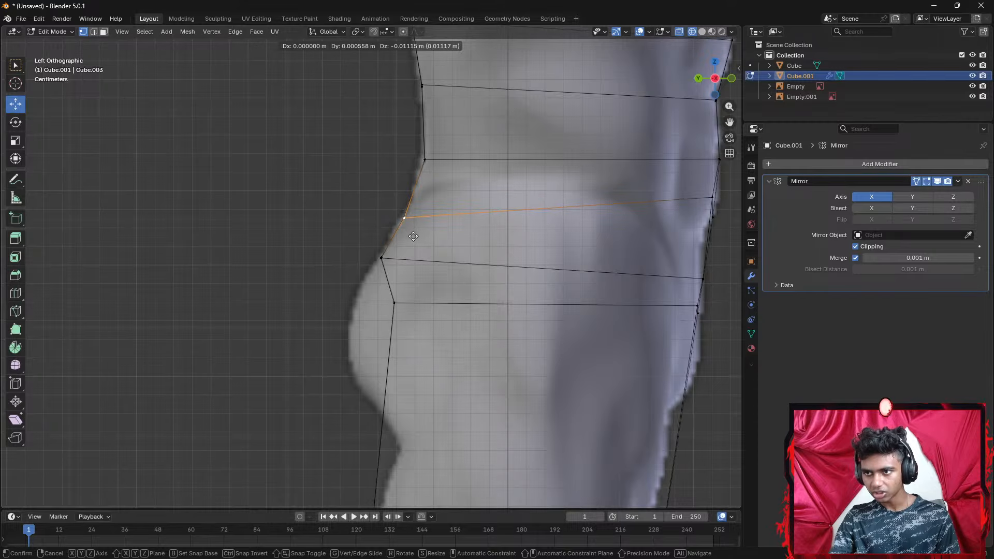
{"action": "left_click", "coordinate": [413, 236]}
{"action": "left_click", "coordinate": [712, 198]}
{"action": "key", "text": "g"}
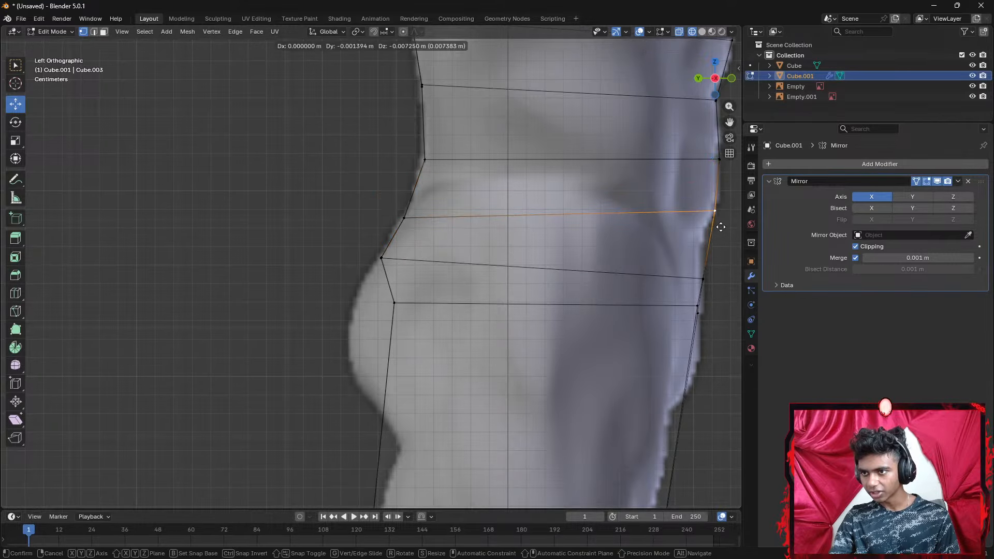
{"action": "left_click", "coordinate": [719, 231]}
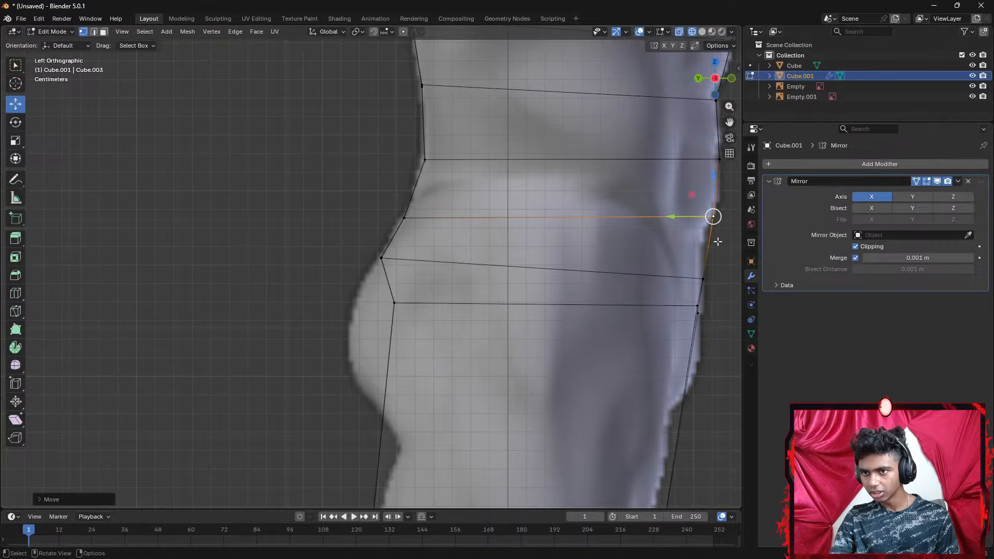
Move the back vertices of the second loop below the hip row outward and slightly up onto the buttock outline
{"action": "middle_click_drag", "start_coordinate": [481, 329], "coordinate": [515, 273], "text": "shift"}
{"action": "left_click", "coordinate": [435, 257]}
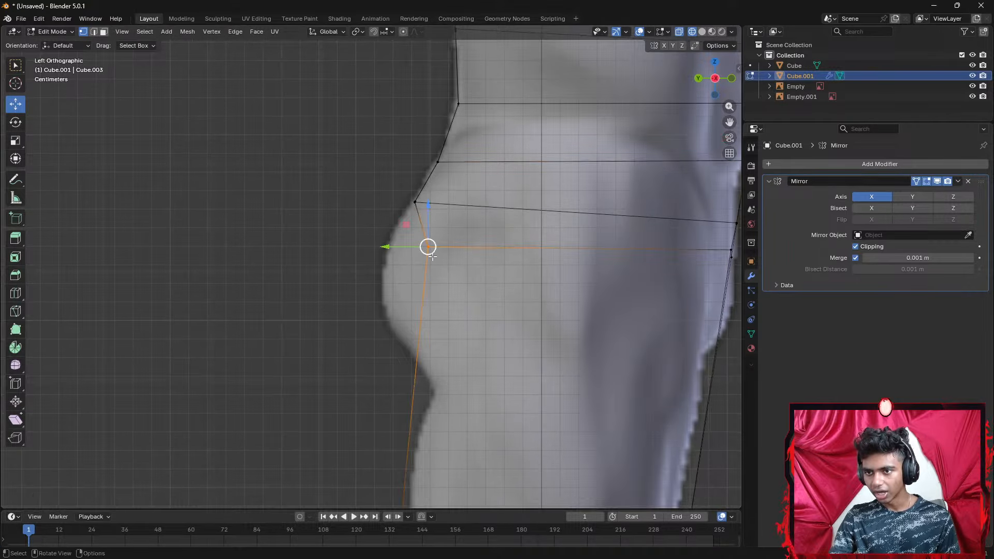
{"action": "key", "text": "g"}
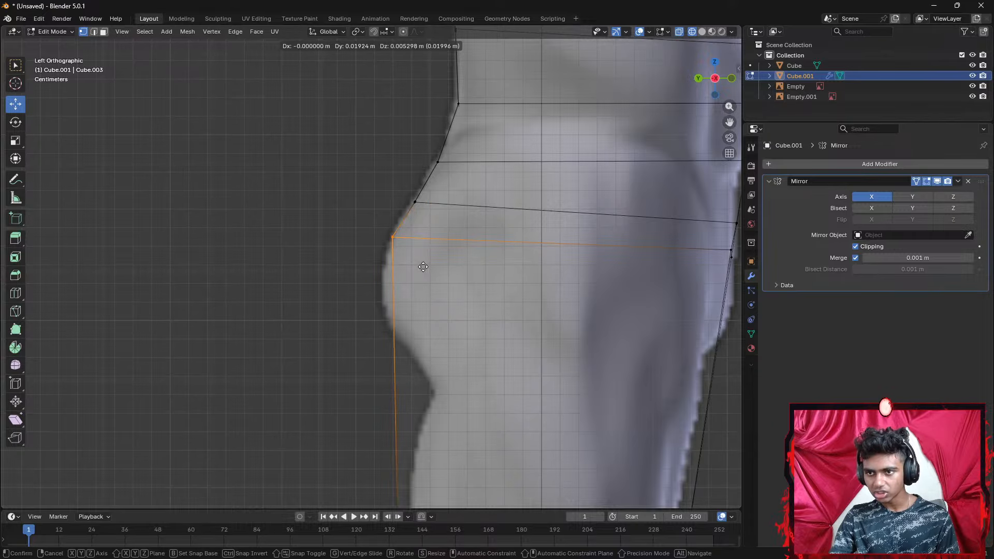
{"action": "left_click", "coordinate": [422, 267]}
Add a loop cut above the upper-thigh row and slide it up to the fullest part of the buttocks
{"action": "middle_click_drag", "start_coordinate": [502, 300], "coordinate": [368, 269], "text": "shift"}
{"action": "key", "text": "ctrl+r"}
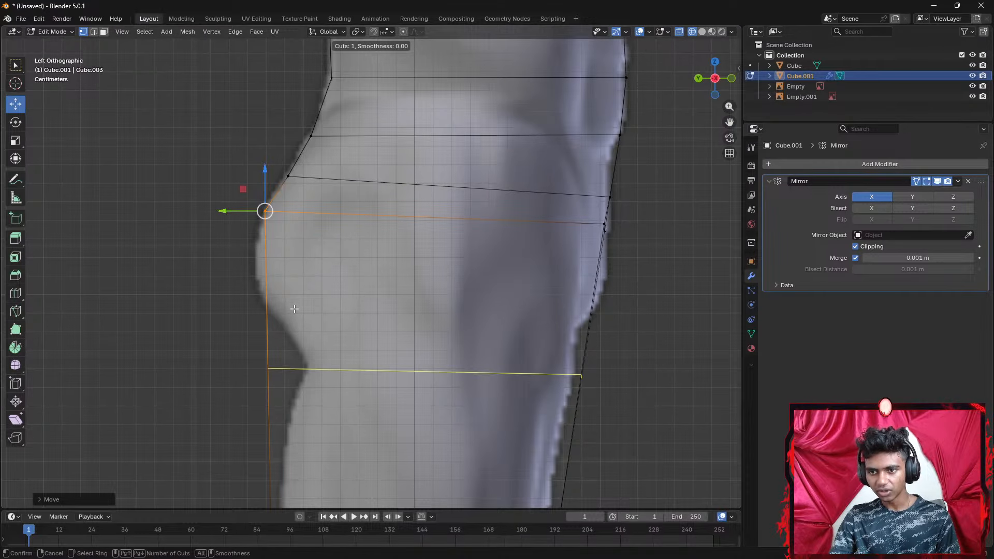
{"action": "left_click", "coordinate": [295, 308]}
{"action": "left_click", "coordinate": [313, 208]}
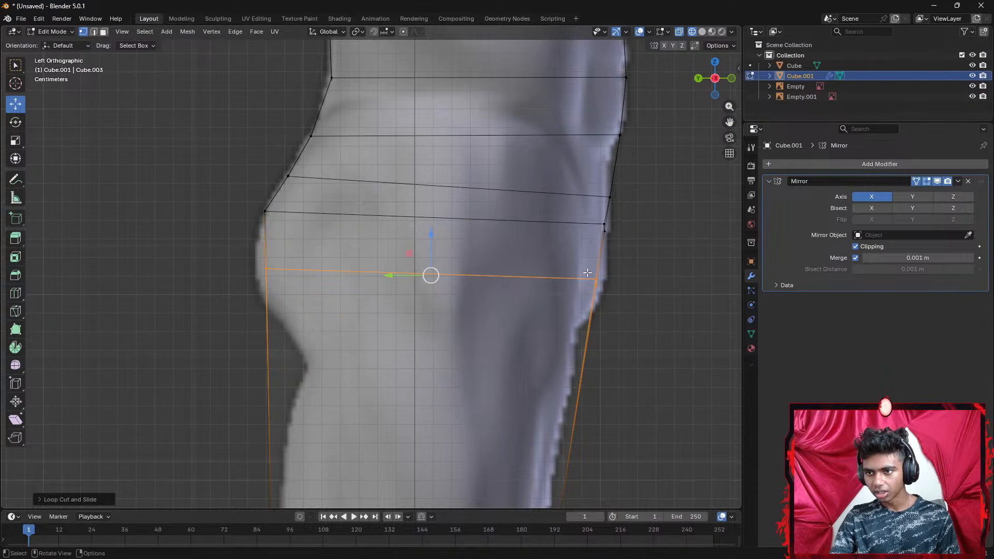
Move the front and back vertices of the loop at the fullest part of the buttocks outward onto the side reference's outline
{"action": "left_click", "coordinate": [599, 284]}
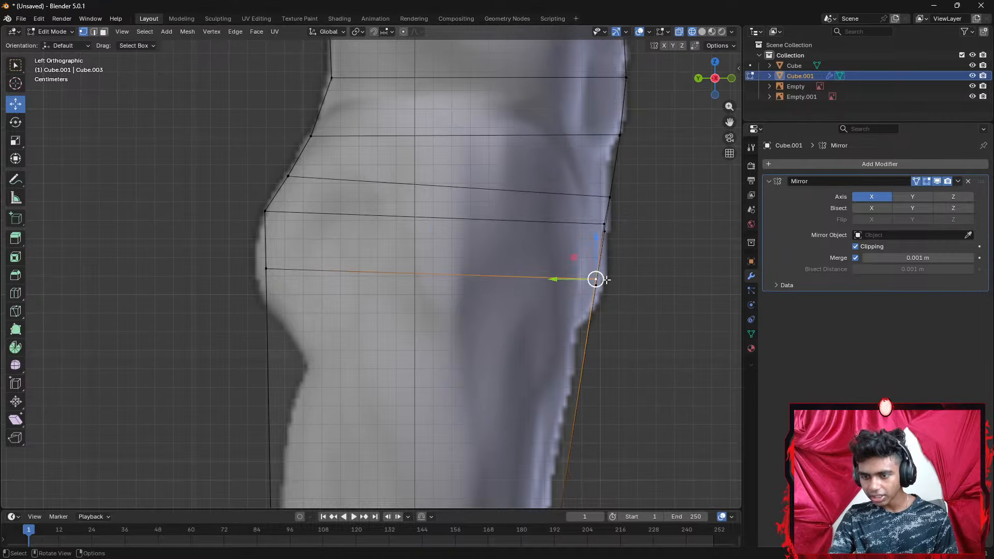
{"action": "left_click_drag", "start_coordinate": [596, 279], "coordinate": [622, 284]}
{"action": "key", "text": "ctrl+z"}
{"action": "left_click", "coordinate": [637, 307]}
{"action": "left_click", "coordinate": [596, 285]}
{"action": "left_click", "coordinate": [270, 276]}
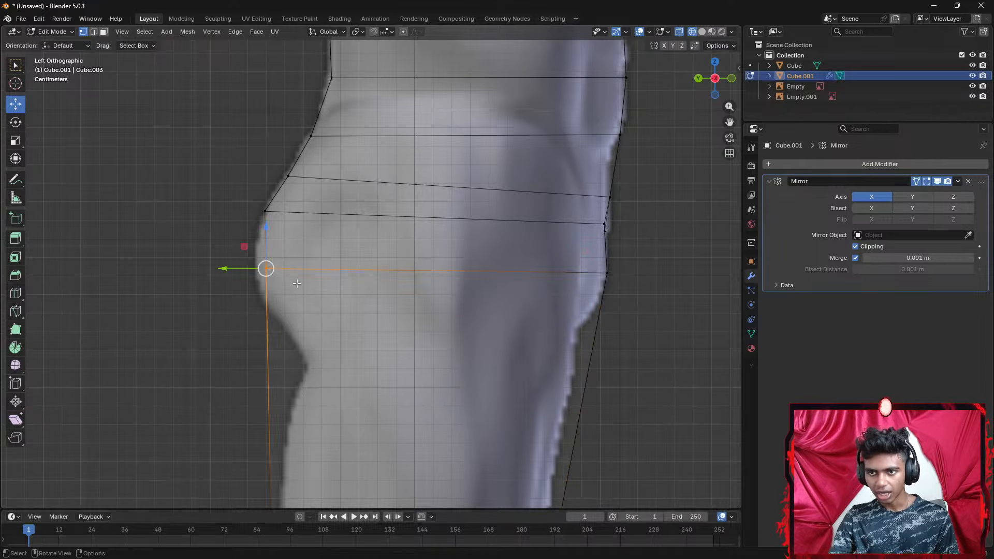
{"action": "left_click_drag", "start_coordinate": [299, 285], "coordinate": [291, 280]}
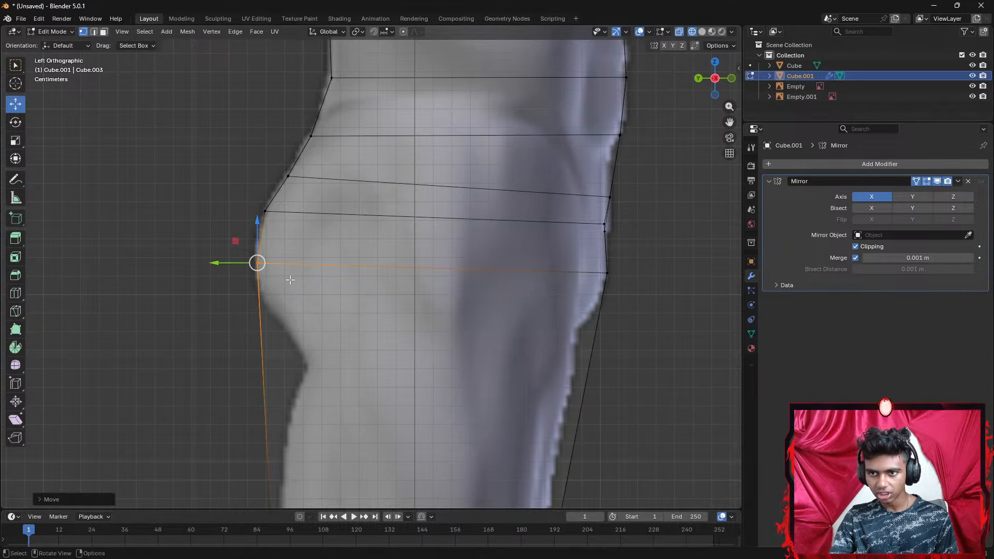
Add a loop cut below the fullest buttock loop and slide it up to the lower curve of the buttocks
{"action": "key", "text": "ctrl+r"}
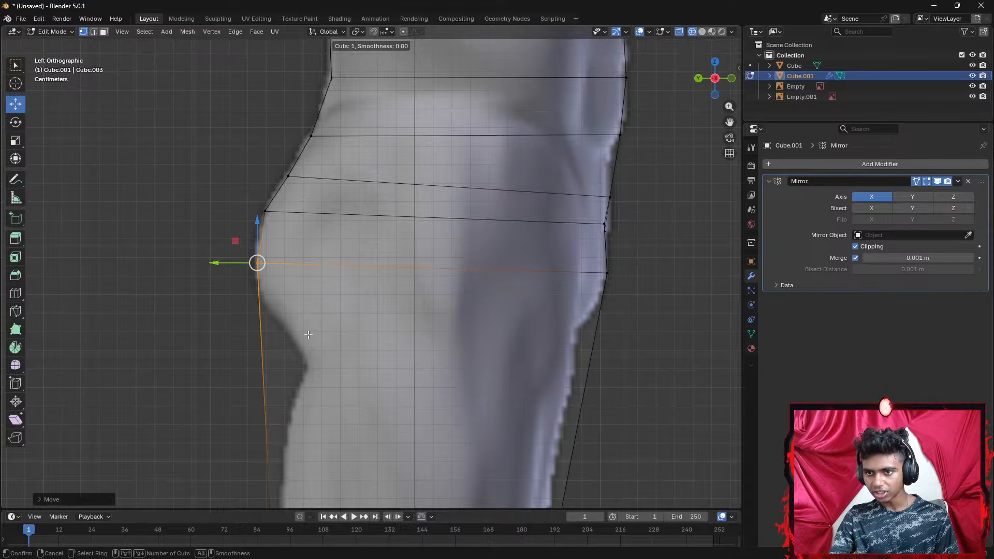
{"action": "left_click", "coordinate": [289, 350]}
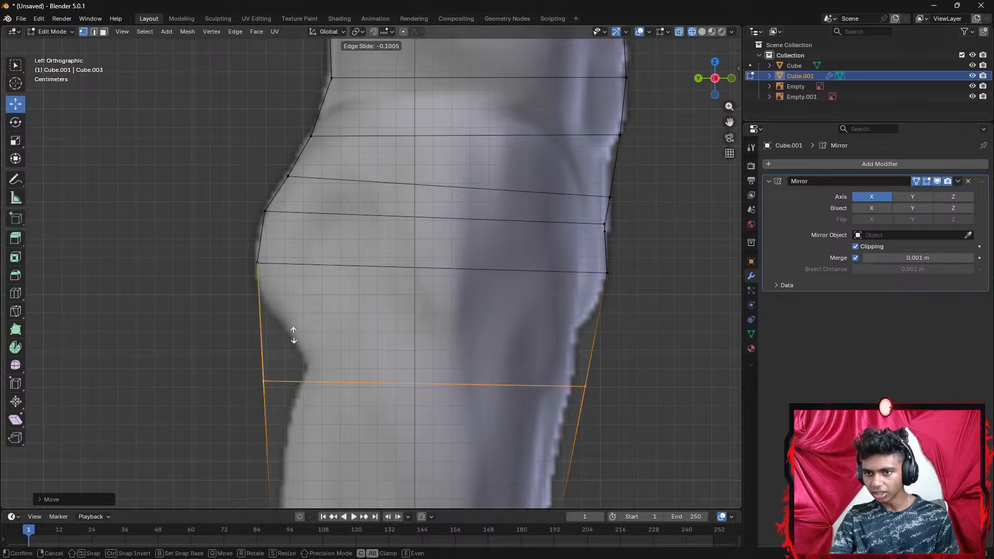
{"action": "left_click", "coordinate": [298, 271]}
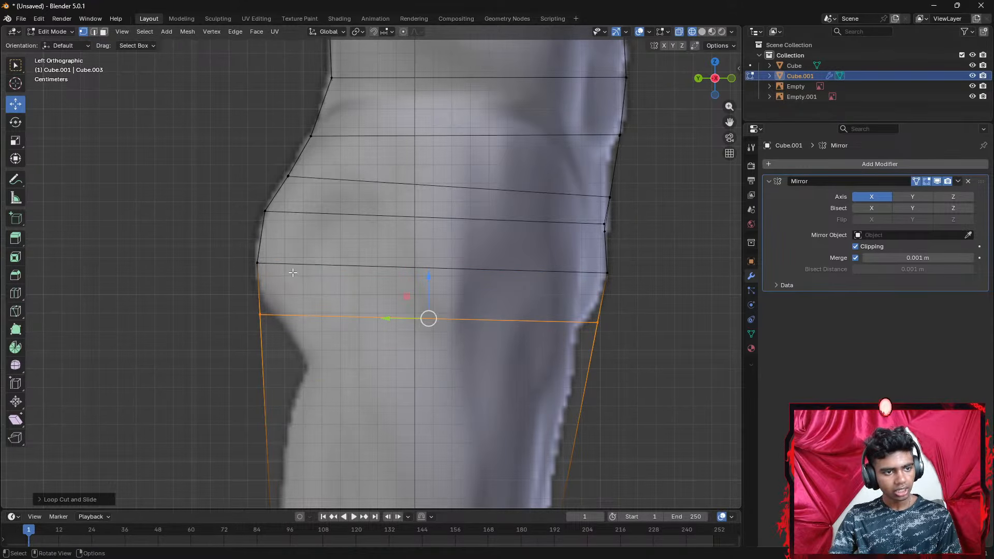
Add another loop cut above the upper-thigh row and slide it up by about -0.59 to the crease under the buttocks
{"action": "middle_click_drag", "start_coordinate": [484, 348], "coordinate": [411, 228], "text": "shift"}
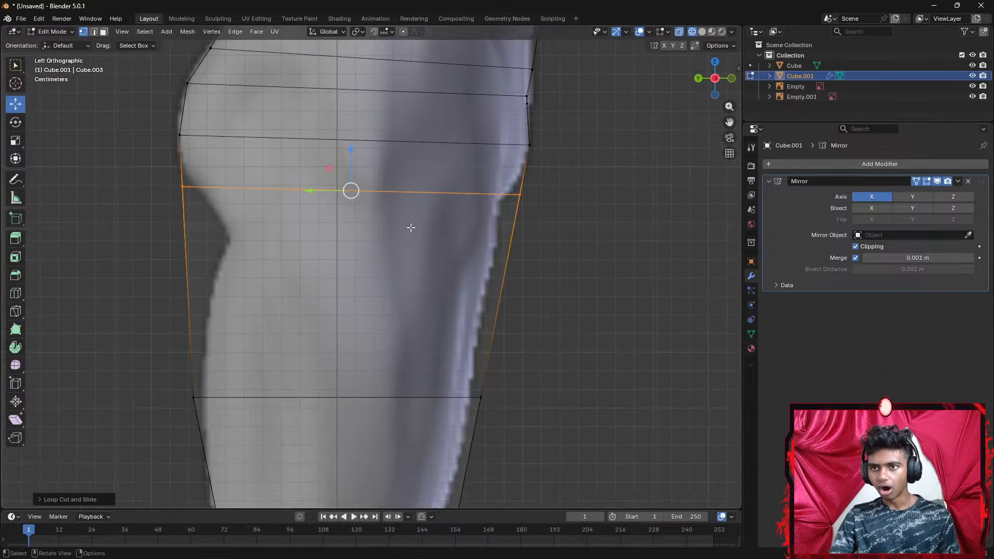
{"action": "key", "text": "ctrl+r"}
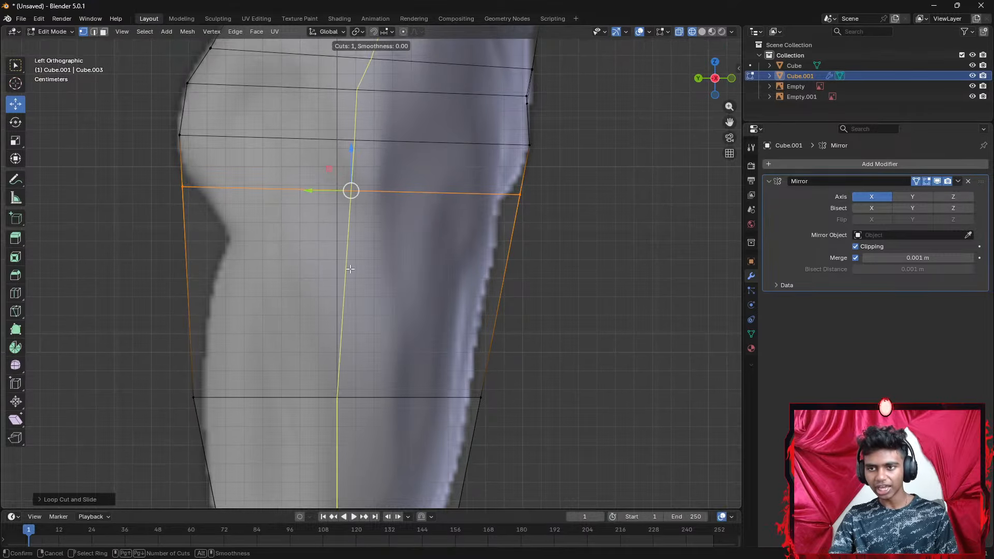
{"action": "left_click", "coordinate": [475, 307]}
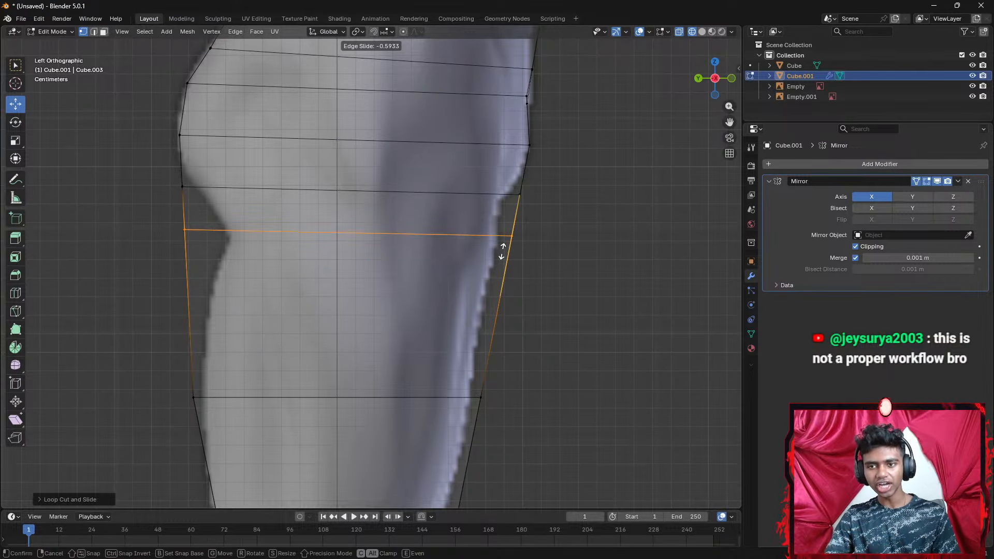
{"action": "left_click", "coordinate": [501, 251]}
Move the back and front vertices of the lower-buttock loop inward onto the side reference's outline
{"action": "left_click", "coordinate": [182, 187]}
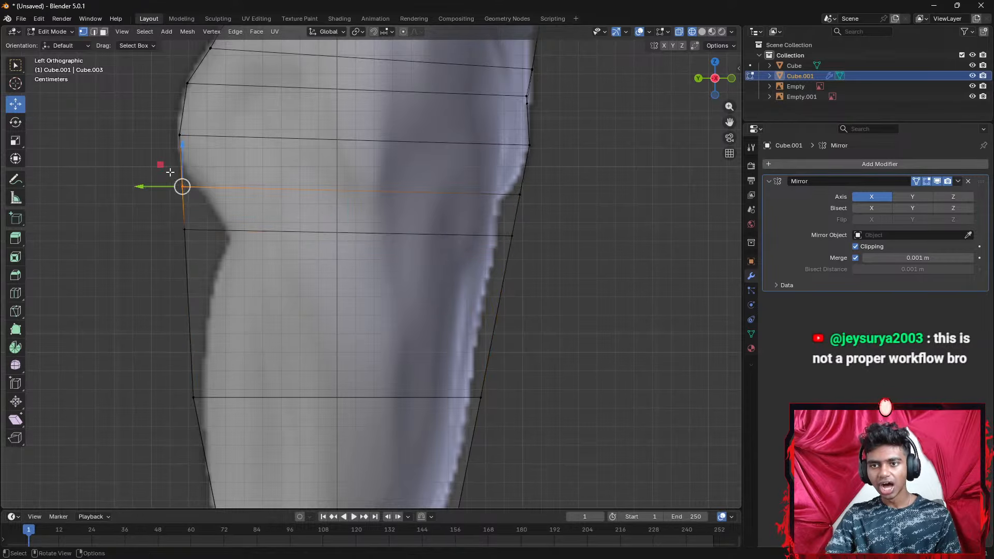
{"action": "middle_click_drag", "start_coordinate": [275, 211], "coordinate": [398, 312], "text": "shift"}
{"action": "scroll", "coordinate": [257, 271], "scroll_direction": "up", "scroll_amount": 2}
{"action": "key", "text": "g"}
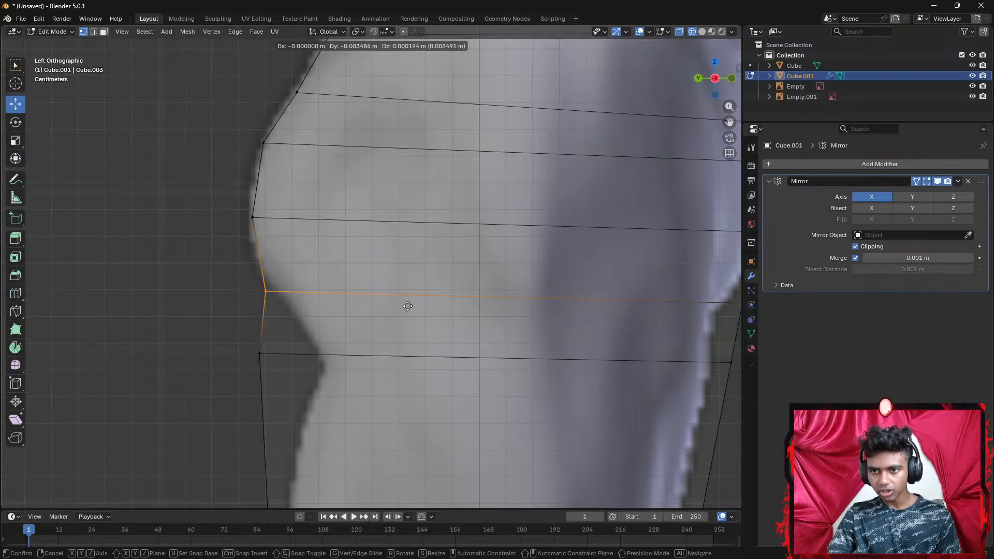
{"action": "left_click", "coordinate": [410, 303]}
{"action": "middle_click_drag", "start_coordinate": [465, 337], "coordinate": [306, 321], "text": "shift"}
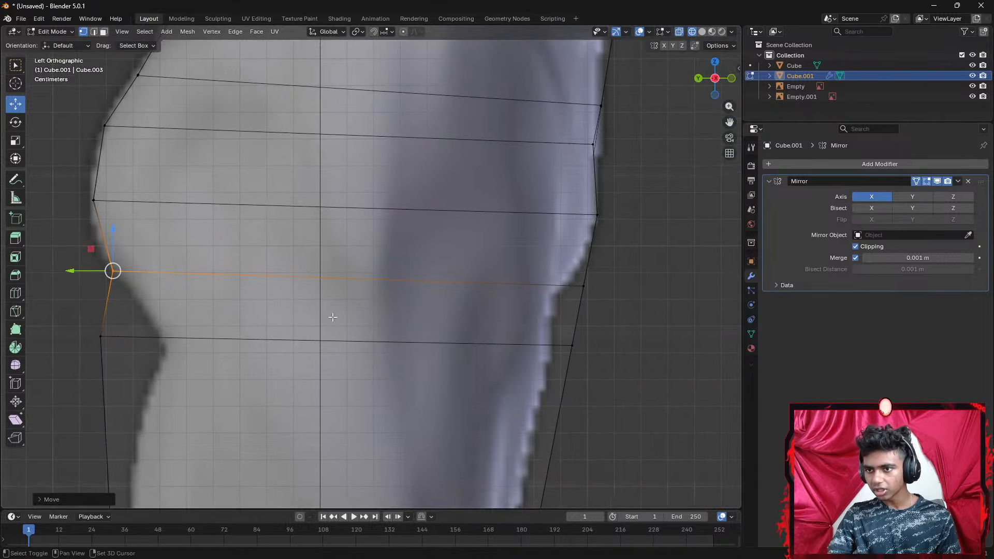
{"action": "left_click", "coordinate": [615, 298]}
{"action": "key", "text": "g"}
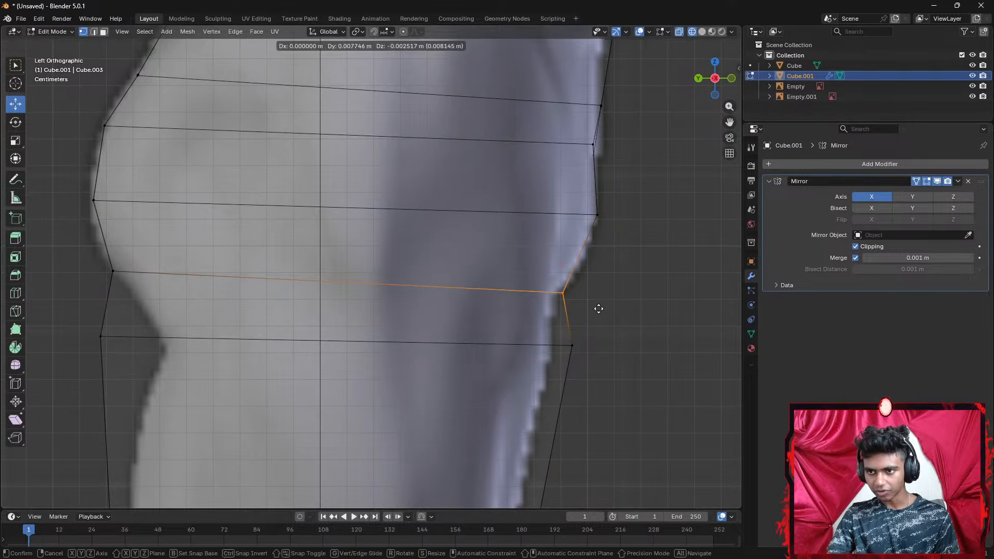
{"action": "left_click", "coordinate": [595, 305]}
Move the front and back vertices of the buttock-crease loop inward, placing the back ones in the crease of the side reference
{"action": "middle_click_drag", "start_coordinate": [593, 344], "coordinate": [612, 309], "text": "shift"}
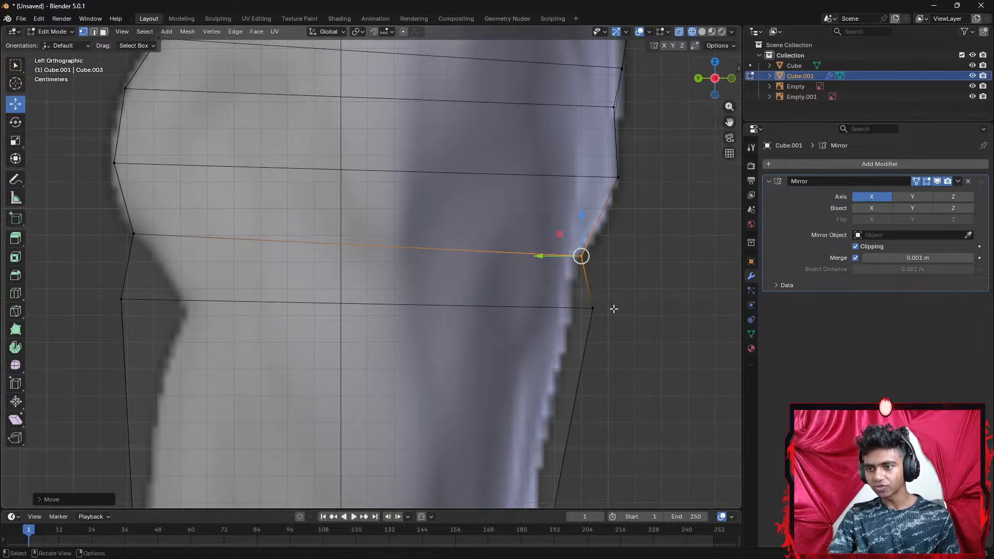
{"action": "left_click", "coordinate": [592, 307]}
{"action": "key", "text": "g"}
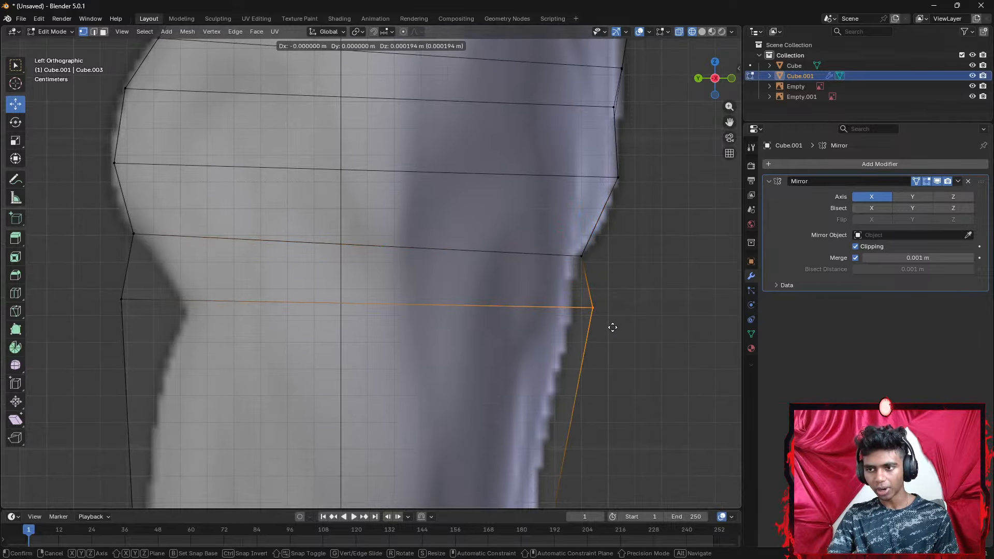
{"action": "left_click", "coordinate": [590, 324]}
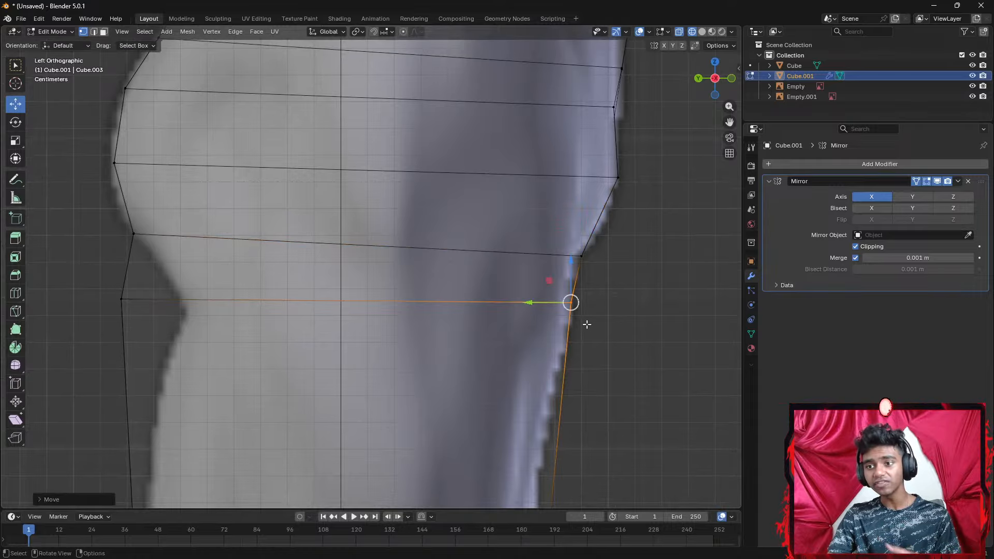
{"action": "left_click", "coordinate": [122, 301]}
{"action": "key", "text": "g"}
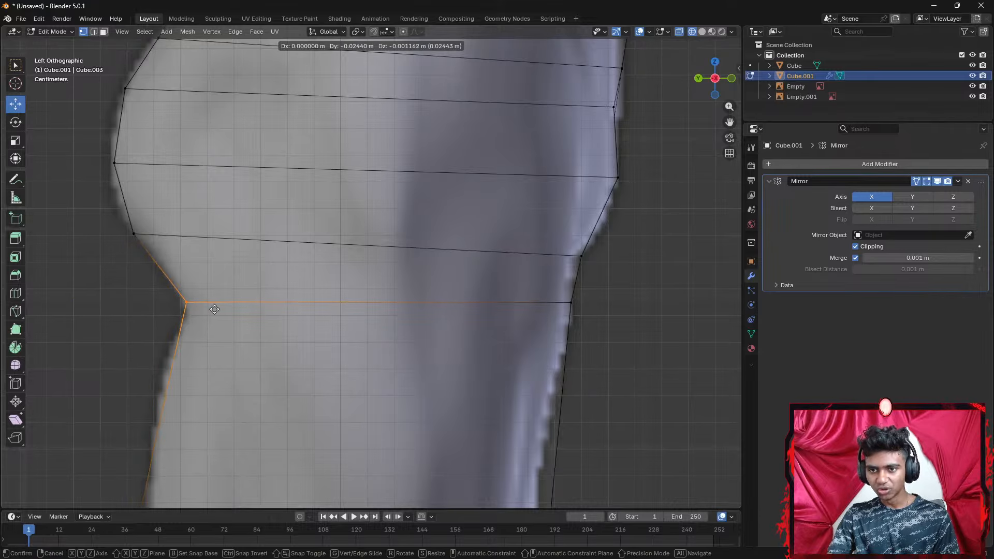
{"action": "left_click", "coordinate": [214, 314]}
Inspect the buttock and thigh mesh from several angles, ending in the left side view
{"action": "middle_click_drag", "start_coordinate": [303, 288], "coordinate": [362, 85], "text": "shift"}
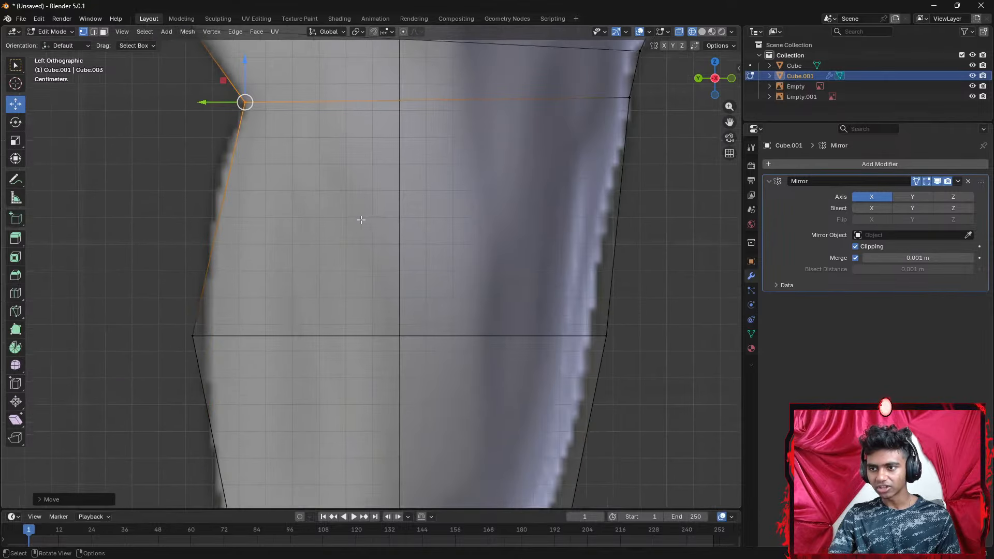
{"action": "scroll", "coordinate": [360, 220], "scroll_direction": "down", "scroll_amount": 2}
{"action": "middle_click_drag", "start_coordinate": [360, 220], "coordinate": [606, 260]}
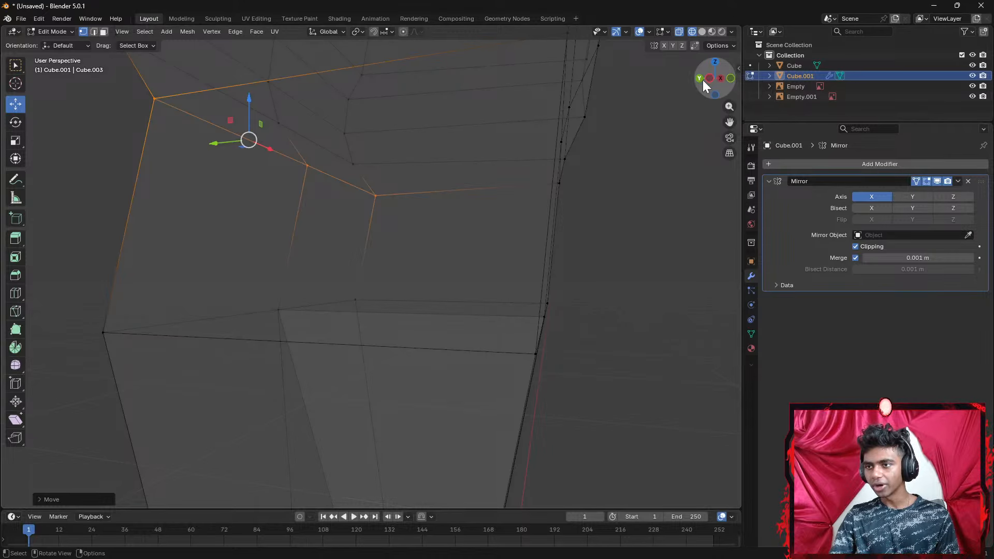
{"action": "left_click_drag", "start_coordinate": [706, 80], "coordinate": [570, 195]}
{"action": "left_click", "coordinate": [713, 67]}
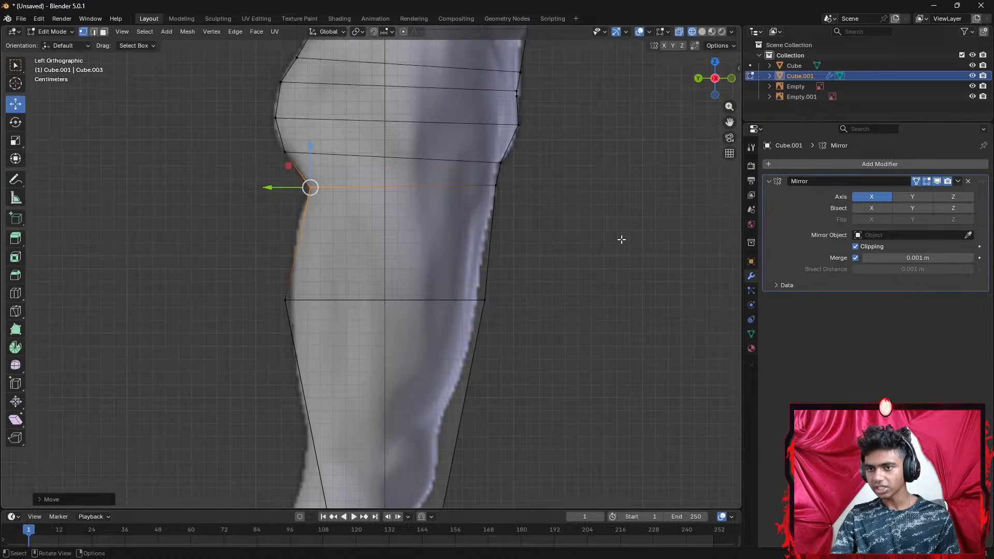
{"action": "middle_click_drag", "start_coordinate": [583, 240], "coordinate": [582, 160]}
{"action": "scroll", "coordinate": [583, 160], "scroll_direction": "up", "scroll_amount": 1}
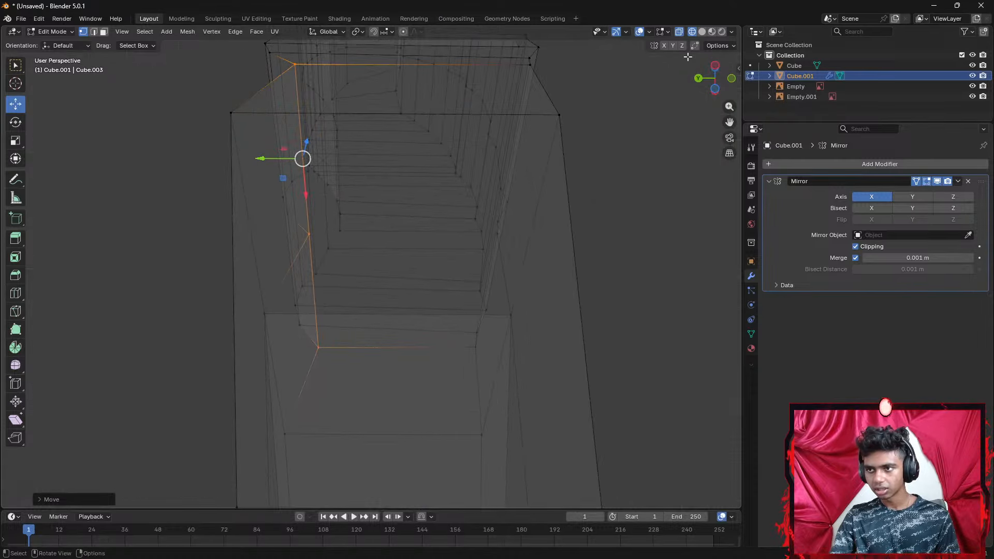
{"action": "left_click", "coordinate": [715, 67]}
Move the upper-thigh row's front and back vertices inward onto the thigh outline of the side reference
{"action": "middle_click_drag", "start_coordinate": [619, 219], "coordinate": [640, 119], "text": "shift"}
{"action": "left_click_drag", "start_coordinate": [552, 229], "coordinate": [503, 187]}
{"action": "key", "text": "g"}
{"action": "left_click", "coordinate": [395, 235]}
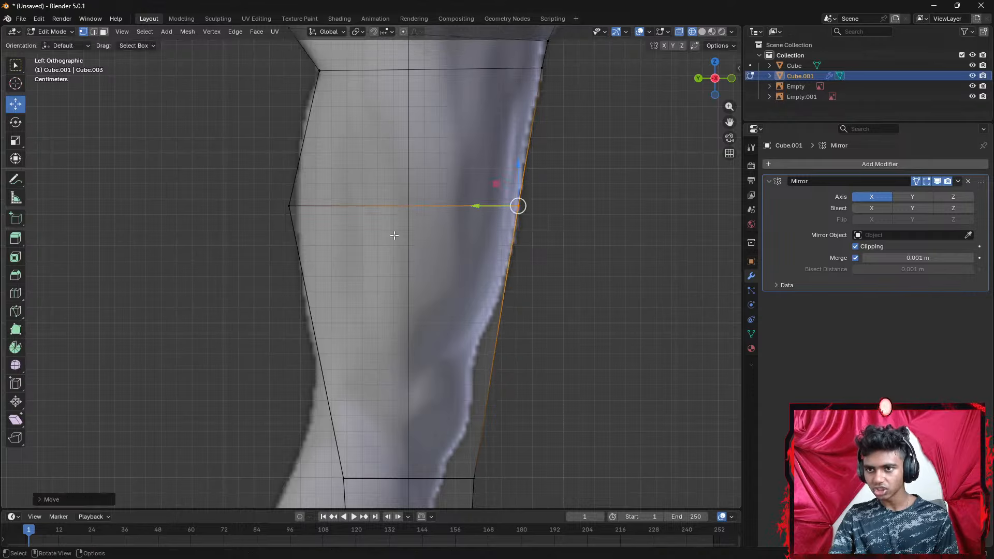
{"action": "left_click_drag", "start_coordinate": [299, 217], "coordinate": [275, 194]}
{"action": "left_click", "coordinate": [320, 233]}
{"action": "key", "text": "g"}
{"action": "left_click", "coordinate": [322, 222]}
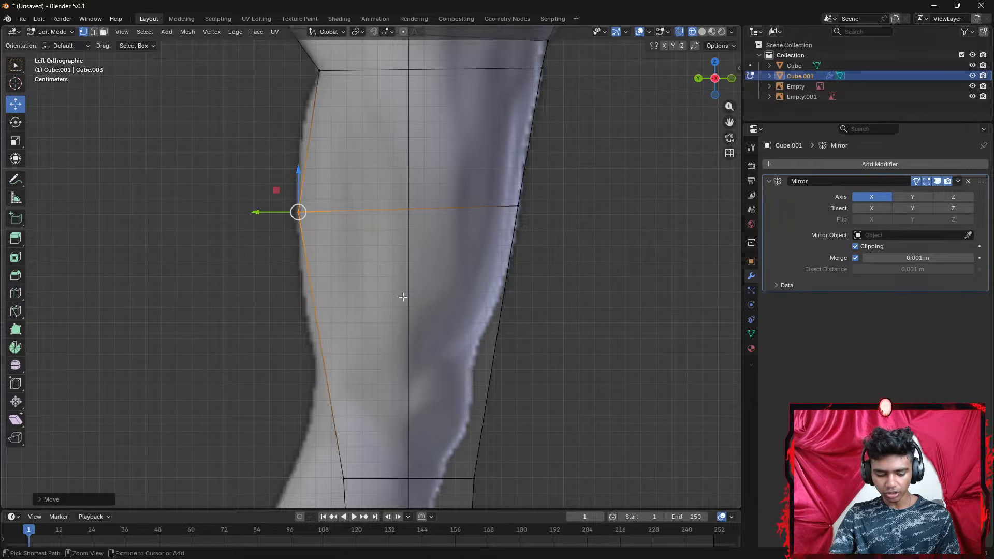
Add a loop cut between the upper-thigh and knee rows and slide it up by about 0.24
{"action": "key", "text": "ctrl+r"}
{"action": "left_click", "coordinate": [325, 308]}
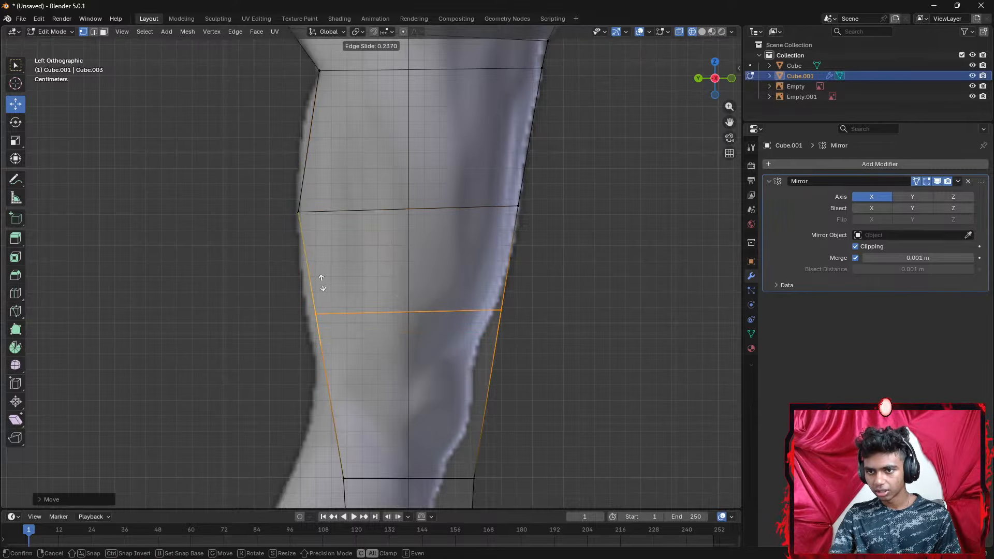
{"action": "left_click", "coordinate": [321, 283]}
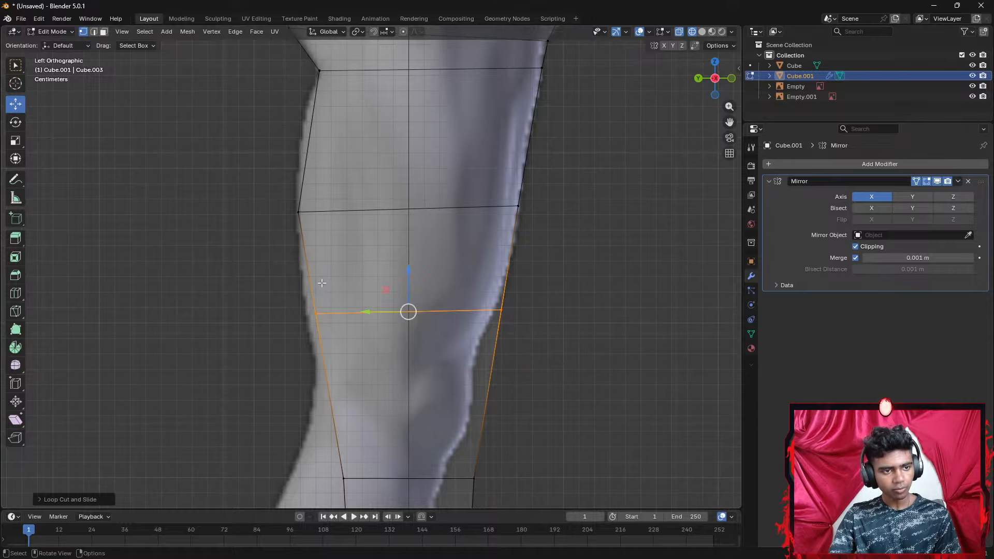
Fit the new thigh loop to the side reference, moving its back vertices slightly outward and down and its front vertices inward
{"action": "left_click", "coordinate": [329, 338]}
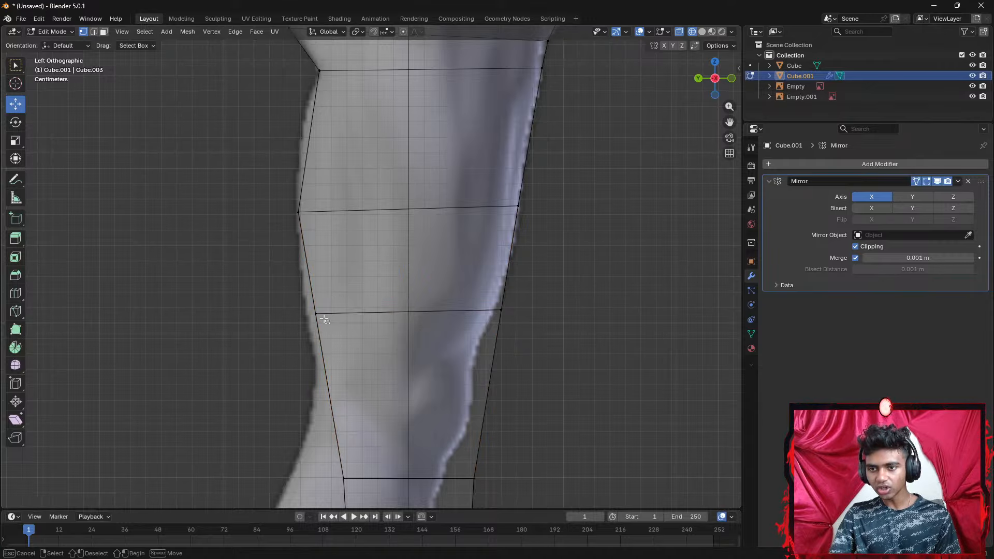
{"action": "left_click", "coordinate": [317, 315]}
{"action": "key", "text": "g"}
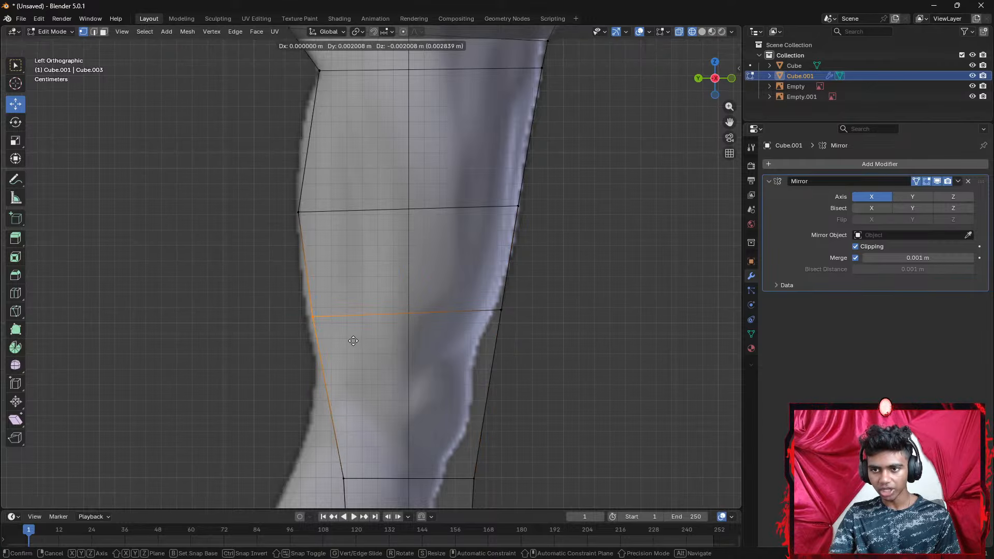
{"action": "left_click", "coordinate": [348, 337]}
{"action": "left_click_drag", "start_coordinate": [532, 326], "coordinate": [500, 305]}
{"action": "key", "text": "g"}
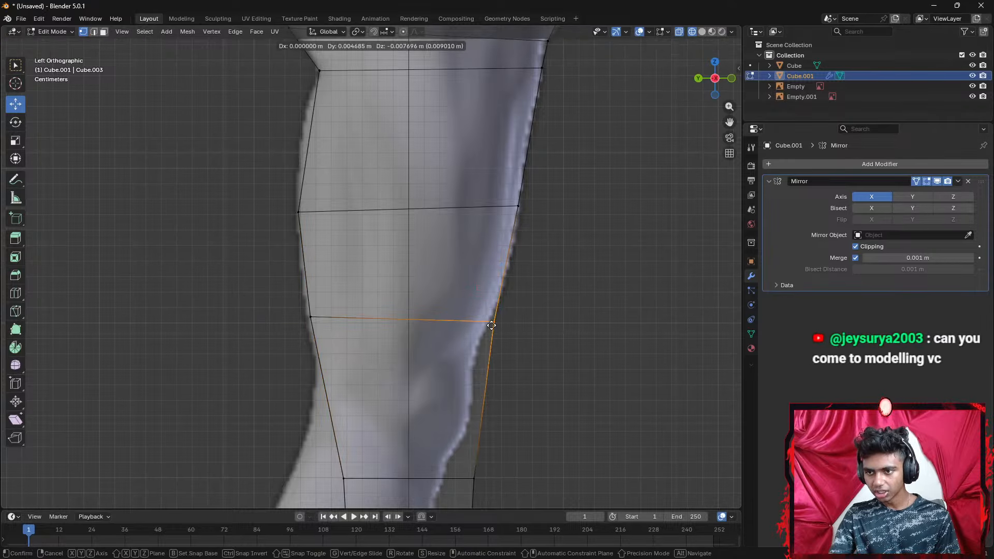
{"action": "left_click", "coordinate": [493, 309]}
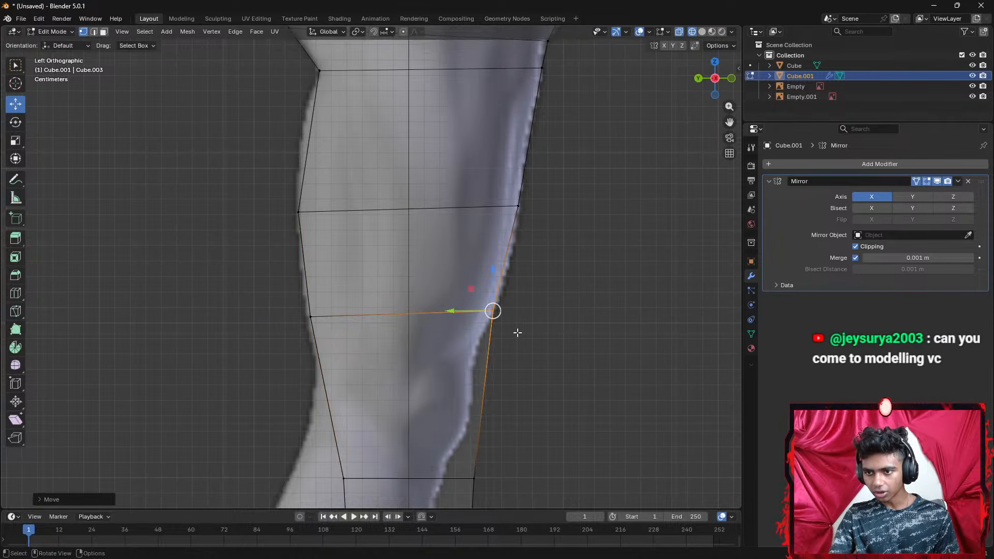
Add a loop cut above the knee row and slide it up by about 0.35 to where the lower thigh narrows
{"action": "middle_click_drag", "start_coordinate": [514, 333], "coordinate": [510, 244], "text": "shift"}
{"action": "key", "text": "ctrl+r"}
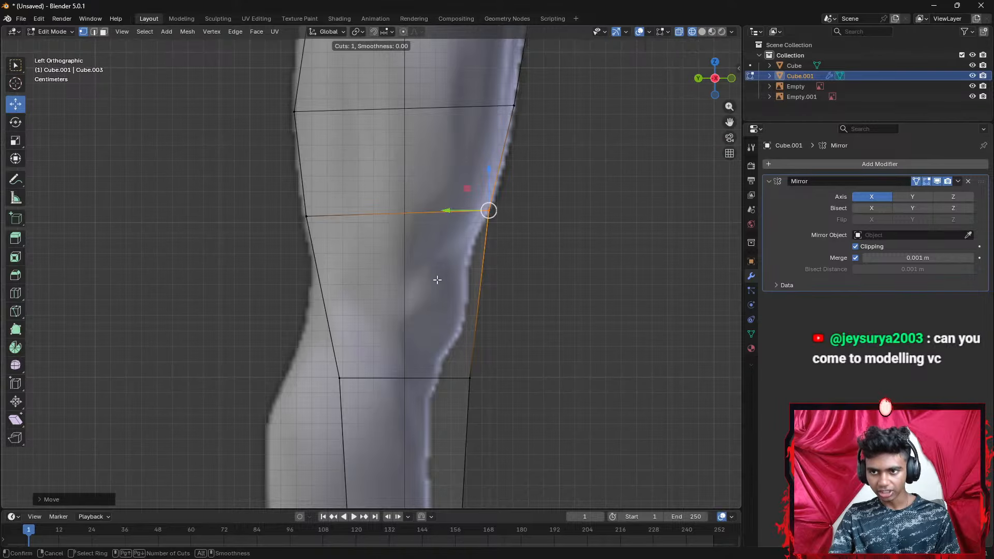
{"action": "left_click", "coordinate": [458, 290]}
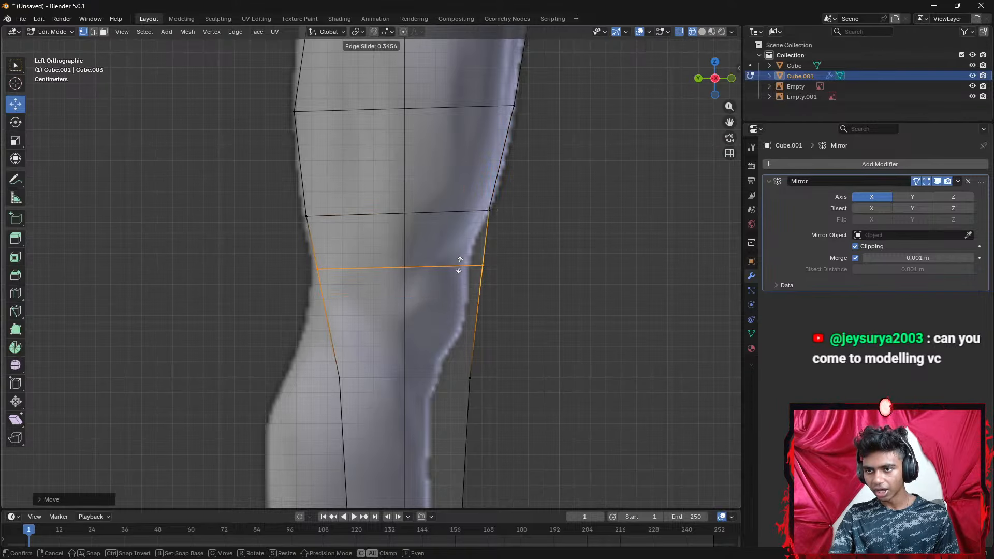
{"action": "left_click", "coordinate": [457, 265]}
Move the above-knee loop's front vertices inward and slightly up, and its back vertices slightly outward and down, onto the reference outline
{"action": "left_click", "coordinate": [523, 269]}
{"action": "left_click", "coordinate": [492, 269]}
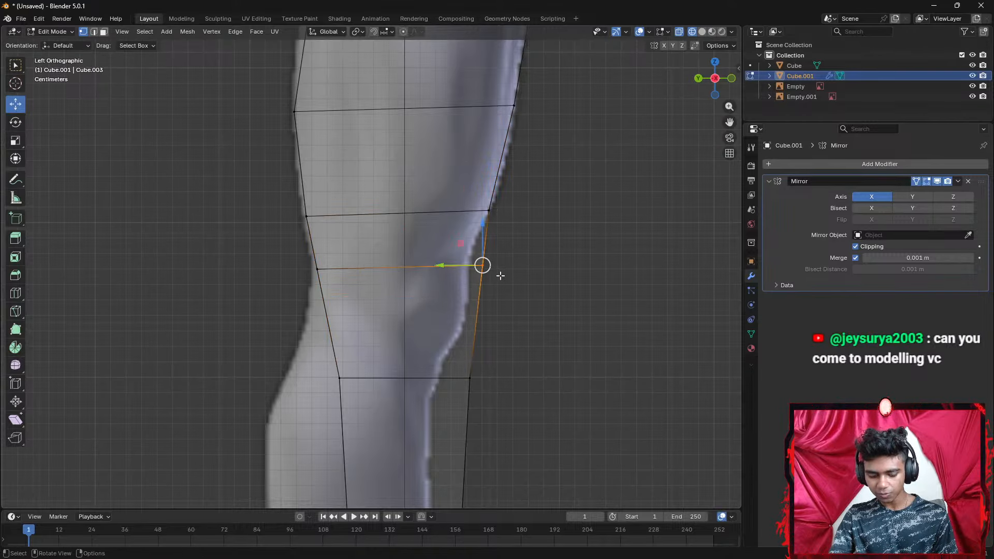
{"action": "key", "text": "g"}
{"action": "left_click", "coordinate": [487, 272]}
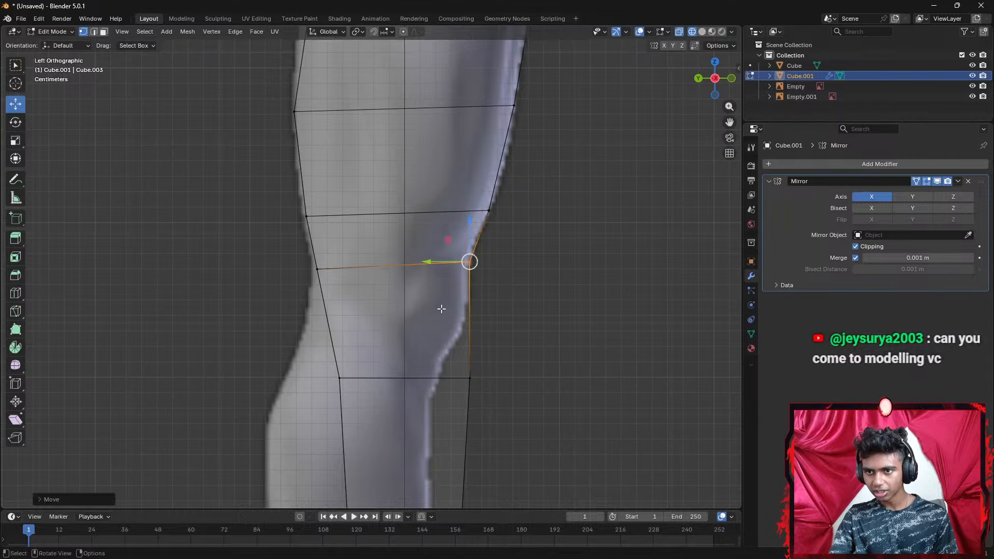
{"action": "left_click", "coordinate": [317, 268]}
{"action": "key", "text": "g"}
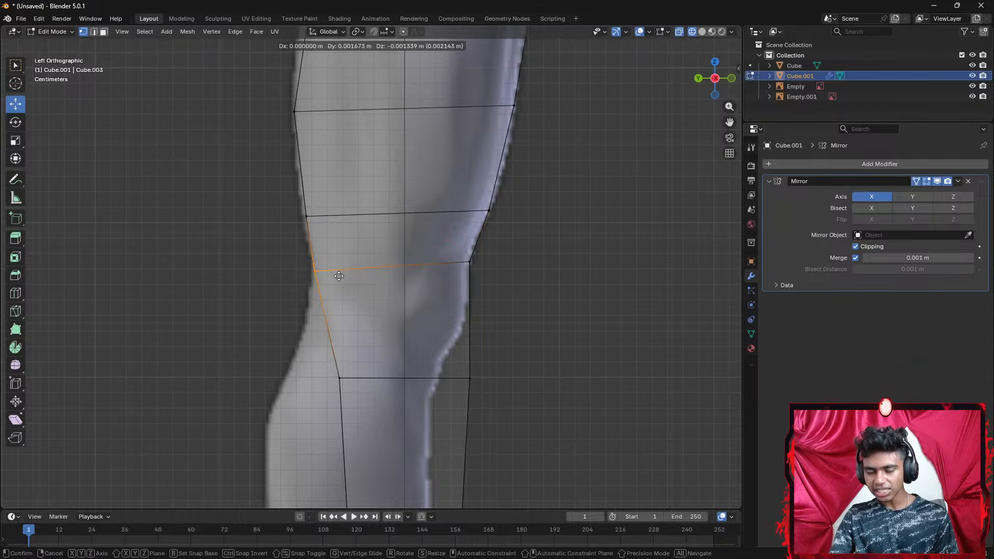
{"action": "left_click", "coordinate": [340, 277]}
{"action": "middle_click_drag", "start_coordinate": [378, 360], "coordinate": [351, 285], "text": "shift"}
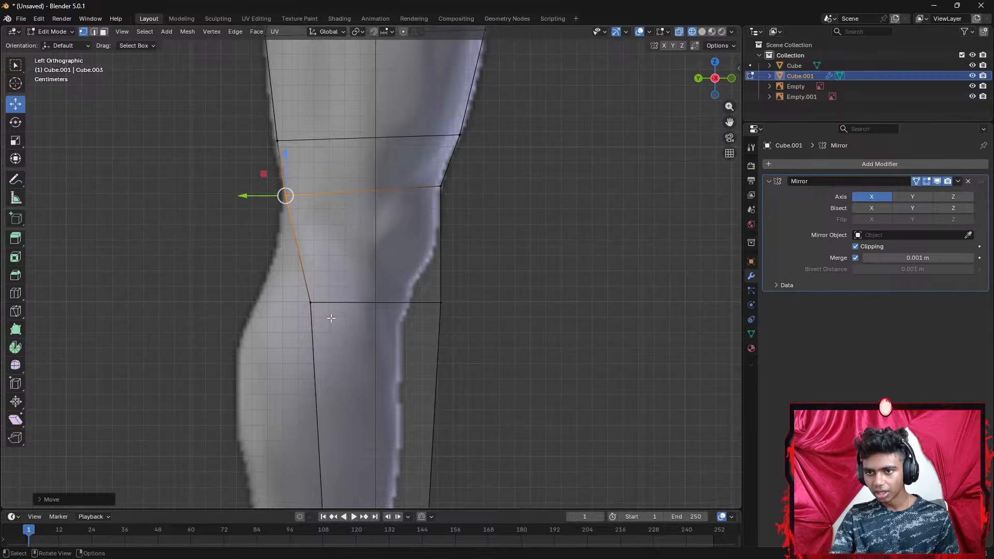
Add a loop cut between the knee row and the row below it, sliding it slightly down from the middle
{"action": "left_click", "coordinate": [310, 303]}
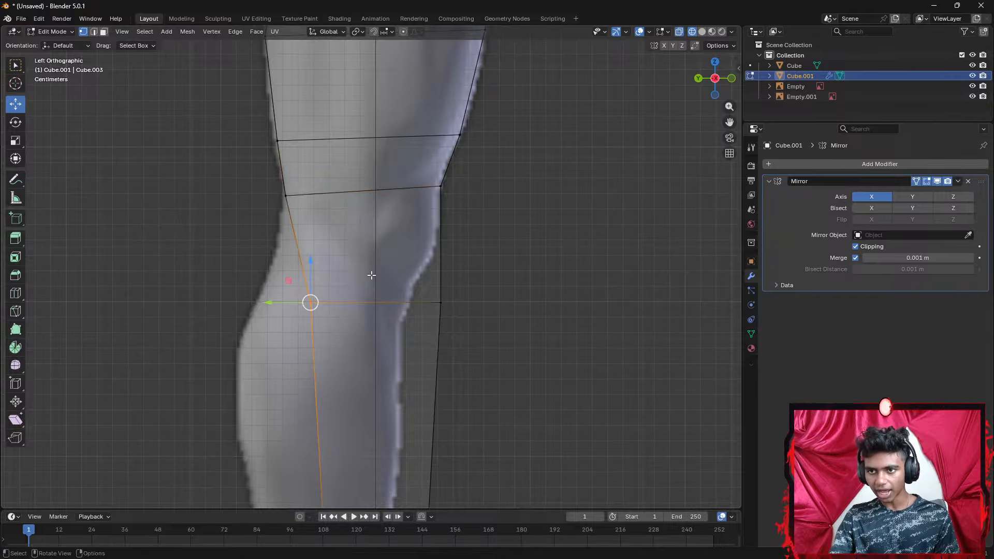
{"action": "key", "text": "alt+a"}
{"action": "key", "text": "ctrl+r"}
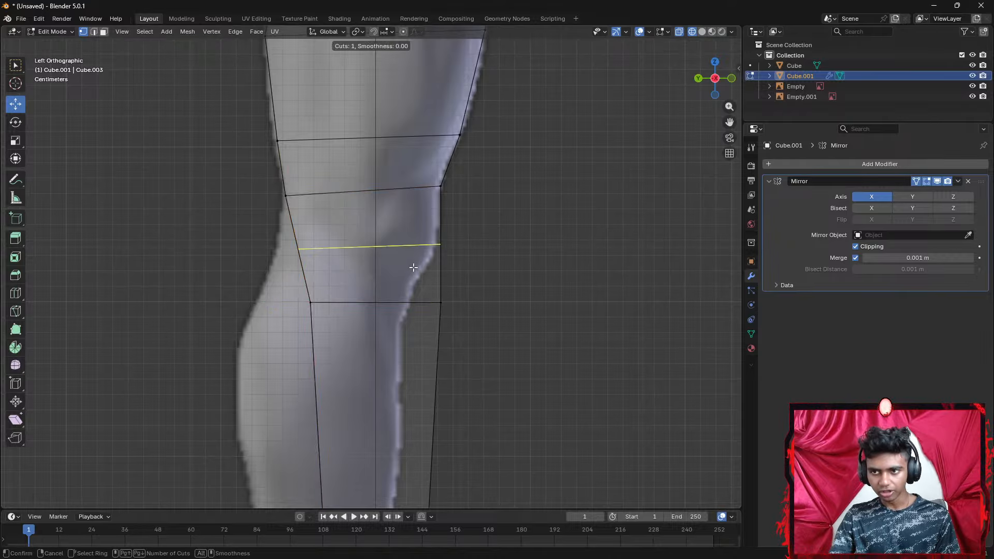
{"action": "left_click", "coordinate": [432, 254]}
{"action": "left_click", "coordinate": [467, 257]}
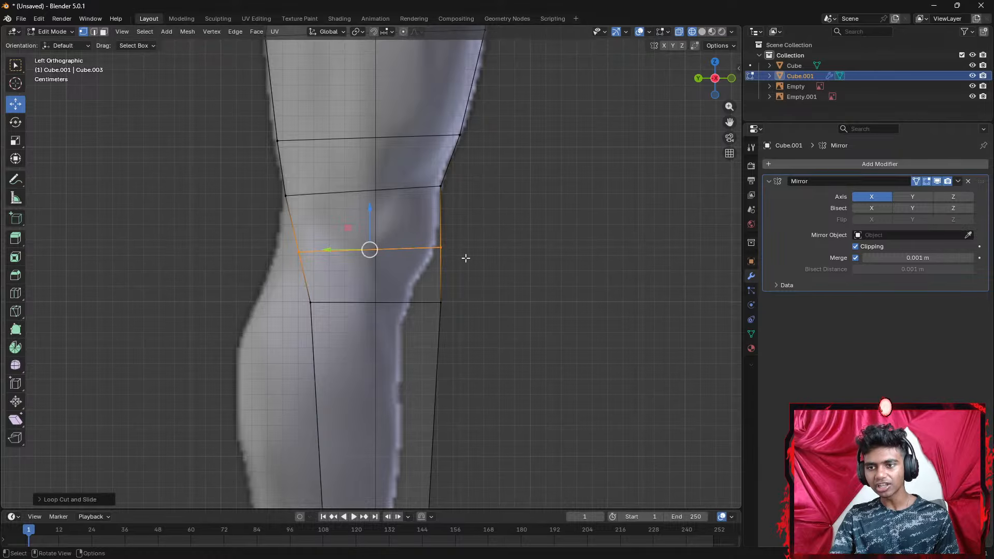
Fit the new knee loop to the side reference, moving its front vertices slightly inward and down and its back vertices outward
{"action": "key", "text": "g"}
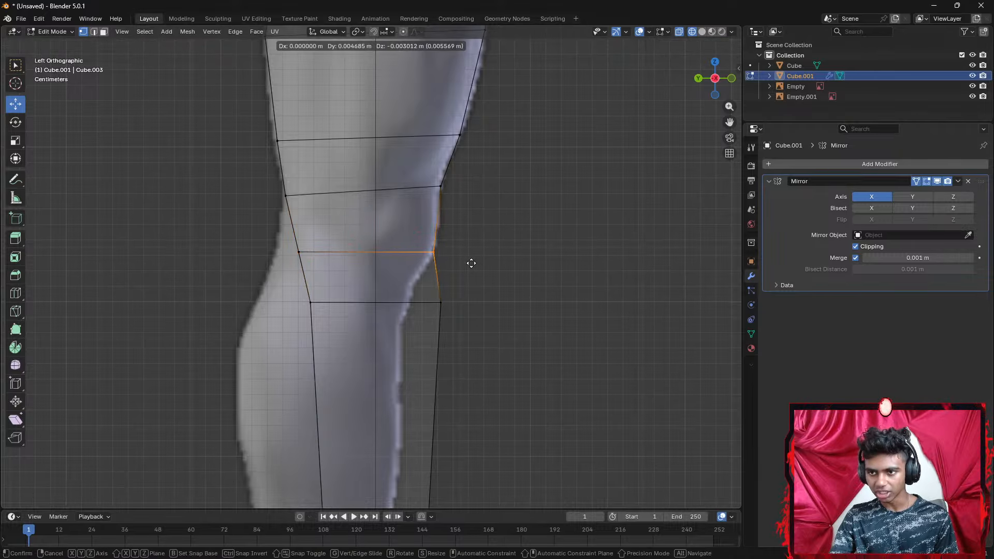
{"action": "left_click", "coordinate": [473, 265]}
{"action": "left_click_drag", "start_coordinate": [267, 238], "coordinate": [303, 257]}
{"action": "key", "text": "g"}
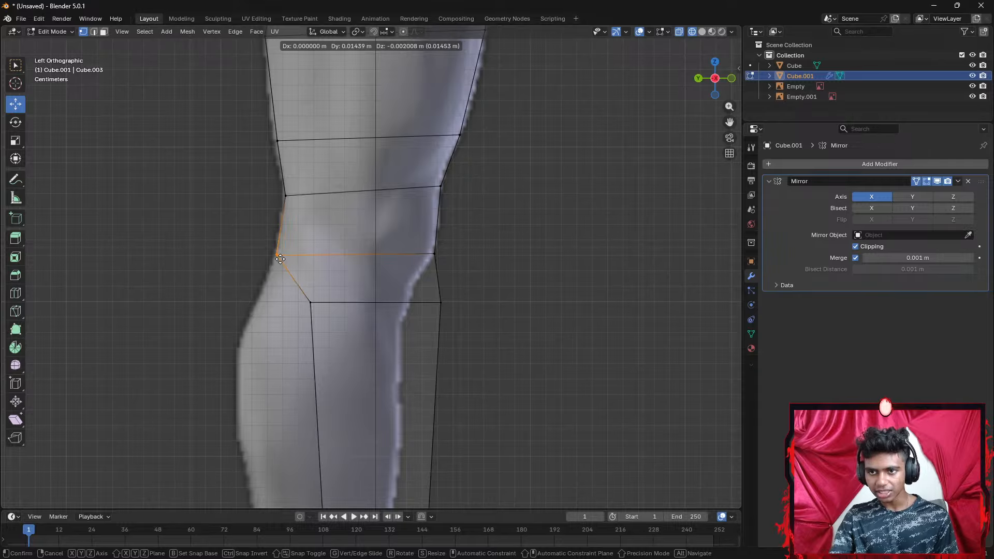
{"action": "left_click", "coordinate": [287, 260]}
Move the front vertices of the row below the knee inward and up, and its back vertices outward and slightly up, onto the outline
{"action": "middle_click_drag", "start_coordinate": [456, 302], "coordinate": [391, 266], "text": "shift"}
{"action": "left_click_drag", "start_coordinate": [398, 280], "coordinate": [364, 256]}
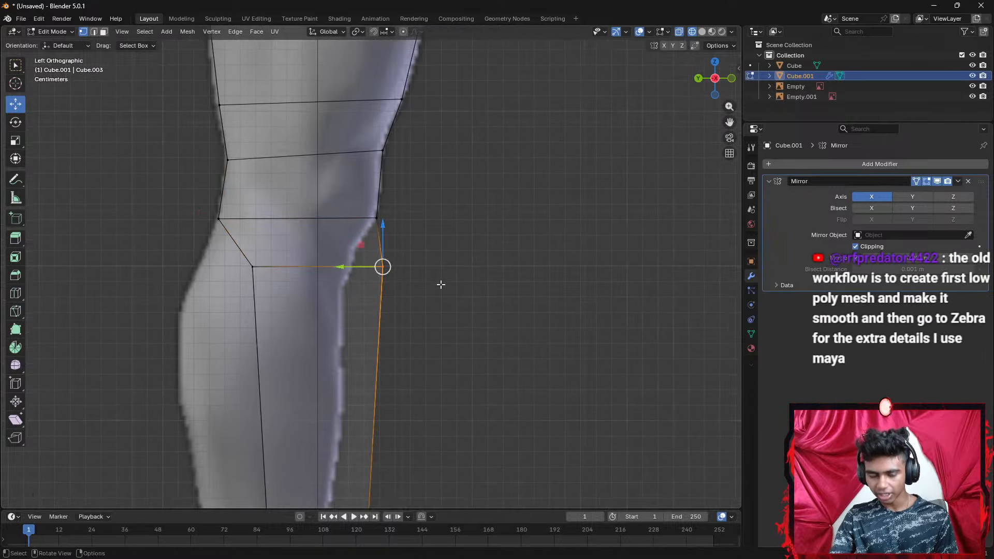
{"action": "key", "text": "g"}
{"action": "left_click", "coordinate": [406, 273]}
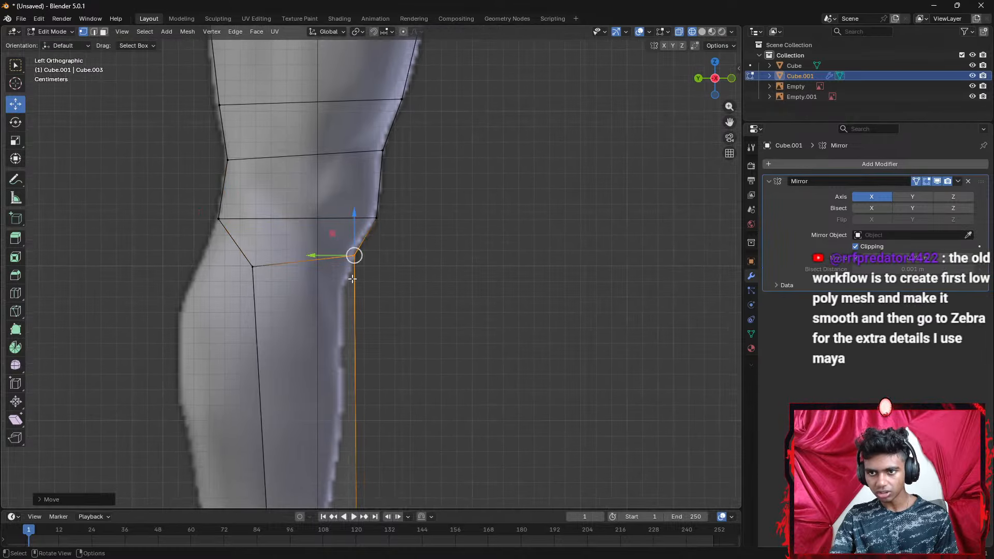
{"action": "left_click_drag", "start_coordinate": [290, 281], "coordinate": [235, 258]}
{"action": "key", "text": "g"}
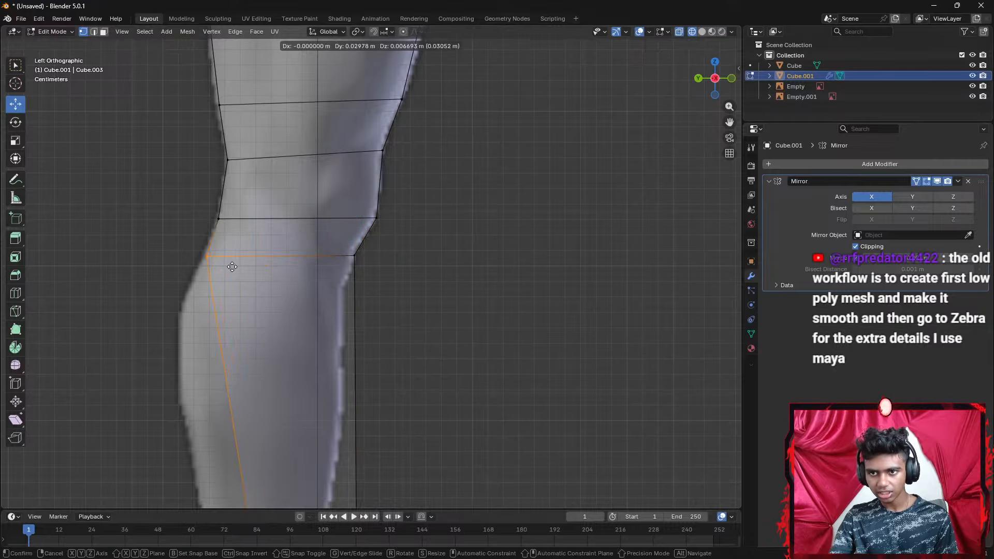
{"action": "left_click", "coordinate": [226, 268]}
Add a loop cut across the lower leg and slide it up to the upper calf, just under the below-knee row
{"action": "middle_click_drag", "start_coordinate": [349, 298], "coordinate": [308, 244], "text": "shift"}
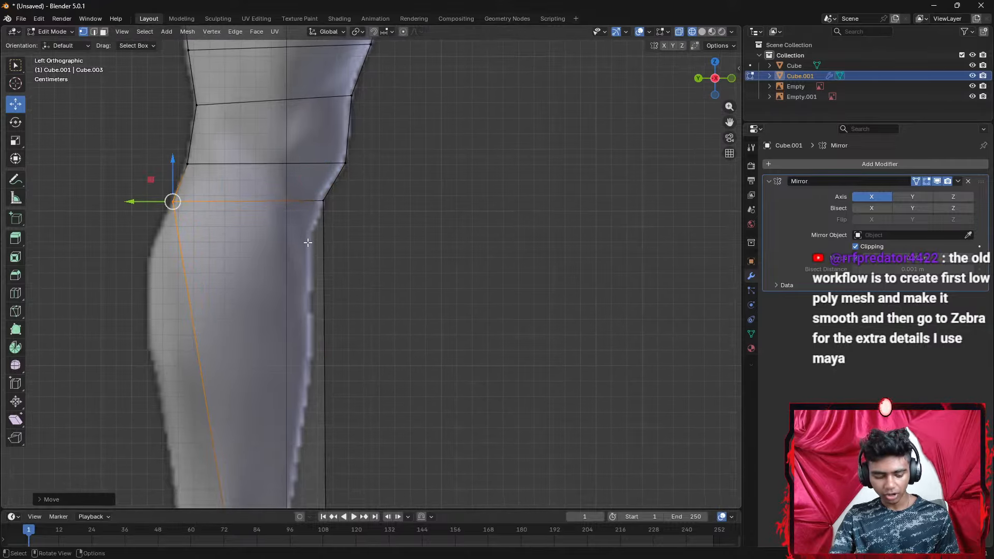
{"action": "key", "text": "ctrl+r"}
{"action": "left_click", "coordinate": [295, 244]}
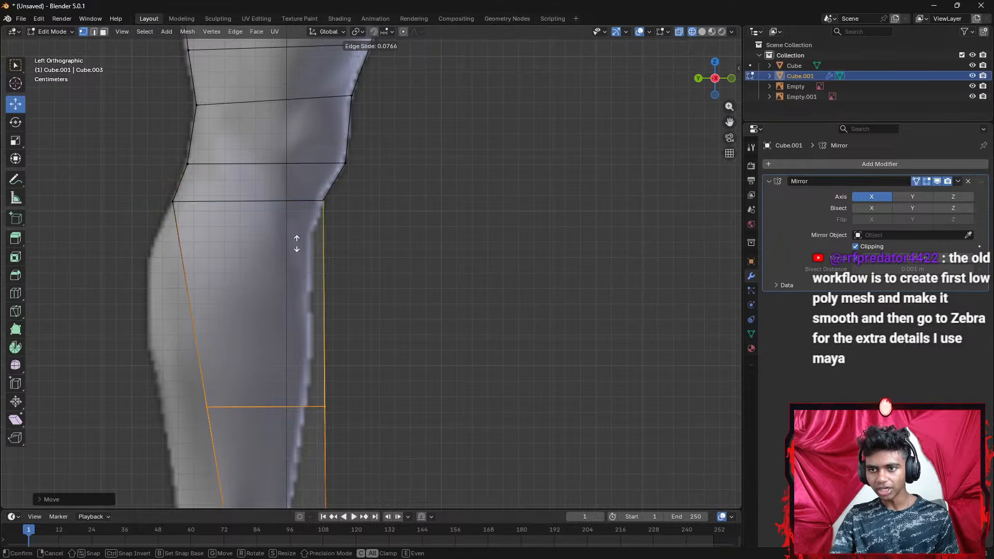
{"action": "left_click", "coordinate": [281, 111]}
Move the upper-calf loop's front vertices inward and up, and its back vertices outward and up, onto the reference outline
{"action": "left_click", "coordinate": [360, 279]}
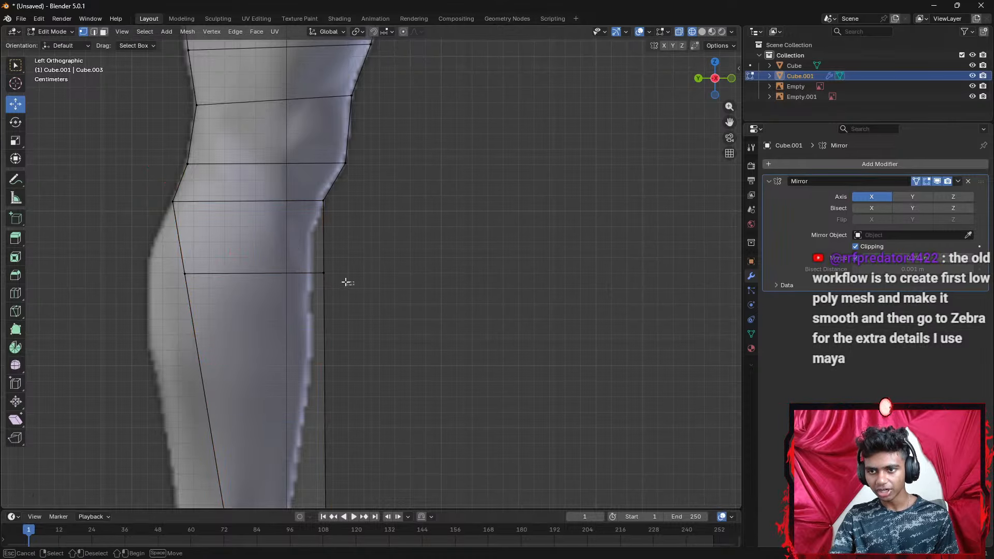
{"action": "left_click", "coordinate": [344, 282]}
{"action": "key", "text": "g"}
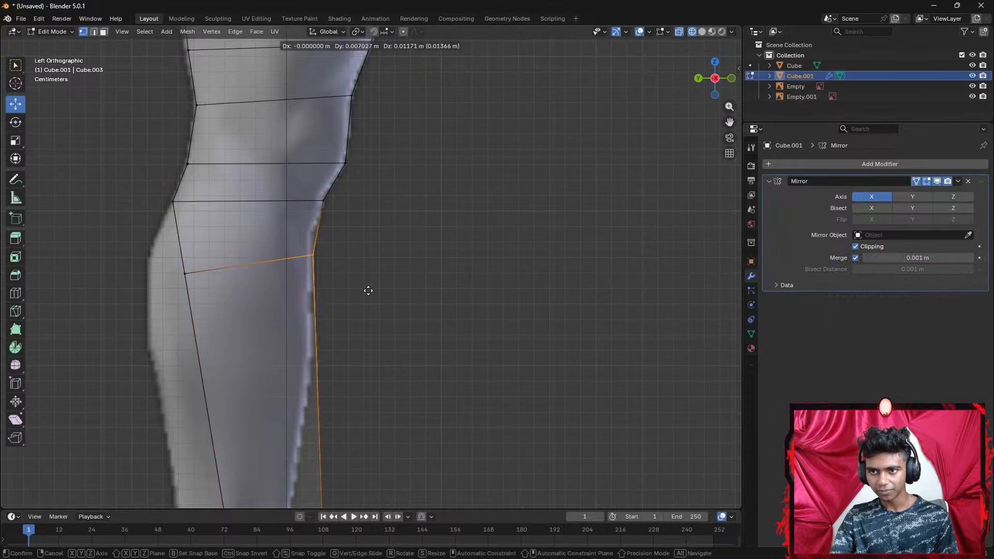
{"action": "left_click", "coordinate": [366, 275]}
{"action": "left_click", "coordinate": [185, 273]}
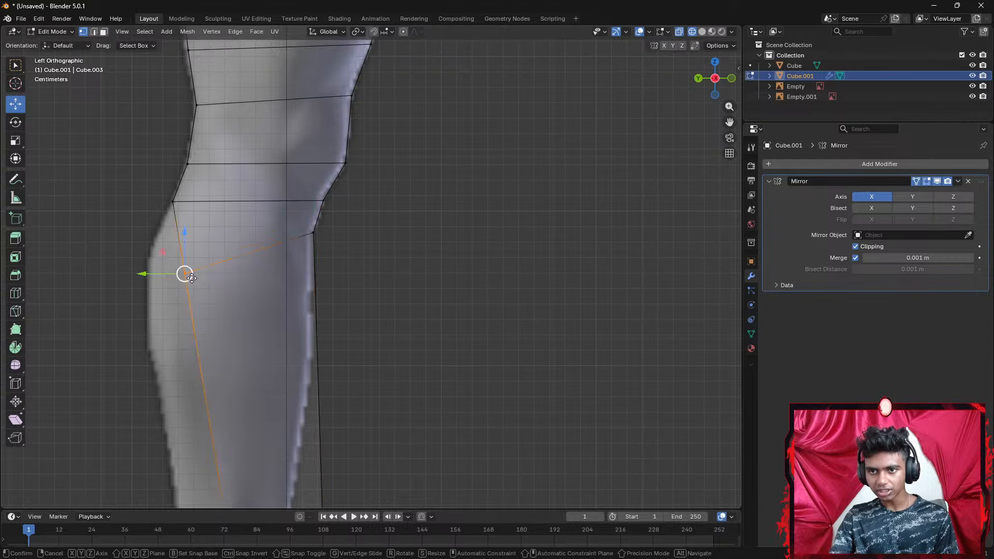
{"action": "key", "text": "g"}
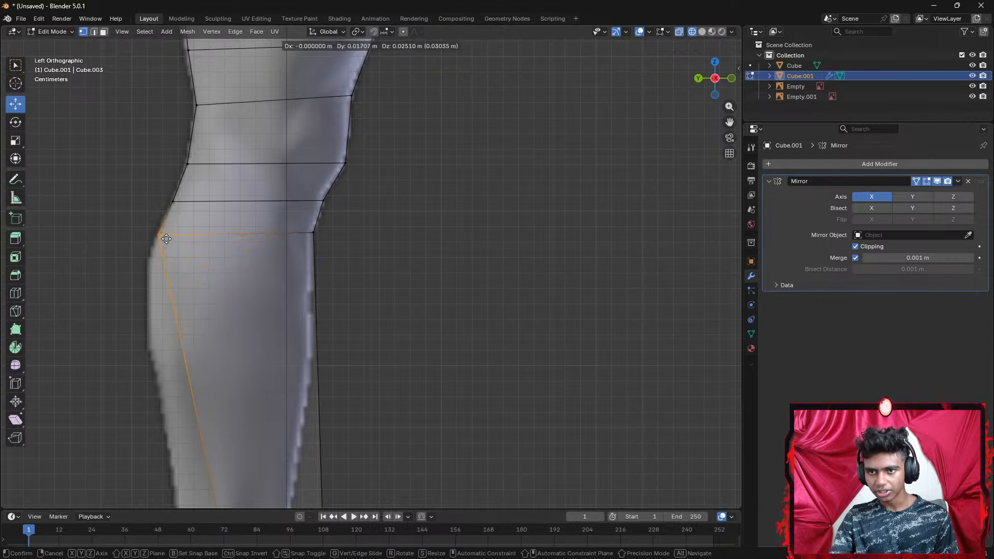
{"action": "left_click", "coordinate": [166, 239]}
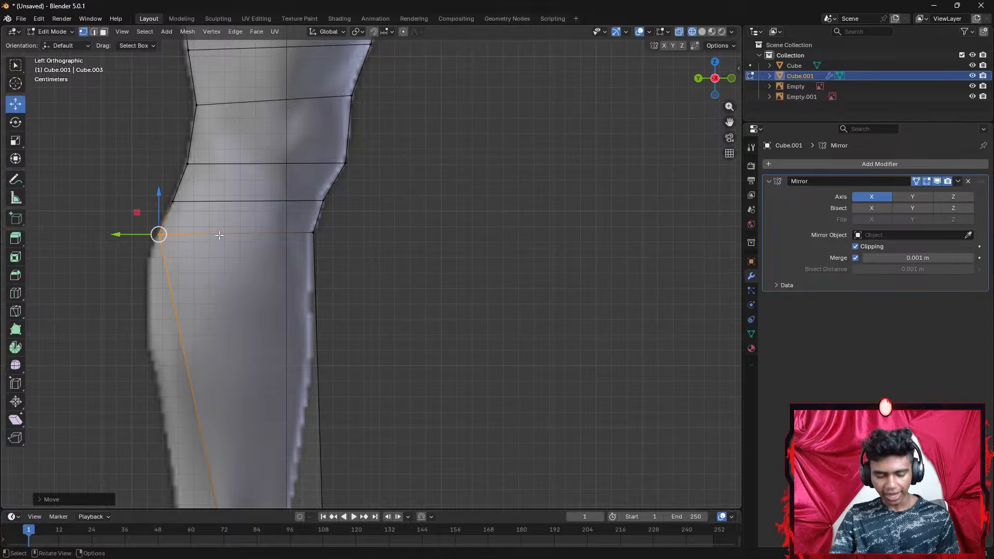
Lower the whole upper-calf loop along Z and move its back vertices slightly outward to follow the calf bulge
{"action": "key", "text": "2"}
{"action": "left_click", "coordinate": [228, 234]}
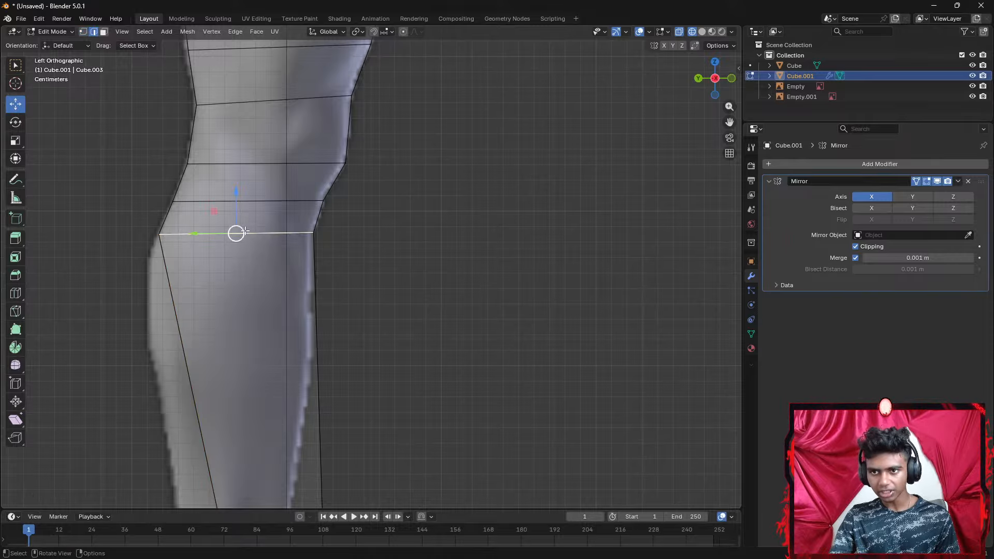
{"action": "left_click_drag", "start_coordinate": [233, 202], "coordinate": [231, 238]}
{"action": "key", "text": "1"}
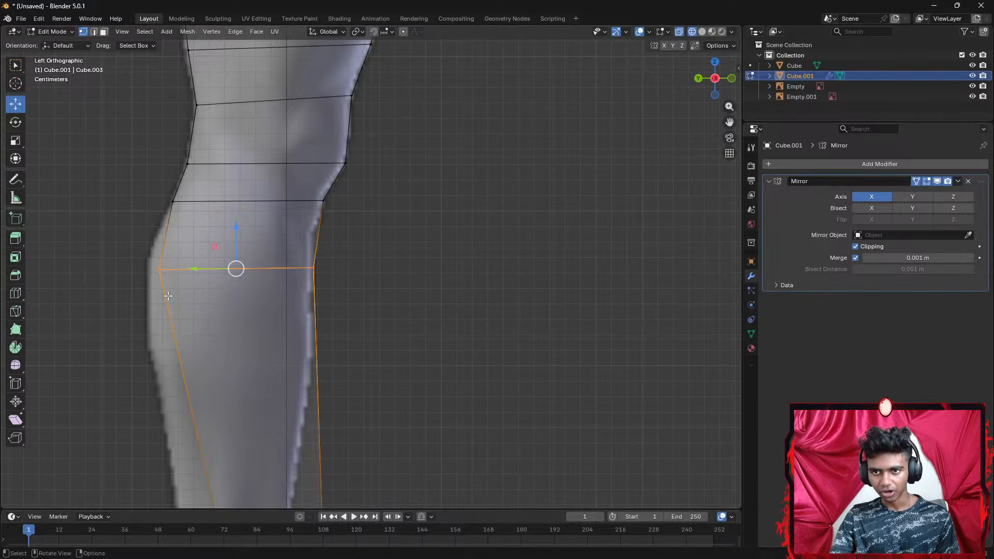
{"action": "left_click", "coordinate": [166, 279]}
{"action": "key", "text": "g"}
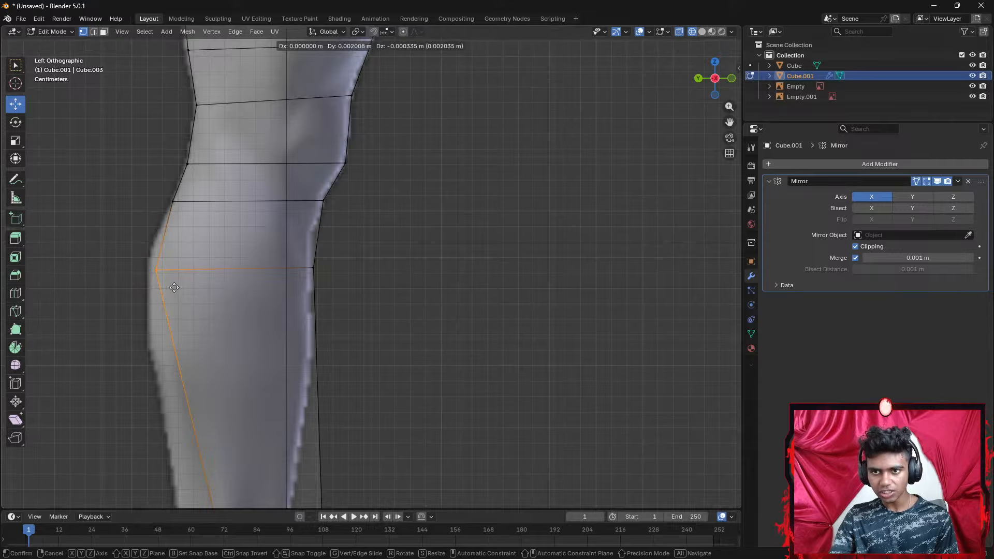
{"action": "left_click", "coordinate": [177, 283]}
Move the bottom row of leg vertices backward along Y so it sits over the reference ankle
{"action": "middle_click_drag", "start_coordinate": [285, 318], "coordinate": [316, 209], "text": "shift"}
{"action": "scroll", "coordinate": [316, 209], "scroll_direction": "down", "scroll_amount": 3}
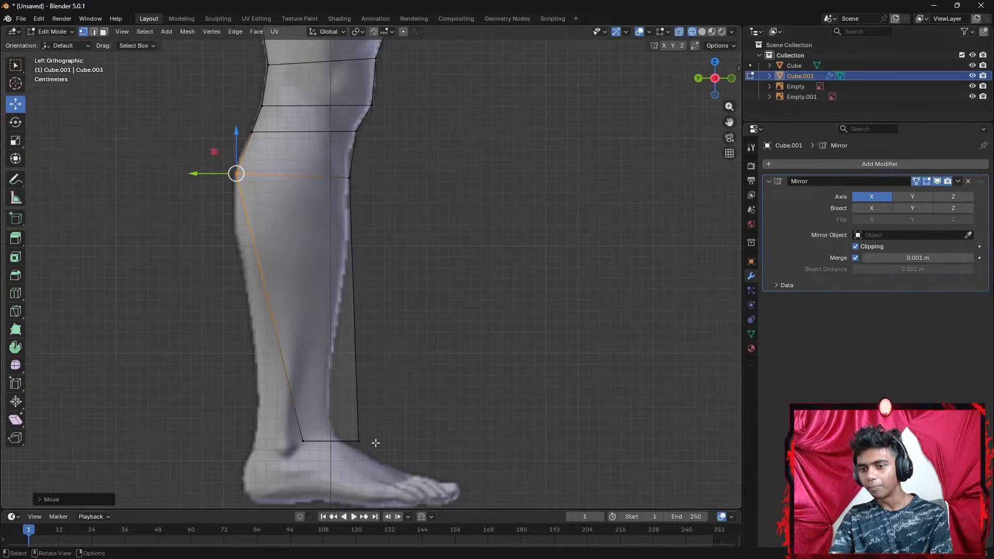
{"action": "key", "text": "alt+a"}
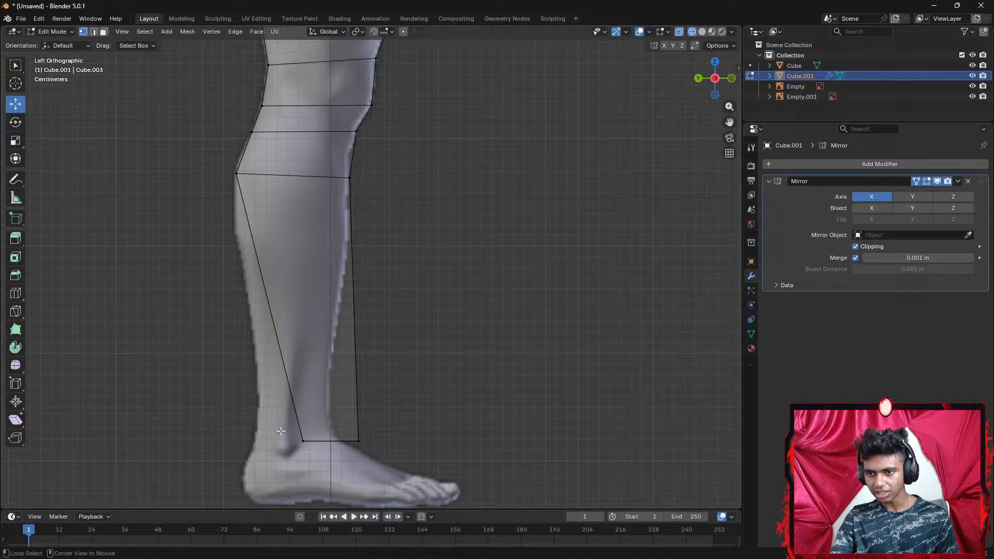
{"action": "left_click_drag", "start_coordinate": [282, 432], "coordinate": [387, 458]}
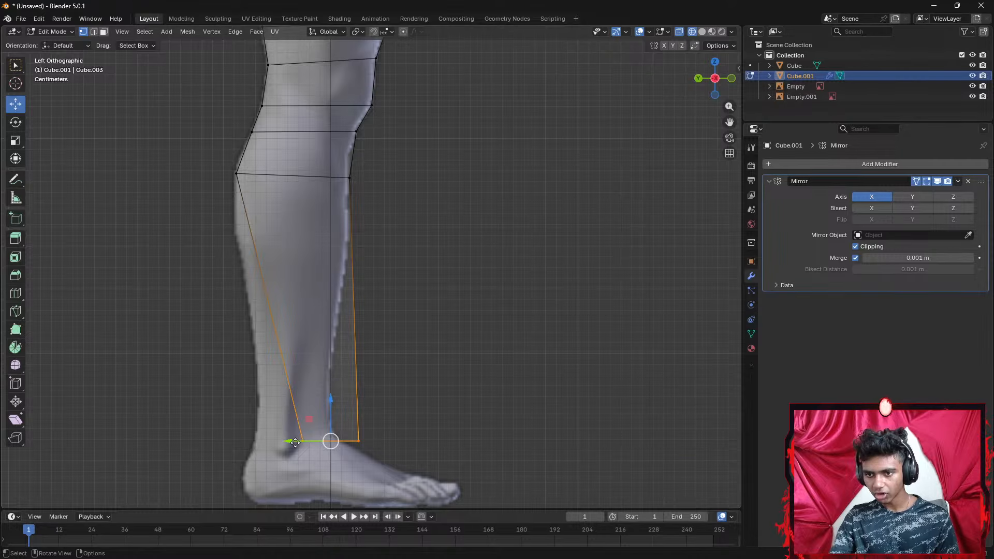
{"action": "left_click_drag", "start_coordinate": [295, 443], "coordinate": [261, 443]}
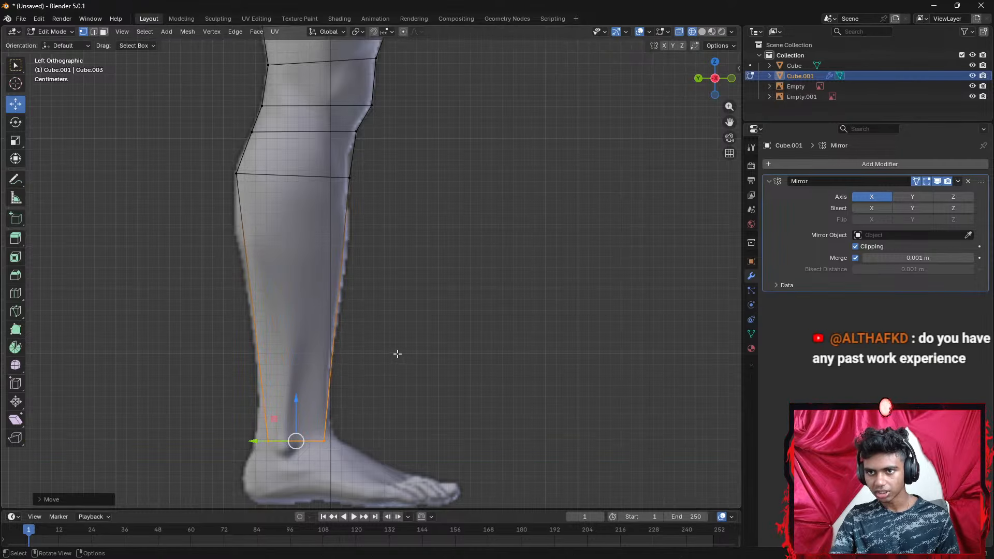
{"action": "scroll", "coordinate": [376, 322], "scroll_direction": "up", "scroll_amount": 1}
{"action": "key", "text": "ctrl+r"}
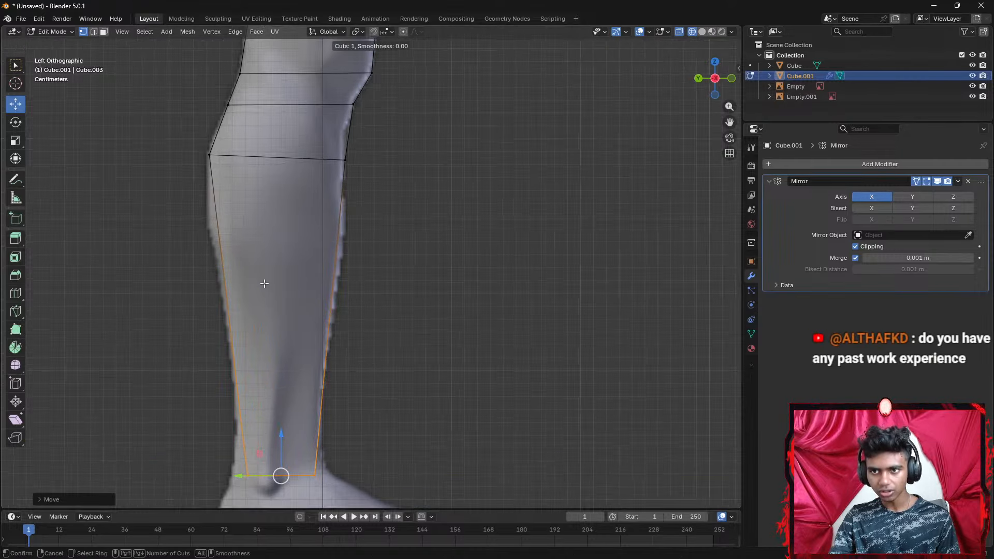
{"action": "right_click", "coordinate": [290, 323]}
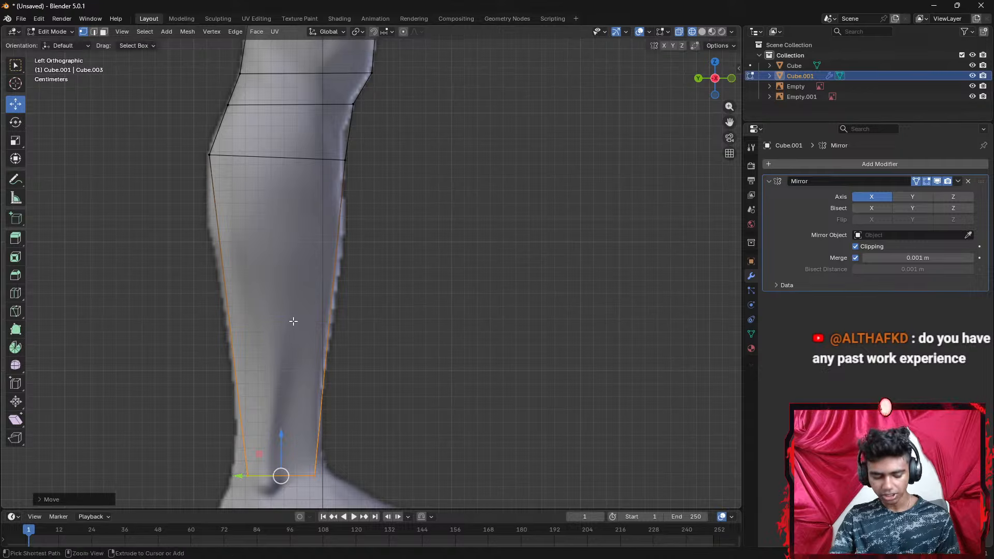
{"action": "key", "text": "ctrl+r"}
{"action": "right_click", "coordinate": [292, 319]}
Add a loop cut between the upper-calf and ankle rows and slide it up to the lower edge of the calf bulge
{"action": "key", "text": "ctrl+r"}
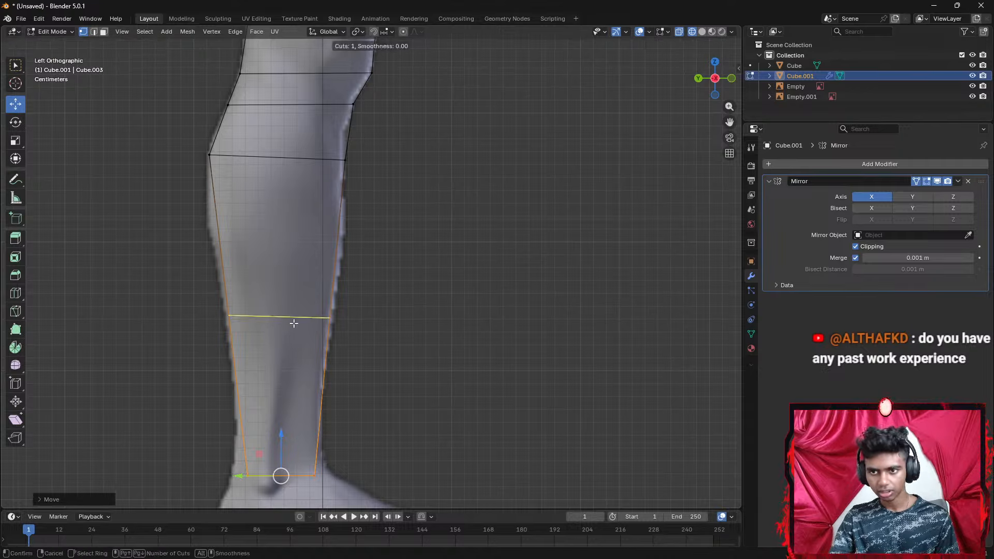
{"action": "left_click", "coordinate": [293, 322]}
{"action": "left_click", "coordinate": [289, 233]}
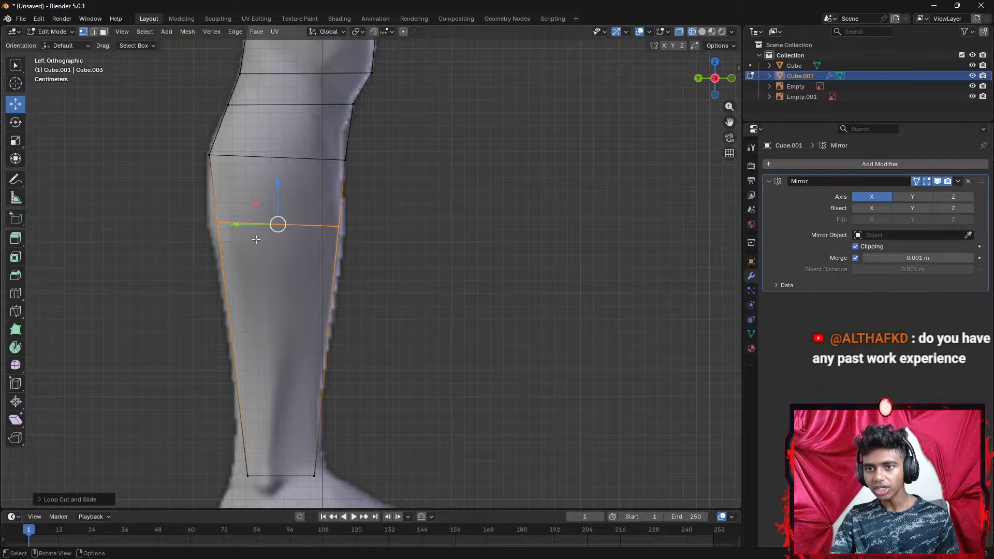
Move the new calf loop's back vertices outward and slightly down, and its front vertices slightly outward, onto the side reference
{"action": "left_click", "coordinate": [252, 240]}
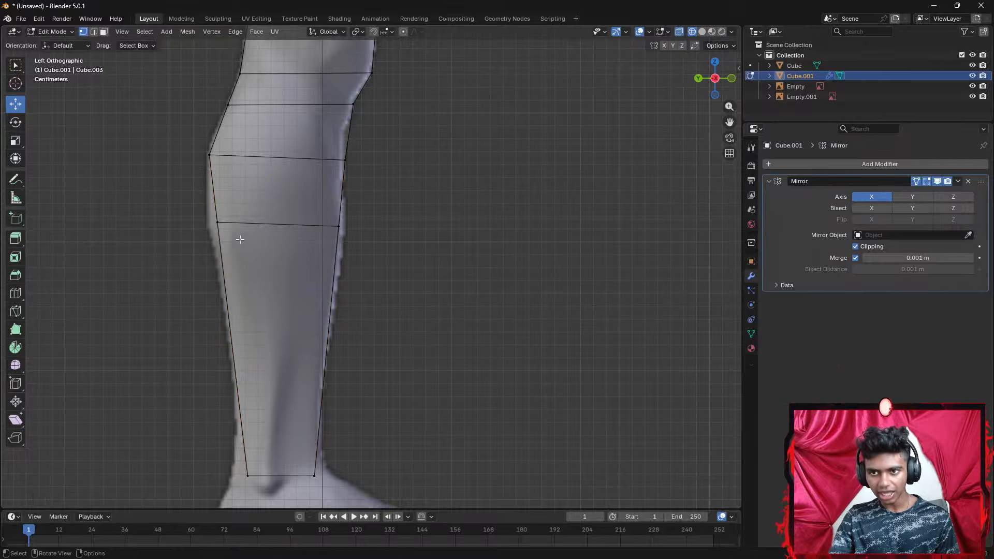
{"action": "left_click", "coordinate": [217, 222]}
{"action": "key", "text": "g"}
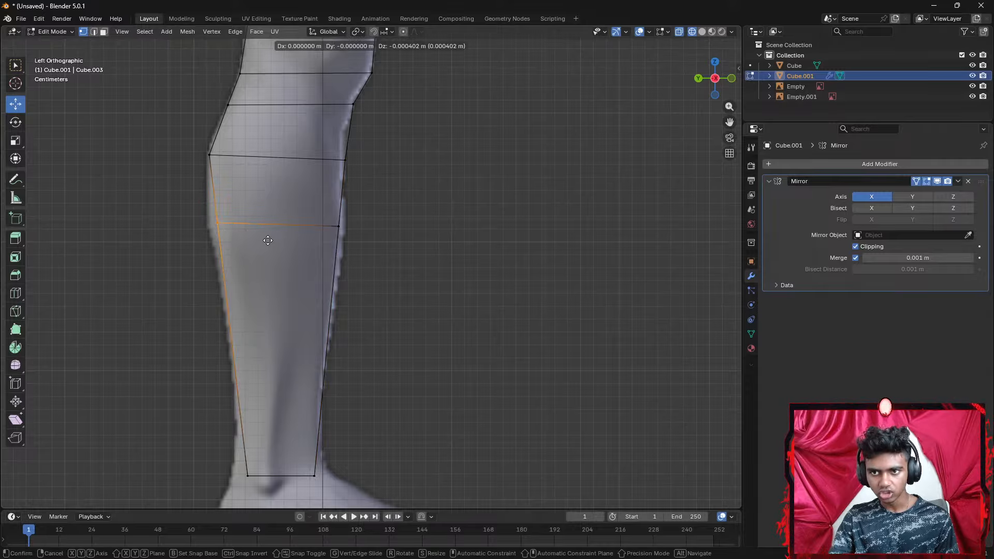
{"action": "left_click", "coordinate": [262, 237]}
{"action": "left_click", "coordinate": [340, 228]}
{"action": "key", "text": "g"}
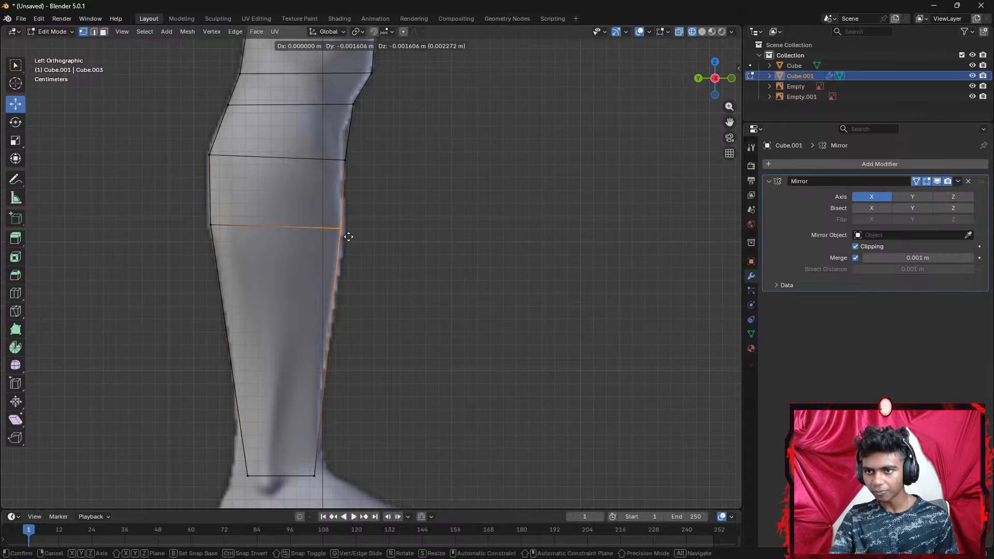
{"action": "left_click", "coordinate": [350, 236]}
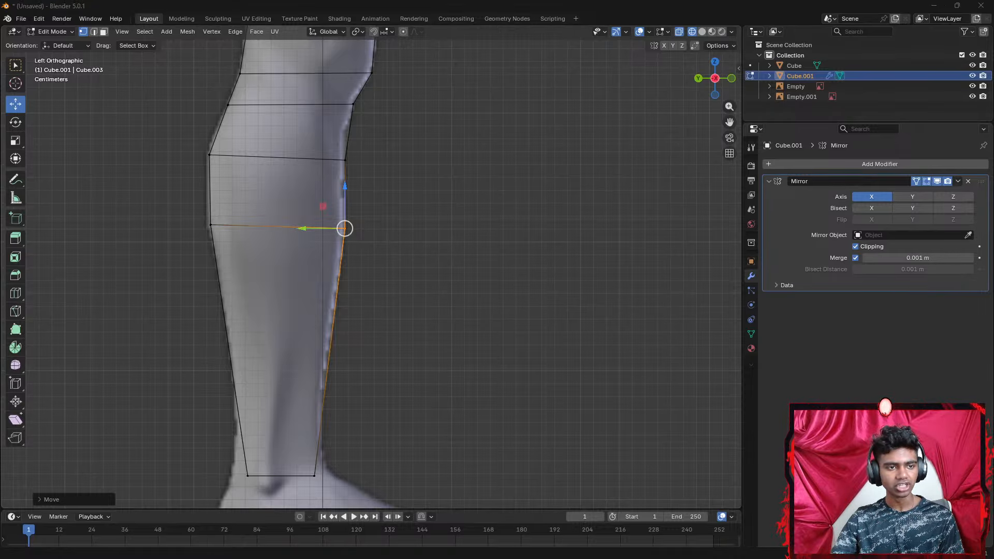
Switch to Discord, open the modeling-chat channel of the VivUniverse server and enlarge the posted sword model image
{"action": "left_click_drag", "start_coordinate": [0, 93], "coordinate": [382, 9]}
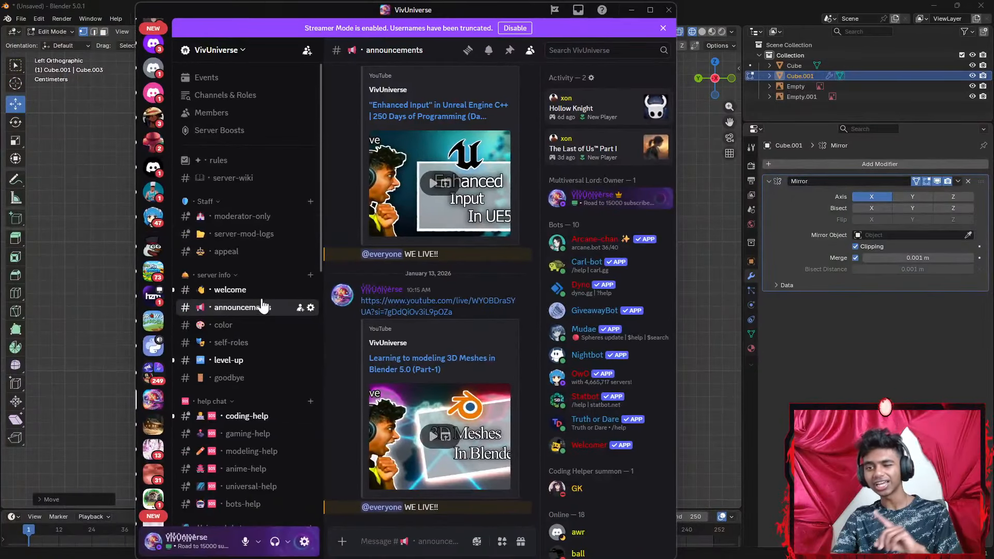
{"action": "scroll", "coordinate": [248, 308], "scroll_direction": "down", "scroll_amount": 5}
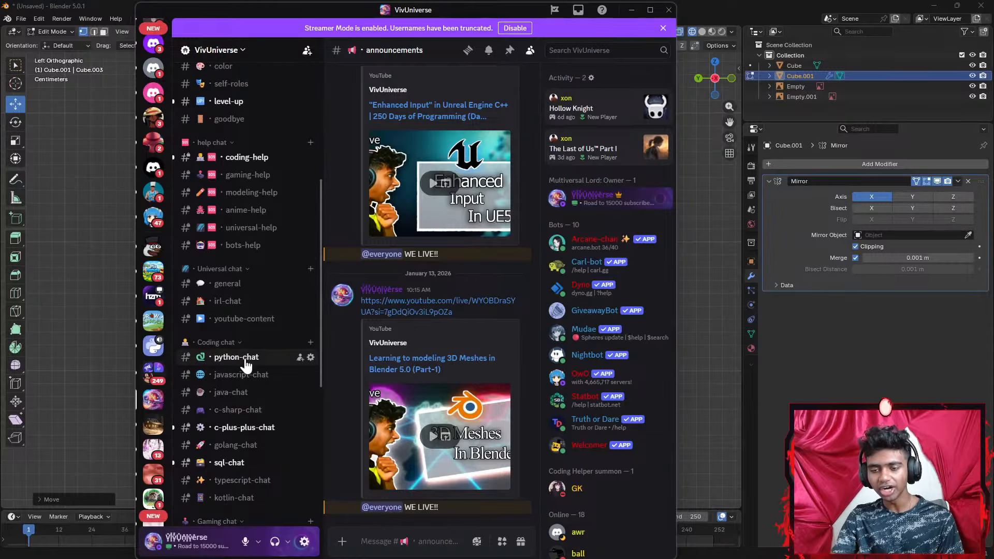
{"action": "scroll", "coordinate": [253, 359], "scroll_direction": "down", "scroll_amount": 3}
{"action": "scroll", "coordinate": [243, 409], "scroll_direction": "down", "scroll_amount": 3}
{"action": "scroll", "coordinate": [244, 420], "scroll_direction": "up", "scroll_amount": 6}
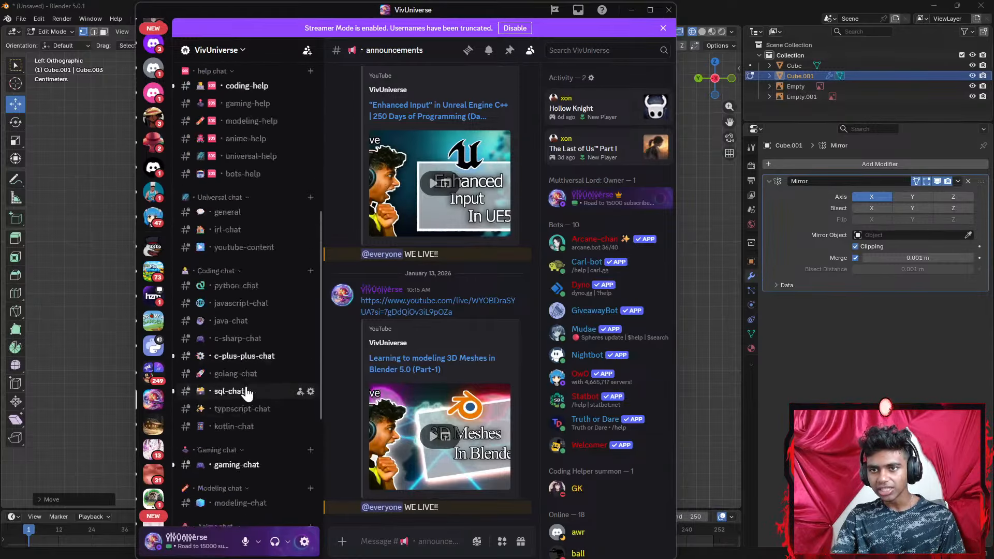
{"action": "scroll", "coordinate": [229, 407], "scroll_direction": "down", "scroll_amount": 2}
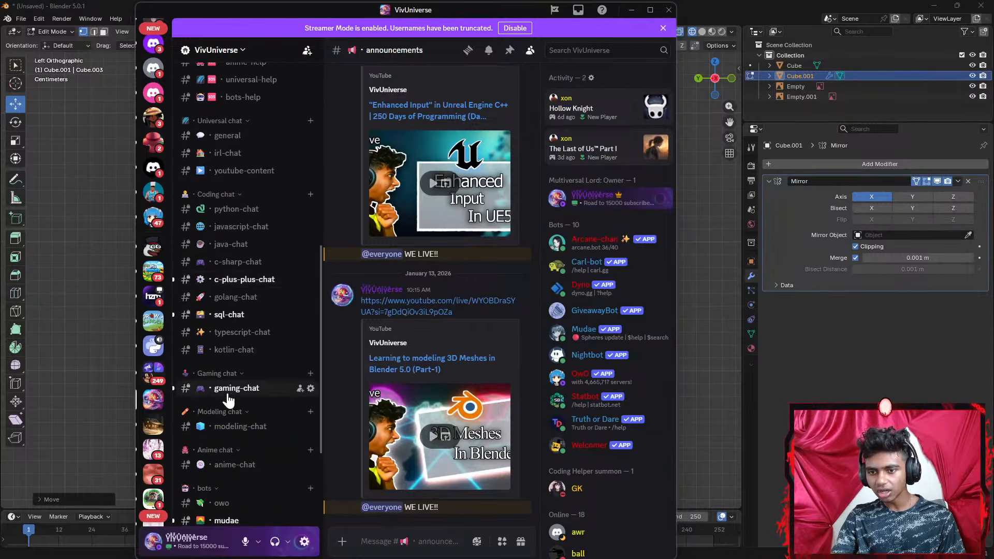
{"action": "left_click", "coordinate": [228, 427]}
{"action": "left_click", "coordinate": [432, 385]}
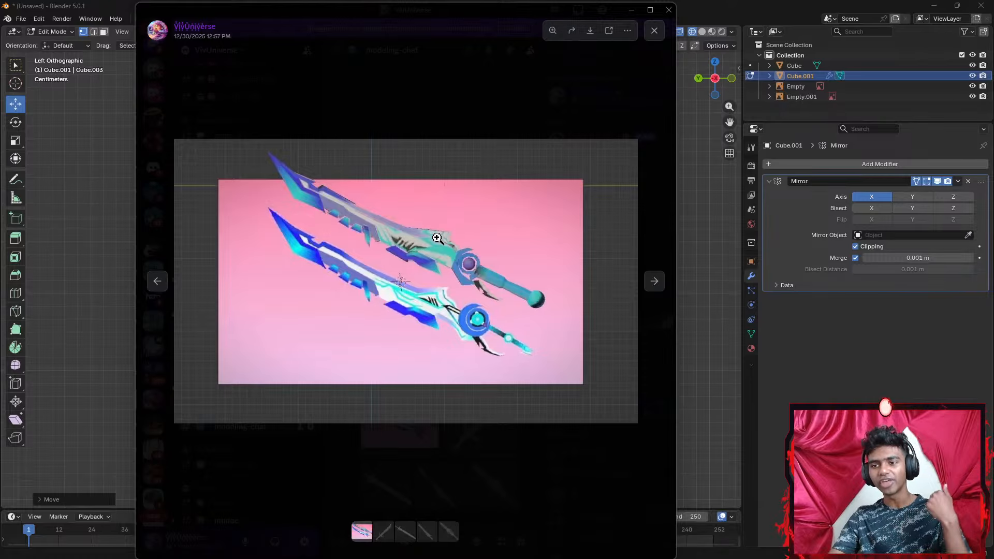
Browse through the remaining sword model images in the posted gallery and close Discord to return to Blender
{"action": "left_click", "coordinate": [653, 281]}
{"action": "left_click", "coordinate": [654, 282]}
{"action": "left_click", "coordinate": [654, 282]}
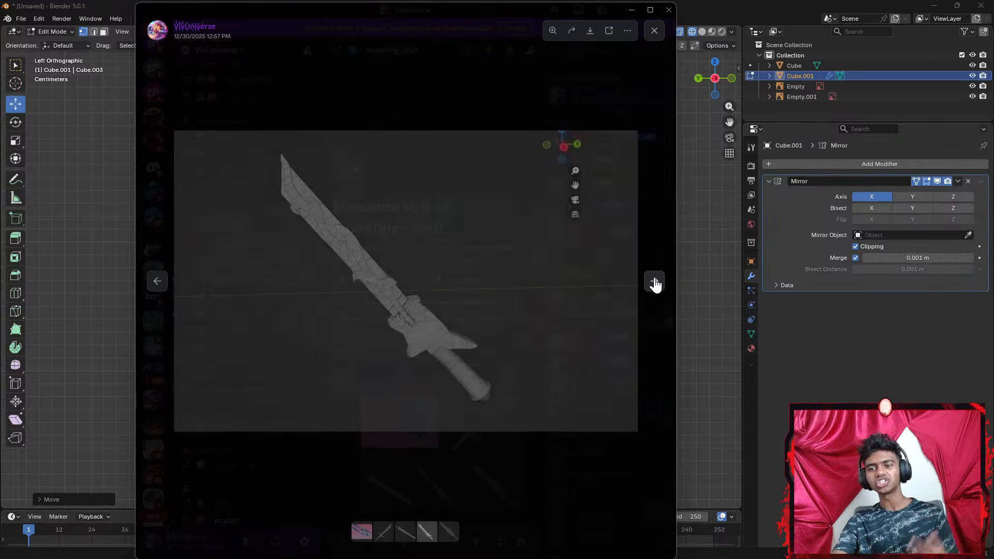
{"action": "left_click", "coordinate": [654, 282]}
{"action": "left_click", "coordinate": [655, 282]}
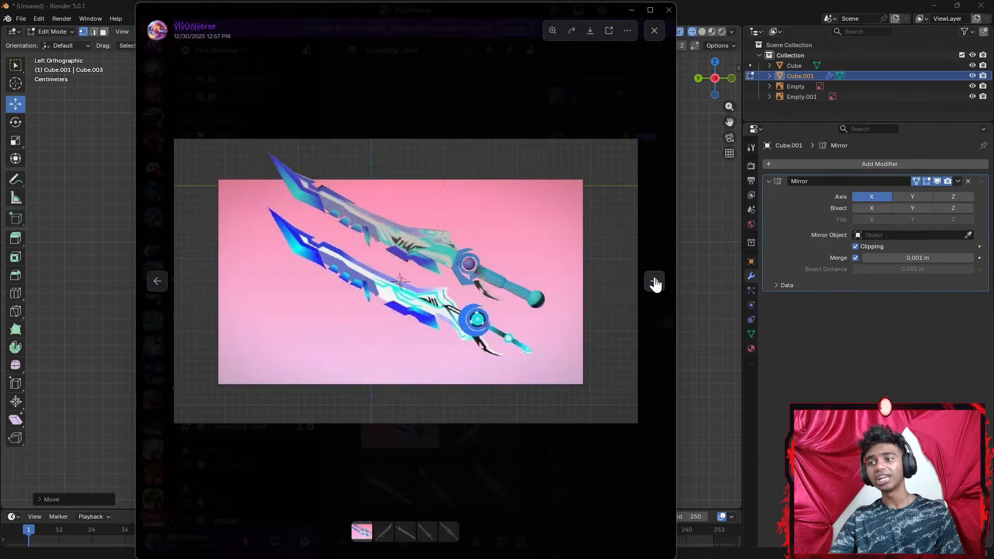
{"action": "left_click", "coordinate": [667, 10]}
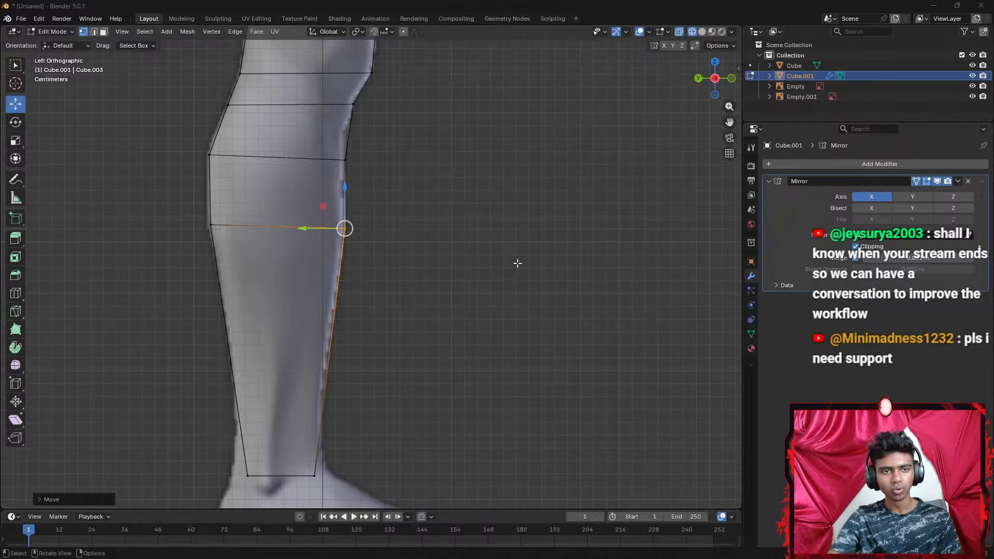
Add a loop cut between the lower-calf loop and the ankle row and slide it up to the upper shin
{"action": "scroll", "coordinate": [516, 262], "scroll_direction": "up", "scroll_amount": 2}
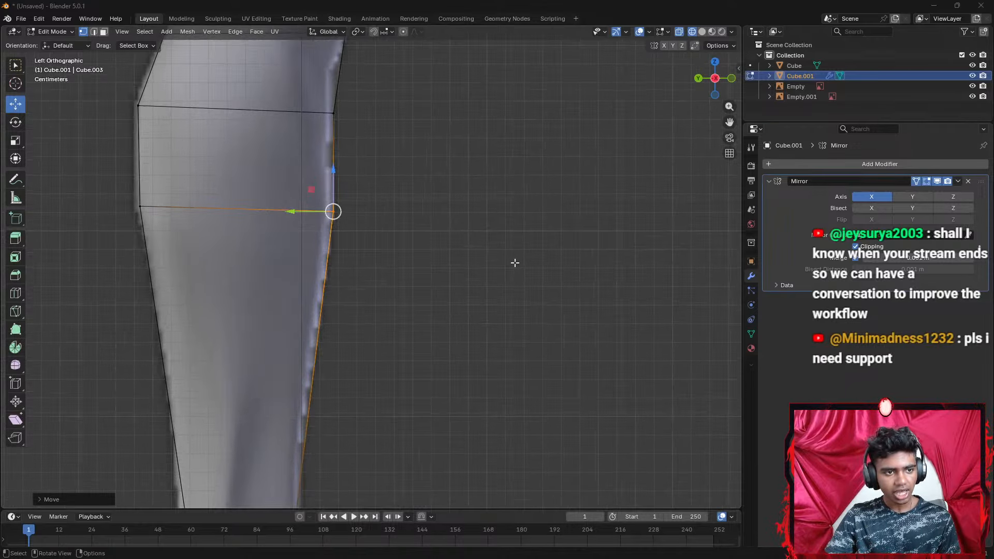
{"action": "middle_click_drag", "start_coordinate": [446, 273], "coordinate": [556, 211], "text": "shift"}
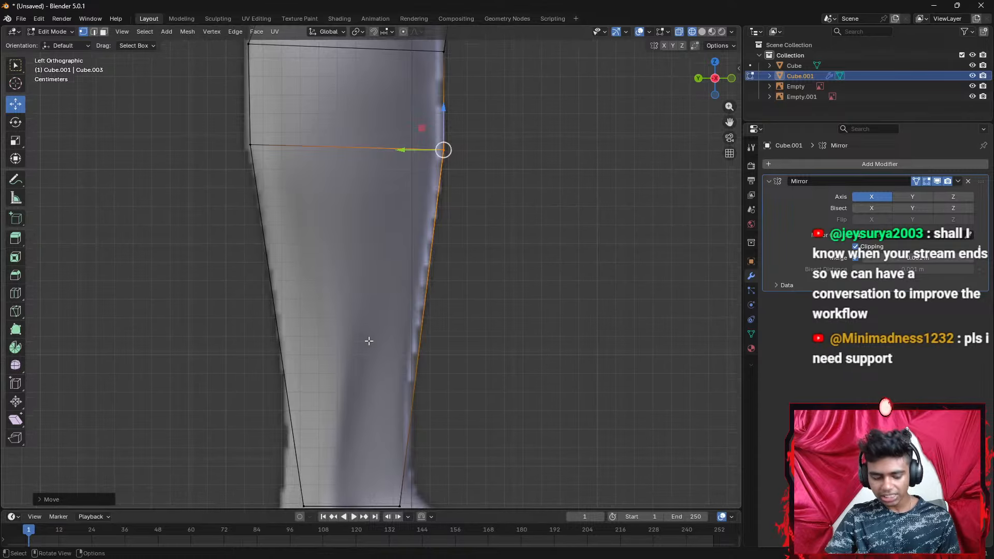
{"action": "key", "text": "ctrl+r"}
{"action": "left_click", "coordinate": [417, 272]}
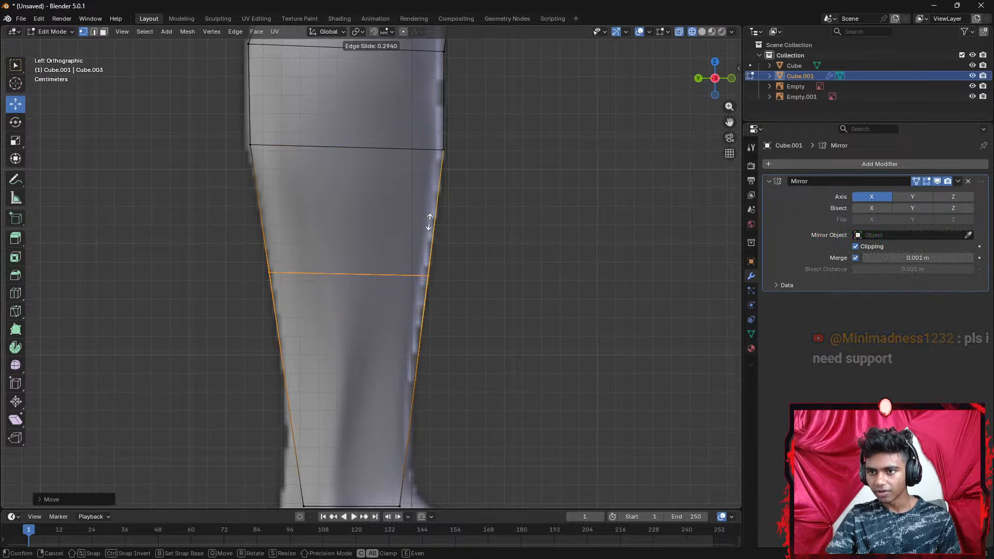
{"action": "left_click", "coordinate": [434, 204]}
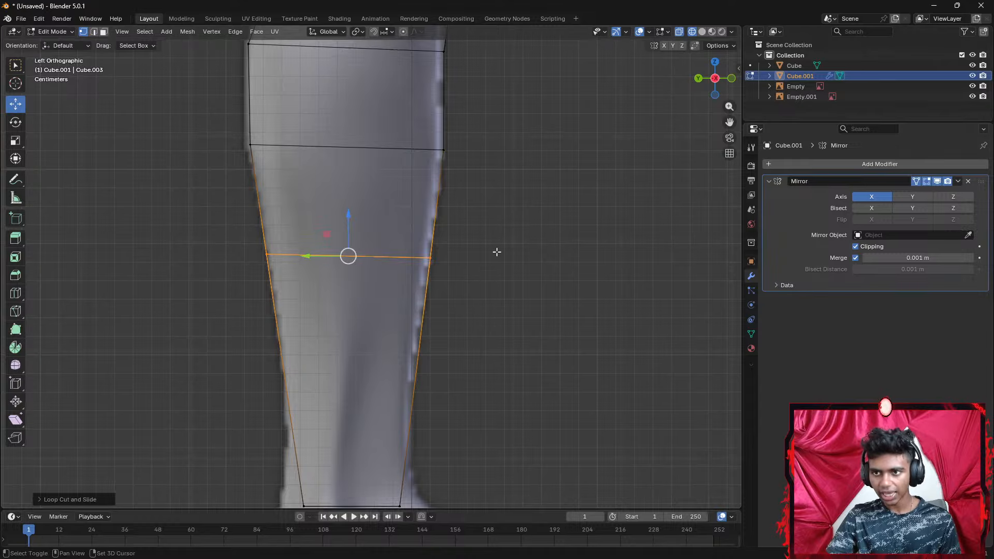
Add two more loop cuts between the upper-shin loop and the ankle row, one slid slightly upward and one about midway below it
{"action": "middle_click_drag", "start_coordinate": [459, 327], "coordinate": [480, 193], "text": "shift"}
{"action": "key", "text": "ctrl+r"}
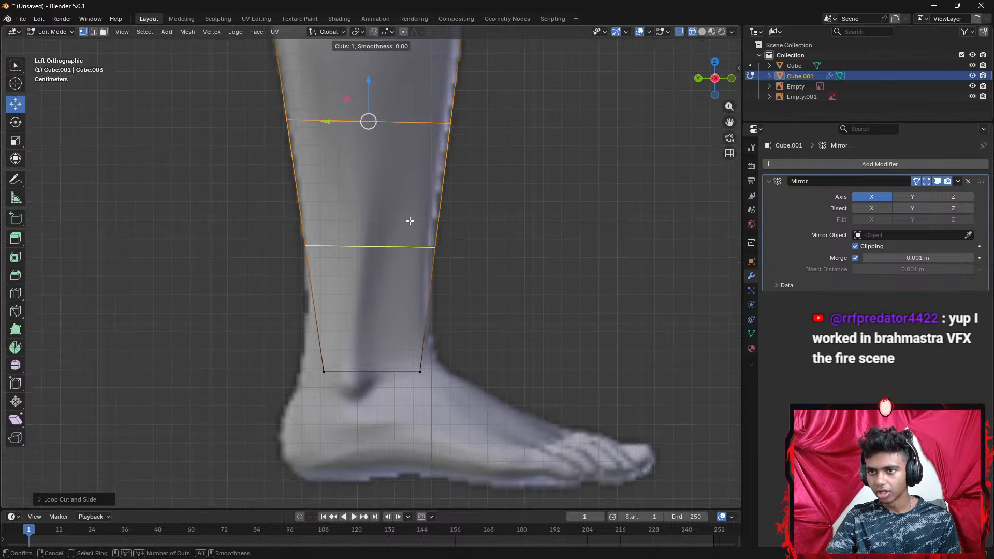
{"action": "left_click", "coordinate": [409, 221]}
{"action": "left_click", "coordinate": [413, 193]}
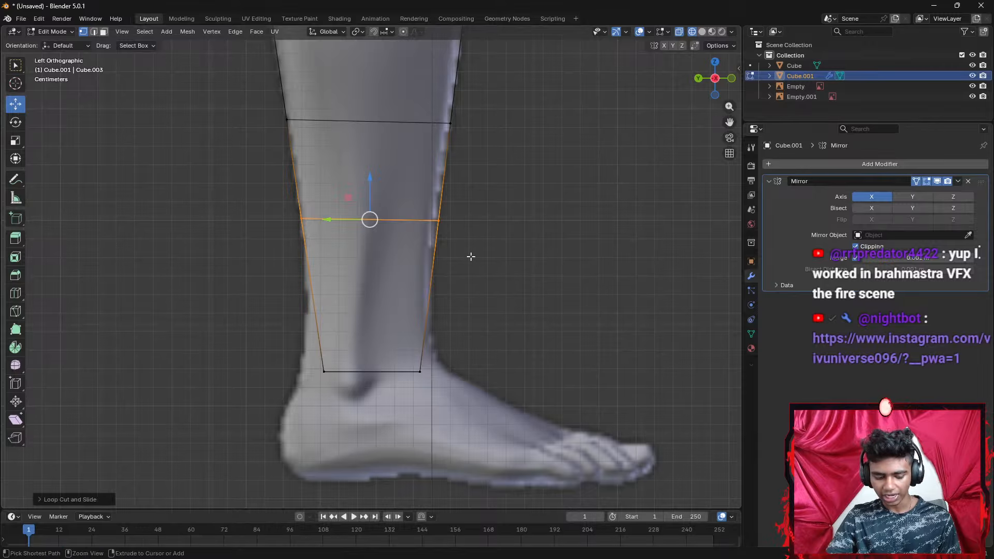
{"action": "key", "text": "ctrl+r"}
{"action": "left_click", "coordinate": [421, 304]}
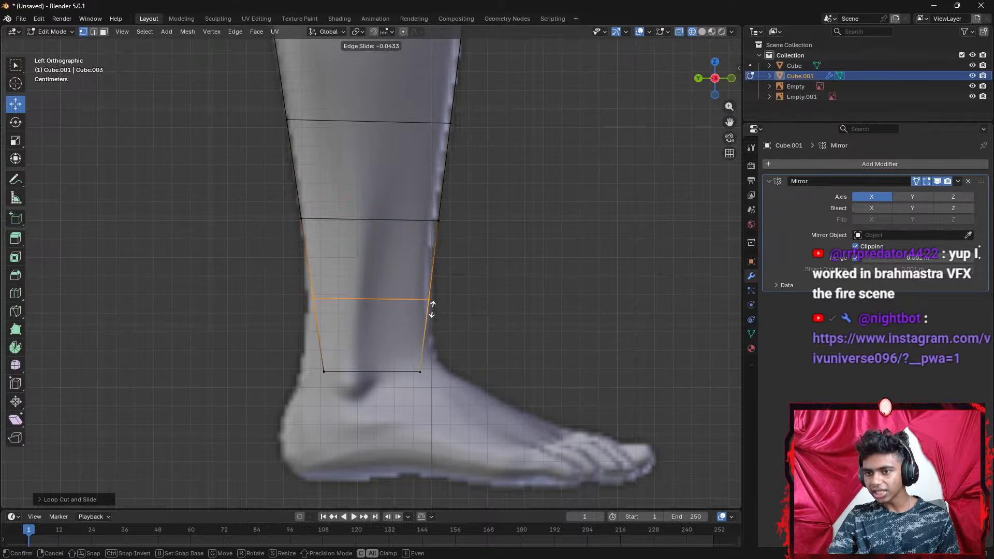
{"action": "left_click", "coordinate": [432, 309]}
Raise the bottom ankle row slightly along Z and scale it up by about 1.2 to match the reference ankle width
{"action": "left_click", "coordinate": [319, 369]}
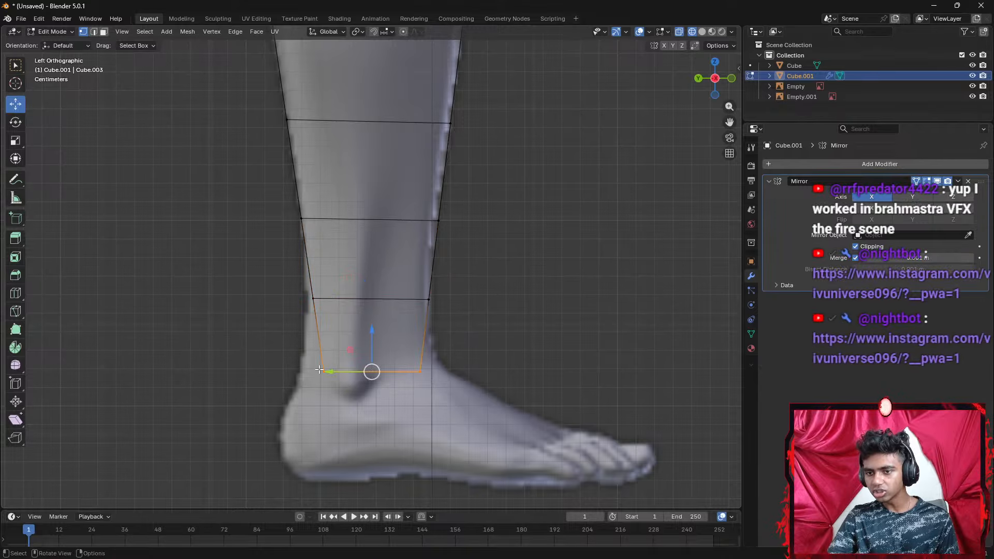
{"action": "left_click_drag", "start_coordinate": [369, 350], "coordinate": [370, 334]}
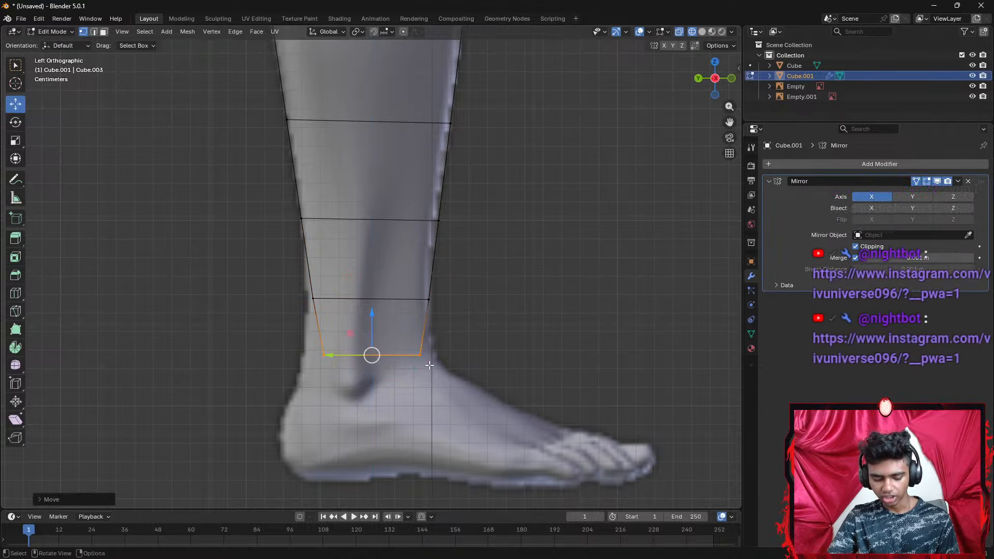
{"action": "key", "text": "s"}
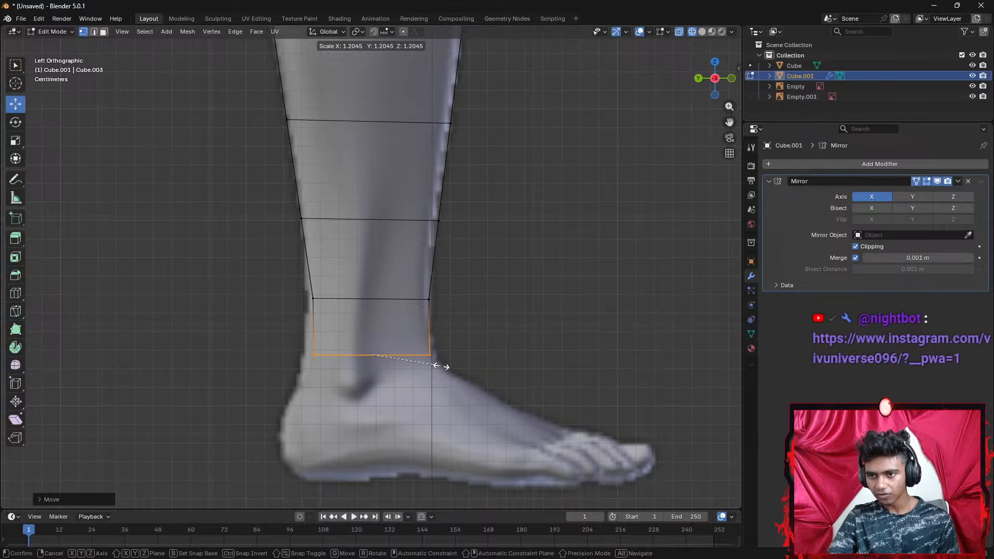
{"action": "left_click", "coordinate": [445, 366]}
{"action": "scroll", "coordinate": [506, 279], "scroll_direction": "down", "scroll_amount": 1}
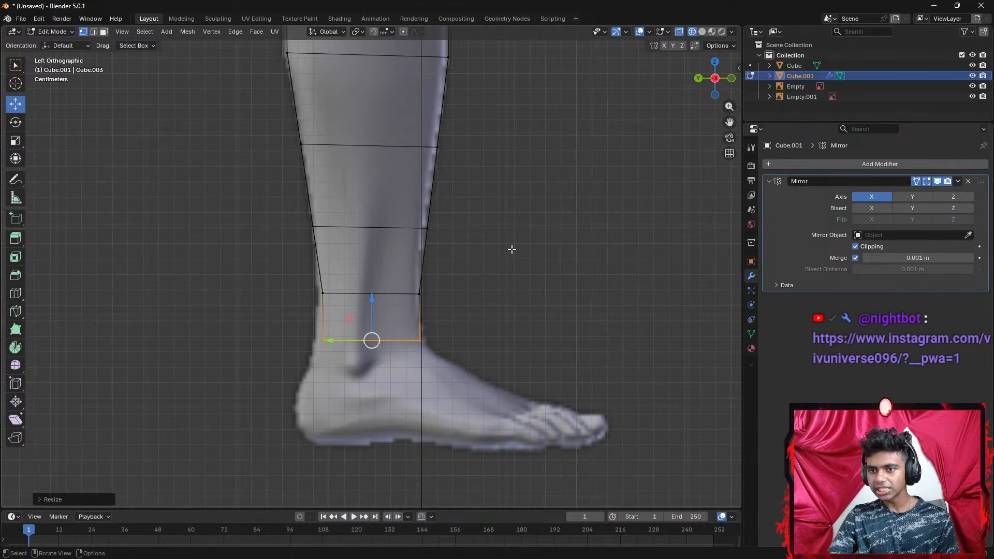
Show the mesh in solid shading and examine the blocked-out torso and legs from several angles
{"action": "middle_click_drag", "start_coordinate": [511, 250], "coordinate": [297, 209]}
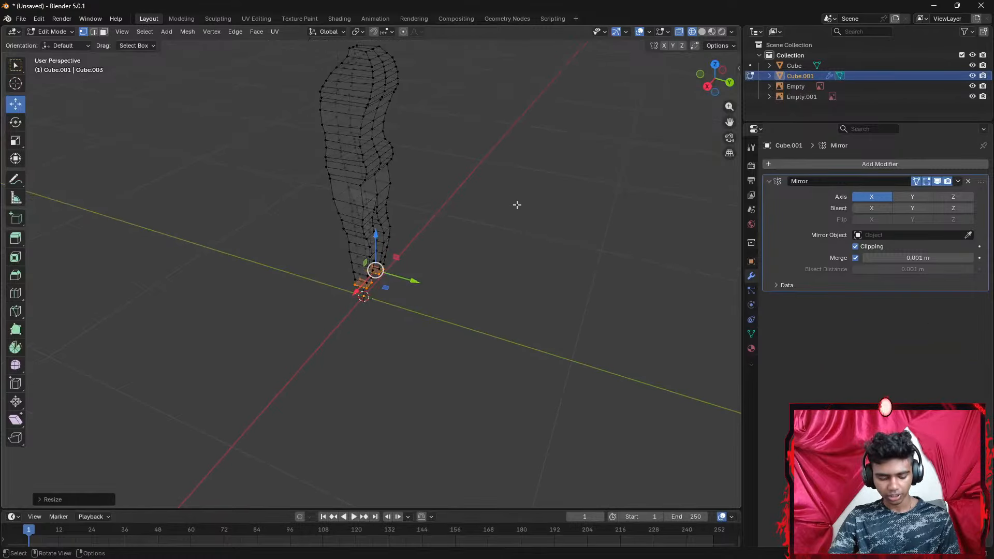
{"action": "key", "text": "z"}
{"action": "left_click", "coordinate": [525, 259]}
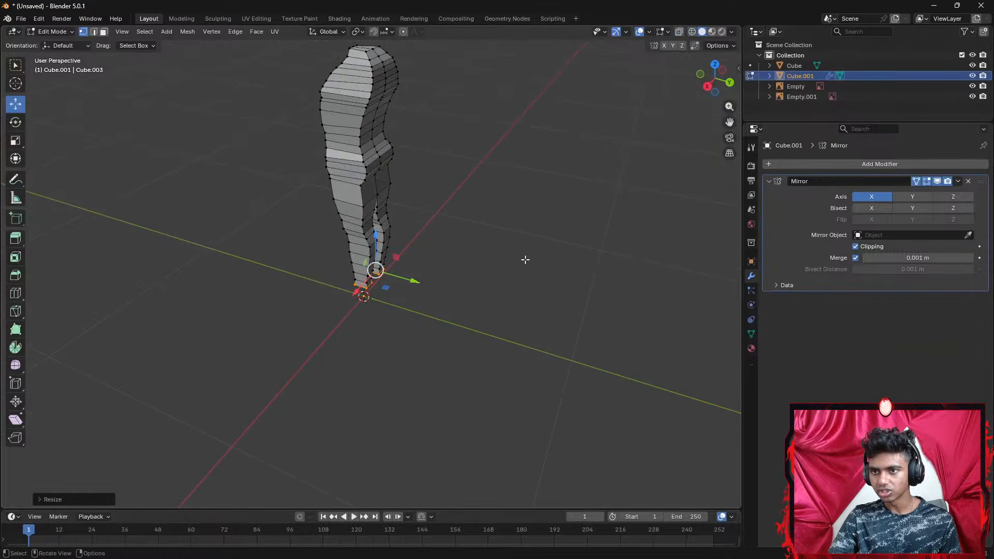
{"action": "middle_click_drag", "start_coordinate": [526, 260], "coordinate": [525, 101]}
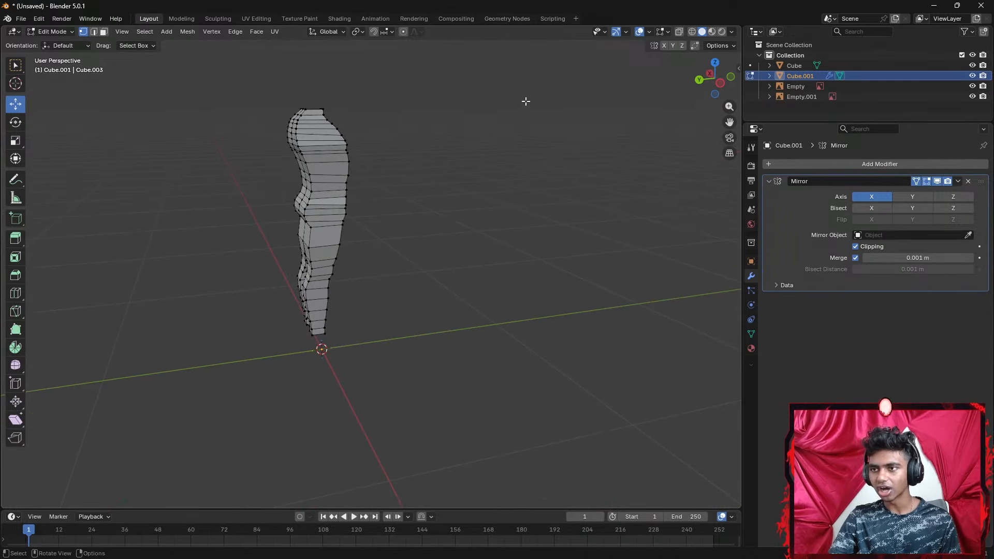
In the back wireframe view, move the outer vertex of the row just above the knee slightly inward and down toward the reference outline
{"action": "left_click", "coordinate": [699, 79]}
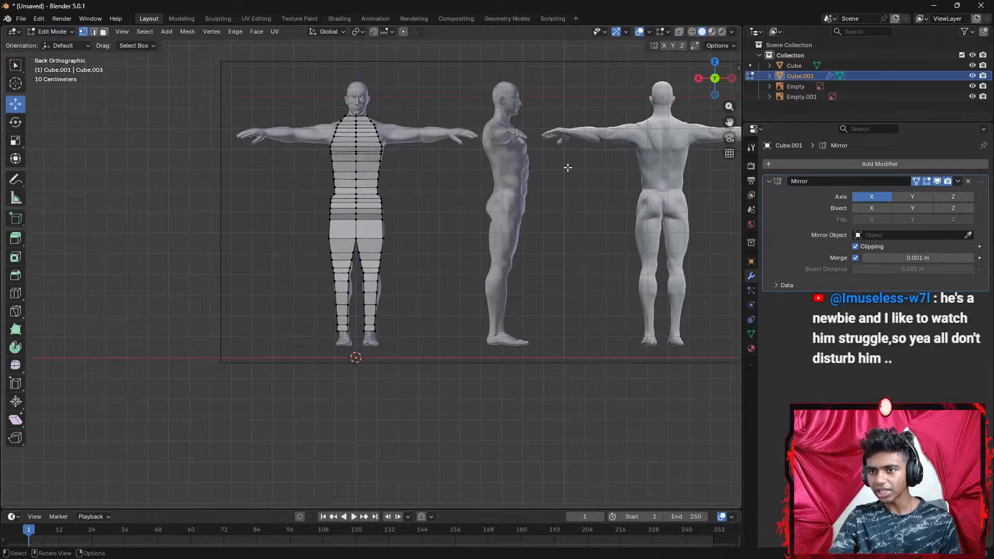
{"action": "scroll", "coordinate": [510, 162], "scroll_direction": "up", "scroll_amount": 4}
{"action": "middle_click_drag", "start_coordinate": [511, 162], "coordinate": [475, 141], "text": "shift"}
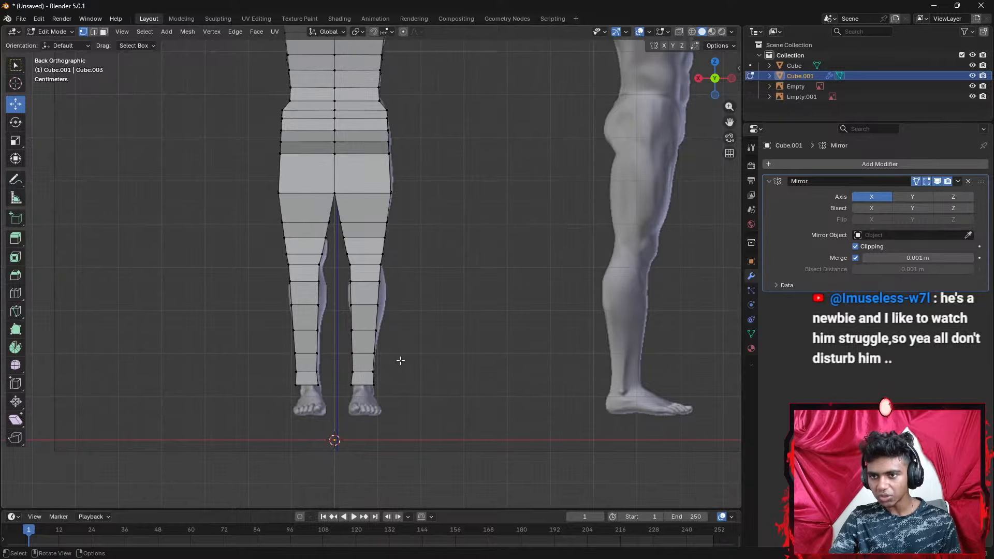
{"action": "key", "text": "z"}
{"action": "left_click", "coordinate": [337, 347]}
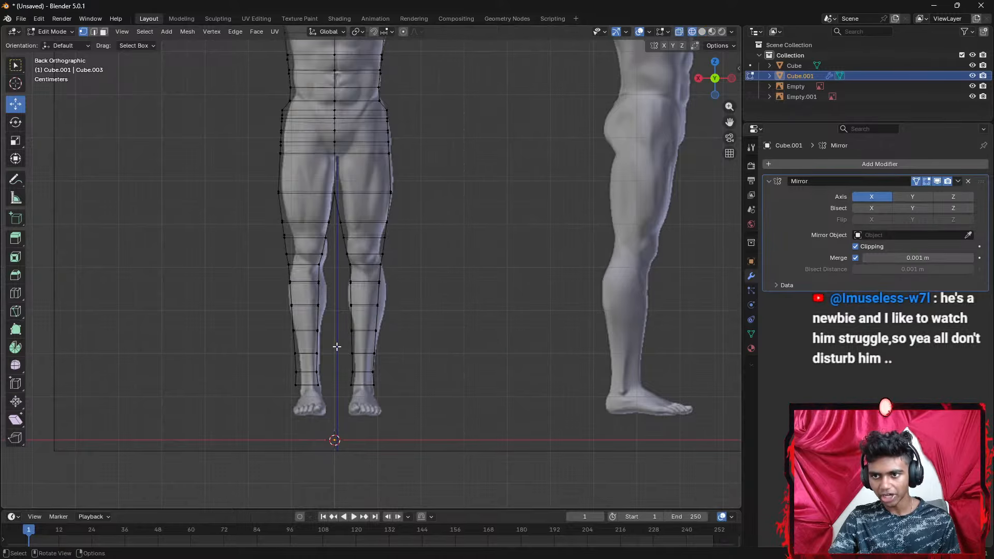
{"action": "scroll", "coordinate": [335, 345], "scroll_direction": "up", "scroll_amount": 1}
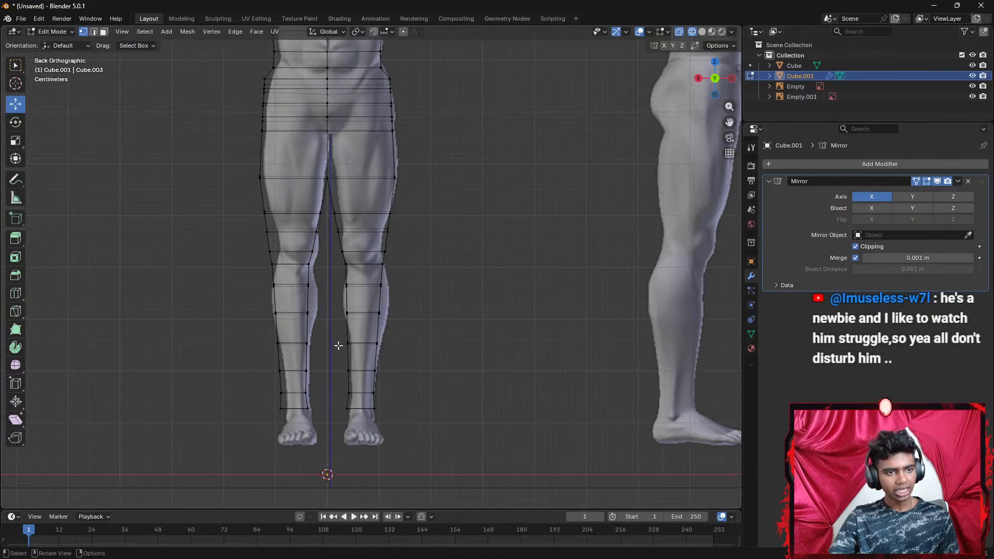
{"action": "scroll", "coordinate": [338, 346], "scroll_direction": "up", "scroll_amount": 1}
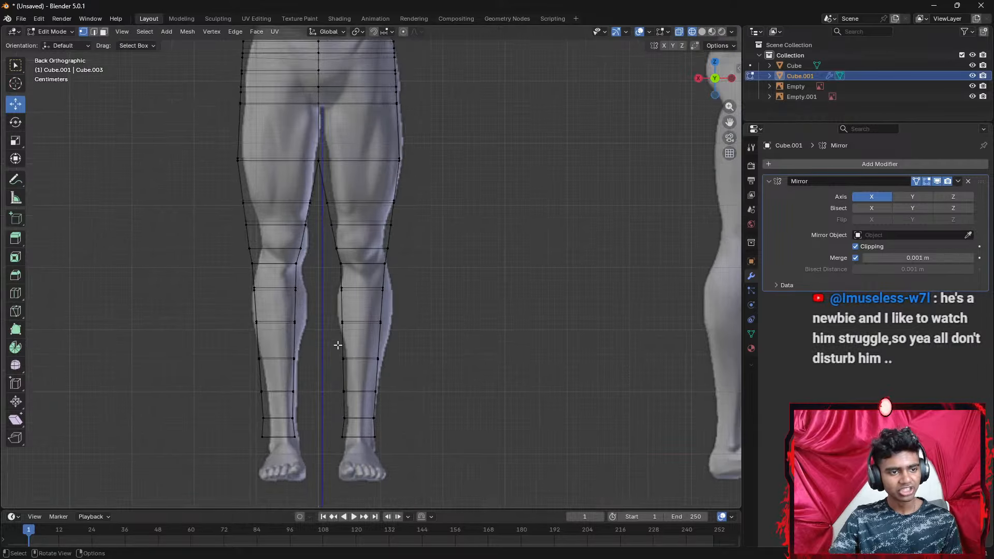
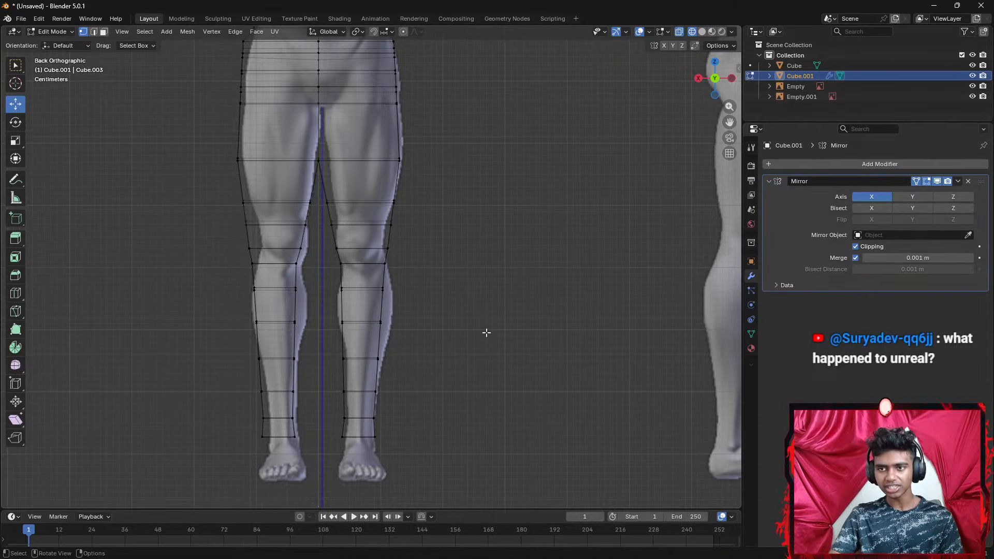
{"action": "scroll", "coordinate": [486, 332], "scroll_direction": "up", "scroll_amount": 2}
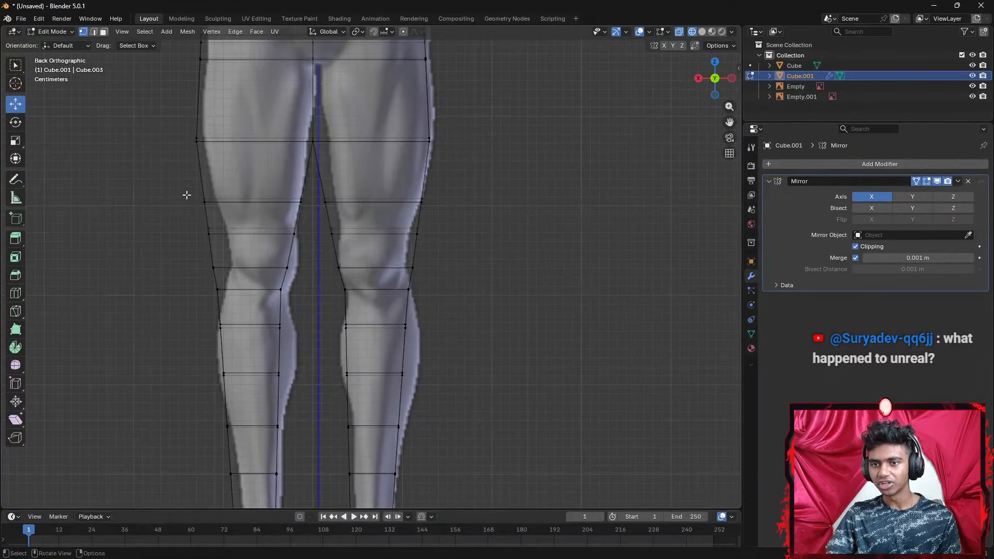
{"action": "left_click_drag", "start_coordinate": [187, 194], "coordinate": [213, 225]}
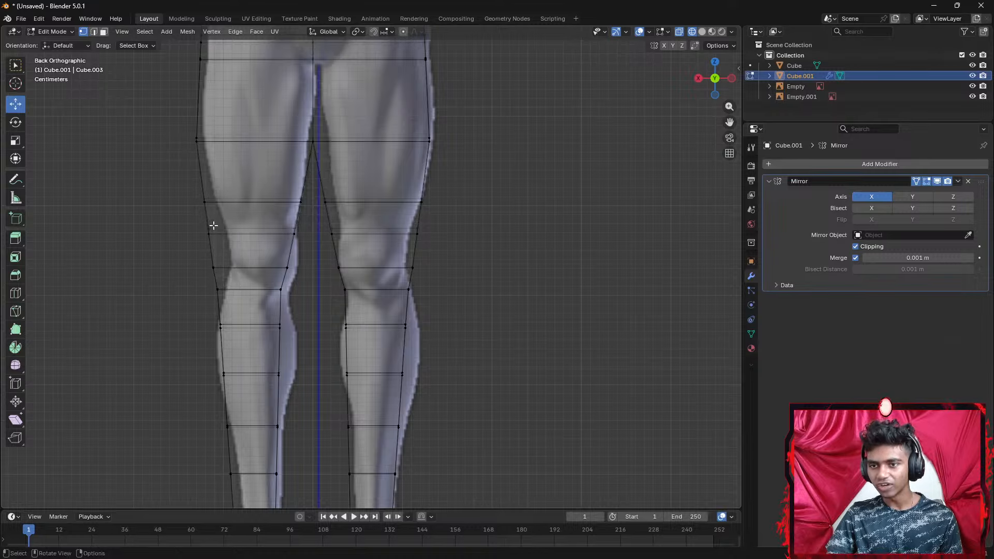
{"action": "left_click", "coordinate": [204, 229]}
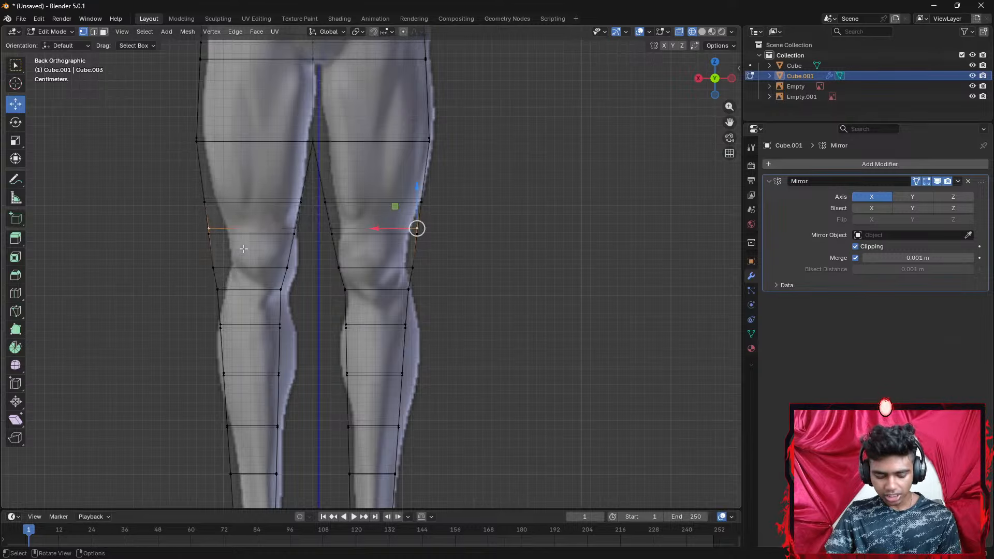
{"action": "key", "text": "g"}
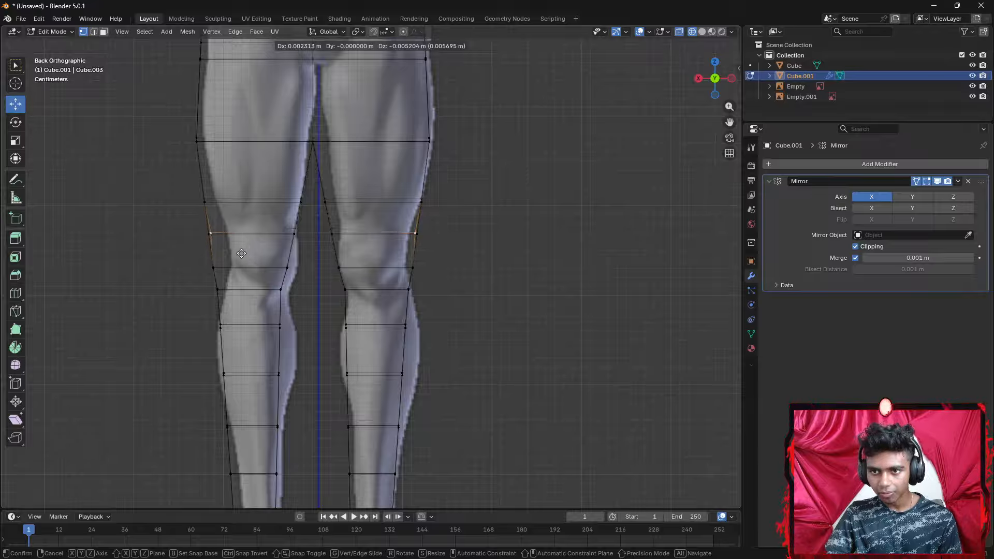
Move the outer vertices just above the knee and on the lower thigh inward to match the reference leg outline
{"action": "left_click", "coordinate": [242, 253]}
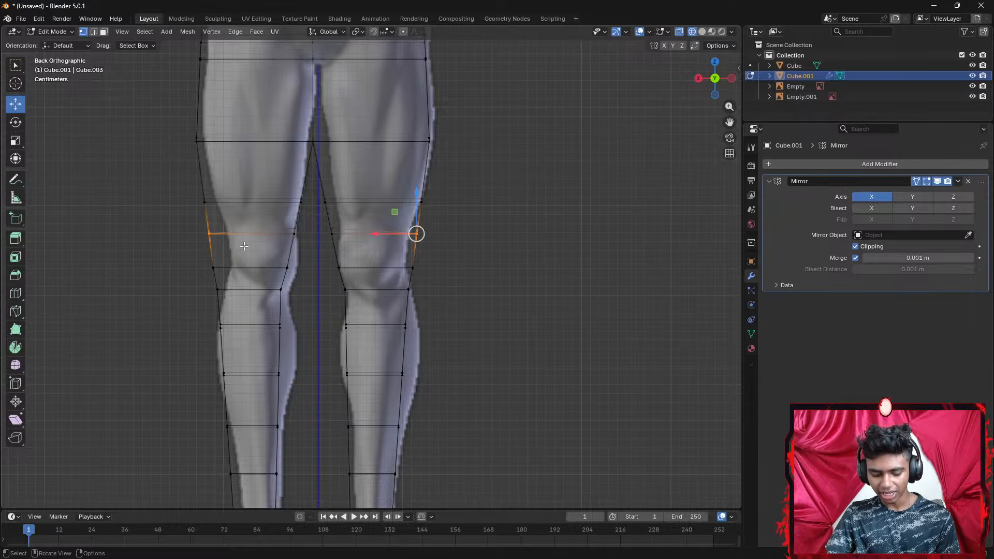
{"action": "key", "text": "g"}
{"action": "left_click", "coordinate": [212, 225]}
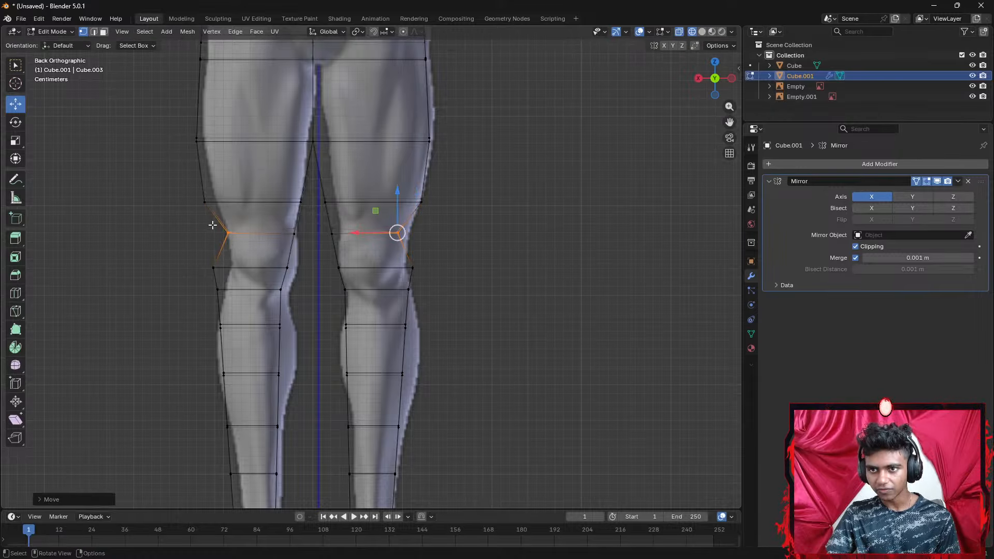
{"action": "left_click", "coordinate": [204, 202]}
{"action": "key", "text": "g"}
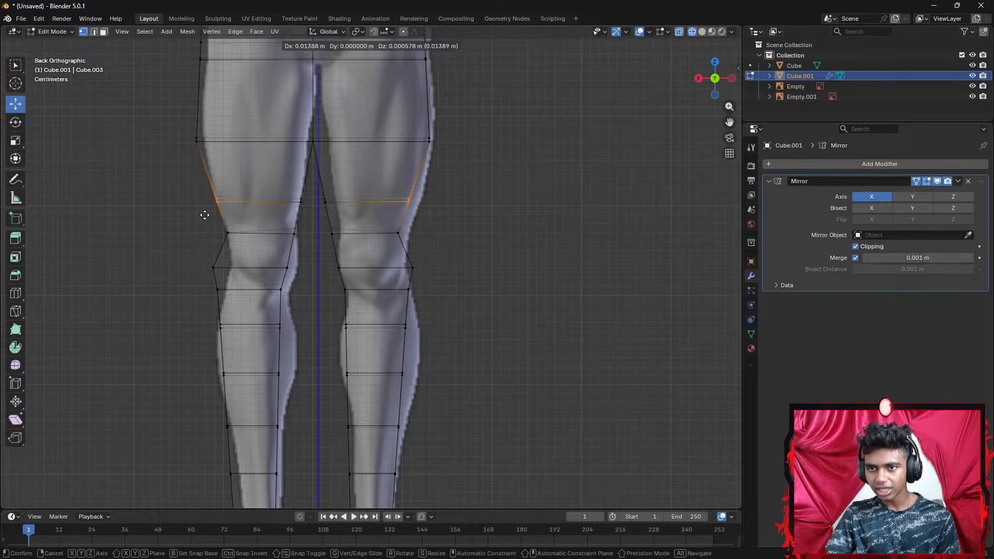
{"action": "left_click", "coordinate": [206, 212]}
Level the outer mid-thigh vertices with each other and move them inward onto the reference thigh outline
{"action": "scroll", "coordinate": [250, 184], "scroll_direction": "up", "scroll_amount": 2}
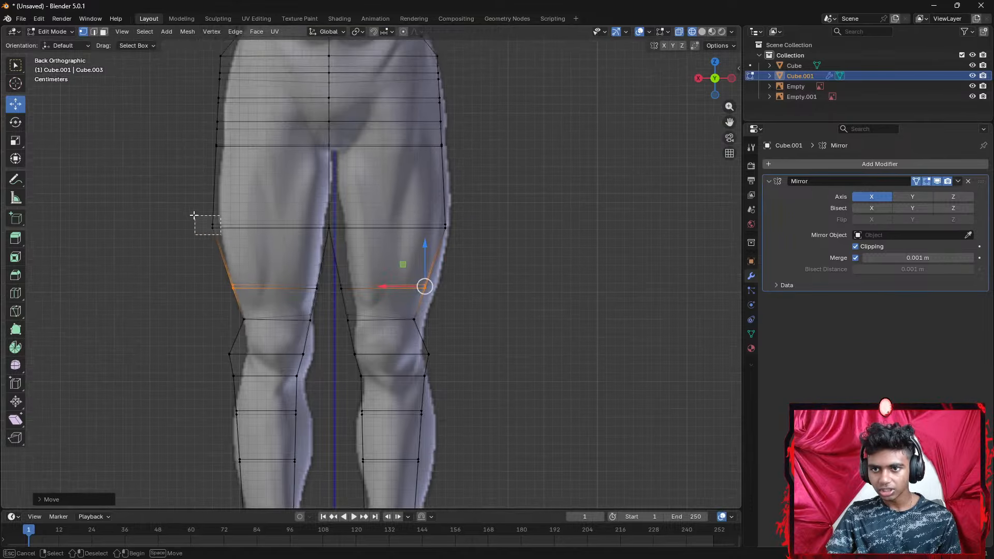
{"action": "left_click", "coordinate": [225, 234]}
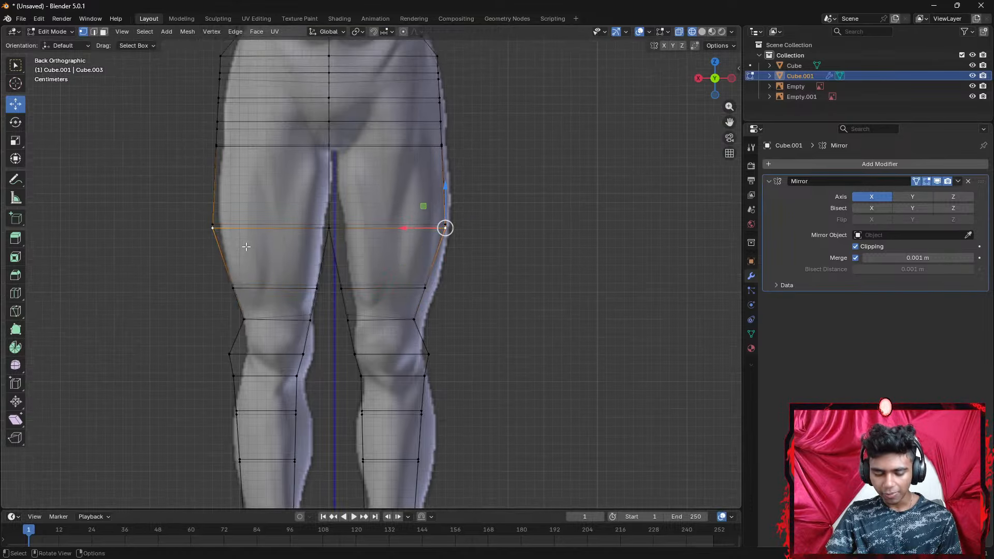
{"action": "key", "text": "g"}
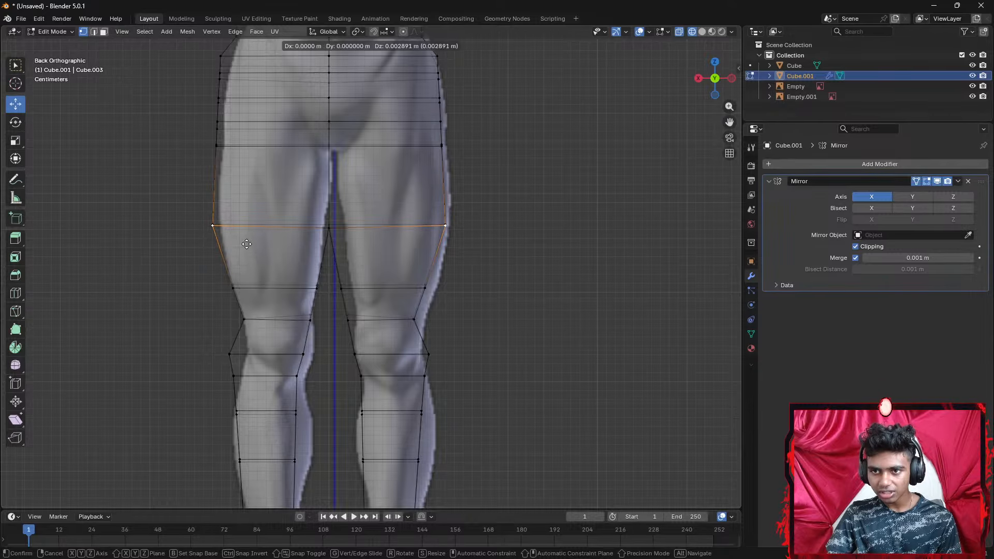
{"action": "left_click", "coordinate": [247, 244]}
{"action": "left_click_drag", "start_coordinate": [247, 244], "coordinate": [203, 218]}
{"action": "key", "text": "g"}
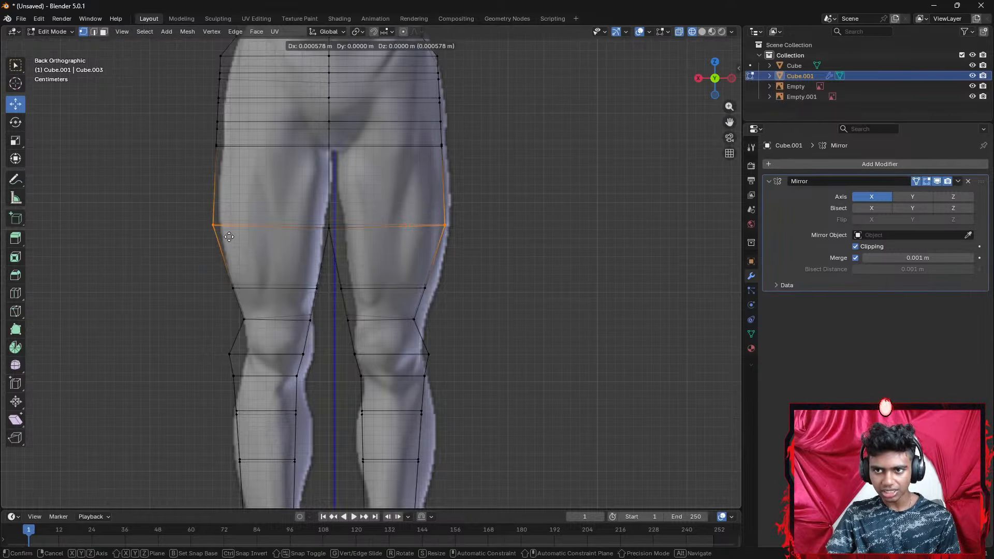
{"action": "left_click", "coordinate": [231, 237]}
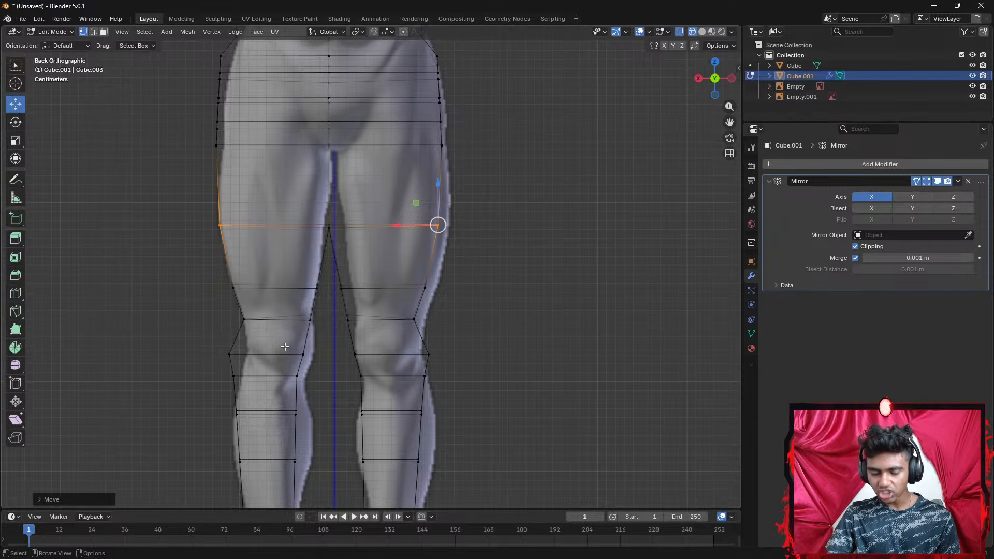
Fit the knee edge loop to the reference by moving its inner vertices toward the centerline and its outer vertices inward
{"action": "middle_click_drag", "start_coordinate": [292, 259], "coordinate": [296, 107], "text": "shift"}
{"action": "scroll", "coordinate": [293, 179], "scroll_direction": "up", "scroll_amount": 3}
{"action": "middle_click_drag", "start_coordinate": [292, 187], "coordinate": [380, 297], "text": "shift"}
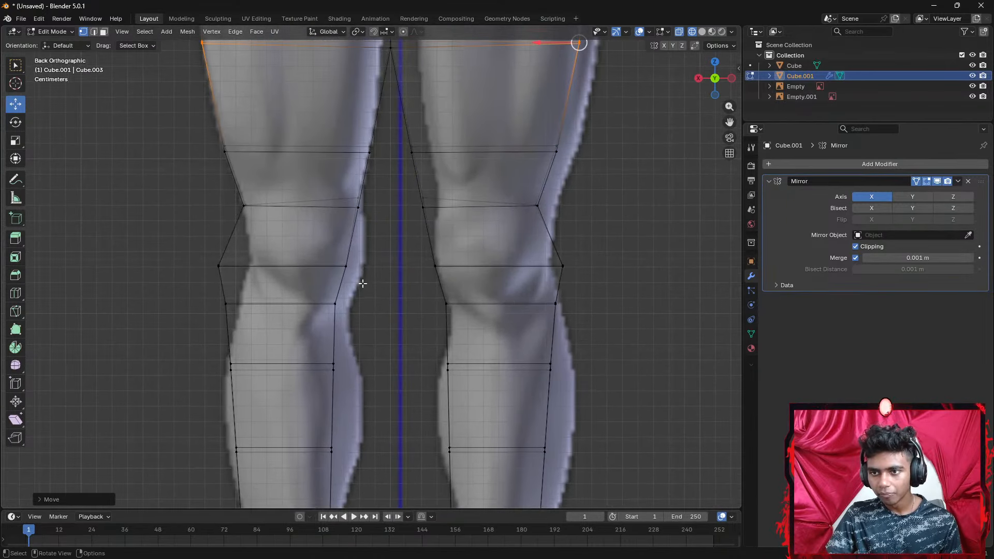
{"action": "left_click", "coordinate": [324, 249], "text": "alt"}
{"action": "key", "text": "g"}
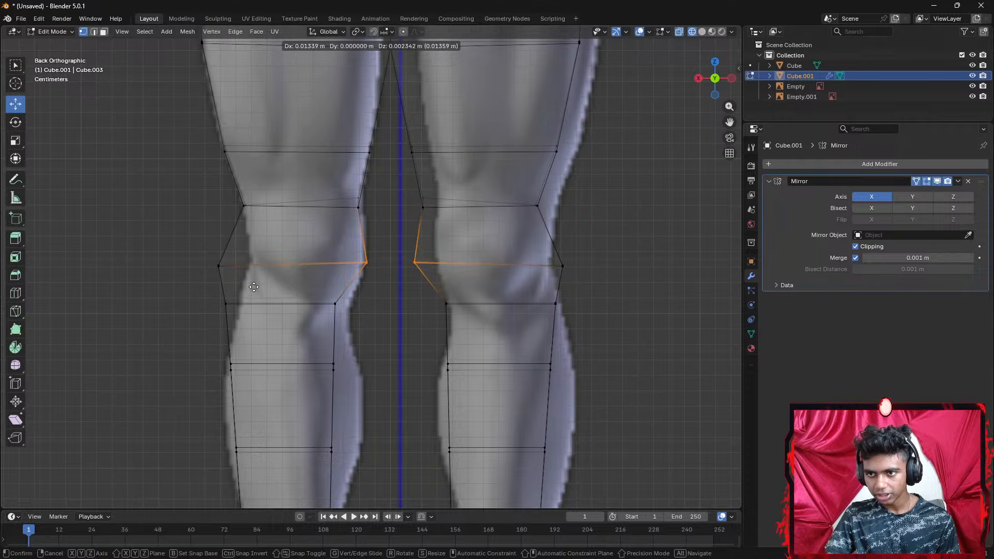
{"action": "left_click", "coordinate": [257, 287]}
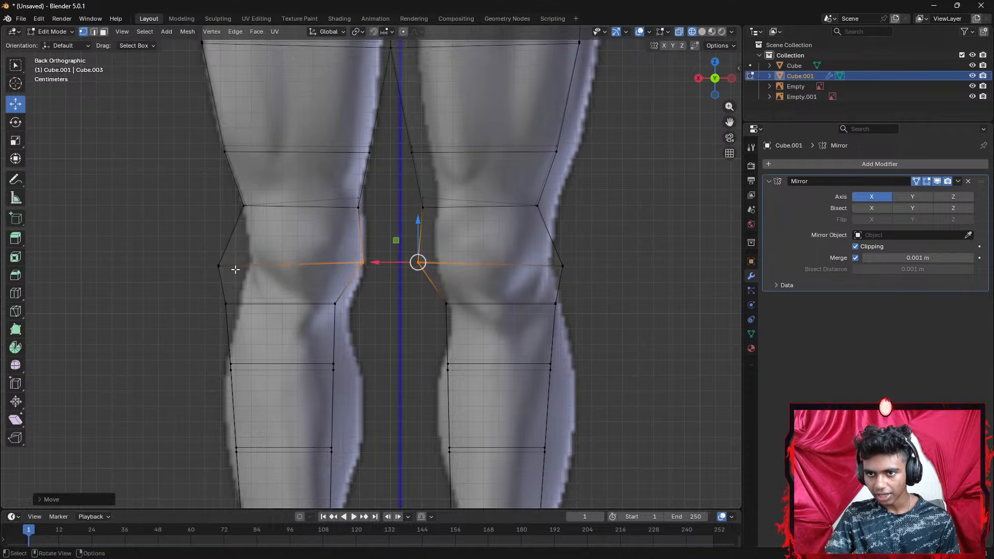
{"action": "left_click", "coordinate": [220, 266]}
{"action": "key", "text": "g"}
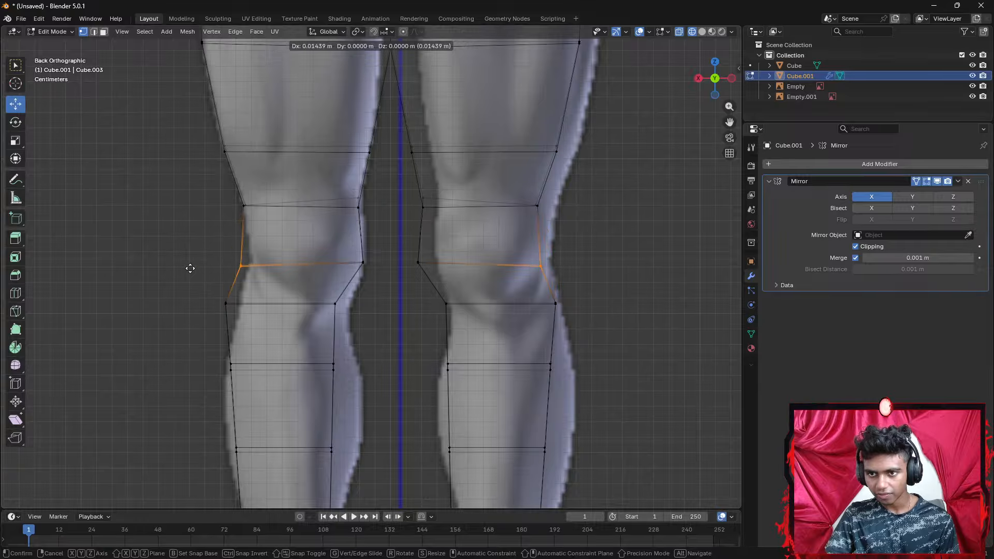
{"action": "left_click", "coordinate": [181, 265]}
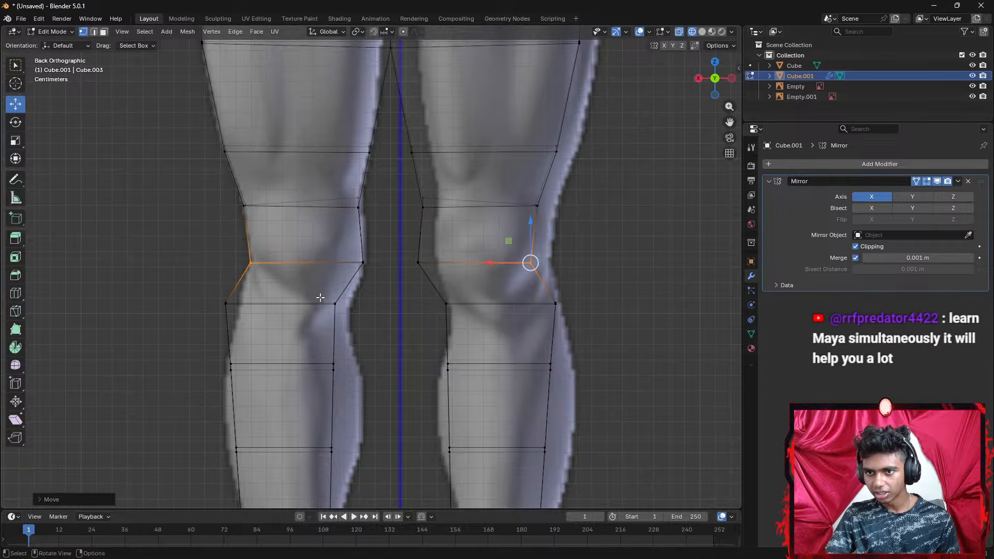
Move the inner and outer vertices of the edge loop just below the knee onto the reference leg outline
{"action": "middle_click_drag", "start_coordinate": [320, 298], "coordinate": [256, 259], "text": "shift"}
{"action": "left_click", "coordinate": [255, 261]}
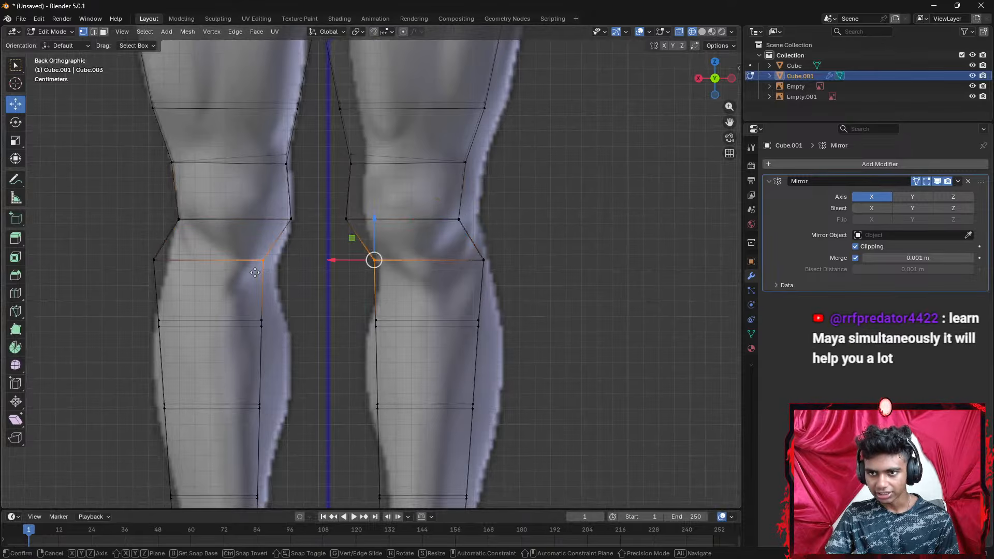
{"action": "key", "text": "g"}
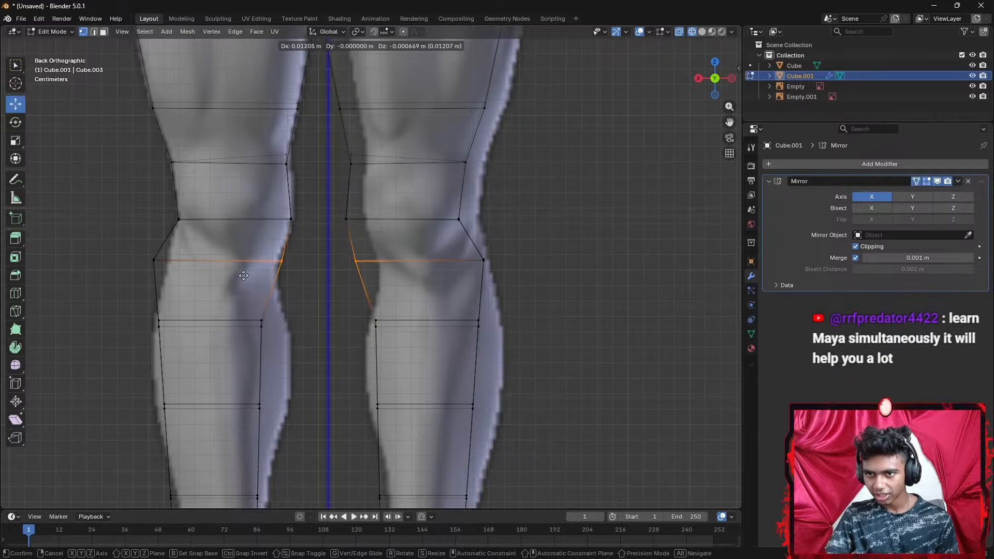
{"action": "left_click", "coordinate": [246, 274]}
{"action": "left_click", "coordinate": [154, 260]}
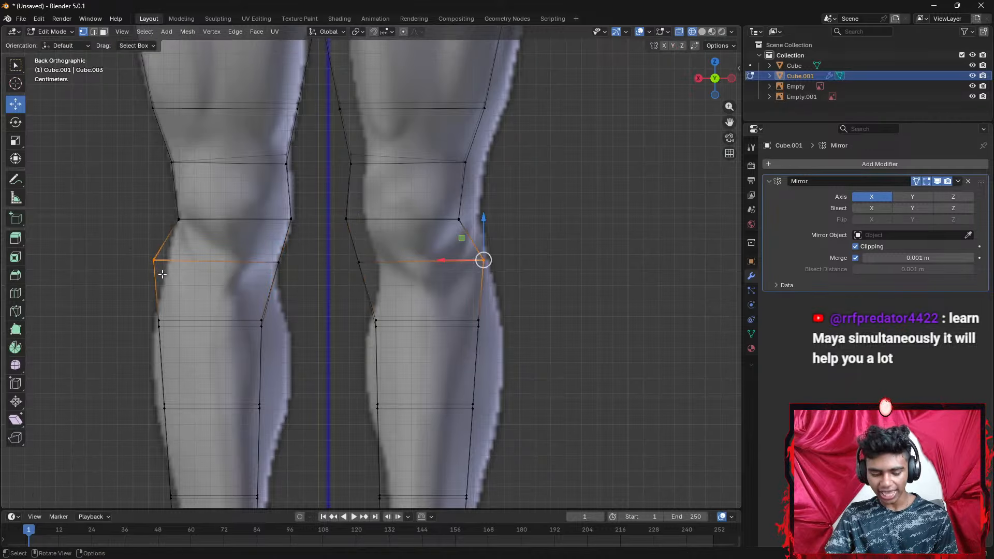
{"action": "key", "text": "g"}
{"action": "left_click", "coordinate": [169, 284]}
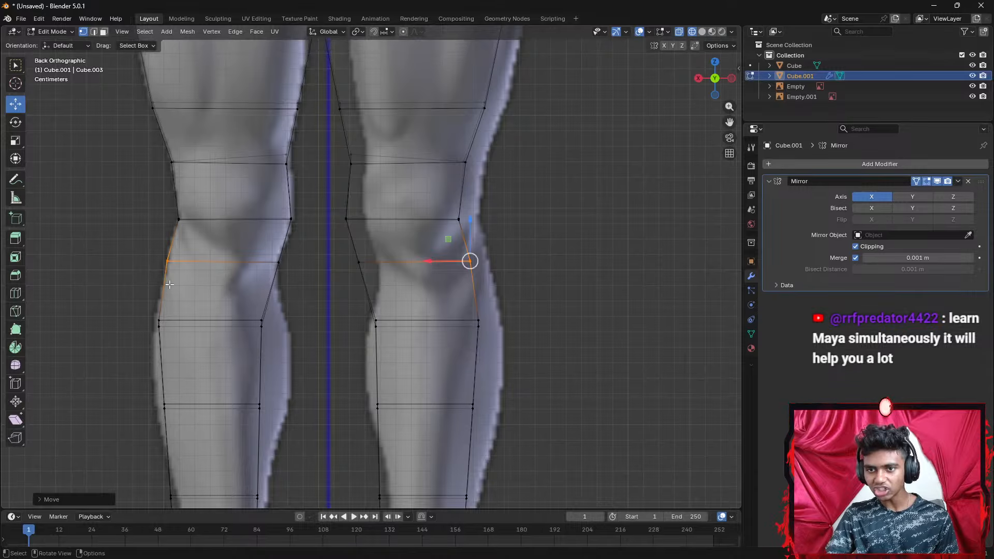
Lower the higher inner and outer vertices of the upper-calf edge loop to line up with their paired vertices
{"action": "middle_click_drag", "start_coordinate": [169, 284], "coordinate": [153, 214], "text": "shift"}
{"action": "left_click", "coordinate": [266, 255]}
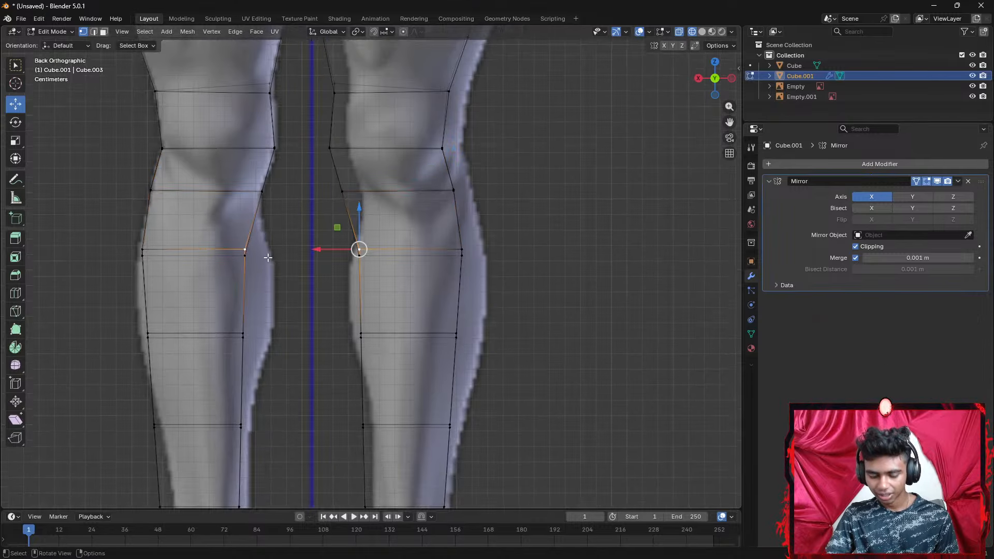
{"action": "key", "text": "g"}
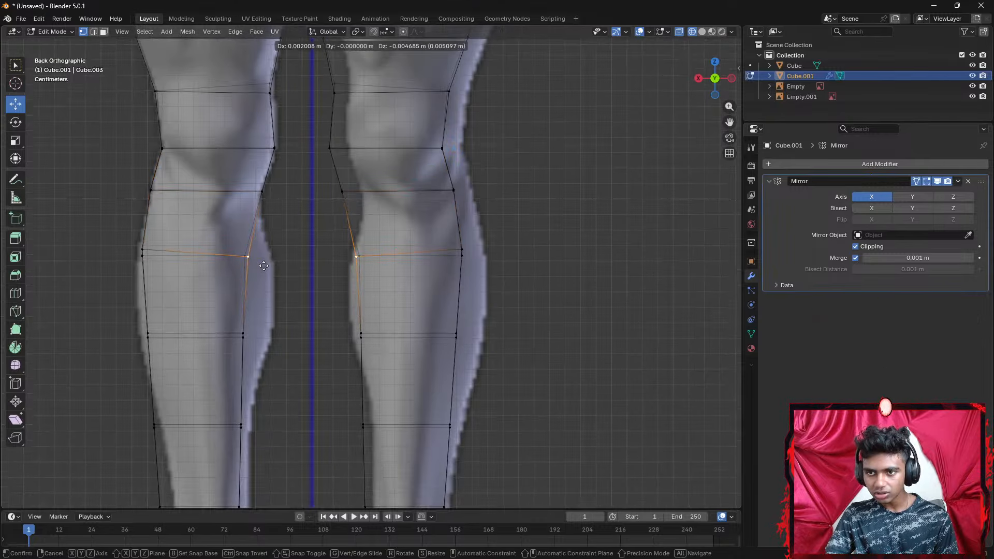
{"action": "left_click", "coordinate": [265, 264]}
{"action": "left_click", "coordinate": [145, 249]}
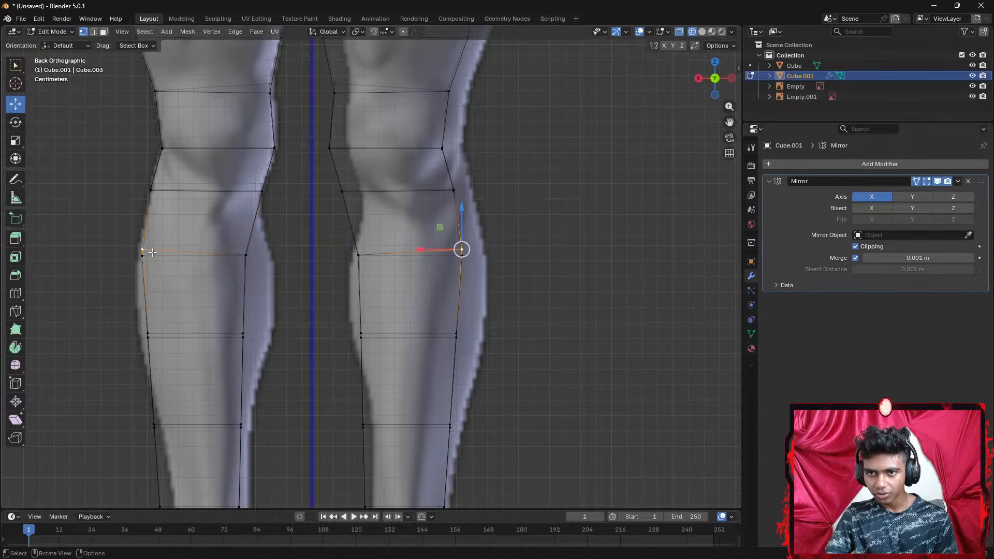
{"action": "key", "text": "g"}
{"action": "left_click", "coordinate": [147, 254]}
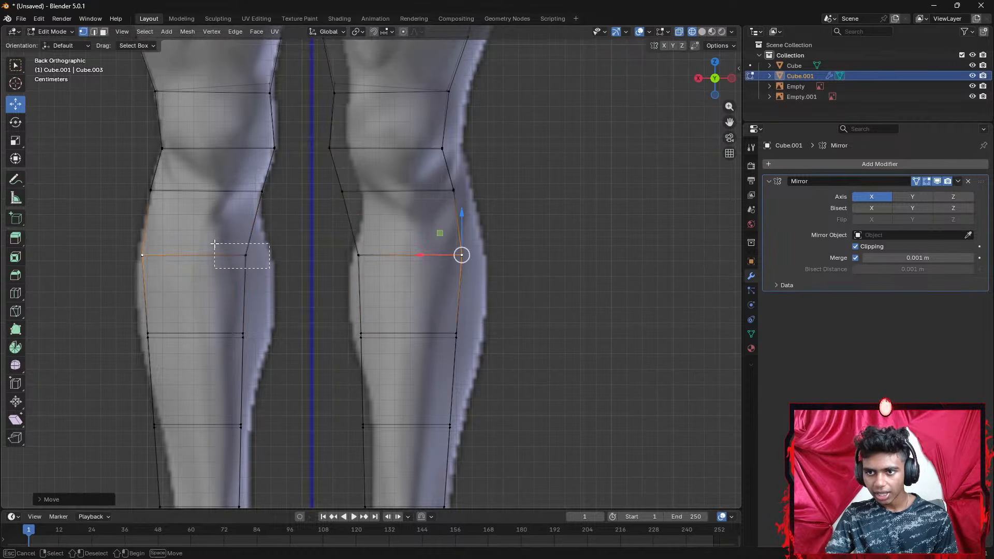
Widen the upper-calf edge loop by moving its inner and outer vertices out to the reference calf outline
{"action": "left_click", "coordinate": [245, 255]}
{"action": "key", "text": "g"}
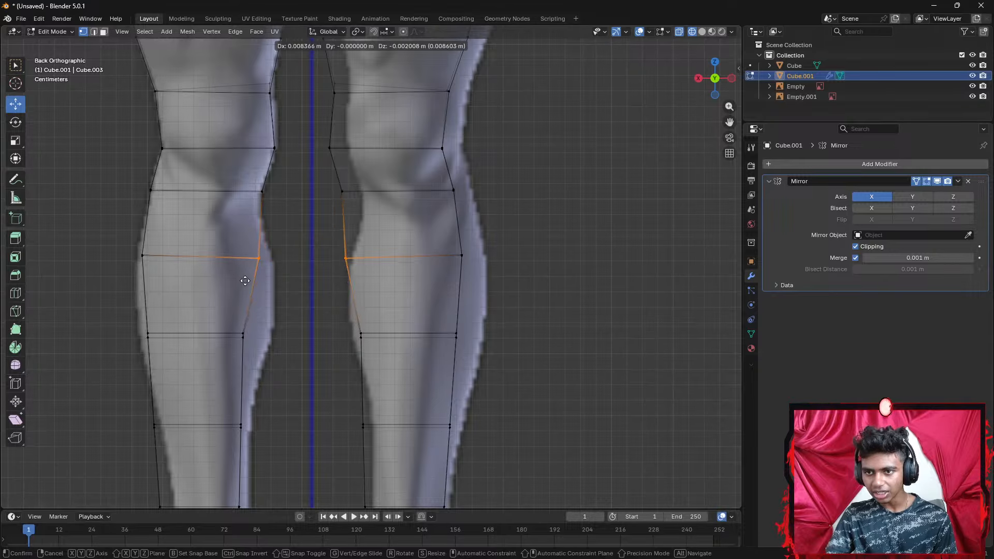
{"action": "left_click", "coordinate": [235, 279]}
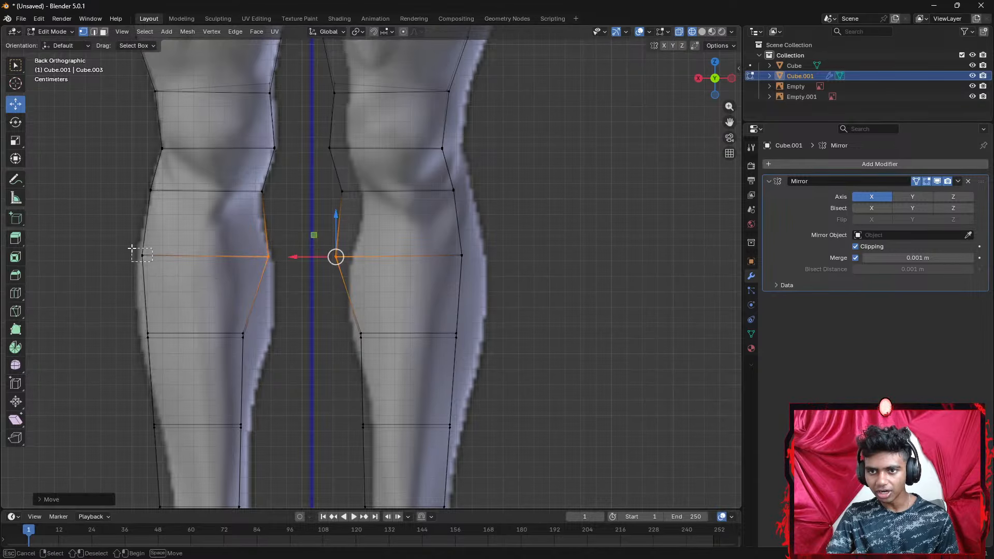
{"action": "left_click", "coordinate": [167, 265]}
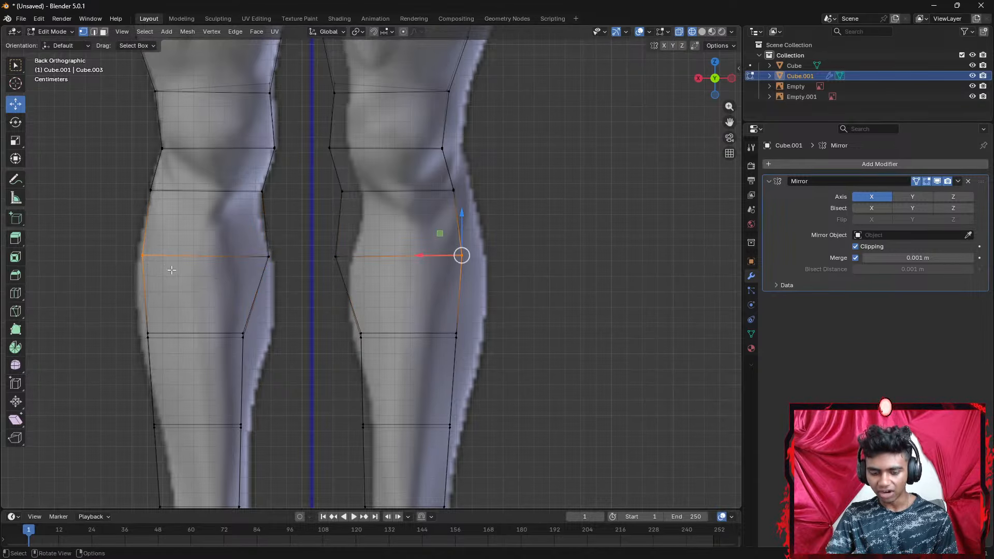
{"action": "key", "text": "g"}
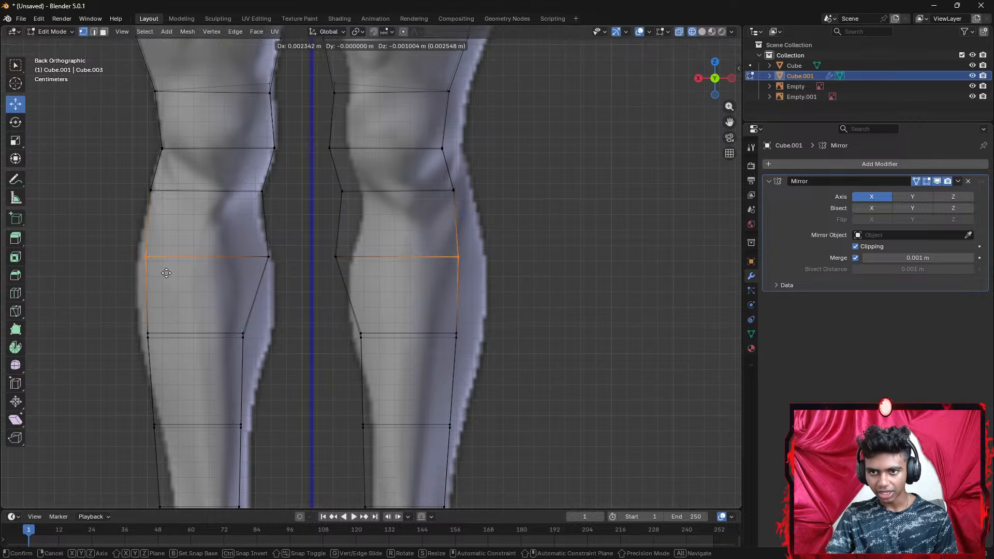
{"action": "left_click", "coordinate": [173, 274]}
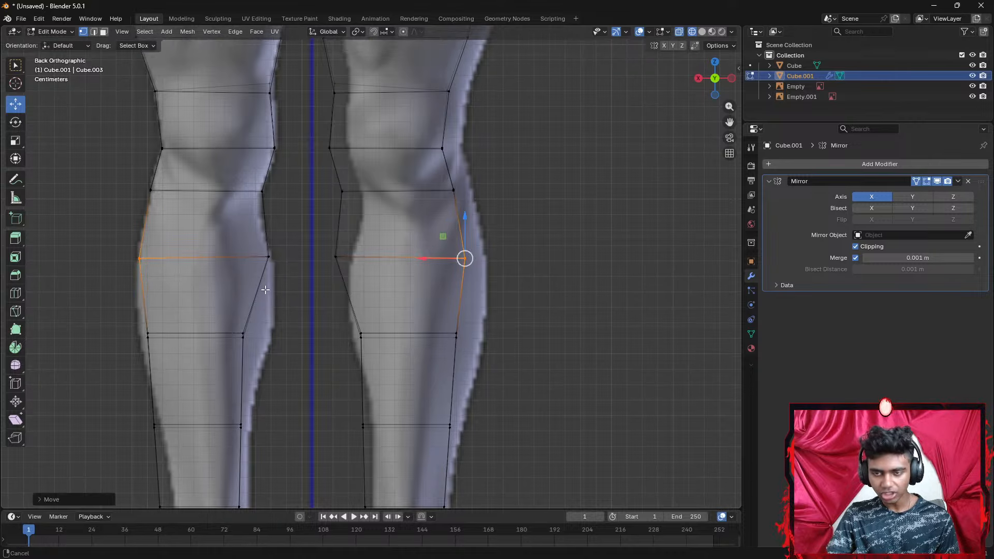
Align the paired inner vertices of the mid-calf edge loop and move them toward the centerline onto the reference outline
{"action": "middle_click_drag", "start_coordinate": [263, 303], "coordinate": [231, 250], "text": "shift"}
{"action": "left_click", "coordinate": [221, 281]}
{"action": "key", "text": "g"}
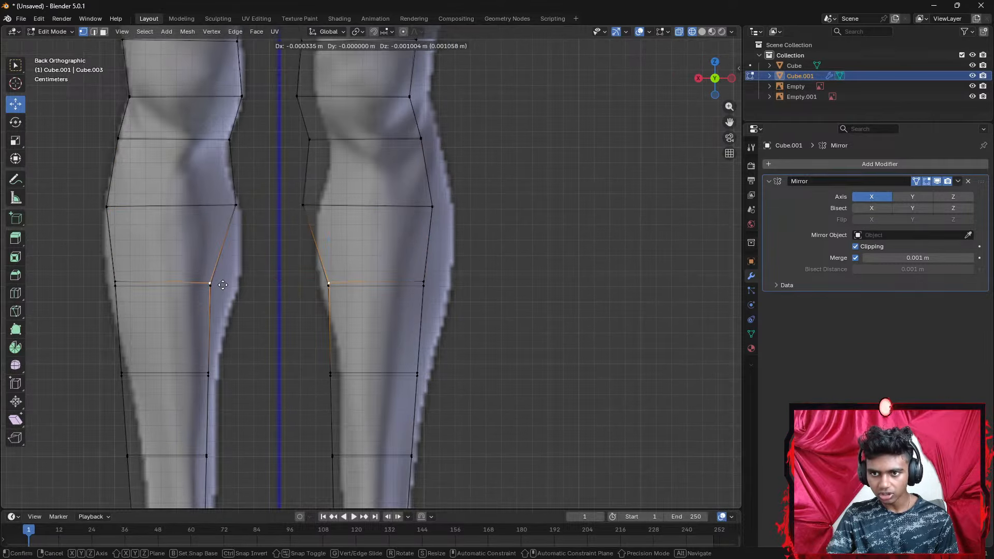
{"action": "left_click", "coordinate": [223, 289]}
{"action": "key", "text": "g"}
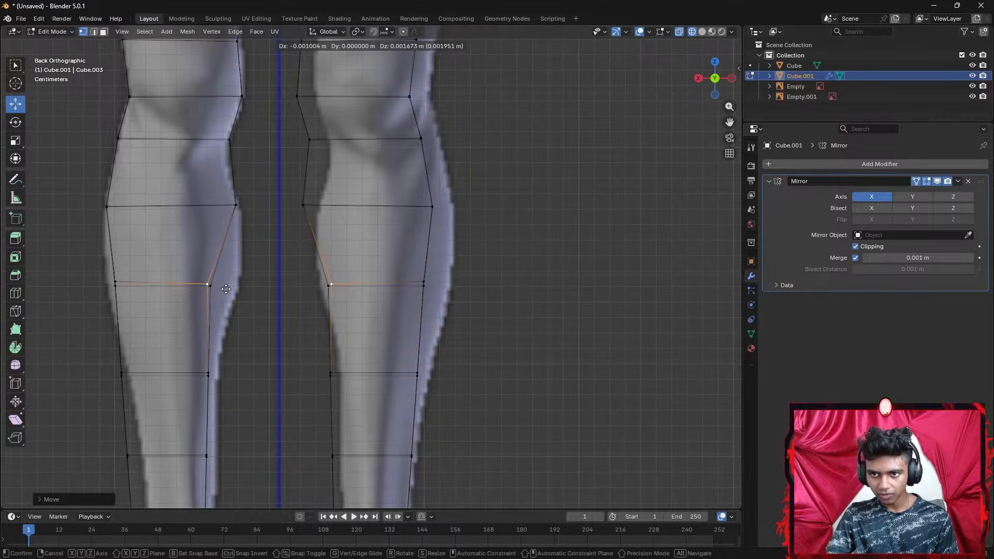
{"action": "key", "text": "x"}
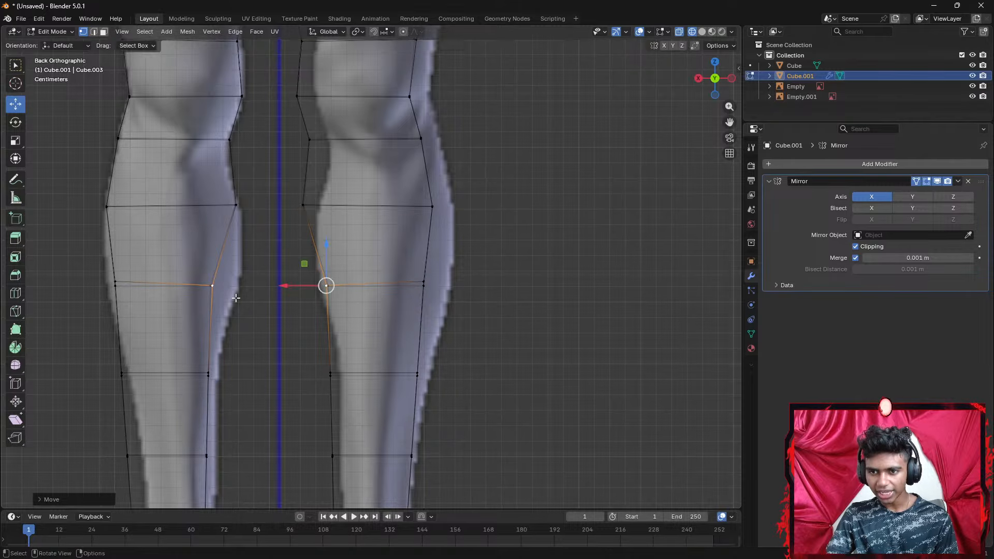
{"action": "left_click", "coordinate": [189, 291]}
Align the paired outer vertices of the mid-calf edge loop and reposition them along the reference calf's outer edge
{"action": "left_click", "coordinate": [116, 284]}
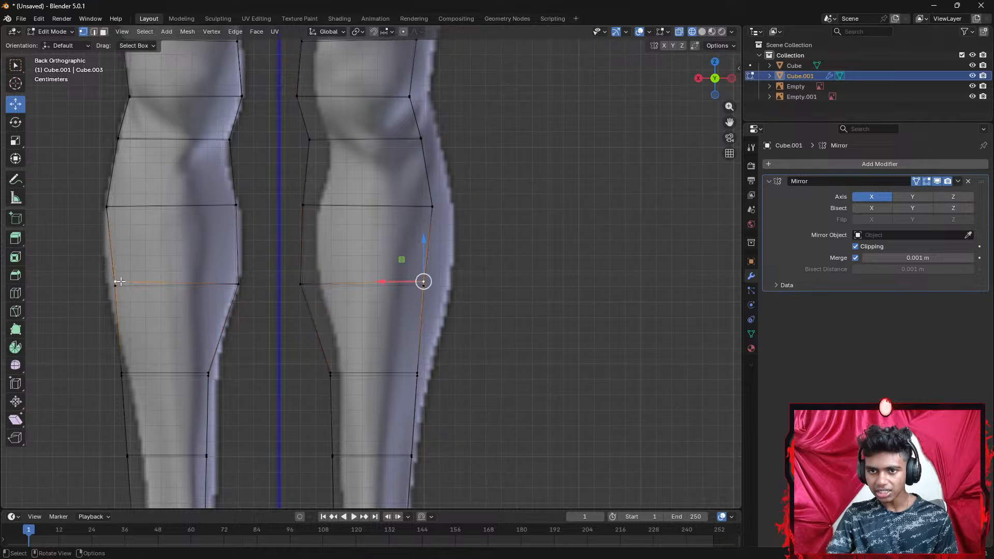
{"action": "key", "text": "g"}
{"action": "left_click", "coordinate": [120, 286]}
{"action": "left_click_drag", "start_coordinate": [126, 310], "coordinate": [86, 268]}
{"action": "key", "text": "g"}
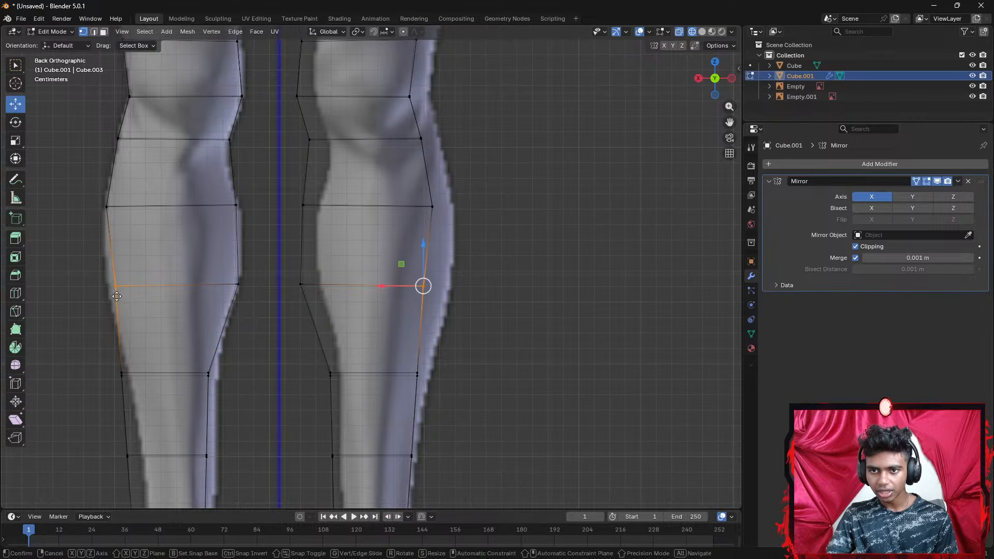
{"action": "left_click", "coordinate": [122, 296]}
Align the paired vertices on both sides of the lower-calf edge loop and move the inner pair onto the reference outline
{"action": "middle_click_drag", "start_coordinate": [224, 324], "coordinate": [219, 285], "text": "shift"}
{"action": "left_click", "coordinate": [154, 302]}
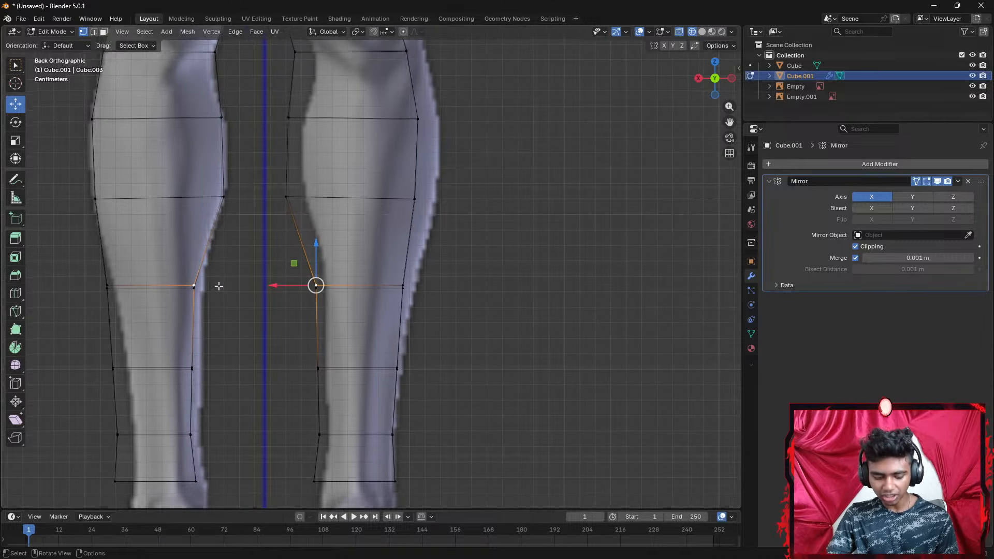
{"action": "key", "text": "g"}
{"action": "left_click", "coordinate": [217, 288]}
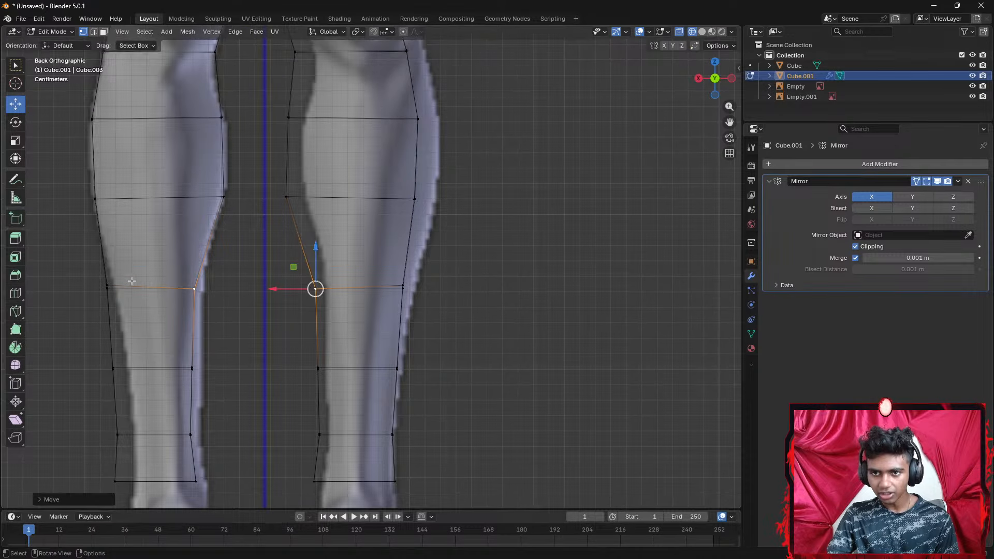
{"action": "left_click", "coordinate": [115, 282]}
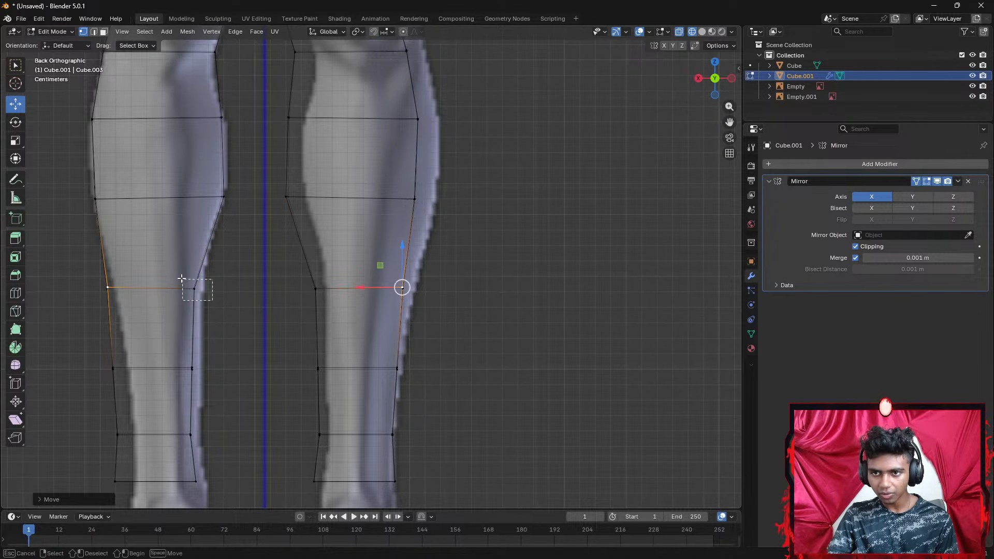
{"action": "left_click", "coordinate": [196, 289]}
{"action": "key", "text": "g"}
{"action": "left_click", "coordinate": [198, 294]}
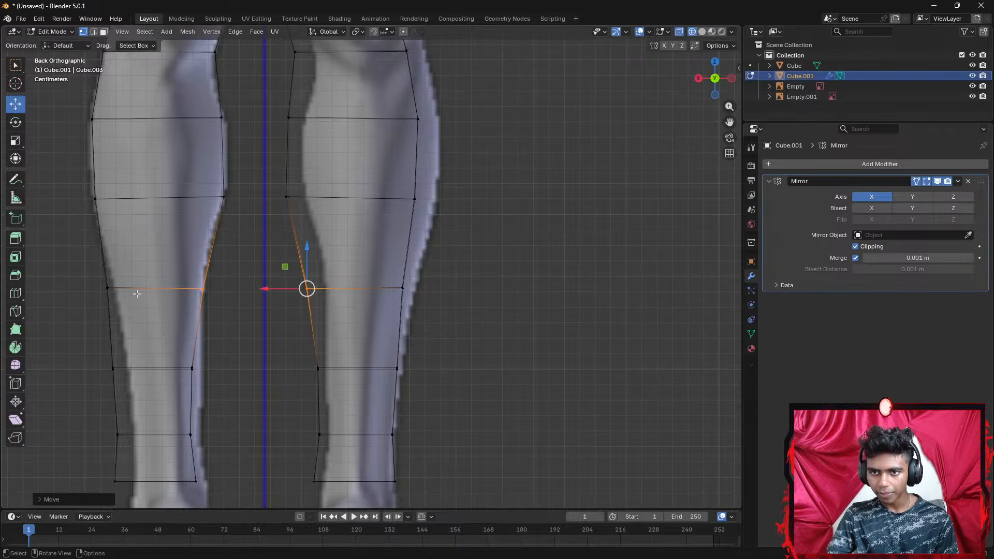
Move the outer vertices of the lower-calf edge loop inward onto the reference calf's outer edge
{"action": "left_click", "coordinate": [402, 288]}
{"action": "key", "text": "g"}
{"action": "left_click", "coordinate": [101, 289]}
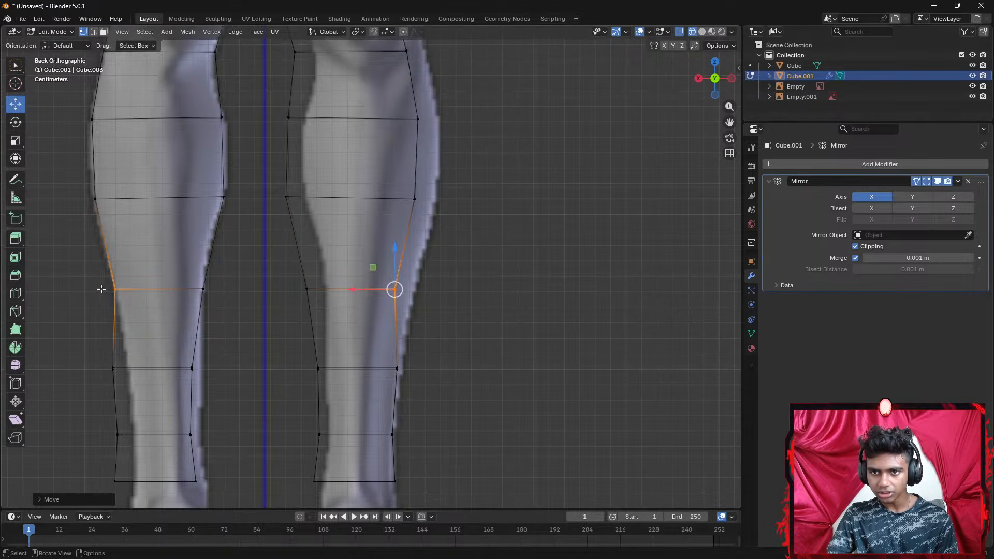
Align the paired inner and outer vertices of the shin edge loop directly below the lower calf
{"action": "scroll", "coordinate": [207, 294], "scroll_direction": "down", "scroll_amount": 3, "text": "shift"}
{"action": "left_click", "coordinate": [200, 287]}
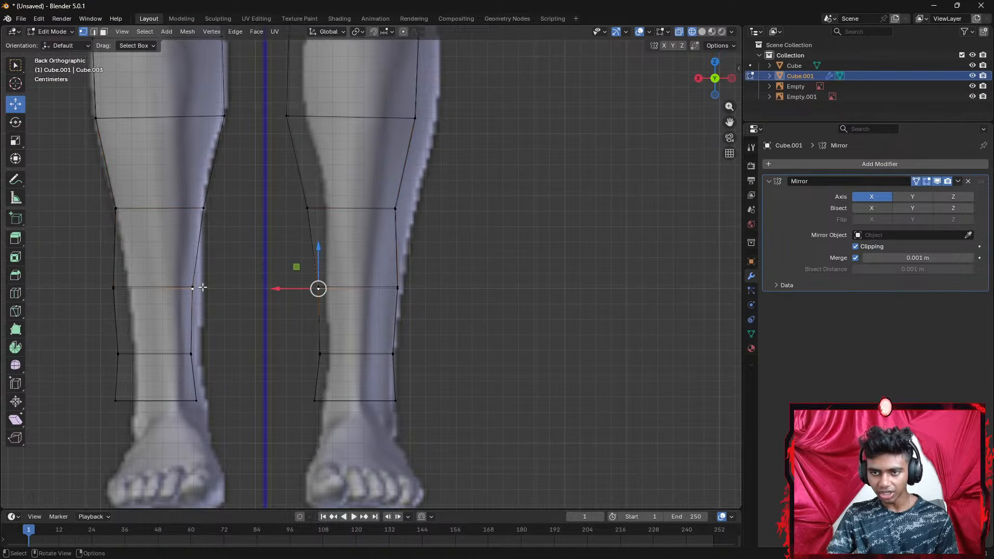
{"action": "key", "text": "g"}
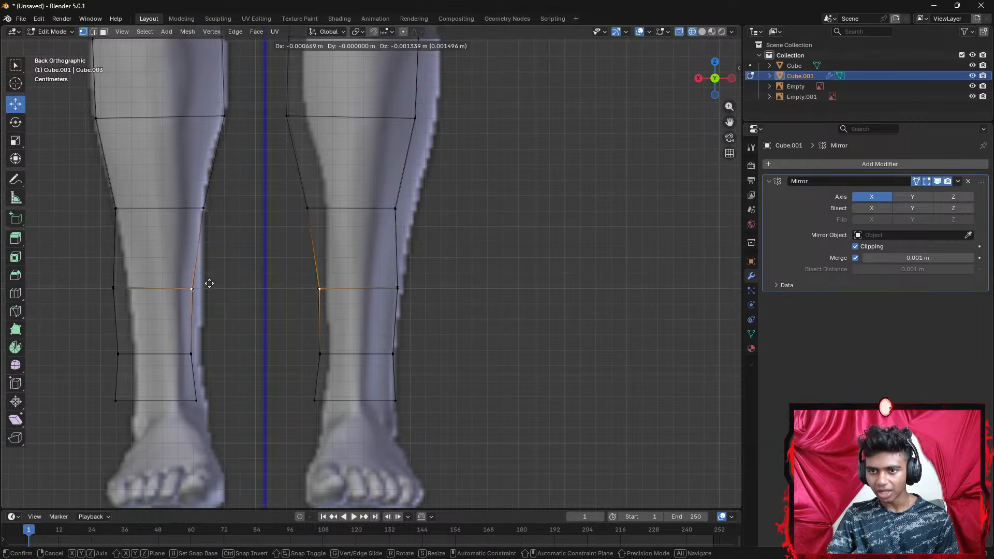
{"action": "left_click", "coordinate": [208, 283]}
{"action": "left_click", "coordinate": [128, 283]}
{"action": "key", "text": "g"}
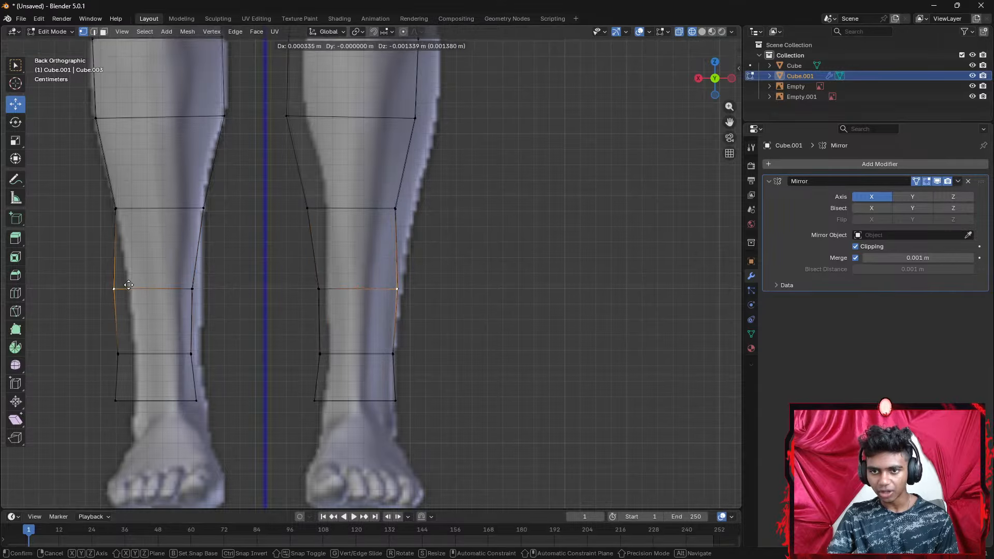
{"action": "left_click", "coordinate": [135, 285]}
Shift the inner vertex pair of the shin edge loop toward the centerline and its outer pair inward to match the reference
{"action": "left_click_drag", "start_coordinate": [171, 282], "coordinate": [208, 305]}
{"action": "key", "text": "g"}
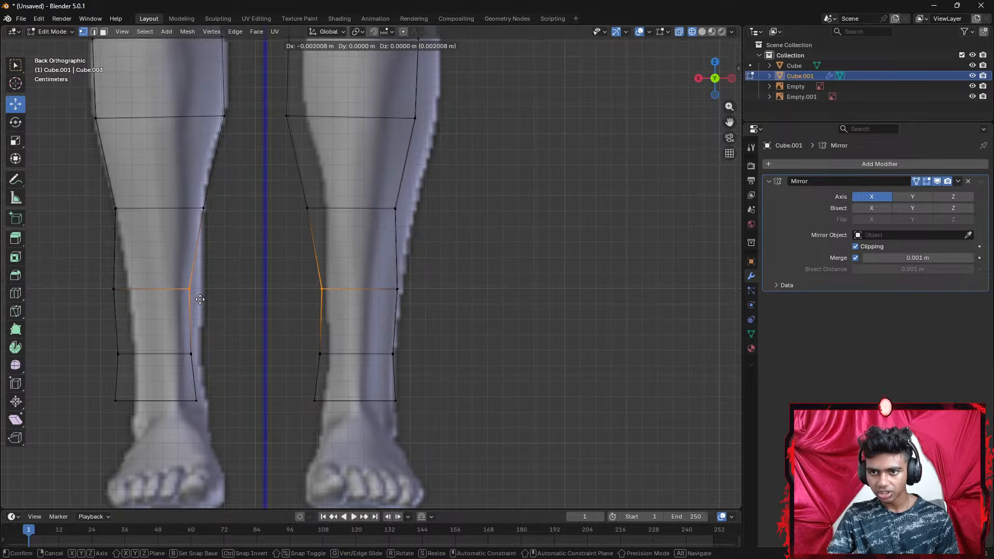
{"action": "left_click", "coordinate": [217, 299]}
{"action": "left_click", "coordinate": [104, 282]}
{"action": "key", "text": "g"}
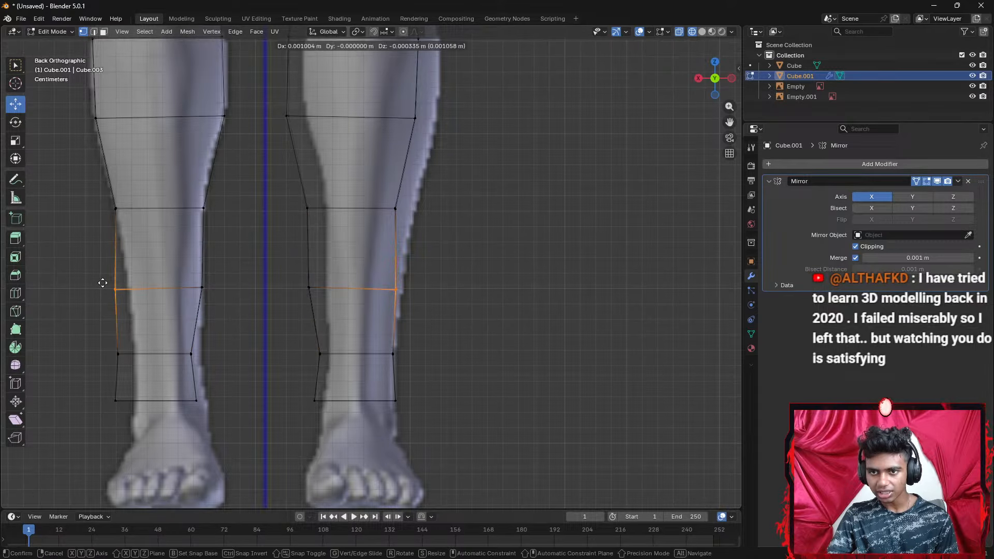
{"action": "left_click", "coordinate": [90, 283]}
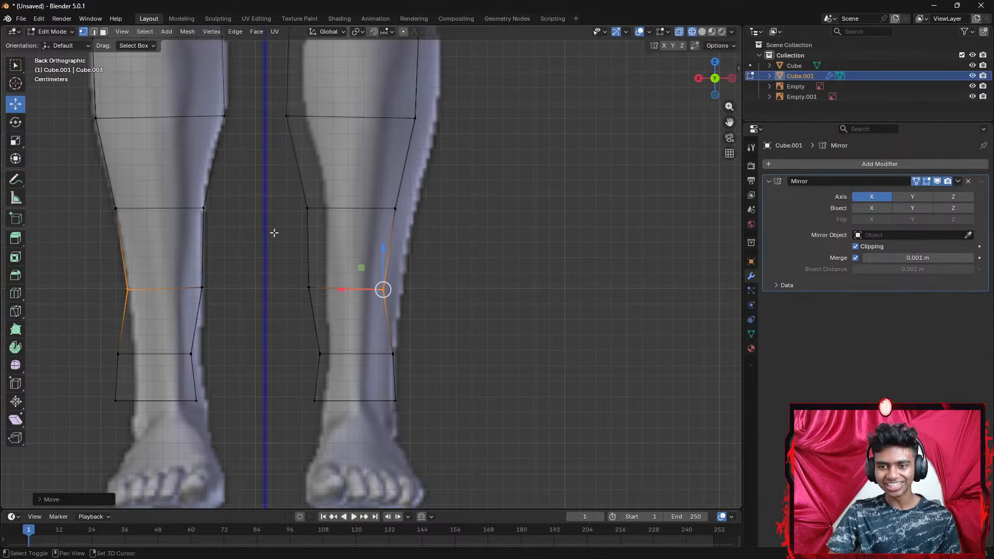
Move both sides of the edge loop just above the ankle toward the centerline to fit the reference outline
{"action": "scroll", "coordinate": [212, 258], "scroll_direction": "down", "scroll_amount": 4, "text": "shift"}
{"action": "left_click", "coordinate": [211, 257], "text": "alt"}
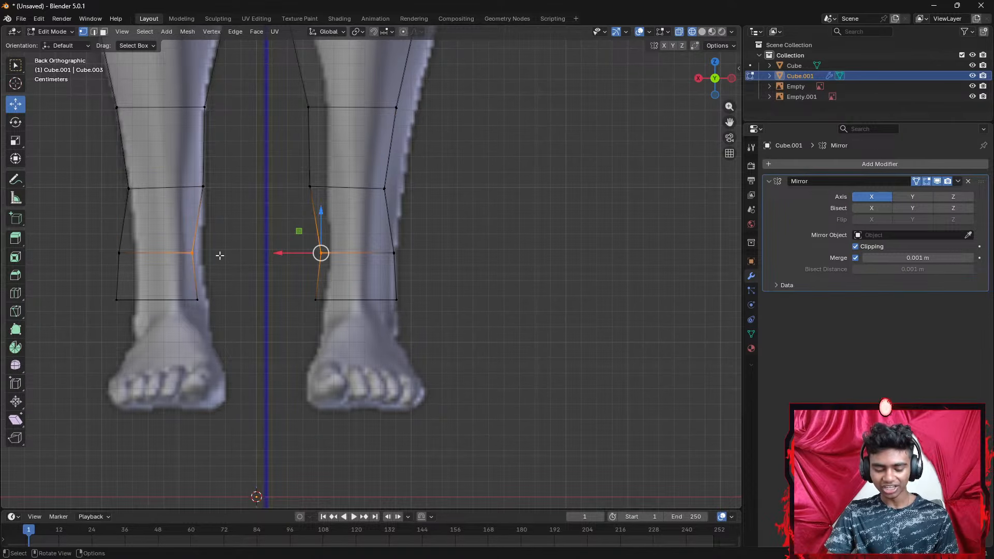
{"action": "key", "text": "g"}
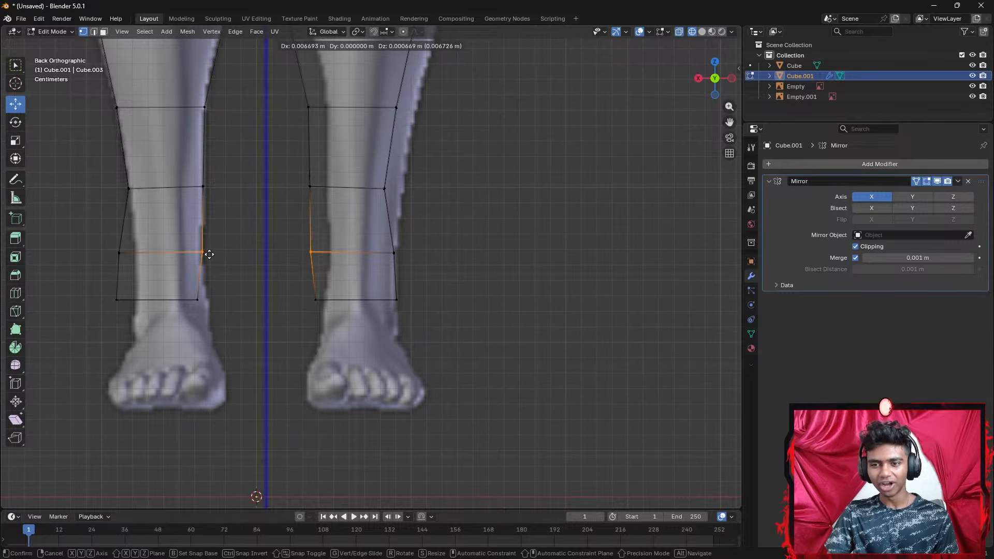
{"action": "left_click", "coordinate": [210, 254]}
{"action": "left_click", "coordinate": [107, 243]}
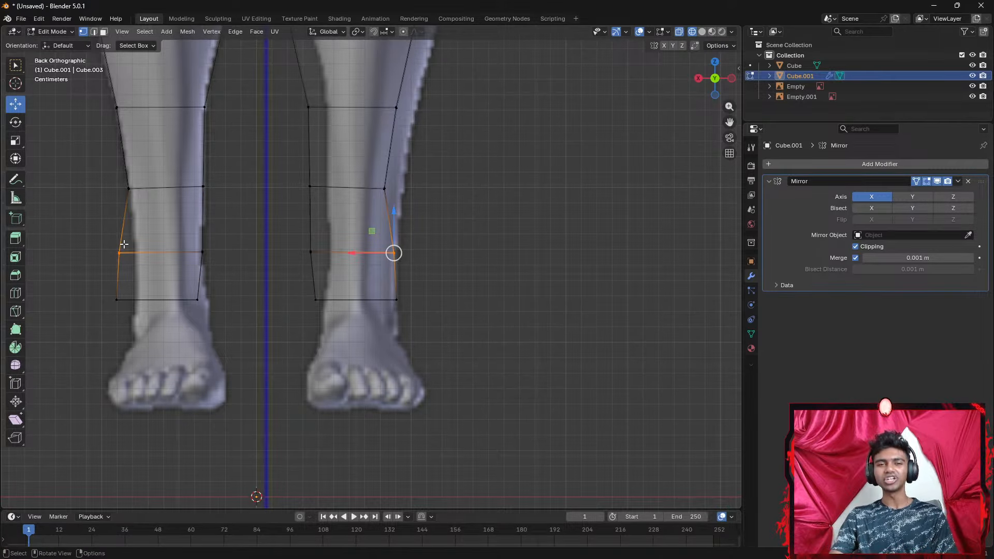
{"action": "key", "text": "g"}
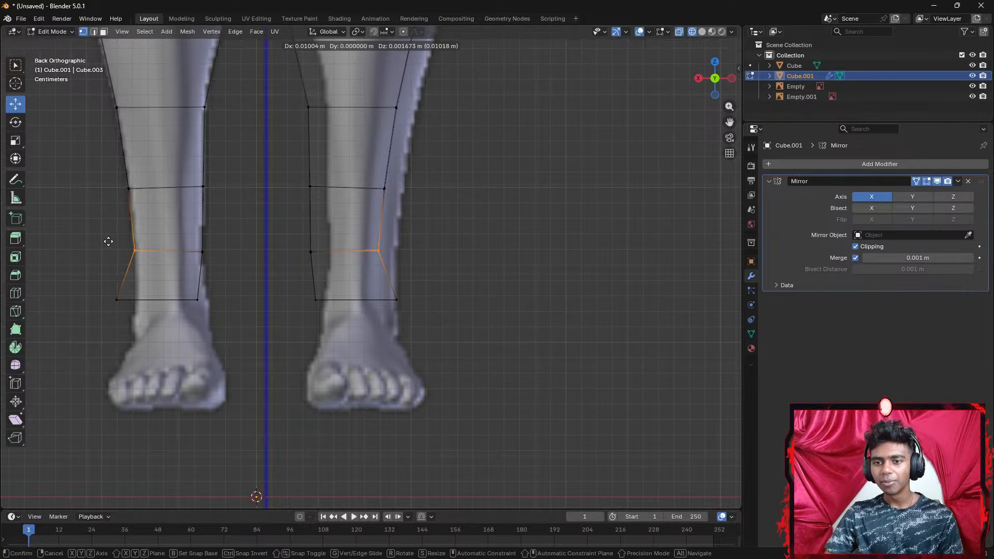
{"action": "left_click", "coordinate": [105, 242]}
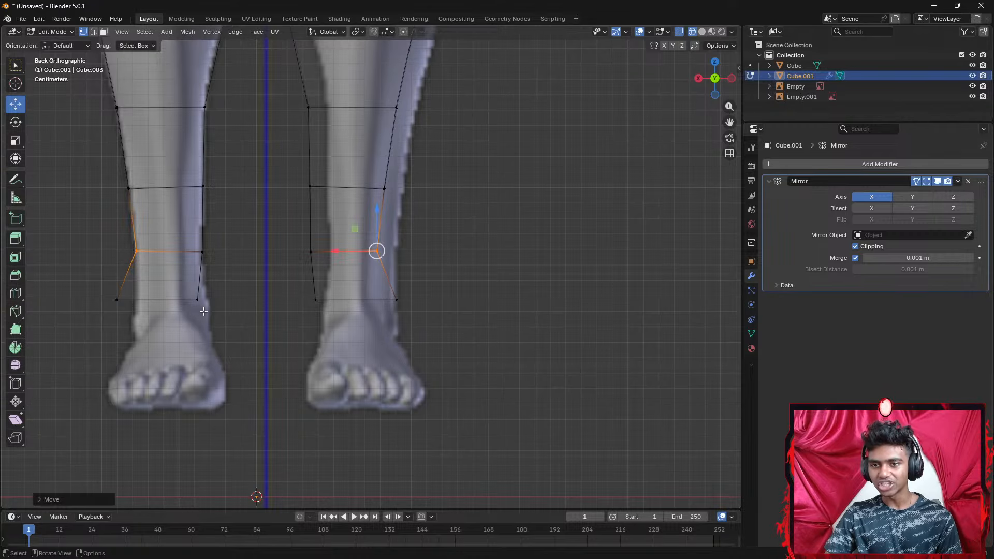
Reposition the inner and outer vertices of the lowest edge loop at the ankle onto the reference outline
{"action": "left_click", "coordinate": [196, 300]}
{"action": "key", "text": "g"}
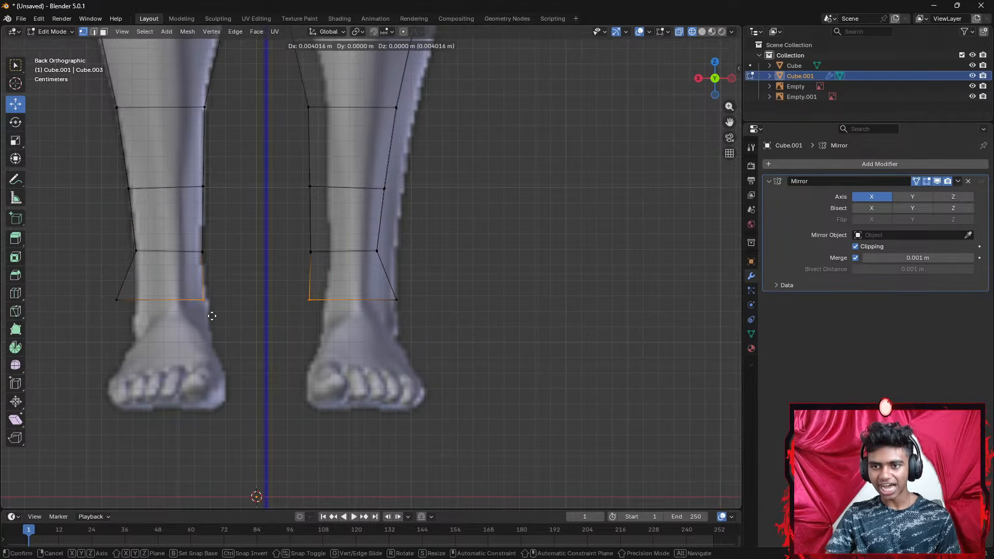
{"action": "left_click", "coordinate": [210, 316]}
{"action": "left_click_drag", "start_coordinate": [123, 302], "coordinate": [86, 278]}
{"action": "key", "text": "g"}
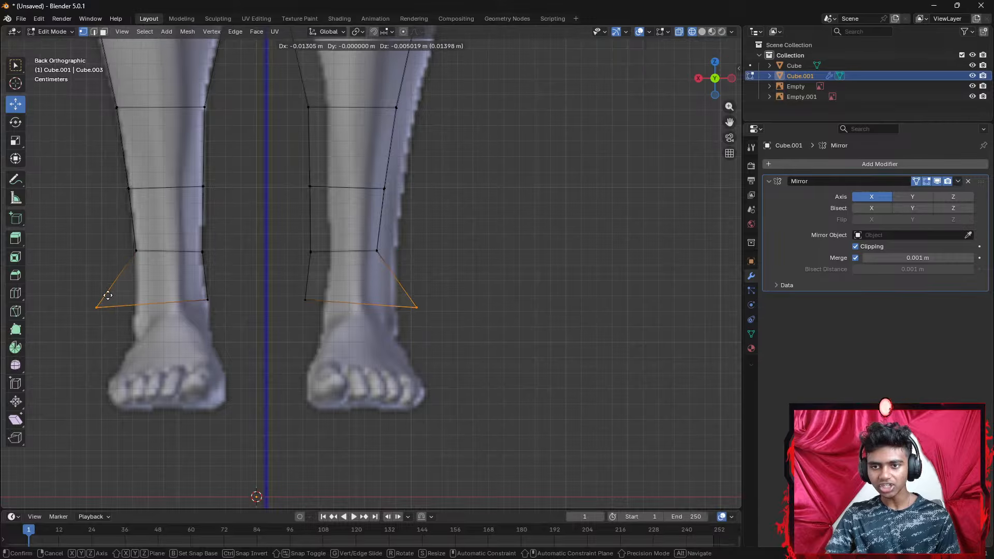
{"action": "left_click", "coordinate": [81, 293]}
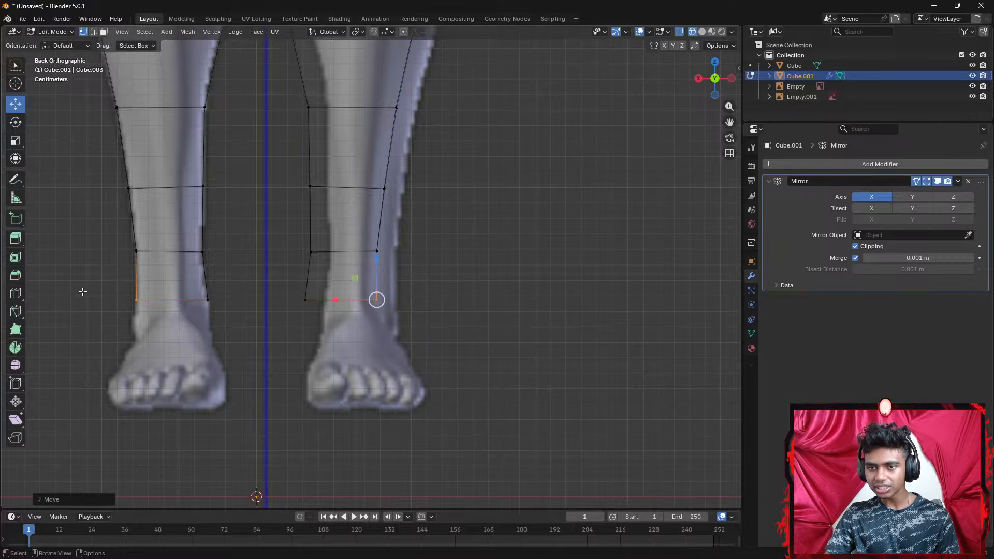
Inspect the shaped leg mesh in solid shading from several angles
{"action": "scroll", "coordinate": [497, 269], "scroll_direction": "down", "scroll_amount": 6}
{"action": "left_click", "coordinate": [518, 211]}
{"action": "middle_click_drag", "start_coordinate": [518, 212], "coordinate": [161, 214]}
{"action": "key", "text": "z"}
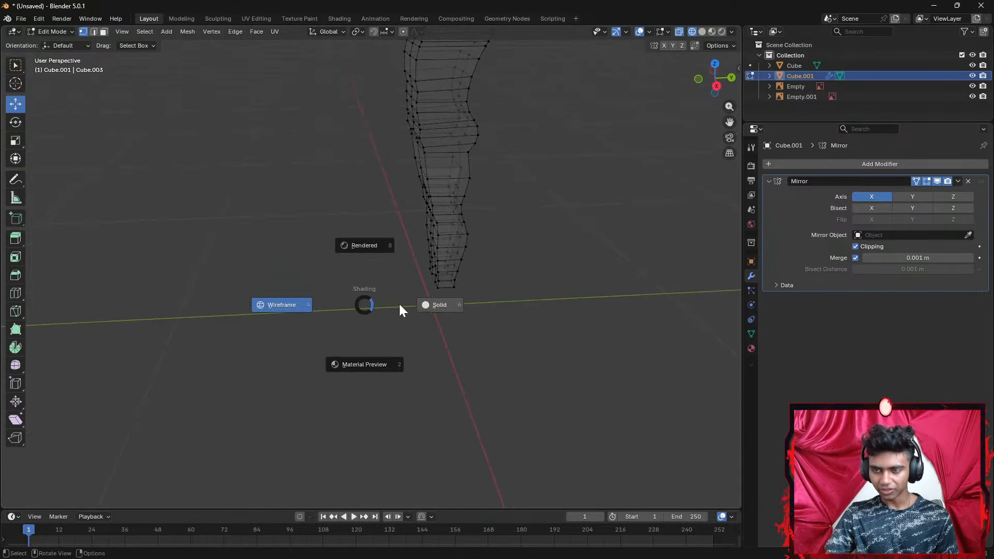
{"action": "left_click", "coordinate": [447, 304]}
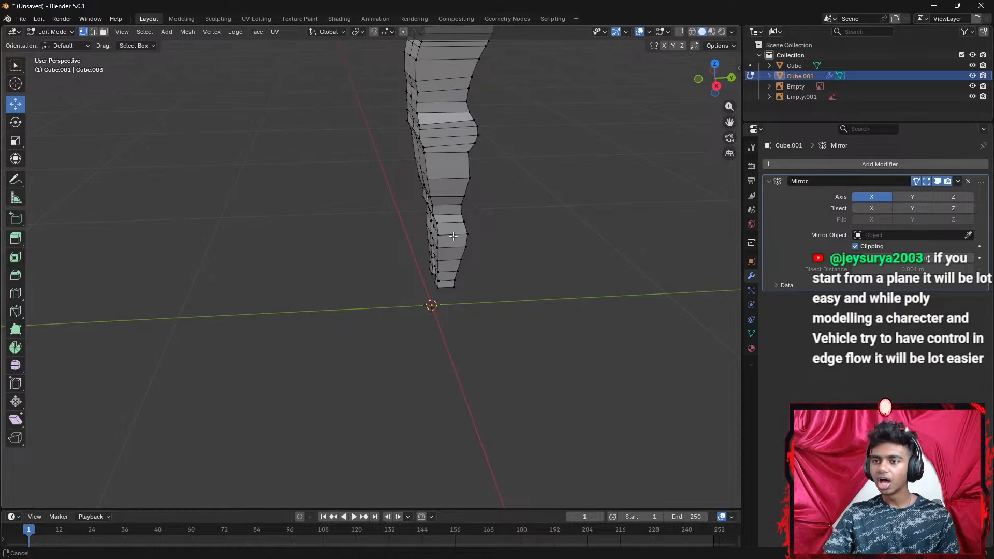
{"action": "middle_click_drag", "start_coordinate": [414, 270], "coordinate": [459, 320]}
{"action": "middle_click_drag", "start_coordinate": [503, 277], "coordinate": [441, 233]}
{"action": "middle_click_drag", "start_coordinate": [542, 284], "coordinate": [342, 215]}
In see-through back view, move the side vertices of the two edge loops just below the chest outward onto the reference outline
{"action": "left_click", "coordinate": [712, 83]}
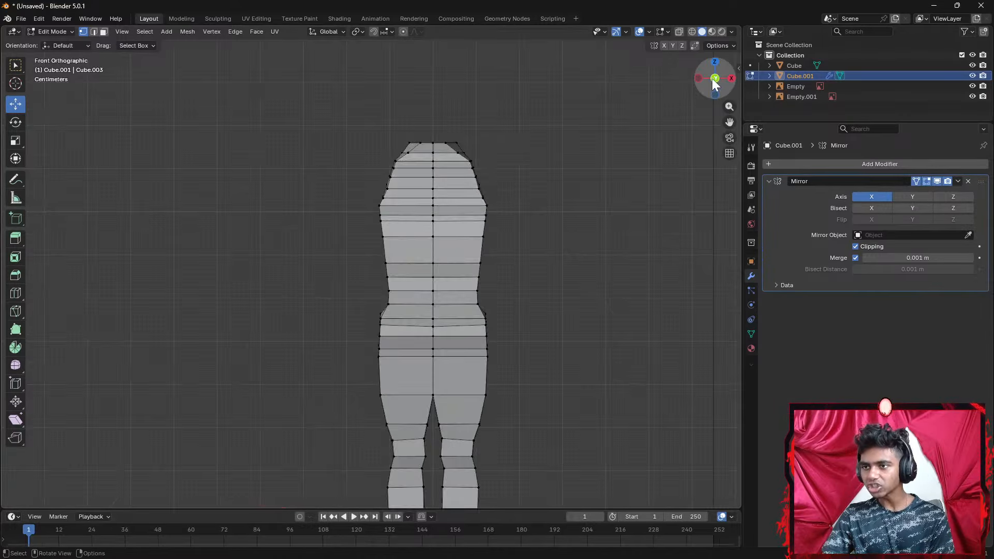
{"action": "left_click", "coordinate": [714, 79]}
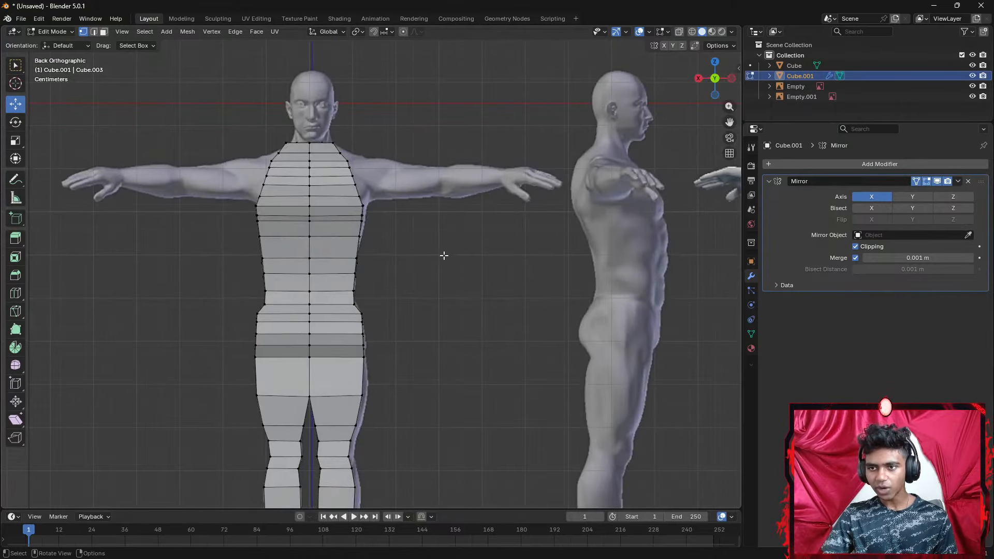
{"action": "key", "text": "alt+z"}
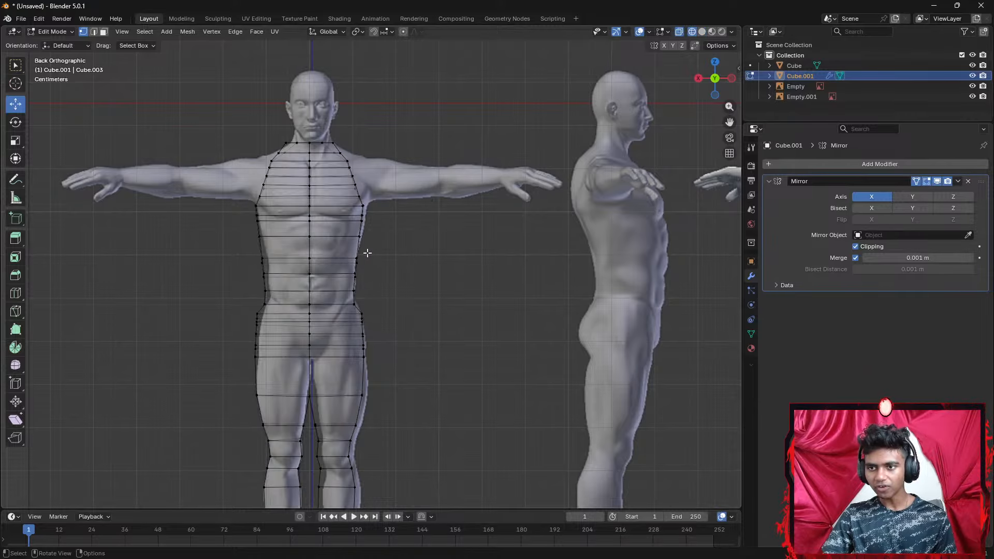
{"action": "scroll", "coordinate": [367, 253], "scroll_direction": "up", "scroll_amount": 6}
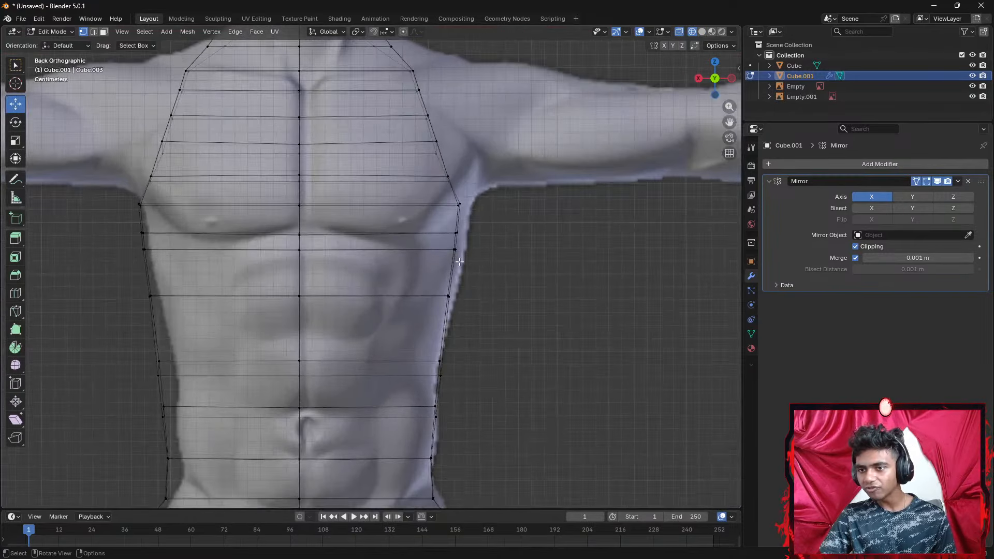
{"action": "left_click", "coordinate": [457, 236]}
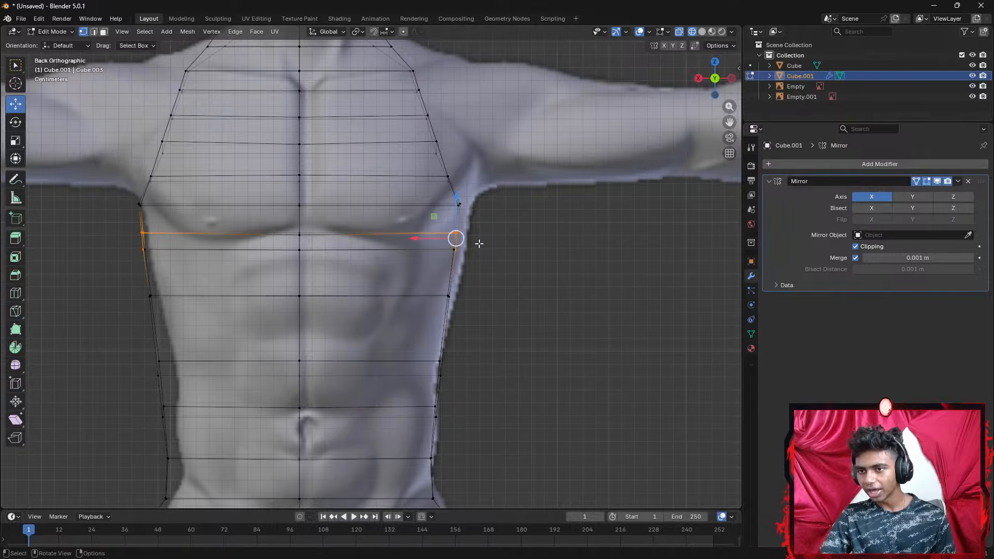
{"action": "left_click", "coordinate": [486, 259]}
{"action": "left_click_drag", "start_coordinate": [486, 259], "coordinate": [423, 231]}
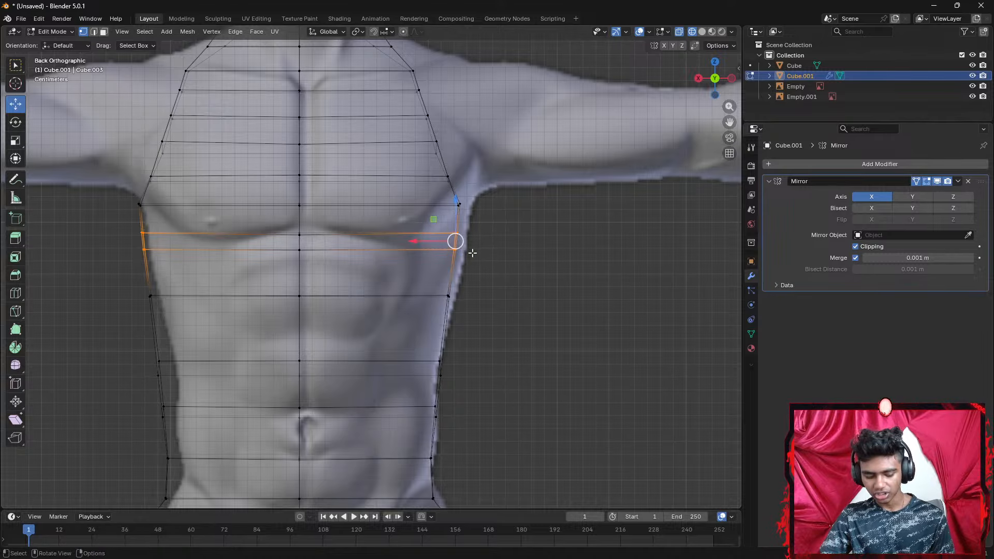
{"action": "key", "text": "g"}
{"action": "left_click", "coordinate": [483, 255]}
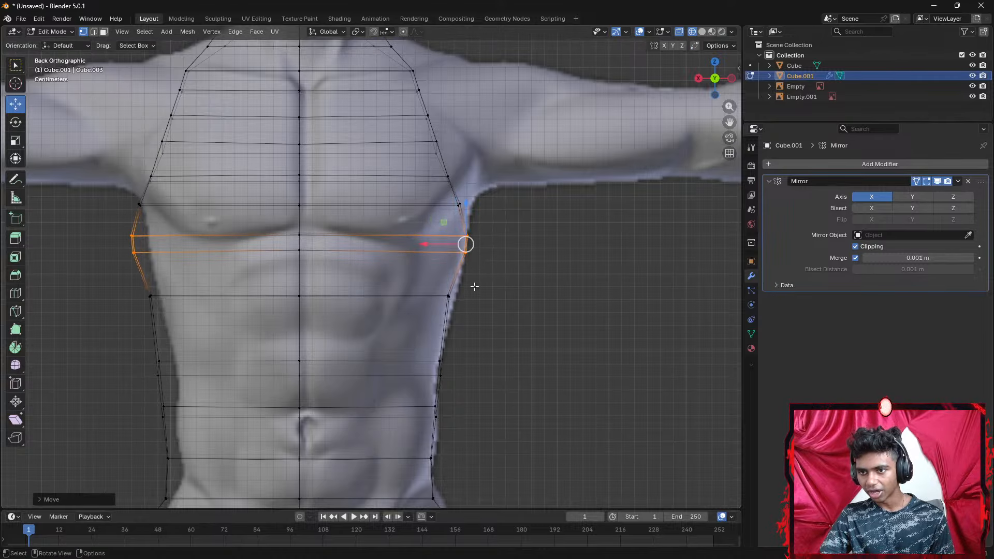
Move the side vertices of the upper-abdomen edge loop outward and slightly down onto the reference torso outline
{"action": "left_click", "coordinate": [448, 296]}
{"action": "key", "text": "g"}
{"action": "left_click", "coordinate": [472, 322]}
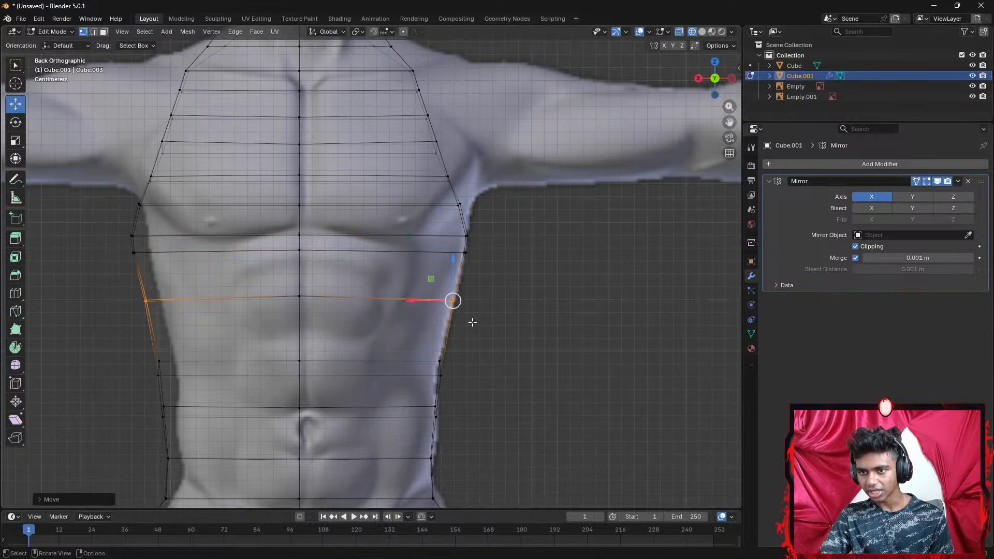
Add a centered edge loop across the mid-abdomen and align its paired side vertices along the reference outline
{"action": "key", "text": "ctrl+r"}
{"action": "left_click", "coordinate": [437, 332]}
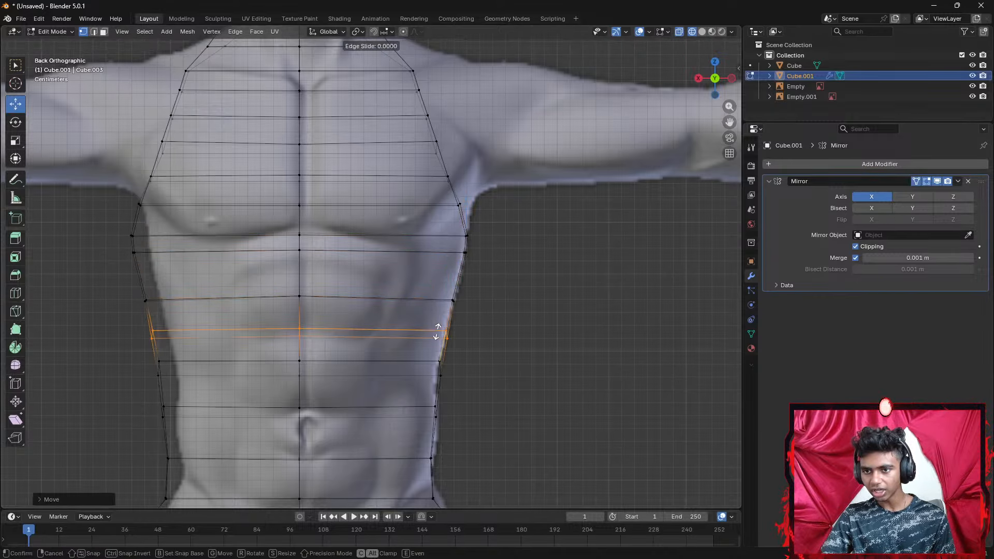
{"action": "right_click", "coordinate": [437, 331]}
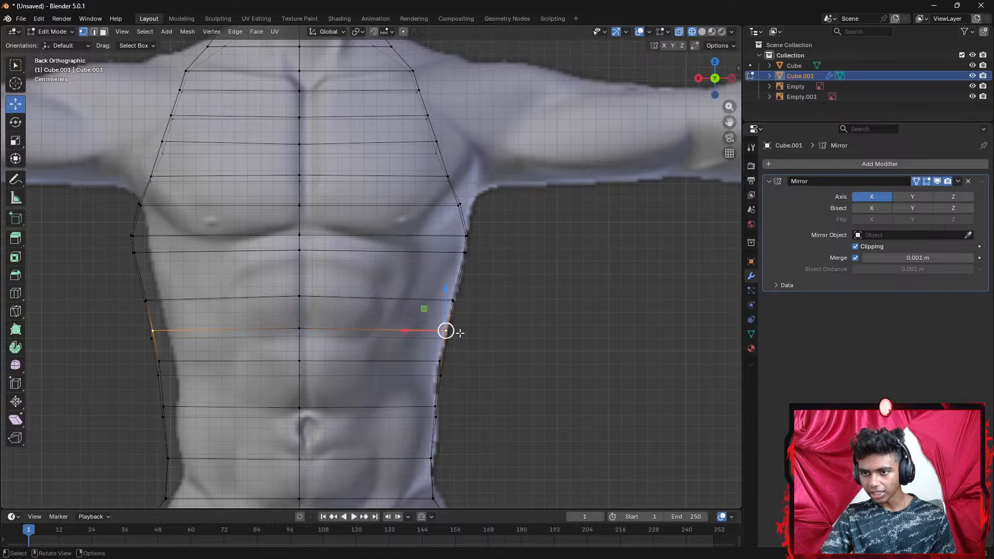
{"action": "key", "text": "g"}
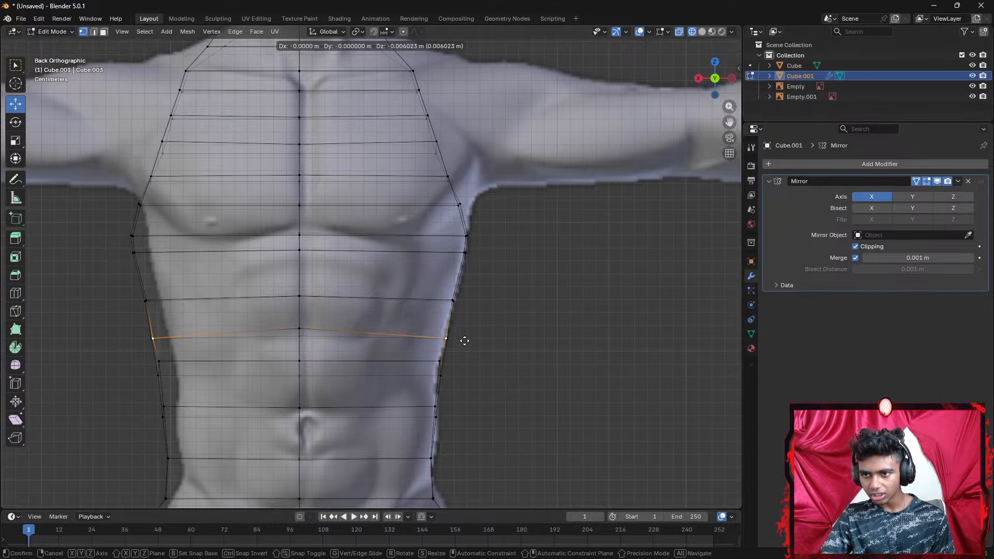
{"action": "left_click", "coordinate": [462, 339]}
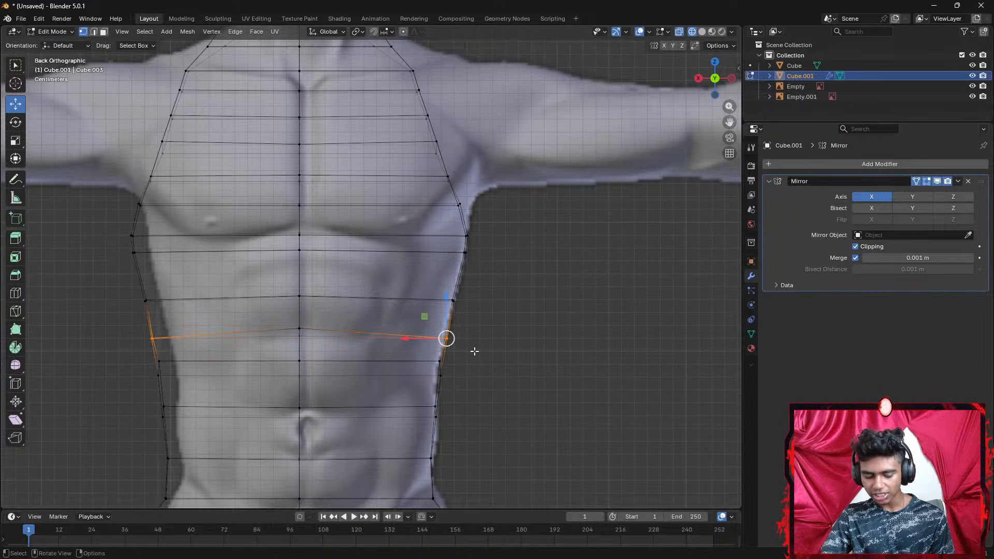
{"action": "key", "text": "g"}
{"action": "left_click", "coordinate": [471, 346]}
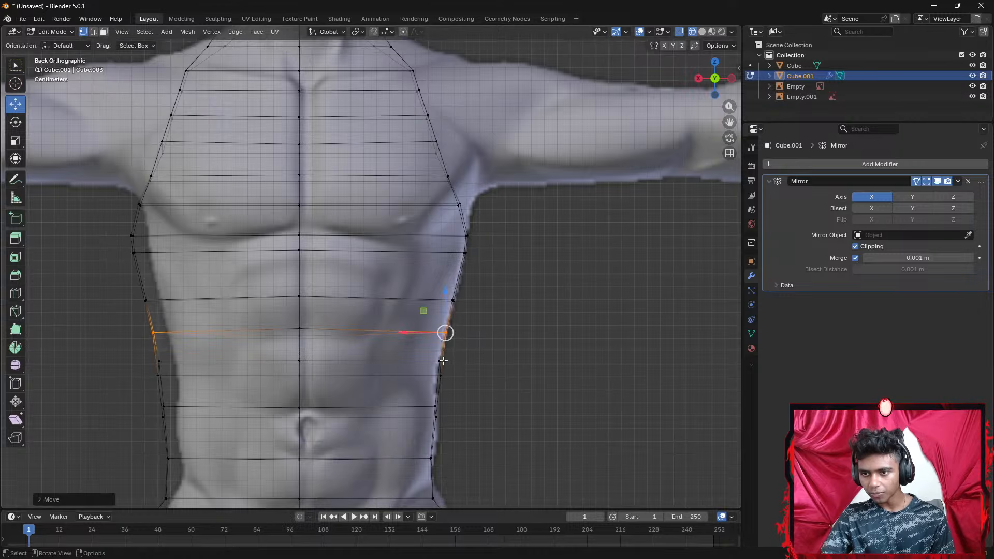
Align the paired side vertices of the edge loop above the navel and move them inward onto the reference waist
{"action": "key", "text": "g"}
{"action": "left_click", "coordinate": [441, 375]}
{"action": "left_click_drag", "start_coordinate": [468, 383], "coordinate": [444, 372]}
{"action": "key", "text": "g"}
{"action": "left_click", "coordinate": [452, 379]}
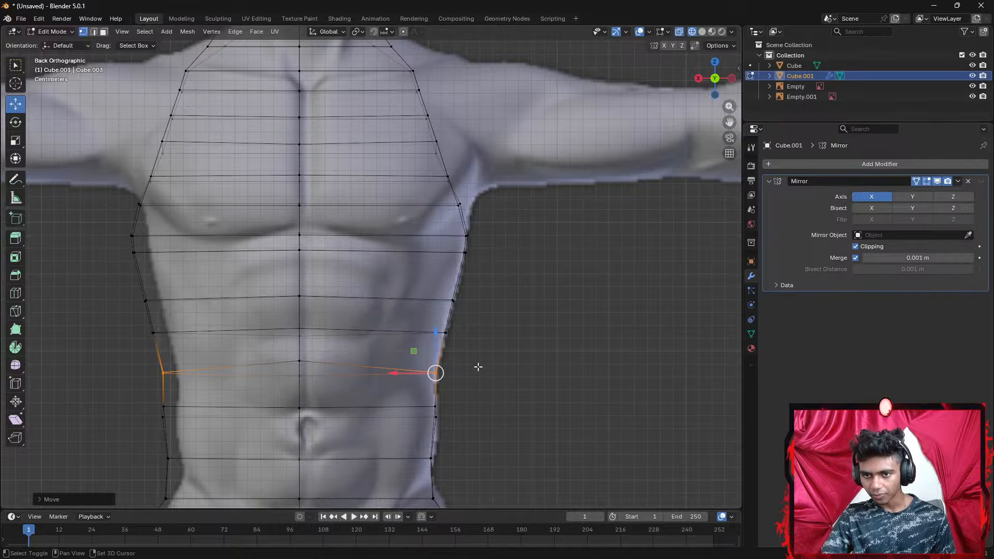
Align the paired side vertices of the navel-level edge loop and set them on the reference waist outline
{"action": "middle_click_drag", "start_coordinate": [478, 366], "coordinate": [431, 265], "text": "shift"}
{"action": "key", "text": "alt+a"}
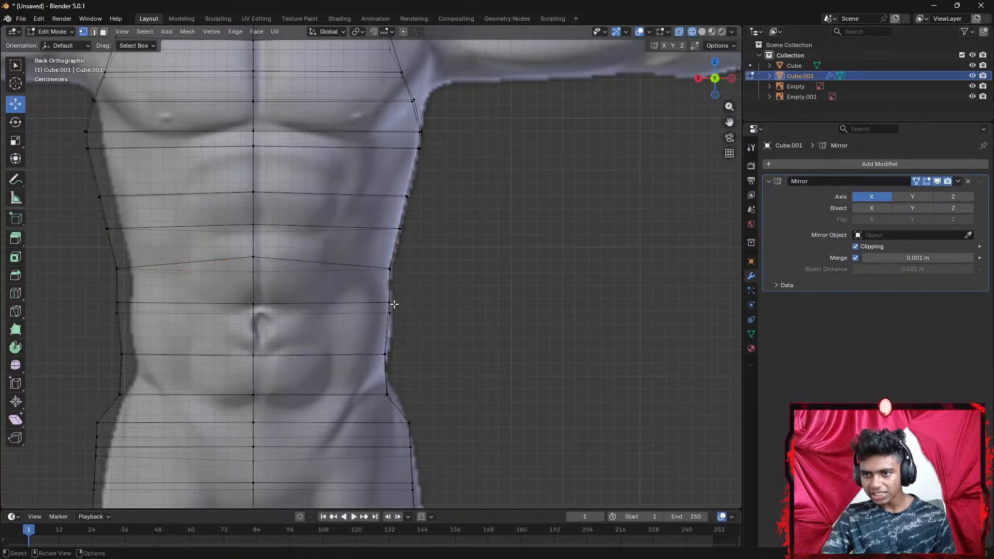
{"action": "left_click", "coordinate": [394, 304], "text": "alt"}
{"action": "key", "text": "g"}
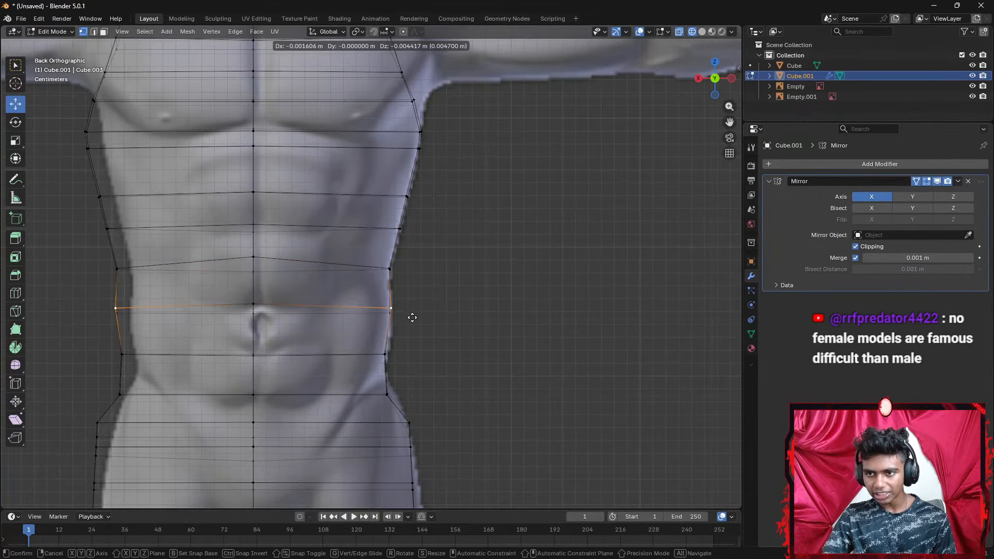
{"action": "left_click", "coordinate": [430, 322]}
{"action": "left_click", "coordinate": [388, 313], "text": "alt"}
{"action": "key", "text": "g"}
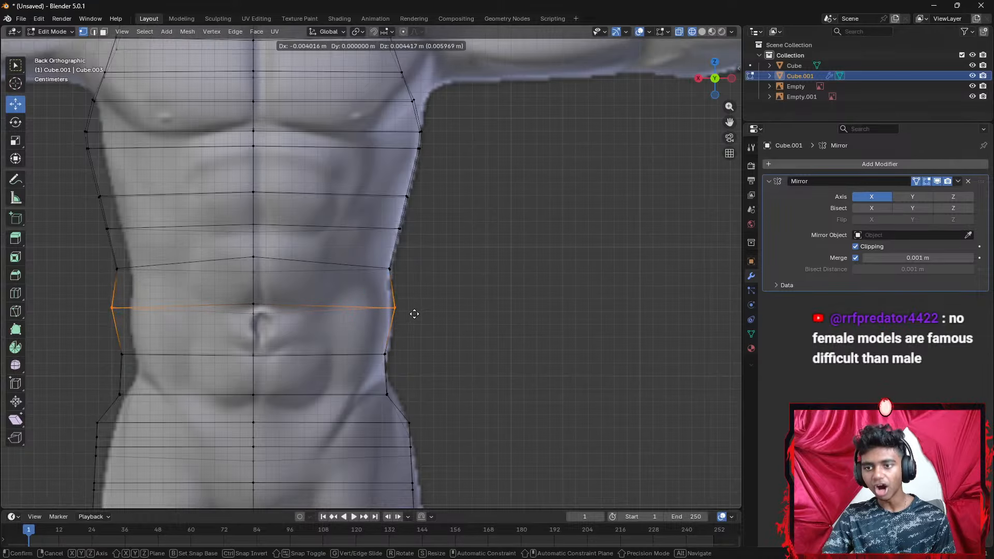
{"action": "left_click", "coordinate": [410, 313]}
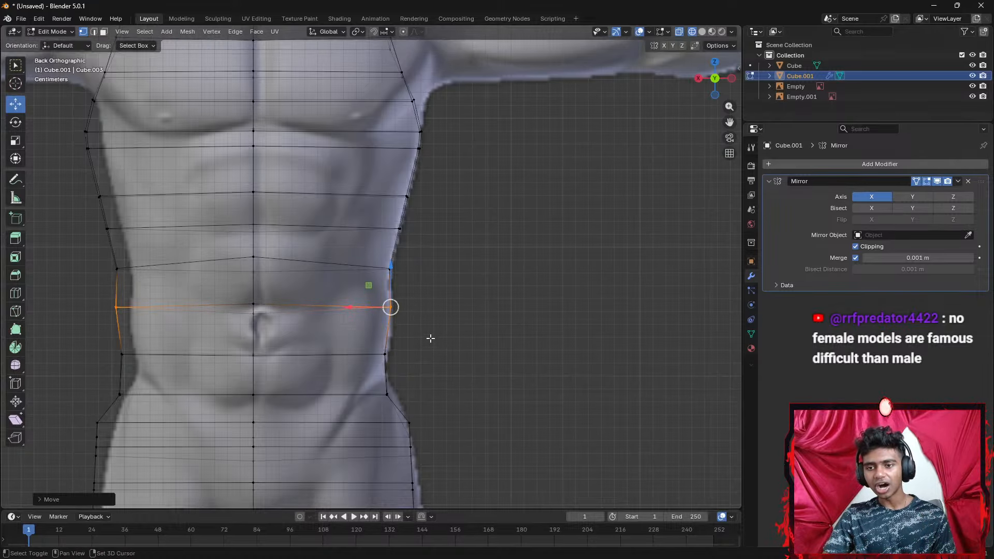
Move the paired side vertices of the edge loop just below the navel outward and slightly up onto the reference waist outline
{"action": "scroll", "coordinate": [428, 337], "scroll_direction": "up", "scroll_amount": 1}
{"action": "key", "text": "b"}
{"action": "left_click_drag", "start_coordinate": [372, 337], "coordinate": [368, 334]}
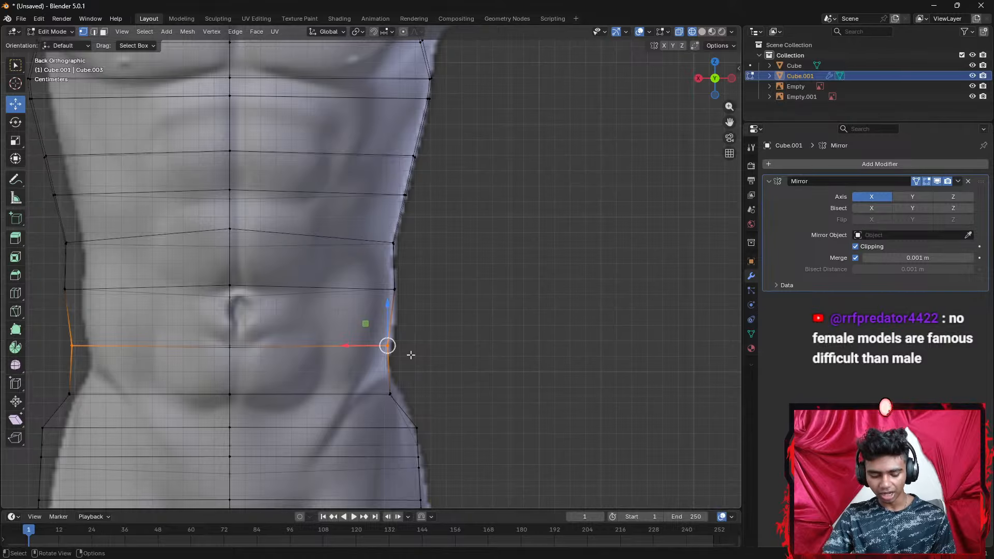
{"action": "key", "text": "g"}
{"action": "left_click", "coordinate": [419, 342]}
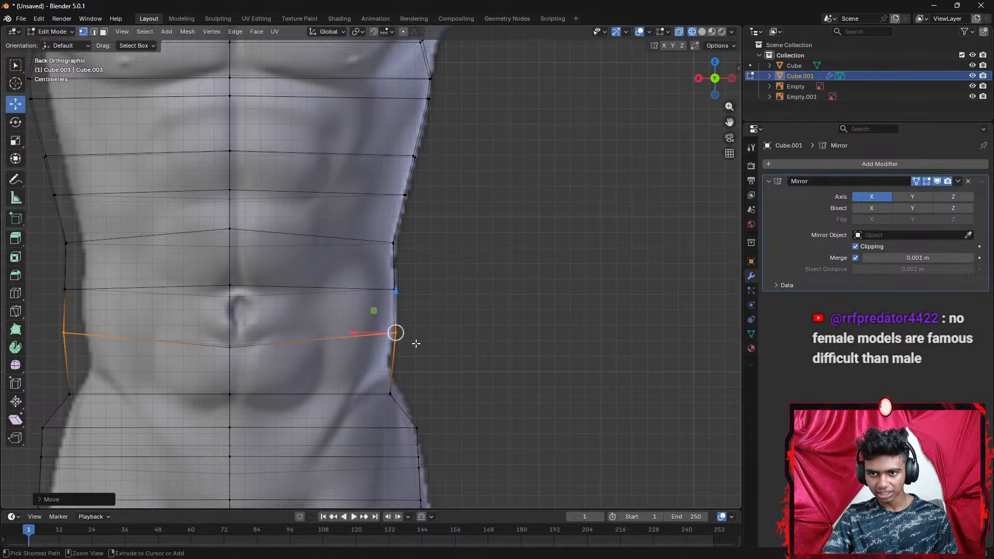
Raise the paired side vertices of the lower-abdomen edge loop to the narrow point above the hips on the reference outline
{"action": "middle_click_drag", "start_coordinate": [460, 335], "coordinate": [453, 237], "text": "shift"}
{"action": "left_click_drag", "start_coordinate": [400, 303], "coordinate": [364, 288]}
{"action": "key", "text": "g"}
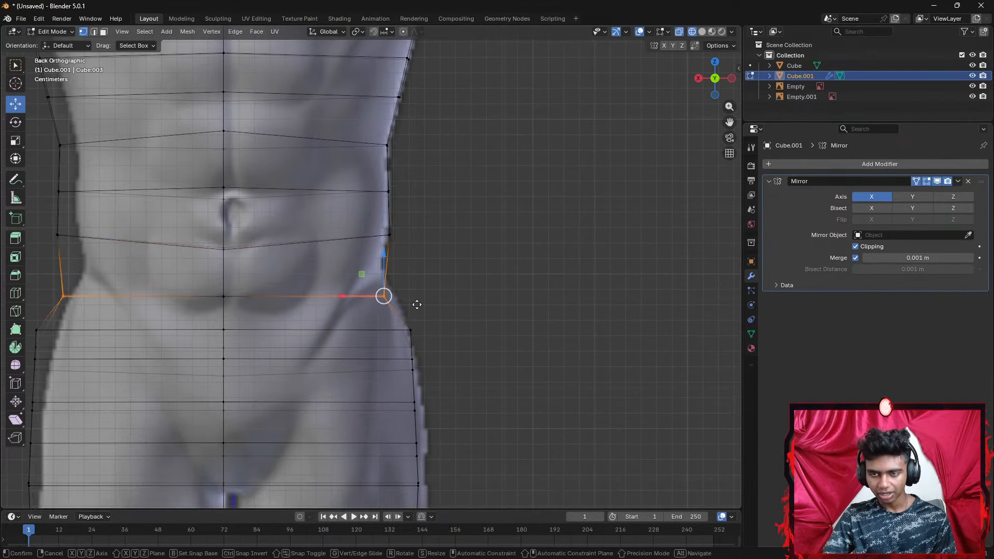
{"action": "left_click", "coordinate": [415, 272]}
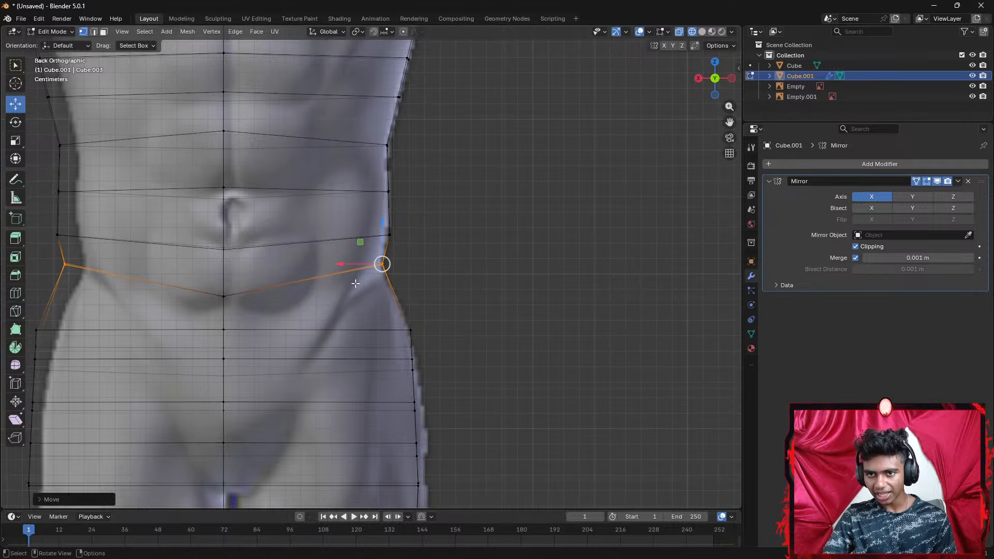
{"action": "left_click", "coordinate": [224, 297]}
{"action": "key", "text": "g"}
{"action": "left_click", "coordinate": [205, 288]}
{"action": "key", "text": "ctrl+z"}
{"action": "key", "text": "ctrl+z"}
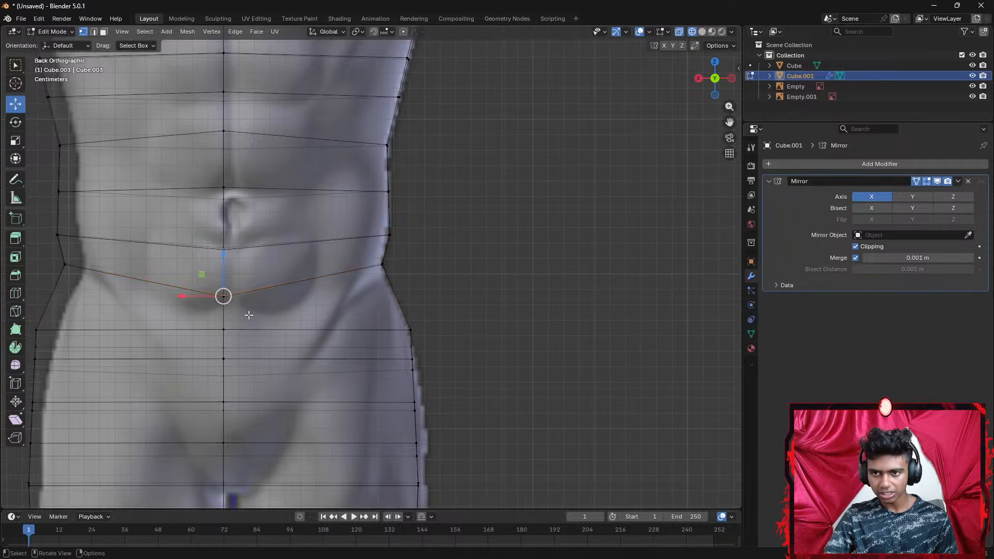
Move the center vertices of the lower-abdomen edge loop straight down along Z to deepen its V shape
{"action": "left_click", "coordinate": [235, 306]}
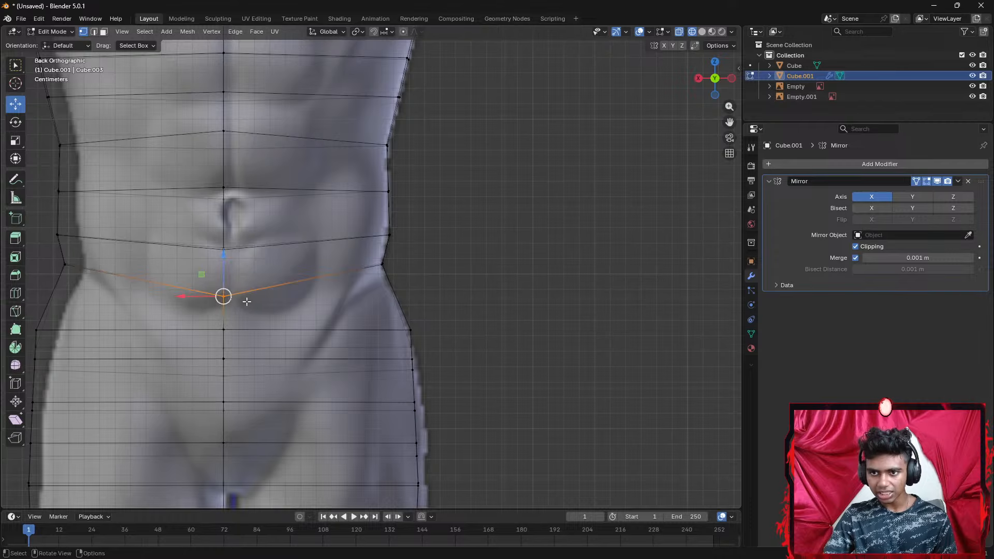
{"action": "key", "text": "g"}
{"action": "key", "text": "z"}
{"action": "left_click", "coordinate": [215, 284]}
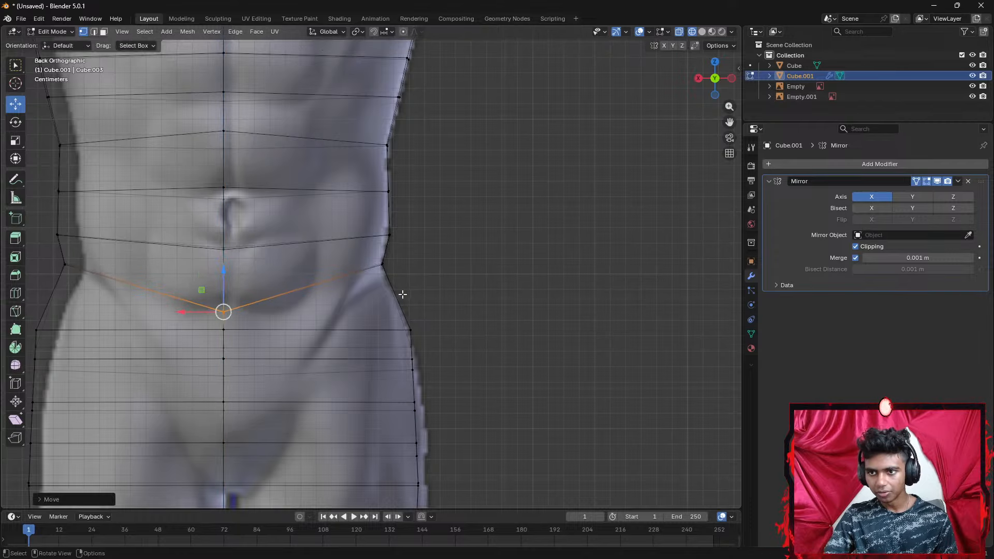
{"action": "scroll", "coordinate": [437, 285], "scroll_direction": "down", "scroll_amount": 3}
{"action": "middle_click_drag", "start_coordinate": [439, 274], "coordinate": [450, 309], "text": "shift"}
{"action": "left_click", "coordinate": [167, 314]}
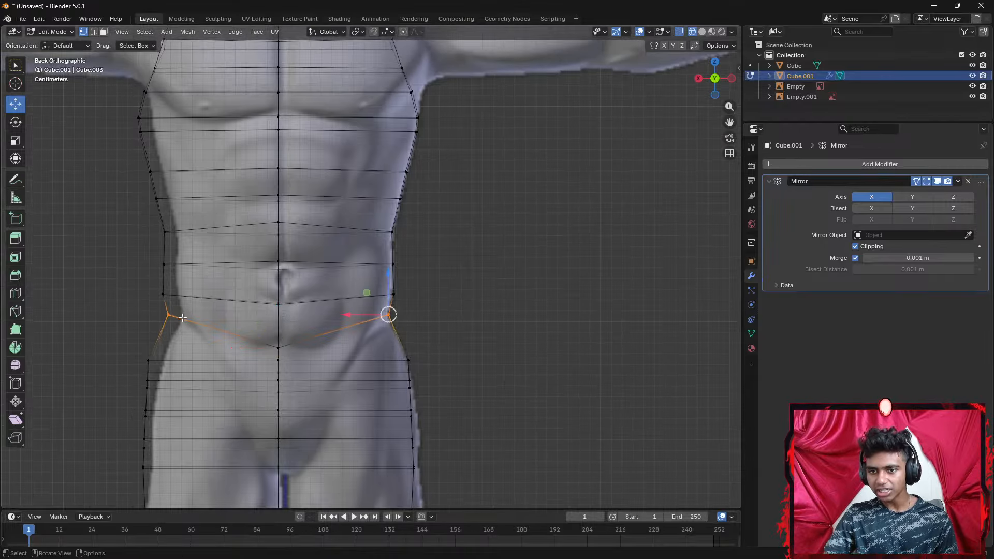
{"action": "key", "text": "g"}
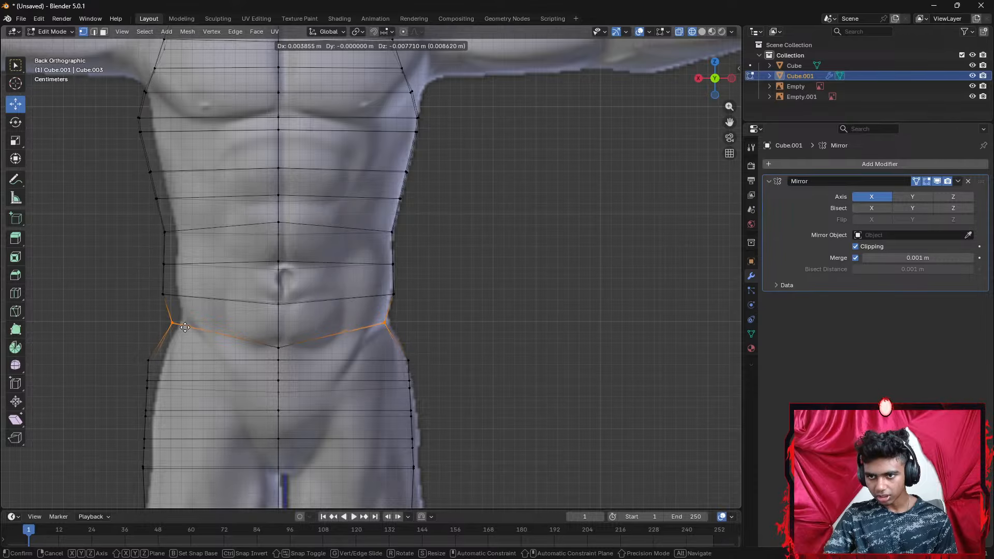
{"action": "right_click", "coordinate": [186, 327]}
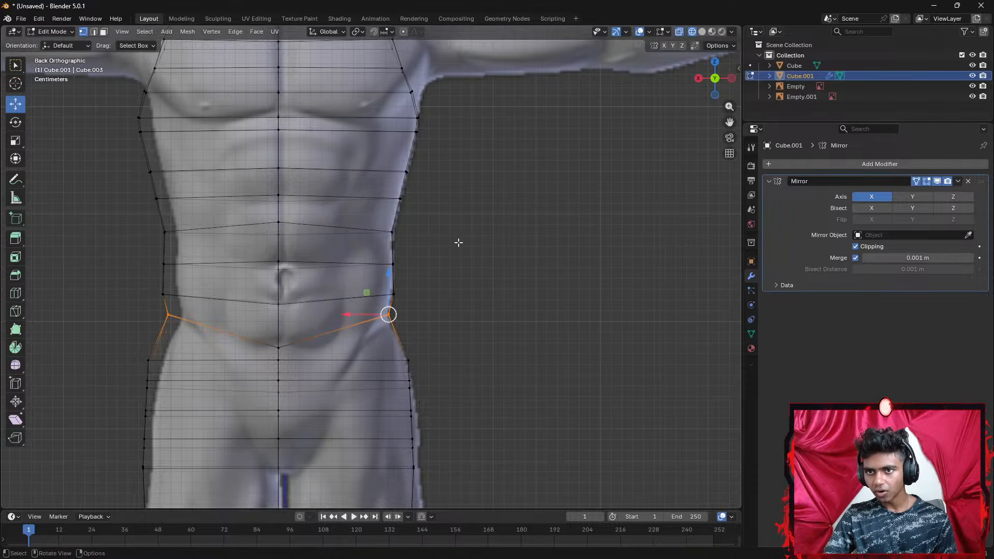
Examine the neck, shoulder and chest edge loops against the reference image in back view
{"action": "middle_click_drag", "start_coordinate": [458, 242], "coordinate": [400, 328], "text": "shift"}
{"action": "middle_click_drag", "start_coordinate": [272, 233], "coordinate": [363, 334], "text": "shift"}
{"action": "scroll", "coordinate": [372, 290], "scroll_direction": "up", "scroll_amount": 5}
{"action": "middle_click_drag", "start_coordinate": [388, 248], "coordinate": [441, 316], "text": "shift"}
{"action": "scroll", "coordinate": [442, 316], "scroll_direction": "up", "scroll_amount": 1}
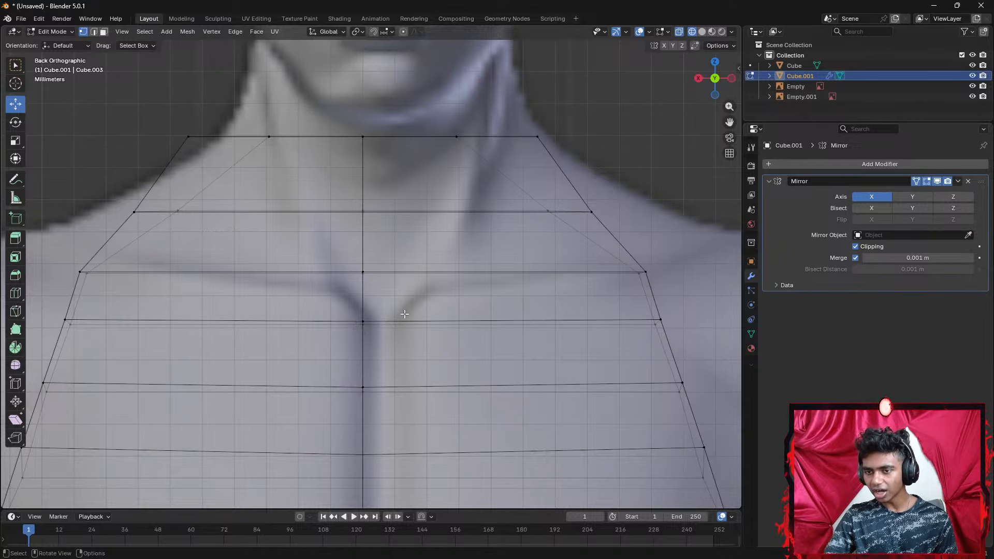
{"action": "middle_click_drag", "start_coordinate": [410, 317], "coordinate": [343, 279], "text": "shift"}
{"action": "scroll", "coordinate": [343, 279], "scroll_direction": "down", "scroll_amount": 2}
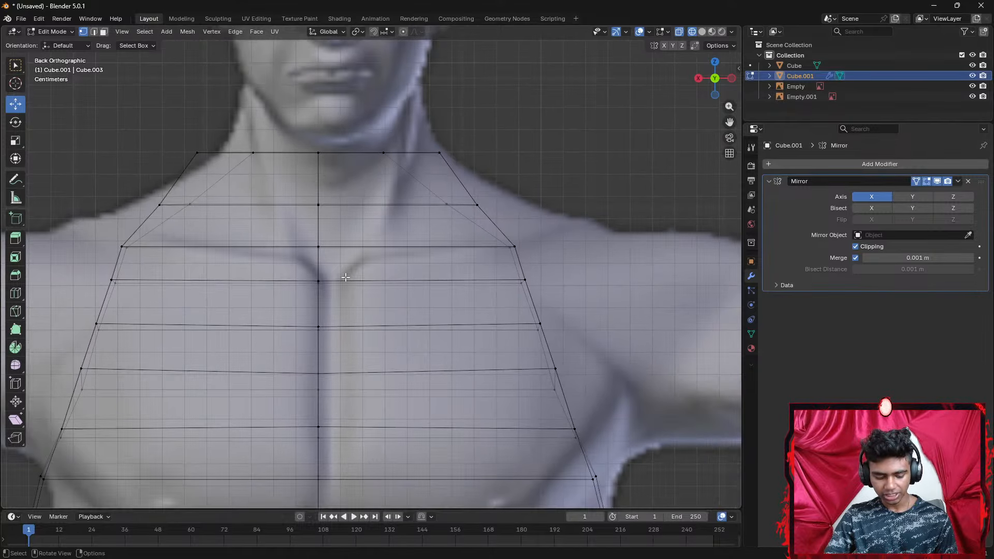
{"action": "middle_click_drag", "start_coordinate": [354, 333], "coordinate": [339, 123], "text": "shift"}
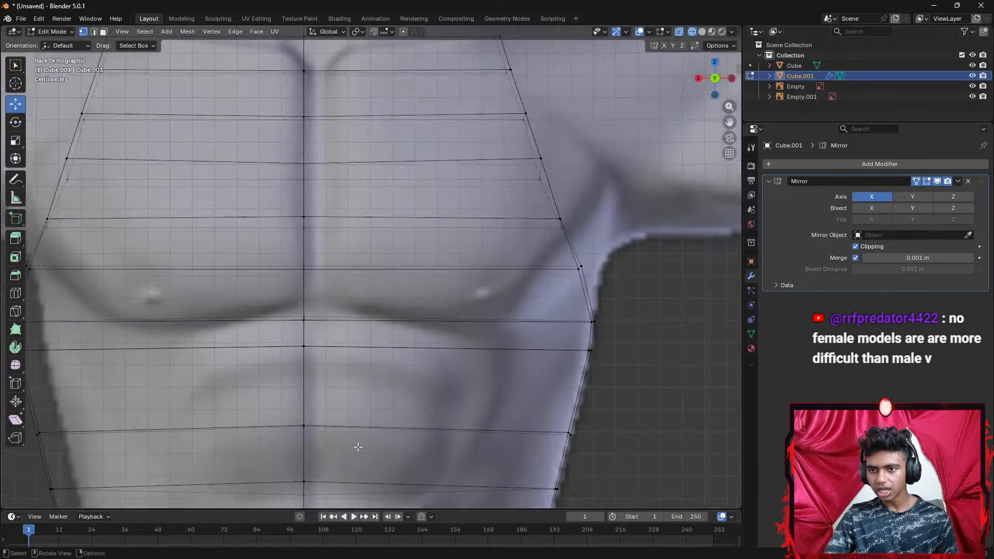
Switch to solid shading and add a vertical edge loop through the body, slid close to the mirror center line
{"action": "middle_click_drag", "start_coordinate": [358, 446], "coordinate": [524, 235]}
{"action": "scroll", "coordinate": [383, 288], "scroll_direction": "down", "scroll_amount": 4}
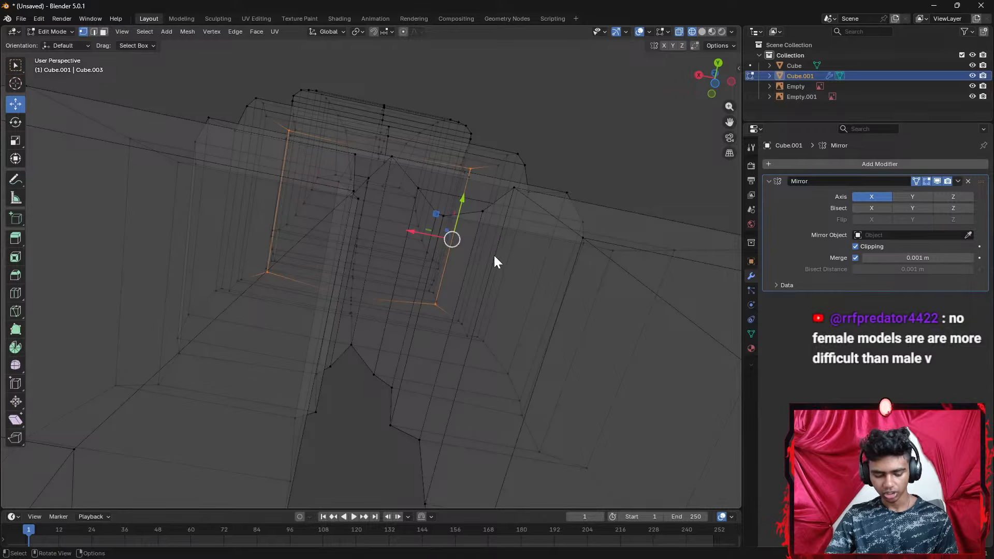
{"action": "key", "text": "z"}
{"action": "left_click", "coordinate": [538, 268]}
{"action": "mouse_move", "coordinate": [538, 268]}
{"action": "middle_mouse_down"}
{"action": "mouse_move", "coordinate": [521, 290]}
{"action": "mouse_move", "coordinate": [505, 288]}
{"action": "mouse_move", "coordinate": [379, 367]}
{"action": "middle_mouse_up"}
{"action": "mouse_move", "coordinate": [394, 418]}
{"action": "middle_mouse_down"}
{"action": "mouse_move", "coordinate": [391, 355]}
{"action": "mouse_move", "coordinate": [405, 430]}
{"action": "middle_mouse_up"}
{"action": "scroll", "coordinate": [405, 433], "scroll_direction": "up", "scroll_amount": 3}
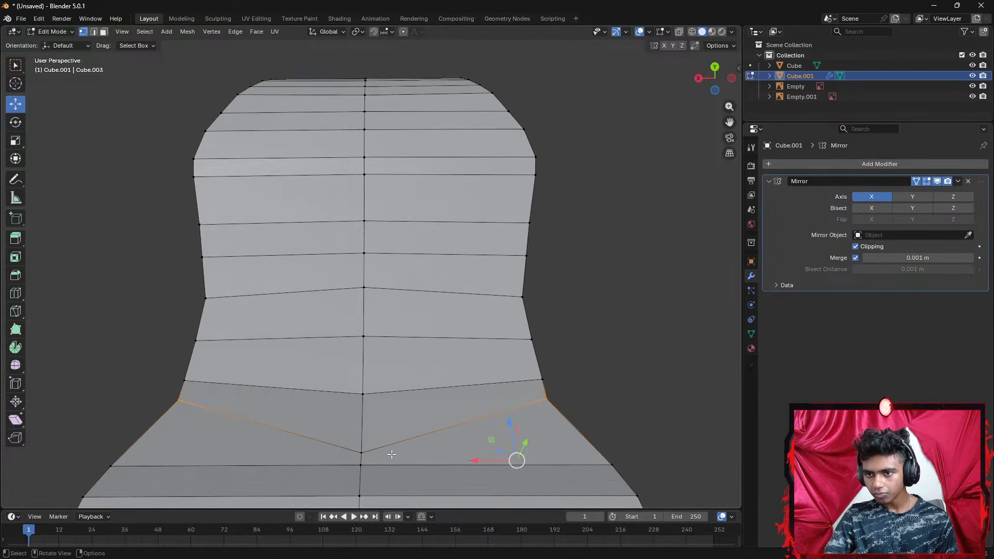
{"action": "scroll", "coordinate": [392, 455], "scroll_direction": "down", "scroll_amount": 3}
{"action": "middle_click_drag", "start_coordinate": [392, 454], "coordinate": [401, 347]}
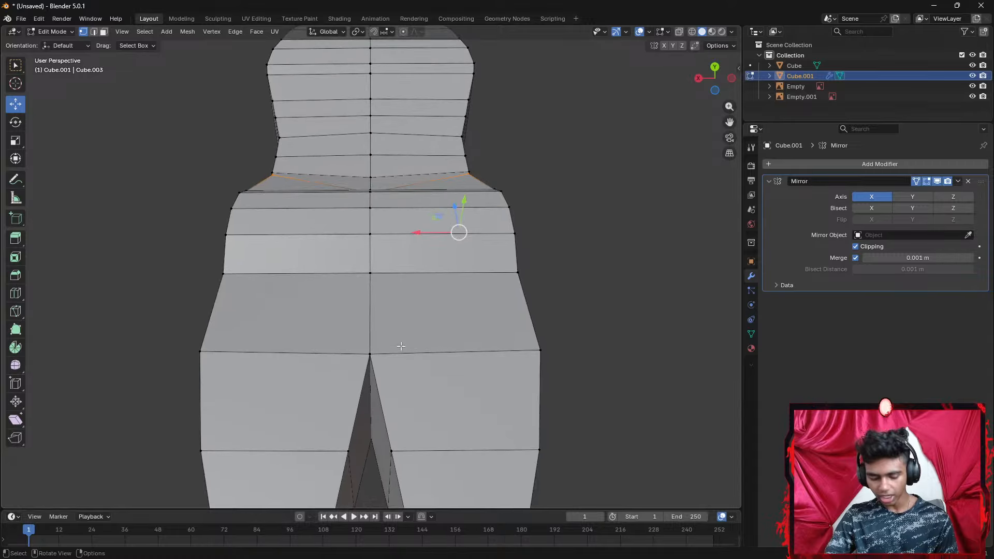
{"action": "key", "text": "ctrl+r"}
{"action": "left_click", "coordinate": [401, 364]}
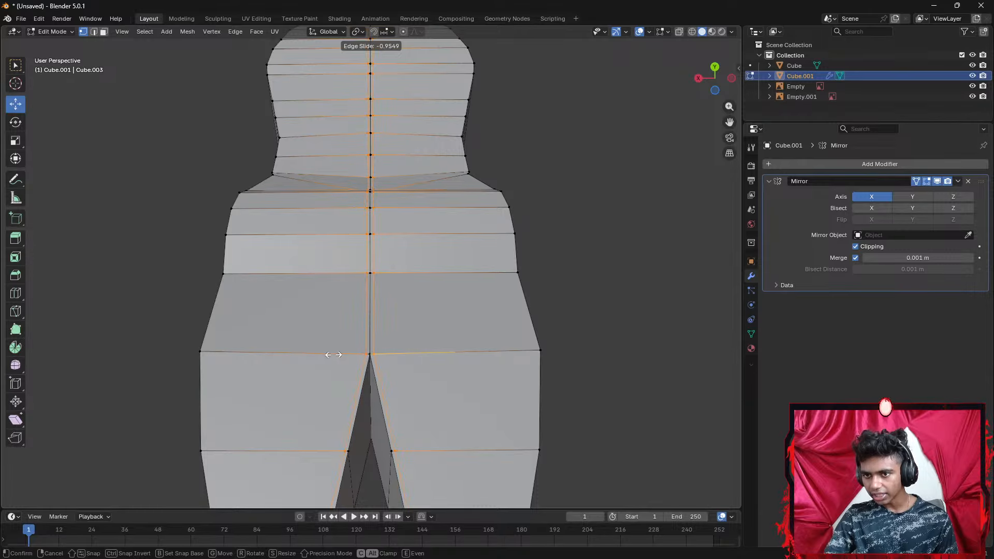
{"action": "left_click", "coordinate": [337, 355]}
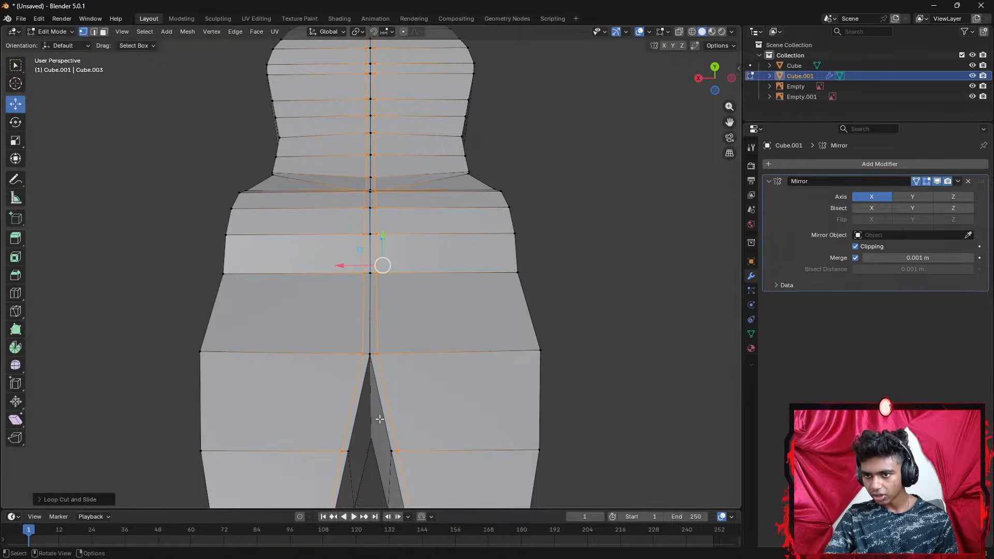
Check the new vertical loop from the front, then restore wireframe shading and the back orthographic view
{"action": "middle_click_drag", "start_coordinate": [584, 375], "coordinate": [372, 396]}
{"action": "scroll", "coordinate": [410, 312], "scroll_direction": "up", "scroll_amount": 1}
{"action": "scroll", "coordinate": [415, 326], "scroll_direction": "down", "scroll_amount": 1}
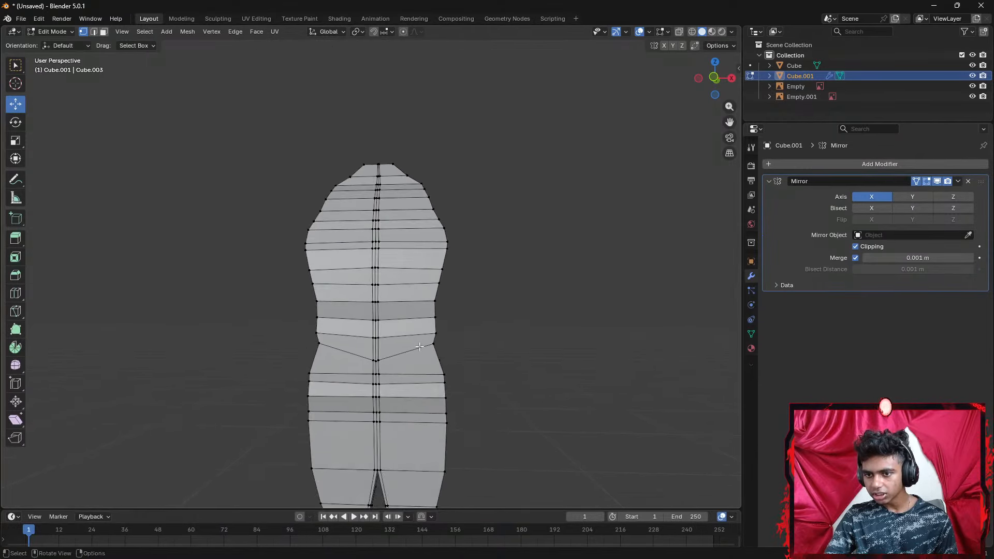
{"action": "middle_click_drag", "start_coordinate": [432, 329], "coordinate": [447, 226], "text": "shift"}
{"action": "scroll", "coordinate": [447, 226], "scroll_direction": "up", "scroll_amount": 2}
{"action": "scroll", "coordinate": [447, 225], "scroll_direction": "up", "scroll_amount": 1}
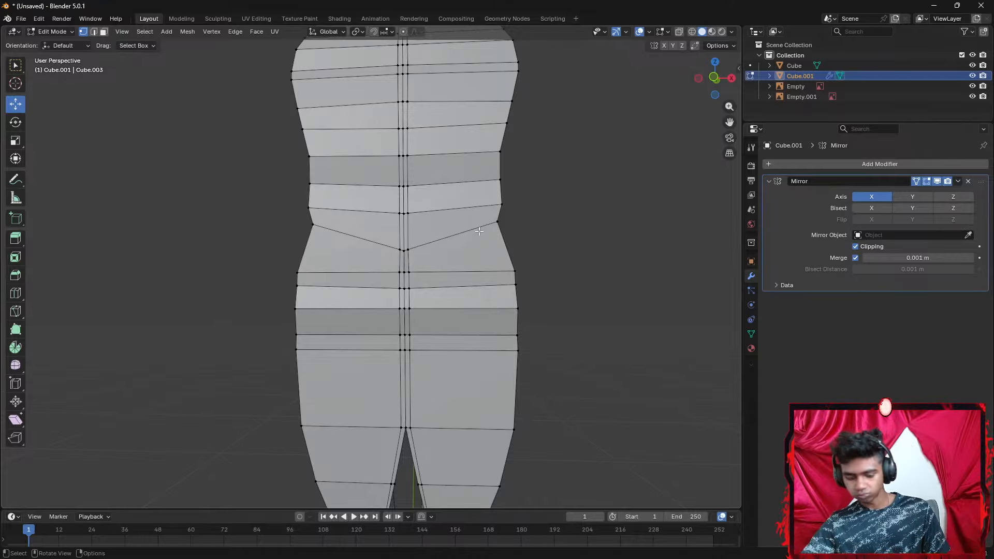
{"action": "key", "text": "z"}
{"action": "left_click", "coordinate": [449, 273]}
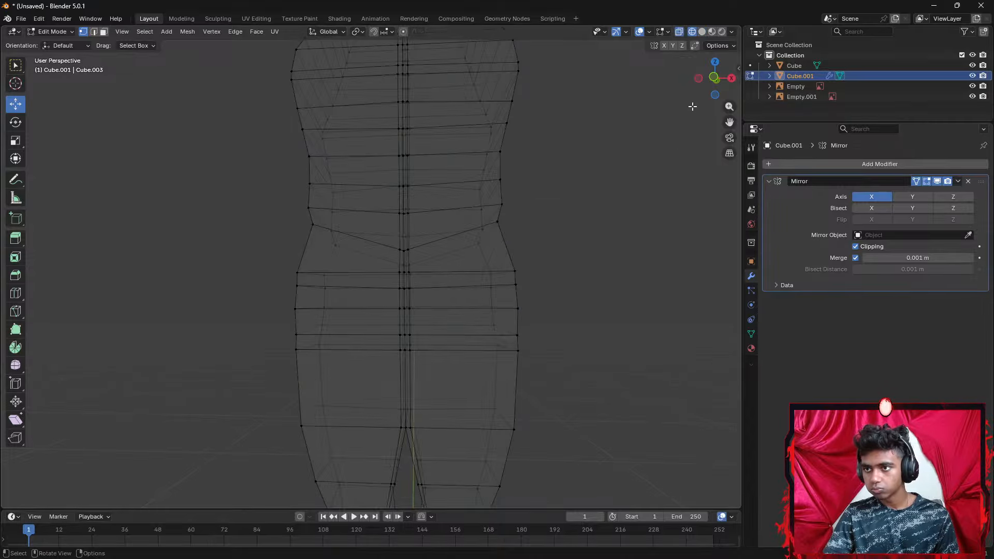
{"action": "left_click", "coordinate": [714, 80]}
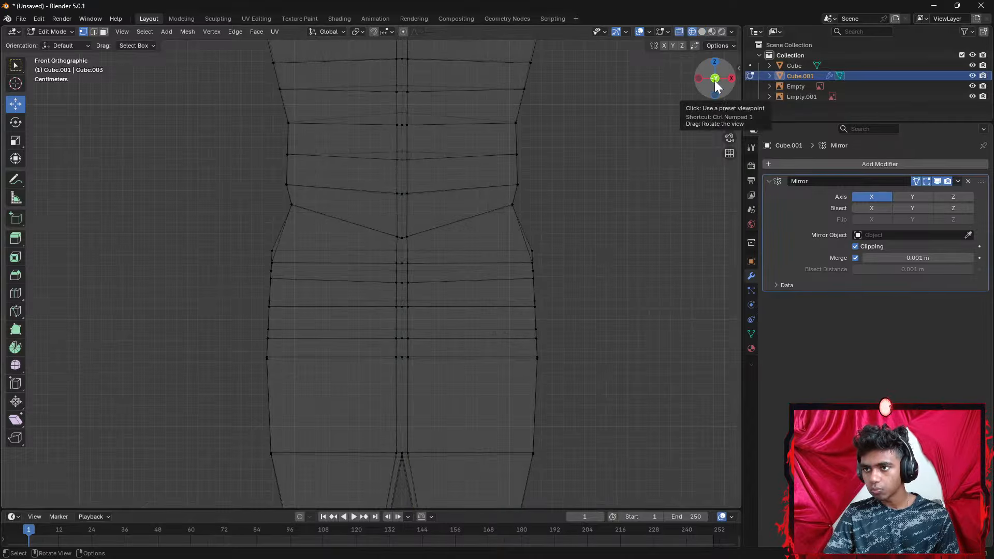
{"action": "left_click", "coordinate": [714, 81]}
{"action": "middle_click_drag", "start_coordinate": [508, 184], "coordinate": [525, 240], "text": "shift"}
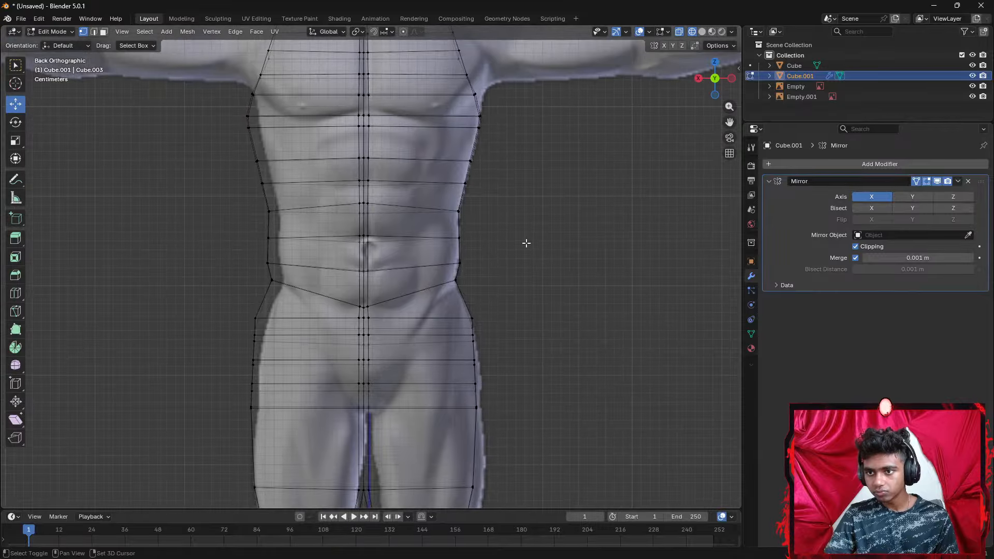
{"action": "scroll", "coordinate": [519, 255], "scroll_direction": "up", "scroll_amount": 3}
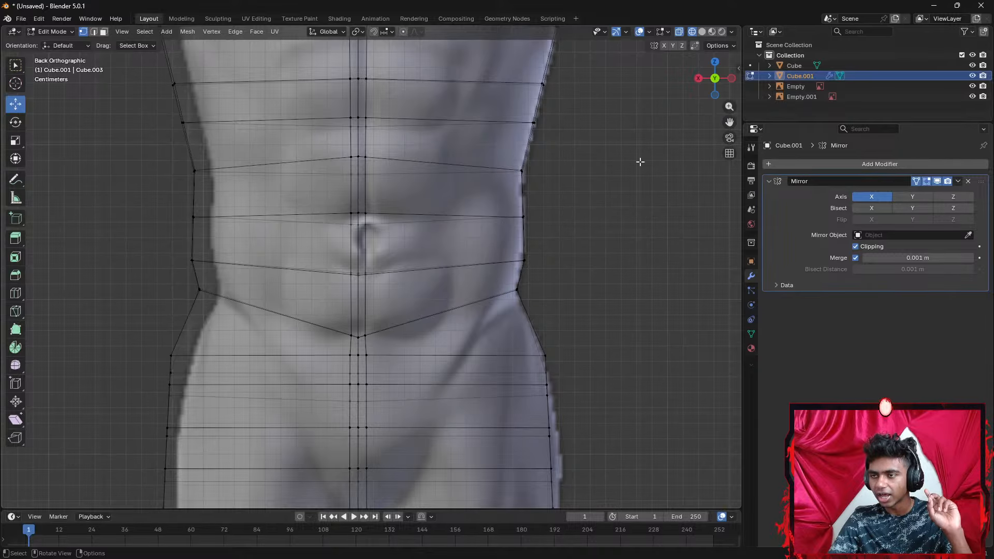
Compare the torso's side profile with the reference image in left orthographic view
{"action": "left_click", "coordinate": [731, 78]}
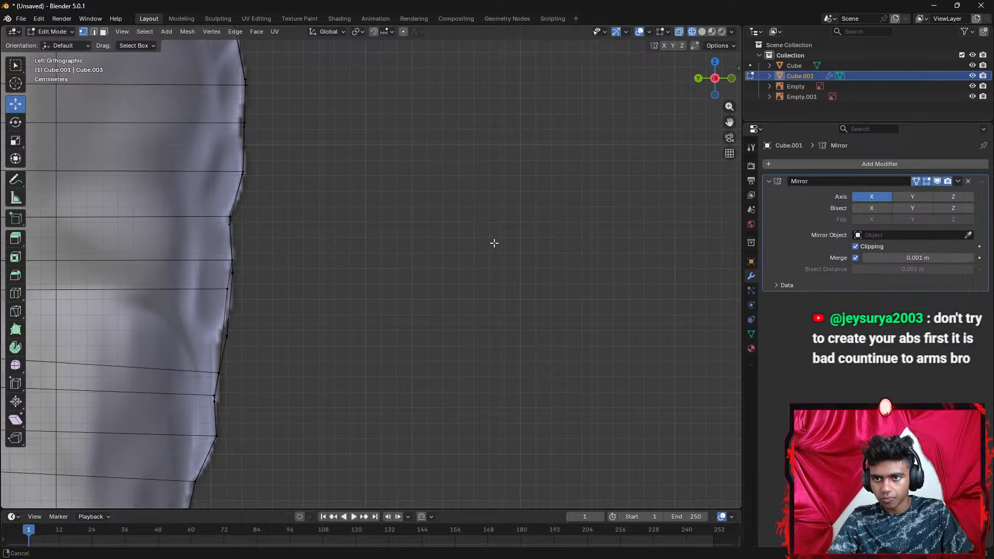
{"action": "middle_click_drag", "start_coordinate": [492, 239], "coordinate": [590, 243], "text": "shift"}
{"action": "scroll", "coordinate": [572, 244], "scroll_direction": "down", "scroll_amount": 1}
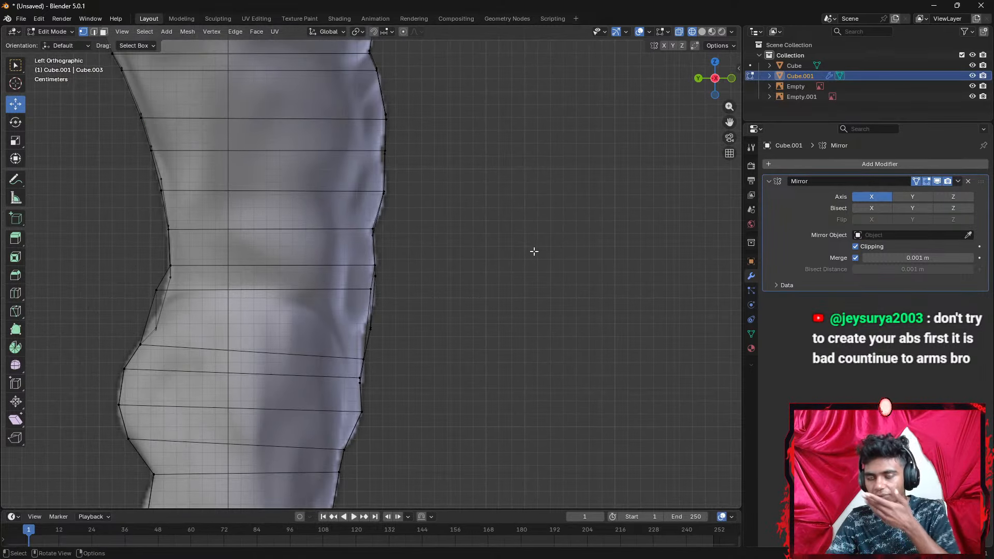
{"action": "scroll", "coordinate": [534, 251], "scroll_direction": "down", "scroll_amount": 1}
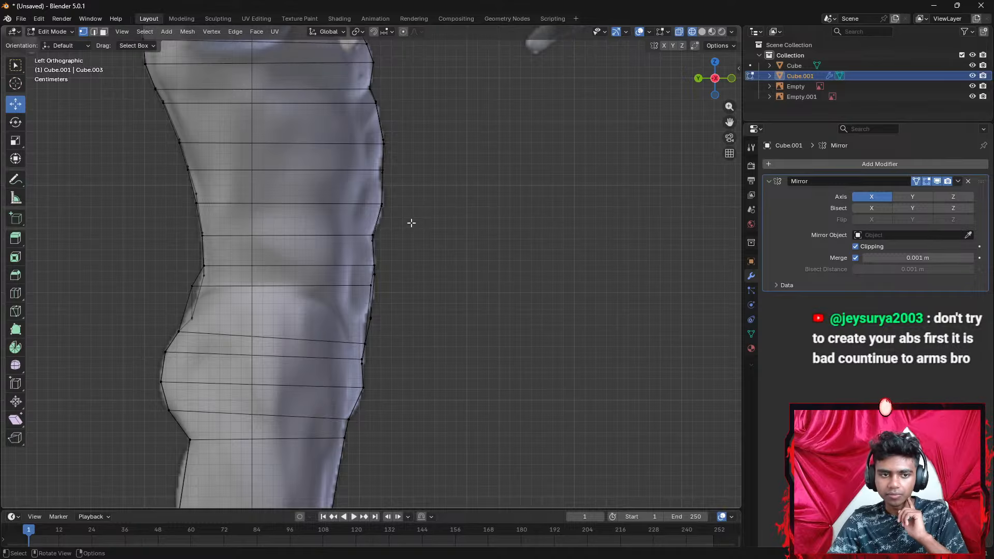
{"action": "scroll", "coordinate": [411, 223], "scroll_direction": "down", "scroll_amount": 5}
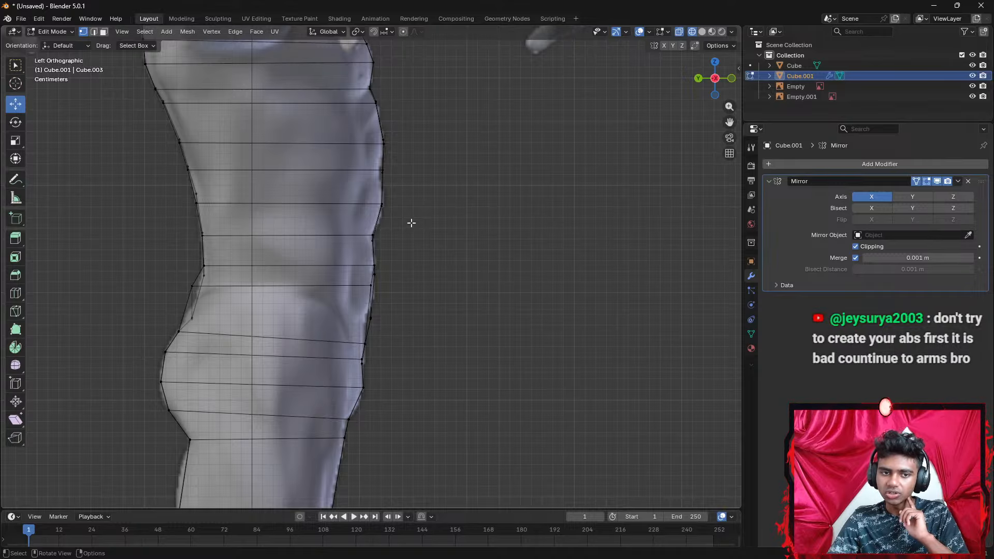
{"action": "middle_click_drag", "start_coordinate": [436, 204], "coordinate": [343, 233]}
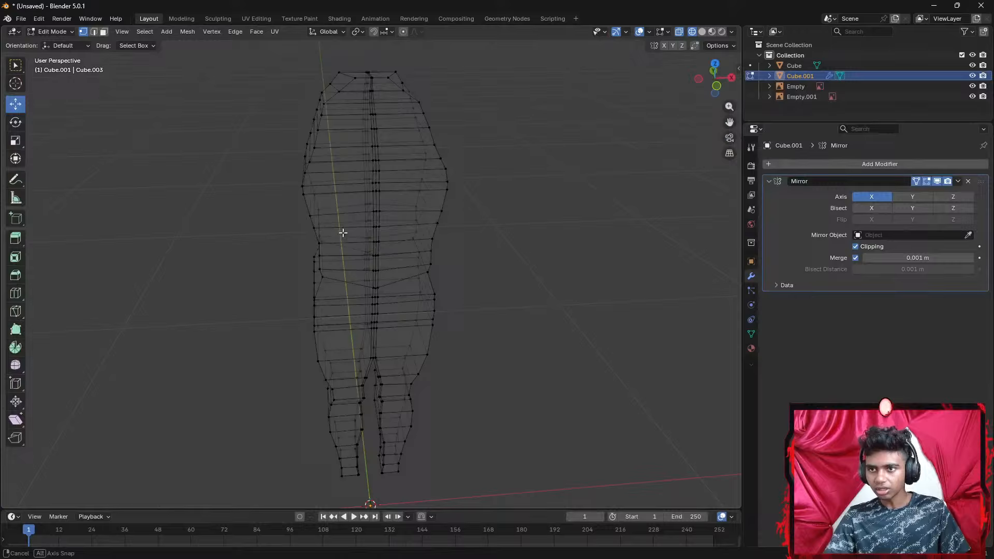
Enable face selection and compare the neck and shoulder area with the reference image in back orthographic view
{"action": "left_click", "coordinate": [716, 83]}
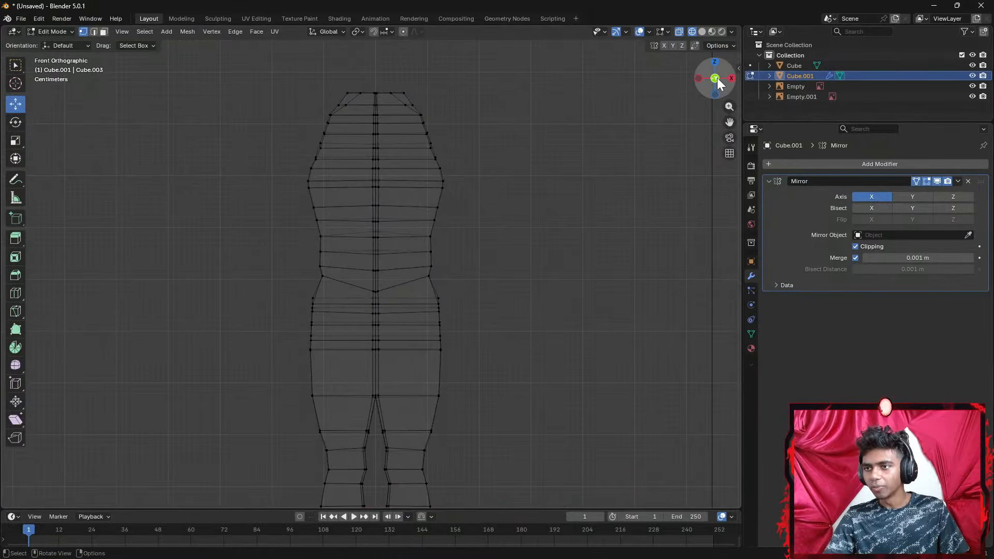
{"action": "left_click", "coordinate": [715, 78]}
{"action": "middle_click_drag", "start_coordinate": [573, 166], "coordinate": [541, 219], "text": "shift"}
{"action": "key", "text": "3"}
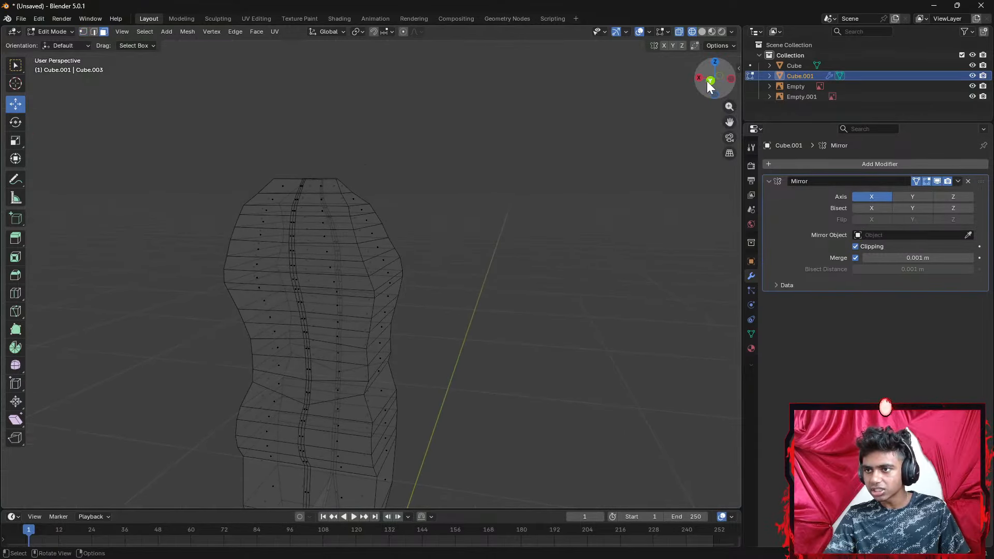
{"action": "left_click", "coordinate": [709, 81]}
{"action": "scroll", "coordinate": [535, 156], "scroll_direction": "up", "scroll_amount": 5}
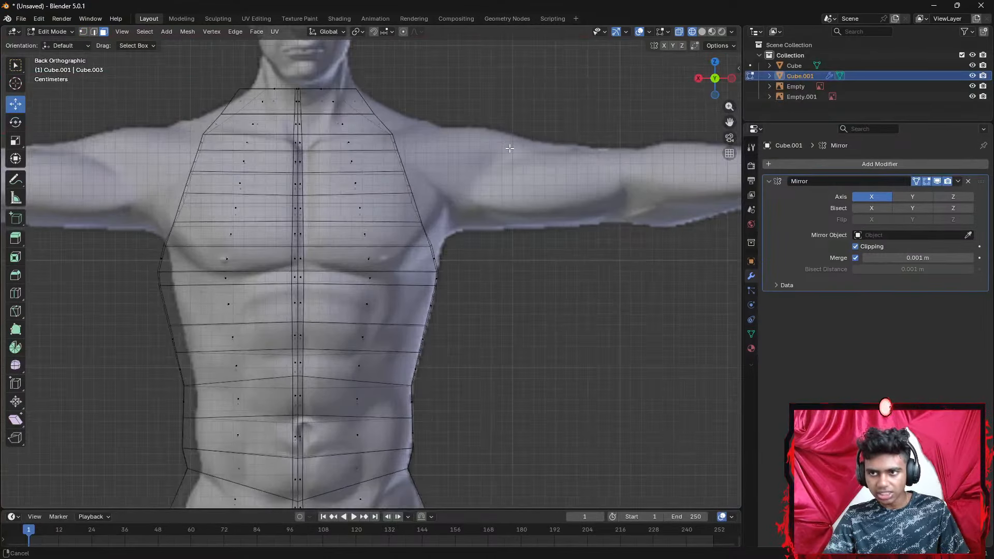
{"action": "middle_click_drag", "start_coordinate": [509, 145], "coordinate": [505, 204], "text": "shift"}
{"action": "scroll", "coordinate": [398, 194], "scroll_direction": "up", "scroll_amount": 1}
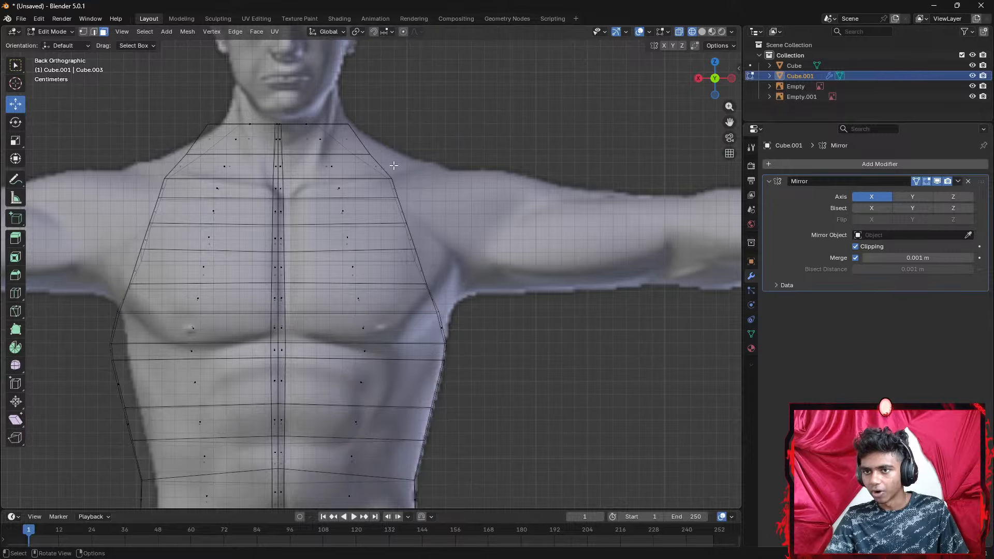
Extrude the sloping shoulder face about 0.015 m and move the extrusion outward toward the reference arm
{"action": "middle_click_drag", "start_coordinate": [455, 153], "coordinate": [419, 179]}
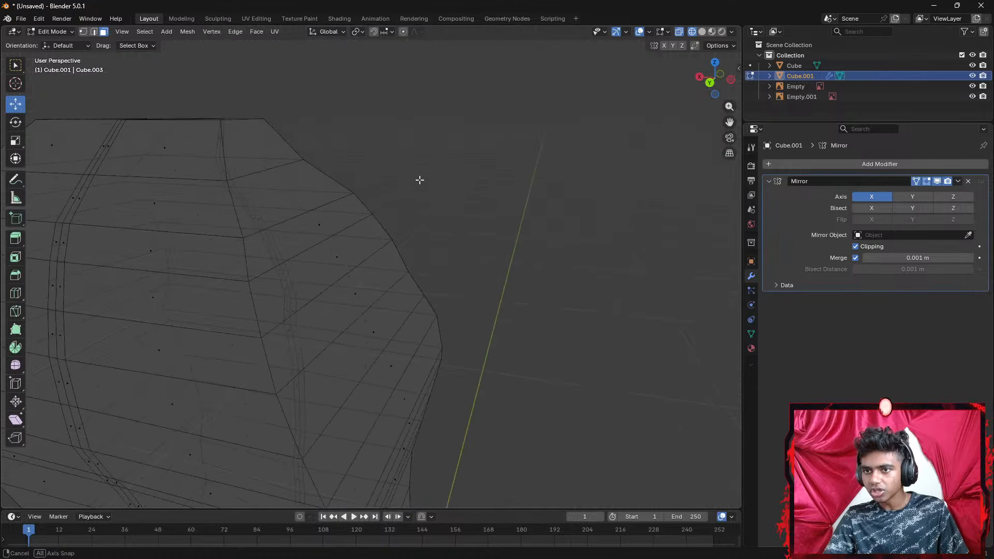
{"action": "left_click", "coordinate": [279, 197]}
{"action": "left_click", "coordinate": [709, 82]}
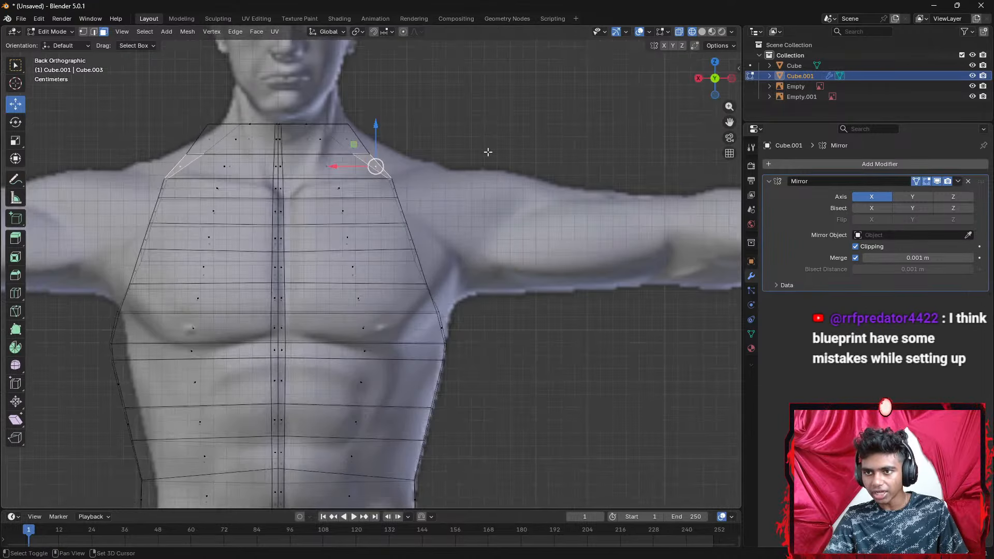
{"action": "scroll", "coordinate": [450, 206], "scroll_direction": "up", "scroll_amount": 3}
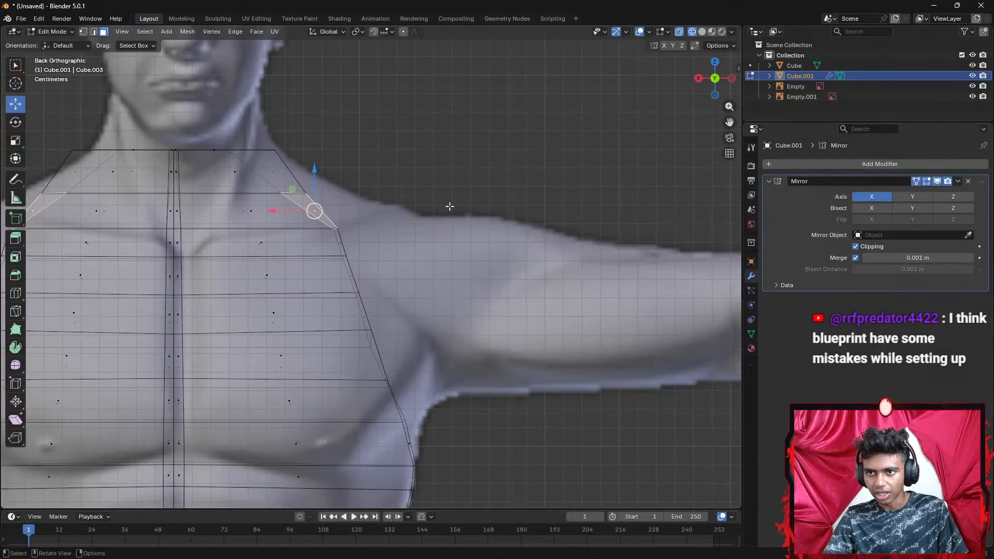
{"action": "key", "text": "e"}
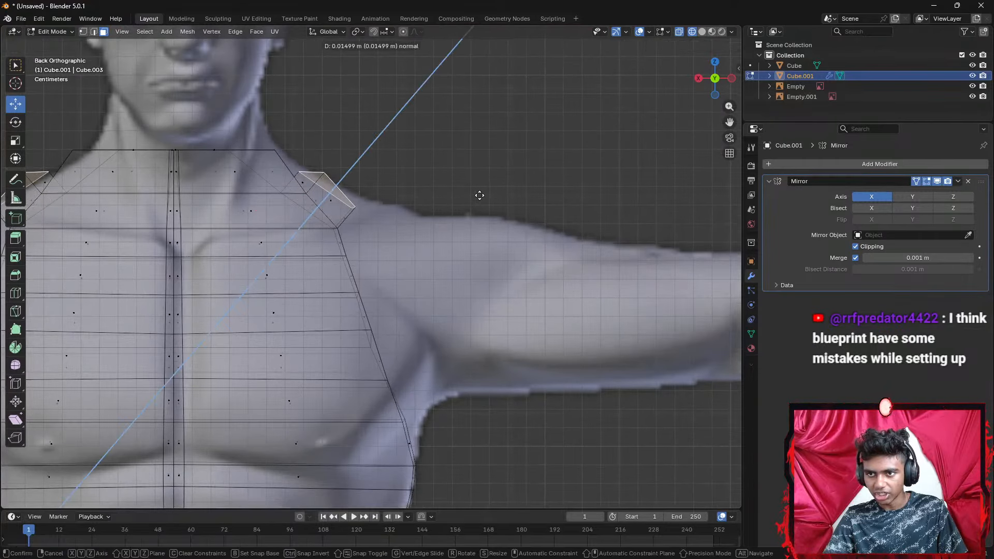
{"action": "left_click", "coordinate": [480, 196]}
{"action": "key", "text": "g"}
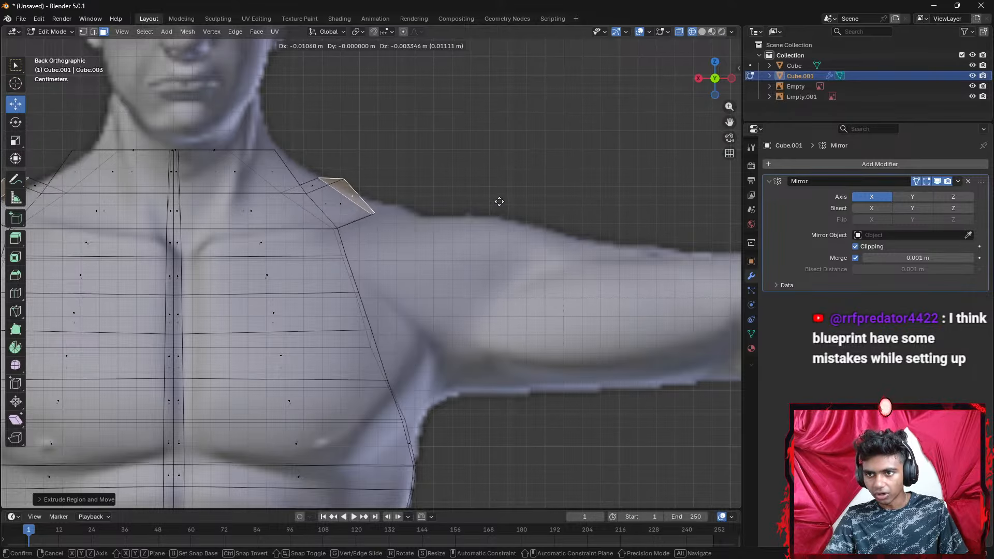
{"action": "left_click", "coordinate": [499, 201]}
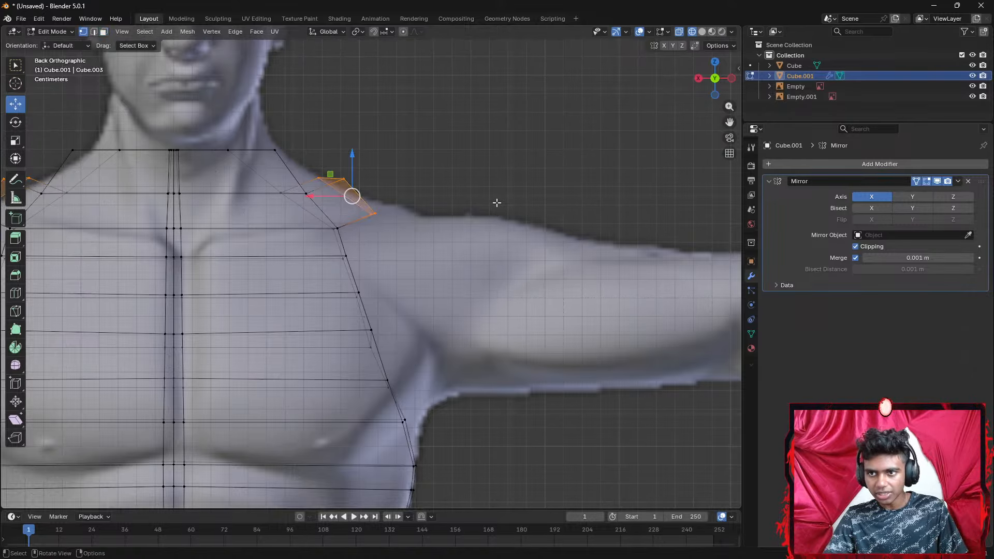
In vertex selection, move the extruded shoulder face's outermost vertices up and outward onto the reference outline
{"action": "scroll", "coordinate": [453, 193], "scroll_direction": "up", "scroll_amount": 3}
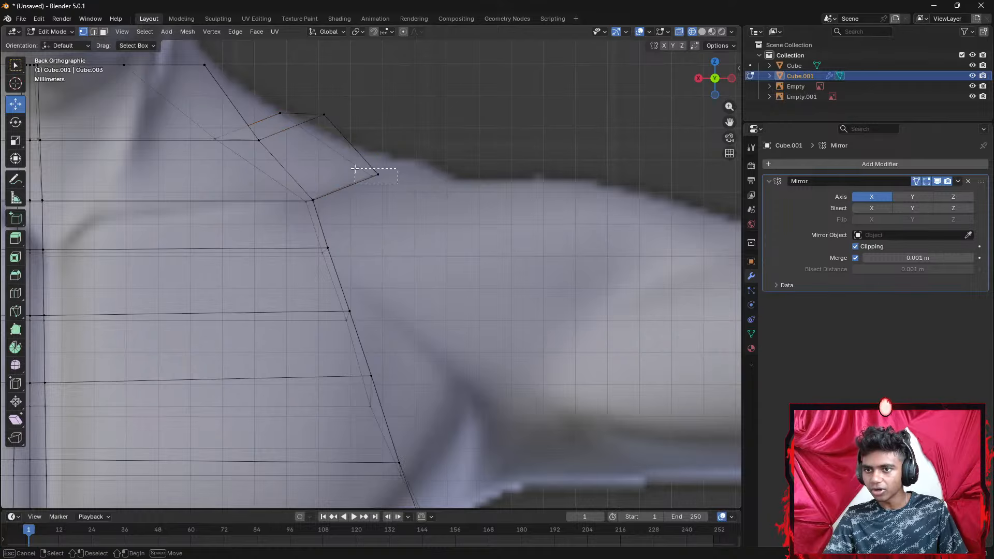
{"action": "left_click", "coordinate": [379, 176]}
{"action": "key", "text": "g"}
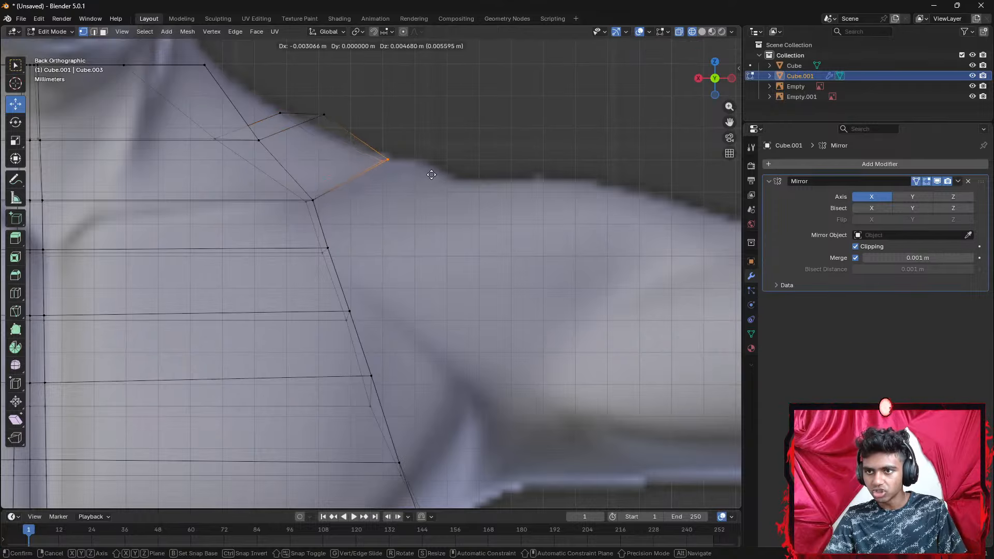
{"action": "left_click", "coordinate": [435, 172]}
{"action": "middle_click_drag", "start_coordinate": [450, 135], "coordinate": [484, 208], "text": "shift"}
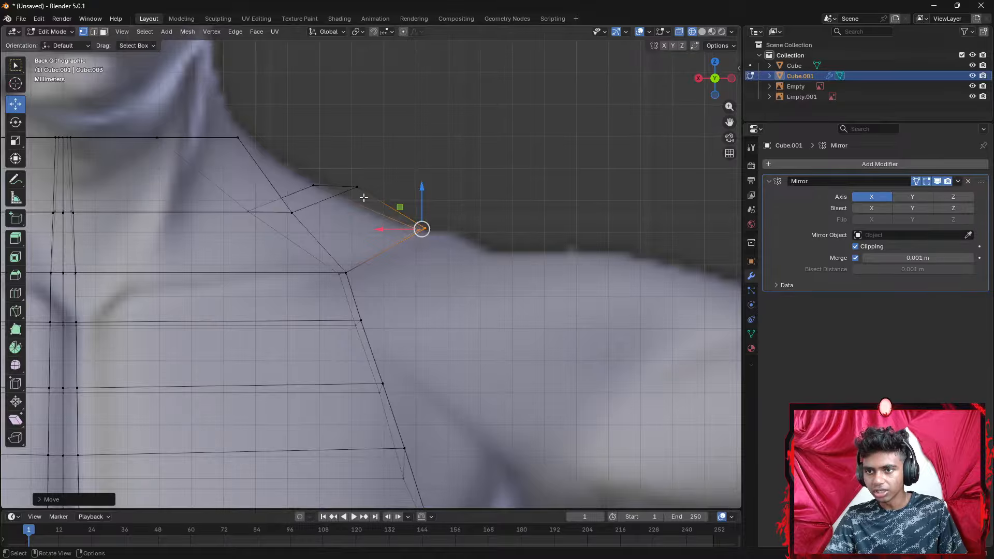
Move the shoulder extrusion's upper vertices down and toward the neck to follow the reference slope
{"action": "left_click_drag", "start_coordinate": [365, 195], "coordinate": [279, 168]}
{"action": "key", "text": "g"}
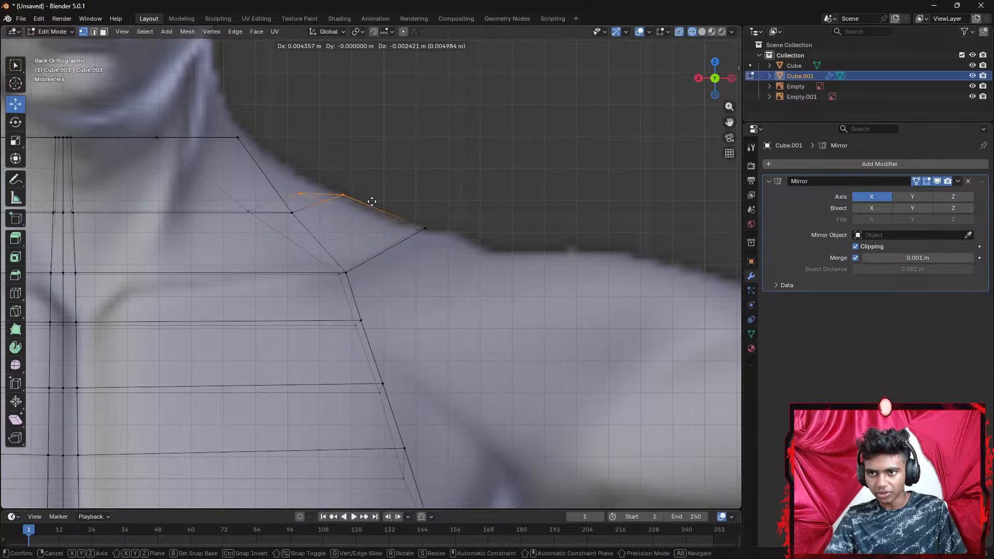
{"action": "left_click", "coordinate": [366, 198]}
{"action": "left_click", "coordinate": [292, 191]}
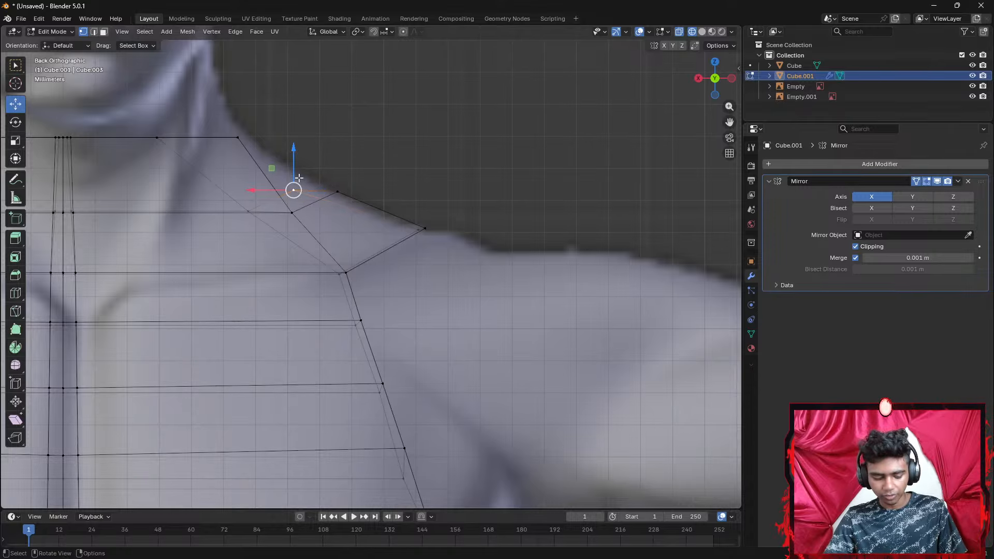
Add a horizontal edge loop midway between the two uppermost loops at the neck base, without sliding it
{"action": "key", "text": "ctrl+r"}
{"action": "left_click", "coordinate": [227, 175]}
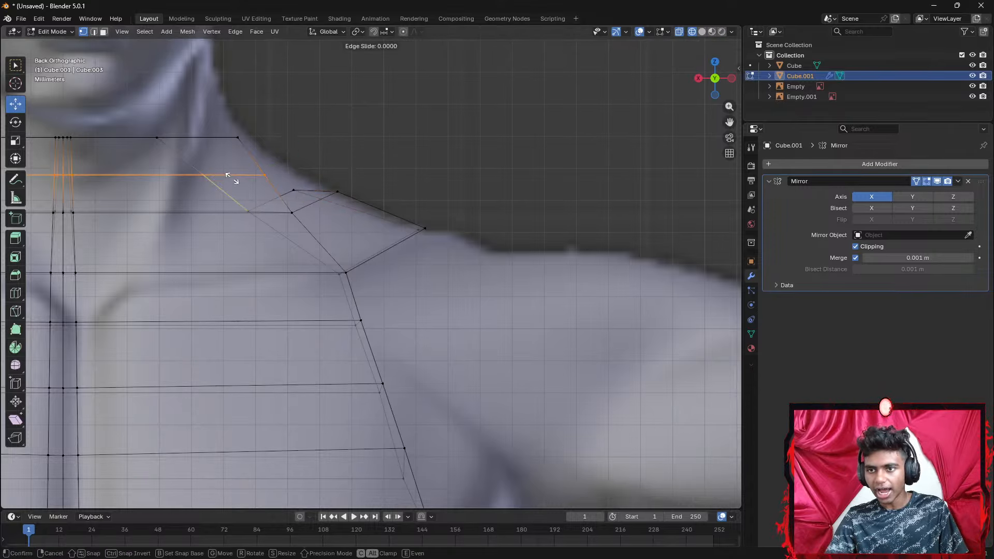
{"action": "right_click", "coordinate": [231, 177]}
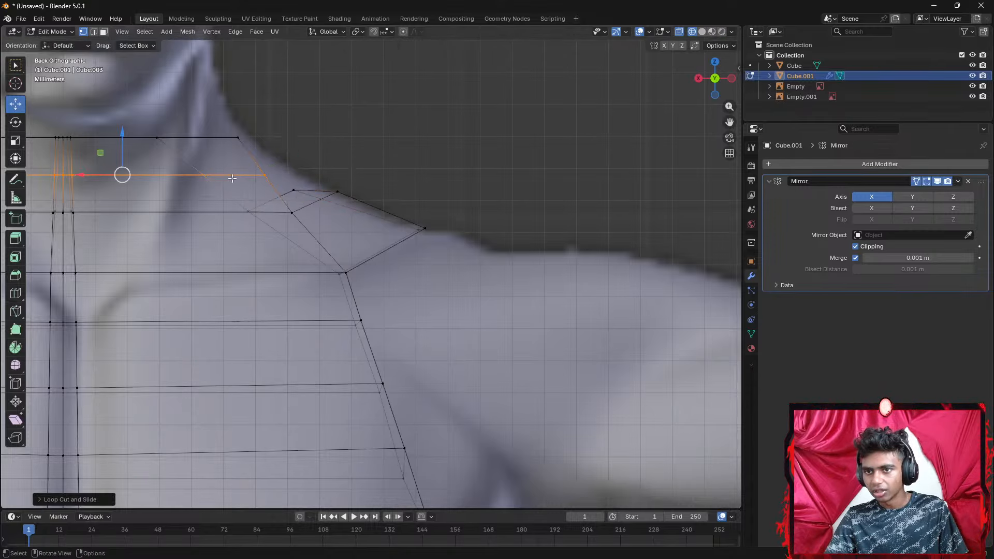
Try to raise the inner shoulder vertex toward the neck slope, inspect it in solid shading, and undo the move
{"action": "left_click", "coordinate": [294, 190]}
{"action": "left_click", "coordinate": [249, 211]}
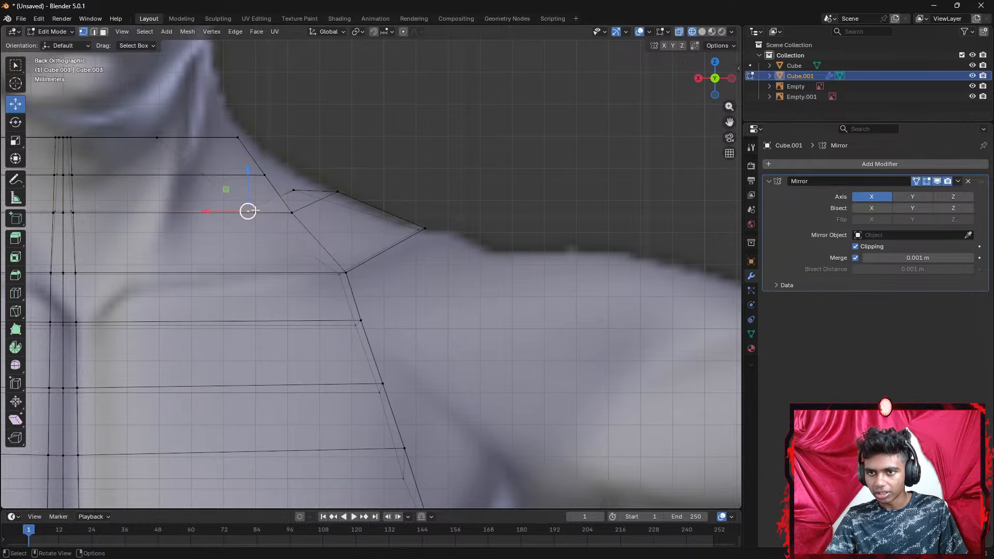
{"action": "key", "text": "g"}
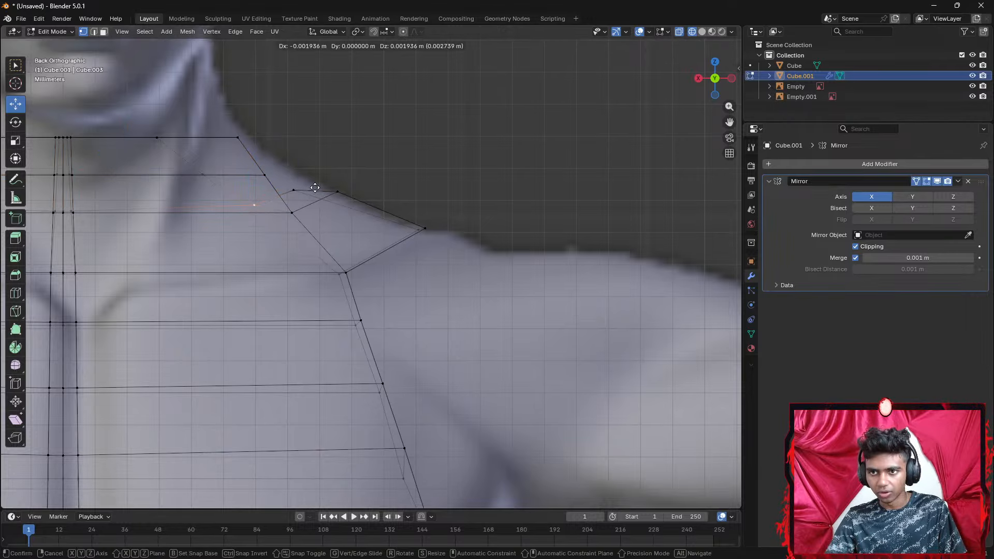
{"action": "left_click", "coordinate": [321, 166]}
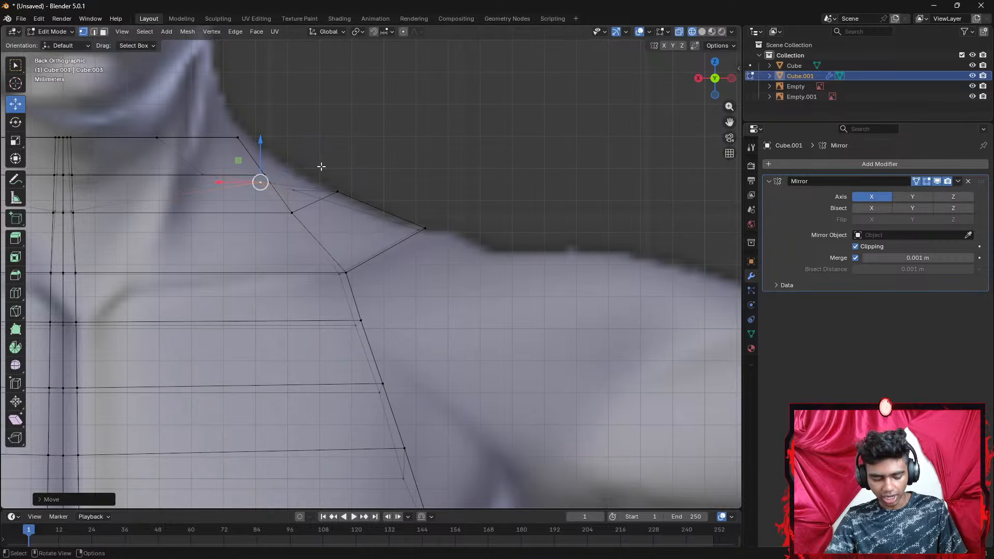
{"action": "middle_click_drag", "start_coordinate": [321, 166], "coordinate": [383, 197]}
{"action": "key", "text": "z"}
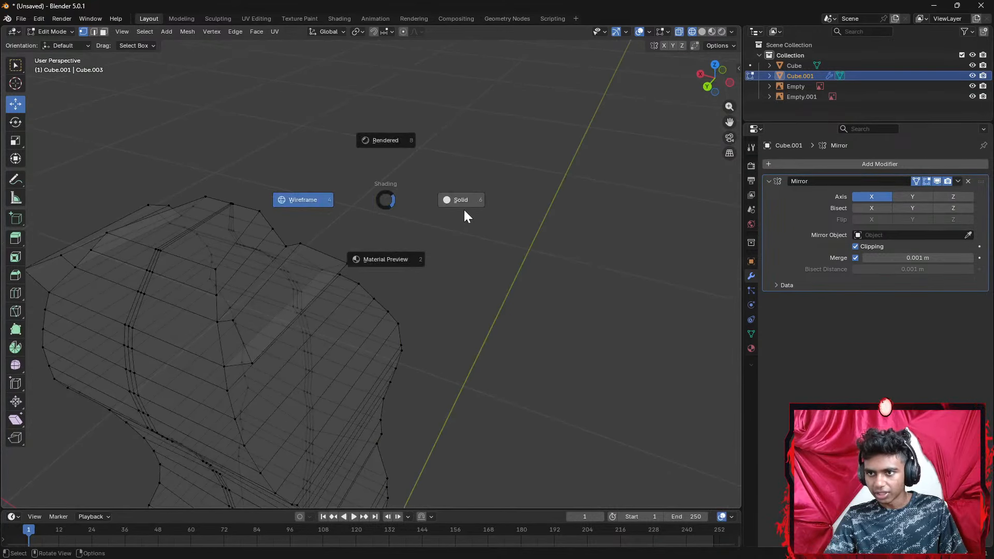
{"action": "left_click", "coordinate": [463, 207]}
{"action": "left_click", "coordinate": [261, 263]}
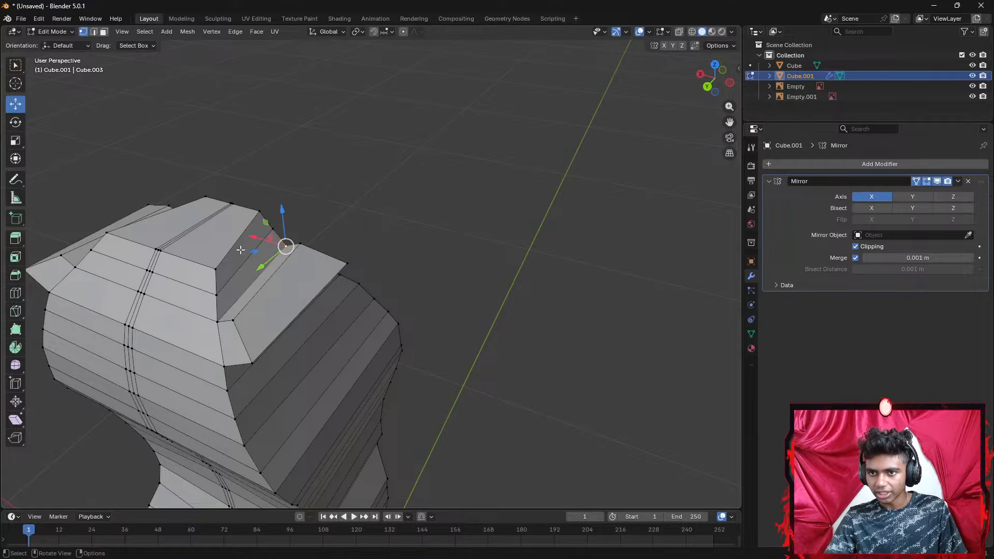
{"action": "key", "text": "ctrl+z"}
Try to extrude the sloping face beside the top of the neck base slightly outward in back orthographic view
{"action": "key", "text": "3"}
{"action": "left_click", "coordinate": [256, 267]}
{"action": "left_click", "coordinate": [259, 239]}
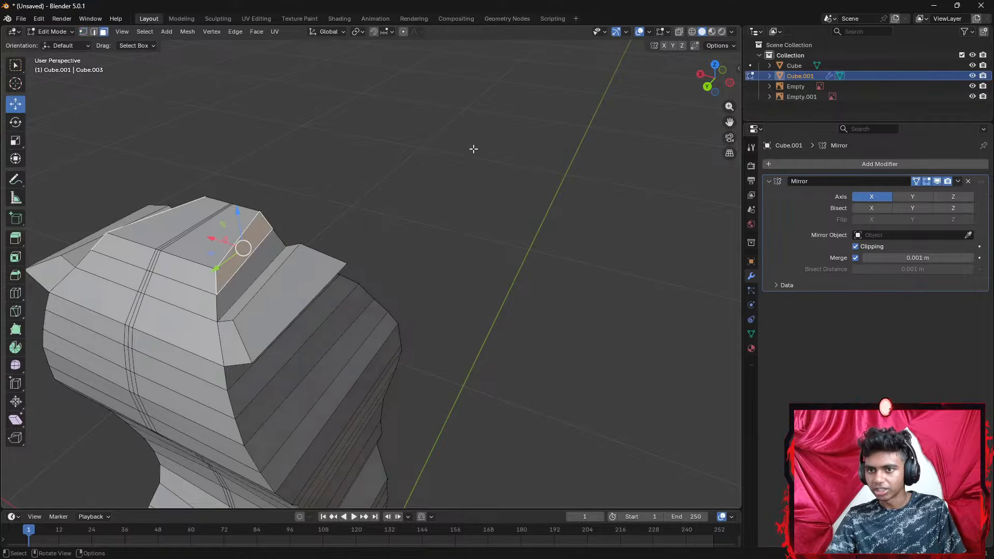
{"action": "left_click", "coordinate": [707, 86]}
{"action": "scroll", "coordinate": [533, 173], "scroll_direction": "up", "scroll_amount": 3}
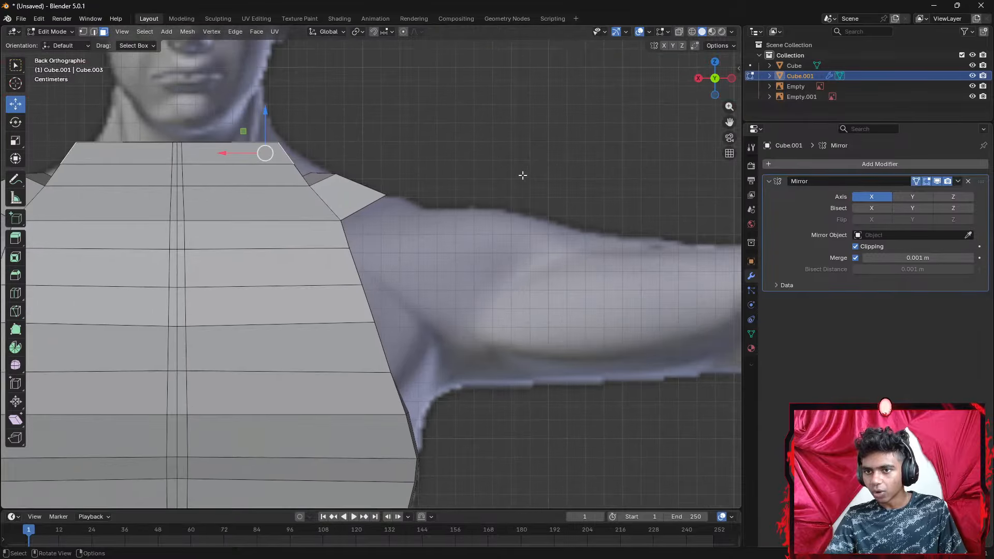
{"action": "middle_click_drag", "start_coordinate": [455, 162], "coordinate": [481, 216], "text": "shift"}
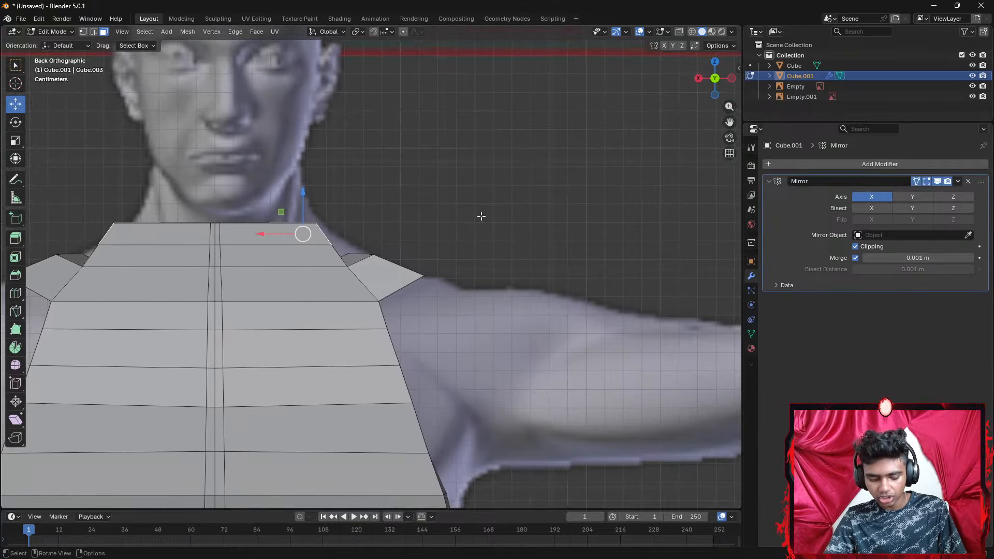
{"action": "key", "text": "e"}
{"action": "left_click", "coordinate": [487, 213]}
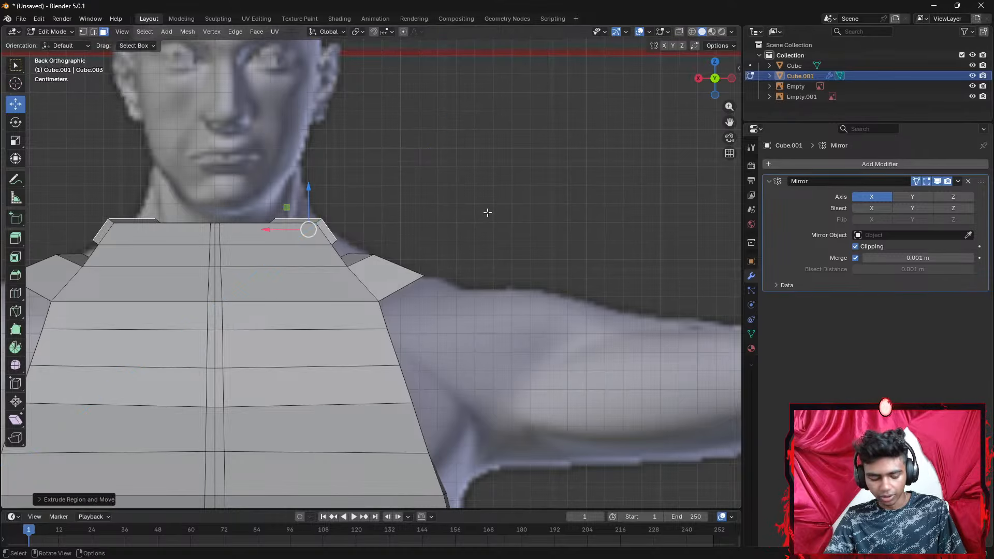
Restore wireframe shading, check the neck extrusion against the reference, undo it, and return to back orthographic view
{"action": "key", "text": "z"}
{"action": "left_click", "coordinate": [429, 215]}
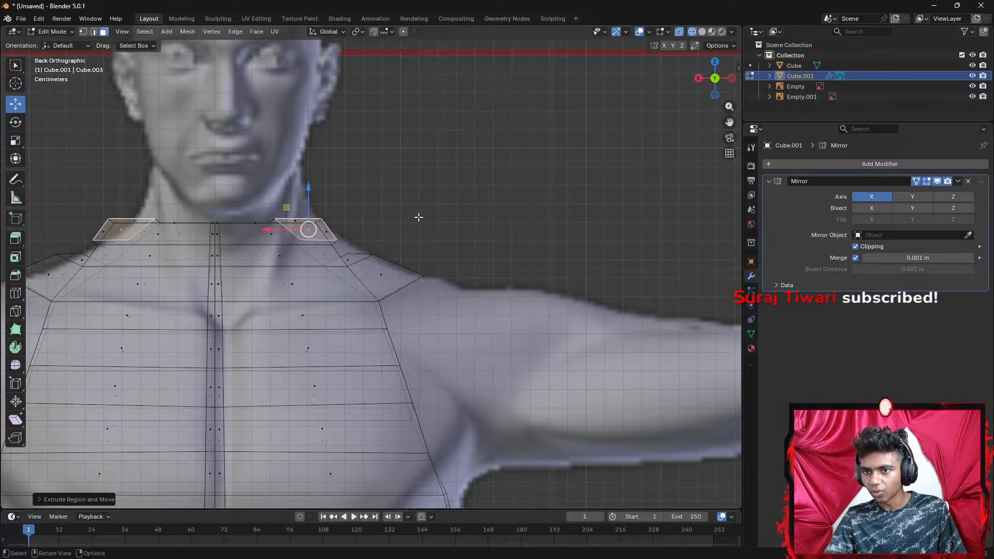
{"action": "scroll", "coordinate": [418, 218], "scroll_direction": "up", "scroll_amount": 2}
{"action": "key", "text": "1"}
{"action": "middle_click_drag", "start_coordinate": [416, 202], "coordinate": [447, 265], "text": "shift"}
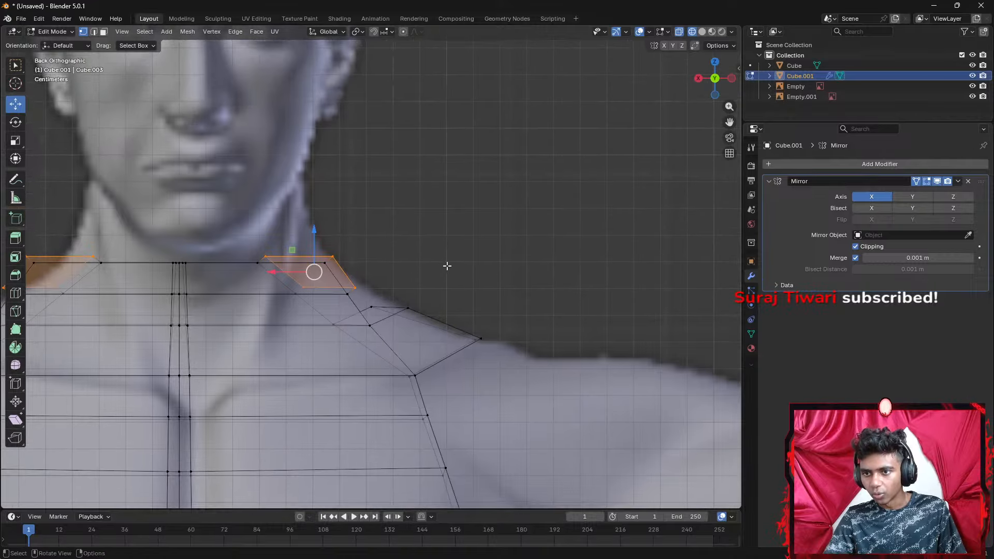
{"action": "left_click", "coordinate": [440, 274]}
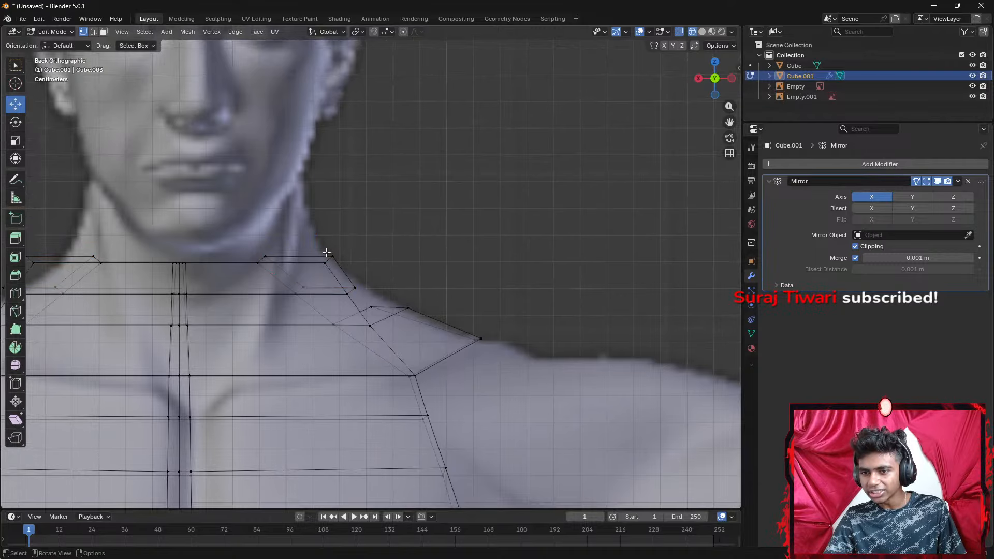
{"action": "middle_click_drag", "start_coordinate": [352, 250], "coordinate": [359, 262]}
{"action": "key", "text": "ctrl+z"}
{"action": "key", "text": "ctrl+z"}
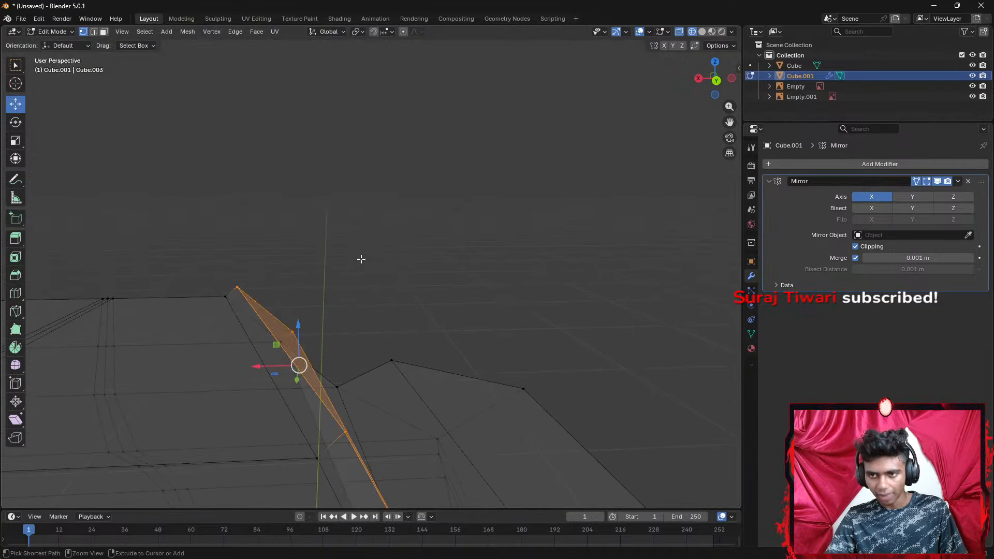
{"action": "key", "text": "ctrl+z"}
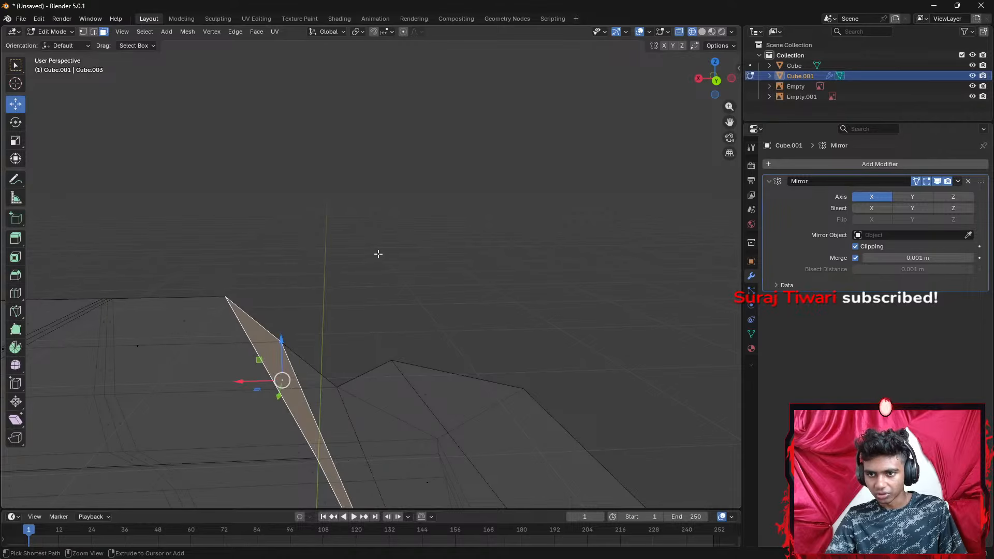
{"action": "left_click", "coordinate": [716, 83]}
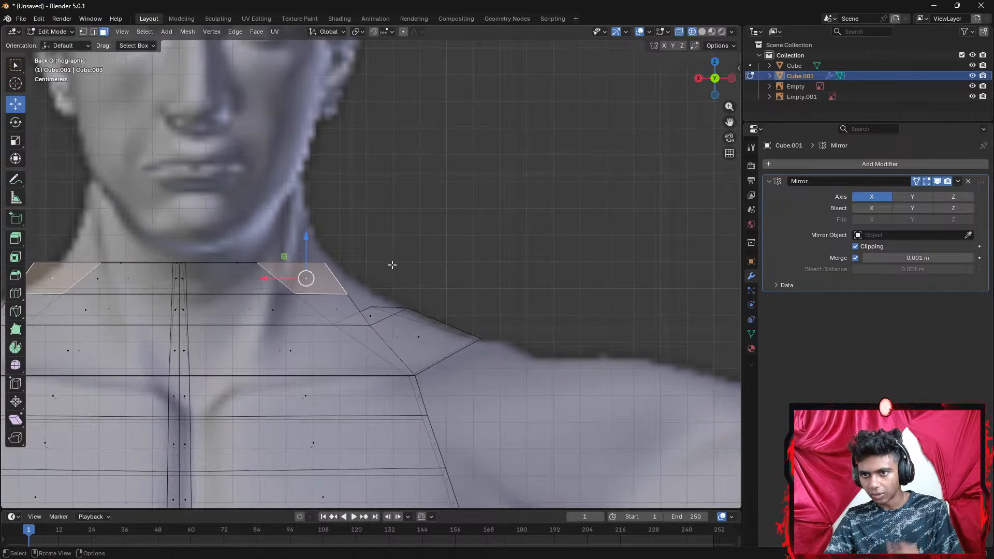
Try to extrude the sloping face just above the inner shoulder outward along its normal by about 0.0056 m
{"action": "key", "text": "1"}
{"action": "left_click", "coordinate": [371, 299]}
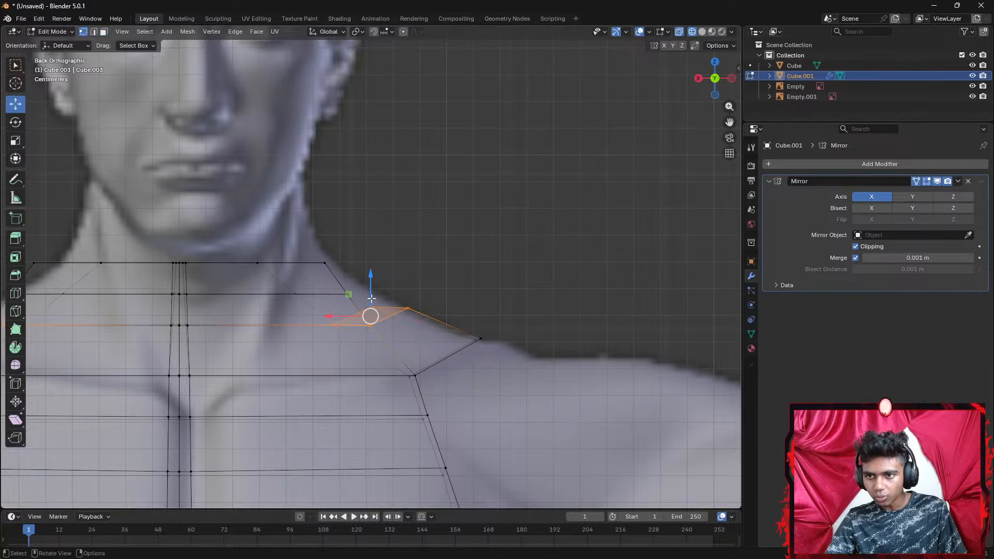
{"action": "key", "text": "3"}
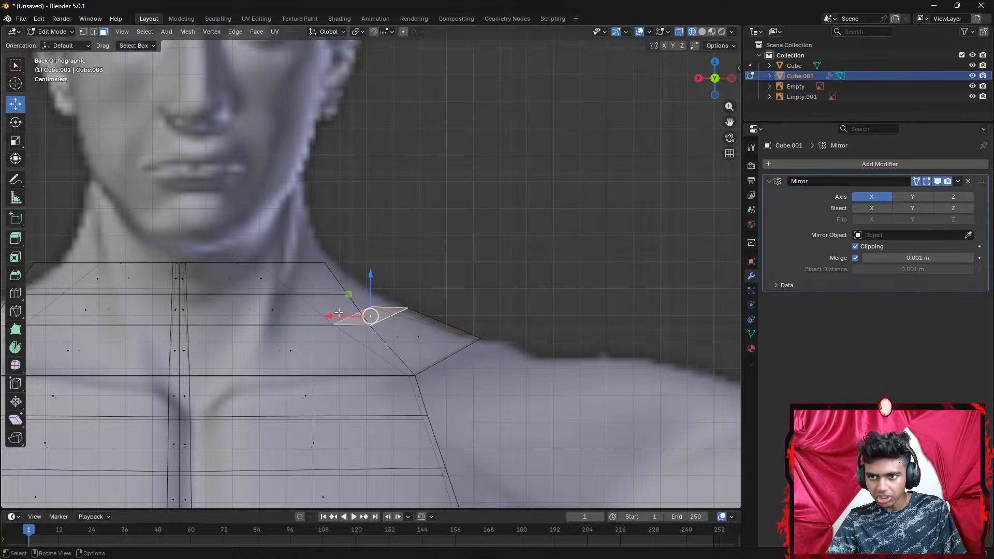
{"action": "left_click", "coordinate": [346, 314]}
{"action": "key", "text": "g"}
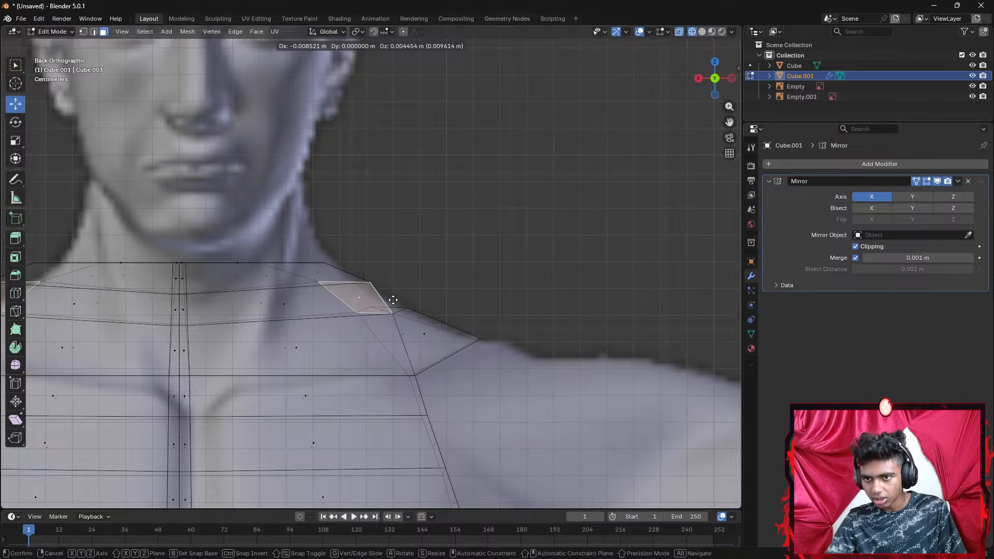
{"action": "key", "text": "z"}
{"action": "key", "text": "z"}
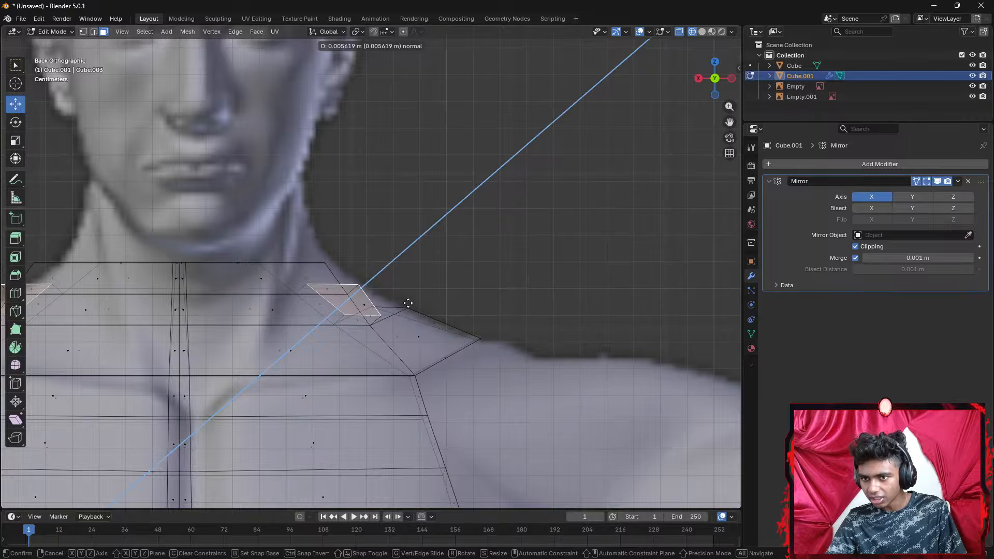
{"action": "left_click", "coordinate": [409, 302]}
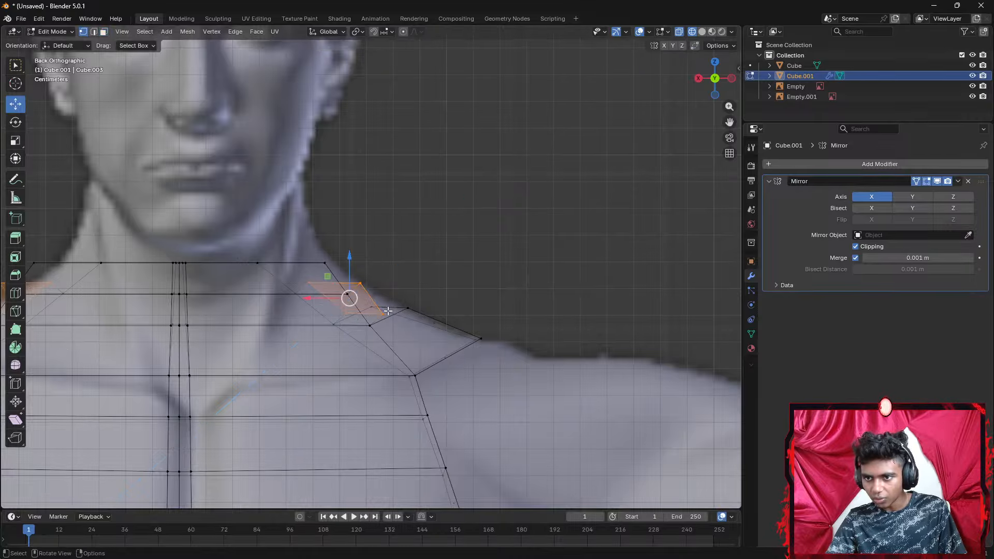
Move the extruded face's outer lower vertex, then its inner lower vertex, onto the reference's neck-to-shoulder outline
{"action": "scroll", "coordinate": [387, 310], "scroll_direction": "up", "scroll_amount": 4}
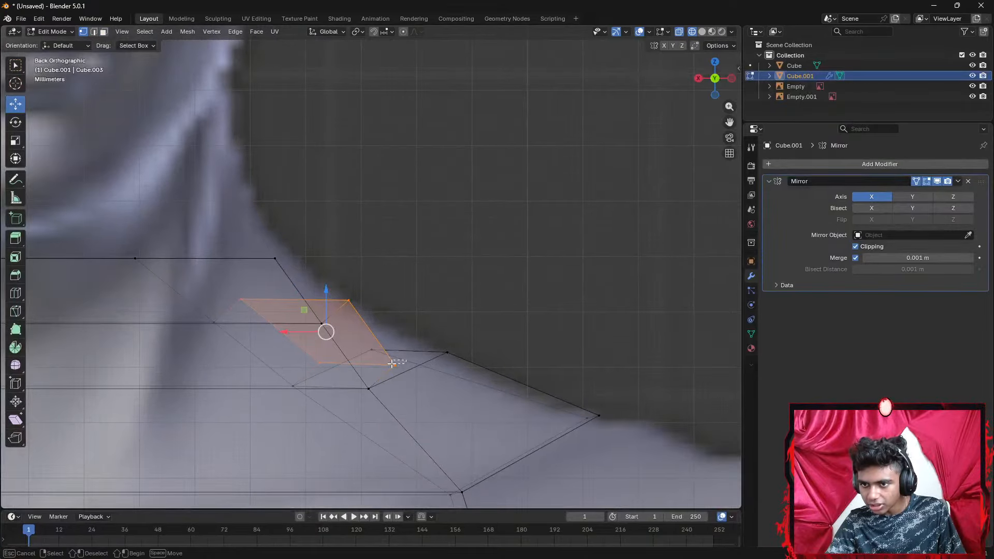
{"action": "left_click", "coordinate": [396, 364]}
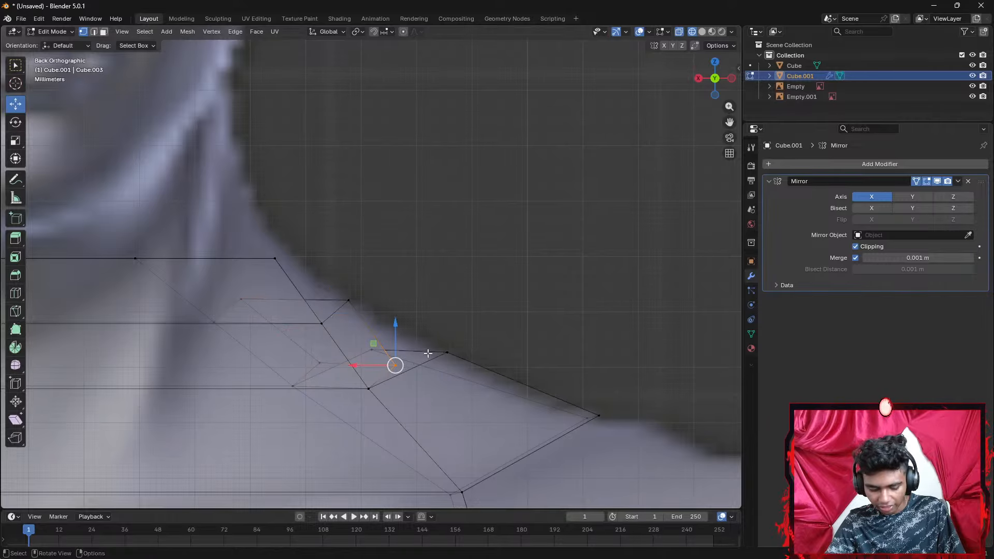
{"action": "key", "text": "g"}
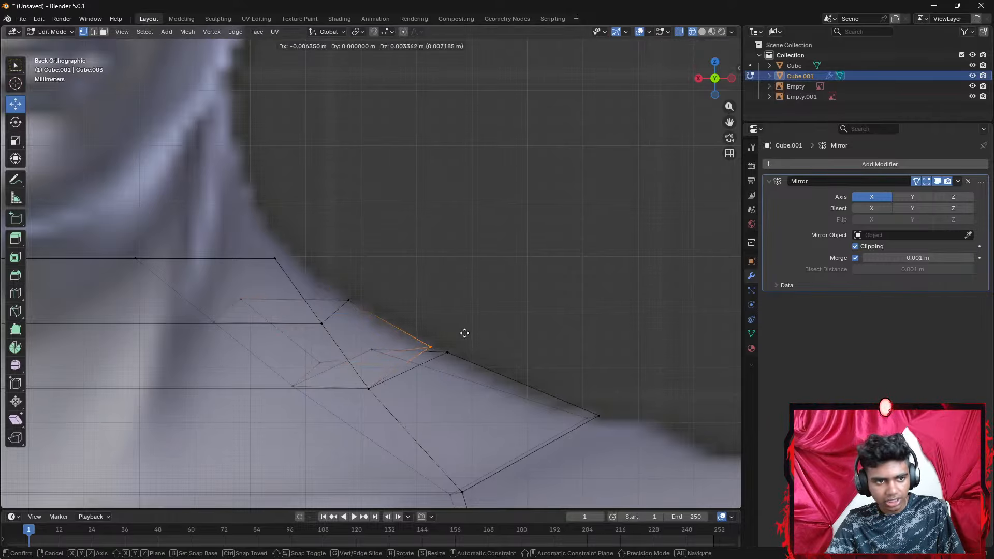
{"action": "left_click", "coordinate": [464, 332]}
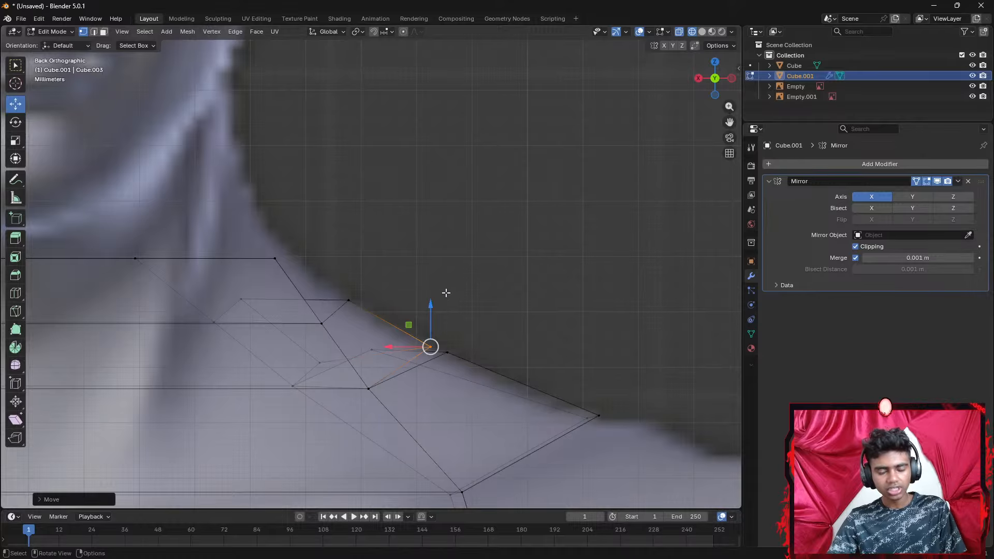
{"action": "scroll", "coordinate": [453, 257], "scroll_direction": "down", "scroll_amount": 1}
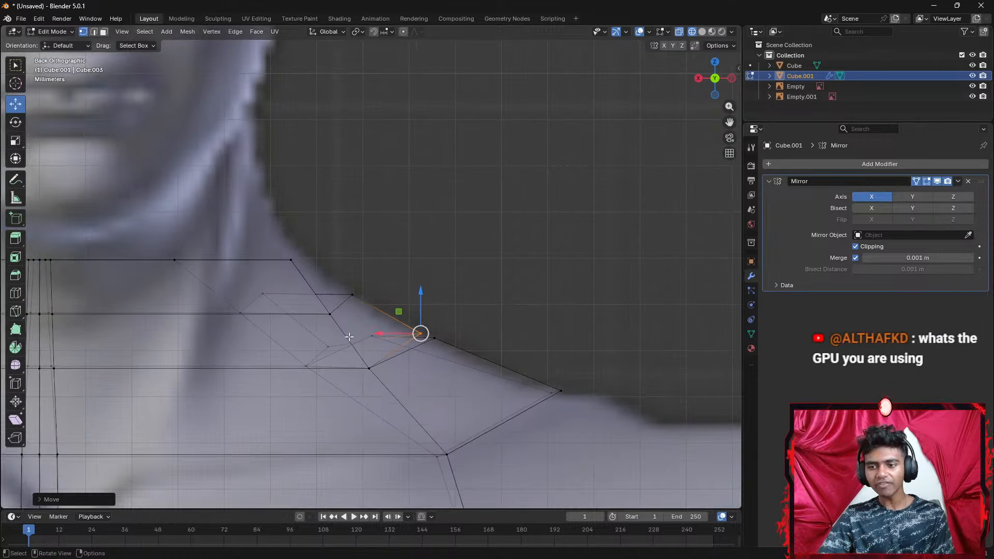
{"action": "left_click", "coordinate": [328, 347]}
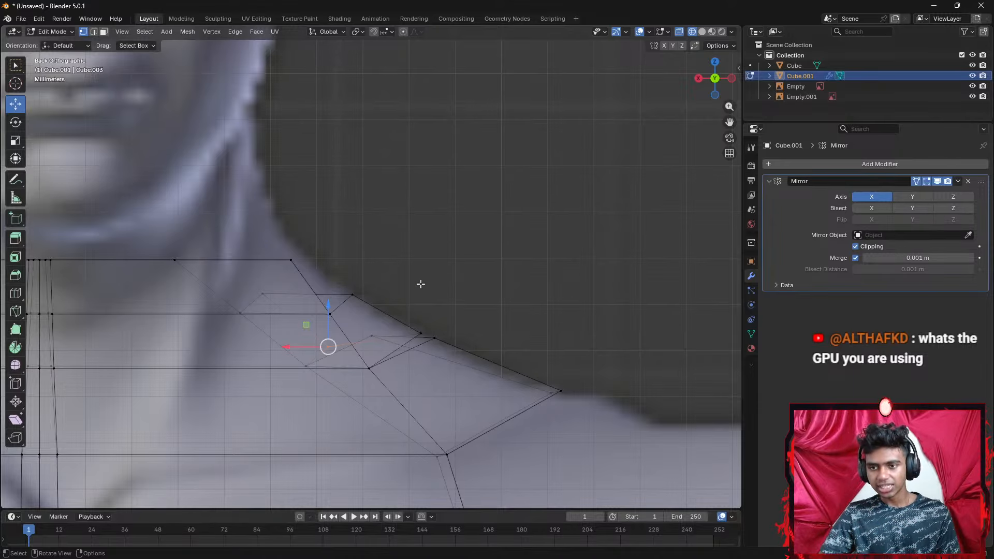
{"action": "key", "text": "g"}
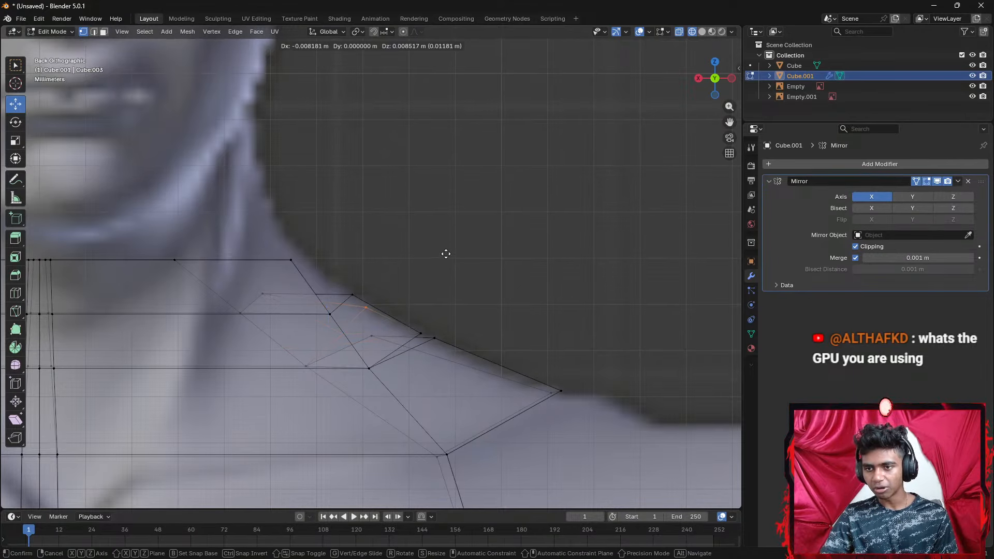
{"action": "left_click", "coordinate": [447, 249]}
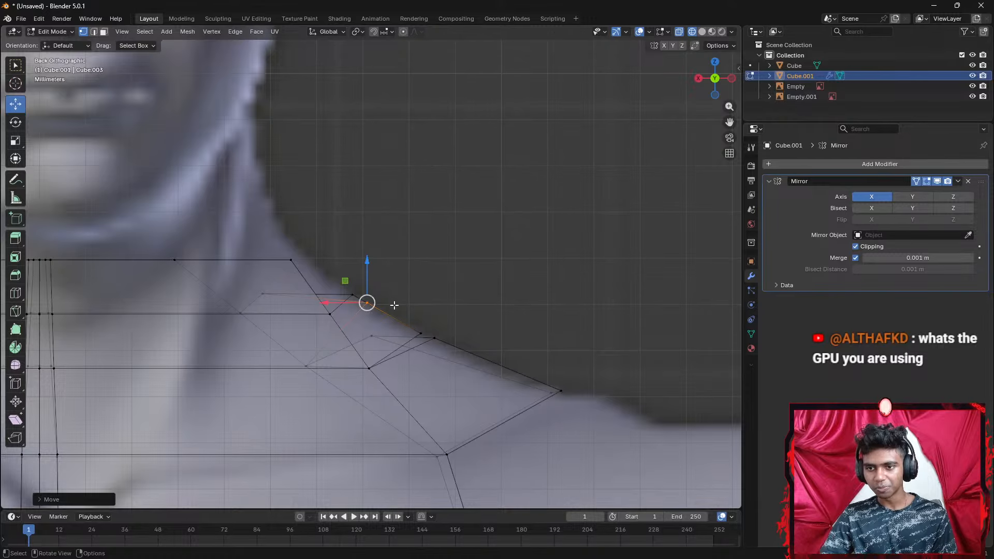
Inspect the reshaped neck extrusion, undo it with its vertex moves, and clear the selection in back orthographic view
{"action": "middle_click_drag", "start_coordinate": [394, 305], "coordinate": [286, 319]}
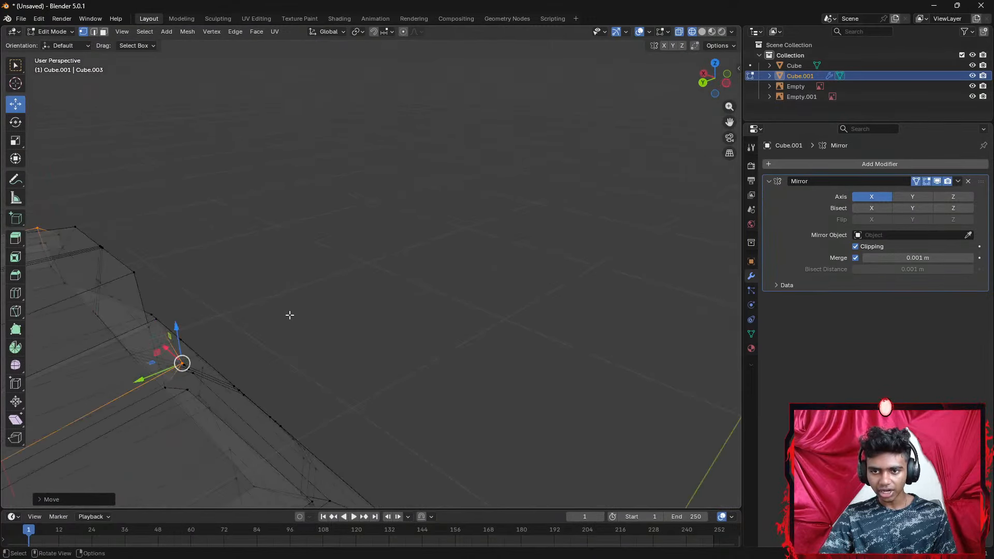
{"action": "scroll", "coordinate": [290, 314], "scroll_direction": "down", "scroll_amount": 2}
{"action": "left_click", "coordinate": [701, 83]}
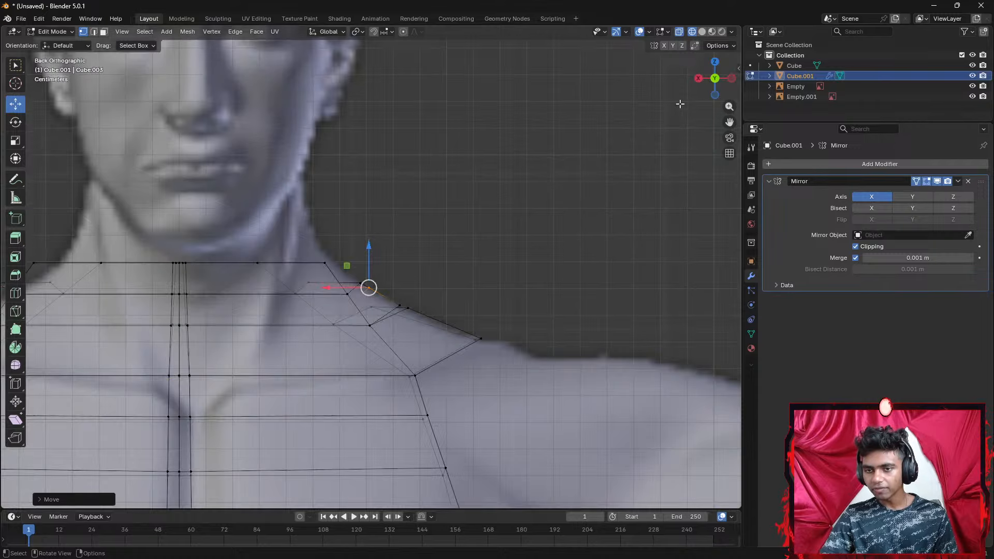
{"action": "key", "text": "3"}
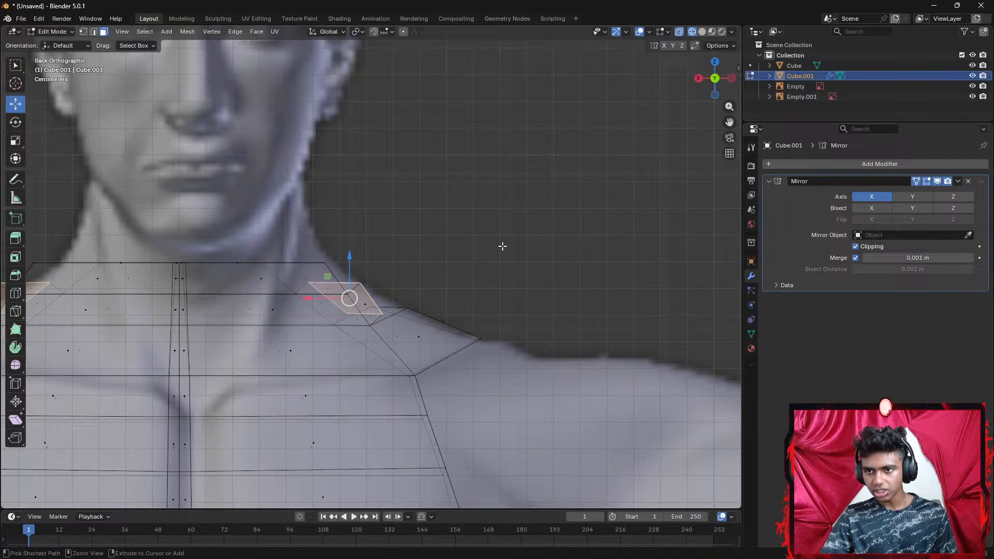
{"action": "key", "text": "ctrl+z"}
{"action": "left_click", "coordinate": [501, 244]}
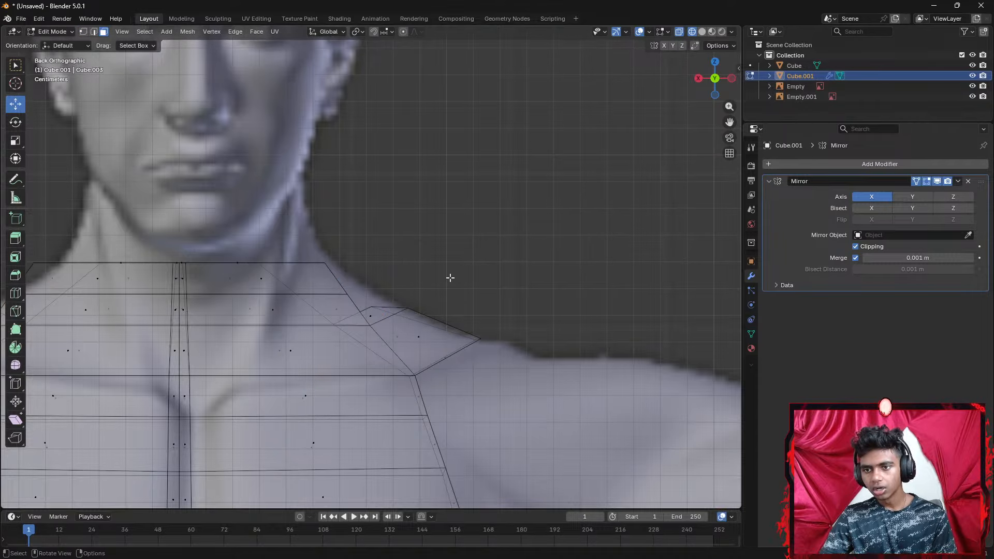
Try to extrude the small top face of the inner shoulder upward, compare it with the reference from behind, and undo it
{"action": "left_click", "coordinate": [379, 313]}
{"action": "middle_click_drag", "start_coordinate": [440, 269], "coordinate": [439, 294]}
{"action": "key", "text": "e"}
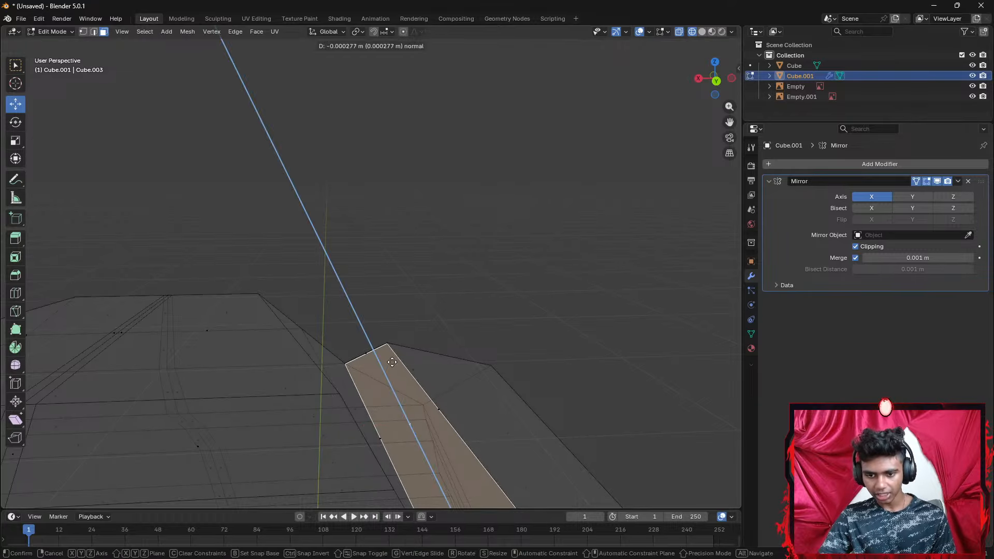
{"action": "left_click", "coordinate": [245, 295]}
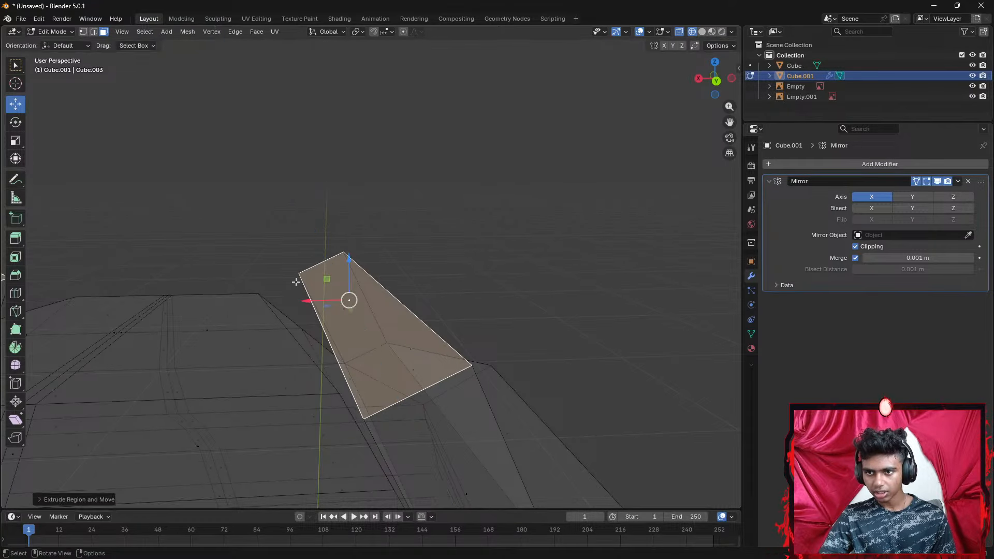
{"action": "middle_click_drag", "start_coordinate": [297, 283], "coordinate": [380, 247]}
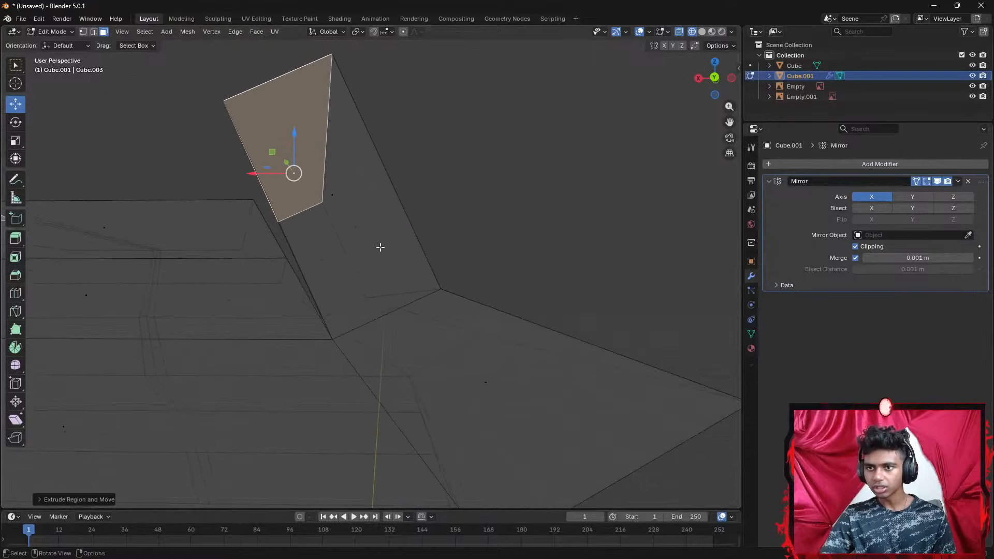
{"action": "left_click", "coordinate": [714, 78]}
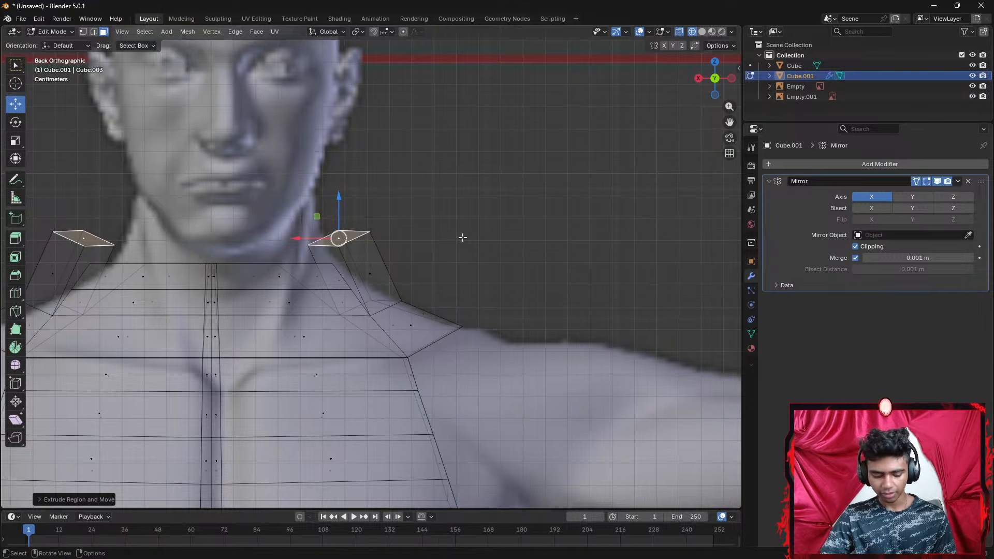
{"action": "key", "text": "ctrl+z"}
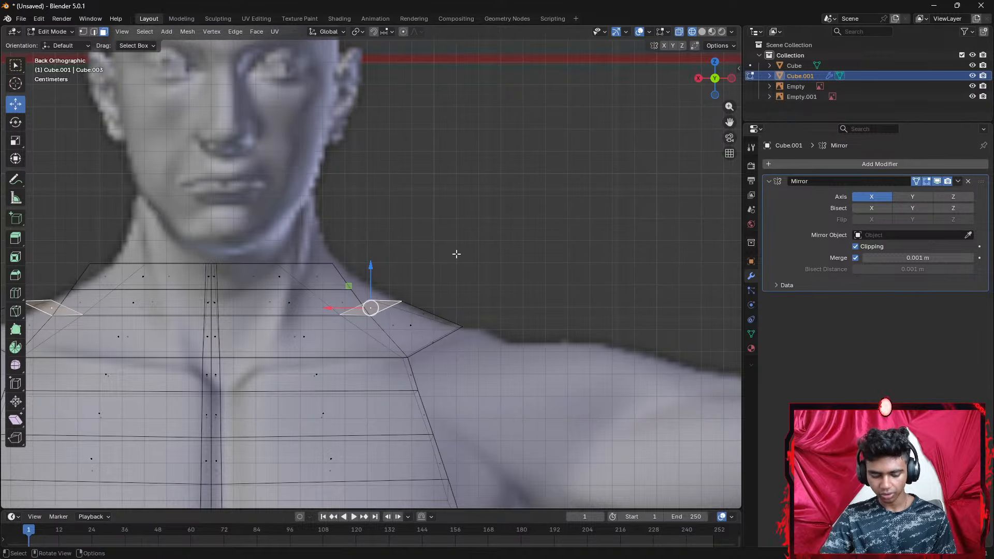
Try a shorter upward extrusion of the inner shoulder's top face, shift it toward the neck, inspect it, and undo both
{"action": "key", "text": "e"}
{"action": "left_click", "coordinate": [429, 210]}
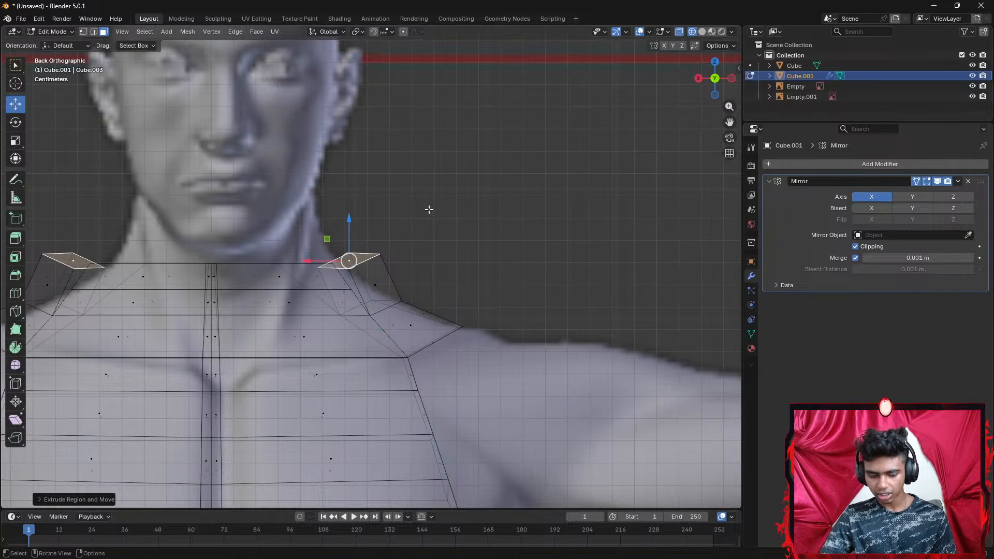
{"action": "key", "text": "g"}
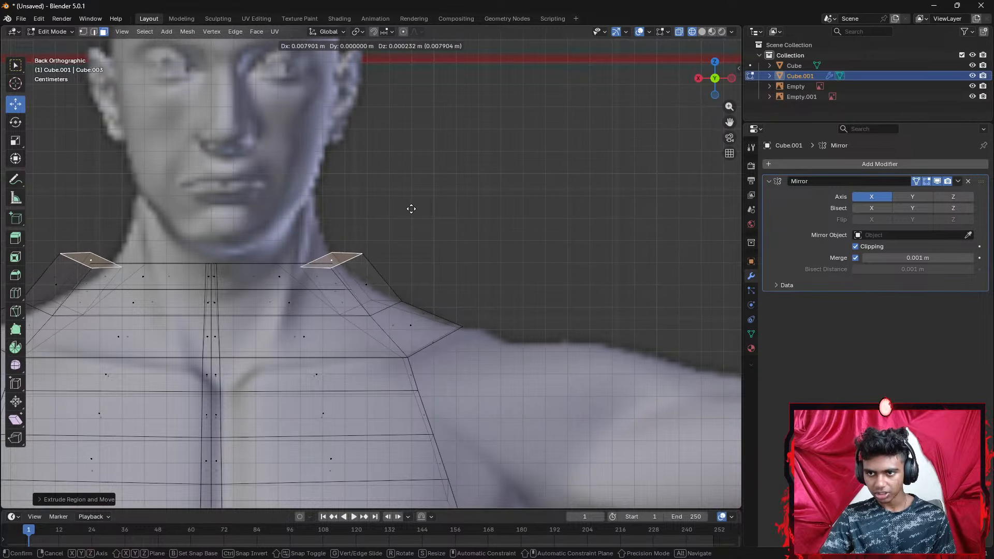
{"action": "left_click", "coordinate": [412, 204]}
{"action": "middle_click_drag", "start_coordinate": [417, 204], "coordinate": [464, 226]}
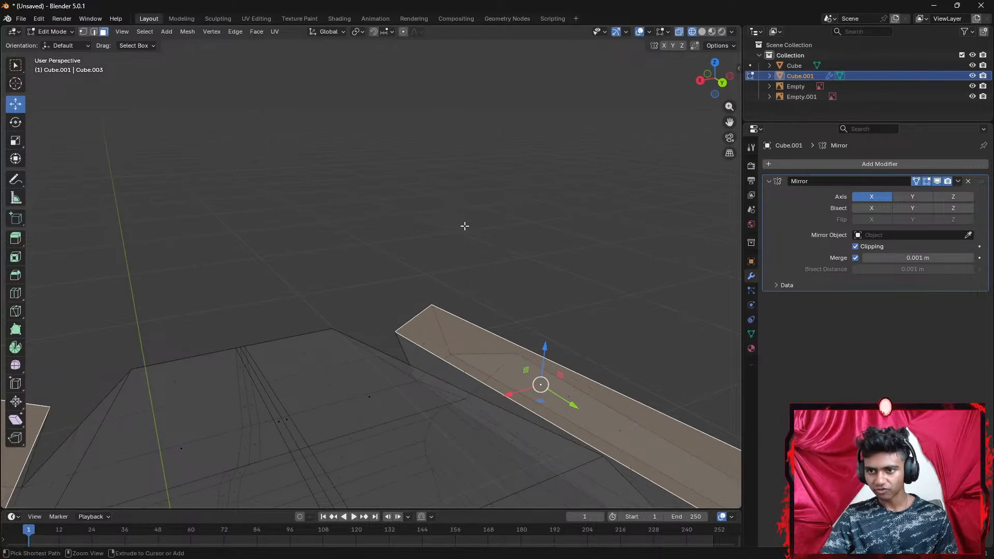
{"action": "left_click", "coordinate": [722, 82]}
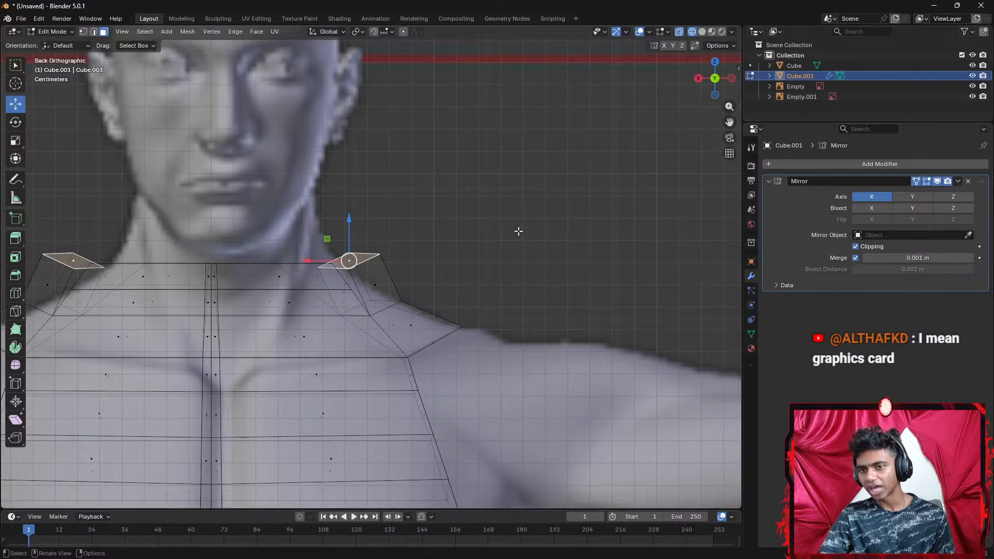
{"action": "key", "text": "ctrl+z"}
Clear the selection and select the uppermost faces on the torso's side below the shoulder, working downward
{"action": "middle_click_drag", "start_coordinate": [517, 294], "coordinate": [364, 127], "text": "shift"}
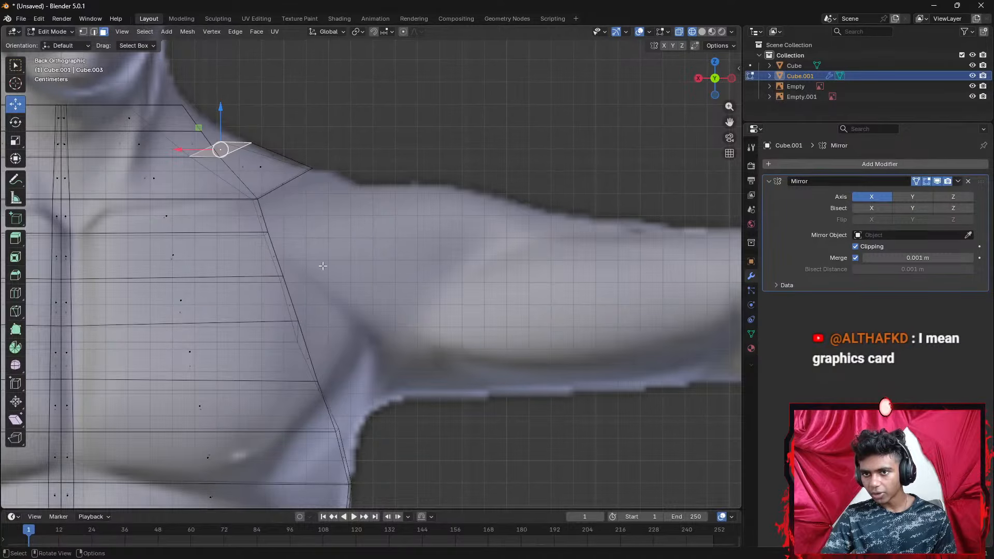
{"action": "left_click", "coordinate": [373, 272]}
{"action": "scroll", "coordinate": [371, 263], "scroll_direction": "down", "scroll_amount": 3}
{"action": "middle_click_drag", "start_coordinate": [371, 263], "coordinate": [358, 260]}
{"action": "left_click", "coordinate": [257, 217]}
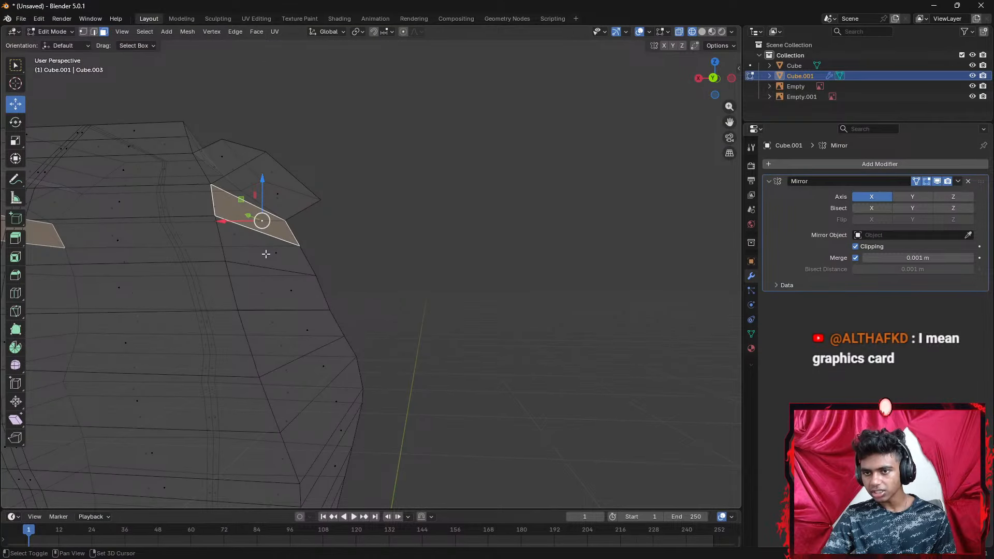
{"action": "left_click", "coordinate": [266, 254], "text": "shift"}
{"action": "left_click", "coordinate": [267, 292], "text": "shift"}
{"action": "left_click", "coordinate": [271, 323], "text": "shift"}
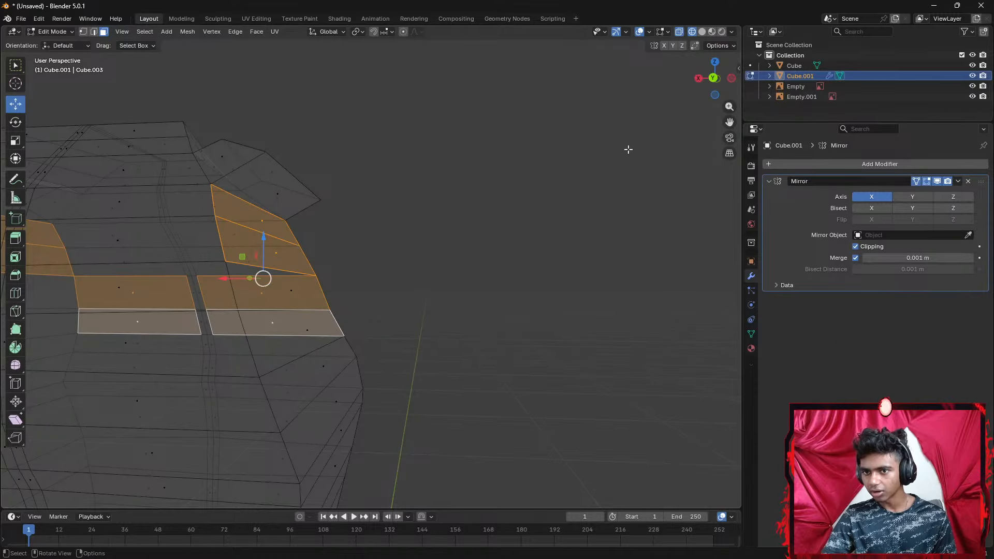
Correct the selection to the four stacked side faces below the shoulder and compare it with the reference arm from behind
{"action": "middle_click_drag", "start_coordinate": [628, 149], "coordinate": [402, 239]}
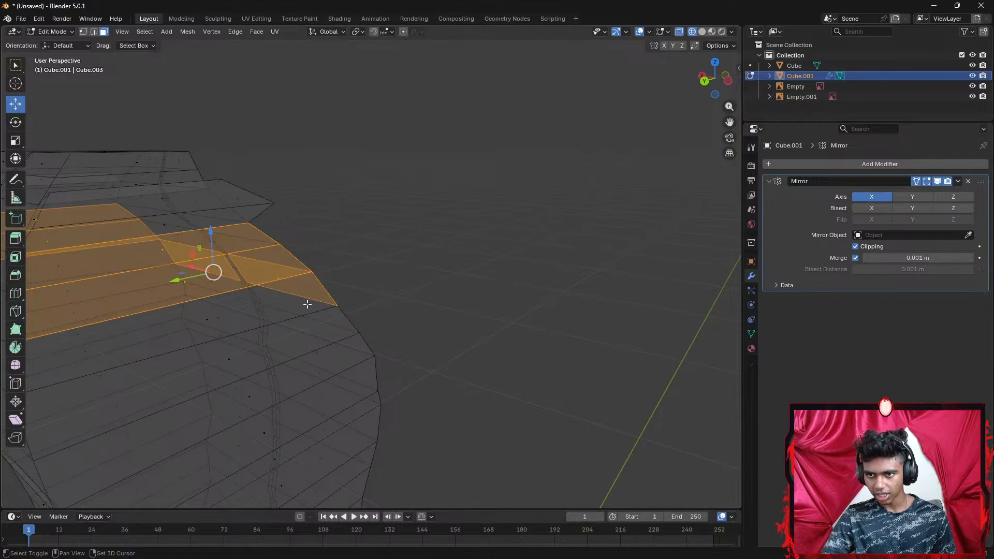
{"action": "left_click", "coordinate": [309, 279], "text": "shift"}
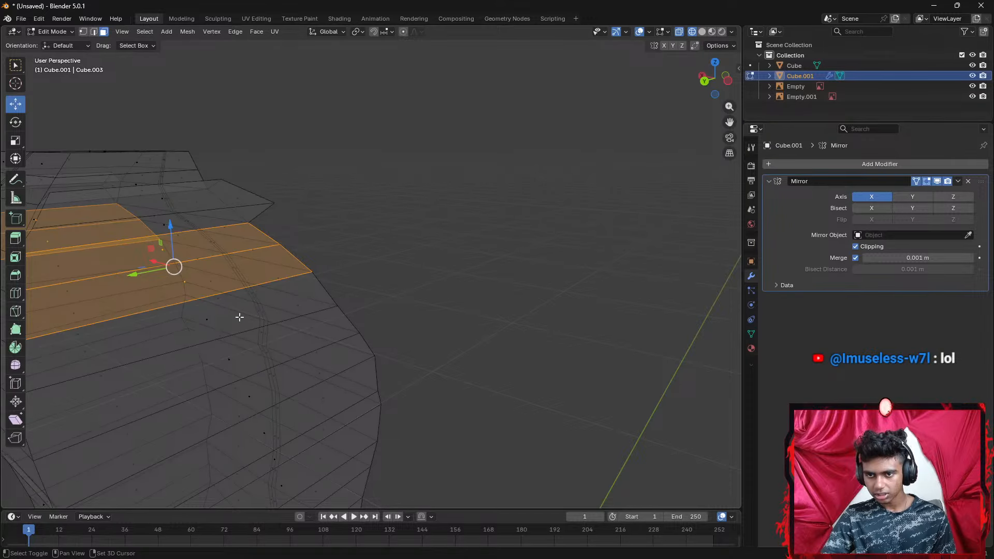
{"action": "middle_click_drag", "start_coordinate": [239, 317], "coordinate": [293, 317]}
{"action": "left_click", "coordinate": [293, 318], "text": "shift"}
{"action": "left_click", "coordinate": [300, 347], "text": "shift"}
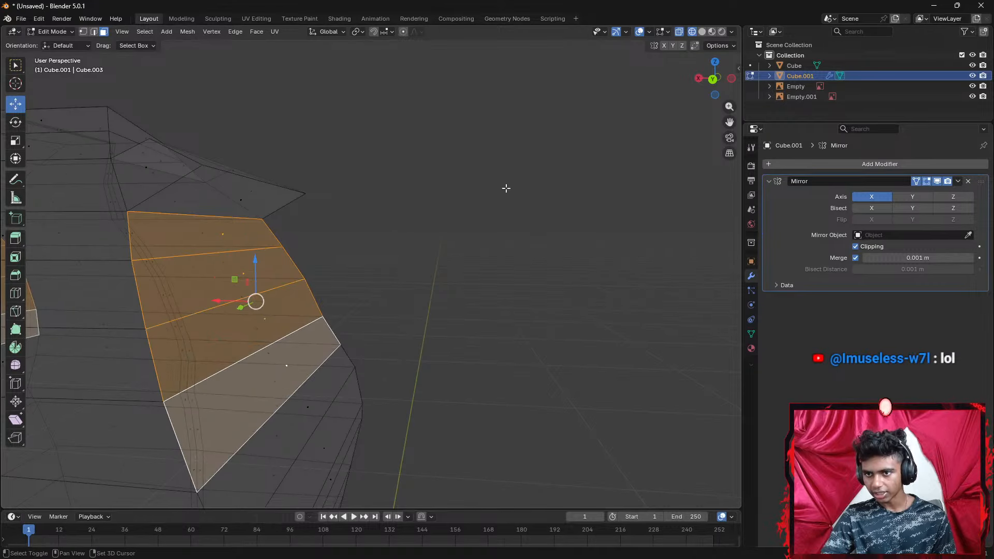
{"action": "left_click", "coordinate": [713, 78]}
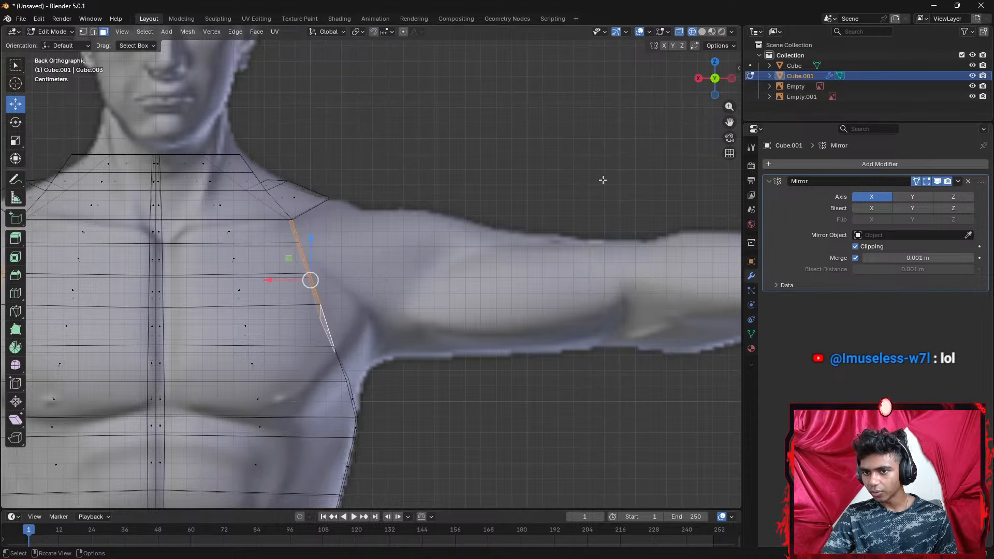
{"action": "scroll", "coordinate": [515, 224], "scroll_direction": "down", "scroll_amount": 3}
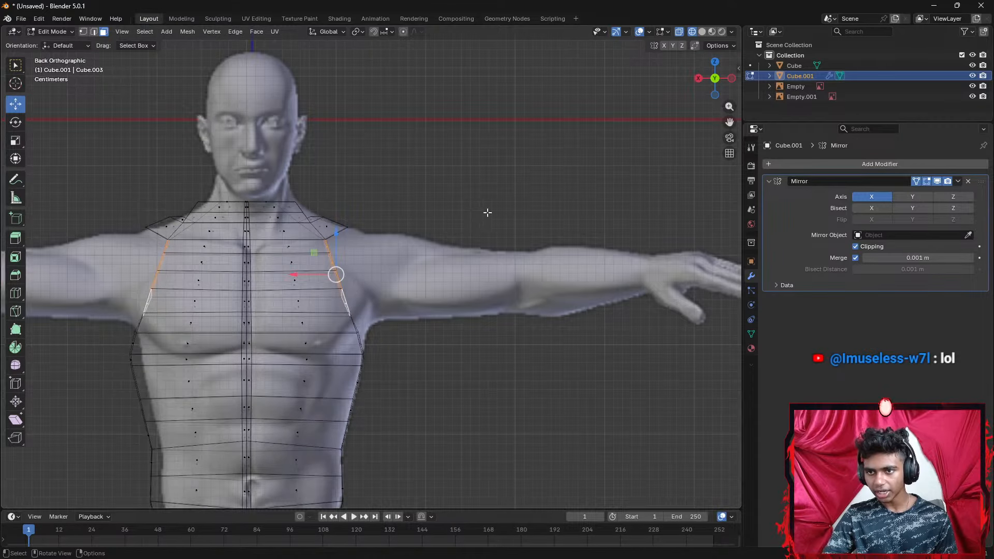
{"action": "middle_click_drag", "start_coordinate": [444, 222], "coordinate": [405, 204]}
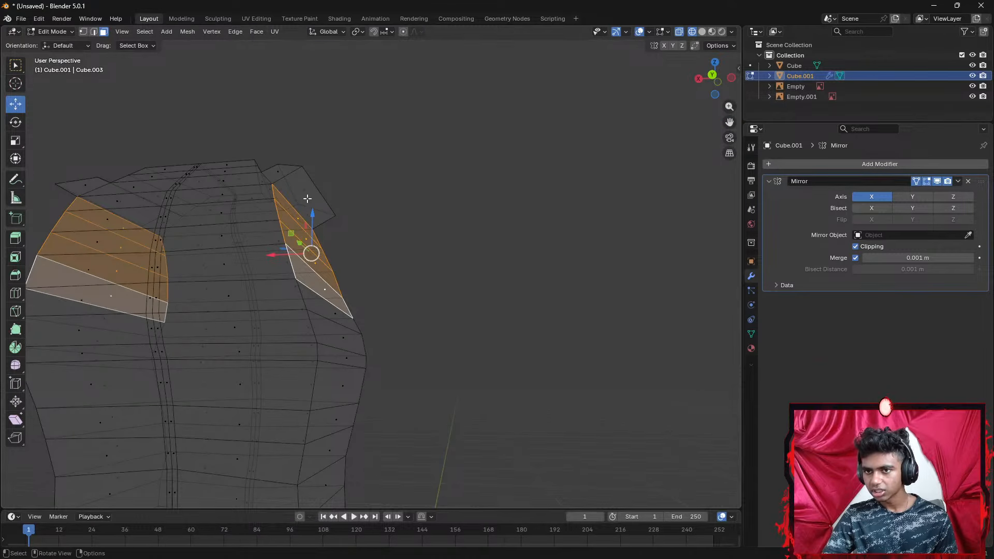
From the back view, extrude the shoulder's outer end face about 0.032 m outward and down along its normal
{"action": "middle_click_drag", "start_coordinate": [306, 198], "coordinate": [671, 95]}
{"action": "left_click", "coordinate": [713, 77]}
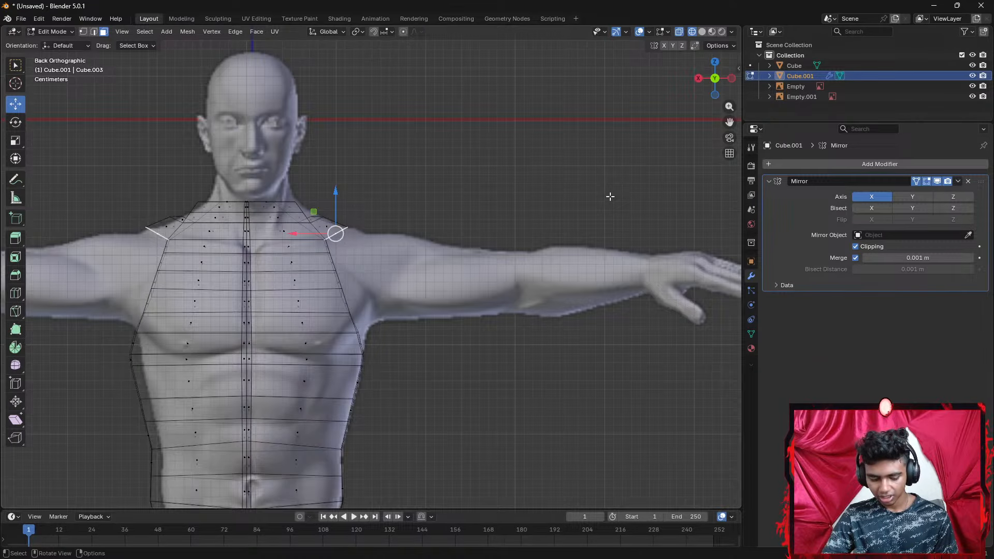
{"action": "key", "text": "e"}
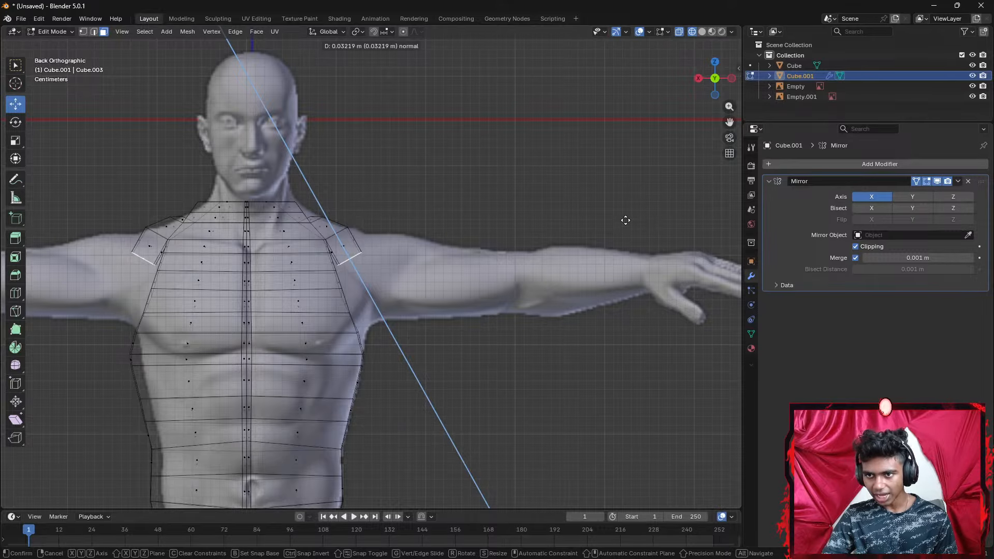
{"action": "left_click", "coordinate": [625, 220]}
Scale up the extruded shoulder face and raise it about 0.012 m so its outer corner meets the reference shoulder outline
{"action": "key", "text": "s"}
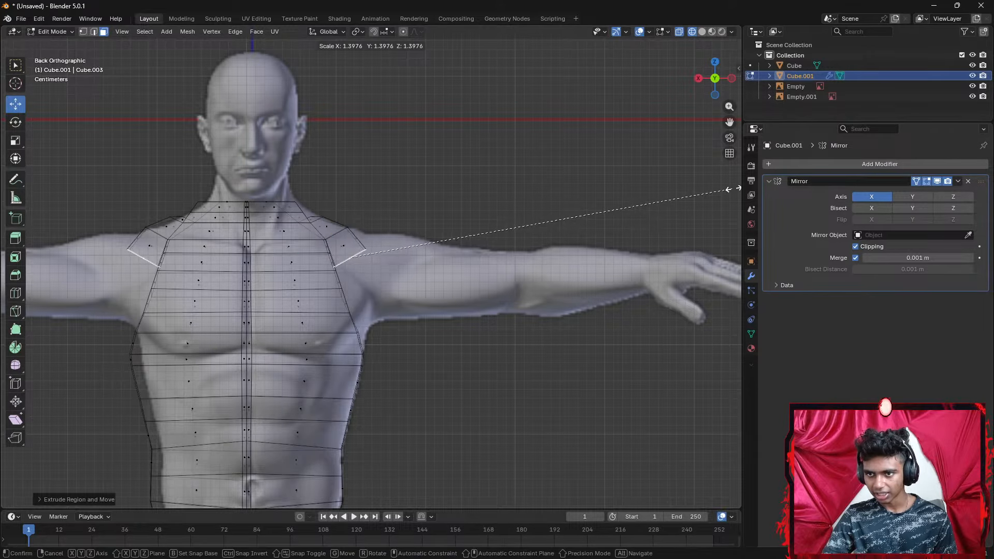
{"action": "left_click", "coordinate": [136, 152]}
{"action": "key", "text": "g"}
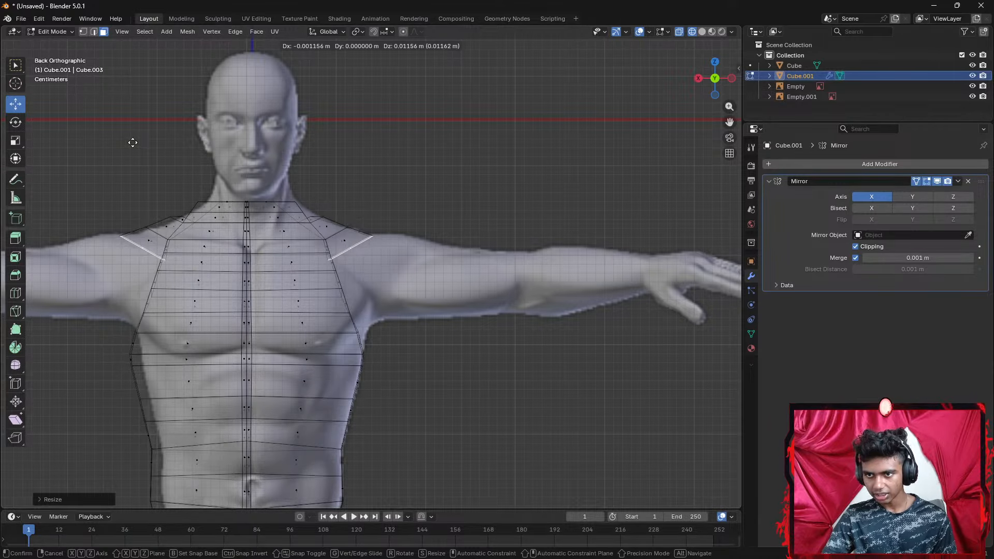
{"action": "left_click", "coordinate": [131, 141]}
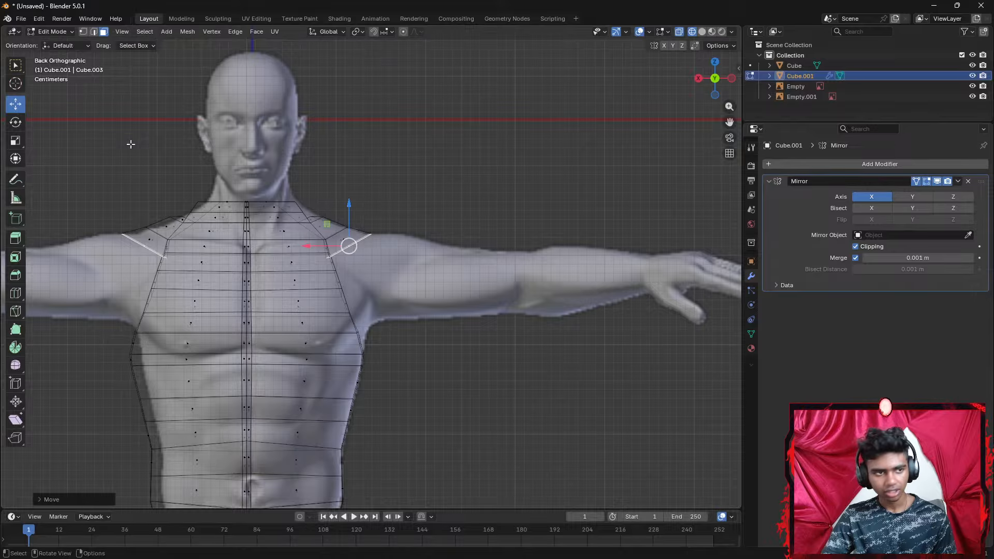
Examine closely how the extruded shoulder face's inner corners line up with the torso's side edge and the reference
{"action": "scroll", "coordinate": [305, 266], "scroll_direction": "up", "scroll_amount": 2}
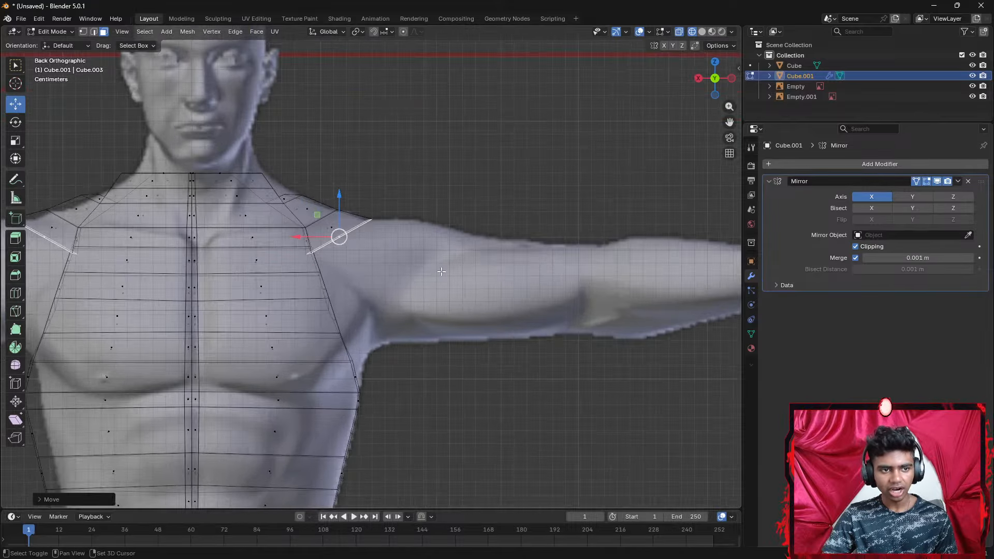
{"action": "middle_click_drag", "start_coordinate": [422, 271], "coordinate": [285, 268], "text": "shift"}
{"action": "scroll", "coordinate": [334, 253], "scroll_direction": "up", "scroll_amount": 1}
{"action": "middle_click_drag", "start_coordinate": [264, 211], "coordinate": [348, 249], "text": "shift"}
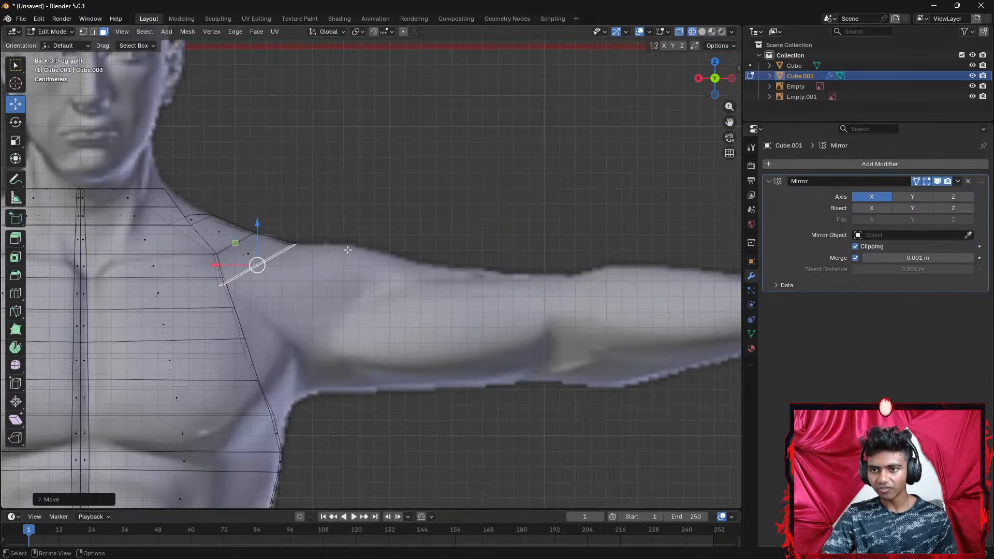
{"action": "scroll", "coordinate": [345, 244], "scroll_direction": "up", "scroll_amount": 1}
{"action": "middle_click_drag", "start_coordinate": [224, 293], "coordinate": [309, 312]}
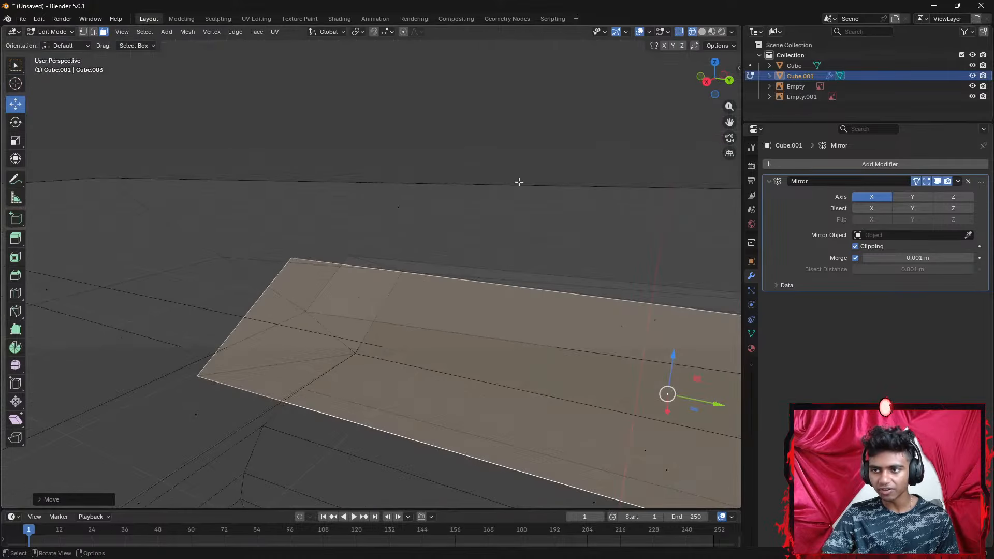
{"action": "left_click", "coordinate": [731, 79]}
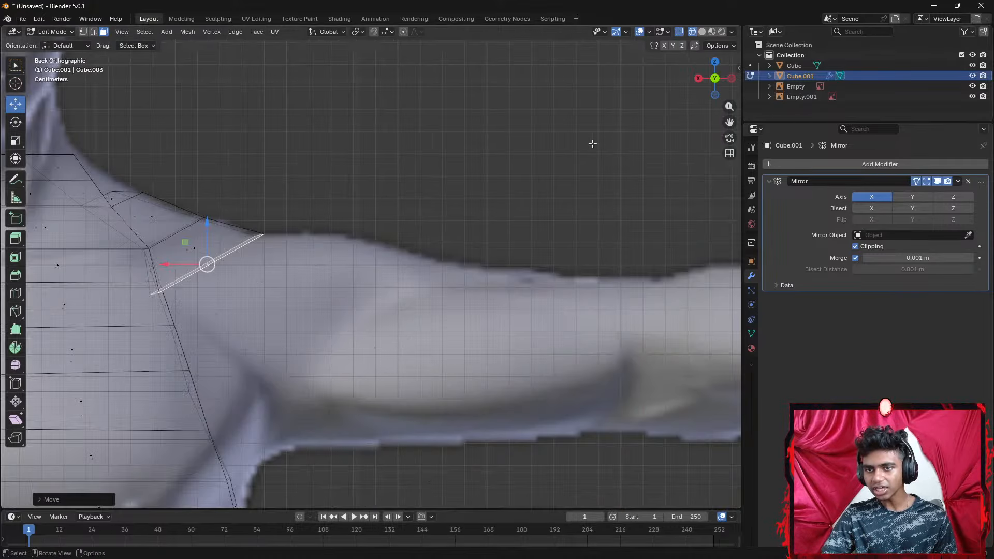
{"action": "middle_click_drag", "start_coordinate": [205, 288], "coordinate": [399, 277], "text": "shift"}
{"action": "scroll", "coordinate": [346, 289], "scroll_direction": "up", "scroll_amount": 3}
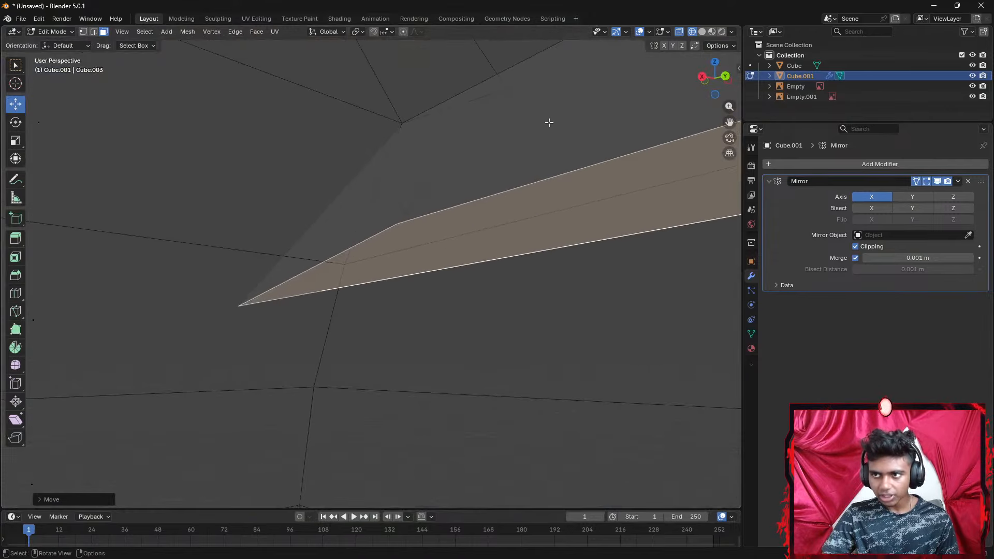
{"action": "left_click", "coordinate": [726, 77]}
{"action": "middle_click_drag", "start_coordinate": [330, 294], "coordinate": [445, 242], "text": "shift"}
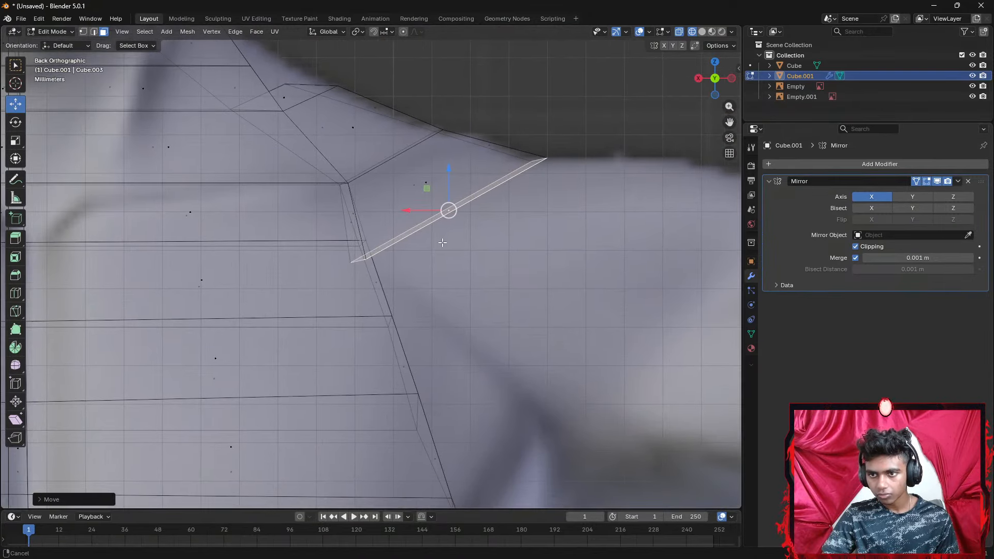
Select the extruded face's two inner corner vertices and move them up against the neighbouring vertices on the torso's side
{"action": "key", "text": "1"}
{"action": "left_click", "coordinate": [365, 259]}
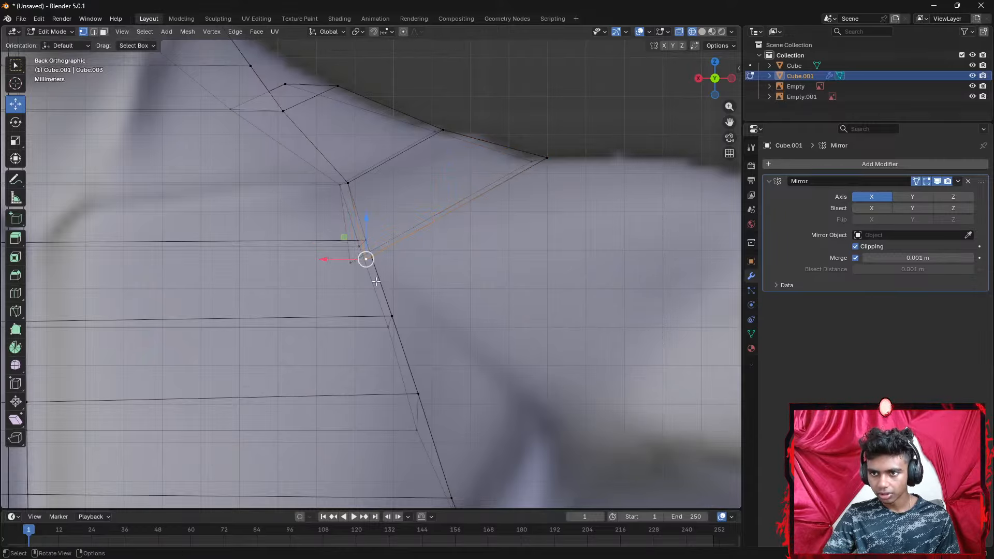
{"action": "left_click", "coordinate": [418, 278]}
{"action": "left_click_drag", "start_coordinate": [387, 273], "coordinate": [343, 257]}
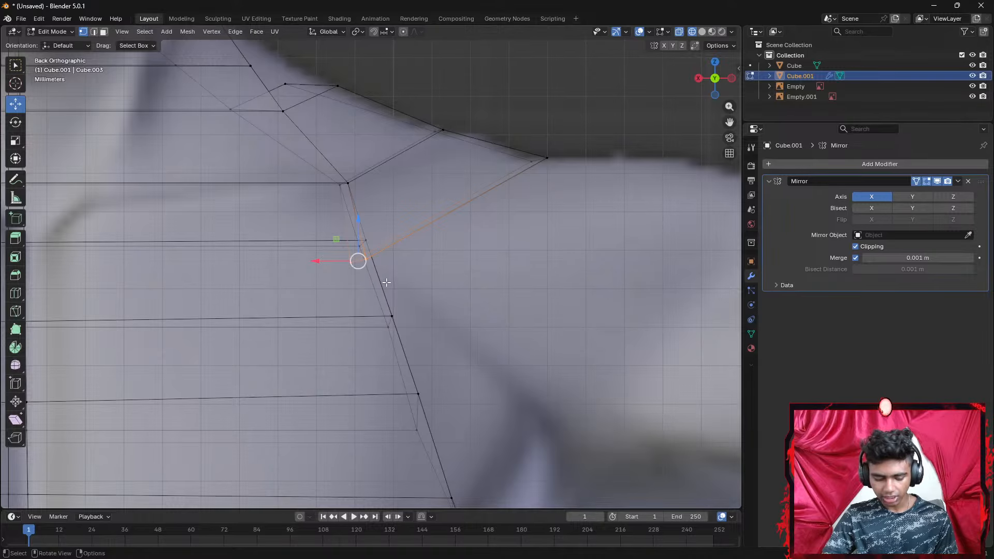
{"action": "key", "text": "g"}
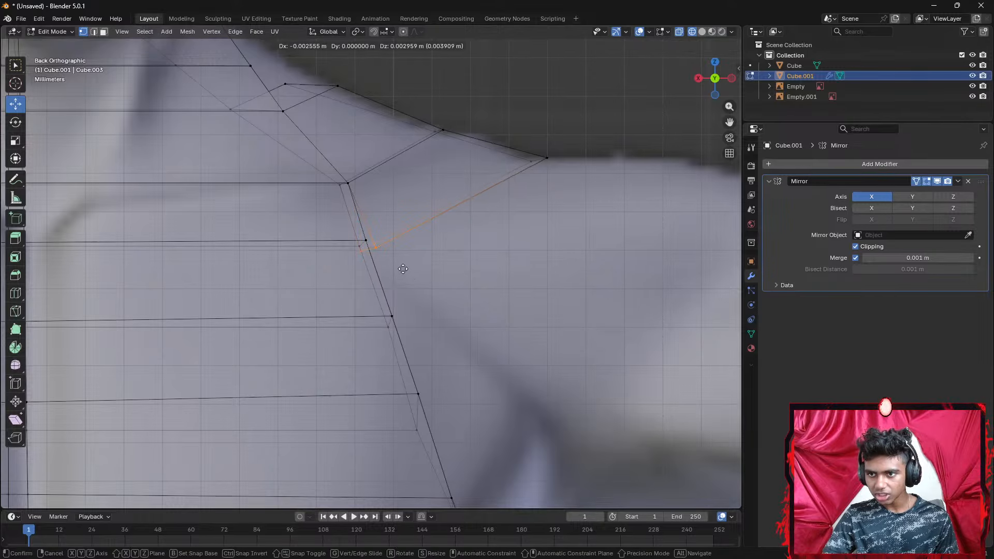
{"action": "left_click", "coordinate": [399, 264]}
Shift each inner corner vertex closer to its neighbouring torso vertex and merge the nearer pair into one vertex
{"action": "scroll", "coordinate": [398, 264], "scroll_direction": "up", "scroll_amount": 6}
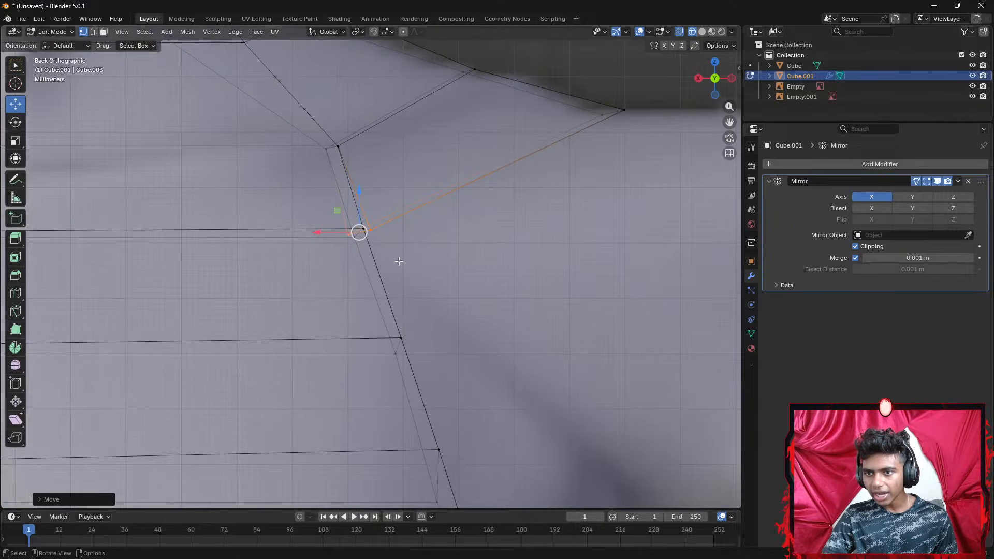
{"action": "middle_click_drag", "start_coordinate": [392, 228], "coordinate": [403, 277], "text": "shift"}
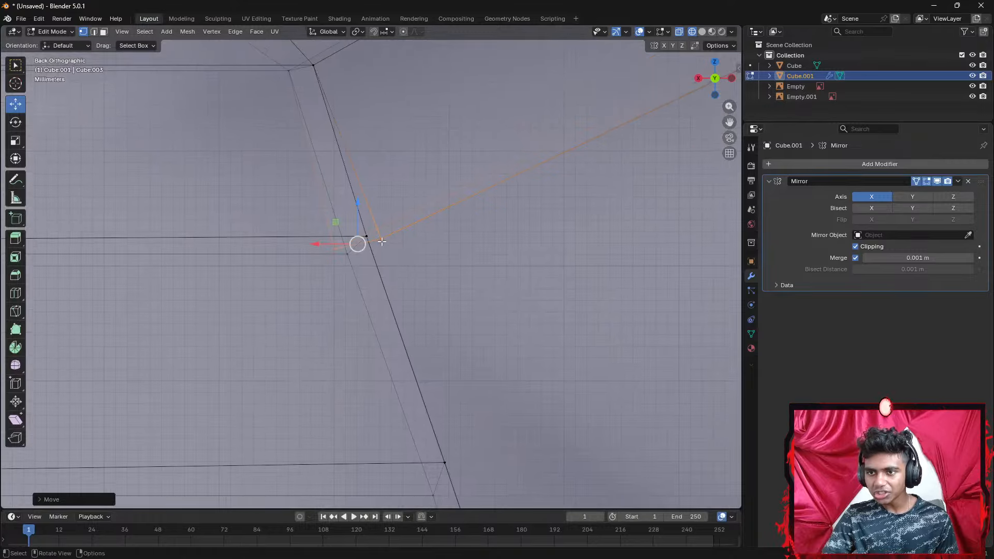
{"action": "key", "text": "ctrl+z"}
{"action": "key", "text": "g"}
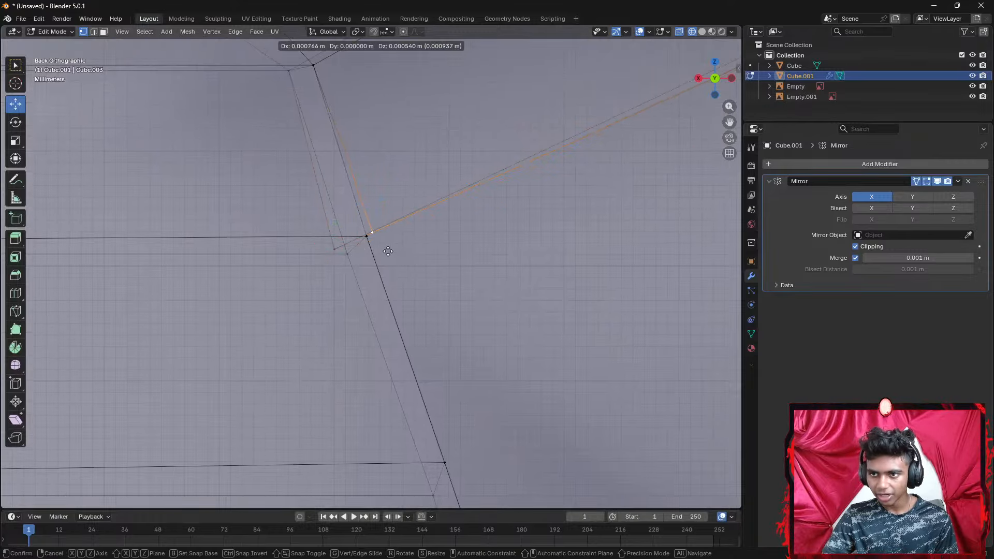
{"action": "left_click", "coordinate": [357, 265]}
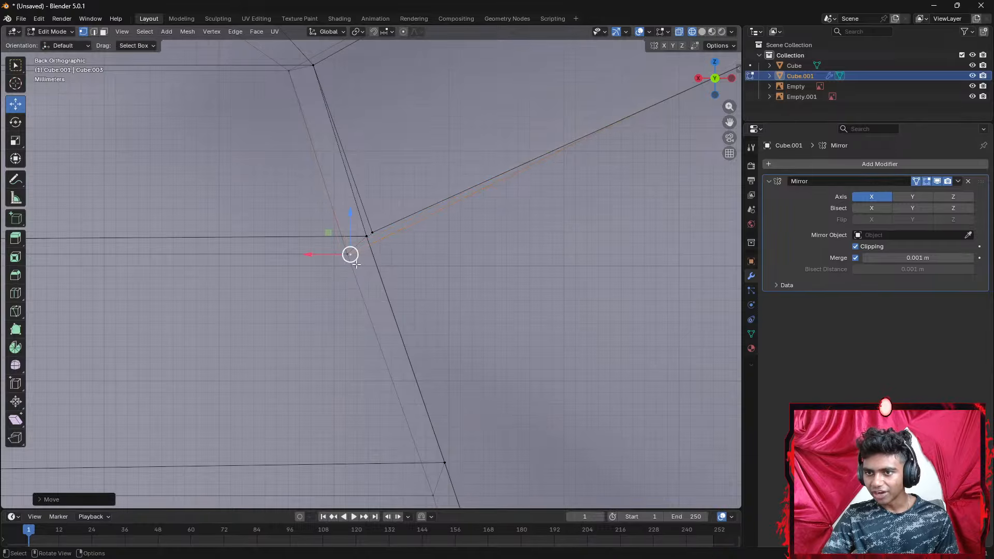
{"action": "left_click", "coordinate": [376, 235]}
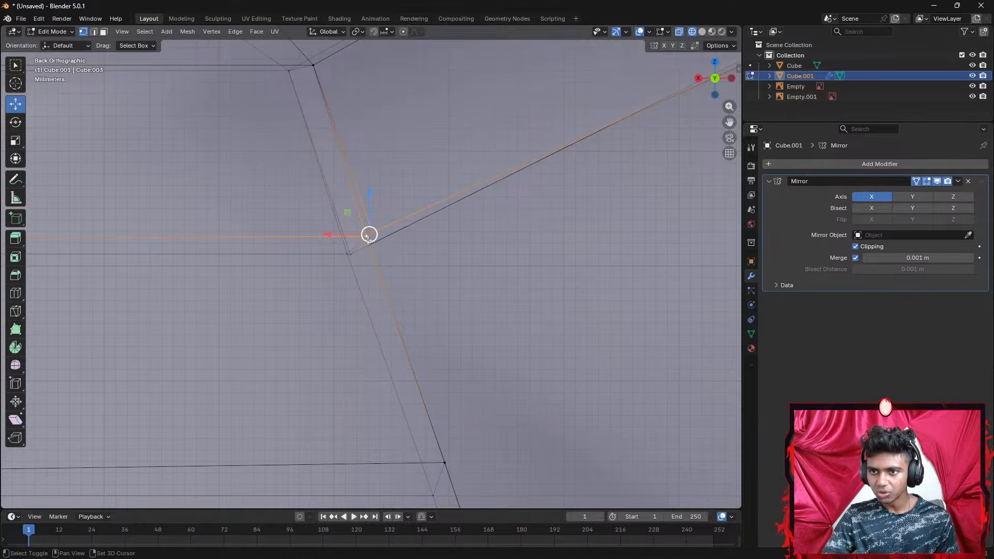
{"action": "key", "text": "m"}
{"action": "left_click", "coordinate": [377, 239]}
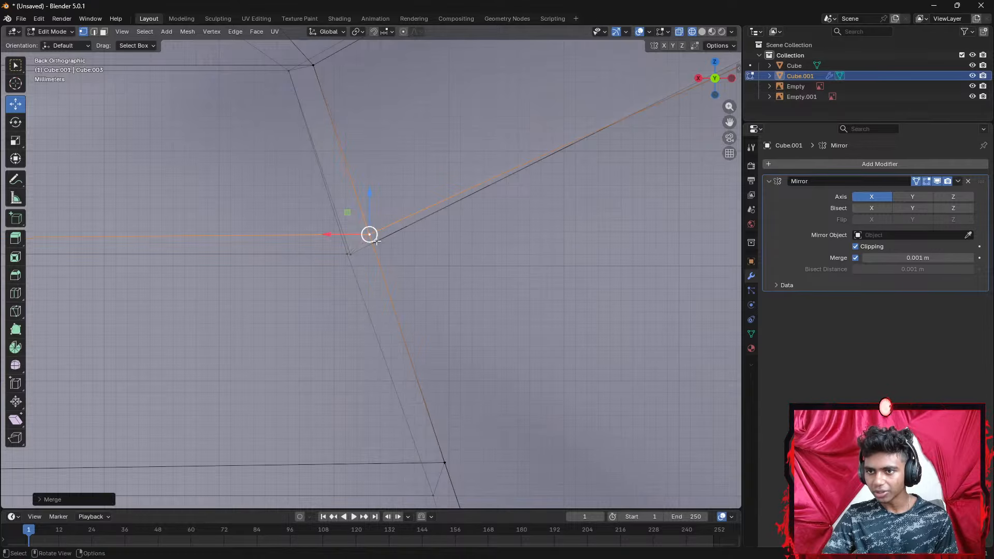
Merge the farther pair of overlapping vertices and nudge the merged vertex slightly toward the torso's side edge
{"action": "left_click", "coordinate": [348, 254]}
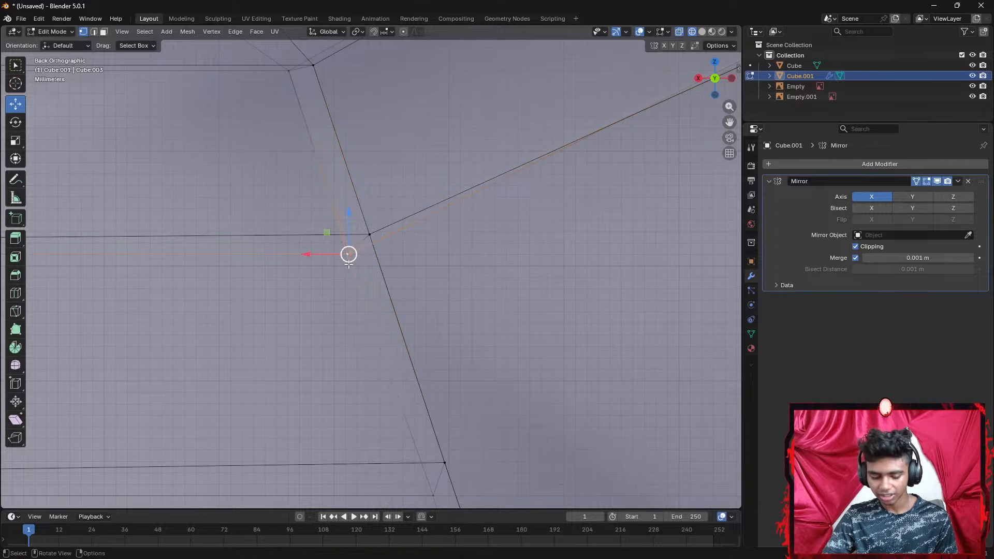
{"action": "key", "text": "m"}
{"action": "left_click", "coordinate": [348, 264]}
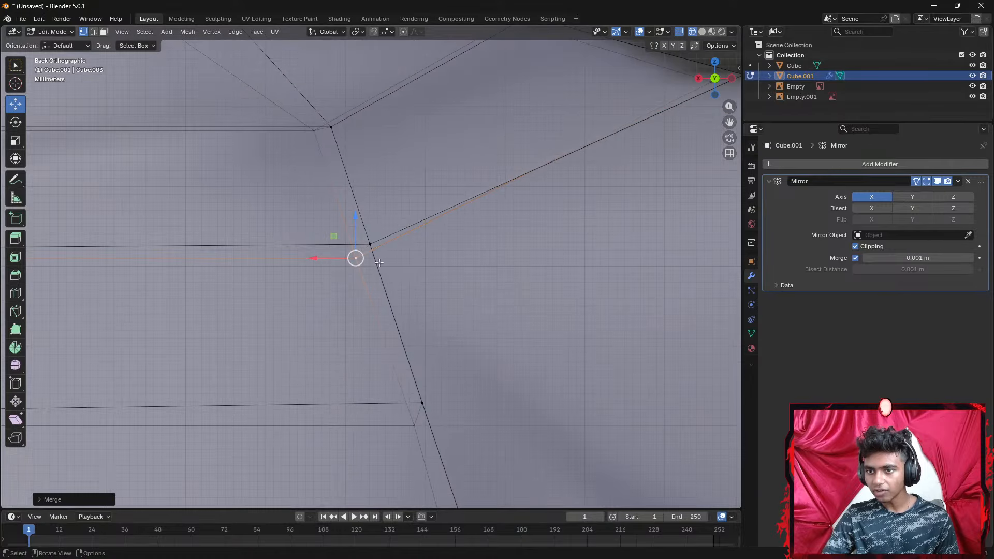
{"action": "key", "text": "g"}
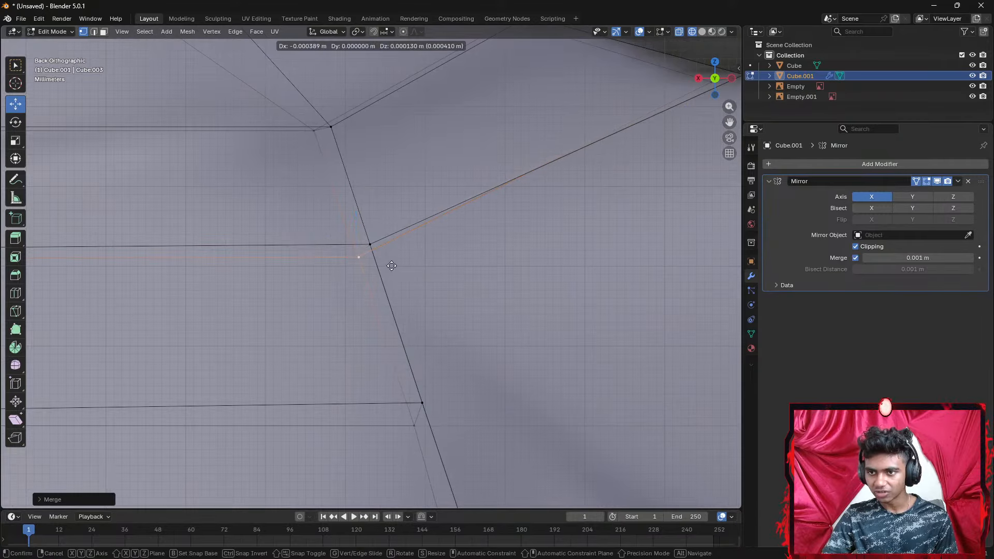
{"action": "left_click", "coordinate": [391, 264]}
Display the mesh in solid shading and inspect the extruded shoulder section from above and from the side
{"action": "scroll", "coordinate": [414, 266], "scroll_direction": "down", "scroll_amount": 8}
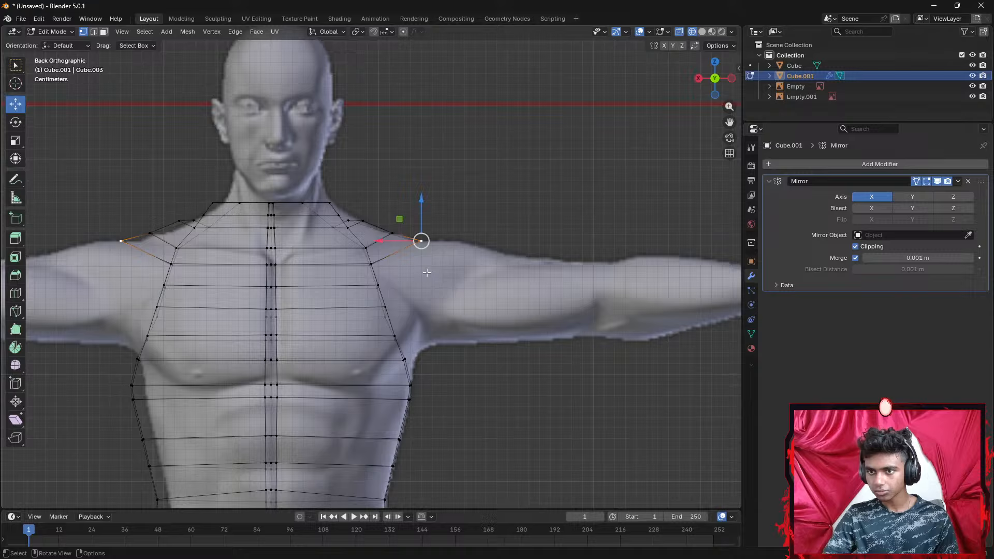
{"action": "middle_click_drag", "start_coordinate": [426, 272], "coordinate": [405, 305]}
{"action": "key", "text": "z"}
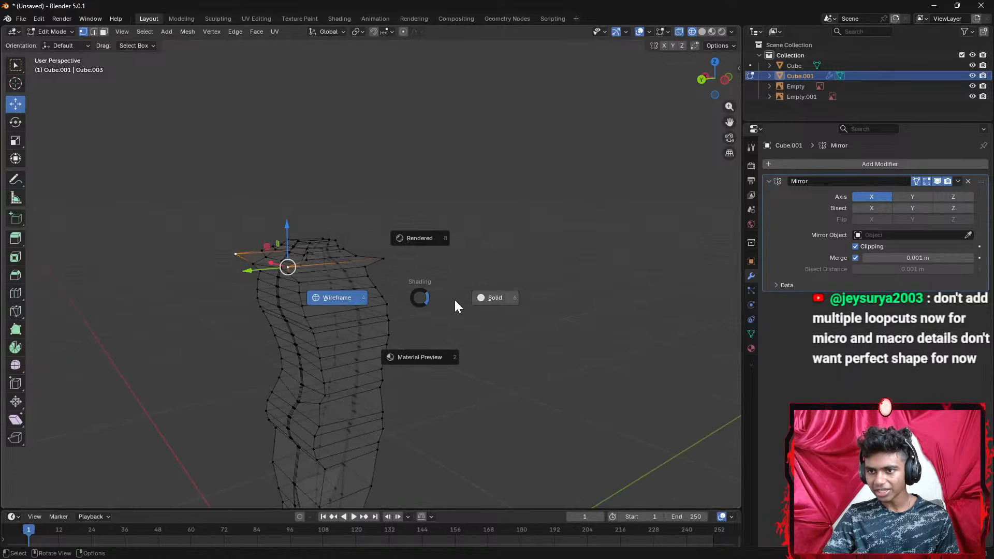
{"action": "left_click", "coordinate": [487, 298]}
{"action": "mouse_move", "coordinate": [485, 307]}
{"action": "middle_mouse_down"}
{"action": "mouse_move", "coordinate": [332, 357]}
{"action": "mouse_move", "coordinate": [284, 309]}
{"action": "mouse_move", "coordinate": [284, 269]}
{"action": "mouse_move", "coordinate": [321, 248]}
{"action": "mouse_move", "coordinate": [354, 253]}
{"action": "mouse_move", "coordinate": [406, 204]}
{"action": "mouse_move", "coordinate": [434, 221]}
{"action": "mouse_move", "coordinate": [393, 280]}
{"action": "mouse_move", "coordinate": [332, 266]}
{"action": "middle_mouse_up"}
{"action": "scroll", "coordinate": [328, 267], "scroll_direction": "up", "scroll_amount": 4}
Lower one outer corner vertex of the extruded shoulder section, undoing a trial shift of it first
{"action": "left_click", "coordinate": [306, 270]}
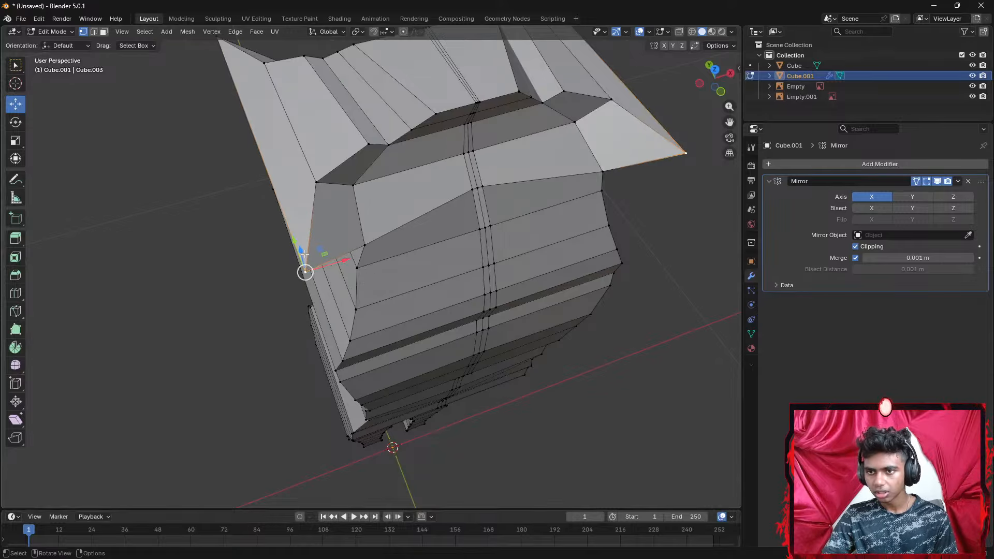
{"action": "left_click_drag", "start_coordinate": [304, 254], "coordinate": [292, 221]}
{"action": "key", "text": "ctrl+z"}
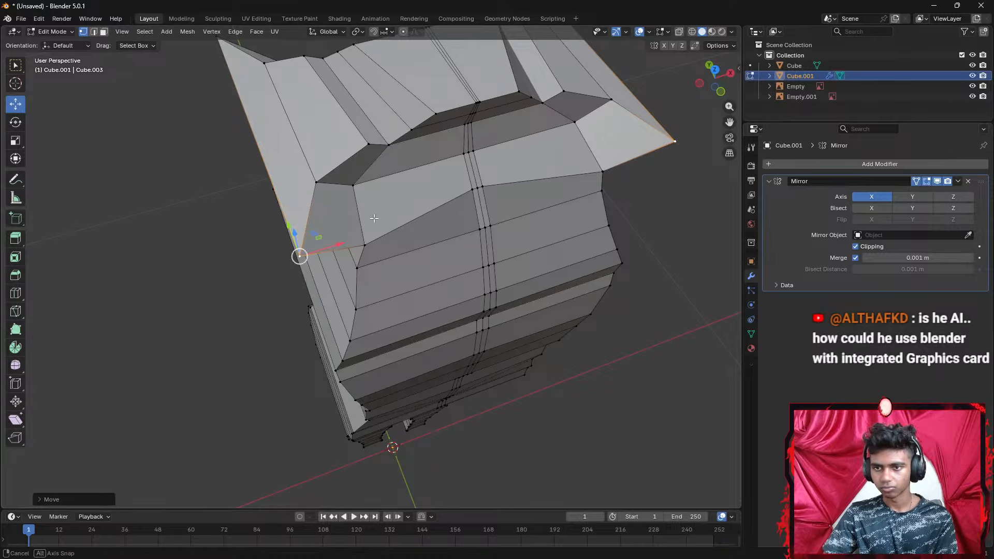
{"action": "middle_click_drag", "start_coordinate": [294, 221], "coordinate": [367, 232]}
{"action": "left_click_drag", "start_coordinate": [343, 251], "coordinate": [349, 311]}
{"action": "mouse_move", "coordinate": [348, 310]}
{"action": "middle_mouse_down"}
{"action": "mouse_move", "coordinate": [445, 201]}
{"action": "mouse_move", "coordinate": [470, 195]}
{"action": "mouse_move", "coordinate": [346, 229]}
{"action": "mouse_move", "coordinate": [345, 312]}
{"action": "middle_mouse_up"}
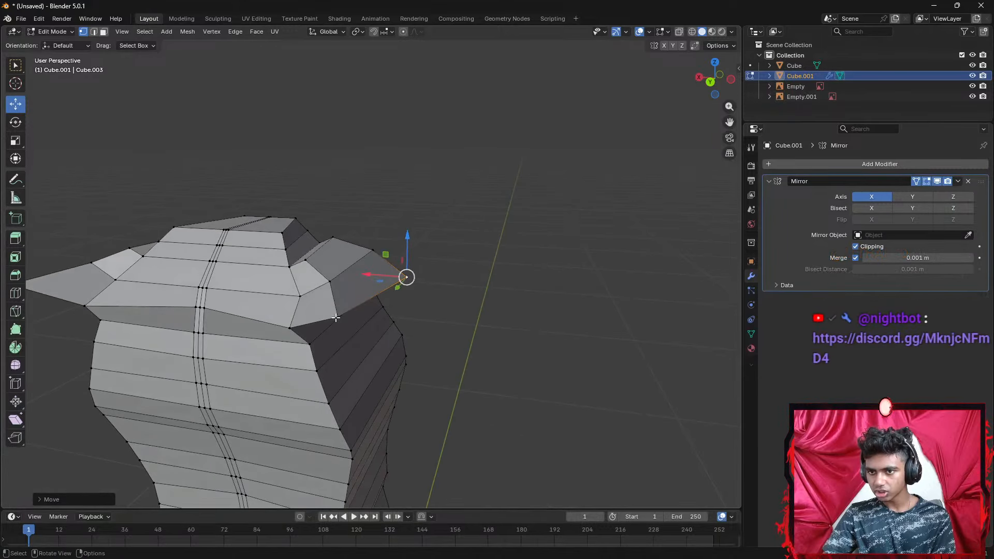
Lower the shoulder section's other outer corner vertex to about the same height as the first one
{"action": "left_click", "coordinate": [336, 318]}
{"action": "left_click_drag", "start_coordinate": [333, 283], "coordinate": [335, 310]}
{"action": "middle_click_drag", "start_coordinate": [336, 310], "coordinate": [549, 233]}
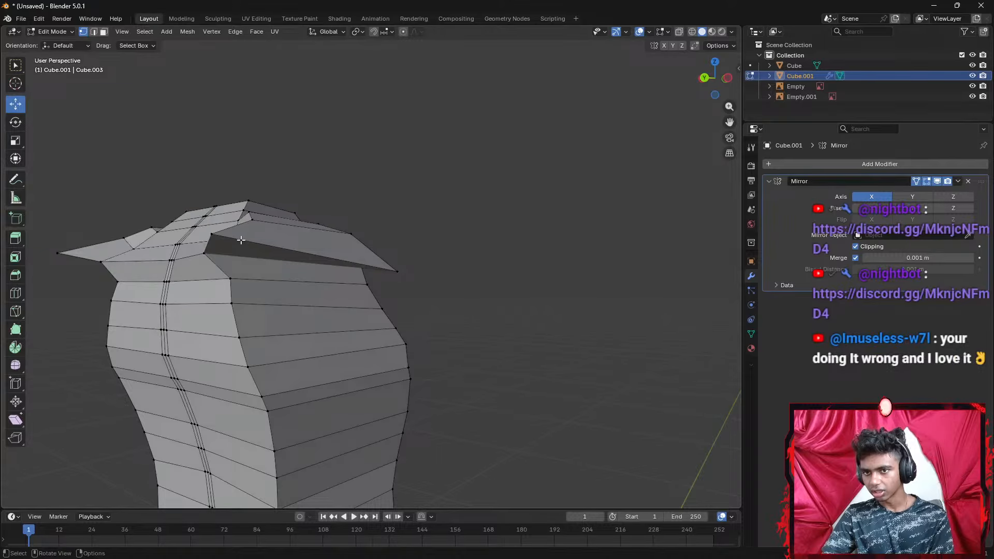
{"action": "left_click", "coordinate": [212, 235]}
{"action": "left_click_drag", "start_coordinate": [208, 200], "coordinate": [211, 224]}
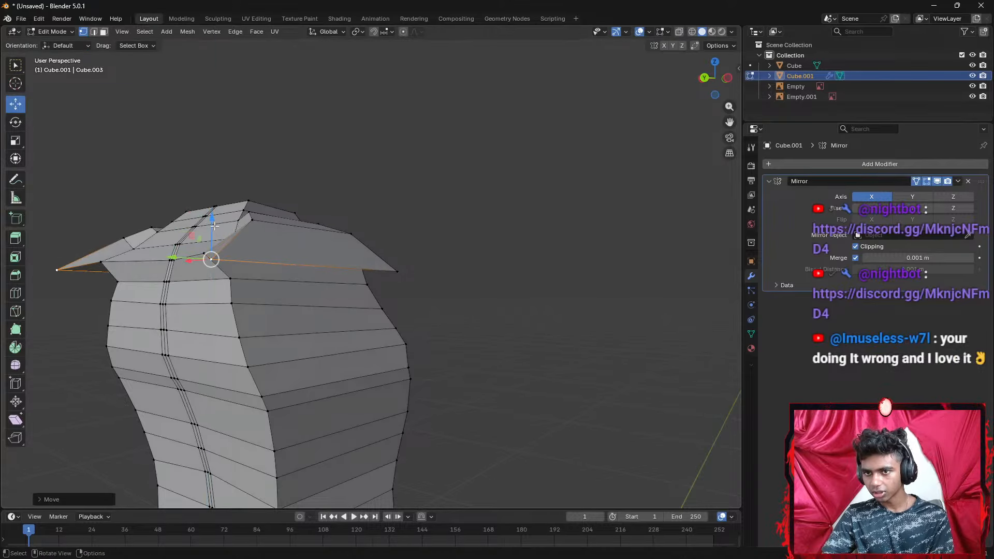
Compare the lowered shoulder corners with the reference from behind, try raising the selected corner vertex slightly, and undo it
{"action": "middle_click_drag", "start_coordinate": [425, 209], "coordinate": [488, 173]}
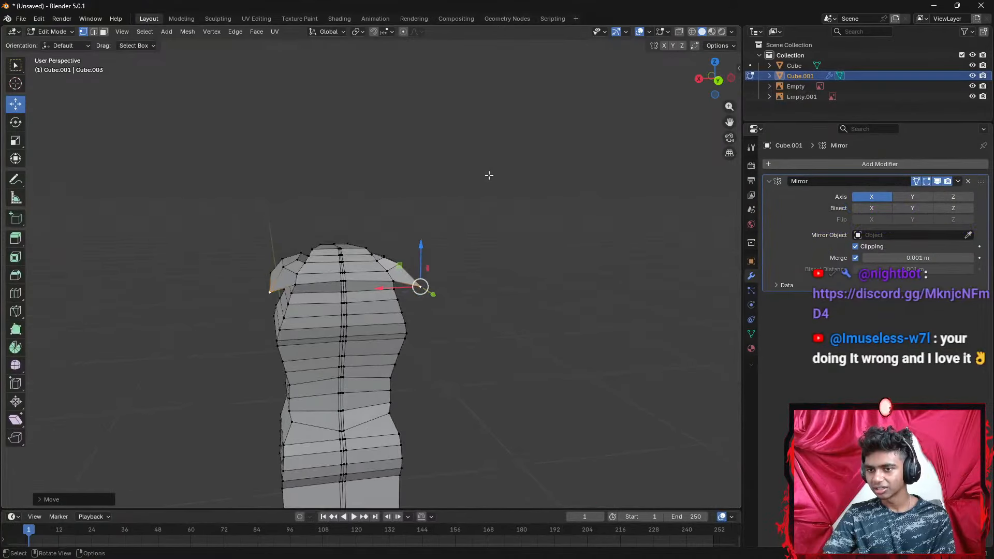
{"action": "left_click", "coordinate": [718, 81]}
{"action": "scroll", "coordinate": [503, 183], "scroll_direction": "up", "scroll_amount": 5}
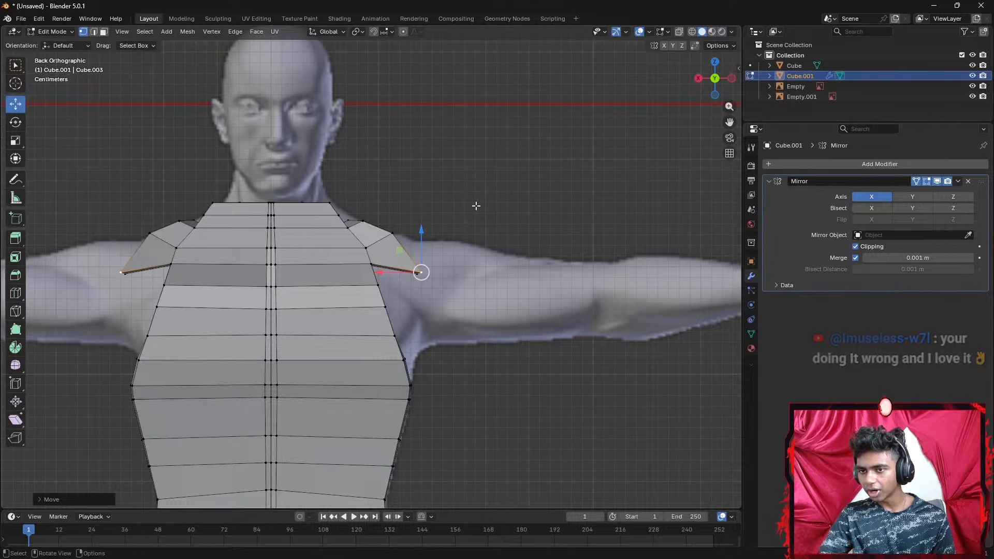
{"action": "mouse_move", "coordinate": [422, 246]}
{"action": "left_mouse_down"}
{"action": "mouse_move", "coordinate": [428, 222]}
{"action": "mouse_move", "coordinate": [425, 237]}
{"action": "left_mouse_up"}
{"action": "key", "text": "ctrl+z"}
In wireframe shading from behind, line up the shoulder section's two outer corner vertices and raise them together to the arm's upper outline
{"action": "key", "text": "z"}
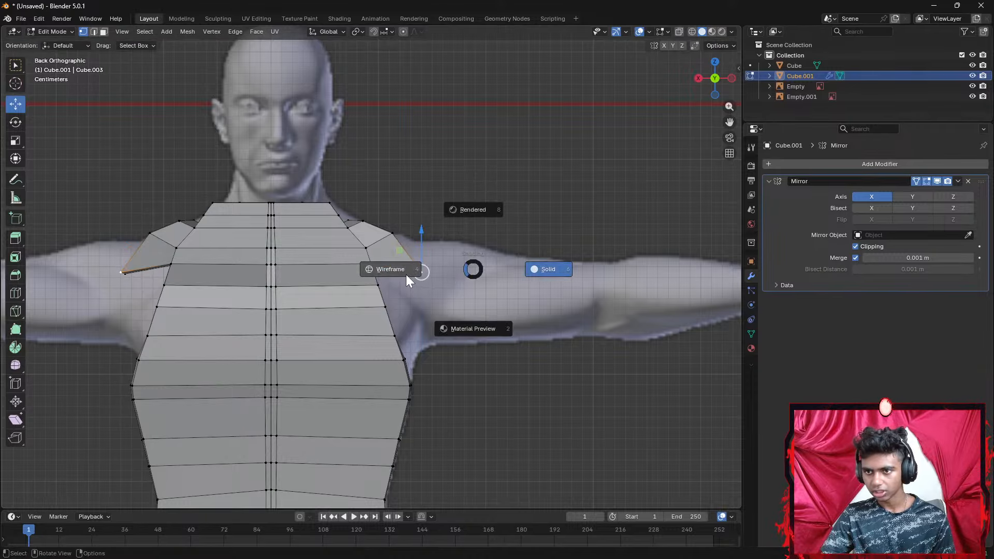
{"action": "left_click", "coordinate": [406, 275]}
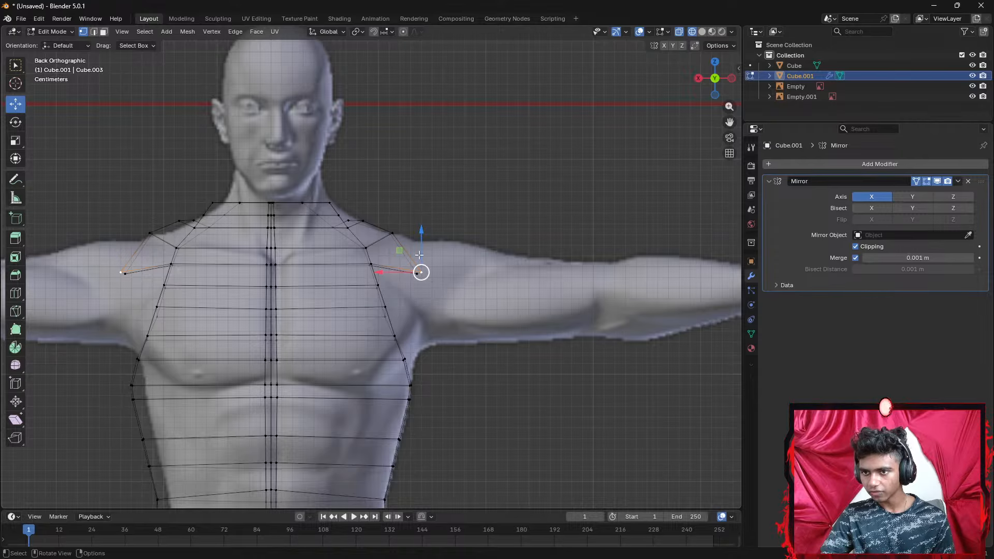
{"action": "left_click_drag", "start_coordinate": [420, 240], "coordinate": [415, 241]}
{"action": "key", "text": "g"}
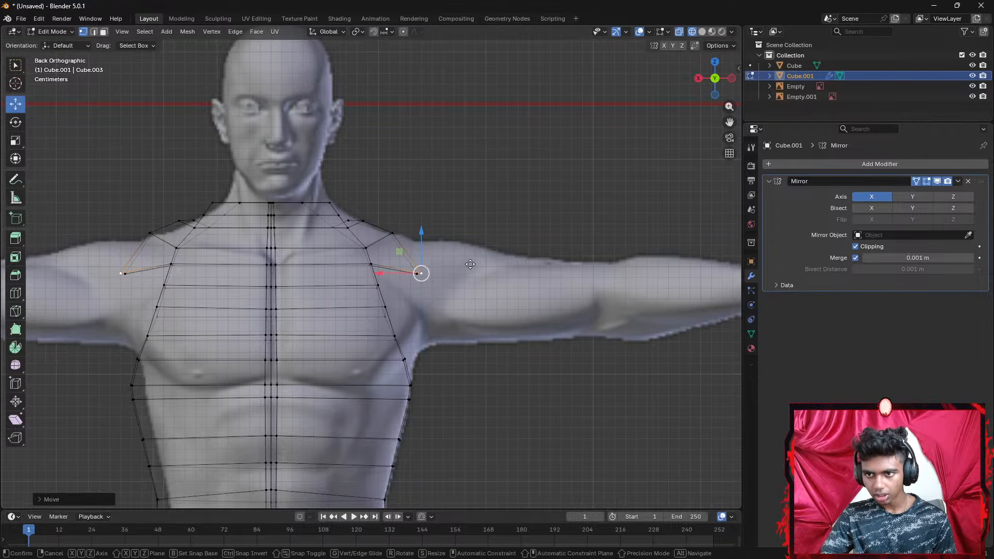
{"action": "left_click", "coordinate": [466, 265]}
{"action": "left_click_drag", "start_coordinate": [447, 281], "coordinate": [414, 271]}
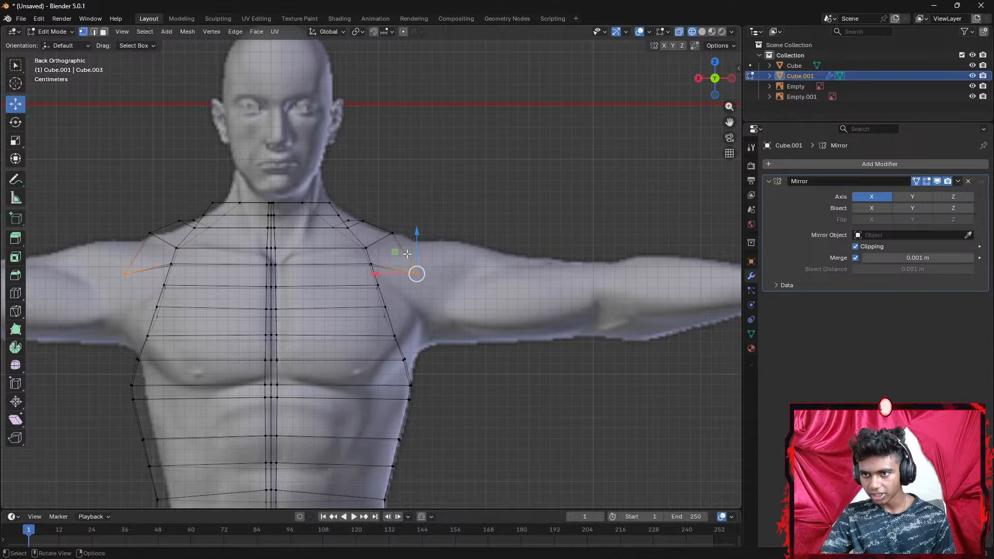
{"action": "left_click_drag", "start_coordinate": [418, 229], "coordinate": [423, 207]}
Move the torso's side vertex just below the armpit so that it lines up with its counterpart in the back view
{"action": "middle_click_drag", "start_coordinate": [501, 215], "coordinate": [387, 164], "text": "shift"}
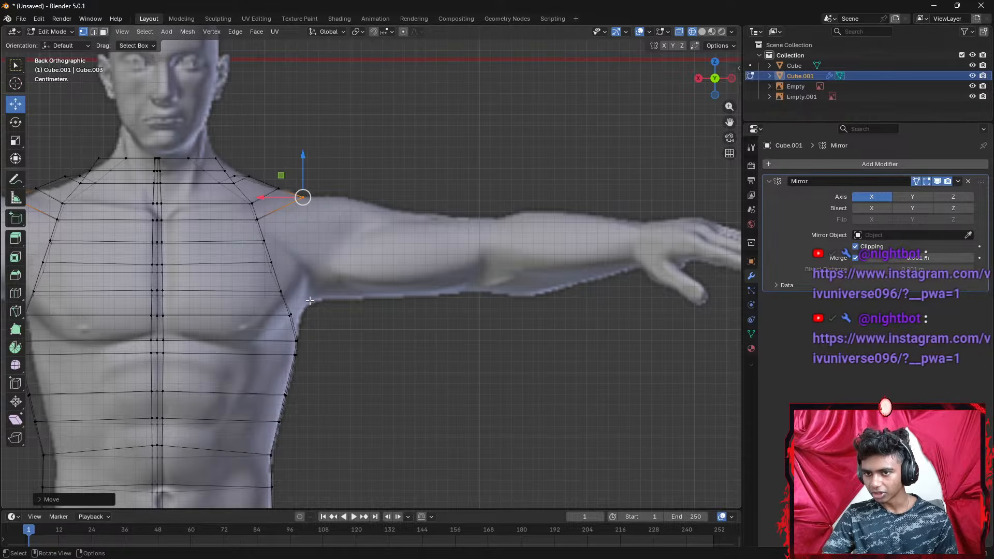
{"action": "middle_click_drag", "start_coordinate": [320, 303], "coordinate": [349, 295], "text": "shift"}
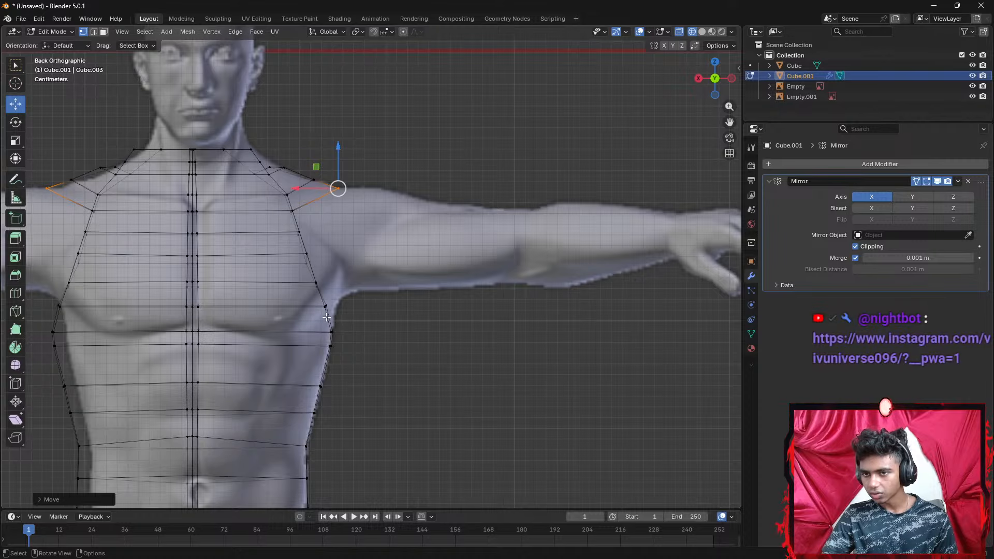
{"action": "scroll", "coordinate": [329, 311], "scroll_direction": "up", "scroll_amount": 8}
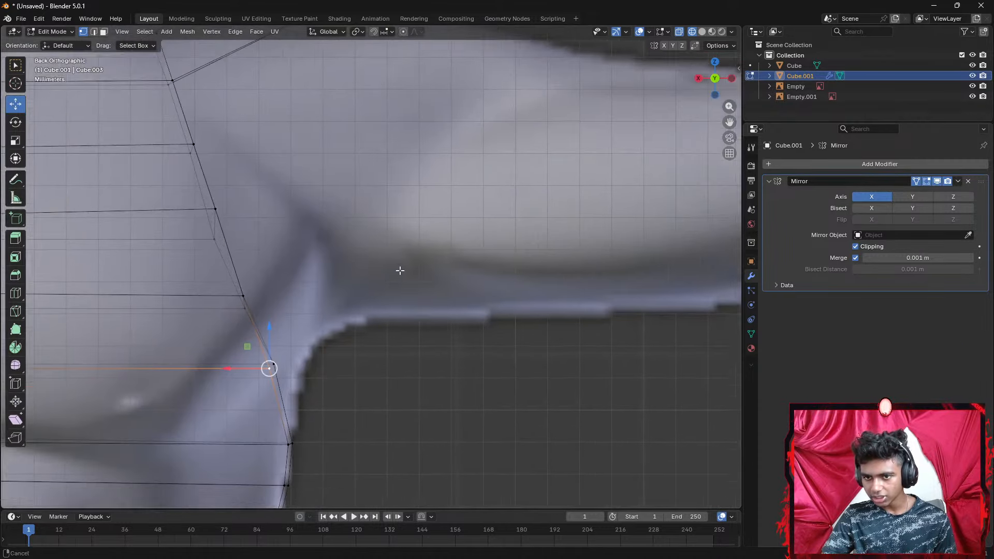
{"action": "left_click_drag", "start_coordinate": [364, 303], "coordinate": [368, 298]}
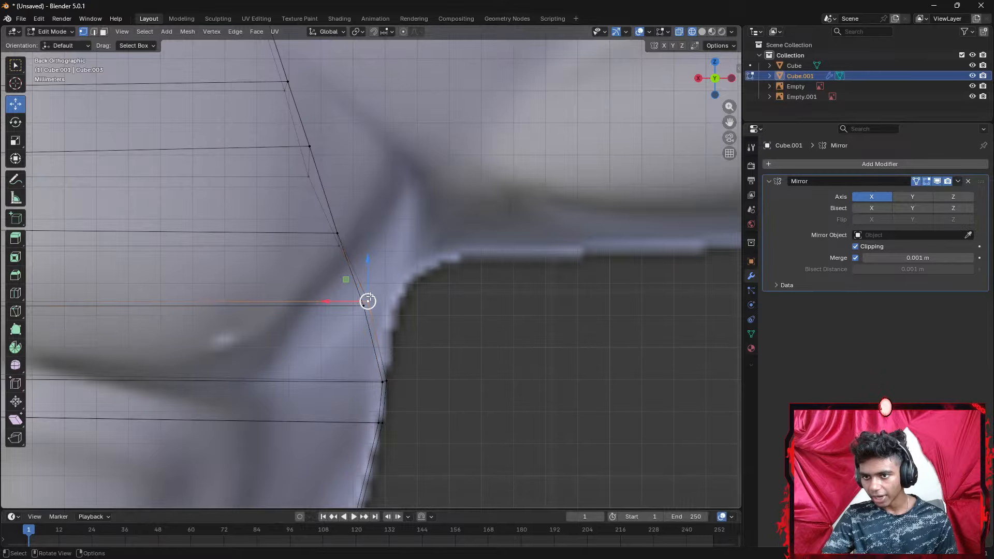
{"action": "key", "text": "g"}
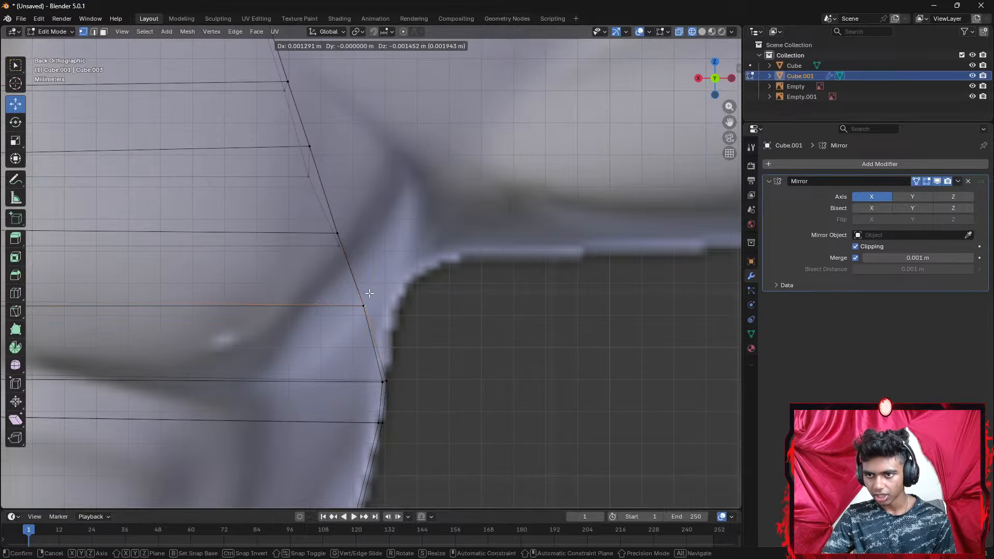
{"action": "left_click", "coordinate": [369, 293]}
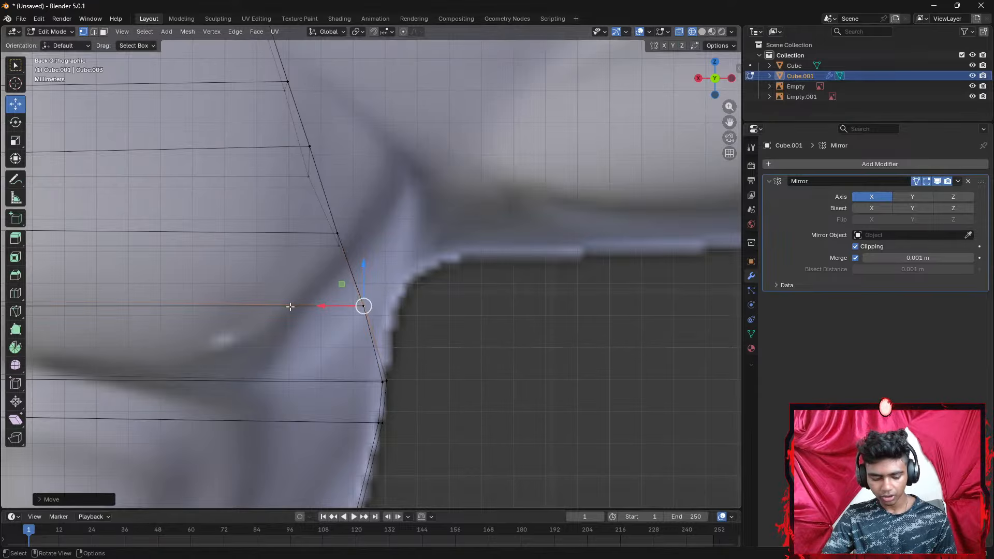
Lower the horizontal chest edges below the armpit and shift their outer end outward onto the reference's side outline
{"action": "key", "text": "2"}
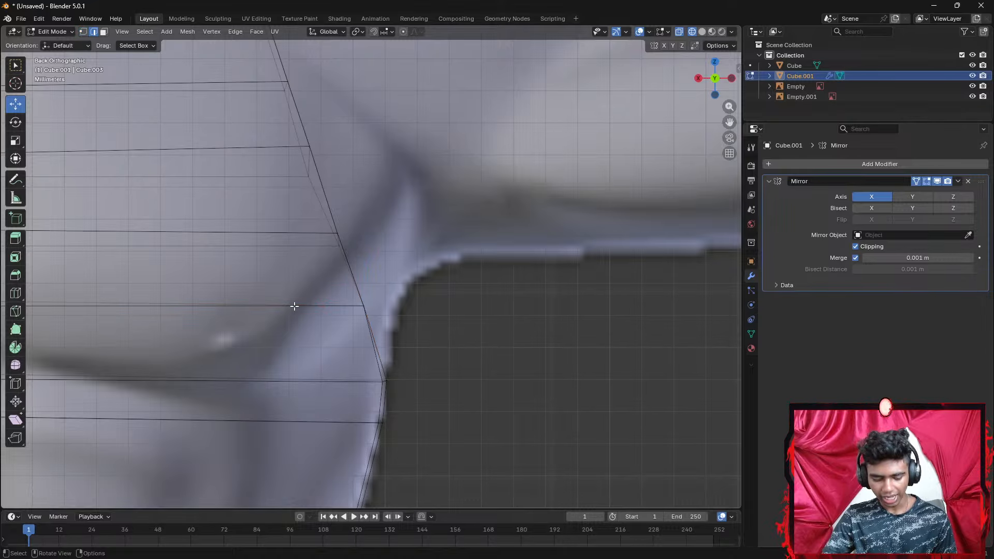
{"action": "left_click", "coordinate": [294, 307]}
{"action": "left_click_drag", "start_coordinate": [98, 265], "coordinate": [117, 297]}
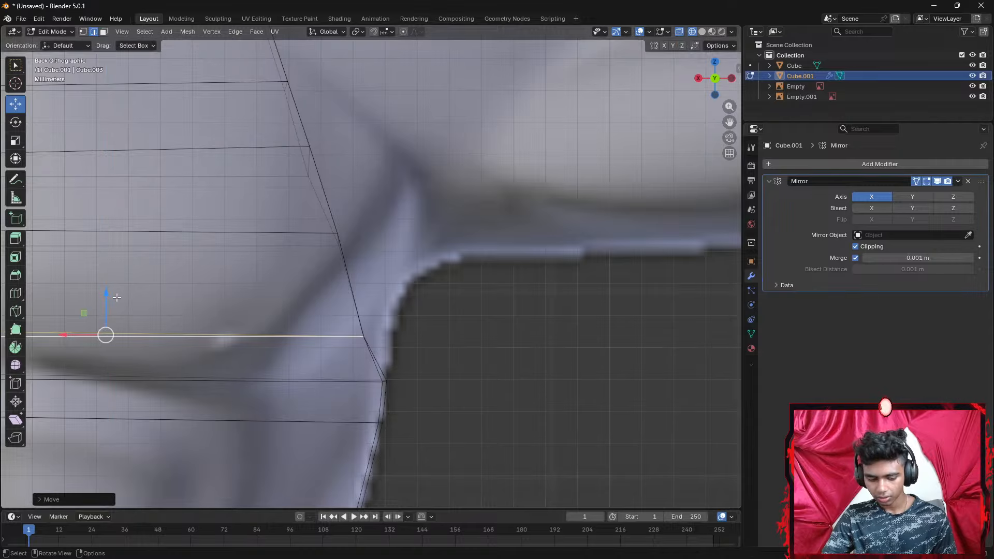
{"action": "key", "text": "g"}
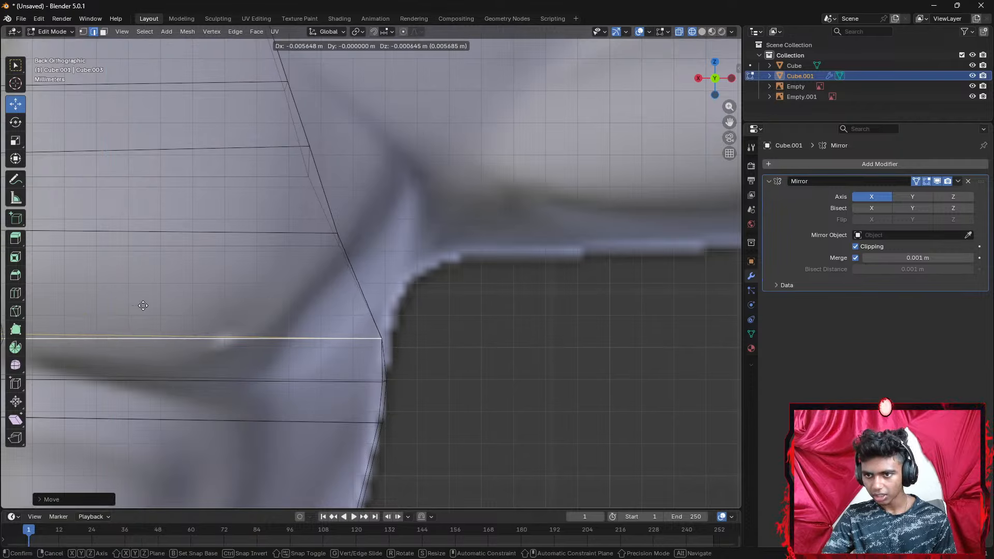
{"action": "left_click", "coordinate": [142, 302]}
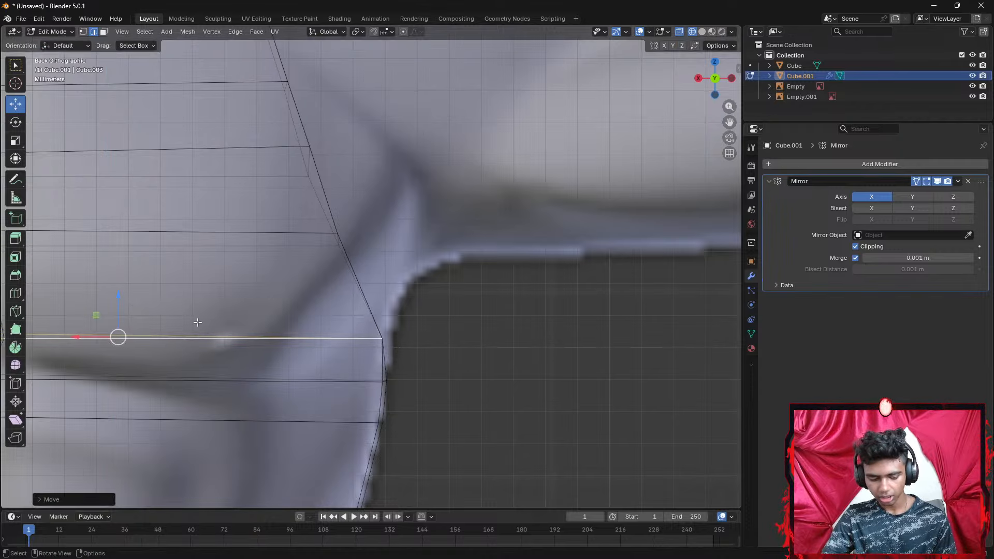
{"action": "left_click", "coordinate": [393, 350]}
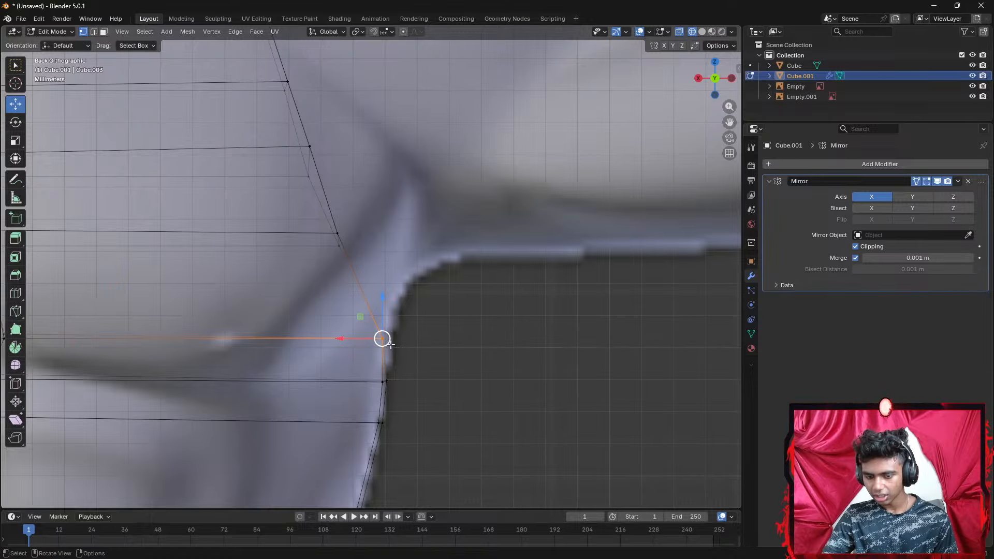
{"action": "key", "text": "g"}
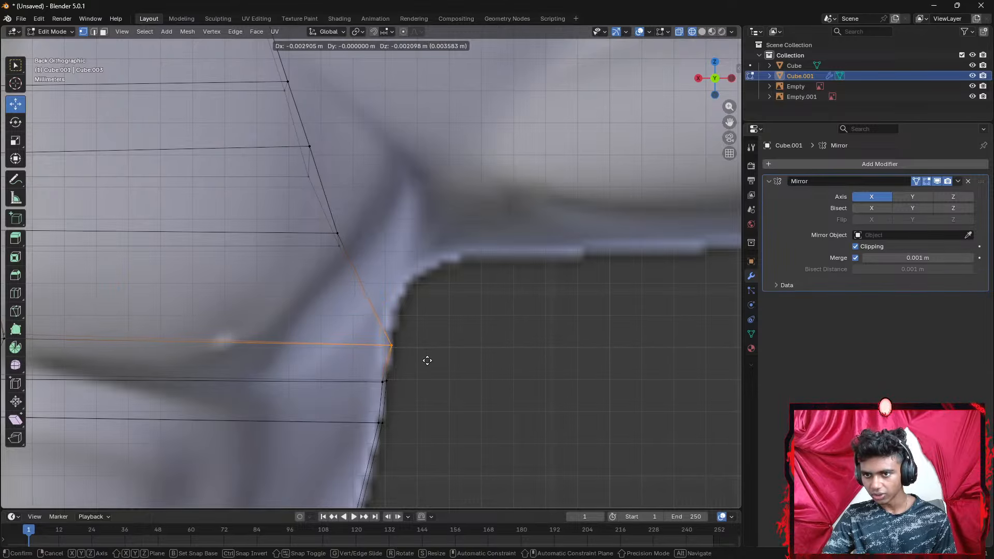
{"action": "left_click", "coordinate": [427, 360]}
Add a horizontal loop cut across the torso, midway between the repositioned chest edges and the row above
{"action": "scroll", "coordinate": [465, 347], "scroll_direction": "down", "scroll_amount": 5}
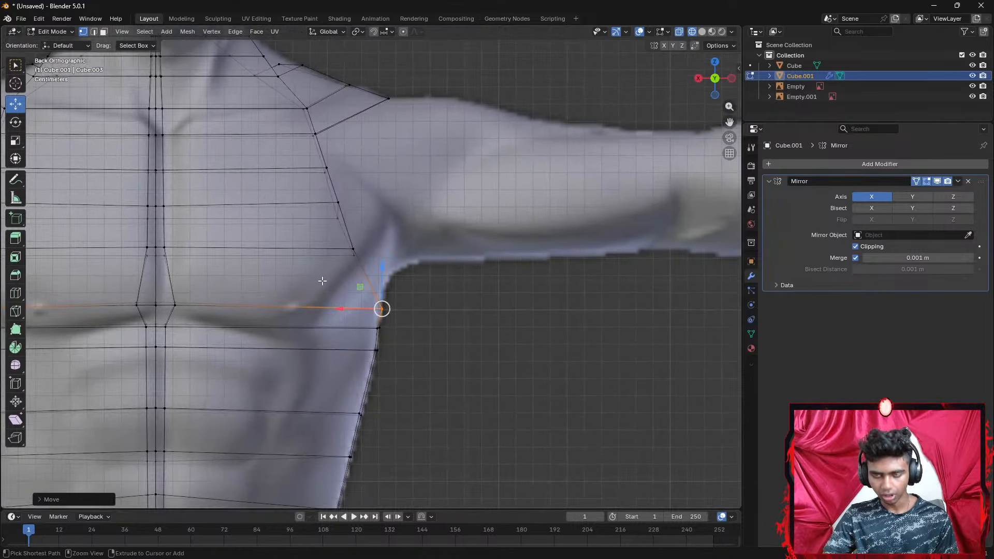
{"action": "key", "text": "ctrl+r"}
{"action": "left_click", "coordinate": [362, 269]}
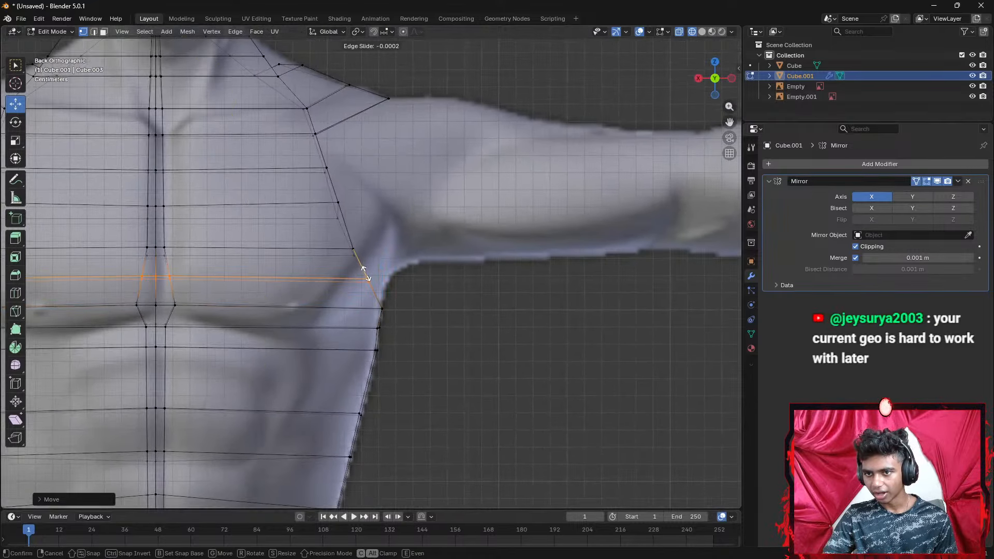
{"action": "left_click", "coordinate": [367, 266]}
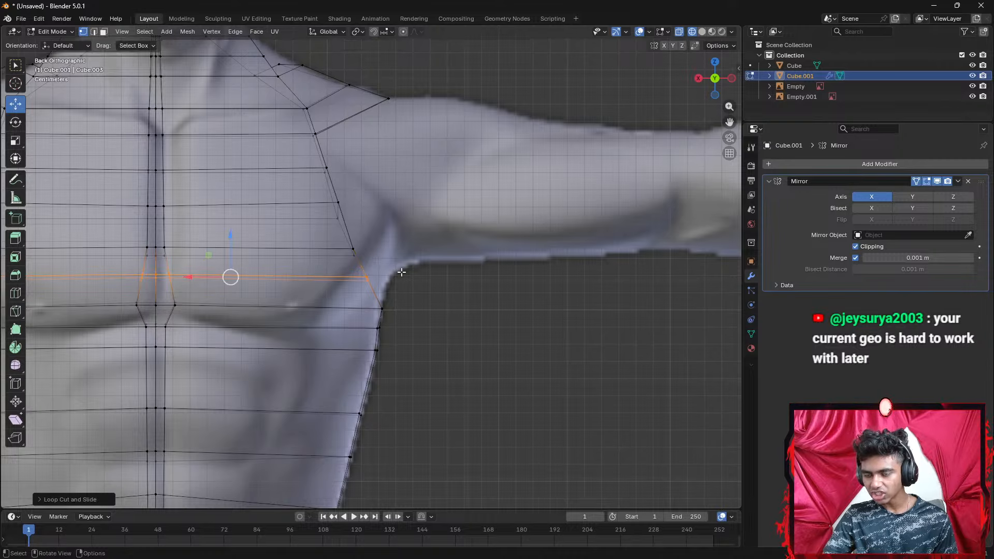
Line up the new loop's outer side vertices and move them outward to the reference's armpit corner
{"action": "scroll", "coordinate": [366, 282], "scroll_direction": "up", "scroll_amount": 4}
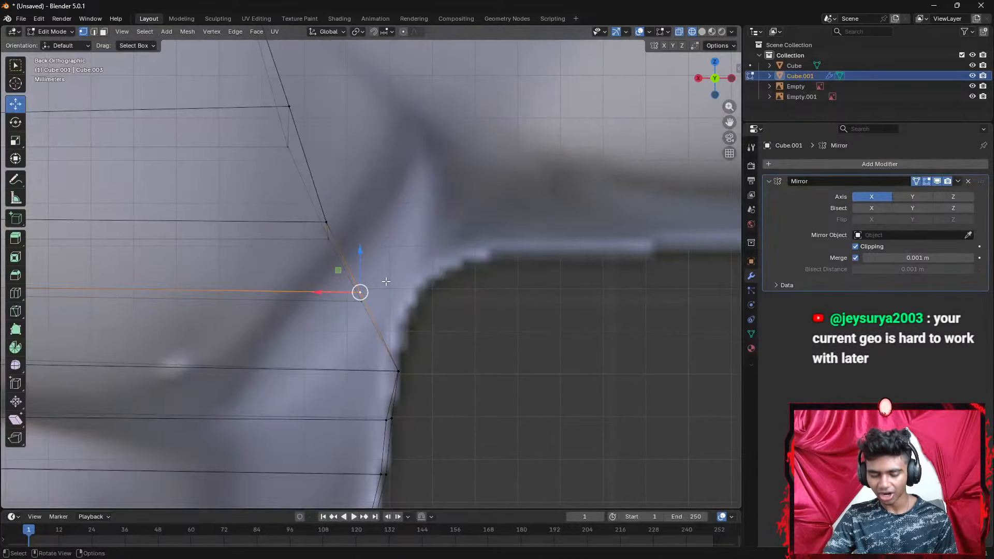
{"action": "key", "text": "g"}
{"action": "left_click", "coordinate": [387, 291]}
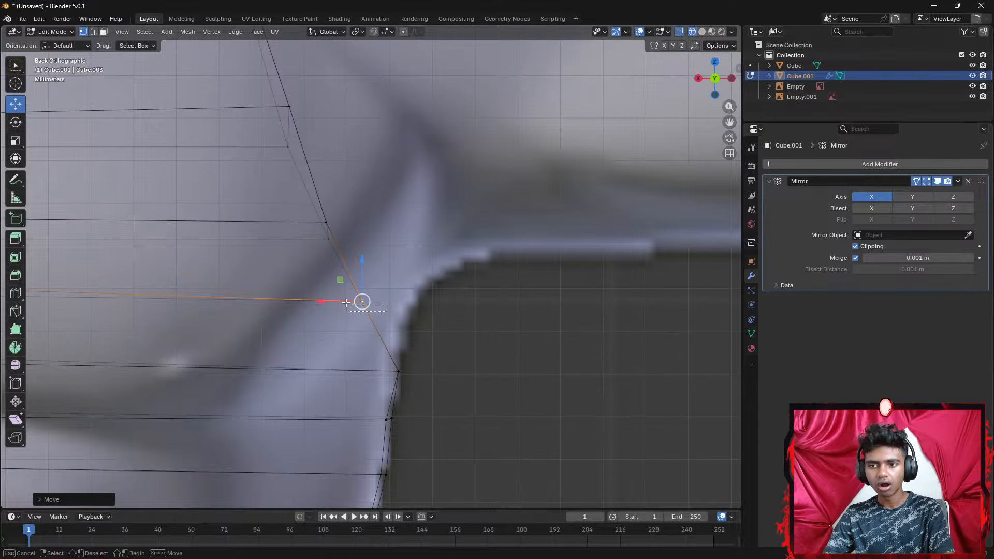
{"action": "key", "text": "g"}
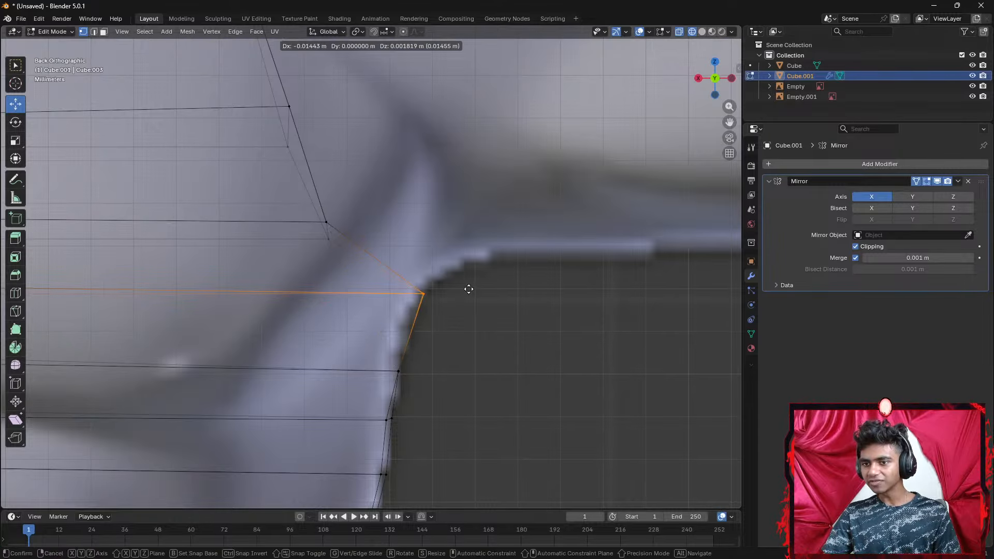
{"action": "left_click", "coordinate": [469, 286]}
Try to shift the narrow side face at the armpit slightly inward and upward, and undo the move
{"action": "scroll", "coordinate": [353, 242], "scroll_direction": "down", "scroll_amount": 4}
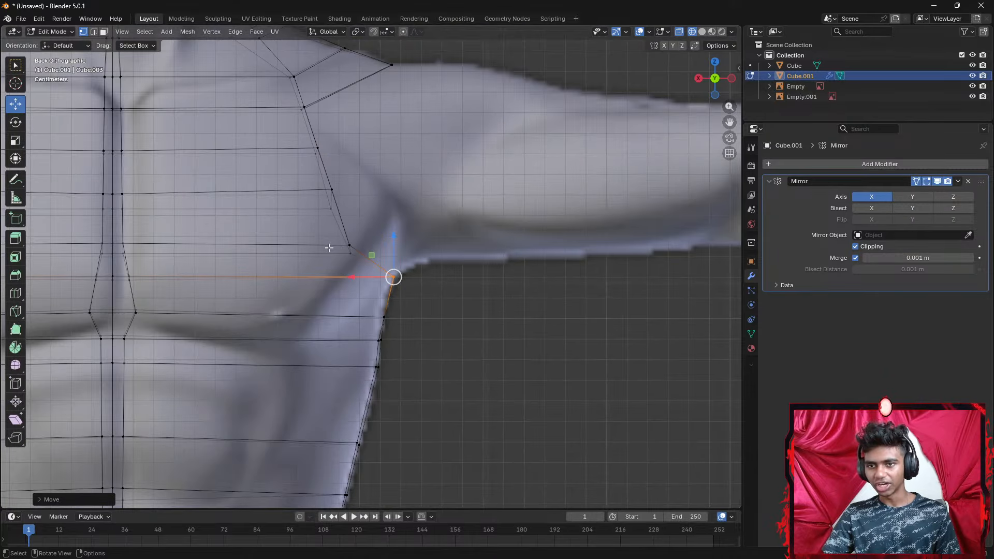
{"action": "middle_click_drag", "start_coordinate": [333, 247], "coordinate": [441, 264], "text": "shift"}
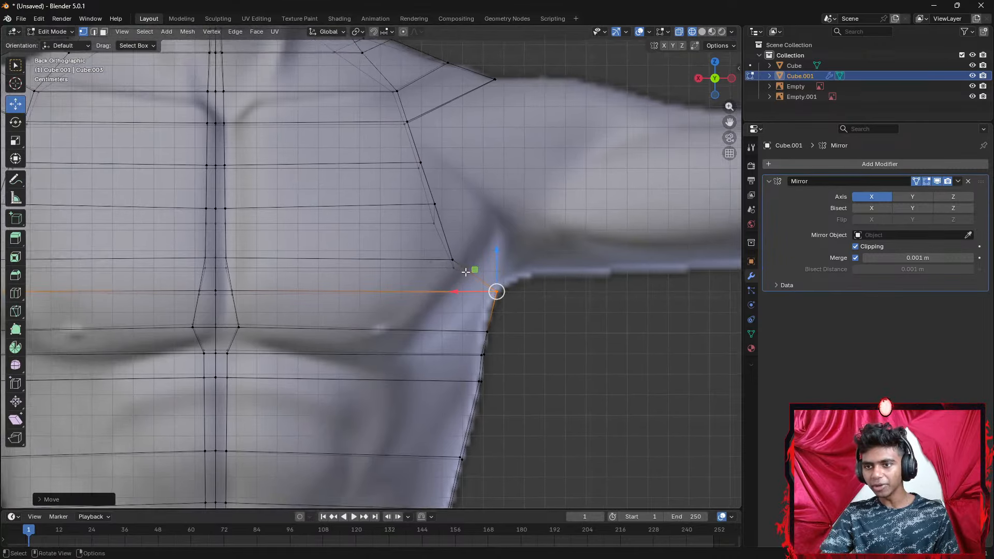
{"action": "scroll", "coordinate": [464, 226], "scroll_direction": "down", "scroll_amount": 1}
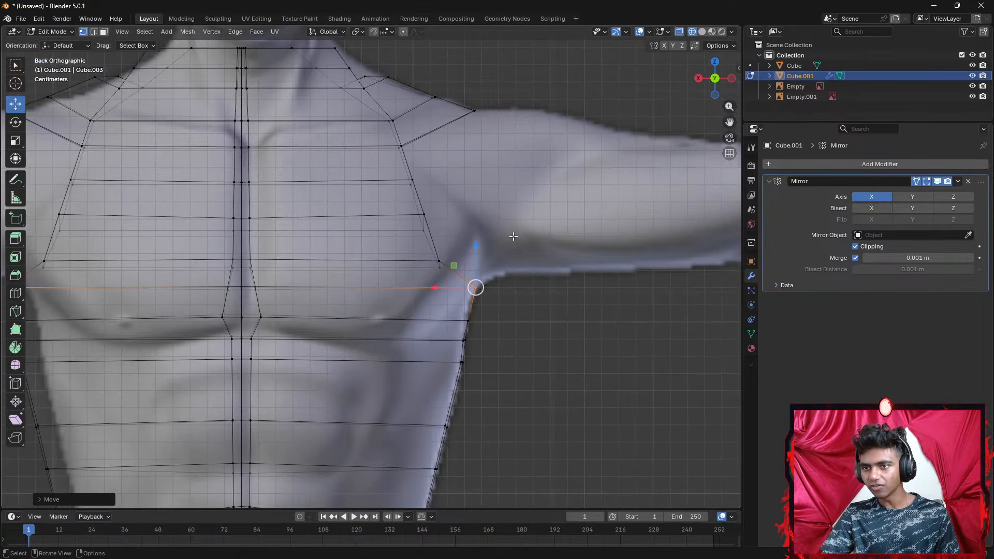
{"action": "scroll", "coordinate": [488, 257], "scroll_direction": "up", "scroll_amount": 2}
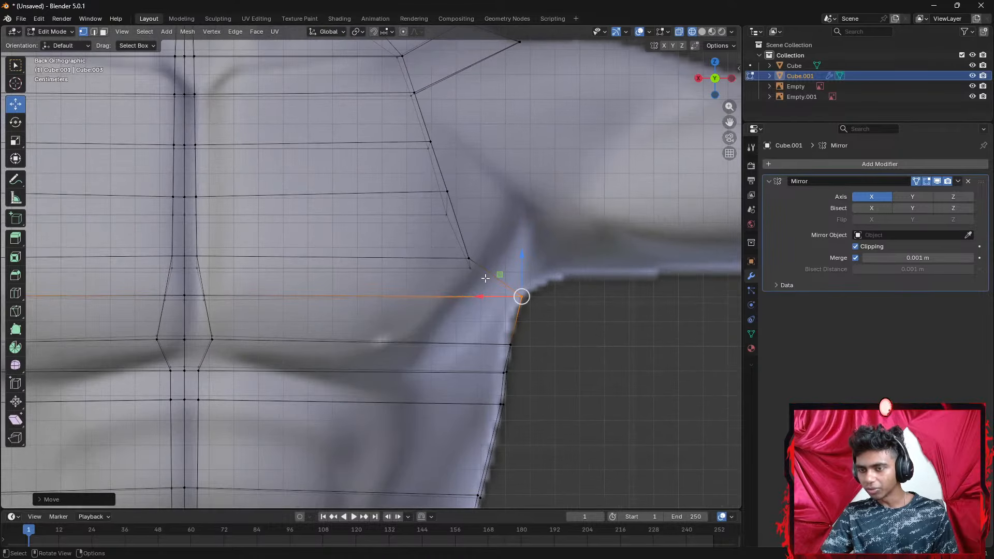
{"action": "key", "text": "3"}
{"action": "left_click", "coordinate": [482, 271]}
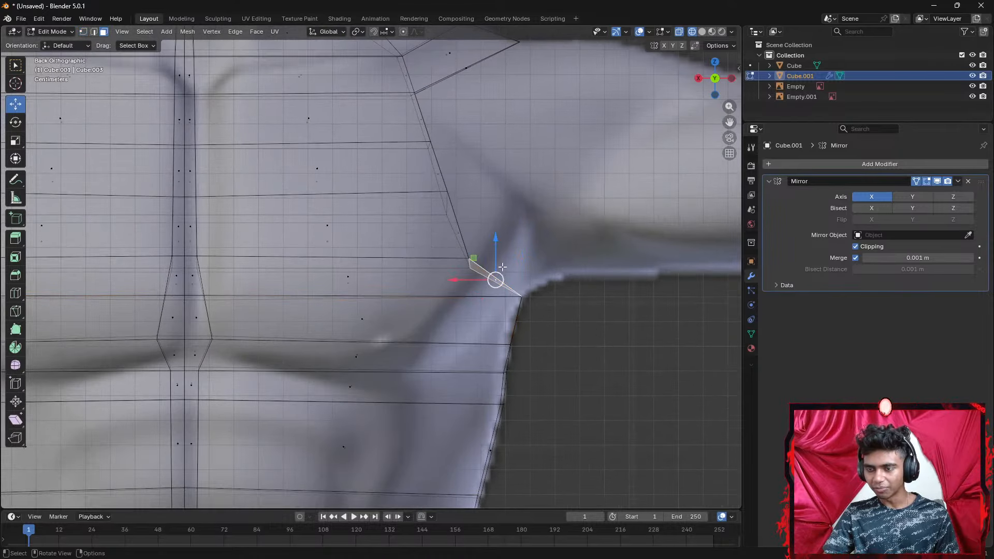
{"action": "key", "text": "g"}
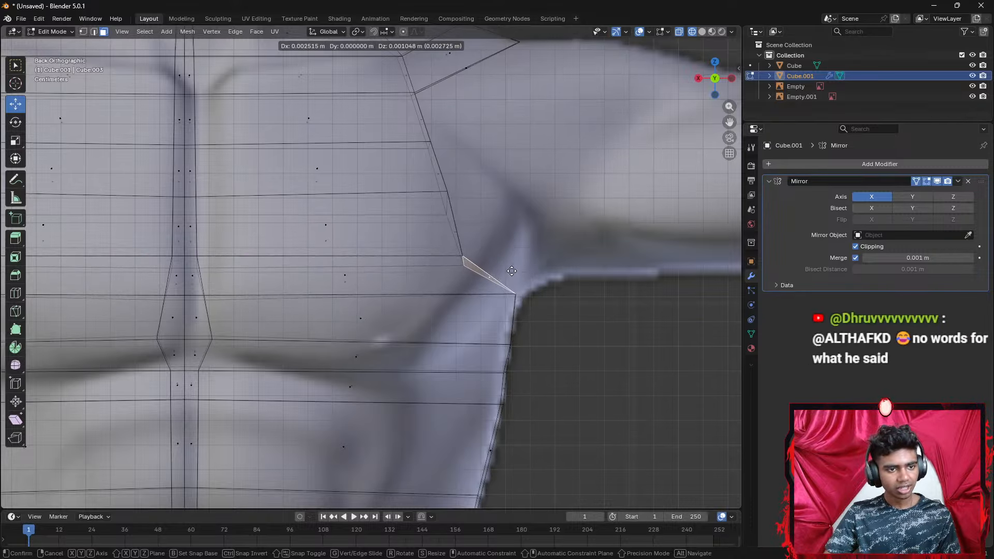
{"action": "left_click", "coordinate": [511, 271]}
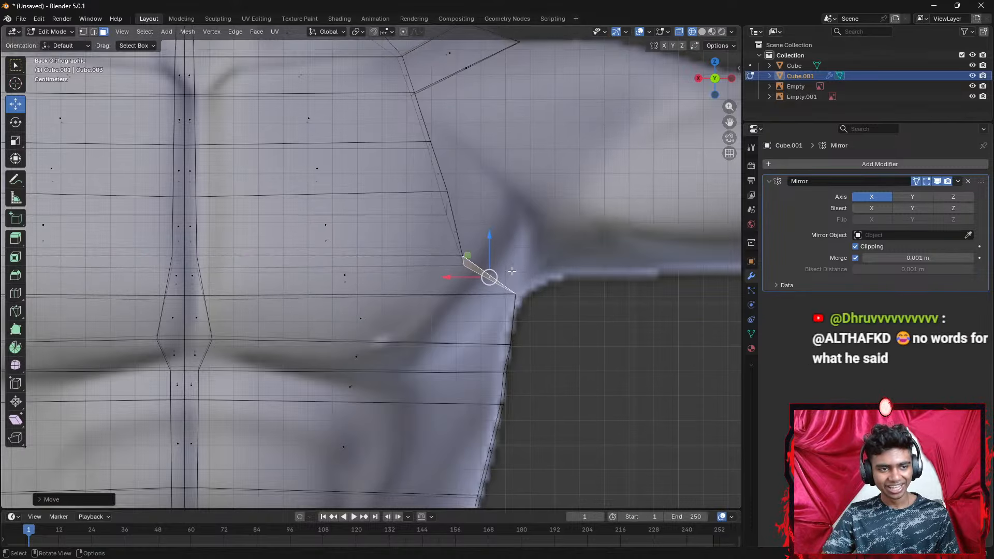
{"action": "key", "text": "ctrl+z"}
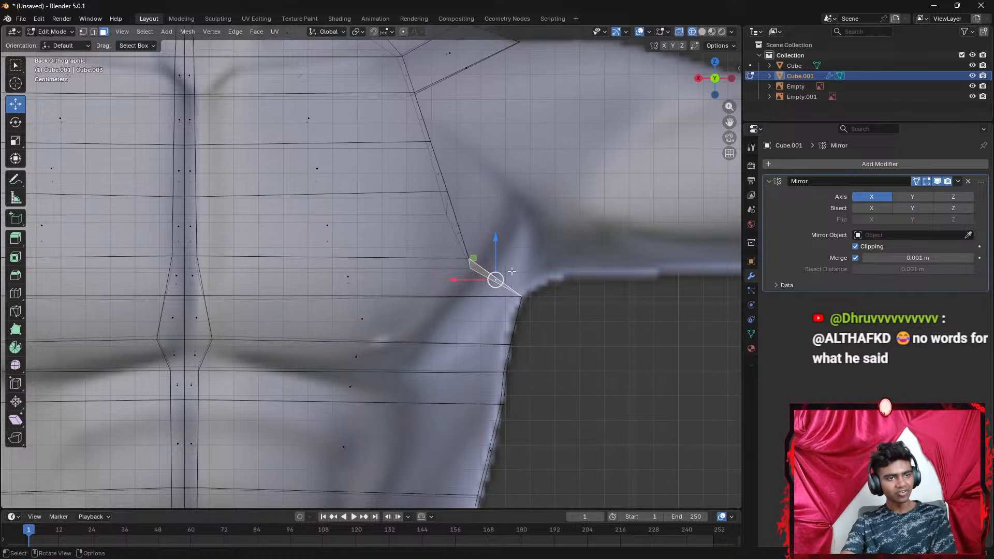
Show the mesh in solid shading and select the two torso side faces above the armpit
{"action": "scroll", "coordinate": [595, 240], "scroll_direction": "down", "scroll_amount": 1}
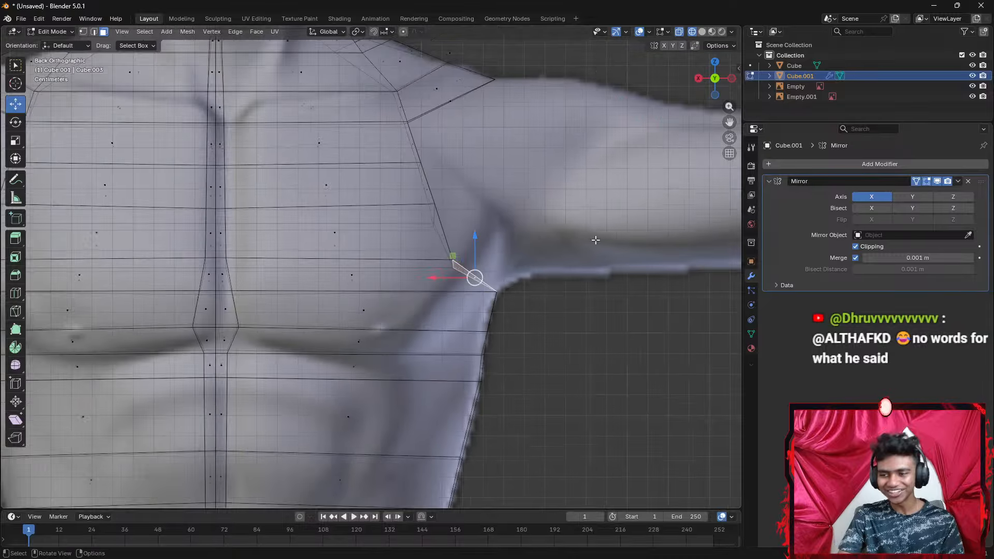
{"action": "middle_click_drag", "start_coordinate": [525, 207], "coordinate": [266, 279]}
{"action": "left_click", "coordinate": [208, 275]}
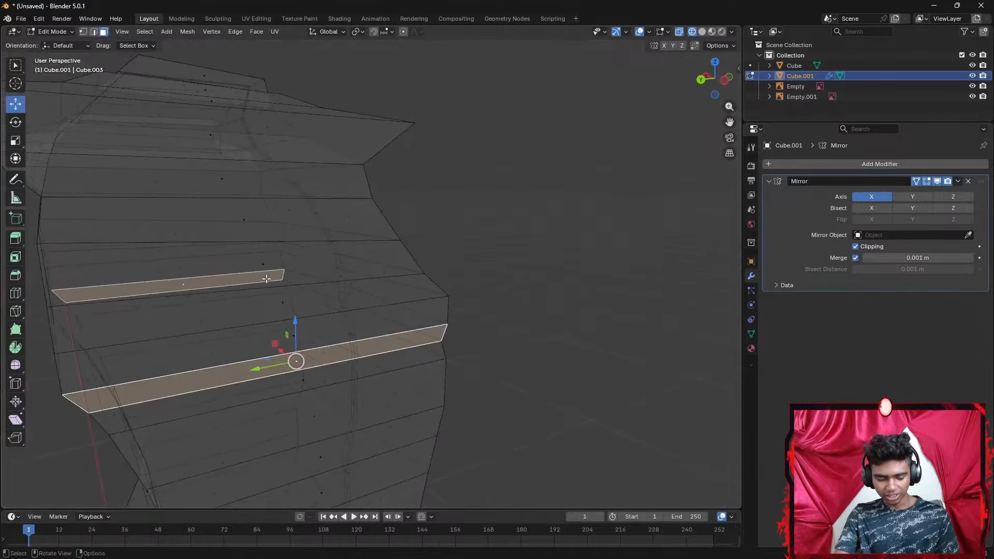
{"action": "key", "text": "z"}
{"action": "left_click", "coordinate": [424, 313]}
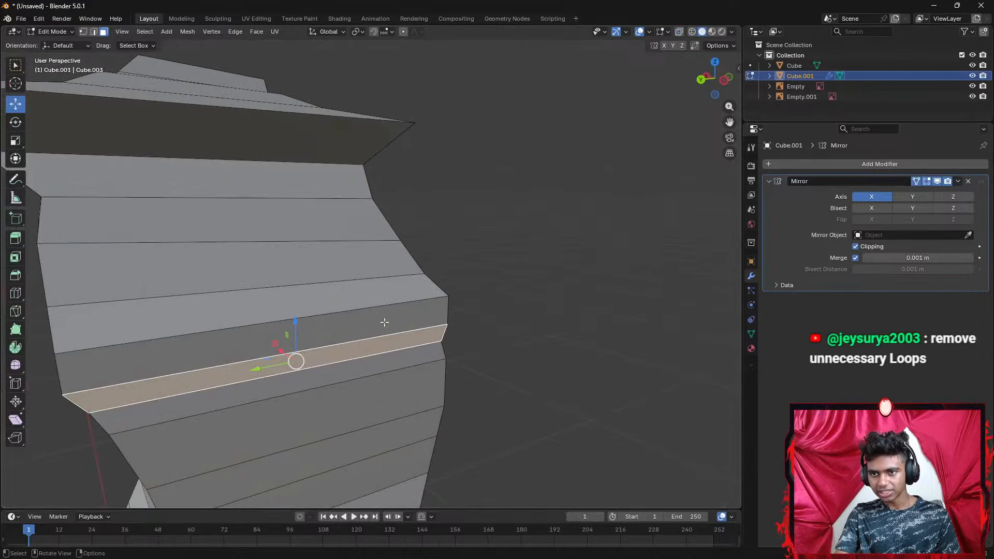
{"action": "middle_click_drag", "start_coordinate": [253, 293], "coordinate": [394, 249]}
{"action": "left_click", "coordinate": [707, 79]}
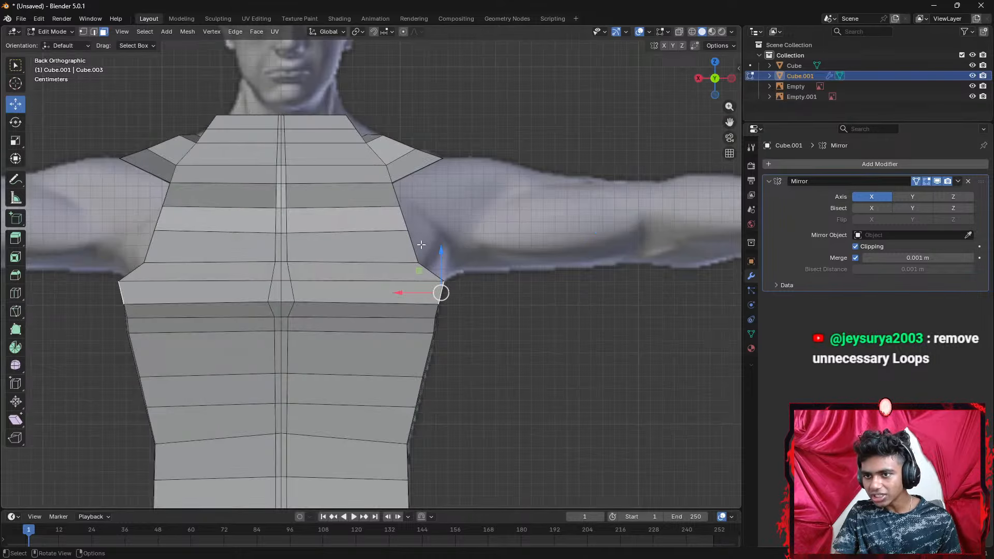
{"action": "middle_click_drag", "start_coordinate": [421, 245], "coordinate": [322, 257]}
{"action": "left_click", "coordinate": [298, 235], "text": "shift"}
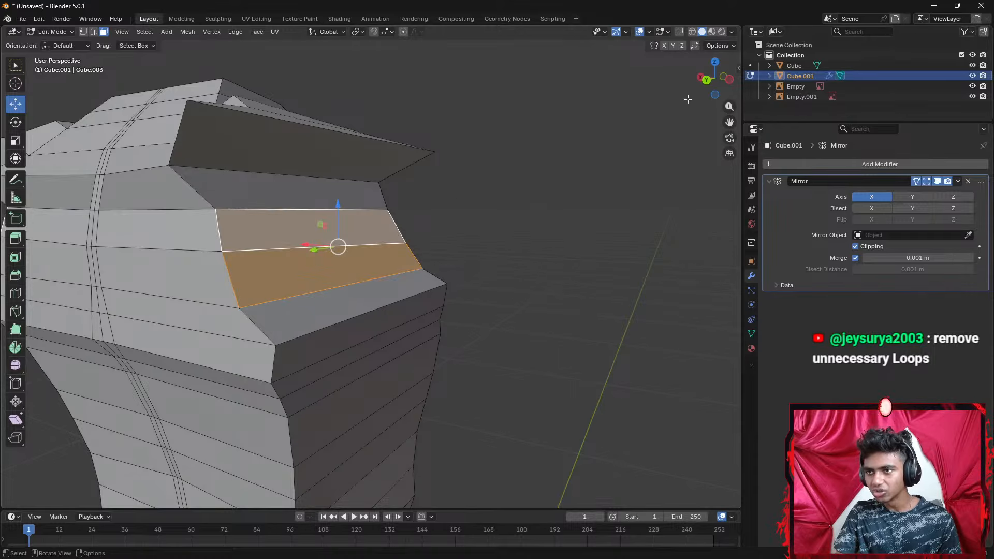
{"action": "left_click", "coordinate": [706, 82]}
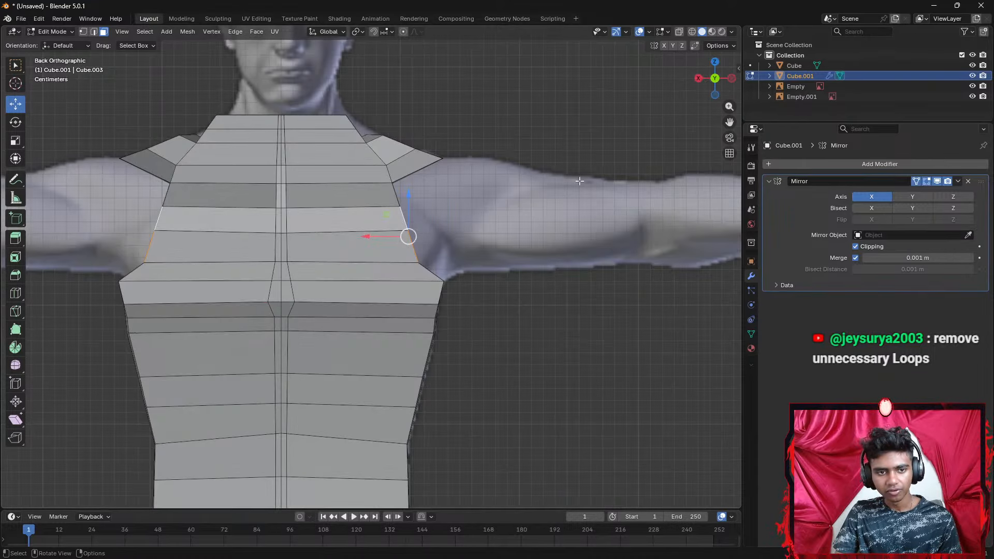
Try to move the two side faces outward along the reference's upper arm, and undo the move
{"action": "scroll", "coordinate": [549, 156], "scroll_direction": "down", "scroll_amount": 1}
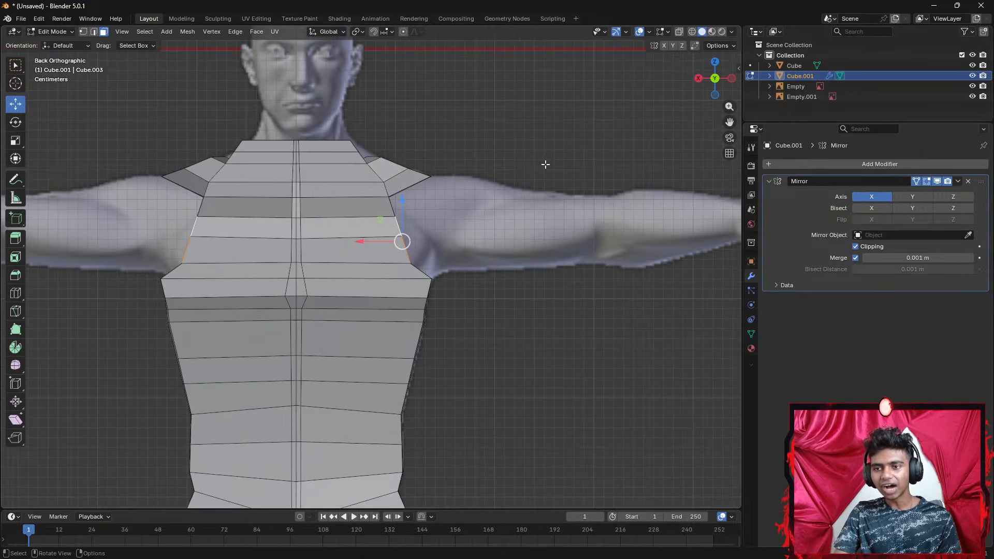
{"action": "key", "text": "g"}
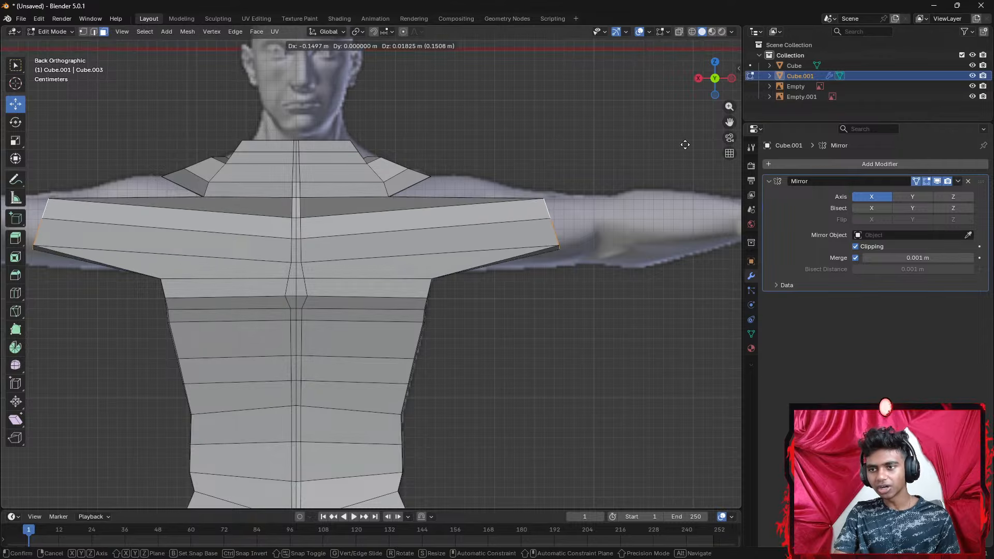
{"action": "left_click", "coordinate": [647, 147]}
{"action": "scroll", "coordinate": [466, 209], "scroll_direction": "down", "scroll_amount": 3}
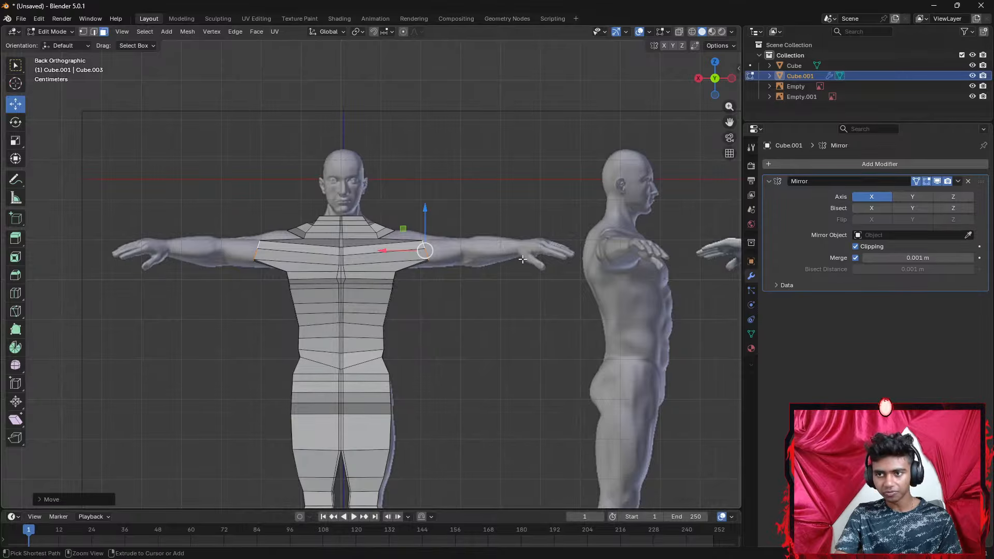
{"action": "key", "text": "ctrl+z"}
Switch to wireframe shading, try to stretch the two side faces out to the reference's wrist, and undo the move
{"action": "middle_click_drag", "start_coordinate": [555, 259], "coordinate": [505, 256]}
{"action": "scroll", "coordinate": [505, 257], "scroll_direction": "up", "scroll_amount": 2}
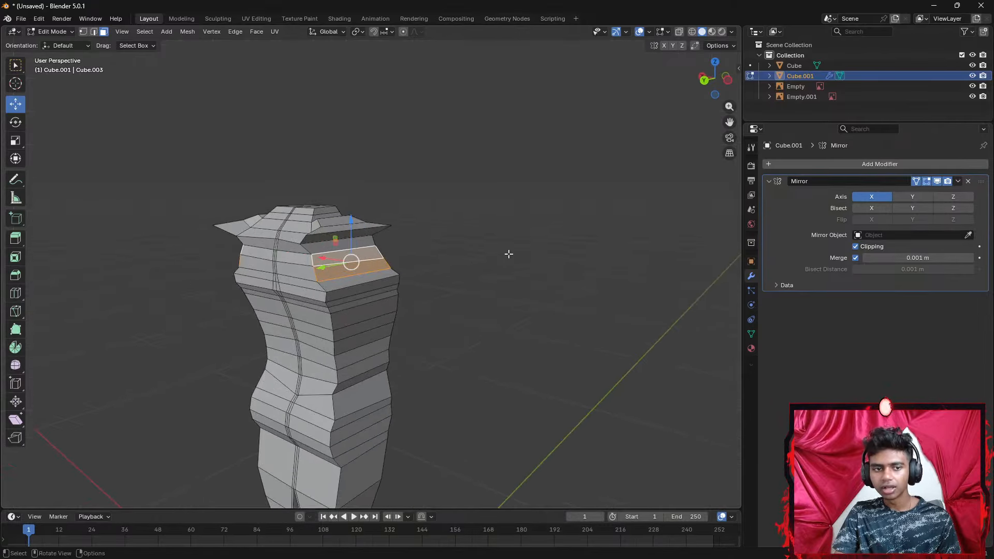
{"action": "left_click", "coordinate": [704, 82]}
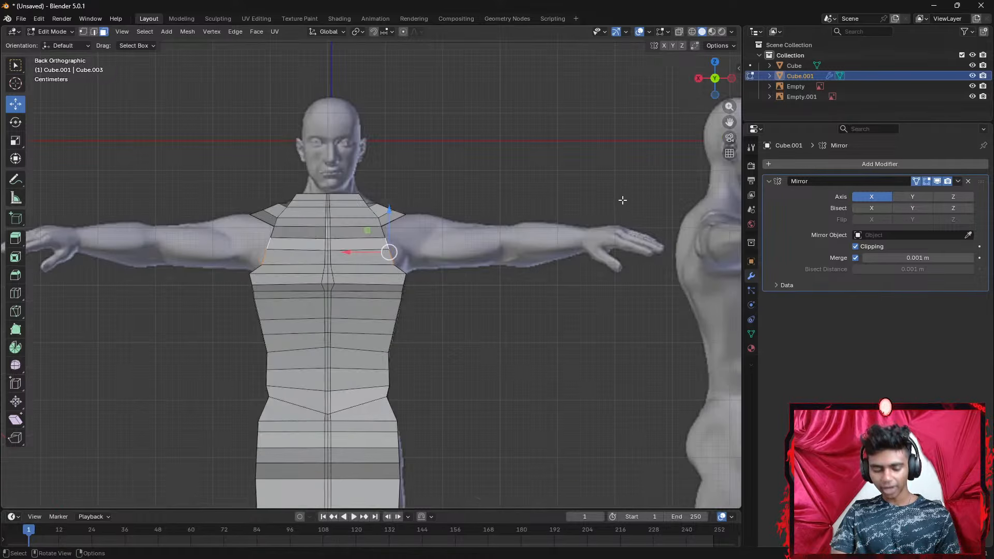
{"action": "key", "text": "z"}
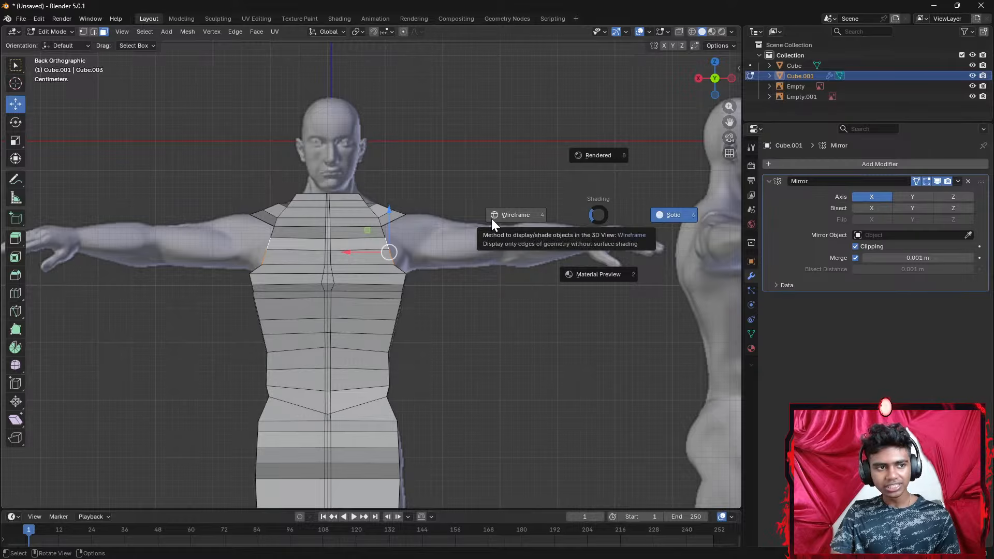
{"action": "left_click", "coordinate": [491, 219]}
{"action": "key", "text": "e"}
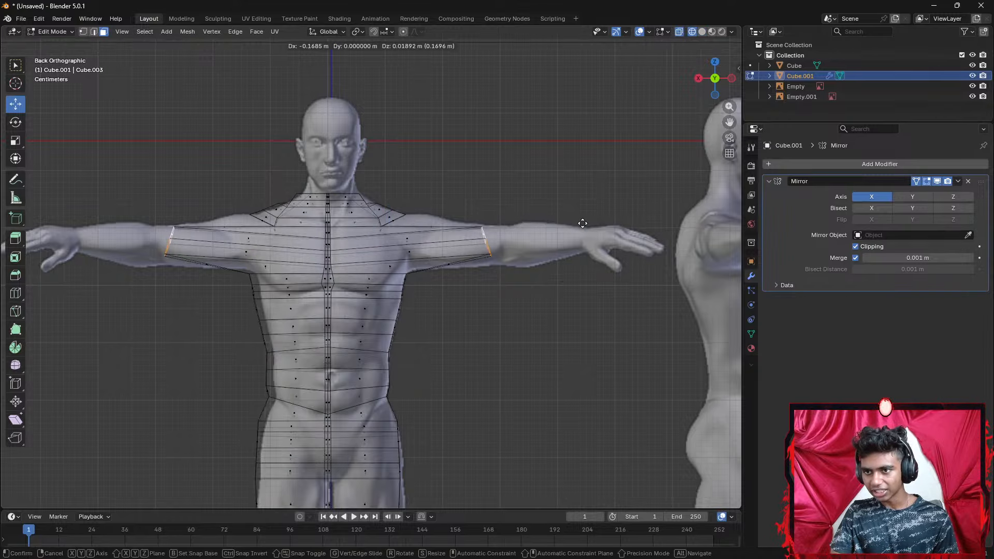
{"action": "left_click", "coordinate": [636, 220]}
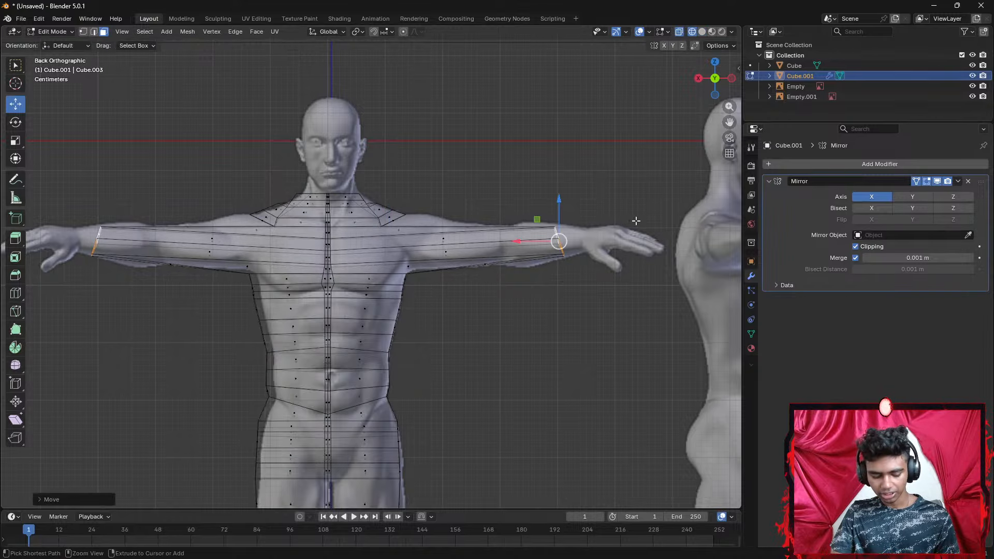
{"action": "key", "text": "ctrl+z"}
Try to extrude the two side faces about 0.2 m and lower them onto the reference arm, and undo both operations
{"action": "key", "text": "e"}
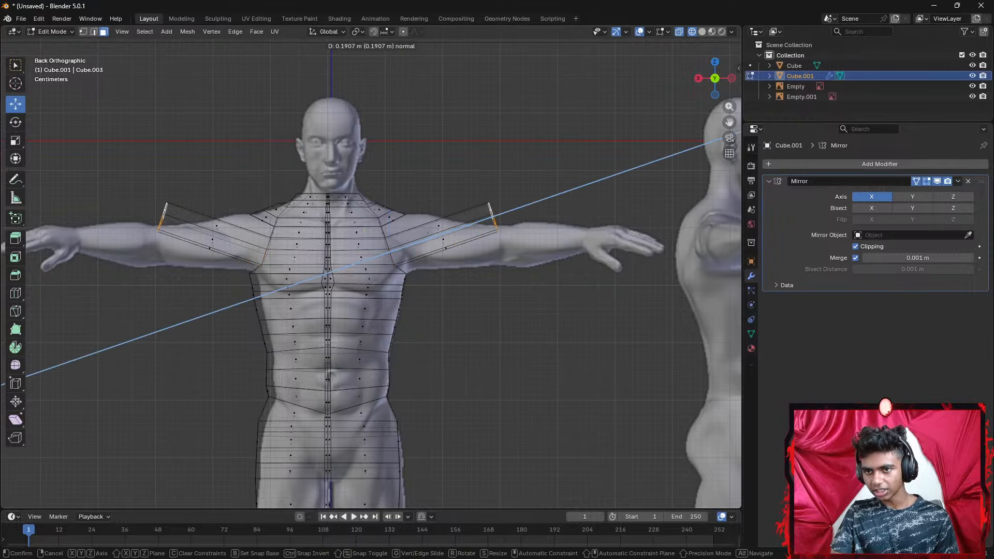
{"action": "left_click", "coordinate": [23, 229]}
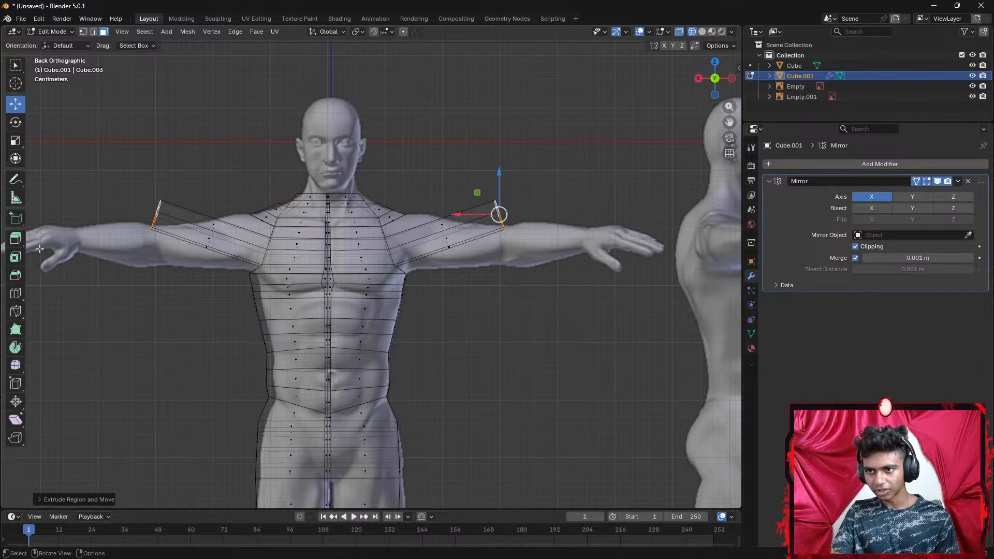
{"action": "key", "text": "g"}
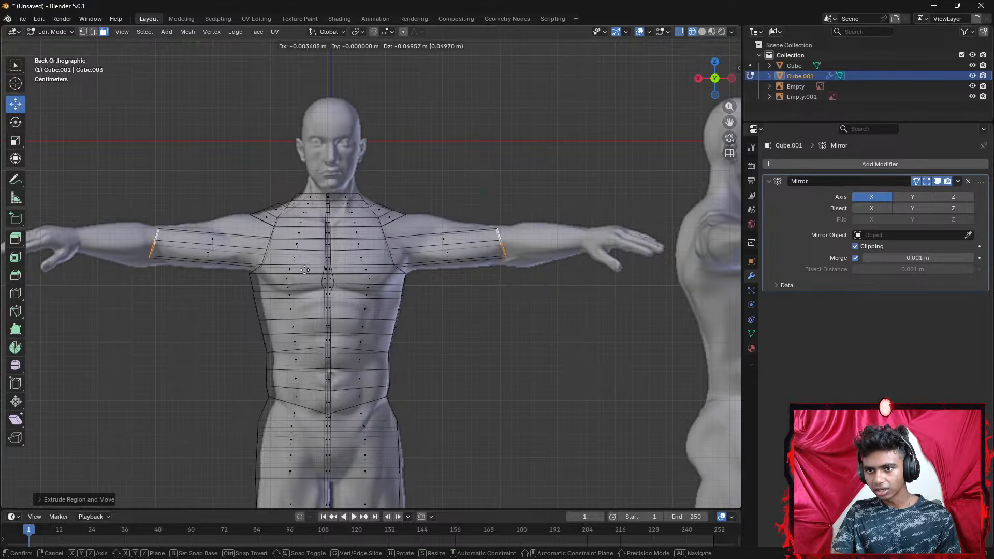
{"action": "left_click", "coordinate": [304, 270]}
{"action": "key", "text": "ctrl+z"}
{"action": "key", "text": "ctrl+z"}
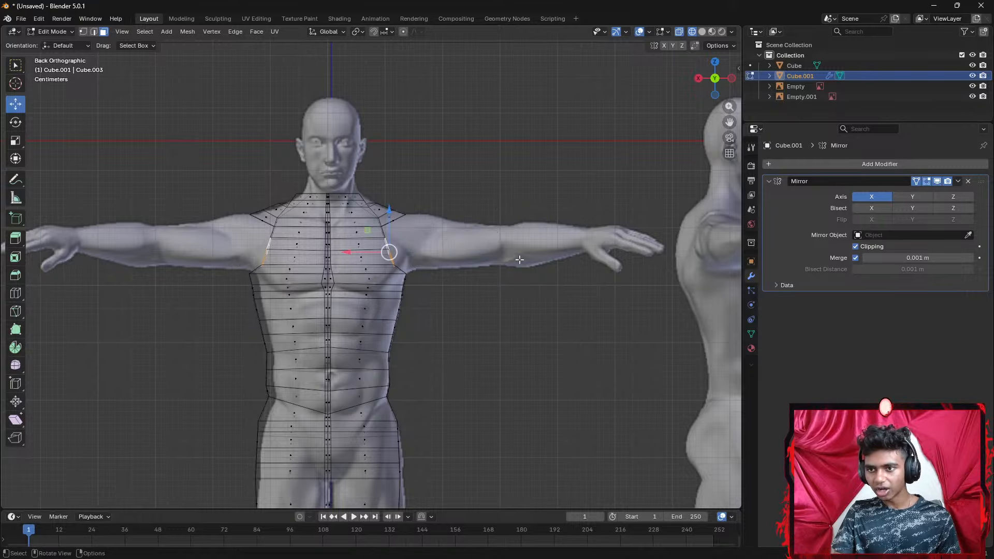
{"action": "middle_click_drag", "start_coordinate": [217, 242], "coordinate": [316, 245]}
{"action": "left_click", "coordinate": [307, 241], "text": "shift"}
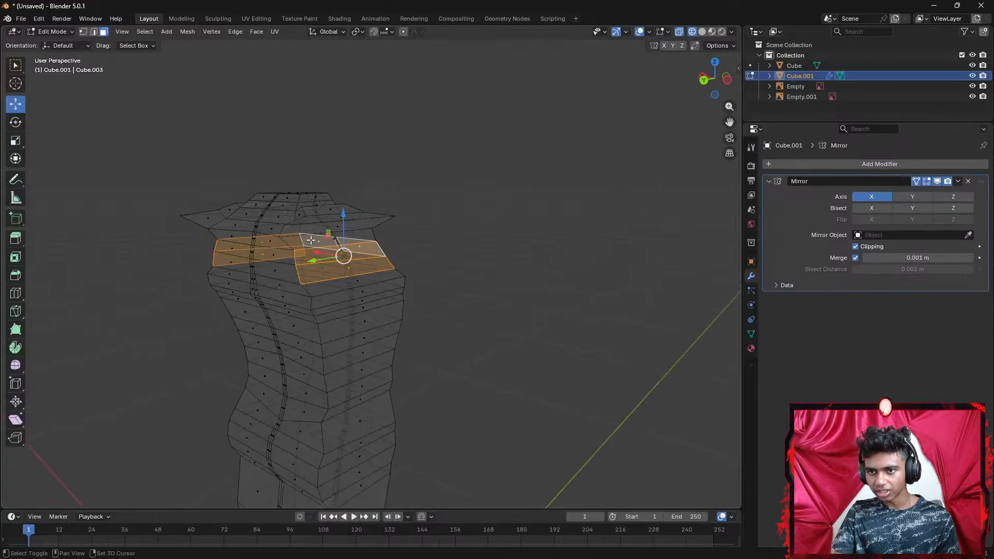
{"action": "scroll", "coordinate": [380, 249], "scroll_direction": "up", "scroll_amount": 1}
{"action": "scroll", "coordinate": [314, 219], "scroll_direction": "up", "scroll_amount": 2}
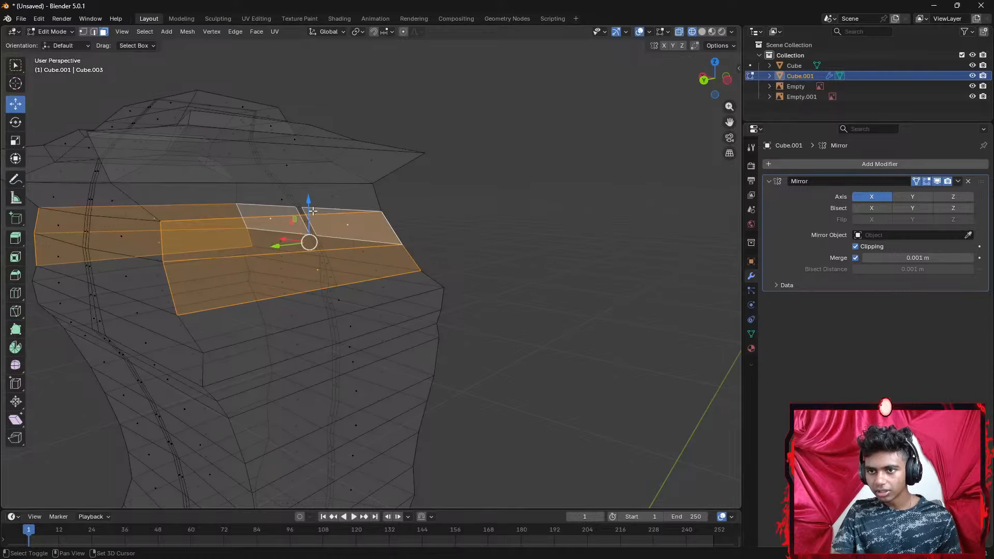
{"action": "left_click", "coordinate": [312, 210], "text": "shift"}
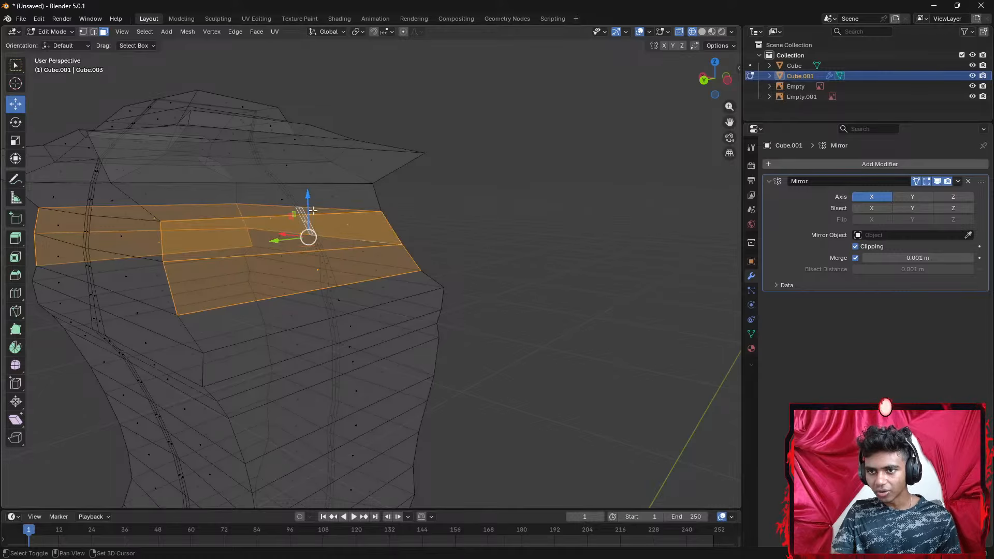
{"action": "left_click", "coordinate": [283, 209], "text": "shift"}
{"action": "left_click", "coordinate": [443, 226]}
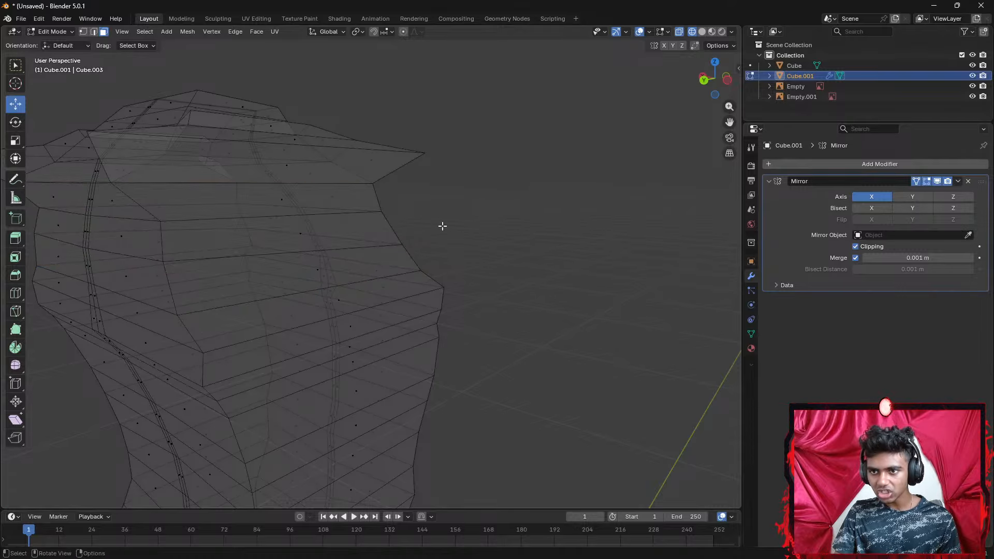
{"action": "left_click", "coordinate": [331, 196]}
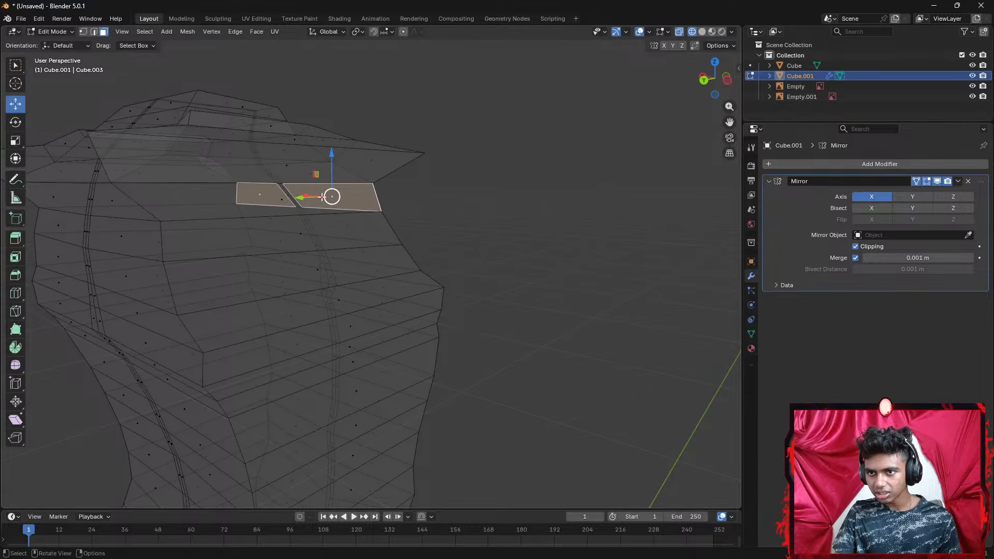
{"action": "left_click", "coordinate": [444, 201]}
{"action": "middle_click_drag", "start_coordinate": [444, 201], "coordinate": [376, 208]}
{"action": "left_click", "coordinate": [272, 209]}
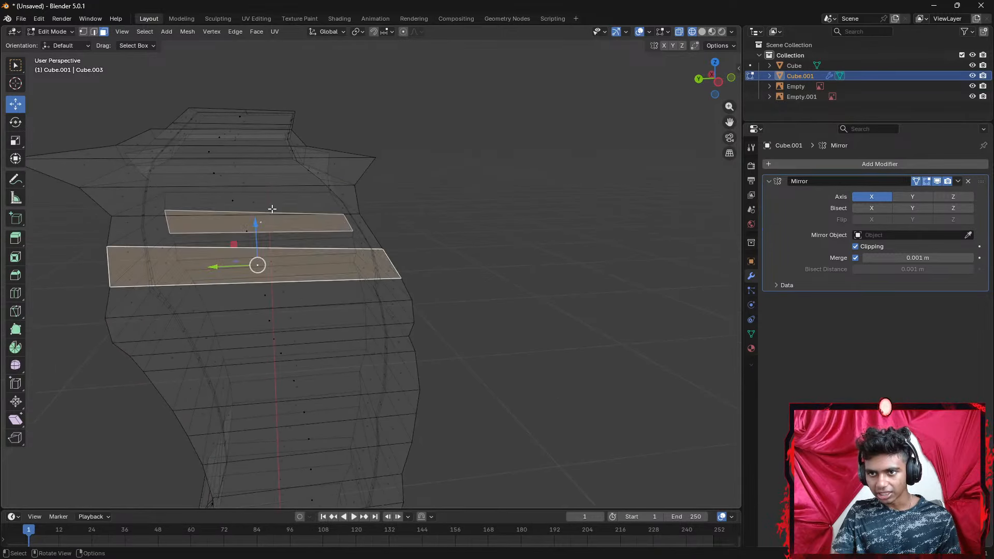
{"action": "left_click", "coordinate": [569, 192]}
Show the mesh in solid shading and select the three stacked torso side faces between the shoulder corner and the armpit
{"action": "key", "text": "z"}
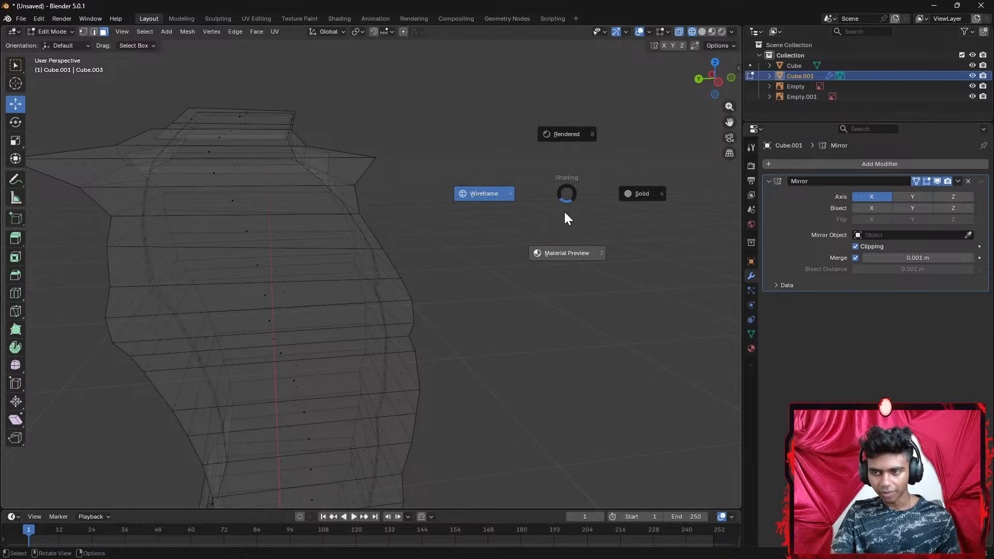
{"action": "left_click", "coordinate": [641, 201]}
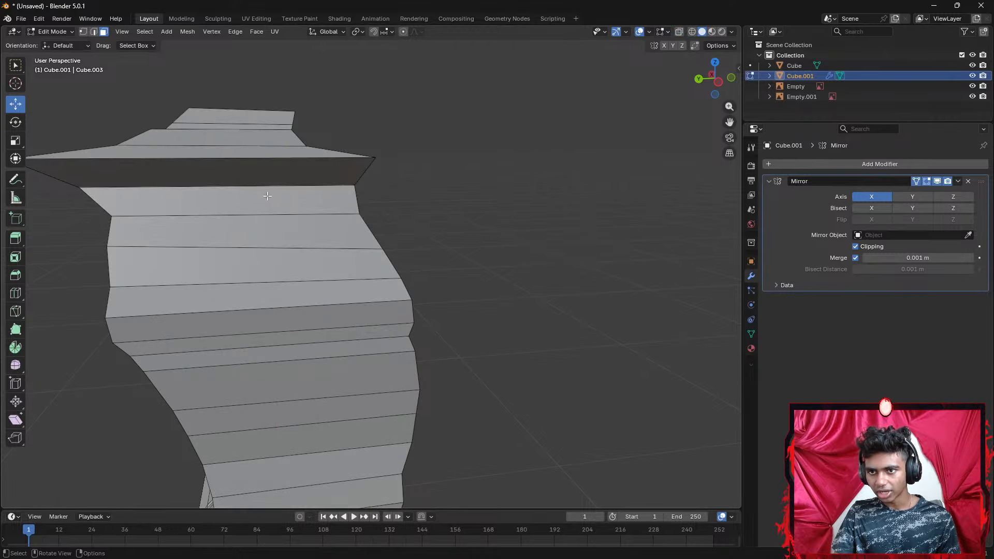
{"action": "middle_click_drag", "start_coordinate": [267, 195], "coordinate": [326, 178]}
{"action": "left_click", "coordinate": [312, 183]}
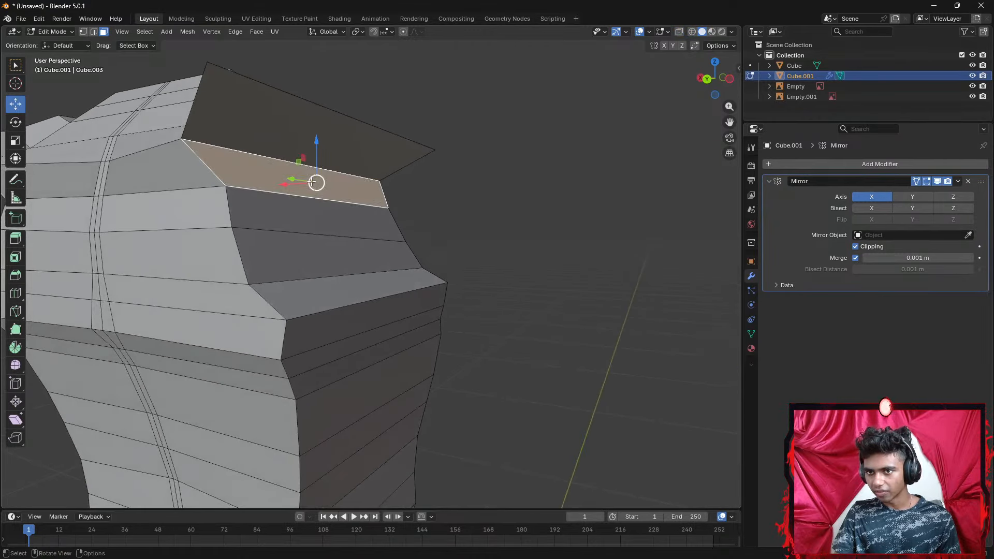
{"action": "left_click", "coordinate": [305, 211], "text": "shift"}
{"action": "left_click", "coordinate": [312, 250], "text": "shift"}
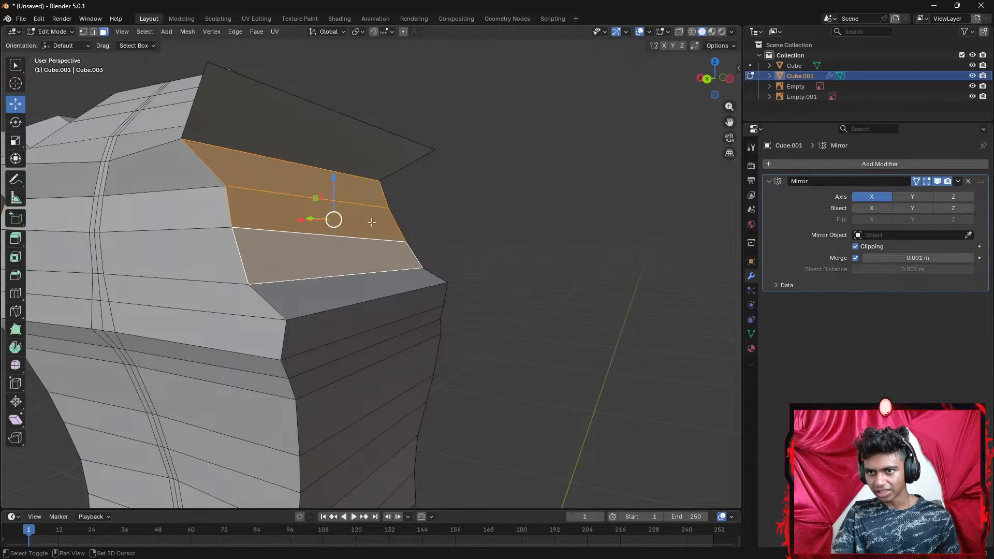
Extrude the three selected side faces about 0.2 m outward in wireframe back view to start the upper arm
{"action": "key", "text": "z"}
{"action": "left_click", "coordinate": [566, 162]}
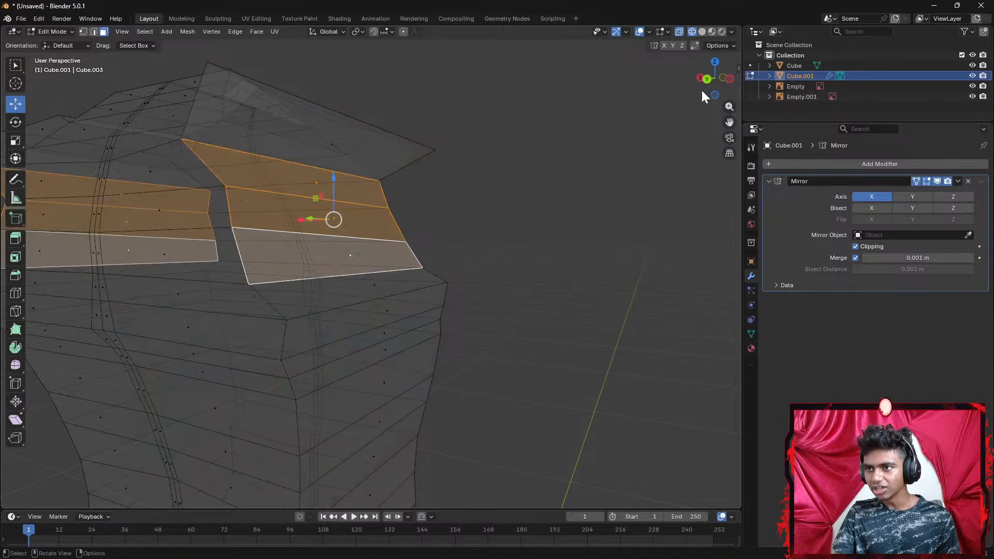
{"action": "left_click", "coordinate": [707, 79]}
{"action": "scroll", "coordinate": [563, 148], "scroll_direction": "down", "scroll_amount": 3}
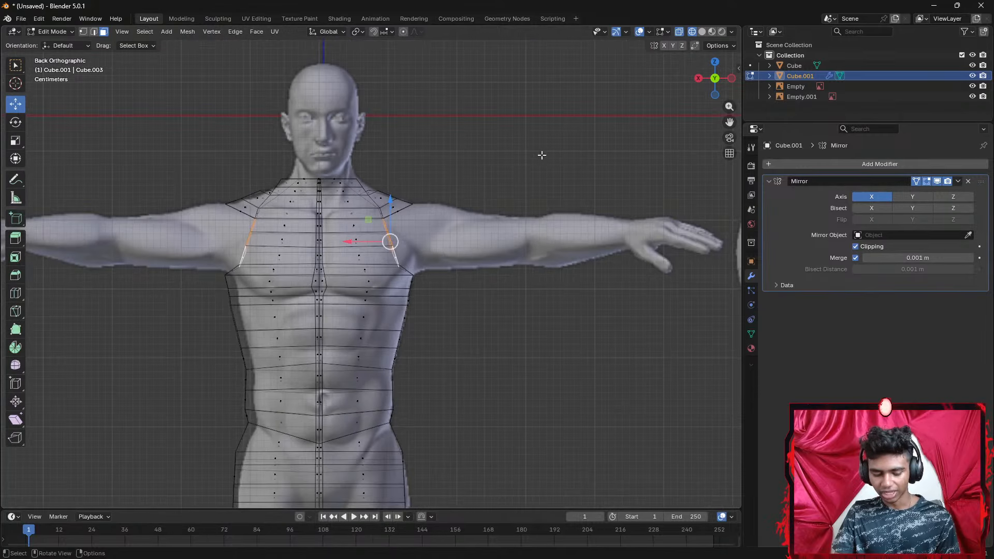
{"action": "key", "text": "e"}
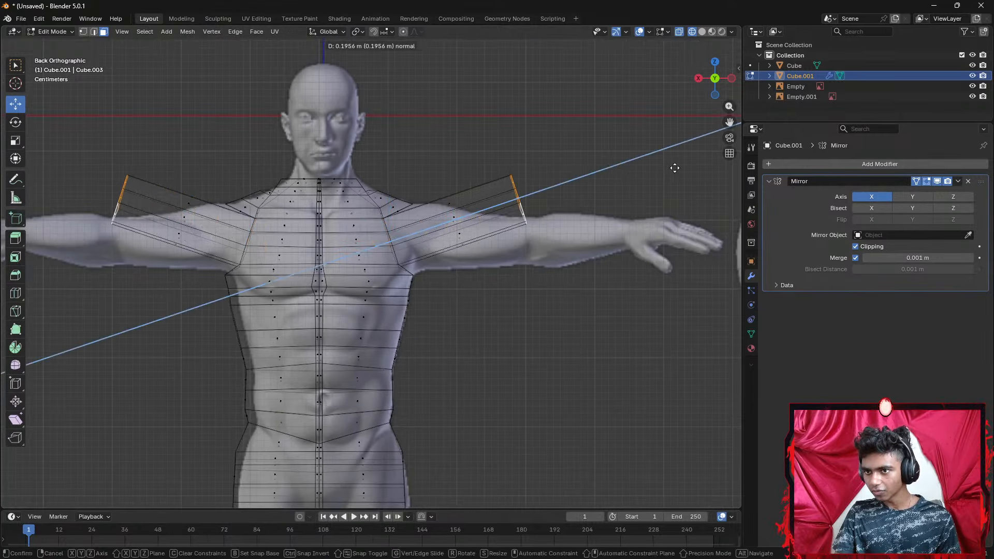
{"action": "left_click", "coordinate": [676, 166]}
Lower the extruded arm end about 0.05 m onto the reference arm and rotate it upright near the elbow
{"action": "key", "text": "g"}
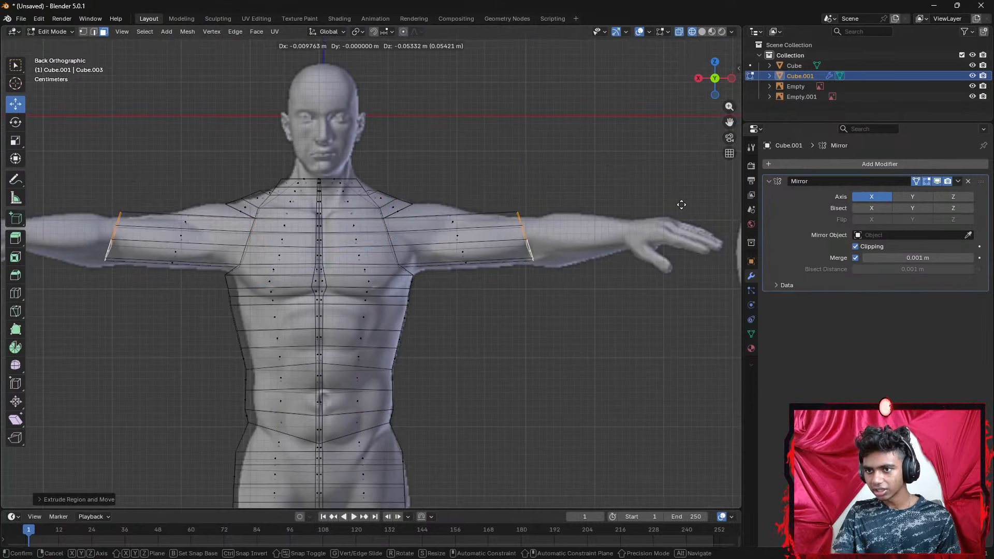
{"action": "left_click", "coordinate": [679, 204]}
{"action": "key", "text": "r"}
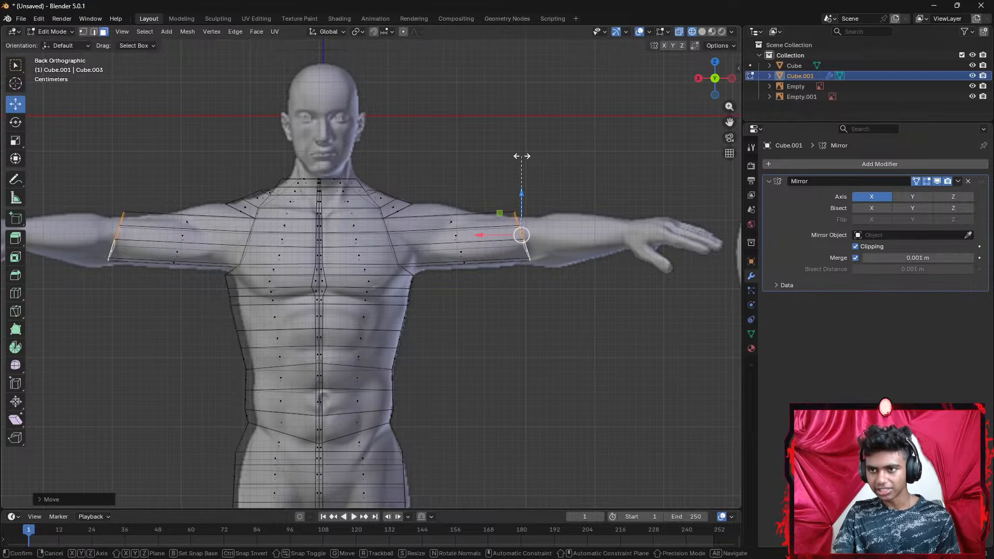
{"action": "left_click", "coordinate": [544, 173]}
Scale down the extruded arm end slightly and shift it onto the reference elbow
{"action": "key", "text": "e"}
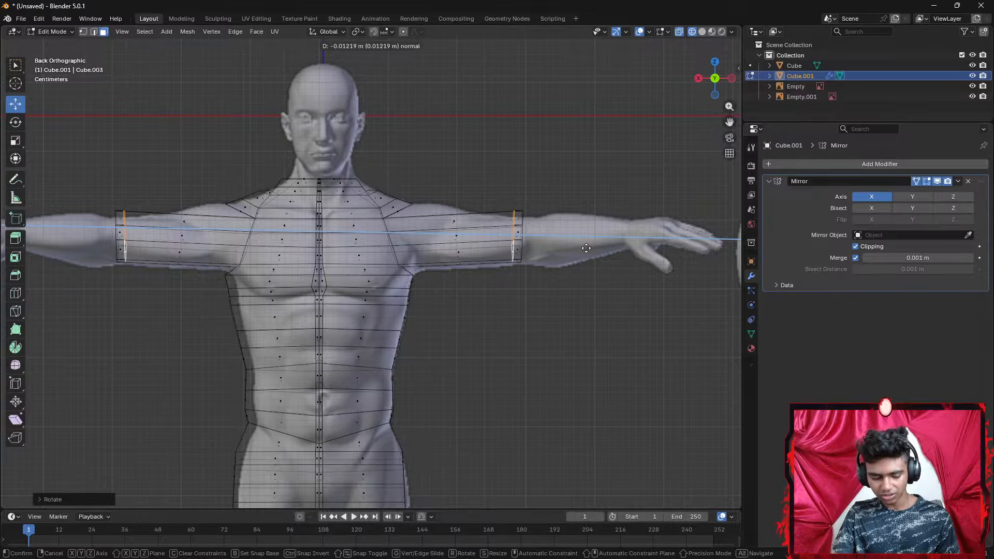
{"action": "right_click", "coordinate": [586, 248]}
{"action": "key", "text": "s"}
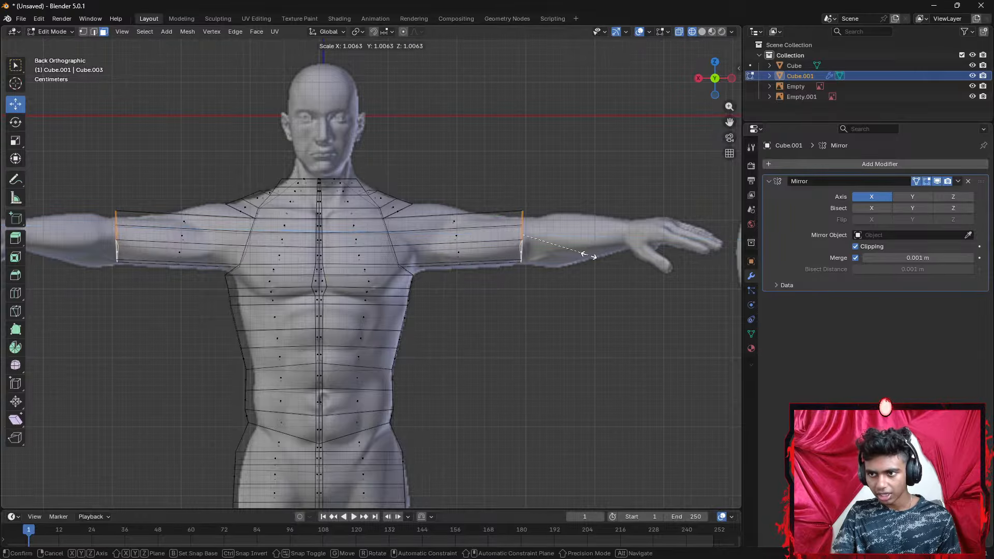
{"action": "left_click", "coordinate": [573, 250]}
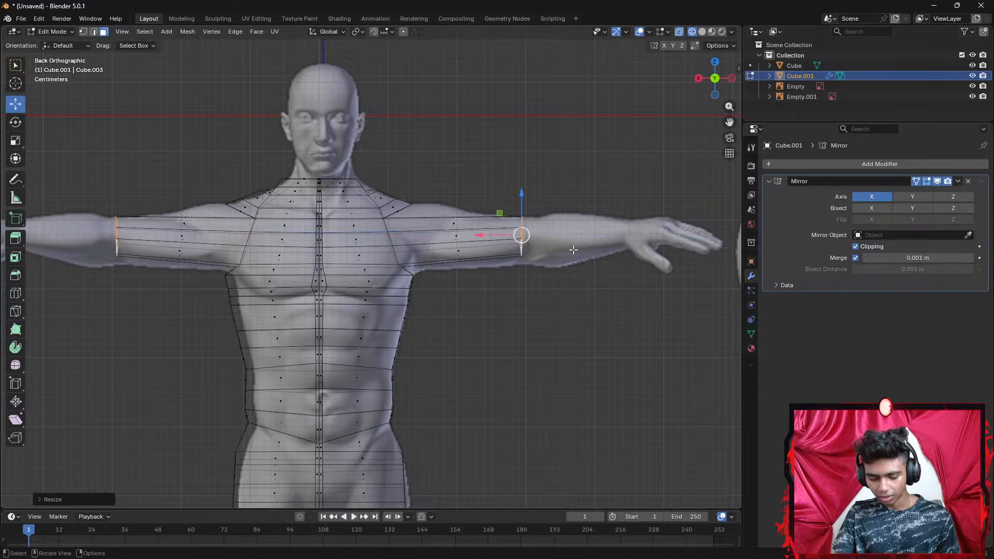
{"action": "key", "text": "g"}
{"action": "left_click", "coordinate": [576, 254]}
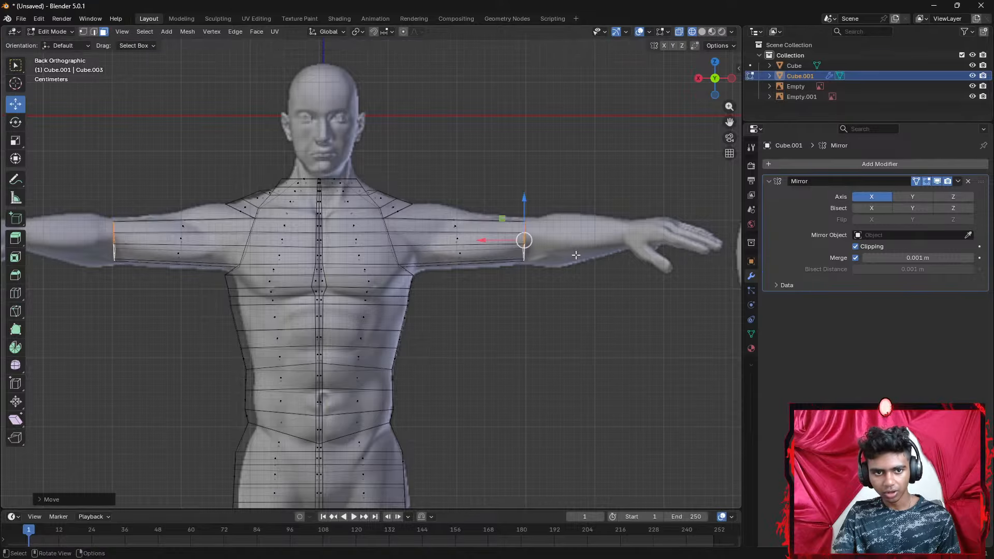
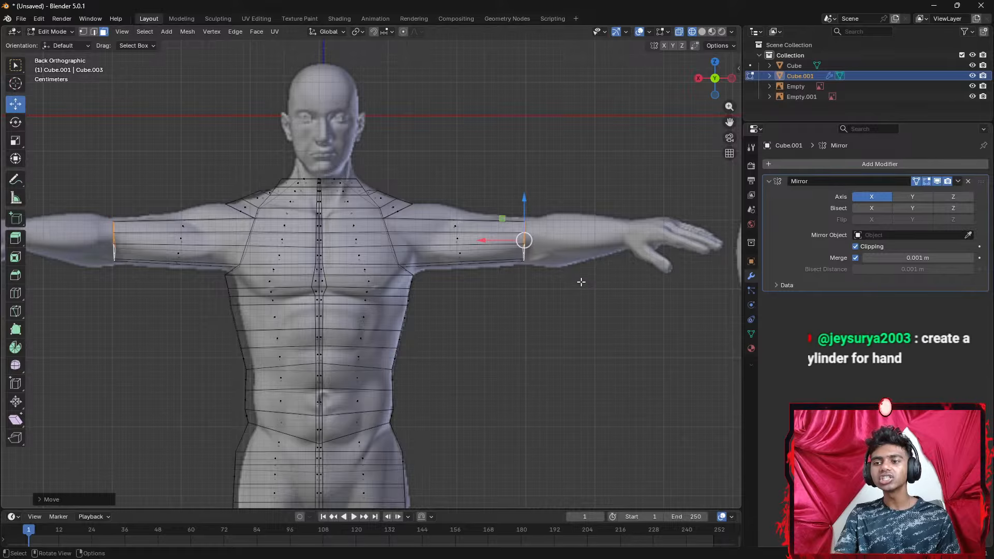
Undo the arm extrusion and its adjustments back to the selected torso side faces, and clear the selection
{"action": "scroll", "coordinate": [581, 282], "scroll_direction": "down", "scroll_amount": 1}
{"action": "middle_click_drag", "start_coordinate": [597, 269], "coordinate": [524, 309], "text": "shift"}
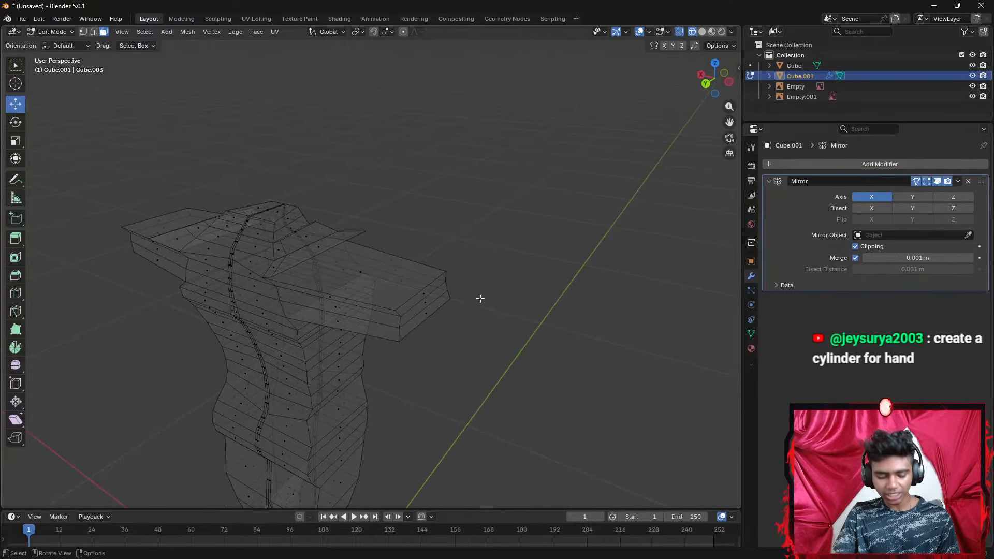
{"action": "key", "text": "ctrl+z"}
{"action": "key", "text": "ctrl+z"}
{"action": "key", "text": "ctrl+z"}
{"action": "key", "text": "ctrl+z"}
{"action": "key", "text": "ctrl+z"}
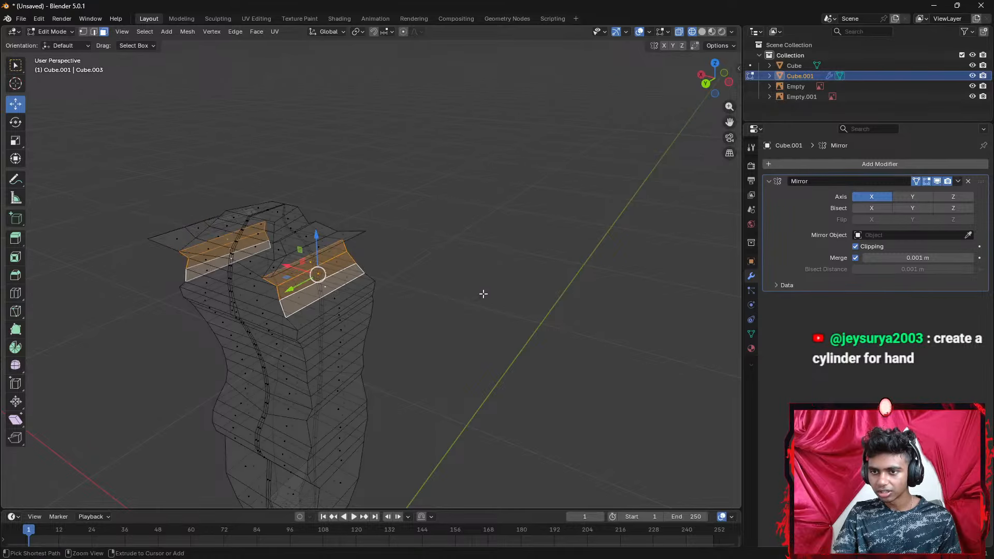
{"action": "key", "text": "ctrl+z"}
{"action": "left_click", "coordinate": [483, 293]}
Leave Edit Mode for Object Mode, deselect the body and add a mesh cylinder to the scene
{"action": "scroll", "coordinate": [474, 271], "scroll_direction": "down", "scroll_amount": 3}
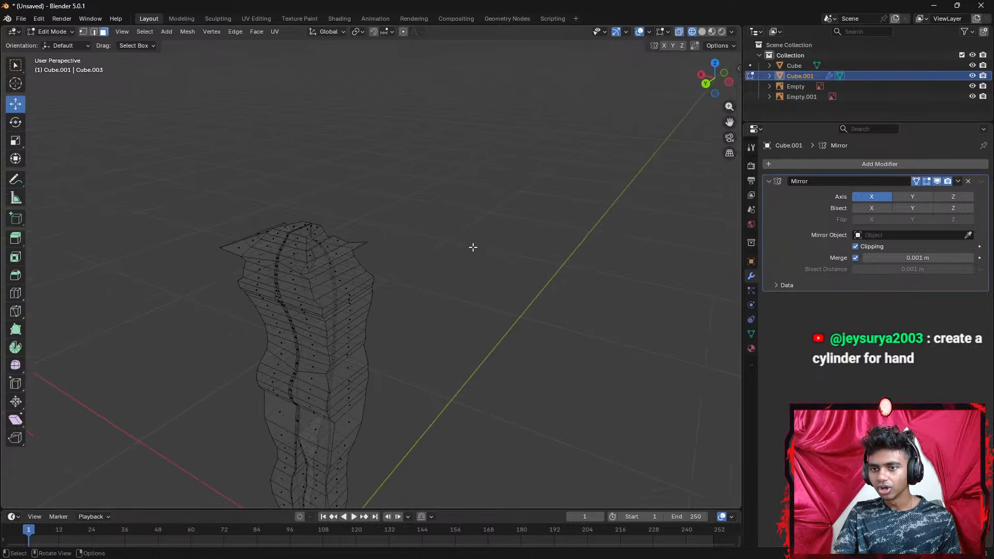
{"action": "middle_click_drag", "start_coordinate": [472, 247], "coordinate": [495, 239]}
{"action": "scroll", "coordinate": [495, 240], "scroll_direction": "down", "scroll_amount": 1}
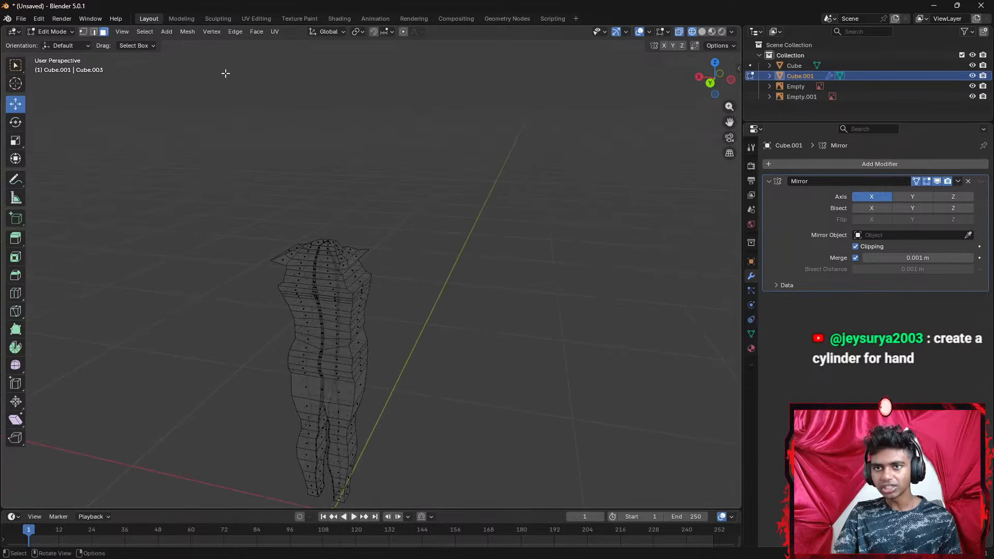
{"action": "left_click", "coordinate": [163, 31]}
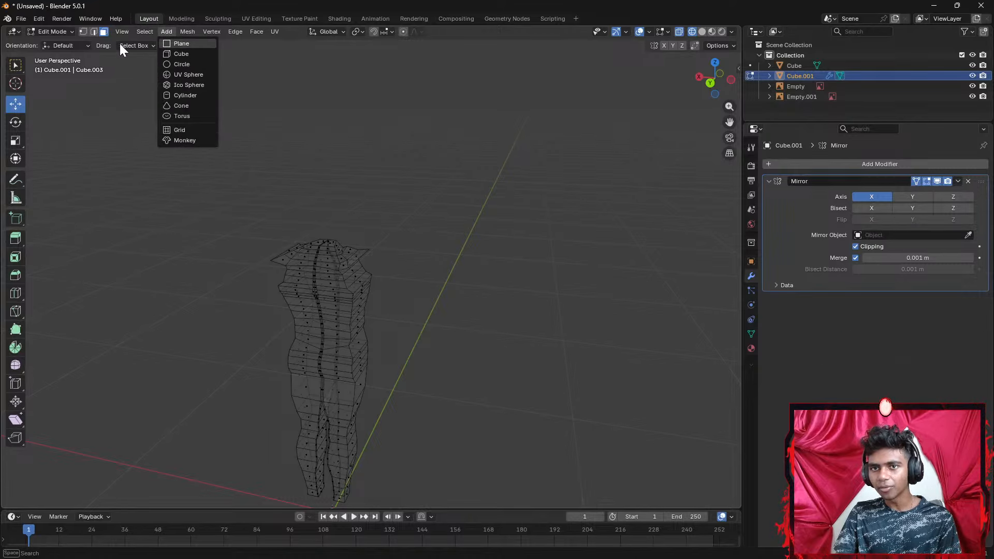
{"action": "left_click", "coordinate": [51, 32]}
{"action": "left_click", "coordinate": [61, 45]}
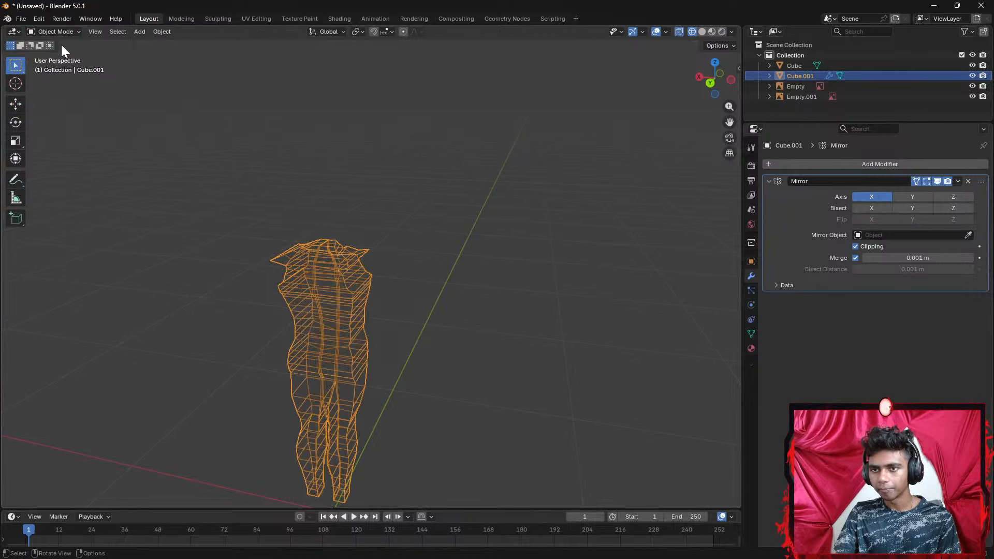
{"action": "left_click", "coordinate": [136, 56]}
{"action": "left_click", "coordinate": [137, 32]}
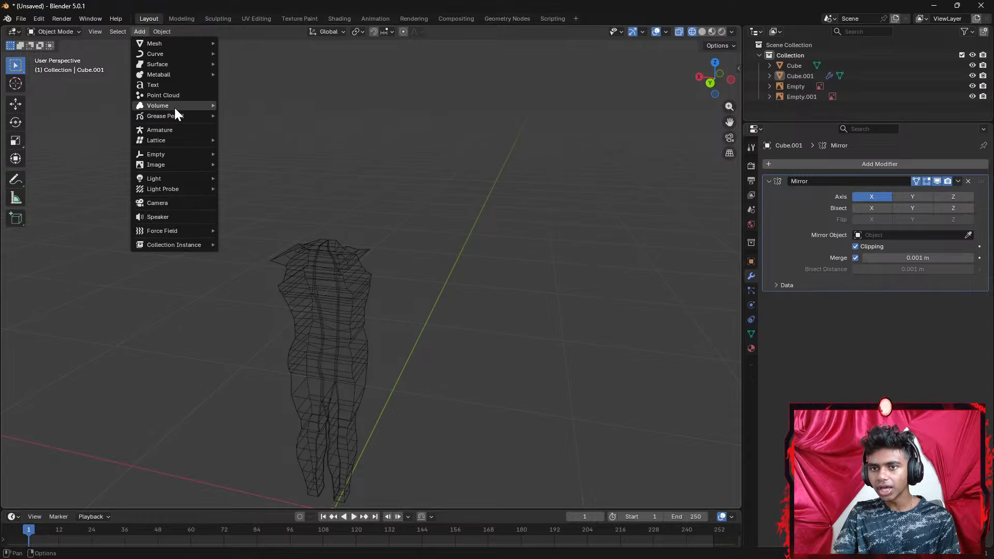
{"action": "mouse_move", "coordinate": [179, 45]}
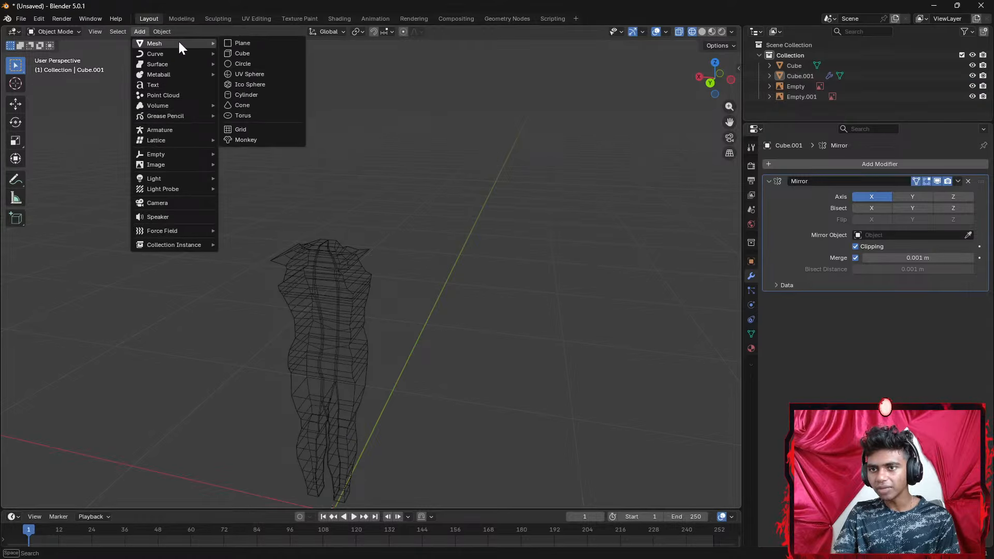
{"action": "left_click", "coordinate": [265, 96]}
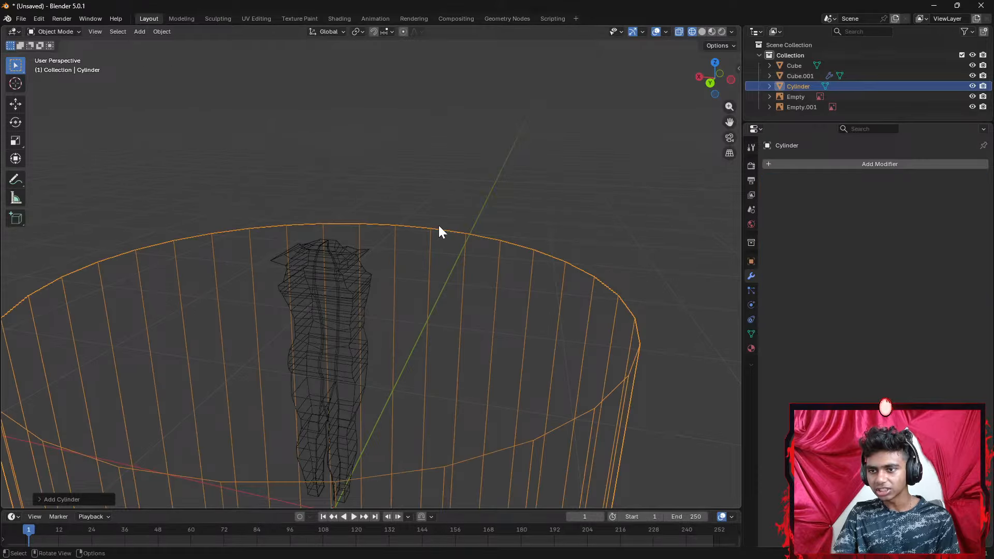
Show the scene in solid shading and scale the cylinder's whole mesh to about 0.24 in Edit Mode
{"action": "scroll", "coordinate": [438, 225], "scroll_direction": "down", "scroll_amount": 5}
{"action": "key", "text": "z"}
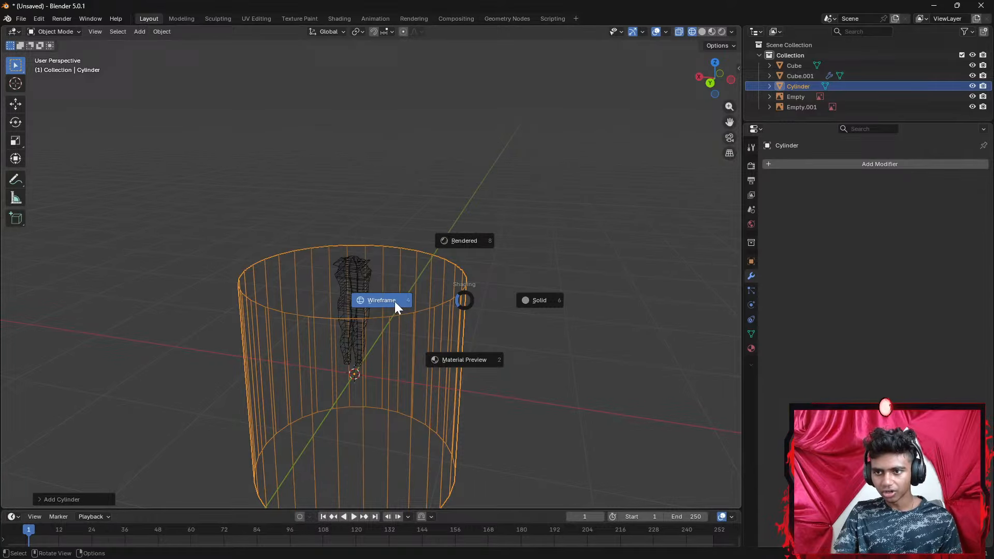
{"action": "left_click", "coordinate": [553, 301]}
{"action": "key", "text": "a"}
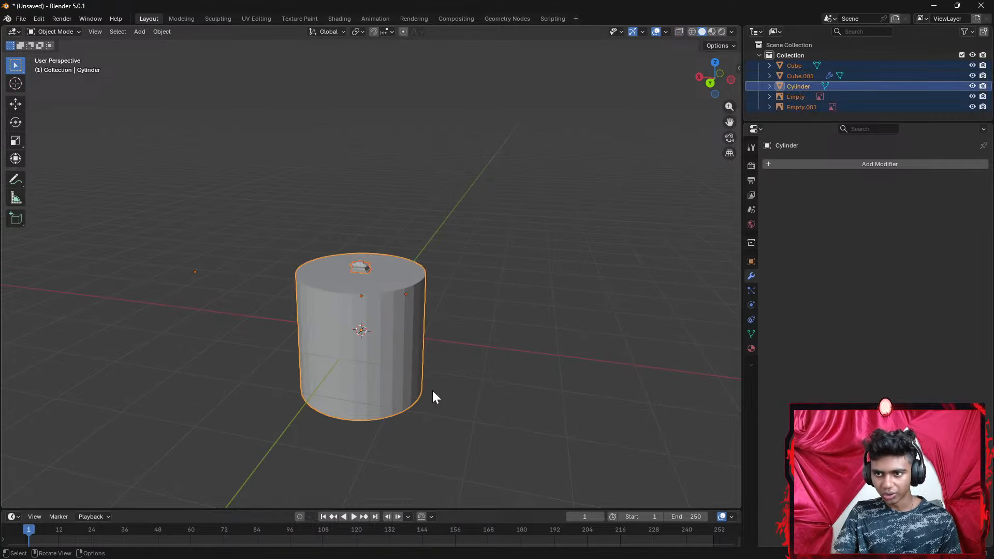
{"action": "key", "text": "Tab"}
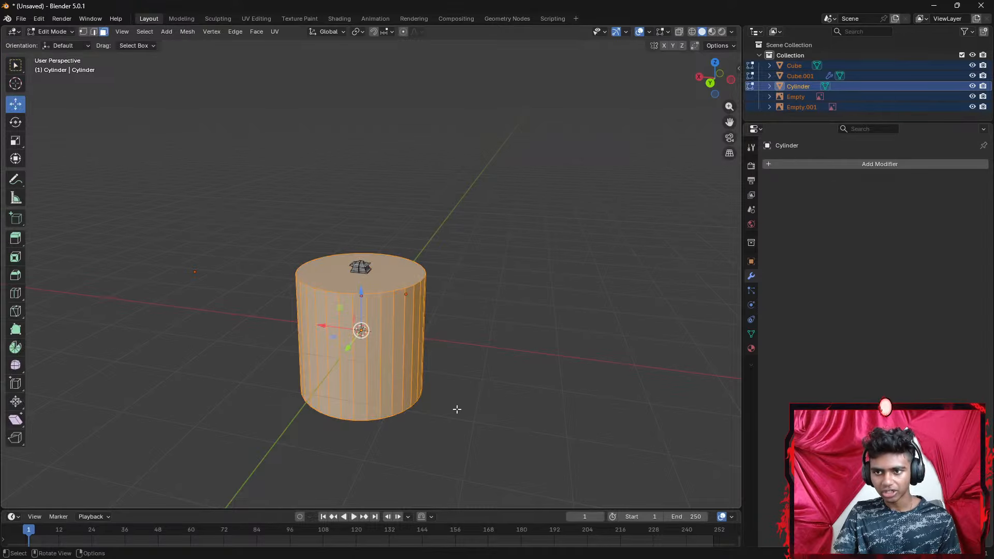
{"action": "key", "text": "s"}
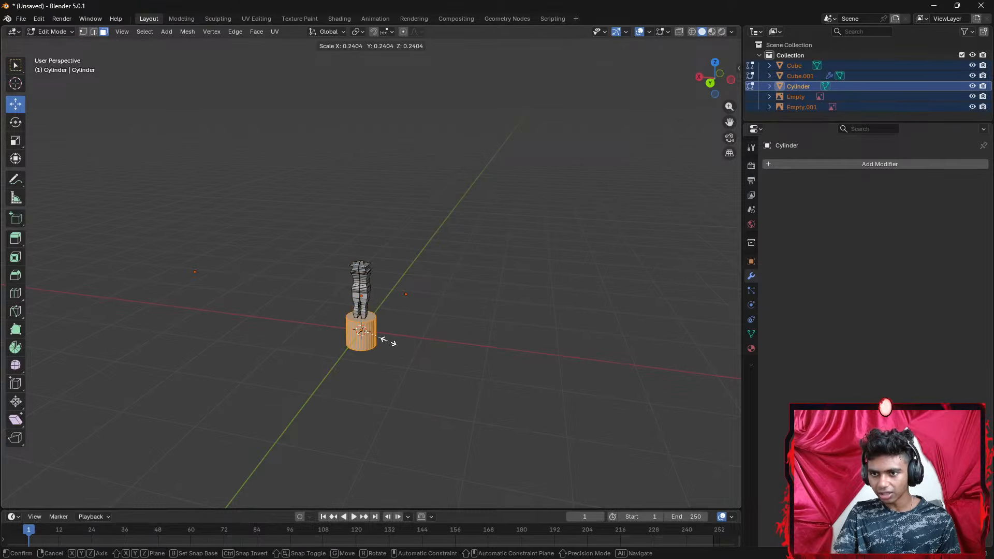
{"action": "left_click", "coordinate": [385, 338]}
Try to extrude the cylinder's selected faces about 0.09 m, and undo the extrusion
{"action": "scroll", "coordinate": [385, 339], "scroll_direction": "up", "scroll_amount": 3}
{"action": "middle_click_drag", "start_coordinate": [388, 333], "coordinate": [435, 262]}
{"action": "scroll", "coordinate": [431, 224], "scroll_direction": "up", "scroll_amount": 4}
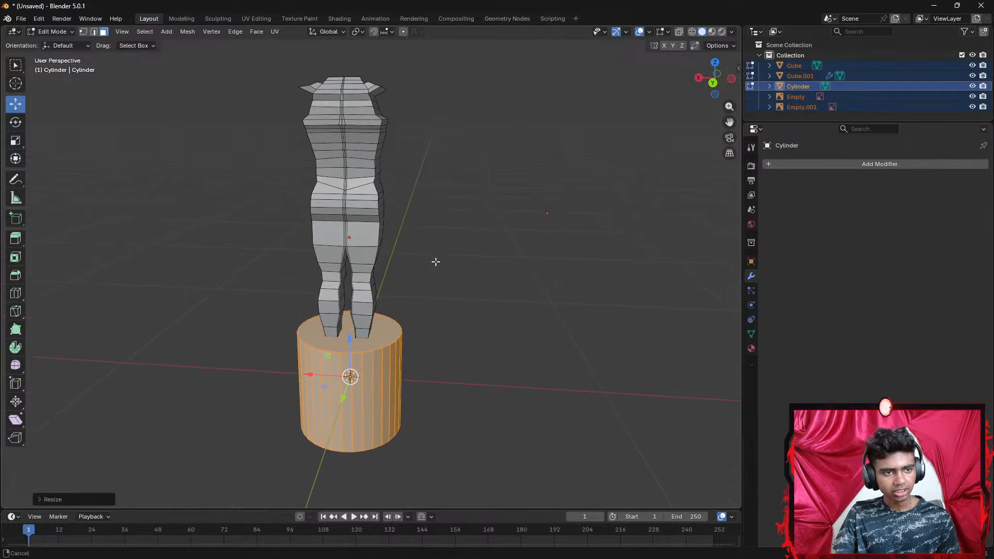
{"action": "key", "text": "e"}
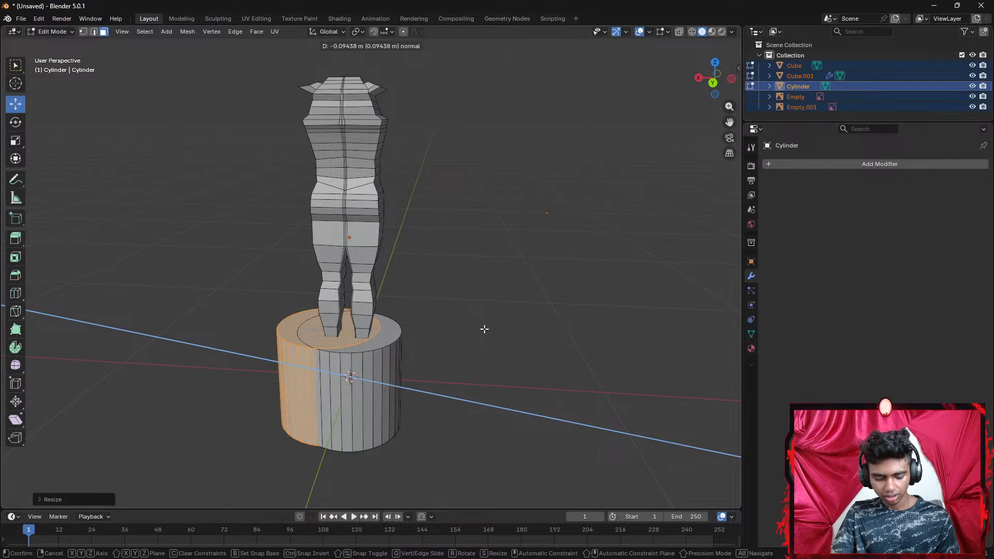
{"action": "left_click", "coordinate": [484, 329]}
{"action": "key", "text": "ctrl+z"}
Make the cylinder the only selected object, loop-select its side faces and scale them to about a third of their size
{"action": "left_click", "coordinate": [455, 346]}
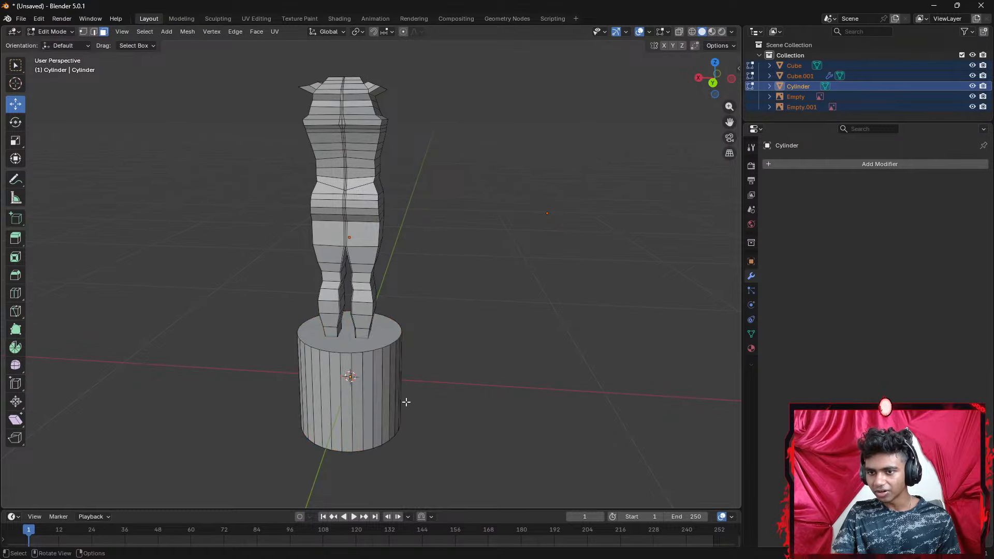
{"action": "left_click", "coordinate": [860, 86]}
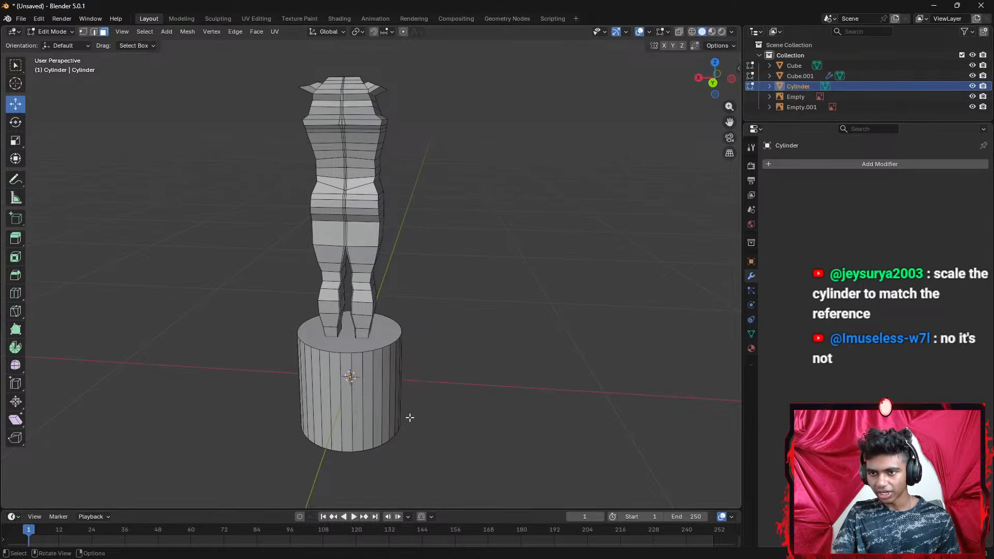
{"action": "key", "text": "a"}
{"action": "key", "text": "alt+a"}
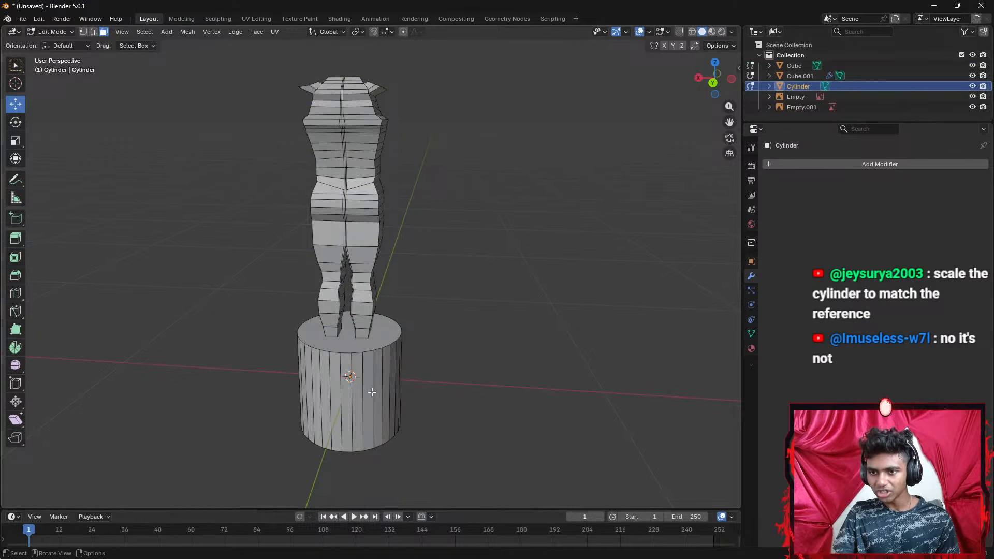
{"action": "double_click", "coordinate": [382, 404]}
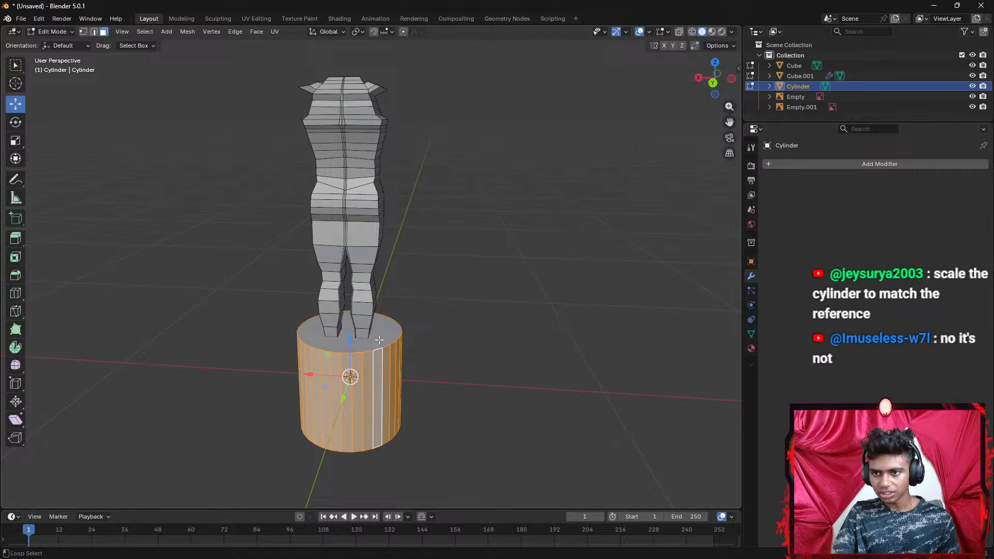
{"action": "key", "text": "alt+a"}
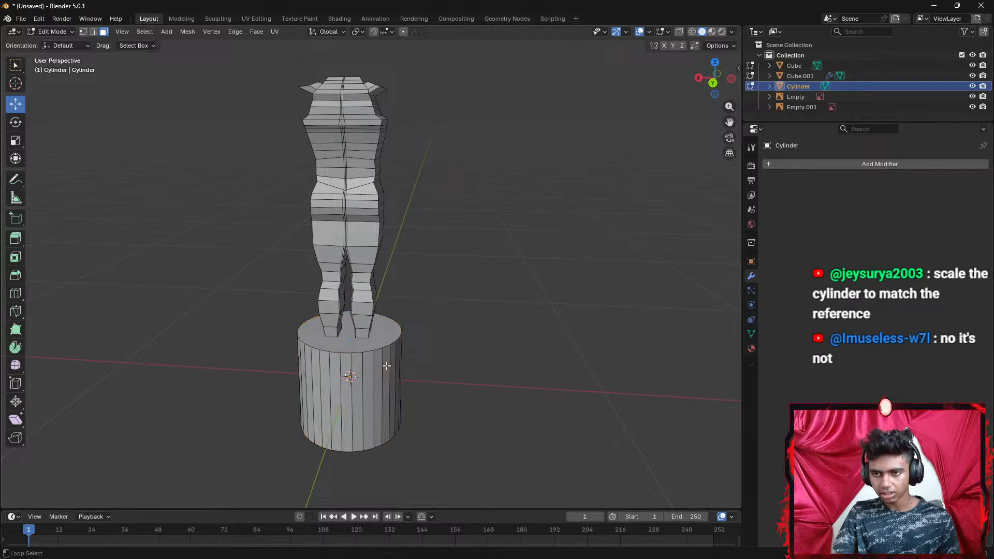
{"action": "left_click", "coordinate": [387, 366], "text": "alt"}
{"action": "key", "text": "s"}
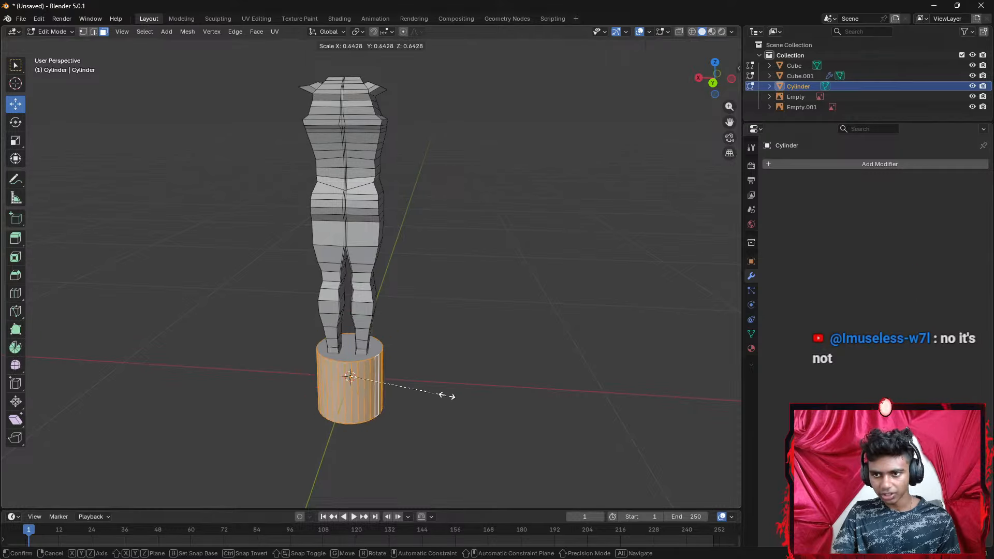
{"action": "left_click", "coordinate": [404, 378]}
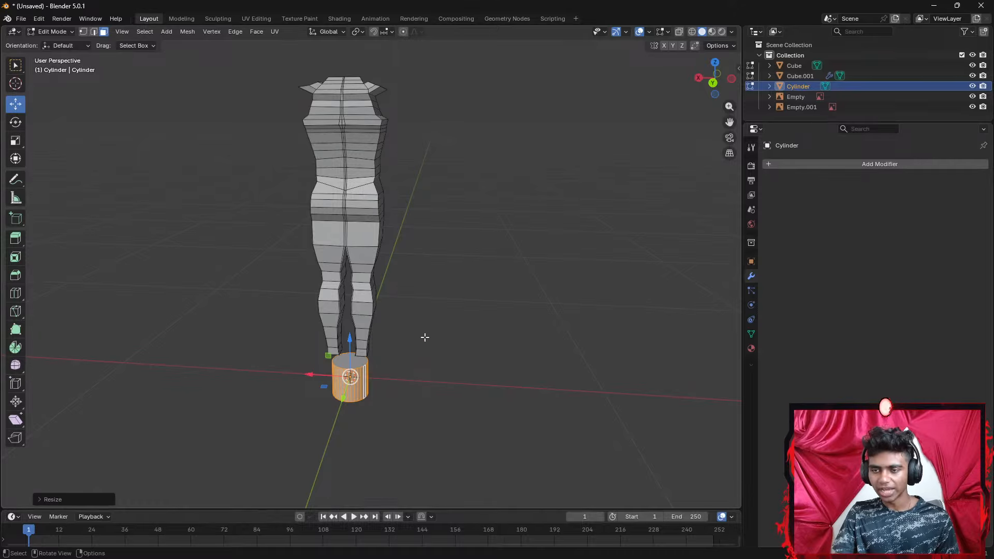
Raise the cylinder to the upper torso, bring it out of the body along Y and shrink it slightly
{"action": "left_click_drag", "start_coordinate": [350, 343], "coordinate": [345, 295]}
{"action": "middle_click_drag", "start_coordinate": [439, 261], "coordinate": [382, 280]}
{"action": "left_click_drag", "start_coordinate": [404, 290], "coordinate": [403, 89]}
{"action": "middle_click_drag", "start_coordinate": [404, 89], "coordinate": [496, 126]}
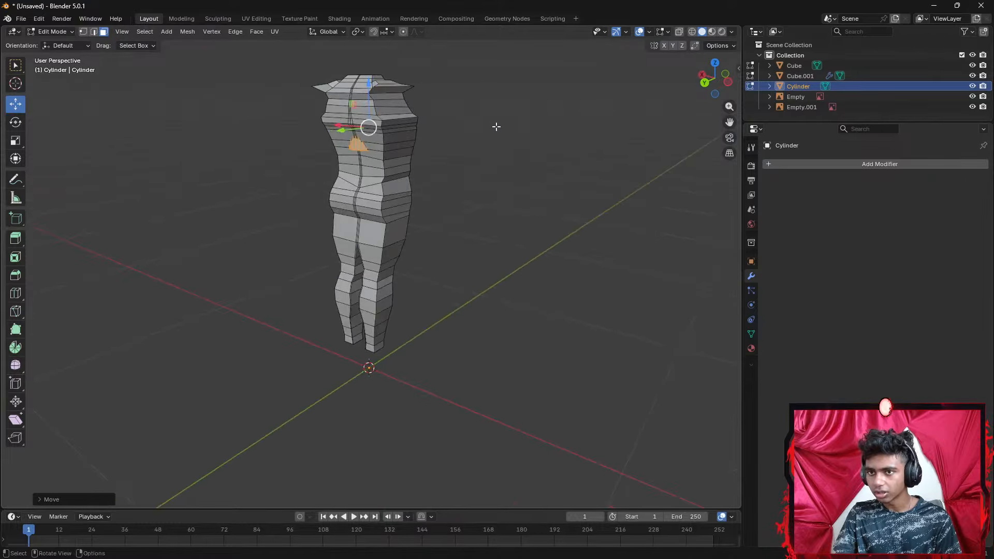
{"action": "left_click_drag", "start_coordinate": [342, 130], "coordinate": [361, 160]}
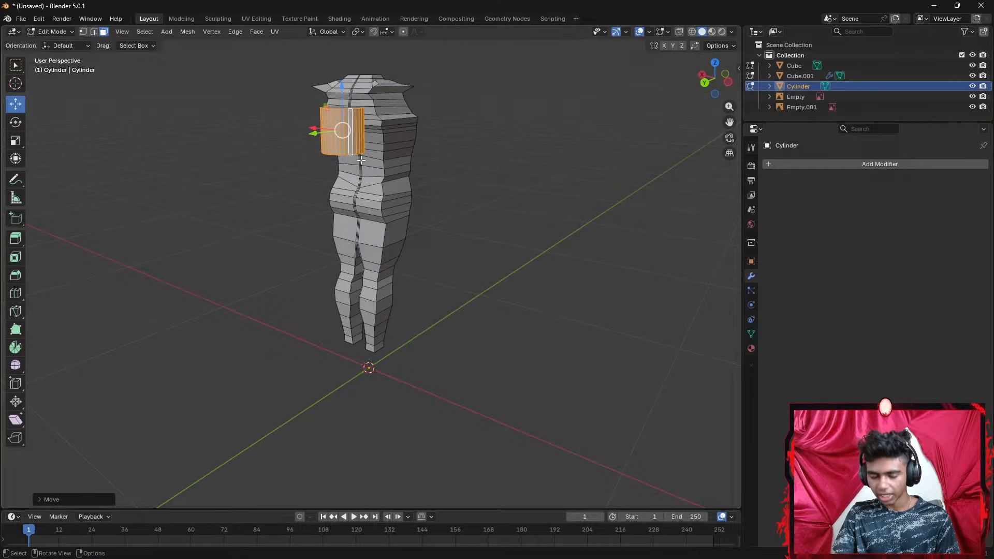
{"action": "key", "text": "s"}
{"action": "left_click", "coordinate": [395, 167]}
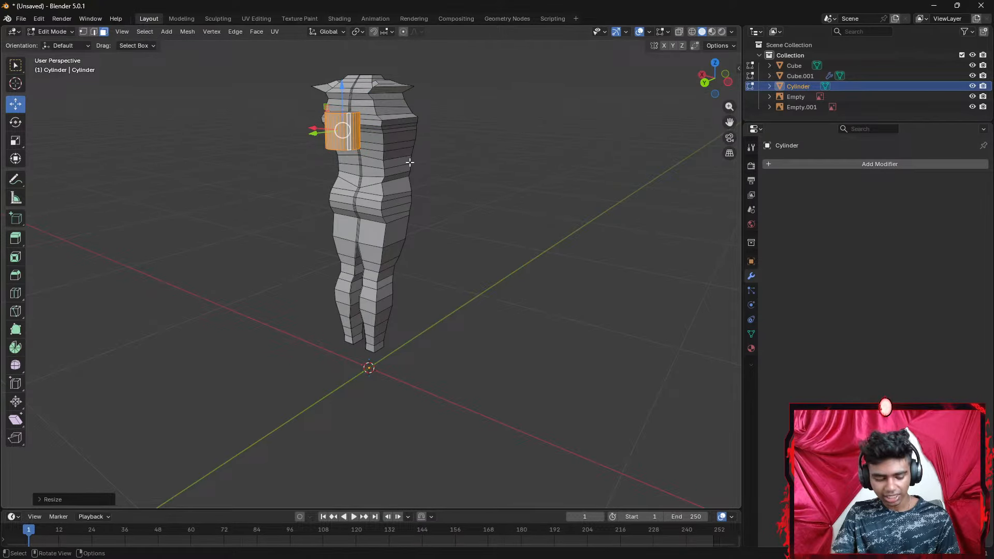
Rotate the cylinder 90 degrees about the global Y axis so it lies horizontally like an arm
{"action": "middle_click_drag", "start_coordinate": [409, 163], "coordinate": [453, 269], "text": "shift"}
{"action": "scroll", "coordinate": [446, 242], "scroll_direction": "up", "scroll_amount": 3}
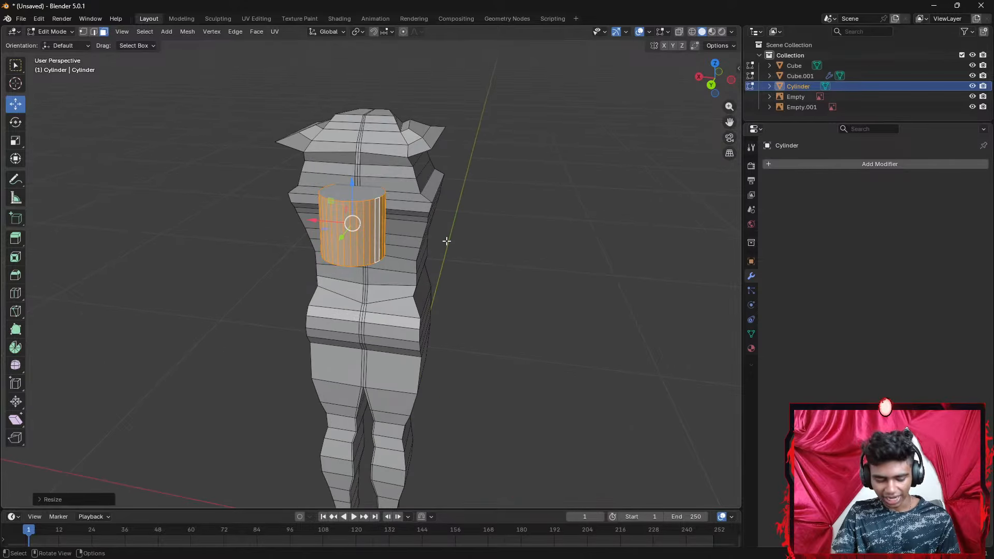
{"action": "key", "text": "r"}
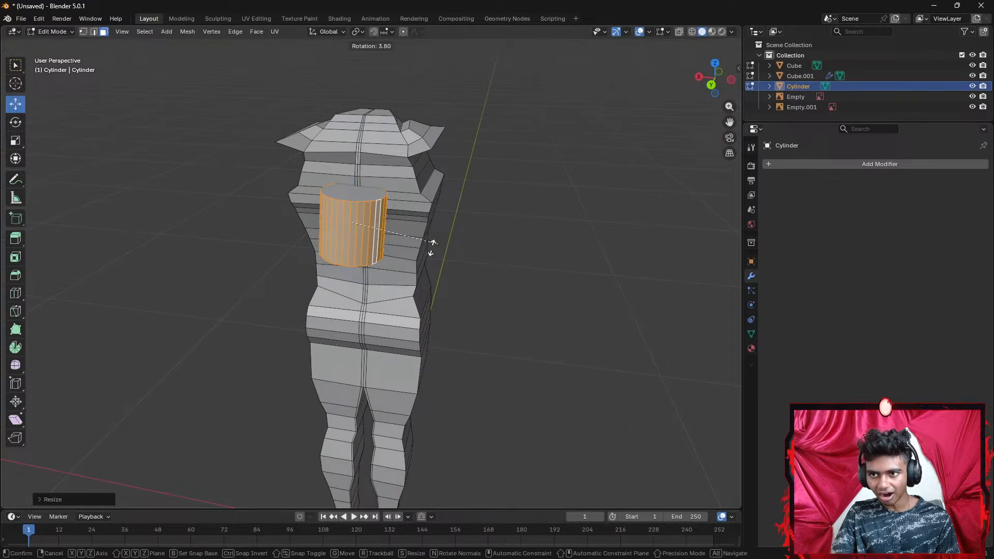
{"action": "key", "text": "x"}
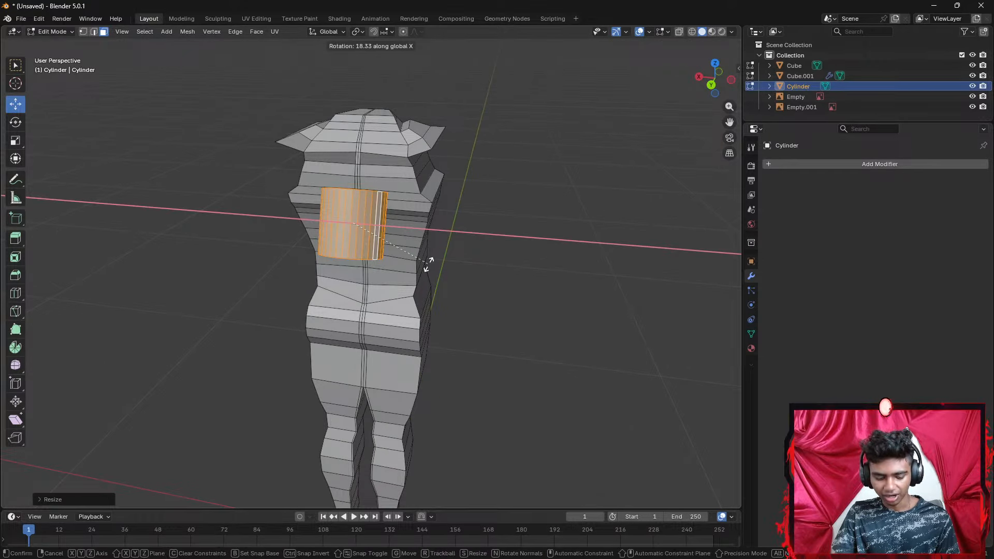
{"action": "key", "text": "z"}
{"action": "type", "text": "y"}
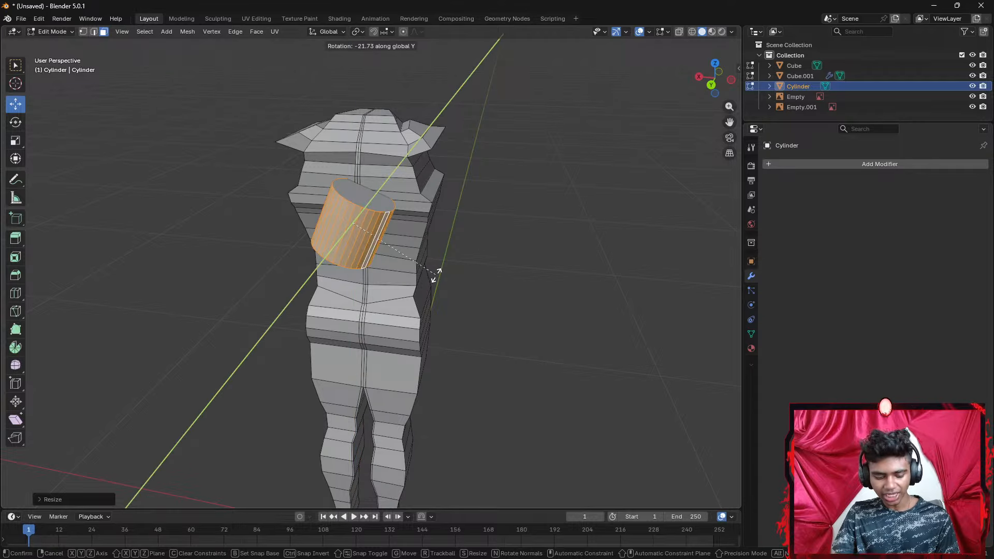
{"action": "type", "text": "90"}
{"action": "key", "text": "Return"}
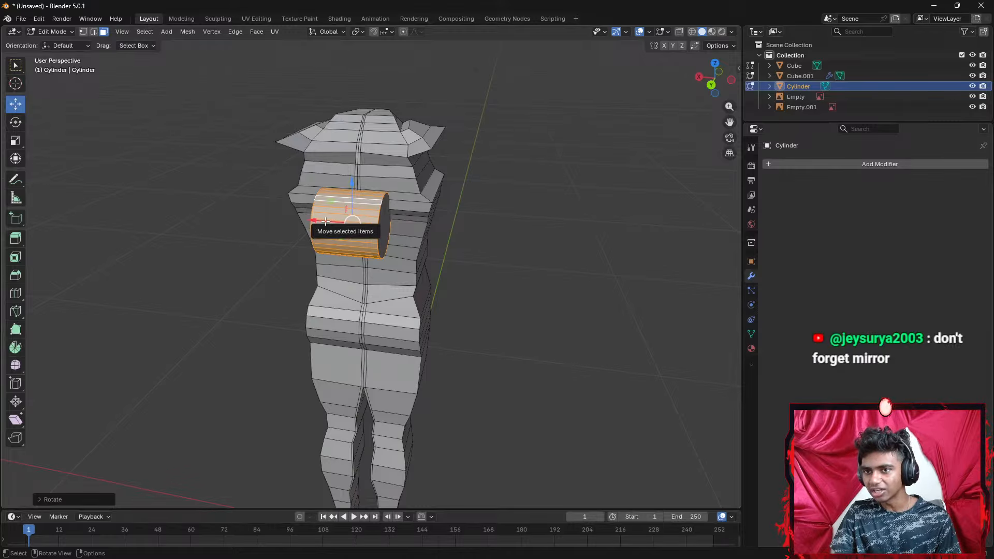
Add a Mirror modifier on the X axis to the cylinder
{"action": "left_click", "coordinate": [807, 163]}
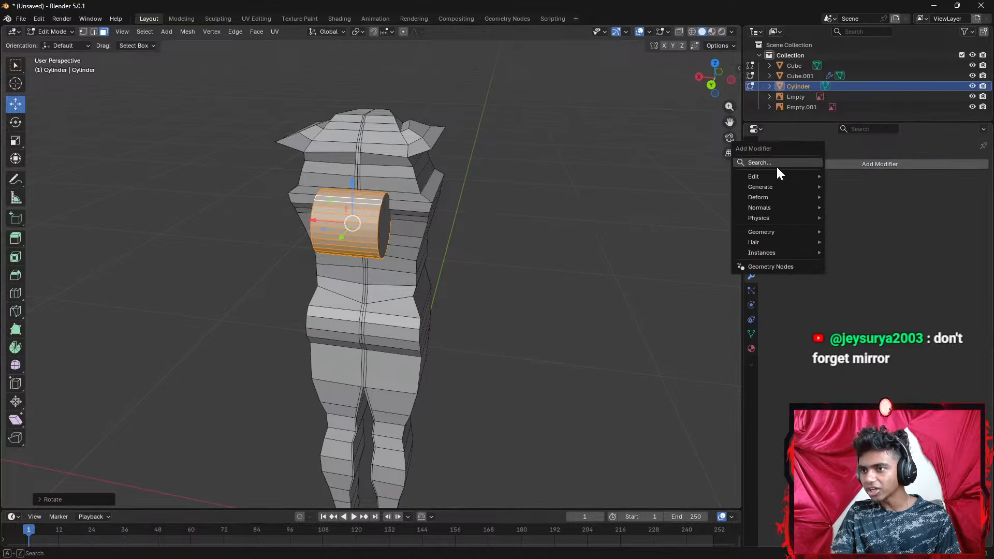
{"action": "left_click", "coordinate": [775, 165]}
{"action": "left_click", "coordinate": [803, 186]}
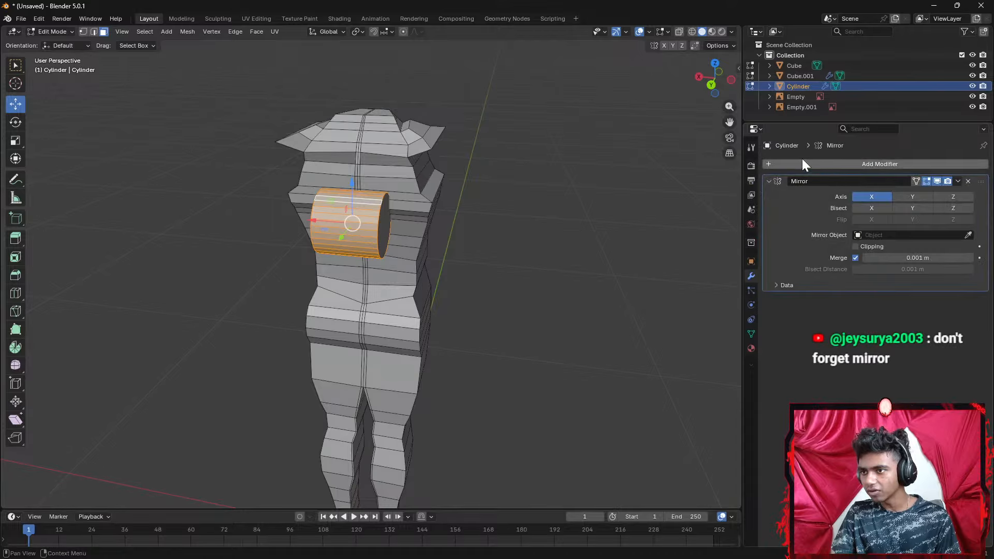
Add two Subdivision Surface modifiers to the cylinder, the first set to Simple and the second left as Catmull-Clark
{"action": "left_click", "coordinate": [797, 163]}
{"action": "mouse_move", "coordinate": [771, 176]}
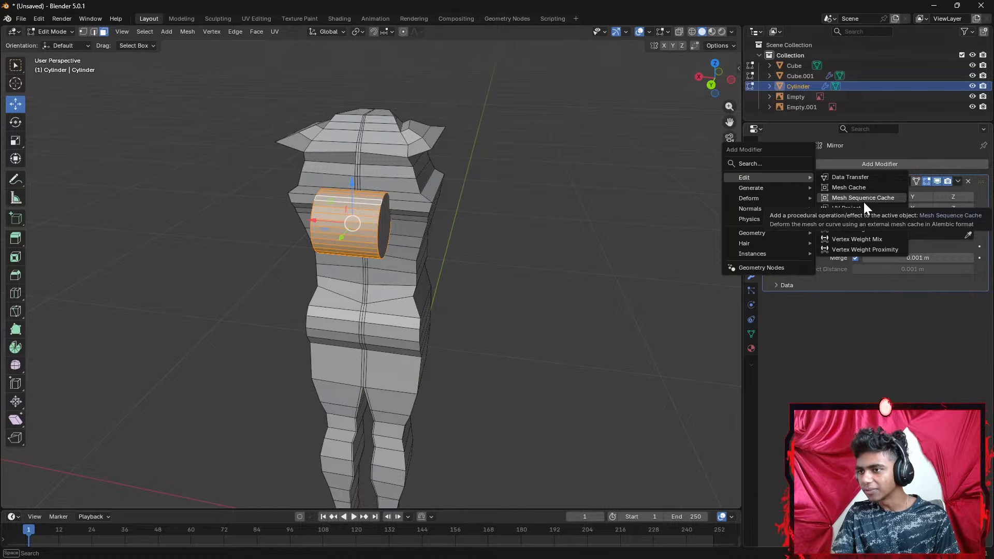
{"action": "left_click", "coordinate": [800, 164]}
{"action": "key", "text": "Down"}
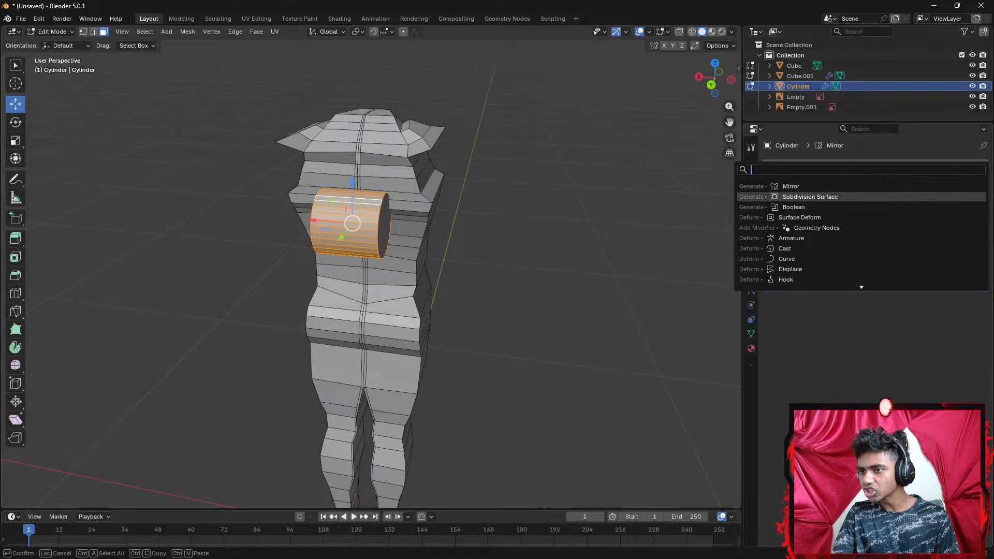
{"action": "left_click", "coordinate": [815, 200]}
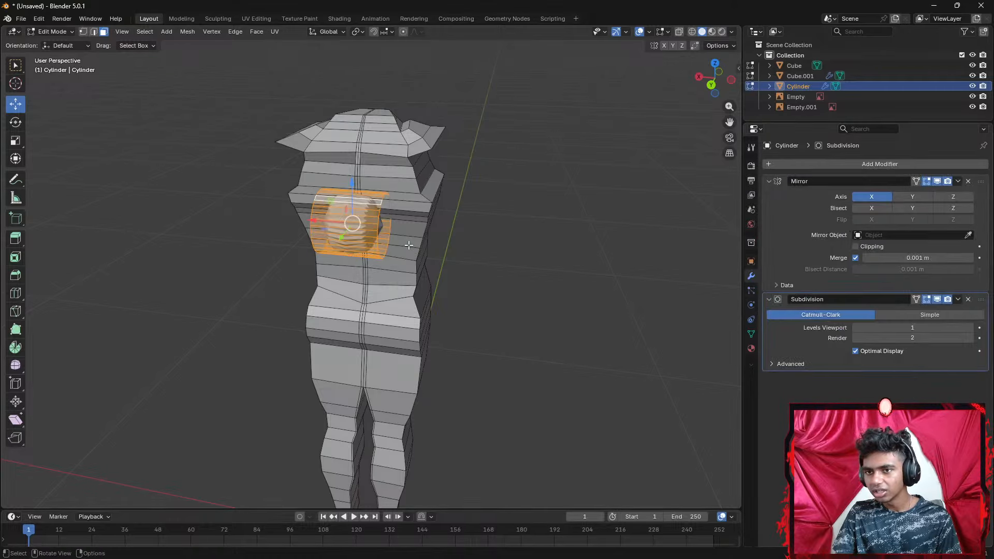
{"action": "scroll", "coordinate": [300, 219], "scroll_direction": "up", "scroll_amount": 2}
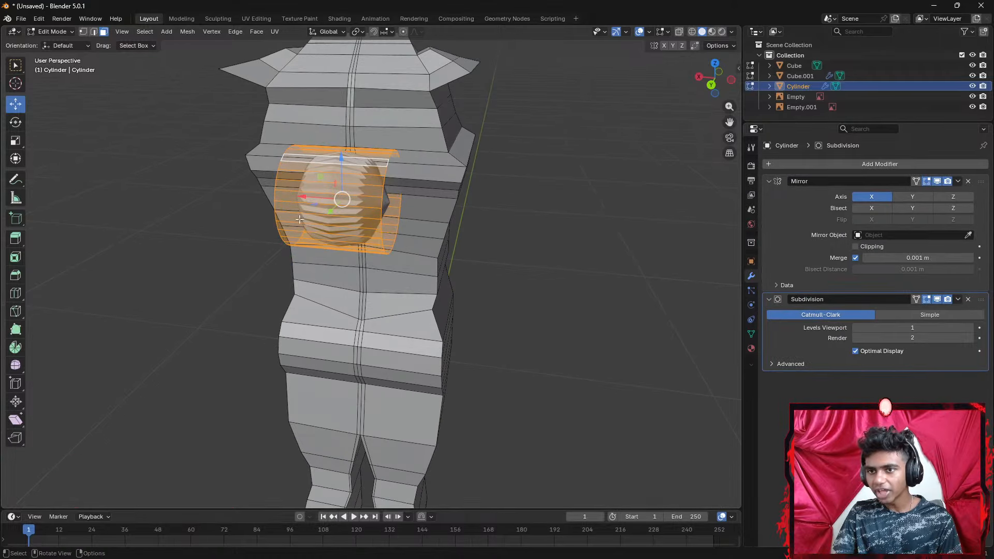
{"action": "left_click", "coordinate": [903, 315]}
{"action": "left_click", "coordinate": [800, 165]}
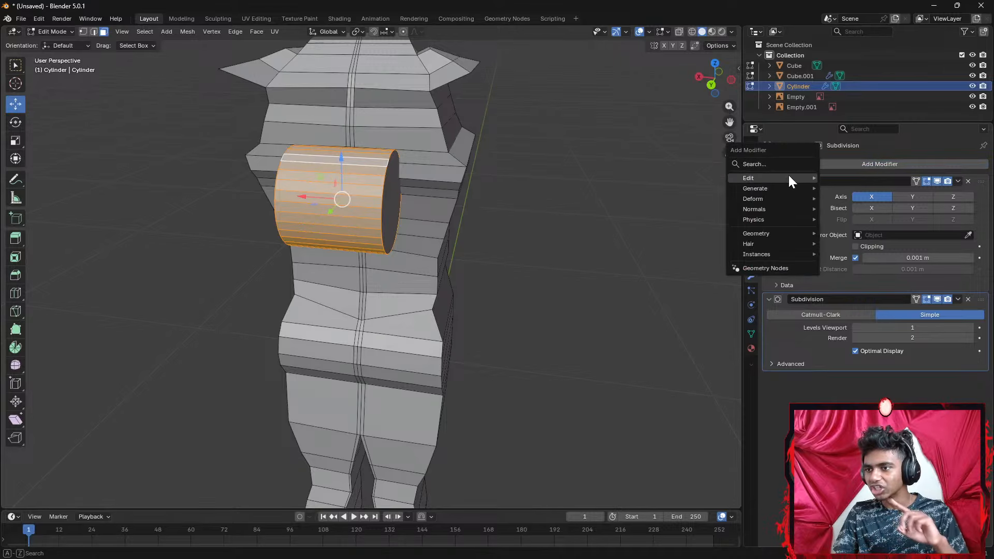
{"action": "left_click", "coordinate": [773, 166]}
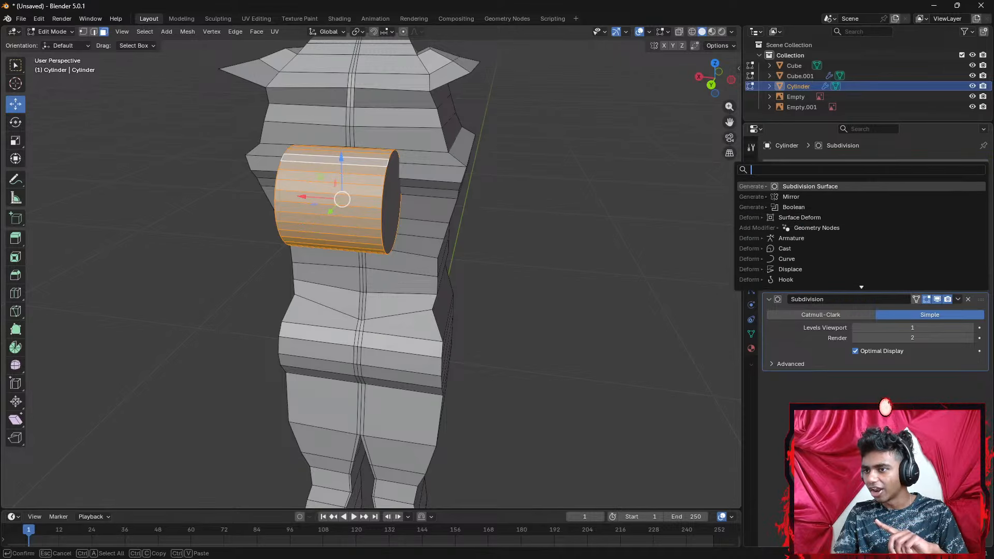
{"action": "left_click", "coordinate": [817, 186]}
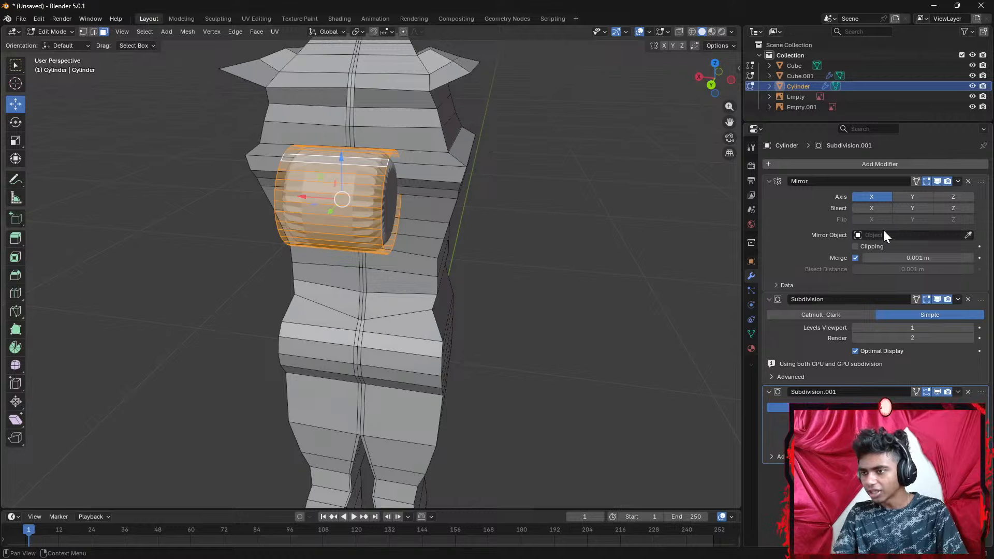
Apply the Mirror modifier to the editing cage and move the cylinder about 0.18 m along X to the torso's side
{"action": "left_click", "coordinate": [915, 181]}
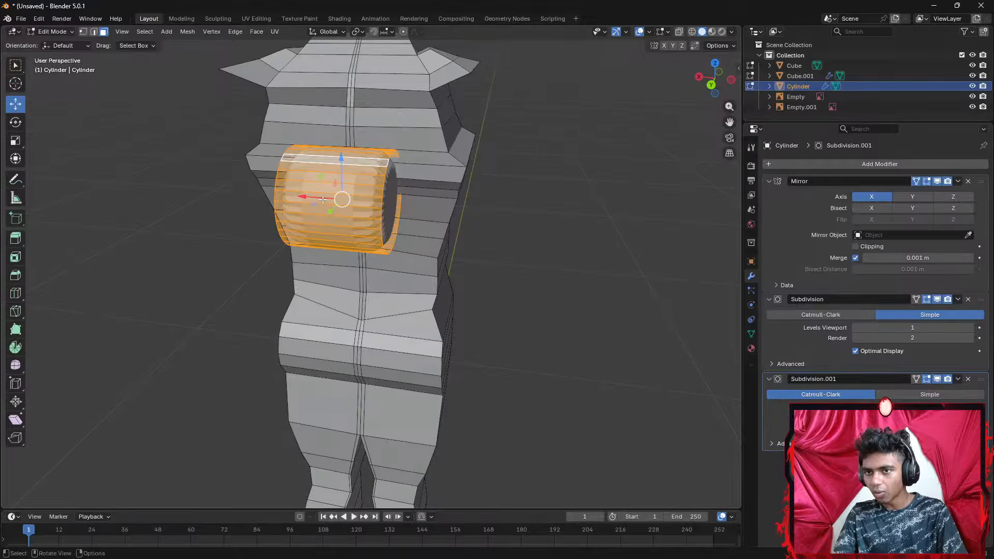
{"action": "key", "text": "g"}
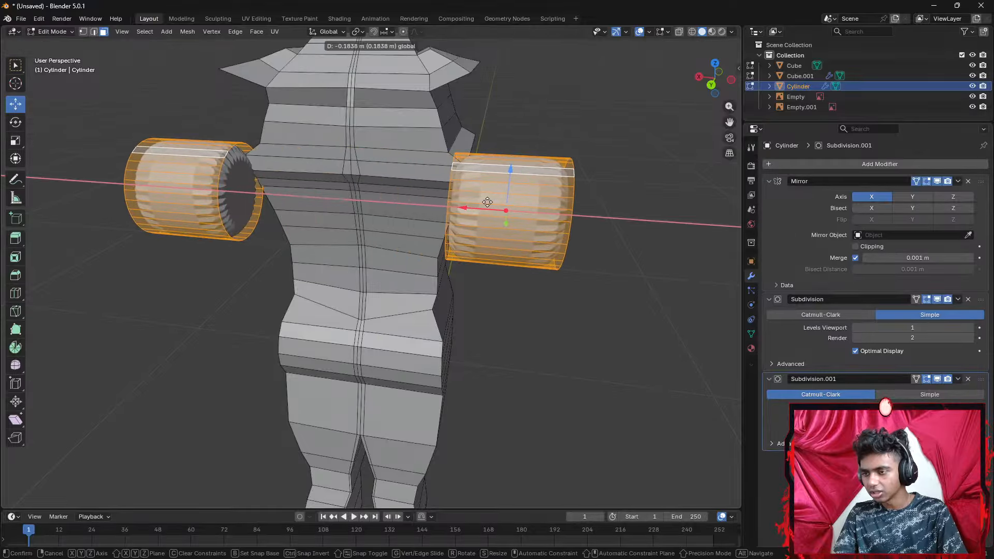
{"action": "left_click", "coordinate": [486, 202]}
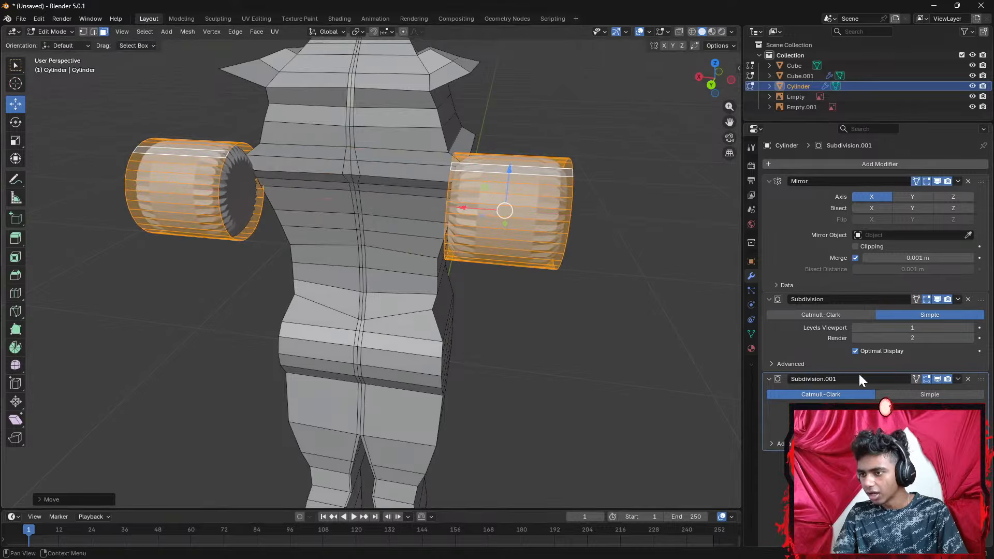
Remove both Subdivision Surface modifiers from the cylinder, keeping only the Mirror modifier
{"action": "left_click", "coordinate": [914, 378]}
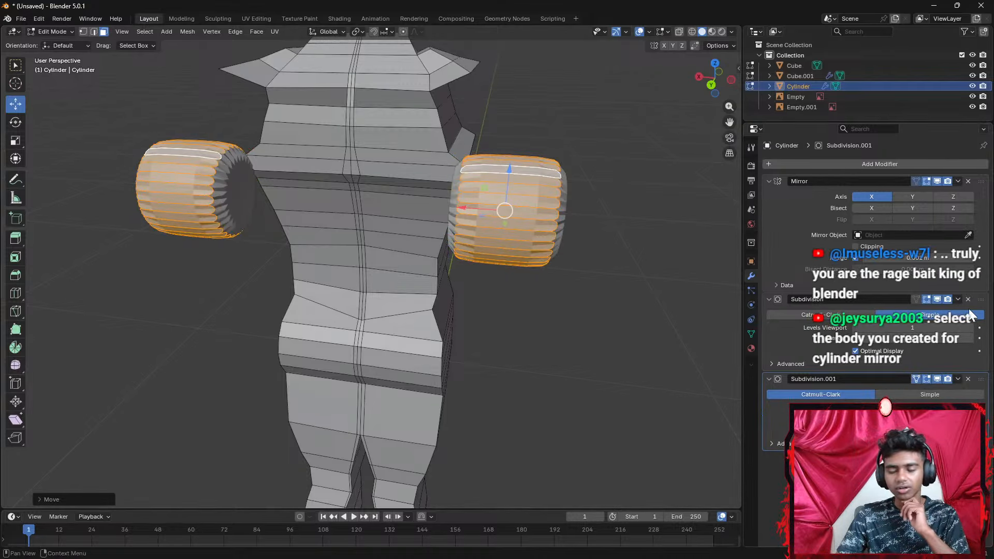
{"action": "left_click", "coordinate": [968, 378]}
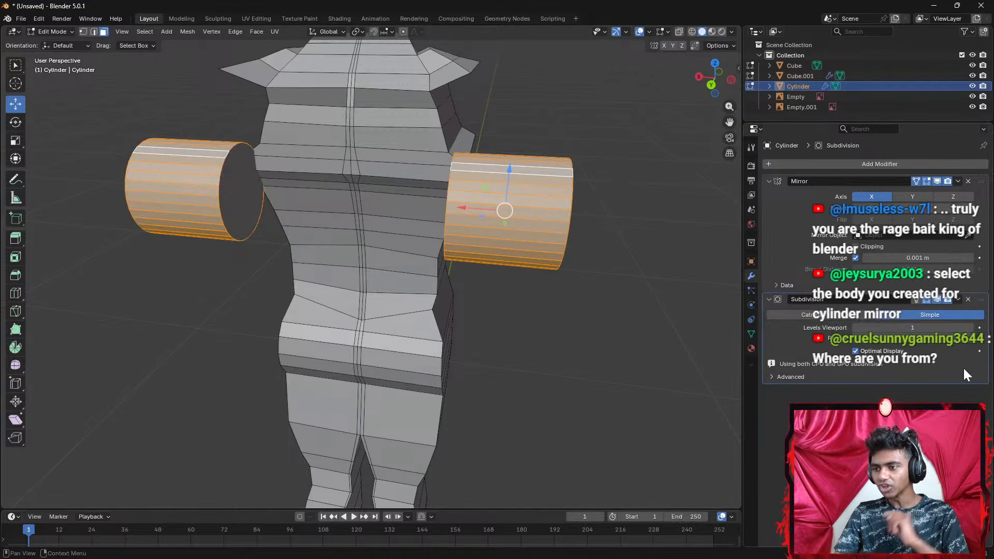
{"action": "left_click", "coordinate": [968, 299]}
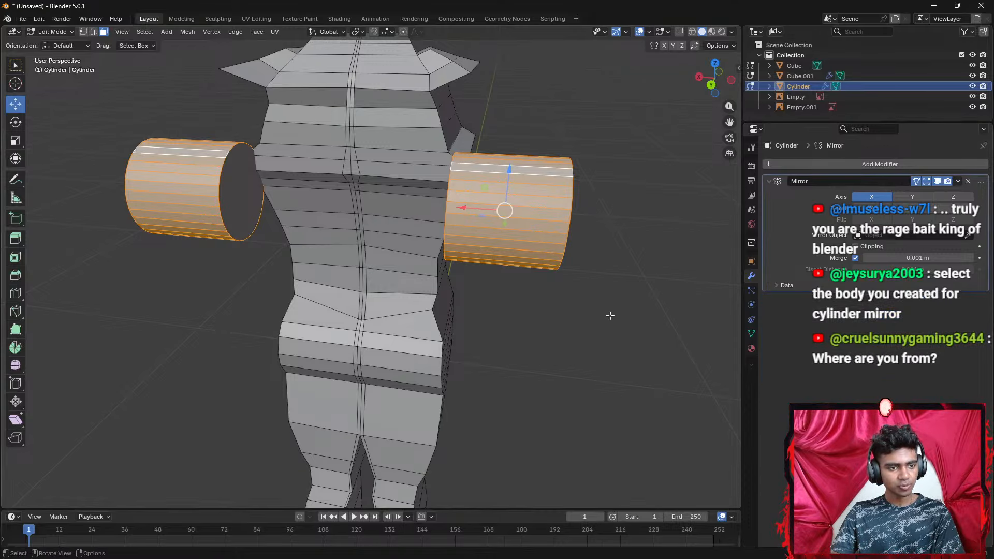
Scale the cylinder to about two-thirds of its size and, in back view, raise it onto the reference's upper arm
{"action": "middle_click_drag", "start_coordinate": [623, 297], "coordinate": [539, 355]}
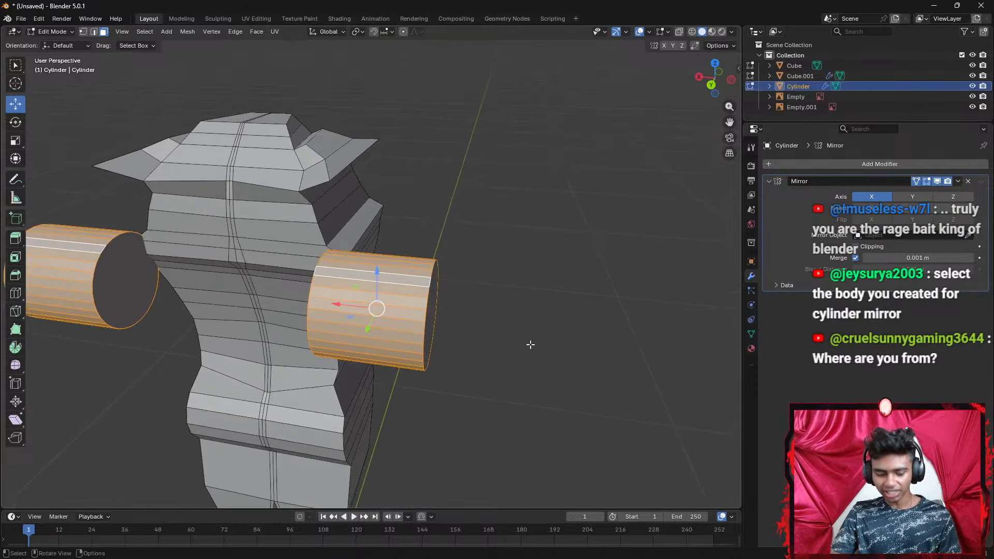
{"action": "key", "text": "s"}
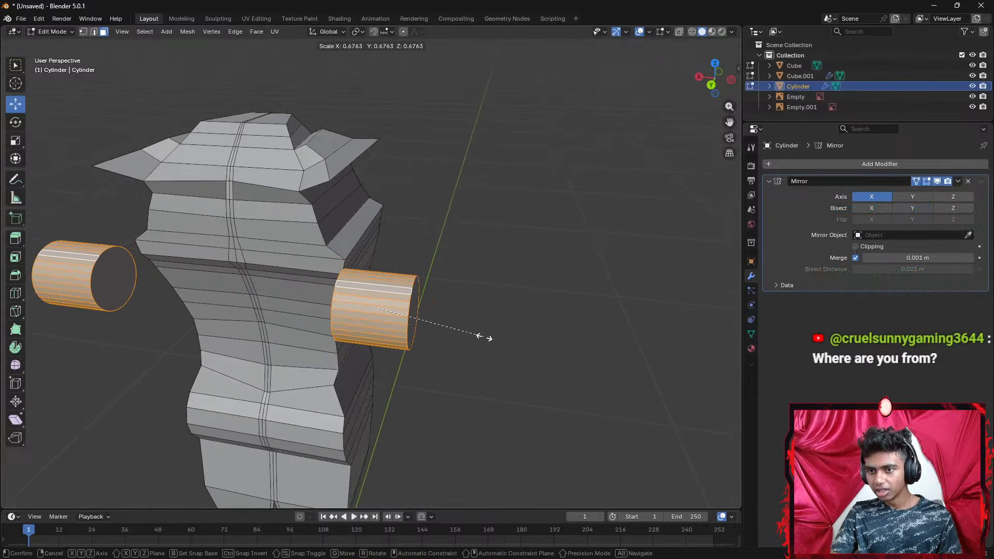
{"action": "left_click", "coordinate": [474, 336]}
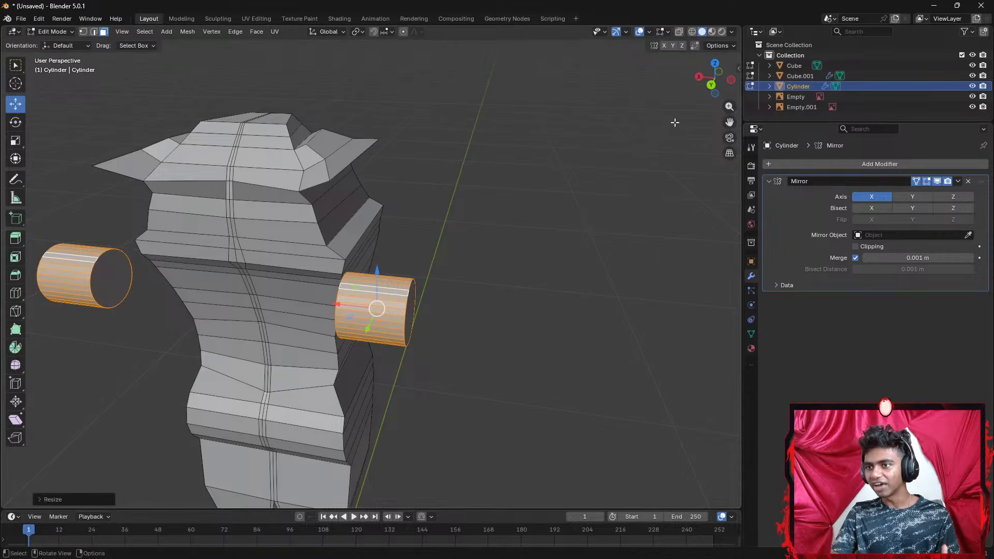
{"action": "left_click", "coordinate": [710, 84]}
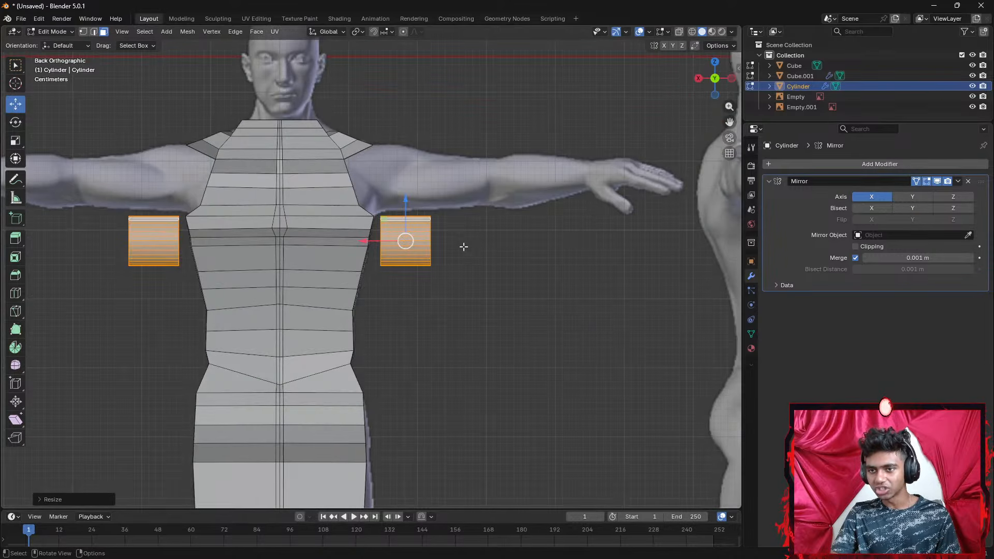
{"action": "left_click_drag", "start_coordinate": [407, 207], "coordinate": [409, 145]}
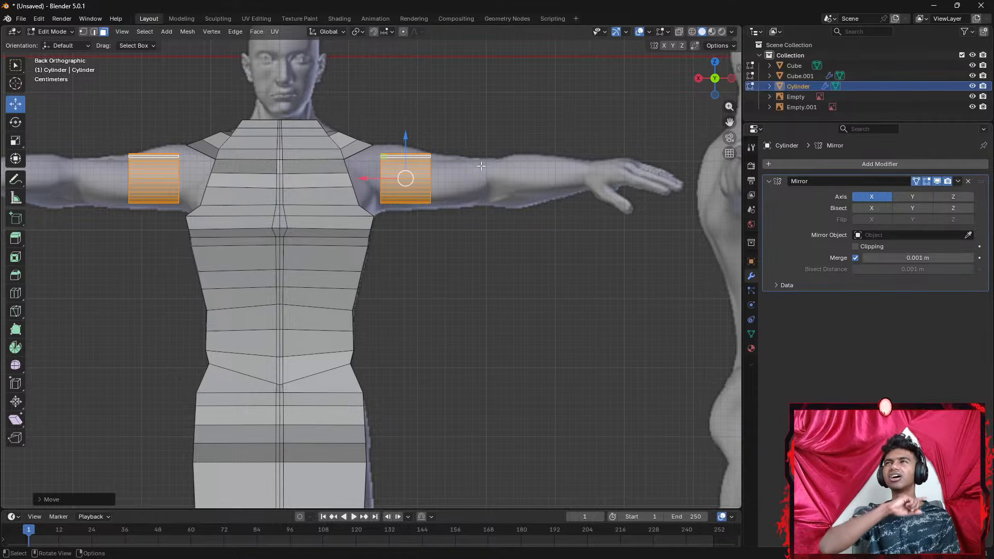
Move the cylinder inward along X so its inner end sits inside the torso at the shoulder
{"action": "scroll", "coordinate": [501, 200], "scroll_direction": "up", "scroll_amount": 3}
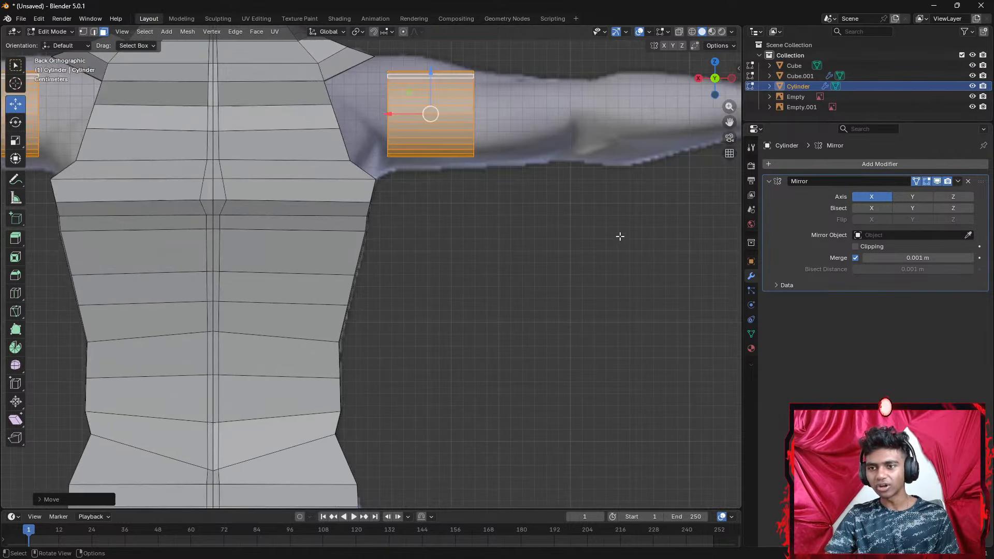
{"action": "middle_click_drag", "start_coordinate": [629, 88], "coordinate": [601, 199], "text": "shift"}
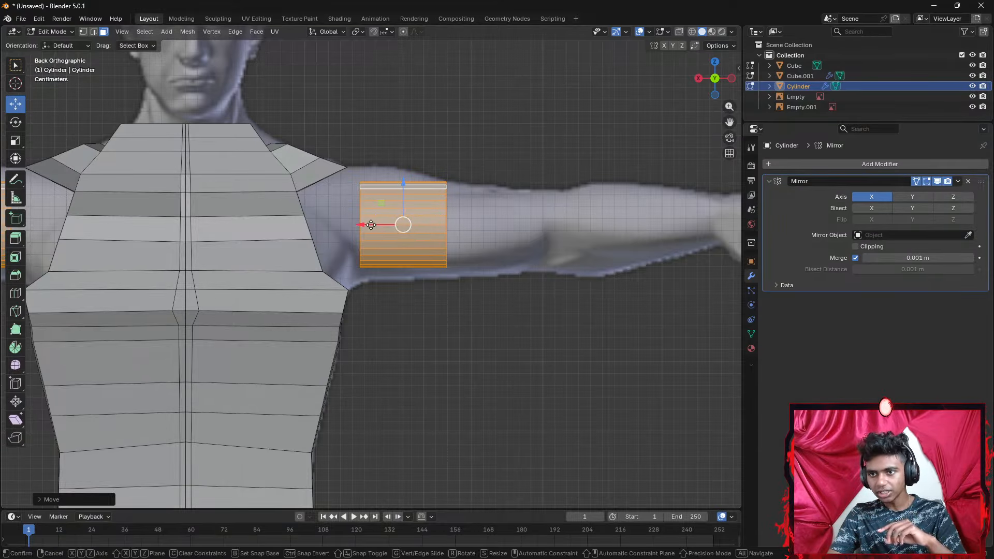
{"action": "left_click_drag", "start_coordinate": [369, 225], "coordinate": [308, 221]}
Shift the cylinder along Y to line it up with the depth of the torso's shoulder opening
{"action": "middle_click_drag", "start_coordinate": [311, 223], "coordinate": [203, 228]}
{"action": "key", "text": "g"}
{"action": "key", "text": "x"}
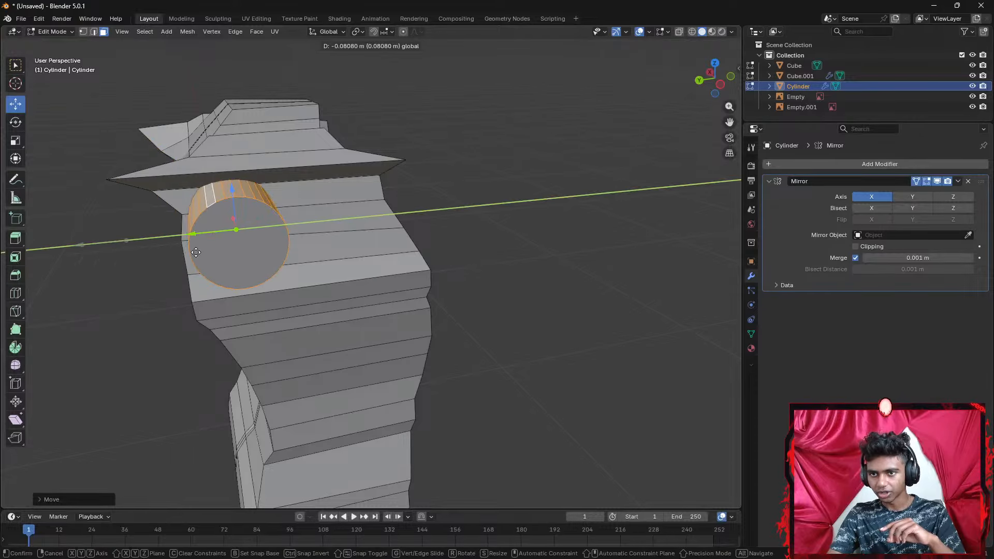
{"action": "left_click", "coordinate": [255, 259]}
{"action": "middle_click_drag", "start_coordinate": [486, 255], "coordinate": [376, 228]}
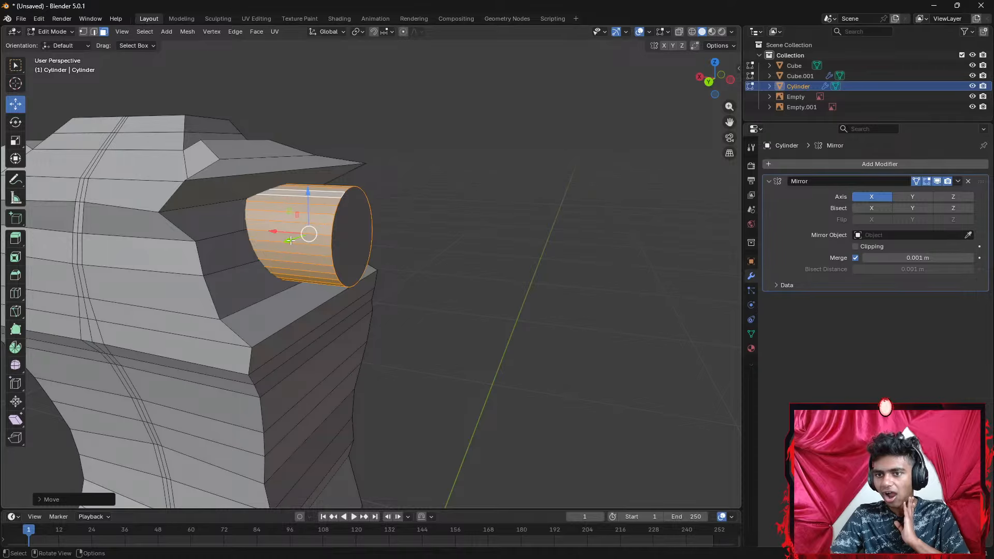
{"action": "key", "text": "g"}
{"action": "key", "text": "y"}
{"action": "left_click", "coordinate": [270, 244]}
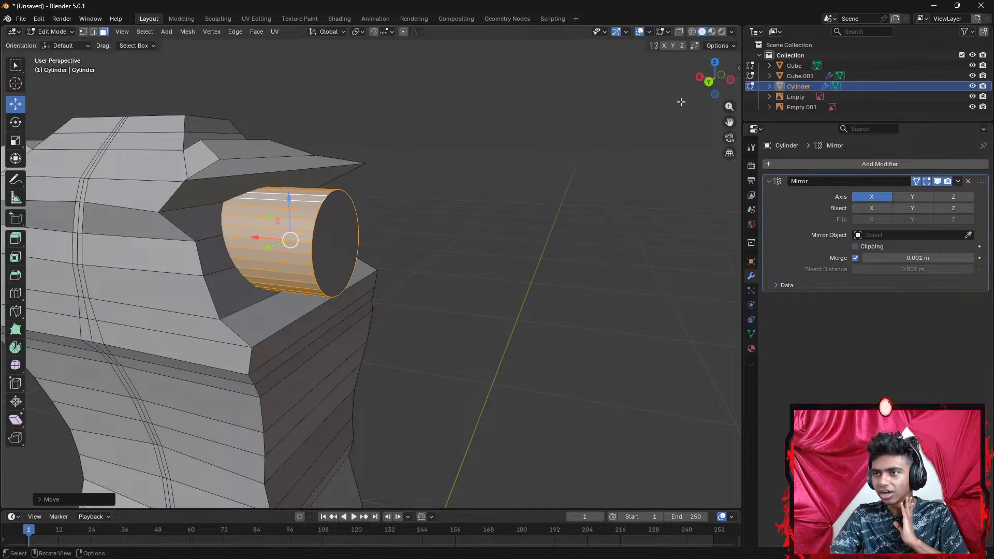
Select the cylinder's outer end face and extrude it along the reference arm to the elbow in back view
{"action": "left_click", "coordinate": [708, 82]}
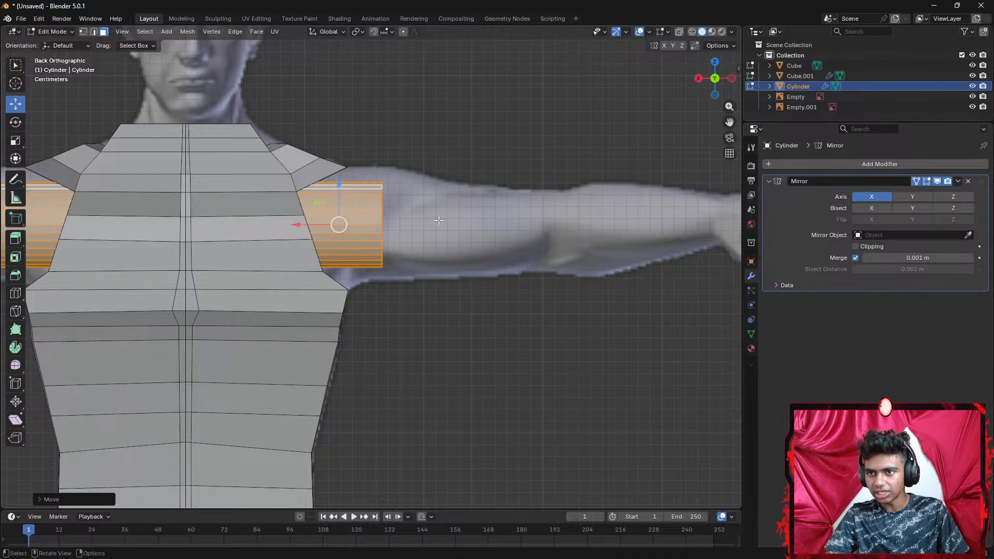
{"action": "middle_click_drag", "start_coordinate": [403, 215], "coordinate": [317, 224]}
{"action": "left_click", "coordinate": [309, 216]}
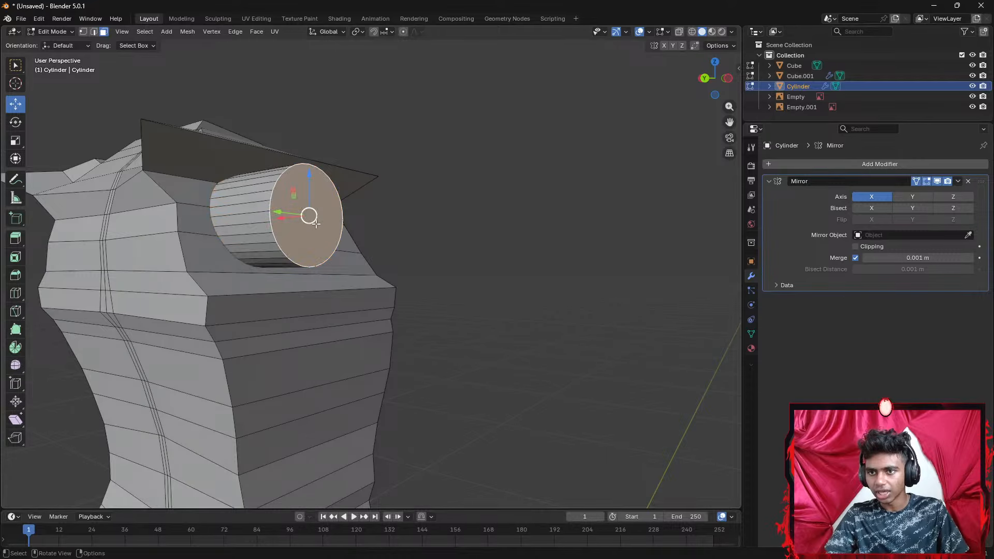
{"action": "left_click", "coordinate": [703, 78]}
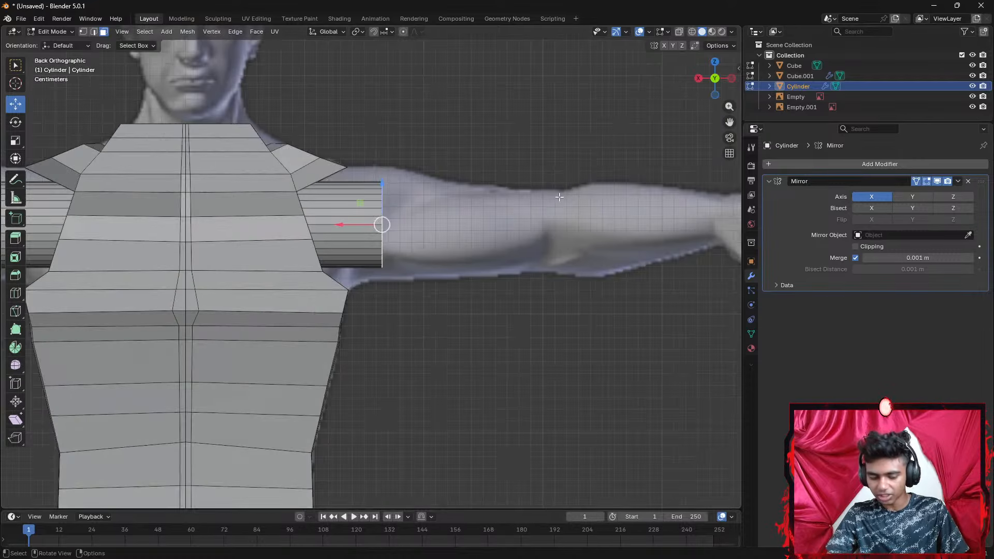
{"action": "key", "text": "e"}
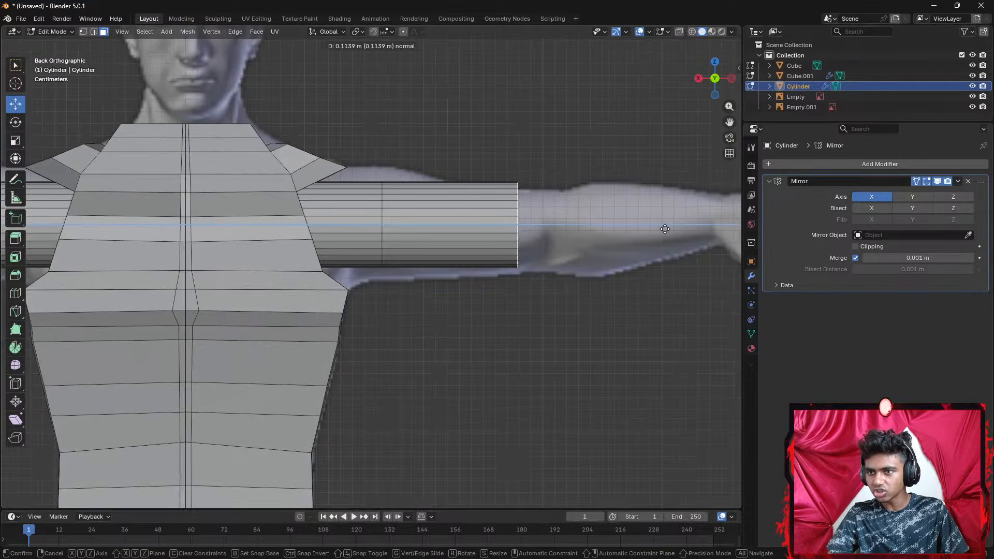
{"action": "left_click", "coordinate": [696, 233]}
{"action": "scroll", "coordinate": [696, 233], "scroll_direction": "down", "scroll_amount": 4}
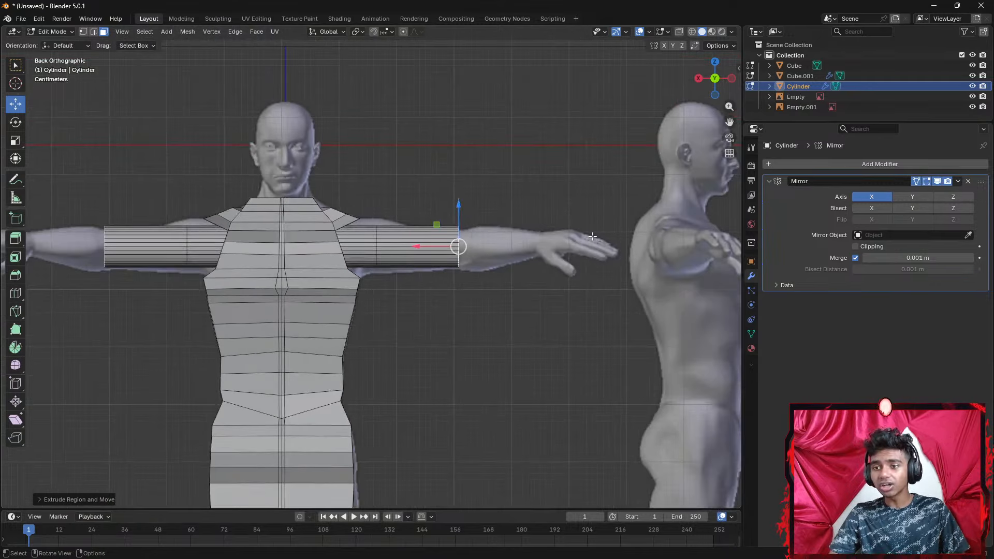
Select all connected geometry of the arm cylinder
{"action": "middle_click_drag", "start_coordinate": [563, 224], "coordinate": [561, 233]}
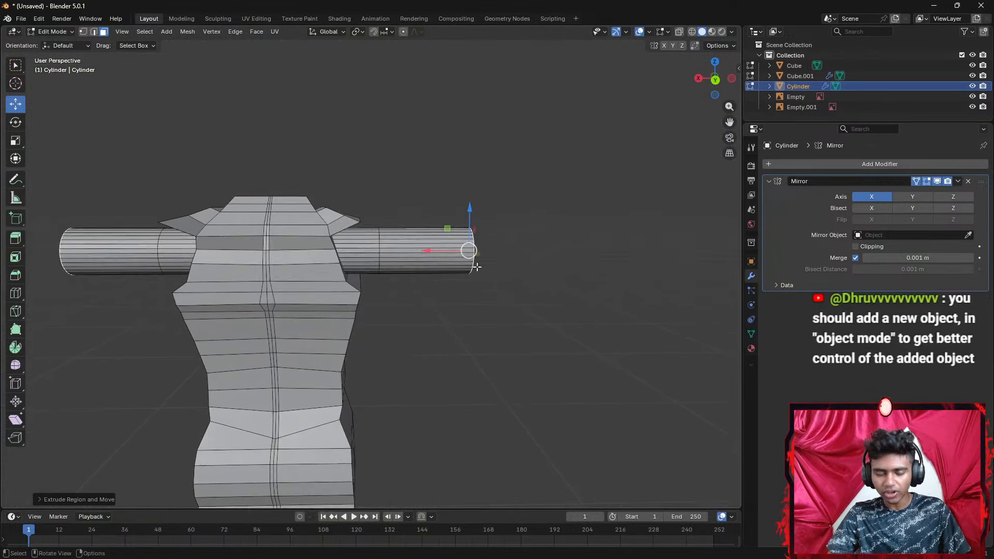
{"action": "key", "text": "a"}
{"action": "key", "text": "alt+a"}
{"action": "left_click", "coordinate": [439, 258], "text": "alt"}
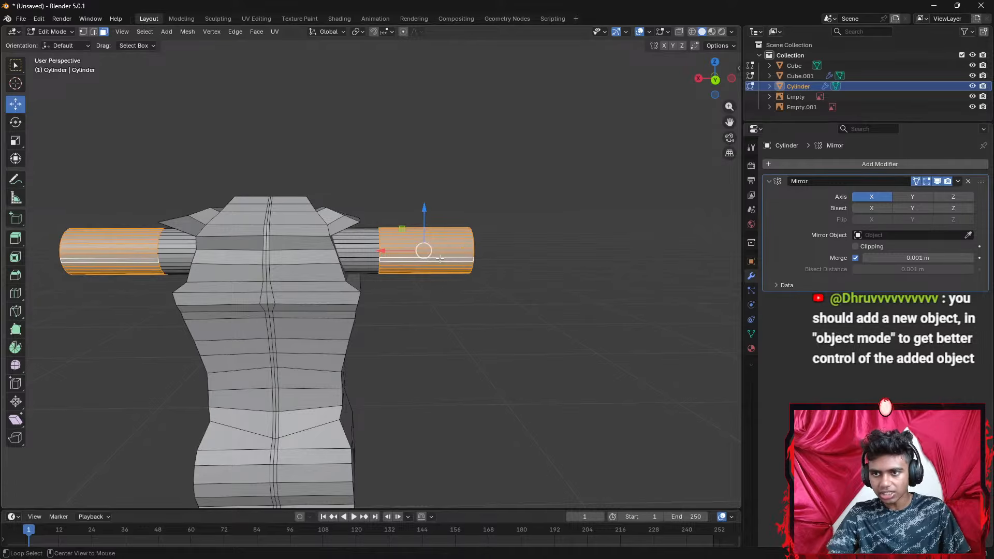
{"action": "key", "text": "l"}
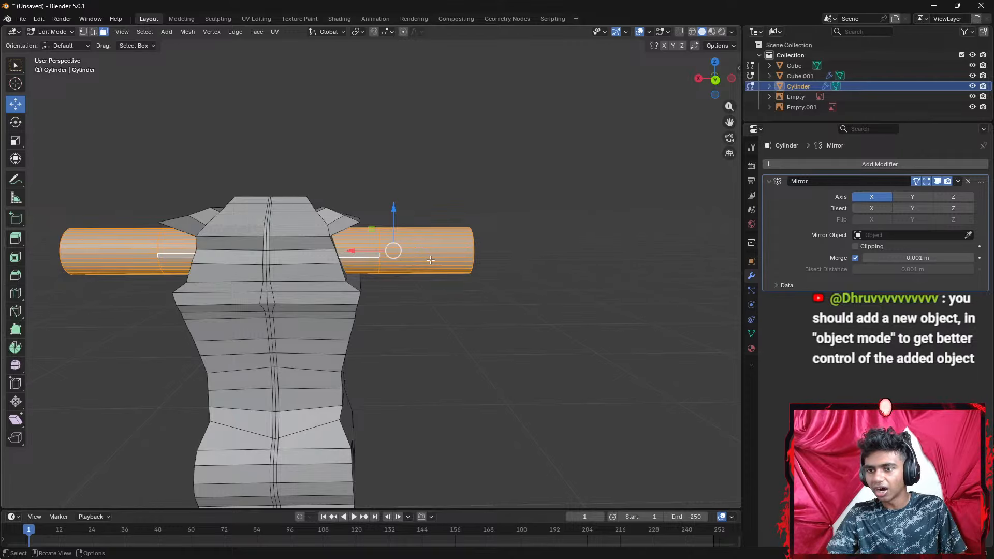
{"action": "scroll", "coordinate": [430, 260], "scroll_direction": "up", "scroll_amount": 5}
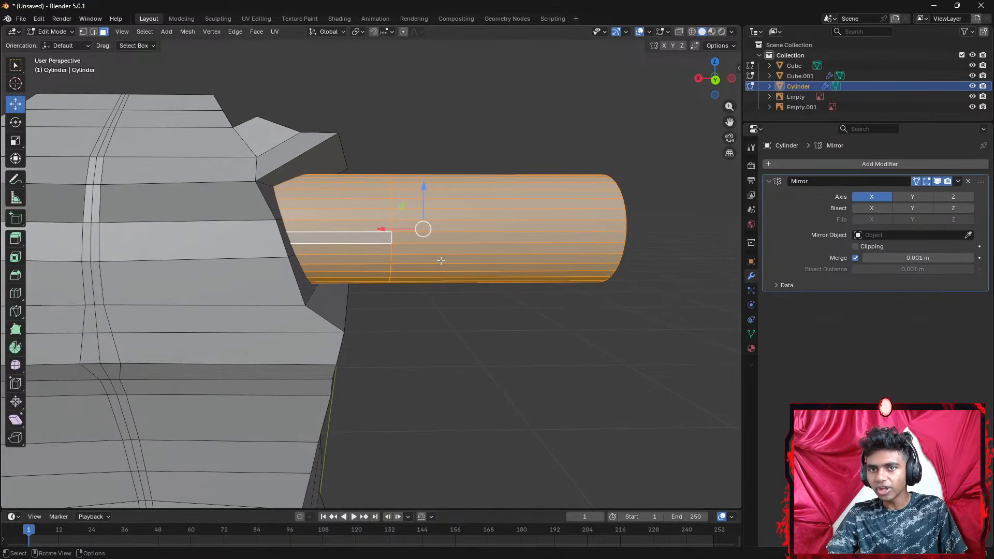
{"action": "key", "text": "ctrl+n"}
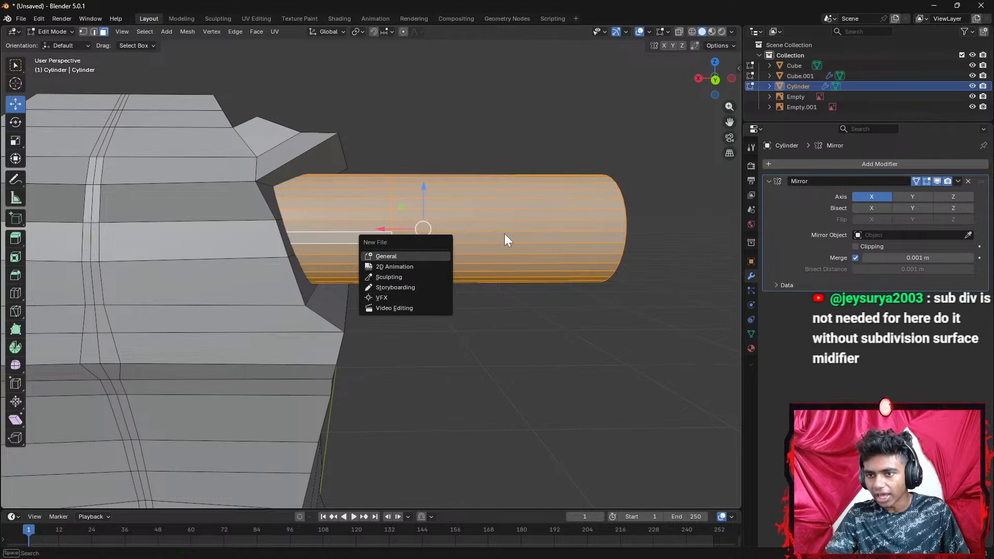
{"action": "key", "text": "Escape"}
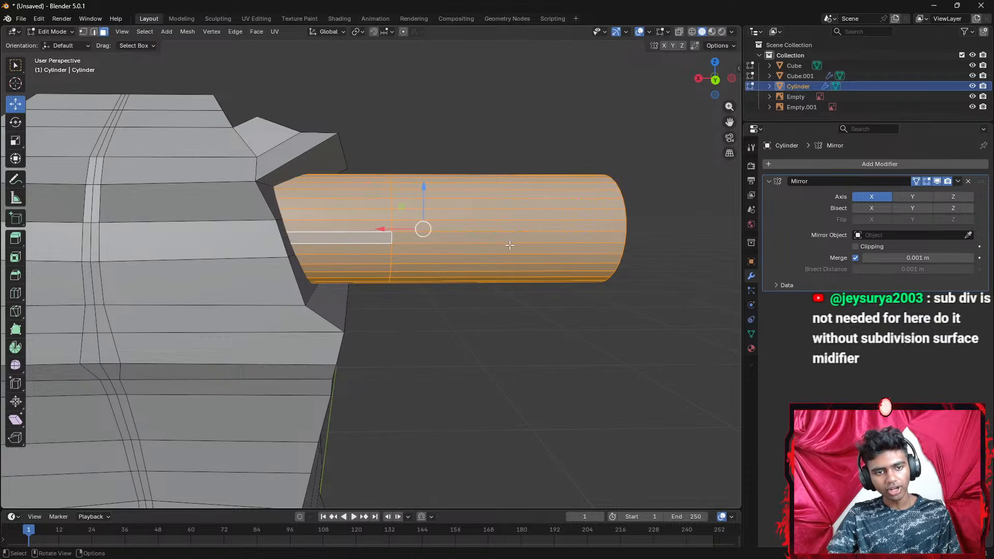
Try to extrude the fully selected arm cylinder in back view
{"action": "left_click", "coordinate": [715, 82]}
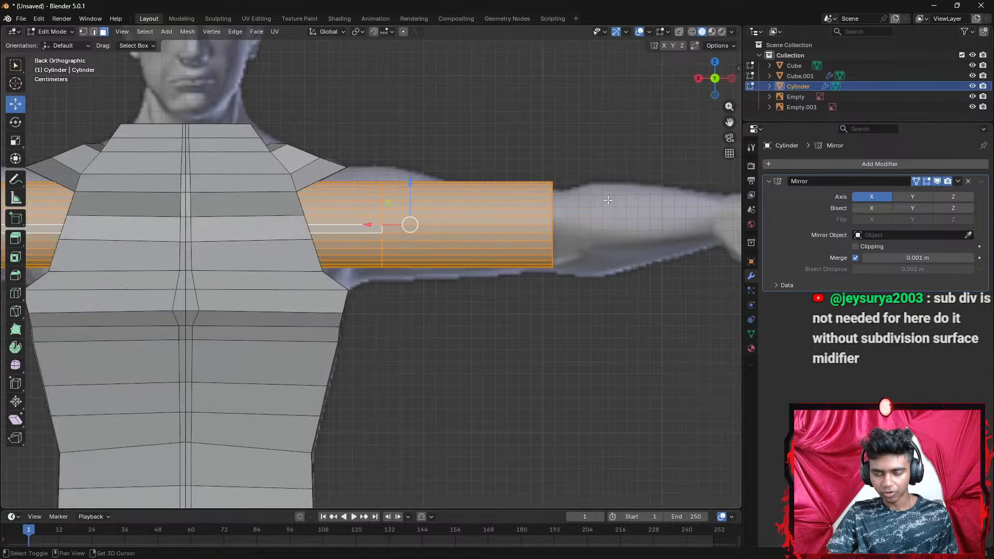
{"action": "middle_click_drag", "start_coordinate": [608, 202], "coordinate": [376, 217], "text": "shift"}
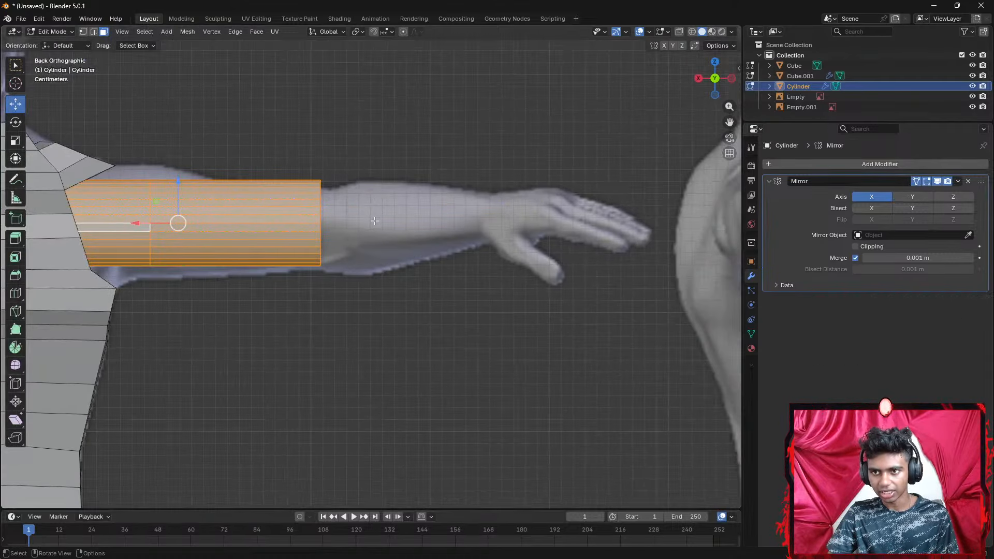
{"action": "key", "text": "g"}
{"action": "key", "text": "z"}
{"action": "key", "text": "z"}
{"action": "left_click", "coordinate": [387, 222]}
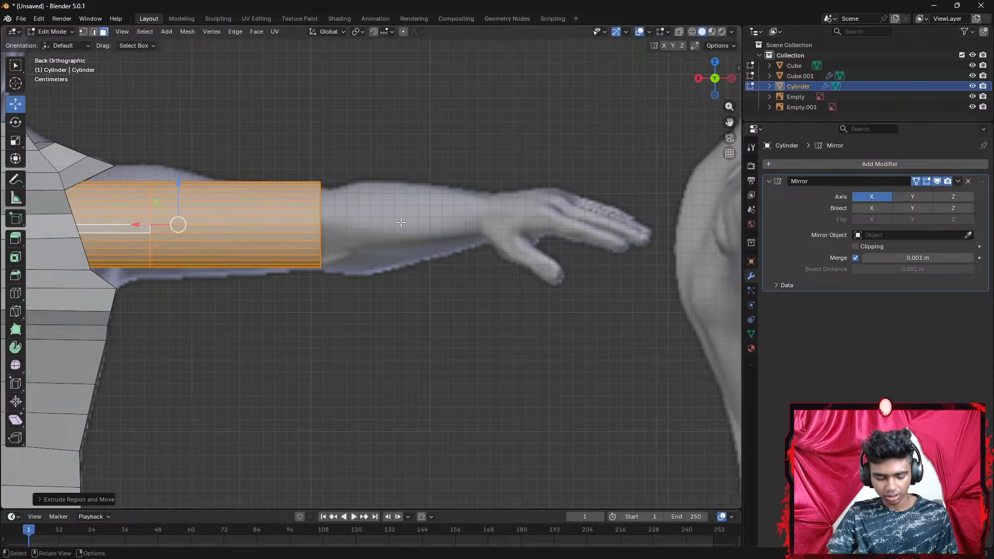
Extrude the arm cylinder's outer end face about 0.14 m in back view, from the elbow to the reference's wrist
{"action": "left_click", "coordinate": [353, 225]}
{"action": "middle_click_drag", "start_coordinate": [362, 224], "coordinate": [317, 221]}
{"action": "left_click", "coordinate": [287, 218]}
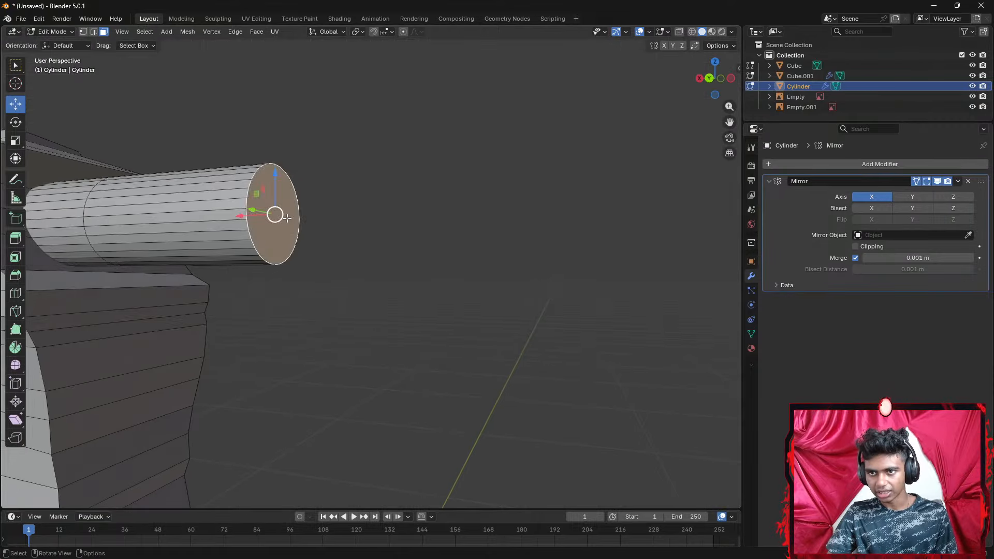
{"action": "left_click", "coordinate": [708, 79]}
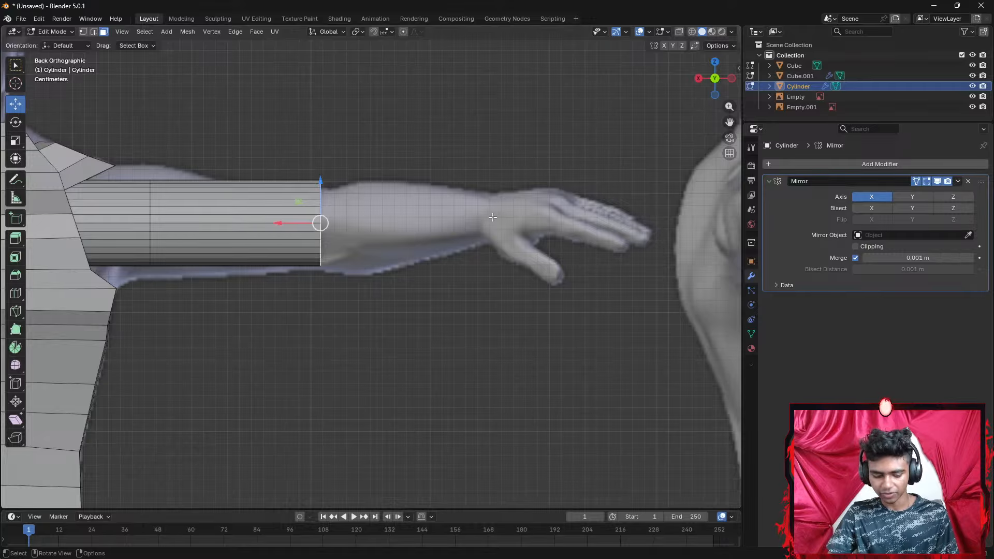
{"action": "key", "text": "e"}
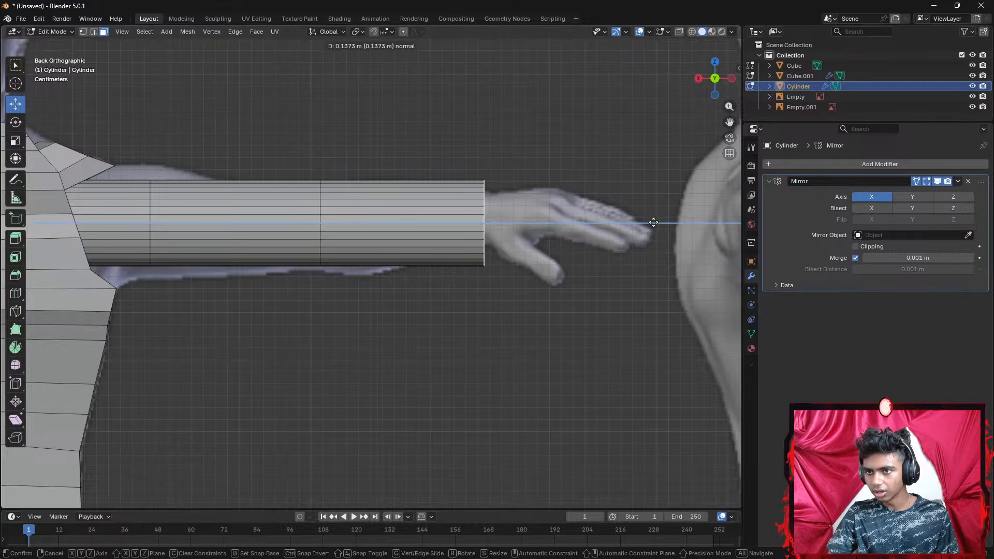
{"action": "left_click", "coordinate": [657, 220]}
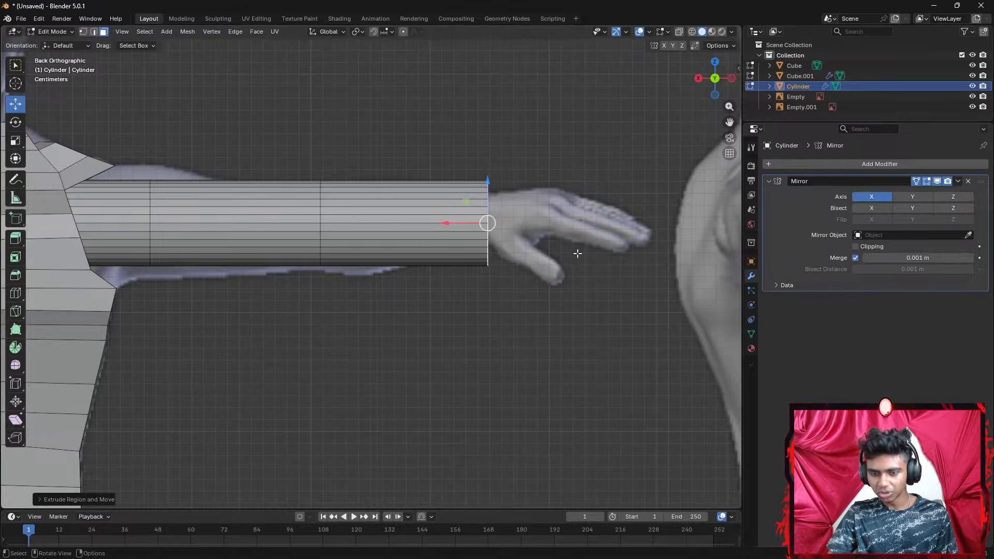
Switch the viewport to wireframe shading and clear the selection on the arm
{"action": "key", "text": "z"}
{"action": "left_click", "coordinate": [500, 262]}
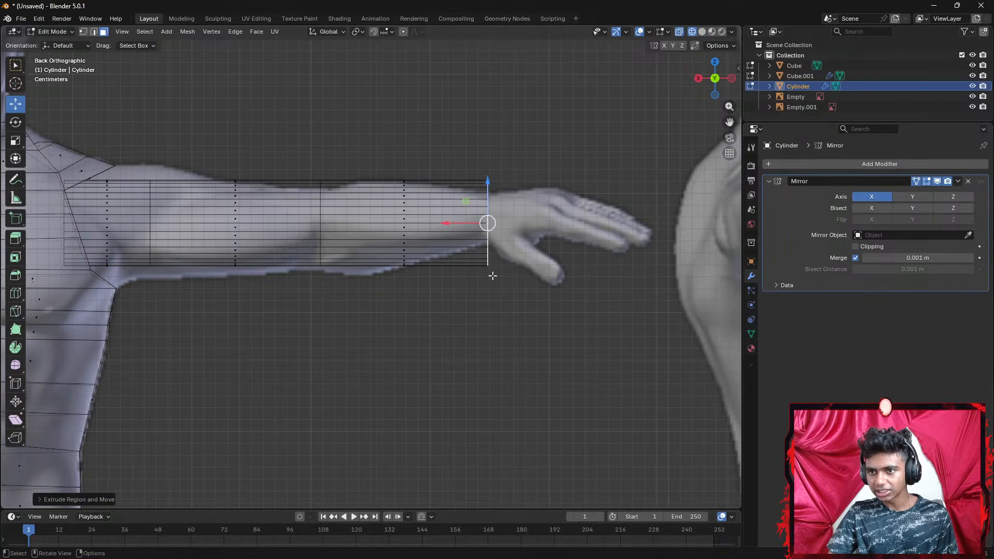
{"action": "scroll", "coordinate": [492, 276], "scroll_direction": "down", "scroll_amount": 1}
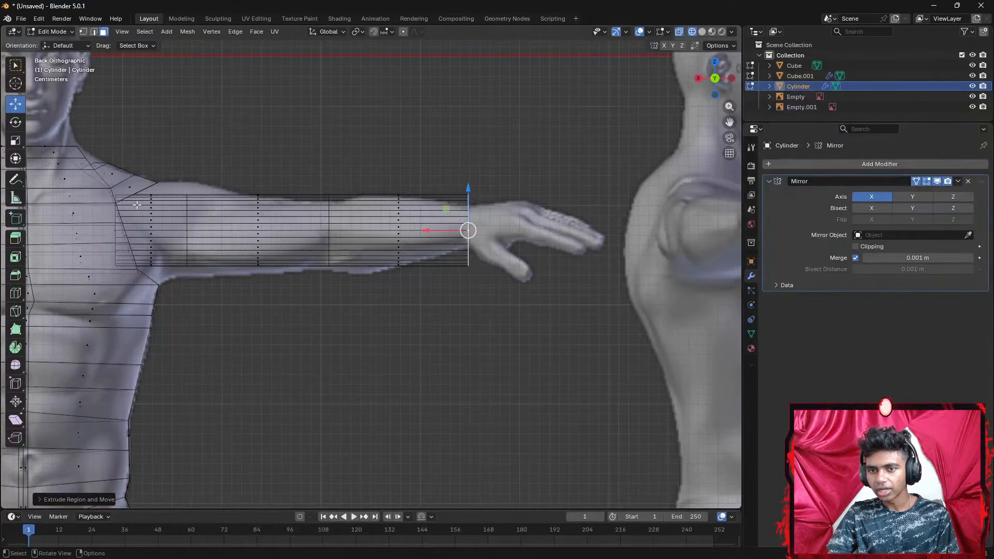
{"action": "key", "text": "alt+a"}
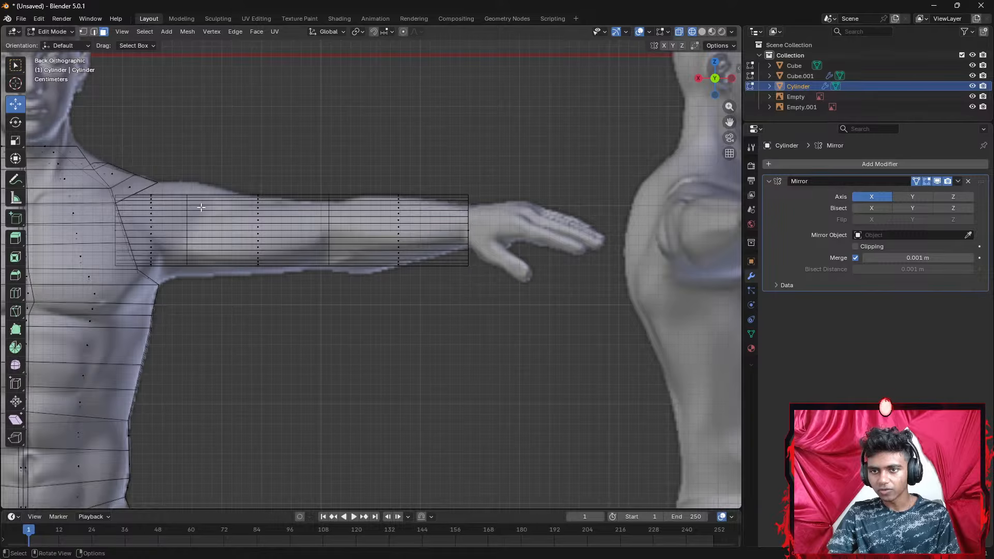
Add a single loop cut around the upper arm in back view and slide it from the middle toward the shoulder
{"action": "middle_click_drag", "start_coordinate": [202, 209], "coordinate": [269, 275]}
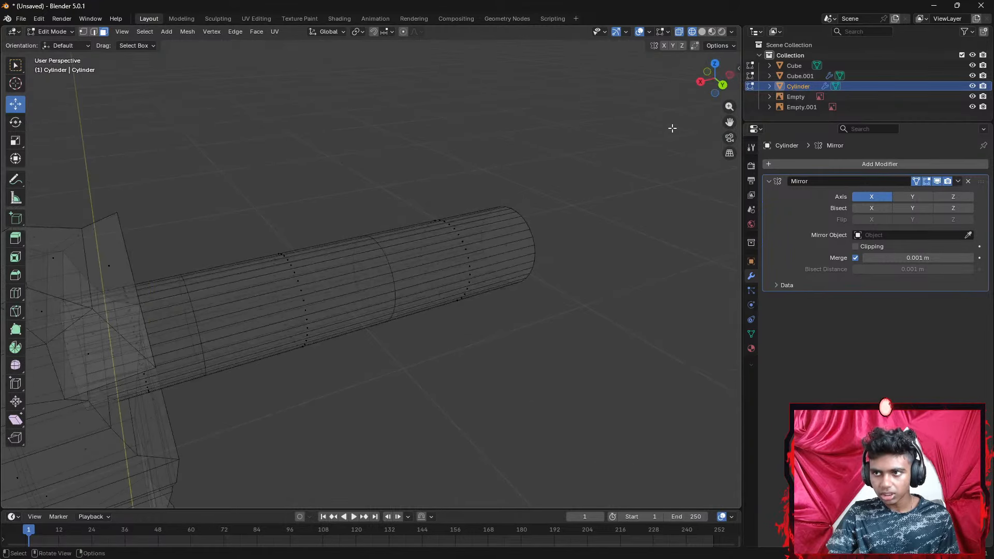
{"action": "left_click", "coordinate": [720, 86]}
{"action": "scroll", "coordinate": [318, 241], "scroll_direction": "down", "scroll_amount": 1}
{"action": "scroll", "coordinate": [473, 231], "scroll_direction": "up", "scroll_amount": 4}
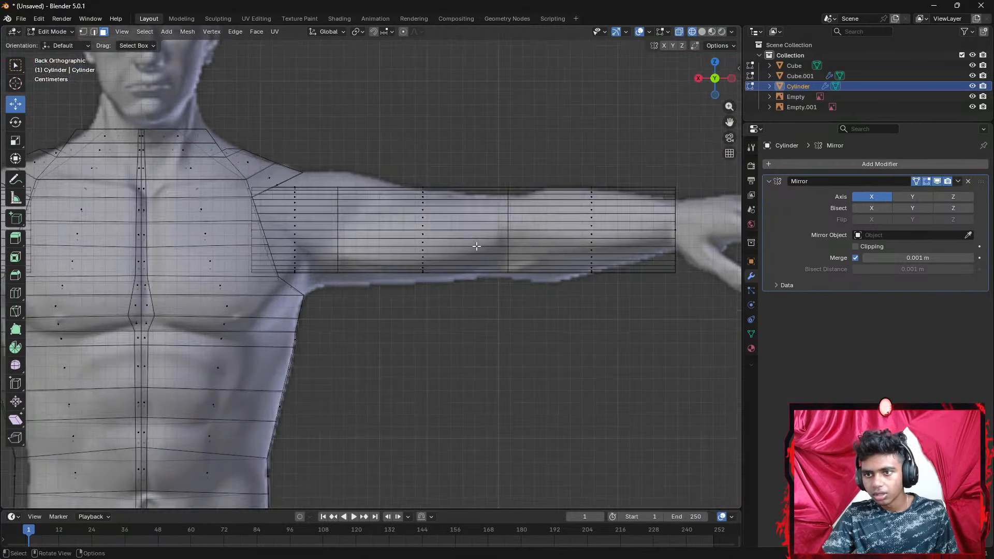
{"action": "middle_click_drag", "start_coordinate": [378, 300], "coordinate": [524, 272], "text": "shift"}
{"action": "key", "text": "ctrl+r"}
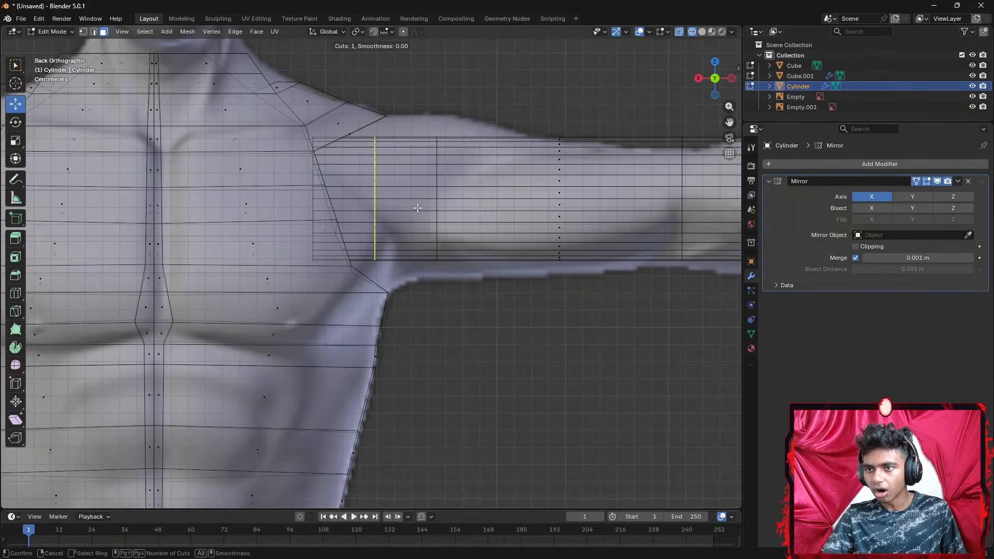
{"action": "left_click", "coordinate": [446, 197]}
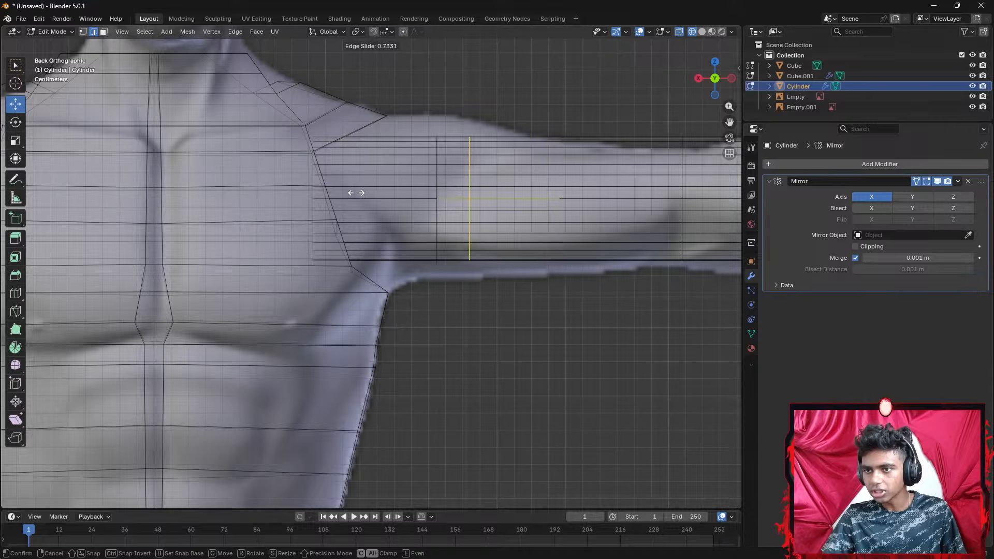
{"action": "left_click", "coordinate": [381, 193]}
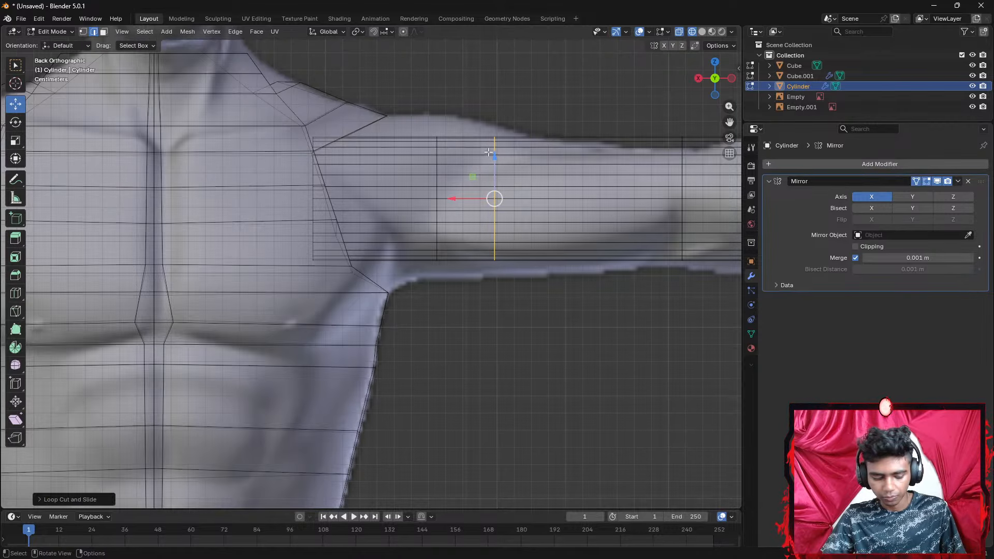
Move the top vertices of the new upper-arm loop and the neighbouring shoulder loop onto the reference's upper shoulder outline
{"action": "key", "text": "1"}
{"action": "left_click", "coordinate": [513, 141]}
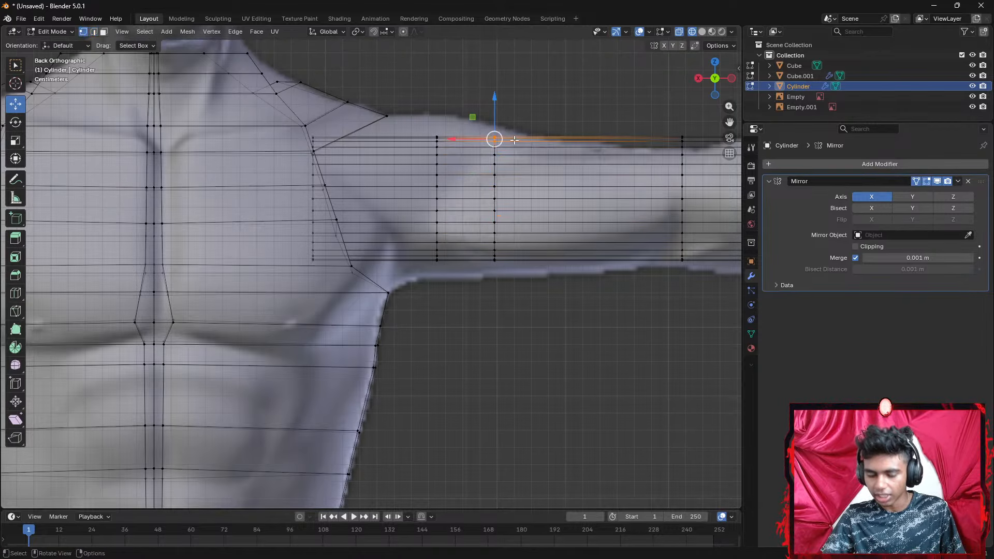
{"action": "key", "text": "g"}
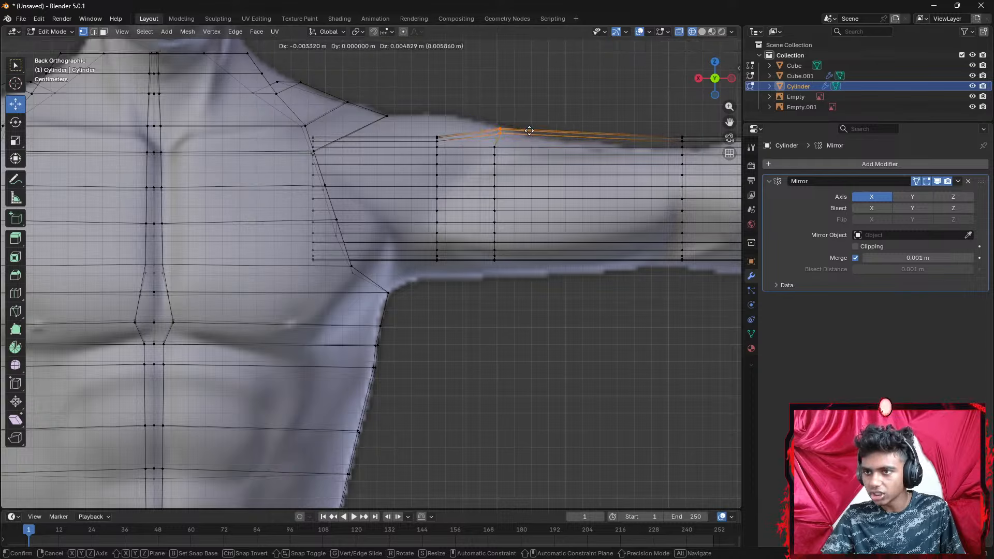
{"action": "left_click", "coordinate": [529, 130]}
{"action": "left_click", "coordinate": [414, 133]}
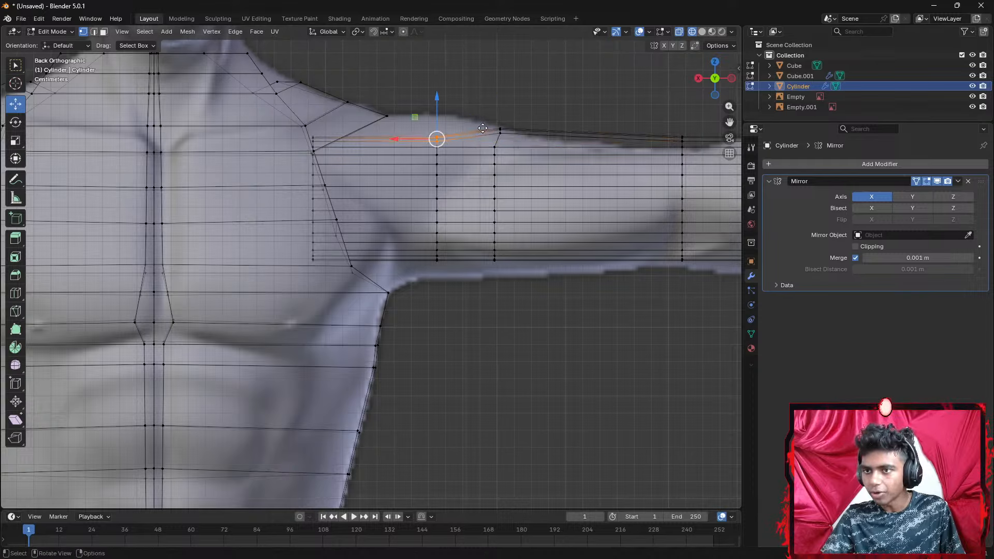
{"action": "key", "text": "g"}
{"action": "left_click", "coordinate": [493, 109]}
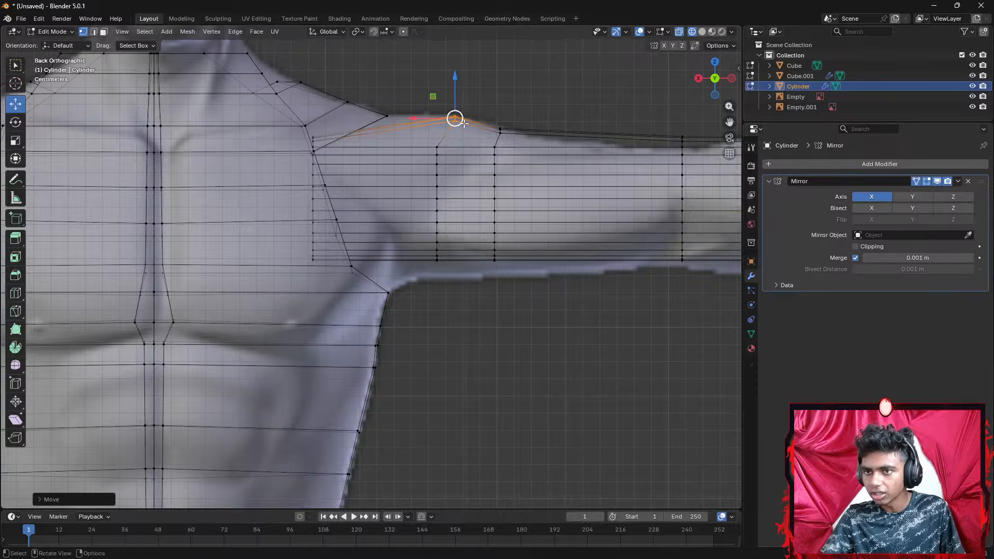
Add a loop cut in the cylinder's innermost section and raise its top vertices to the reference shoulder outline beside the torso's shoulder tip
{"action": "left_click", "coordinate": [435, 209]}
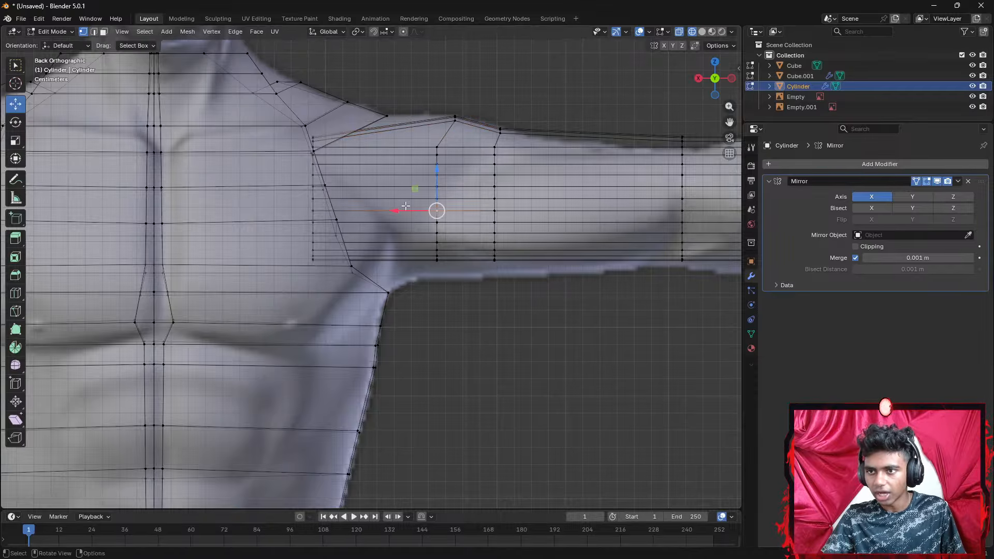
{"action": "key", "text": "ctrl+r"}
{"action": "left_click", "coordinate": [417, 191]}
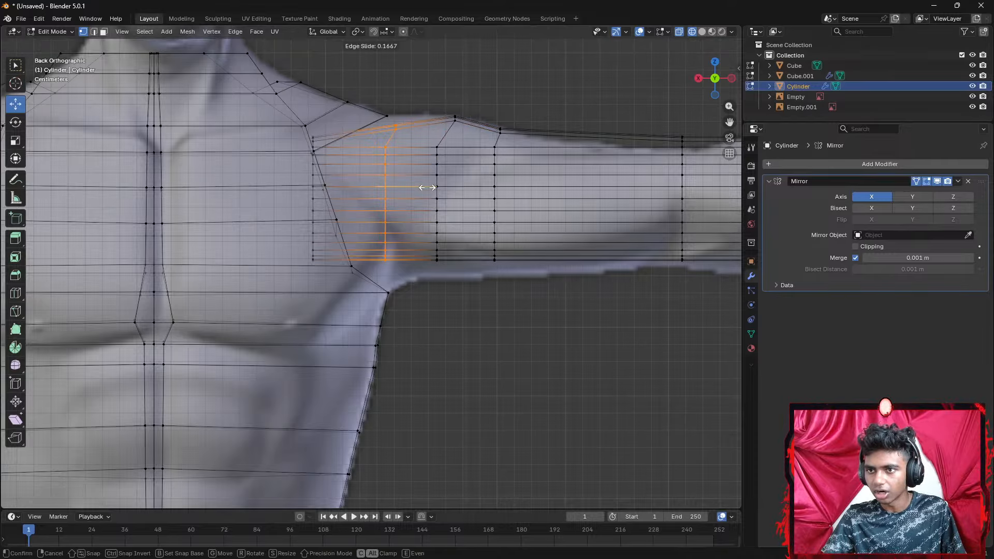
{"action": "left_click", "coordinate": [431, 187]}
{"action": "left_click", "coordinate": [418, 131]}
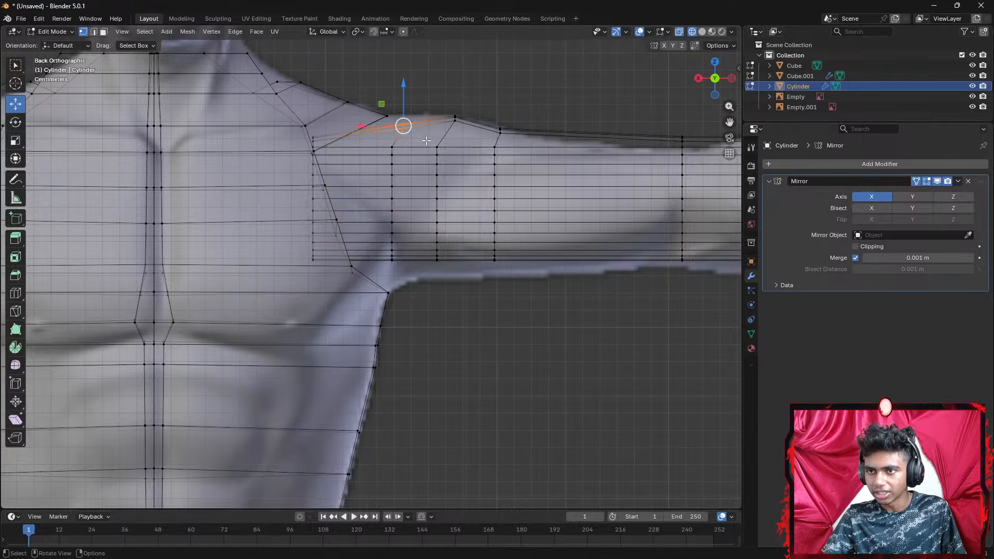
{"action": "key", "text": "g"}
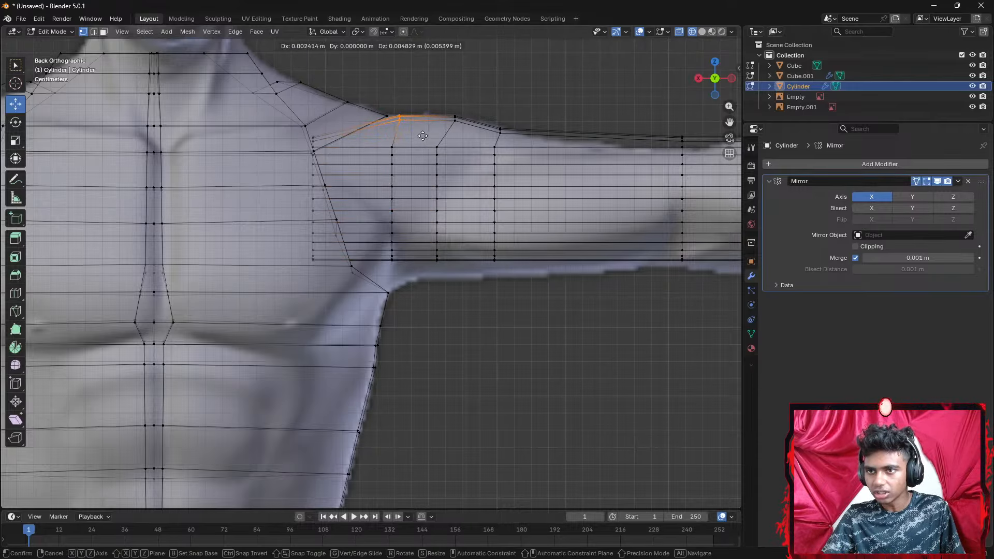
{"action": "left_click", "coordinate": [423, 136]}
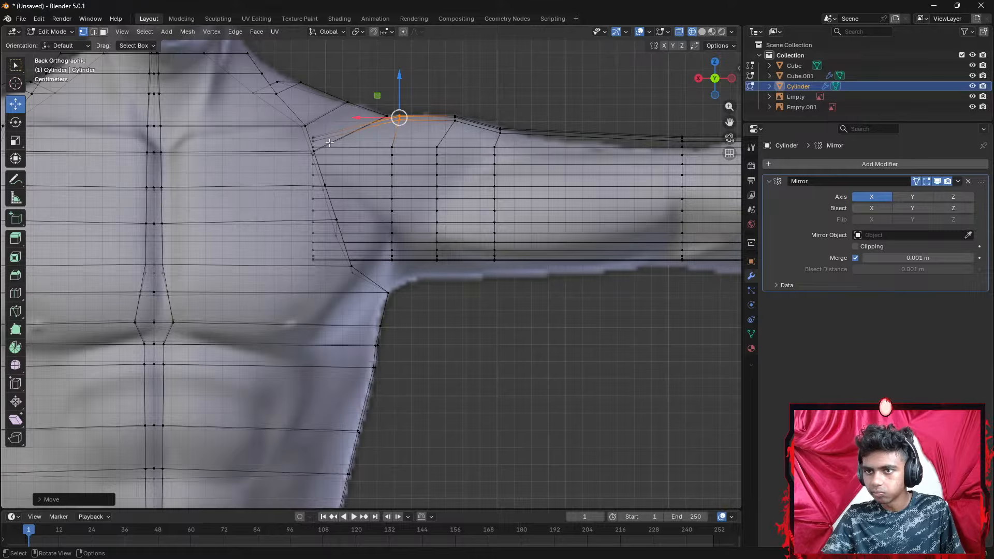
Move the bottom vertices of the two innermost shoulder loops down onto the reference's armpit and underarm outline
{"action": "left_click", "coordinate": [392, 260]}
{"action": "key", "text": "g"}
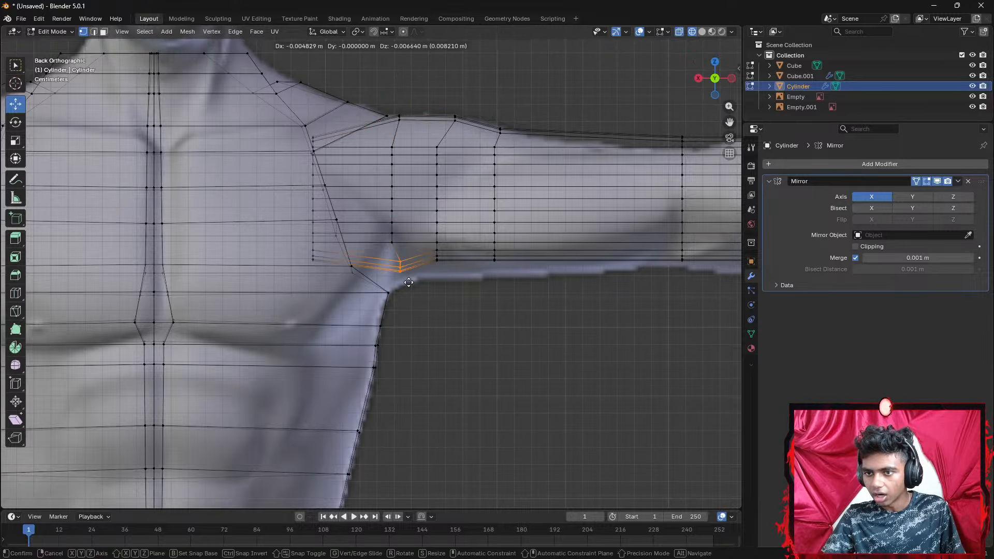
{"action": "left_click", "coordinate": [399, 298]}
{"action": "left_click", "coordinate": [437, 258]}
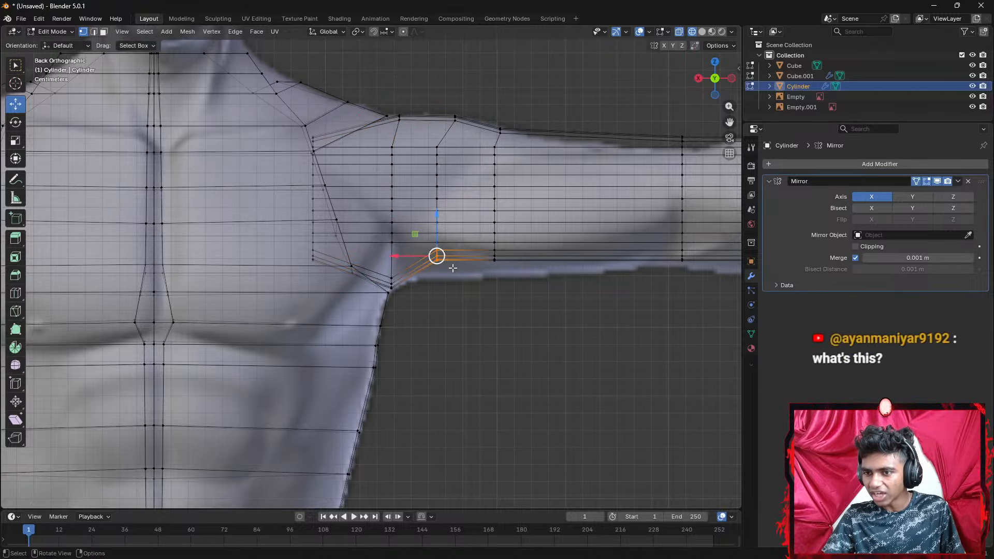
{"action": "key", "text": "g"}
{"action": "left_click", "coordinate": [461, 286]}
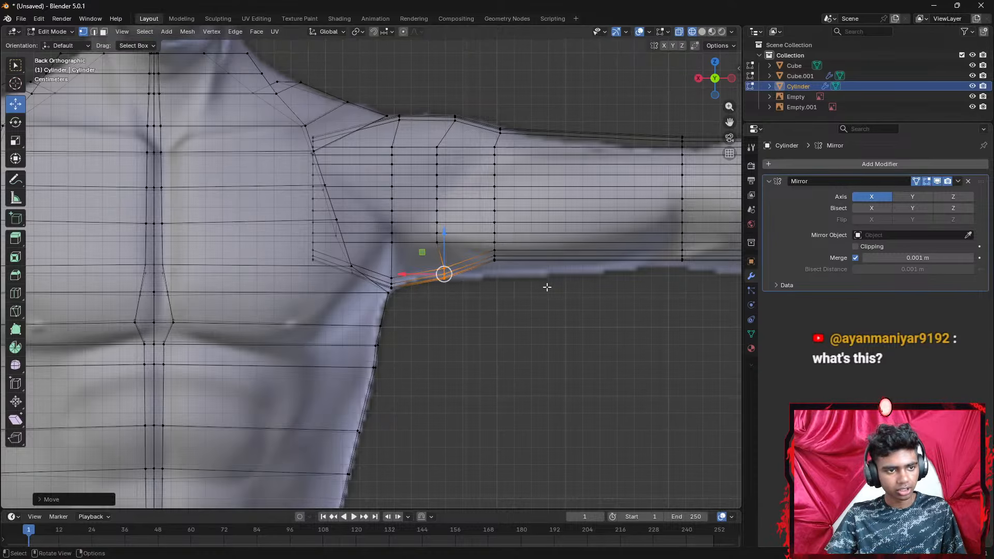
{"action": "middle_click_drag", "start_coordinate": [559, 284], "coordinate": [470, 291], "text": "shift"}
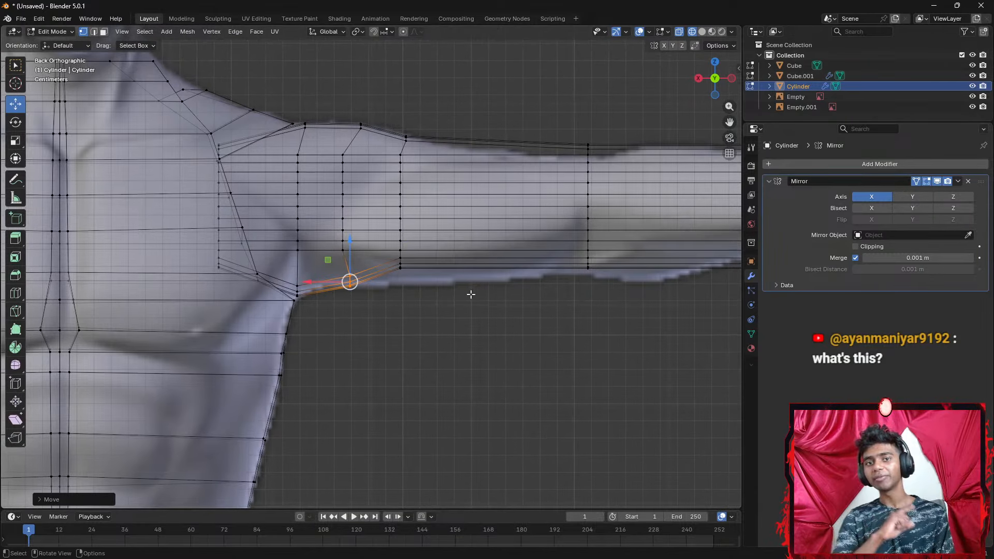
{"action": "scroll", "coordinate": [568, 315], "scroll_direction": "down", "scroll_amount": 1}
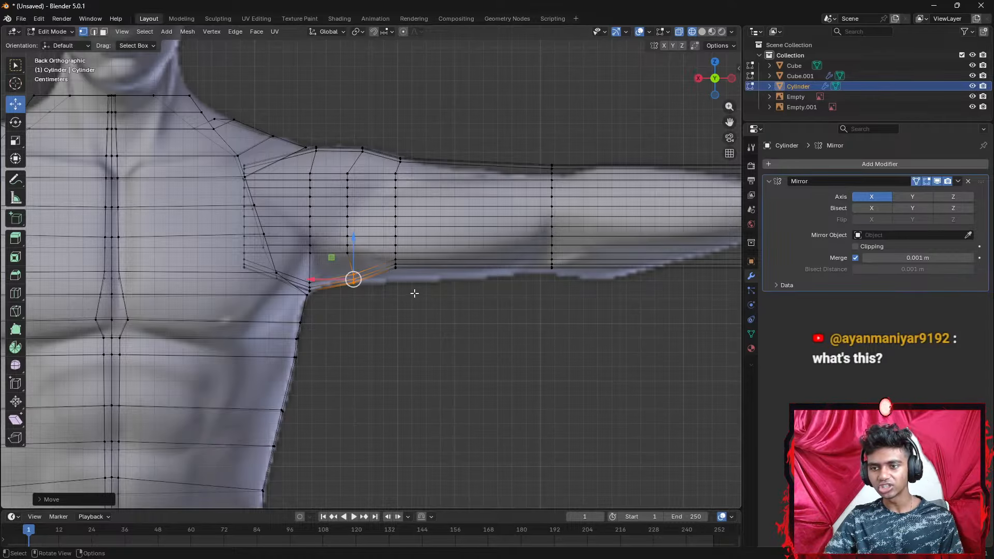
{"action": "left_click", "coordinate": [376, 260]}
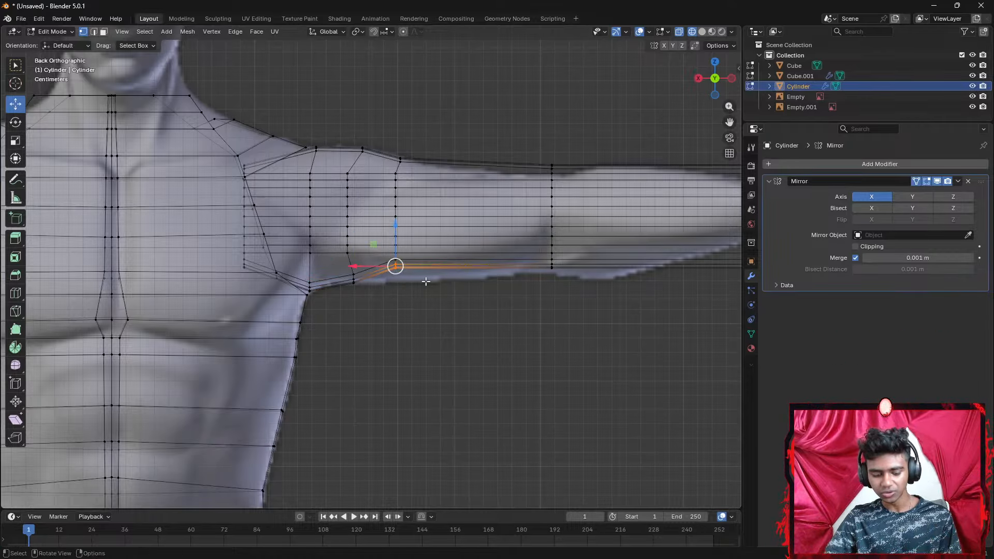
{"action": "key", "text": "g"}
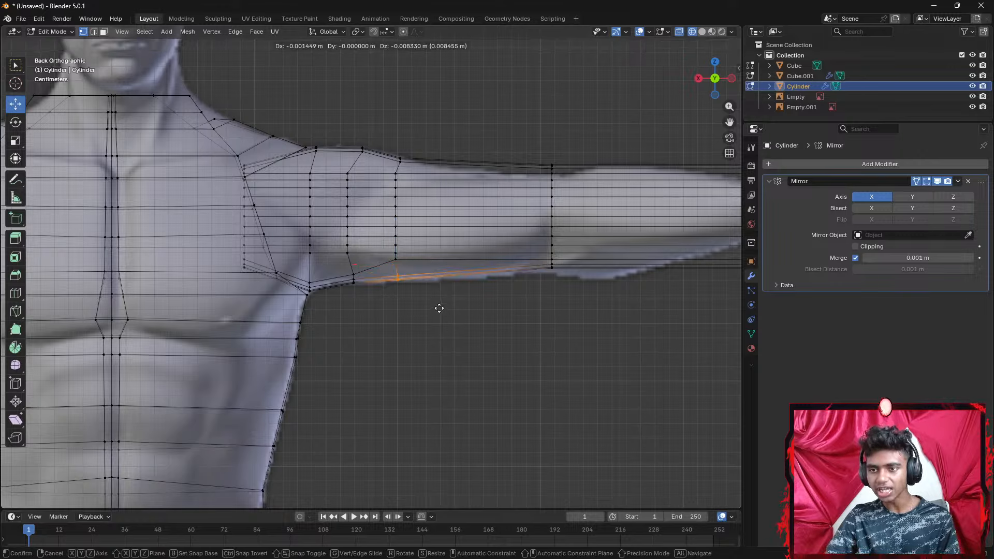
{"action": "left_click", "coordinate": [439, 303]}
{"action": "key", "text": "ctrl+z"}
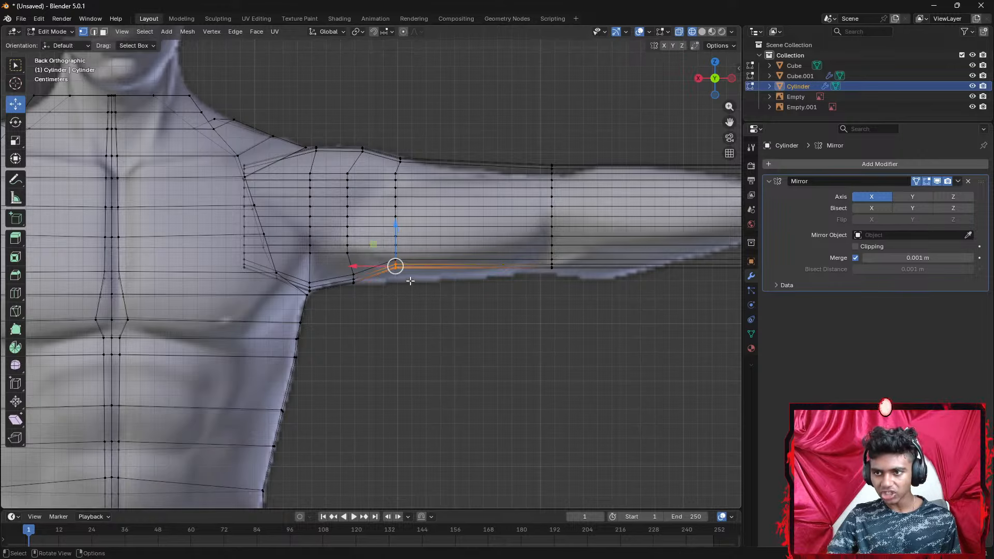
{"action": "left_click", "coordinate": [409, 281]}
{"action": "key", "text": "g"}
{"action": "left_click", "coordinate": [391, 266]}
{"action": "left_click", "coordinate": [395, 275]}
{"action": "key", "text": "ctrl+z"}
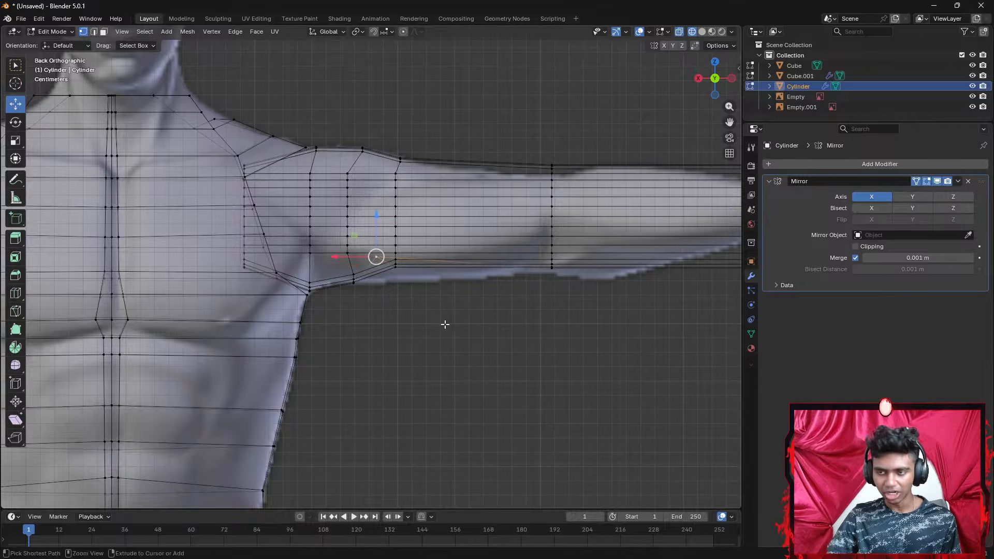
{"action": "key", "text": "ctrl+z"}
Lower the underside vertices of the upper arm's outer edge loop by about 0.009 m to meet the reference outline
{"action": "key", "text": "b"}
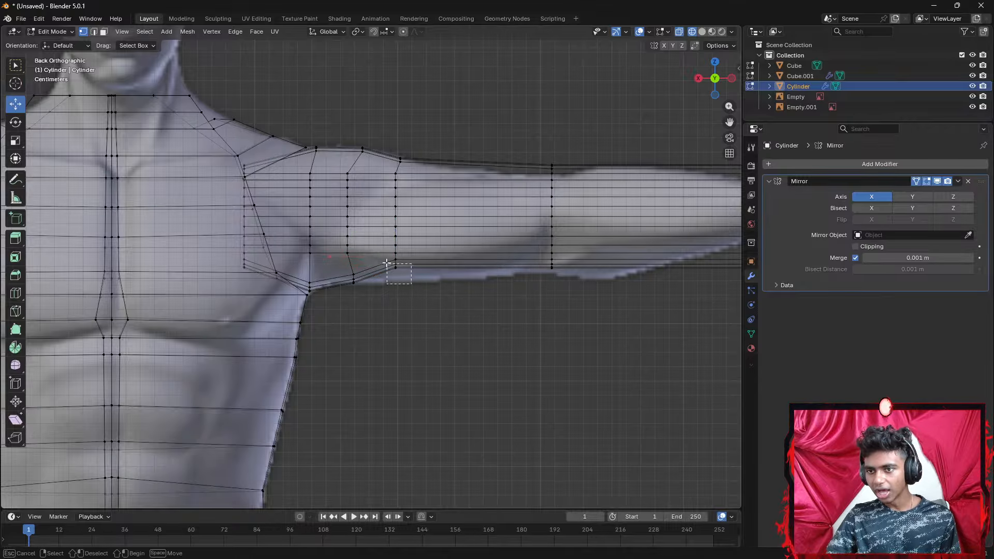
{"action": "left_click_drag", "start_coordinate": [384, 256], "coordinate": [386, 257]}
{"action": "key", "text": "g"}
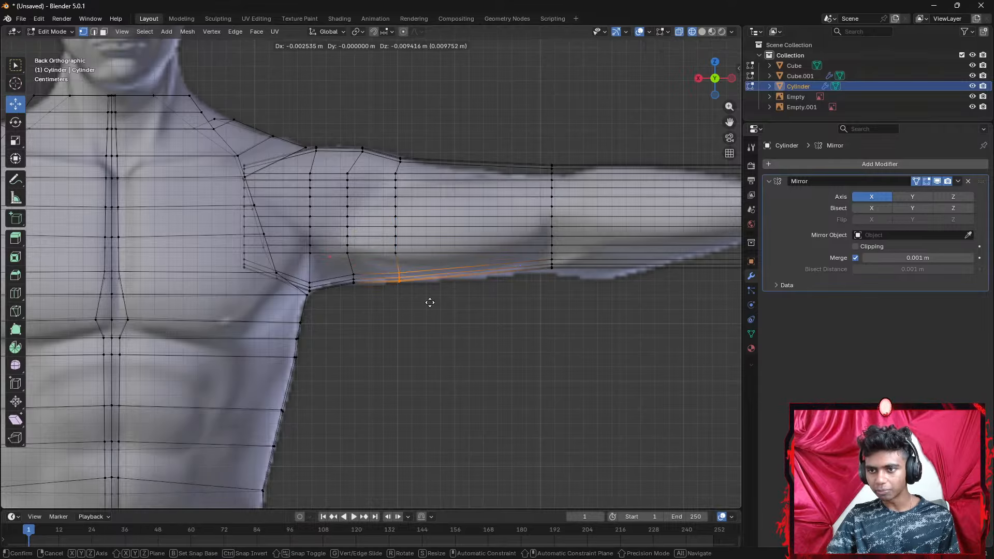
{"action": "left_click", "coordinate": [428, 300]}
Lower the underside vertices of the elbow edge loop slightly to follow the reference arm's outline
{"action": "key", "text": "b"}
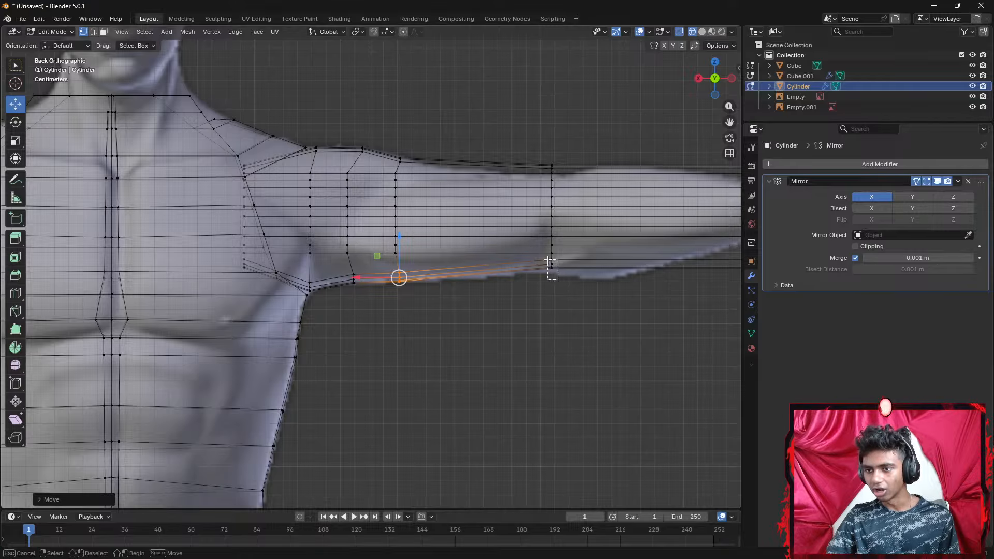
{"action": "left_click_drag", "start_coordinate": [546, 258], "coordinate": [546, 257]}
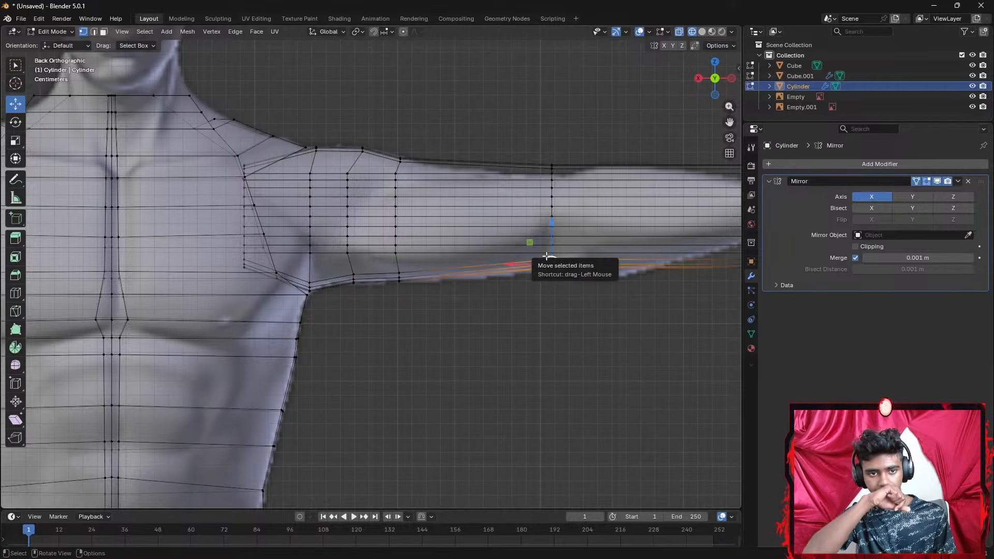
{"action": "key", "text": "g"}
{"action": "left_click", "coordinate": [584, 328]}
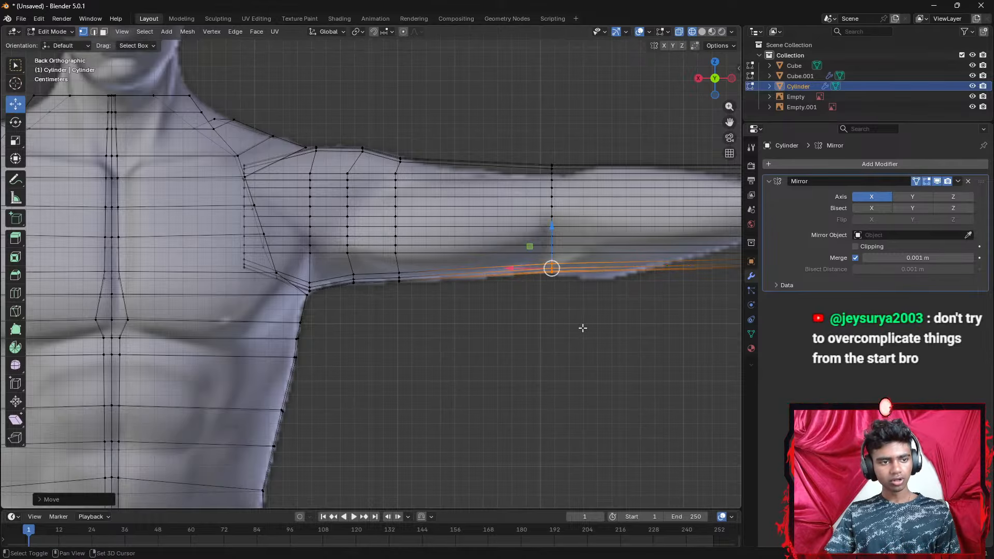
Add one loop cut to the forearm and slide it toward the elbow, at the widest part of the forearm
{"action": "scroll", "coordinate": [583, 327], "scroll_direction": "down", "scroll_amount": 2}
{"action": "middle_click_drag", "start_coordinate": [576, 327], "coordinate": [508, 335], "text": "shift"}
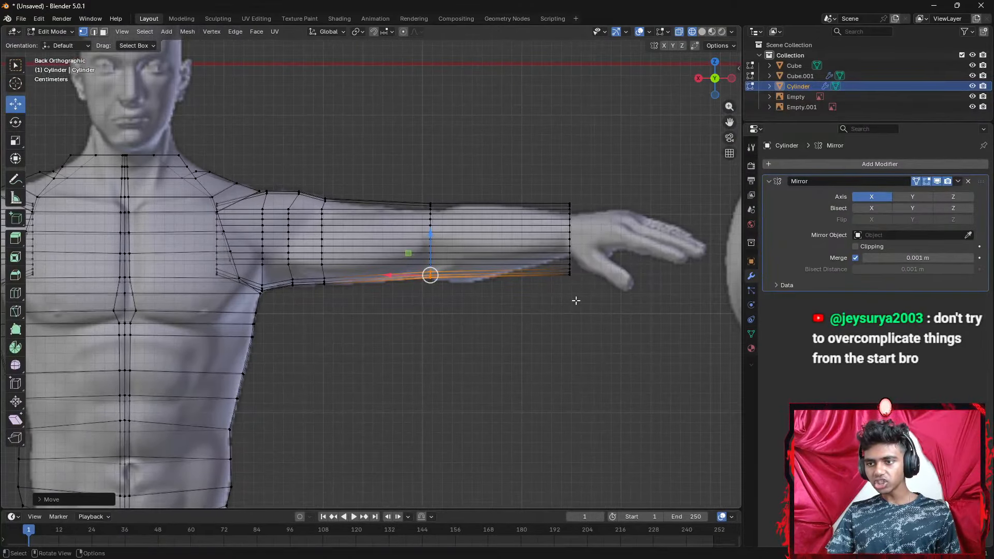
{"action": "scroll", "coordinate": [575, 300], "scroll_direction": "up", "scroll_amount": 2}
{"action": "key", "text": "ctrl+r"}
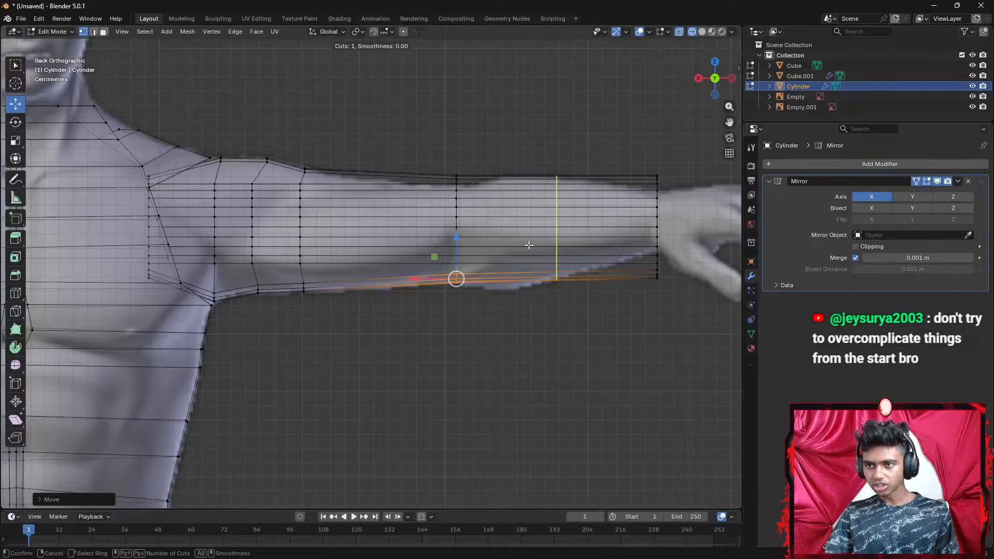
{"action": "left_click", "coordinate": [532, 243]}
{"action": "left_click", "coordinate": [481, 258]}
{"action": "left_click", "coordinate": [520, 307]}
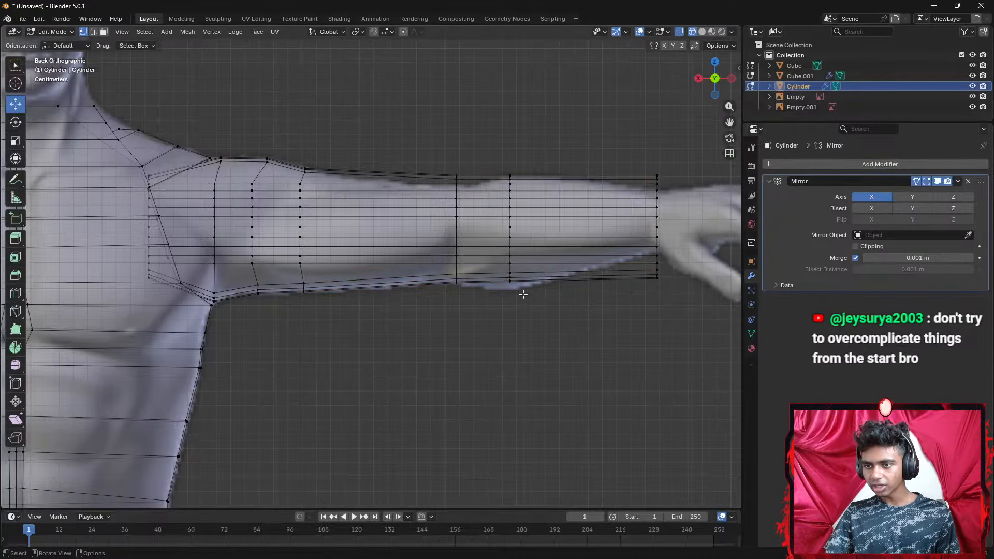
Lower the underside vertices of the new forearm loop to the bulge of the reference outline
{"action": "left_click_drag", "start_coordinate": [522, 292], "coordinate": [500, 272]}
{"action": "key", "text": "g"}
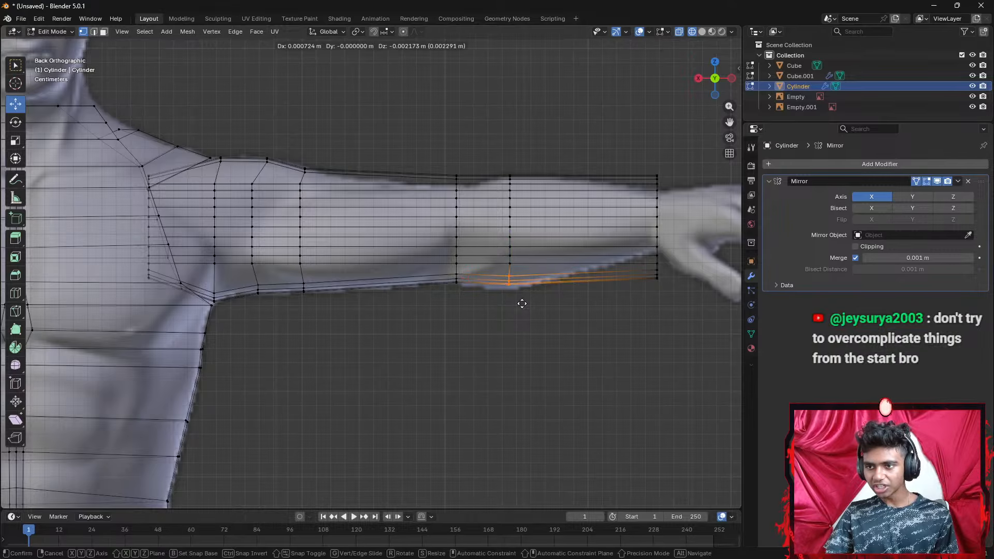
{"action": "left_click", "coordinate": [519, 308]}
Try to raise the underside vertices of the wrist loop to the reference wrist outline
{"action": "middle_click_drag", "start_coordinate": [625, 299], "coordinate": [490, 315], "text": "shift"}
{"action": "left_click_drag", "start_coordinate": [515, 294], "coordinate": [504, 287]}
{"action": "left_click", "coordinate": [537, 304]}
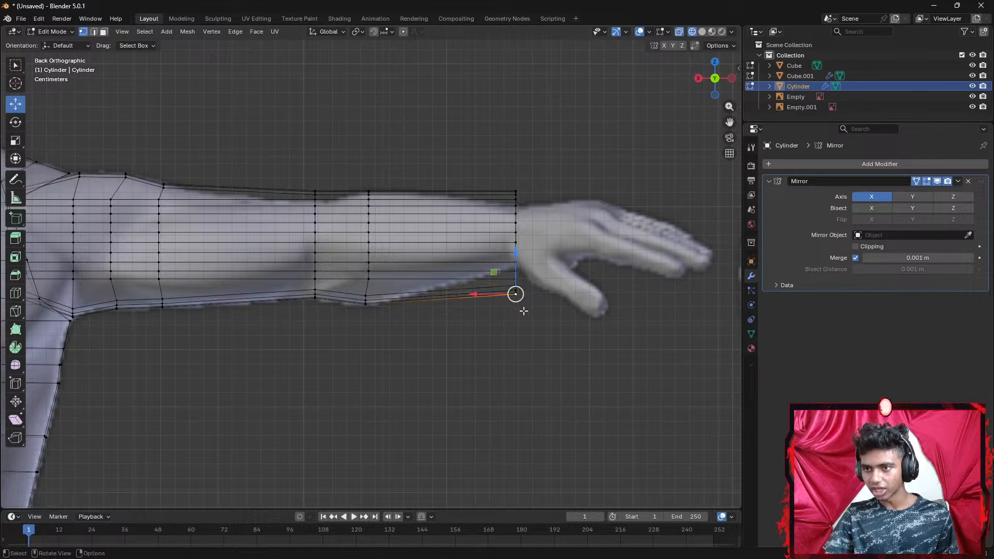
{"action": "left_click", "coordinate": [535, 310]}
{"action": "left_click", "coordinate": [533, 311]}
{"action": "left_click", "coordinate": [547, 325]}
{"action": "left_click_drag", "start_coordinate": [545, 321], "coordinate": [490, 269]}
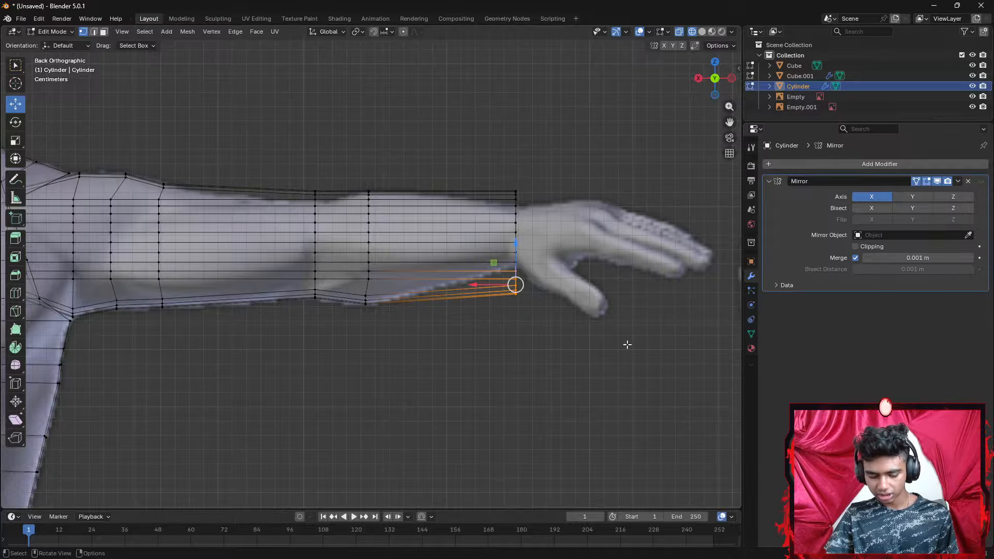
{"action": "key", "text": "g"}
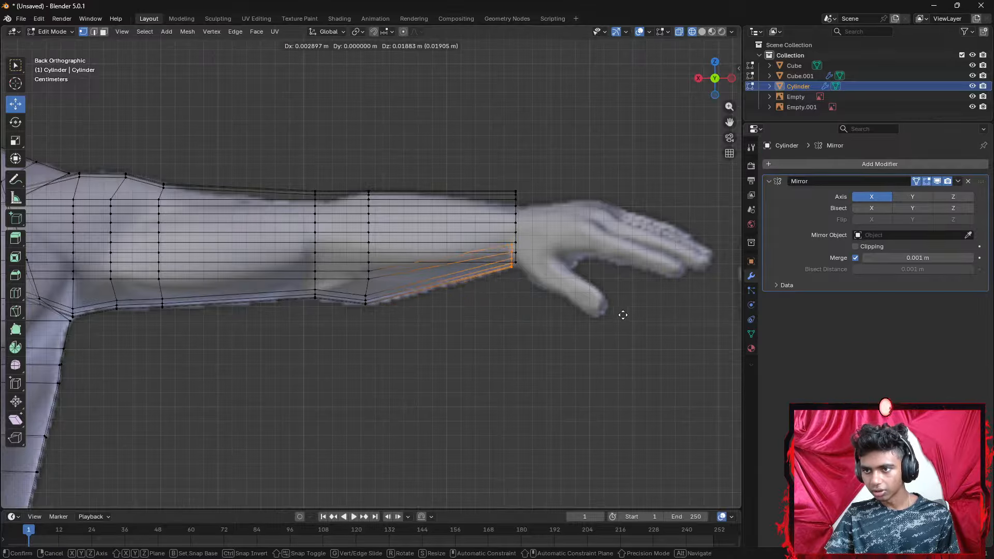
{"action": "left_click", "coordinate": [622, 313]}
Try to move the lowest wrist vertices back toward the elbow along the forearm outline, and undo the move
{"action": "scroll", "coordinate": [590, 326], "scroll_direction": "up", "scroll_amount": 3}
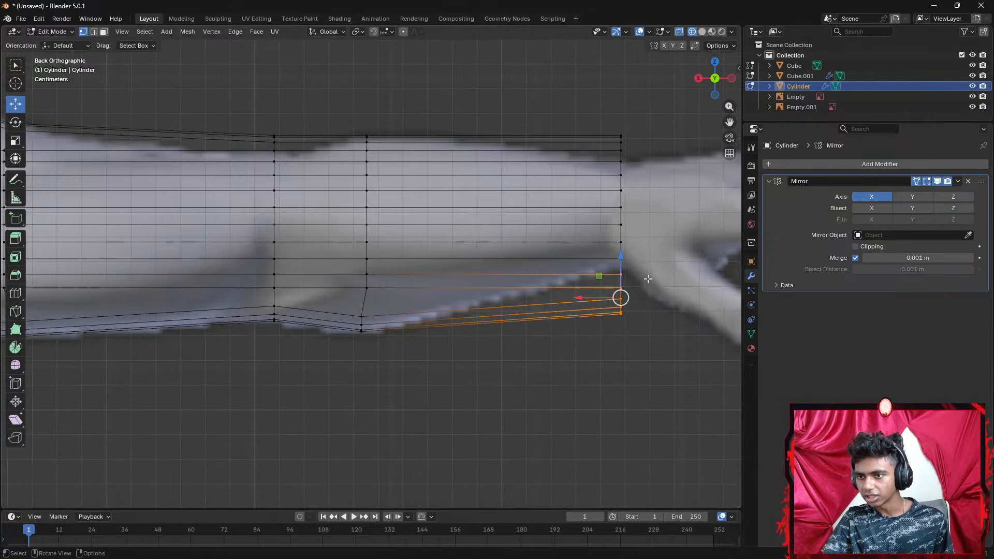
{"action": "left_click", "coordinate": [648, 262]}
{"action": "left_click", "coordinate": [633, 278]}
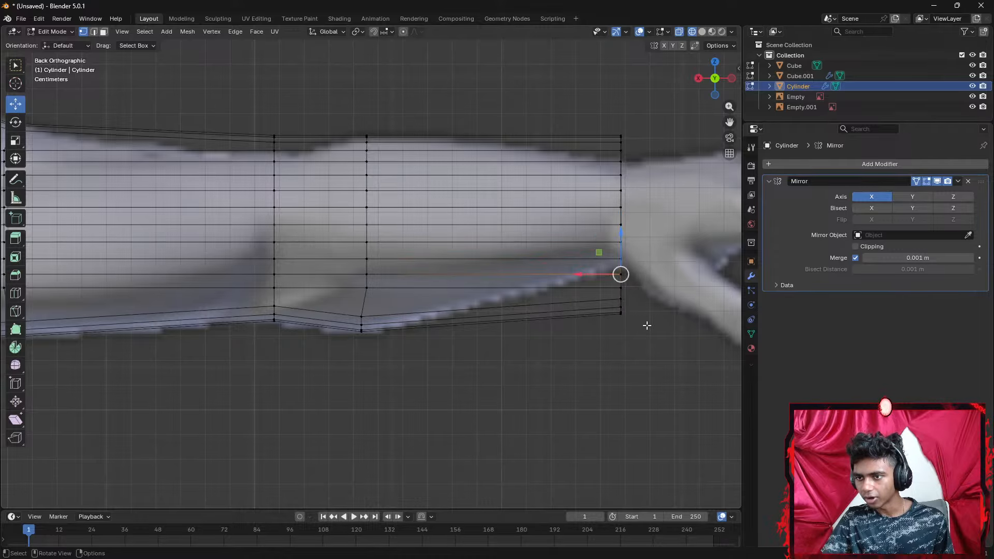
{"action": "mouse_move", "coordinate": [598, 290]}
{"action": "left_mouse_down"}
{"action": "mouse_move", "coordinate": [647, 325]}
{"action": "mouse_move", "coordinate": [585, 278]}
{"action": "left_mouse_up"}
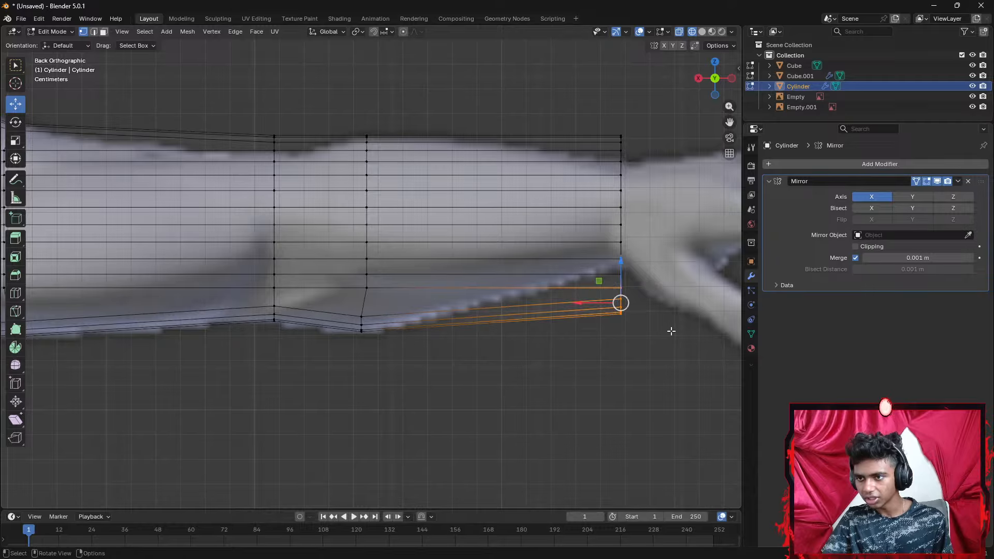
{"action": "key", "text": "g"}
{"action": "left_click", "coordinate": [584, 326]}
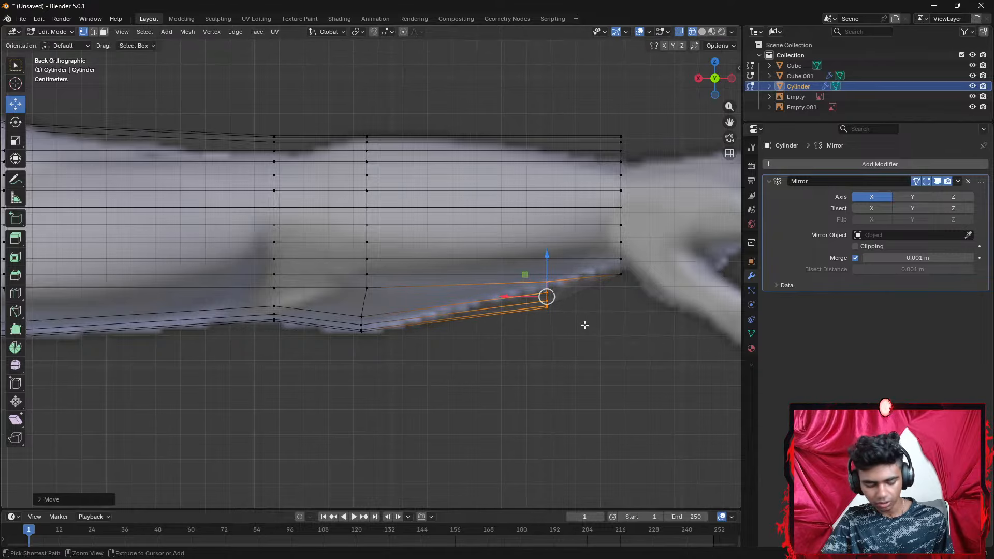
{"action": "key", "text": "ctrl+z"}
{"action": "key", "text": "alt+a"}
{"action": "left_click_drag", "start_coordinate": [644, 155], "coordinate": [595, 133]}
{"action": "middle_click_drag", "start_coordinate": [344, 130], "coordinate": [603, 236], "text": "shift"}
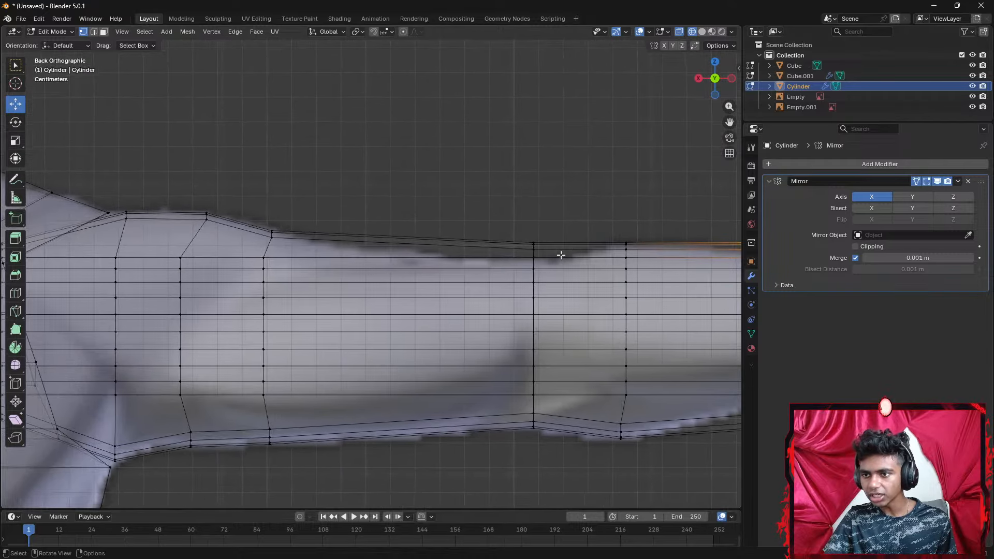
{"action": "left_click_drag", "start_coordinate": [549, 264], "coordinate": [501, 227]}
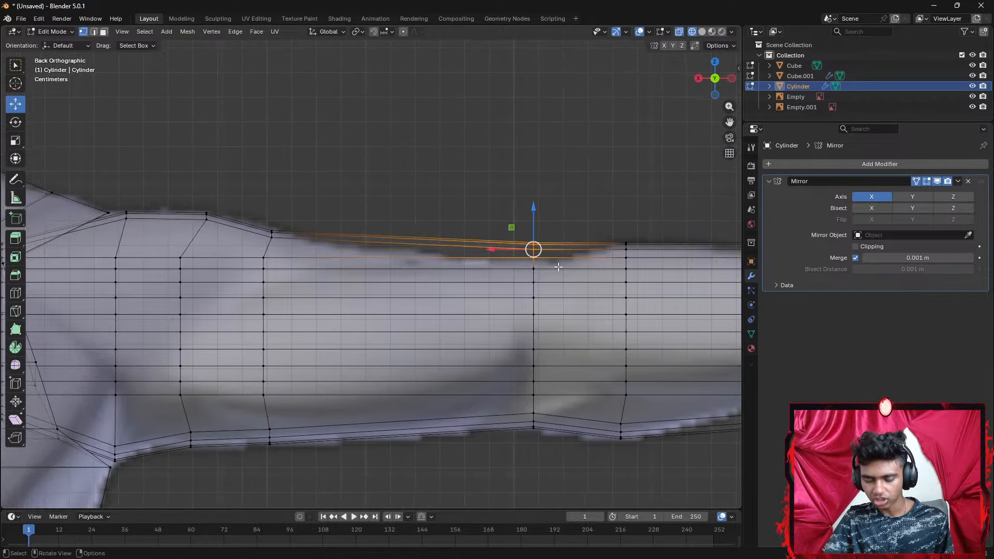
{"action": "key", "text": "g"}
{"action": "left_click", "coordinate": [557, 280]}
{"action": "key", "text": "ctrl+z"}
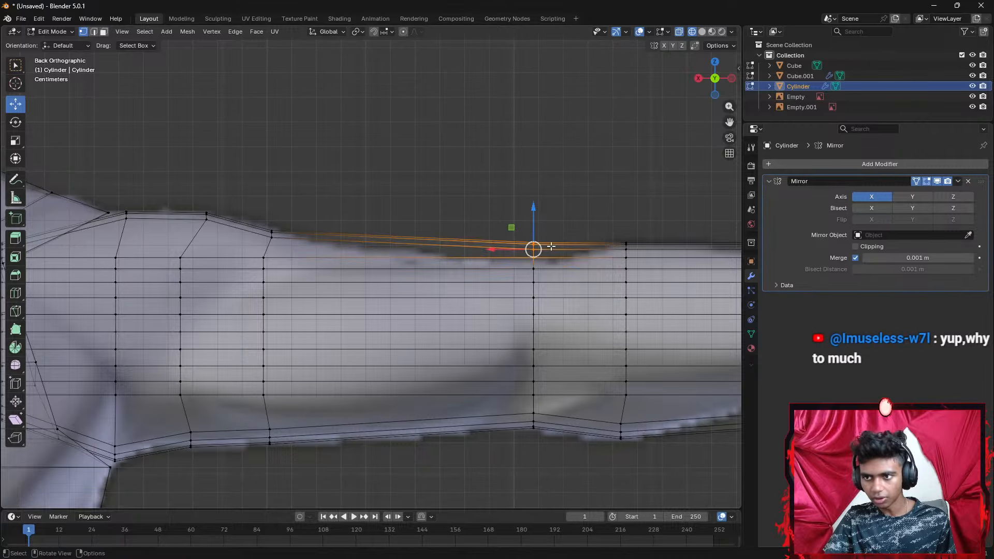
Try to lower the top vertices of the elbow loop by about 0.005 m to the reference outline
{"action": "key", "text": "g"}
{"action": "left_click", "coordinate": [513, 235]}
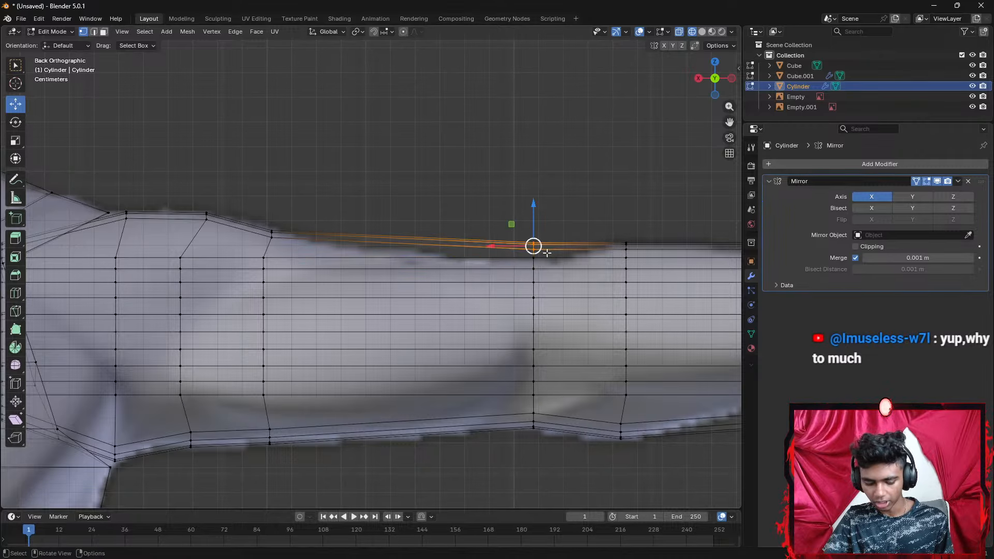
{"action": "key", "text": "g"}
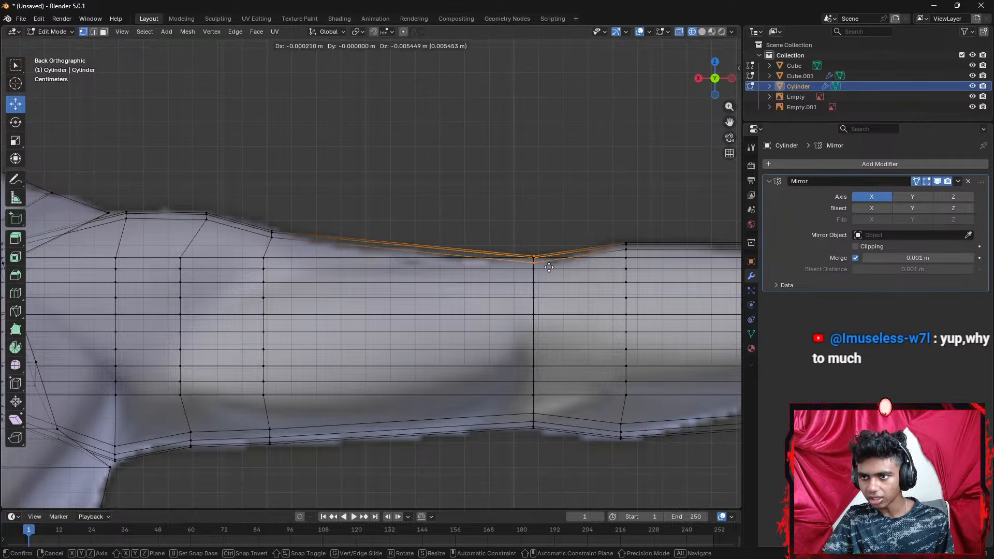
{"action": "left_click", "coordinate": [549, 267]}
Switch the viewport to solid shading and inspect the arm and torso shape from several angles
{"action": "middle_click_drag", "start_coordinate": [549, 267], "coordinate": [469, 273]}
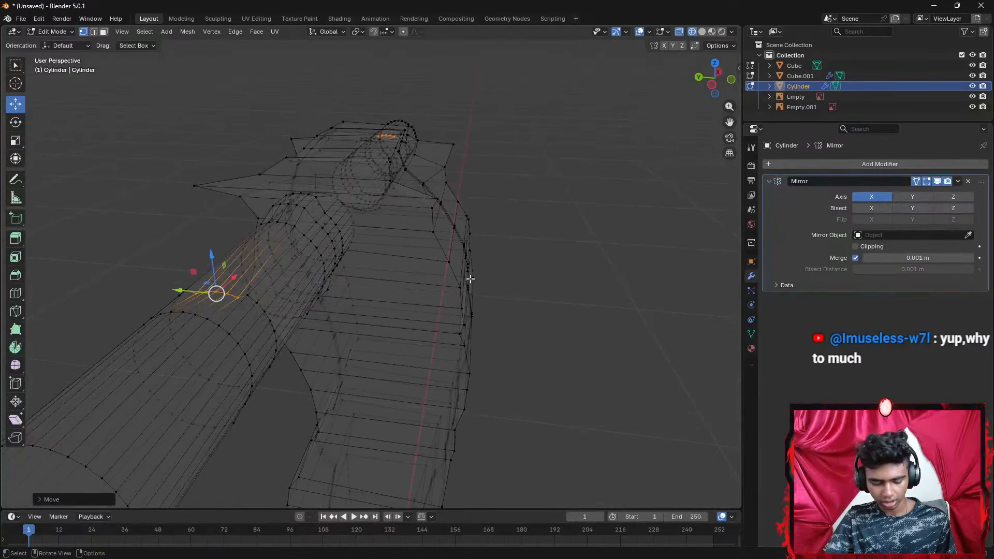
{"action": "key", "text": "z"}
{"action": "left_click", "coordinate": [538, 286]}
{"action": "scroll", "coordinate": [560, 300], "scroll_direction": "down", "scroll_amount": 1}
{"action": "middle_click_drag", "start_coordinate": [582, 313], "coordinate": [474, 340]}
{"action": "scroll", "coordinate": [523, 250], "scroll_direction": "down", "scroll_amount": 2}
{"action": "middle_click_drag", "start_coordinate": [523, 250], "coordinate": [518, 203]}
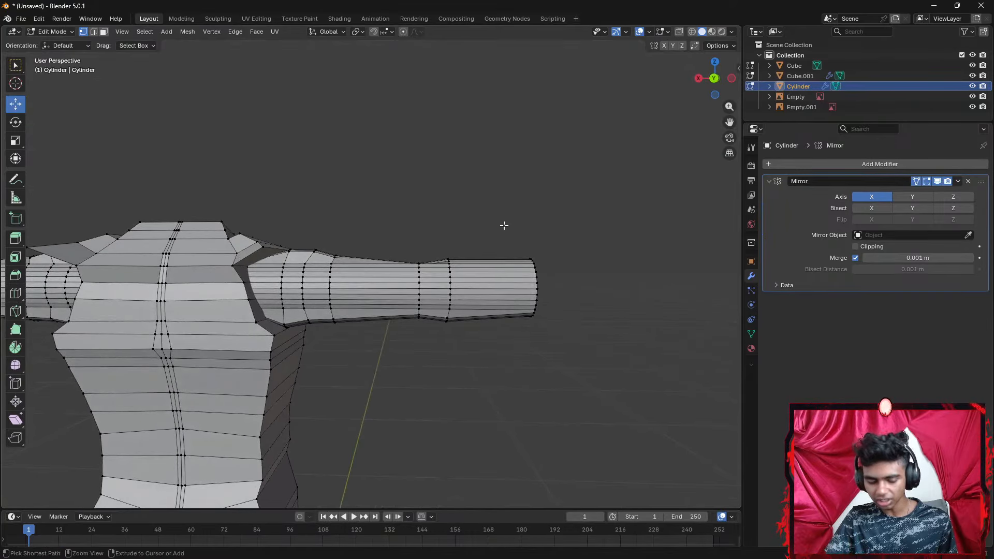
Undo the elbow loop's top vertex move, return to the back orthographic view and clear the selection
{"action": "key", "text": "ctrl+z"}
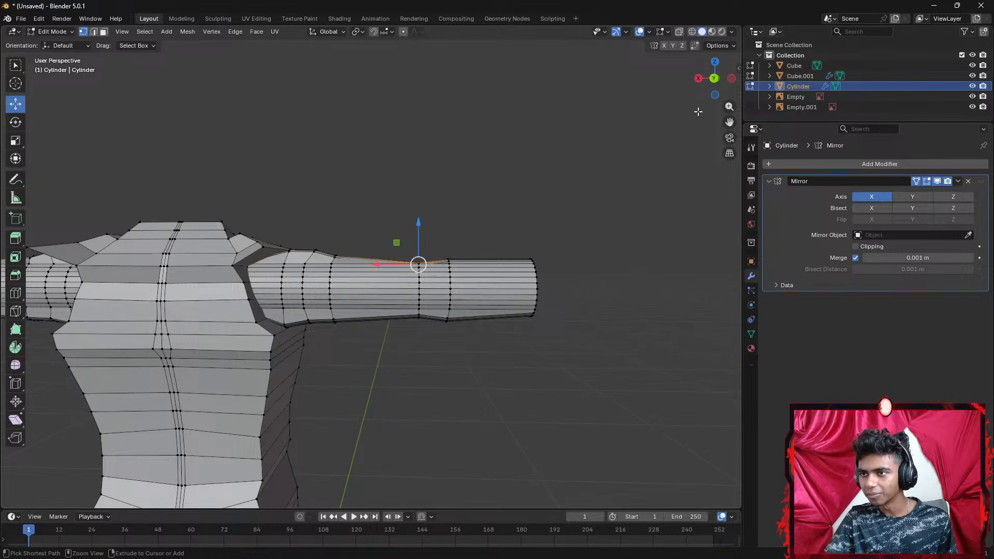
{"action": "left_click", "coordinate": [714, 79]}
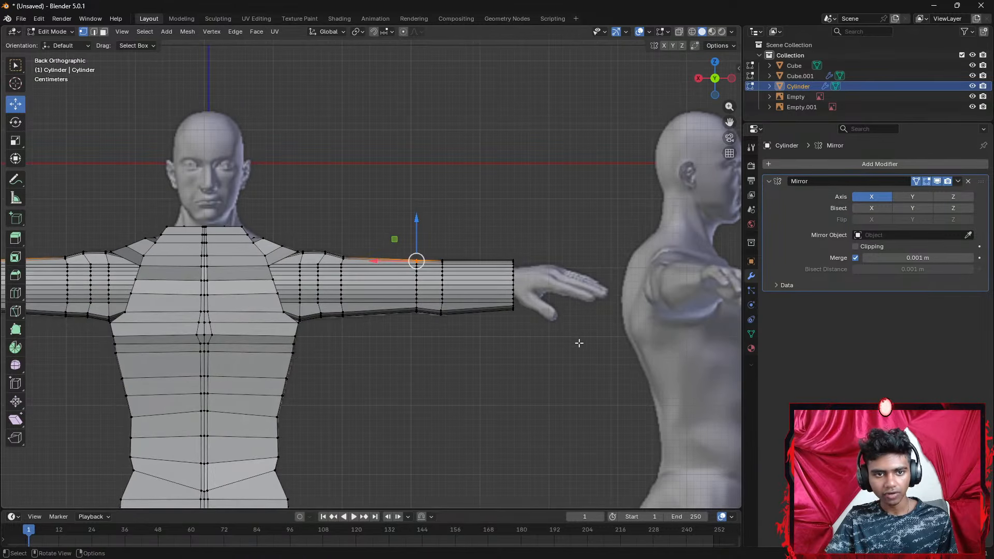
{"action": "left_click", "coordinate": [526, 383]}
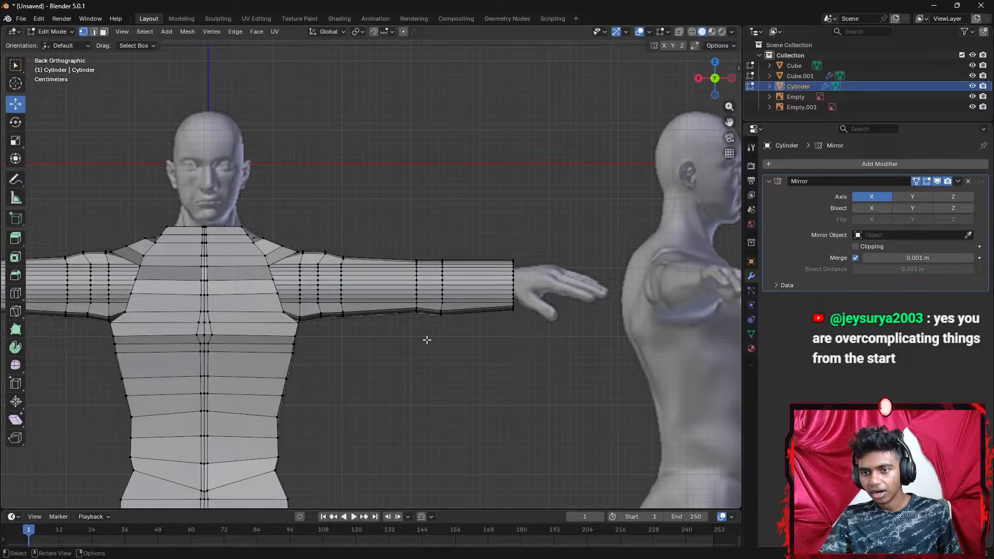
{"action": "middle_click_drag", "start_coordinate": [426, 339], "coordinate": [662, 266], "text": "shift"}
{"action": "scroll", "coordinate": [499, 306], "scroll_direction": "up", "scroll_amount": 3}
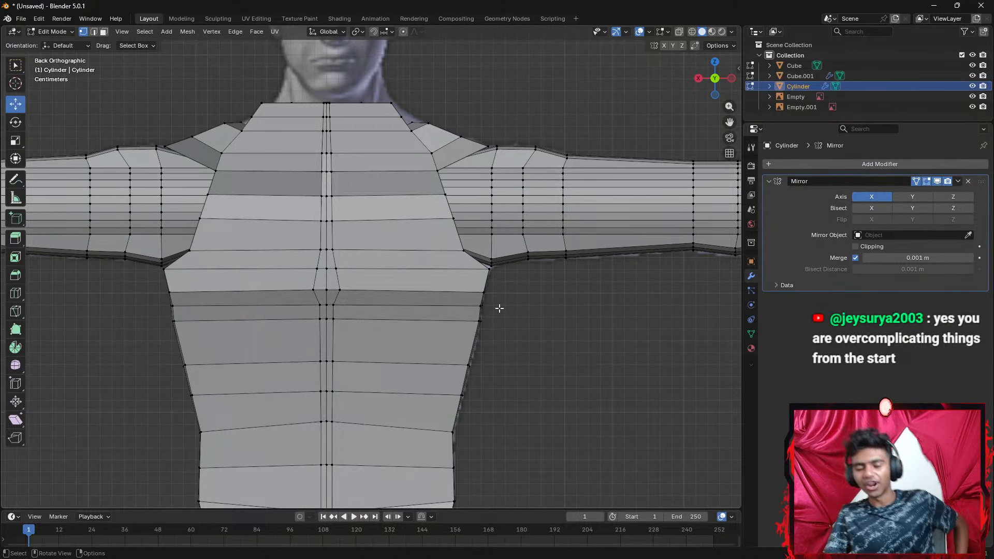
{"action": "scroll", "coordinate": [347, 152], "scroll_direction": "up", "scroll_amount": 2}
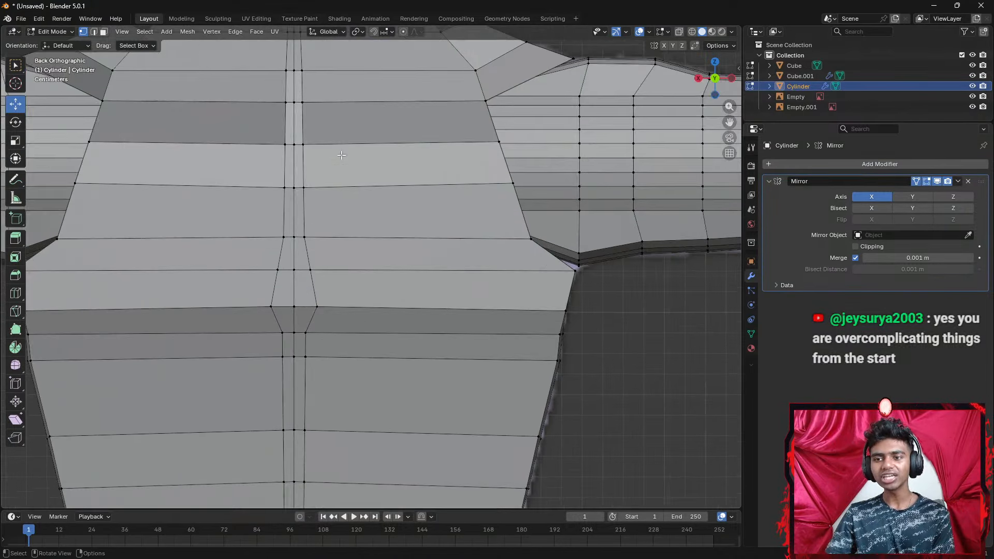
{"action": "scroll", "coordinate": [345, 143], "scroll_direction": "down", "scroll_amount": 1}
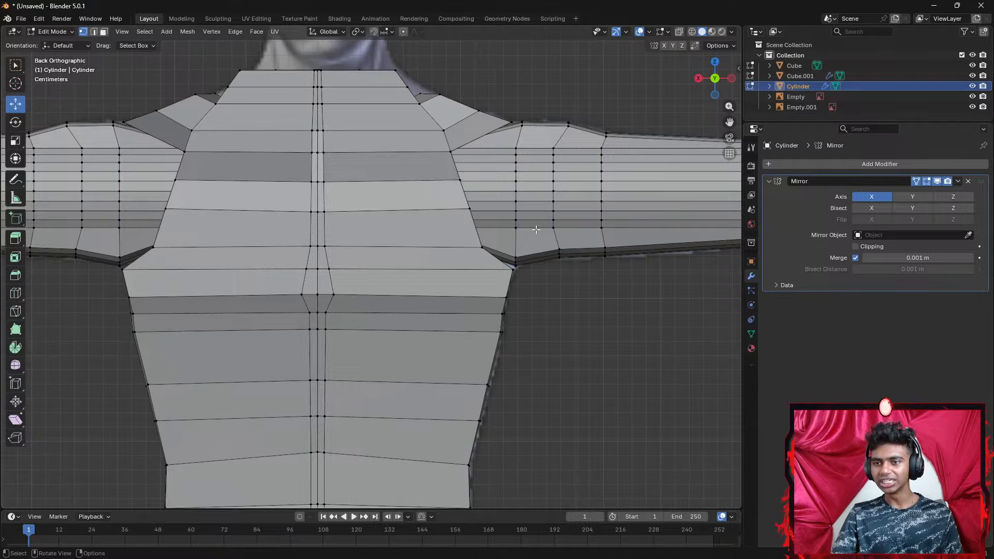
{"action": "scroll", "coordinate": [544, 238], "scroll_direction": "down", "scroll_amount": 3}
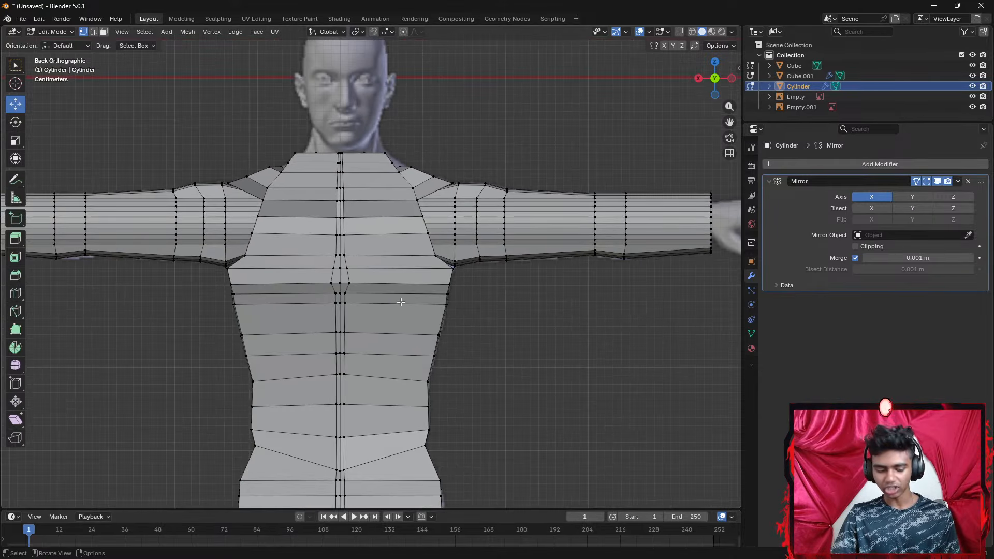
Add a vertical edge loop down the torso's narrow centre strip, slide it outward and clear the selection
{"action": "key", "text": "ctrl+r"}
{"action": "left_click", "coordinate": [341, 282]}
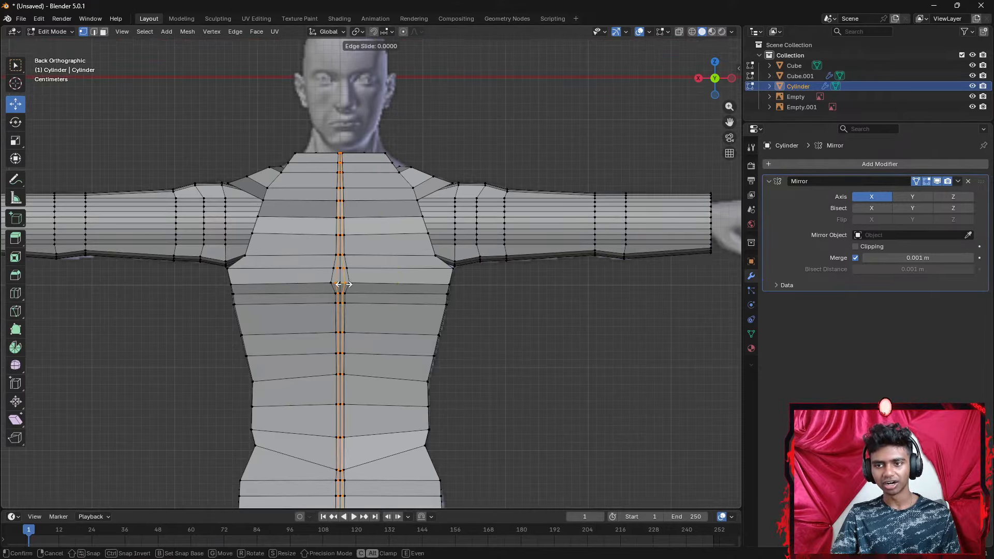
{"action": "left_click", "coordinate": [569, 341]}
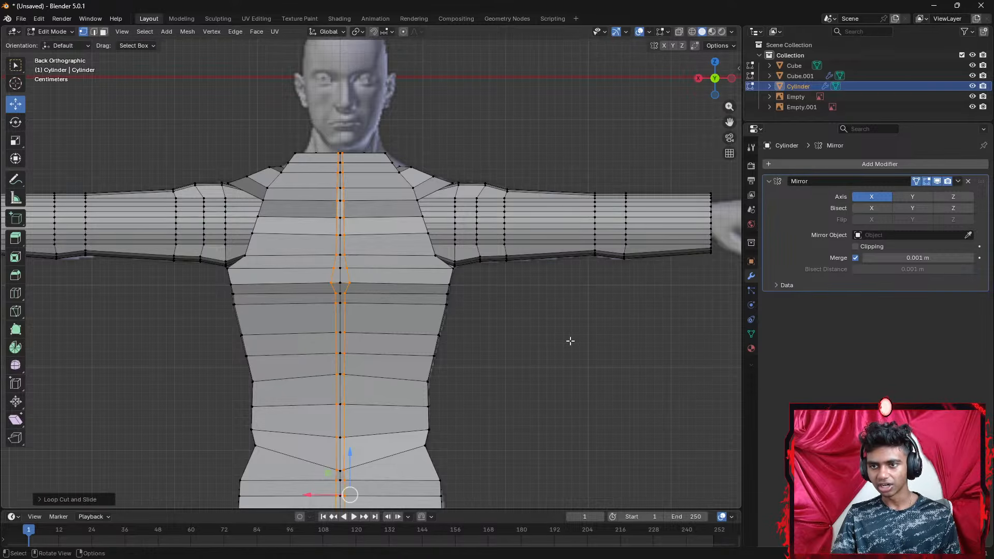
{"action": "left_click", "coordinate": [569, 340]}
Check the arm from the end and side views, return to the back orthographic view and show the forearm in wireframe
{"action": "middle_click_drag", "start_coordinate": [625, 281], "coordinate": [44, 280]}
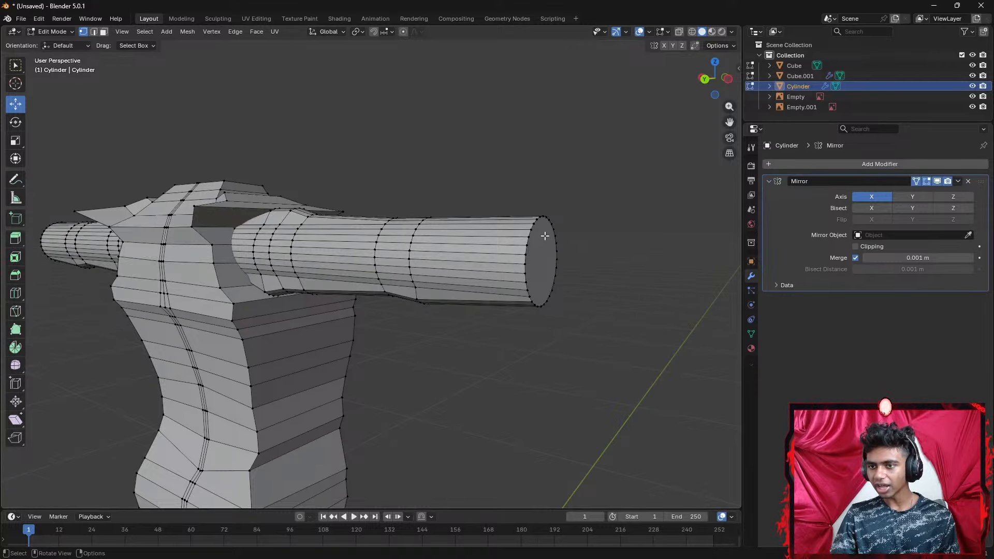
{"action": "middle_click_drag", "start_coordinate": [581, 251], "coordinate": [584, 282]}
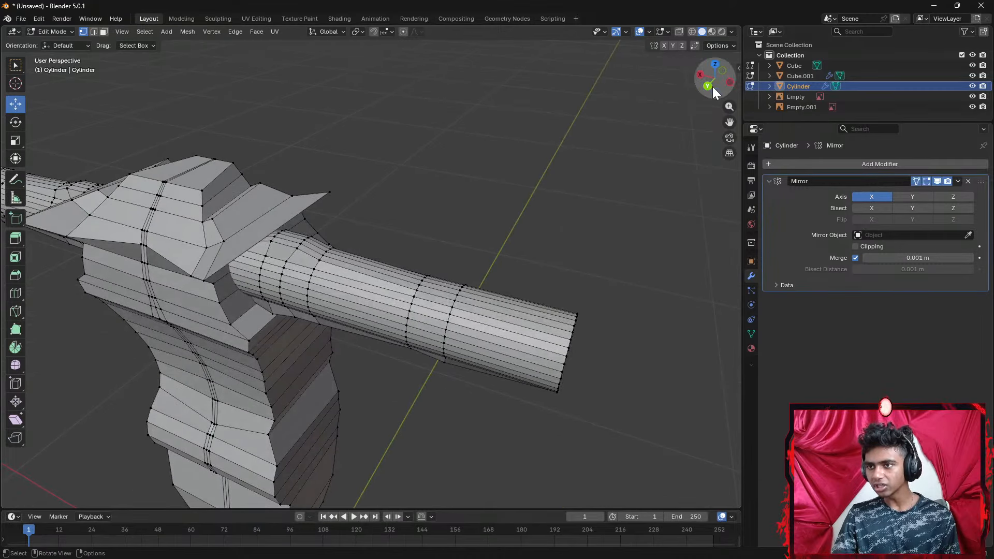
{"action": "left_click", "coordinate": [700, 76]}
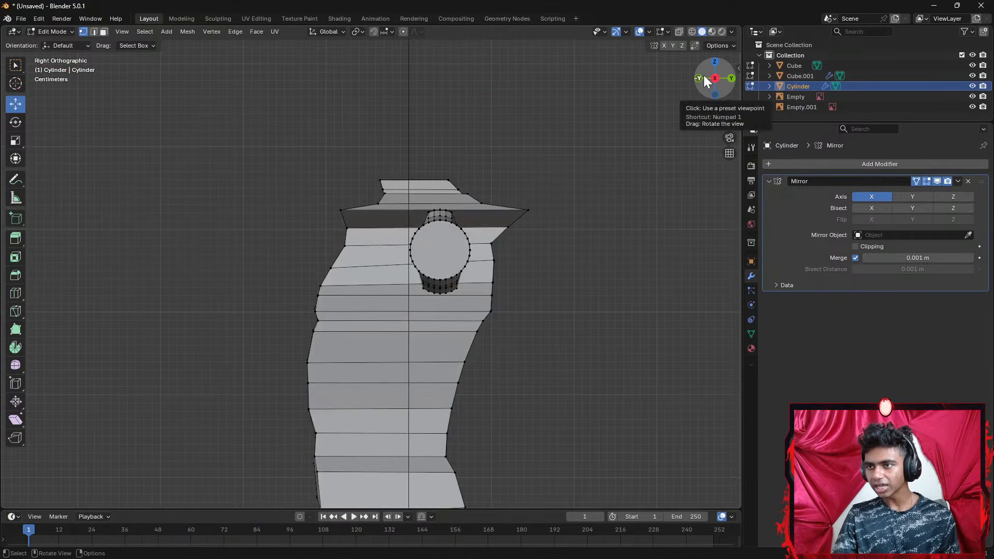
{"action": "left_click", "coordinate": [715, 79]}
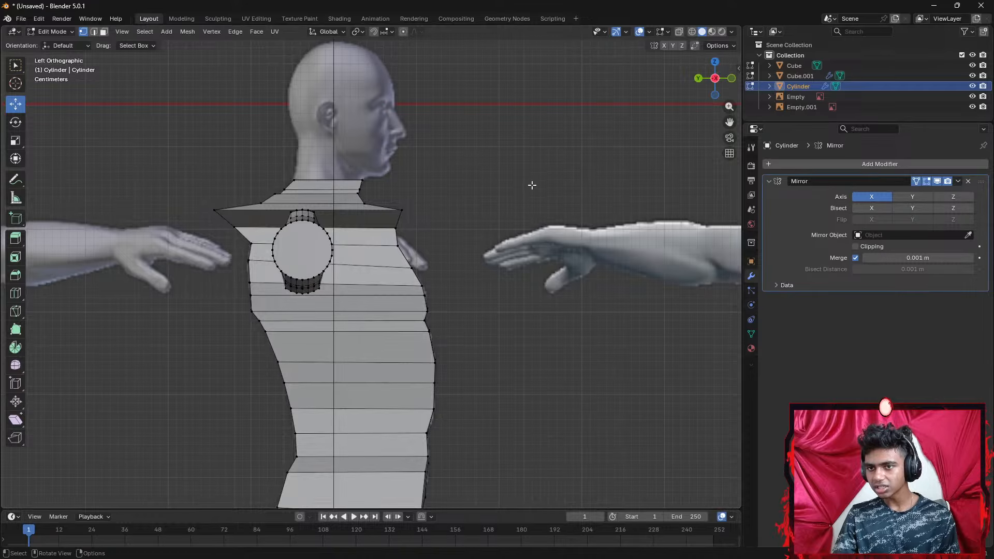
{"action": "left_click", "coordinate": [698, 78]}
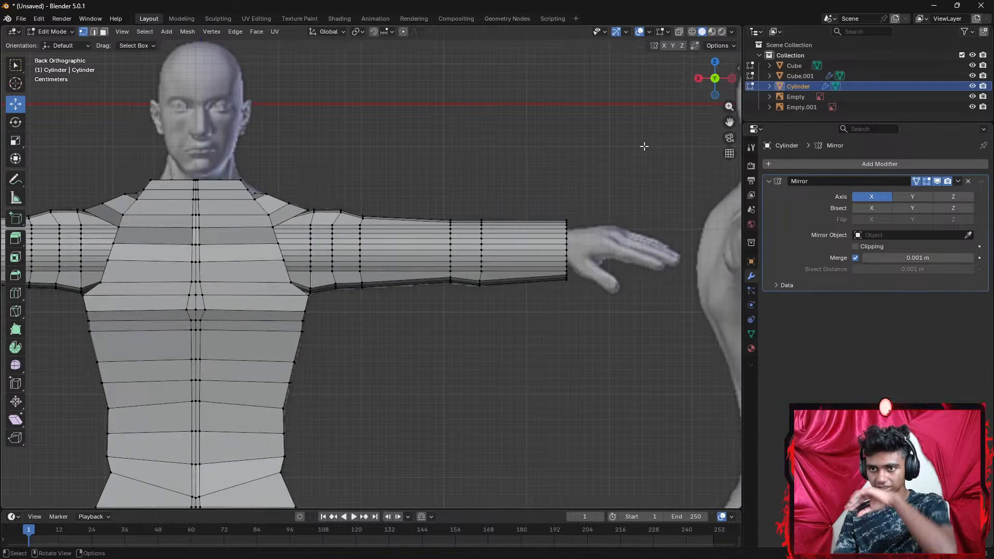
{"action": "key", "text": "z"}
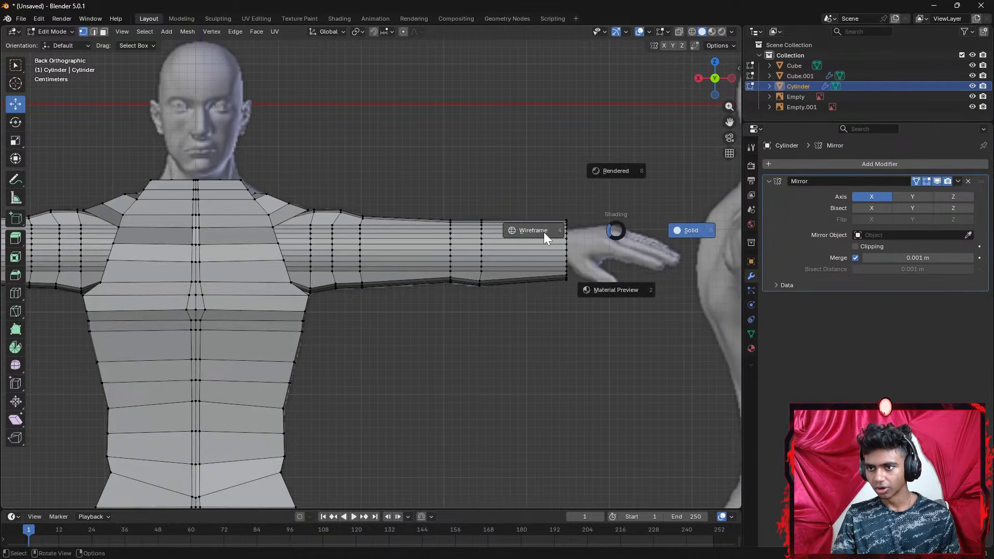
{"action": "left_click", "coordinate": [543, 232]}
{"action": "scroll", "coordinate": [604, 239], "scroll_direction": "up", "scroll_amount": 2}
{"action": "scroll", "coordinate": [604, 238], "scroll_direction": "up", "scroll_amount": 1}
{"action": "middle_click_drag", "start_coordinate": [608, 248], "coordinate": [401, 287], "text": "shift"}
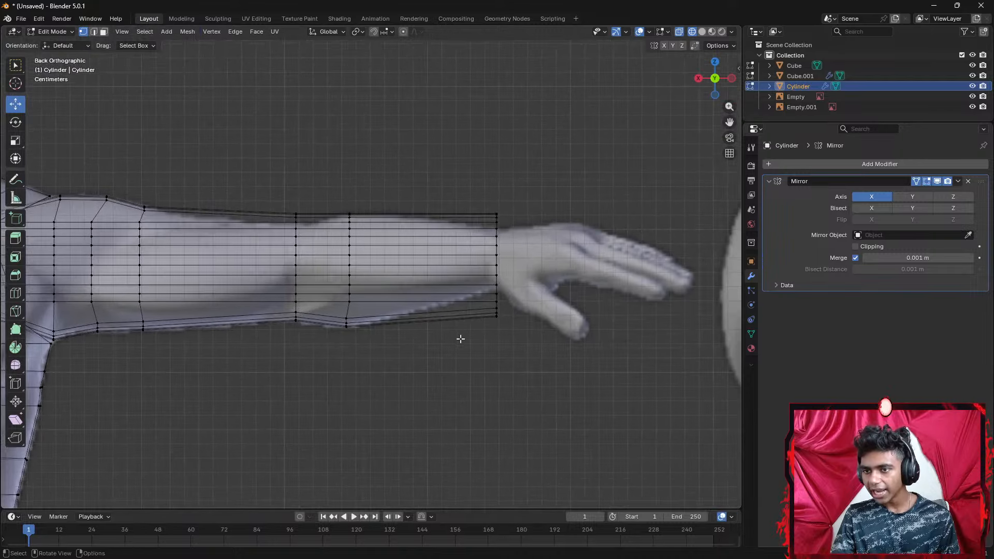
Select the arm's whole wrist-end loop and scale it down uniformly to the wrist width of the reference image
{"action": "left_click_drag", "start_coordinate": [518, 325], "coordinate": [474, 280]}
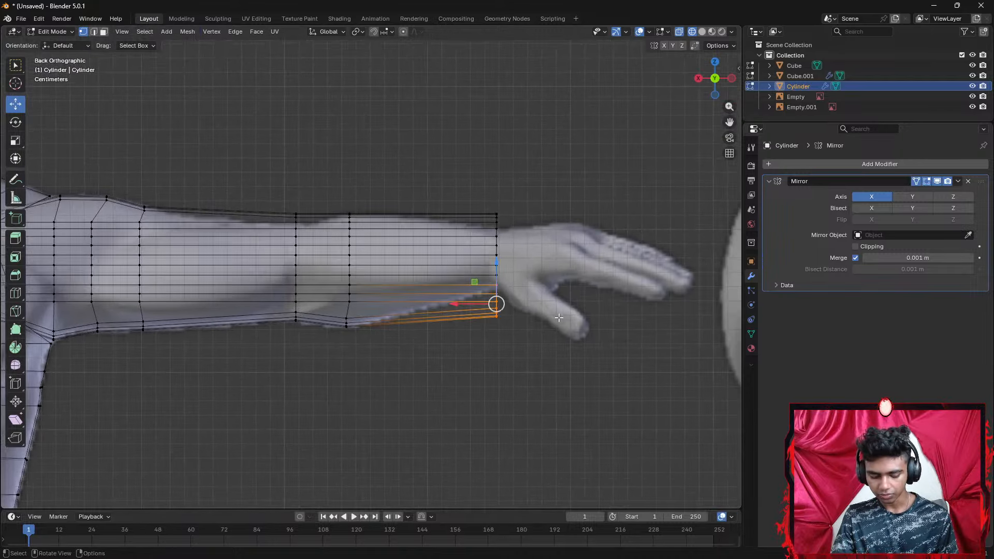
{"action": "left_click", "coordinate": [529, 337]}
{"action": "left_click_drag", "start_coordinate": [522, 348], "coordinate": [480, 185]}
{"action": "key", "text": "s"}
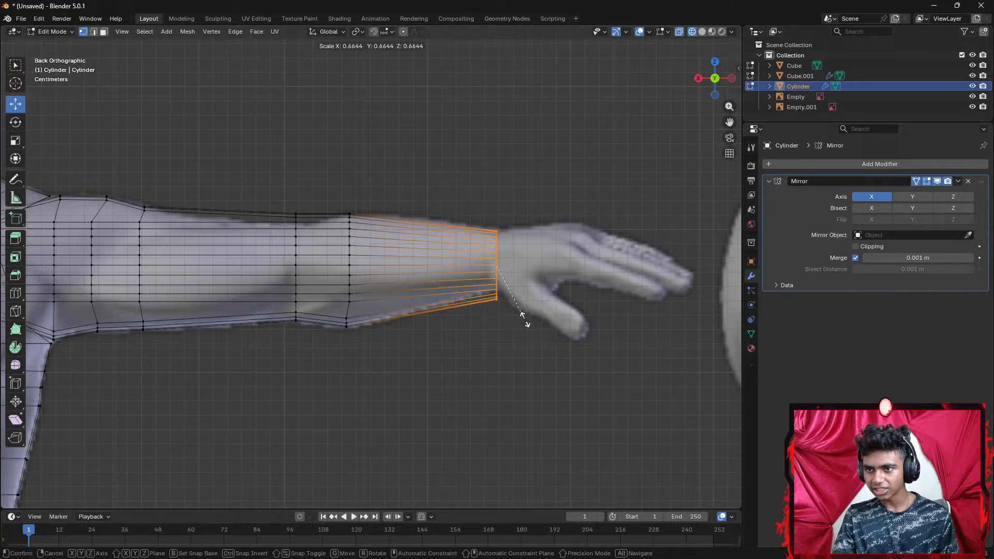
{"action": "left_click", "coordinate": [521, 309]}
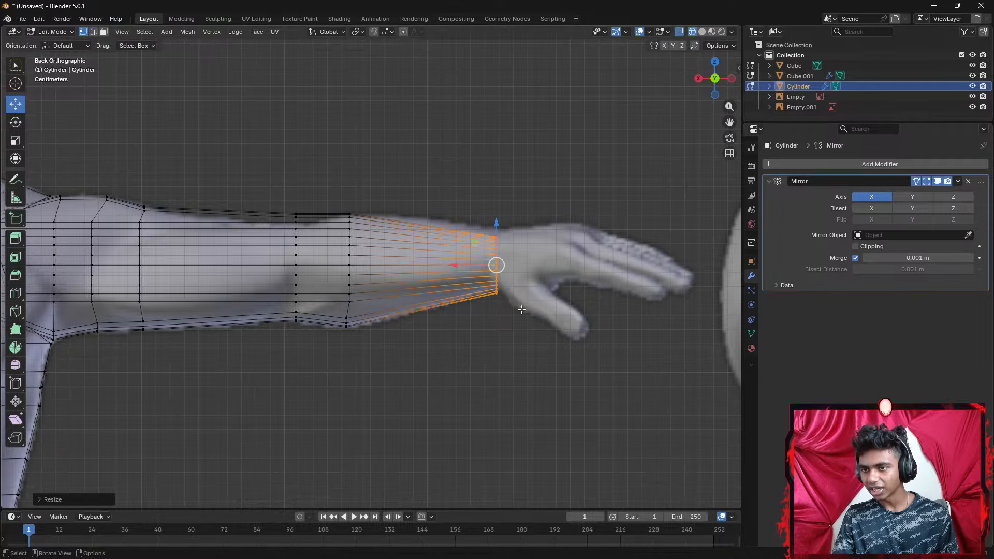
Move the upper vertices of the wrist loop up to the reference wrist outline
{"action": "left_click", "coordinate": [496, 245]}
{"action": "left_click_drag", "start_coordinate": [496, 244], "coordinate": [491, 234]}
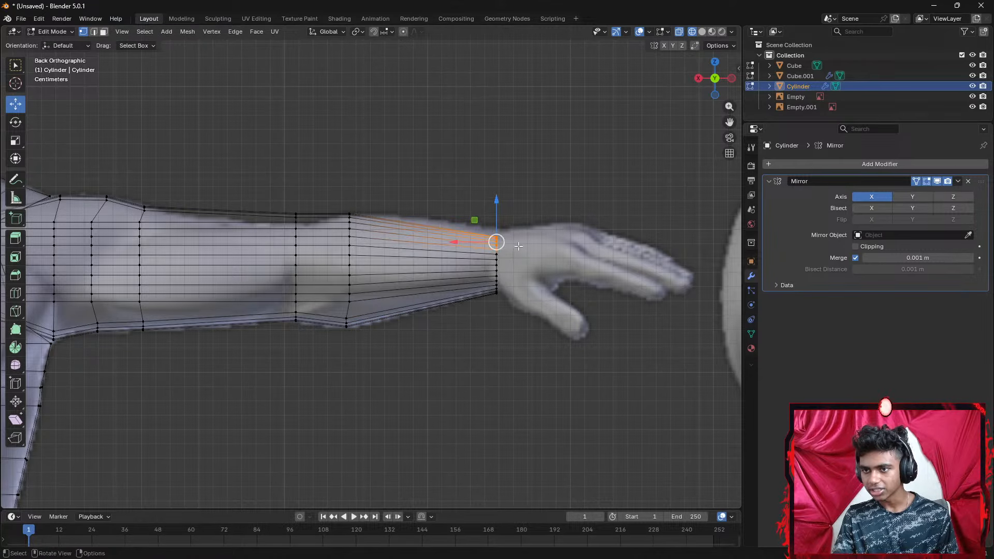
{"action": "key", "text": "g"}
{"action": "left_click", "coordinate": [534, 256]}
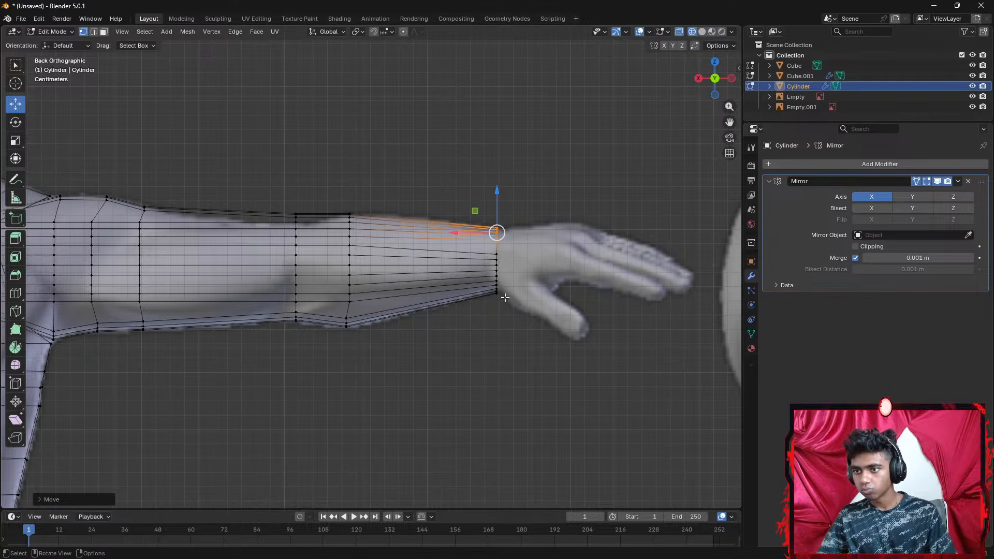
Bring the whole body into view and switch the viewport to solid shading
{"action": "scroll", "coordinate": [323, 348], "scroll_direction": "down", "scroll_amount": 4}
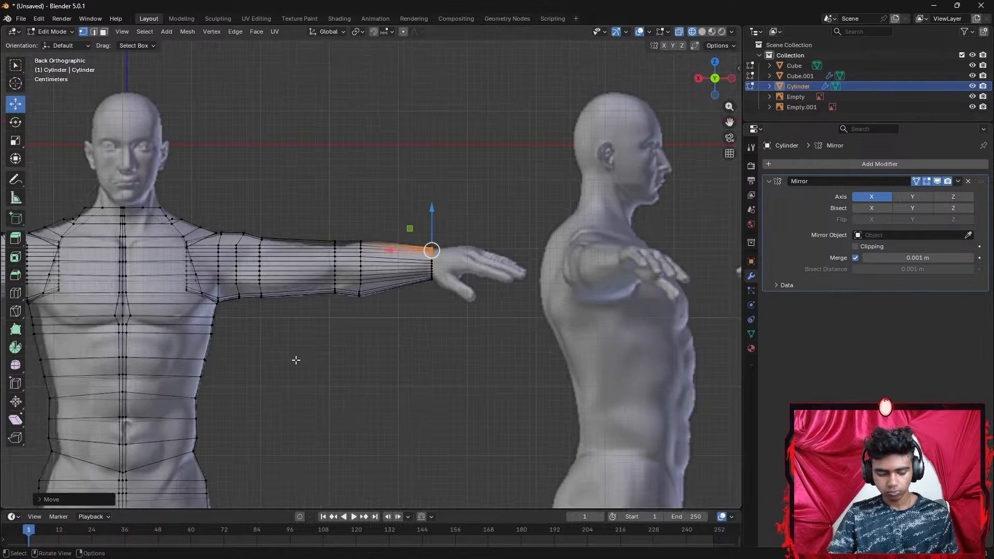
{"action": "middle_click_drag", "start_coordinate": [310, 361], "coordinate": [617, 339], "text": "shift"}
{"action": "scroll", "coordinate": [260, 337], "scroll_direction": "down", "scroll_amount": 2}
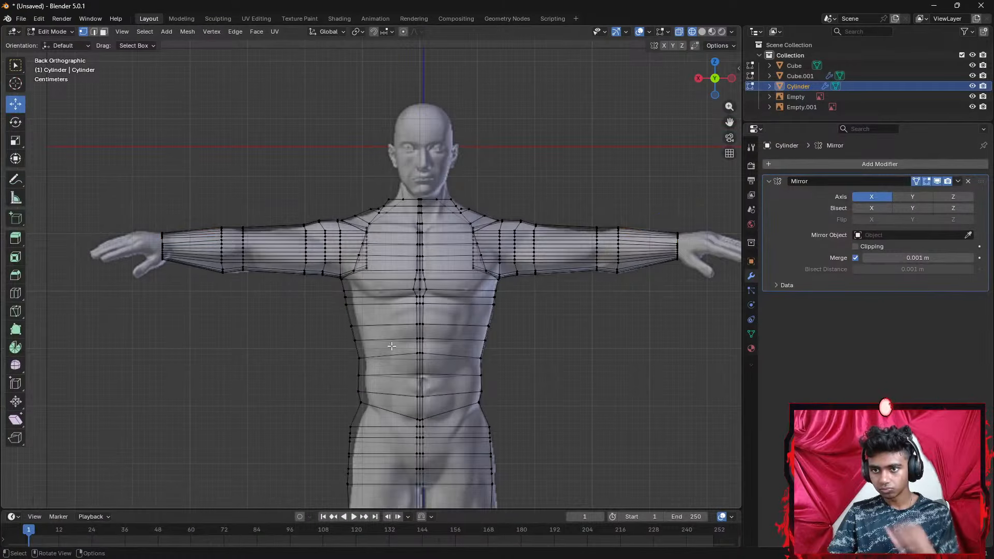
{"action": "scroll", "coordinate": [506, 326], "scroll_direction": "down", "scroll_amount": 2}
{"action": "middle_click_drag", "start_coordinate": [561, 343], "coordinate": [517, 318], "text": "shift"}
{"action": "key", "text": "z"}
{"action": "left_click", "coordinate": [585, 308]}
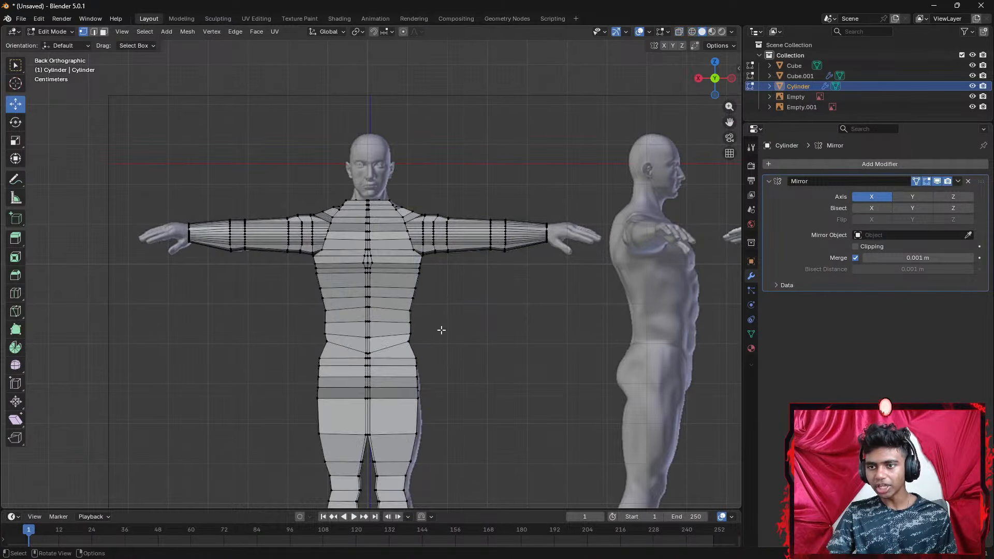
Smooth all vertices of the torso, leg and arm meshes once and clear the selection
{"action": "key", "text": "a"}
{"action": "right_click", "coordinate": [392, 315]}
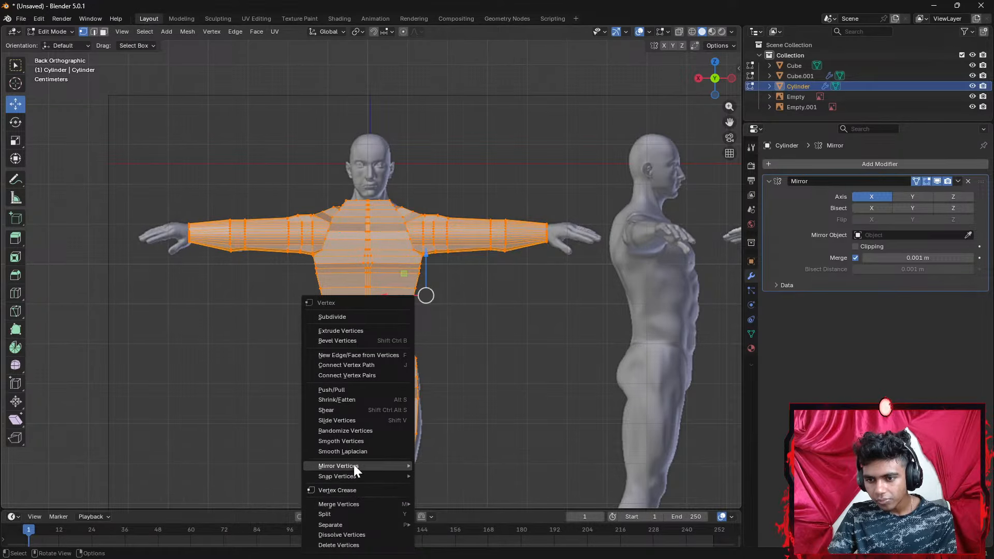
{"action": "left_click", "coordinate": [362, 441]}
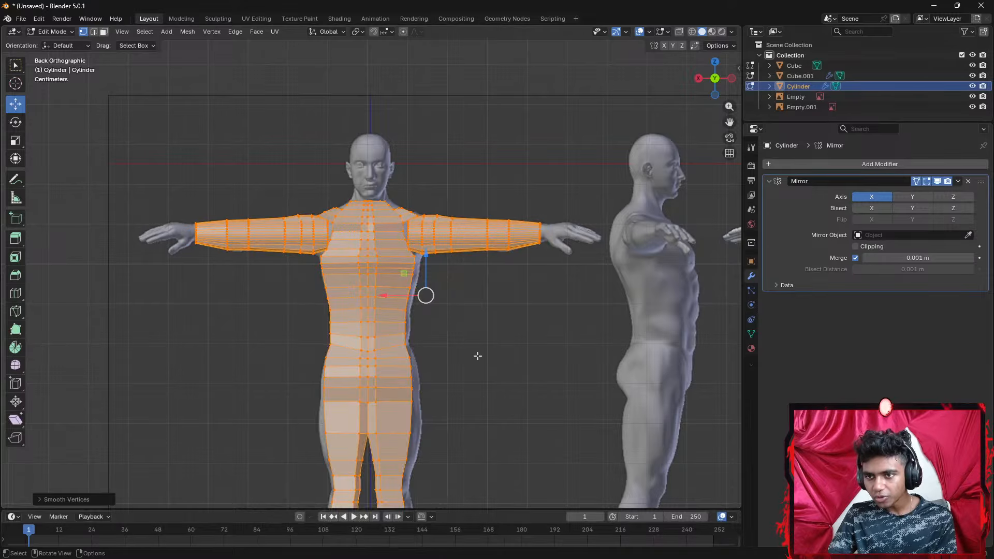
{"action": "left_click", "coordinate": [484, 355]}
Inspect the smoothed body in Object Mode with everything deselected, and re-enter Edit Mode on the arm cylinder only
{"action": "middle_click_drag", "start_coordinate": [506, 350], "coordinate": [527, 296]}
{"action": "key", "text": "Tab"}
{"action": "left_click", "coordinate": [559, 293]}
{"action": "scroll", "coordinate": [521, 282], "scroll_direction": "up", "scroll_amount": 5}
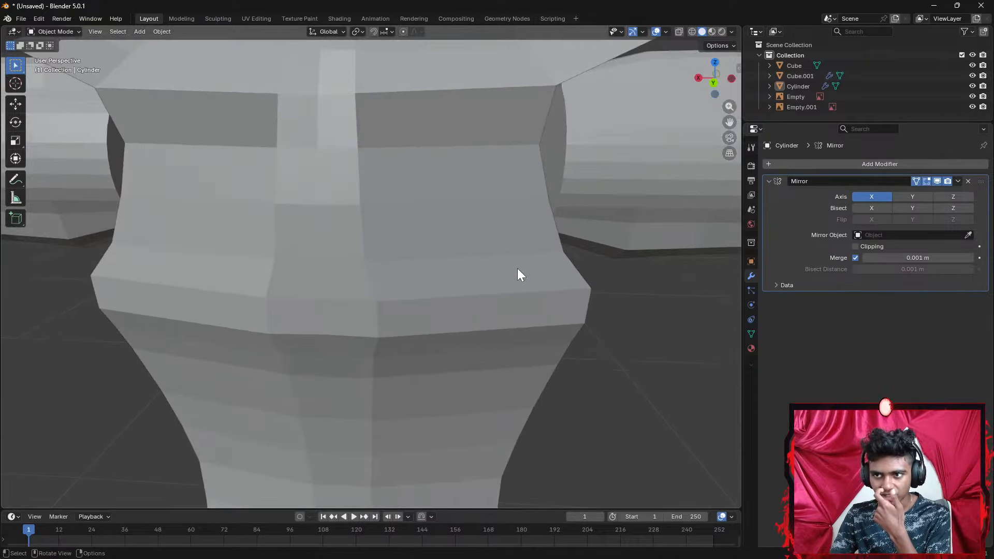
{"action": "middle_click_drag", "start_coordinate": [571, 234], "coordinate": [548, 224]}
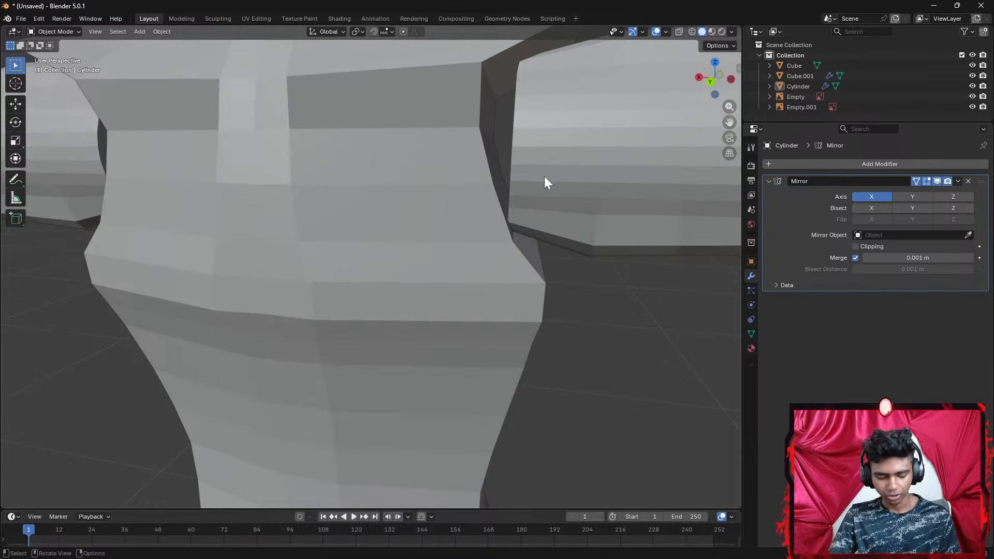
{"action": "scroll", "coordinate": [545, 178], "scroll_direction": "down", "scroll_amount": 2}
{"action": "key", "text": "Tab"}
{"action": "scroll", "coordinate": [545, 179], "scroll_direction": "down", "scroll_amount": 3}
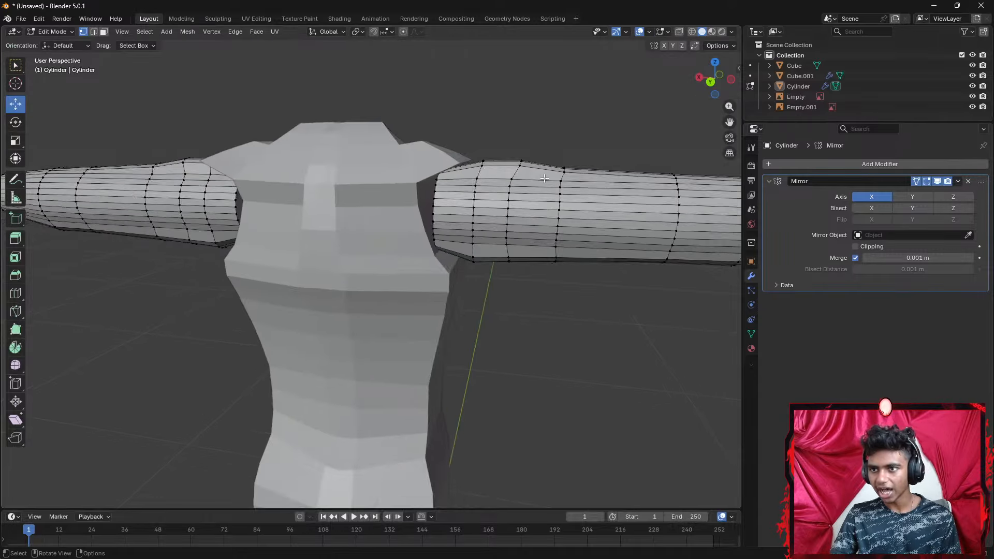
{"action": "scroll", "coordinate": [580, 229], "scroll_direction": "down", "scroll_amount": 2}
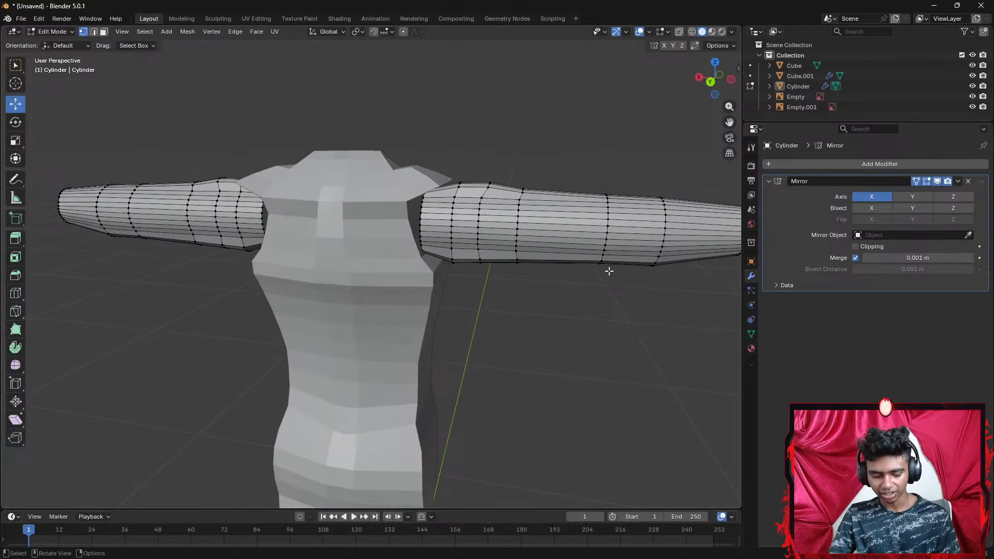
{"action": "key", "text": "3"}
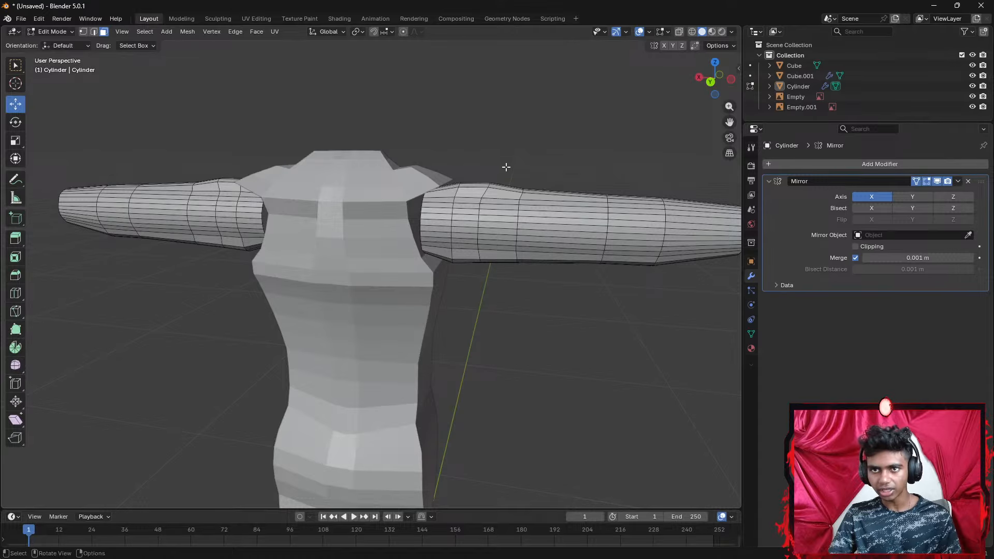
{"action": "key", "text": "1"}
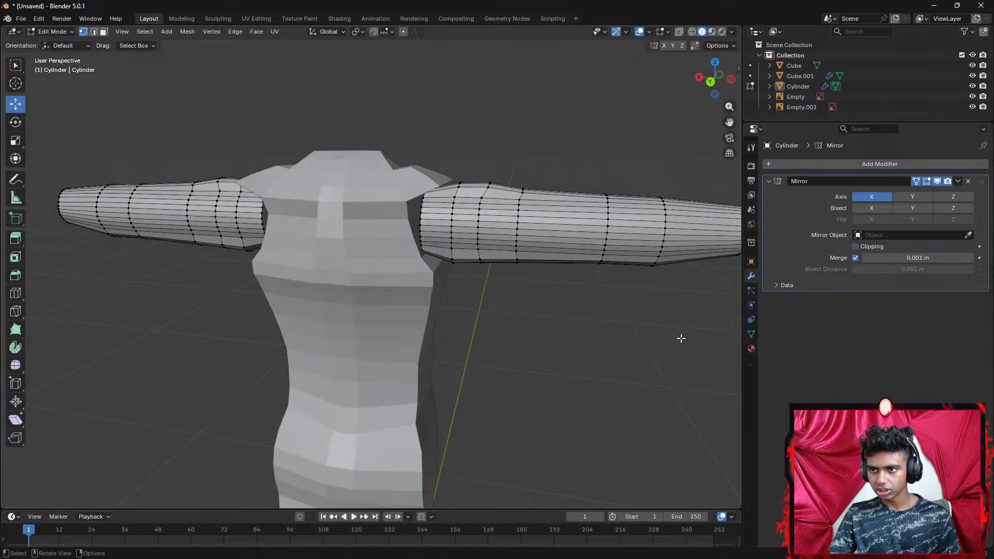
{"action": "left_click_drag", "start_coordinate": [681, 338], "coordinate": [468, 118]}
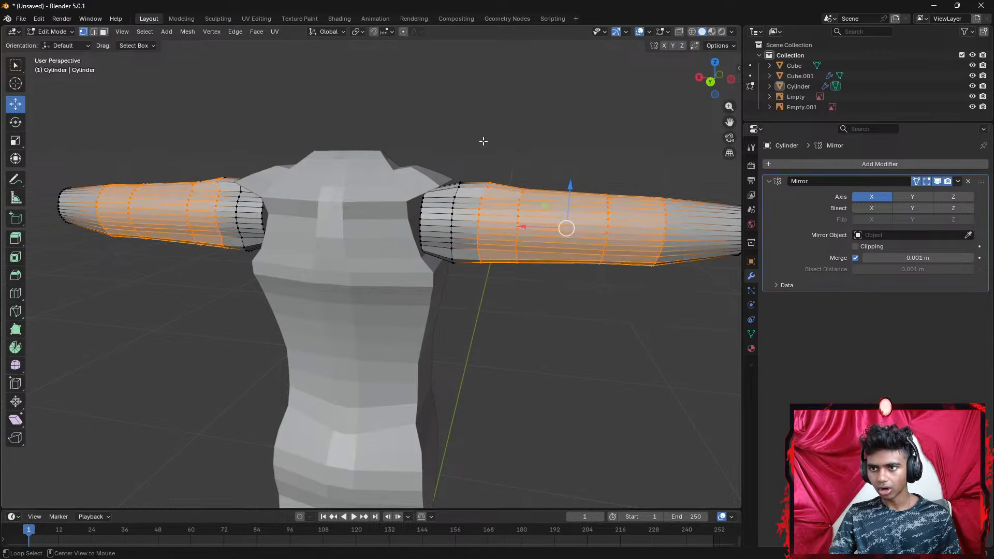
{"action": "middle_click_drag", "start_coordinate": [666, 278], "coordinate": [511, 288]}
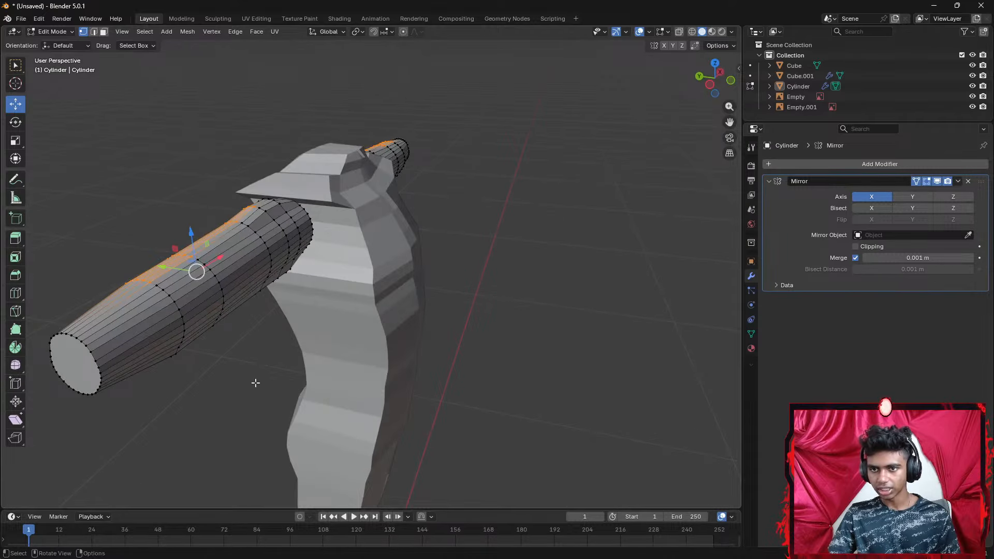
{"action": "key", "text": "z"}
{"action": "left_click", "coordinate": [211, 348]}
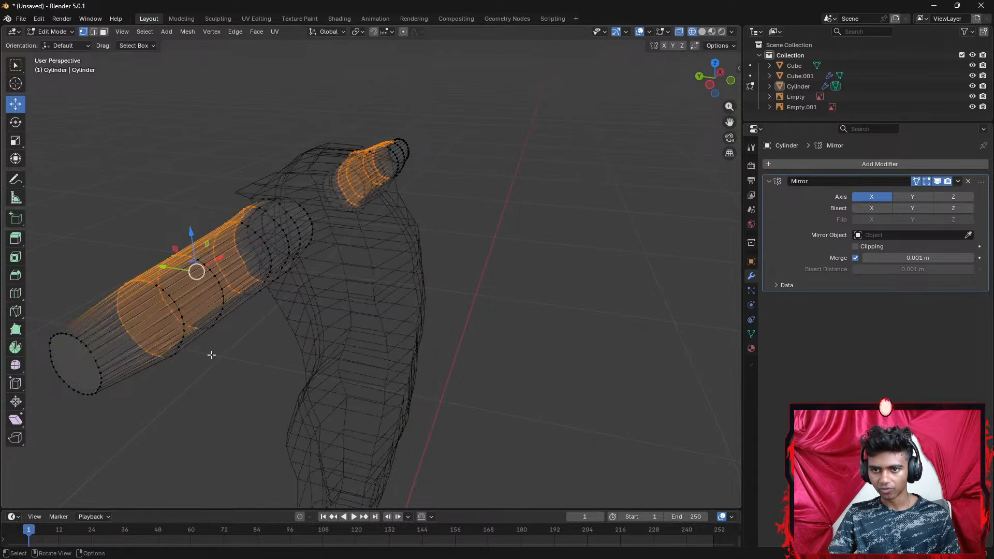
{"action": "scroll", "coordinate": [208, 356], "scroll_direction": "down", "scroll_amount": 3}
{"action": "left_click", "coordinate": [212, 360]}
{"action": "middle_click_drag", "start_coordinate": [213, 360], "coordinate": [573, 310]}
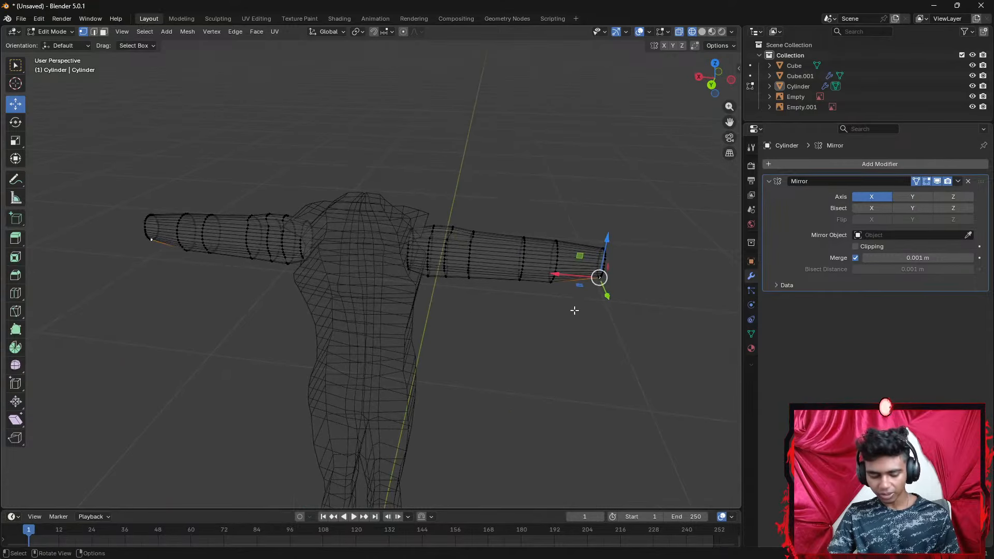
{"action": "left_click", "coordinate": [606, 263], "text": "alt"}
Select all face loops along the arm, from wrist to shoulder, in face select mode
{"action": "key", "text": "3"}
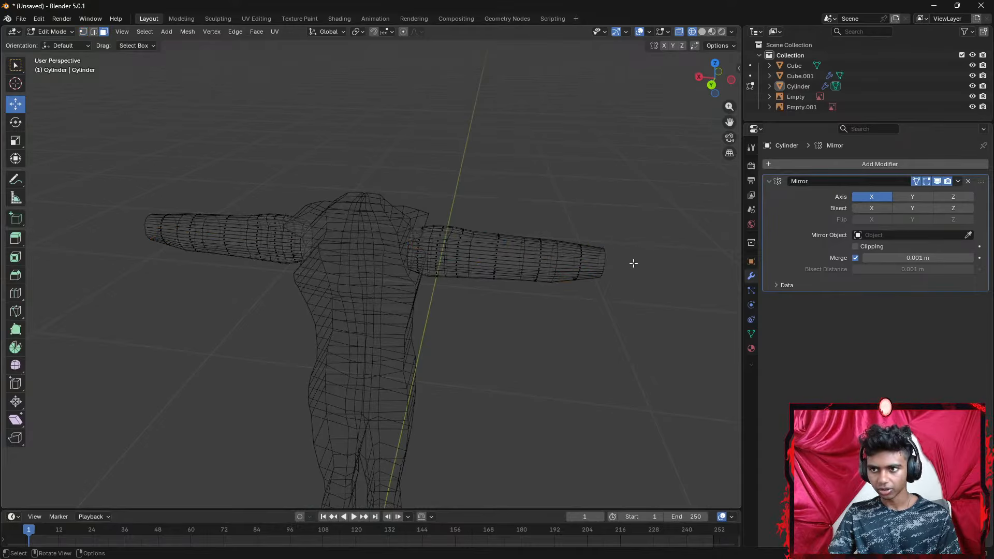
{"action": "left_click", "coordinate": [586, 259], "text": "alt"}
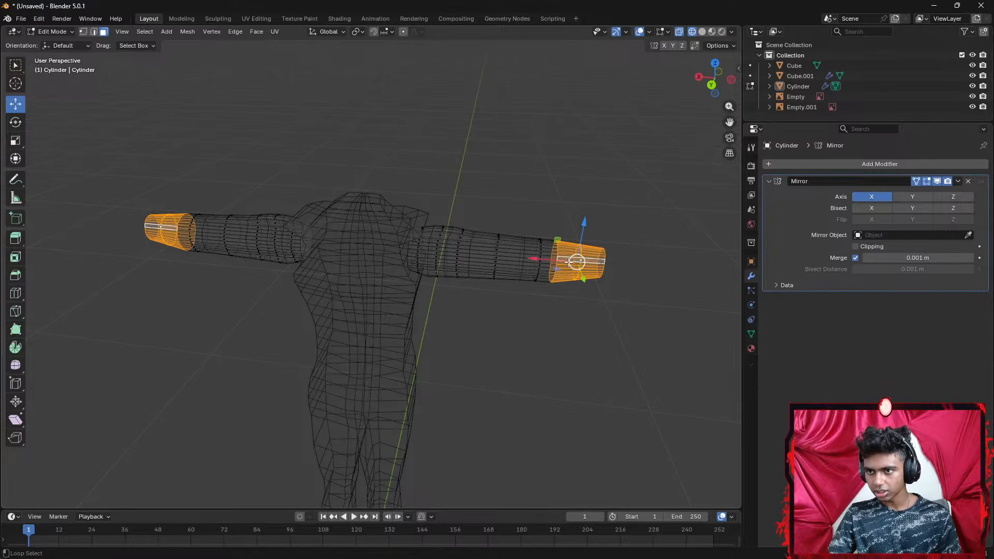
{"action": "left_click", "coordinate": [498, 268], "text": "alt+shift"}
{"action": "left_click", "coordinate": [449, 266], "text": "alt+shift"}
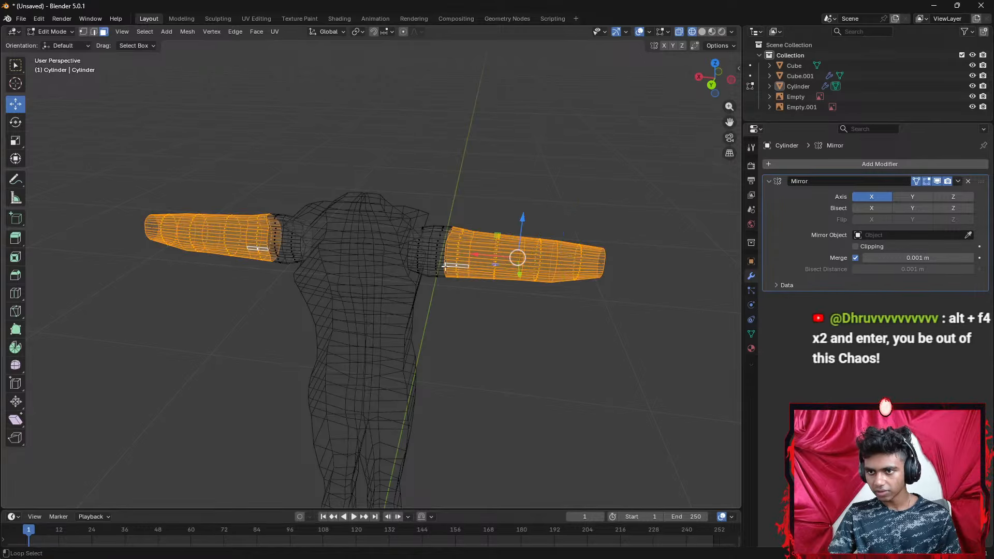
{"action": "left_click", "coordinate": [430, 262], "text": "alt+shift"}
{"action": "left_click", "coordinate": [438, 237], "text": "alt+shift"}
{"action": "left_click", "coordinate": [427, 246], "text": "alt+shift"}
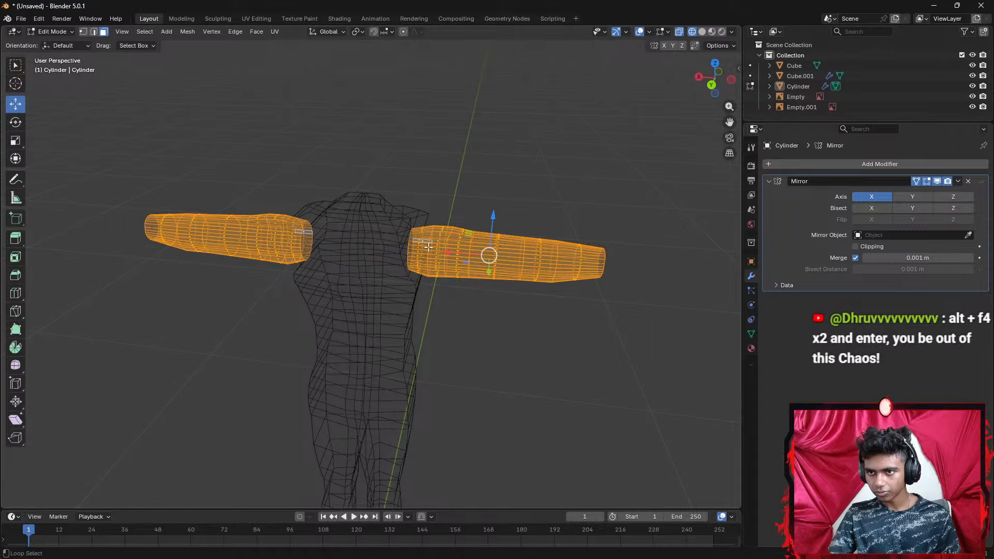
Switch the viewport to solid shading and move the selected arm faces along the Y axis toward the middle of the torso's side
{"action": "middle_click_drag", "start_coordinate": [550, 280], "coordinate": [308, 250]}
{"action": "left_click_drag", "start_coordinate": [248, 224], "coordinate": [274, 221]}
{"action": "mouse_move", "coordinate": [274, 222]}
{"action": "middle_mouse_down"}
{"action": "mouse_move", "coordinate": [321, 222]}
{"action": "mouse_move", "coordinate": [566, 275]}
{"action": "mouse_move", "coordinate": [466, 287]}
{"action": "mouse_move", "coordinate": [403, 271]}
{"action": "middle_mouse_up"}
{"action": "left_click", "coordinate": [546, 277]}
{"action": "scroll", "coordinate": [547, 279], "scroll_direction": "down", "scroll_amount": 1}
{"action": "scroll", "coordinate": [565, 275], "scroll_direction": "down", "scroll_amount": 1}
{"action": "key", "text": "z"}
{"action": "left_click", "coordinate": [588, 277]}
{"action": "scroll", "coordinate": [387, 258], "scroll_direction": "up", "scroll_amount": 4}
{"action": "middle_click_drag", "start_coordinate": [310, 243], "coordinate": [371, 241]}
{"action": "key", "text": "l"}
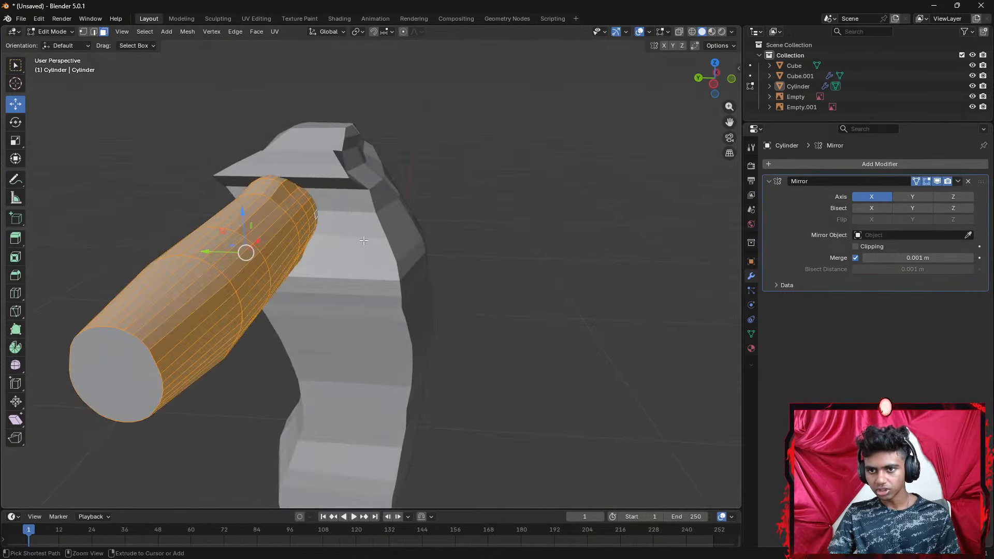
{"action": "left_click_drag", "start_coordinate": [224, 254], "coordinate": [236, 254]}
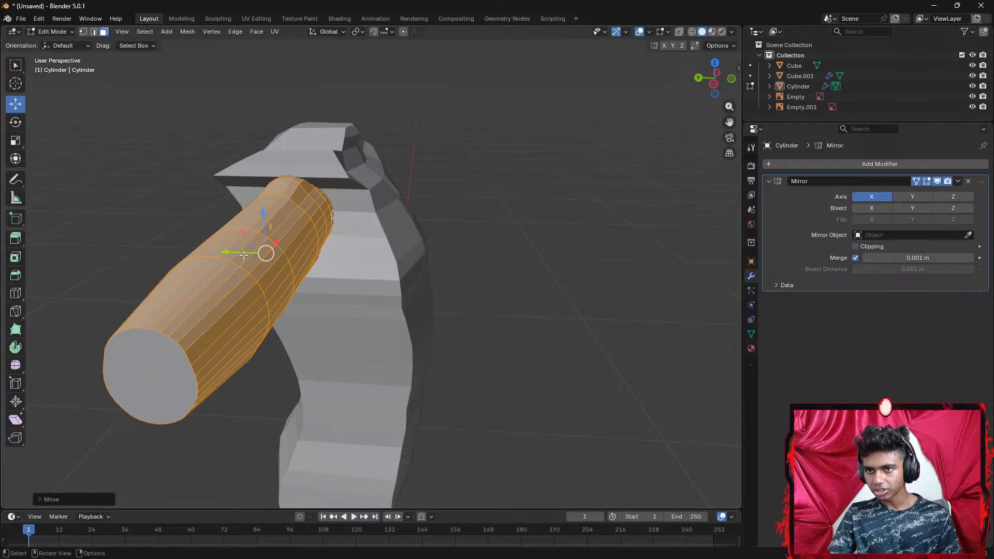
Clear the arm face selection and check the mirrored arms against the reference image in the back orthographic view
{"action": "left_click", "coordinate": [541, 241]}
{"action": "middle_click_drag", "start_coordinate": [541, 241], "coordinate": [570, 247]}
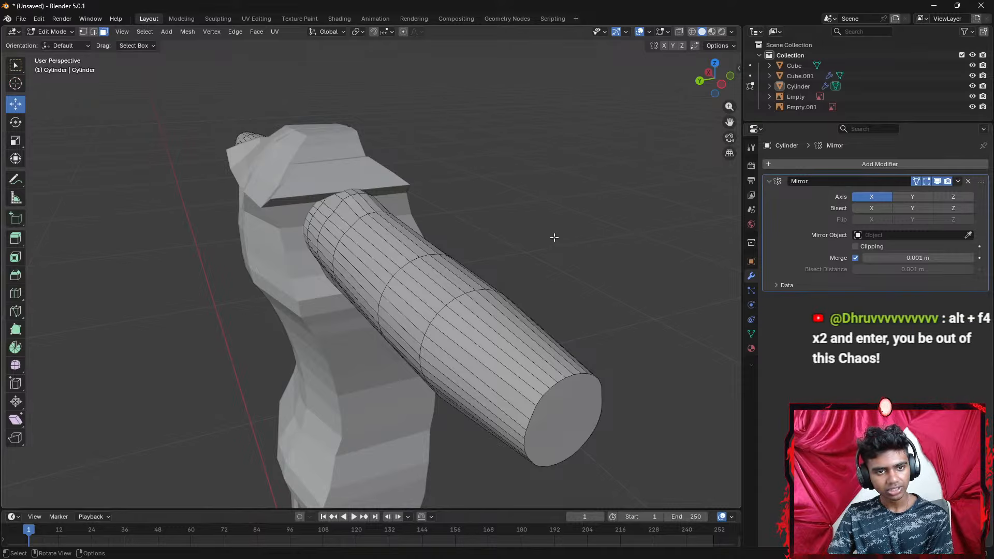
{"action": "middle_click_drag", "start_coordinate": [552, 236], "coordinate": [709, 101]}
{"action": "left_click", "coordinate": [706, 84]}
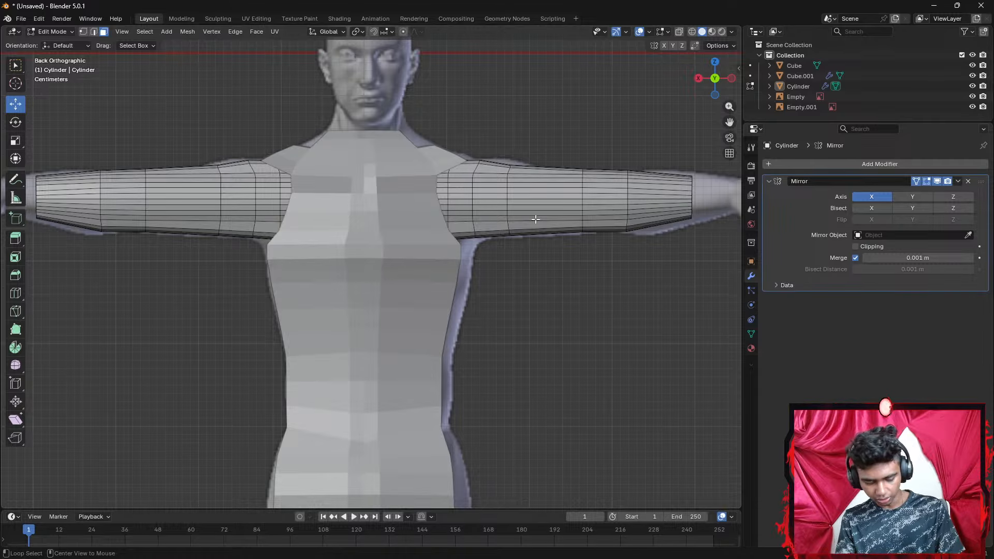
{"action": "left_click", "coordinate": [552, 208], "text": "ctrl+alt"}
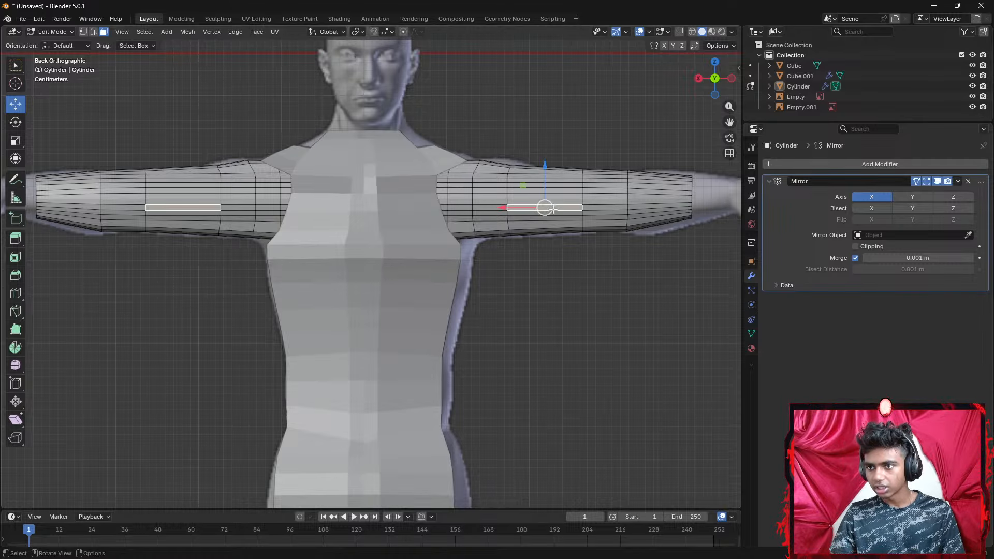
{"action": "left_click", "coordinate": [559, 255]}
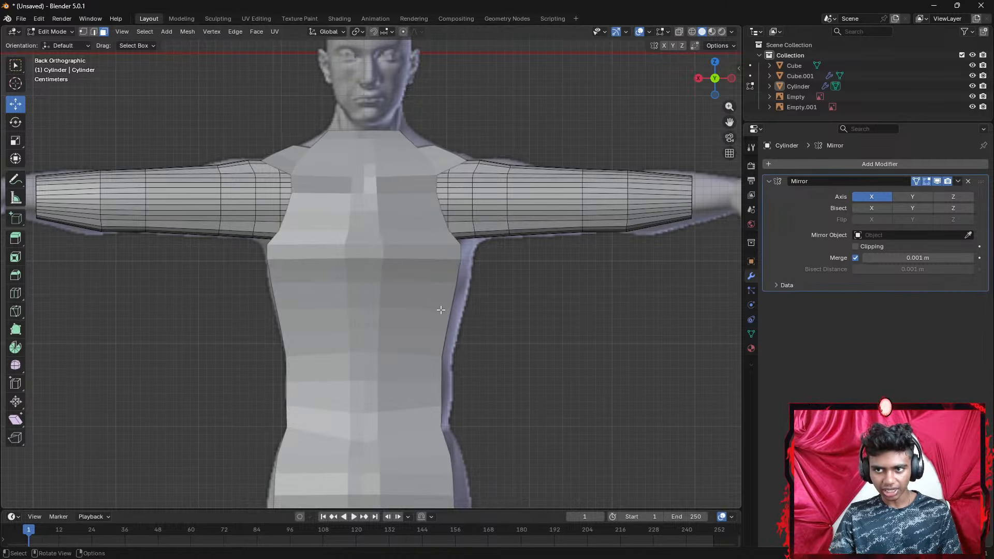
{"action": "key", "text": "a"}
{"action": "left_click", "coordinate": [623, 308]}
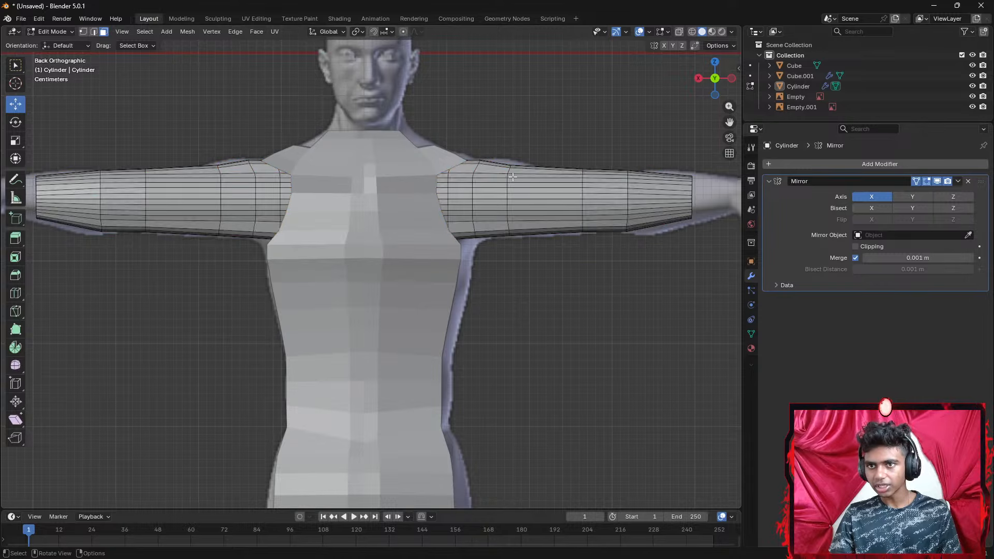
Switch to vertex select mode, return to Object Mode, select all objects and enter Edit Mode on them together
{"action": "scroll", "coordinate": [570, 291], "scroll_direction": "down", "scroll_amount": 2}
{"action": "key", "text": "KP_5"}
{"action": "scroll", "coordinate": [566, 304], "scroll_direction": "down", "scroll_amount": 1}
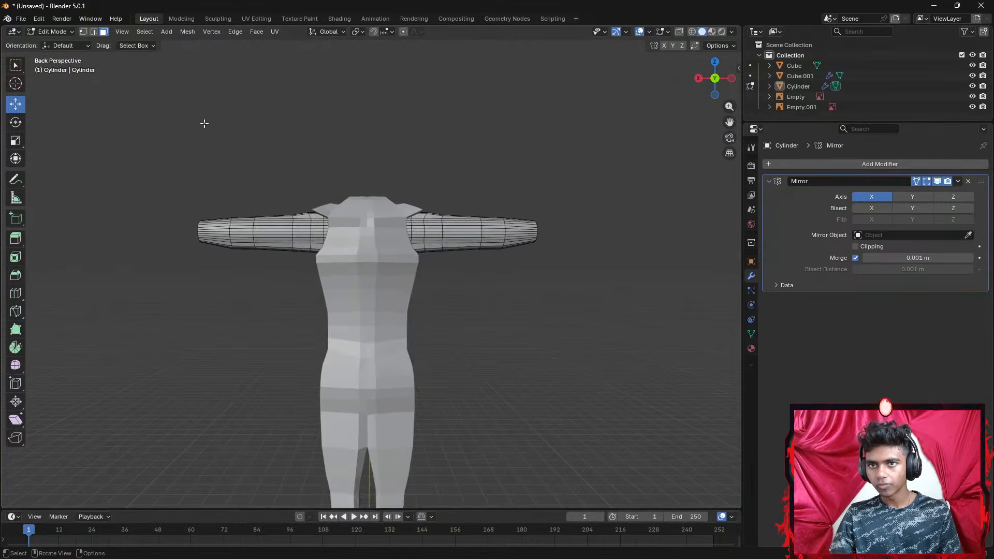
{"action": "left_click", "coordinate": [83, 32]}
{"action": "left_click", "coordinate": [52, 33]}
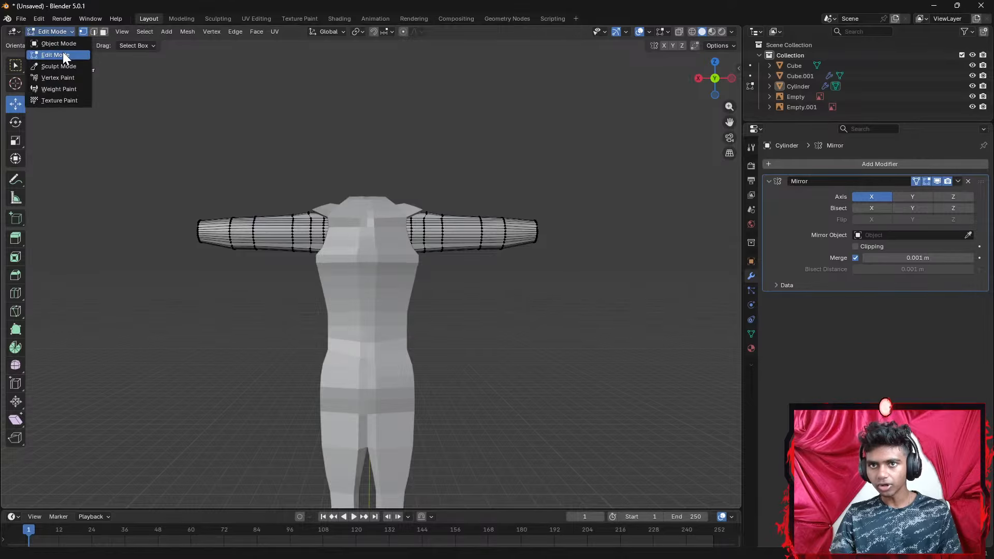
{"action": "left_click", "coordinate": [58, 43]}
{"action": "left_click", "coordinate": [380, 288]}
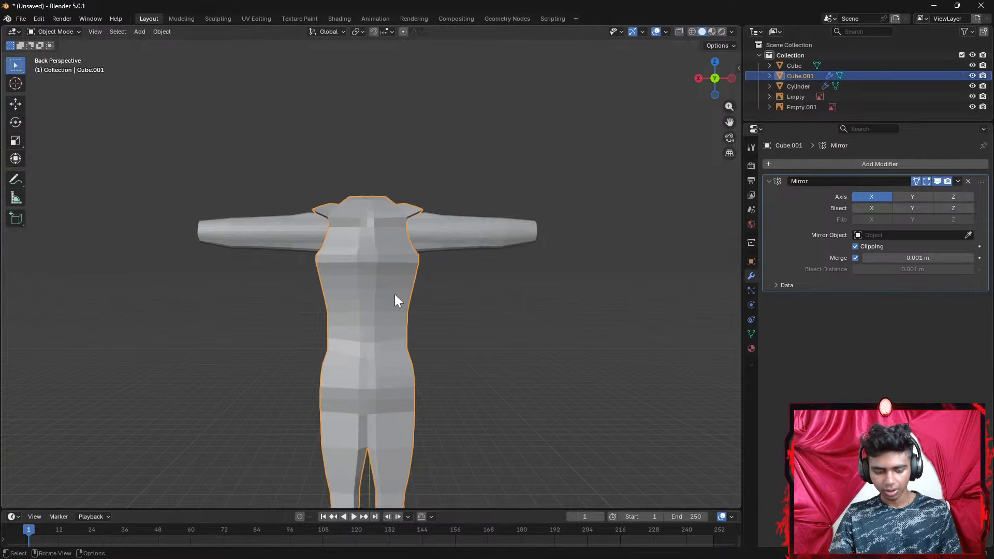
{"action": "key", "text": "a"}
{"action": "key", "text": "Tab"}
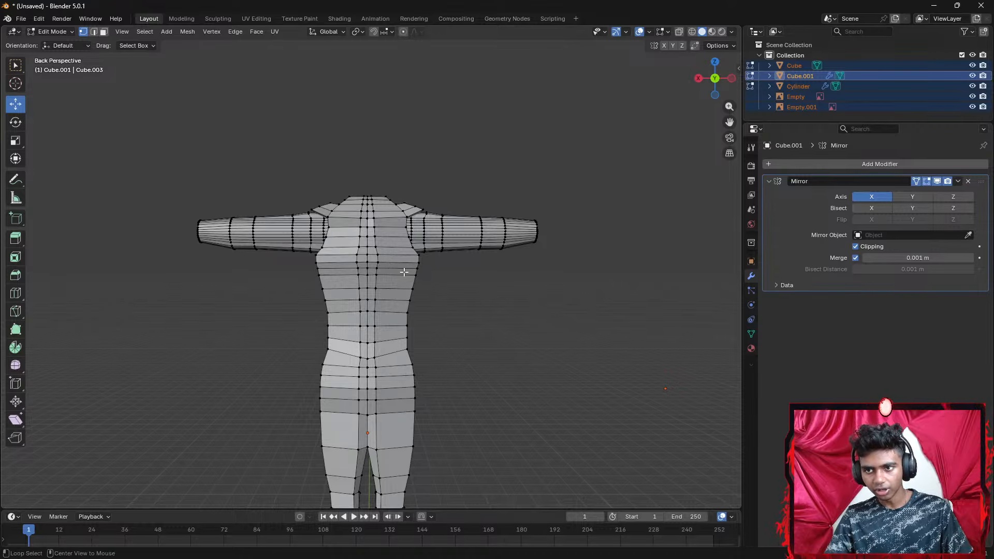
Examine the torso, legs and arms from the side, back and oblique angles, comparing their shape with the reference image
{"action": "scroll", "coordinate": [472, 298], "scroll_direction": "up", "scroll_amount": 3}
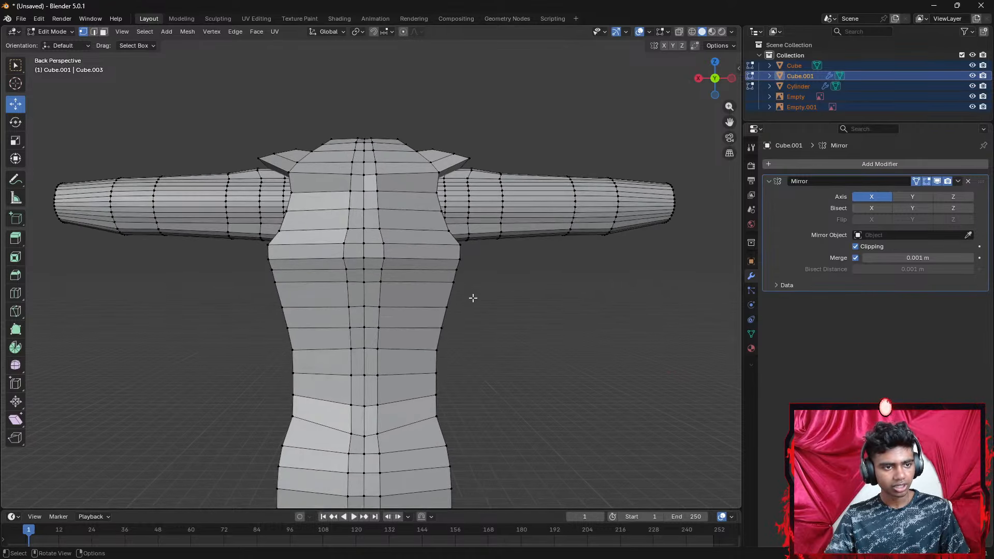
{"action": "middle_click_drag", "start_coordinate": [477, 289], "coordinate": [513, 295]}
{"action": "scroll", "coordinate": [512, 295], "scroll_direction": "up", "scroll_amount": 2}
{"action": "left_click", "coordinate": [721, 80]}
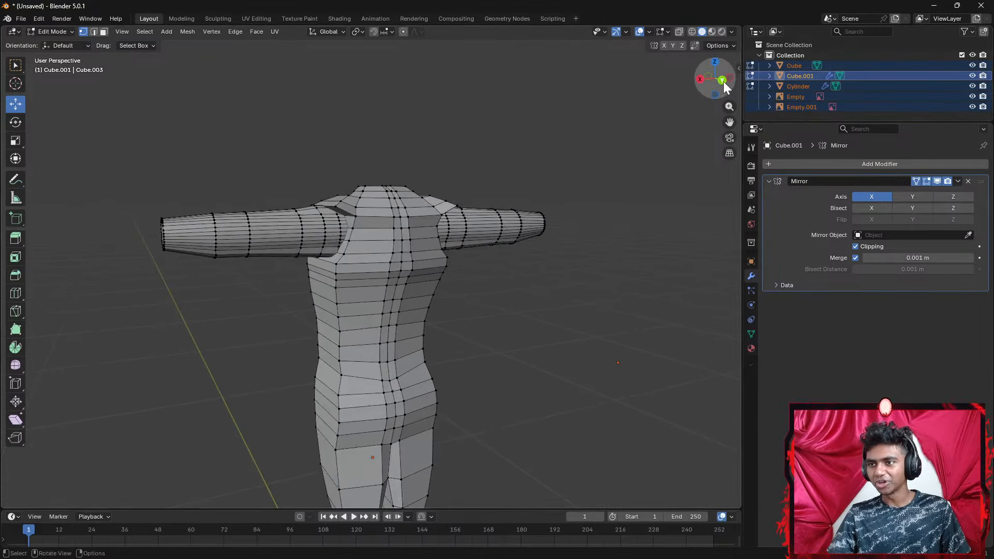
{"action": "left_click", "coordinate": [831, 96]}
{"action": "middle_click_drag", "start_coordinate": [509, 288], "coordinate": [509, 309]}
{"action": "left_click", "coordinate": [699, 79]}
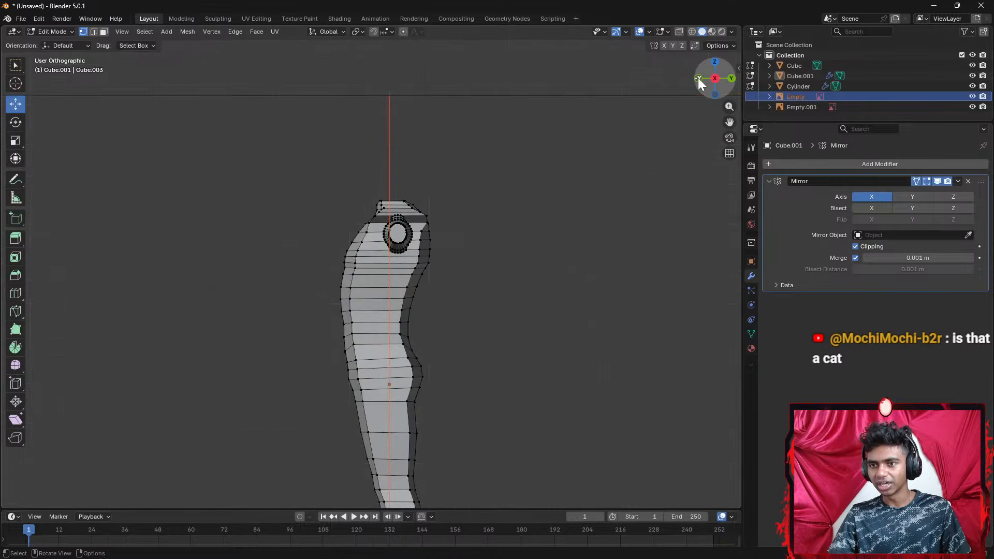
{"action": "left_click", "coordinate": [698, 78]}
{"action": "left_click", "coordinate": [718, 81]}
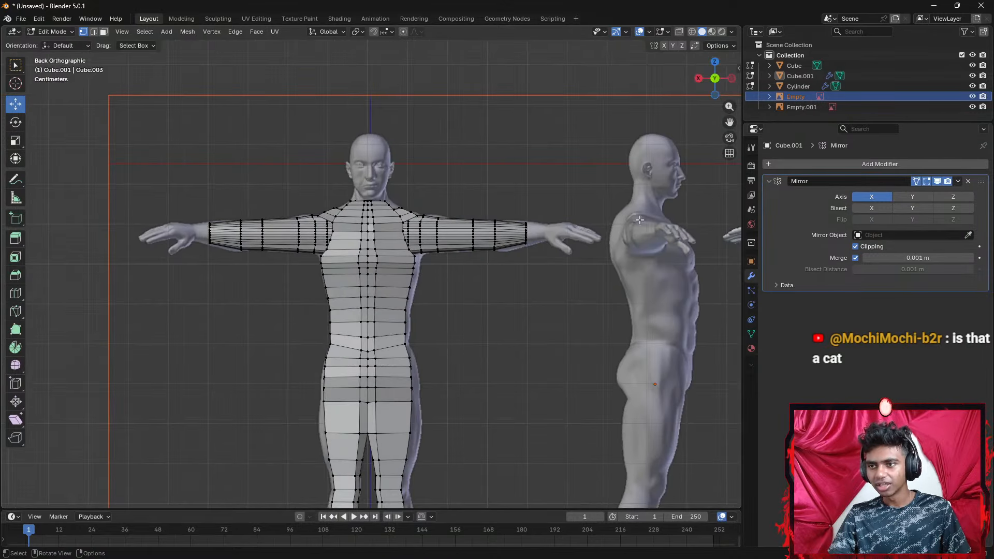
{"action": "scroll", "coordinate": [639, 220], "scroll_direction": "down", "scroll_amount": 4}
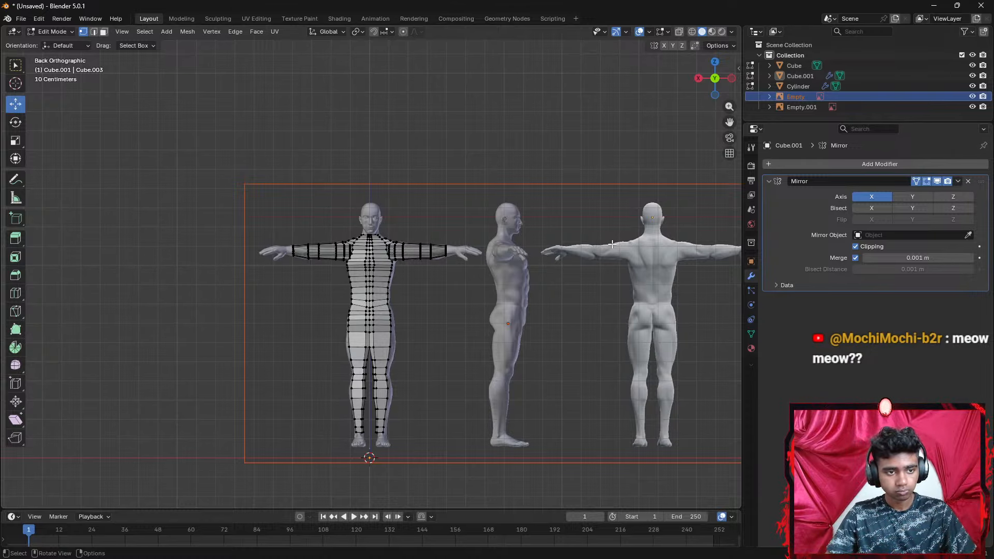
{"action": "scroll", "coordinate": [612, 243], "scroll_direction": "up", "scroll_amount": 4}
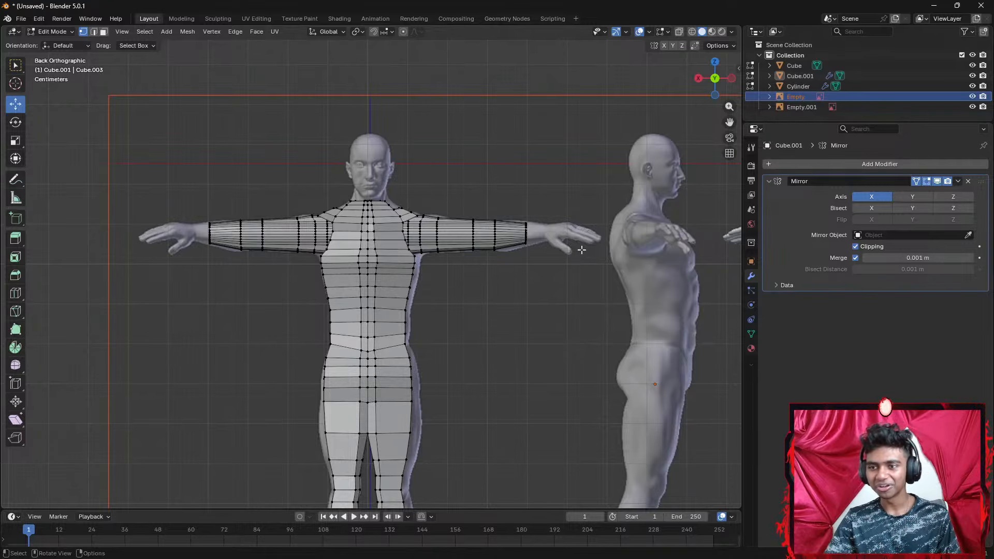
{"action": "key", "text": "w"}
{"action": "middle_click_drag", "start_coordinate": [495, 284], "coordinate": [456, 288]}
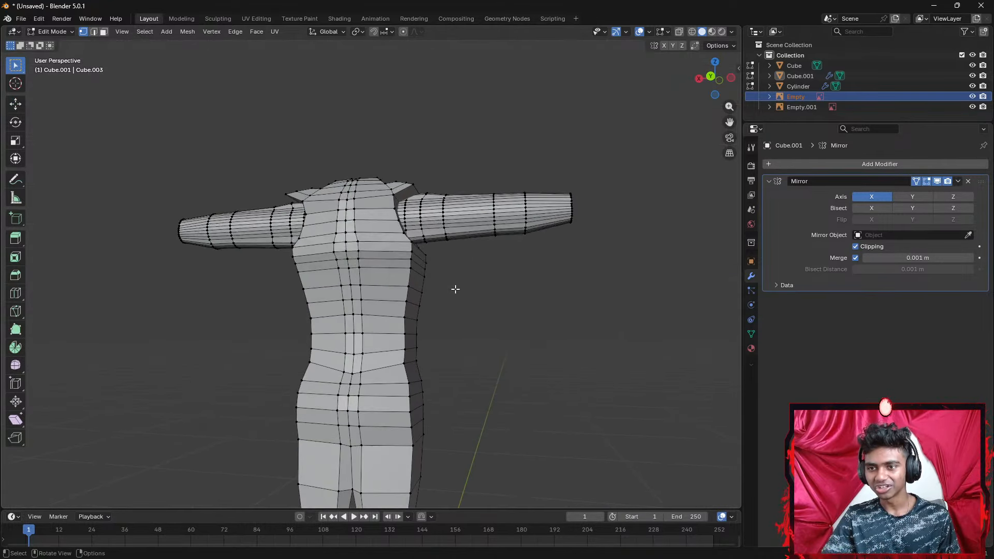
{"action": "middle_click_drag", "start_coordinate": [516, 274], "coordinate": [484, 267]}
{"action": "scroll", "coordinate": [484, 267], "scroll_direction": "up", "scroll_amount": 1}
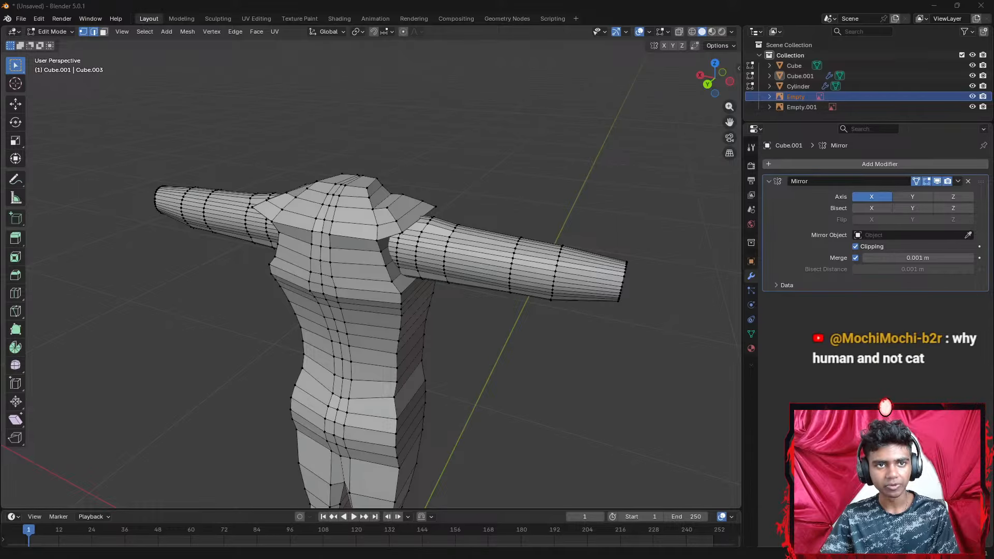
Bring the browser window with Google Gemini over the viewport and enlarge it to full height and greater width
{"action": "left_click_drag", "start_coordinate": [1, 70], "coordinate": [222, 27]}
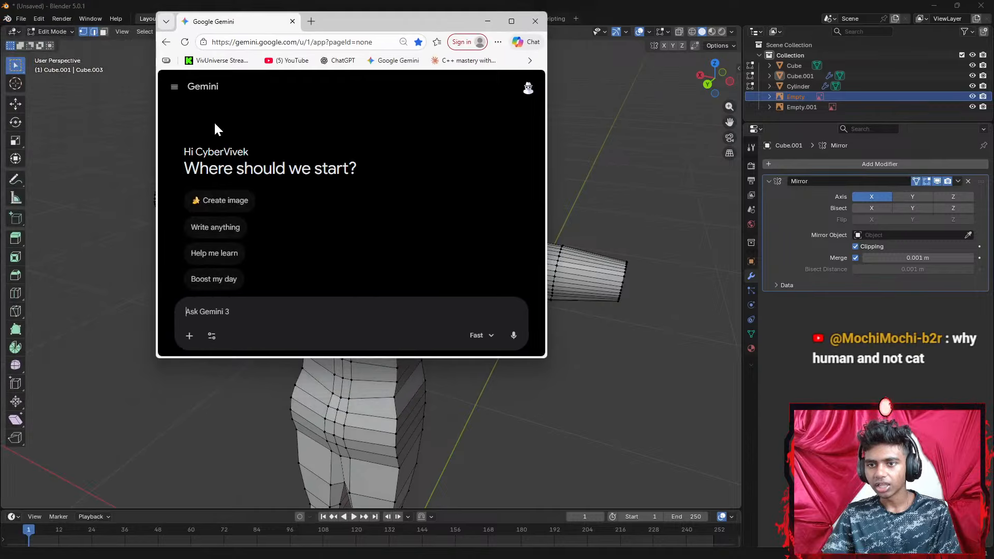
{"action": "double_click", "coordinate": [374, 11]}
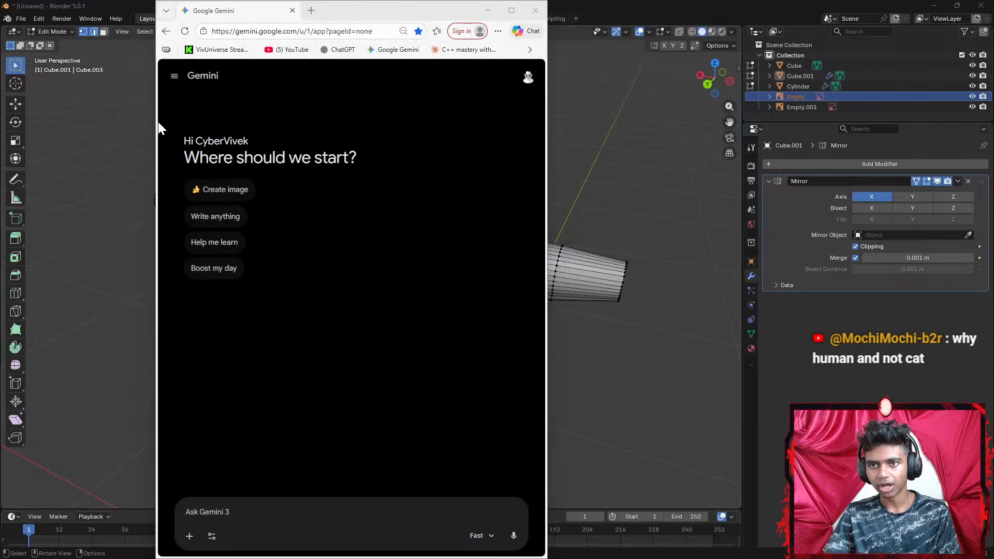
{"action": "left_click_drag", "start_coordinate": [158, 122], "coordinate": [116, 122]}
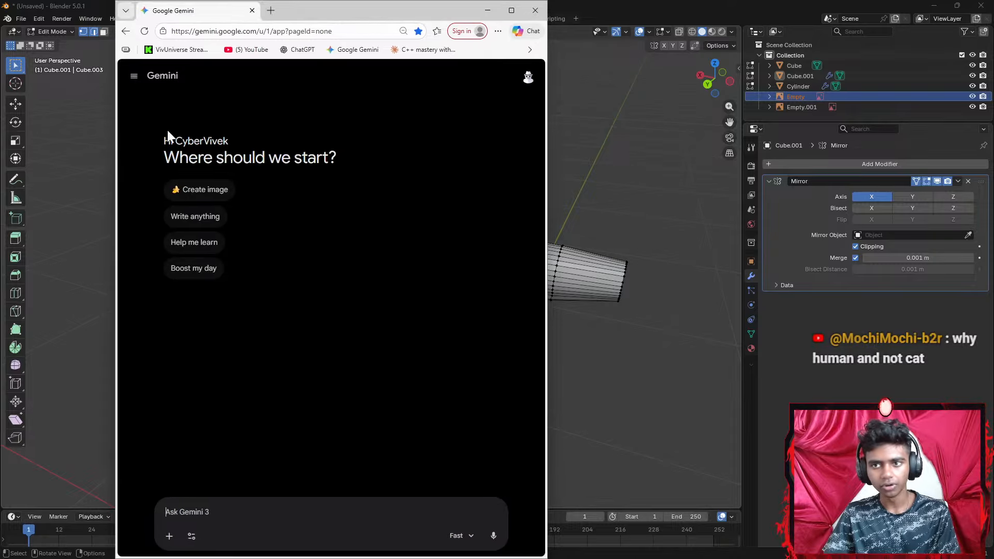
{"action": "left_click_drag", "start_coordinate": [546, 213], "coordinate": [671, 208]}
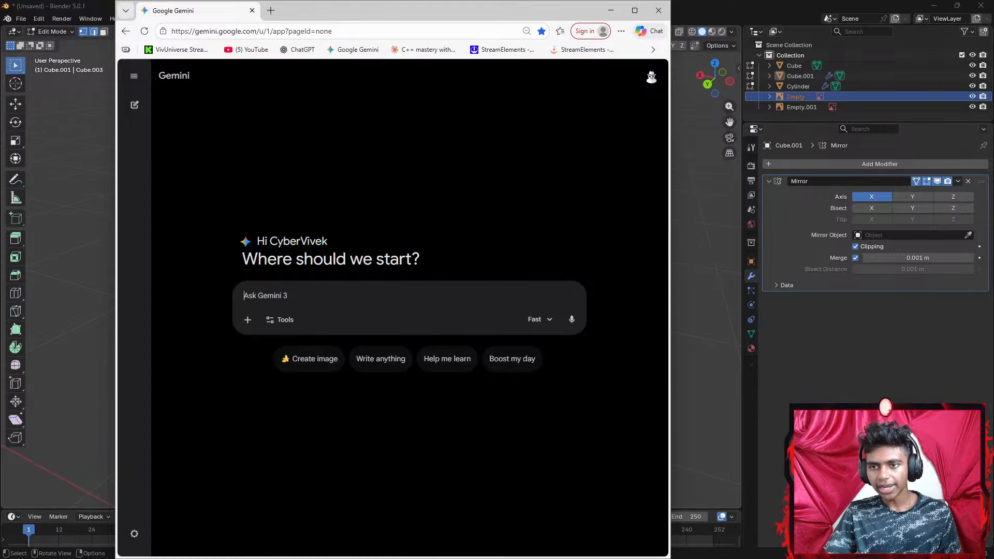
Ask Gemini what "alt + f4 x2 and enter" does in Blender, noting that someone suggested using it
{"action": "type", "text": "alt + f4 x2 and enter"}
{"action": "key", "text": "shift+Return"}
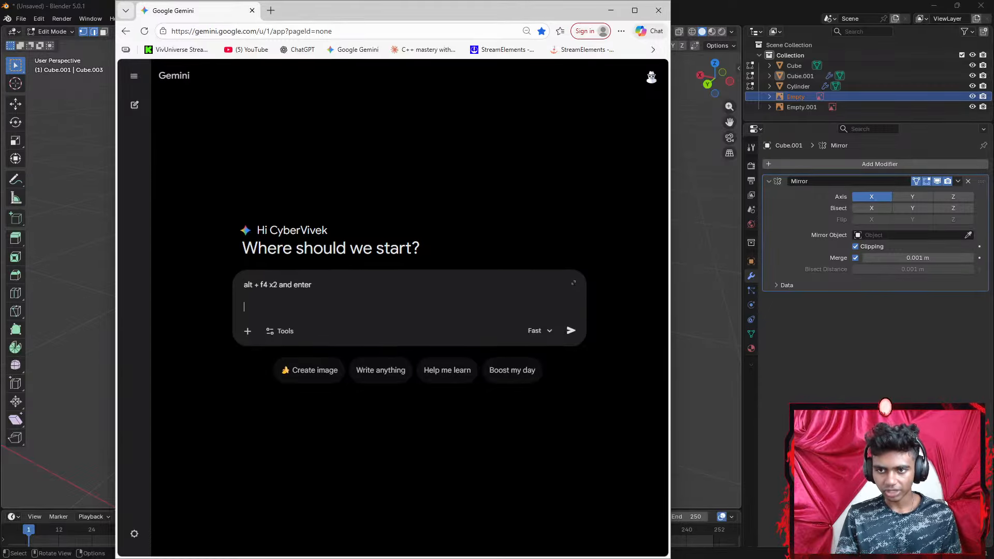
{"action": "type", "text": "SENSEII, what does this do in"}
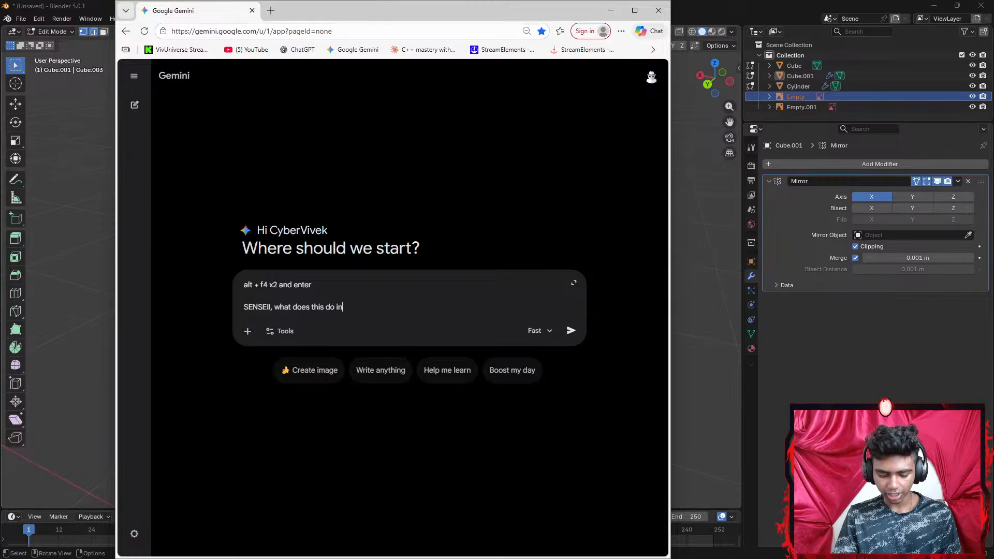
{"action": "type", "text": "ender someoen said em to sue it"}
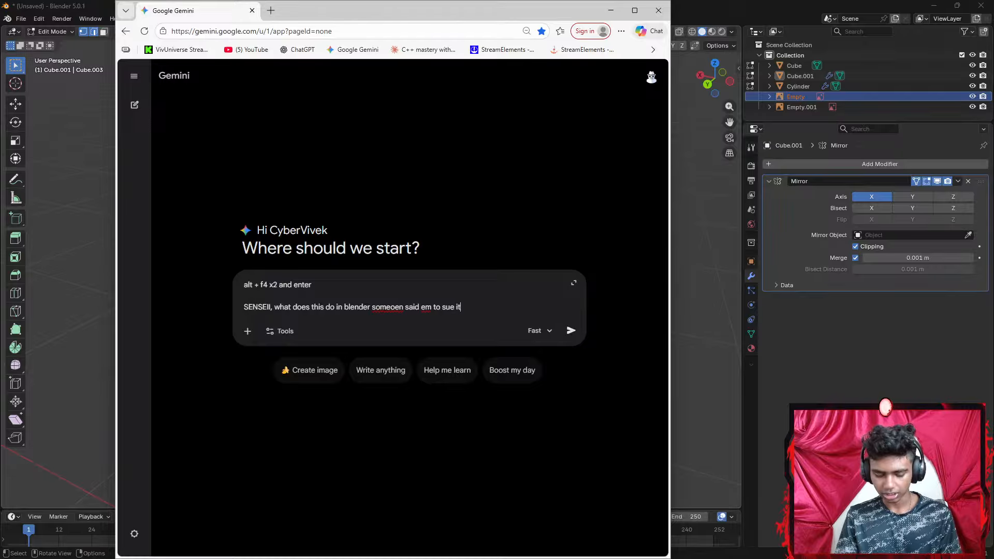
{"action": "key", "text": "Return"}
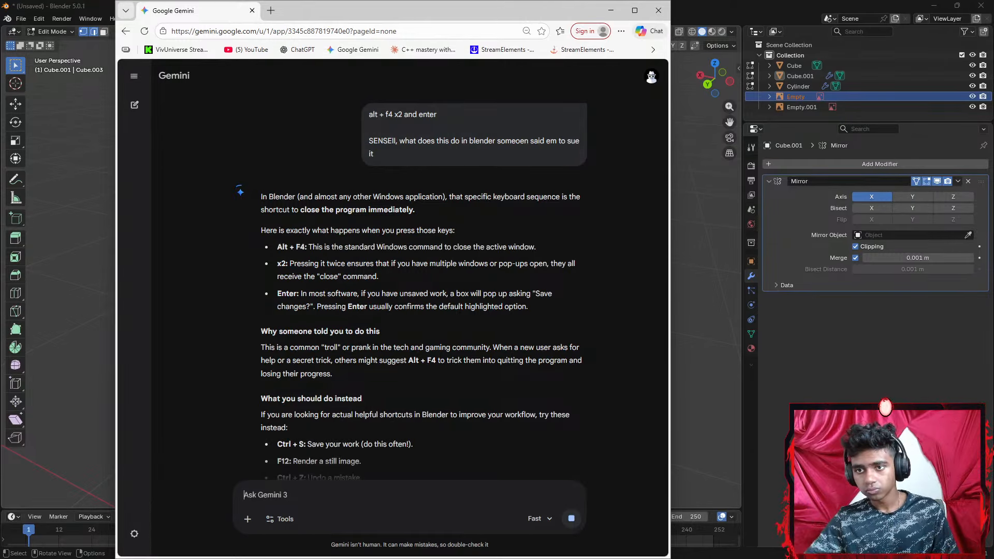
Enlarge the page to 110%, read Gemini's explanation of the key sequence, and return to Blender
{"action": "scroll", "coordinate": [458, 253], "scroll_direction": "up", "scroll_amount": 1, "text": "ctrl"}
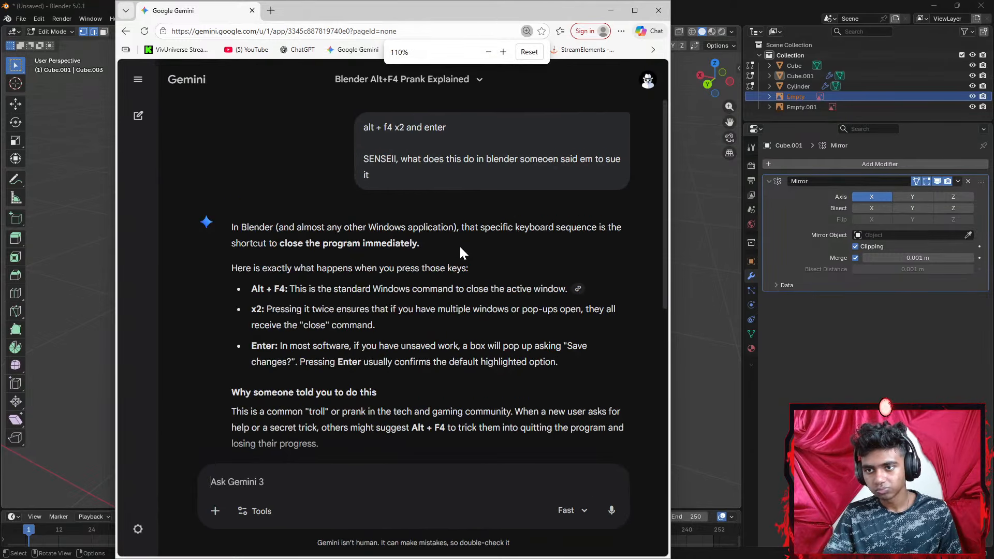
{"action": "scroll", "coordinate": [459, 249], "scroll_direction": "down", "scroll_amount": 1}
{"action": "left_click_drag", "start_coordinate": [322, 192], "coordinate": [420, 191]}
{"action": "left_click", "coordinate": [489, 226]}
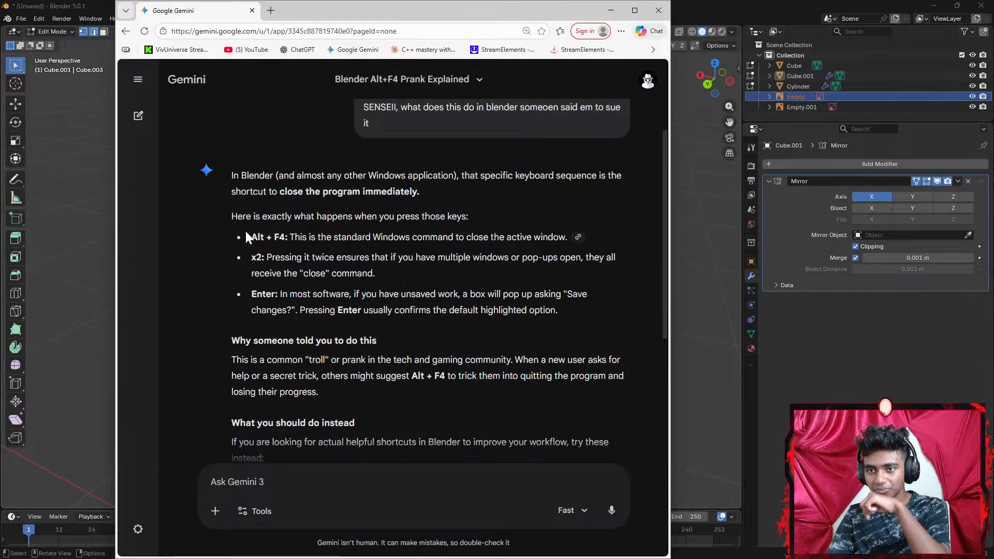
{"action": "left_click_drag", "start_coordinate": [255, 249], "coordinate": [371, 237]}
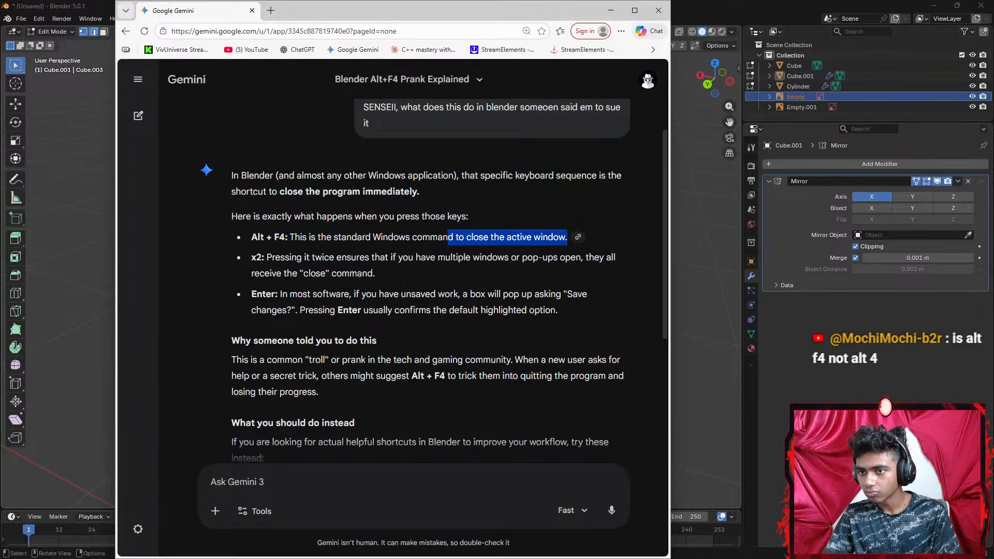
{"action": "left_click", "coordinate": [418, 278]}
{"action": "left_click_drag", "start_coordinate": [250, 238], "coordinate": [548, 237]}
{"action": "left_click", "coordinate": [454, 273]}
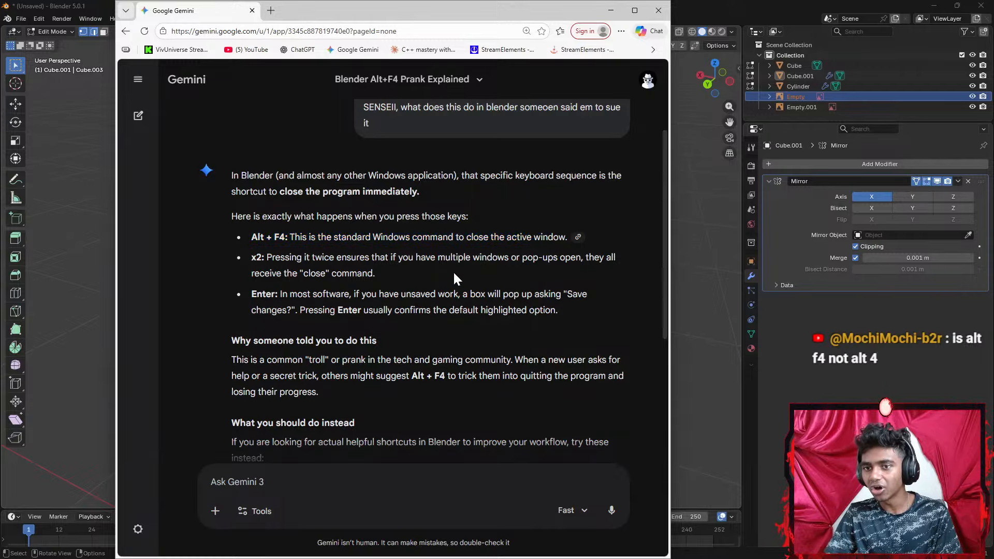
{"action": "left_click_drag", "start_coordinate": [250, 257], "coordinate": [519, 259]}
{"action": "left_click", "coordinate": [517, 281]}
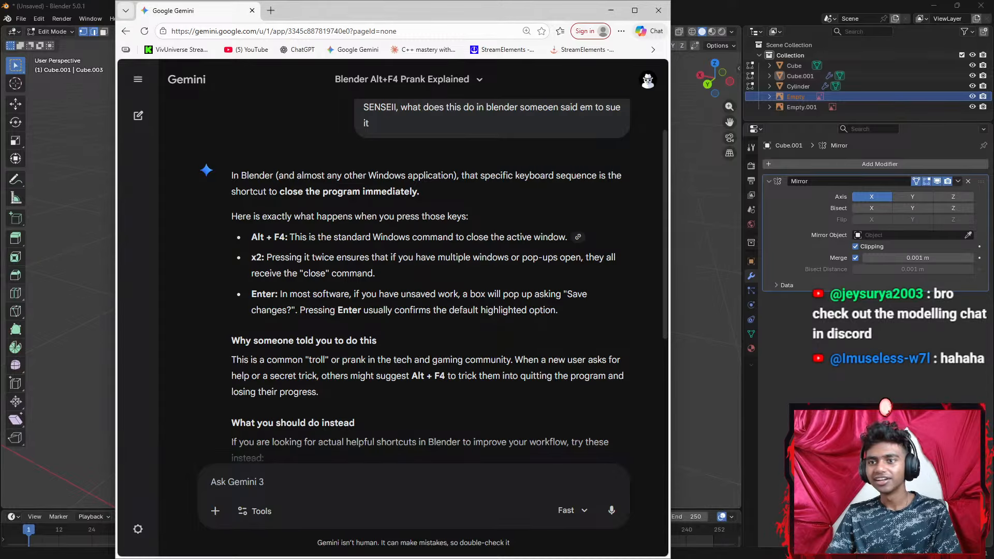
{"action": "left_click", "coordinate": [677, 338]}
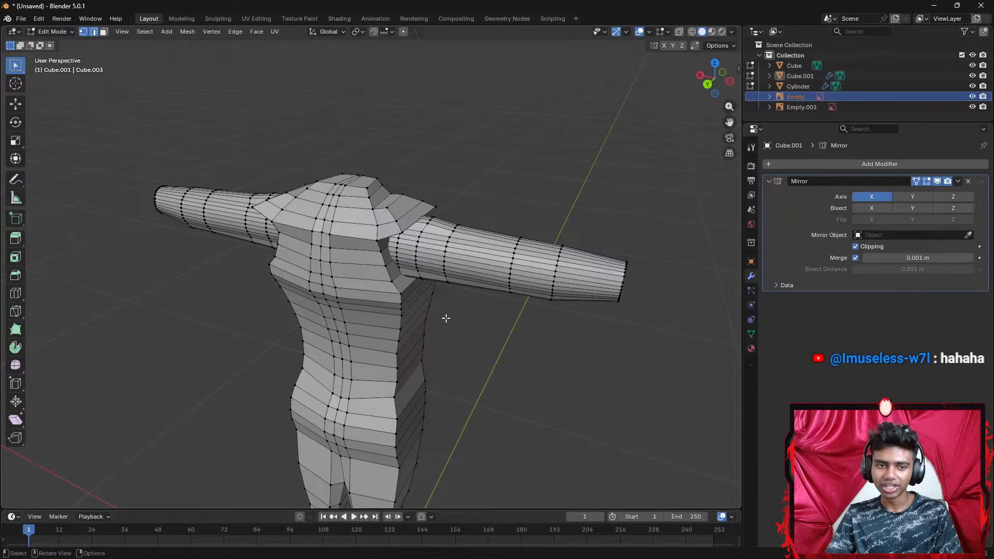
Switch to Discord and view the character wireframe reference image posted in the modeling-chat channel
{"action": "key", "text": "alt+Tab"}
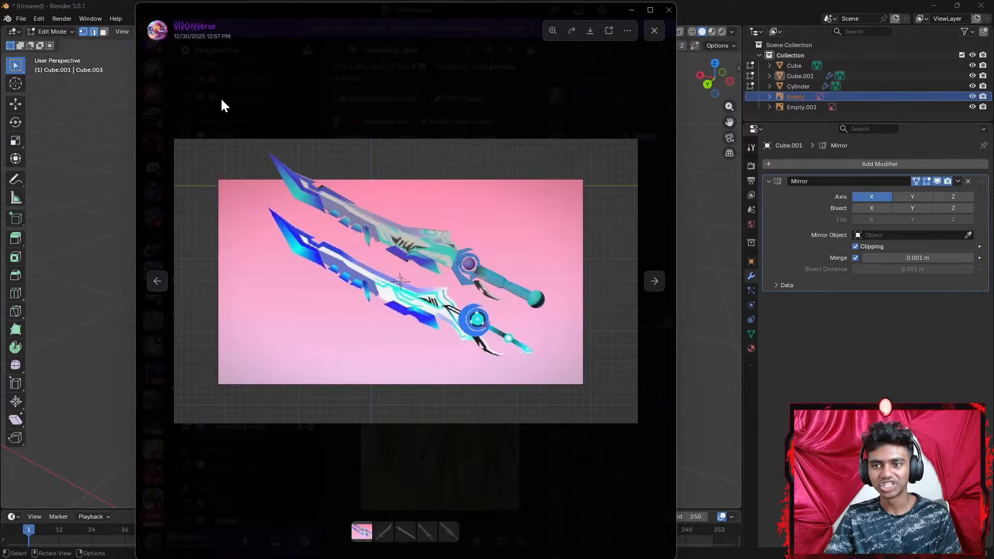
{"action": "left_click", "coordinate": [656, 34]}
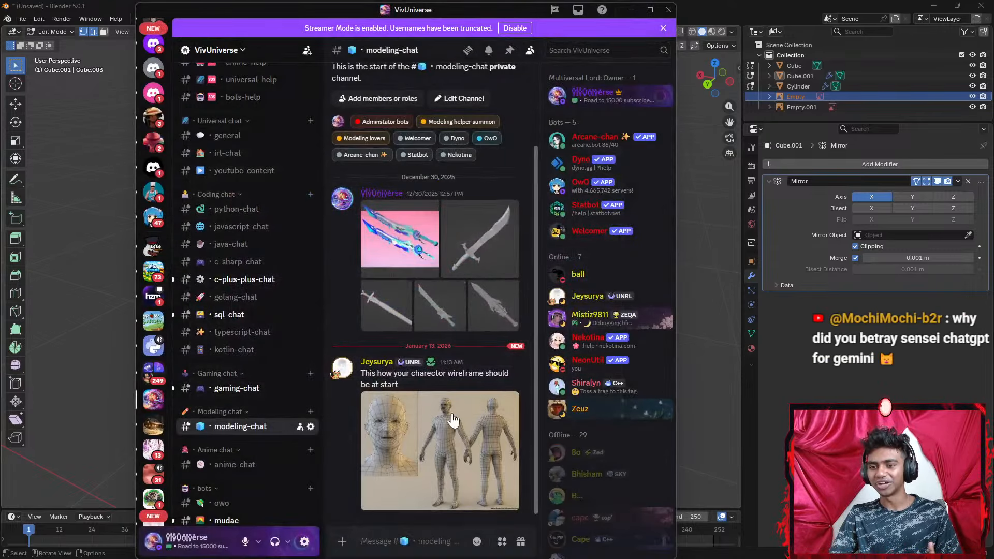
{"action": "left_click", "coordinate": [448, 465]}
{"action": "left_click", "coordinate": [653, 36]}
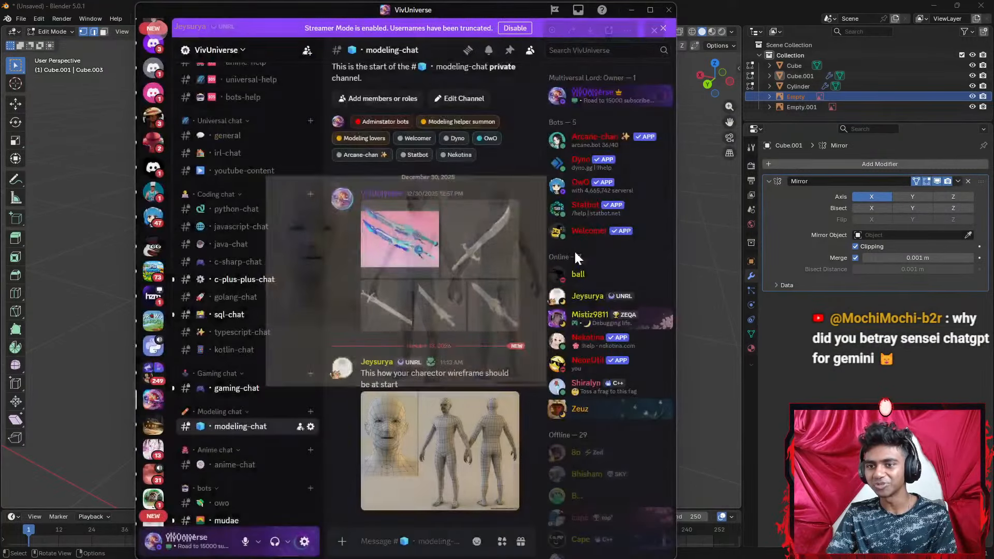
{"action": "scroll", "coordinate": [453, 355], "scroll_direction": "up", "scroll_amount": 1}
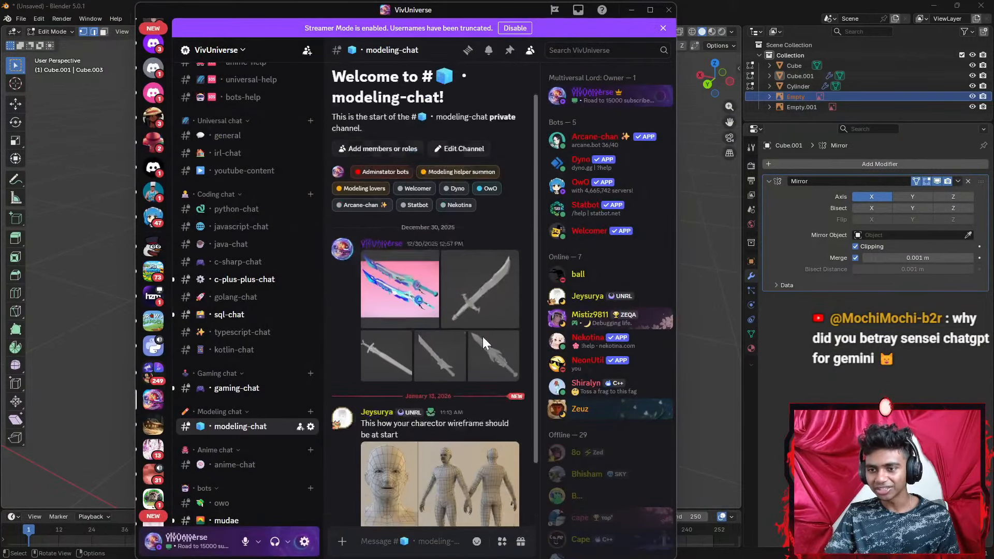
Open the character wireframe reference posted in the modeling chat, zoom in on the body topology, and return to Blender
{"action": "scroll", "coordinate": [482, 336], "scroll_direction": "down", "scroll_amount": 2}
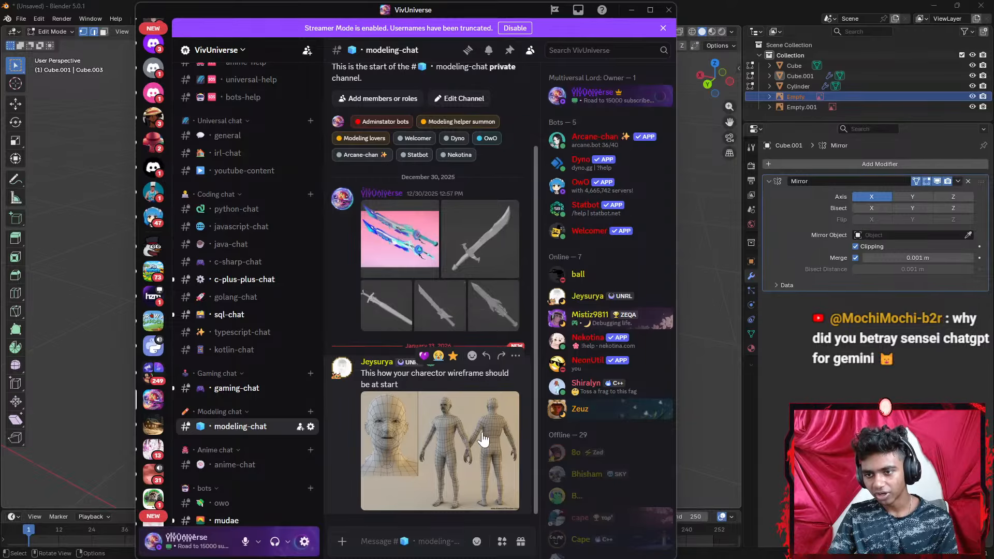
{"action": "left_click", "coordinate": [398, 455]}
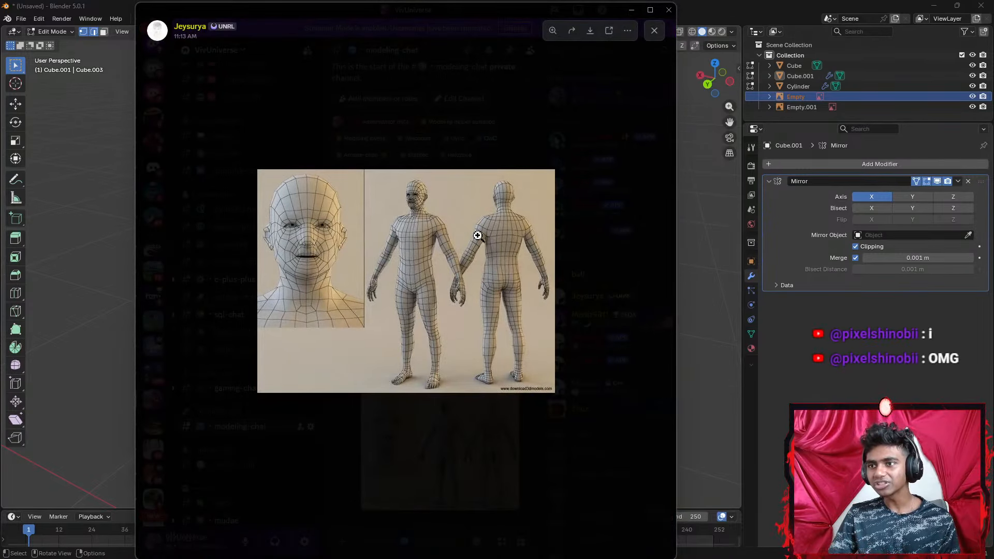
{"action": "left_click", "coordinate": [425, 233]}
{"action": "left_click", "coordinate": [423, 245]}
{"action": "left_click", "coordinate": [424, 244]}
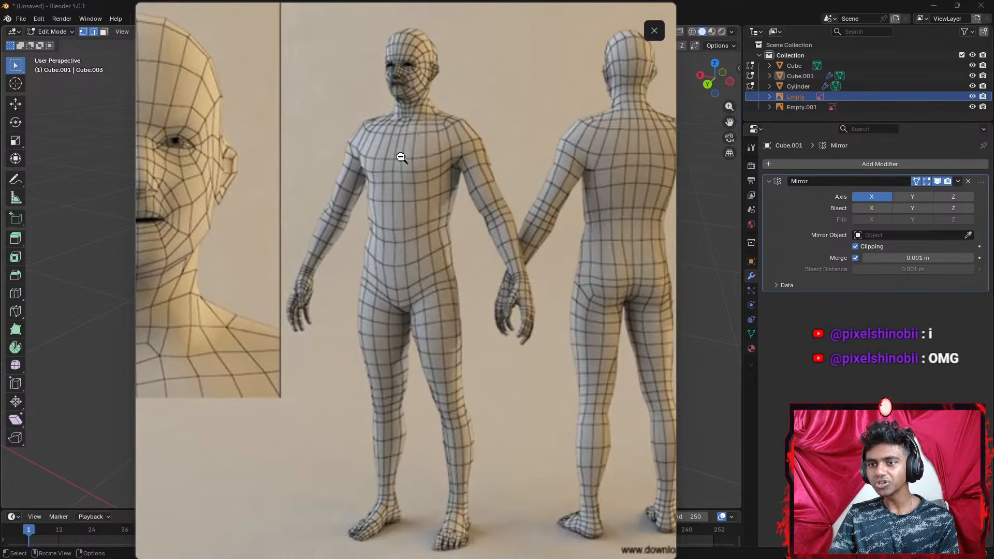
{"action": "left_click", "coordinate": [416, 216]}
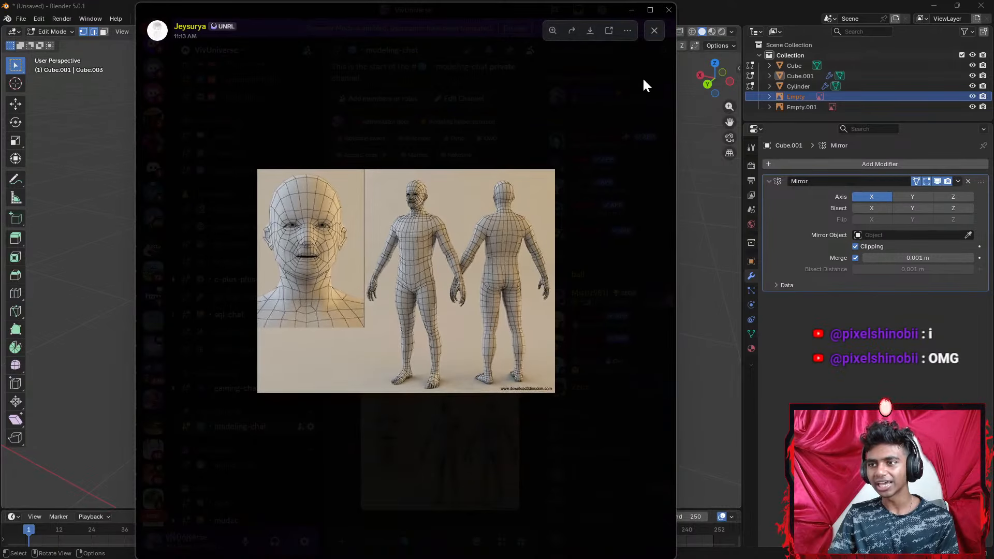
{"action": "left_click", "coordinate": [654, 32]}
{"action": "left_click", "coordinate": [681, 227]}
{"action": "middle_click_drag", "start_coordinate": [391, 315], "coordinate": [354, 247]}
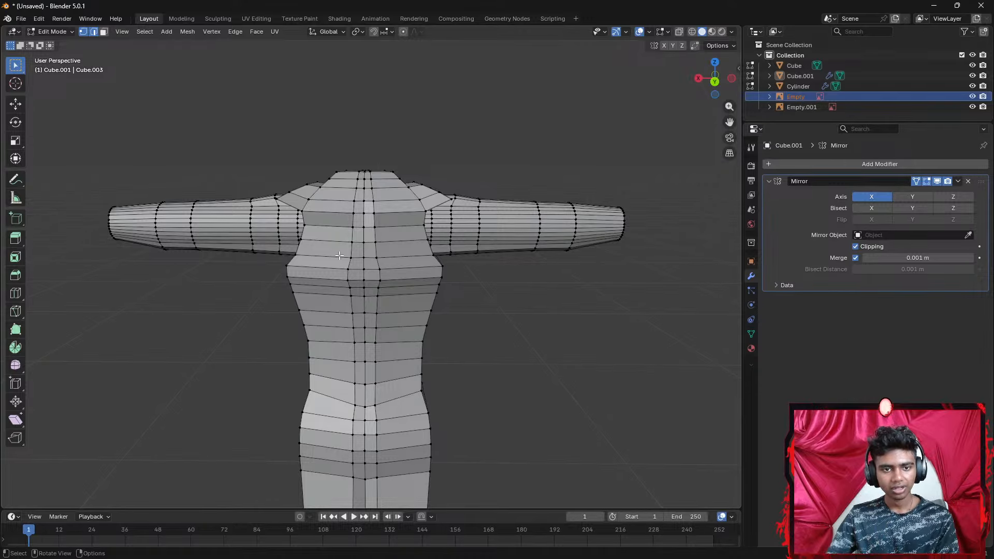
Reopen the Discord wireframe reference to examine the edge flow on the front and back of the body, then return to Blender
{"action": "key", "text": "alt+Tab"}
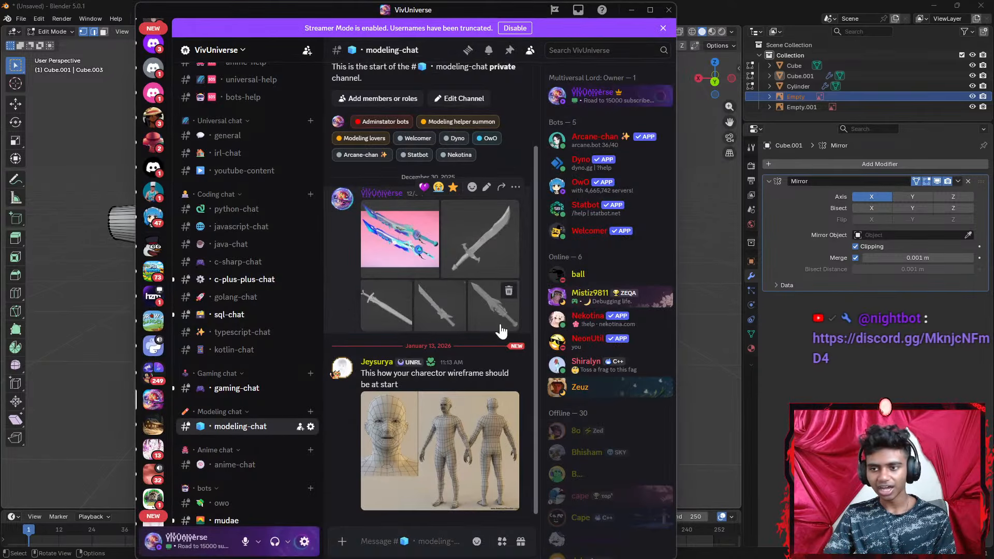
{"action": "left_click", "coordinate": [454, 422]}
{"action": "left_click", "coordinate": [463, 278]}
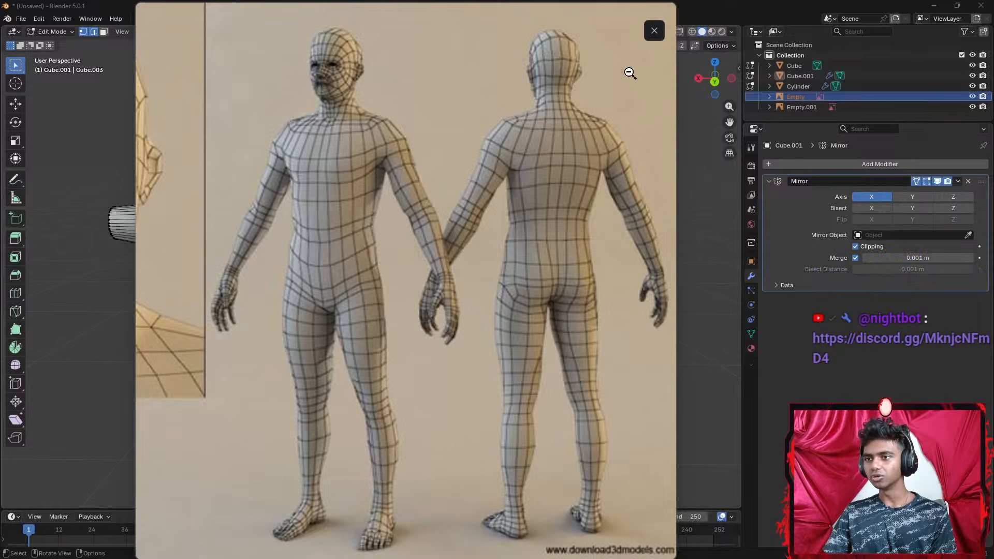
{"action": "left_click", "coordinate": [585, 114]}
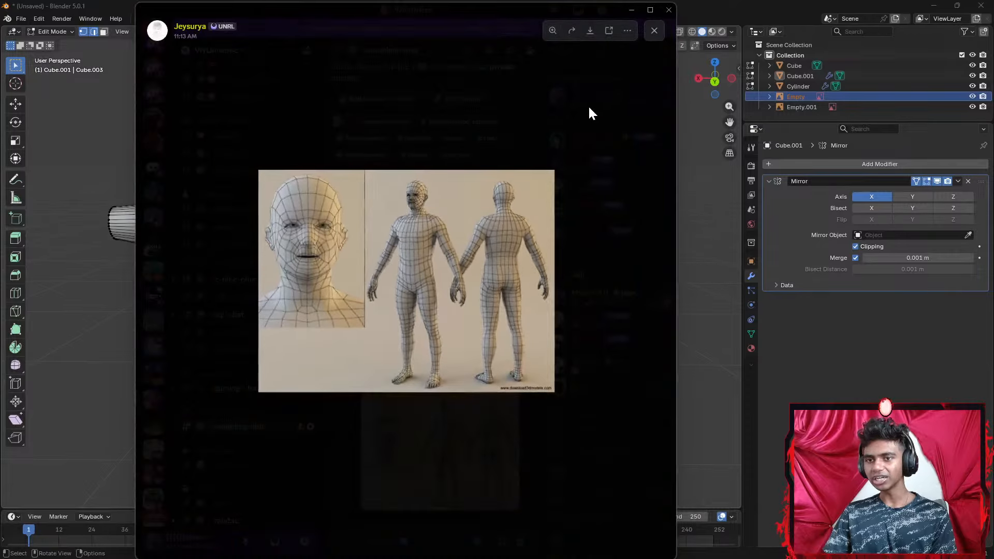
{"action": "left_click", "coordinate": [654, 32]}
{"action": "left_click", "coordinate": [705, 224]}
{"action": "scroll", "coordinate": [510, 291], "scroll_direction": "down", "scroll_amount": 1}
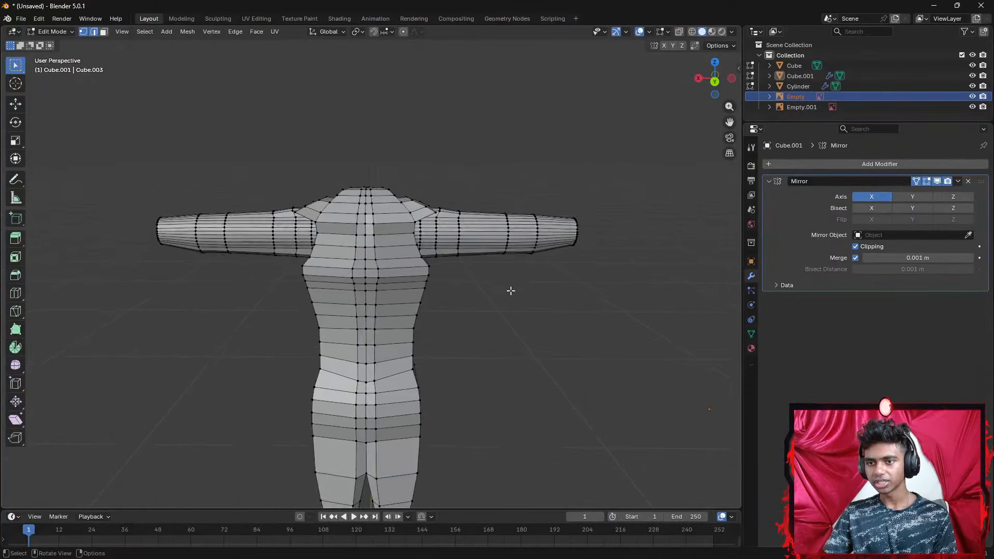
Examine the body mesh in the right and left side views against the reference figure
{"action": "scroll", "coordinate": [510, 291], "scroll_direction": "down", "scroll_amount": 2}
{"action": "middle_click_drag", "start_coordinate": [509, 298], "coordinate": [408, 281]}
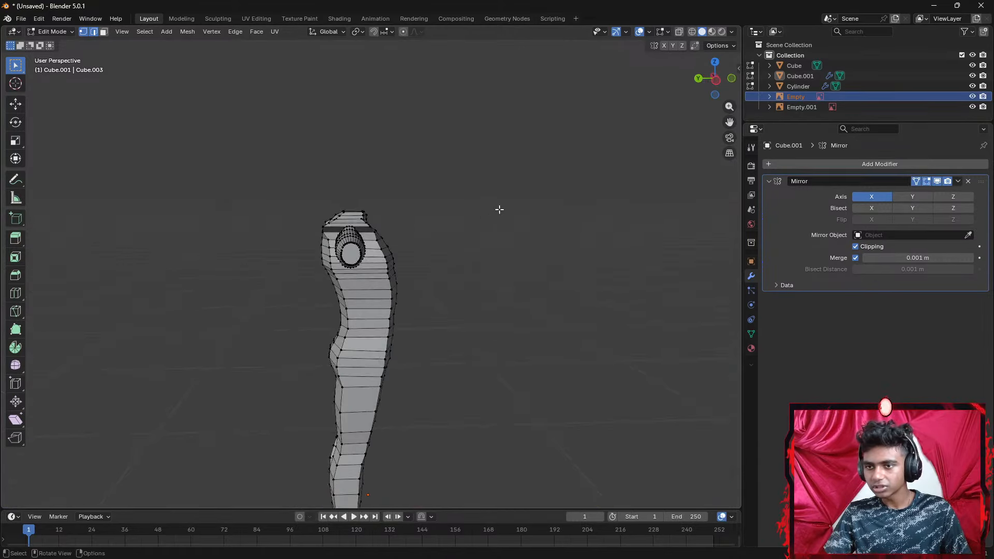
{"action": "left_click", "coordinate": [715, 80]}
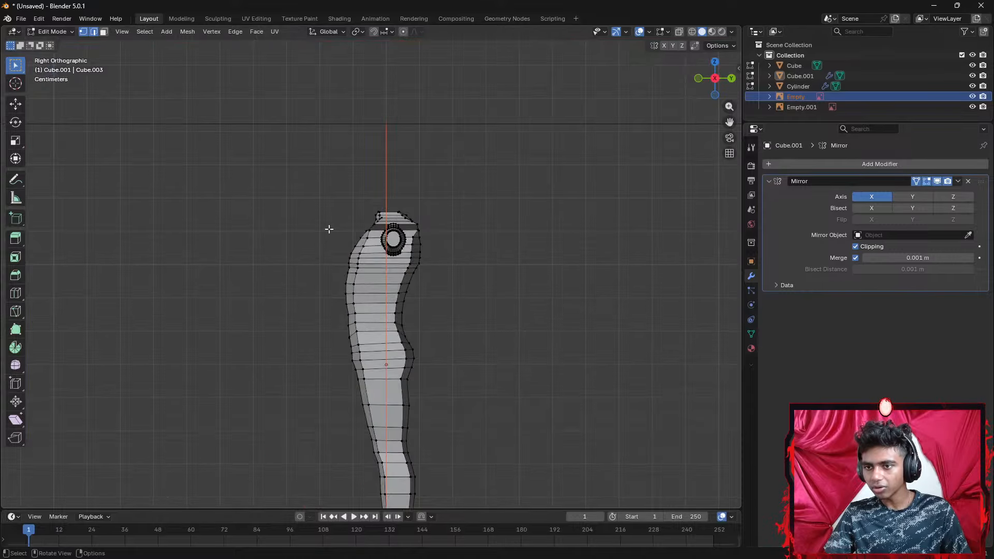
{"action": "left_click_drag", "start_coordinate": [333, 229], "coordinate": [355, 305]}
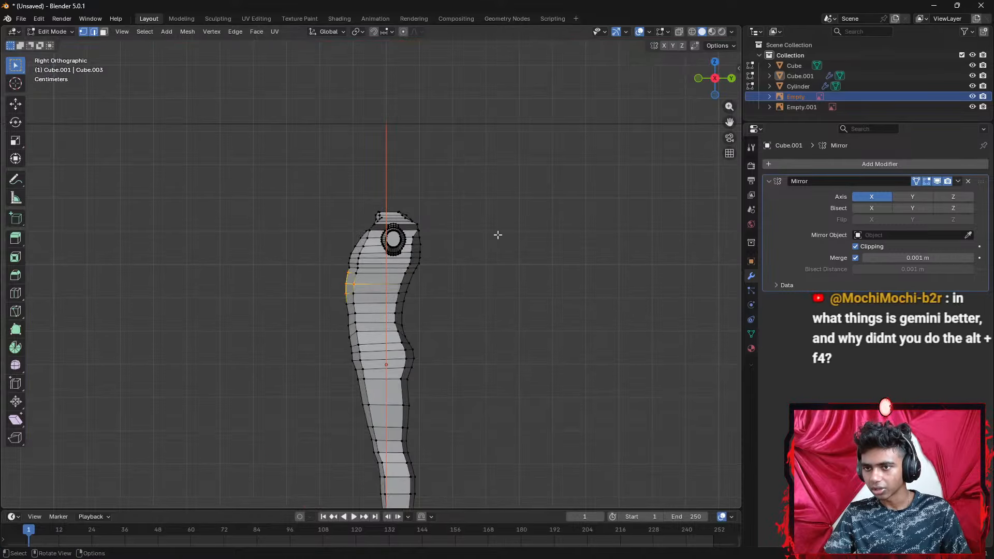
{"action": "left_click", "coordinate": [524, 215]}
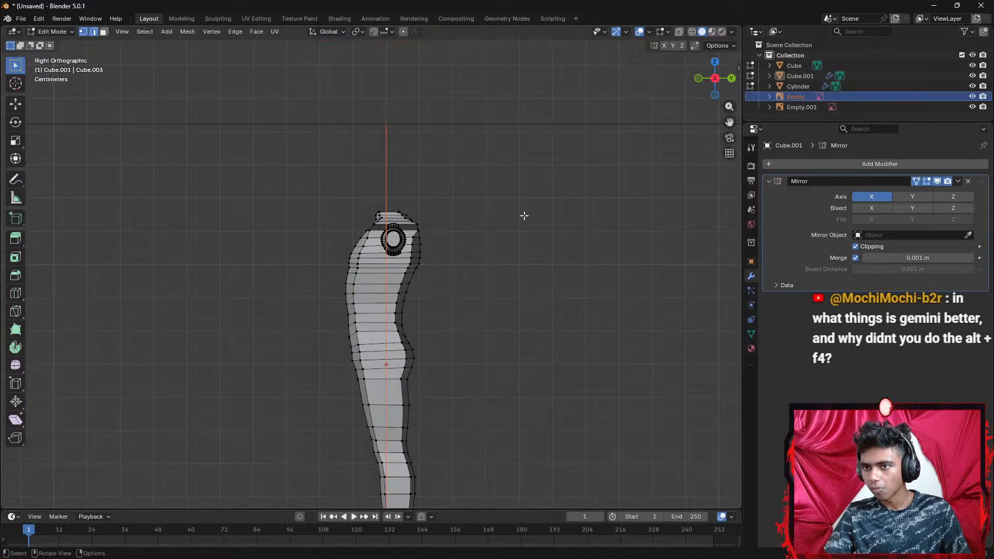
{"action": "left_click", "coordinate": [714, 78]}
{"action": "scroll", "coordinate": [480, 269], "scroll_direction": "up", "scroll_amount": 4}
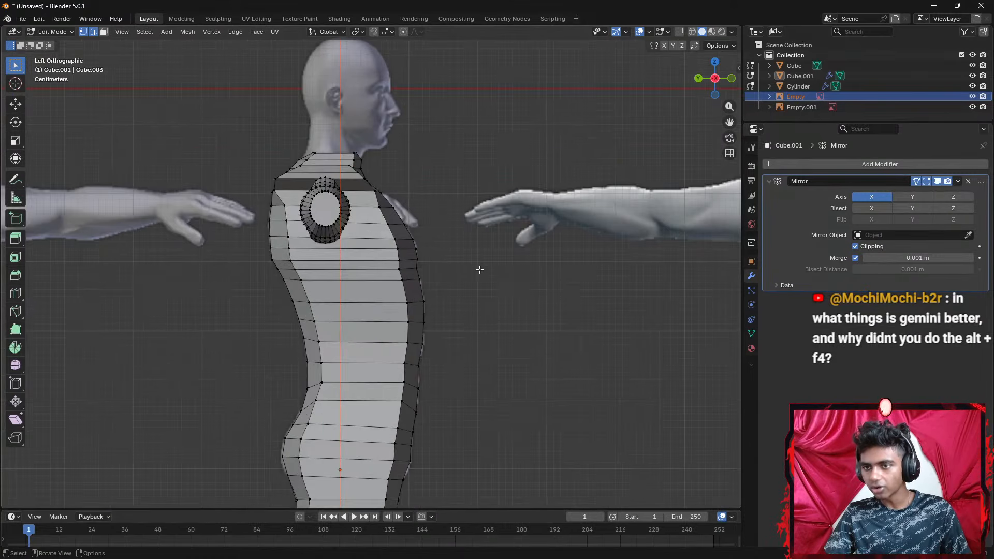
{"action": "middle_click_drag", "start_coordinate": [489, 252], "coordinate": [402, 246]}
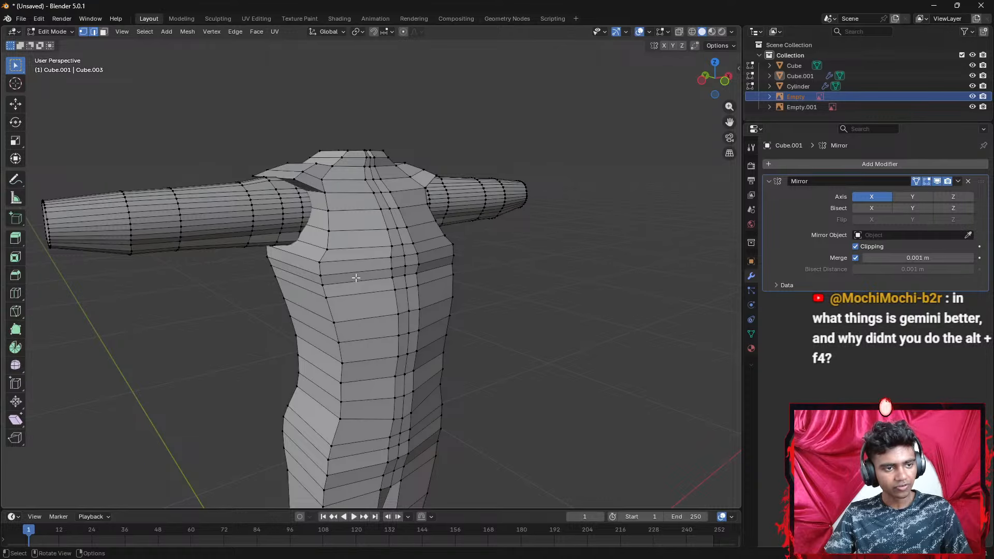
{"action": "scroll", "coordinate": [356, 278], "scroll_direction": "down", "scroll_amount": 2}
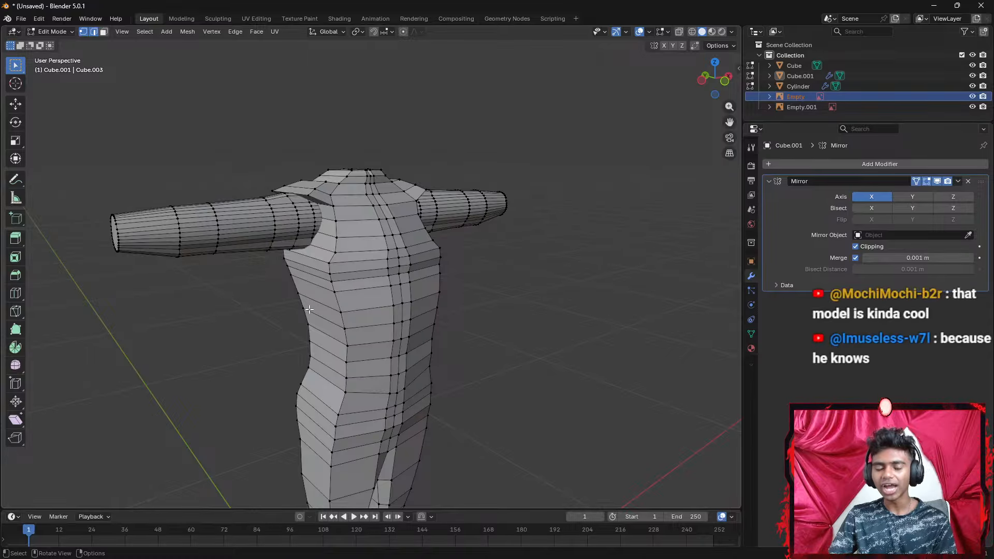
{"action": "middle_click_drag", "start_coordinate": [506, 259], "coordinate": [495, 228]}
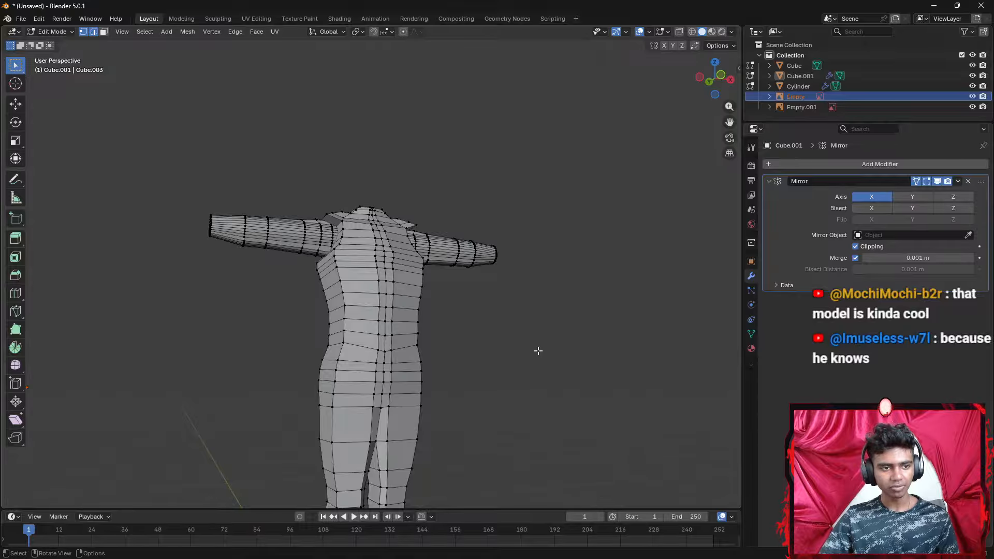
{"action": "middle_click_drag", "start_coordinate": [537, 348], "coordinate": [530, 331]}
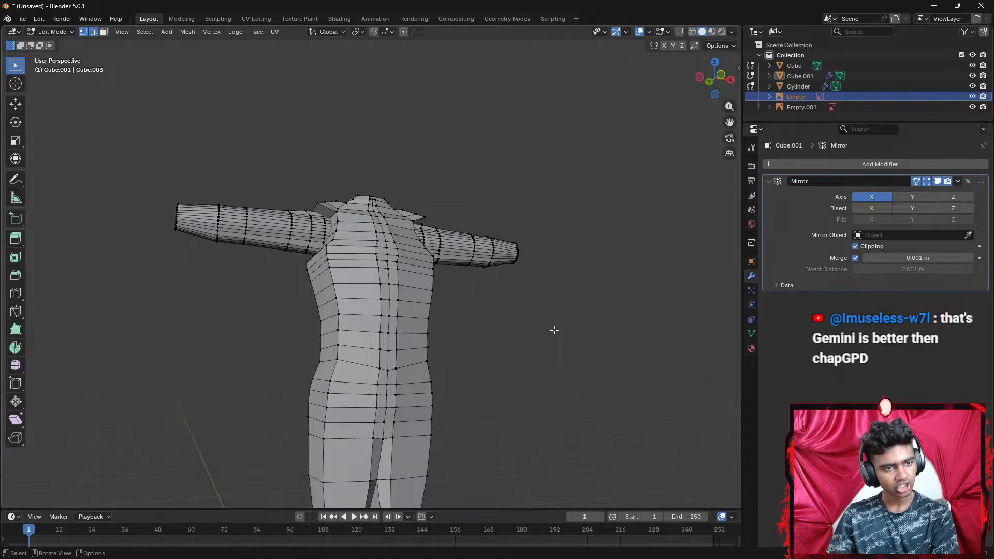
{"action": "middle_click_drag", "start_coordinate": [552, 330], "coordinate": [550, 345]}
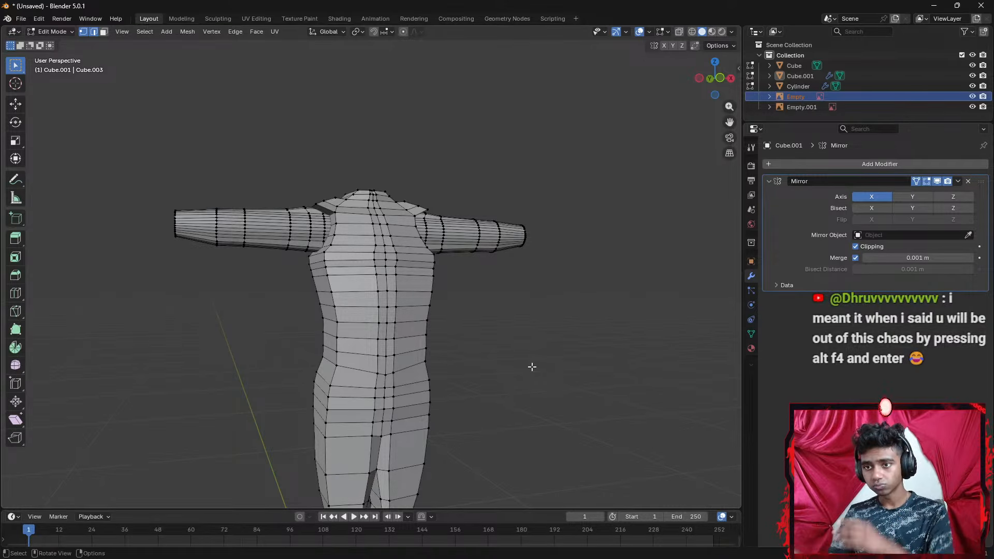
{"action": "scroll", "coordinate": [519, 326], "scroll_direction": "down", "scroll_amount": 3}
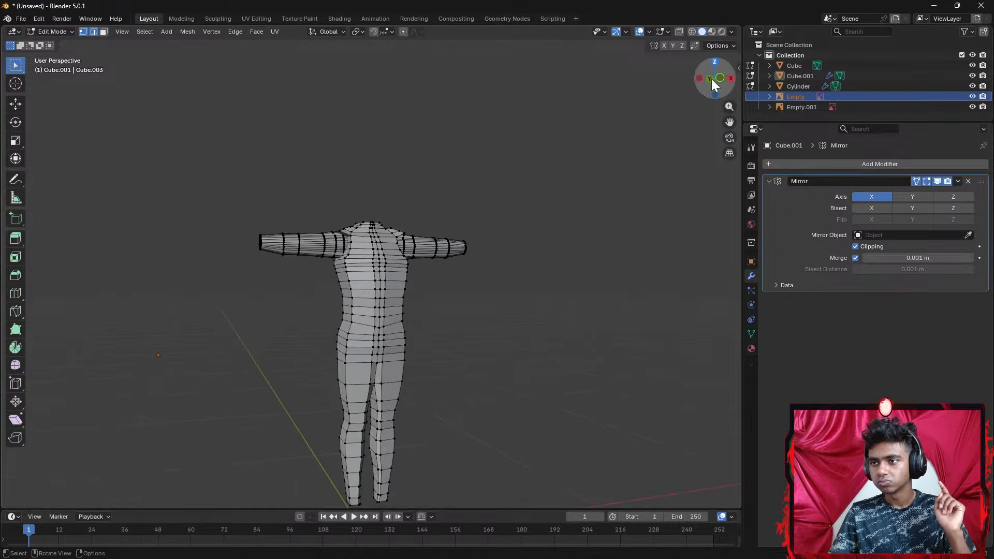
In the back orthographic view, add a horizontal loop cut around the upper thighs, just above the crotch
{"action": "left_click", "coordinate": [708, 78]}
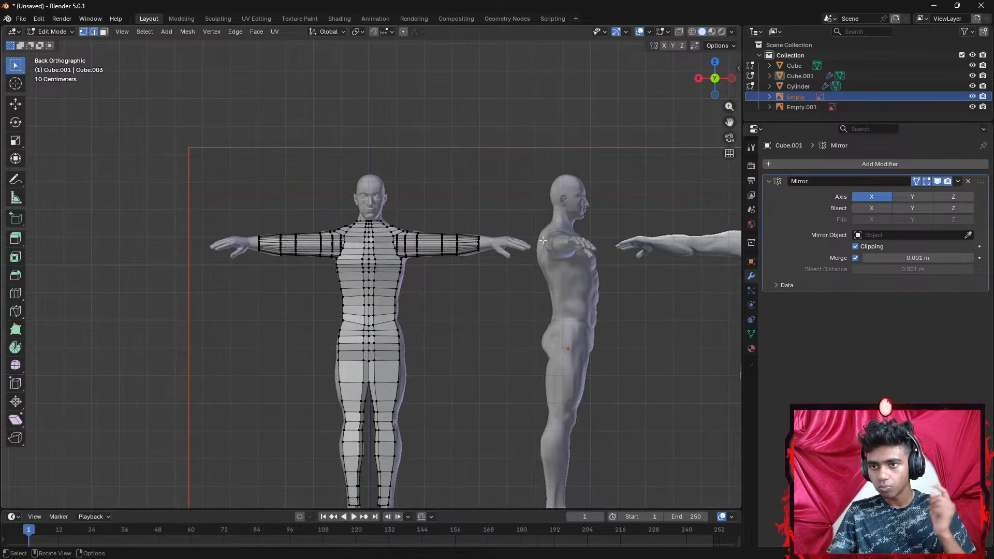
{"action": "scroll", "coordinate": [510, 246], "scroll_direction": "up", "scroll_amount": 5}
{"action": "middle_click_drag", "start_coordinate": [480, 176], "coordinate": [472, 262], "text": "shift"}
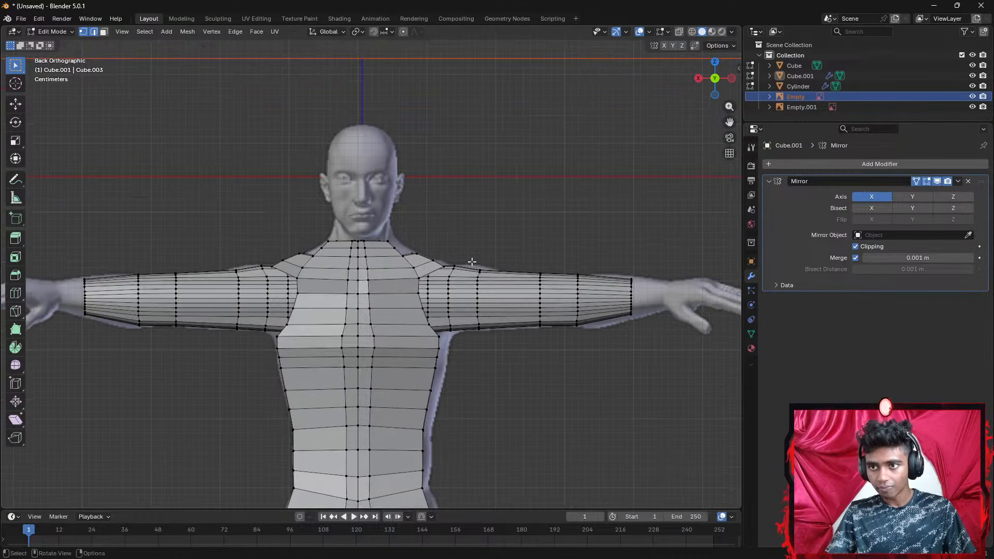
{"action": "scroll", "coordinate": [468, 223], "scroll_direction": "down", "scroll_amount": 2}
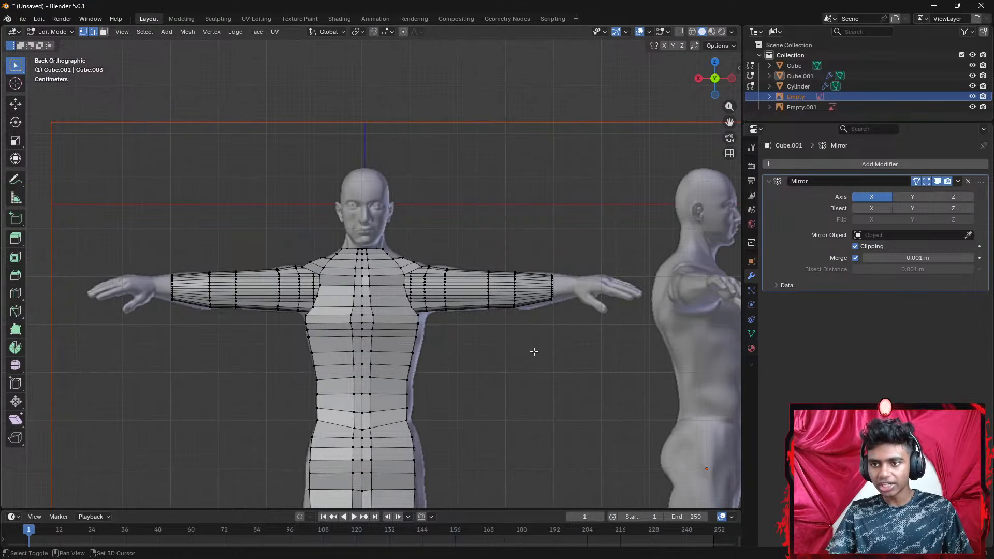
{"action": "middle_click_drag", "start_coordinate": [533, 351], "coordinate": [550, 178], "text": "shift"}
{"action": "middle_click_drag", "start_coordinate": [472, 286], "coordinate": [468, 254], "text": "shift"}
{"action": "scroll", "coordinate": [448, 285], "scroll_direction": "up", "scroll_amount": 3}
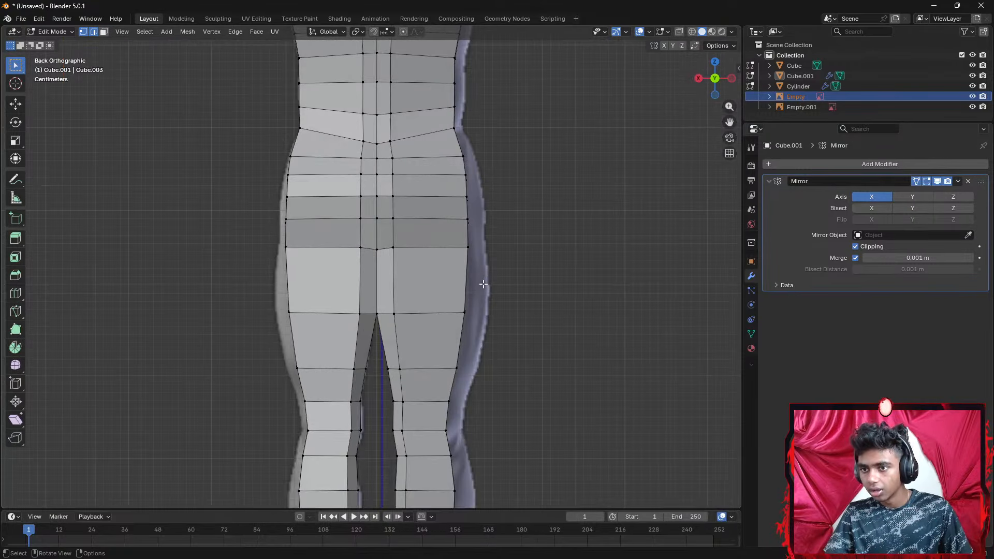
{"action": "key", "text": "ctrl+r"}
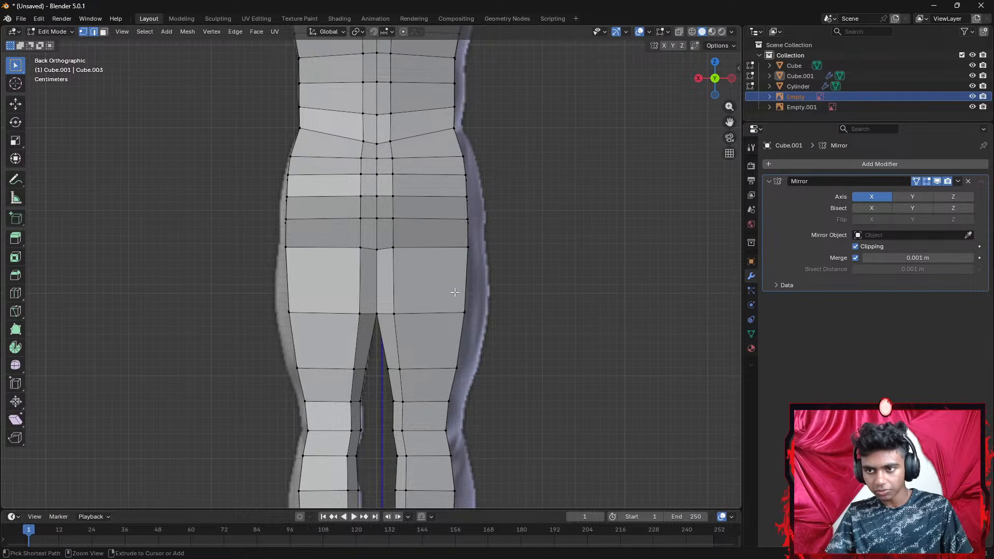
{"action": "left_click", "coordinate": [454, 291]}
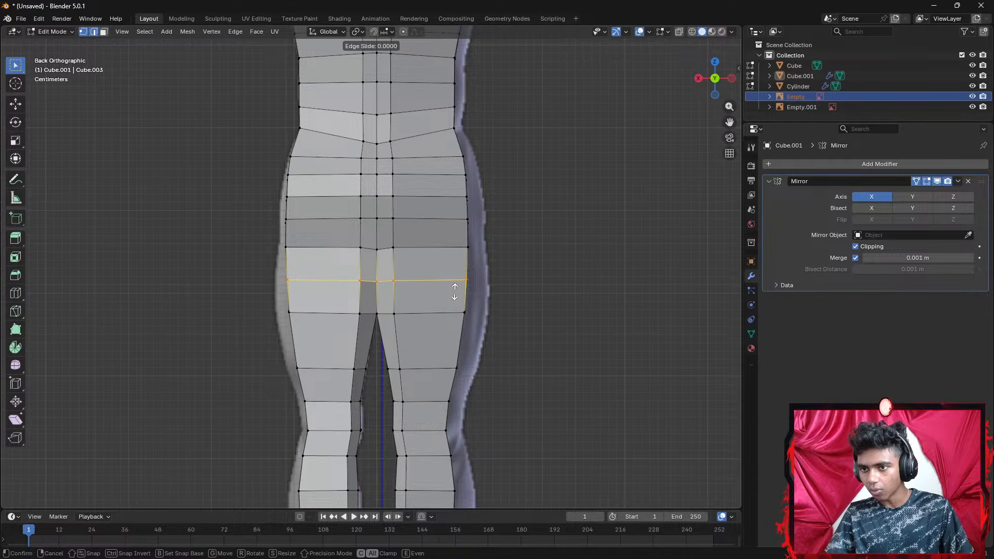
{"action": "left_click", "coordinate": [466, 291]}
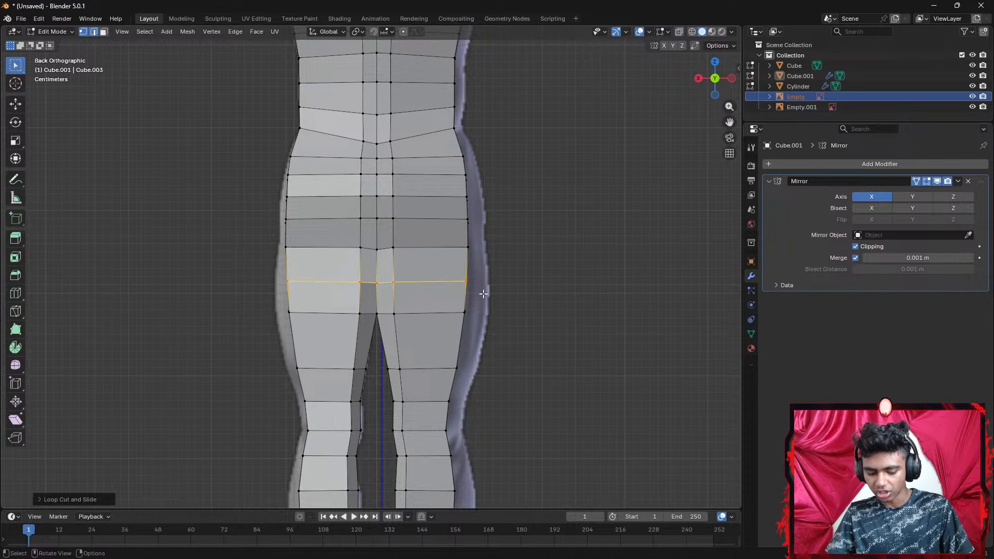
Try to widen the new thigh loop to the reference silhouette, first by scaling it and then by moving it outward
{"action": "key", "text": "s"}
{"action": "left_click", "coordinate": [512, 293]}
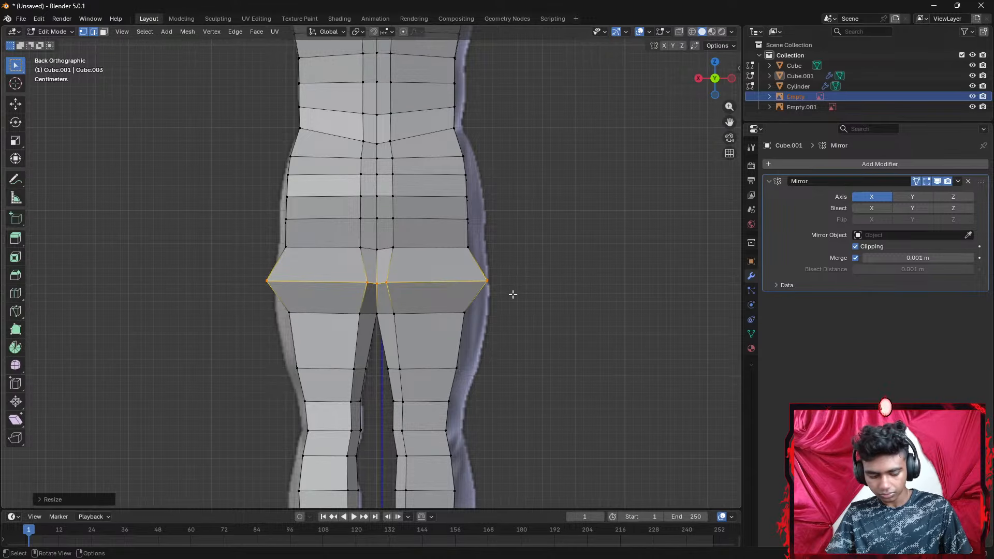
{"action": "key", "text": "ctrl+z"}
{"action": "key", "text": "g"}
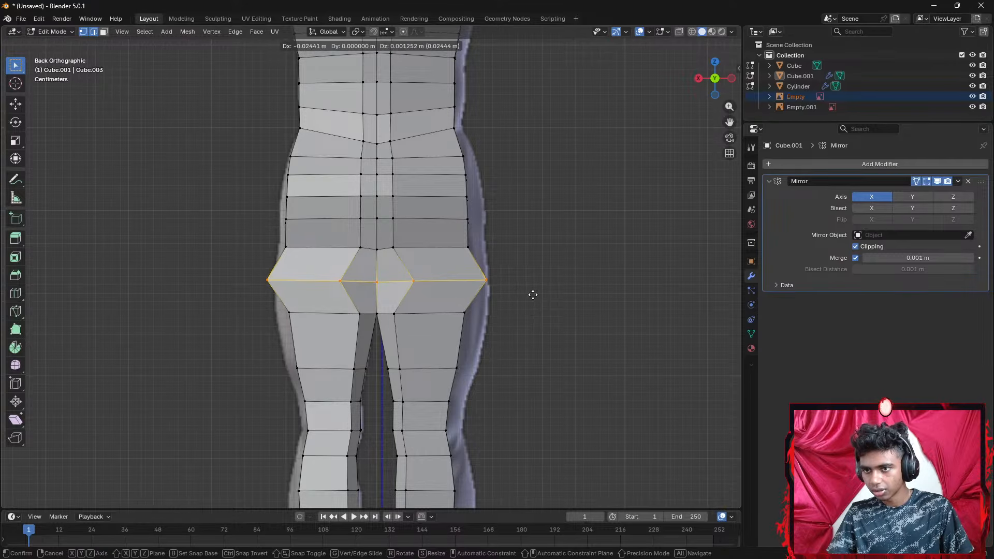
{"action": "left_click", "coordinate": [533, 294]}
{"action": "middle_click_drag", "start_coordinate": [533, 290], "coordinate": [534, 218]}
{"action": "key", "text": "ctrl+z"}
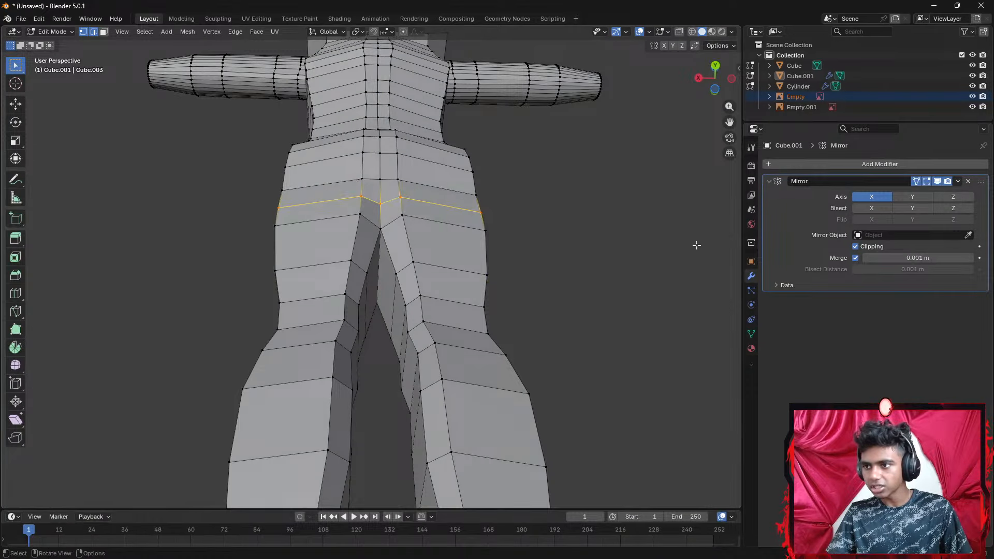
Turn off Clipping in the body's Mirror modifier and dissolve the added upper-thigh loop
{"action": "left_click", "coordinate": [856, 245]}
{"action": "middle_click_drag", "start_coordinate": [560, 270], "coordinate": [526, 282]}
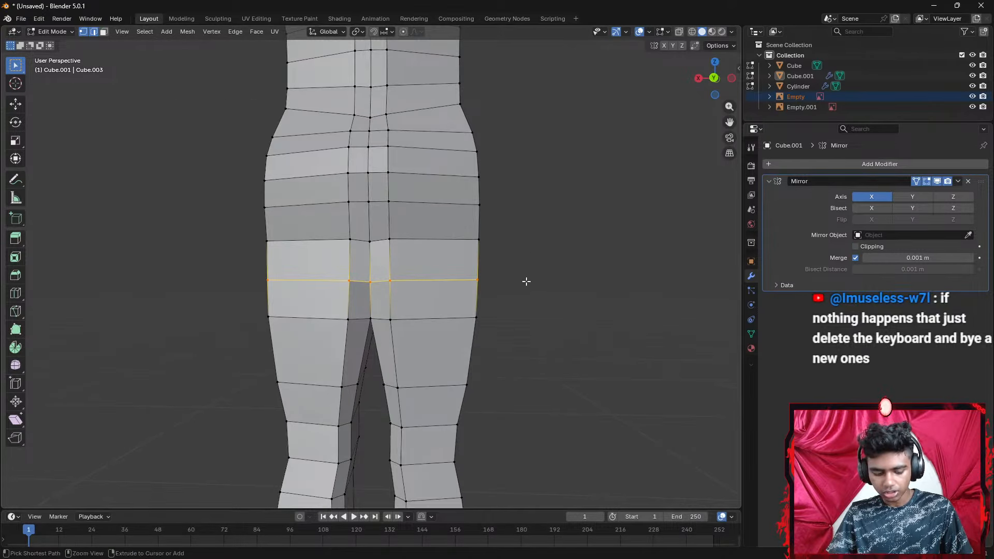
{"action": "key", "text": "ctrl+x"}
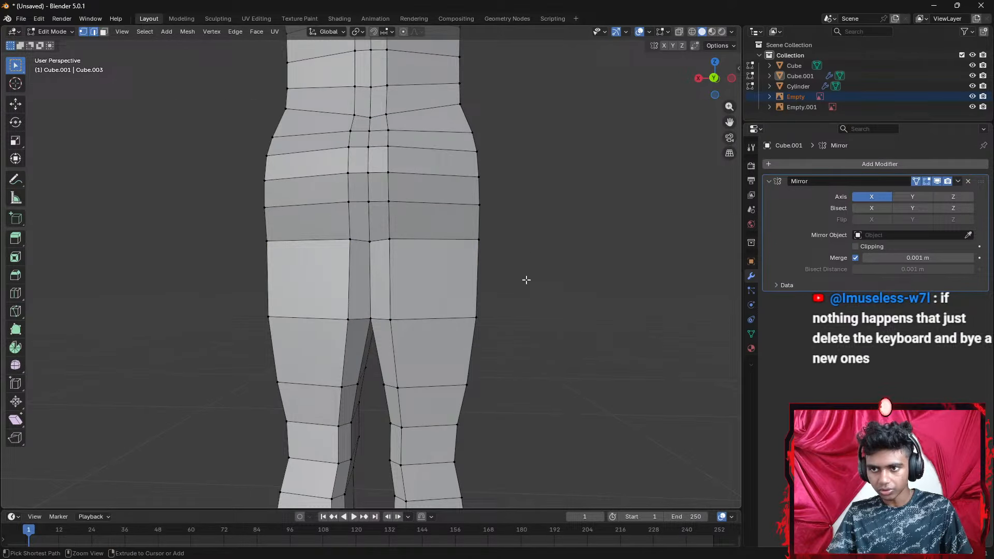
Try to add the upper-thigh loop cut again and widen it with Clipping off, and switch to an orthographic view
{"action": "key", "text": "ctrl+r"}
{"action": "left_click", "coordinate": [461, 293]}
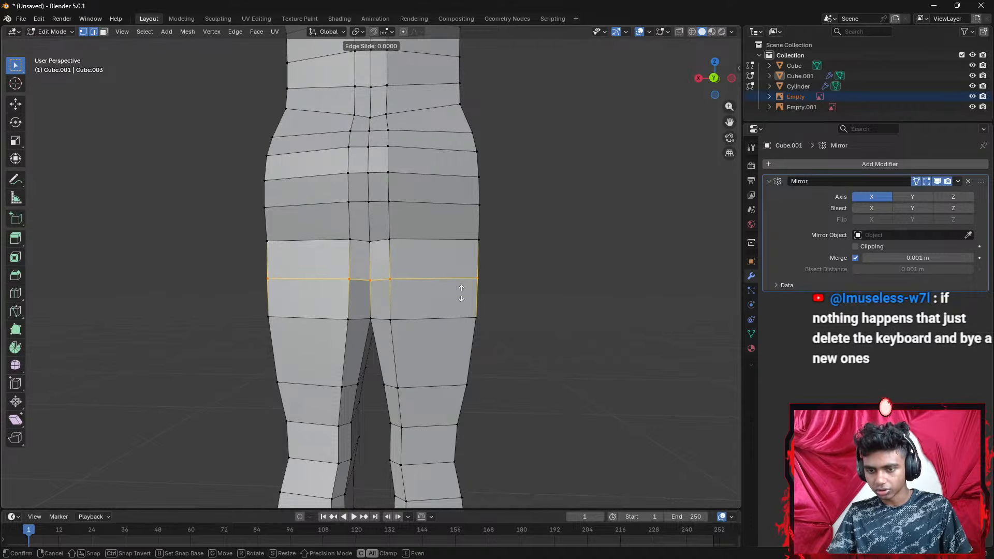
{"action": "key", "text": "s"}
{"action": "left_click", "coordinate": [480, 291]}
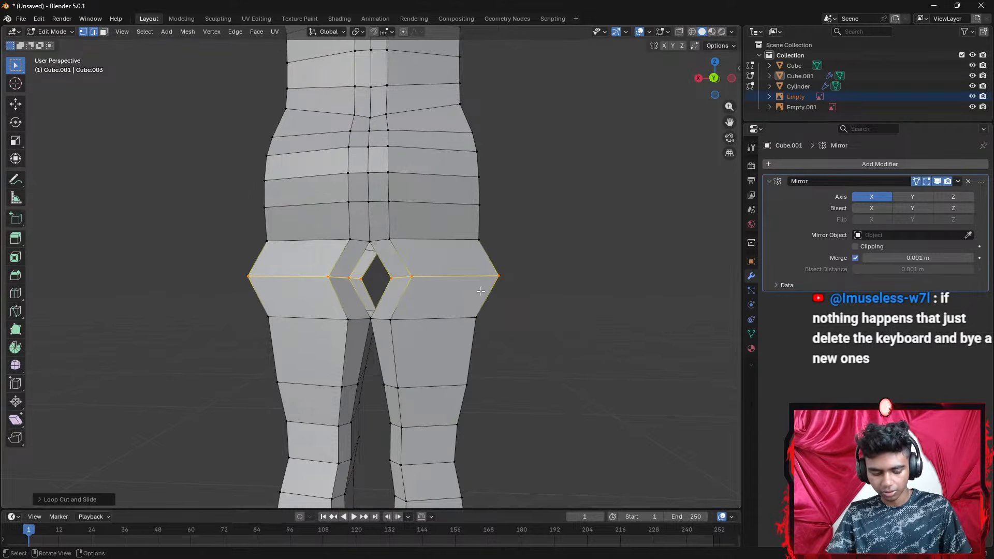
{"action": "key", "text": "ctrl+z"}
{"action": "key", "text": "KP_5"}
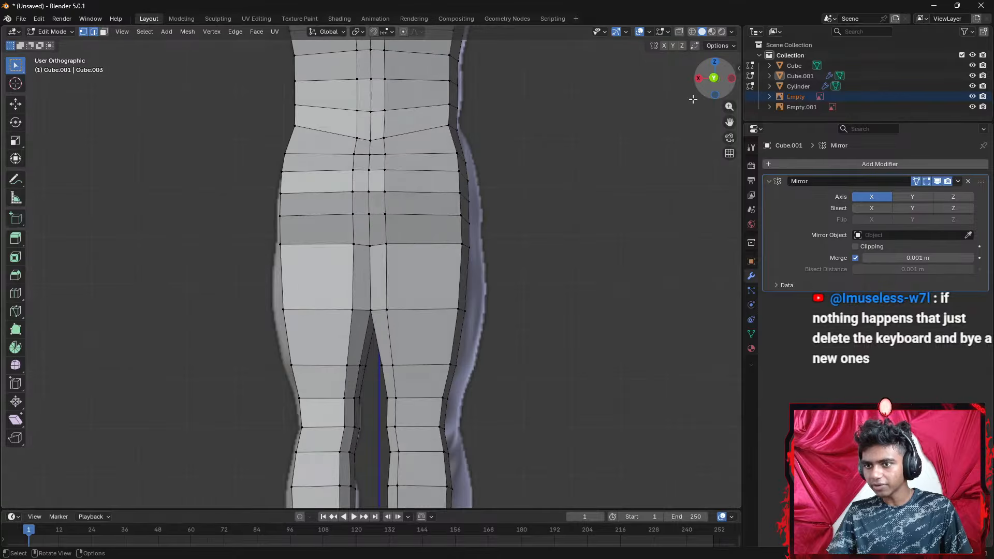
In the wireframe back view, move the upper-thigh loop up and outward, and pull its outer edge out to the reference silhouette
{"action": "key", "text": "z"}
{"action": "left_click", "coordinate": [433, 300]}
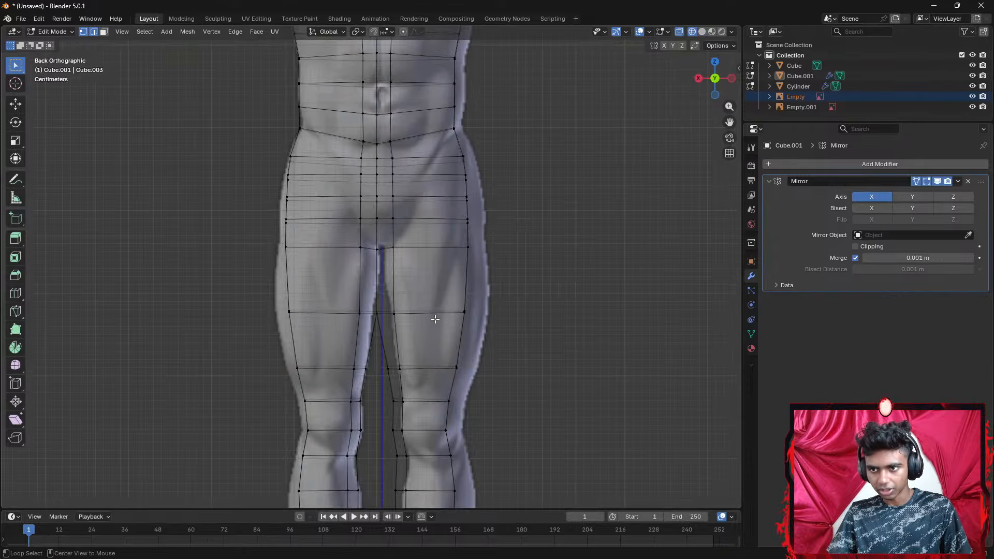
{"action": "left_click", "coordinate": [434, 313], "text": "alt"}
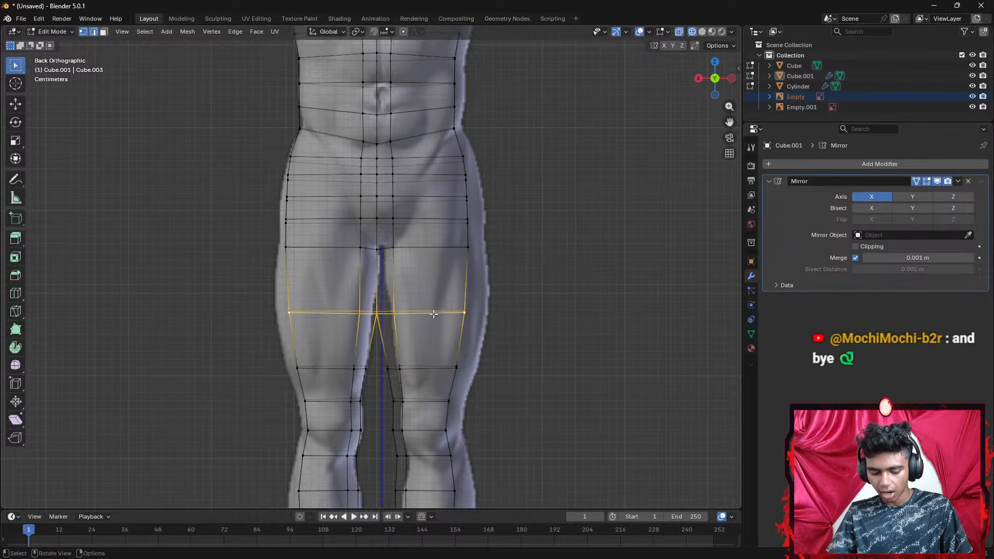
{"action": "key", "text": "g"}
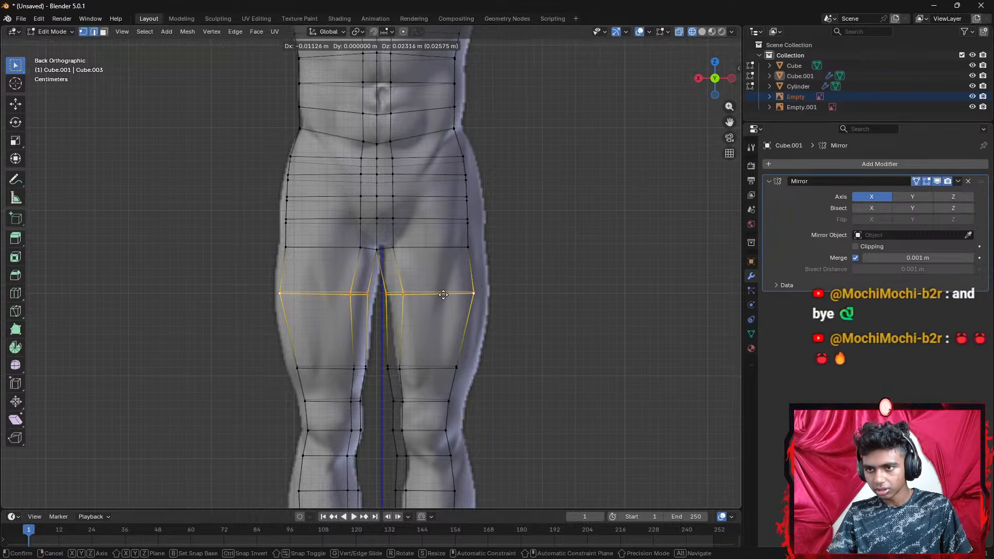
{"action": "left_click", "coordinate": [444, 294]}
{"action": "left_click", "coordinate": [476, 294]}
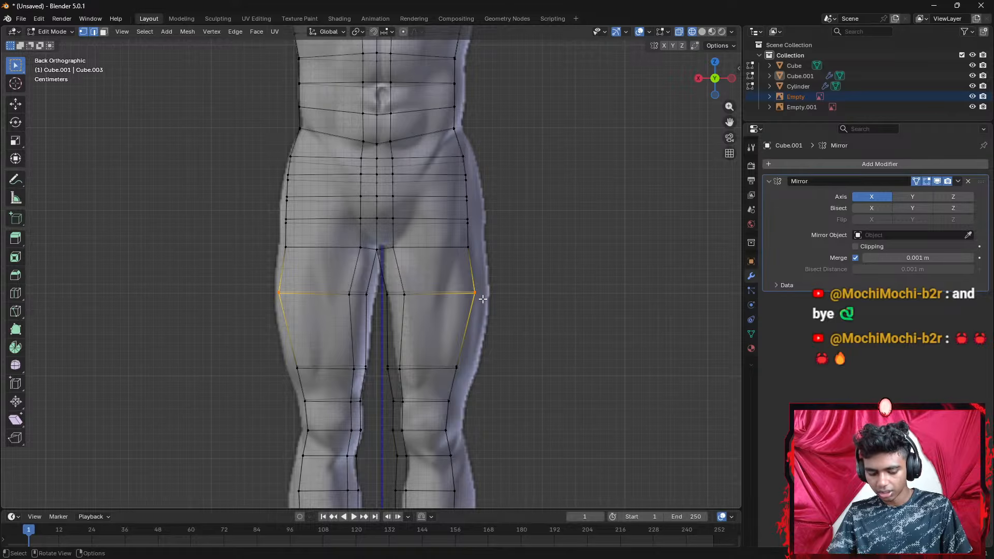
{"action": "key", "text": "g"}
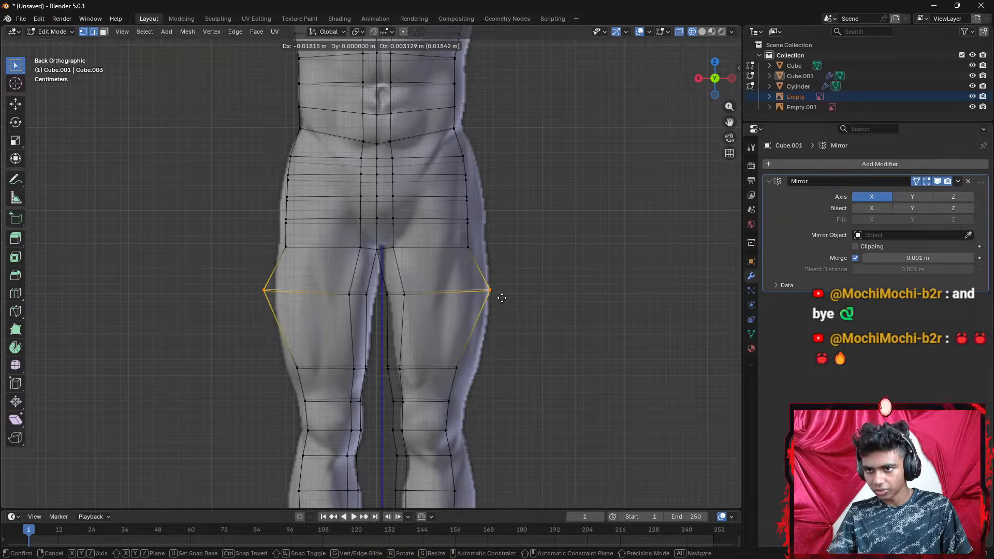
{"action": "left_click", "coordinate": [501, 298]}
Move the outer edges of the loops at the crotch and lower hips outward to the reference silhouette
{"action": "left_click", "coordinate": [474, 249], "text": "alt"}
{"action": "key", "text": "g"}
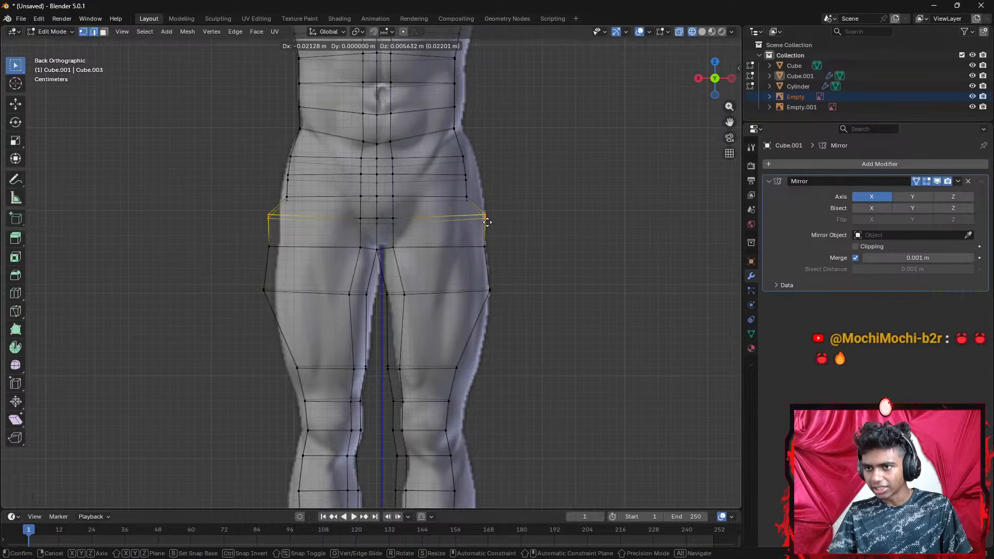
{"action": "left_click", "coordinate": [486, 212]}
{"action": "left_click", "coordinate": [486, 191], "text": "alt"}
{"action": "key", "text": "g"}
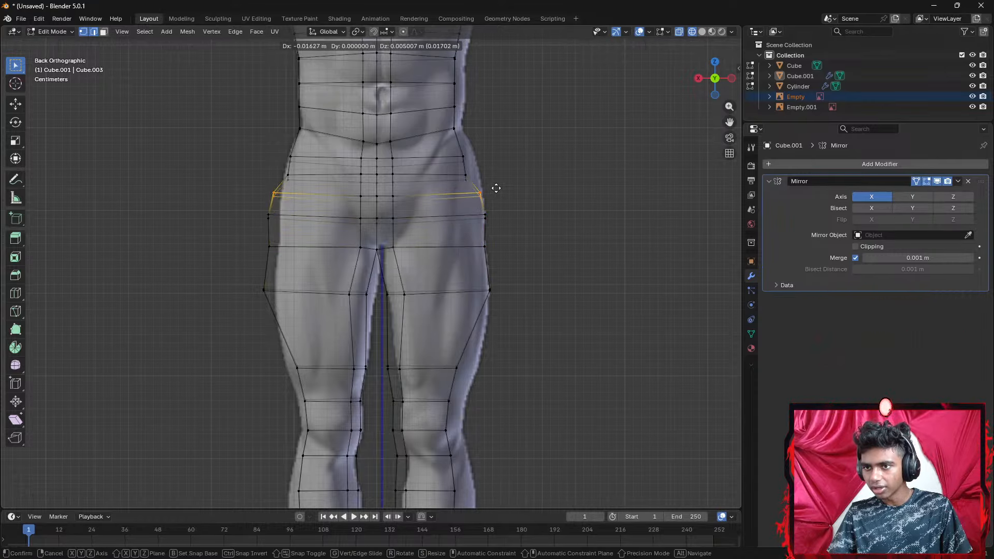
{"action": "left_click", "coordinate": [496, 187]}
Move the outer edges of the upper-hip loops and the waist loop outward to follow the reference silhouette
{"action": "left_click_drag", "start_coordinate": [473, 185], "coordinate": [448, 124]}
{"action": "key", "text": "g"}
{"action": "left_click", "coordinate": [492, 173]}
{"action": "key", "text": "g"}
{"action": "left_click", "coordinate": [467, 146]}
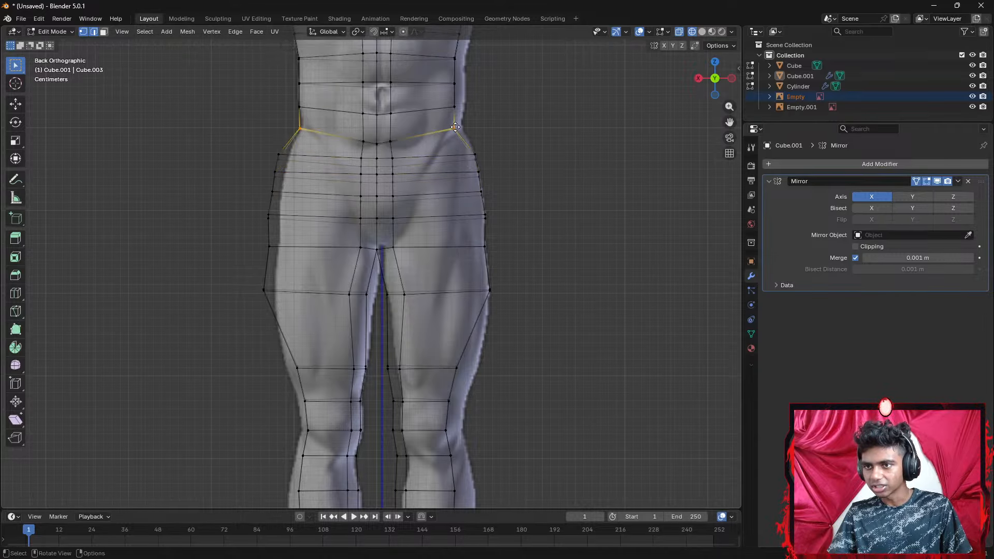
{"action": "key", "text": "g"}
{"action": "left_click", "coordinate": [495, 137]}
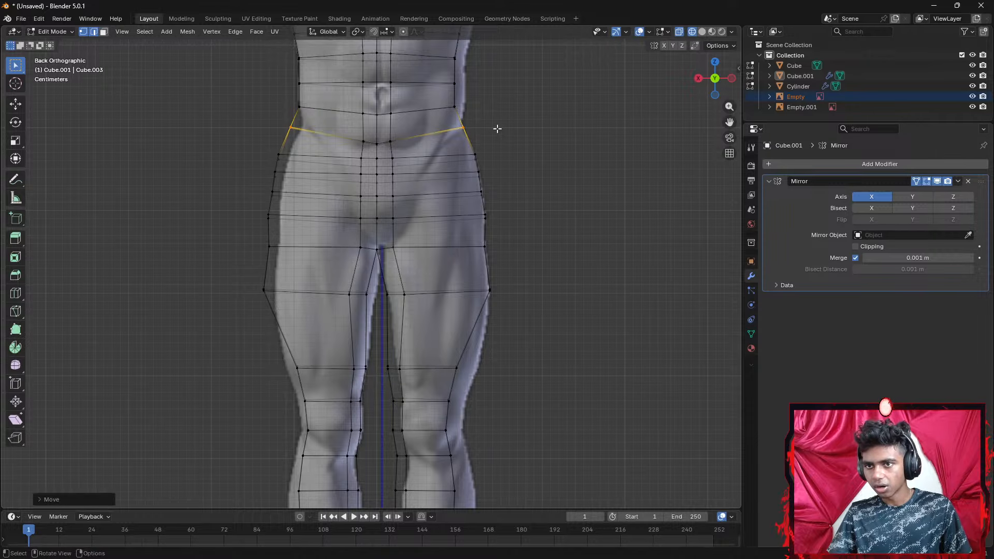
{"action": "middle_click_drag", "start_coordinate": [496, 139], "coordinate": [454, 273], "text": "shift"}
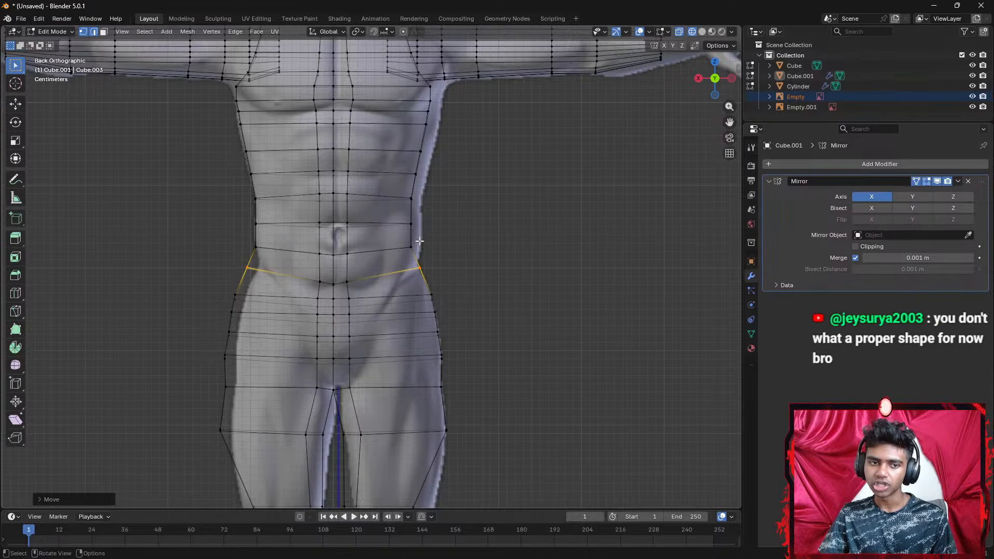
{"action": "scroll", "coordinate": [419, 241], "scroll_direction": "down", "scroll_amount": 4}
{"action": "left_click", "coordinate": [554, 221]}
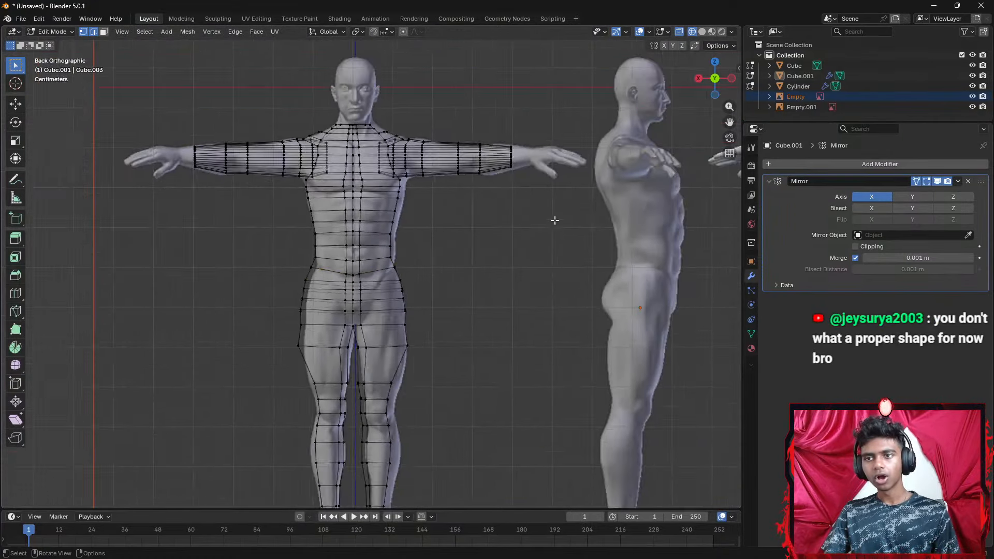
{"action": "scroll", "coordinate": [555, 221], "scroll_direction": "down", "scroll_amount": 4}
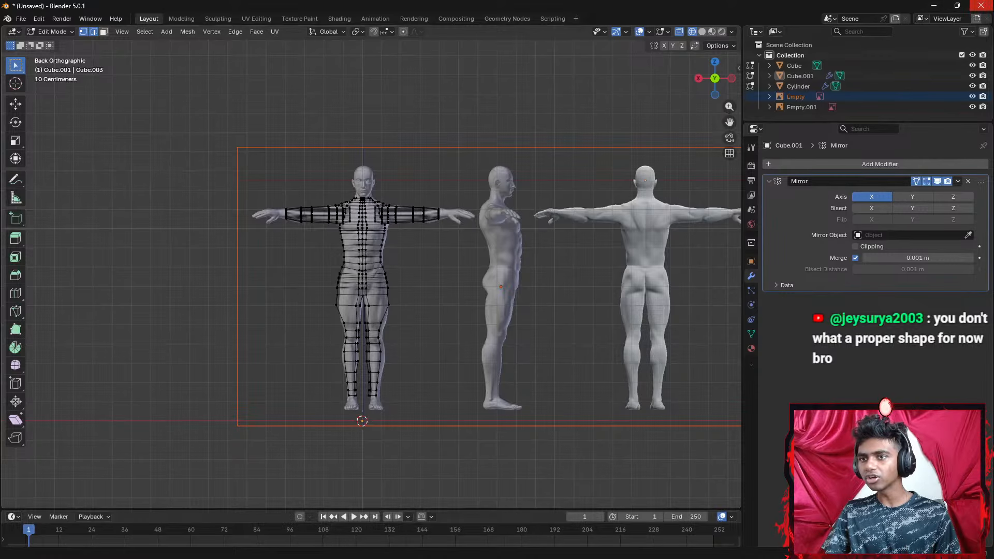
Close the program, choosing to save the changes, and pick the Desktop folder as the save location
{"action": "left_click", "coordinate": [980, 5]}
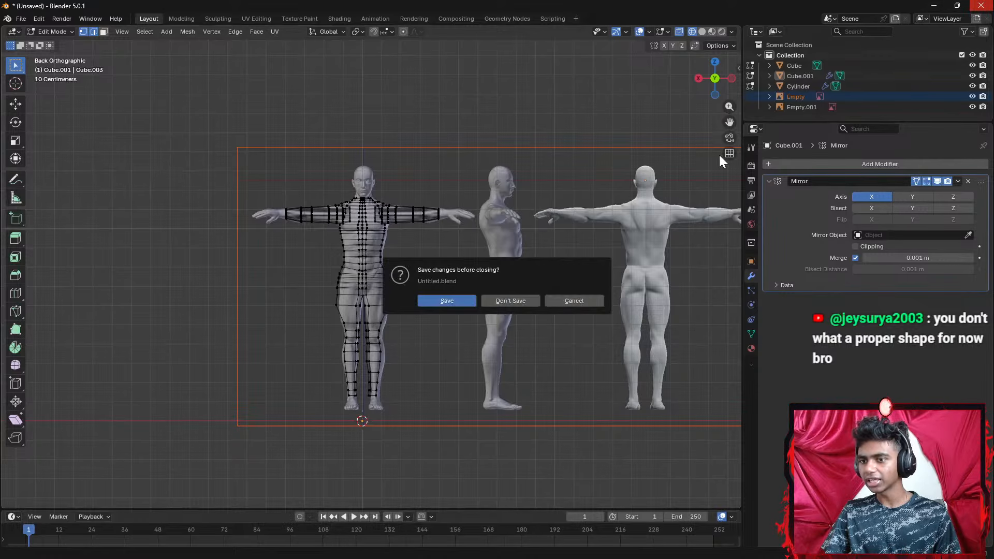
{"action": "left_click", "coordinate": [446, 300]}
{"action": "left_click", "coordinate": [69, 266]}
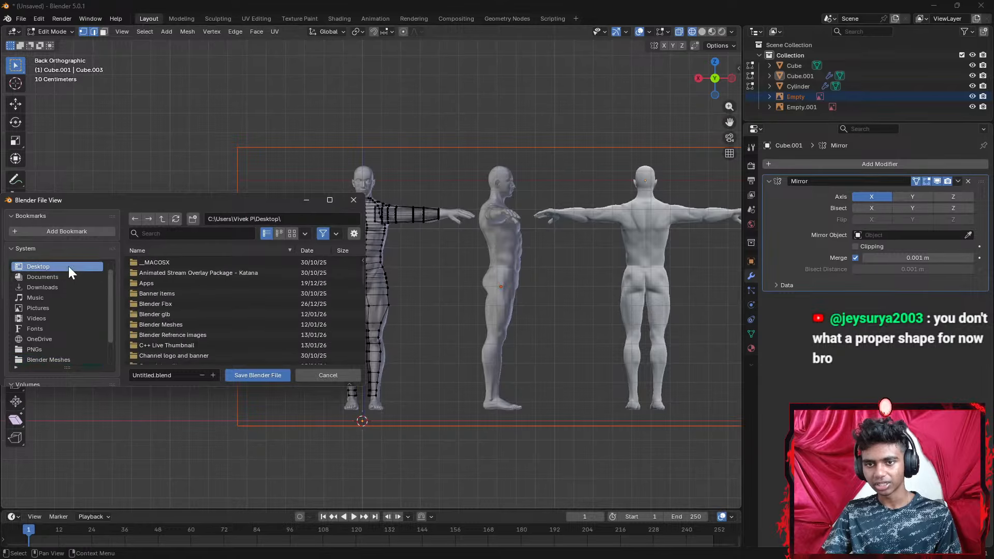
{"action": "left_click", "coordinate": [181, 375]}
{"action": "type", "text": "H"}
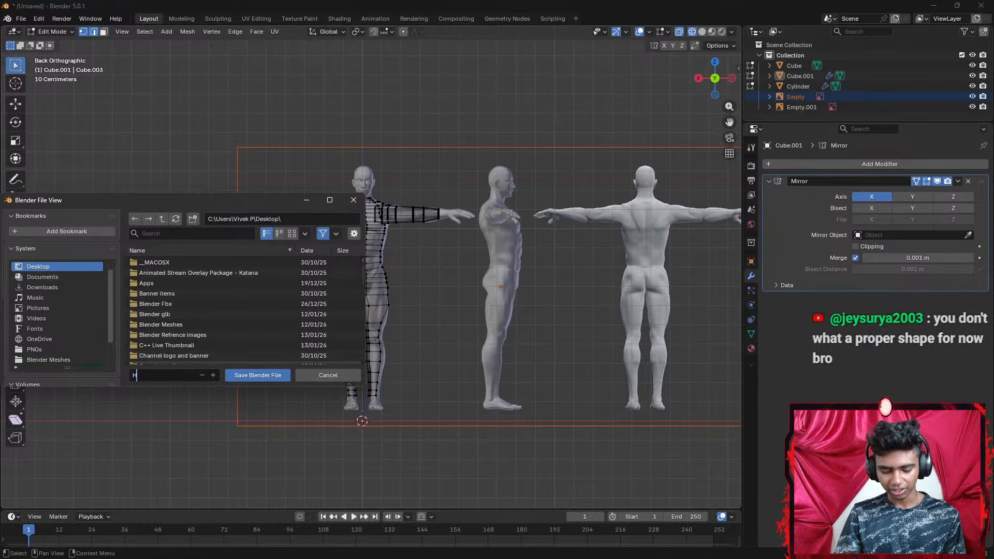
{"action": "type", "text": "uman Mes"}
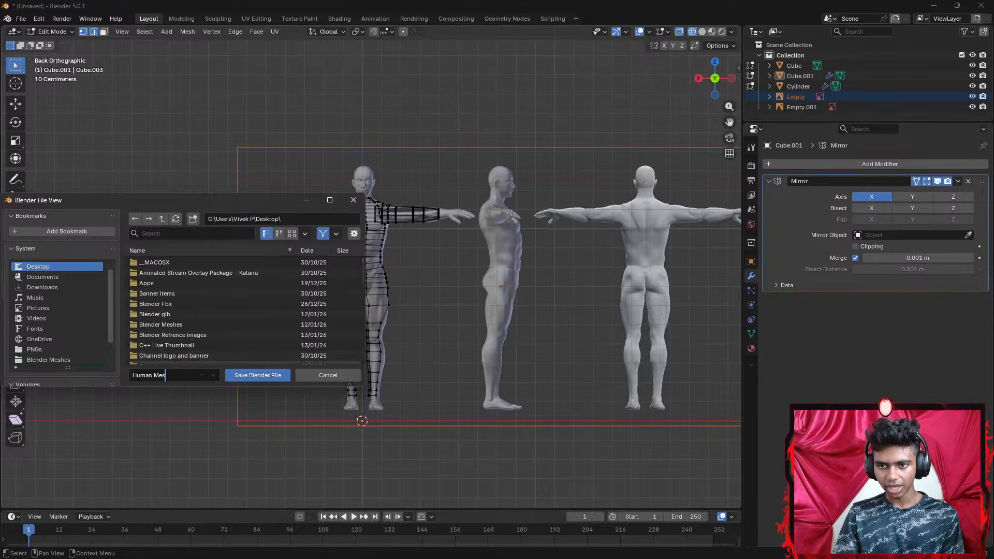
{"action": "key", "text": "BackSpace"}
{"action": "key", "text": "BackSpace"}
{"action": "key", "text": "BackSpace"}
{"action": "key", "text": "BackSpace"}
{"action": "key", "text": "BackSpace"}
{"action": "key", "text": "BackSpace"}
{"action": "key", "text": "BackSpace"}
{"action": "key", "text": "BackSpace"}
{"action": "key", "text": "BackSpace"}
Name the file "Male Human" and save it
{"action": "type", "text": "Male"}
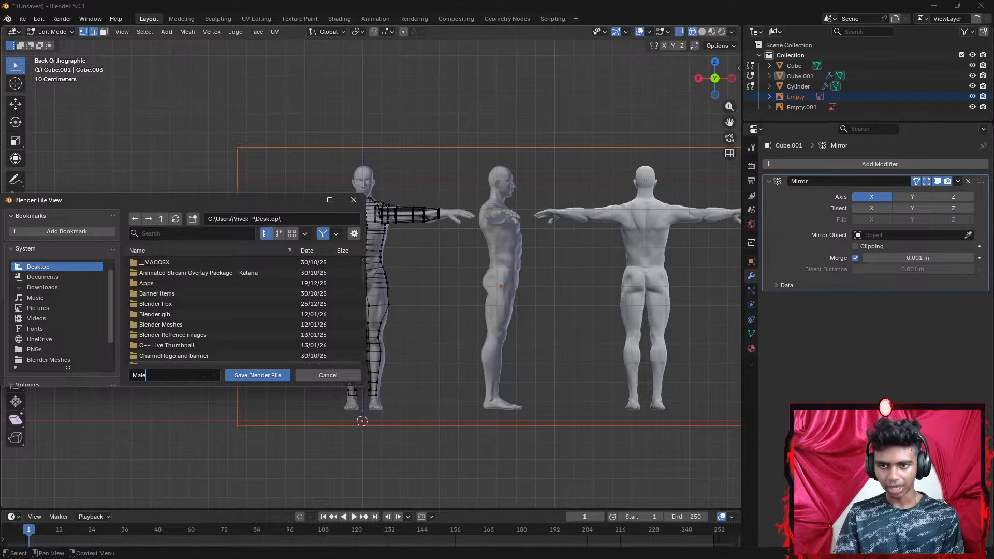
{"action": "type", "text": " Human Mesh"}
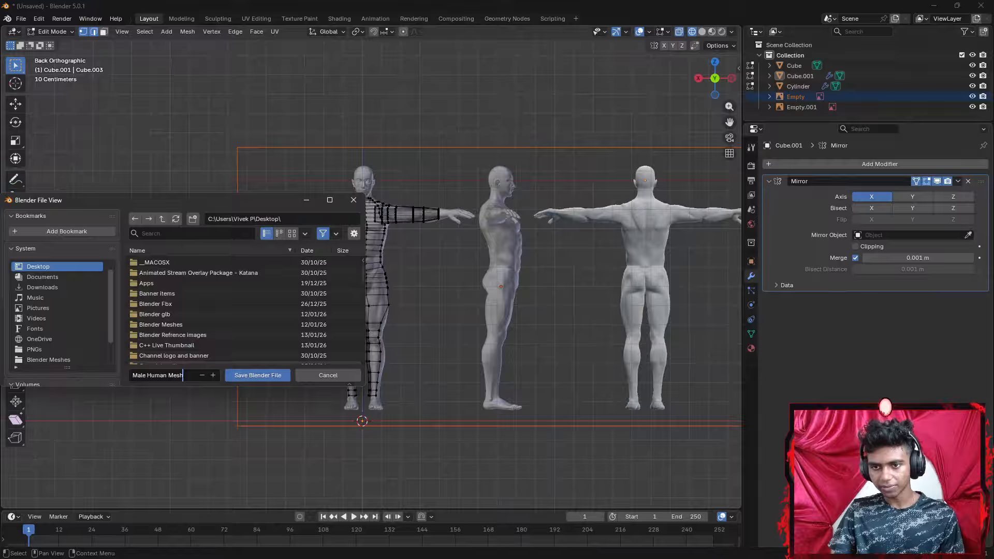
{"action": "key", "text": "BackSpace"}
{"action": "key", "text": "BackSpace"}
{"action": "key", "text": "BackSpace"}
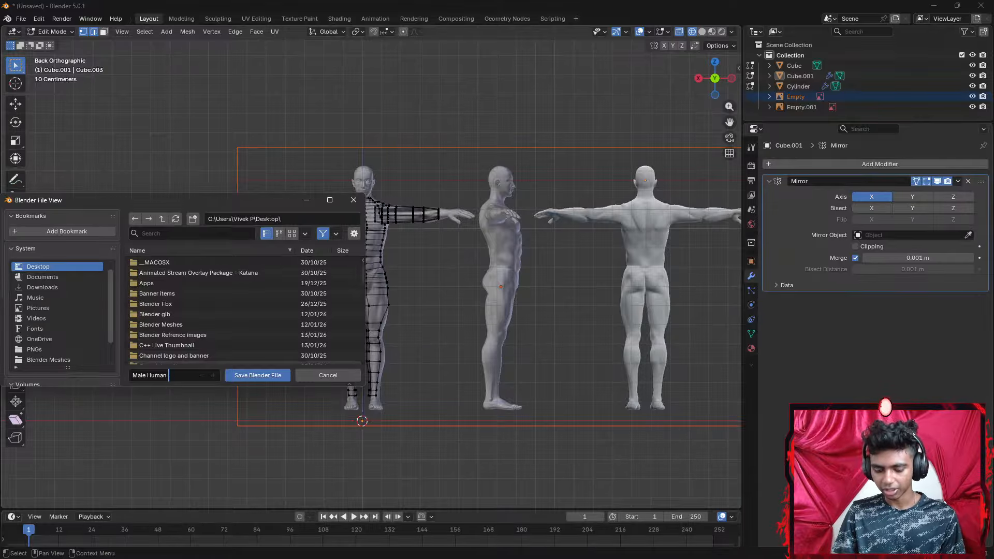
{"action": "left_click", "coordinate": [253, 374]}
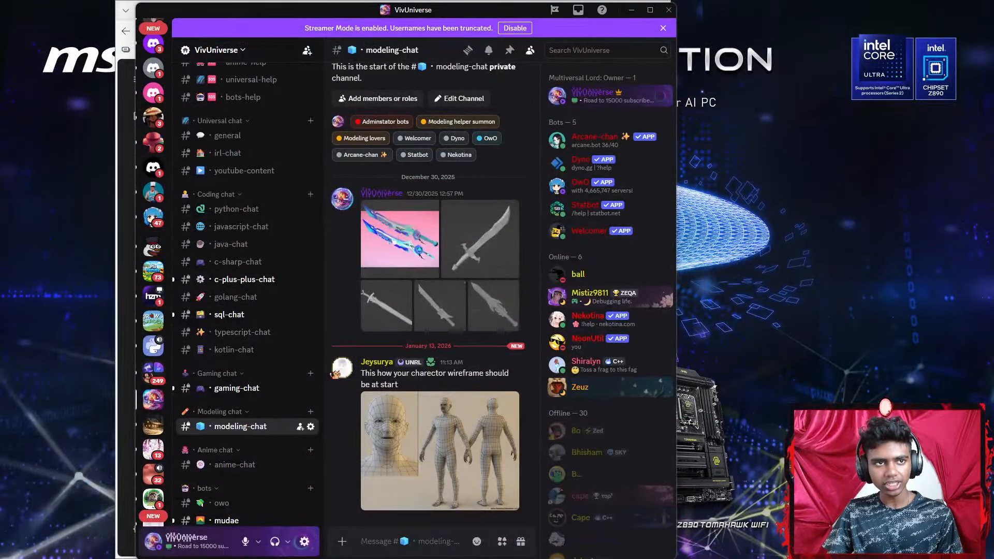
Launch Blender again, dismiss the splash screen, and delete all the default objects from the new scene
{"action": "left_click_drag", "start_coordinate": [0, 47], "coordinate": [535, 22]}
{"action": "left_click", "coordinate": [749, 20]}
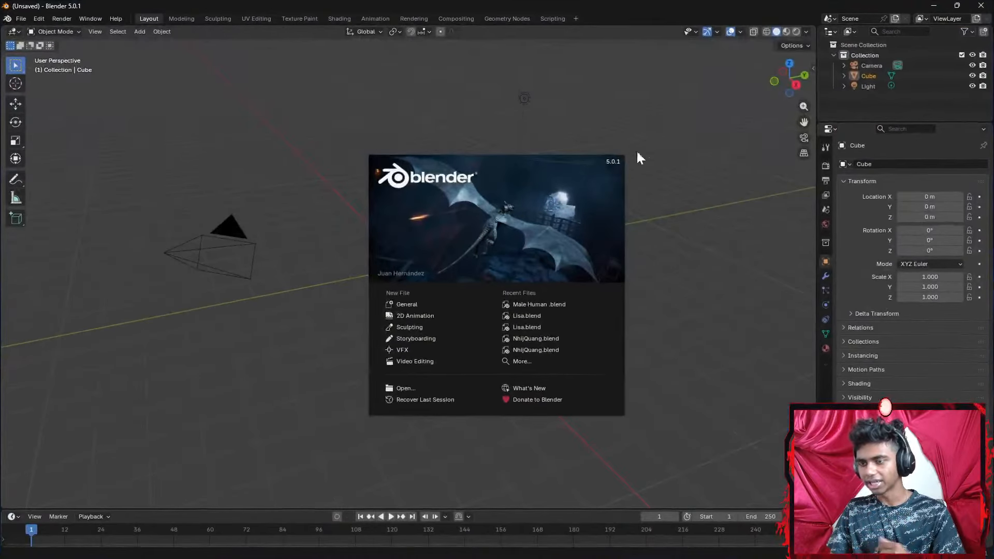
{"action": "left_click", "coordinate": [651, 176]}
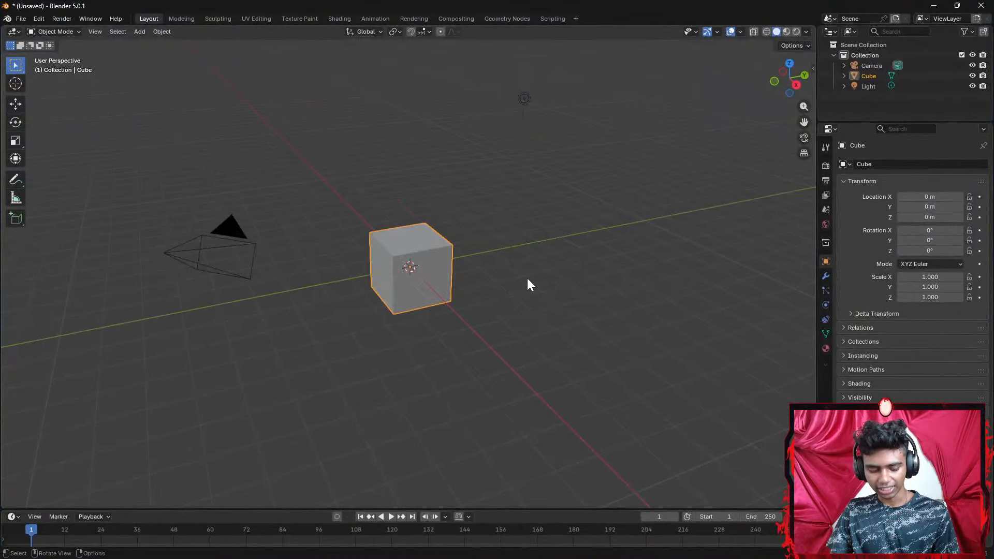
{"action": "key", "text": "a"}
{"action": "key", "text": "x"}
{"action": "left_click", "coordinate": [516, 278]}
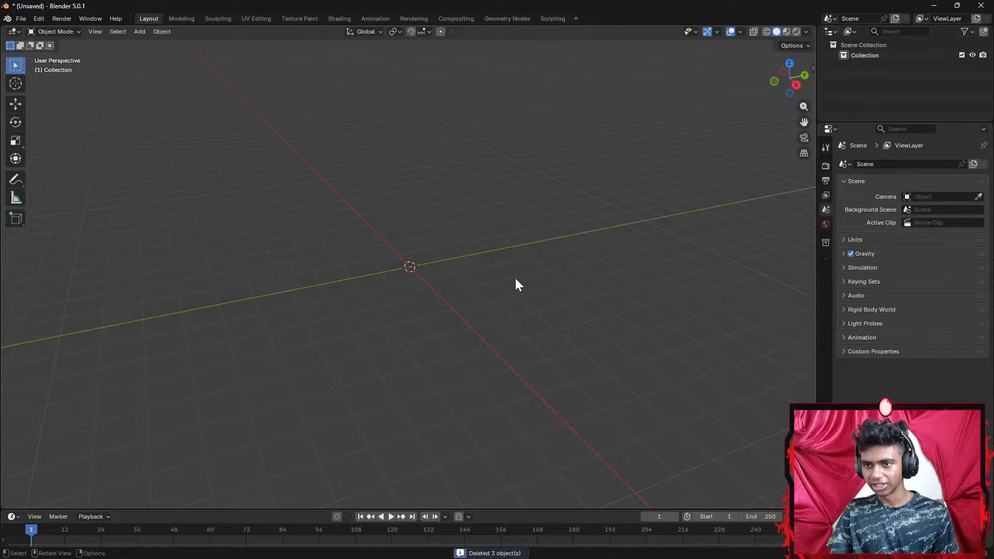
In the back orthographic view, start adding a reference image and browse to the Game Items folder on the Desktop
{"action": "left_click", "coordinate": [804, 76]}
{"action": "key", "text": "shift+a"}
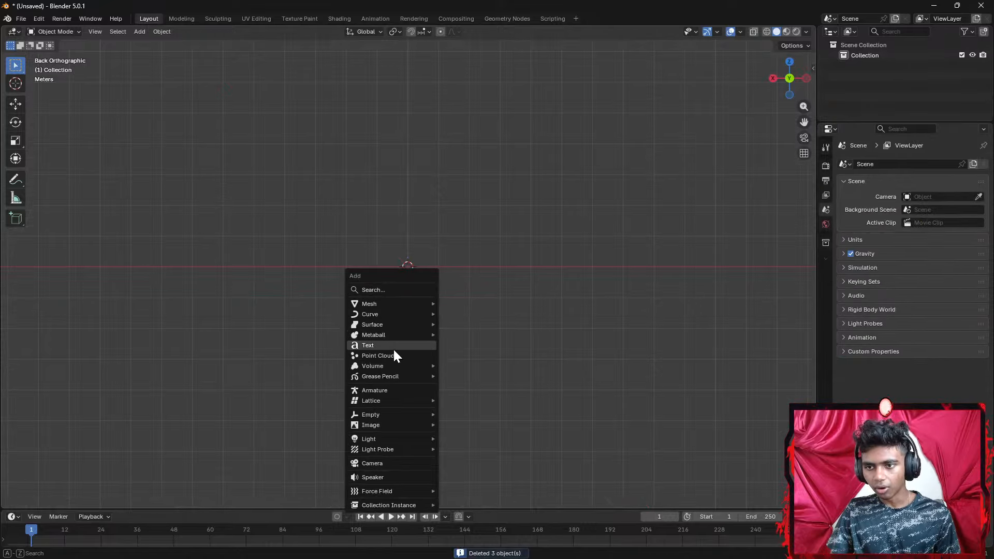
{"action": "mouse_move", "coordinate": [394, 424]}
{"action": "left_click", "coordinate": [469, 455]}
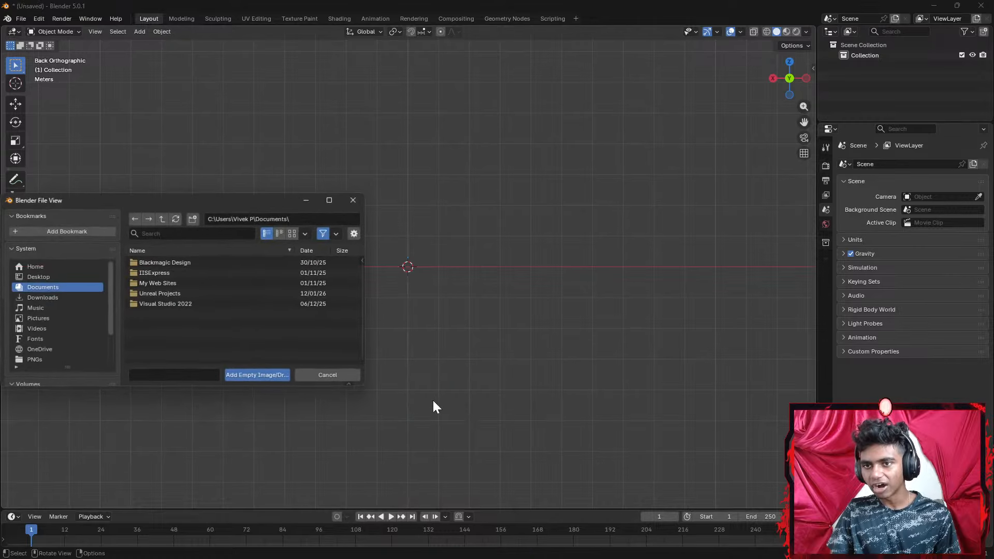
{"action": "left_click", "coordinate": [67, 277]}
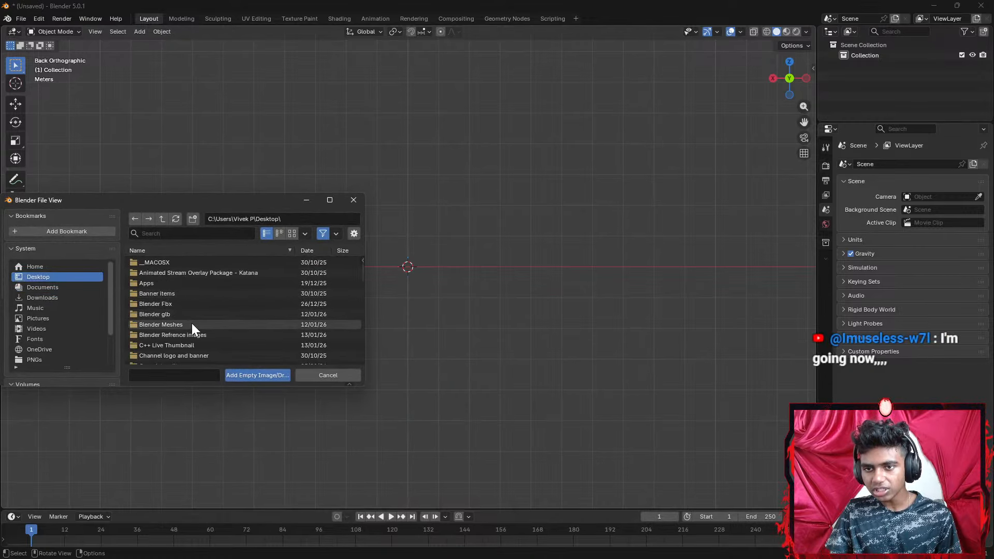
{"action": "scroll", "coordinate": [207, 303], "scroll_direction": "down", "scroll_amount": 3}
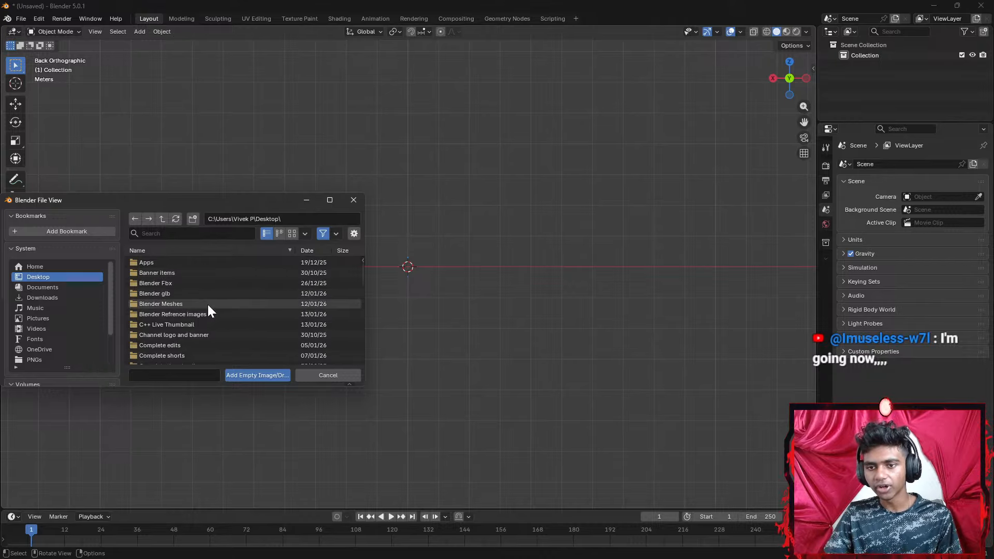
{"action": "scroll", "coordinate": [212, 309], "scroll_direction": "down", "scroll_amount": 4}
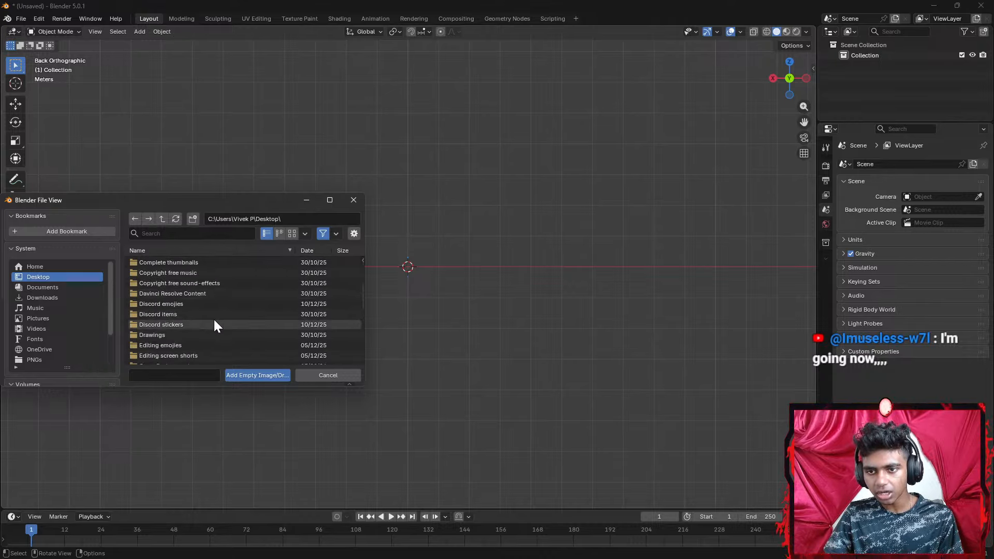
{"action": "left_click", "coordinate": [197, 355]}
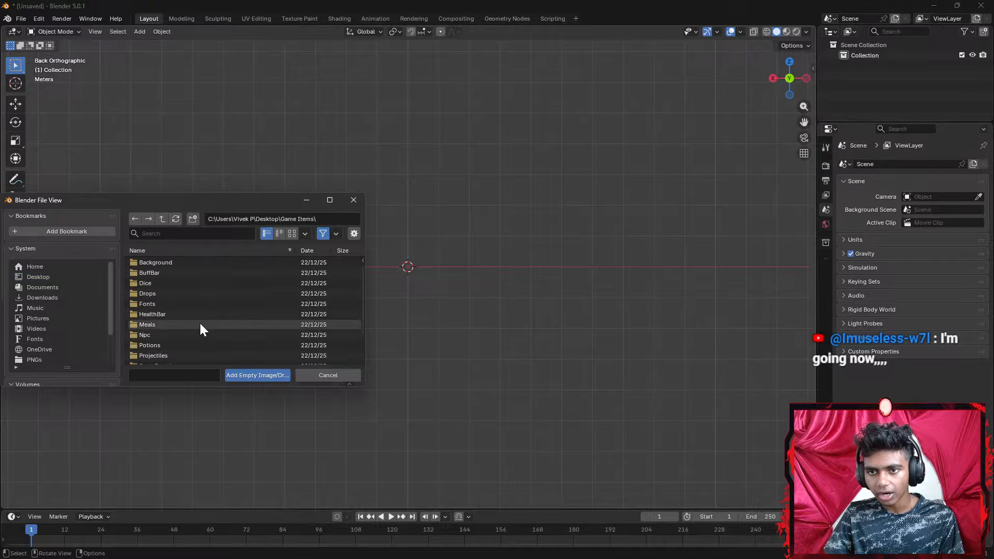
Open the Weapons folder and add Sword.png to the scene as an image empty
{"action": "left_click_drag", "start_coordinate": [216, 202], "coordinate": [365, 180]}
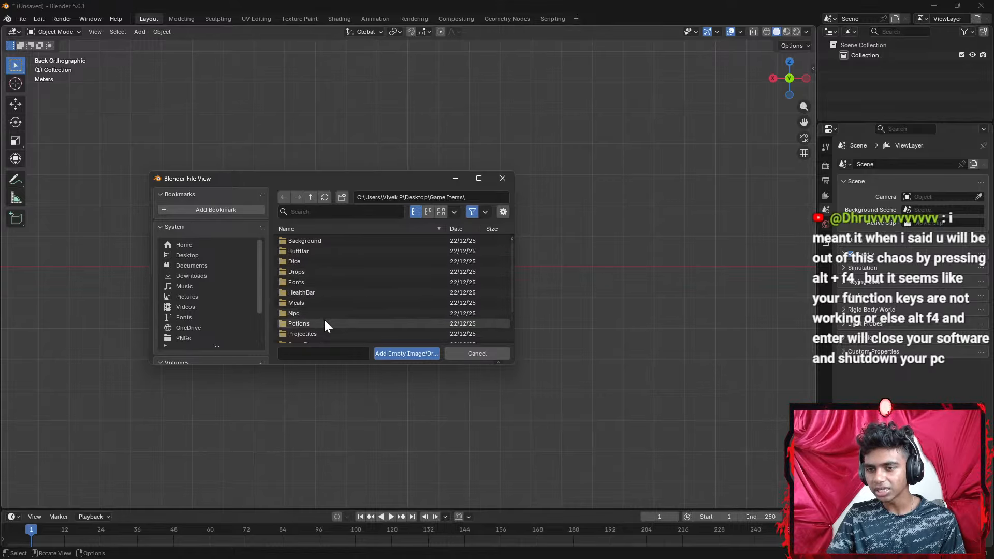
{"action": "scroll", "coordinate": [324, 318], "scroll_direction": "down", "scroll_amount": 3}
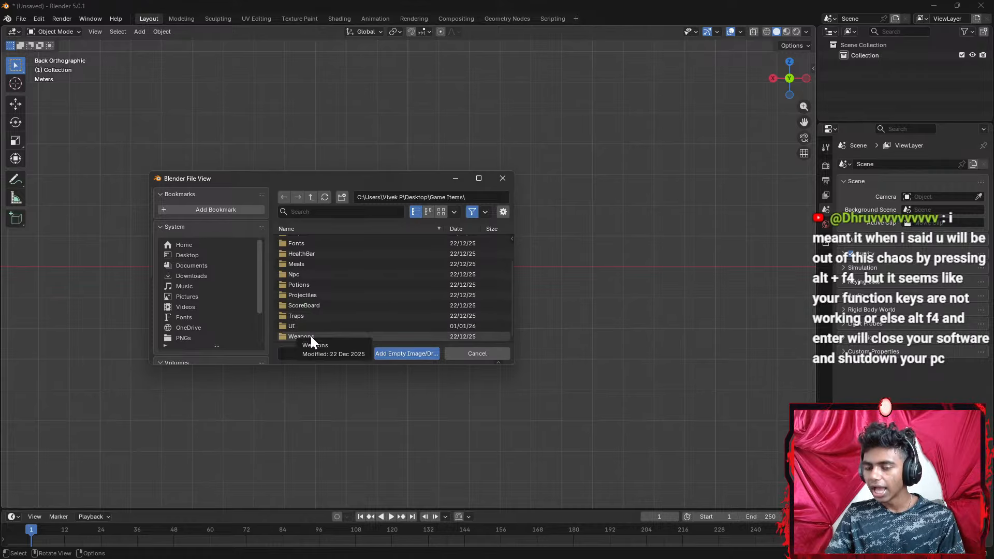
{"action": "double_click", "coordinate": [311, 337]}
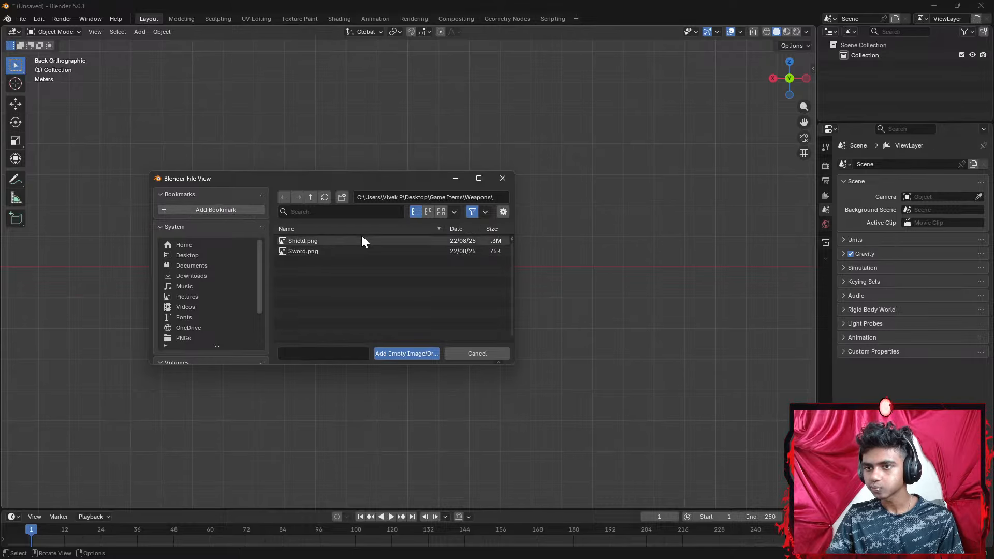
{"action": "left_click", "coordinate": [327, 249]}
{"action": "left_click", "coordinate": [402, 354]}
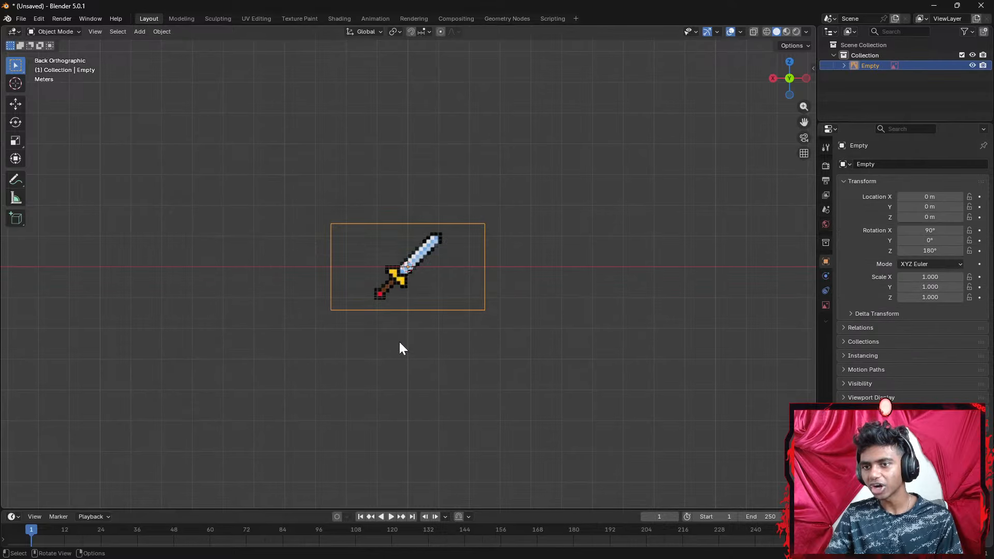
{"action": "scroll", "coordinate": [431, 286], "scroll_direction": "up", "scroll_amount": 4}
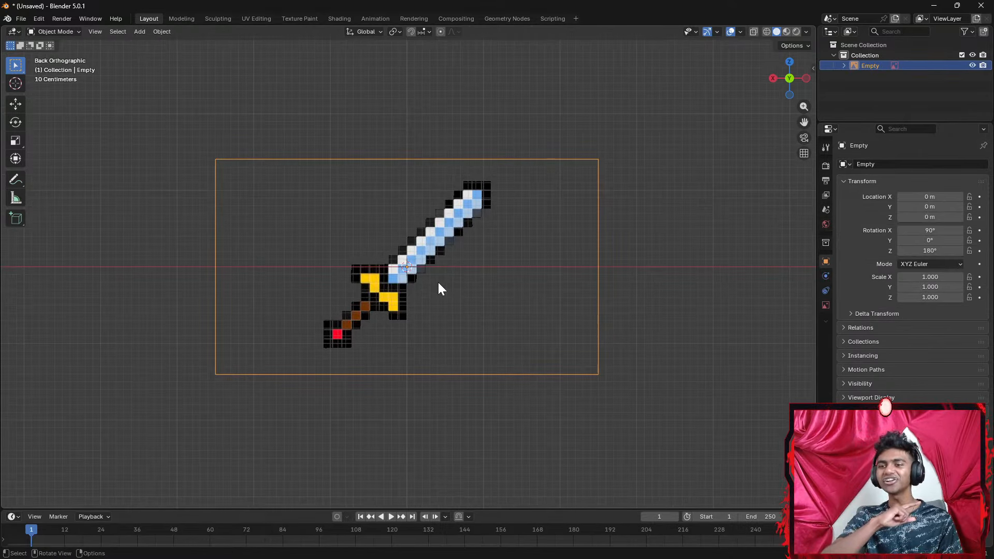
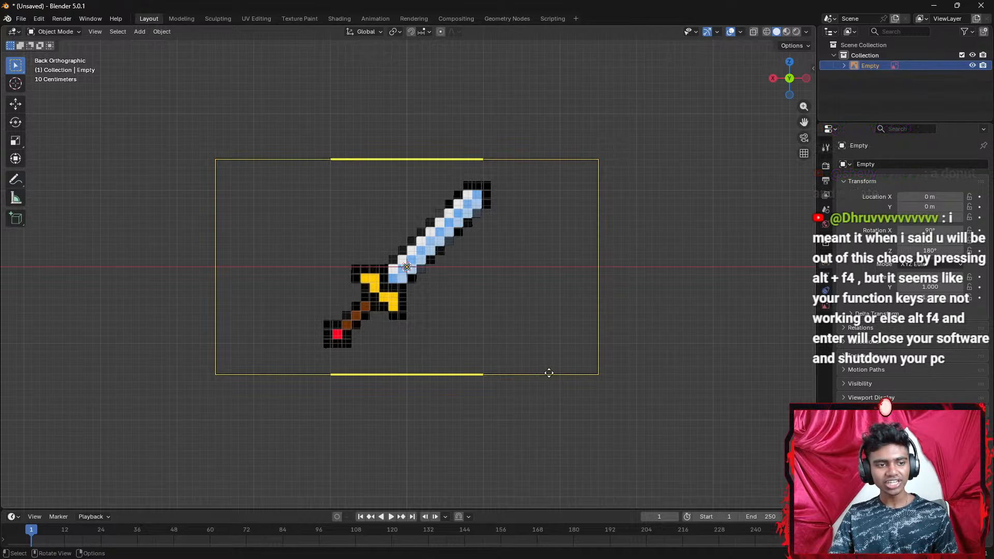
{"action": "scroll", "coordinate": [557, 318], "scroll_direction": "up", "scroll_amount": 5}
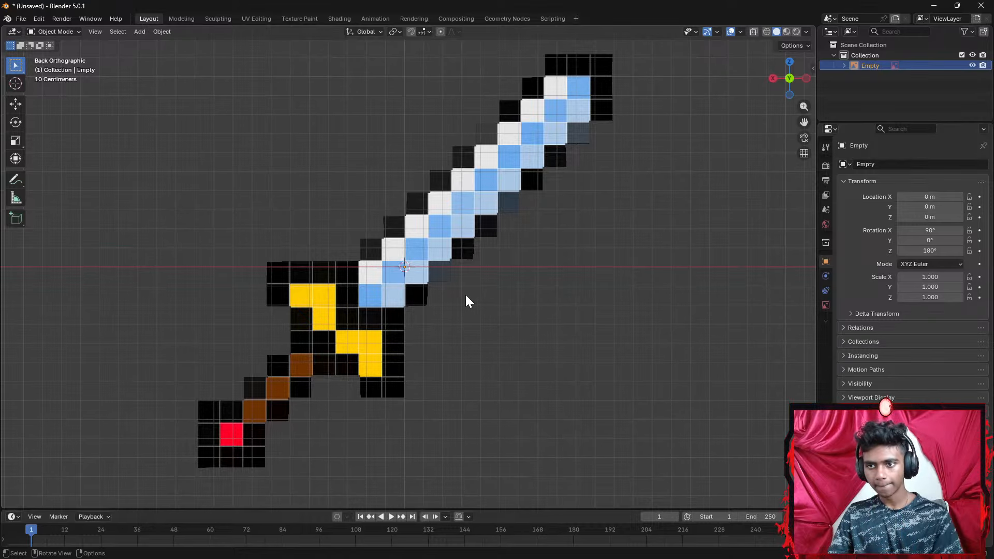
{"action": "scroll", "coordinate": [437, 296], "scroll_direction": "down", "scroll_amount": 1}
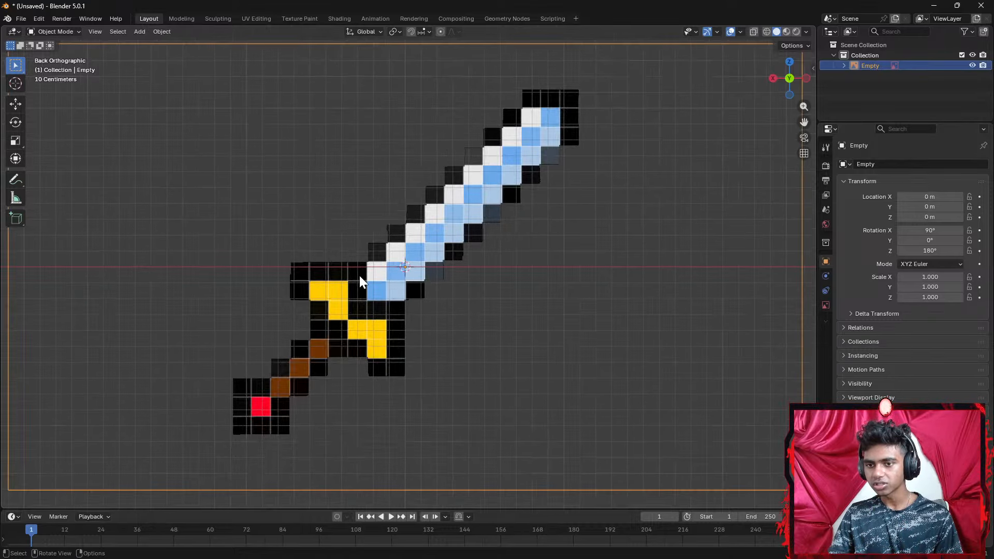
{"action": "scroll", "coordinate": [397, 302], "scroll_direction": "down", "scroll_amount": 1}
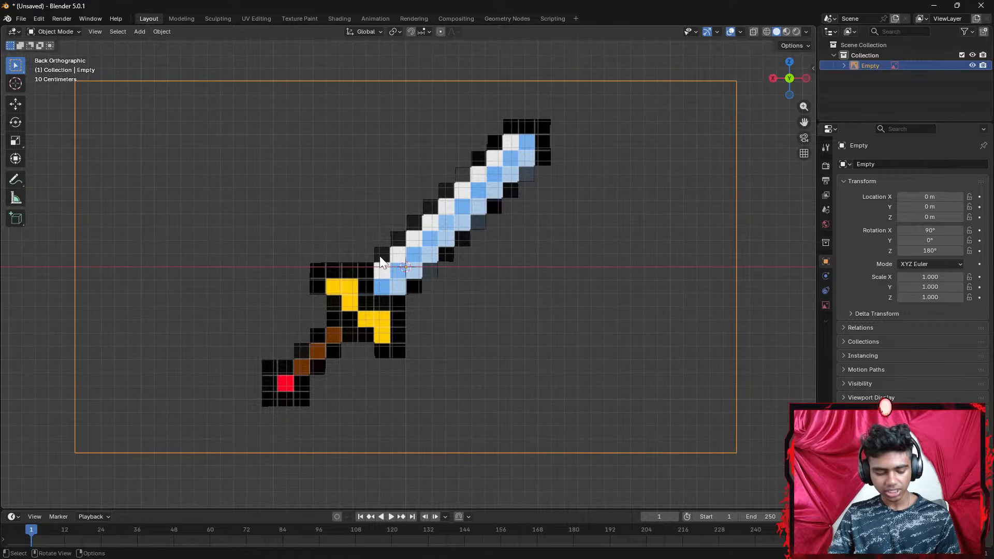
{"action": "left_click_drag", "start_coordinate": [736, 243], "coordinate": [567, 235]}
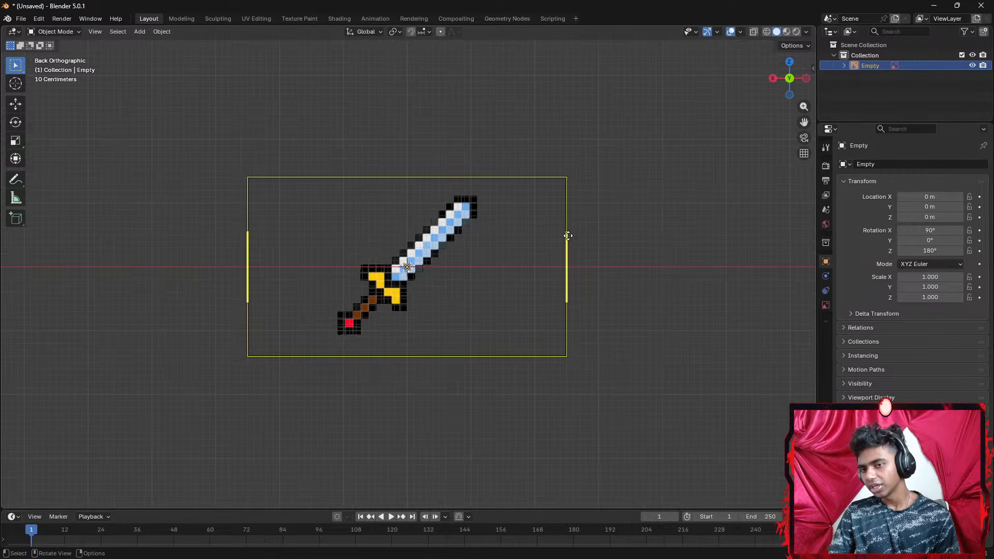
{"action": "scroll", "coordinate": [501, 267], "scroll_direction": "up", "scroll_amount": 4}
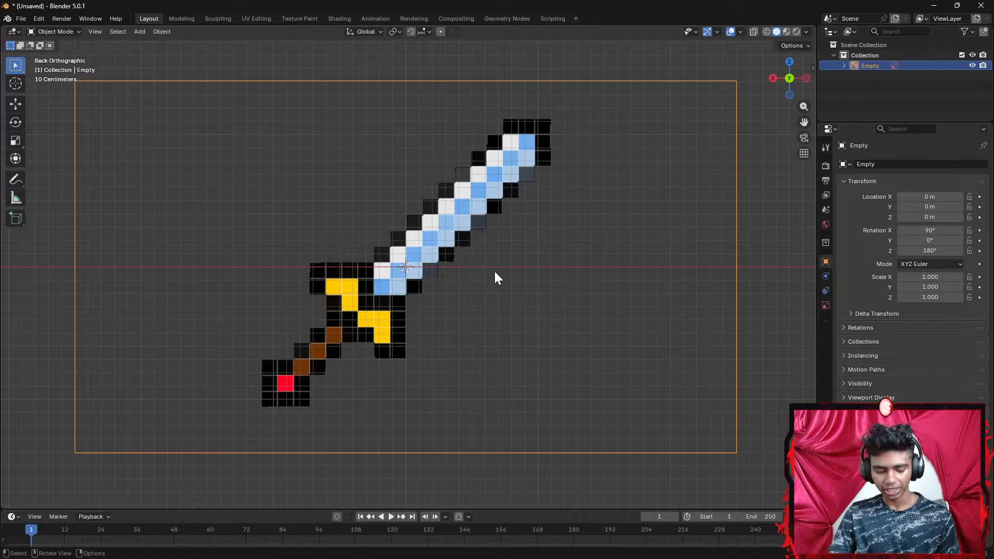
{"action": "key", "text": "shift+a"}
{"action": "mouse_move", "coordinate": [470, 152]}
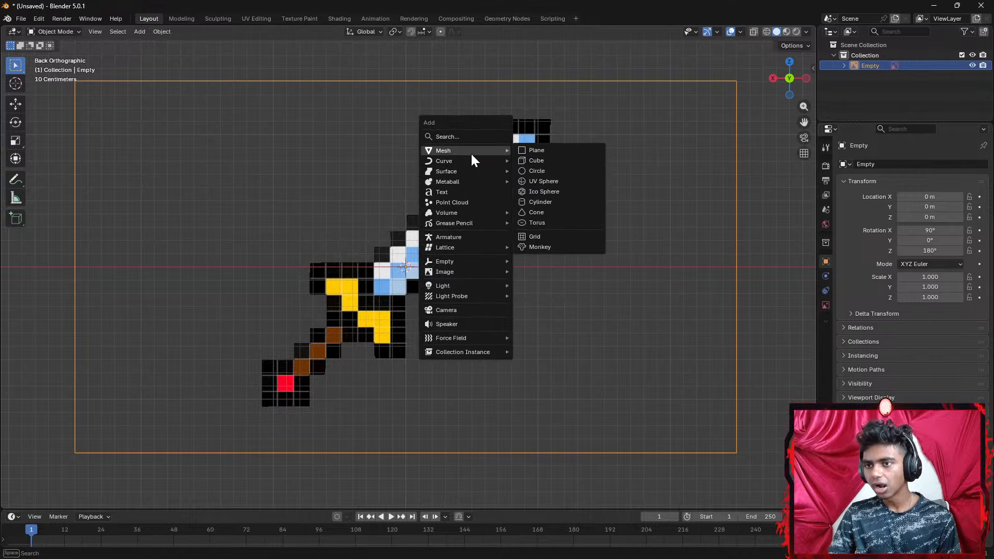
{"action": "left_click", "coordinate": [538, 150]}
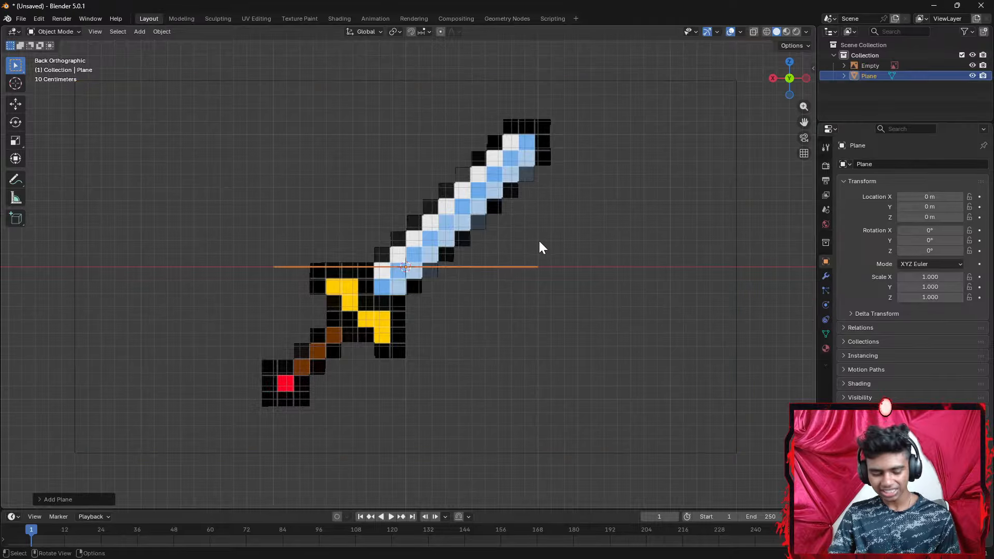
{"action": "key", "text": "ctrl+z"}
{"action": "left_click", "coordinate": [541, 255]}
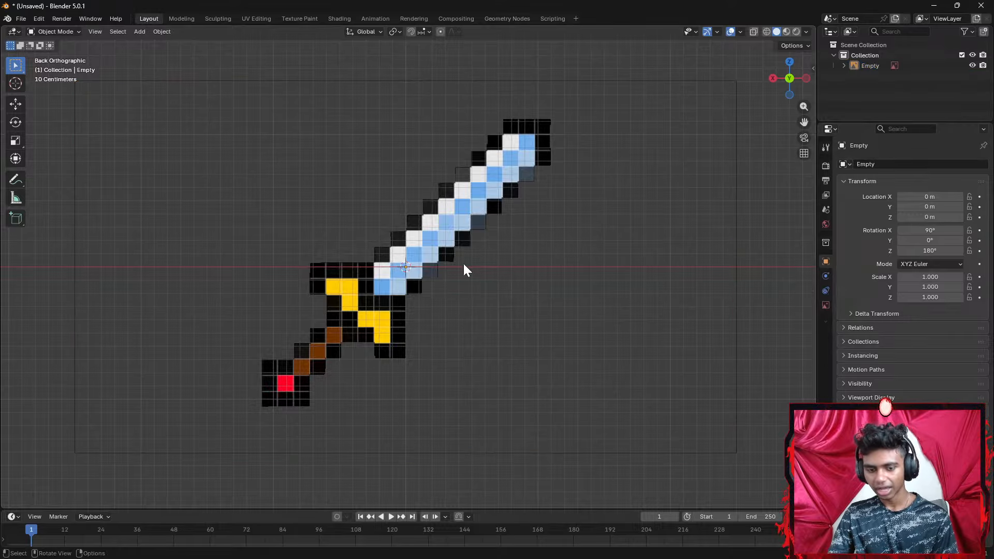
Delete the sword image empty from the scene and start adding a background image
{"action": "right_click", "coordinate": [890, 66]}
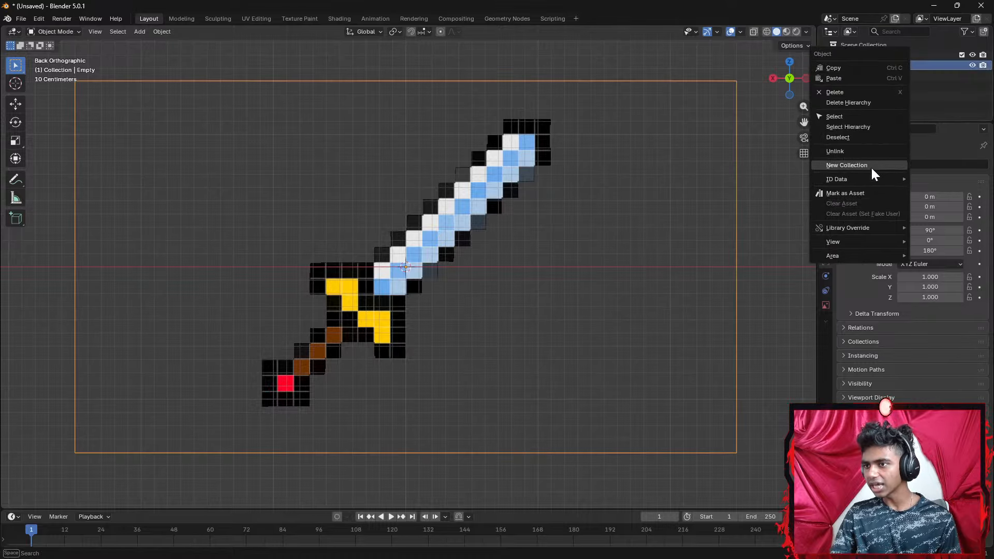
{"action": "left_click", "coordinate": [857, 93]}
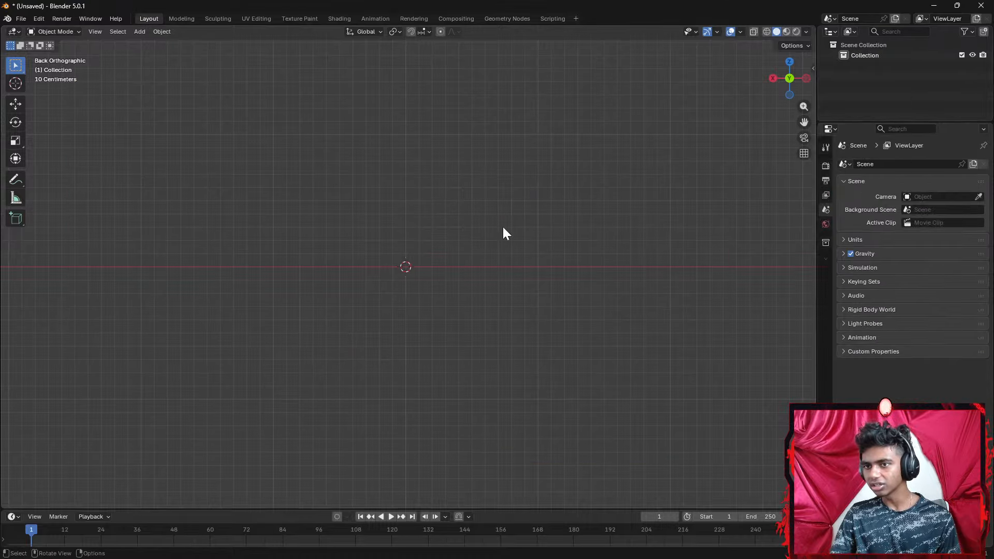
{"action": "key", "text": "shift+a"}
{"action": "mouse_move", "coordinate": [442, 262]}
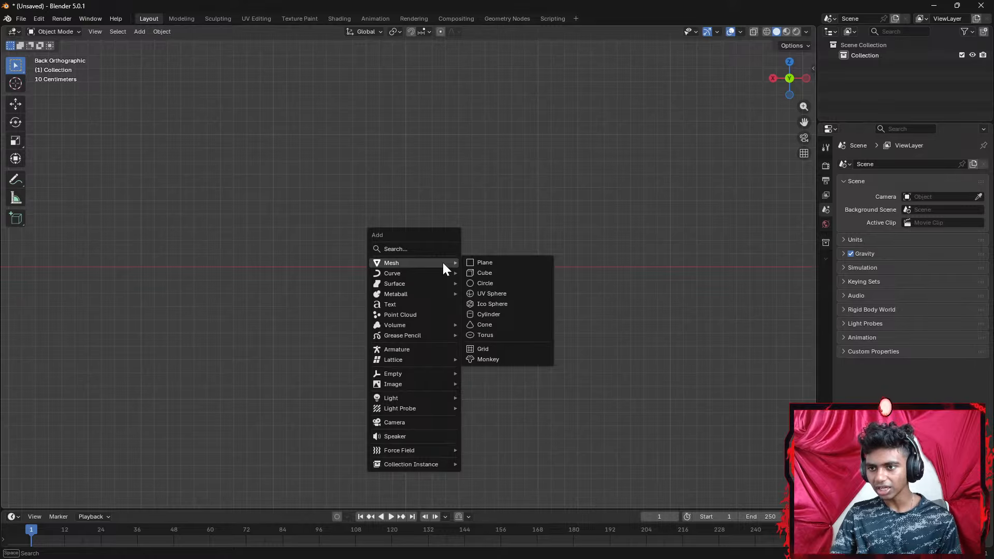
{"action": "mouse_move", "coordinate": [433, 386]}
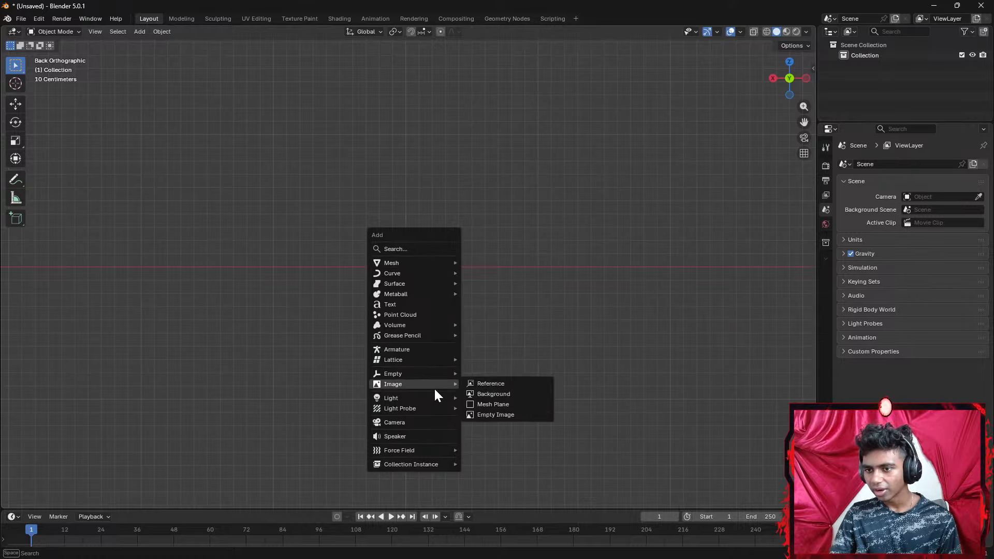
{"action": "left_click", "coordinate": [499, 392]}
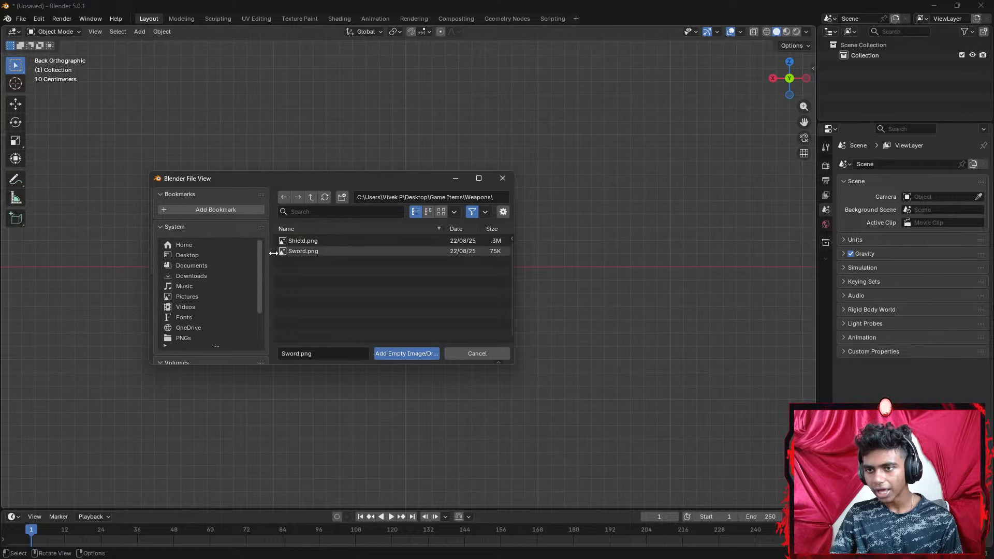
Browse to the Dice folder inside Game Items on the Desktop and add Dice2.png as an image empty
{"action": "left_click", "coordinate": [214, 254]}
{"action": "scroll", "coordinate": [300, 276], "scroll_direction": "down", "scroll_amount": 5}
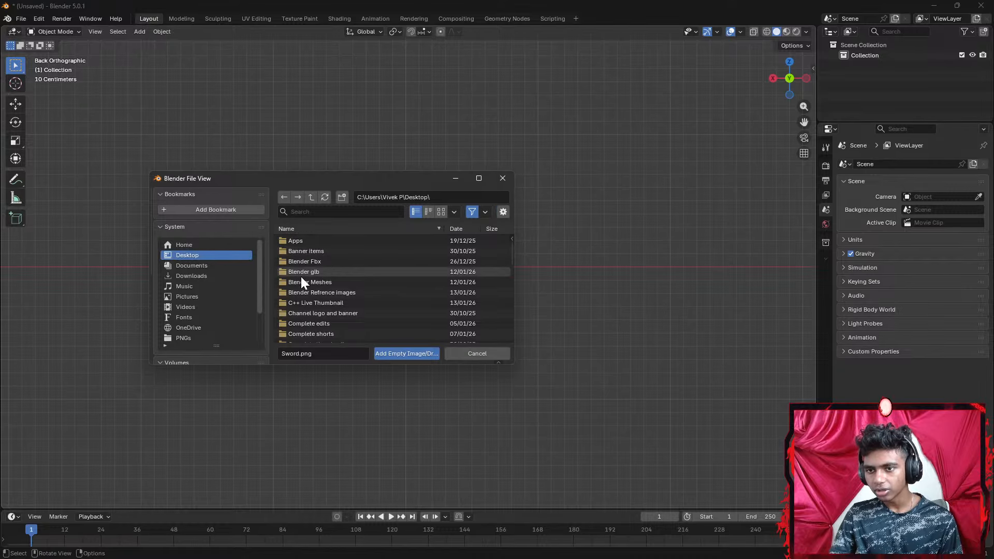
{"action": "scroll", "coordinate": [305, 298], "scroll_direction": "down", "scroll_amount": 3}
{"action": "scroll", "coordinate": [307, 306], "scroll_direction": "up", "scroll_amount": 3}
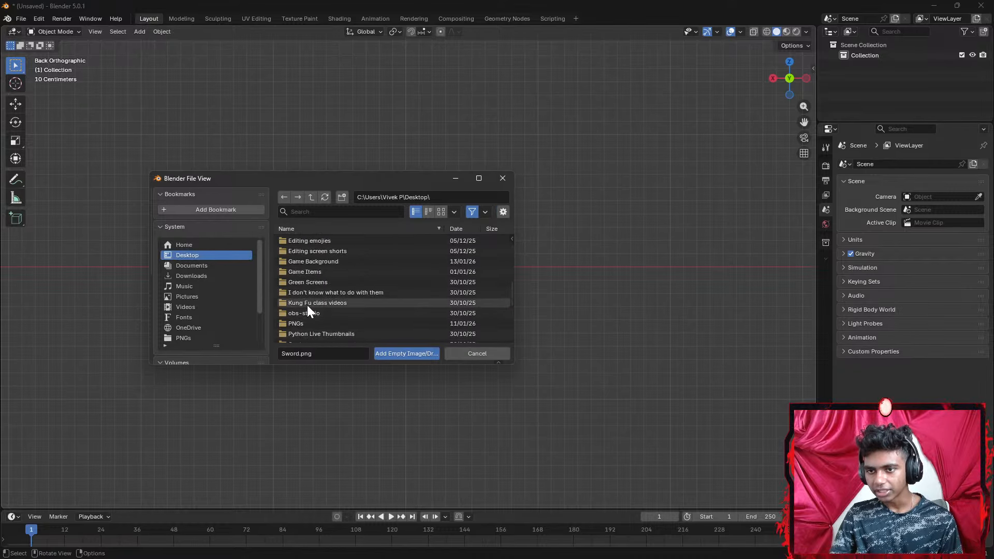
{"action": "left_click", "coordinate": [319, 292]}
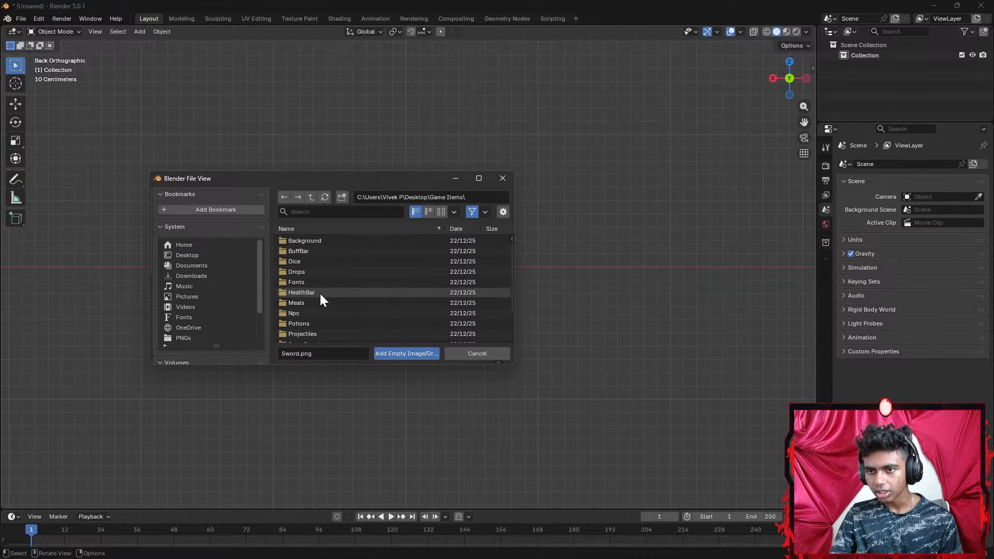
{"action": "left_click", "coordinate": [330, 262]}
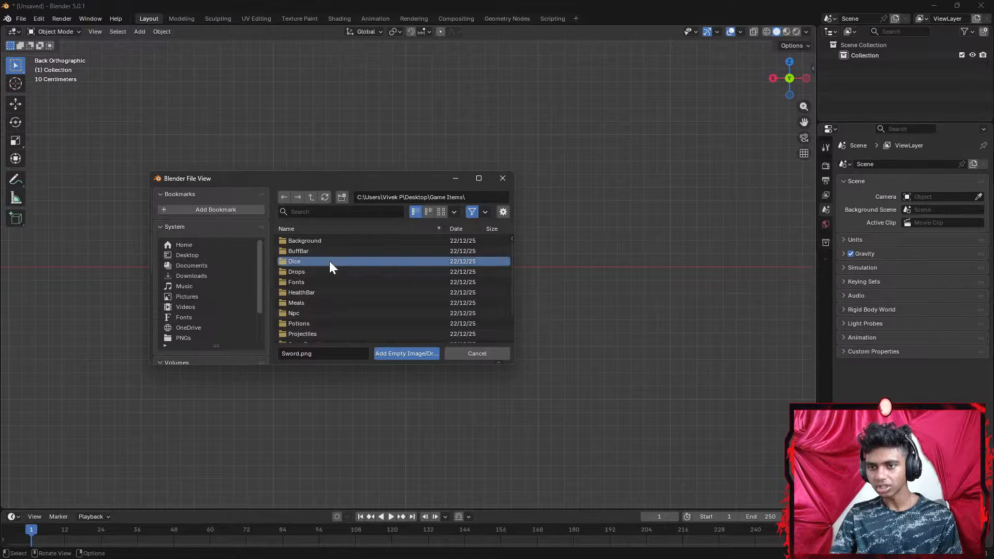
{"action": "left_click", "coordinate": [415, 353]}
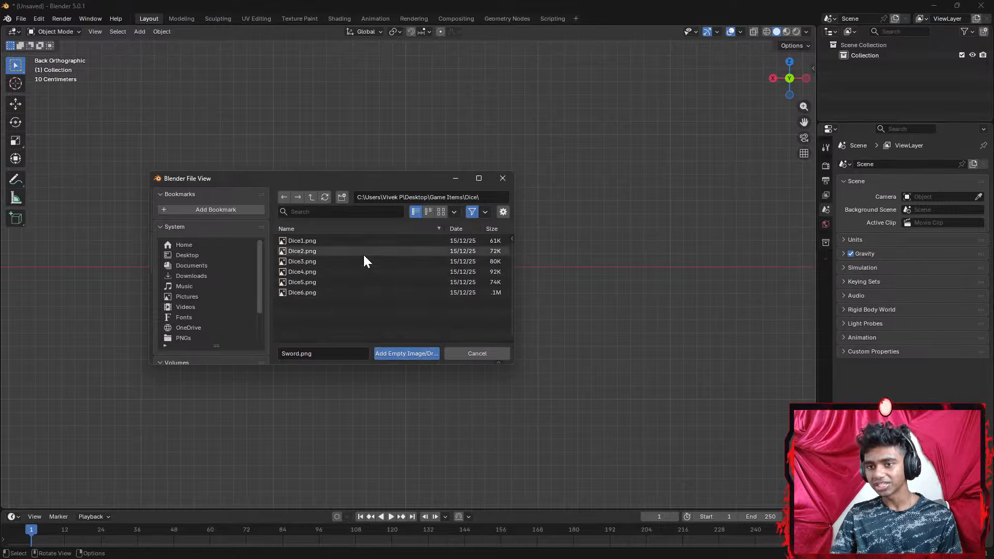
{"action": "left_click", "coordinate": [359, 251]}
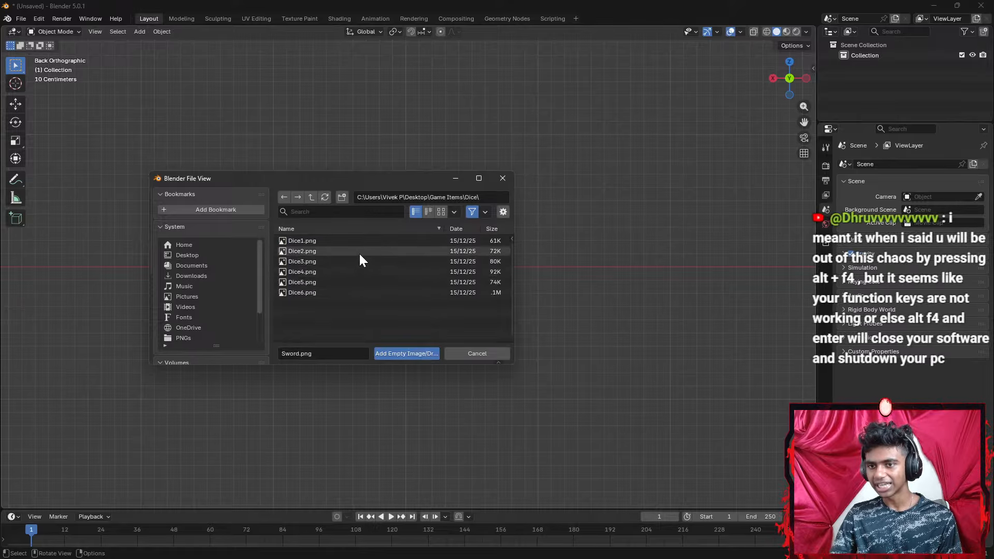
{"action": "left_click", "coordinate": [400, 353]}
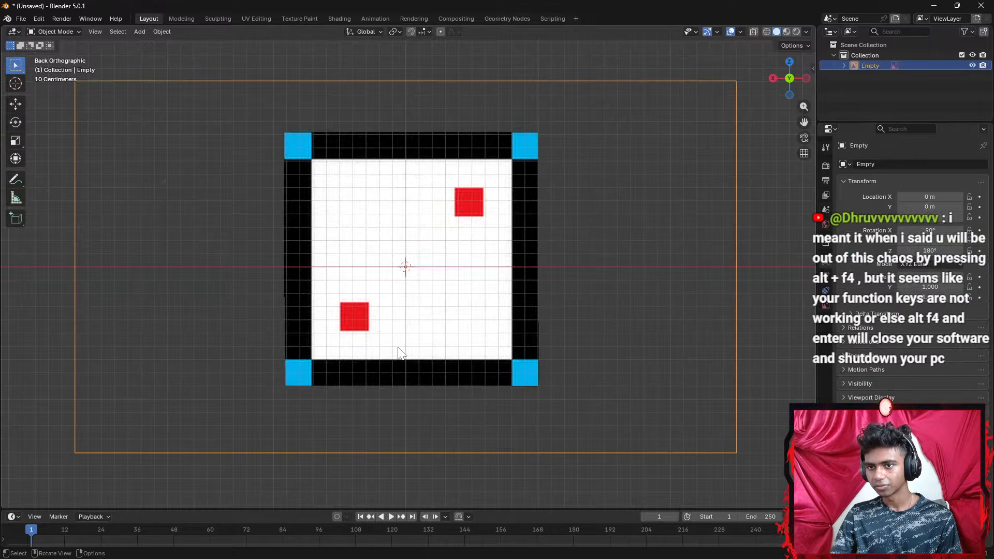
{"action": "scroll", "coordinate": [527, 284], "scroll_direction": "down", "scroll_amount": 3}
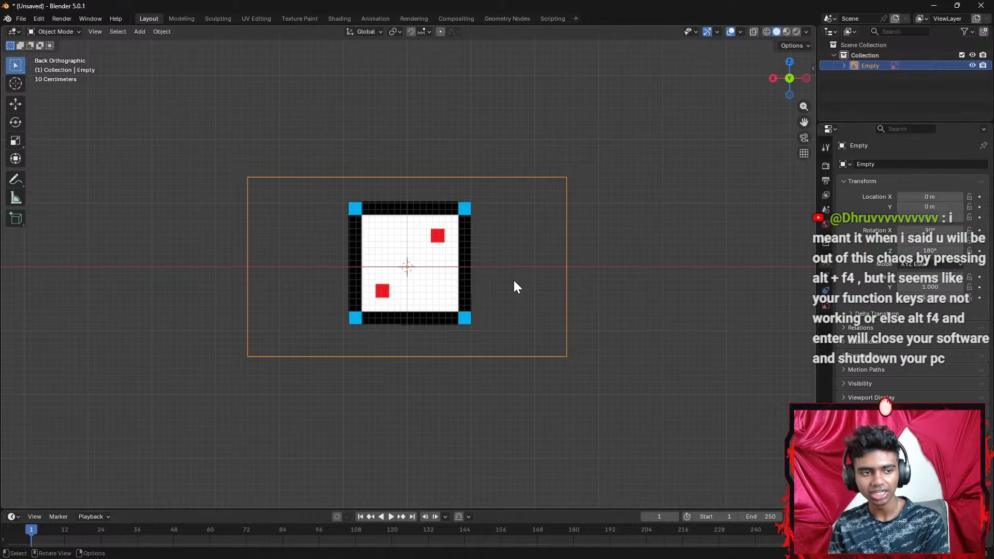
{"action": "scroll", "coordinate": [479, 223], "scroll_direction": "up", "scroll_amount": 4}
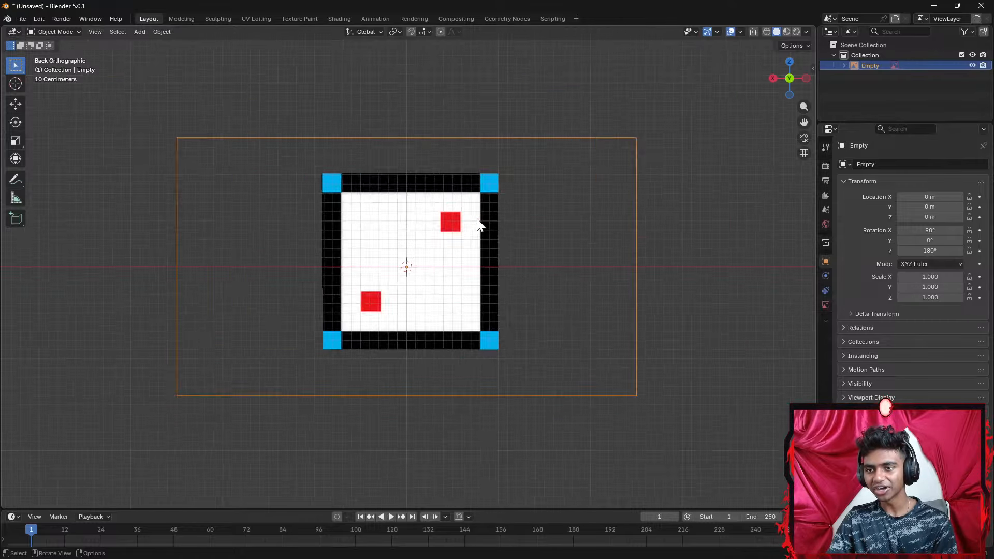
{"action": "scroll", "coordinate": [455, 225], "scroll_direction": "down", "scroll_amount": 5}
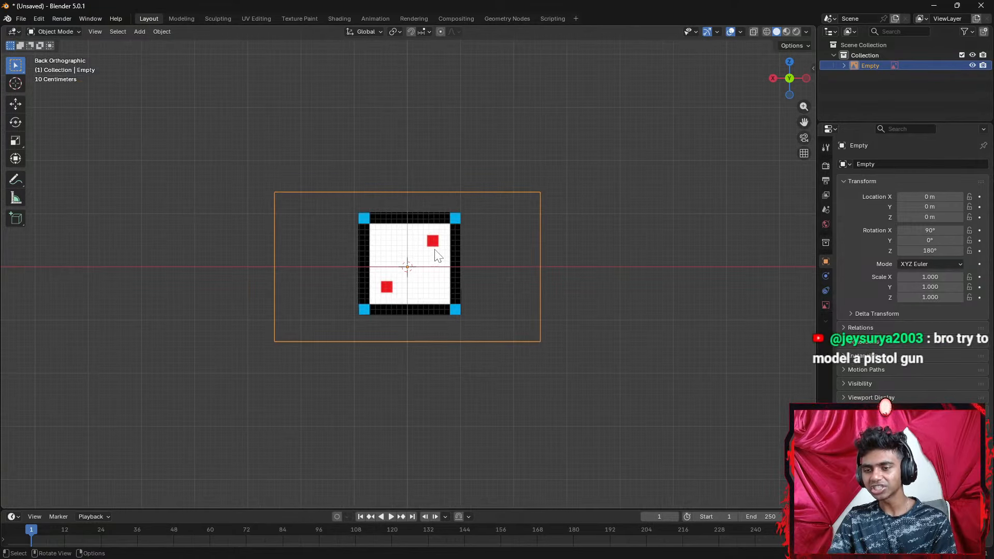
{"action": "scroll", "coordinate": [462, 243], "scroll_direction": "up", "scroll_amount": 1}
{"action": "scroll", "coordinate": [464, 248], "scroll_direction": "up", "scroll_amount": 1}
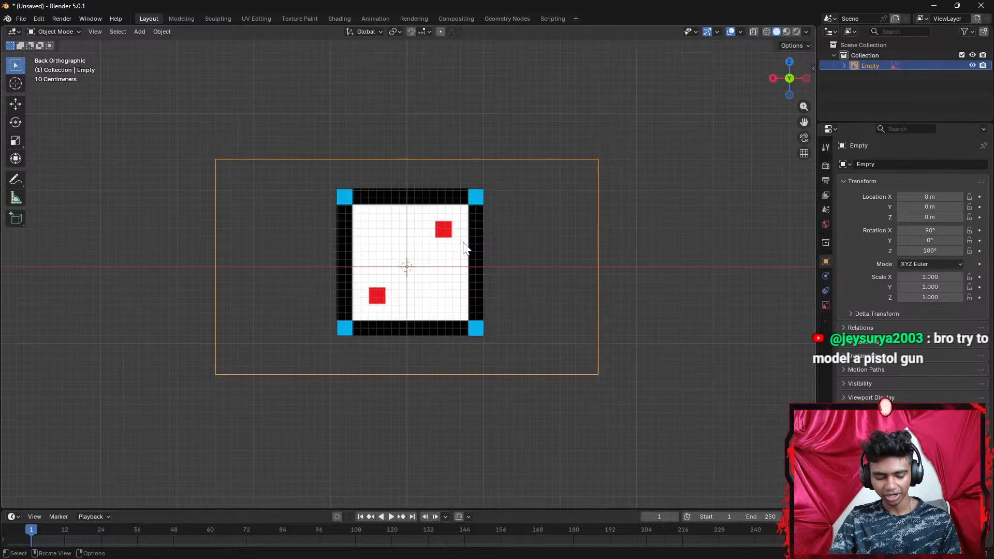
{"action": "key", "text": "ctrl+a"}
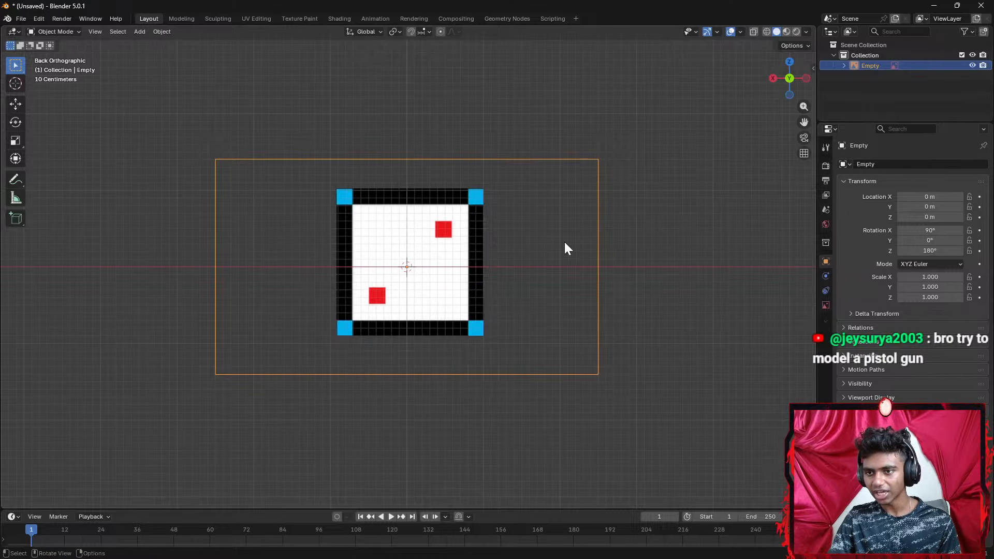
{"action": "key", "text": "shift+a"}
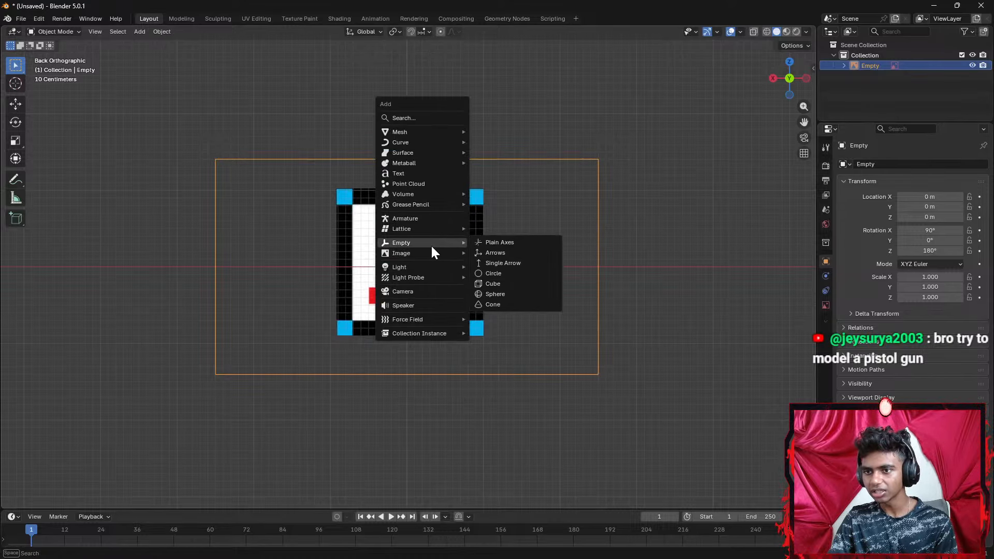
{"action": "mouse_move", "coordinate": [432, 129]}
{"action": "left_click", "coordinate": [481, 131]}
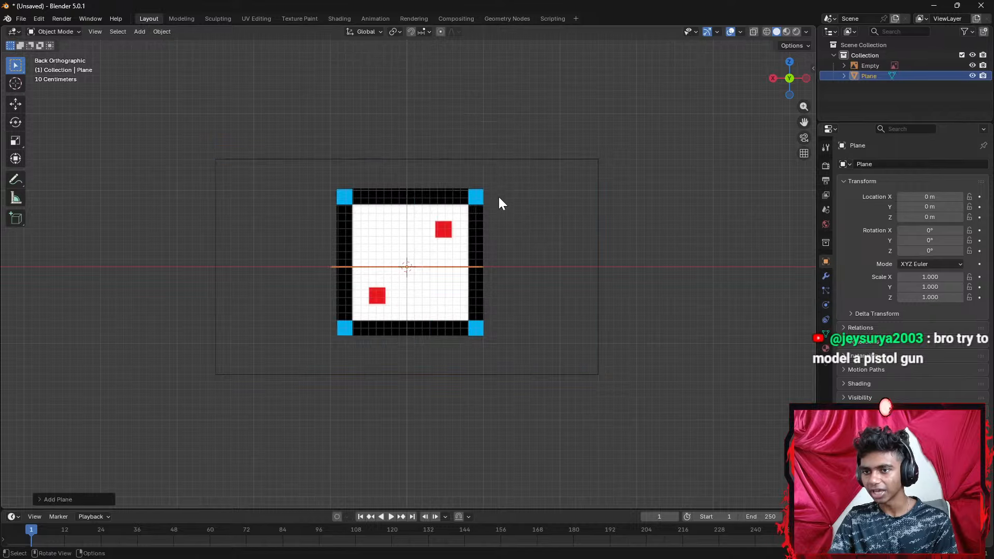
{"action": "key", "text": "ctrl+z"}
Add a cube at the origin scaled down uniformly to about 0.659, and delete it again
{"action": "key", "text": "shift+a"}
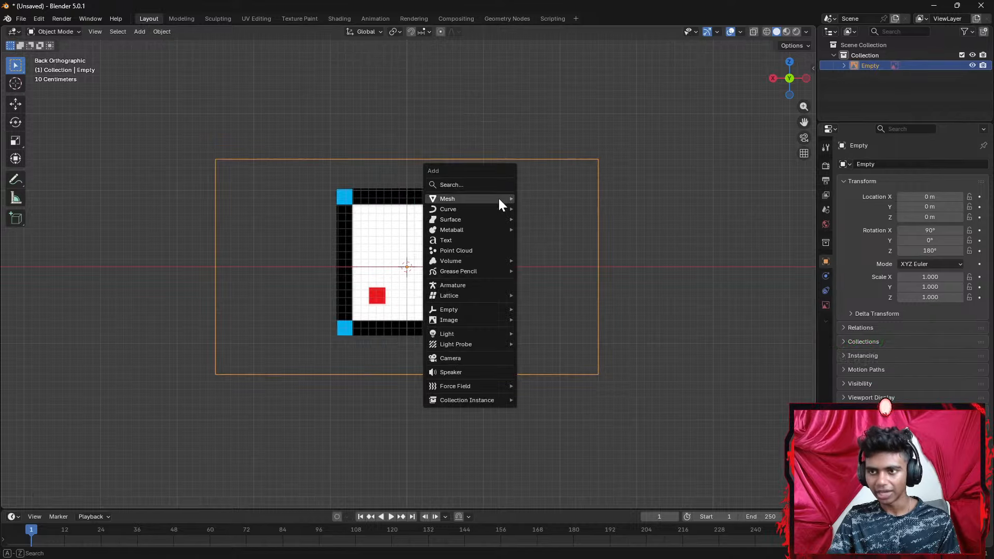
{"action": "mouse_move", "coordinate": [497, 197]}
{"action": "left_click", "coordinate": [538, 207]}
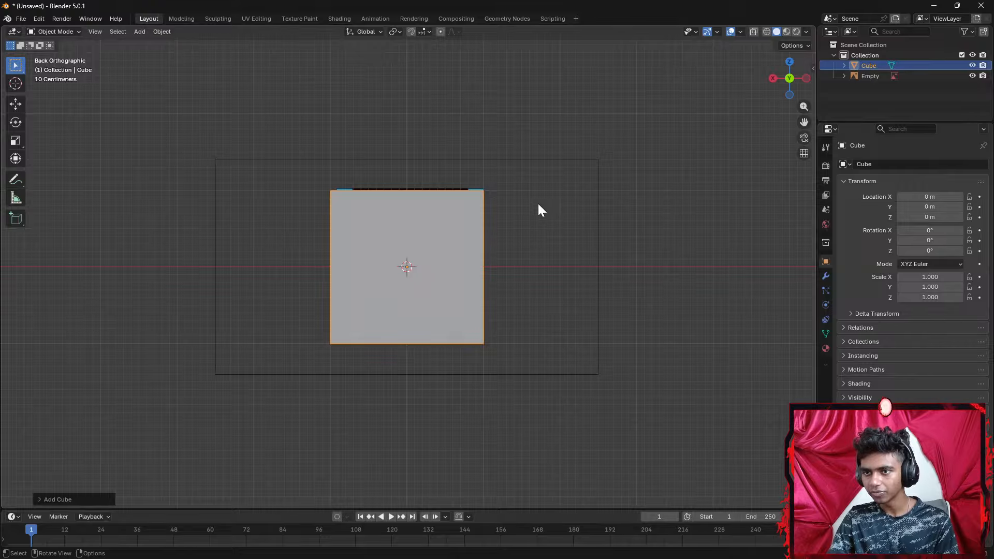
{"action": "middle_click_drag", "start_coordinate": [538, 205], "coordinate": [519, 223]}
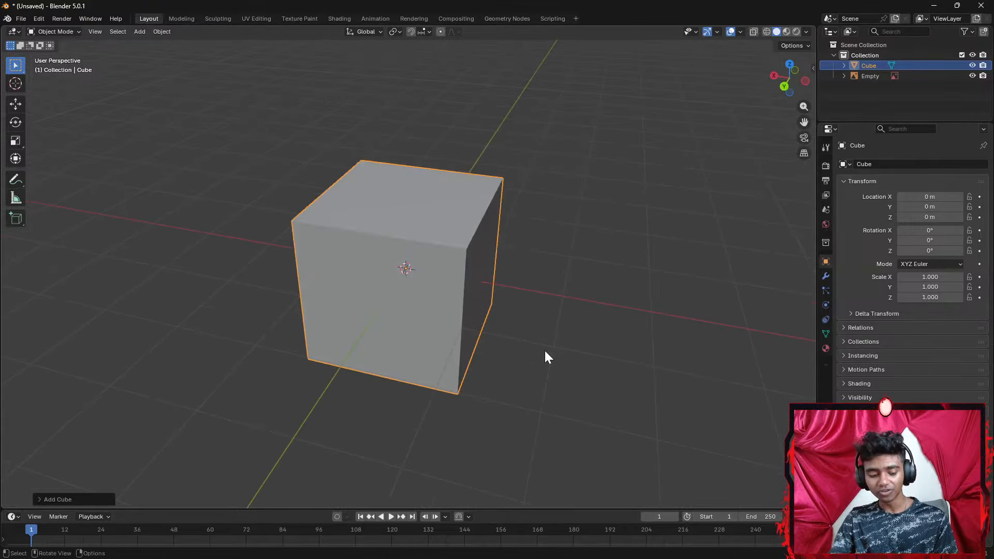
{"action": "key", "text": "s"}
{"action": "left_click", "coordinate": [496, 324]}
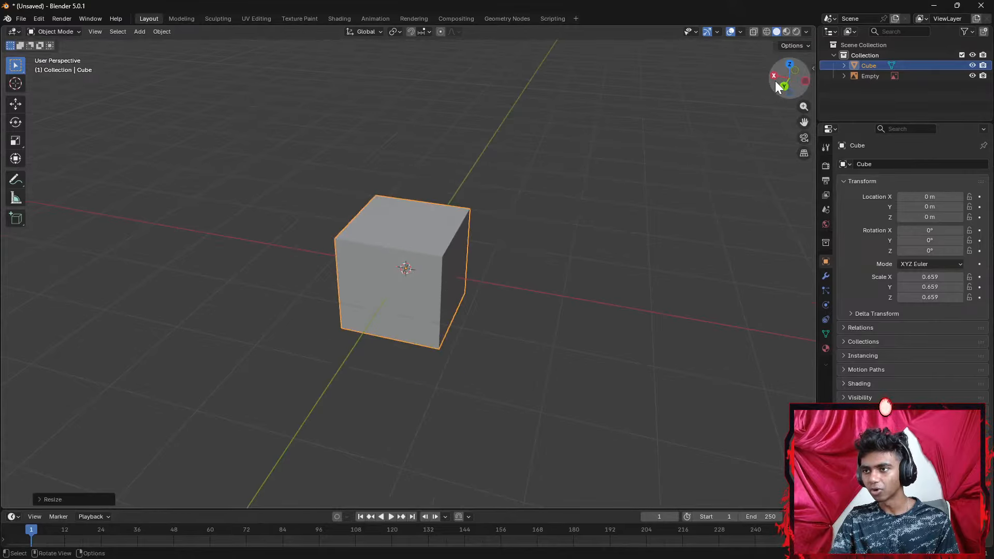
{"action": "right_click", "coordinate": [890, 73]}
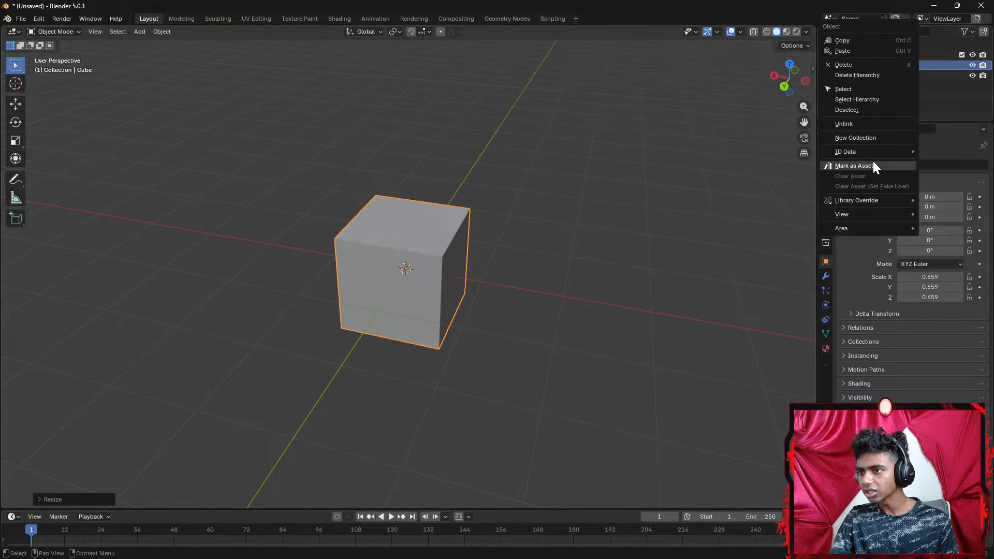
{"action": "left_click", "coordinate": [867, 64]}
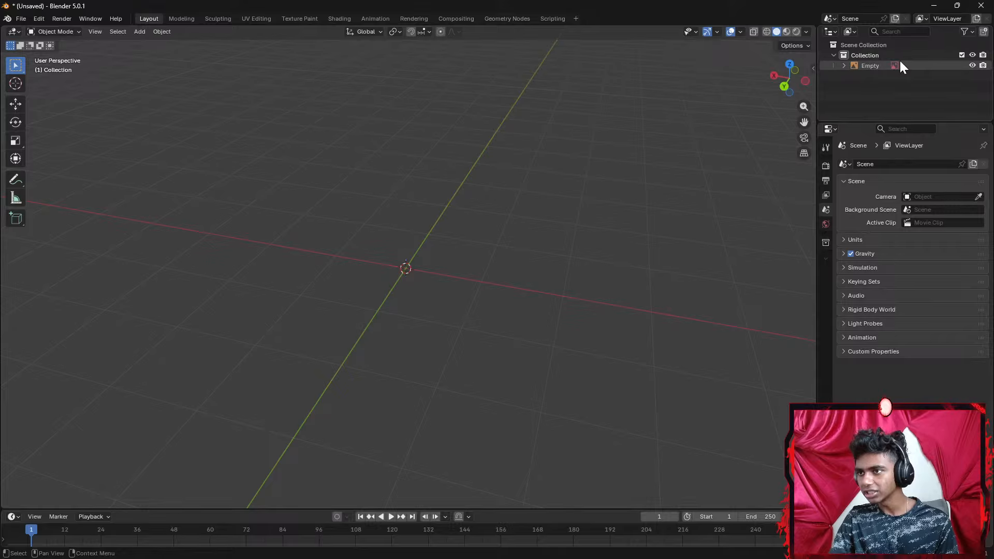
Scale down the dice reference image in the back view and raise it along Z until the dice's lower edge nears the X axis line
{"action": "left_click", "coordinate": [784, 85]}
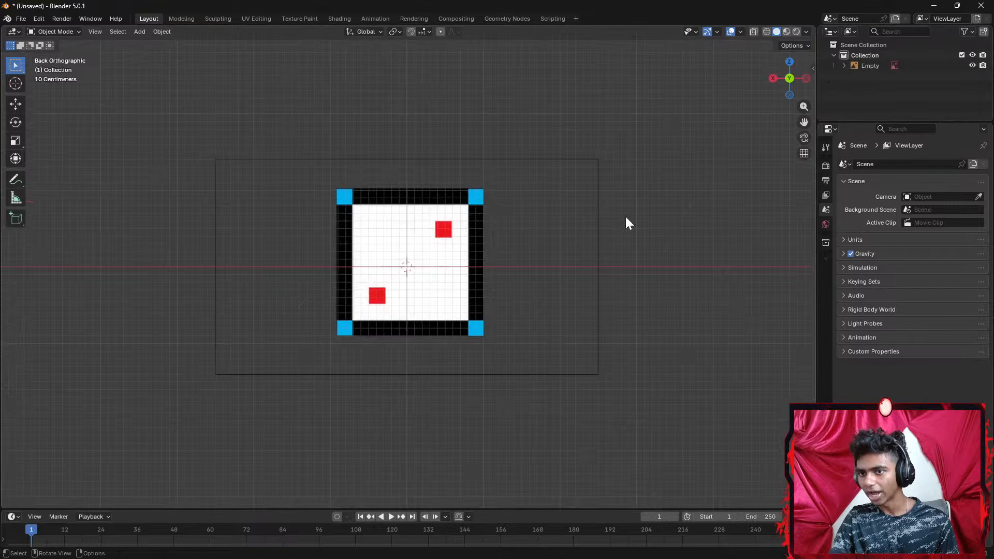
{"action": "left_click", "coordinate": [504, 287]}
{"action": "key", "text": "s"}
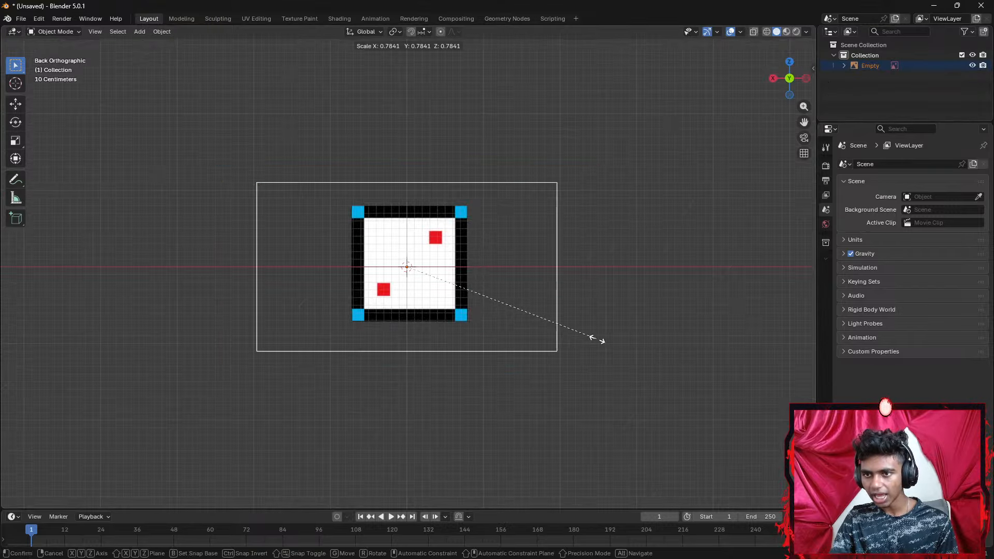
{"action": "left_click", "coordinate": [553, 318]}
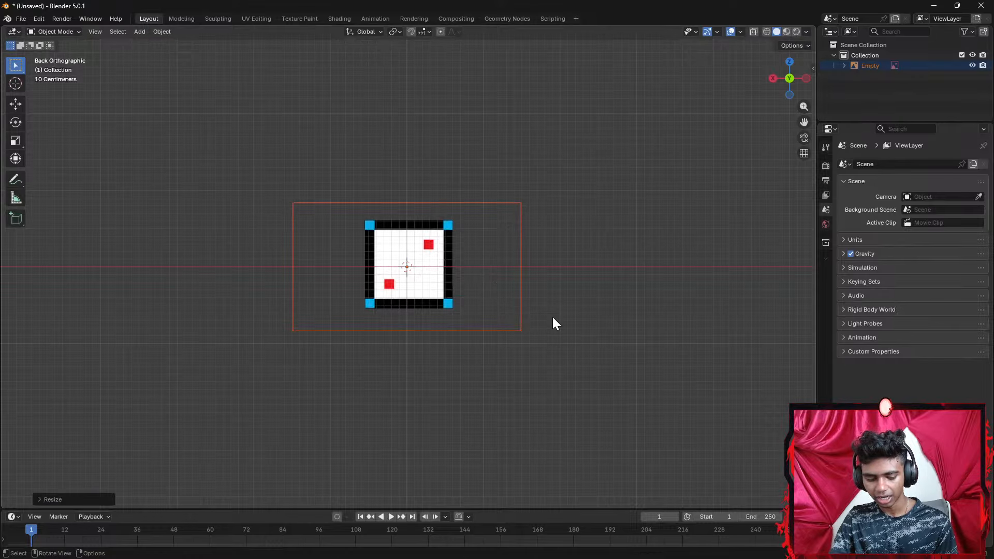
{"action": "key", "text": "g"}
{"action": "key", "text": "z"}
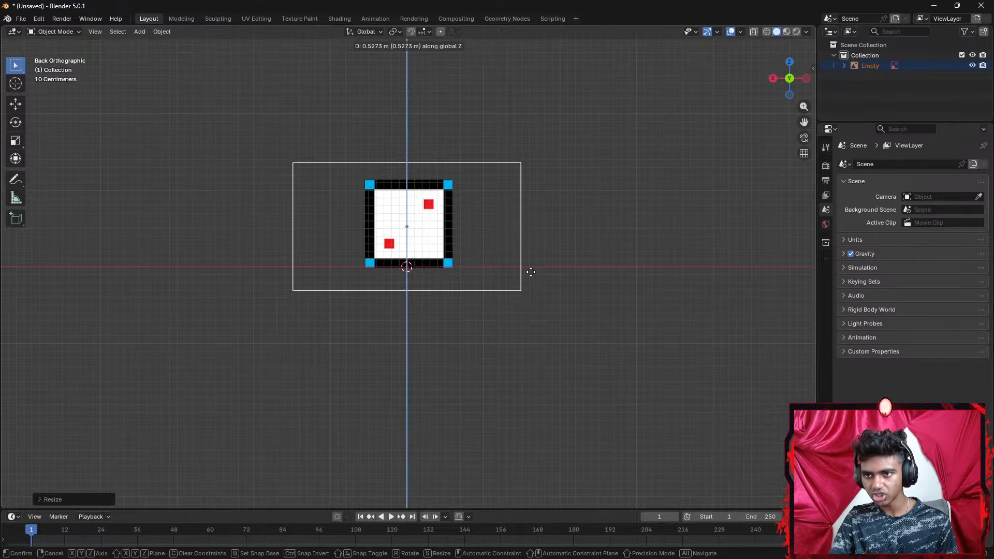
{"action": "left_click", "coordinate": [530, 266]}
Shrink the reference image uniformly a little more and adjust its height along Z so the dice sits just above the X axis line
{"action": "key", "text": "s"}
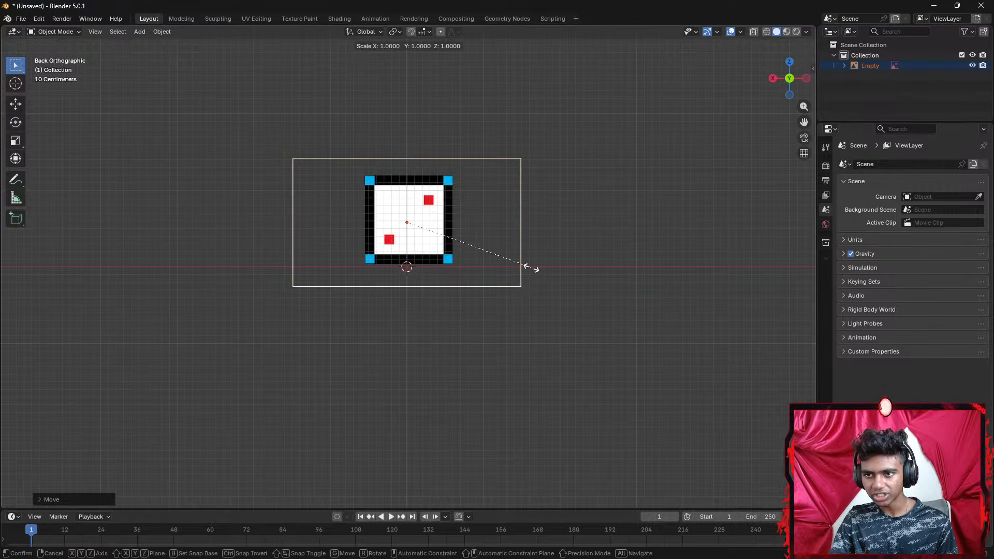
{"action": "left_click", "coordinate": [502, 256]}
{"action": "key", "text": "g"}
{"action": "key", "text": "z"}
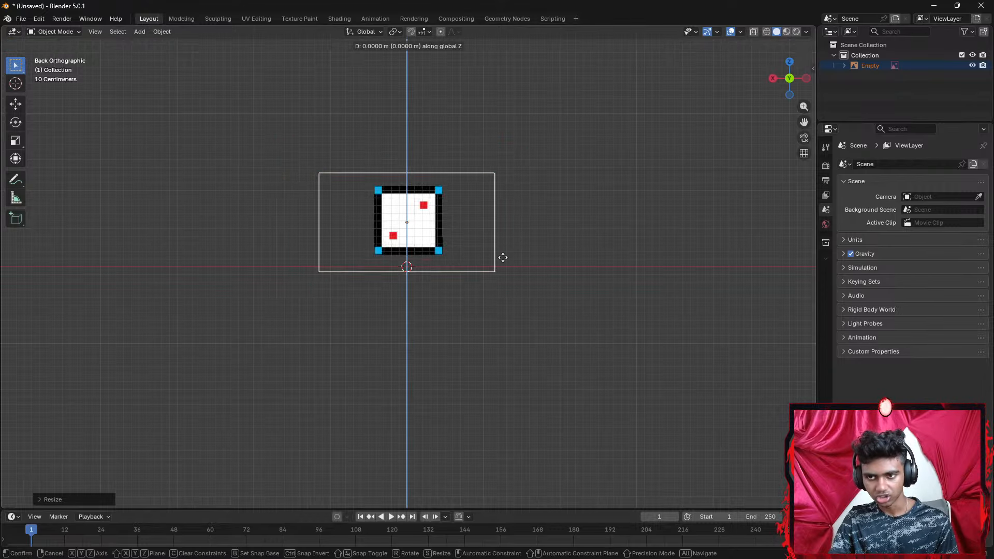
{"action": "left_click", "coordinate": [499, 261]}
Add a cube, scale it uniformly to about 0.402 and raise it along Z to about 0.559 m over the dice image
{"action": "key", "text": "shift+a"}
{"action": "mouse_move", "coordinate": [489, 261]}
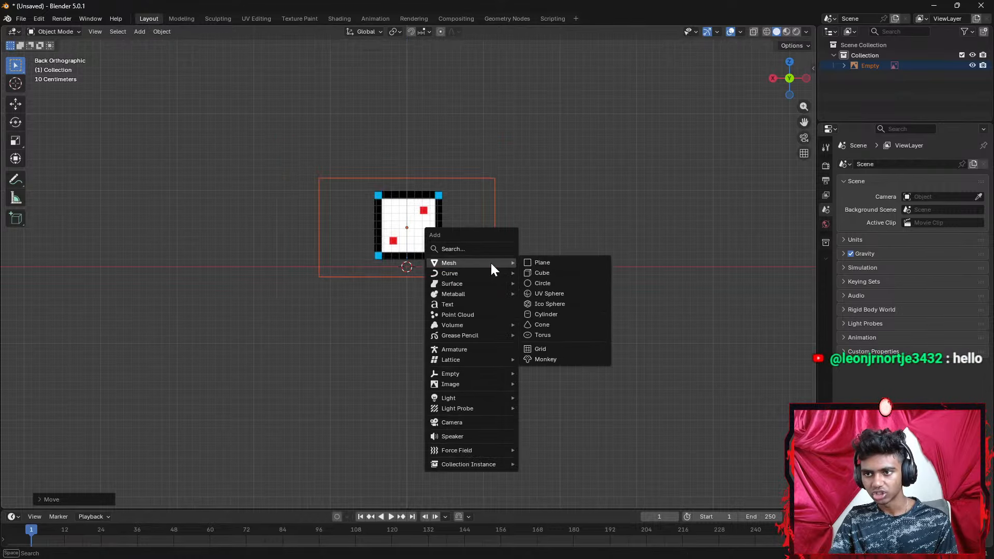
{"action": "left_click", "coordinate": [541, 273]}
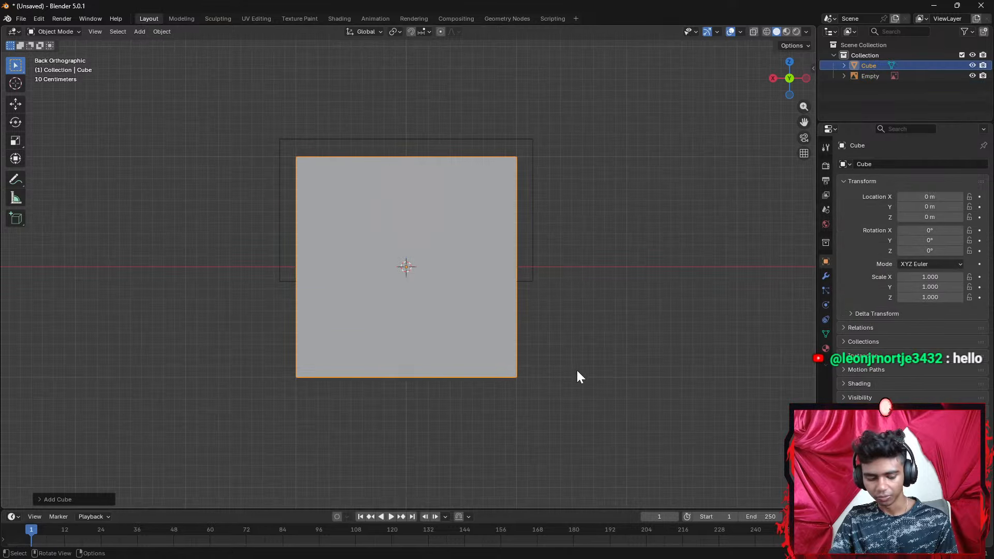
{"action": "key", "text": "s"}
{"action": "left_click", "coordinate": [482, 317]}
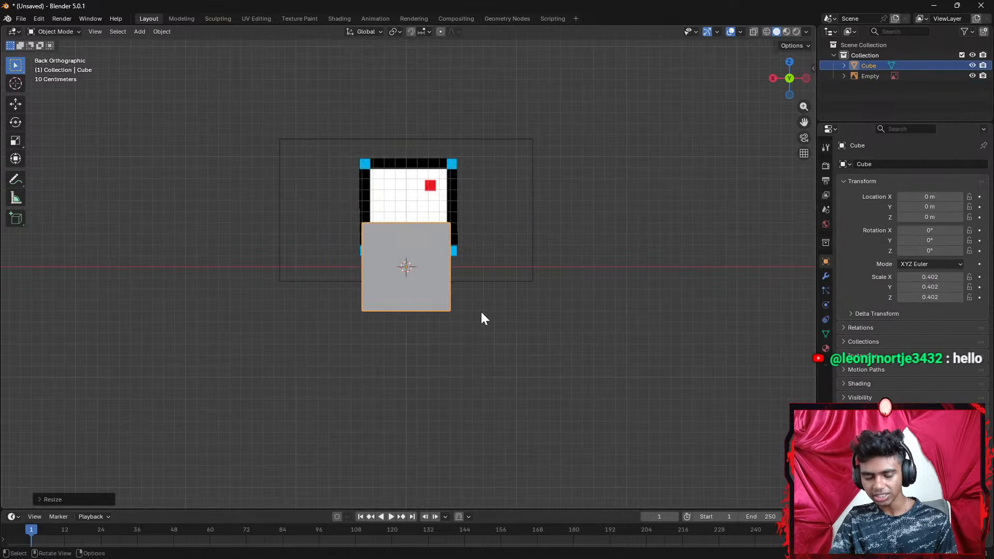
{"action": "key", "text": "g"}
{"action": "key", "text": "z"}
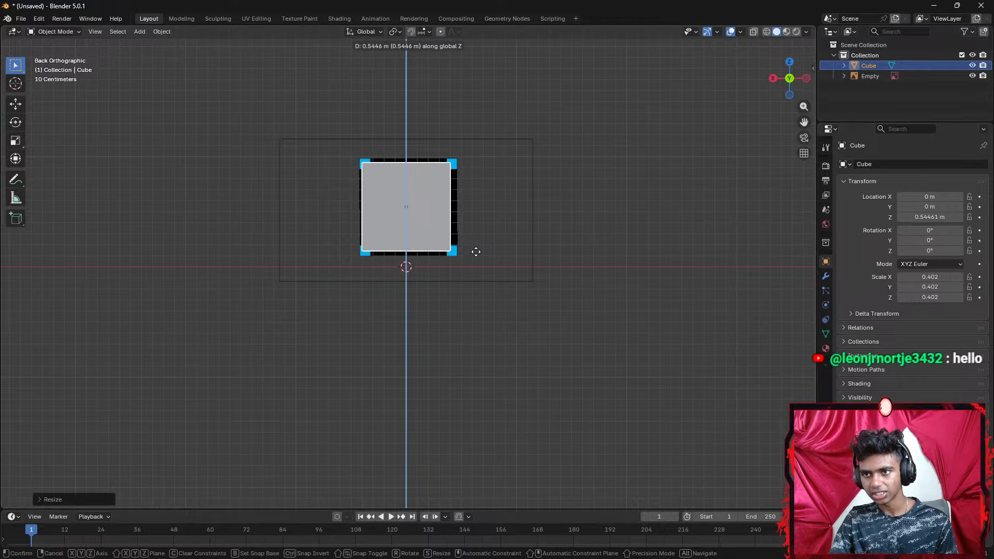
{"action": "left_click", "coordinate": [476, 251]}
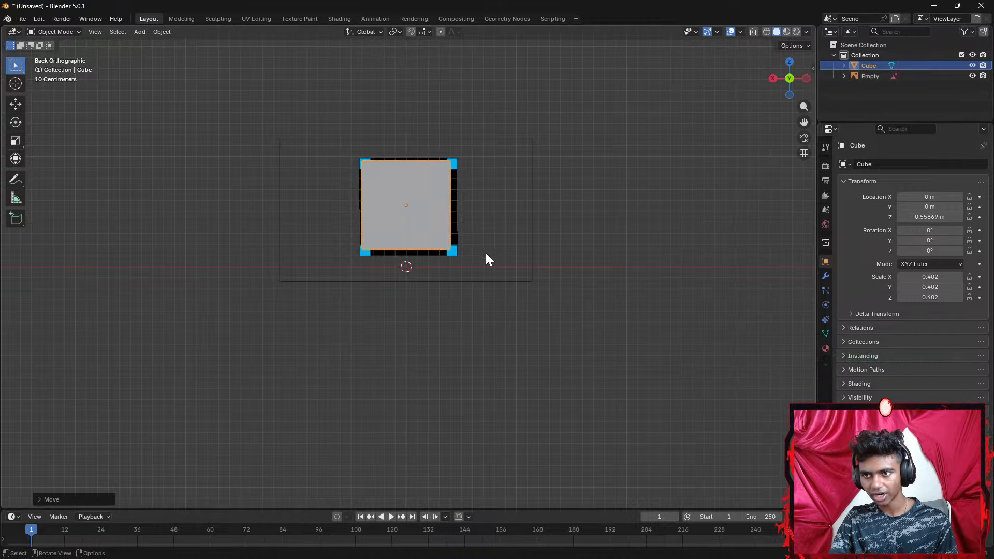
Reposition the cube over the dice image at about X -0.033 m, Z 0.540 m
{"action": "key", "text": "x"}
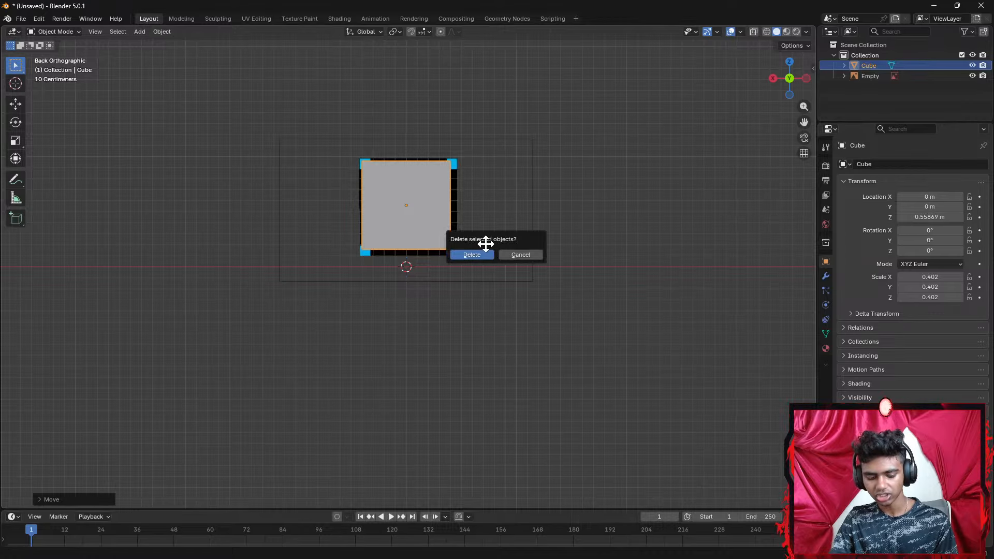
{"action": "key", "text": "g"}
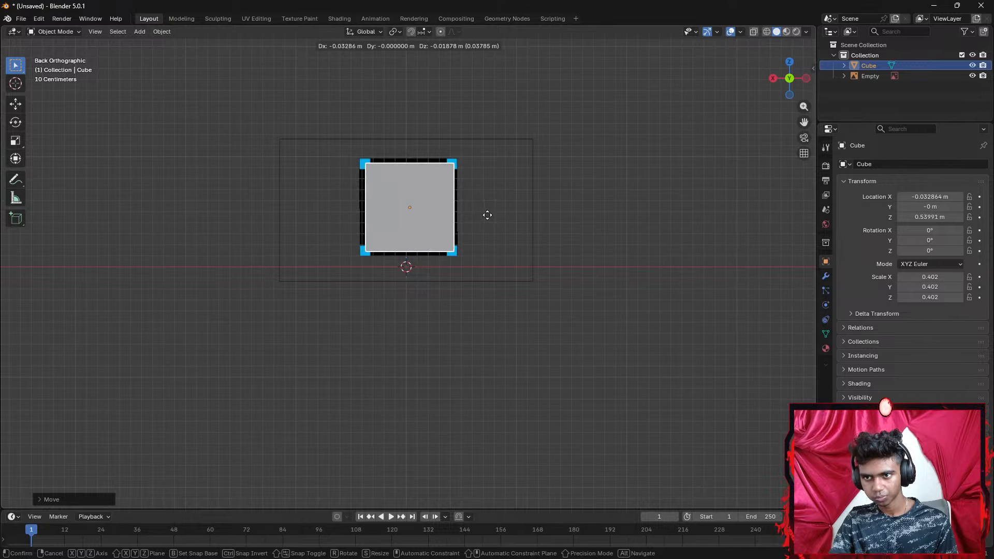
{"action": "left_click", "coordinate": [487, 215]}
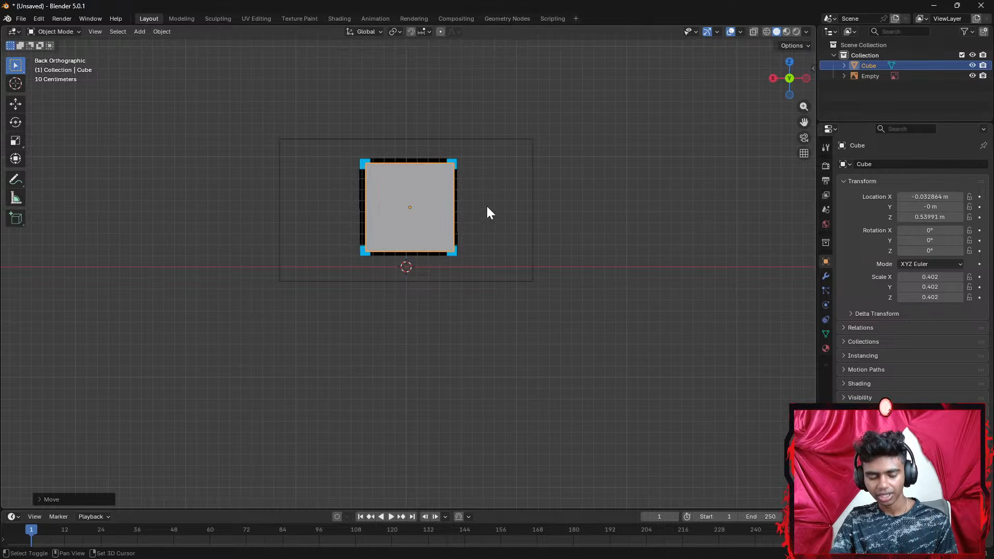
Put the cube into Edit Mode with face selection and select its top face
{"action": "middle_click_drag", "start_coordinate": [487, 210], "coordinate": [466, 305], "text": "shift"}
{"action": "key", "text": "q"}
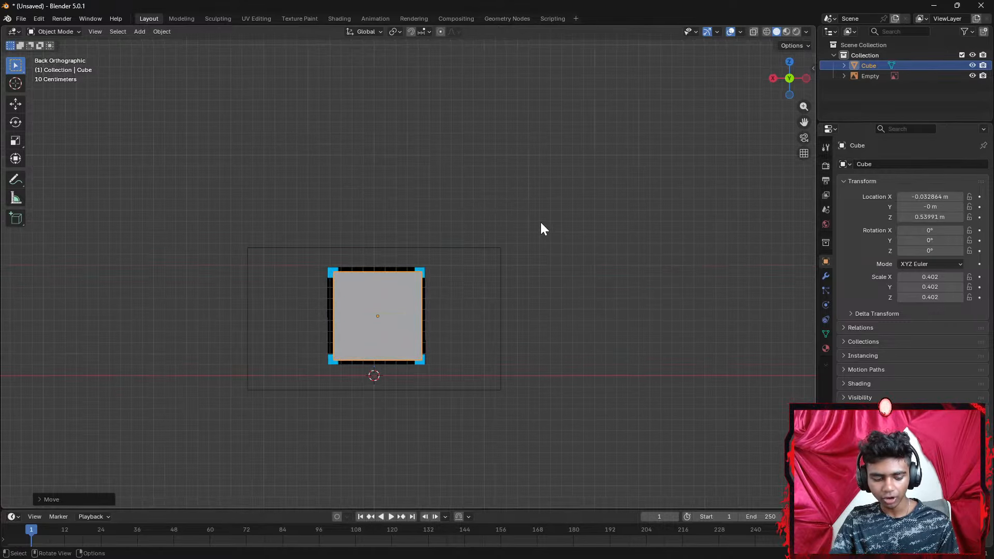
{"action": "key", "text": "Tab"}
{"action": "middle_click_drag", "start_coordinate": [499, 278], "coordinate": [509, 322]}
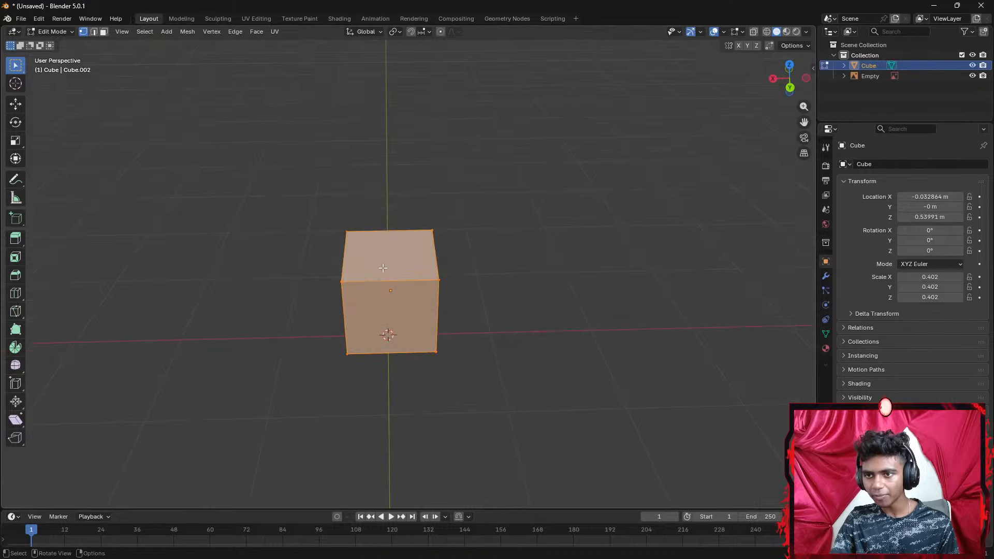
{"action": "left_click", "coordinate": [383, 268]}
{"action": "key", "text": "3"}
{"action": "left_click", "coordinate": [409, 243]}
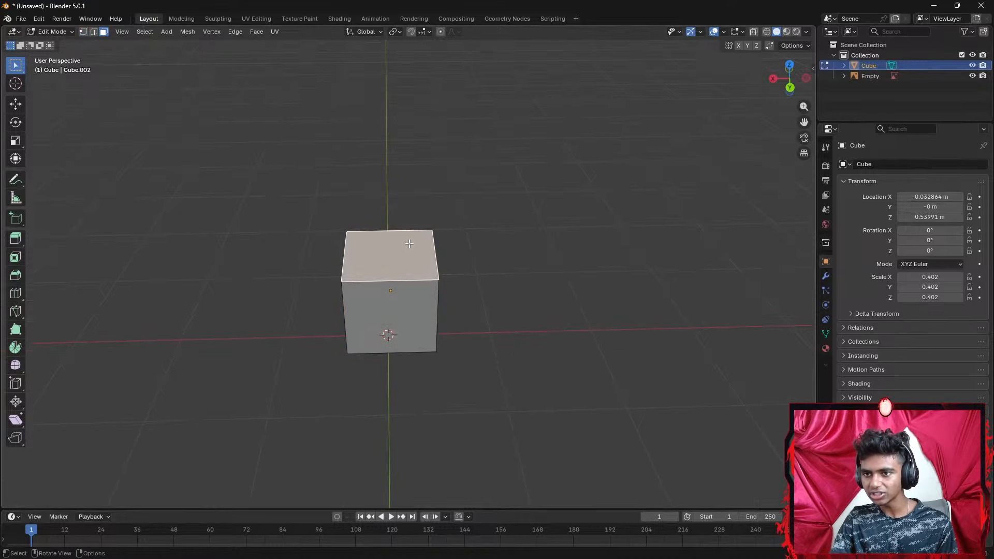
In the back view, scale the entire cube mesh down slightly and shift it about 0.014 m along X to centre it on the dice
{"action": "left_click", "coordinate": [787, 84]}
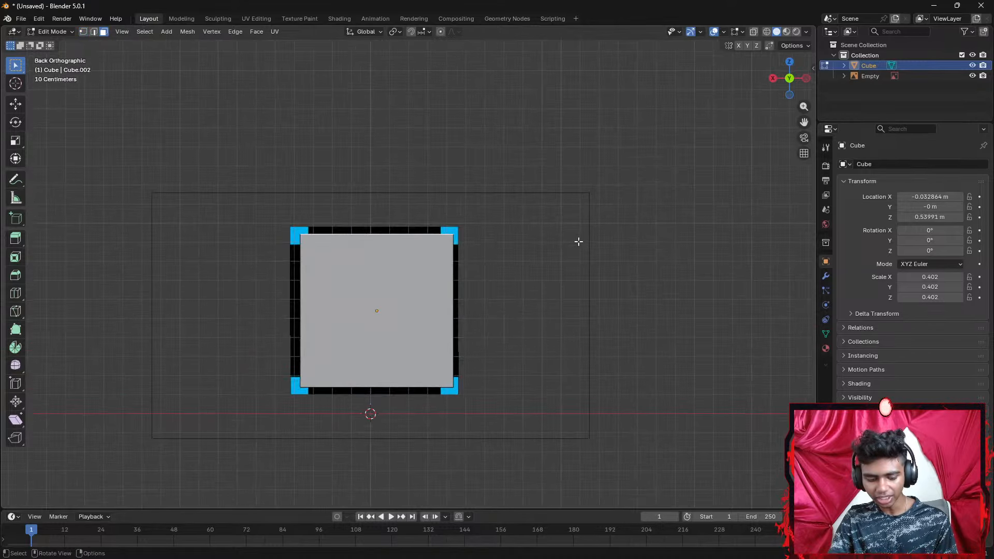
{"action": "key", "text": "a"}
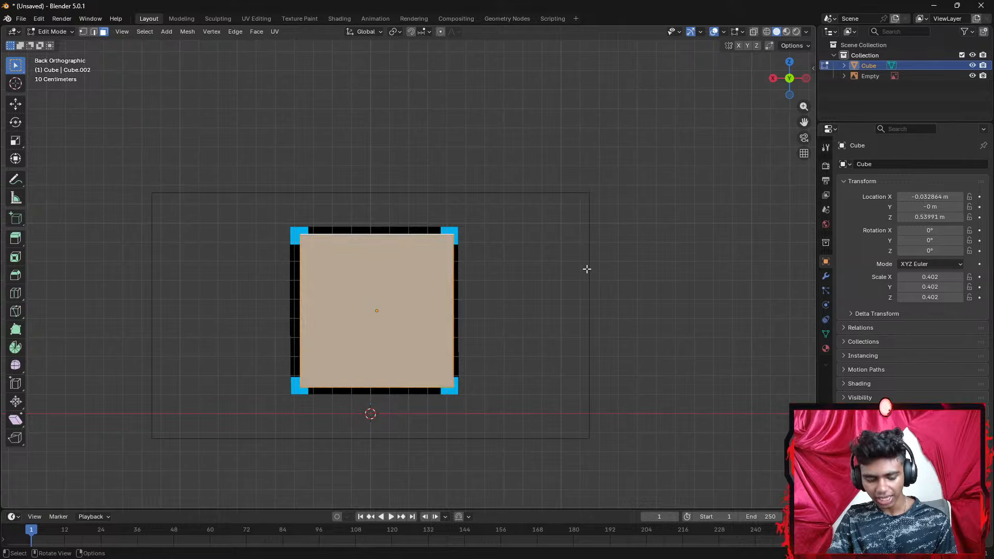
{"action": "key", "text": "s"}
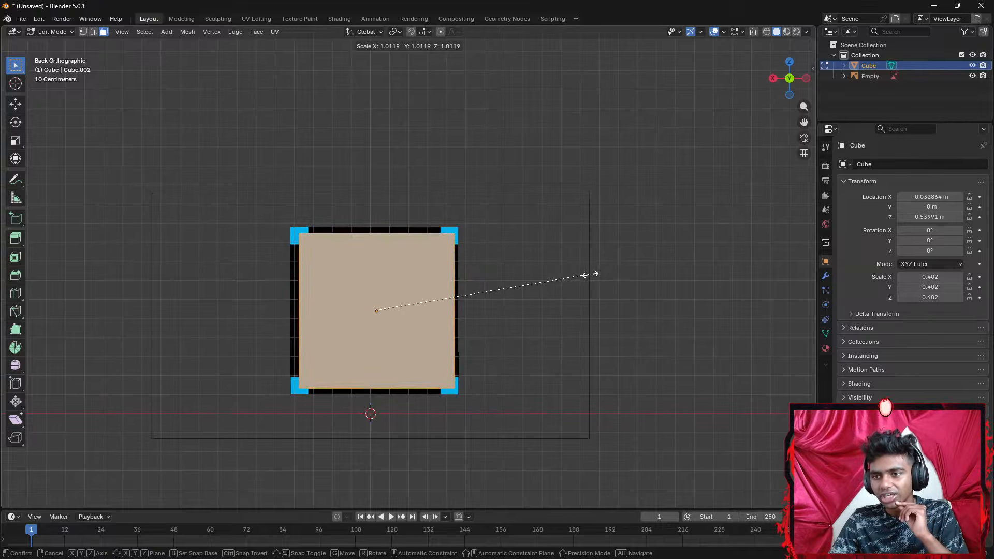
{"action": "left_click", "coordinate": [584, 273]}
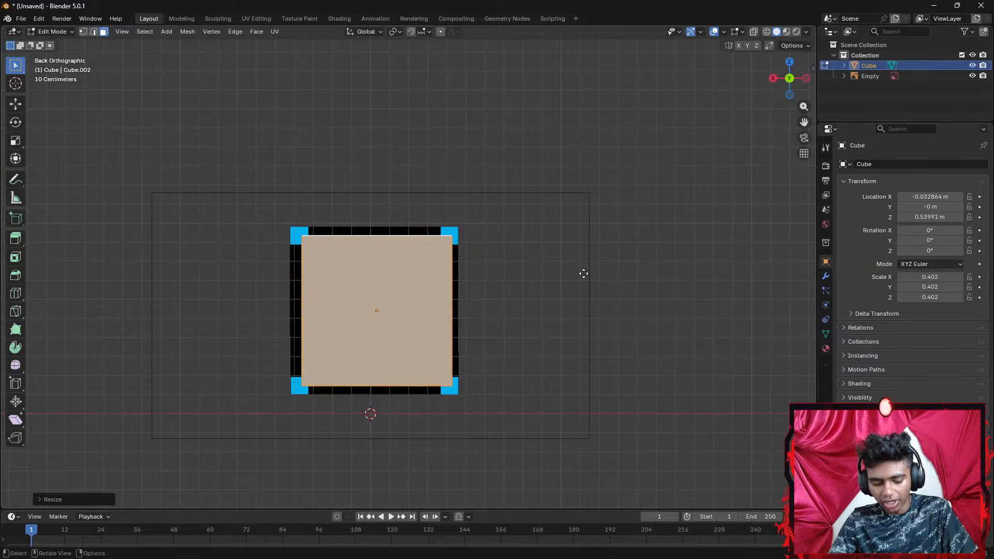
{"action": "key", "text": "g"}
{"action": "key", "text": "x"}
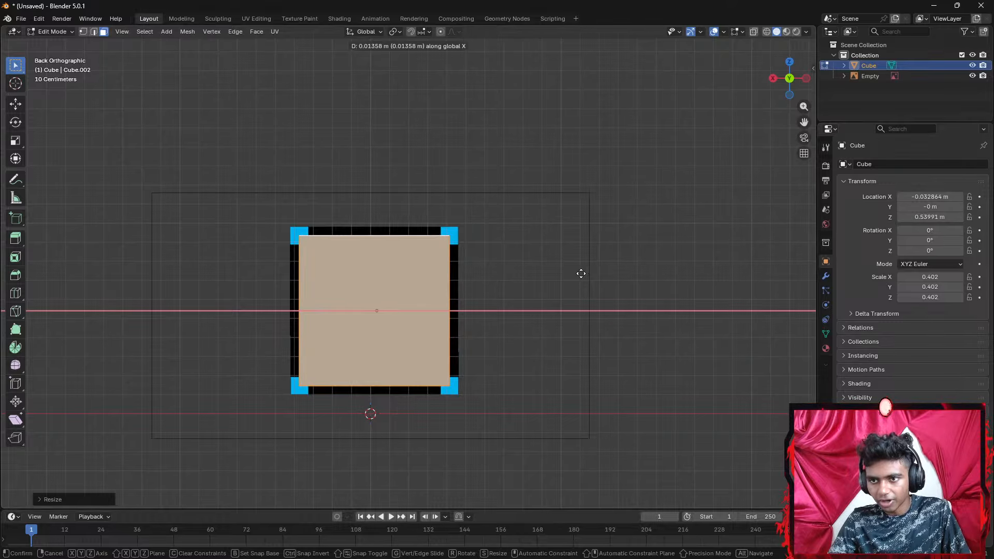
{"action": "left_click", "coordinate": [580, 273]}
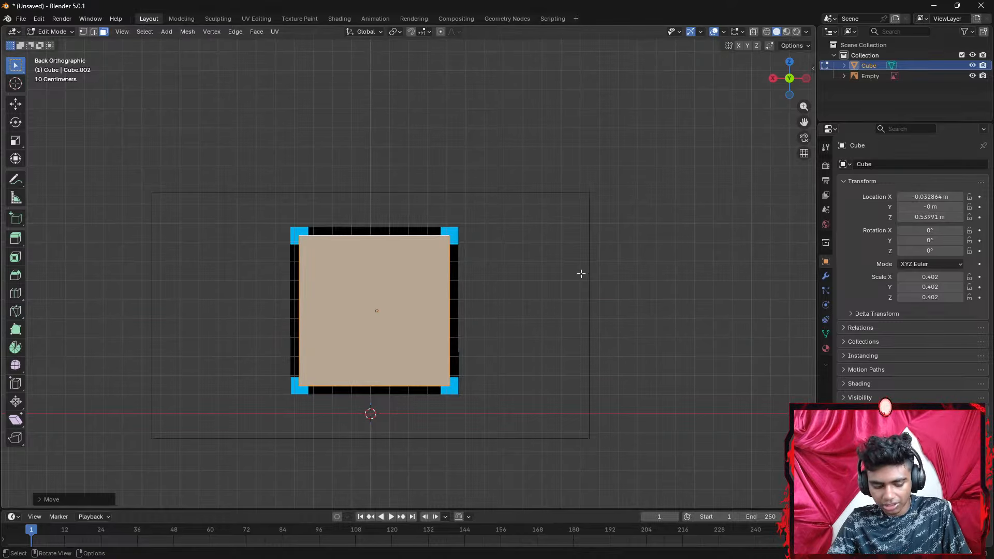
Scale the cube mesh to about 0.84 and move it up about 0.016 m along Z to meet the white area's upper edge
{"action": "key", "text": "s"}
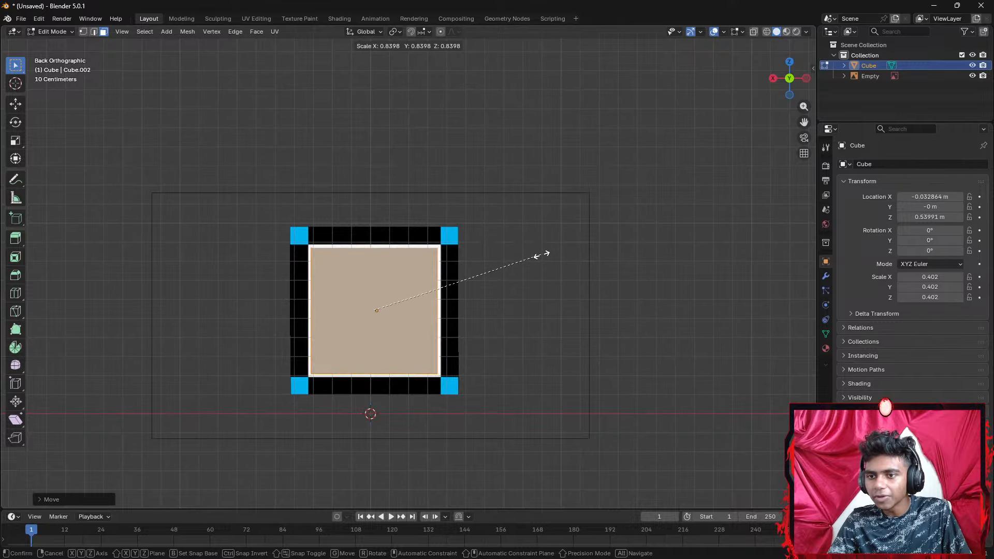
{"action": "left_click", "coordinate": [543, 254]}
{"action": "key", "text": "g"}
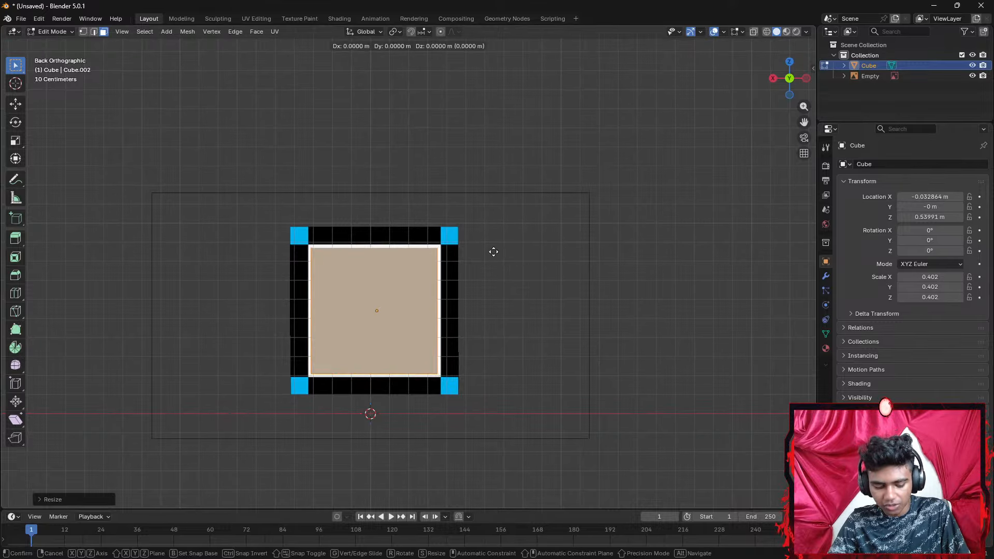
{"action": "key", "text": "z"}
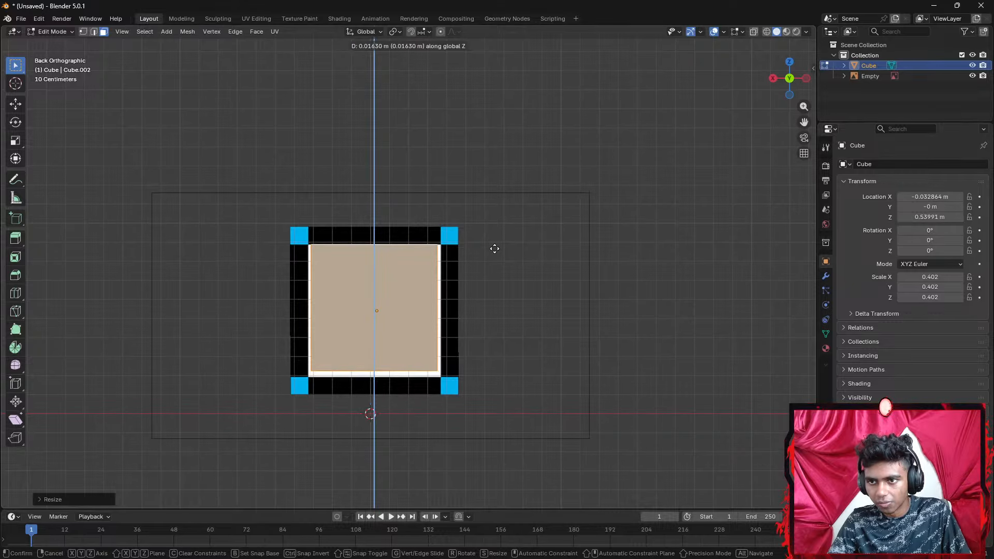
{"action": "left_click", "coordinate": [494, 249]}
Move the cube's -X side face outward about 0.016 m to meet the edge of the dice's white area
{"action": "middle_click_drag", "start_coordinate": [501, 253], "coordinate": [471, 266]}
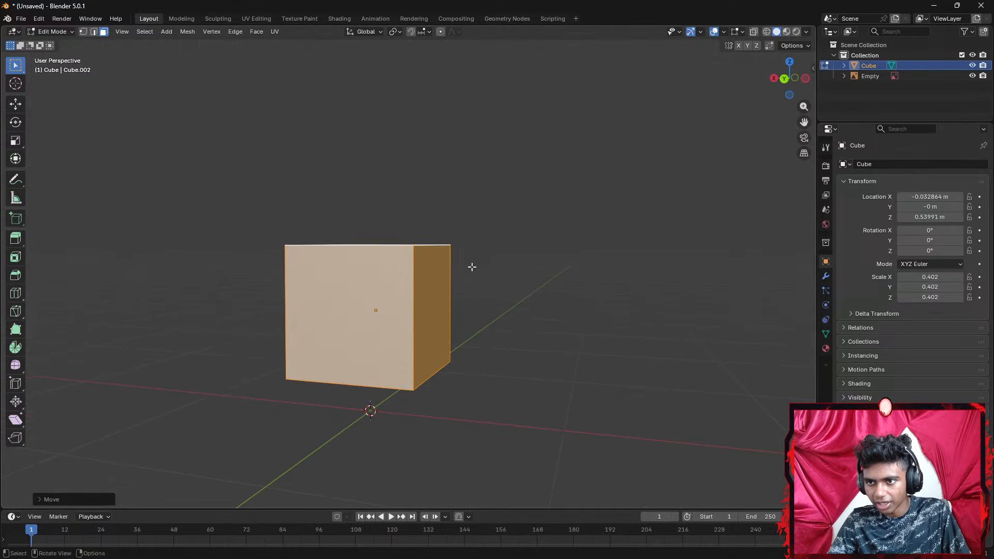
{"action": "left_click", "coordinate": [494, 236]}
{"action": "left_click", "coordinate": [784, 79]}
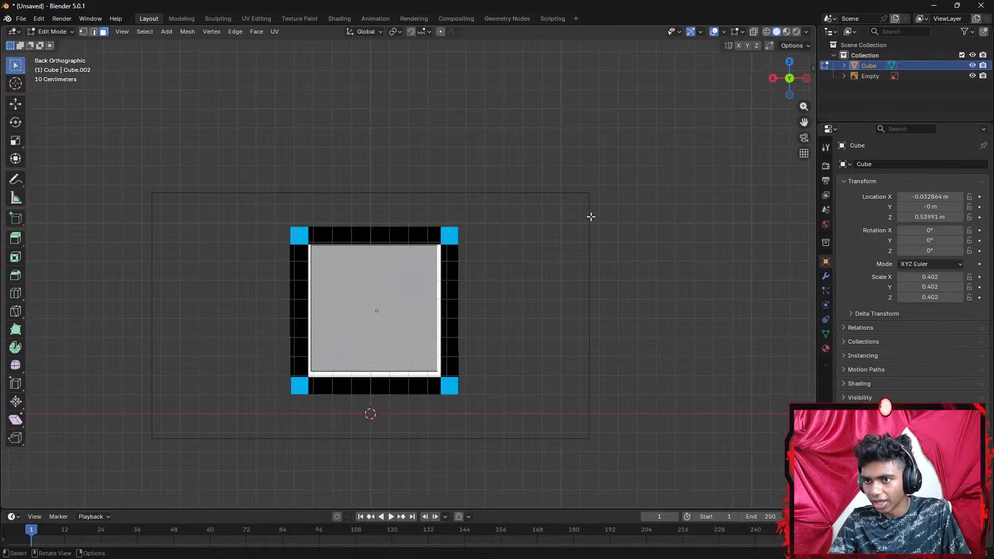
{"action": "key", "text": "g"}
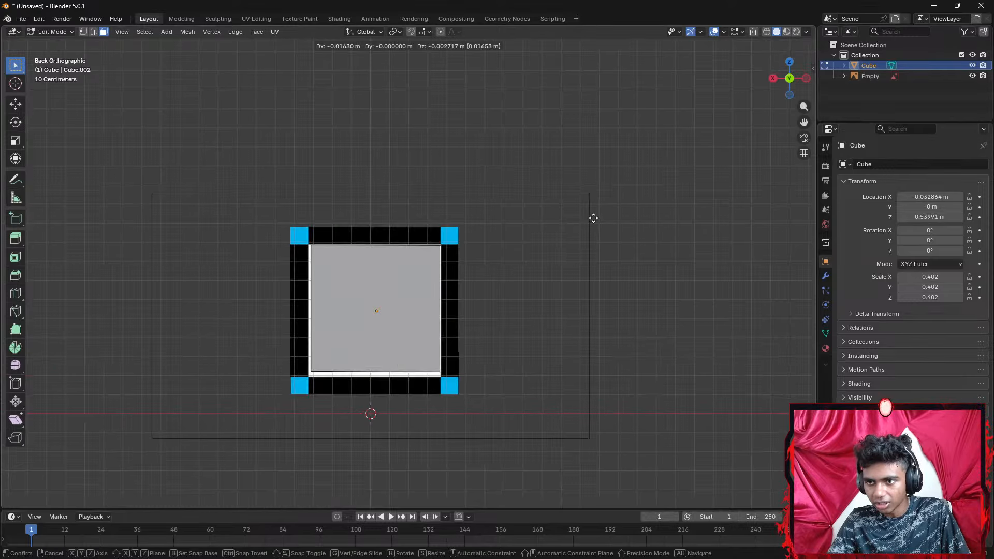
{"action": "left_click", "coordinate": [593, 218]}
Select the cube's +X side face and move it outward about 0.011 m along X to meet the white area's edge
{"action": "key", "text": "z"}
{"action": "left_click", "coordinate": [492, 222]}
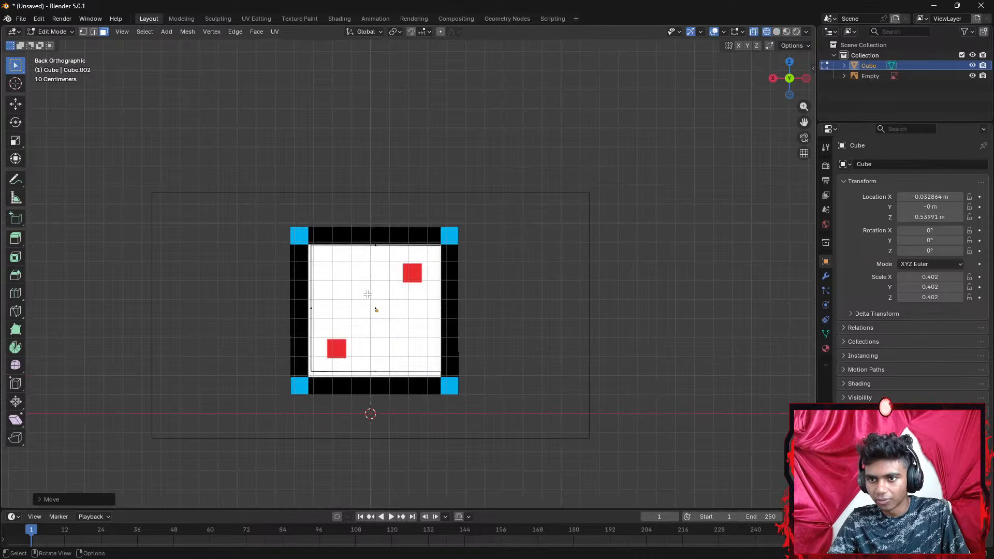
{"action": "middle_click_drag", "start_coordinate": [337, 295], "coordinate": [281, 312]}
{"action": "left_click", "coordinate": [308, 328]}
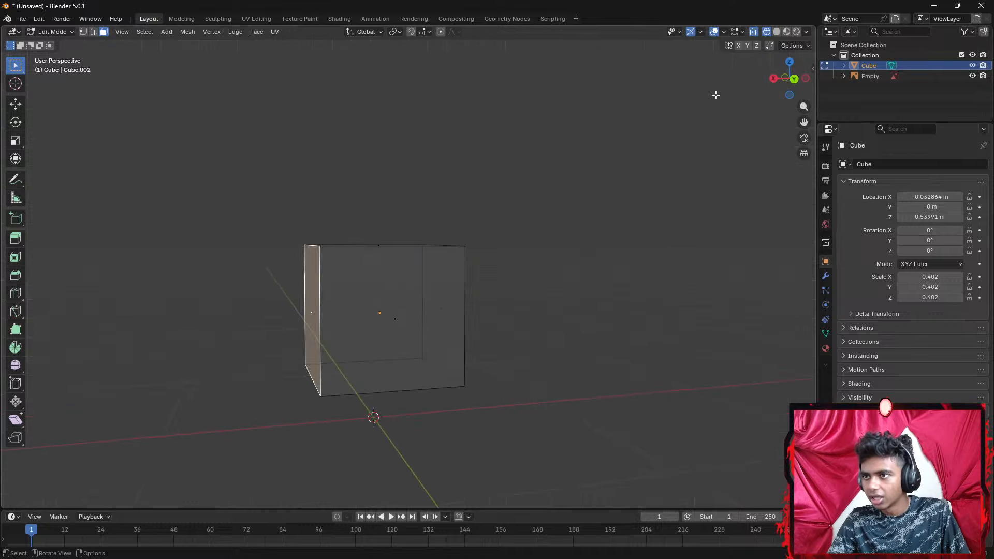
{"action": "left_click", "coordinate": [793, 78]}
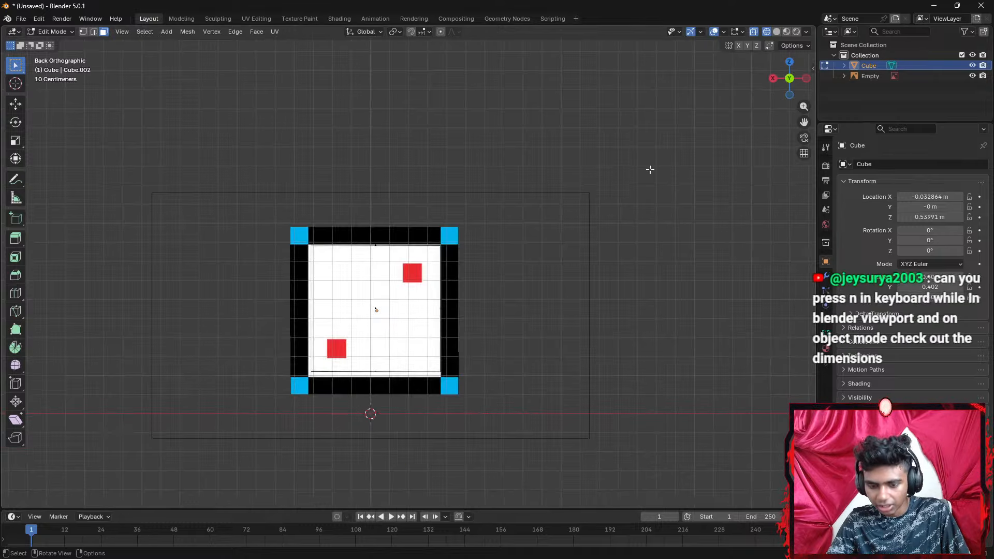
{"action": "left_click", "coordinate": [705, 171]}
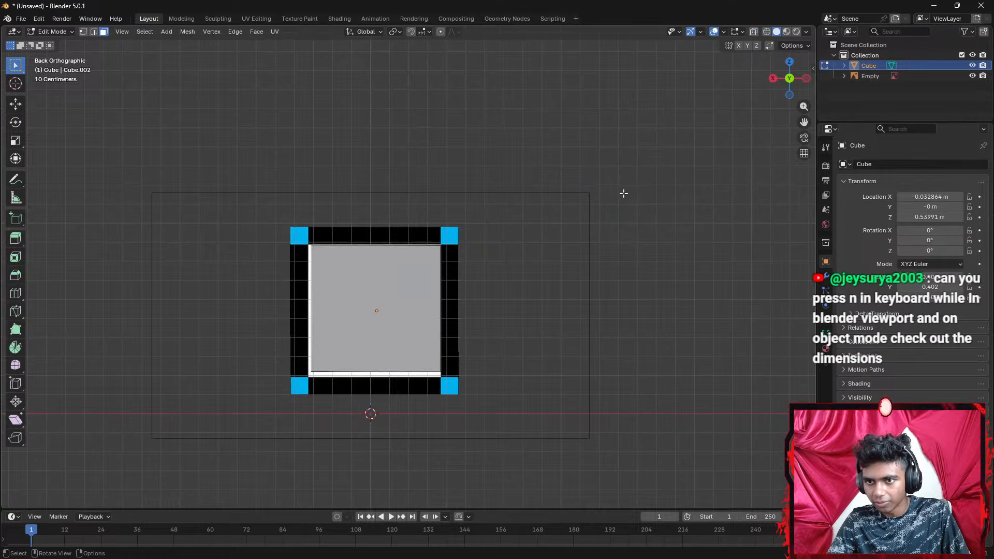
{"action": "key", "text": "g"}
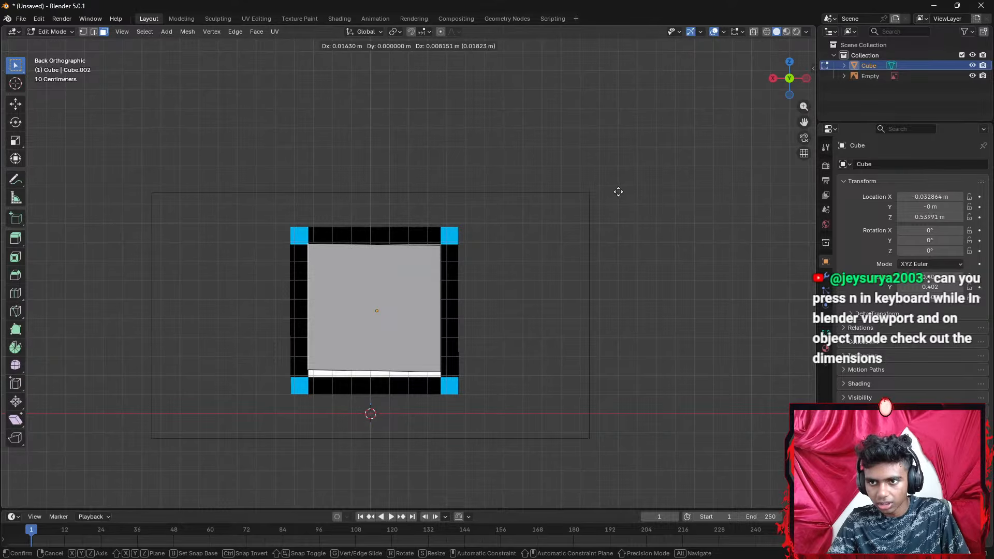
{"action": "key", "text": "x"}
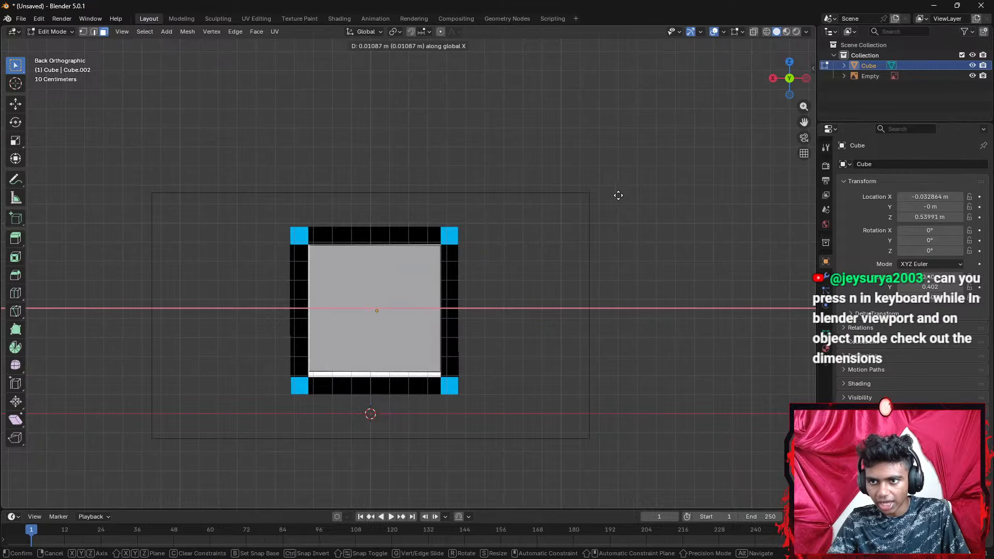
{"action": "left_click", "coordinate": [617, 195]}
Select the cube's bottom face and move it down along Z to meet the lower edge of the dice's white area
{"action": "middle_click_drag", "start_coordinate": [632, 200], "coordinate": [633, 136]}
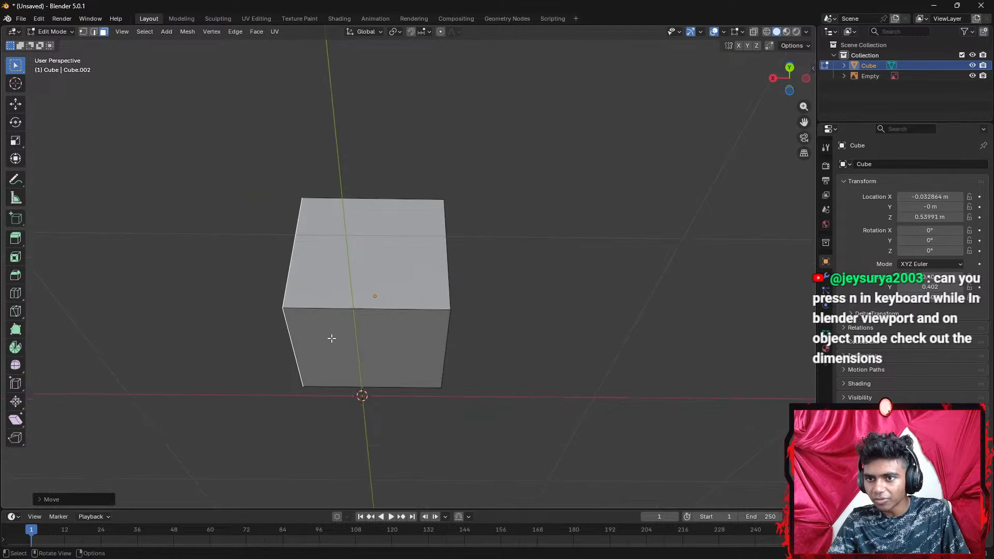
{"action": "left_click", "coordinate": [331, 337]}
{"action": "left_click", "coordinate": [789, 67]}
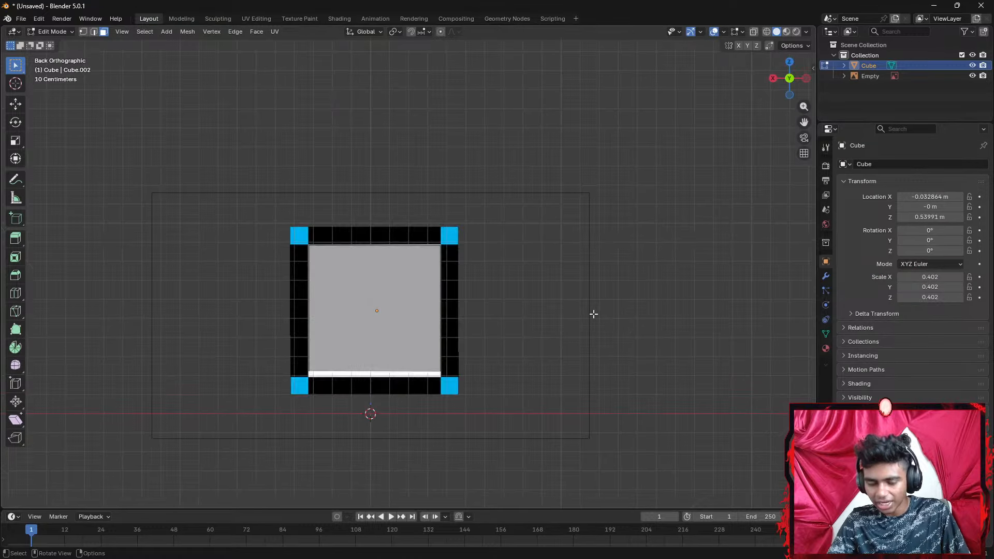
{"action": "key", "text": "g"}
{"action": "key", "text": "x"}
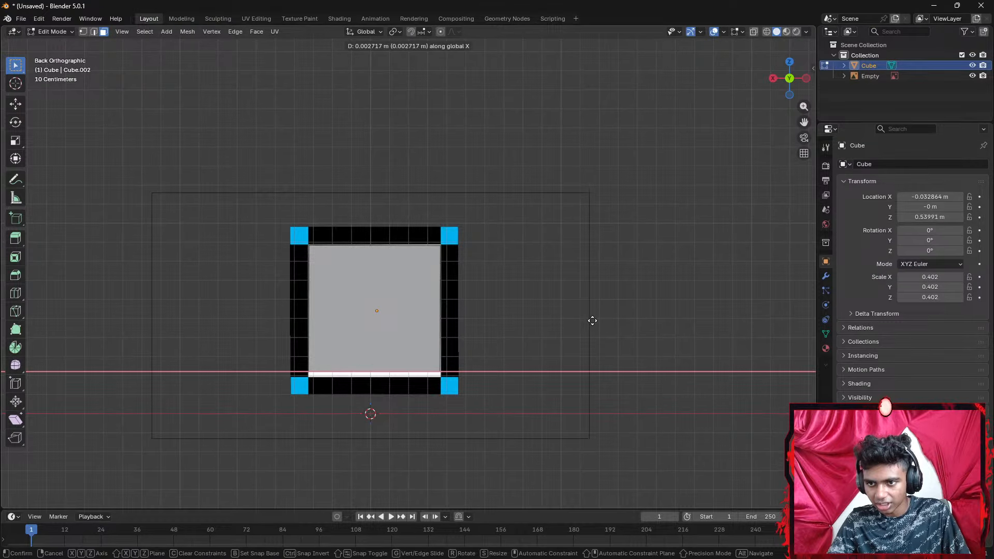
{"action": "key", "text": "z"}
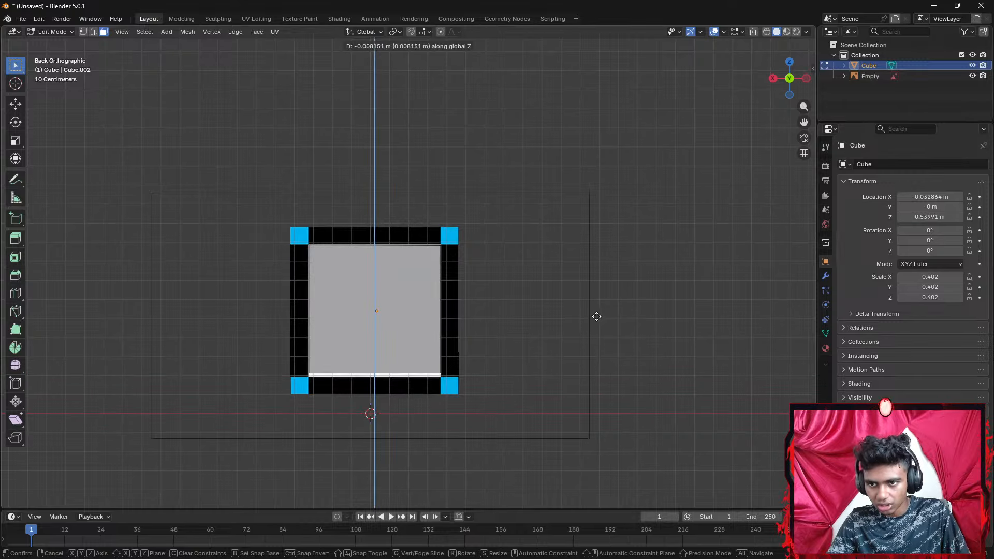
{"action": "left_click", "coordinate": [596, 317]}
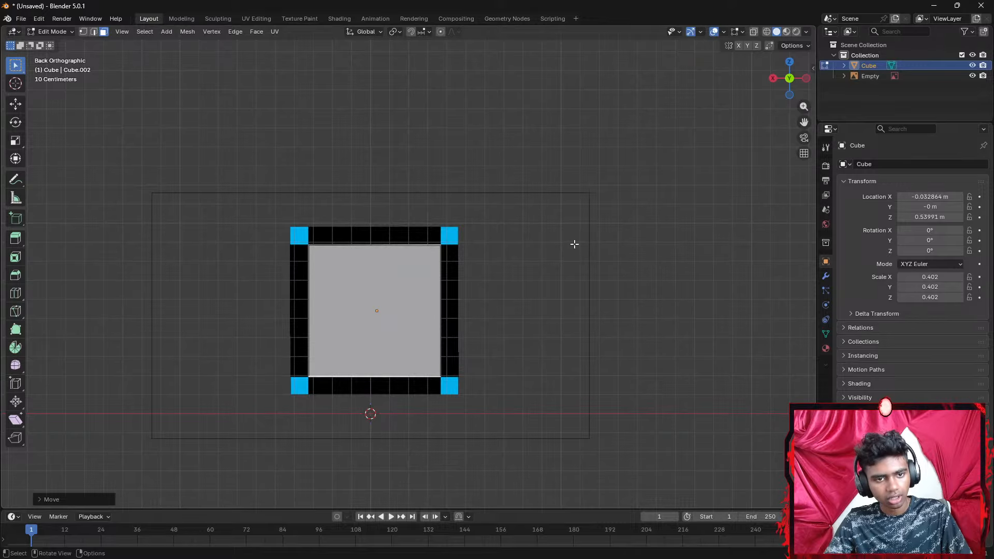
Display the cube's transform values, check its dimensions in Vertex Paint mode, and return to Edit Mode
{"action": "key", "text": "n"}
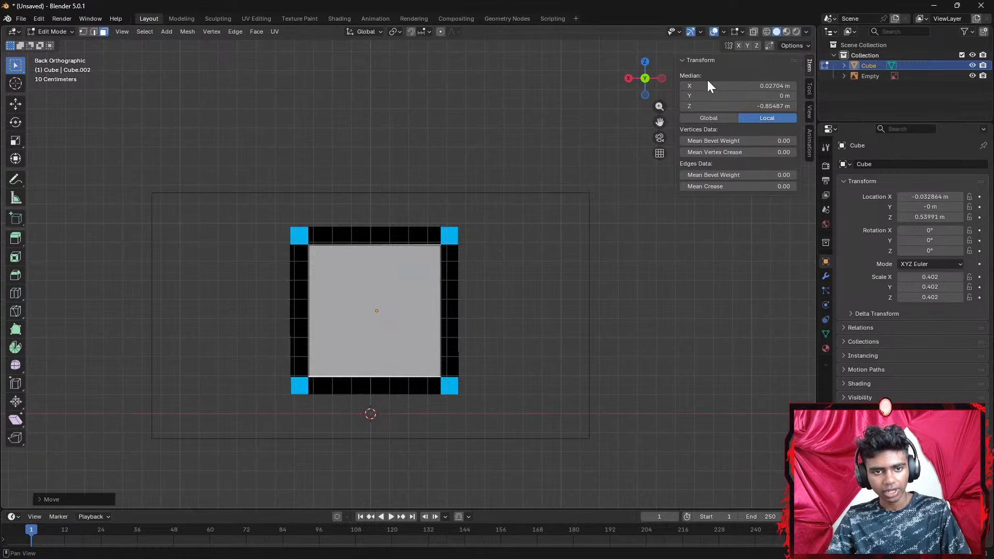
{"action": "scroll", "coordinate": [260, 135], "scroll_direction": "down", "scroll_amount": 1}
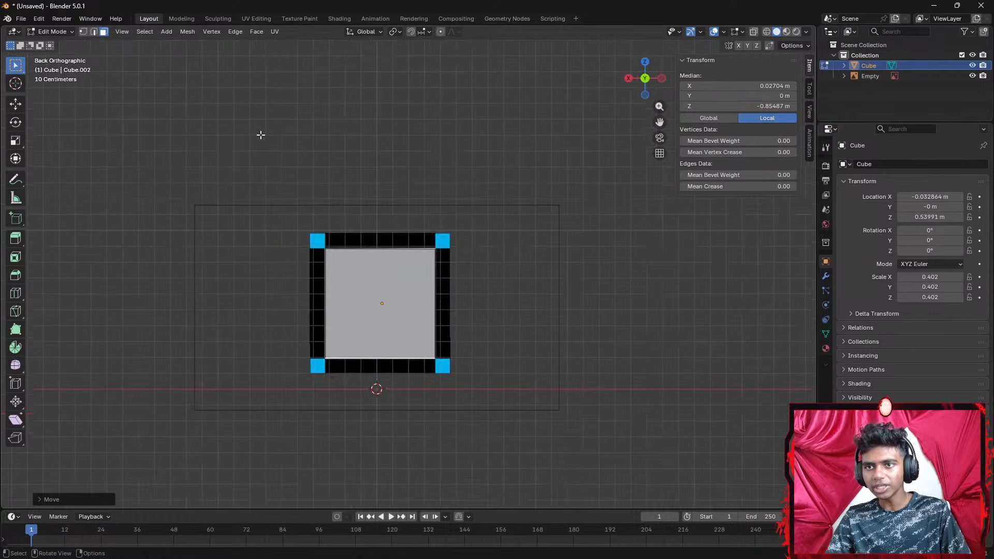
{"action": "scroll", "coordinate": [277, 129], "scroll_direction": "down", "scroll_amount": 1}
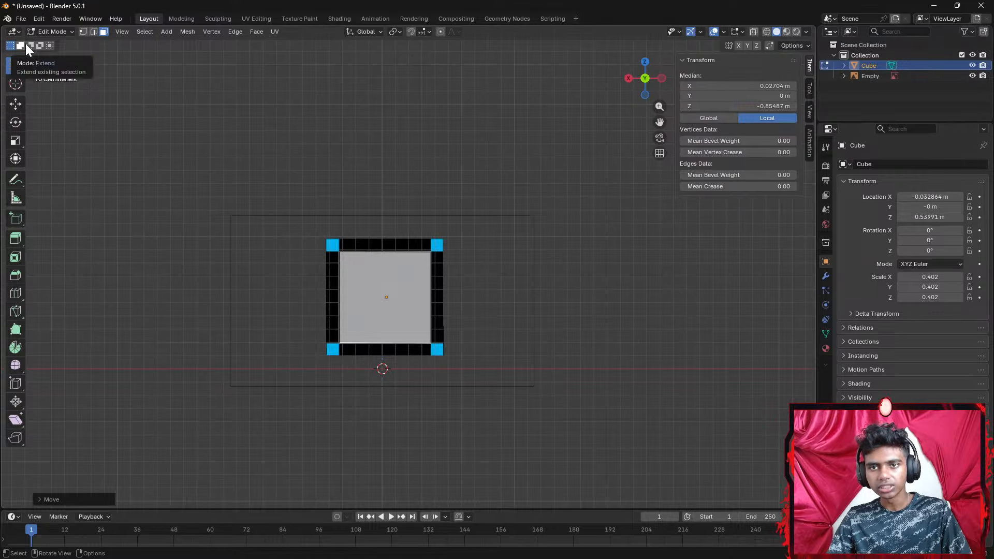
{"action": "left_click", "coordinate": [57, 32]}
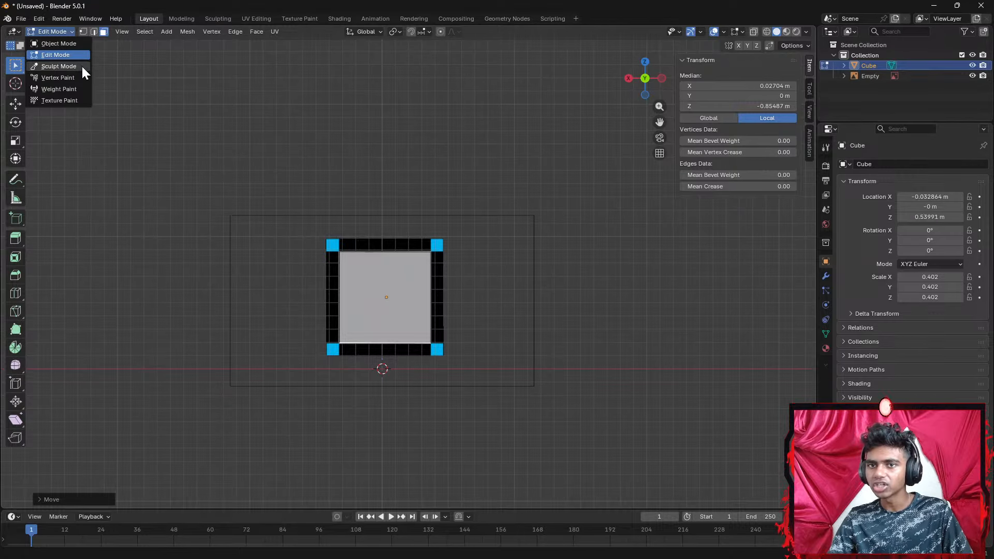
{"action": "left_click", "coordinate": [73, 77]}
{"action": "left_click", "coordinate": [50, 33]}
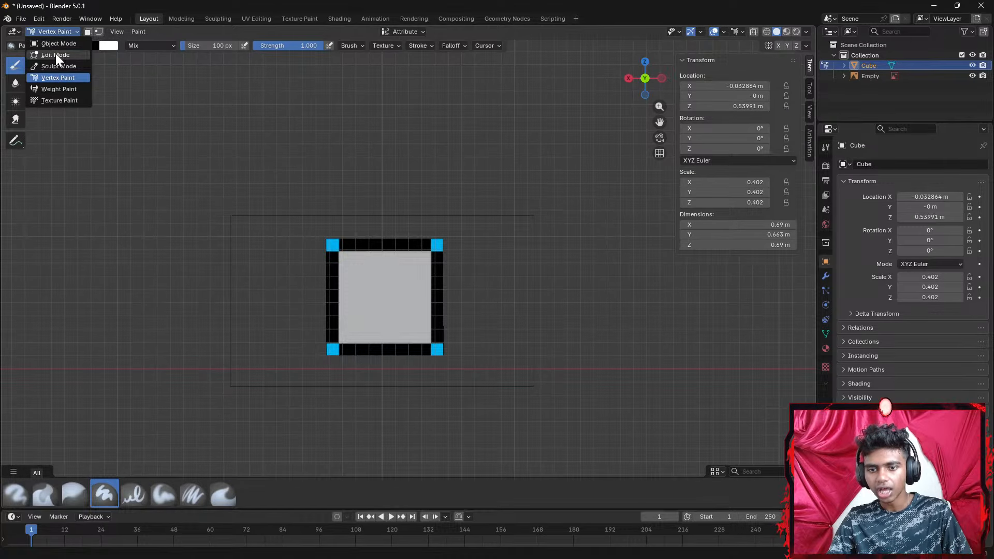
{"action": "left_click", "coordinate": [55, 55]}
{"action": "scroll", "coordinate": [472, 277], "scroll_direction": "up", "scroll_amount": 3}
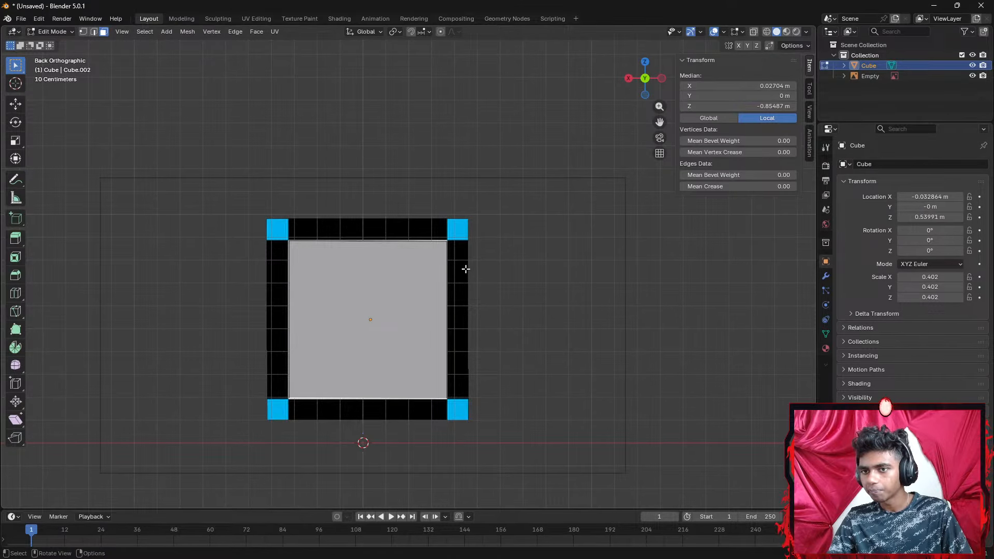
Try extruding the cube's -X side face outward about 0.08 m to the outer edge of the black border
{"action": "middle_click_drag", "start_coordinate": [460, 268], "coordinate": [422, 304]}
{"action": "left_click", "coordinate": [422, 304]}
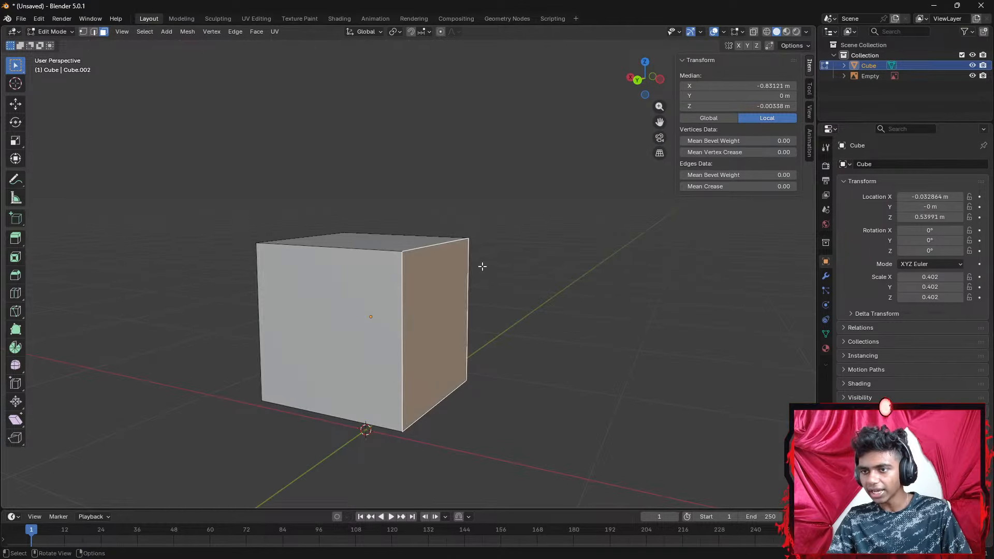
{"action": "left_click", "coordinate": [636, 81]}
{"action": "key", "text": "e"}
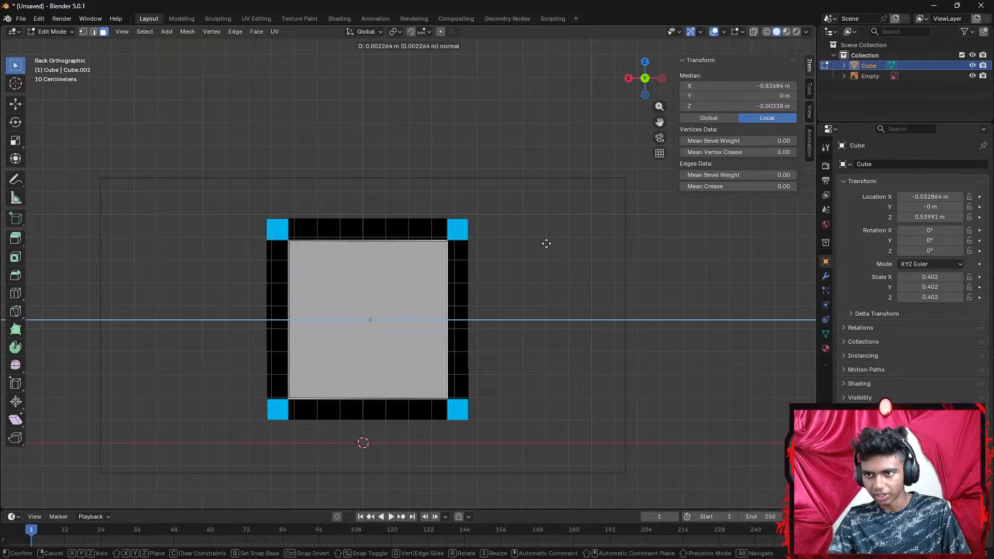
{"action": "left_click", "coordinate": [564, 244]}
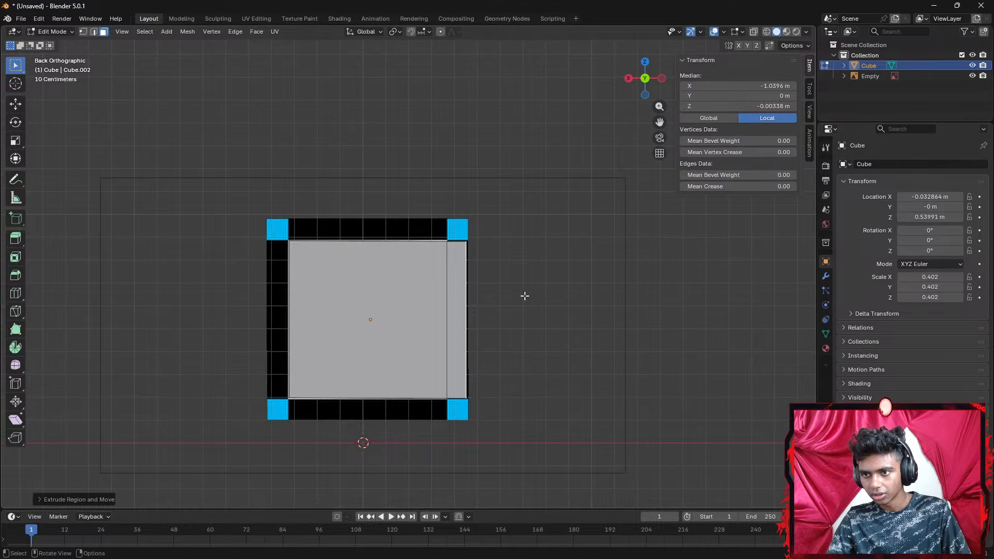
Try extruding the narrow strip face on the +Y side outward about 0.041 m, and undo both extrusions
{"action": "middle_click_drag", "start_coordinate": [524, 296], "coordinate": [385, 342]}
{"action": "left_click", "coordinate": [383, 342]}
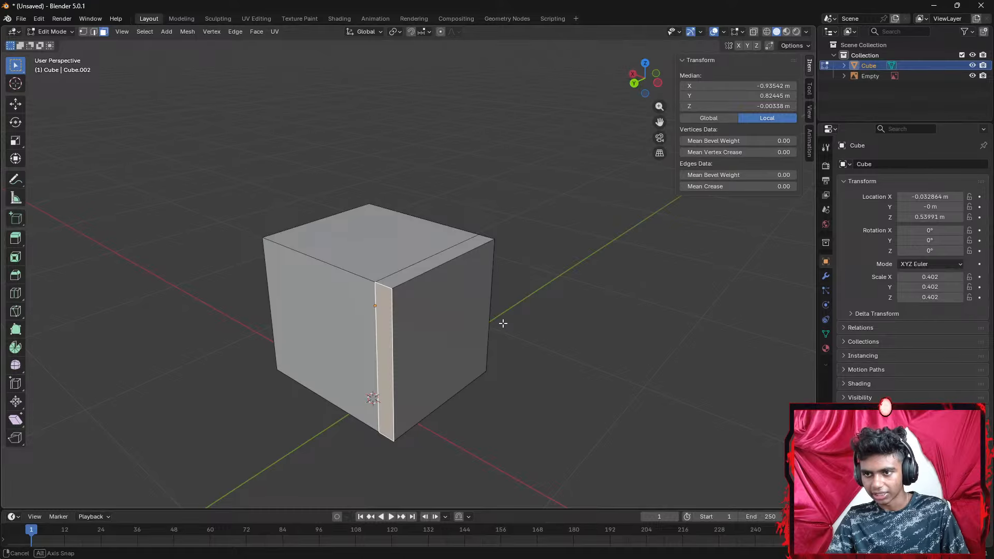
{"action": "middle_click_drag", "start_coordinate": [502, 323], "coordinate": [610, 308]}
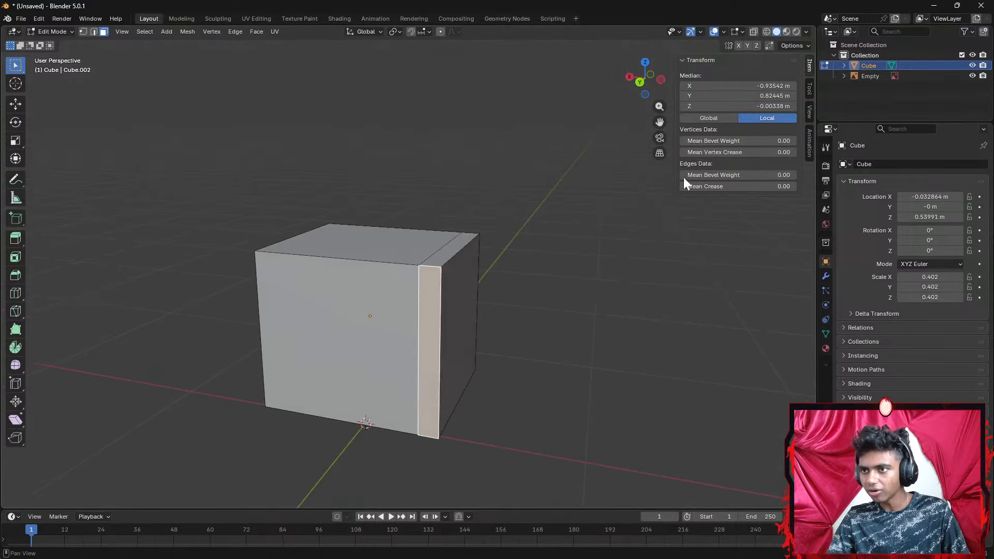
{"action": "left_click", "coordinate": [640, 81]}
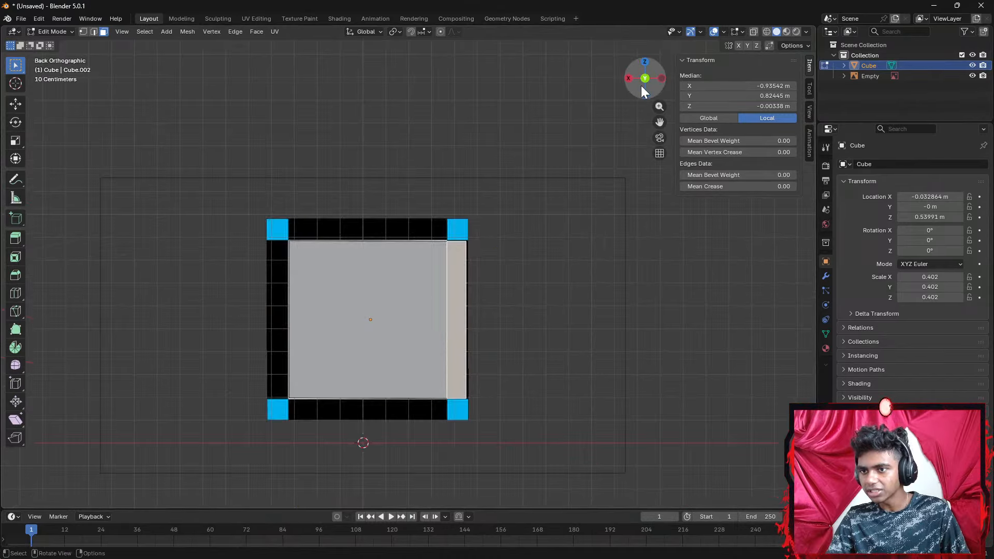
{"action": "middle_click_drag", "start_coordinate": [586, 205], "coordinate": [541, 238]}
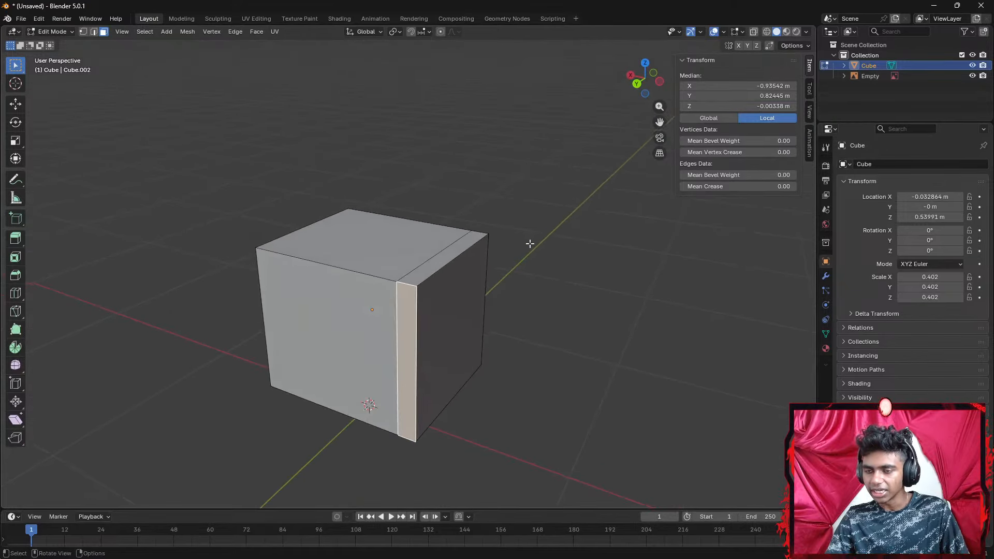
{"action": "key", "text": "e"}
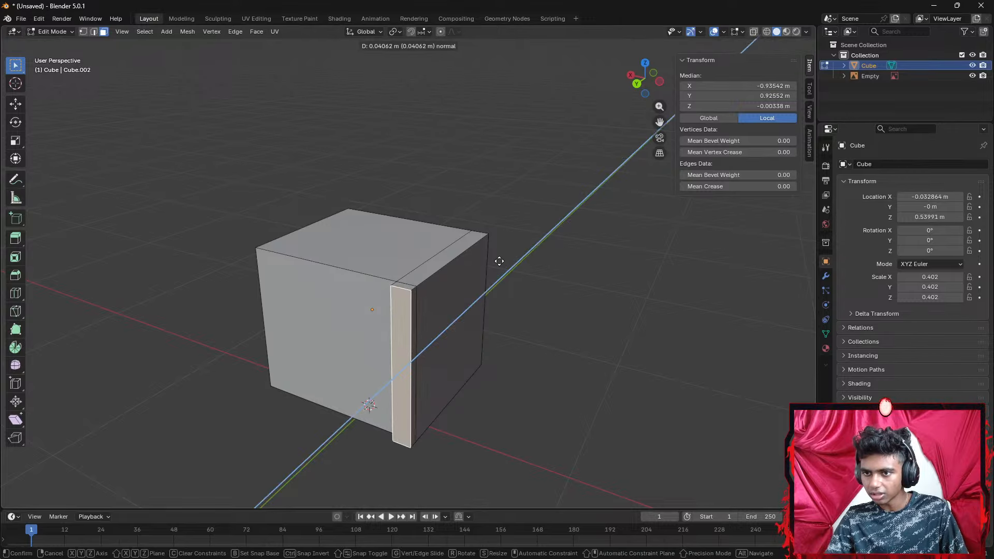
{"action": "left_click", "coordinate": [499, 261]}
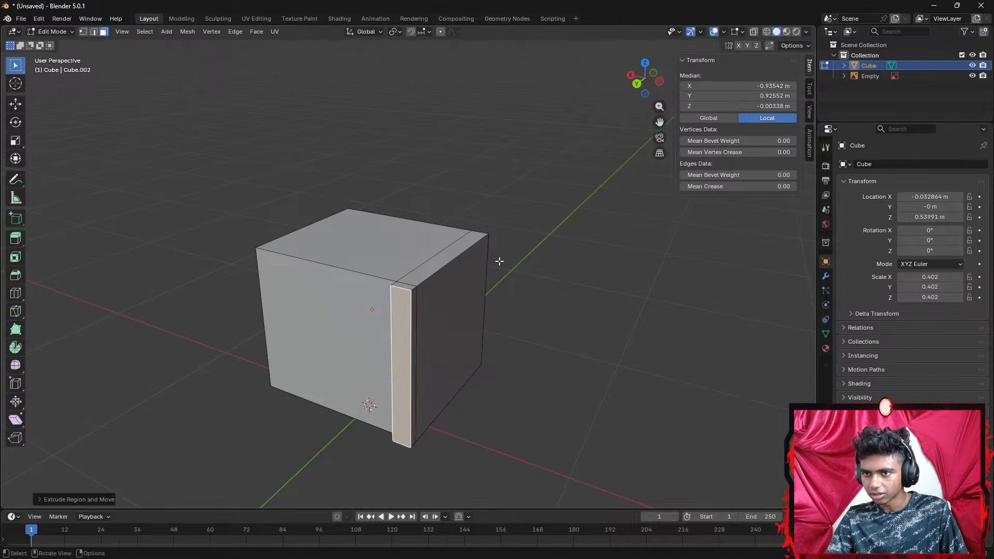
{"action": "middle_click_drag", "start_coordinate": [548, 239], "coordinate": [597, 230]}
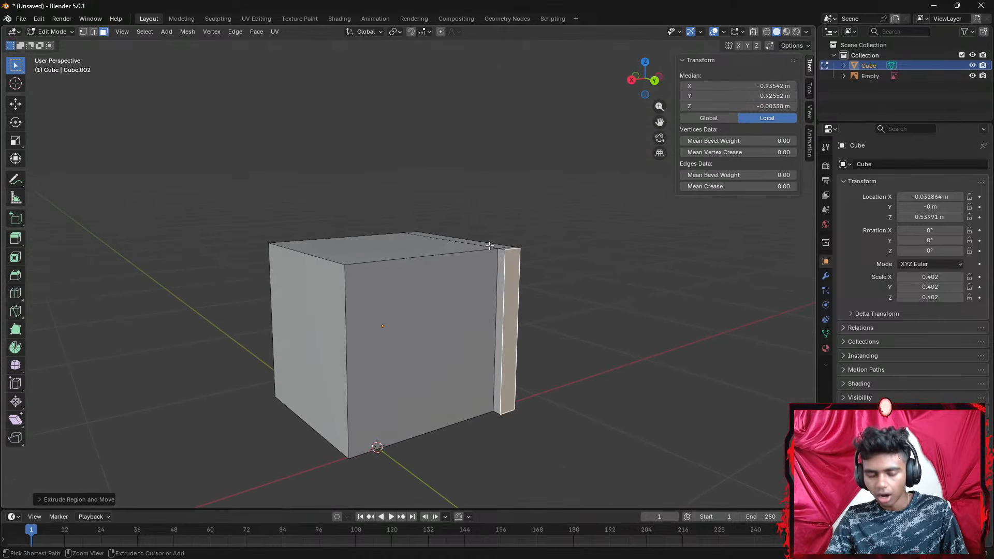
{"action": "key", "text": "ctrl+z"}
{"action": "key", "text": "ctrl+z"}
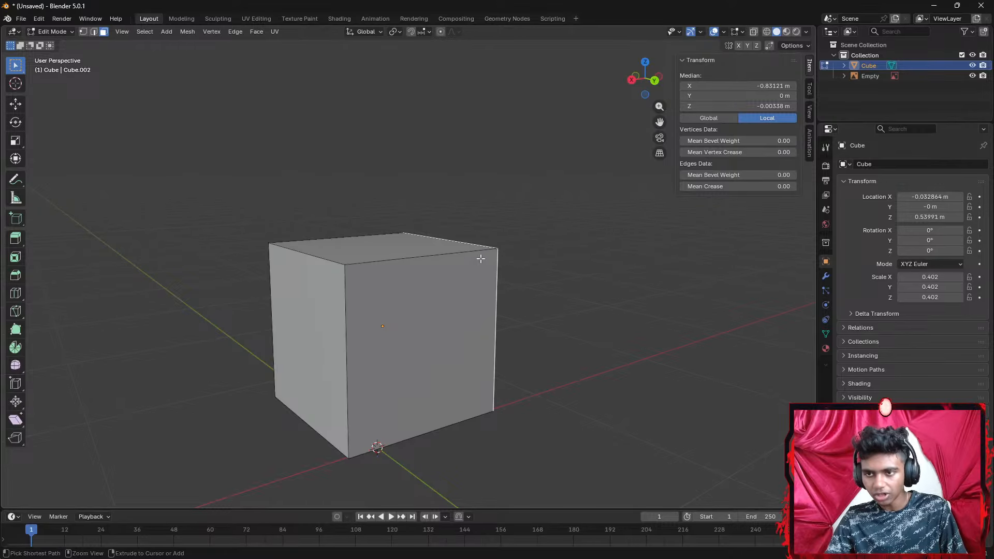
Add a centred loop cut around the cube that divides it into two halves along X
{"action": "key", "text": "ctrl+r"}
{"action": "left_click", "coordinate": [410, 261]}
{"action": "left_click", "coordinate": [410, 260]}
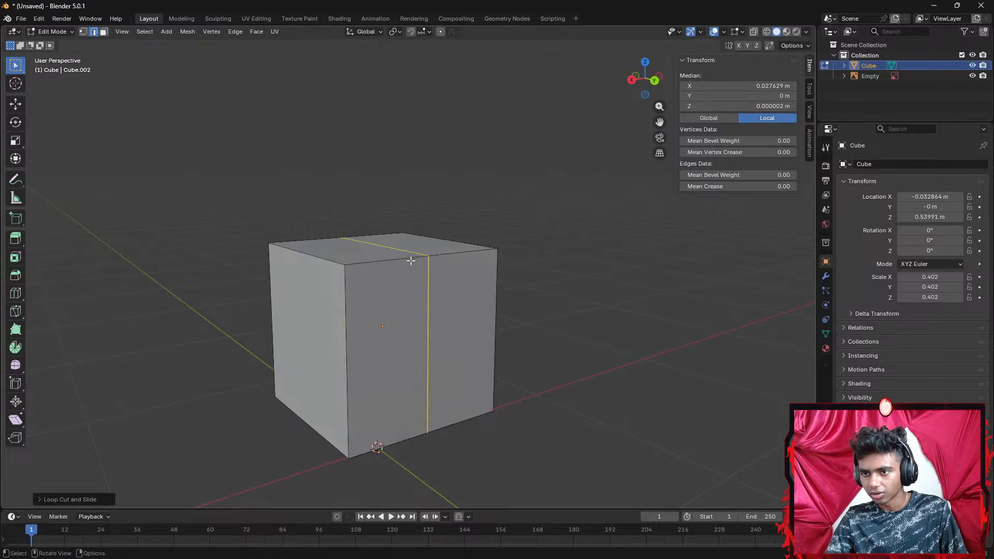
Using vertex selection in wireframe shading, select the outer vertices of the cube's +X half and delete them
{"action": "mouse_move", "coordinate": [526, 268]}
{"action": "middle_mouse_down"}
{"action": "mouse_move", "coordinate": [394, 378]}
{"action": "mouse_move", "coordinate": [426, 385]}
{"action": "middle_mouse_up"}
{"action": "key", "text": "a"}
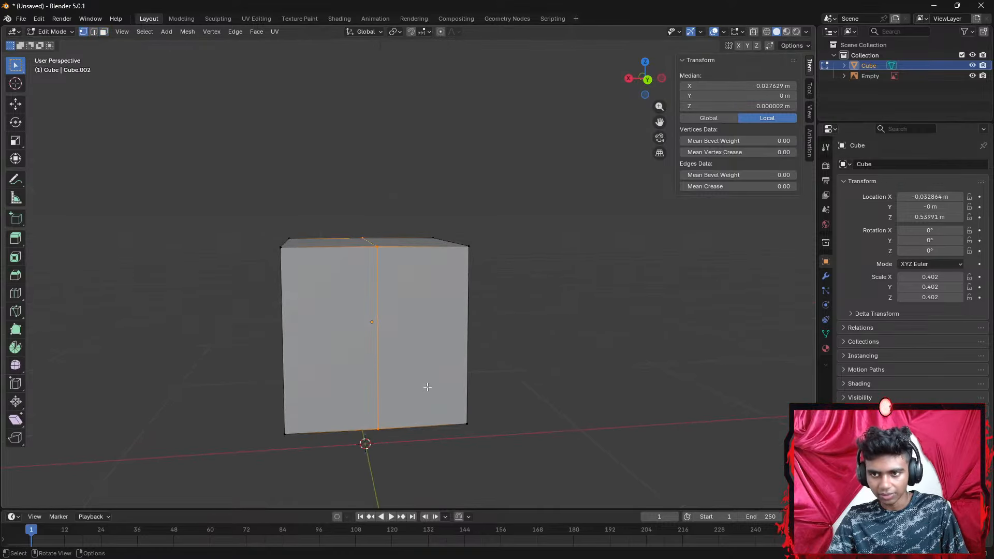
{"action": "key", "text": "z"}
{"action": "left_click", "coordinate": [241, 424]}
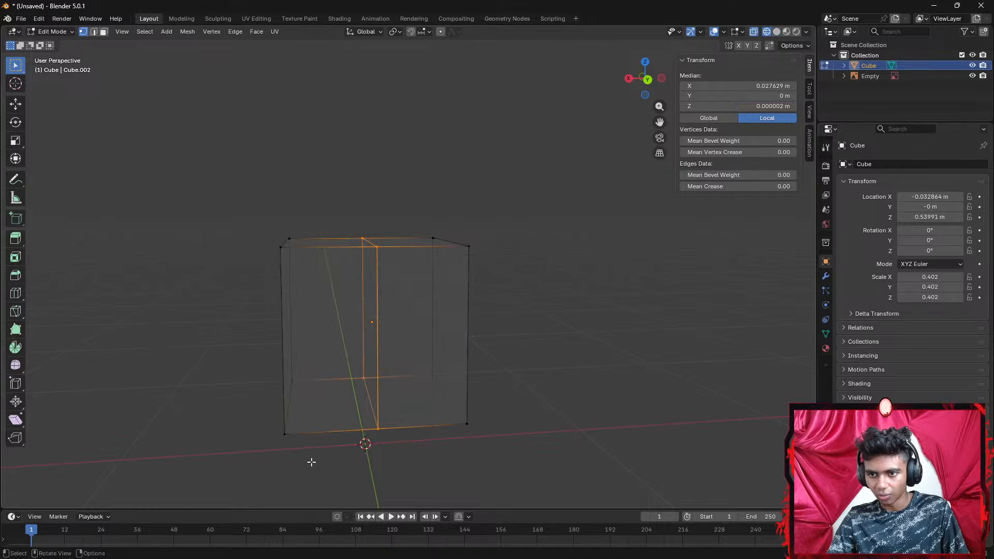
{"action": "left_click_drag", "start_coordinate": [336, 471], "coordinate": [243, 155]}
{"action": "right_click", "coordinate": [289, 441]}
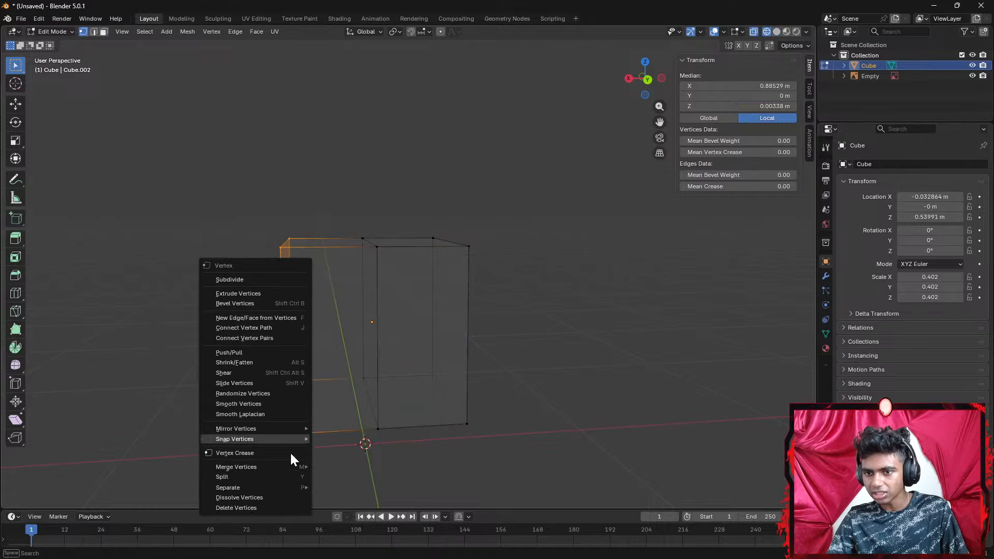
{"action": "left_click", "coordinate": [279, 506]}
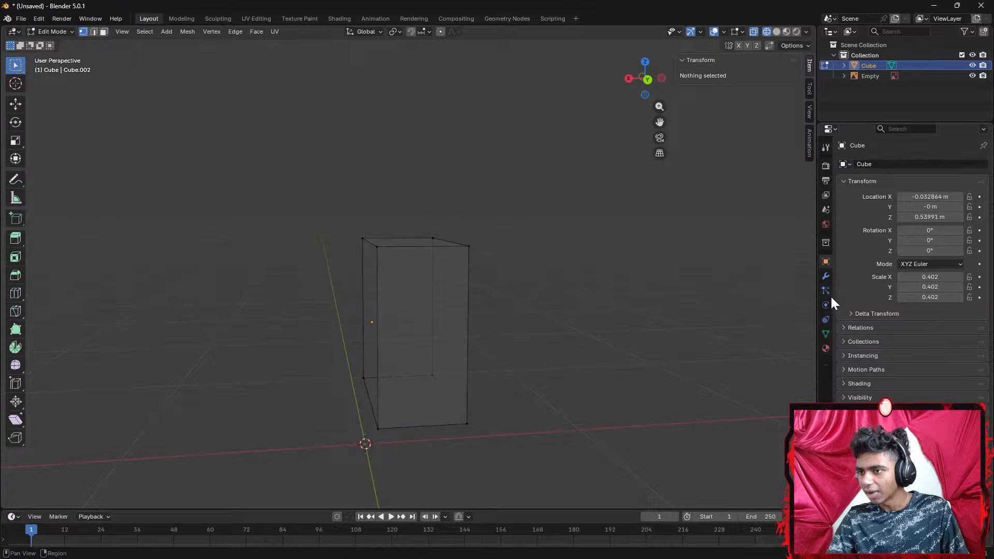
Add a Mirror modifier on the X axis to the remaining half of the cube
{"action": "left_click", "coordinate": [826, 275]}
{"action": "left_click", "coordinate": [876, 163]}
{"action": "left_click", "coordinate": [849, 160]}
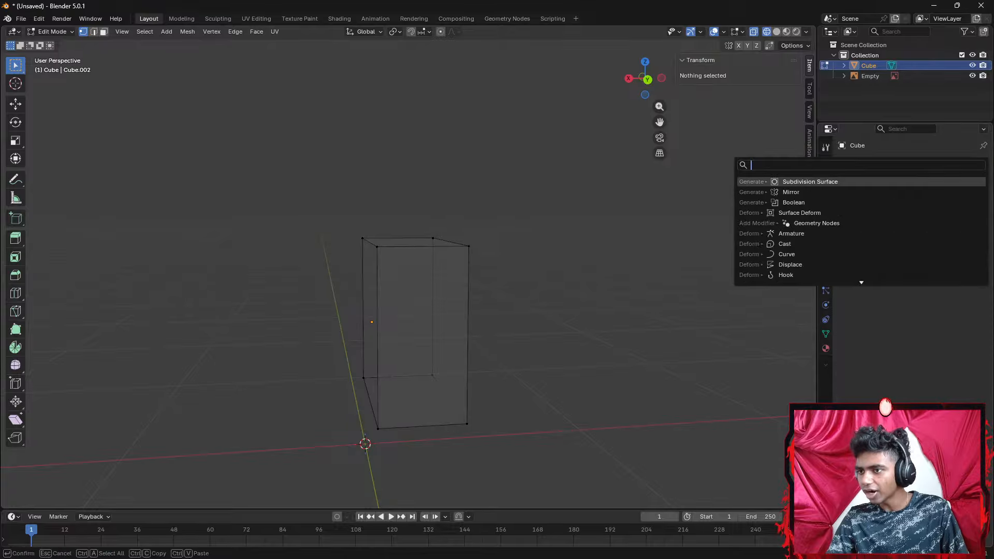
{"action": "left_click", "coordinate": [812, 191]}
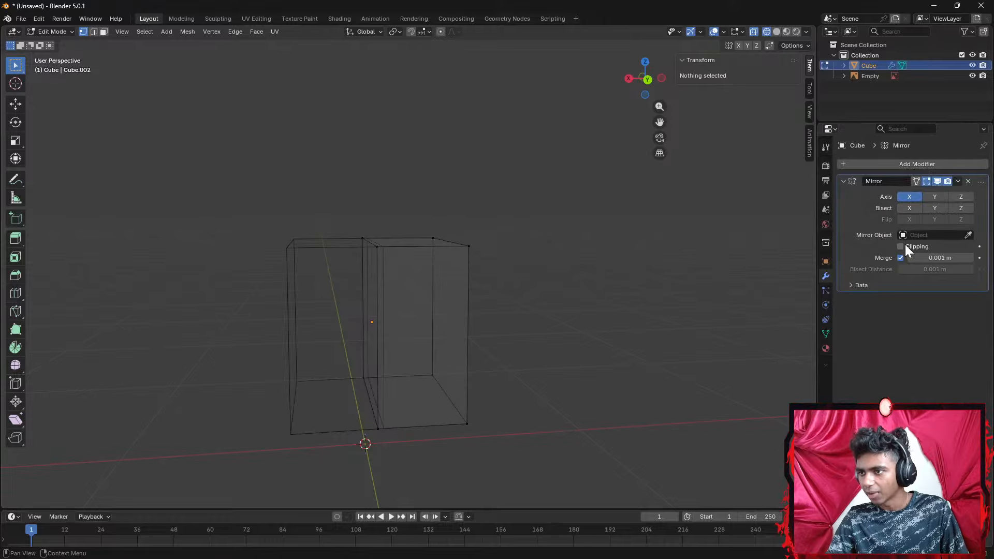
Enable on-cage display and clipping for the Mirror modifier, and switch the viewport to solid shading
{"action": "left_click", "coordinate": [916, 181]}
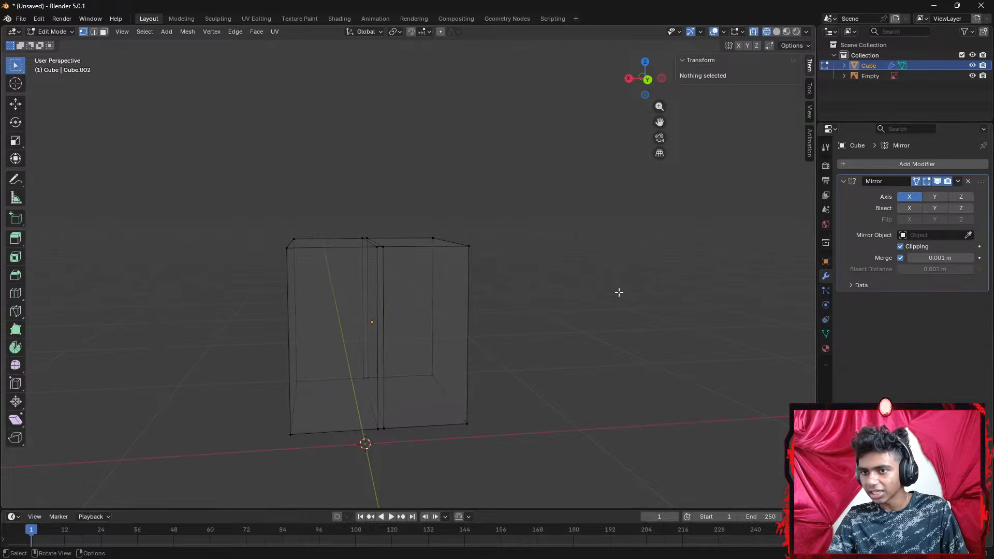
{"action": "middle_click_drag", "start_coordinate": [582, 284], "coordinate": [563, 317]}
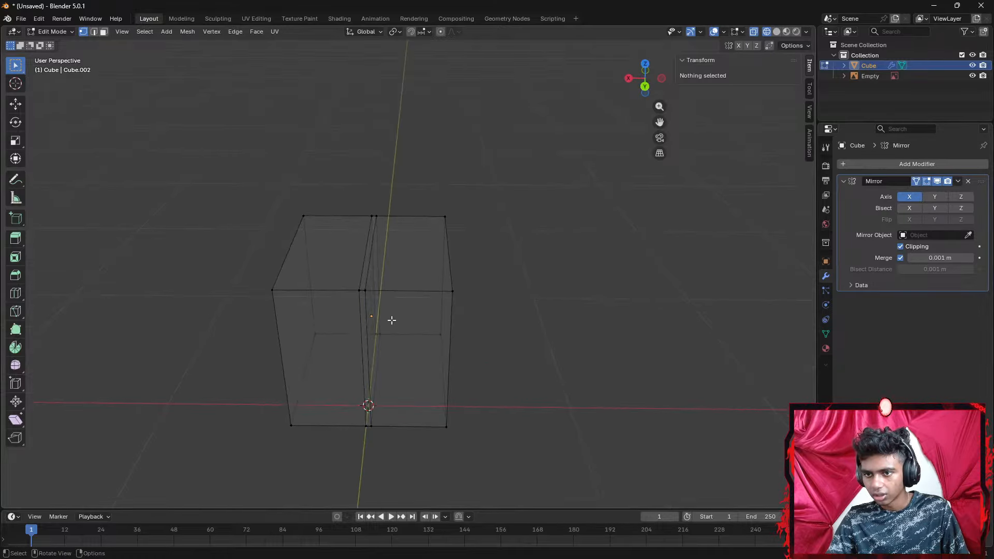
{"action": "key", "text": "a"}
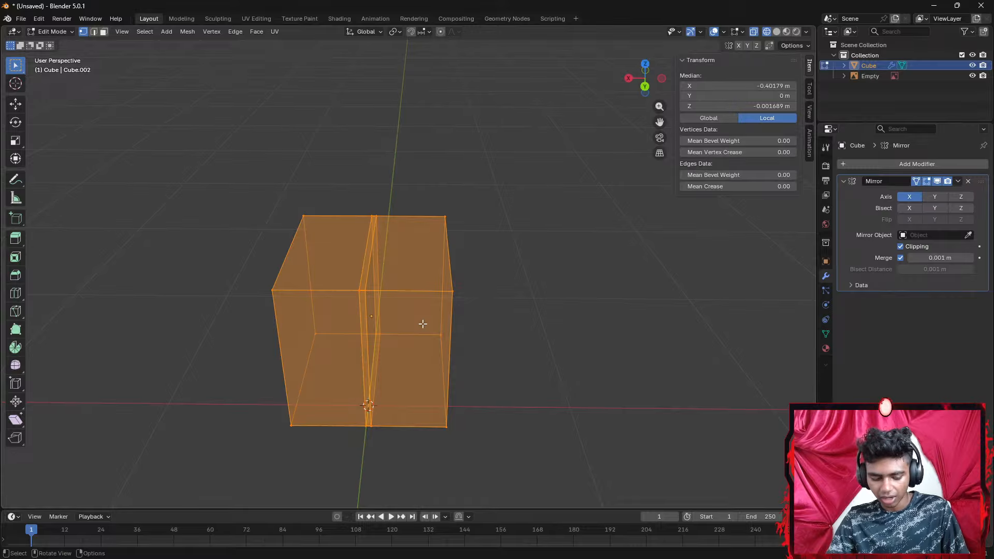
{"action": "left_click", "coordinate": [423, 324]}
{"action": "key", "text": "z"}
{"action": "left_click", "coordinate": [469, 327]}
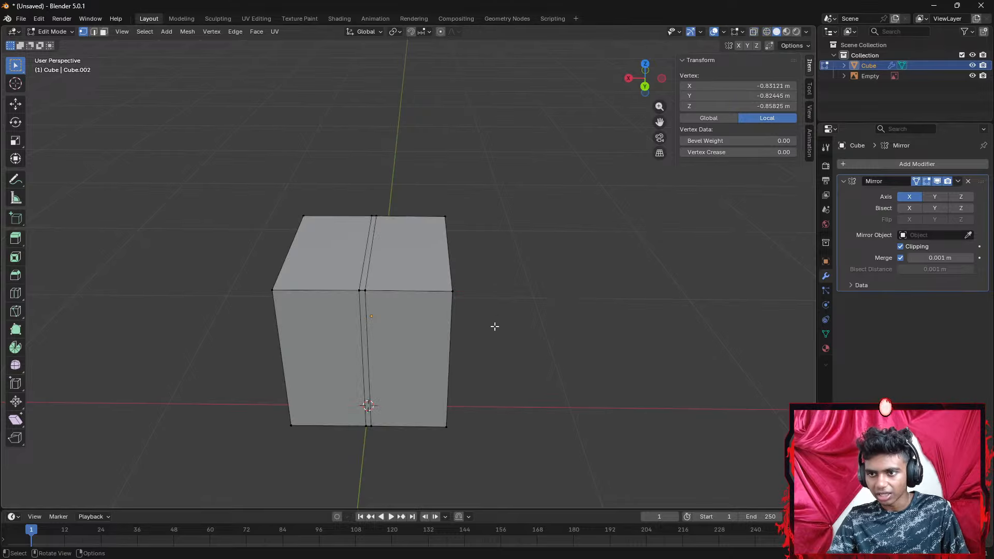
Turn off the Mirror modifier's clipping and move the whole mesh about 0.01 m along -X to narrow the overlap at the seam
{"action": "key", "text": "a"}
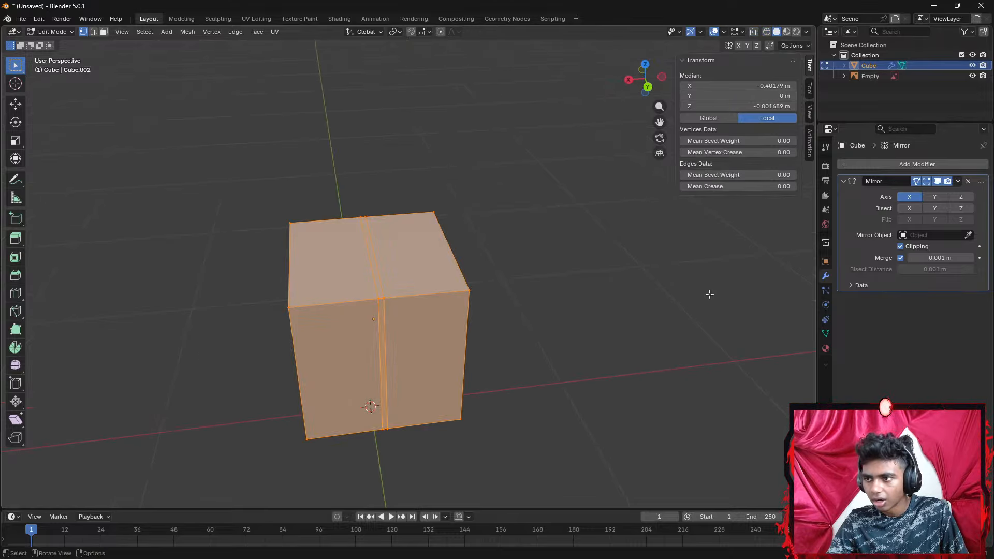
{"action": "left_click", "coordinate": [900, 257]}
{"action": "left_click", "coordinate": [541, 307]}
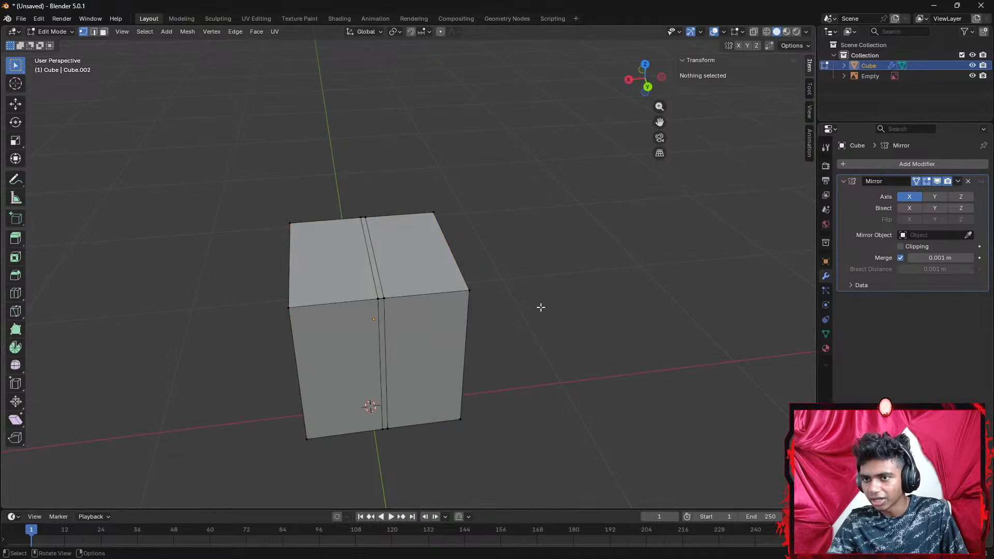
{"action": "key", "text": "a"}
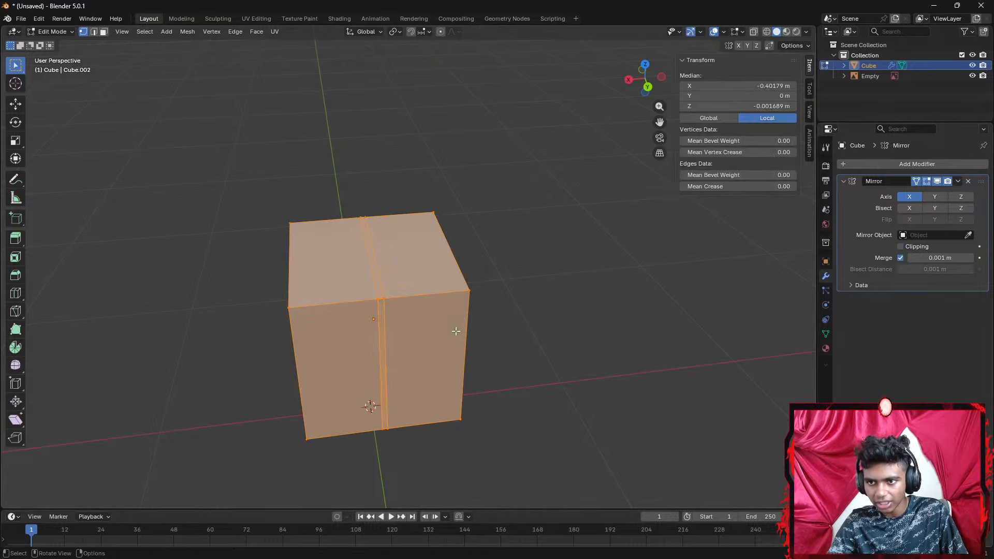
{"action": "key", "text": "g"}
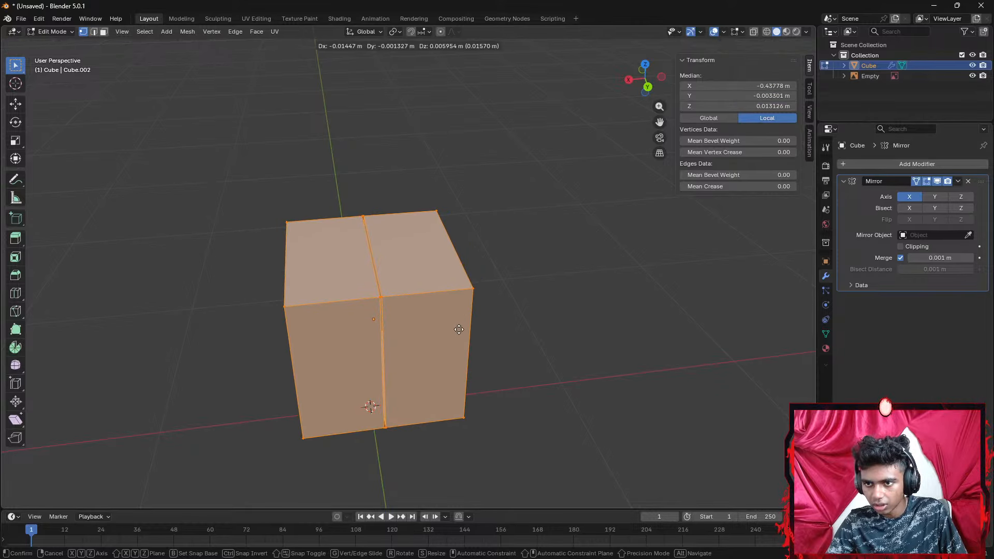
{"action": "left_click", "coordinate": [458, 329]}
{"action": "left_click", "coordinate": [576, 326]}
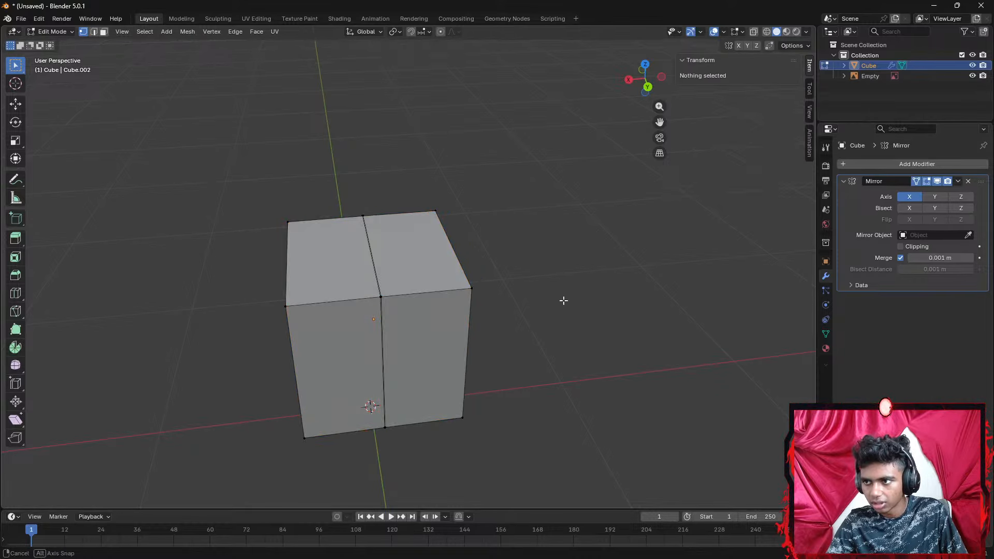
Nudge the whole mesh about 0.002 m so the mirrored halves meet at the centre seam, and re-enable clipping
{"action": "middle_click_drag", "start_coordinate": [563, 302], "coordinate": [555, 281]}
{"action": "scroll", "coordinate": [559, 280], "scroll_direction": "up", "scroll_amount": 3}
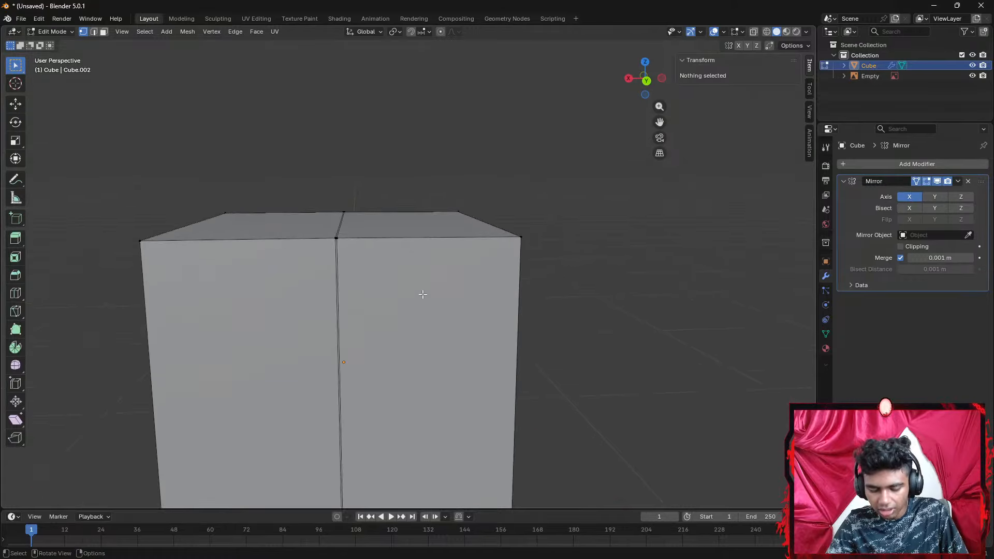
{"action": "key", "text": "a"}
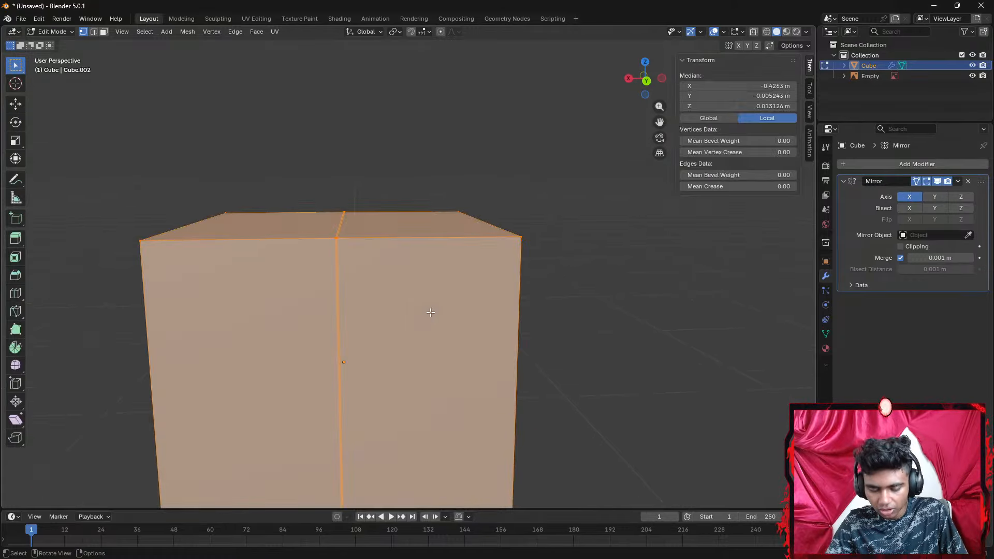
{"action": "key", "text": "g"}
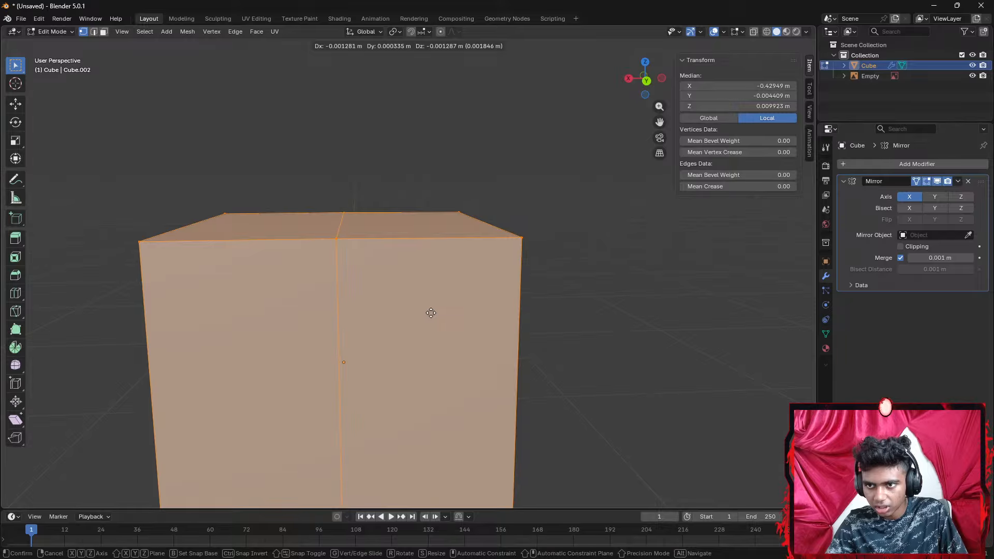
{"action": "left_click", "coordinate": [430, 313]}
{"action": "left_click", "coordinate": [565, 324]}
{"action": "middle_click_drag", "start_coordinate": [585, 328], "coordinate": [791, 286]}
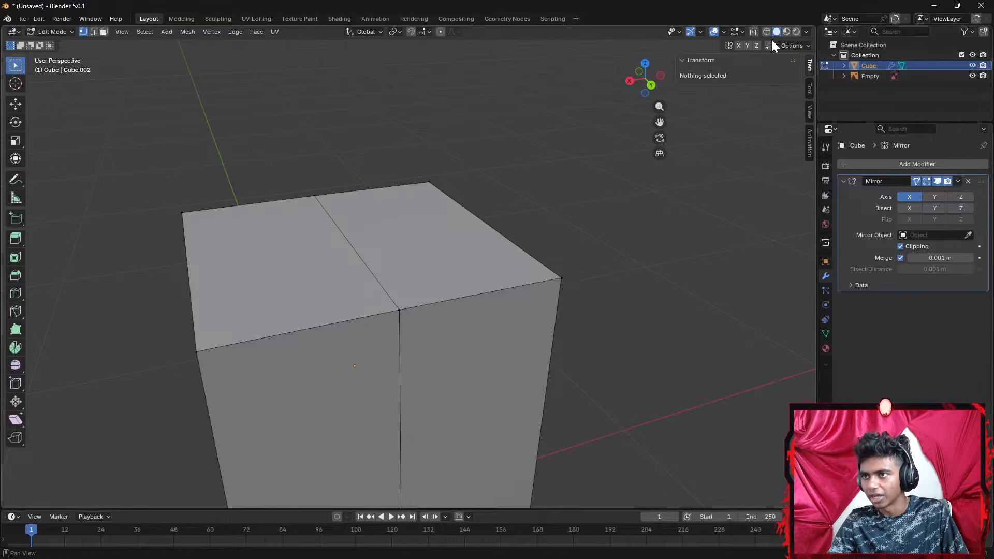
Try extruding the half's outer -X face outward about 0.1 m over the reference's black border, and undo the extrusion
{"action": "left_click", "coordinate": [651, 86]}
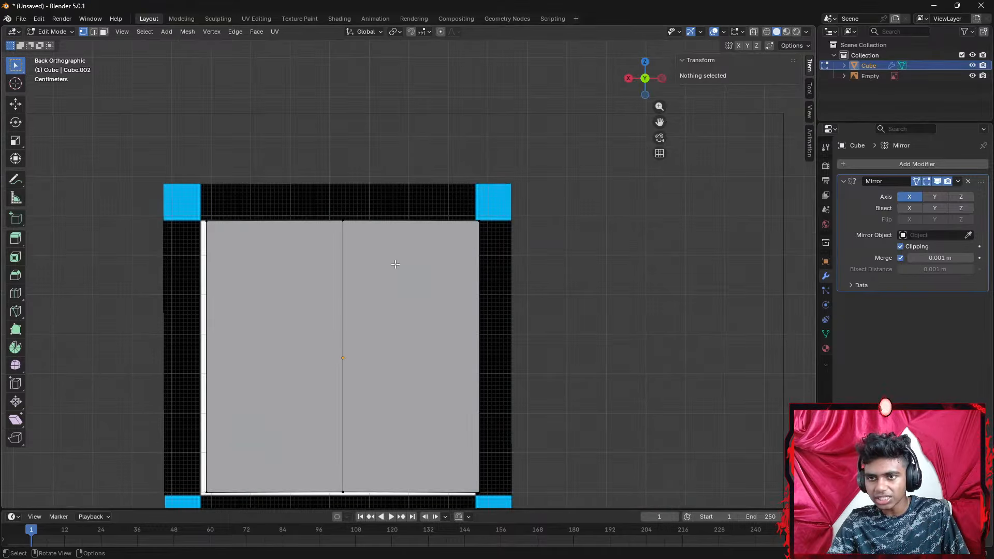
{"action": "middle_click_drag", "start_coordinate": [386, 257], "coordinate": [406, 268]}
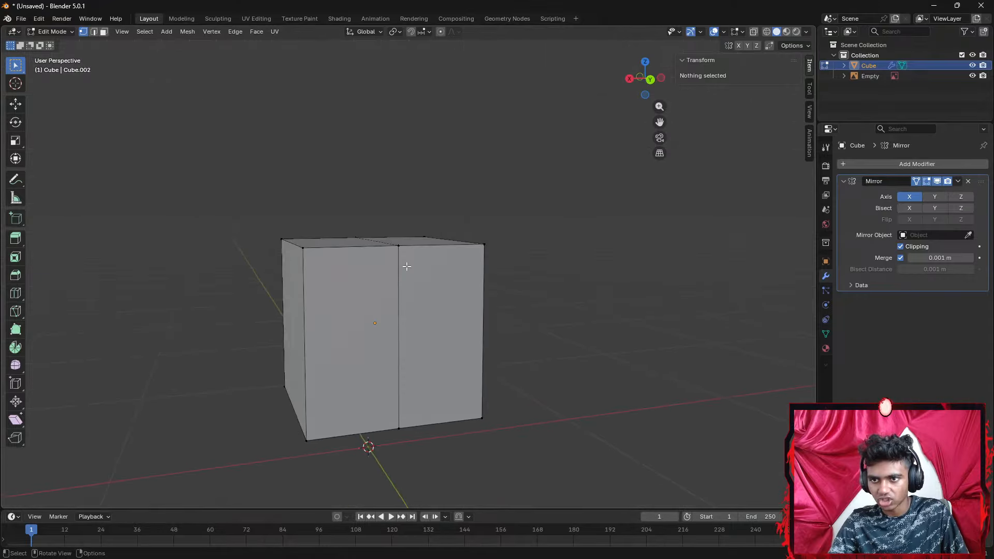
{"action": "key", "text": "3"}
{"action": "left_click", "coordinate": [295, 303]}
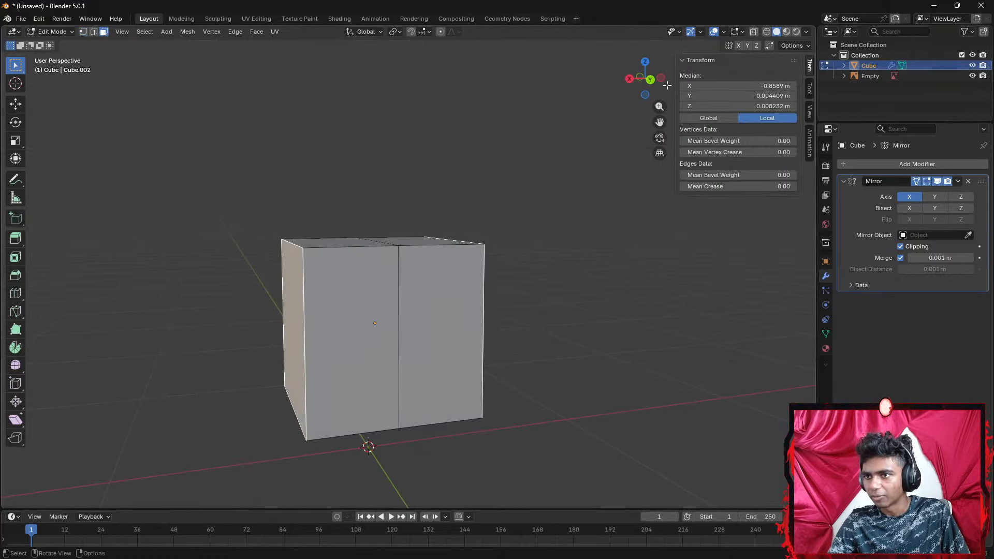
{"action": "left_click", "coordinate": [650, 79]}
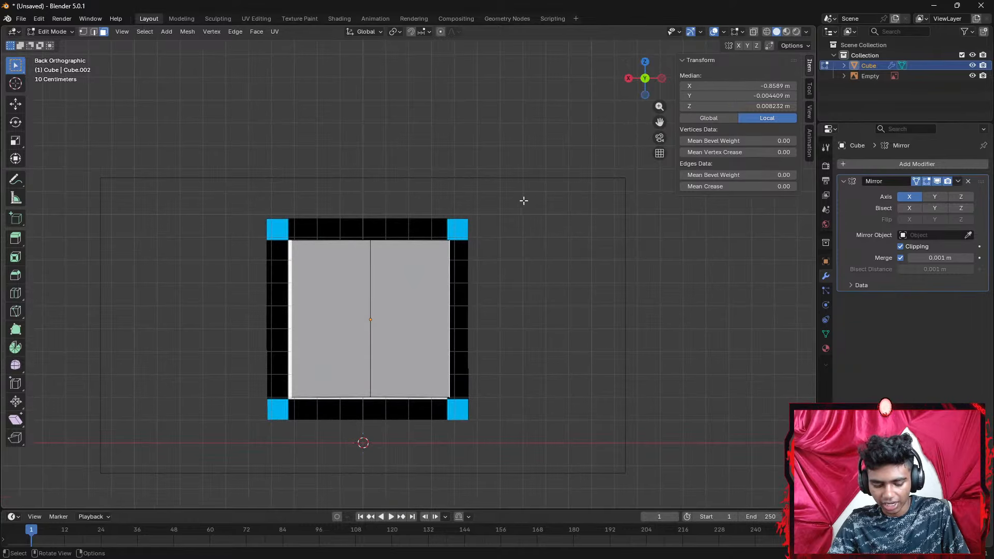
{"action": "key", "text": "e"}
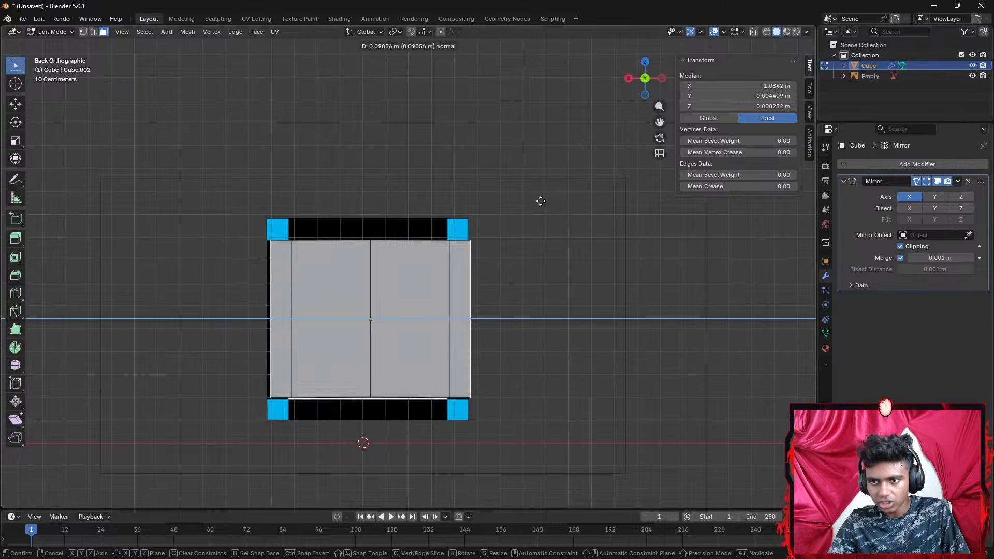
{"action": "left_click", "coordinate": [542, 200]}
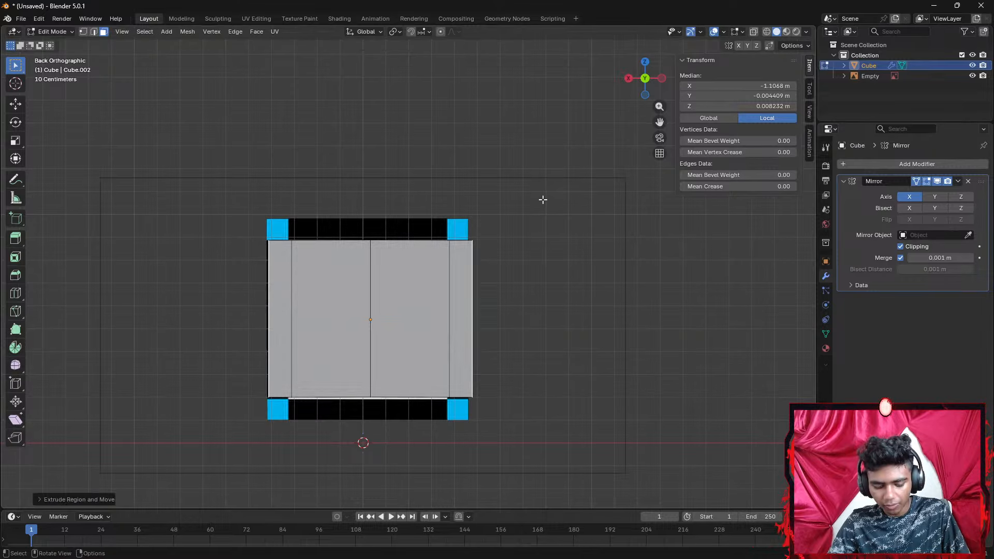
{"action": "key", "text": "ctrl+z"}
Extrude the outer -X face outward to roughly the black border's outer edge, and select the new strip's +Y face
{"action": "key", "text": "e"}
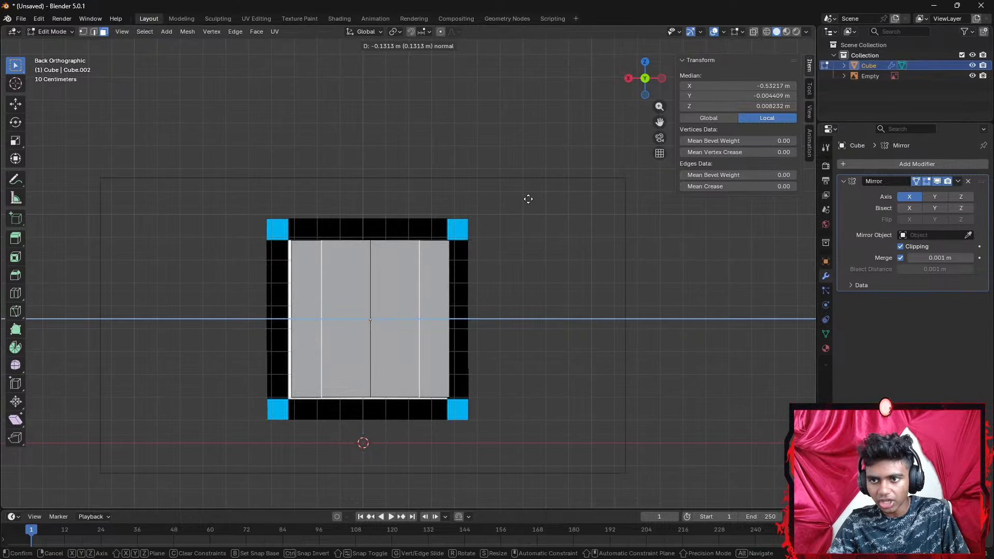
{"action": "left_click", "coordinate": [562, 204]}
{"action": "middle_click_drag", "start_coordinate": [561, 204], "coordinate": [586, 161]}
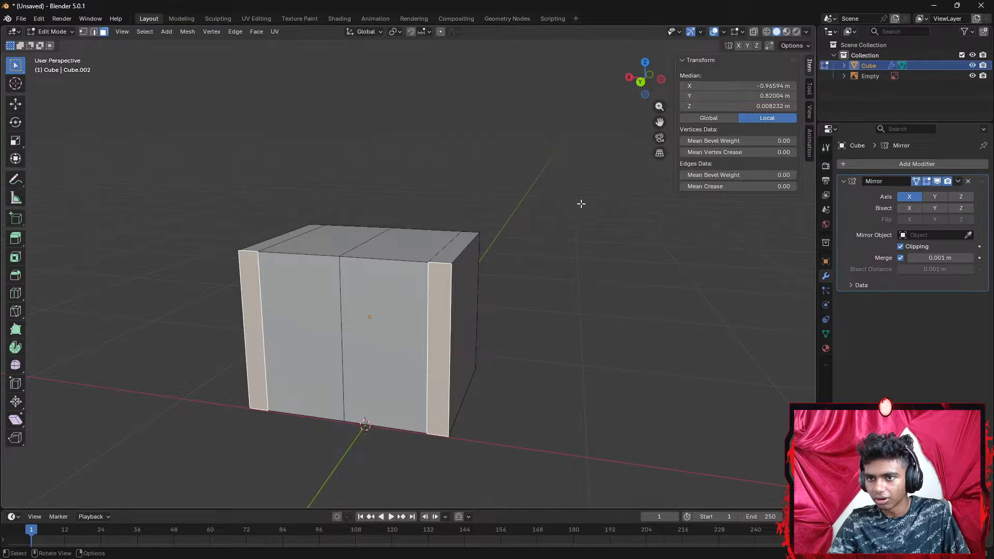
{"action": "left_click", "coordinate": [640, 82]}
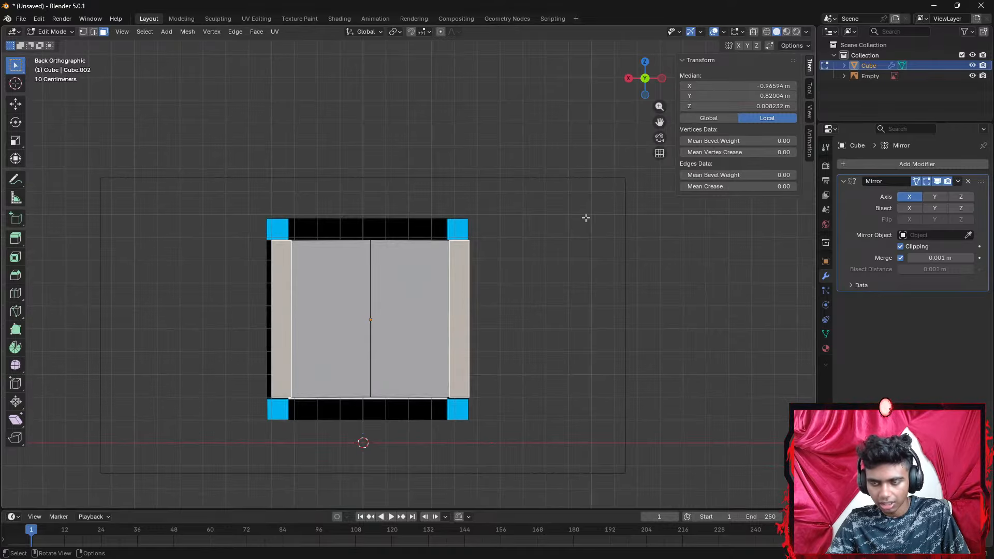
Extrude the side strip's +Y face about 0.042 m and its -Y face about 0.045 m outward, and select the strip's top face
{"action": "middle_click_drag", "start_coordinate": [586, 218], "coordinate": [585, 135]}
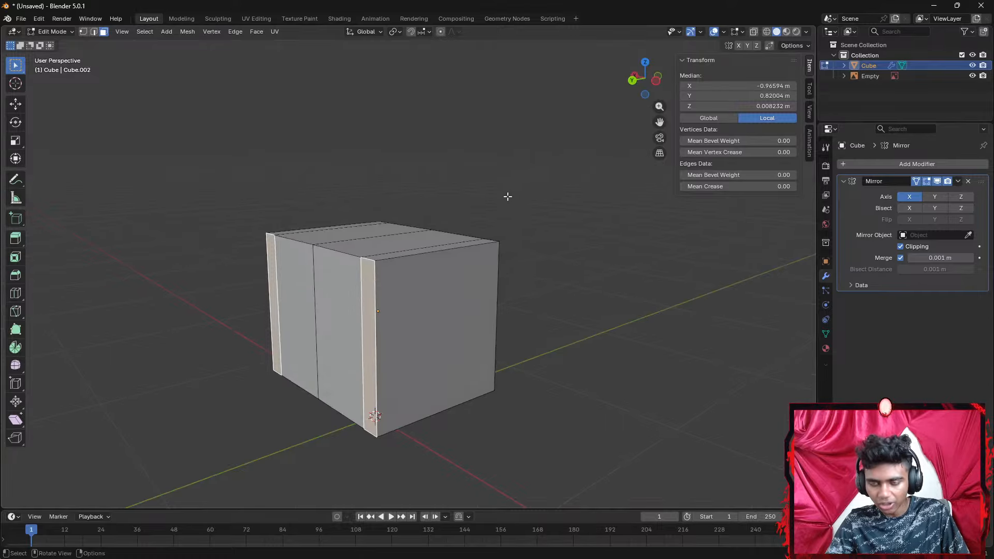
{"action": "key", "text": "e"}
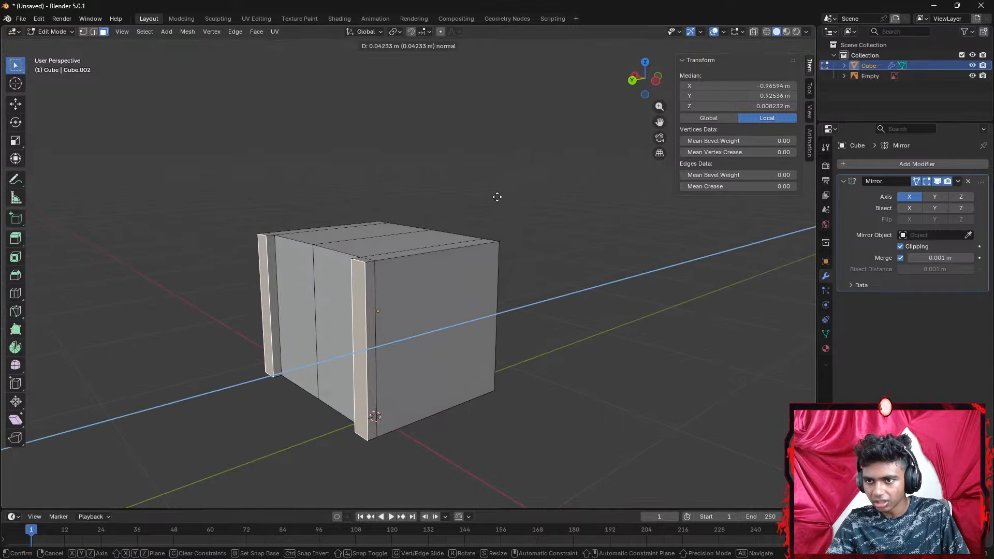
{"action": "left_click", "coordinate": [496, 197]}
{"action": "middle_click_drag", "start_coordinate": [494, 199], "coordinate": [421, 284]}
{"action": "key", "text": "e"}
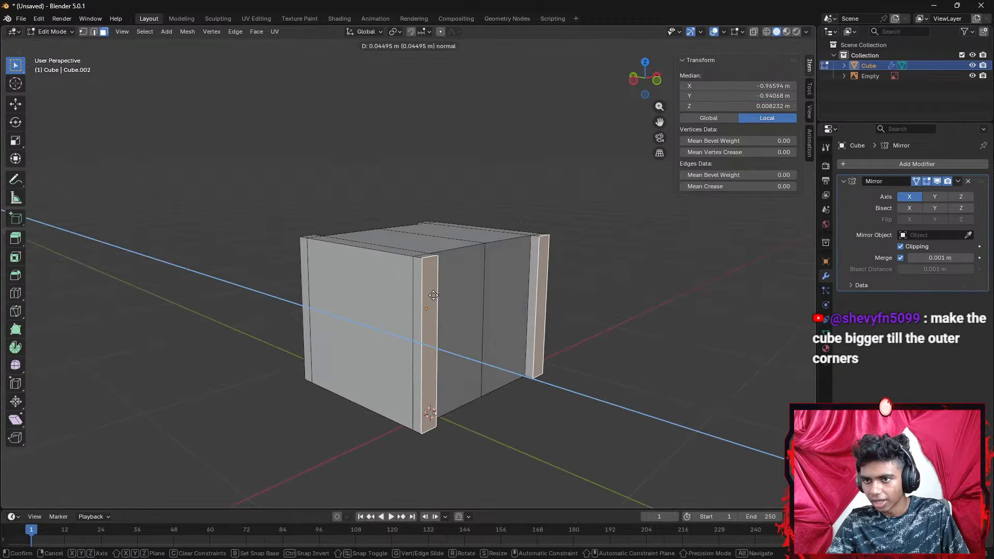
{"action": "left_click", "coordinate": [435, 296]}
{"action": "middle_click_drag", "start_coordinate": [464, 236], "coordinate": [616, 237]}
{"action": "left_click", "coordinate": [471, 253]}
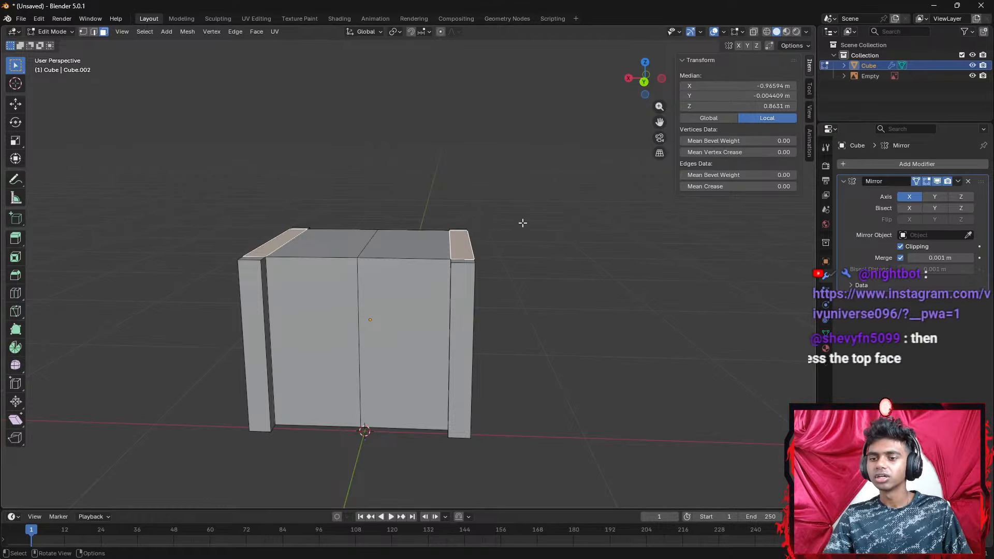
Undo the strip extrusions and the side face extrusion, back to the plain mirrored cube
{"action": "scroll", "coordinate": [589, 231], "scroll_direction": "down", "scroll_amount": 2}
{"action": "middle_click_drag", "start_coordinate": [589, 231], "coordinate": [559, 242]}
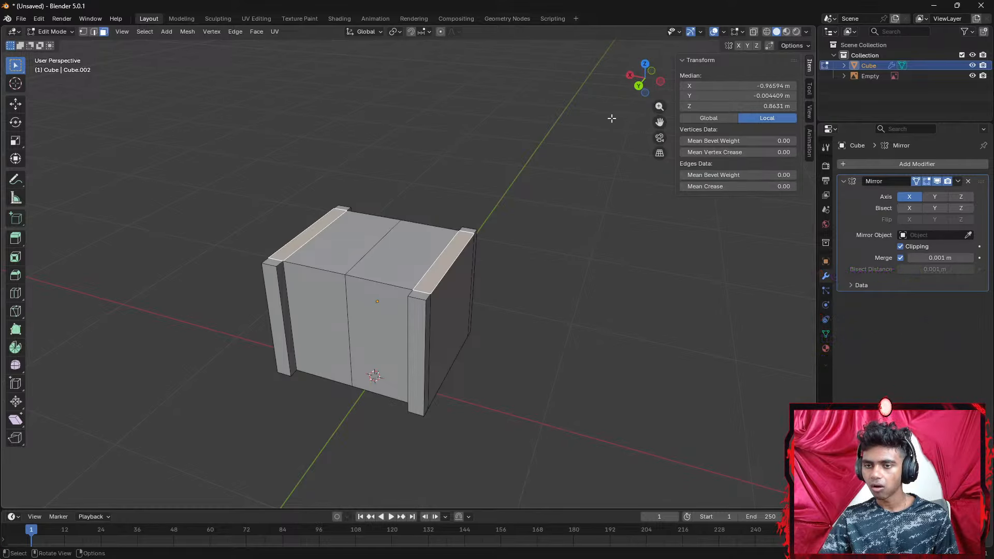
{"action": "key", "text": "ctrl+z"}
{"action": "key", "text": "ctrl+z"}
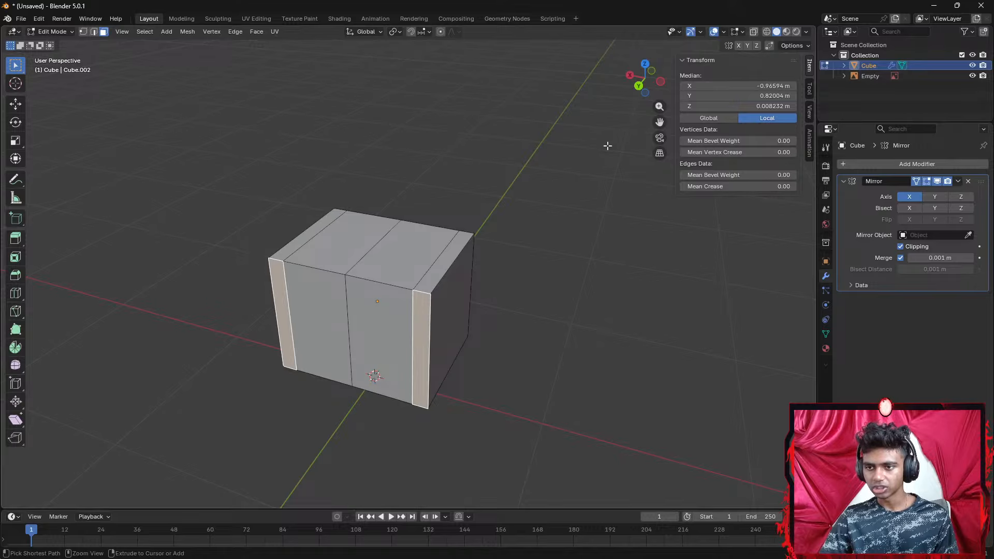
{"action": "key", "text": "ctrl+z"}
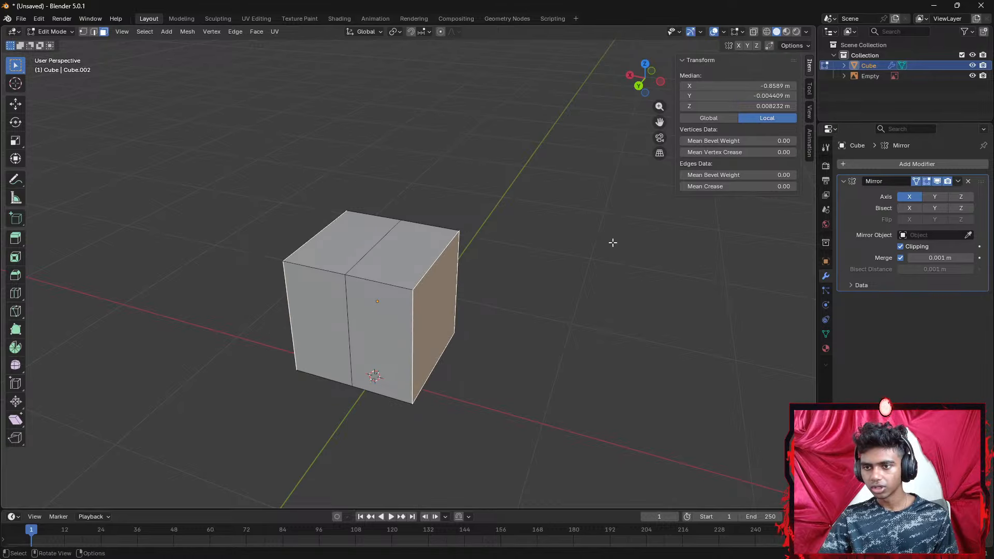
Try scaling the whole mesh up towards the reference's outer blue corners in back view, and undo the resize
{"action": "mouse_move", "coordinate": [615, 240]}
{"action": "middle_mouse_down"}
{"action": "mouse_move", "coordinate": [642, 224]}
{"action": "mouse_move", "coordinate": [626, 228]}
{"action": "middle_mouse_up"}
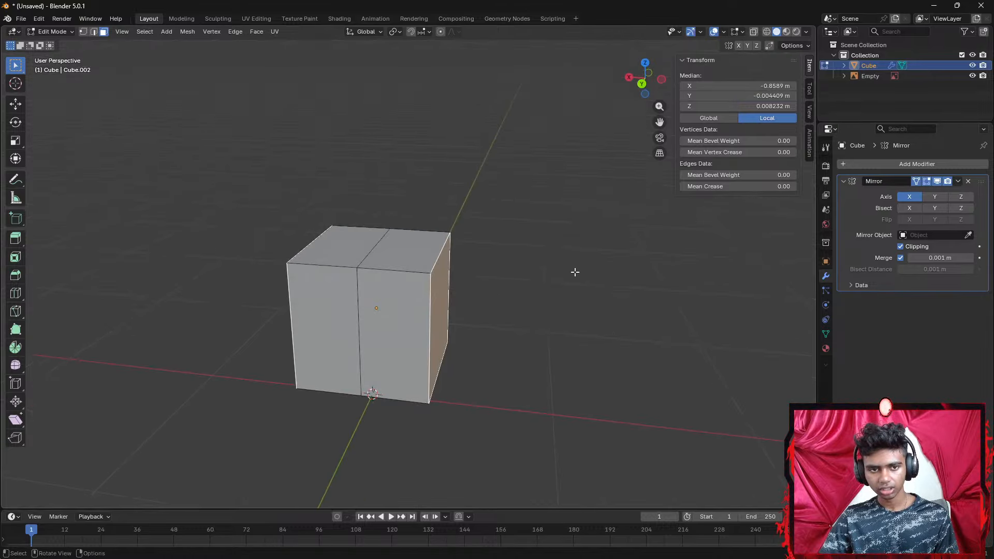
{"action": "left_click", "coordinate": [641, 83]}
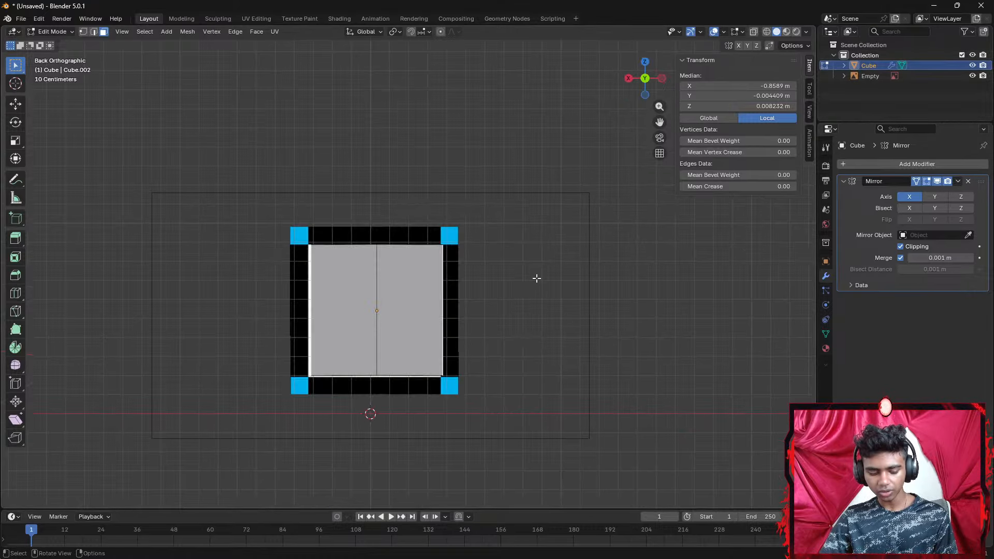
{"action": "key", "text": "a"}
{"action": "key", "text": "s"}
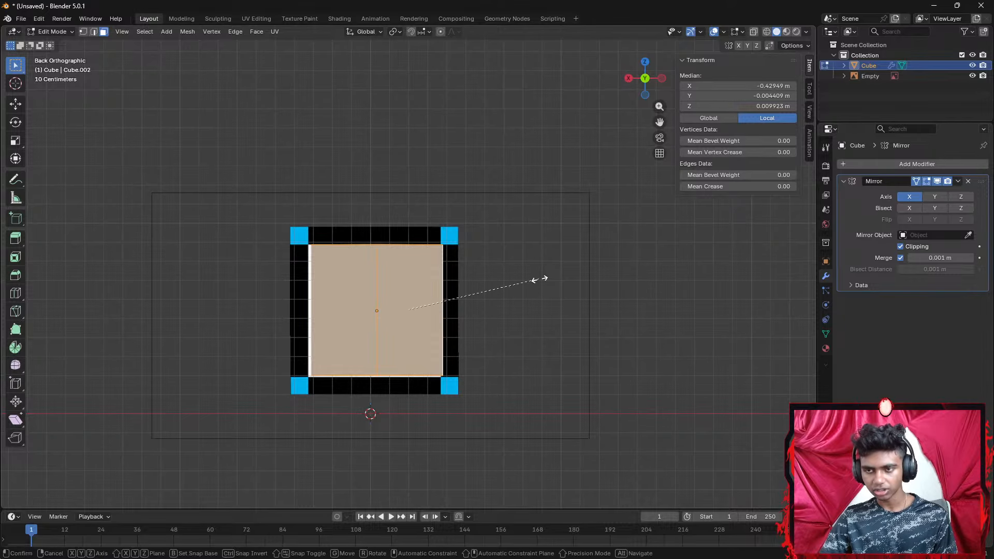
{"action": "left_click", "coordinate": [575, 283]}
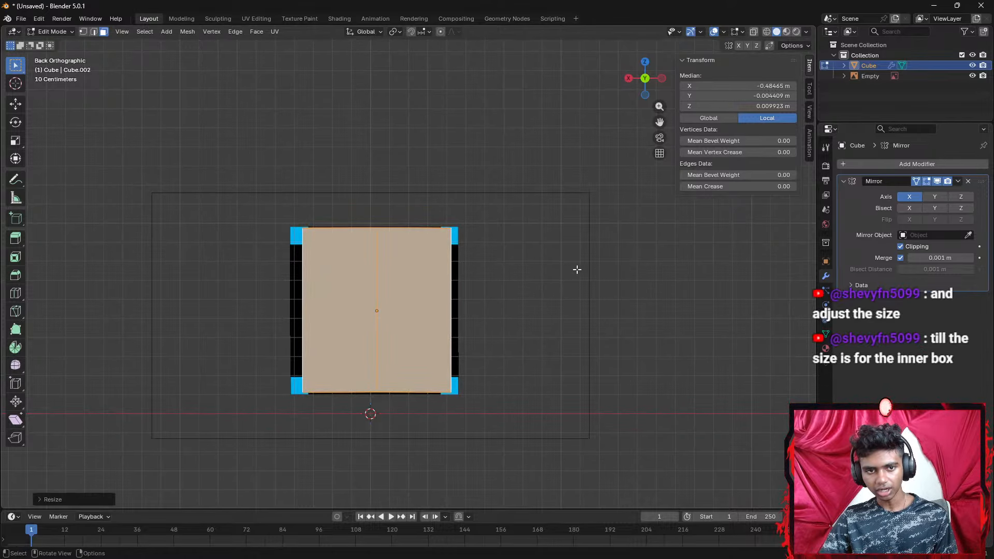
{"action": "middle_click_drag", "start_coordinate": [577, 269], "coordinate": [440, 313]}
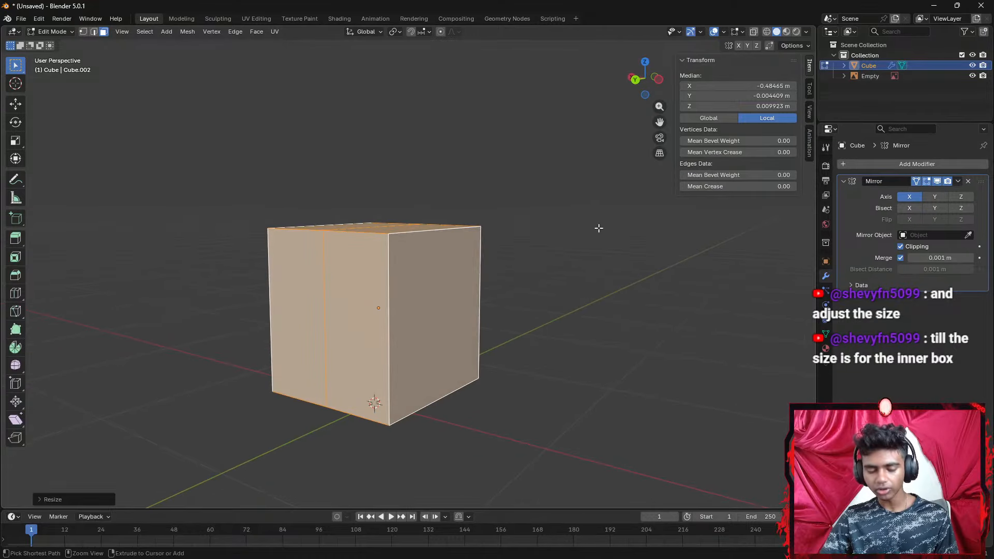
{"action": "key", "text": "ctrl+z"}
{"action": "left_click", "coordinate": [637, 82]}
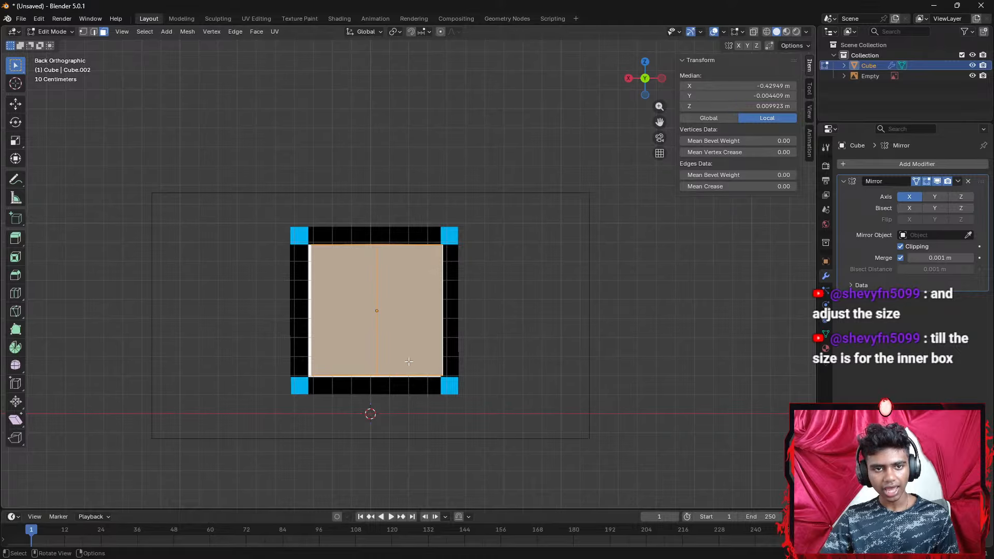
Inset the half cube's top face by about 0.17 m and compare it with the reference in back view
{"action": "left_click", "coordinate": [645, 61]}
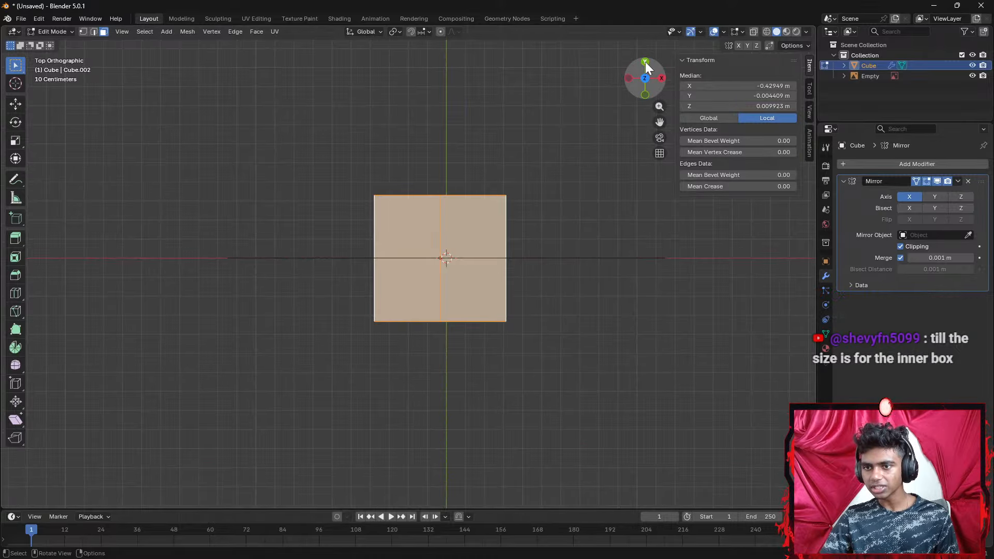
{"action": "left_click", "coordinate": [460, 288]}
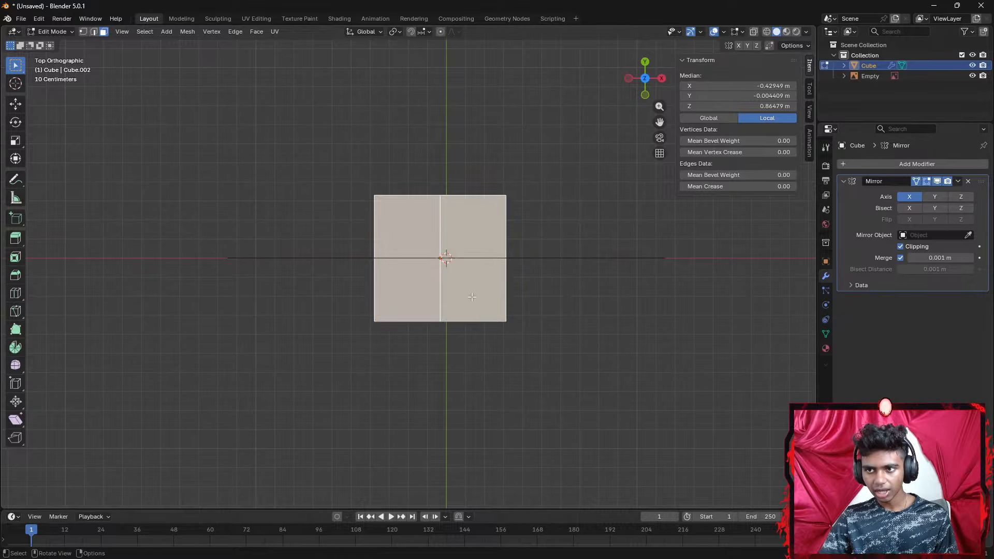
{"action": "key", "text": "i"}
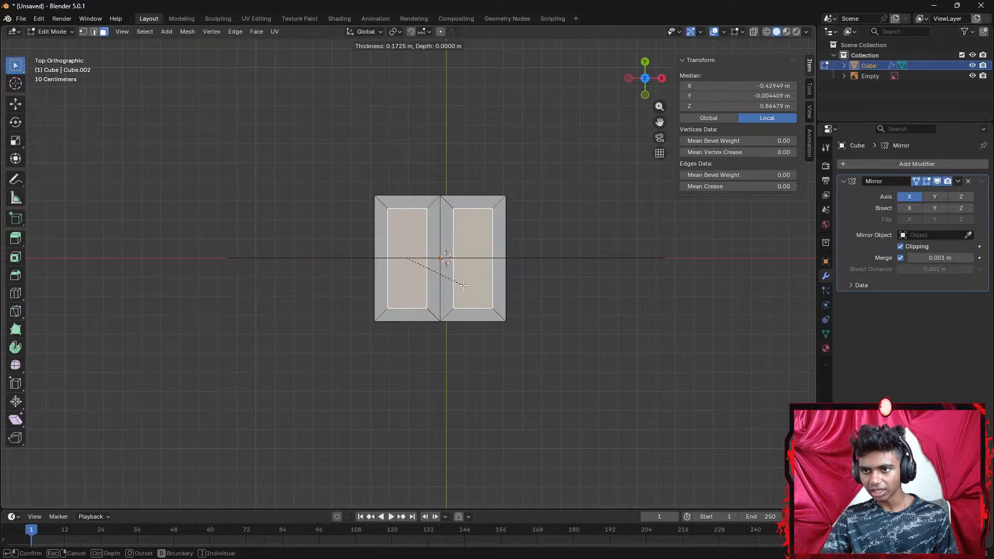
{"action": "middle_click_drag", "start_coordinate": [475, 288], "coordinate": [531, 197]}
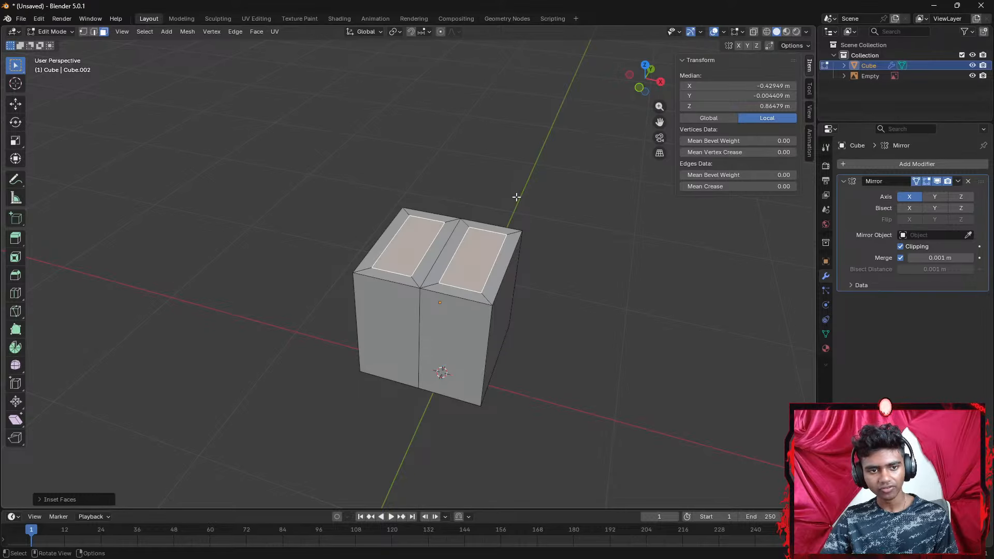
{"action": "left_click", "coordinate": [640, 88]}
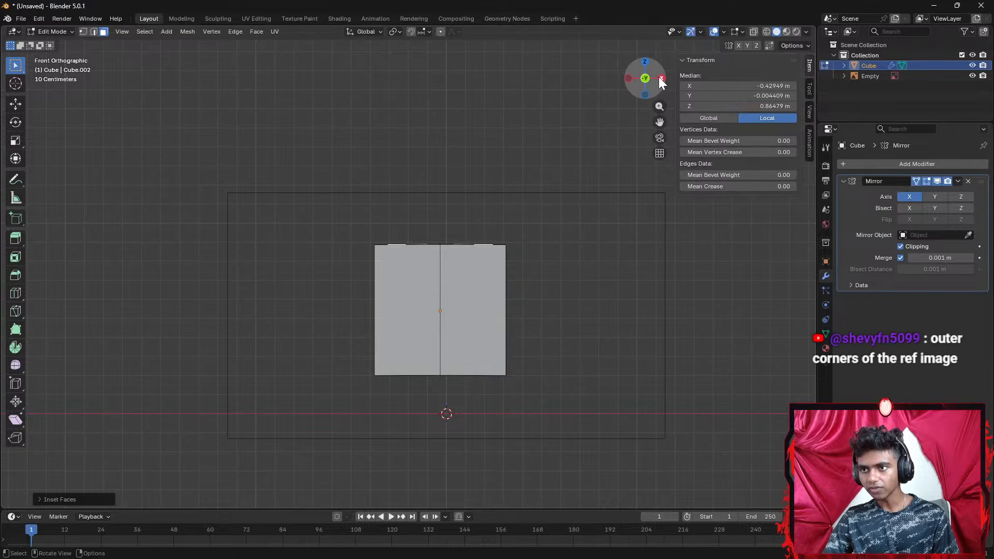
{"action": "left_click", "coordinate": [661, 78]}
{"action": "middle_click_drag", "start_coordinate": [588, 182], "coordinate": [534, 204]}
{"action": "left_click", "coordinate": [648, 80]}
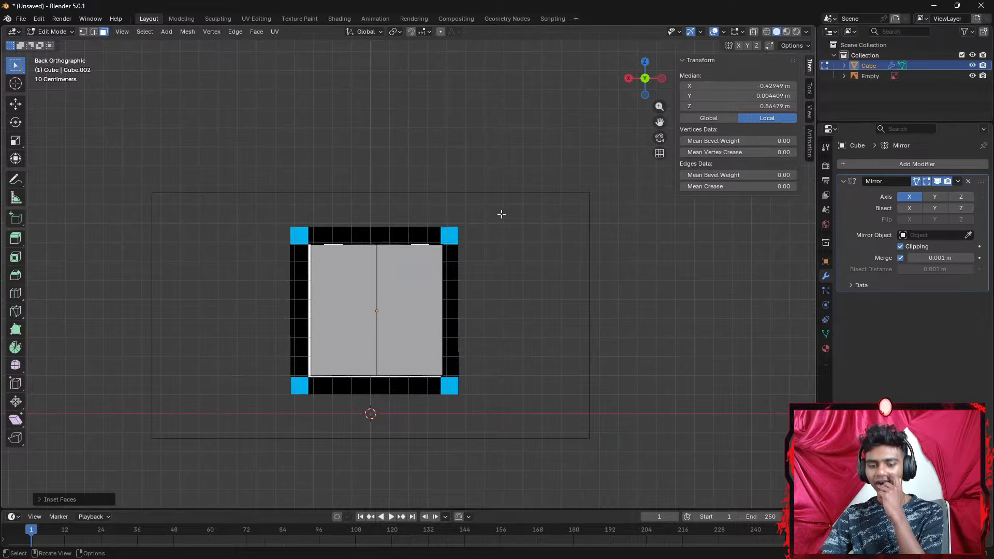
Try insetting the cube's bottom face into a narrow inner rectangle, and undo the inset
{"action": "middle_click_drag", "start_coordinate": [523, 227], "coordinate": [565, 249]}
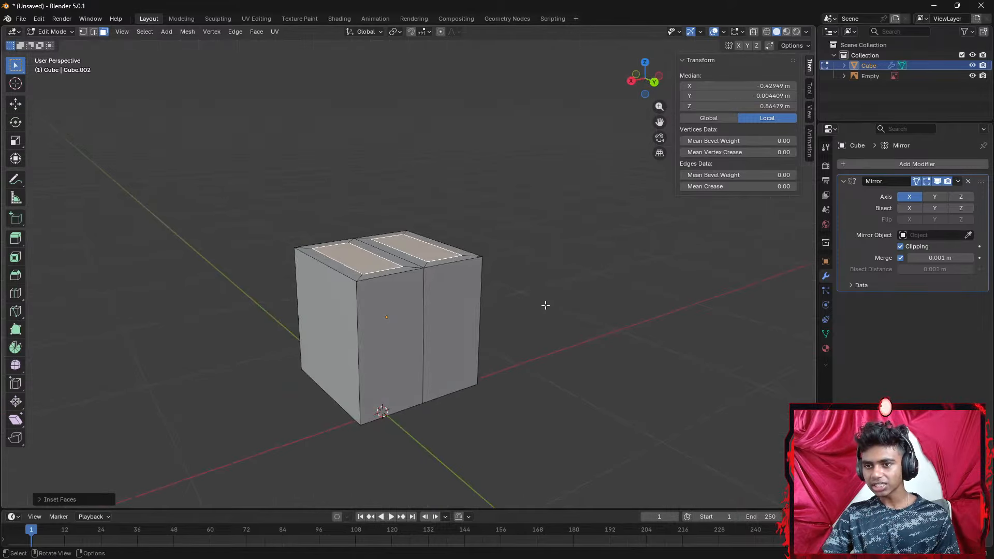
{"action": "middle_click_drag", "start_coordinate": [546, 305], "coordinate": [514, 219]}
{"action": "left_click", "coordinate": [399, 347]}
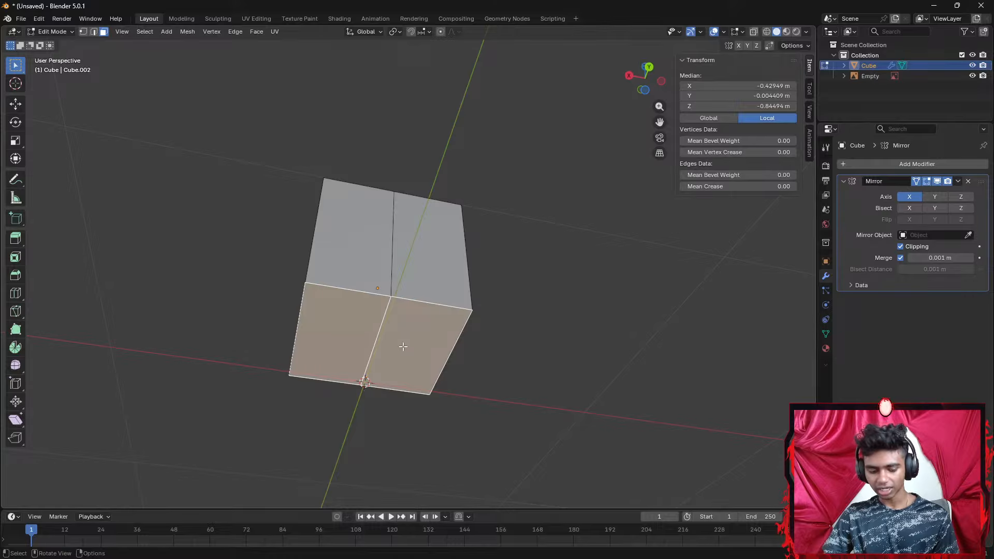
{"action": "key", "text": "i"}
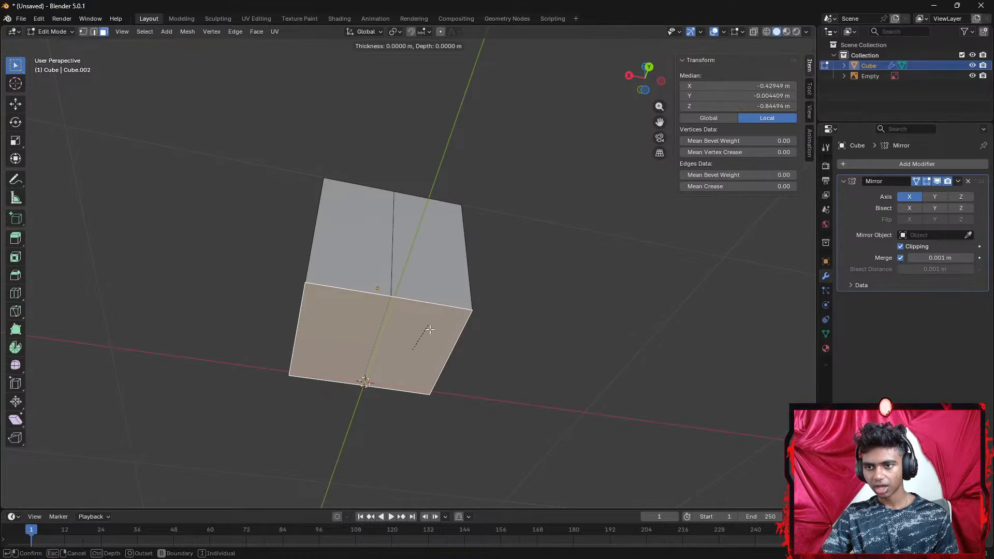
{"action": "key", "text": "Escape"}
{"action": "middle_click_drag", "start_coordinate": [494, 337], "coordinate": [577, 277]}
{"action": "key", "text": "i"}
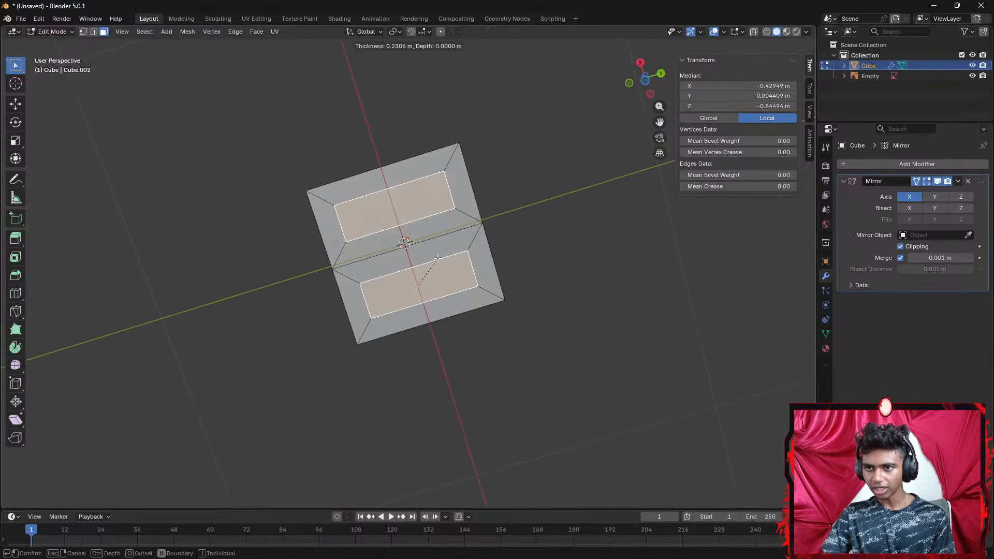
{"action": "left_click", "coordinate": [433, 260]}
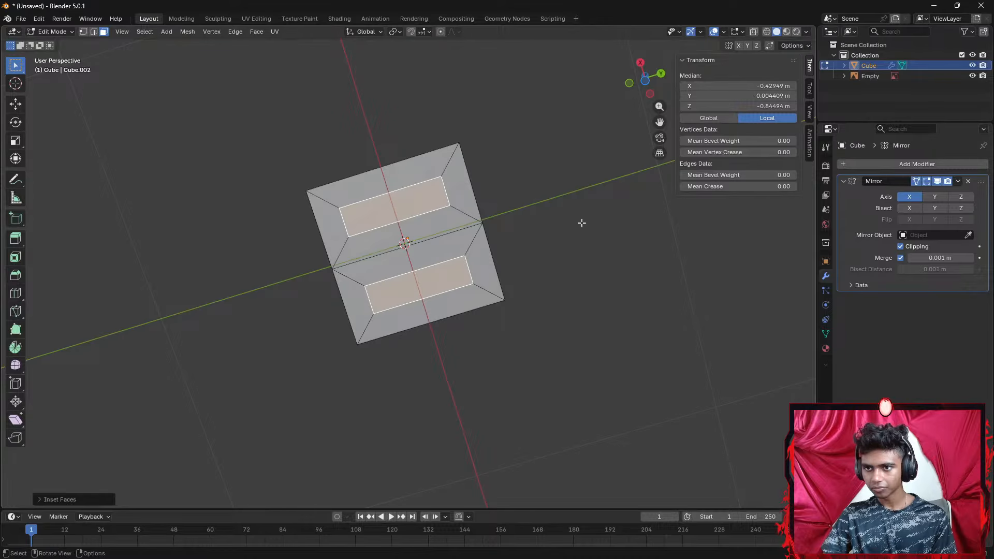
{"action": "middle_click_drag", "start_coordinate": [579, 222], "coordinate": [531, 256]}
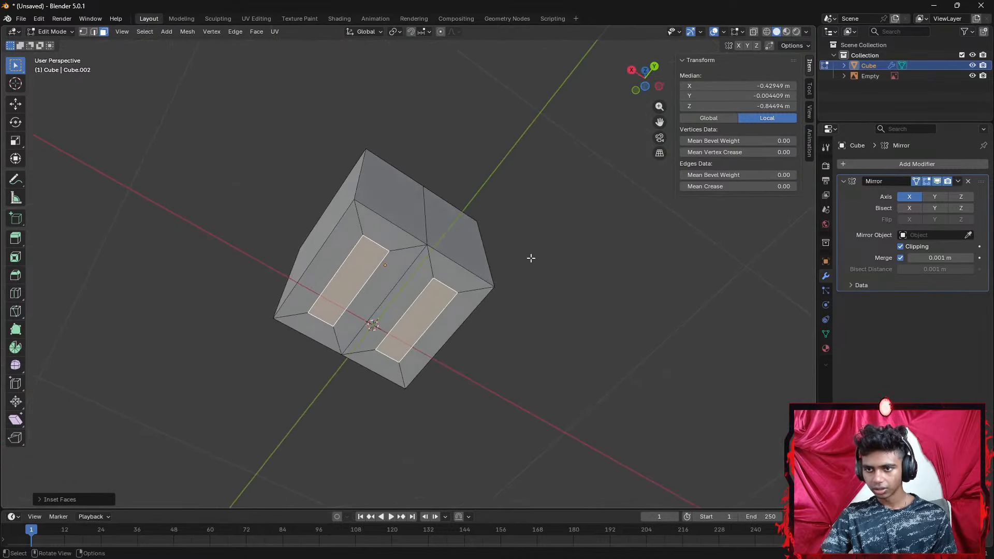
{"action": "key", "text": "ctrl+z"}
Inset the cube's bottom face again, keeping a wider inner rectangle
{"action": "key", "text": "i"}
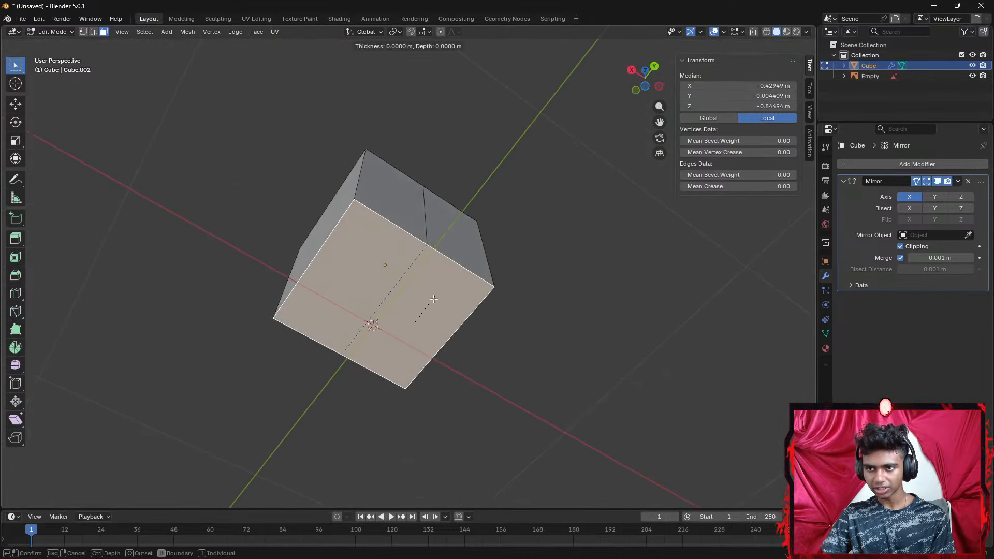
{"action": "left_click", "coordinate": [425, 313]}
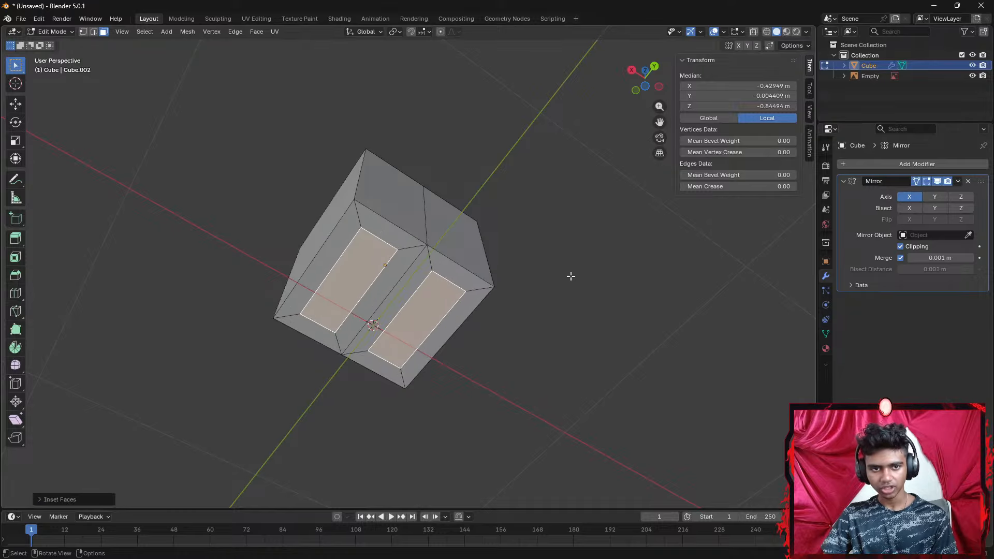
{"action": "middle_click_drag", "start_coordinate": [570, 275], "coordinate": [533, 356]}
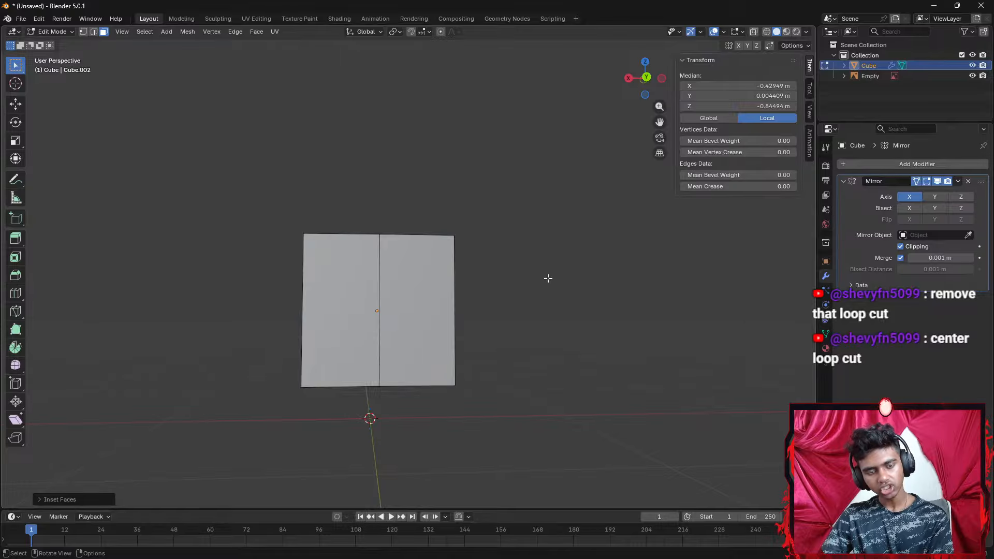
Remove the Mirror modifier from the cube
{"action": "left_click", "coordinate": [379, 271]}
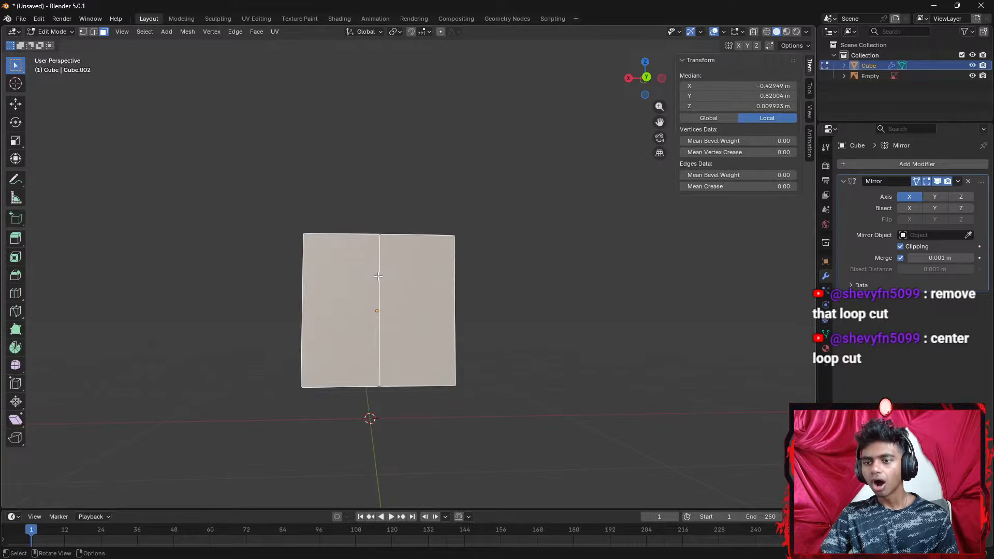
{"action": "right_click", "coordinate": [378, 276]}
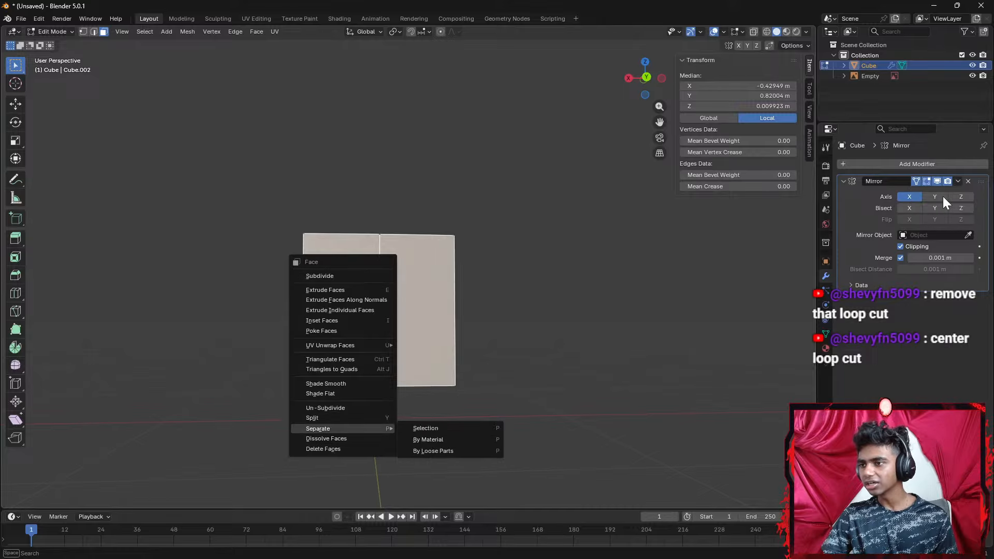
{"action": "left_click", "coordinate": [965, 180]}
{"action": "left_click", "coordinate": [967, 182]}
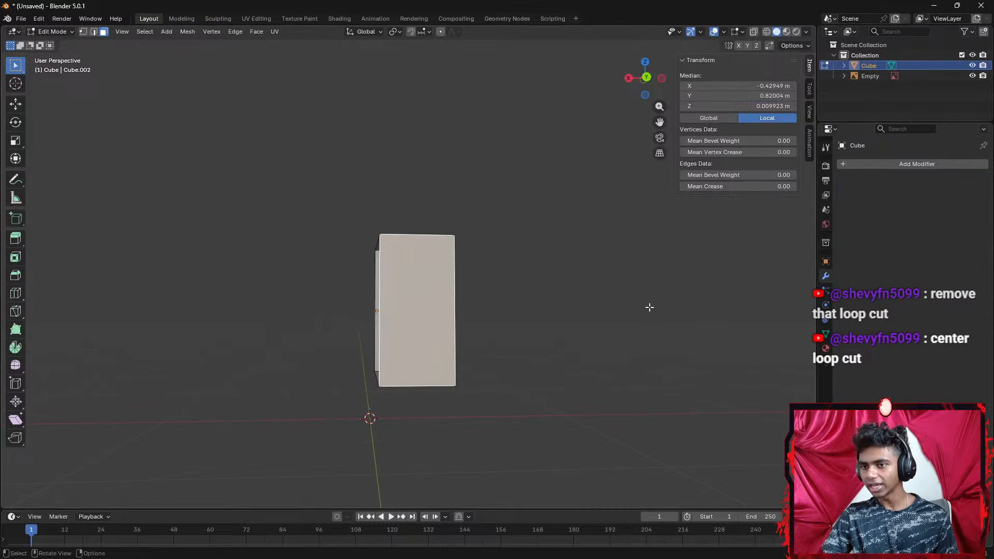
{"action": "key", "text": "g"}
{"action": "key", "text": "Escape"}
Select the whole half-cube mesh and delete its faces, clearing the view of the reference
{"action": "left_click", "coordinate": [646, 78]}
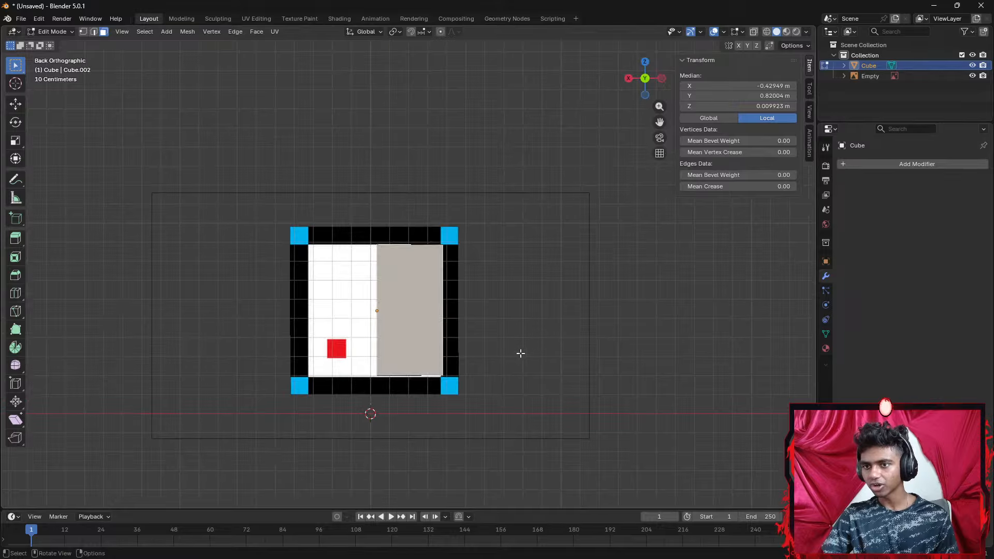
{"action": "right_click", "coordinate": [484, 385]}
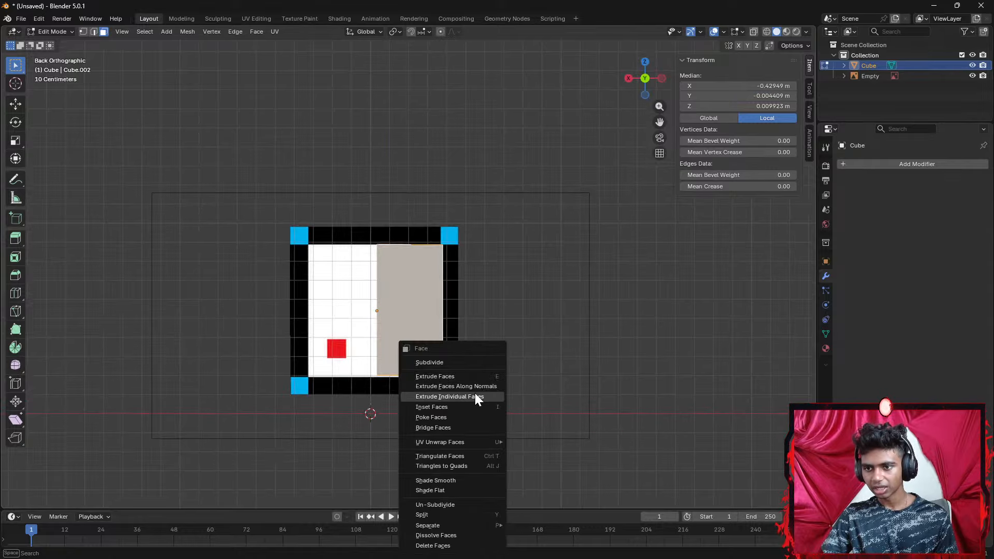
{"action": "right_click", "coordinate": [401, 328]}
{"action": "left_click", "coordinate": [384, 517]}
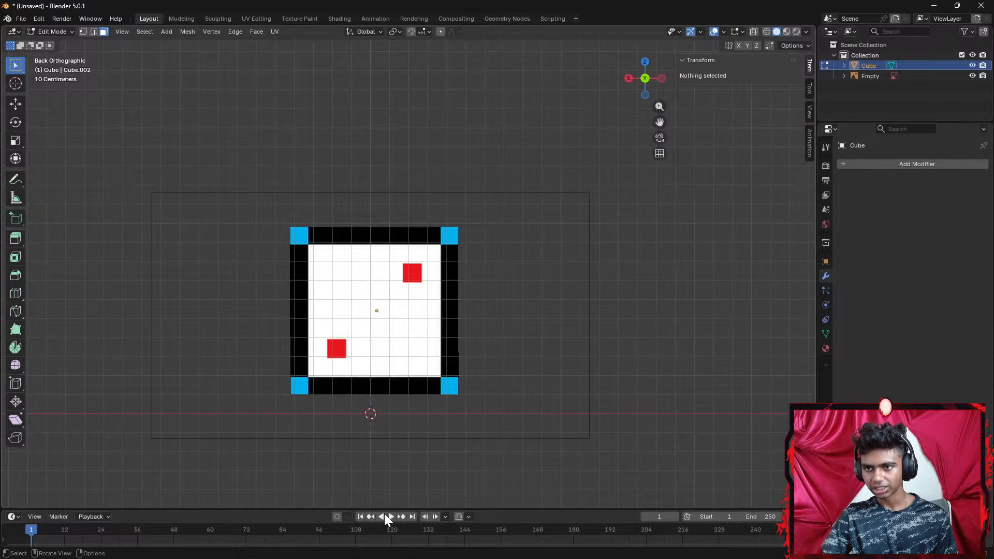
Add a plane to the empty mesh, and undo it
{"action": "key", "text": "shift+a"}
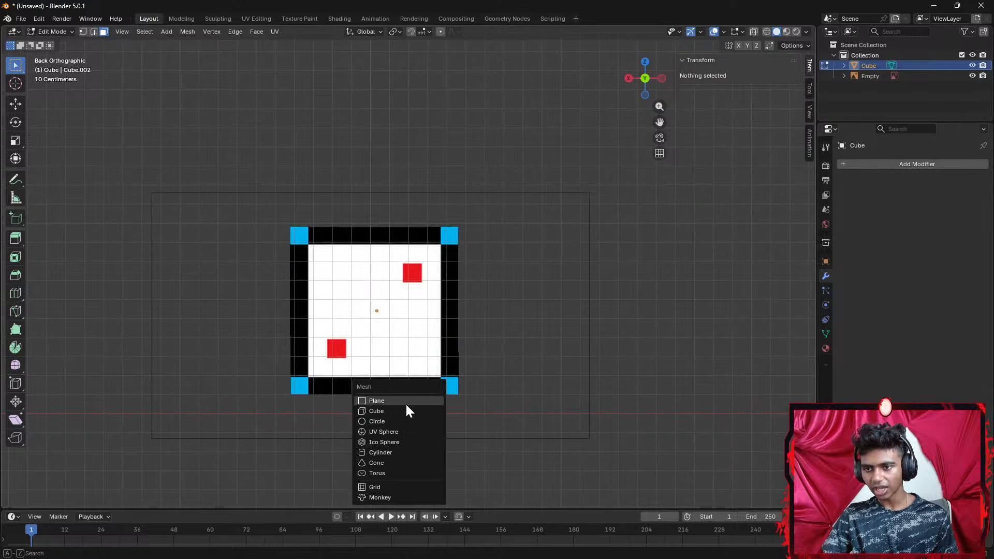
{"action": "left_click", "coordinate": [405, 401]}
{"action": "key", "text": "ctrl+z"}
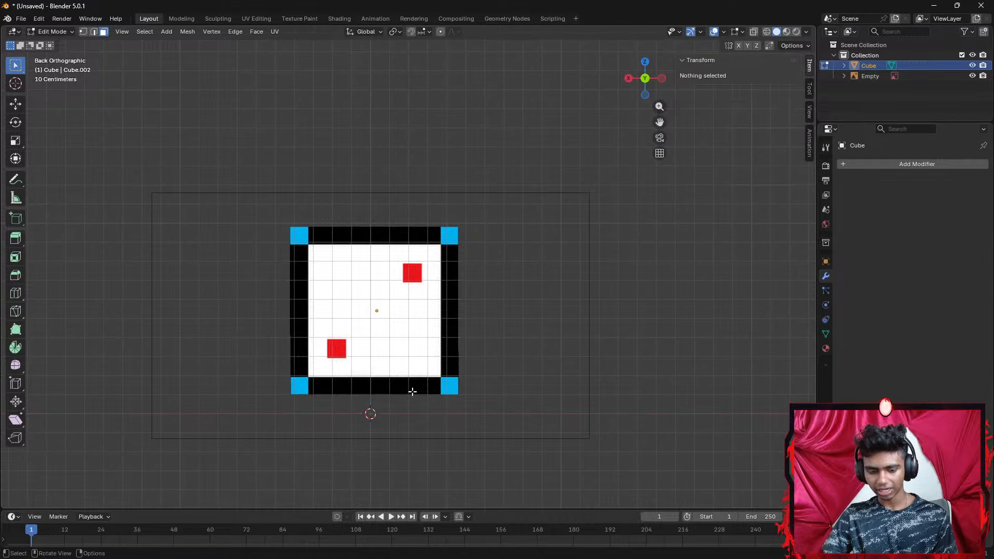
Add a new cube to the mesh and scale it down to roughly the reference's outer width
{"action": "key", "text": "shift+a"}
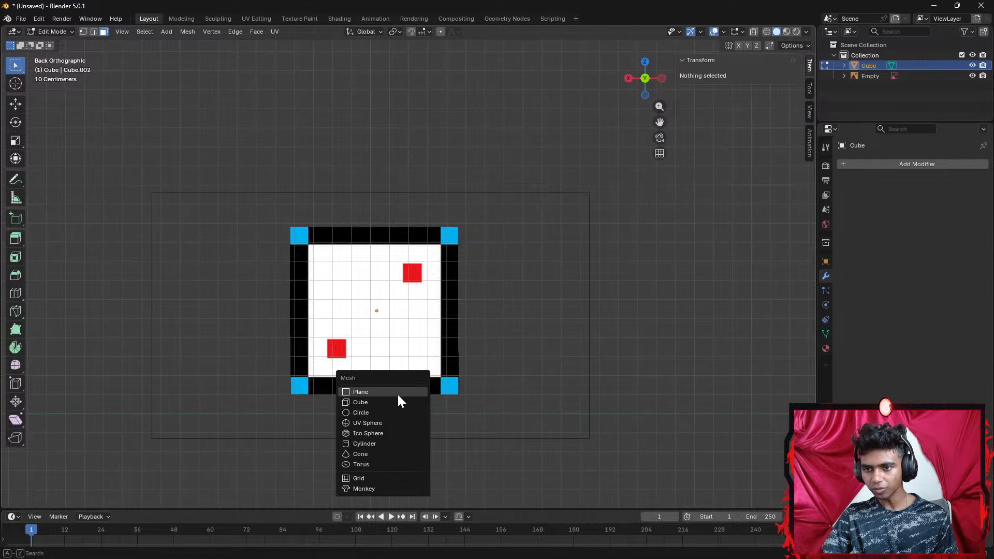
{"action": "left_click", "coordinate": [394, 402]}
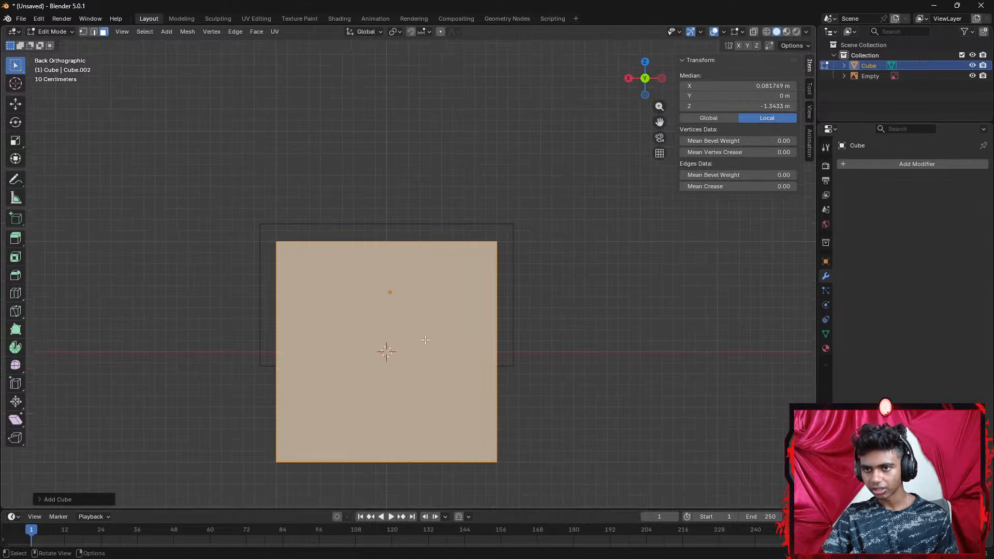
{"action": "key", "text": "s"}
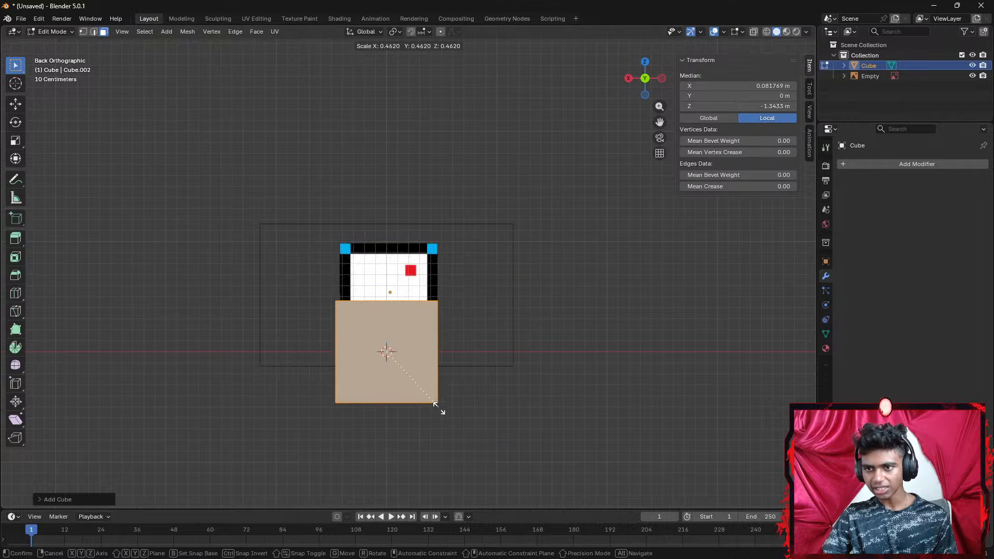
{"action": "left_click", "coordinate": [434, 404]}
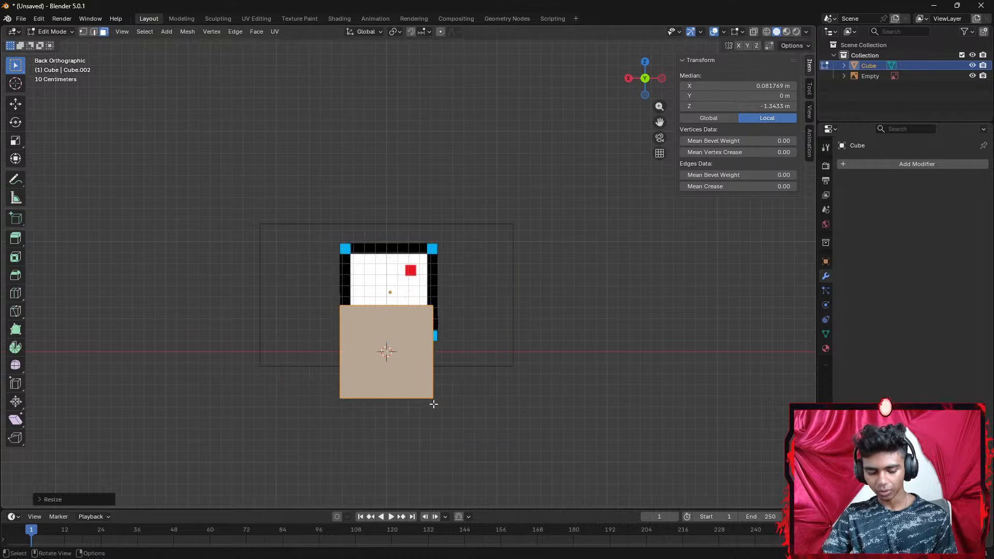
{"action": "key", "text": "s"}
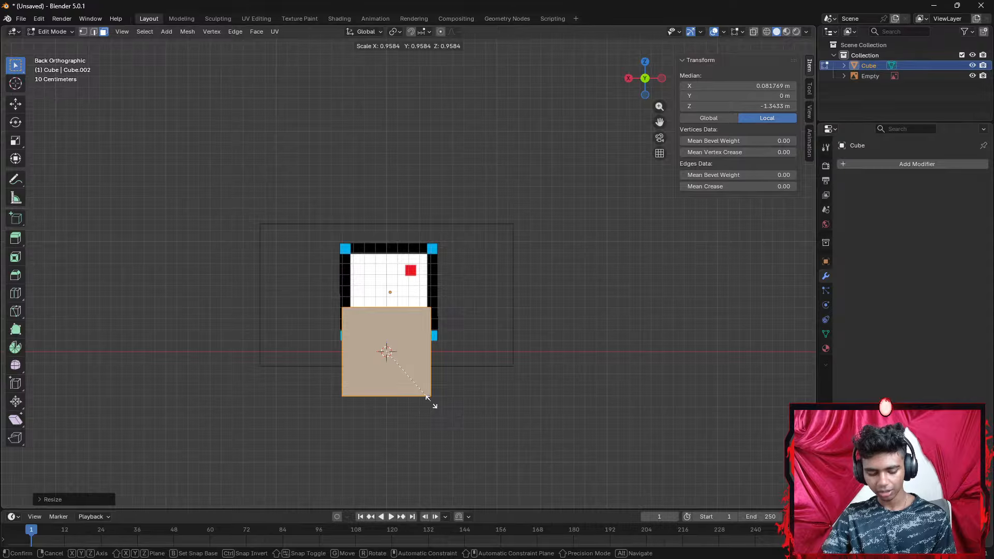
{"action": "left_click", "coordinate": [428, 397]}
Move the new cube up about 1.39 m along Z so it covers the reference square
{"action": "key", "text": "g"}
{"action": "key", "text": "x"}
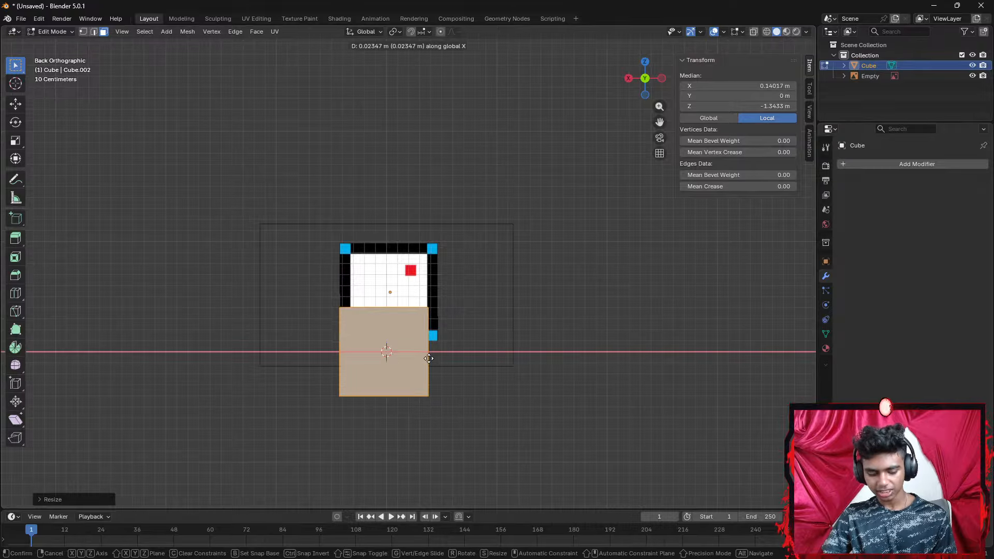
{"action": "key", "text": "z"}
{"action": "left_click", "coordinate": [430, 340]}
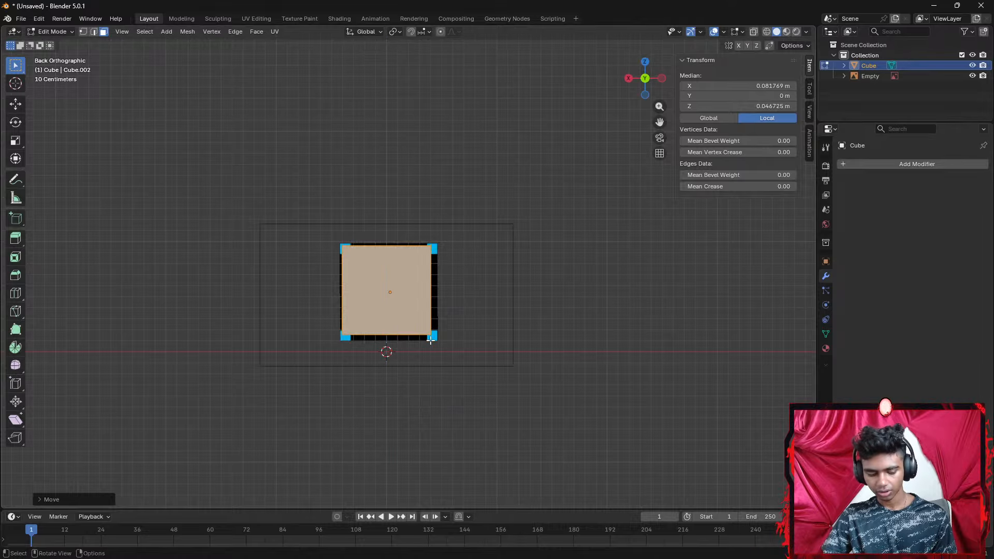
Scale the cube to about 0.82 and move it down along Z to the white area's lower edge
{"action": "key", "text": "s"}
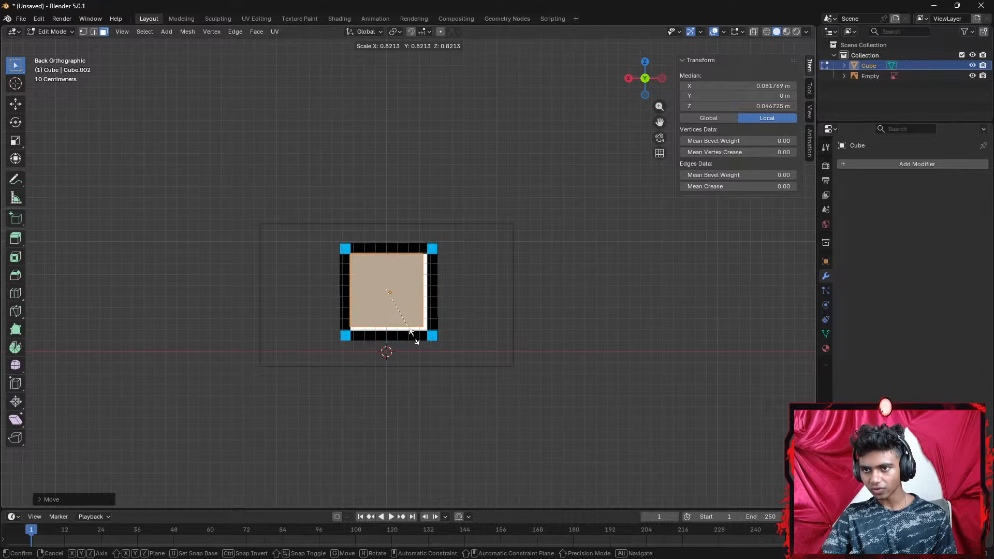
{"action": "left_click", "coordinate": [414, 336]}
{"action": "key", "text": "g"}
{"action": "key", "text": "z"}
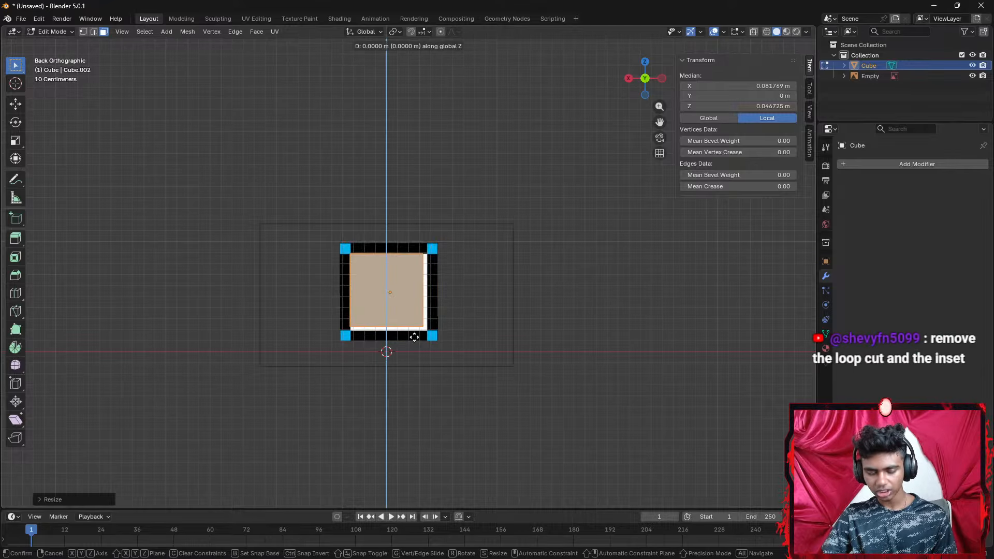
{"action": "left_click", "coordinate": [414, 340]}
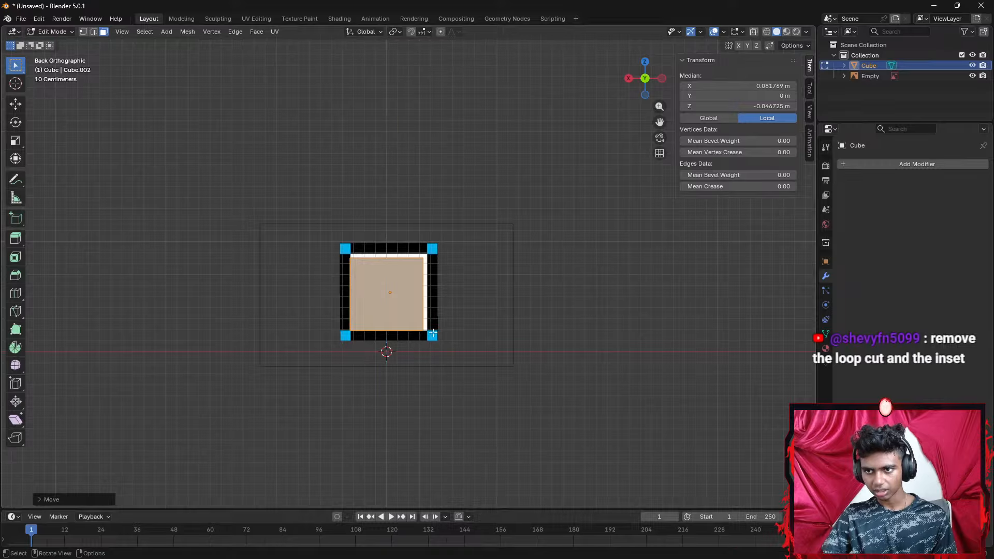
Select the cube's negative X side face and move it outward to the adjacent edge of the reference's white area
{"action": "scroll", "coordinate": [468, 315], "scroll_direction": "up", "scroll_amount": 5}
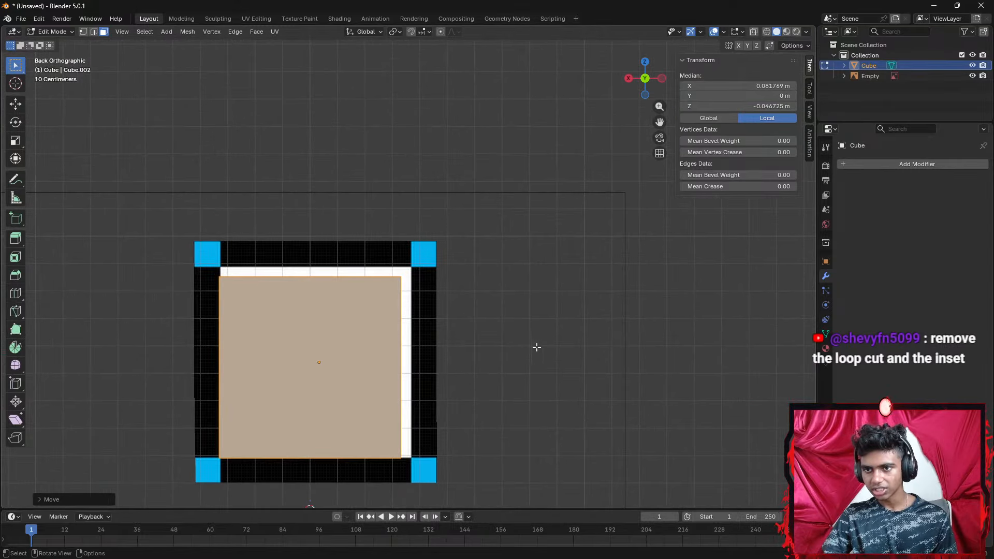
{"action": "middle_click_drag", "start_coordinate": [439, 358], "coordinate": [418, 345]}
{"action": "left_click", "coordinate": [418, 346]}
{"action": "left_click", "coordinate": [636, 79]}
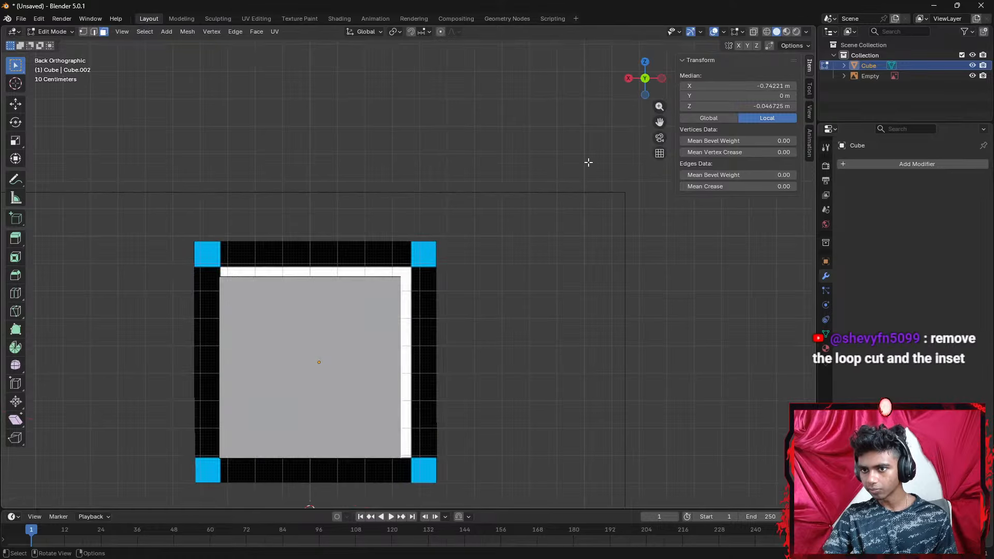
{"action": "key", "text": "g"}
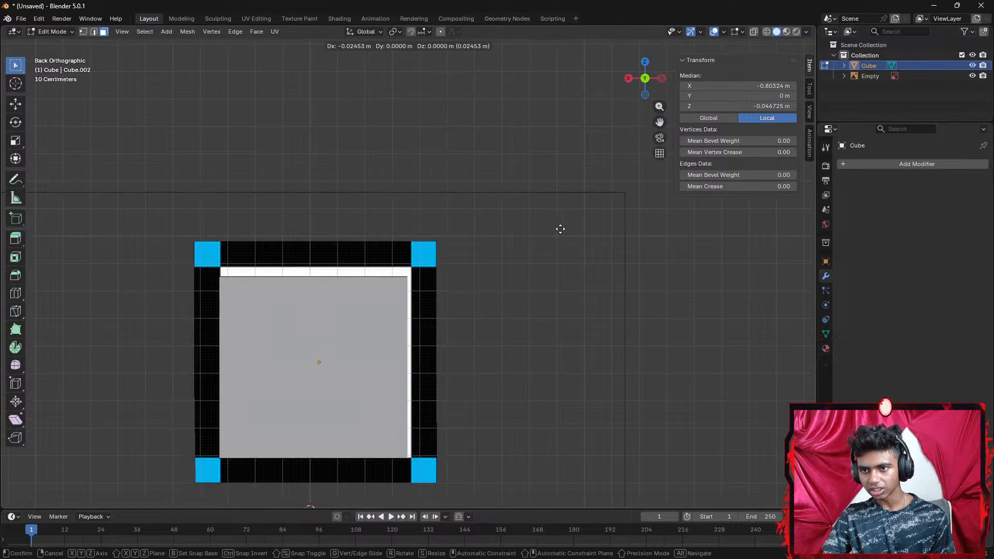
{"action": "left_click", "coordinate": [564, 229]}
Select the cube's top face and move it up about 0.038 m to the white area's upper edge
{"action": "middle_click_drag", "start_coordinate": [506, 240], "coordinate": [466, 281]}
{"action": "left_click", "coordinate": [383, 288]}
{"action": "left_click", "coordinate": [647, 83]}
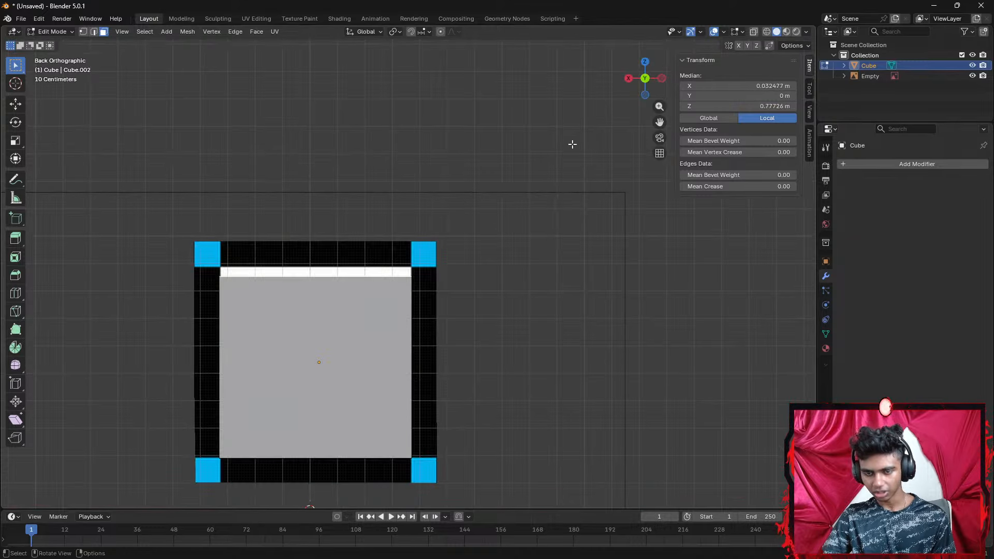
{"action": "key", "text": "g"}
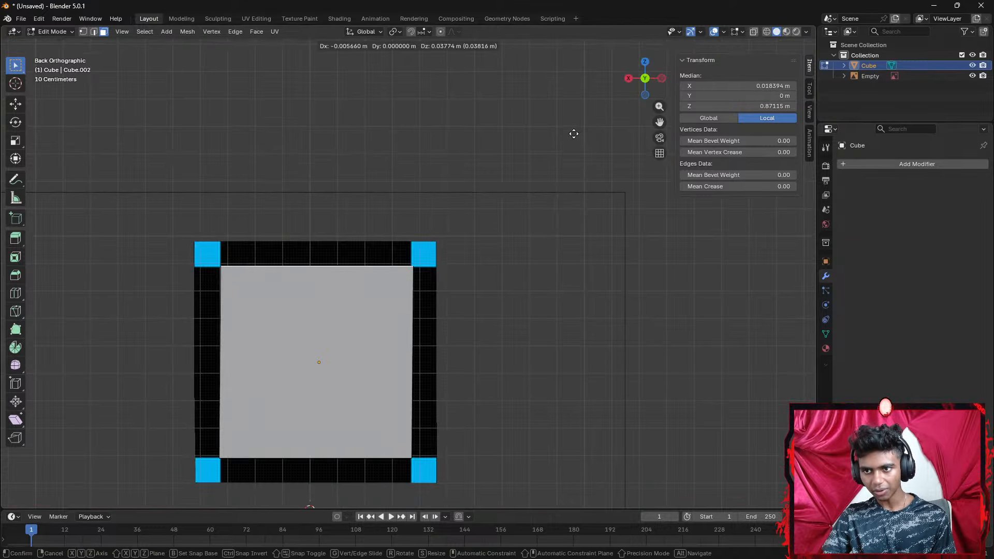
{"action": "left_click", "coordinate": [573, 133]}
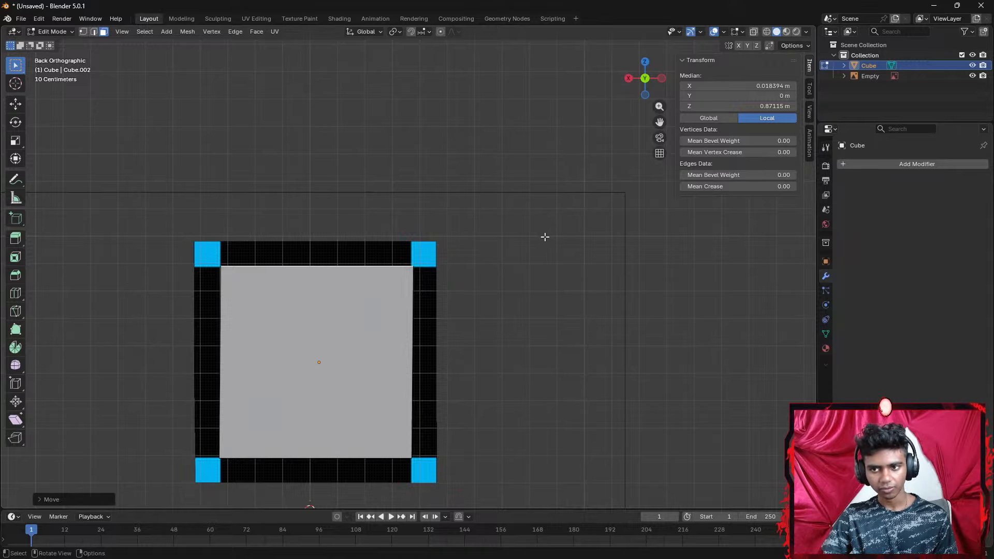
Inset the cube's top face by about 0.167 m to outline its border
{"action": "middle_click_drag", "start_coordinate": [539, 233], "coordinate": [526, 252], "text": "shift"}
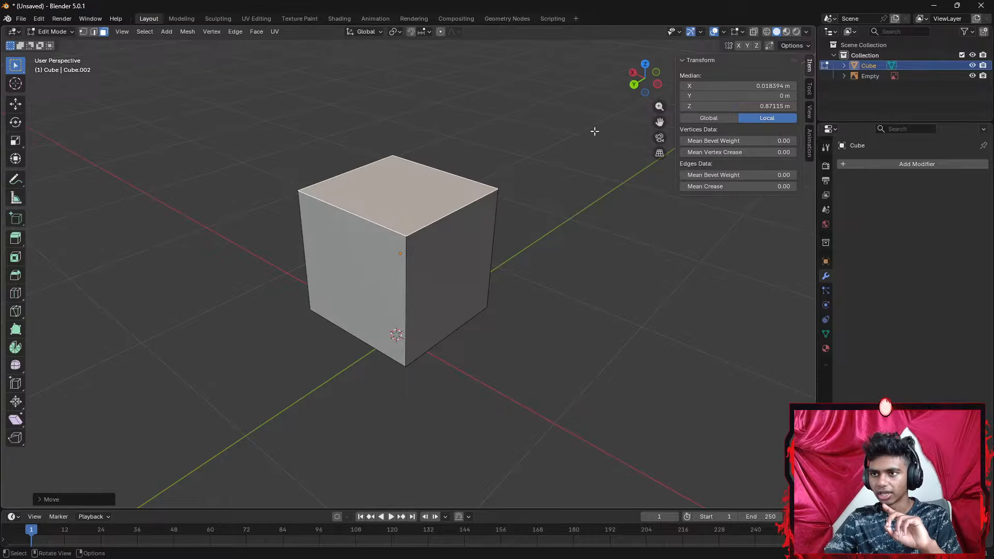
{"action": "left_click", "coordinate": [633, 85]}
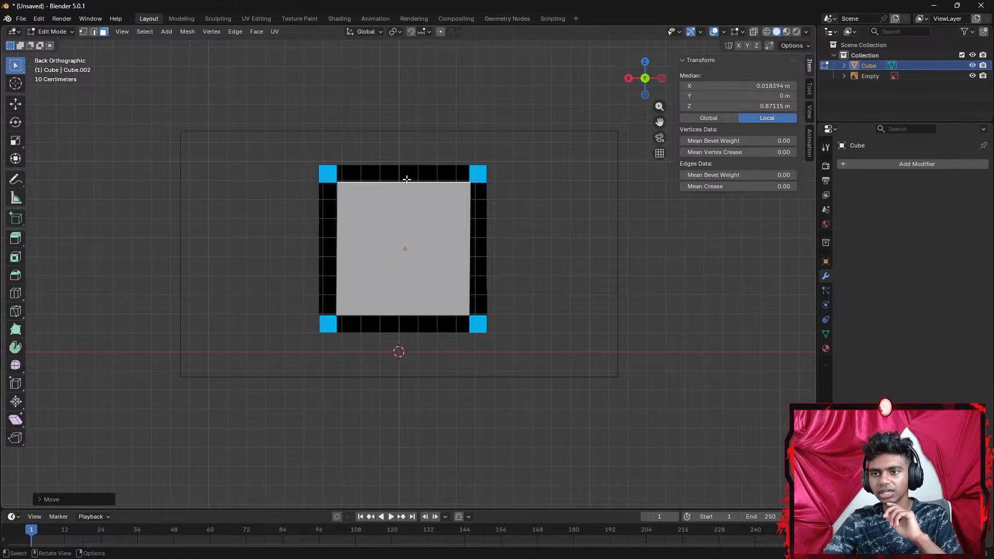
{"action": "middle_click_drag", "start_coordinate": [400, 177], "coordinate": [384, 225]}
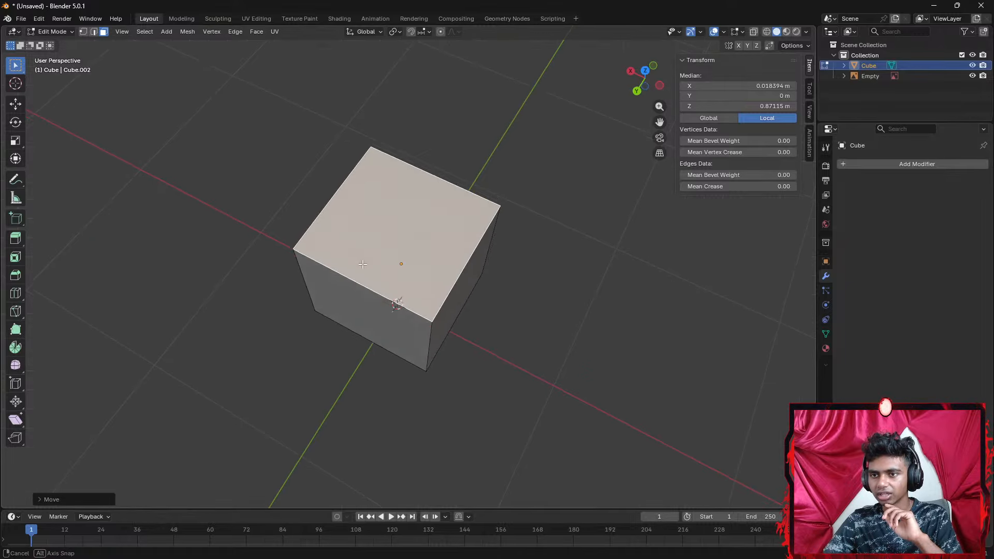
{"action": "key", "text": "i"}
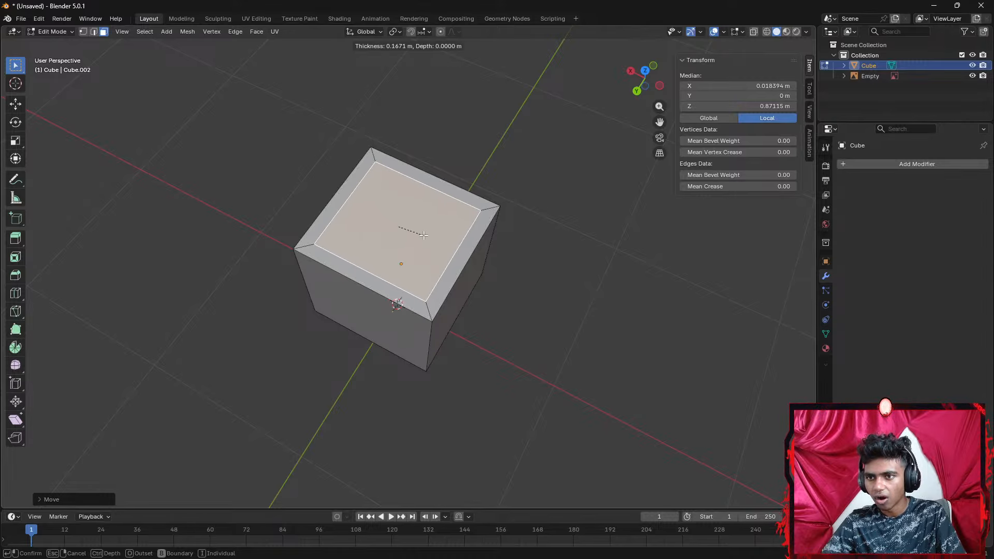
{"action": "left_click", "coordinate": [423, 235]}
{"action": "middle_click_drag", "start_coordinate": [446, 225], "coordinate": [444, 188]}
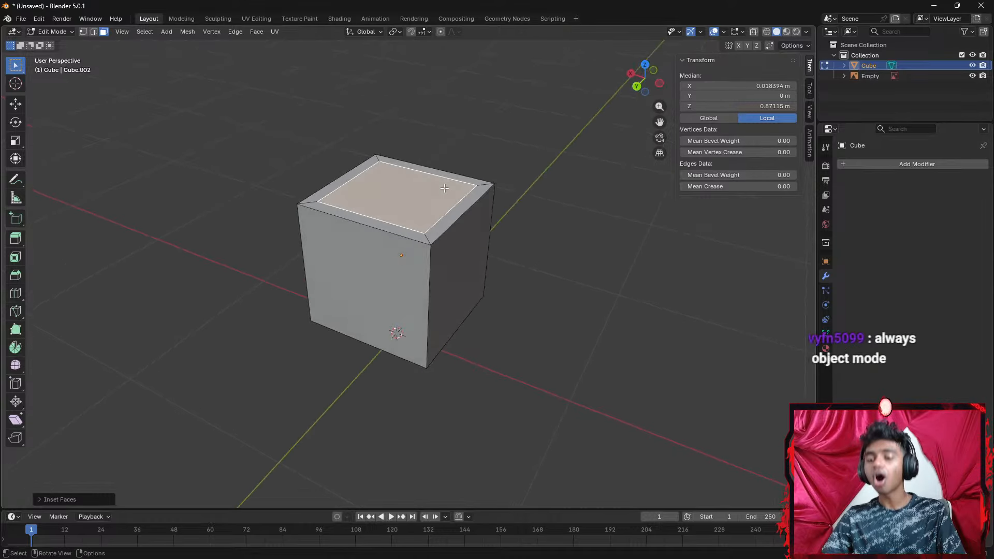
Select only the cube's positive Y side face and inset it by about 0.2 m
{"action": "key", "text": "alt+a"}
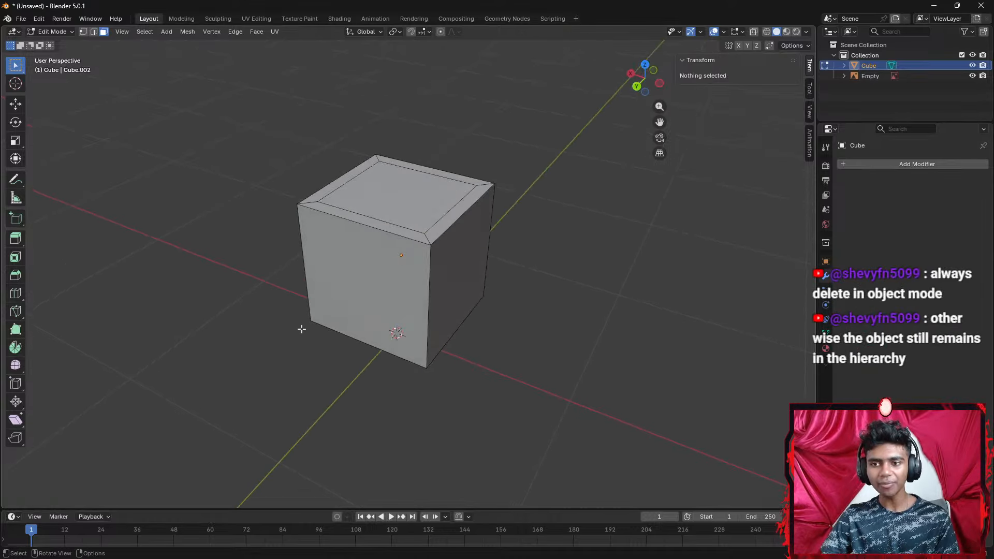
{"action": "left_click", "coordinate": [369, 304]}
{"action": "key", "text": "i"}
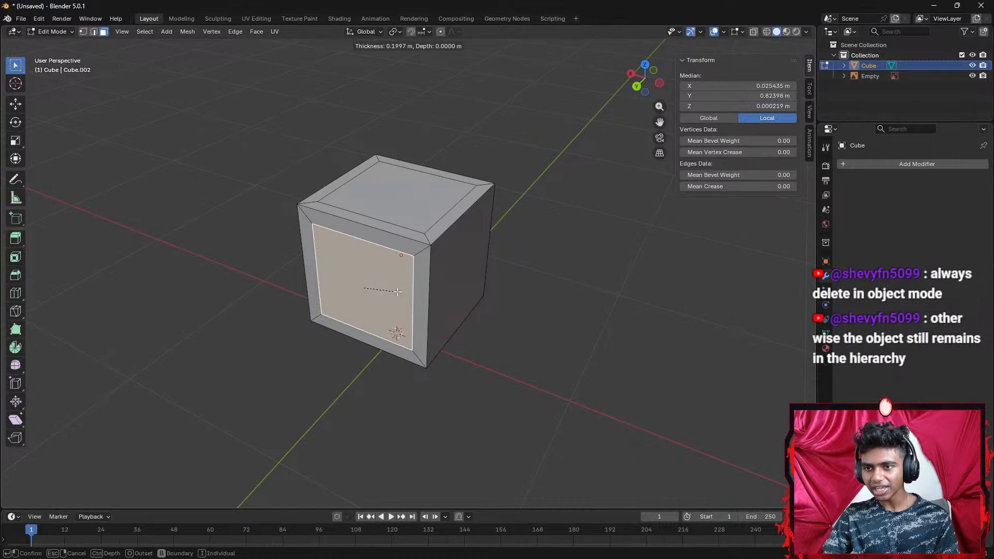
{"action": "left_click", "coordinate": [406, 259]}
Inset the cube's negative X side face by about 0.157 m
{"action": "middle_click_drag", "start_coordinate": [406, 258], "coordinate": [423, 282]}
{"action": "left_click", "coordinate": [423, 282]}
{"action": "key", "text": "i"}
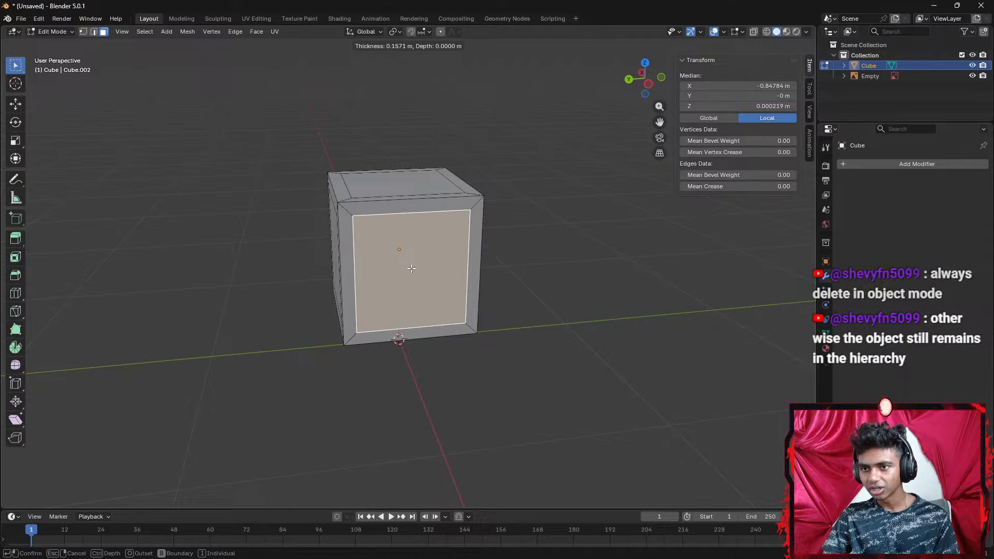
{"action": "left_click", "coordinate": [412, 271]}
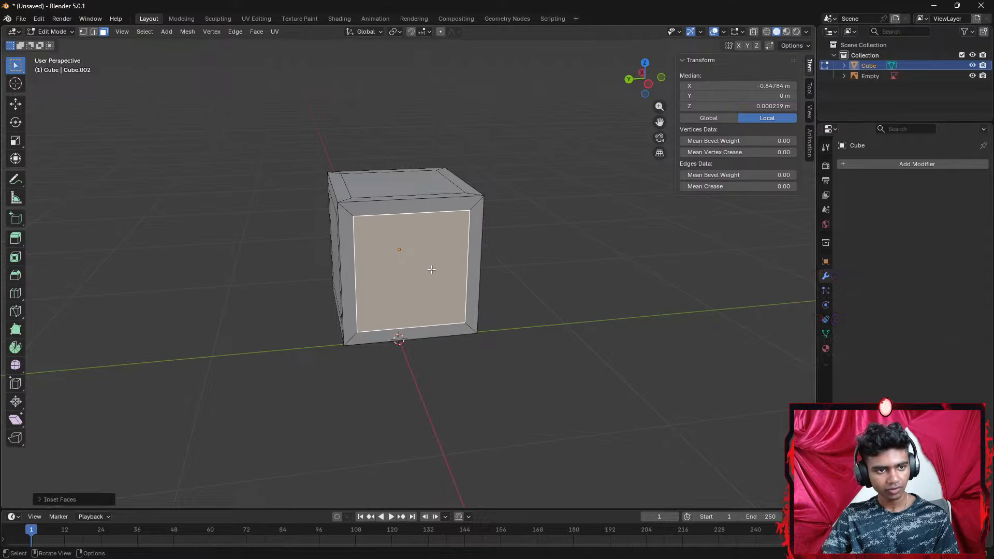
Inset the cube's negative Y side face by about 0.176 m
{"action": "middle_click_drag", "start_coordinate": [412, 270], "coordinate": [385, 268]}
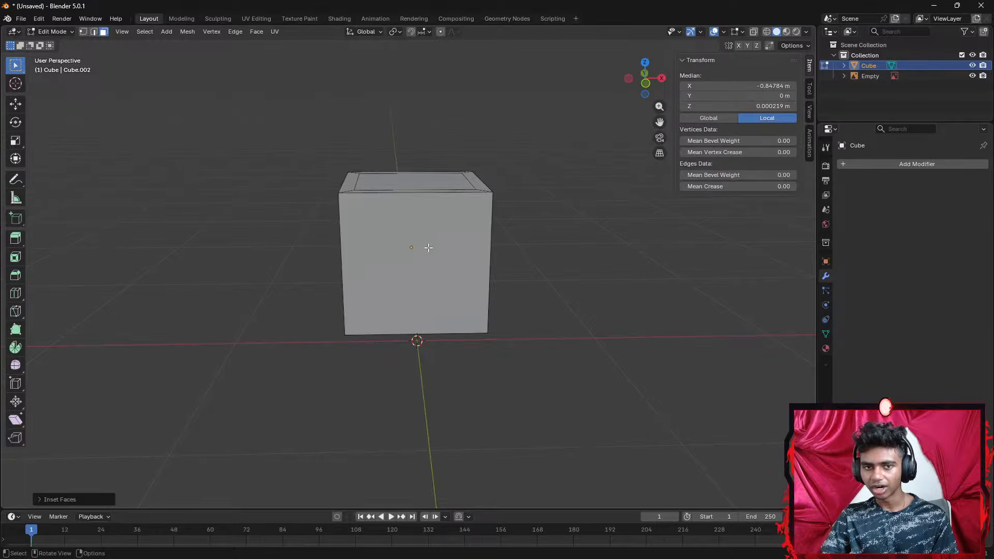
{"action": "left_click", "coordinate": [440, 268]}
{"action": "key", "text": "i"}
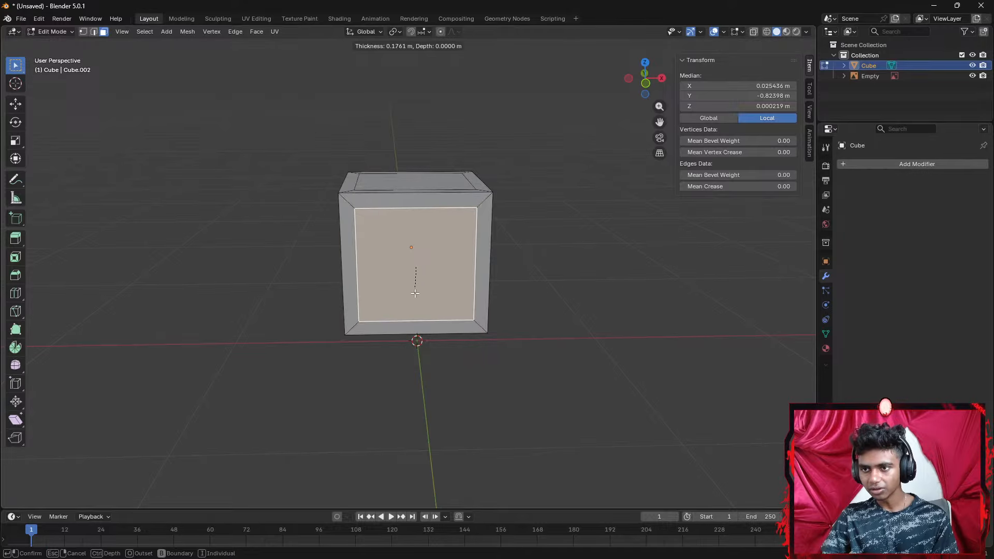
Inset the cube's bottom face, undo that inset, and inset the face again by about 0.185 m
{"action": "middle_click_drag", "start_coordinate": [419, 288], "coordinate": [429, 302]}
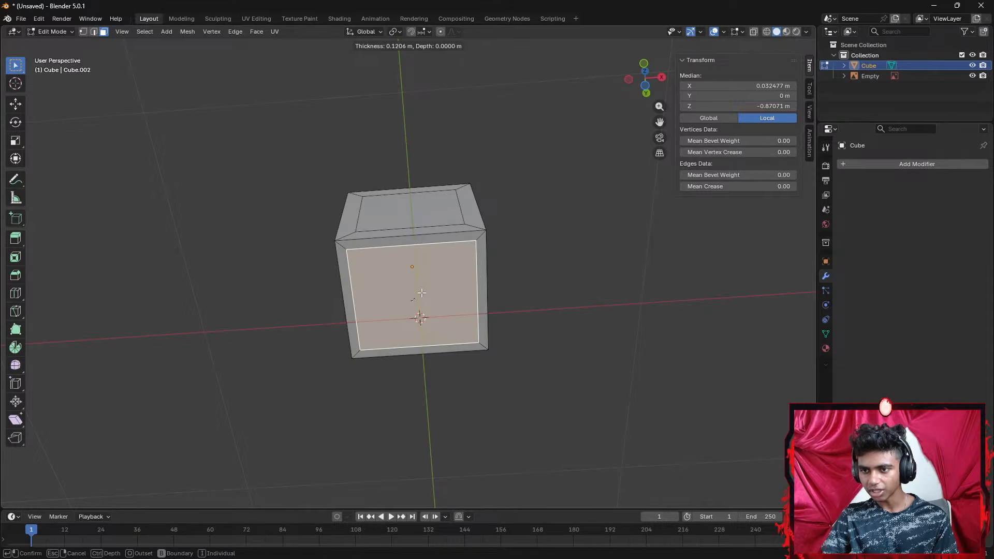
{"action": "left_click", "coordinate": [422, 303]}
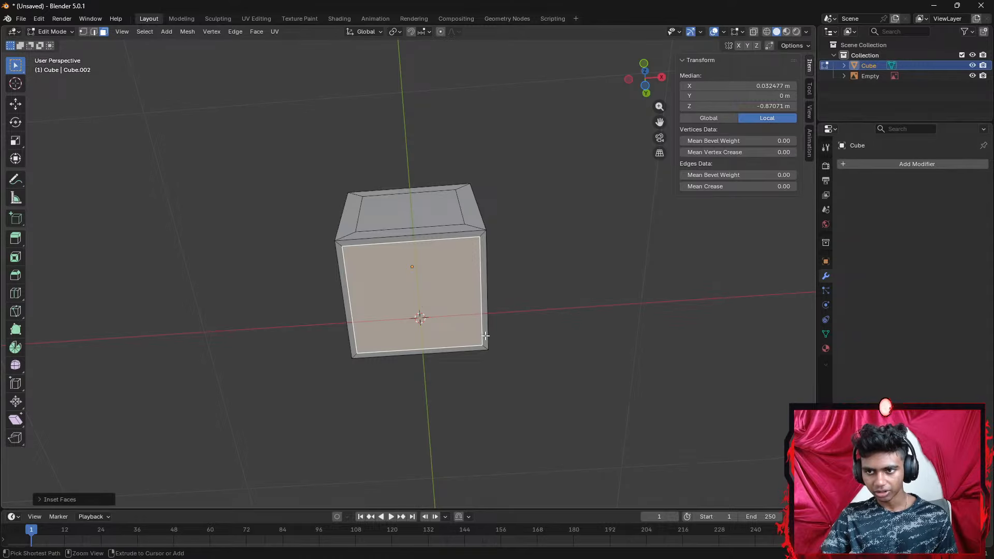
{"action": "key", "text": "ctrl+z"}
{"action": "key", "text": "i"}
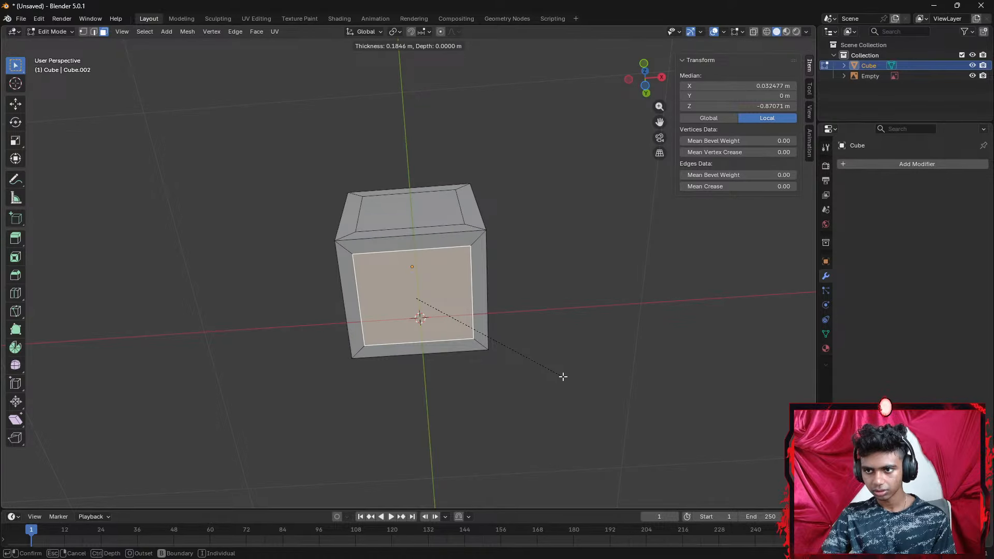
Undo the separate face insets, including the bottom face's, to restore the plain cube
{"action": "left_click", "coordinate": [563, 376]}
{"action": "middle_click_drag", "start_coordinate": [557, 360], "coordinate": [534, 334]}
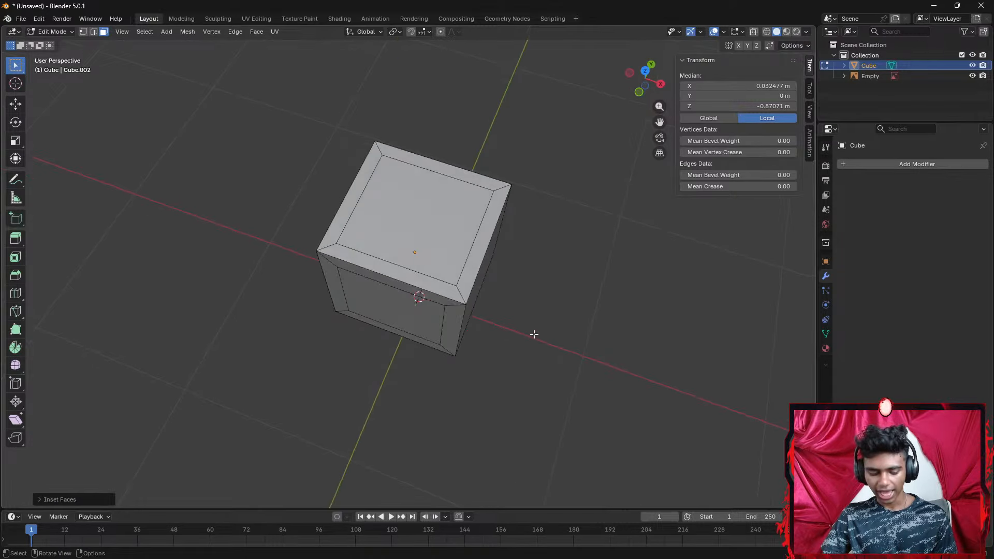
{"action": "key", "text": "ctrl+z"}
{"action": "key", "text": "ctrl+z"}
{"action": "key", "text": "ctrl+z"}
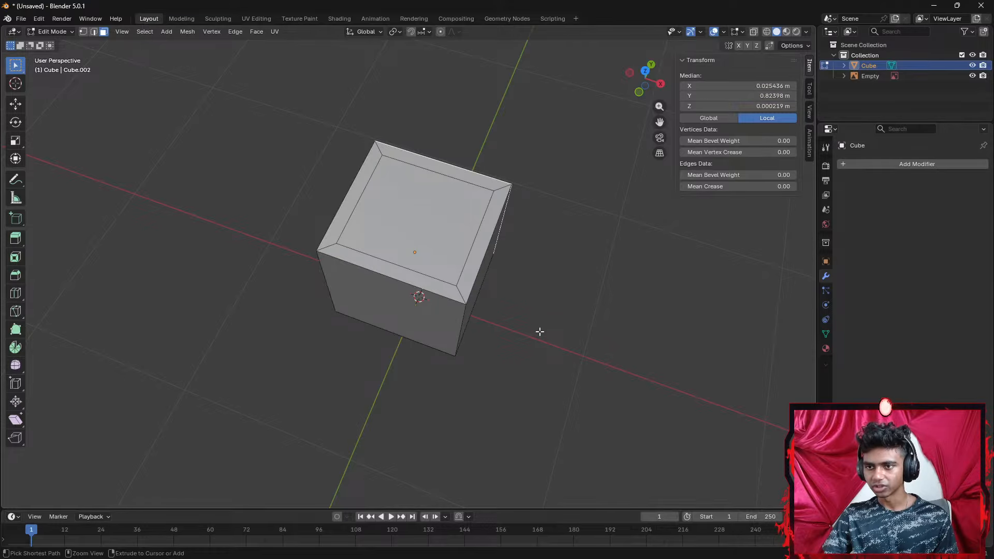
{"action": "key", "text": "ctrl+z"}
{"action": "key", "text": "ctrl+z"}
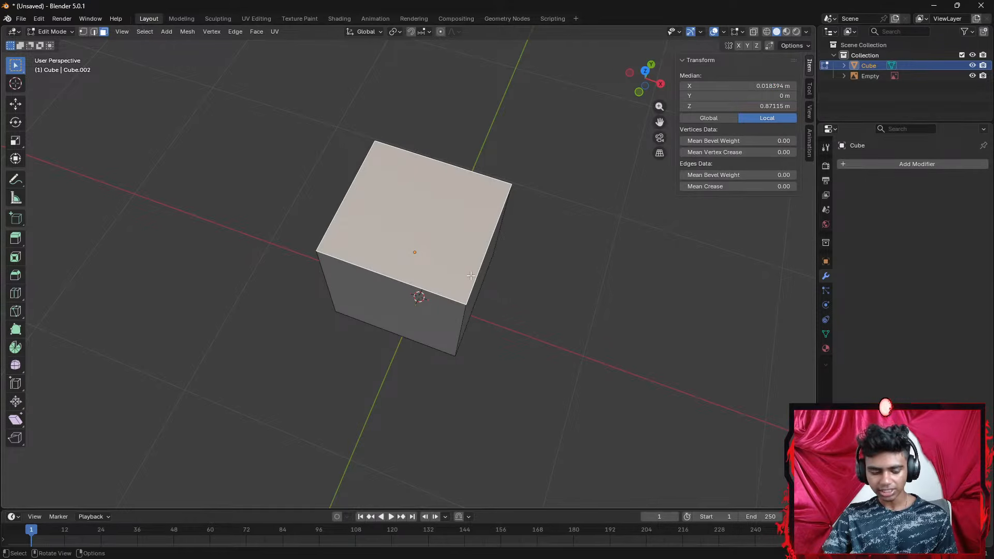
Inset the cube's top and bottom faces together by about 0.25 m
{"action": "middle_click_drag", "start_coordinate": [481, 270], "coordinate": [477, 115]}
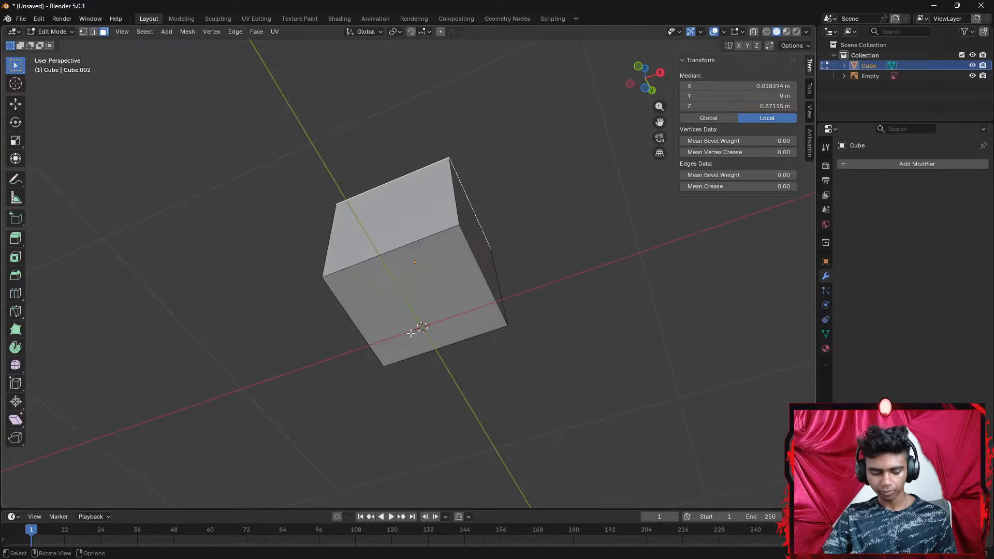
{"action": "left_click", "coordinate": [412, 334]}
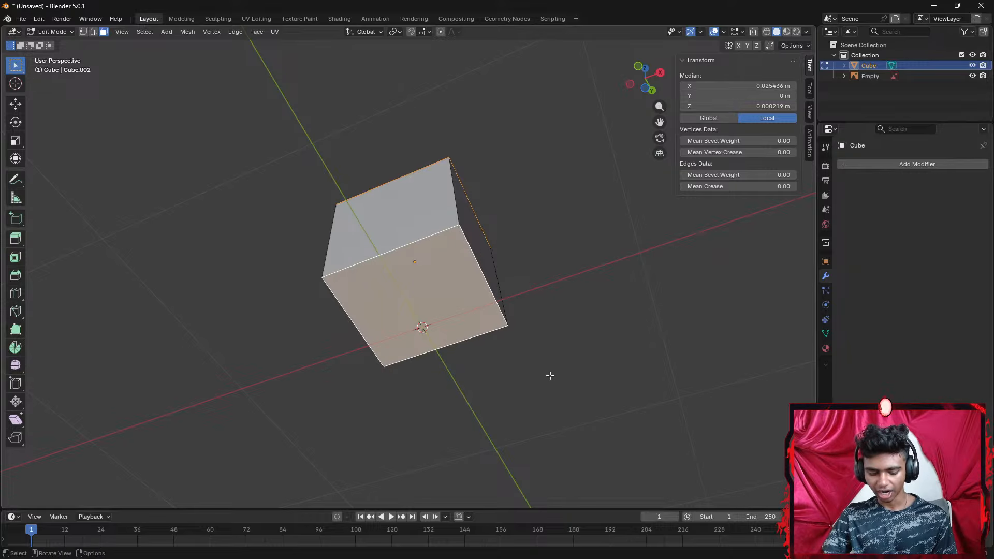
{"action": "key", "text": "i"}
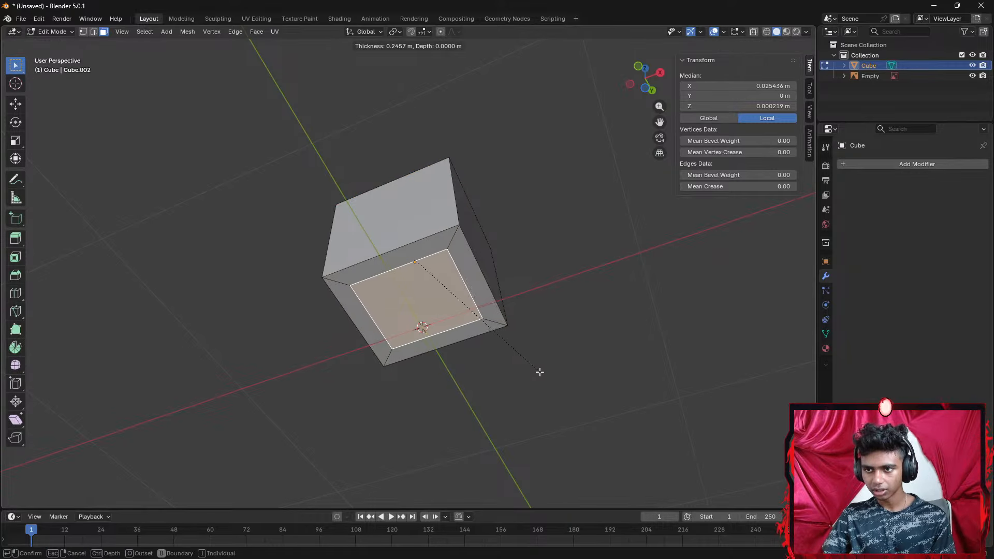
{"action": "left_click", "coordinate": [539, 372]}
Select the two opposite side faces along X and inset them together by about 0.21 m
{"action": "middle_click_drag", "start_coordinate": [557, 247], "coordinate": [458, 315]}
{"action": "left_click", "coordinate": [395, 288]}
{"action": "middle_click_drag", "start_coordinate": [395, 288], "coordinate": [348, 283]}
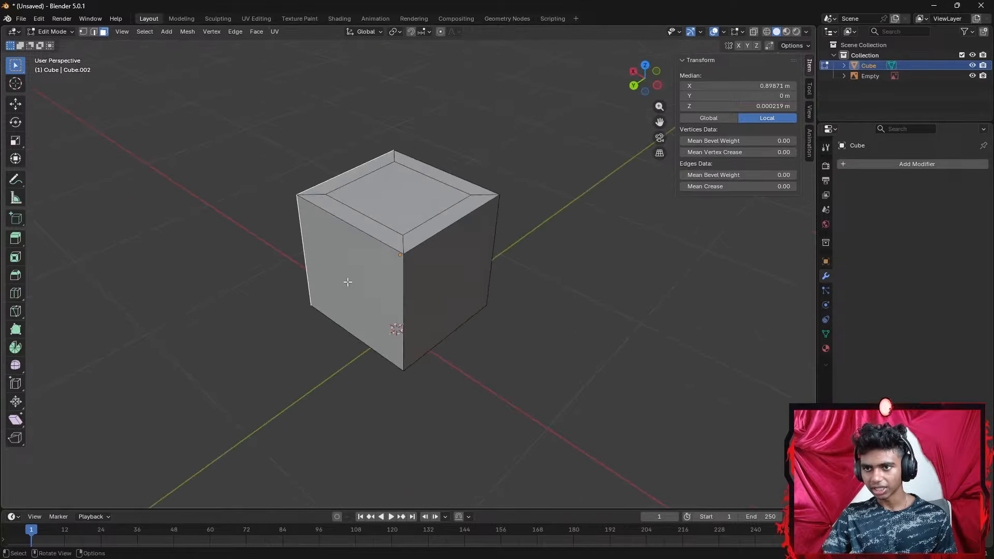
{"action": "left_click", "coordinate": [423, 299]}
{"action": "middle_click_drag", "start_coordinate": [423, 300], "coordinate": [535, 321]}
{"action": "key", "text": "i"}
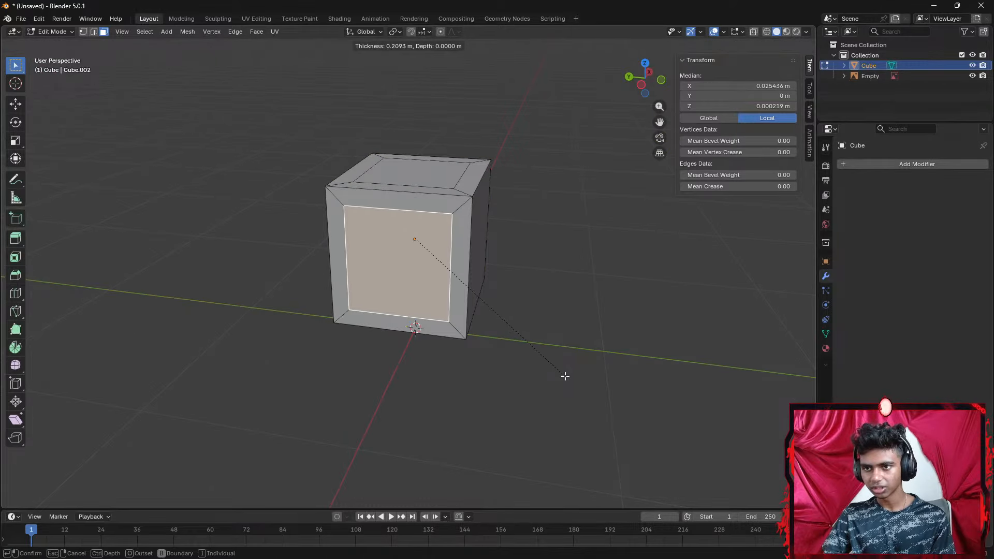
{"action": "left_click", "coordinate": [569, 370]}
Try insetting a single remaining side face along Y, then undo that inset
{"action": "middle_click_drag", "start_coordinate": [595, 343], "coordinate": [428, 283]}
{"action": "left_click", "coordinate": [428, 283]}
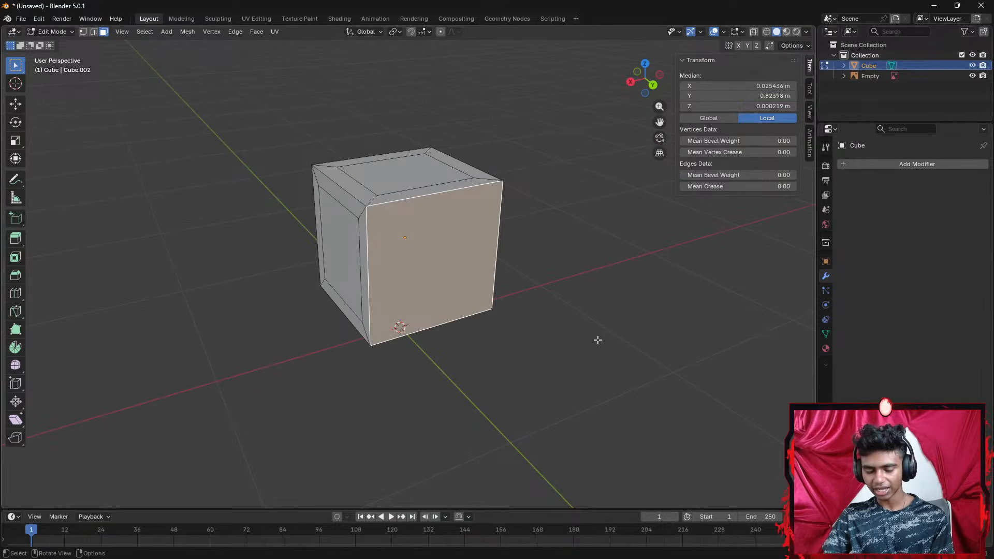
{"action": "key", "text": "i"}
{"action": "left_click", "coordinate": [575, 337]}
{"action": "left_click", "coordinate": [552, 341]}
{"action": "middle_click_drag", "start_coordinate": [550, 341], "coordinate": [712, 312]}
{"action": "key", "text": "ctrl+z"}
{"action": "key", "text": "ctrl+z"}
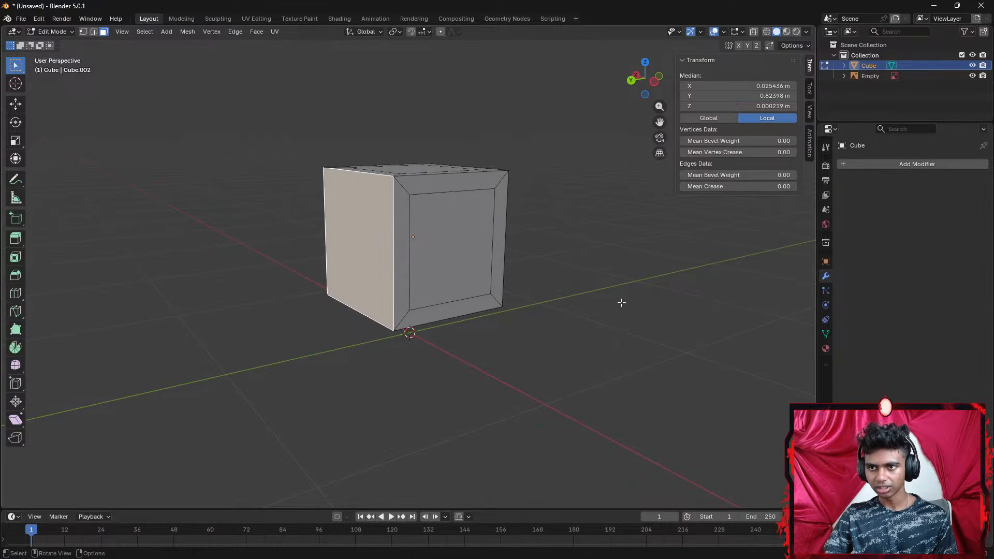
Inset both opposite side faces along Y together, then clear the selection
{"action": "middle_click_drag", "start_coordinate": [621, 302], "coordinate": [487, 306]}
{"action": "left_click", "coordinate": [464, 277]}
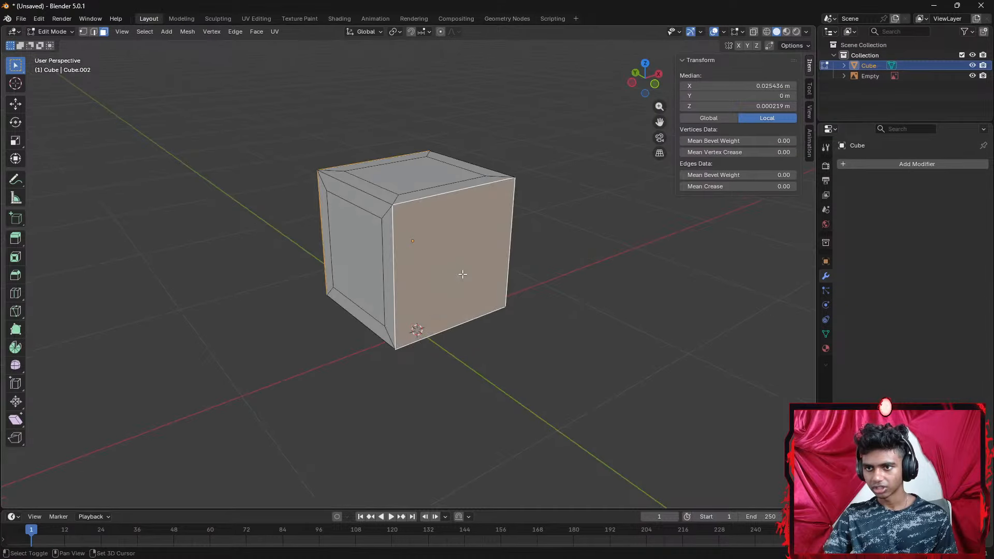
{"action": "key", "text": "i"}
{"action": "left_click", "coordinate": [619, 368]}
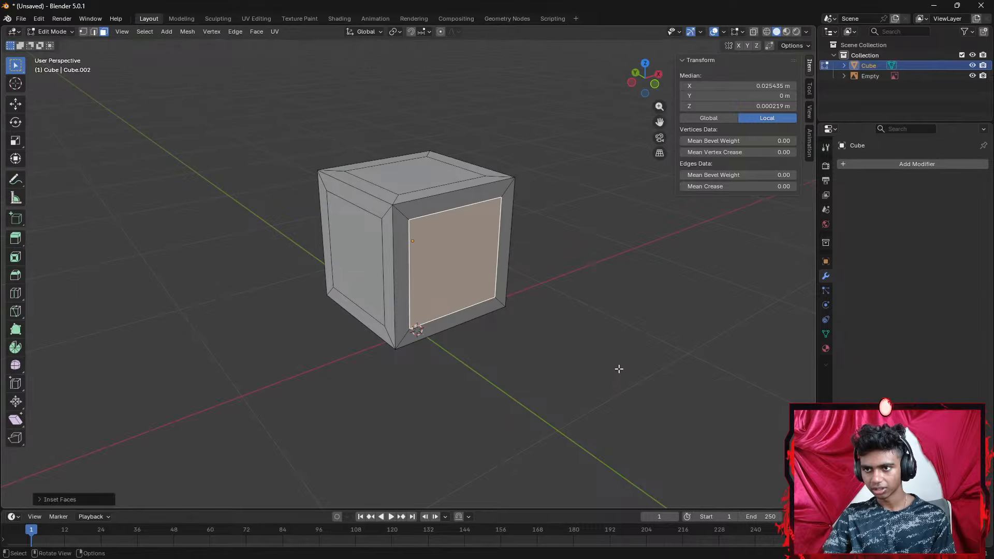
{"action": "middle_click_drag", "start_coordinate": [619, 369], "coordinate": [513, 366]}
{"action": "left_click", "coordinate": [509, 368]}
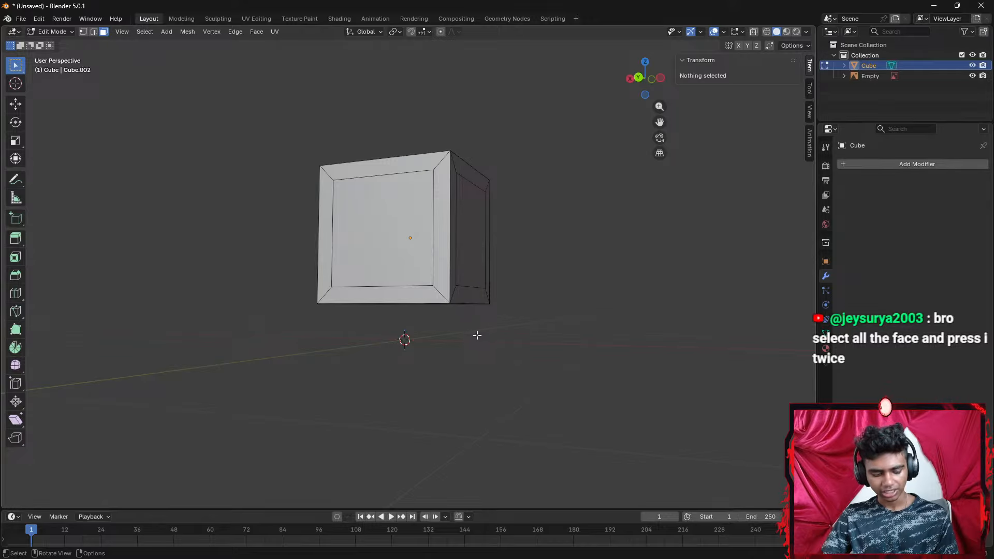
Undo all the paired face insets to return to the plain cube
{"action": "key", "text": "ctrl+z"}
{"action": "key", "text": "ctrl+z"}
{"action": "key", "text": "ctrl+z"}
{"action": "key", "text": "ctrl+z"}
{"action": "key", "text": "ctrl+z"}
{"action": "key", "text": "ctrl+z"}
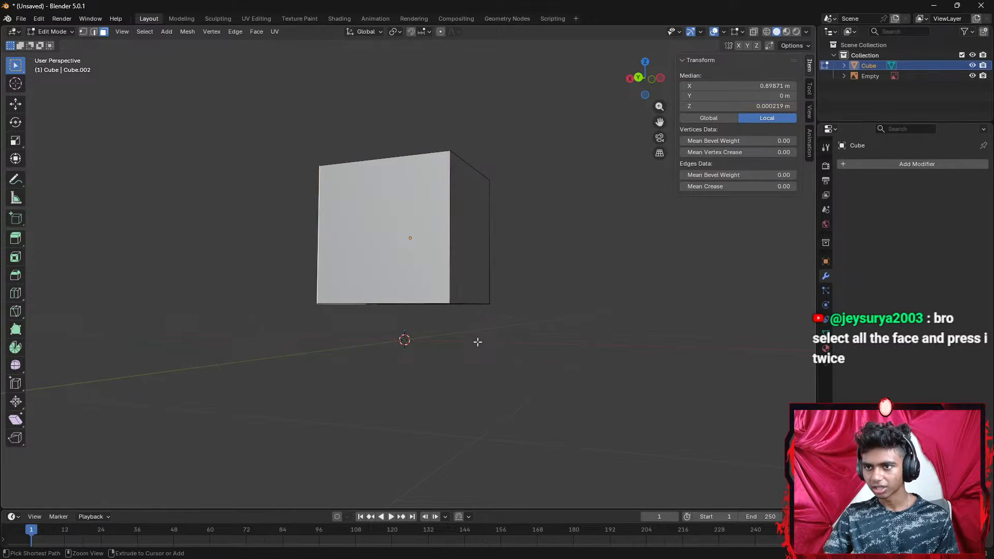
{"action": "middle_click_drag", "start_coordinate": [520, 349], "coordinate": [538, 294]}
{"action": "mouse_move", "coordinate": [525, 324]}
{"action": "middle_mouse_down"}
{"action": "mouse_move", "coordinate": [479, 384]}
{"action": "mouse_move", "coordinate": [455, 383]}
{"action": "mouse_move", "coordinate": [521, 254]}
{"action": "mouse_move", "coordinate": [519, 337]}
{"action": "middle_mouse_up"}
{"action": "key", "text": "ctrl+z"}
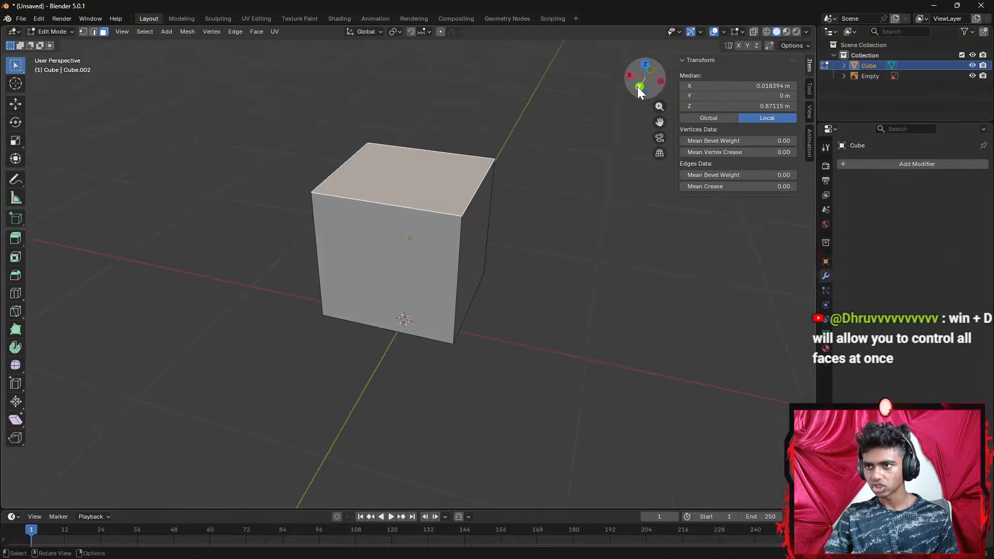
Select all faces of the cube, inset them individually in one operation, and clear the selection
{"action": "left_click", "coordinate": [640, 86]}
{"action": "left_click", "coordinate": [581, 239]}
{"action": "key", "text": "a"}
{"action": "middle_click_drag", "start_coordinate": [579, 238], "coordinate": [494, 355]}
{"action": "key", "text": "i"}
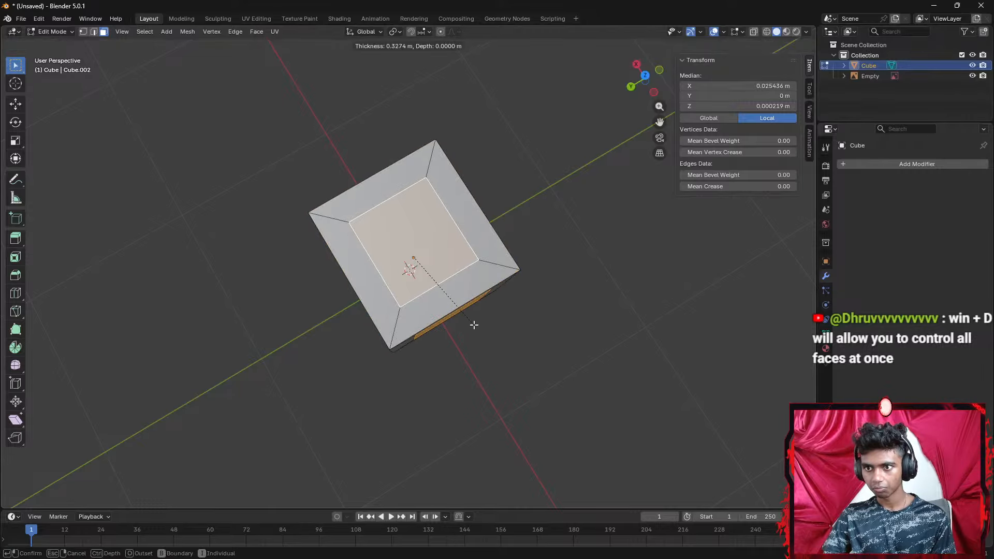
{"action": "left_click", "coordinate": [482, 328]}
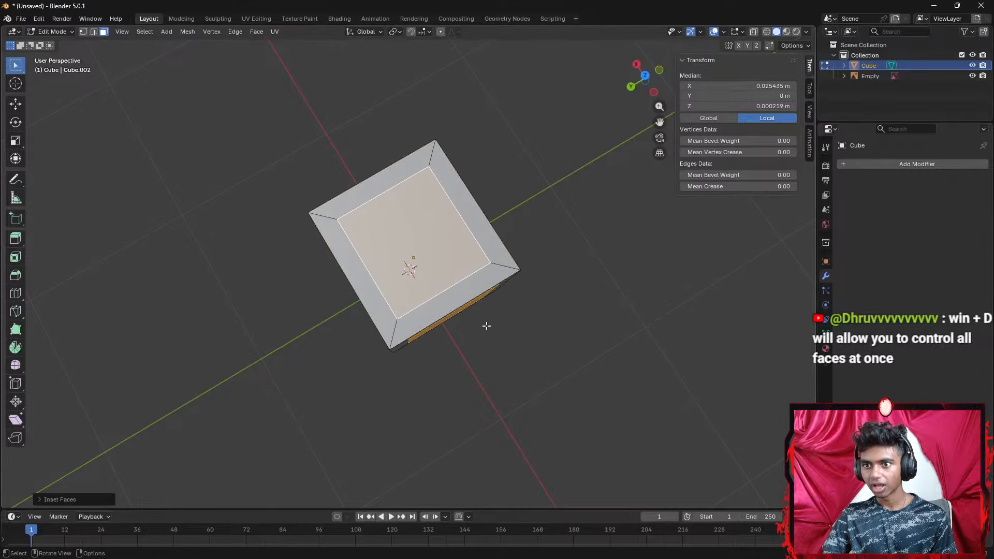
{"action": "middle_click_drag", "start_coordinate": [486, 326], "coordinate": [516, 252]}
{"action": "left_click", "coordinate": [601, 282]}
Switch to the back orthographic view with wireframe shading to compare the inset cube with the reference image
{"action": "middle_click_drag", "start_coordinate": [600, 281], "coordinate": [512, 275]}
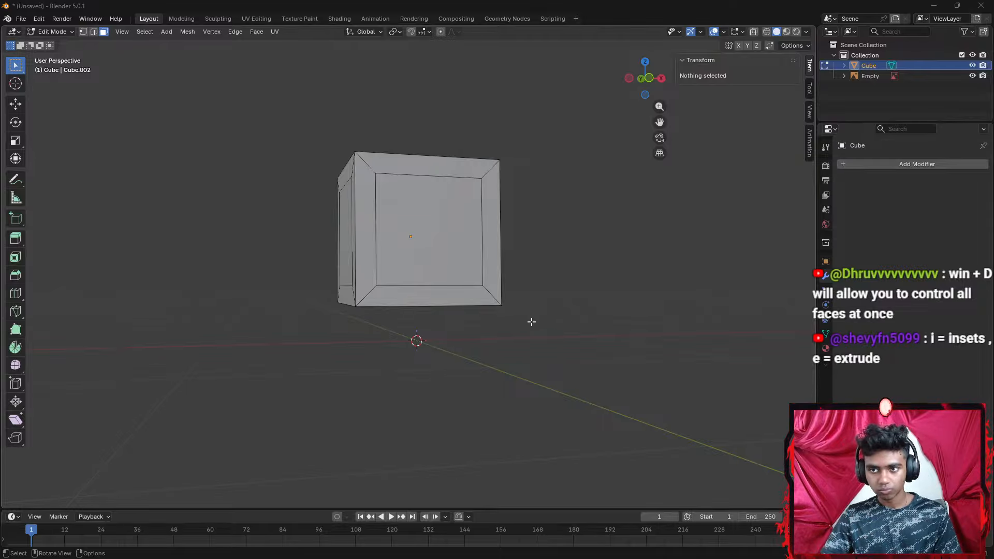
{"action": "middle_click_drag", "start_coordinate": [532, 321], "coordinate": [559, 327]}
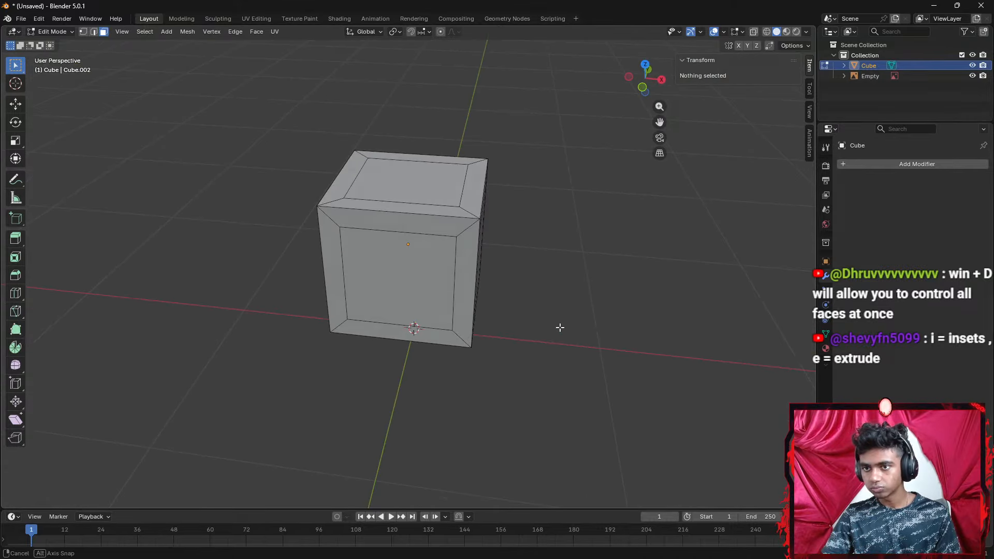
{"action": "left_click", "coordinate": [642, 87]}
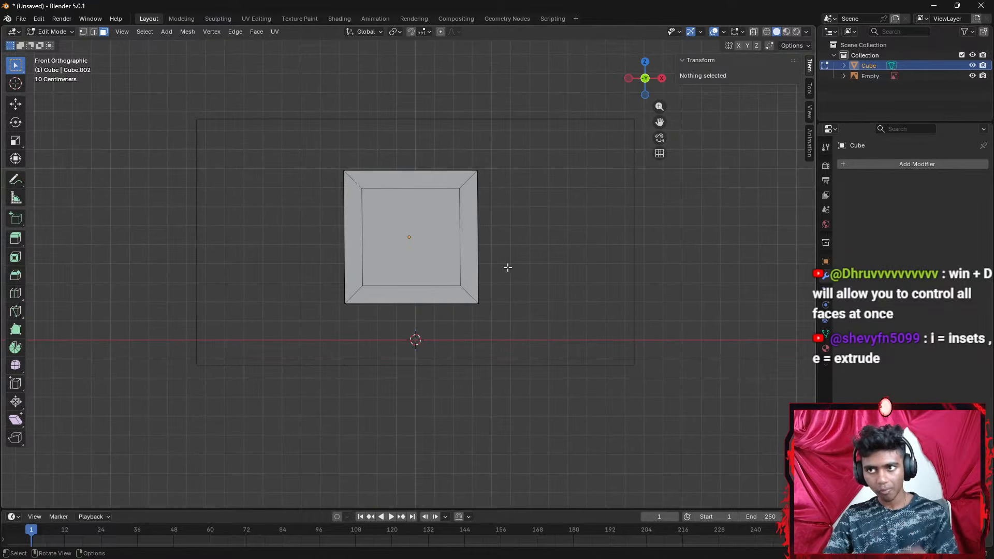
{"action": "left_click", "coordinate": [645, 81]}
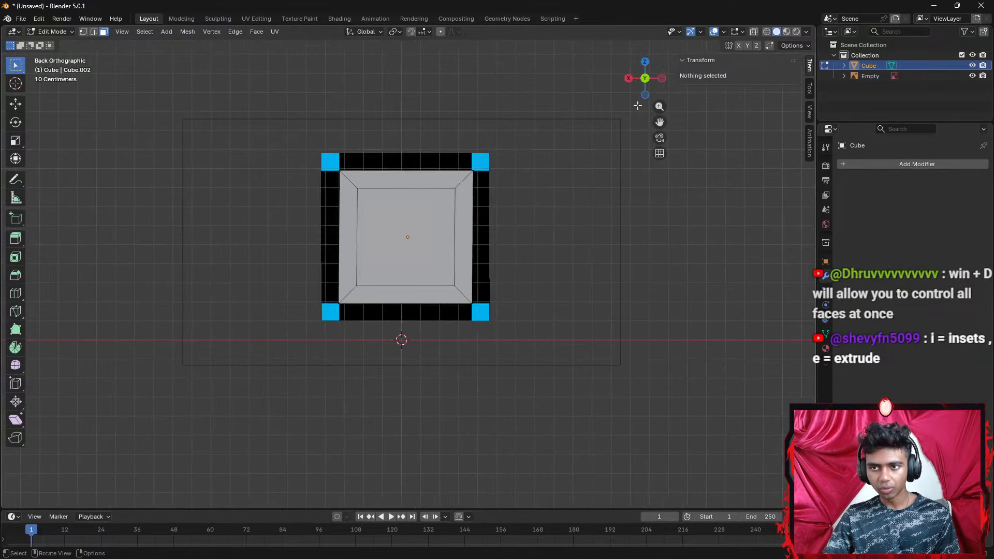
{"action": "key", "text": "z"}
{"action": "left_click", "coordinate": [510, 226]}
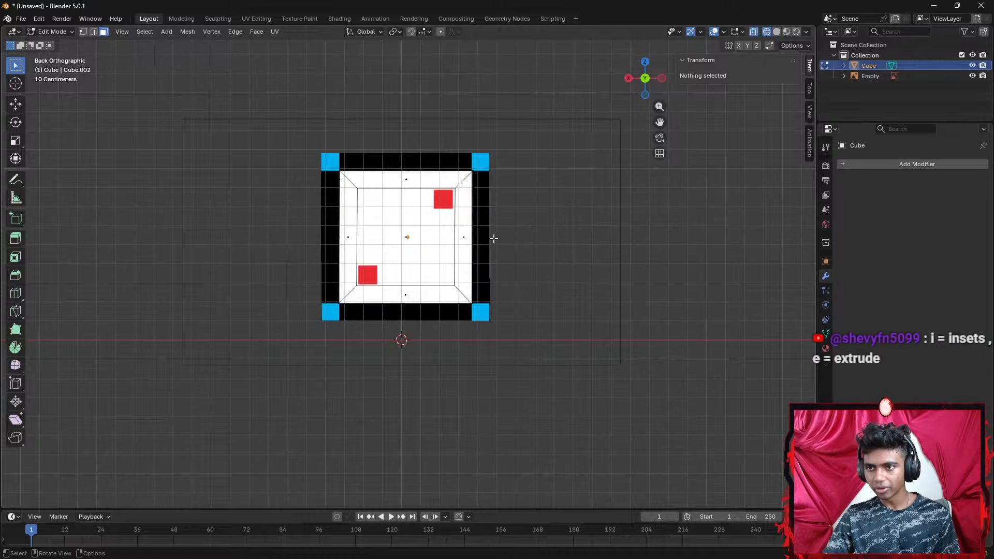
{"action": "key", "text": "z"}
{"action": "left_click", "coordinate": [420, 234]}
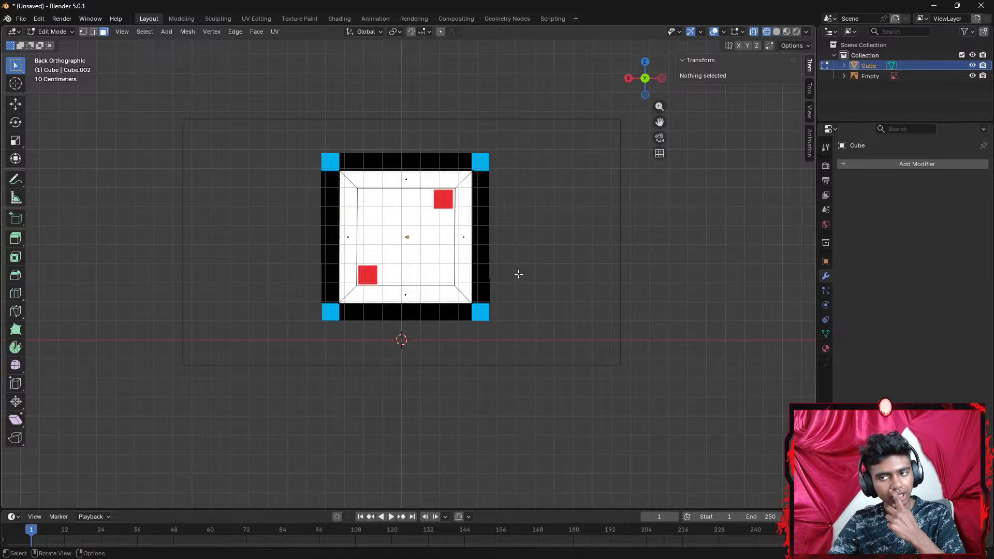
{"action": "middle_click_drag", "start_coordinate": [517, 277], "coordinate": [501, 325], "text": "shift"}
{"action": "scroll", "coordinate": [506, 317], "scroll_direction": "up", "scroll_amount": 3}
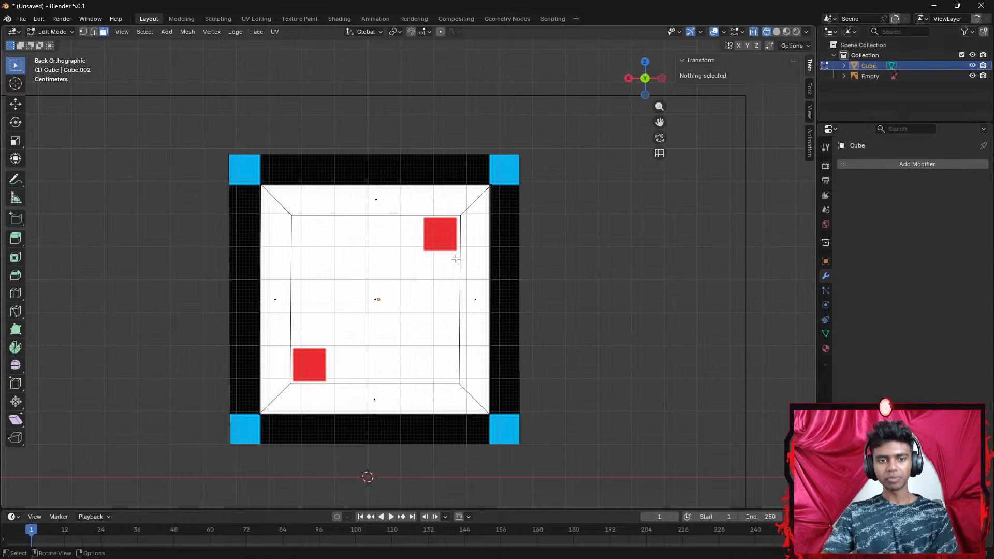
{"action": "scroll", "coordinate": [458, 259], "scroll_direction": "down", "scroll_amount": 2}
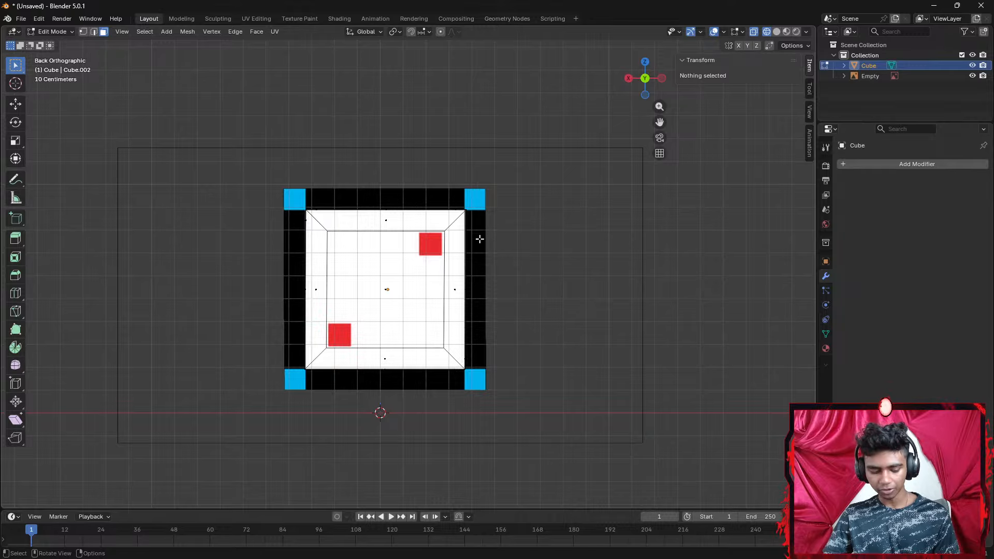
Add a cube to the mesh and scale it down to roughly the reference's red square size
{"action": "key", "text": "shift+a"}
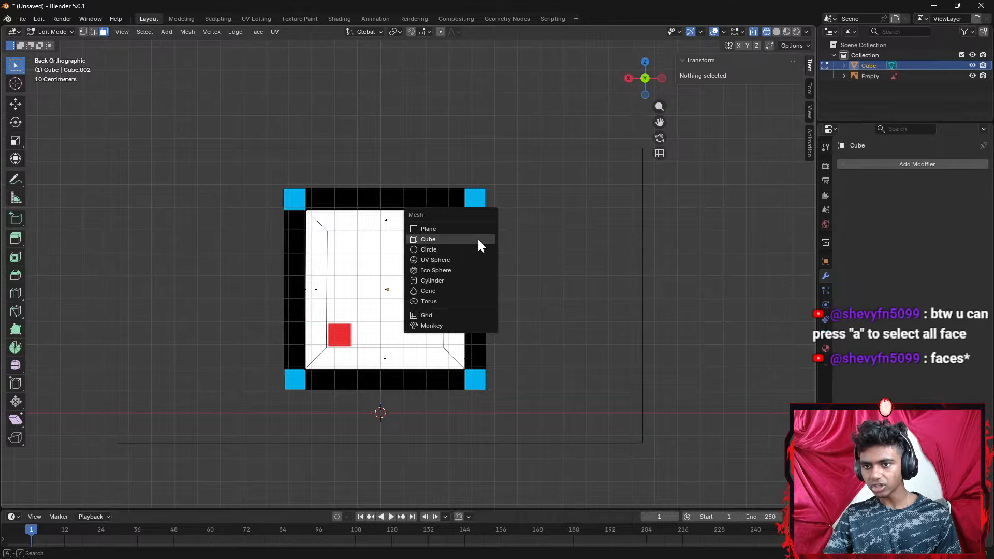
{"action": "left_click", "coordinate": [478, 239]}
{"action": "key", "text": "s"}
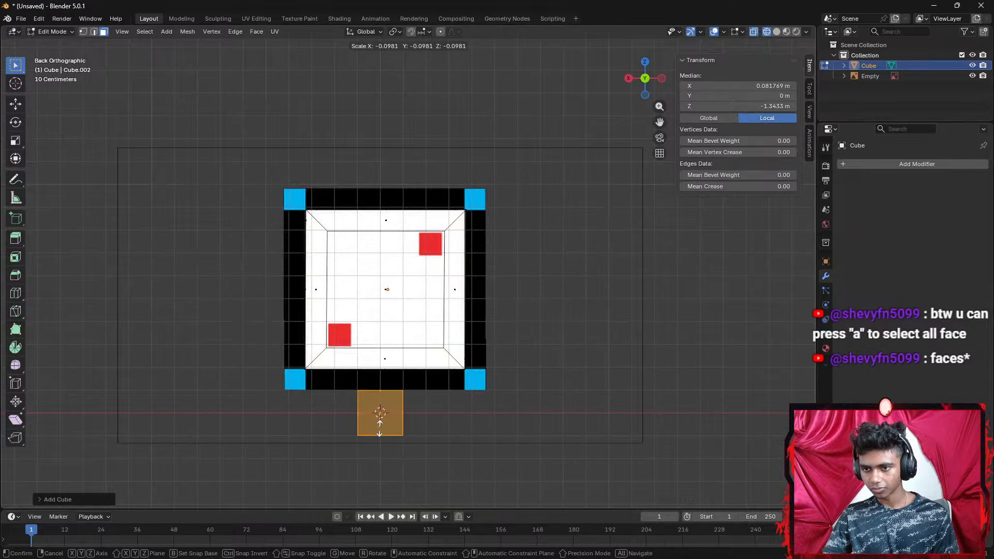
{"action": "left_click", "coordinate": [375, 419]}
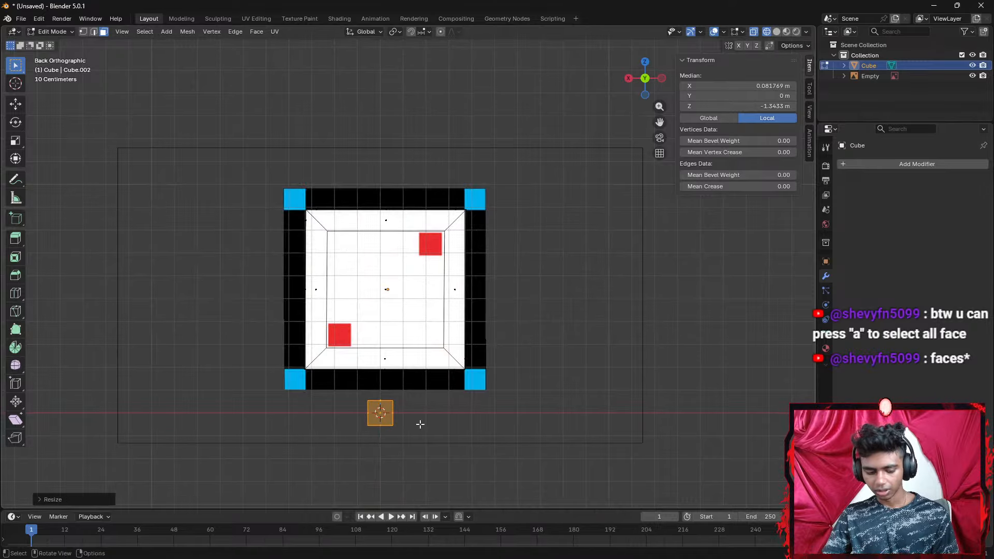
Move the small cube along Z and X onto the upper red square, at about X -0.46 m, Z 0.50 m
{"action": "key", "text": "g"}
{"action": "key", "text": "z"}
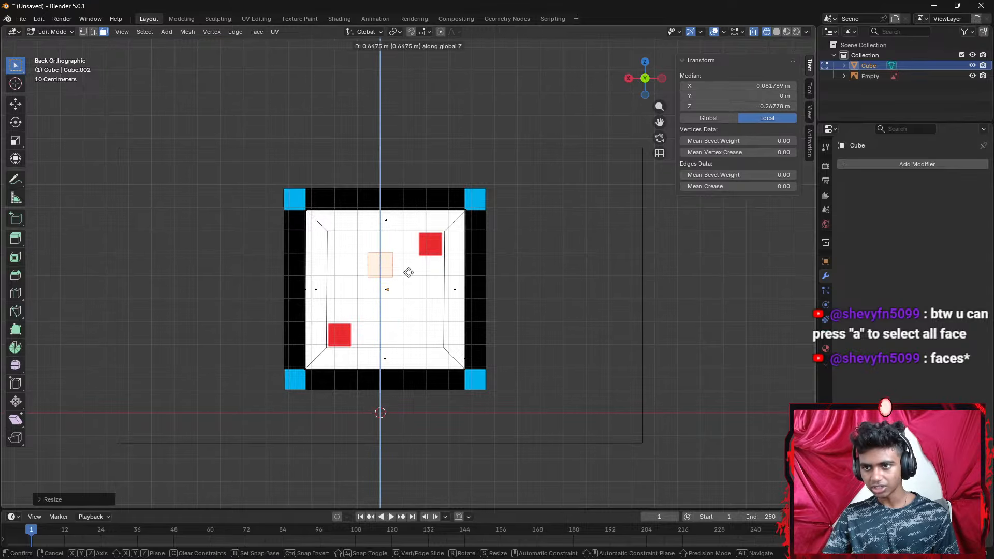
{"action": "left_click", "coordinate": [410, 255]}
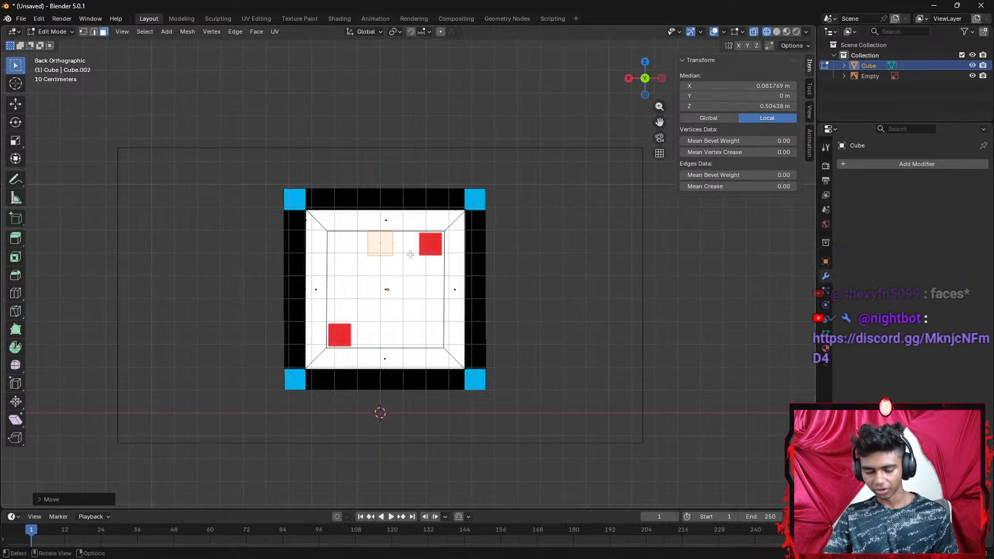
{"action": "key", "text": "g"}
{"action": "key", "text": "z"}
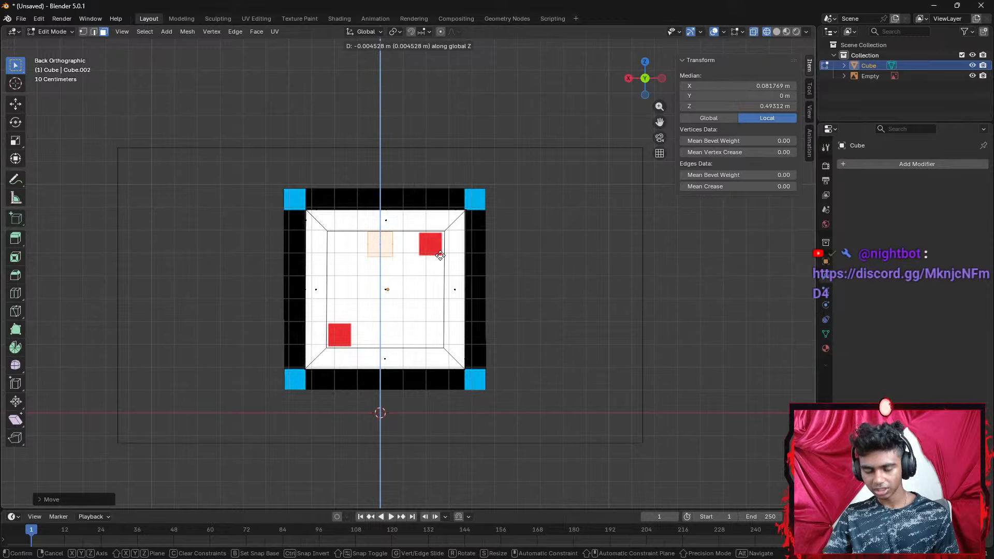
{"action": "key", "text": "x"}
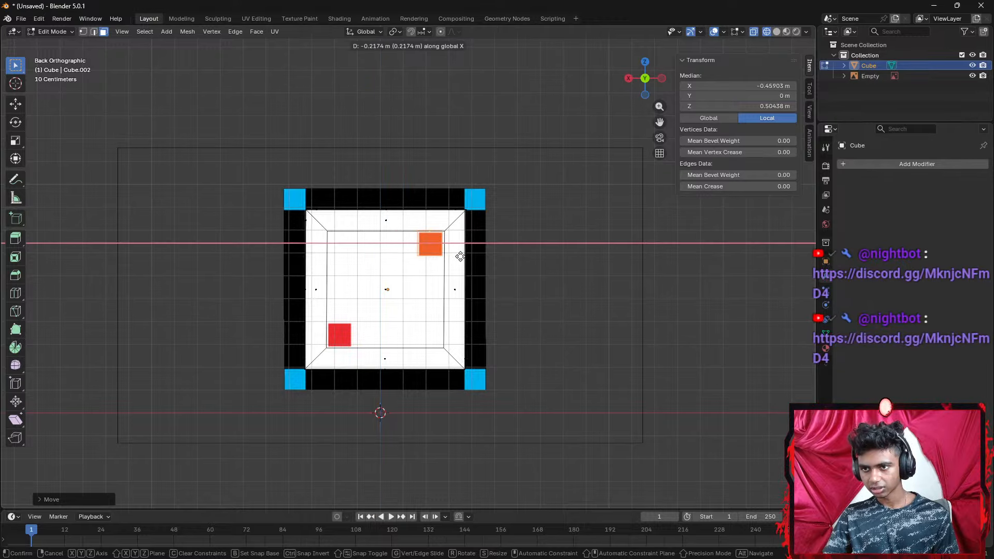
{"action": "left_click", "coordinate": [460, 257]}
Fine-tune the small cube's position to about X -0.467 m, Z 0.491 m and scale it to match the upper red square
{"action": "scroll", "coordinate": [460, 256], "scroll_direction": "up", "scroll_amount": 4}
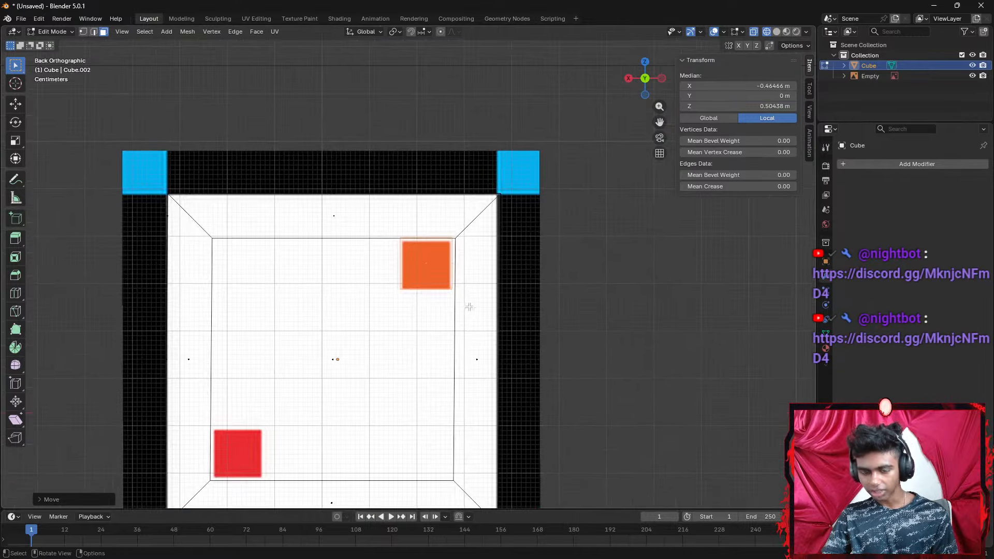
{"action": "key", "text": "g"}
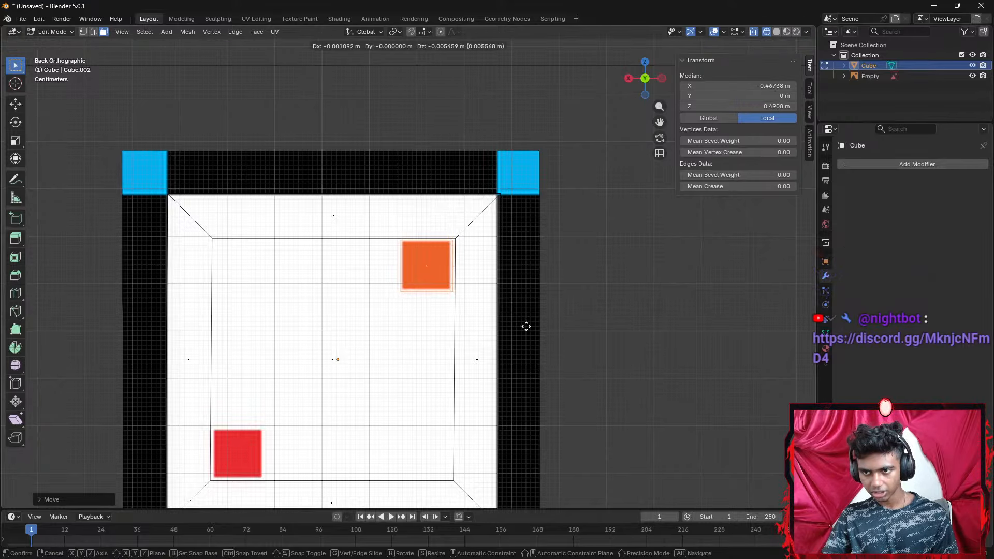
{"action": "key", "text": "s"}
{"action": "left_click", "coordinate": [517, 323]}
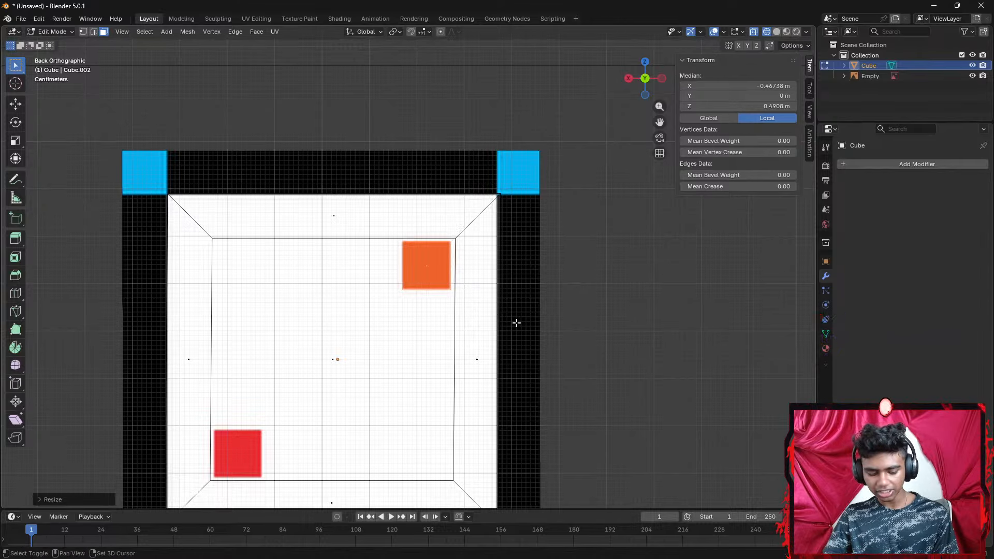
Duplicate the small cube and place the copy on the lower red square, at about X 0.521 m, Z -0.495 m
{"action": "key", "text": "g"}
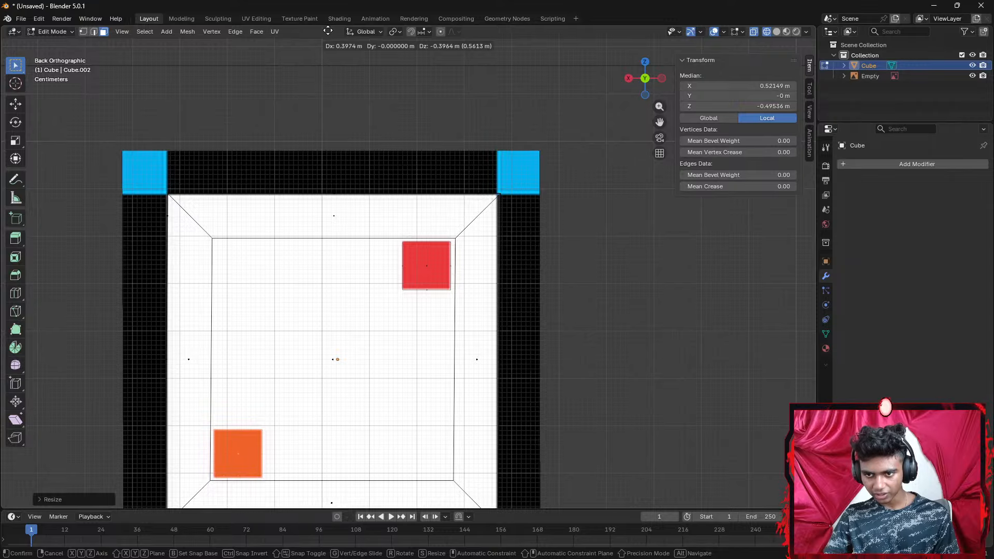
{"action": "left_click", "coordinate": [328, 31]}
{"action": "left_click", "coordinate": [600, 291]}
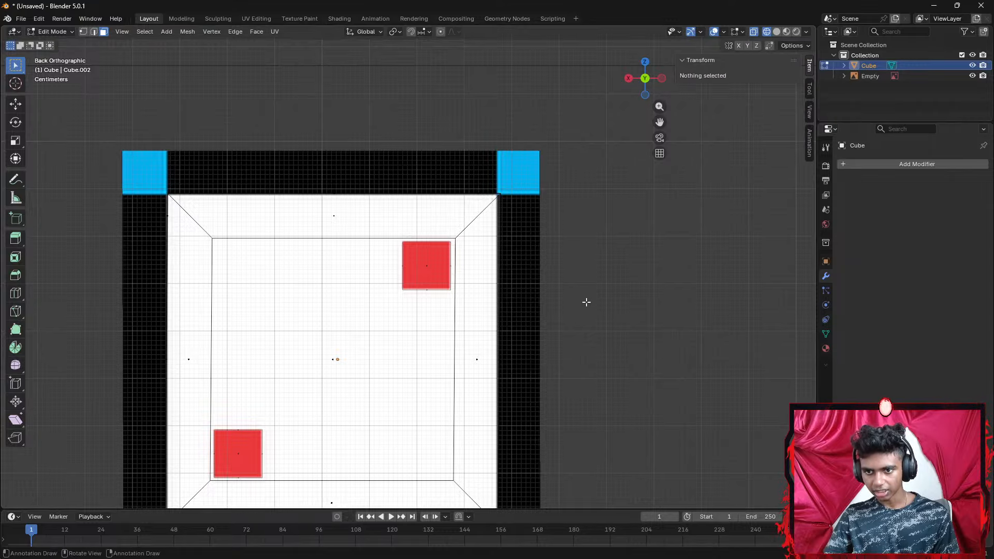
Select the face loops of both small cubes together, leaving the large cube's faces unselected
{"action": "scroll", "coordinate": [577, 284], "scroll_direction": "down", "scroll_amount": 5}
{"action": "middle_click_drag", "start_coordinate": [580, 284], "coordinate": [402, 282]}
{"action": "scroll", "coordinate": [409, 282], "scroll_direction": "up", "scroll_amount": 6}
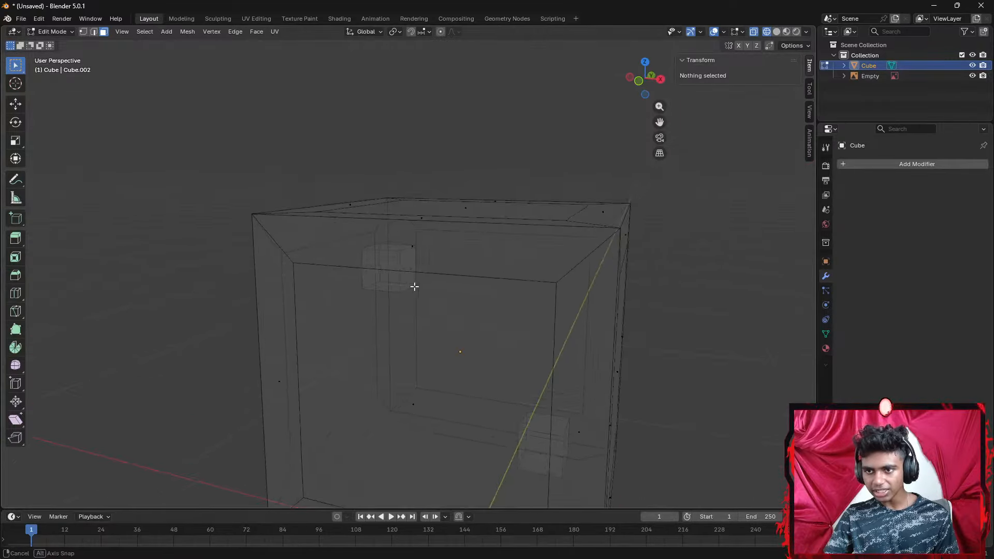
{"action": "left_click", "coordinate": [393, 265], "text": "alt"}
{"action": "left_click", "coordinate": [380, 266], "text": "alt"}
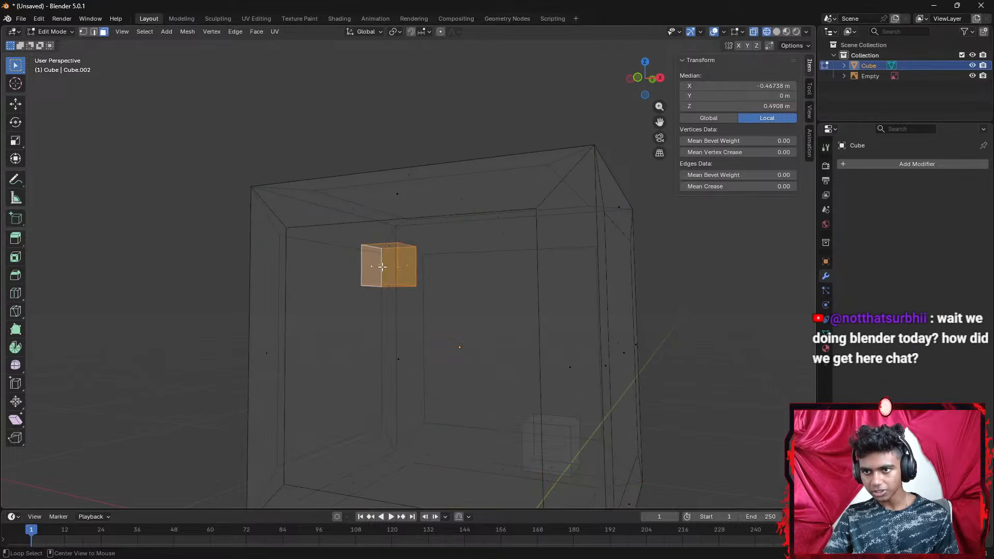
{"action": "left_click", "coordinate": [550, 451], "text": "alt"}
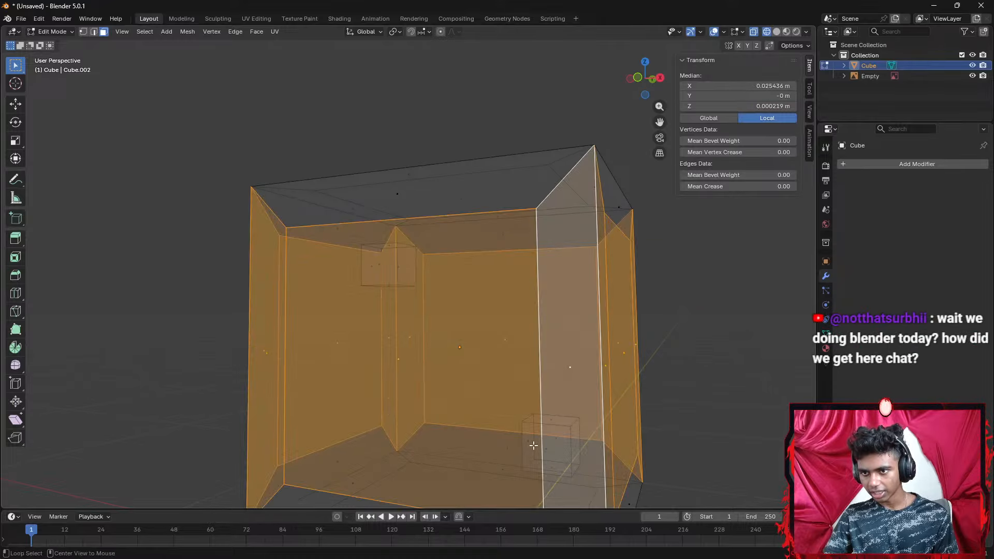
{"action": "left_click", "coordinate": [534, 445], "text": "alt"}
{"action": "left_click", "coordinate": [381, 267], "text": "alt+shift"}
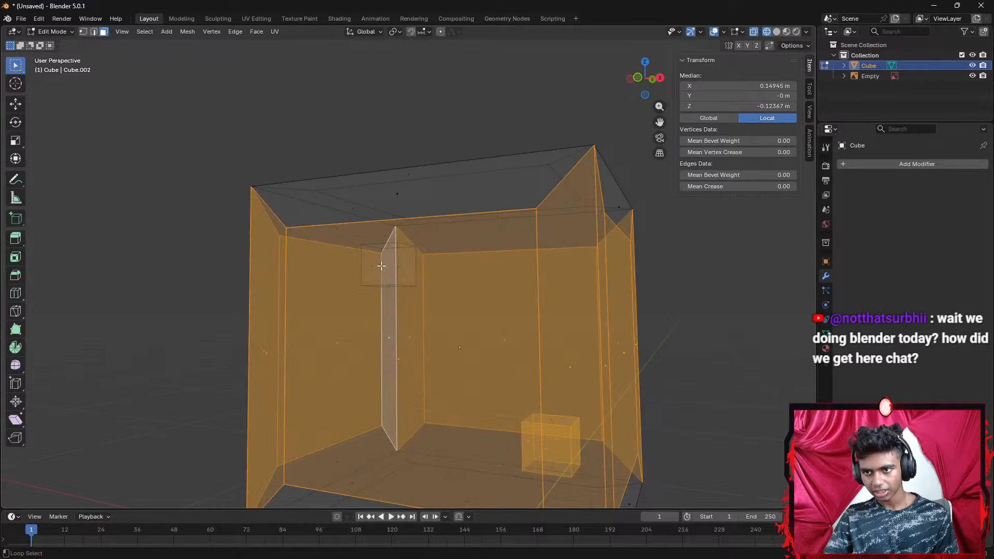
{"action": "left_click", "coordinate": [370, 270], "text": "alt+shift"}
{"action": "left_click", "coordinate": [422, 346], "text": "alt+shift"}
Switch to solid shading and move both small cubes along Y to about -0.773 m so they protrude from the large cube's face
{"action": "scroll", "coordinate": [483, 348], "scroll_direction": "down", "scroll_amount": 5}
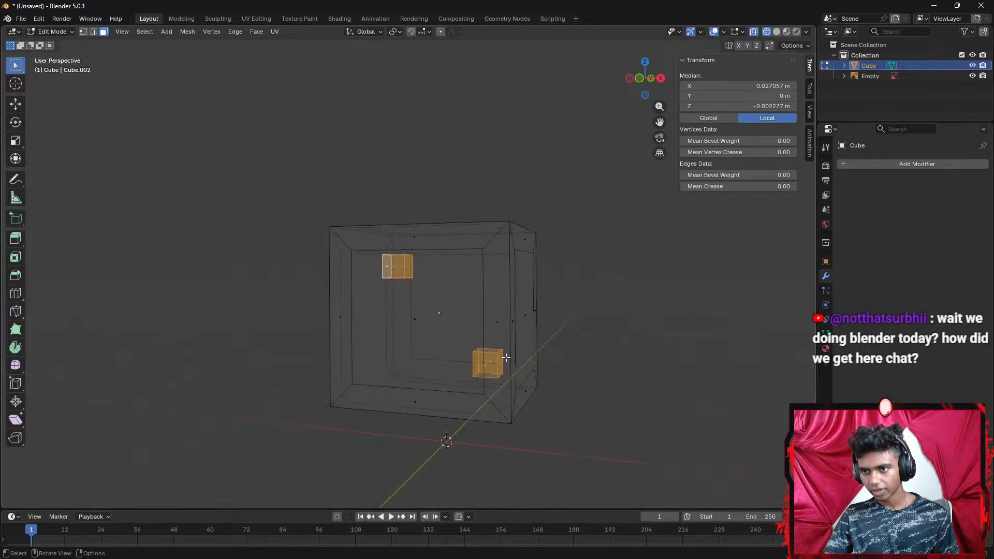
{"action": "middle_click_drag", "start_coordinate": [483, 349], "coordinate": [512, 344]}
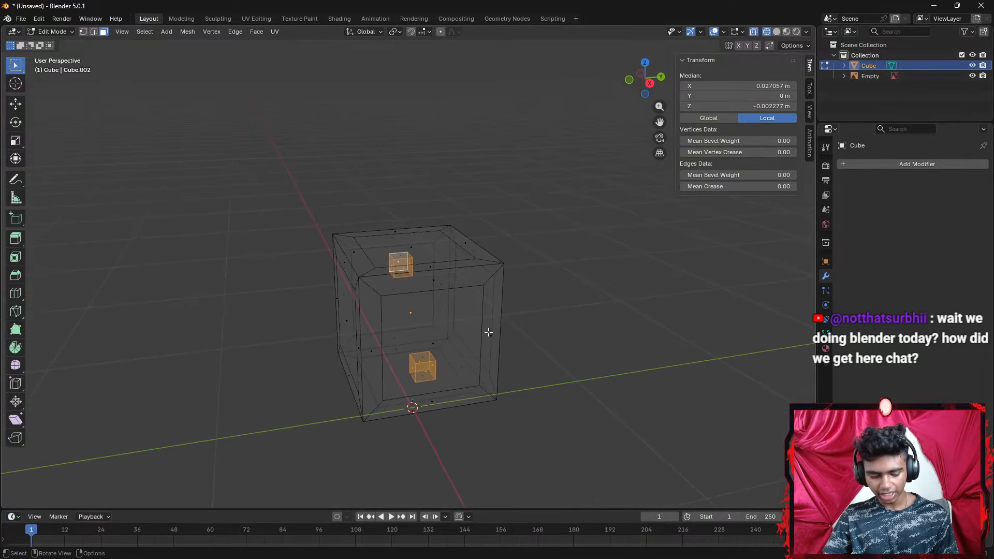
{"action": "key", "text": "z"}
{"action": "left_click", "coordinate": [549, 330]}
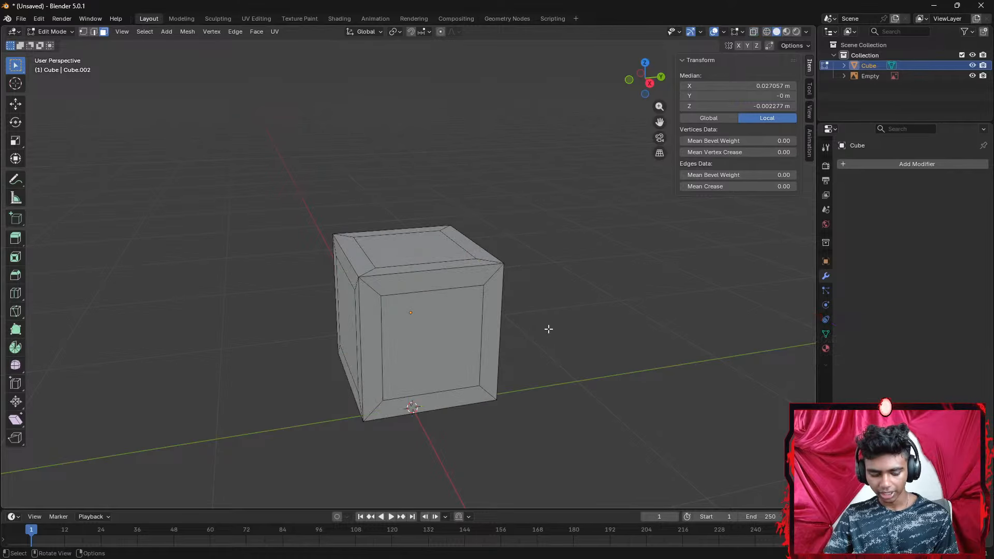
{"action": "key", "text": "g"}
{"action": "key", "text": "x"}
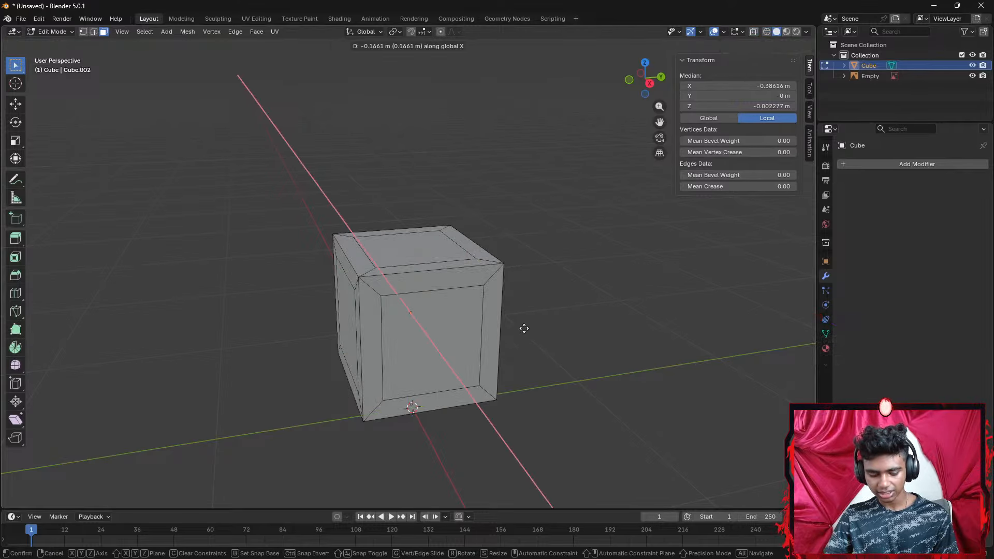
{"action": "key", "text": "y"}
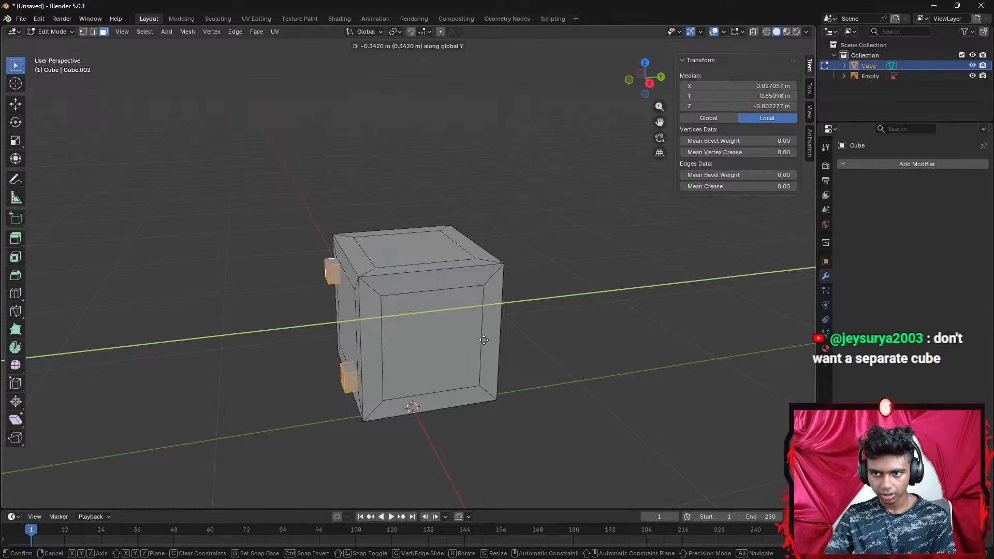
{"action": "left_click", "coordinate": [488, 338]}
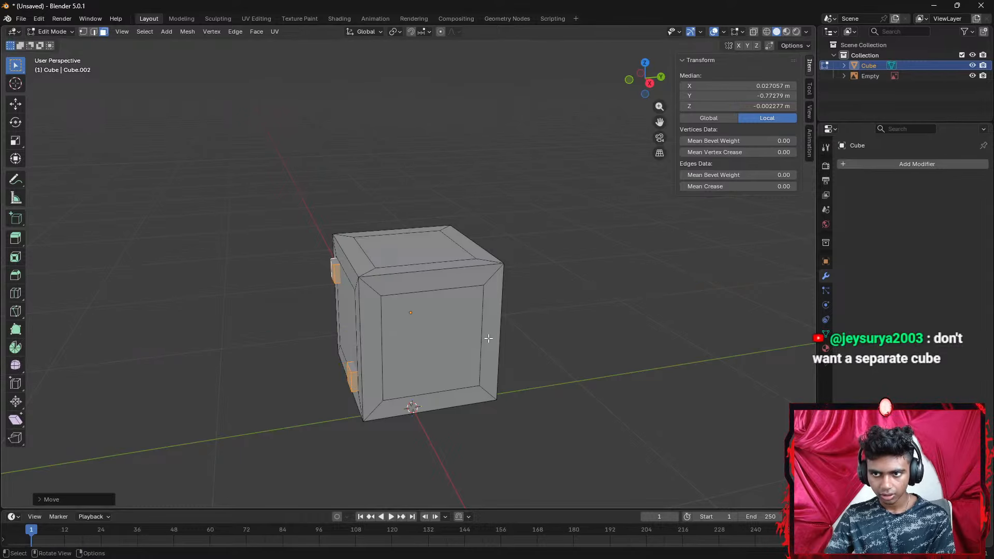
Try duplicating the two small cubes and moving the copies along Y onto the large cube's opposite face
{"action": "middle_click_drag", "start_coordinate": [516, 332], "coordinate": [608, 354]}
{"action": "key", "text": "g"}
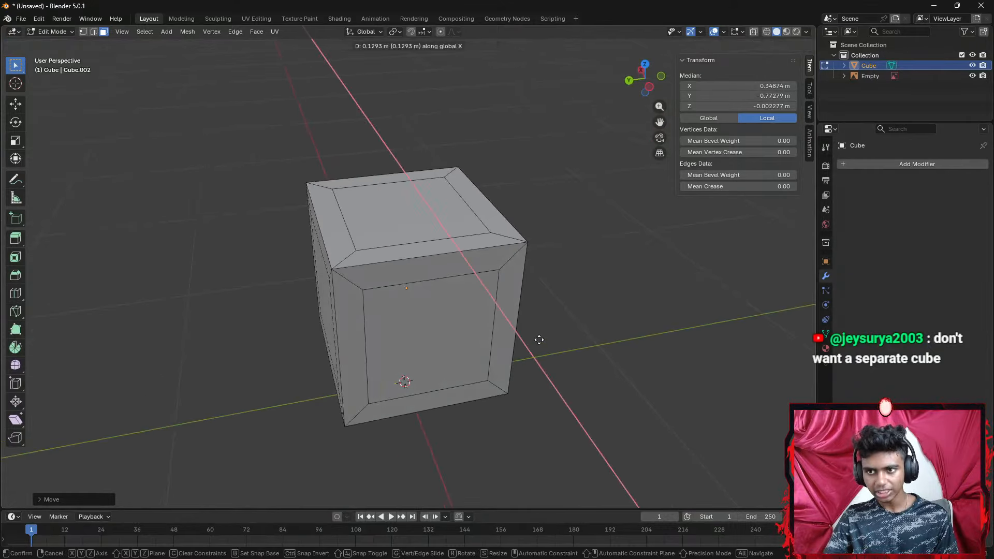
{"action": "key", "text": "y"}
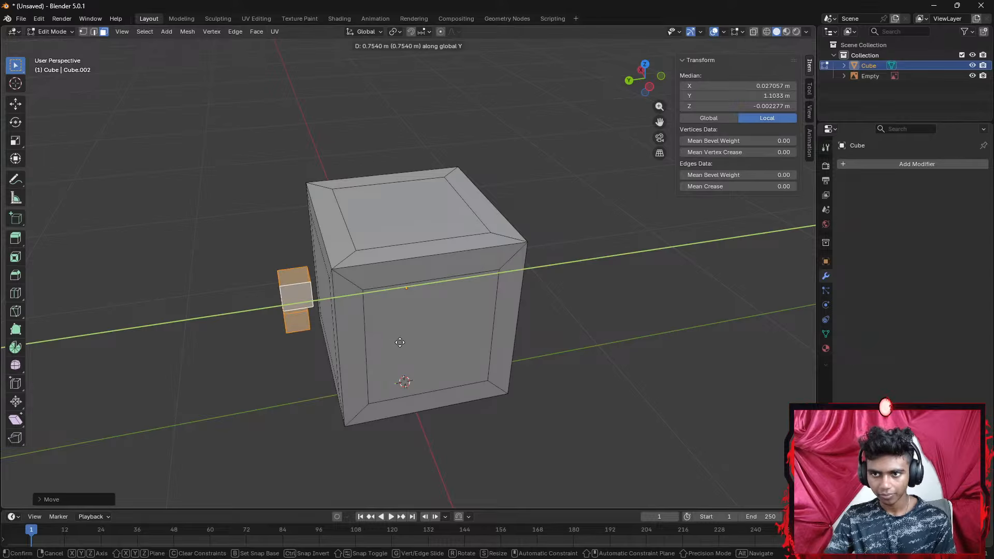
{"action": "left_click", "coordinate": [428, 340]}
{"action": "middle_click_drag", "start_coordinate": [534, 381], "coordinate": [402, 402]}
{"action": "left_click", "coordinate": [577, 414]}
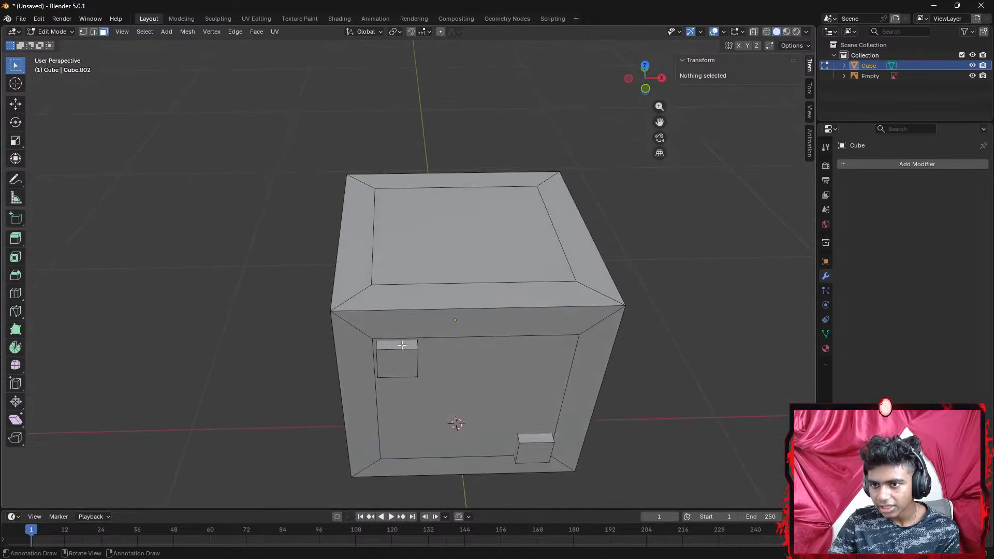
Inspect the small cubes on both opposite faces and undo the duplication
{"action": "left_click", "coordinate": [403, 345]}
{"action": "middle_click_drag", "start_coordinate": [402, 345], "coordinate": [458, 359]}
{"action": "left_click", "coordinate": [342, 349]}
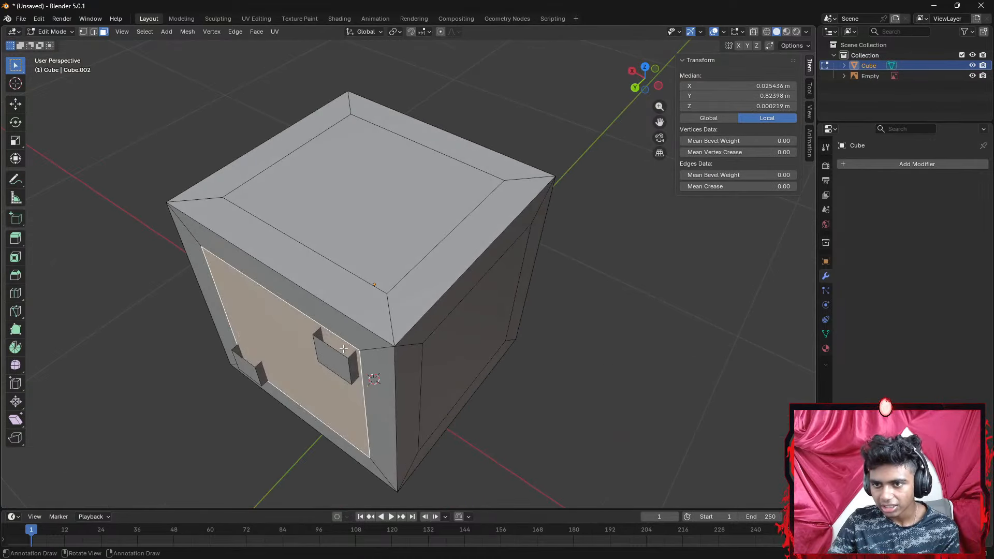
{"action": "key", "text": "ctrl+z"}
{"action": "key", "text": "ctrl+z"}
{"action": "key", "text": "ctrl+z"}
{"action": "key", "text": "ctrl+z"}
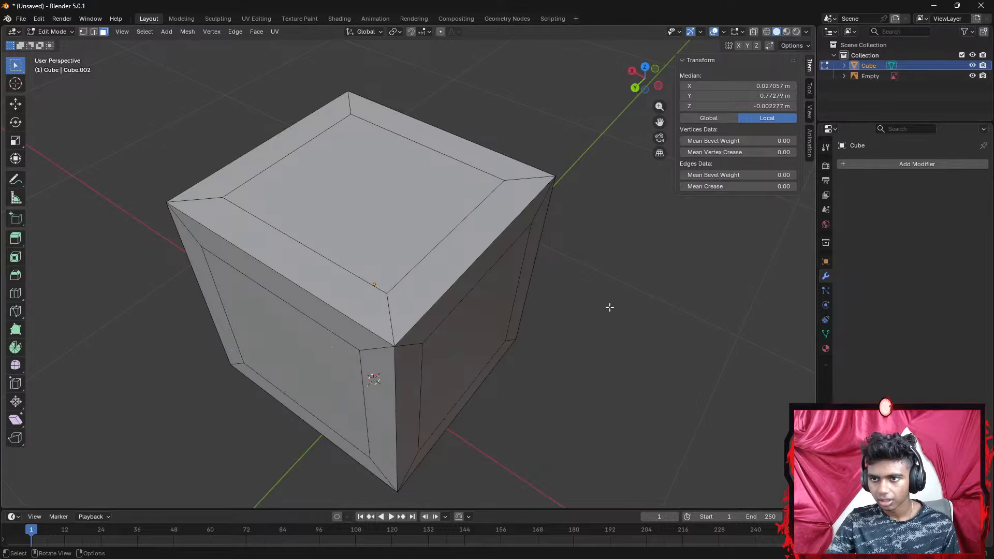
Switch to wireframe shading, and undo and redo the small cubes' move along Y
{"action": "middle_click_drag", "start_coordinate": [527, 329], "coordinate": [516, 280]}
{"action": "key", "text": "z"}
{"action": "left_click", "coordinate": [435, 284]}
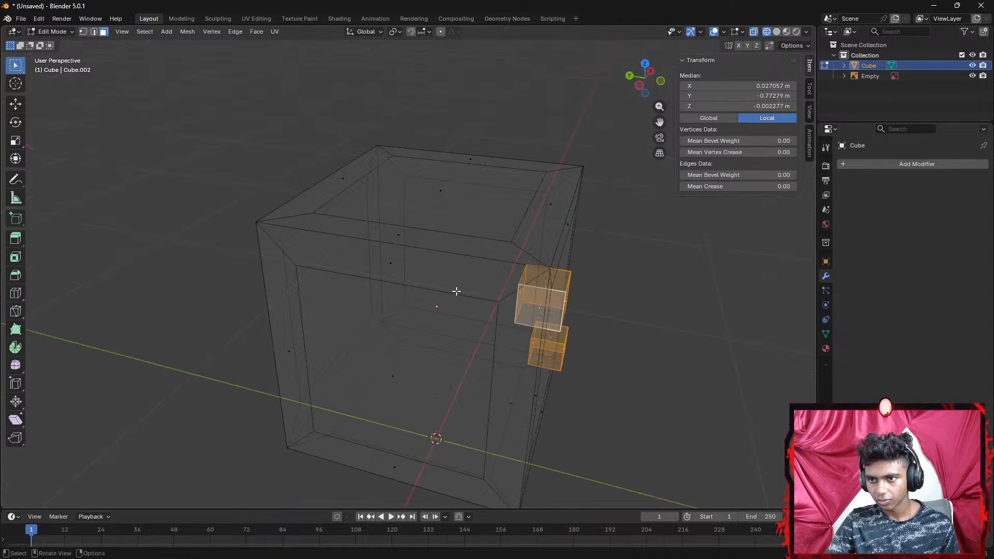
{"action": "middle_click_drag", "start_coordinate": [455, 290], "coordinate": [524, 330]}
{"action": "key", "text": "ctrl+z"}
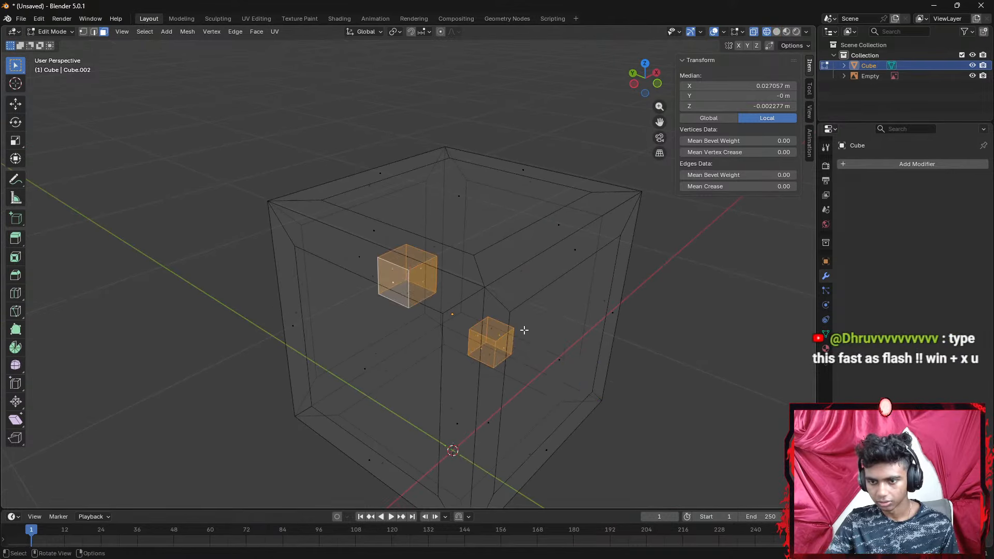
{"action": "key", "text": "ctrl+shift+z"}
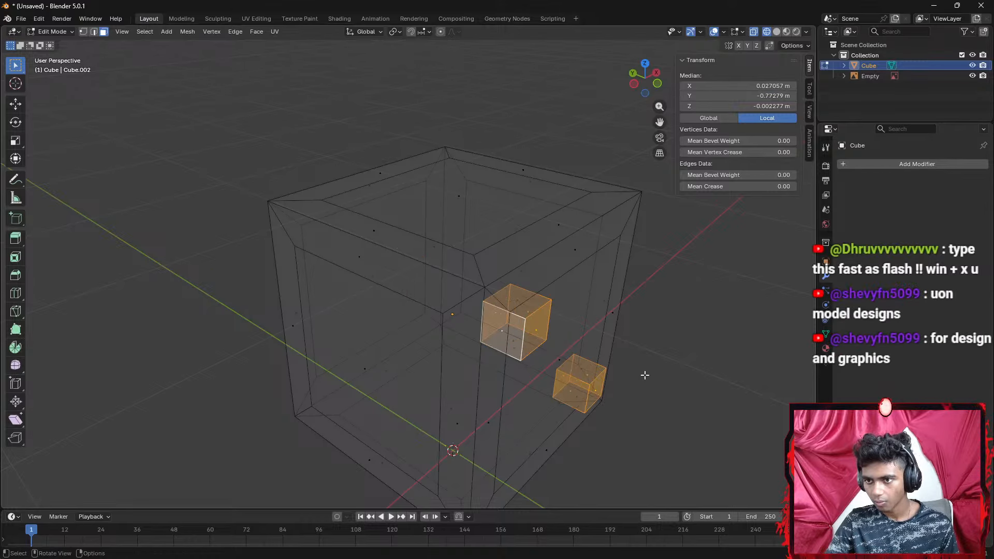
Clear the selection and reselect the face loops of both protruding small cubes
{"action": "key", "text": "alt+a"}
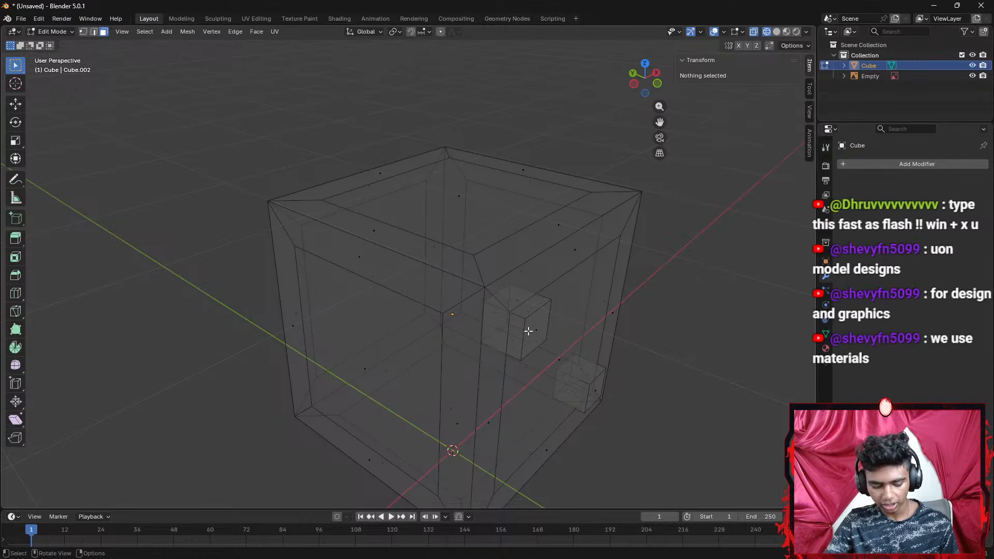
{"action": "left_click", "coordinate": [538, 344], "text": "alt"}
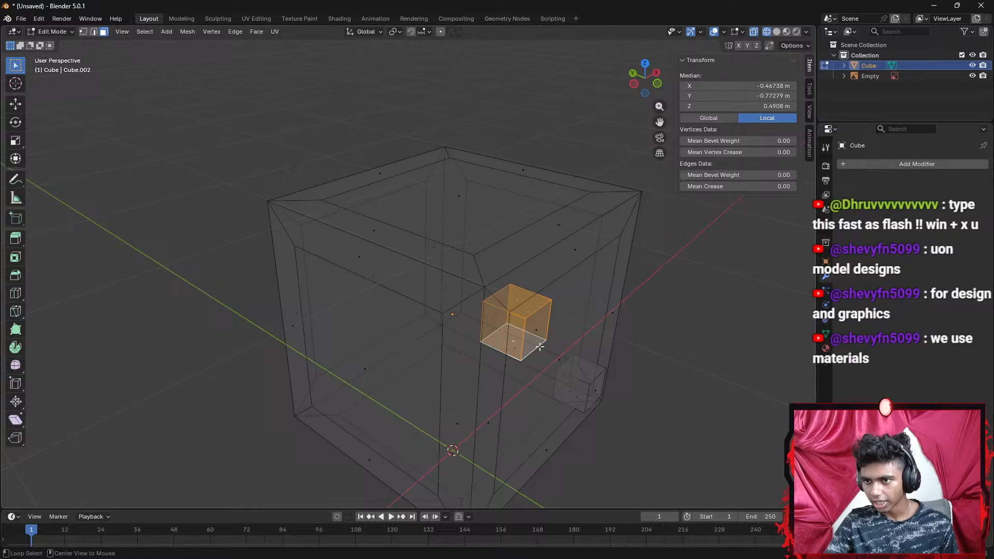
{"action": "left_click", "coordinate": [593, 396], "text": "alt"}
{"action": "left_click", "coordinate": [598, 388], "text": "alt"}
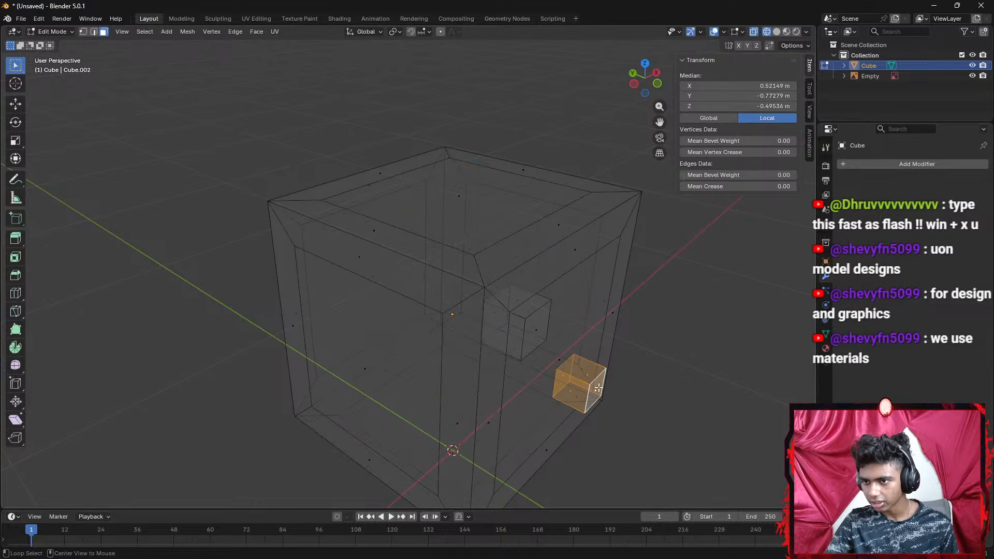
{"action": "left_click", "coordinate": [533, 344], "text": "alt+shift"}
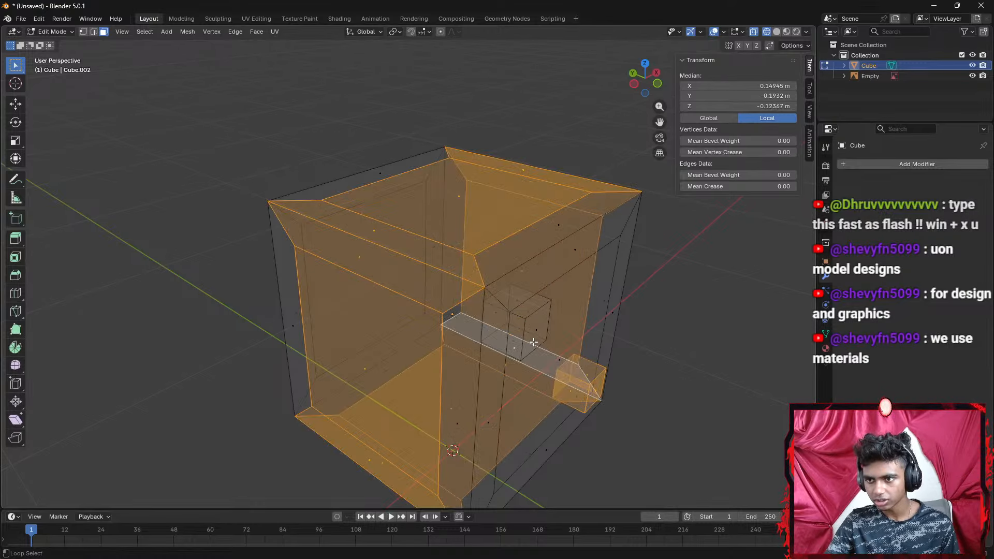
{"action": "left_click", "coordinate": [532, 342], "text": "alt+shift"}
{"action": "left_click", "coordinate": [534, 326], "text": "alt+shift"}
Duplicate both small cubes and move the copies along Y to about 0.756 m on the large cube's opposite face
{"action": "middle_click_drag", "start_coordinate": [559, 344], "coordinate": [620, 347]}
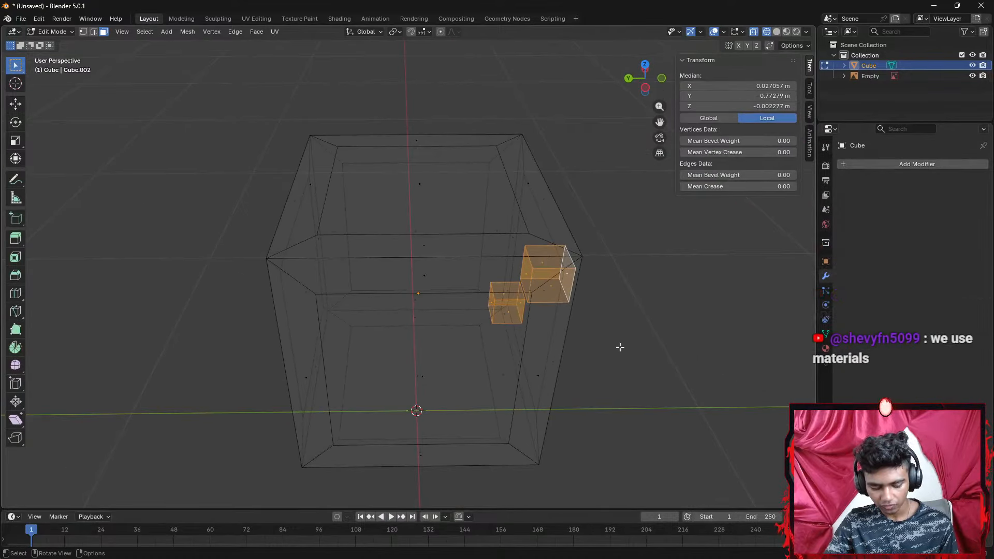
{"action": "key", "text": "g"}
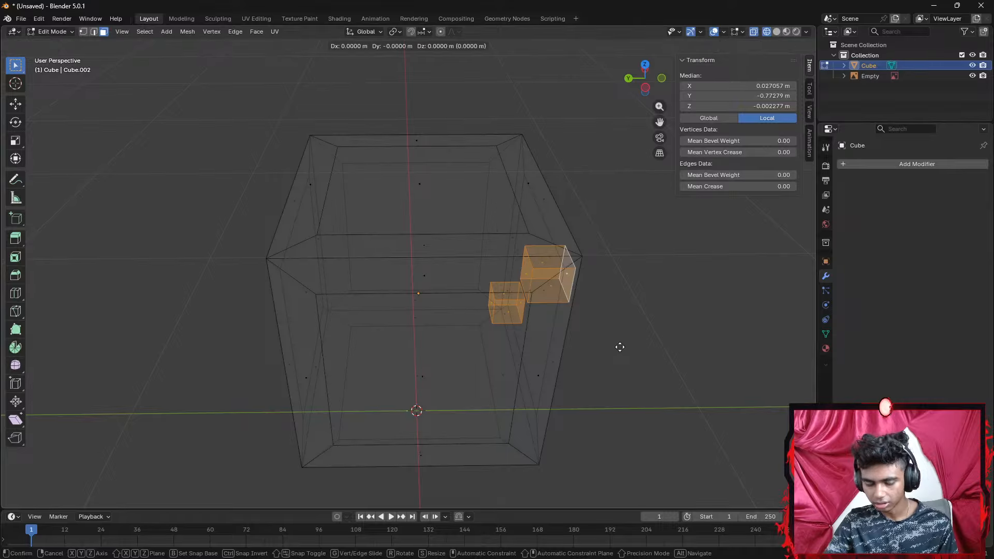
{"action": "key", "text": "y"}
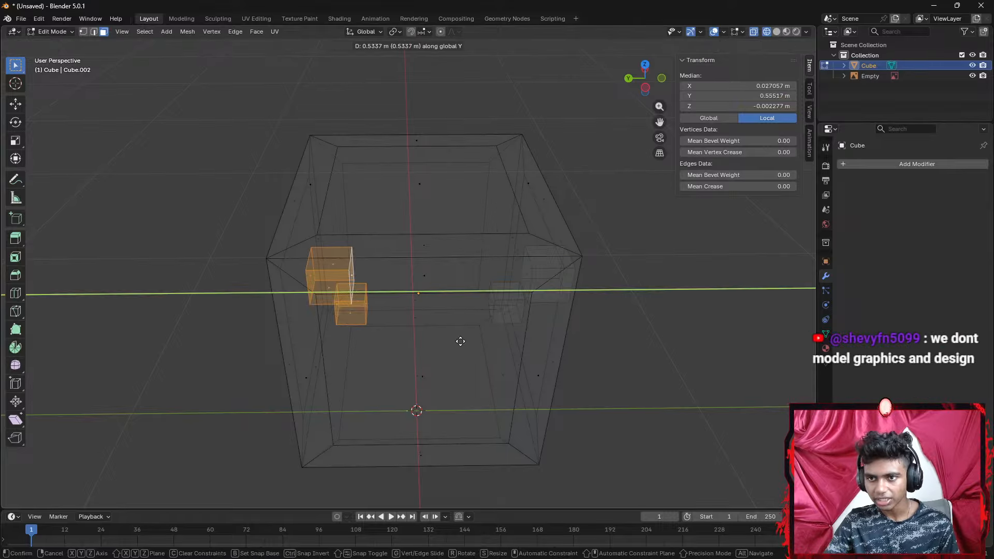
{"action": "left_click", "coordinate": [401, 343]}
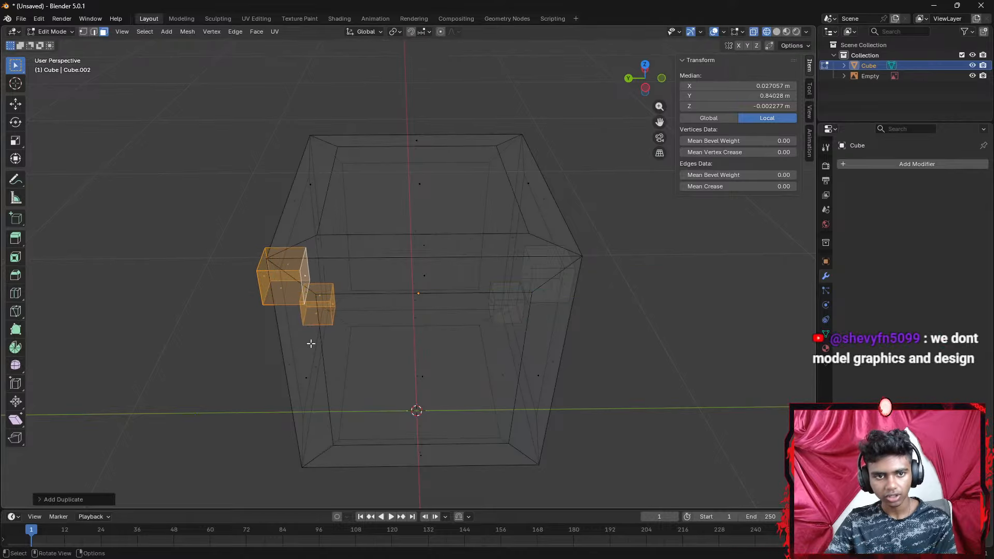
{"action": "middle_click_drag", "start_coordinate": [310, 341], "coordinate": [365, 313]}
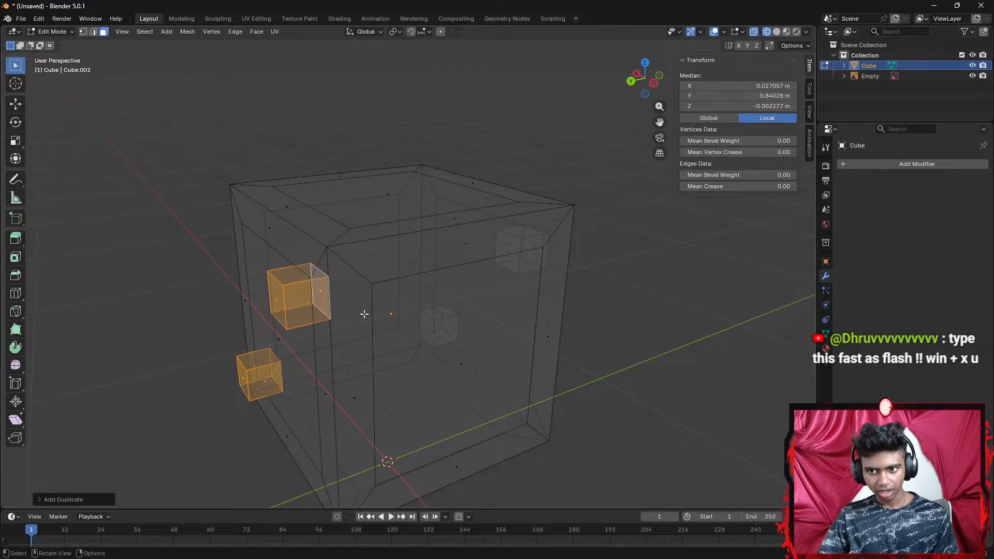
{"action": "key", "text": "g"}
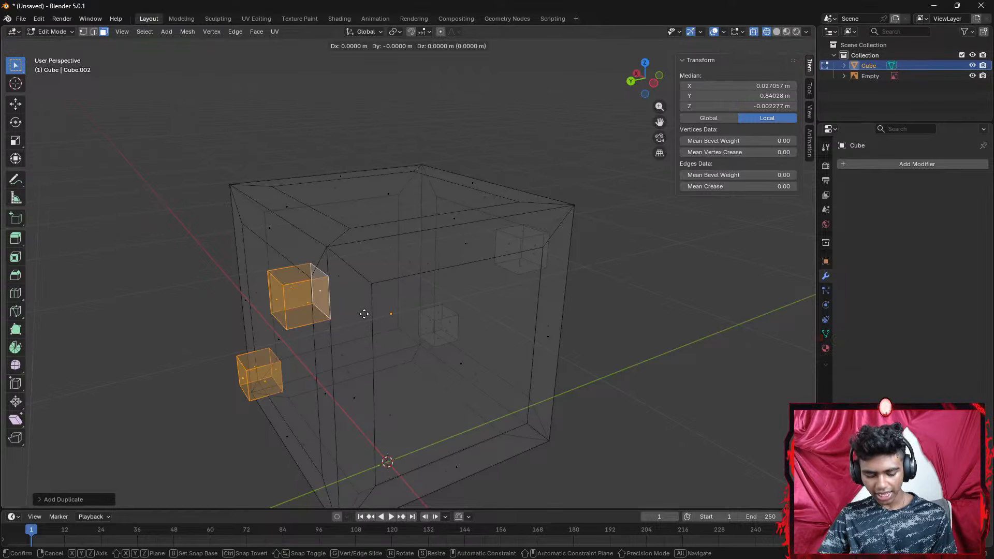
{"action": "left_click", "coordinate": [376, 313]}
Switch to solid shading and examine the small cubes on the two opposite faces of the large cube
{"action": "key", "text": "z"}
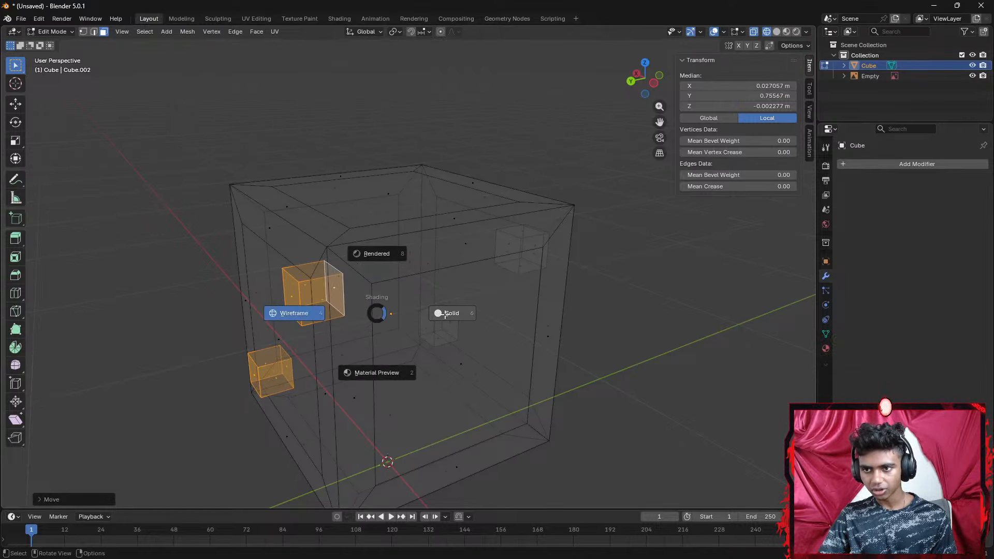
{"action": "left_click", "coordinate": [446, 313]}
{"action": "middle_click_drag", "start_coordinate": [410, 320], "coordinate": [395, 355]}
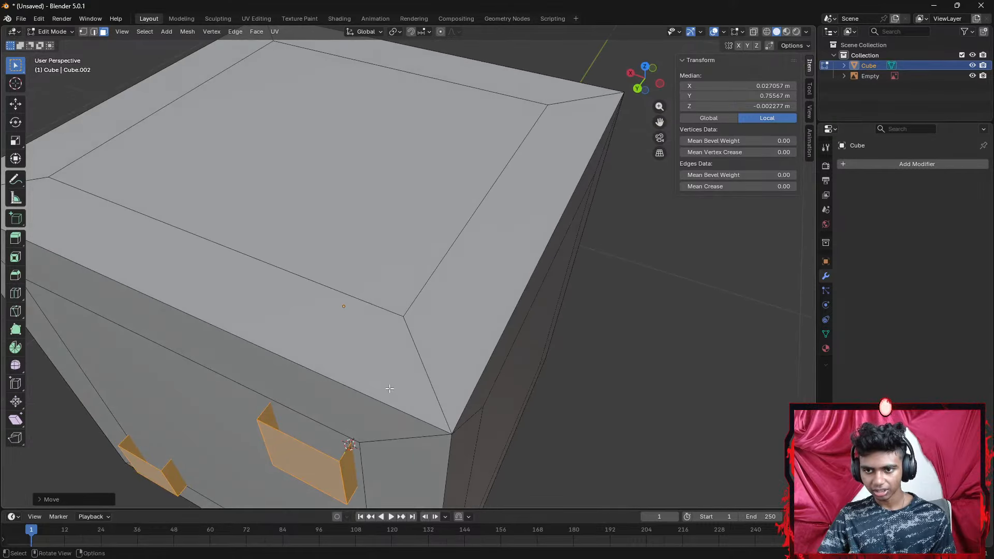
{"action": "left_click", "coordinate": [599, 414]}
{"action": "middle_click_drag", "start_coordinate": [599, 414], "coordinate": [472, 407]}
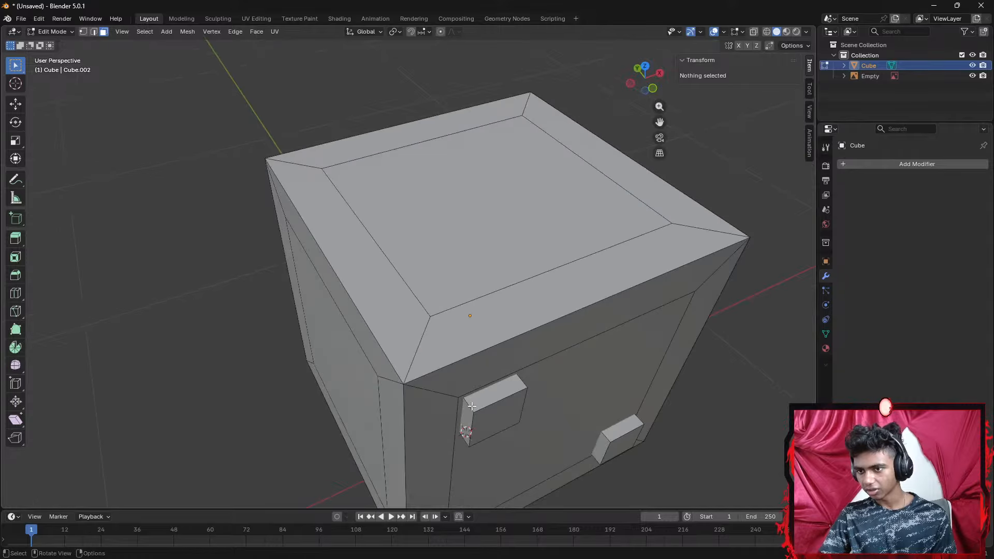
Try deleting the top faces of the original small cubes, and undo the deletions
{"action": "left_click", "coordinate": [472, 407]}
{"action": "right_click", "coordinate": [483, 401]}
{"action": "left_click", "coordinate": [483, 402]}
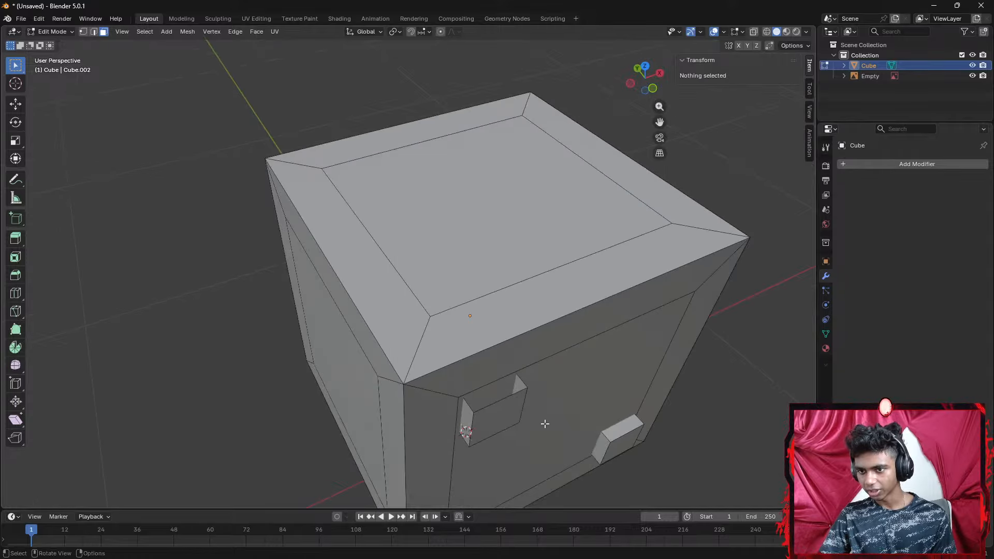
{"action": "left_click", "coordinate": [623, 430]}
{"action": "right_click", "coordinate": [622, 430]}
{"action": "left_click", "coordinate": [622, 430]}
{"action": "middle_click_drag", "start_coordinate": [622, 429], "coordinate": [587, 387]}
{"action": "left_click", "coordinate": [588, 312], "text": "ctrl"}
{"action": "middle_click_drag", "start_coordinate": [463, 382], "coordinate": [461, 398]}
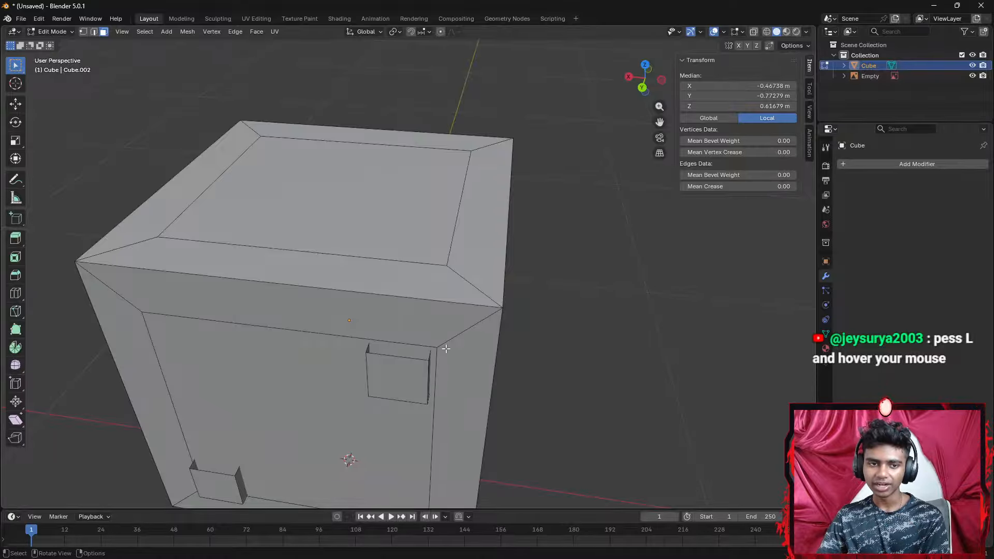
Try linked selection on the large cube and on both small cubes of its near face, restarting once from a cleared selection
{"action": "key", "text": "ctrl+l"}
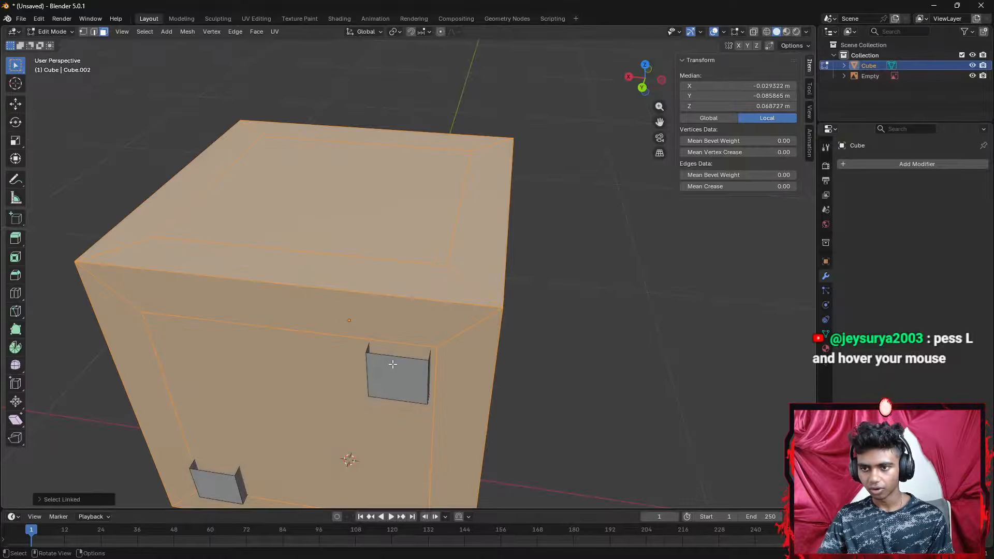
{"action": "key", "text": "l"}
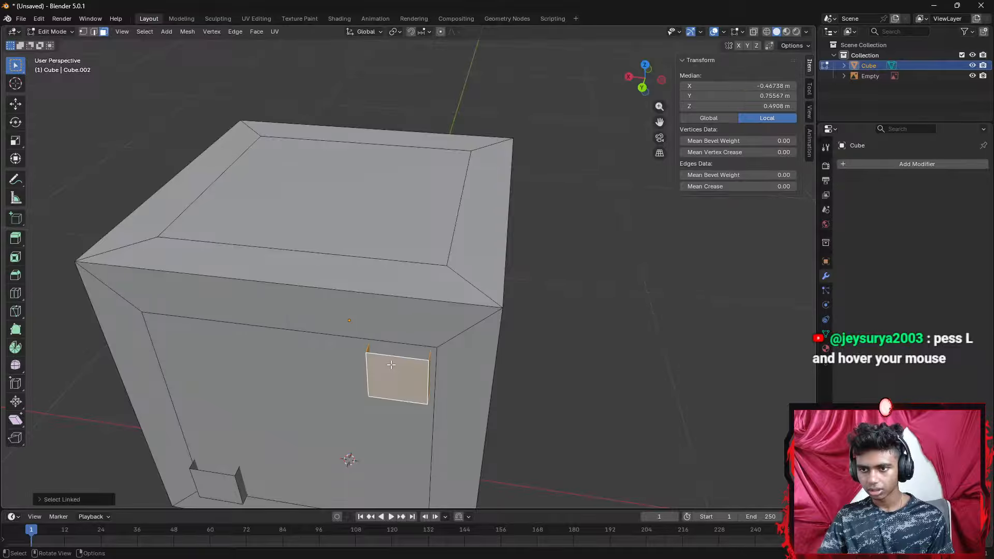
{"action": "scroll", "coordinate": [397, 372], "scroll_direction": "up", "scroll_amount": 1}
{"action": "left_click", "coordinate": [529, 391]}
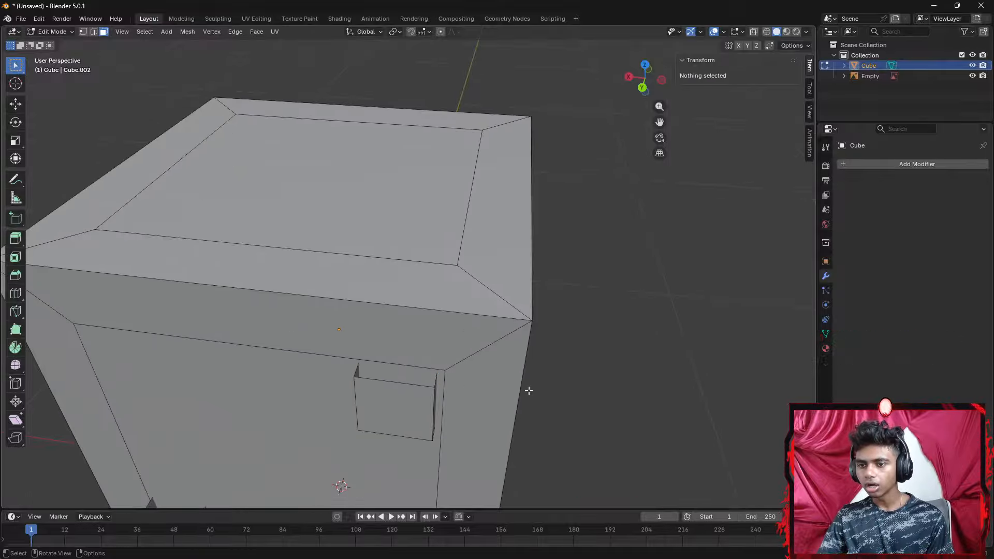
{"action": "key", "text": "l"}
{"action": "key", "text": "l"}
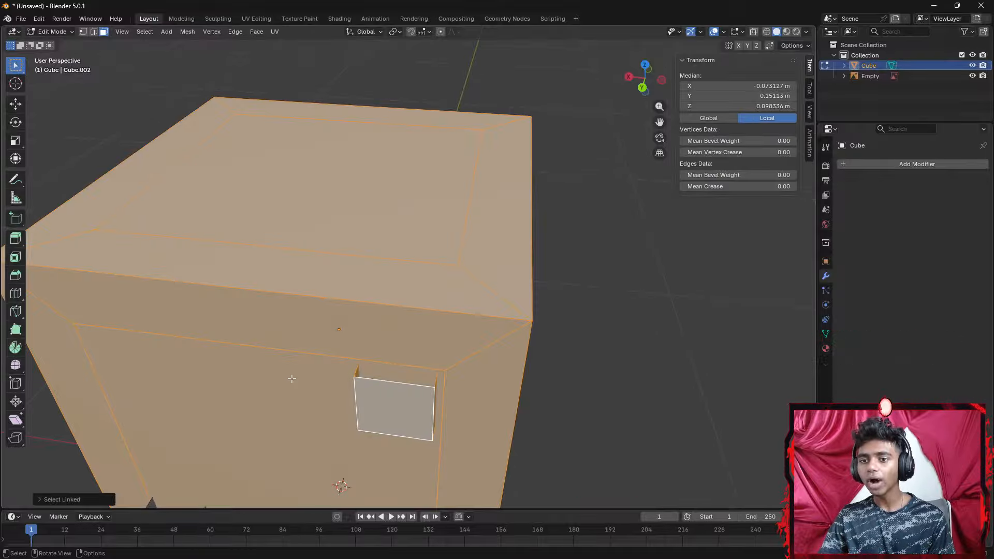
{"action": "scroll", "coordinate": [641, 358], "scroll_direction": "down", "scroll_amount": 5}
{"action": "middle_click_drag", "start_coordinate": [610, 352], "coordinate": [325, 378]}
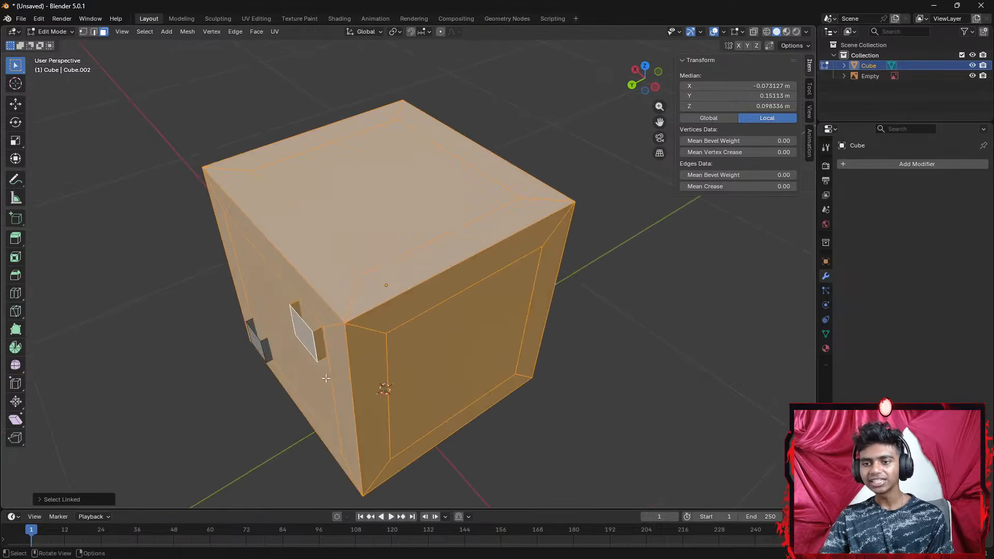
{"action": "key", "text": "l"}
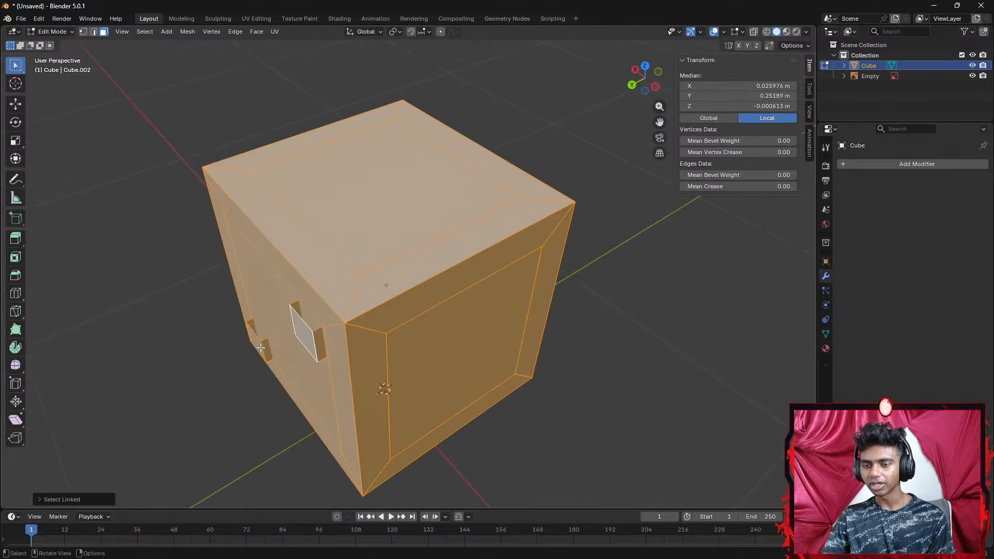
Switch to wireframe shading, compare the display with X-ray off and on, and clear the selection
{"action": "key", "text": "z"}
{"action": "left_click", "coordinate": [382, 369]}
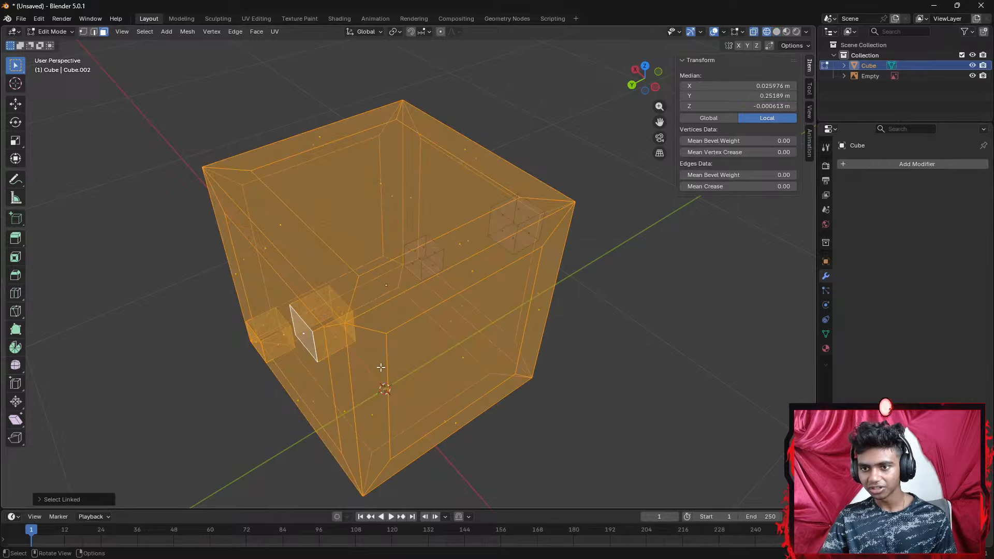
{"action": "scroll", "coordinate": [381, 368], "scroll_direction": "up", "scroll_amount": 2}
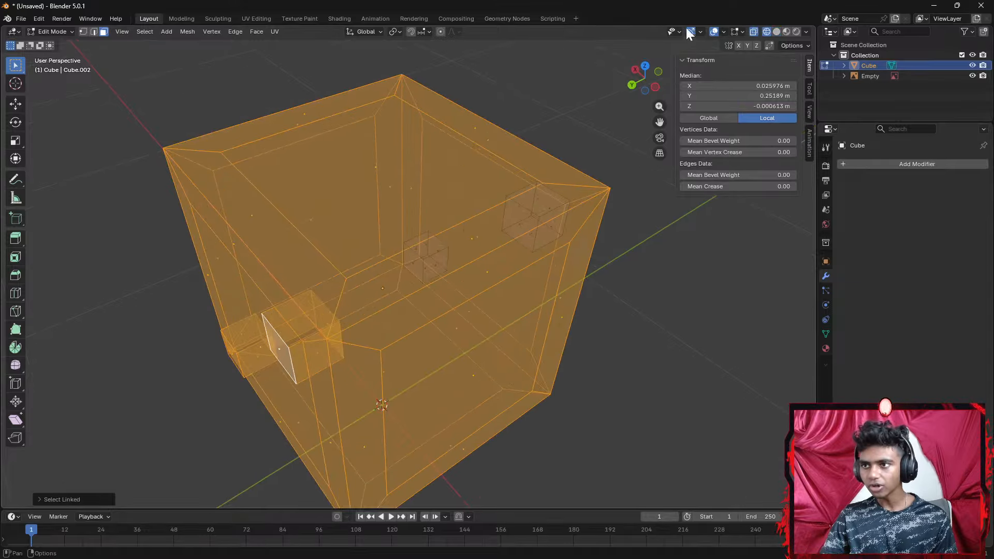
{"action": "left_click", "coordinate": [753, 32]}
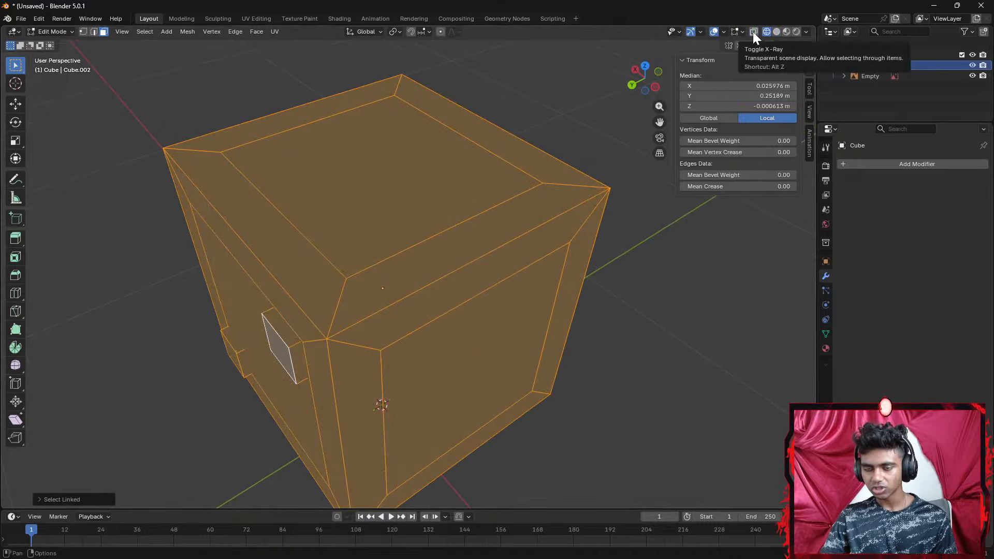
{"action": "left_click", "coordinate": [752, 33]}
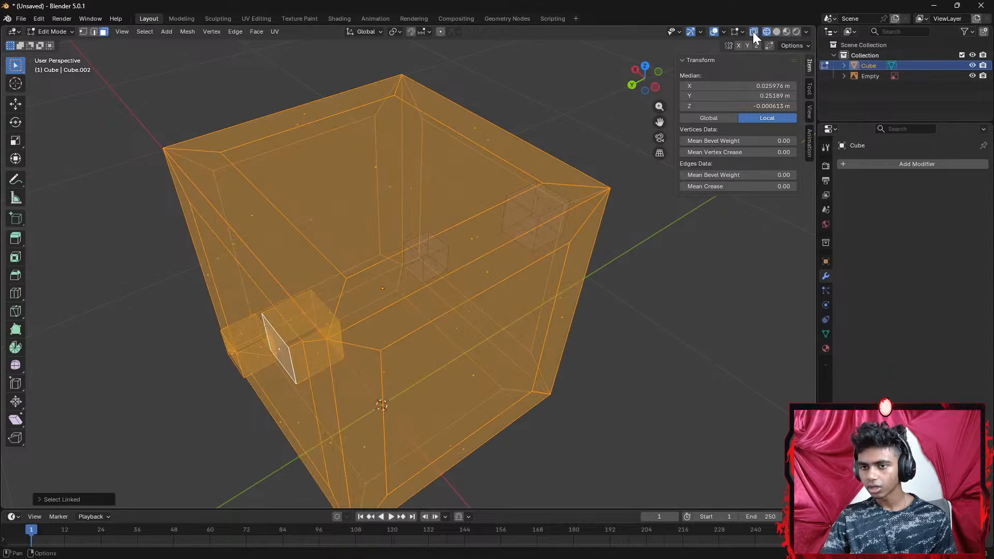
{"action": "left_click", "coordinate": [645, 309]}
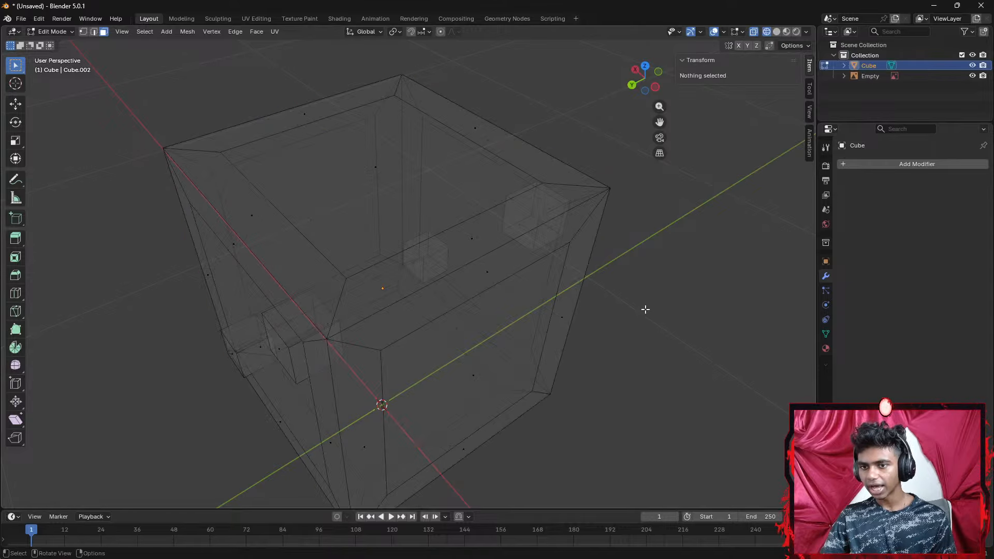
{"action": "middle_click_drag", "start_coordinate": [645, 309], "coordinate": [644, 310]}
{"action": "key", "text": "a"}
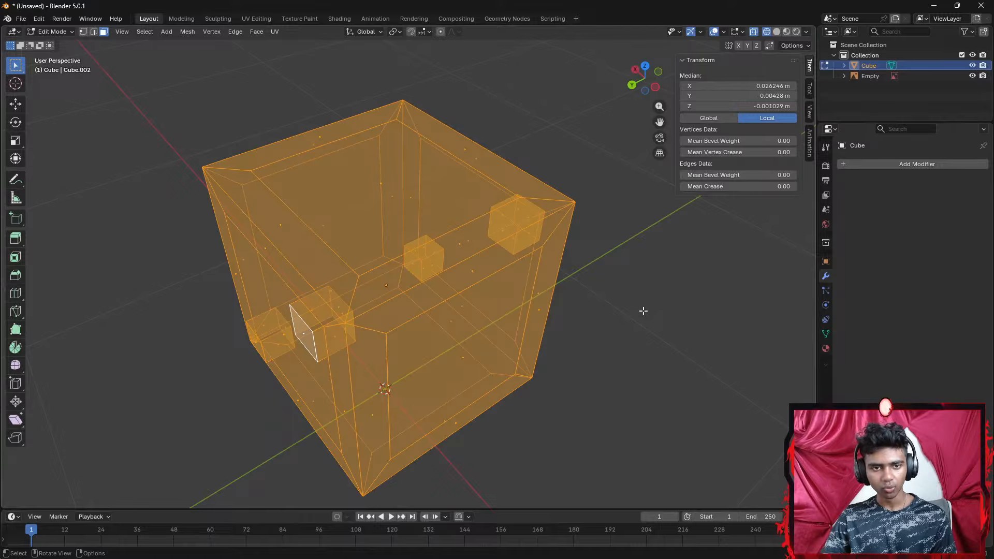
{"action": "left_click", "coordinate": [644, 310]}
In edge select mode, select the top edge loops of both small cubes on the large cube's positive Y face
{"action": "middle_click_drag", "start_coordinate": [661, 295], "coordinate": [680, 288]}
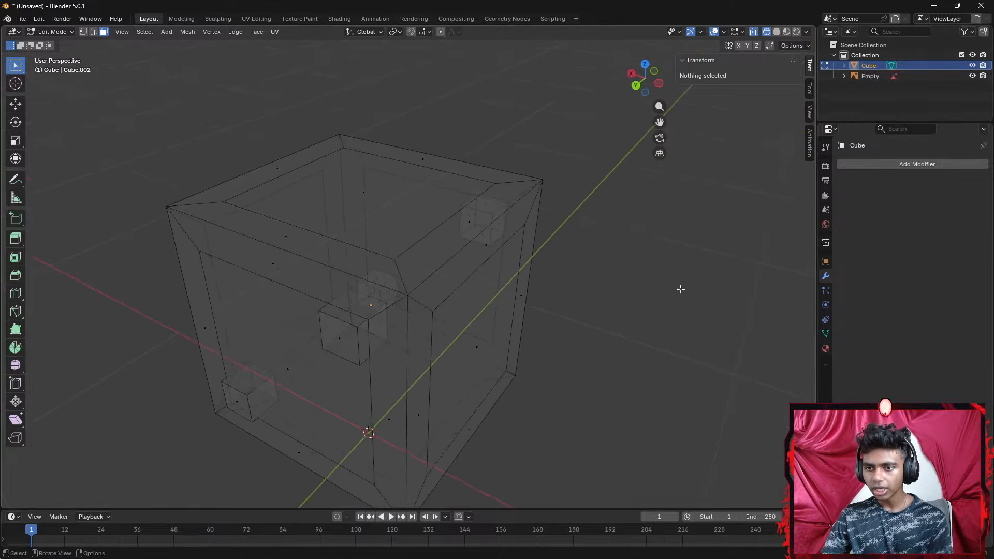
{"action": "scroll", "coordinate": [533, 307], "scroll_direction": "up", "scroll_amount": 6}
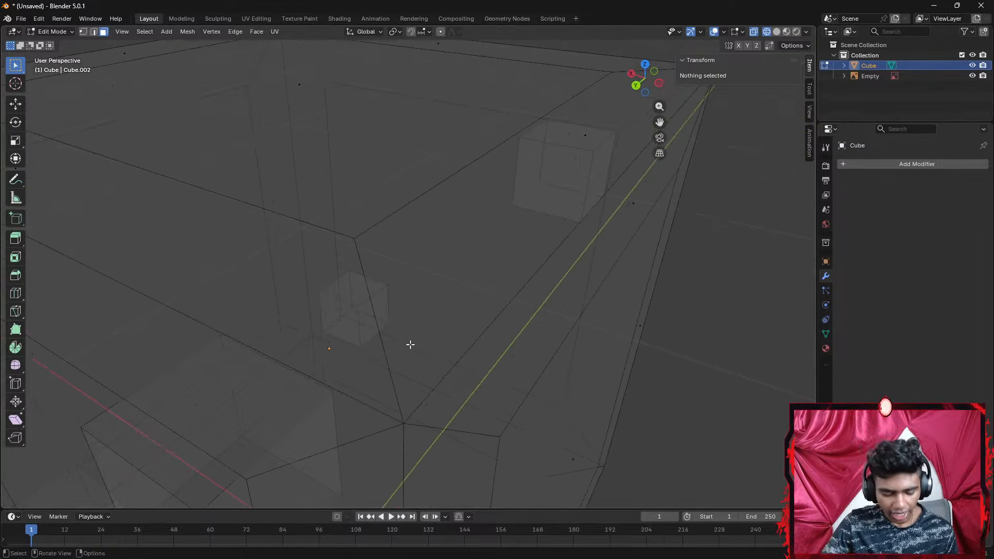
{"action": "middle_click_drag", "start_coordinate": [410, 344], "coordinate": [450, 334], "text": "shift"}
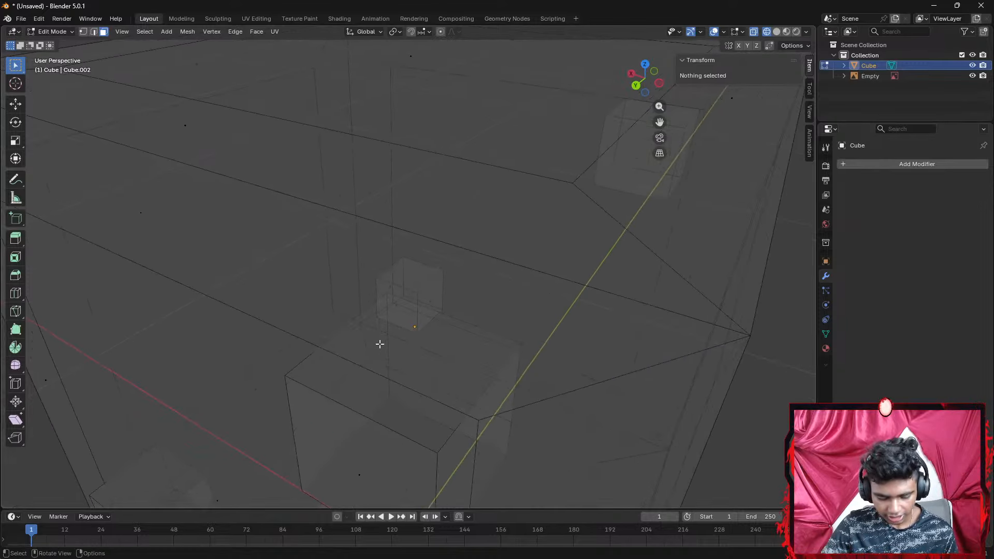
{"action": "key", "text": "2"}
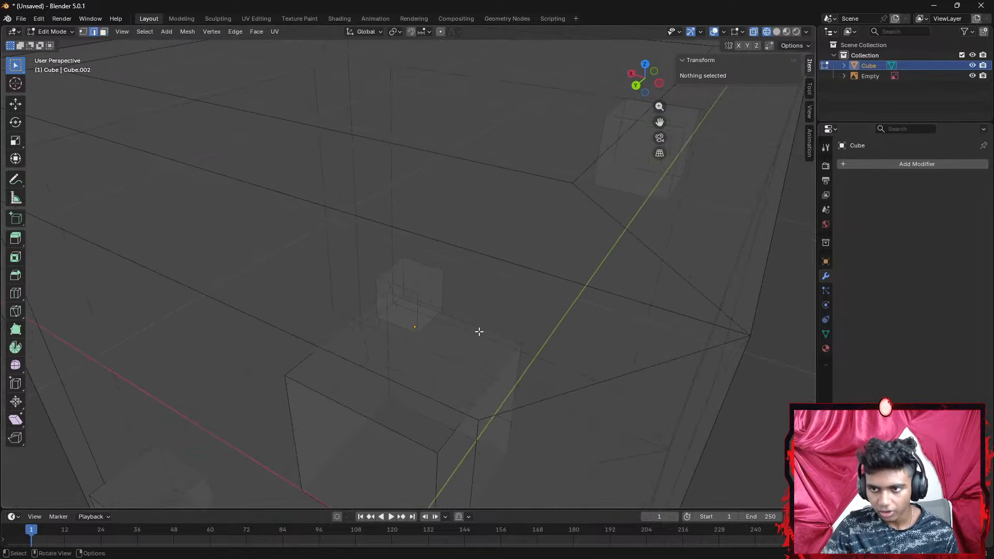
{"action": "left_click", "coordinate": [482, 331], "text": "alt"}
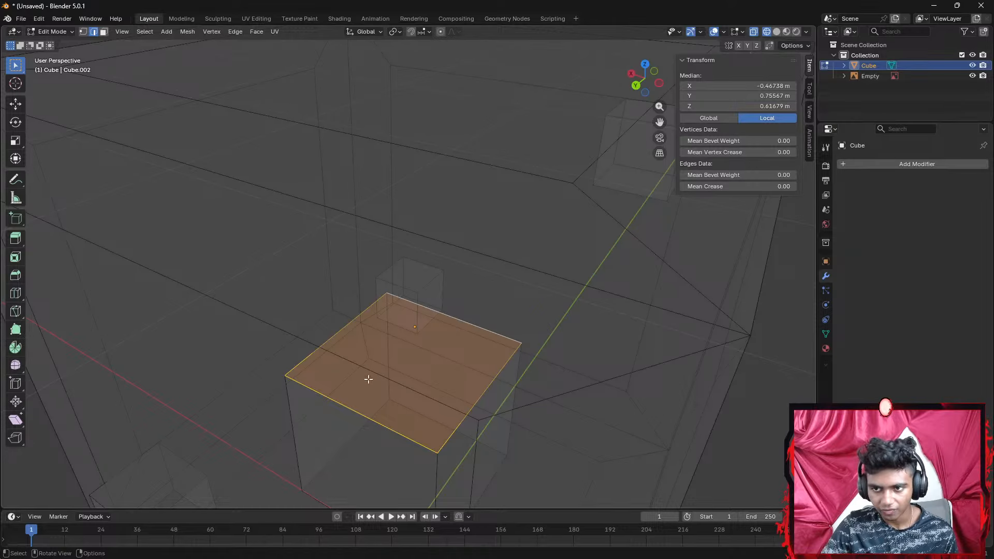
{"action": "middle_click_drag", "start_coordinate": [336, 413], "coordinate": [787, 107], "text": "shift"}
{"action": "left_click", "coordinate": [387, 357], "text": "shift"}
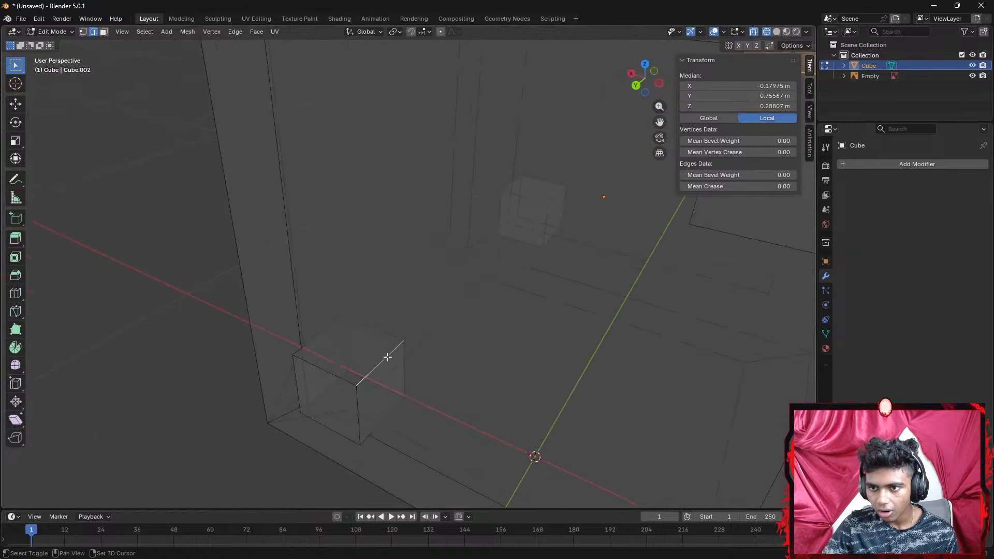
{"action": "left_click", "coordinate": [381, 336], "text": "alt+shift"}
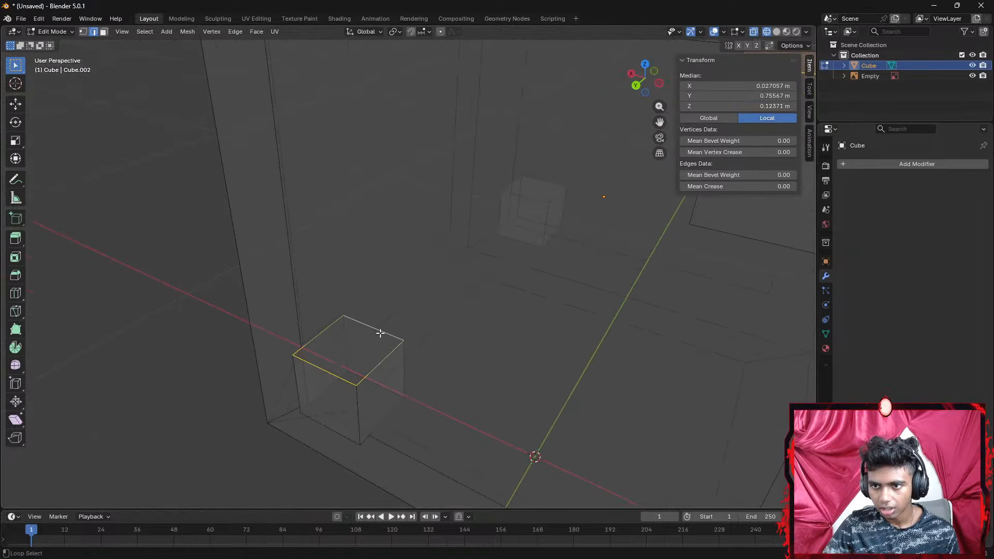
Clear the selection, select the underside edge loop of each small cube on that face in turn, and deselect it
{"action": "left_click", "coordinate": [229, 477]}
{"action": "middle_click_drag", "start_coordinate": [230, 478], "coordinate": [350, 283]}
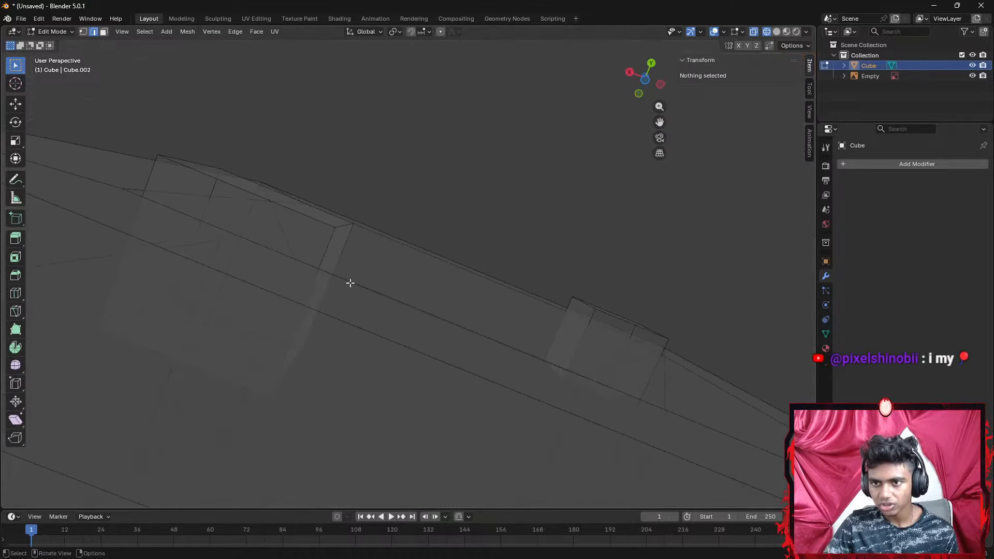
{"action": "left_click", "coordinate": [322, 257], "text": "alt"}
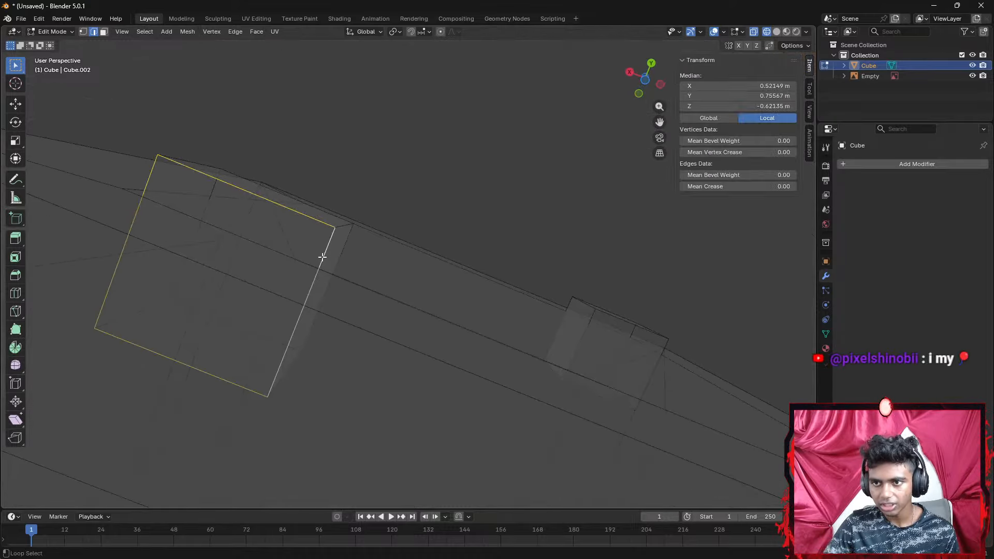
{"action": "left_click", "coordinate": [615, 316], "text": "alt"}
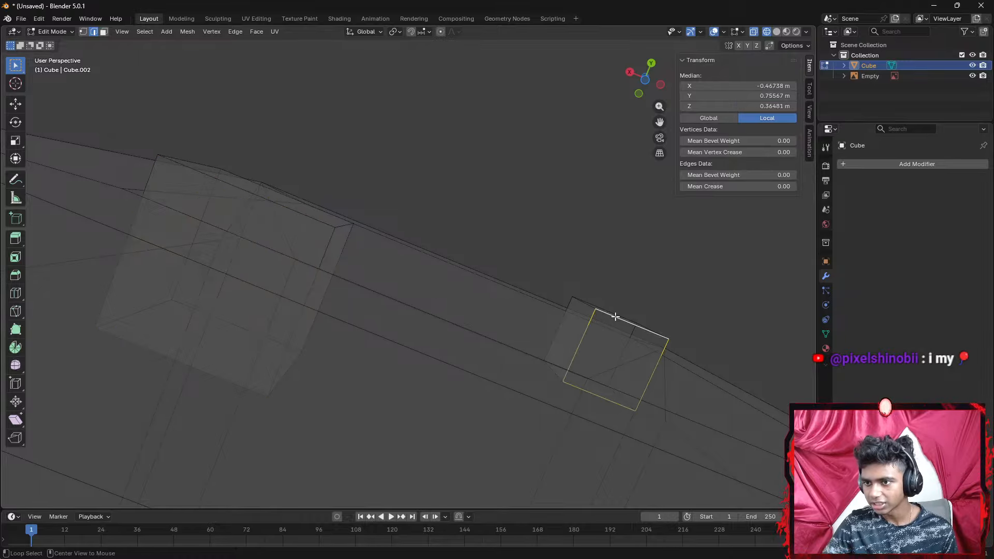
{"action": "middle_click_drag", "start_coordinate": [609, 318], "coordinate": [665, 419]}
{"action": "scroll", "coordinate": [659, 393], "scroll_direction": "down", "scroll_amount": 2}
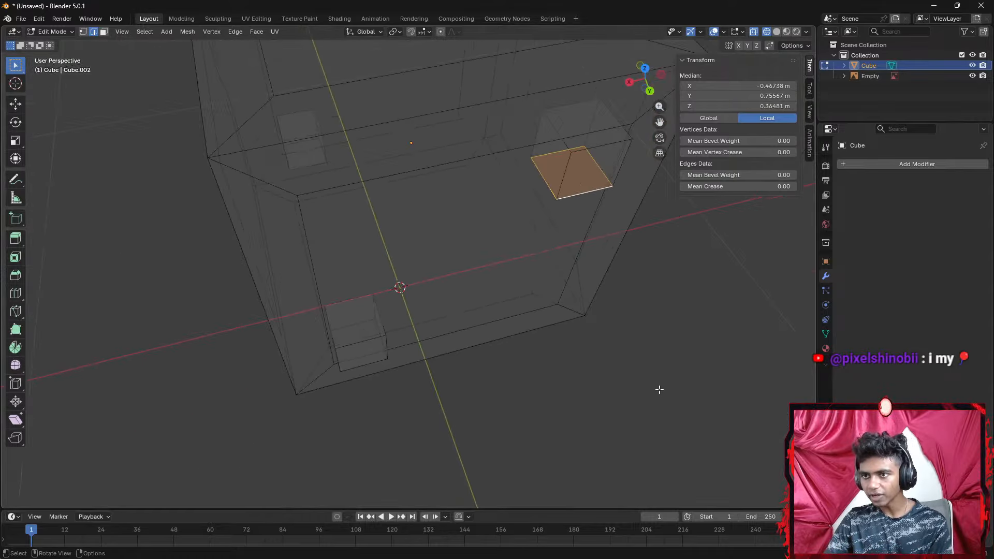
{"action": "left_click", "coordinate": [658, 391]}
Return to solid shading and view the large cube with its protruding small cubes
{"action": "scroll", "coordinate": [505, 344], "scroll_direction": "down", "scroll_amount": 3}
{"action": "middle_click_drag", "start_coordinate": [505, 344], "coordinate": [588, 337]}
{"action": "key", "text": "z"}
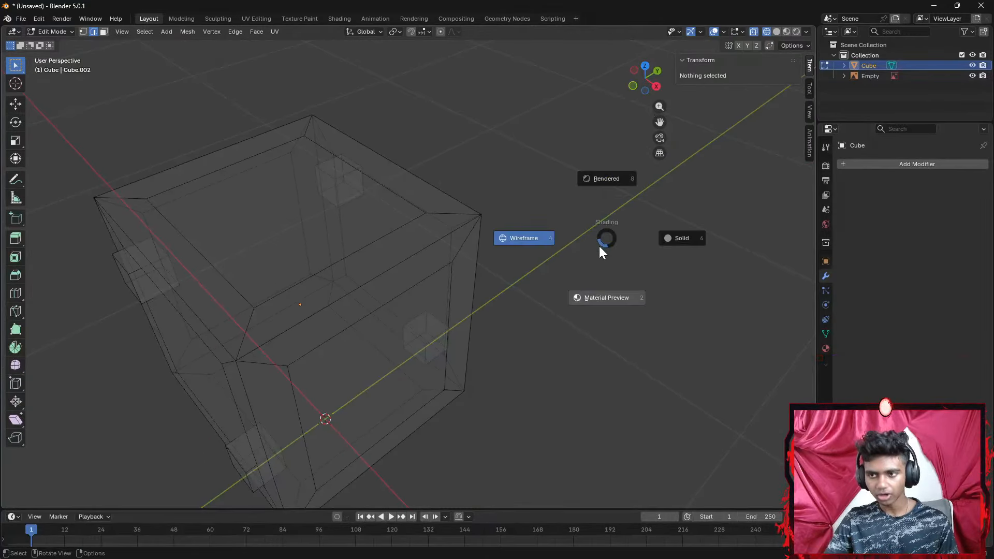
{"action": "key", "text": "z"}
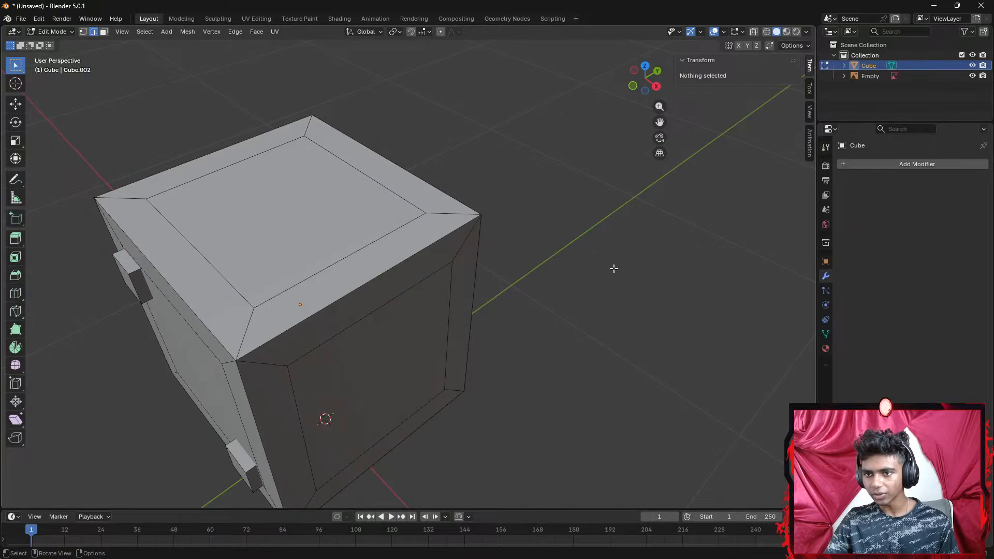
{"action": "middle_click_drag", "start_coordinate": [478, 314], "coordinate": [505, 292]}
{"action": "right_click", "coordinate": [299, 346]}
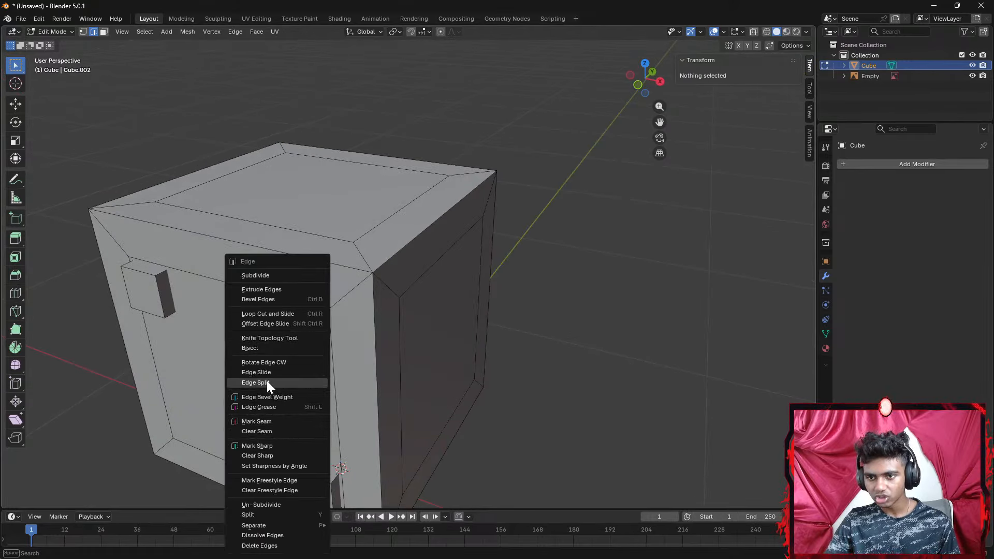
{"action": "key", "text": "Escape"}
{"action": "key", "text": "a"}
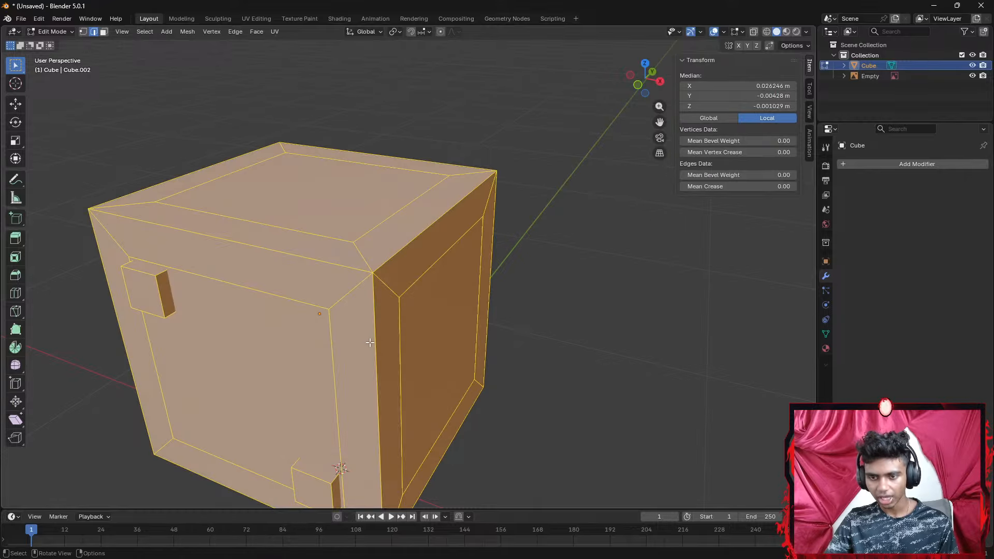
{"action": "right_click", "coordinate": [370, 342]}
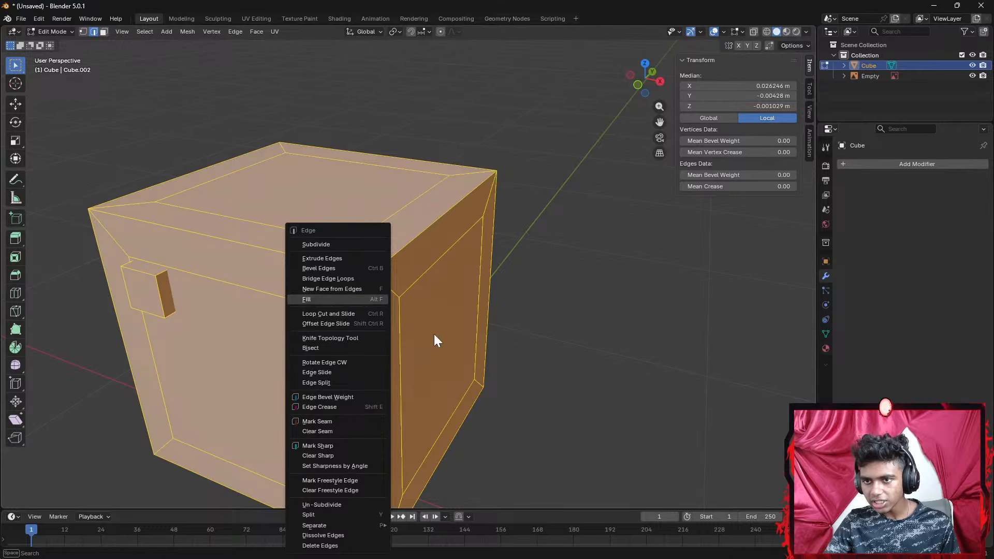
{"action": "scroll", "coordinate": [573, 363], "scroll_direction": "down", "scroll_amount": 3}
{"action": "right_click", "coordinate": [436, 300]}
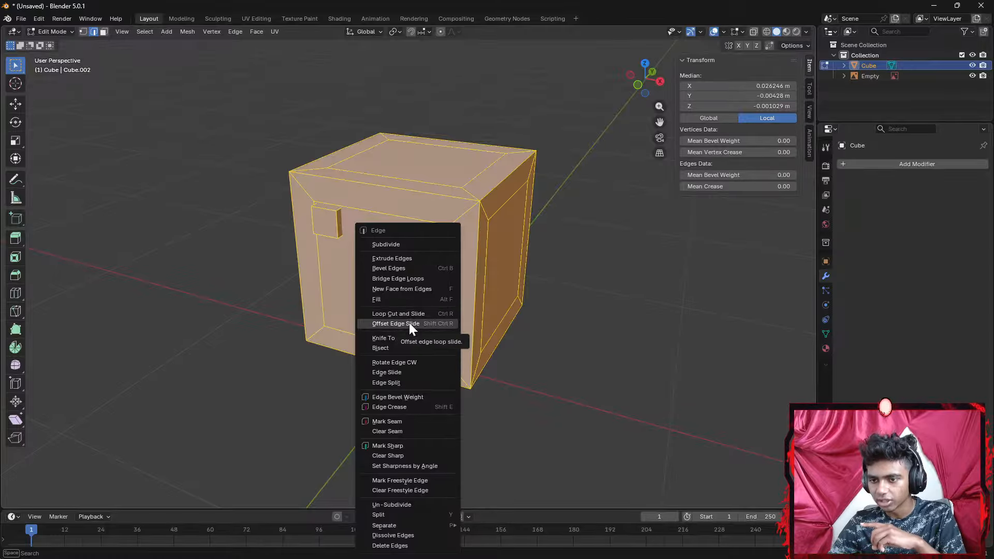
{"action": "left_click", "coordinate": [589, 248]}
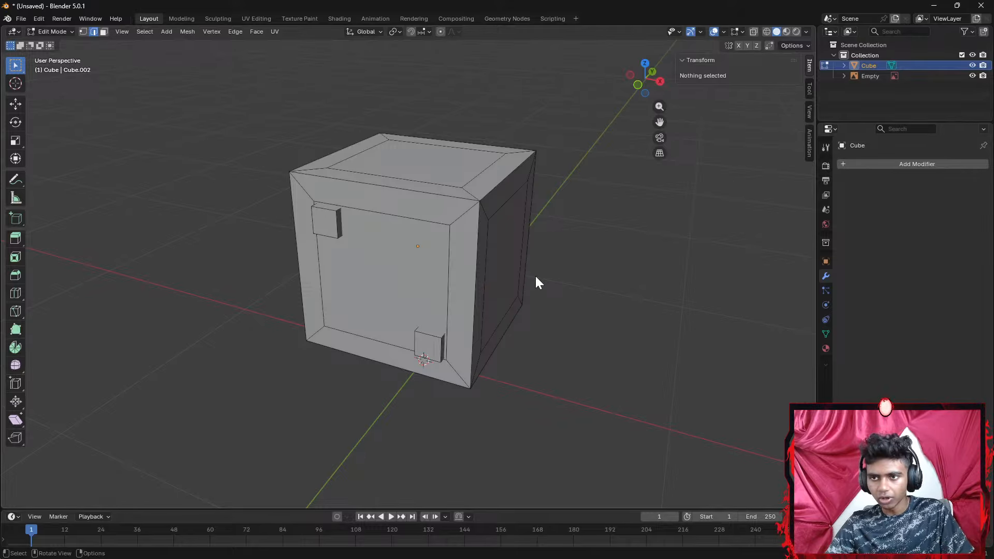
Switch to Object Mode and apply Shade Smooth to the whole cube object
{"action": "key", "text": "Tab"}
{"action": "right_click", "coordinate": [443, 262]}
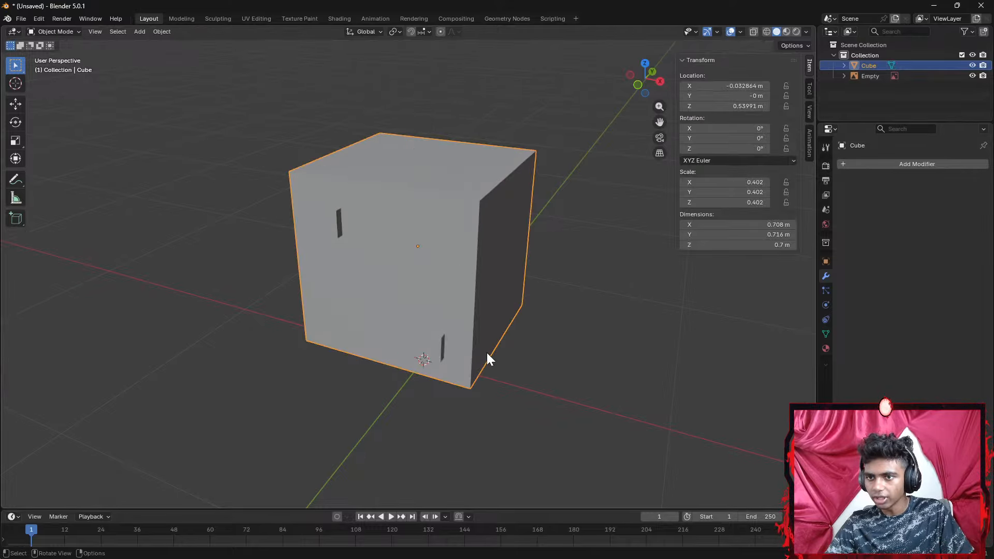
{"action": "middle_click_drag", "start_coordinate": [486, 352], "coordinate": [517, 317]}
{"action": "right_click", "coordinate": [474, 284]}
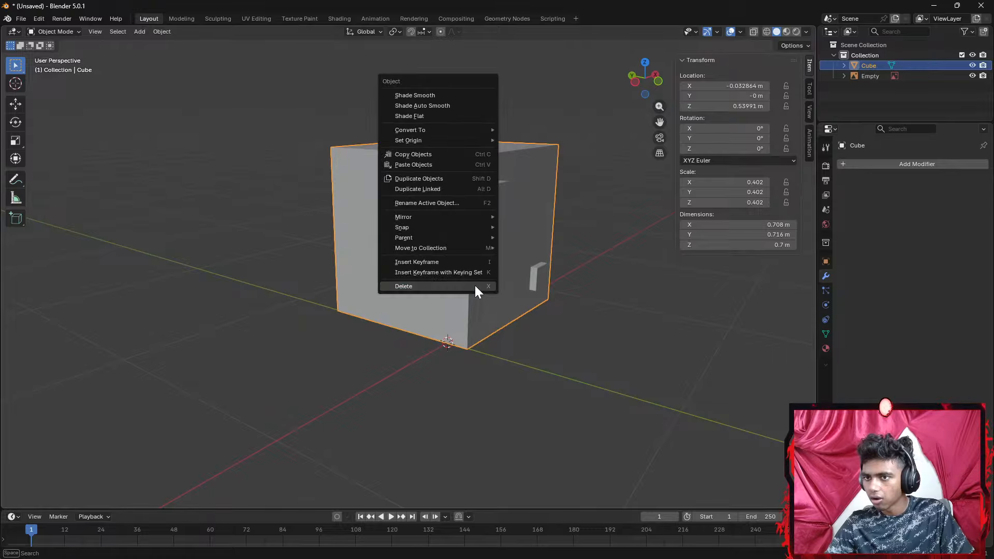
{"action": "mouse_move", "coordinate": [455, 249]}
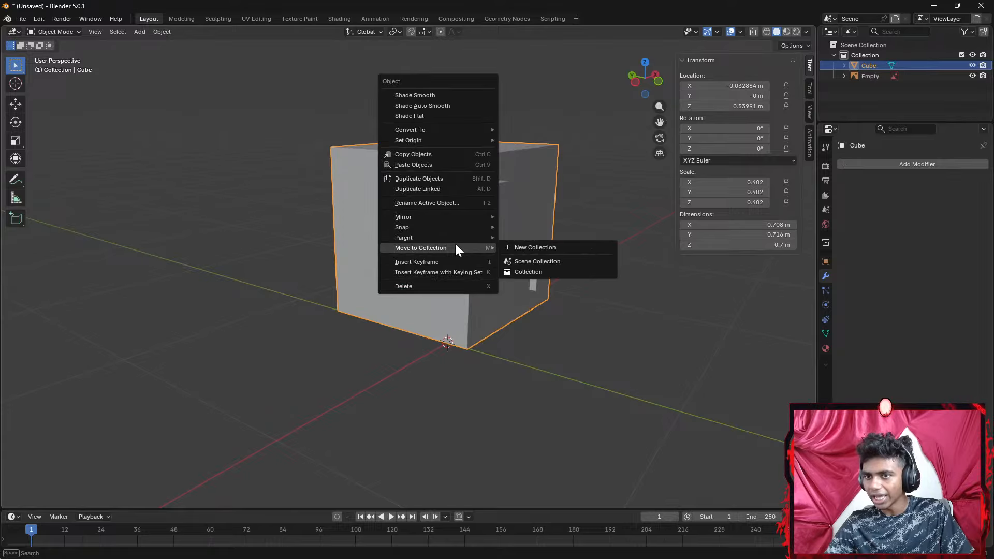
{"action": "left_click", "coordinate": [442, 94]}
Deselect the cube and examine its smooth shading on both faces carrying the small cubes
{"action": "middle_click_drag", "start_coordinate": [628, 341], "coordinate": [409, 357]}
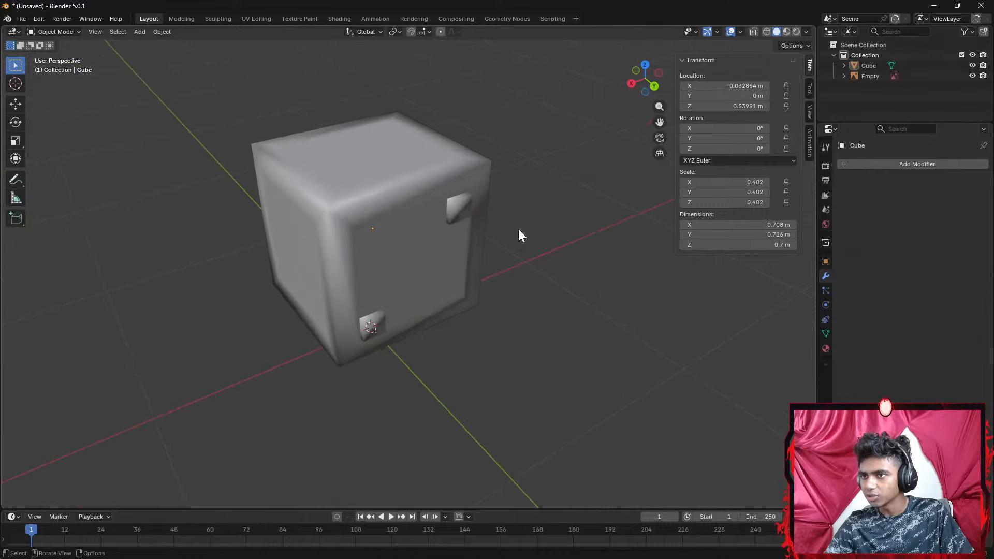
{"action": "left_click", "coordinate": [411, 231]}
{"action": "middle_click_drag", "start_coordinate": [431, 255], "coordinate": [464, 326]}
{"action": "left_click", "coordinate": [574, 319]}
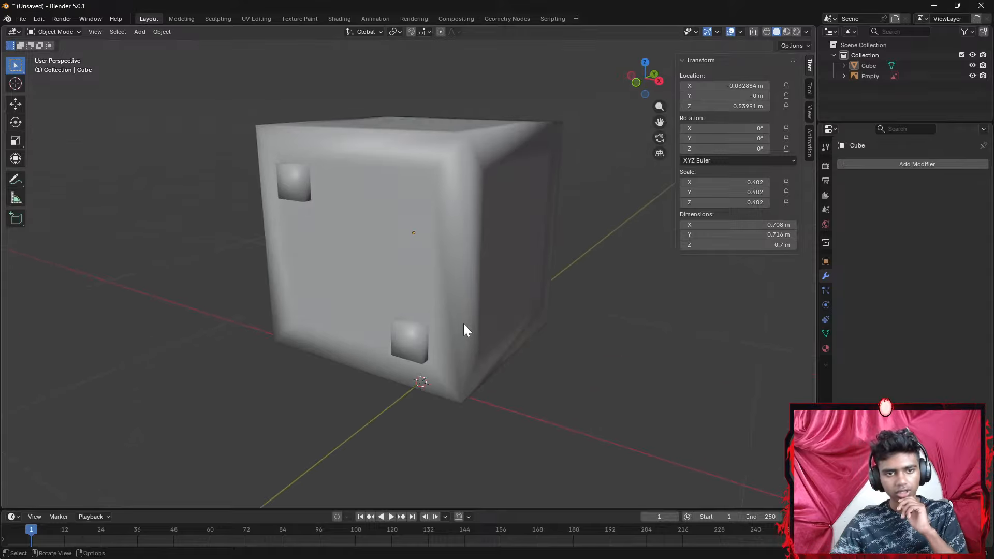
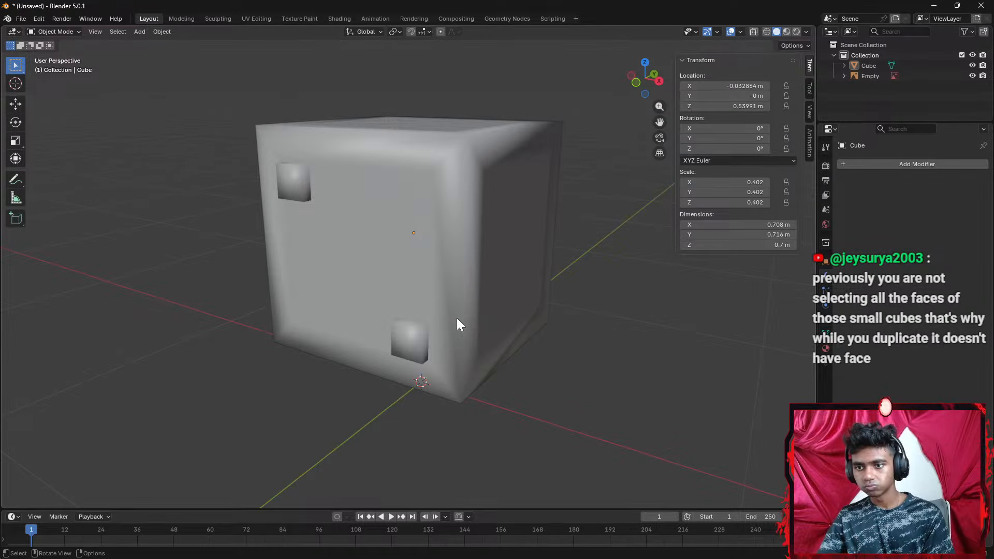
Enter Edit Mode on the large cube and select the whole linked geometry of the front face's lower-right small cube
{"action": "middle_click_drag", "start_coordinate": [511, 337], "coordinate": [580, 327]}
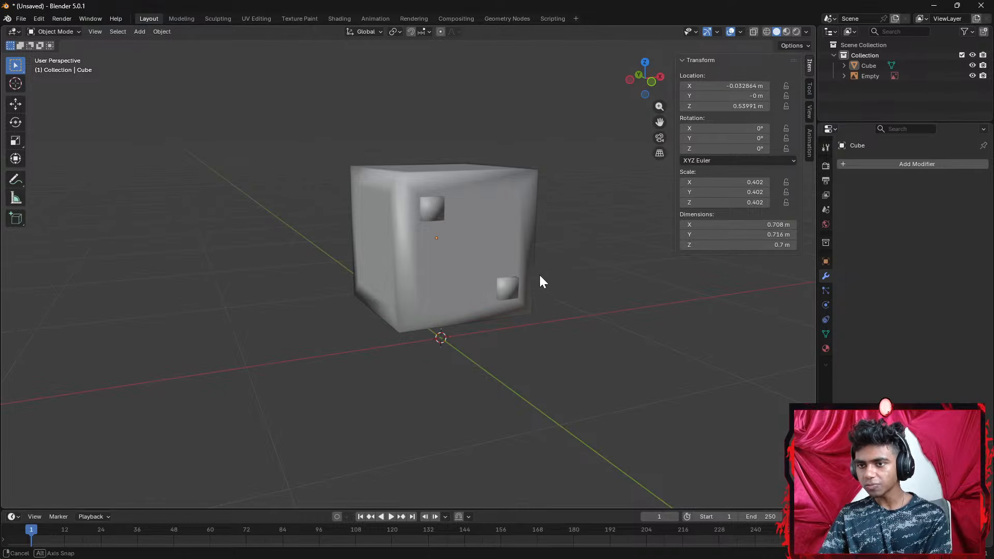
{"action": "middle_click_drag", "start_coordinate": [539, 282], "coordinate": [455, 316]}
{"action": "left_click", "coordinate": [466, 313]}
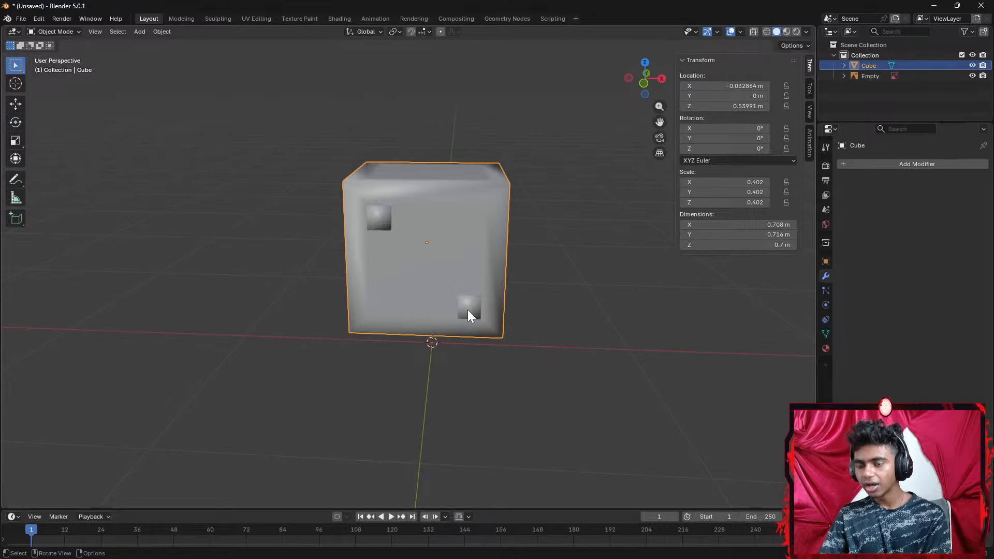
{"action": "key", "text": "Tab"}
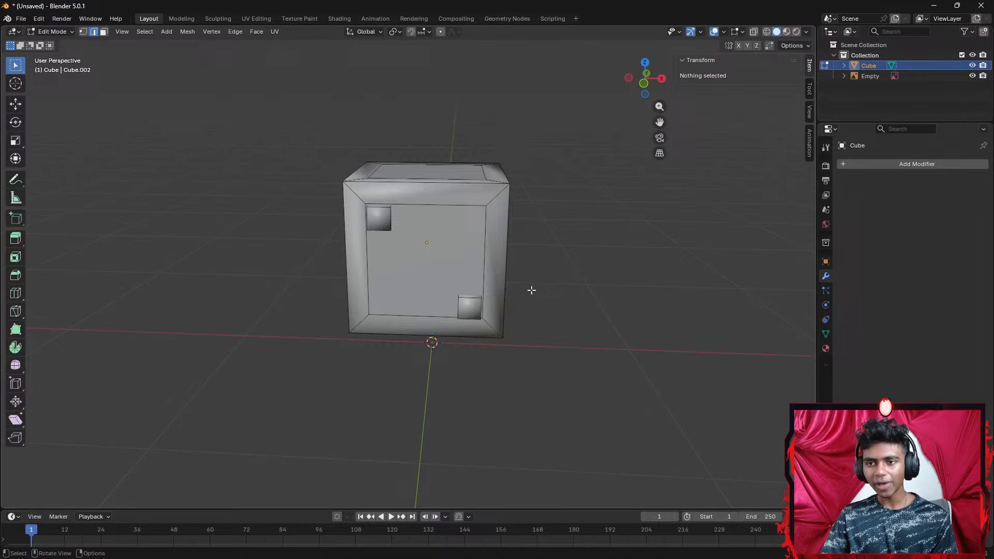
{"action": "left_click", "coordinate": [473, 316]}
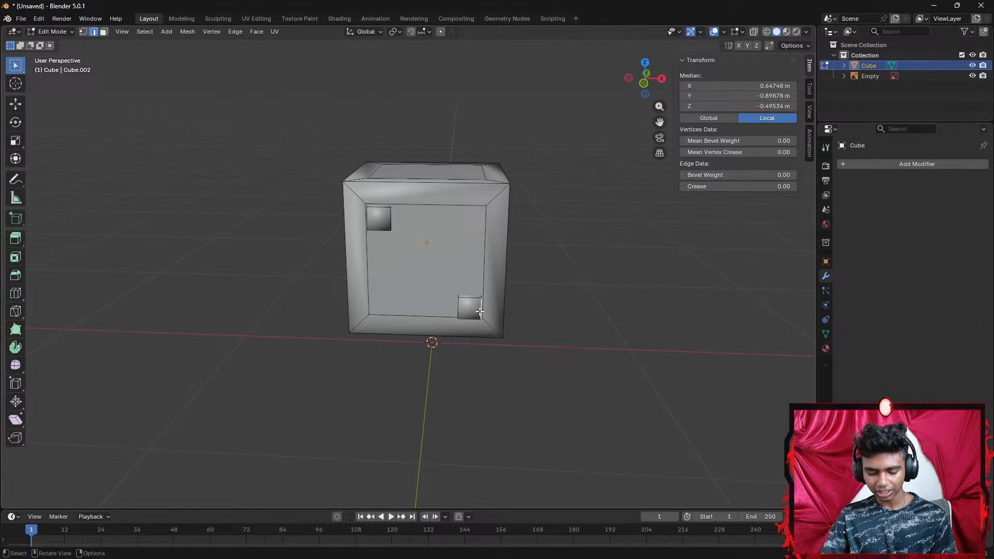
{"action": "key", "text": "l"}
{"action": "scroll", "coordinate": [492, 306], "scroll_direction": "up", "scroll_amount": 3}
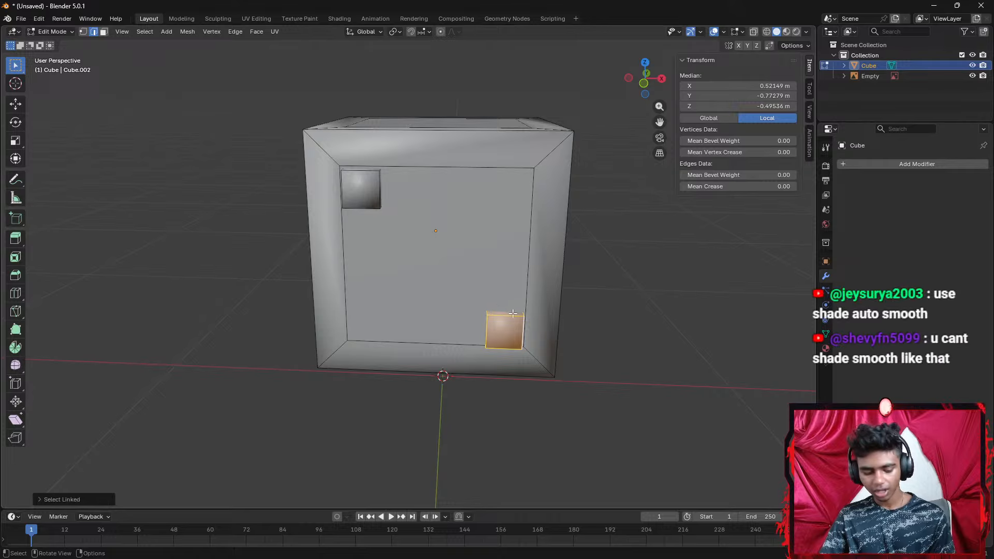
Try to reposition the lower-right small cube with vertex slides and a move up along Z, and undo the changes
{"action": "key", "text": "g"}
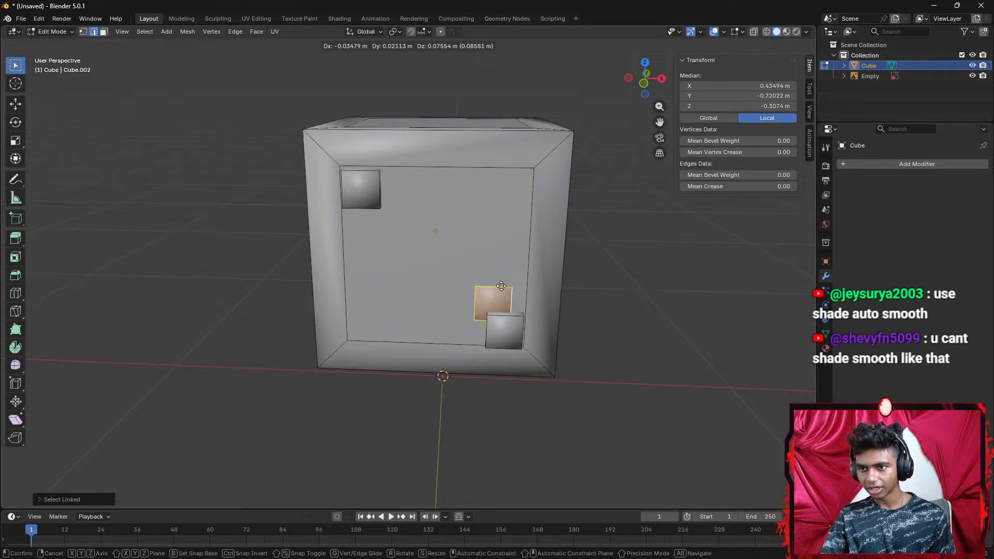
{"action": "key", "text": "g"}
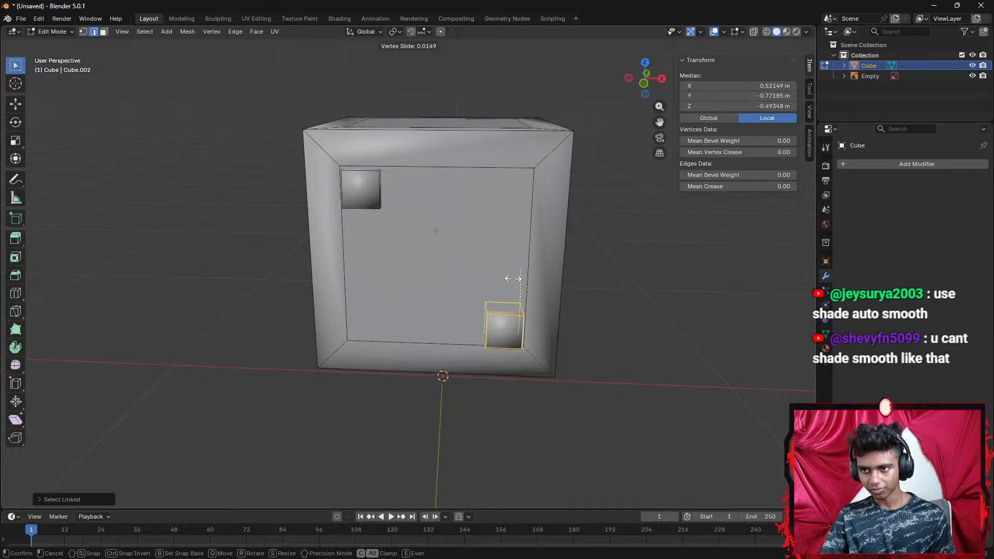
{"action": "left_click", "coordinate": [508, 238]}
{"action": "key", "text": "ctrl+l"}
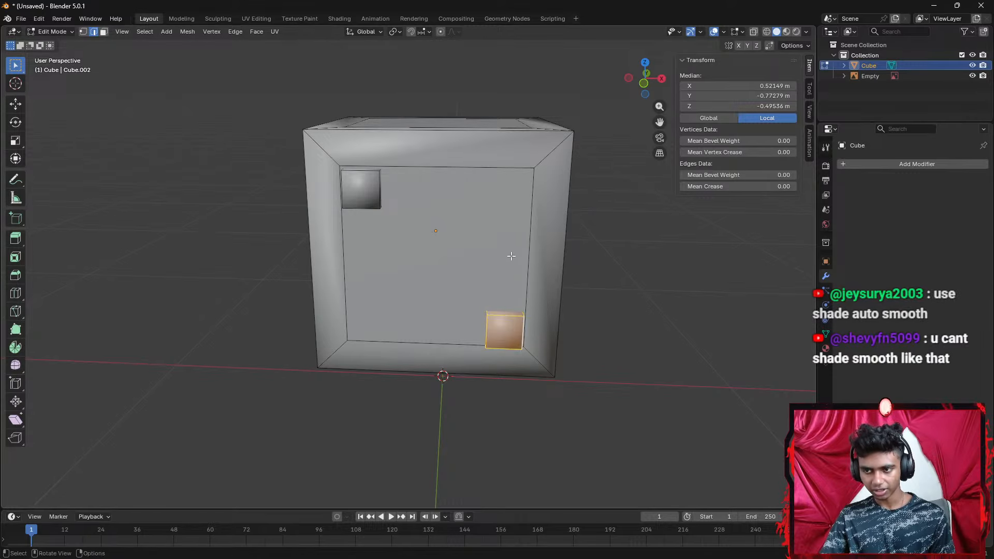
{"action": "key", "text": "g"}
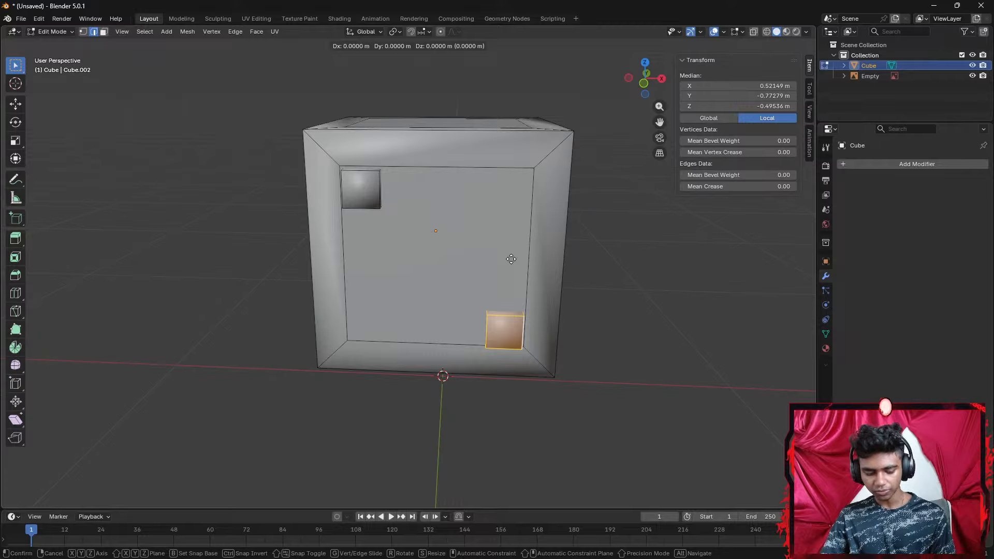
{"action": "key", "text": "z"}
{"action": "left_click", "coordinate": [508, 171]}
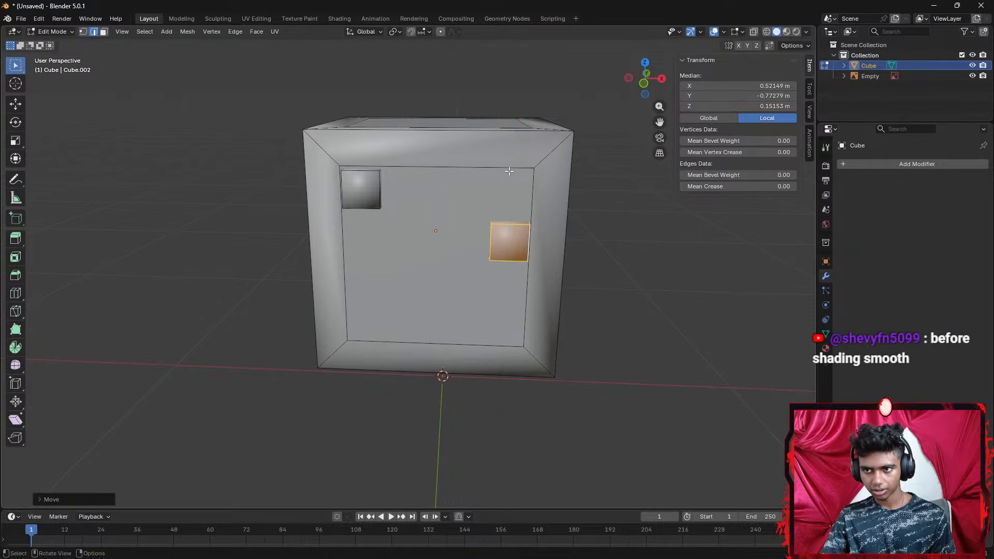
{"action": "key", "text": "ctrl+z"}
{"action": "key", "text": "g"}
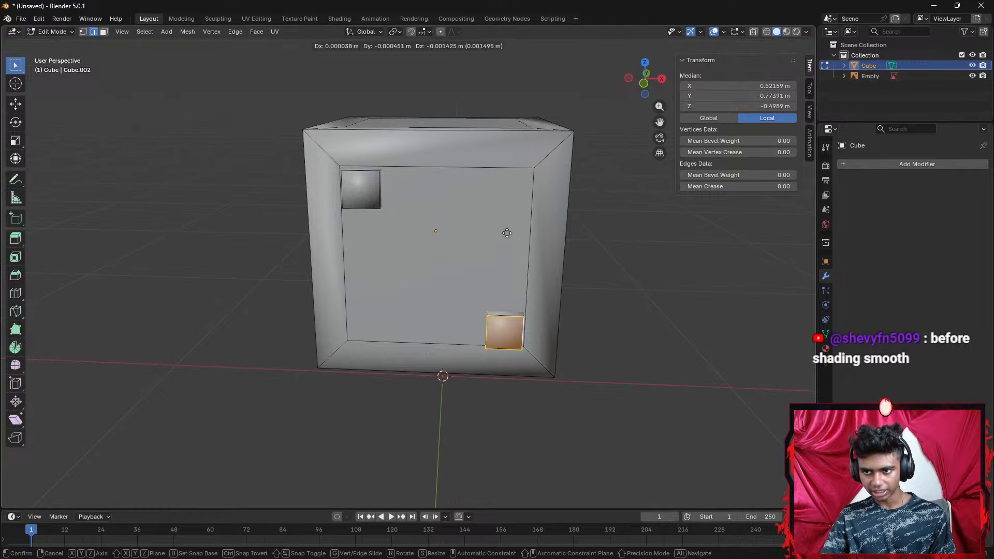
{"action": "key", "text": "g"}
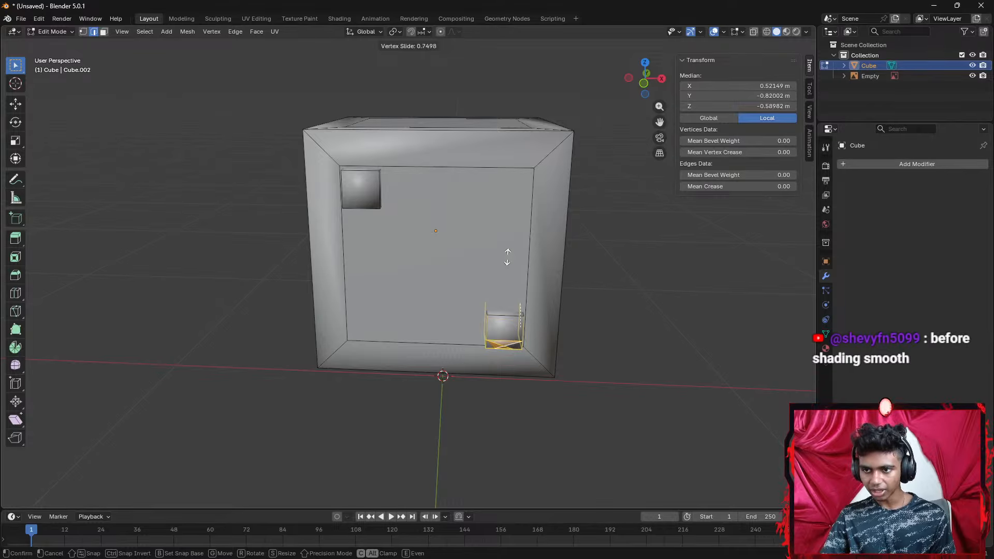
{"action": "left_click", "coordinate": [508, 236]}
{"action": "key", "text": "ctrl+z"}
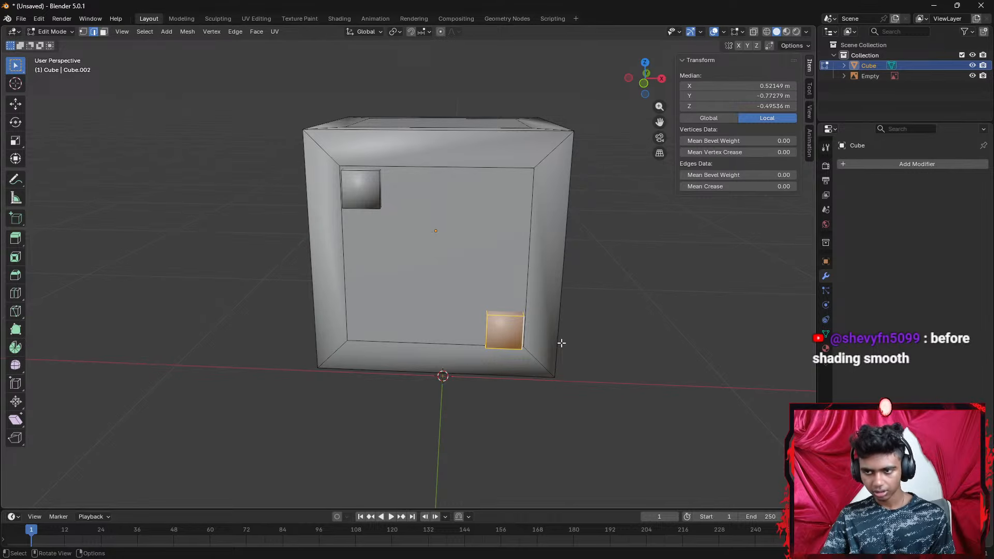
Switch to wireframe shading, try placing a duplicate of the small cube just above the original, and undo it
{"action": "key", "text": "z"}
{"action": "left_click", "coordinate": [491, 344]}
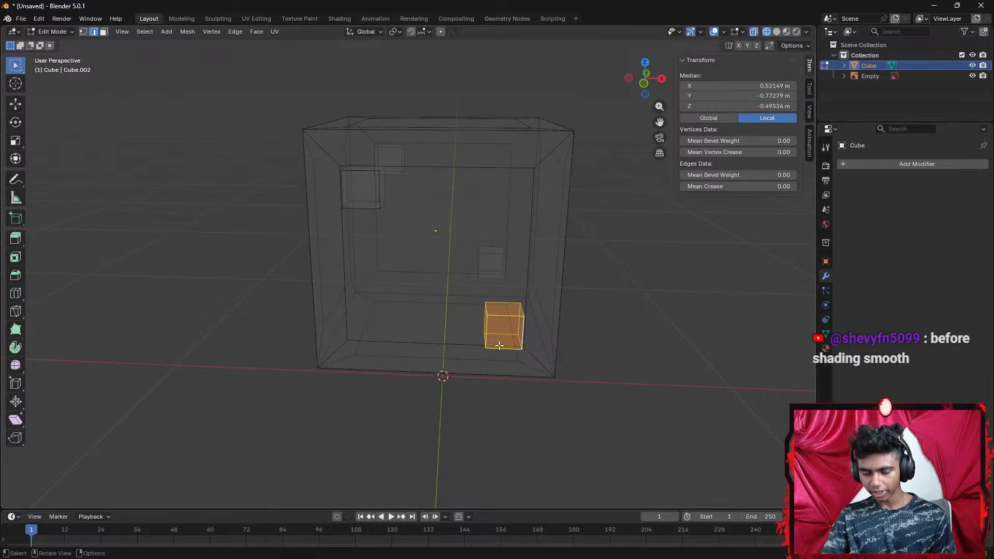
{"action": "key", "text": "shift+d"}
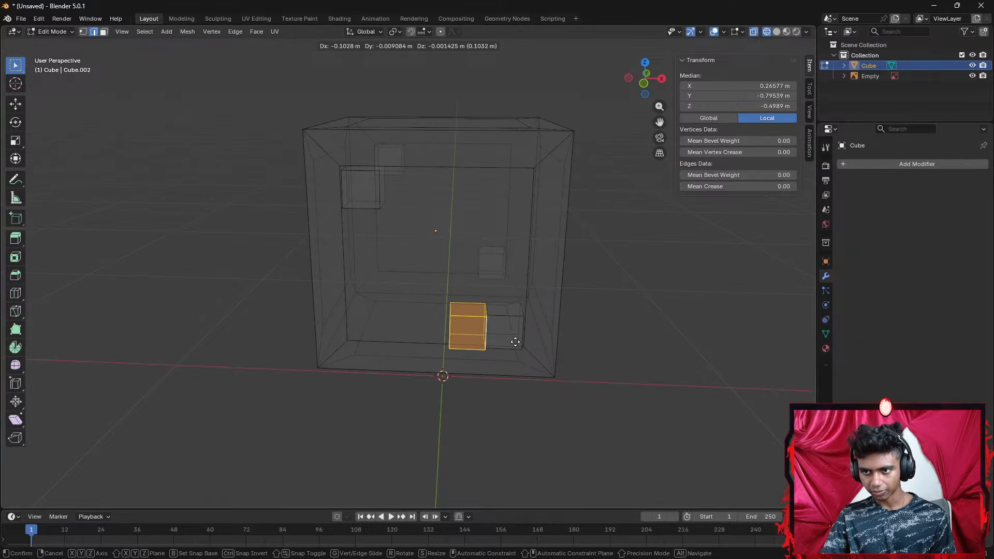
{"action": "left_click", "coordinate": [553, 317]}
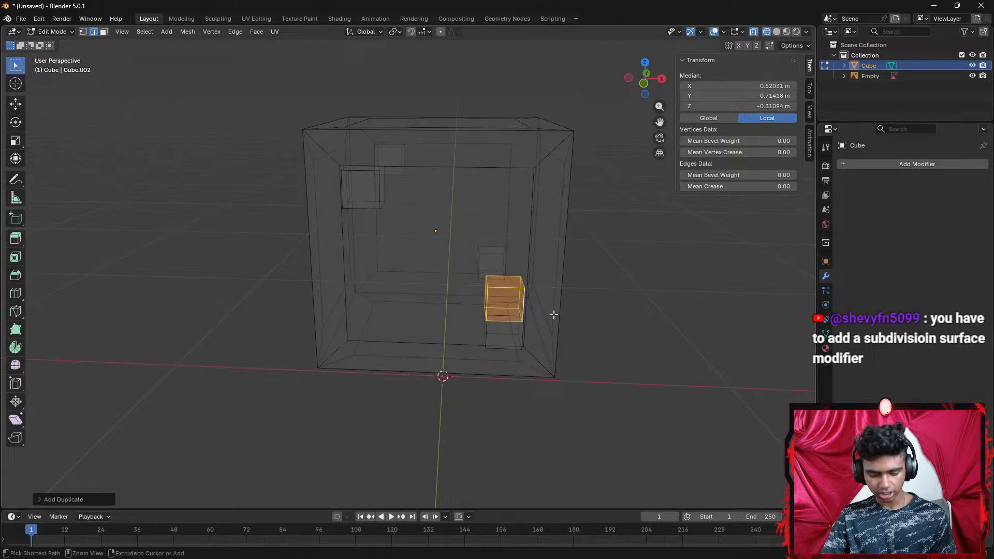
{"action": "key", "text": "ctrl+z"}
Duplicate the lower-right small cube, raise the copy along Z to about 0.45 m local height near the upper-right corner, and return to solid shading
{"action": "key", "text": "shift+d"}
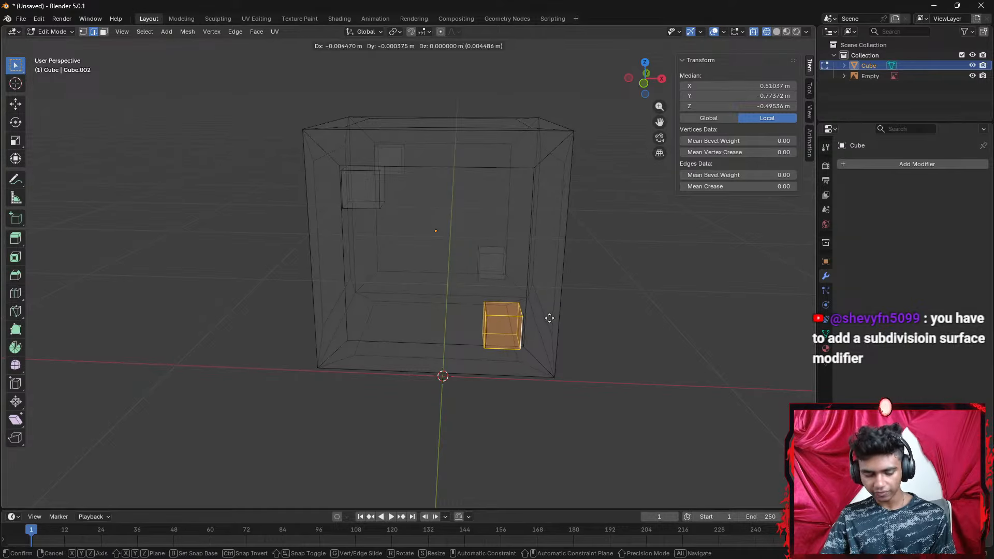
{"action": "left_click", "coordinate": [550, 318]}
{"action": "key", "text": "g"}
{"action": "key", "text": "z"}
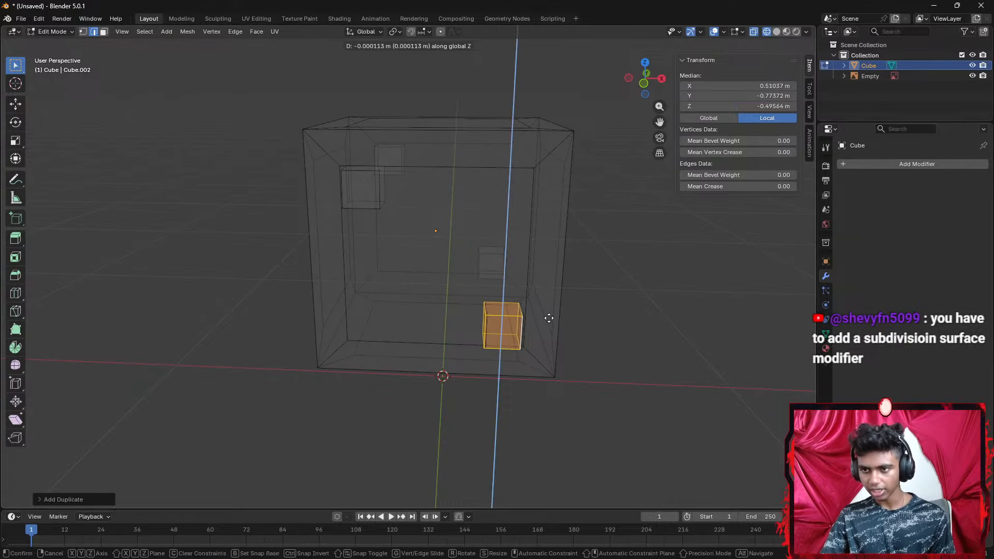
{"action": "left_click", "coordinate": [543, 204]}
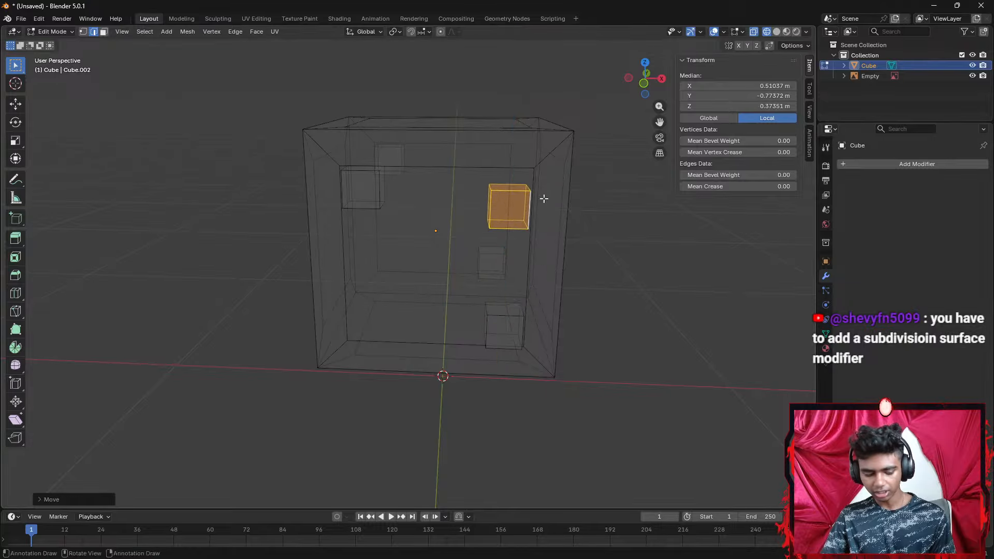
{"action": "key", "text": "z"}
{"action": "left_click", "coordinate": [638, 203]}
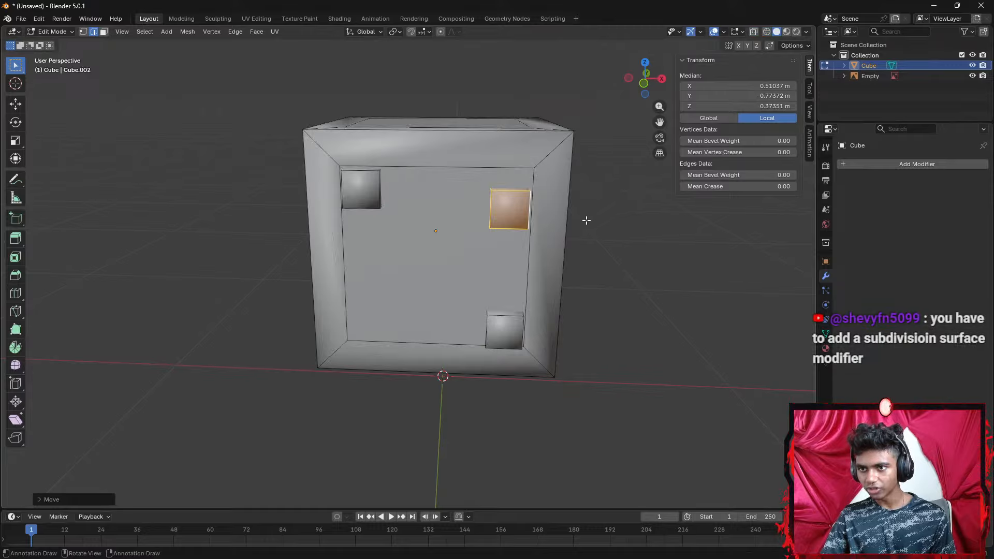
{"action": "key", "text": "g"}
{"action": "key", "text": "z"}
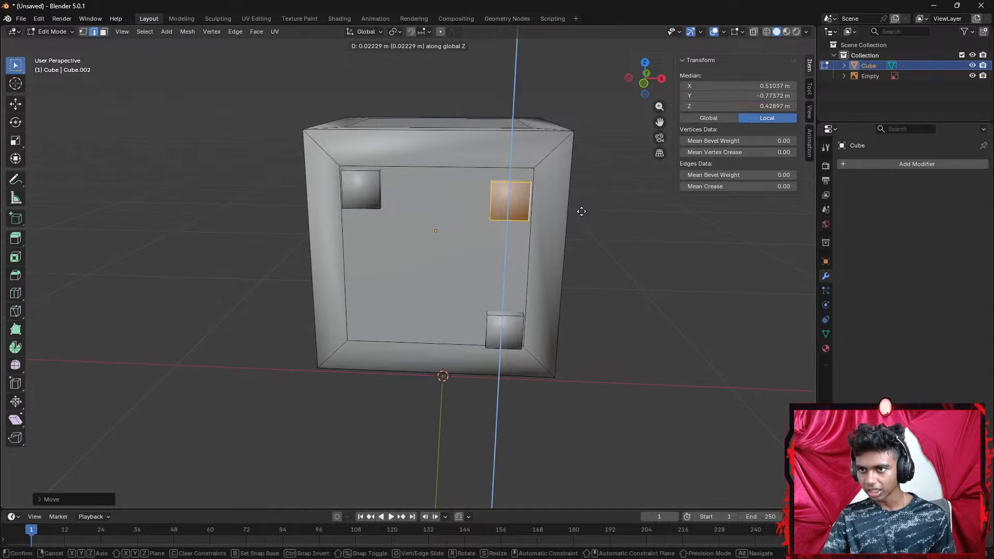
{"action": "left_click", "coordinate": [581, 208]}
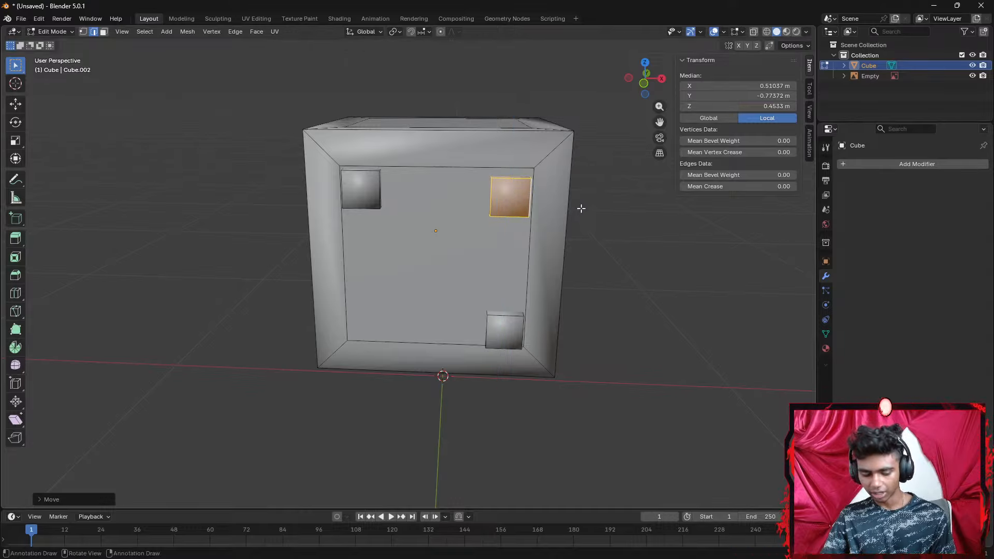
Duplicate the upper-right small cube and lower the copy along Z to about 0 m local height, midway between the two right-hand cubes
{"action": "key", "text": "shift+d"}
{"action": "right_click", "coordinate": [581, 208]}
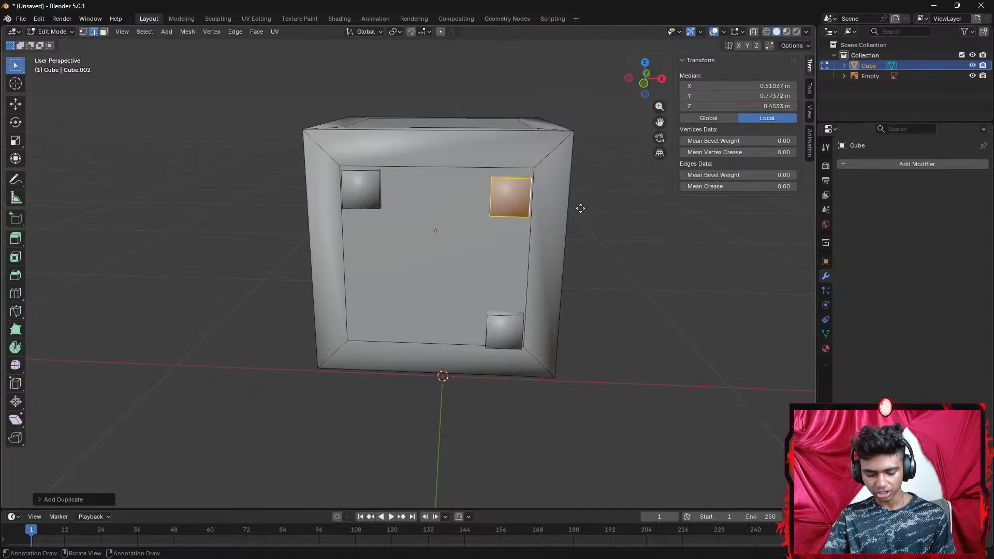
{"action": "key", "text": "g"}
{"action": "key", "text": "z"}
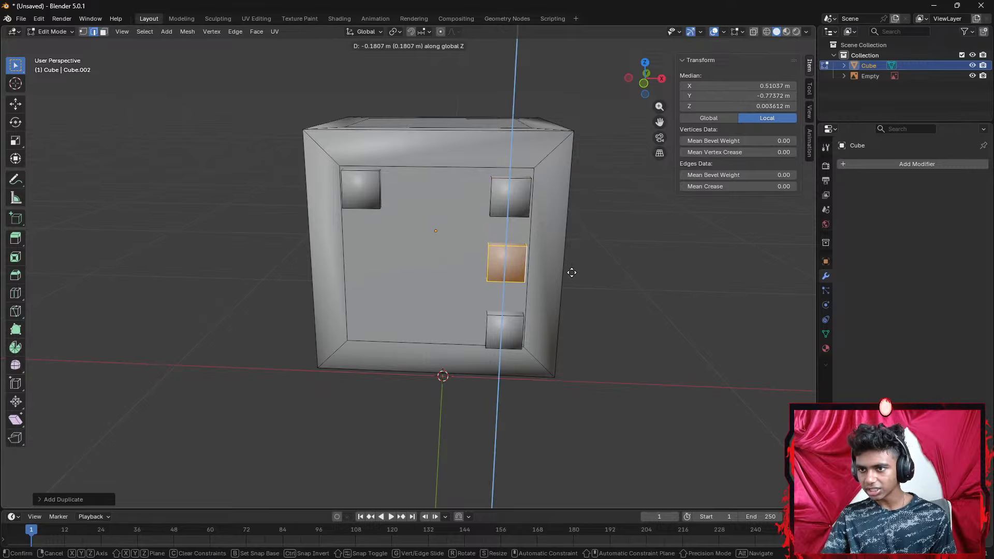
{"action": "left_click", "coordinate": [571, 273]}
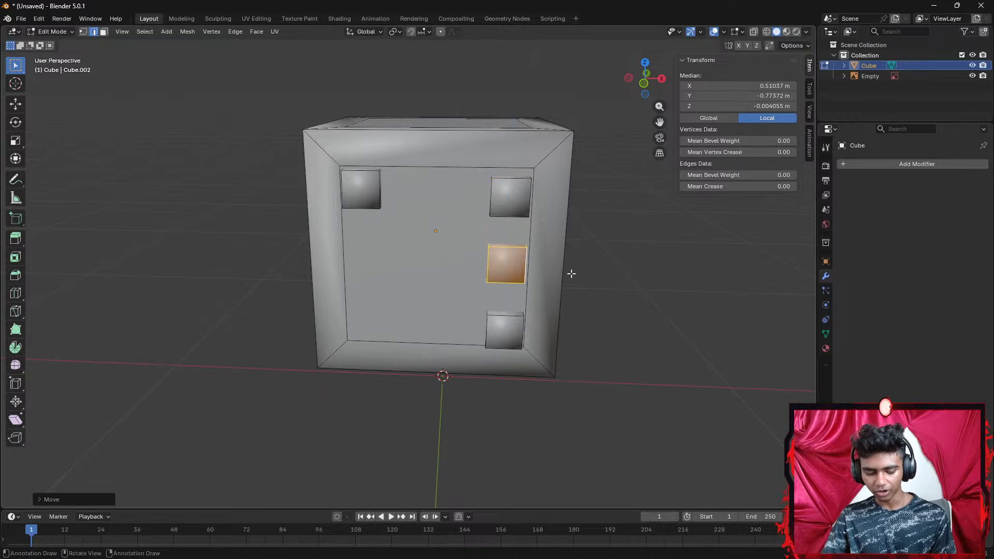
Duplicate the middle-right small cube and move the copy along X to about -0.45 m local, beneath the upper-left small cube
{"action": "key", "text": "shift+d"}
{"action": "key", "text": "x"}
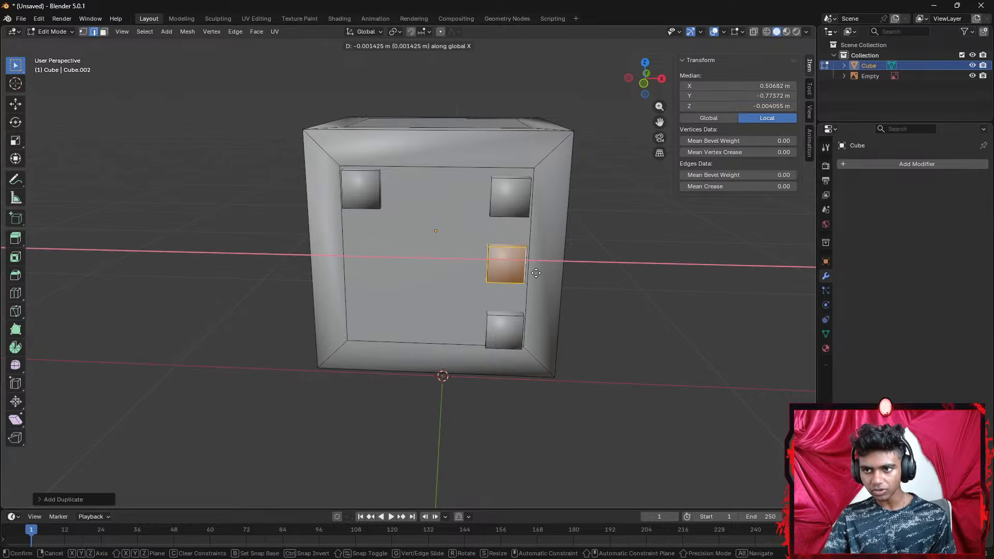
{"action": "left_click", "coordinate": [414, 270]}
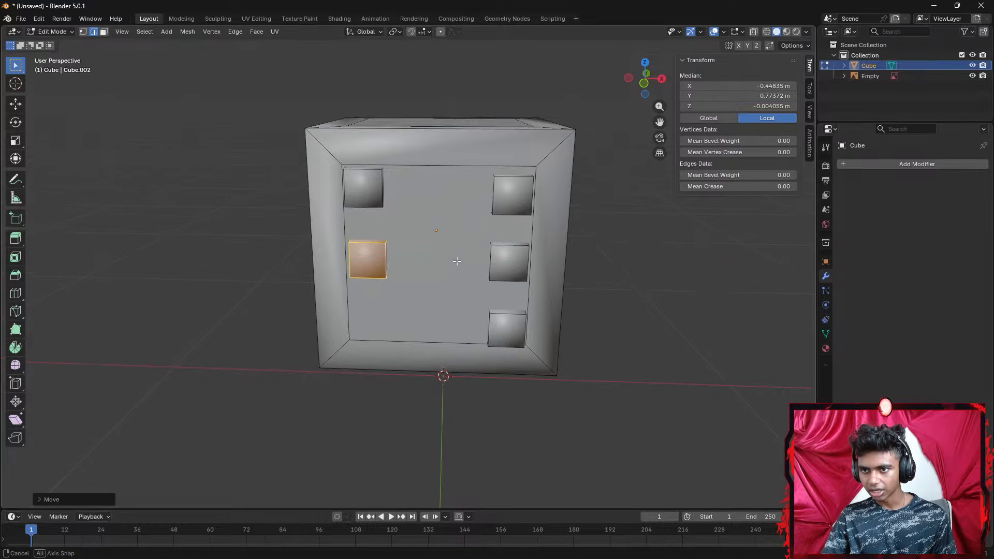
{"action": "middle_click_drag", "start_coordinate": [456, 261], "coordinate": [452, 262]}
{"action": "key", "text": "g"}
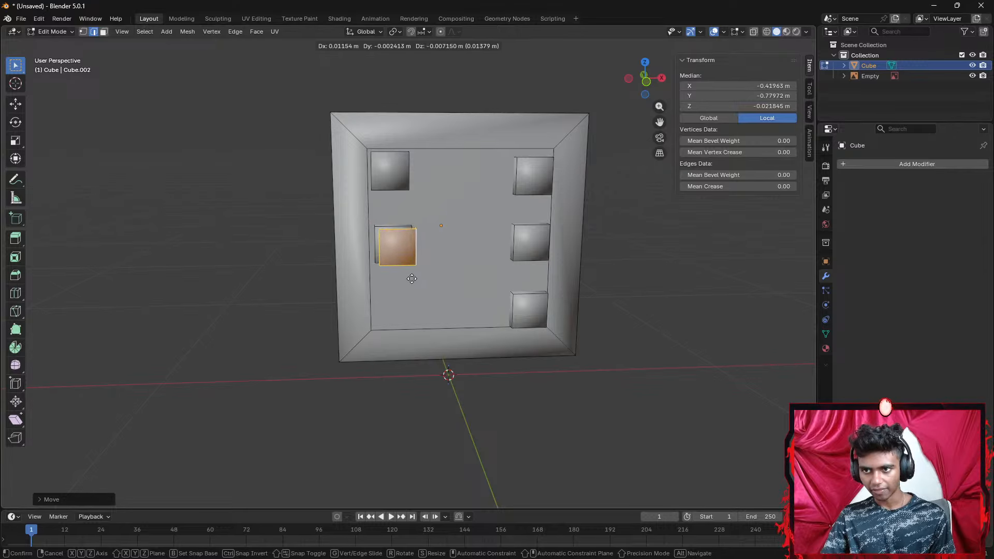
{"action": "left_click", "coordinate": [409, 276]}
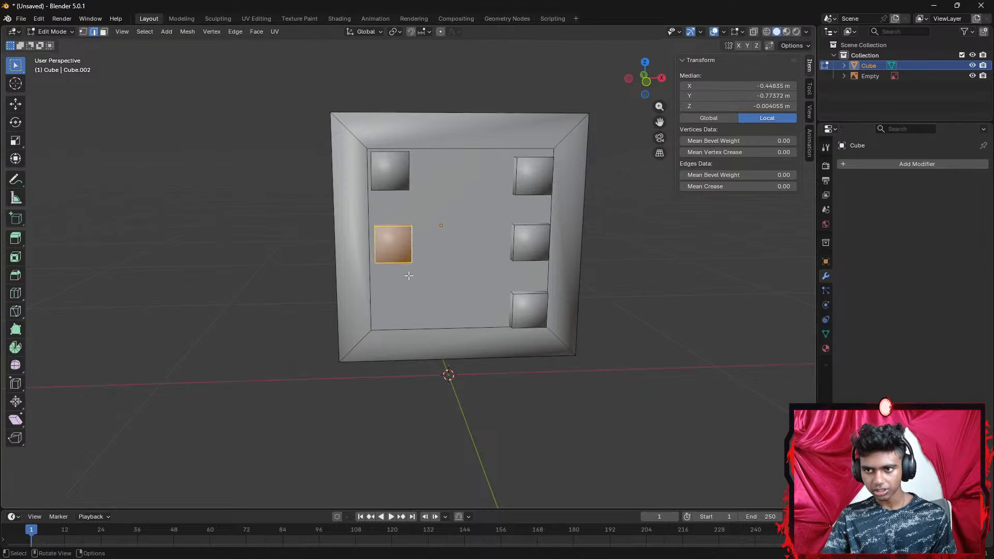
Duplicate the middle-left small cube and lower the copy along Z to about -0.49 m local height in the inset face's lower-left corner
{"action": "key", "text": "shift+d"}
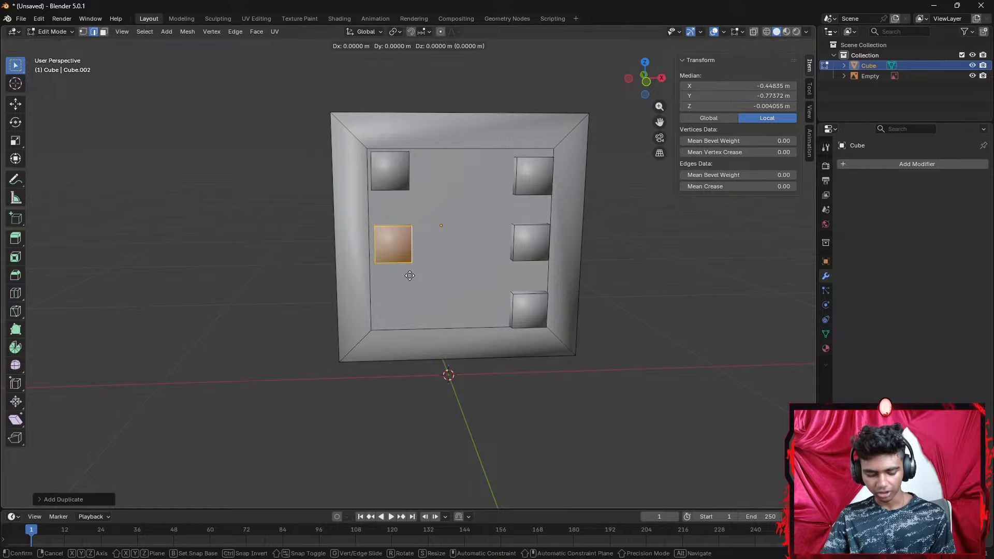
{"action": "key", "text": "z"}
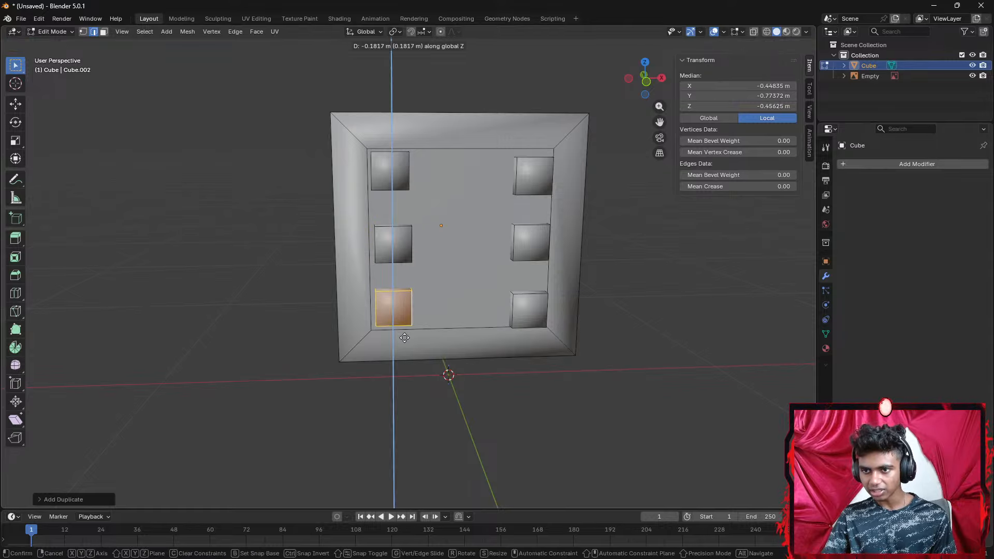
{"action": "left_click", "coordinate": [404, 338]}
{"action": "middle_click_drag", "start_coordinate": [458, 323], "coordinate": [441, 284]}
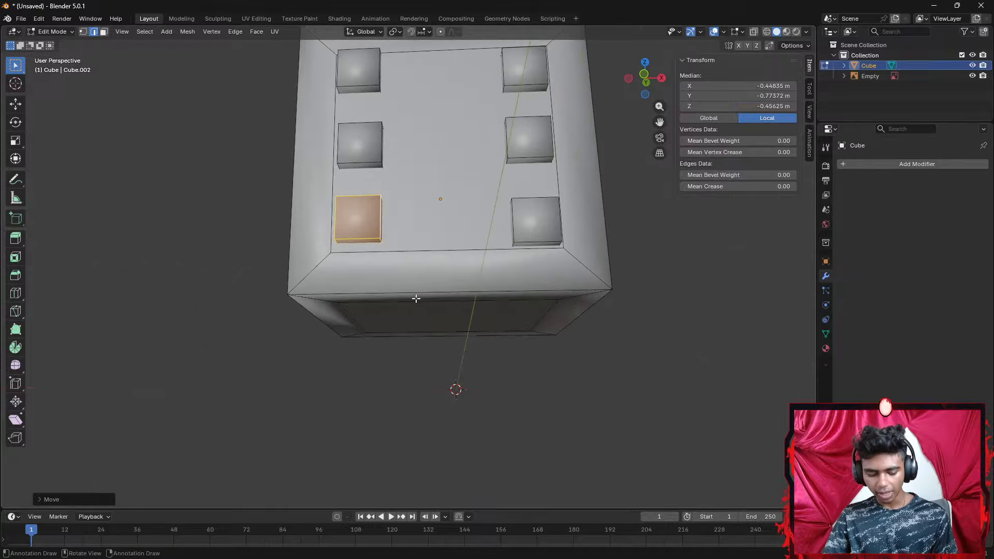
{"action": "key", "text": "g"}
{"action": "key", "text": "z"}
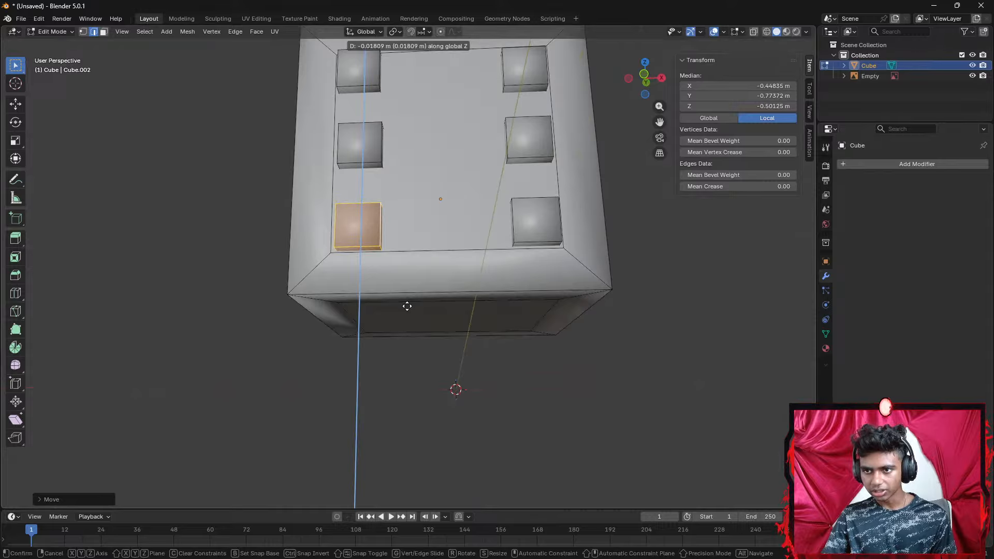
{"action": "left_click", "coordinate": [408, 305]}
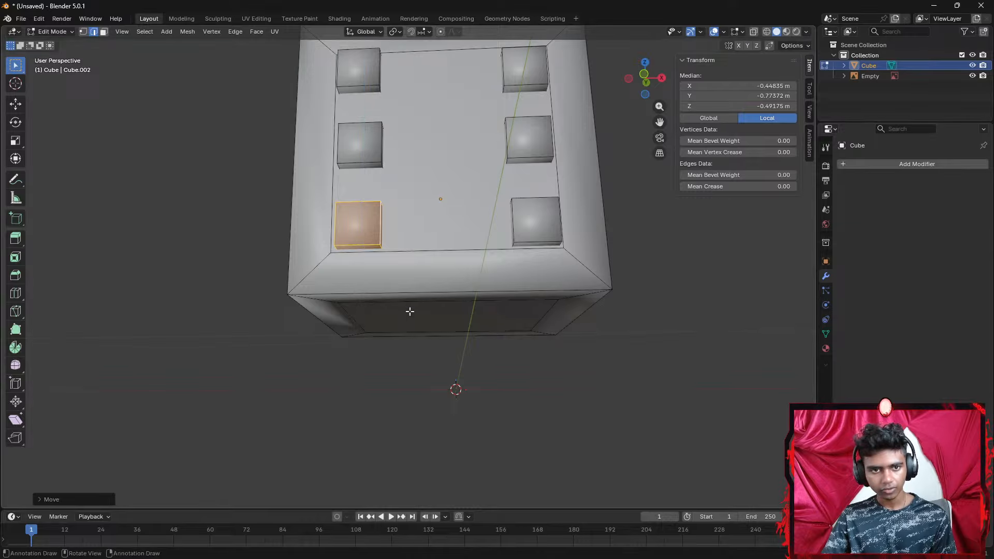
{"action": "left_click", "coordinate": [410, 316]}
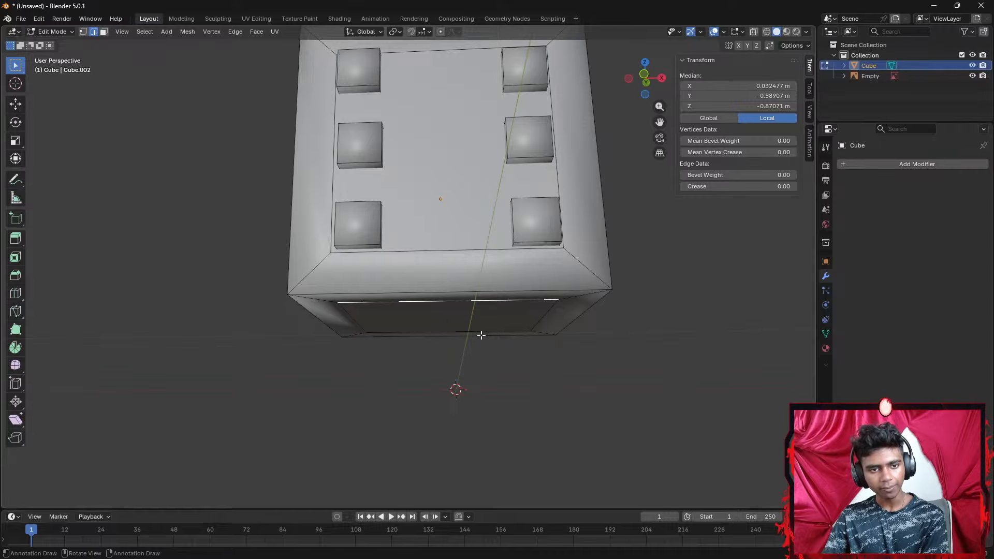
{"action": "scroll", "coordinate": [489, 331], "scroll_direction": "down", "scroll_amount": 5}
{"action": "middle_click_drag", "start_coordinate": [562, 280], "coordinate": [549, 328]}
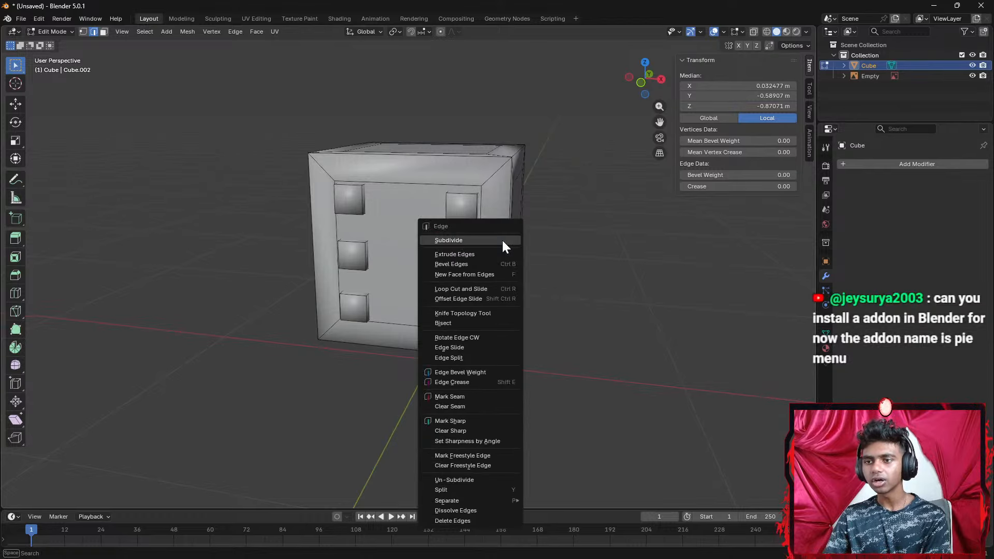
{"action": "key", "text": "ctrl+e"}
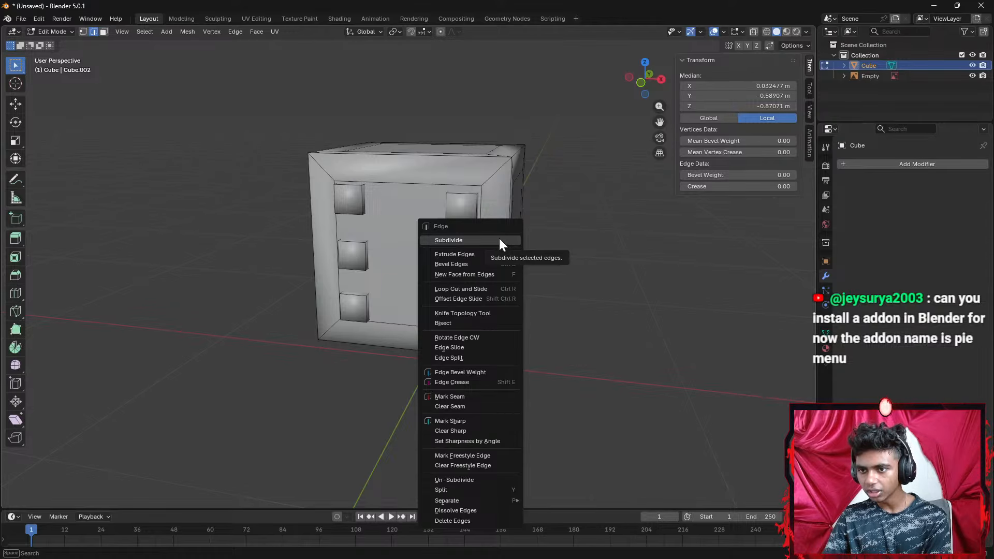
{"action": "key", "text": "Escape"}
Return to Object Mode, apply Shade Auto Smooth to the cube and deselect it
{"action": "key", "text": "Tab"}
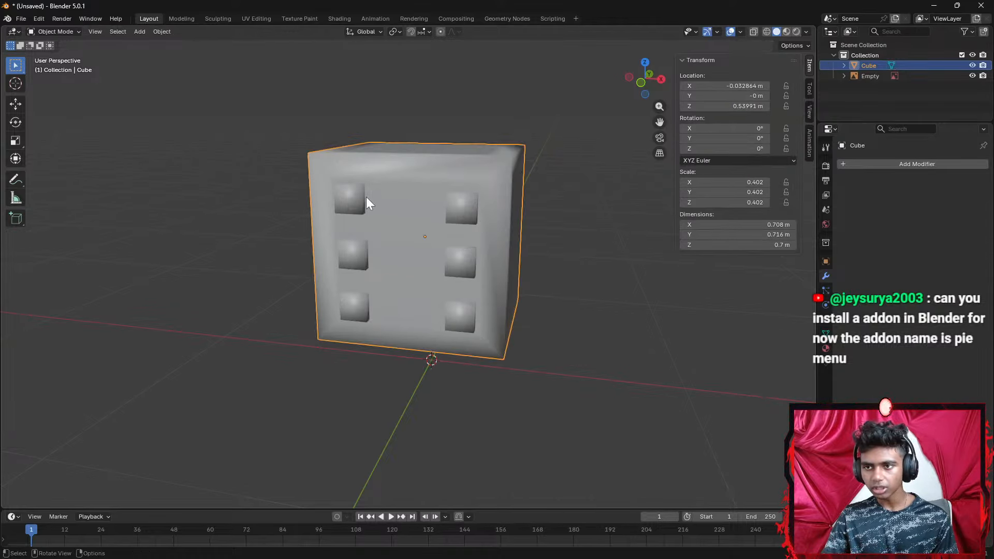
{"action": "right_click", "coordinate": [377, 197]}
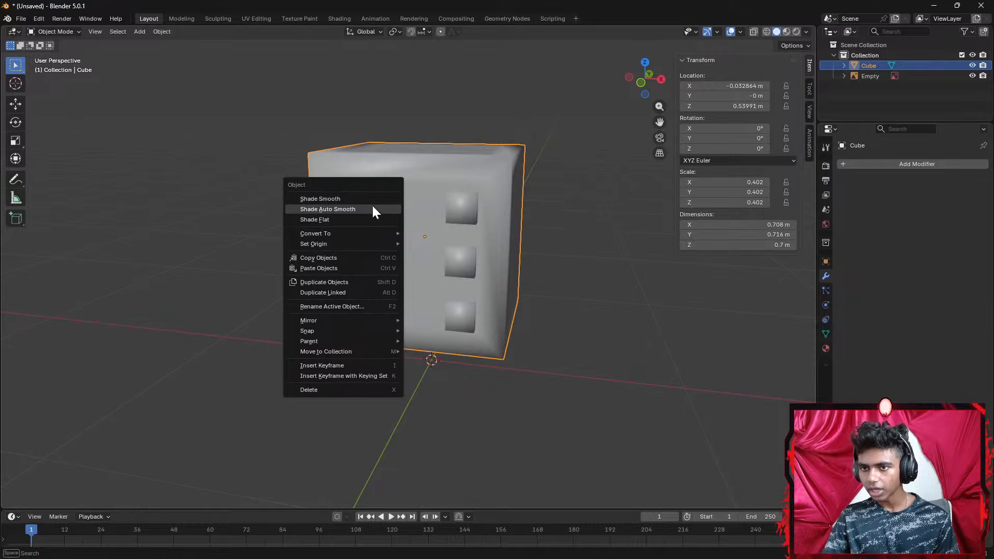
{"action": "left_click", "coordinate": [371, 208]}
{"action": "left_click", "coordinate": [565, 316]}
{"action": "middle_click_drag", "start_coordinate": [565, 316], "coordinate": [330, 344]}
{"action": "right_click", "coordinate": [378, 266]}
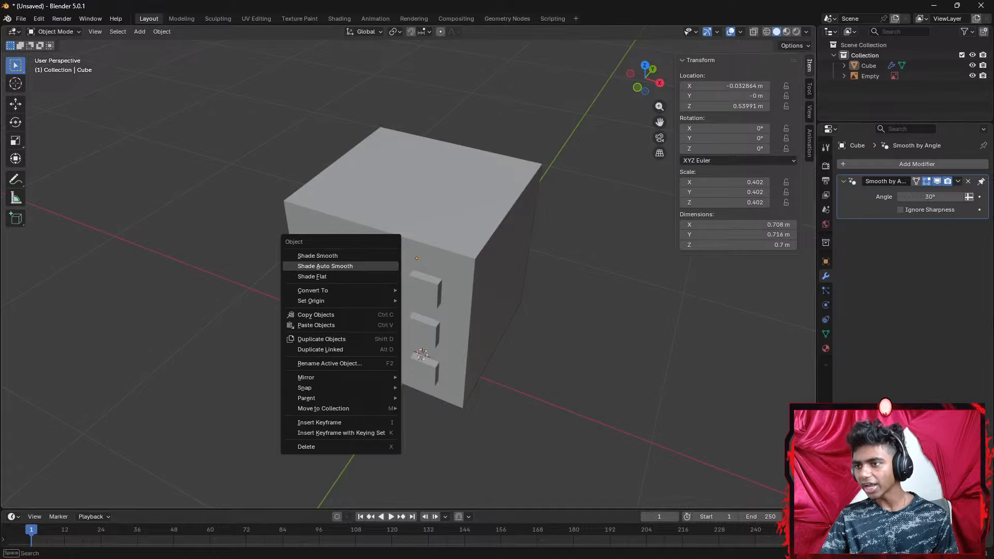
Add a Subdivision Surface modifier to the cube
{"action": "left_click", "coordinate": [868, 162]}
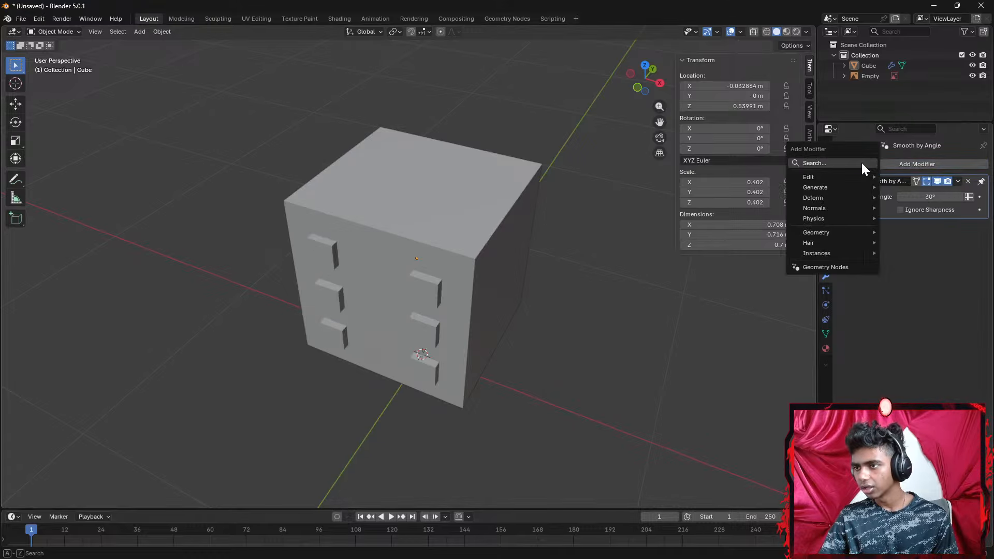
{"action": "left_click", "coordinate": [831, 164]}
{"action": "left_click", "coordinate": [810, 193]}
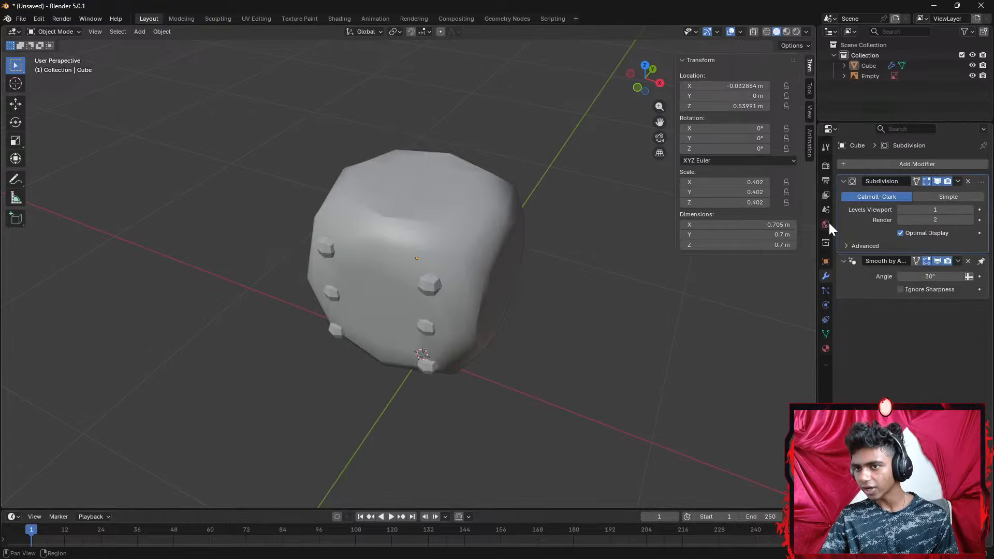
{"action": "middle_click_drag", "start_coordinate": [589, 340], "coordinate": [502, 319]}
{"action": "scroll", "coordinate": [589, 291], "scroll_direction": "down", "scroll_amount": 1}
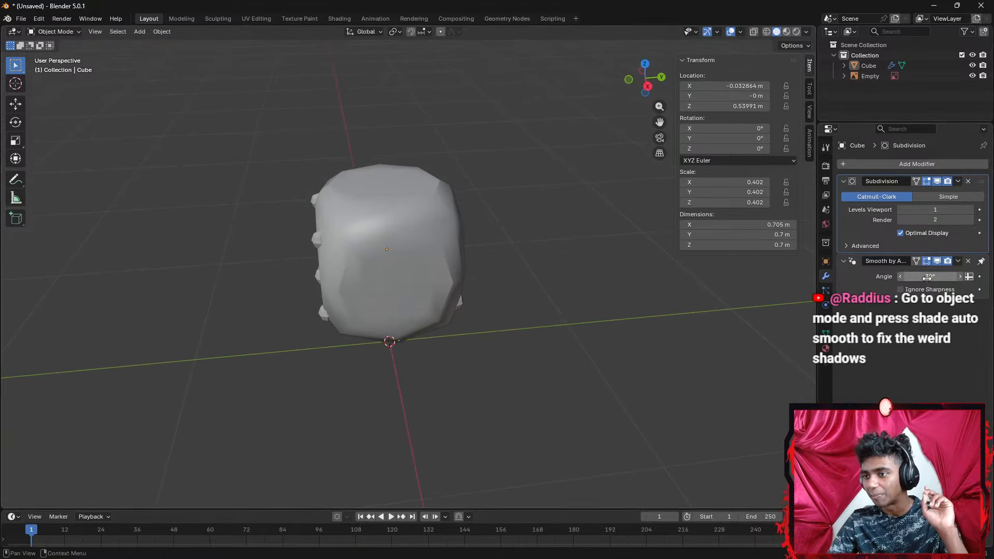
Switch the Subdivision modifier to Simple and try a viewport level of 5
{"action": "mouse_move", "coordinate": [953, 210]}
{"action": "left_mouse_down"}
{"action": "mouse_move", "coordinate": [929, 209]}
{"action": "mouse_move", "coordinate": [940, 210]}
{"action": "left_mouse_up"}
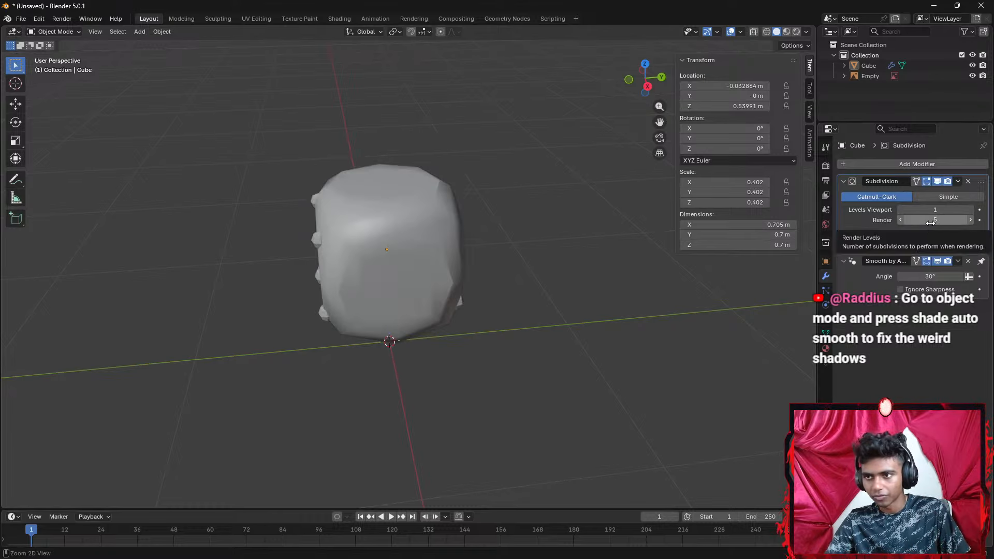
{"action": "left_click", "coordinate": [954, 195]}
{"action": "middle_click_drag", "start_coordinate": [567, 300], "coordinate": [625, 288]}
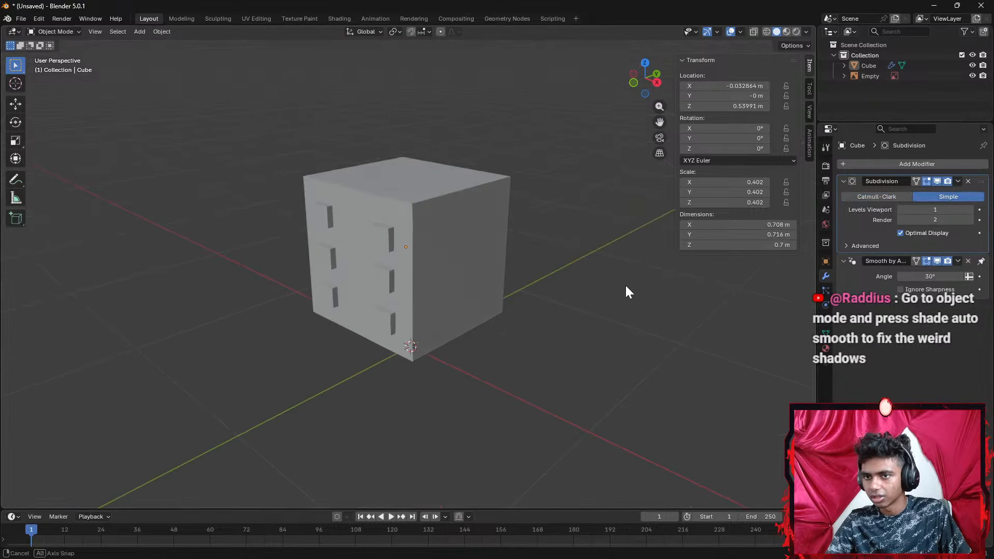
{"action": "left_click_drag", "start_coordinate": [931, 210], "coordinate": [926, 209]}
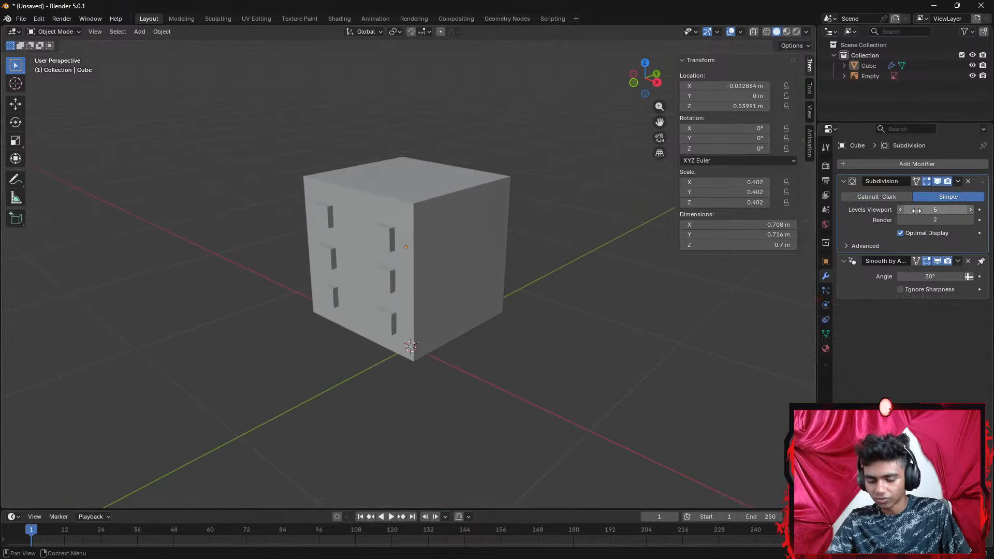
Add a second Subdivision Surface modifier, using Catmull-Clark, after the Simple one to round the cube
{"action": "left_click", "coordinate": [847, 164]}
{"action": "left_click", "coordinate": [827, 170]}
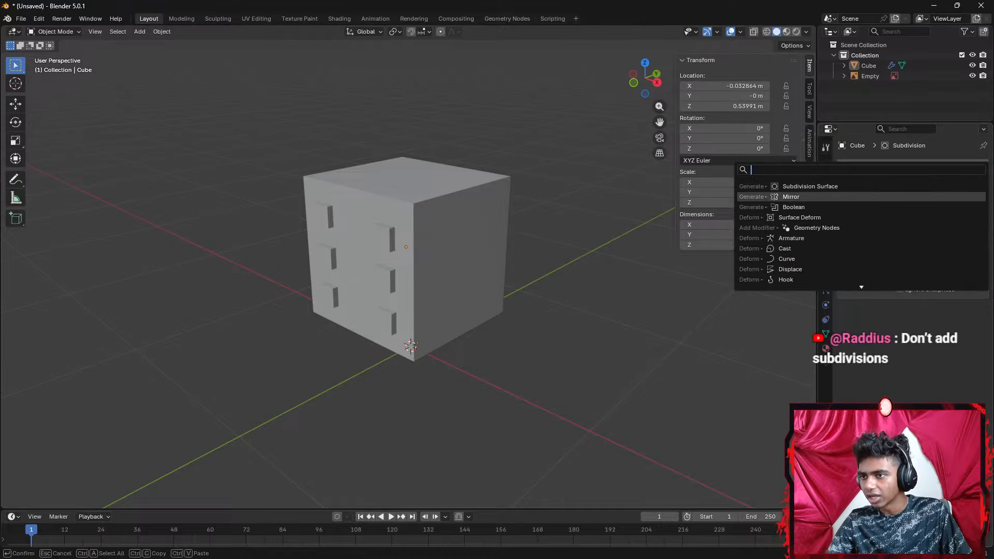
{"action": "left_click", "coordinate": [827, 186]}
{"action": "middle_click_drag", "start_coordinate": [619, 319], "coordinate": [591, 329]}
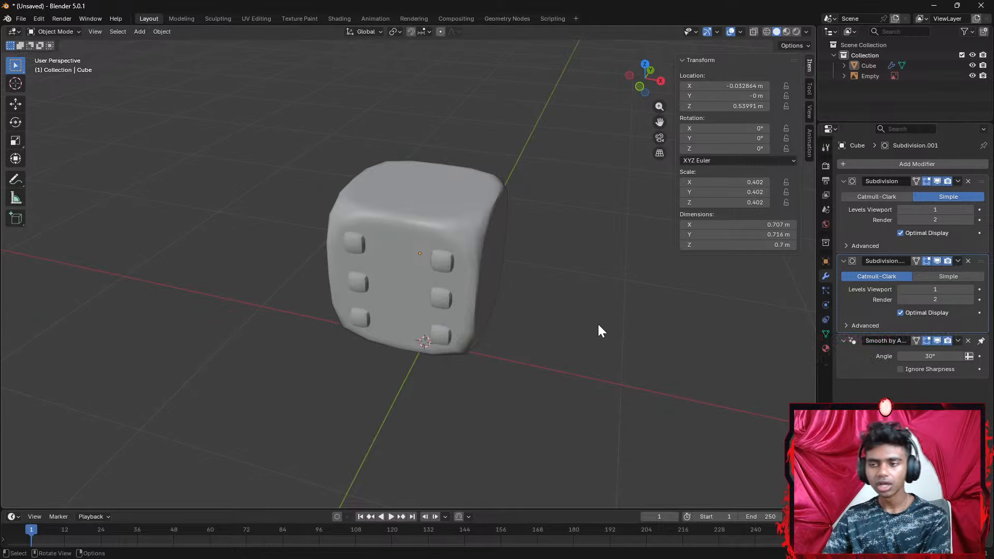
{"action": "middle_click_drag", "start_coordinate": [591, 316], "coordinate": [570, 365]}
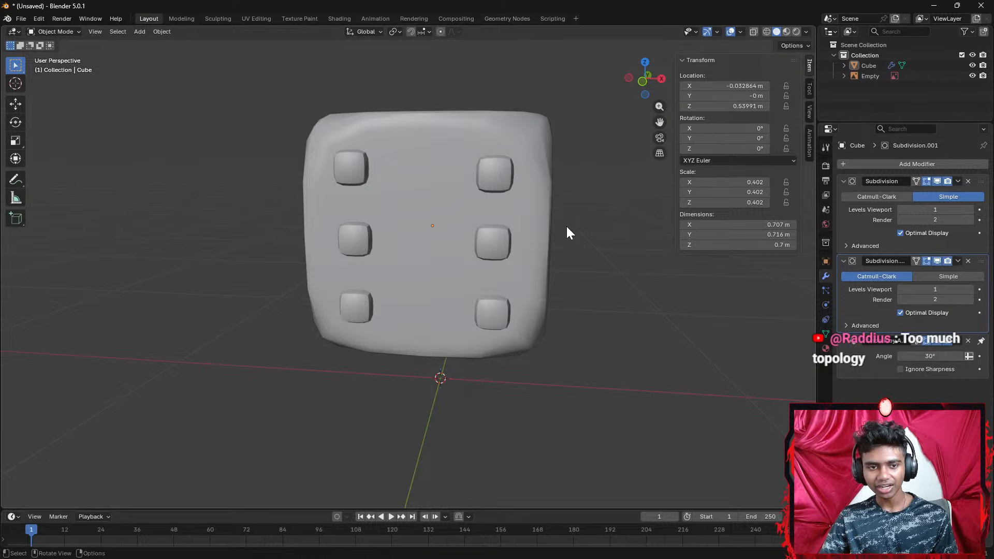
{"action": "scroll", "coordinate": [567, 228], "scroll_direction": "down", "scroll_amount": 3}
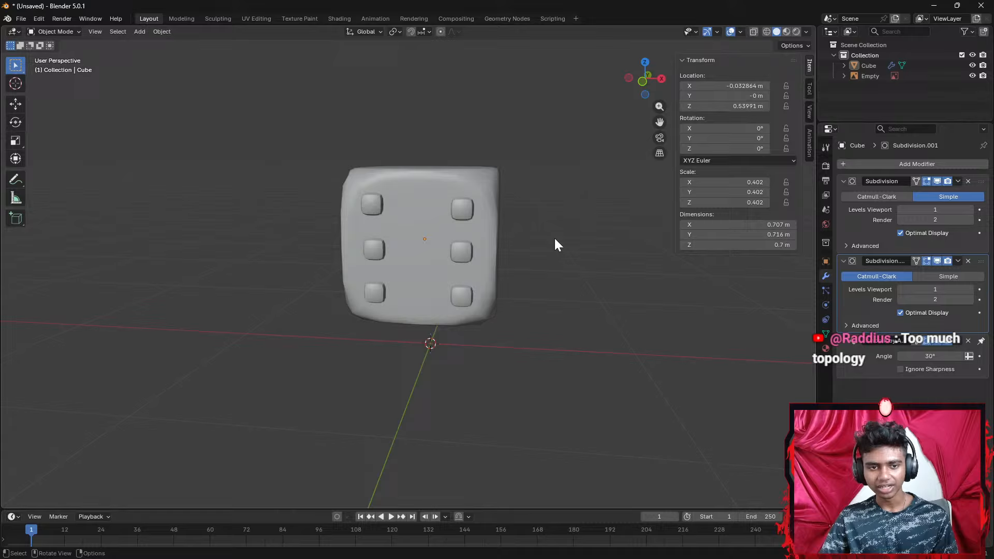
Compare the cube in front view with and without the second subdivision, and examine its topology in wireframe
{"action": "left_click", "coordinate": [643, 82]}
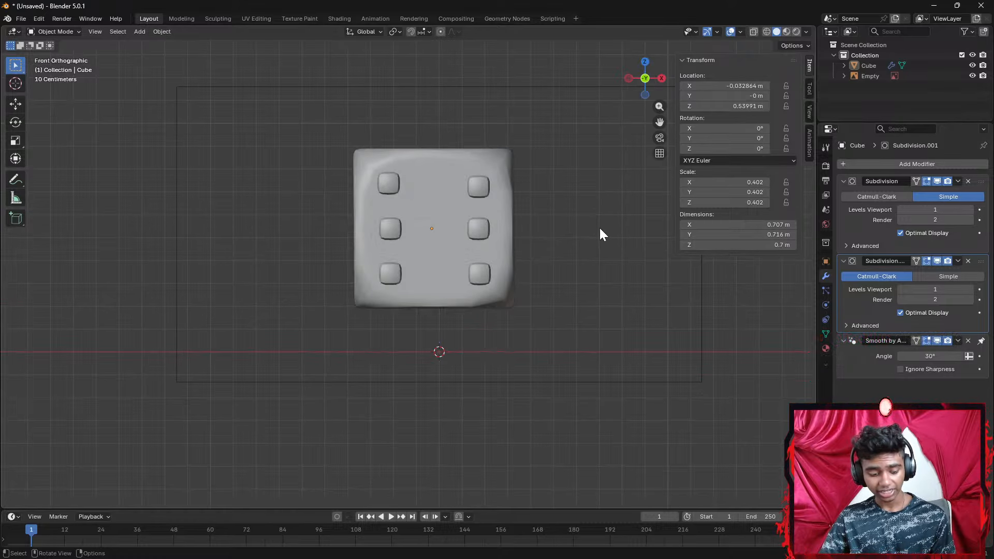
{"action": "key", "text": "ctrl+z"}
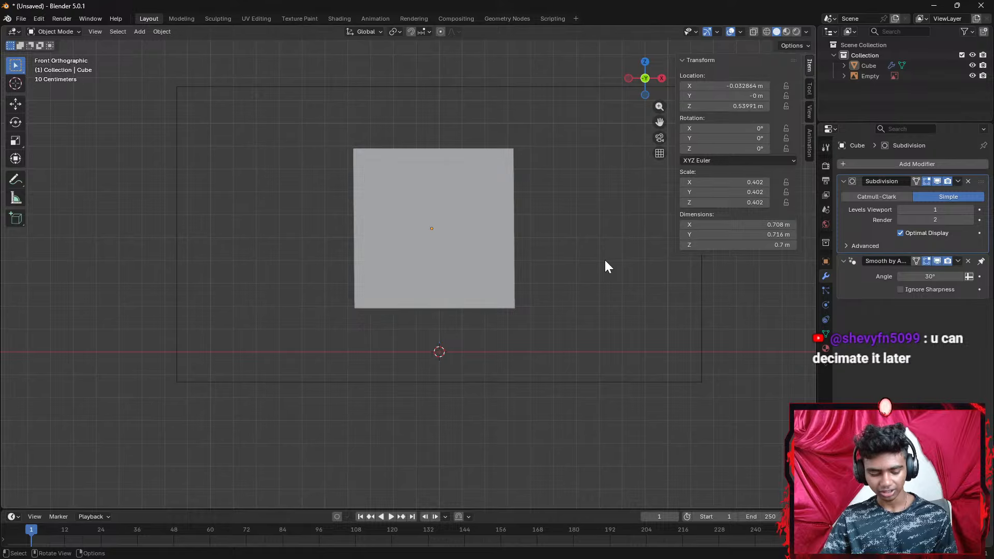
{"action": "key", "text": "ctrl+shift+z"}
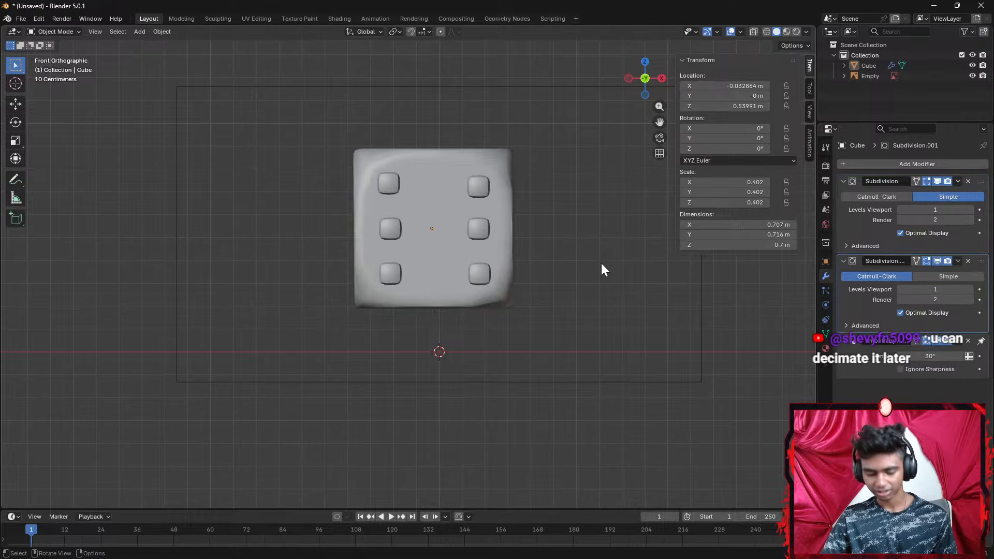
{"action": "key", "text": "z"}
{"action": "left_click", "coordinate": [529, 263]}
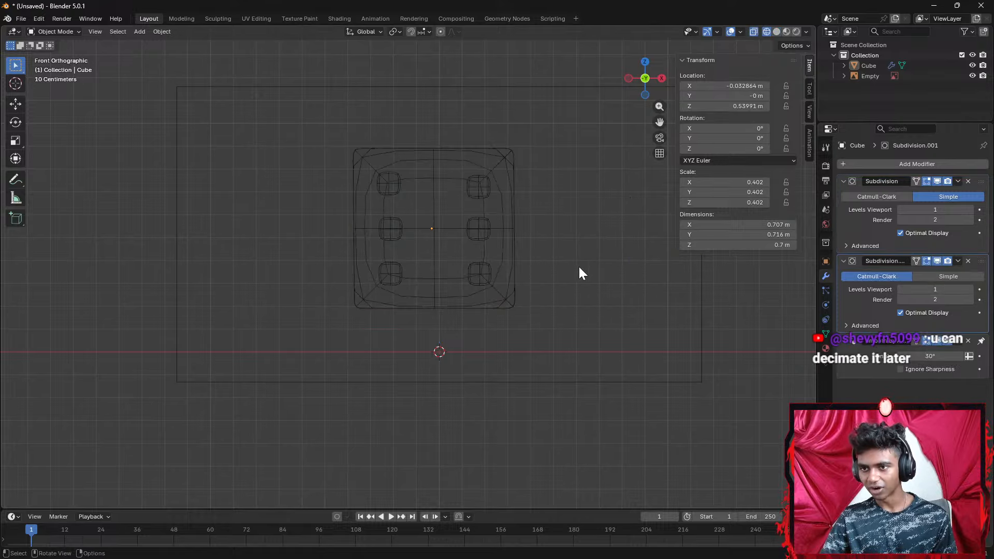
{"action": "key", "text": "z"}
{"action": "left_click", "coordinate": [599, 262]}
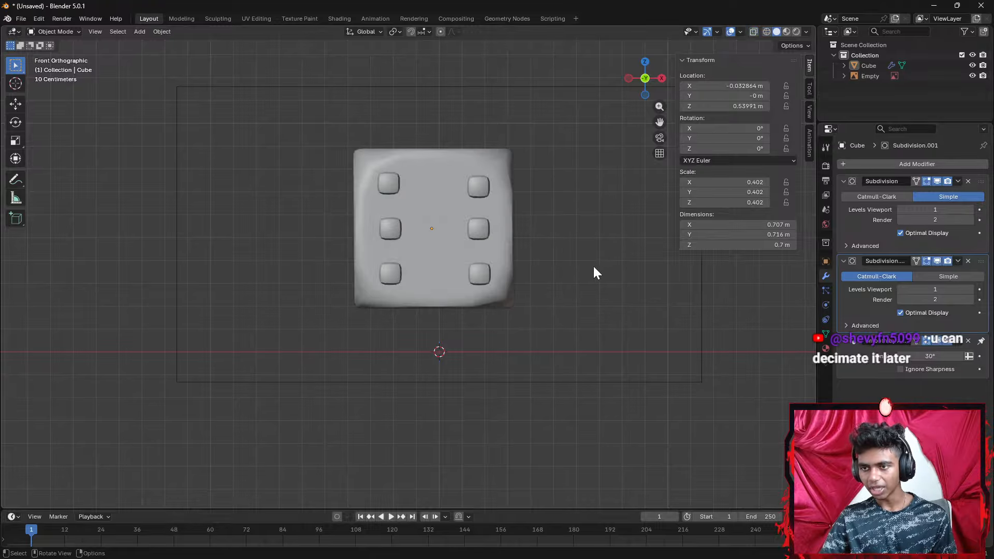
Enter Edit Mode on the cube and select the whole small cube in the upper-right corner of its back face
{"action": "middle_click_drag", "start_coordinate": [593, 266], "coordinate": [535, 278]}
{"action": "left_click", "coordinate": [634, 81]}
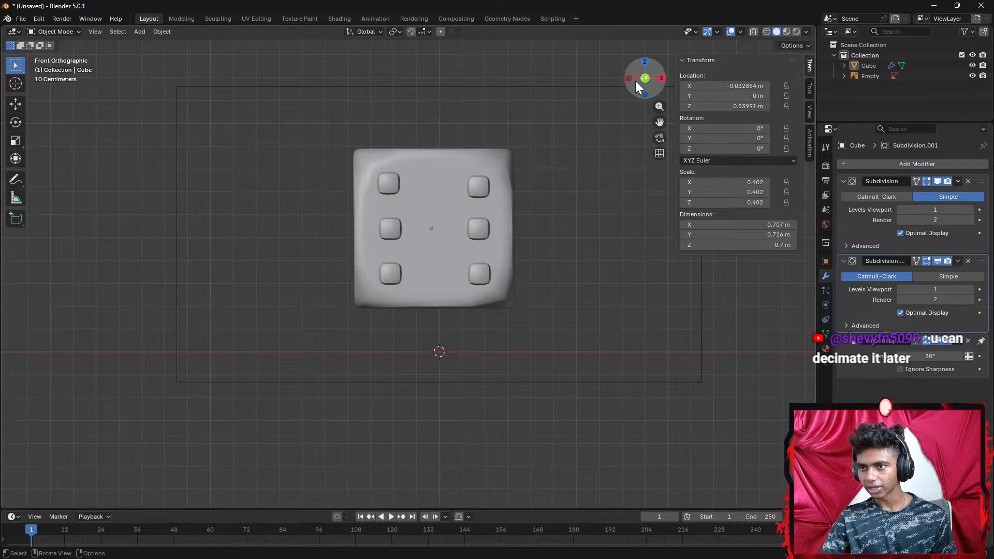
{"action": "left_click", "coordinate": [645, 79]}
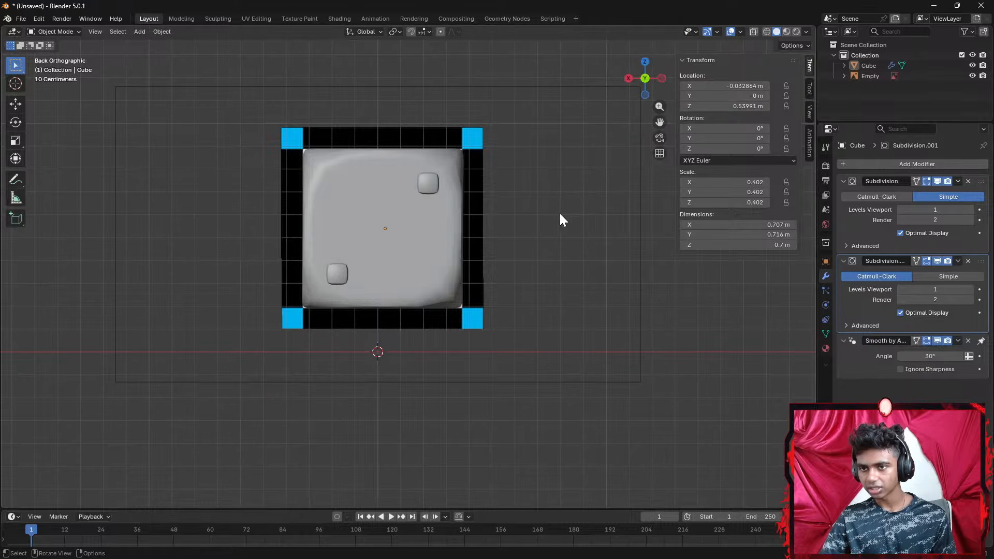
{"action": "mouse_move", "coordinate": [533, 234]}
{"action": "middle_mouse_down"}
{"action": "mouse_move", "coordinate": [408, 282]}
{"action": "mouse_move", "coordinate": [333, 274]}
{"action": "mouse_move", "coordinate": [502, 264]}
{"action": "mouse_move", "coordinate": [518, 241]}
{"action": "middle_mouse_up"}
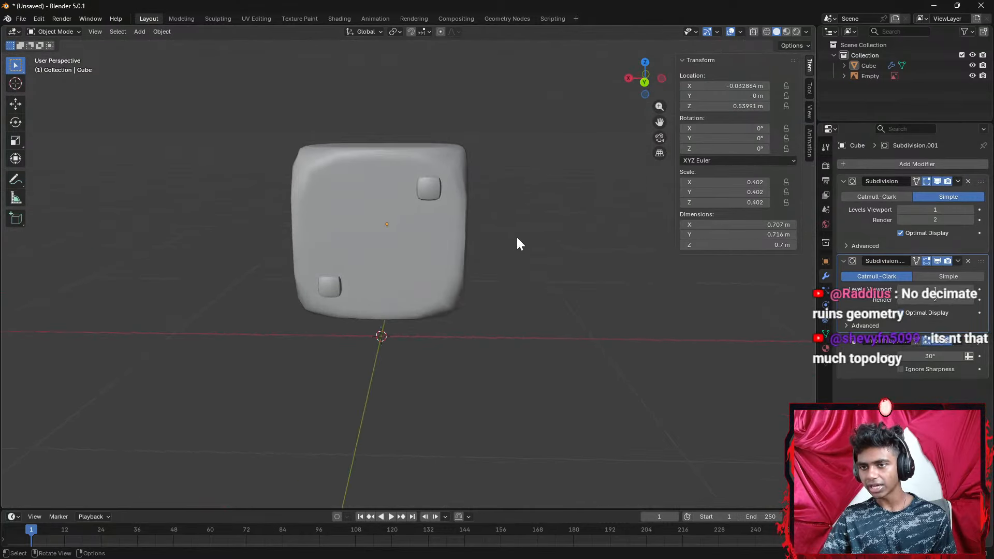
{"action": "left_click", "coordinate": [436, 191]}
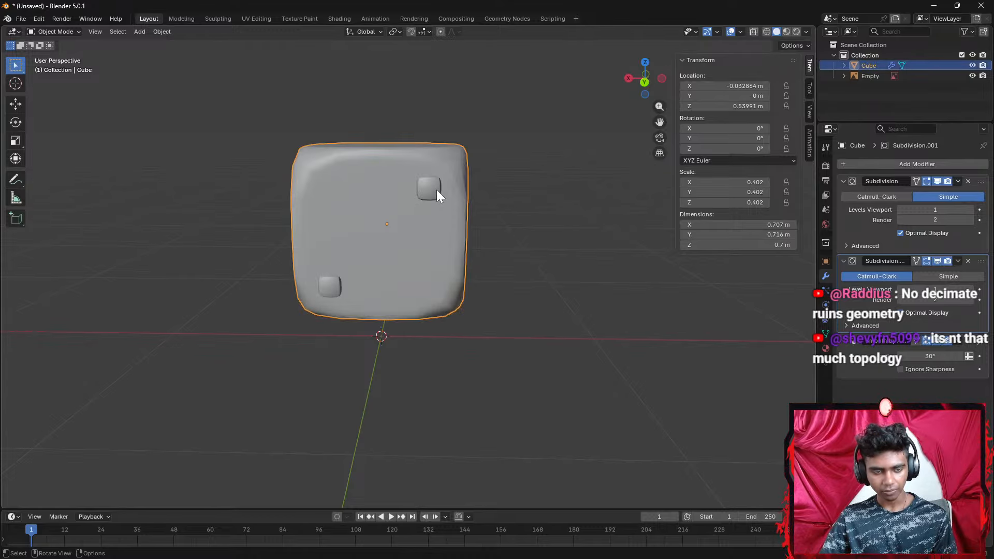
{"action": "key", "text": "Tab"}
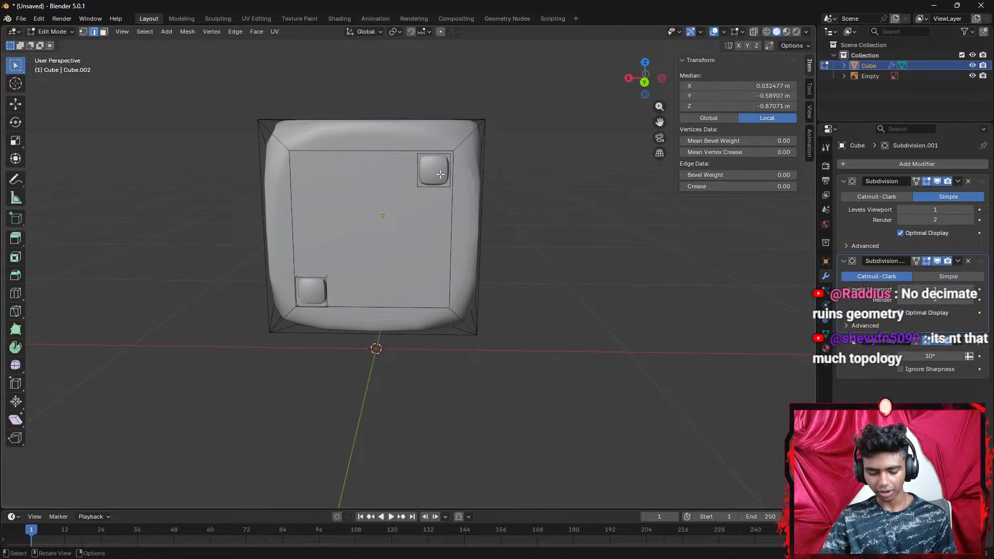
{"action": "key", "text": "l"}
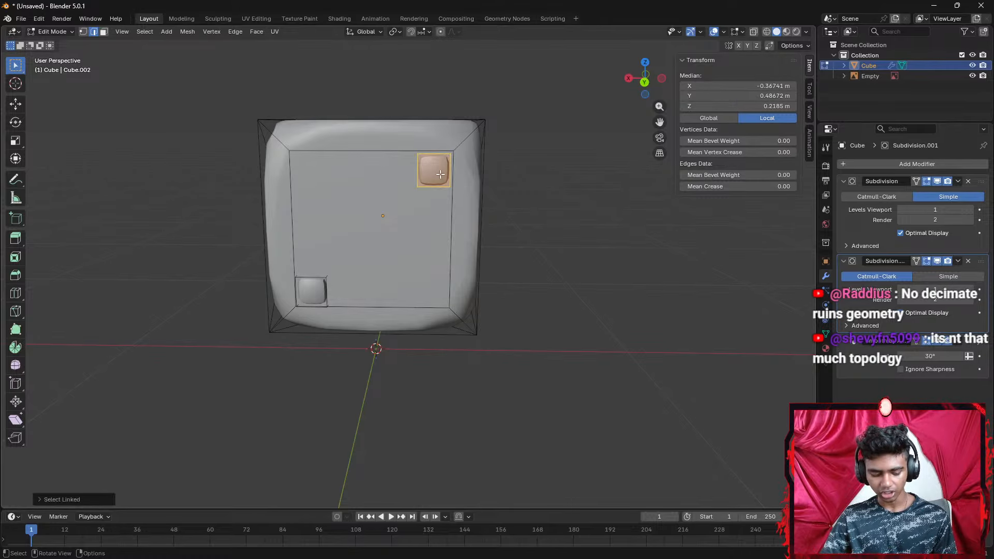
Try placing a freely moved duplicate of the selected small cube at the centre of the back face, then undo it
{"action": "key", "text": "shift+d"}
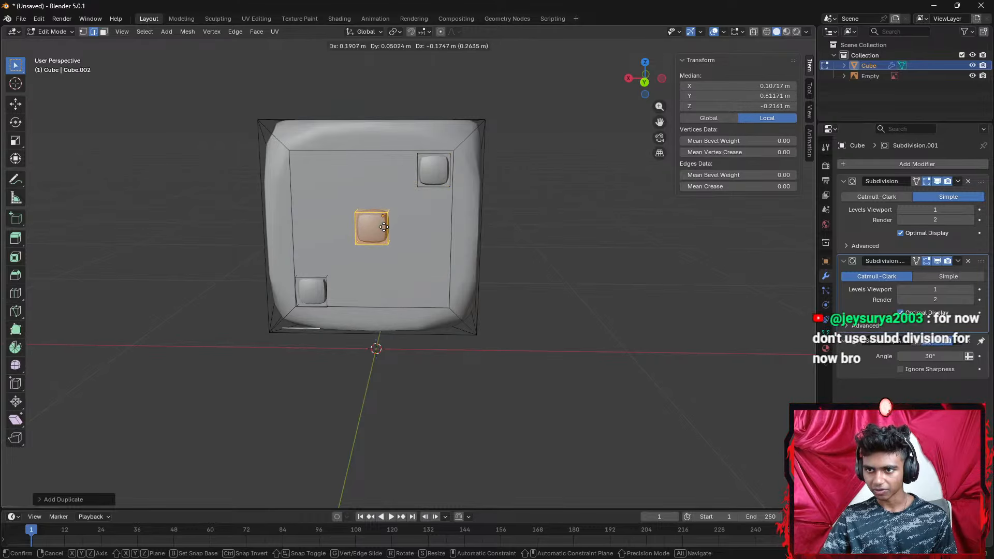
{"action": "left_click", "coordinate": [383, 226]}
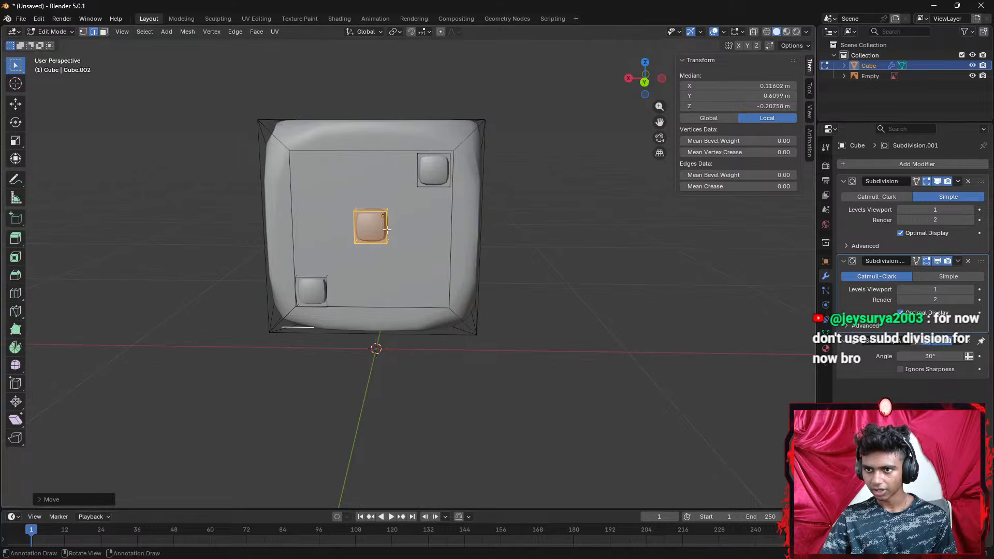
{"action": "left_click", "coordinate": [550, 238]}
{"action": "middle_click_drag", "start_coordinate": [549, 238], "coordinate": [520, 280]}
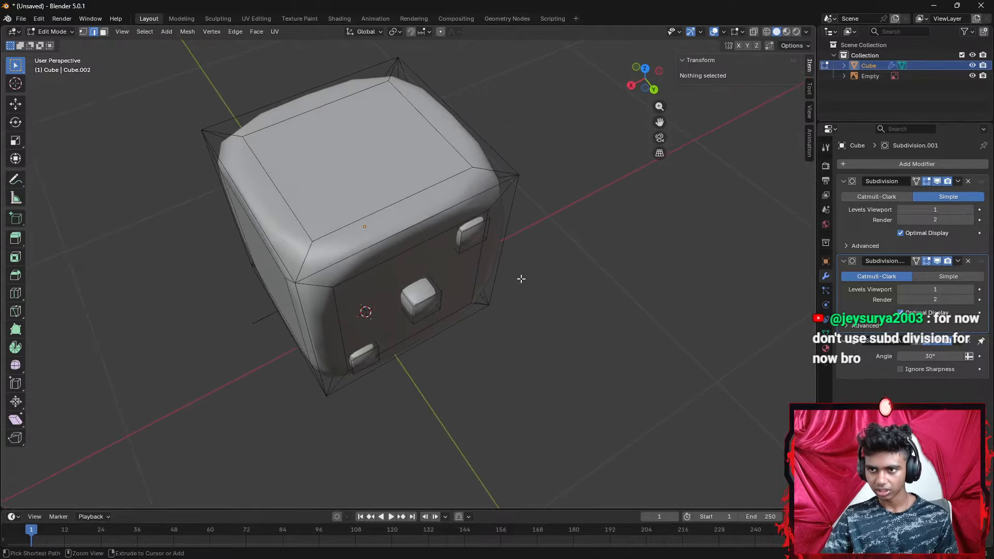
{"action": "key", "text": "ctrl+z"}
{"action": "key", "text": "ctrl+z"}
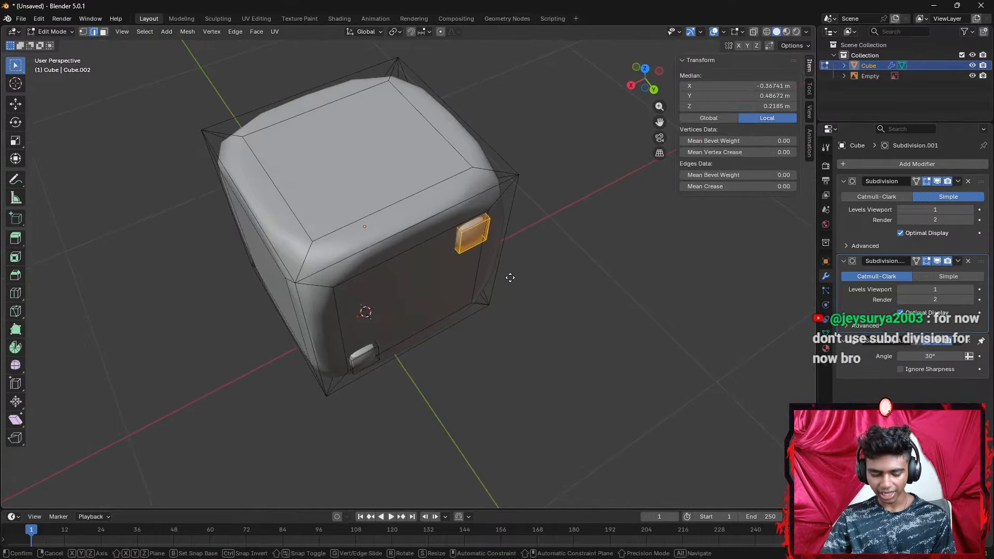
Move the duplicated small cube along X from the back face's upper-right corner to the middle, at median X about 0.198 m
{"action": "key", "text": "g"}
{"action": "key", "text": "x"}
{"action": "key", "text": "x"}
{"action": "key", "text": "x"}
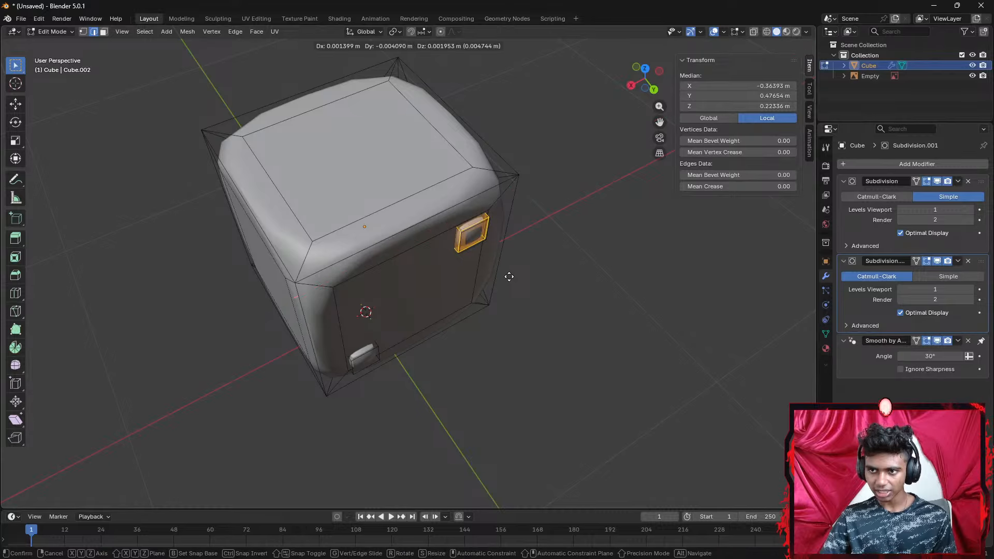
{"action": "key", "text": "z"}
{"action": "key", "text": "z"}
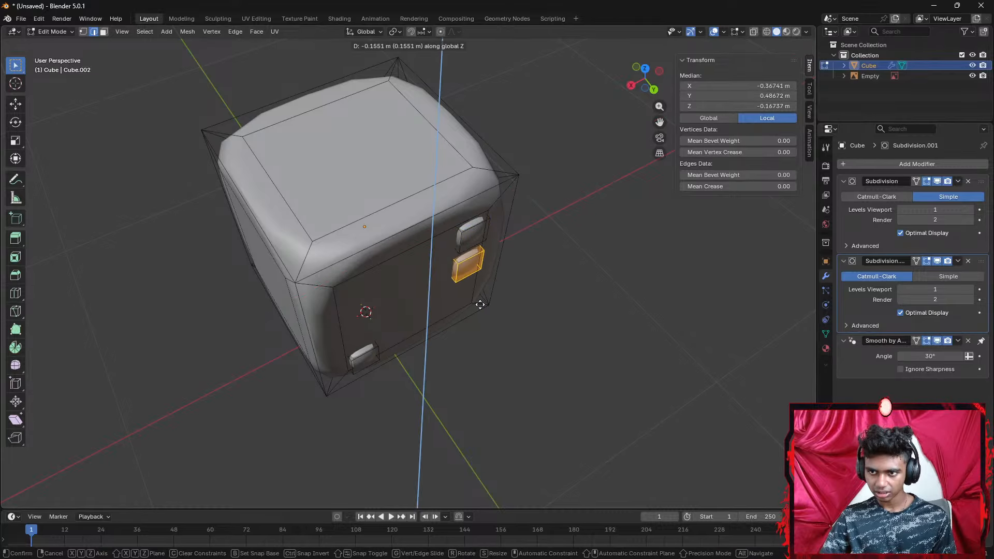
{"action": "key", "text": "y"}
{"action": "key", "text": "y"}
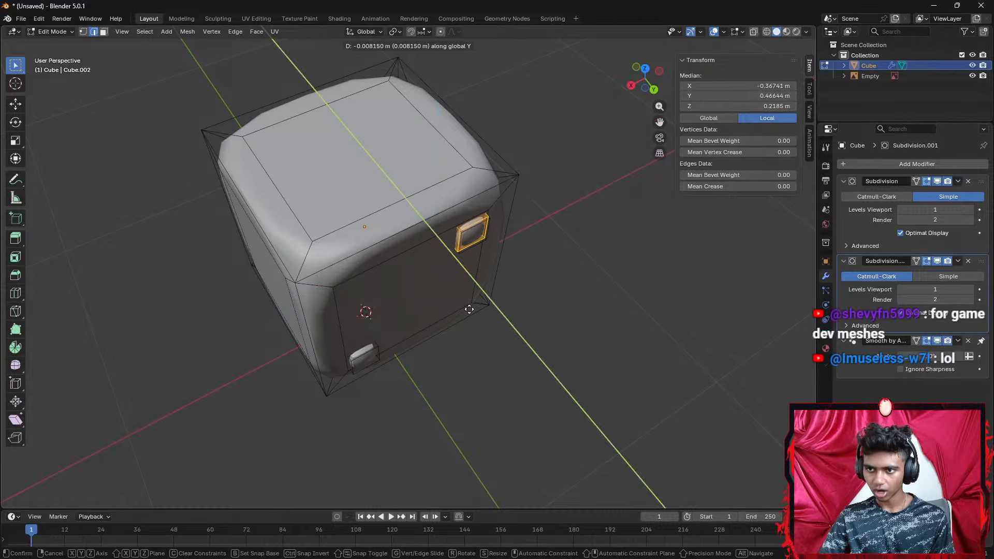
{"action": "key", "text": "x"}
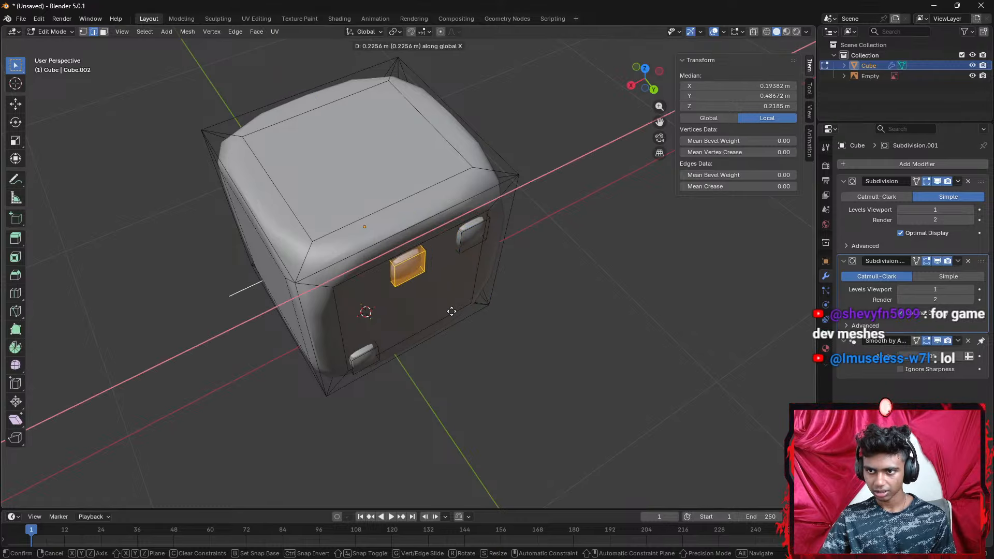
{"action": "left_click", "coordinate": [450, 310]}
Centre the small cube on the back face by moving it to about 0.157 m in X and -0.224 m in Z, then deselect it
{"action": "middle_click_drag", "start_coordinate": [471, 300], "coordinate": [437, 243]}
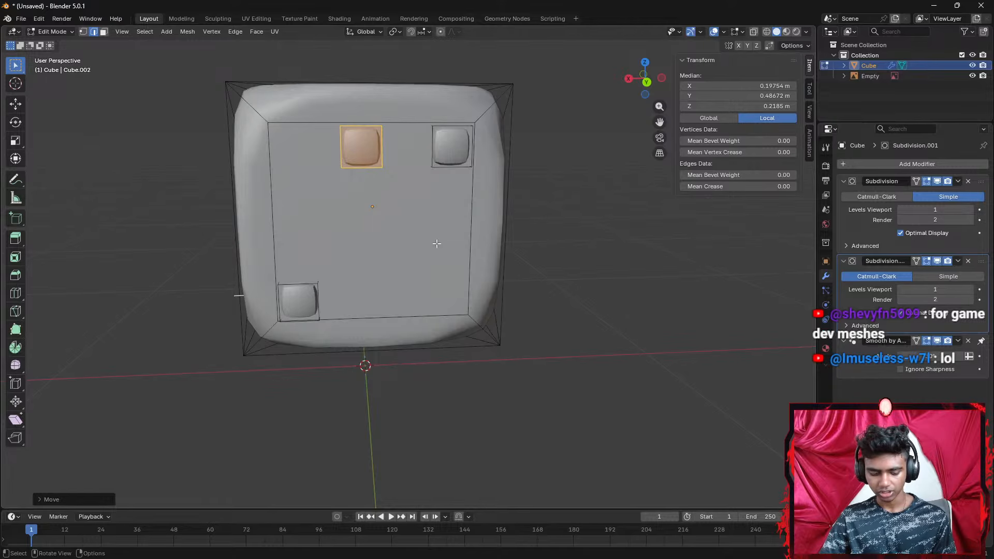
{"action": "key", "text": "g"}
{"action": "key", "text": "z"}
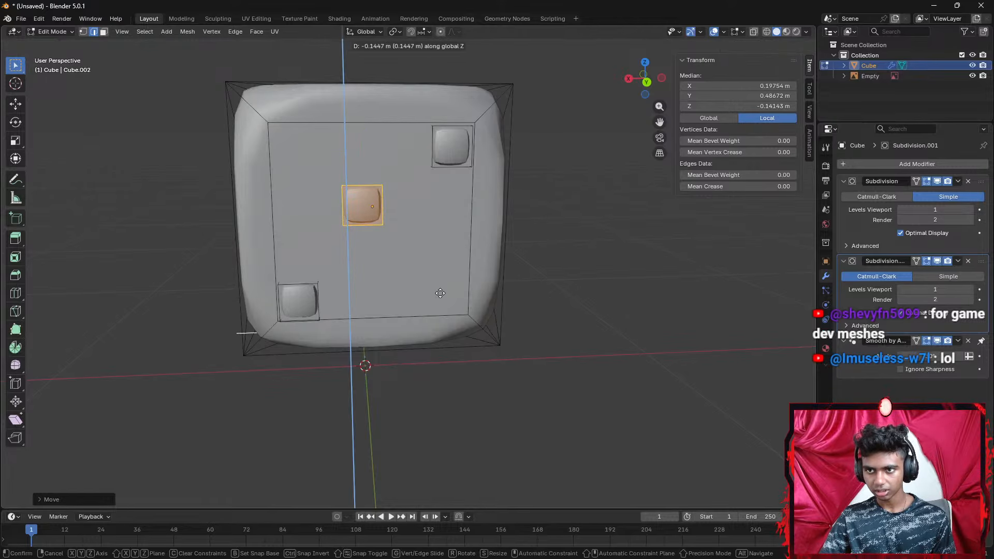
{"action": "key", "text": "z"}
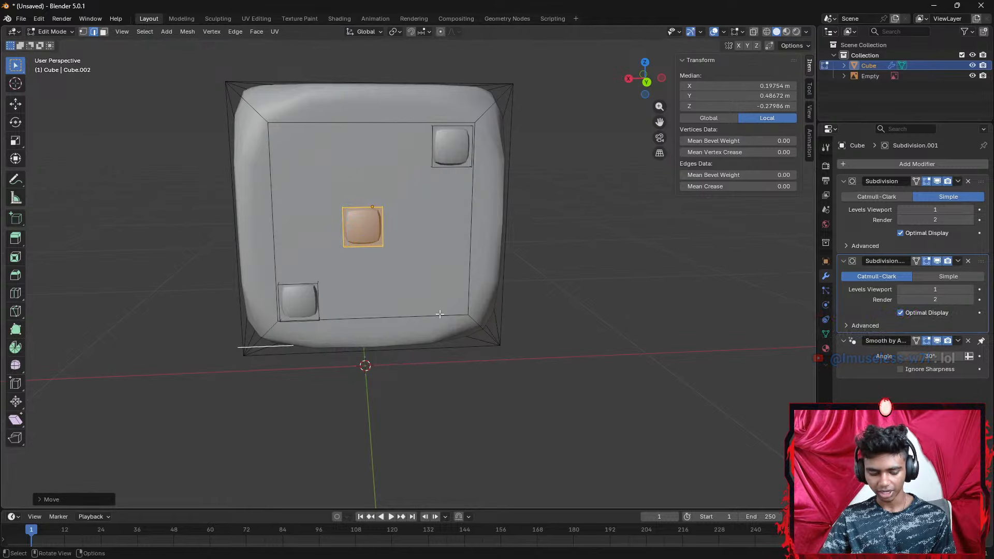
{"action": "key", "text": "x"}
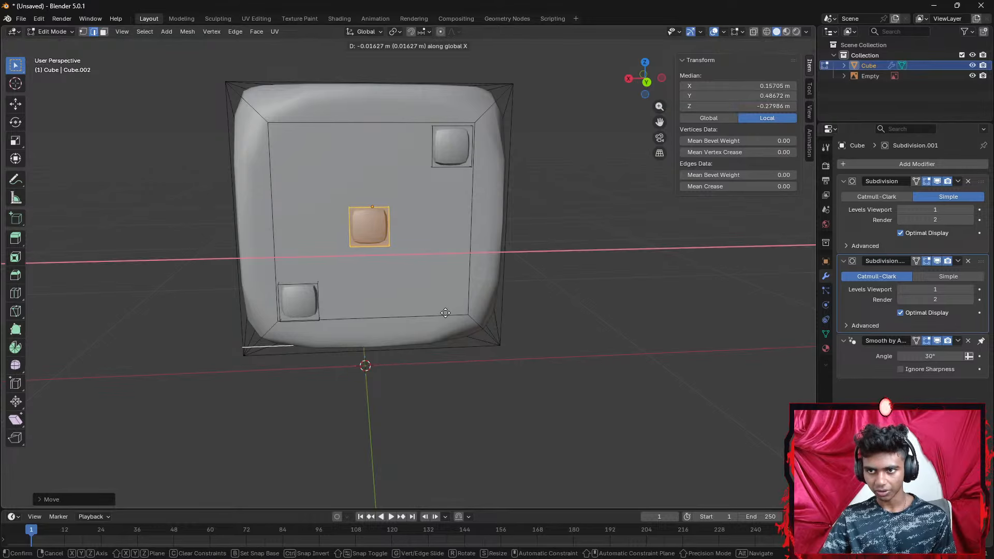
{"action": "left_click", "coordinate": [445, 312]}
{"action": "key", "text": "g"}
{"action": "key", "text": "z"}
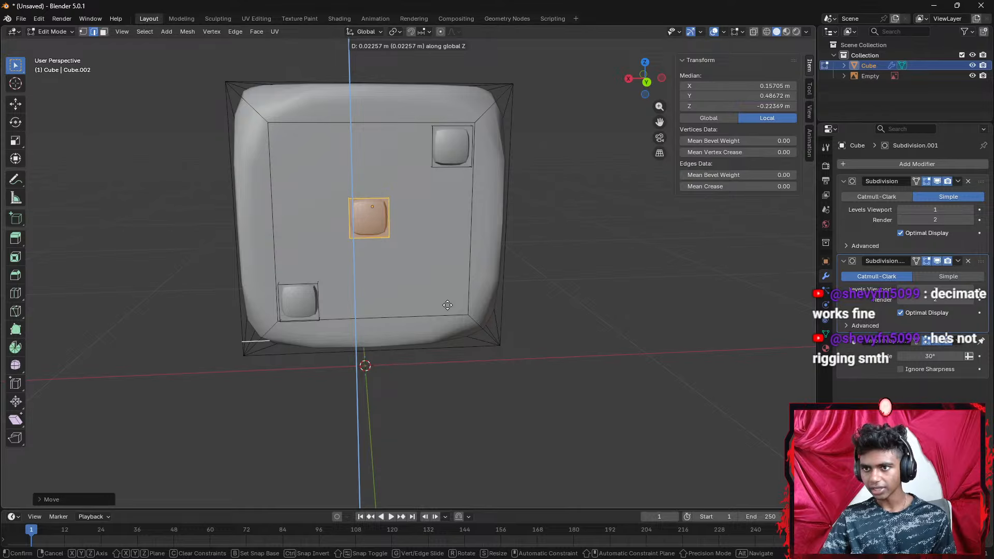
{"action": "left_click", "coordinate": [447, 305]}
{"action": "left_click", "coordinate": [646, 295]}
Select the whole small cube in the upper corner of the back face, beside the blank -X side face
{"action": "middle_click_drag", "start_coordinate": [646, 295], "coordinate": [398, 156]}
{"action": "left_click", "coordinate": [386, 131]}
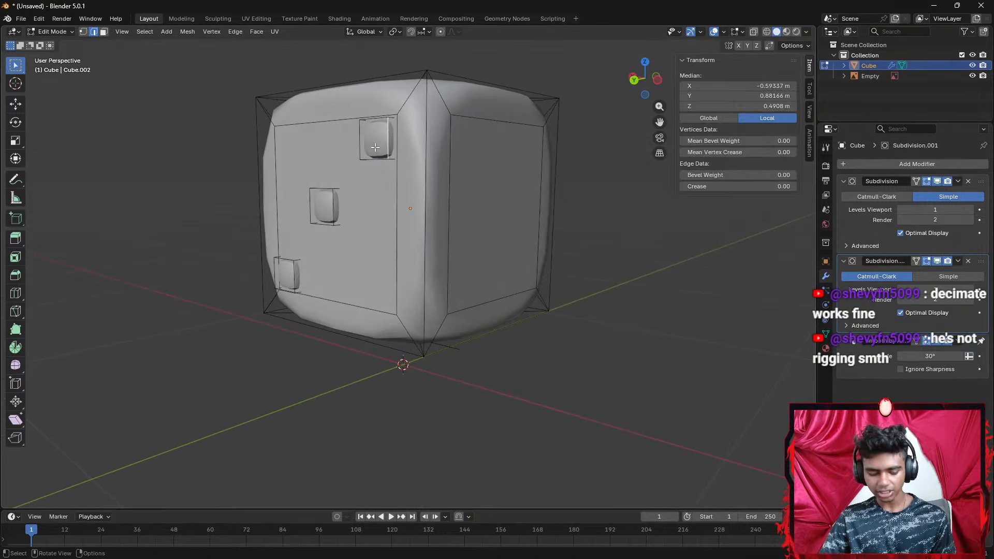
{"action": "key", "text": "l"}
{"action": "middle_click_drag", "start_coordinate": [545, 243], "coordinate": [520, 257]}
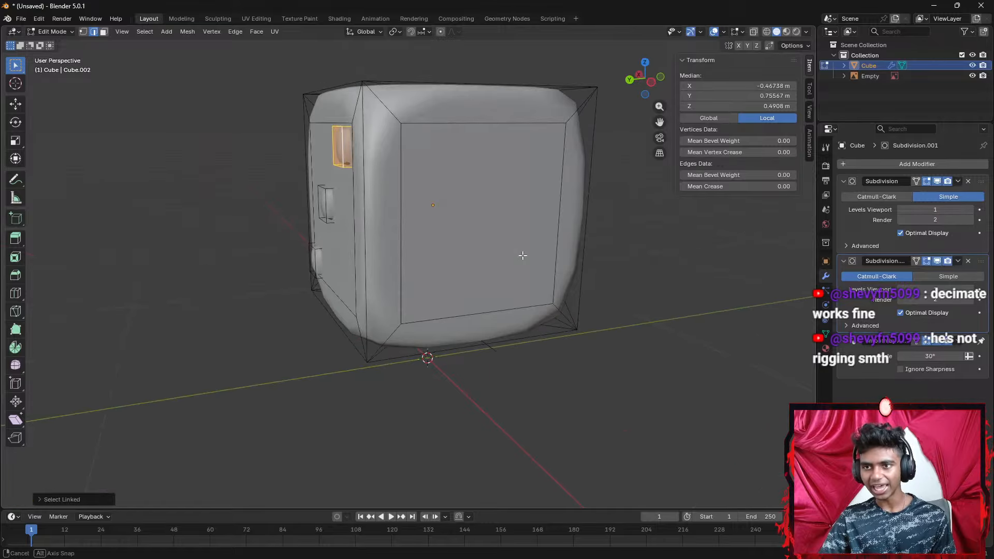
{"action": "key", "text": "g"}
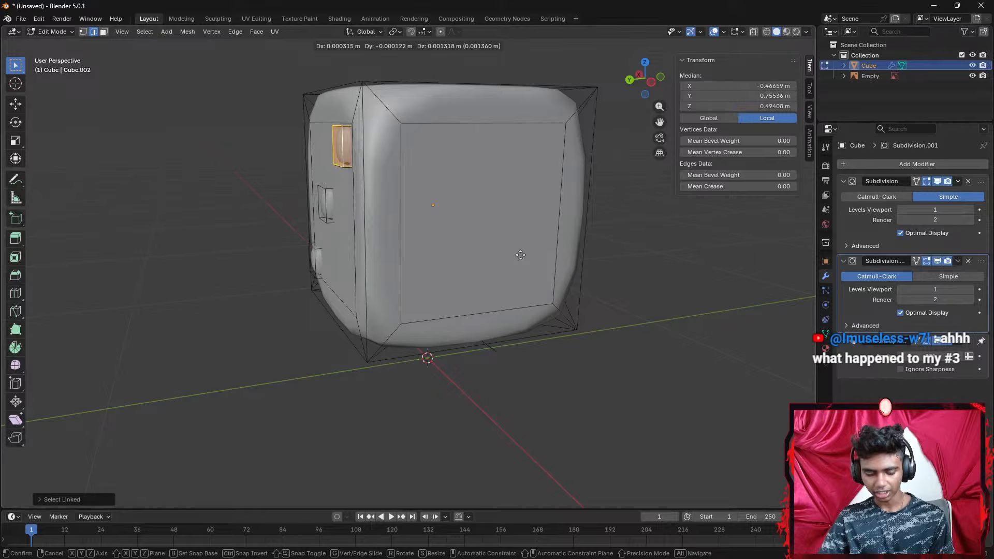
{"action": "key", "text": "g"}
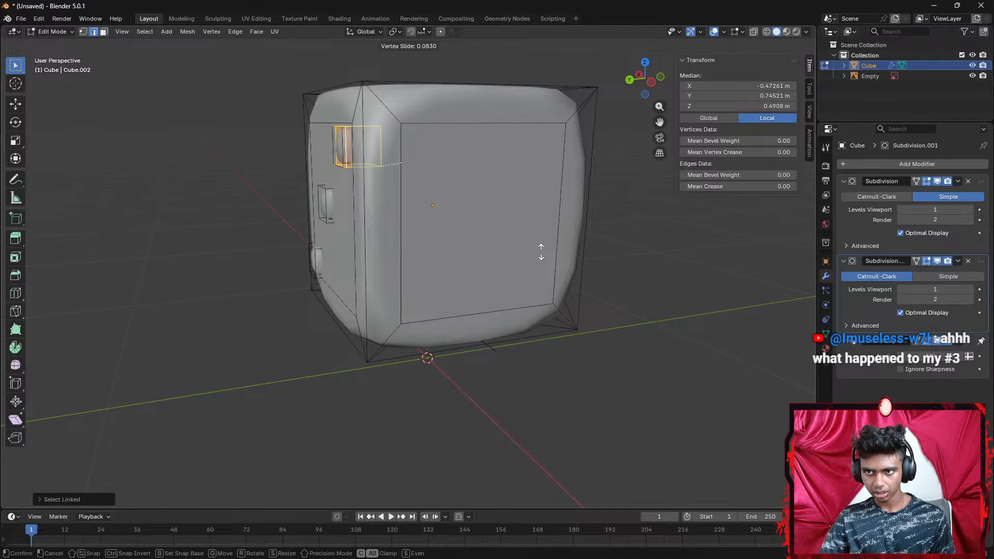
{"action": "left_click", "coordinate": [568, 250]}
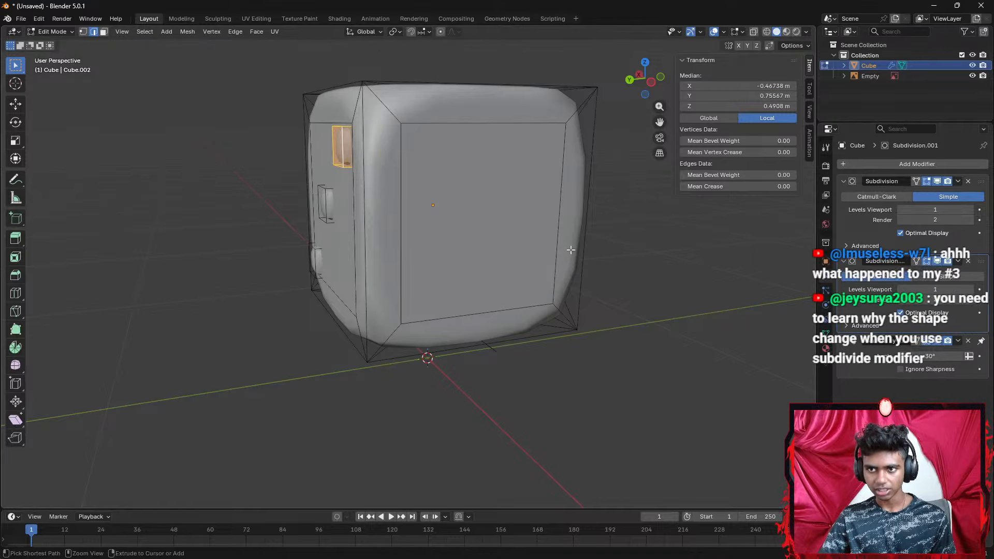
Duplicate the selected small cube in place and move the copy along Y to a median of about 0.155 m
{"action": "key", "text": "shift+d"}
{"action": "right_click", "coordinate": [568, 250]}
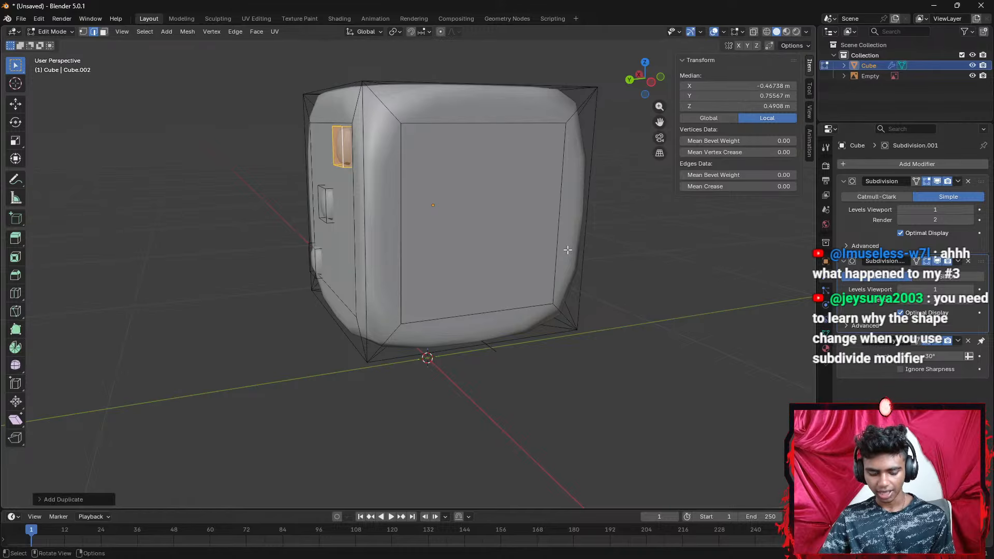
{"action": "key", "text": "g"}
{"action": "key", "text": "x"}
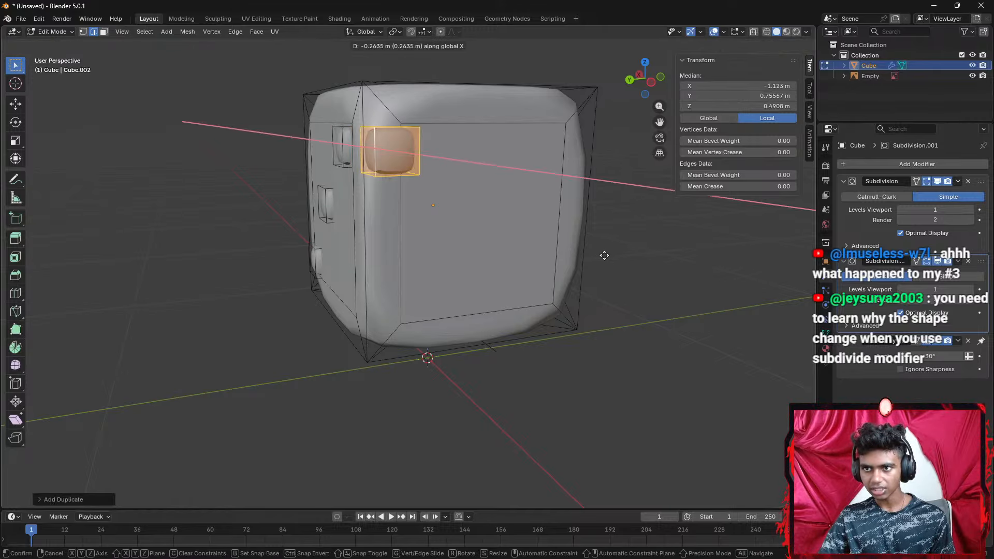
{"action": "key", "text": "y"}
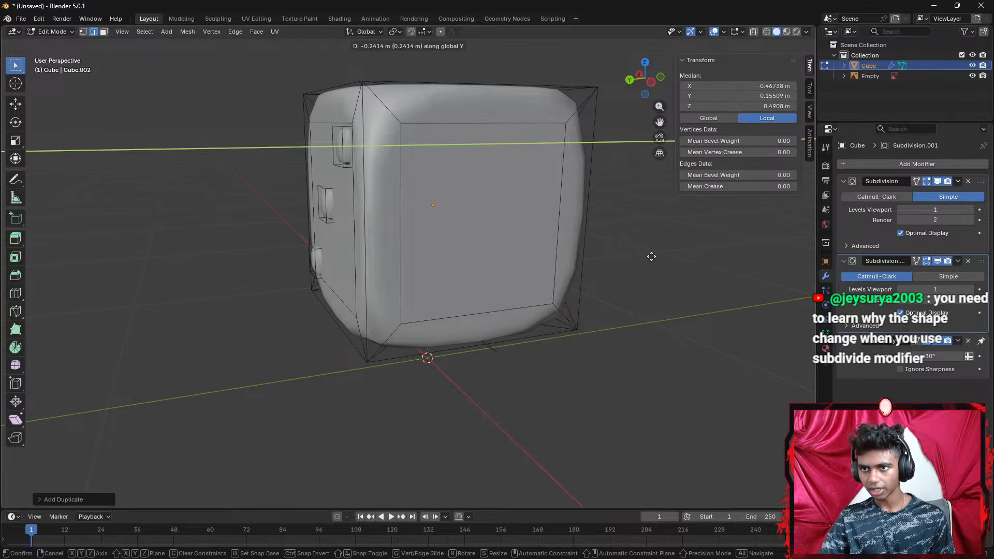
{"action": "left_click", "coordinate": [651, 256]}
In wireframe, move the copy along X out of the large cube to about -1.24 m, then return to solid shading
{"action": "key", "text": "z"}
{"action": "left_click", "coordinate": [593, 257]}
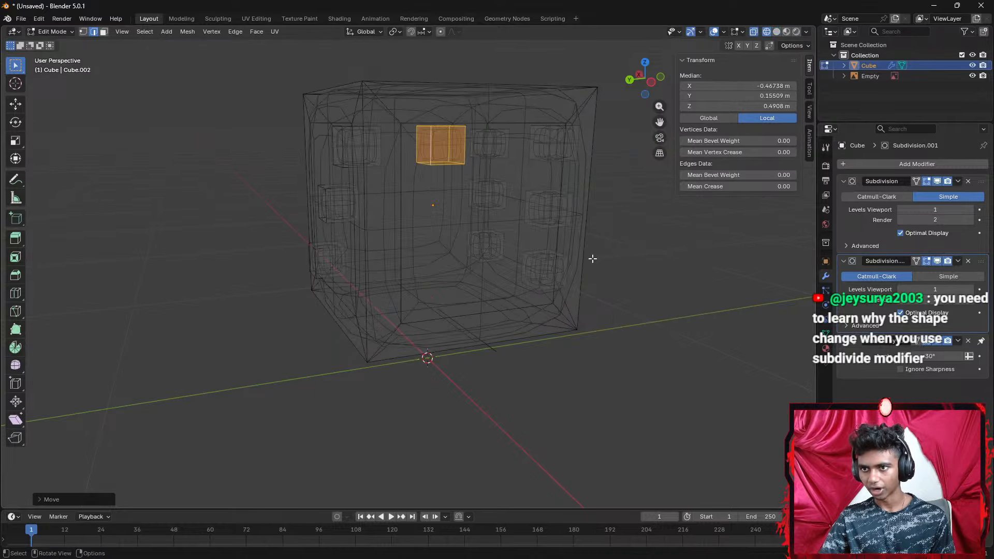
{"action": "mouse_move", "coordinate": [592, 257]}
{"action": "middle_mouse_down"}
{"action": "mouse_move", "coordinate": [566, 271]}
{"action": "mouse_move", "coordinate": [528, 252]}
{"action": "middle_mouse_up"}
{"action": "key", "text": "g"}
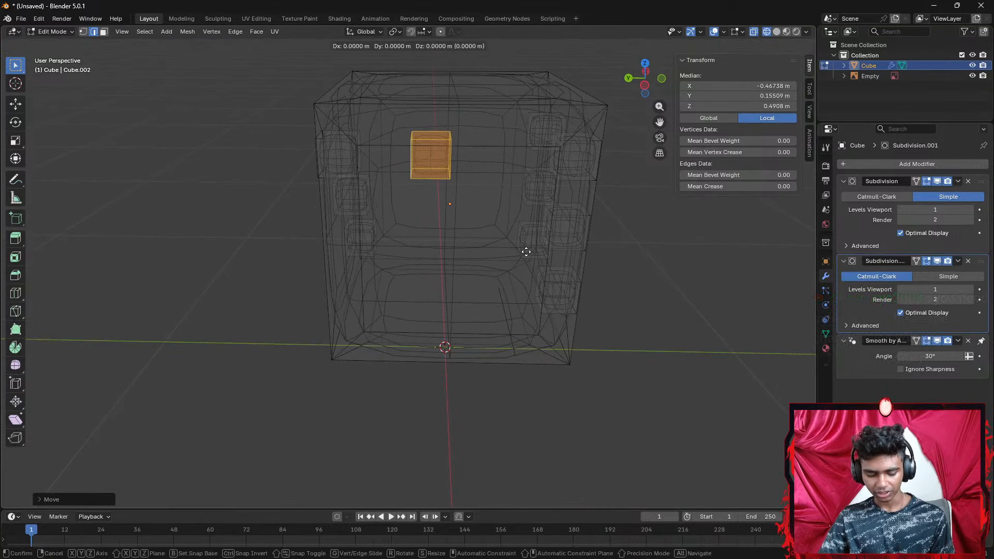
{"action": "key", "text": "x"}
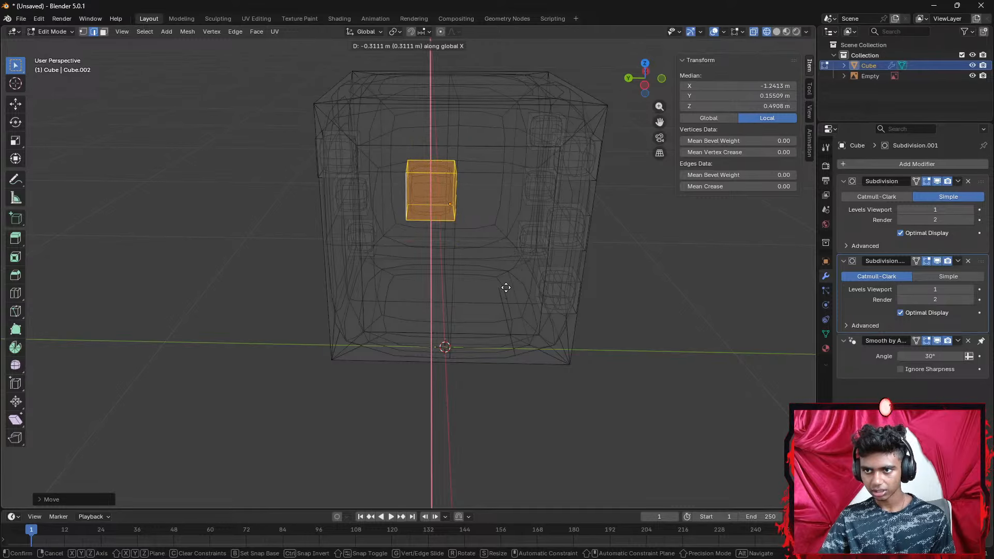
{"action": "left_click", "coordinate": [512, 285]}
{"action": "middle_click_drag", "start_coordinate": [512, 284], "coordinate": [606, 293]}
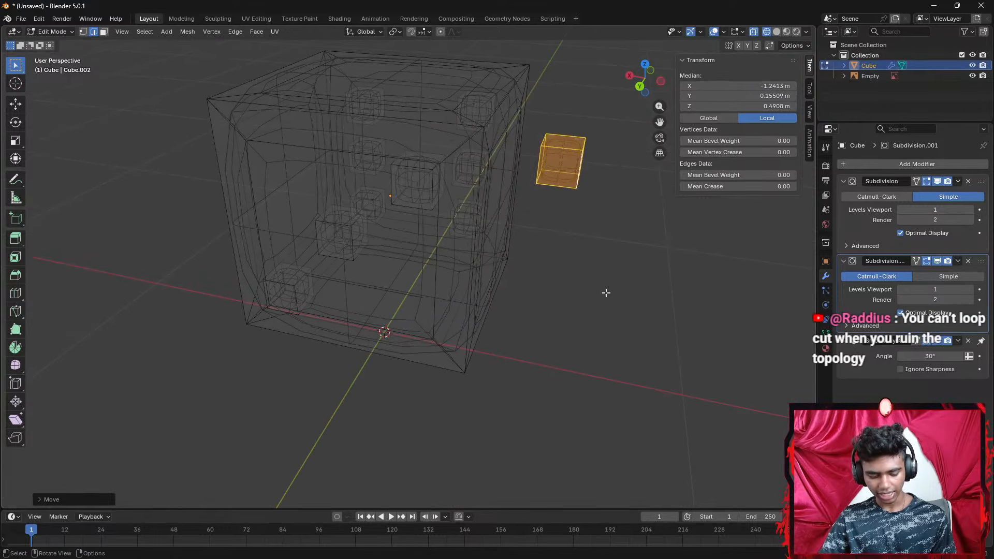
{"action": "key", "text": "z"}
{"action": "left_click", "coordinate": [664, 293]}
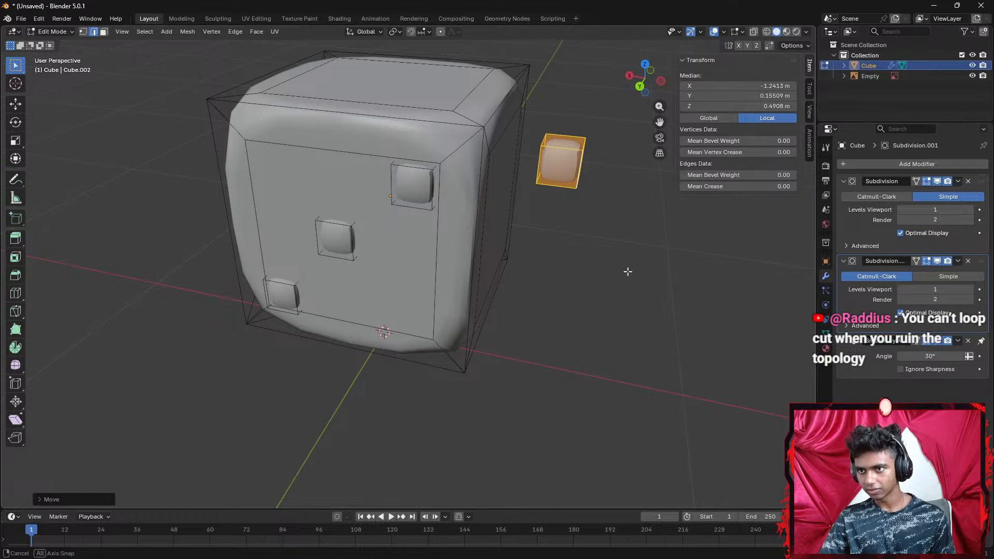
Move the copy back along X to about -0.793 m so it sits partly embedded in the blank -X side face
{"action": "middle_click_drag", "start_coordinate": [627, 271], "coordinate": [608, 270]}
{"action": "key", "text": "g"}
{"action": "key", "text": "z"}
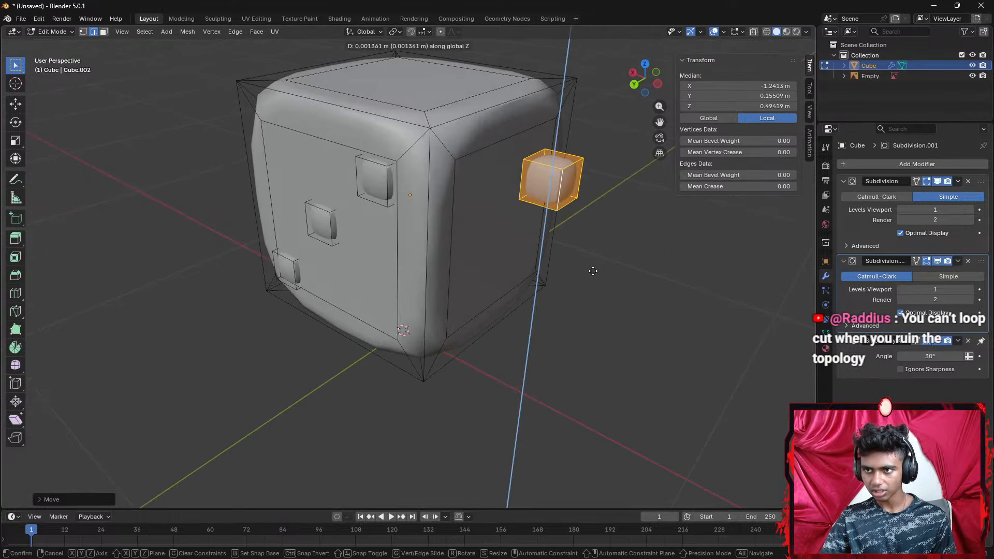
{"action": "key", "text": "x"}
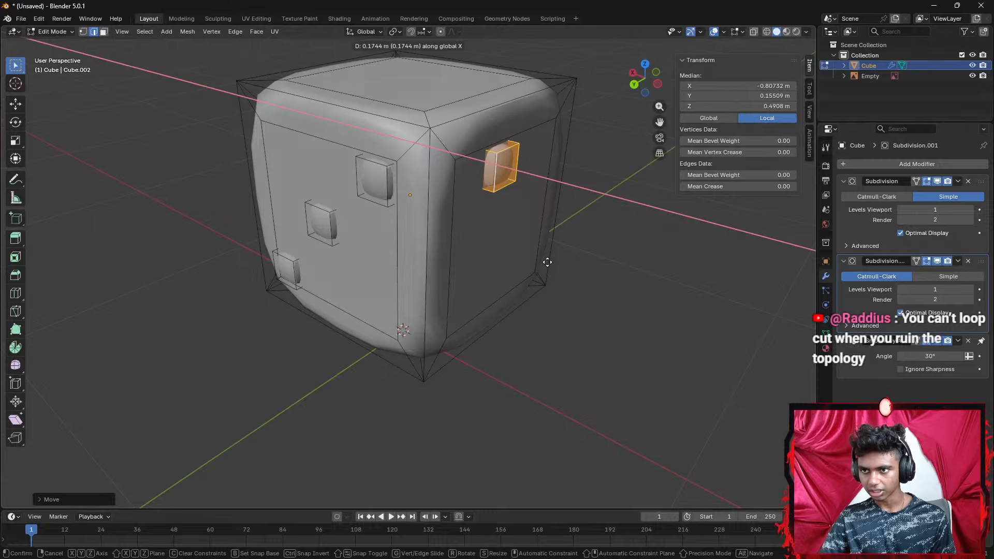
{"action": "left_click", "coordinate": [545, 261]}
{"action": "middle_click_drag", "start_coordinate": [586, 240], "coordinate": [510, 236]}
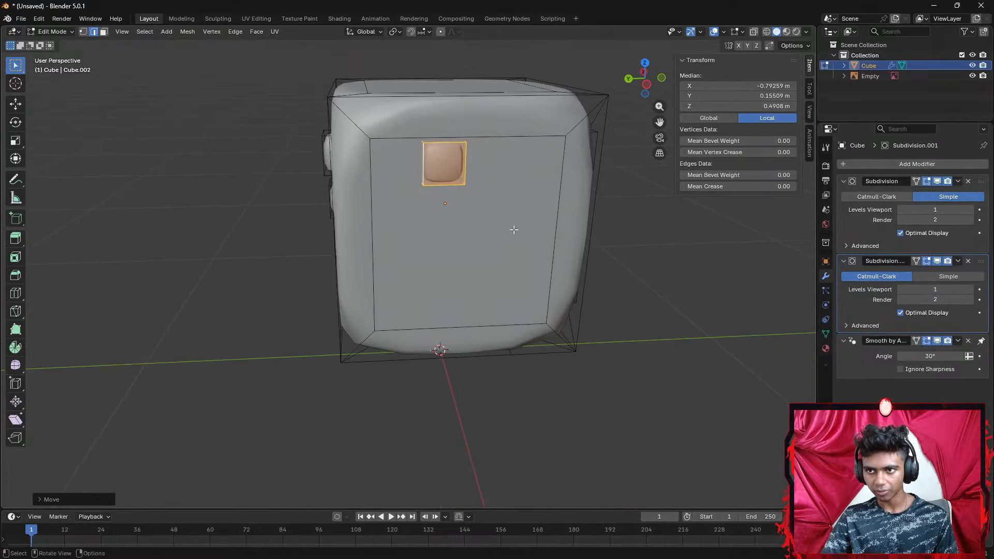
Move the small cube along Y to about 0.409 m, into the upper-left corner of the -X side face
{"action": "key", "text": "g"}
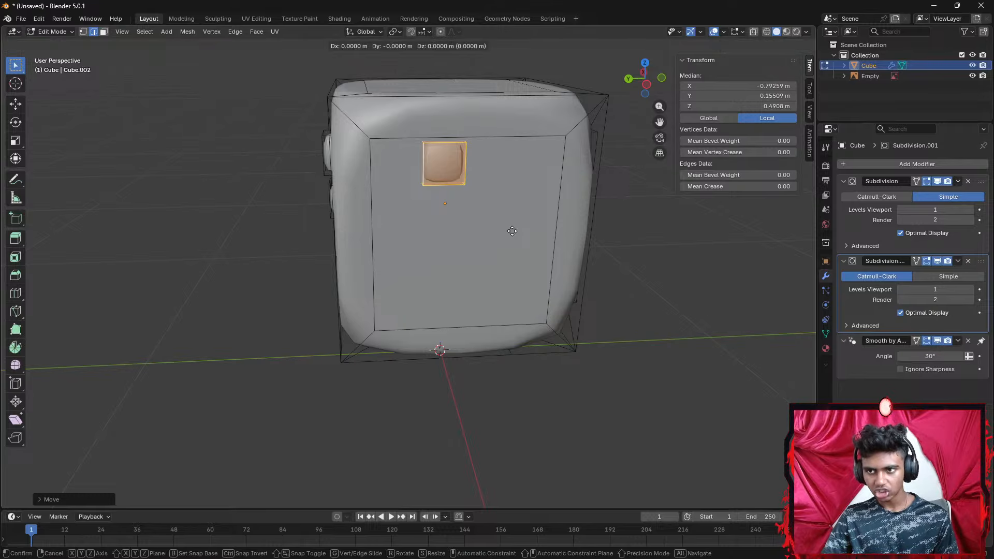
{"action": "key", "text": "x"}
{"action": "key", "text": "z"}
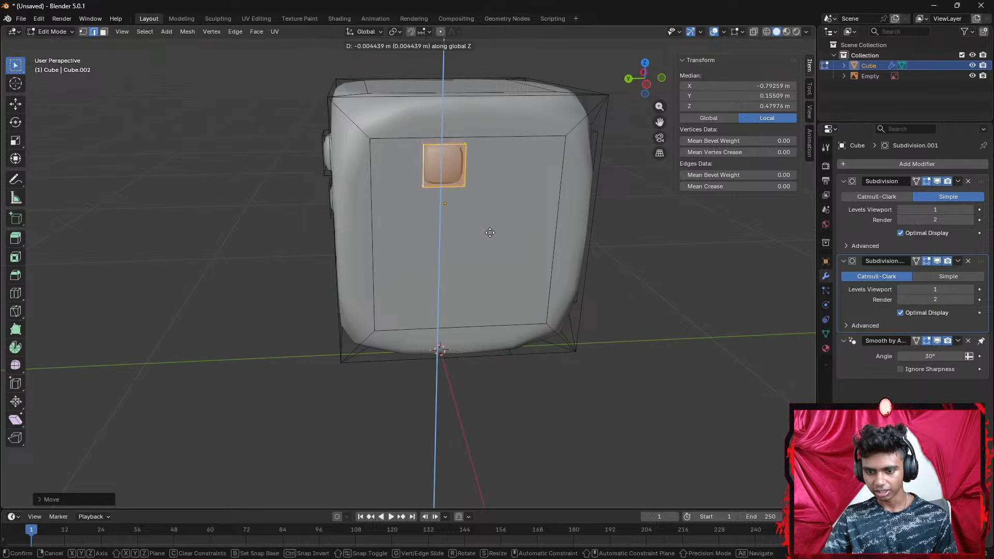
{"action": "key", "text": "y"}
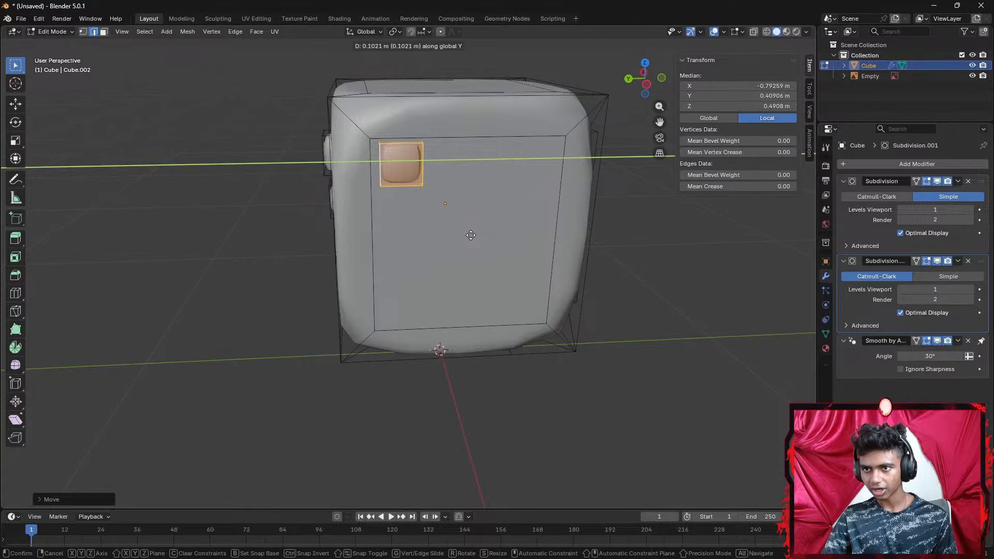
{"action": "left_click", "coordinate": [471, 235]}
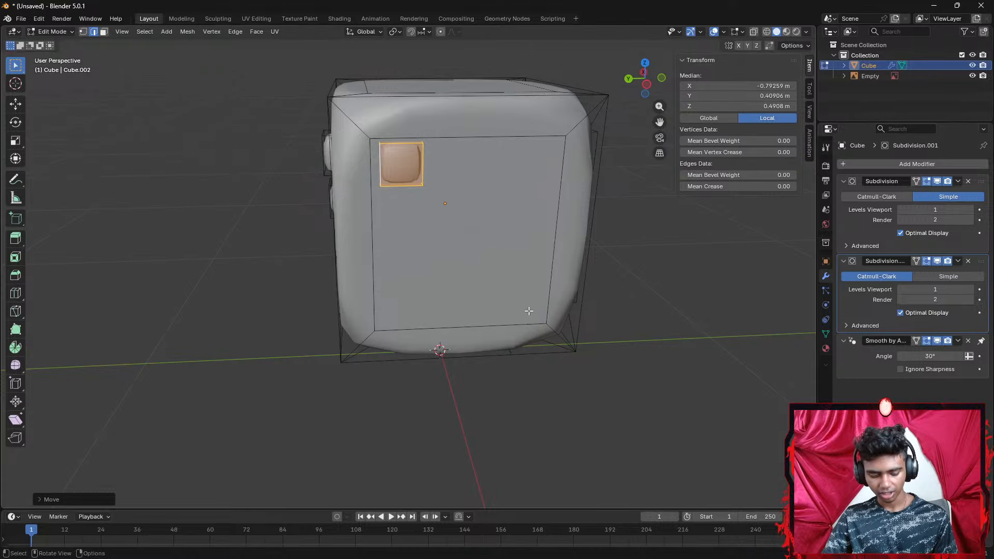
Duplicate the small cube and move the copy along Y to about -0.394 m, into the upper-right corner of the -X side face
{"action": "key", "text": "shift+d"}
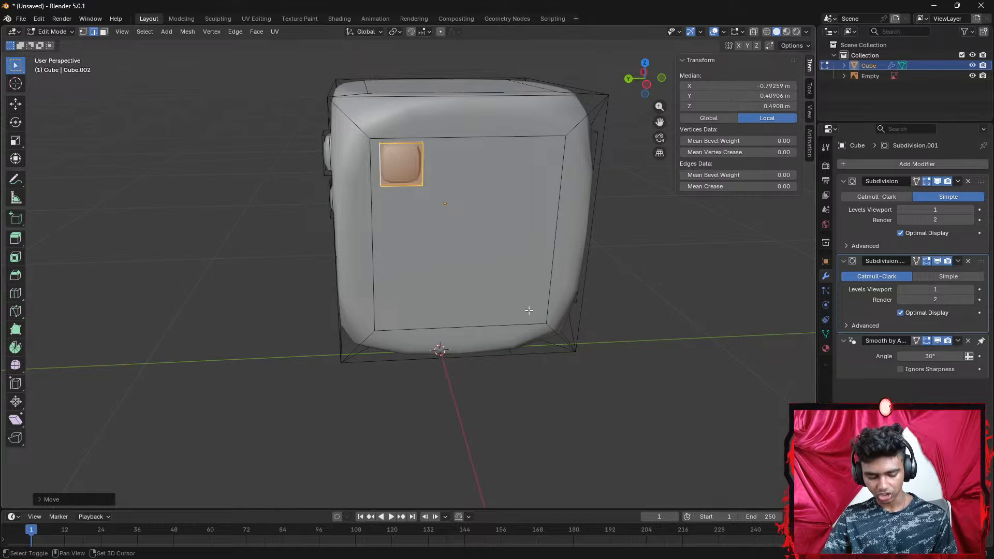
{"action": "right_click", "coordinate": [528, 311]}
{"action": "key", "text": "g"}
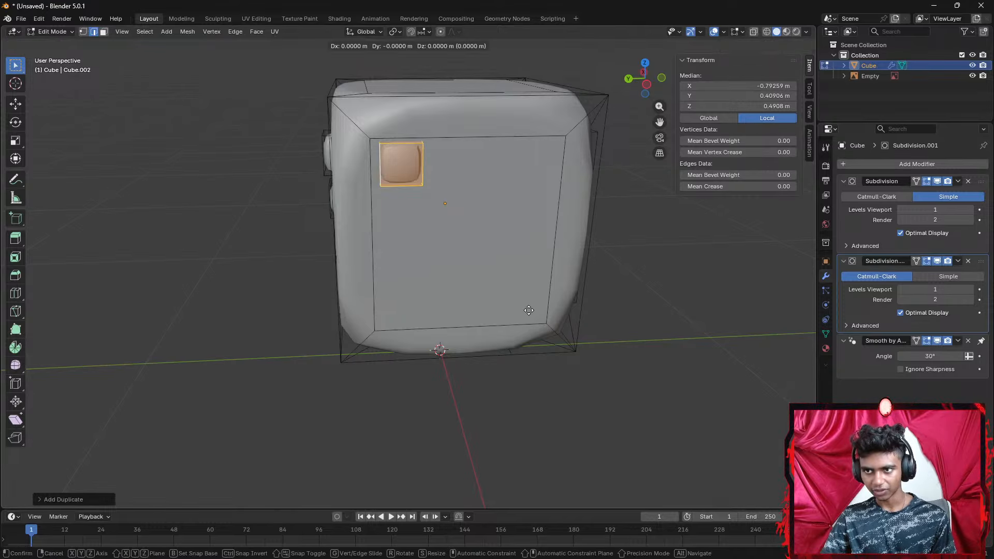
{"action": "key", "text": "y"}
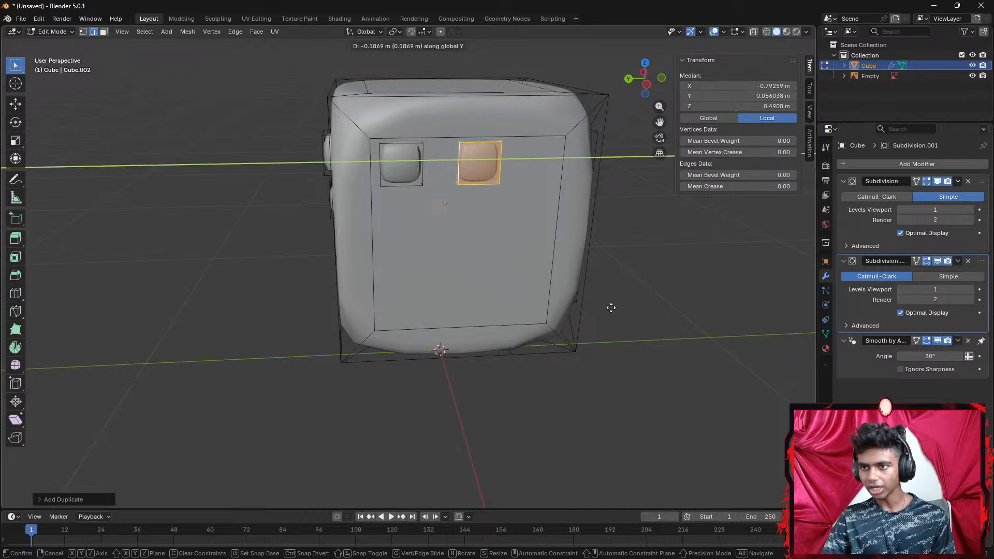
{"action": "left_click", "coordinate": [658, 308]}
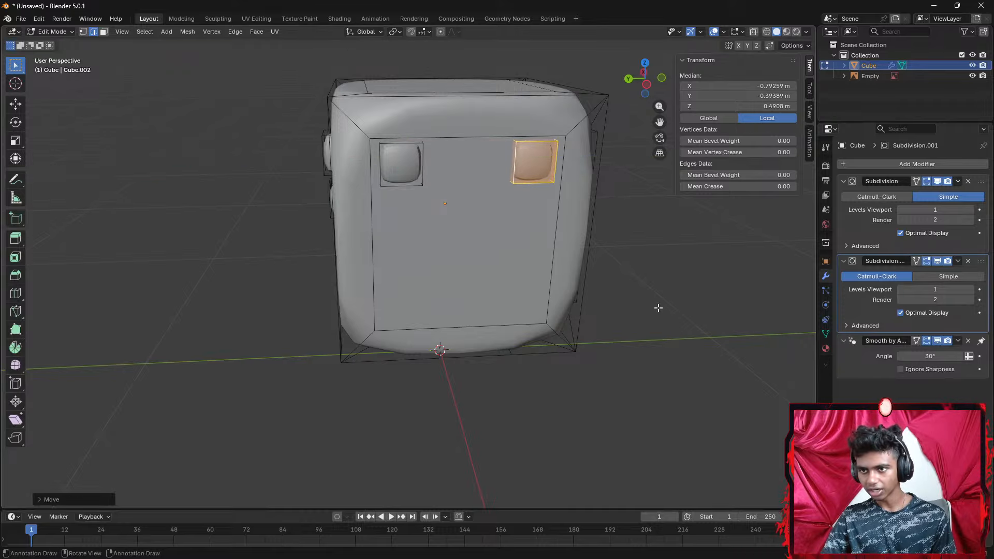
Lower the copy along Z into the lower-right corner of the -X side face and deselect everything
{"action": "key", "text": "g"}
{"action": "key", "text": "z"}
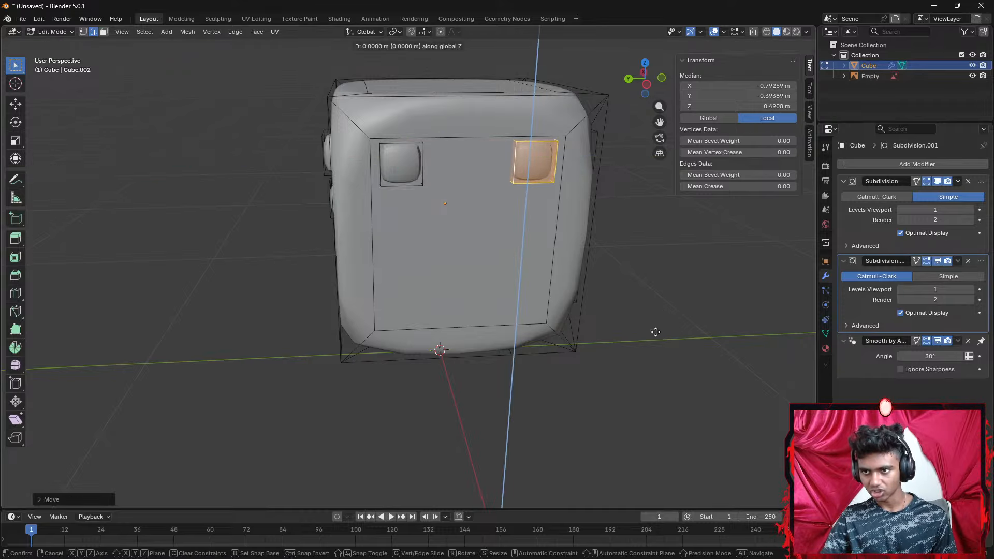
{"action": "left_click", "coordinate": [658, 442]}
{"action": "mouse_move", "coordinate": [686, 444]}
{"action": "middle_mouse_down"}
{"action": "mouse_move", "coordinate": [667, 410]}
{"action": "mouse_move", "coordinate": [678, 438]}
{"action": "middle_mouse_up"}
{"action": "left_click", "coordinate": [667, 410]}
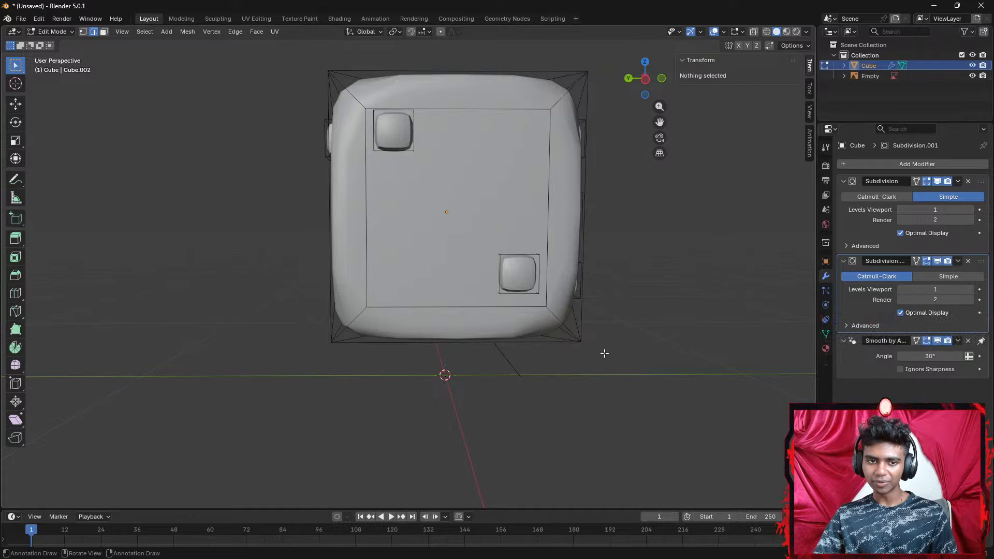
Move the lower-right small cube on the -X side face inward, to about -0.346 m along Z and -0.34 m along Y
{"action": "double_click", "coordinate": [529, 276]}
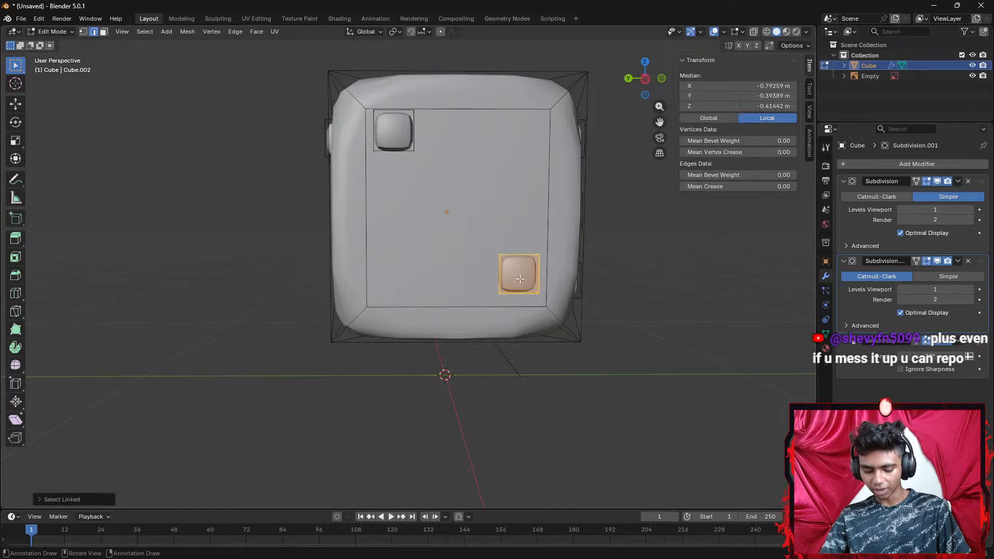
{"action": "key", "text": "g"}
{"action": "key", "text": "x"}
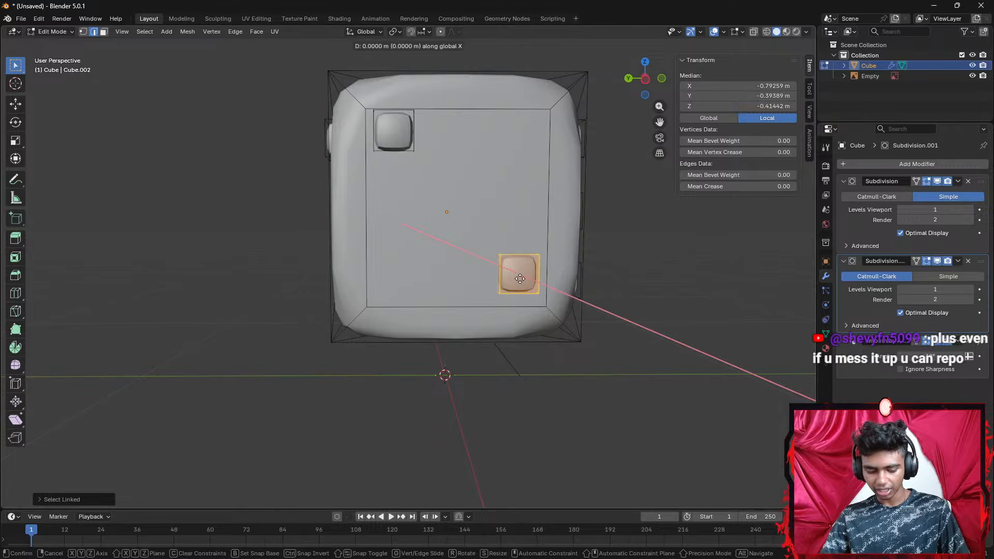
{"action": "key", "text": "z"}
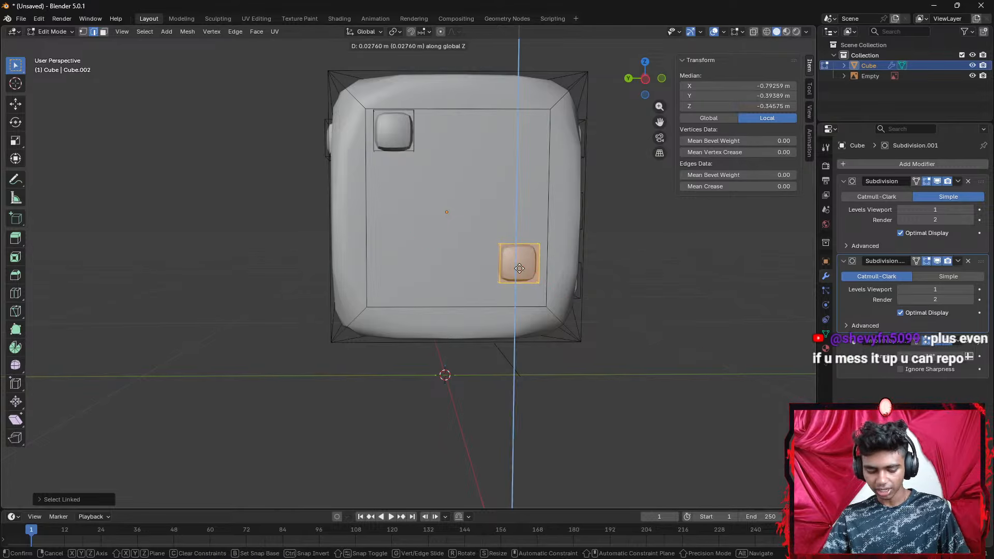
{"action": "left_click", "coordinate": [519, 268]}
{"action": "key", "text": "g"}
{"action": "key", "text": "x"}
{"action": "key", "text": "x"}
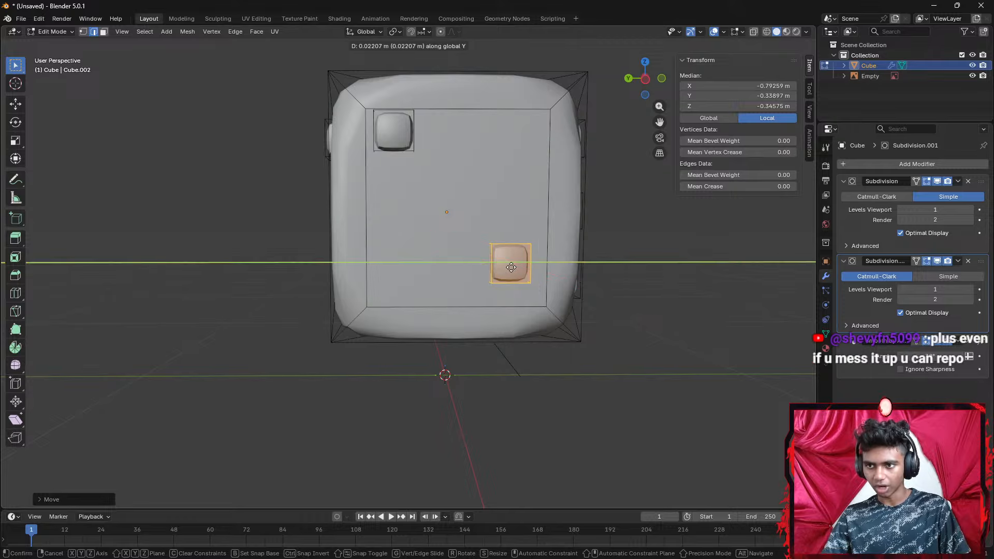
{"action": "left_click", "coordinate": [508, 265]}
Move the upper-left small cube on the -X side face inward, to about 0.408 m along Z and 0.389 m along Y, and deselect it
{"action": "left_click", "coordinate": [391, 131], "text": "shift"}
{"action": "key", "text": "ctrl+l"}
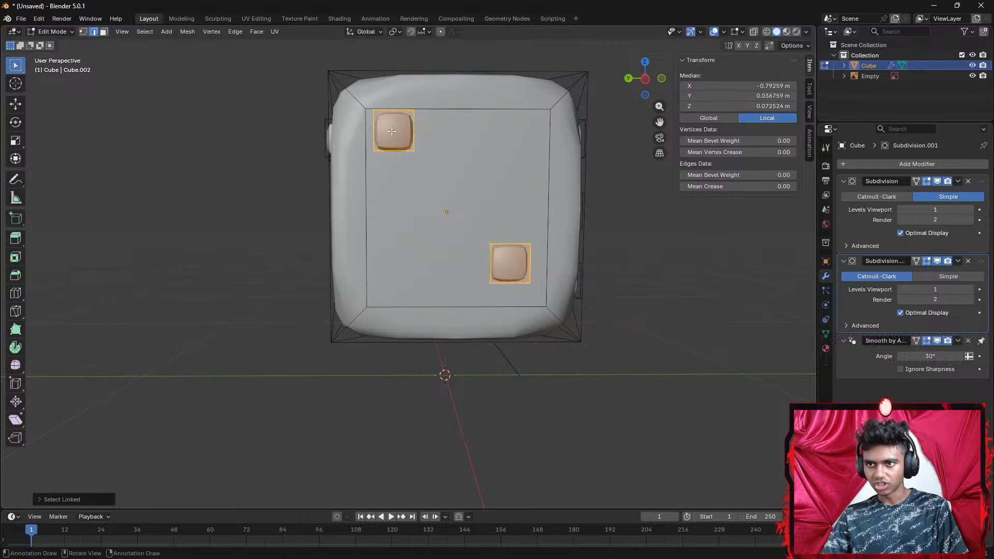
{"action": "left_click", "coordinate": [392, 132]}
{"action": "key", "text": "ctrl+l"}
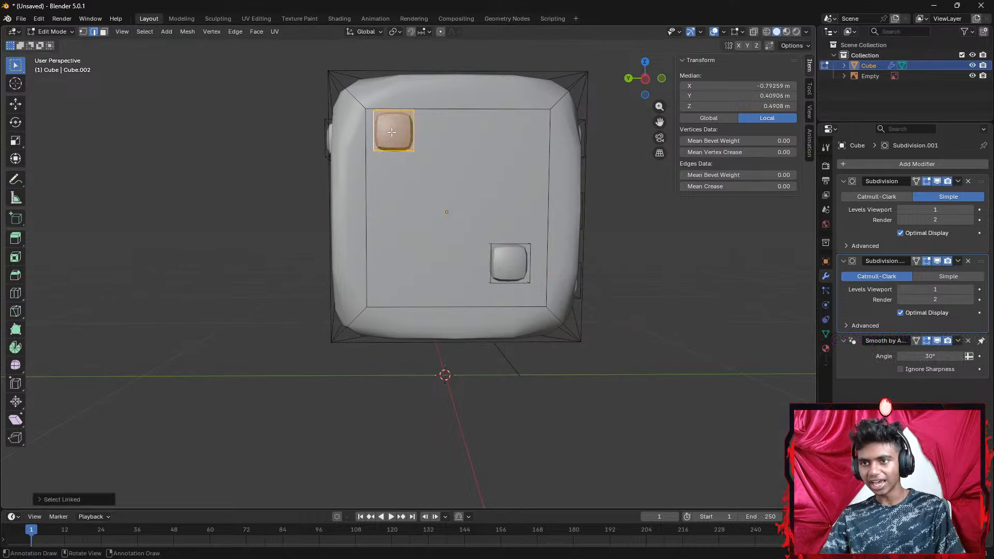
{"action": "key", "text": "g"}
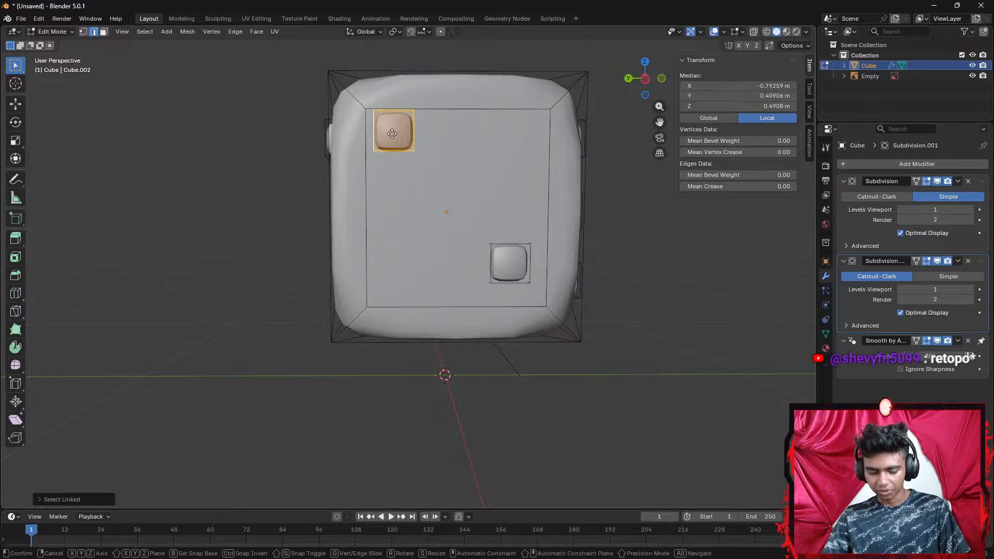
{"action": "key", "text": "z"}
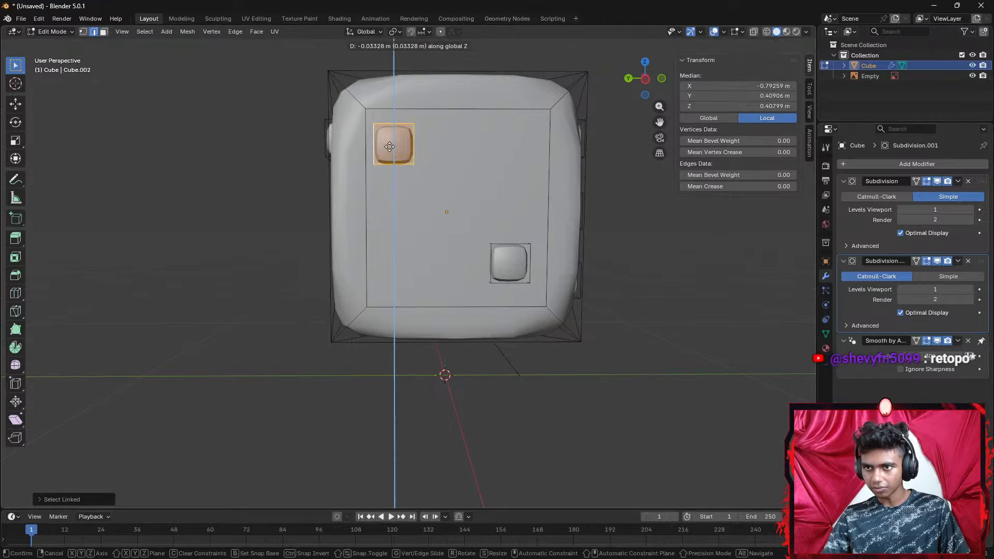
{"action": "key", "text": "z"}
{"action": "key", "text": "y"}
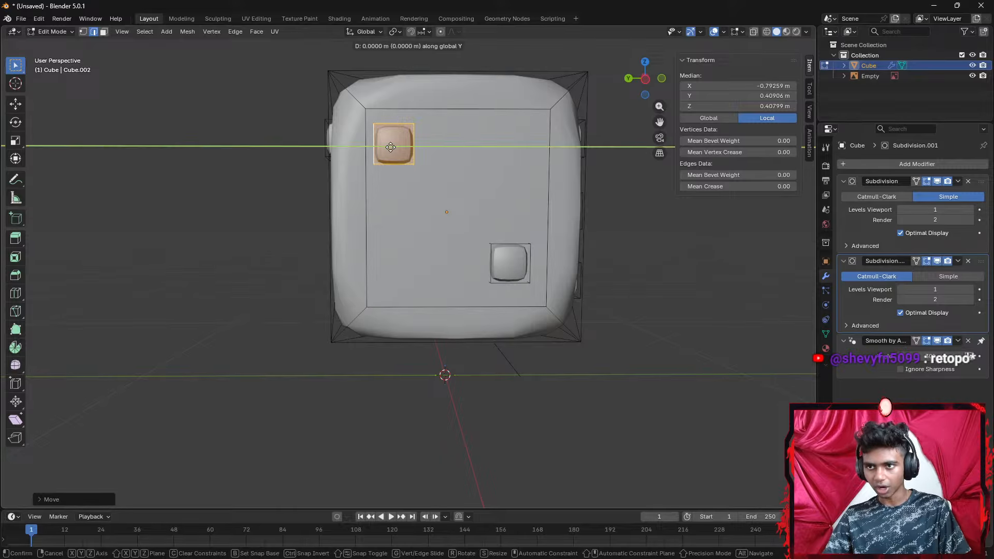
{"action": "left_click", "coordinate": [397, 147]}
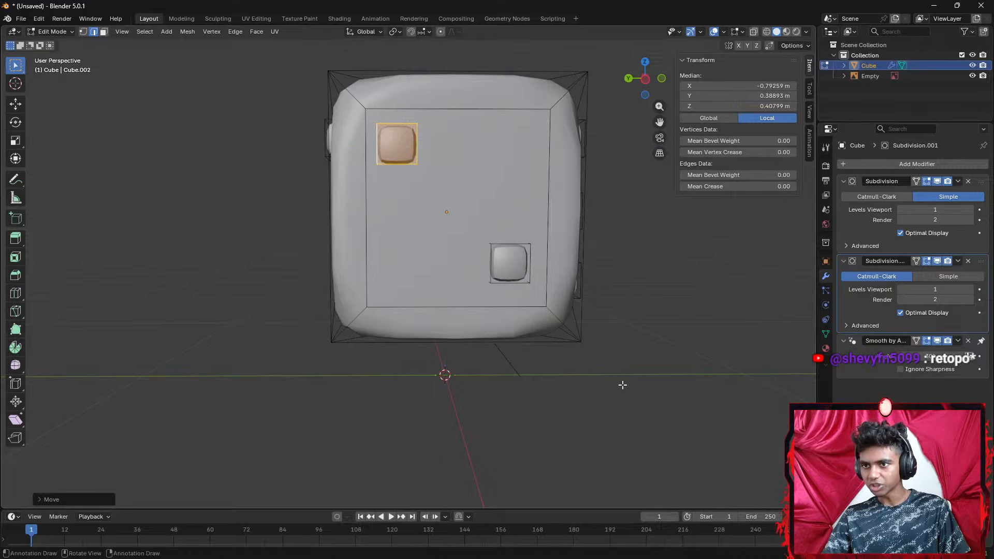
{"action": "left_click", "coordinate": [621, 383]}
Duplicate the upper-left small cube of the -X side face and move the copy along X to about 1.002 m, beyond the opposite face
{"action": "scroll", "coordinate": [608, 361], "scroll_direction": "down", "scroll_amount": 2}
{"action": "middle_click_drag", "start_coordinate": [608, 362], "coordinate": [433, 283]}
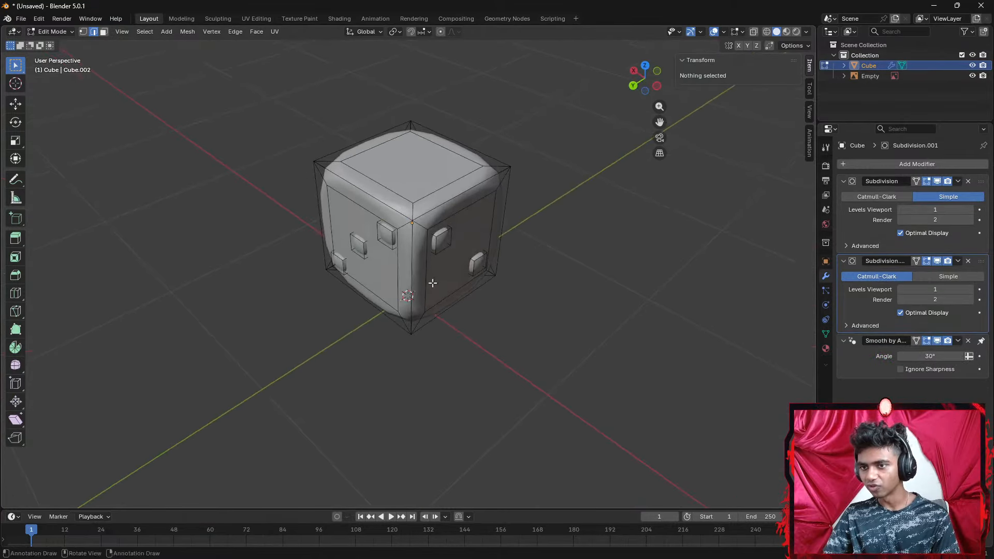
{"action": "left_click", "coordinate": [437, 243]}
{"action": "key", "text": "ctrl+l"}
{"action": "middle_click_drag", "start_coordinate": [441, 241], "coordinate": [535, 251]}
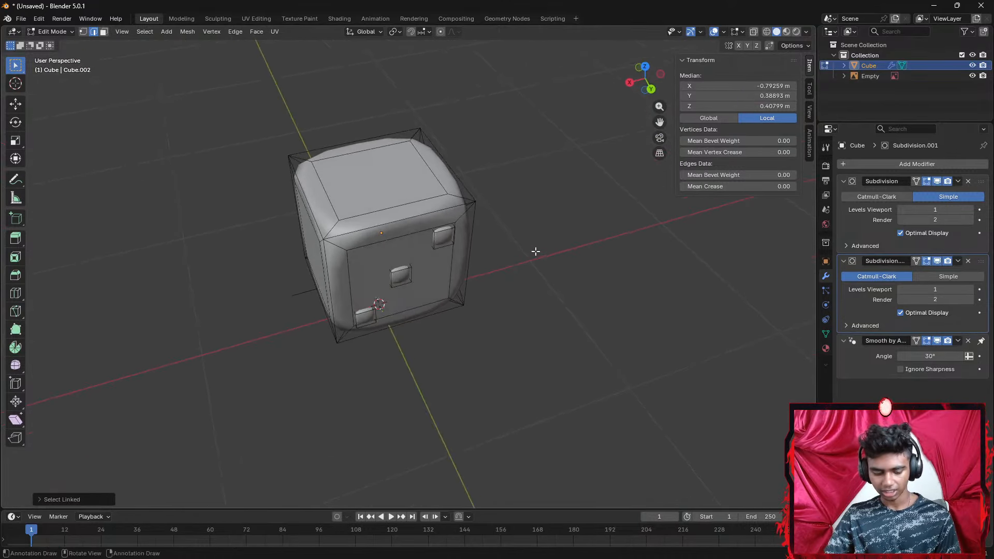
{"action": "key", "text": "g"}
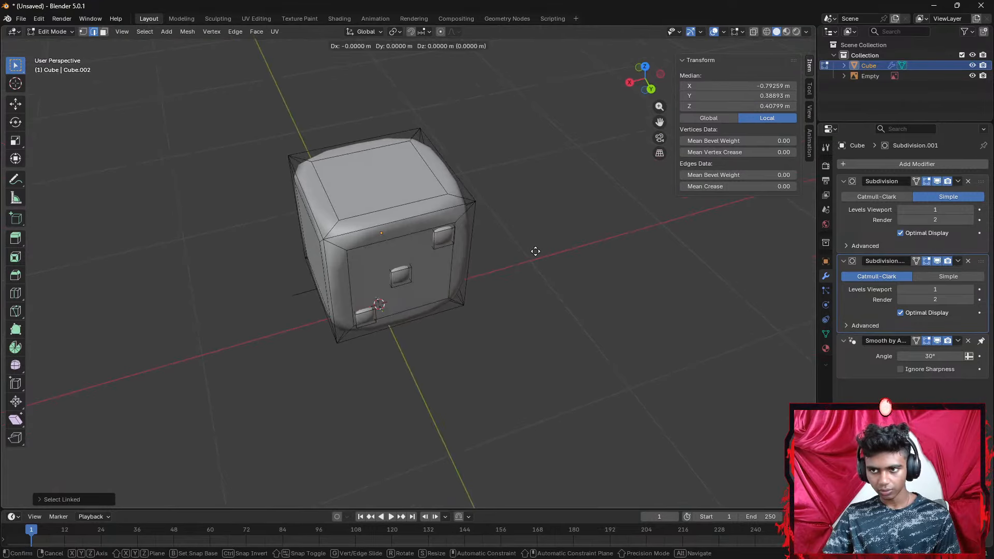
{"action": "right_click", "coordinate": [535, 251]}
{"action": "middle_click_drag", "start_coordinate": [535, 251], "coordinate": [462, 256]}
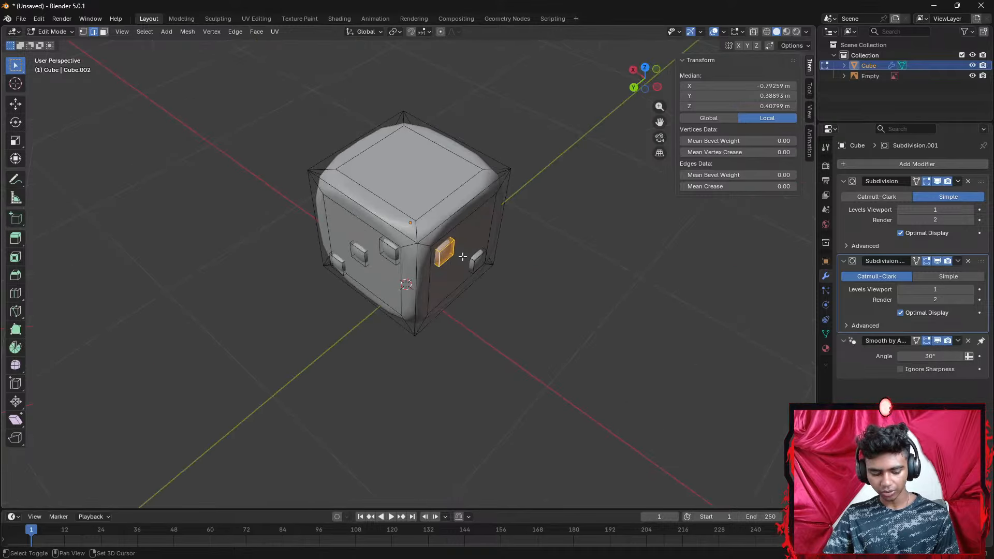
{"action": "key", "text": "shift+d"}
{"action": "right_click", "coordinate": [462, 256]}
{"action": "key", "text": "g"}
{"action": "key", "text": "x"}
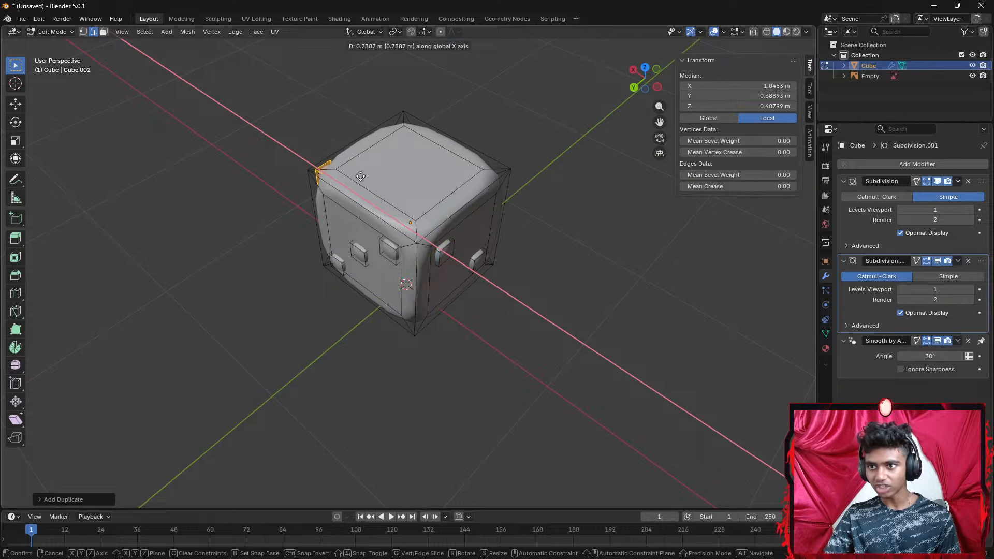
{"action": "left_click", "coordinate": [312, 259]}
Move the copy back along X to about 0.814 m so it sits partly embedded in the +X side face
{"action": "middle_click_drag", "start_coordinate": [313, 260], "coordinate": [406, 234]}
{"action": "scroll", "coordinate": [406, 234], "scroll_direction": "up", "scroll_amount": 1}
{"action": "key", "text": "g"}
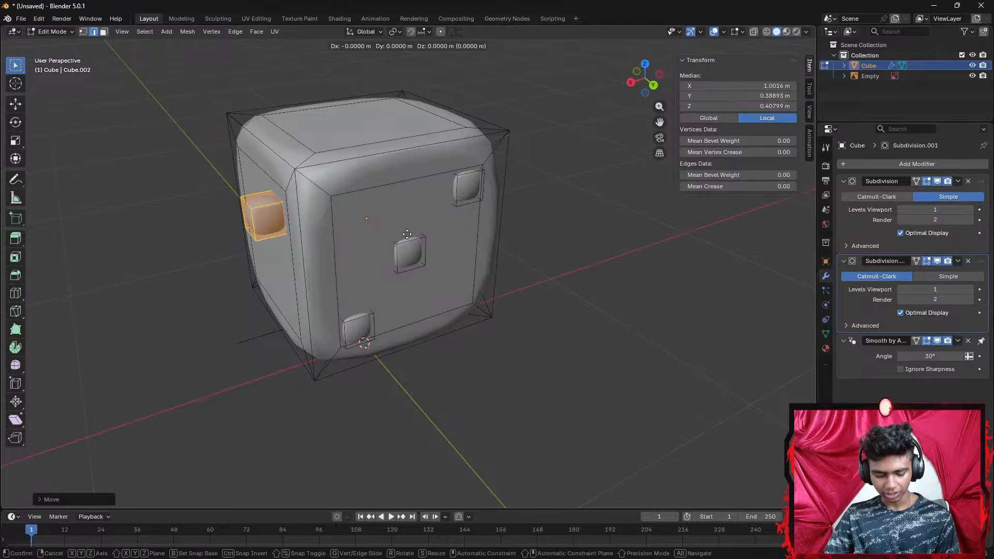
{"action": "key", "text": "x"}
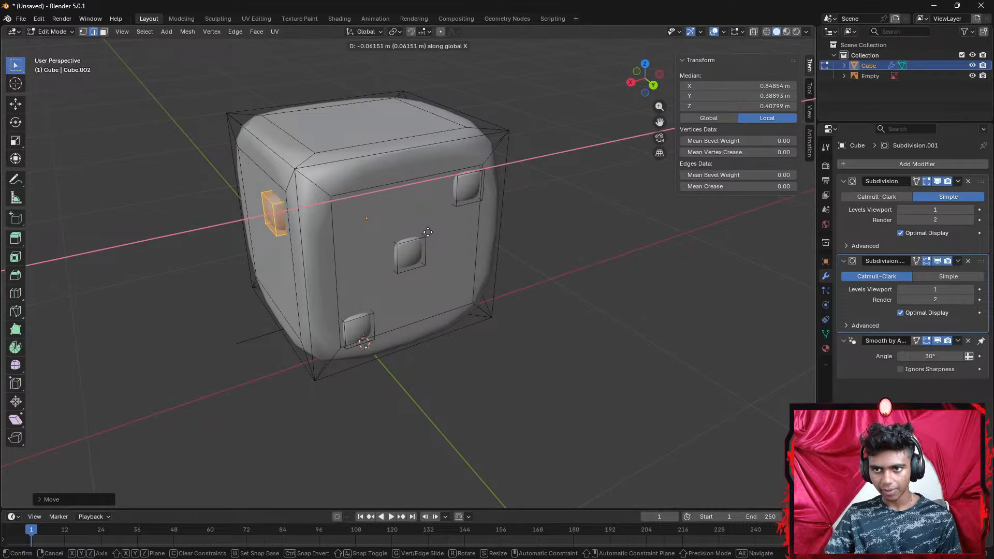
{"action": "left_click", "coordinate": [429, 232]}
{"action": "left_click", "coordinate": [493, 364]}
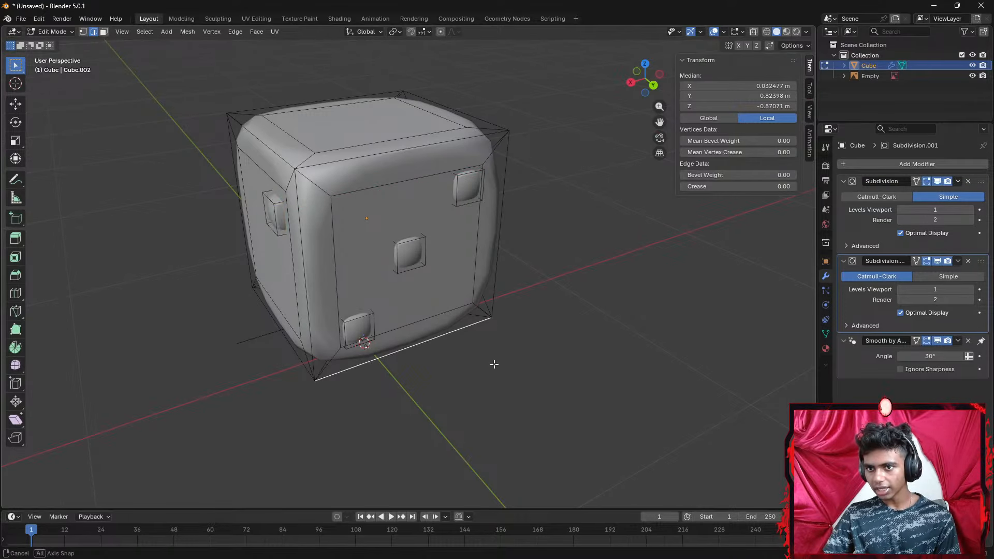
{"action": "mouse_move", "coordinate": [492, 364]}
{"action": "middle_mouse_down"}
{"action": "mouse_move", "coordinate": [499, 370]}
{"action": "mouse_move", "coordinate": [479, 365]}
{"action": "middle_mouse_up"}
{"action": "key", "text": "ctrl+z"}
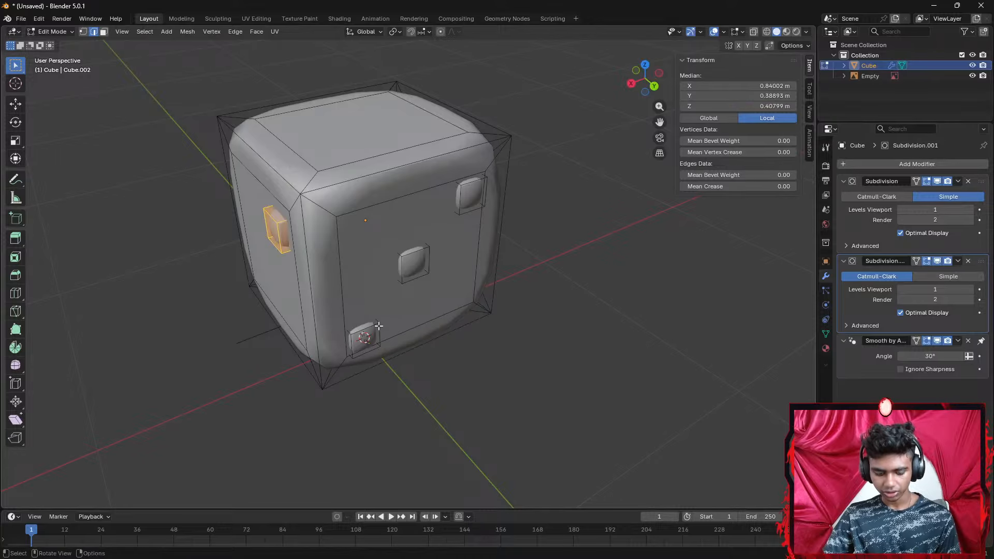
{"action": "key", "text": "g"}
{"action": "key", "text": "x"}
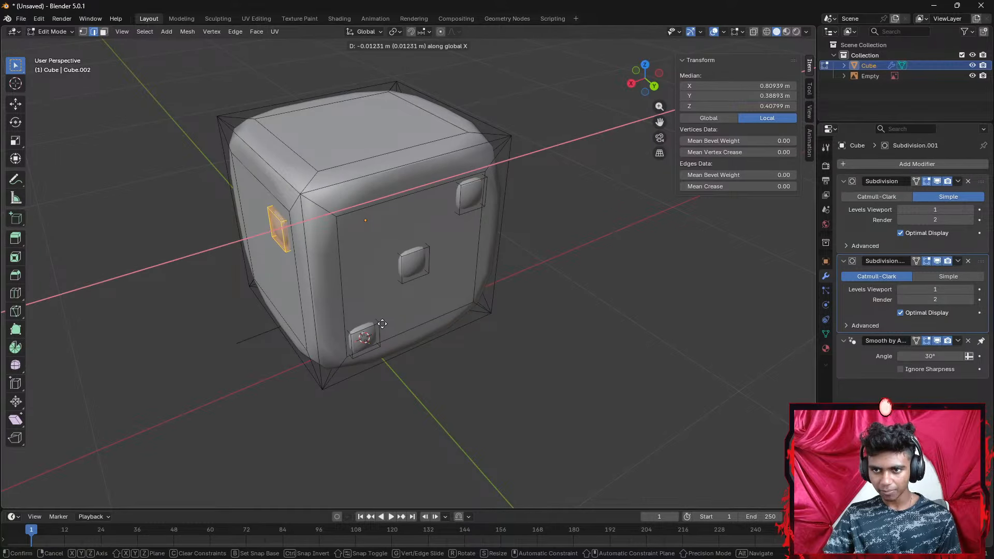
{"action": "left_click", "coordinate": [382, 323]}
Duplicate the embedded small cube and lower the copy along Z to about -0.445 m, into the lower-right corner of the +X side face
{"action": "middle_click_drag", "start_coordinate": [381, 324], "coordinate": [482, 305]}
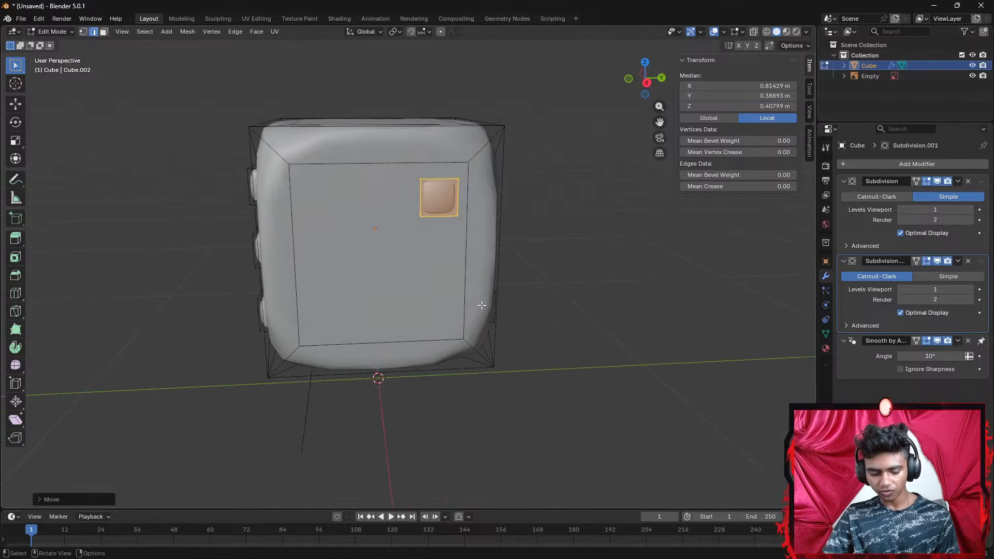
{"action": "key", "text": "shift+d"}
{"action": "left_click", "coordinate": [479, 306]}
{"action": "key", "text": "g"}
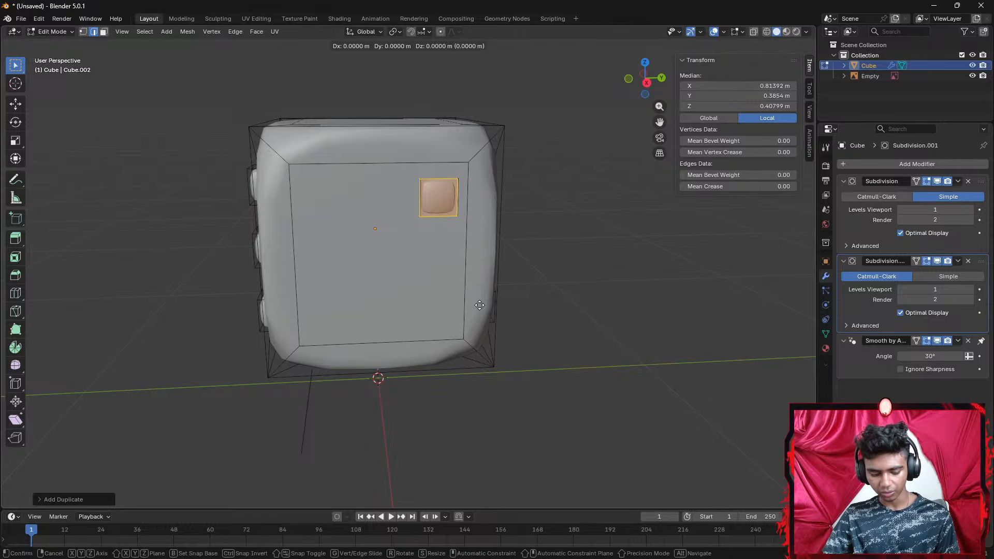
{"action": "key", "text": "z"}
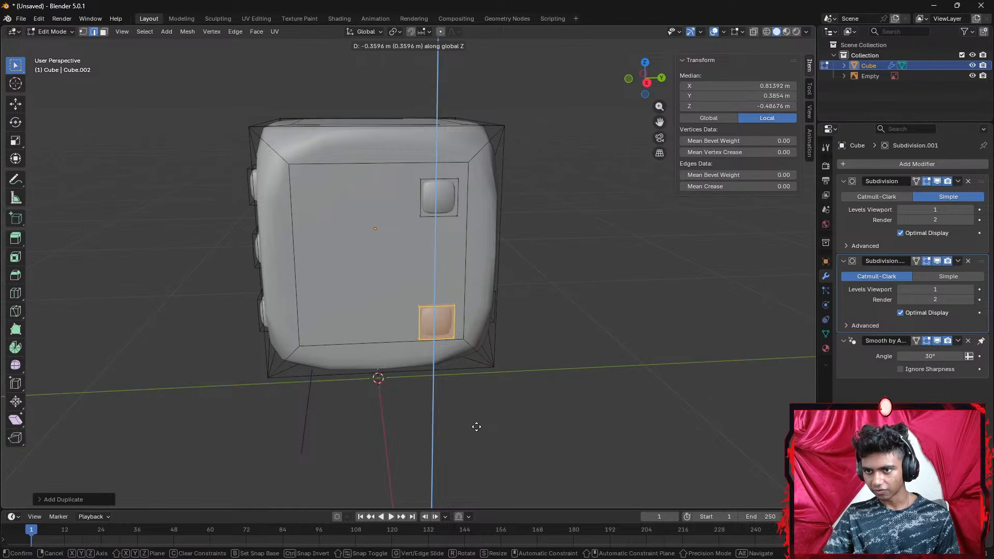
{"action": "left_click", "coordinate": [476, 426]}
{"action": "middle_click_drag", "start_coordinate": [474, 419], "coordinate": [471, 382]}
{"action": "scroll", "coordinate": [471, 382], "scroll_direction": "up", "scroll_amount": 2}
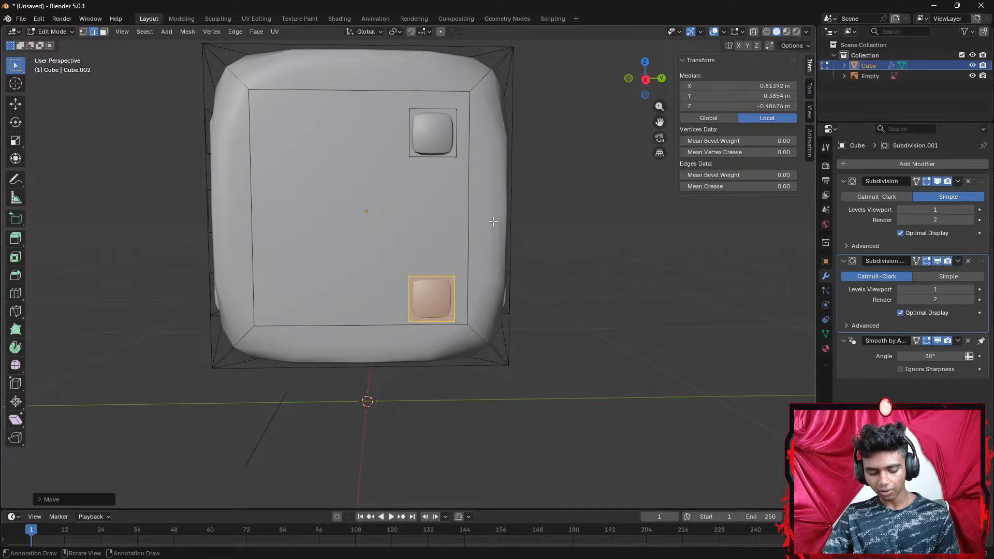
{"action": "key", "text": "g"}
{"action": "key", "text": "z"}
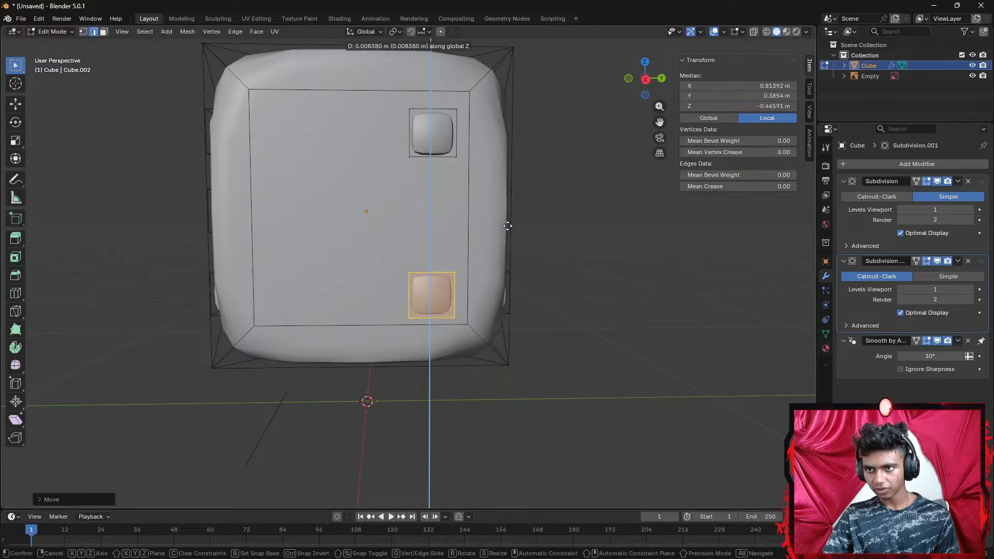
{"action": "left_click", "coordinate": [505, 222]}
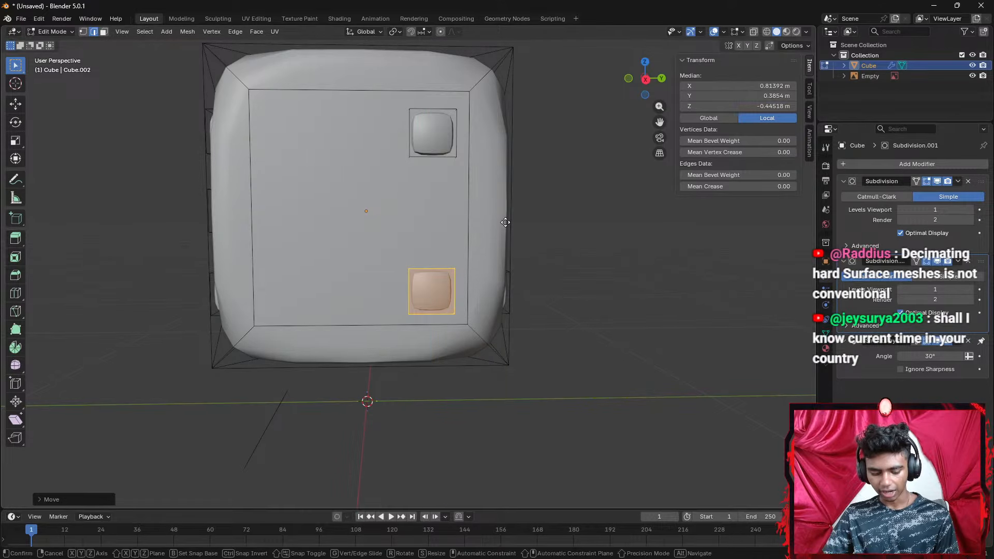
Duplicate the lower-right small cube and move the copy along Y to about -0.398 m, into the lower-left corner of the +X side face
{"action": "key", "text": "shift+d"}
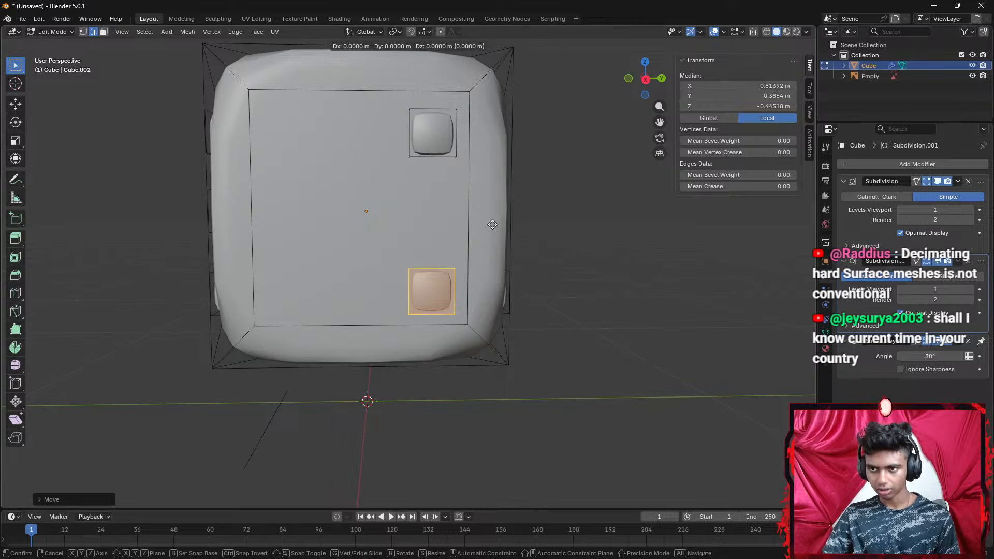
{"action": "right_click", "coordinate": [492, 224]}
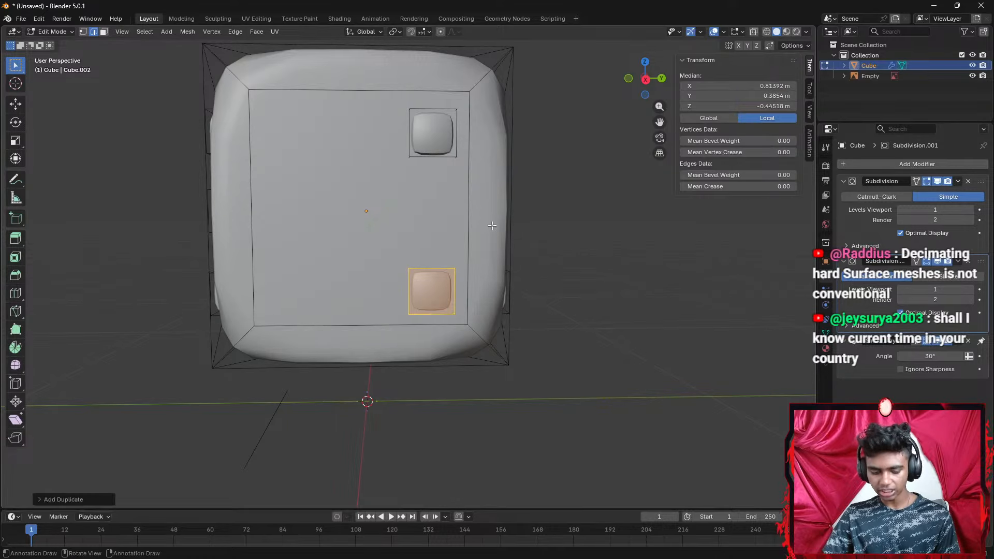
{"action": "key", "text": "g"}
{"action": "key", "text": "y"}
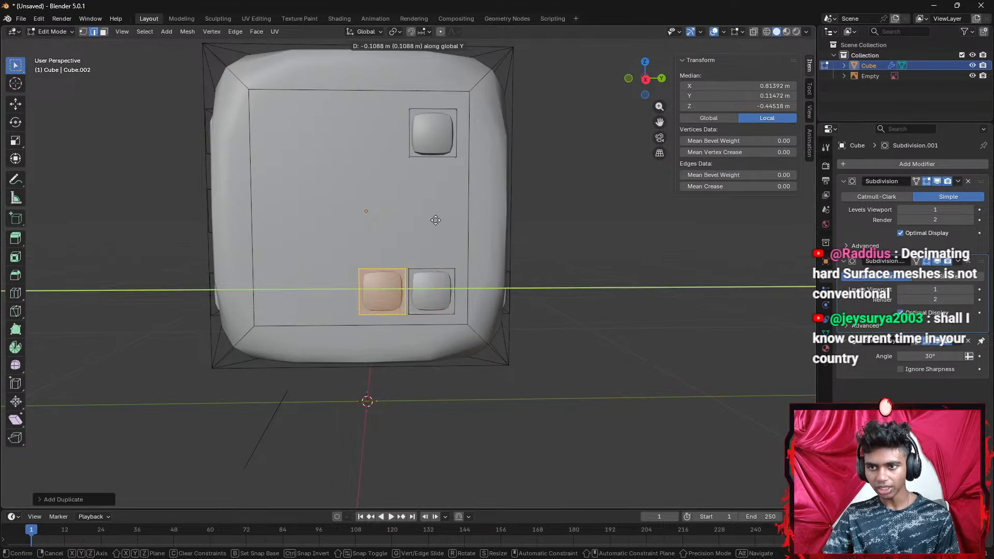
{"action": "left_click", "coordinate": [353, 224]}
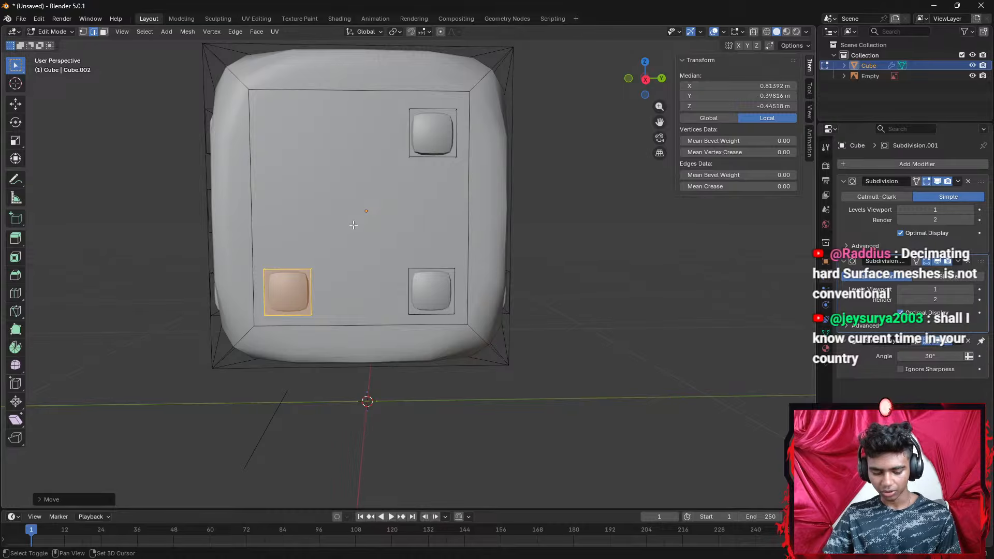
Duplicate the lower-left small cube, raise the copy along Z into the upper-left corner of the +X side face, and clear the selection
{"action": "key", "text": "shift+v"}
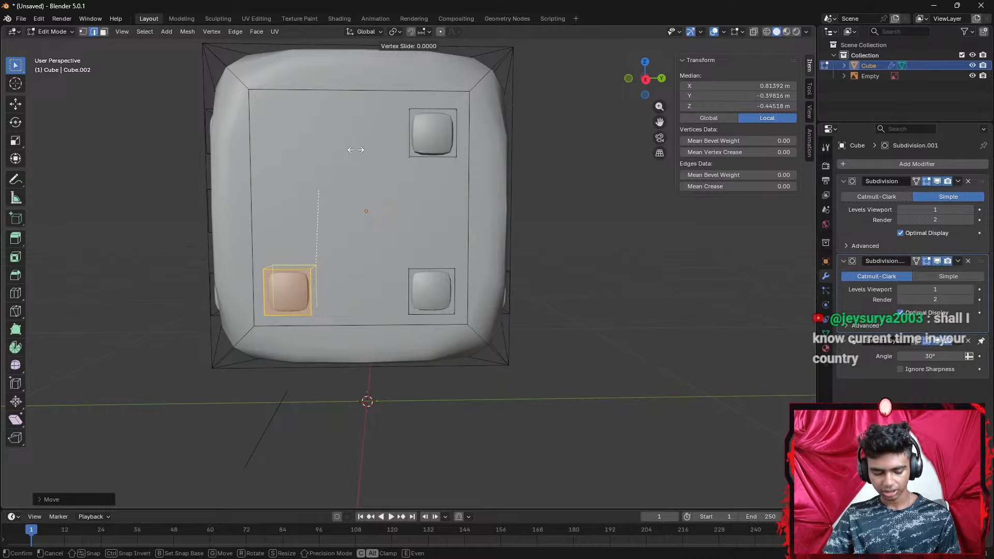
{"action": "key", "text": "Escape"}
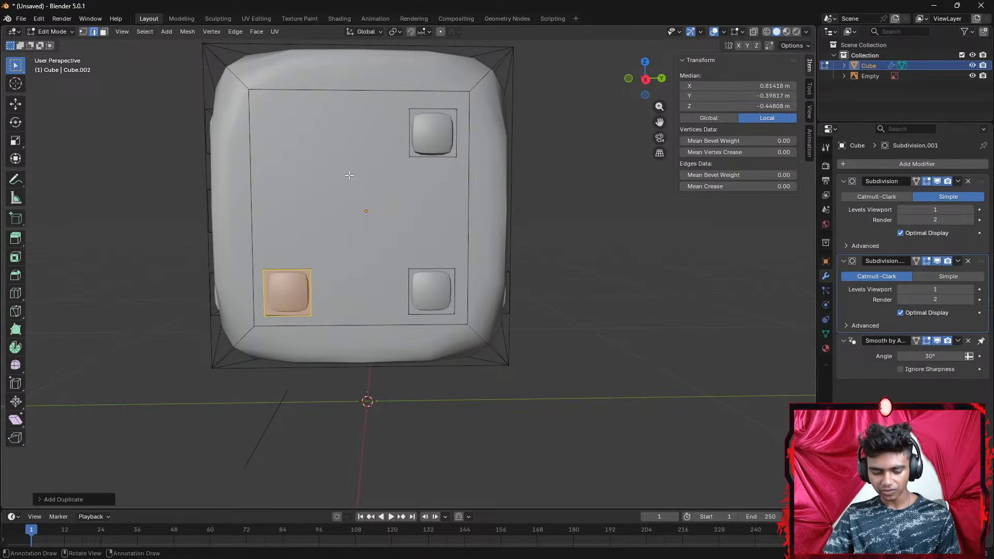
{"action": "key", "text": "shift+d"}
{"action": "key", "text": "y"}
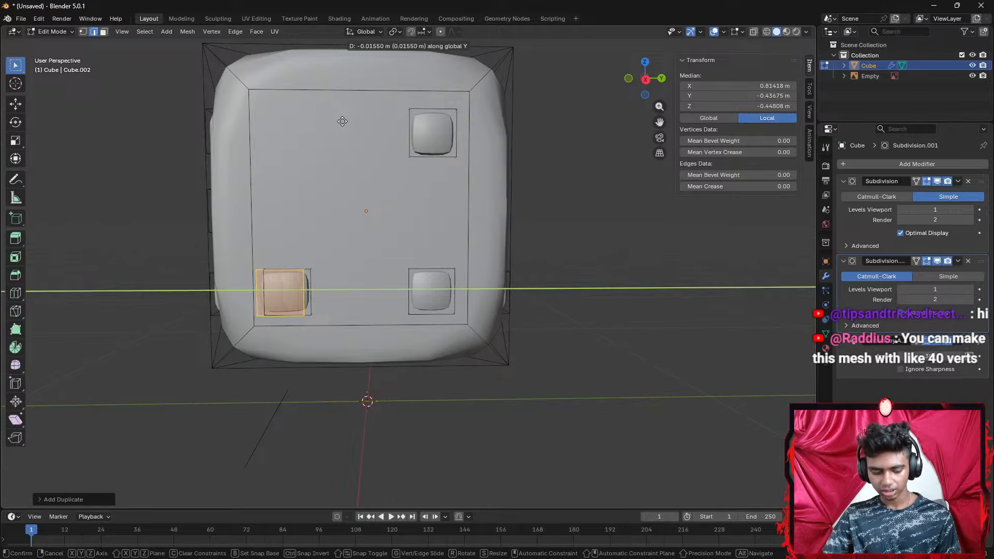
{"action": "key", "text": "z"}
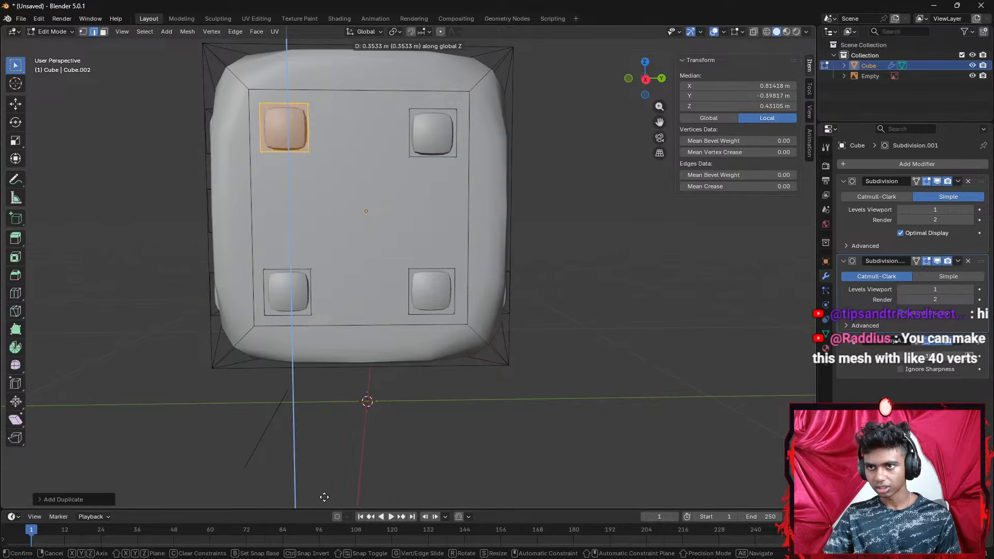
{"action": "left_click", "coordinate": [322, 498]}
{"action": "left_click", "coordinate": [663, 395]}
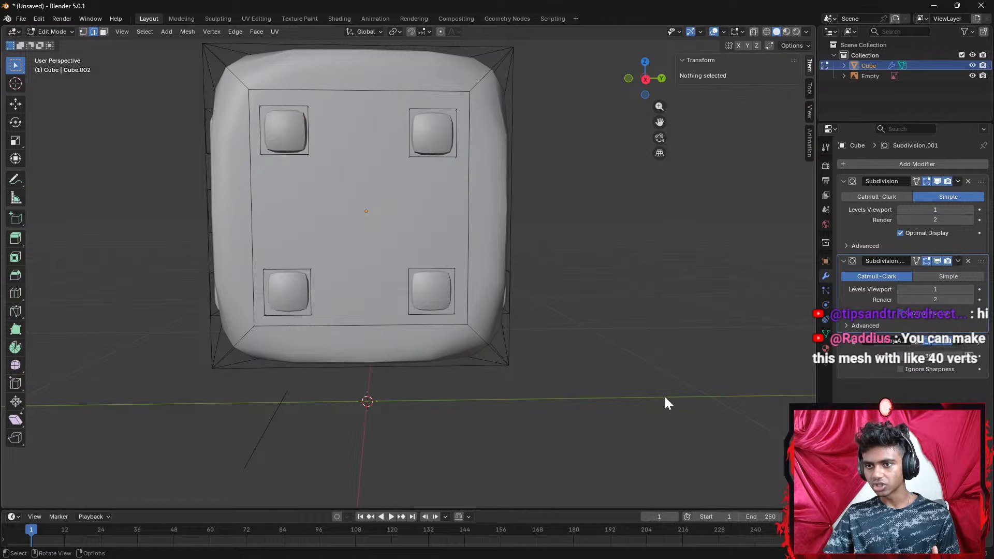
Duplicate the upper small cube at the -X end of the +Y side face in place and rotate the copy 90° about X
{"action": "scroll", "coordinate": [654, 367], "scroll_direction": "down", "scroll_amount": 4}
{"action": "middle_click_drag", "start_coordinate": [653, 367], "coordinate": [546, 453]}
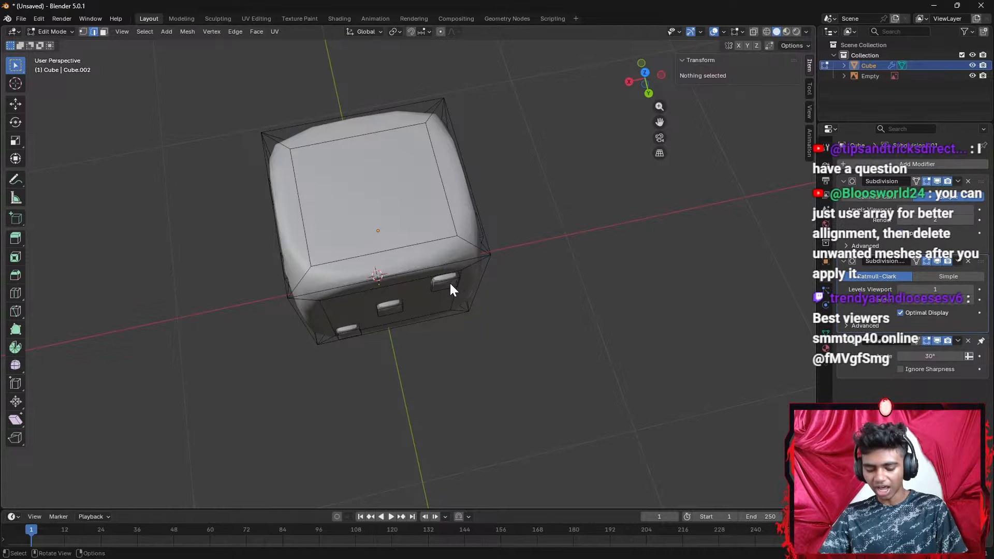
{"action": "key", "text": "l"}
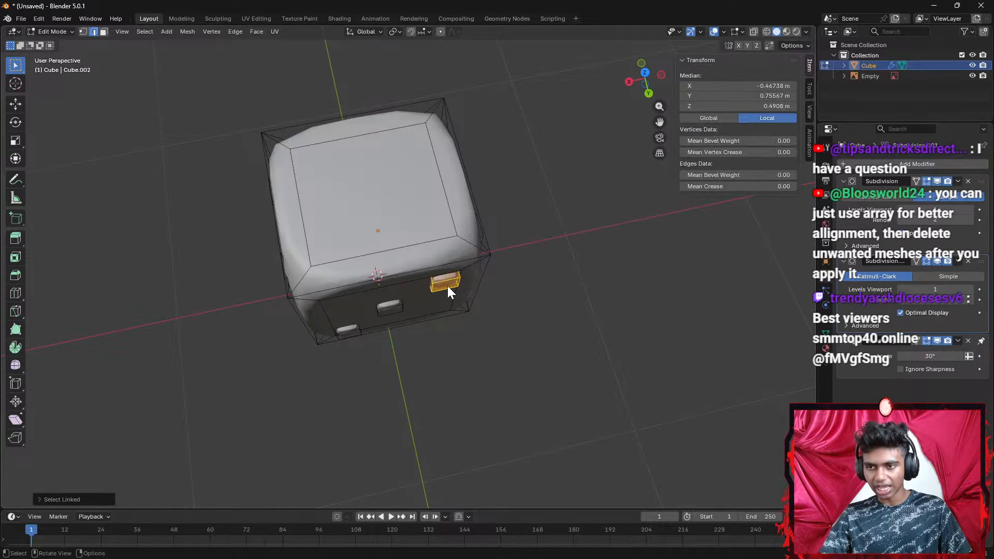
{"action": "middle_click_drag", "start_coordinate": [447, 286], "coordinate": [430, 328]}
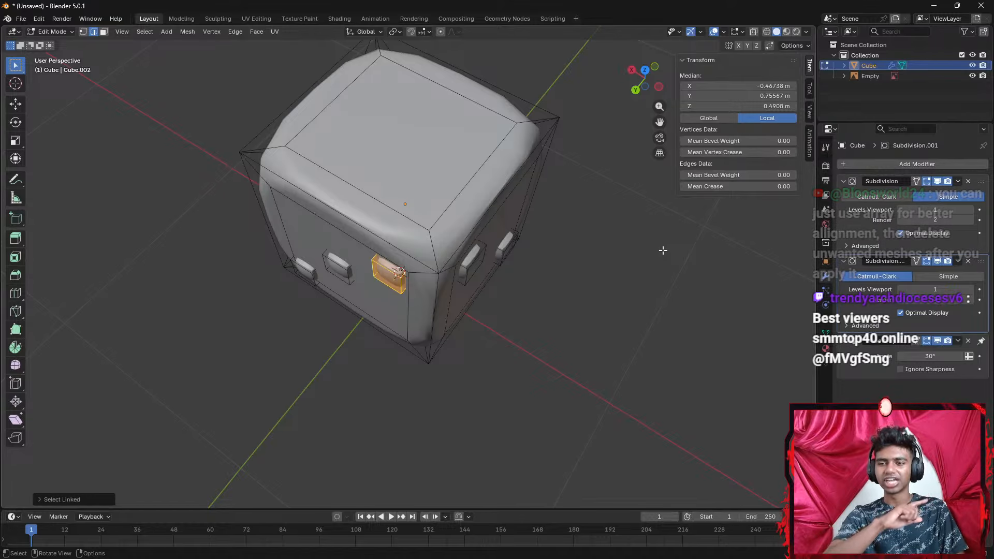
{"action": "scroll", "coordinate": [477, 288], "scroll_direction": "up", "scroll_amount": 2}
{"action": "key", "text": "shift+d"}
{"action": "right_click", "coordinate": [477, 288]}
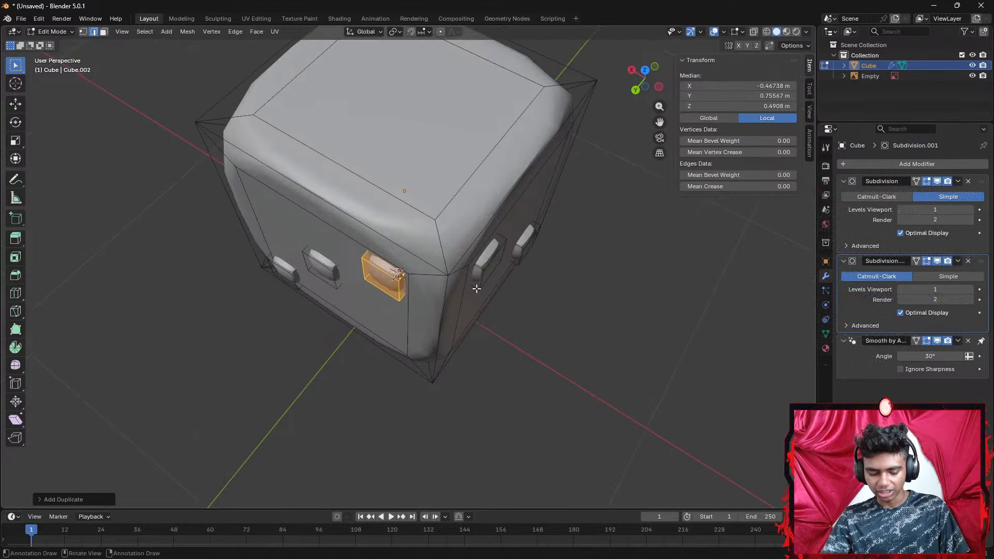
{"action": "key", "text": "r"}
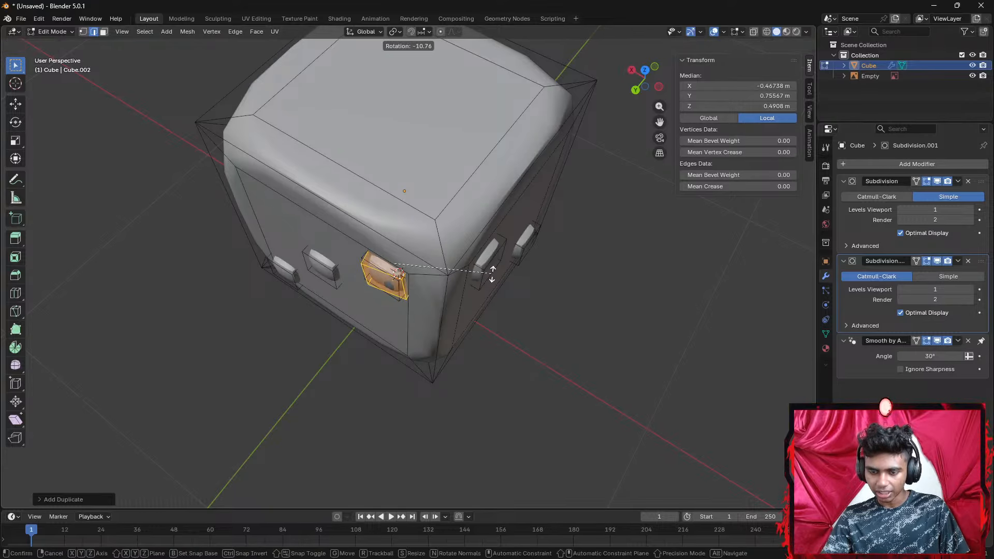
{"action": "key", "text": "x"}
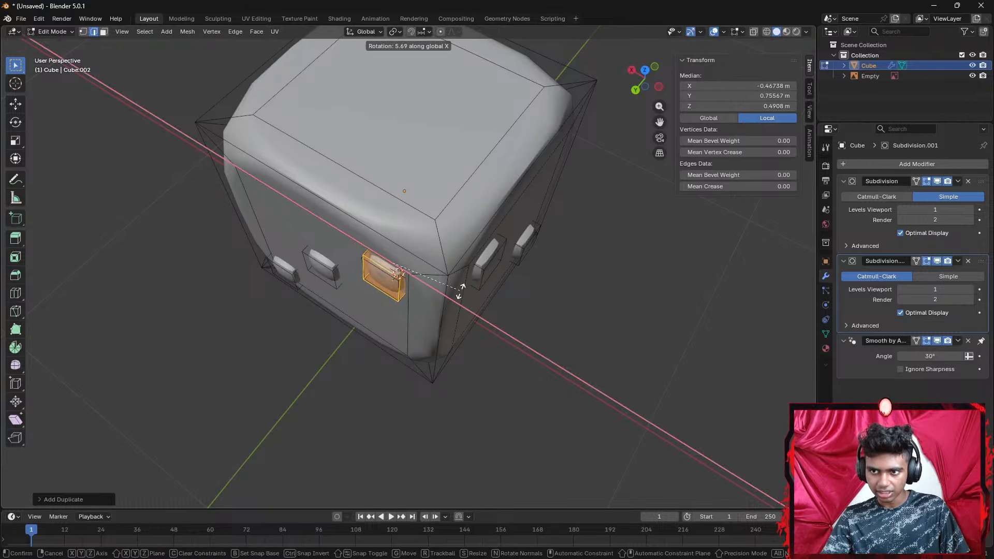
{"action": "type", "text": "90"}
{"action": "key", "text": "Return"}
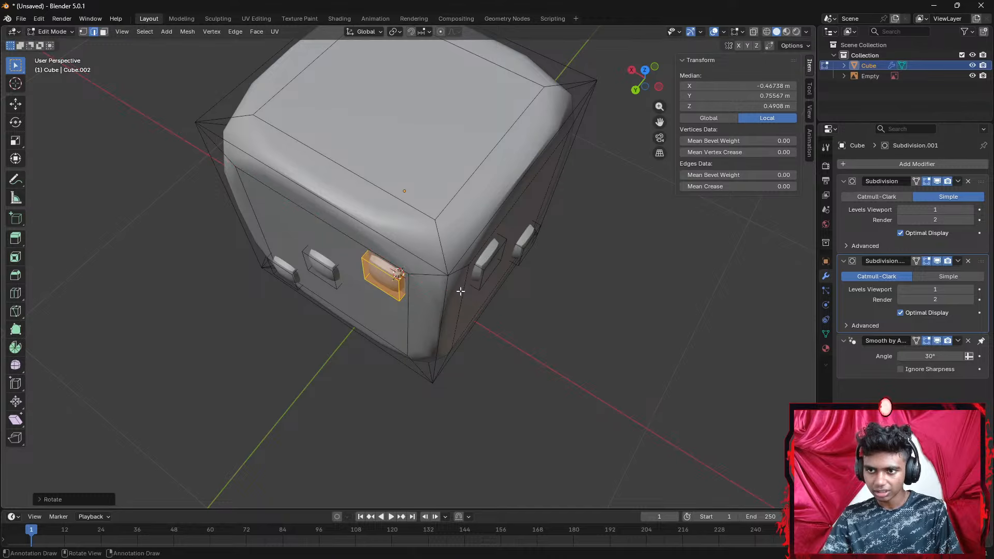
Raise the copy to about 0.824 m on Z and bring it inward along Y to about 0.092 m, onto the top face
{"action": "key", "text": "g"}
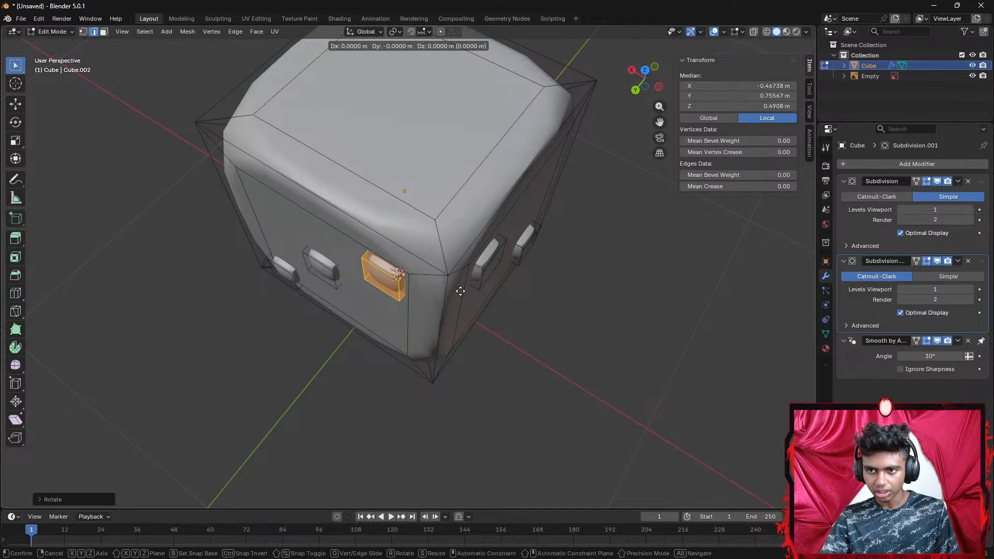
{"action": "key", "text": "z"}
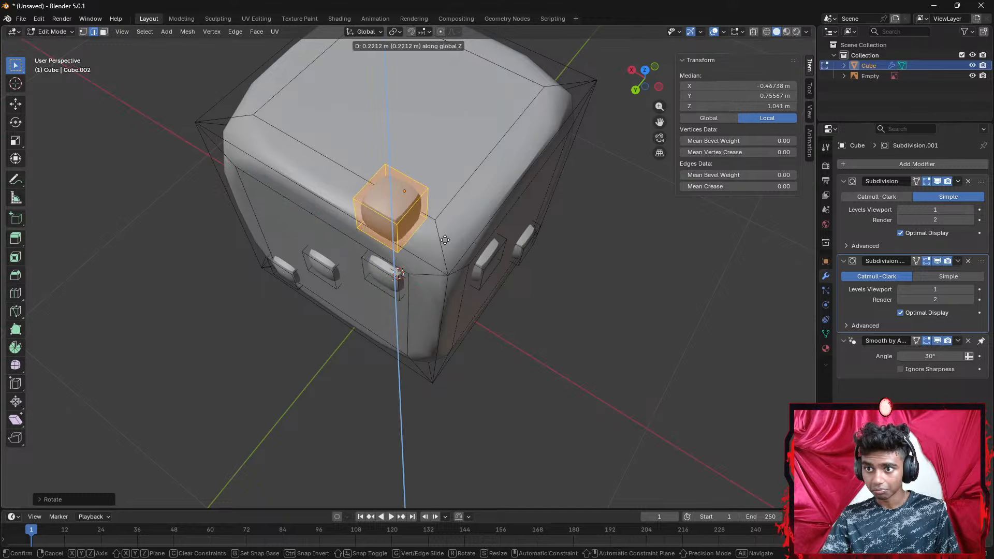
{"action": "left_click", "coordinate": [445, 258]}
{"action": "middle_click_drag", "start_coordinate": [445, 258], "coordinate": [373, 259]}
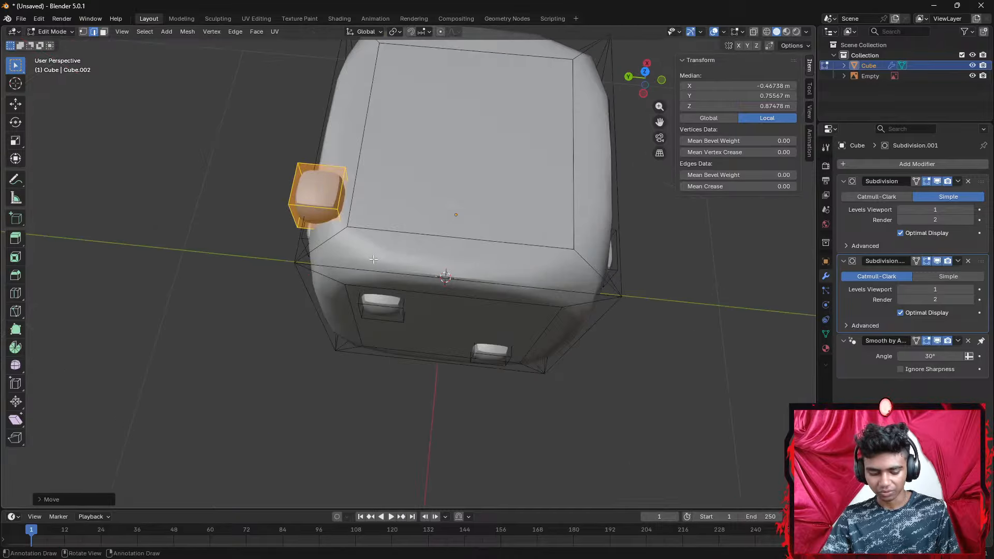
{"action": "key", "text": "g"}
{"action": "key", "text": "y"}
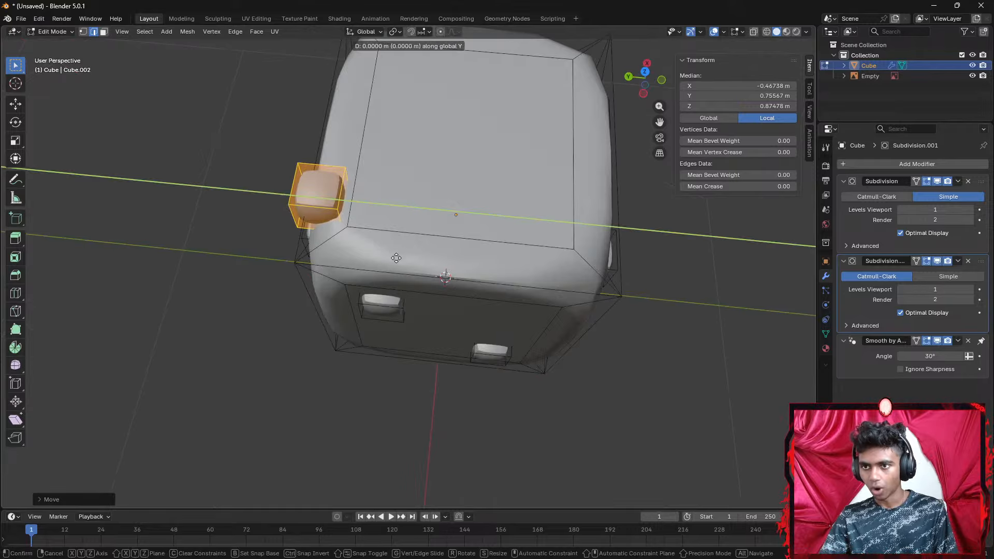
{"action": "key", "text": "z"}
{"action": "left_click", "coordinate": [497, 274]}
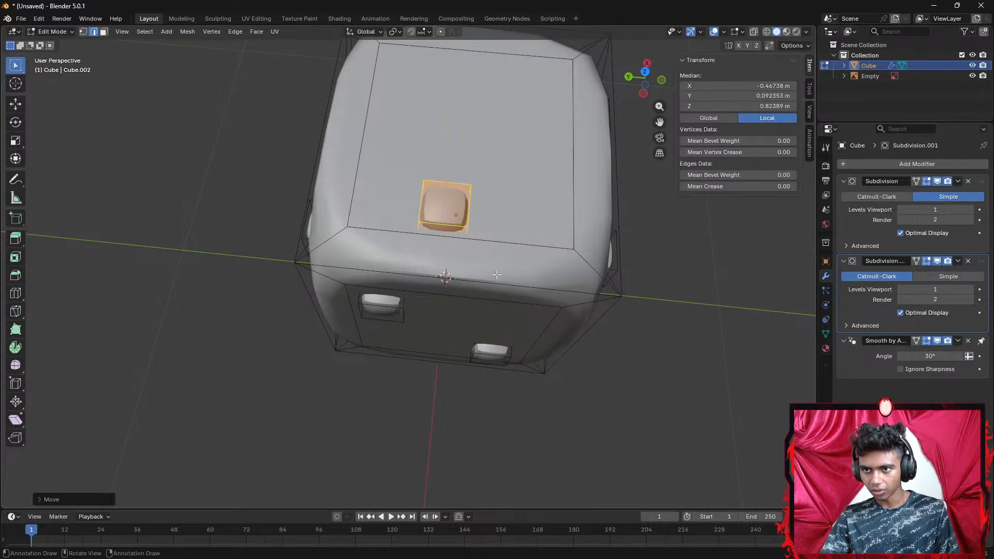
Shift the copy toward the centre of the top face, to about -0.029 m on X and 0.028 m on Y
{"action": "key", "text": "g"}
{"action": "key", "text": "y"}
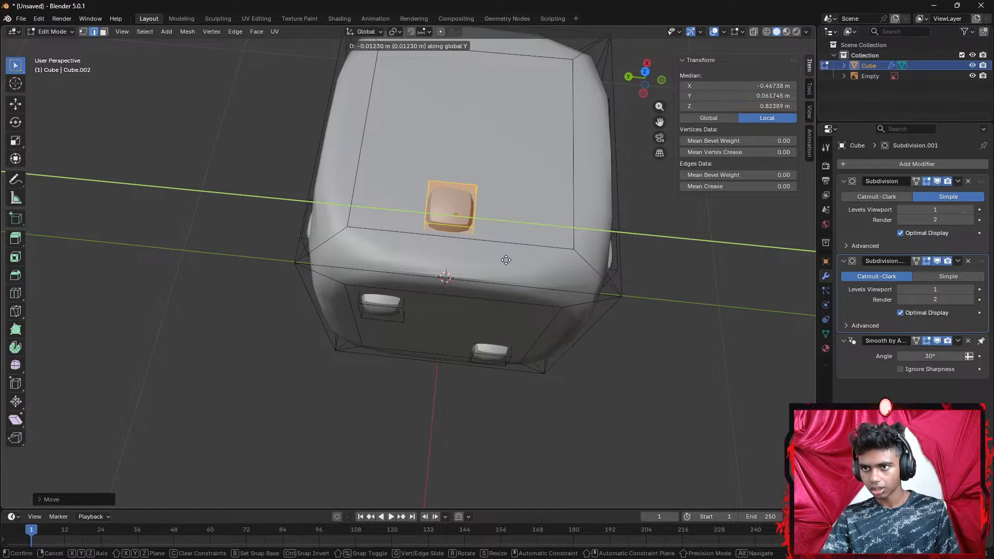
{"action": "left_click", "coordinate": [509, 262]}
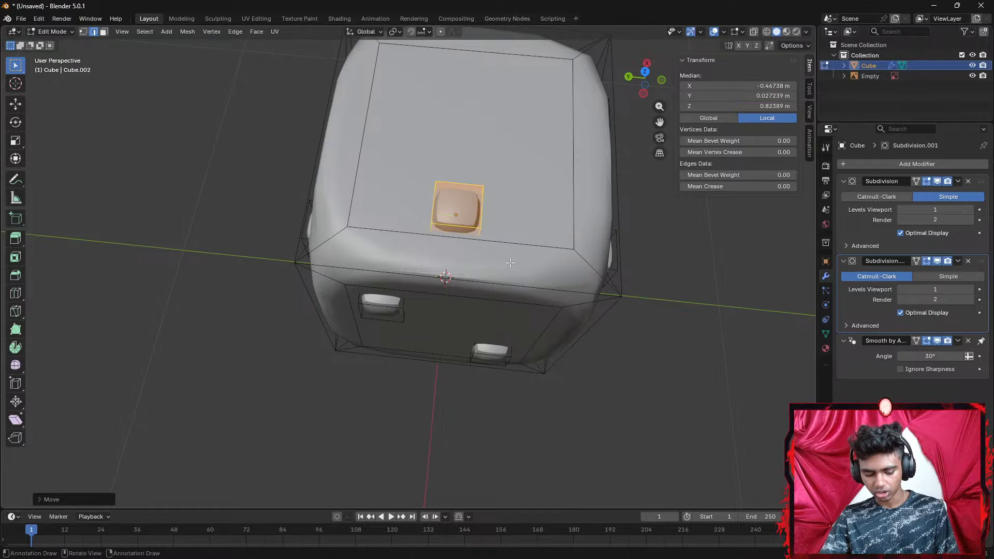
{"action": "key", "text": "g"}
{"action": "key", "text": "x"}
{"action": "left_click", "coordinate": [525, 182]}
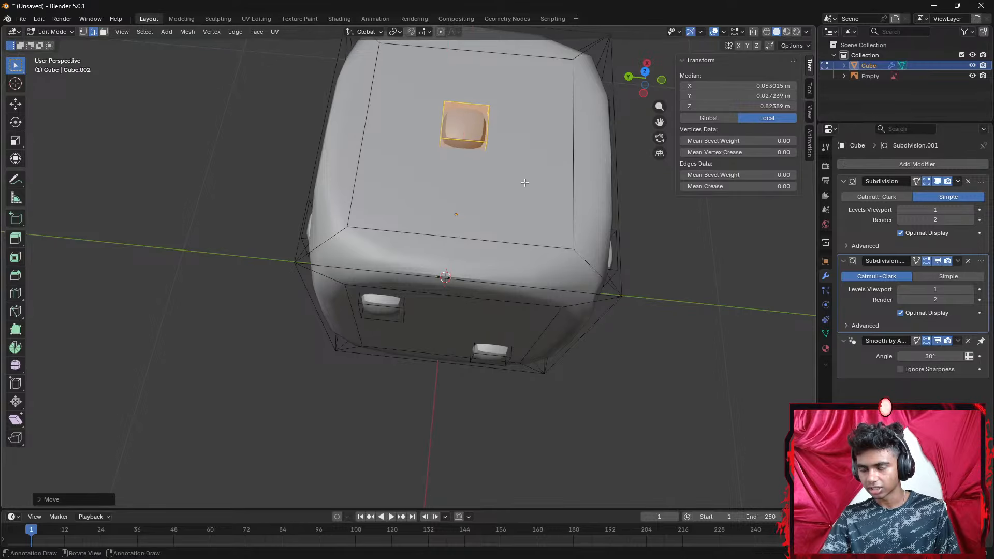
{"action": "middle_click_drag", "start_coordinate": [609, 209], "coordinate": [596, 330]}
{"action": "key", "text": "g"}
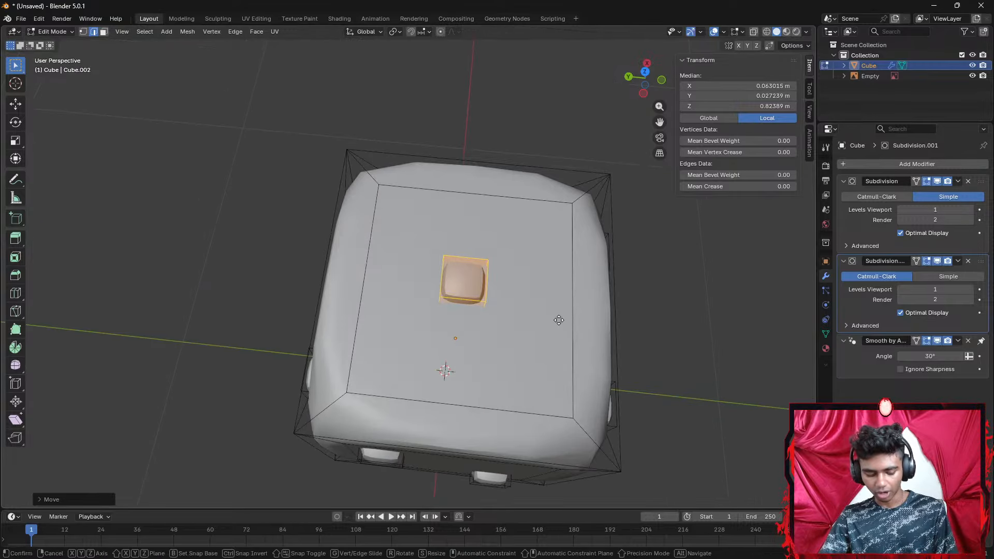
{"action": "key", "text": "x"}
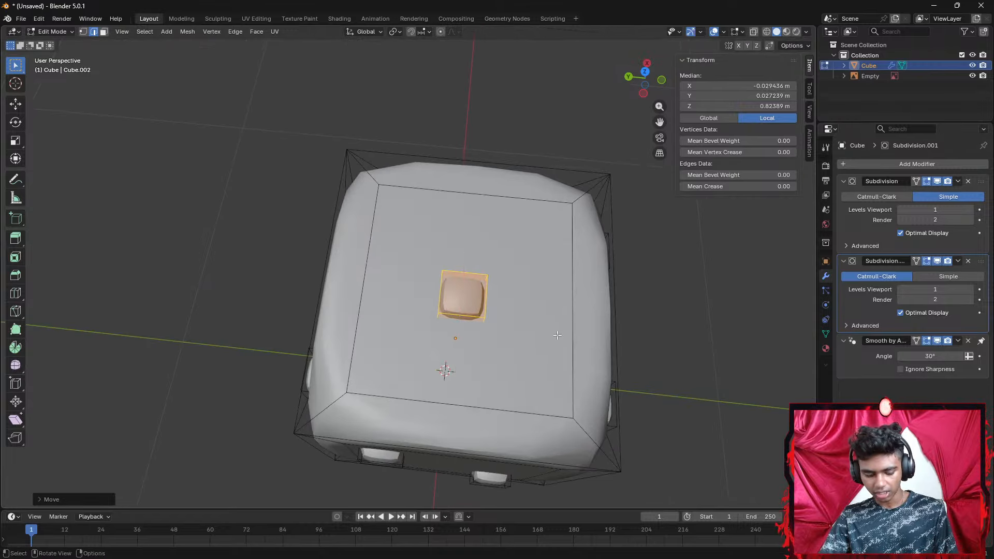
{"action": "key", "text": "y"}
{"action": "left_click", "coordinate": [554, 333]}
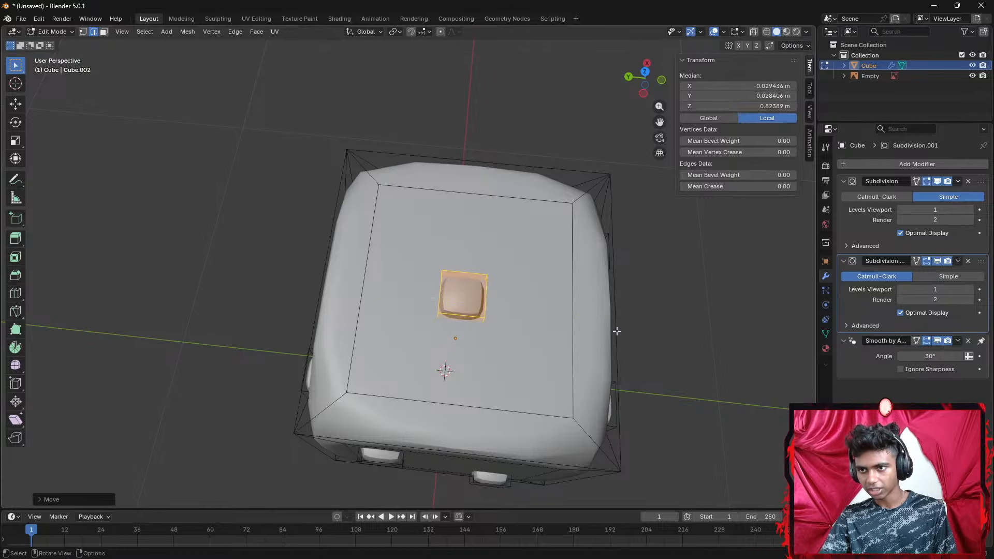
Fine-tune the top pip's centring in top view to about X 0.052 m and Y -0.019 m, and clear the selection
{"action": "scroll", "coordinate": [616, 333], "scroll_direction": "down", "scroll_amount": 3}
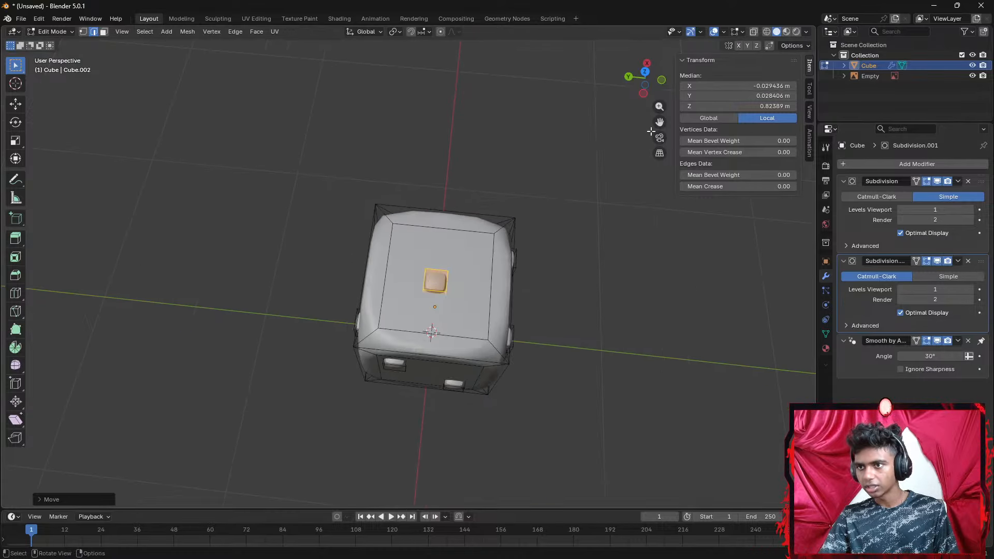
{"action": "left_click", "coordinate": [645, 71]}
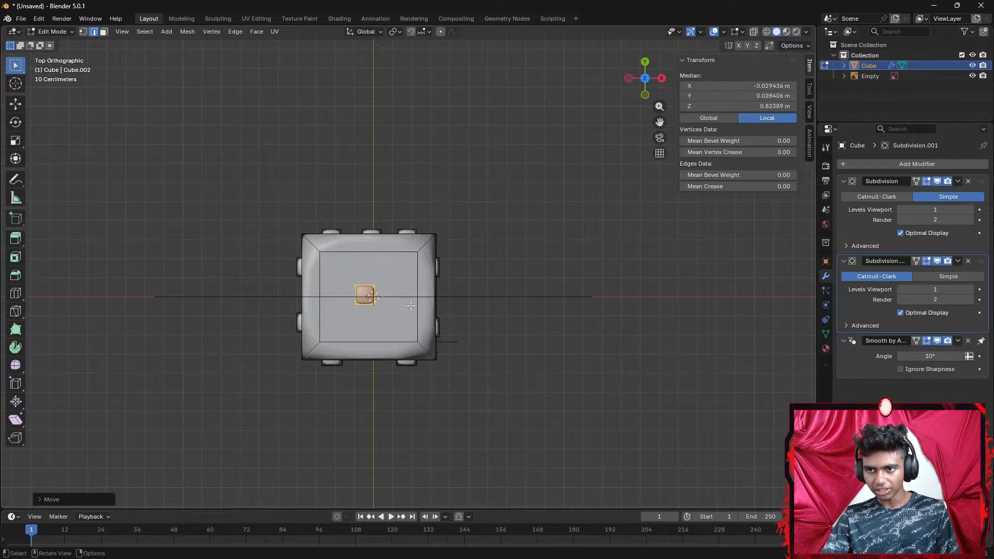
{"action": "key", "text": "g"}
{"action": "key", "text": "x"}
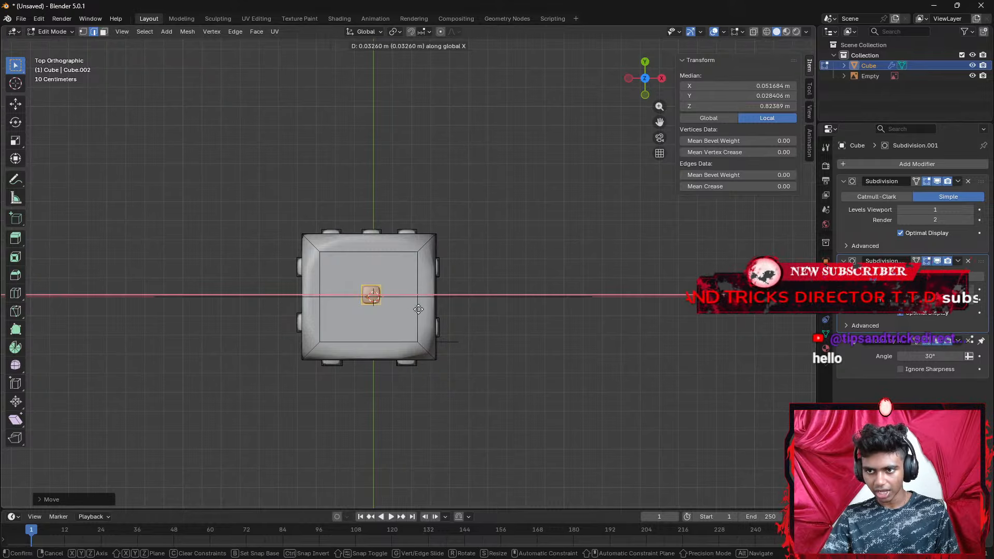
{"action": "key", "text": "y"}
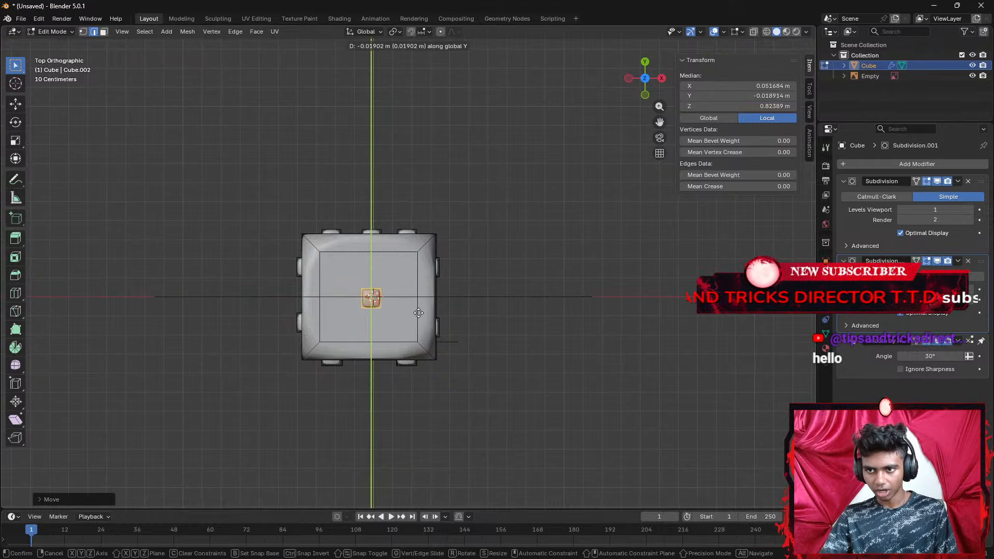
{"action": "left_click", "coordinate": [418, 313]}
{"action": "left_click", "coordinate": [577, 330]}
Duplicate the top face's centre pip and lower the copy along Z to about -1.334 m, below the large cube
{"action": "mouse_move", "coordinate": [577, 328]}
{"action": "middle_mouse_down"}
{"action": "mouse_move", "coordinate": [569, 275]}
{"action": "mouse_move", "coordinate": [542, 292]}
{"action": "mouse_move", "coordinate": [568, 318]}
{"action": "middle_mouse_up"}
{"action": "left_click", "coordinate": [331, 279]}
{"action": "key", "text": "ctrl+l"}
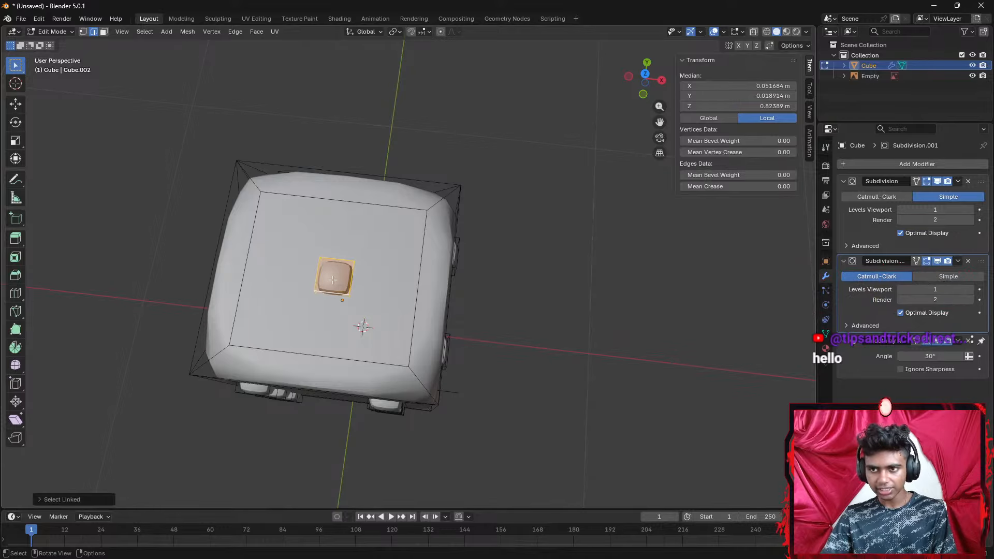
{"action": "key", "text": "shift+d"}
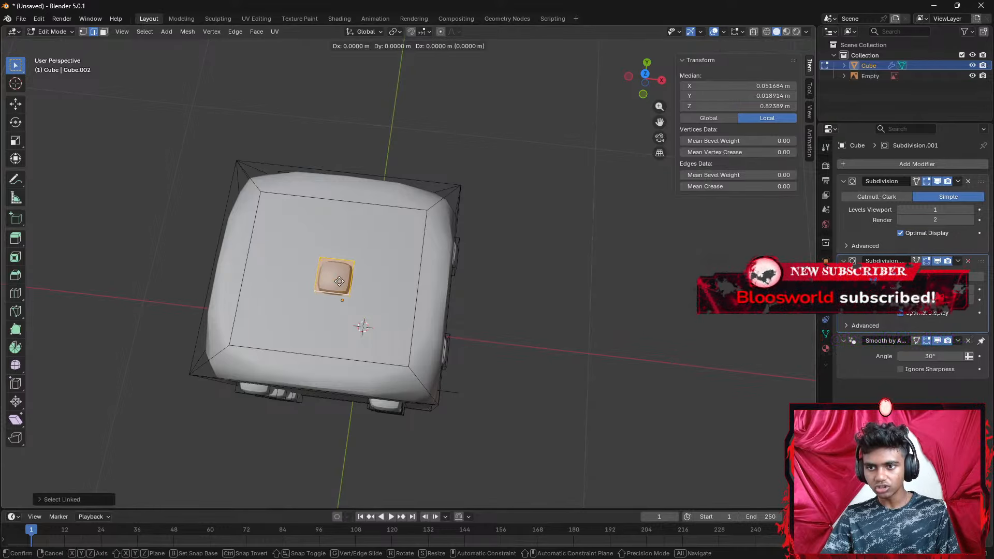
{"action": "right_click", "coordinate": [358, 295]}
{"action": "middle_click_drag", "start_coordinate": [358, 295], "coordinate": [415, 255]}
{"action": "key", "text": "g"}
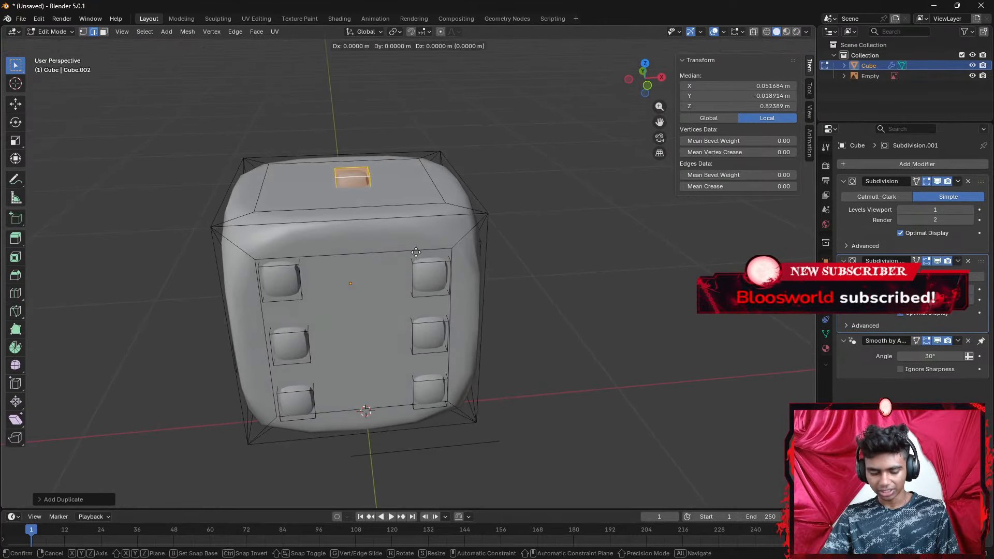
{"action": "key", "text": "z"}
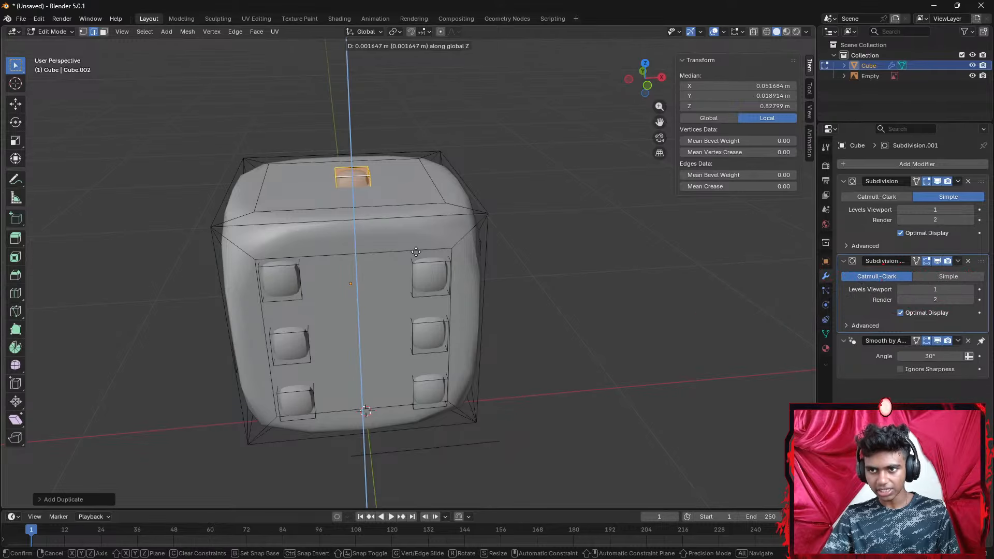
{"action": "left_click", "coordinate": [420, 475]}
Raise the copy along Z to about -0.804 m so it sits partly embedded in the centre of the bottom face
{"action": "middle_click_drag", "start_coordinate": [448, 434], "coordinate": [447, 352]}
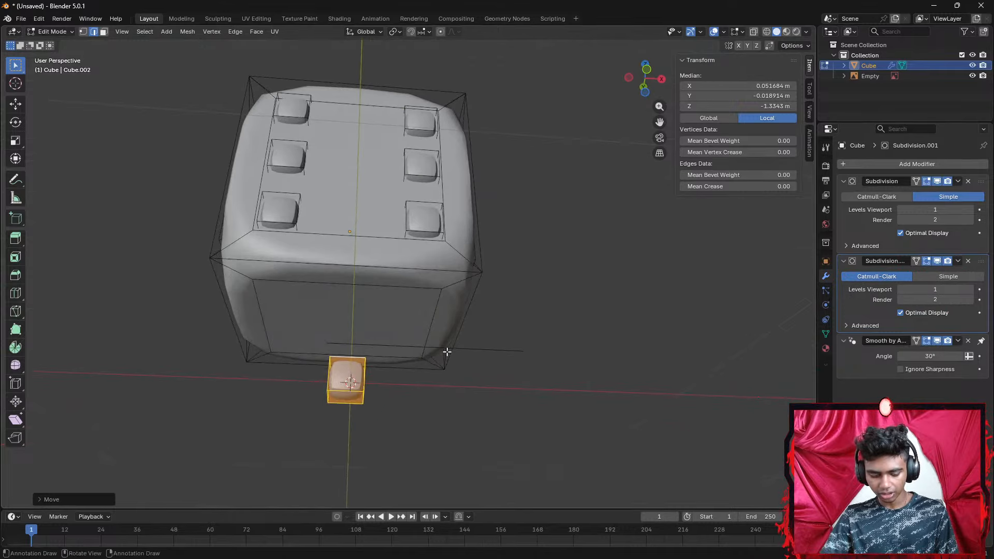
{"action": "key", "text": "g"}
{"action": "key", "text": "z"}
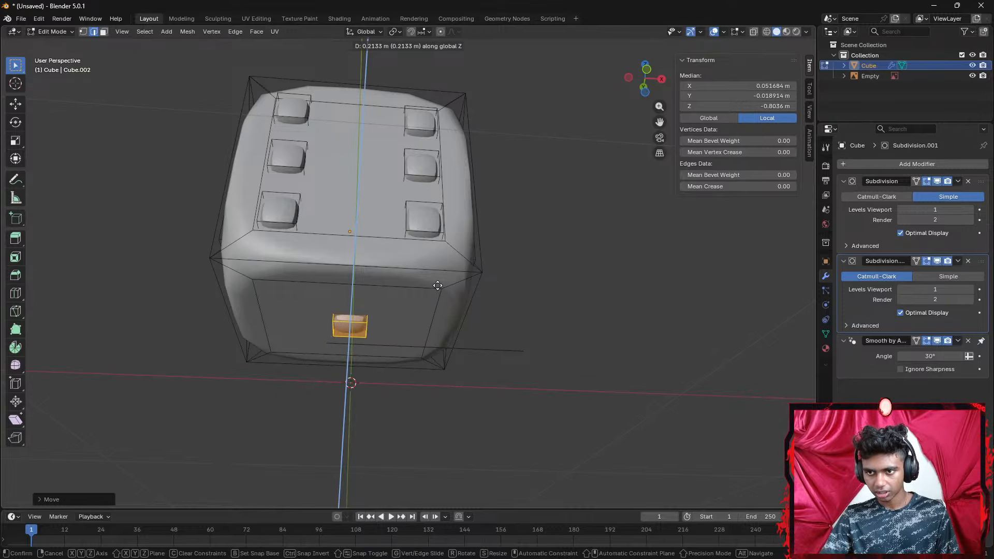
{"action": "left_click", "coordinate": [437, 286]}
Duplicate the bottom face's centre pip and move the copy along Y to about -0.410 m
{"action": "middle_click_drag", "start_coordinate": [438, 285], "coordinate": [451, 230]}
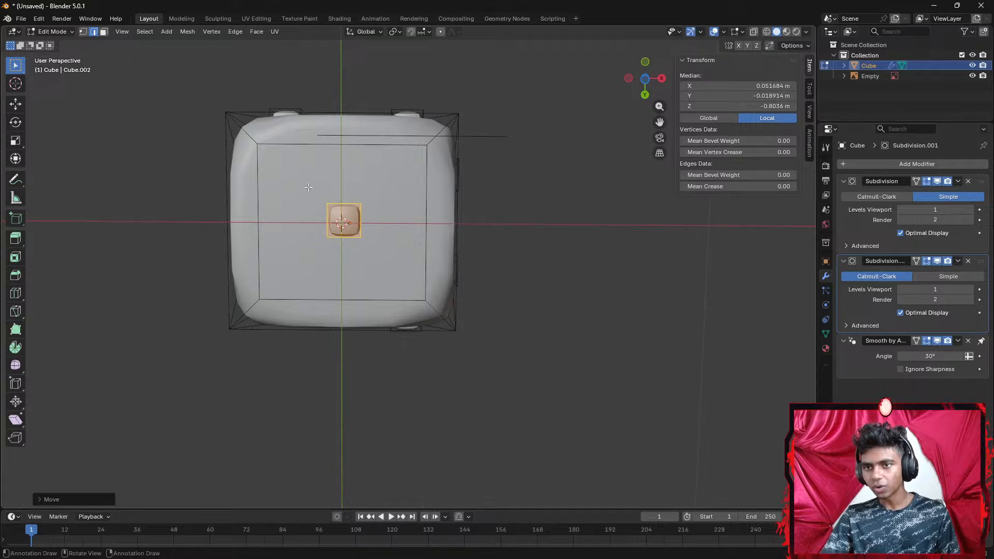
{"action": "key", "text": "shift+d"}
{"action": "right_click", "coordinate": [370, 221]}
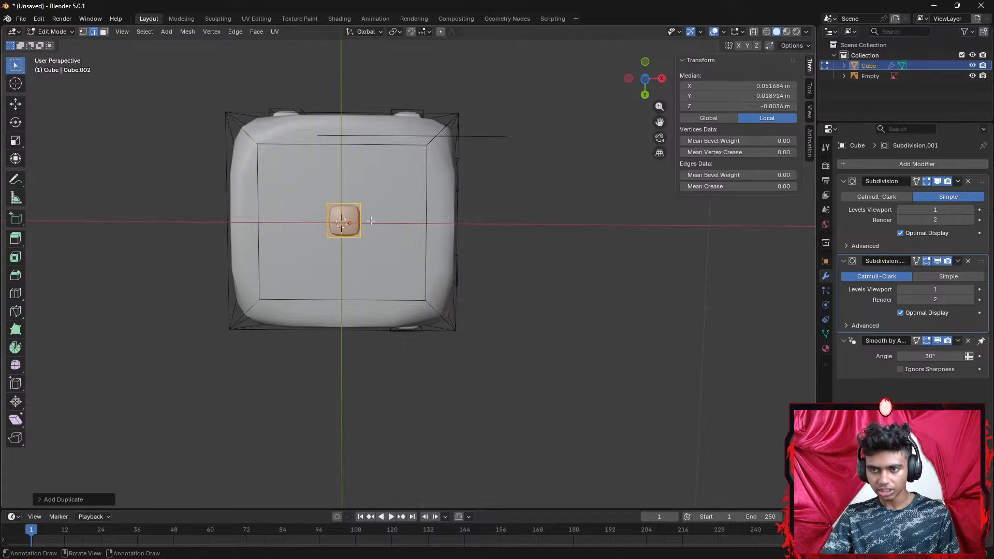
{"action": "key", "text": "g"}
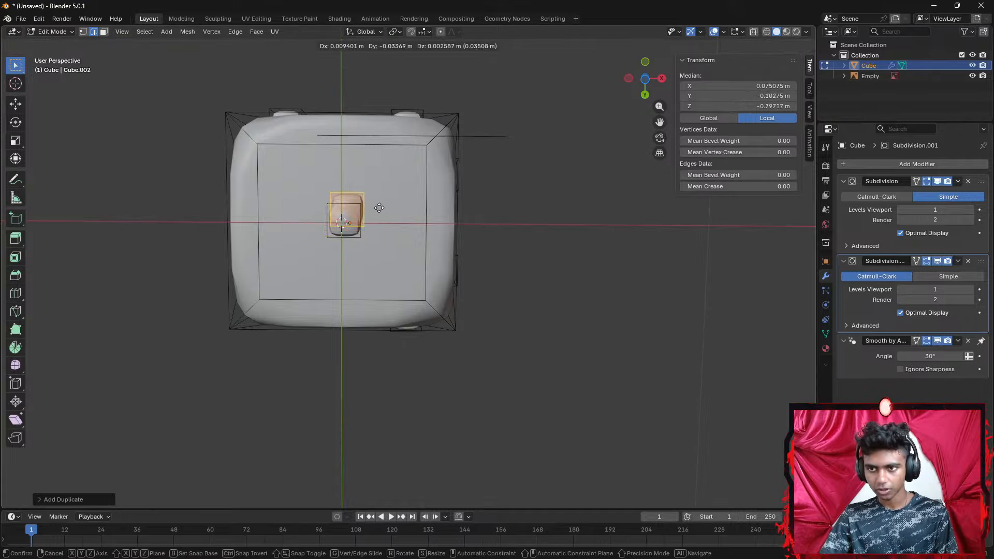
{"action": "left_click", "coordinate": [369, 168]}
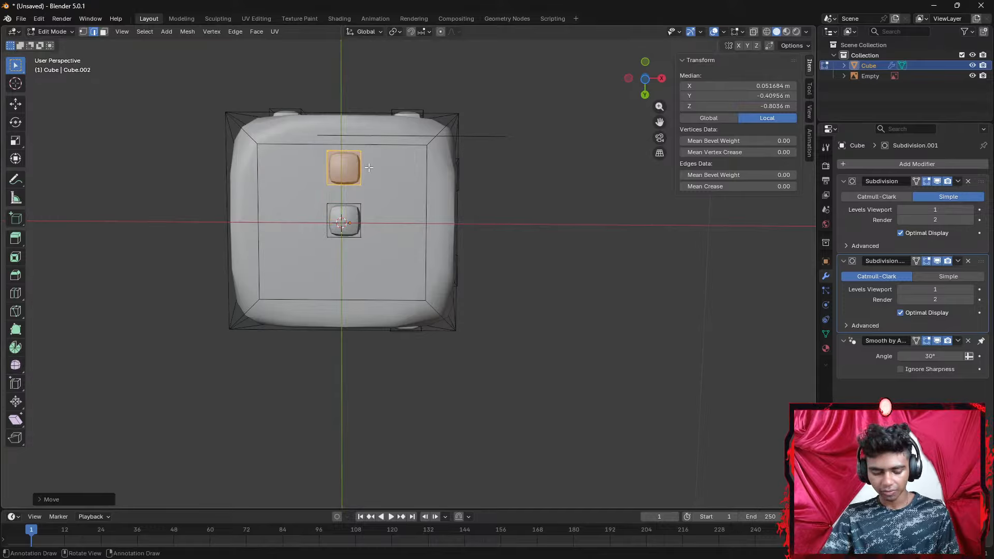
Duplicate the -Y pip on the bottom face and move the copy along Y to about 0.415 m, past the centre pip
{"action": "key", "text": "shift+d"}
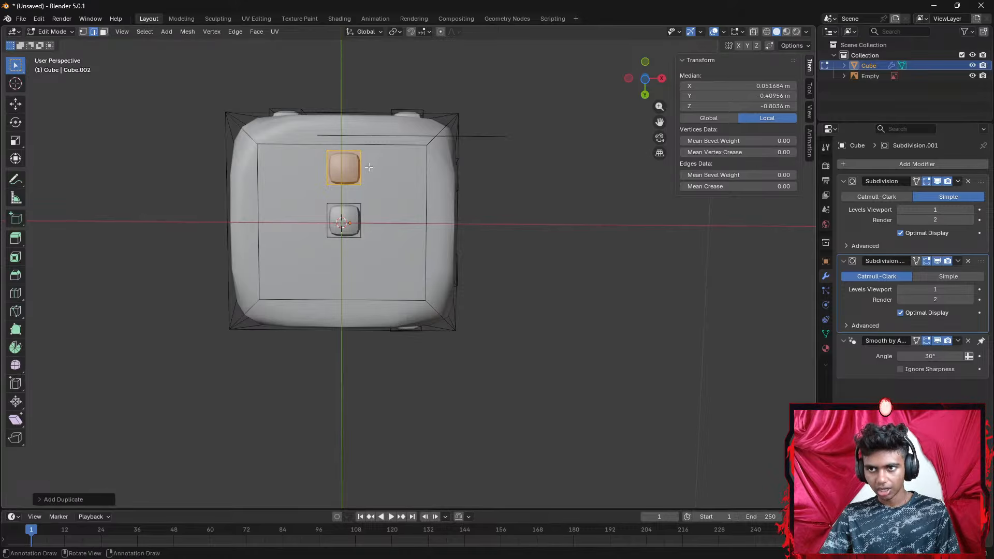
{"action": "key", "text": "g"}
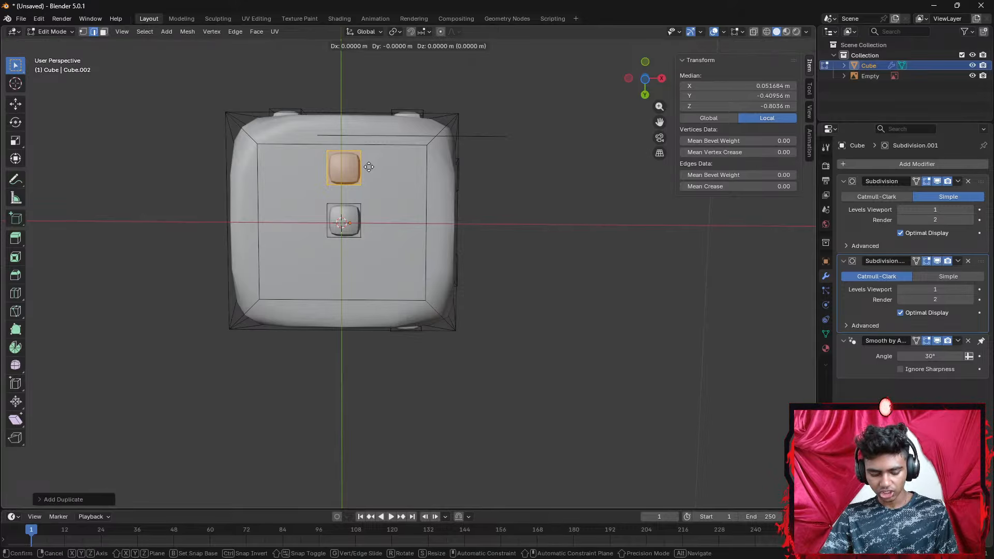
{"action": "key", "text": "y"}
{"action": "left_click", "coordinate": [365, 274]}
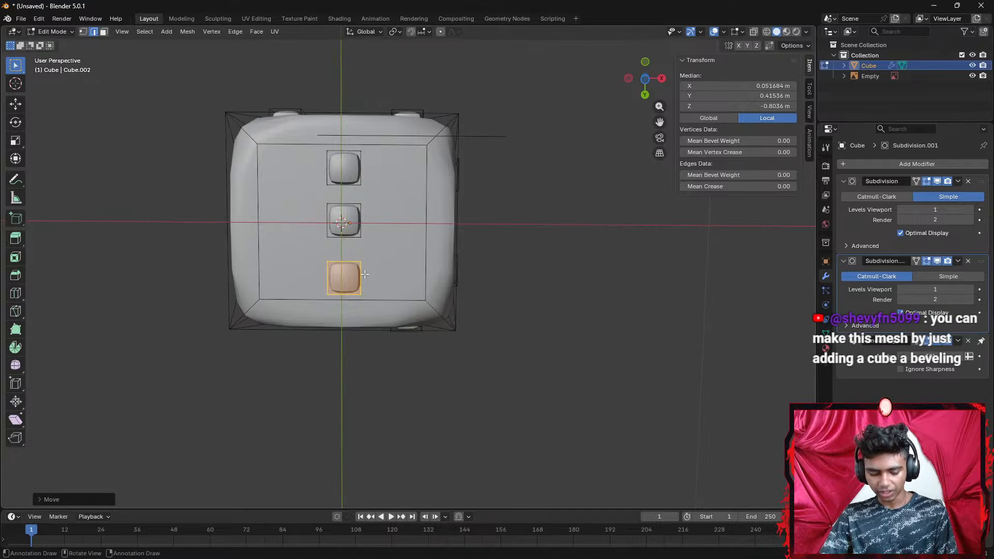
Move the +Y pip on the bottom face along X to about -0.379 m
{"action": "key", "text": "g"}
{"action": "key", "text": "x"}
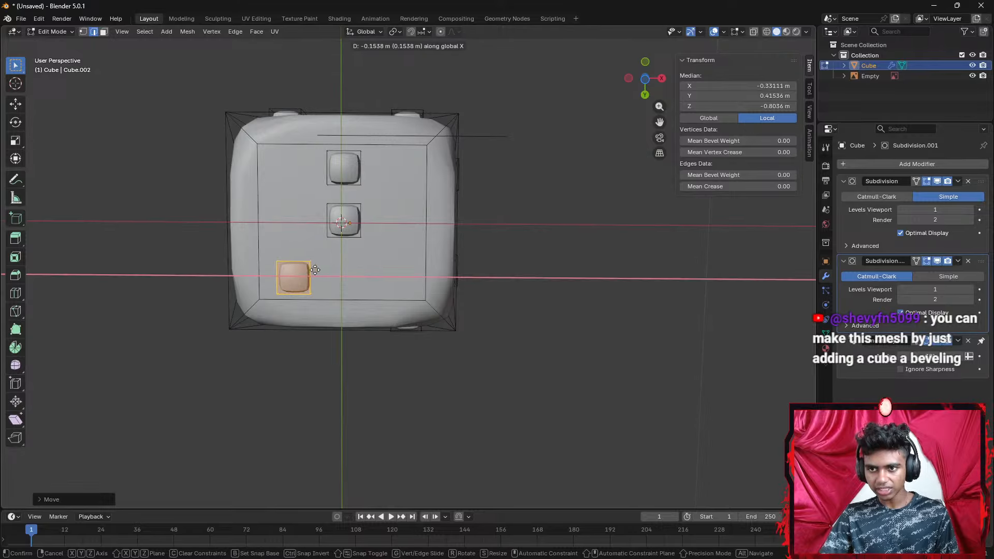
{"action": "left_click", "coordinate": [309, 271]}
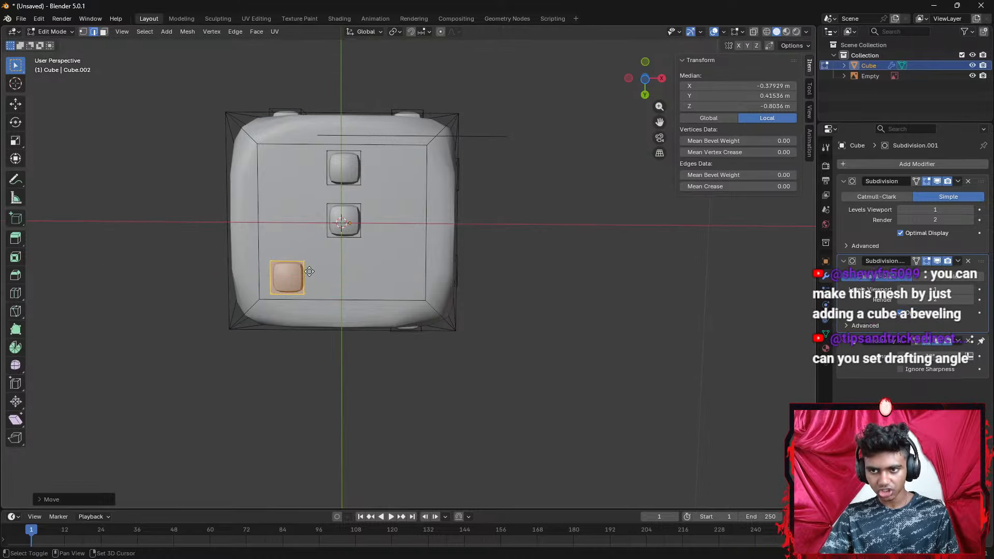
Duplicate the pip in the bottom face's -X, +Y corner and move the copy along X to about 0.5 m
{"action": "key", "text": "shift+d"}
{"action": "right_click", "coordinate": [309, 271]}
{"action": "key", "text": "g"}
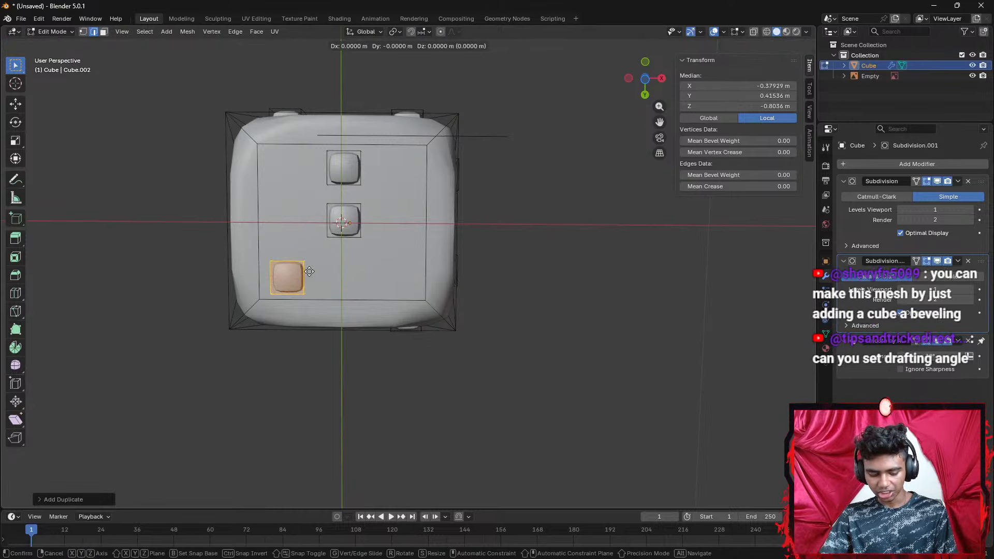
{"action": "key", "text": "x"}
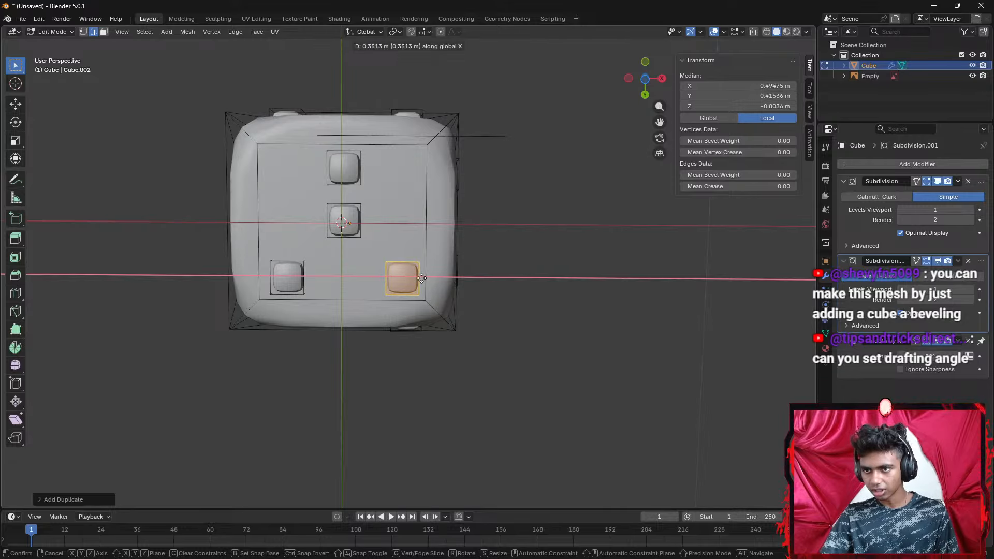
{"action": "left_click", "coordinate": [424, 278]}
Try to select the -Y pip on the bottom face and move it along X toward the -X side
{"action": "key", "text": "l"}
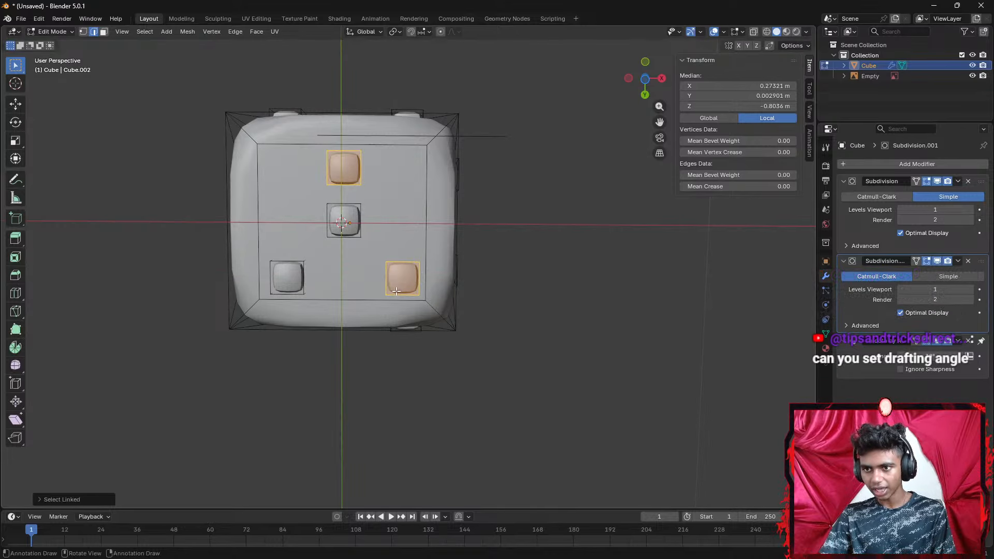
{"action": "left_click", "coordinate": [352, 164]}
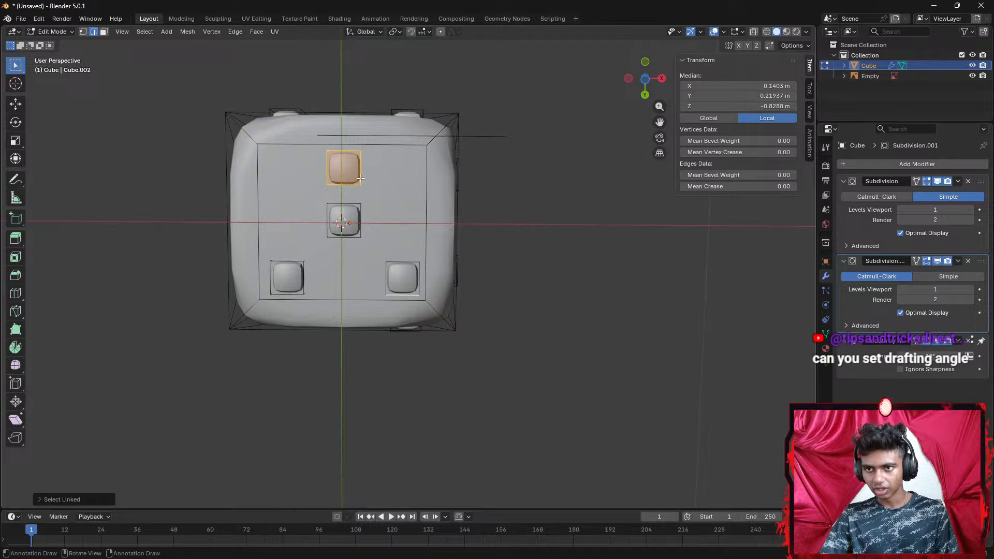
{"action": "key", "text": "g"}
{"action": "key", "text": "x"}
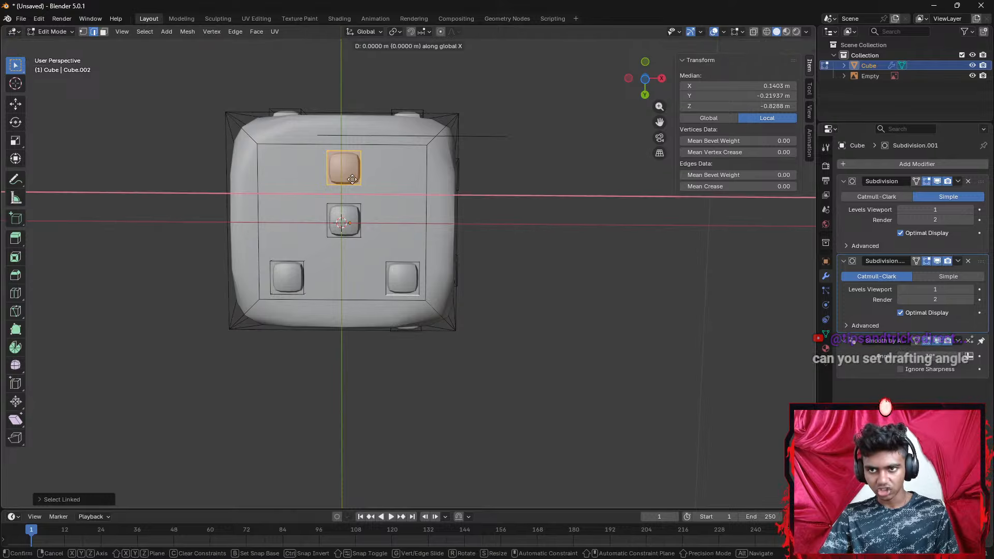
{"action": "left_click", "coordinate": [303, 180]}
{"action": "key", "text": "ctrl+z"}
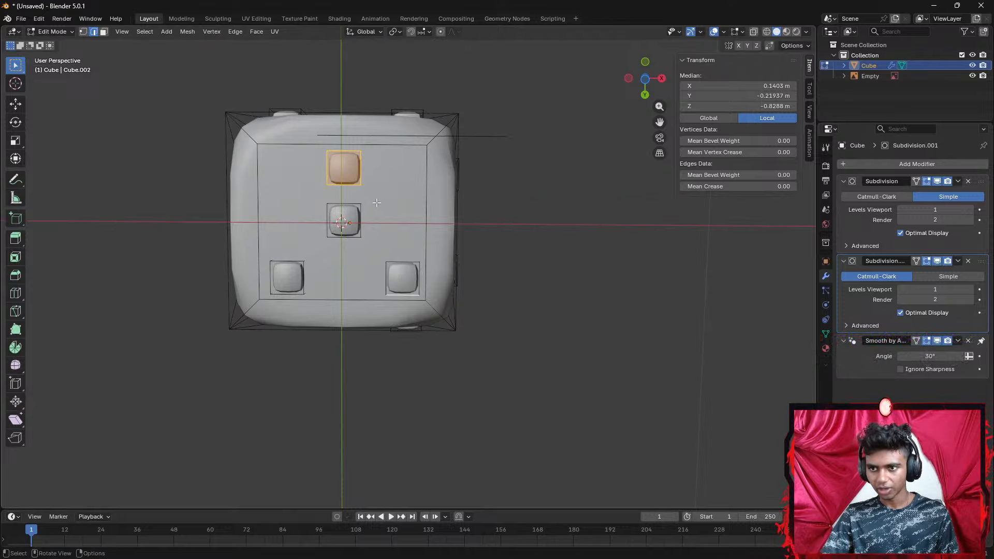
{"action": "left_click", "coordinate": [348, 179]}
{"action": "key", "text": "ctrl+l"}
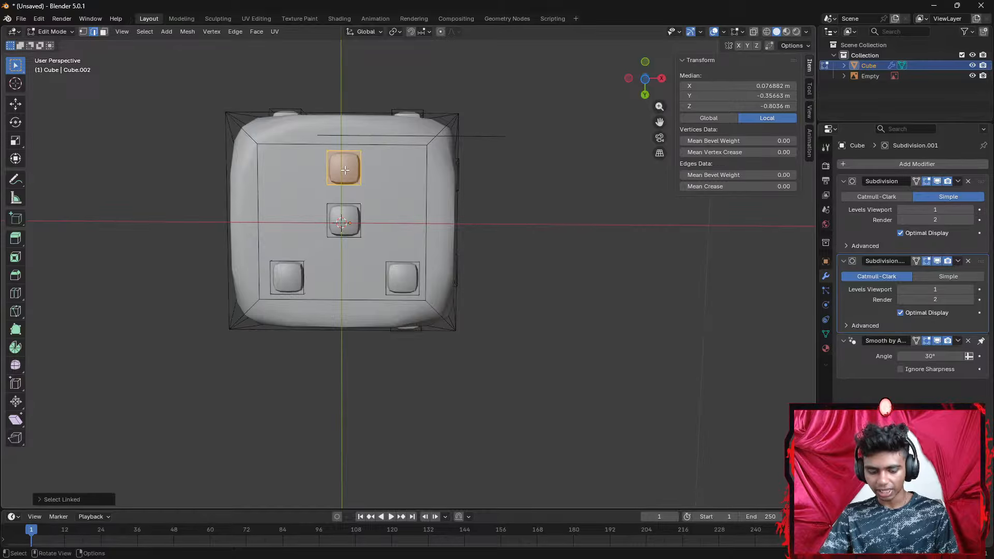
{"action": "key", "text": "g"}
{"action": "key", "text": "x"}
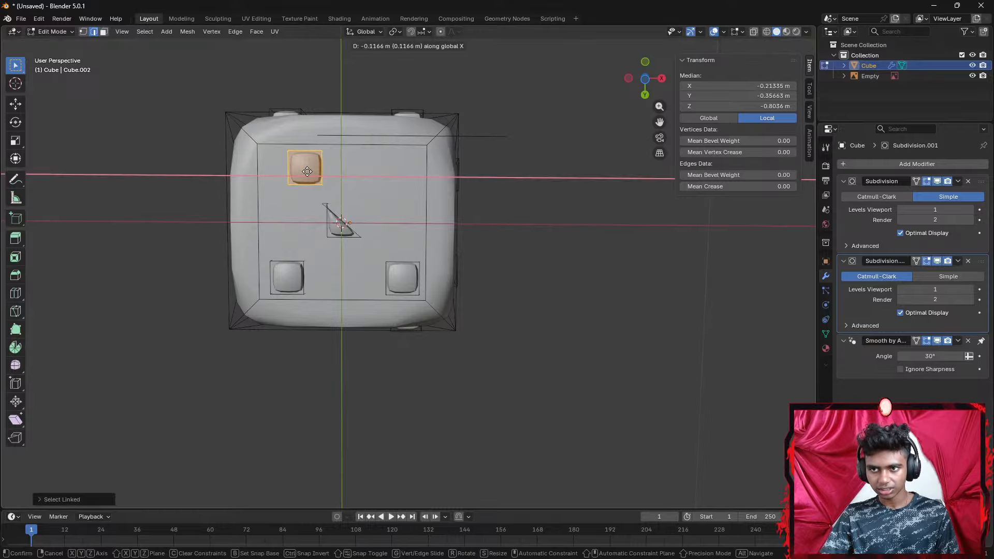
{"action": "left_click", "coordinate": [306, 171]}
{"action": "key", "text": "ctrl+z"}
Select only the -Y pip on the bottom face and move it along X to about -0.412 m
{"action": "scroll", "coordinate": [310, 176], "scroll_direction": "up", "scroll_amount": 4}
{"action": "scroll", "coordinate": [374, 241], "scroll_direction": "down", "scroll_amount": 1}
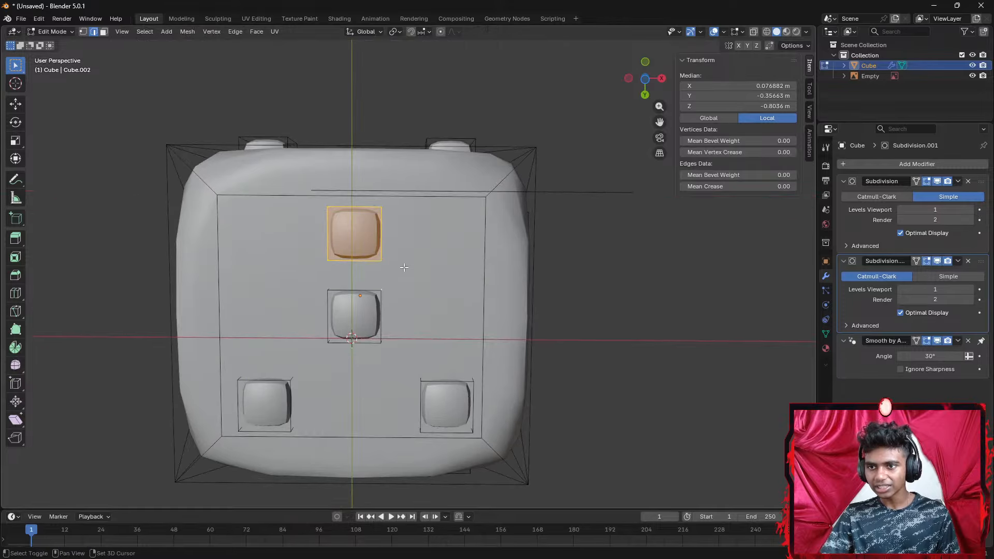
{"action": "left_click", "coordinate": [391, 252]}
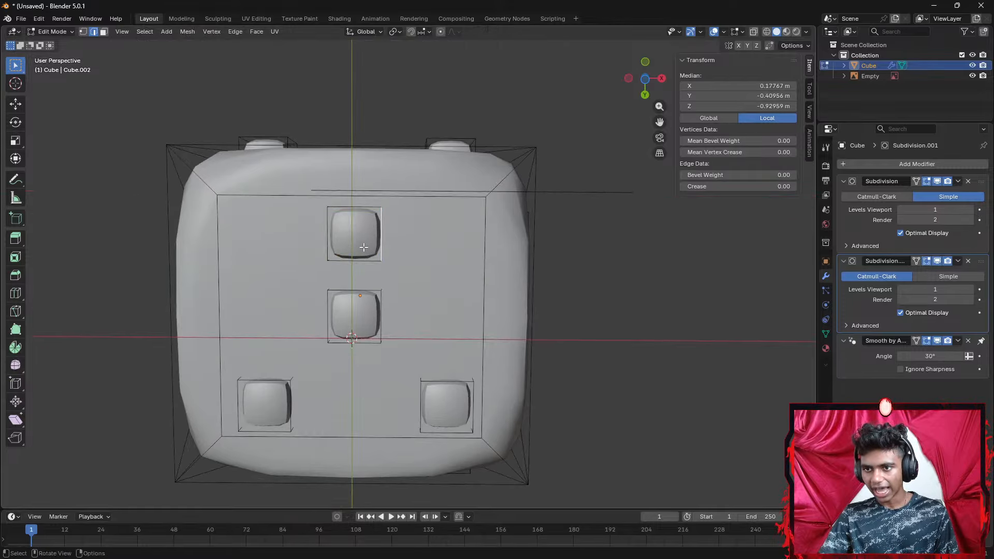
{"action": "key", "text": "l"}
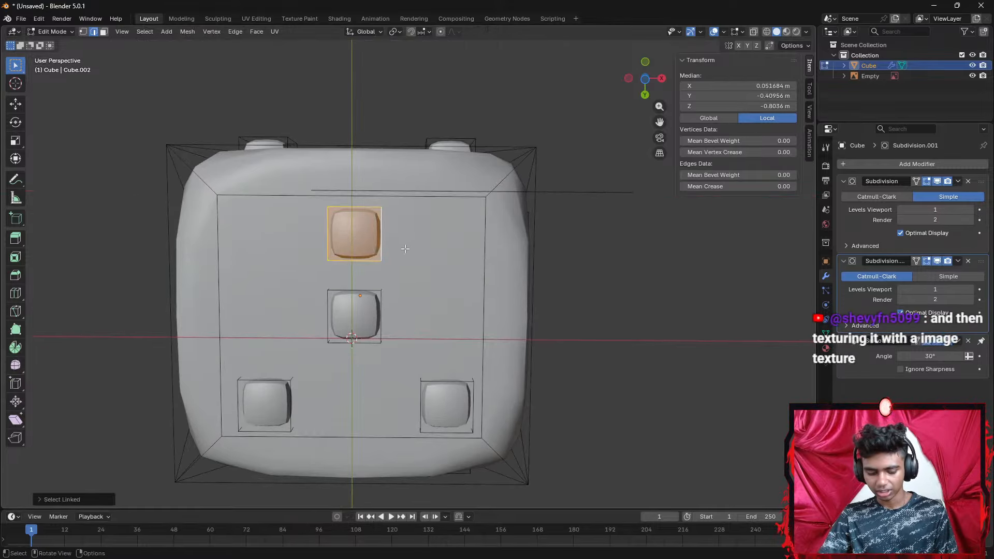
{"action": "key", "text": "g"}
{"action": "key", "text": "x"}
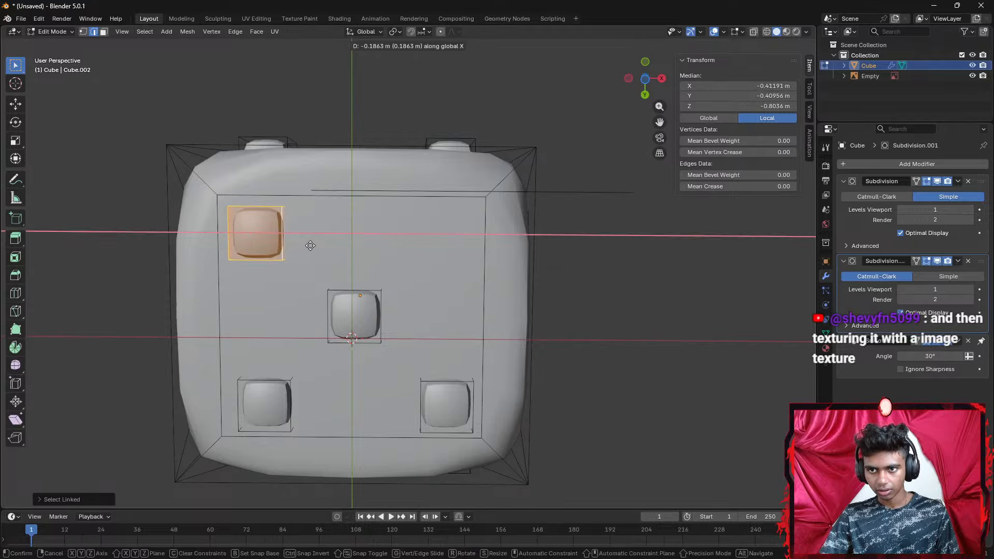
{"action": "left_click", "coordinate": [310, 246]}
{"action": "middle_click_drag", "start_coordinate": [310, 246], "coordinate": [390, 274]}
{"action": "key", "text": "g"}
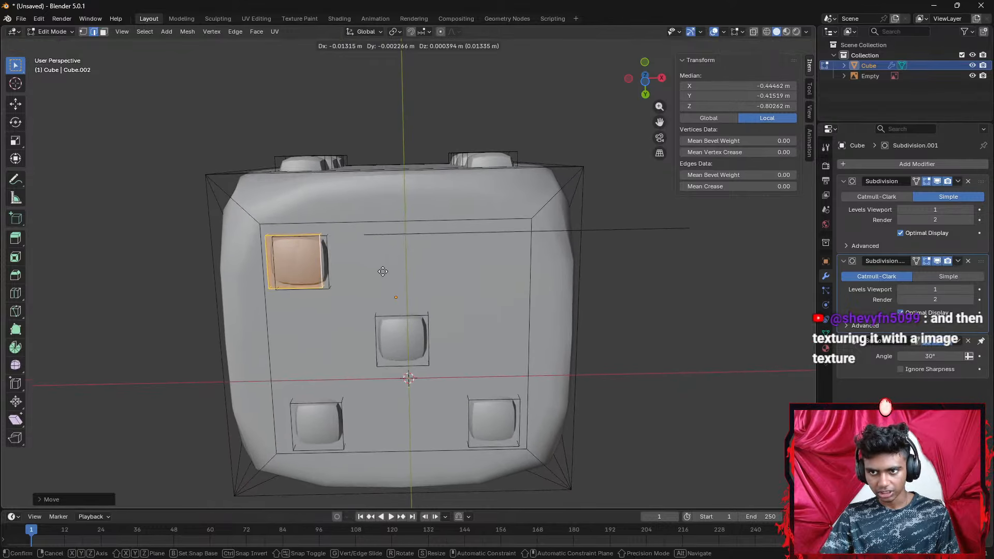
{"action": "left_click", "coordinate": [384, 273]}
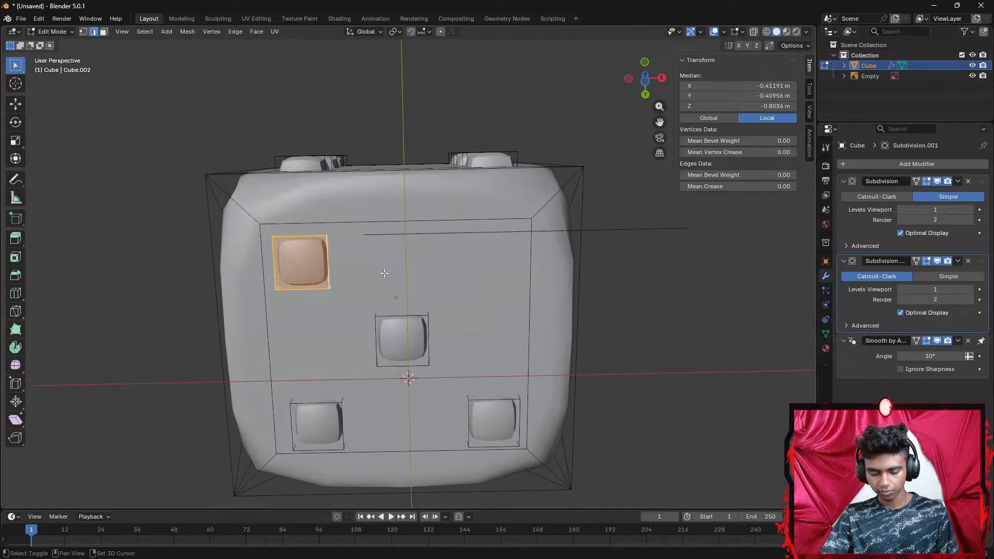
Duplicate the pip in the bottom face's -X, -Y corner and move the copy along X to about 0.491 m
{"action": "key", "text": "shift+d"}
{"action": "key", "text": "x"}
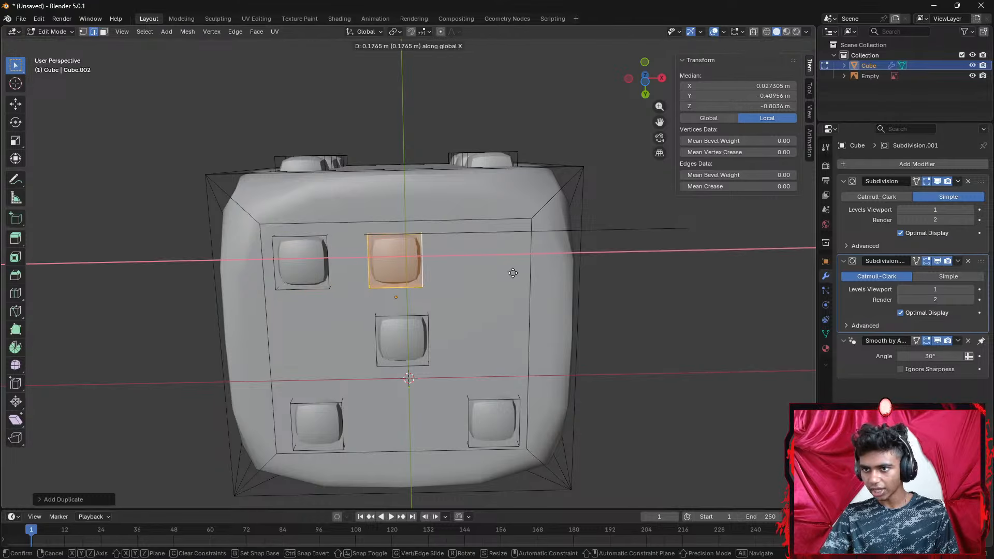
{"action": "left_click", "coordinate": [570, 271]}
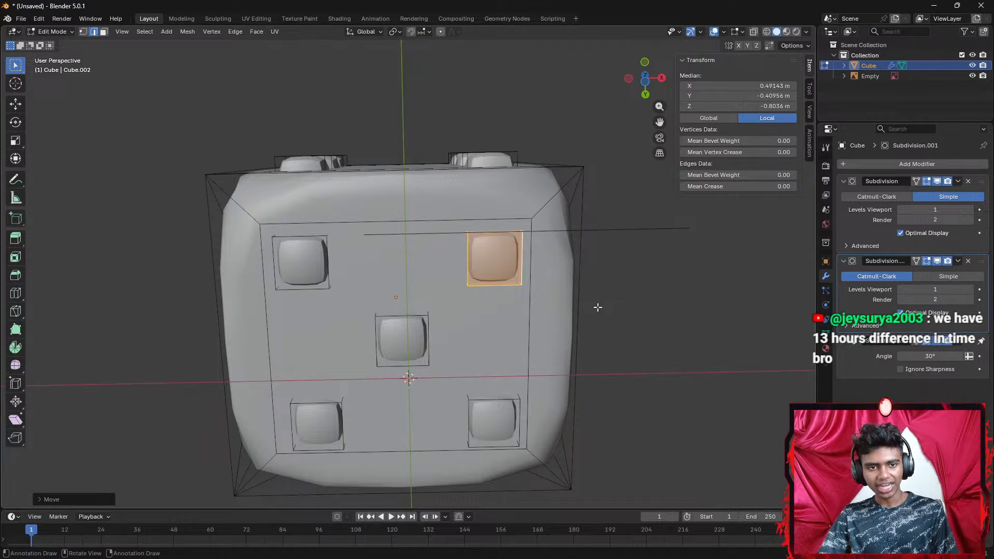
Deselect everything, switch to Object Mode and inspect the pips on all sides of the die
{"action": "middle_click_drag", "start_coordinate": [597, 307], "coordinate": [633, 305]}
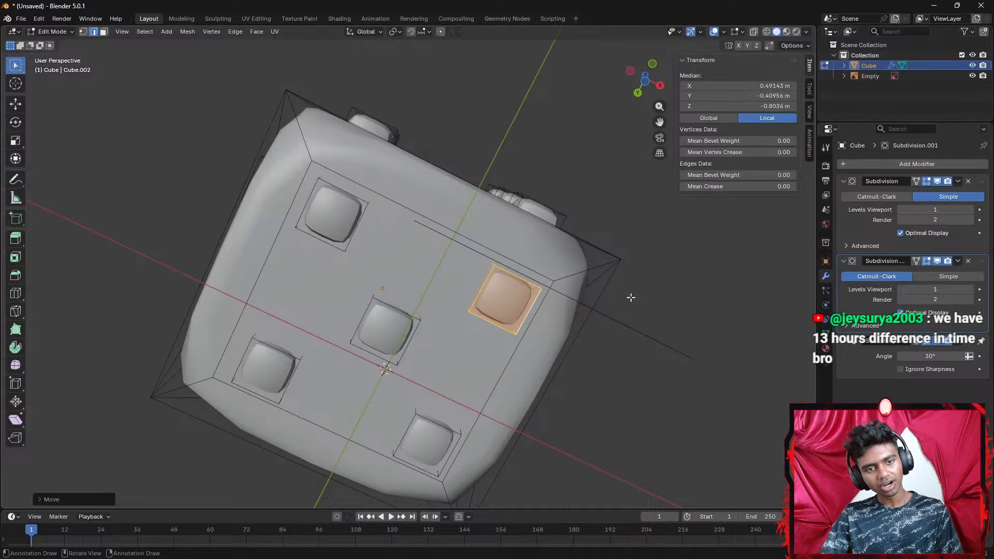
{"action": "middle_click_drag", "start_coordinate": [592, 295], "coordinate": [590, 363]}
{"action": "scroll", "coordinate": [580, 300], "scroll_direction": "down", "scroll_amount": 2}
{"action": "left_click", "coordinate": [587, 302]}
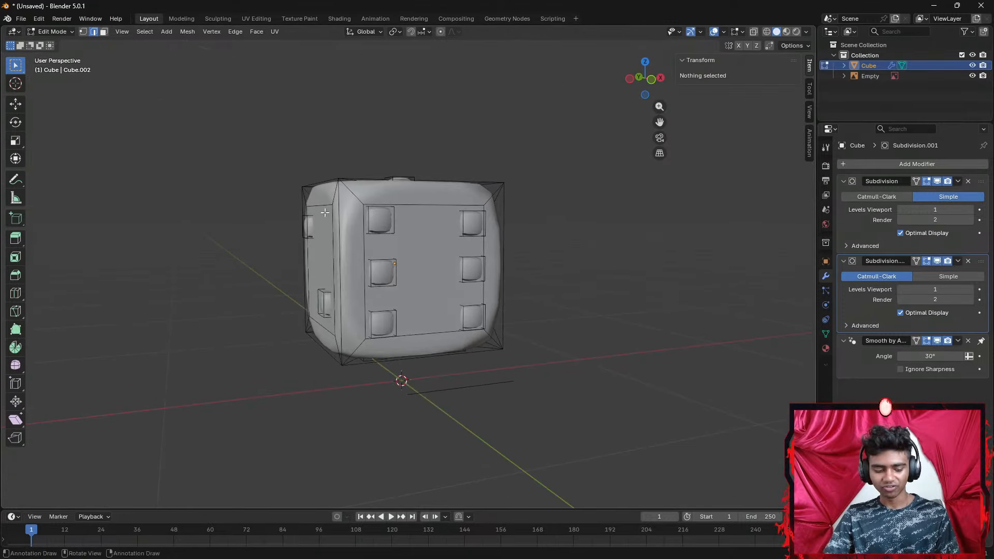
{"action": "key", "text": "Tab"}
{"action": "middle_click_drag", "start_coordinate": [385, 236], "coordinate": [540, 273]}
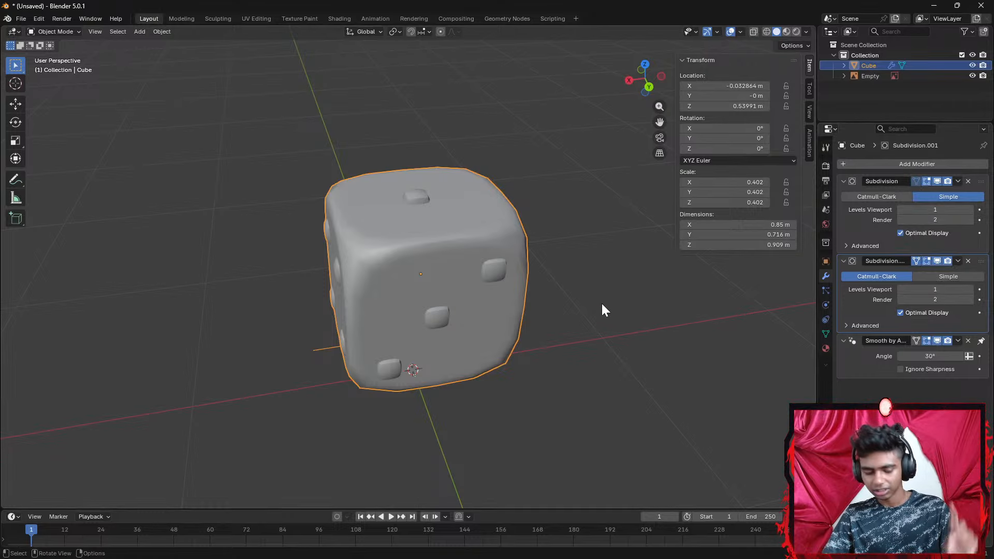
Return to Edit Mode and delete the stray edge floating below the die
{"action": "key", "text": "Tab"}
{"action": "middle_click_drag", "start_coordinate": [599, 307], "coordinate": [432, 391]}
{"action": "left_click", "coordinate": [434, 390]}
{"action": "right_click", "coordinate": [459, 393]}
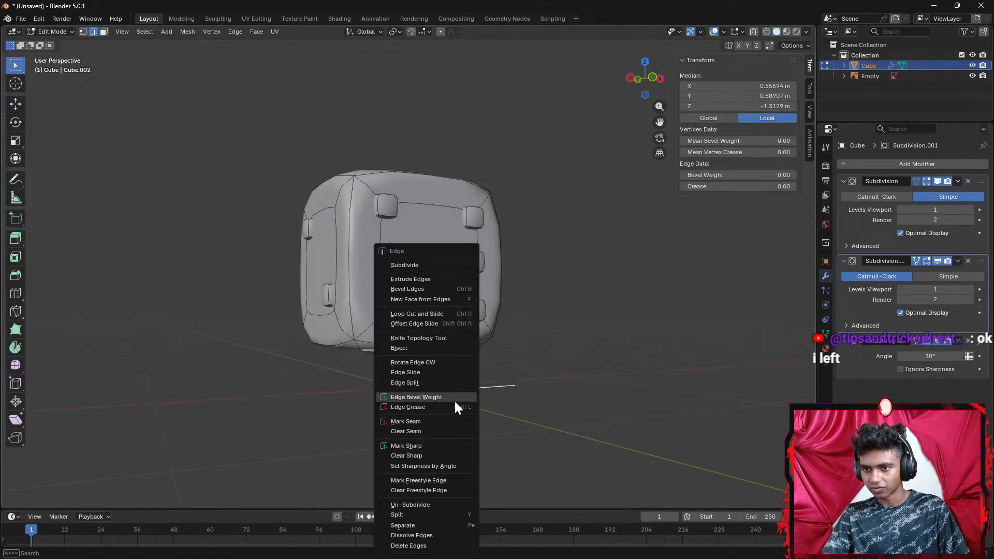
{"action": "left_click", "coordinate": [437, 542]}
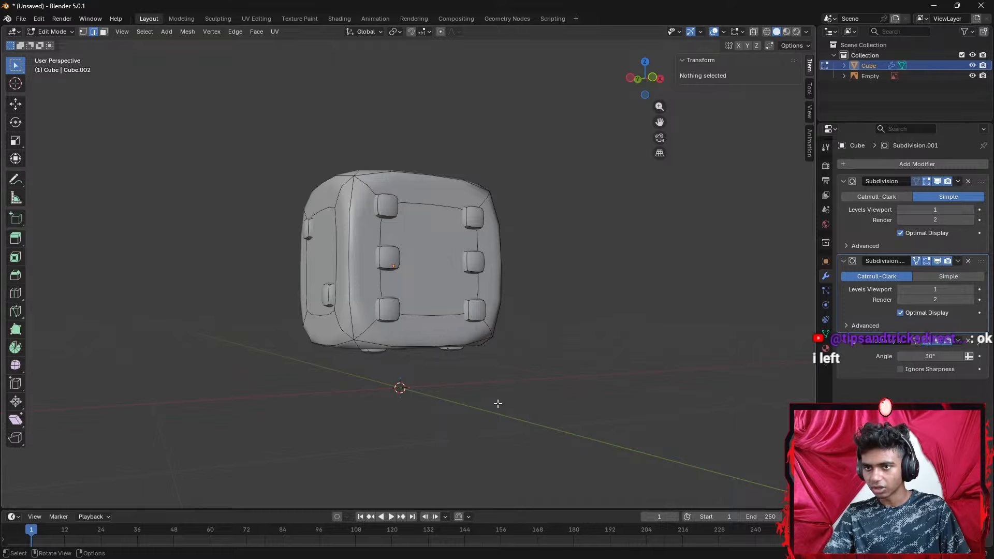
Switch to the UV Editing workspace and select the die's entire mesh
{"action": "middle_click_drag", "start_coordinate": [497, 403], "coordinate": [533, 415]}
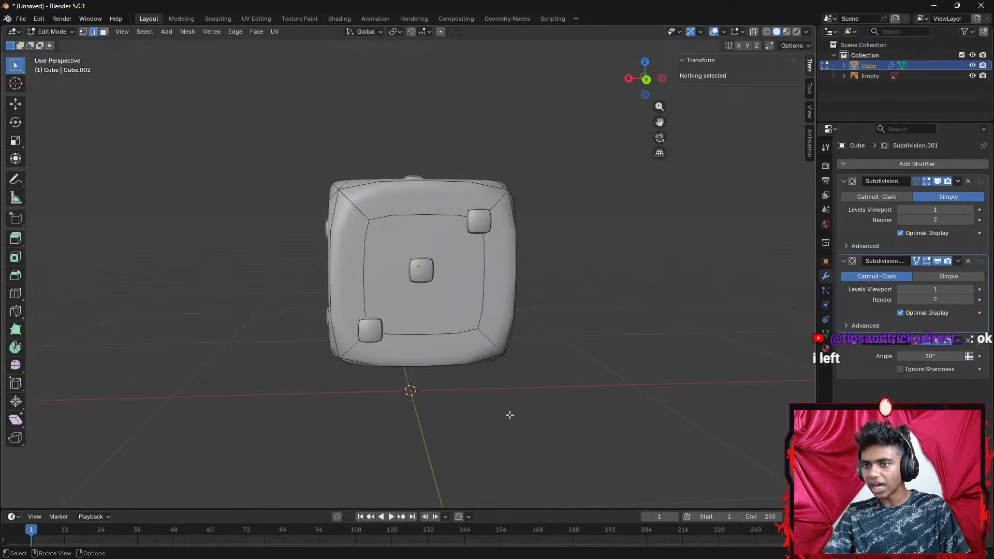
{"action": "middle_click_drag", "start_coordinate": [462, 412], "coordinate": [381, 421]}
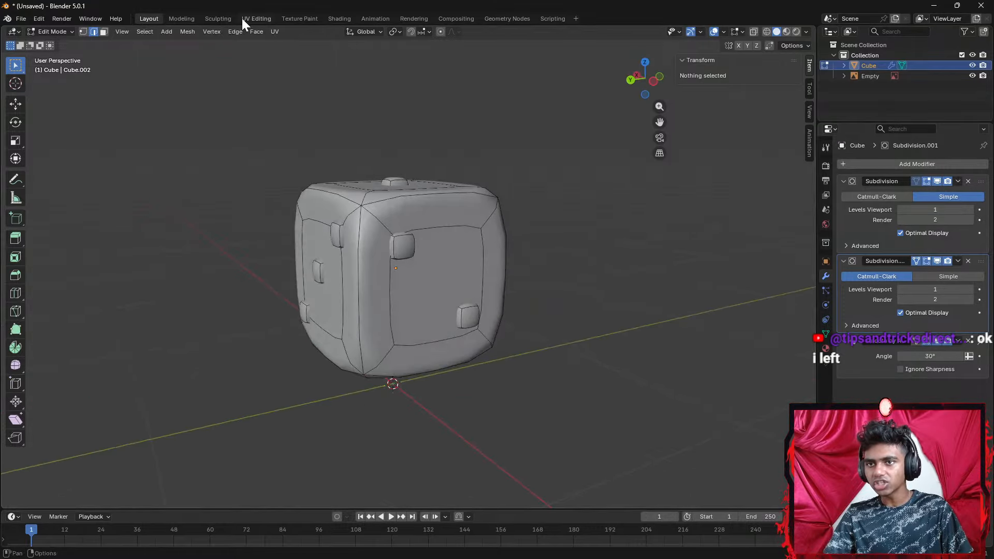
{"action": "left_click", "coordinate": [255, 19]}
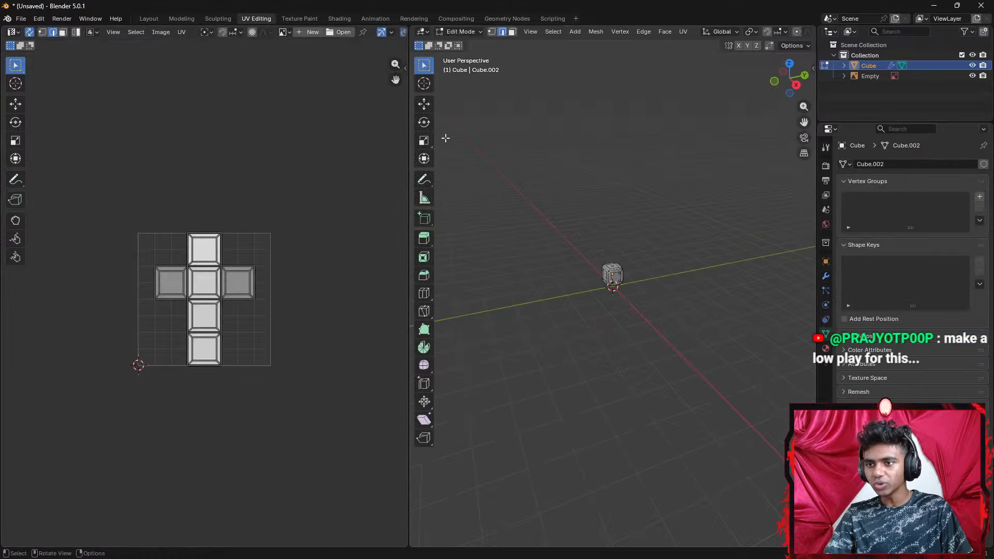
{"action": "scroll", "coordinate": [619, 273], "scroll_direction": "up", "scroll_amount": 6}
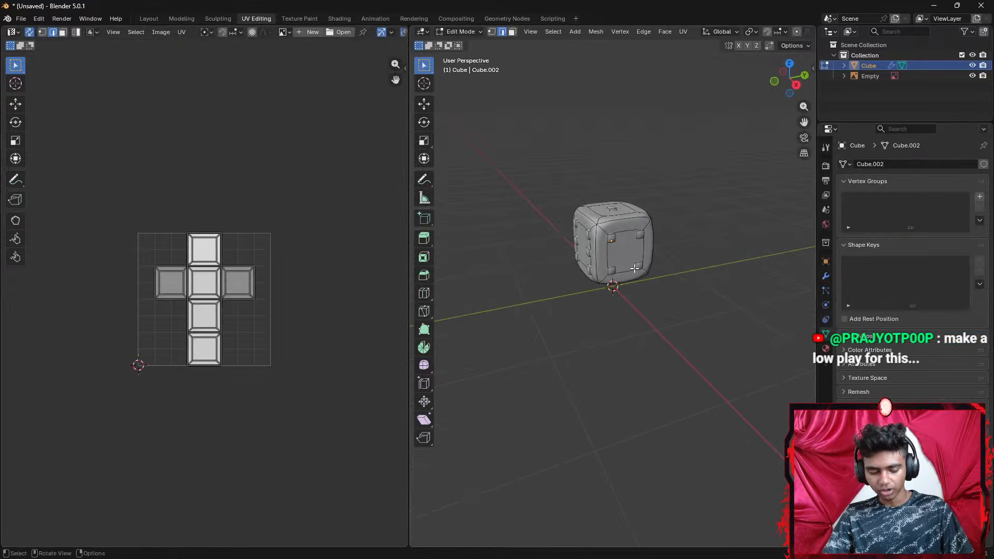
{"action": "key", "text": "a"}
{"action": "key", "text": "u"}
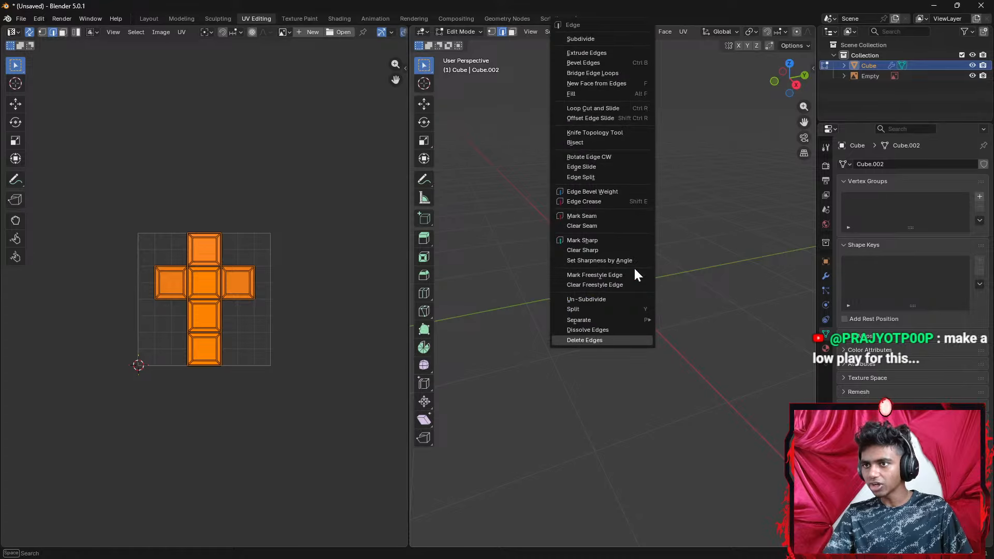
{"action": "key", "text": "Escape"}
{"action": "key", "text": "u"}
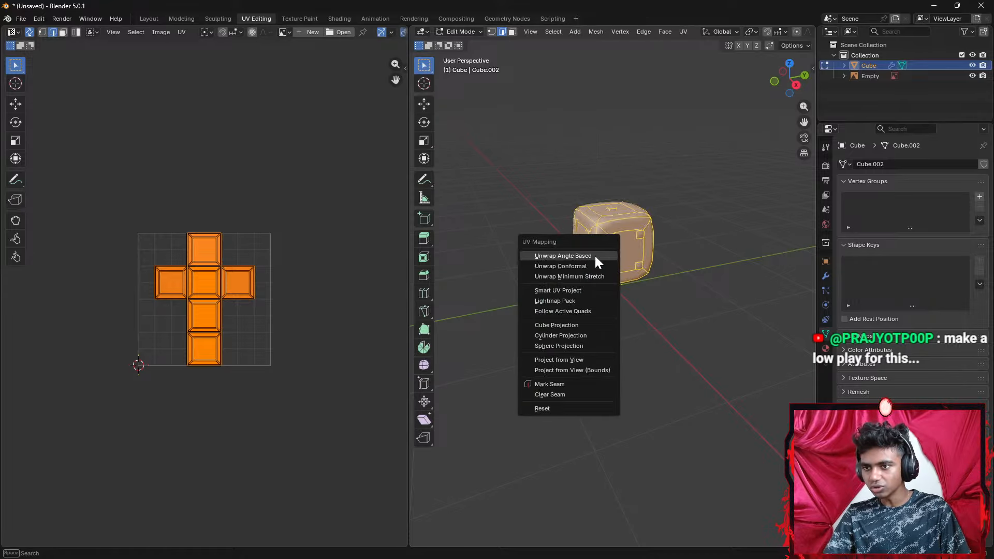
{"action": "left_click", "coordinate": [590, 291]}
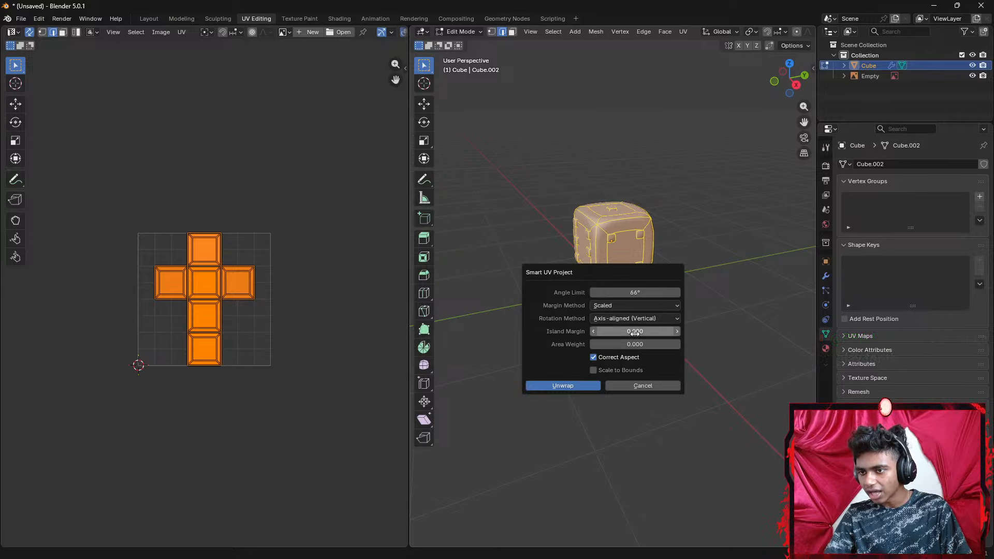
{"action": "left_click", "coordinate": [640, 387]}
Unwrap the whole mesh with Smart UV Project, using an island margin of 0.050
{"action": "key", "text": "u"}
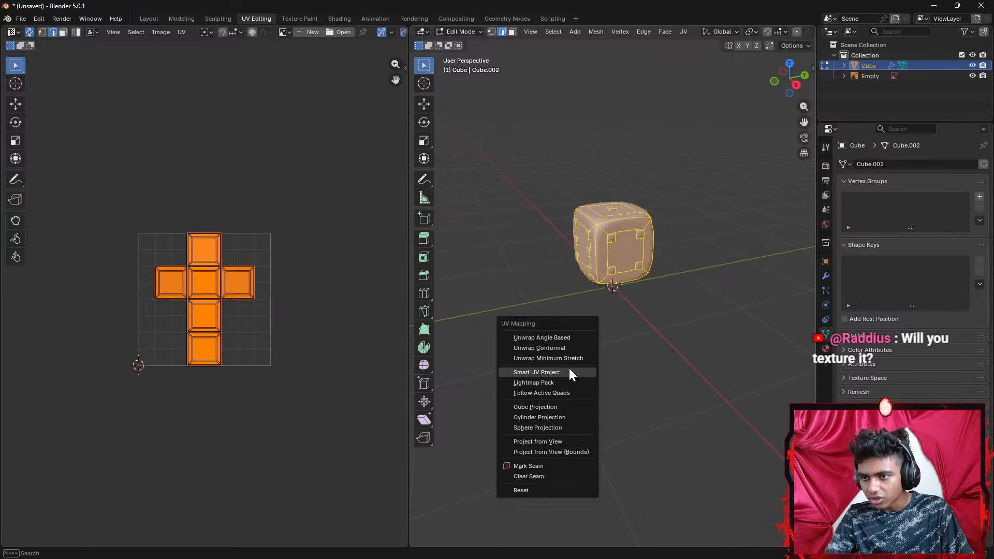
{"action": "left_click", "coordinate": [570, 370]}
{"action": "left_click_drag", "start_coordinate": [615, 412], "coordinate": [616, 411]}
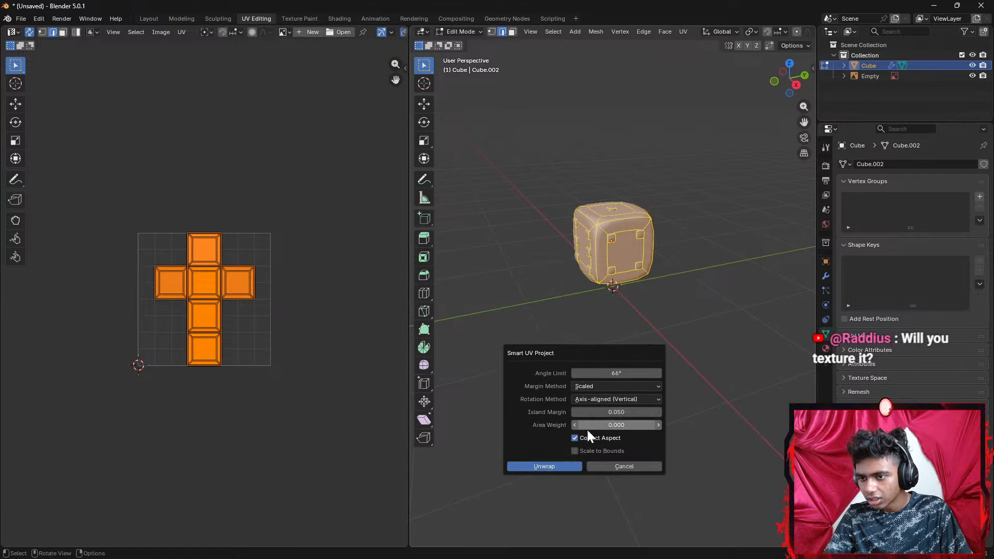
{"action": "left_click", "coordinate": [549, 466]}
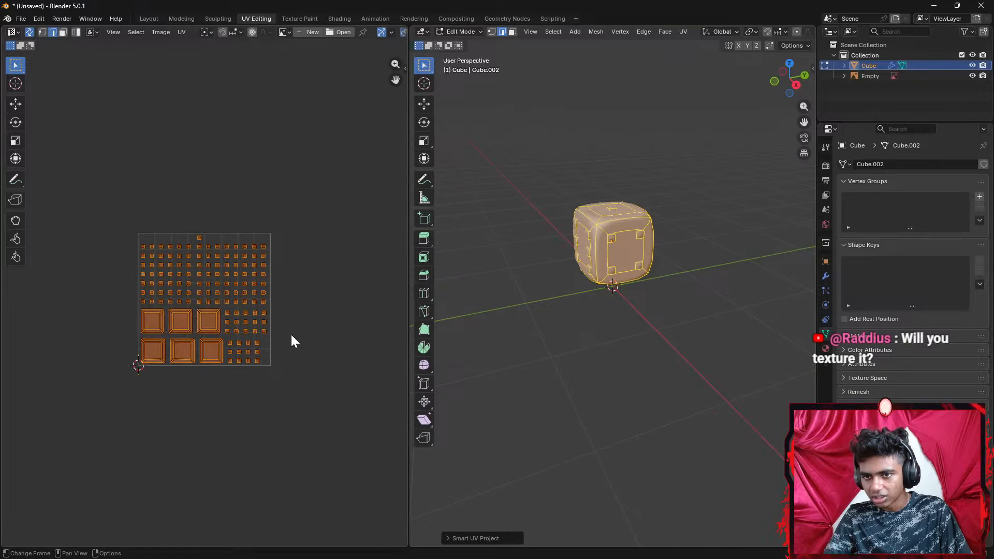
Examine the unwrapped UV islands and select one lower edge of the large cube to find it in the layout
{"action": "scroll", "coordinate": [290, 338], "scroll_direction": "up", "scroll_amount": 7}
{"action": "scroll", "coordinate": [291, 336], "scroll_direction": "down", "scroll_amount": 3}
{"action": "scroll", "coordinate": [291, 335], "scroll_direction": "up", "scroll_amount": 2}
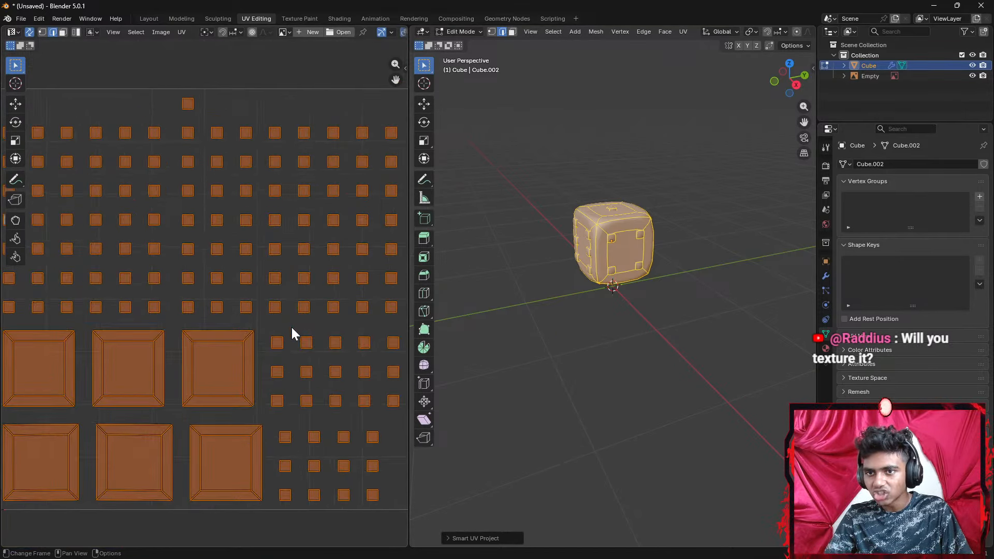
{"action": "left_click", "coordinate": [610, 285]}
{"action": "scroll", "coordinate": [624, 285], "scroll_direction": "up", "scroll_amount": 1}
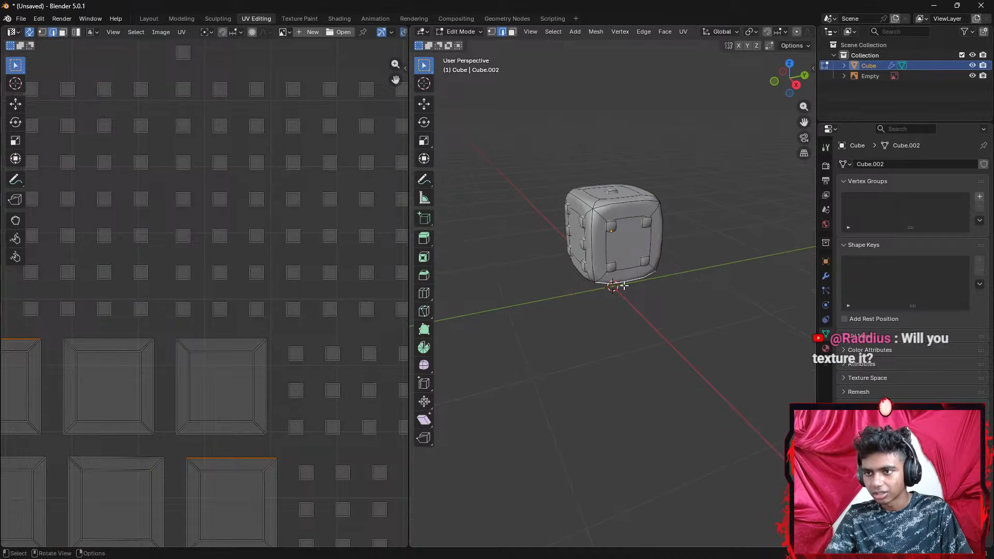
Clear the selection, then select one whole pip on the four-pip face and examine its islands in the UV layout
{"action": "left_click", "coordinate": [660, 357]}
{"action": "middle_click_drag", "start_coordinate": [667, 348], "coordinate": [663, 346]}
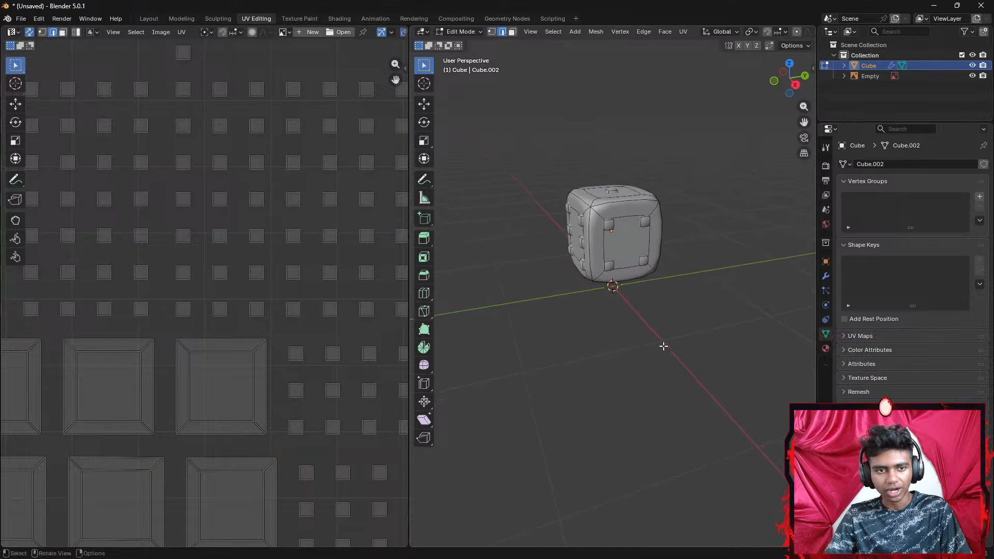
{"action": "scroll", "coordinate": [663, 346], "scroll_direction": "up", "scroll_amount": 1}
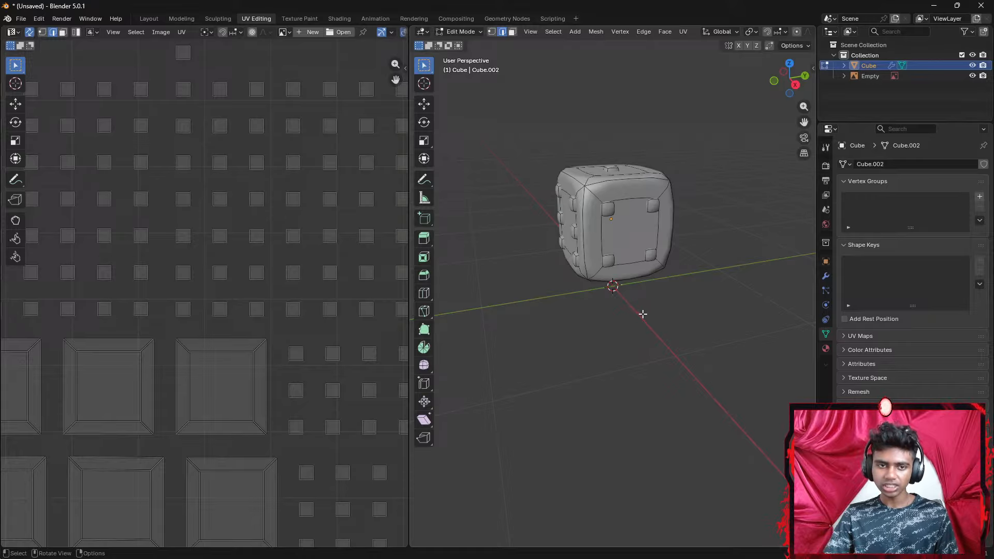
{"action": "middle_click_drag", "start_coordinate": [649, 306], "coordinate": [642, 285]}
{"action": "scroll", "coordinate": [642, 280], "scroll_direction": "up", "scroll_amount": 1}
{"action": "scroll", "coordinate": [683, 287], "scroll_direction": "up", "scroll_amount": 2}
{"action": "scroll", "coordinate": [278, 293], "scroll_direction": "down", "scroll_amount": 2}
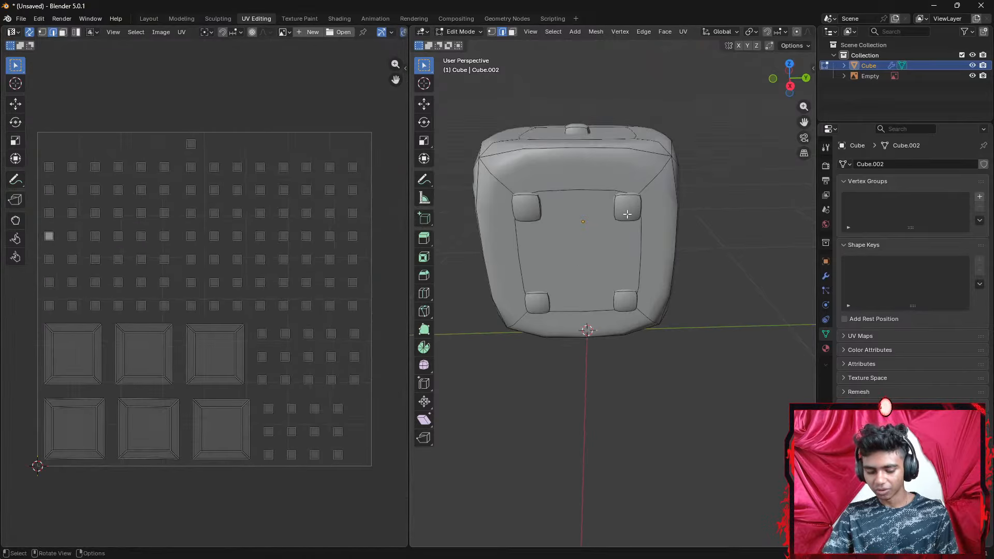
{"action": "key", "text": "l"}
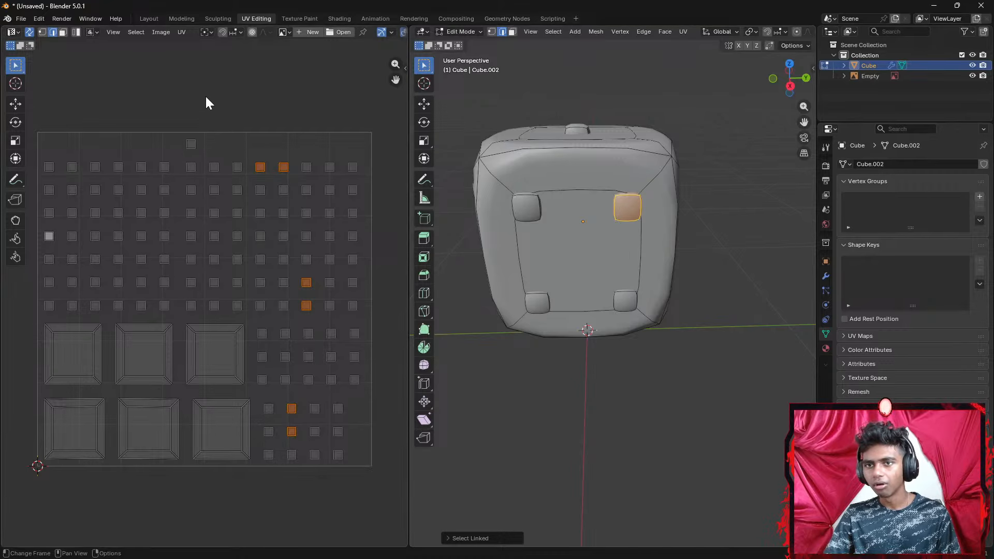
{"action": "scroll", "coordinate": [245, 135], "scroll_direction": "up", "scroll_amount": 3}
{"action": "middle_click_drag", "start_coordinate": [317, 150], "coordinate": [237, 302]}
{"action": "scroll", "coordinate": [236, 277], "scroll_direction": "up", "scroll_amount": 1}
{"action": "middle_click_drag", "start_coordinate": [278, 181], "coordinate": [261, 199]}
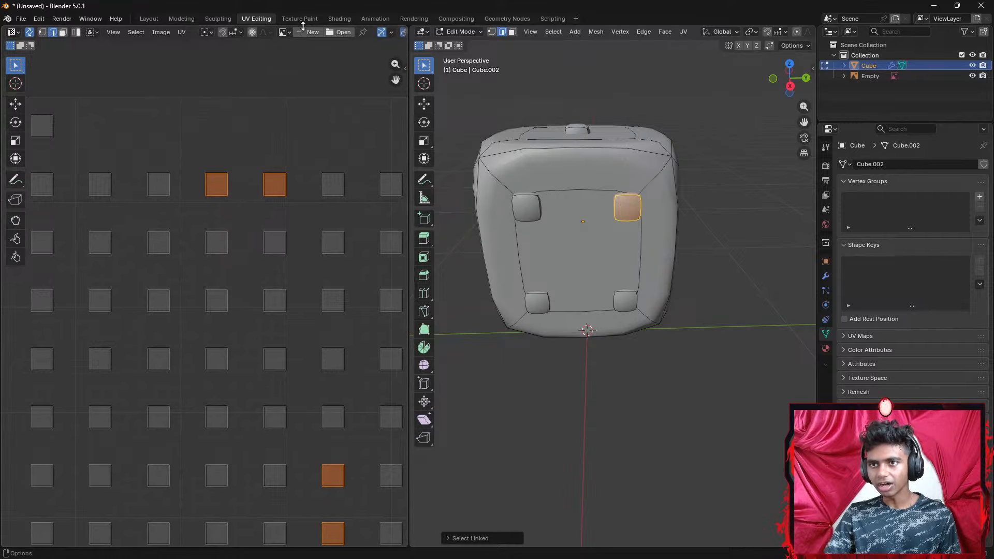
Look at the die in the Texture Paint workspace and return to UV Editing
{"action": "left_click", "coordinate": [300, 19]}
{"action": "middle_click_drag", "start_coordinate": [614, 282], "coordinate": [675, 234], "text": "ctrl"}
{"action": "middle_click_drag", "start_coordinate": [675, 234], "coordinate": [643, 166]}
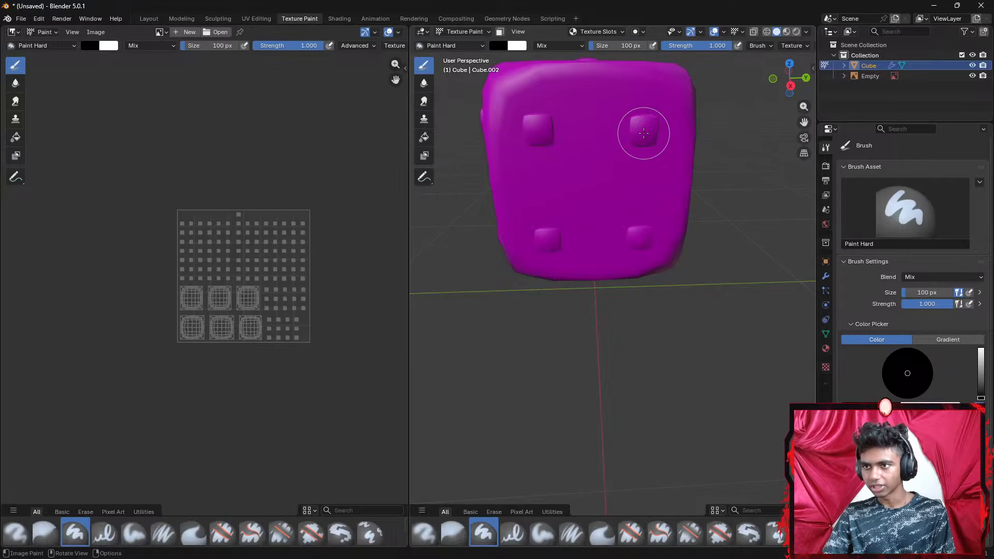
{"action": "left_click", "coordinate": [256, 18]}
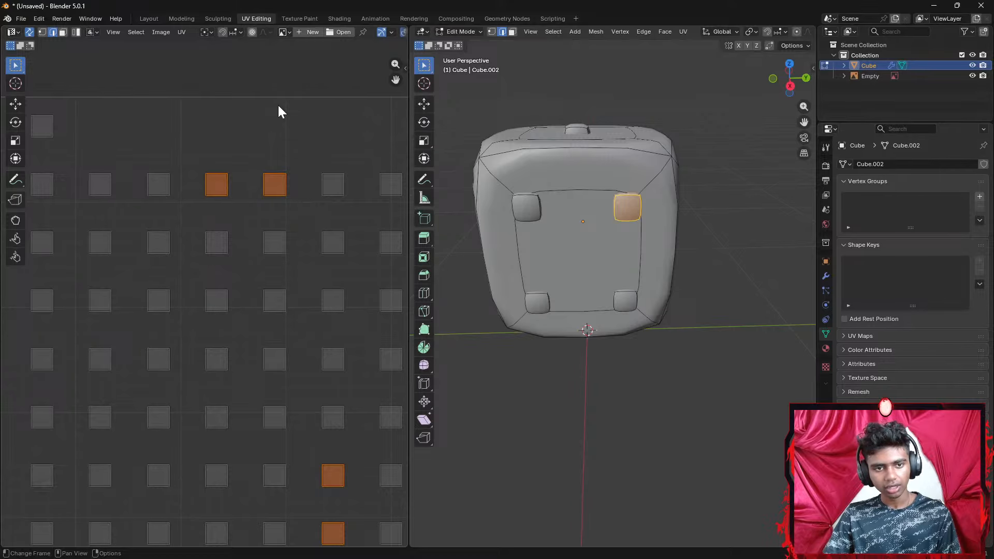
{"action": "scroll", "coordinate": [273, 132], "scroll_direction": "down", "scroll_amount": 2}
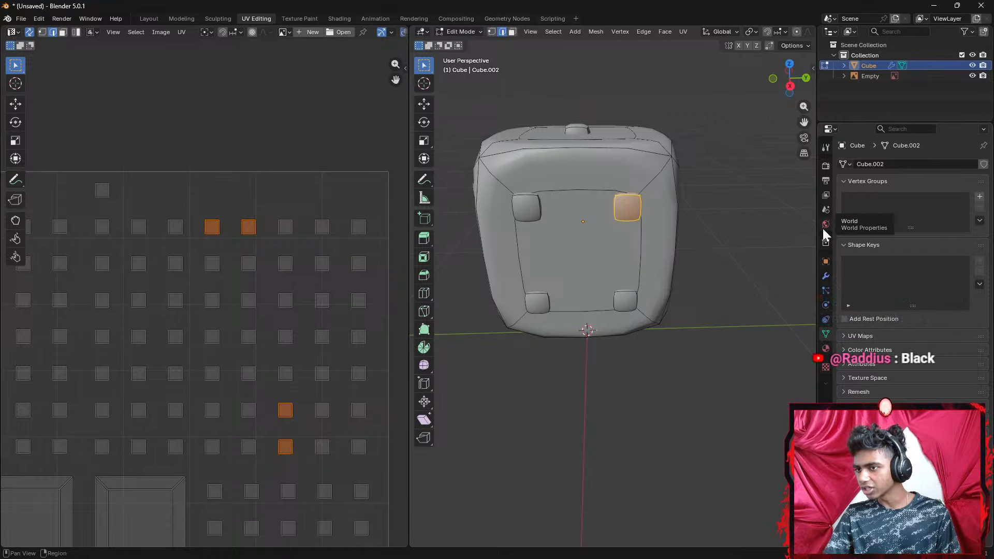
Add a new material to the die and set its base color to black
{"action": "left_click", "coordinate": [824, 349]}
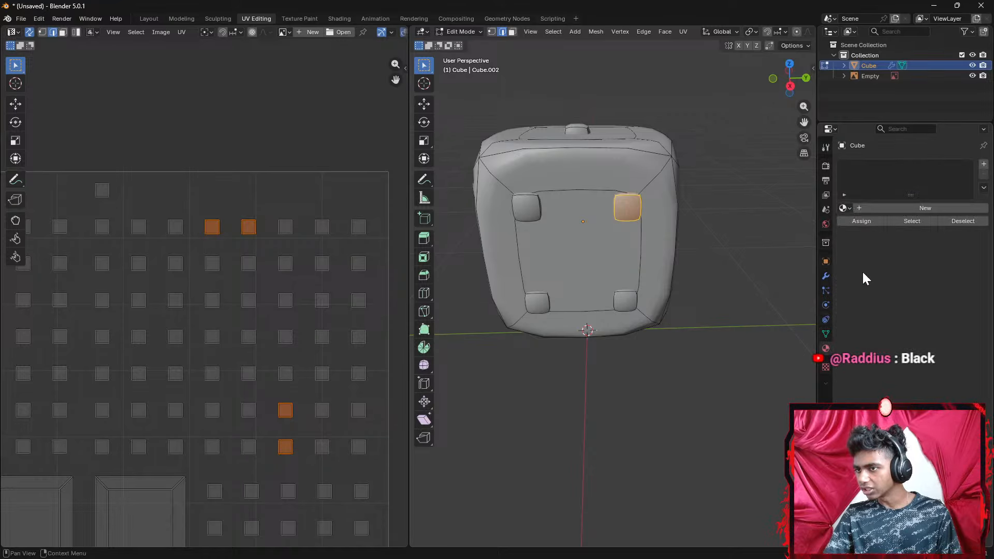
{"action": "left_click", "coordinate": [856, 208]}
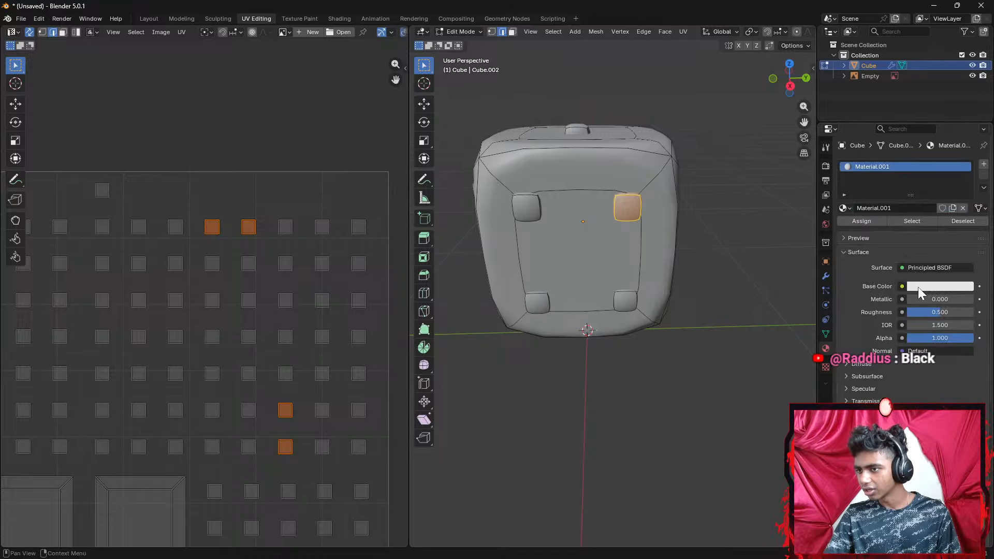
{"action": "left_click", "coordinate": [917, 287]}
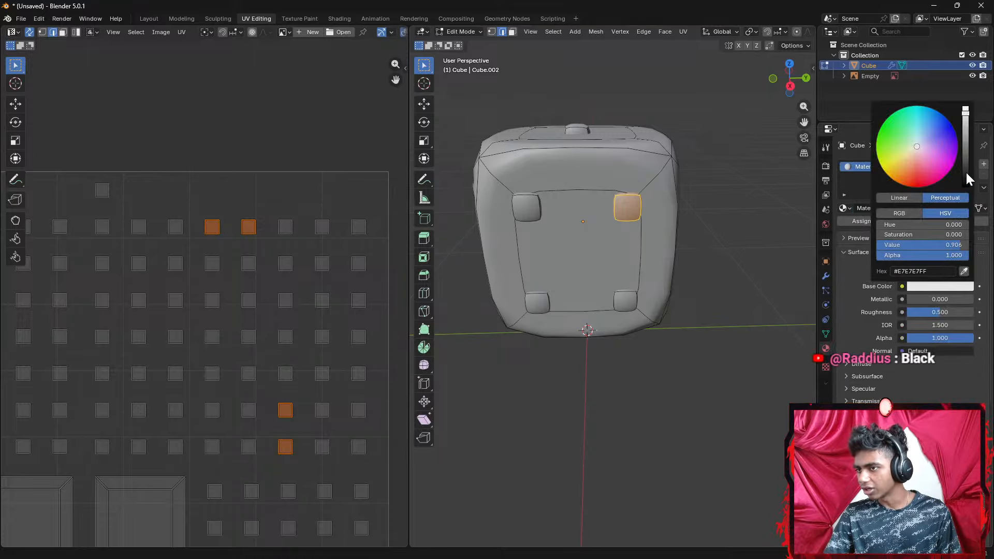
{"action": "left_click_drag", "start_coordinate": [966, 174], "coordinate": [969, 187]}
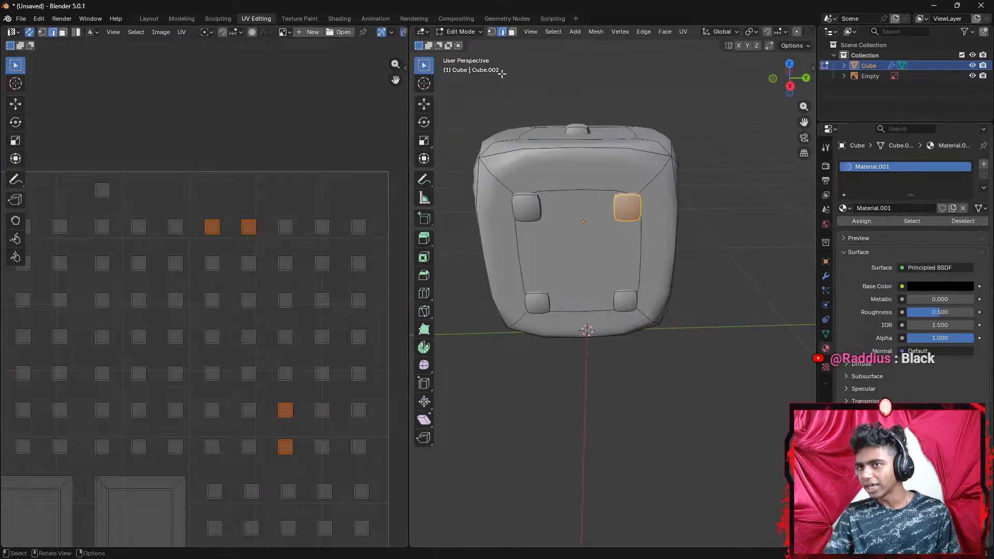
Switch to the Modeling workspace, return to Object Mode and display the die in Material Preview shading
{"action": "left_click", "coordinate": [288, 20]}
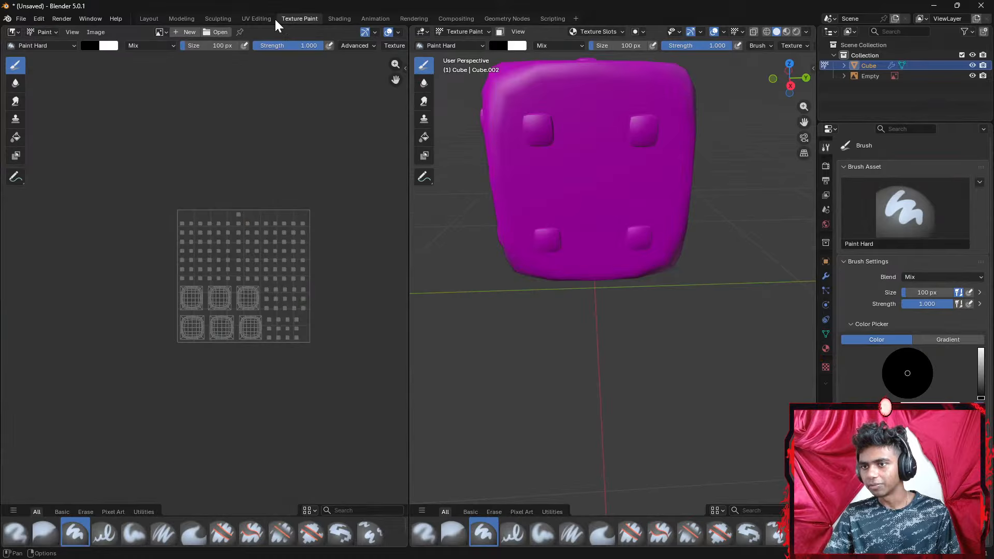
{"action": "left_click", "coordinate": [177, 20]}
{"action": "scroll", "coordinate": [580, 272], "scroll_direction": "up", "scroll_amount": 4}
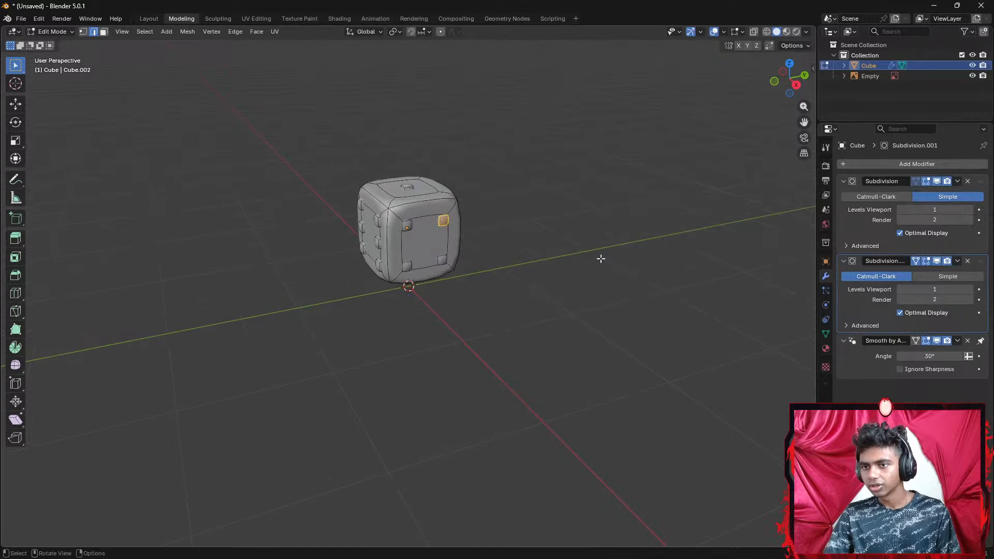
{"action": "middle_click_drag", "start_coordinate": [598, 260], "coordinate": [566, 244]}
{"action": "scroll", "coordinate": [591, 200], "scroll_direction": "up", "scroll_amount": 1}
{"action": "key", "text": "Tab"}
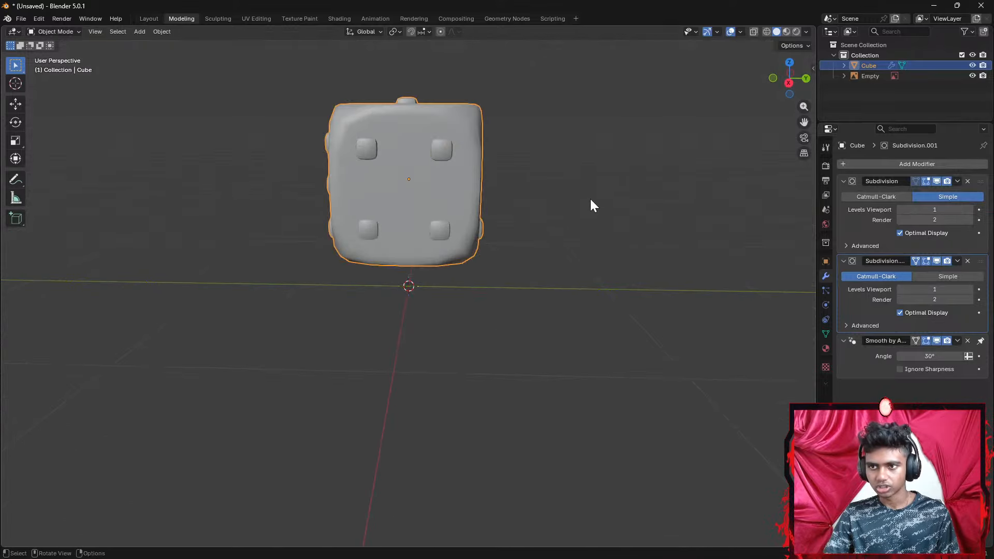
{"action": "left_click", "coordinate": [590, 199]}
{"action": "left_click", "coordinate": [787, 31]}
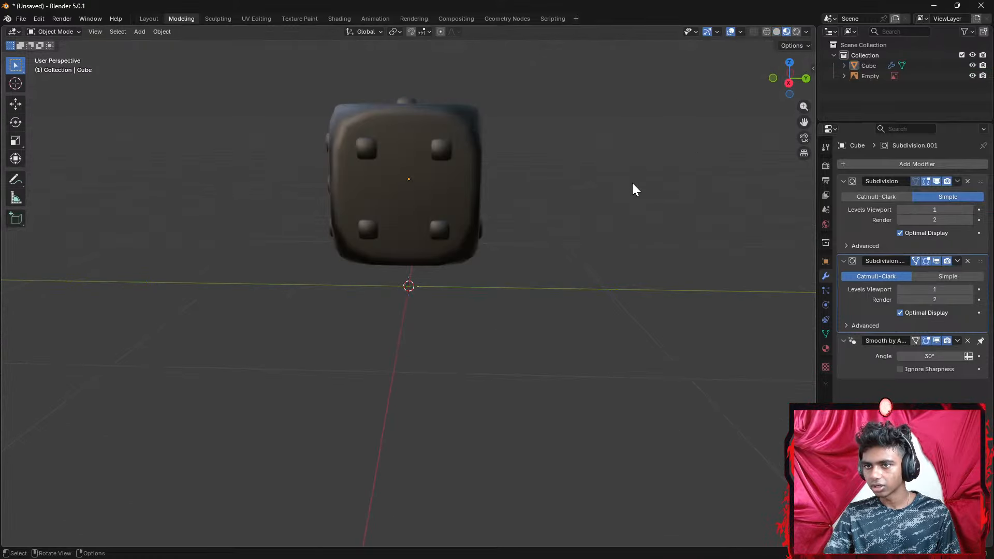
{"action": "mouse_move", "coordinate": [599, 207]}
{"action": "middle_mouse_down"}
{"action": "mouse_move", "coordinate": [536, 222]}
{"action": "mouse_move", "coordinate": [377, 195]}
{"action": "mouse_move", "coordinate": [373, 145]}
{"action": "mouse_move", "coordinate": [479, 142]}
{"action": "mouse_move", "coordinate": [561, 201]}
{"action": "middle_mouse_up"}
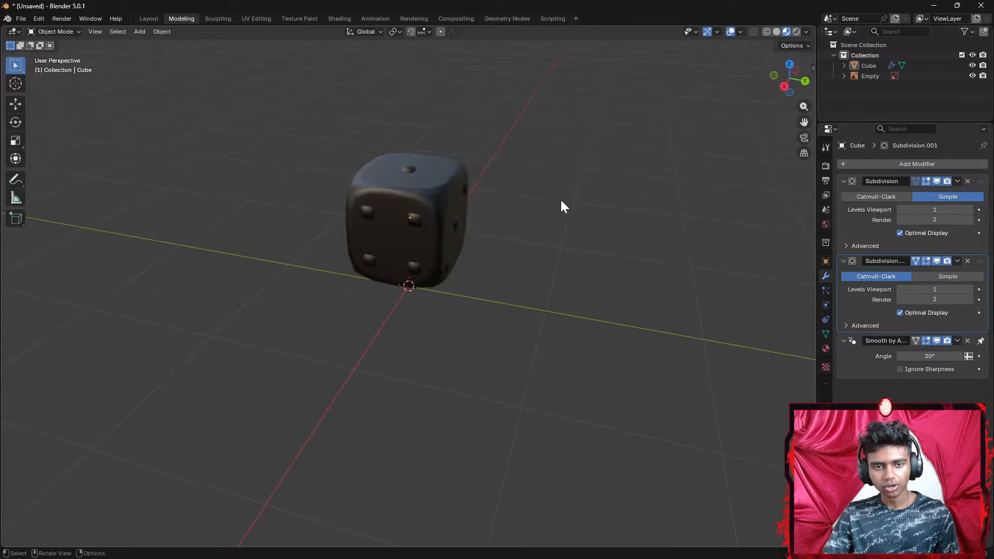
Switch to the Shading workspace and bring the die and its material nodes into close view
{"action": "left_click", "coordinate": [340, 19]}
{"action": "scroll", "coordinate": [508, 205], "scroll_direction": "up", "scroll_amount": 5}
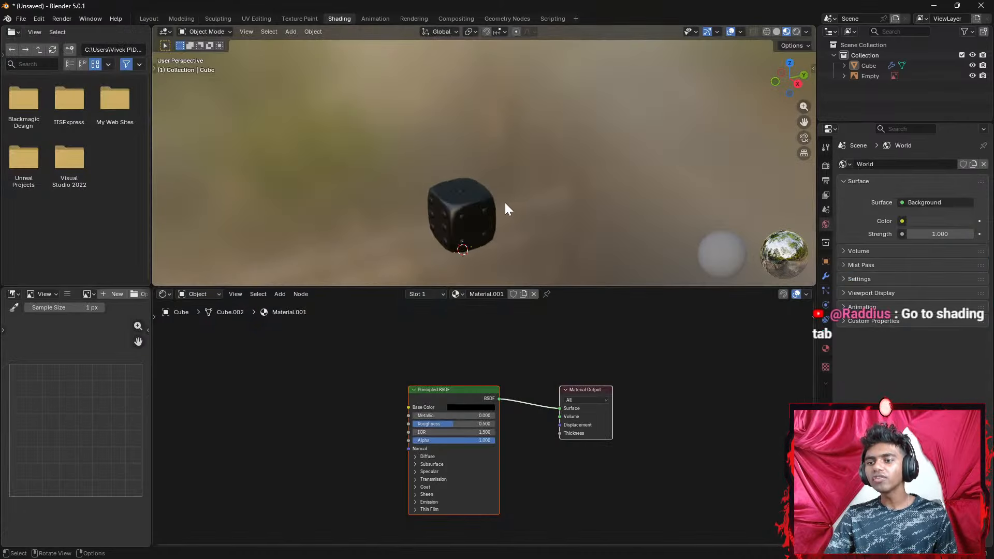
{"action": "middle_click_drag", "start_coordinate": [489, 180], "coordinate": [535, 172]}
{"action": "scroll", "coordinate": [538, 166], "scroll_direction": "up", "scroll_amount": 2}
{"action": "middle_click_drag", "start_coordinate": [527, 442], "coordinate": [459, 425], "text": "shift"}
{"action": "scroll", "coordinate": [455, 425], "scroll_direction": "up", "scroll_amount": 3}
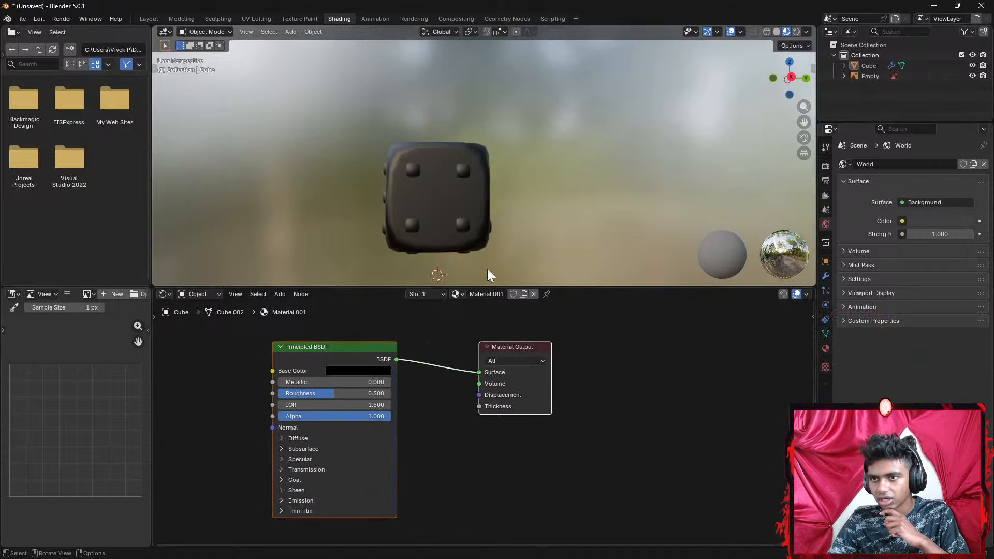
{"action": "scroll", "coordinate": [476, 226], "scroll_direction": "up", "scroll_amount": 2}
Widen the image editor, view the Dice2.png image in it and unlink the image again
{"action": "left_click_drag", "start_coordinate": [151, 369], "coordinate": [205, 370]}
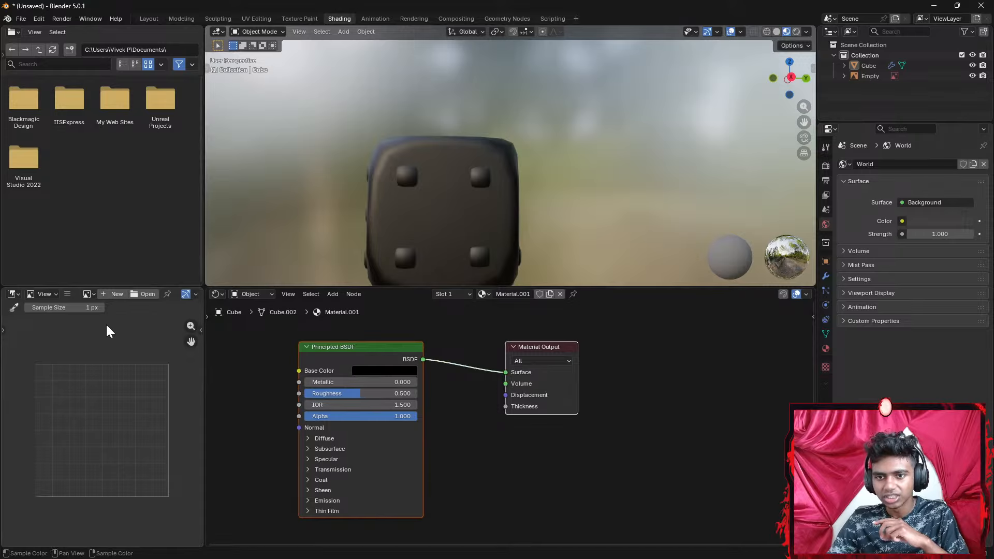
{"action": "left_click", "coordinate": [88, 294]}
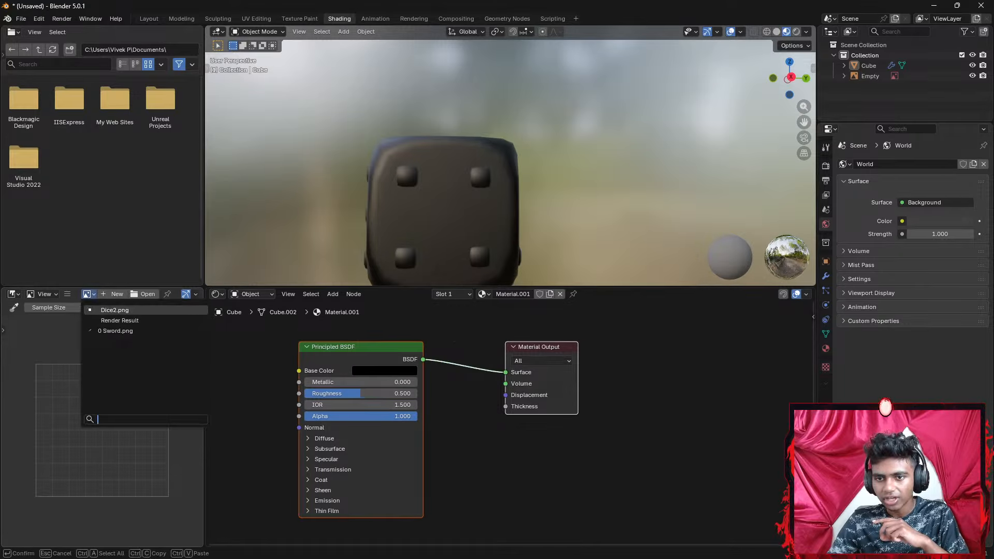
{"action": "left_click", "coordinate": [129, 310]}
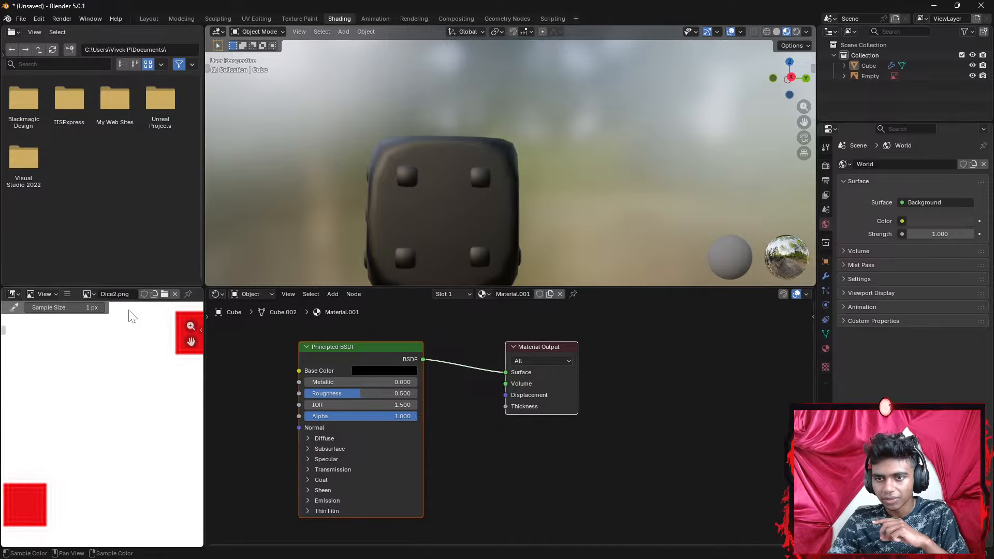
{"action": "key", "text": "Home"}
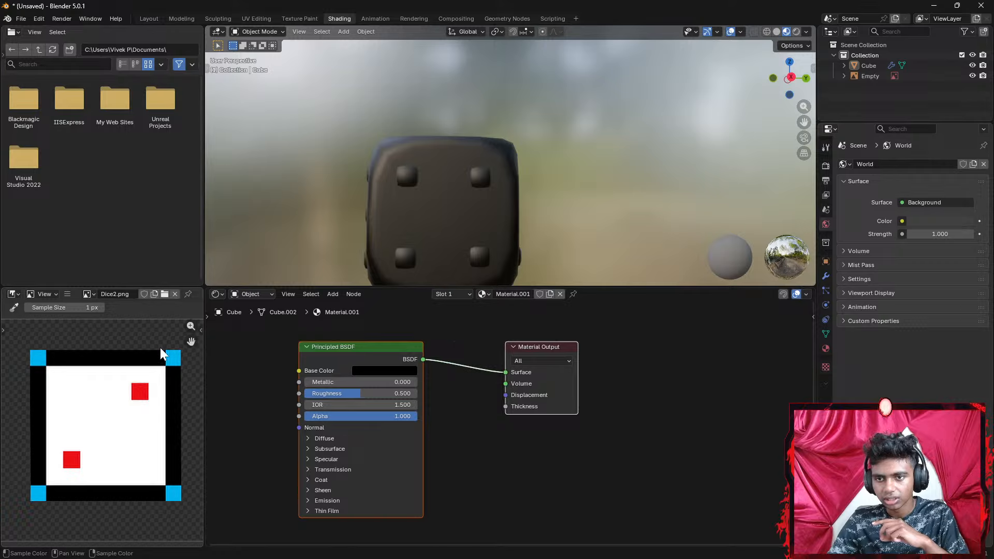
{"action": "left_click", "coordinate": [175, 294]}
Enter Edit Mode on the die and select its body together with all its pips
{"action": "left_click", "coordinate": [415, 178]}
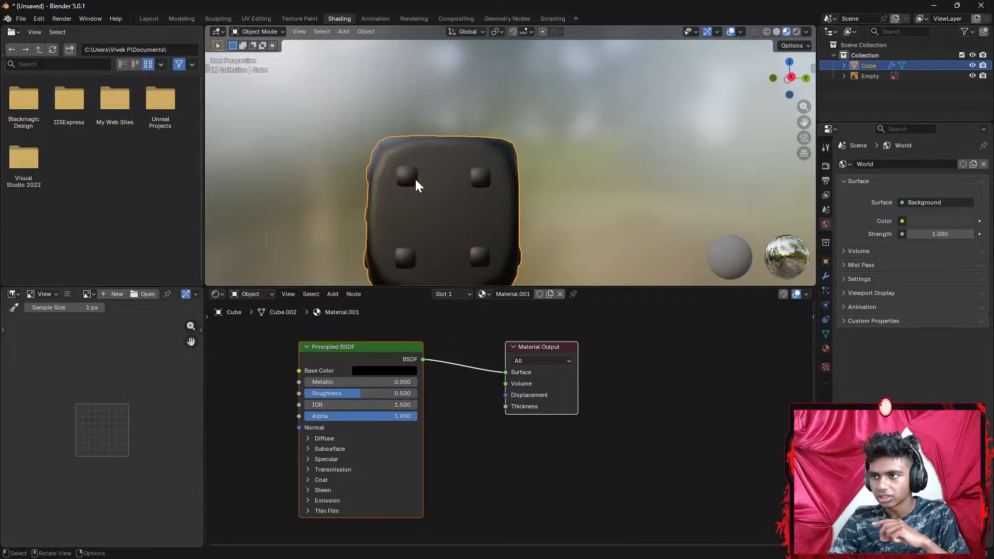
{"action": "key", "text": "Tab"}
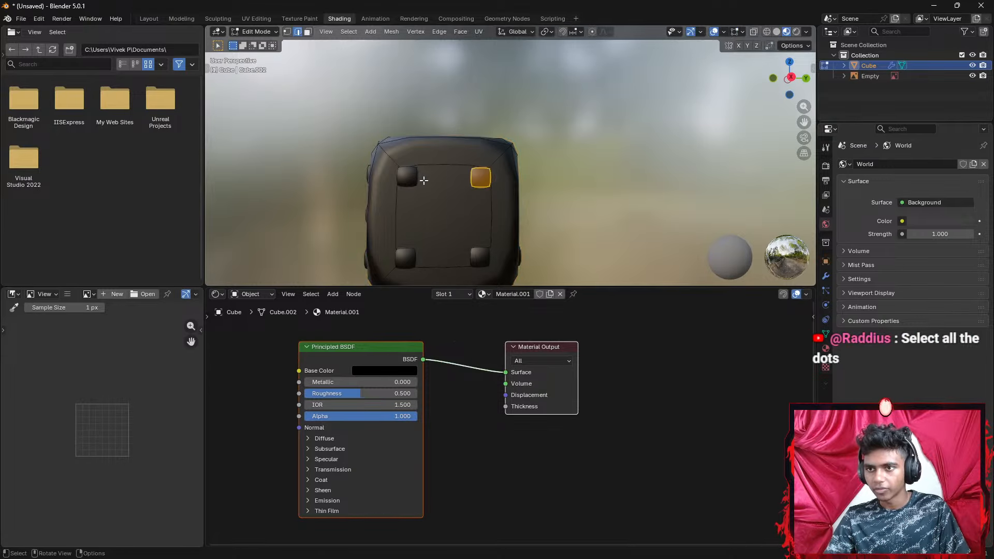
{"action": "key", "text": "ctrl+l"}
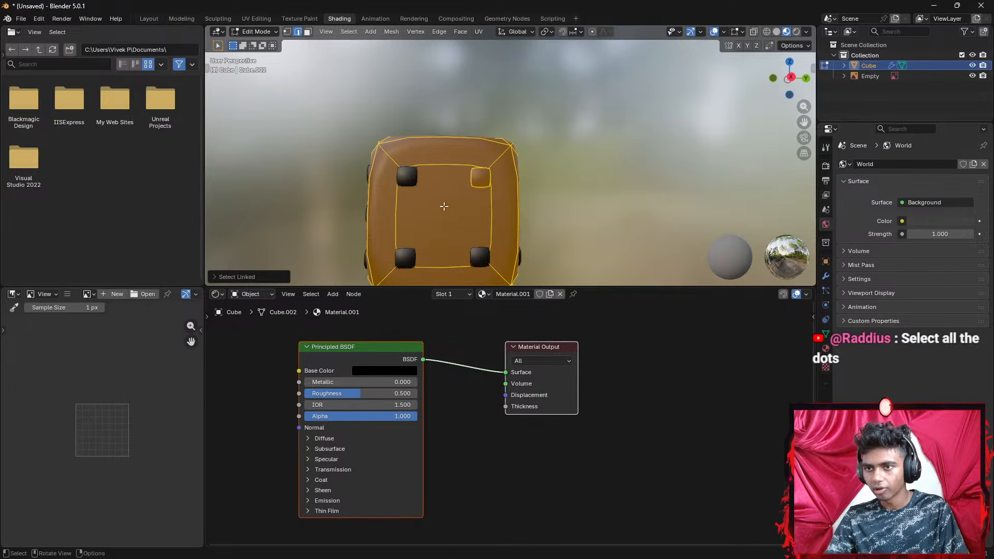
{"action": "key", "text": "l"}
{"action": "key", "text": "l"}
{"action": "key", "text": "l"}
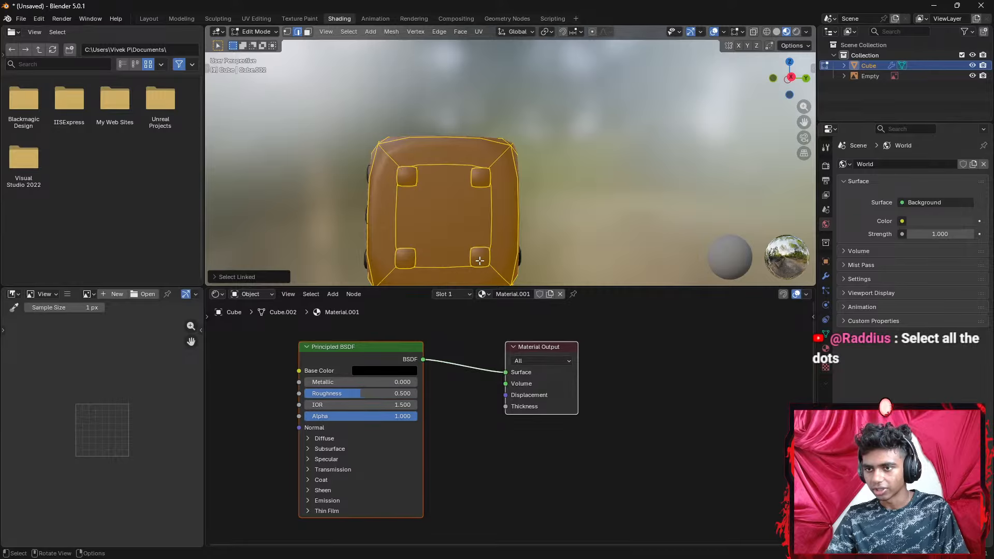
{"action": "middle_click_drag", "start_coordinate": [565, 238], "coordinate": [440, 253]}
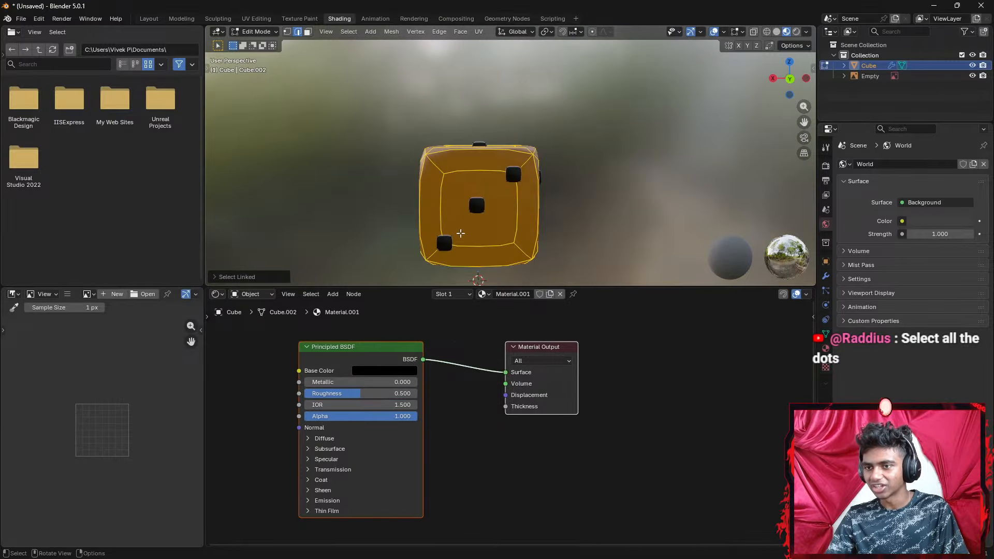
{"action": "key", "text": "l"}
{"action": "key", "text": "l"}
{"action": "key", "text": "l"}
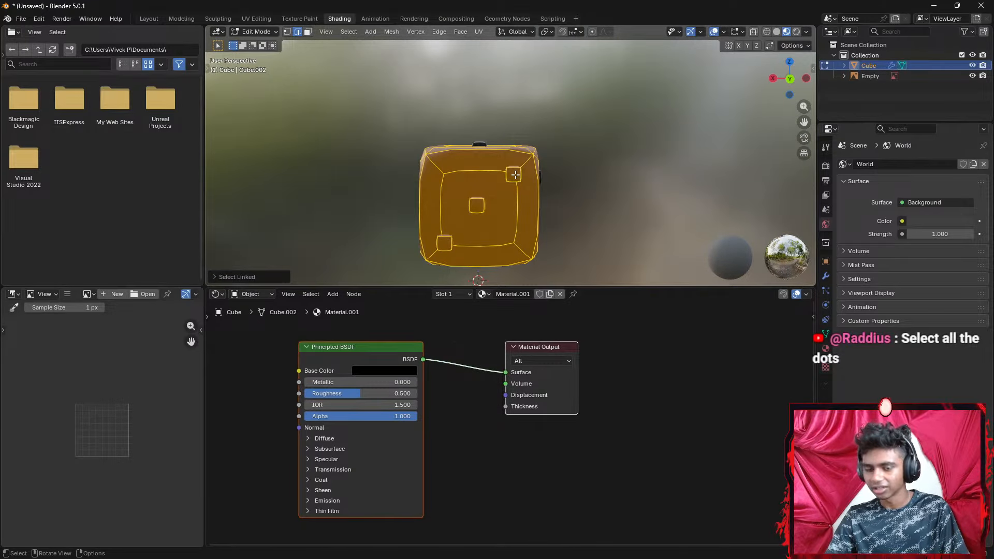
{"action": "key", "text": "l"}
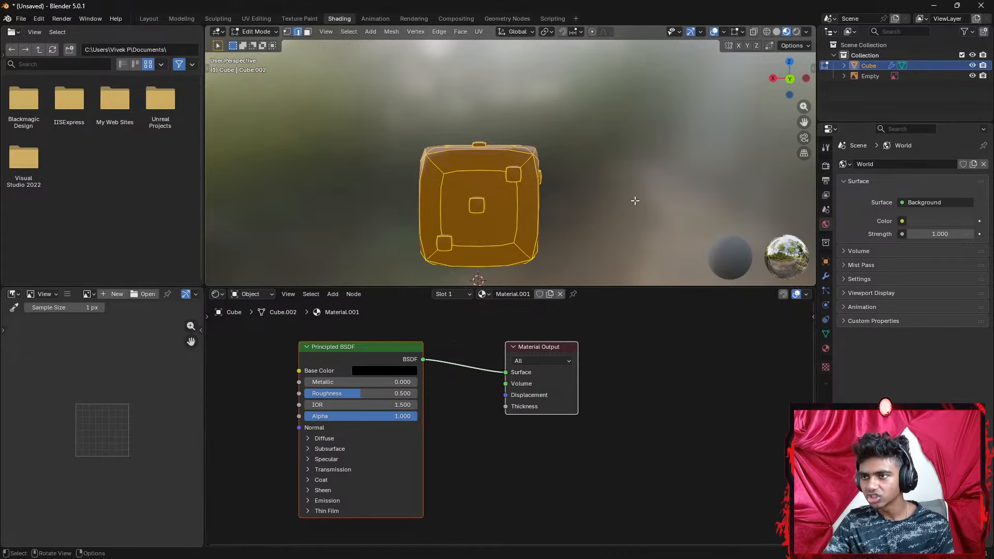
{"action": "key", "text": "s"}
{"action": "middle_click_drag", "start_coordinate": [654, 209], "coordinate": [529, 193]}
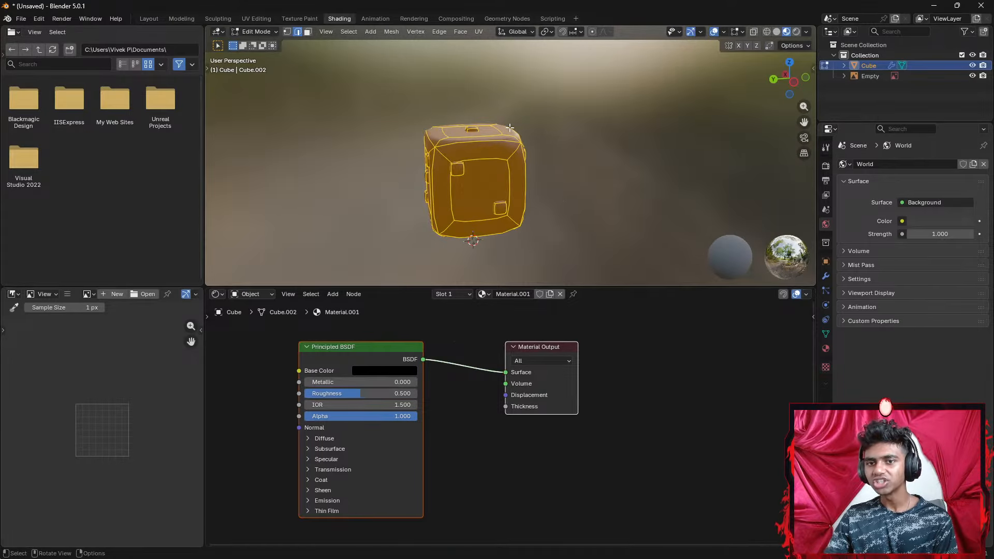
Set the Principled BSDF base color to white (#FFFFFFFF) and deselect the whole mesh
{"action": "scroll", "coordinate": [94, 442], "scroll_direction": "up", "scroll_amount": 3}
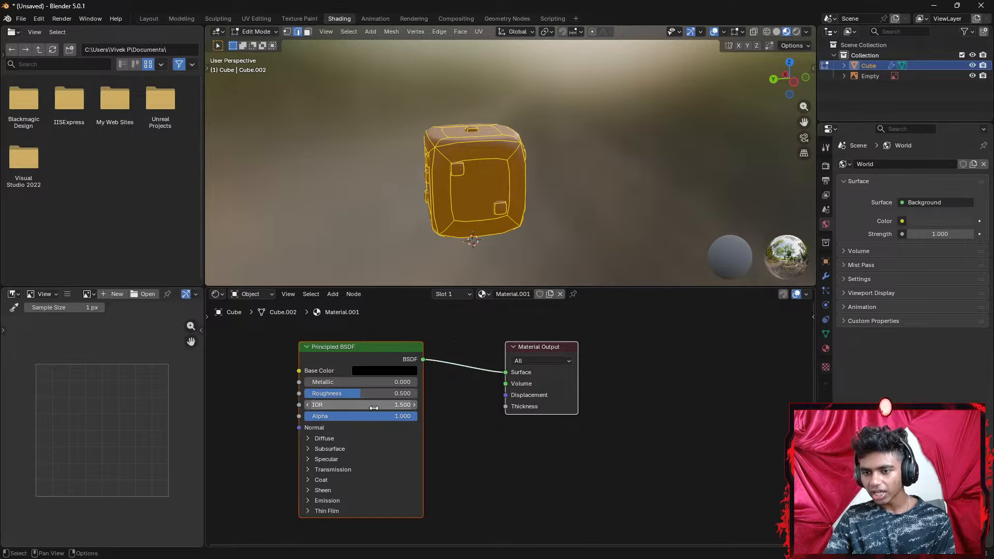
{"action": "left_click", "coordinate": [396, 372]}
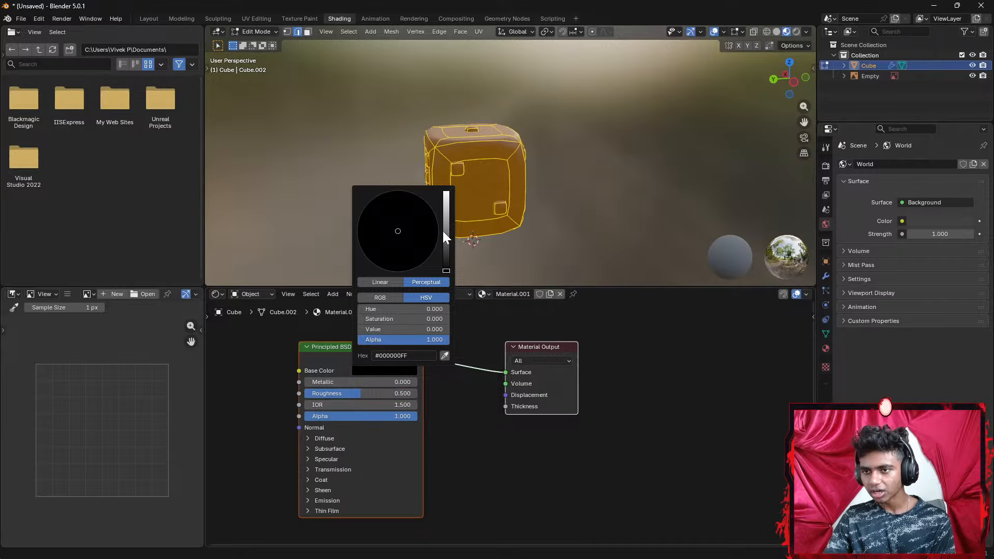
{"action": "left_click_drag", "start_coordinate": [448, 200], "coordinate": [449, 192]}
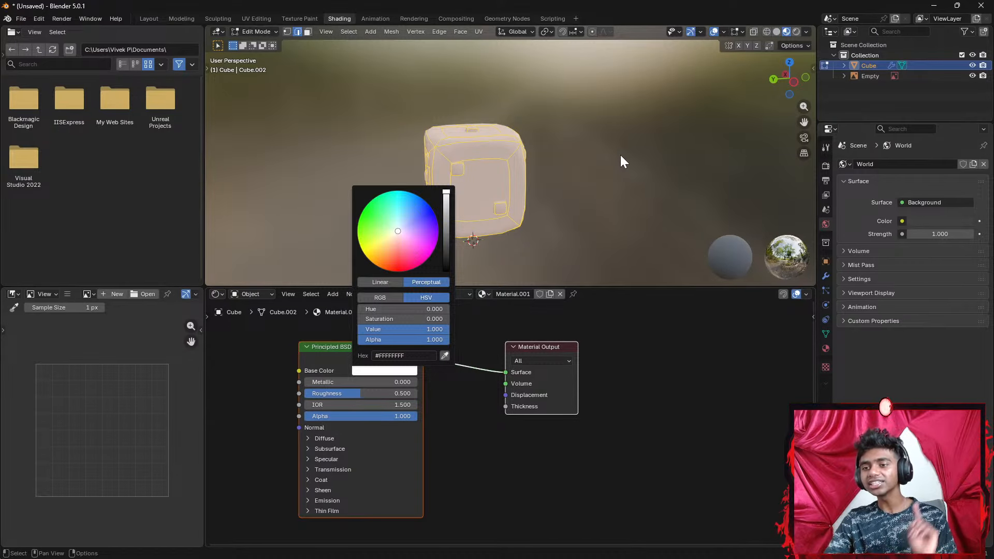
{"action": "key", "text": "alt+a"}
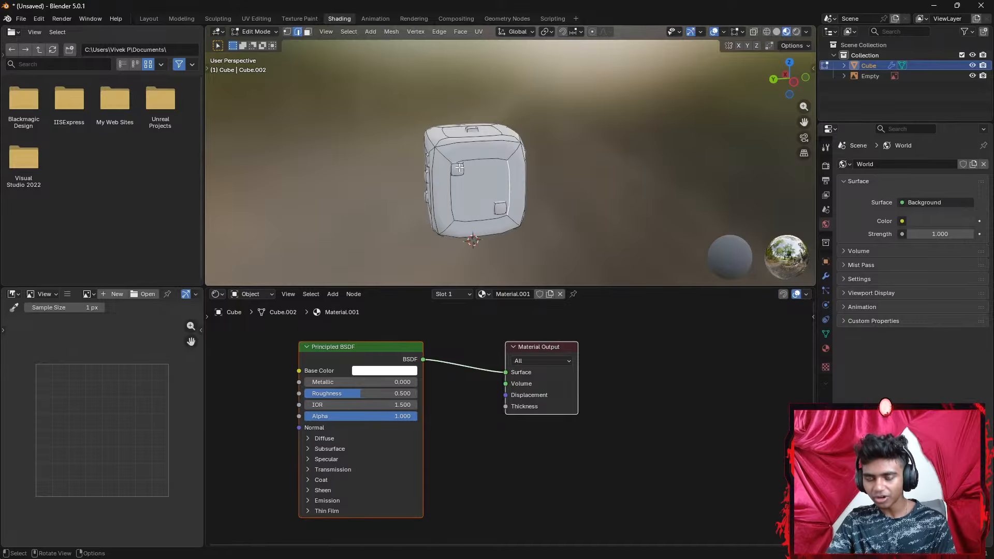
Select the whole upper pip on the die's two-pip face and bring it into close view
{"action": "left_click", "coordinate": [459, 173]}
{"action": "key", "text": "l"}
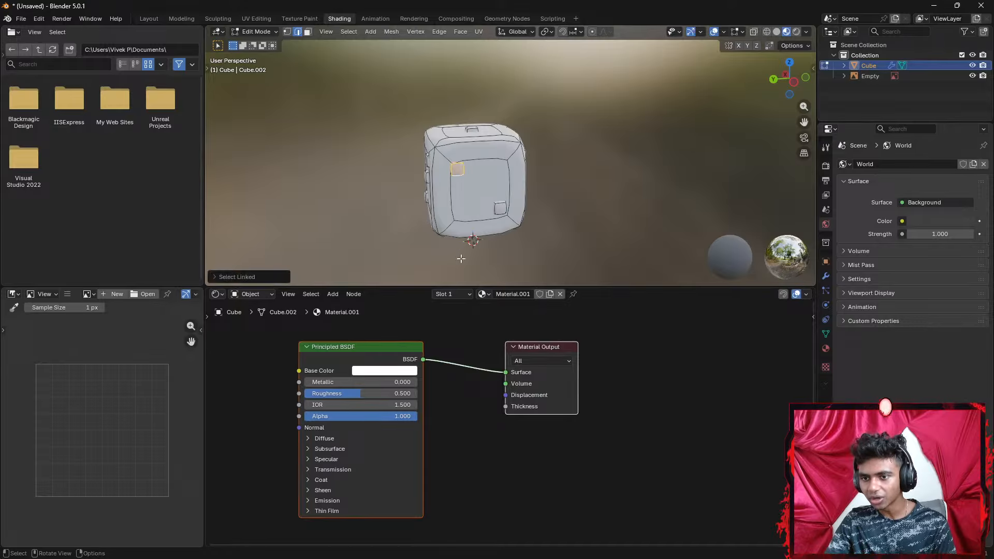
{"action": "left_click", "coordinate": [399, 372]}
{"action": "left_click_drag", "start_coordinate": [446, 265], "coordinate": [449, 195]}
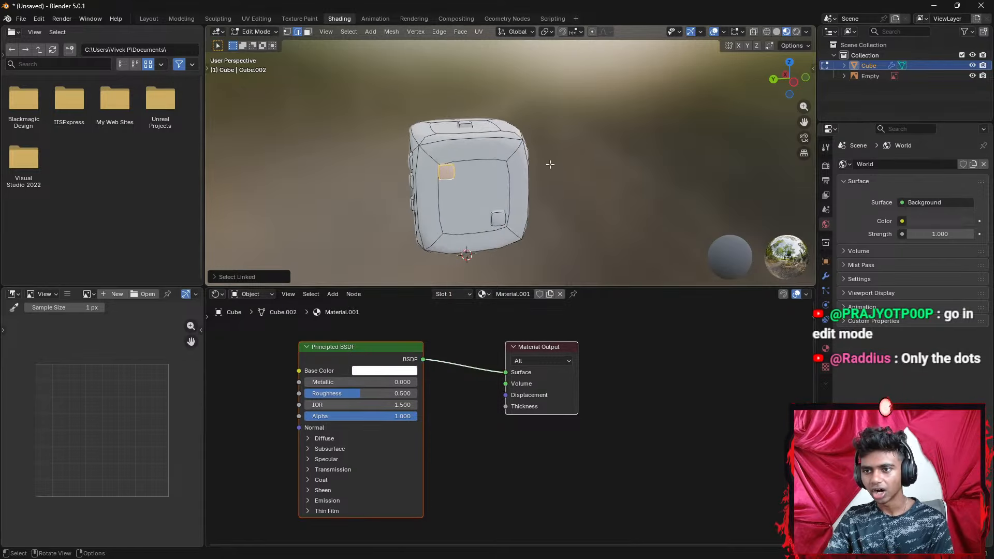
{"action": "scroll", "coordinate": [418, 198], "scroll_direction": "up", "scroll_amount": 3}
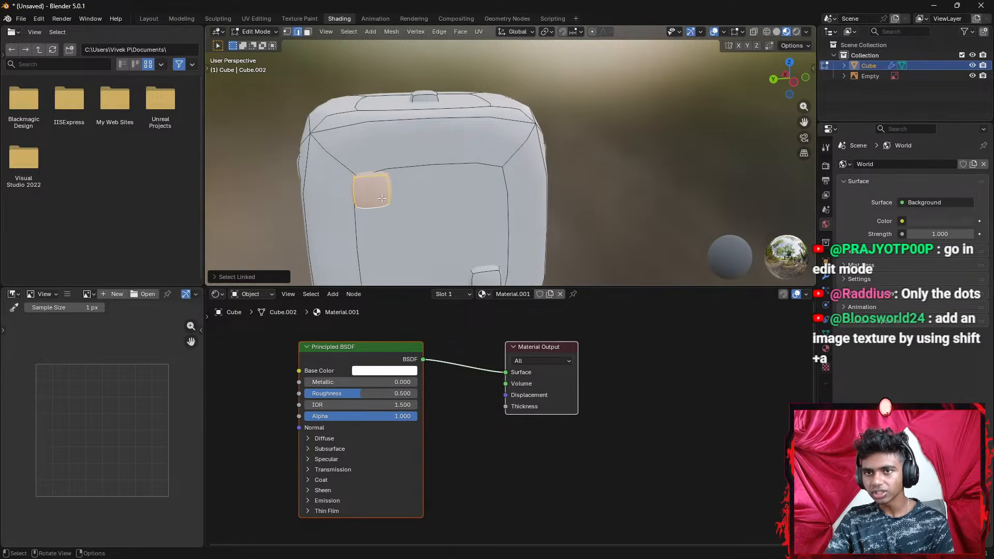
{"action": "middle_click_drag", "start_coordinate": [429, 192], "coordinate": [432, 169]}
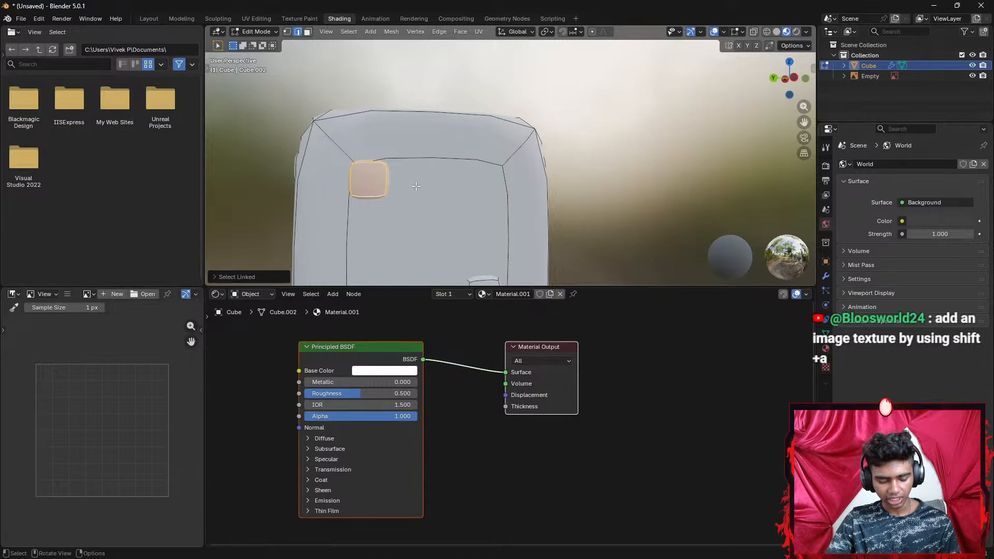
Add an Image Texture node to the die's material and place it below the Material Output node
{"action": "key", "text": "shift+a"}
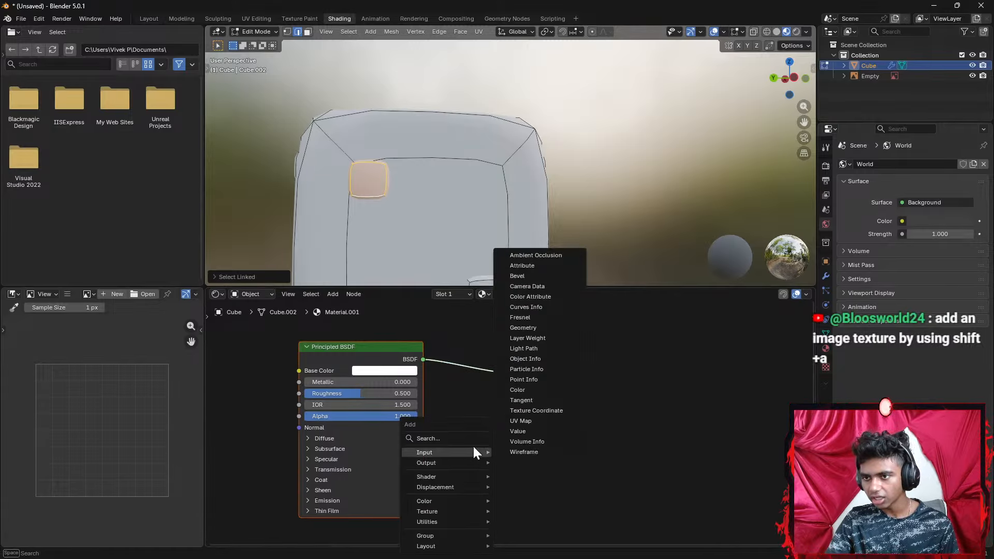
{"action": "mouse_move", "coordinate": [464, 511]}
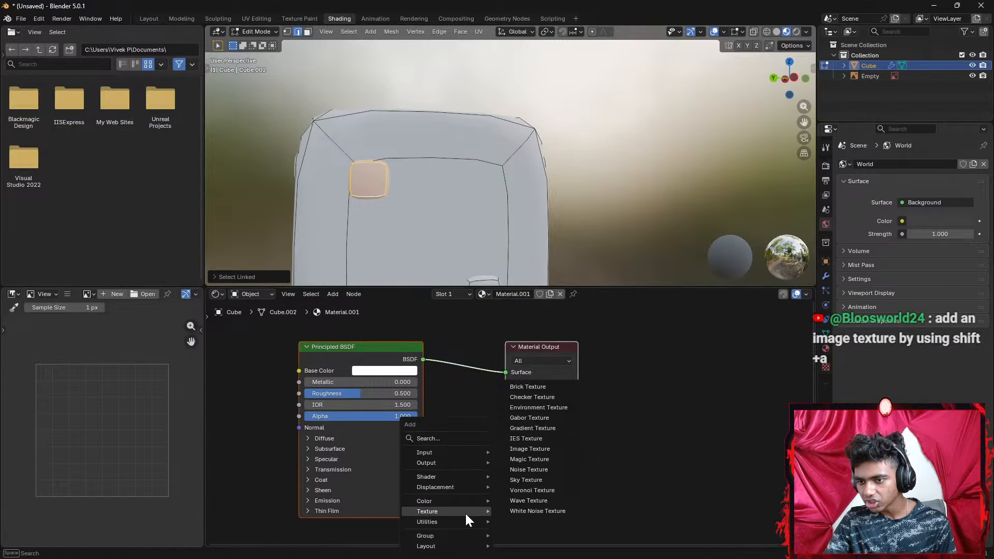
{"action": "left_click", "coordinate": [542, 449]}
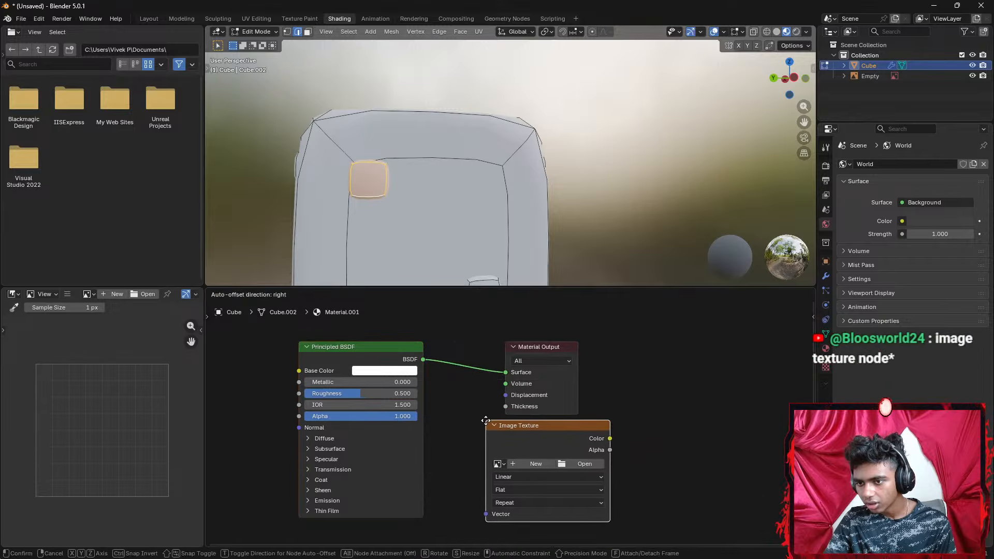
{"action": "left_click", "coordinate": [484, 420]}
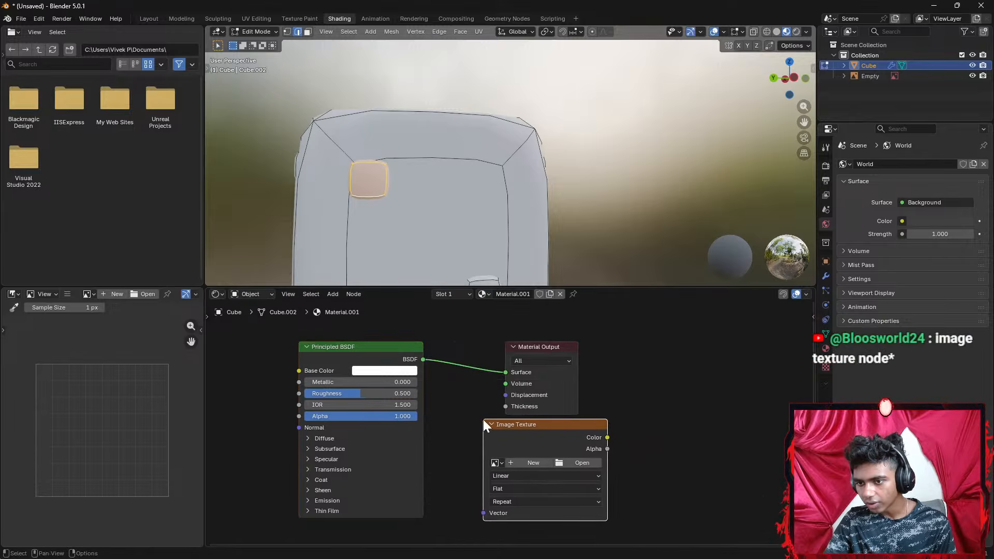
Load Dice2.png from the Desktop's Game Items\Dice folder into the Image Texture node
{"action": "left_click", "coordinate": [511, 462]}
{"action": "left_click", "coordinate": [580, 543]}
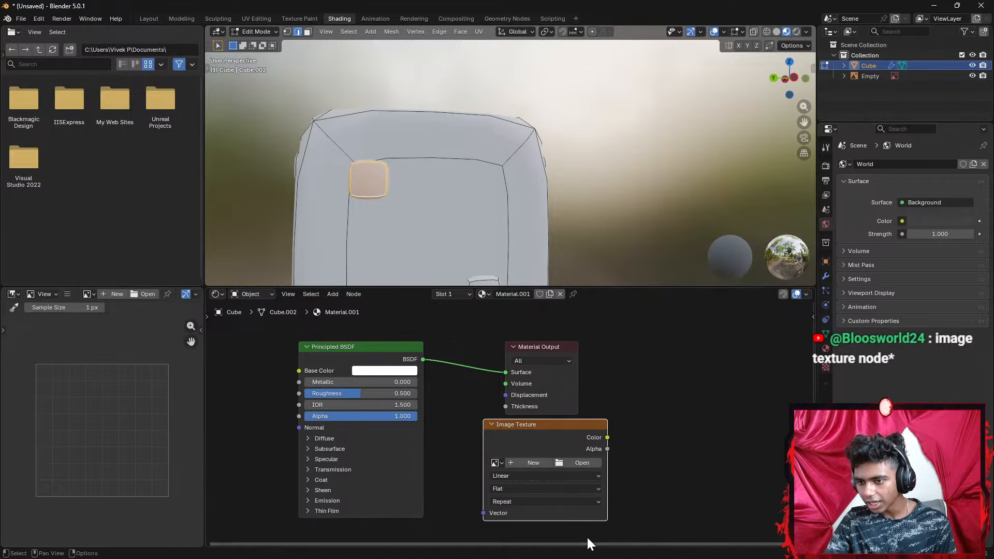
{"action": "left_click", "coordinate": [578, 463]}
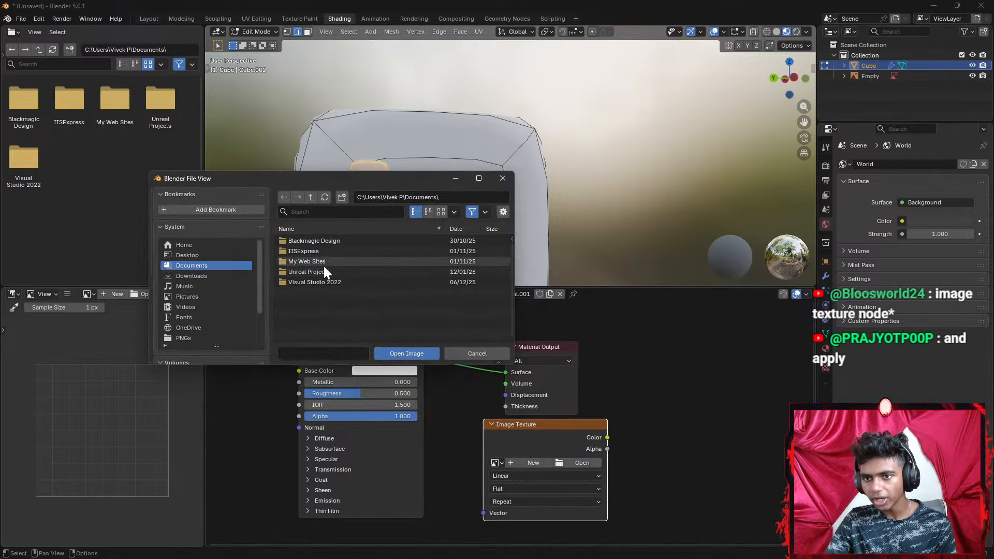
{"action": "left_click", "coordinate": [194, 256]}
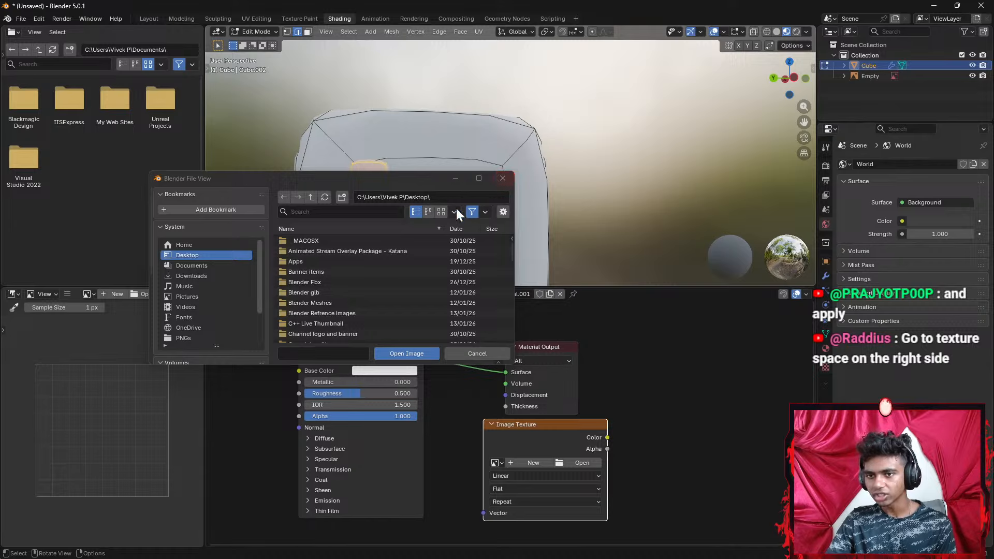
{"action": "scroll", "coordinate": [359, 266], "scroll_direction": "down", "scroll_amount": 5}
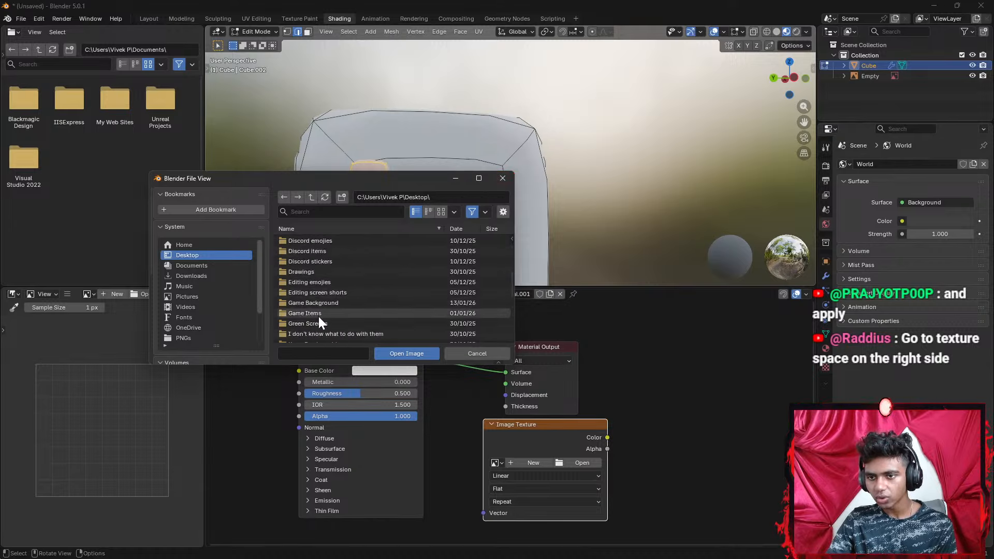
{"action": "double_click", "coordinate": [318, 313]}
{"action": "double_click", "coordinate": [321, 261]}
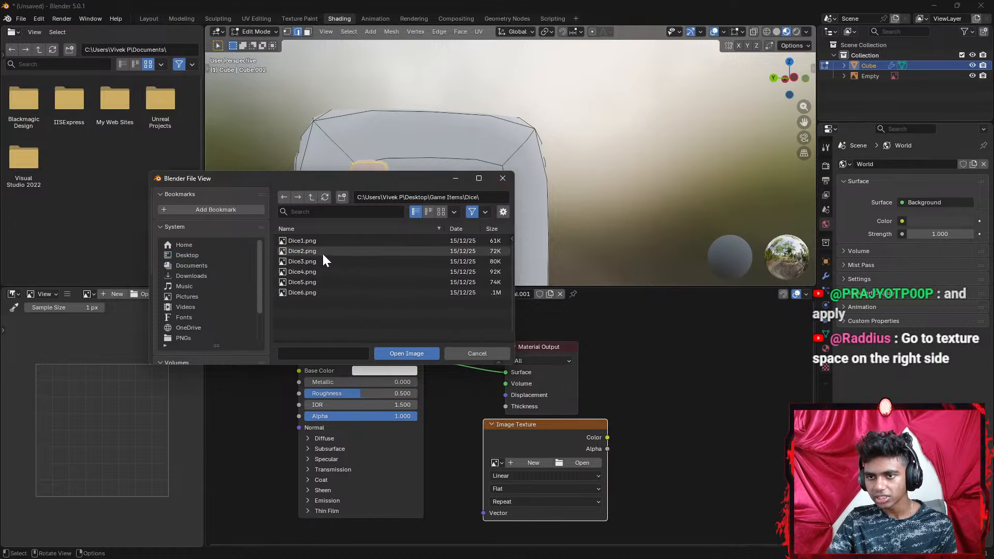
{"action": "left_click", "coordinate": [322, 252]}
{"action": "left_click", "coordinate": [417, 351]}
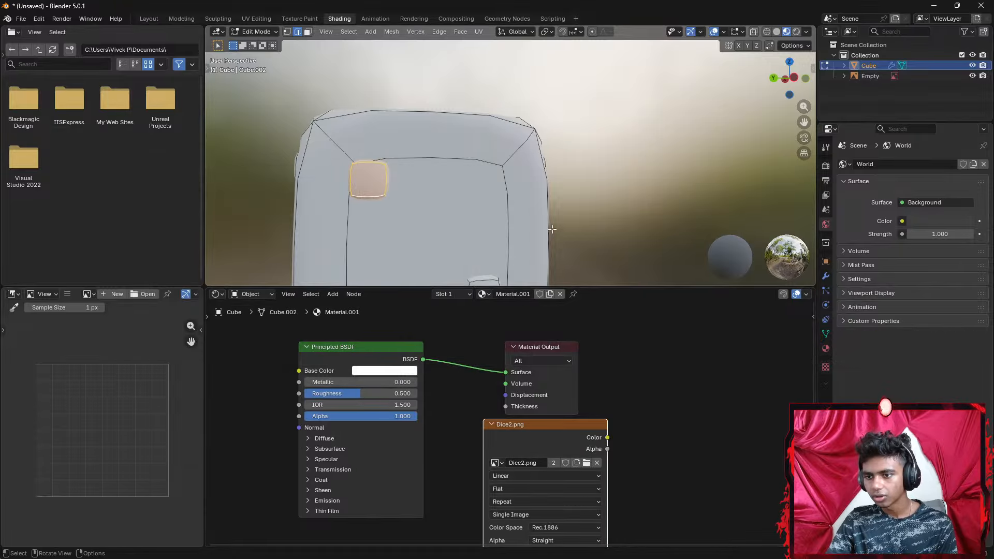
Enlarge the Outliner area slightly and show the cube's material properties
{"action": "scroll", "coordinate": [567, 212], "scroll_direction": "down", "scroll_amount": 3}
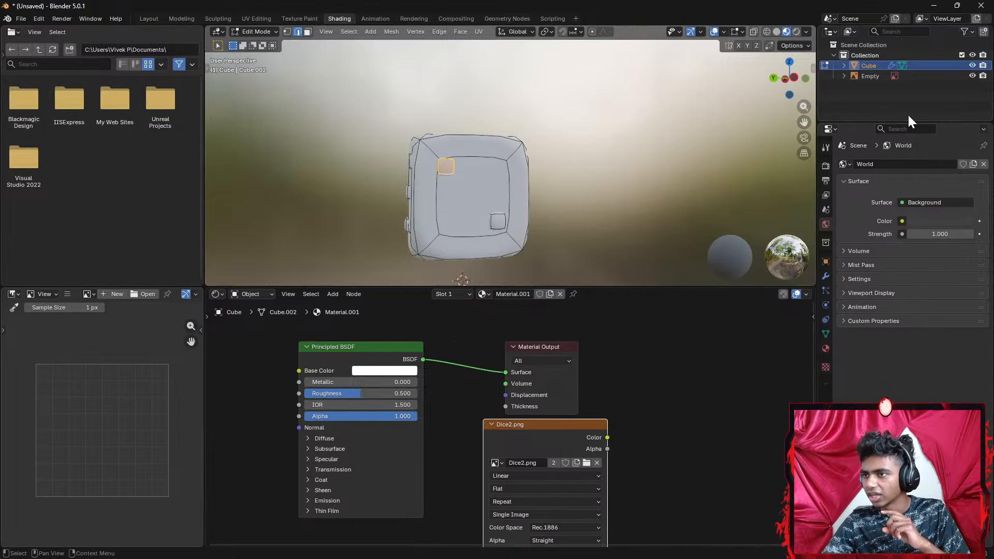
{"action": "left_click_drag", "start_coordinate": [908, 123], "coordinate": [909, 163]}
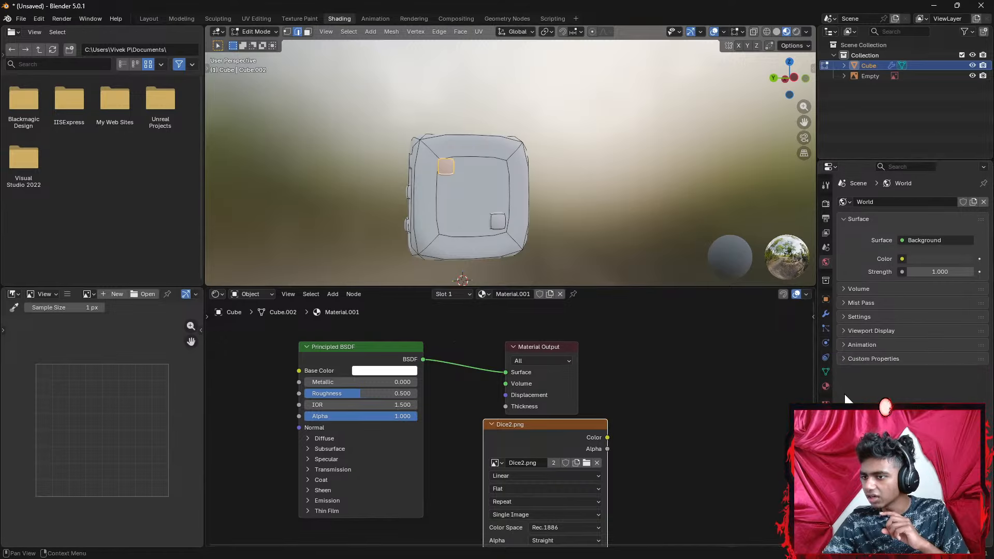
{"action": "left_click", "coordinate": [825, 387]}
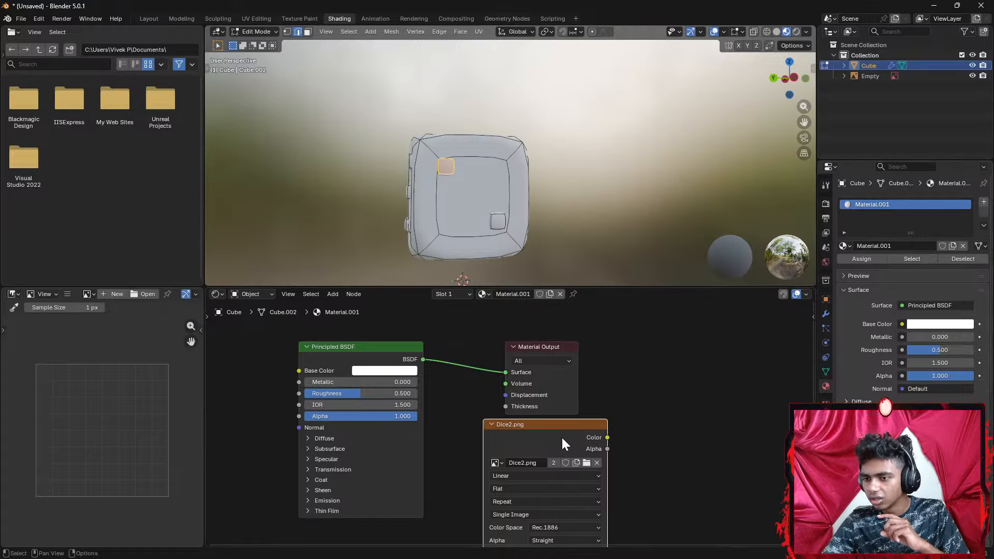
Move the Dice2.png image texture node clear of the other nodes and delete it from Material.001
{"action": "left_click_drag", "start_coordinate": [563, 435], "coordinate": [658, 379]}
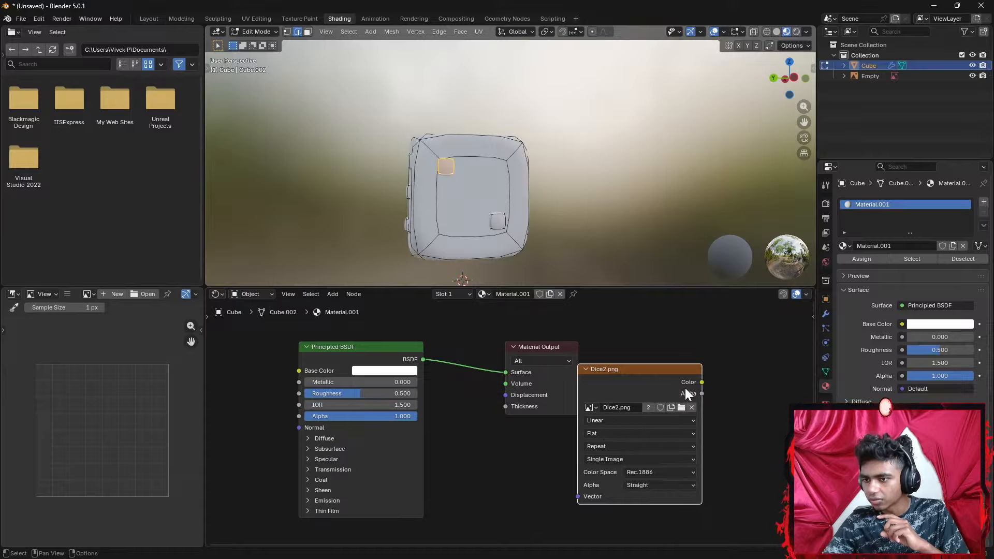
{"action": "right_click", "coordinate": [655, 382]}
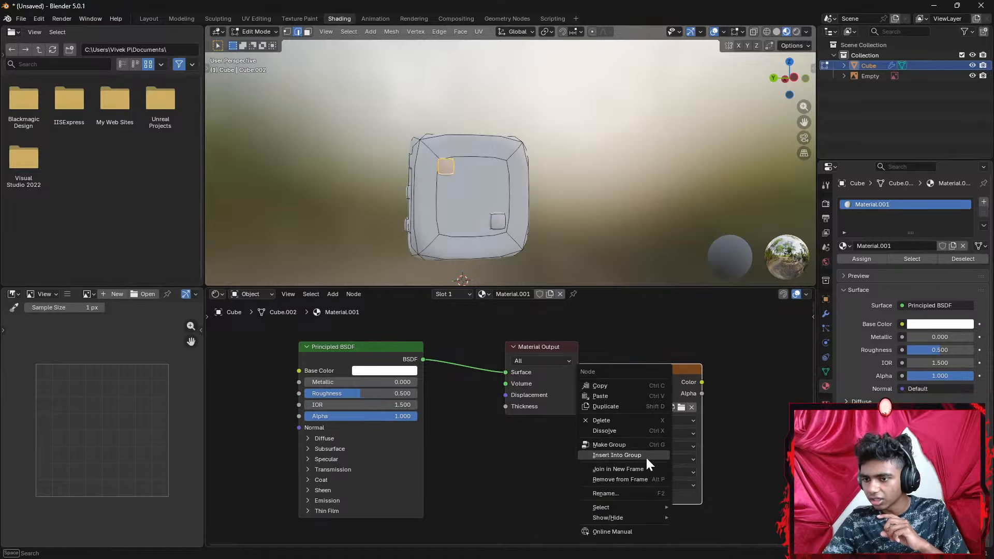
{"action": "left_click", "coordinate": [681, 368]}
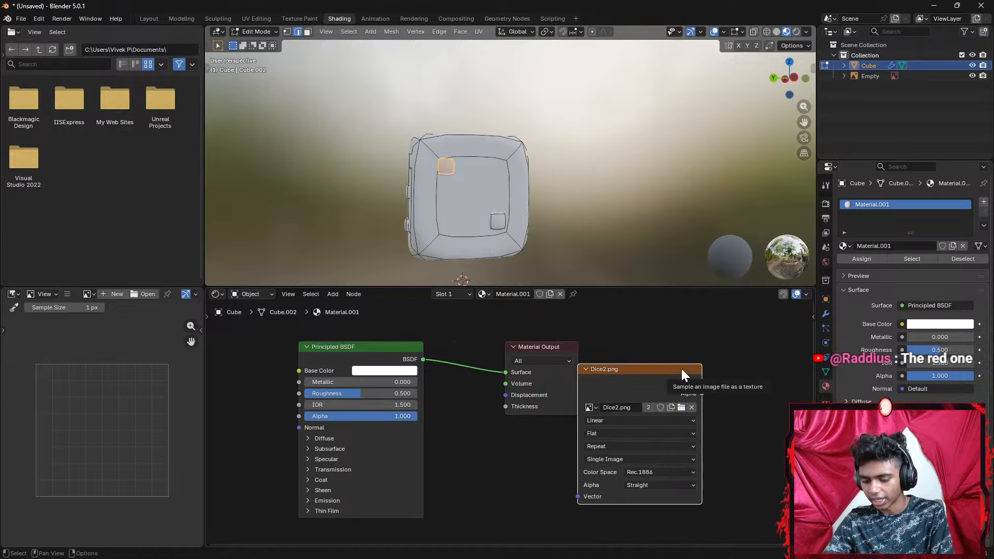
{"action": "right_click", "coordinate": [661, 381]}
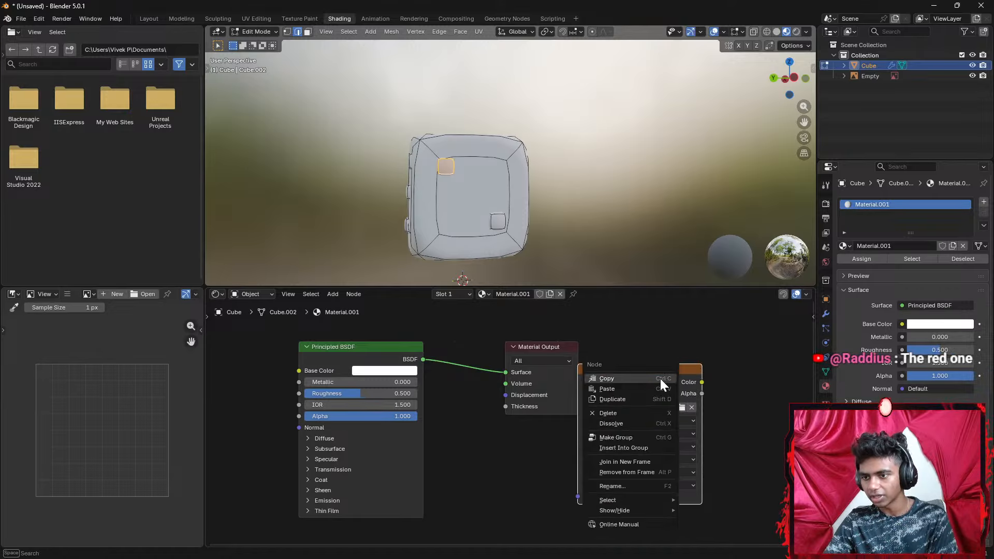
{"action": "left_click", "coordinate": [633, 412]}
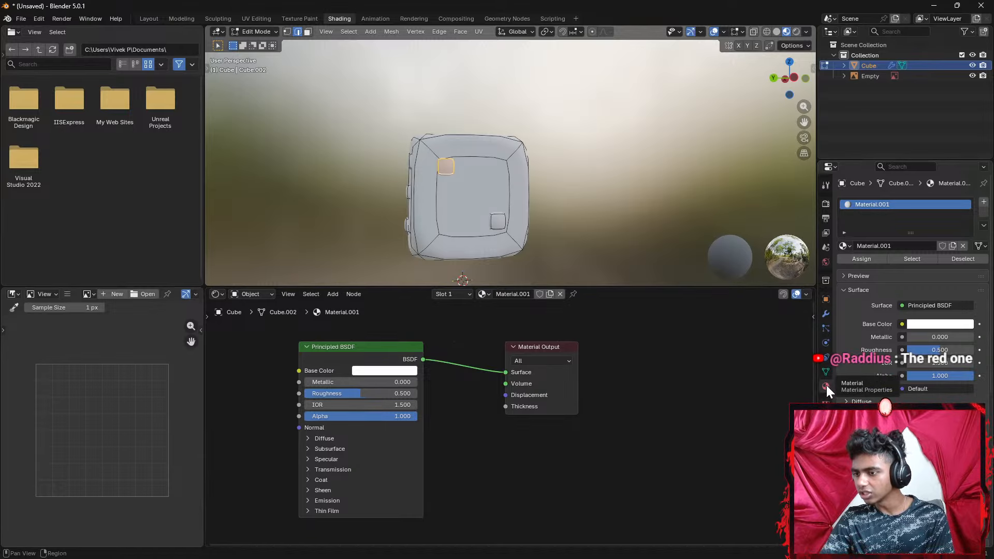
Widen the properties area and open Material.001's base colour for editing
{"action": "left_click_drag", "start_coordinate": [817, 233], "coordinate": [767, 238]}
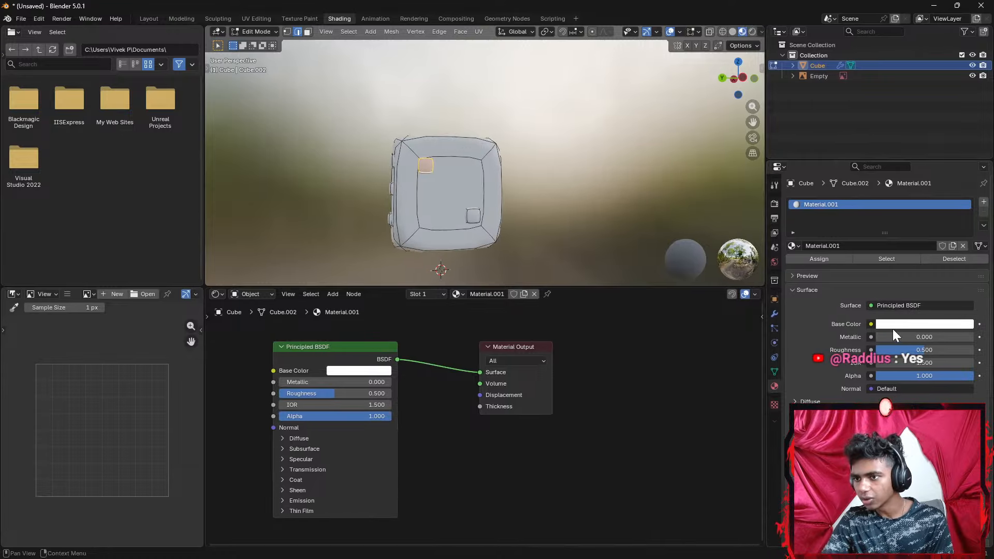
{"action": "left_click", "coordinate": [895, 324]}
{"action": "left_click_drag", "start_coordinate": [971, 212], "coordinate": [970, 144]}
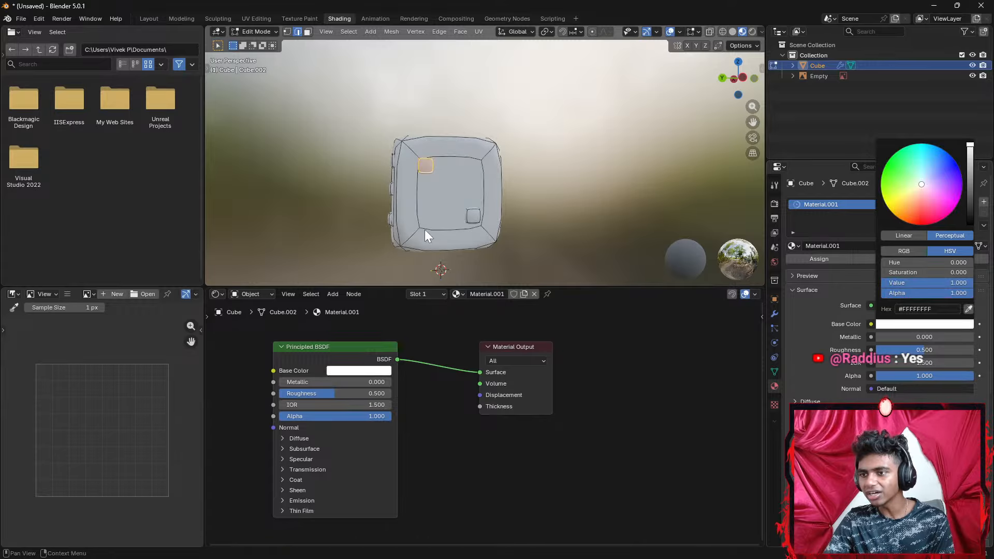
Deselect the dot on the dice's two-dot face
{"action": "scroll", "coordinate": [392, 112], "scroll_direction": "up", "scroll_amount": 2}
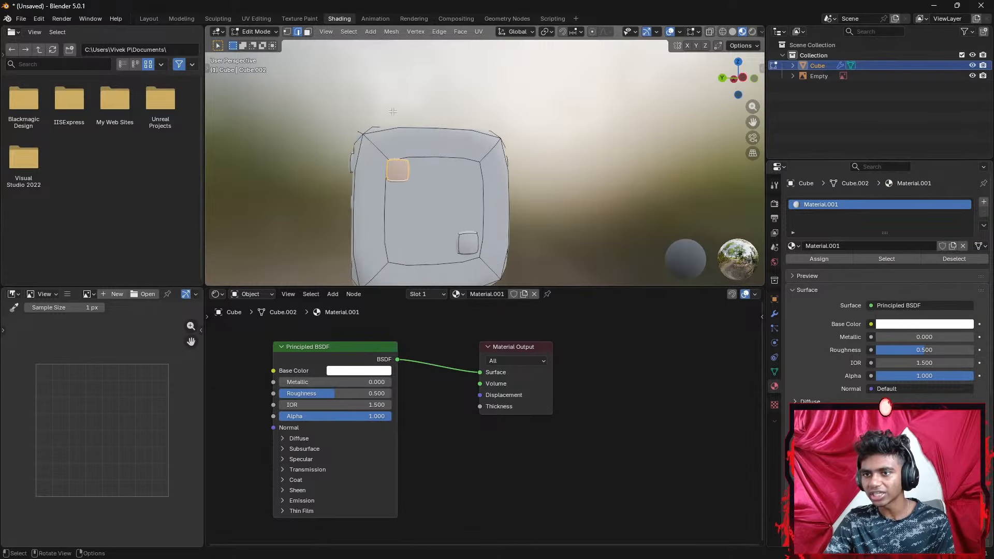
{"action": "left_click", "coordinate": [405, 173]}
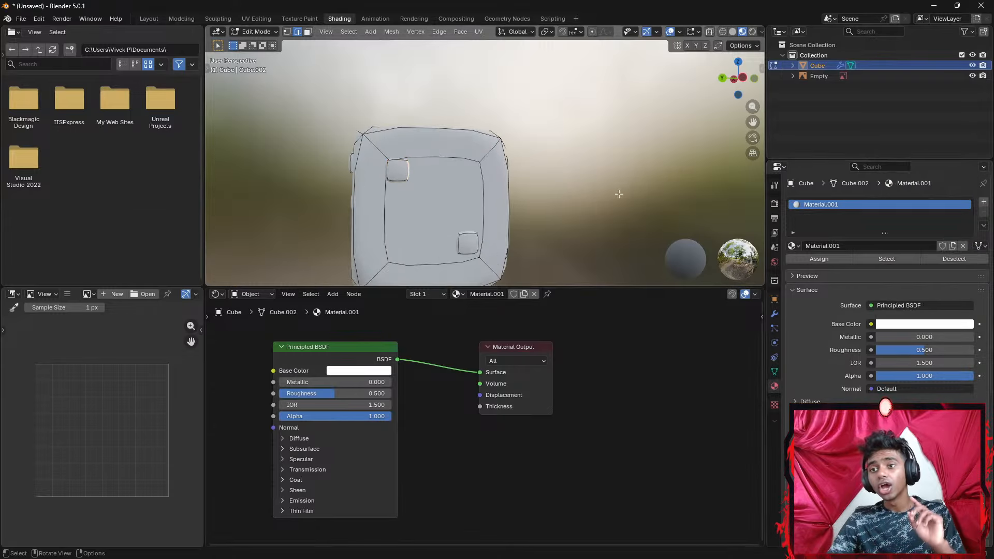
{"action": "scroll", "coordinate": [615, 186], "scroll_direction": "down", "scroll_amount": 2}
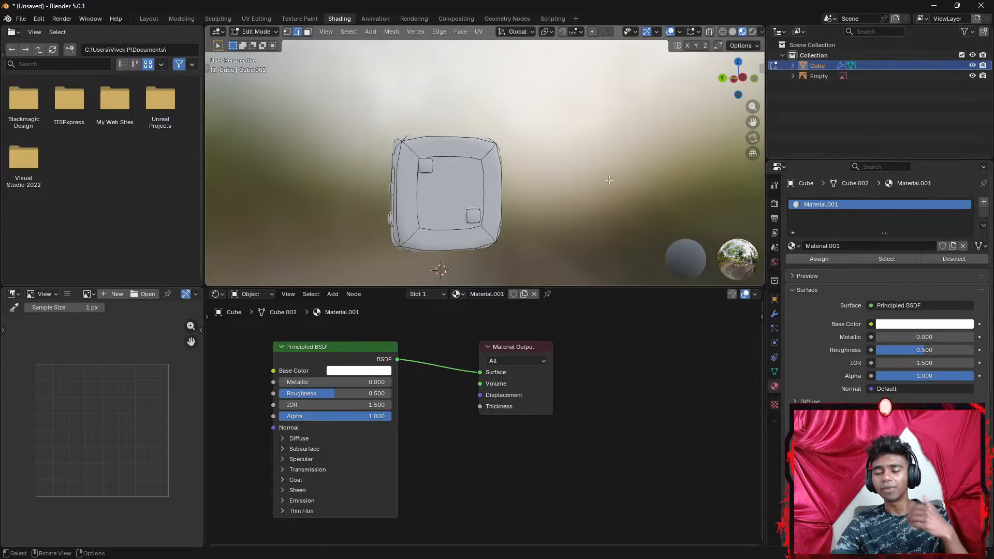
{"action": "middle_click_drag", "start_coordinate": [609, 179], "coordinate": [463, 224]}
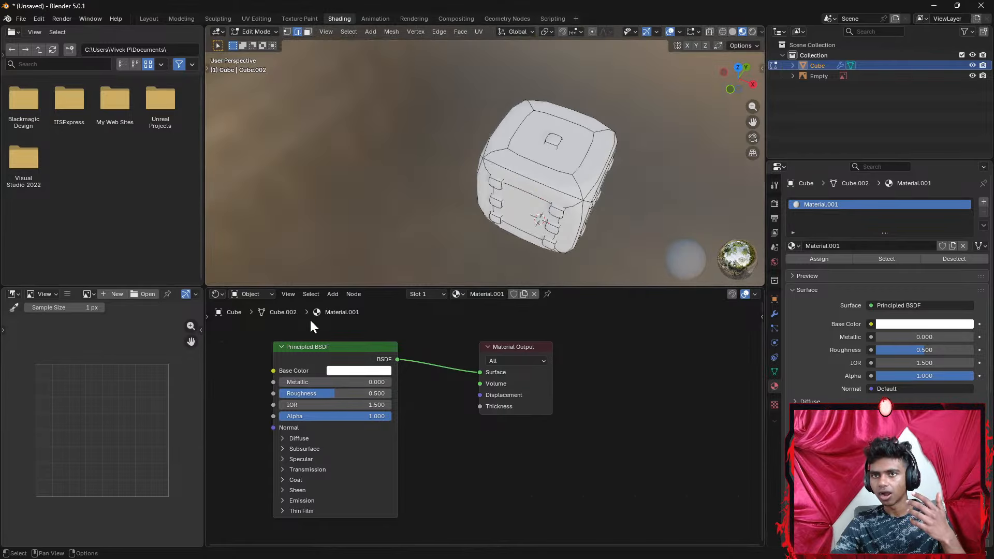
In the Modeling workspace, select only the four linked dot meshes on the dice's four-dot face
{"action": "left_click", "coordinate": [181, 19]}
{"action": "scroll", "coordinate": [410, 195], "scroll_direction": "up", "scroll_amount": 3}
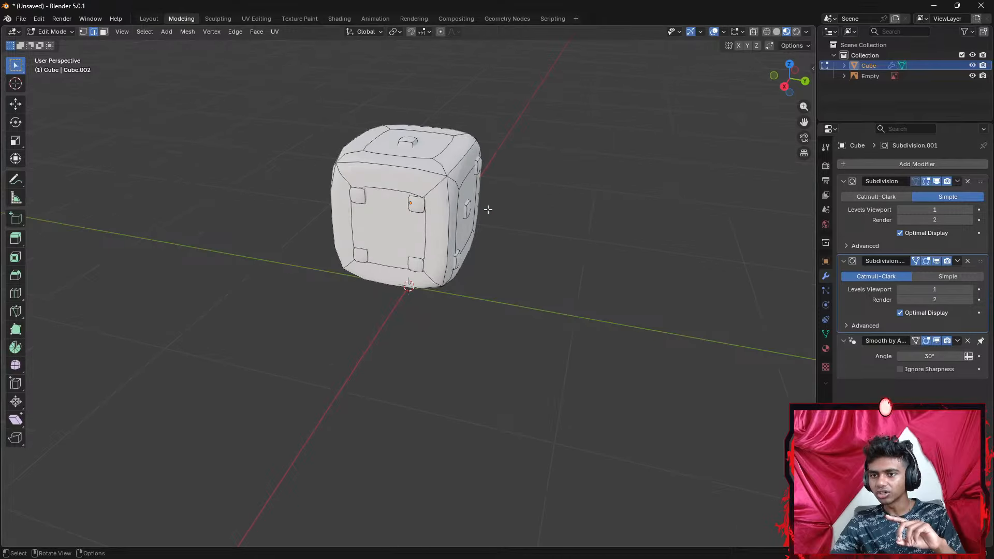
{"action": "key", "text": "l"}
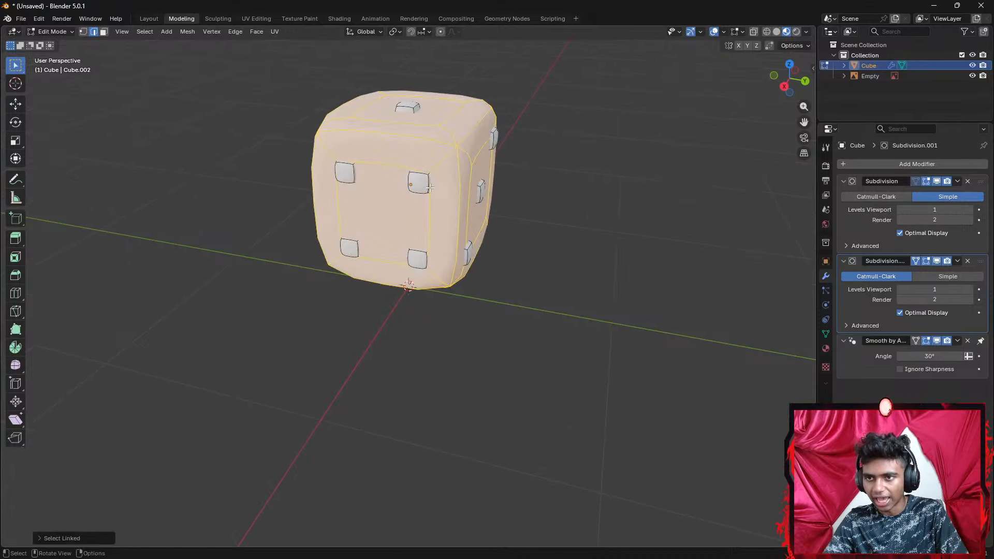
{"action": "key", "text": "alt+a"}
{"action": "key", "text": "l"}
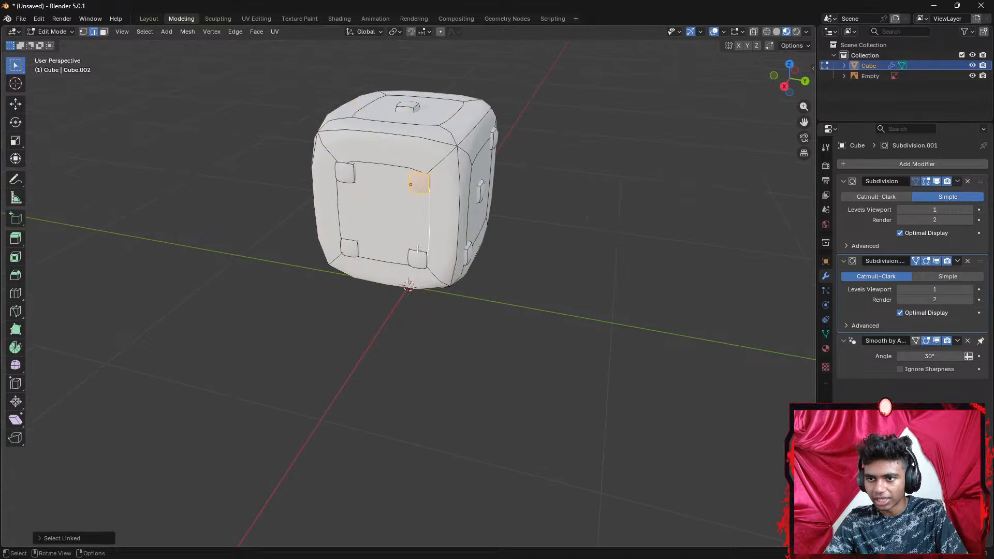
{"action": "key", "text": "l"}
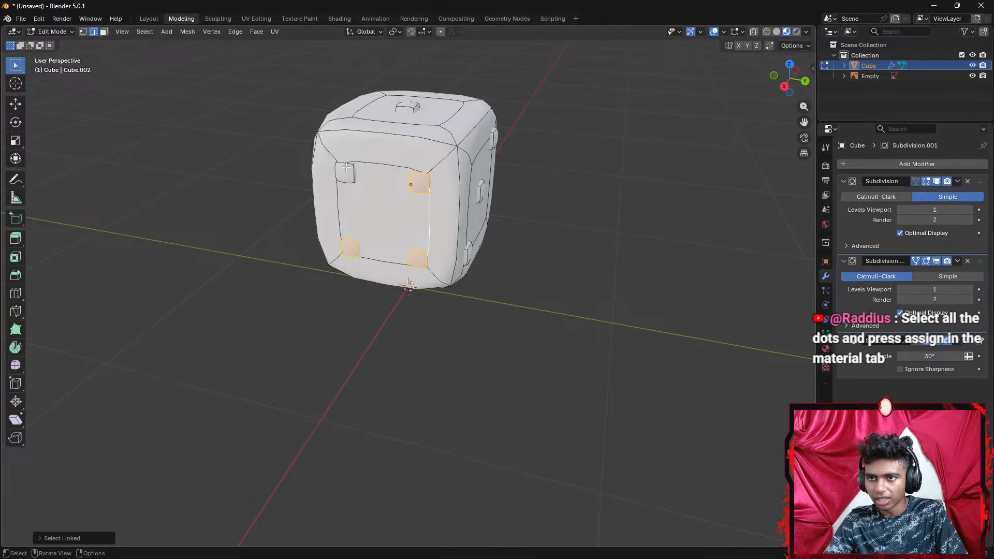
{"action": "key", "text": "l"}
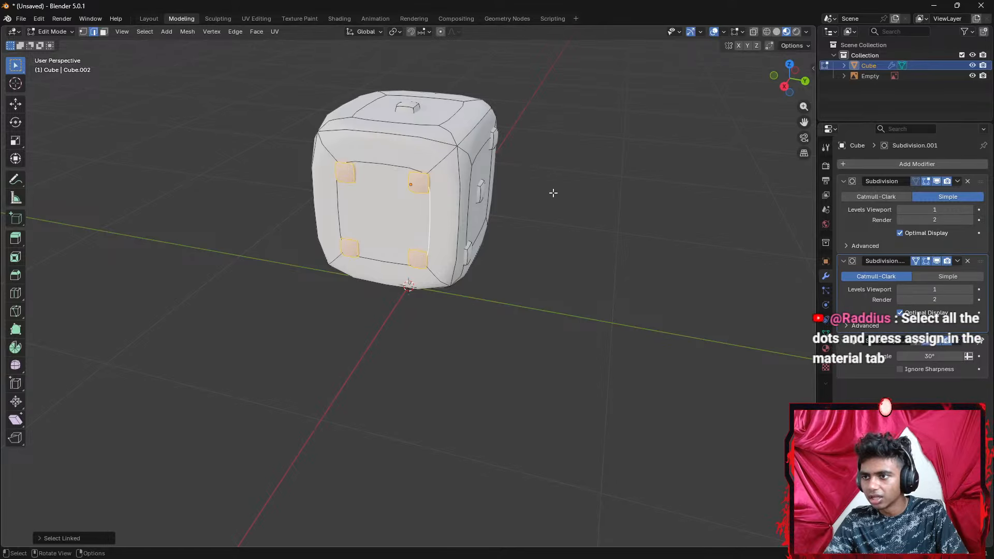
{"action": "left_click", "coordinate": [847, 165]}
{"action": "key", "text": "Down"}
{"action": "key", "text": "Down"}
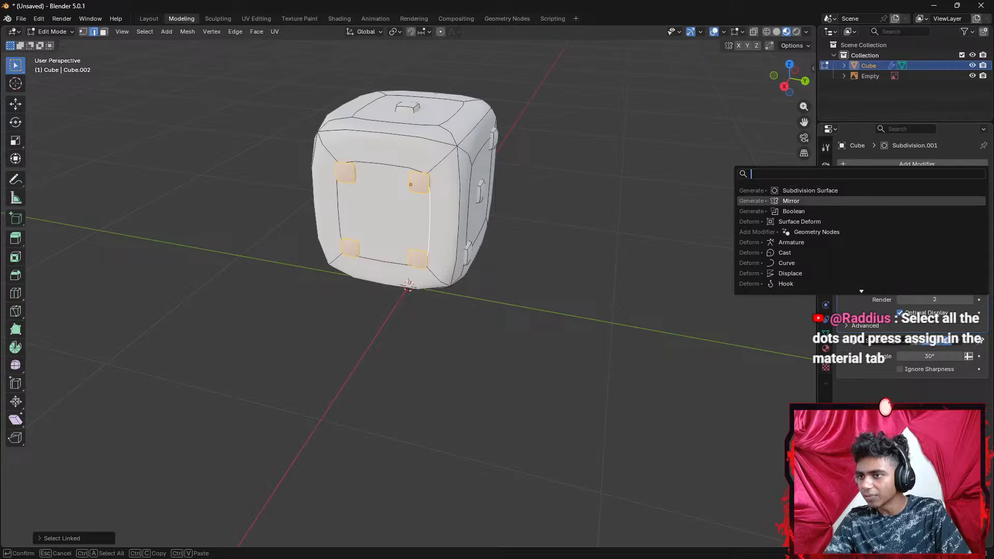
{"action": "key", "text": "Return"}
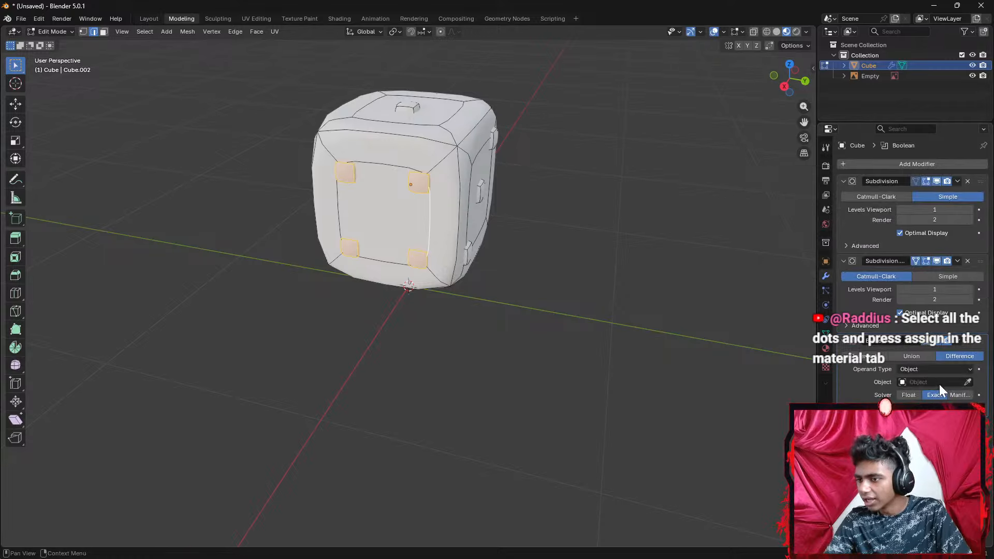
{"action": "left_click", "coordinate": [957, 341]}
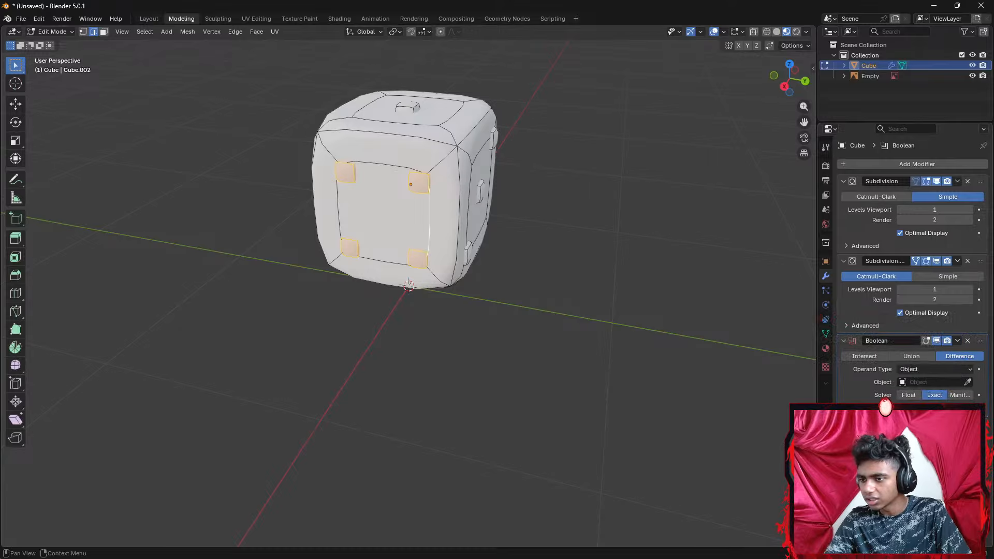
{"action": "left_click", "coordinate": [930, 381]}
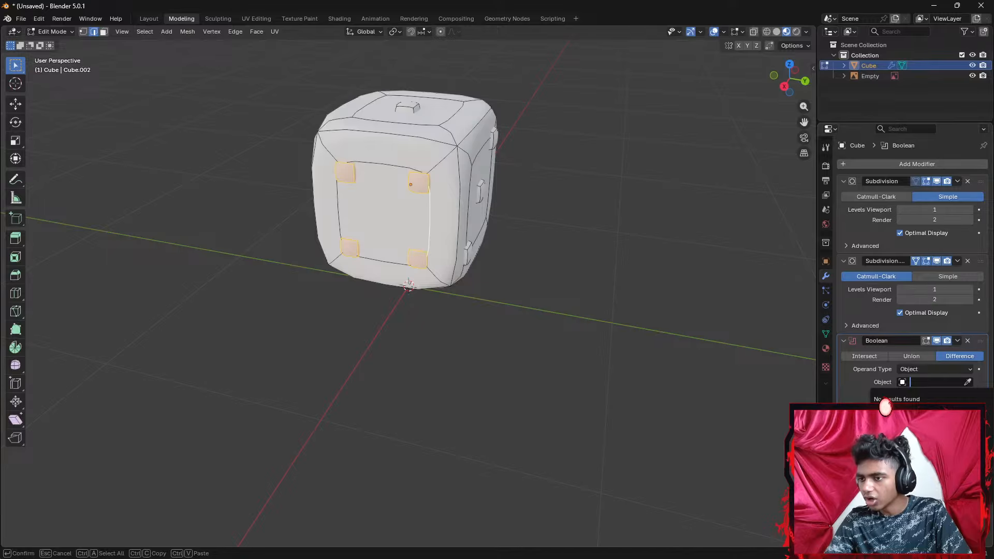
{"action": "left_click", "coordinate": [944, 353]}
{"action": "left_click", "coordinate": [967, 340]}
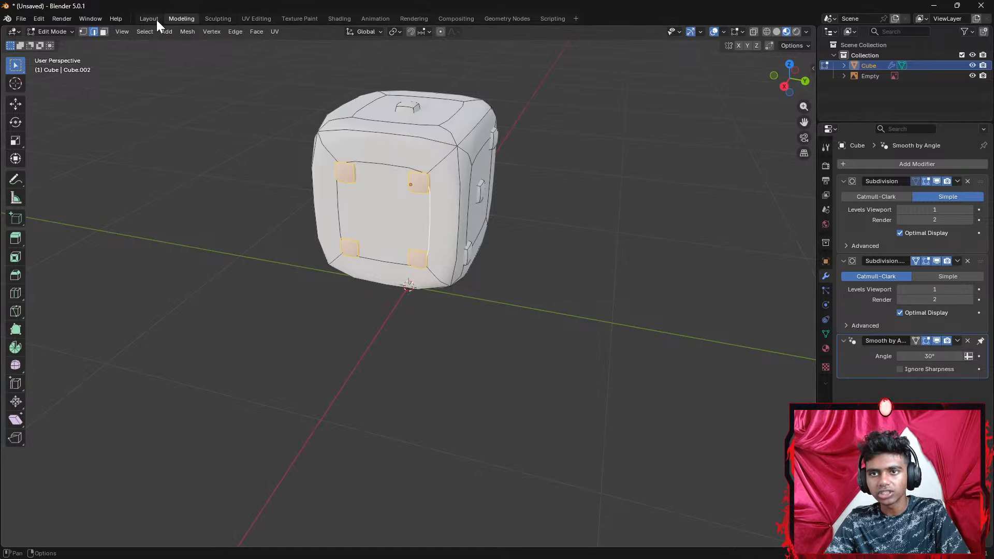
Return to the Shading workspace and, in Edit Mode, add all six dots of the six-dot face to the selection
{"action": "left_click", "coordinate": [346, 20]}
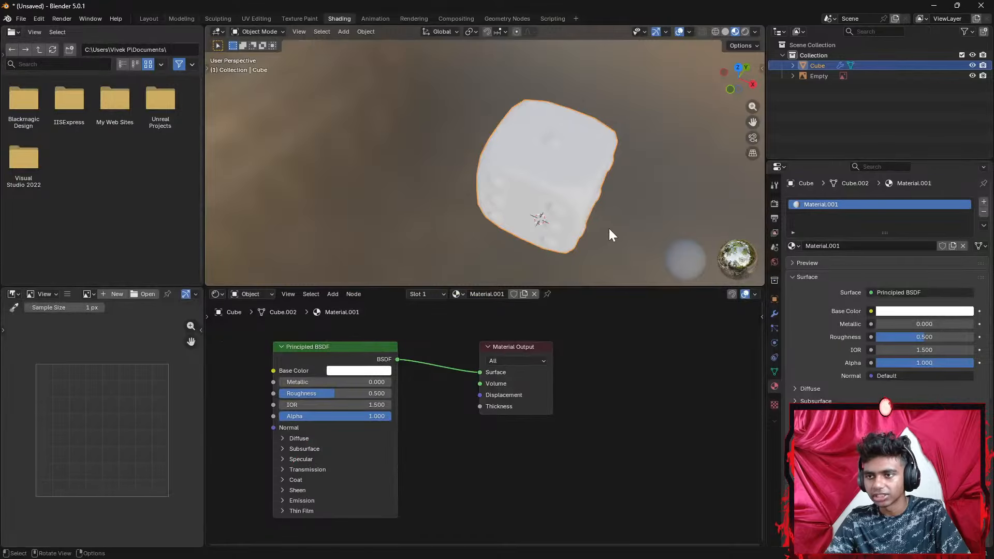
{"action": "middle_click_drag", "start_coordinate": [644, 194], "coordinate": [508, 113]}
{"action": "key", "text": "Tab"}
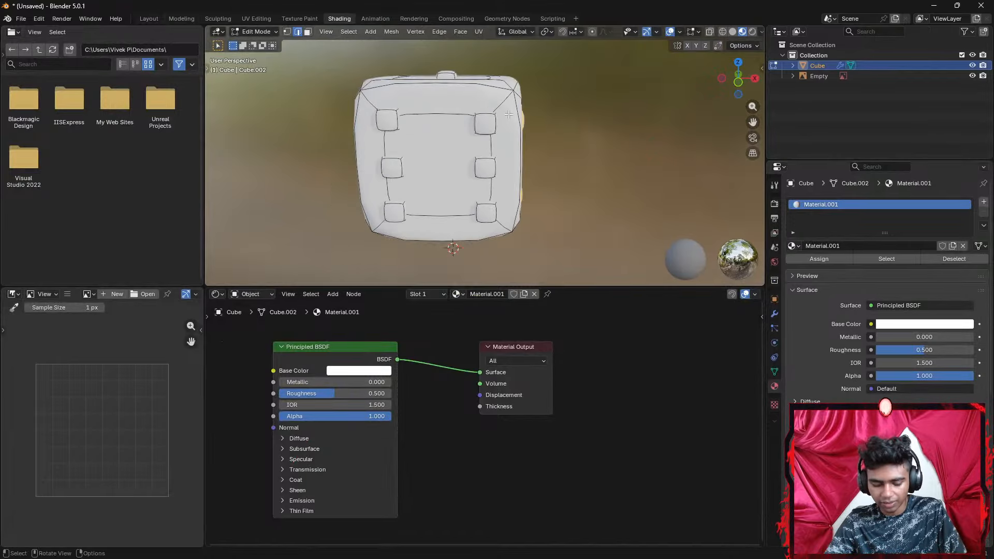
{"action": "key", "text": "l"}
{"action": "key", "text": "l"}
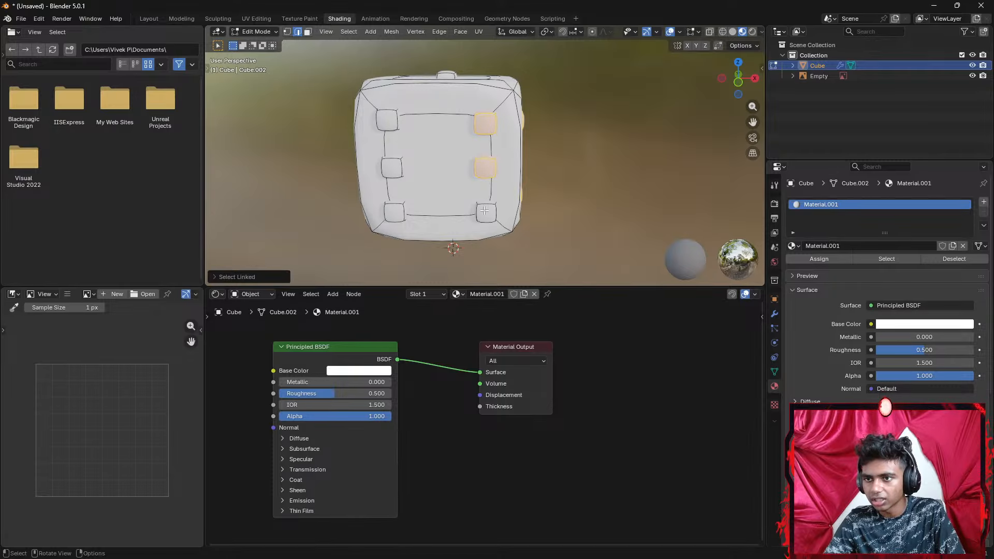
{"action": "key", "text": "l"}
{"action": "key", "text": "l"}
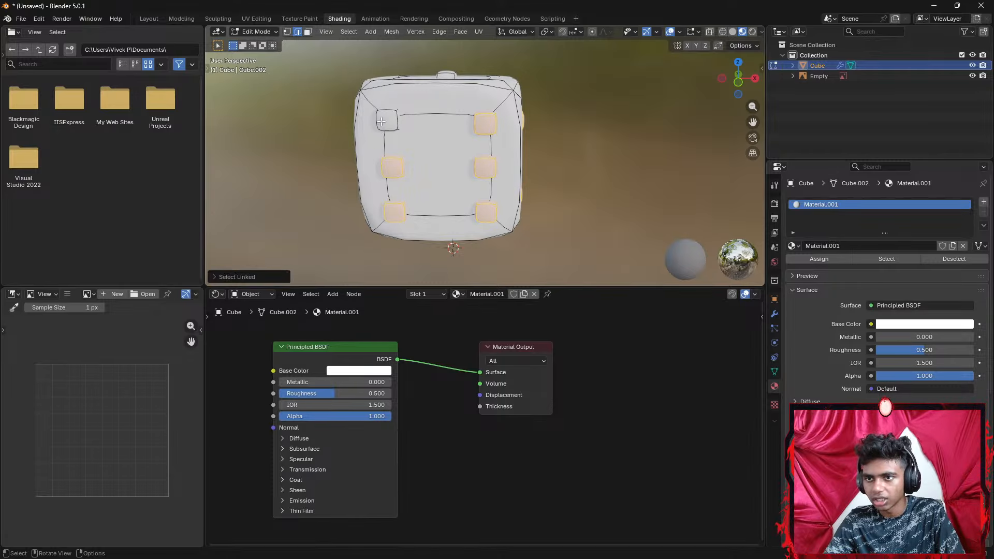
{"action": "key", "text": "l"}
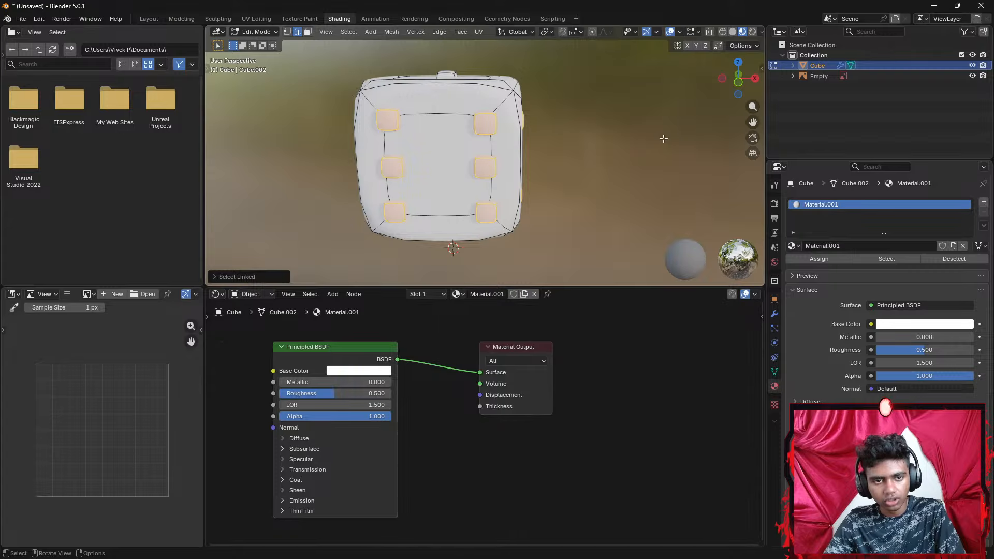
Add the linked dot meshes on the three-dot face and the two-dot face to the selection
{"action": "middle_click_drag", "start_coordinate": [664, 138], "coordinate": [530, 185]}
{"action": "key", "text": "l"}
{"action": "key", "text": "l"}
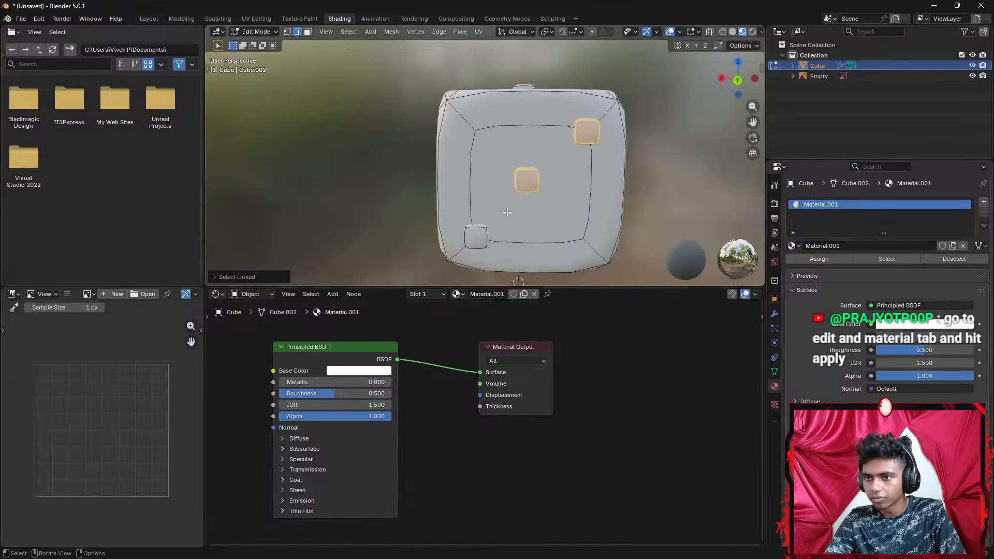
{"action": "key", "text": "l"}
{"action": "middle_click_drag", "start_coordinate": [478, 237], "coordinate": [524, 113]}
{"action": "key", "text": "l"}
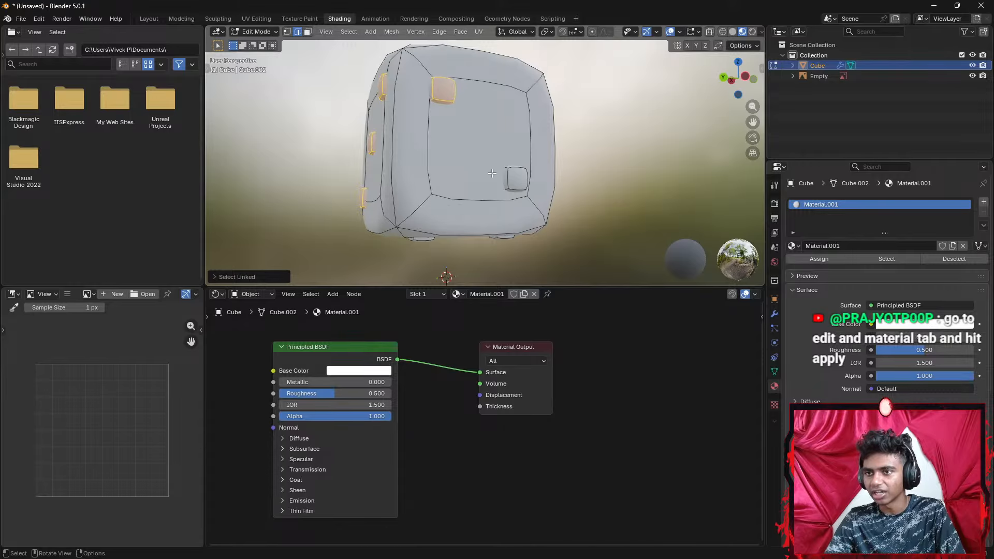
{"action": "key", "text": "l"}
Add all five dots on the dice's underside to the selection
{"action": "middle_click_drag", "start_coordinate": [514, 179], "coordinate": [506, 140]}
{"action": "key", "text": "l"}
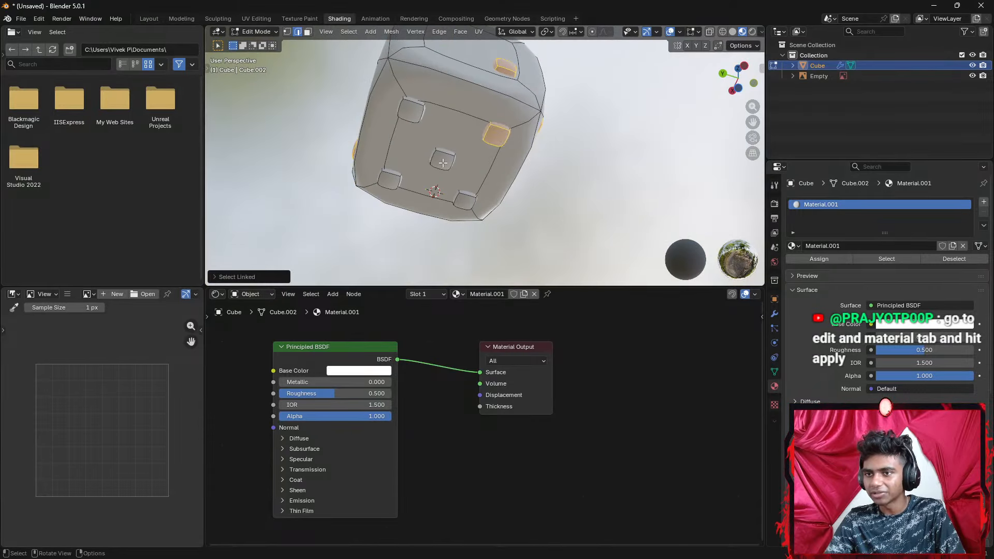
{"action": "key", "text": "l"}
{"action": "key", "text": "l"}
{"action": "key", "text": "l"}
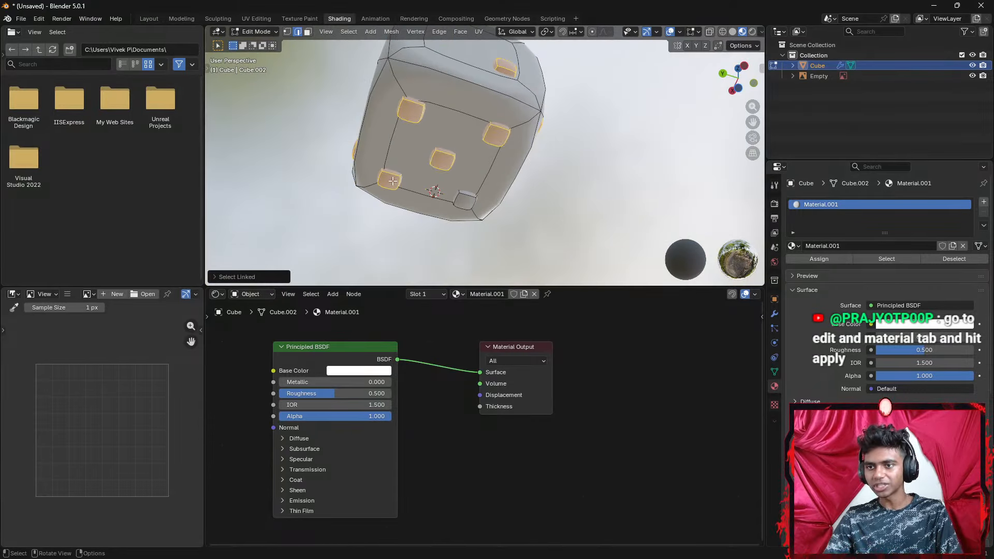
{"action": "key", "text": "l"}
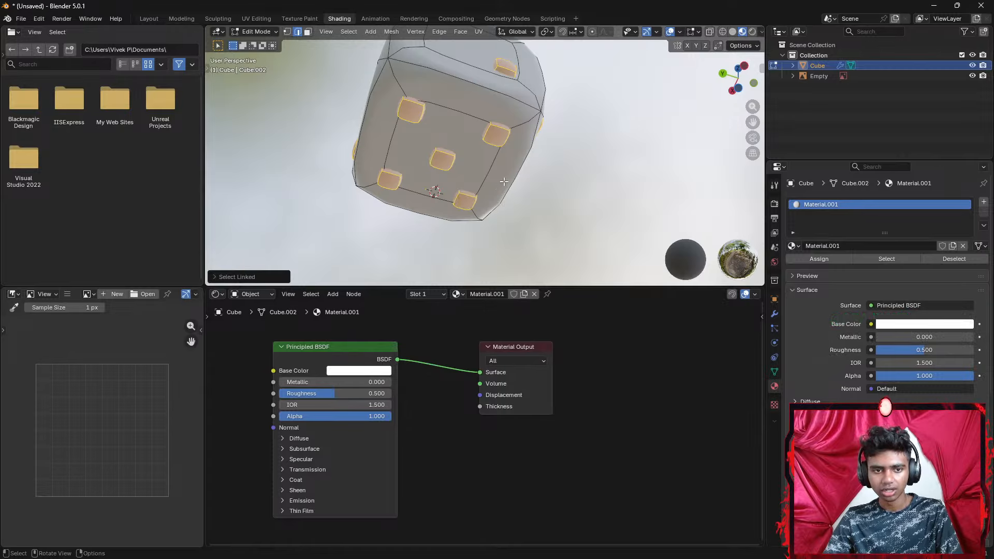
{"action": "middle_click_drag", "start_coordinate": [504, 182], "coordinate": [636, 187]}
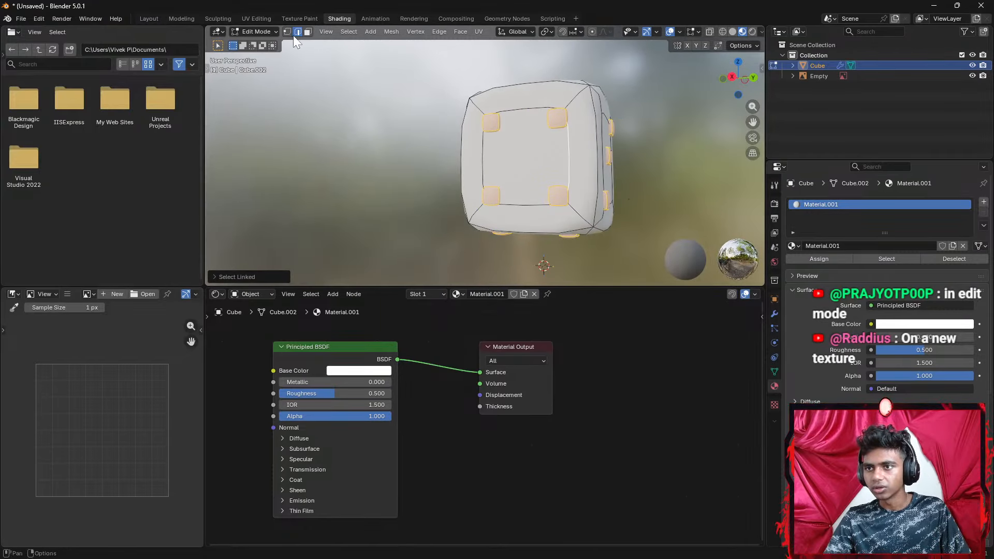
{"action": "middle_click_drag", "start_coordinate": [621, 168], "coordinate": [504, 167], "text": "shift"}
{"action": "scroll", "coordinate": [504, 168], "scroll_direction": "down", "scroll_amount": 2}
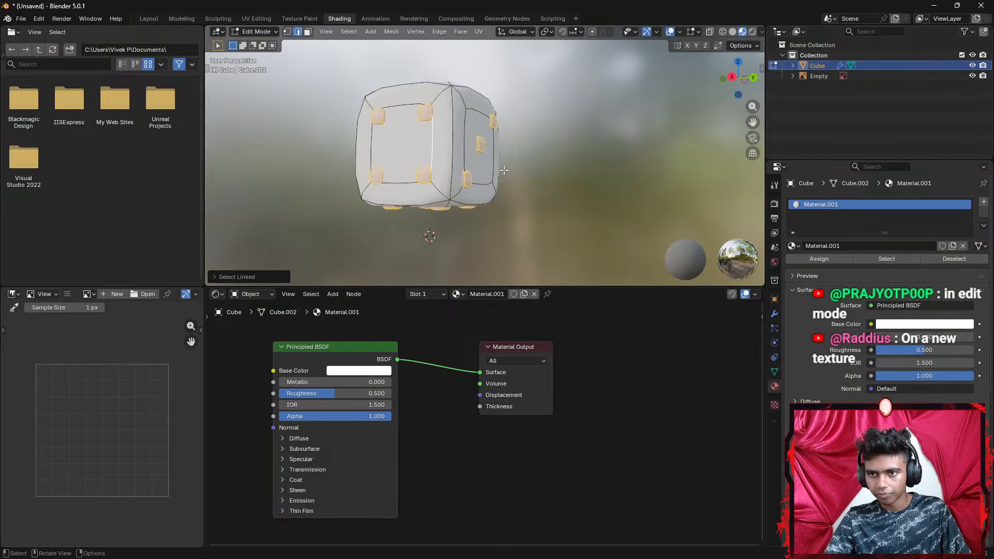
{"action": "left_click", "coordinate": [255, 294]}
{"action": "left_click", "coordinate": [255, 294]}
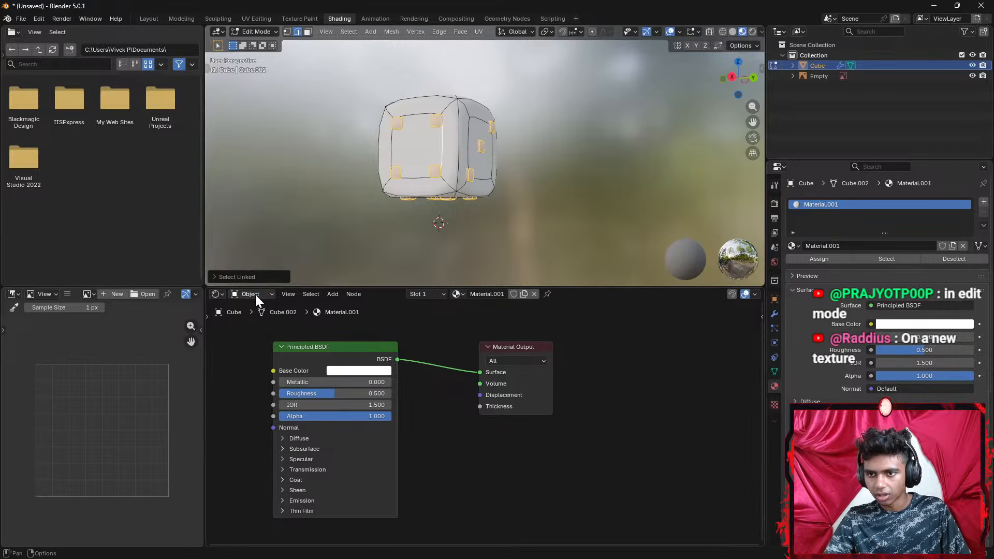
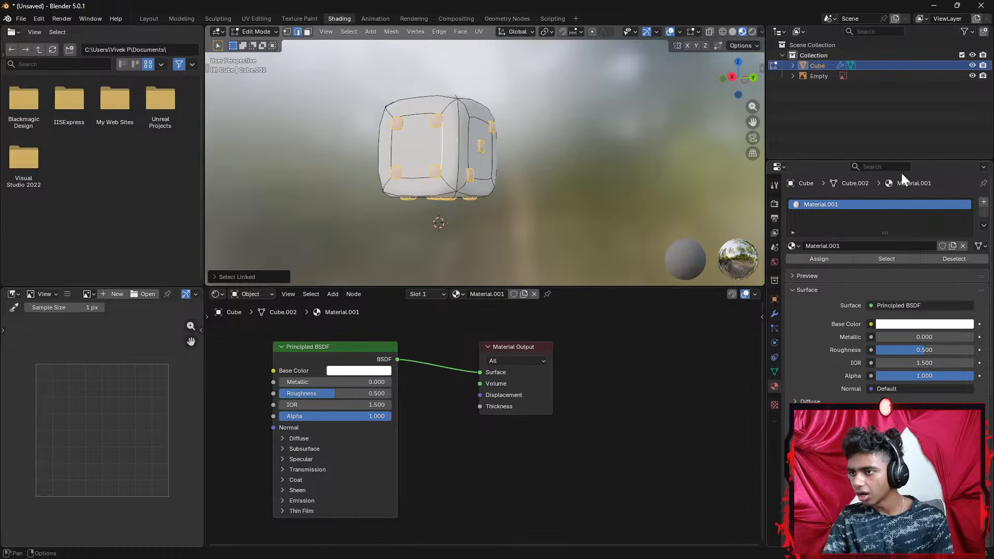
{"action": "left_click", "coordinate": [790, 274]}
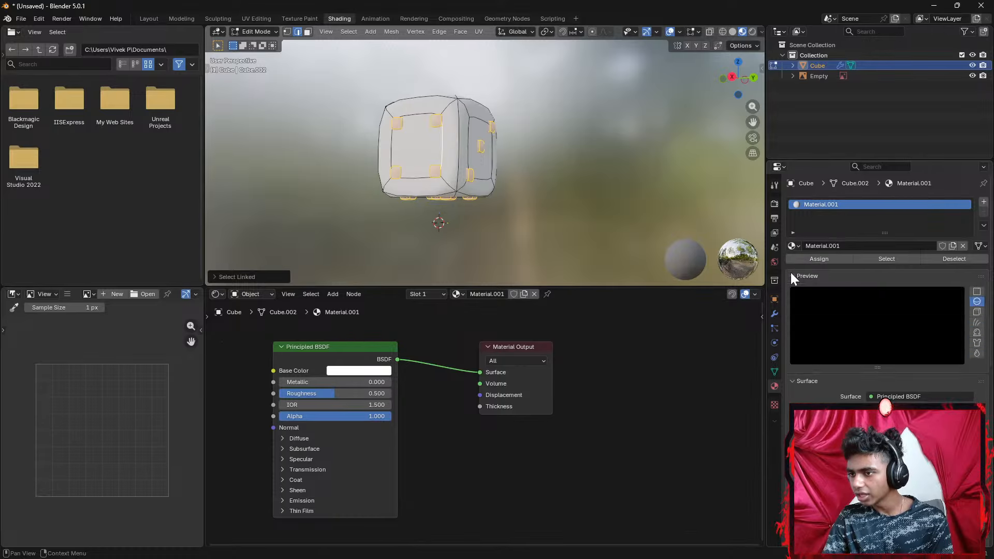
{"action": "left_click", "coordinate": [791, 275]}
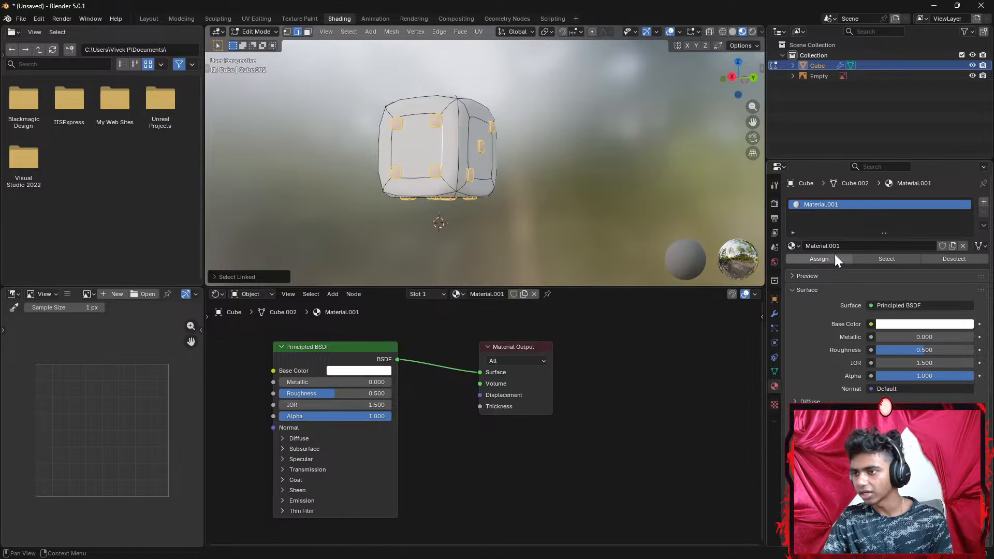
Add a second material slot to the dice
{"action": "left_click", "coordinate": [983, 202]}
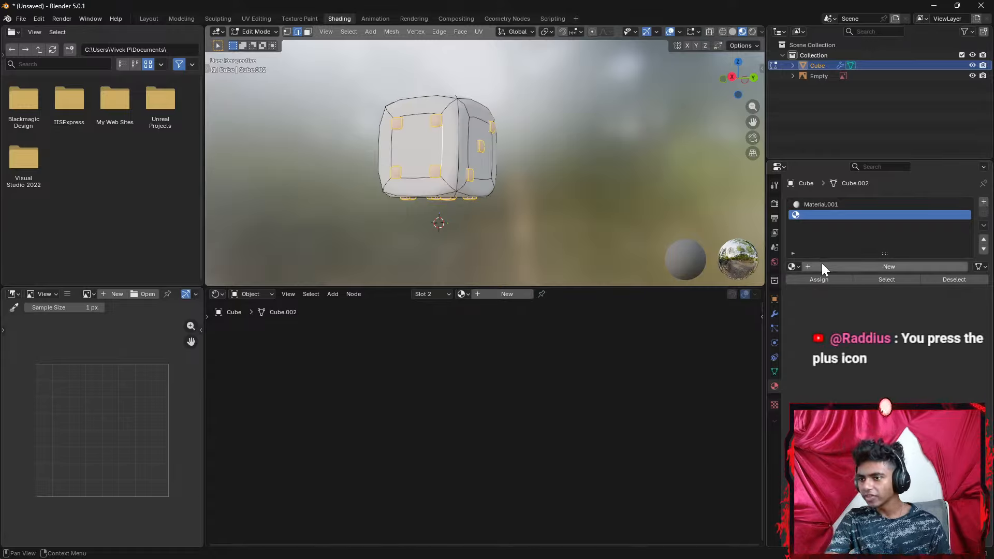
{"action": "left_click", "coordinate": [804, 266]}
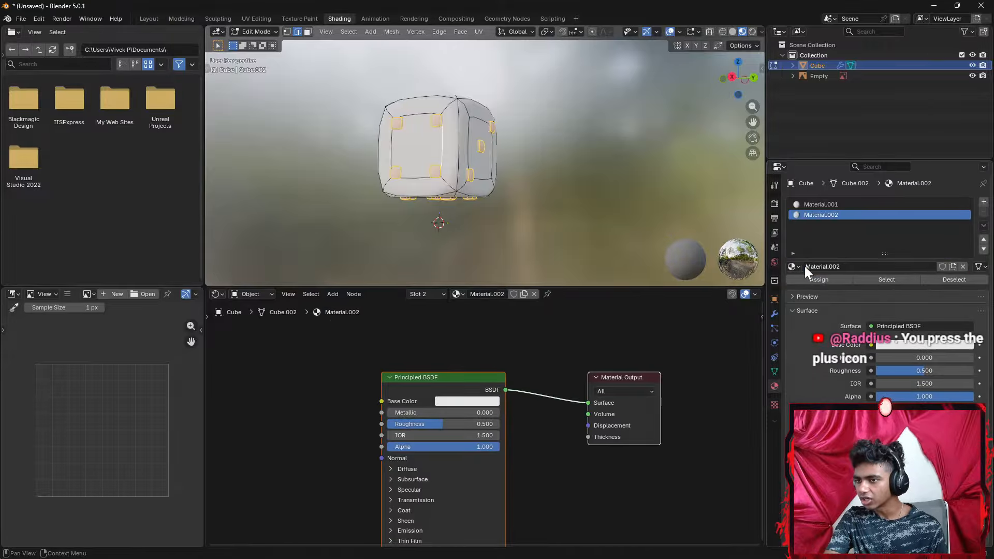
{"action": "left_click", "coordinate": [900, 347]}
{"action": "left_click_drag", "start_coordinate": [971, 210], "coordinate": [970, 244]}
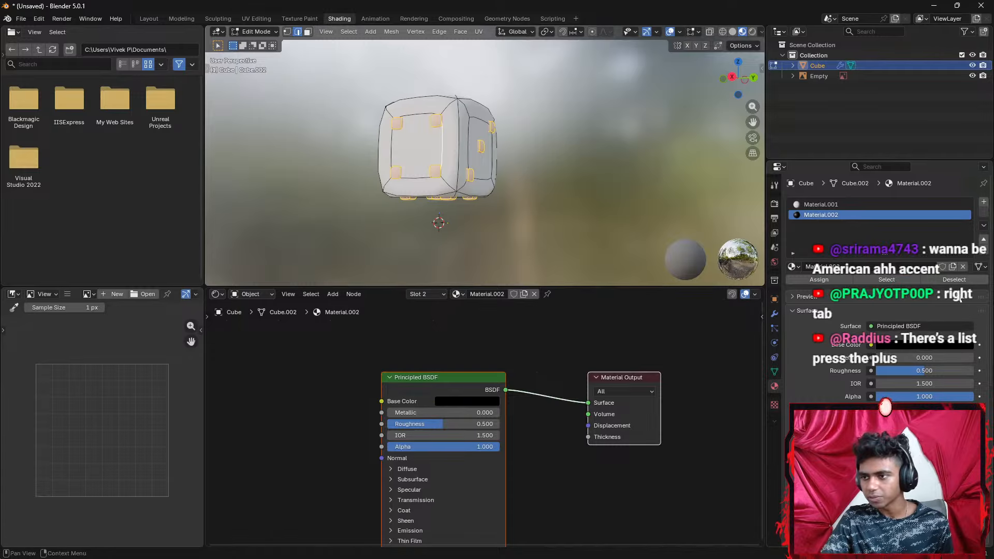
{"action": "left_click", "coordinate": [962, 268]}
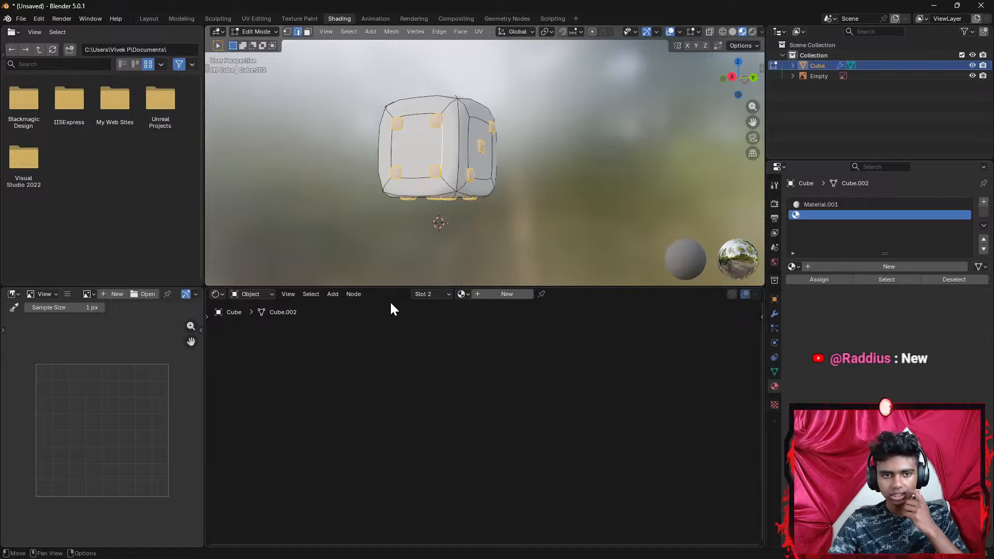
Assign the selected dots to the second material slot and give it a new material with a black base color (#000000FF)
{"action": "left_click", "coordinate": [818, 280]}
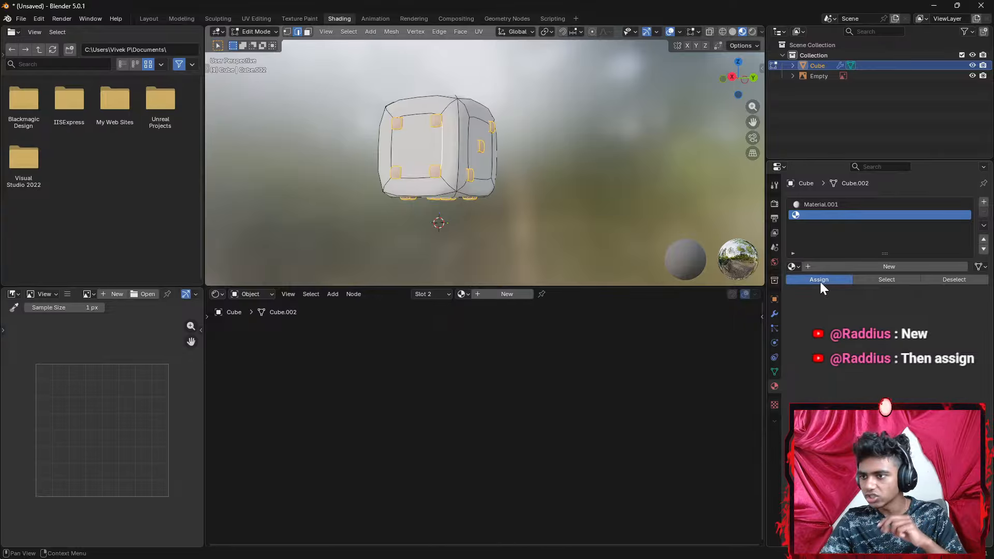
{"action": "left_click", "coordinate": [793, 266]}
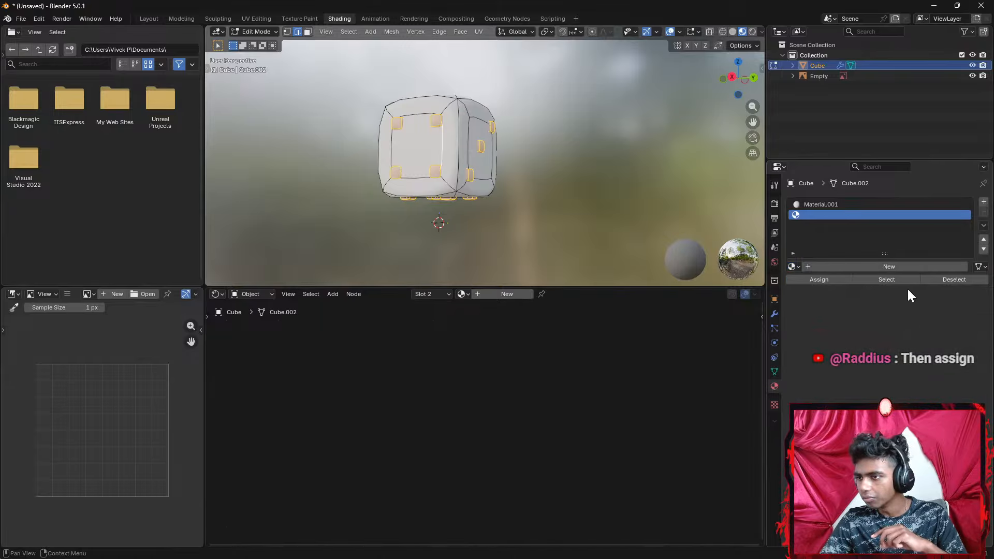
{"action": "left_click", "coordinate": [900, 269]}
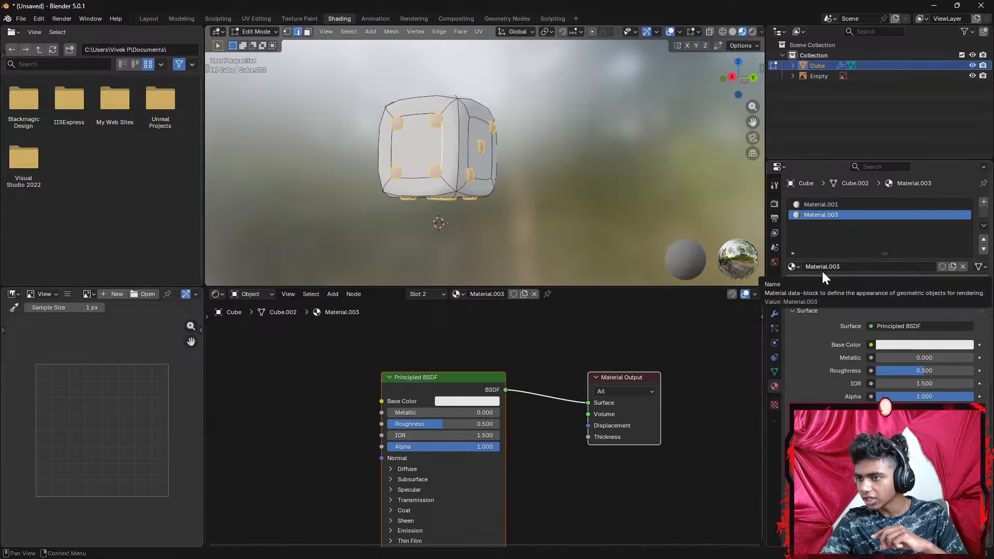
{"action": "left_click", "coordinate": [822, 281]}
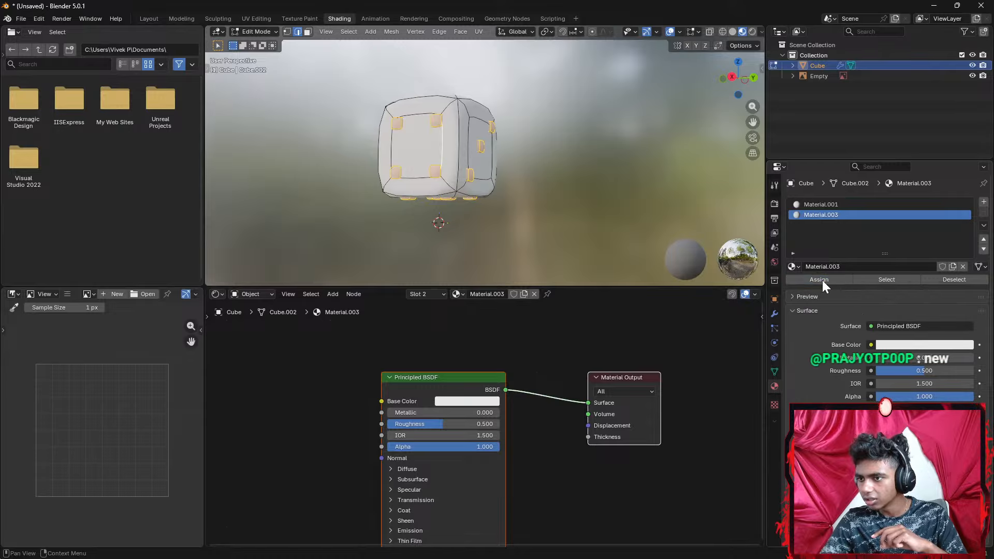
{"action": "left_click", "coordinate": [895, 342]}
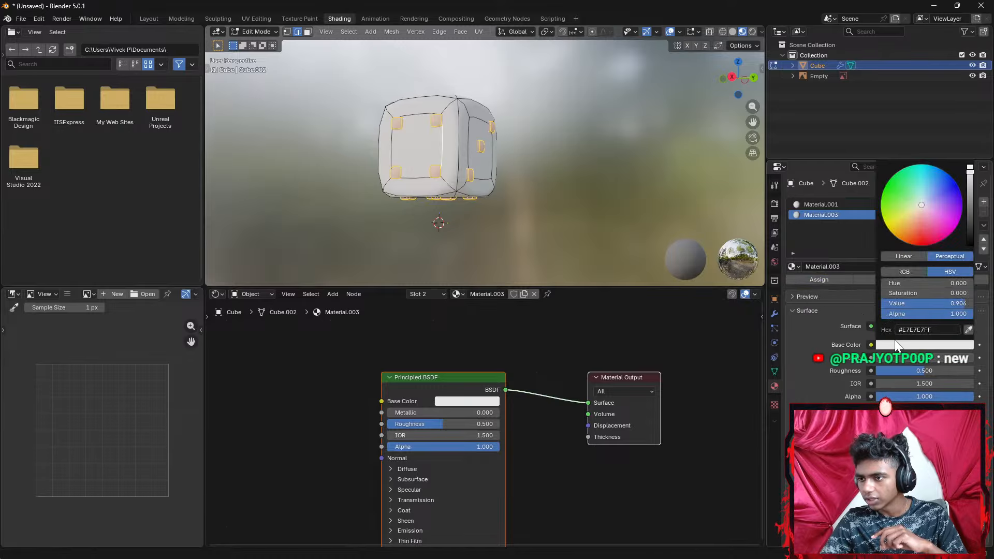
{"action": "mouse_move", "coordinate": [967, 240]}
{"action": "left_mouse_down"}
{"action": "mouse_move", "coordinate": [970, 228]}
{"action": "mouse_move", "coordinate": [969, 243]}
{"action": "left_mouse_up"}
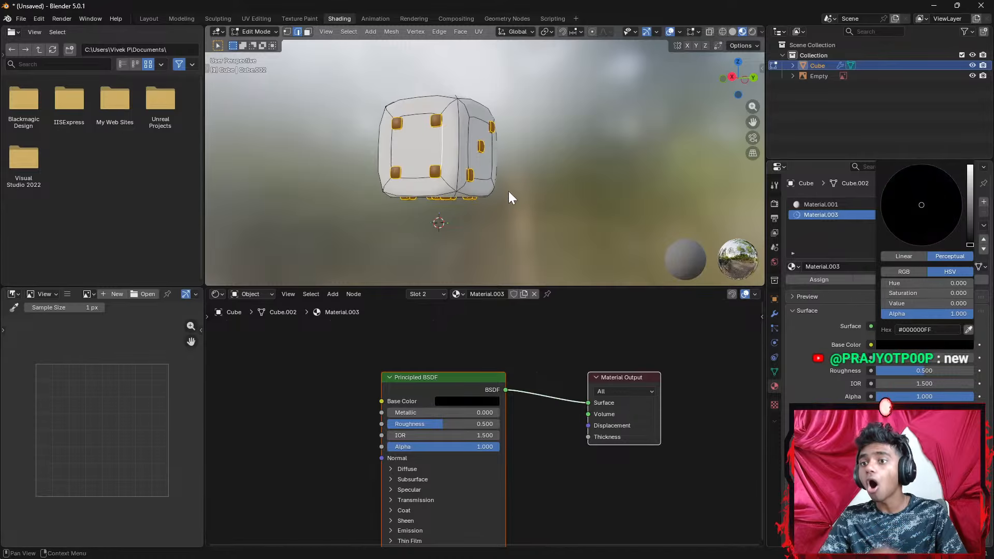
Deselect the dots and examine the dice's faces from all around to check the dots' material
{"action": "middle_click_drag", "start_coordinate": [572, 182], "coordinate": [639, 221]}
{"action": "left_click", "coordinate": [553, 212]}
{"action": "middle_click_drag", "start_coordinate": [569, 211], "coordinate": [548, 214]}
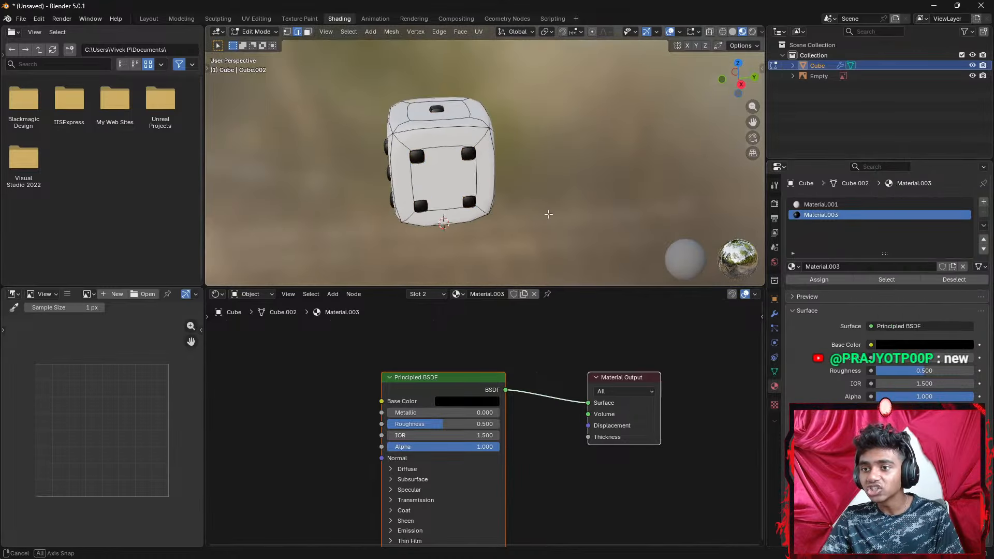
{"action": "middle_click_drag", "start_coordinate": [478, 223], "coordinate": [397, 207]}
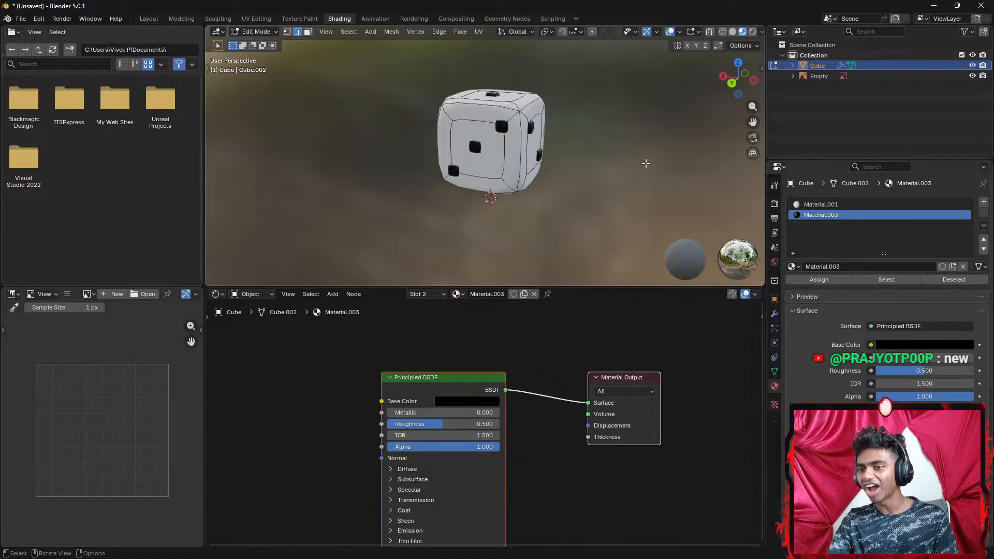
{"action": "middle_click_drag", "start_coordinate": [608, 204], "coordinate": [760, 214]}
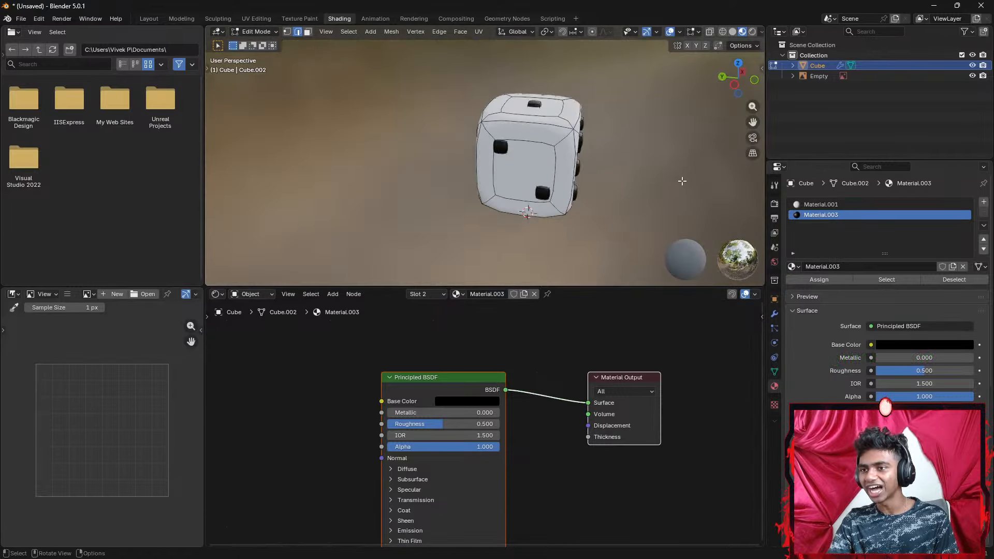
{"action": "middle_click_drag", "start_coordinate": [667, 168], "coordinate": [574, 159]}
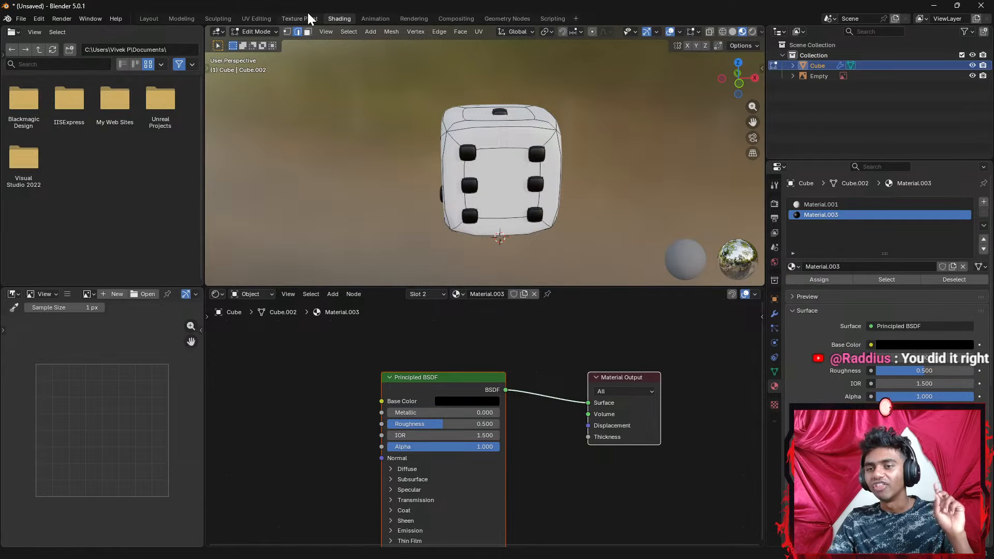
Switch to the Modeling workspace and inspect the dice in perspective and in the back and right orthographic views
{"action": "left_click", "coordinate": [253, 19]}
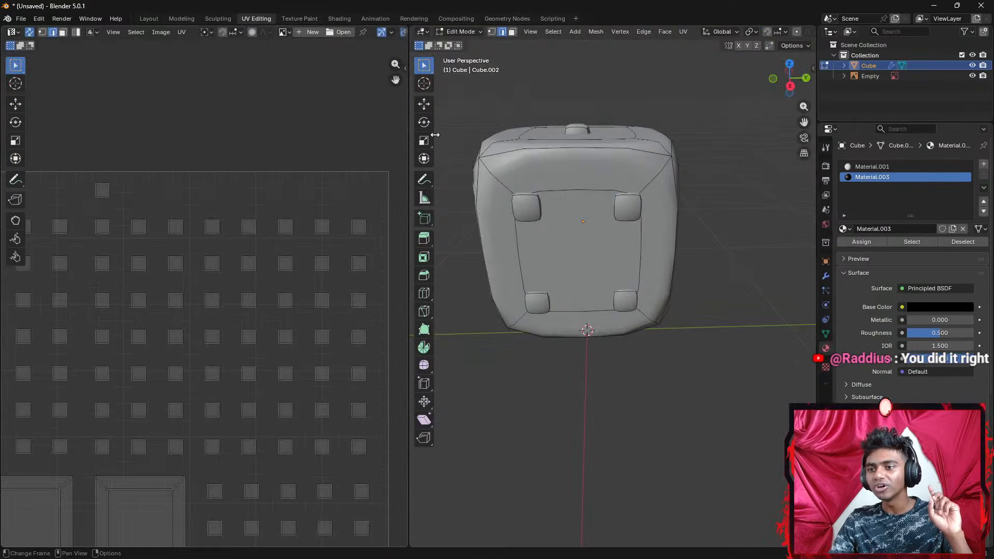
{"action": "left_click", "coordinate": [291, 19]}
{"action": "left_click", "coordinate": [182, 20]}
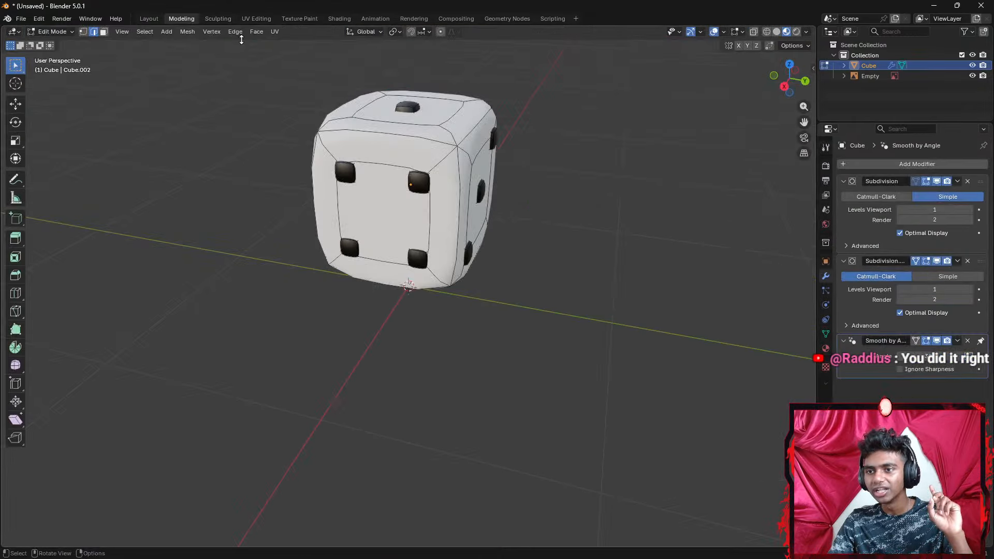
{"action": "middle_click_drag", "start_coordinate": [596, 323], "coordinate": [292, 346]}
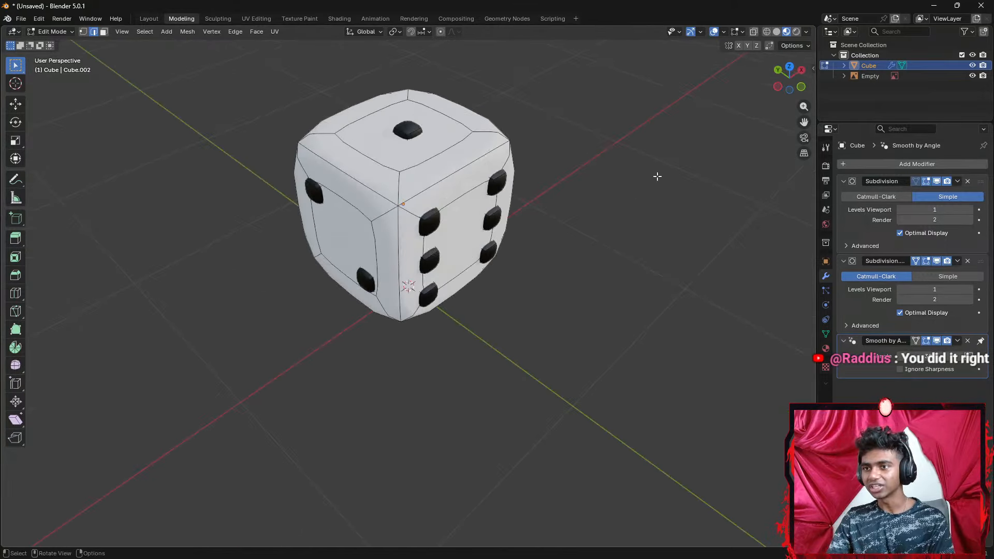
{"action": "left_click", "coordinate": [773, 71]}
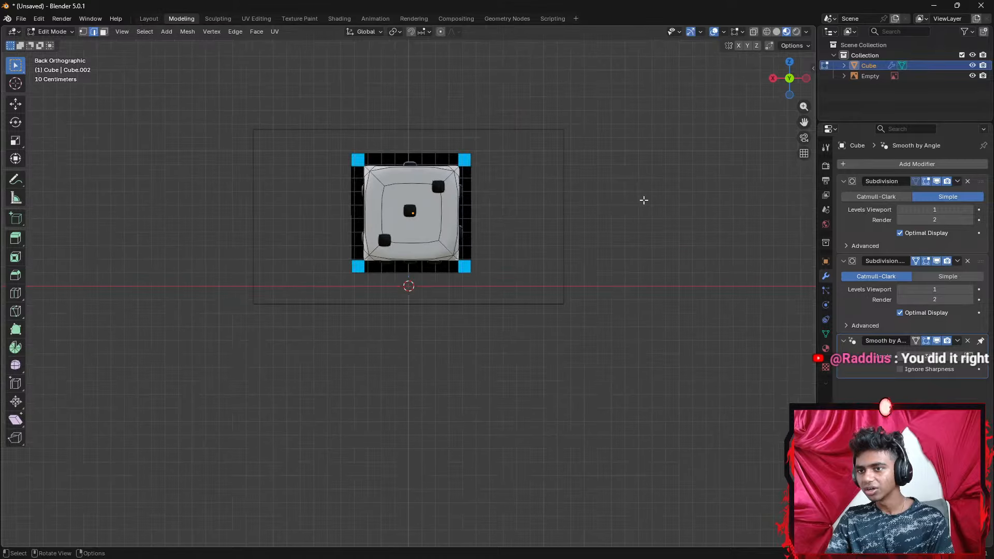
{"action": "middle_click_drag", "start_coordinate": [644, 200], "coordinate": [634, 214]}
{"action": "left_click", "coordinate": [774, 80]}
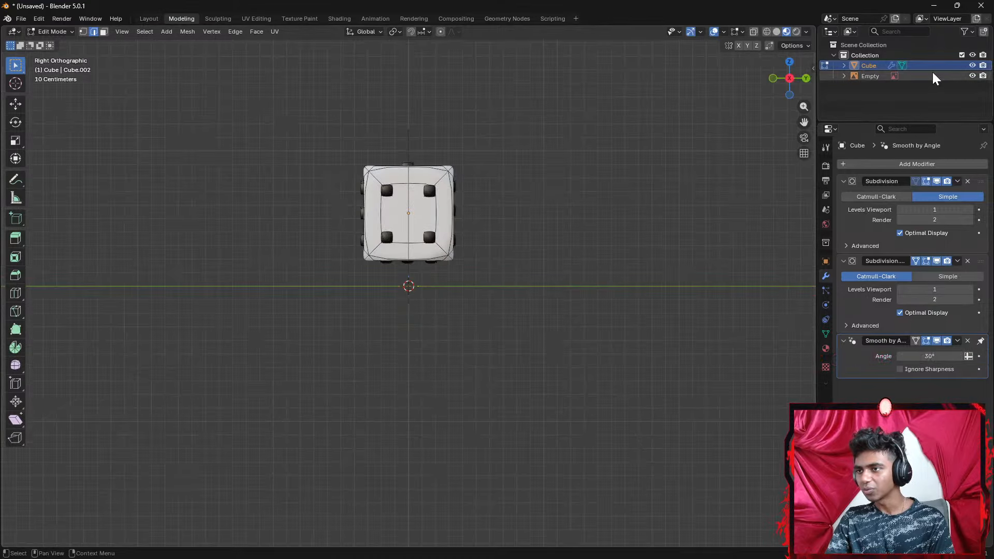
Compare the dice with the reference image in the back orthographic view by temporarily hiding the cube
{"action": "left_click", "coordinate": [806, 78]}
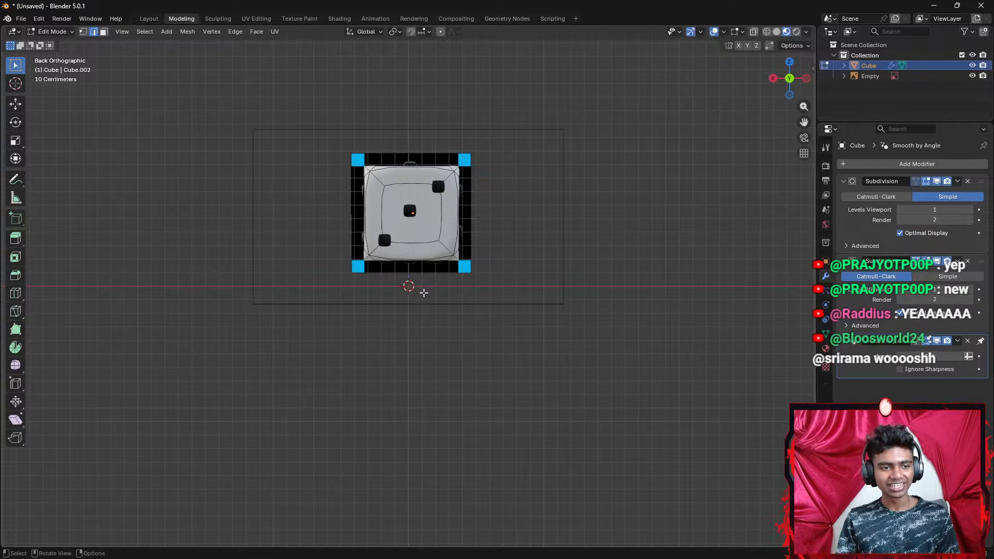
{"action": "scroll", "coordinate": [482, 290], "scroll_direction": "up", "scroll_amount": 2}
{"action": "mouse_move", "coordinate": [511, 219]}
{"action": "middle_mouse_down", "text": "ctrl"}
{"action": "mouse_move", "coordinate": [517, 253]}
{"action": "mouse_move", "coordinate": [523, 220]}
{"action": "middle_mouse_up", "text": "ctrl"}
{"action": "middle_click_drag", "start_coordinate": [523, 219], "coordinate": [530, 314], "text": "shift"}
{"action": "scroll", "coordinate": [530, 303], "scroll_direction": "up", "scroll_amount": 1}
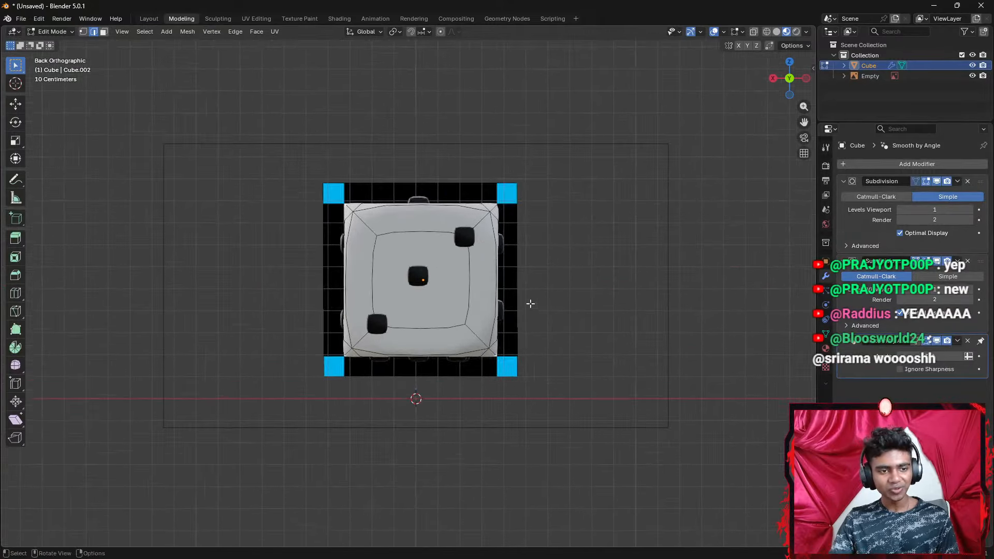
{"action": "left_click", "coordinate": [972, 66]}
{"action": "left_click", "coordinate": [972, 65]}
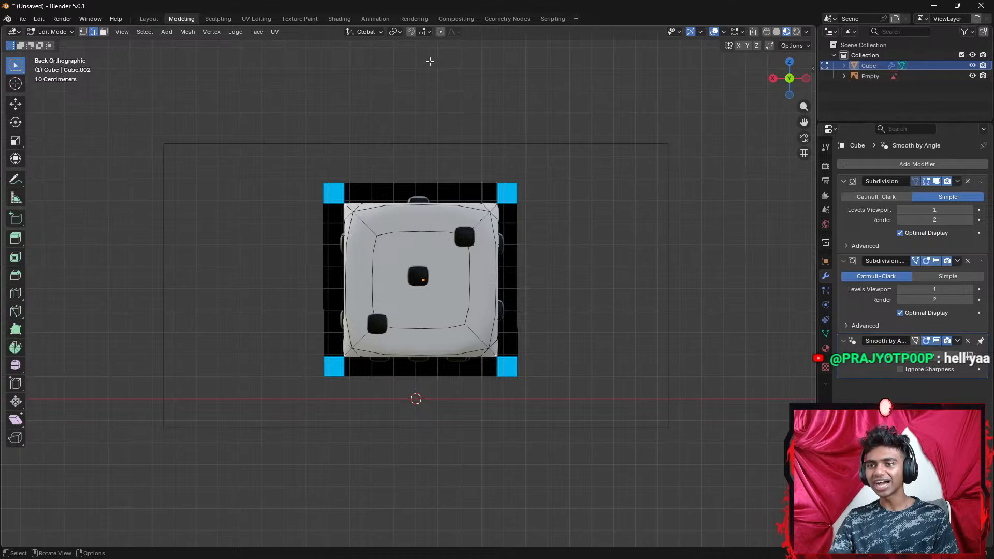
Return to the Shading workspace and change the dots' material base color to a bright, fully saturated red
{"action": "left_click", "coordinate": [339, 18]}
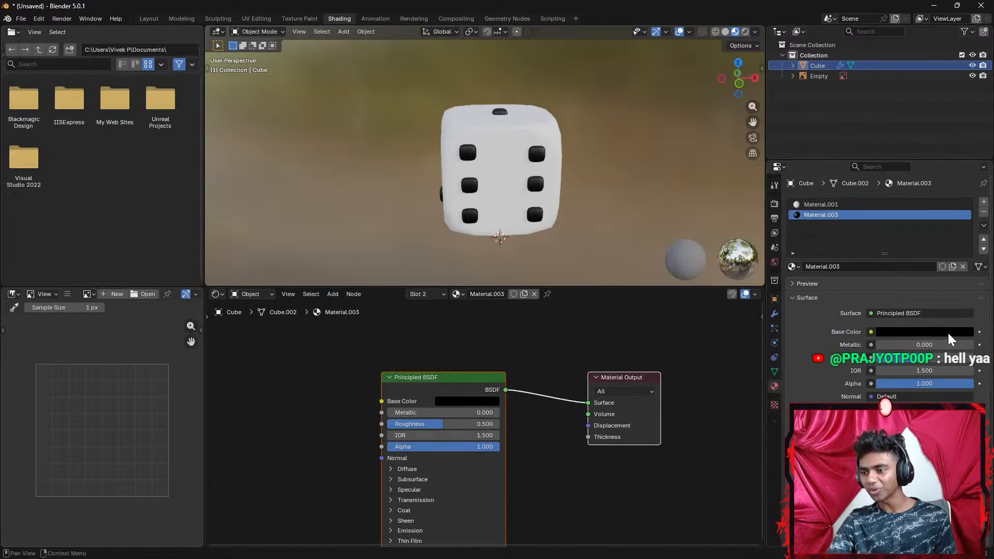
{"action": "left_click", "coordinate": [932, 331]}
{"action": "left_click_drag", "start_coordinate": [969, 181], "coordinate": [969, 152]}
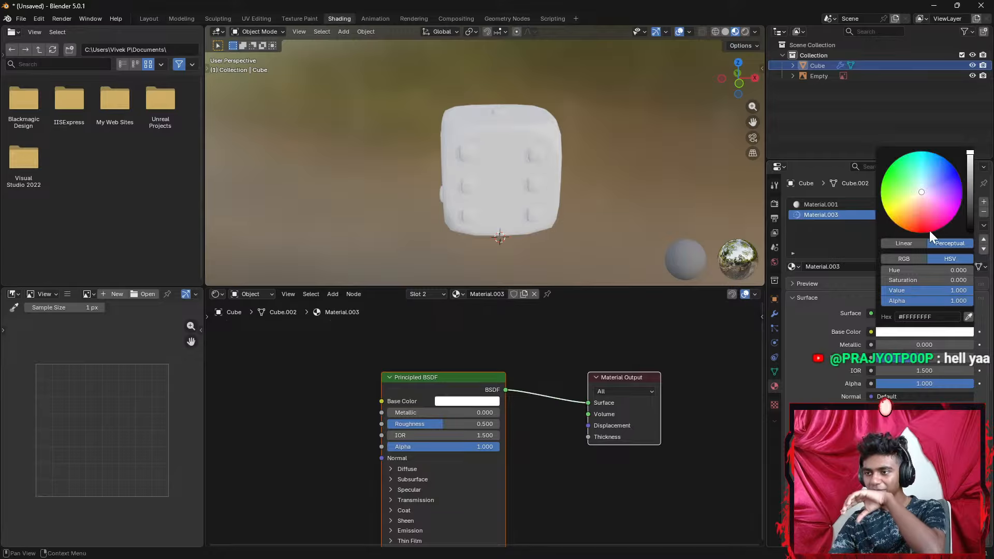
{"action": "left_click", "coordinate": [921, 234]}
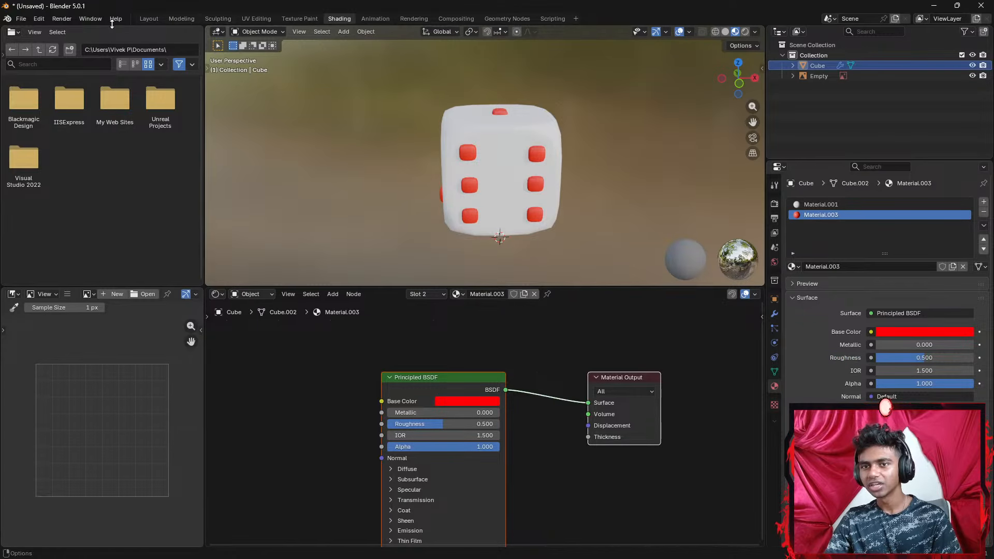
Go back to the Modeling workspace, check the dot color against the reference image by temporarily hiding the cube, and view the dice in perspective
{"action": "left_click", "coordinate": [181, 18]}
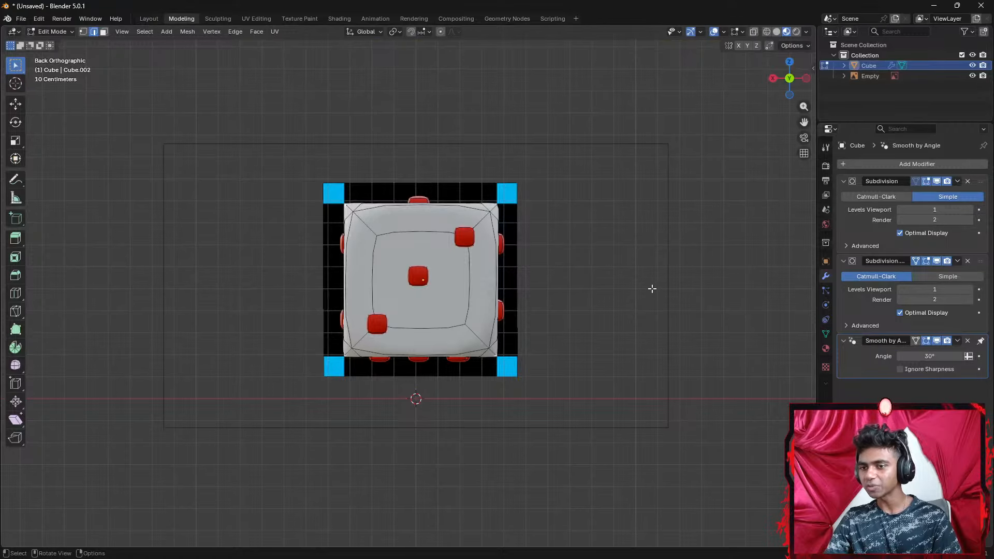
{"action": "left_click", "coordinate": [972, 65]}
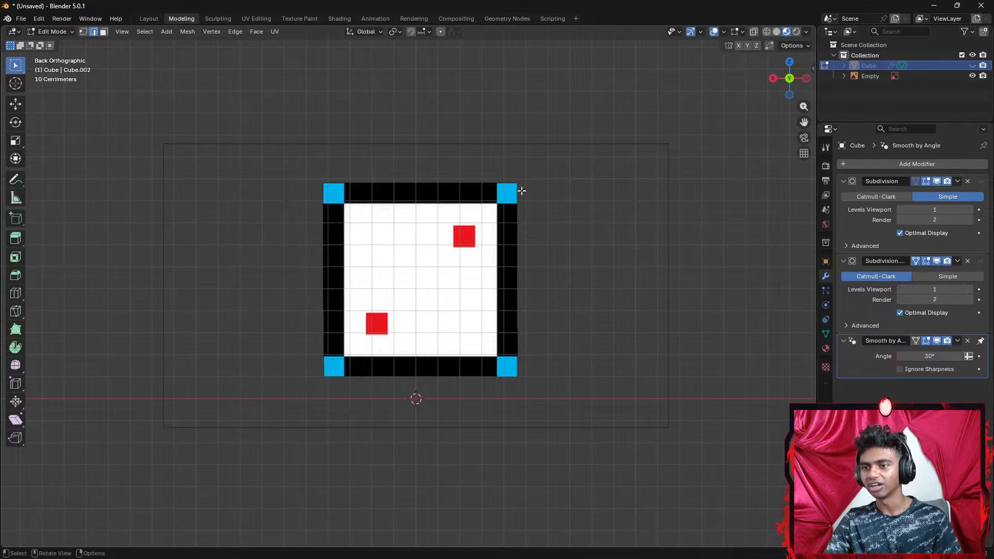
{"action": "left_click", "coordinate": [972, 65]}
{"action": "mouse_move", "coordinate": [608, 325]}
{"action": "middle_mouse_down"}
{"action": "mouse_move", "coordinate": [417, 291]}
{"action": "mouse_move", "coordinate": [414, 311]}
{"action": "mouse_move", "coordinate": [531, 342]}
{"action": "mouse_move", "coordinate": [666, 336]}
{"action": "mouse_move", "coordinate": [594, 349]}
{"action": "mouse_move", "coordinate": [581, 335]}
{"action": "mouse_move", "coordinate": [624, 327]}
{"action": "middle_mouse_up"}
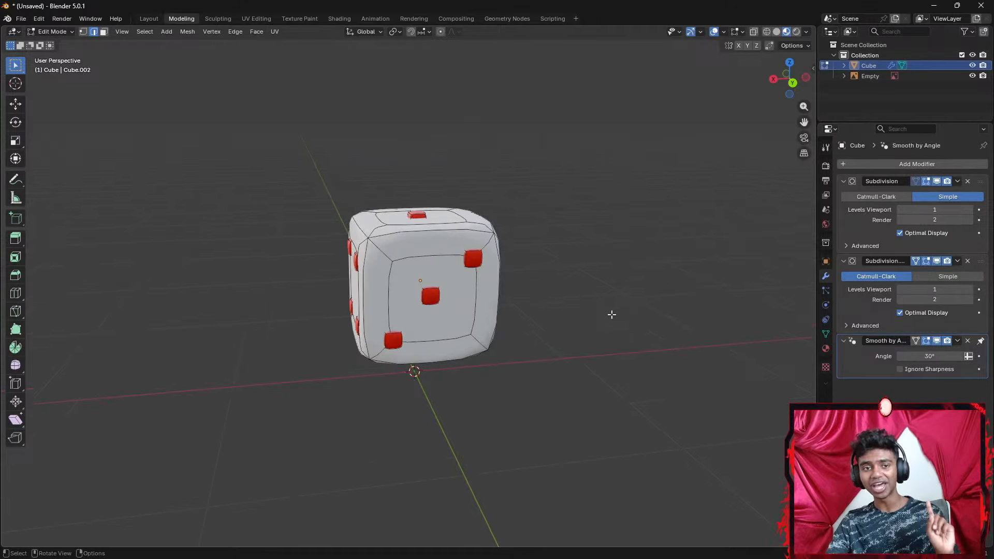
{"action": "scroll", "coordinate": [611, 315], "scroll_direction": "up", "scroll_amount": 2}
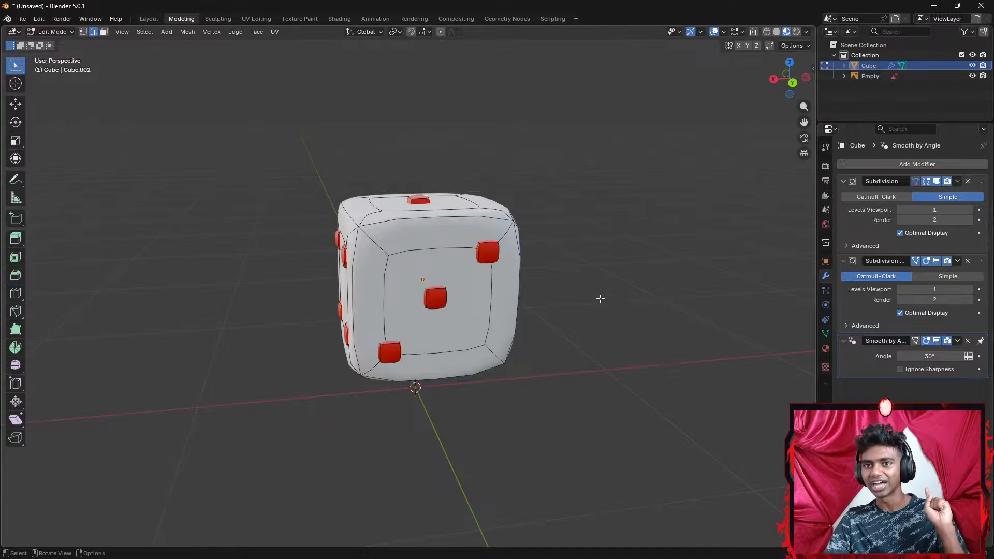
{"action": "scroll", "coordinate": [268, 133], "scroll_direction": "down", "scroll_amount": 1}
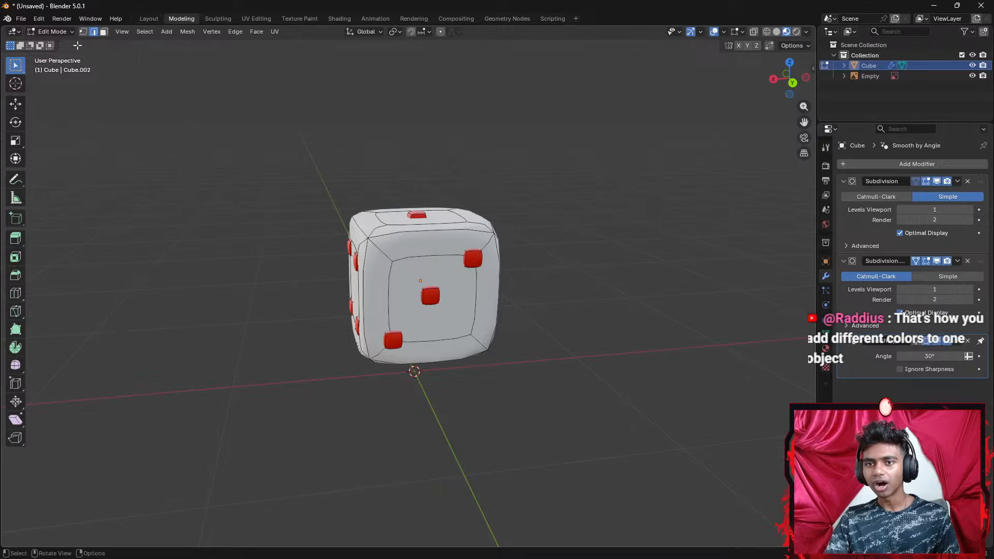
Leave Edit Mode and inspect the red dots on the two-dot and six-dot faces of the dice
{"action": "left_click", "coordinate": [56, 32]}
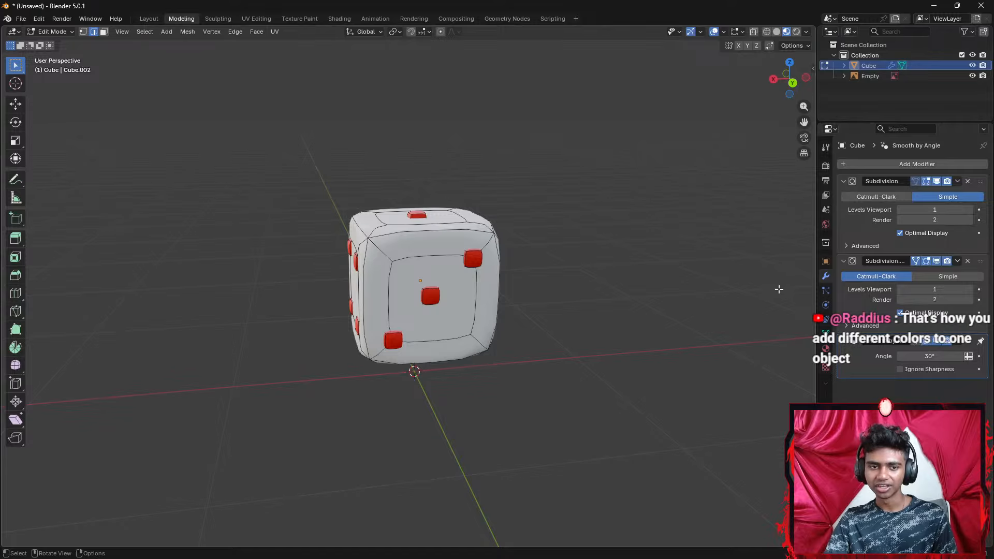
{"action": "middle_click_drag", "start_coordinate": [630, 272], "coordinate": [474, 270]}
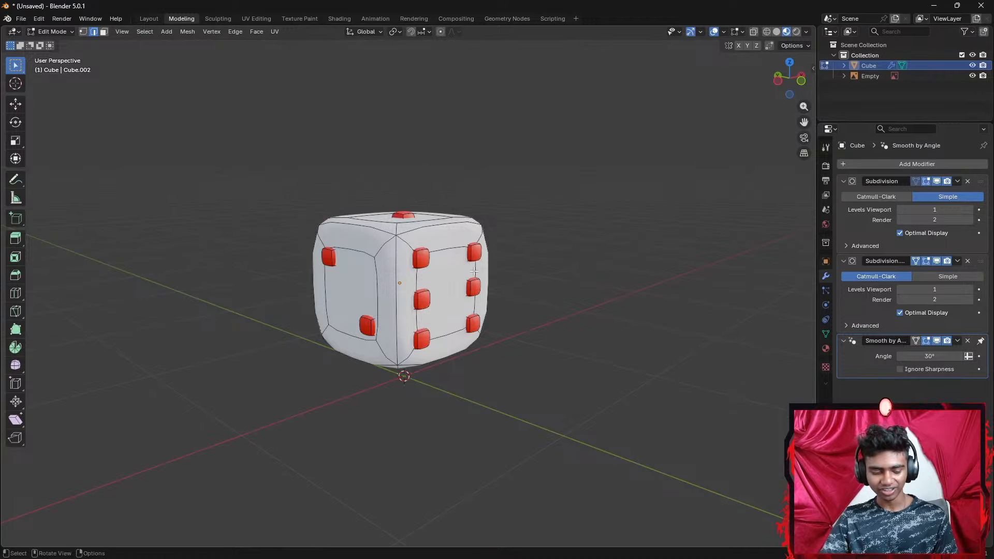
{"action": "key", "text": "Tab"}
{"action": "middle_click_drag", "start_coordinate": [464, 307], "coordinate": [550, 286]}
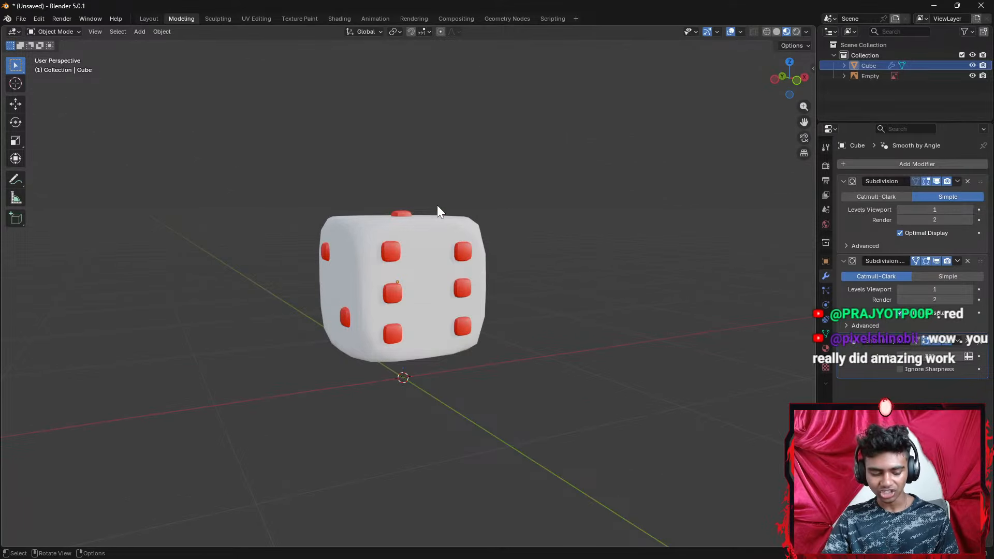
In Edit Mode, select the whole single dot on the top face, shift it slightly along the Z axis, and deselect it
{"action": "key", "text": "Tab"}
{"action": "middle_click_drag", "start_coordinate": [437, 205], "coordinate": [414, 215]}
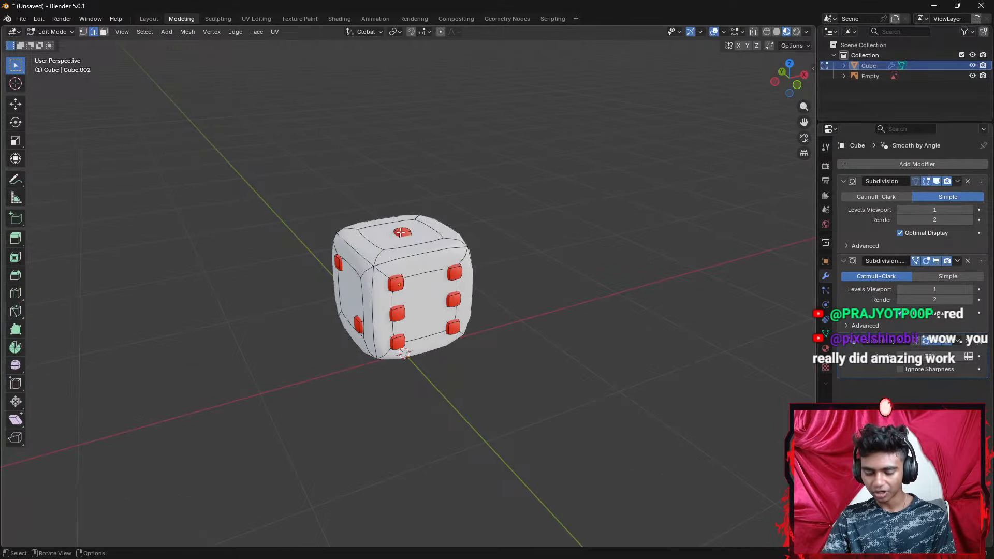
{"action": "key", "text": "l"}
{"action": "scroll", "coordinate": [409, 233], "scroll_direction": "up", "scroll_amount": 5}
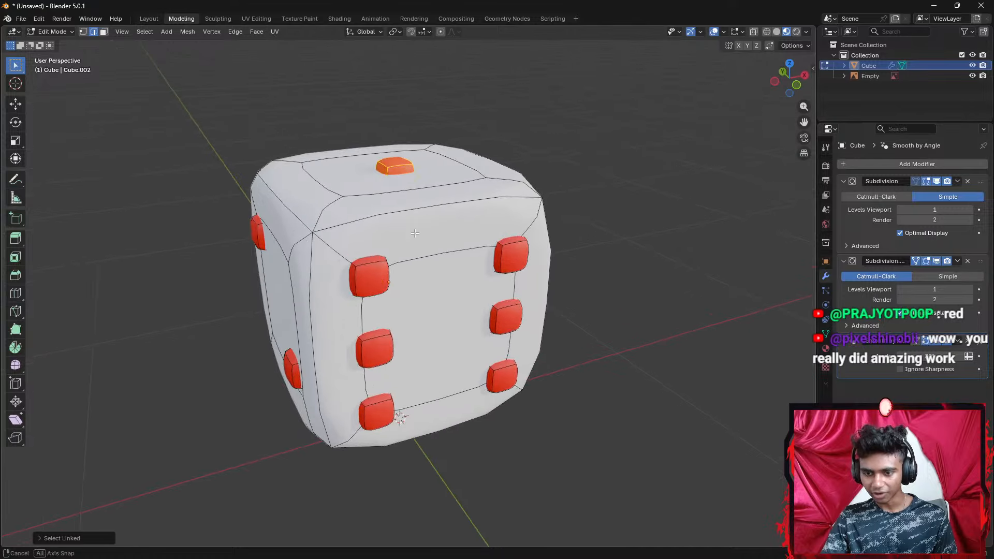
{"action": "middle_click_drag", "start_coordinate": [415, 233], "coordinate": [408, 232]}
{"action": "key", "text": "g"}
{"action": "key", "text": "z"}
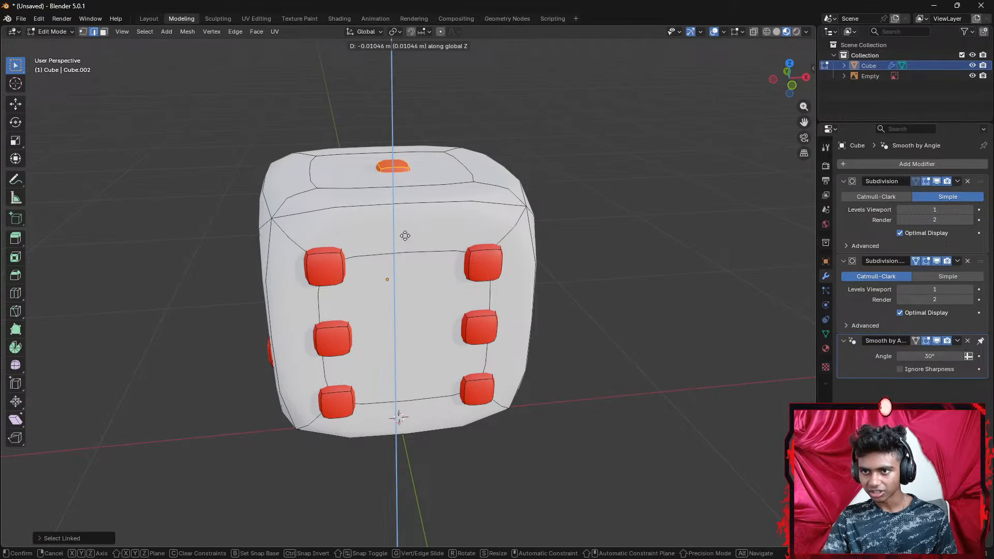
{"action": "left_click", "coordinate": [404, 231]}
{"action": "left_click", "coordinate": [678, 257]}
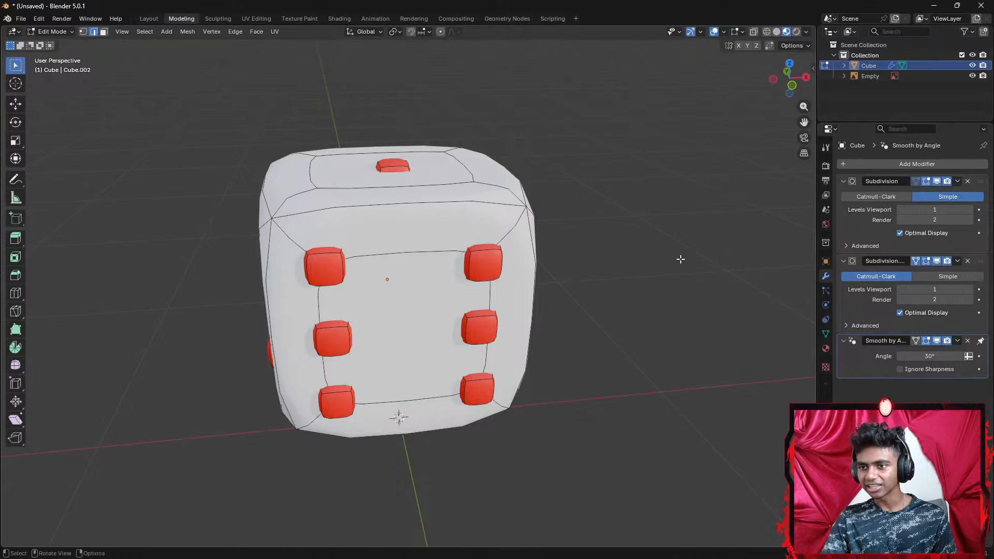
Return to Object Mode and view the dice from the side with the four-dot face
{"action": "middle_click_drag", "start_coordinate": [678, 258], "coordinate": [497, 341]}
{"action": "scroll", "coordinate": [578, 324], "scroll_direction": "down", "scroll_amount": 3}
{"action": "key", "text": "Tab"}
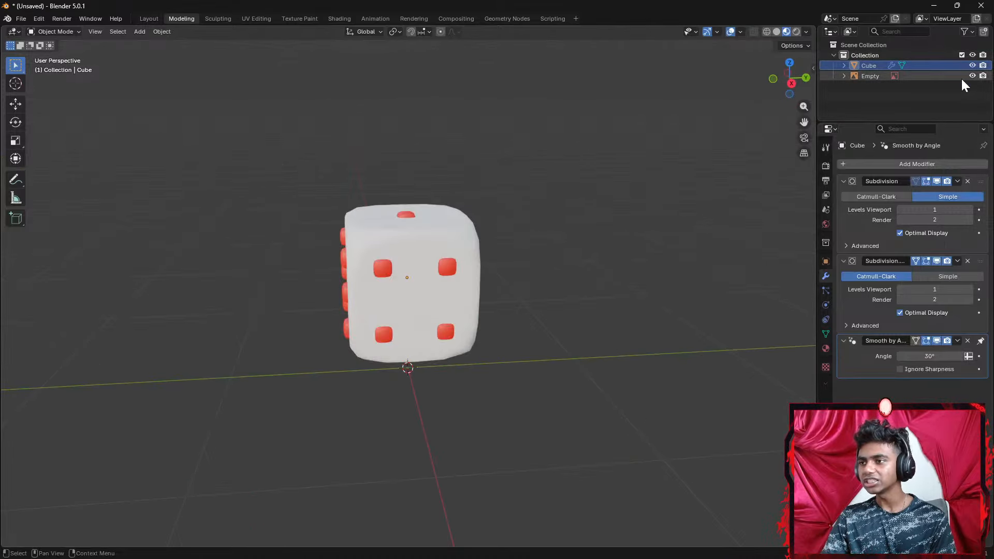
{"action": "middle_click_drag", "start_coordinate": [557, 219], "coordinate": [520, 179]}
{"action": "scroll", "coordinate": [518, 178], "scroll_direction": "up", "scroll_amount": 2}
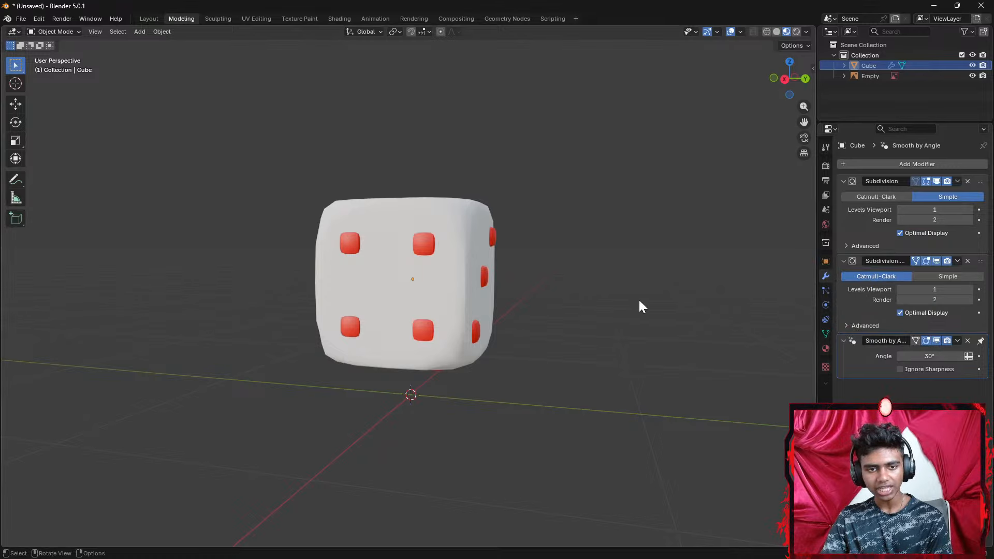
{"action": "key", "text": "i"}
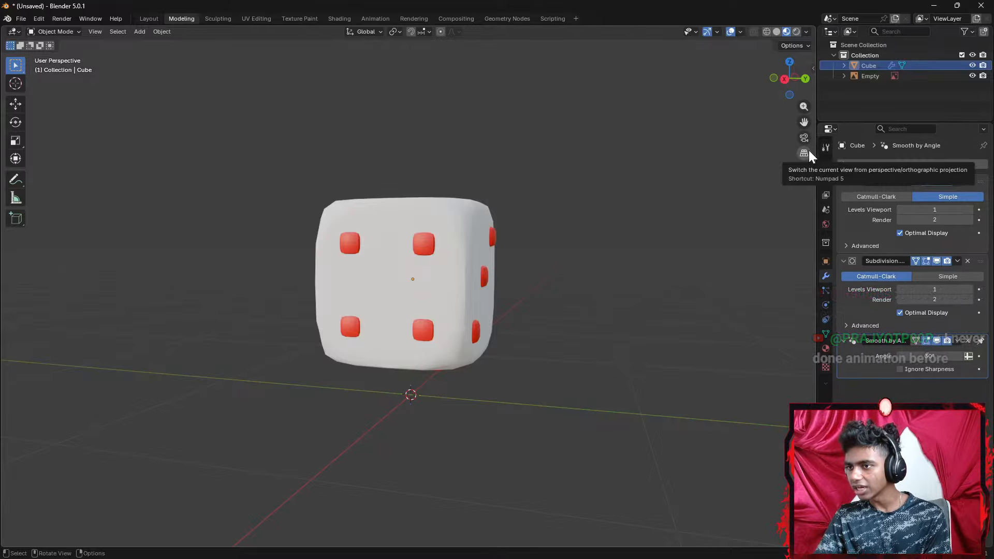
{"action": "left_click", "coordinate": [825, 368]}
{"action": "left_click", "coordinate": [826, 347]}
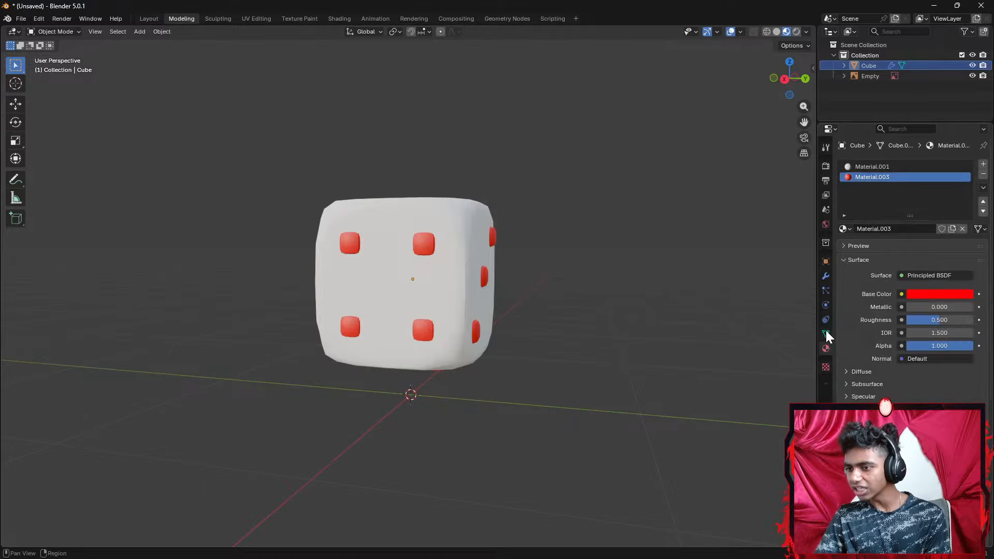
{"action": "left_click", "coordinate": [825, 331]}
{"action": "left_click", "coordinate": [825, 304]}
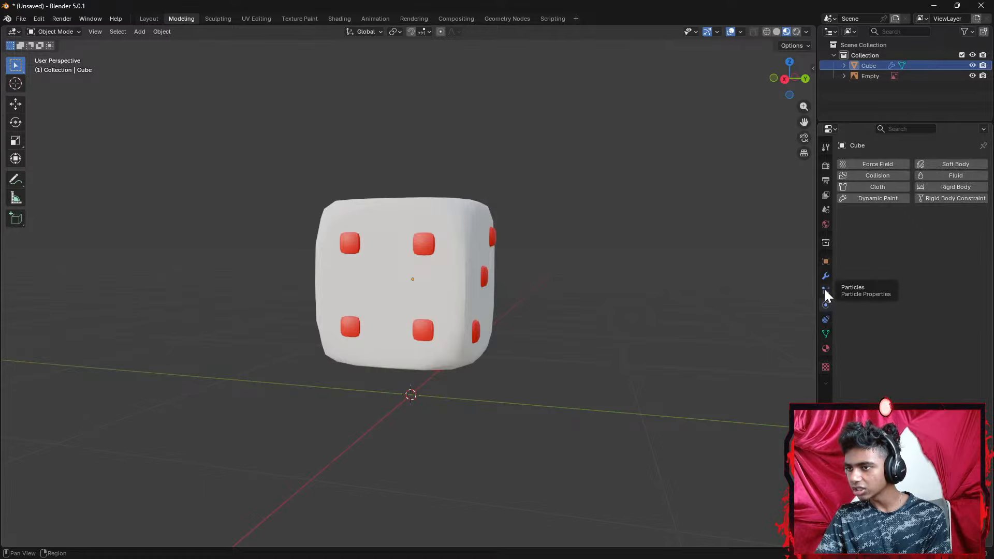
{"action": "left_click", "coordinate": [824, 290]}
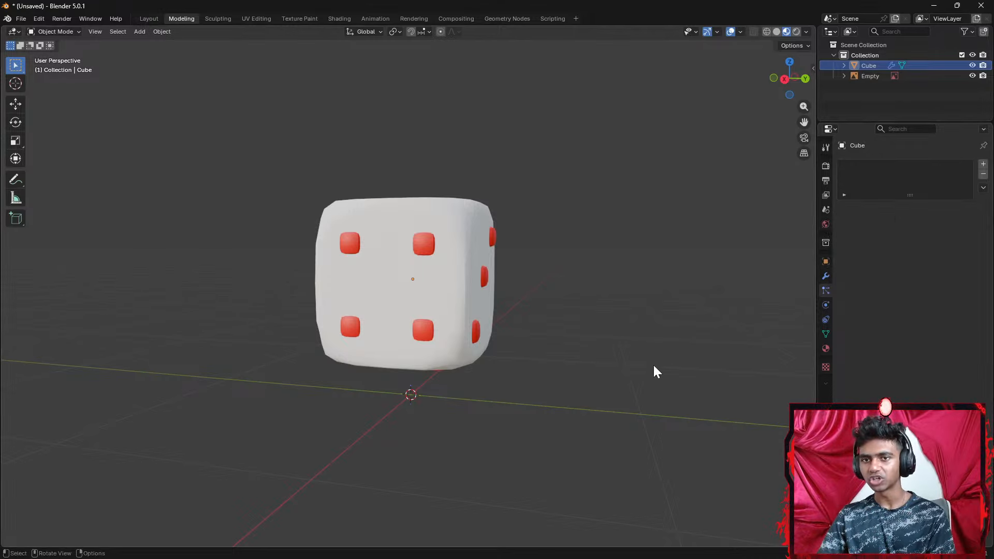
{"action": "middle_click_drag", "start_coordinate": [653, 365], "coordinate": [558, 354]}
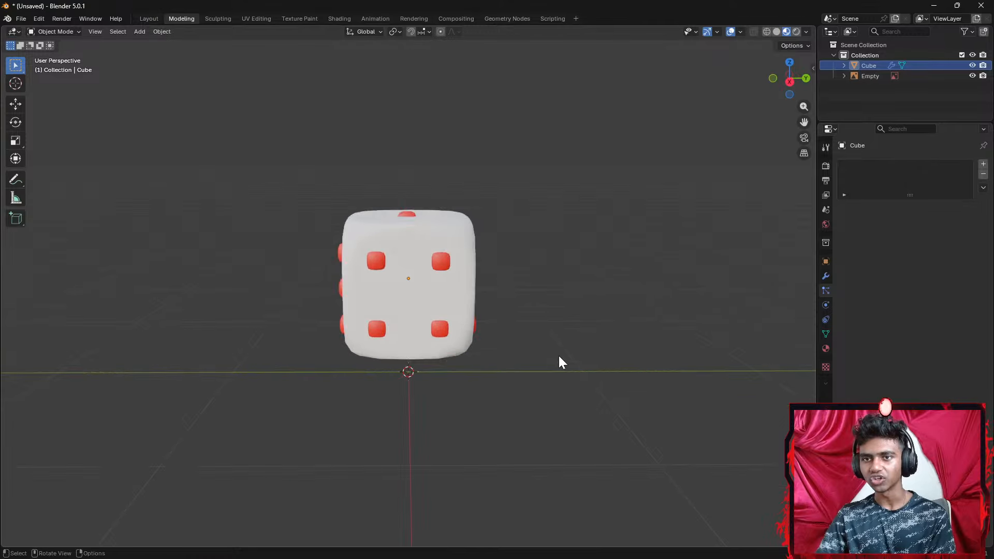
Switch to the Animation workspace, select the cube and the reference image empty, and insert keyframes for both at frame 1
{"action": "left_click", "coordinate": [383, 19]}
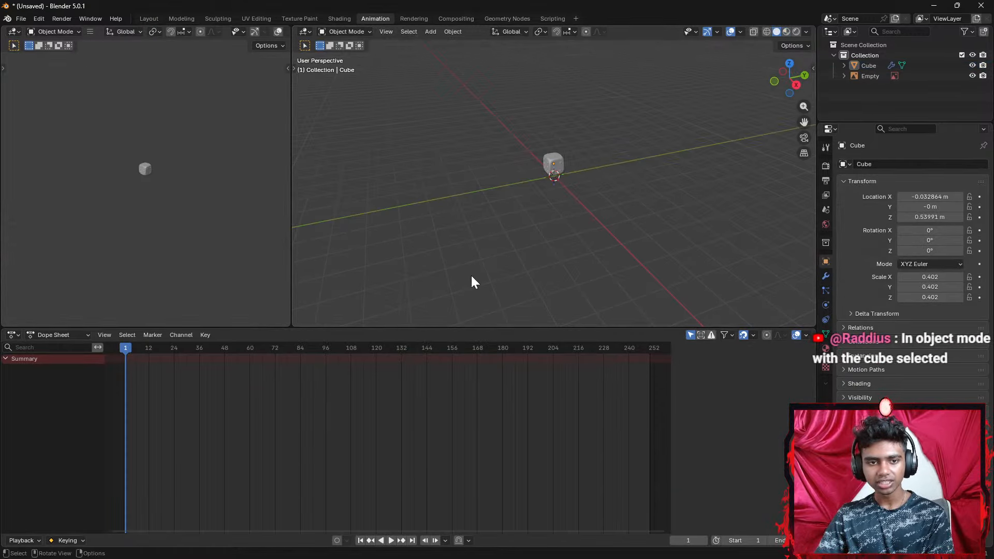
{"action": "scroll", "coordinate": [473, 273], "scroll_direction": "up", "scroll_amount": 4}
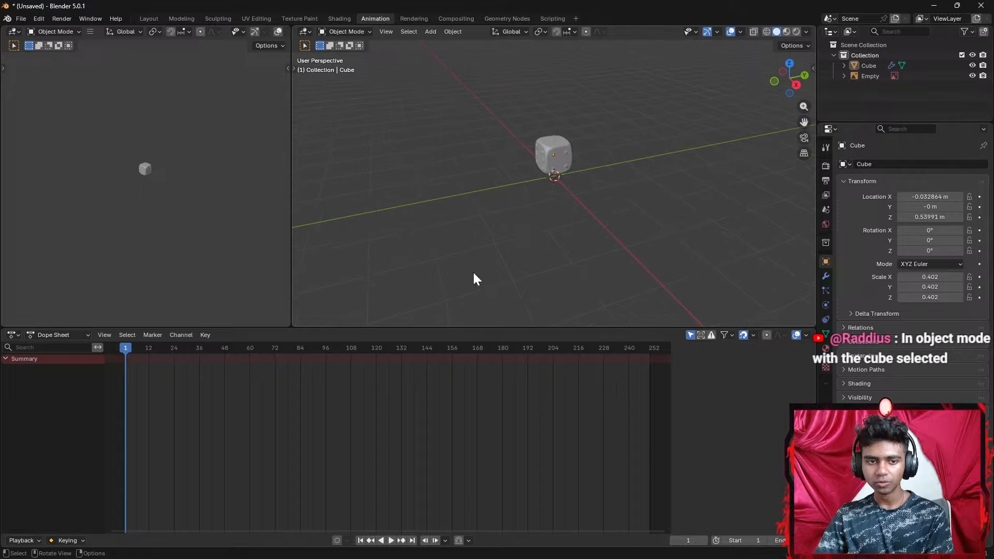
{"action": "scroll", "coordinate": [599, 204], "scroll_direction": "up", "scroll_amount": 3}
{"action": "middle_click_drag", "start_coordinate": [601, 203], "coordinate": [541, 210]}
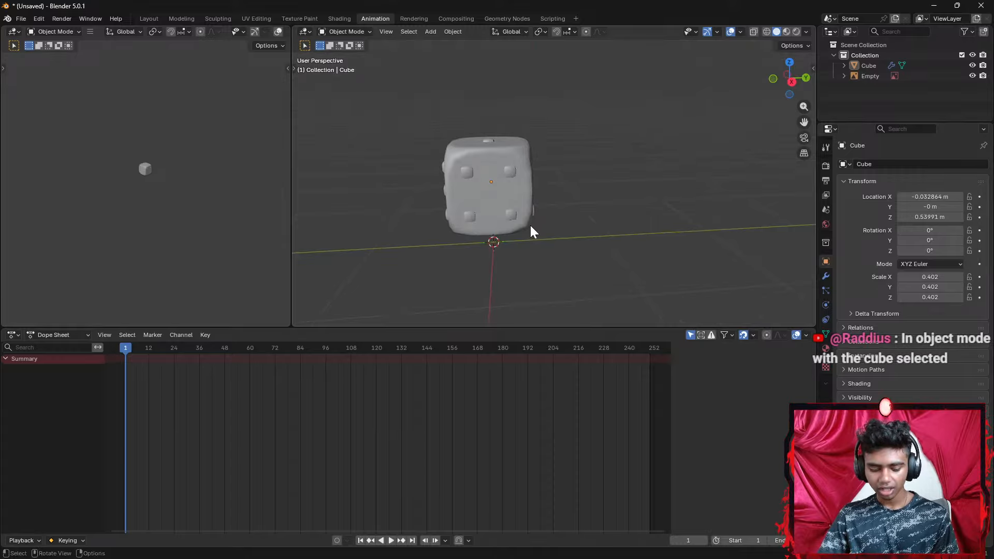
{"action": "key", "text": "i"}
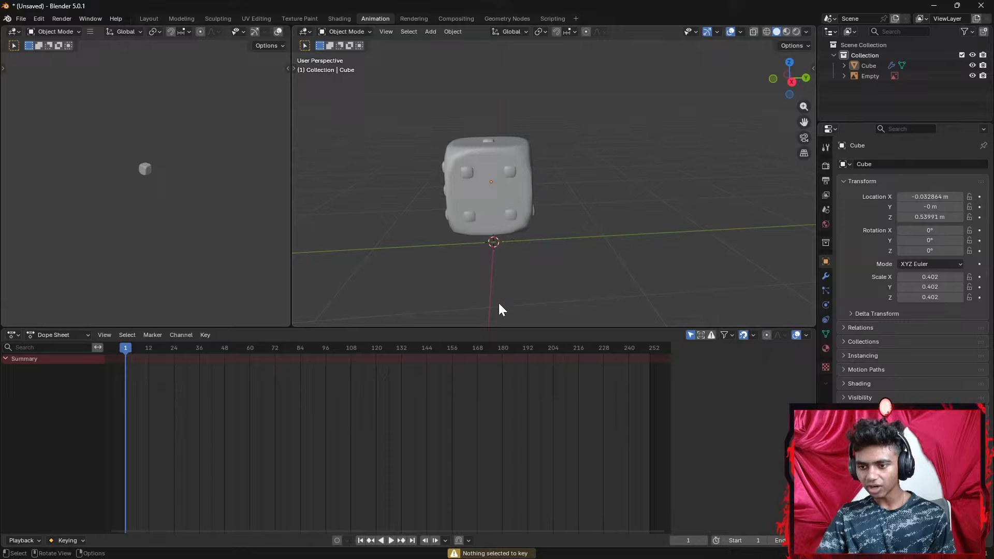
{"action": "left_click", "coordinate": [495, 199]}
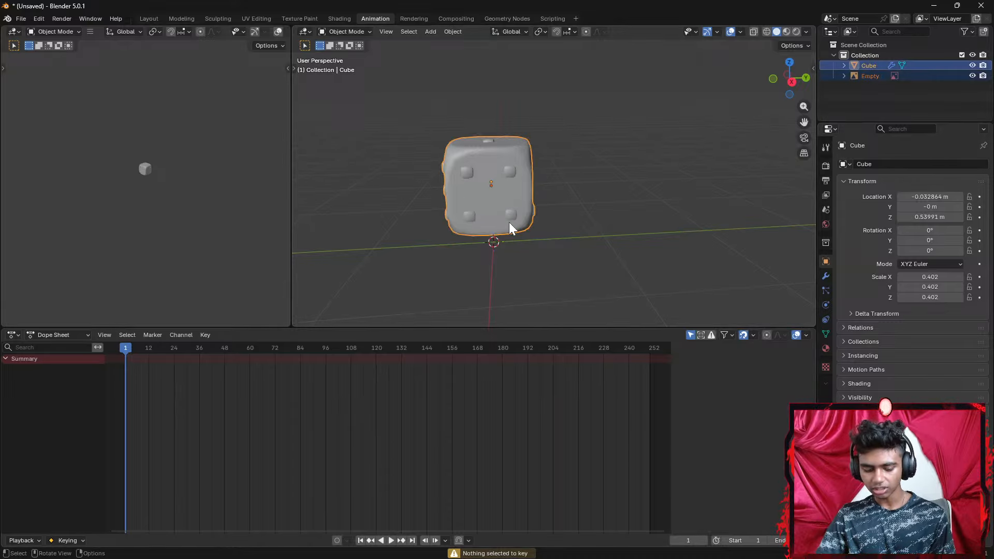
{"action": "key", "text": "i"}
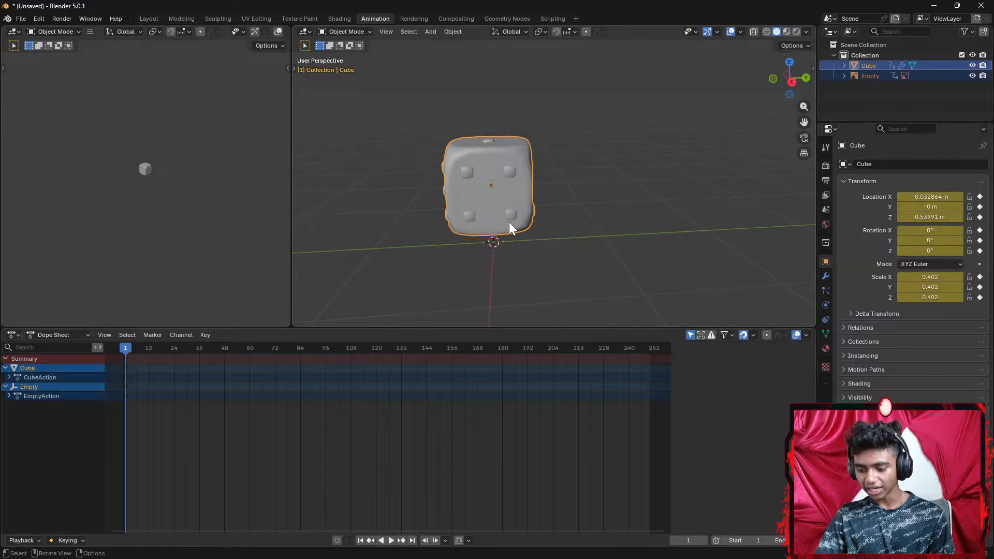
Advance to frame 3 and rotate the selected cube and empty about -22.4° around the global Z axis
{"action": "key", "text": "Right"}
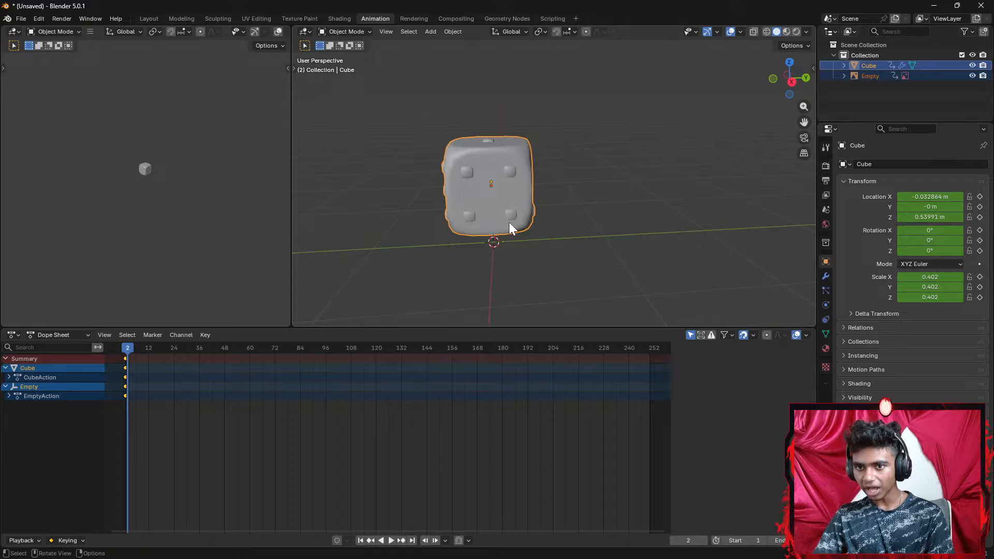
{"action": "key", "text": "Right"}
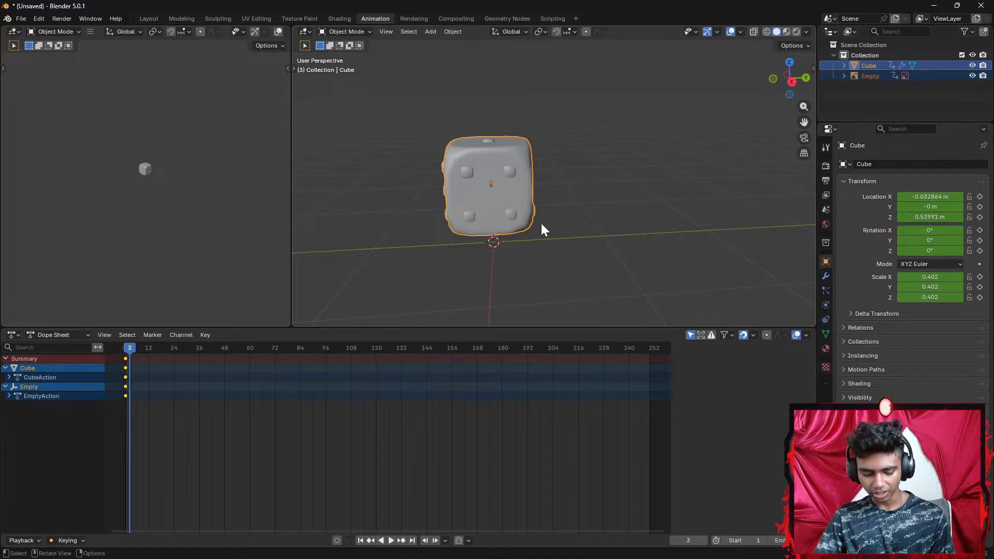
{"action": "key", "text": "r"}
{"action": "key", "text": "x"}
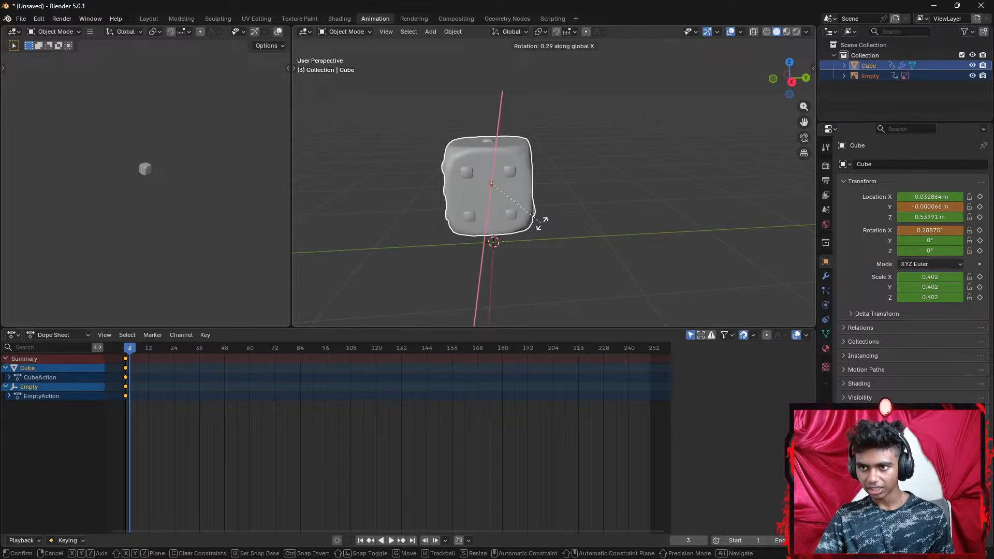
{"action": "key", "text": "y"}
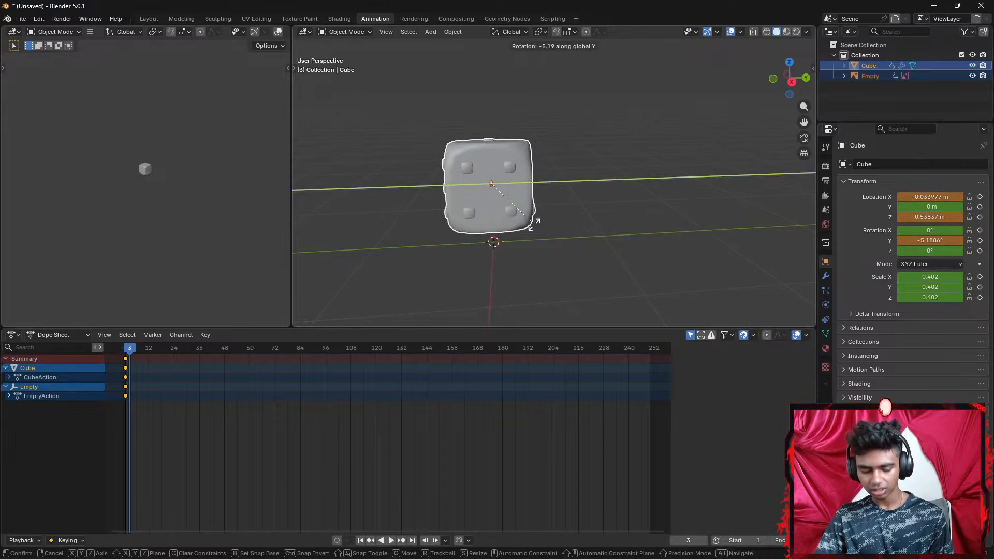
{"action": "key", "text": "z"}
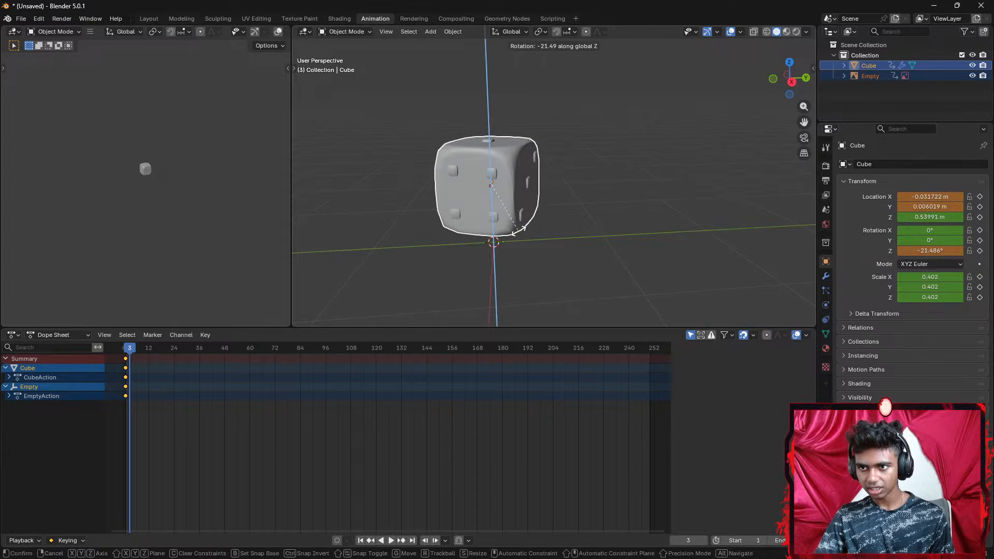
{"action": "left_click", "coordinate": [518, 231]}
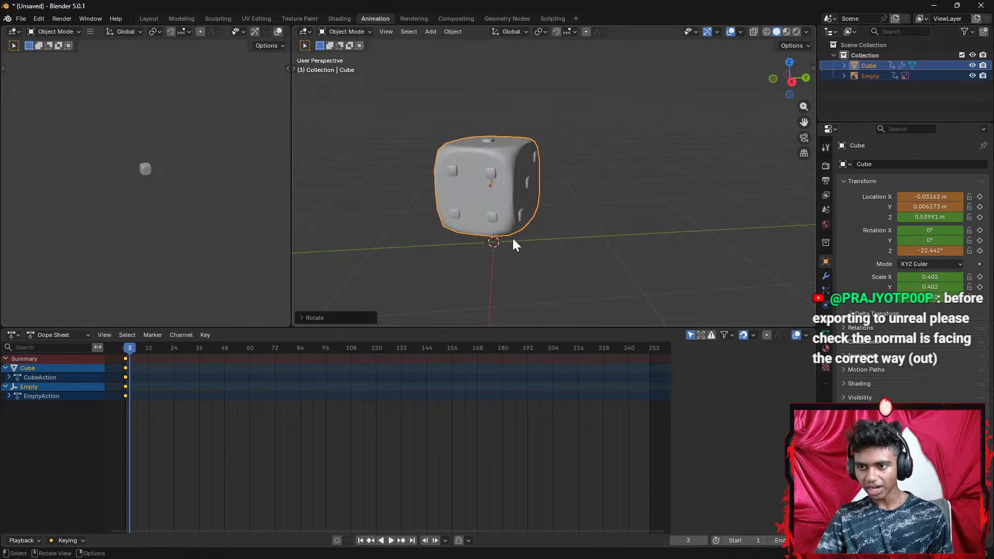
Try to insert keyframes at frame 3 from the Dope Sheet for only the selected channels
{"action": "key", "text": "i"}
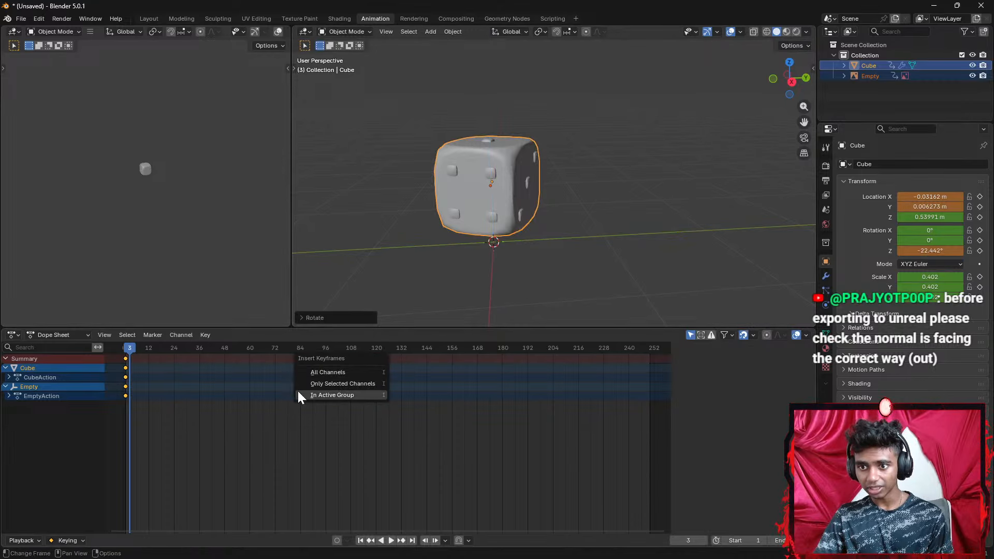
{"action": "left_click", "coordinate": [136, 357]}
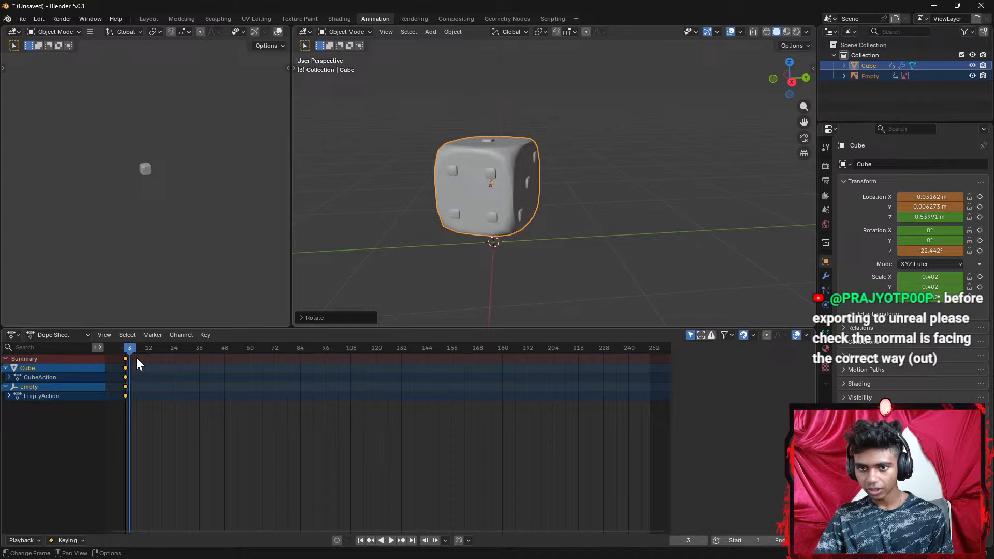
{"action": "key", "text": "i"}
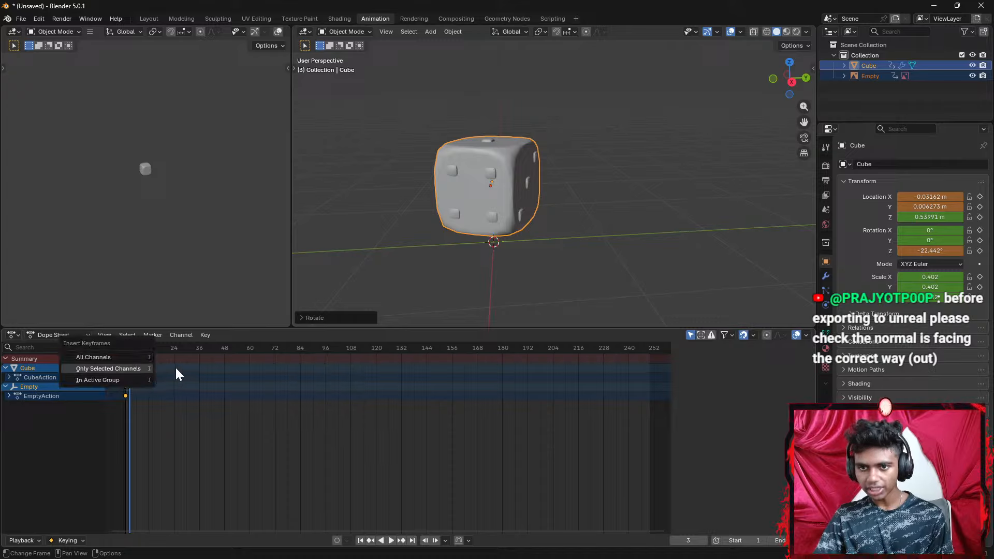
{"action": "key", "text": "Return"}
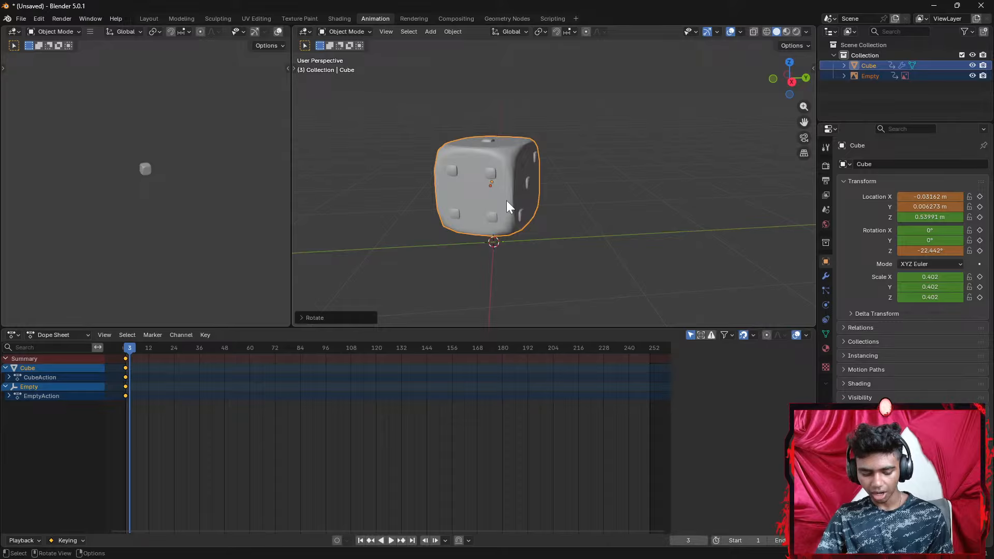
Rotate the cube and empty further around the global Z axis, to a cube rotation of about -166°
{"action": "key", "text": "r"}
{"action": "key", "text": "z"}
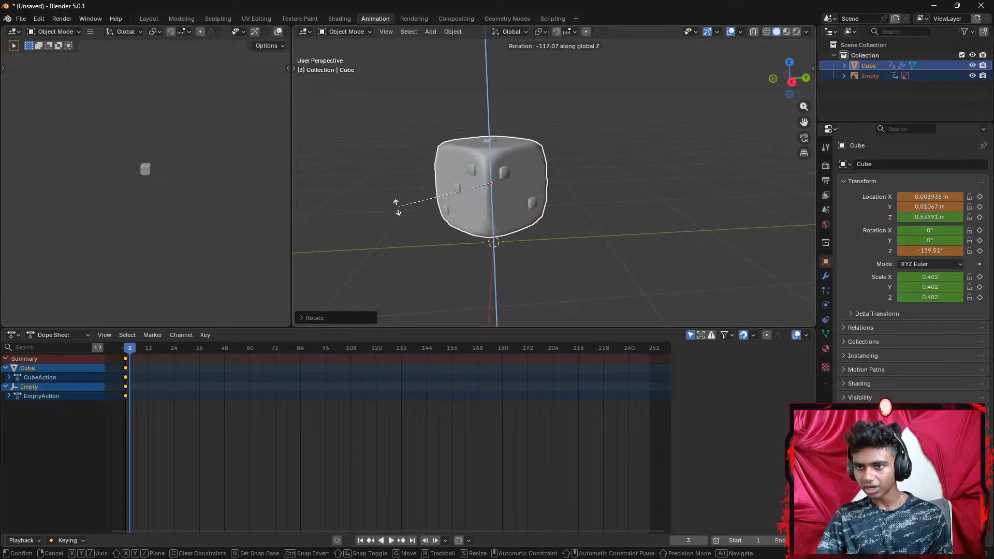
{"action": "left_click", "coordinate": [809, 141]}
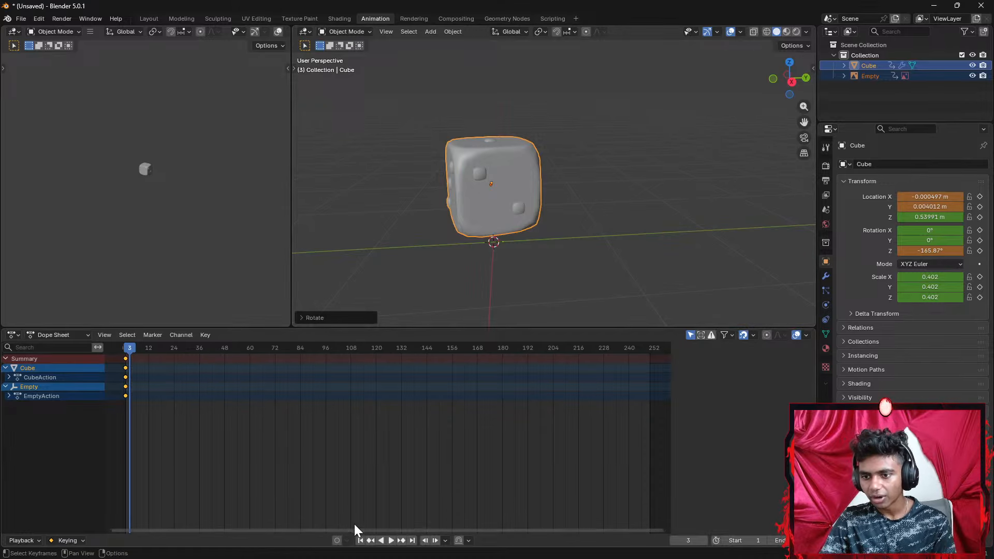
Play the animation and scrub through the first frames of the timeline to check the dice's motion
{"action": "left_click", "coordinate": [391, 540]}
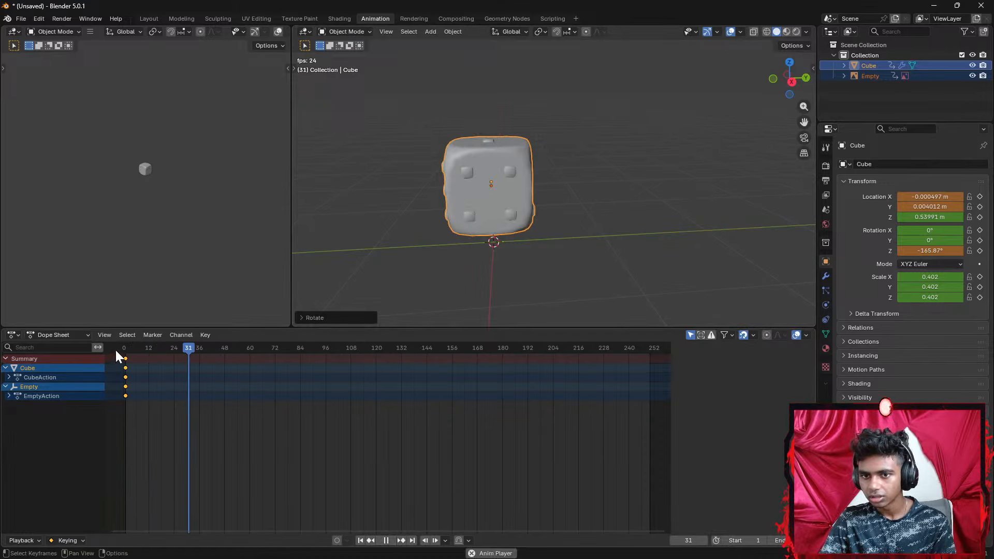
{"action": "left_click", "coordinate": [119, 346]}
{"action": "left_click_drag", "start_coordinate": [119, 348], "coordinate": [119, 350]}
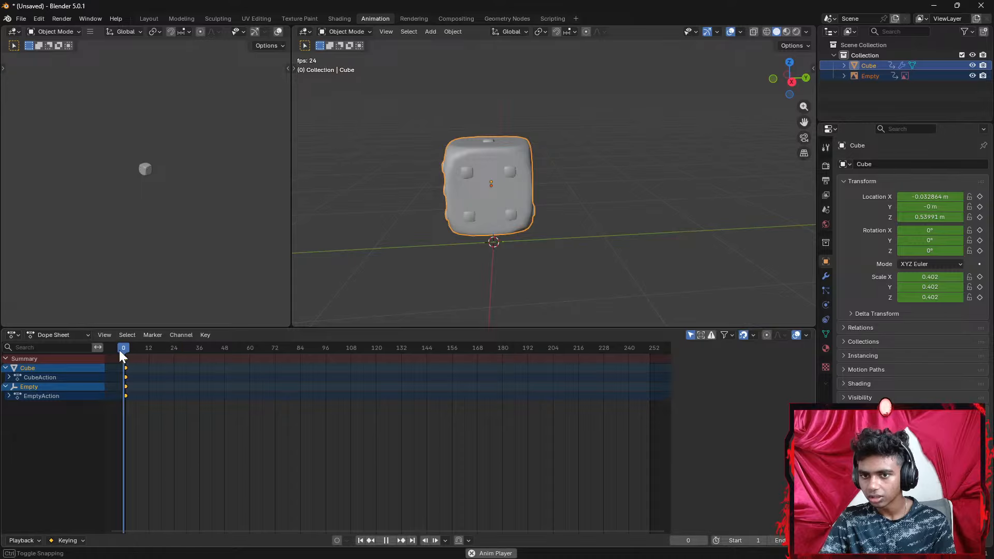
{"action": "left_click", "coordinate": [133, 353]}
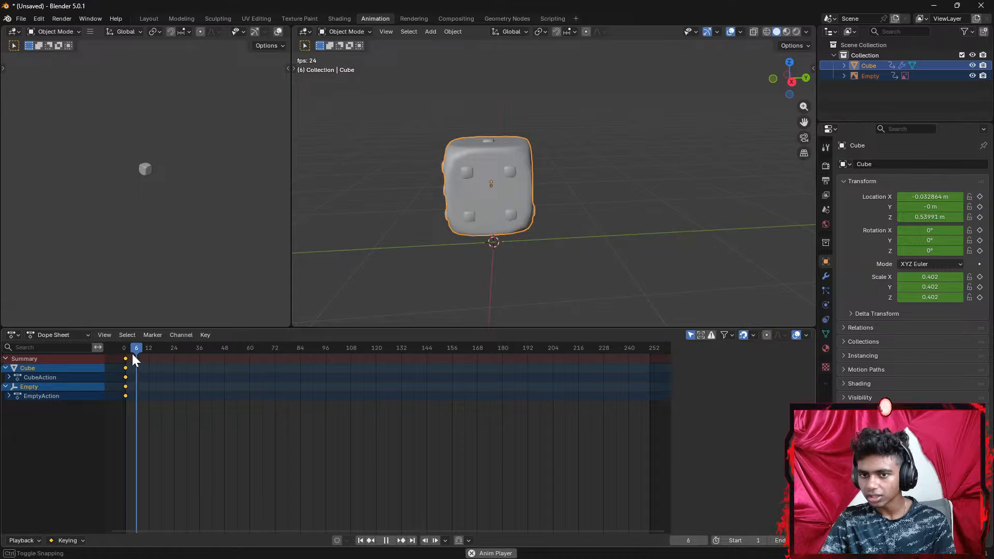
Play the animation from frame 0 to frame 35 to check the dice's motion
{"action": "left_click", "coordinate": [386, 540]}
{"action": "left_click_drag", "start_coordinate": [192, 358], "coordinate": [116, 353]}
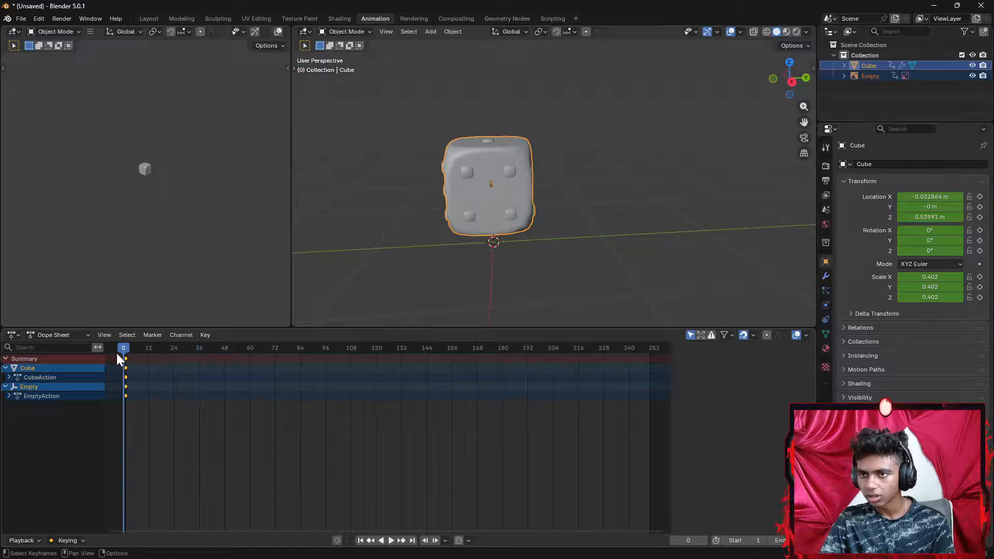
{"action": "left_click", "coordinate": [390, 540]}
{"action": "left_click", "coordinate": [386, 540]}
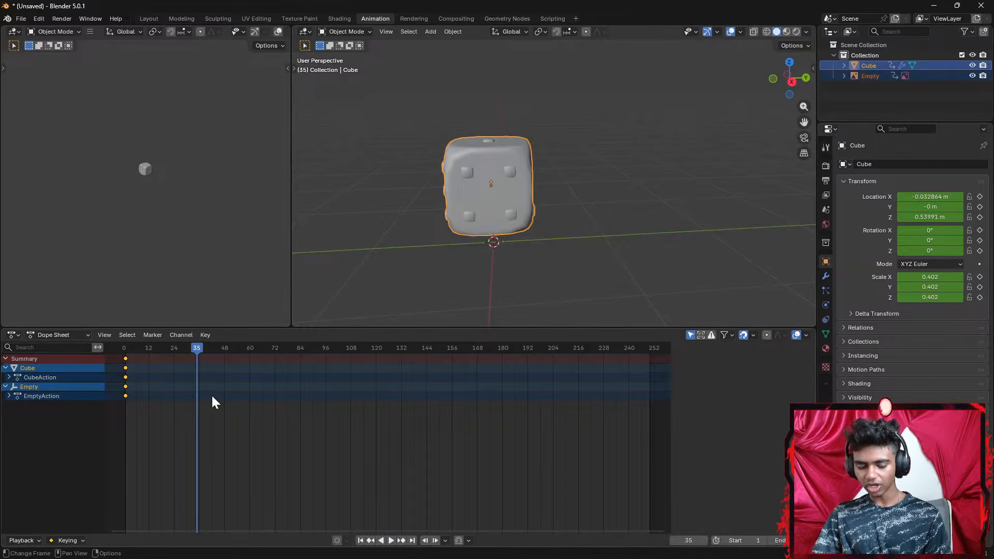
{"action": "key", "text": "i"}
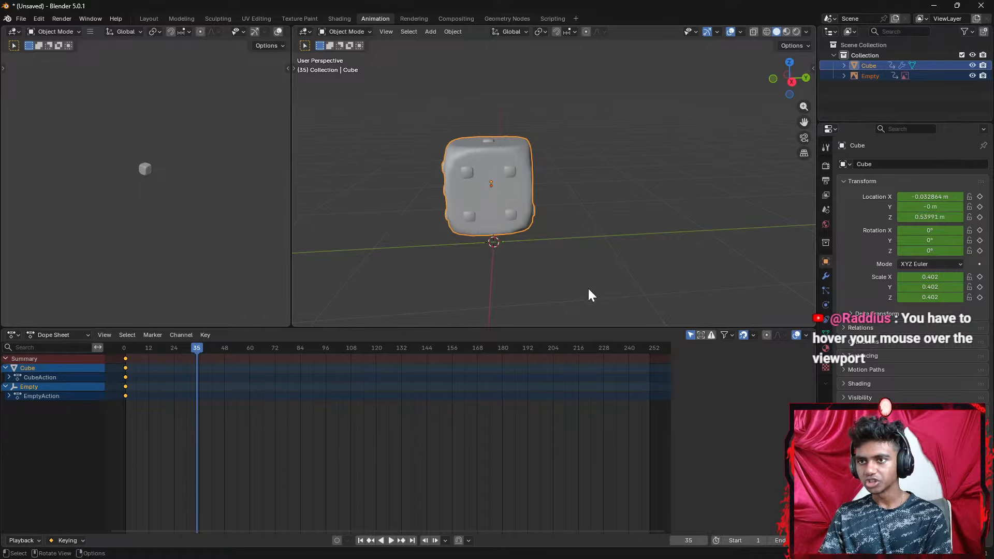
Select only the cube and replay its animation from frame 0, returning to frame 0
{"action": "left_click", "coordinate": [505, 176]}
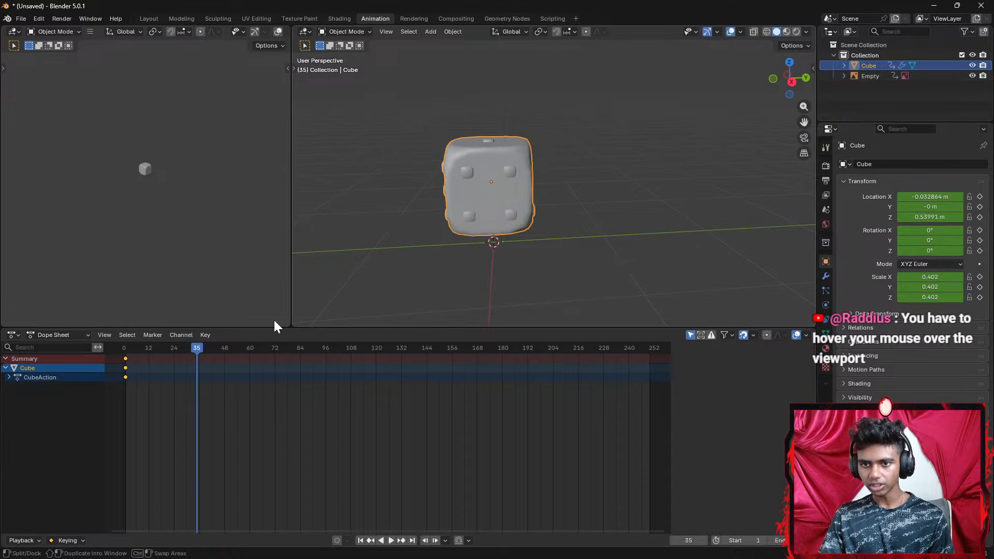
{"action": "key", "text": "space"}
{"action": "left_click", "coordinate": [132, 351]}
{"action": "left_click_drag", "start_coordinate": [131, 353], "coordinate": [123, 353]}
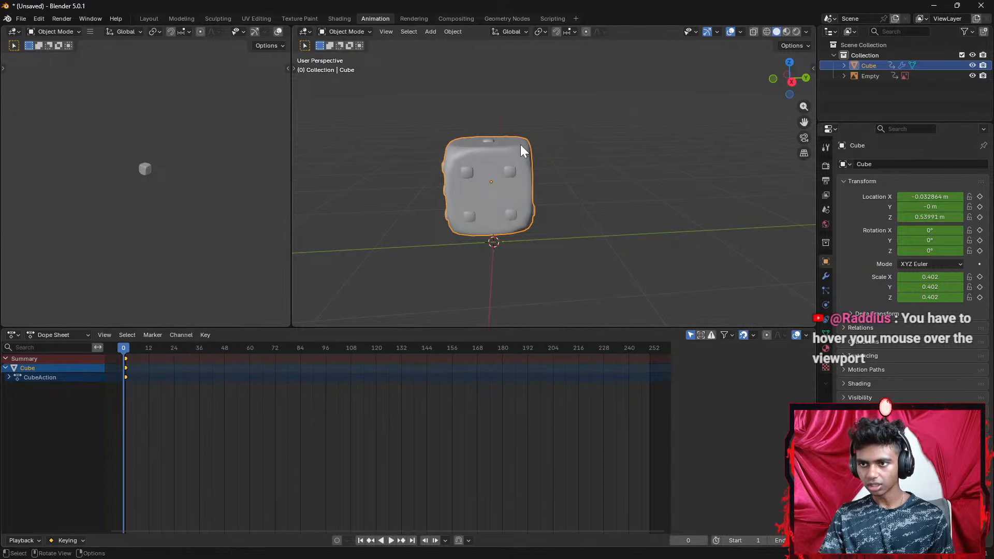
{"action": "left_click", "coordinate": [391, 540]}
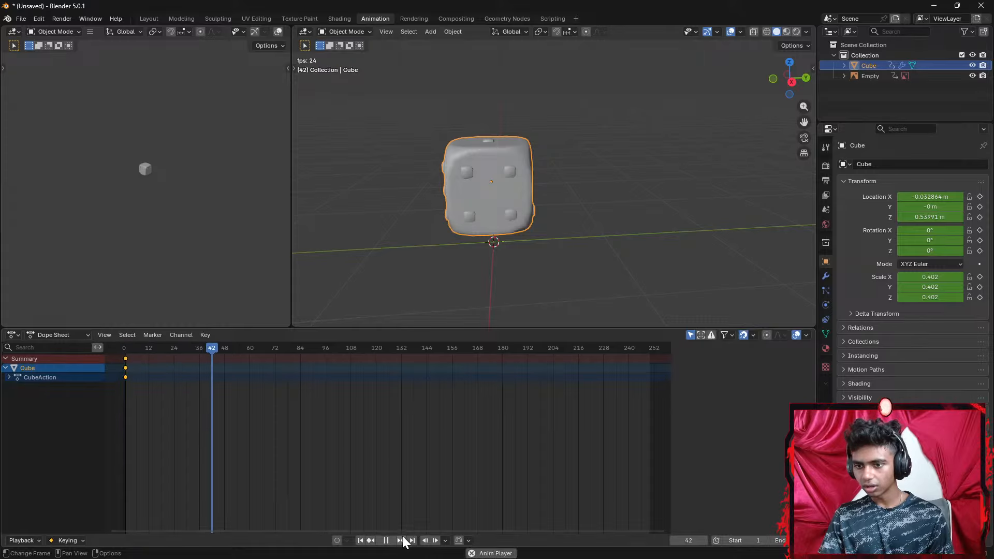
{"action": "left_click", "coordinate": [386, 540]}
{"action": "left_click_drag", "start_coordinate": [259, 361], "coordinate": [105, 352]}
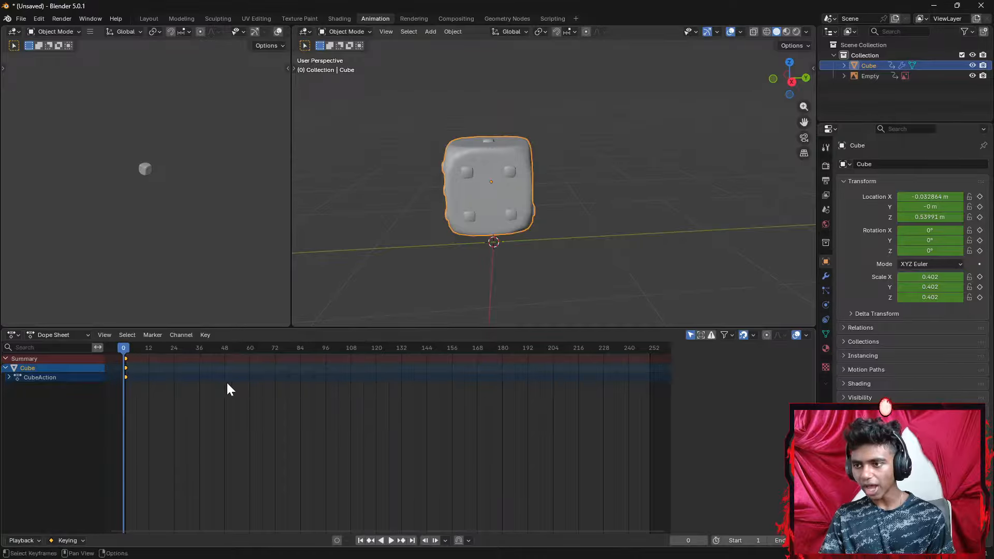
{"action": "key", "text": "Home"}
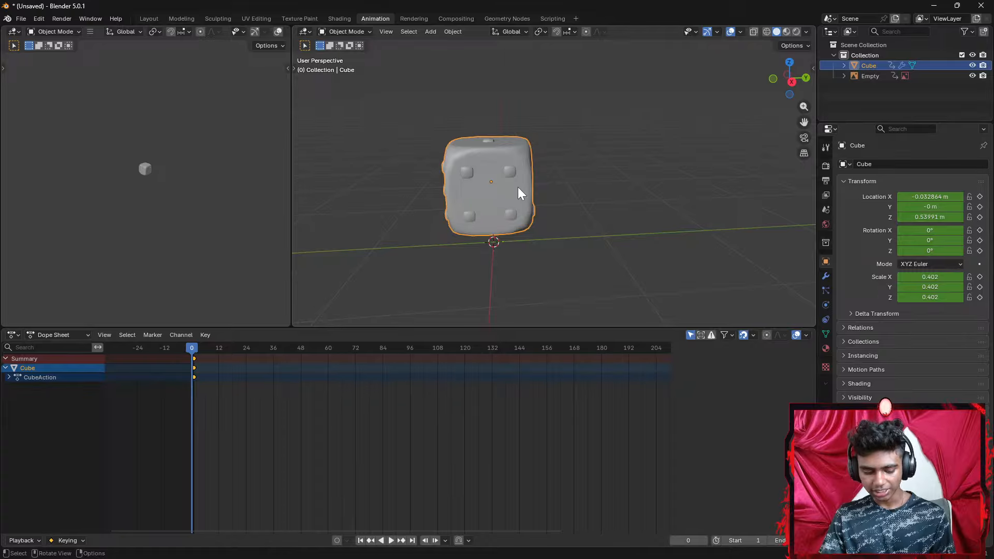
Advance to frame 29, rotate the cube to about -177.4° around the global Z axis, and keyframe it
{"action": "left_click", "coordinate": [391, 540]}
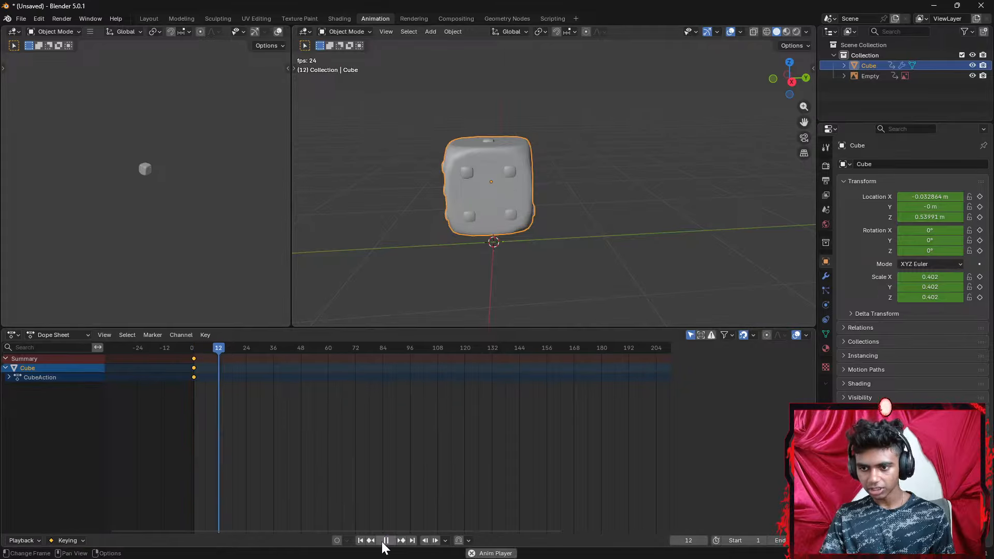
{"action": "left_click", "coordinate": [391, 540]}
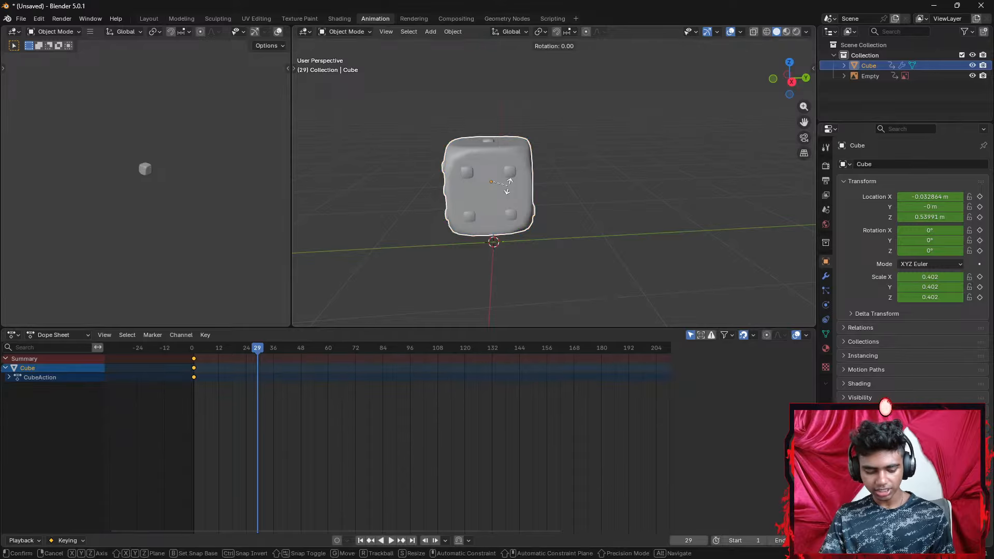
{"action": "key", "text": "r"}
{"action": "key", "text": "z"}
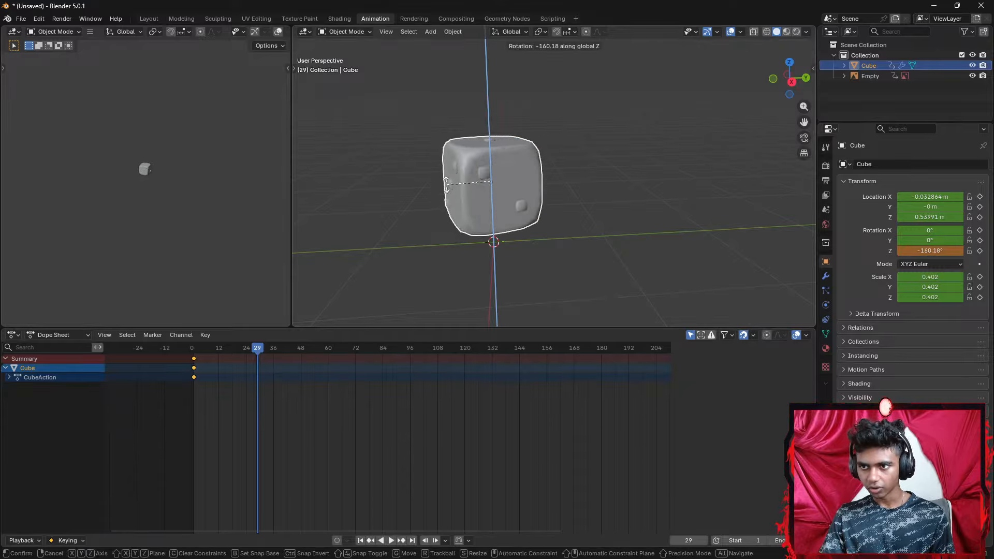
{"action": "left_click", "coordinate": [380, 156]}
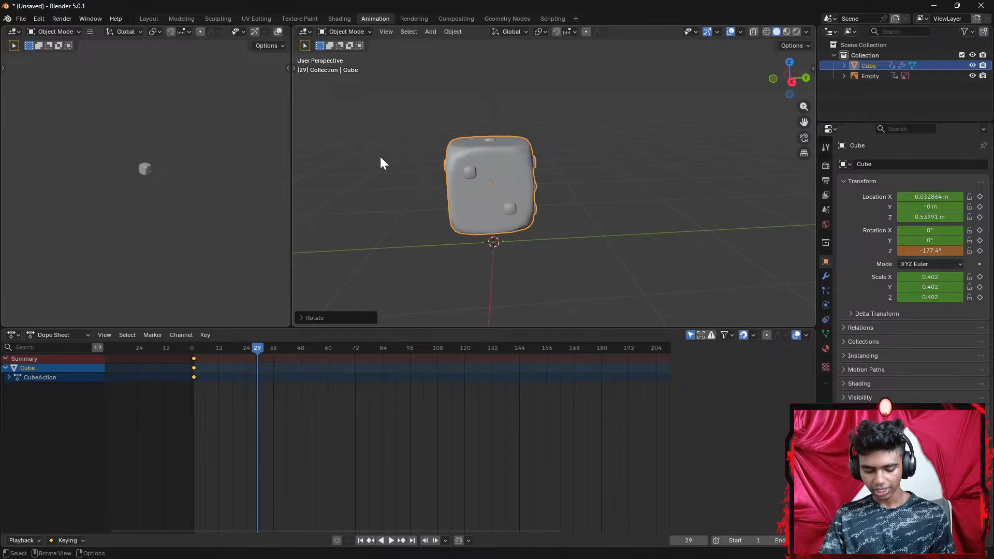
{"action": "key", "text": "i"}
Play the animation from frame 0 to check the cube's turn, and return to frame 0
{"action": "left_click_drag", "start_coordinate": [251, 347], "coordinate": [183, 355]}
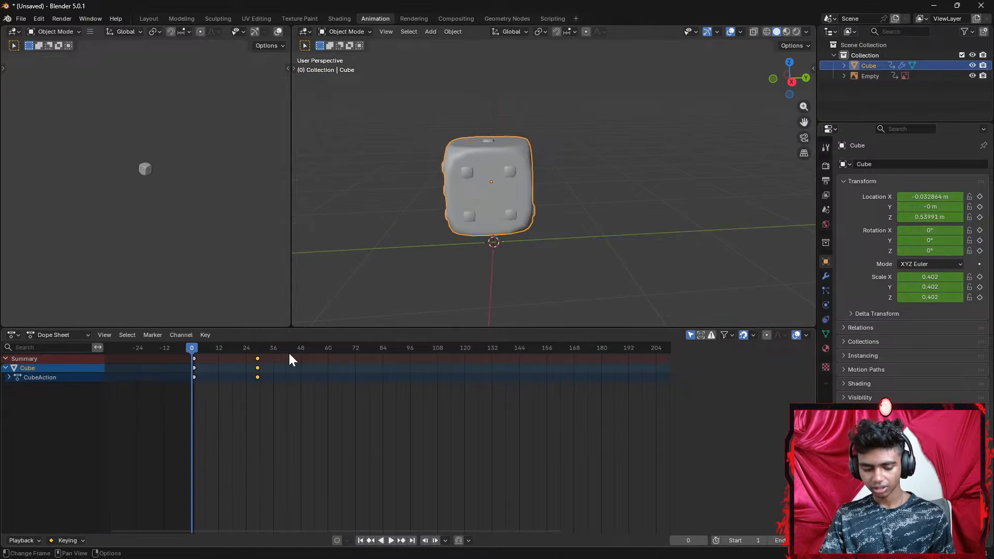
{"action": "left_click", "coordinate": [391, 540]}
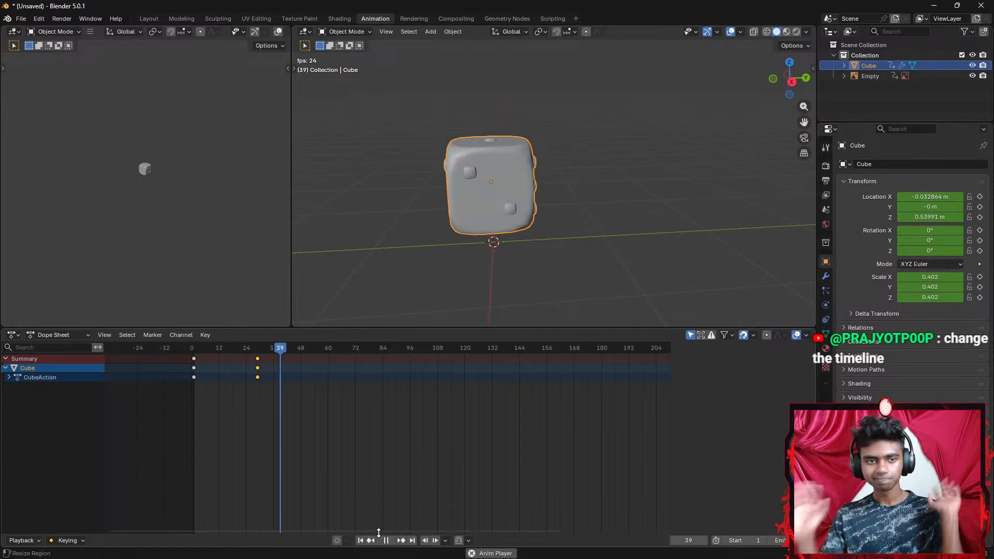
{"action": "left_click", "coordinate": [386, 541]}
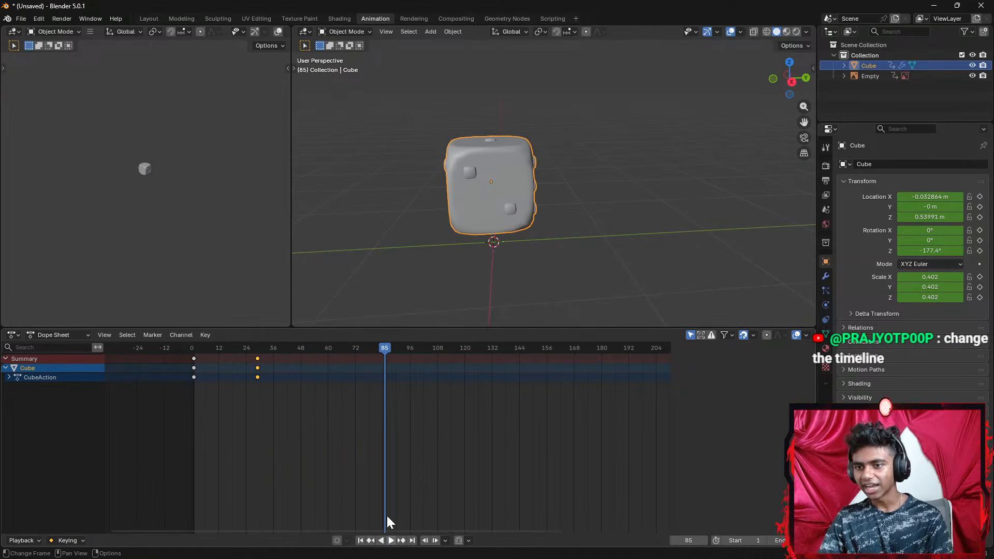
{"action": "left_click_drag", "start_coordinate": [302, 350], "coordinate": [177, 347]}
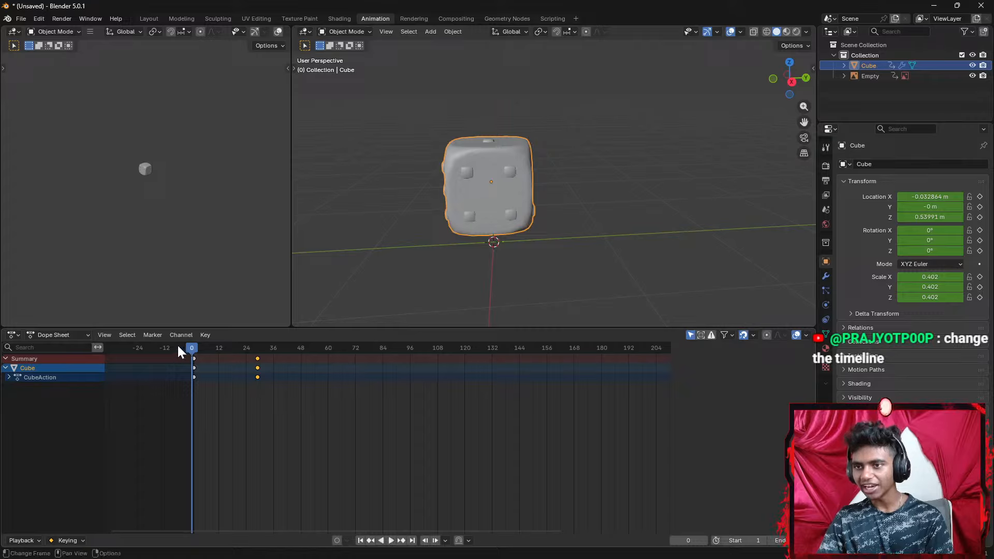
At frame 13, rotate the cube around the global Y axis, to a rotation of about 201°, 367.5° and -108.8°
{"action": "left_click", "coordinate": [222, 347]}
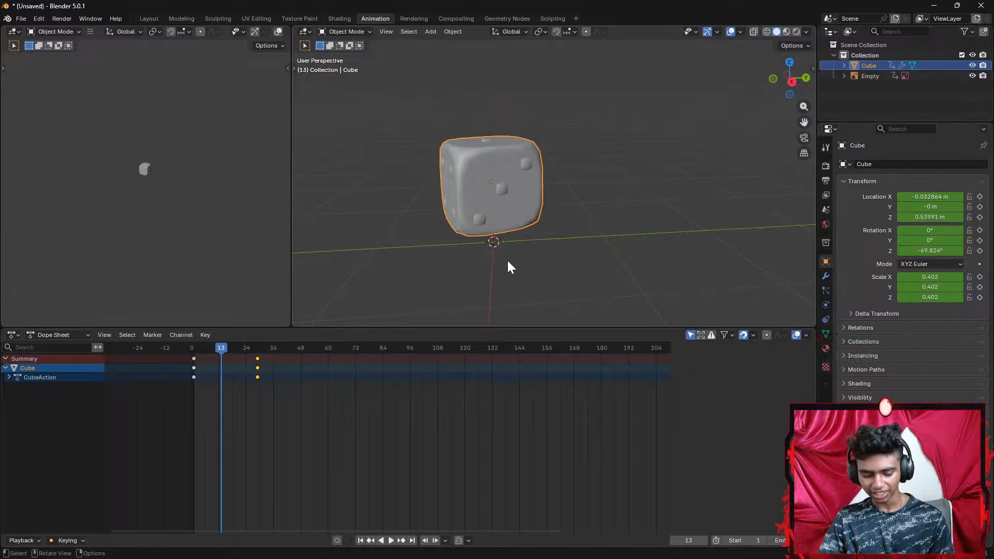
{"action": "key", "text": "r"}
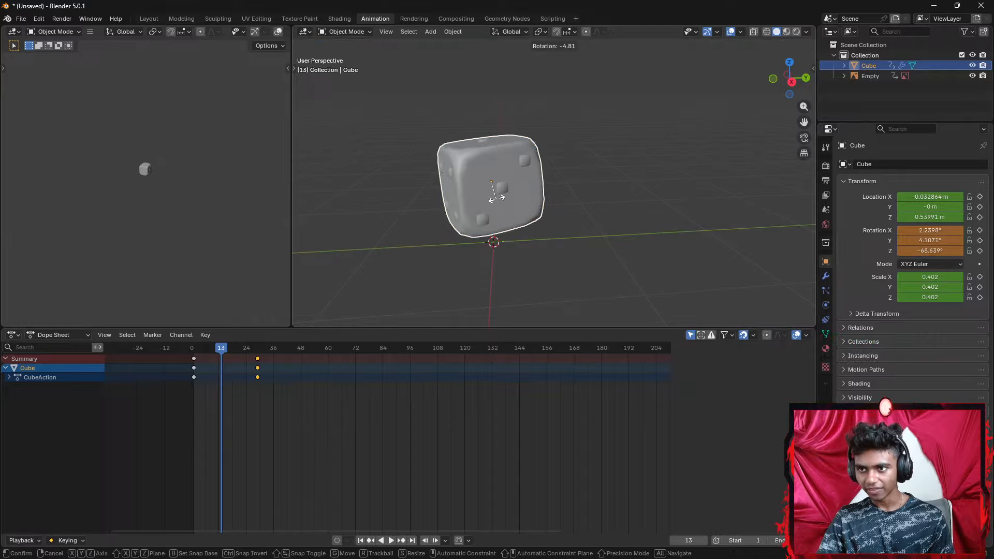
{"action": "key", "text": "x"}
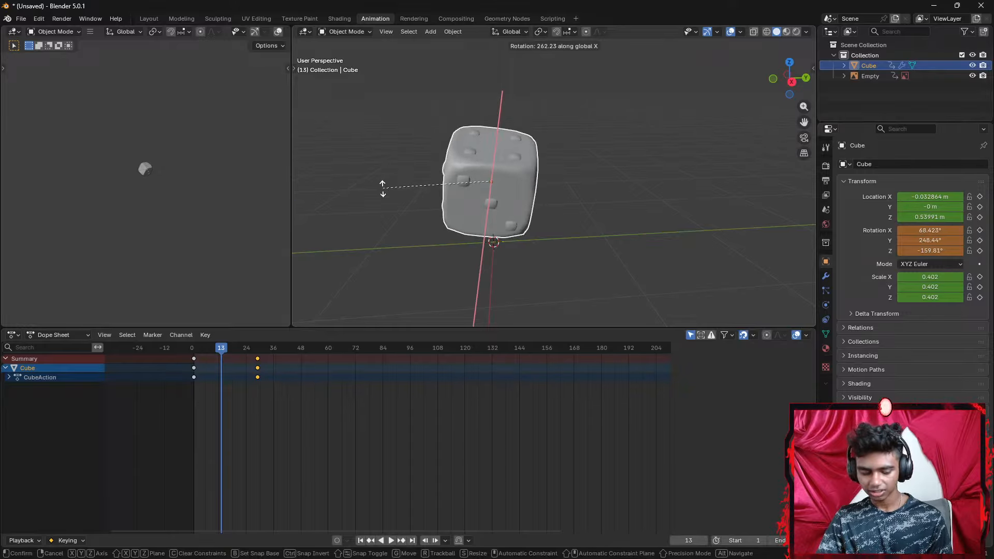
{"action": "key", "text": "y"}
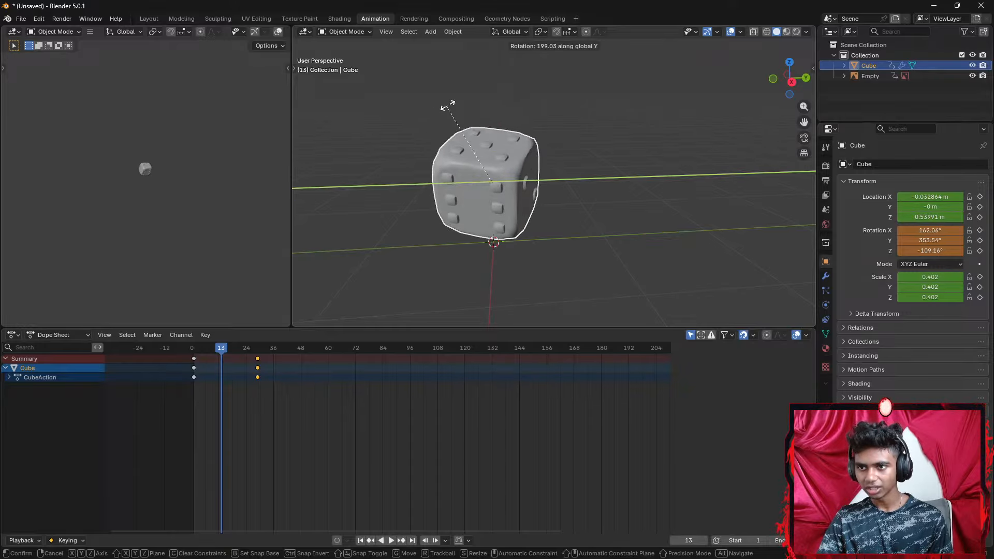
{"action": "left_click", "coordinate": [521, 317]}
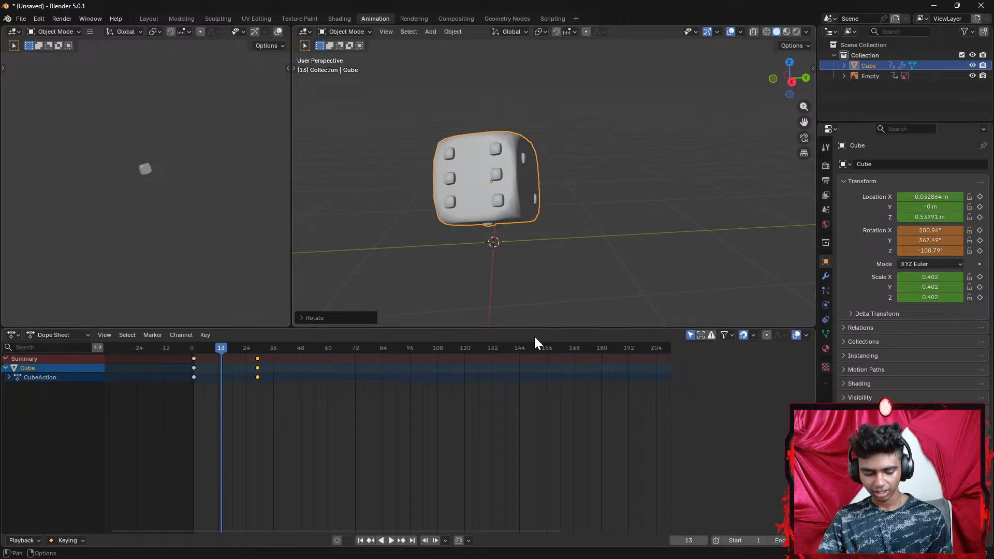
Select both the cube and empty, keyframe them at frame 13, and shift those keyframes to about frame 14
{"action": "key", "text": "i"}
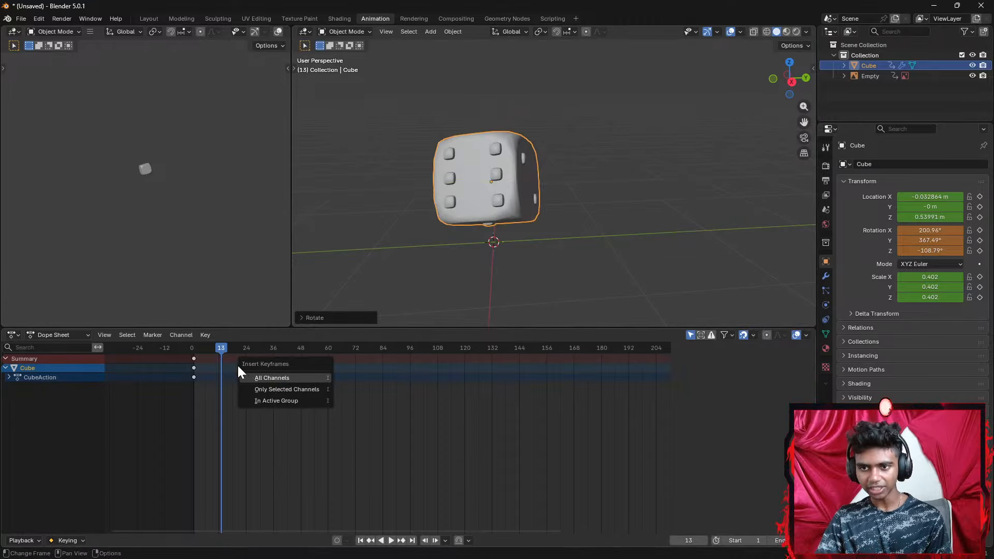
{"action": "left_click", "coordinate": [219, 357]}
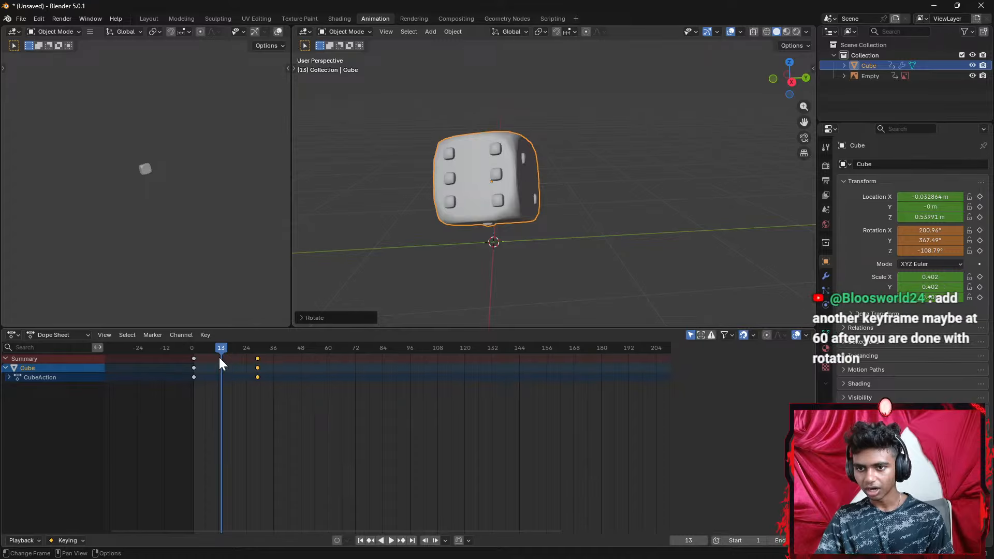
{"action": "left_click", "coordinate": [535, 234]}
{"action": "key", "text": "i"}
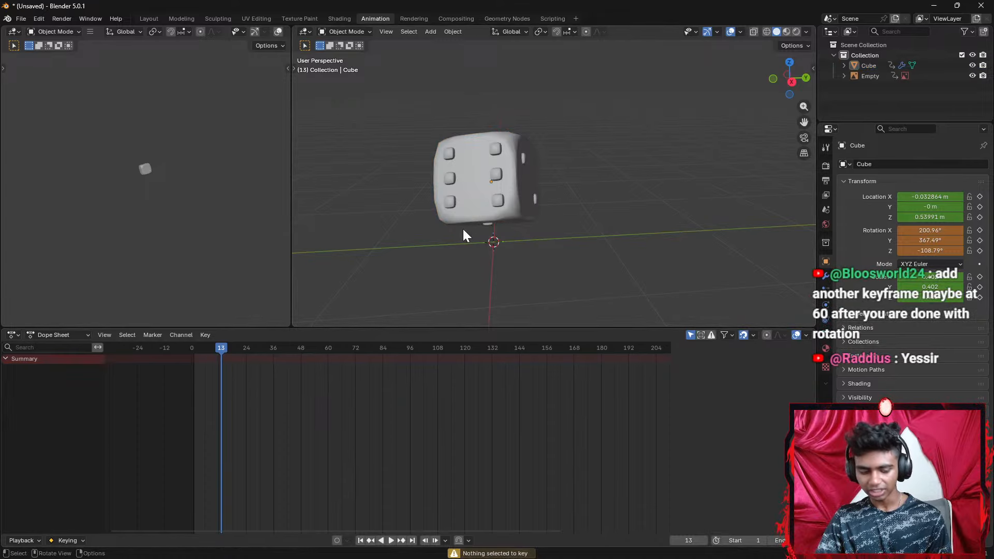
{"action": "key", "text": "a"}
{"action": "key", "text": "i"}
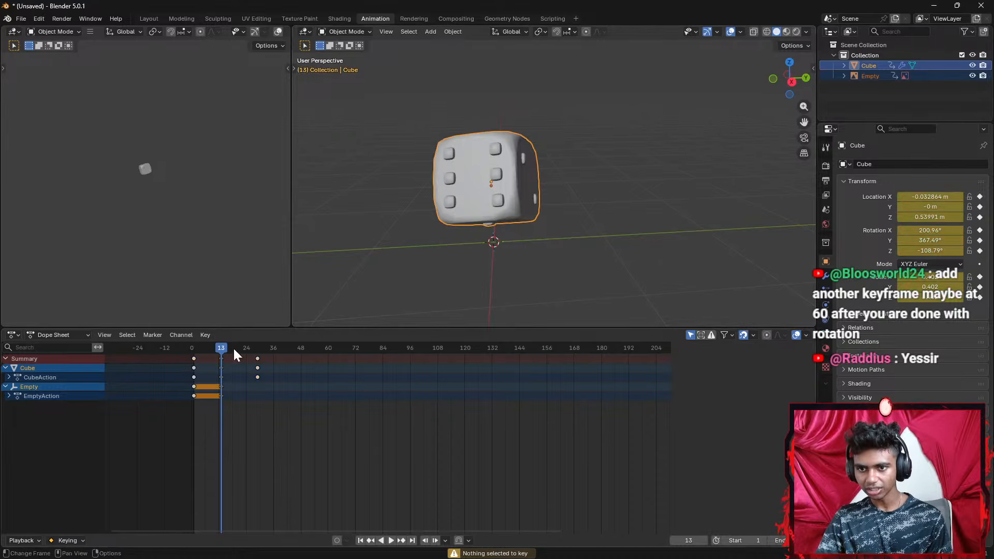
{"action": "key", "text": "g"}
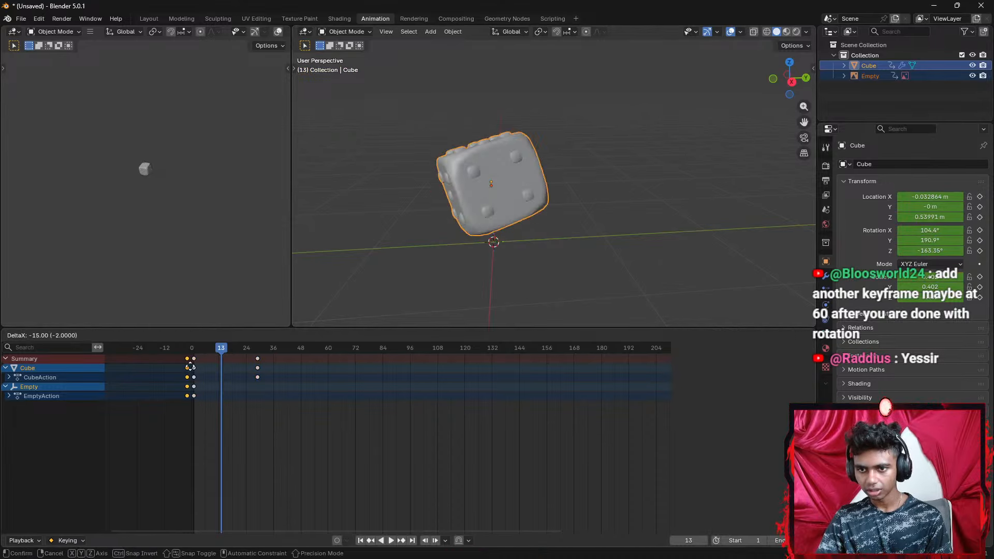
{"action": "left_click", "coordinate": [218, 367]}
Play the animation from frame 0 and undo the intermediate rotation and its keyframes
{"action": "left_click_drag", "start_coordinate": [211, 350], "coordinate": [184, 356]}
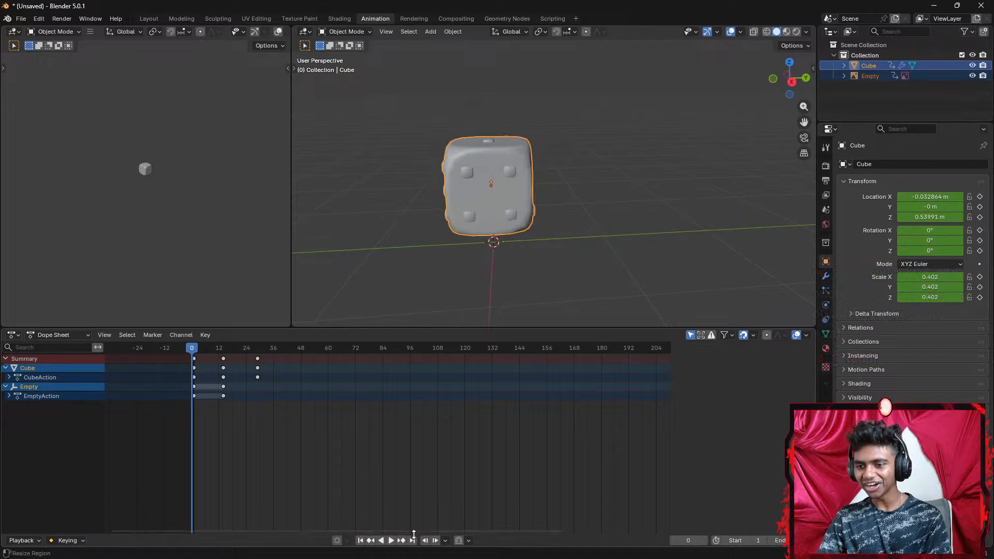
{"action": "left_click", "coordinate": [391, 540]}
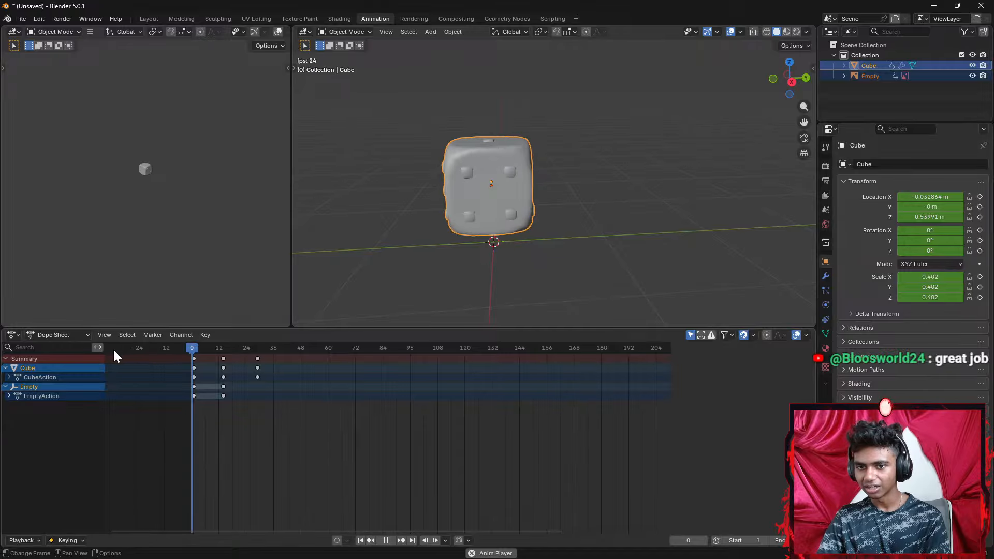
{"action": "key", "text": "ctrl+z"}
{"action": "key", "text": "ctrl+z"}
{"action": "key", "text": "ctrl+z"}
{"action": "key", "text": "ctrl+z"}
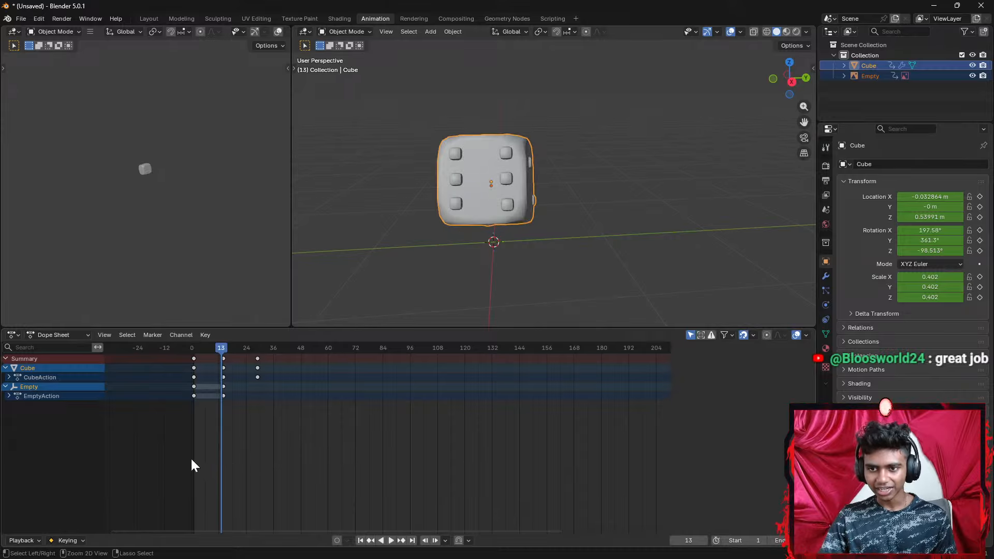
Replay the animation from frame 0 to frame 46 to check the remaining rotation
{"action": "left_click_drag", "start_coordinate": [219, 348], "coordinate": [185, 354]}
{"action": "left_click", "coordinate": [392, 541]}
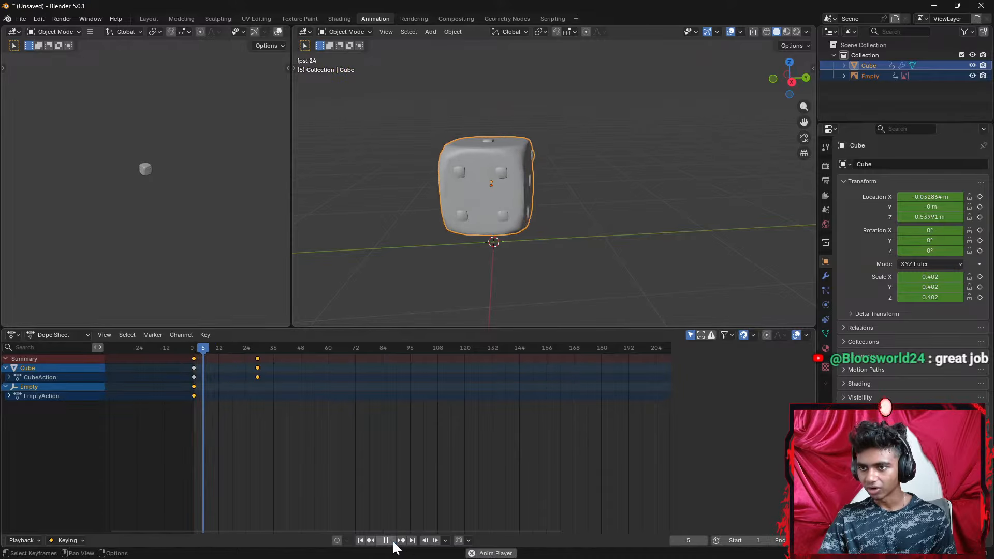
{"action": "left_click", "coordinate": [386, 540]}
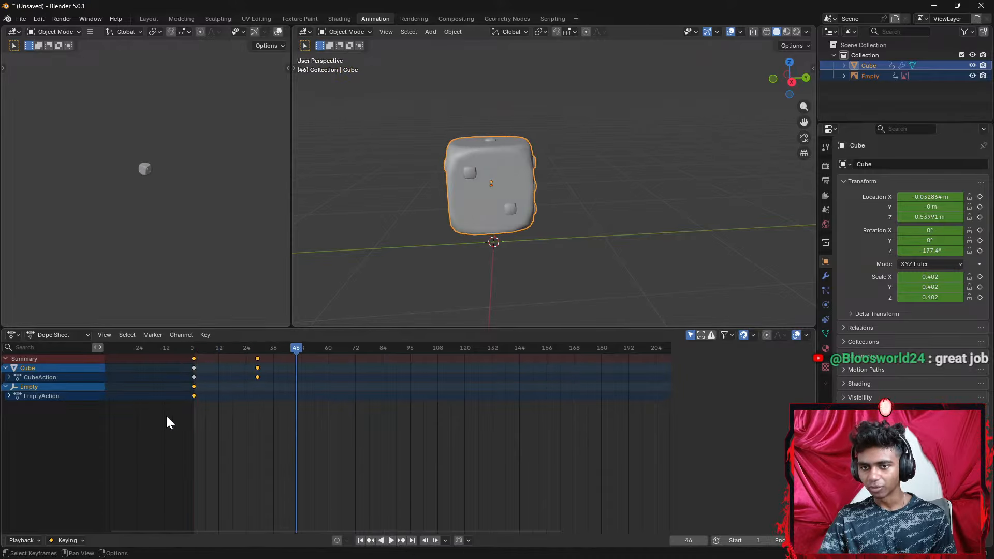
Move the cube's keyframe from frame 29 to about frame 42 in the Dope Sheet
{"action": "left_click", "coordinate": [257, 359]}
{"action": "key", "text": "g"}
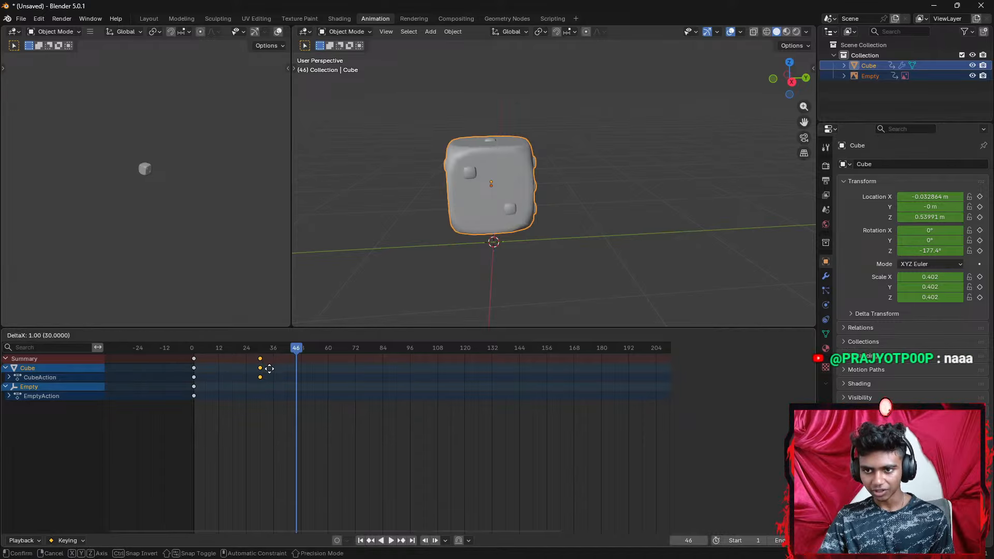
{"action": "left_click", "coordinate": [295, 372]}
At frame 23, rotate the cube and empty together around the global Y axis and keyframe both objects
{"action": "left_click_drag", "start_coordinate": [289, 351], "coordinate": [244, 352]}
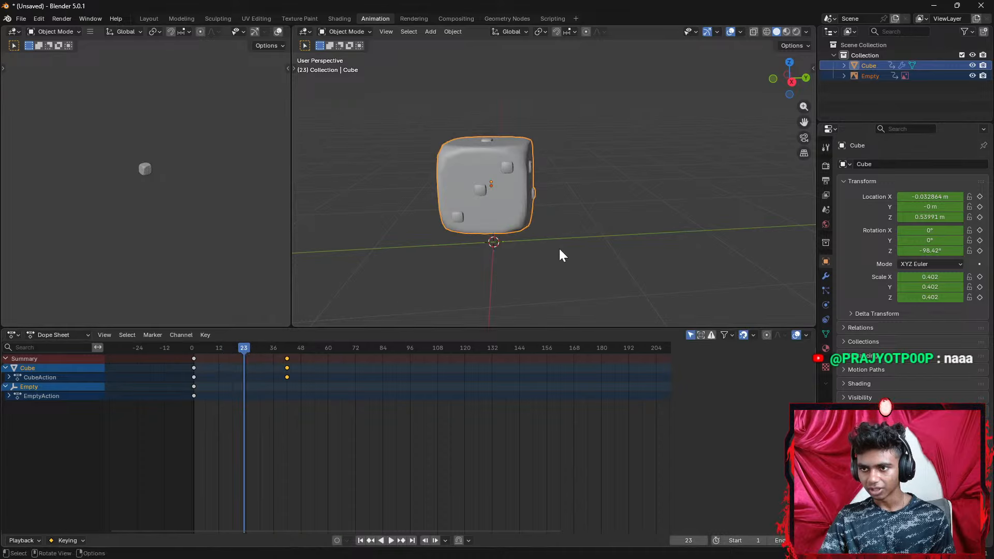
{"action": "left_click", "coordinate": [541, 231]}
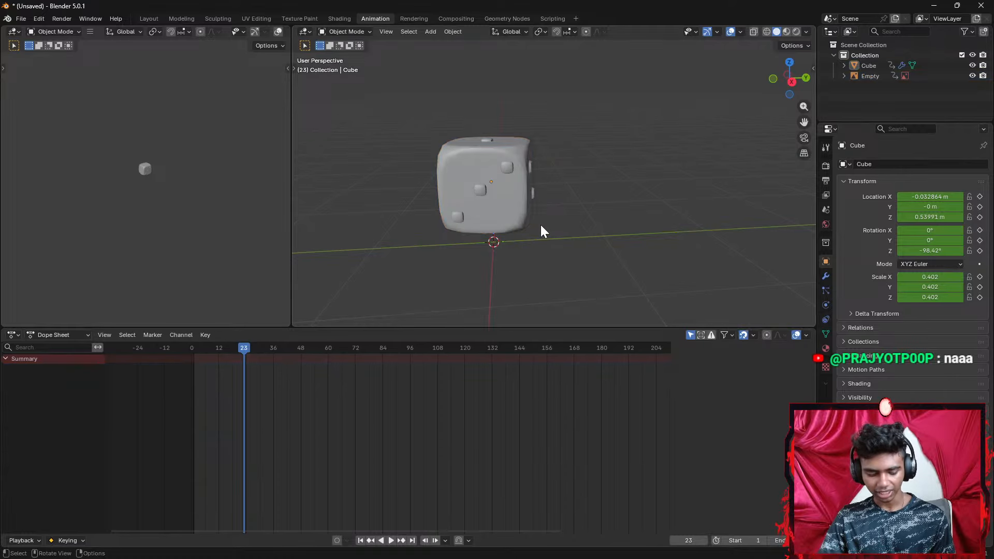
{"action": "key", "text": "a"}
{"action": "key", "text": "r"}
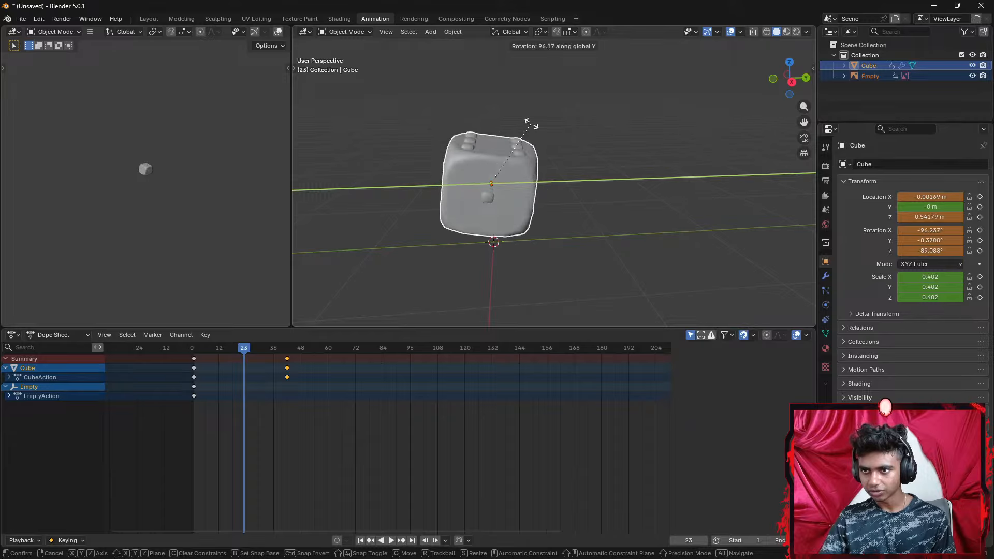
{"action": "left_click", "coordinate": [518, 92]}
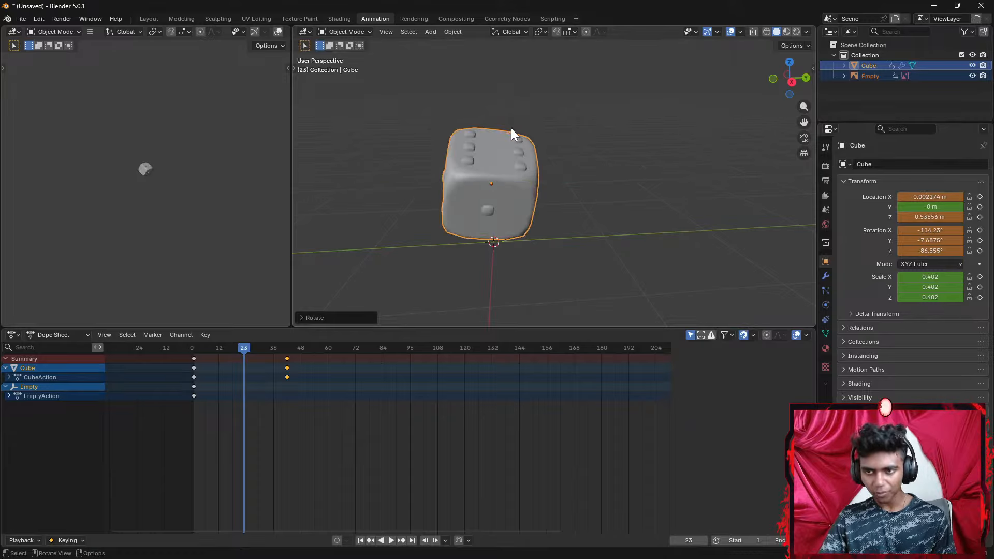
{"action": "key", "text": "i"}
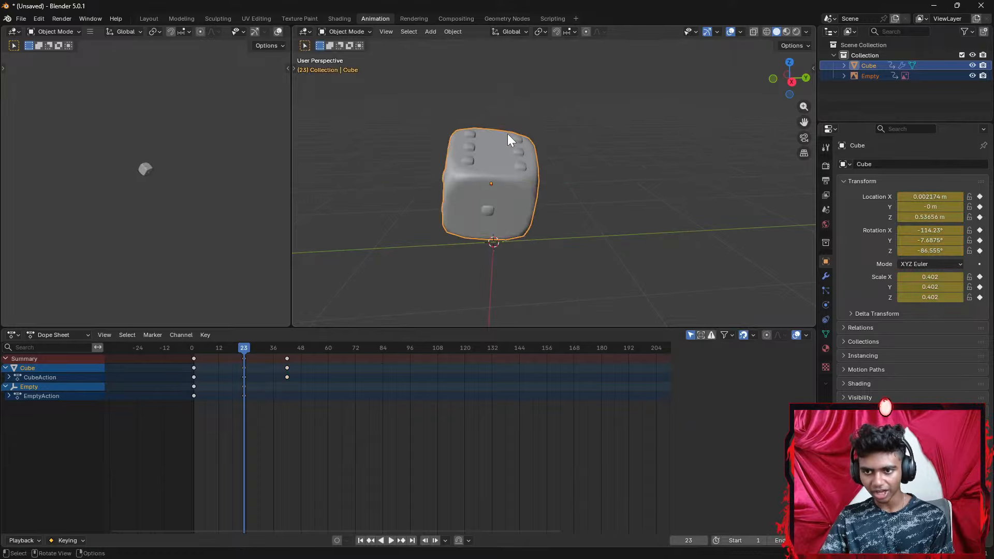
Play the animation from frame 0 twice to check the added mid-way rotation
{"action": "left_click_drag", "start_coordinate": [247, 349], "coordinate": [192, 352]}
{"action": "left_click", "coordinate": [390, 541]}
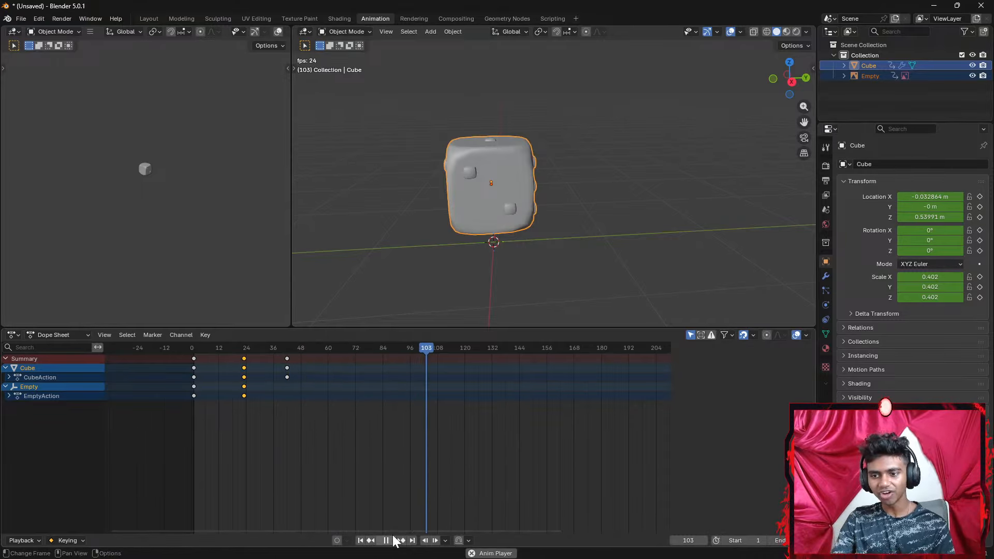
{"action": "key", "text": "space"}
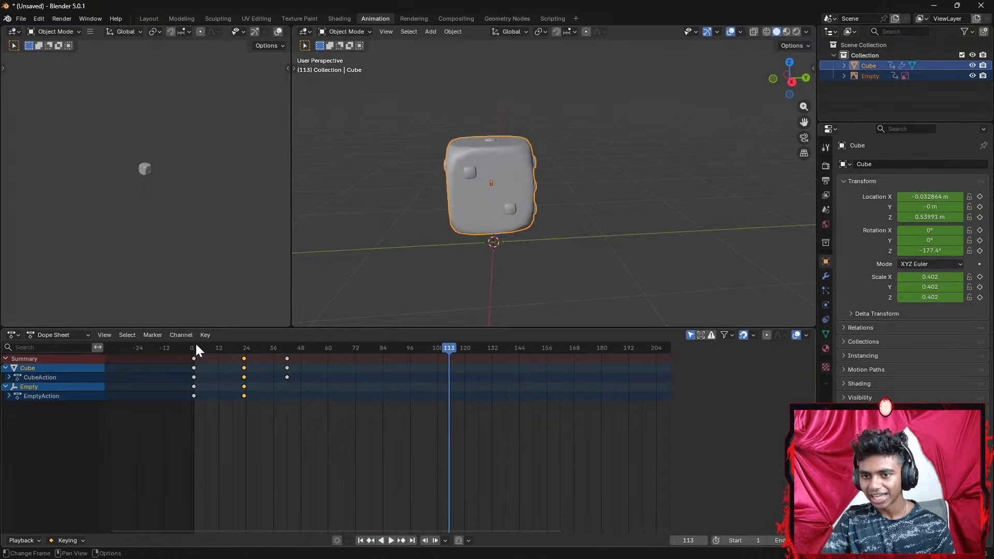
{"action": "left_click_drag", "start_coordinate": [194, 342], "coordinate": [191, 344]}
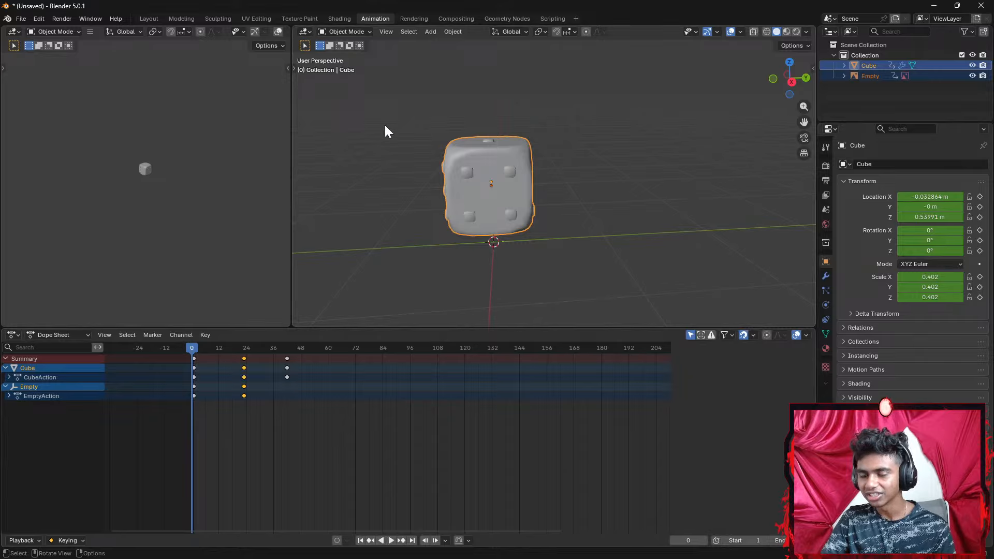
{"action": "left_click", "coordinate": [390, 540]}
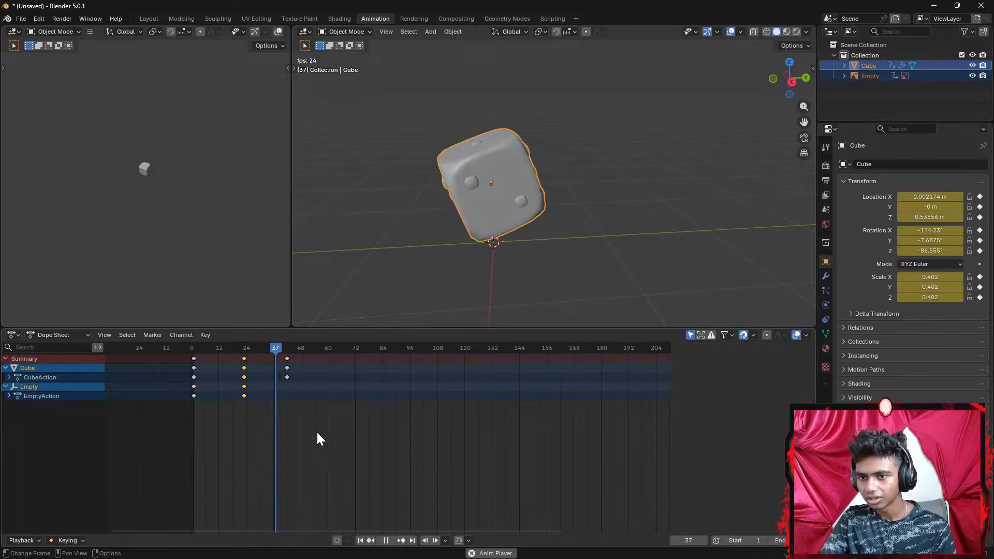
{"action": "left_click", "coordinate": [385, 540]}
Move the cube's last keyframe onto frame 23 in the Dope Sheet and play the animation from frame 0
{"action": "left_click_drag", "start_coordinate": [300, 404], "coordinate": [276, 356]}
{"action": "key", "text": "g"}
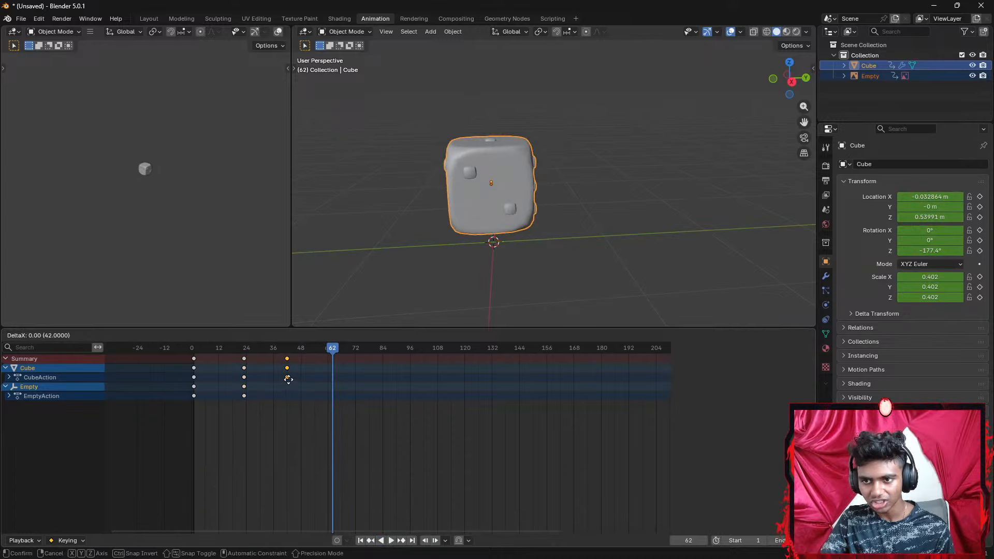
{"action": "left_click", "coordinate": [247, 372]}
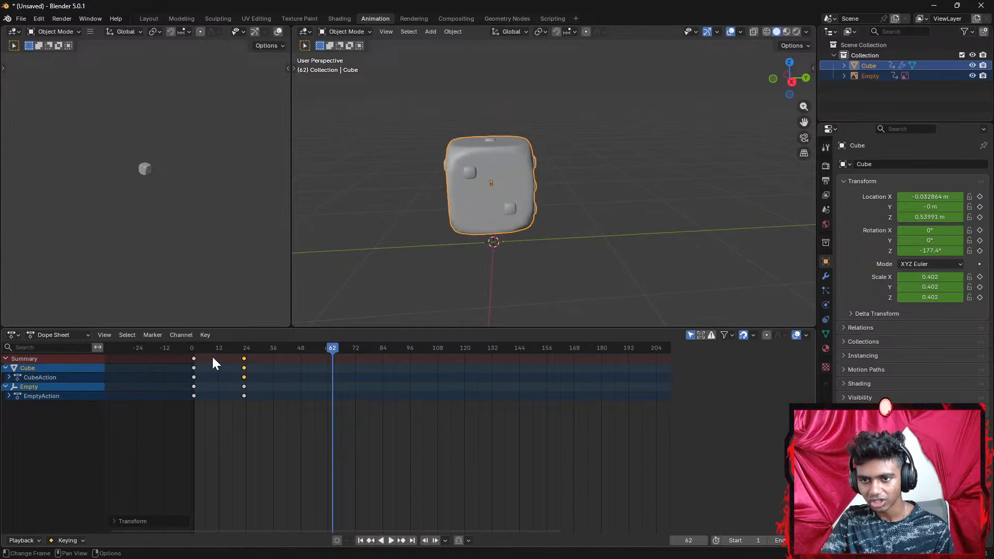
{"action": "left_click", "coordinate": [192, 348]}
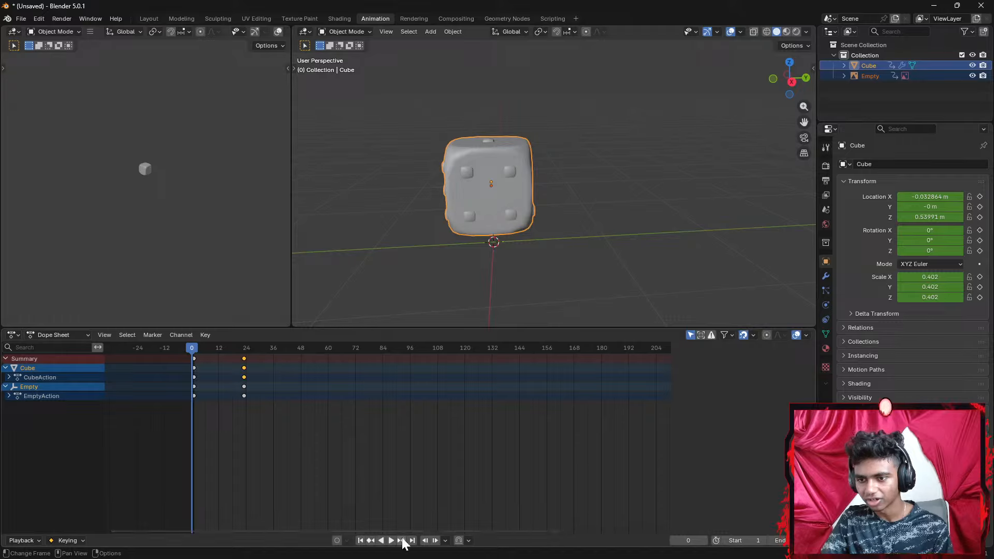
{"action": "left_click", "coordinate": [390, 540]}
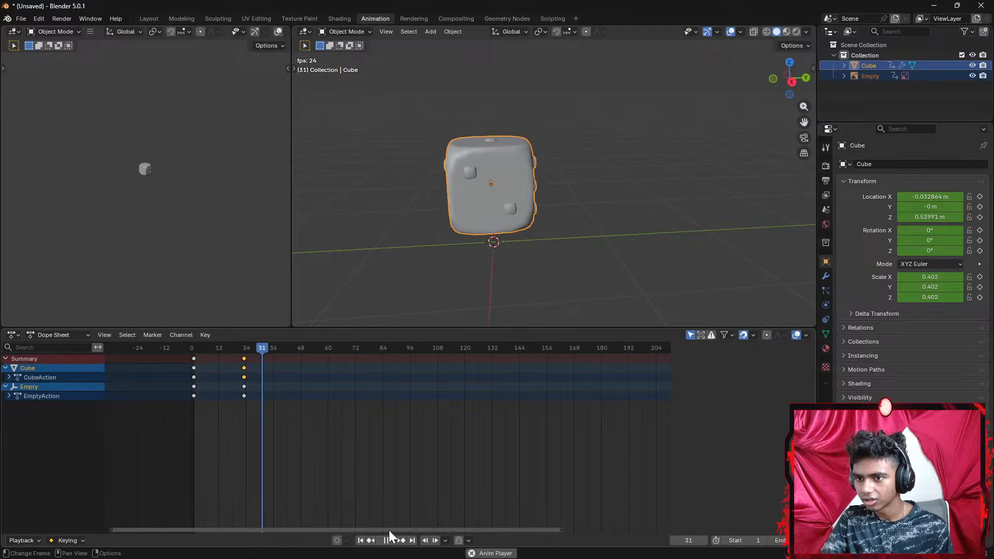
{"action": "key", "text": "space"}
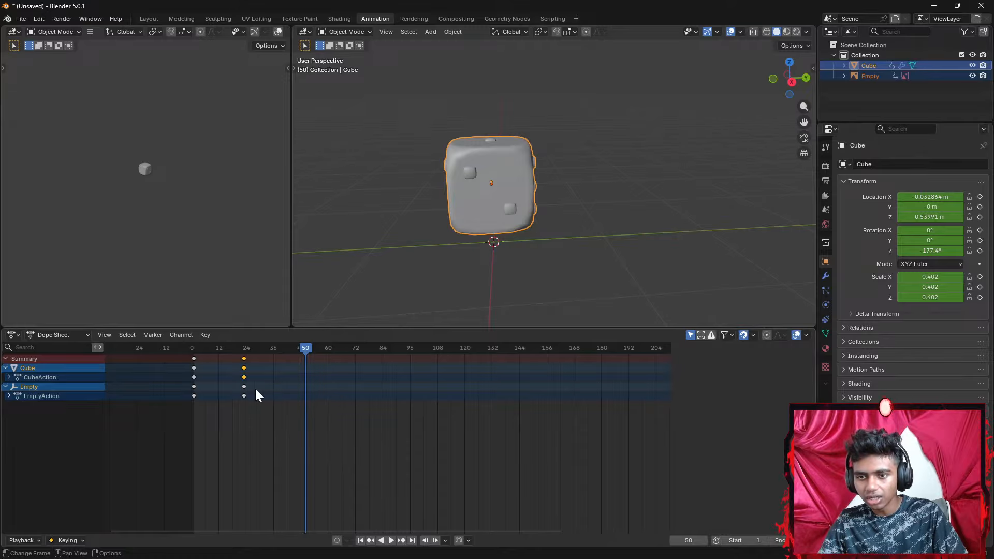
Move the frame 23 keyframes of the cube and empty to frame 59 and replay from frame 0
{"action": "left_click_drag", "start_coordinate": [268, 399], "coordinate": [233, 366]}
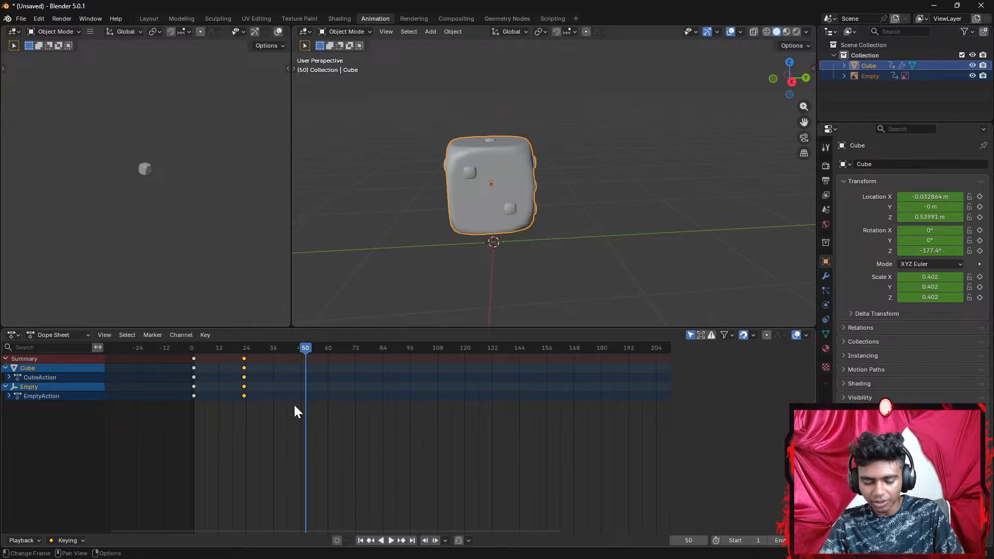
{"action": "key", "text": "g"}
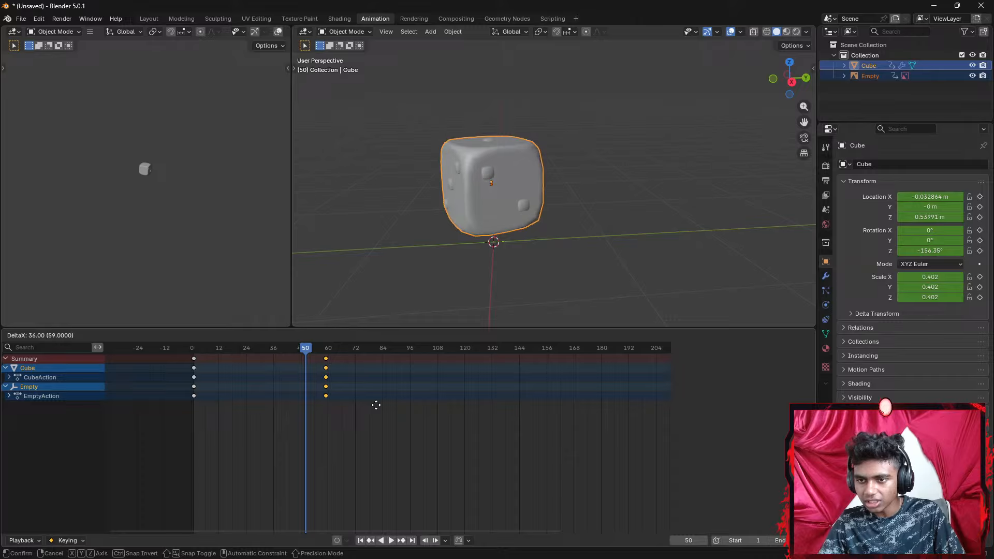
{"action": "left_click", "coordinate": [374, 404]}
{"action": "left_click_drag", "start_coordinate": [297, 350], "coordinate": [190, 346]}
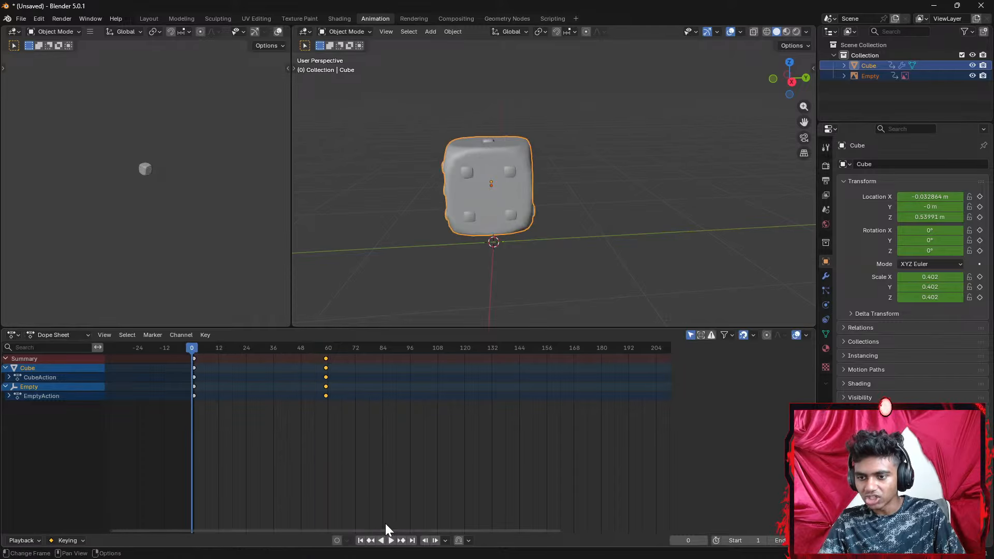
{"action": "left_click", "coordinate": [391, 540]}
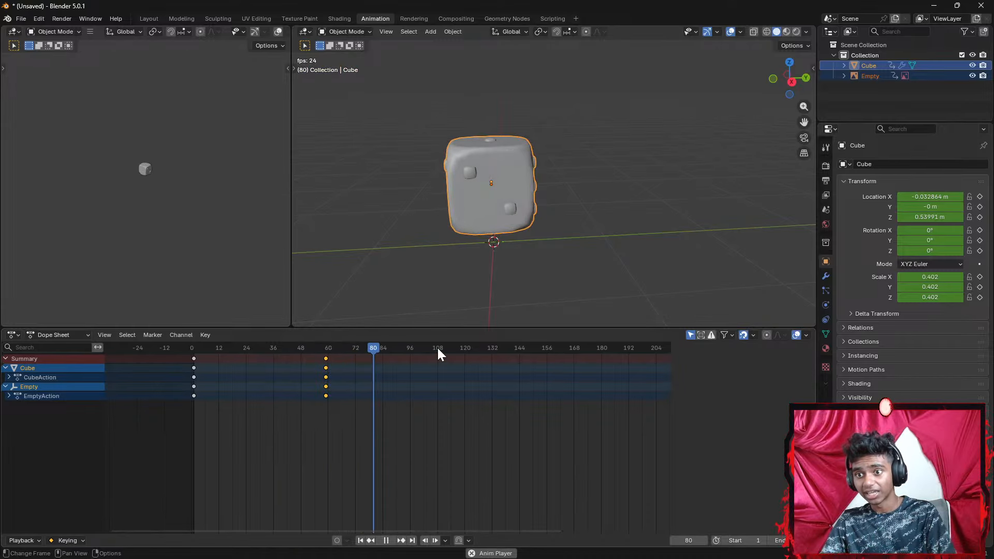
{"action": "left_click", "coordinate": [388, 540]}
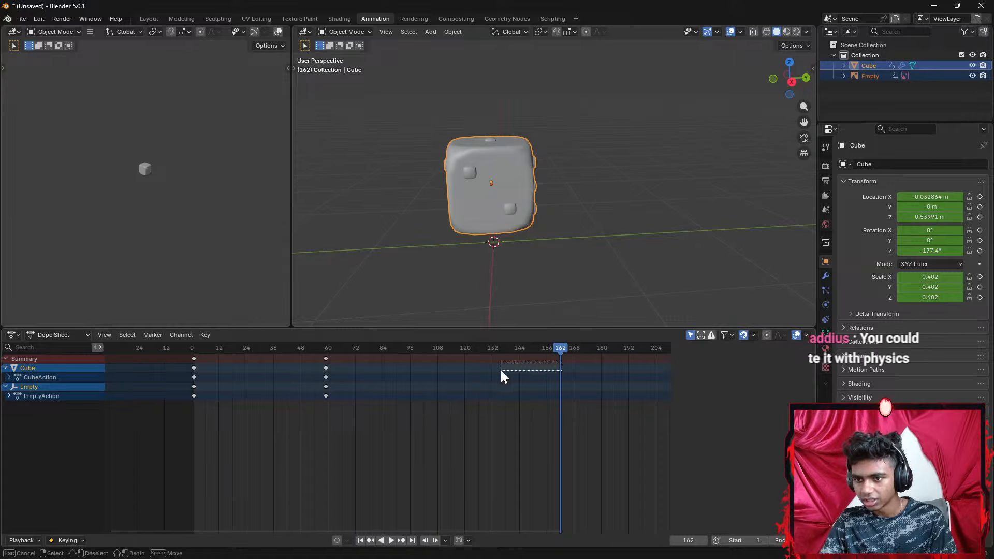
Try to rotate the cube and empty around the global Y axis at frame 110
{"action": "left_click_drag", "start_coordinate": [559, 348], "coordinate": [429, 363]}
{"action": "key", "text": "space"}
{"action": "key", "text": "Escape"}
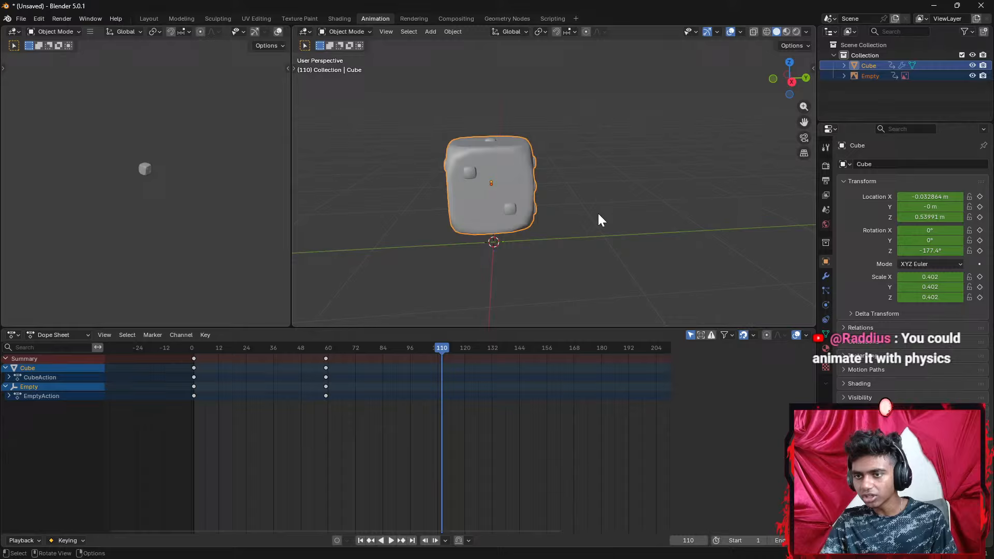
{"action": "left_click", "coordinate": [552, 221]}
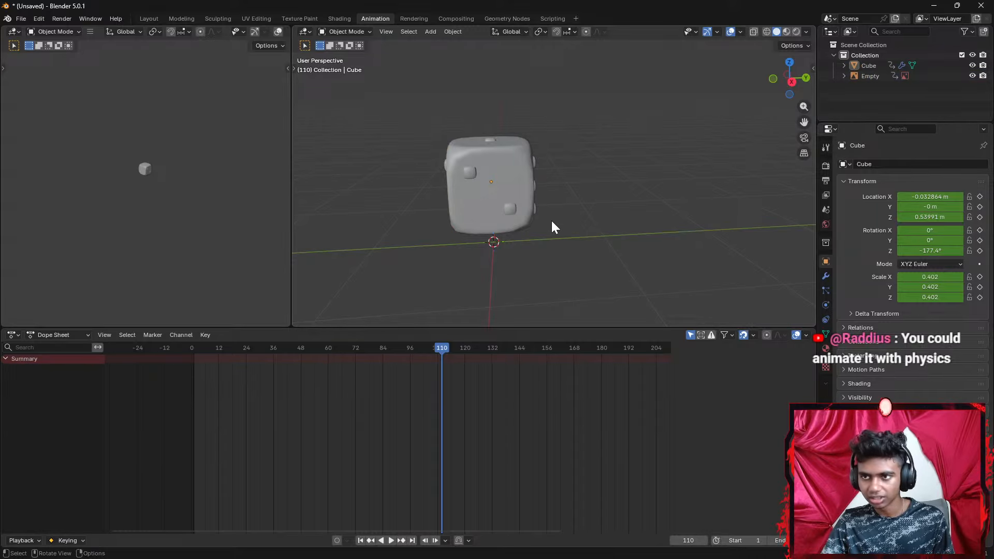
{"action": "key", "text": "a"}
{"action": "key", "text": "r"}
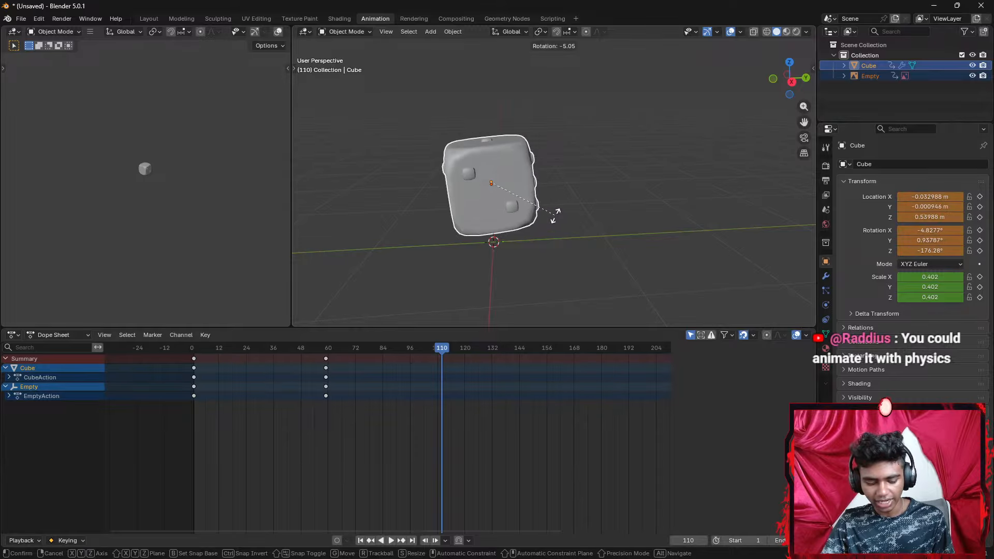
{"action": "key", "text": "y"}
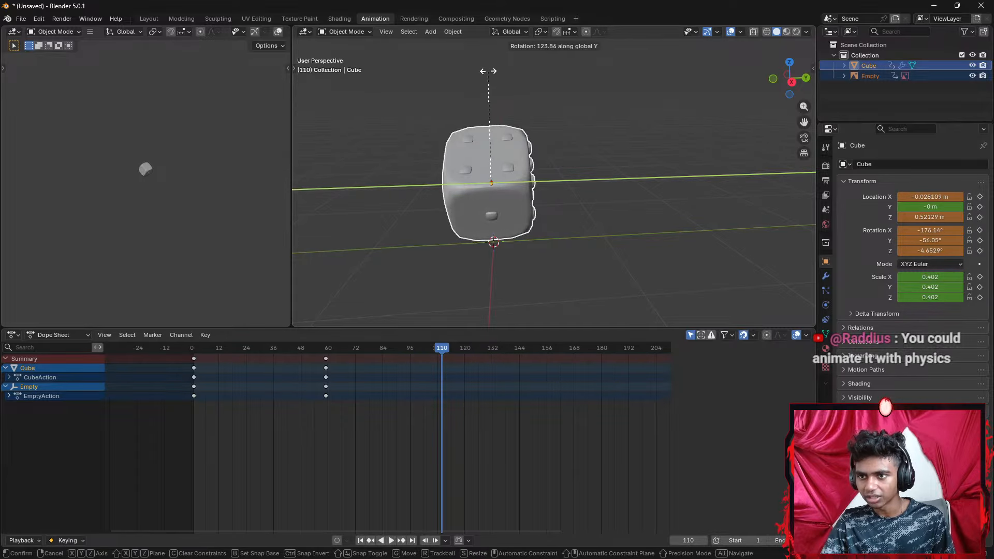
{"action": "left_click", "coordinate": [469, 165]}
{"action": "key", "text": "space"}
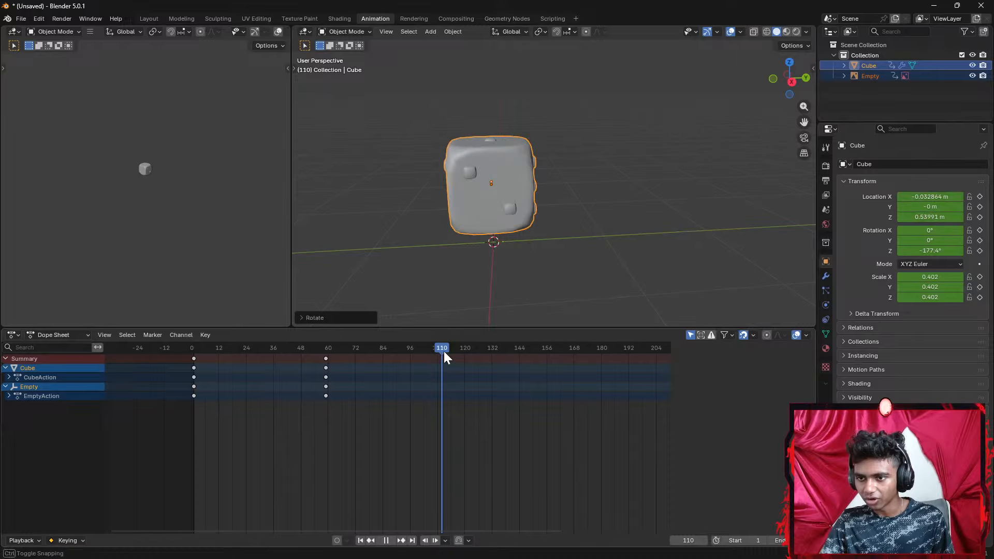
{"action": "key", "text": "space"}
Try to keyframe a rotation of about -22° around the global Y axis on both objects at frame 119
{"action": "key", "text": "i"}
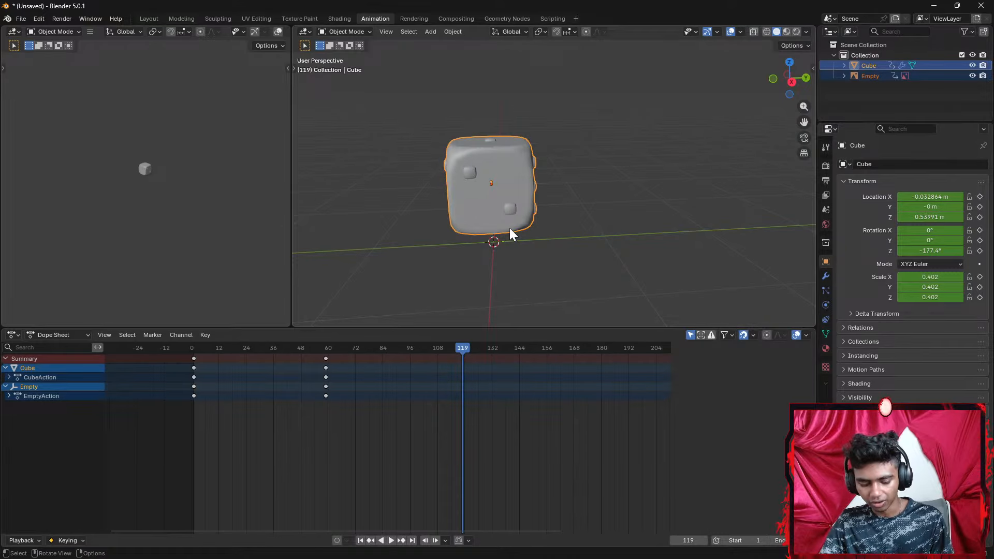
{"action": "key", "text": "r"}
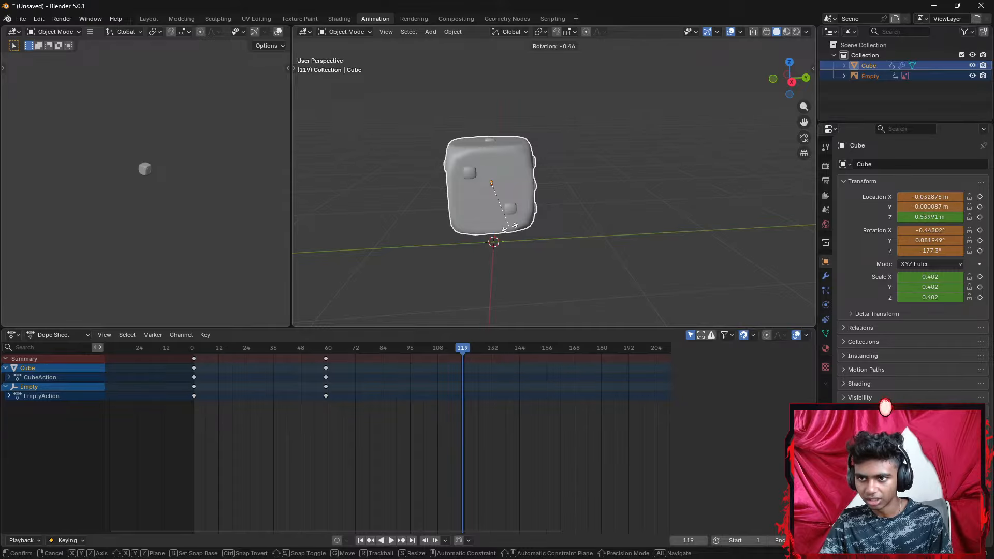
{"action": "key", "text": "y"}
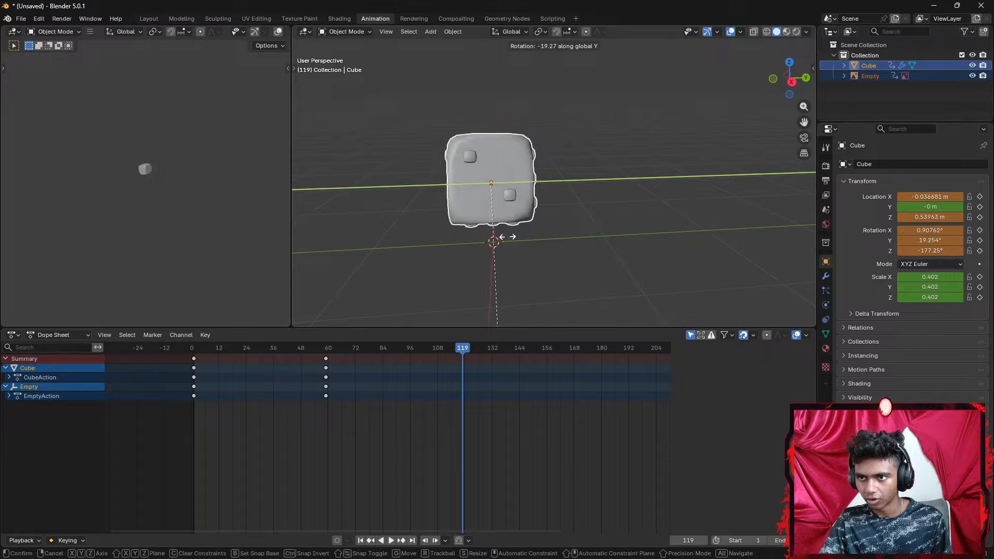
{"action": "left_click", "coordinate": [492, 186]}
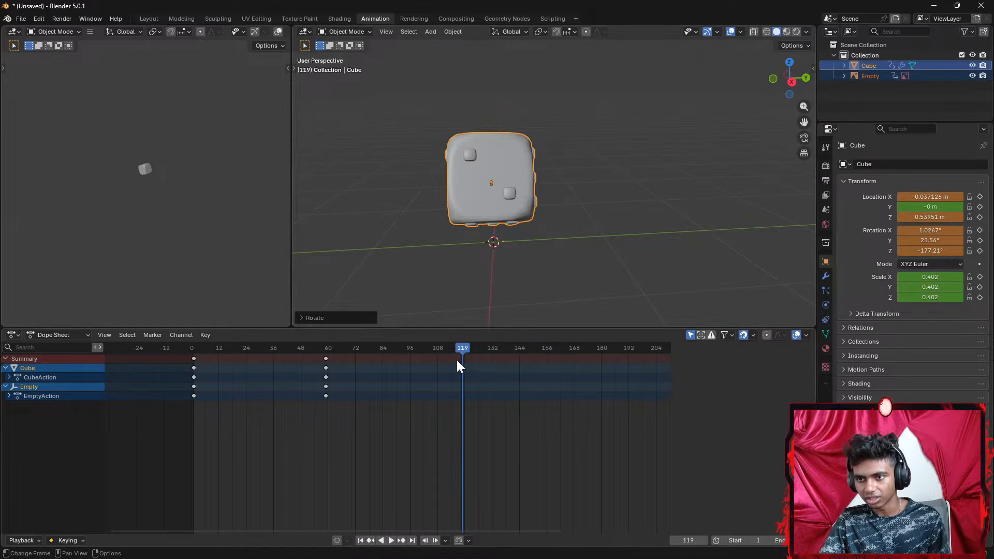
{"action": "key", "text": "i"}
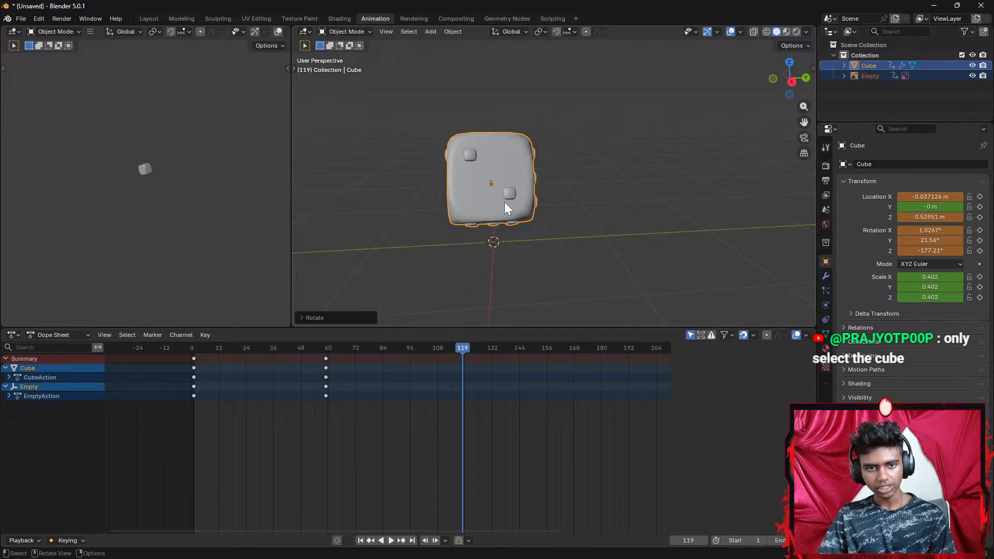
Play the animation from frame 0 to frame 90 to check which rotations are keyframed
{"action": "middle_click_drag", "start_coordinate": [550, 200], "coordinate": [546, 208]}
{"action": "left_click_drag", "start_coordinate": [219, 347], "coordinate": [191, 348]}
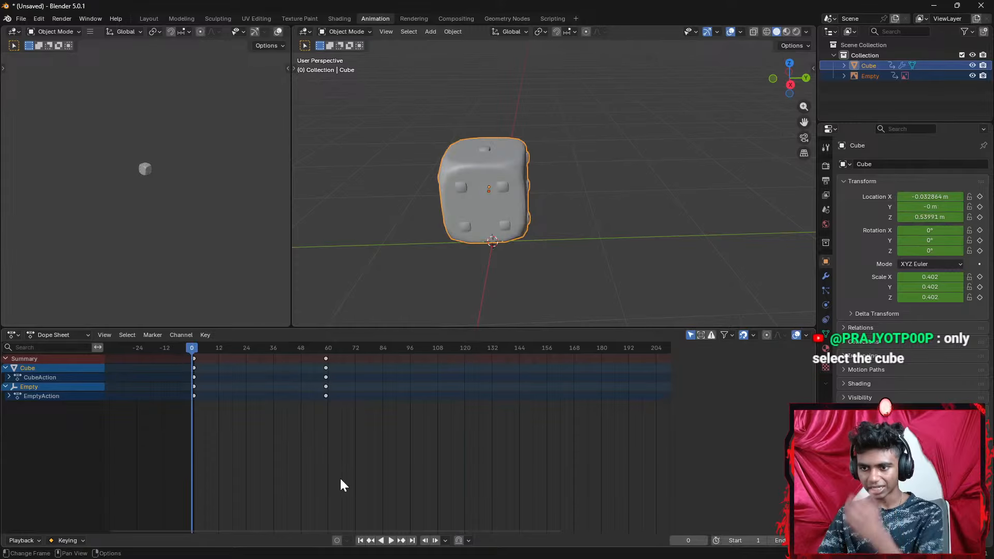
{"action": "left_click", "coordinate": [391, 541]}
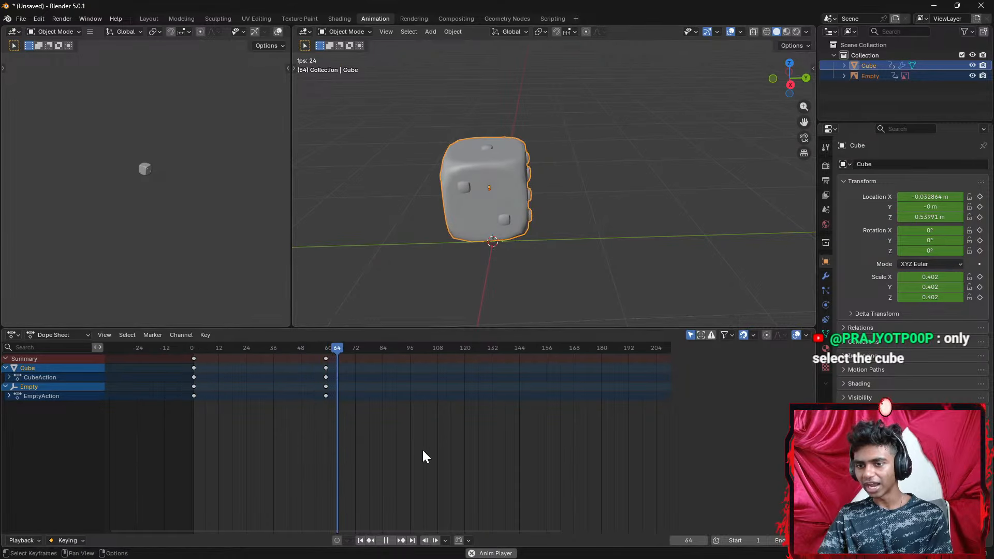
{"action": "left_click", "coordinate": [388, 541]}
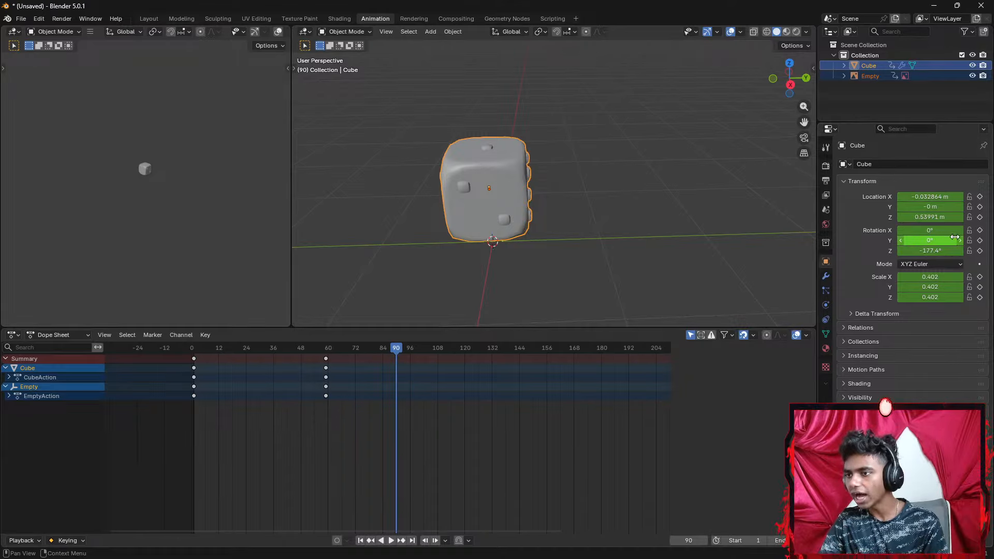
Set the cube's Y rotation to 194° with a keyframe at frame 90 and play the animation from frame 0
{"action": "left_click_drag", "start_coordinate": [931, 242], "coordinate": [939, 242]}
{"action": "left_click", "coordinate": [979, 240]}
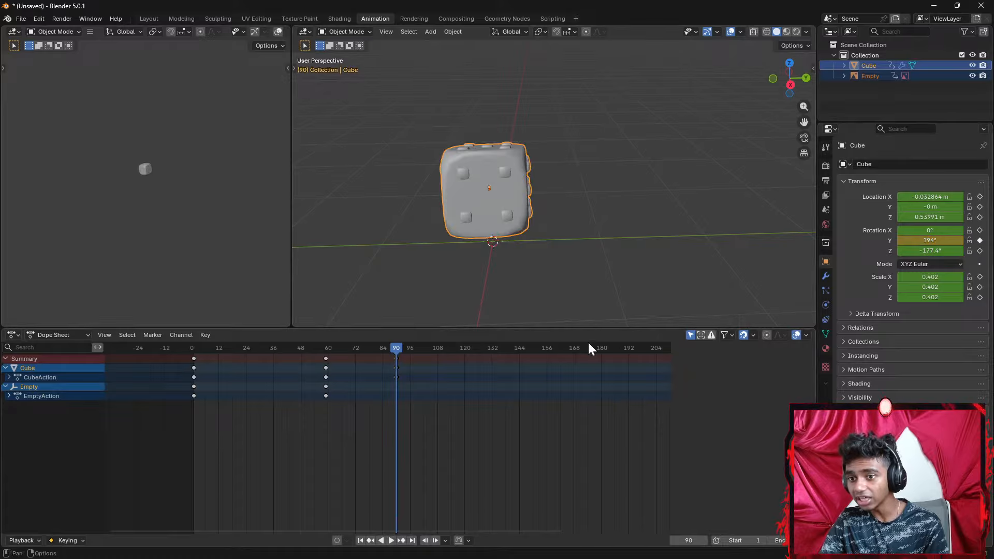
{"action": "left_click", "coordinate": [191, 348]}
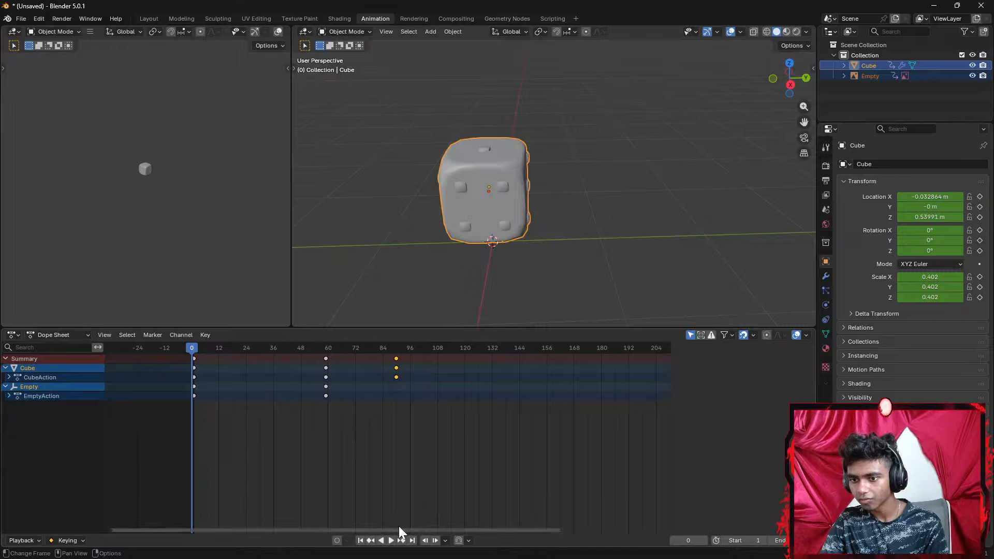
{"action": "left_click", "coordinate": [390, 542]}
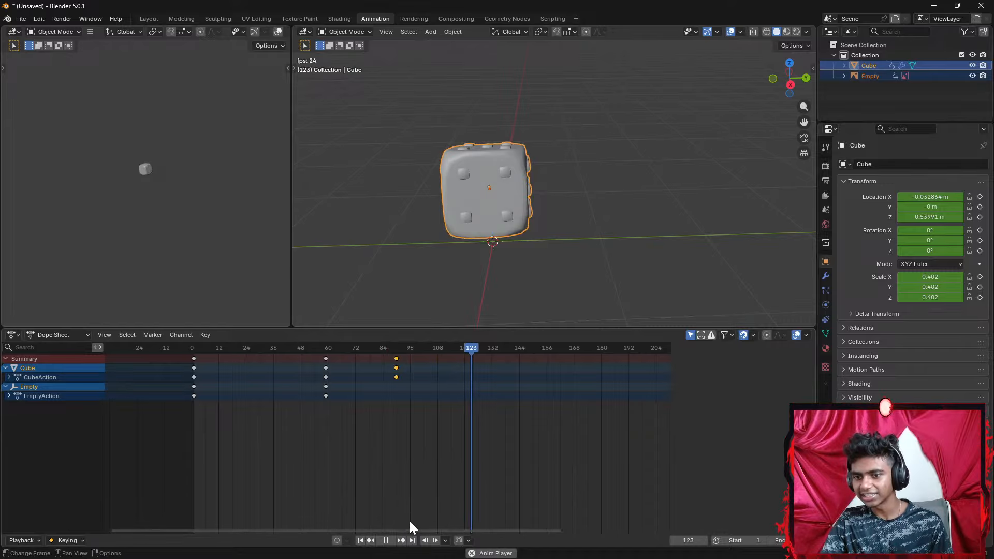
Stop playback and move the cube and empty keyframes at frame 59 to frame 11
{"action": "left_click", "coordinate": [386, 541]}
{"action": "left_click_drag", "start_coordinate": [343, 396], "coordinate": [293, 355]}
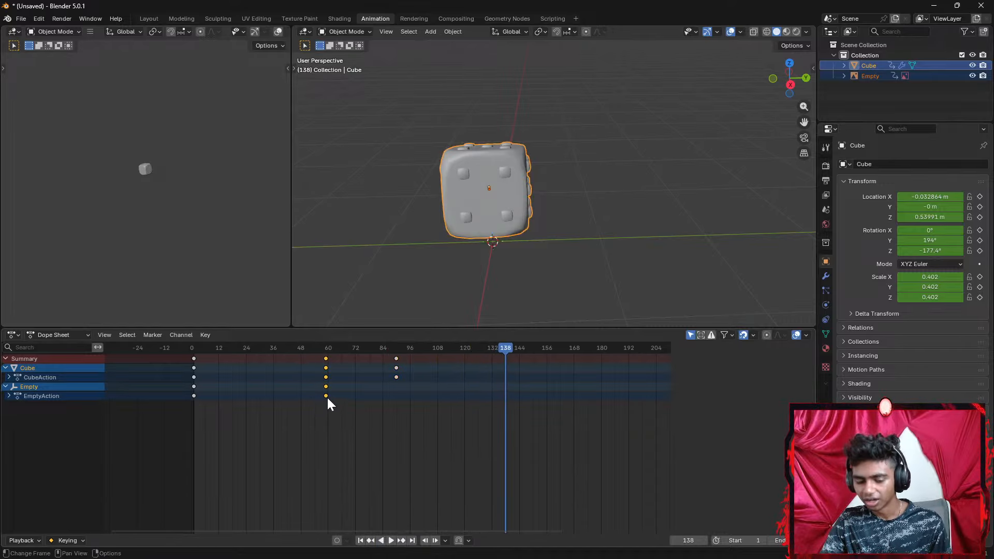
{"action": "key", "text": "g"}
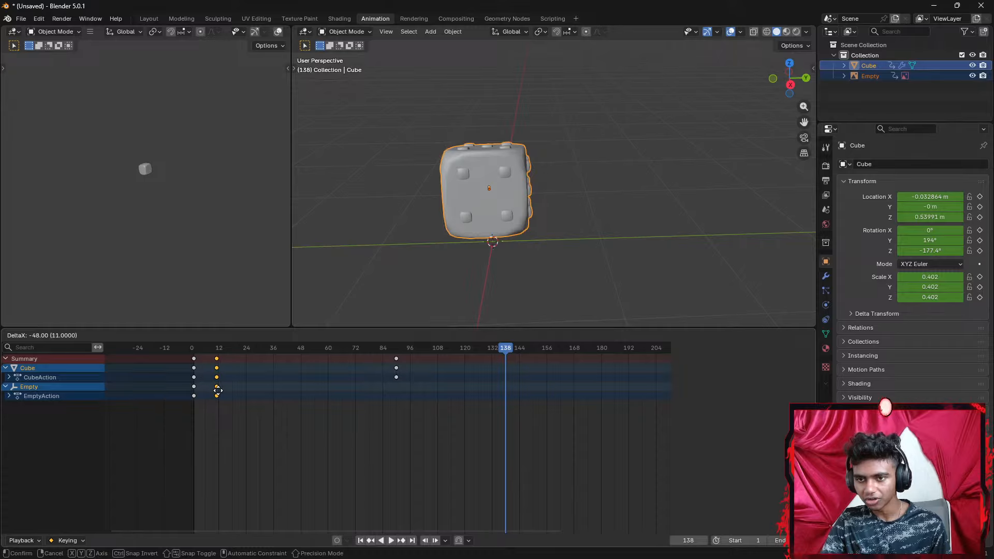
{"action": "left_click", "coordinate": [217, 391]}
Move the cube's keyframes at frame 90 to about frame 23 and play the animation from frame 0
{"action": "left_click_drag", "start_coordinate": [392, 378], "coordinate": [375, 355]}
{"action": "left_click_drag", "start_coordinate": [408, 397], "coordinate": [394, 374]}
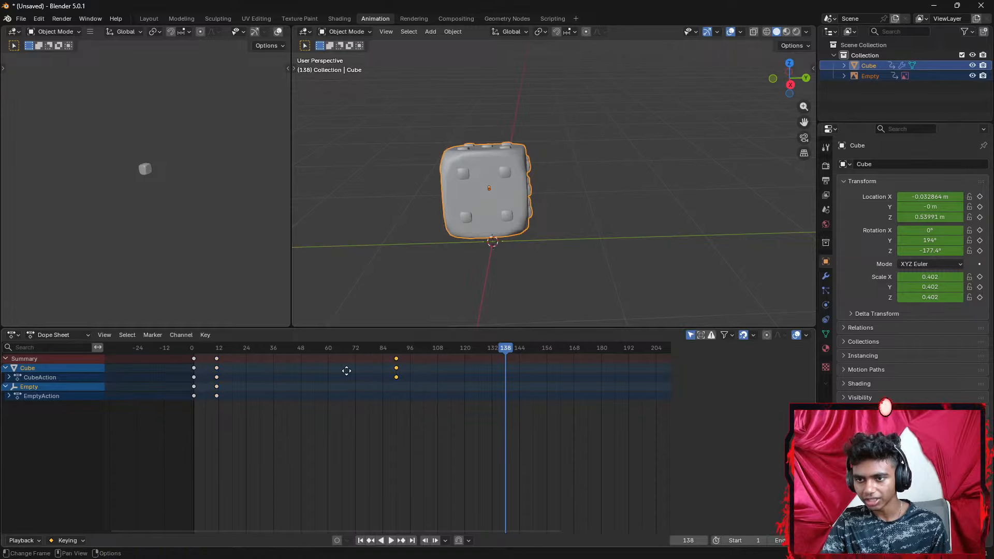
{"action": "key", "text": "g"}
{"action": "left_click", "coordinate": [197, 376]}
{"action": "key", "text": "space"}
{"action": "key", "text": "Escape"}
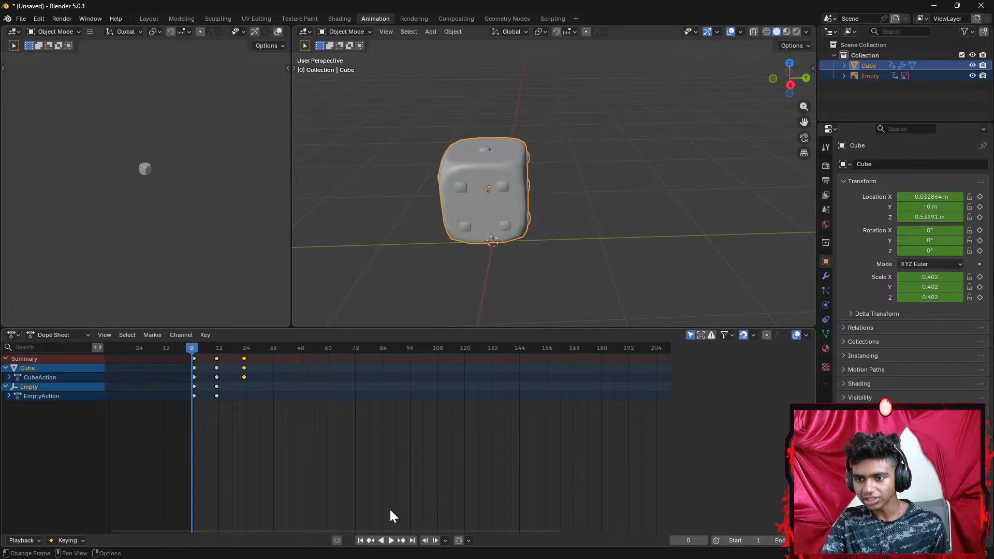
{"action": "left_click", "coordinate": [391, 541]}
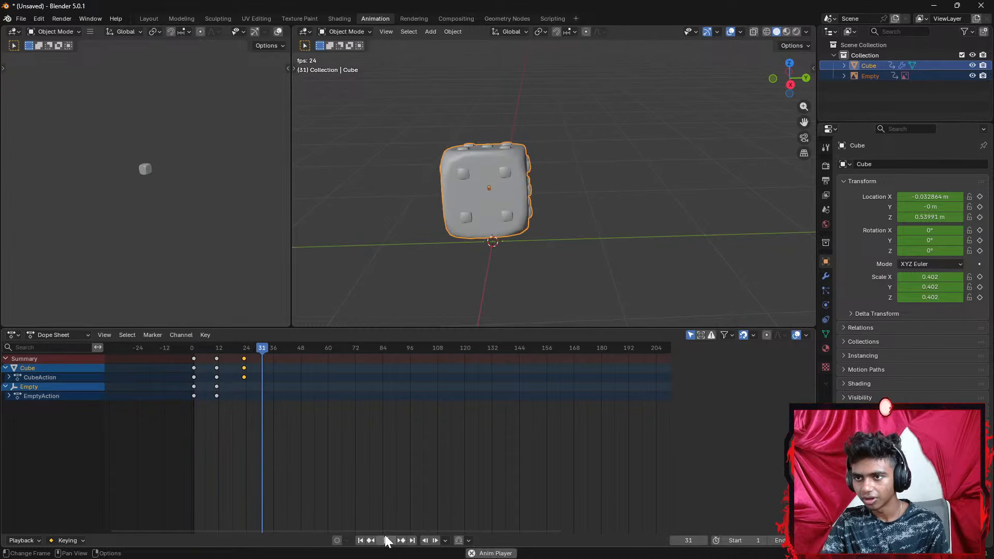
{"action": "left_click", "coordinate": [385, 541]}
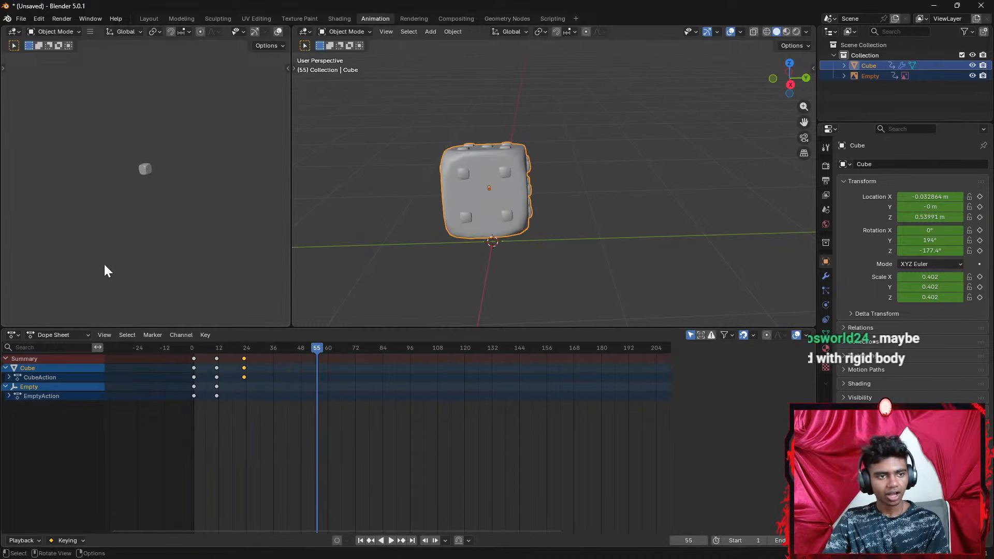
Move the cube and empty keyframes at frame 11 to frame 35 and play the animation from frame 0
{"action": "left_click_drag", "start_coordinate": [232, 408], "coordinate": [213, 356]}
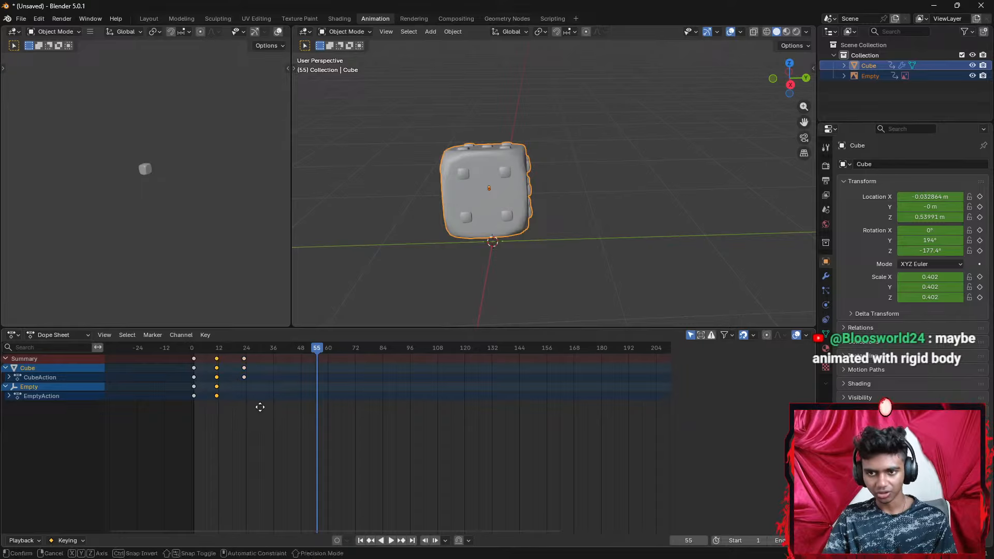
{"action": "key", "text": "shift+d"}
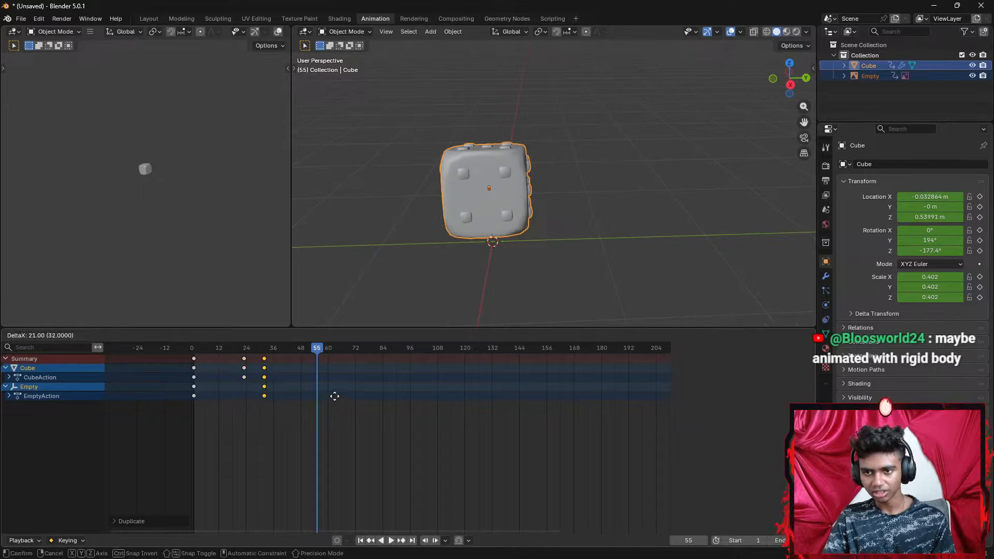
{"action": "left_click", "coordinate": [339, 391]}
{"action": "left_click_drag", "start_coordinate": [311, 353], "coordinate": [191, 349]}
{"action": "left_click", "coordinate": [391, 540]}
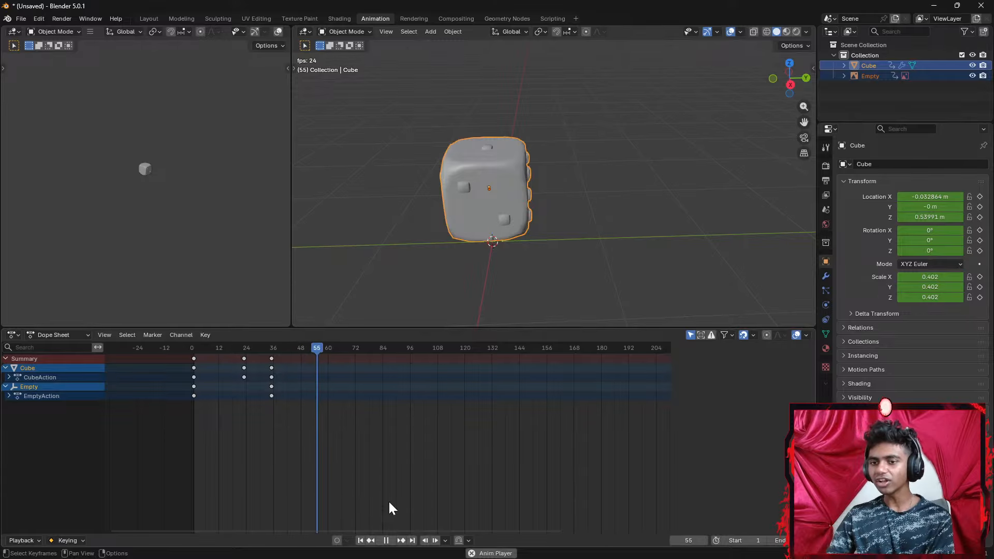
{"action": "left_click", "coordinate": [386, 540]}
Move the cube and empty keyframes at frame 35 to about frame 48 and play the animation from frame 0
{"action": "left_click_drag", "start_coordinate": [304, 406], "coordinate": [260, 353]}
{"action": "key", "text": "g"}
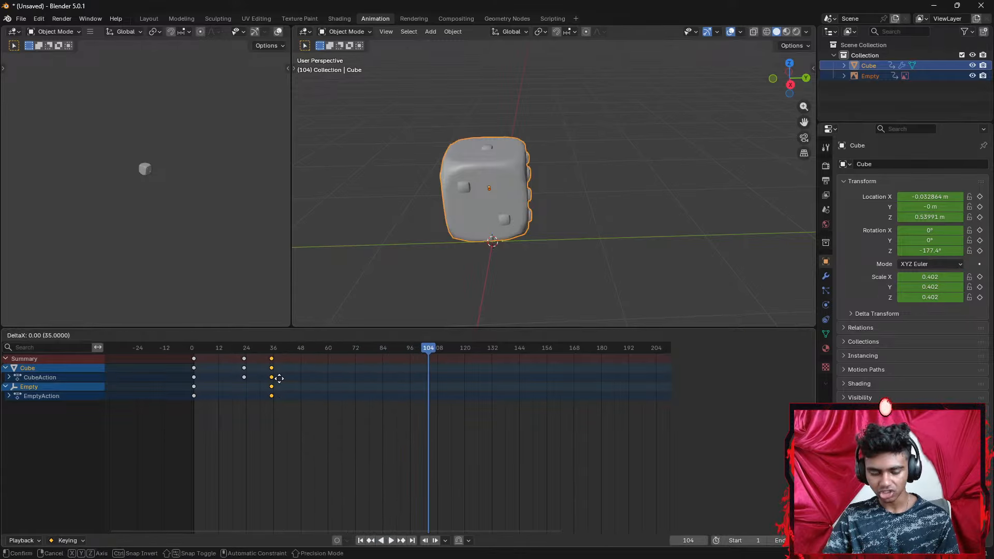
{"action": "left_click", "coordinate": [310, 377]}
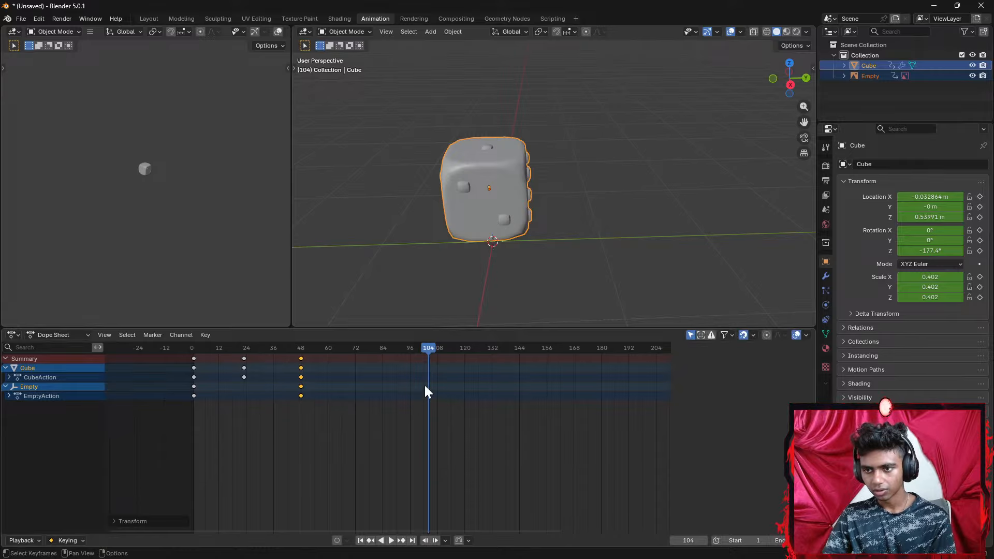
{"action": "left_click", "coordinate": [191, 348]}
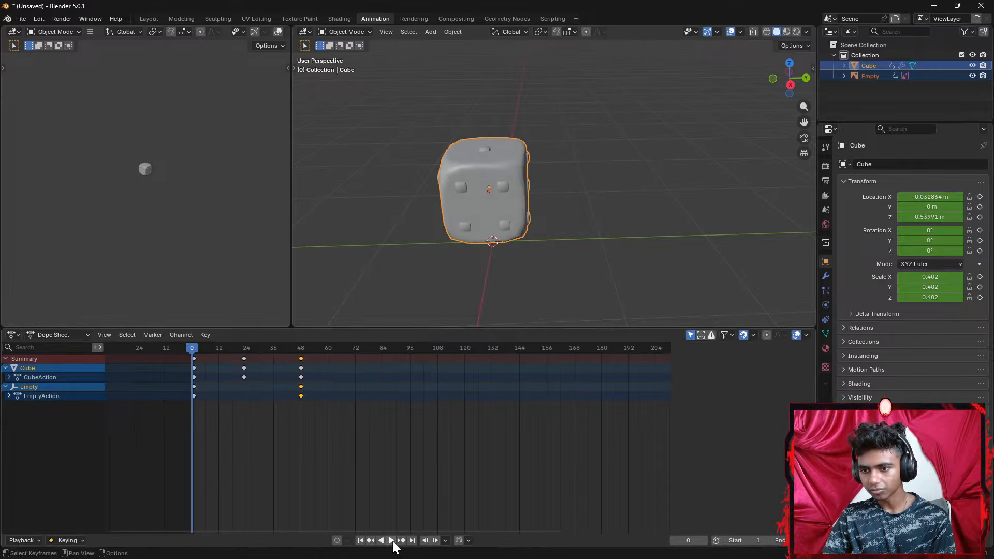
{"action": "left_click", "coordinate": [392, 541]}
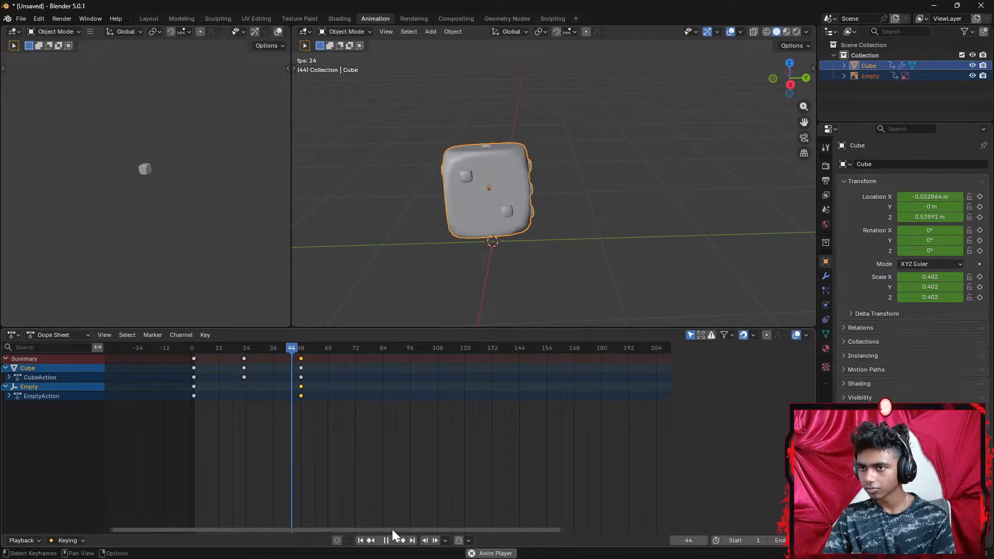
{"action": "left_click", "coordinate": [386, 540]}
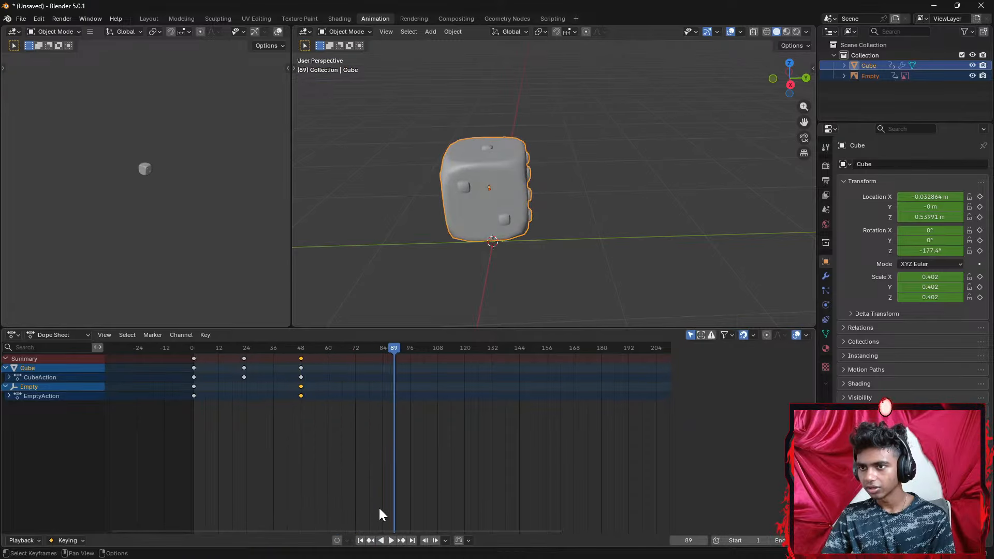
Deselect the keyframes and replay the animation from frame 0 to check the new timing
{"action": "left_click_drag", "start_coordinate": [395, 383], "coordinate": [306, 383]}
{"action": "left_click_drag", "start_coordinate": [210, 348], "coordinate": [191, 352]}
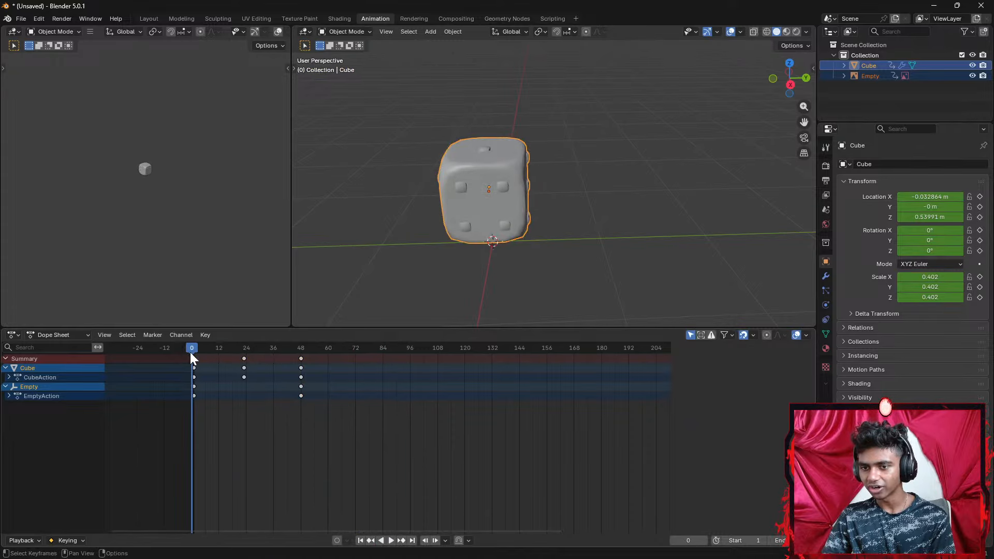
{"action": "left_click", "coordinate": [392, 541]}
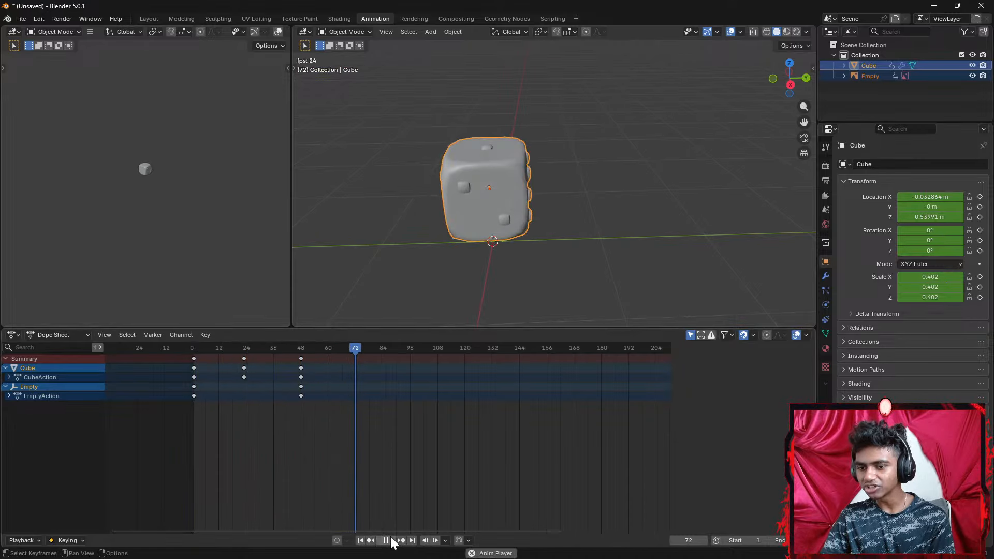
{"action": "left_click", "coordinate": [386, 540]}
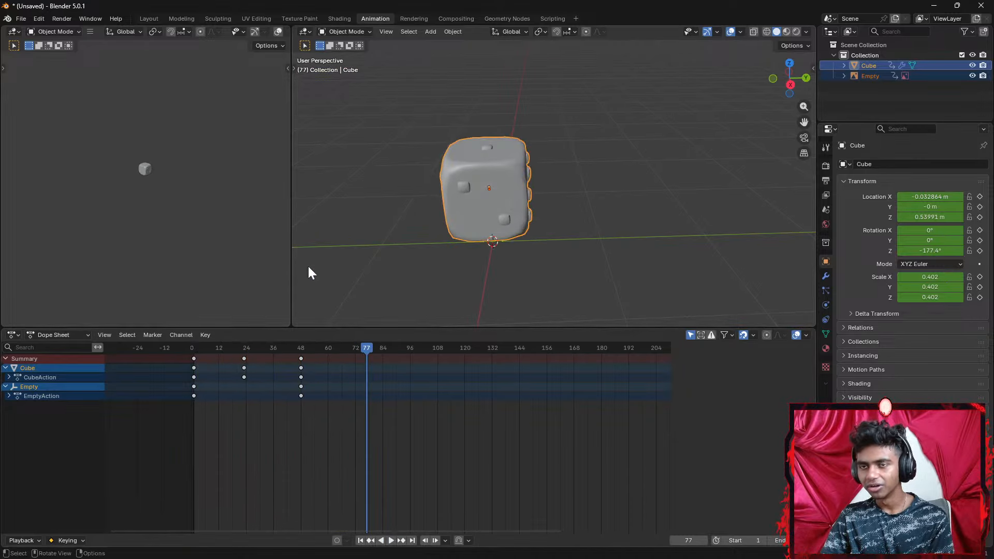
Open the Modeling workspace, switch the cube from Edit Mode to Object Mode, and look over the coloured dice
{"action": "left_click", "coordinate": [182, 18]}
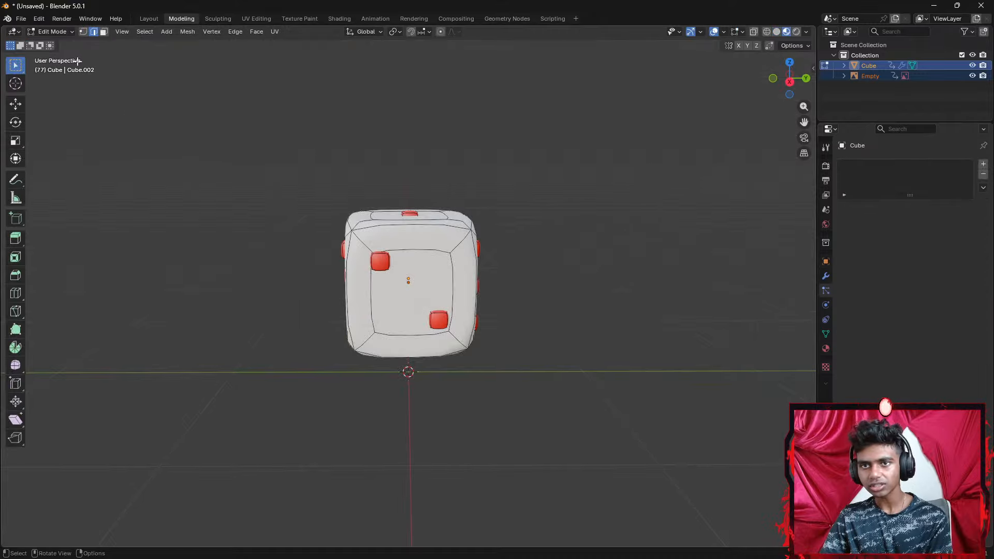
{"action": "left_click", "coordinate": [64, 36]}
{"action": "left_click", "coordinate": [62, 45]}
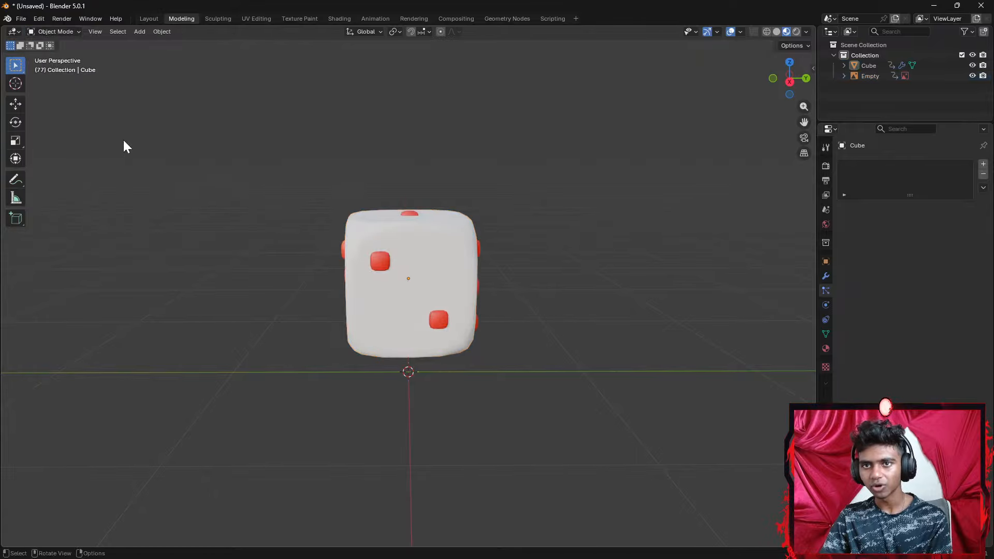
{"action": "scroll", "coordinate": [424, 266], "scroll_direction": "down", "scroll_amount": 4}
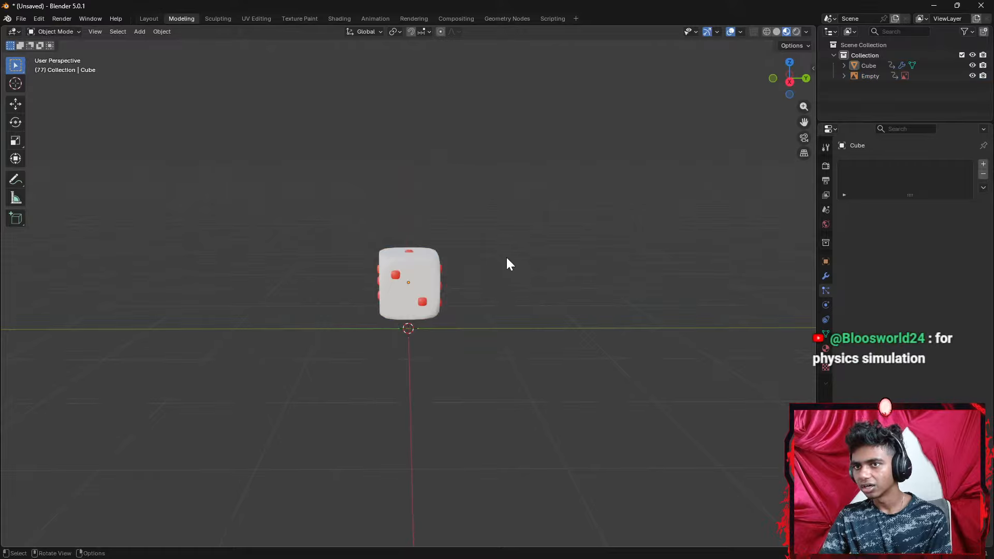
{"action": "scroll", "coordinate": [513, 261], "scroll_direction": "up", "scroll_amount": 2}
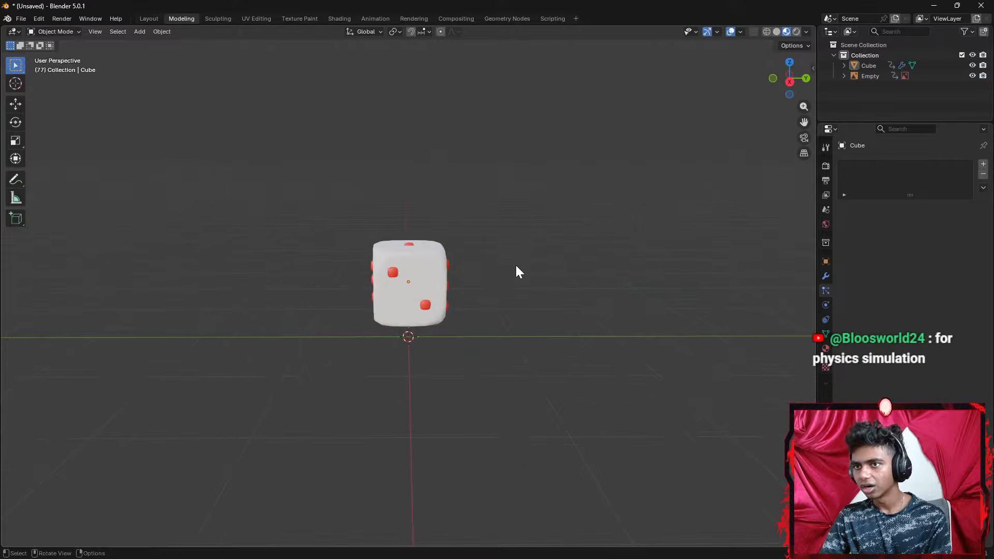
In the Animation workspace, find the rigid body physics and add it to the cube, trying the Passive type before choosing Active
{"action": "left_click", "coordinate": [374, 19]}
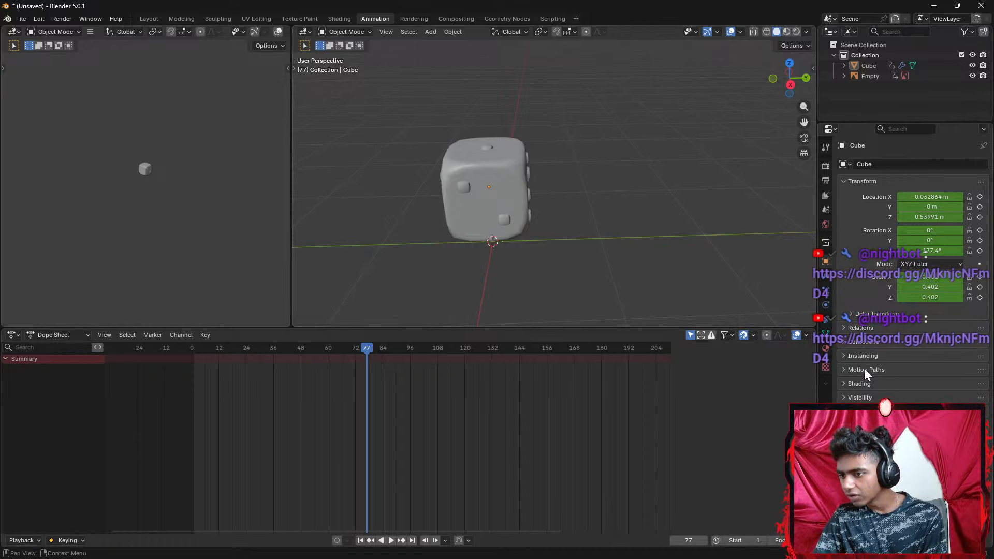
{"action": "left_click", "coordinate": [900, 129]}
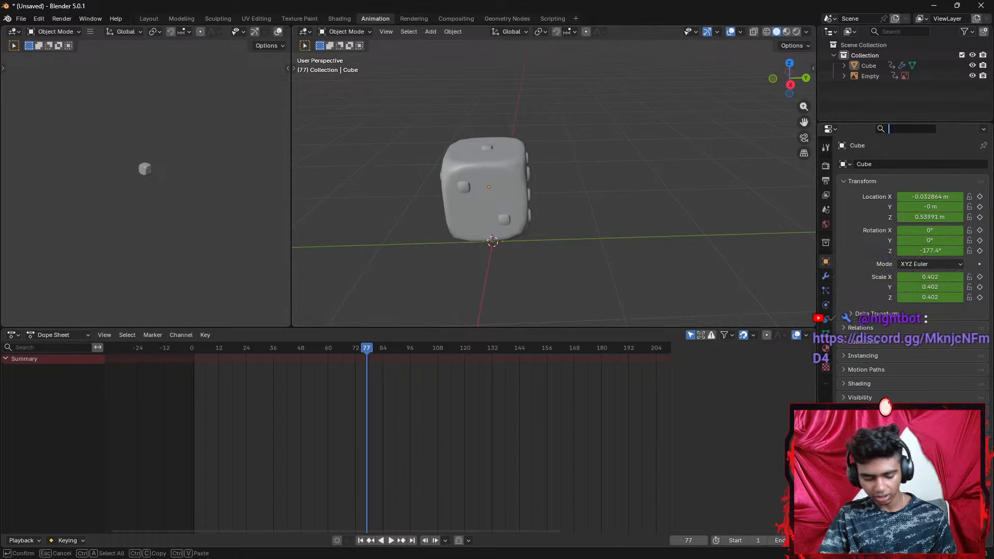
{"action": "type", "text": "RIG"}
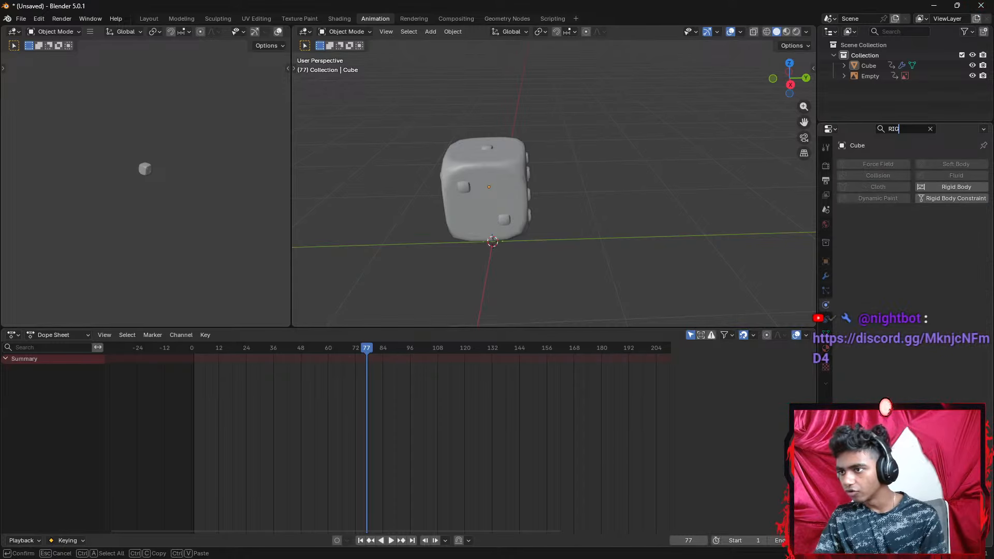
{"action": "left_click", "coordinate": [954, 186]}
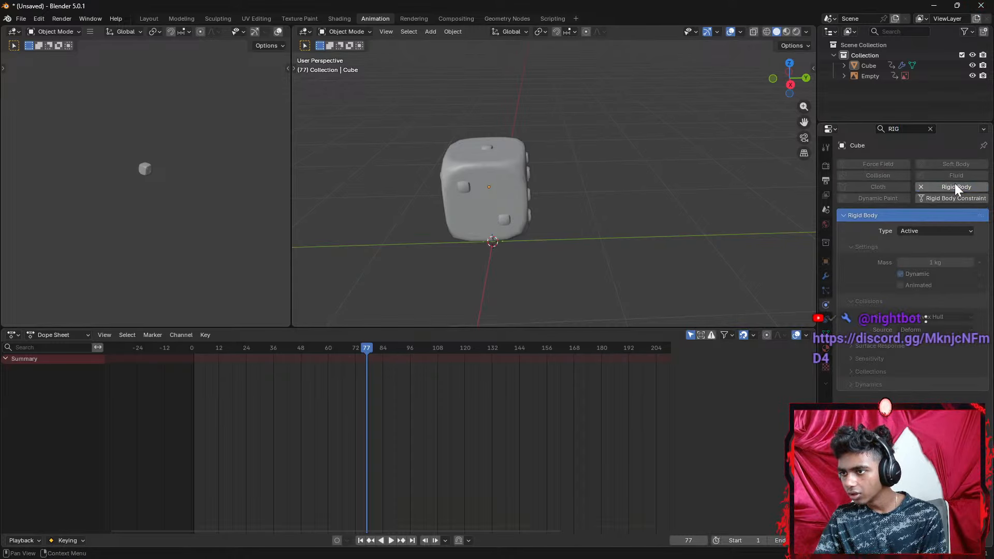
{"action": "left_click", "coordinate": [927, 231]}
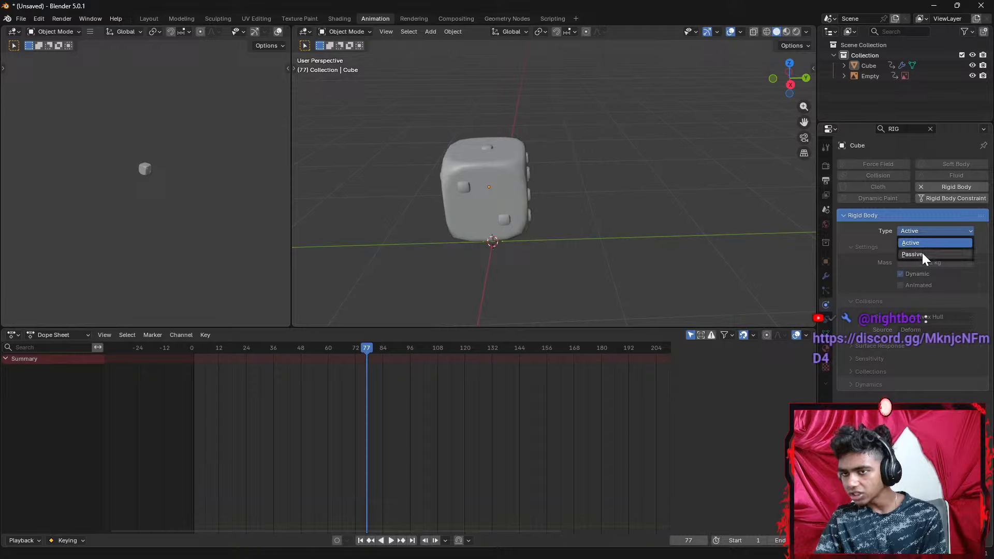
{"action": "left_click", "coordinate": [922, 253]}
{"action": "left_click", "coordinate": [929, 229]}
{"action": "left_click", "coordinate": [928, 242]}
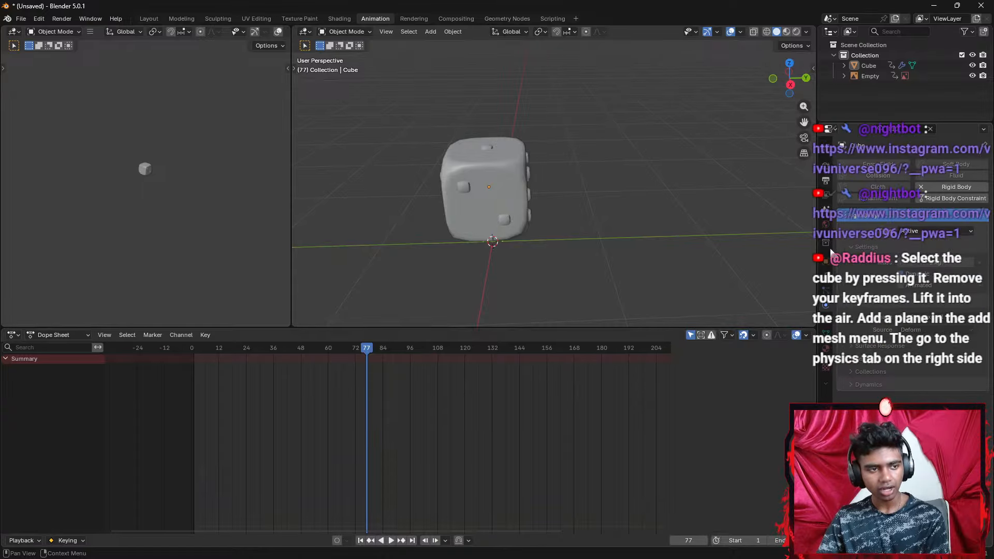
Delete all of the cube's keyframes and return to frame 0
{"action": "left_click", "coordinate": [490, 216]}
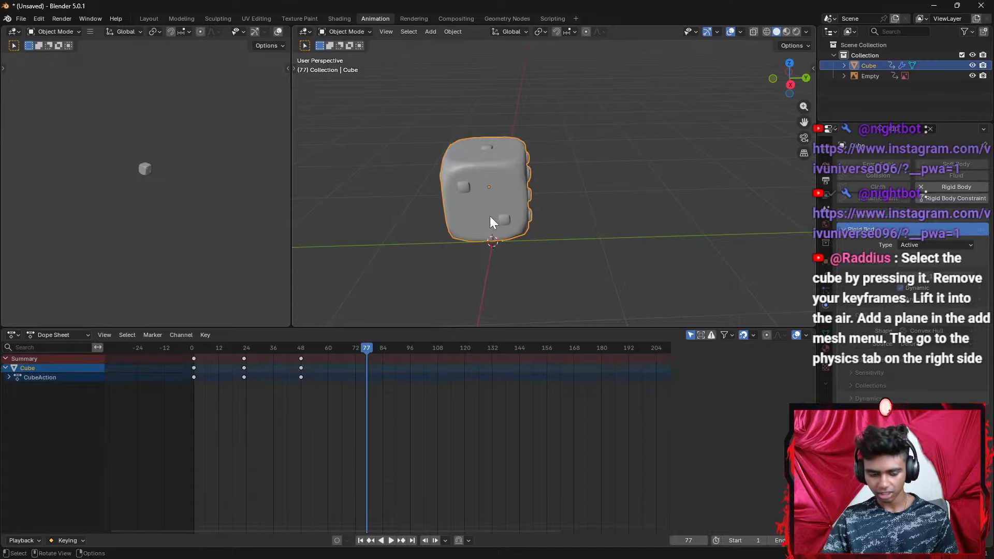
{"action": "left_click_drag", "start_coordinate": [305, 379], "coordinate": [146, 353]}
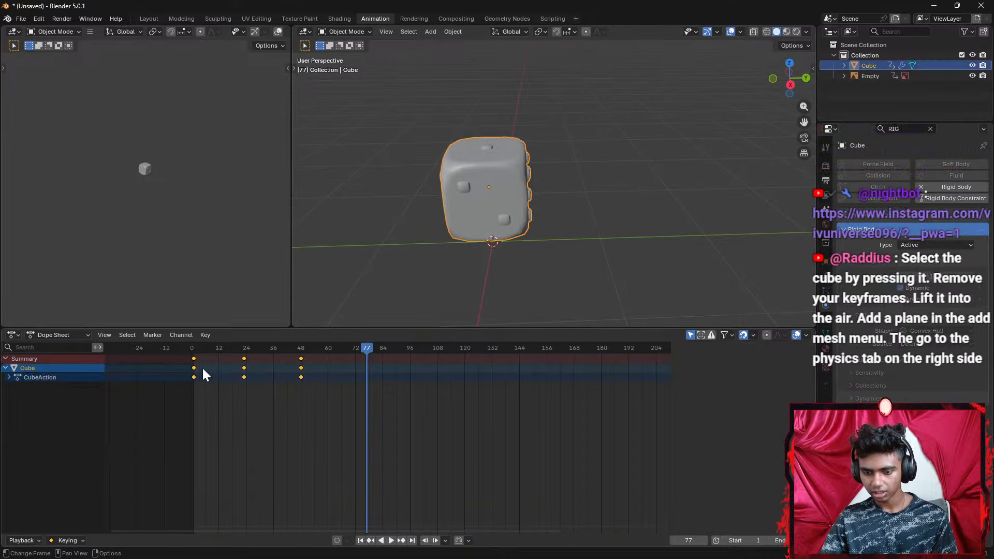
{"action": "right_click", "coordinate": [254, 365]}
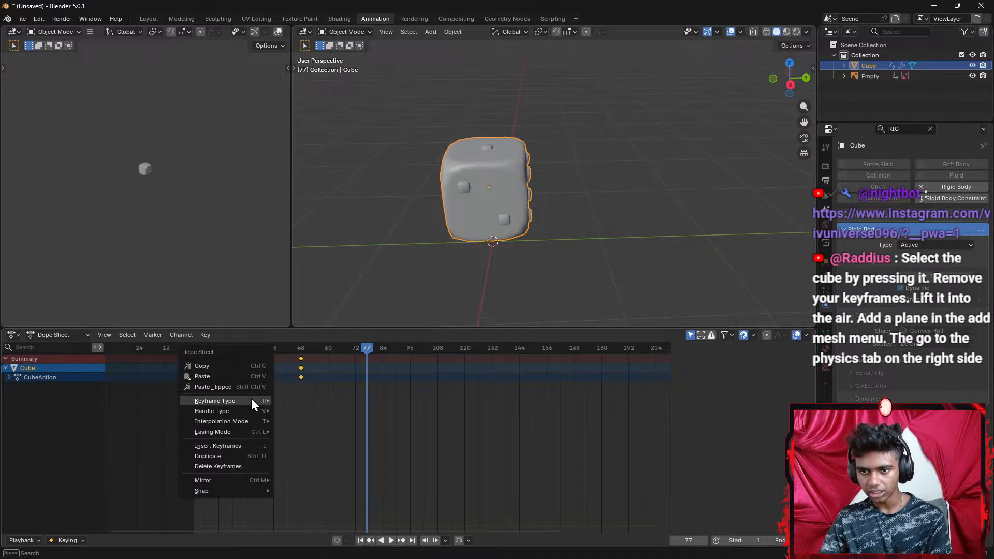
{"action": "left_click", "coordinate": [244, 464]}
{"action": "left_click_drag", "start_coordinate": [267, 346], "coordinate": [191, 348]}
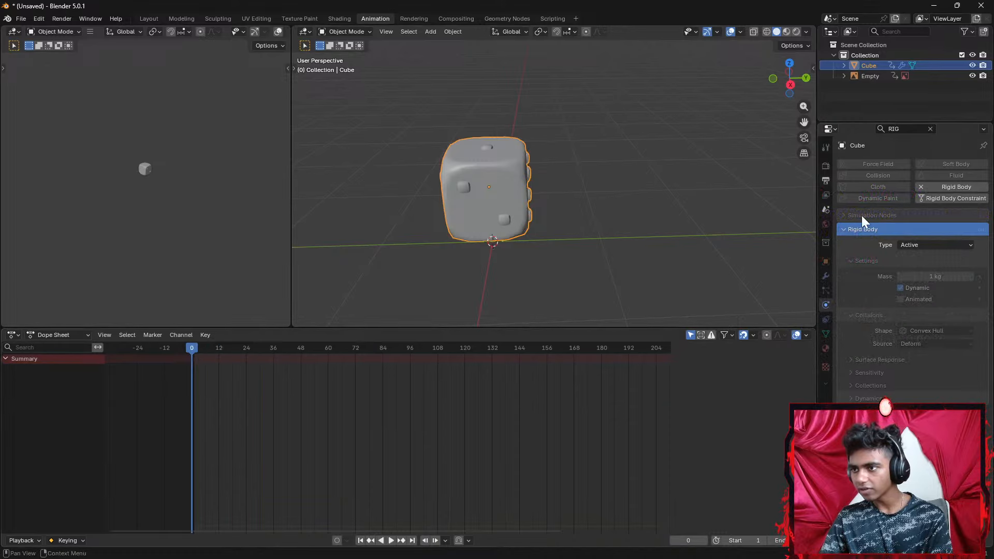
Remove the rigid body physics from the cube
{"action": "left_click", "coordinate": [845, 229]}
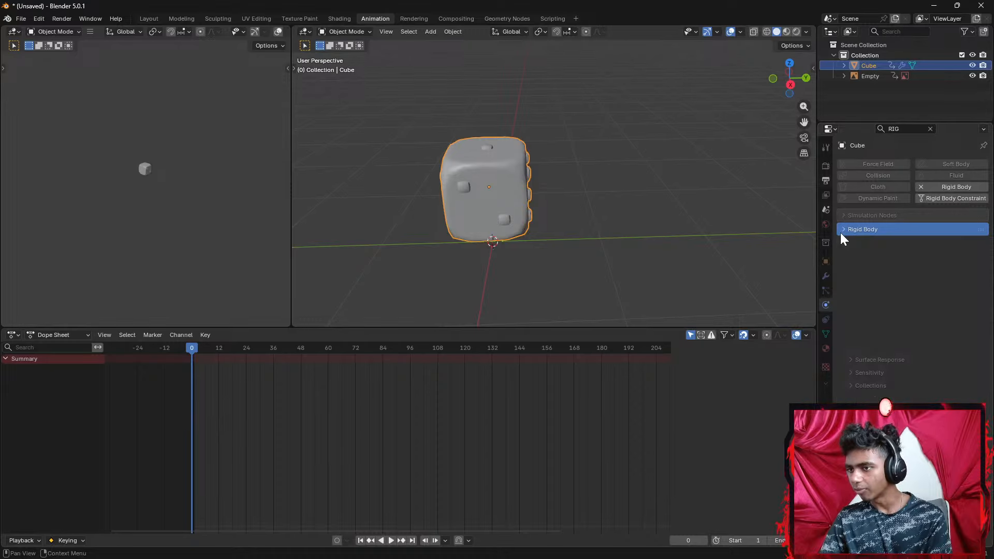
{"action": "left_click", "coordinate": [842, 231]}
{"action": "left_click", "coordinate": [843, 231]}
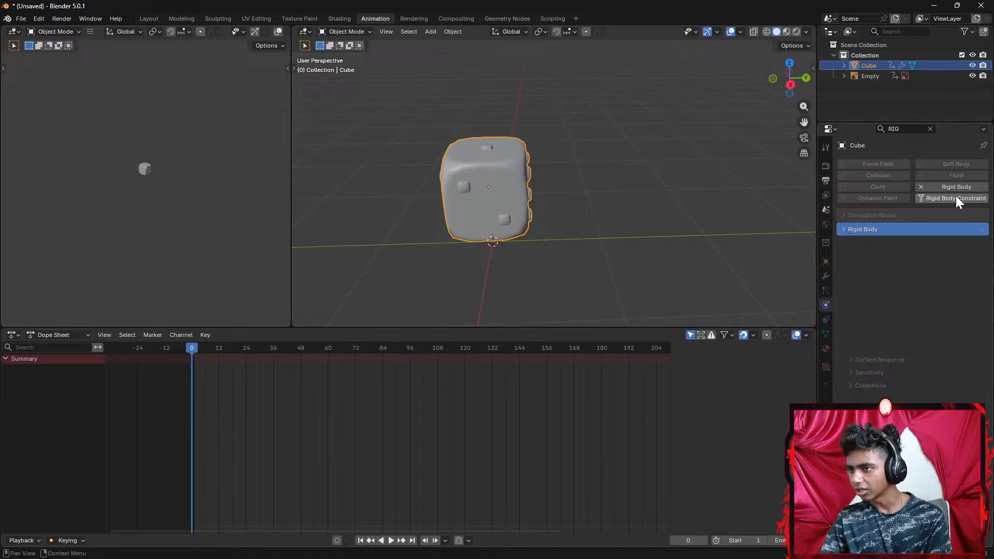
{"action": "left_click", "coordinate": [921, 187]}
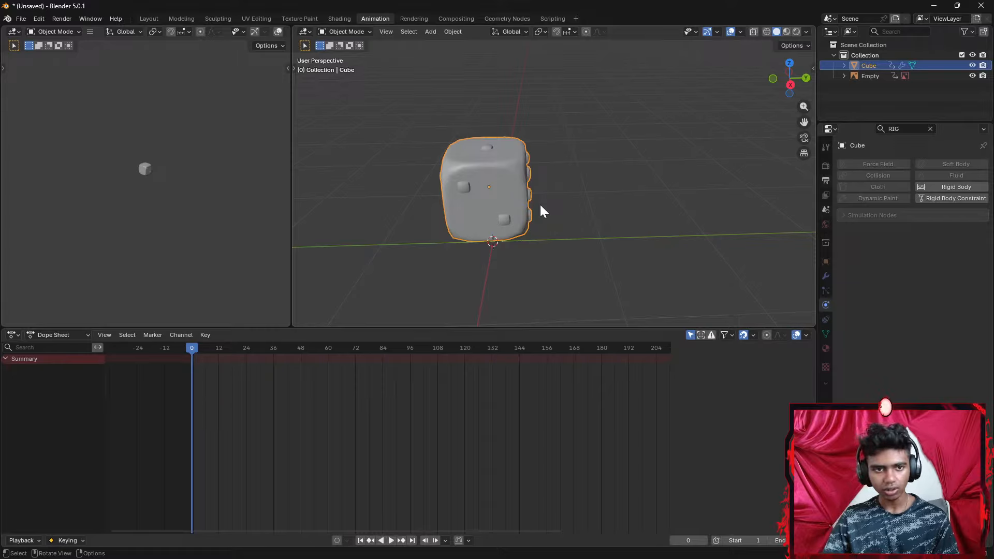
{"action": "scroll", "coordinate": [540, 208], "scroll_direction": "down", "scroll_amount": 2}
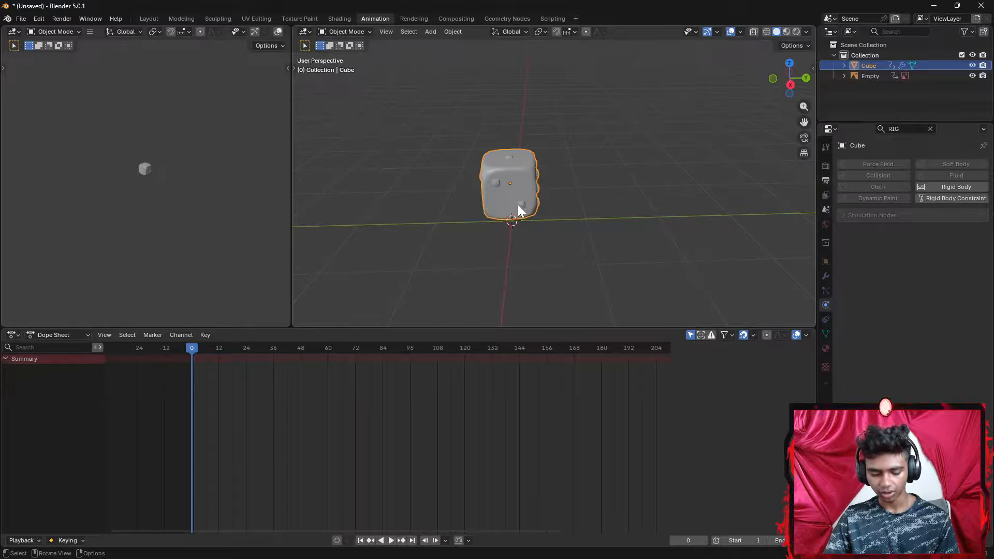
Rotate the cube about 160° around the global Y axis, and straighten its remaining tilt in the back view
{"action": "key", "text": "r"}
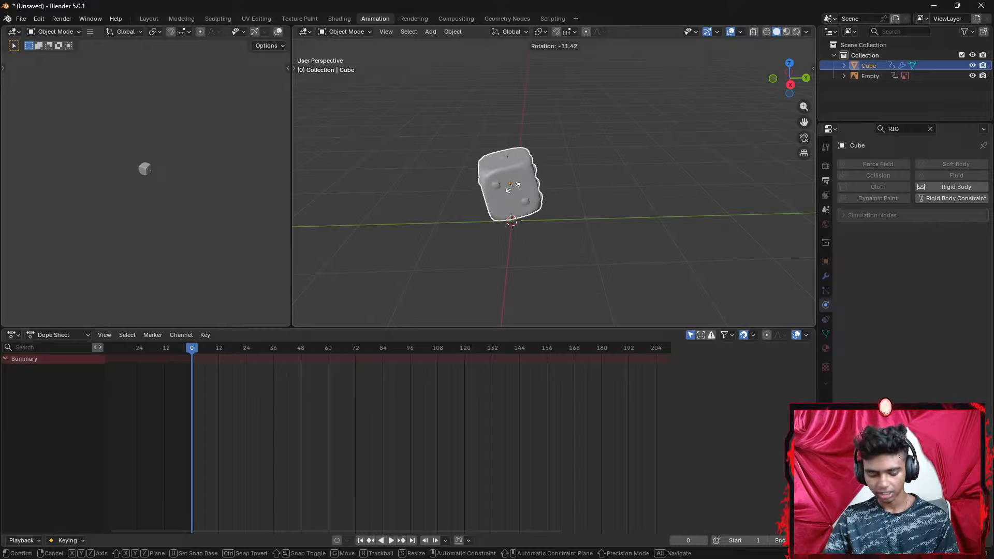
{"action": "key", "text": "y"}
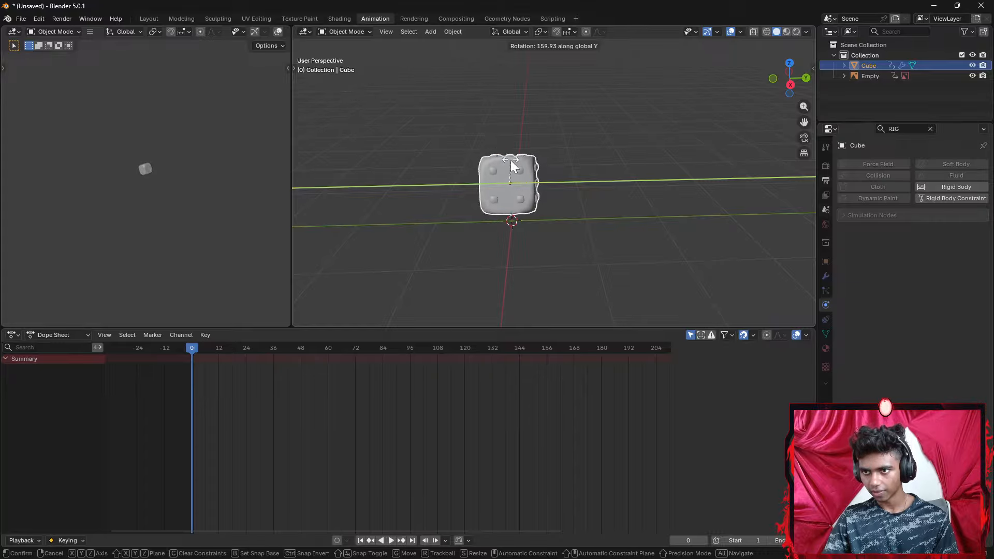
{"action": "left_click", "coordinate": [510, 160]}
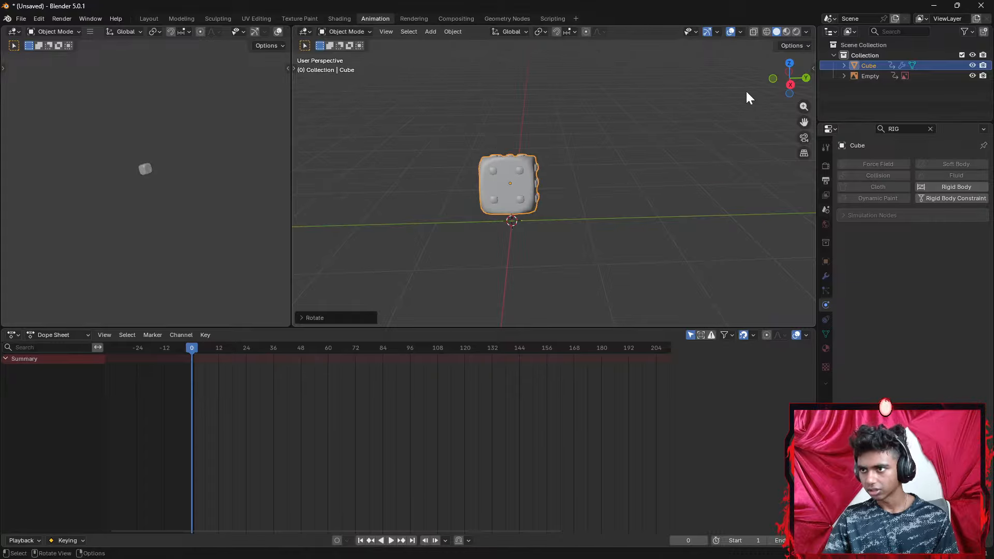
{"action": "left_click", "coordinate": [803, 79]}
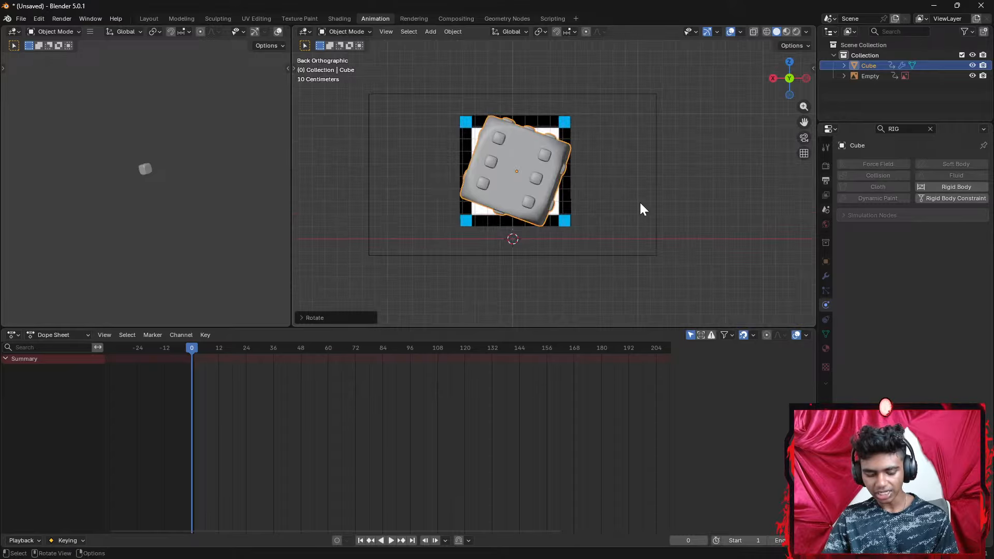
{"action": "key", "text": "r"}
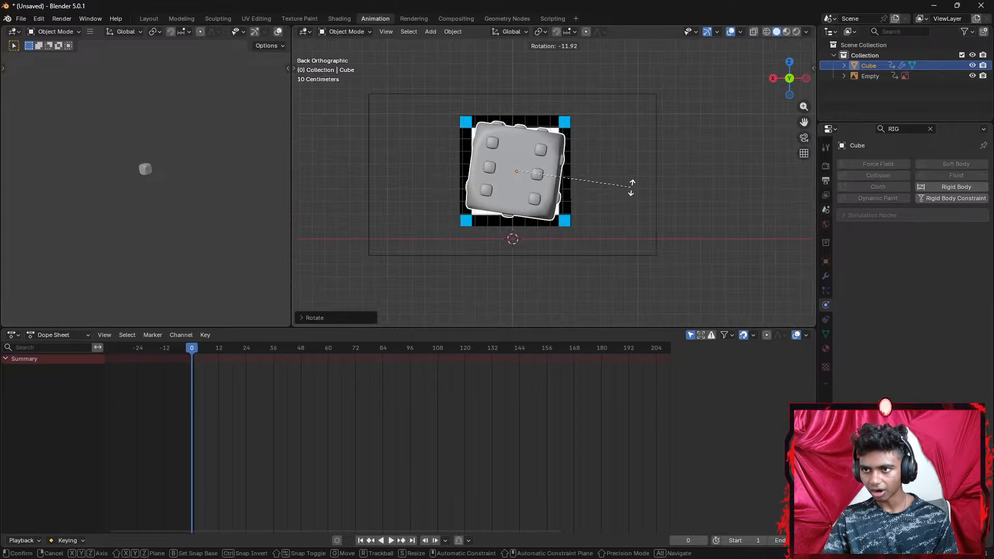
{"action": "left_click", "coordinate": [632, 170]}
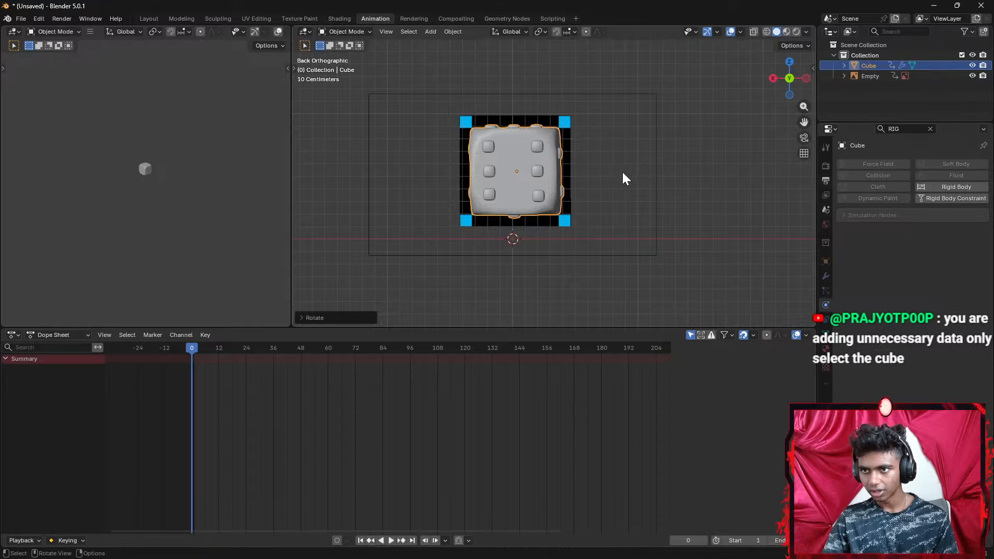
Move the cube straight up until it clears the upper edge of the reference image
{"action": "scroll", "coordinate": [620, 175], "scroll_direction": "down", "scroll_amount": 1}
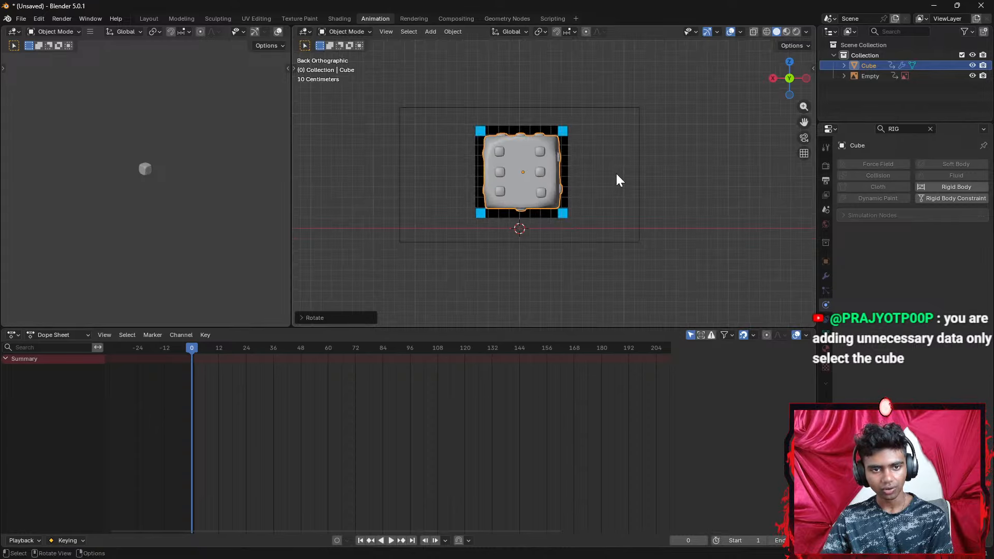
{"action": "middle_click_drag", "start_coordinate": [622, 178], "coordinate": [576, 211], "text": "shift"}
{"action": "scroll", "coordinate": [574, 211], "scroll_direction": "up", "scroll_amount": 1}
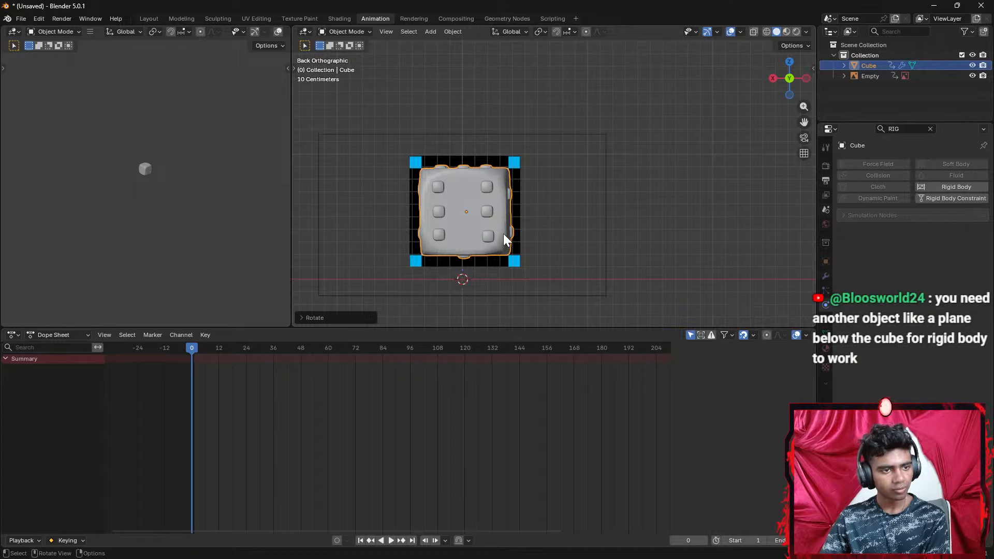
{"action": "scroll", "coordinate": [503, 234], "scroll_direction": "down", "scroll_amount": 2}
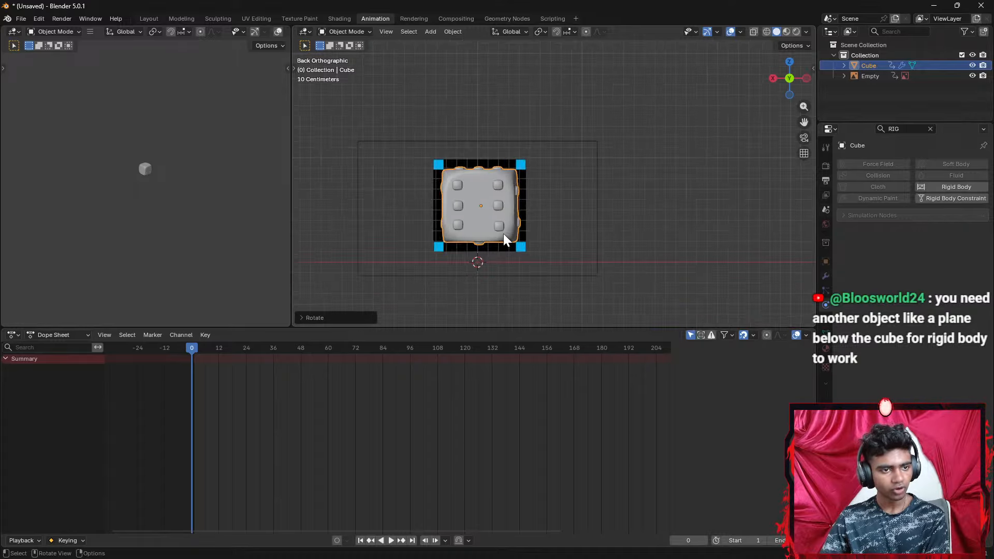
{"action": "scroll", "coordinate": [509, 229], "scroll_direction": "down", "scroll_amount": 1}
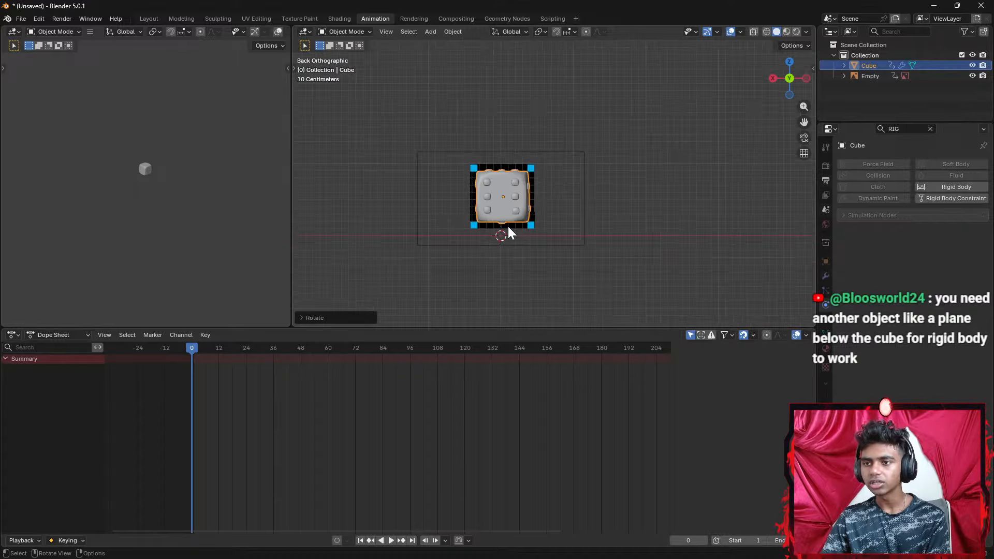
{"action": "key", "text": "g"}
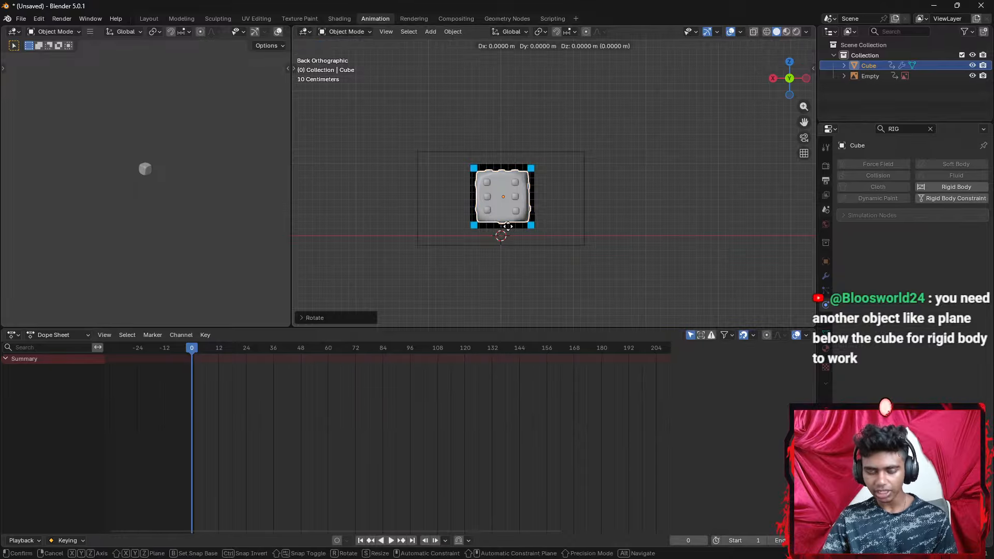
{"action": "left_click", "coordinate": [507, 171]}
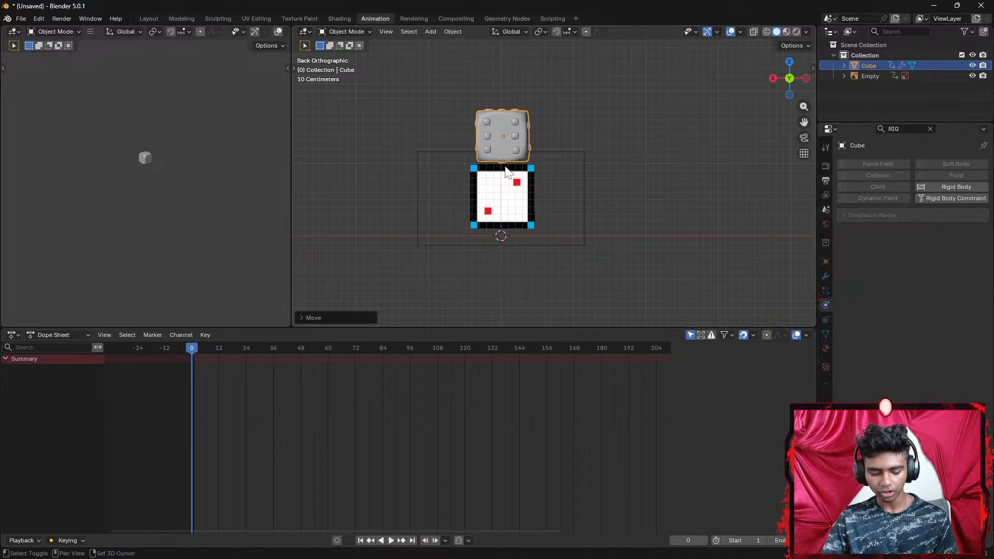
Add a plane mesh at the world origin beneath the raised cube
{"action": "key", "text": "shift+a"}
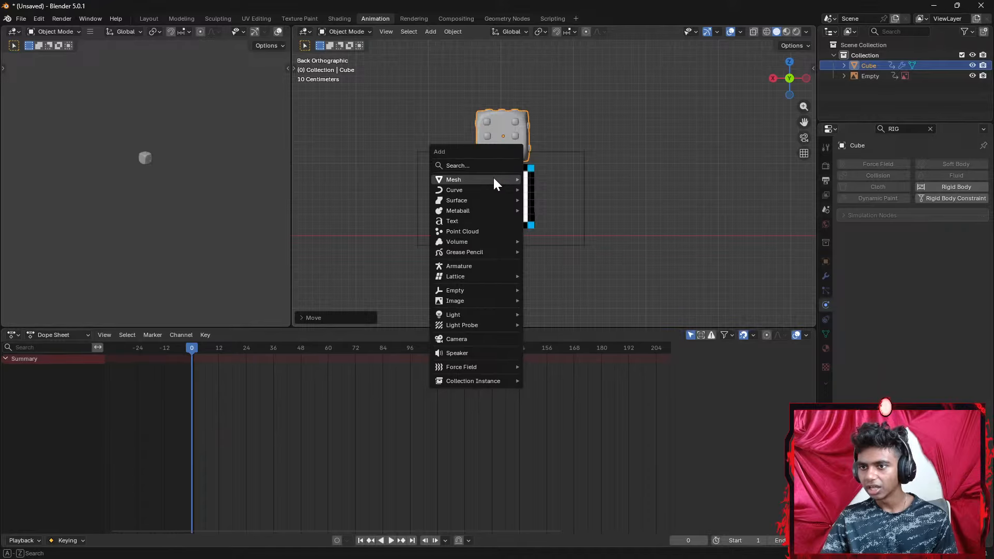
{"action": "mouse_move", "coordinate": [510, 179]}
{"action": "left_click", "coordinate": [552, 180]}
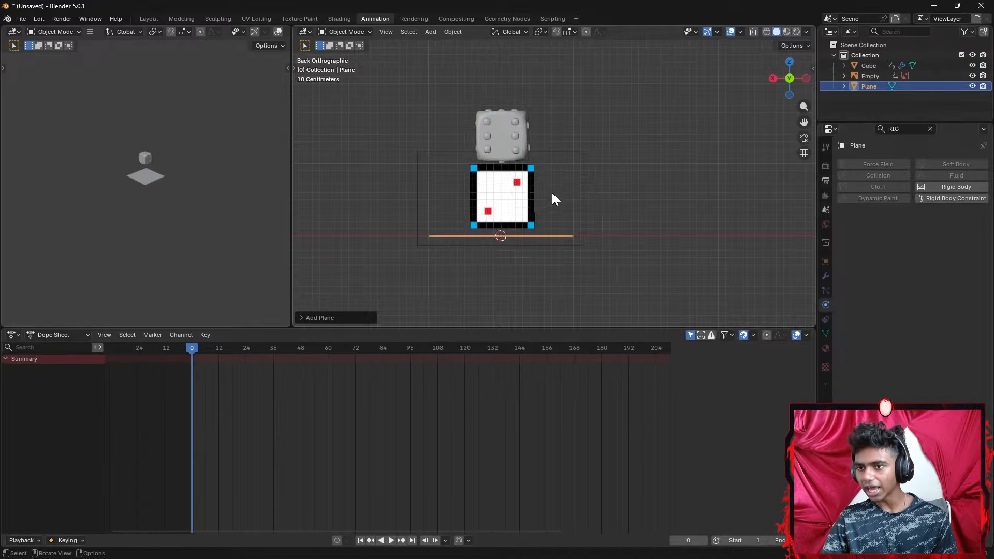
Try rigid body physics on the plane, check its type options, and remove the physics again
{"action": "middle_click_drag", "start_coordinate": [592, 201], "coordinate": [545, 229]}
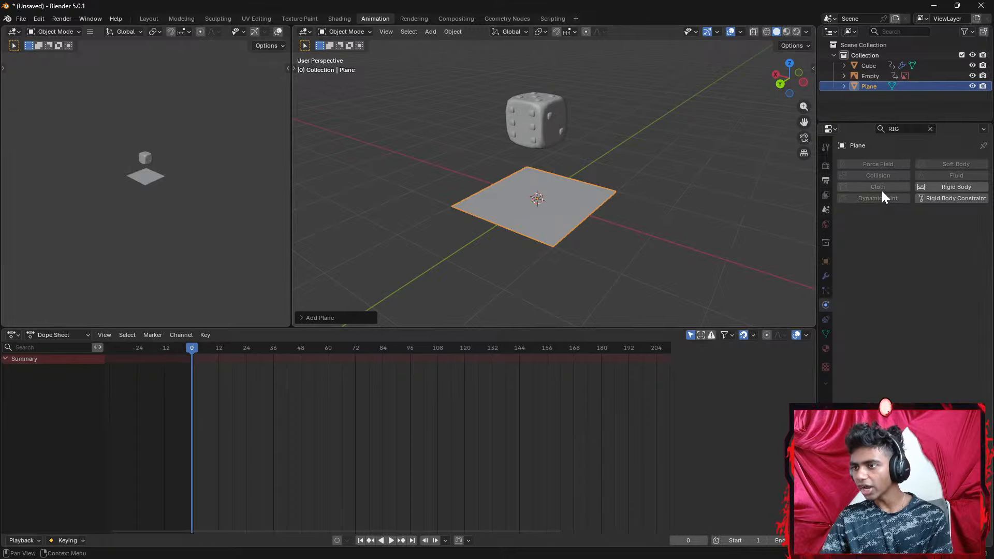
{"action": "left_click", "coordinate": [938, 186]}
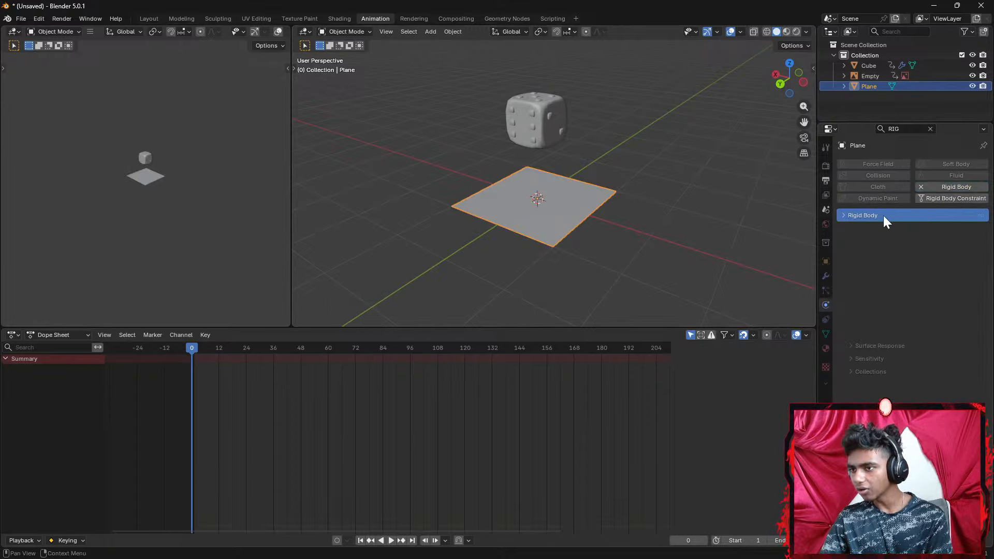
{"action": "left_click", "coordinate": [923, 231]}
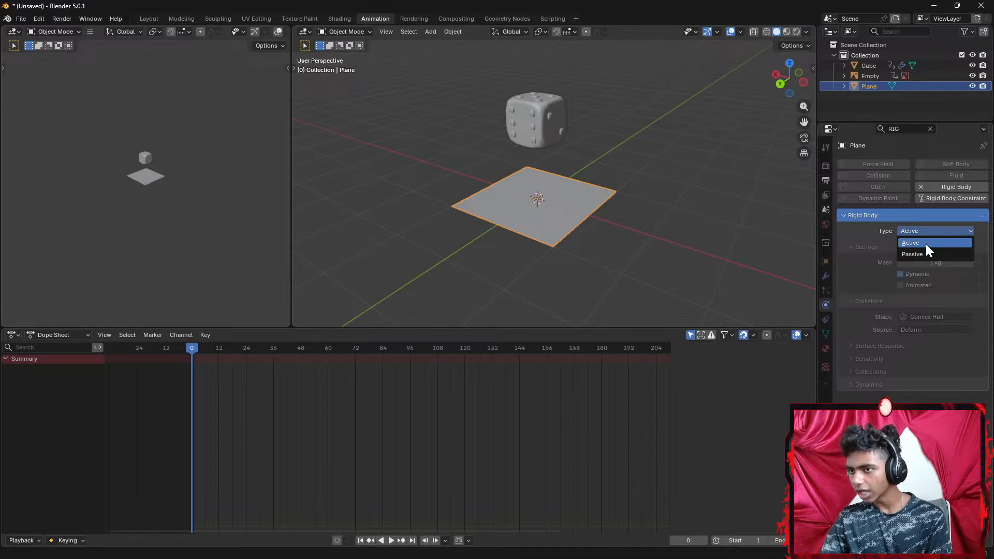
{"action": "left_click", "coordinate": [920, 187]}
Select all objects, try rigid body physics with the plane active, and remove it again
{"action": "key", "text": "a"}
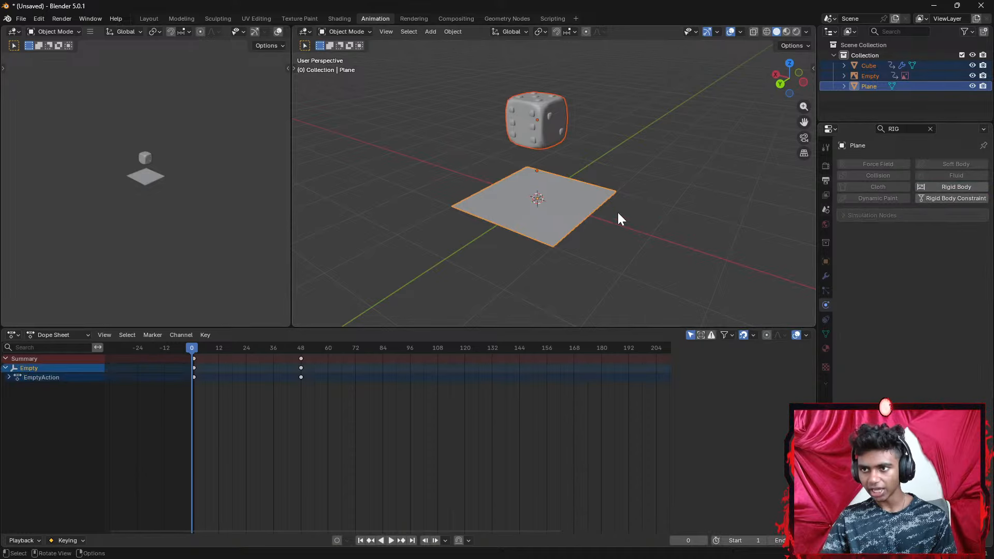
{"action": "left_click", "coordinate": [931, 189]}
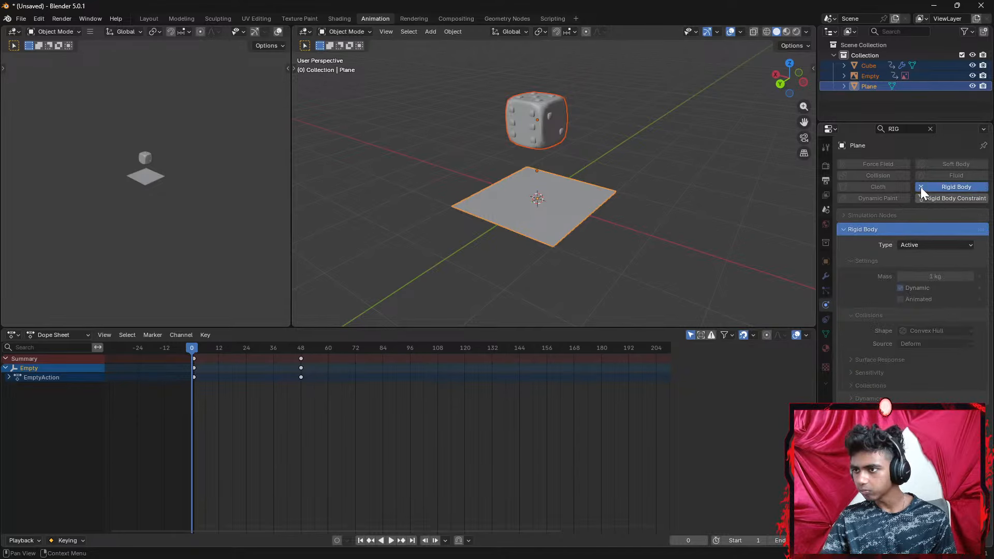
{"action": "left_click", "coordinate": [920, 188]}
Try a rigid body constraint of type Point on the plane, and remove the constraint with only the plane selected
{"action": "left_click", "coordinate": [929, 199]}
{"action": "left_click", "coordinate": [925, 244]}
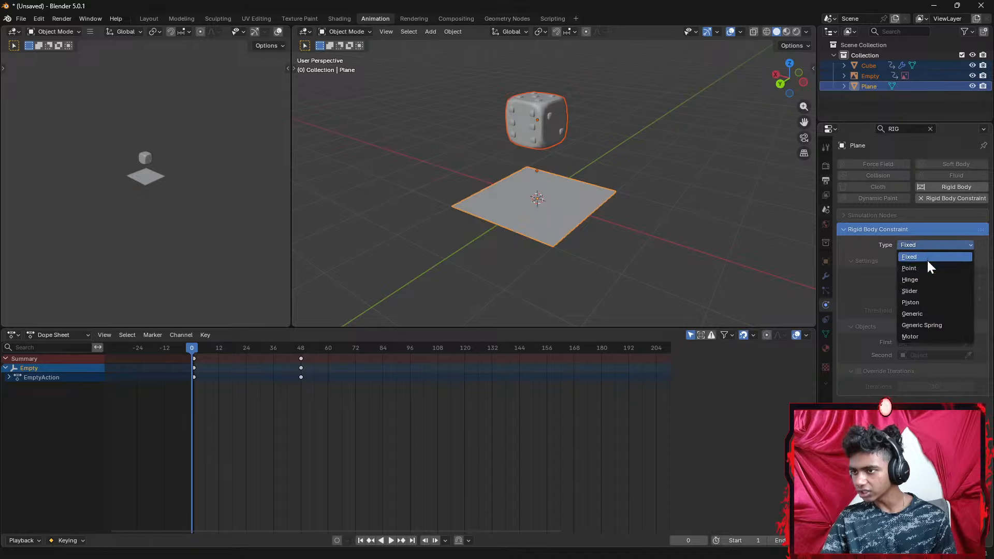
{"action": "left_click", "coordinate": [924, 269]}
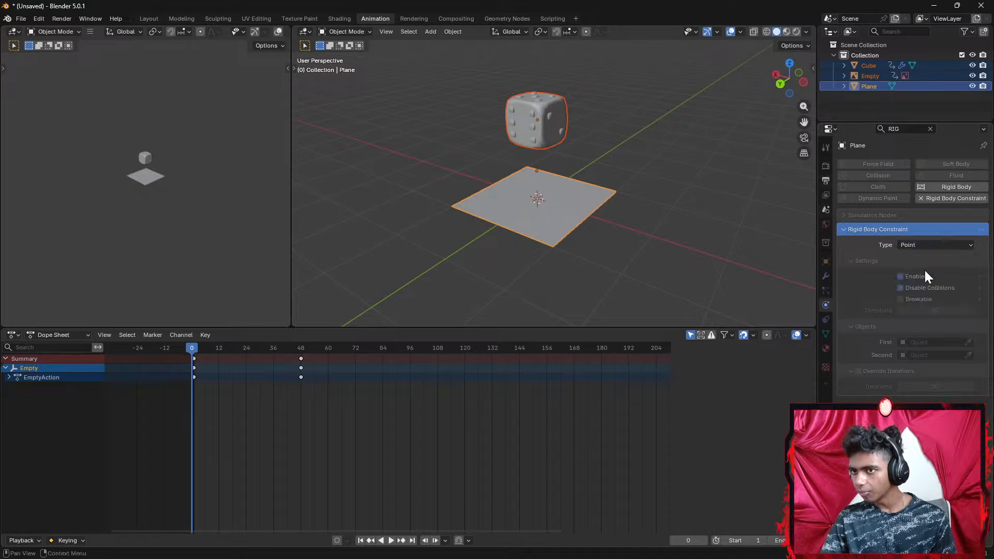
{"action": "left_click", "coordinate": [532, 207]}
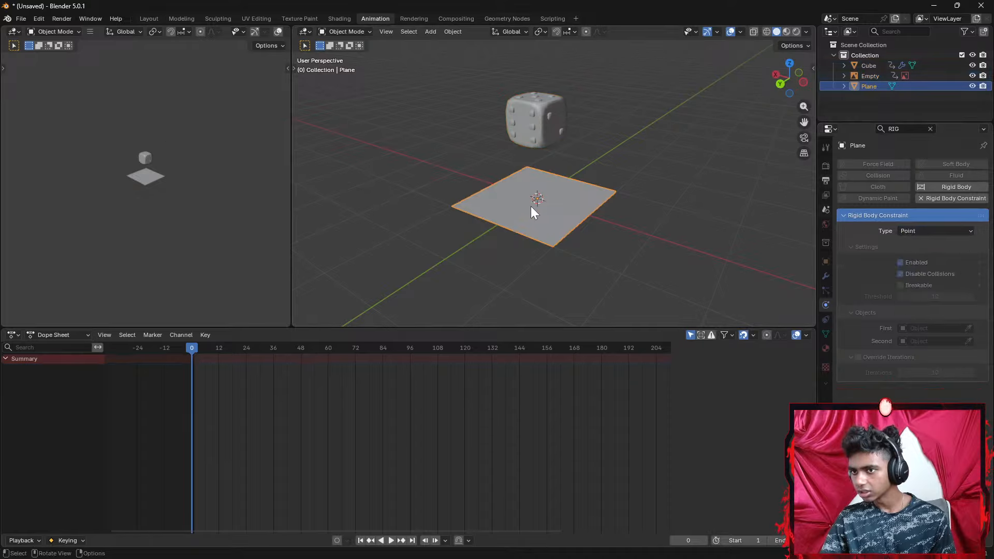
{"action": "left_click", "coordinate": [920, 198]}
Inspect the plane and cube from several angles, and delete the plane
{"action": "scroll", "coordinate": [562, 225], "scroll_direction": "up", "scroll_amount": 2}
{"action": "middle_click_drag", "start_coordinate": [559, 222], "coordinate": [581, 222]}
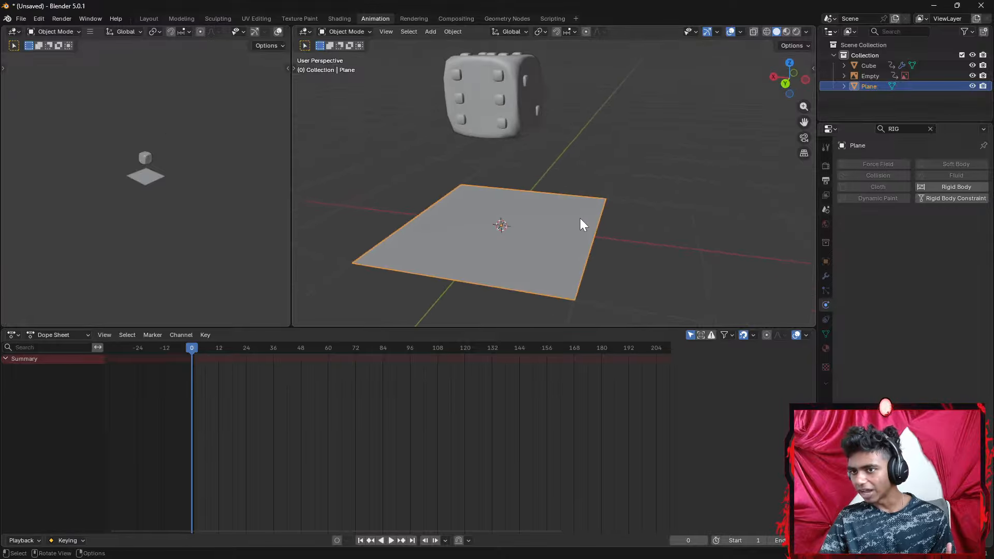
{"action": "mouse_move", "coordinate": [599, 170]}
{"action": "middle_mouse_down"}
{"action": "mouse_move", "coordinate": [520, 206]}
{"action": "mouse_move", "coordinate": [587, 186]}
{"action": "middle_mouse_up"}
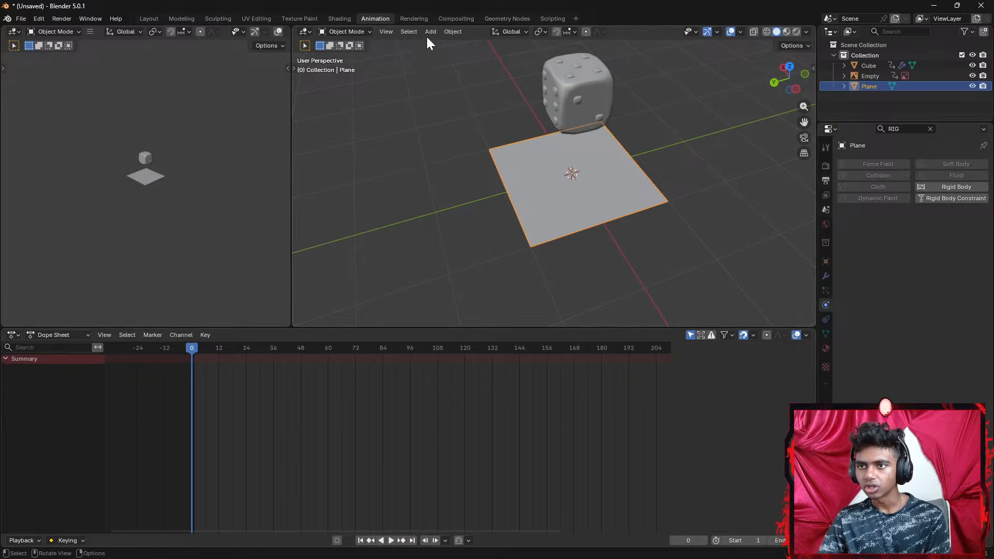
{"action": "right_click", "coordinate": [854, 89]}
{"action": "left_click", "coordinate": [835, 108]}
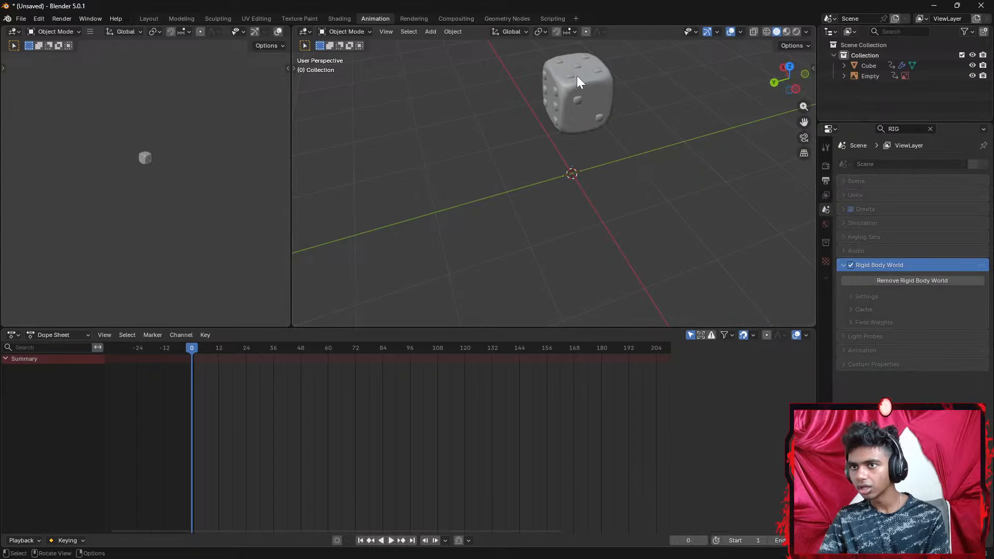
Add a new plane mesh at the world origin as a floor for the cube
{"action": "left_click", "coordinate": [430, 33]}
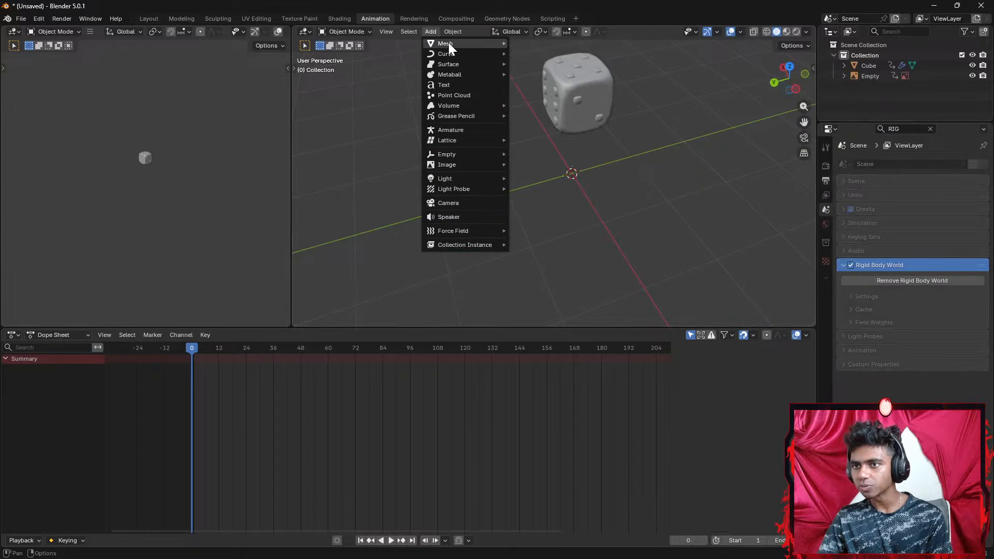
{"action": "mouse_move", "coordinate": [448, 42]}
{"action": "left_click", "coordinate": [535, 44]}
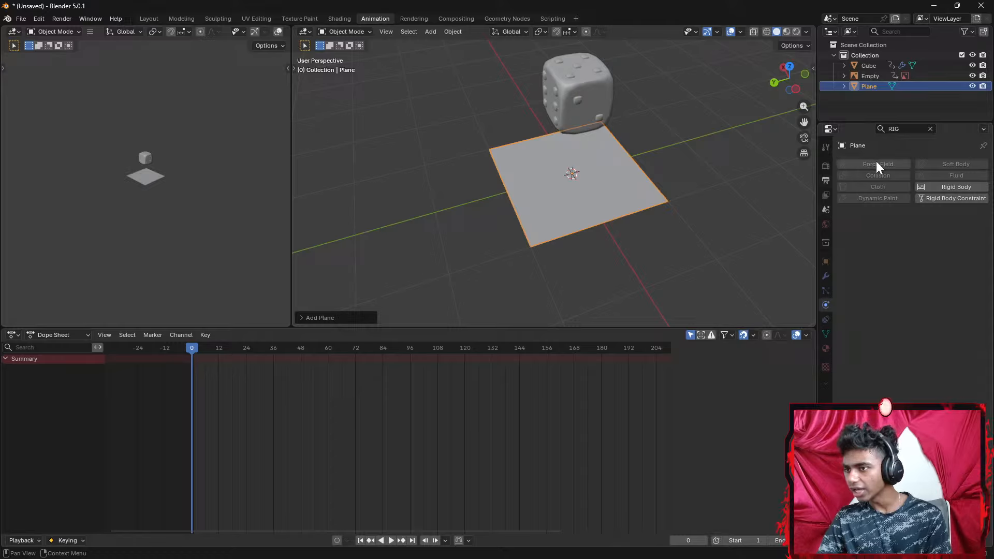
Search the properties for "Phys" and for "Rig", and remove the Rigid Body World from the scene
{"action": "left_click", "coordinate": [908, 129]}
{"action": "type", "text": "P"}
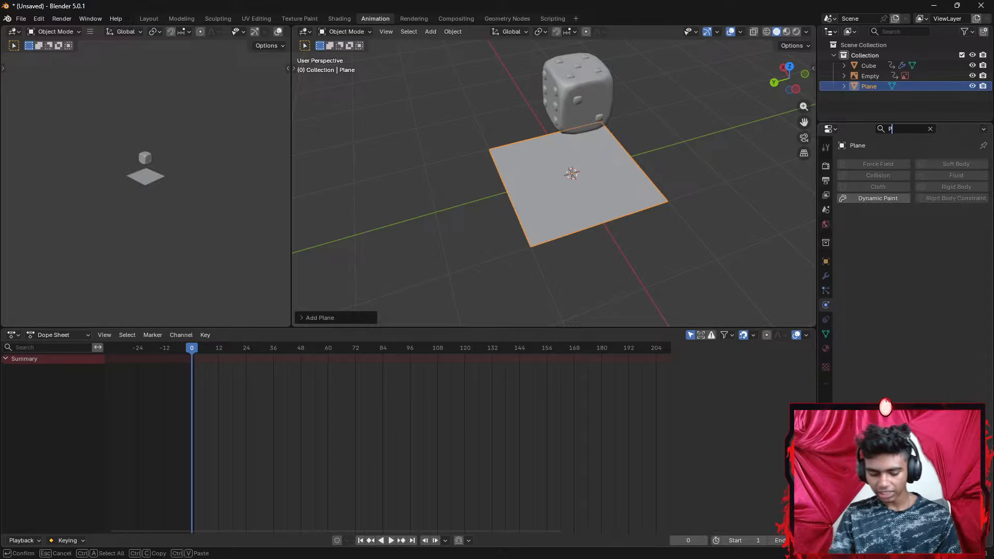
{"action": "type", "text": "Hys"}
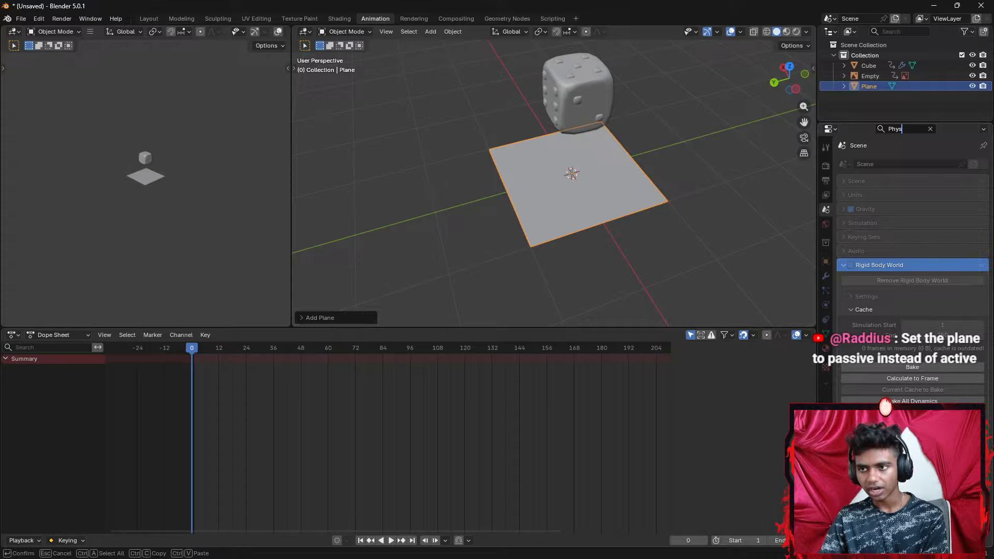
{"action": "key", "text": "BackSpace"}
{"action": "key", "text": "BackSpace"}
{"action": "key", "text": "BackSpace"}
{"action": "key", "text": "BackSpace"}
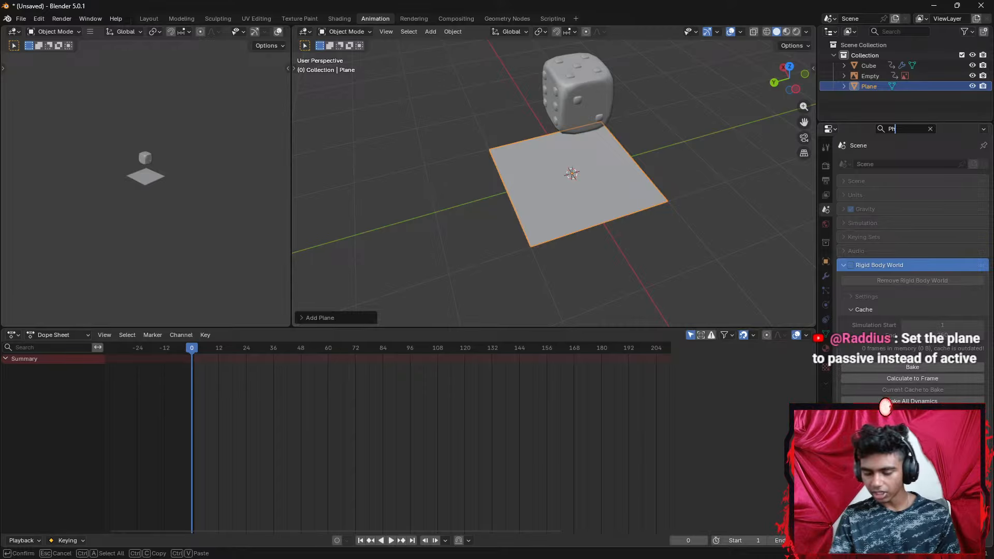
{"action": "type", "text": "Rig"}
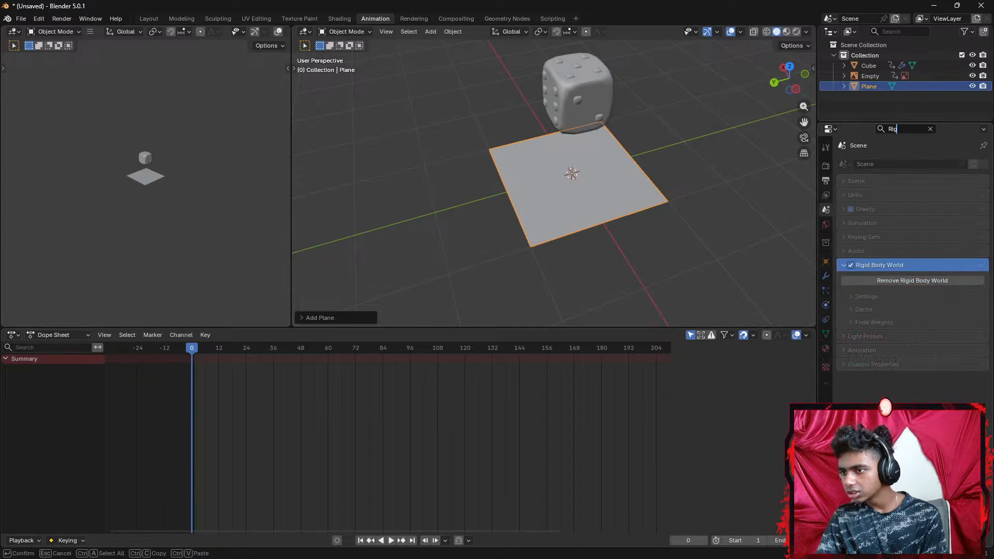
{"action": "left_click", "coordinate": [892, 281]}
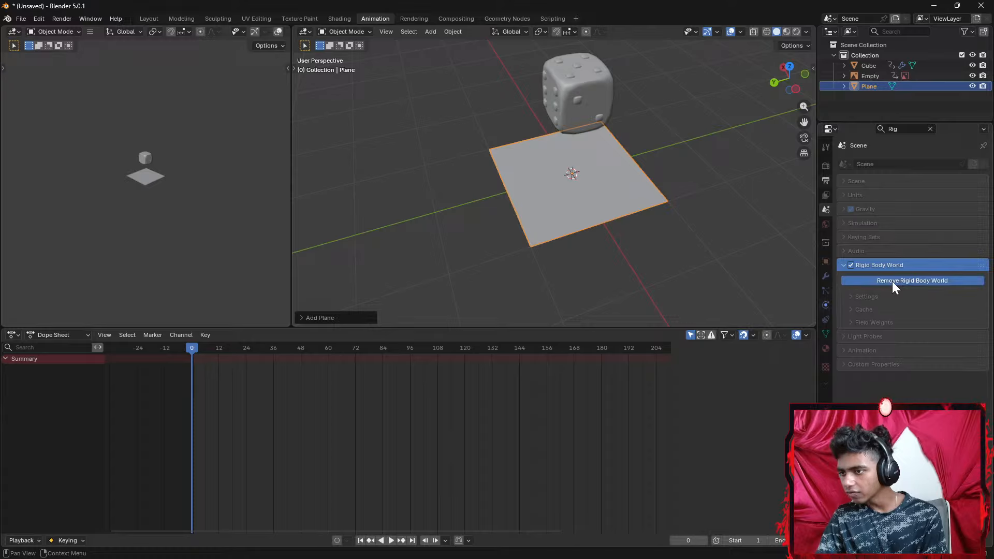
Search the properties for "RIG", and add a Rigid Body World to the scene but leave it switched off
{"action": "left_click", "coordinate": [903, 129]}
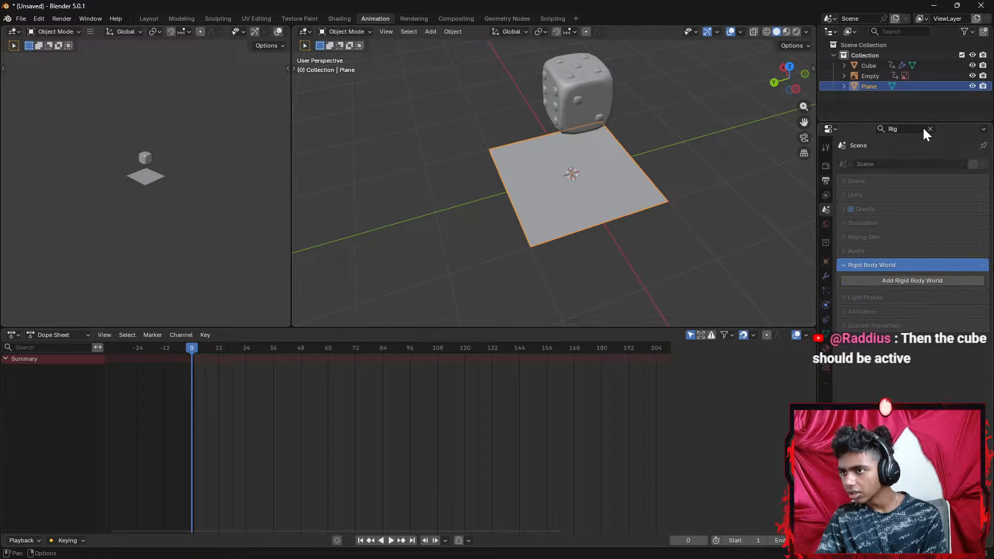
{"action": "left_click", "coordinate": [930, 129]}
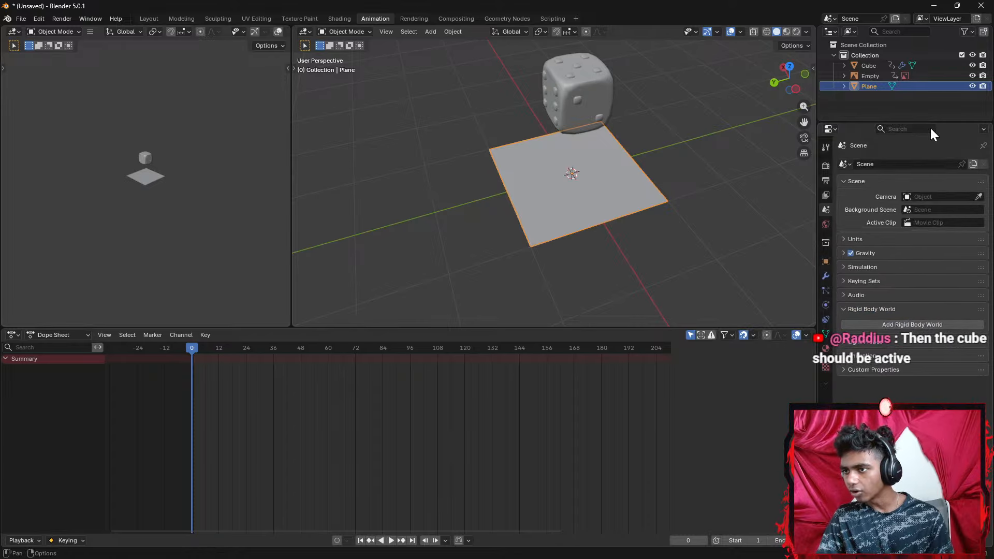
{"action": "left_click", "coordinate": [906, 128]}
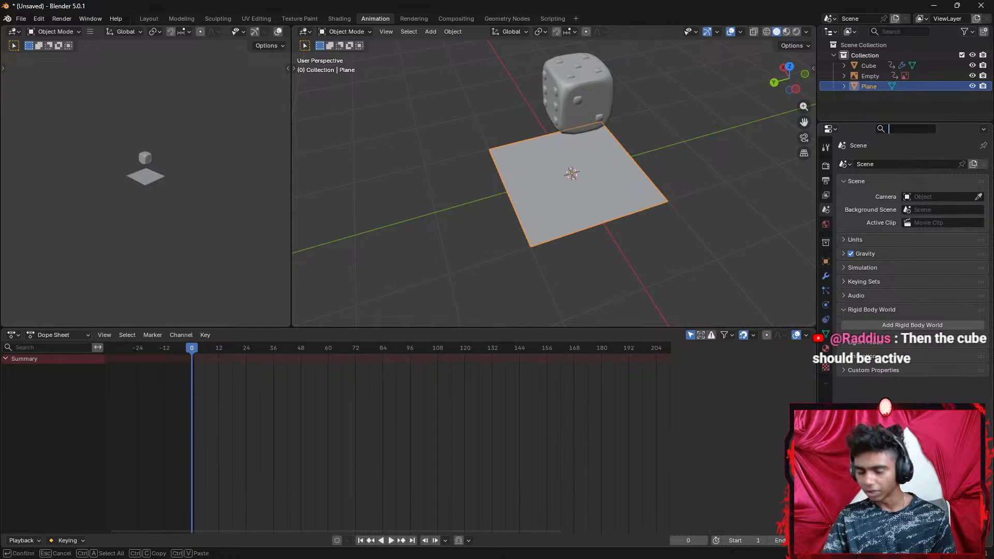
{"action": "type", "text": "RIG"}
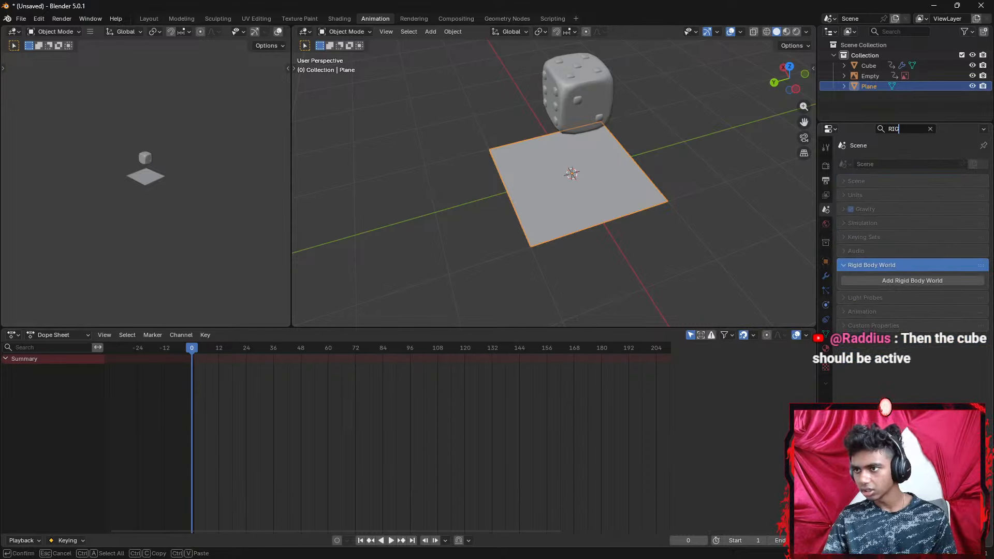
{"action": "left_click", "coordinate": [904, 281]}
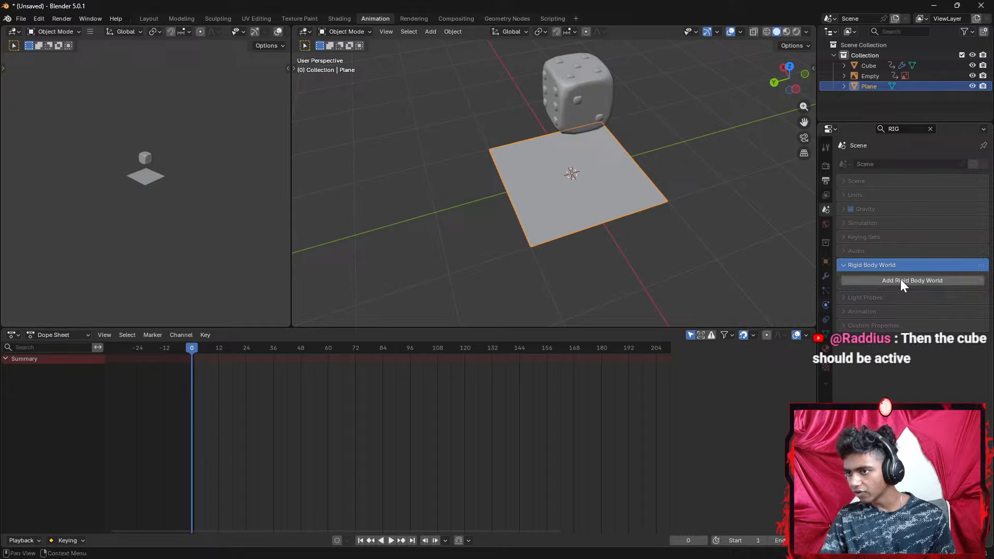
{"action": "left_click", "coordinate": [899, 279]}
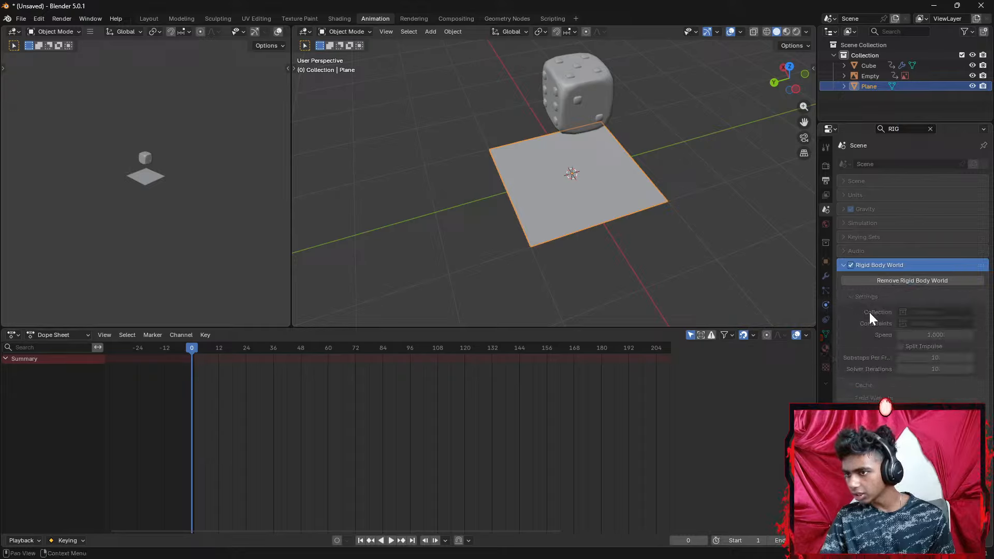
{"action": "left_click", "coordinate": [851, 265]}
{"action": "left_click", "coordinate": [844, 265]}
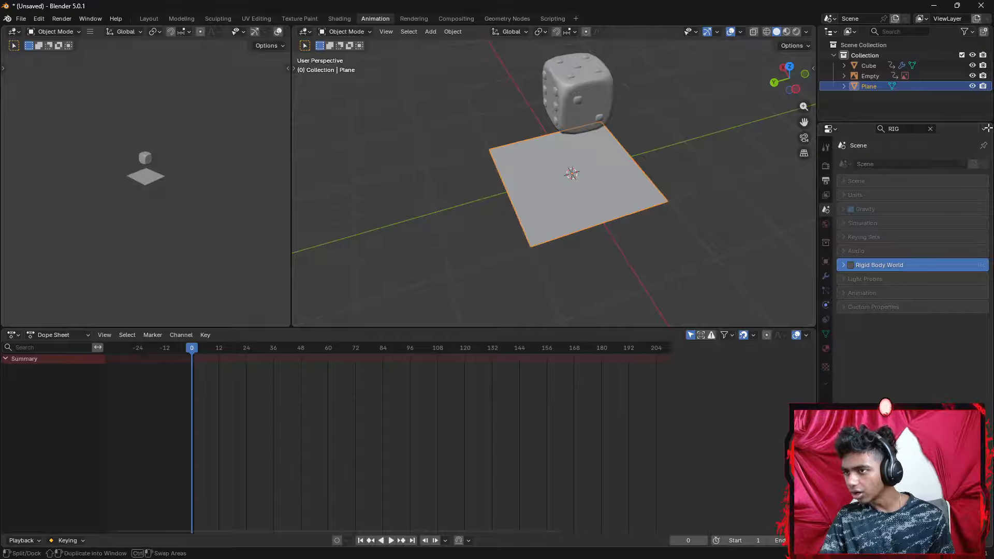
{"action": "left_click", "coordinate": [930, 128]}
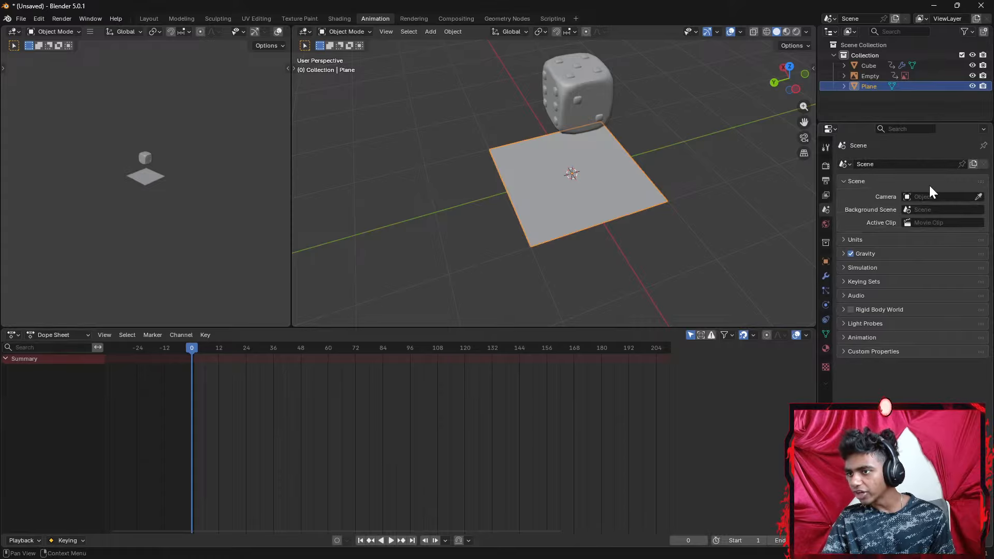
Select the cube, and search the scene properties for "RIG"
{"action": "middle_click_drag", "start_coordinate": [629, 193], "coordinate": [677, 189]}
{"action": "left_click", "coordinate": [543, 99]}
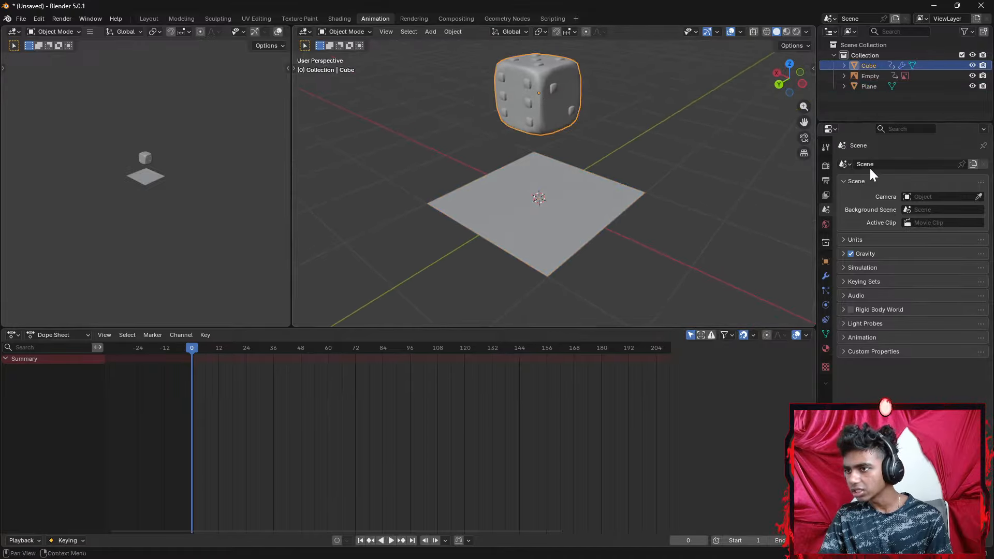
{"action": "left_click", "coordinate": [898, 128]}
{"action": "type", "text": "R"}
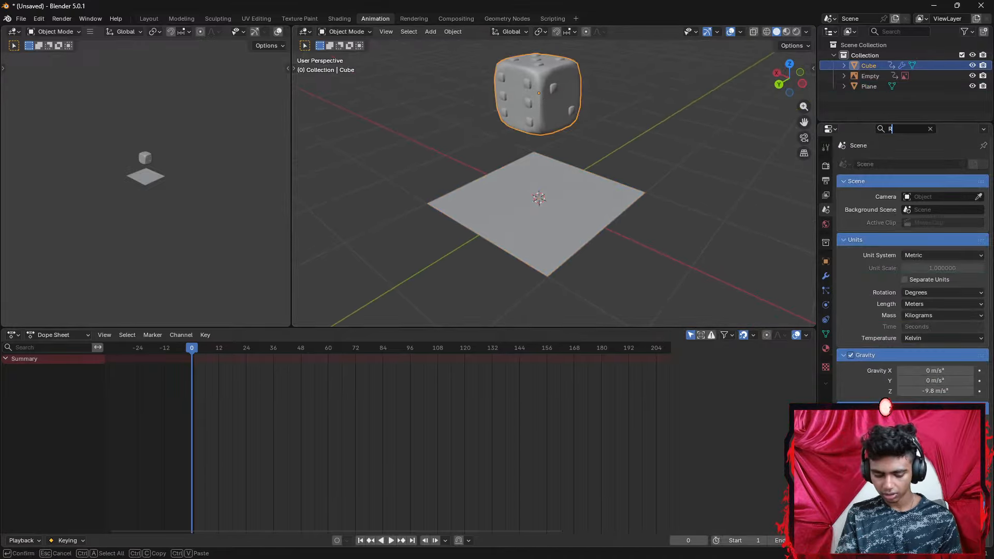
{"action": "type", "text": "IG"}
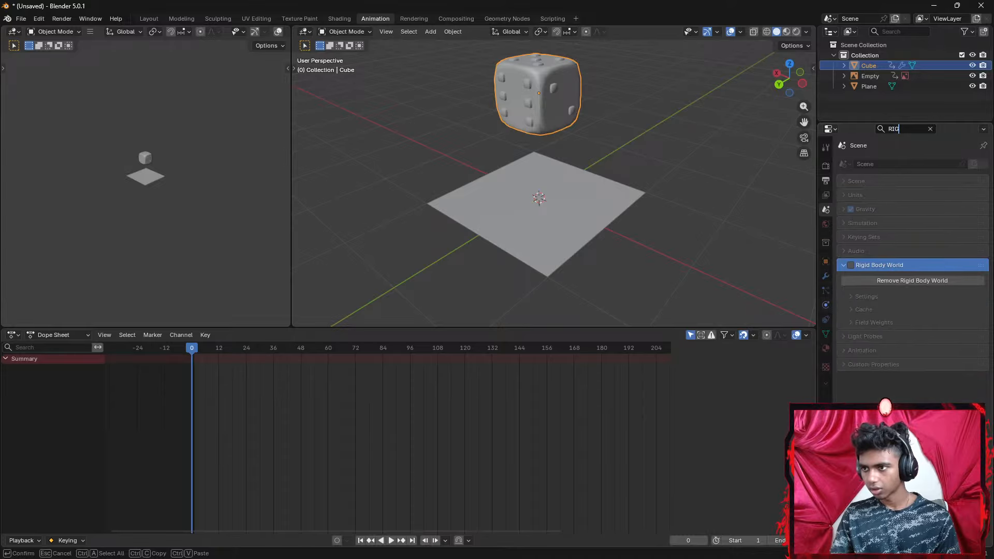
{"action": "left_click_drag", "start_coordinate": [899, 129], "coordinate": [887, 129]}
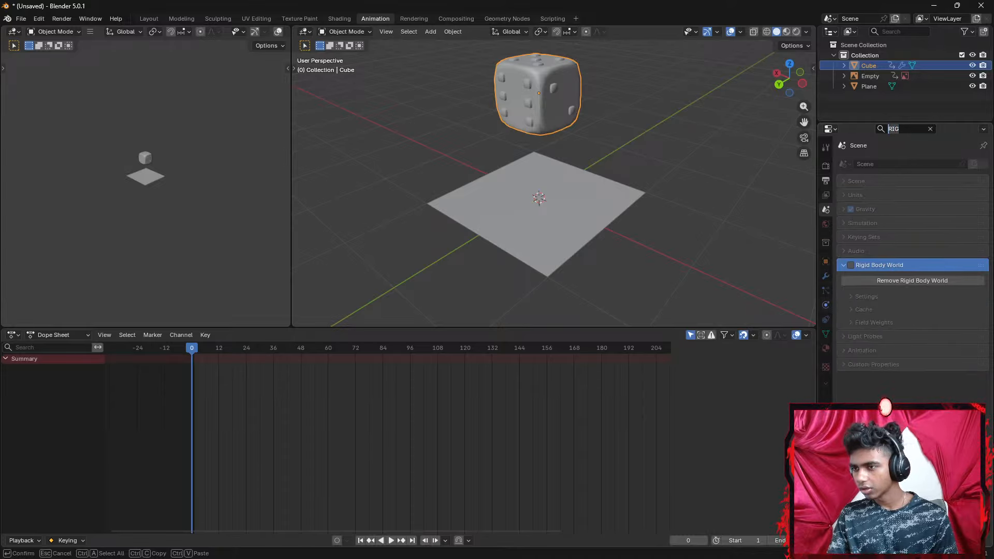
{"action": "key", "text": "BackSpace"}
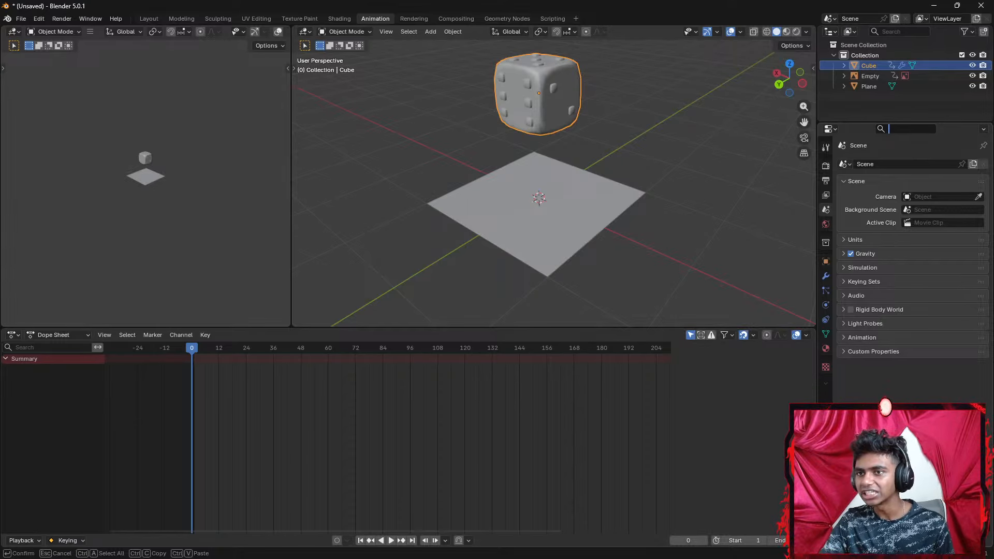
{"action": "key", "text": "Escape"}
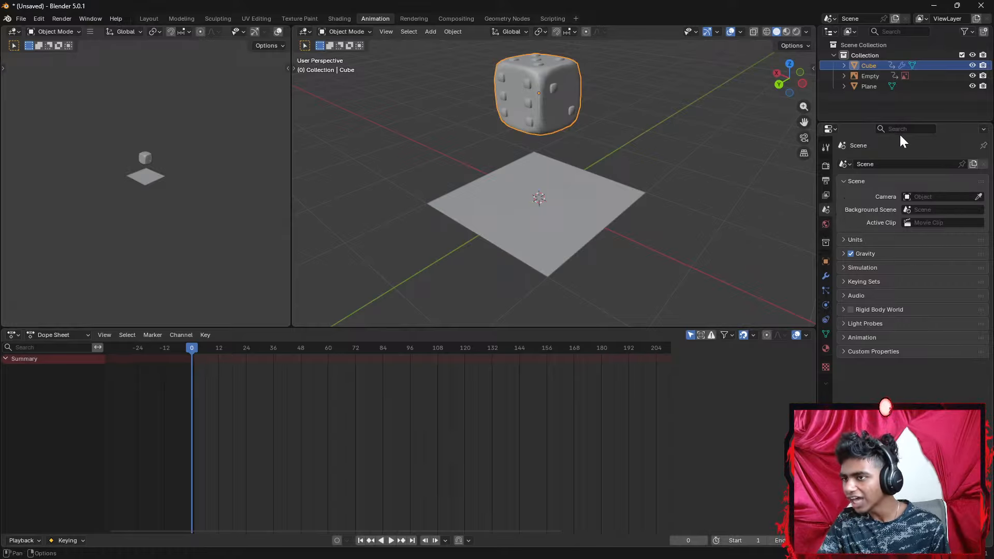
{"action": "left_click", "coordinate": [334, 17]}
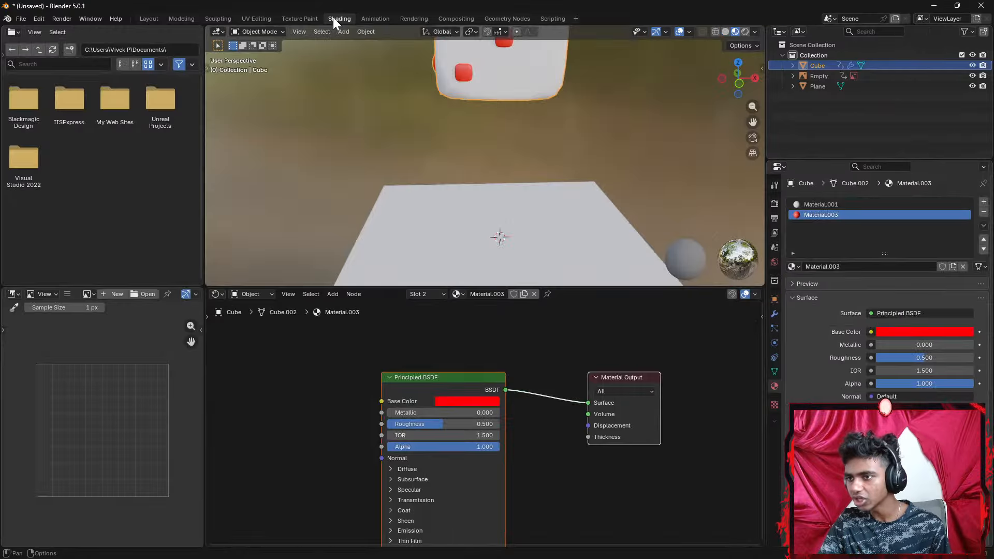
{"action": "left_click", "coordinate": [182, 19]}
{"action": "left_click", "coordinate": [825, 348]}
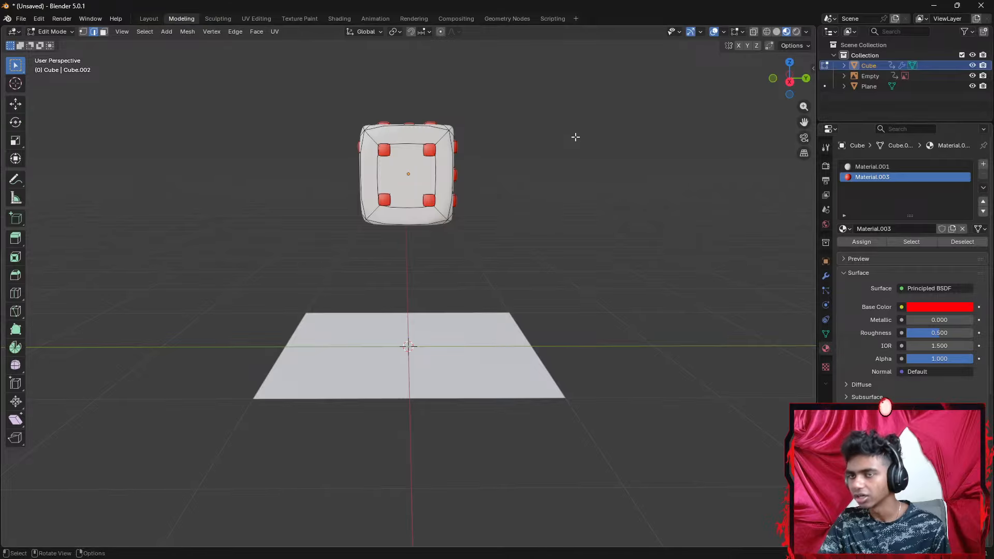
{"action": "left_click", "coordinate": [371, 19]}
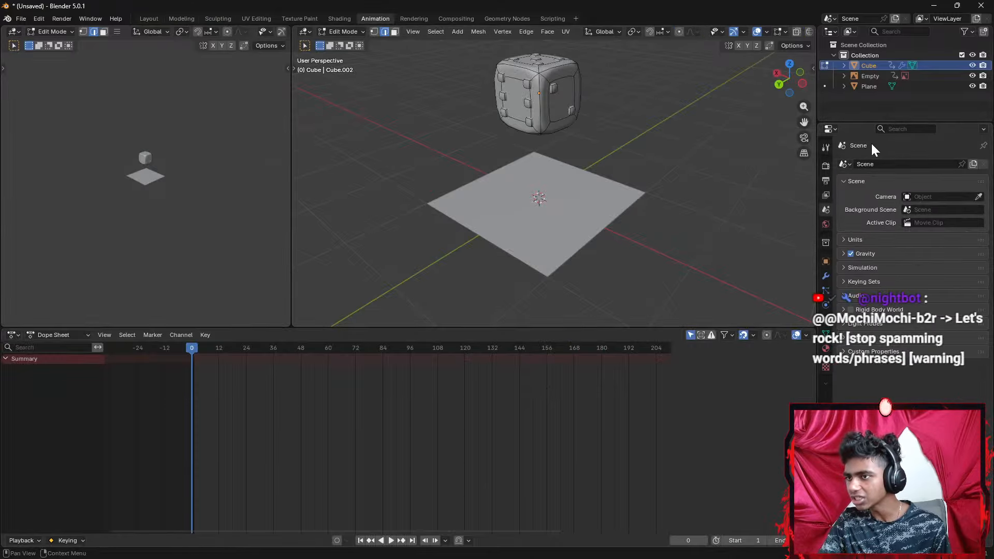
Add rigid body physics of type Active to the cube
{"action": "left_click", "coordinate": [906, 129]}
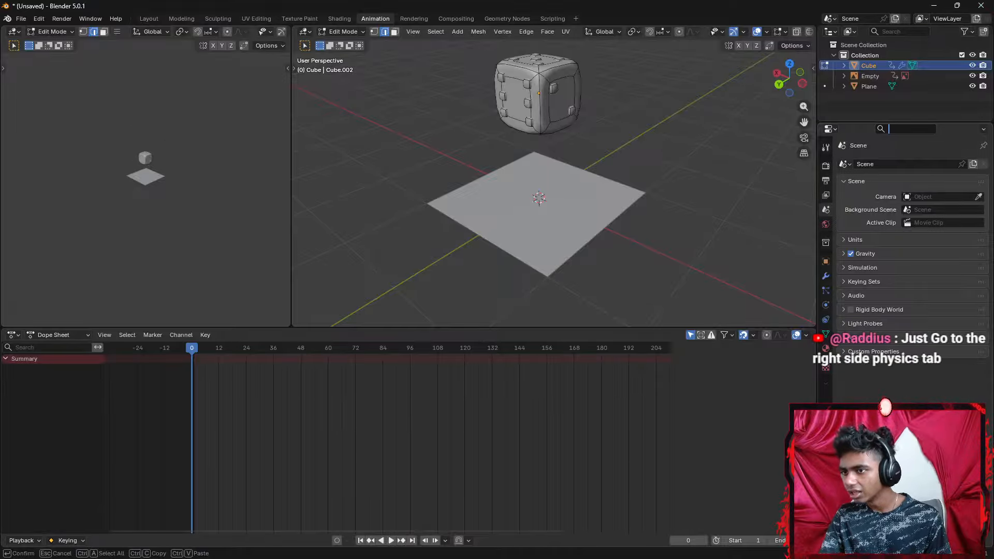
{"action": "left_click", "coordinate": [824, 224]}
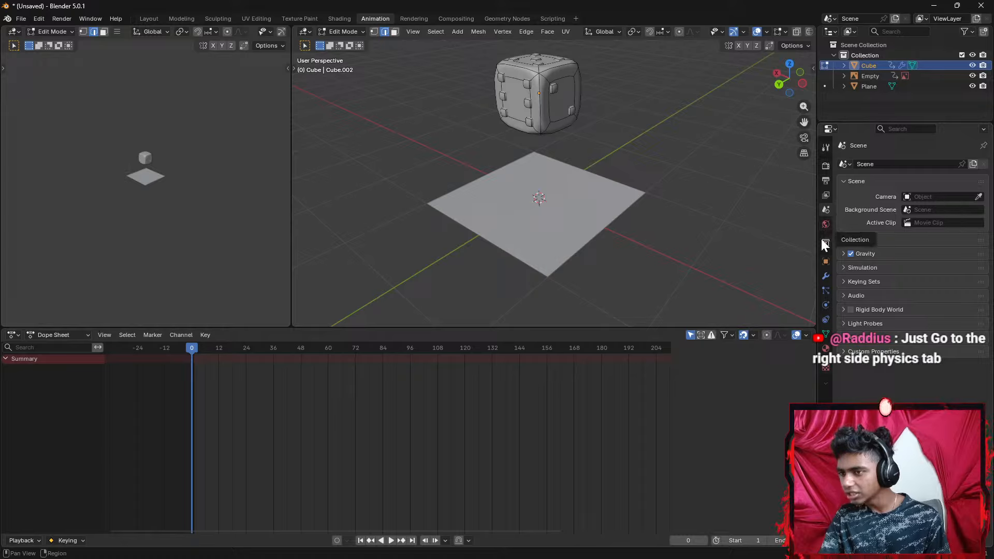
{"action": "left_click", "coordinate": [825, 305]}
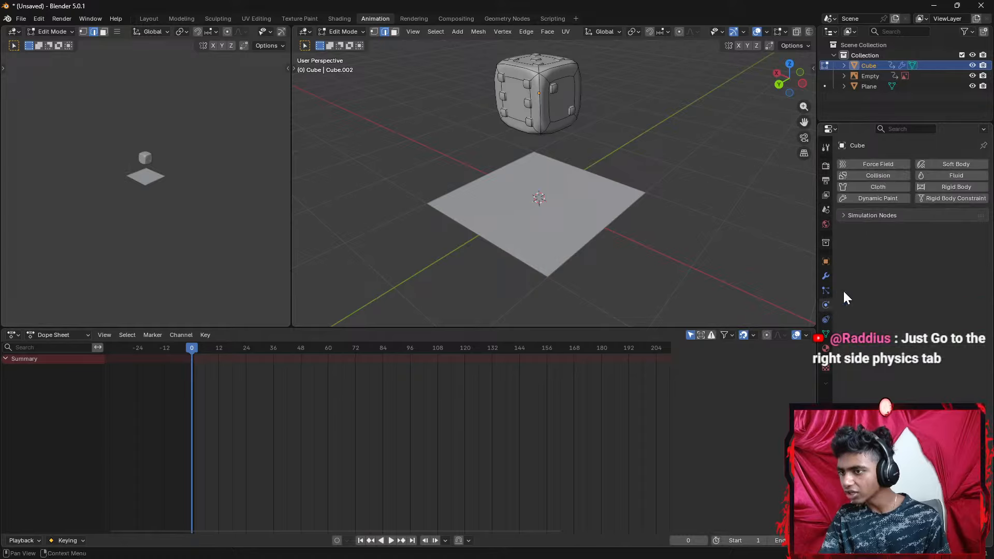
{"action": "left_click", "coordinate": [944, 189]}
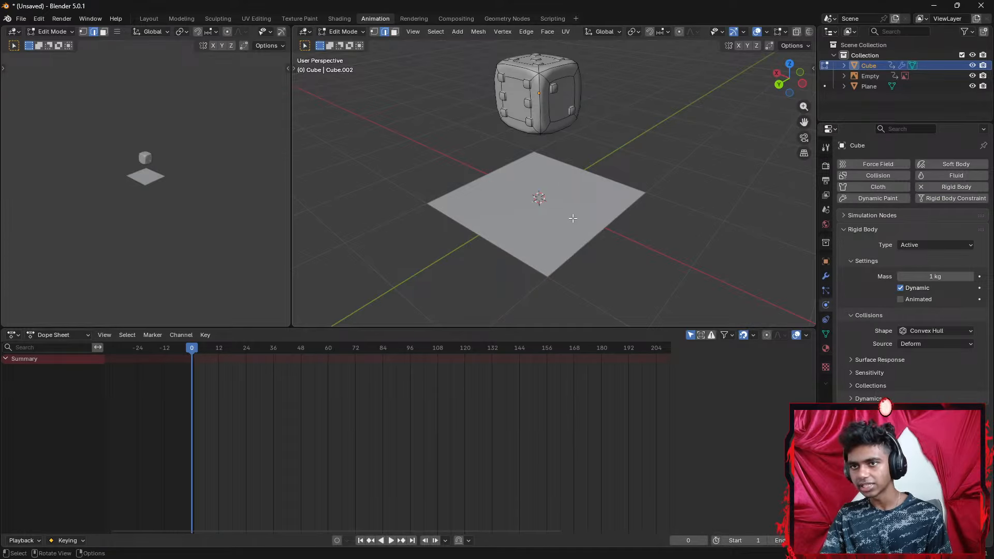
Return to Object Mode, and add rigid body physics of type Passive to the plane
{"action": "left_click", "coordinate": [345, 32]}
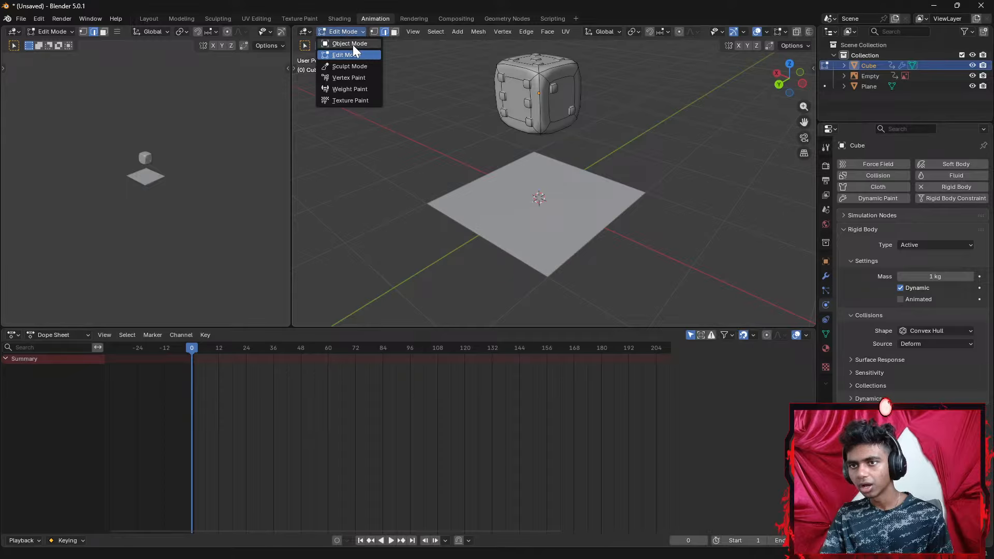
{"action": "left_click", "coordinate": [352, 44]}
{"action": "left_click", "coordinate": [563, 202]}
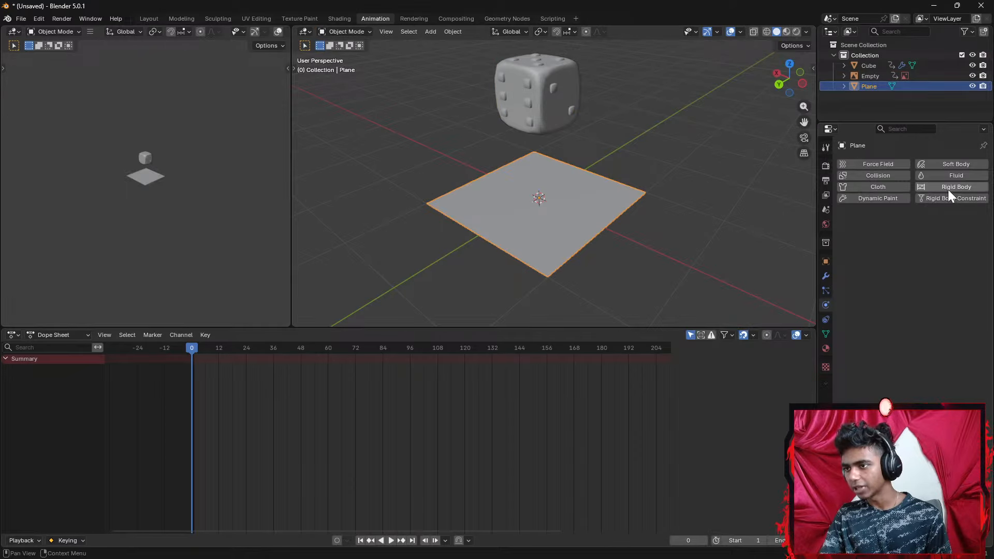
{"action": "left_click", "coordinate": [543, 89]}
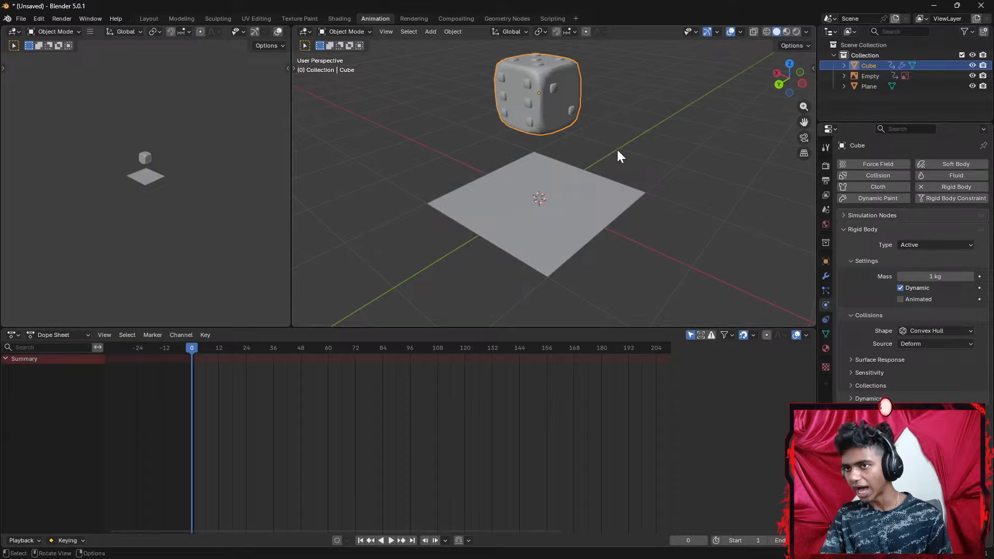
{"action": "left_click", "coordinate": [588, 206]}
{"action": "left_click", "coordinate": [930, 188]}
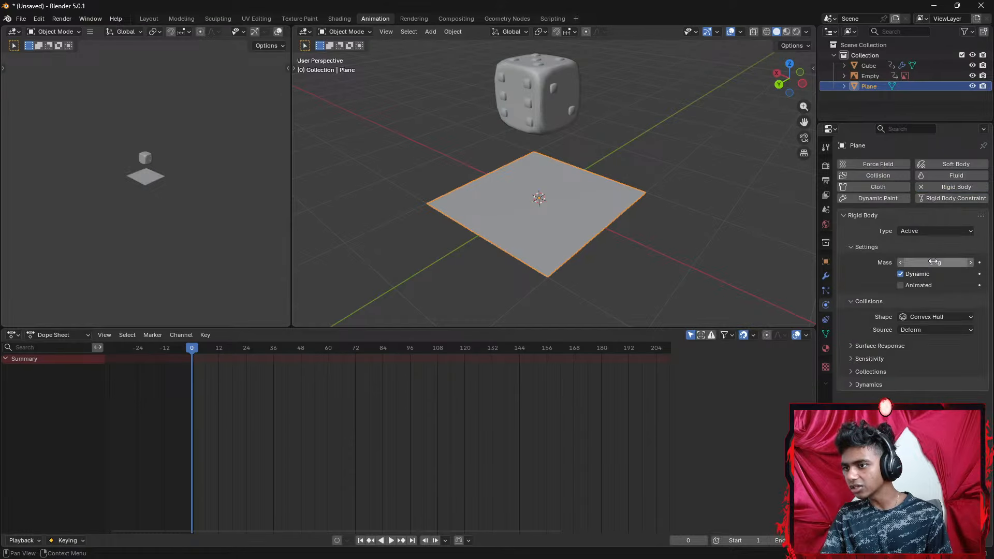
{"action": "left_click", "coordinate": [932, 231]}
{"action": "left_click", "coordinate": [925, 253]}
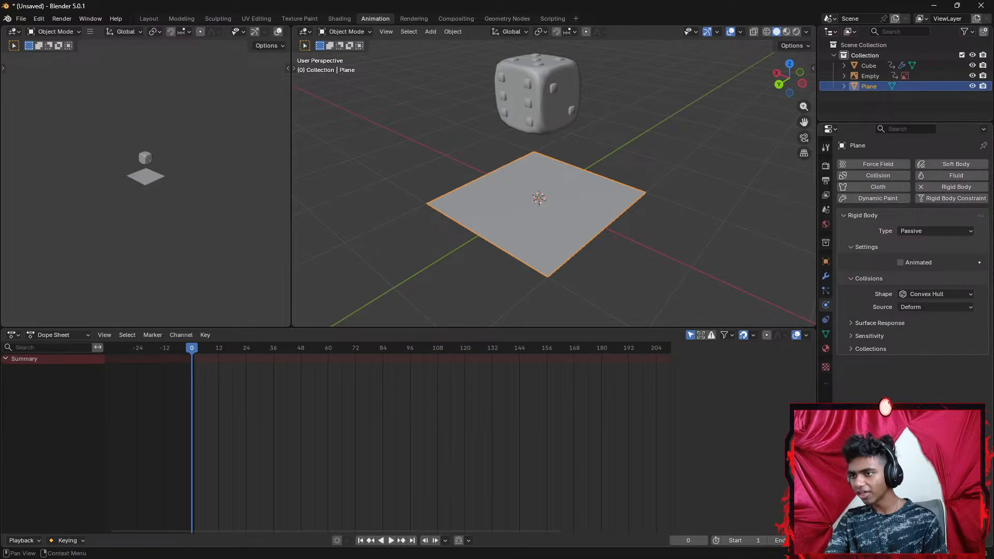
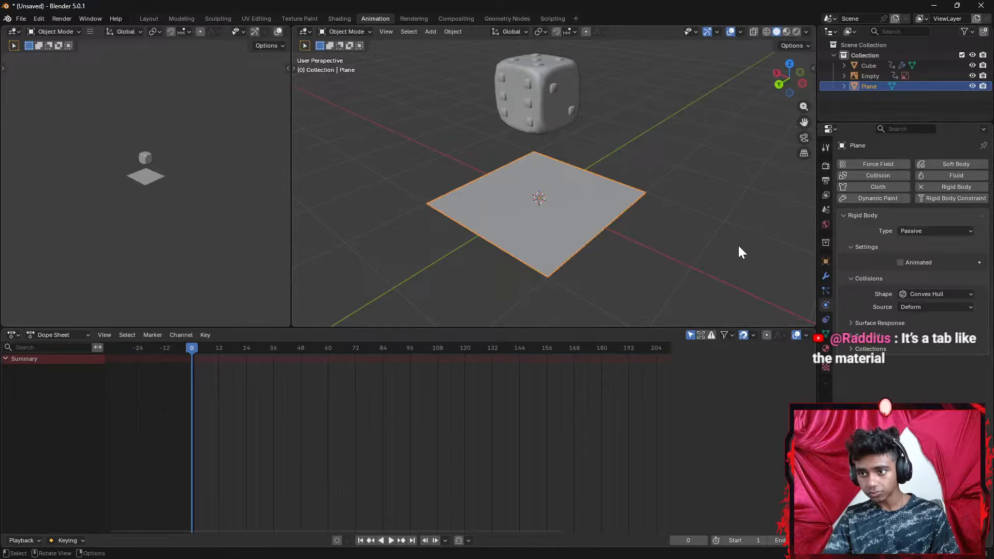
Widen the properties editor and narrow the secondary 3D viewport
{"action": "left_click_drag", "start_coordinate": [816, 192], "coordinate": [747, 191]}
{"action": "left_click_drag", "start_coordinate": [290, 209], "coordinate": [193, 211]}
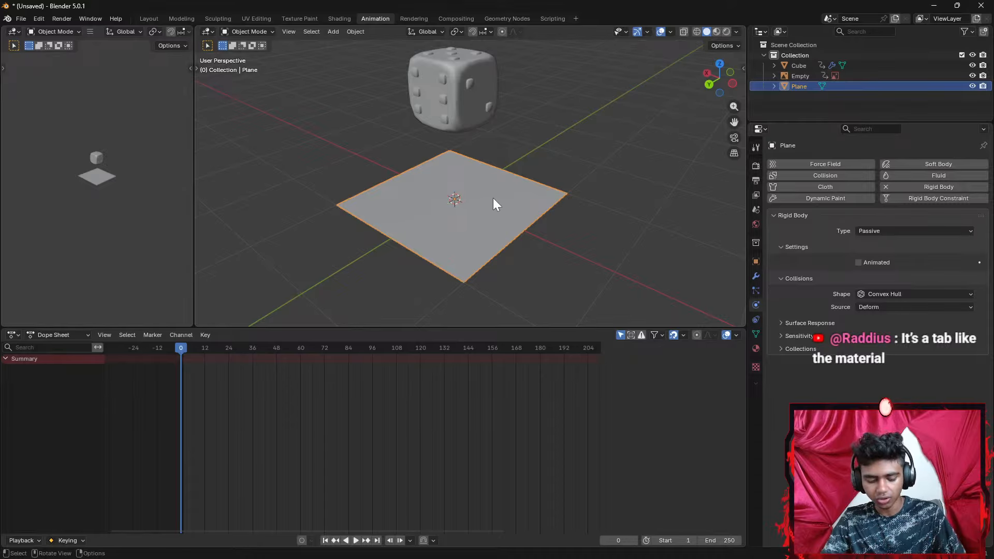
{"action": "scroll", "coordinate": [497, 196], "scroll_direction": "down", "scroll_amount": 2}
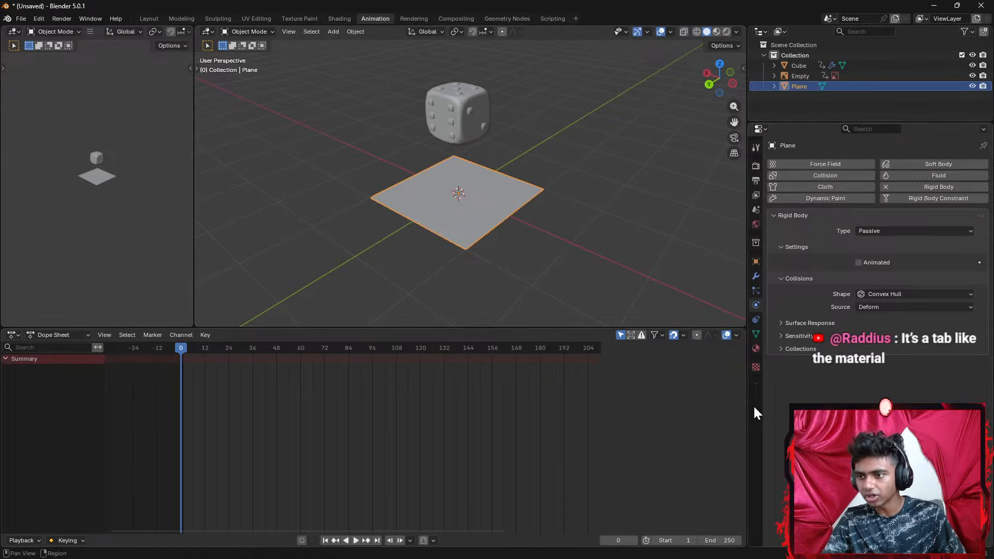
{"action": "mouse_move", "coordinate": [747, 408]}
{"action": "left_mouse_down"}
{"action": "mouse_move", "coordinate": [725, 412]}
{"action": "mouse_move", "coordinate": [759, 412]}
{"action": "left_mouse_up"}
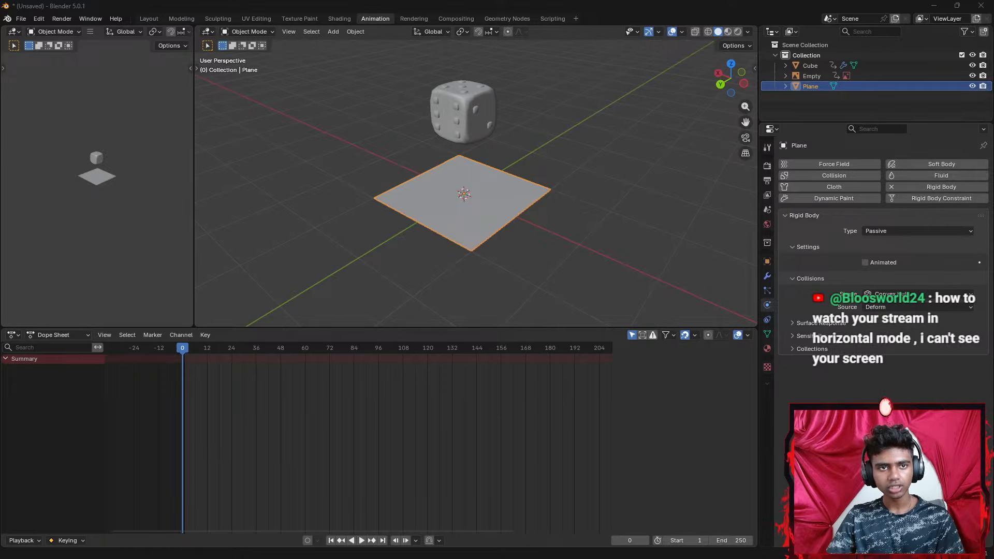
Switch to the YouTube channel page in the browser, check its two live streams, and close the page
{"action": "left_click_drag", "start_coordinate": [152, 98], "coordinate": [308, 42]}
{"action": "scroll", "coordinate": [344, 204], "scroll_direction": "down", "scroll_amount": 2}
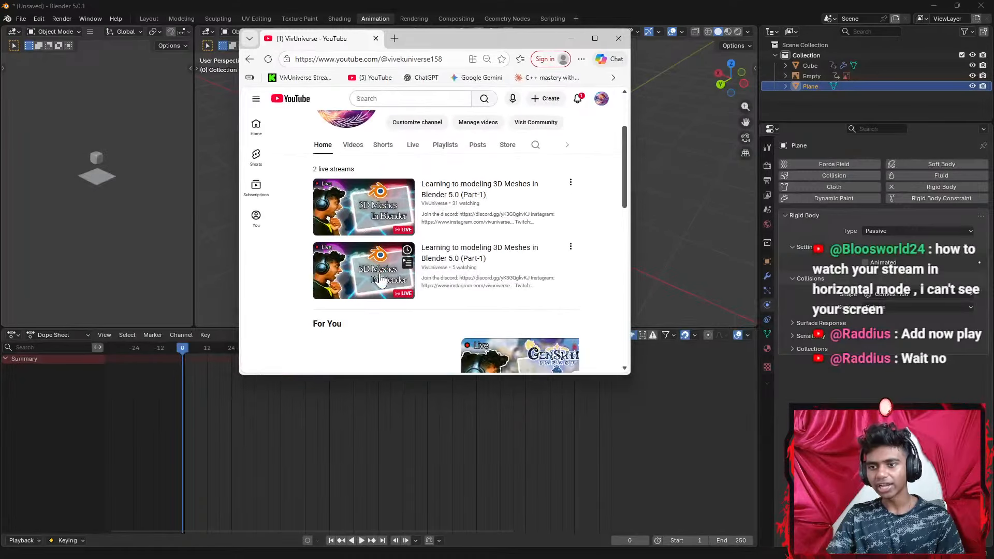
{"action": "left_click", "coordinate": [385, 213]}
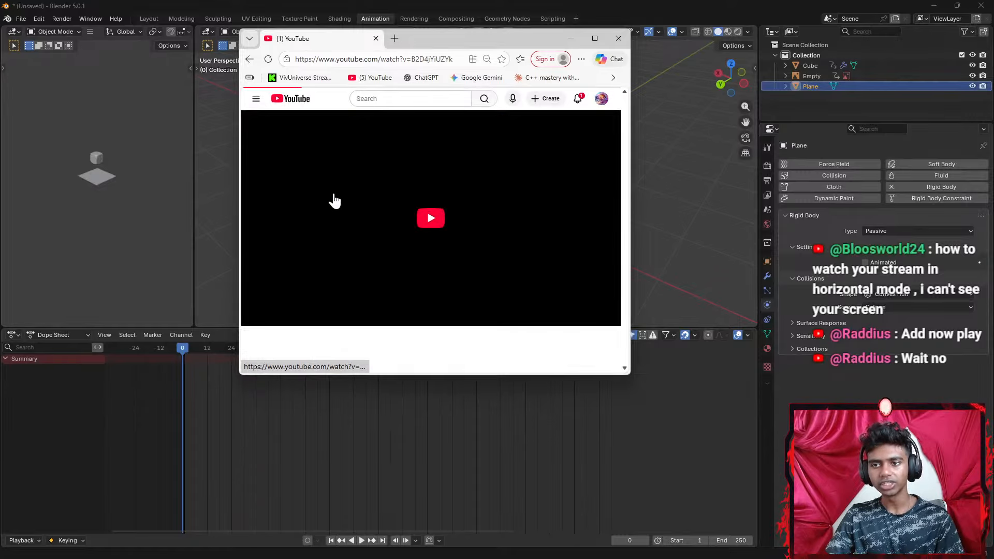
{"action": "key", "text": "alt+Left"}
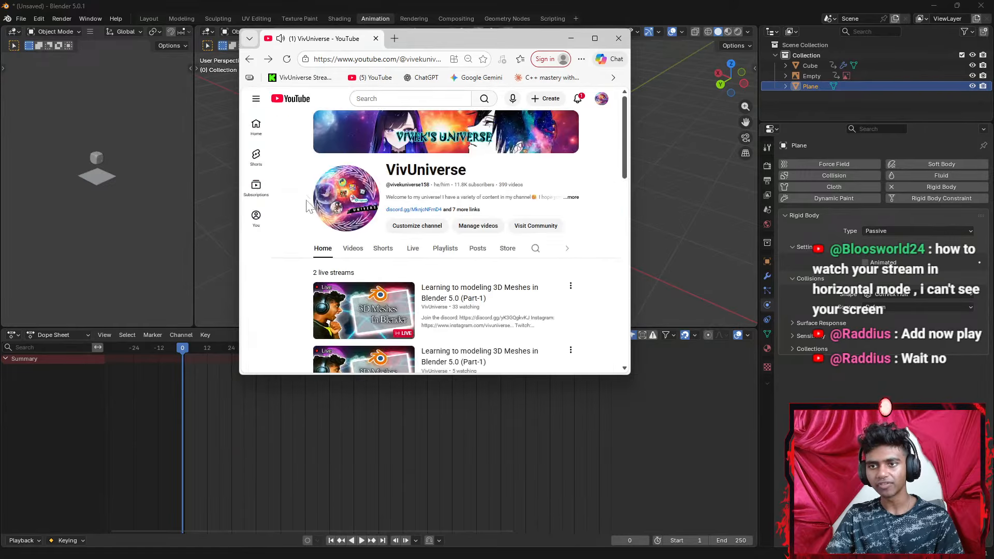
{"action": "scroll", "coordinate": [407, 295], "scroll_direction": "down", "scroll_amount": 2}
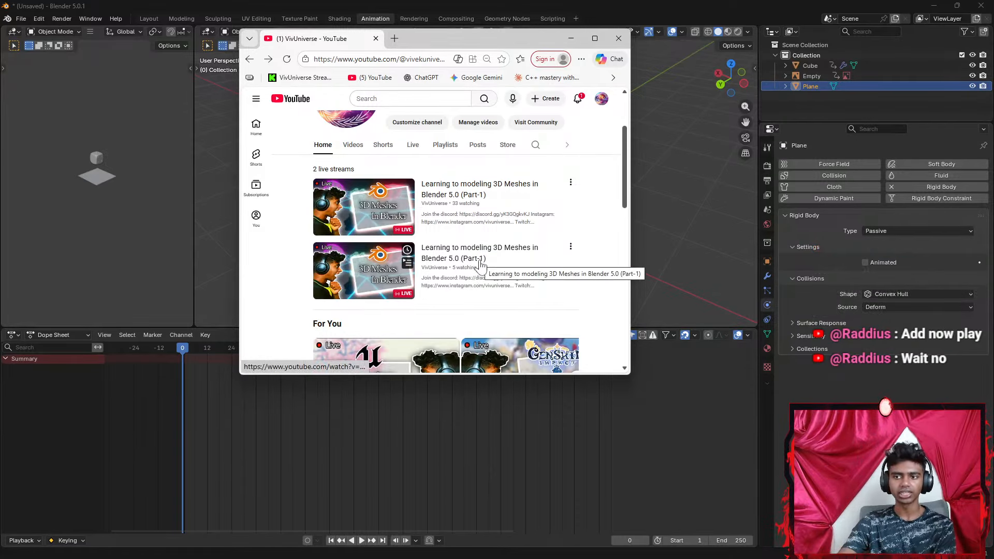
{"action": "left_click", "coordinate": [375, 39]}
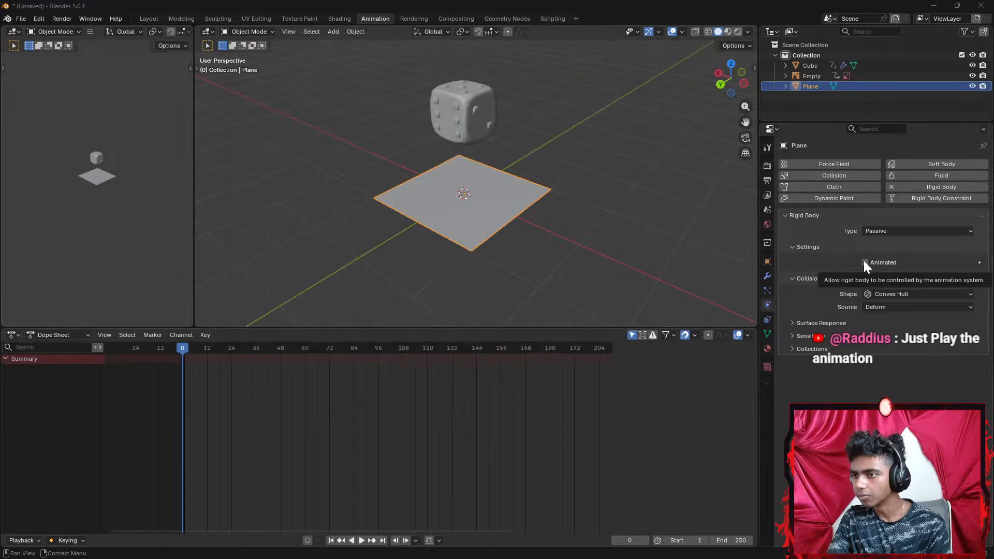
Play the animation to test the dice drop, stop it, and return to frame 0
{"action": "left_click", "coordinate": [361, 540]}
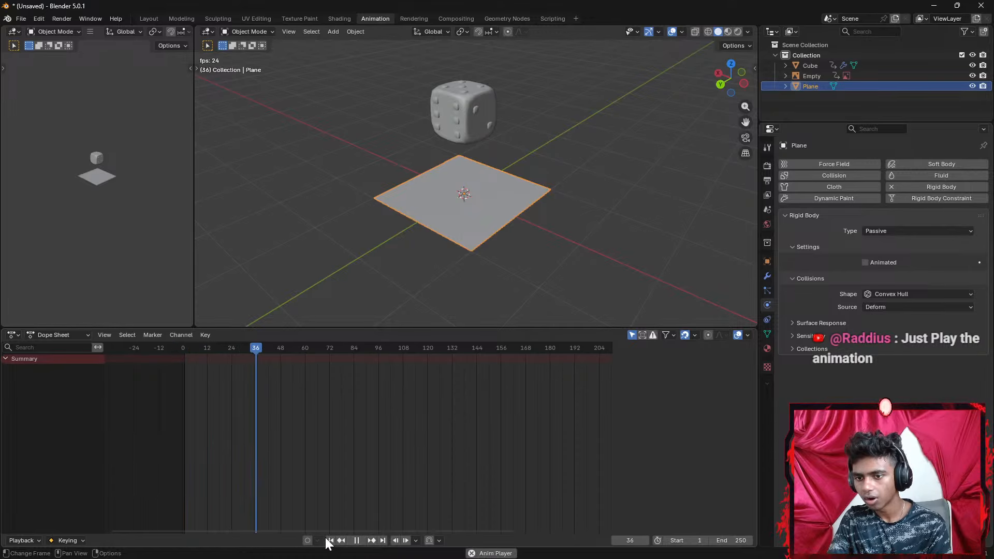
{"action": "left_click", "coordinate": [360, 542]}
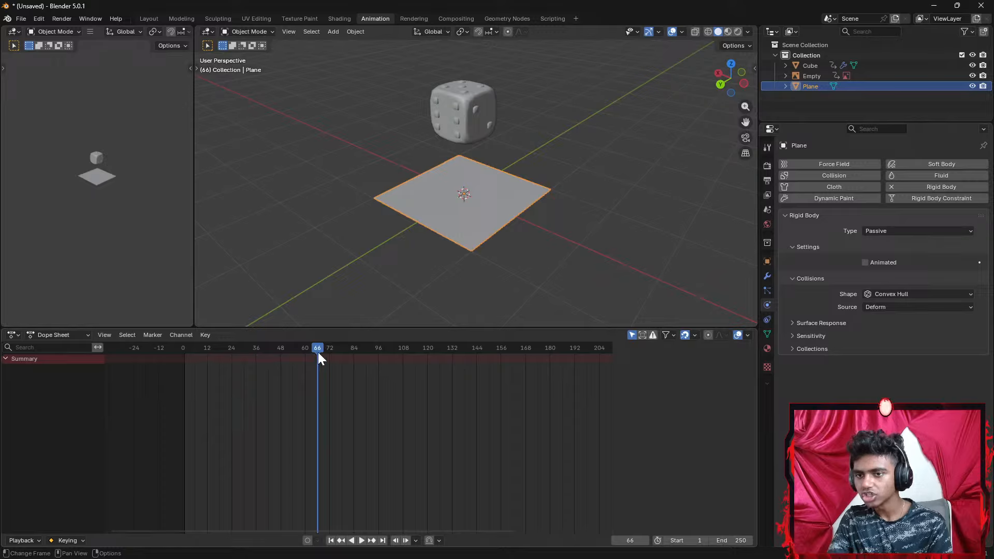
{"action": "left_click_drag", "start_coordinate": [318, 352], "coordinate": [181, 351]}
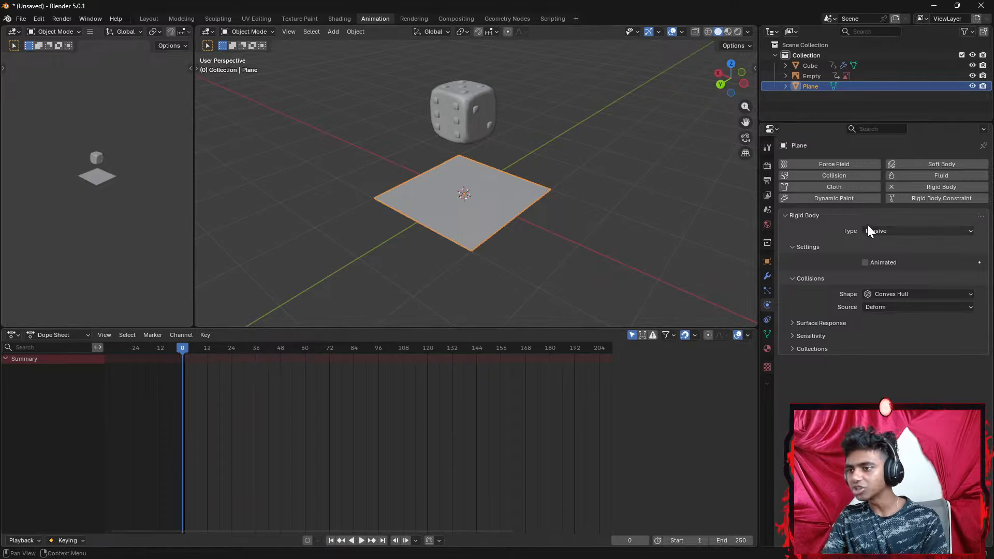
Try the Animated option on the plane's rigid body with a test playback, turn it off, and rewind to frame 4
{"action": "left_click", "coordinate": [866, 265]}
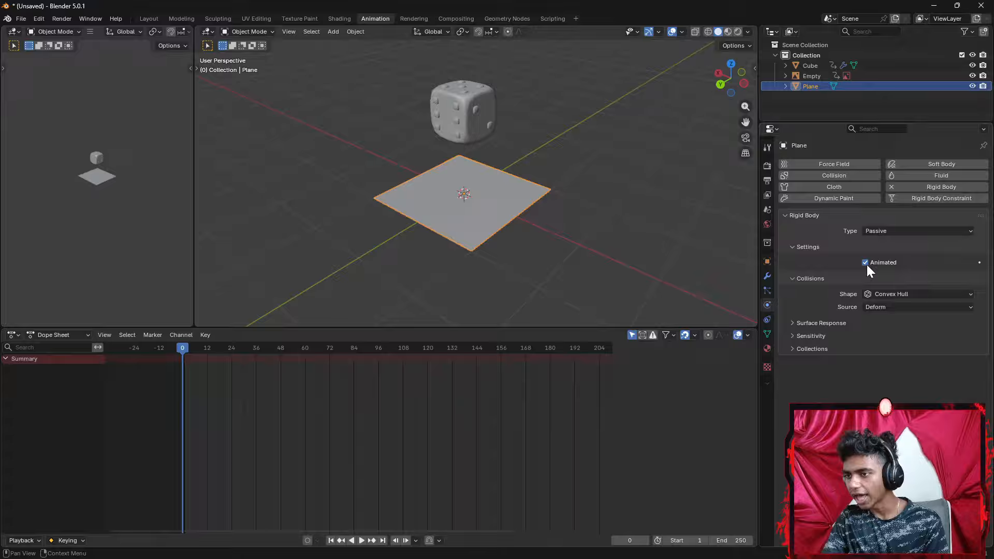
{"action": "left_click", "coordinate": [361, 541]}
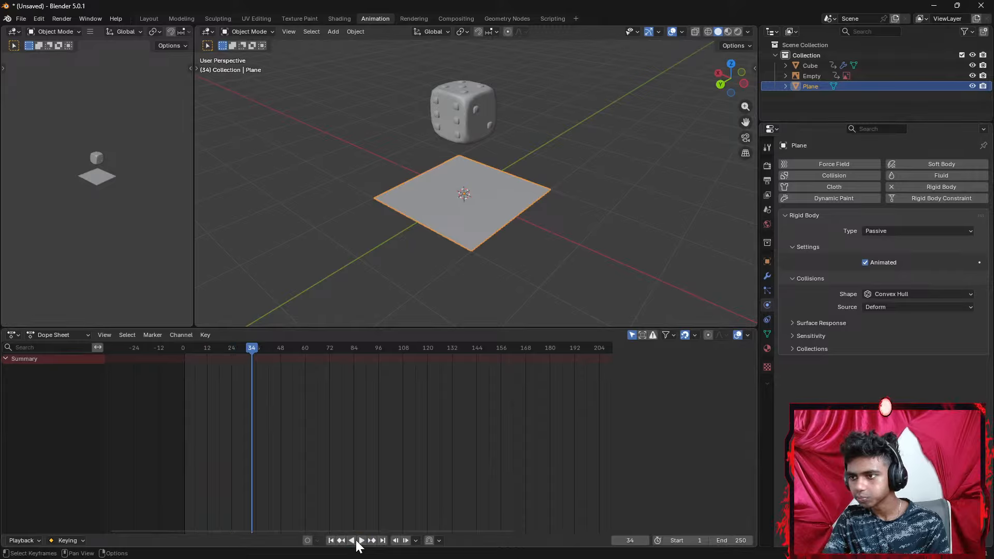
{"action": "left_click", "coordinate": [865, 263]}
{"action": "left_click_drag", "start_coordinate": [250, 350], "coordinate": [190, 353]}
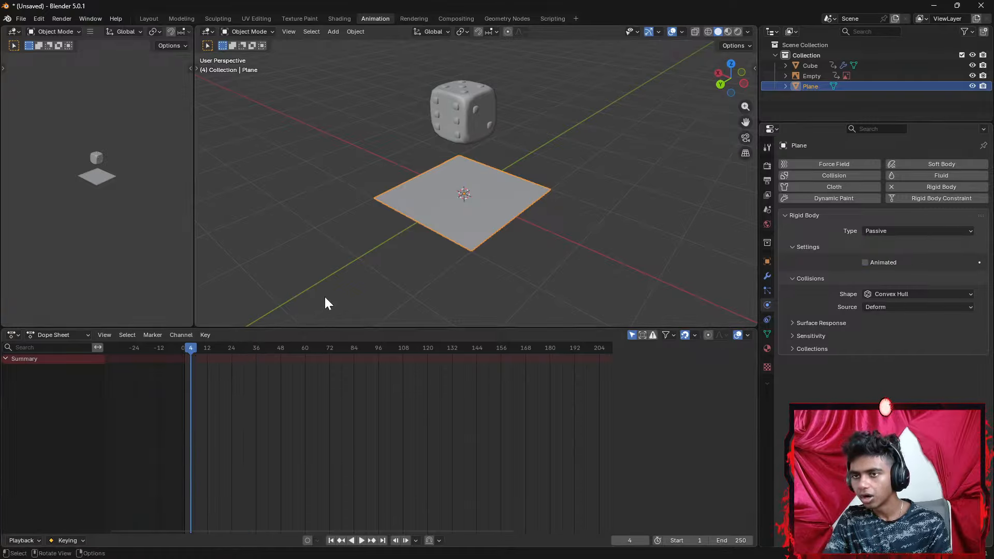
Try adding Collision physics to the plane, and remove it again
{"action": "scroll", "coordinate": [593, 205], "scroll_direction": "up", "scroll_amount": 2}
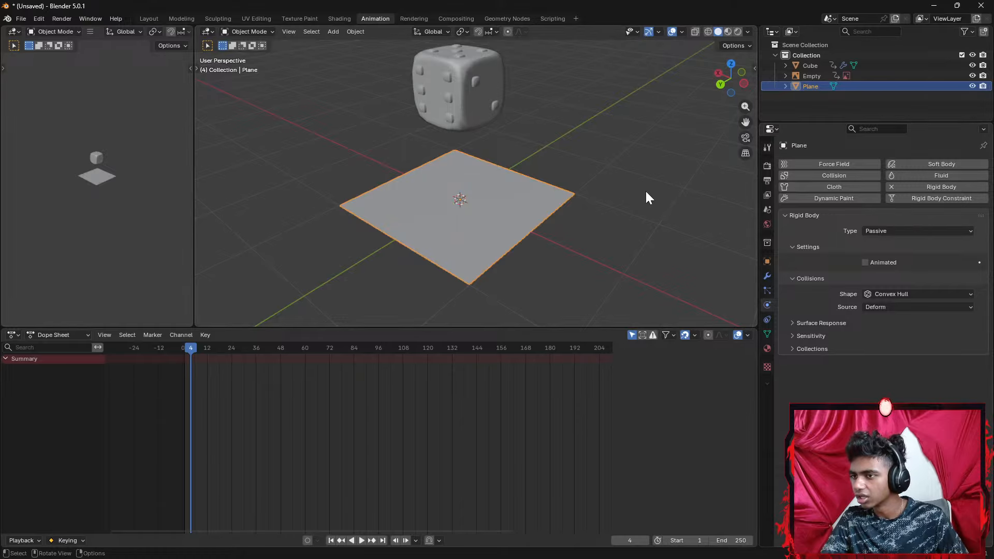
{"action": "scroll", "coordinate": [640, 188], "scroll_direction": "down", "scroll_amount": 2}
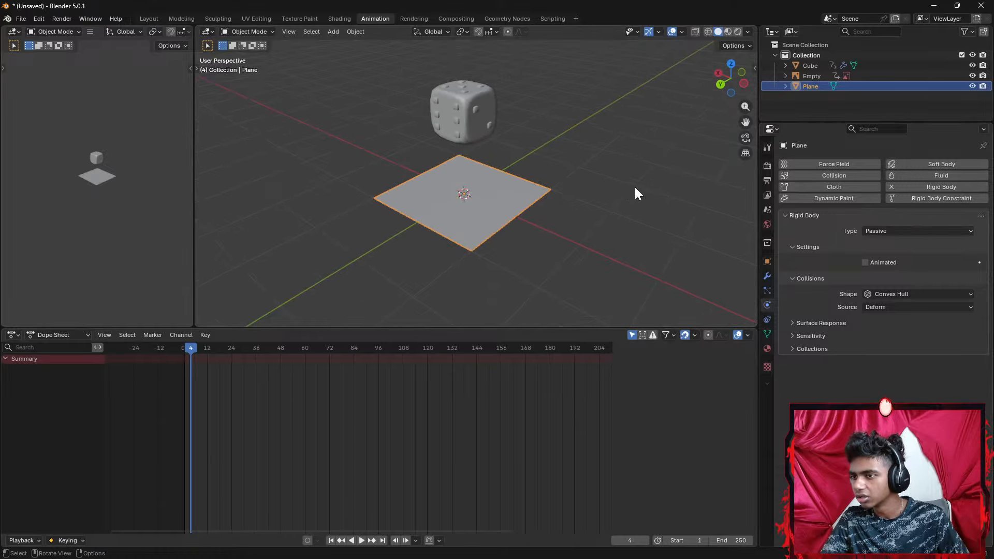
{"action": "left_click", "coordinate": [835, 175]}
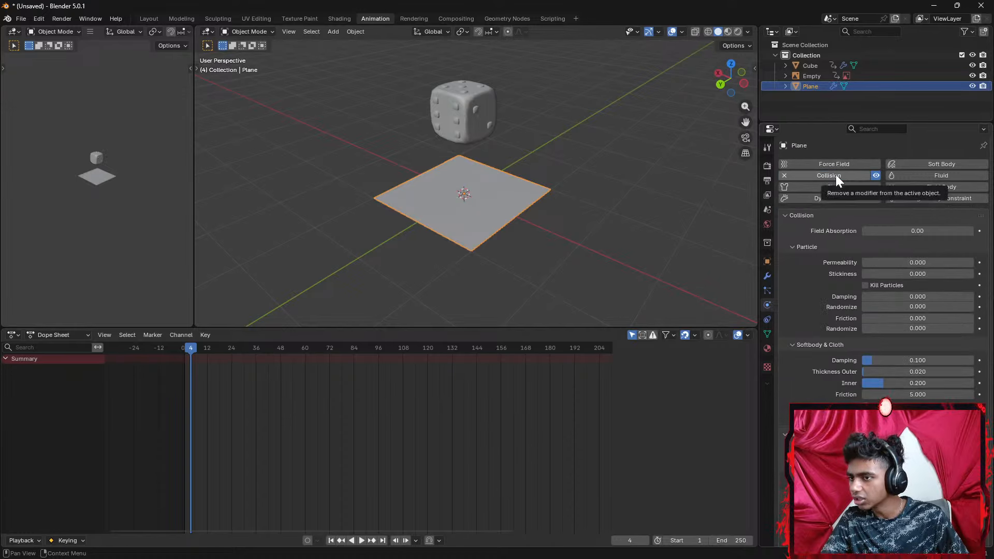
{"action": "left_click", "coordinate": [784, 175]}
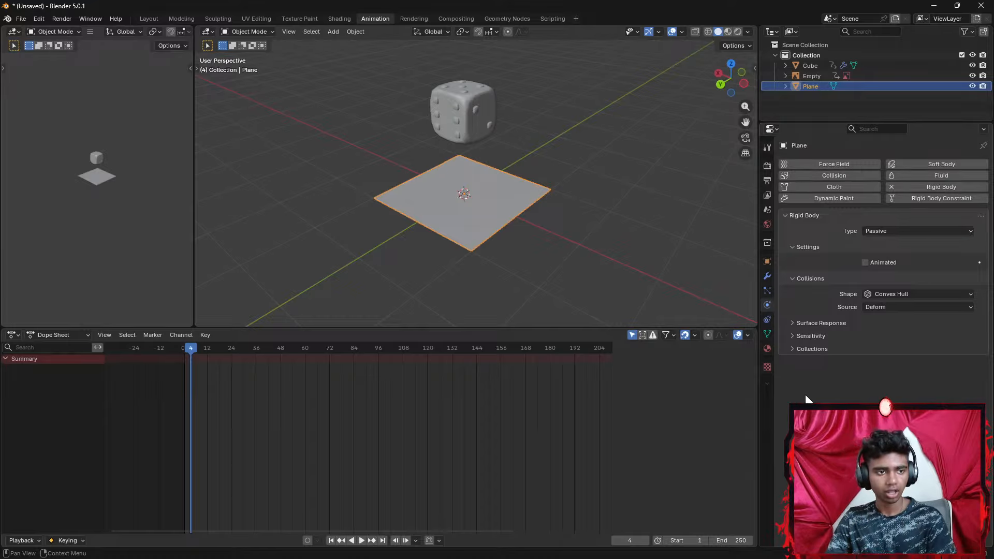
Try the Animated option on the cube's rigid body with a test playback, return to frame 0, and turn it off
{"action": "left_click", "coordinate": [465, 121]}
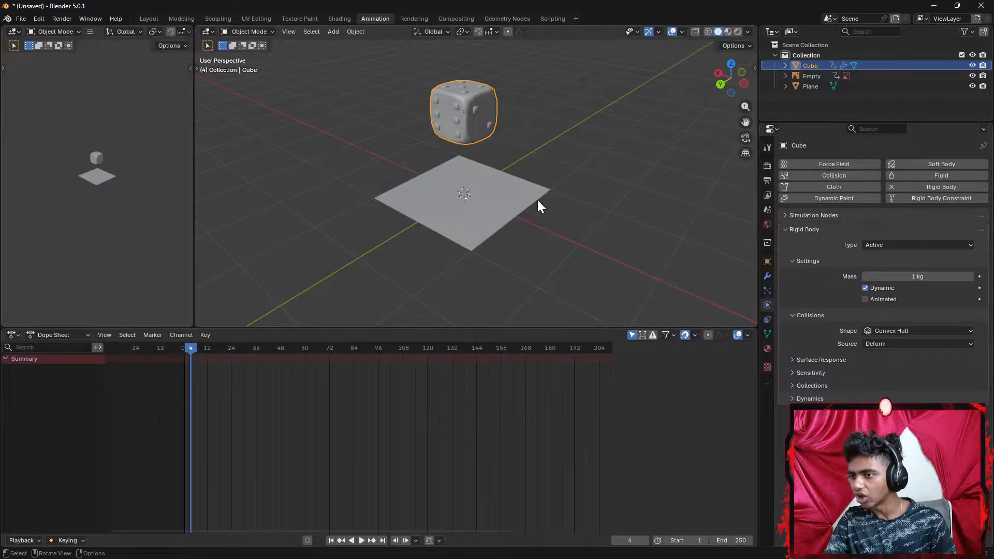
{"action": "left_click", "coordinate": [868, 299]}
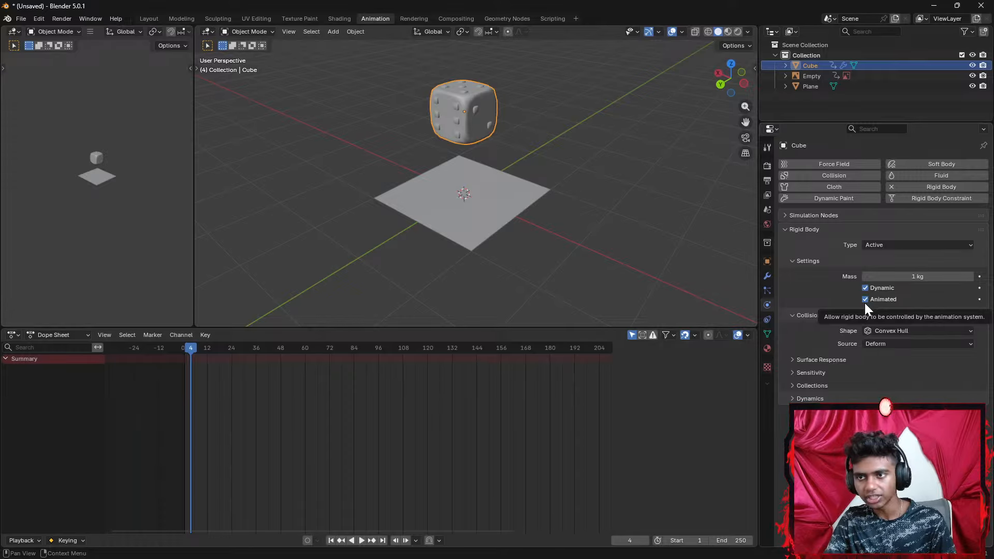
{"action": "left_click", "coordinate": [362, 539]}
{"action": "key", "text": "space"}
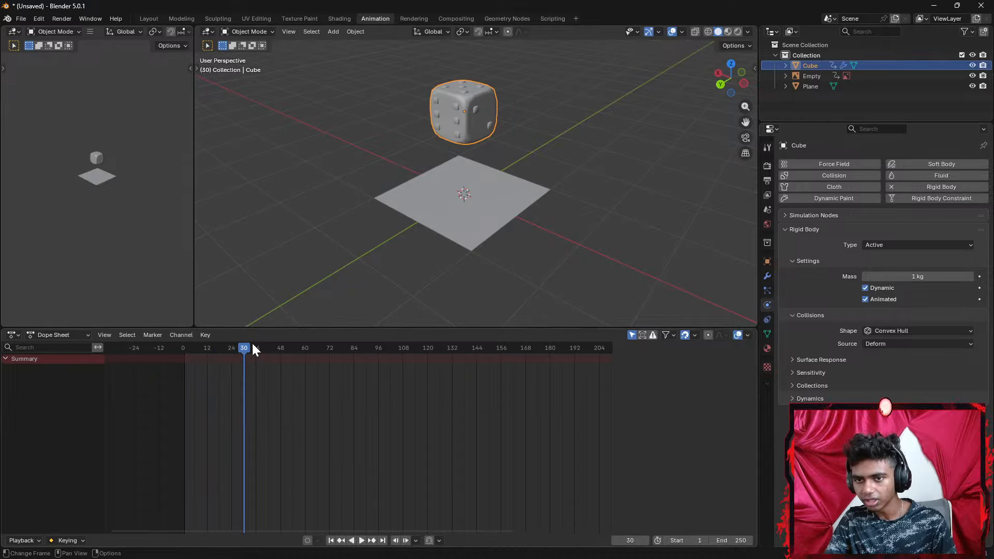
{"action": "left_click_drag", "start_coordinate": [251, 348], "coordinate": [182, 348]}
{"action": "left_click", "coordinate": [865, 299]}
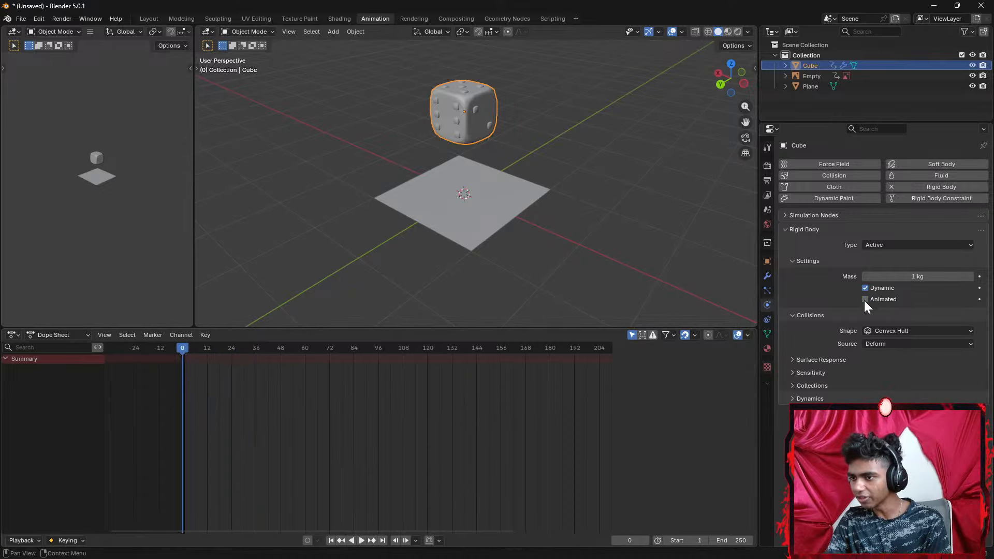
Check the cube's collision shape setting and its Simulation Nodes section in the physics properties
{"action": "left_click", "coordinate": [903, 331]}
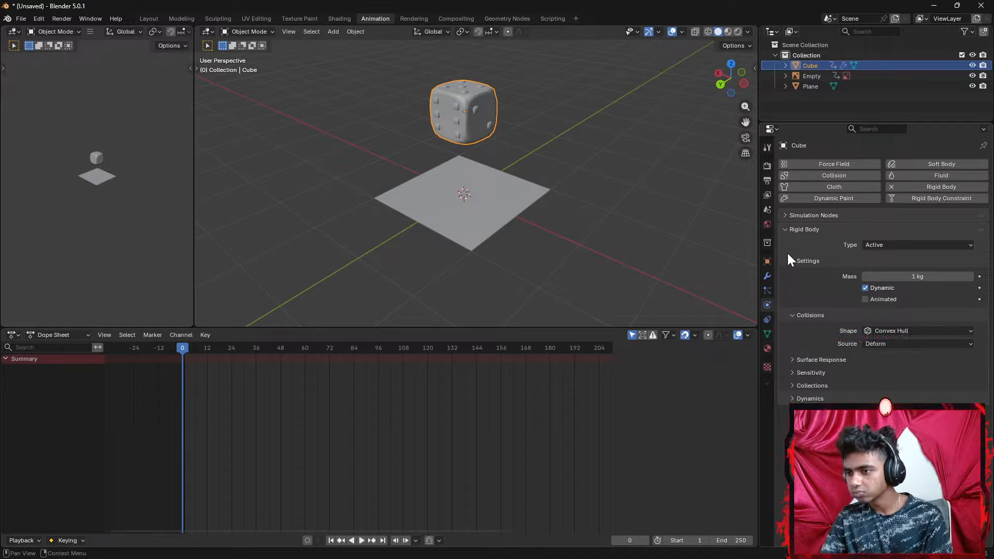
{"action": "left_click", "coordinate": [789, 215]}
{"action": "left_click", "coordinate": [789, 215]}
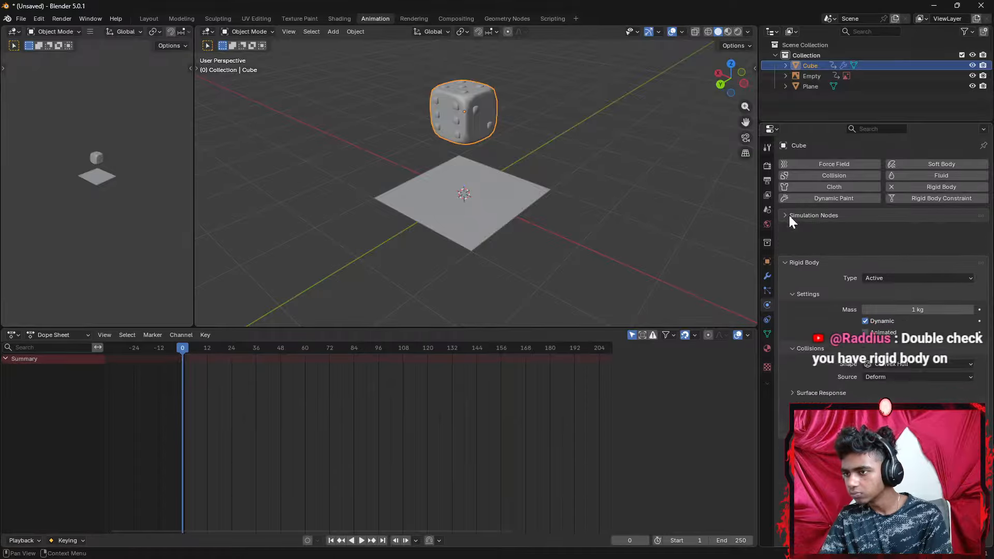
{"action": "left_click", "coordinate": [908, 177]}
{"action": "left_click", "coordinate": [908, 177]}
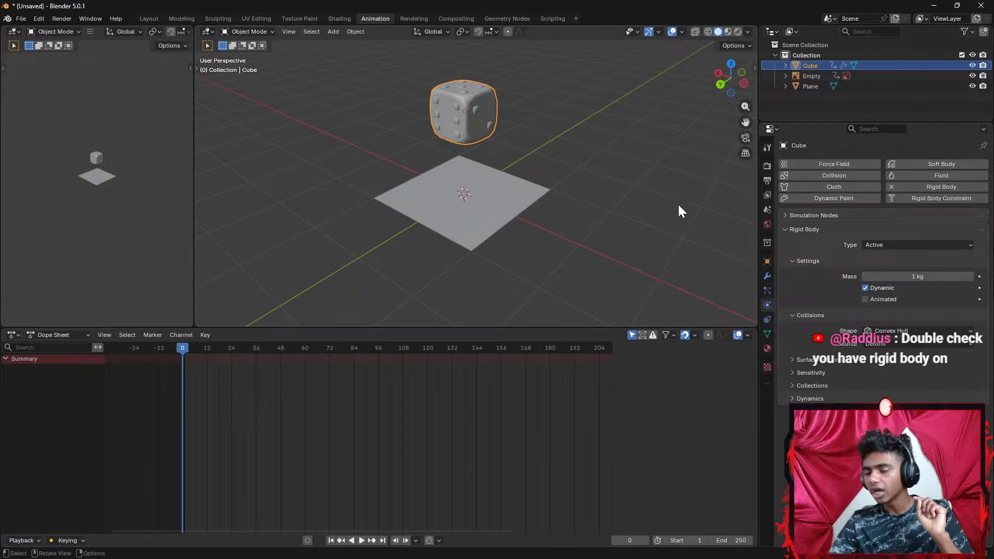
Compare the rigid body settings of the plane and the cube
{"action": "scroll", "coordinate": [600, 256], "scroll_direction": "up", "scroll_amount": 1}
{"action": "middle_click_drag", "start_coordinate": [605, 198], "coordinate": [638, 251], "text": "shift"}
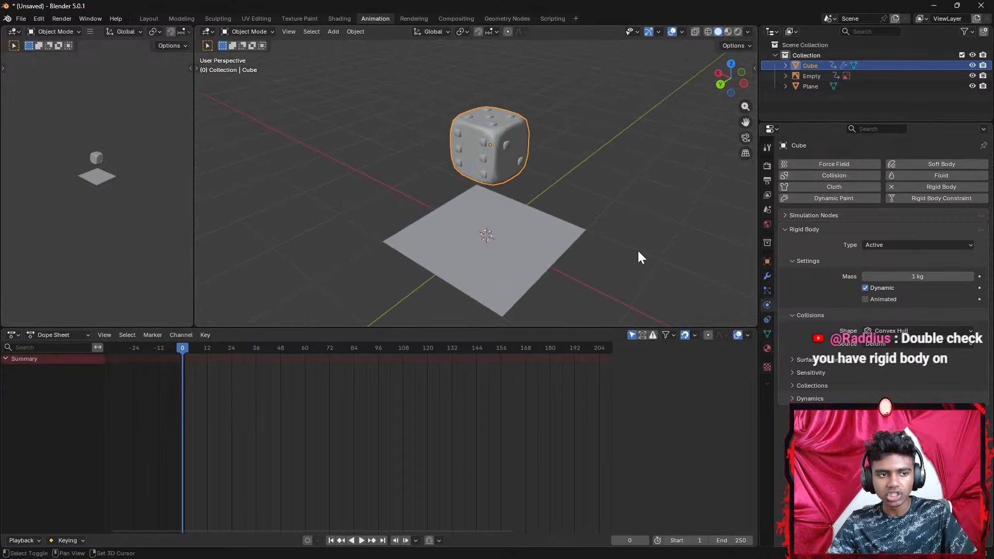
{"action": "scroll", "coordinate": [639, 250], "scroll_direction": "up", "scroll_amount": 2}
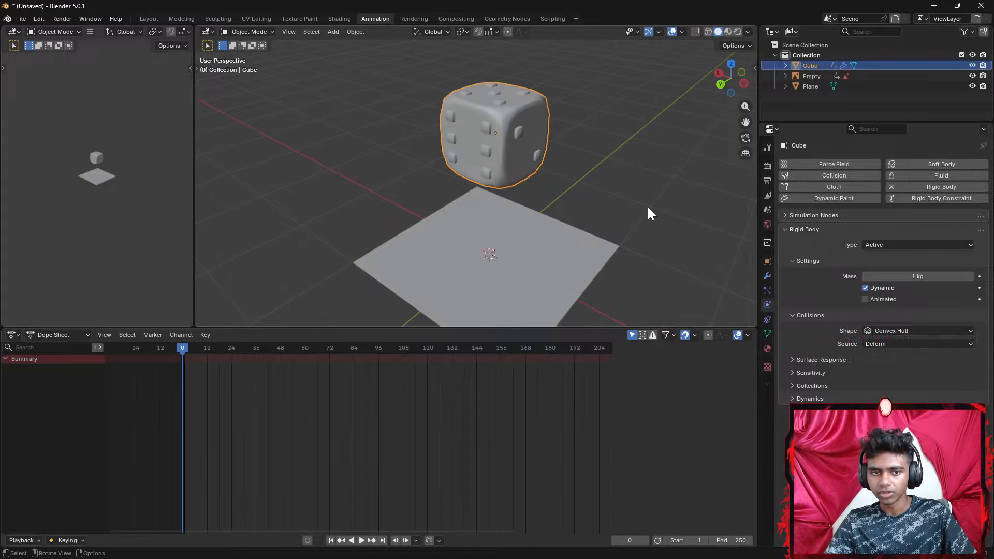
{"action": "scroll", "coordinate": [634, 206], "scroll_direction": "down", "scroll_amount": 1}
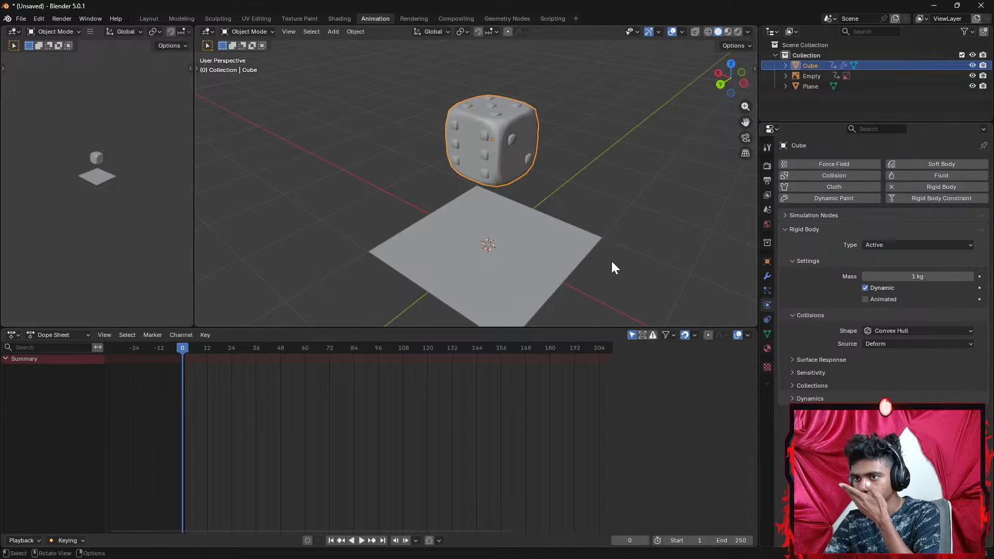
{"action": "left_click", "coordinate": [557, 256]}
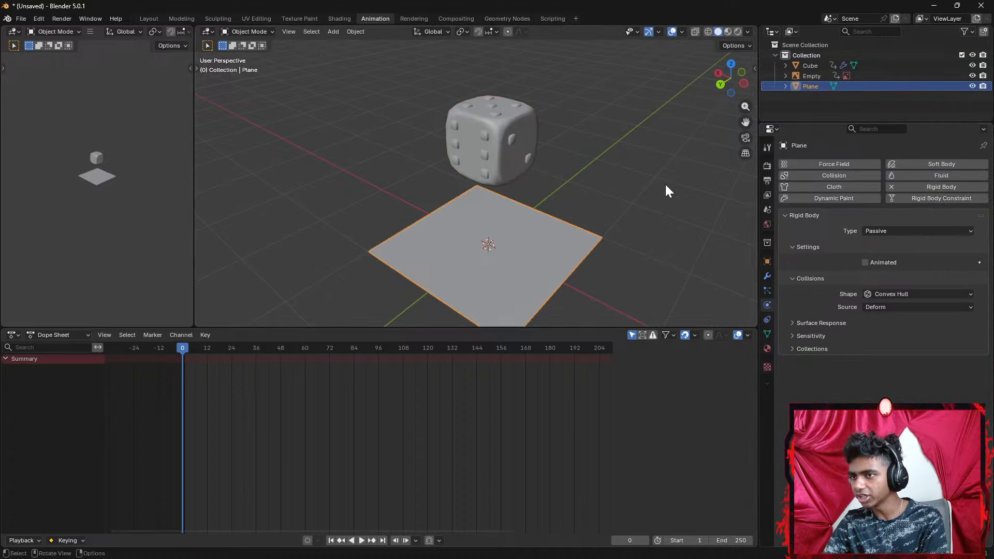
{"action": "left_click", "coordinate": [486, 145]}
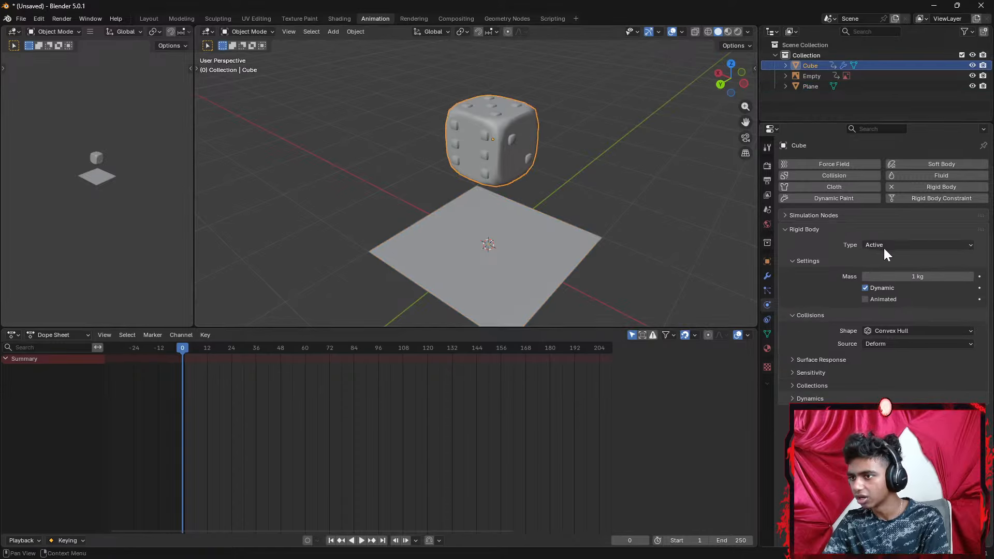
Enable Animated in the rigid body settings of both the plane and the cube
{"action": "left_click", "coordinate": [552, 256]}
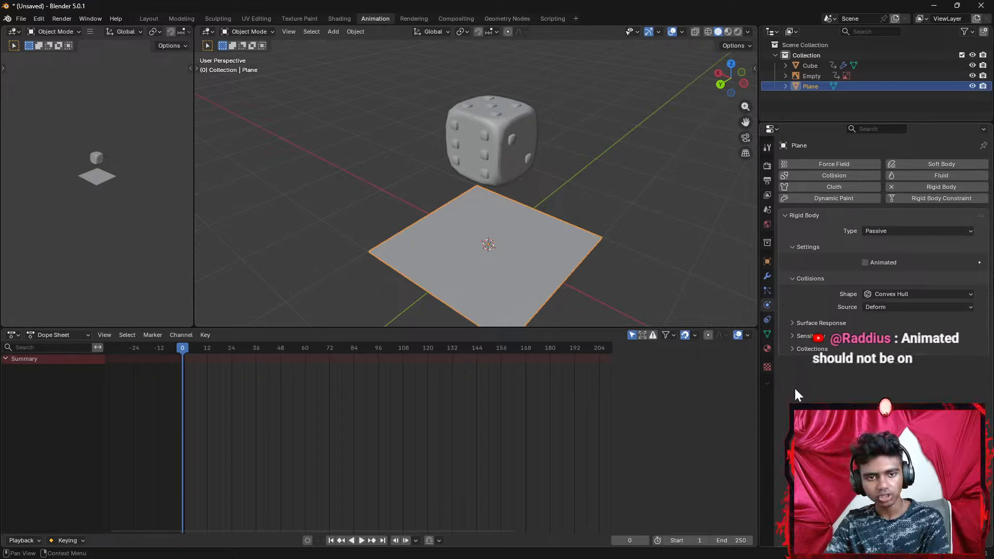
{"action": "left_click", "coordinate": [864, 263]}
{"action": "left_click", "coordinate": [485, 142]}
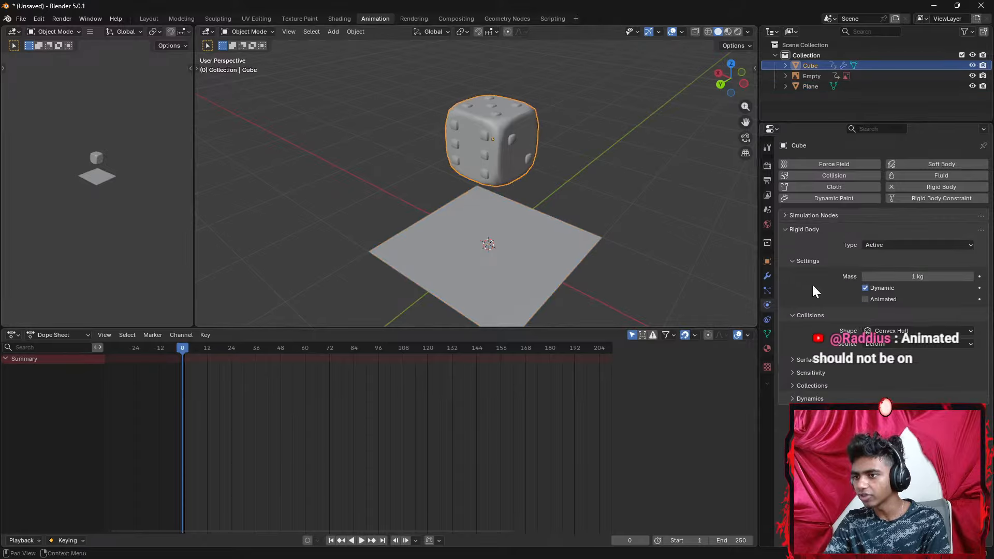
{"action": "left_click", "coordinate": [498, 239]}
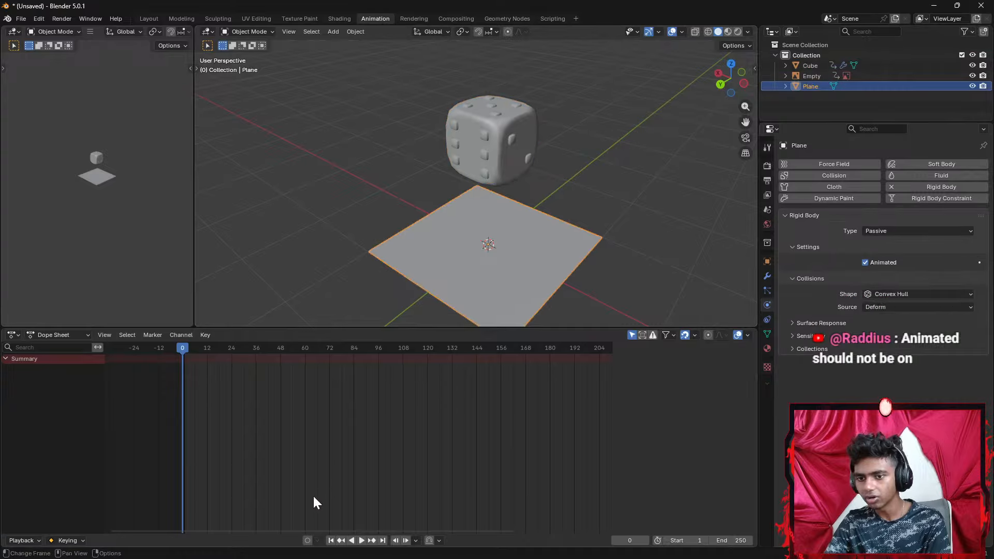
Play the animation with Animated enabled on both rigid bodies, stop it, and return to frame 0
{"action": "left_click", "coordinate": [362, 540]}
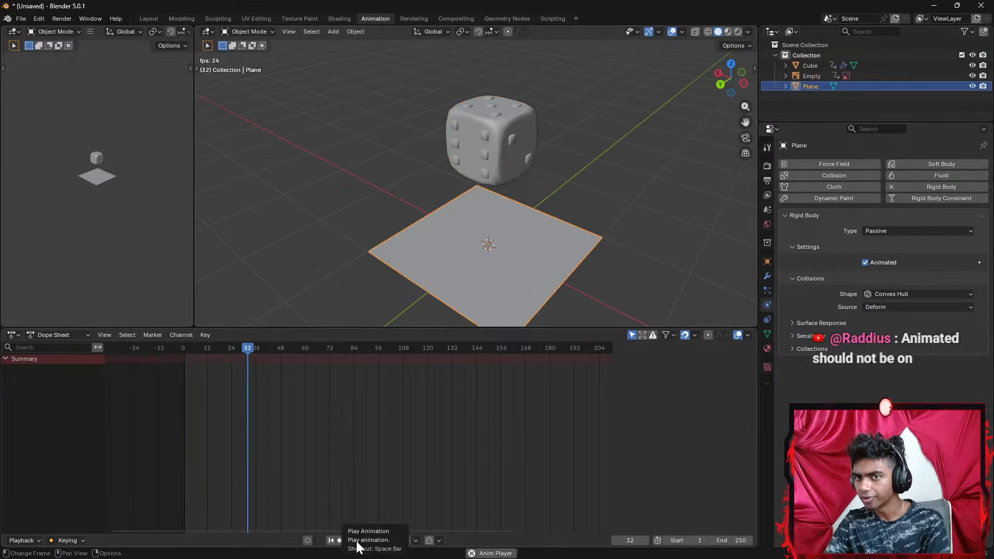
{"action": "left_click", "coordinate": [356, 540]}
{"action": "left_click_drag", "start_coordinate": [264, 348], "coordinate": [167, 359]}
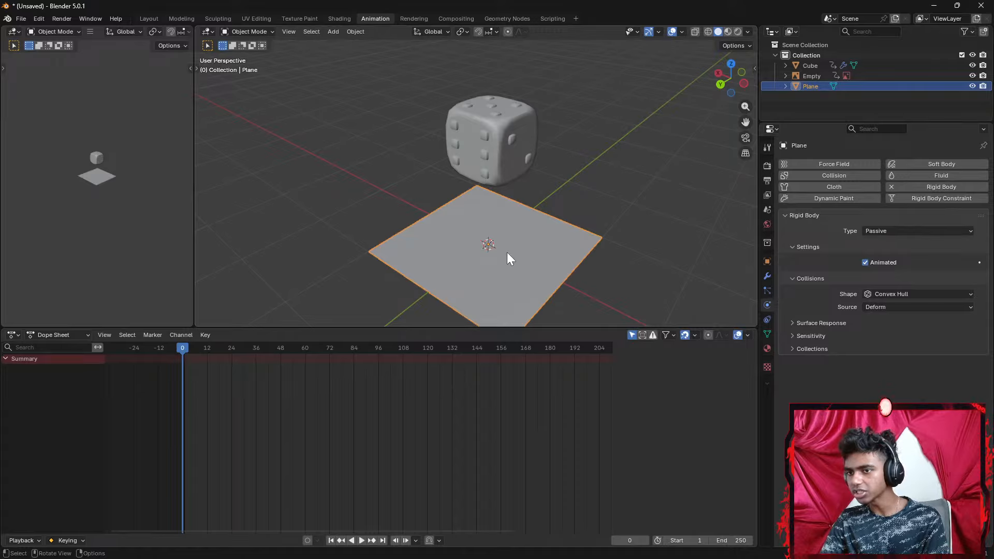
Recheck the rigid body type and Animated setting on the cube and the plane
{"action": "left_click", "coordinate": [489, 128]}
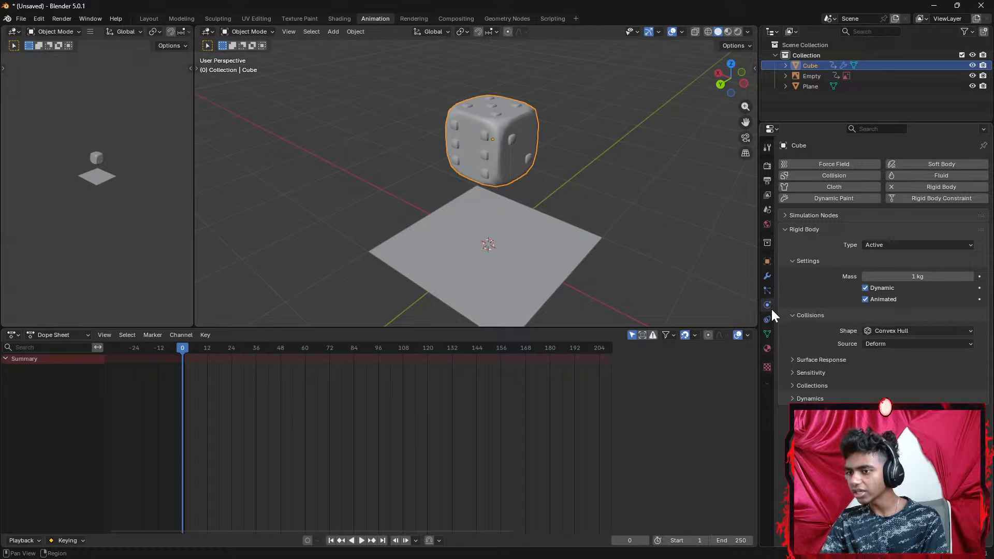
{"action": "left_click", "coordinate": [497, 257]}
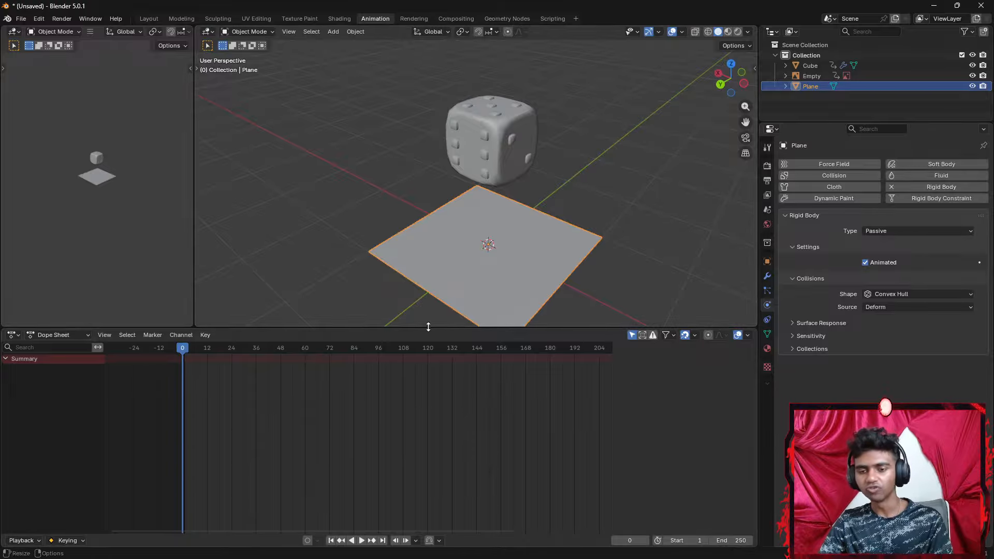
{"action": "left_click", "coordinate": [484, 156]}
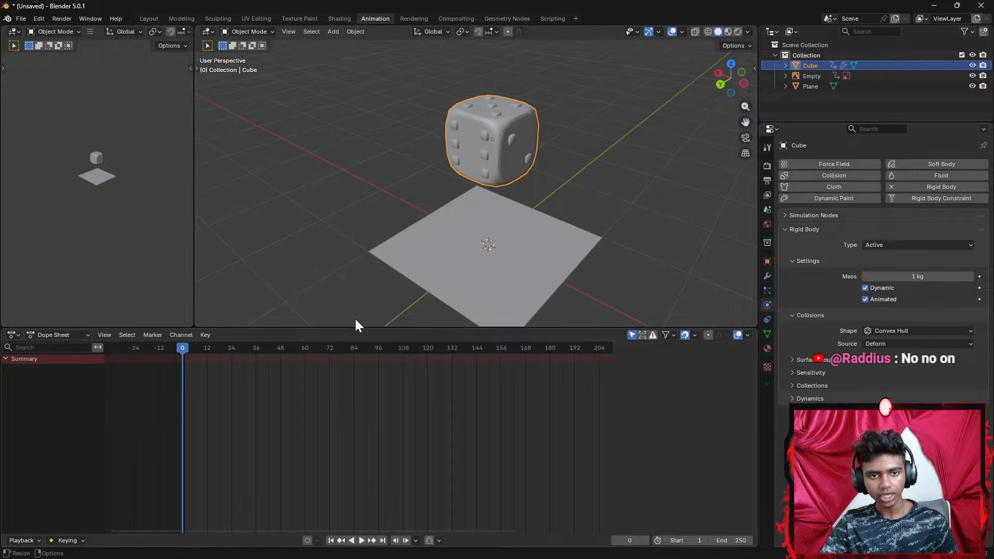
{"action": "left_click", "coordinate": [461, 271]}
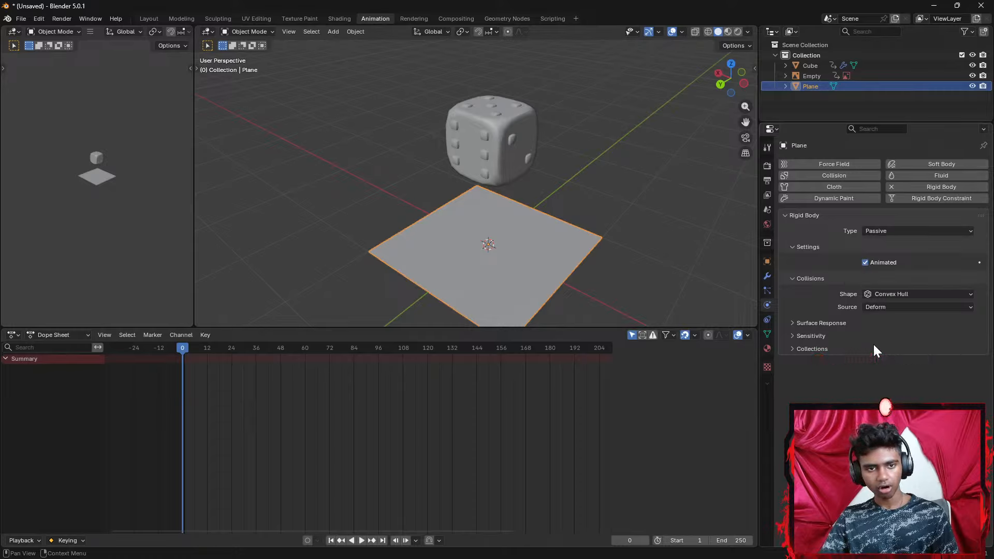
Test the playback again, rewind to frame 8, and turn off Animated for the plane's rigid body
{"action": "left_click", "coordinate": [362, 540]}
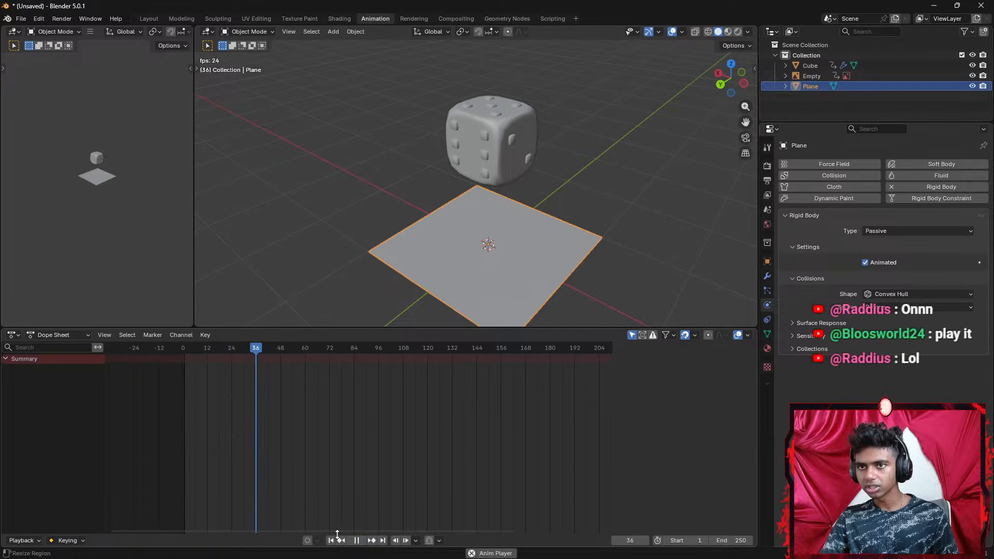
{"action": "left_click", "coordinate": [356, 541]}
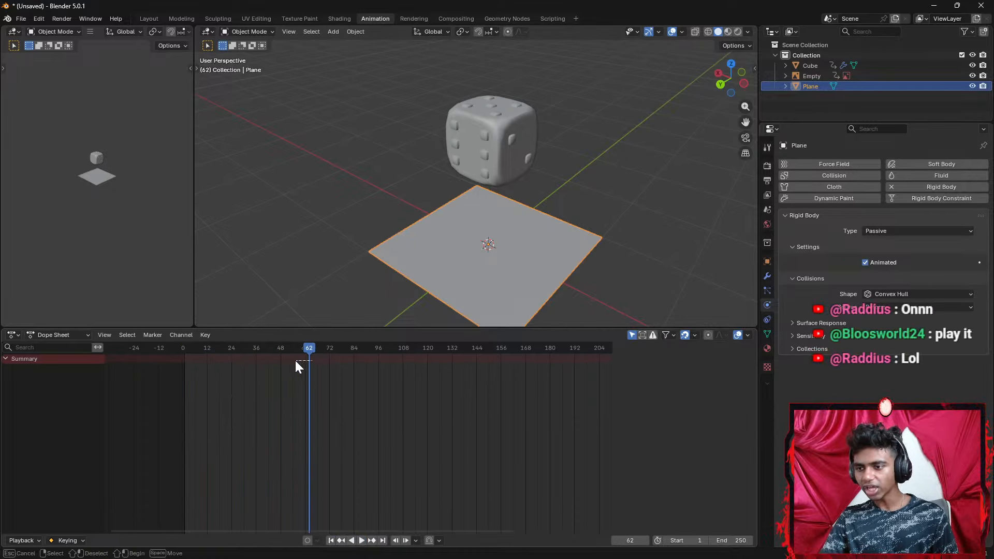
{"action": "left_click_drag", "start_coordinate": [308, 350], "coordinate": [200, 356]}
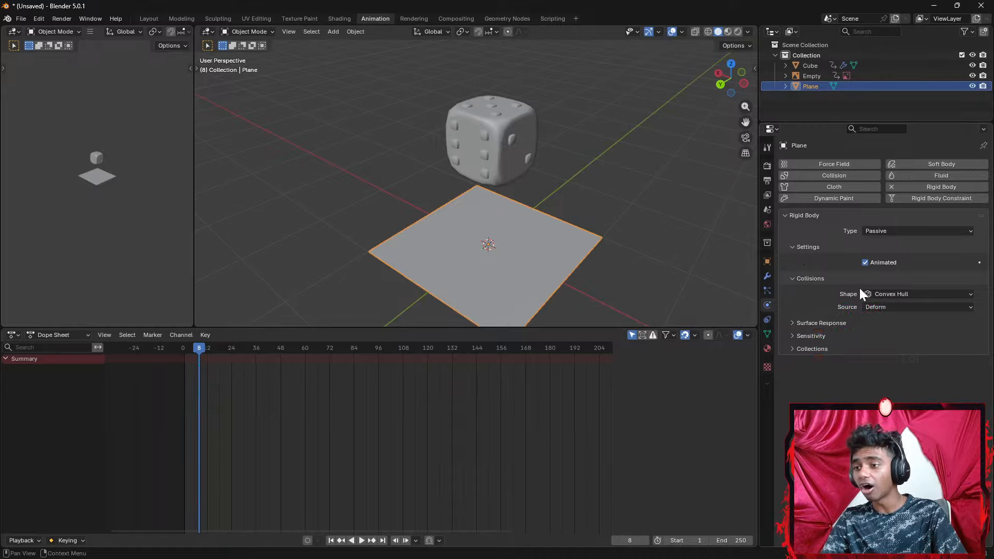
{"action": "left_click", "coordinate": [863, 262]}
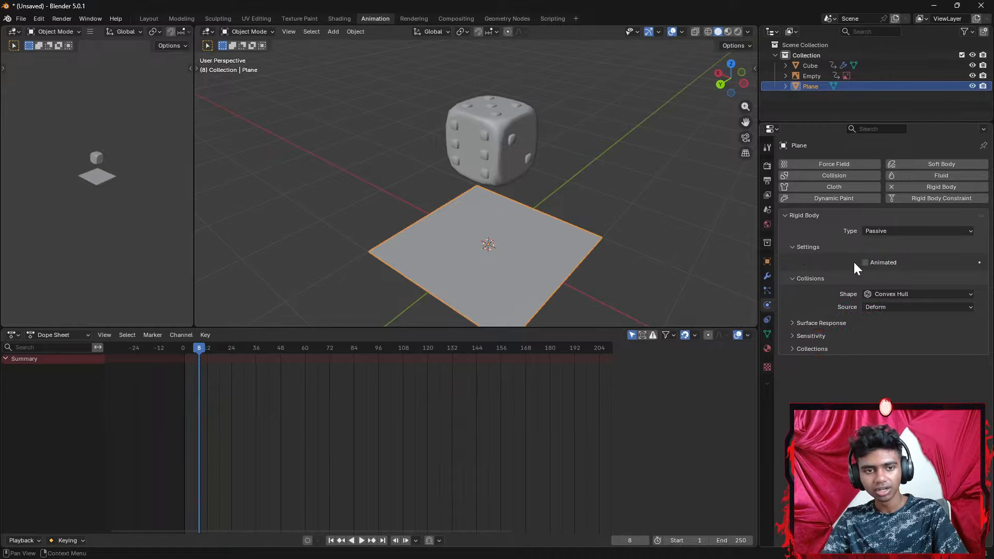
Turn off Animated for the cube's rigid body and test the playback
{"action": "left_click", "coordinate": [505, 145]}
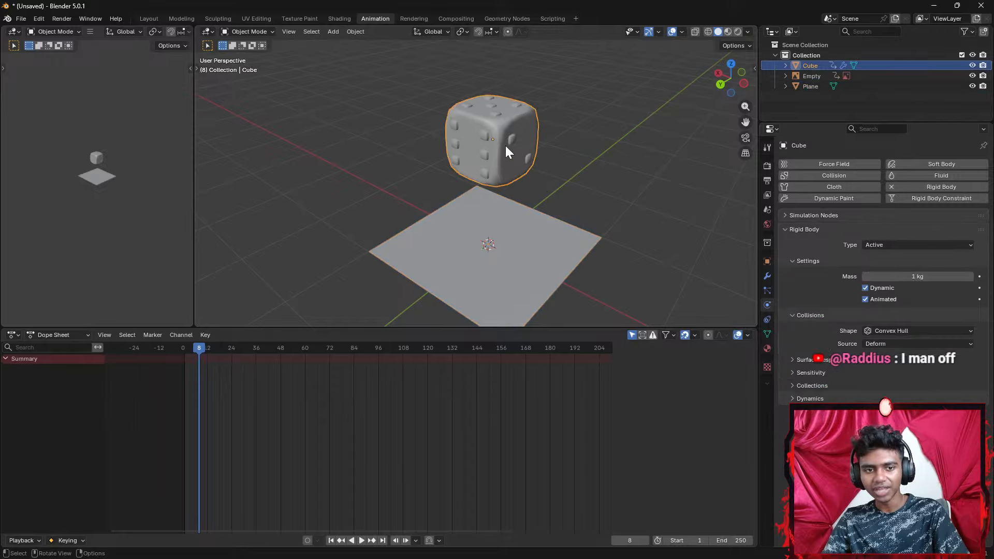
{"action": "left_click", "coordinate": [865, 299]}
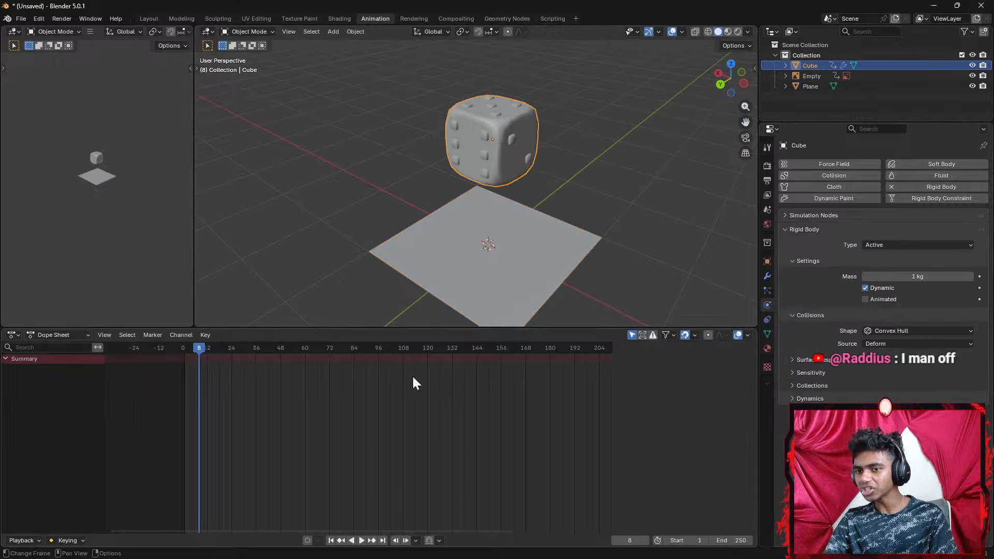
{"action": "left_click", "coordinate": [361, 540]}
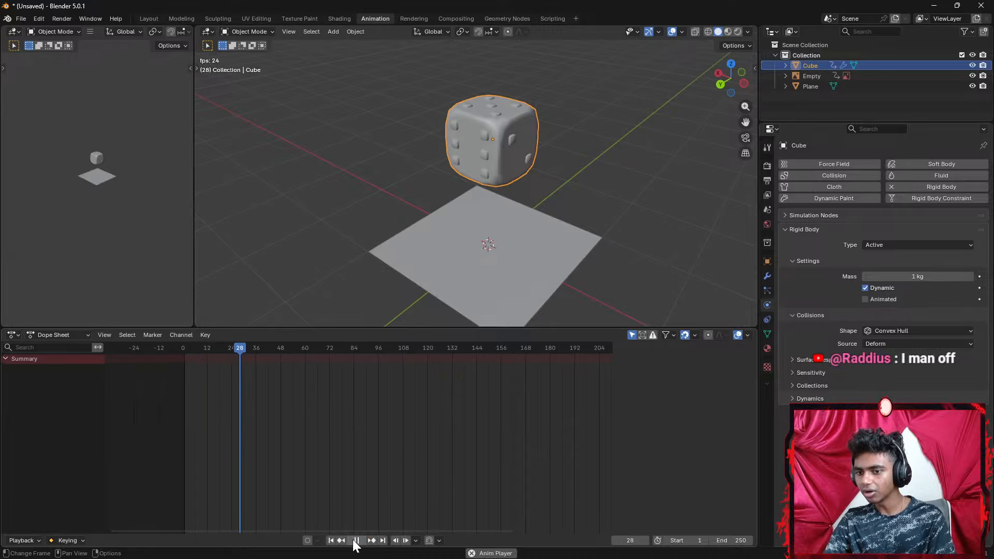
{"action": "left_click", "coordinate": [684, 173]}
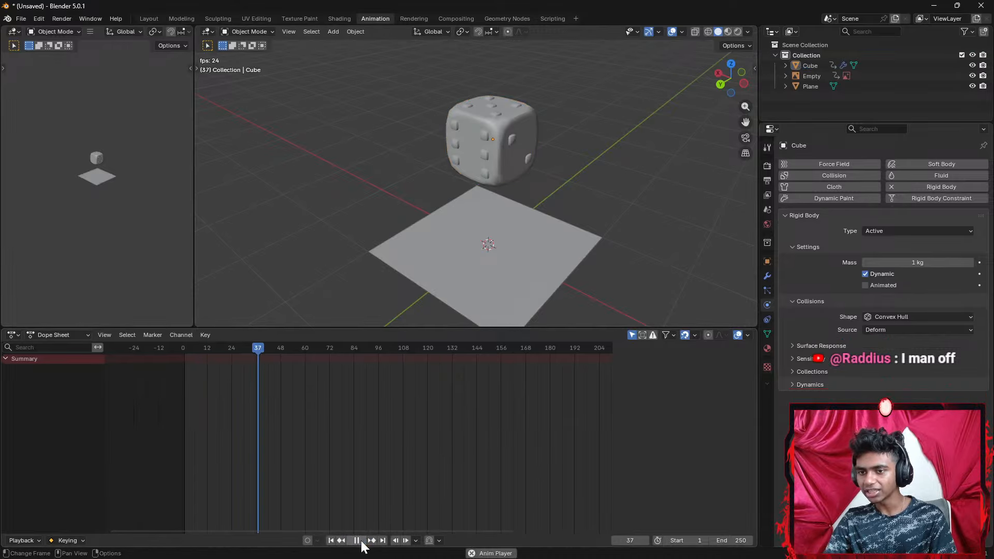
{"action": "left_click", "coordinate": [361, 540]}
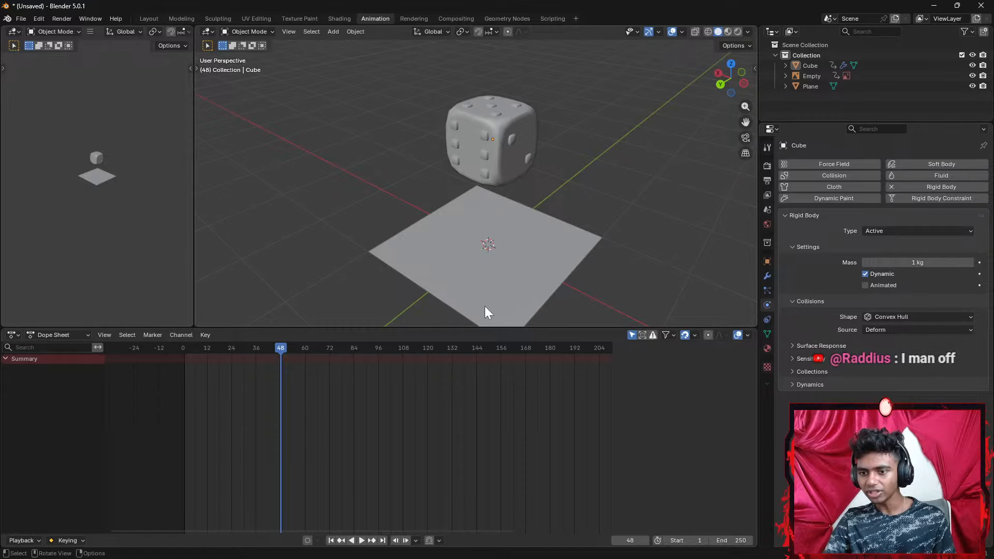
Select all objects, insert a keyframe at frame 48, and play the animation from frame 0
{"action": "left_click", "coordinate": [505, 236]}
{"action": "key", "text": "a"}
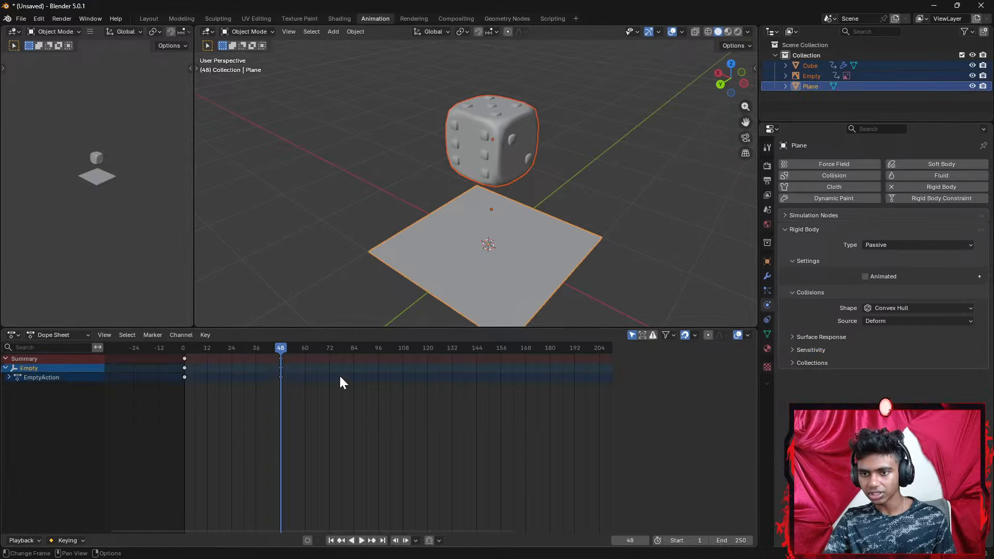
{"action": "left_click_drag", "start_coordinate": [275, 355], "coordinate": [182, 349]}
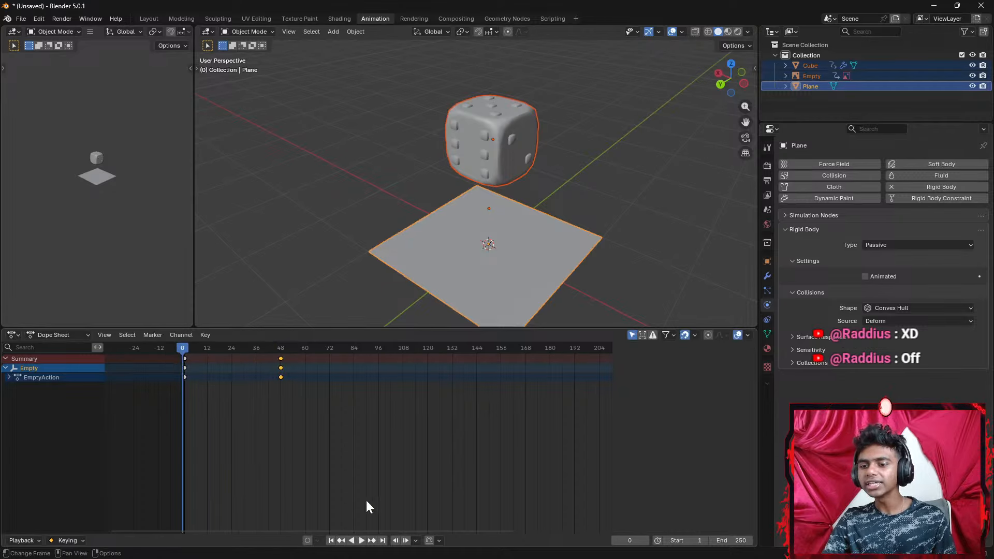
{"action": "left_click", "coordinate": [362, 541]}
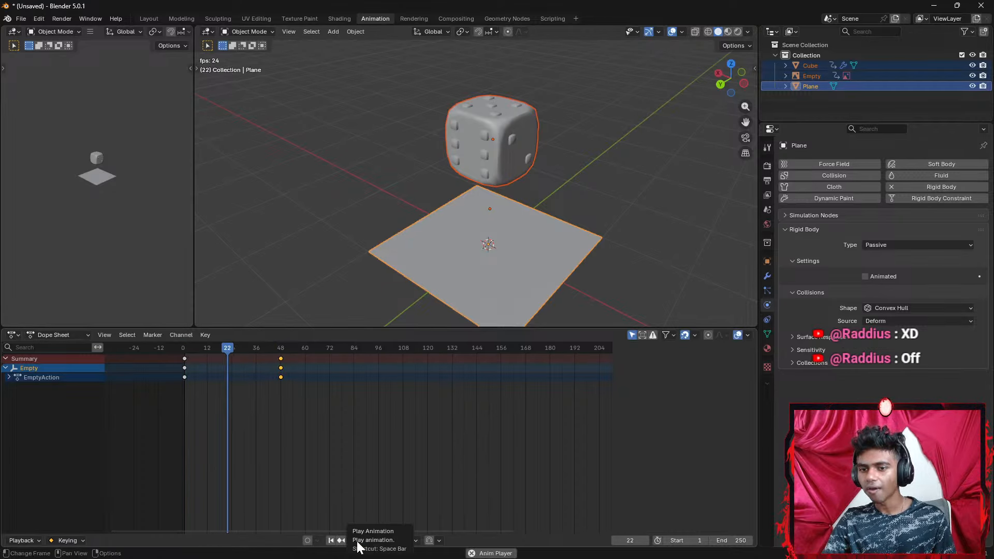
{"action": "left_click", "coordinate": [356, 540]}
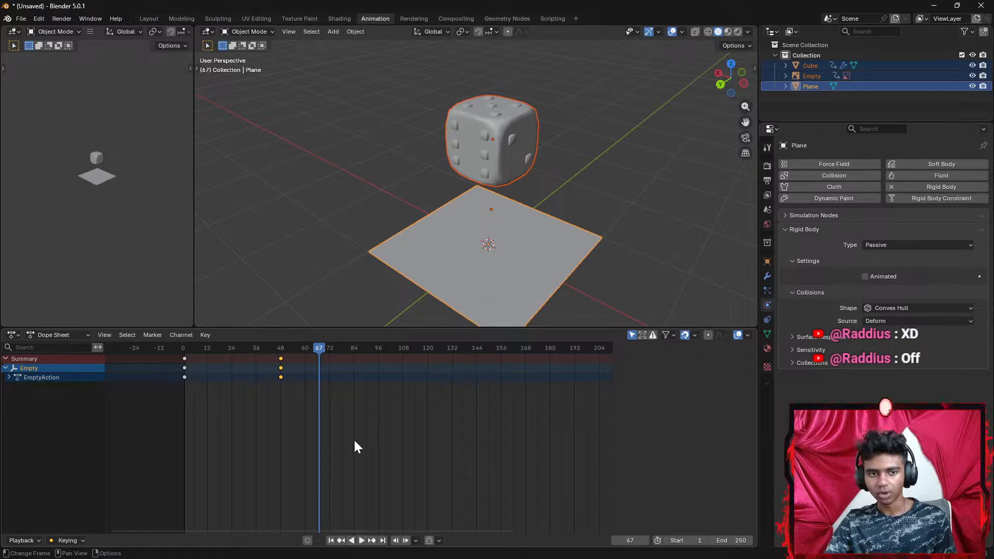
Try Compound Parent as the plane's rigid body collision shape and switch it to Mesh
{"action": "left_click", "coordinate": [911, 308]}
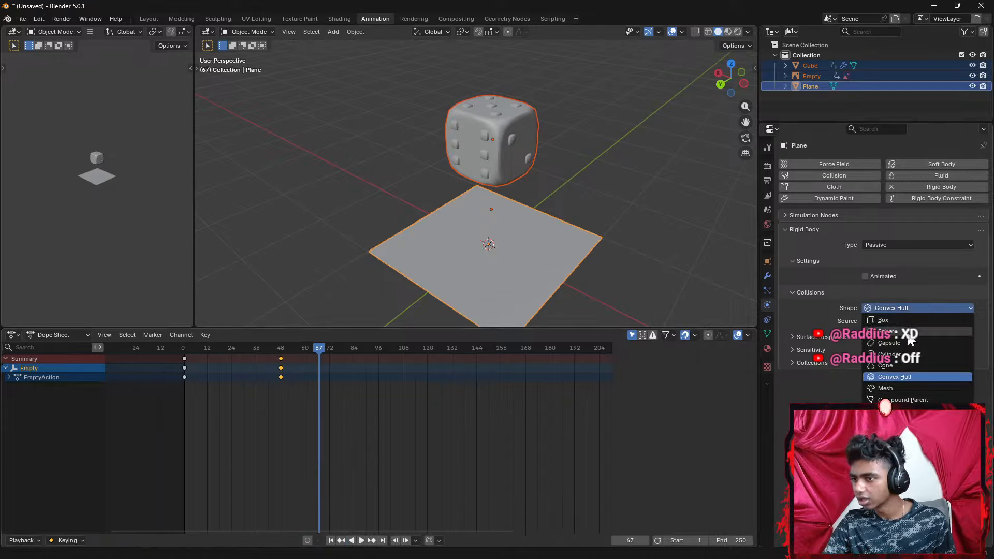
{"action": "left_click", "coordinate": [903, 400]}
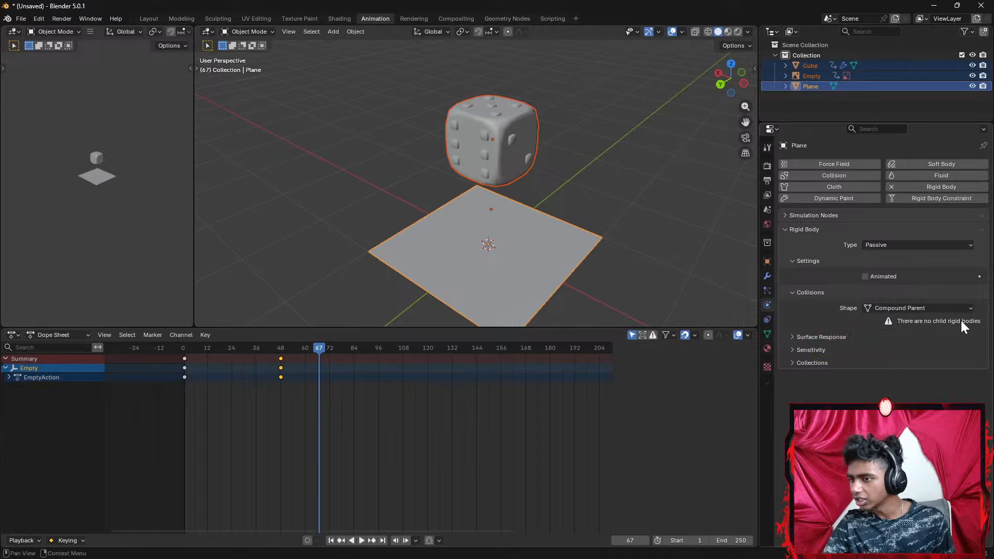
{"action": "left_click", "coordinate": [914, 308]}
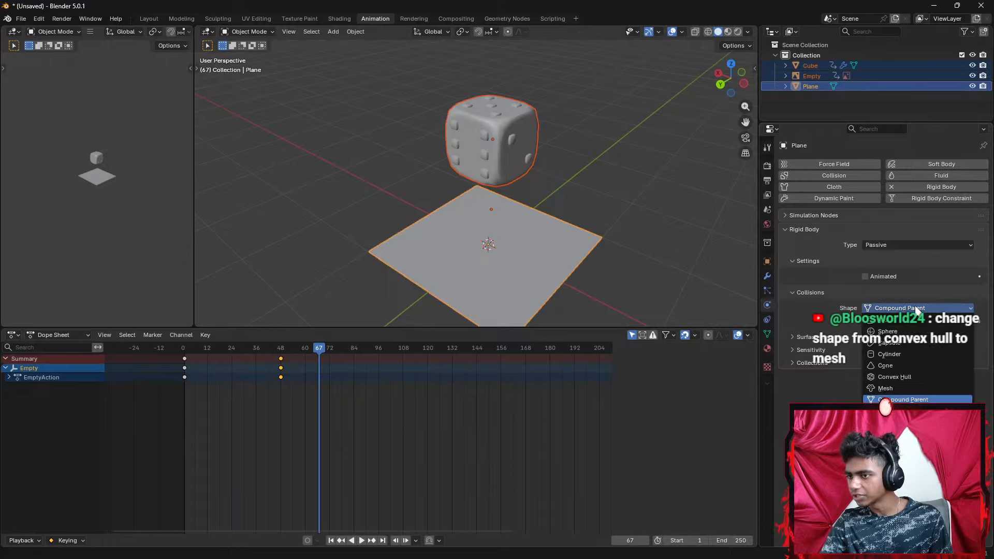
{"action": "left_click", "coordinate": [910, 388]}
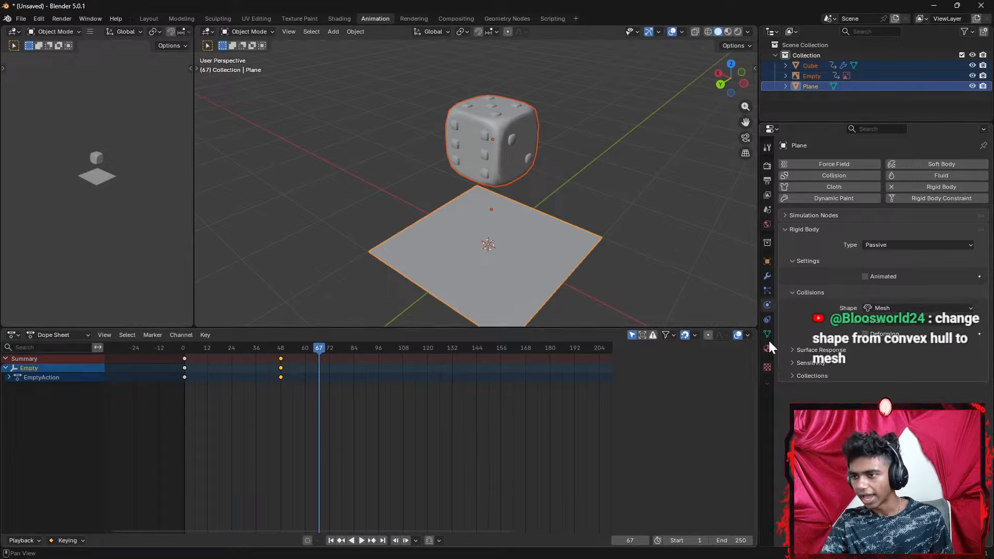
Test the playback from the start with Deforming enabled and again with it disabled on the plane's rigid body
{"action": "left_click", "coordinate": [869, 337]}
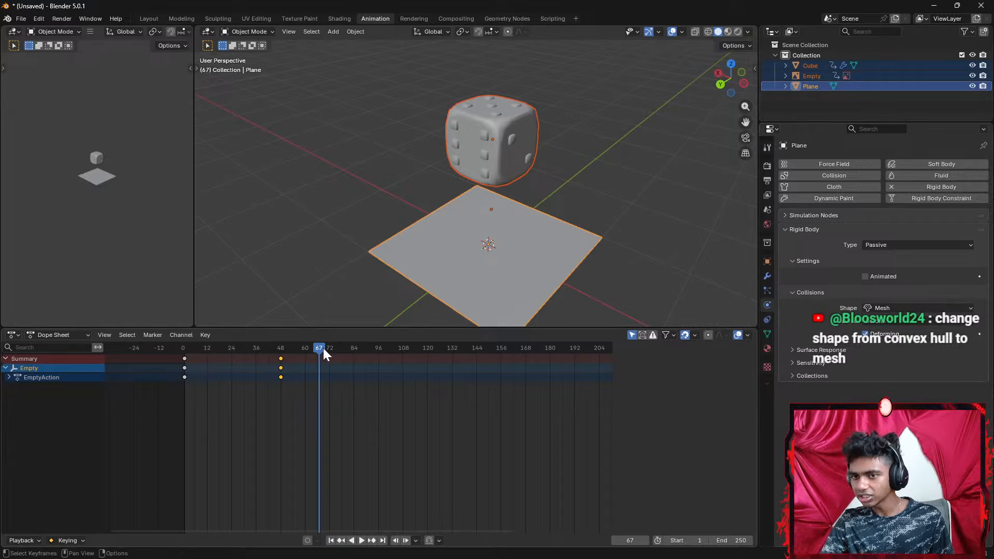
{"action": "left_click_drag", "start_coordinate": [321, 348], "coordinate": [185, 357]}
{"action": "left_click", "coordinate": [361, 540]}
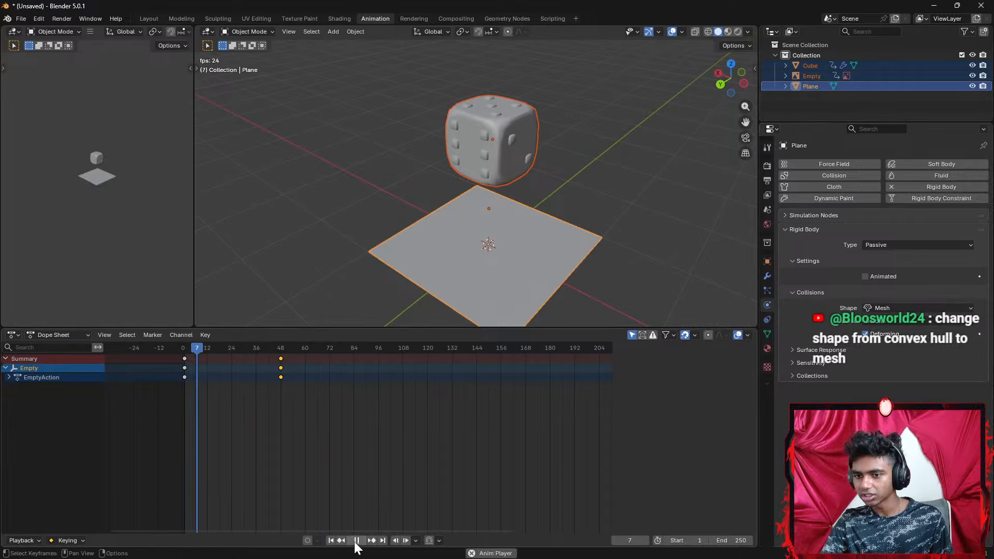
{"action": "left_click", "coordinate": [867, 334]}
{"action": "left_click_drag", "start_coordinate": [240, 350], "coordinate": [183, 348]}
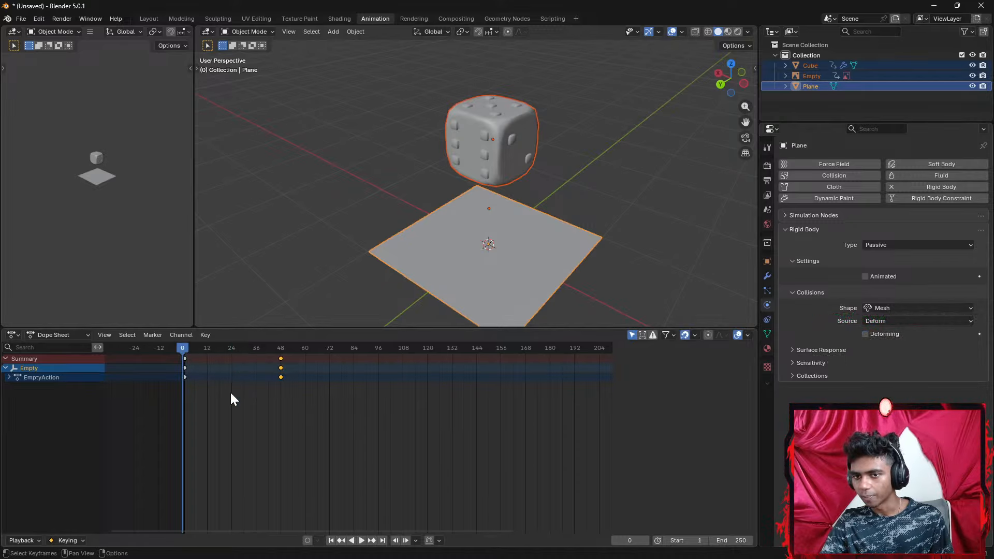
{"action": "left_click", "coordinate": [362, 540]}
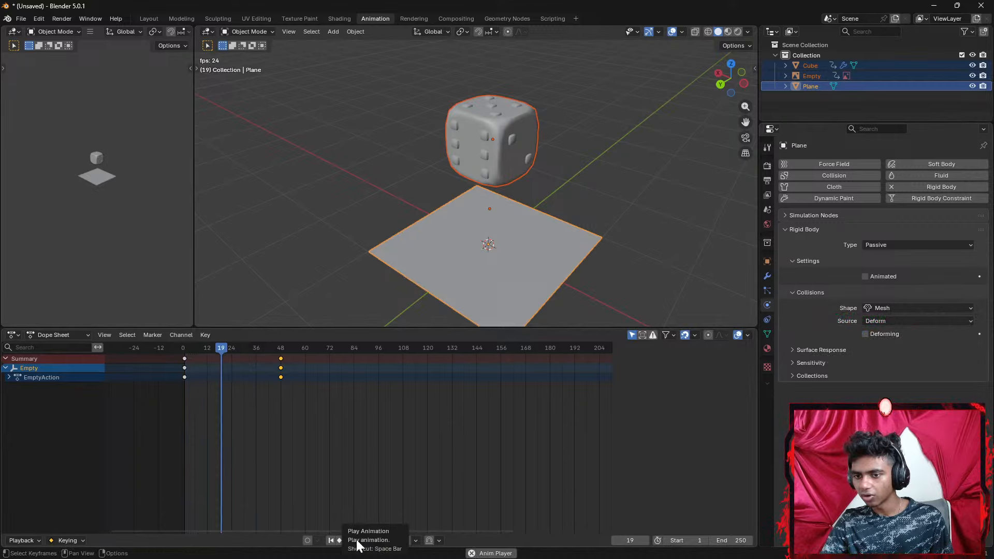
{"action": "left_click", "coordinate": [357, 540]}
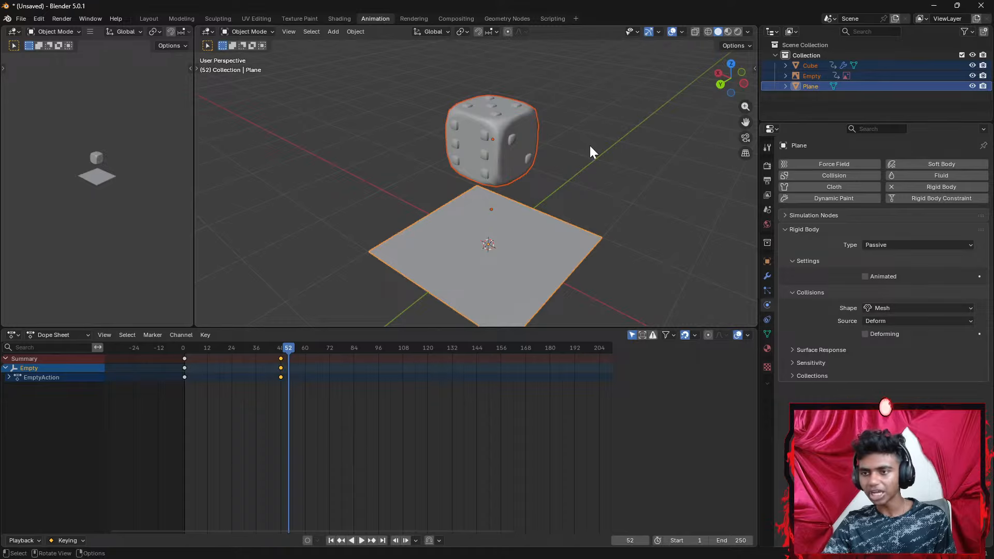
Examine the Sensitivity and Surface Response settings of the plane's rigid body
{"action": "left_click", "coordinate": [599, 182]}
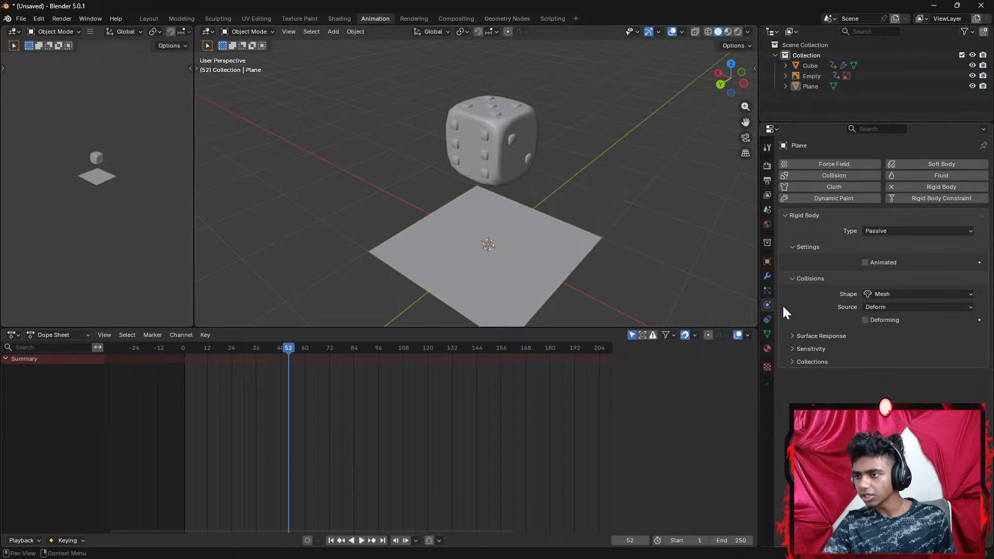
{"action": "left_click", "coordinate": [795, 348]}
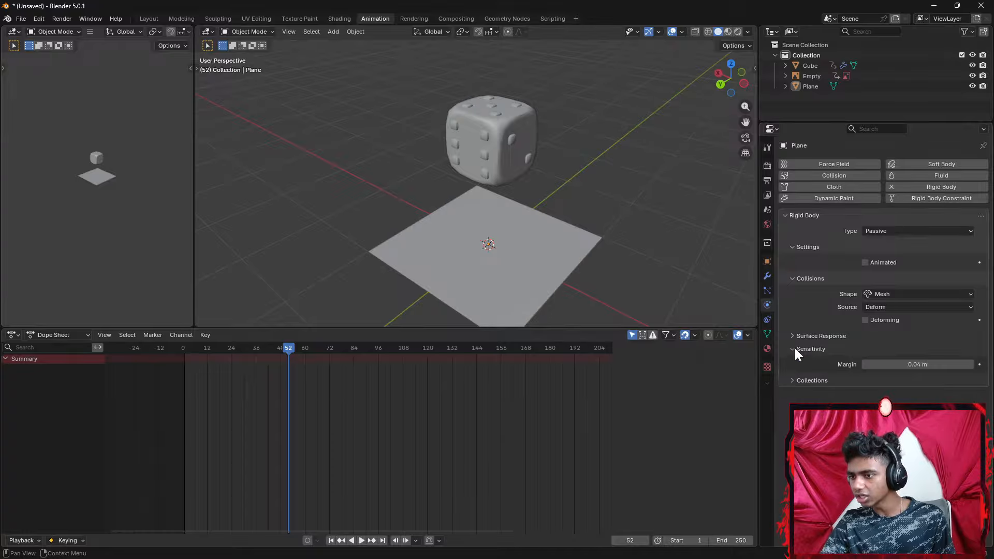
{"action": "left_click", "coordinate": [794, 349]}
{"action": "left_click", "coordinate": [794, 337]}
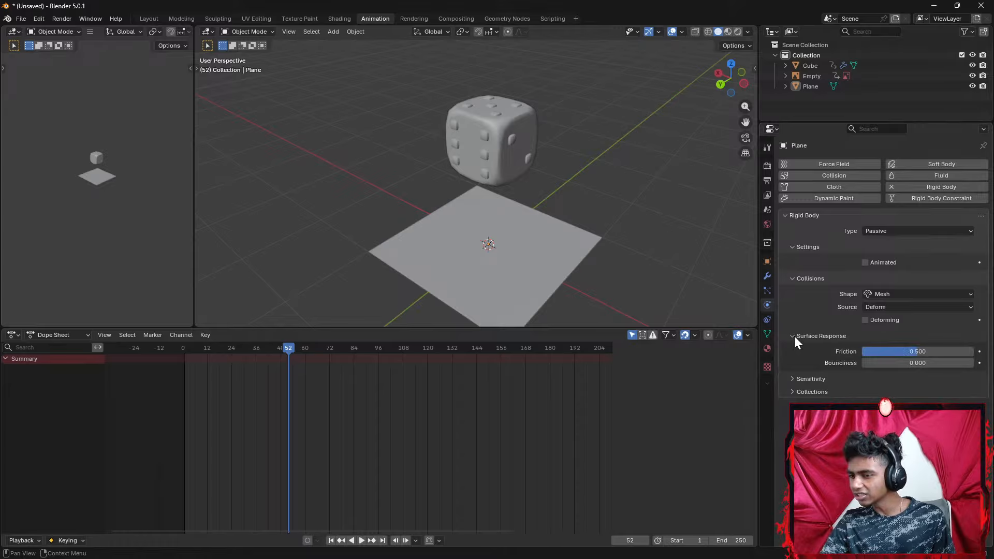
{"action": "left_click", "coordinate": [794, 337]}
{"action": "left_click", "coordinate": [794, 336]}
{"action": "left_click", "coordinate": [794, 337]}
{"action": "left_click", "coordinate": [794, 337]}
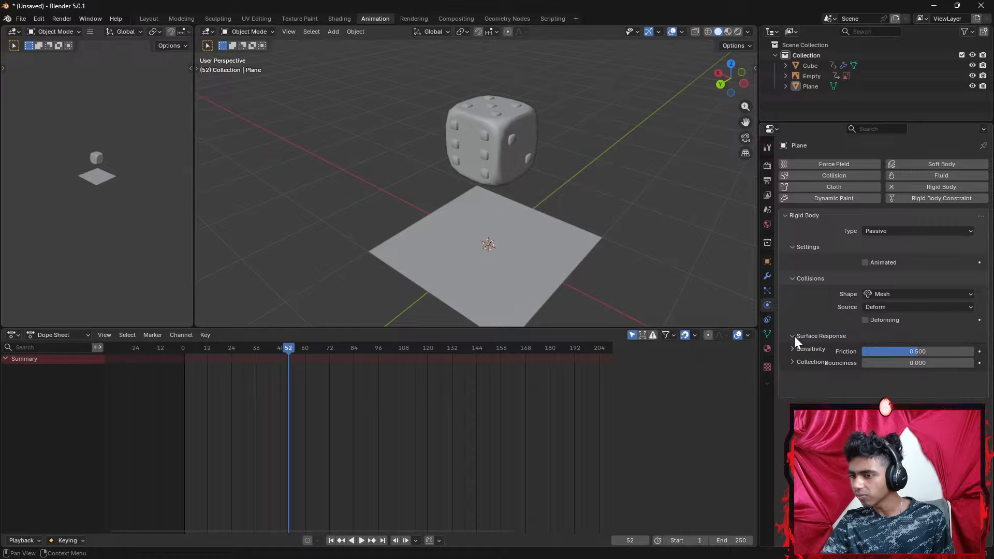
{"action": "left_click", "coordinate": [794, 337]}
{"action": "left_click", "coordinate": [795, 337]}
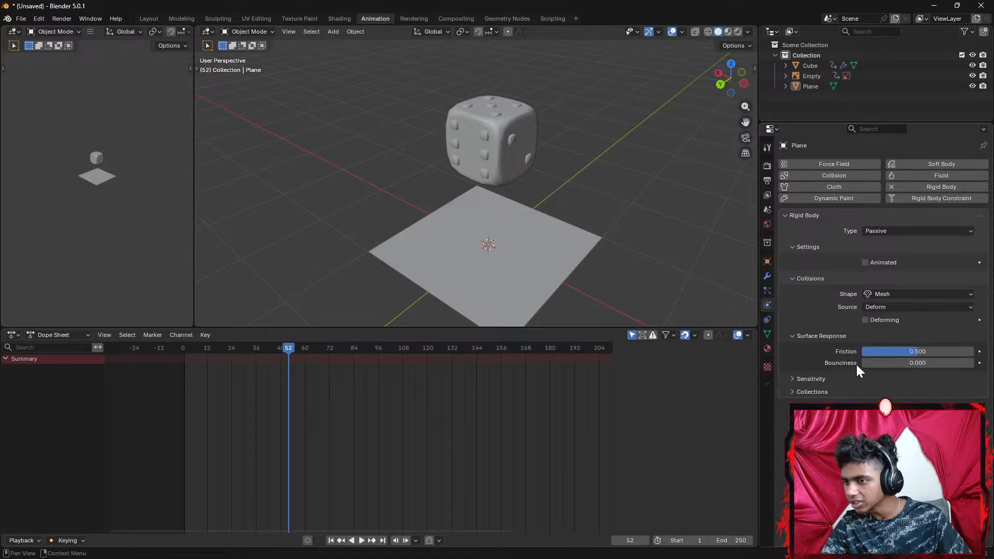
{"action": "left_click", "coordinate": [799, 334]}
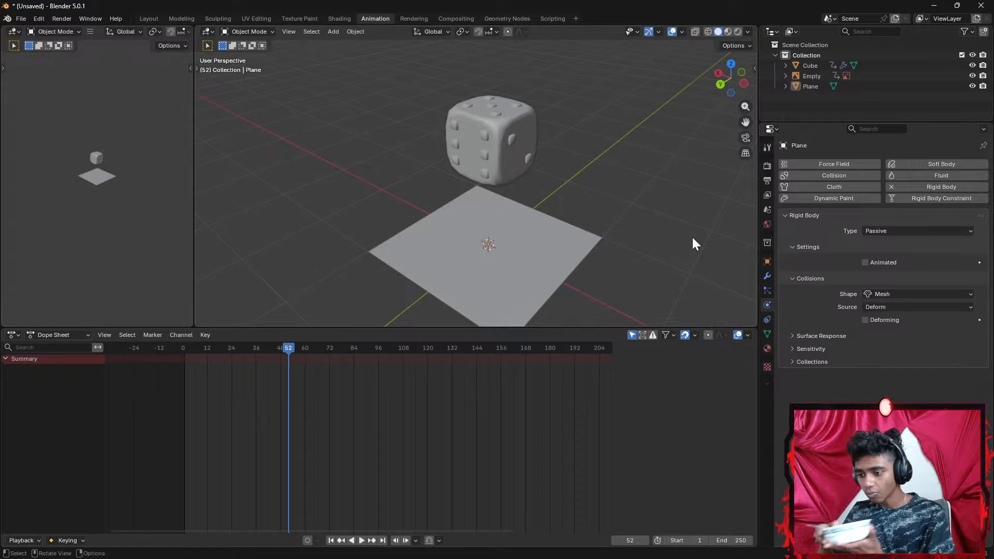
Return to frame 0 and remove the rigid body physics from the cube
{"action": "left_click", "coordinate": [474, 141]}
{"action": "left_click_drag", "start_coordinate": [260, 348], "coordinate": [165, 351]}
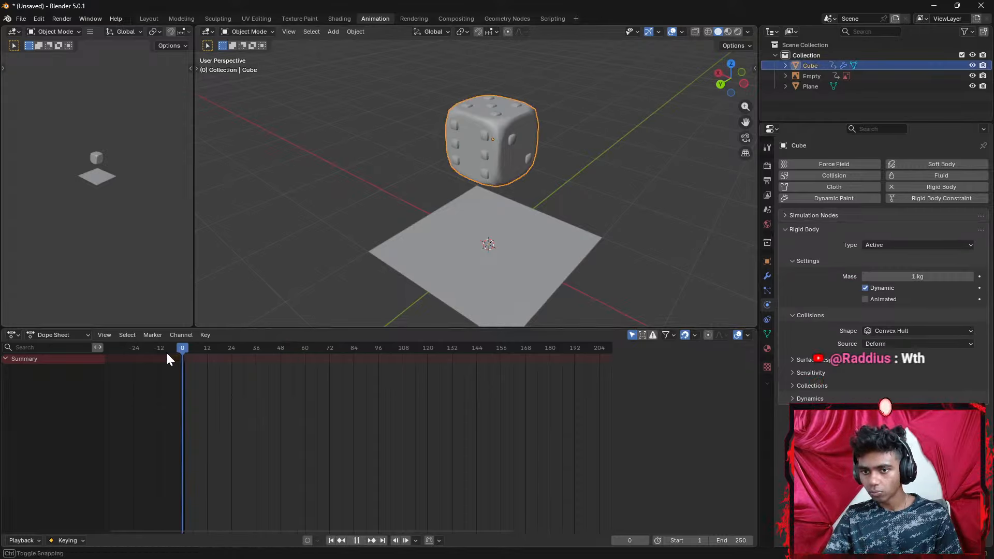
{"action": "key", "text": "i"}
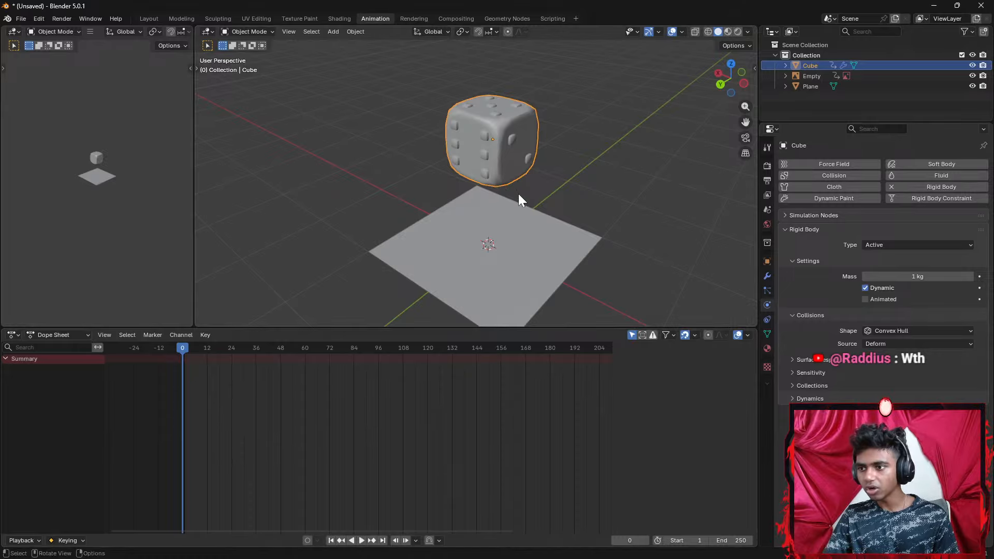
{"action": "scroll", "coordinate": [535, 205], "scroll_direction": "up", "scroll_amount": 3}
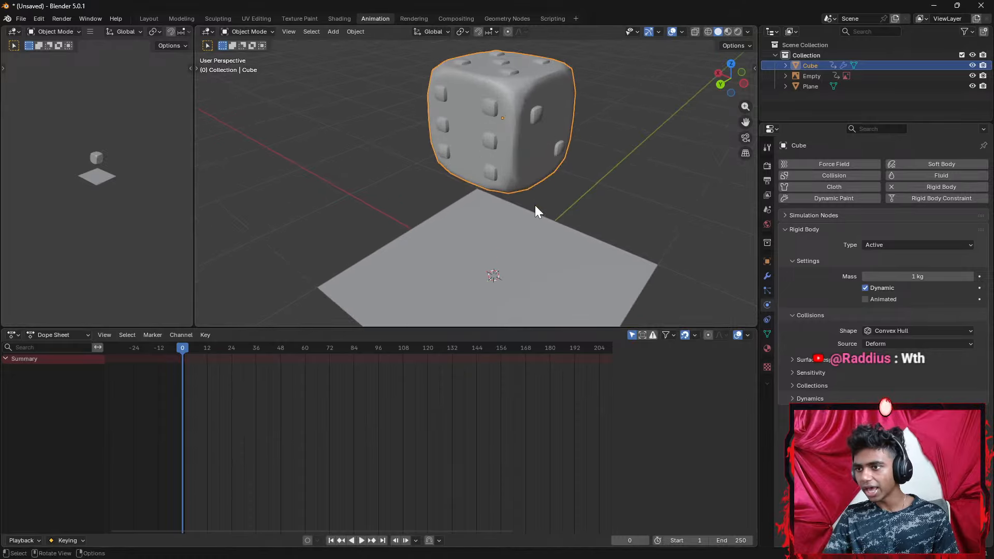
{"action": "left_click", "coordinate": [890, 187]}
Remove the rigid body physics from the plane and delete the plane
{"action": "left_click", "coordinate": [810, 85]}
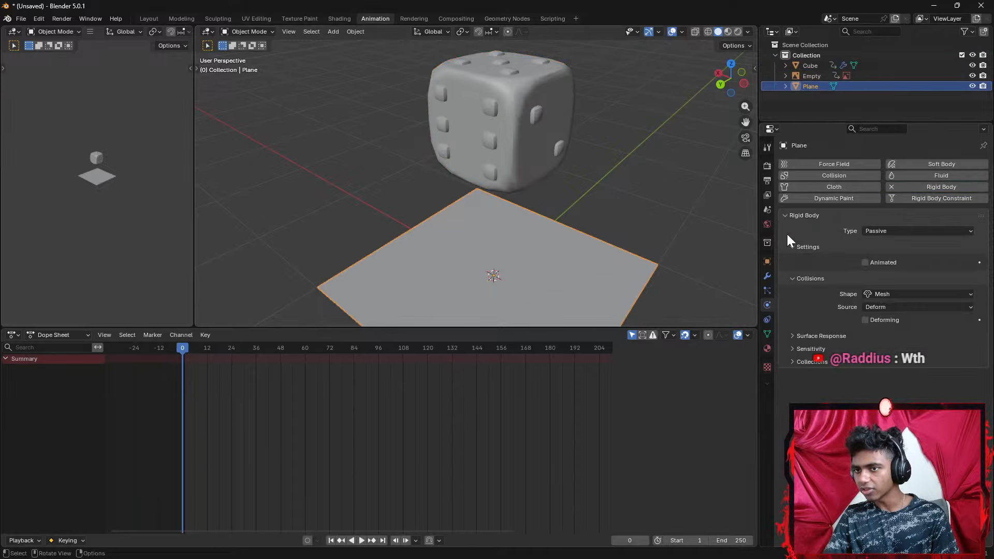
{"action": "left_click", "coordinate": [891, 187]}
{"action": "right_click", "coordinate": [824, 88]}
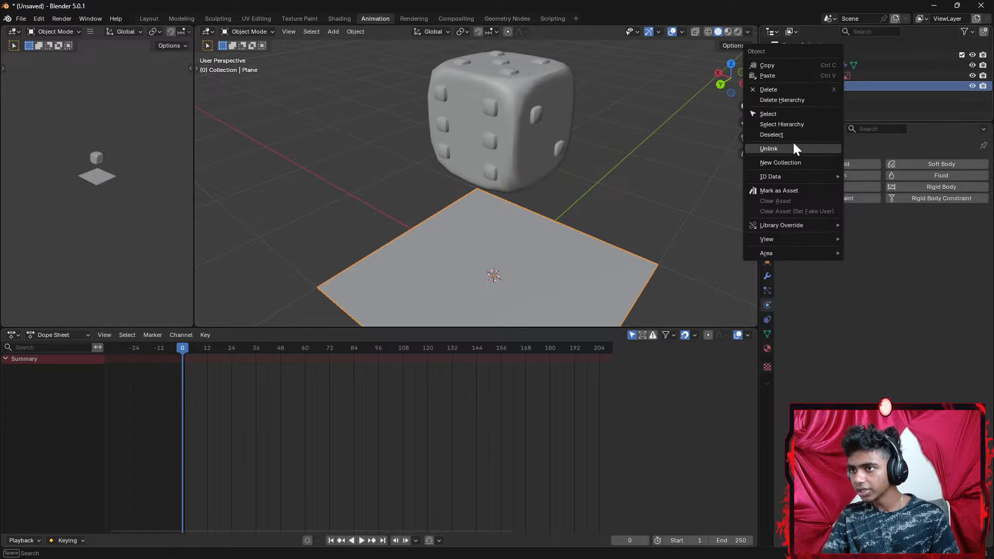
{"action": "left_click", "coordinate": [788, 91]}
In the back orthographic view, move the dice down over the reference image and shrink it to about a third of its size
{"action": "left_click", "coordinate": [490, 150]}
{"action": "scroll", "coordinate": [538, 181], "scroll_direction": "down", "scroll_amount": 1}
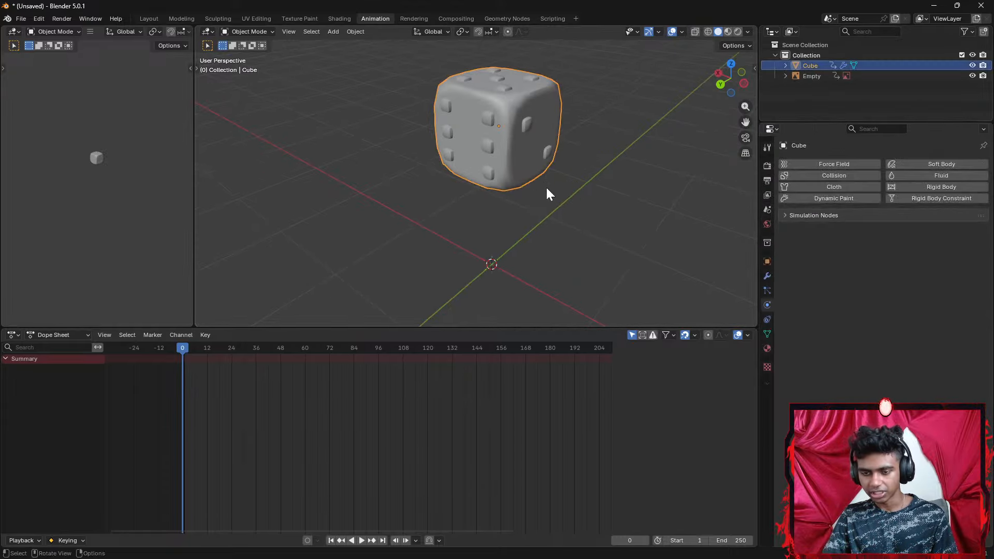
{"action": "middle_click_drag", "start_coordinate": [546, 186], "coordinate": [603, 155]}
{"action": "left_click", "coordinate": [731, 79]}
{"action": "scroll", "coordinate": [558, 179], "scroll_direction": "down", "scroll_amount": 3}
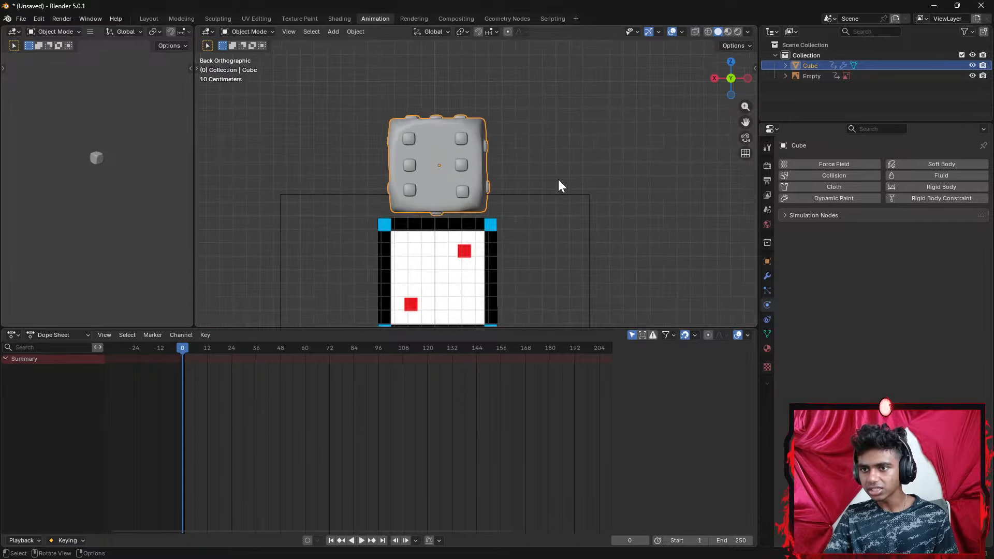
{"action": "key", "text": "g"}
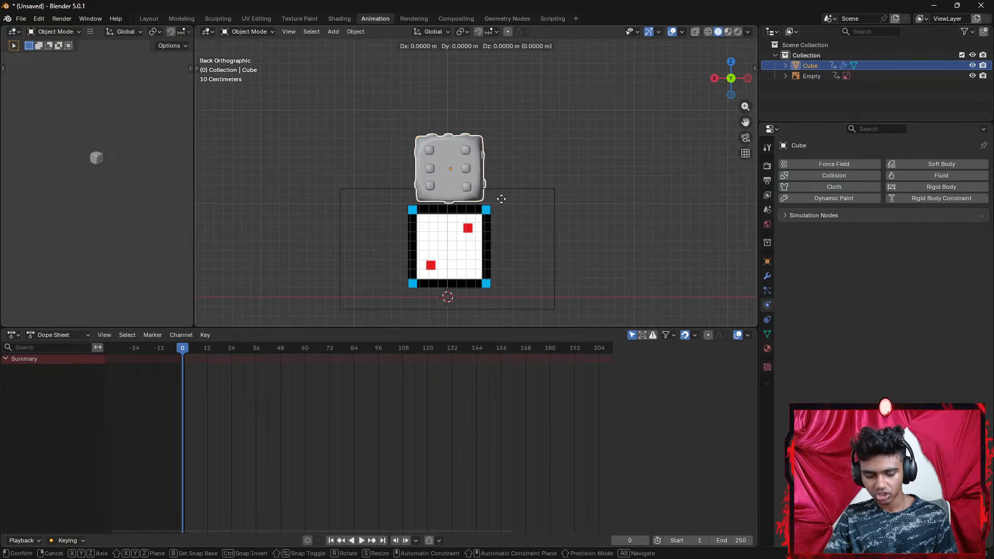
{"action": "left_click", "coordinate": [487, 280]}
{"action": "key", "text": "s"}
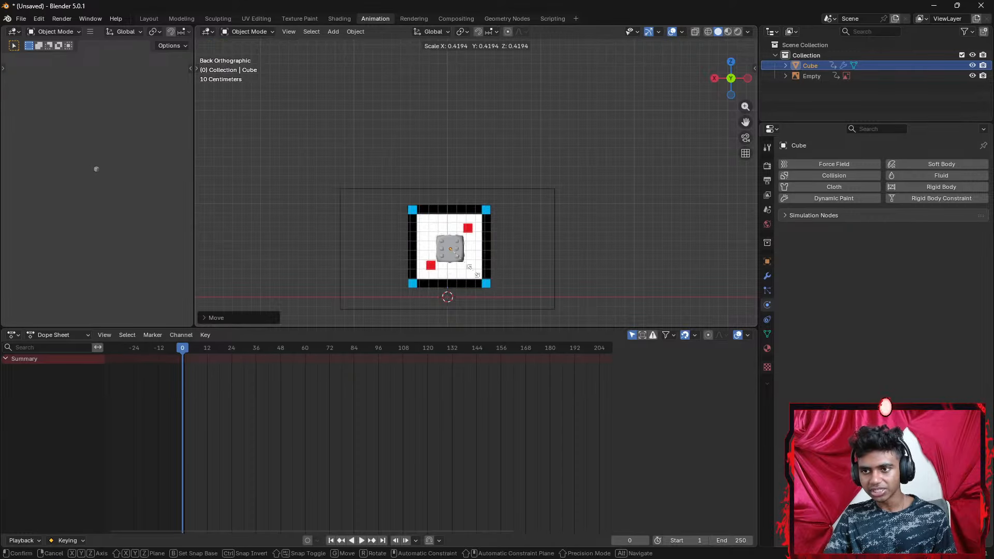
{"action": "left_click", "coordinate": [470, 264]}
Move the dice down along the Z axis to the reference image's lower border
{"action": "scroll", "coordinate": [479, 272], "scroll_direction": "up", "scroll_amount": 3}
{"action": "scroll", "coordinate": [498, 268], "scroll_direction": "up", "scroll_amount": 1}
{"action": "middle_click_drag", "start_coordinate": [498, 267], "coordinate": [533, 115], "text": "shift"}
{"action": "scroll", "coordinate": [538, 132], "scroll_direction": "up", "scroll_amount": 2}
{"action": "key", "text": "g"}
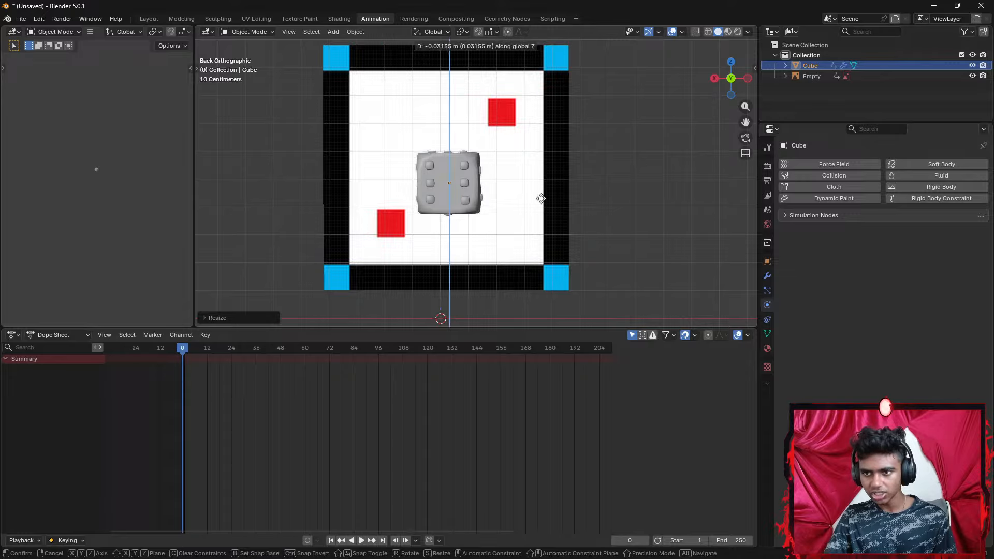
{"action": "left_click", "coordinate": [532, 266]}
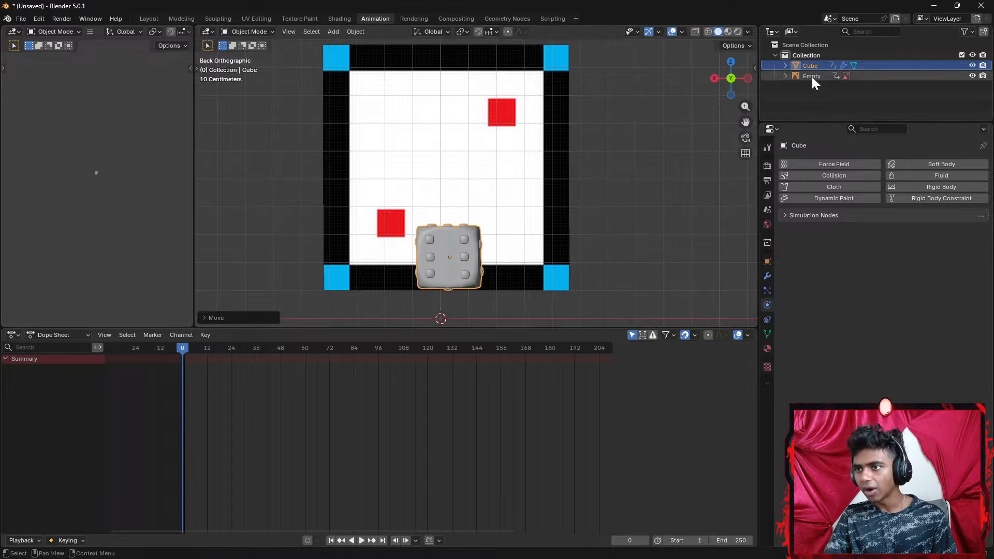
Select the dice in a perspective view and try to insert a keyframe for it at frame 0
{"action": "left_click", "coordinate": [684, 208]}
{"action": "middle_click_drag", "start_coordinate": [683, 212], "coordinate": [651, 226]}
{"action": "middle_click_drag", "start_coordinate": [593, 252], "coordinate": [579, 220]}
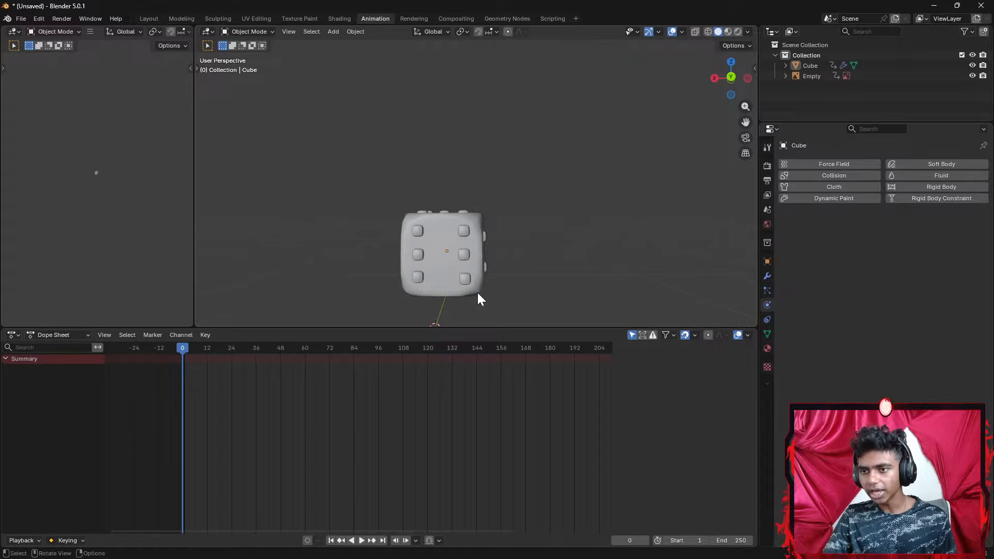
{"action": "left_click", "coordinate": [421, 286]}
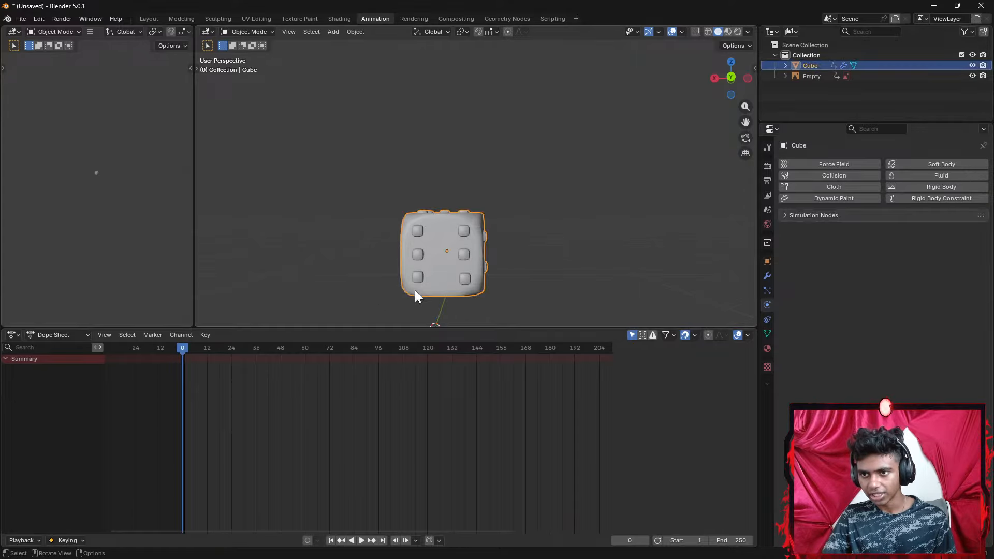
{"action": "key", "text": "i"}
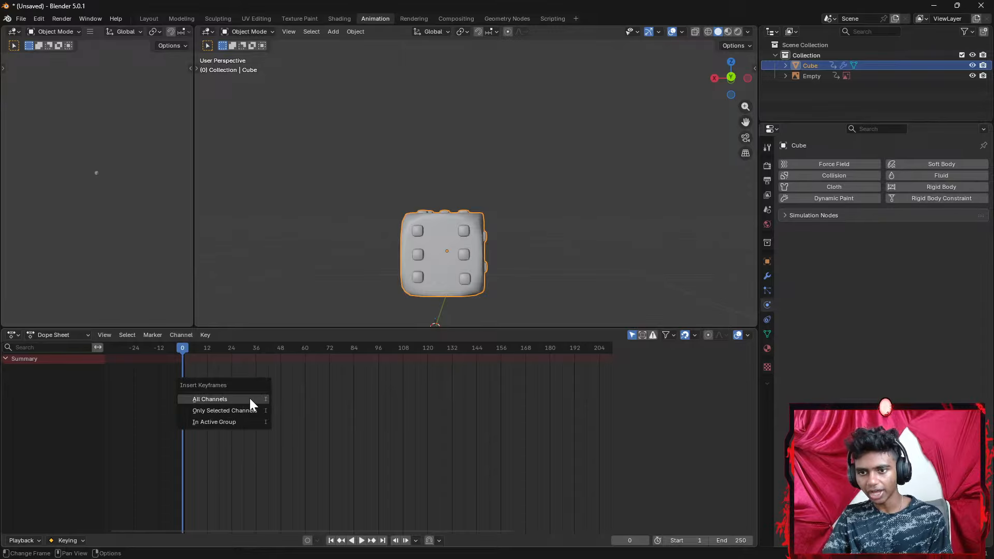
{"action": "left_click", "coordinate": [442, 250]}
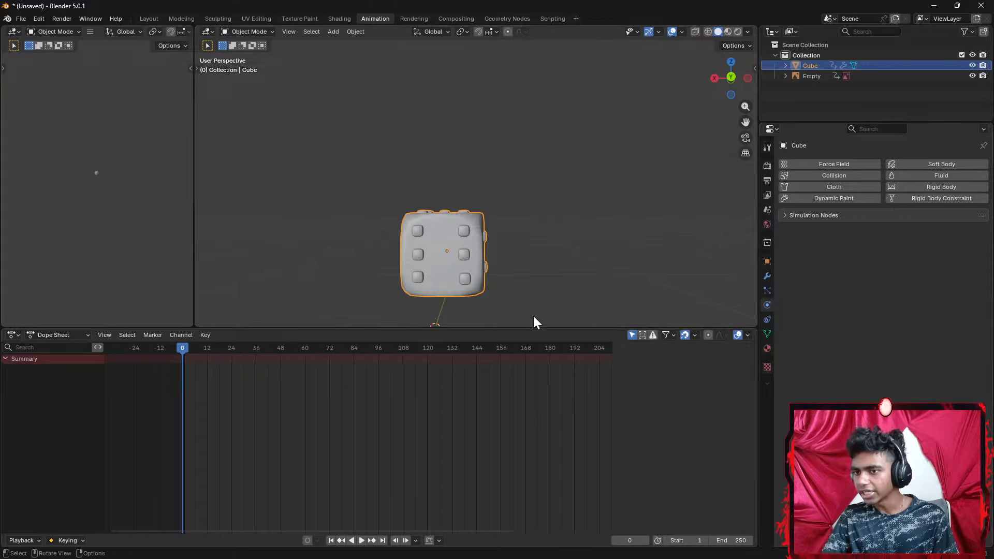
At frame 61, rotate the dice freely in the view and insert a keyframe for it
{"action": "middle_click_drag", "start_coordinate": [502, 278], "coordinate": [533, 211], "text": "shift"}
{"action": "left_click", "coordinate": [305, 350]}
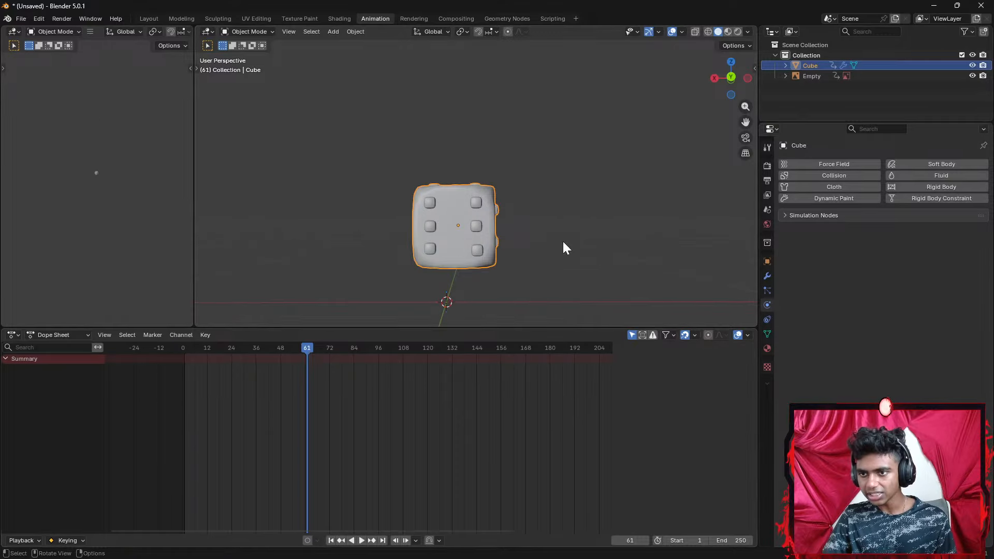
{"action": "key", "text": "r"}
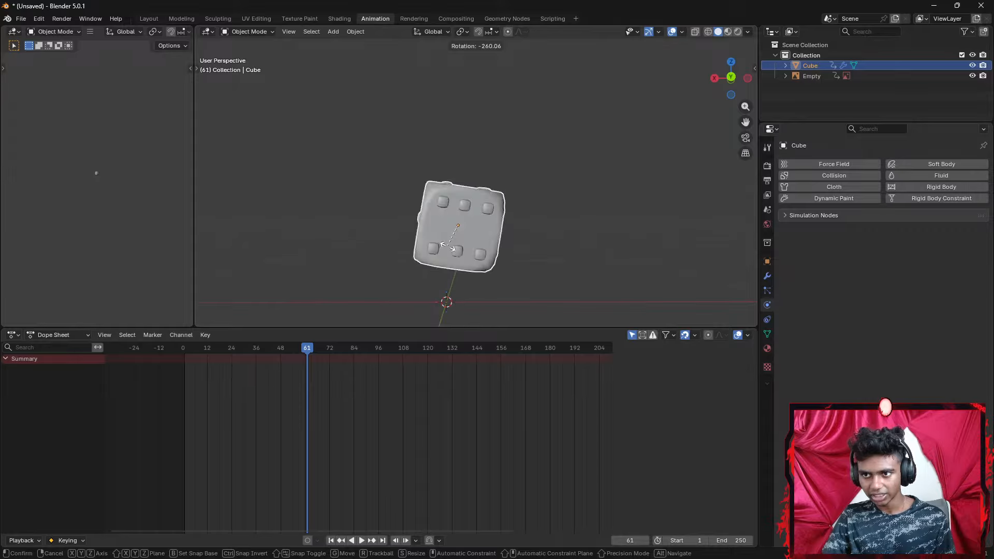
{"action": "left_click", "coordinate": [419, 209]}
{"action": "key", "text": "i"}
Insert a keyframe for the dice at frame 0 and play back the animation
{"action": "left_click_drag", "start_coordinate": [305, 347], "coordinate": [182, 349]}
{"action": "key", "text": "i"}
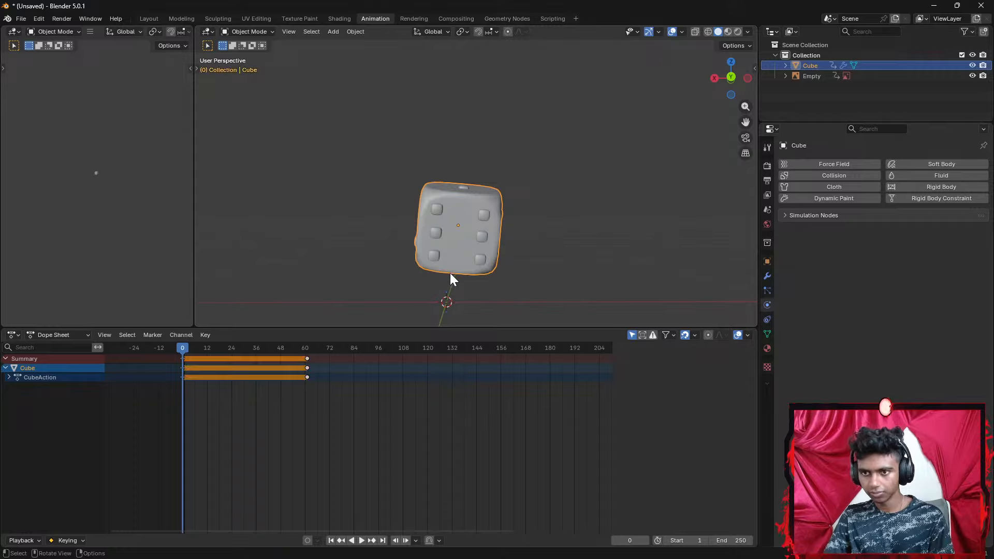
{"action": "left_click", "coordinate": [361, 541]}
{"action": "key", "text": "space"}
{"action": "left_click", "coordinate": [331, 389]}
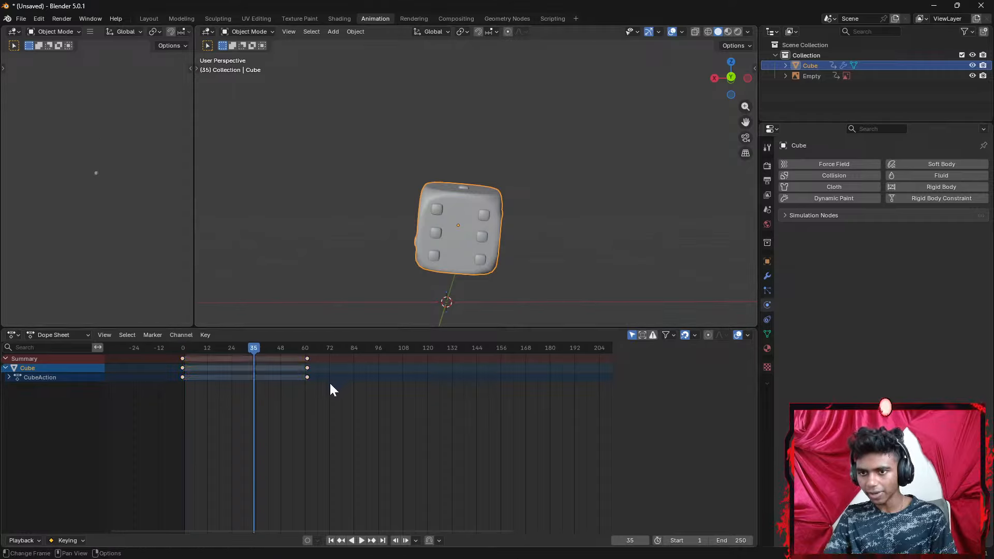
Delete the dice's keyframe at frame 61
{"action": "key", "text": "a"}
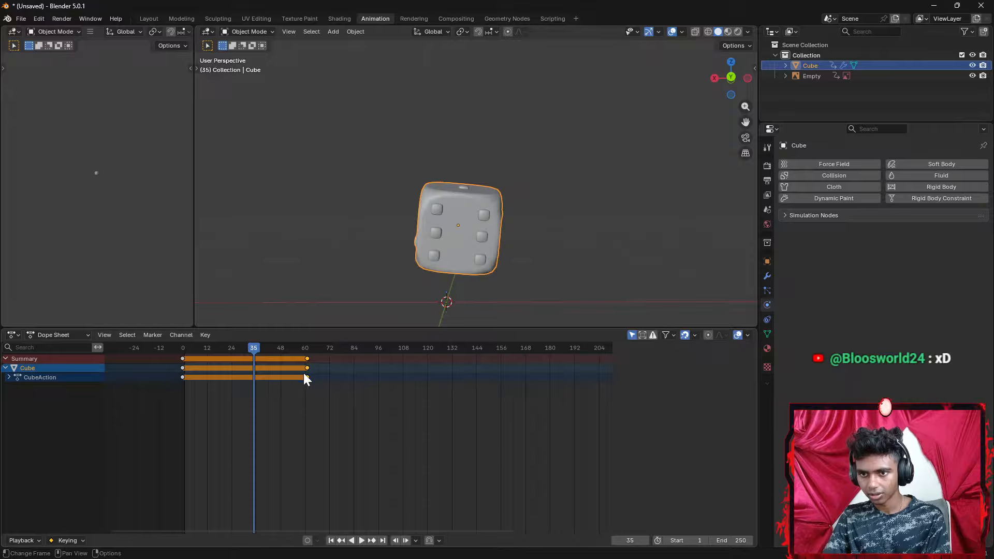
{"action": "right_click", "coordinate": [303, 372]}
{"action": "mouse_move", "coordinate": [284, 309]}
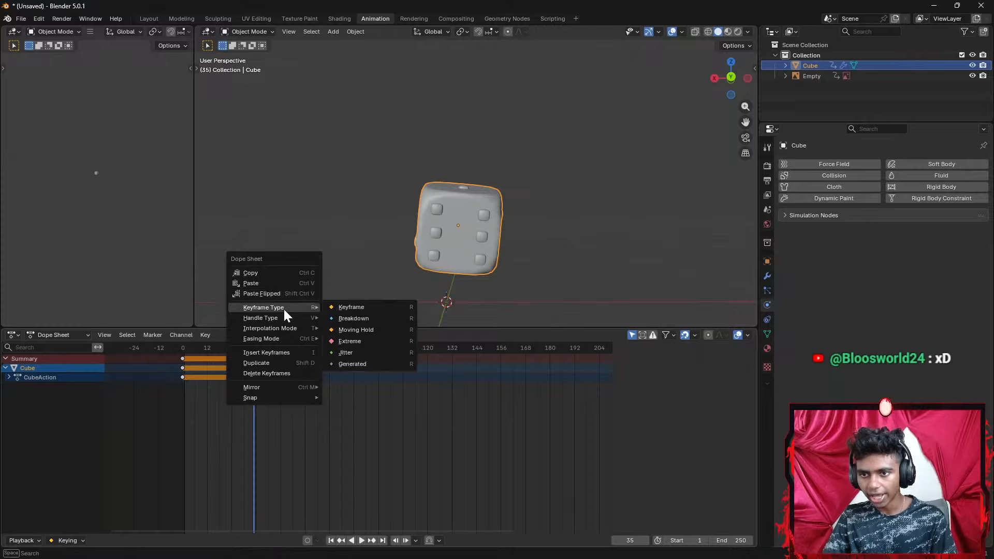
{"action": "left_click", "coordinate": [278, 373]}
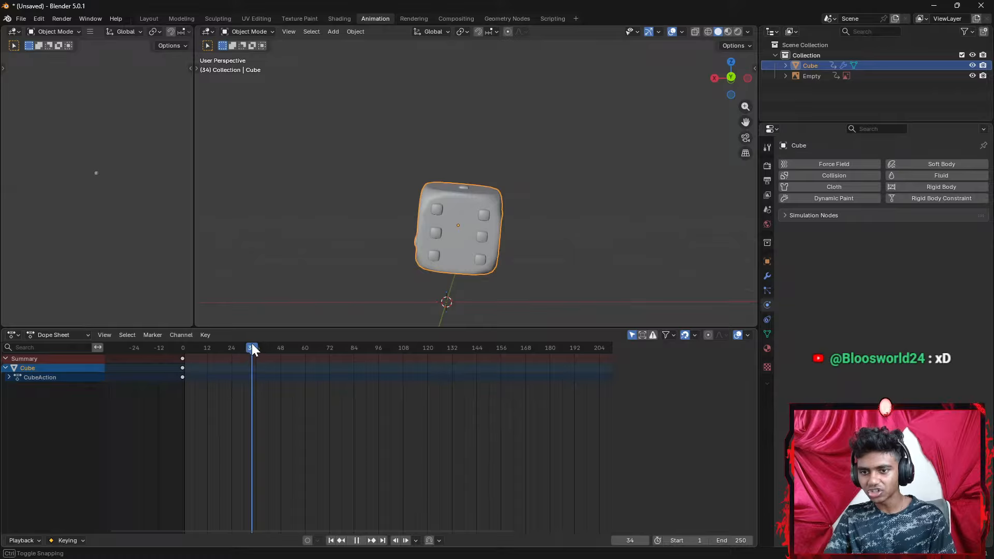
Rotate the dice to a new orientation at frame 61, keyframe it there, and return to frame 0
{"action": "left_click_drag", "start_coordinate": [252, 343], "coordinate": [306, 346]}
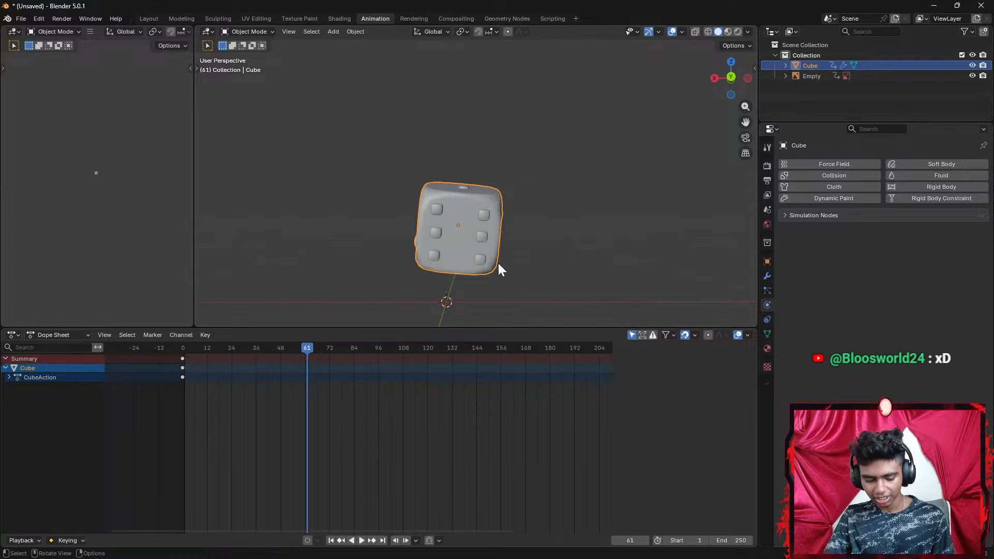
{"action": "key", "text": "r"}
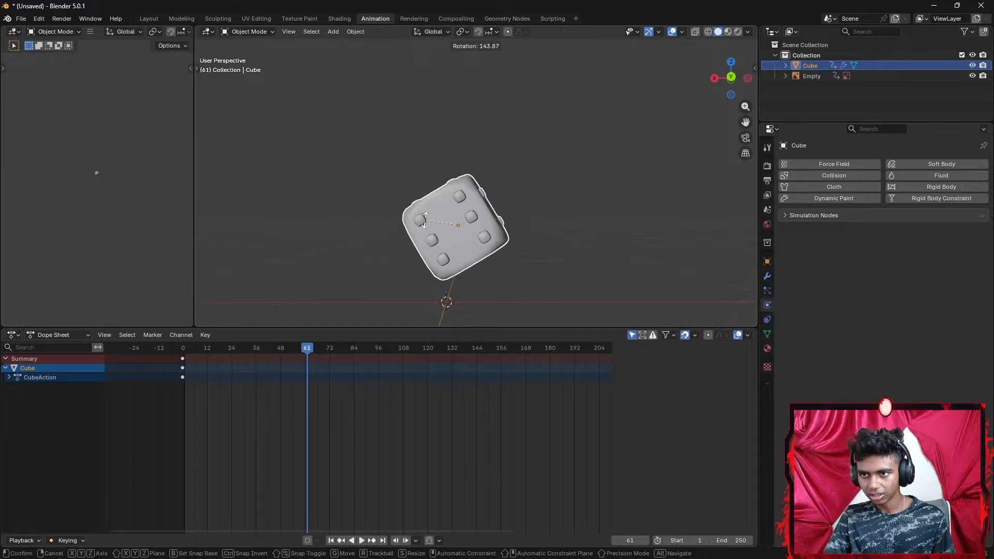
{"action": "left_click", "coordinate": [428, 204]}
{"action": "key", "text": "i"}
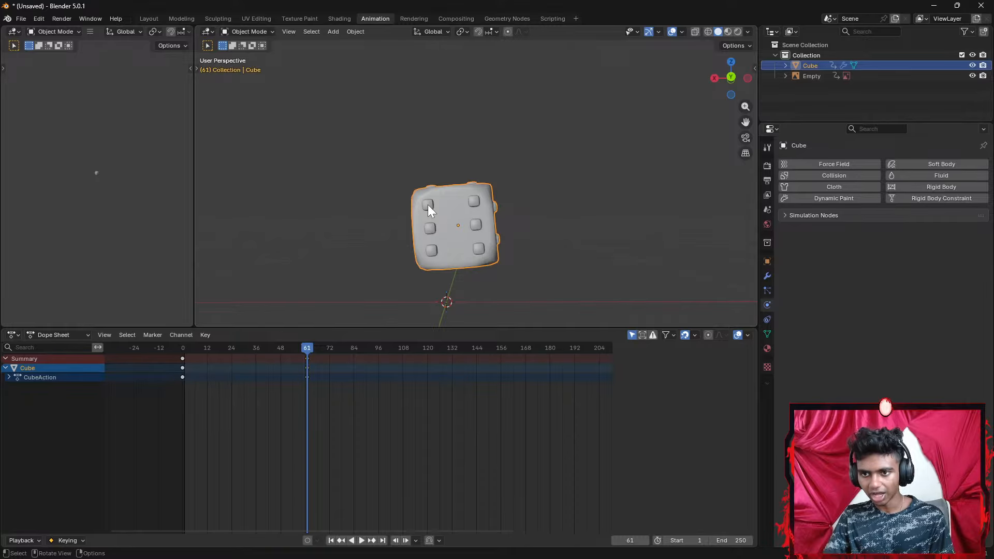
{"action": "left_click_drag", "start_coordinate": [195, 352], "coordinate": [181, 352]}
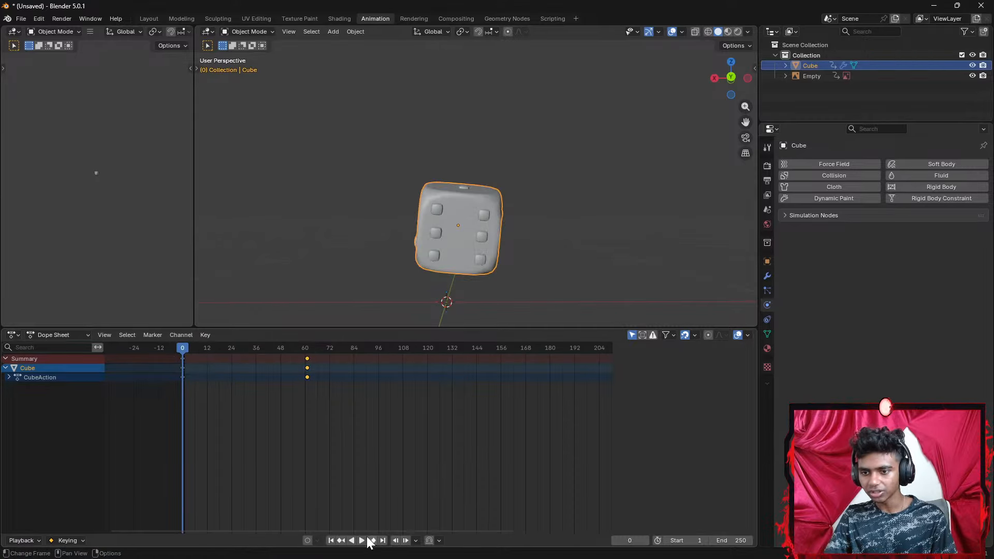
Play back the existing dice animation and delete all of the cube's keyframes
{"action": "left_click", "coordinate": [366, 540]}
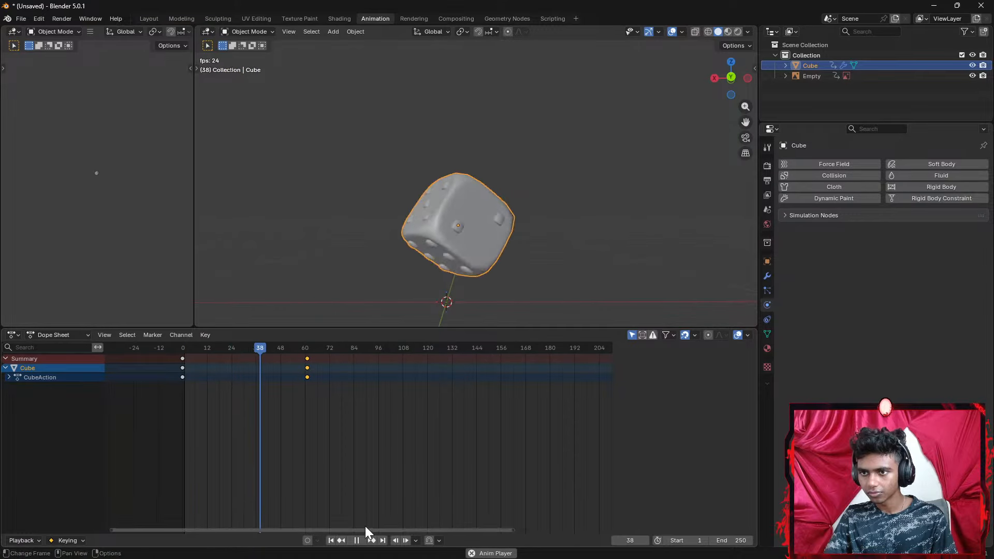
{"action": "left_click", "coordinate": [358, 540]}
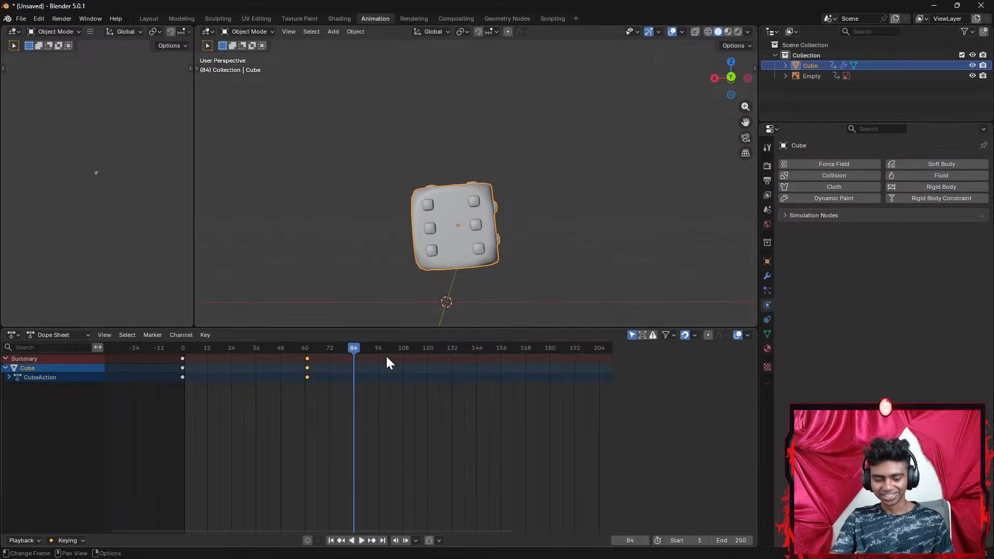
{"action": "left_click_drag", "start_coordinate": [342, 402], "coordinate": [172, 348]}
{"action": "right_click", "coordinate": [296, 381]}
{"action": "mouse_move", "coordinate": [286, 326]}
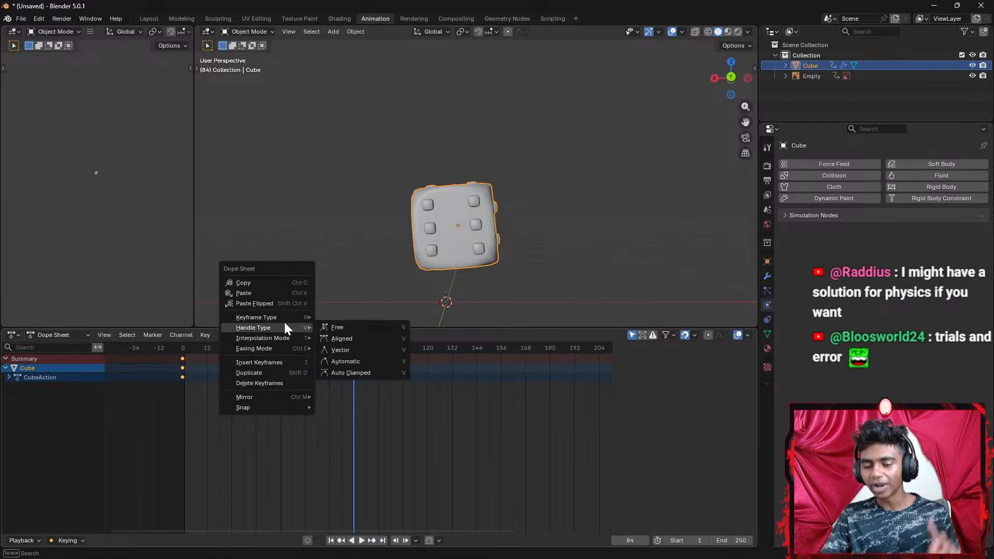
{"action": "left_click", "coordinate": [290, 382]}
Straighten the dice at frame 0 by rotating it about 5° in the back view, and insert a keyframe
{"action": "left_click_drag", "start_coordinate": [355, 346], "coordinate": [177, 350]}
{"action": "left_click", "coordinate": [730, 78]}
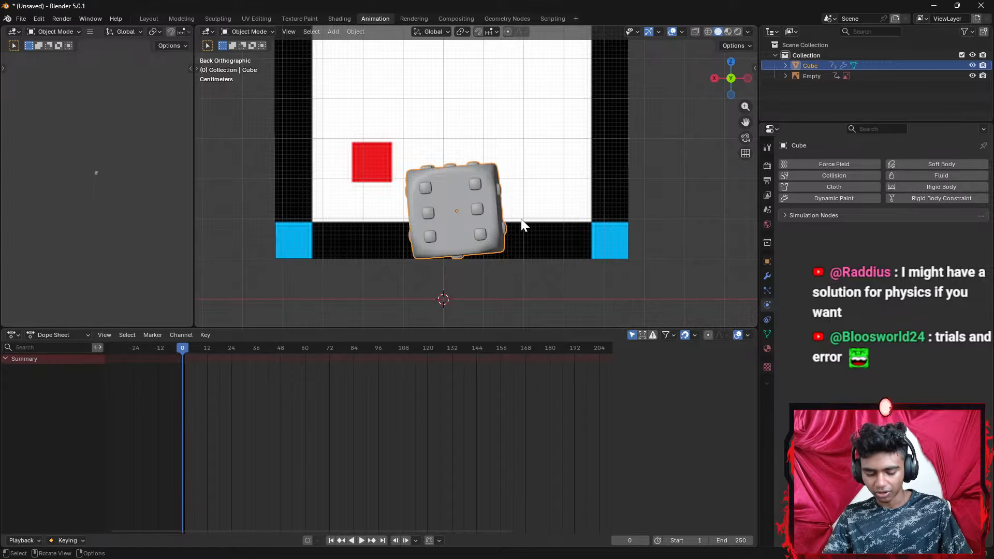
{"action": "key", "text": "r"}
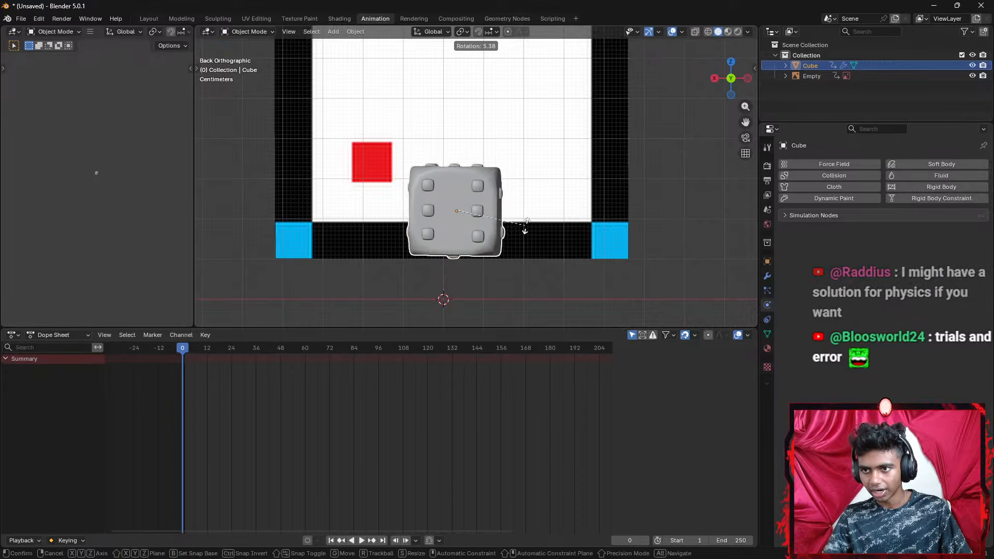
{"action": "left_click", "coordinate": [542, 234]}
{"action": "middle_click_drag", "start_coordinate": [542, 234], "coordinate": [544, 199]}
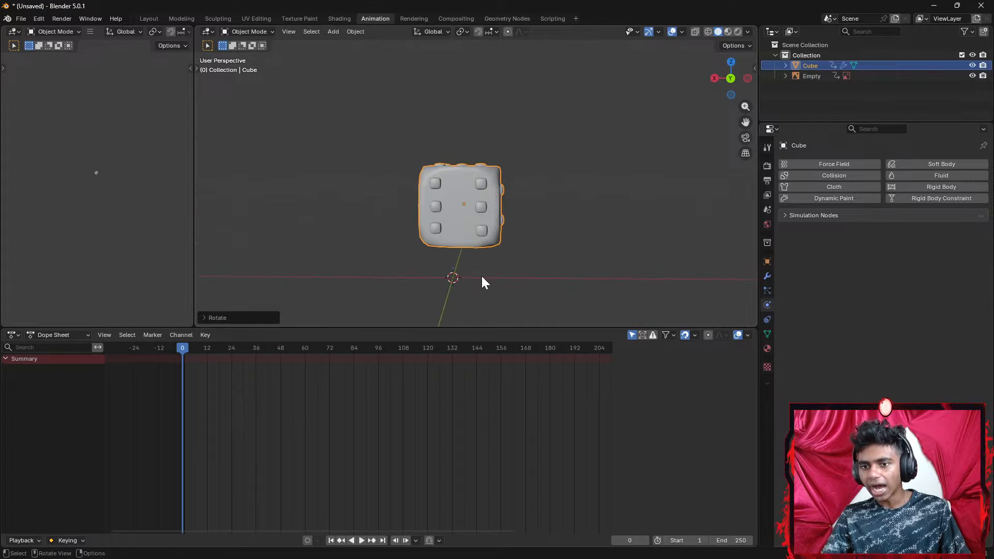
{"action": "key", "text": "i"}
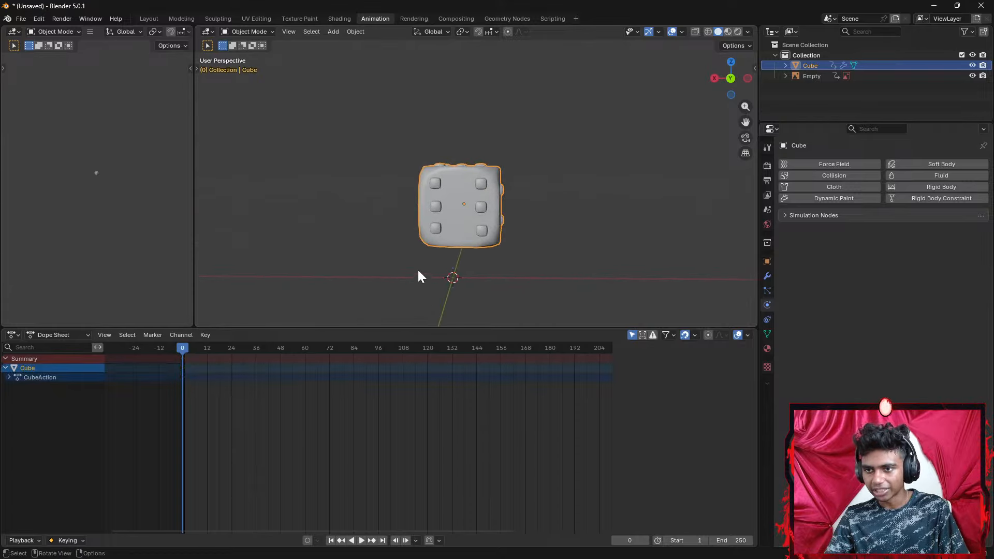
Try to rotate the dice 90° about the global X axis at frame 60
{"action": "left_click", "coordinate": [306, 352]}
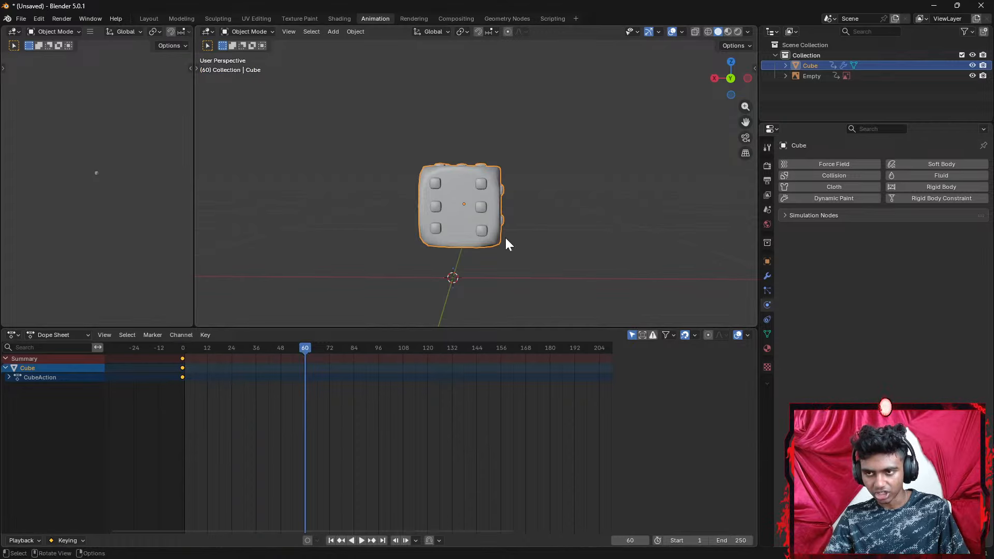
{"action": "key", "text": "r"}
{"action": "key", "text": "x"}
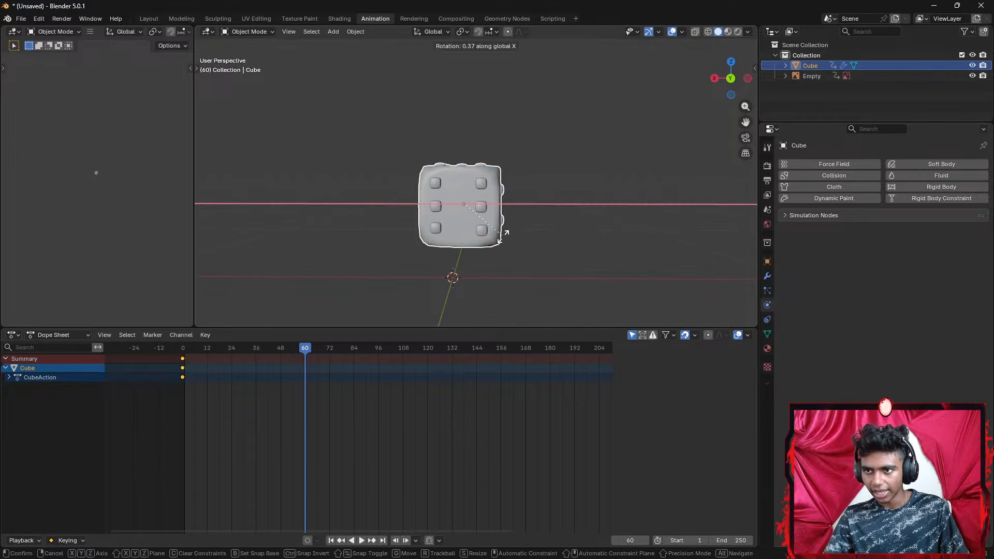
{"action": "type", "text": "90"}
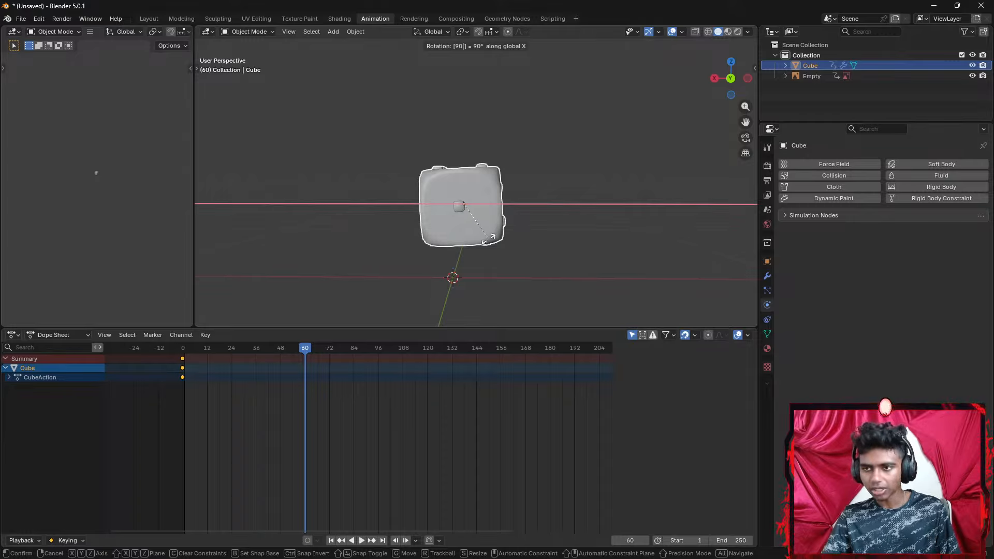
{"action": "key", "text": "Return"}
{"action": "mouse_move", "coordinate": [303, 350]}
{"action": "left_mouse_down"}
{"action": "mouse_move", "coordinate": [177, 350]}
{"action": "mouse_move", "coordinate": [288, 357]}
{"action": "mouse_move", "coordinate": [307, 348]}
{"action": "left_mouse_up"}
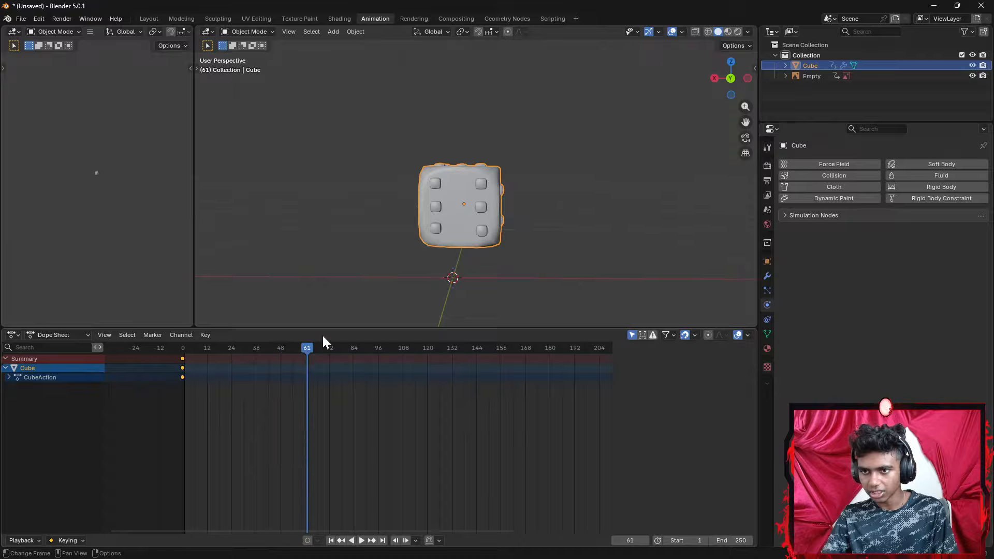
{"action": "left_click", "coordinate": [512, 207]}
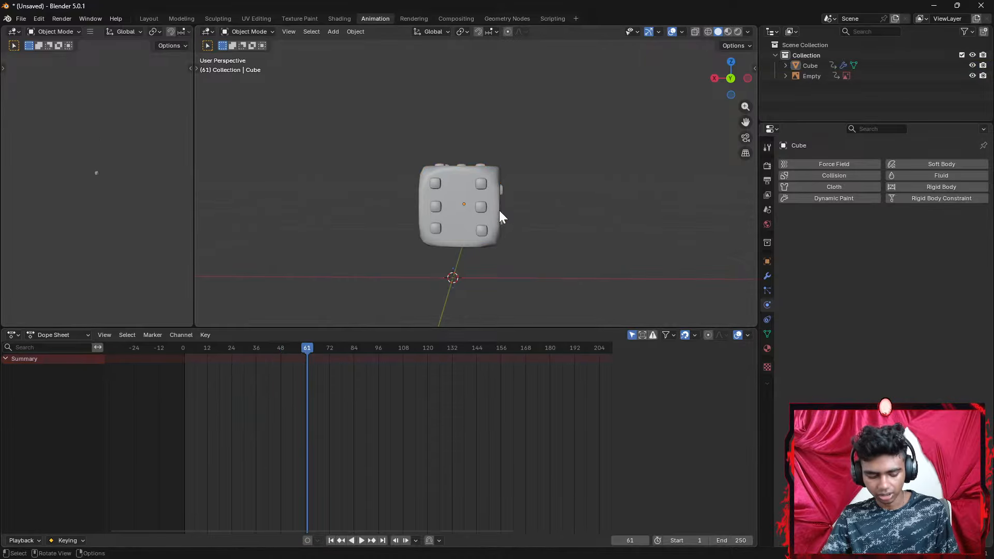
{"action": "key", "text": "a"}
{"action": "key", "text": "r"}
{"action": "right_click", "coordinate": [498, 219]}
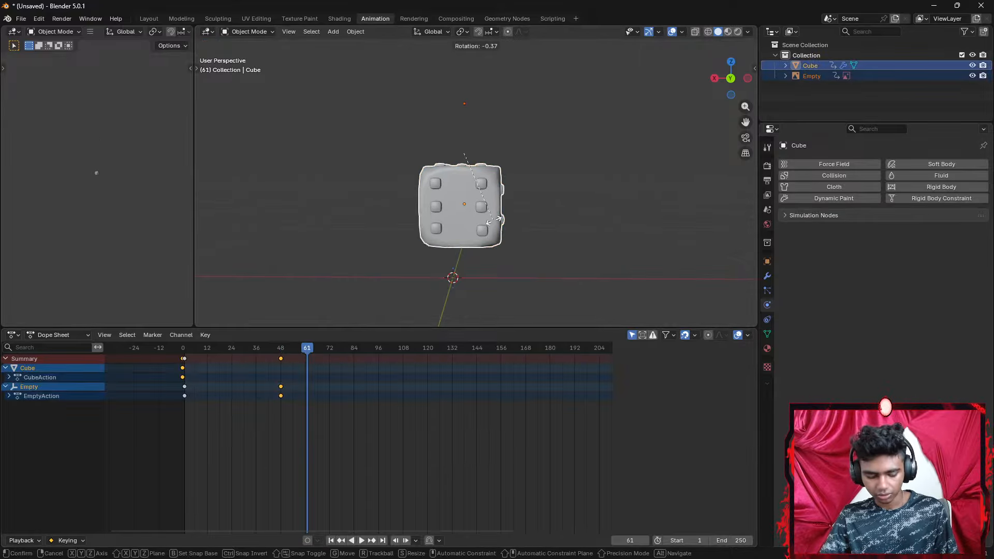
{"action": "key", "text": "alt+a"}
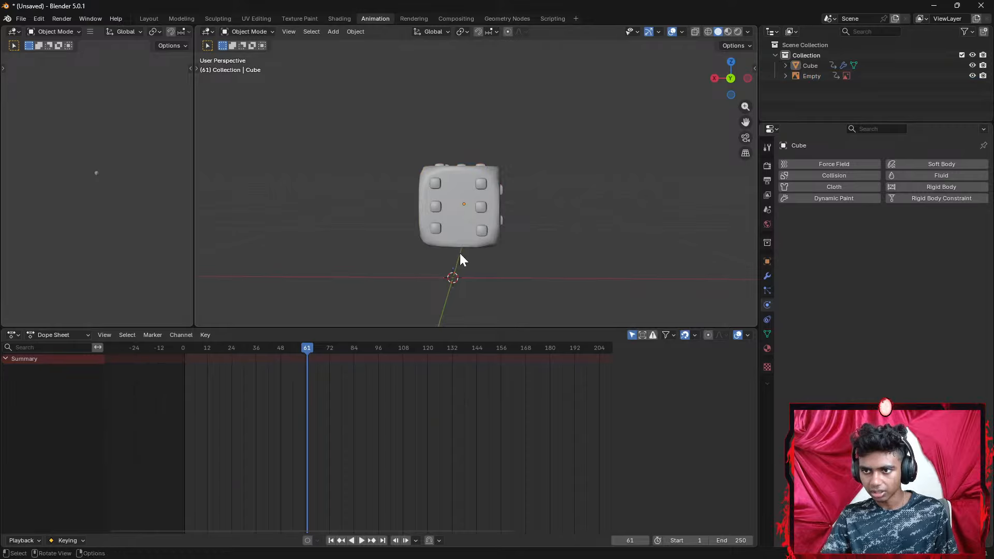
Rotate the dice about -174° around the global Z axis at frame 60 and insert a keyframe
{"action": "left_click", "coordinate": [471, 207]}
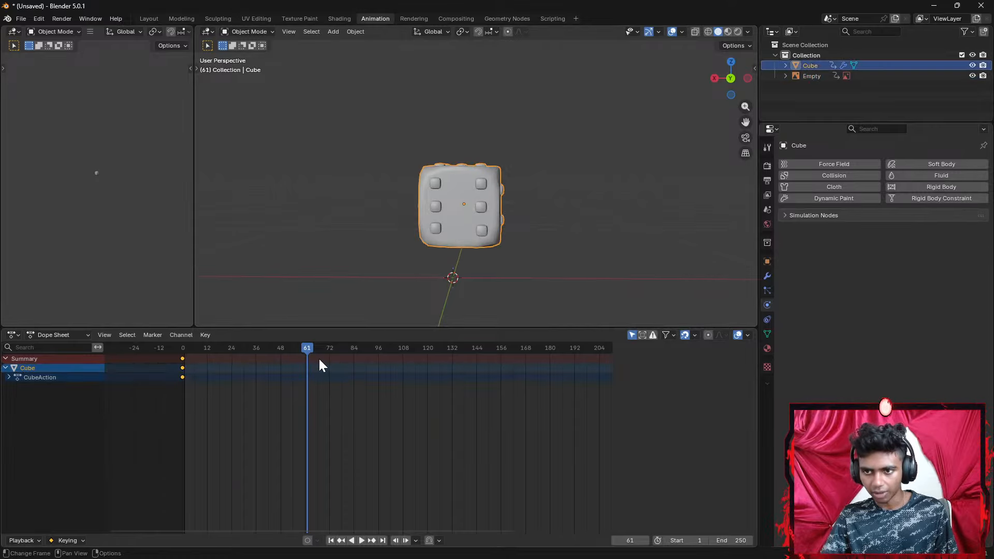
{"action": "left_click", "coordinate": [305, 350]}
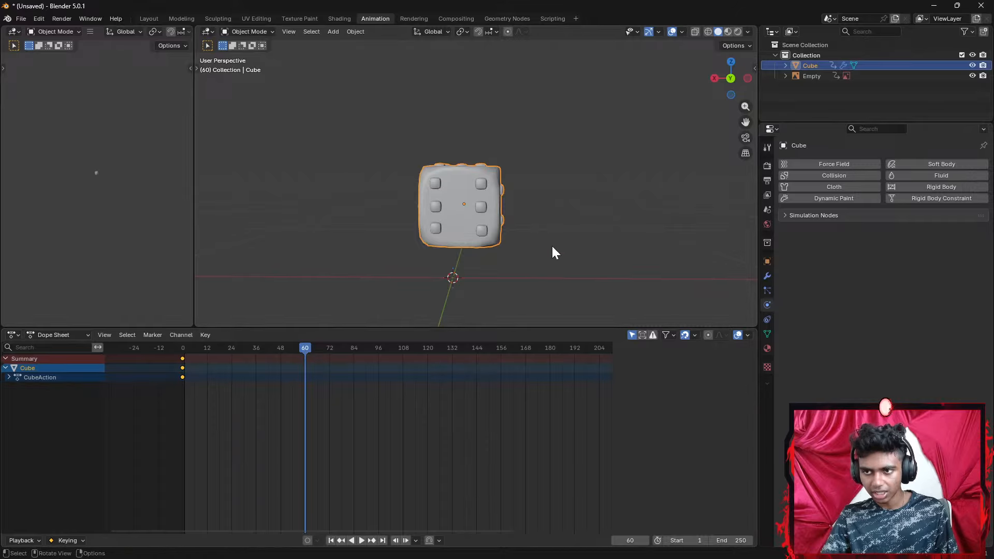
{"action": "key", "text": "r"}
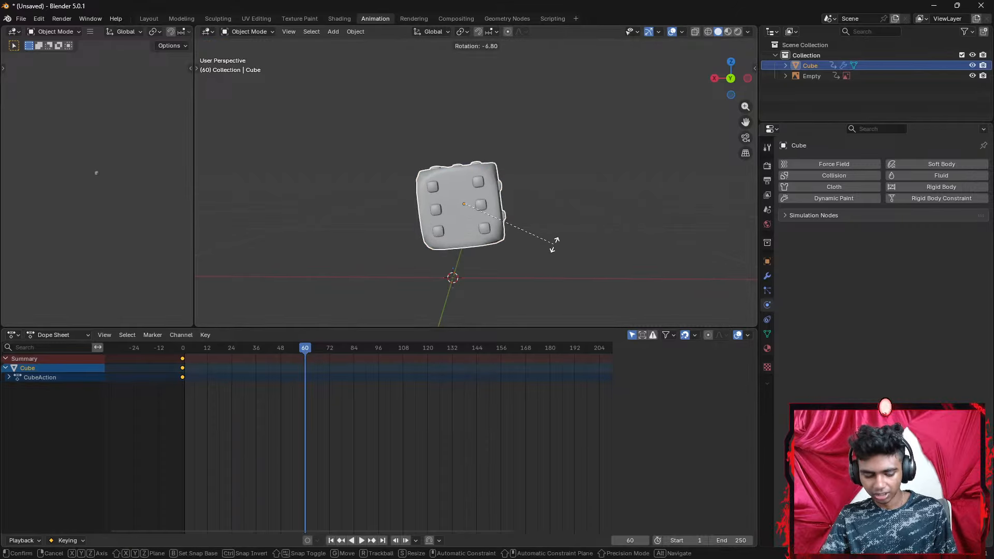
{"action": "key", "text": "x"}
{"action": "key", "text": "y"}
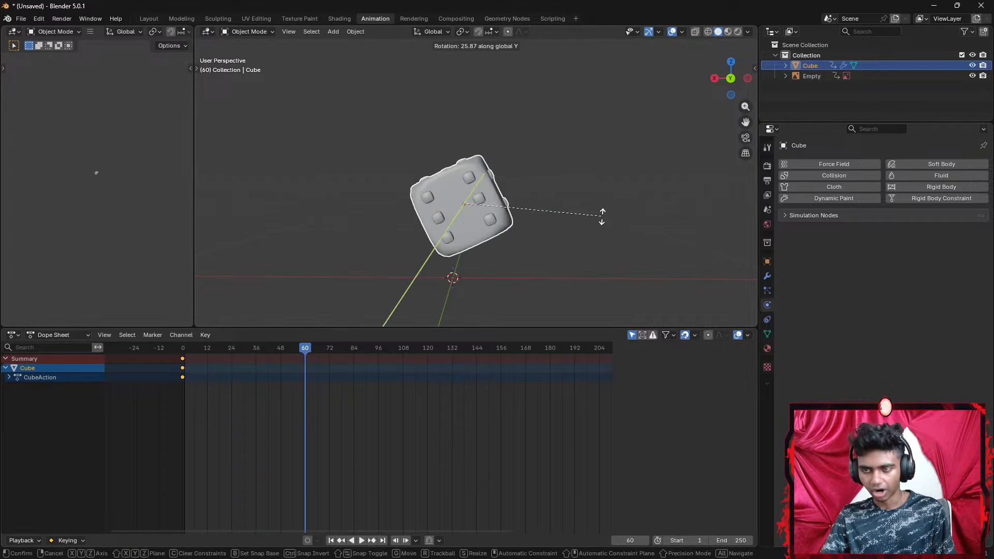
{"action": "key", "text": "z"}
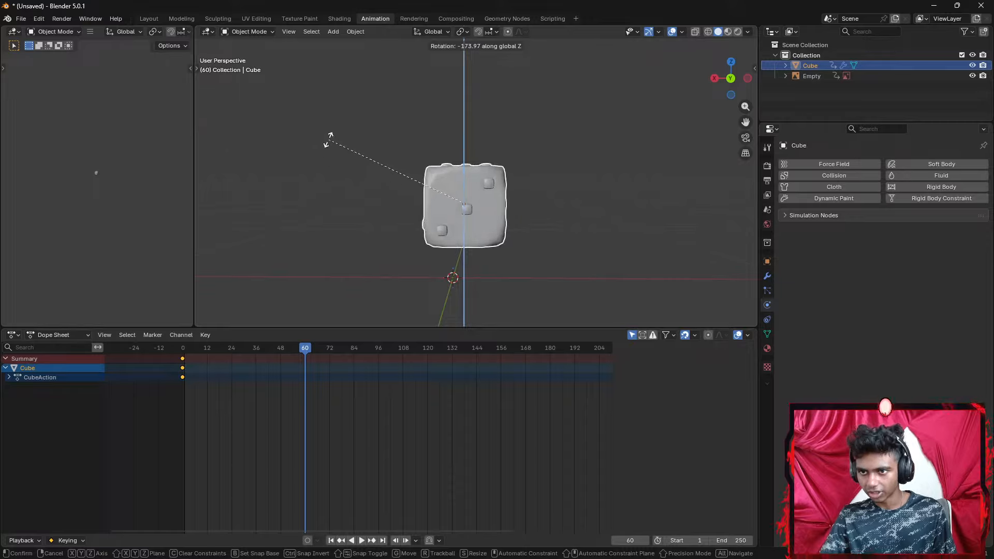
{"action": "left_click", "coordinate": [330, 141]}
{"action": "key", "text": "i"}
Play back the dice's rotation from frame 0 to check the motion
{"action": "left_click_drag", "start_coordinate": [312, 347], "coordinate": [182, 347]}
{"action": "left_click", "coordinate": [362, 540]}
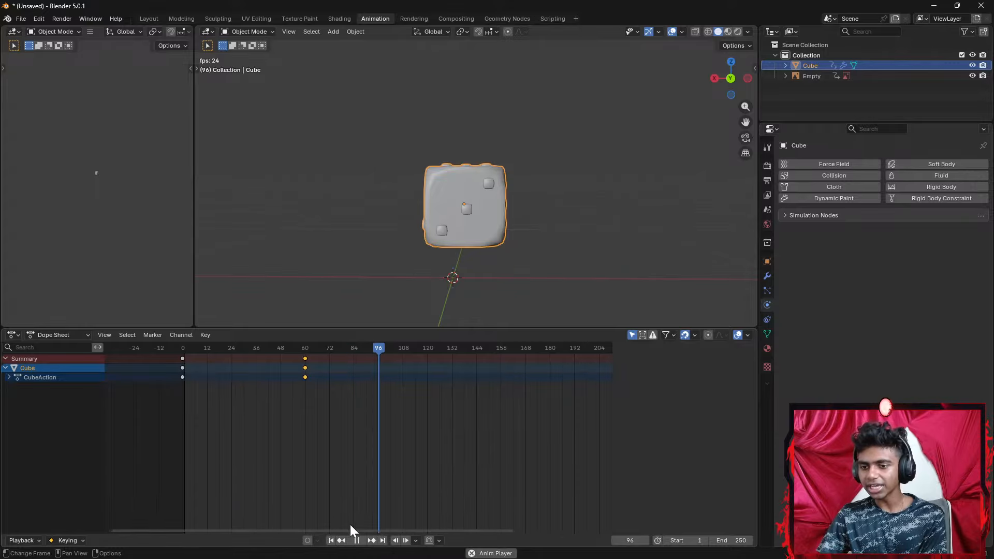
{"action": "left_click", "coordinate": [358, 542]}
{"action": "left_click_drag", "start_coordinate": [417, 347], "coordinate": [184, 359]}
Rotate the dice around the global Y axis at frame 18 and insert a keyframe
{"action": "scroll", "coordinate": [223, 389], "scroll_direction": "down", "scroll_amount": 1}
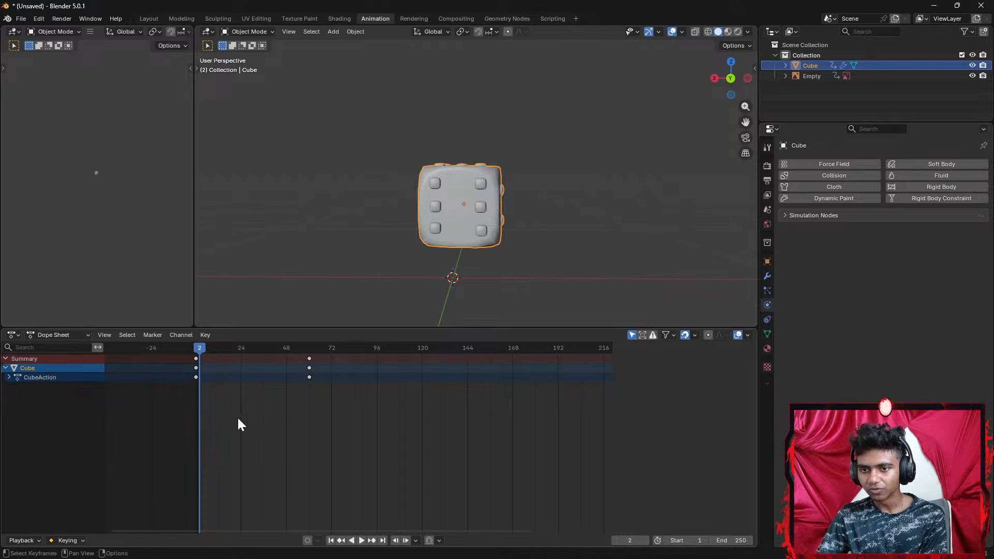
{"action": "left_click_drag", "start_coordinate": [206, 347], "coordinate": [231, 346]}
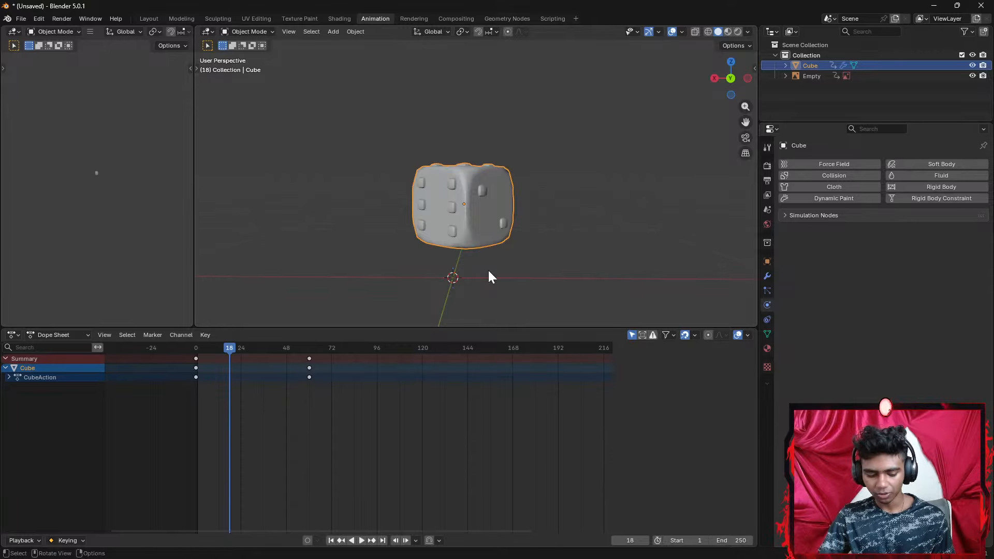
{"action": "key", "text": "r"}
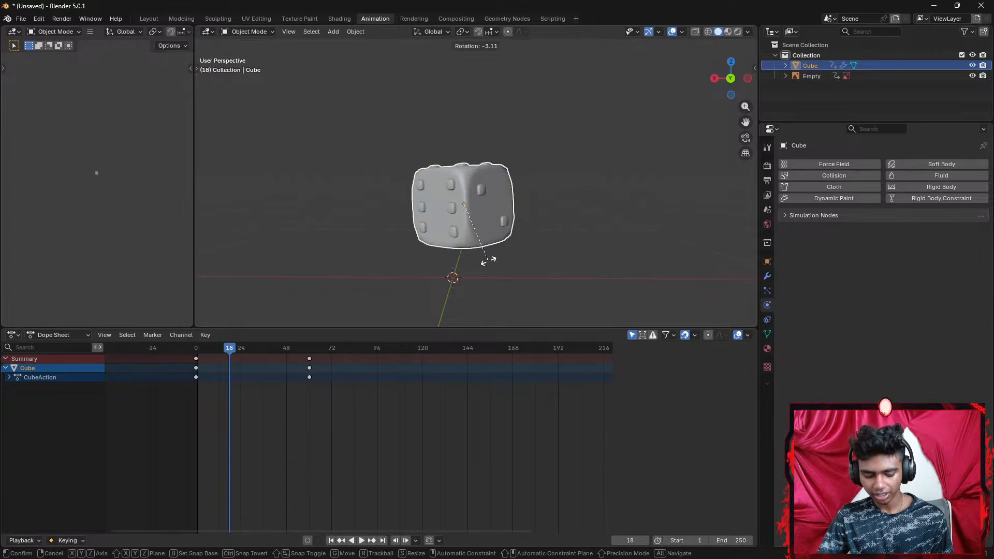
{"action": "key", "text": "x"}
{"action": "key", "text": "y"}
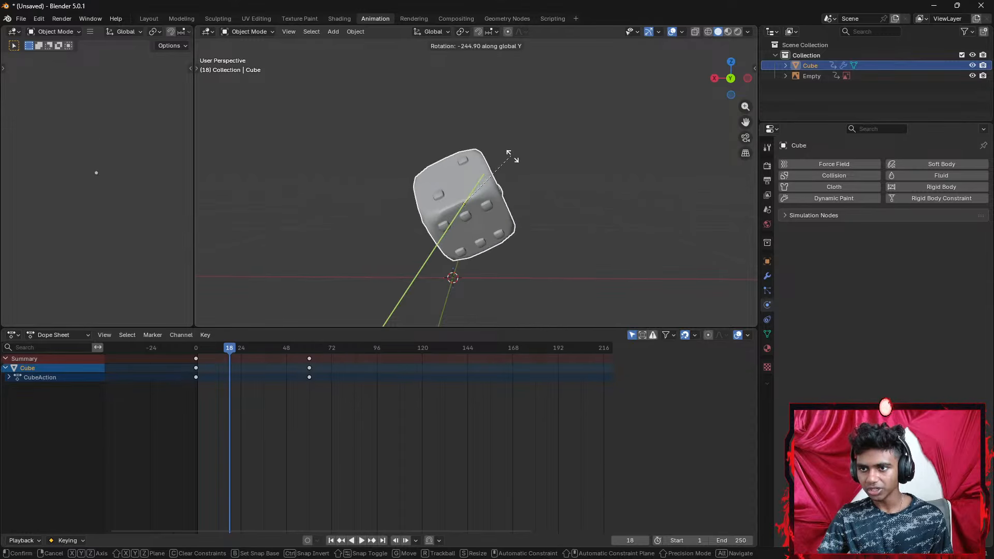
{"action": "left_click", "coordinate": [434, 148]}
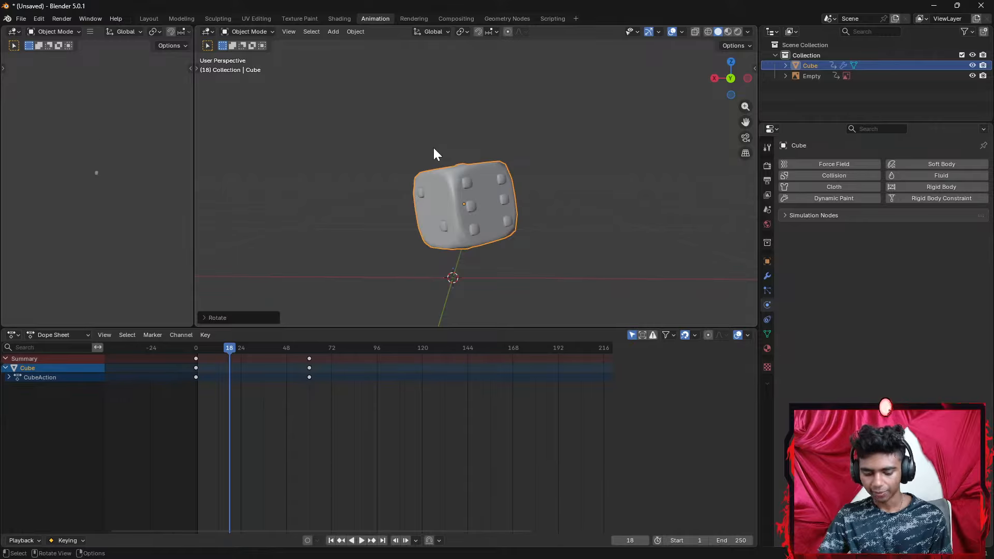
{"action": "key", "text": "i"}
Replay the dice animation from frame 0 to examine the motion through the keyframe at frame 18
{"action": "key", "text": "Down"}
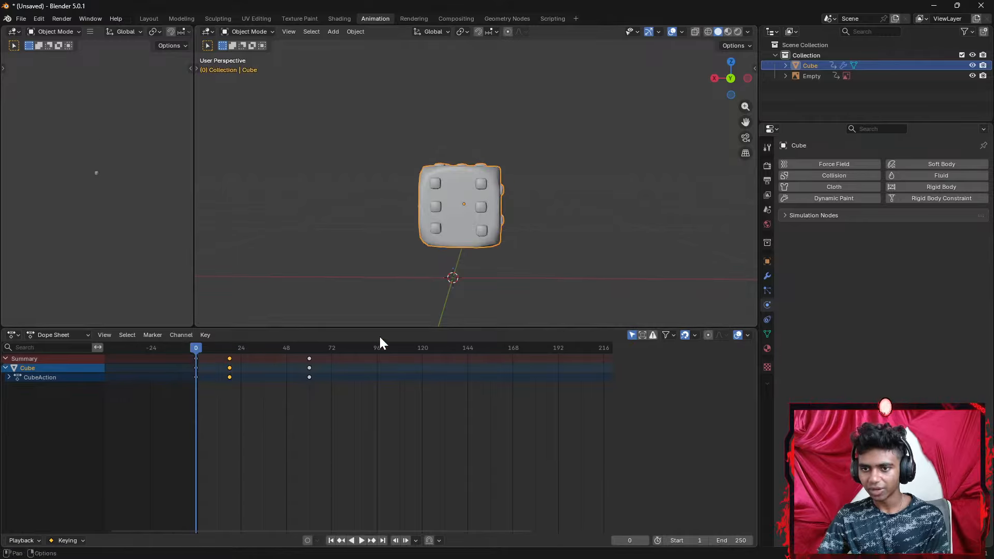
{"action": "left_click", "coordinate": [361, 540]}
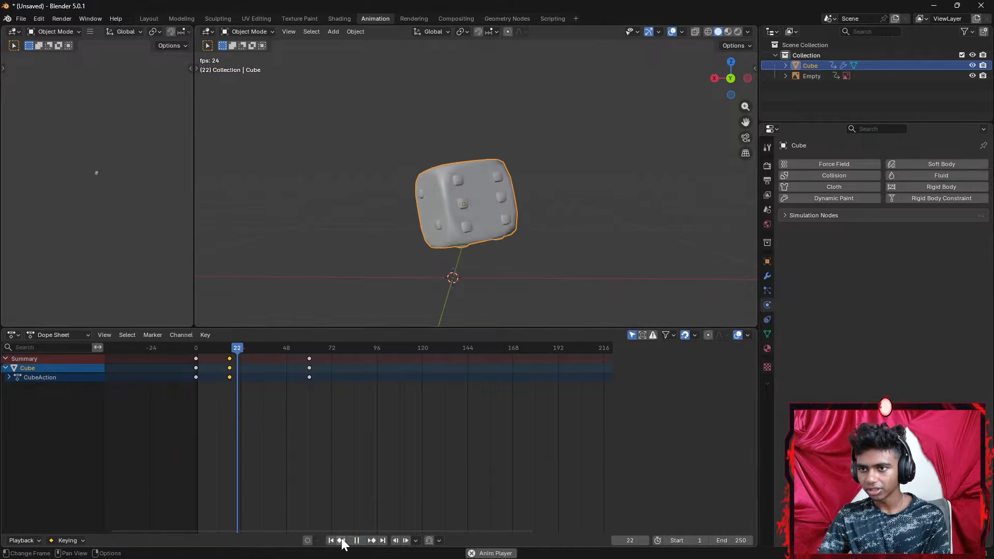
{"action": "left_click", "coordinate": [356, 540]}
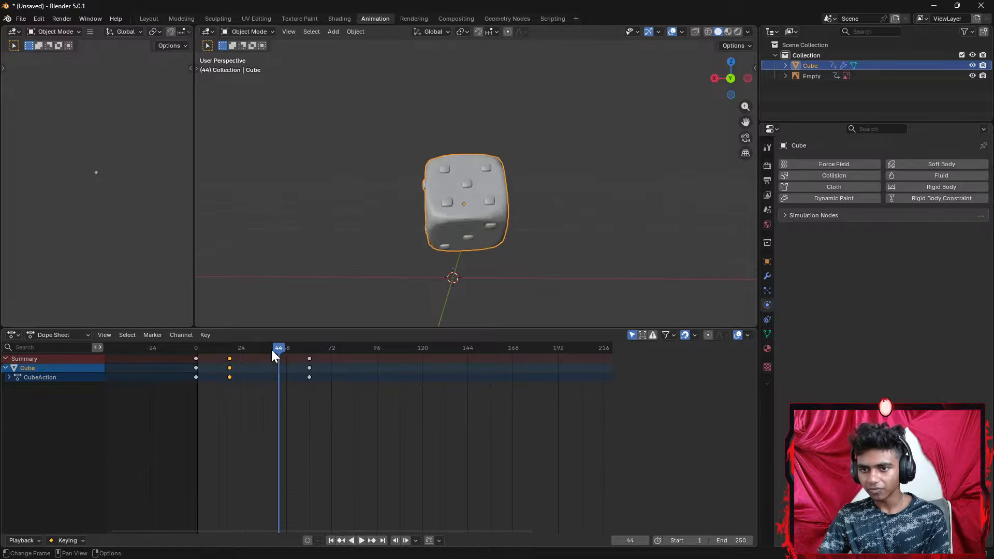
{"action": "left_click_drag", "start_coordinate": [275, 355], "coordinate": [195, 365]}
{"action": "left_click", "coordinate": [357, 540]}
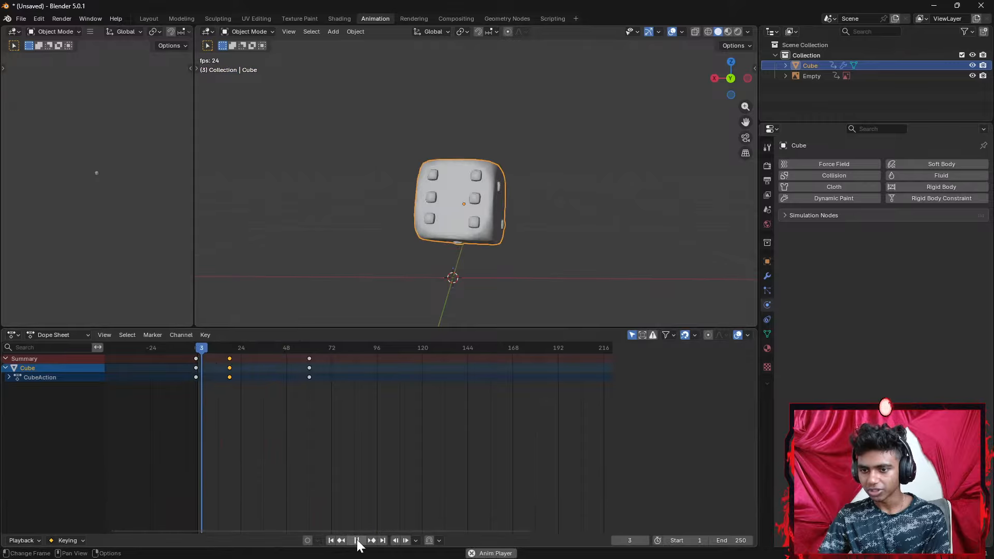
{"action": "left_click", "coordinate": [356, 540]}
{"action": "left_click", "coordinate": [362, 541]}
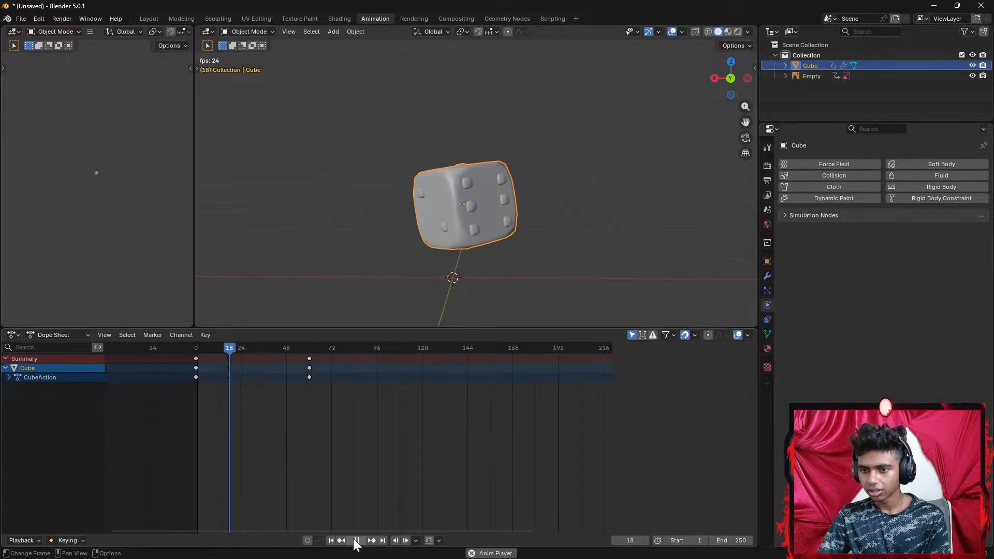
{"action": "left_click", "coordinate": [361, 540]}
Delete the dice's last keyframe at frame 60
{"action": "left_click", "coordinate": [309, 367]}
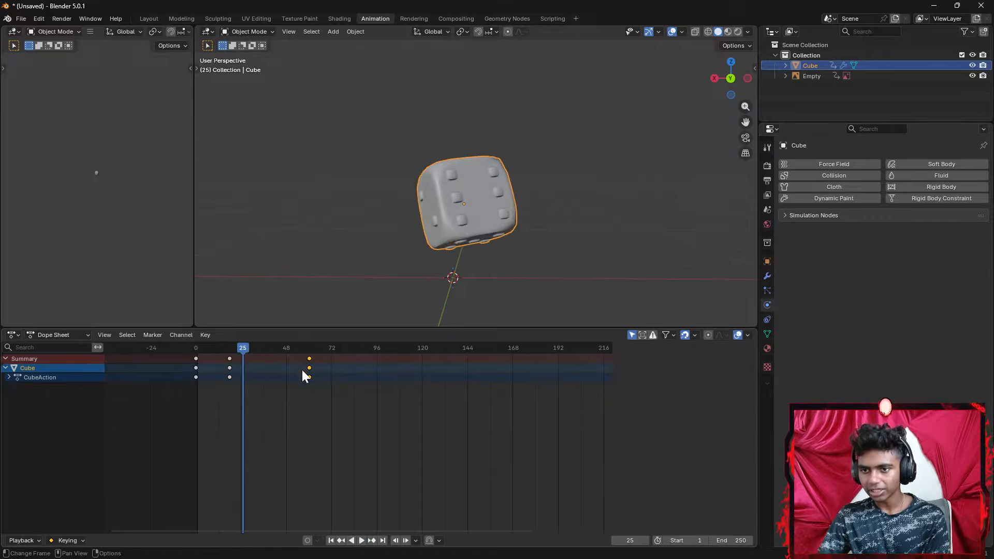
{"action": "right_click", "coordinate": [315, 378]}
{"action": "left_click", "coordinate": [321, 380]}
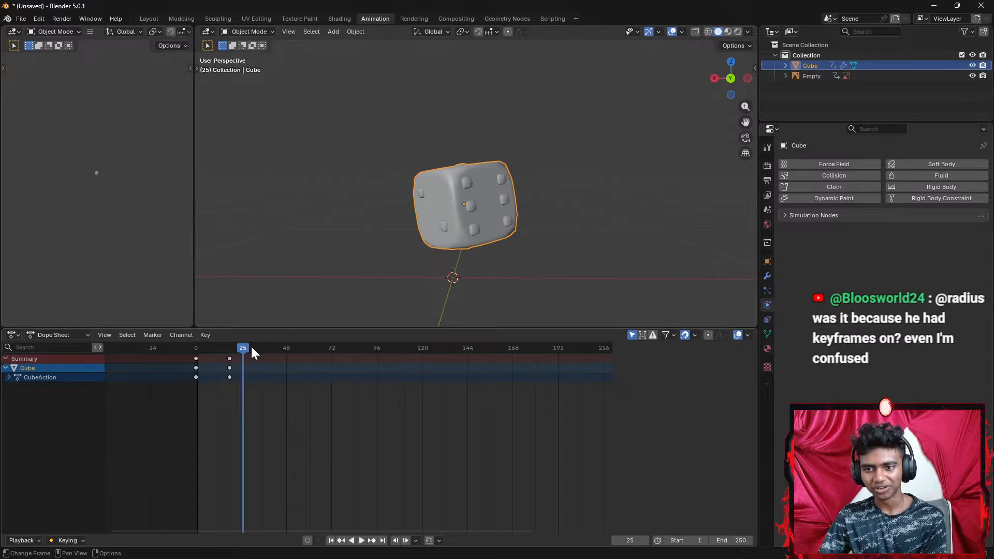
Play back the shortened dice animation from frame 0
{"action": "left_click_drag", "start_coordinate": [252, 351], "coordinate": [195, 351]}
{"action": "left_click", "coordinate": [356, 540]}
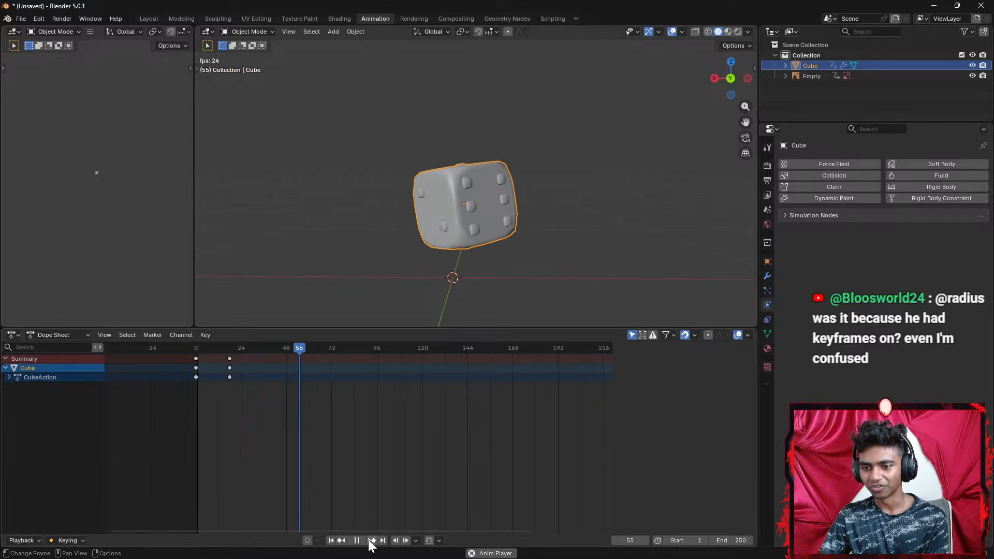
{"action": "left_click", "coordinate": [360, 539]}
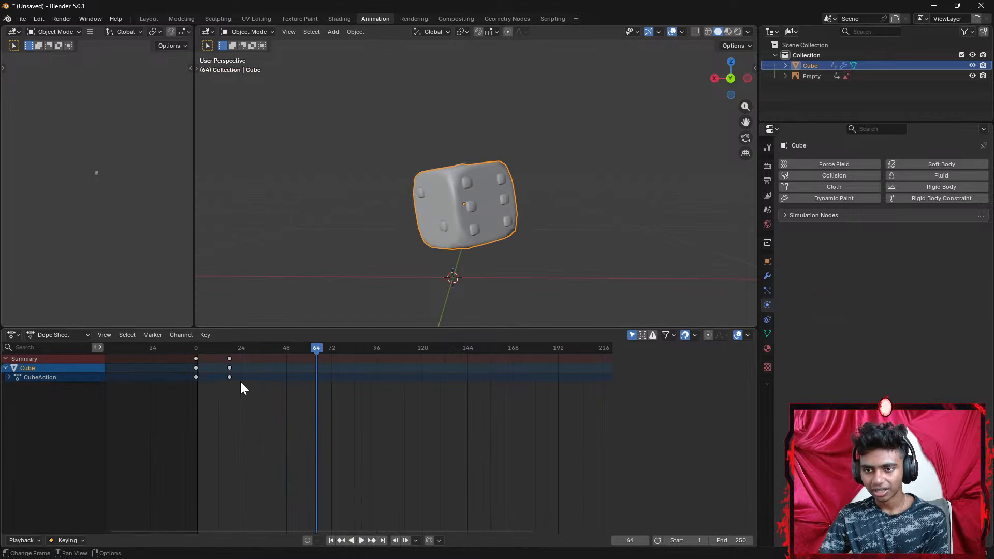
Move the dice's keyframe at frame 18 to about frame 45
{"action": "left_click_drag", "start_coordinate": [240, 380], "coordinate": [218, 350]}
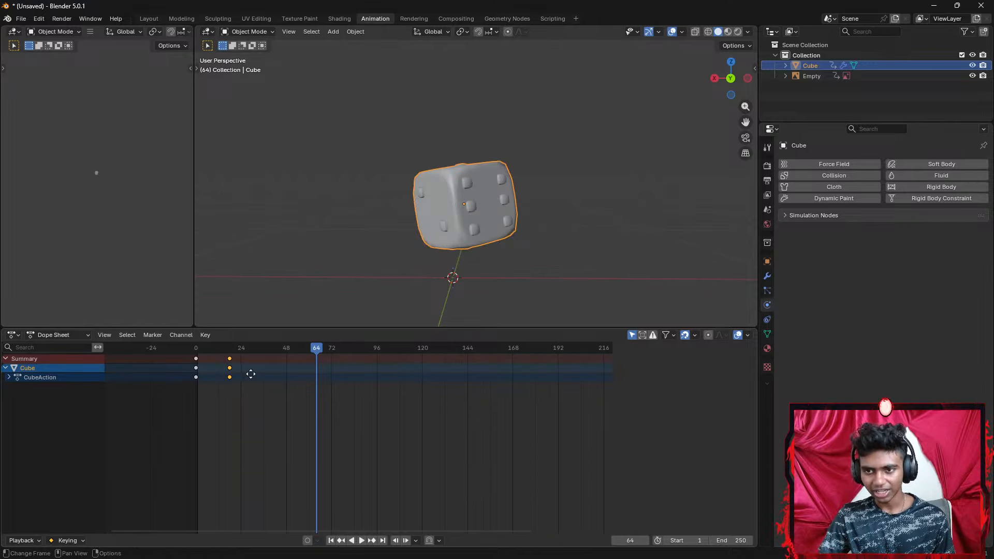
{"action": "key", "text": "g"}
{"action": "left_click", "coordinate": [287, 371]}
Play the slowed dice animation from frame 0 and stop it after the last keyframe
{"action": "key", "text": "shift+Left"}
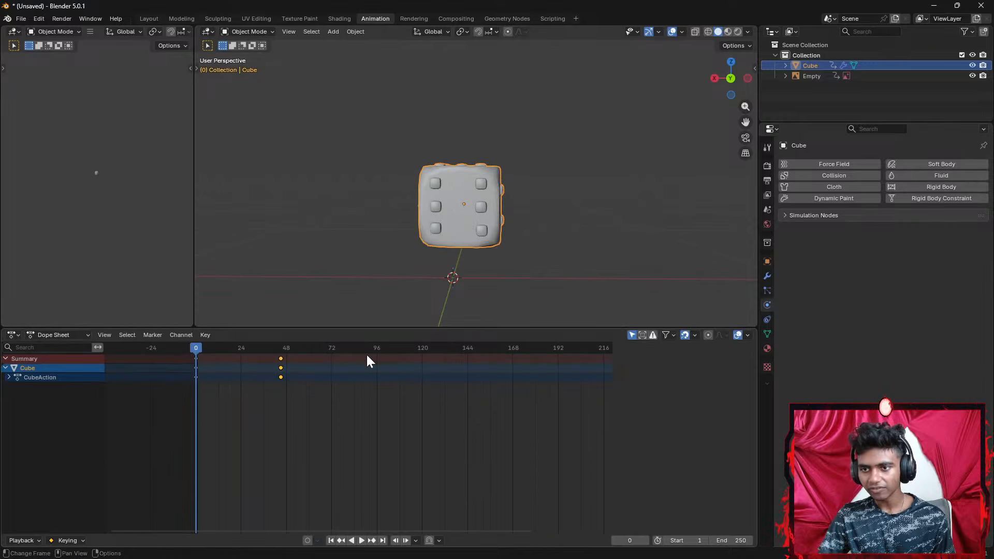
{"action": "left_click", "coordinate": [361, 540]}
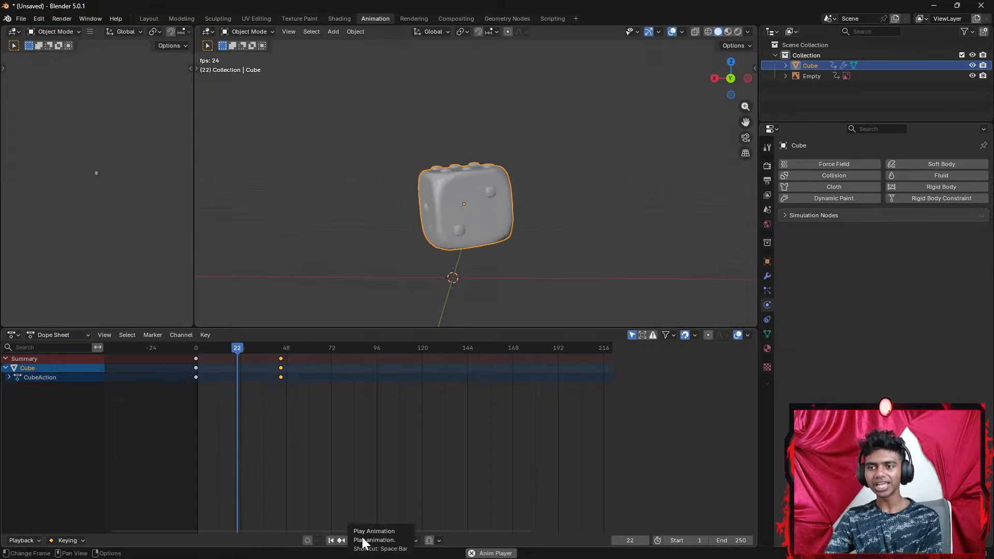
{"action": "key", "text": "space"}
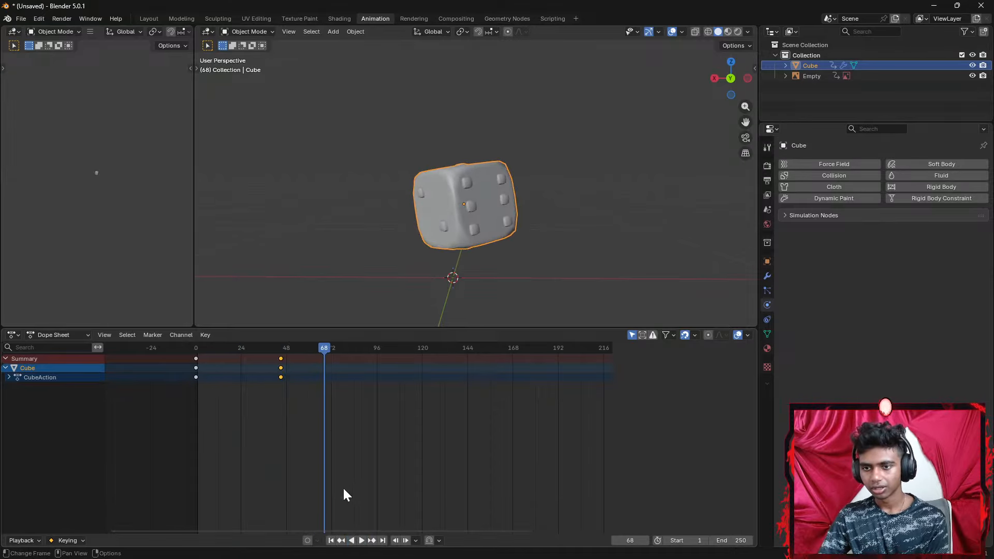
At frame 58, rotate the dice about -43° around the global Z axis and straighten it around the global Y axis
{"action": "left_click_drag", "start_coordinate": [324, 346], "coordinate": [305, 347]}
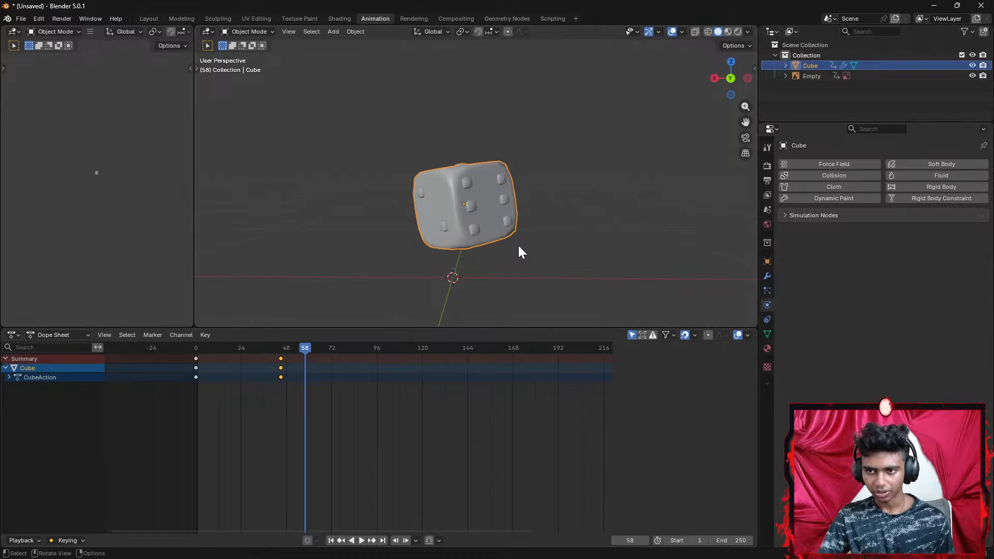
{"action": "key", "text": "r"}
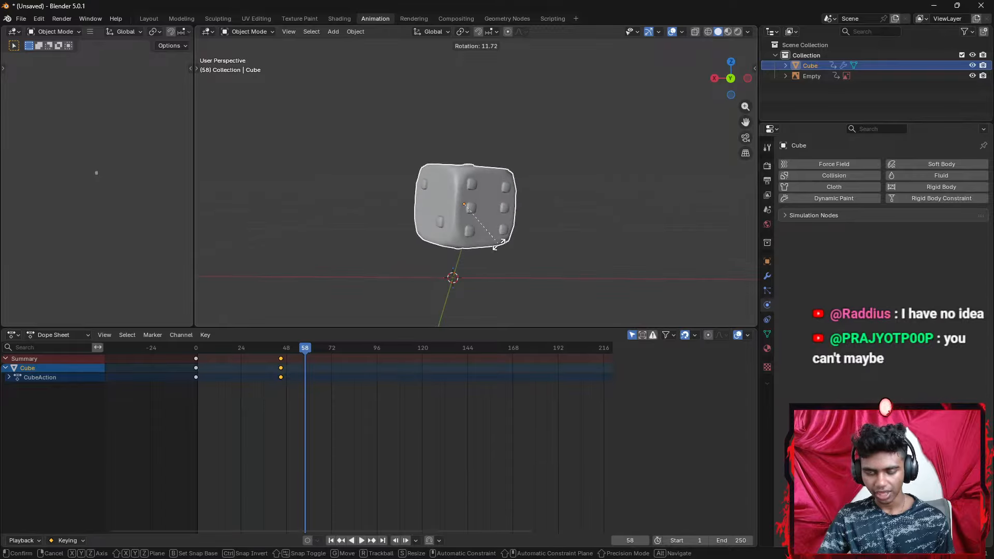
{"action": "key", "text": "x"}
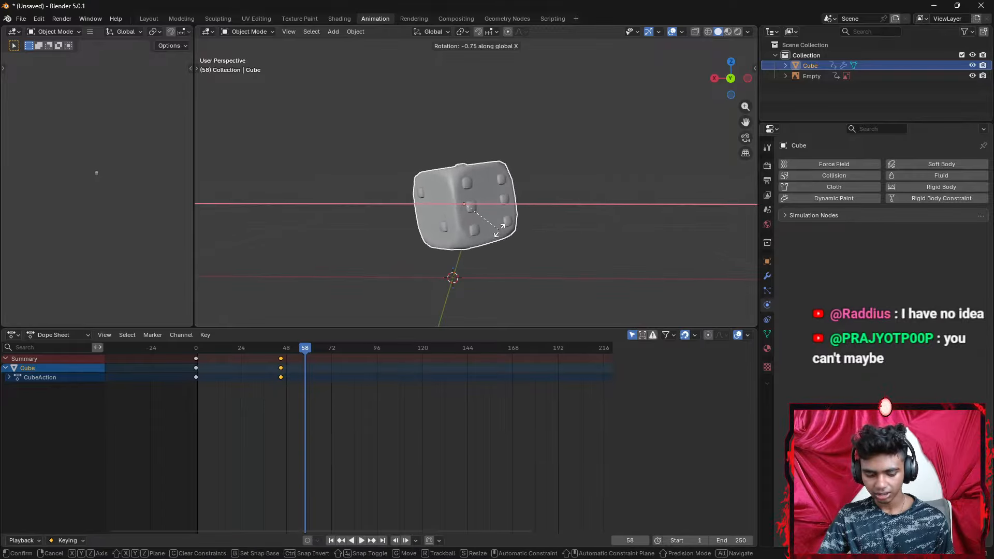
{"action": "left_click", "coordinate": [499, 232]}
{"action": "key", "text": "r"}
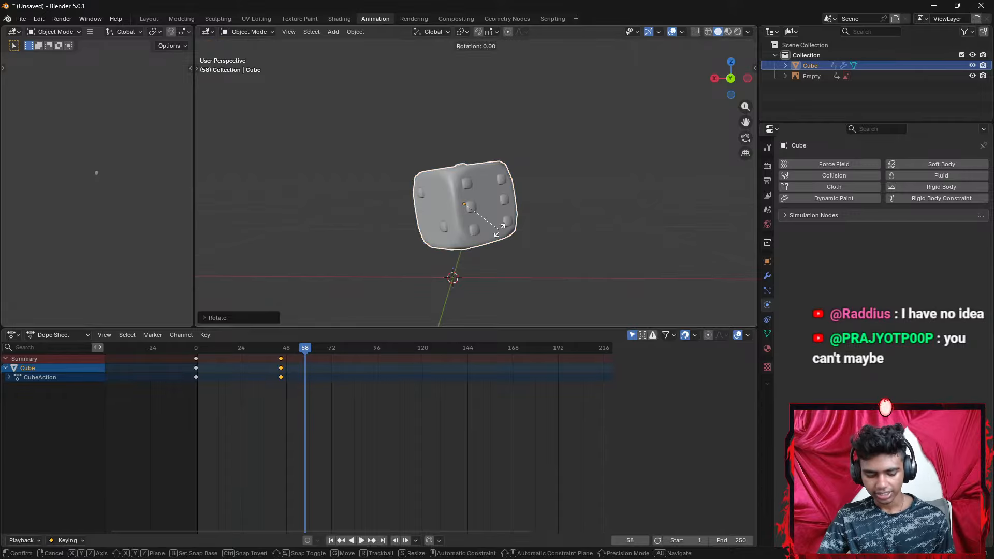
{"action": "key", "text": "z"}
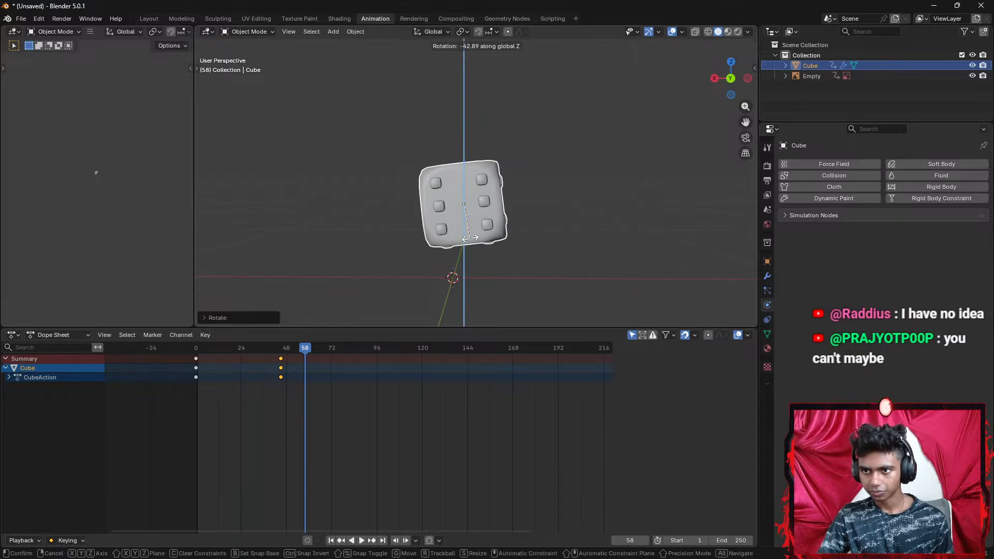
{"action": "key", "text": "z"}
{"action": "key", "text": "z"}
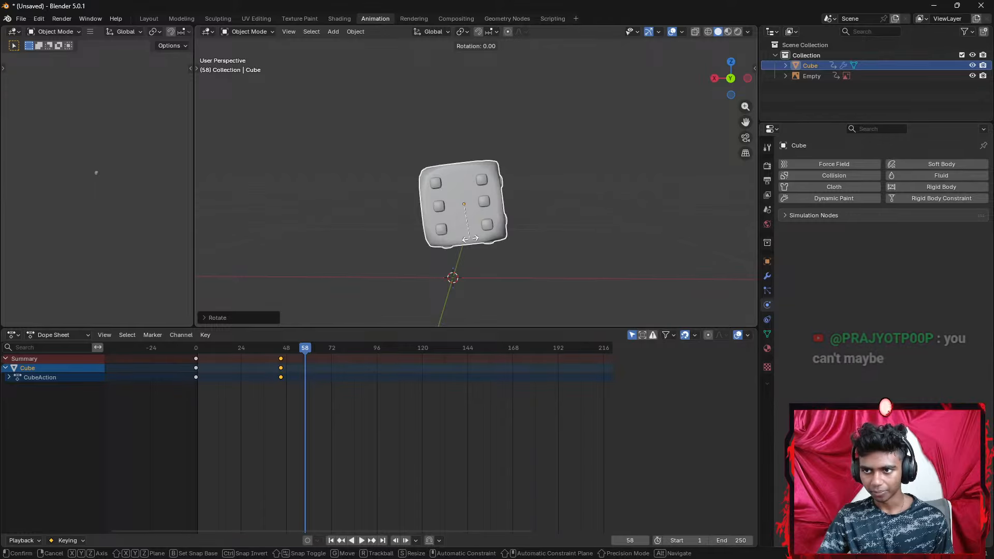
{"action": "key", "text": "y"}
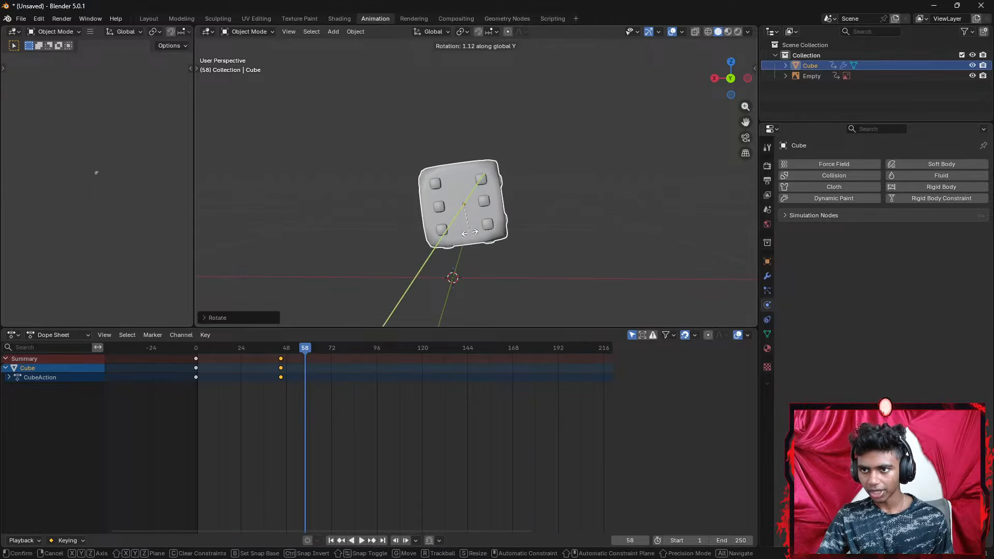
{"action": "left_click", "coordinate": [467, 204]}
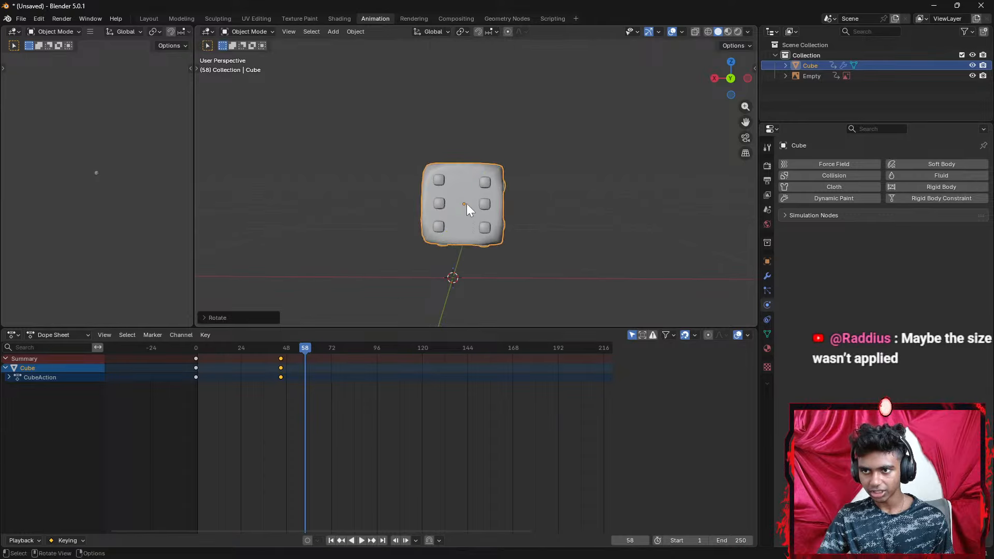
Adjust the dice's tilt slightly around the global X axis and insert a keyframe at frame 58
{"action": "middle_click_drag", "start_coordinate": [574, 209], "coordinate": [617, 182]}
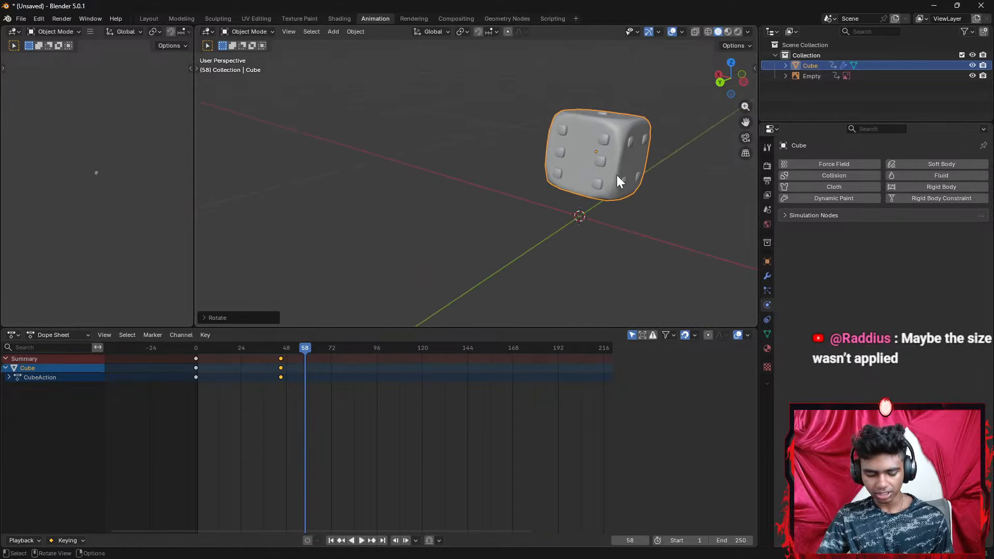
{"action": "key", "text": "r"}
{"action": "key", "text": "x"}
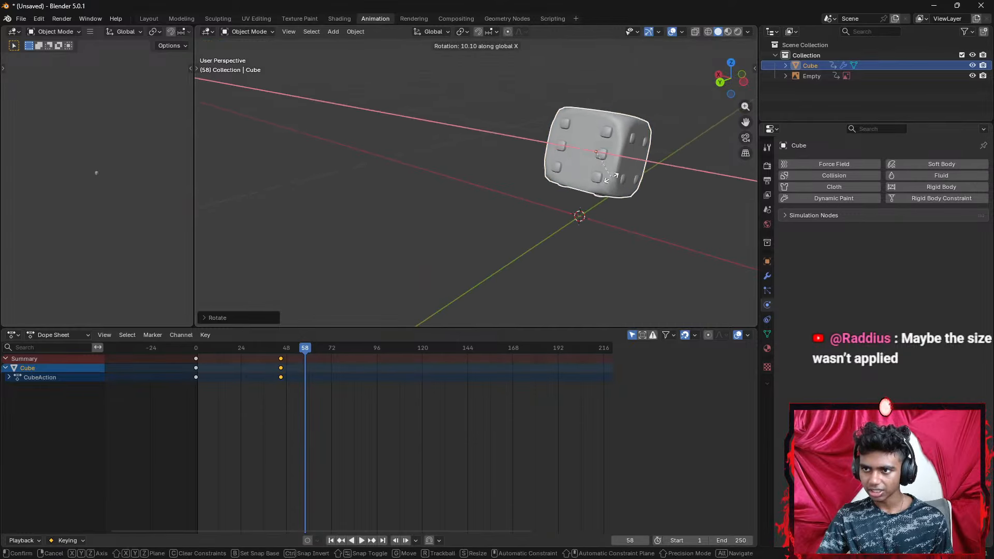
{"action": "left_click", "coordinate": [619, 175]}
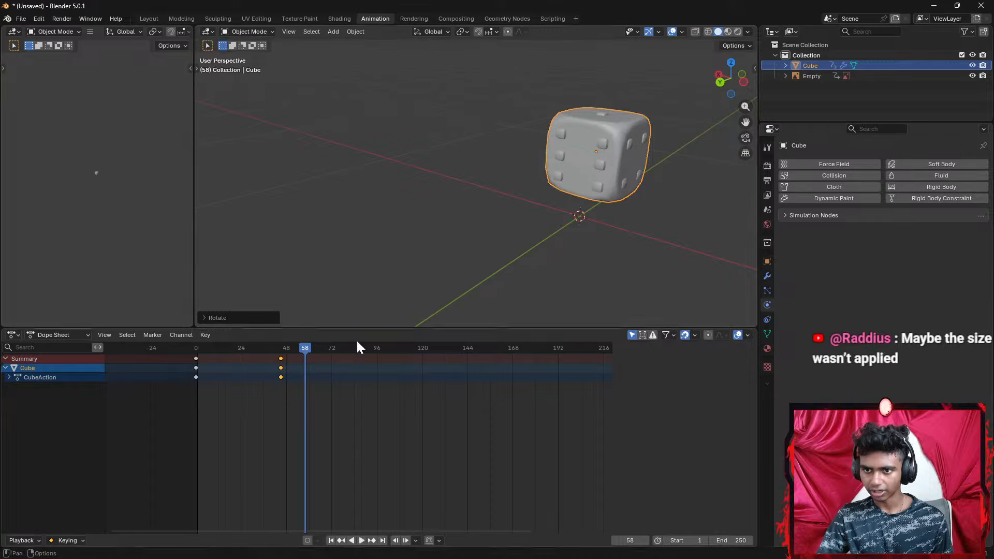
{"action": "key", "text": "i"}
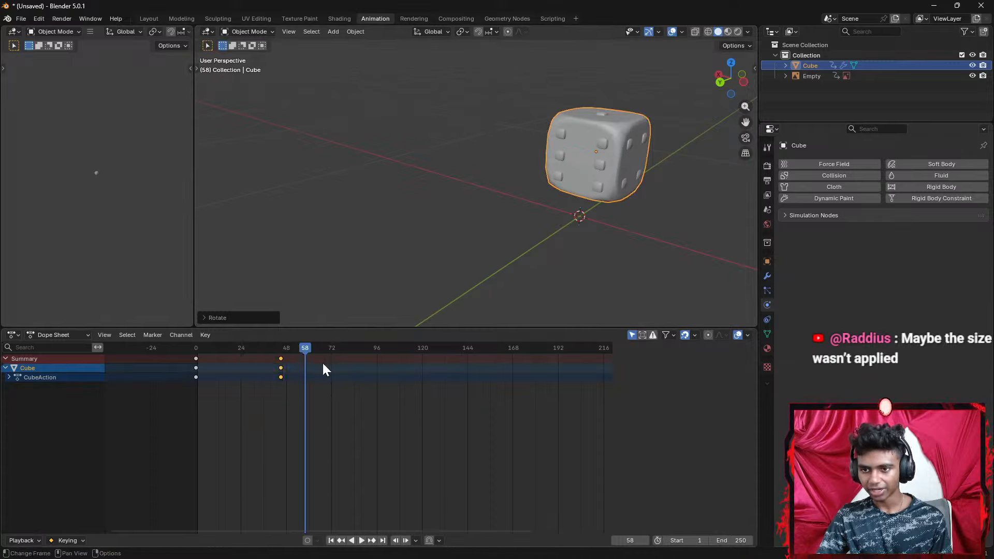
{"action": "key", "text": "i"}
{"action": "key", "text": "i"}
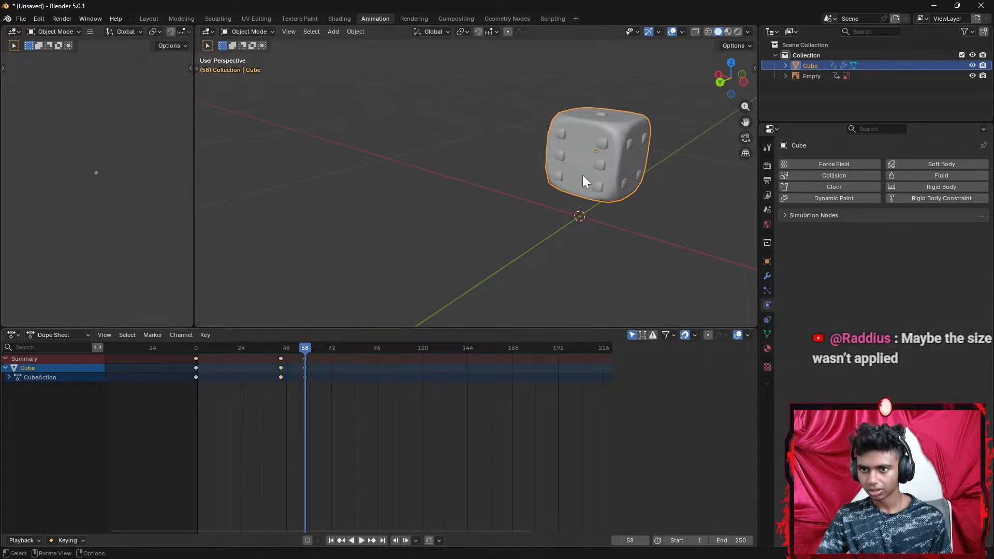
Play the dice animation from frame 0 through the keyframe at frame 58, viewing the dice from the front
{"action": "left_click_drag", "start_coordinate": [306, 347], "coordinate": [181, 354]}
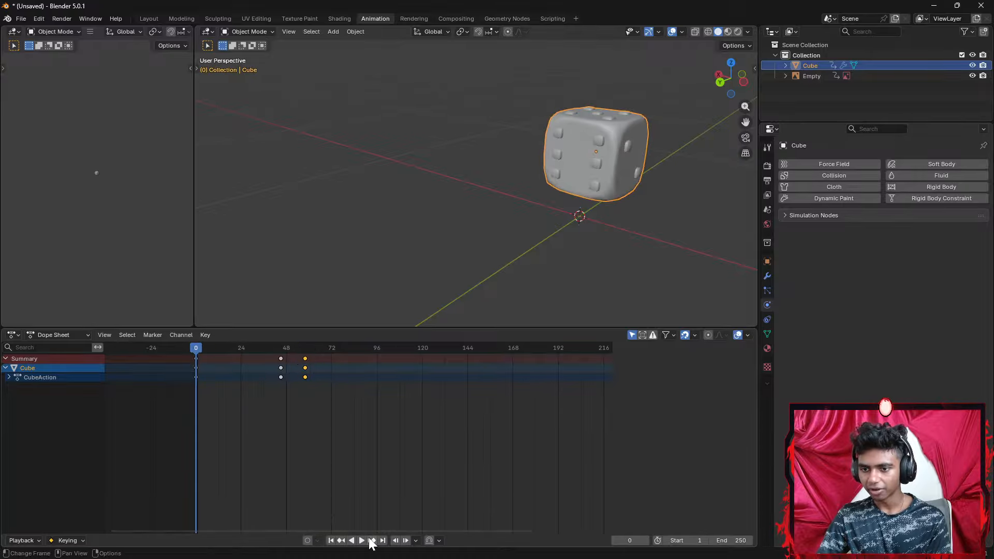
{"action": "left_click", "coordinate": [363, 540]}
{"action": "middle_click_drag", "start_coordinate": [485, 298], "coordinate": [545, 287]}
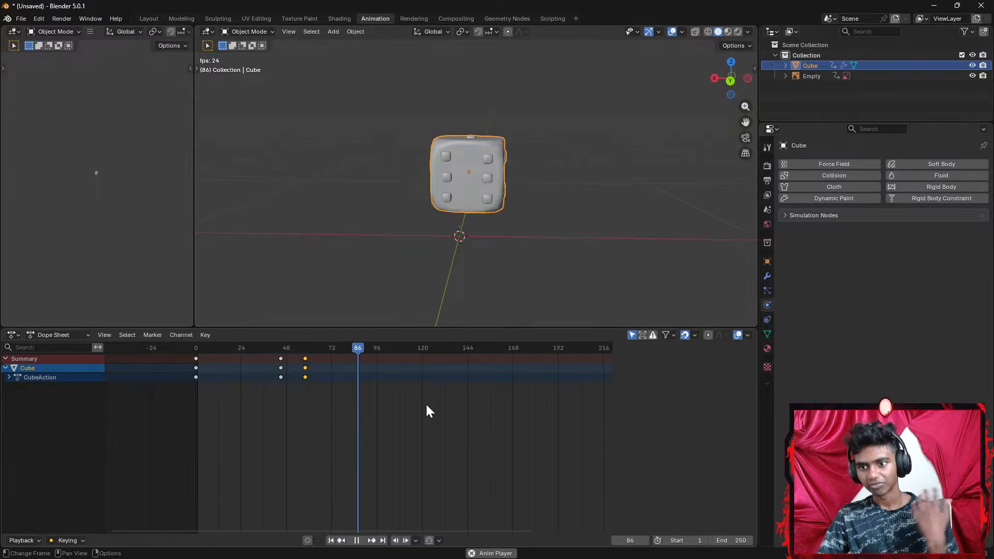
{"action": "left_click", "coordinate": [356, 539]}
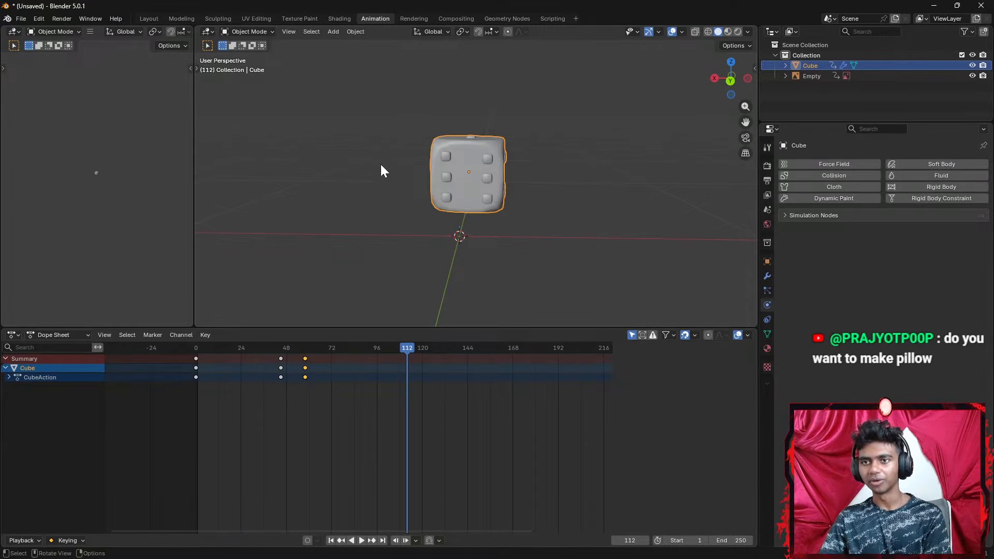
Switch to the Modeling workspace and start a glTF 2.0 export with Desktop as the destination folder
{"action": "left_click", "coordinate": [174, 19]}
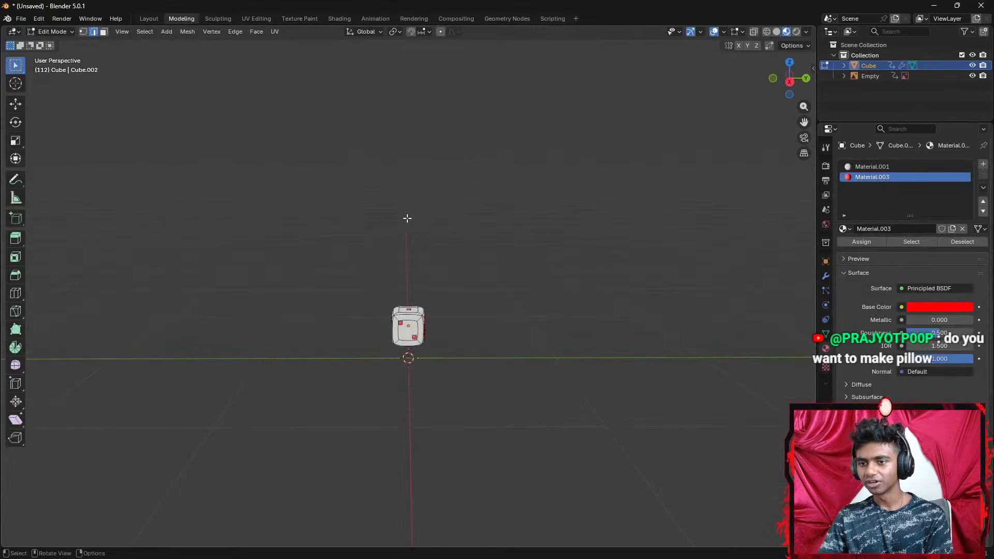
{"action": "scroll", "coordinate": [408, 218], "scroll_direction": "up", "scroll_amount": 3}
{"action": "middle_click_drag", "start_coordinate": [474, 306], "coordinate": [483, 193], "text": "shift"}
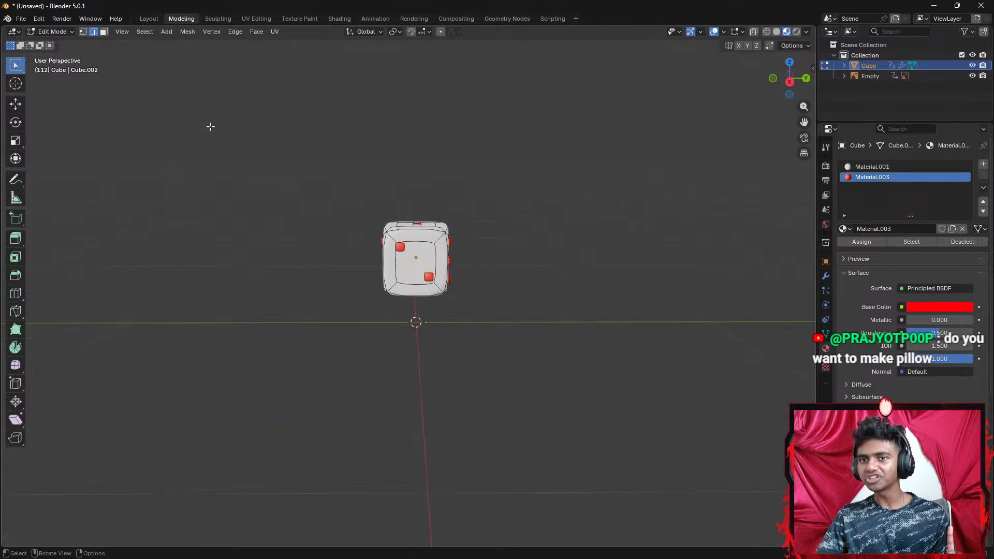
{"action": "left_click", "coordinate": [23, 20]}
{"action": "mouse_move", "coordinate": [100, 179]}
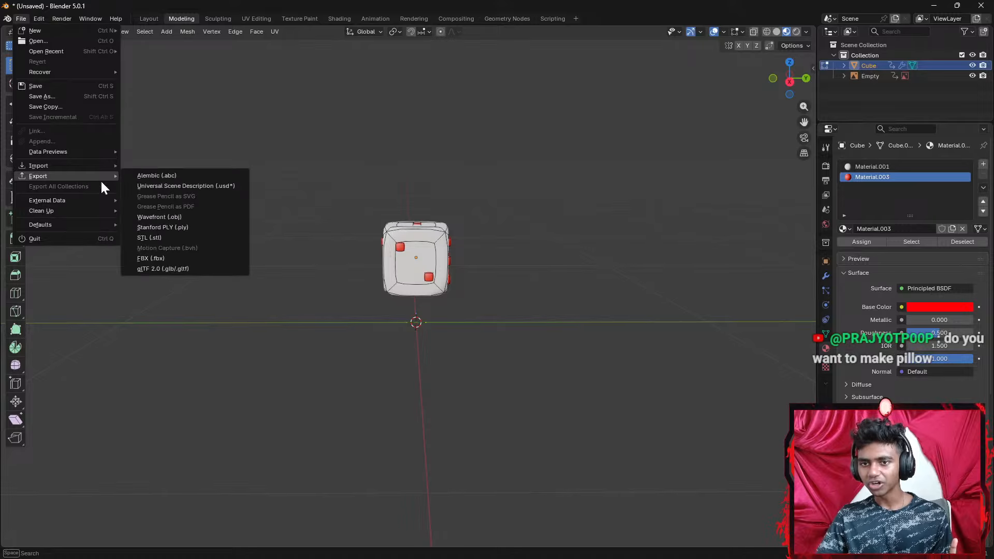
{"action": "left_click", "coordinate": [176, 267]}
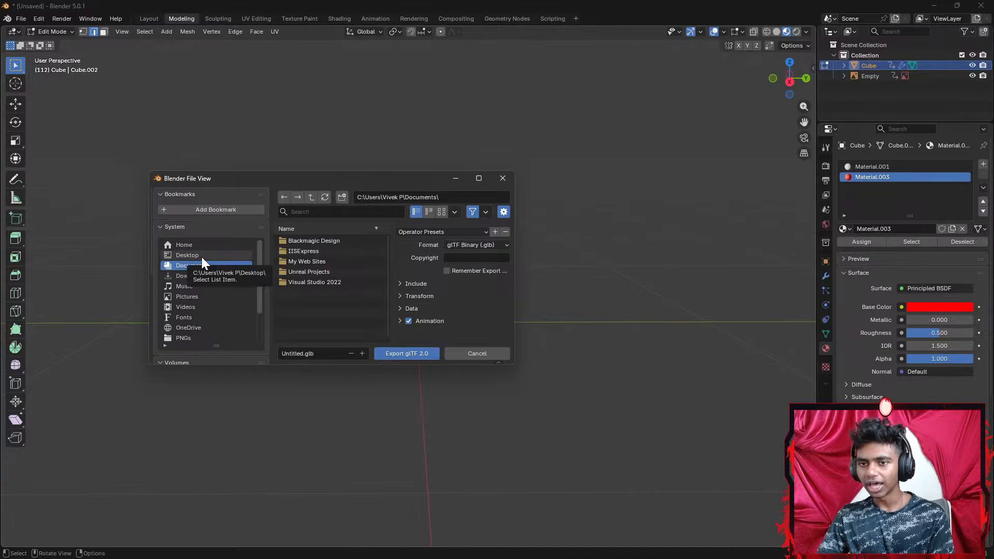
{"action": "left_click", "coordinate": [201, 257]}
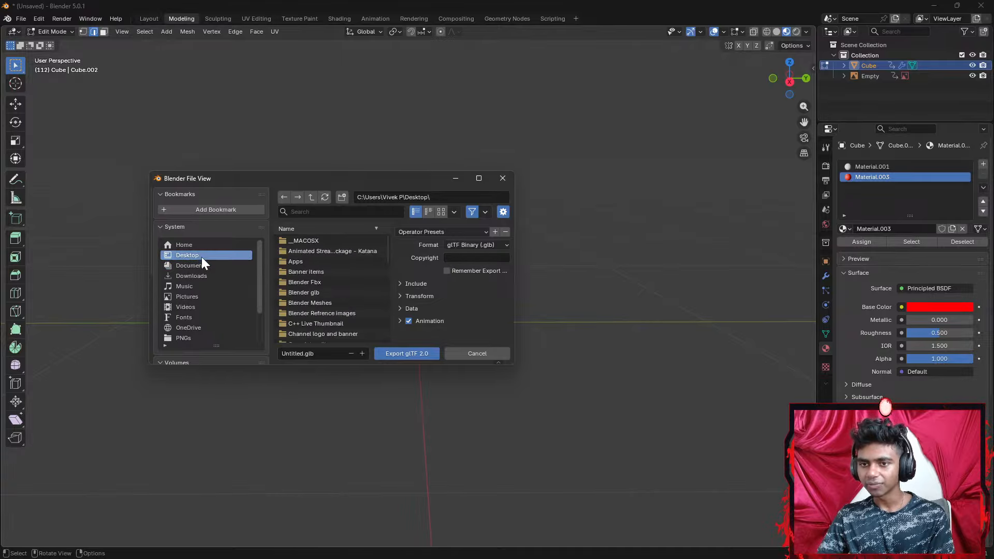
Name the glTF export file "Animated dice"
{"action": "left_click", "coordinate": [318, 353]}
{"action": "left_click_drag", "start_coordinate": [317, 353], "coordinate": [274, 353]}
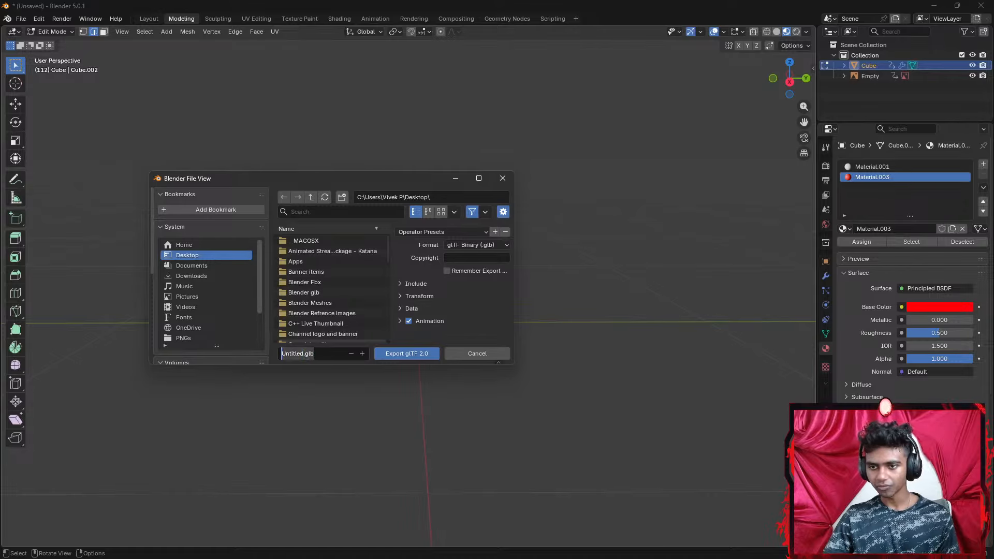
{"action": "type", "text": "D"}
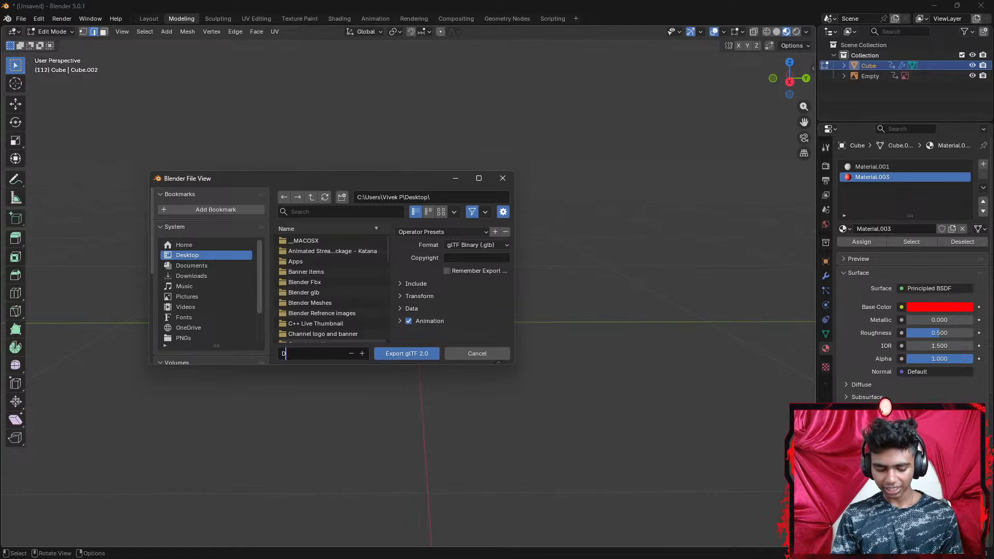
{"action": "key", "text": "BackSpace"}
{"action": "type", "text": "An"}
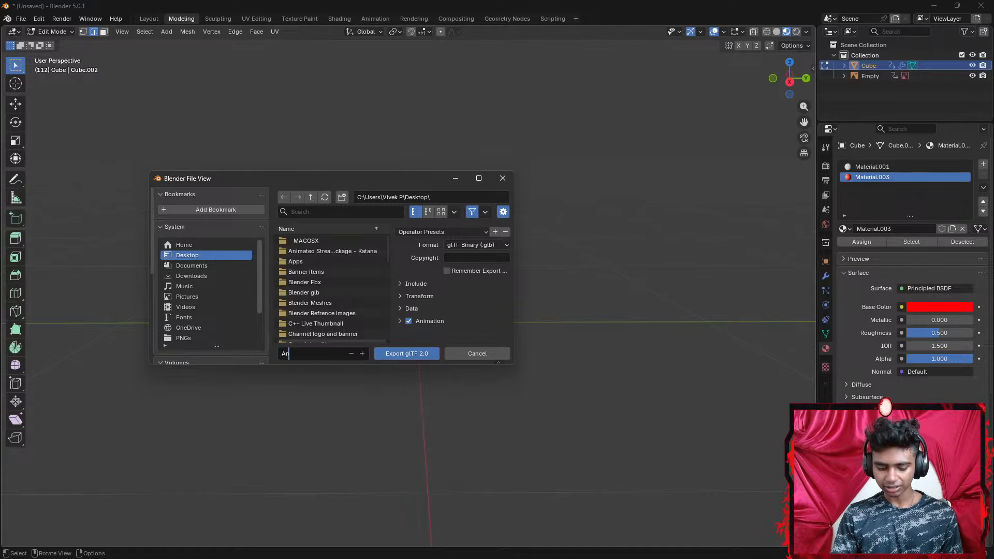
{"action": "type", "text": "imated dice"}
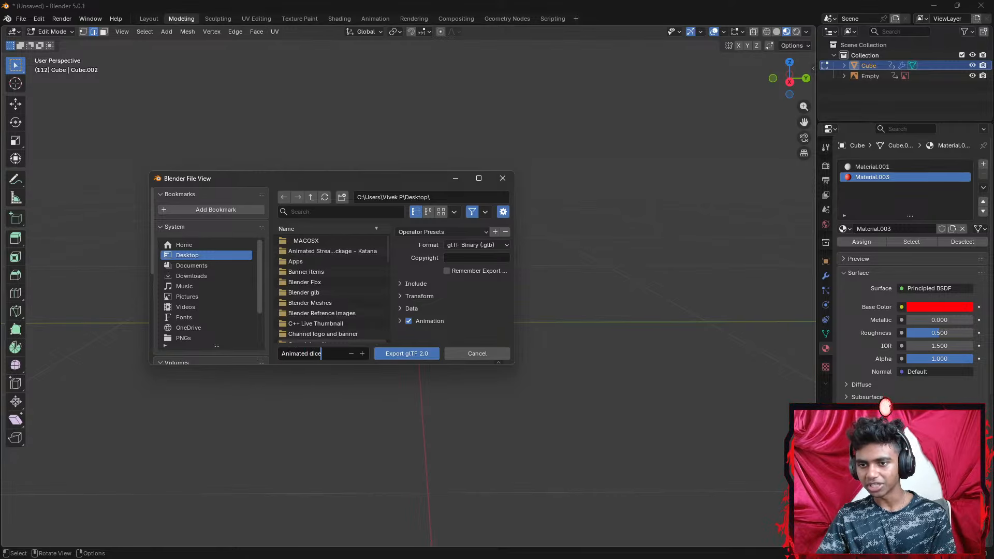
{"action": "left_click_drag", "start_coordinate": [321, 354], "coordinate": [280, 354]}
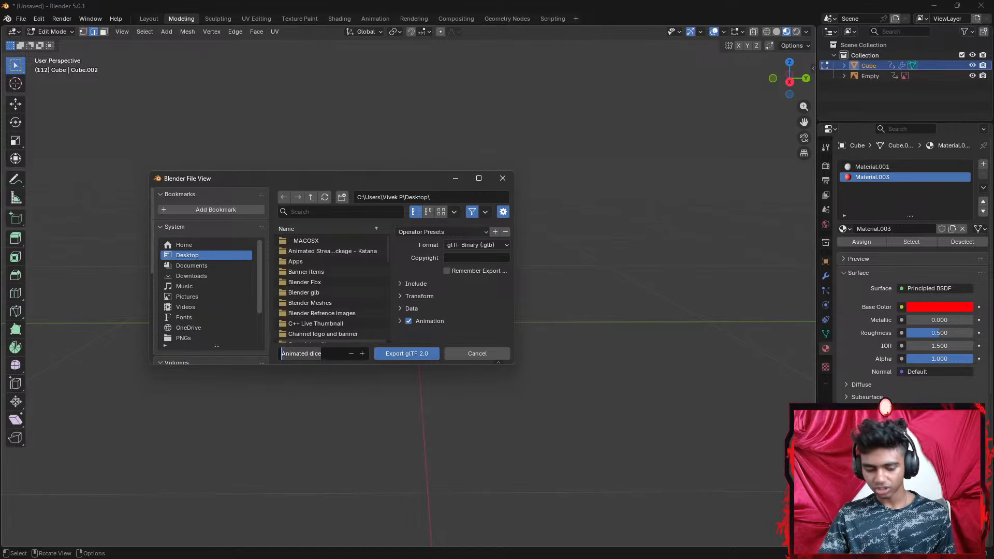
{"action": "type", "text": "D"}
{"action": "key", "text": "BackSpace"}
{"action": "type", "text": "Di"}
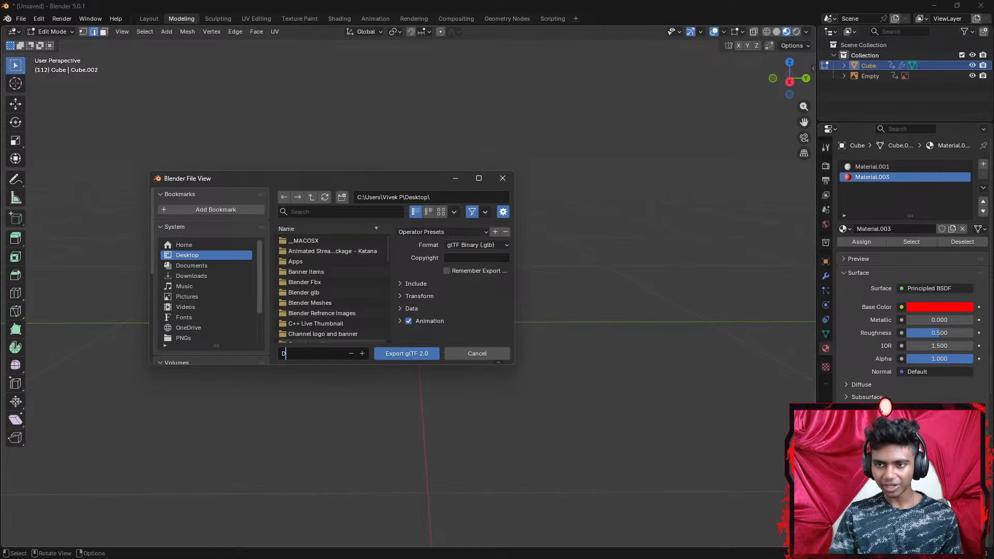
{"action": "key", "text": "ctrl+z"}
{"action": "key", "text": "ctrl+z"}
{"action": "key", "text": "ctrl+z"}
{"action": "key", "text": "ctrl+z"}
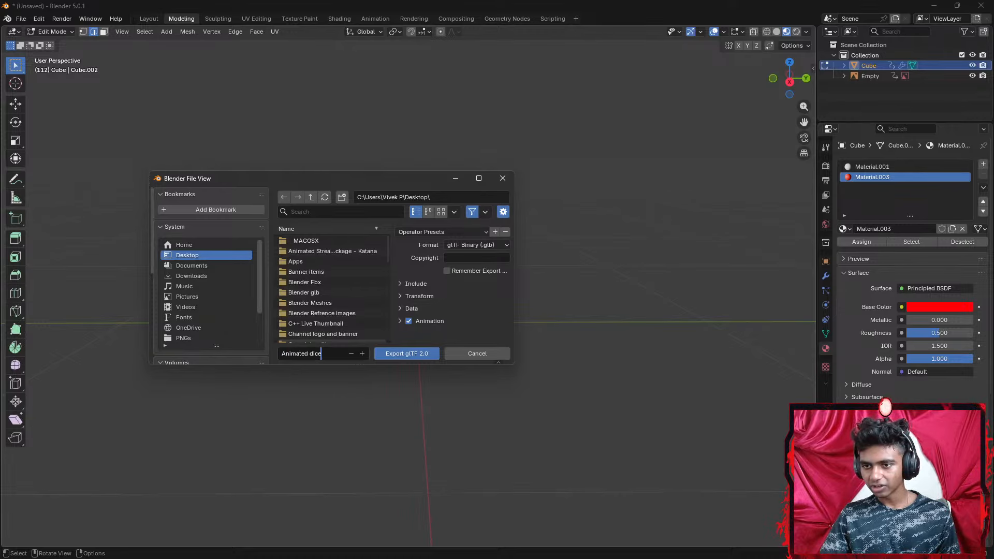
Export the animated dice to the Desktop folder as a glTF Binary (.glb) file
{"action": "left_click", "coordinate": [395, 355]}
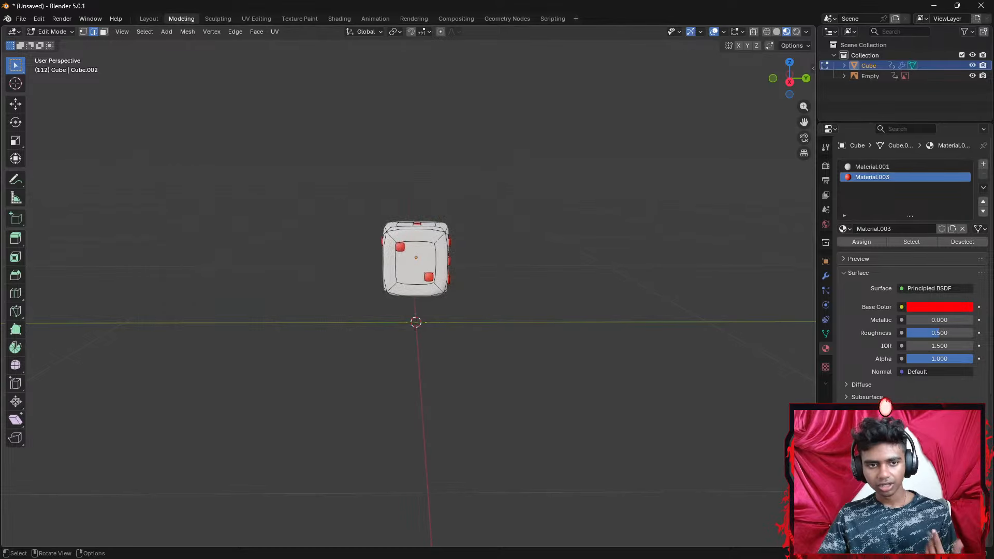
Switch the dice to Object Mode and turn on the Face Orientation overlay
{"action": "key", "text": "Tab"}
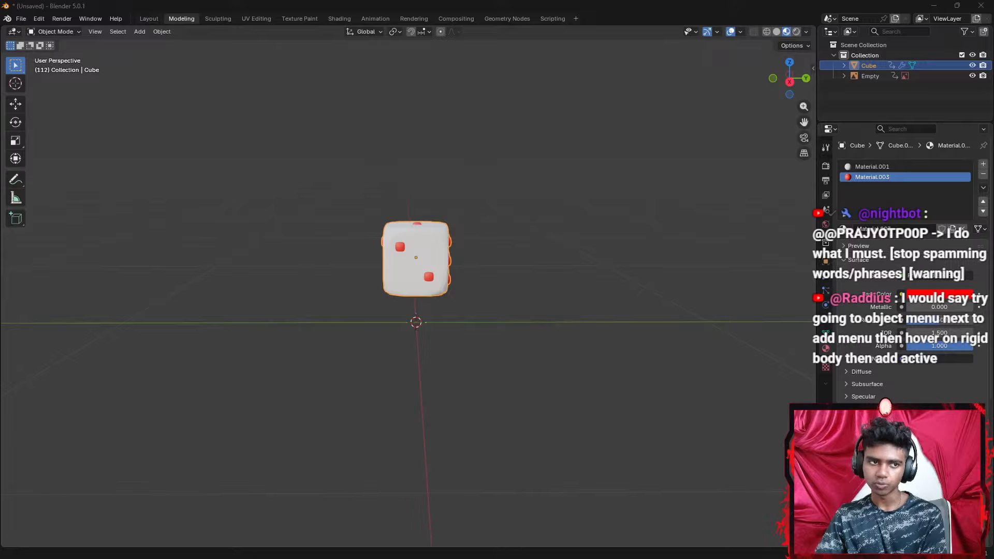
{"action": "left_click", "coordinate": [739, 31]}
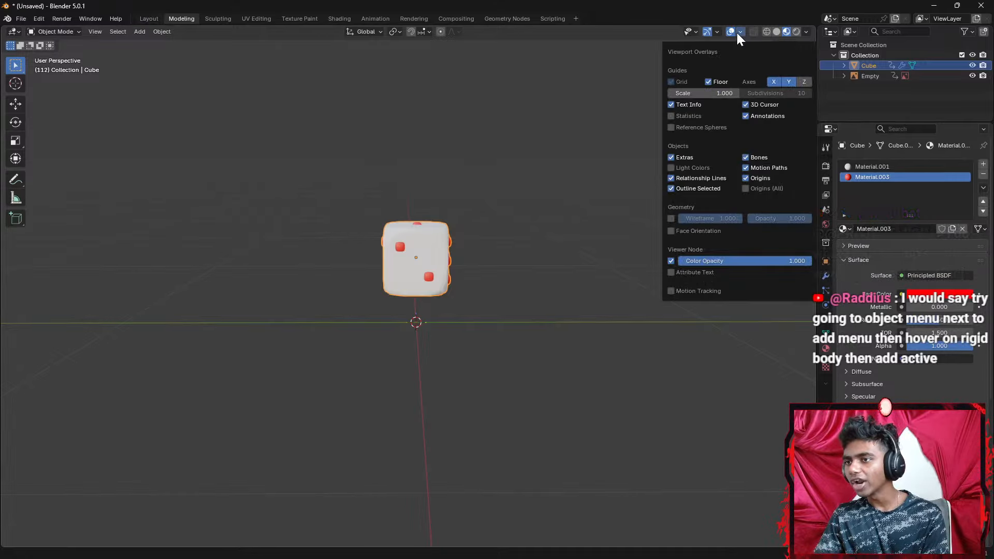
{"action": "left_click", "coordinate": [671, 231]}
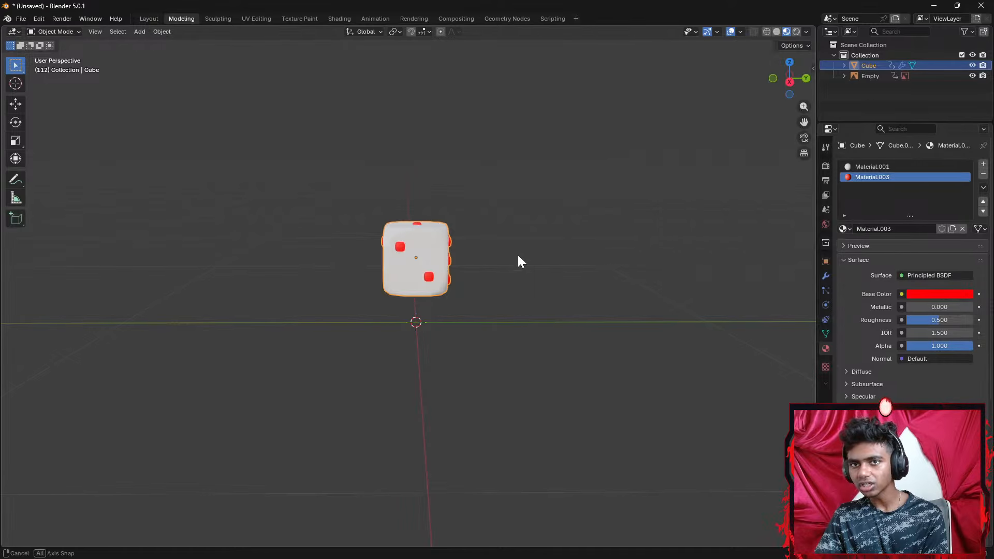
{"action": "middle_click_drag", "start_coordinate": [517, 256], "coordinate": [492, 294]}
Inspect the dice's face orientation in Edit Mode and check the mesh edit and viewport overlay options
{"action": "key", "text": "Tab"}
{"action": "scroll", "coordinate": [529, 284], "scroll_direction": "up", "scroll_amount": 1}
{"action": "left_click", "coordinate": [743, 31]}
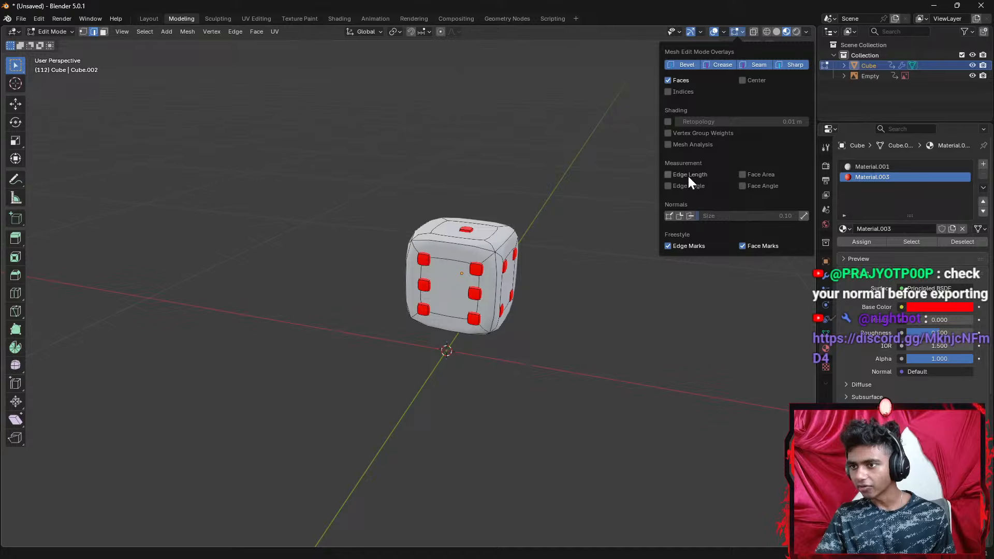
{"action": "left_click", "coordinate": [722, 31]}
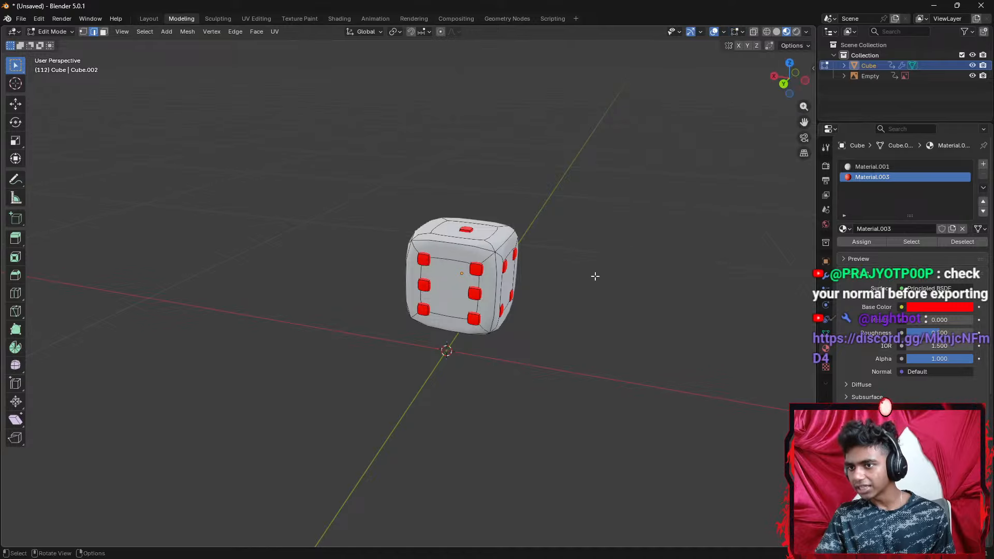
{"action": "left_click", "coordinate": [723, 32]}
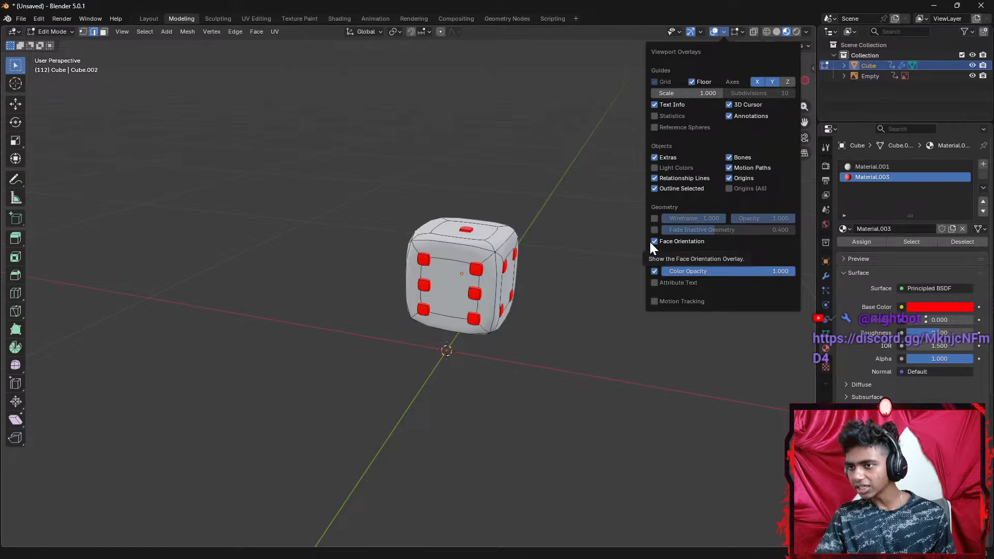
{"action": "middle_click_drag", "start_coordinate": [598, 251], "coordinate": [433, 281]}
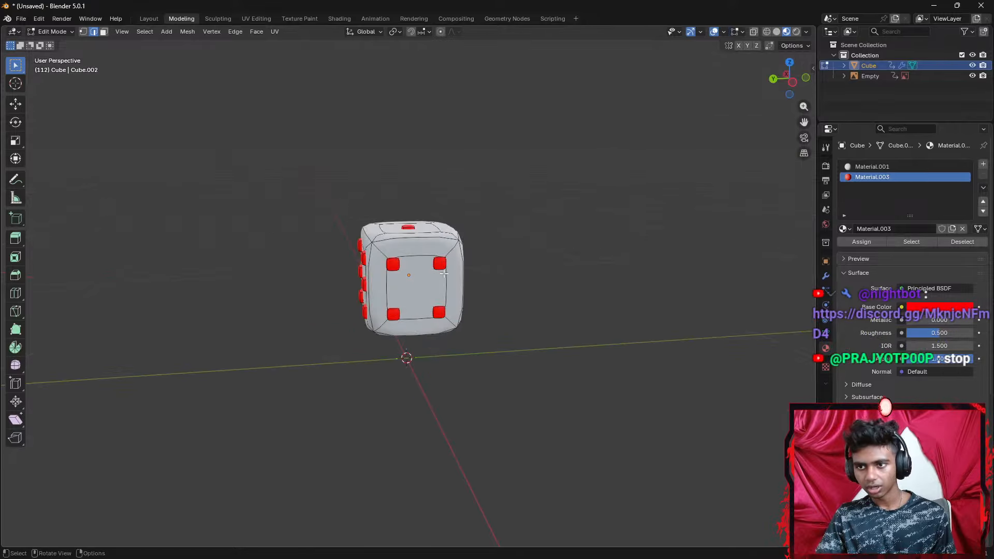
Clear the mesh selection, return to Object Mode and deselect the dice
{"action": "key", "text": "alt+a"}
{"action": "key", "text": "3"}
{"action": "key", "text": "2"}
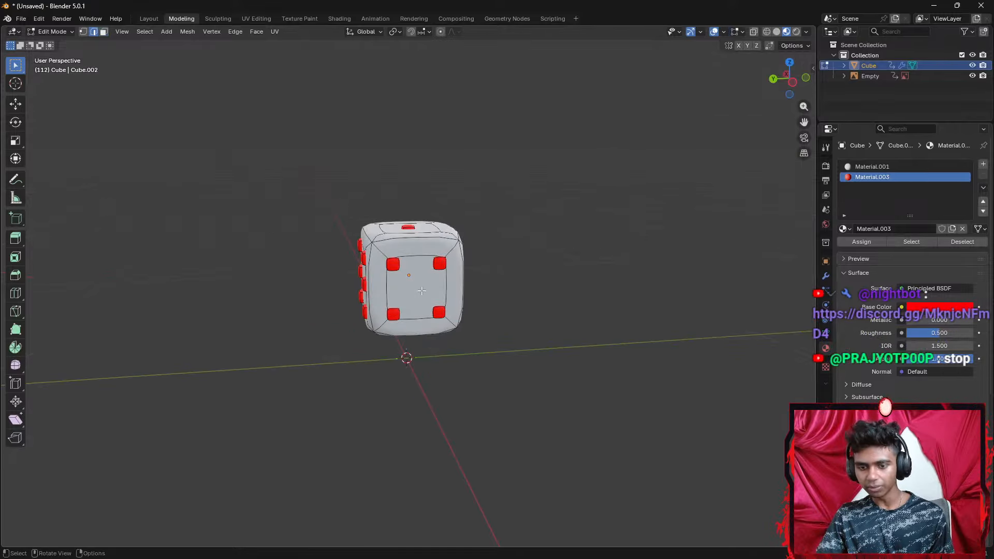
{"action": "key", "text": "Tab"}
{"action": "middle_click_drag", "start_coordinate": [565, 265], "coordinate": [299, 318]}
{"action": "left_click", "coordinate": [481, 283]}
{"action": "middle_click_drag", "start_coordinate": [481, 282], "coordinate": [447, 299]}
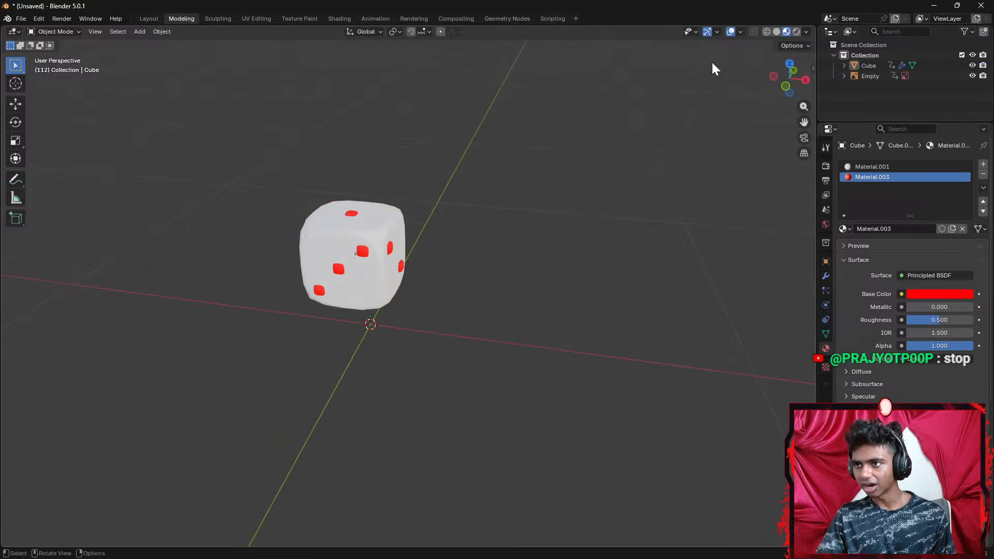
Turn the Face Orientation overlay off and back on to compare the colour of the dice's dots
{"action": "left_click", "coordinate": [740, 31]}
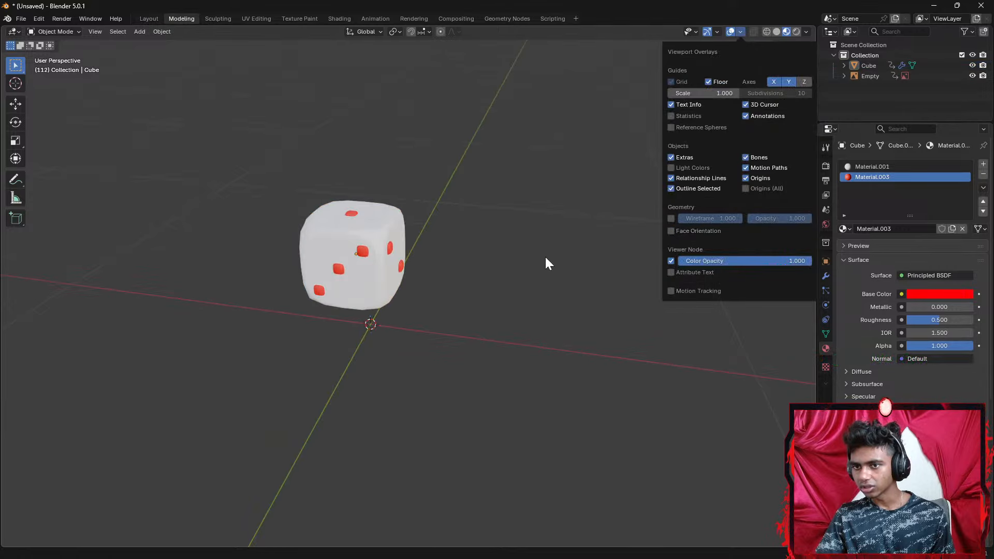
{"action": "middle_click_drag", "start_coordinate": [546, 254], "coordinate": [658, 233]}
{"action": "scroll", "coordinate": [534, 221], "scroll_direction": "up", "scroll_amount": 3}
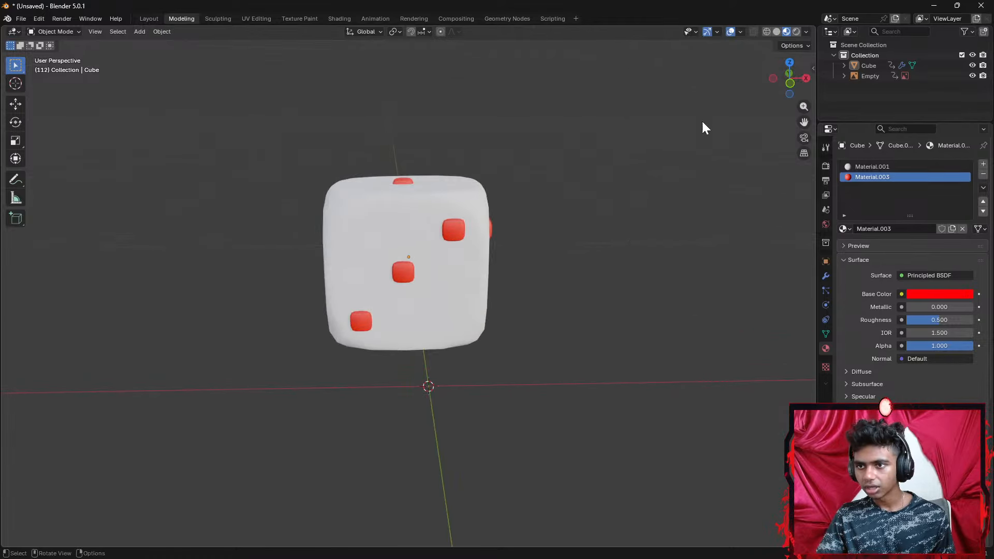
{"action": "left_click", "coordinate": [739, 31]}
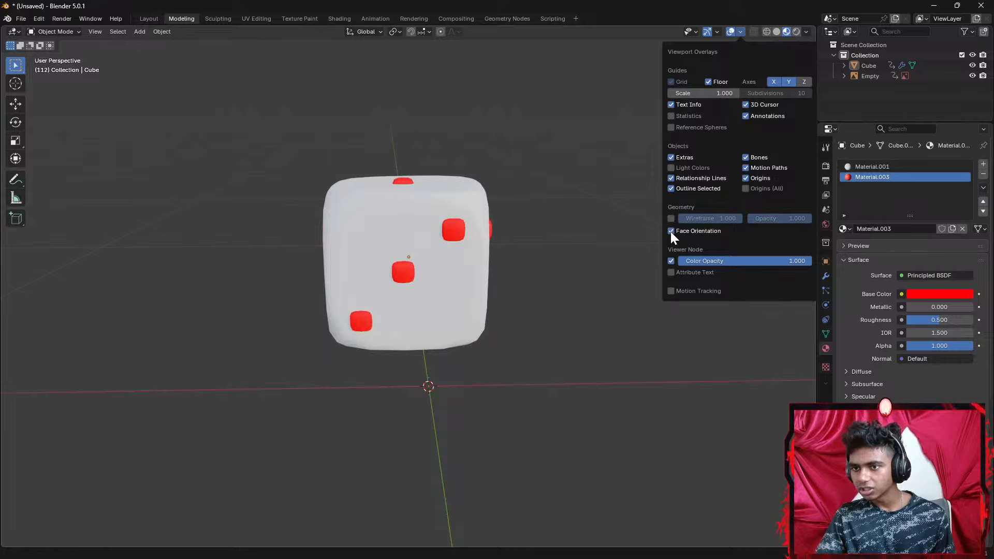
{"action": "middle_click_drag", "start_coordinate": [546, 253], "coordinate": [423, 260]}
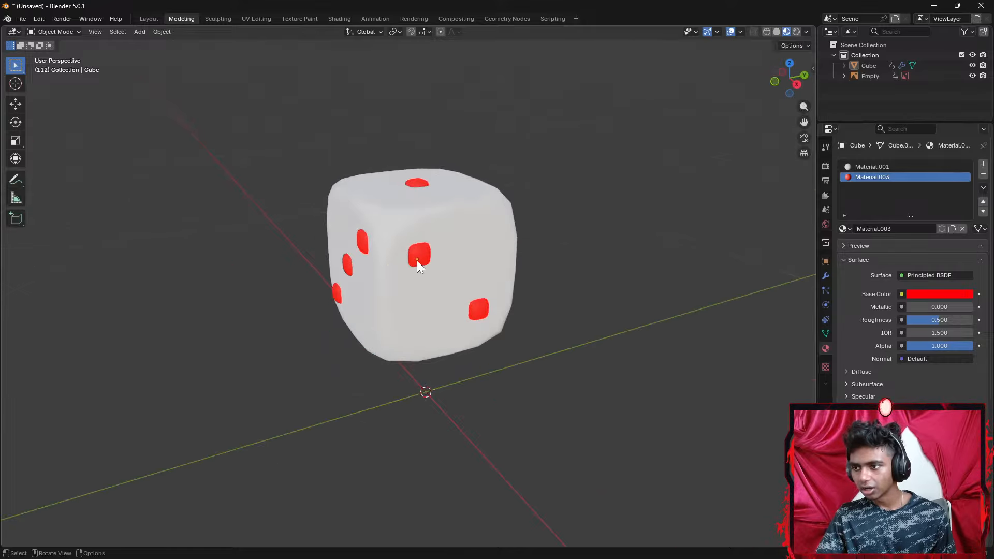
Change the base color of Material.003 to magenta and check the dots against the Face Orientation overlay
{"action": "left_click", "coordinate": [913, 291]}
{"action": "left_click_drag", "start_coordinate": [940, 156], "coordinate": [940, 163]}
{"action": "left_click", "coordinate": [740, 33]}
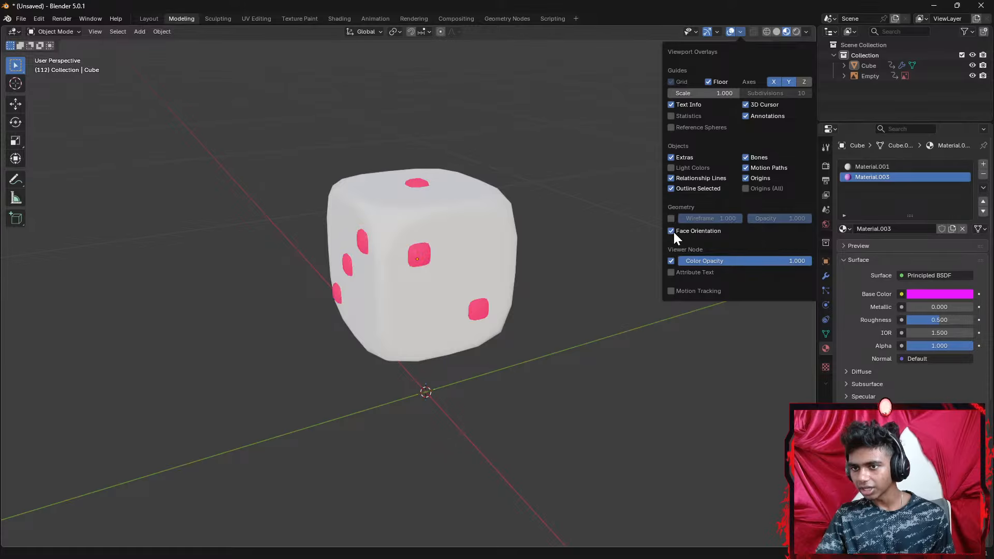
{"action": "middle_click_drag", "start_coordinate": [636, 237], "coordinate": [578, 229]}
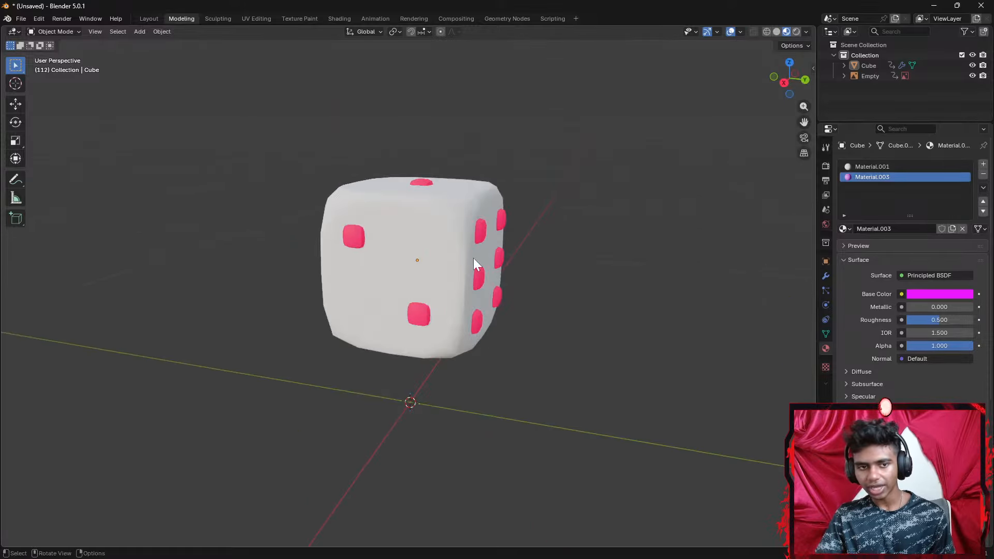
Enter Edit Mode and select the complete linked geometry of both dots on the two-dot face
{"action": "key", "text": "Tab"}
{"action": "left_click", "coordinate": [417, 319]}
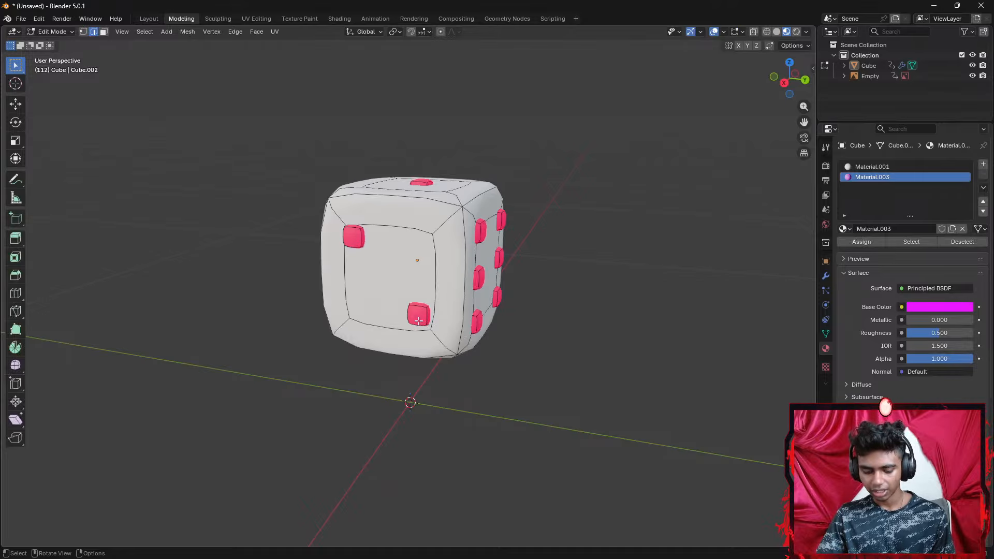
{"action": "key", "text": "ctrl+l"}
{"action": "left_click", "coordinate": [354, 237], "text": "shift"}
{"action": "key", "text": "ctrl+l"}
Add all six dots of the six-dot face to the selection, including their linked geometry
{"action": "middle_click_drag", "start_coordinate": [538, 284], "coordinate": [491, 272]}
{"action": "left_click", "coordinate": [462, 267], "text": "shift"}
{"action": "key", "text": "ctrl+l"}
{"action": "left_click", "coordinate": [461, 313], "text": "shift"}
{"action": "key", "text": "ctrl+l"}
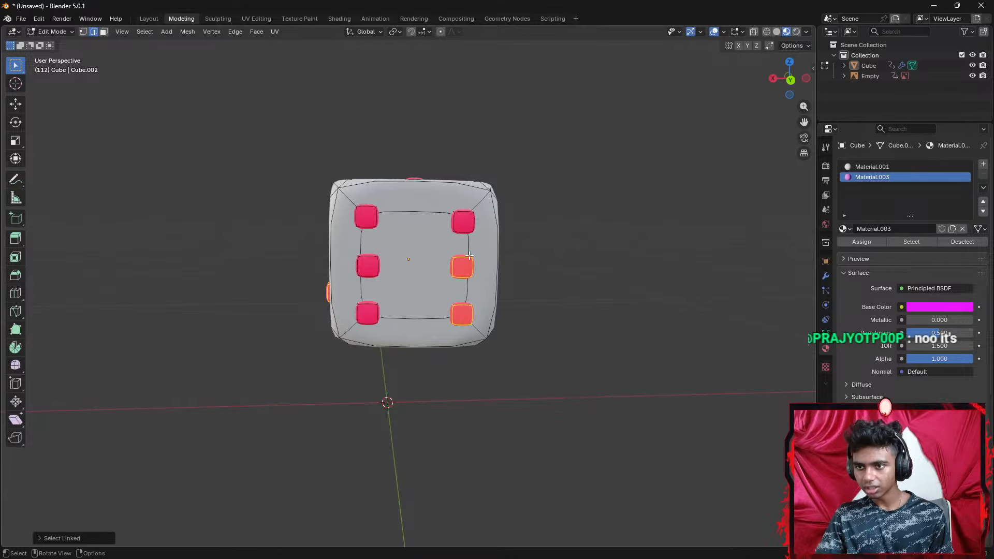
{"action": "left_click", "coordinate": [467, 227], "text": "shift"}
{"action": "key", "text": "ctrl+l"}
{"action": "left_click", "coordinate": [366, 219], "text": "shift"}
{"action": "key", "text": "ctrl+l"}
{"action": "left_click", "coordinate": [361, 269], "text": "shift"}
{"action": "key", "text": "ctrl+l"}
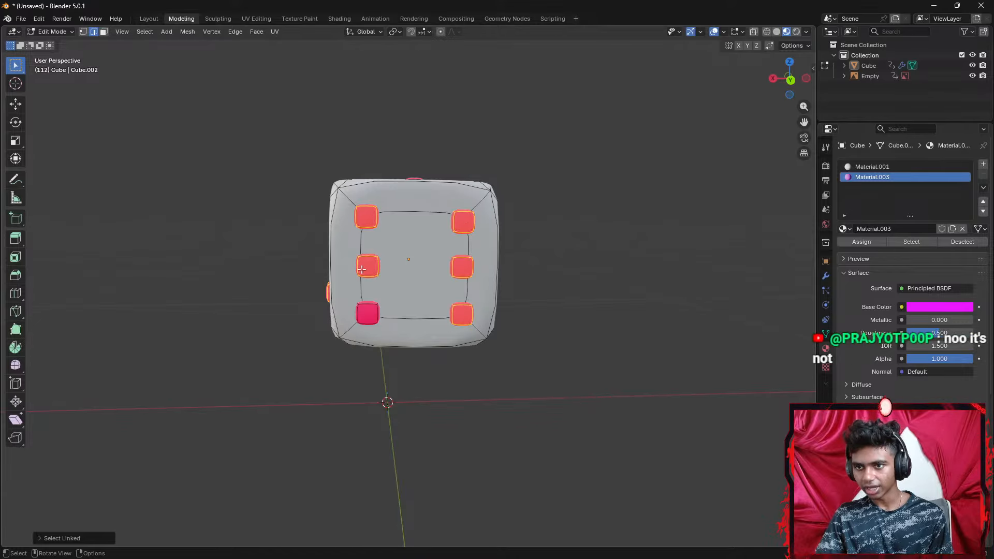
{"action": "left_click", "coordinate": [364, 311], "text": "shift"}
{"action": "key", "text": "ctrl+l"}
Add the four linked dots on the four-dot face to the selection
{"action": "middle_click_drag", "start_coordinate": [635, 279], "coordinate": [512, 256]}
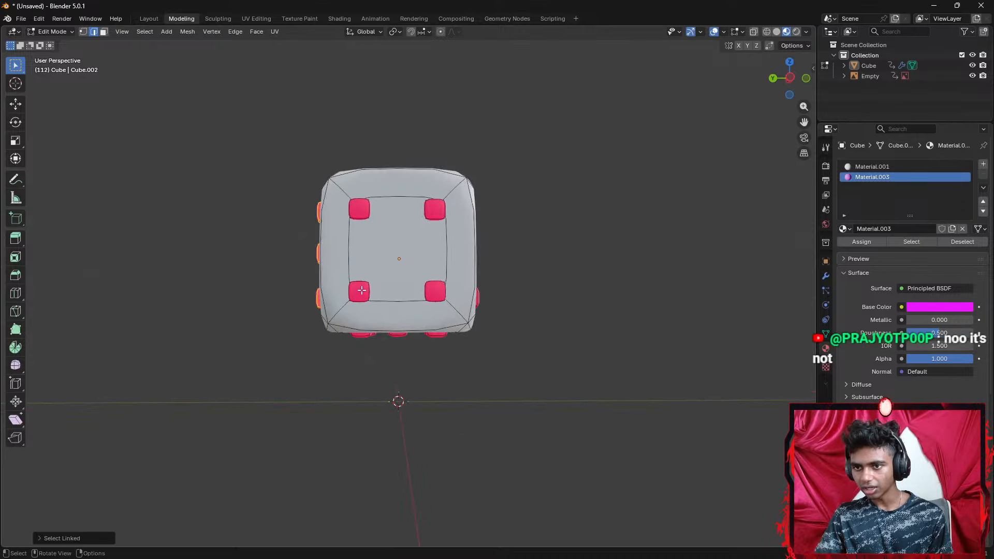
{"action": "left_click", "coordinate": [368, 297], "text": "shift"}
{"action": "key", "text": "ctrl+l"}
{"action": "left_click", "coordinate": [442, 292], "text": "shift"}
{"action": "key", "text": "ctrl+l"}
{"action": "left_click", "coordinate": [430, 205], "text": "shift"}
{"action": "key", "text": "ctrl+l"}
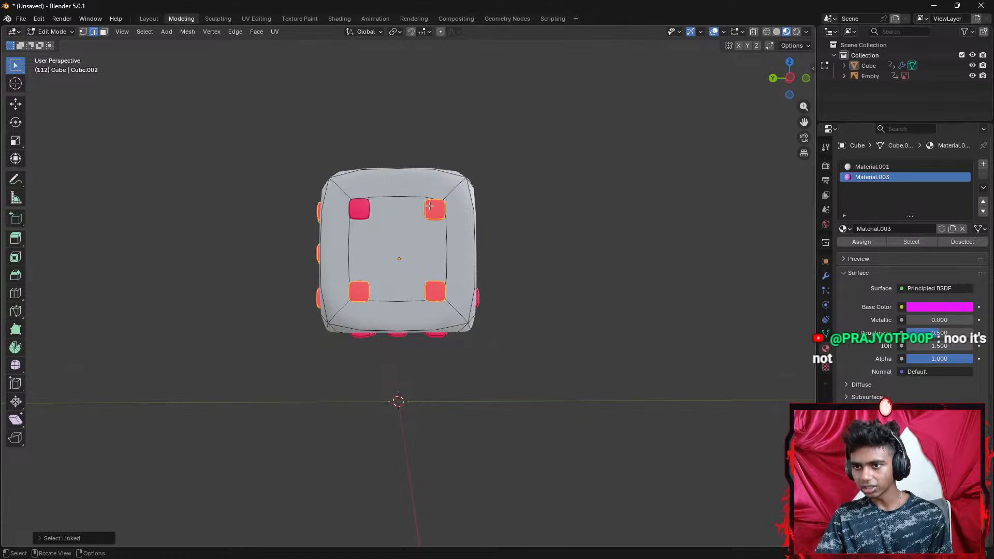
{"action": "left_click", "coordinate": [352, 203], "text": "shift"}
{"action": "key", "text": "ctrl+l"}
Extend the selection with the single dot on the one-dot face and the three dots of the three-dot face
{"action": "middle_click_drag", "start_coordinate": [352, 204], "coordinate": [409, 203]}
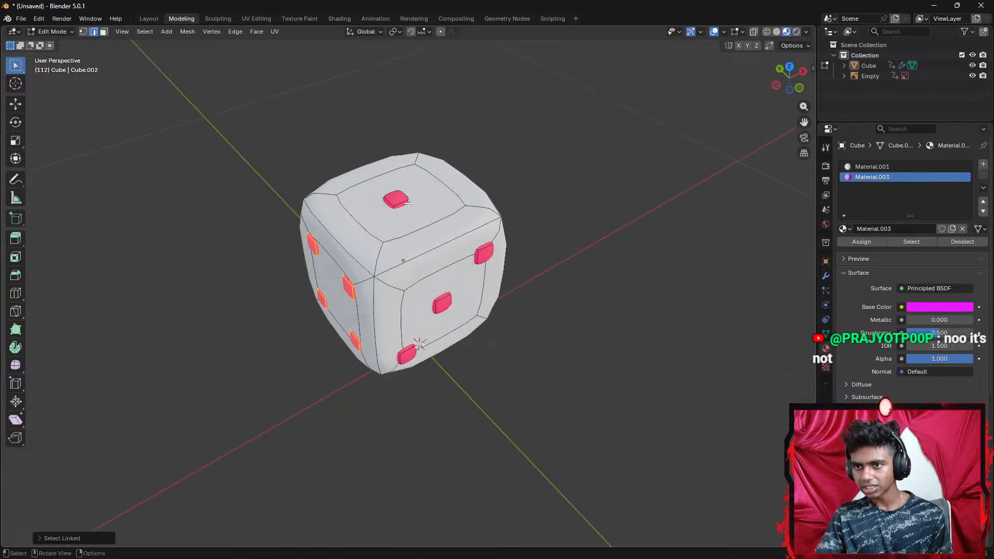
{"action": "left_click", "coordinate": [399, 200], "text": "shift"}
{"action": "key", "text": "ctrl+l"}
{"action": "left_click", "coordinate": [487, 255], "text": "shift"}
{"action": "key", "text": "ctrl+l"}
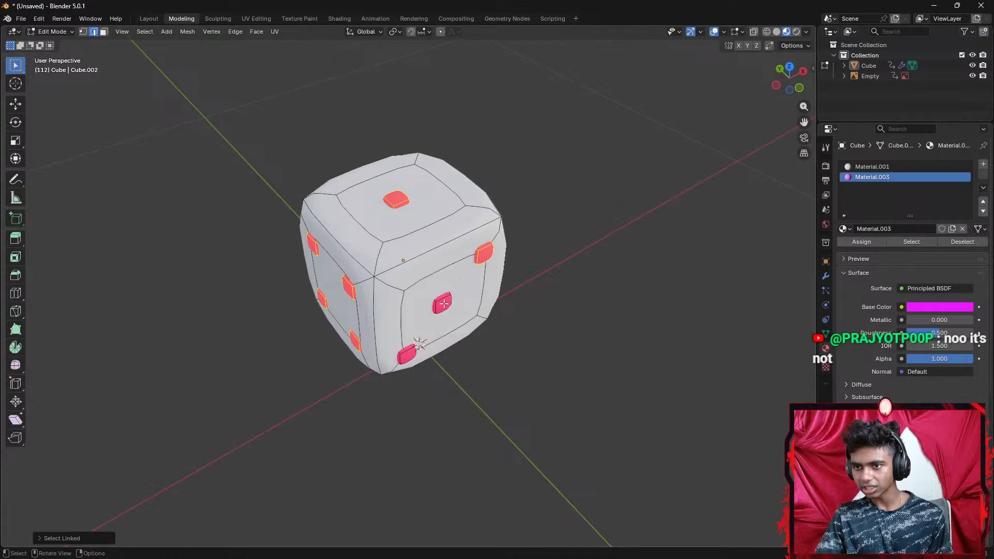
{"action": "left_click", "coordinate": [444, 304], "text": "shift"}
{"action": "key", "text": "ctrl+l"}
{"action": "left_click", "coordinate": [405, 358], "text": "shift"}
{"action": "key", "text": "ctrl+l"}
Add the five linked dots on the dice's underside to the selection
{"action": "middle_click_drag", "start_coordinate": [405, 358], "coordinate": [393, 248]}
{"action": "left_click", "coordinate": [393, 248], "text": "shift"}
{"action": "key", "text": "ctrl+l"}
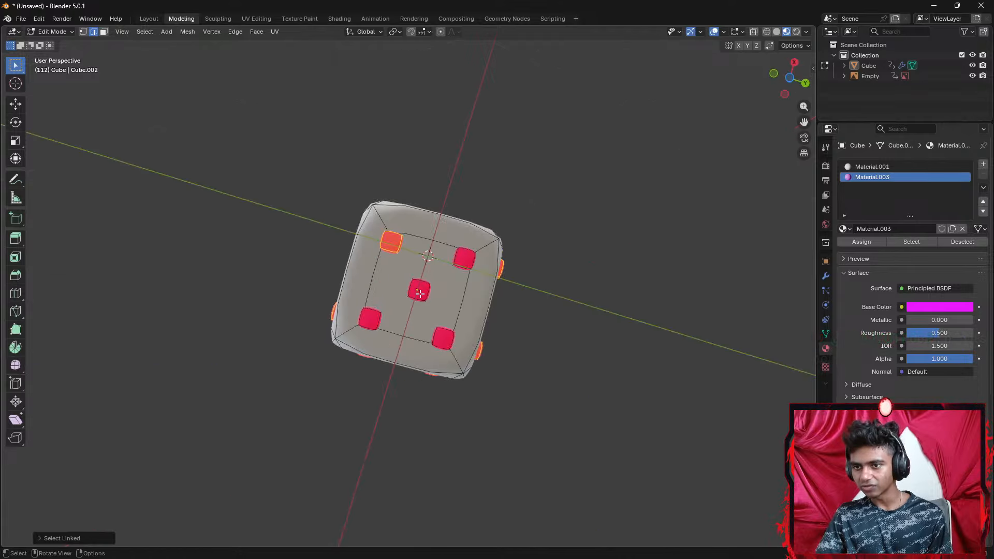
{"action": "left_click", "coordinate": [419, 293], "text": "shift"}
{"action": "key", "text": "ctrl+l"}
{"action": "left_click", "coordinate": [441, 336], "text": "shift"}
{"action": "key", "text": "ctrl+l"}
{"action": "left_click", "coordinate": [467, 256], "text": "shift"}
{"action": "key", "text": "ctrl+l"}
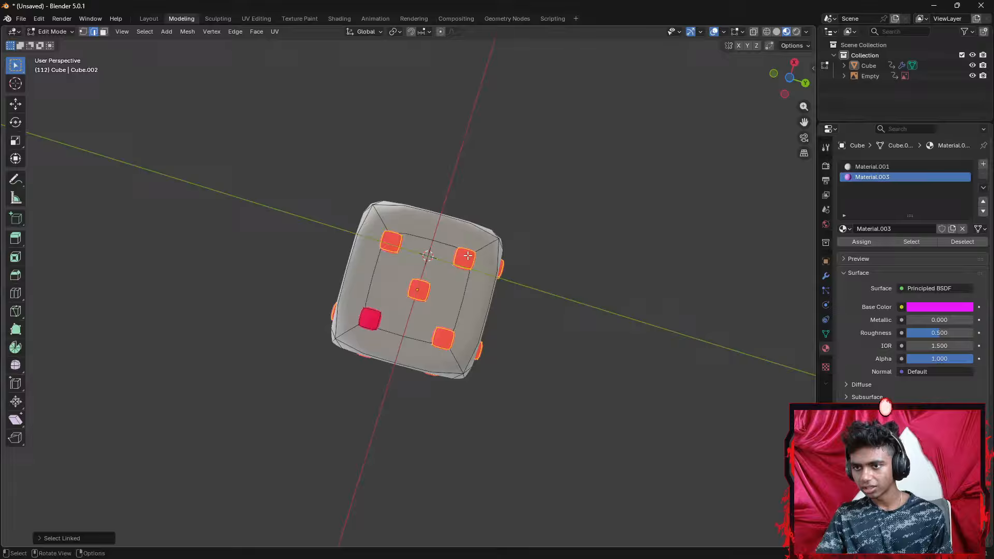
{"action": "left_click", "coordinate": [365, 325], "text": "shift"}
{"action": "key", "text": "ctrl+l"}
Flip the normals of all selected dots on the dice, then clear the selection
{"action": "middle_click_drag", "start_coordinate": [444, 268], "coordinate": [538, 287]}
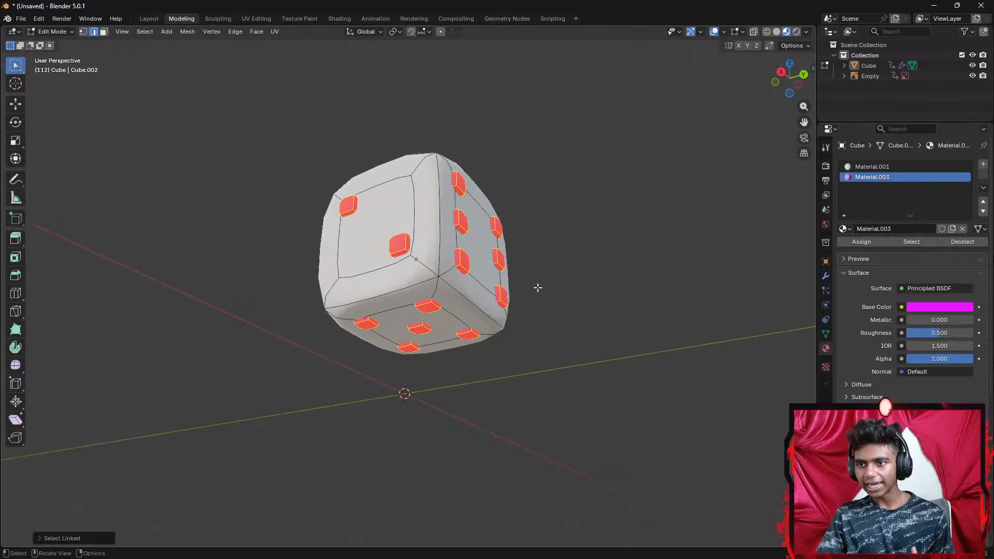
{"action": "right_click", "coordinate": [466, 235]}
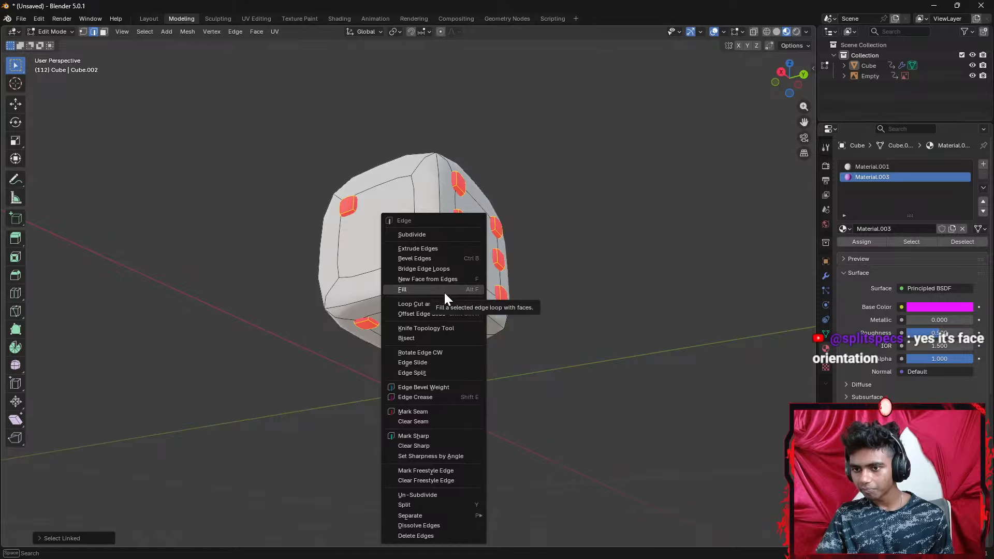
{"action": "middle_click_drag", "start_coordinate": [557, 225], "coordinate": [464, 248]}
{"action": "right_click", "coordinate": [464, 249]}
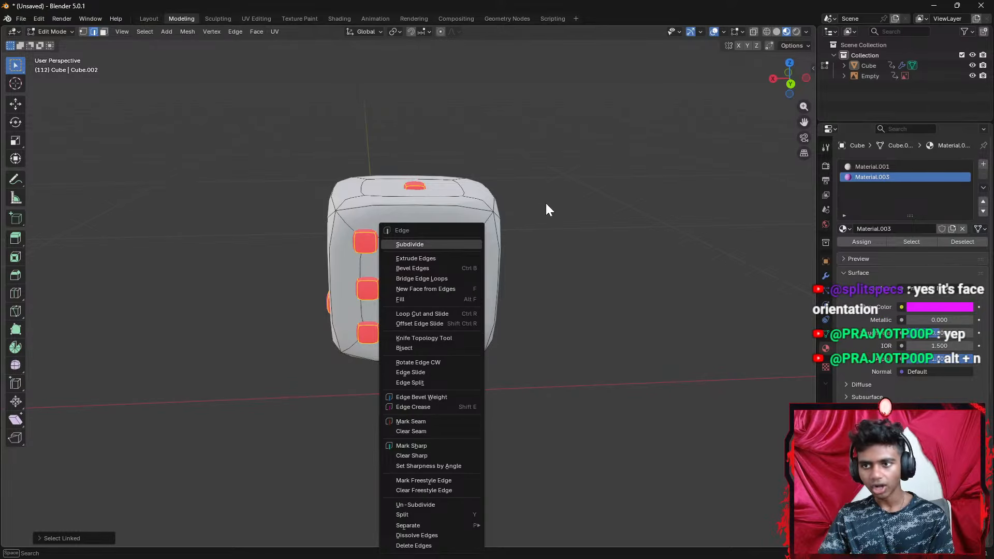
{"action": "key", "text": "alt+n"}
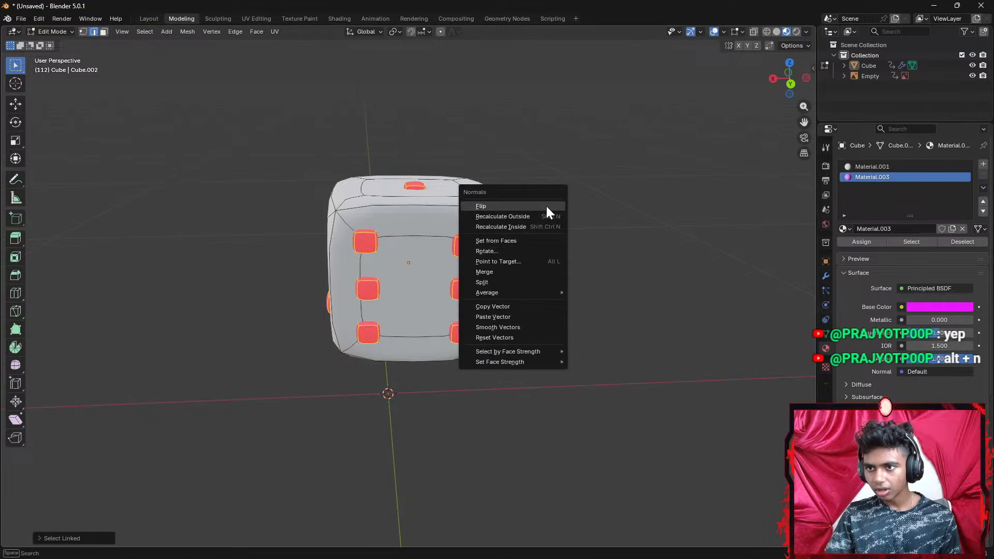
{"action": "left_click", "coordinate": [581, 227]}
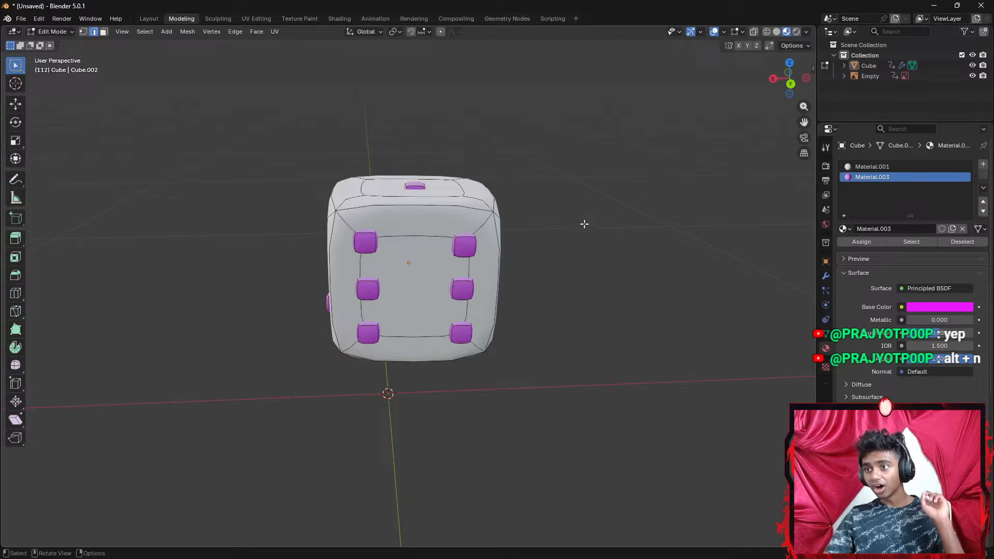
Set the base color of the dots' Material.003 to red
{"action": "left_click", "coordinate": [723, 32]}
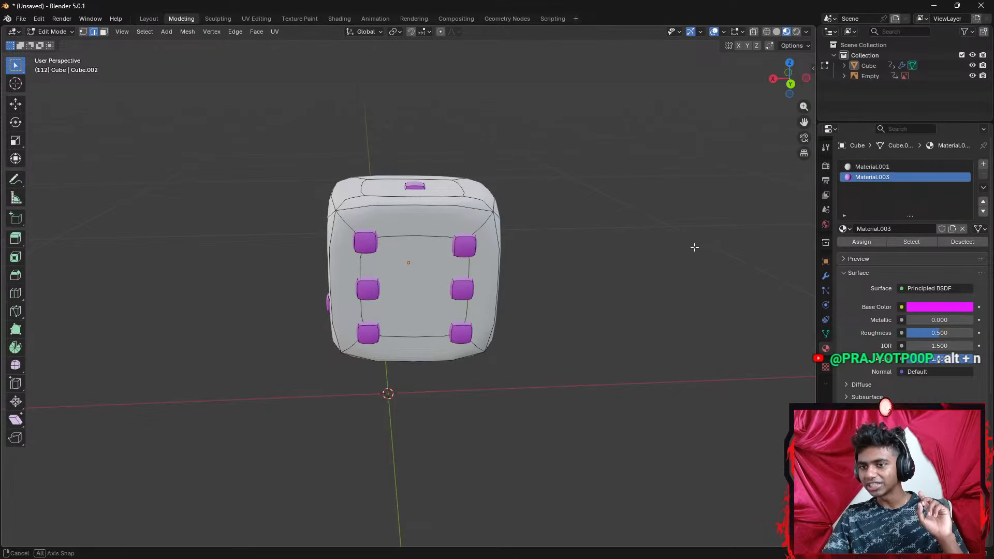
{"action": "middle_click_drag", "start_coordinate": [694, 247], "coordinate": [635, 252]}
{"action": "left_click", "coordinate": [930, 309]}
{"action": "left_click", "coordinate": [923, 198]}
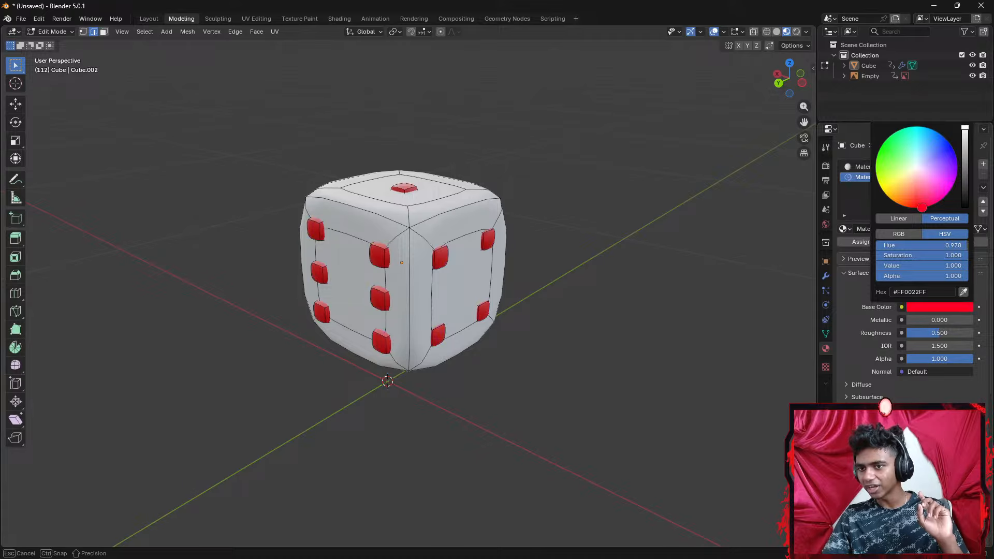
{"action": "middle_click_drag", "start_coordinate": [580, 302], "coordinate": [559, 290]}
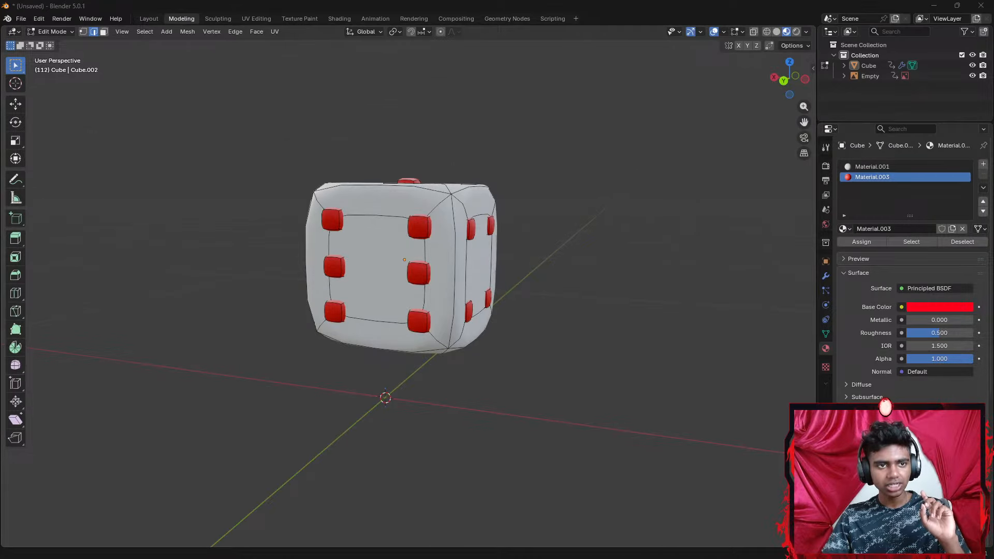
Export the corrected dice to the Desktop folder as the glTF Binary file "Animated dice.glb" with animation included
{"action": "left_click", "coordinate": [28, 19]}
{"action": "mouse_move", "coordinate": [44, 175]}
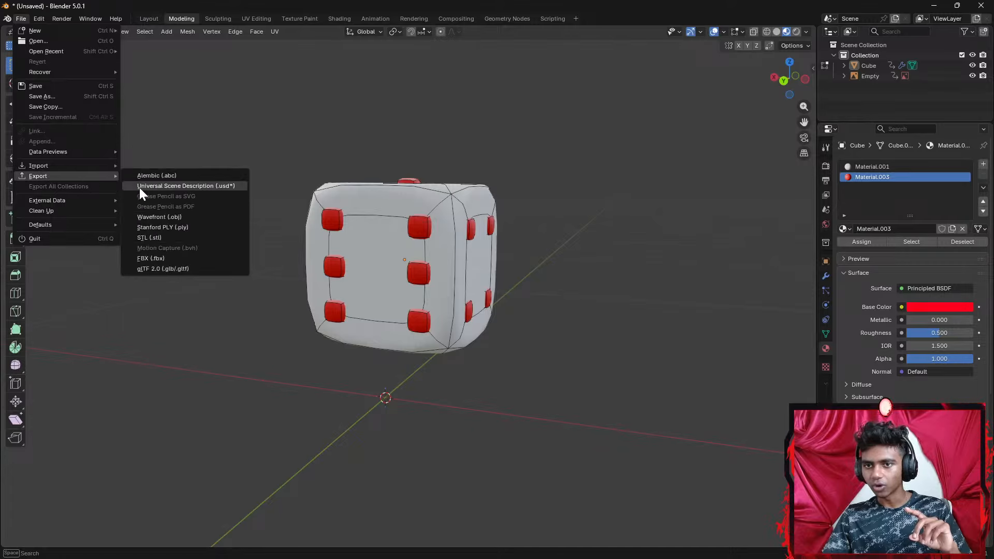
{"action": "left_click", "coordinate": [175, 268]}
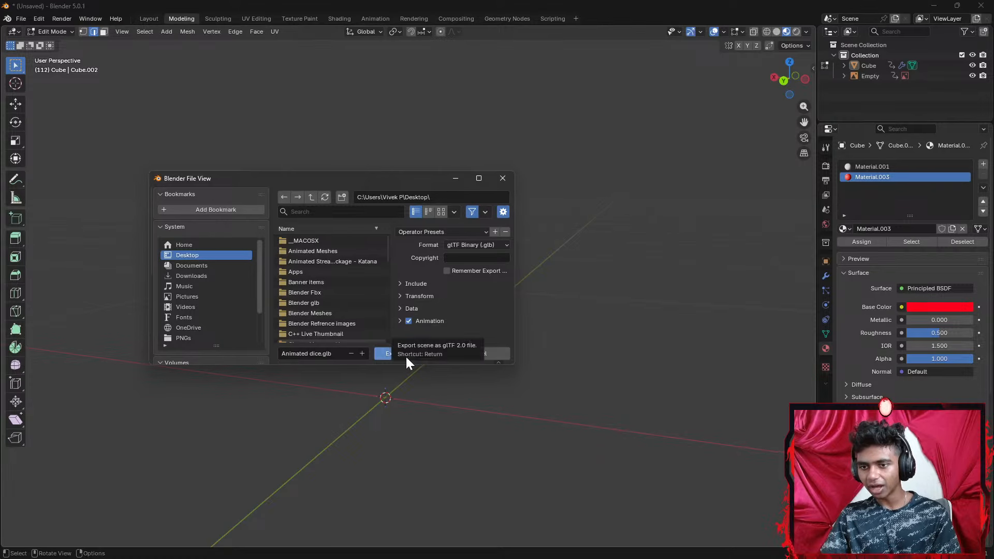
{"action": "left_click", "coordinate": [392, 353]}
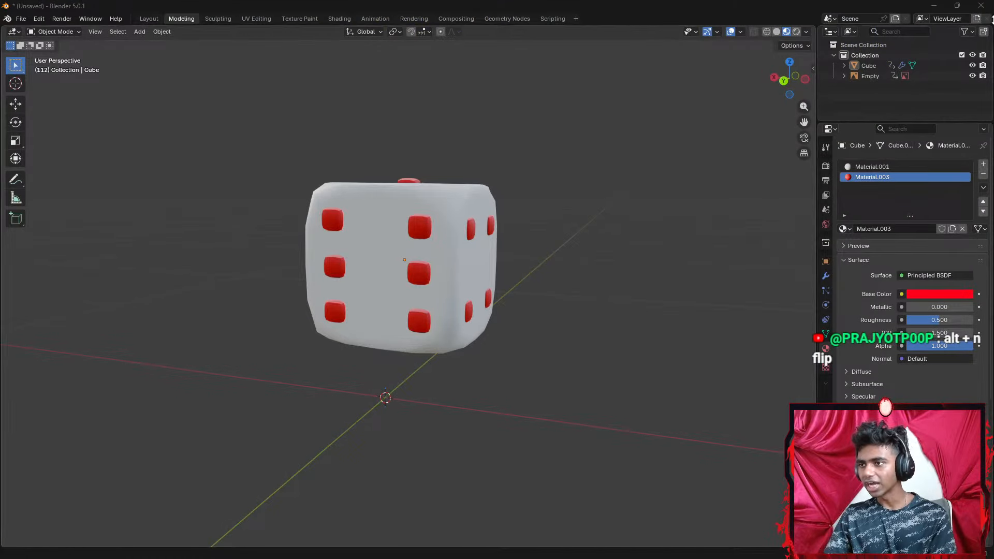
Close the file and choose to save the changes, storing it in the Desktop folder as Dice
{"action": "left_click", "coordinate": [980, 5]}
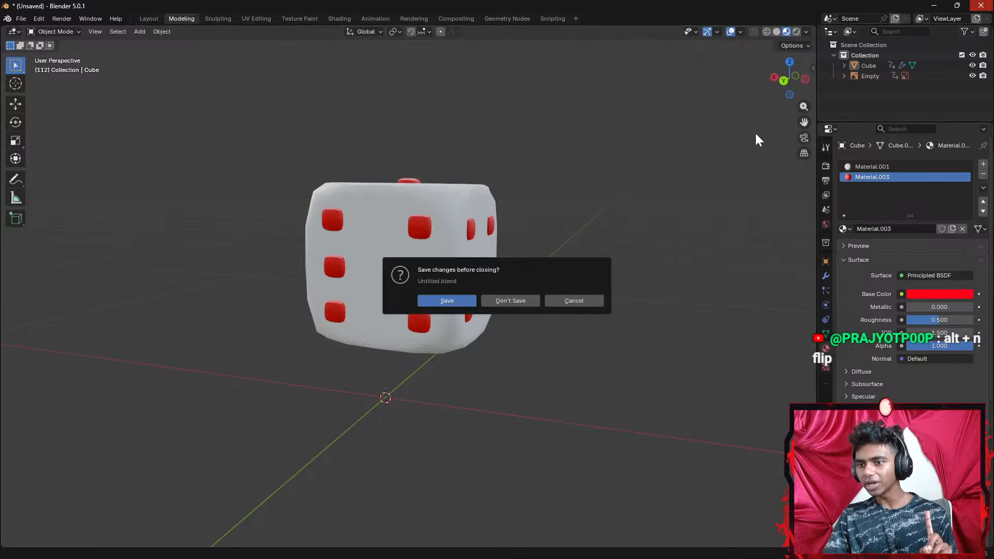
{"action": "left_click", "coordinate": [448, 301]}
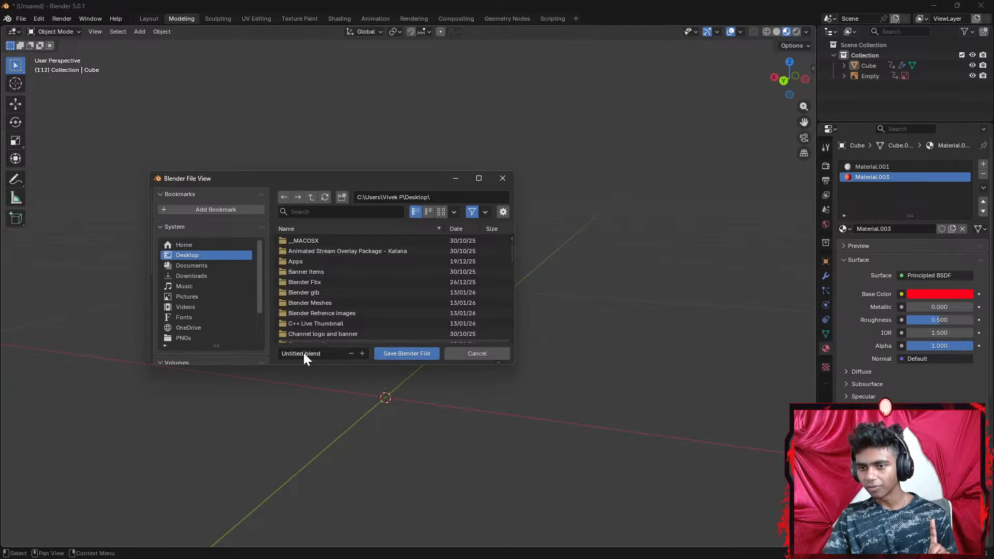
{"action": "left_click", "coordinate": [319, 354]}
{"action": "key", "text": "ctrl+a"}
{"action": "type", "text": "Di"}
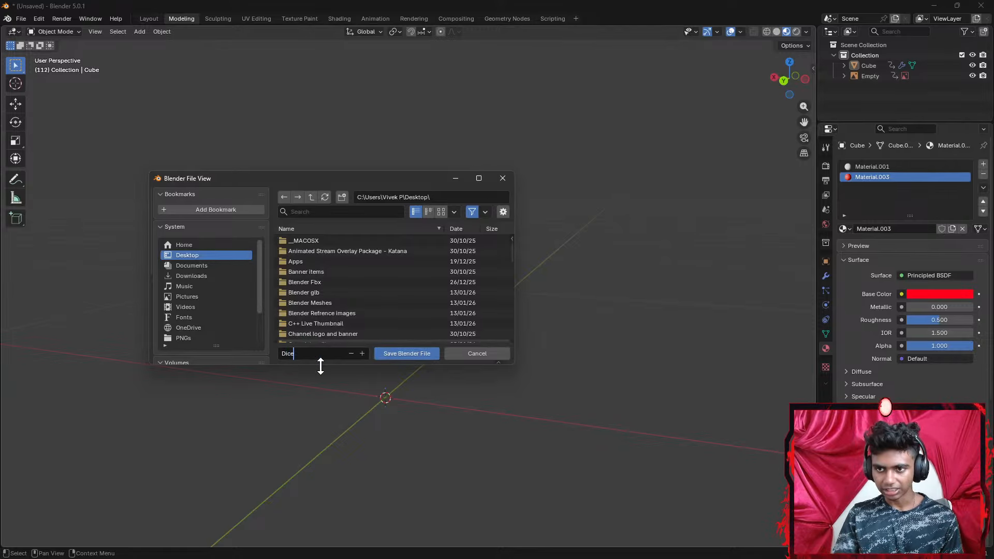
{"action": "left_click", "coordinate": [406, 353]}
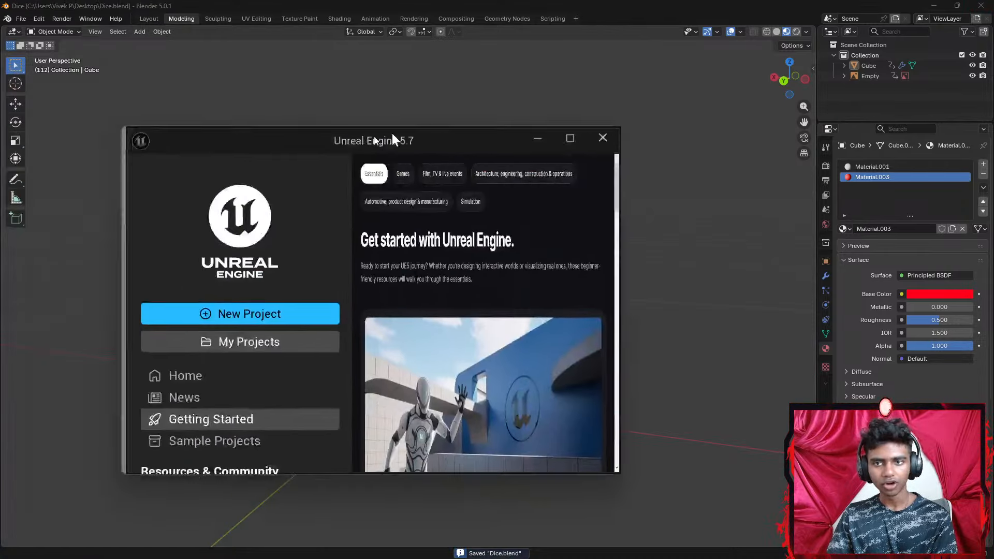
Switch to Unreal Engine 5.7, open the existing project MyProject, and extend the editor window downward
{"action": "left_click_drag", "start_coordinate": [394, 135], "coordinate": [422, 57]}
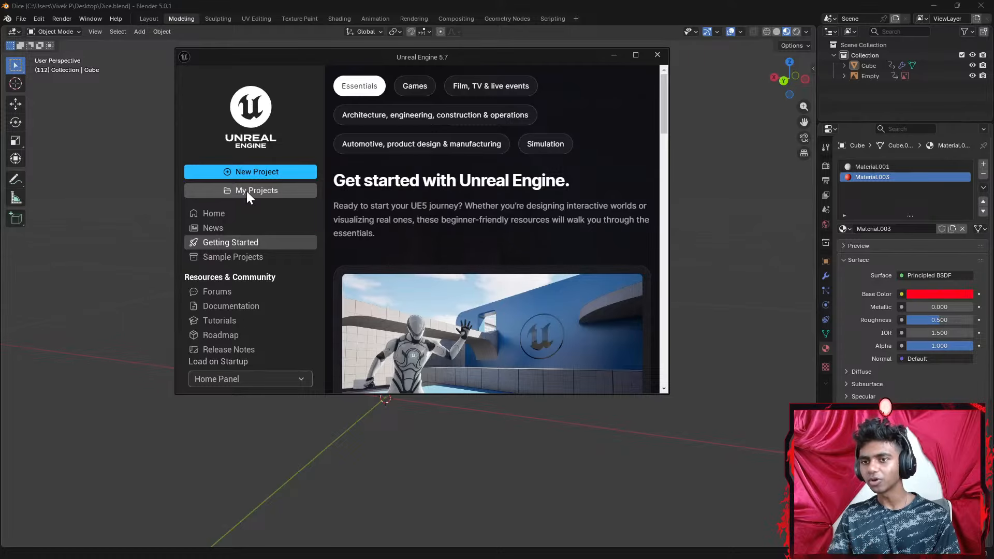
{"action": "left_click", "coordinate": [246, 191]}
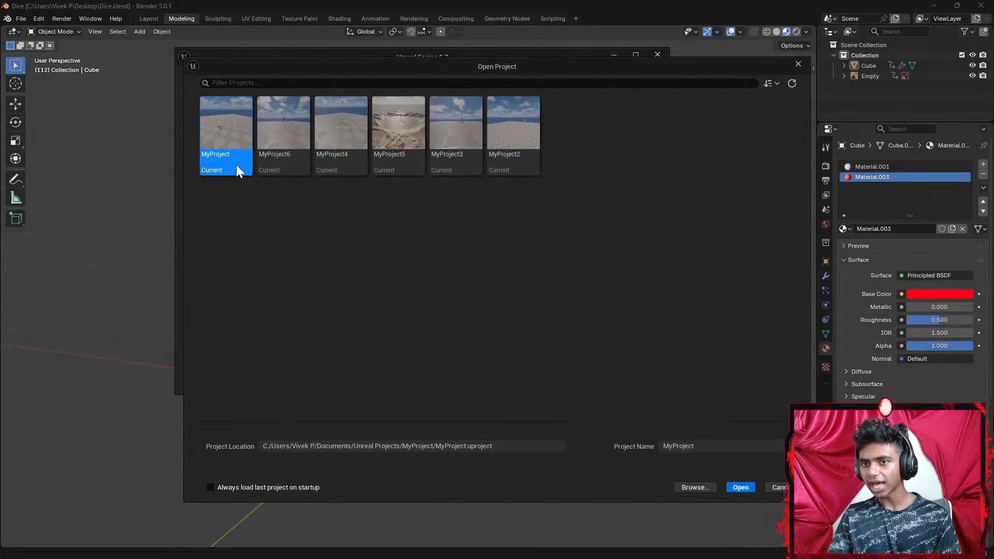
{"action": "left_click", "coordinate": [744, 488]}
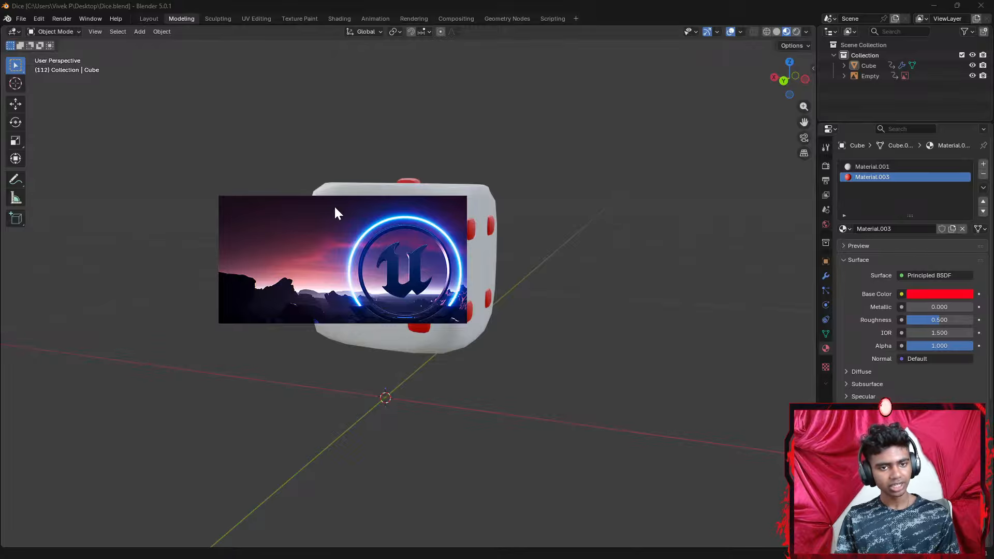
{"action": "left_click_drag", "start_coordinate": [332, 212], "coordinate": [431, 207]}
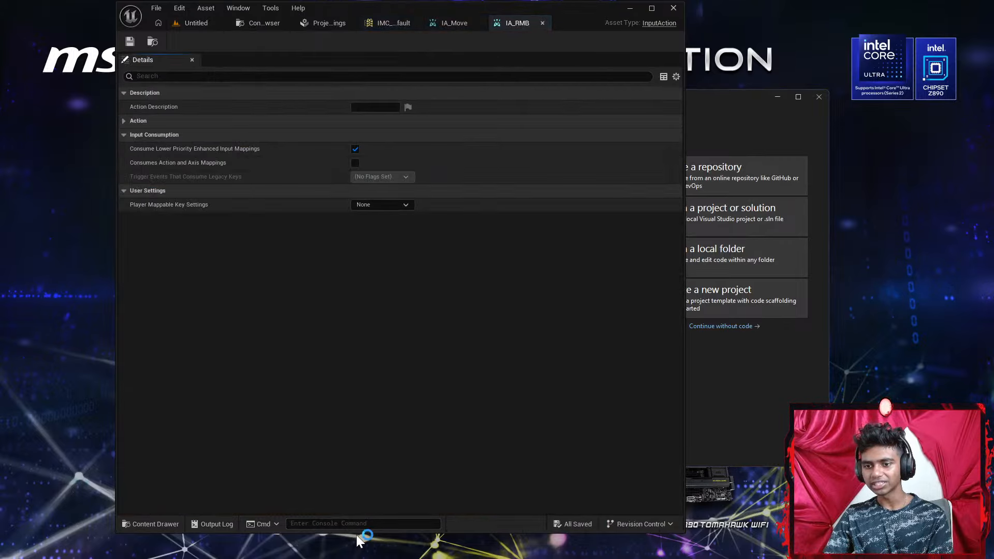
{"action": "left_click_drag", "start_coordinate": [360, 532], "coordinate": [359, 558]}
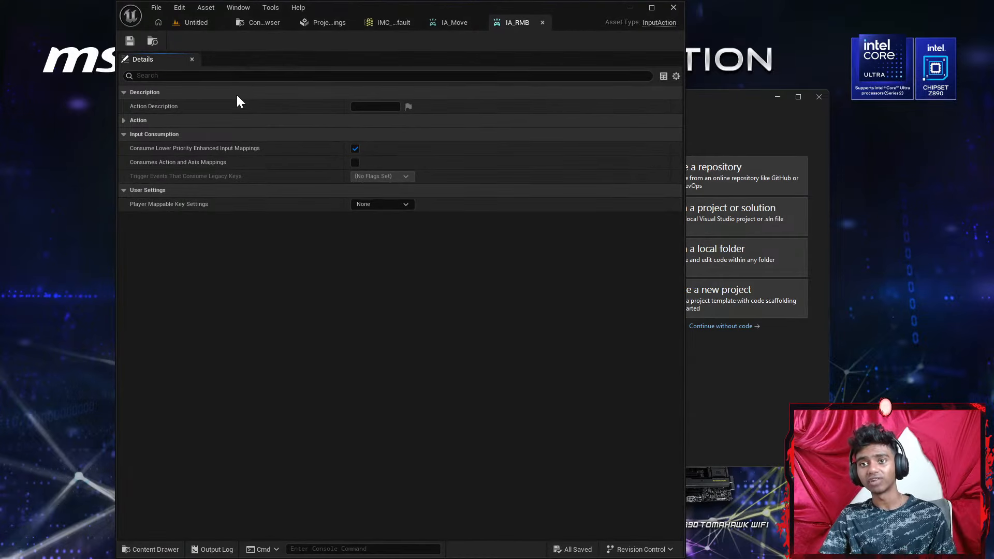
Load the Untitled level from the project's Content folder and widen the viewport slightly
{"action": "left_click", "coordinate": [189, 25]}
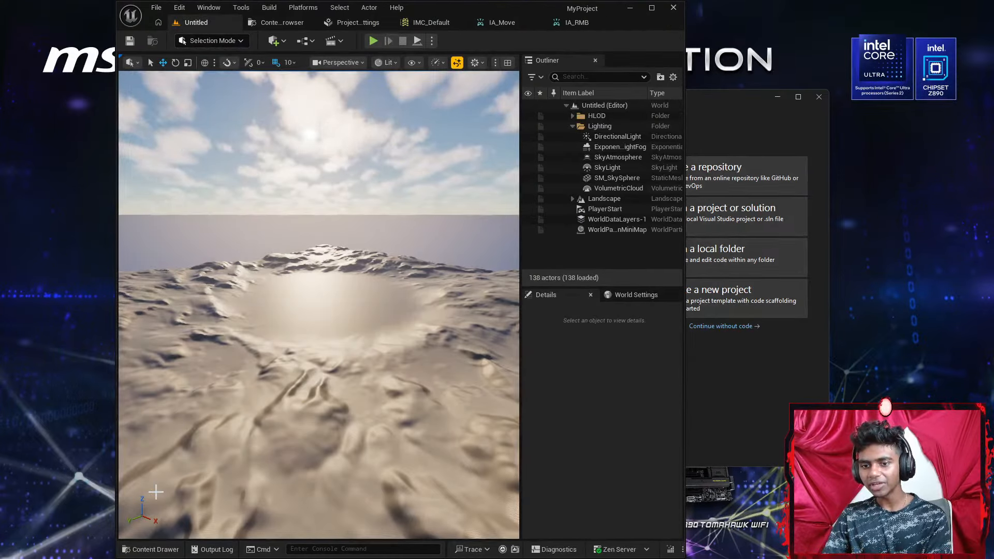
{"action": "left_click", "coordinate": [151, 550]}
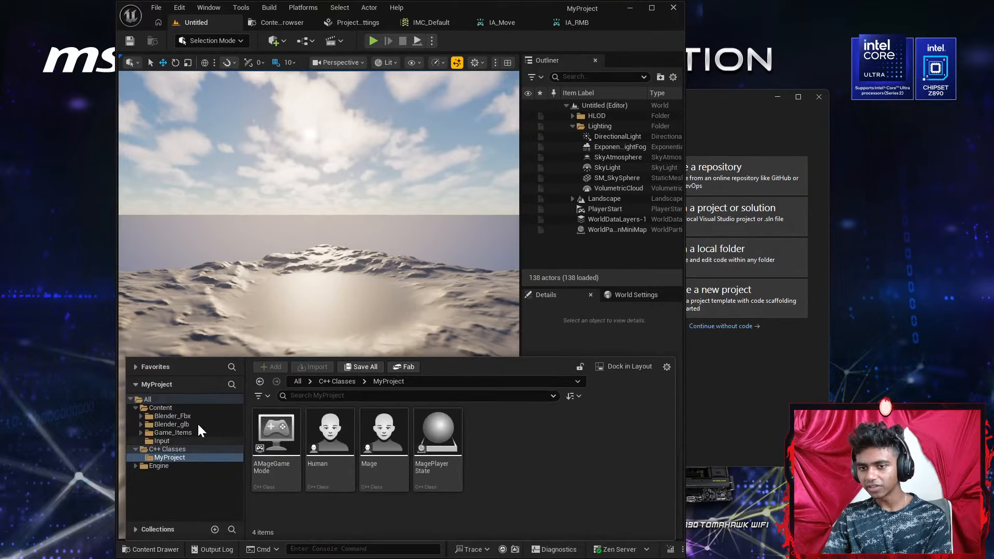
{"action": "left_click", "coordinate": [166, 408]}
{"action": "double_click", "coordinate": [484, 450]}
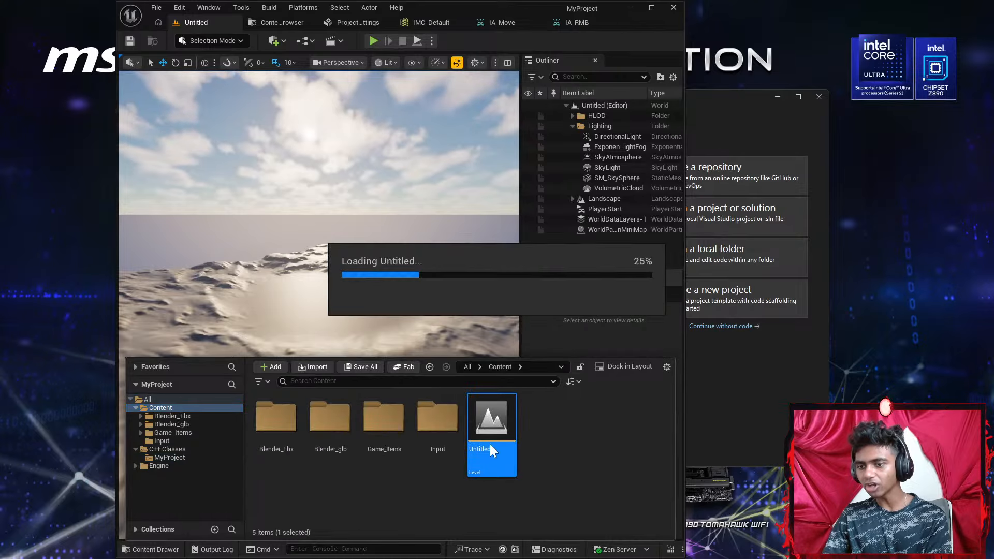
{"action": "left_click", "coordinate": [456, 300]}
{"action": "scroll", "coordinate": [466, 290], "scroll_direction": "down", "scroll_amount": 3}
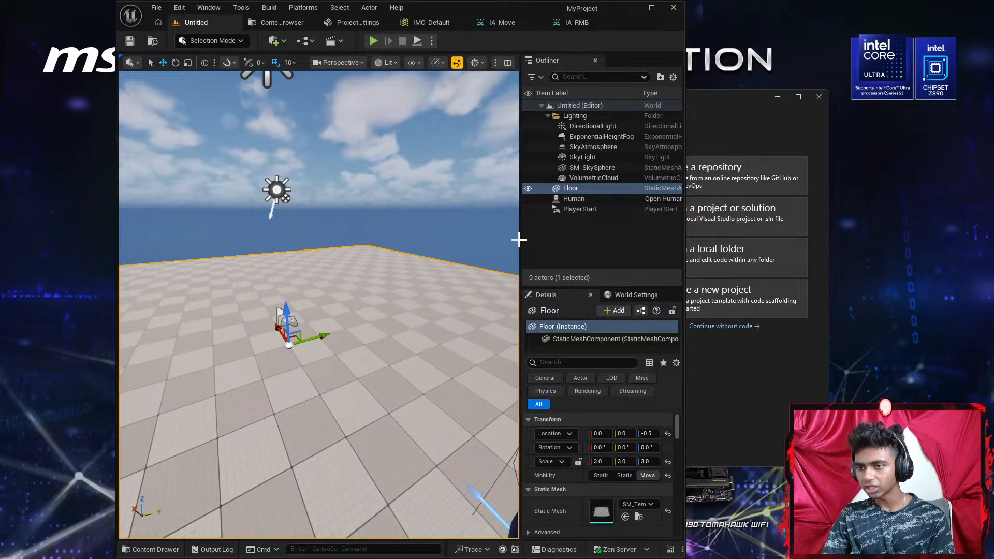
{"action": "left_click_drag", "start_coordinate": [522, 239], "coordinate": [536, 239]}
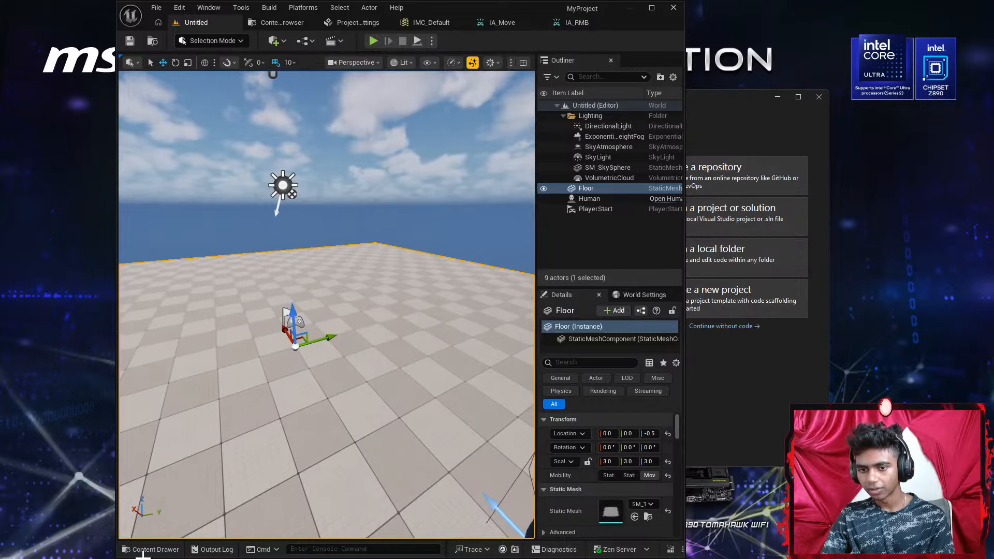
Force delete the Blender_glb folder with all its assets from the project's Content folder
{"action": "left_click", "coordinate": [152, 549]}
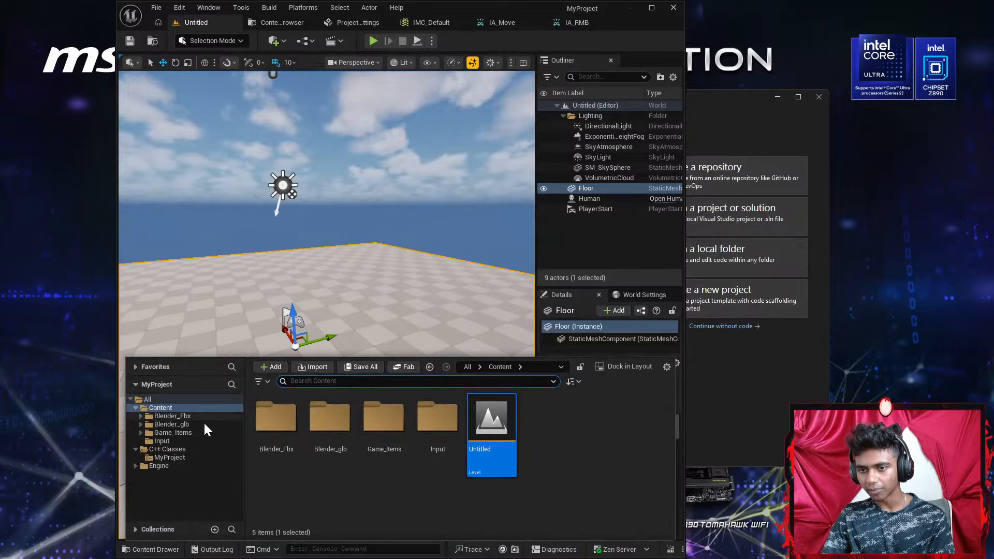
{"action": "left_click", "coordinate": [340, 489]}
{"action": "double_click", "coordinate": [339, 448]}
{"action": "right_click", "coordinate": [337, 441]}
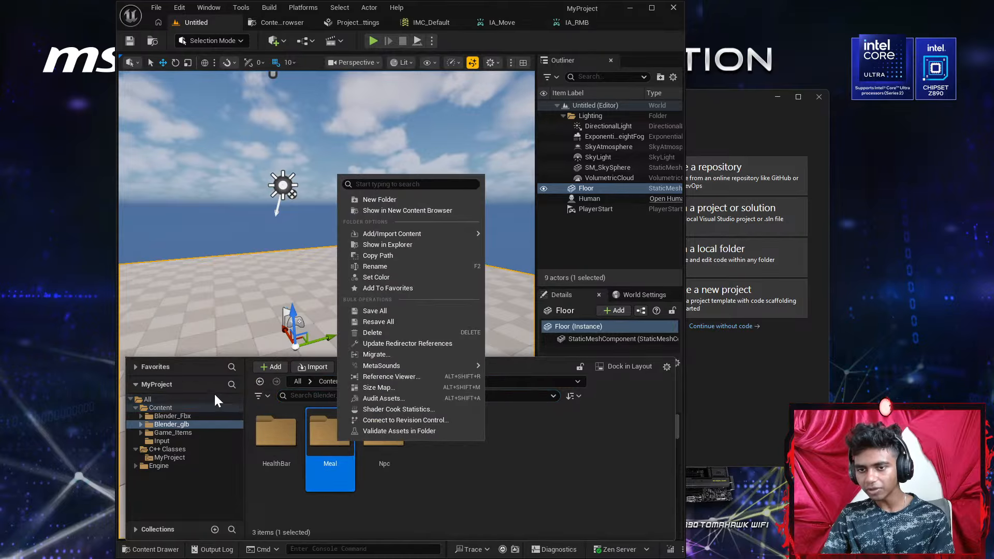
{"action": "left_click", "coordinate": [146, 388]}
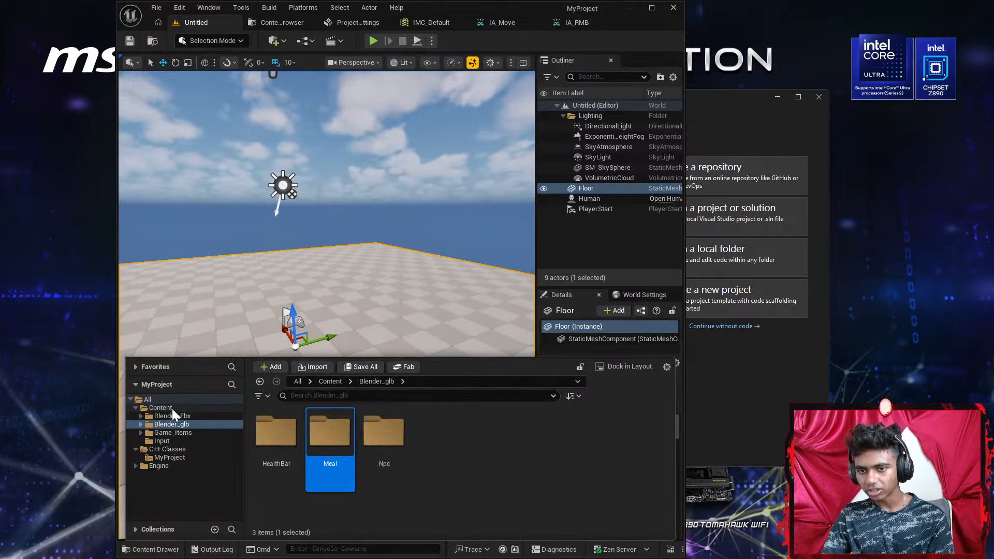
{"action": "left_click", "coordinate": [171, 408]}
{"action": "right_click", "coordinate": [331, 434]}
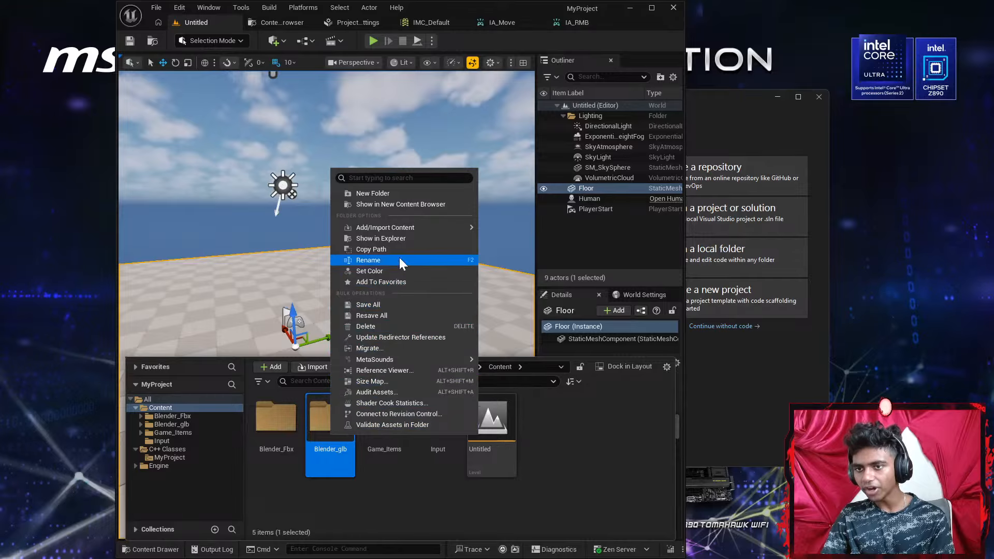
{"action": "left_click", "coordinate": [393, 326]}
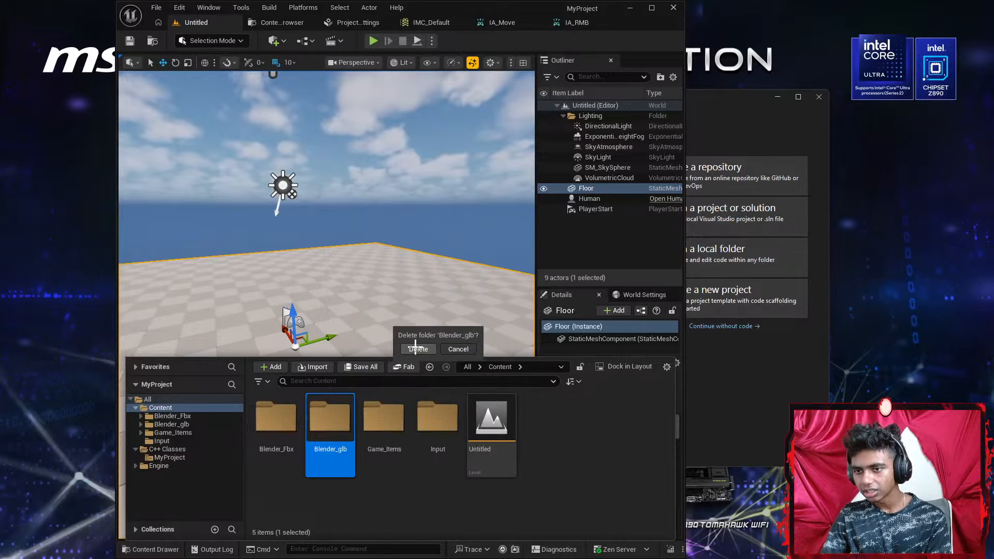
{"action": "left_click", "coordinate": [536, 302]}
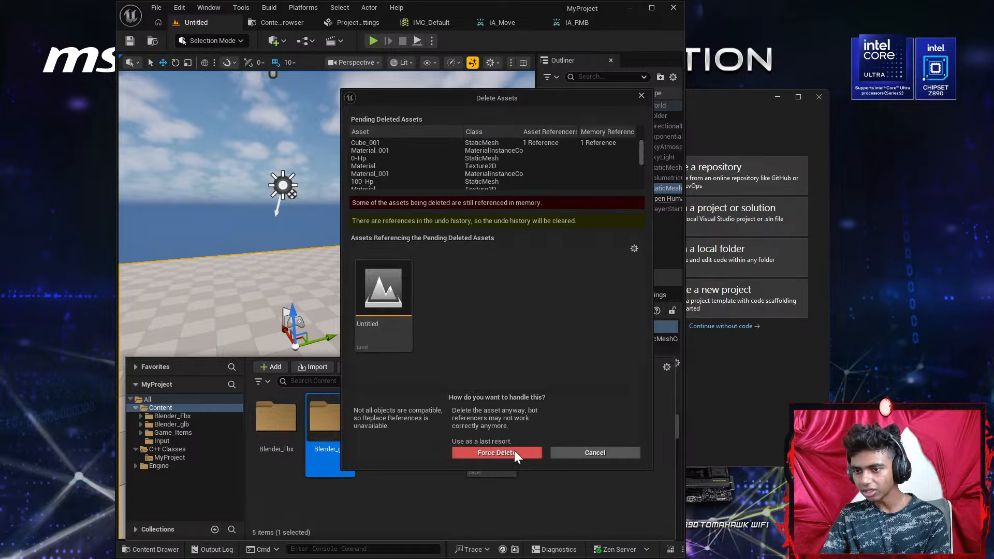
{"action": "left_click", "coordinate": [514, 452]}
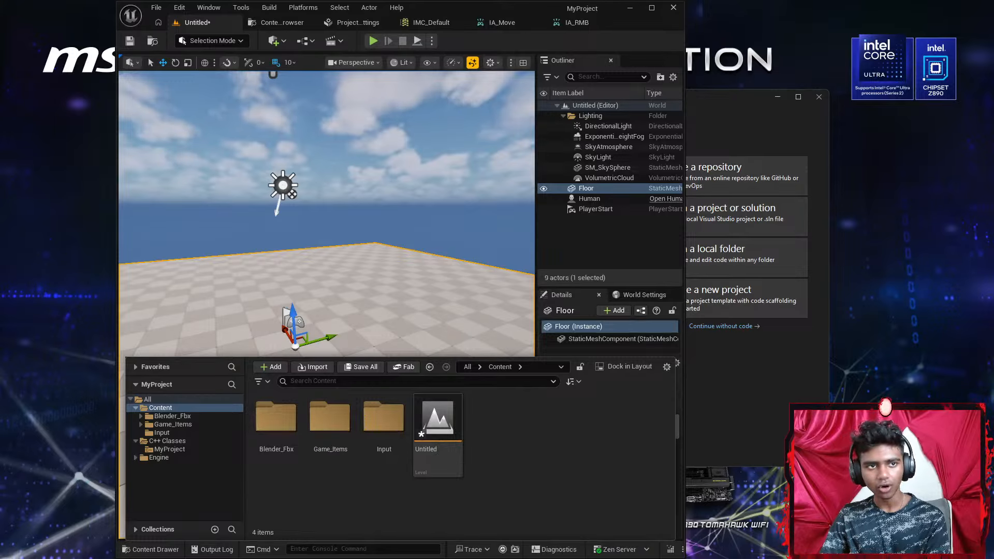
Import the Blender glb folder, including Animated dice.glb, into Content with the default GLTF pipeline settings
{"action": "left_click_drag", "start_coordinate": [2, 351], "coordinate": [350, 494]}
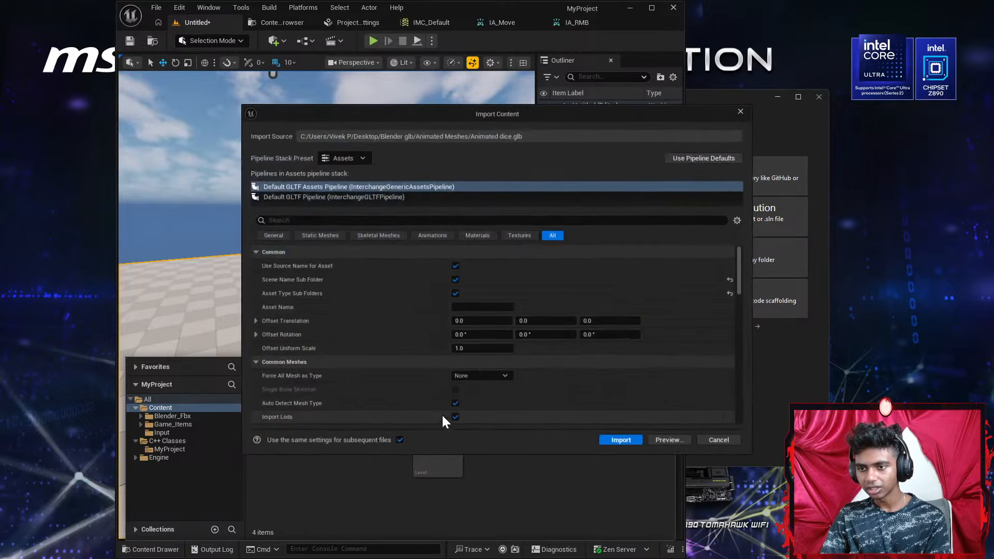
{"action": "left_click", "coordinate": [609, 444]}
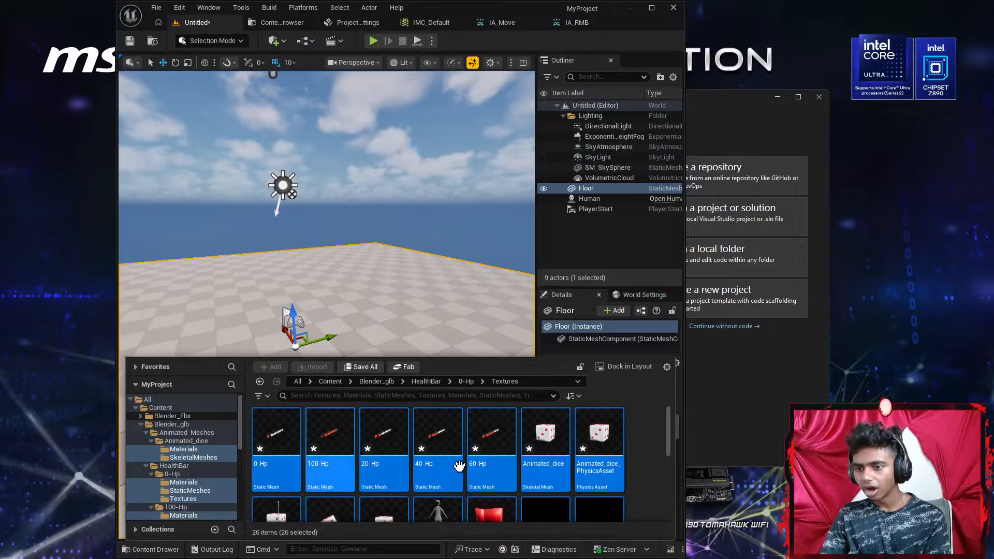
{"action": "scroll", "coordinate": [567, 473], "scroll_direction": "down", "scroll_amount": 1}
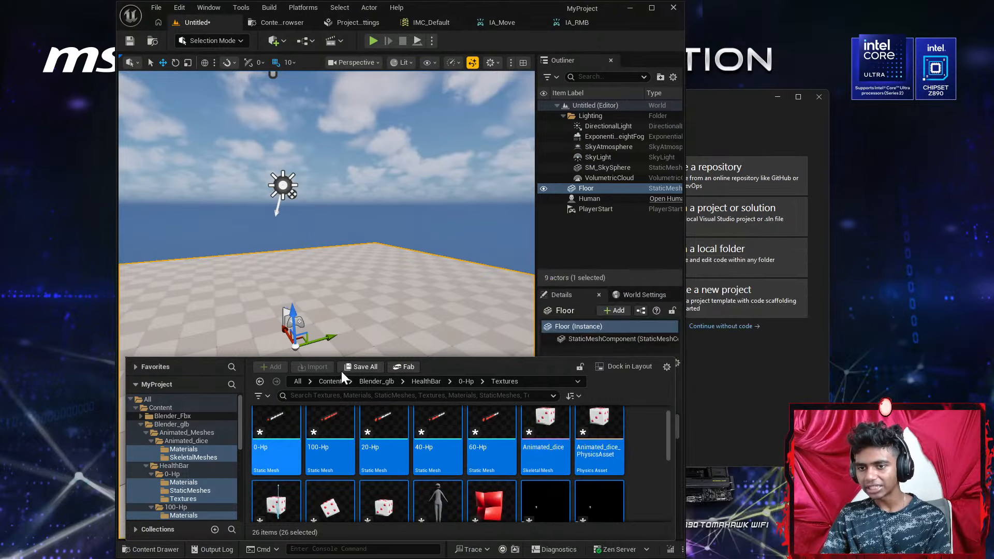
Check the imported dice's Materials folder, and open its SkeletalMeshes folder under Blender_glb/Animated_Meshes/Animated_dice
{"action": "left_click", "coordinate": [141, 416]}
{"action": "left_click", "coordinate": [135, 413]}
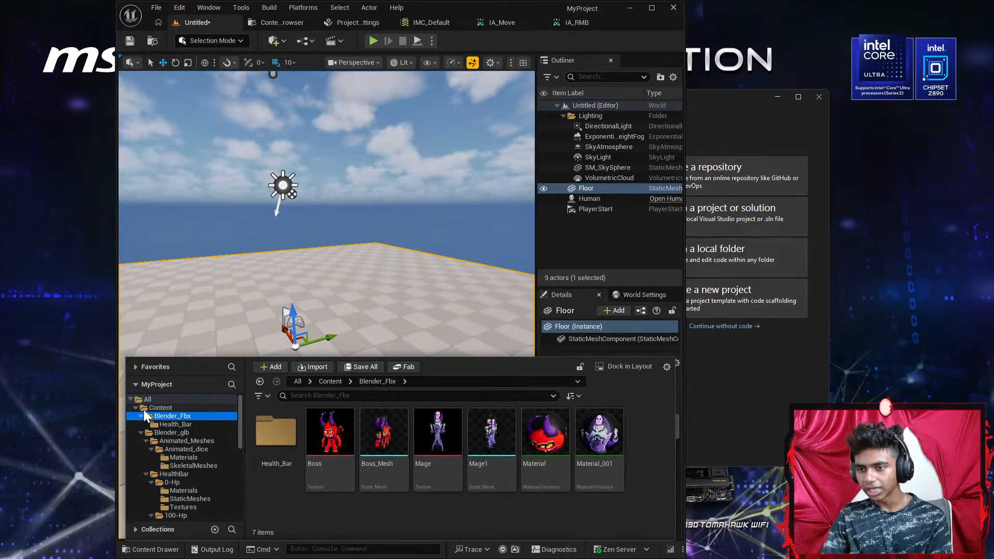
{"action": "left_click", "coordinate": [136, 408]}
{"action": "left_click", "coordinate": [135, 416]}
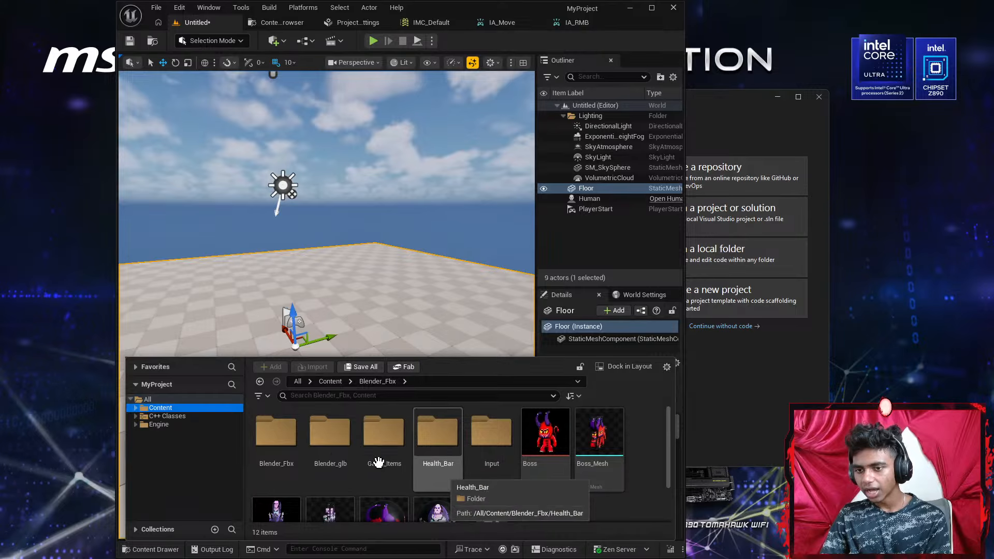
{"action": "double_click", "coordinate": [329, 448]}
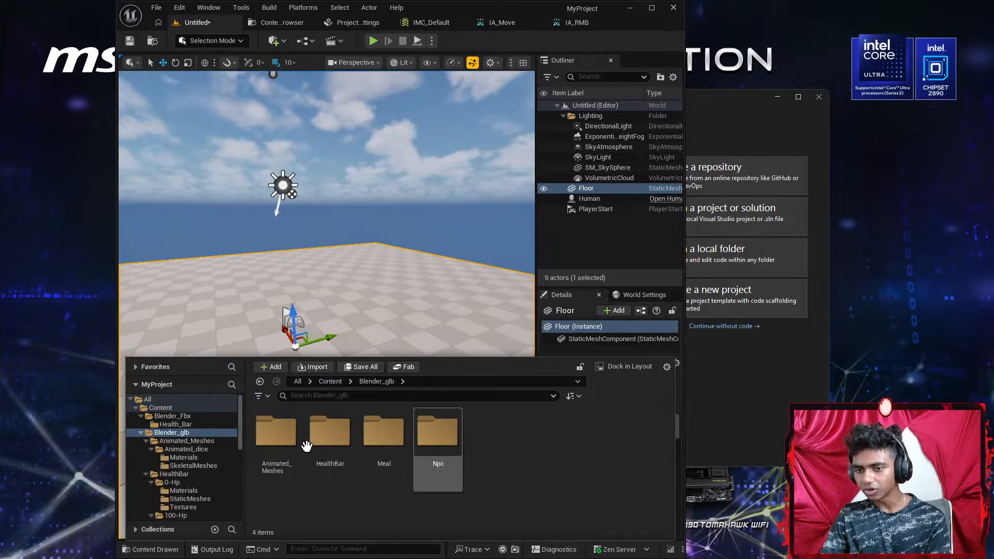
{"action": "double_click", "coordinate": [284, 430]}
{"action": "double_click", "coordinate": [297, 452]}
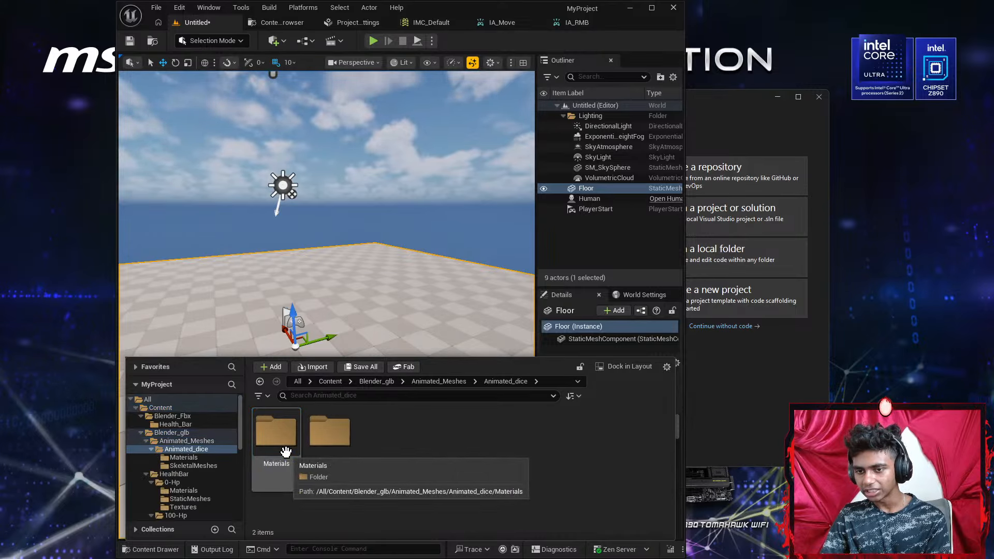
{"action": "left_click", "coordinate": [285, 452]}
{"action": "double_click", "coordinate": [285, 452]}
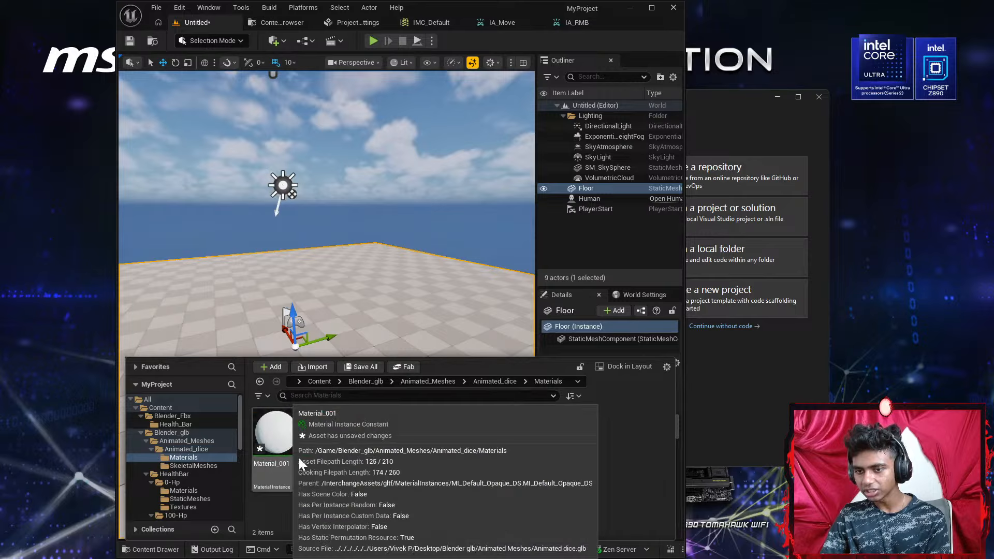
{"action": "left_click", "coordinate": [202, 449]}
{"action": "double_click", "coordinate": [336, 451]}
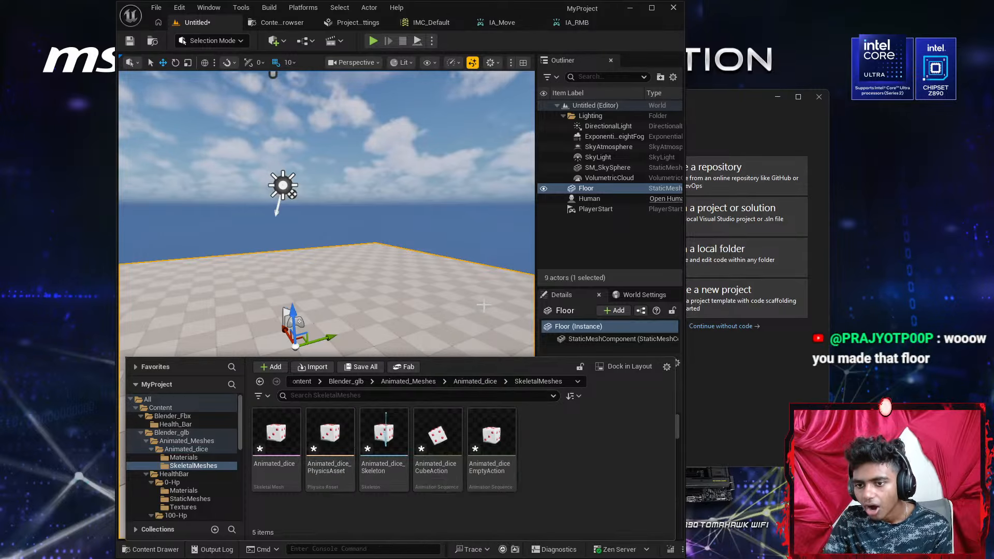
Scale the Floor uniformly down to 1.75 and bring the imported dice's SkeletalMeshes assets back into view
{"action": "right_click_drag", "start_coordinate": [484, 305], "coordinate": [356, 430]}
{"action": "scroll", "coordinate": [356, 429], "scroll_direction": "up", "scroll_amount": 1}
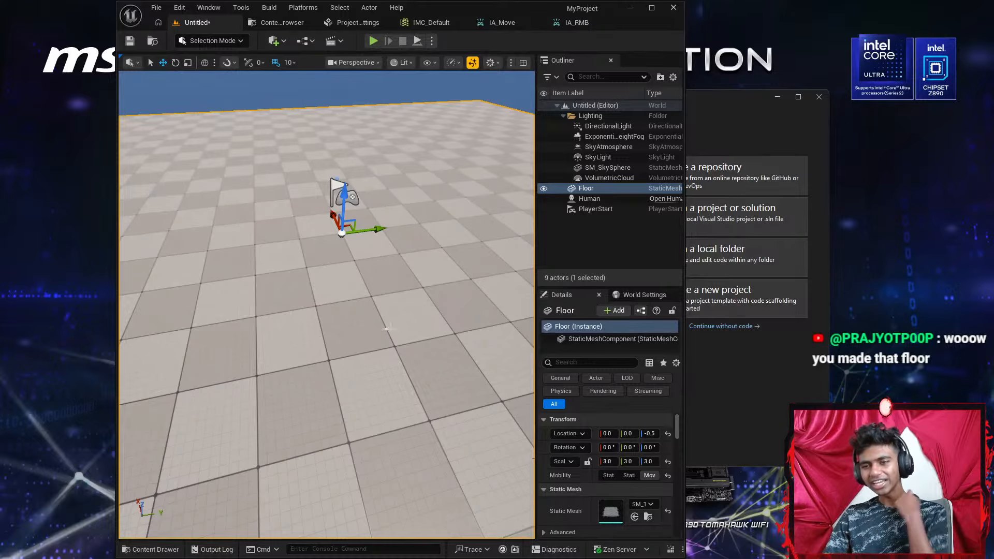
{"action": "scroll", "coordinate": [386, 328], "scroll_direction": "down", "scroll_amount": 3}
{"action": "left_click", "coordinate": [155, 549]}
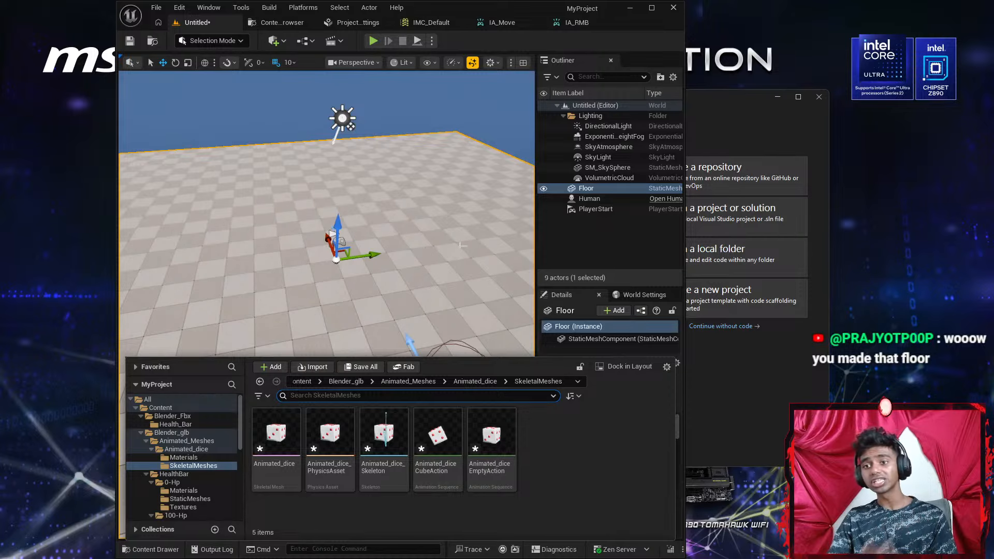
{"action": "scroll", "coordinate": [407, 229], "scroll_direction": "down", "scroll_amount": 2}
{"action": "left_click", "coordinate": [347, 282]}
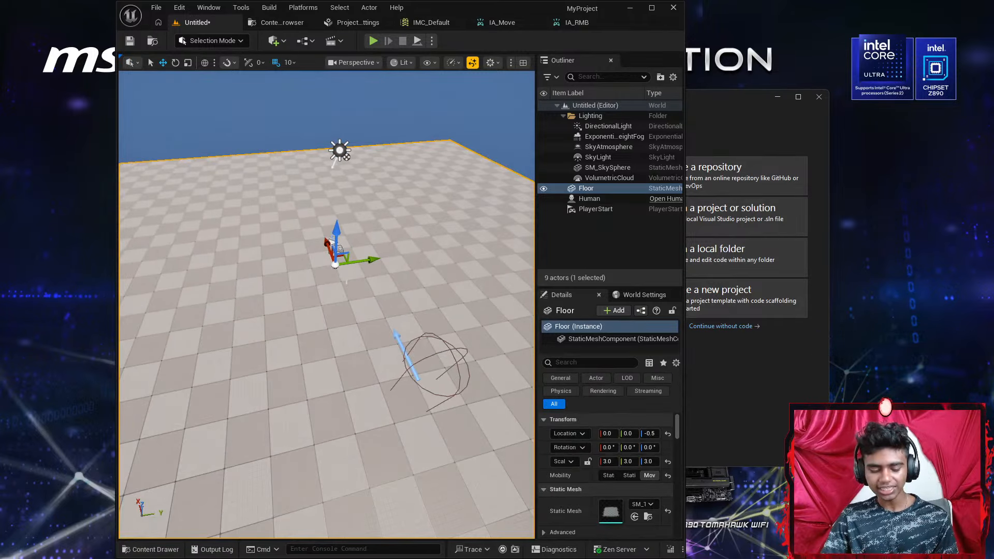
{"action": "left_click_drag", "start_coordinate": [340, 249], "coordinate": [335, 263]}
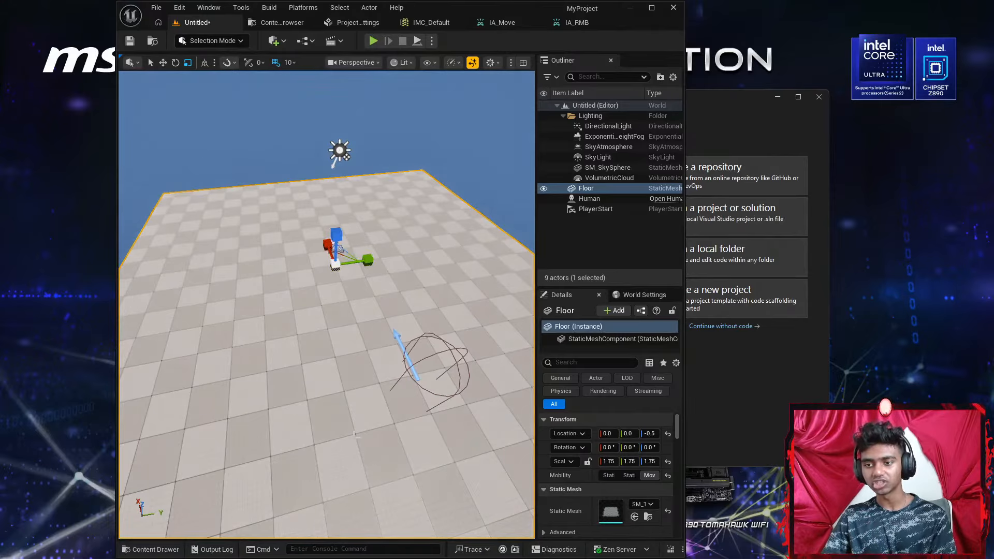
{"action": "left_click", "coordinate": [155, 549]}
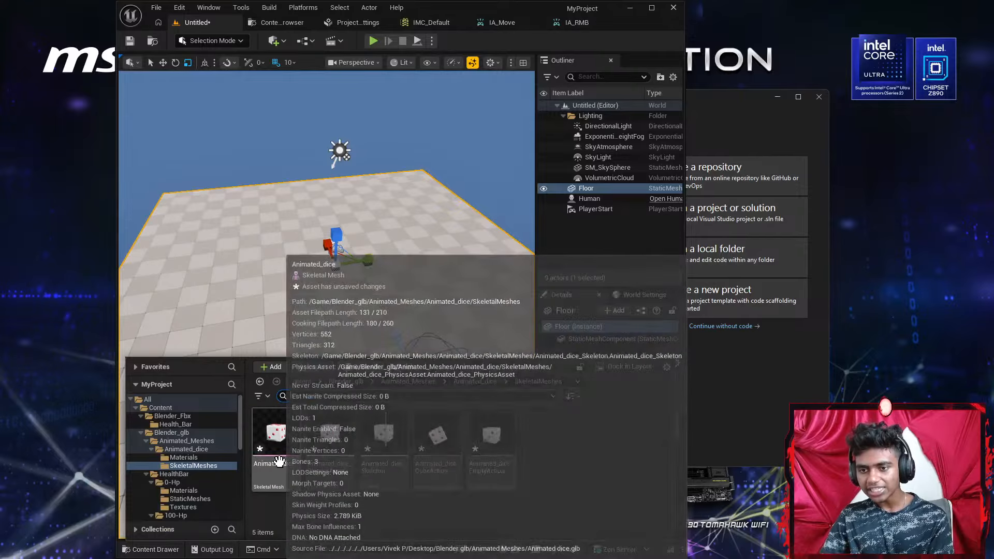
Place the Animated_dice skeletal mesh in the level at floor height and frame it in the viewport
{"action": "left_click", "coordinate": [276, 458]}
{"action": "left_click_drag", "start_coordinate": [274, 333], "coordinate": [329, 331]}
{"action": "scroll", "coordinate": [329, 377], "scroll_direction": "up", "scroll_amount": 5}
{"action": "left_click_drag", "start_coordinate": [373, 377], "coordinate": [393, 419]}
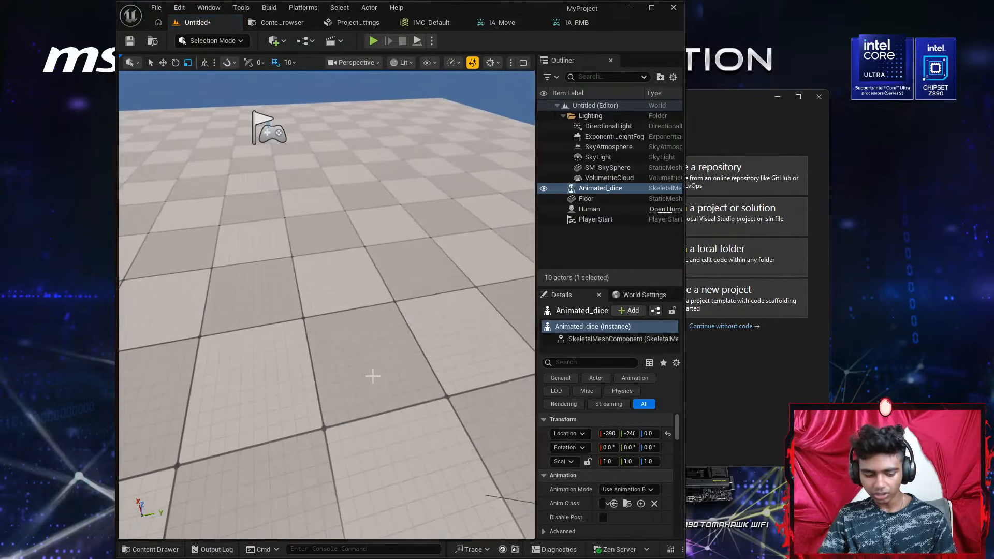
{"action": "left_click_drag", "start_coordinate": [407, 378], "coordinate": [289, 388]}
{"action": "right_click_drag", "start_coordinate": [424, 379], "coordinate": [433, 321]}
{"action": "key", "text": "w"}
{"action": "right_click_drag", "start_coordinate": [417, 443], "coordinate": [432, 513]}
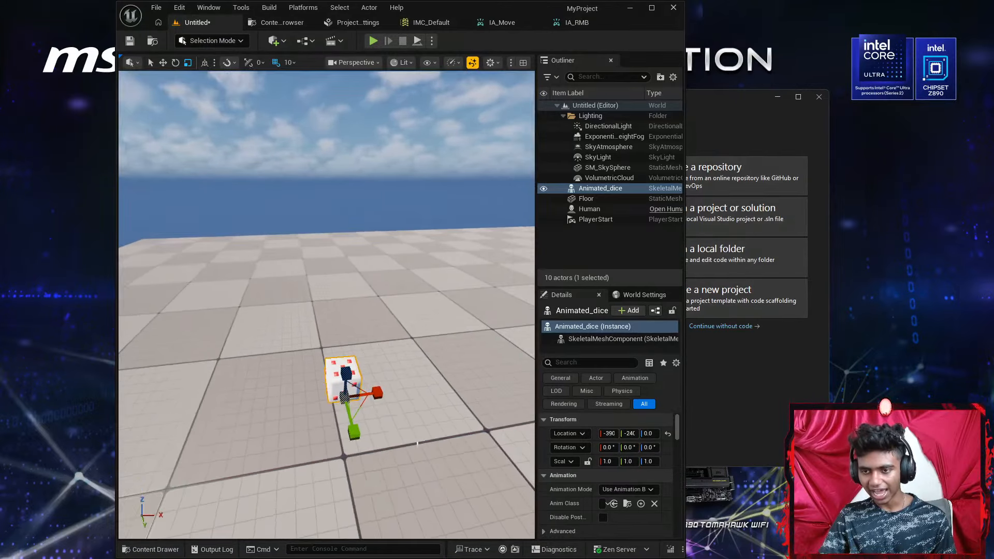
Move the Animated_dice actor straight up so it rests on the floor, and inspect its base from close up
{"action": "key", "text": "e"}
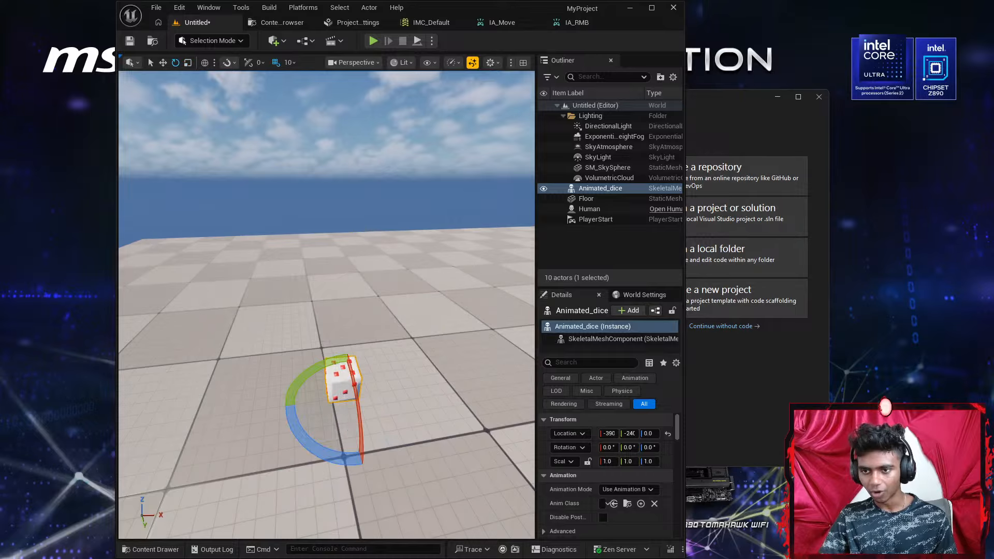
{"action": "key", "text": "w"}
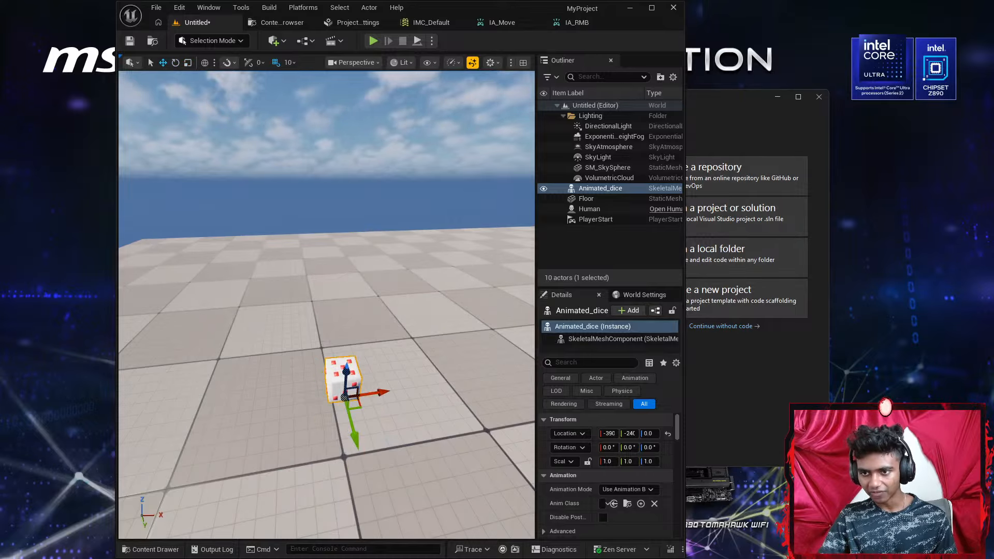
{"action": "scroll", "coordinate": [345, 378], "scroll_direction": "up", "scroll_amount": 4}
{"action": "scroll", "coordinate": [370, 449], "scroll_direction": "down", "scroll_amount": 4}
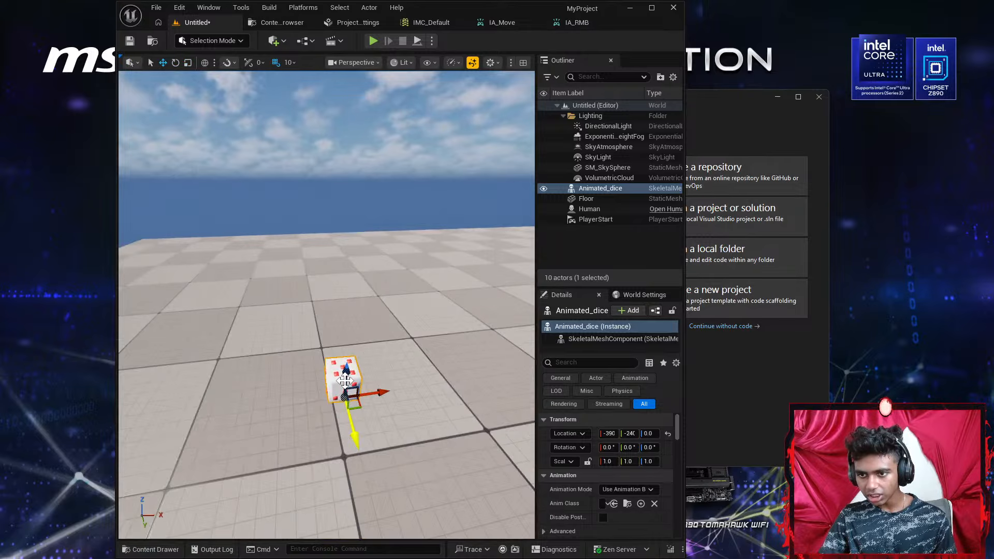
{"action": "left_click_drag", "start_coordinate": [346, 370], "coordinate": [346, 311]}
{"action": "left_click", "coordinate": [376, 333]}
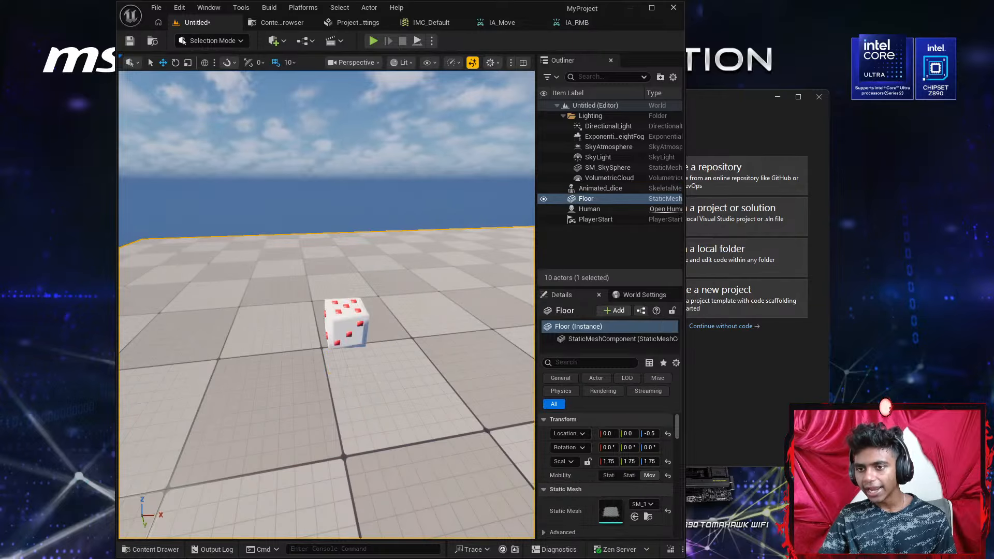
{"action": "mouse_move", "coordinate": [375, 333]}
{"action": "middle_mouse_down"}
{"action": "mouse_move", "coordinate": [393, 279]}
{"action": "mouse_move", "coordinate": [397, 381]}
{"action": "mouse_move", "coordinate": [377, 352]}
{"action": "middle_mouse_up"}
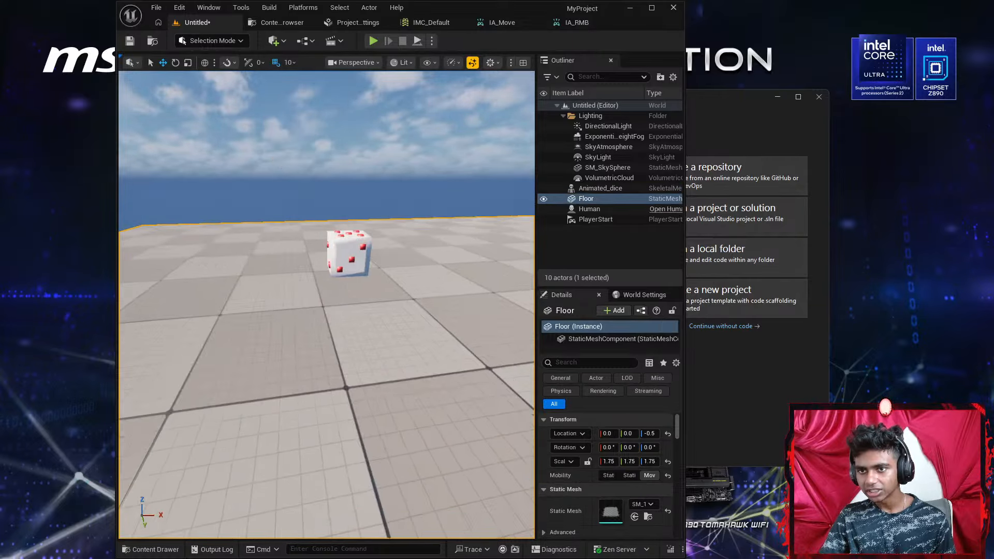
{"action": "scroll", "coordinate": [399, 342], "scroll_direction": "up", "scroll_amount": 5}
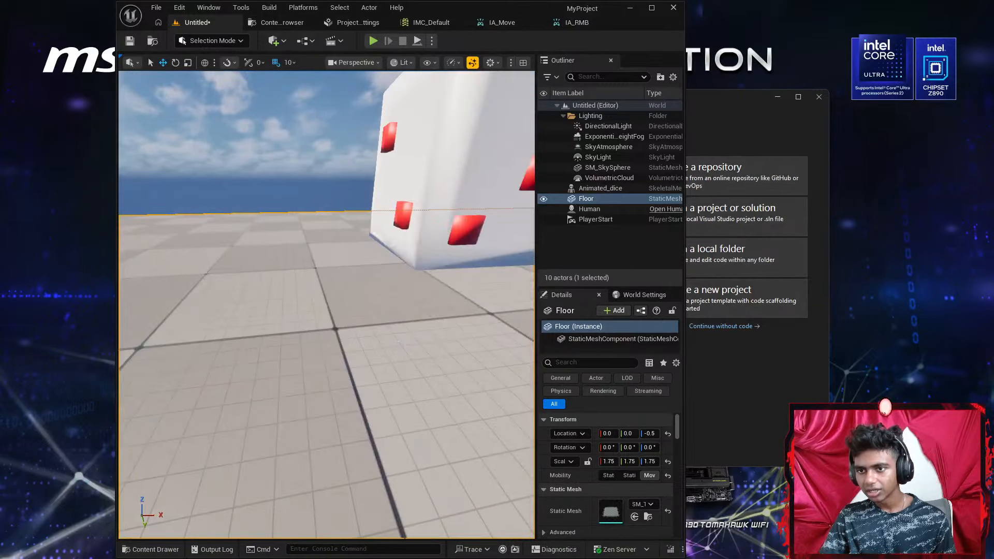
{"action": "scroll", "coordinate": [399, 339], "scroll_direction": "up", "scroll_amount": 3}
{"action": "scroll", "coordinate": [394, 290], "scroll_direction": "down", "scroll_amount": 8}
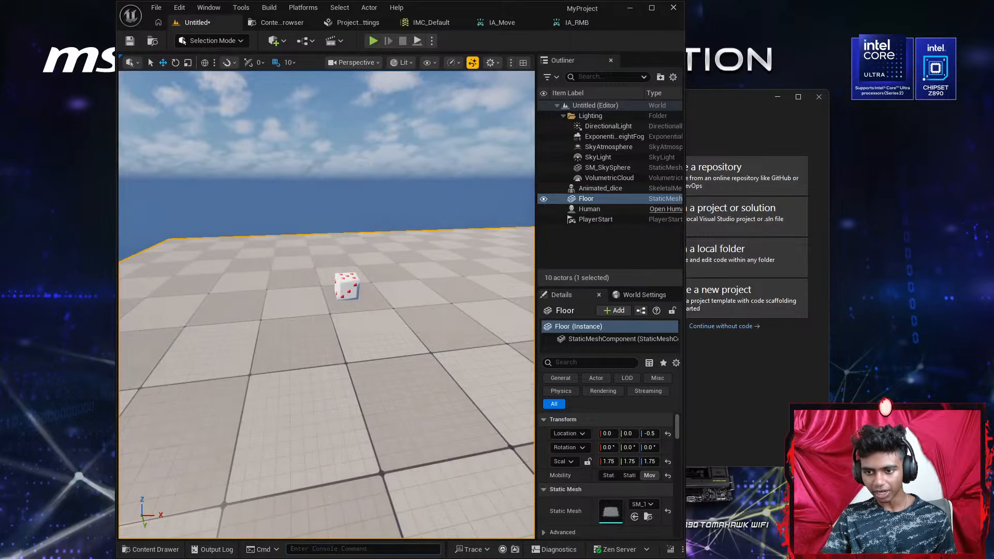
Run the LiveCoding.Compile console command and bring the Live Coding window fully into view
{"action": "type", "text": "liu"}
{"action": "key", "text": "BackSpace"}
{"action": "key", "text": "BackSpace"}
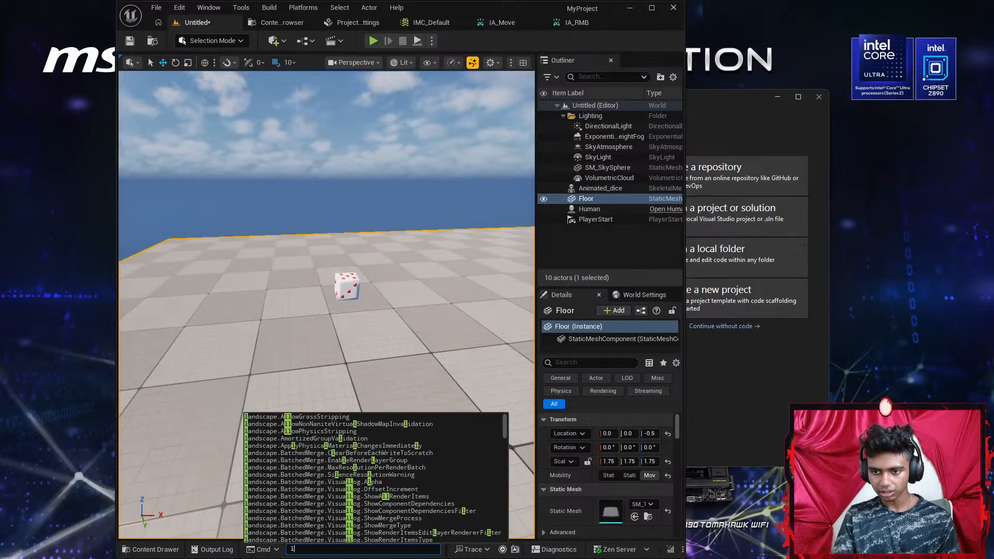
{"action": "type", "text": "ive"}
{"action": "key", "text": "Down"}
{"action": "key", "text": "Down"}
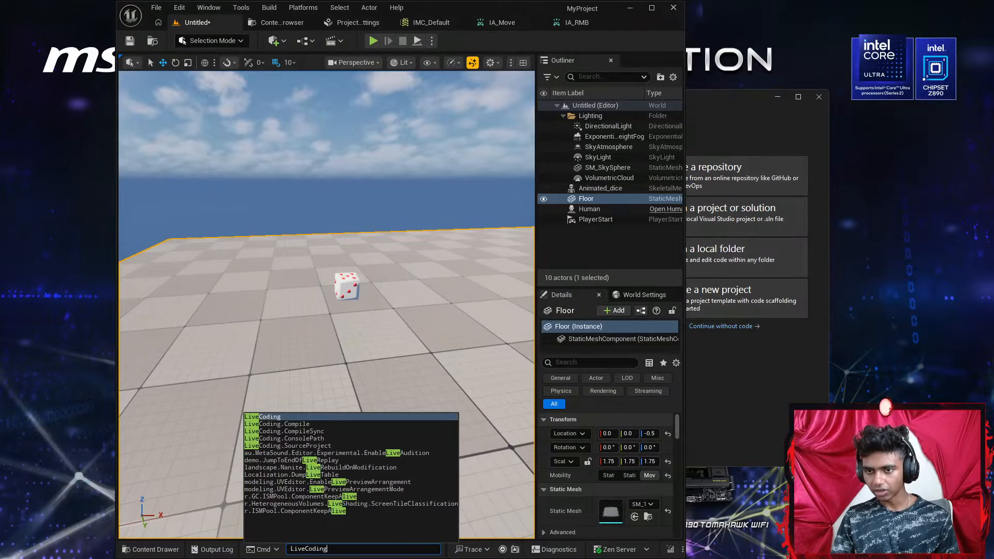
{"action": "key", "text": "Return"}
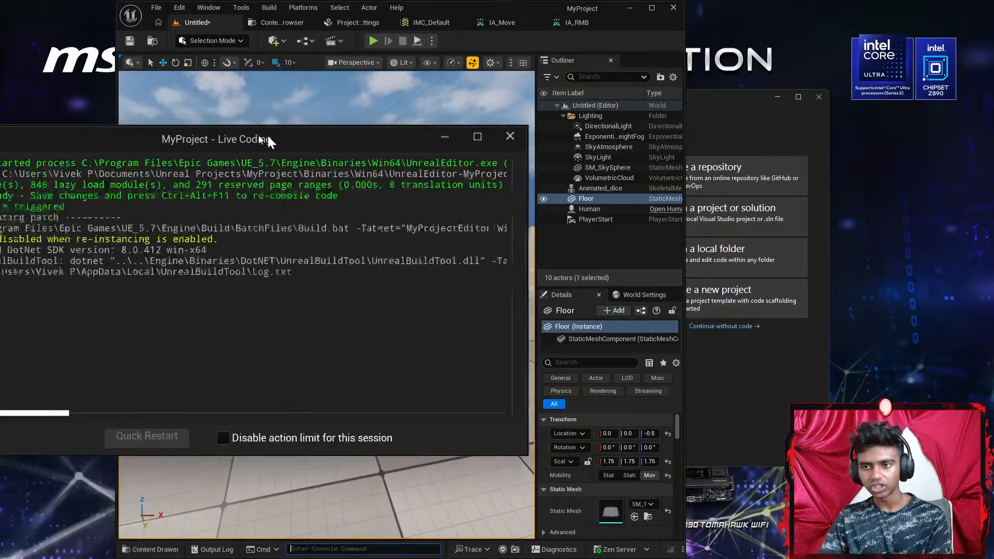
{"action": "left_click_drag", "start_coordinate": [268, 138], "coordinate": [523, 132]}
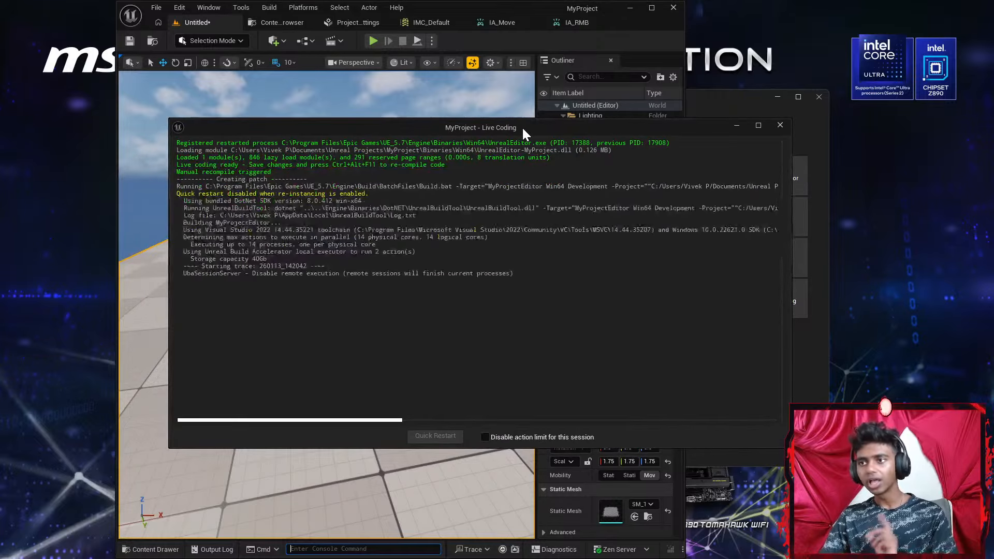
Open MyProject.sln in Visual Studio 2022, close the Unreal Engine configuration page, and review Human.cpp up to its include lines
{"action": "key", "text": "alt+Tab"}
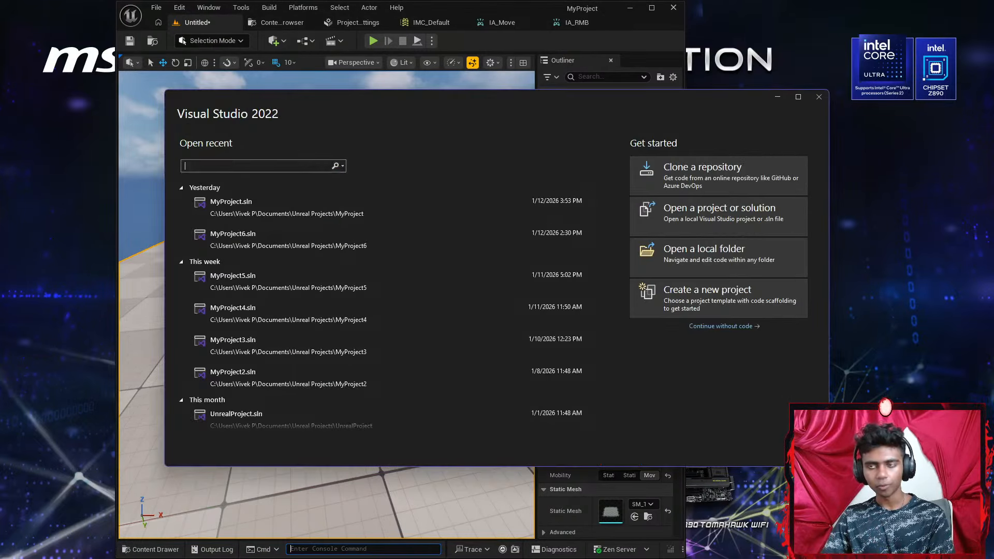
{"action": "left_click", "coordinate": [231, 201]}
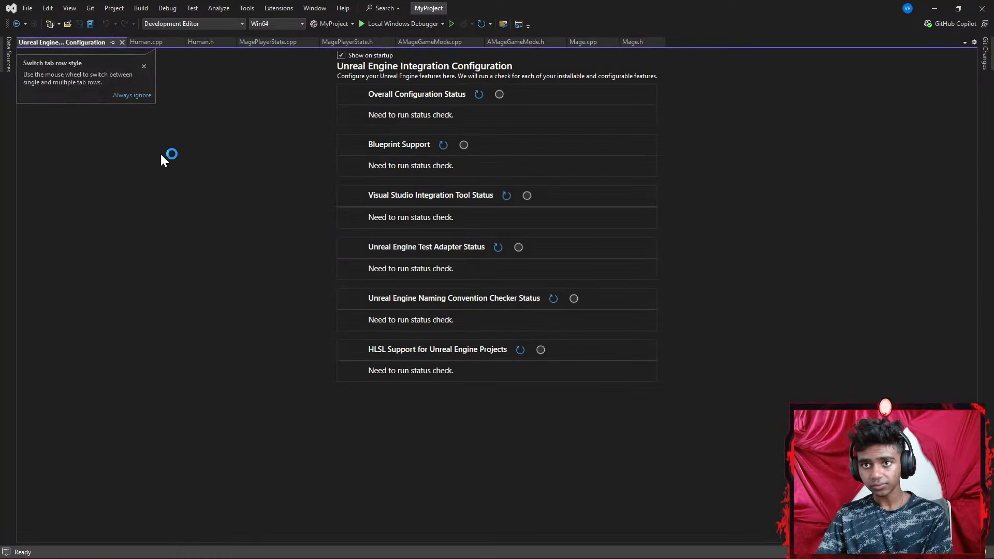
{"action": "left_click", "coordinate": [122, 42]}
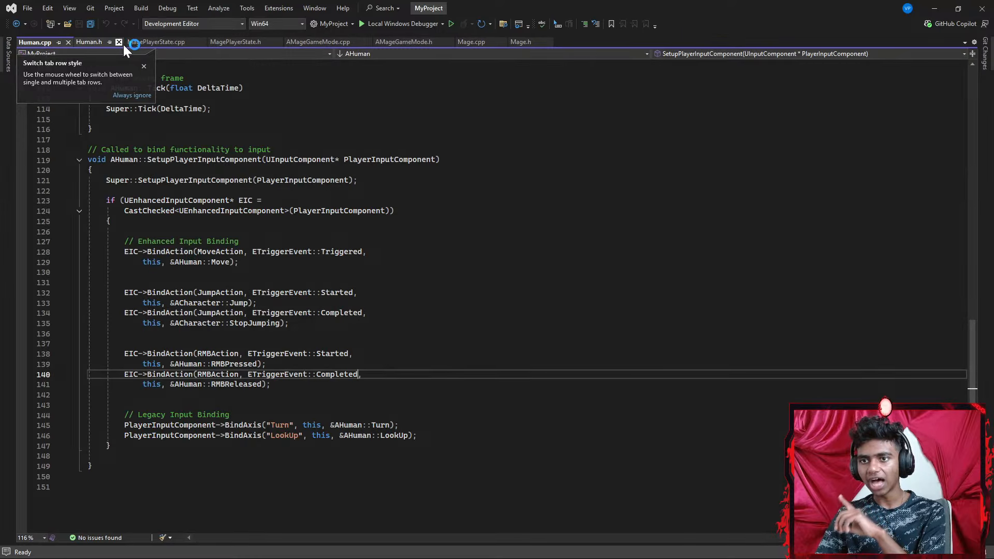
{"action": "scroll", "coordinate": [414, 290], "scroll_direction": "up", "scroll_amount": 9}
{"action": "scroll", "coordinate": [414, 290], "scroll_direction": "up", "scroll_amount": 20}
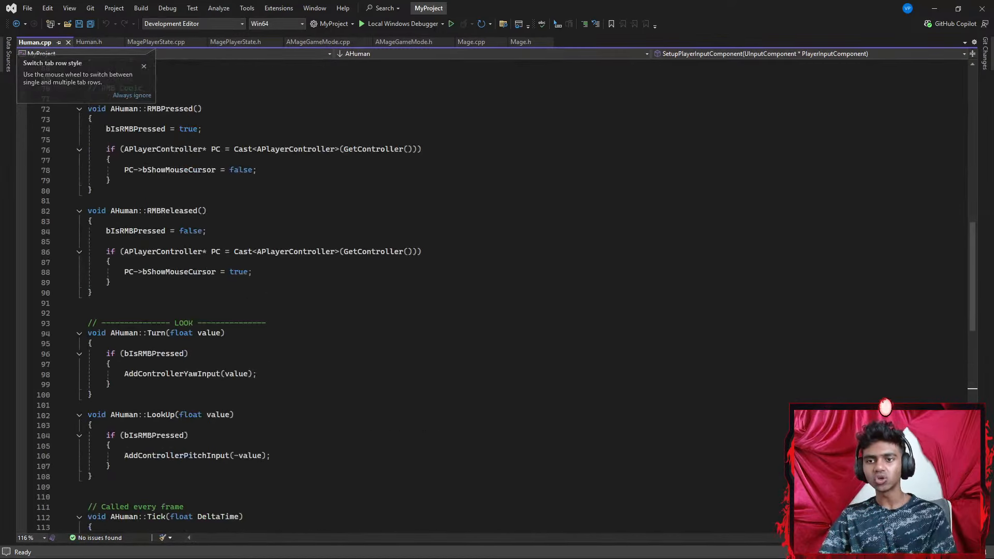
{"action": "scroll", "coordinate": [414, 289], "scroll_direction": "up", "scroll_amount": 3}
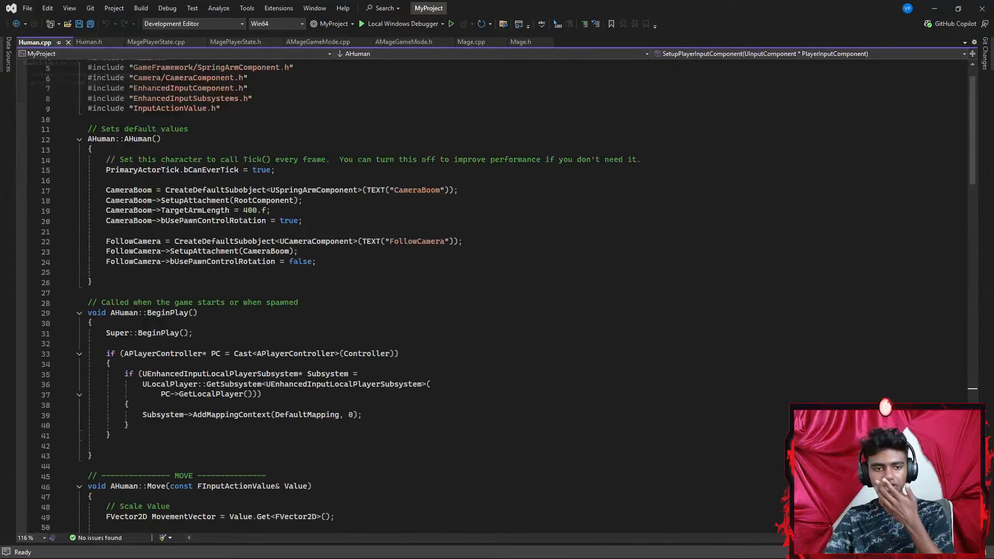
{"action": "scroll", "coordinate": [414, 290], "scroll_direction": "up", "scroll_amount": 1}
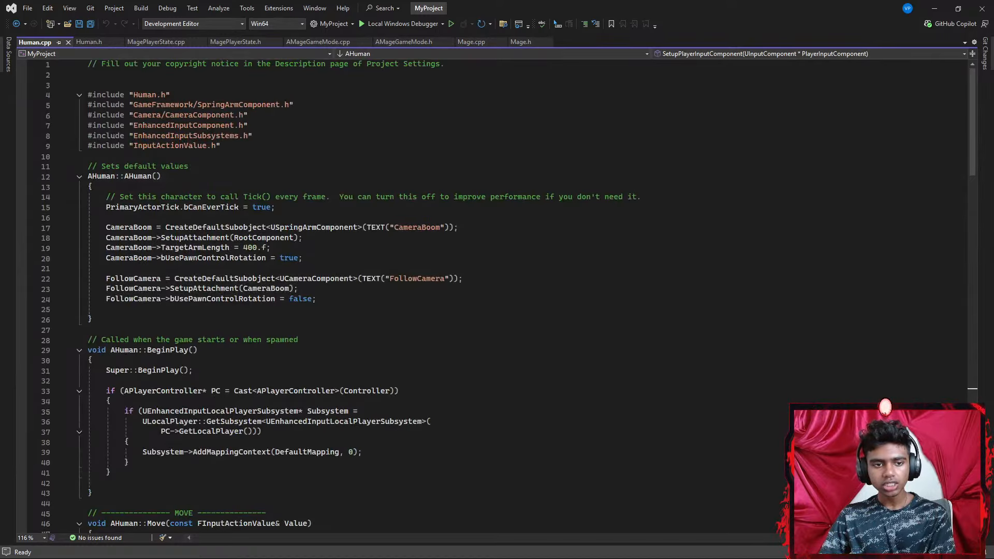
Switch back to Unreal Editor and examine the dice and the Human character on the floor from a widened viewport
{"action": "key", "text": "alt+Tab"}
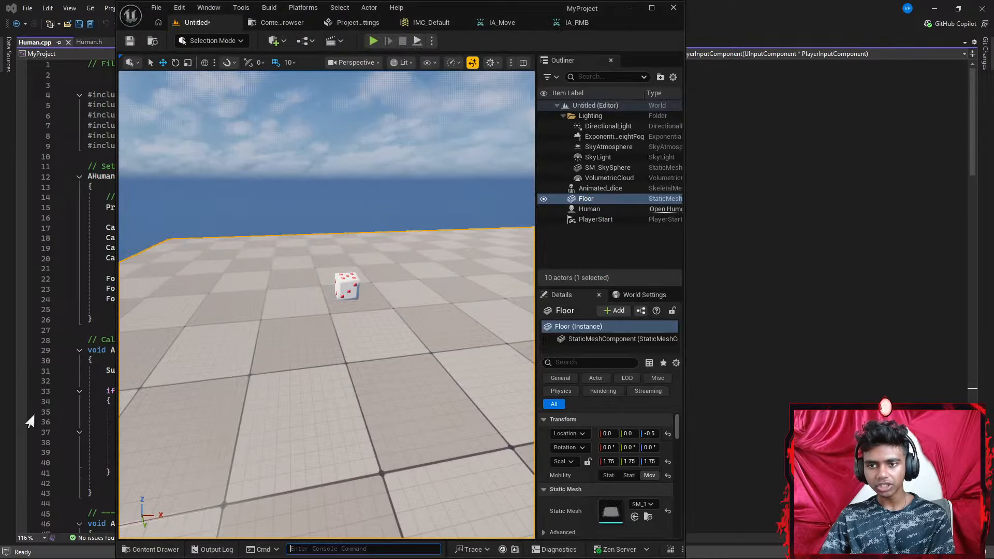
{"action": "left_click_drag", "start_coordinate": [536, 237], "coordinate": [594, 236]}
{"action": "key", "text": "w"}
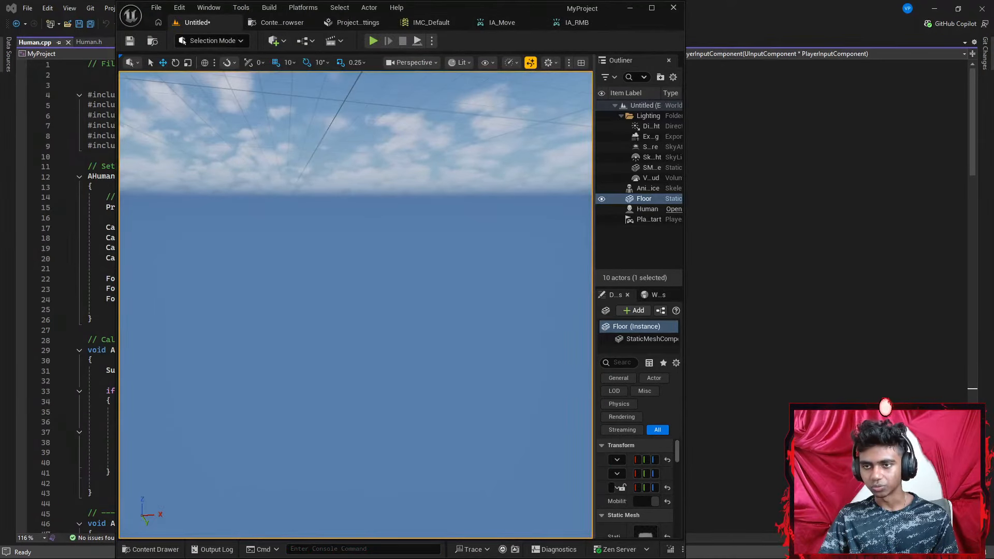
{"action": "key", "text": "s"}
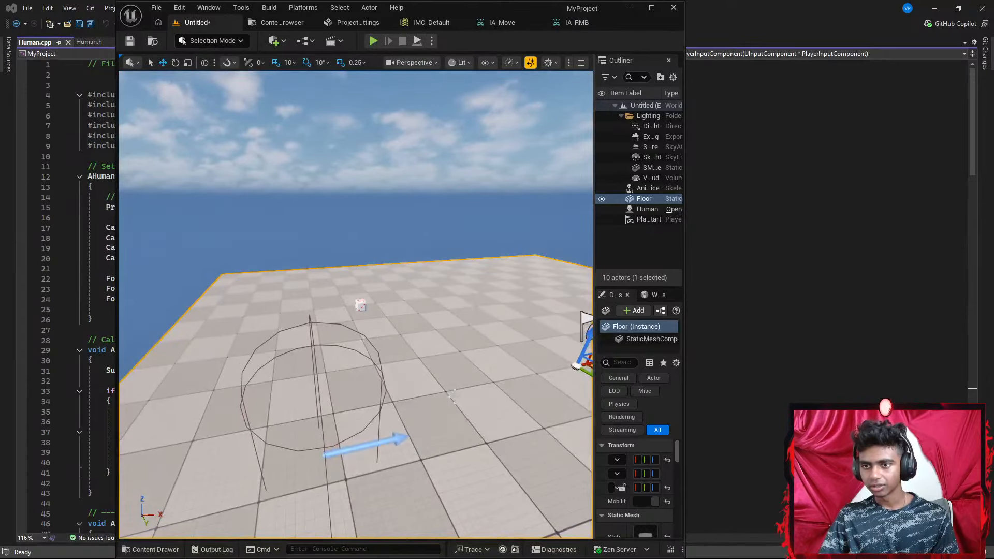
{"action": "key", "text": "w"}
{"action": "key", "text": "w"}
{"action": "right_click_drag", "start_coordinate": [355, 304], "coordinate": [310, 378]}
{"action": "key", "text": "w"}
{"action": "key", "text": "s"}
{"action": "key", "text": "w"}
{"action": "key", "text": "w"}
{"action": "key", "text": "w"}
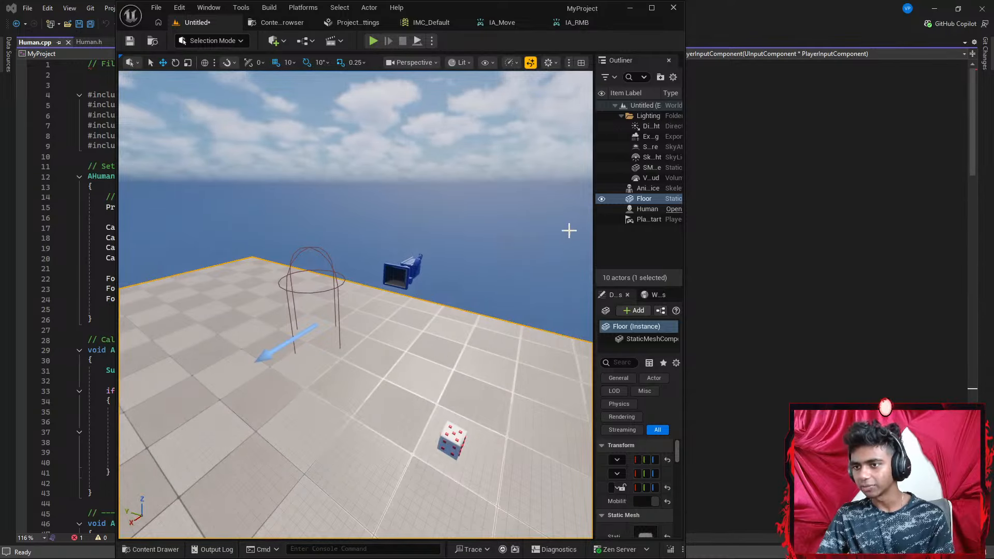
Widen the Outliner and Details area and add a Static Mesh component to SM_SkySphere
{"action": "left_click", "coordinate": [593, 227]}
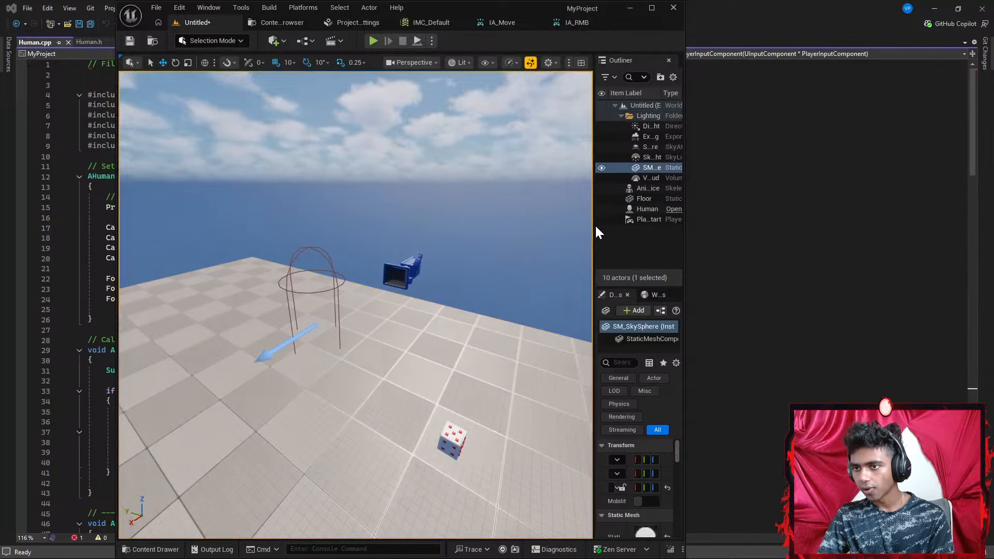
{"action": "left_click_drag", "start_coordinate": [594, 224], "coordinate": [441, 231]}
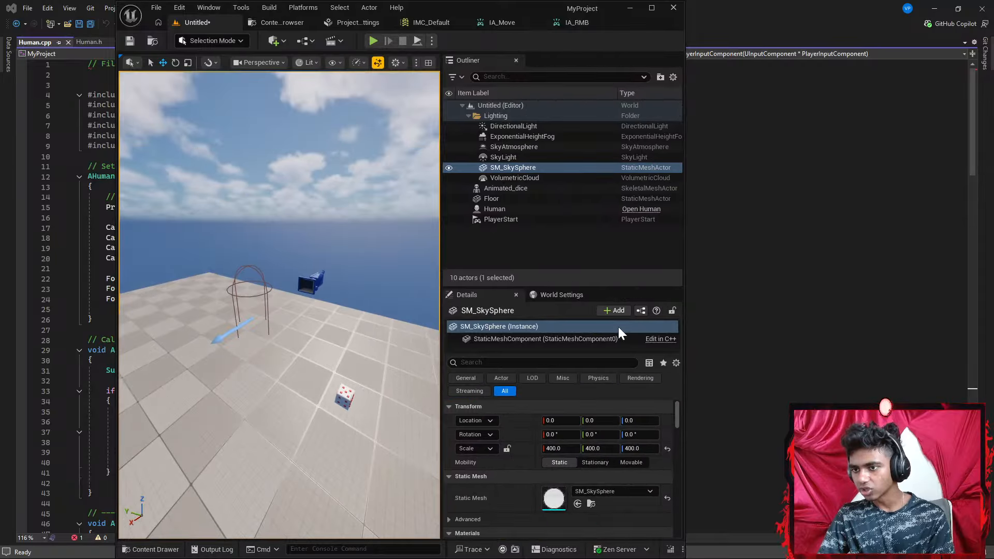
{"action": "left_click", "coordinate": [615, 311]}
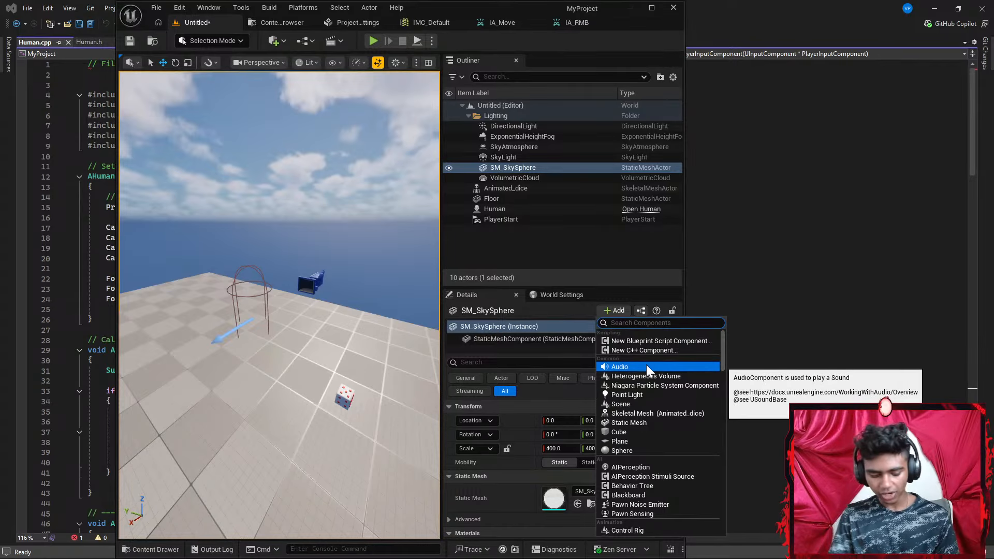
{"action": "type", "text": "stas"}
{"action": "key", "text": "BackSpace"}
{"action": "type", "text": "t"}
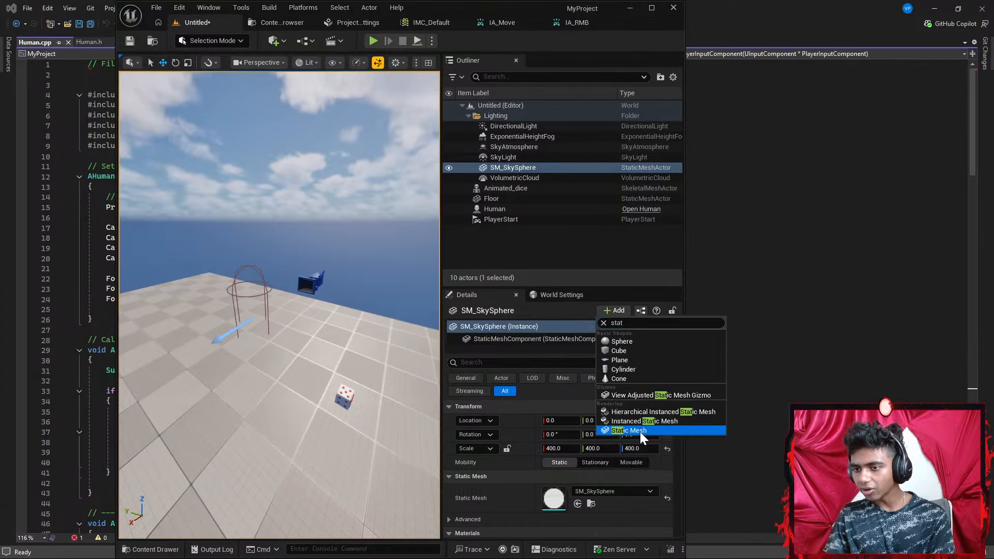
{"action": "left_click", "coordinate": [639, 431]}
Try assigning the Cube_001 mesh to SM_SkySphere's new Static Mesh component, and undo the assignment
{"action": "left_click", "coordinate": [607, 478]}
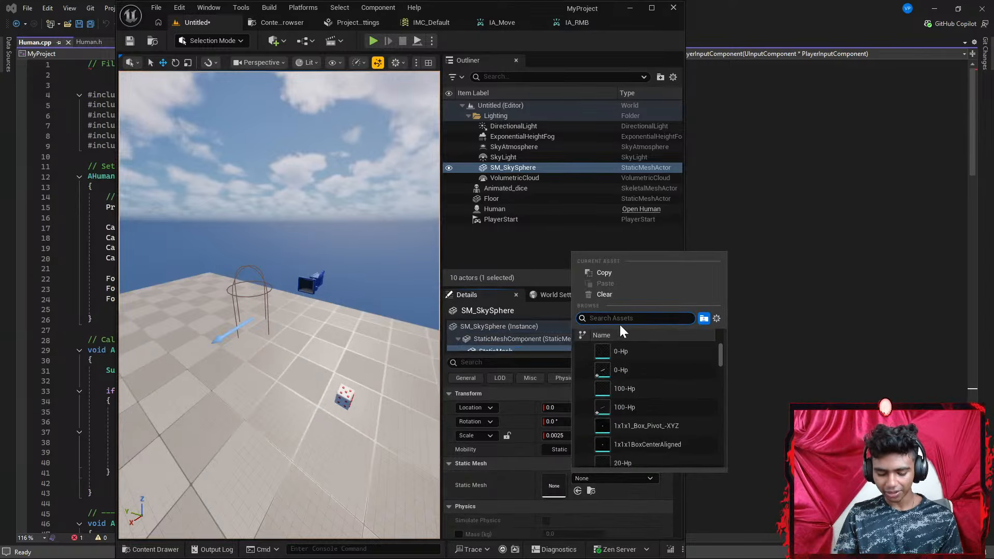
{"action": "type", "text": "lisa"}
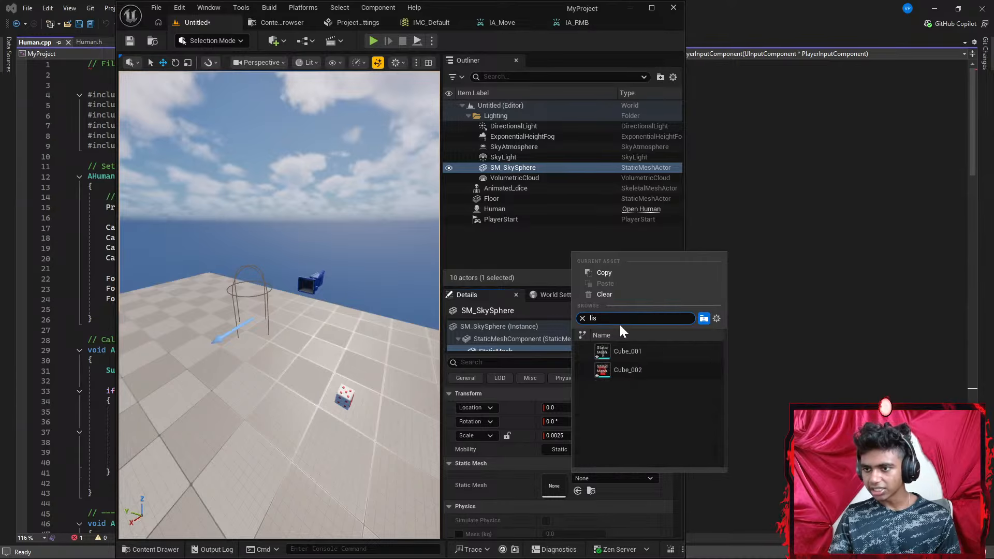
{"action": "left_click", "coordinate": [626, 352]}
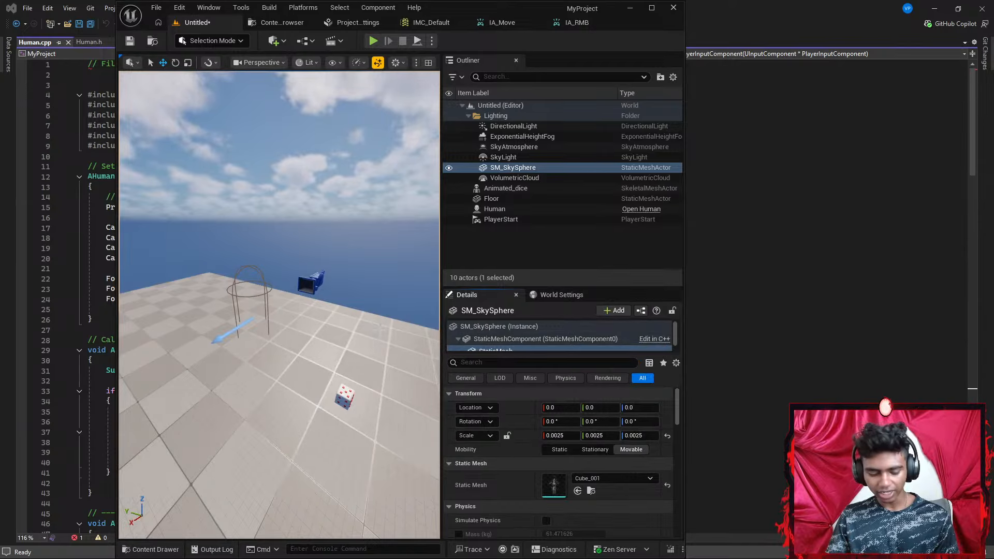
{"action": "key", "text": "ctrl+z"}
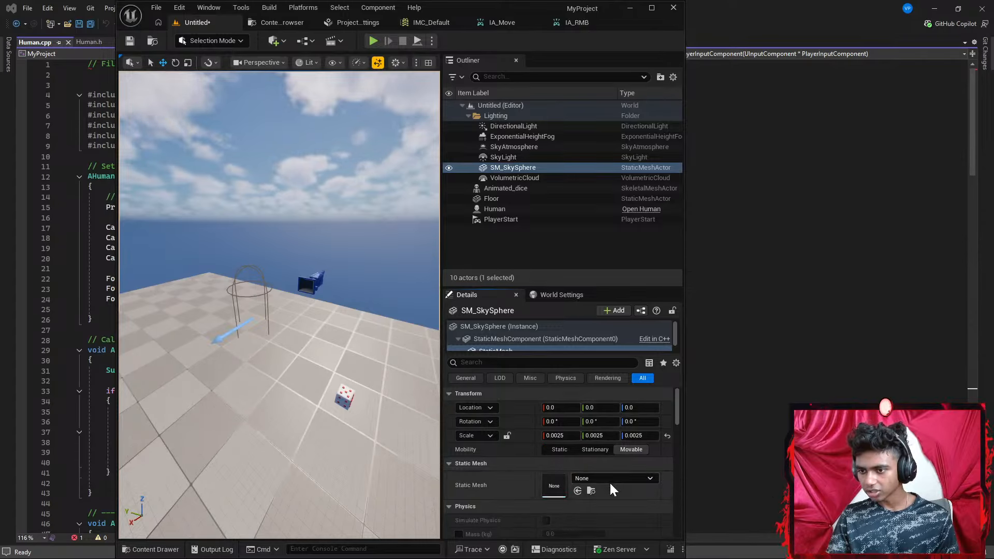
Assign the Cube_001 mesh to the Human actor's StaticMesh component
{"action": "left_click", "coordinate": [520, 208]}
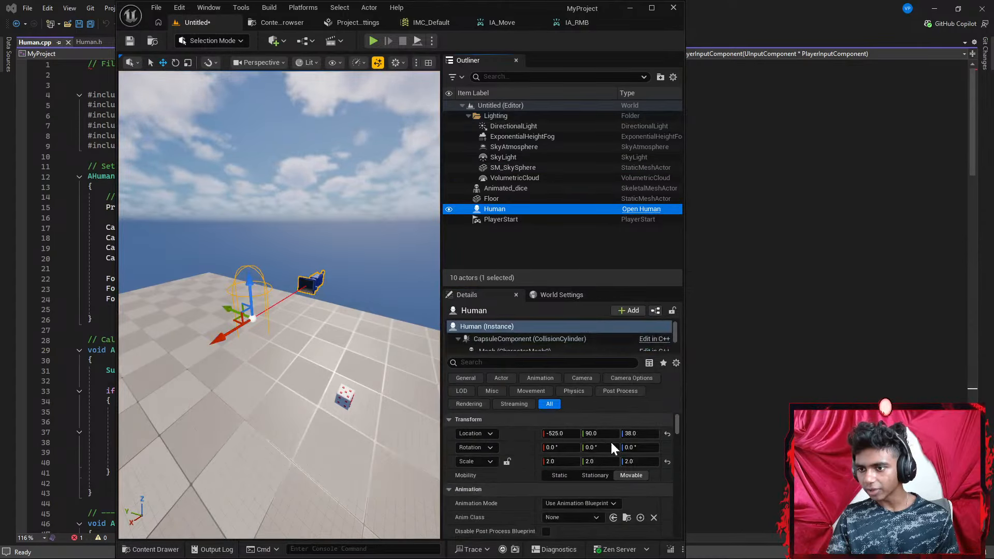
{"action": "scroll", "coordinate": [608, 423], "scroll_direction": "down", "scroll_amount": 2}
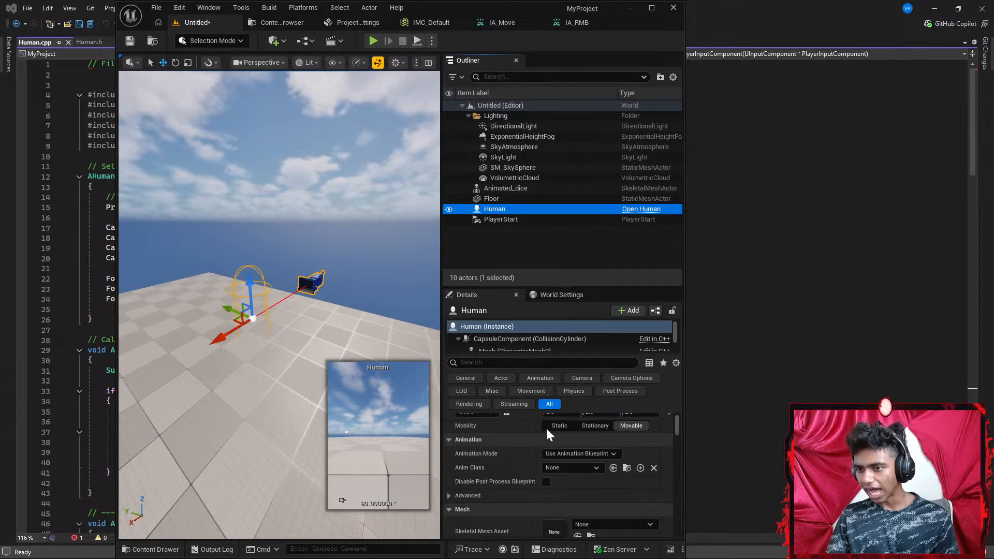
{"action": "scroll", "coordinate": [604, 437], "scroll_direction": "up", "scroll_amount": 2}
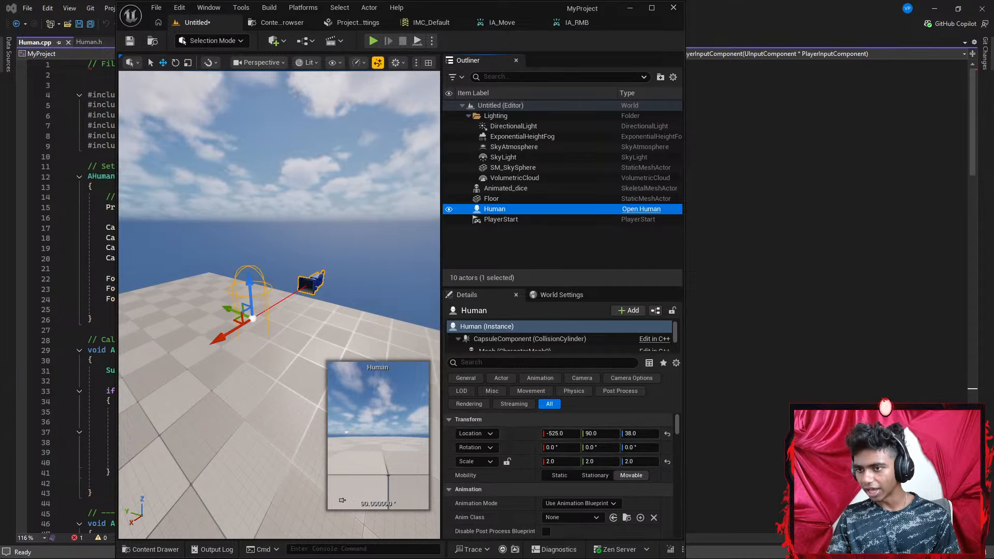
{"action": "scroll", "coordinate": [580, 338], "scroll_direction": "down", "scroll_amount": 2}
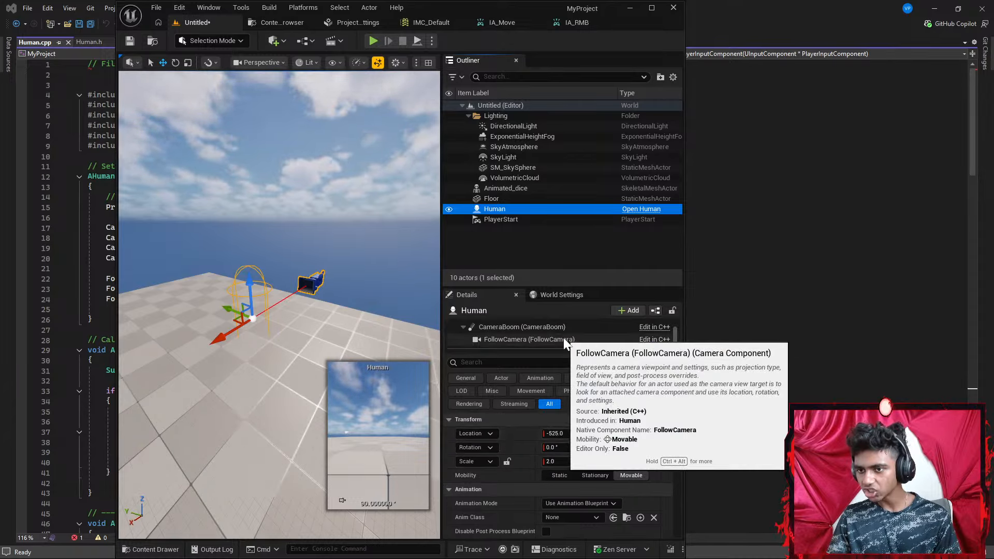
{"action": "scroll", "coordinate": [557, 334], "scroll_direction": "up", "scroll_amount": 1}
{"action": "left_click", "coordinate": [554, 332]}
{"action": "left_click", "coordinate": [629, 477]}
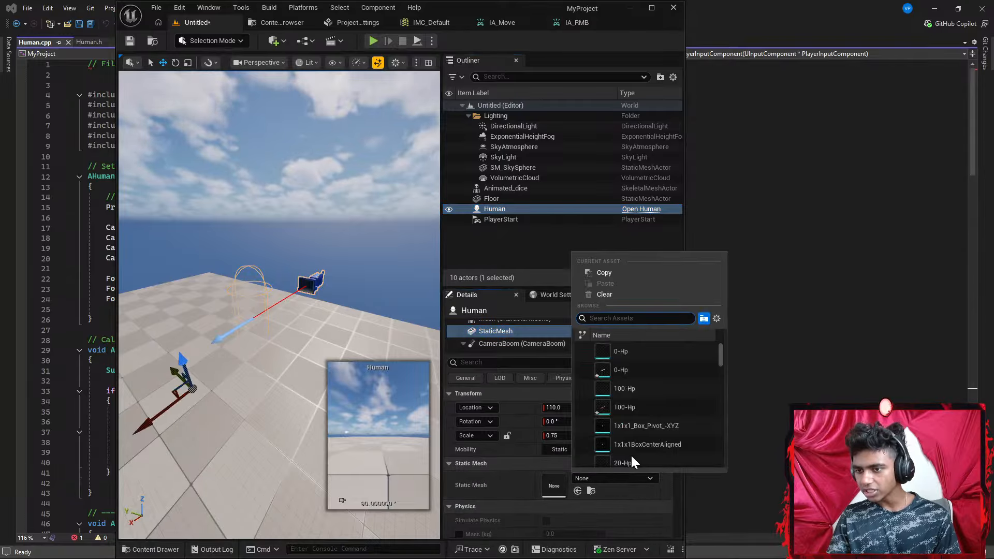
{"action": "key", "text": "Escape"}
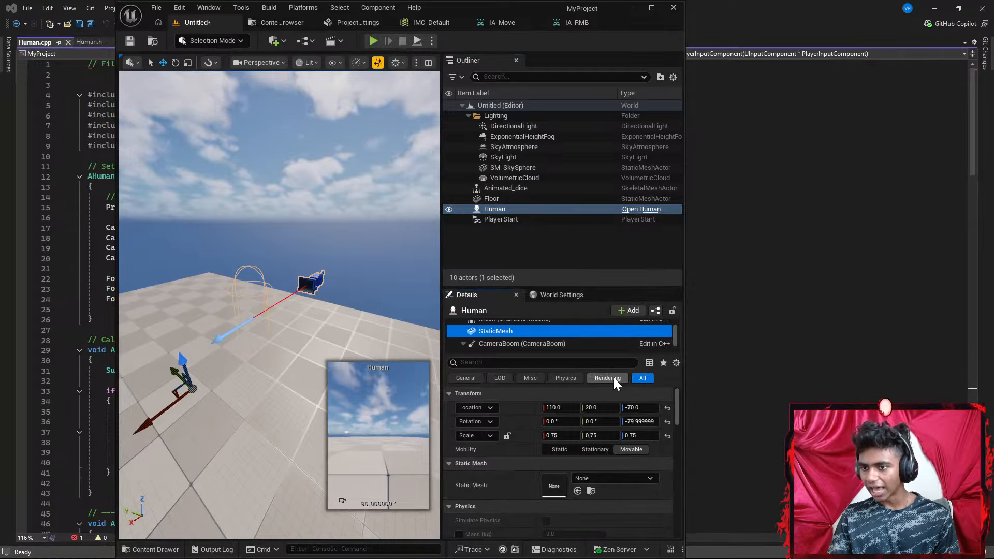
{"action": "left_click", "coordinate": [619, 476]}
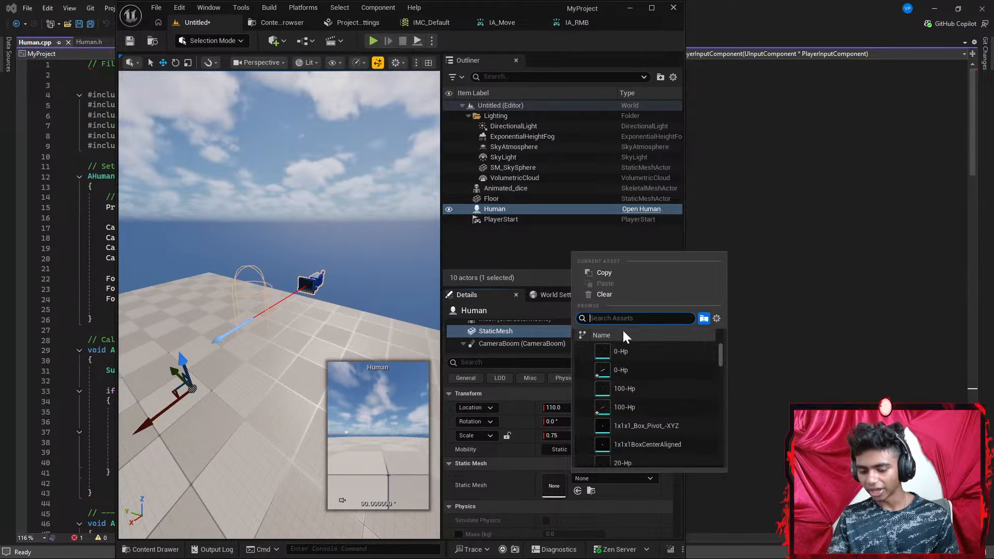
{"action": "type", "text": "cube"}
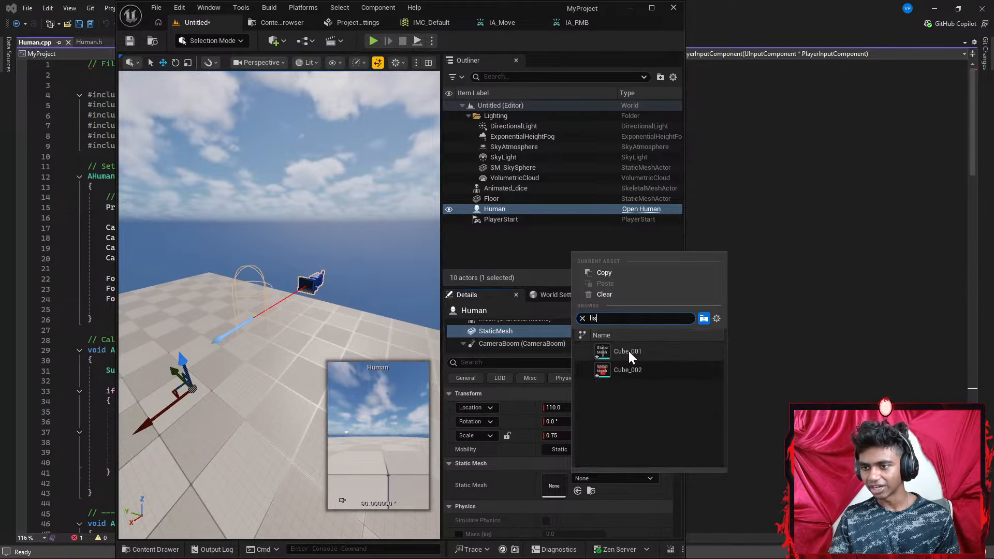
{"action": "left_click", "coordinate": [628, 351]}
Raise the Human actor above the floor to a Z location of 128
{"action": "left_click", "coordinate": [343, 229]}
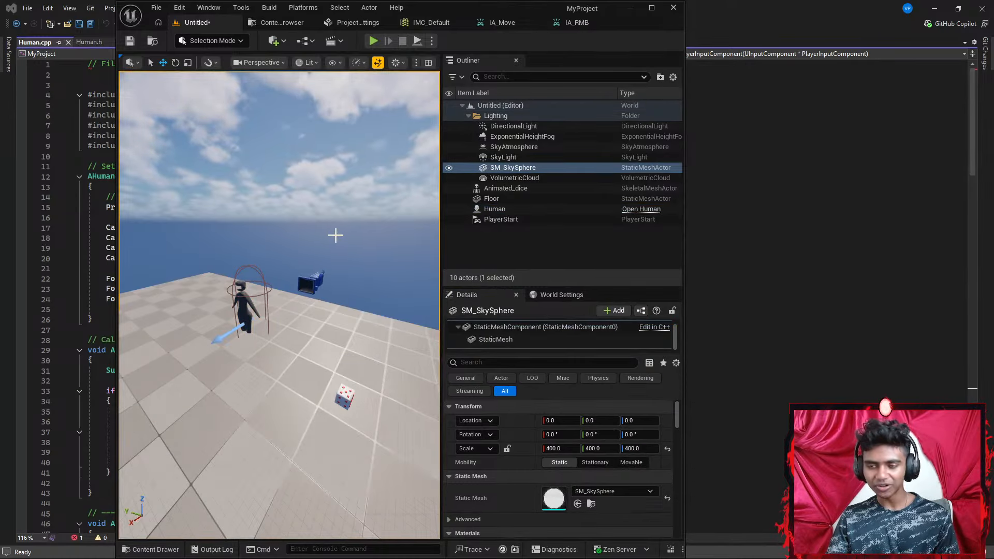
{"action": "right_click_drag", "start_coordinate": [336, 235], "coordinate": [324, 267]}
{"action": "key", "text": "w"}
{"action": "key", "text": "w"}
{"action": "key", "text": "s"}
{"action": "left_click", "coordinate": [310, 343]}
{"action": "scroll", "coordinate": [311, 343], "scroll_direction": "down", "scroll_amount": 5}
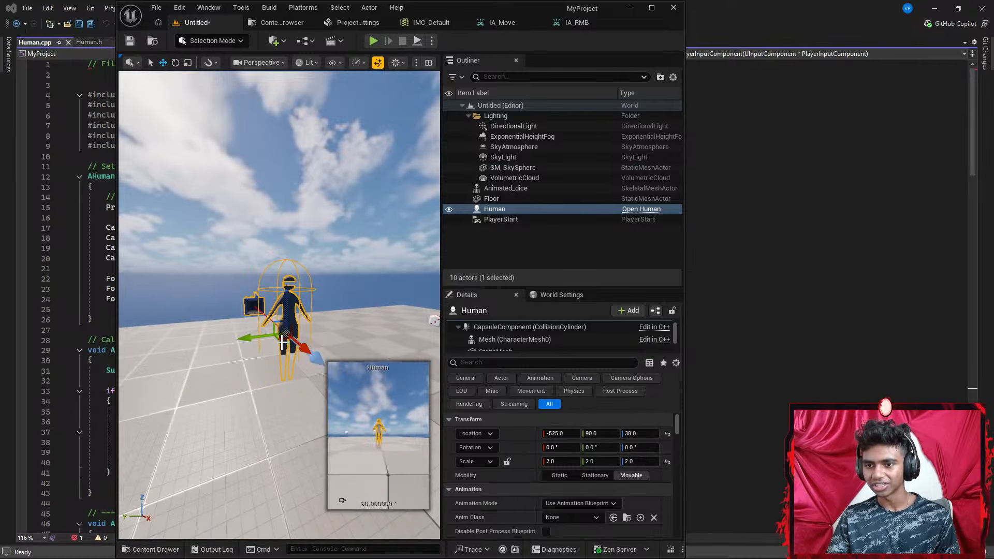
{"action": "left_click_drag", "start_coordinate": [290, 307], "coordinate": [293, 259]}
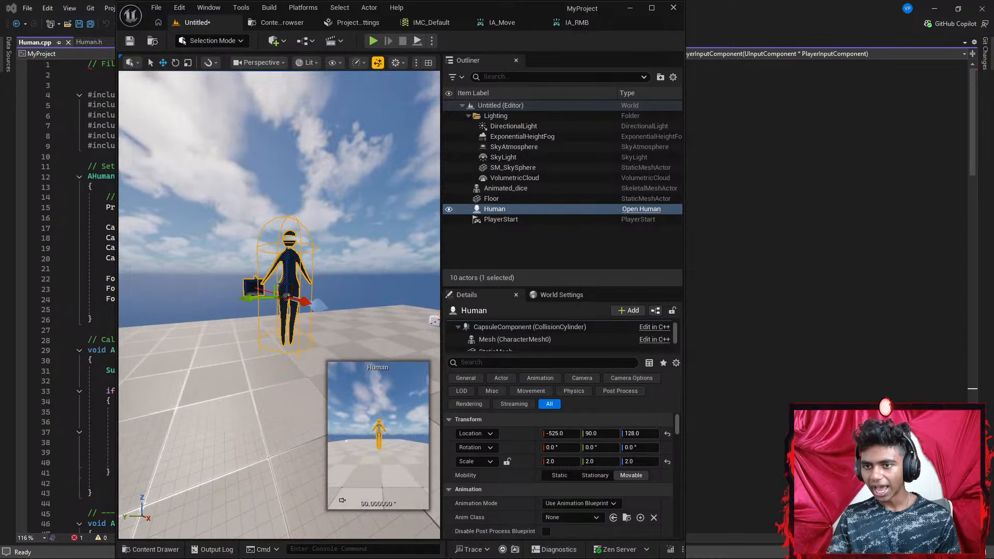
Inspect the Human's mesh up close, widen the viewport, and focus the view on the Human actor
{"action": "left_click", "coordinate": [346, 226]}
{"action": "scroll", "coordinate": [346, 226], "scroll_direction": "up", "scroll_amount": 5}
{"action": "mouse_move", "coordinate": [346, 239]}
{"action": "right_mouse_down"}
{"action": "mouse_move", "coordinate": [346, 155]}
{"action": "mouse_move", "coordinate": [346, 264]}
{"action": "mouse_move", "coordinate": [346, 237]}
{"action": "right_mouse_up"}
{"action": "key", "text": "w"}
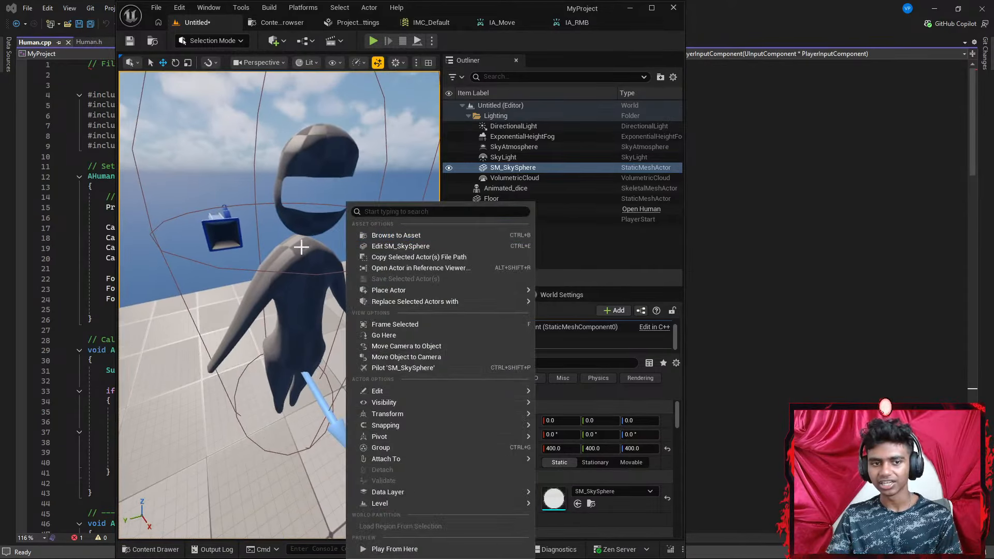
{"action": "left_click", "coordinate": [442, 141]}
{"action": "left_click_drag", "start_coordinate": [442, 141], "coordinate": [496, 142]}
{"action": "double_click", "coordinate": [549, 209]}
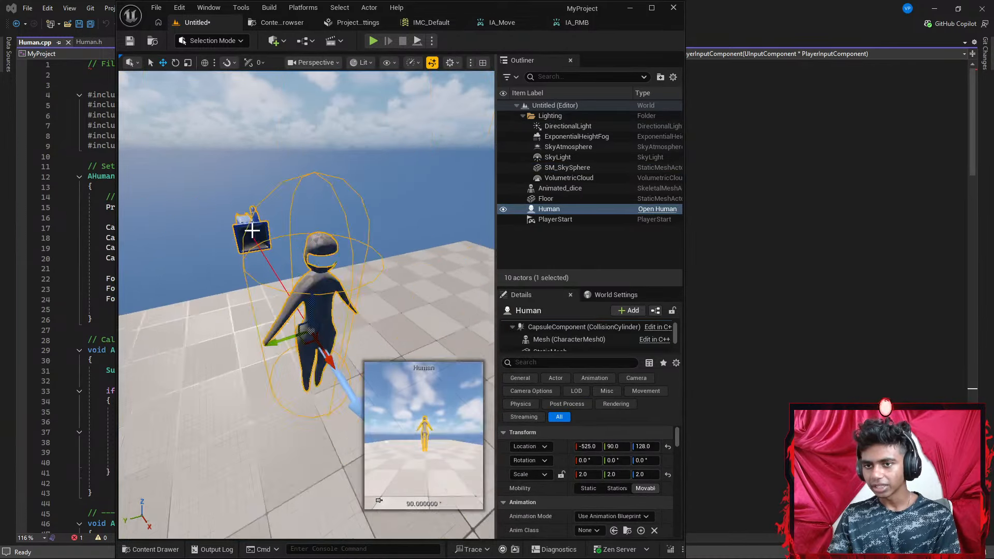
Enlarge the Human's component list and move its FollowCamera to X 40 and Z 90
{"action": "left_click_drag", "start_coordinate": [583, 353], "coordinate": [580, 389]}
{"action": "scroll", "coordinate": [580, 368], "scroll_direction": "down", "scroll_amount": 1}
{"action": "left_click", "coordinate": [581, 366]}
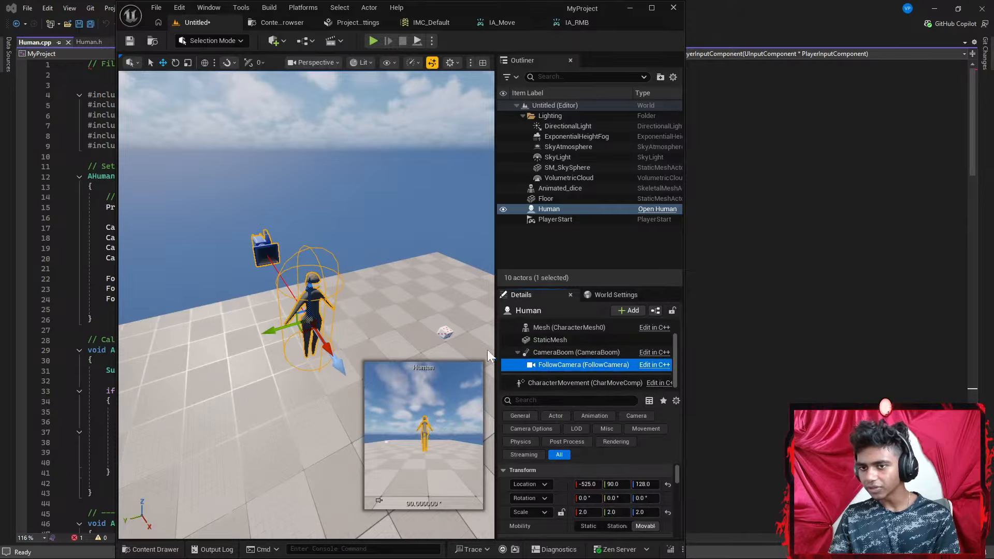
{"action": "left_click_drag", "start_coordinate": [259, 215], "coordinate": [257, 197]}
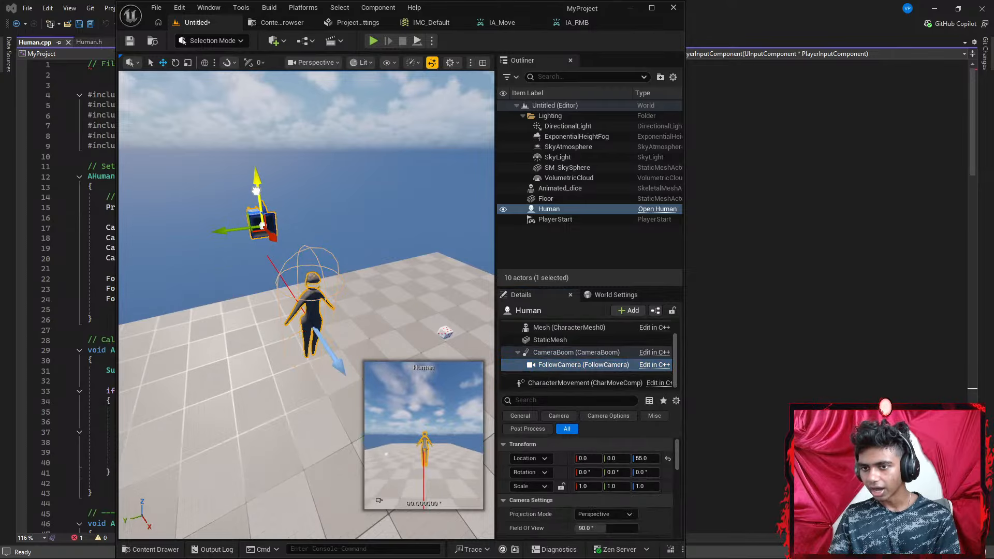
{"action": "left_click_drag", "start_coordinate": [273, 239], "coordinate": [279, 245]}
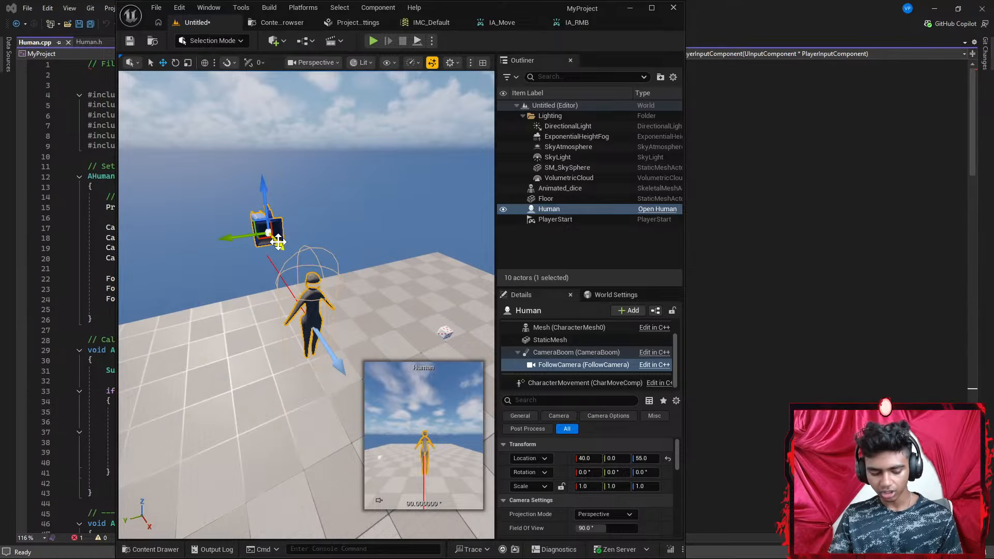
{"action": "left_click_drag", "start_coordinate": [262, 182], "coordinate": [261, 145]}
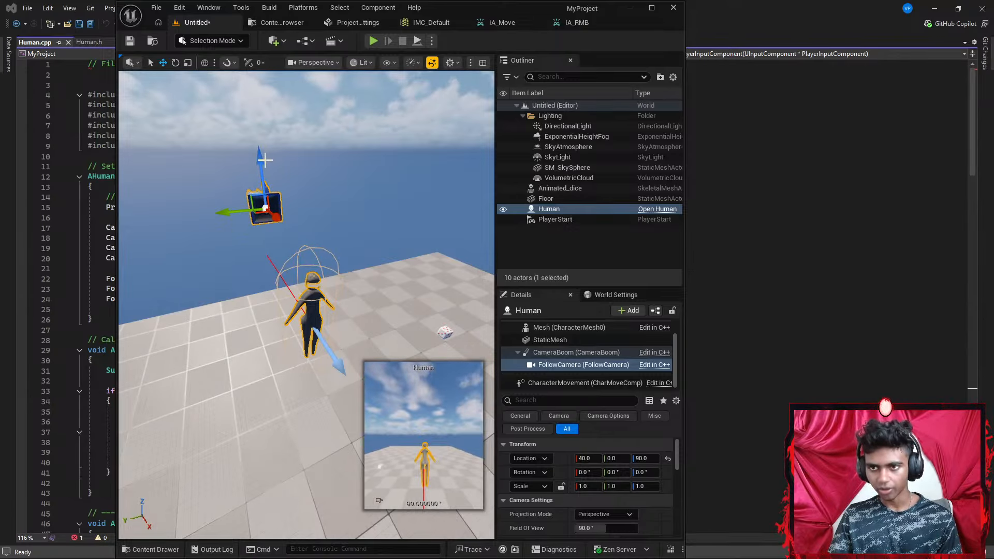
Pitch the FollowCamera to -10 degrees and raise it to a Z location of about 105
{"action": "key", "text": "r"}
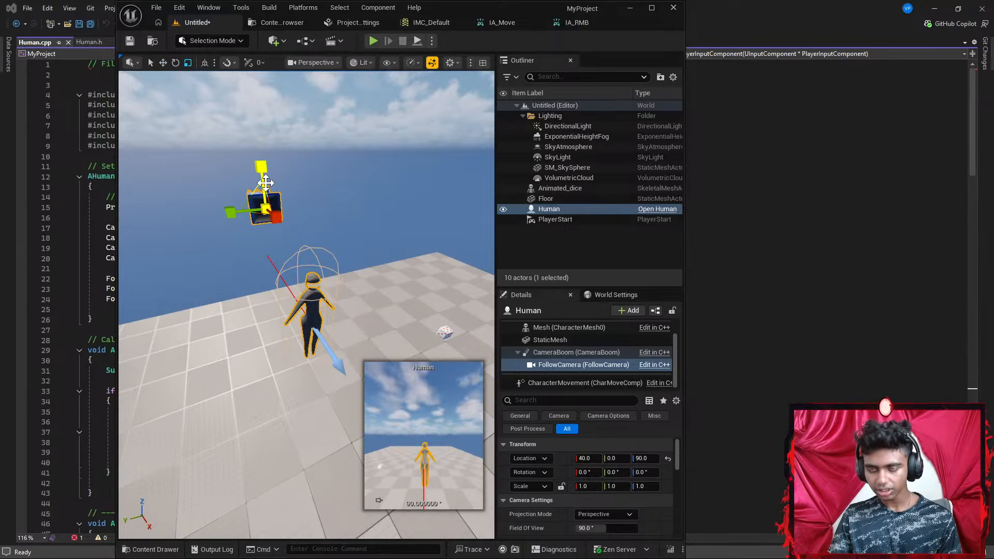
{"action": "key", "text": "e"}
{"action": "left_click_drag", "start_coordinate": [264, 165], "coordinate": [270, 150]}
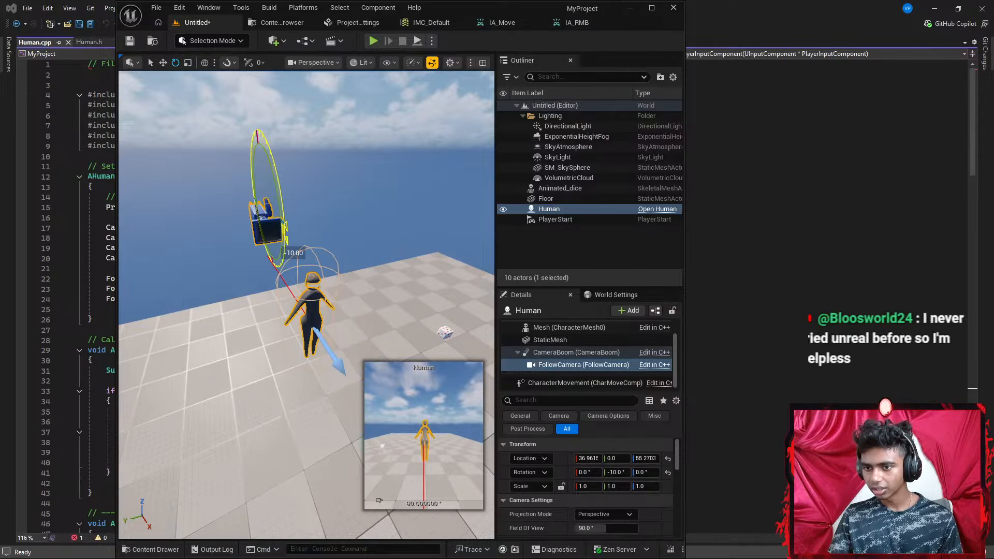
{"action": "key", "text": "w"}
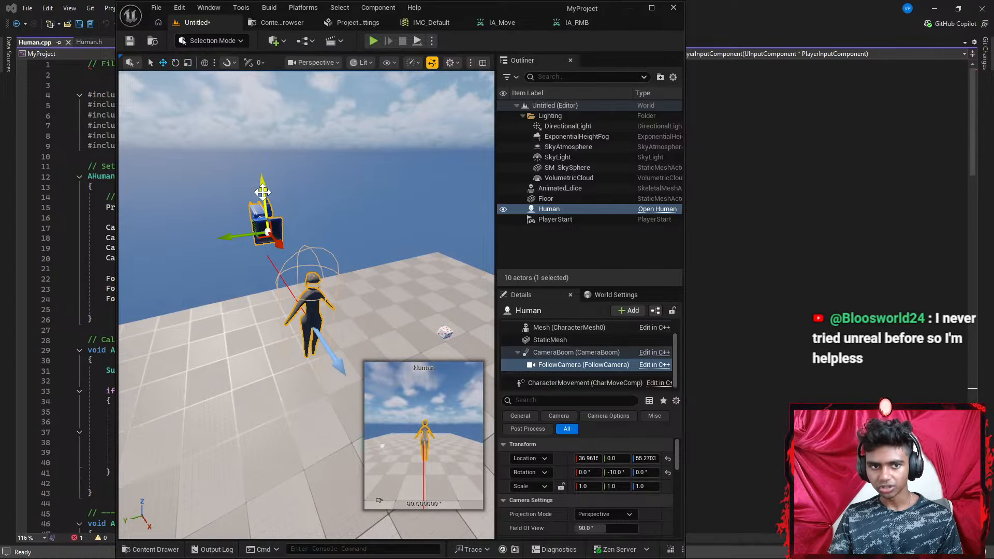
{"action": "left_click_drag", "start_coordinate": [259, 175], "coordinate": [259, 148]}
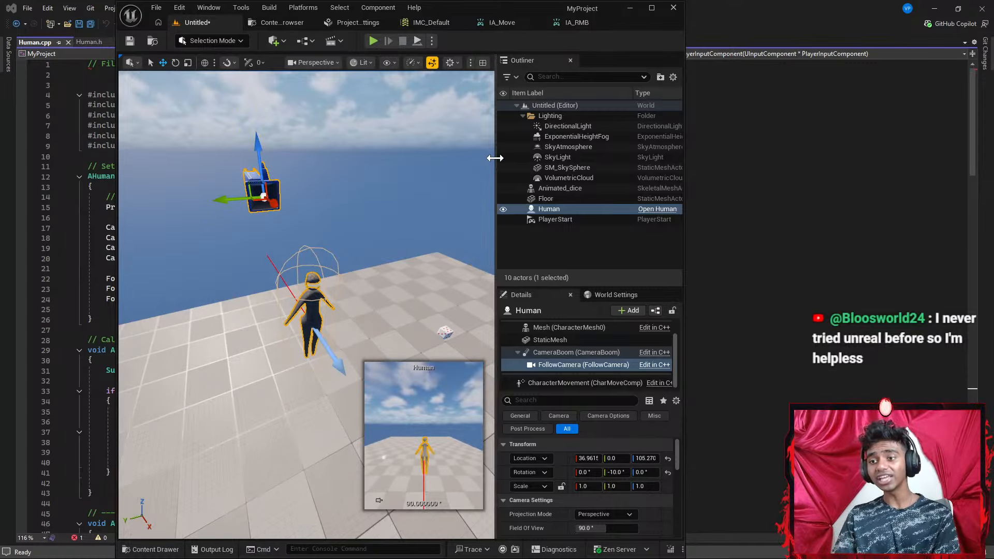
Widen the viewport further and view the Human with its raised camera unselected
{"action": "left_click_drag", "start_coordinate": [529, 157], "coordinate": [552, 157]}
{"action": "left_click", "coordinate": [493, 182]}
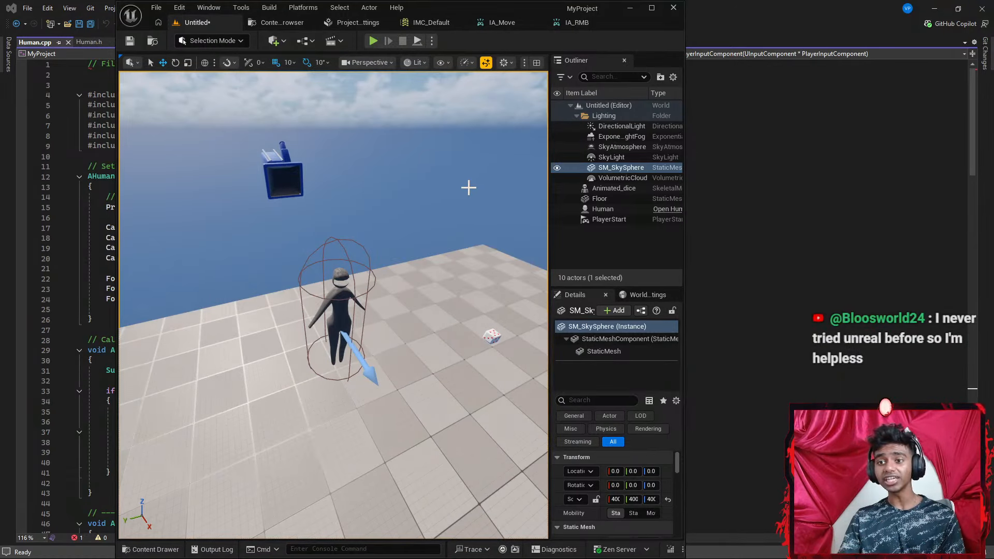
{"action": "left_click", "coordinate": [417, 200]}
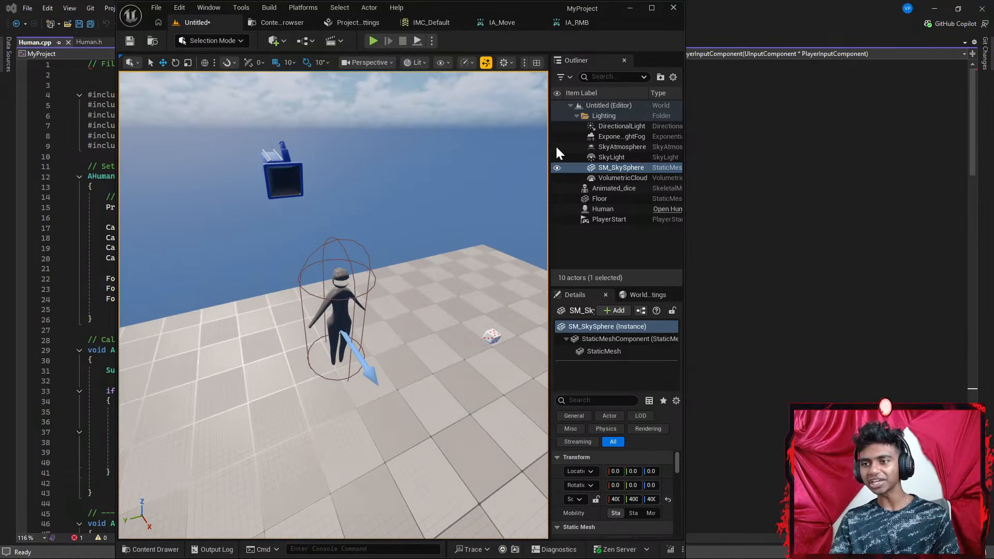
{"action": "left_click_drag", "start_coordinate": [548, 147], "coordinate": [567, 147]}
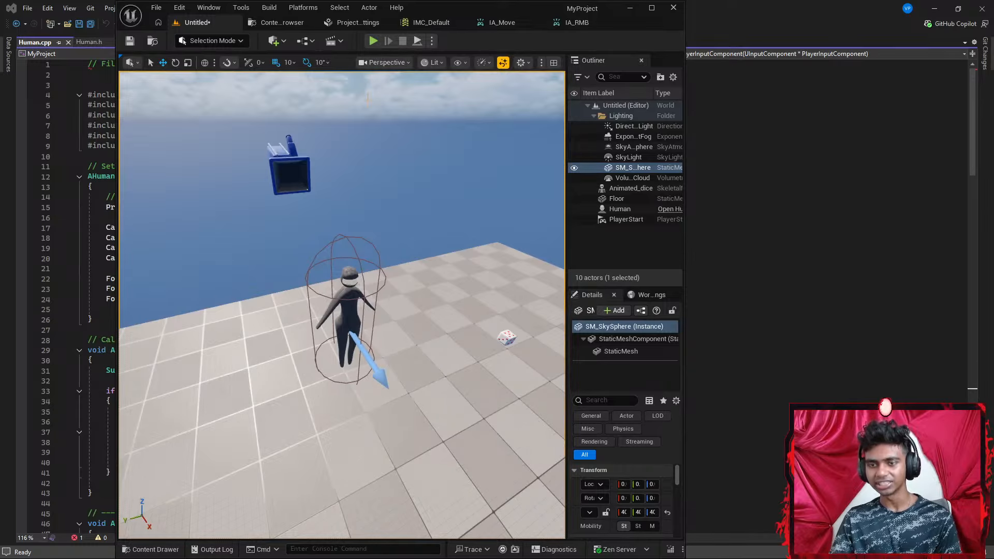
Recompile the C++ code through the Live Coding console command and close the compile log
{"action": "left_click", "coordinate": [334, 549]}
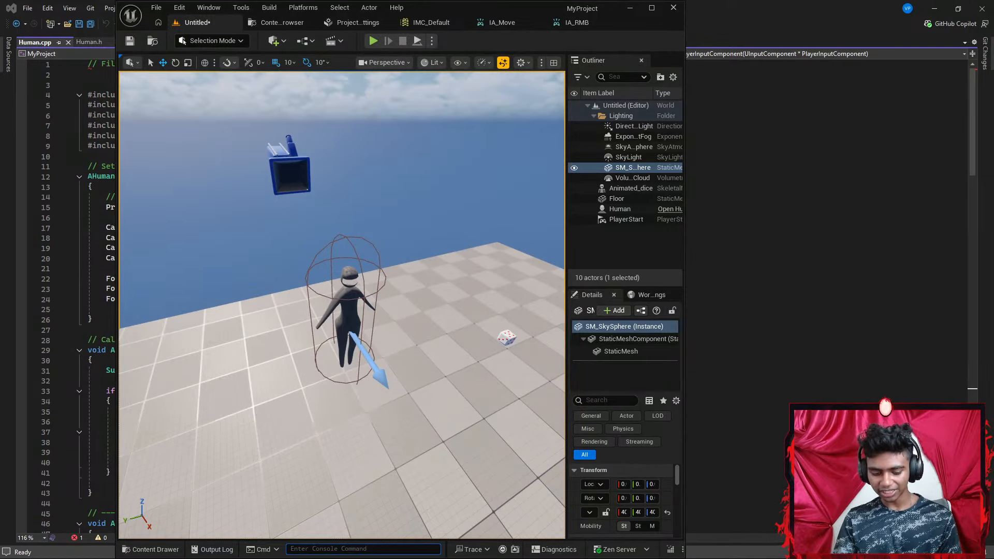
{"action": "type", "text": "Live"}
{"action": "key", "text": "Down"}
{"action": "key", "text": "Down"}
{"action": "key", "text": "Return"}
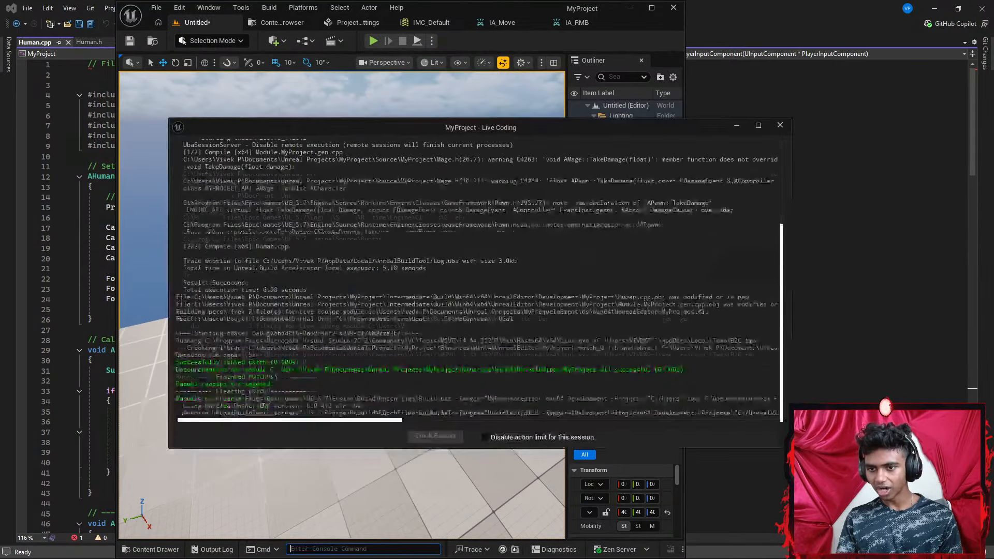
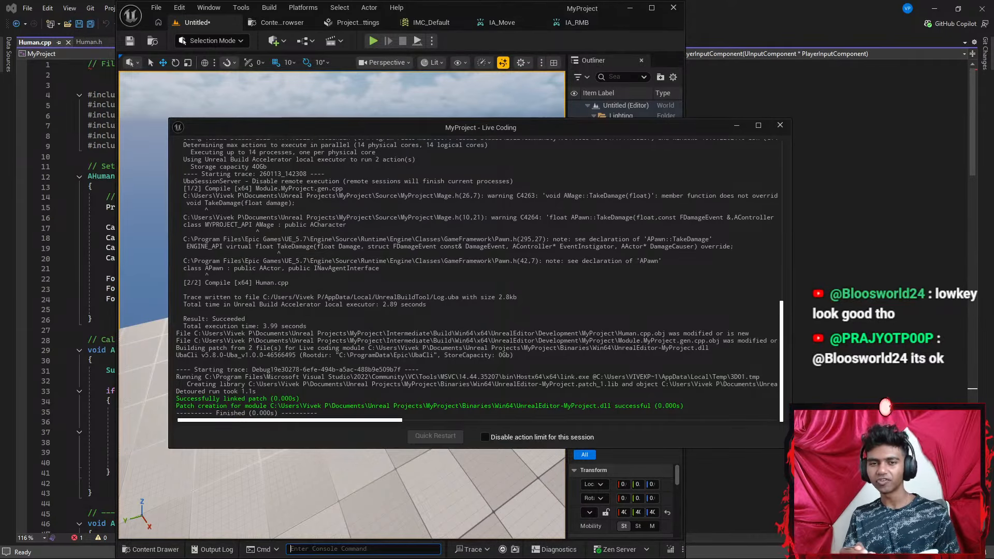
{"action": "left_click", "coordinate": [780, 125]}
Play-test the level twice to check the camera view behind the Human, looking around its mesh between runs
{"action": "left_click", "coordinate": [373, 40]}
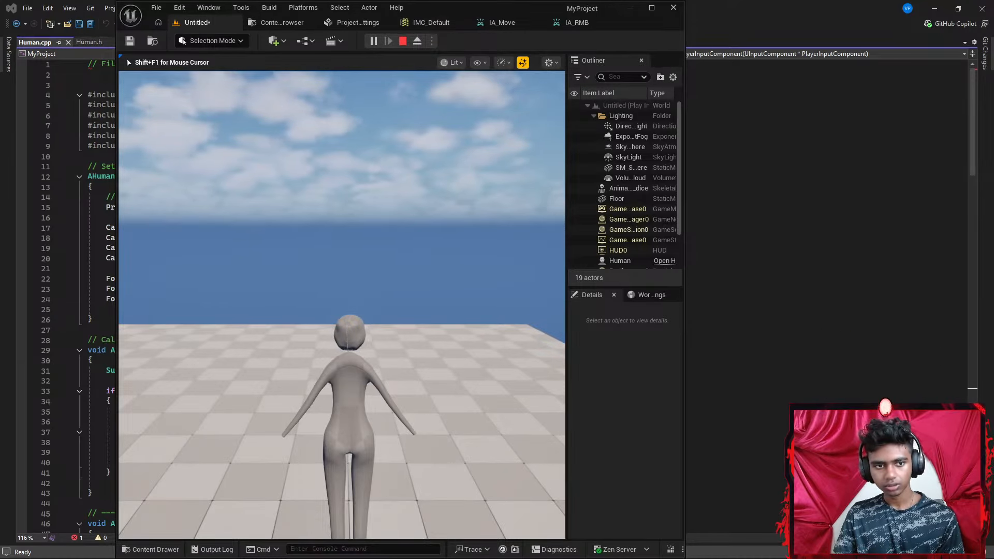
{"action": "key", "text": "Escape"}
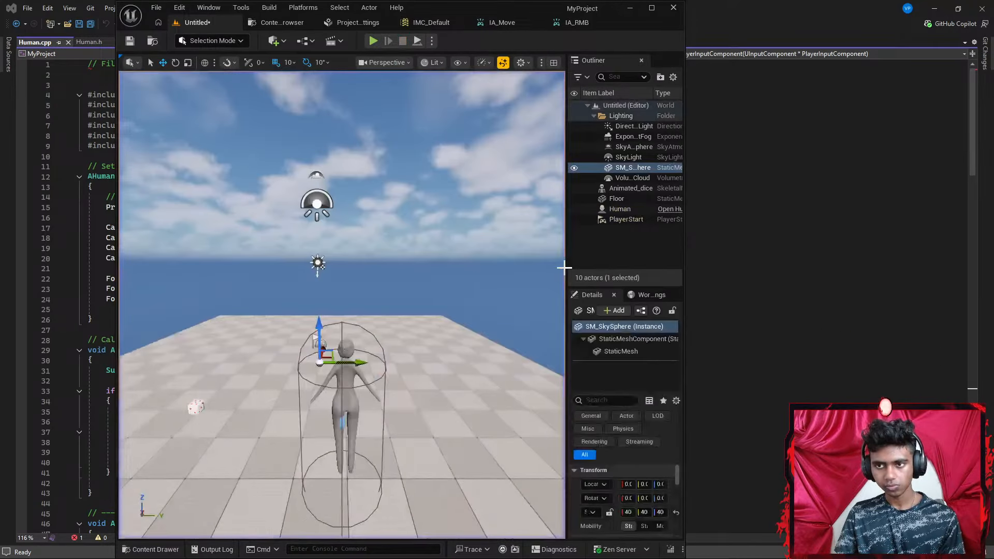
{"action": "right_click_drag", "start_coordinate": [428, 313], "coordinate": [538, 238]}
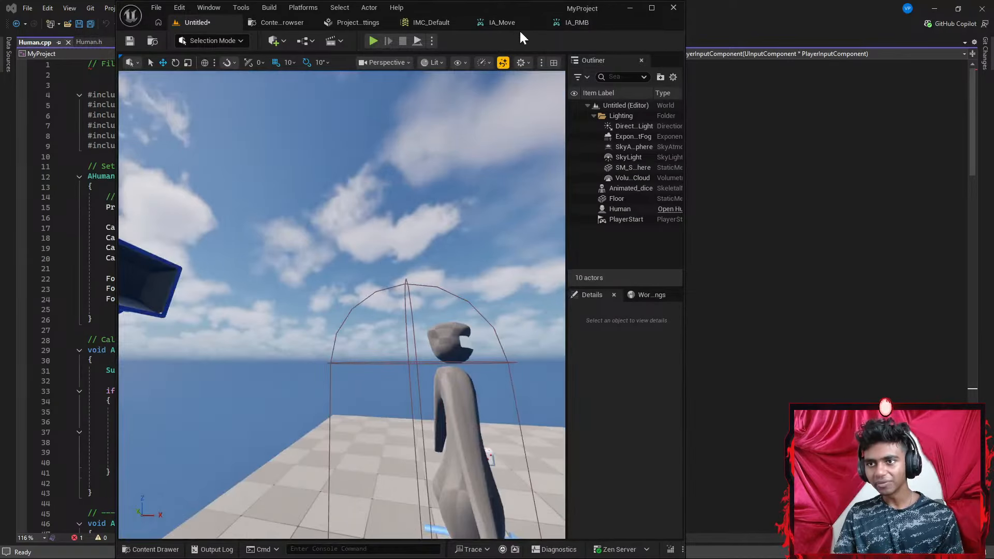
{"action": "left_click", "coordinate": [373, 41]}
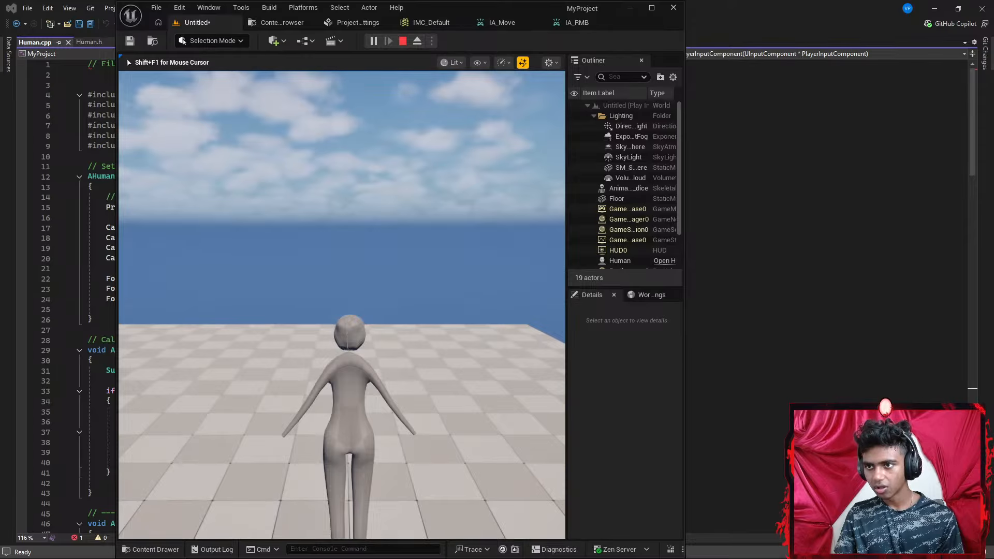
{"action": "key", "text": "Escape"}
Check the key mappings in IMC_Default, return to the level, and look around the Human and the dice
{"action": "left_click", "coordinate": [432, 23]}
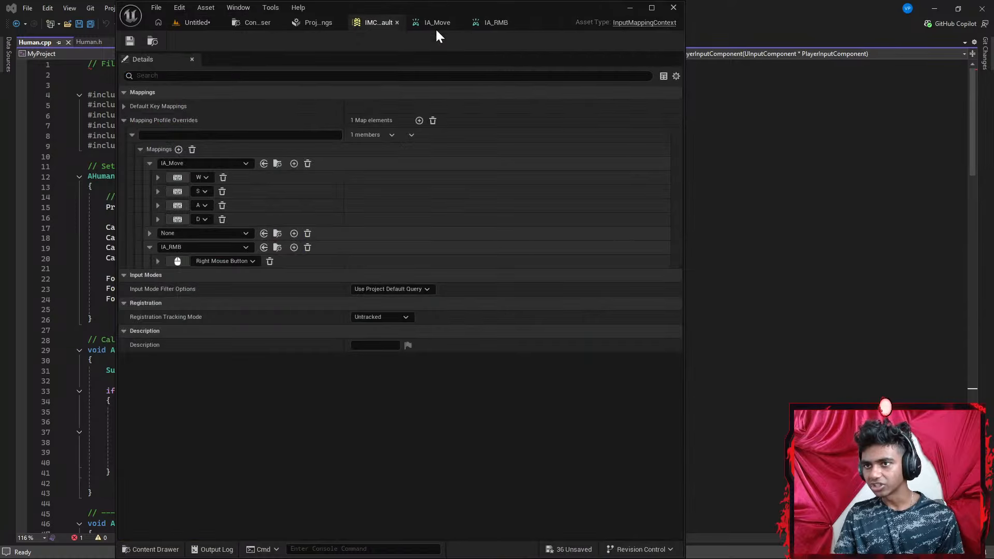
{"action": "left_click", "coordinate": [196, 22]}
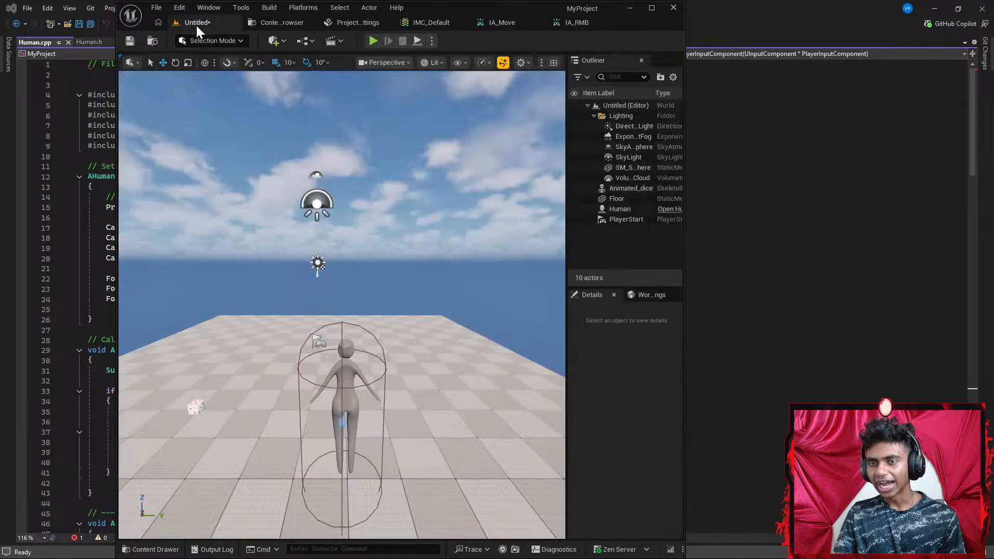
{"action": "right_click_drag", "start_coordinate": [427, 311], "coordinate": [283, 309]}
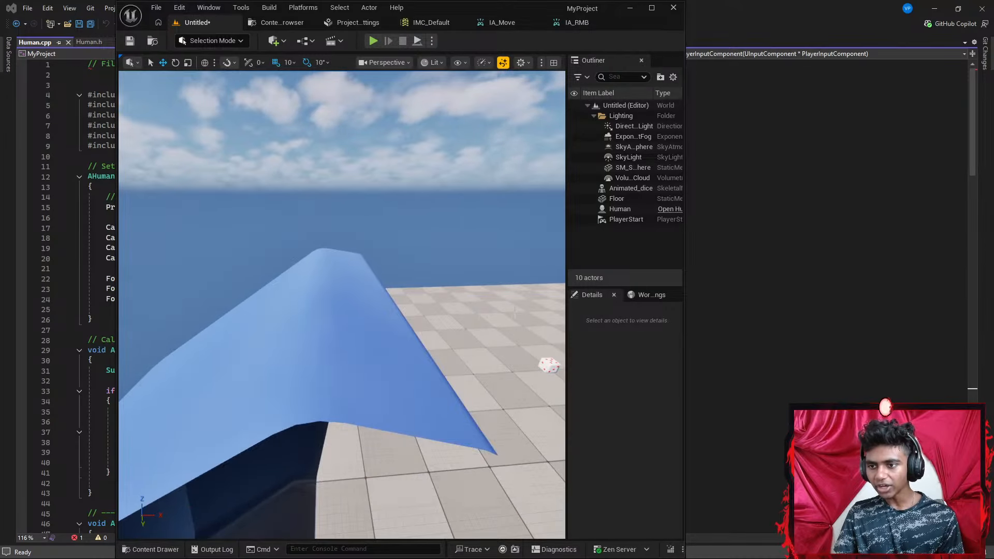
{"action": "right_click_drag", "start_coordinate": [515, 310], "coordinate": [475, 425]}
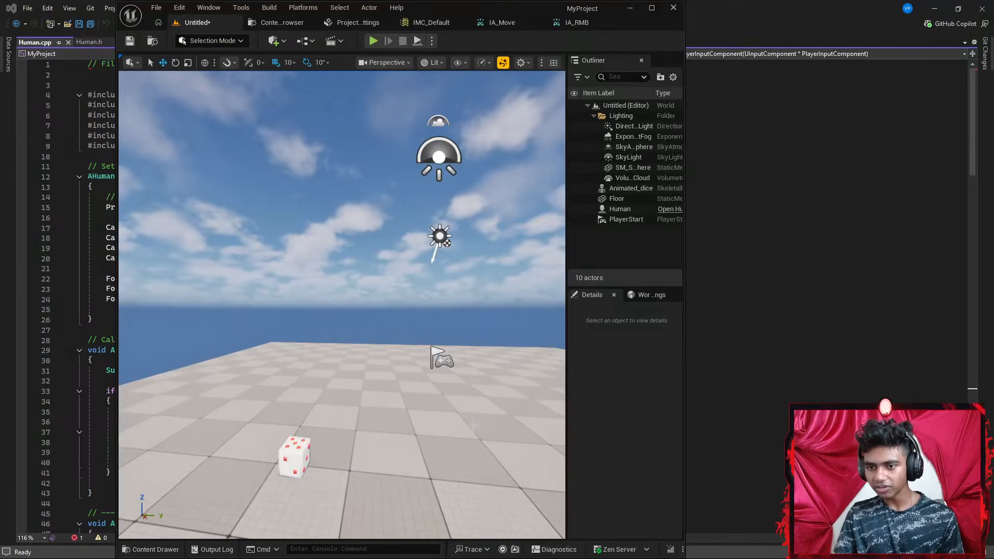
Select the Human actor and frame it in the viewport together with its follow camera
{"action": "right_click_drag", "start_coordinate": [290, 362], "coordinate": [361, 378]}
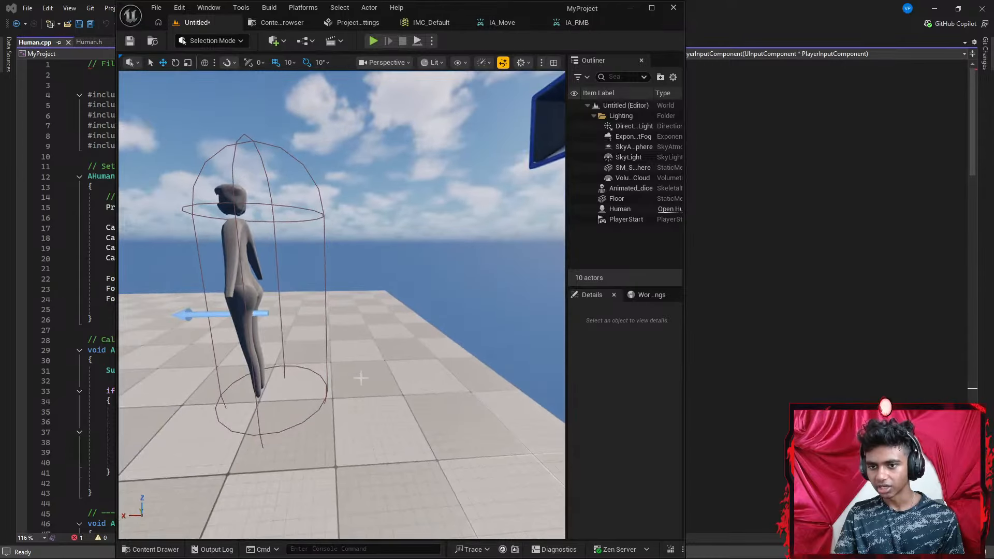
{"action": "left_click", "coordinate": [621, 208]}
{"action": "key", "text": "f"}
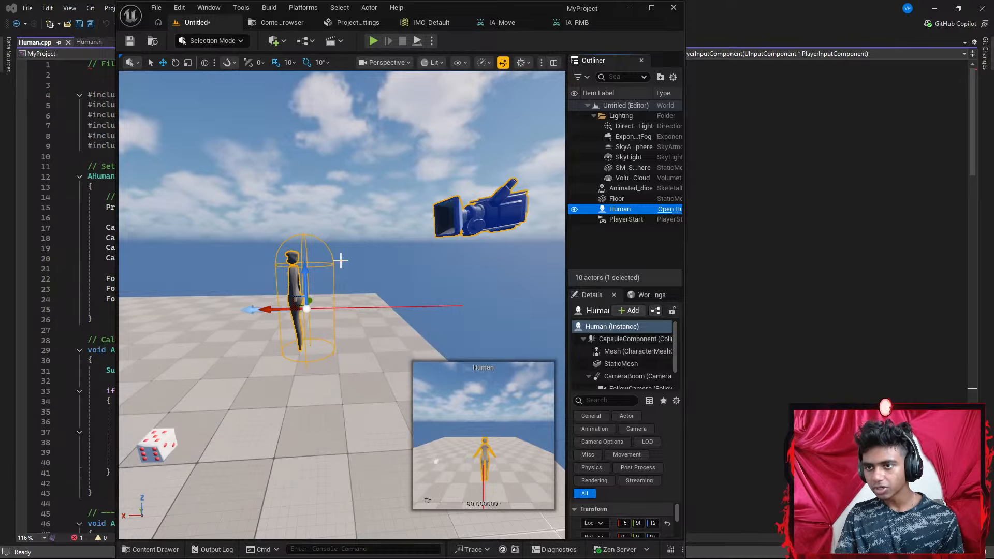
Check the IA_Move input action's settings, return to the level, and play-test it
{"action": "left_click", "coordinate": [501, 22]}
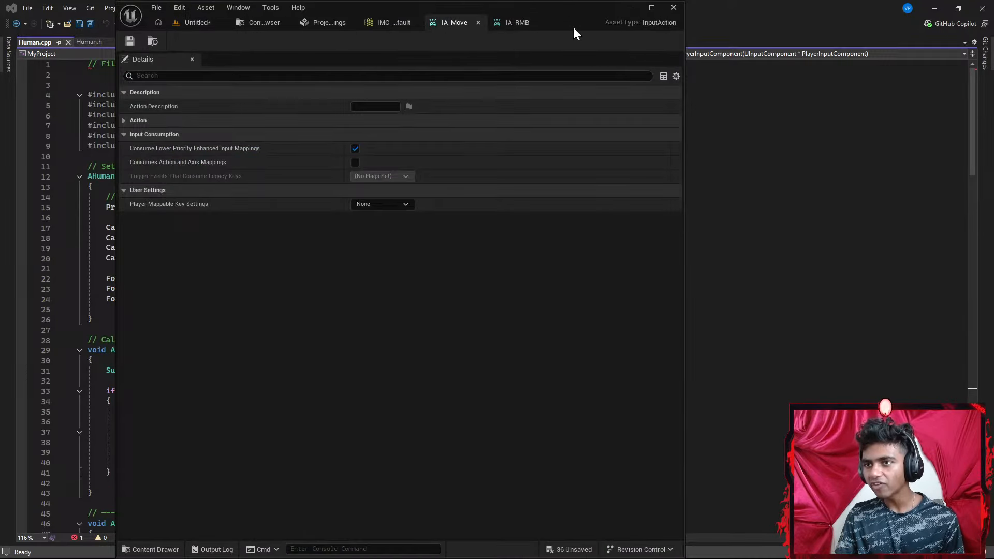
{"action": "left_click", "coordinate": [202, 24]}
{"action": "key", "text": "alt+p"}
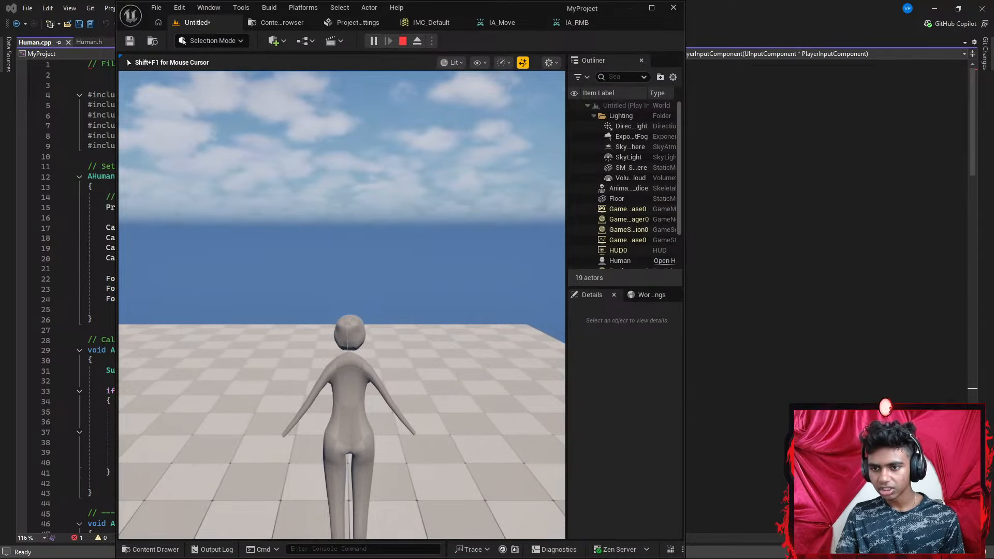
Switch to Visual Studio and review the right-mouse-button, Turn and LookUp functions in Human.cpp
{"action": "key", "text": "alt+Tab"}
{"action": "scroll", "coordinate": [497, 290], "scroll_direction": "down", "scroll_amount": 9}
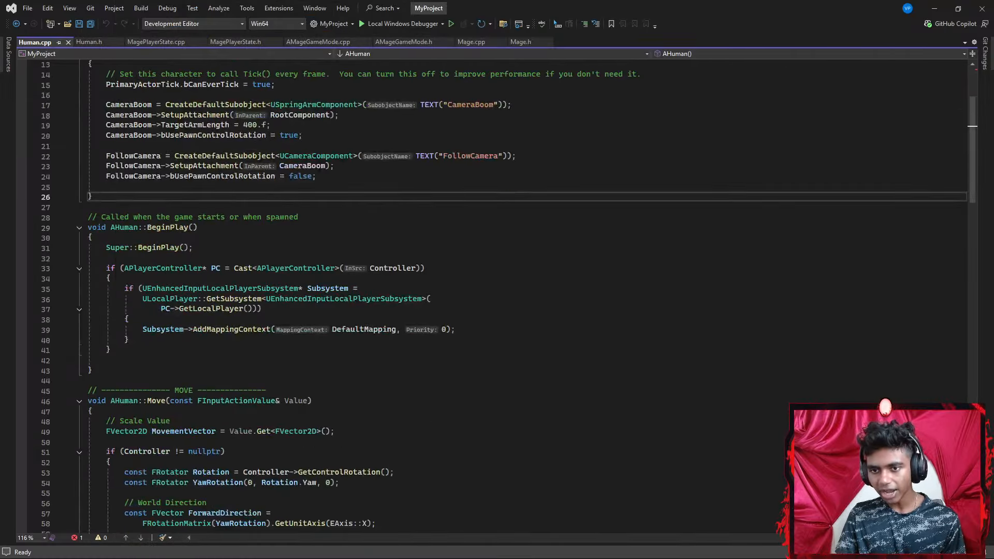
{"action": "scroll", "coordinate": [497, 290], "scroll_direction": "down", "scroll_amount": 12}
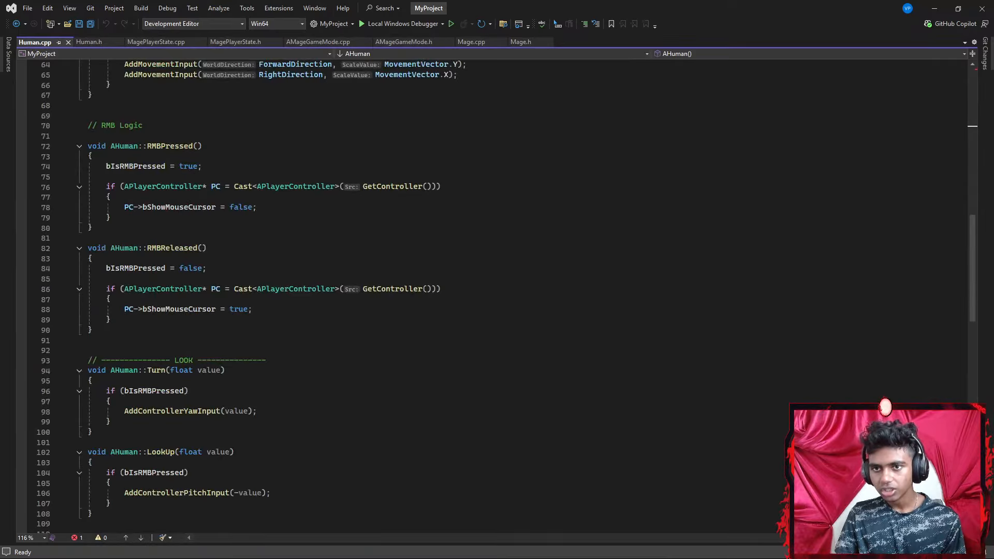
{"action": "left_click_drag", "start_coordinate": [88, 166], "coordinate": [197, 166]}
{"action": "left_click", "coordinate": [193, 207]}
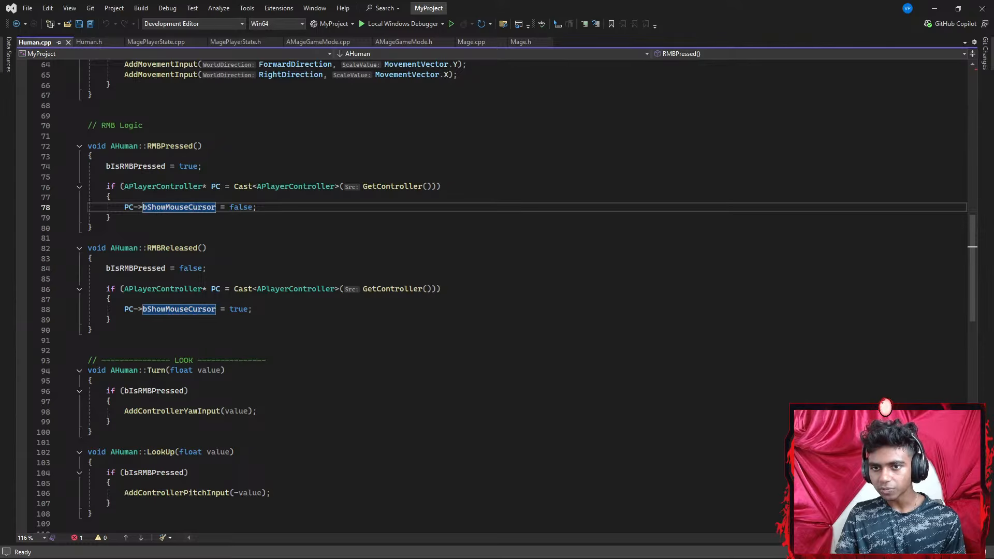
{"action": "scroll", "coordinate": [497, 290], "scroll_direction": "down", "scroll_amount": 2}
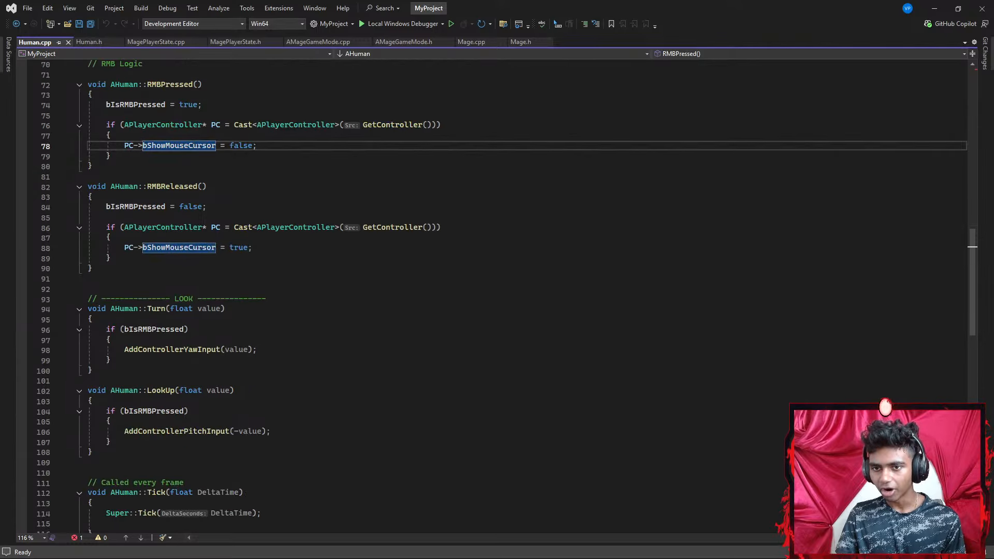
{"action": "left_click_drag", "start_coordinate": [124, 349], "coordinate": [257, 349]}
{"action": "left_click_drag", "start_coordinate": [124, 431], "coordinate": [111, 442]}
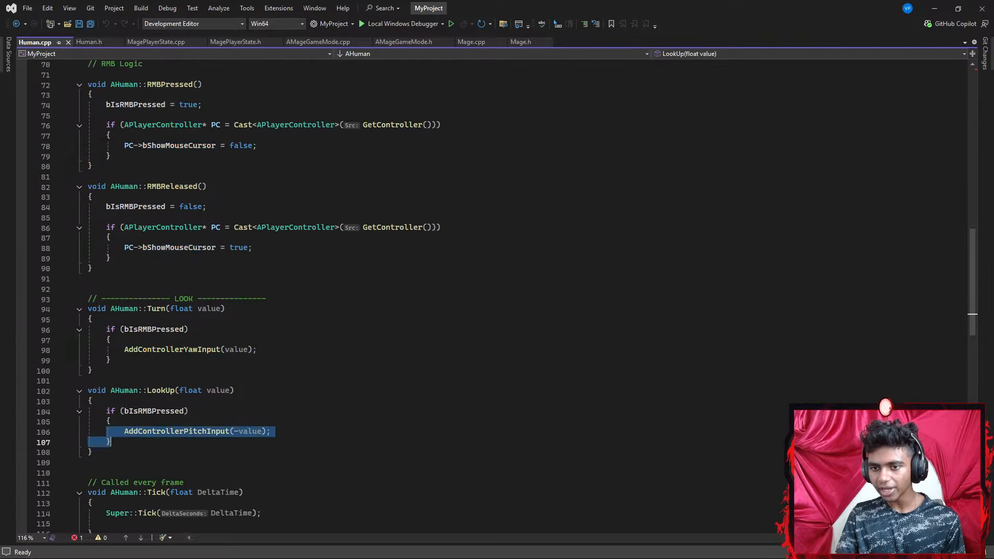
{"action": "left_click", "coordinate": [111, 442]}
{"action": "scroll", "coordinate": [497, 297], "scroll_direction": "down", "scroll_amount": 4}
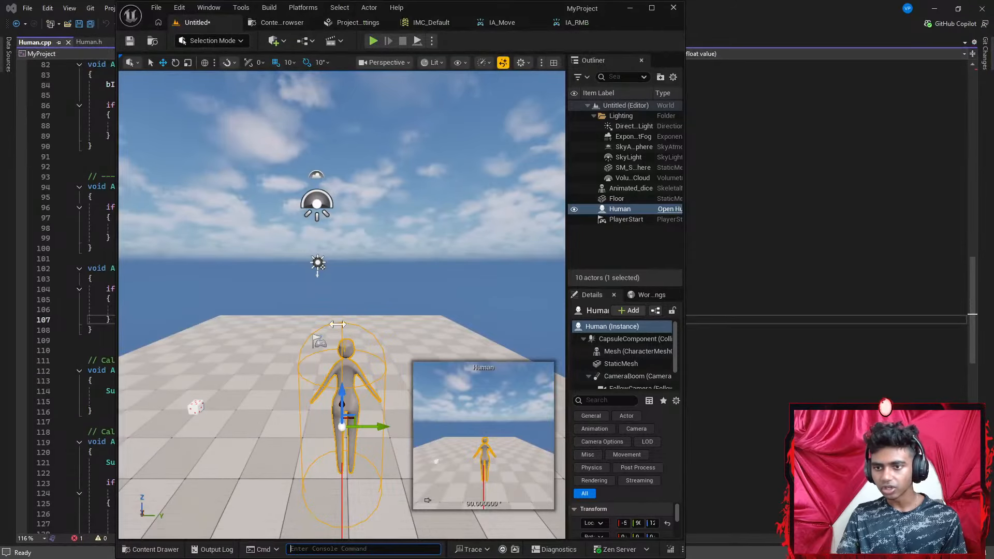
Bring the dice close in the level viewport and select the Animated_dice actor
{"action": "left_click", "coordinate": [410, 287]}
{"action": "right_click_drag", "start_coordinate": [415, 274], "coordinate": [319, 299]}
{"action": "key", "text": "w"}
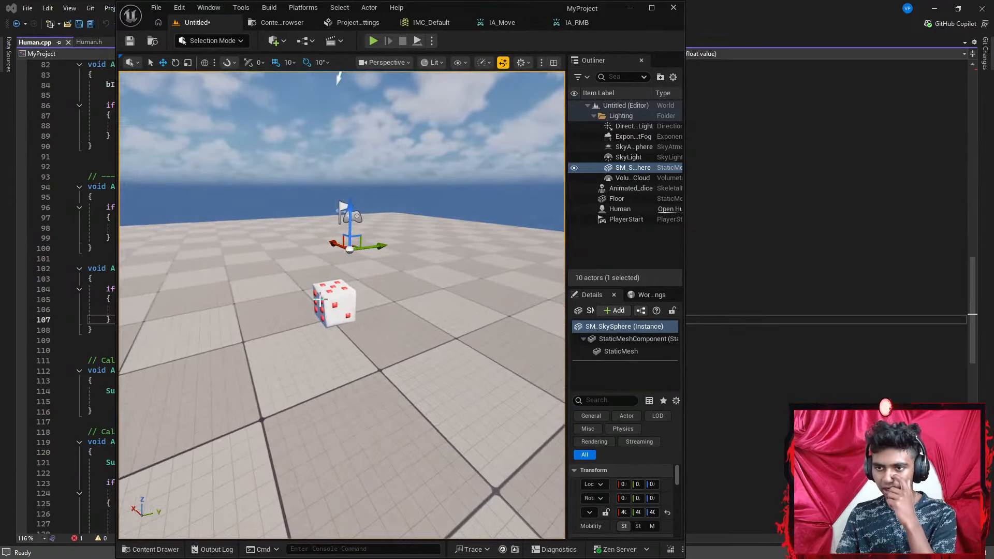
{"action": "left_click", "coordinate": [341, 303]}
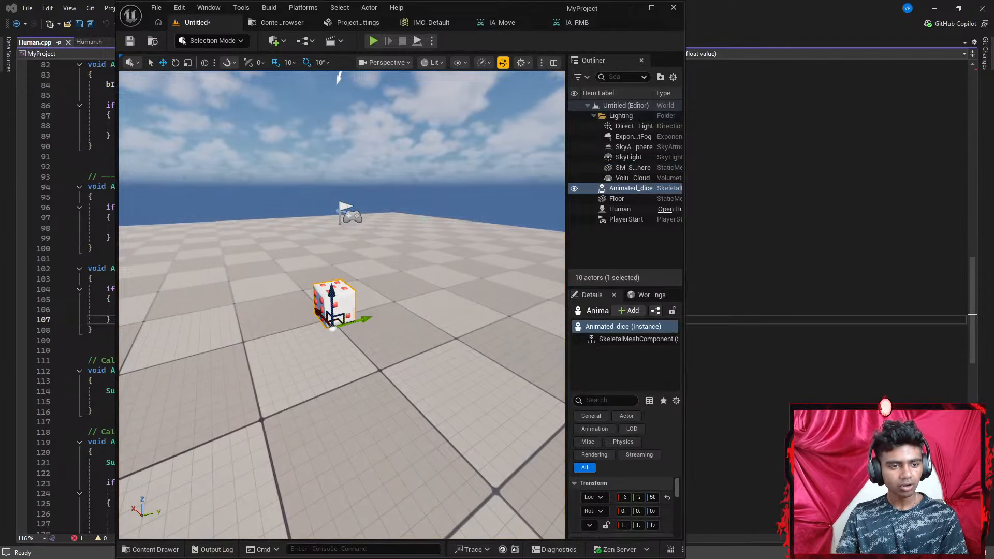
Switch to Gemini, ask how to play the made dice's animation in UE5, and minimise the slightly widened browser window
{"action": "key", "text": "alt+Tab"}
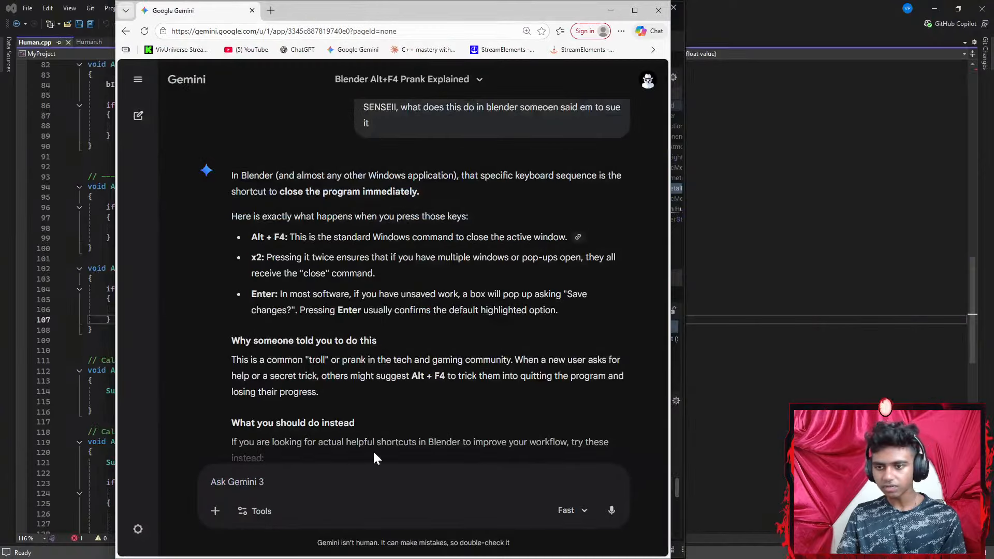
{"action": "type", "text": "SENSEII, so i amd"}
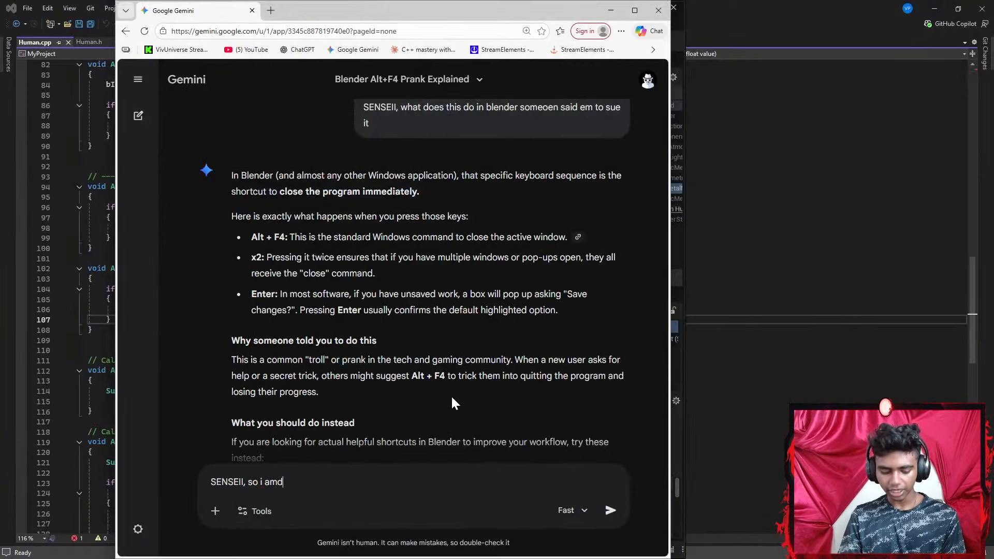
{"action": "type", "text": "e a smialted dic"}
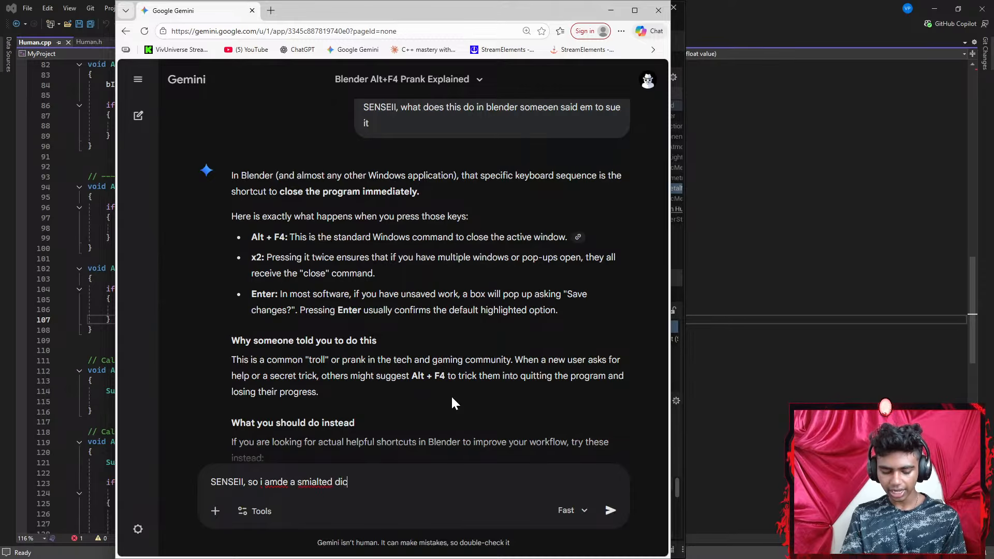
{"action": "type", "text": "e but I don't"}
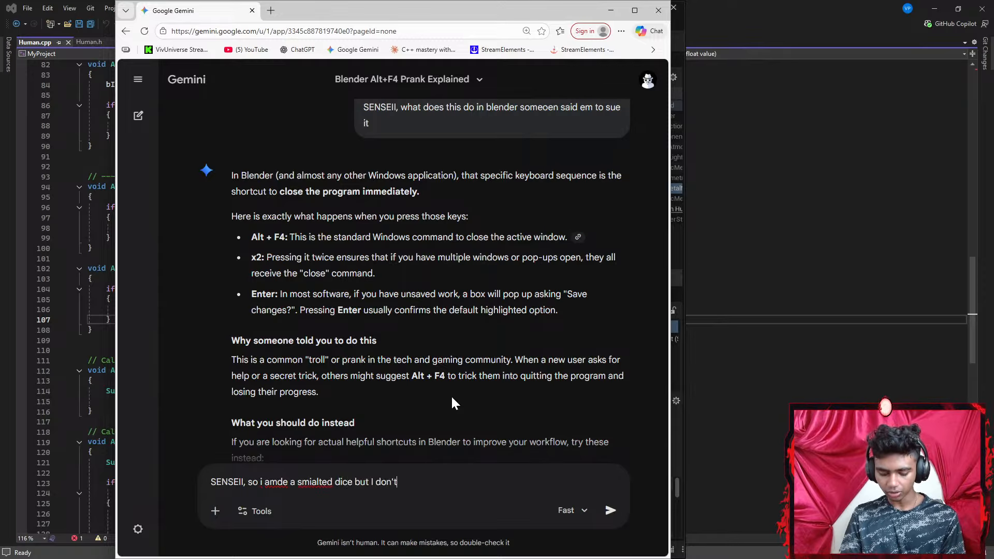
{"action": "type", "text": " know hwo to play"}
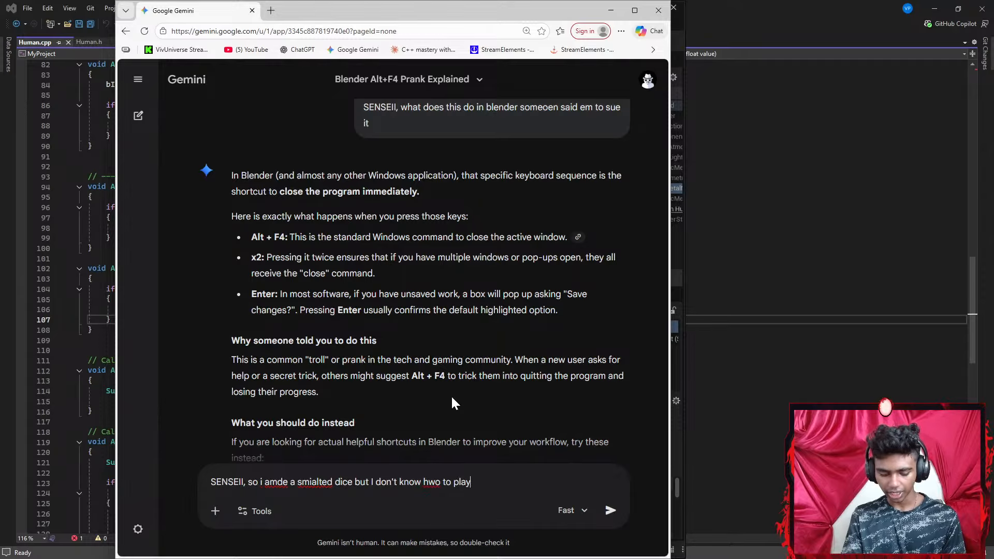
{"action": "type", "text": " my dice ank"}
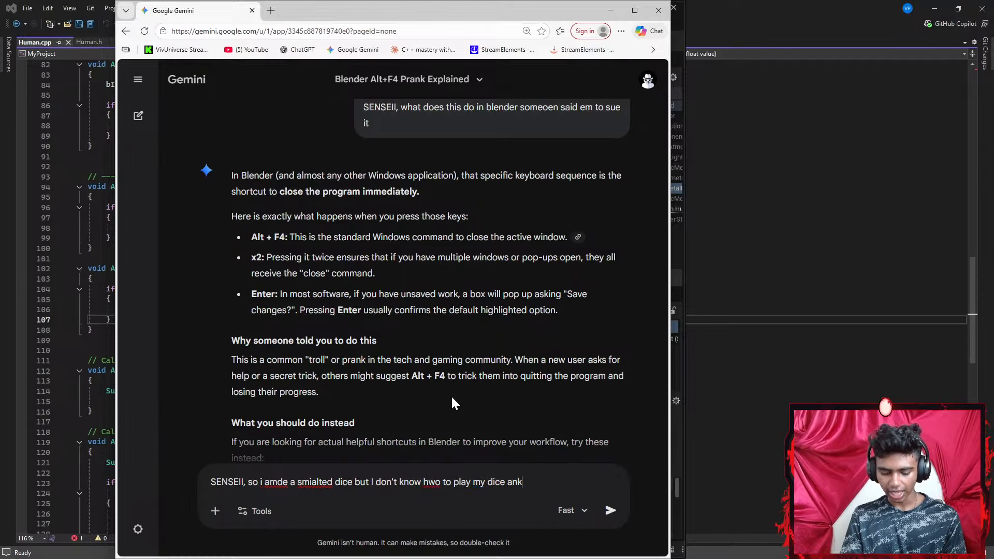
{"action": "key", "text": "BackSpace"}
{"action": "key", "text": "BackSpace"}
{"action": "type", "text": "an"}
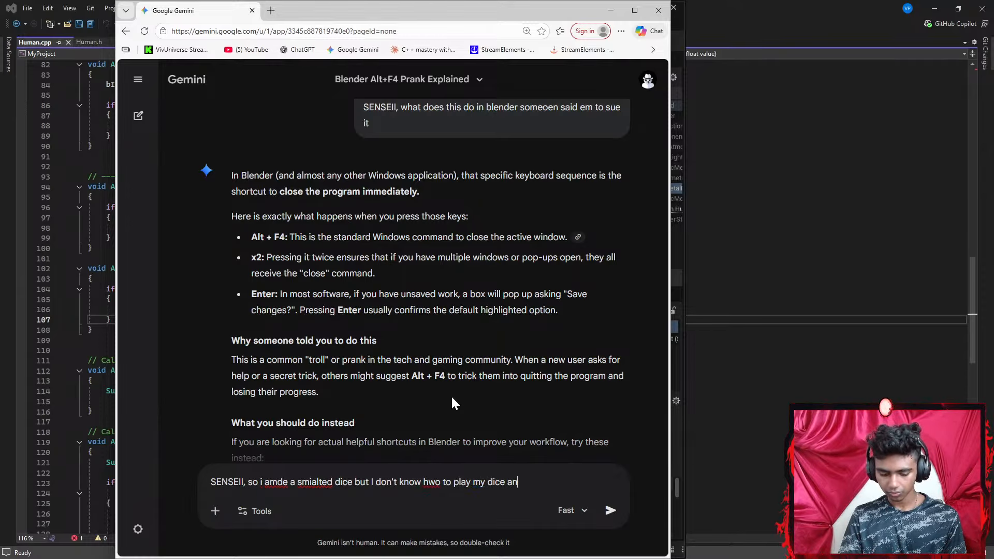
{"action": "type", "text": "imation in m"}
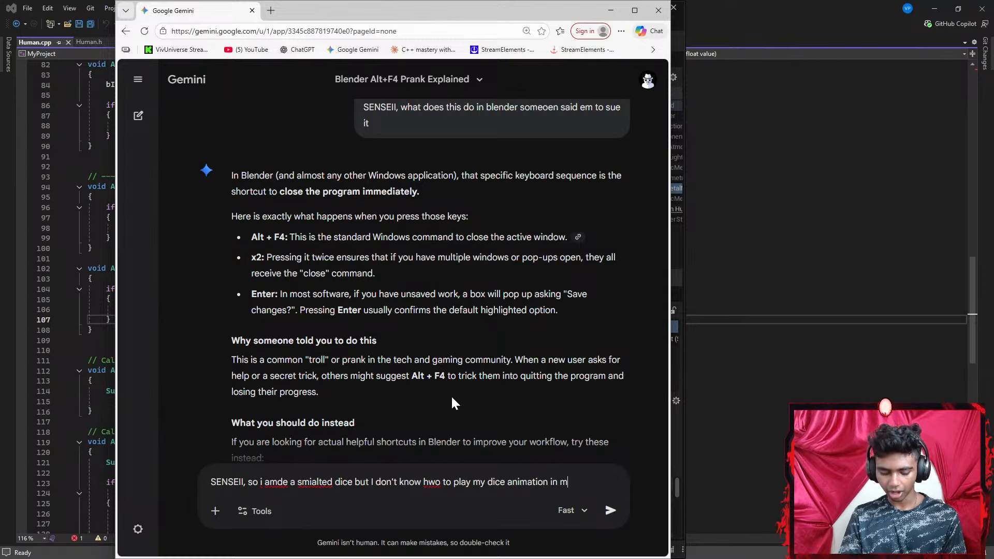
{"action": "type", "text": "u UE5"}
{"action": "key", "text": "Return"}
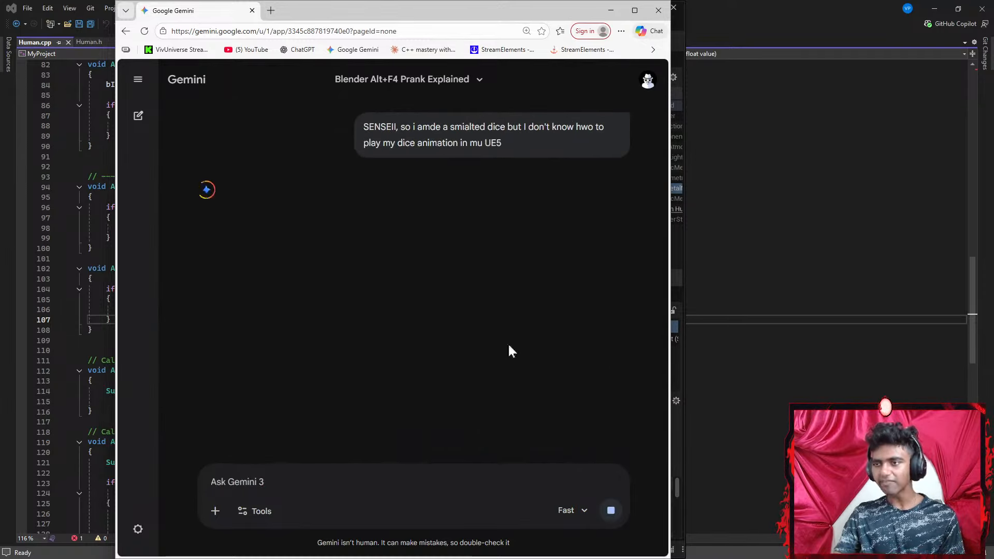
{"action": "left_click_drag", "start_coordinate": [669, 243], "coordinate": [683, 238]}
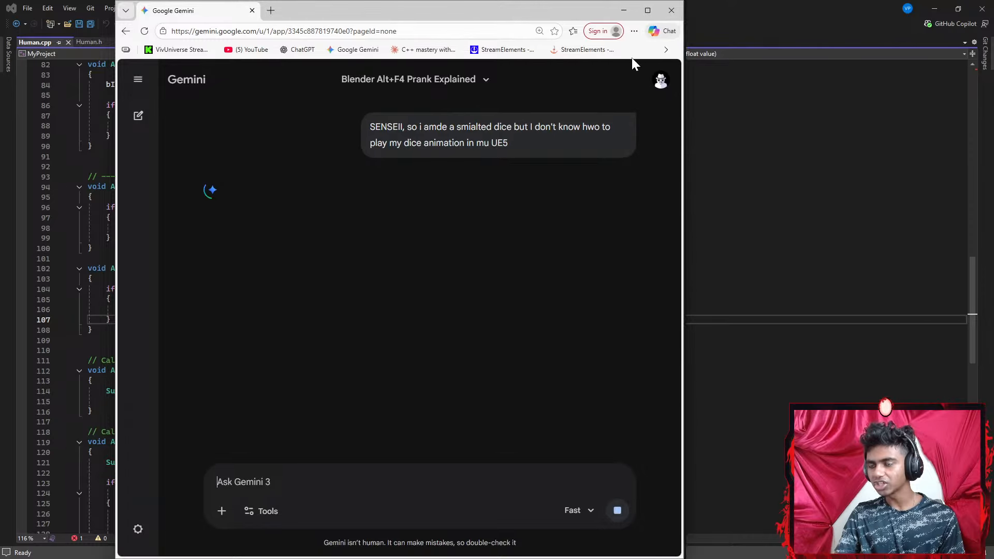
{"action": "left_click", "coordinate": [625, 11]}
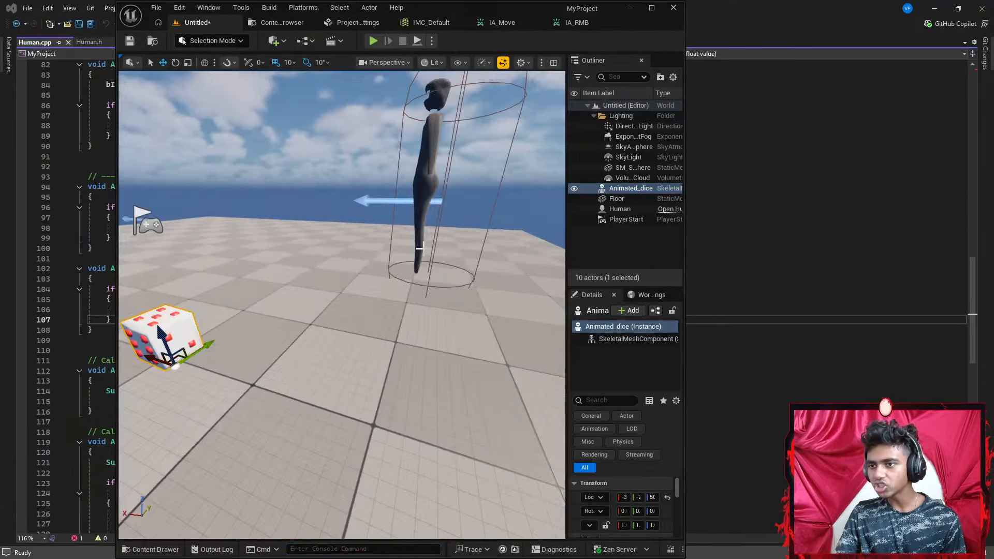
Filter the Human actor's properties by "poss" and set Auto Possess Player to Disabled
{"action": "left_click", "coordinate": [608, 207]}
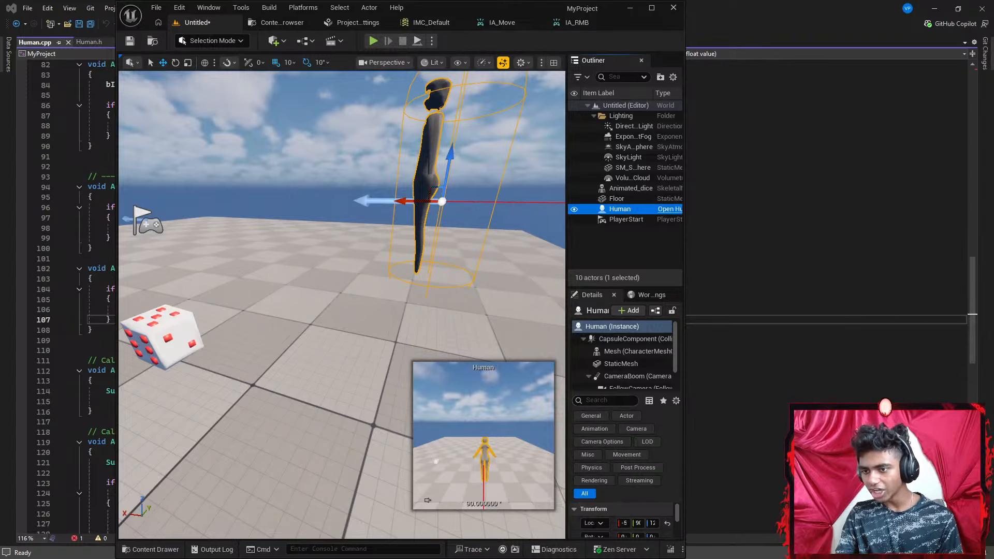
{"action": "left_click", "coordinate": [605, 400]}
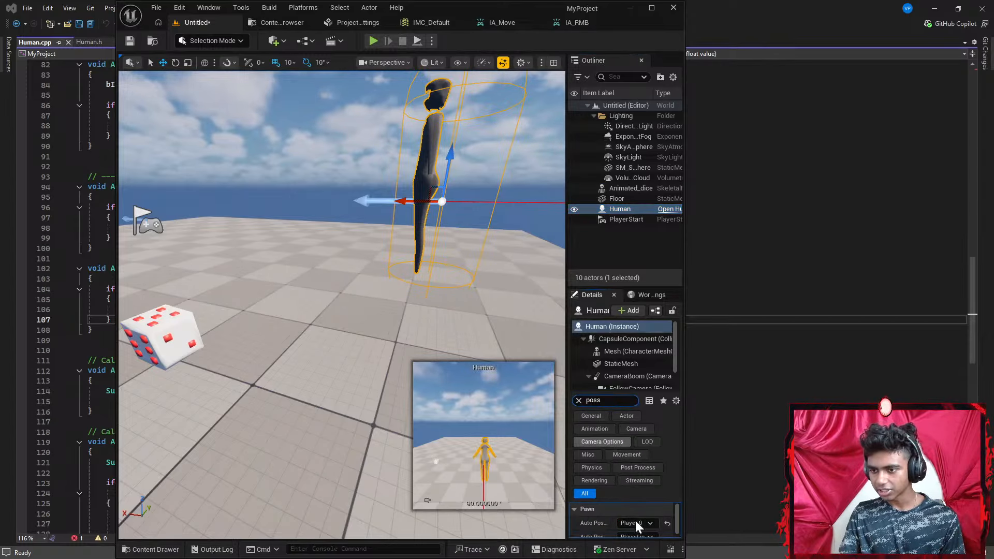
{"action": "left_click", "coordinate": [638, 522]}
{"action": "left_click", "coordinate": [636, 435]}
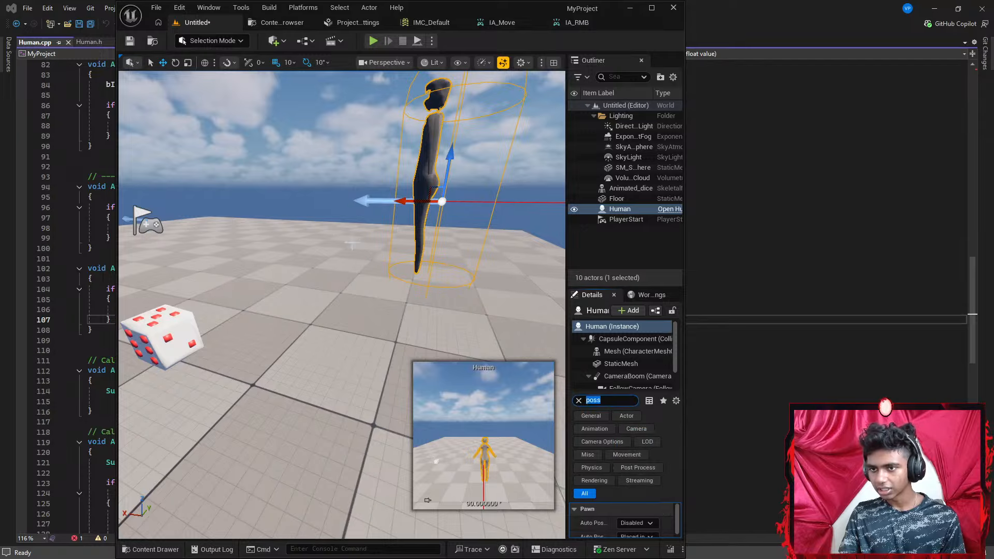
{"action": "left_click", "coordinate": [339, 219]}
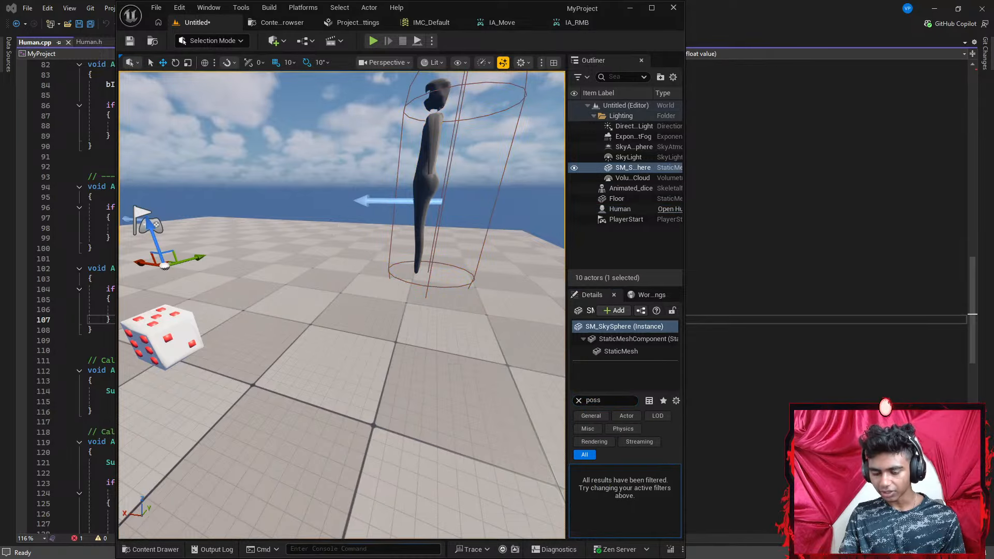
Recompile the project's C++ code with the Live Coding console command and close the compile log
{"action": "left_click", "coordinate": [362, 548]}
{"action": "type", "text": "live"}
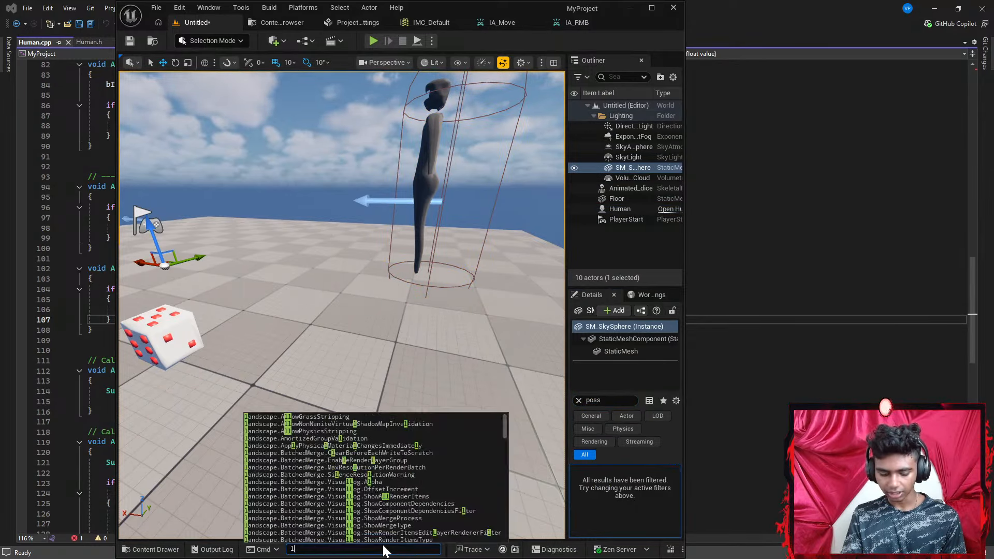
{"action": "key", "text": "Down"}
{"action": "key", "text": "Down"}
{"action": "key", "text": "Return"}
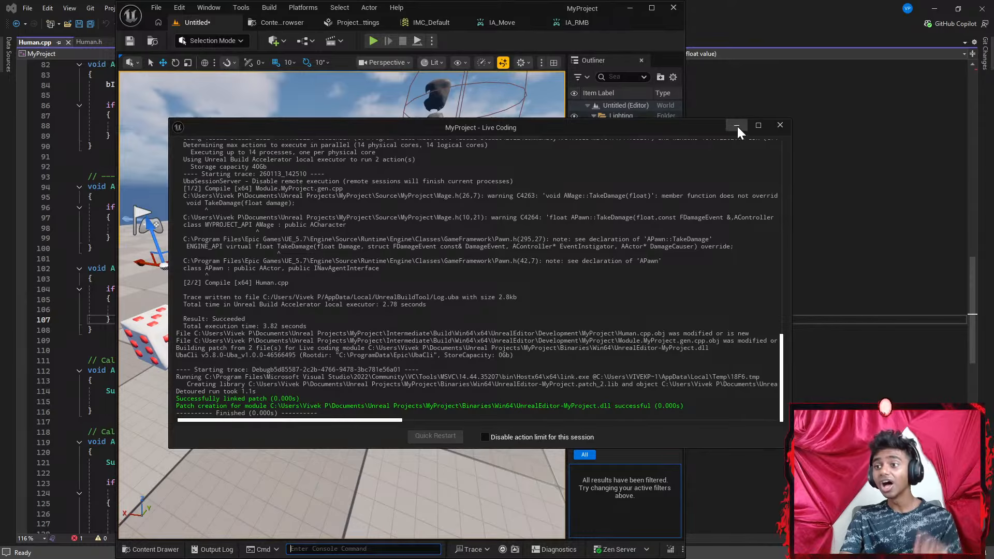
{"action": "left_click", "coordinate": [779, 125]}
Play-test the level by moving forward past the dice, stop the run, and look over the scene from farther away
{"action": "left_click", "coordinate": [380, 45]}
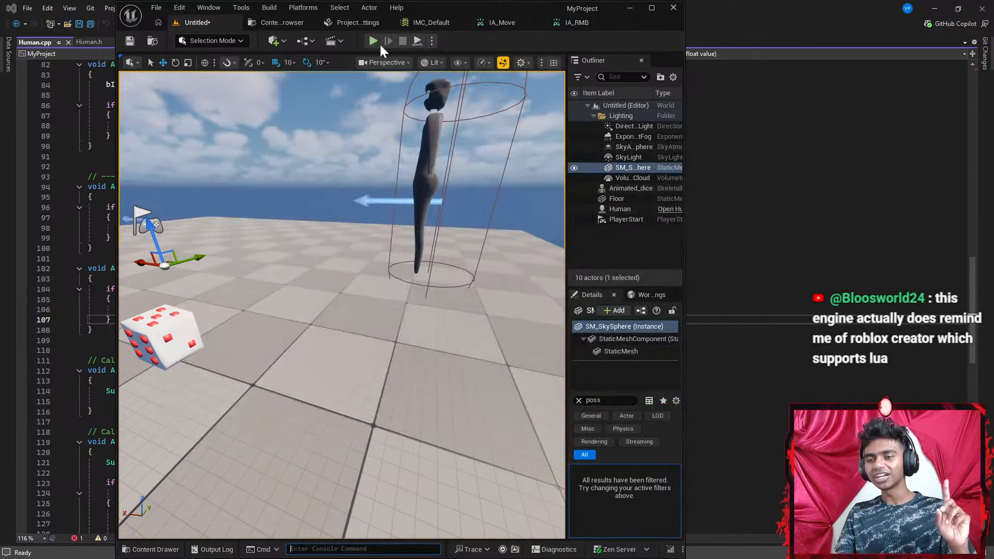
{"action": "key", "text": "w"}
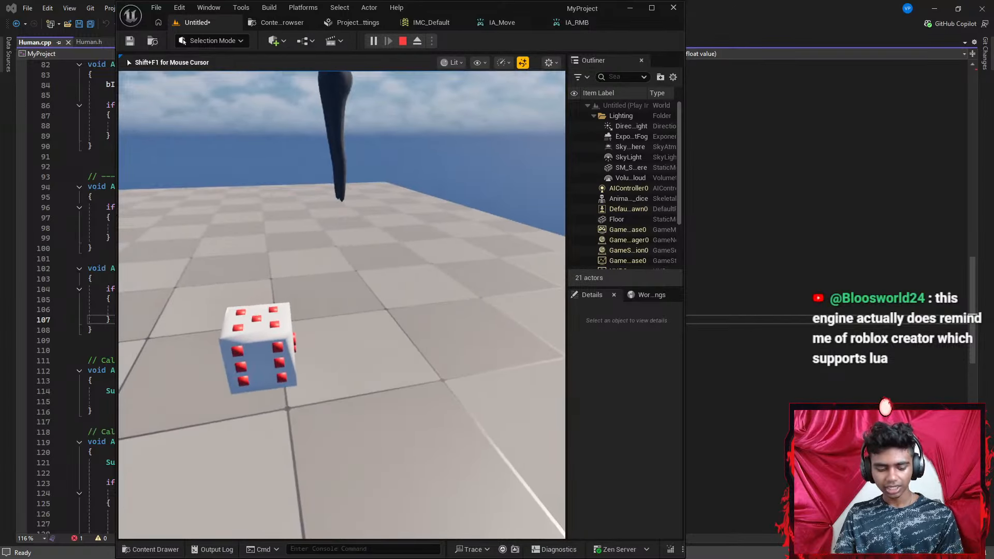
{"action": "key", "text": "Escape"}
{"action": "scroll", "coordinate": [231, 345], "scroll_direction": "down", "scroll_amount": 3}
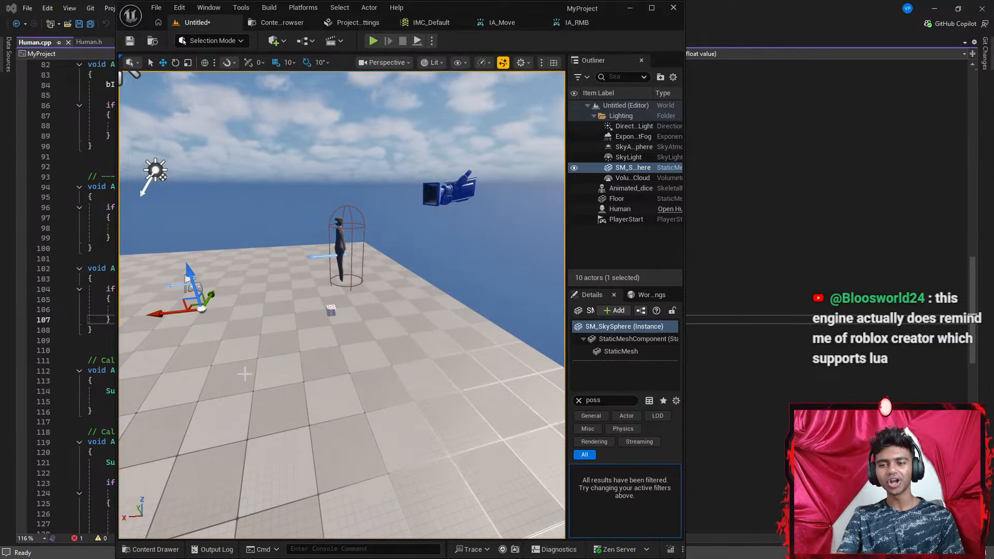
{"action": "right_click_drag", "start_coordinate": [430, 306], "coordinate": [466, 273]}
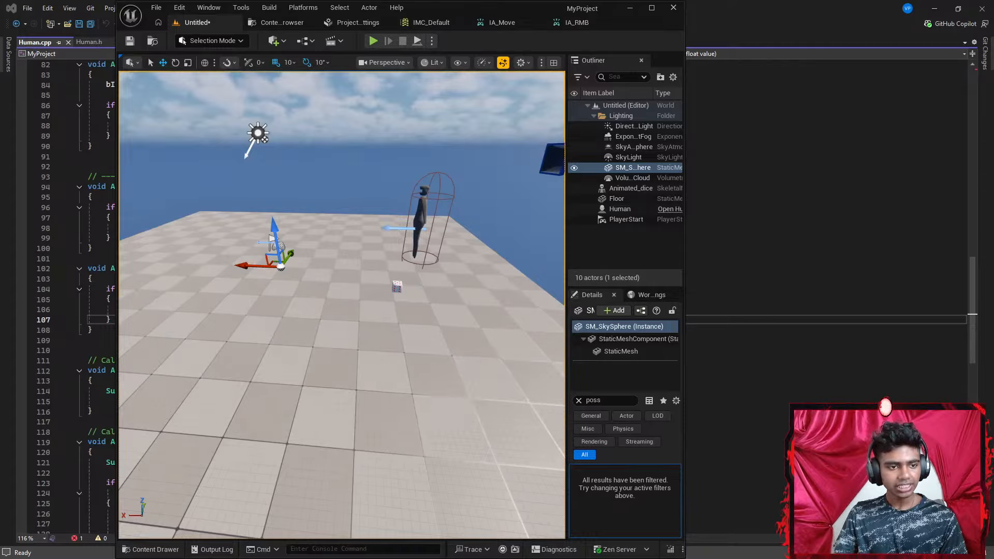
Switch to Gemini and read its instructions for exporting the dice animation from Blender to Unreal
{"action": "key", "text": "alt+Tab"}
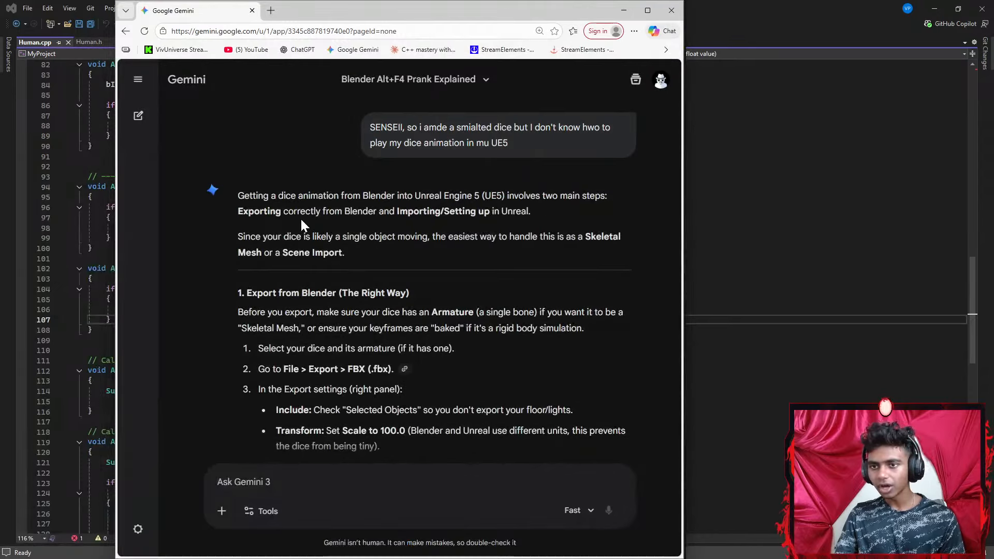
{"action": "left_click_drag", "start_coordinate": [256, 195], "coordinate": [317, 275]}
{"action": "scroll", "coordinate": [437, 297], "scroll_direction": "down", "scroll_amount": 2}
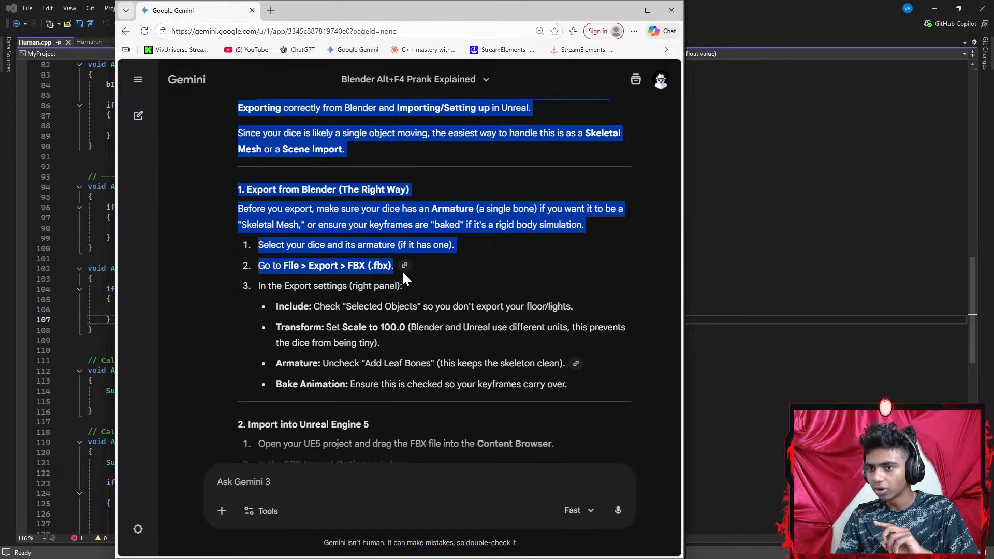
Read on through Gemini's Blender export settings and Unreal FBX import options to the section on playing the animation
{"action": "left_click_drag", "start_coordinate": [404, 273], "coordinate": [331, 356]}
{"action": "scroll", "coordinate": [346, 297], "scroll_direction": "down", "scroll_amount": 3}
{"action": "left_click_drag", "start_coordinate": [331, 356], "coordinate": [284, 314]}
{"action": "scroll", "coordinate": [318, 387], "scroll_direction": "down", "scroll_amount": 1}
{"action": "scroll", "coordinate": [351, 362], "scroll_direction": "down", "scroll_amount": 1}
{"action": "scroll", "coordinate": [443, 343], "scroll_direction": "down", "scroll_amount": 2}
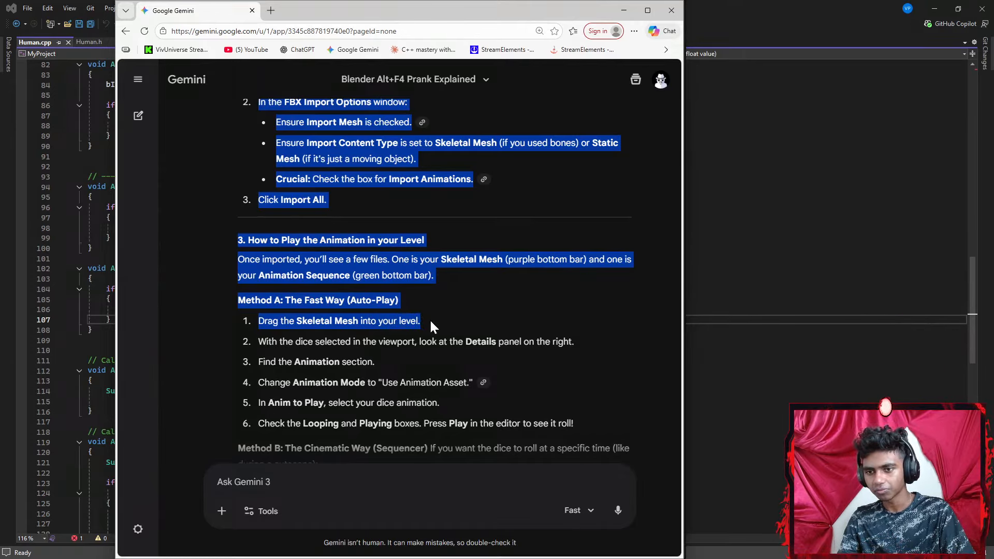
{"action": "scroll", "coordinate": [429, 319], "scroll_direction": "down", "scroll_amount": 1}
{"action": "left_click_drag", "start_coordinate": [429, 319], "coordinate": [352, 267]}
{"action": "left_click", "coordinate": [396, 291]}
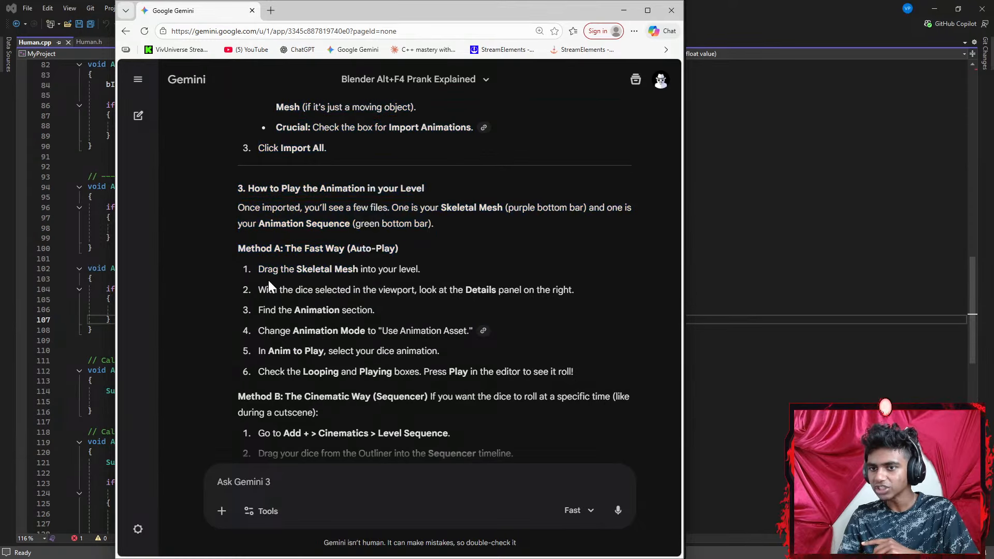
Examine Gemini's description of the imported Skeletal Mesh and the instruction to place it in the level
{"action": "left_click_drag", "start_coordinate": [268, 270], "coordinate": [362, 270]}
{"action": "left_click", "coordinate": [455, 320]}
{"action": "left_click_drag", "start_coordinate": [314, 207], "coordinate": [523, 208]}
{"action": "left_click", "coordinate": [522, 230]}
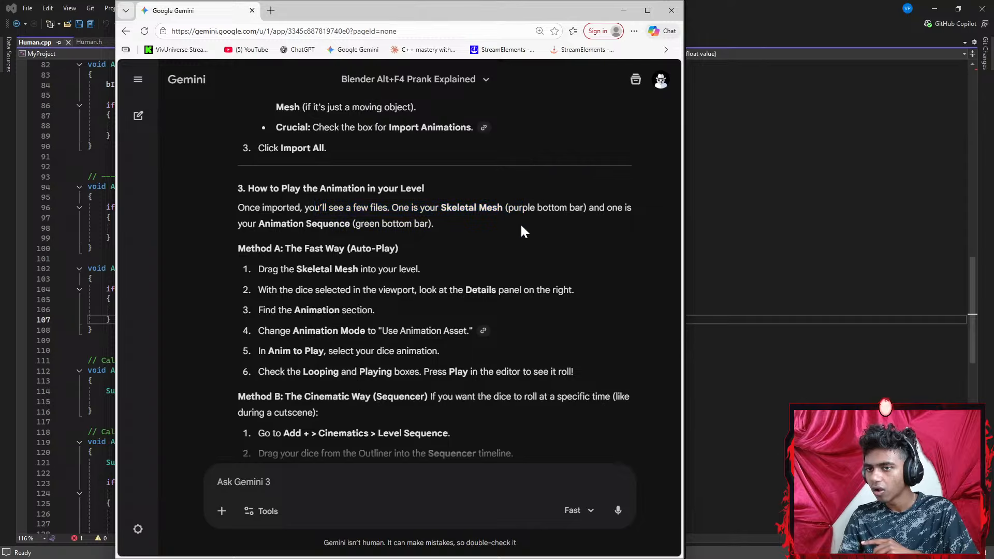
{"action": "left_click_drag", "start_coordinate": [392, 208], "coordinate": [570, 208]}
{"action": "left_click", "coordinate": [569, 243]}
Switch to Unreal Editor and place the Animated_dice_Skeleton asset from the SkeletalMeshes folder on the floor in the foreground
{"action": "key", "text": "alt+Tab"}
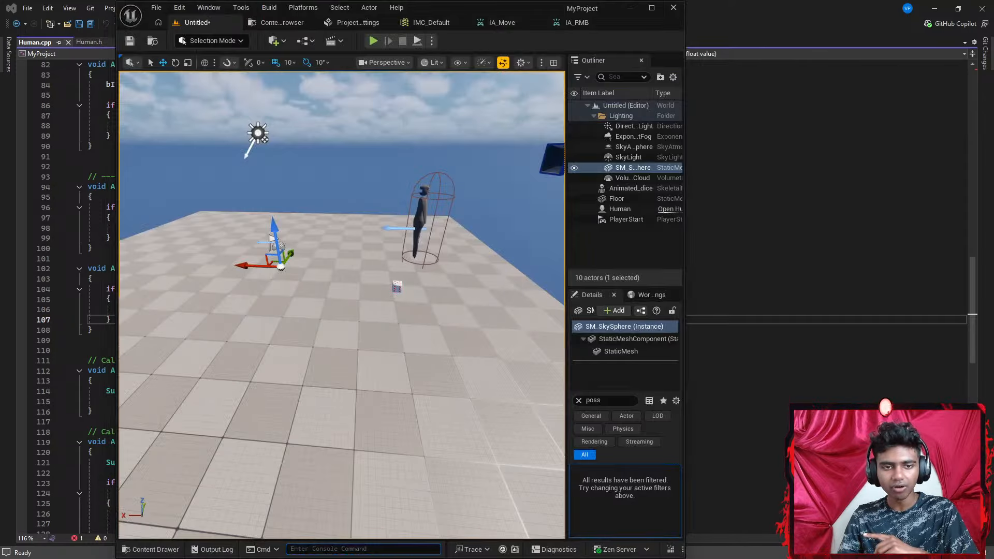
{"action": "left_click", "coordinate": [150, 549]}
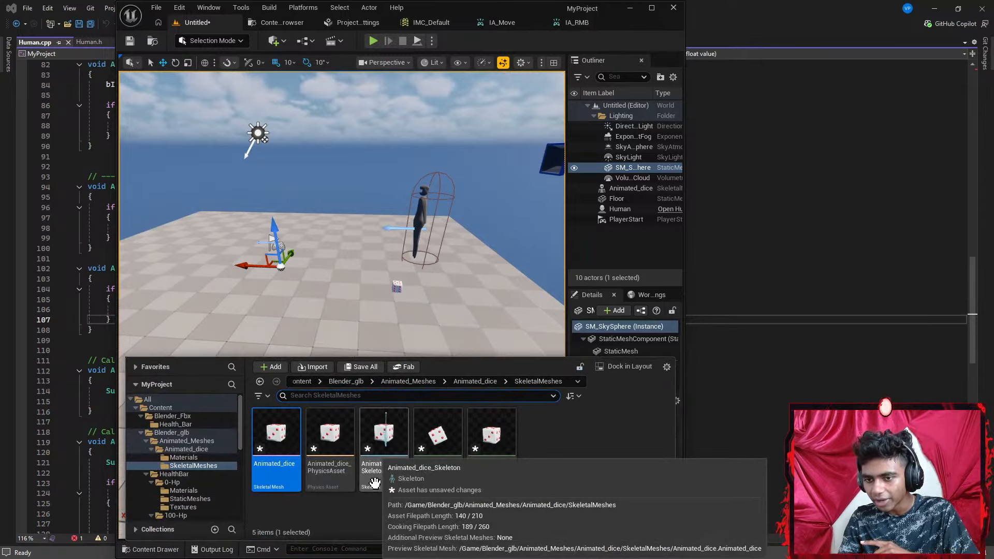
{"action": "left_click_drag", "start_coordinate": [376, 453], "coordinate": [327, 362]}
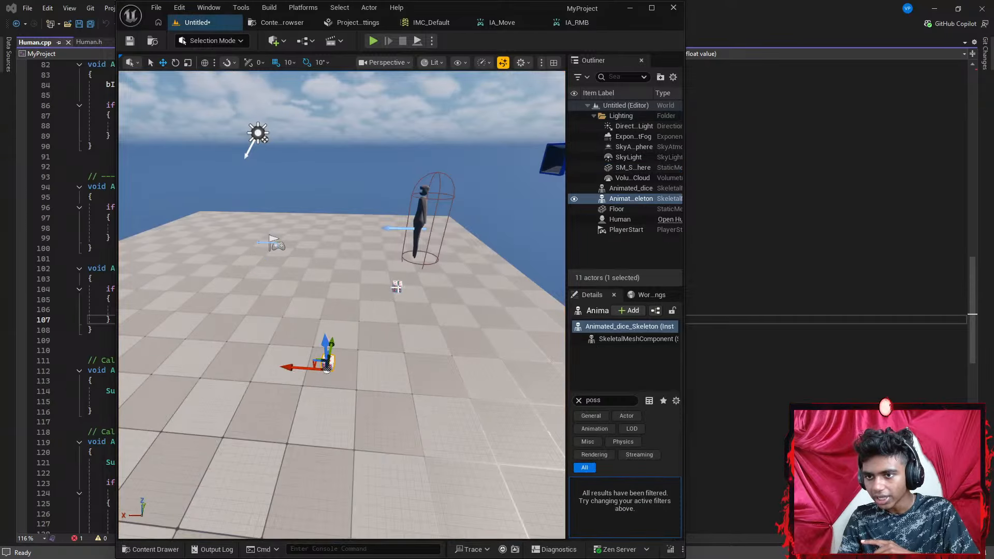
Delete the older Animated_dice actor near the Human from the level
{"action": "left_click", "coordinate": [396, 286]}
{"action": "right_click", "coordinate": [396, 286]}
{"action": "mouse_move", "coordinate": [411, 288]}
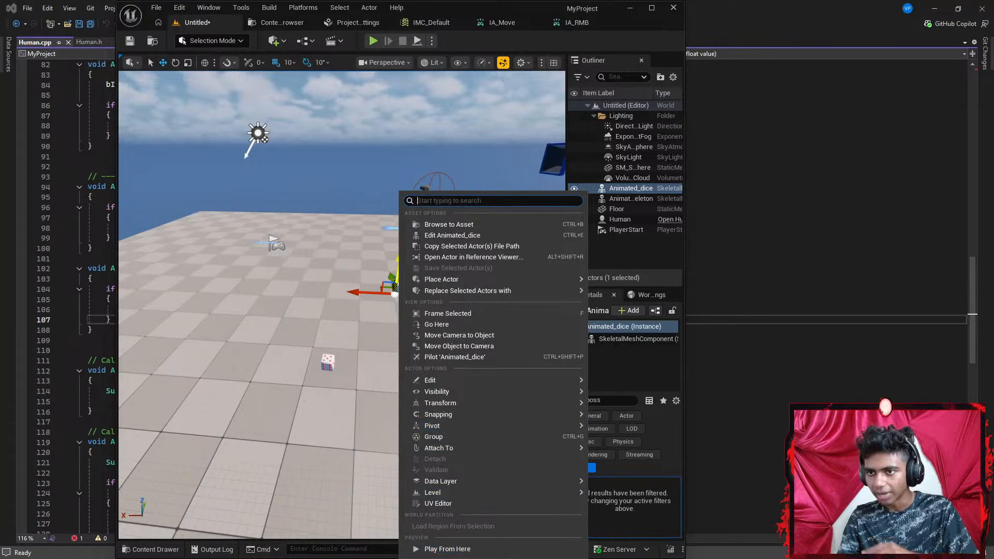
{"action": "type", "text": "dele"}
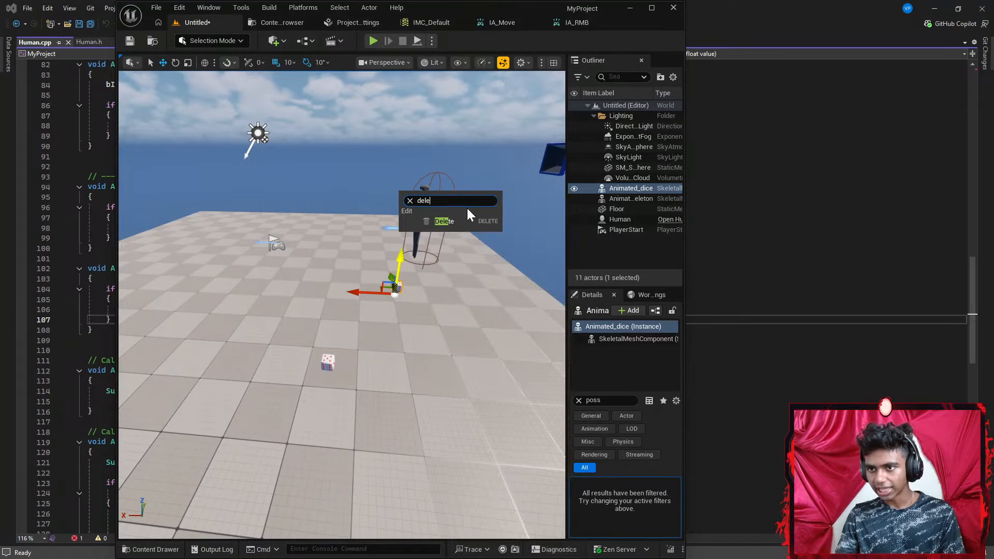
{"action": "key", "text": "Return"}
Select the Animated_dice_Skeleton actor, widen its details area and clear the "poss" property filter
{"action": "scroll", "coordinate": [388, 359], "scroll_direction": "up", "scroll_amount": 3}
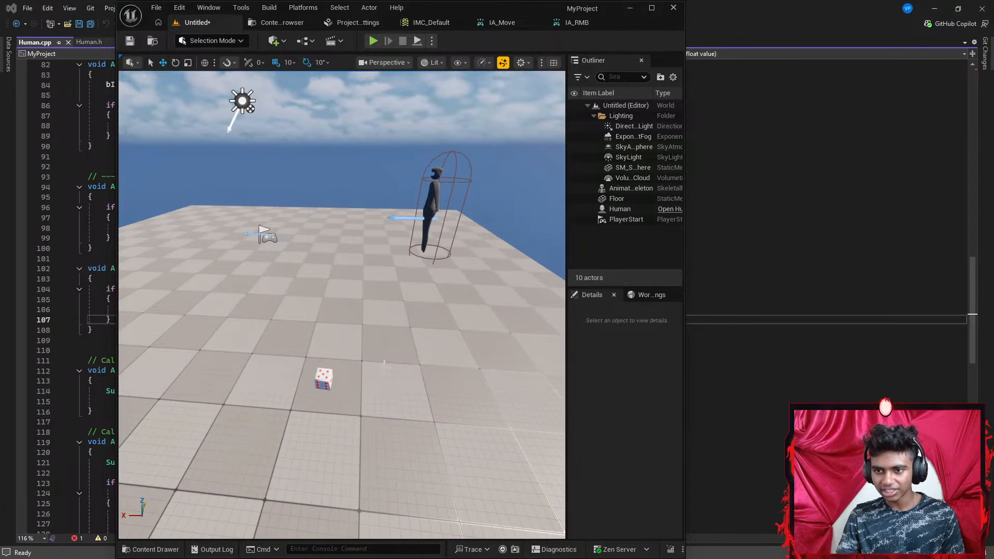
{"action": "mouse_move", "coordinate": [388, 359]}
{"action": "middle_mouse_down"}
{"action": "mouse_move", "coordinate": [414, 311]}
{"action": "mouse_move", "coordinate": [376, 369]}
{"action": "middle_mouse_up"}
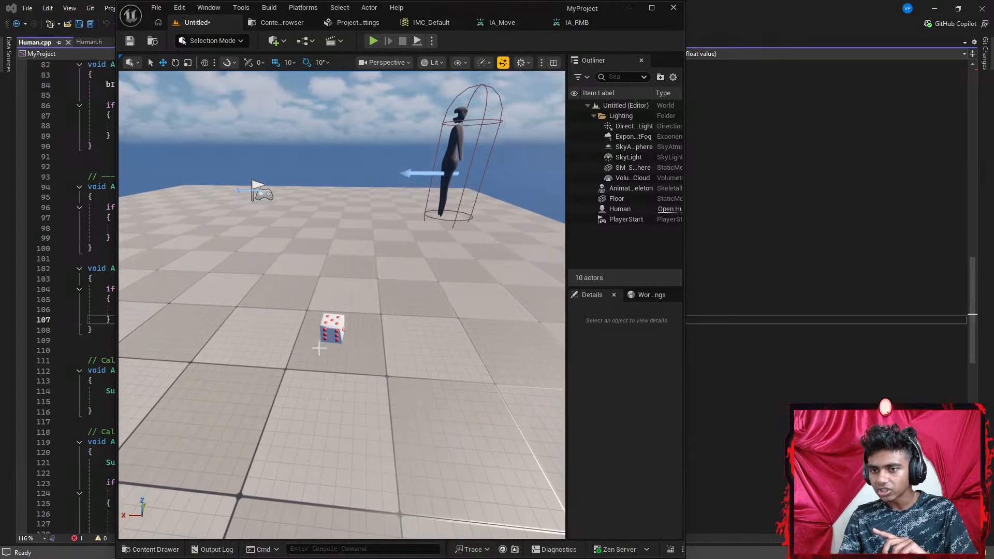
{"action": "left_click", "coordinate": [332, 328]}
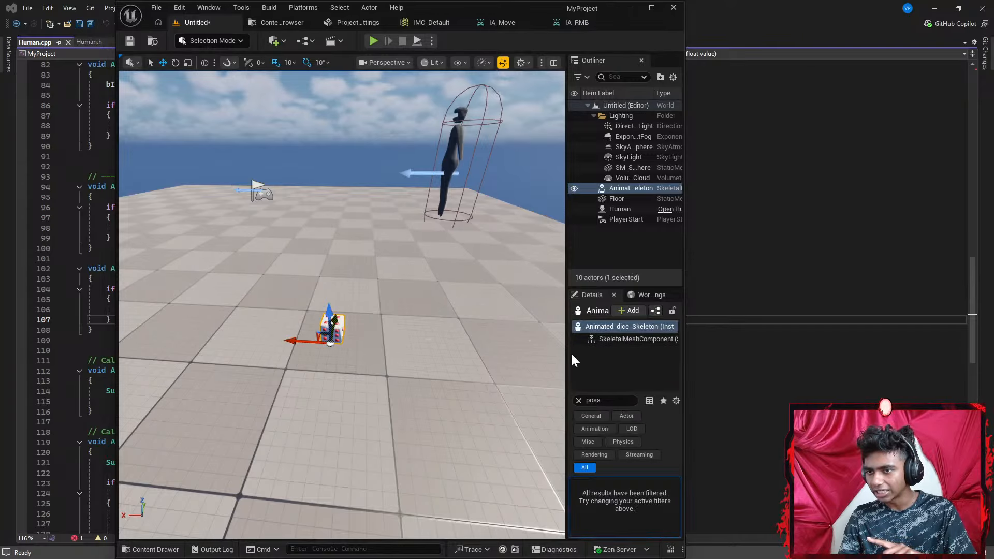
{"action": "left_click_drag", "start_coordinate": [566, 358], "coordinate": [498, 372]}
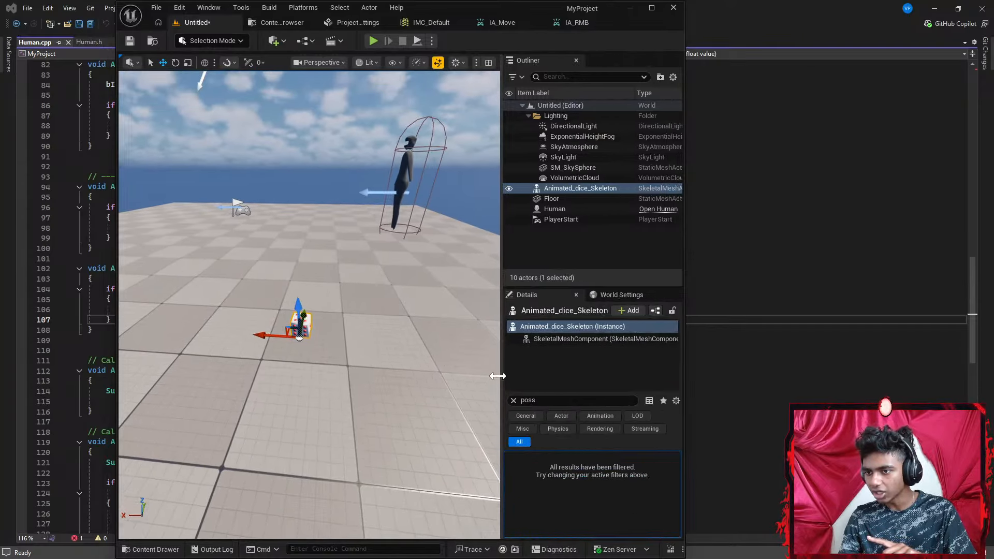
{"action": "left_click", "coordinate": [510, 400]}
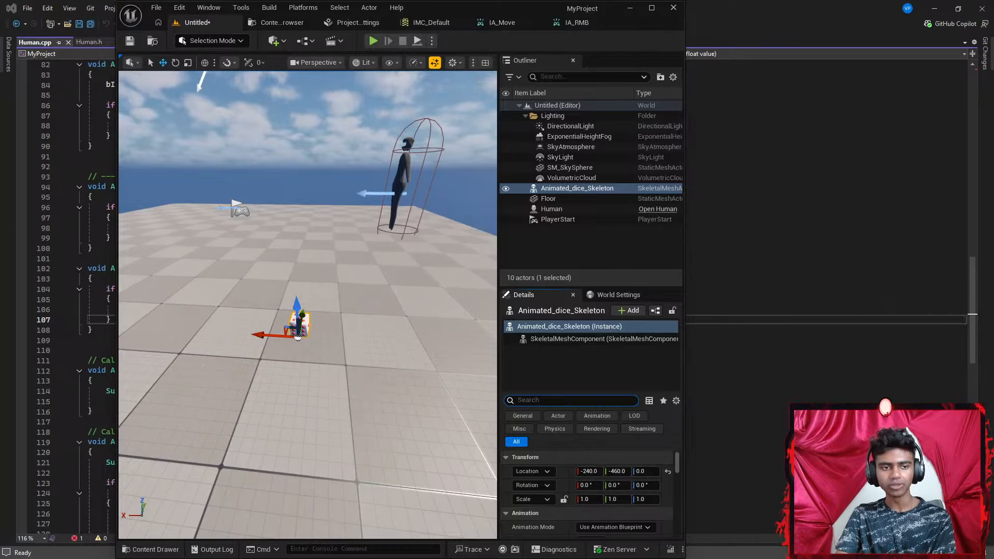
Switch to Gemini, study the Method A auto-play steps on the Animation section and Animation Mode, and return to Unreal Editor
{"action": "key", "text": "alt+Tab"}
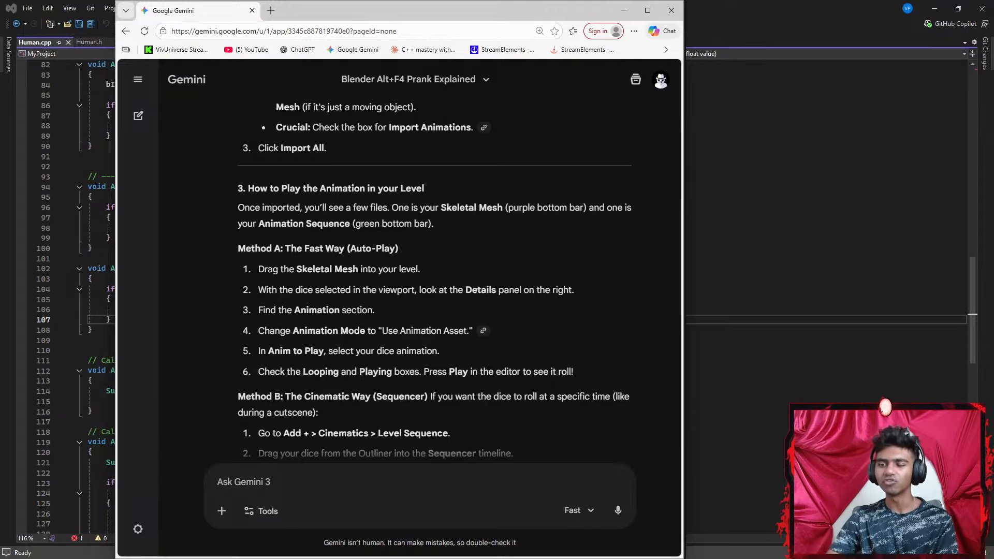
{"action": "scroll", "coordinate": [299, 262], "scroll_direction": "down", "scroll_amount": 1}
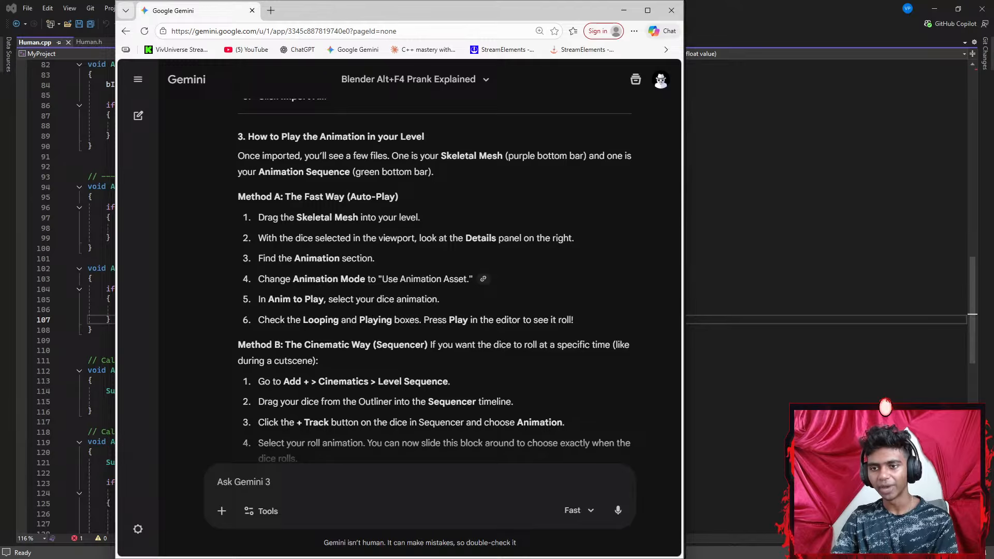
{"action": "left_click_drag", "start_coordinate": [257, 257], "coordinate": [385, 261]}
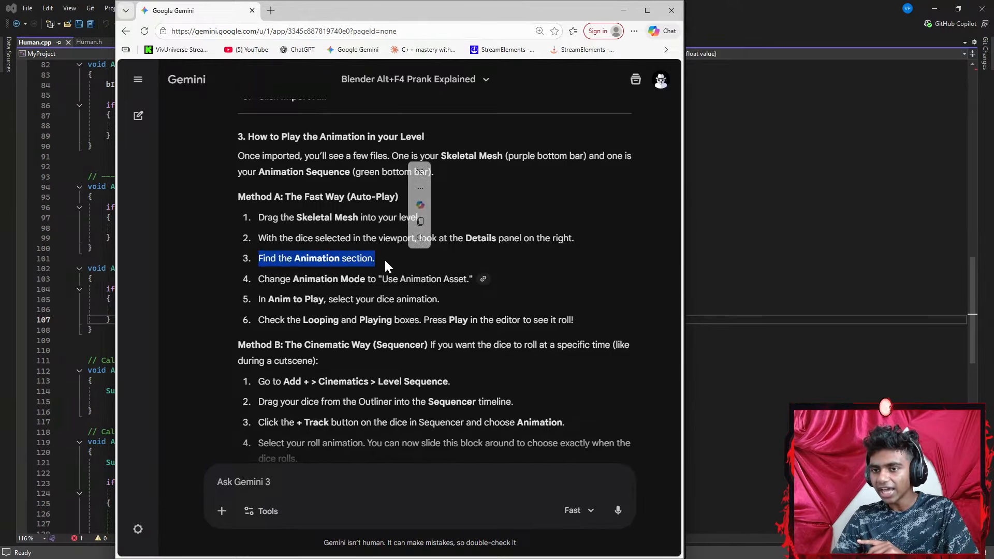
{"action": "left_click_drag", "start_coordinate": [254, 280], "coordinate": [469, 291]}
{"action": "left_click", "coordinate": [469, 293]}
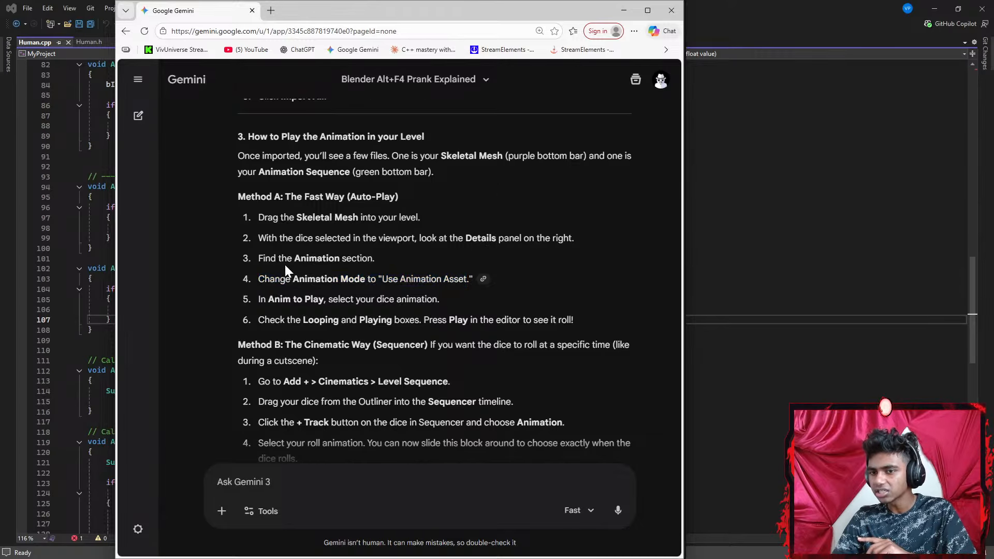
{"action": "left_click_drag", "start_coordinate": [258, 257], "coordinate": [381, 266]}
{"action": "left_click", "coordinate": [329, 290]}
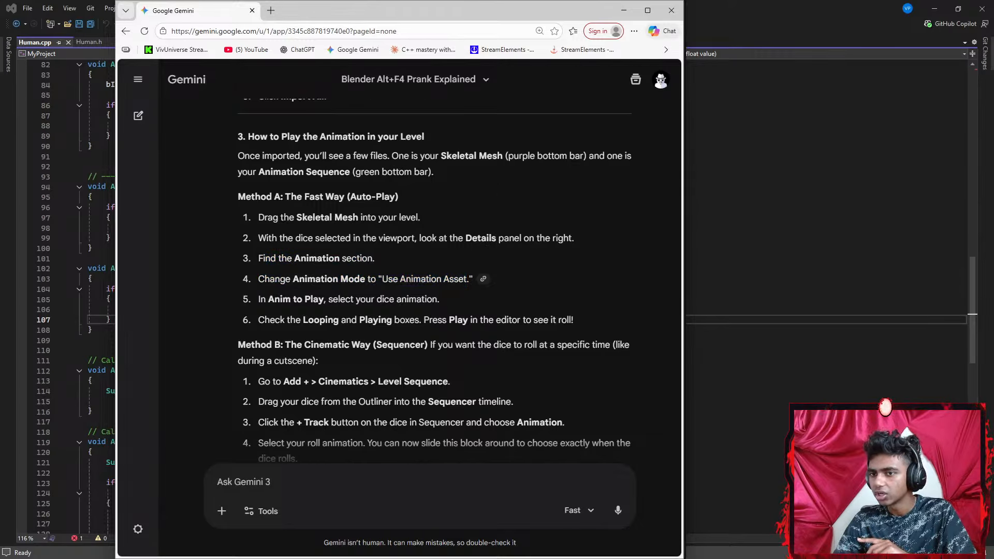
{"action": "left_click_drag", "start_coordinate": [264, 217], "coordinate": [411, 219]}
{"action": "left_click_drag", "start_coordinate": [265, 238], "coordinate": [570, 245]}
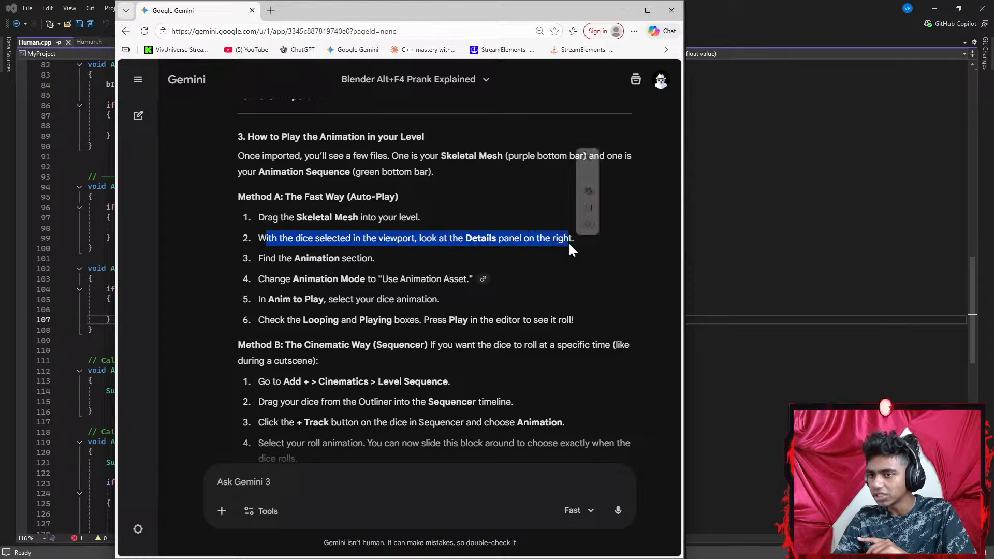
{"action": "left_click_drag", "start_coordinate": [258, 257], "coordinate": [399, 267]}
{"action": "left_click", "coordinate": [419, 291]}
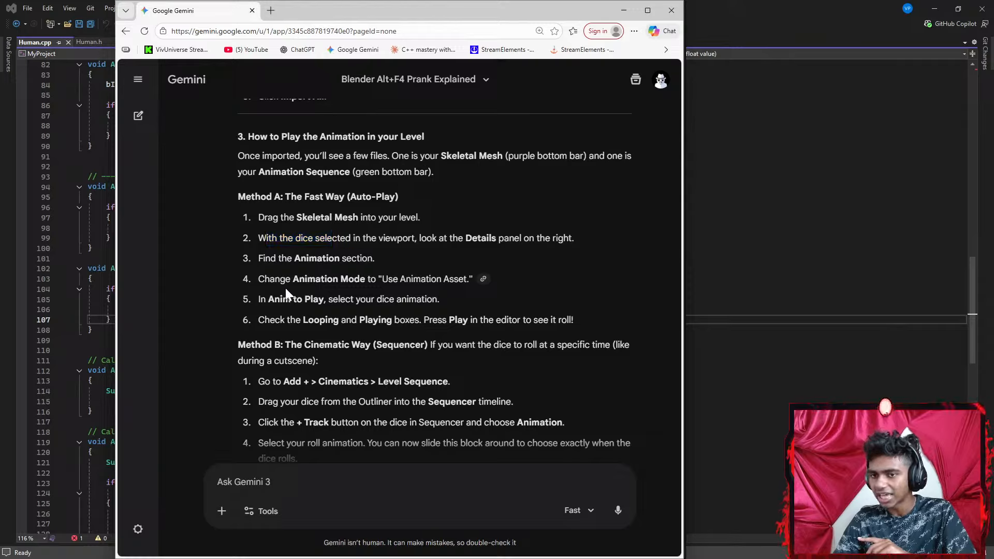
{"action": "left_click_drag", "start_coordinate": [261, 279], "coordinate": [409, 282]}
{"action": "left_click", "coordinate": [432, 290]}
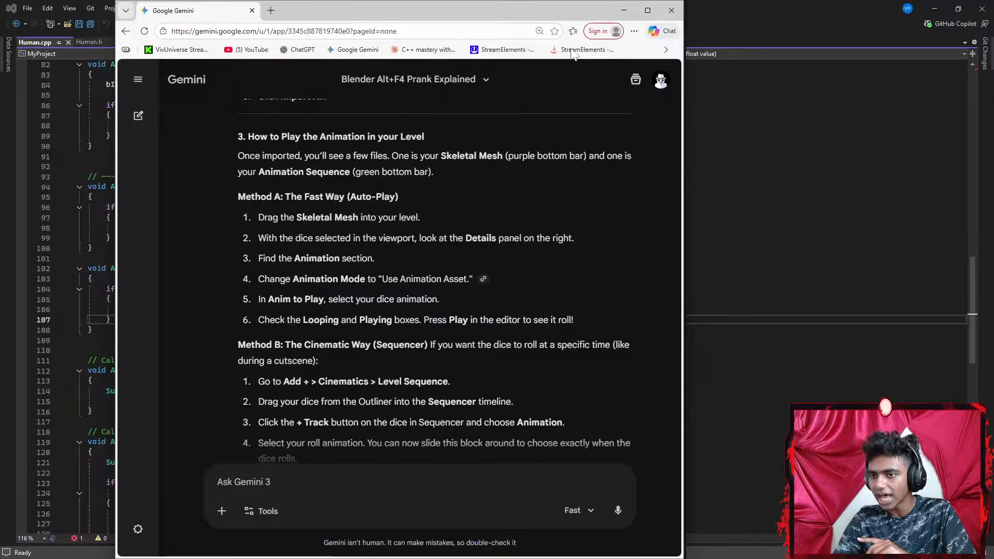
{"action": "left_click", "coordinate": [615, 13]}
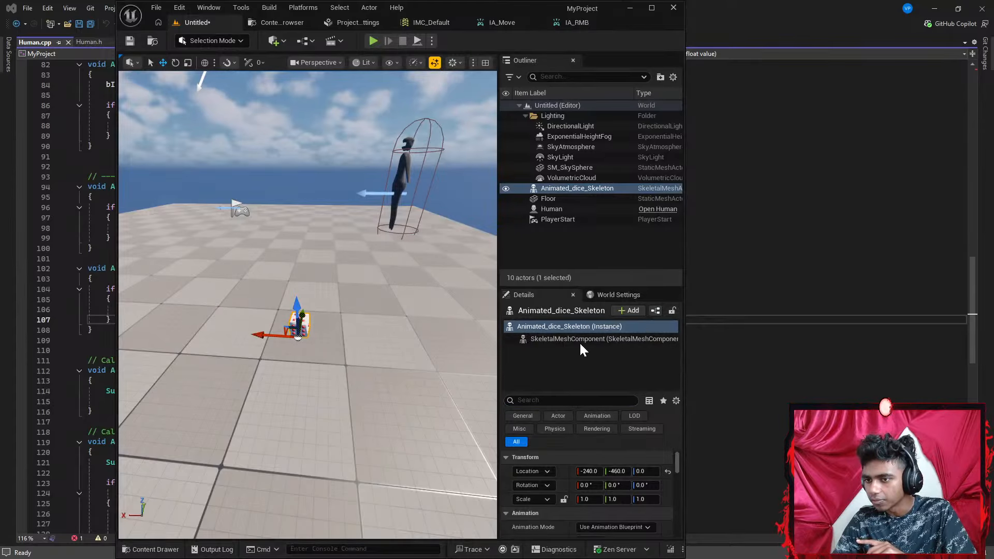
{"action": "left_click", "coordinate": [634, 309]}
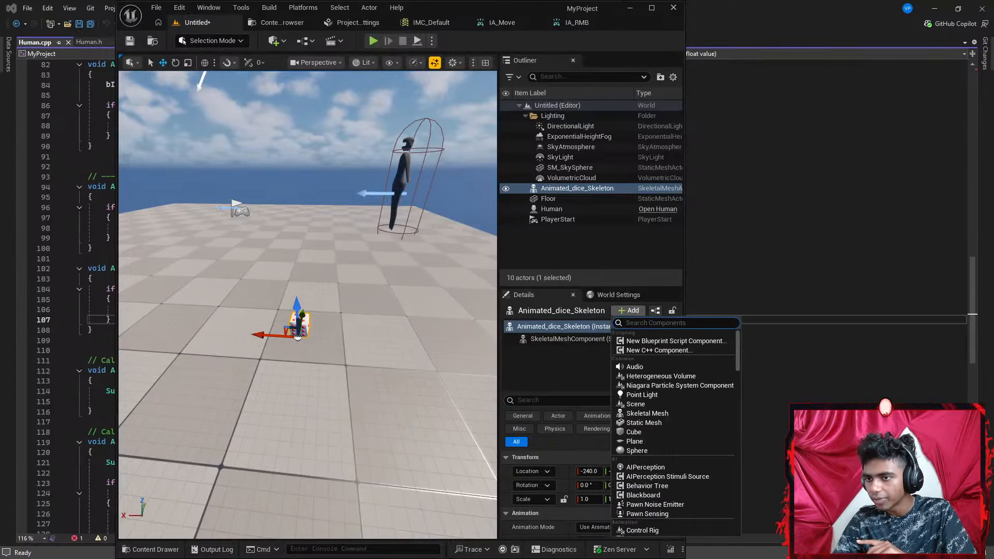
{"action": "type", "text": "anim,"}
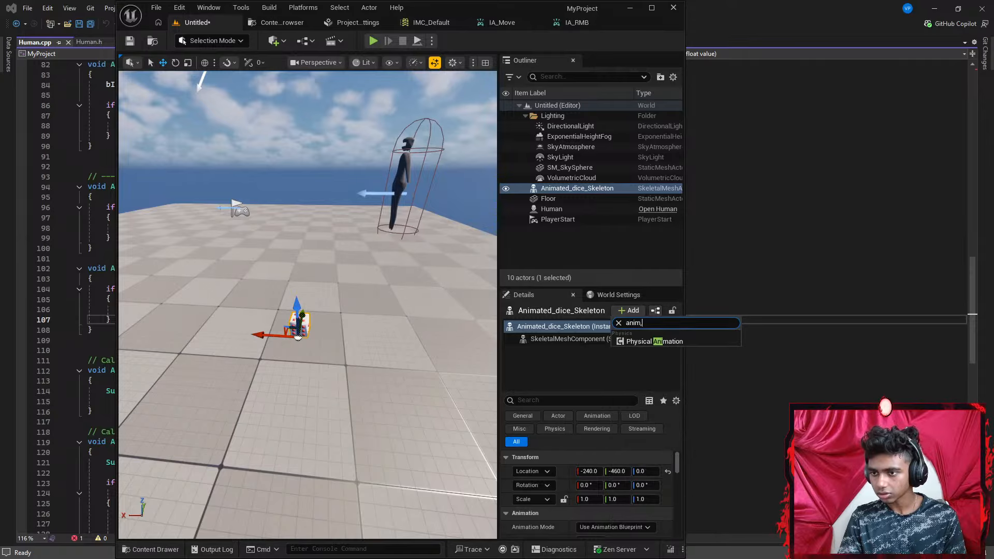
{"action": "key", "text": "BackSpace"}
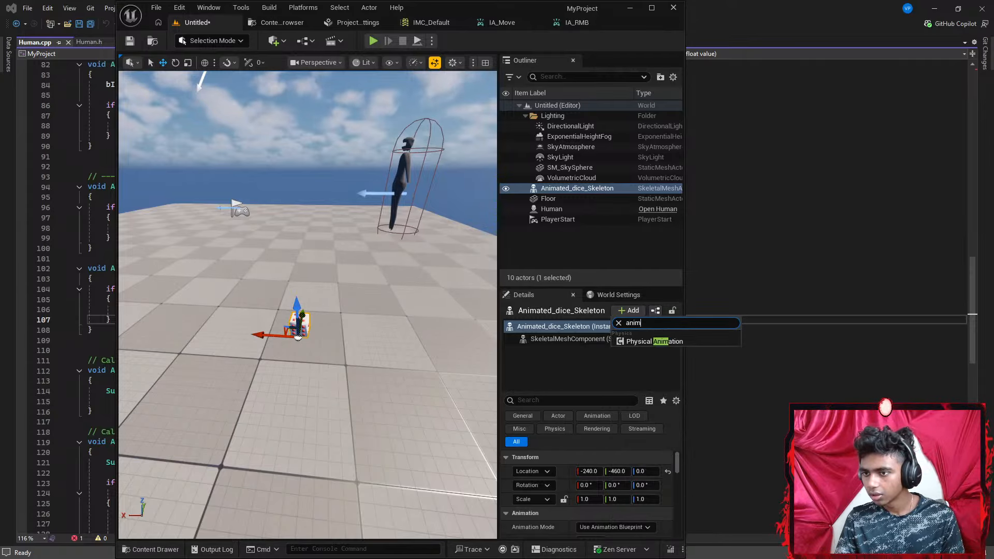
{"action": "key", "text": "BackSpace"}
{"action": "key", "text": "BackSpace"}
{"action": "key", "text": "BackSpace"}
{"action": "key", "text": "BackSpace"}
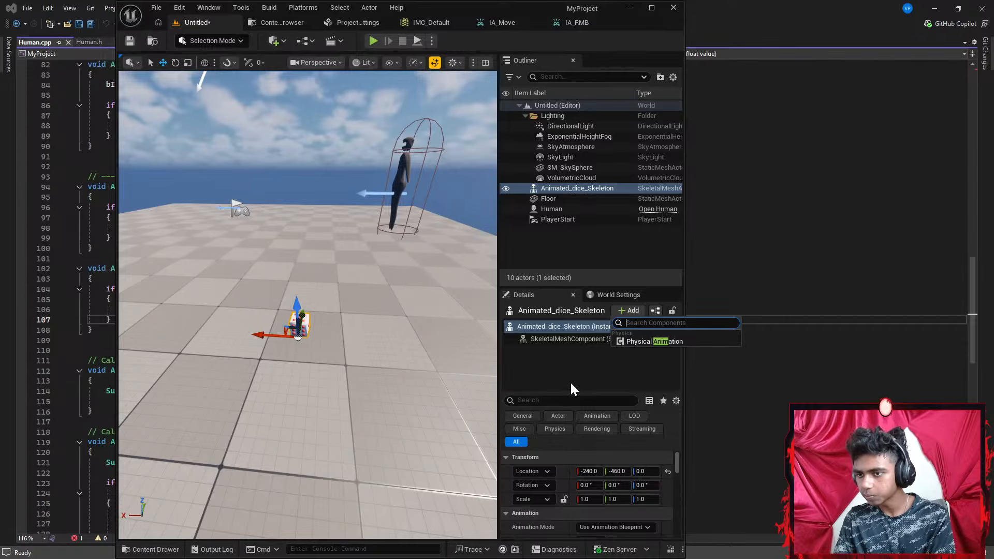
{"action": "key", "text": "Escape"}
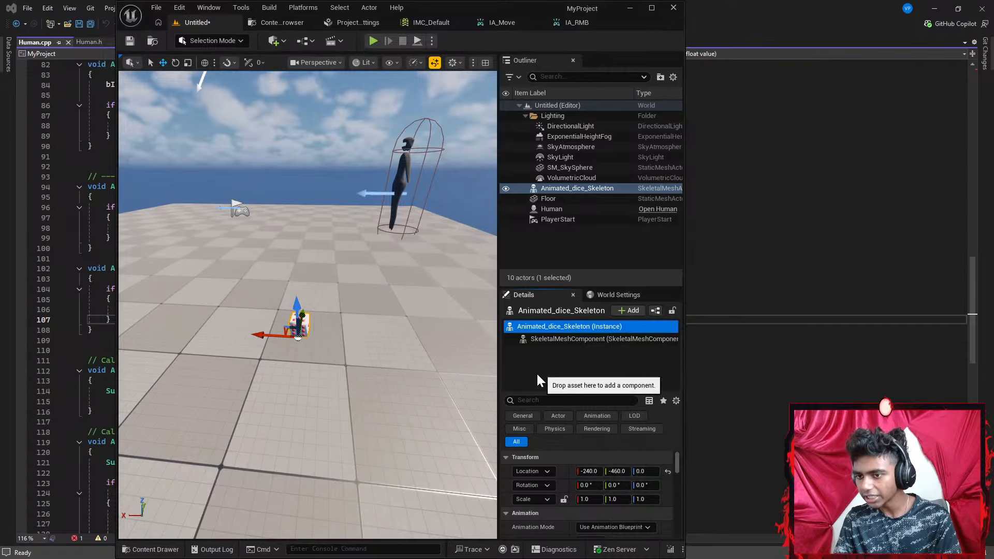
Widen the details area further and bring up the Animation section of the Animated_dice_Skeleton actor
{"action": "left_click", "coordinate": [495, 352]}
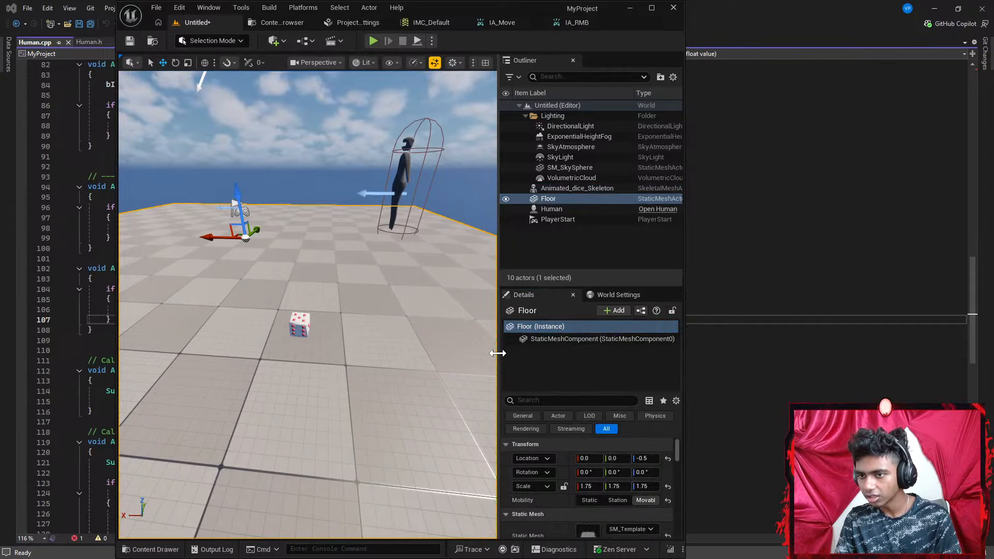
{"action": "left_click_drag", "start_coordinate": [498, 352], "coordinate": [439, 352]}
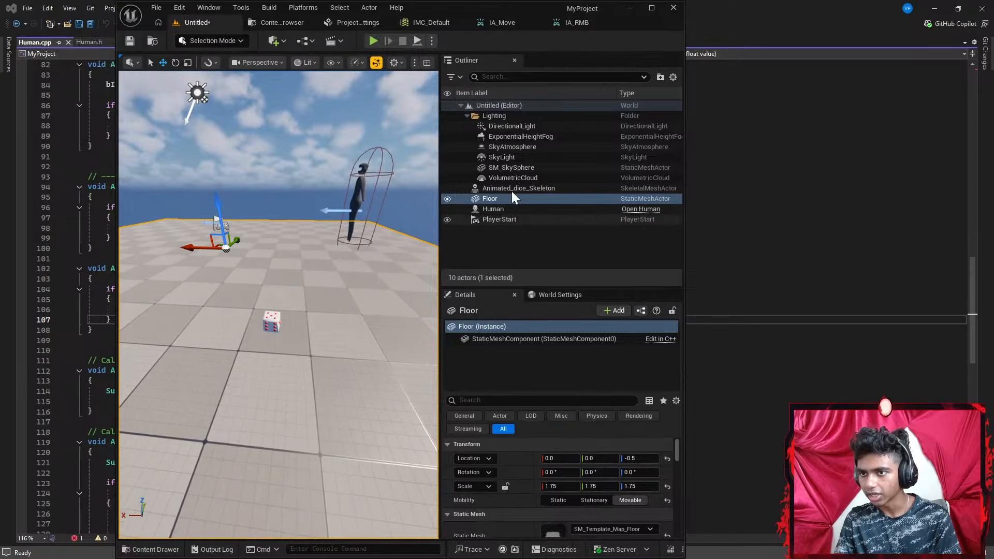
{"action": "left_click", "coordinate": [271, 321]}
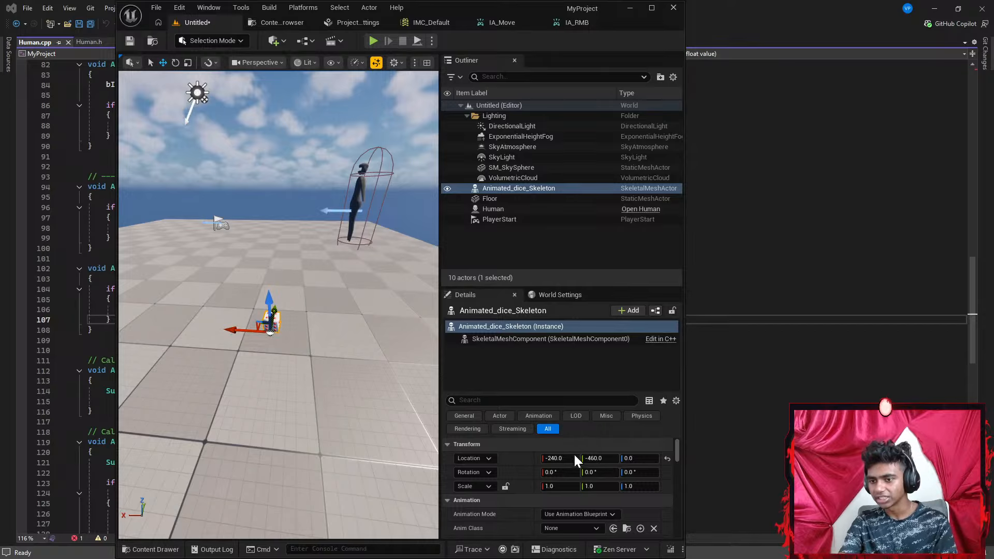
{"action": "scroll", "coordinate": [573, 459], "scroll_direction": "down", "scroll_amount": 2}
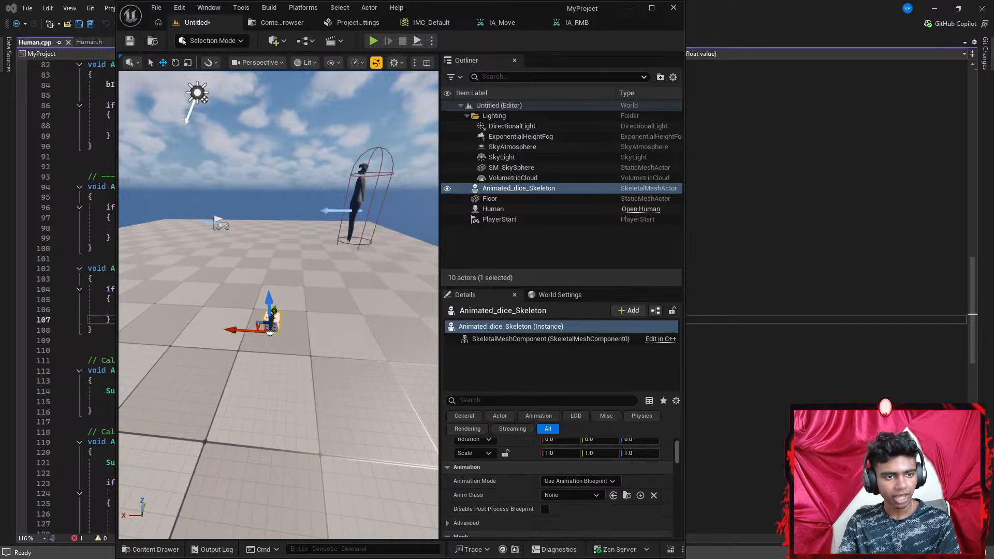
Check Gemini's Animation Mode instruction, return to Unreal Editor, and set the dice actor's Animation Mode to Use Animation Asset
{"action": "key", "text": "alt+Tab"}
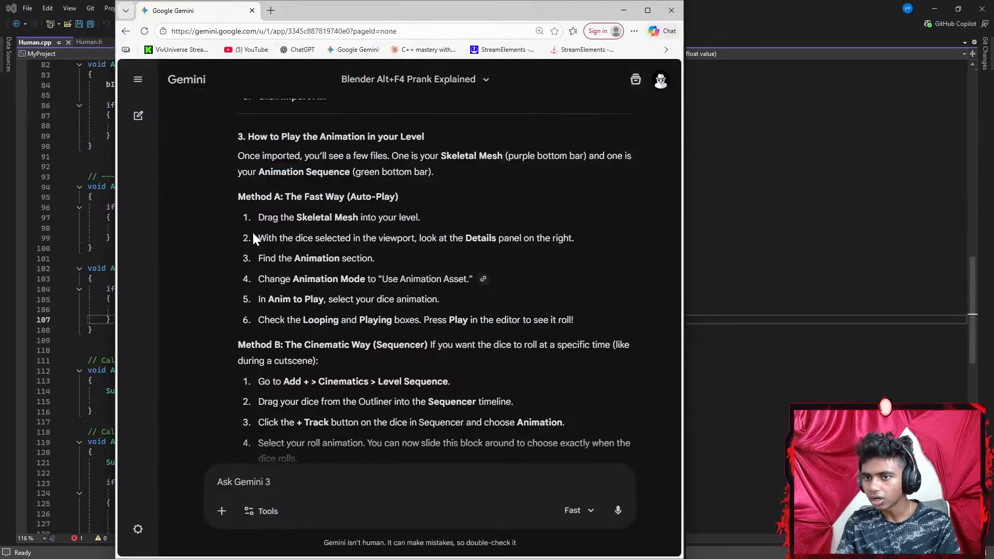
{"action": "left_click_drag", "start_coordinate": [275, 279], "coordinate": [436, 279]}
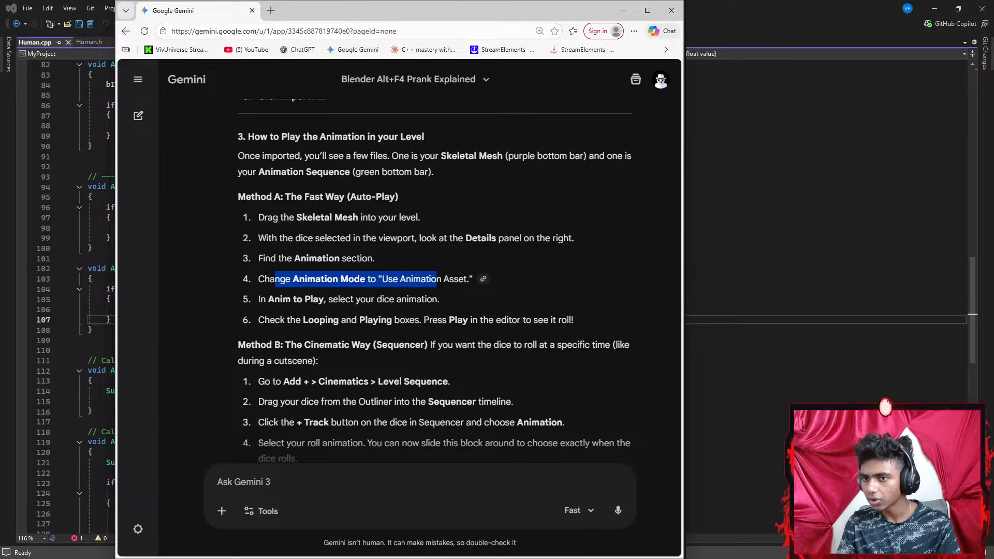
{"action": "left_click", "coordinate": [476, 304]}
{"action": "left_click", "coordinate": [624, 11]}
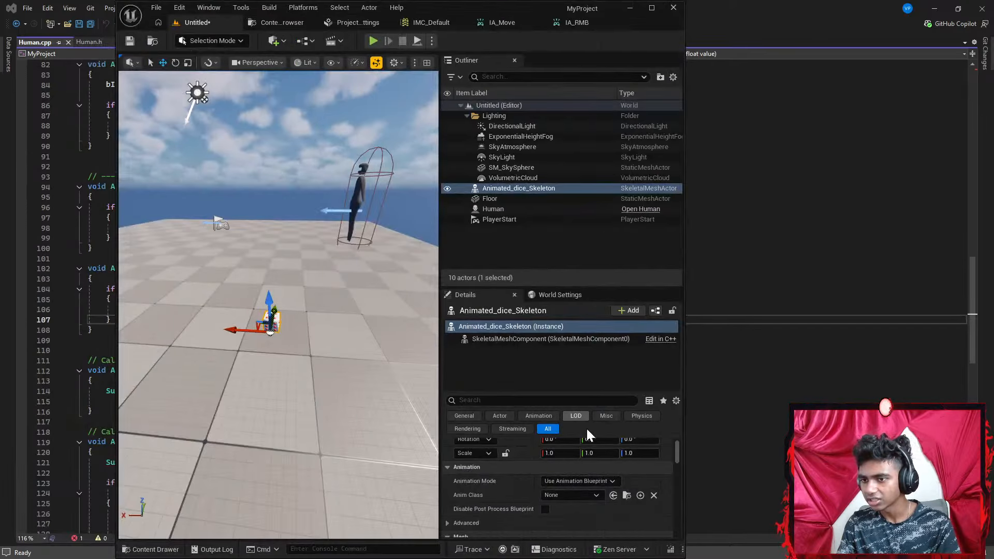
{"action": "left_click", "coordinate": [596, 481]}
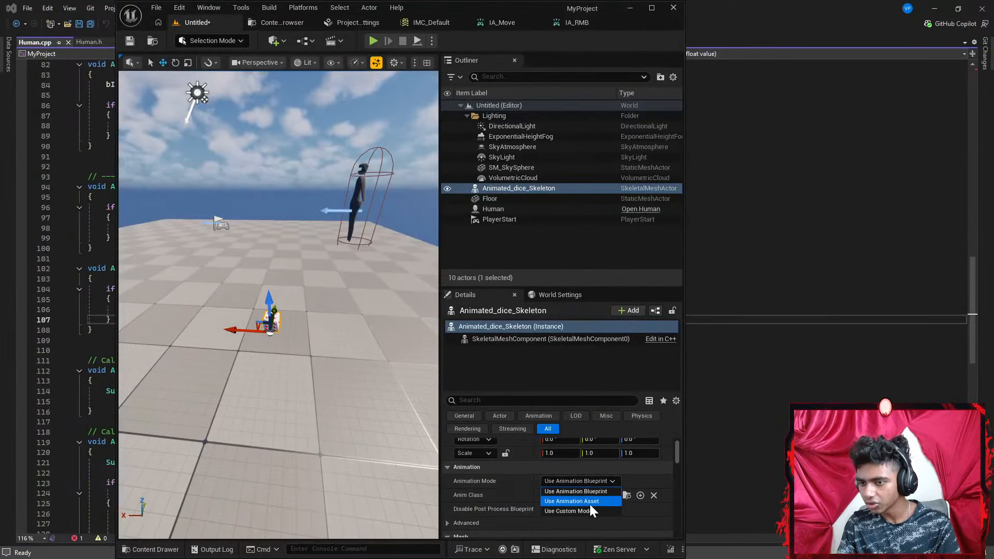
{"action": "left_click", "coordinate": [589, 503]}
Bring up the dice actor's Anim to Play choices, reread Gemini's remaining animation instructions, and return to Unreal Editor
{"action": "left_click", "coordinate": [607, 495]}
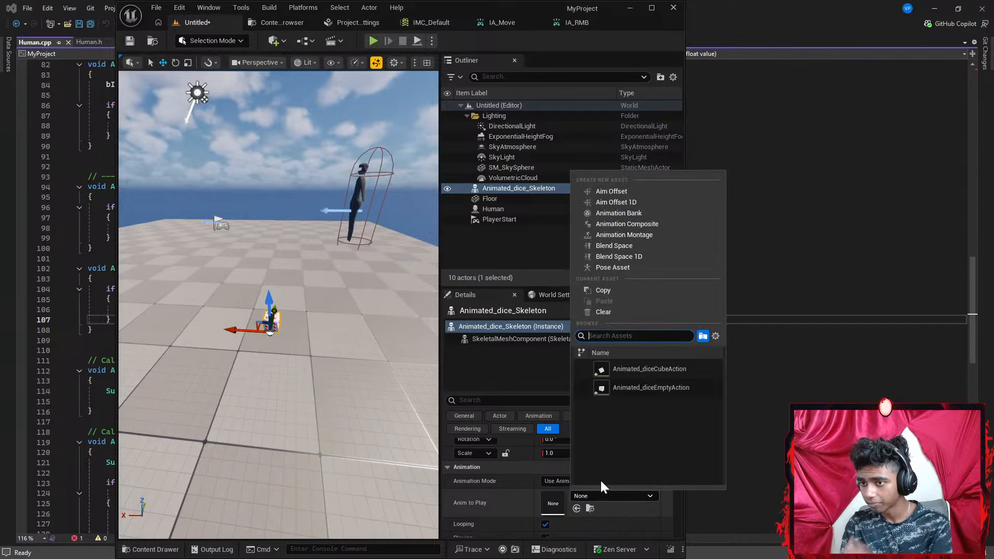
{"action": "key", "text": "alt+Tab"}
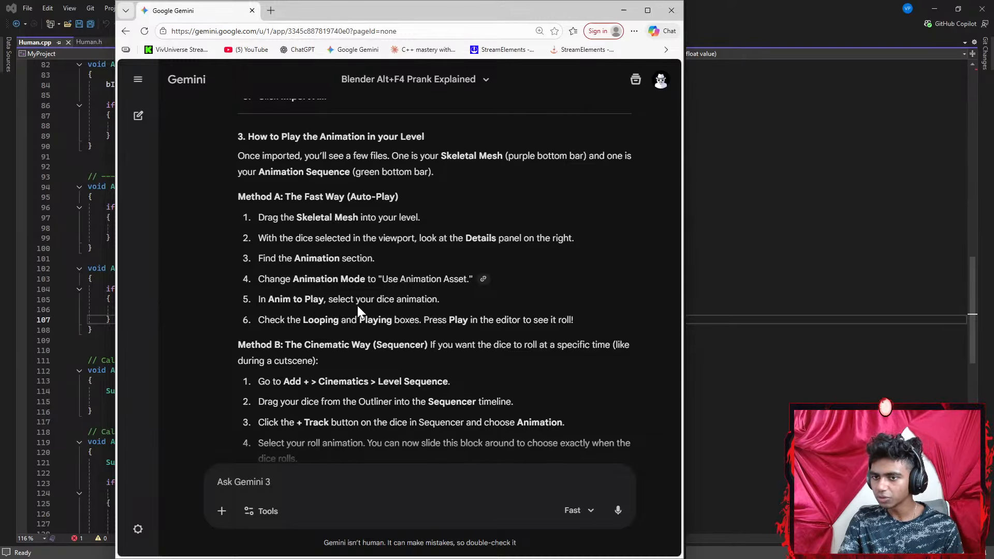
{"action": "scroll", "coordinate": [405, 338], "scroll_direction": "down", "scroll_amount": 1}
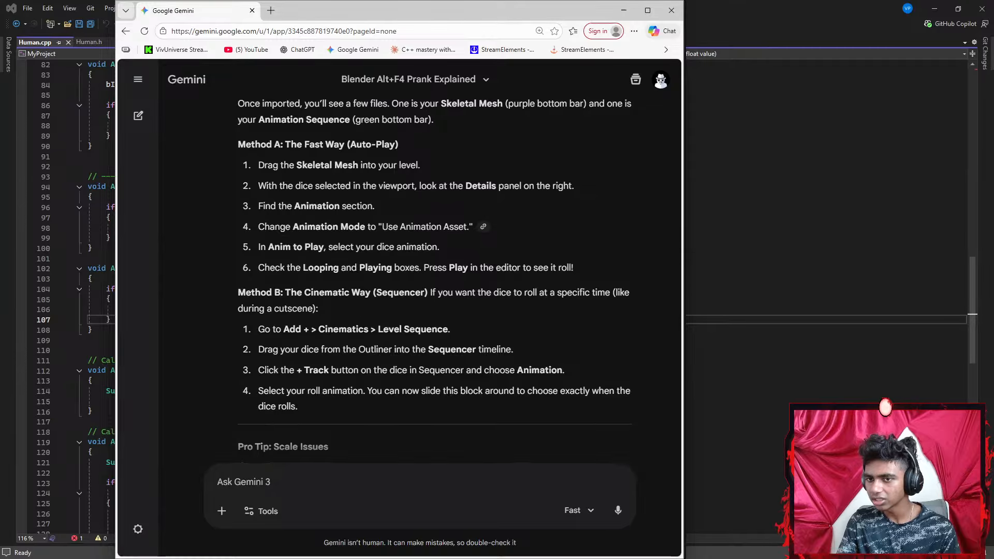
{"action": "scroll", "coordinate": [402, 381], "scroll_direction": "down", "scroll_amount": 1}
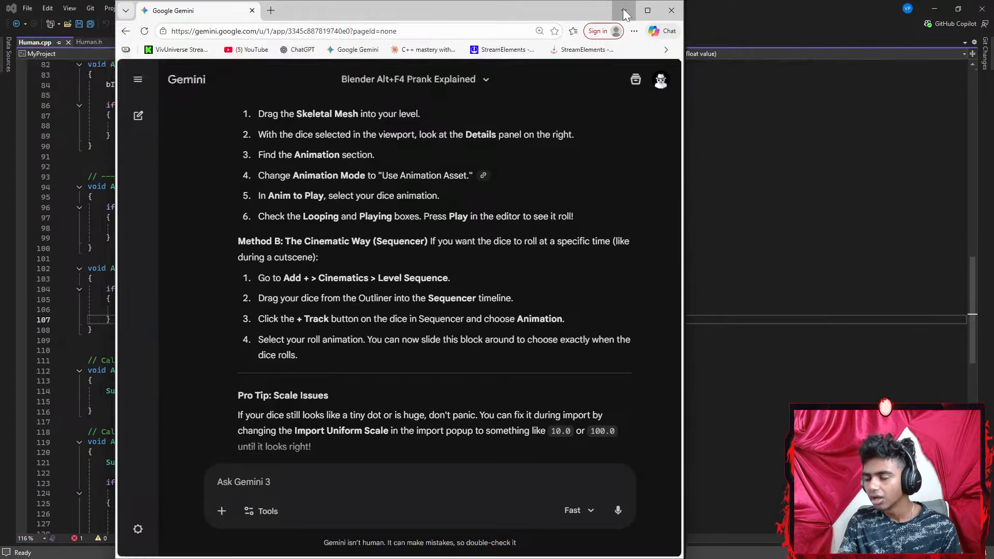
{"action": "key", "text": "alt+Tab"}
Enlarge the dice actor's property area and capture a screenshot of the available Anim to Play assets
{"action": "scroll", "coordinate": [591, 467], "scroll_direction": "down", "scroll_amount": 1}
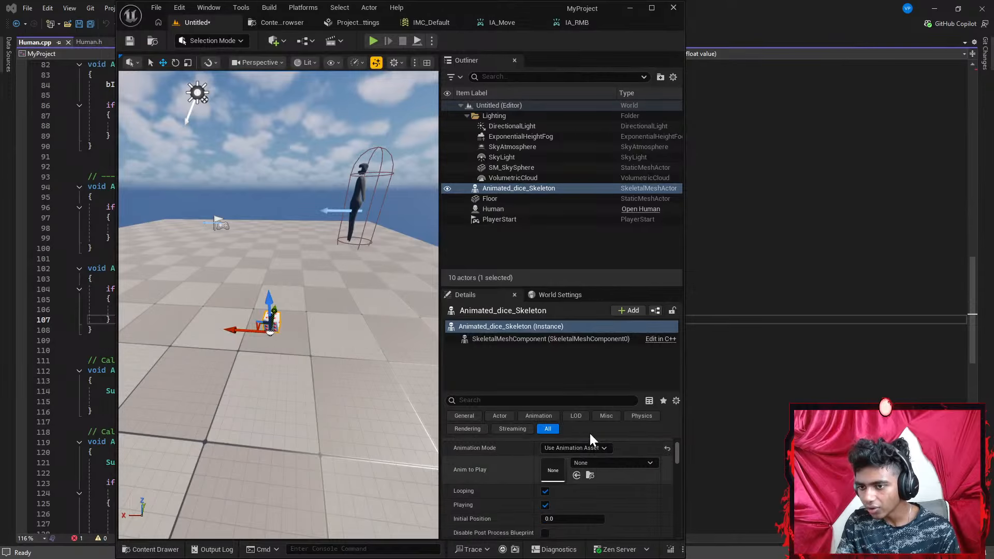
{"action": "left_click_drag", "start_coordinate": [575, 391], "coordinate": [582, 259]}
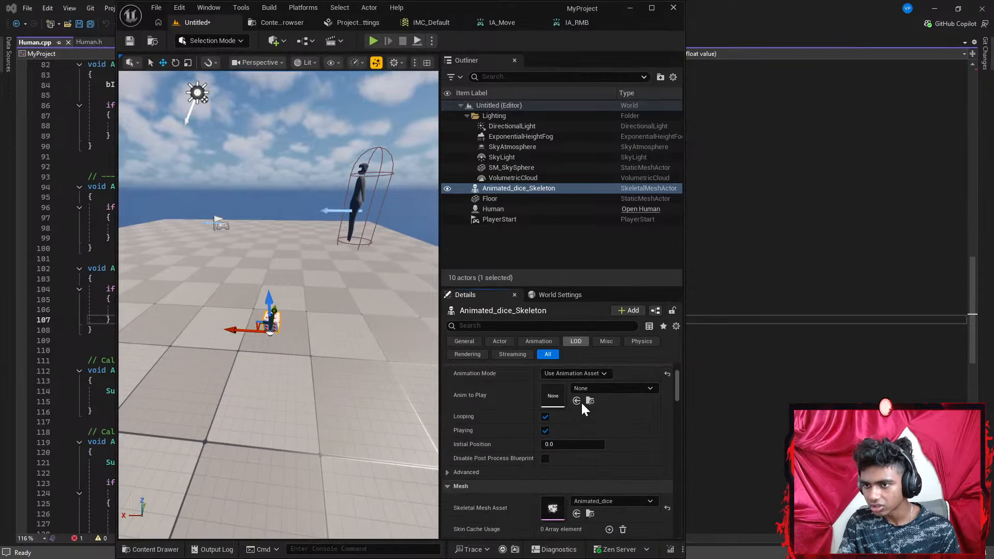
{"action": "scroll", "coordinate": [582, 407], "scroll_direction": "up", "scroll_amount": 1}
{"action": "left_click", "coordinate": [606, 404]}
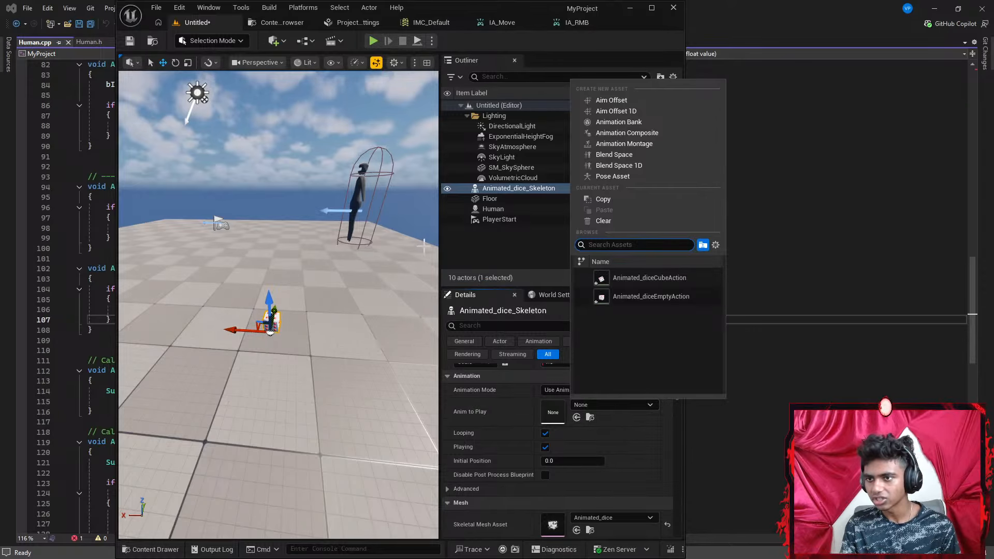
{"action": "key", "text": "super+shift+s"}
{"action": "left_click_drag", "start_coordinate": [432, 218], "coordinate": [743, 482]}
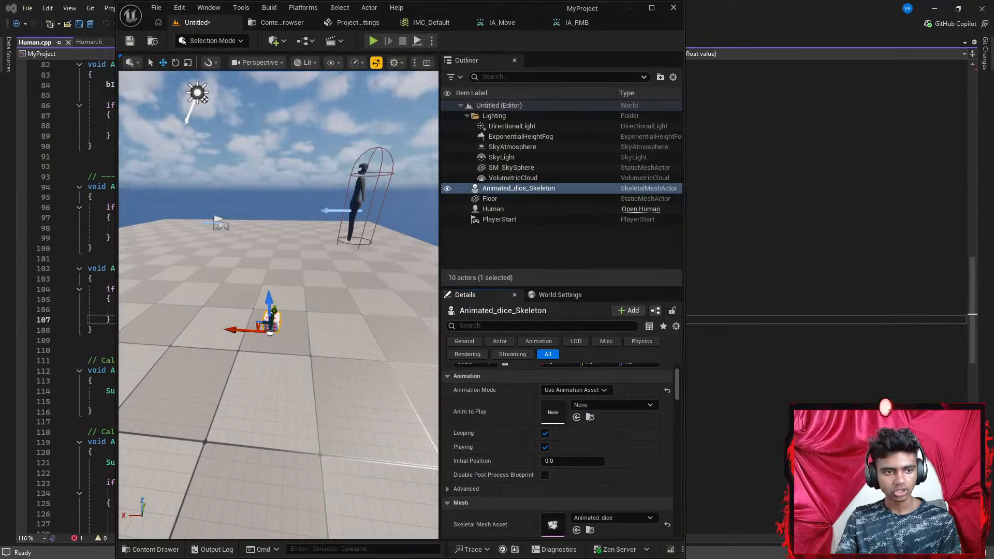
Switch to Gemini, attach the screenshot and send the question "Which one should I slepet teh first or second?"
{"action": "key", "text": "alt+Tab"}
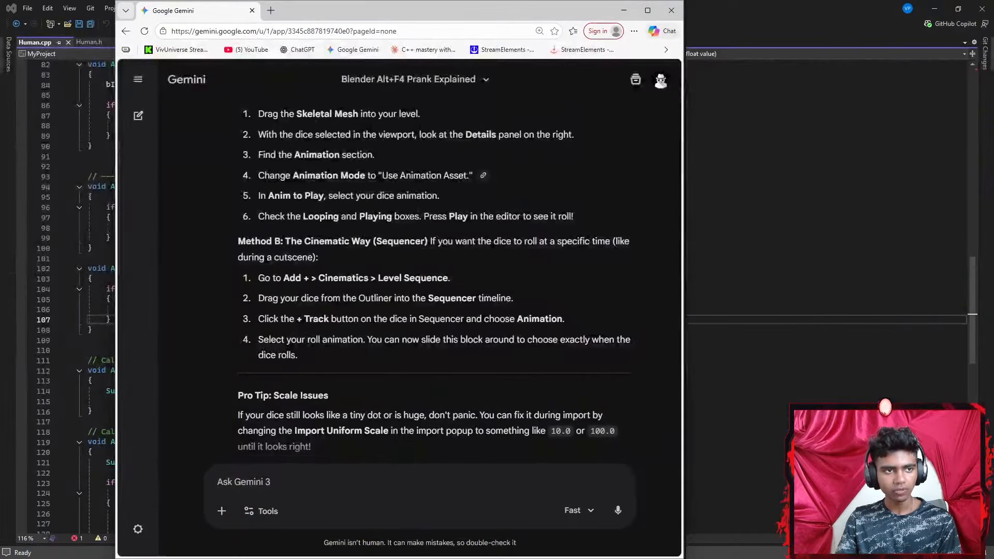
{"action": "left_click_drag", "start_coordinate": [0, 481], "coordinate": [296, 466]}
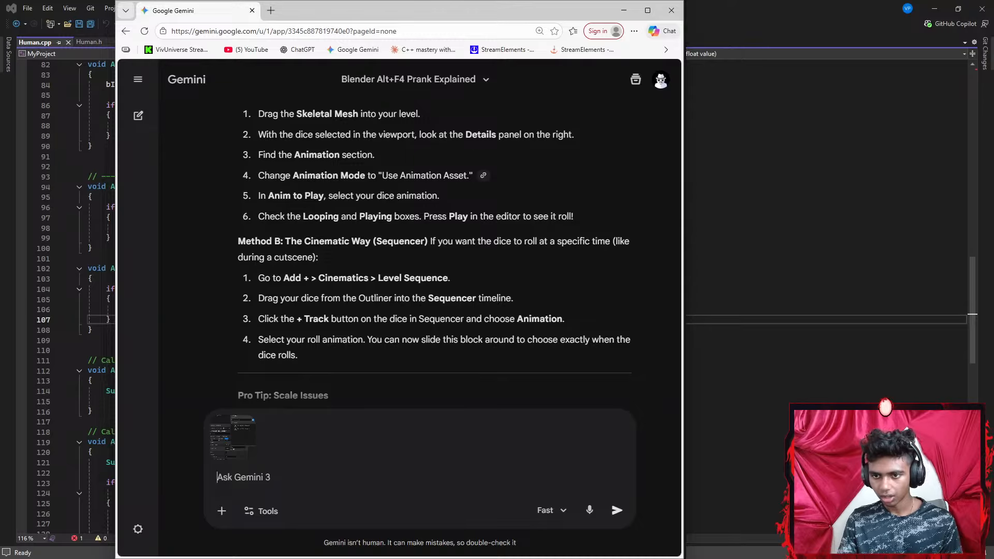
{"action": "type", "text": "Which one"}
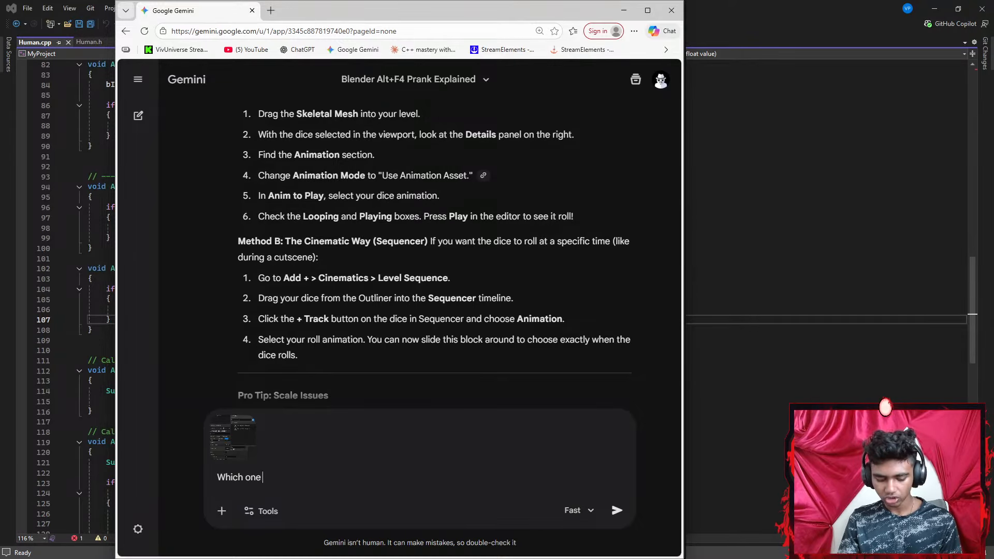
{"action": "type", "text": " should I slepet teh first or sec"}
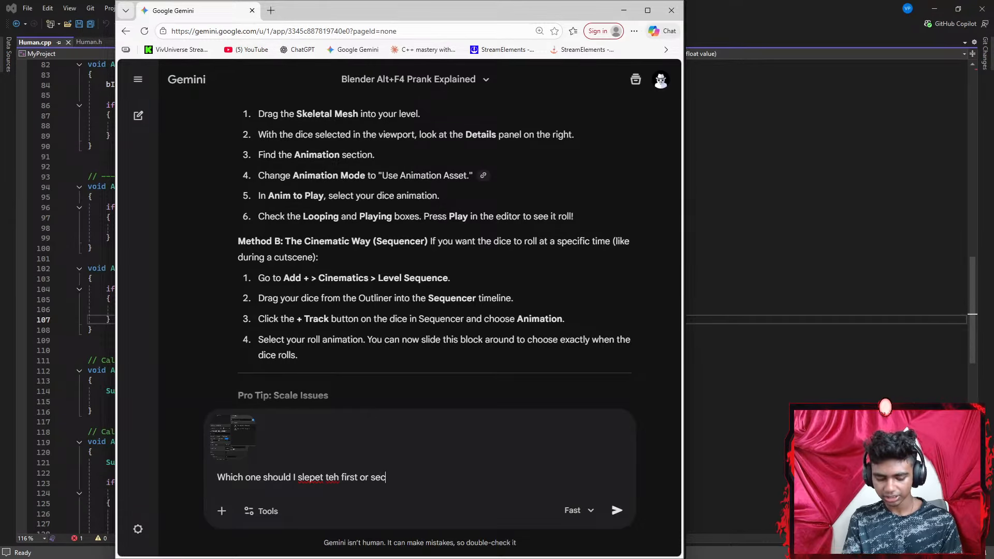
{"action": "type", "text": "ond?"}
{"action": "key", "text": "Return"}
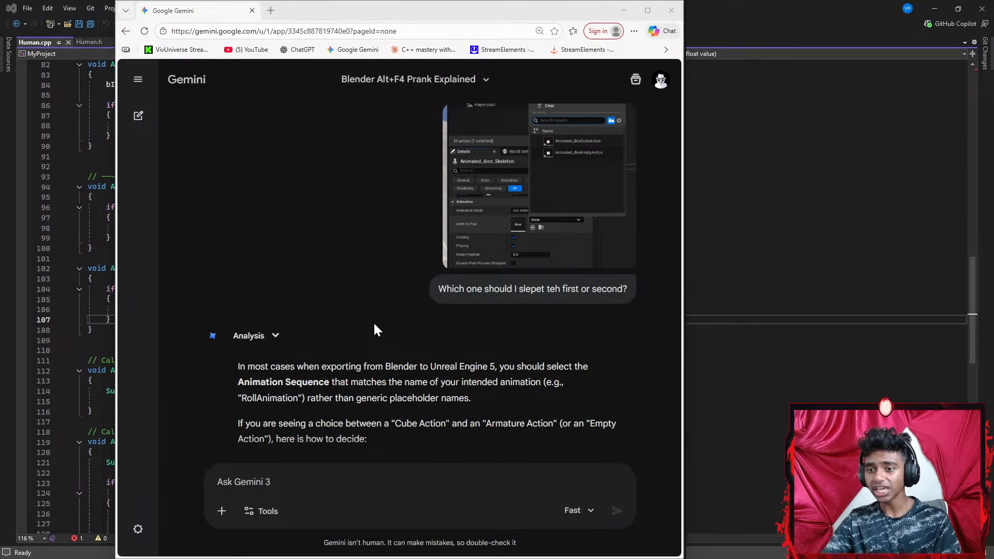
Read Gemini's advice on which animation sequence to choose and why two exist, and return to Unreal Editor
{"action": "scroll", "coordinate": [362, 342], "scroll_direction": "down", "scroll_amount": 2}
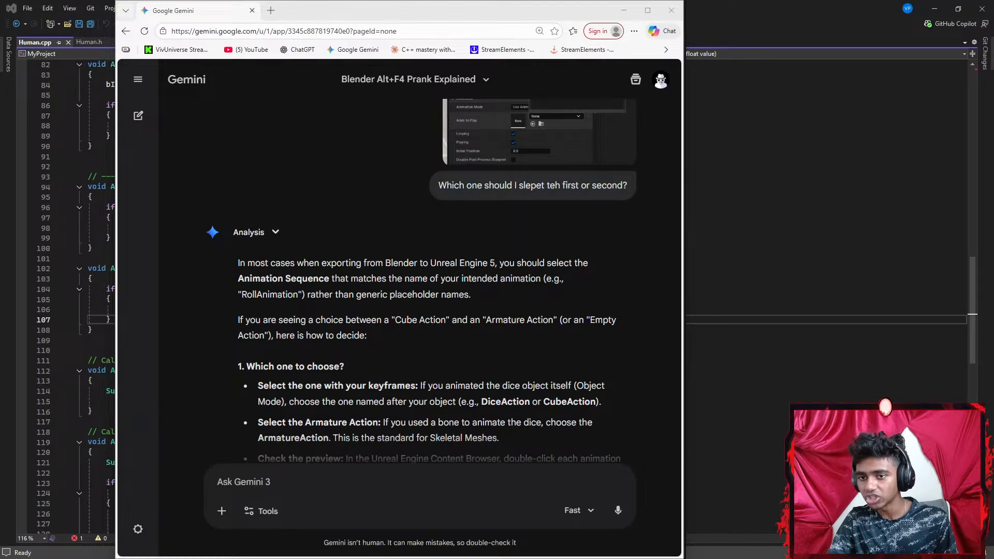
{"action": "scroll", "coordinate": [305, 365], "scroll_direction": "down", "scroll_amount": 2}
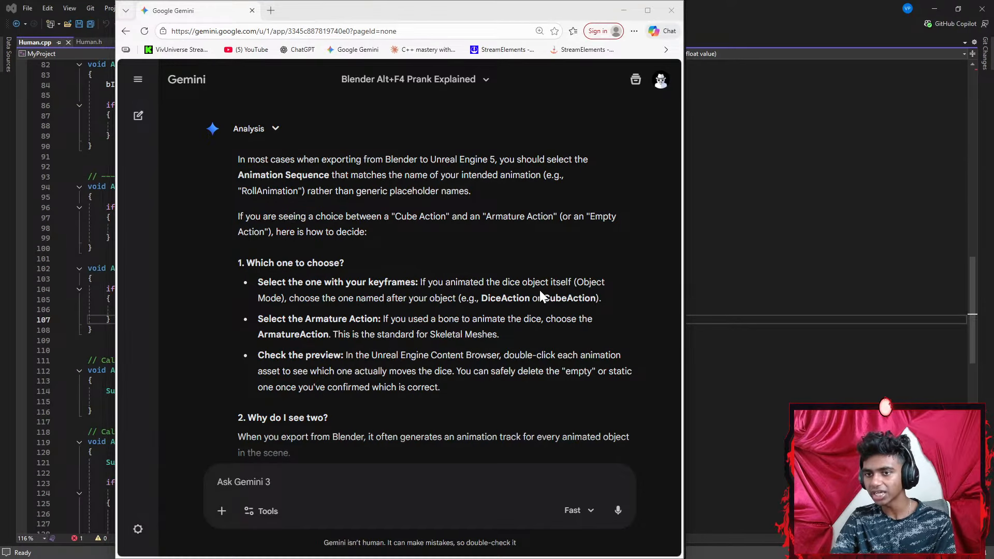
{"action": "scroll", "coordinate": [317, 348], "scroll_direction": "down", "scroll_amount": 4}
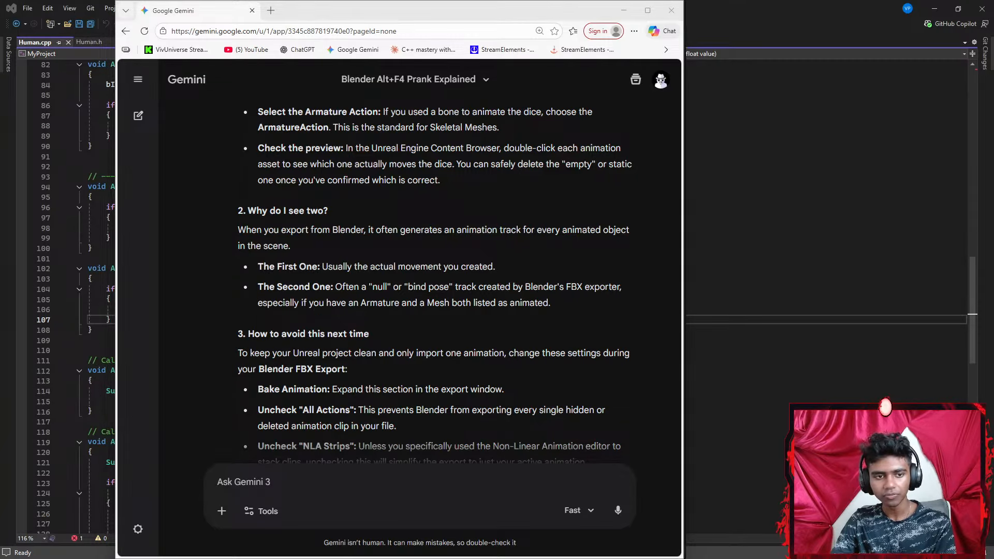
{"action": "key", "text": "alt+Tab"}
Look over the dice animation assets, reselect the dice actor in the level, and set its Anim to Play to Animated_diceCubeAction
{"action": "left_click", "coordinate": [604, 404]}
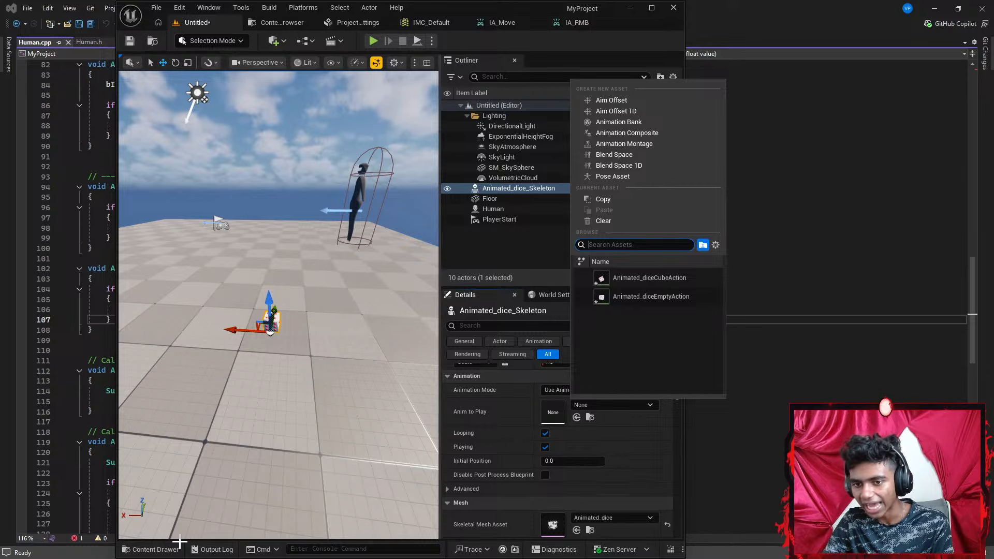
{"action": "left_click", "coordinate": [156, 549]}
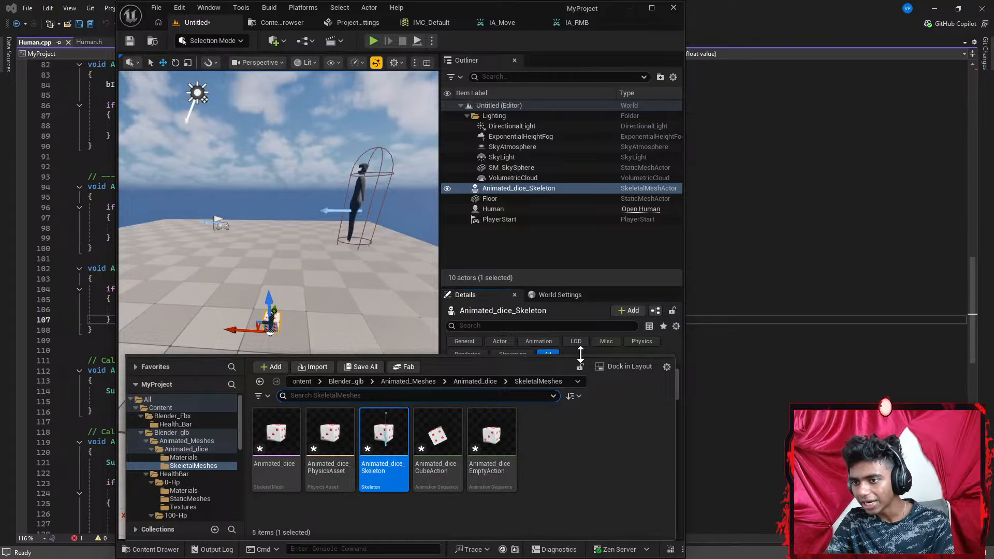
{"action": "left_click", "coordinate": [386, 299]}
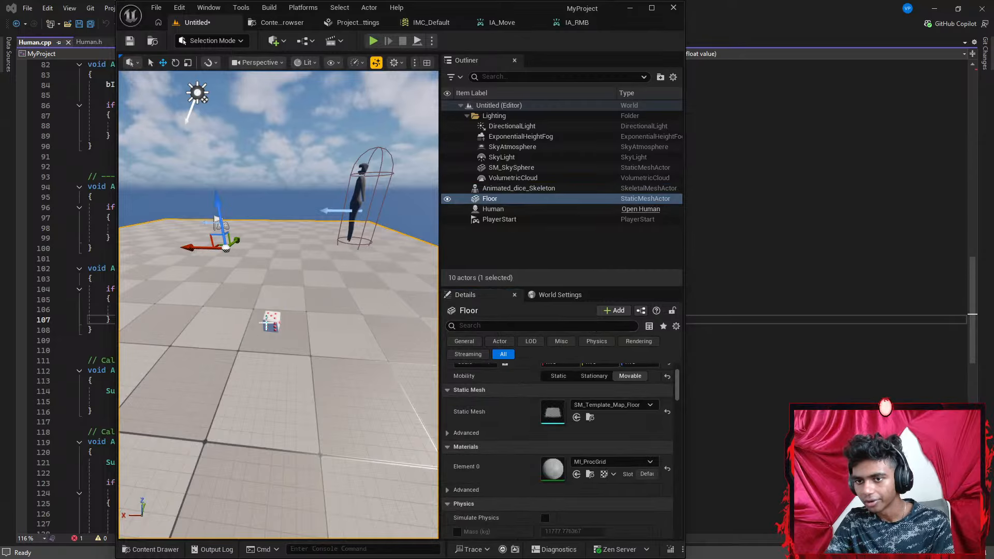
{"action": "left_click", "coordinate": [270, 322]}
{"action": "left_click", "coordinate": [598, 404]}
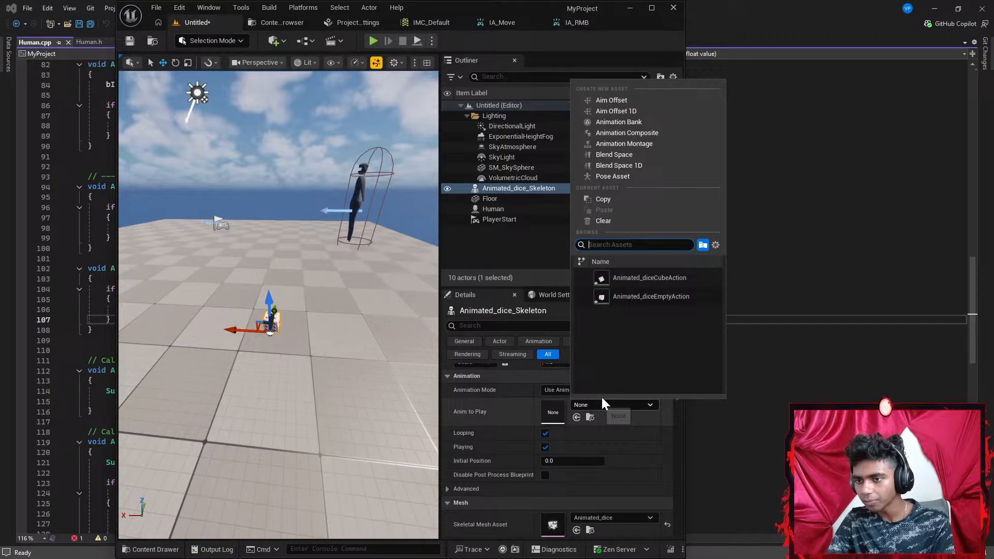
{"action": "left_click", "coordinate": [629, 278]}
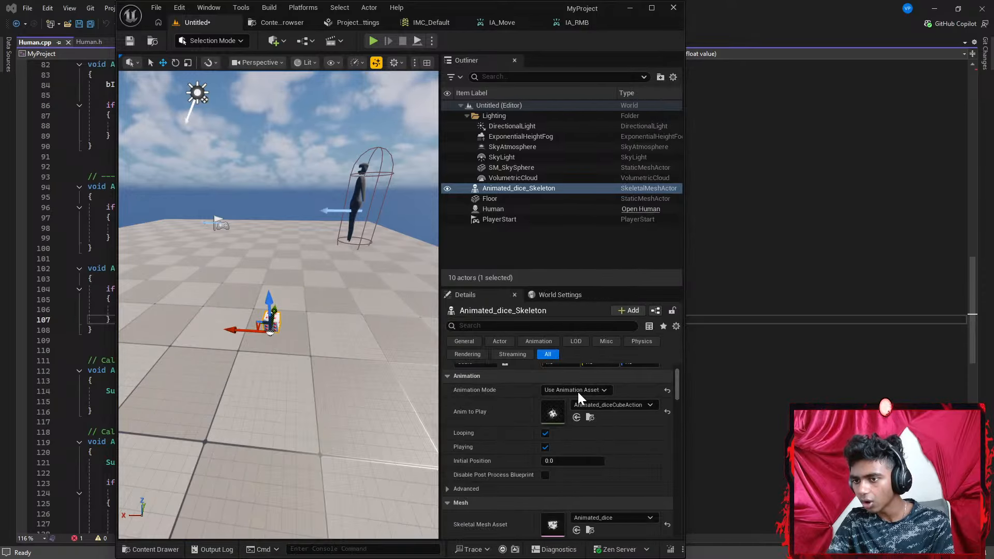
Play the level, move up to the dice to watch its rolling animation, and stop the play session
{"action": "left_click", "coordinate": [331, 296]}
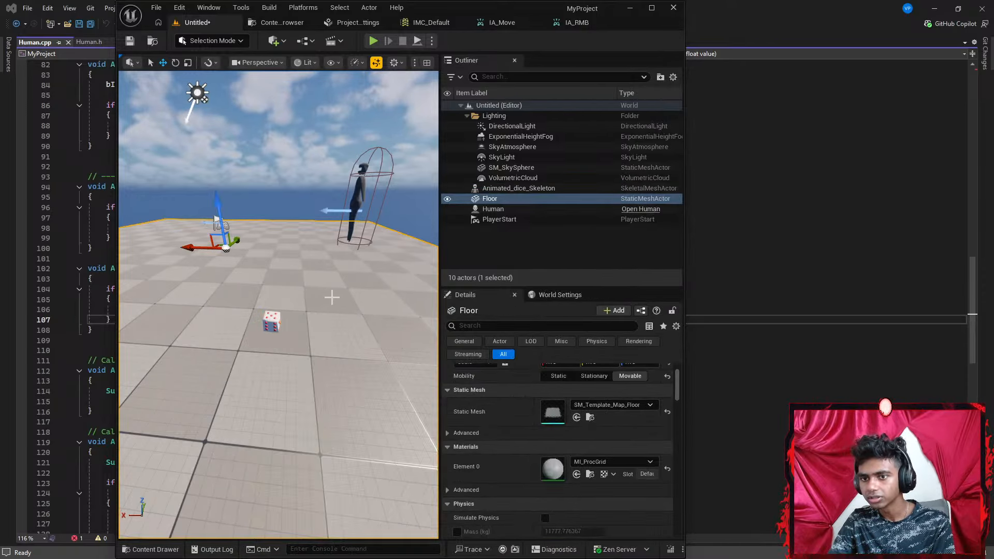
{"action": "scroll", "coordinate": [332, 297], "scroll_direction": "up", "scroll_amount": 3}
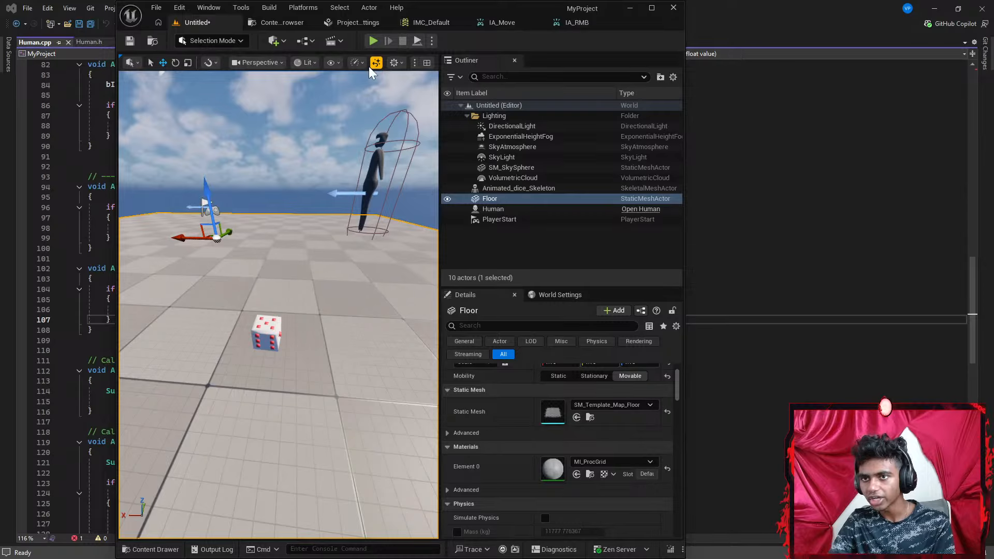
{"action": "left_click", "coordinate": [374, 41]}
{"action": "left_click", "coordinate": [335, 340]}
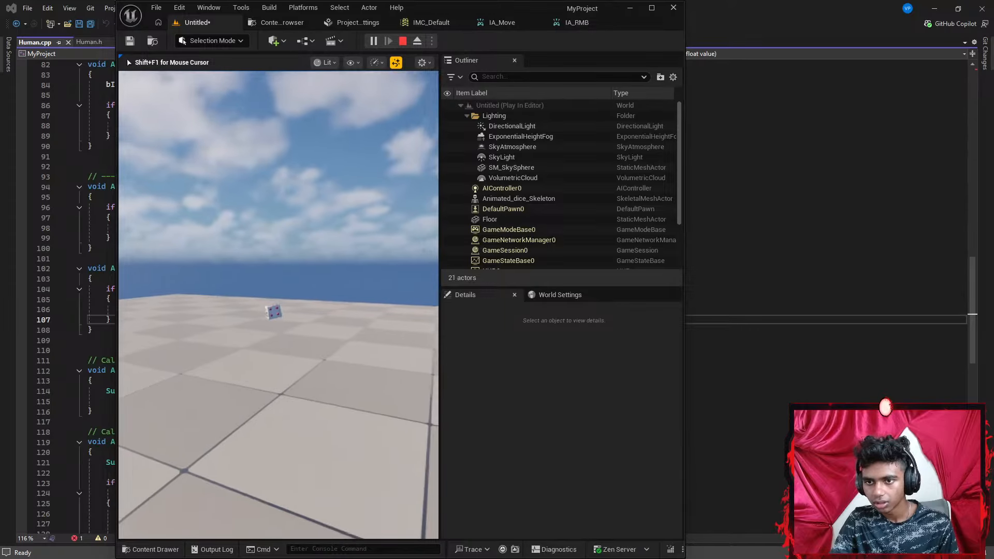
{"action": "key", "text": "w"}
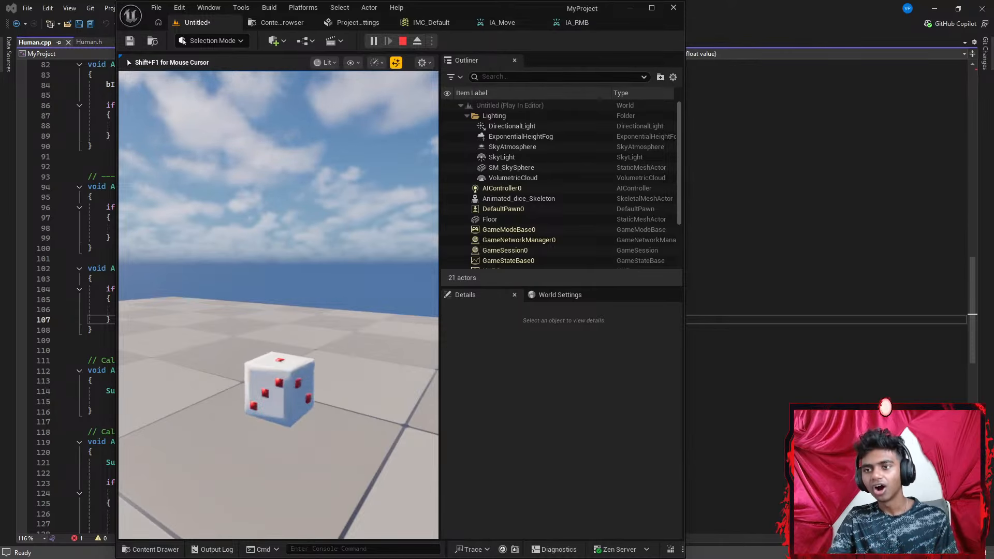
{"action": "key", "text": "e"}
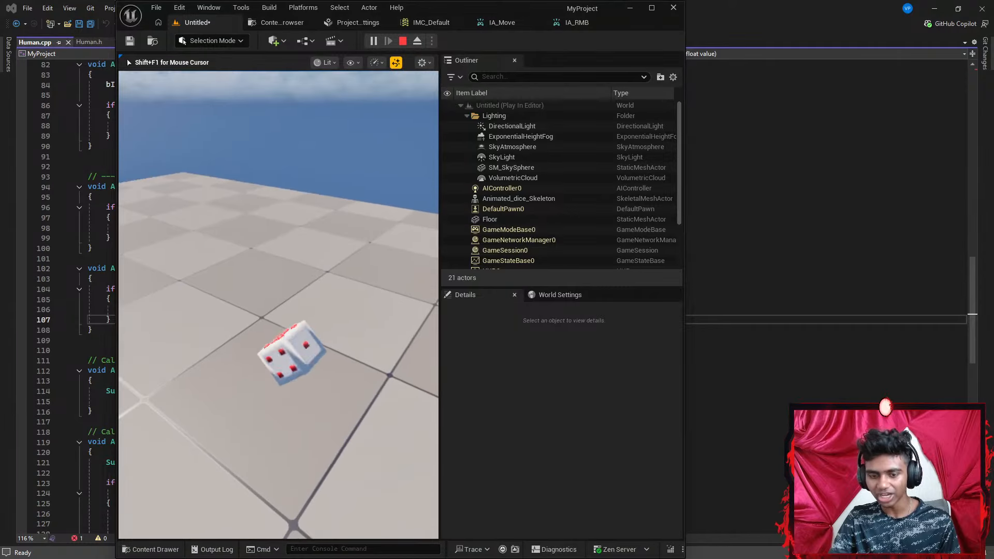
{"action": "key", "text": "Escape"}
Widen the level viewport and select the Human character beyond the player start
{"action": "left_click_drag", "start_coordinate": [439, 343], "coordinate": [574, 355]}
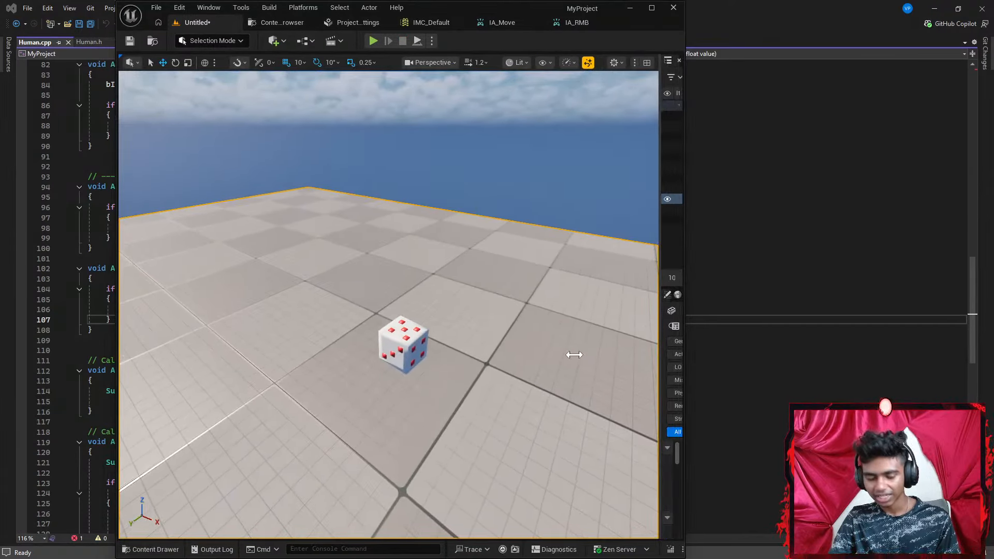
{"action": "scroll", "coordinate": [459, 272], "scroll_direction": "down", "scroll_amount": 5}
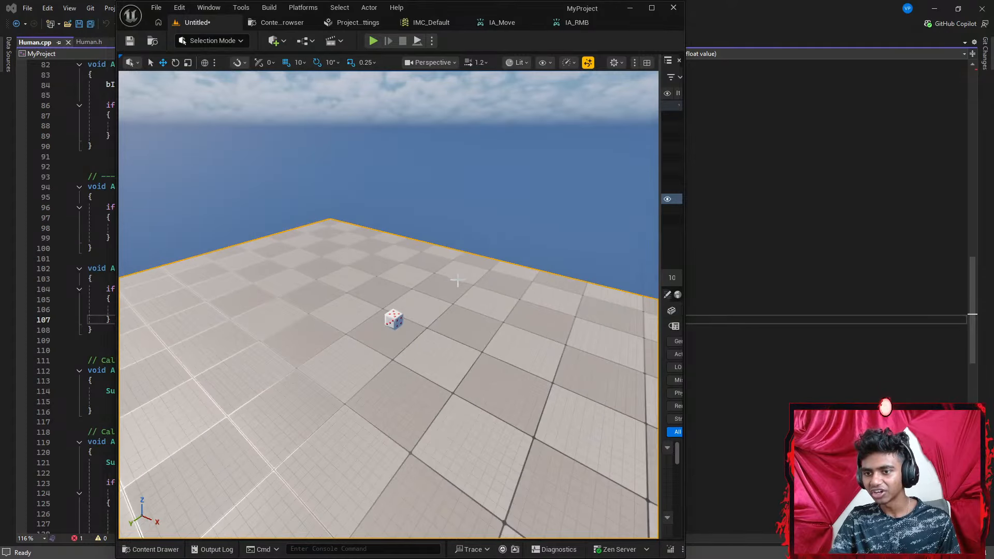
{"action": "scroll", "coordinate": [335, 509], "scroll_direction": "down", "scroll_amount": 3}
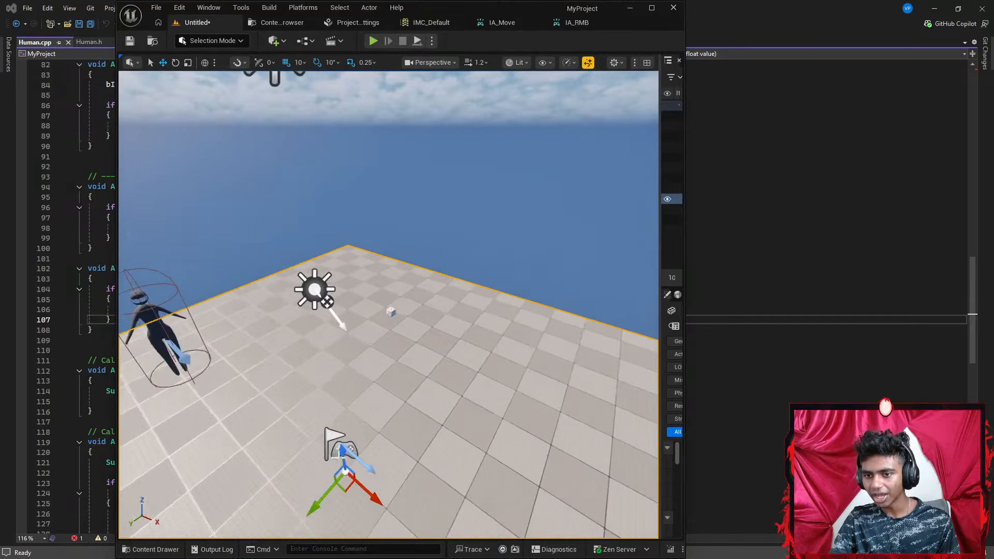
{"action": "left_click", "coordinate": [184, 293]}
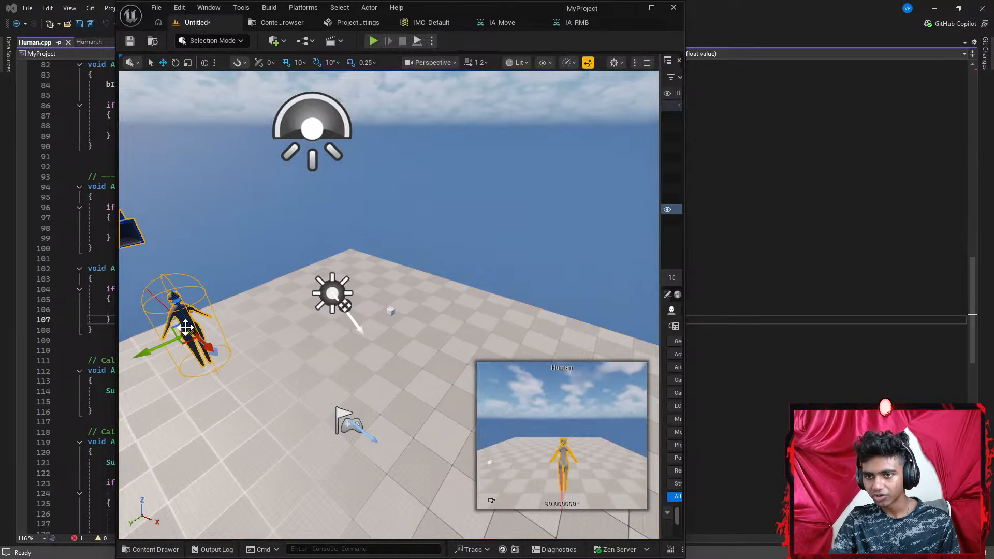
{"action": "right_click", "coordinate": [199, 316]}
{"action": "key", "text": "Escape"}
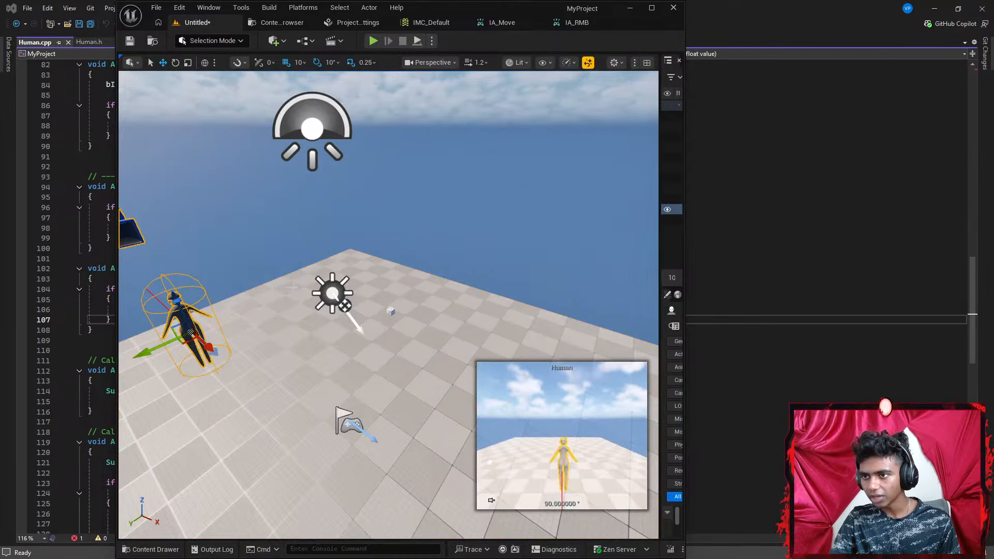
Inspect the Human's StaticMesh component and search its available static mesh assets for dice
{"action": "left_click_drag", "start_coordinate": [658, 262], "coordinate": [383, 269]}
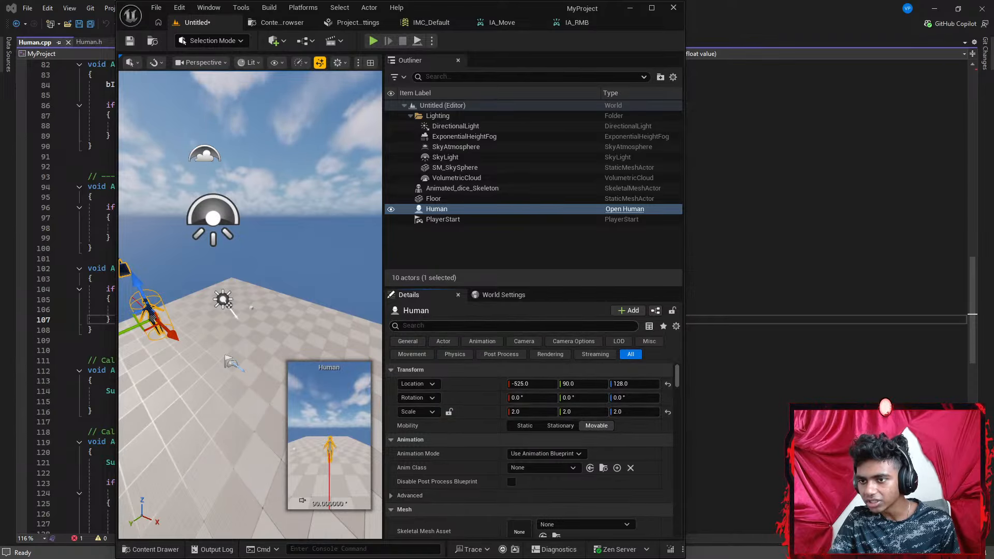
{"action": "left_click_drag", "start_coordinate": [541, 316], "coordinate": [538, 409]}
{"action": "left_click", "coordinate": [520, 364]}
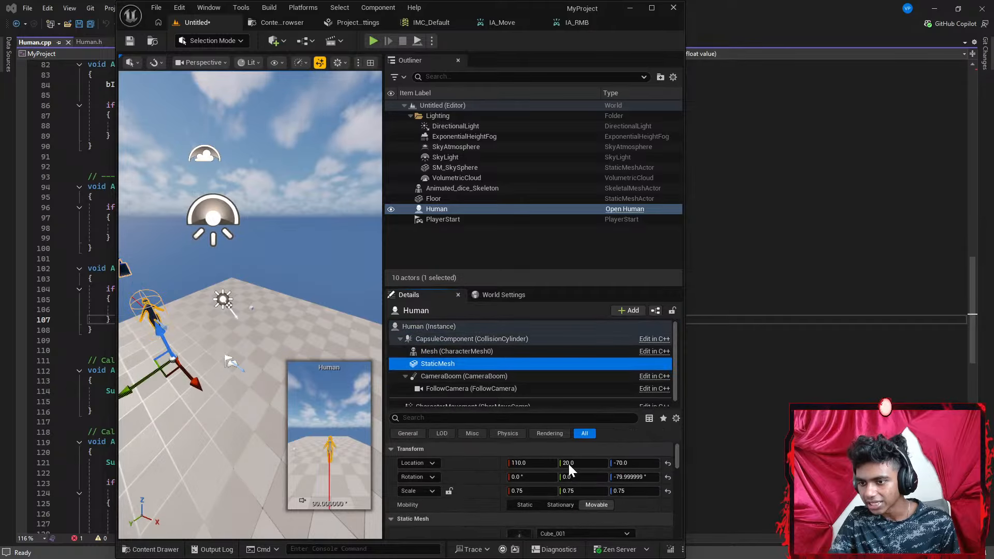
{"action": "scroll", "coordinate": [584, 490], "scroll_direction": "down", "scroll_amount": 1}
{"action": "left_click", "coordinate": [584, 502]}
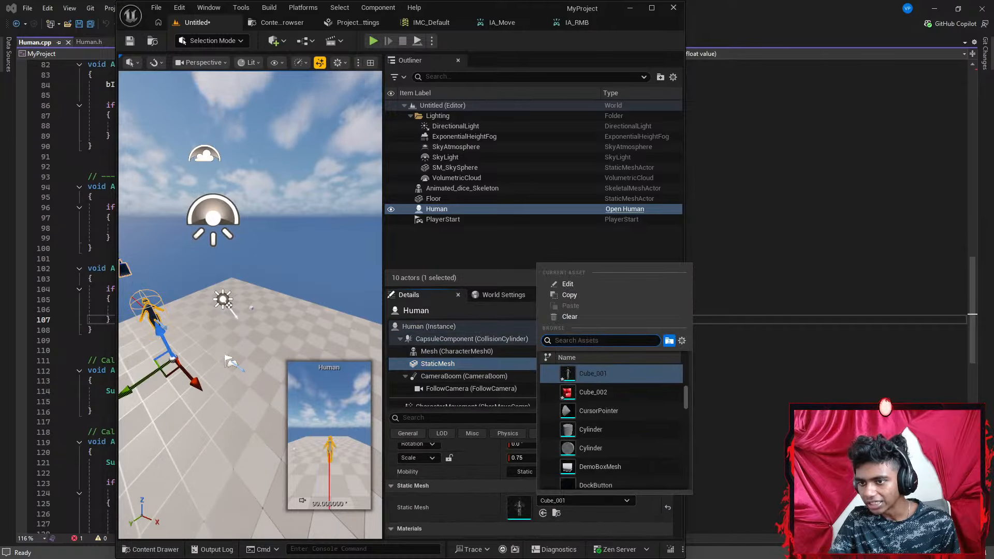
{"action": "type", "text": "dice"}
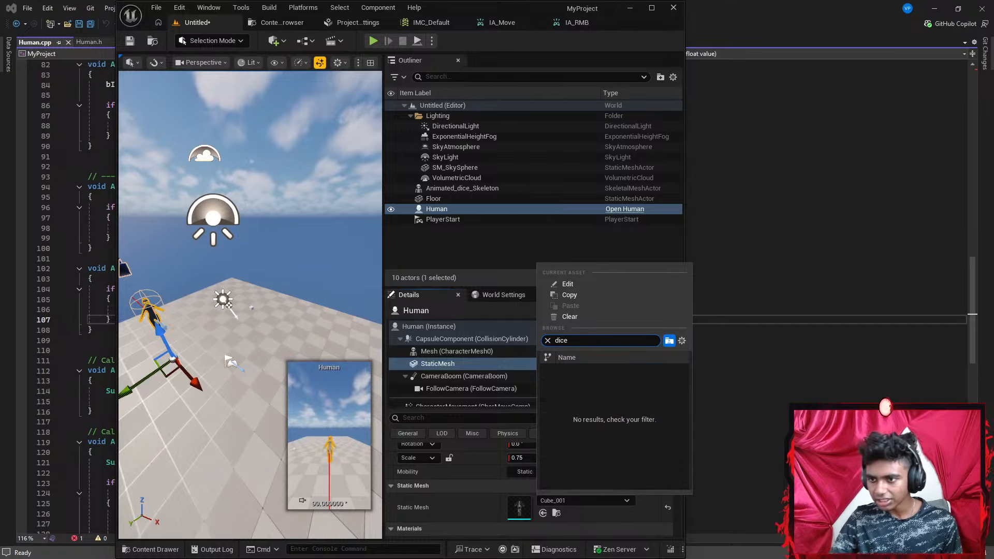
{"action": "key", "text": "BackSpace"}
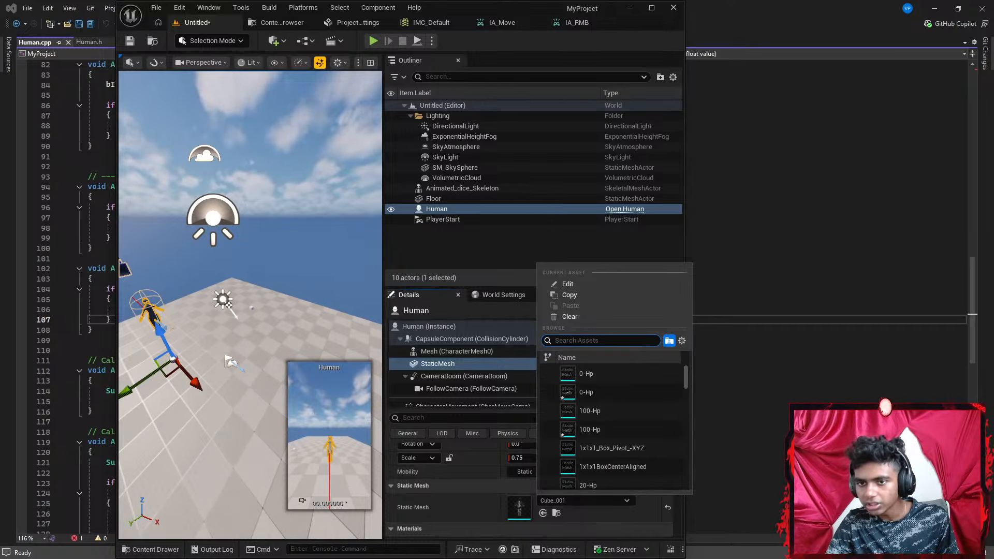
{"action": "scroll", "coordinate": [612, 444], "scroll_direction": "down", "scroll_amount": 2}
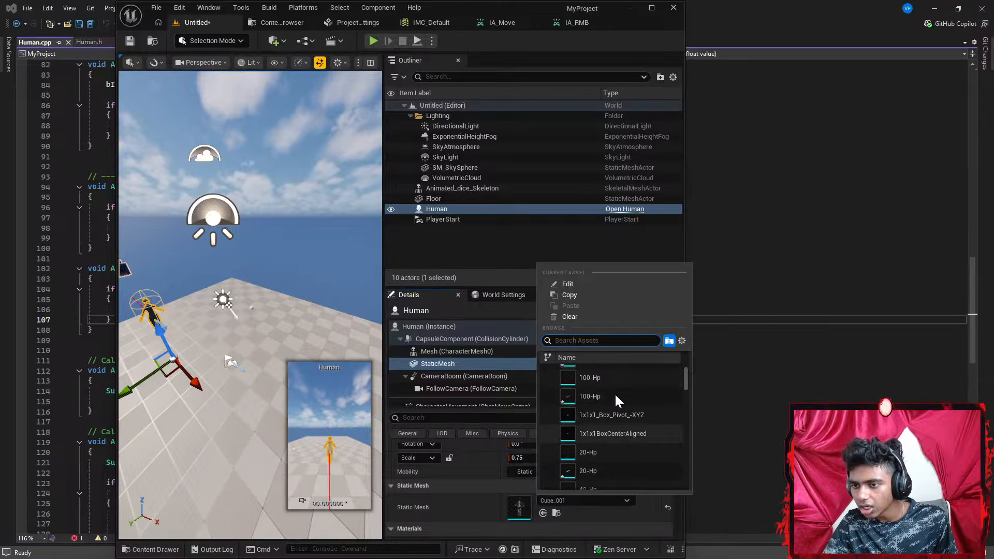
Delete the StaticMesh component from the Human actor
{"action": "left_click", "coordinate": [465, 362]}
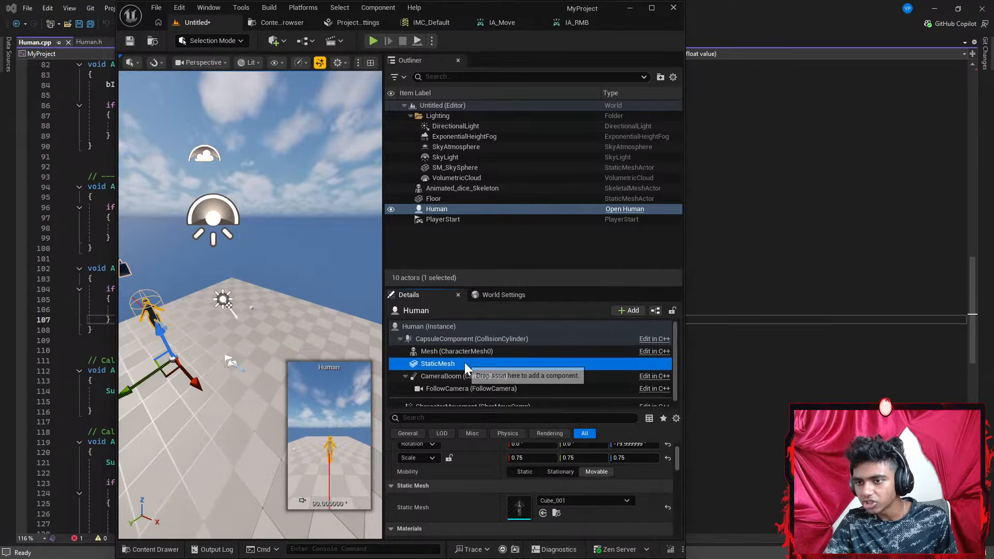
{"action": "right_click", "coordinate": [464, 363]}
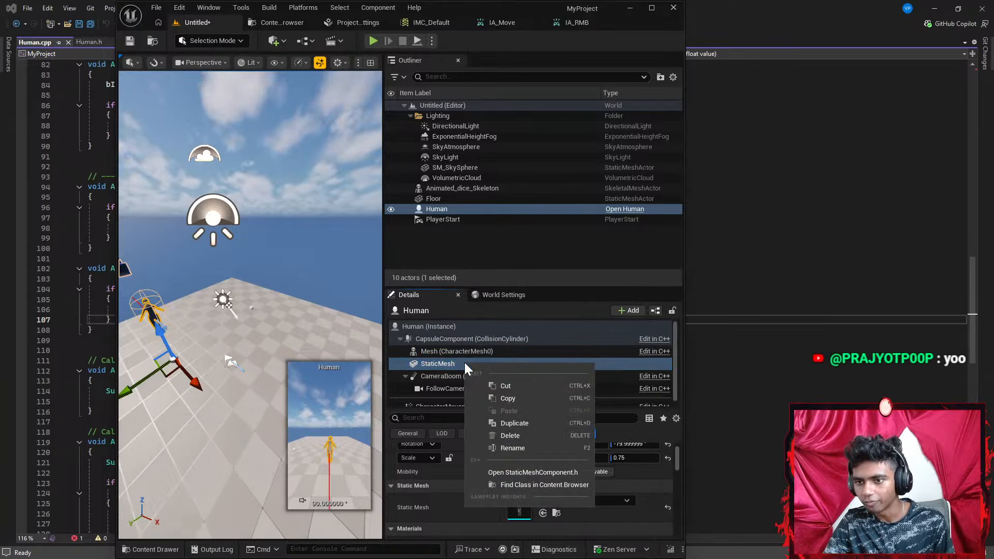
{"action": "left_click", "coordinate": [523, 435]}
Enlarge the level viewport, select the animated dice actor, and move it from the floor's far side toward the Human's capsule
{"action": "right_click_drag", "start_coordinate": [382, 243], "coordinate": [382, 241]}
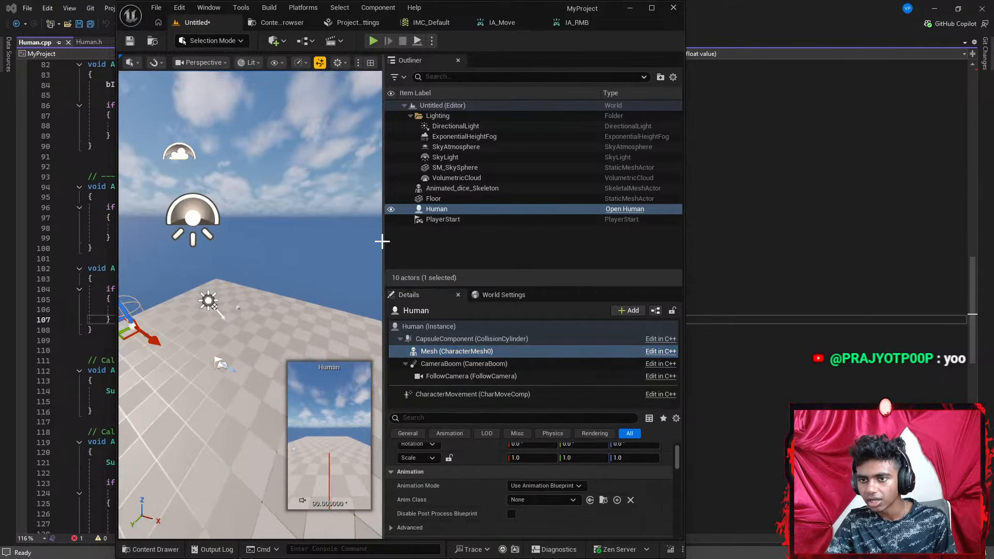
{"action": "left_click_drag", "start_coordinate": [384, 242], "coordinate": [593, 254]}
{"action": "left_click", "coordinate": [331, 312]}
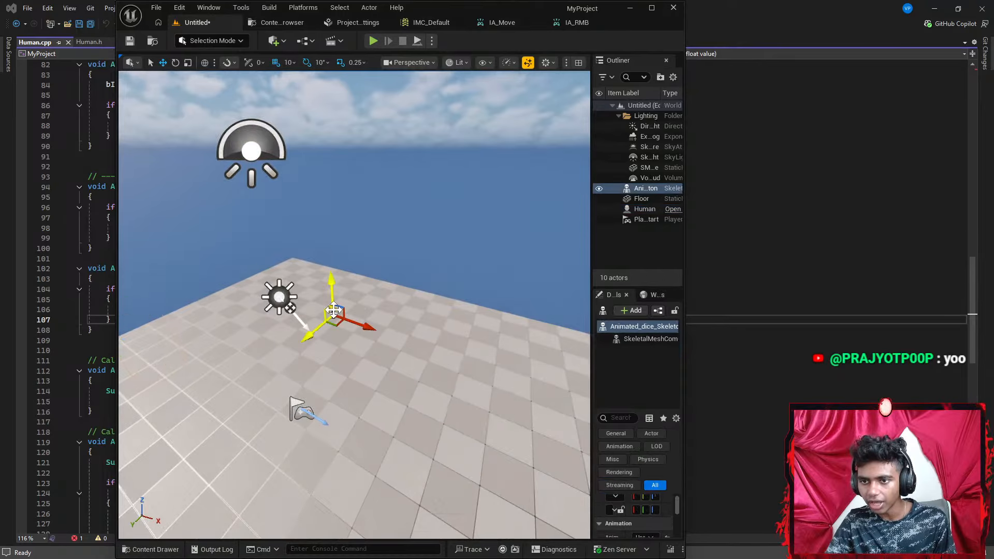
{"action": "left_click_drag", "start_coordinate": [333, 289], "coordinate": [120, 251]}
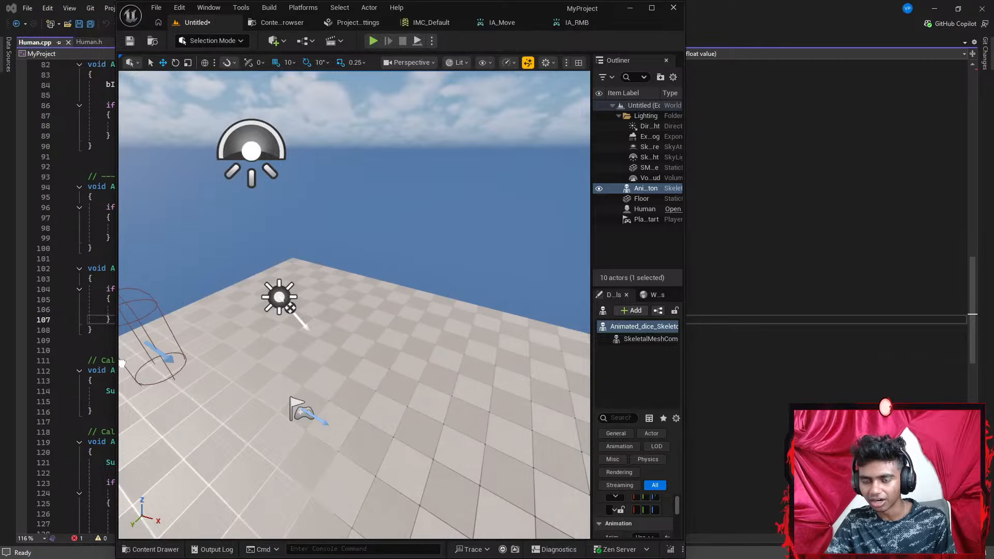
{"action": "right_click_drag", "start_coordinate": [383, 234], "coordinate": [399, 288]}
{"action": "key", "text": "w"}
{"action": "key", "text": "w"}
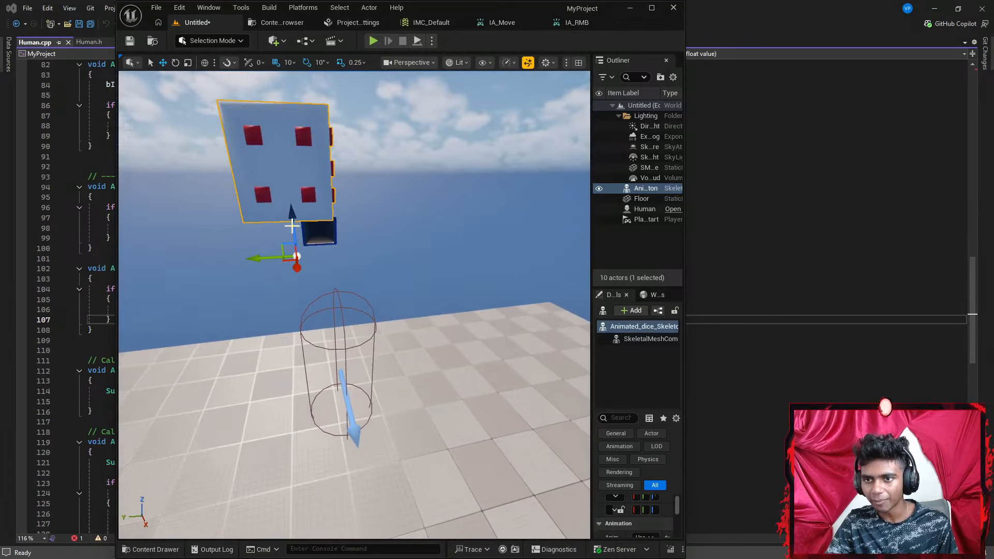
{"action": "left_click_drag", "start_coordinate": [293, 225], "coordinate": [335, 425]}
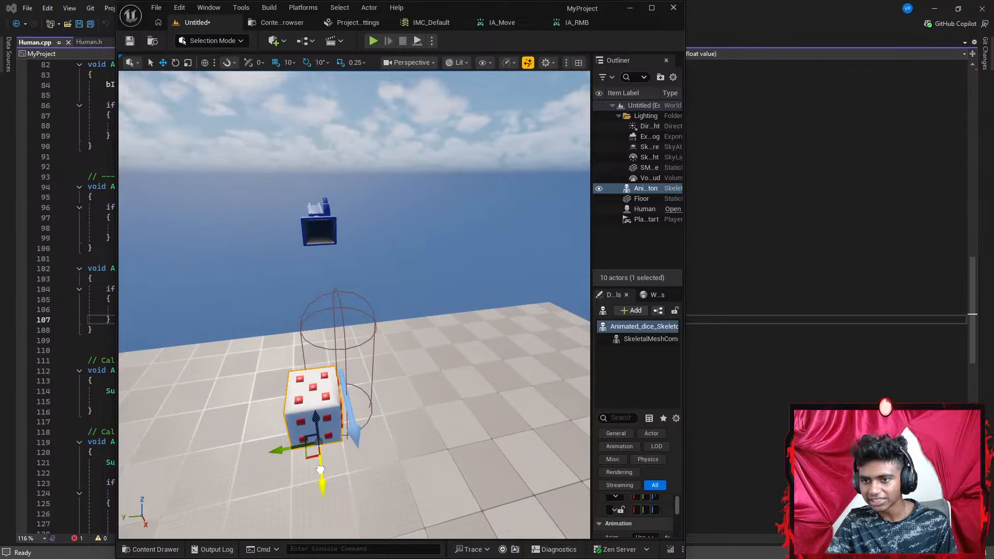
{"action": "left_click_drag", "start_coordinate": [318, 468], "coordinate": [330, 392]}
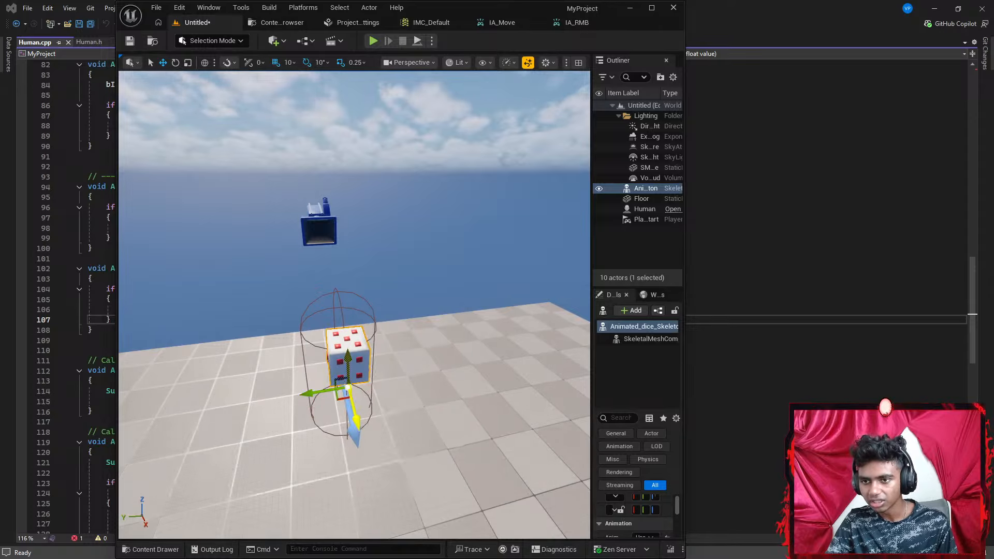
Lower the dice actor and shift it into the Human's capsule, checking its placement from the side
{"action": "key", "text": "f"}
{"action": "key", "text": "w"}
{"action": "right_click_drag", "start_coordinate": [360, 233], "coordinate": [585, 248]}
{"action": "scroll", "coordinate": [360, 233], "scroll_direction": "down", "scroll_amount": 3}
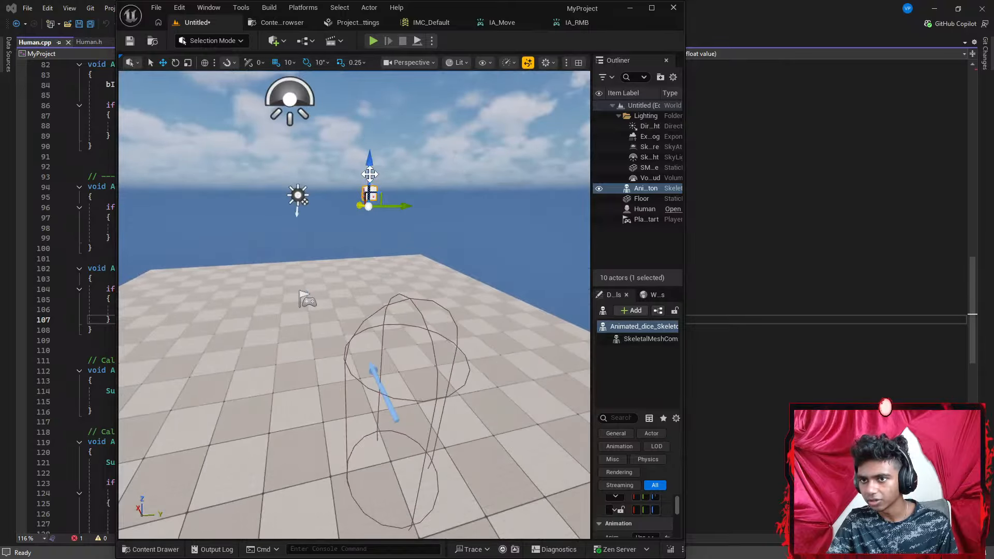
{"action": "left_click_drag", "start_coordinate": [369, 174], "coordinate": [367, 275]}
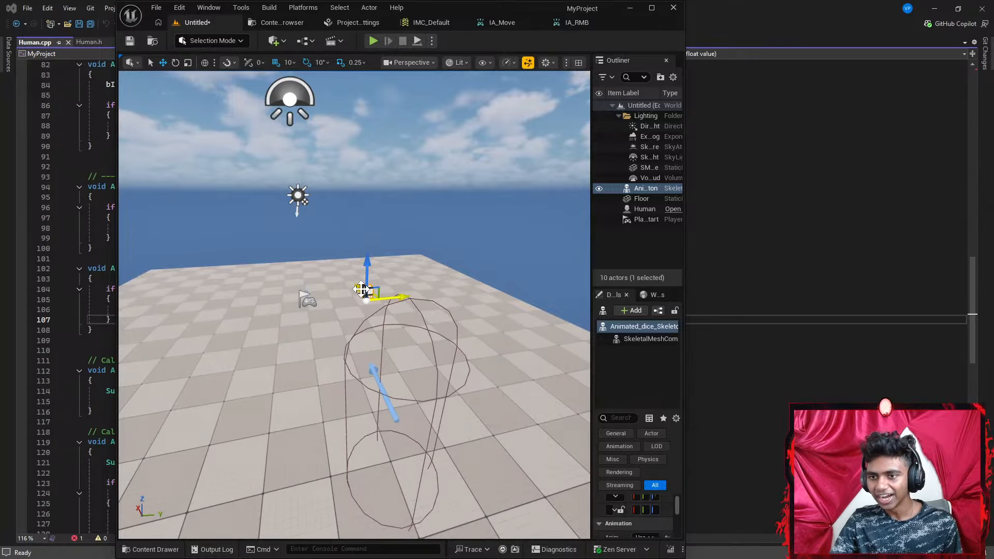
{"action": "left_click_drag", "start_coordinate": [358, 288], "coordinate": [417, 396]}
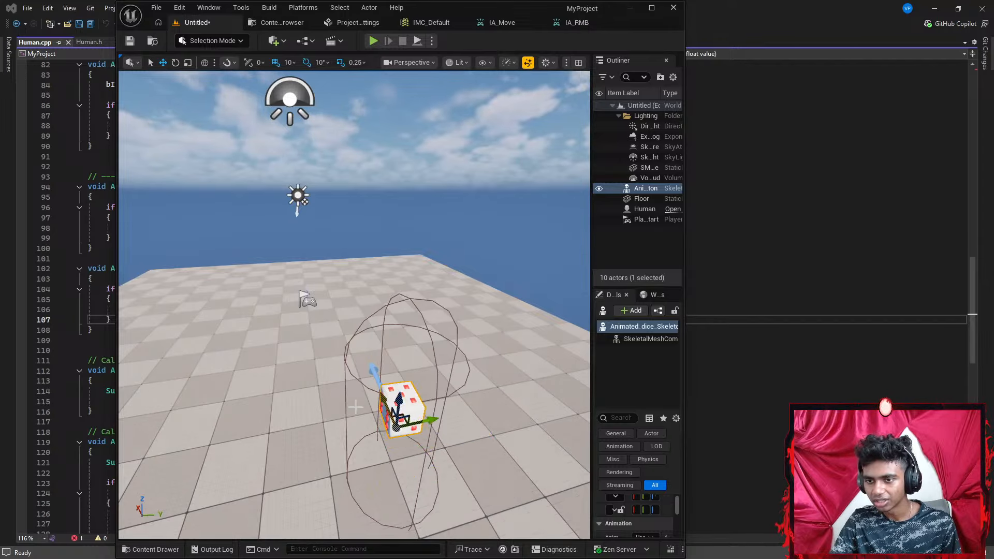
{"action": "right_click_drag", "start_coordinate": [417, 396], "coordinate": [487, 369]}
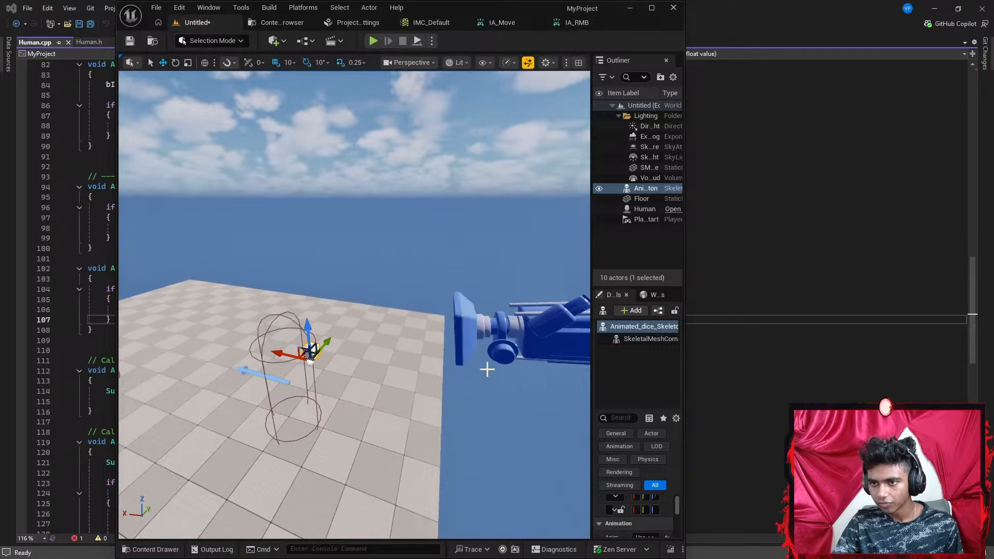
Select the Human actor and shift it so that its capsule surrounds the dice
{"action": "left_click", "coordinate": [636, 209]}
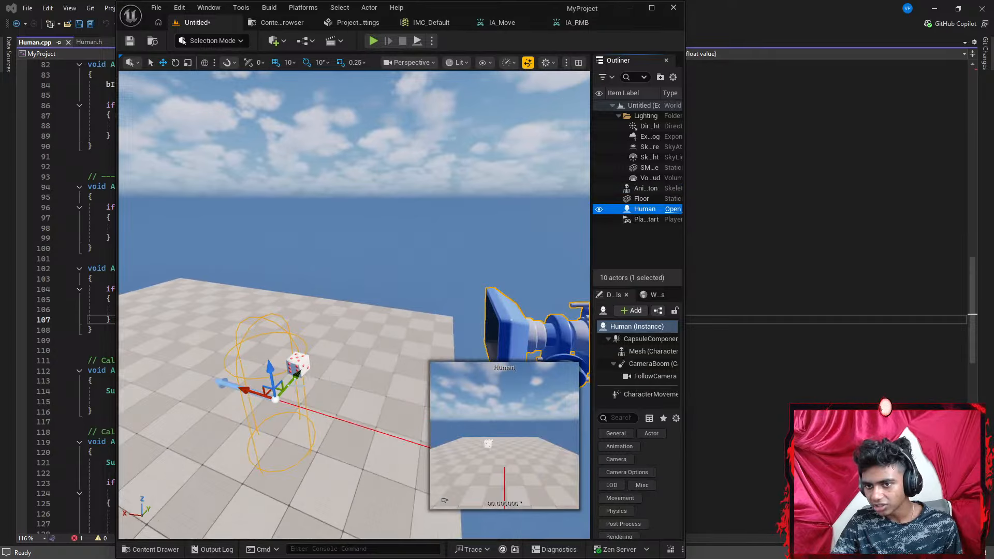
{"action": "mouse_move", "coordinate": [294, 382]}
{"action": "left_mouse_down"}
{"action": "mouse_move", "coordinate": [310, 369]}
{"action": "mouse_move", "coordinate": [278, 383]}
{"action": "left_mouse_up"}
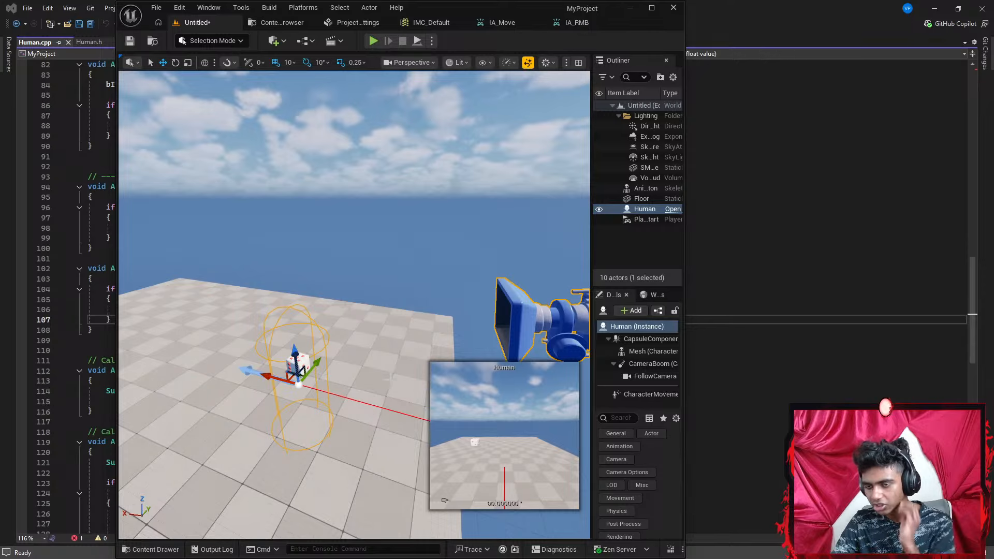
{"action": "scroll", "coordinate": [486, 329], "scroll_direction": "down", "scroll_amount": 2}
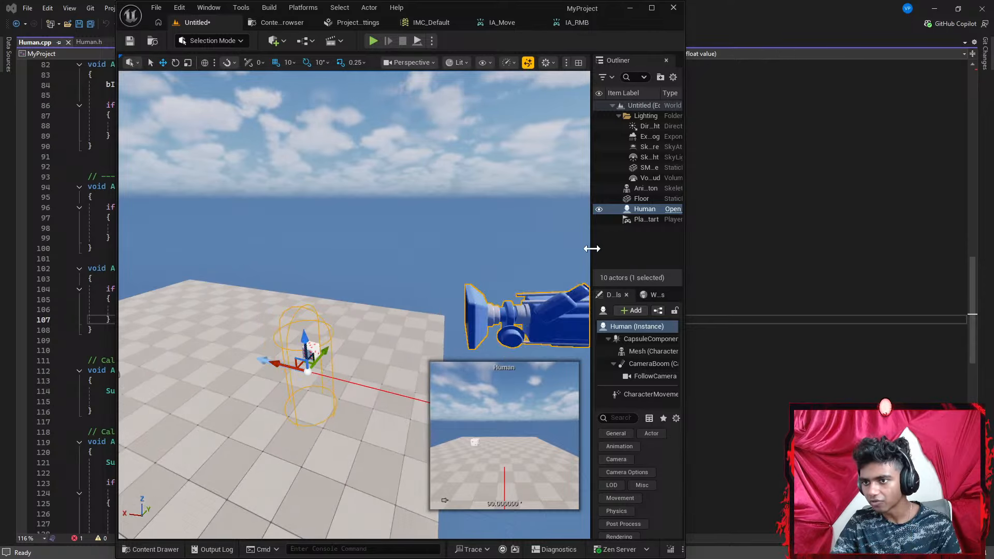
Move the Human's FollowCamera closer to the dice, tilt it down to -20°, and raise it slightly to frame the dice
{"action": "left_click_drag", "start_coordinate": [577, 248], "coordinate": [540, 251]}
{"action": "left_click", "coordinate": [603, 376]}
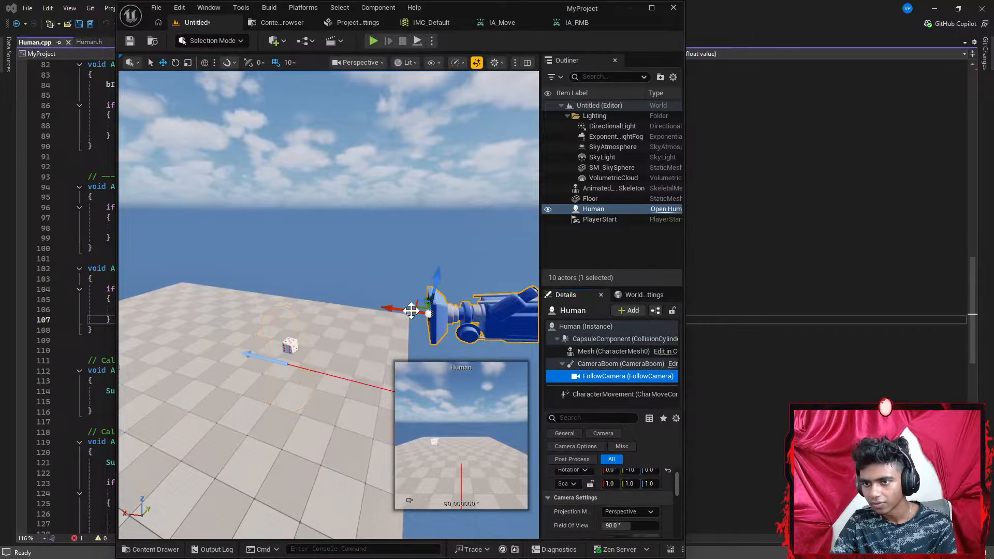
{"action": "left_click_drag", "start_coordinate": [428, 314], "coordinate": [294, 319]}
{"action": "key", "text": "e"}
{"action": "left_click_drag", "start_coordinate": [375, 280], "coordinate": [298, 327]}
{"action": "key", "text": "w"}
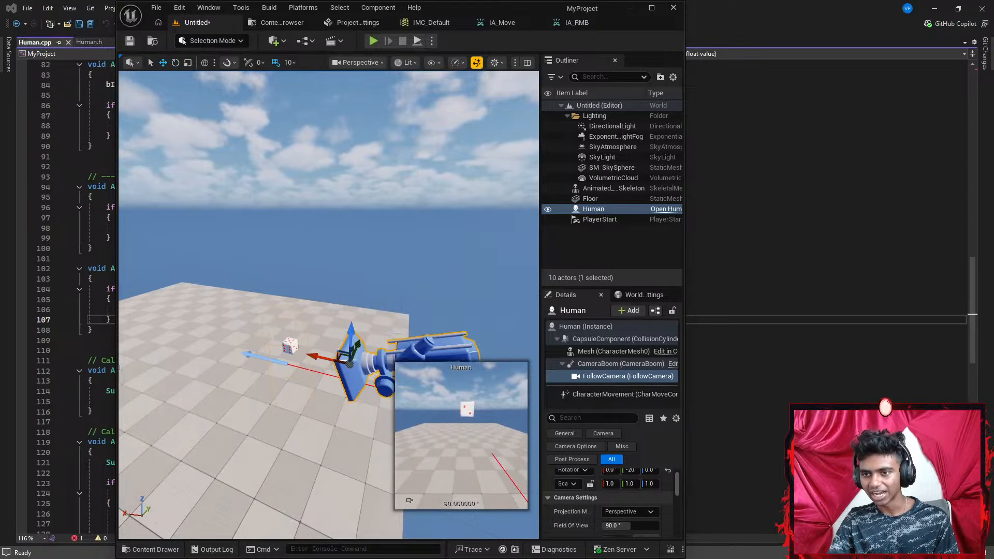
{"action": "left_click_drag", "start_coordinate": [350, 326], "coordinate": [351, 314]}
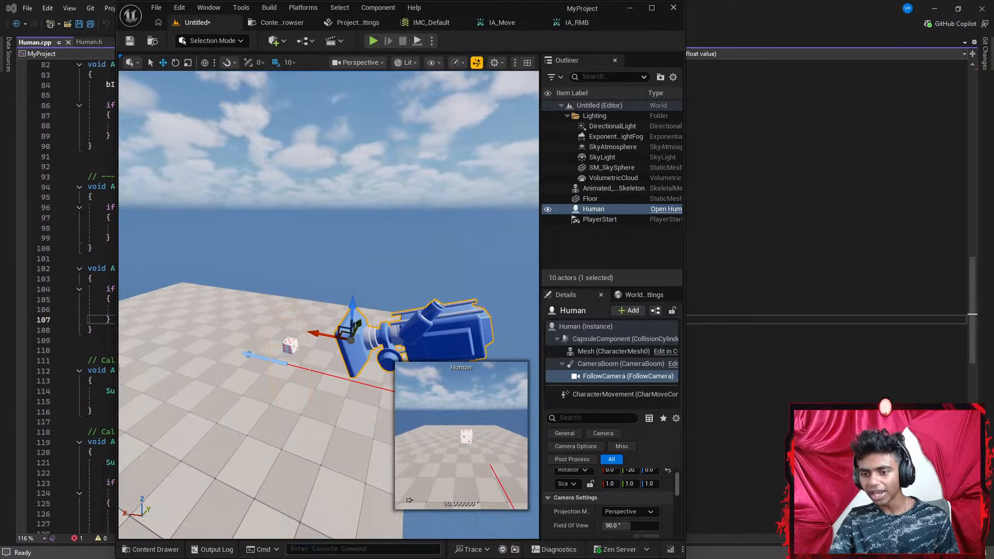
Recompile the project's C++ code with the LiveCoding.Compile console command
{"action": "type", "text": "live"}
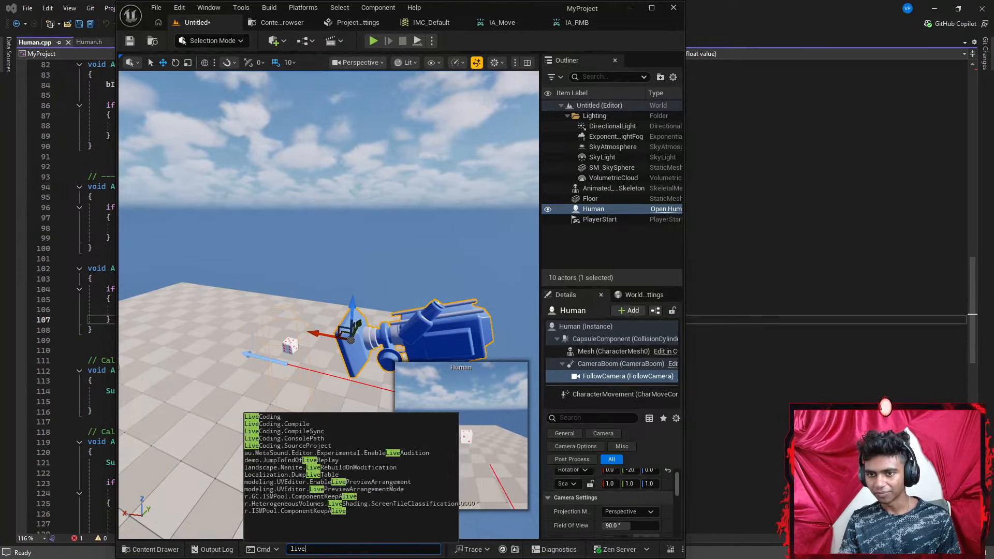
{"action": "key", "text": "Down"}
{"action": "key", "text": "Down"}
{"action": "key", "text": "Return"}
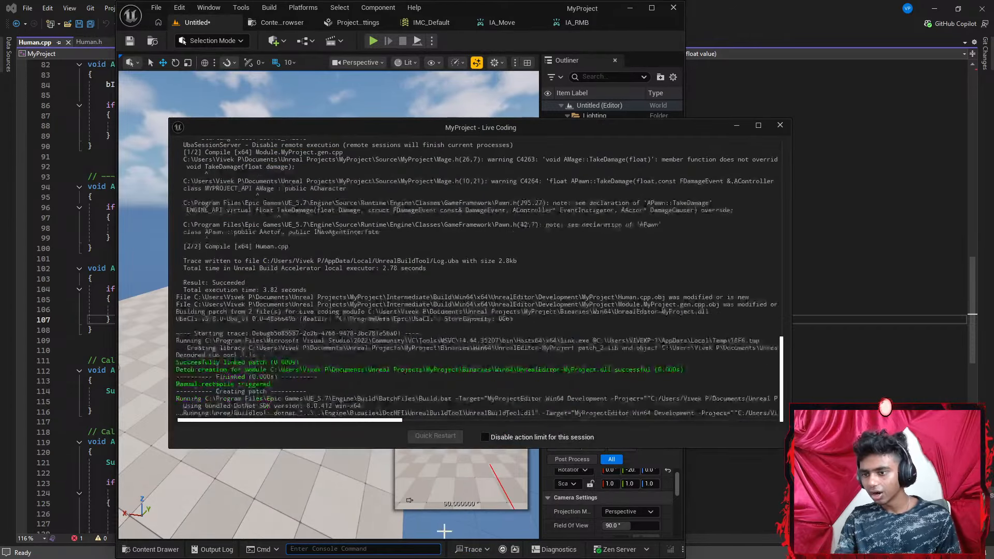
Filter the Human instance's properties by "poss" and check its Auto Possess Player option
{"action": "scroll", "coordinate": [578, 488], "scroll_direction": "down", "scroll_amount": 1}
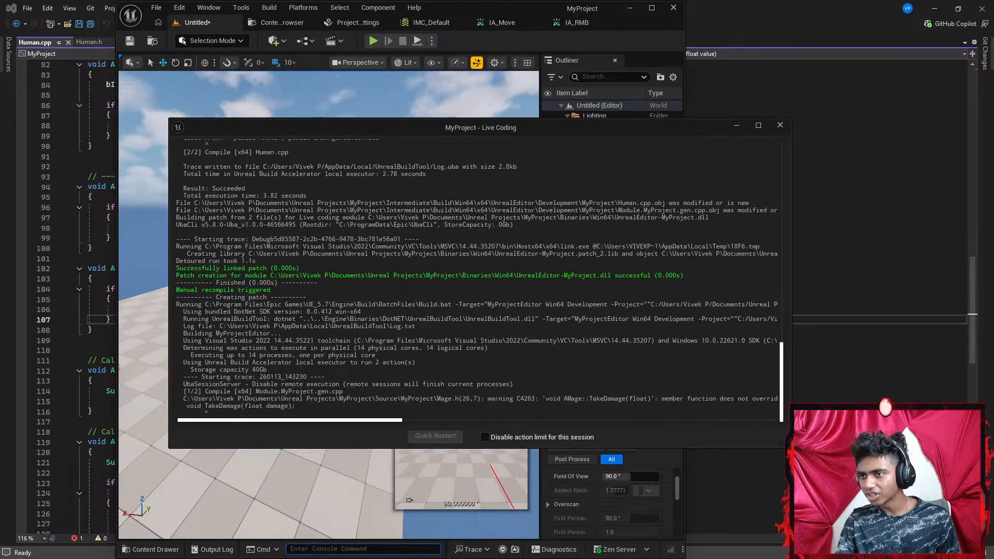
{"action": "left_click", "coordinate": [600, 418]}
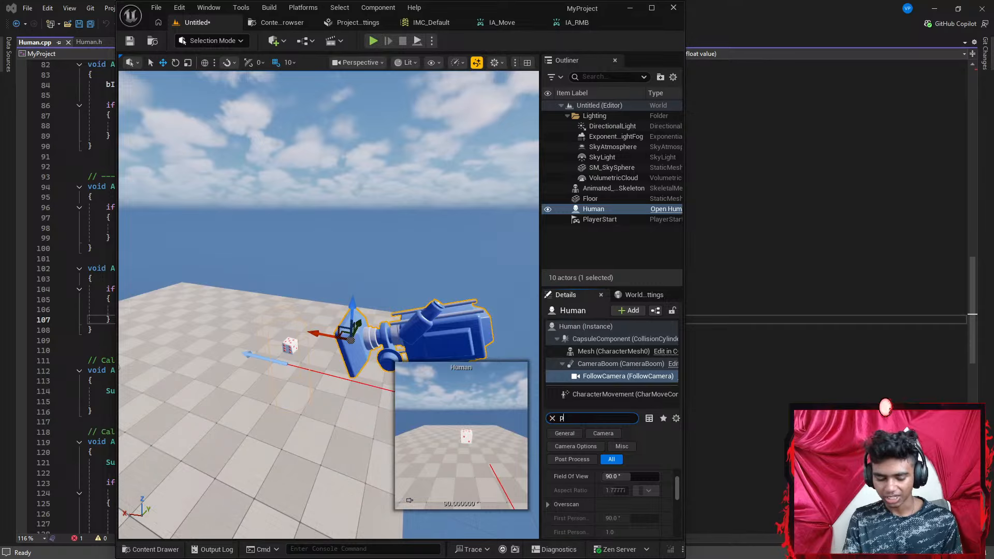
{"action": "left_click", "coordinate": [552, 417]}
{"action": "left_click", "coordinate": [596, 326]}
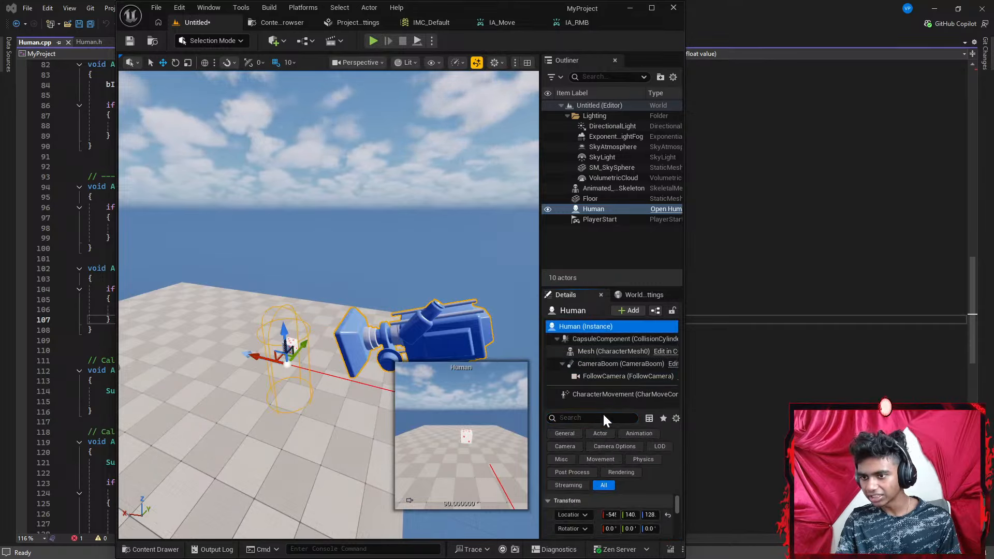
{"action": "type", "text": "poss"}
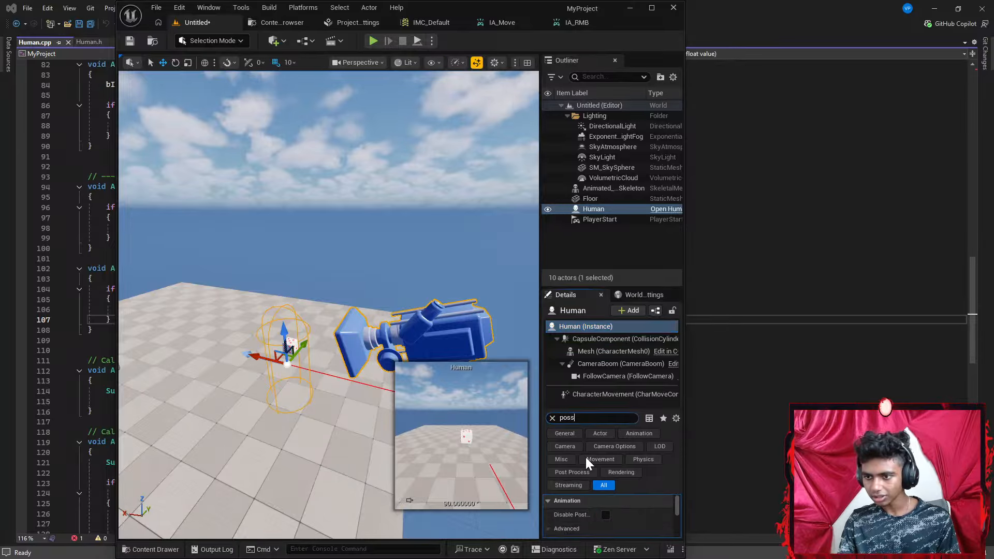
{"action": "left_click", "coordinate": [613, 515]}
{"action": "left_click", "coordinate": [619, 435]}
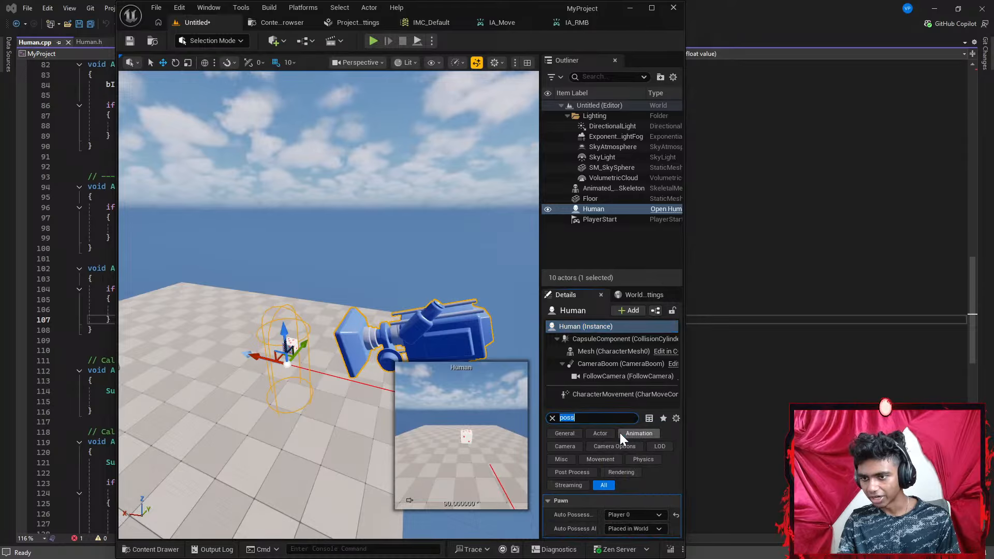
Run LiveCoding.Compile again and wait for the Live Coding patch to finish
{"action": "left_click", "coordinate": [408, 548]}
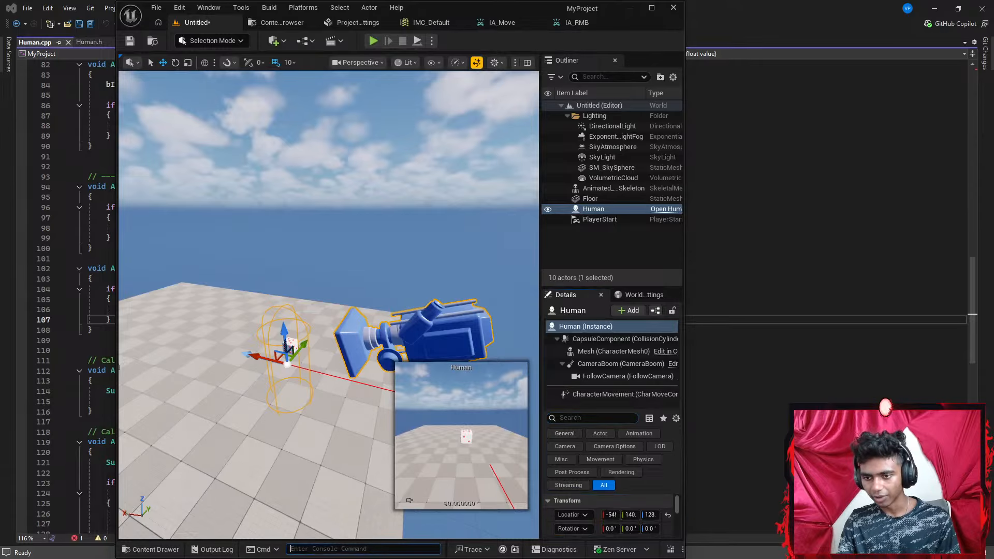
{"action": "type", "text": "LiveCoding.Compile"}
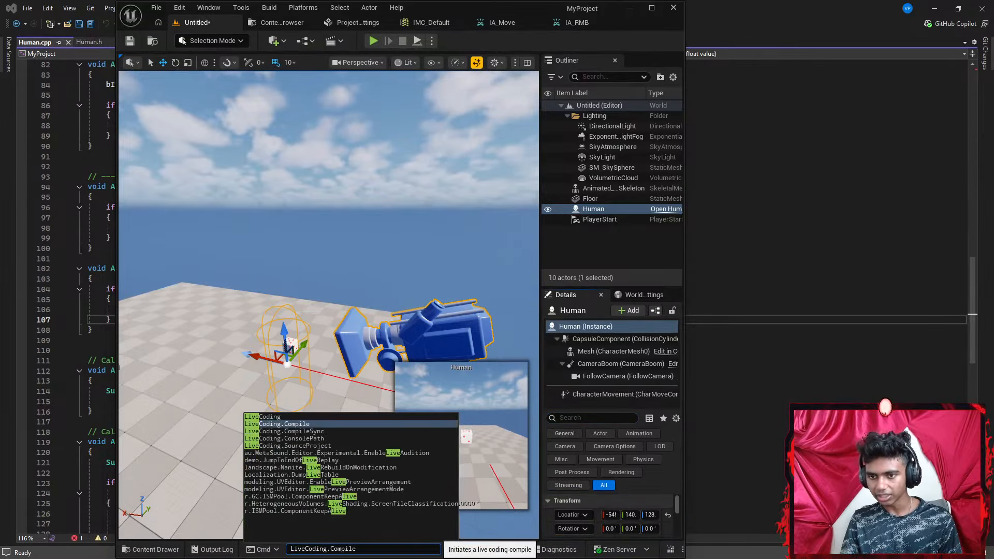
{"action": "key", "text": "Return"}
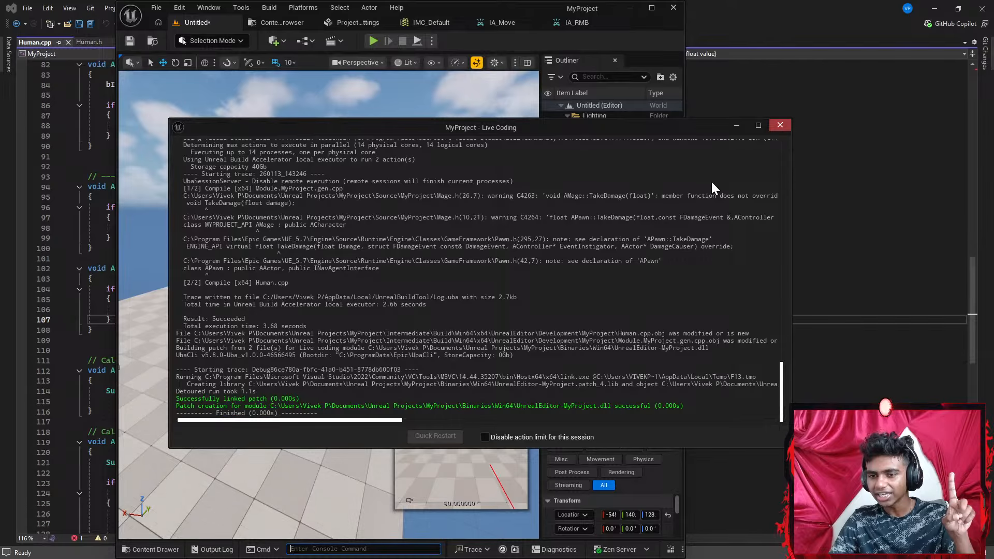
{"action": "left_click_drag", "start_coordinate": [236, 326], "coordinate": [278, 326]}
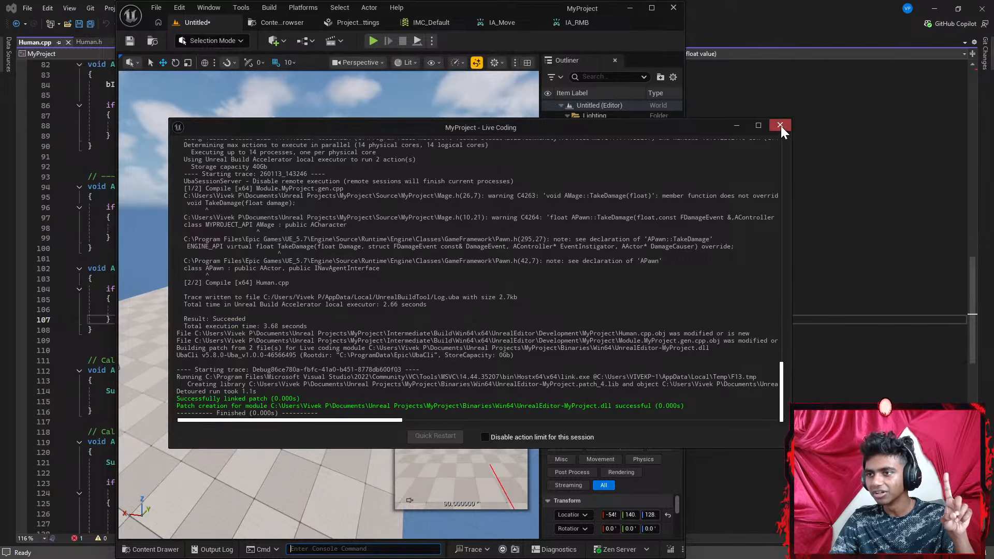
Close the Live Coding log, play the level in the viewport to test the rolling dice, and stop the session
{"action": "left_click", "coordinate": [780, 125]}
{"action": "left_click", "coordinate": [374, 38]}
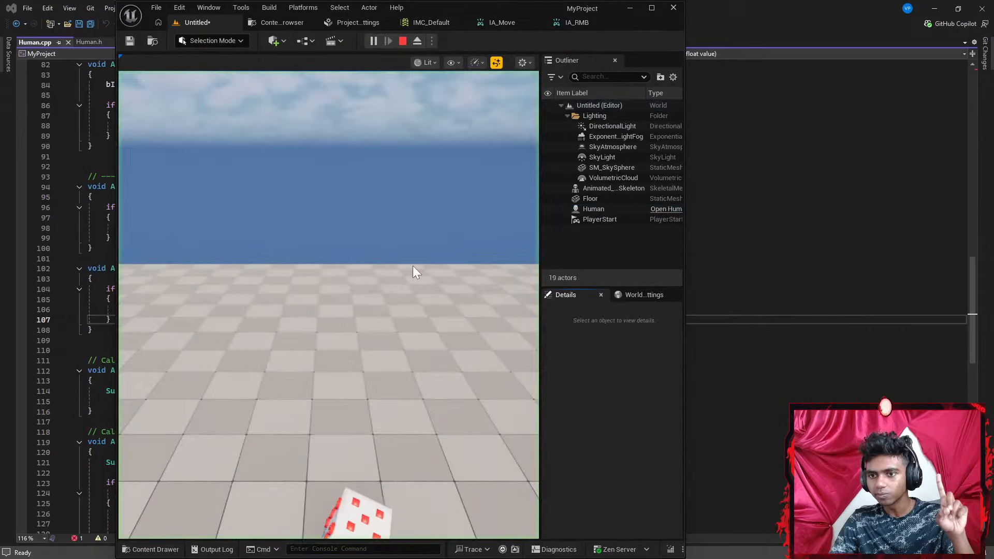
{"action": "left_click", "coordinate": [422, 386]}
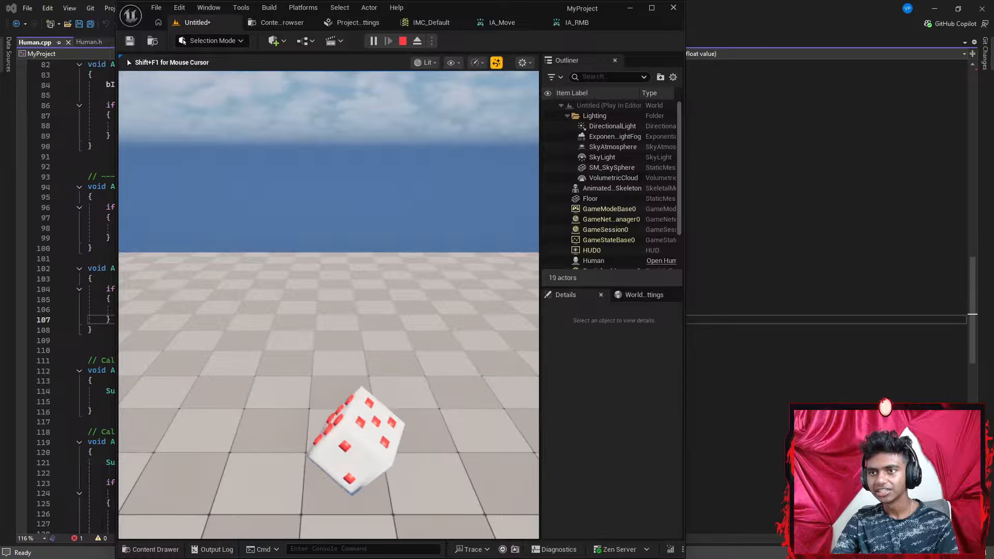
{"action": "key", "text": "Escape"}
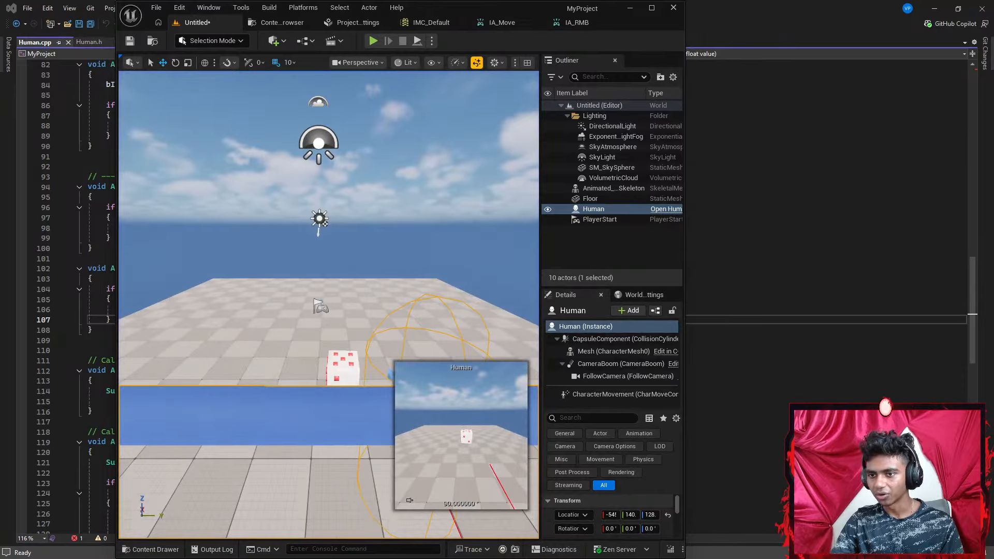
Lower the Human actor in the level to a Z location of 88
{"action": "right_click_drag", "start_coordinate": [414, 255], "coordinate": [457, 255]}
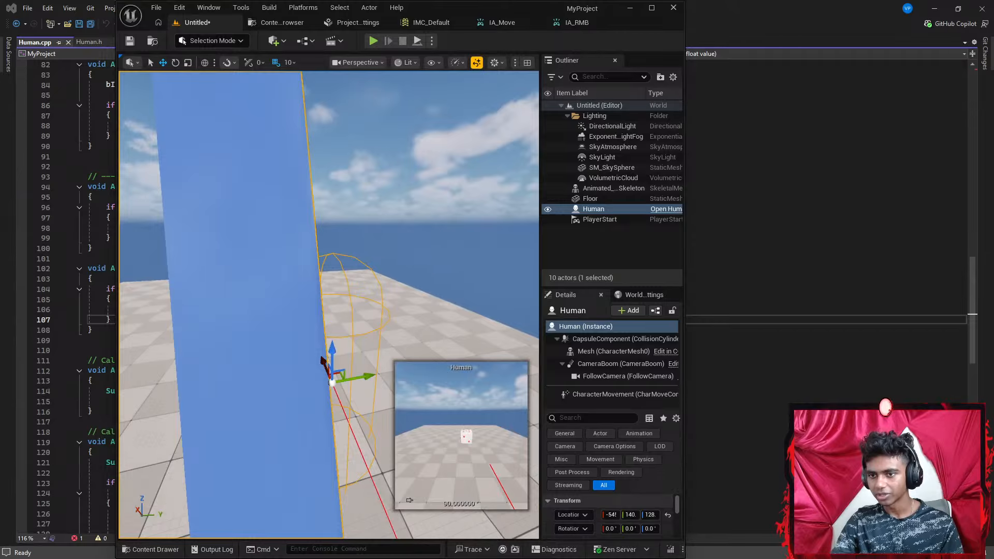
{"action": "key", "text": "s"}
{"action": "left_click_drag", "start_coordinate": [331, 320], "coordinate": [338, 425]}
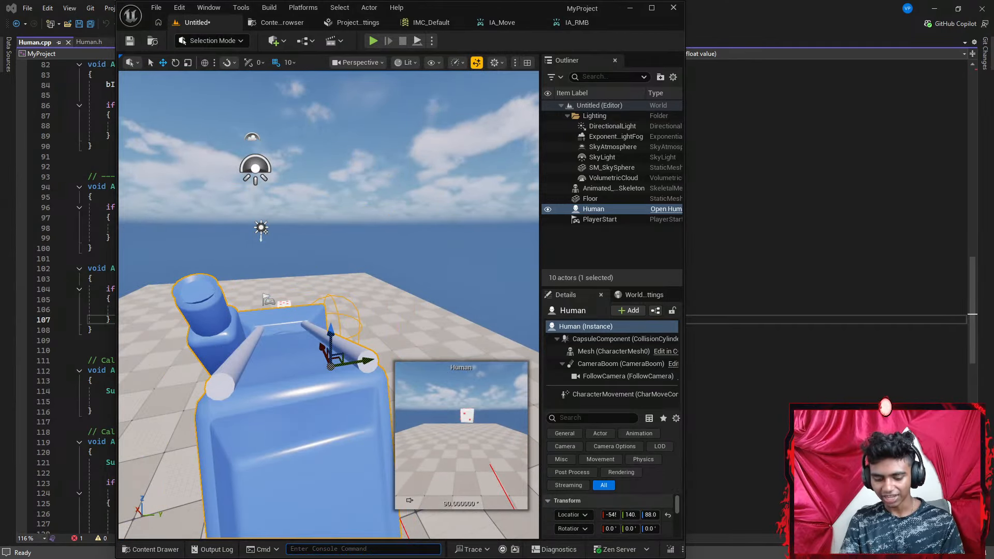
Recompile the C++ code with the LiveCoding.Compile console command and close the Live Coding log
{"action": "key", "text": "grave"}
{"action": "type", "text": "live"}
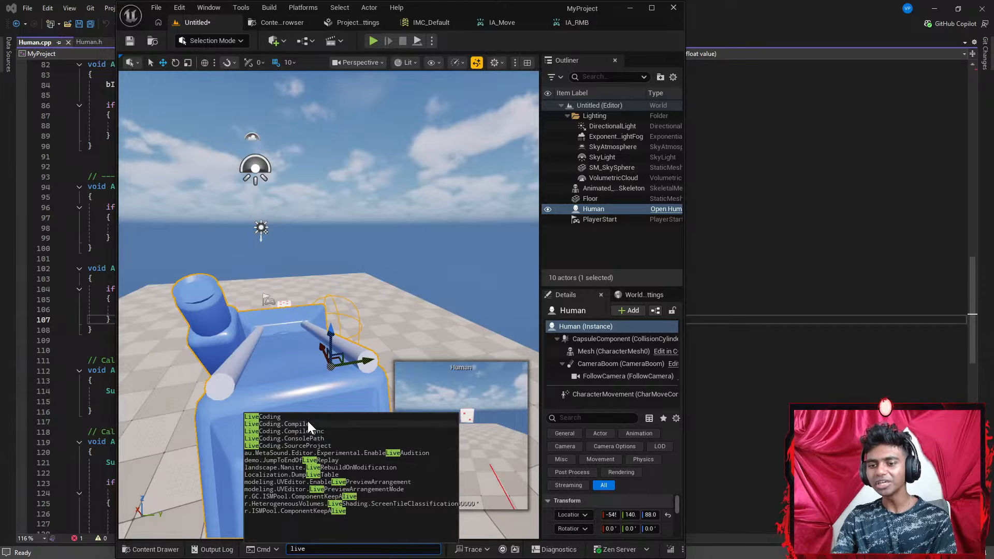
{"action": "left_click", "coordinate": [307, 424]}
{"action": "key", "text": "Return"}
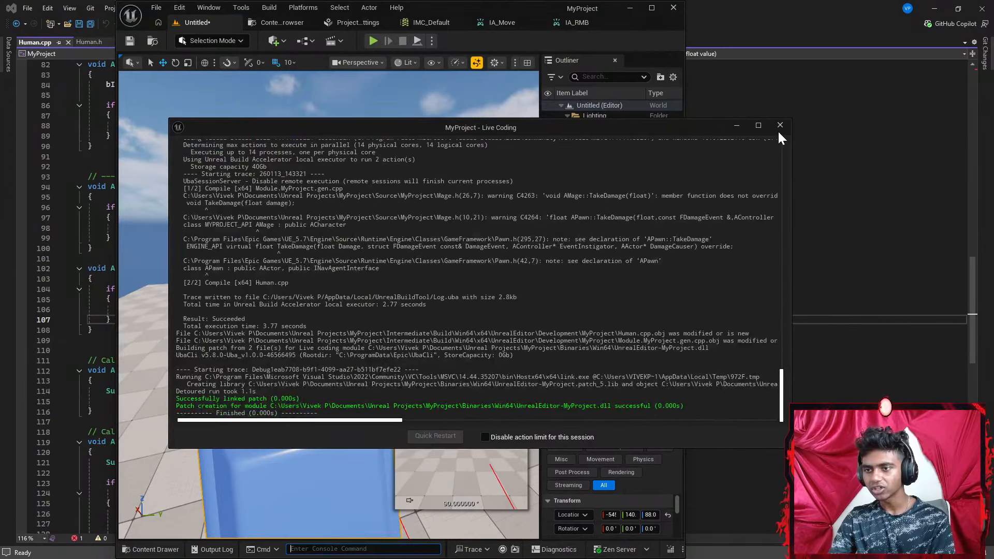
{"action": "left_click", "coordinate": [779, 126]}
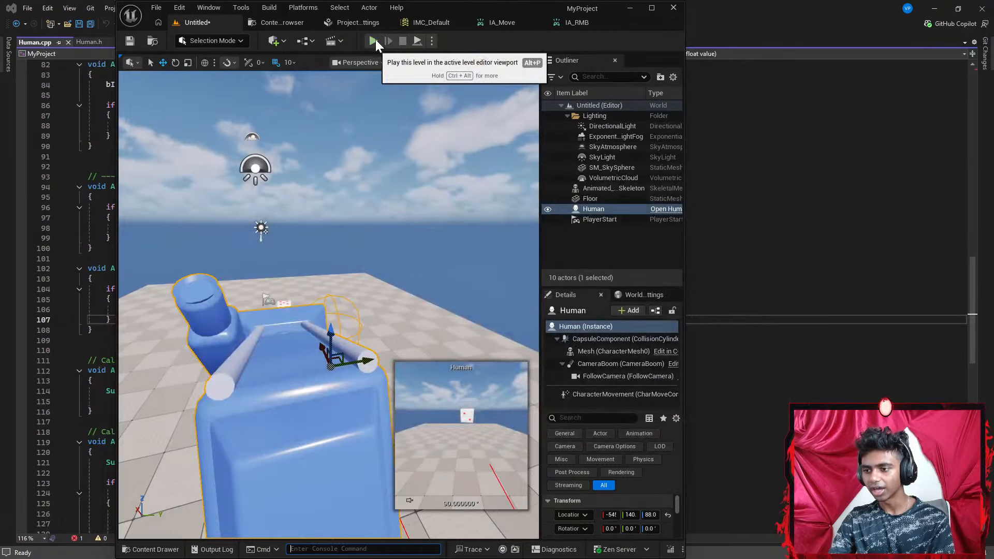
Play-test the level with the lowered Human, then stop and check the dice beside the selected actor
{"action": "left_click", "coordinate": [373, 40]}
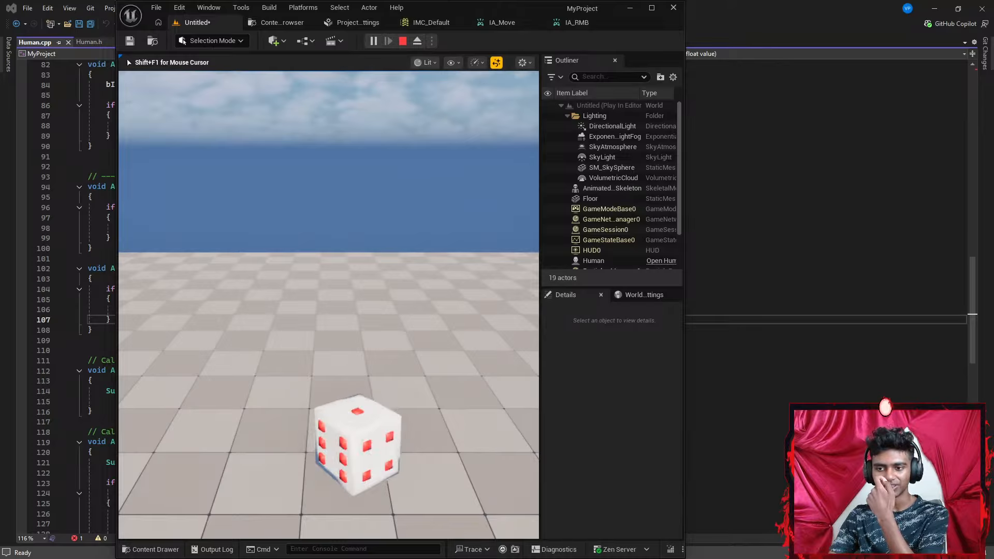
{"action": "key", "text": "Escape"}
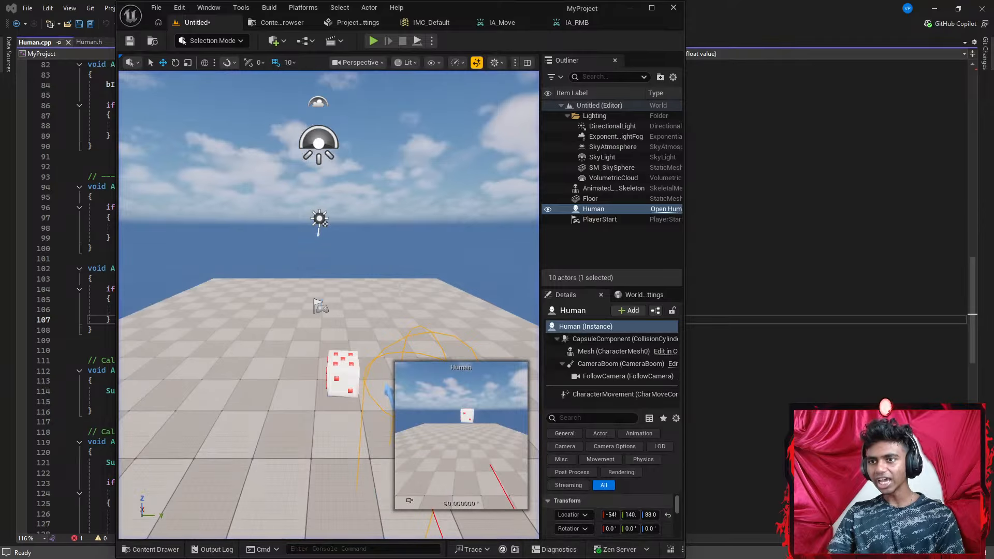
{"action": "scroll", "coordinate": [391, 299], "scroll_direction": "down", "scroll_amount": 3}
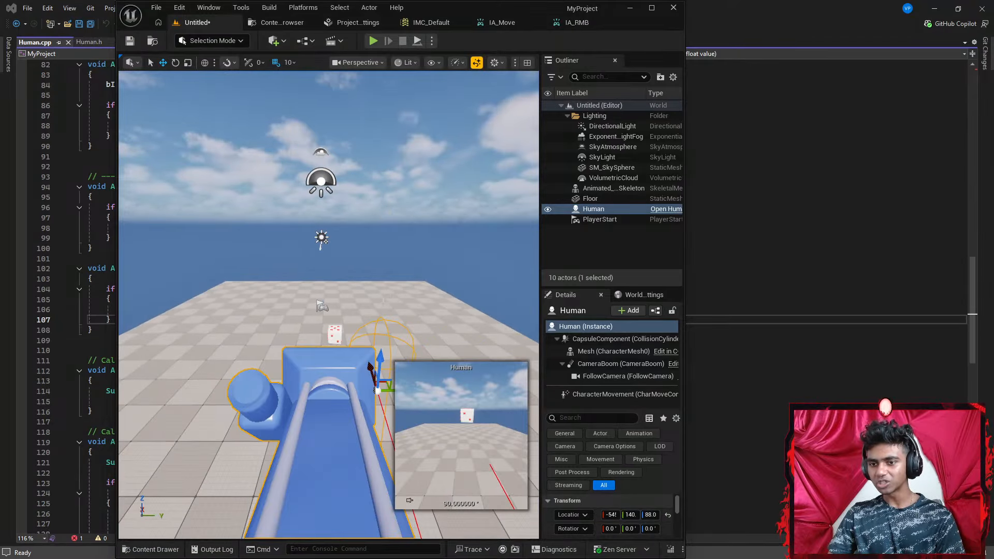
{"action": "scroll", "coordinate": [391, 300], "scroll_direction": "up", "scroll_amount": 3}
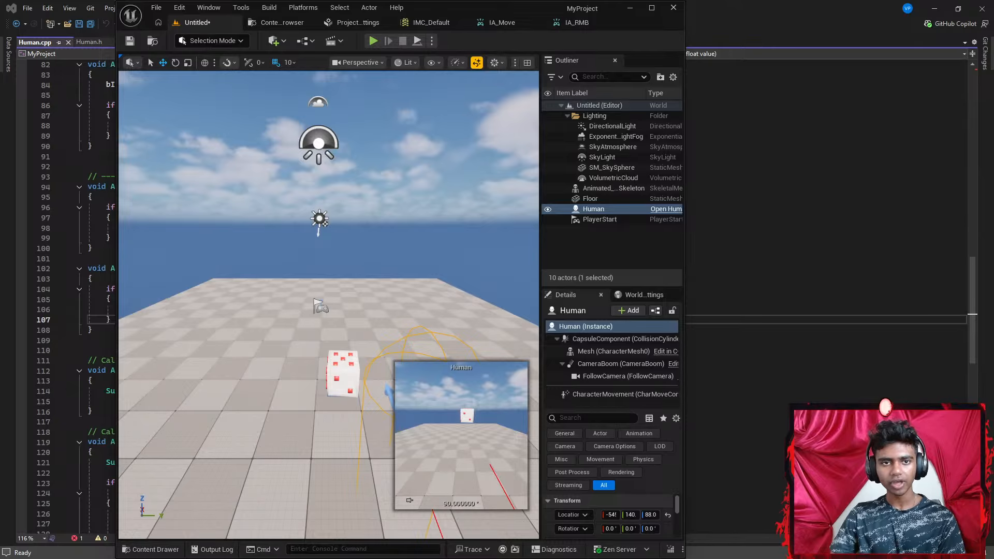
Switch to the browser, review the YouTube channel's Tuesday stream poll and its comments, and close that page
{"action": "left_click_drag", "start_coordinate": [0, 45], "coordinate": [191, 18]}
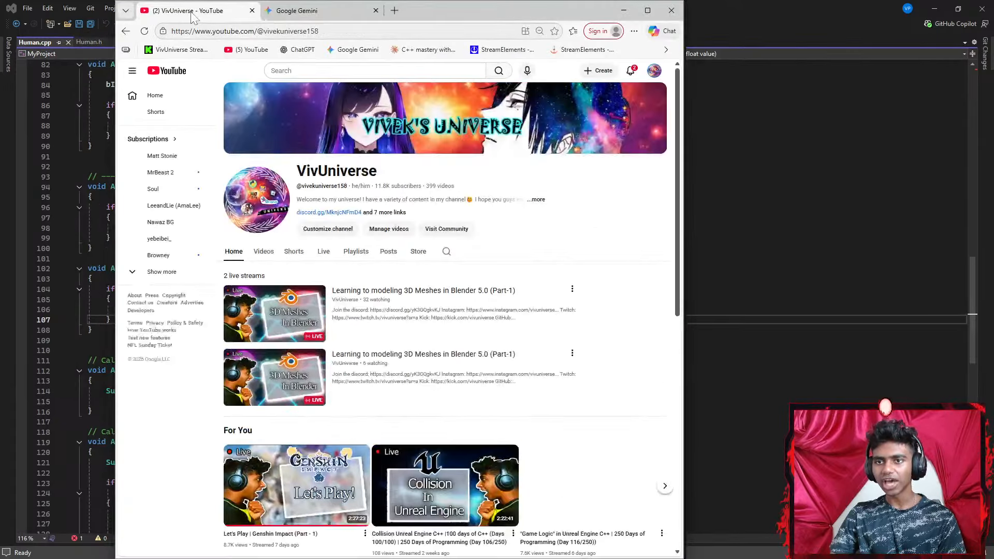
{"action": "left_click", "coordinate": [389, 252]}
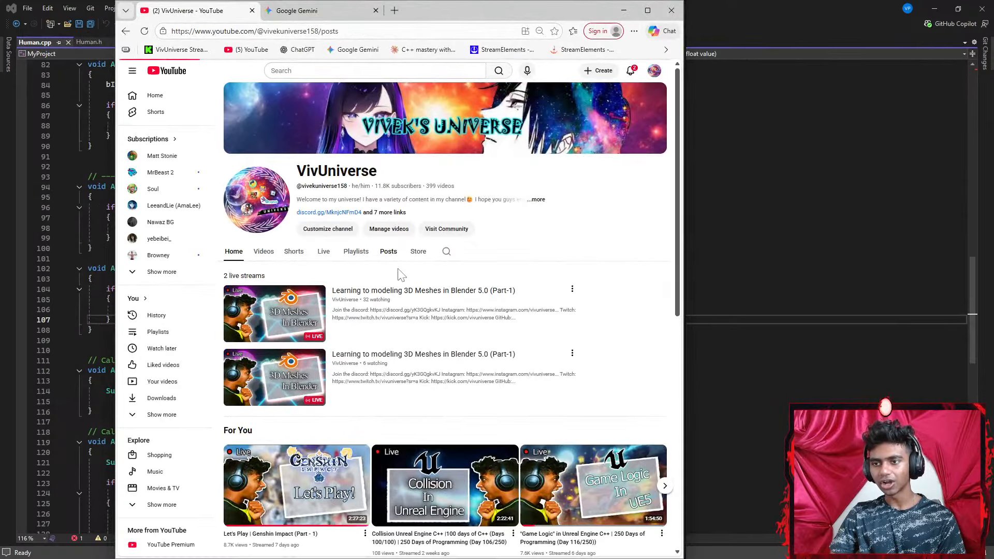
{"action": "scroll", "coordinate": [414, 347], "scroll_direction": "down", "scroll_amount": 3}
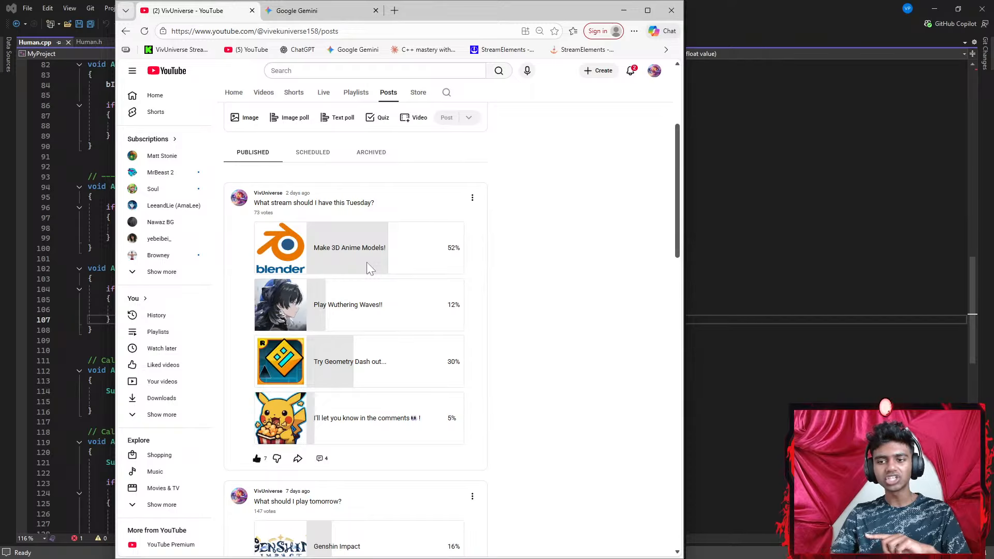
{"action": "scroll", "coordinate": [492, 274], "scroll_direction": "down", "scroll_amount": 1}
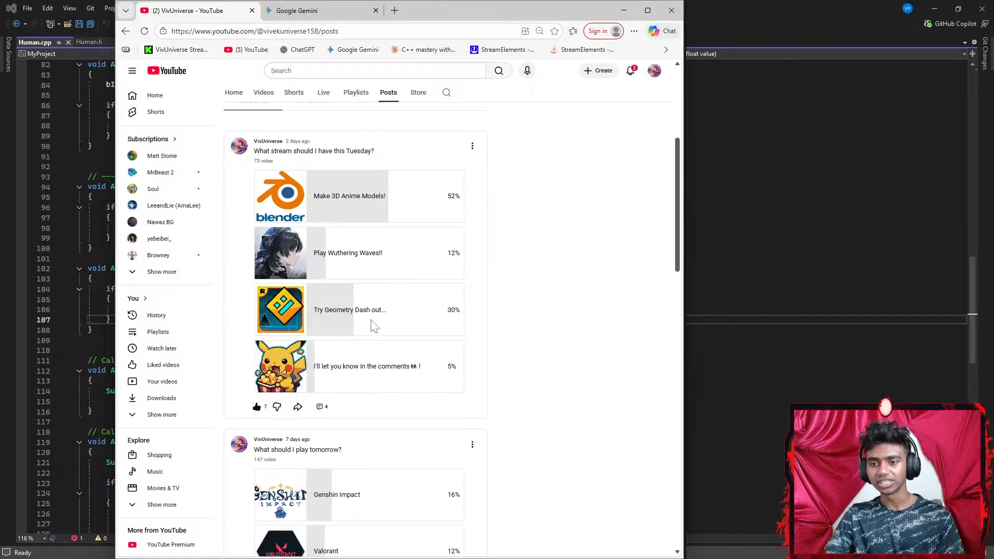
{"action": "left_click", "coordinate": [322, 406]}
{"action": "scroll", "coordinate": [383, 321], "scroll_direction": "down", "scroll_amount": 2}
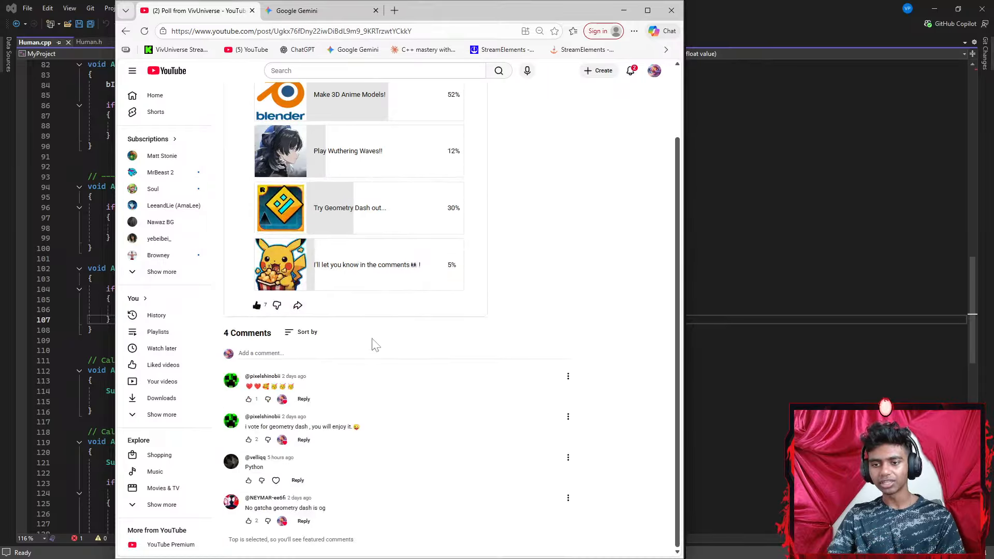
{"action": "left_click", "coordinate": [252, 11]}
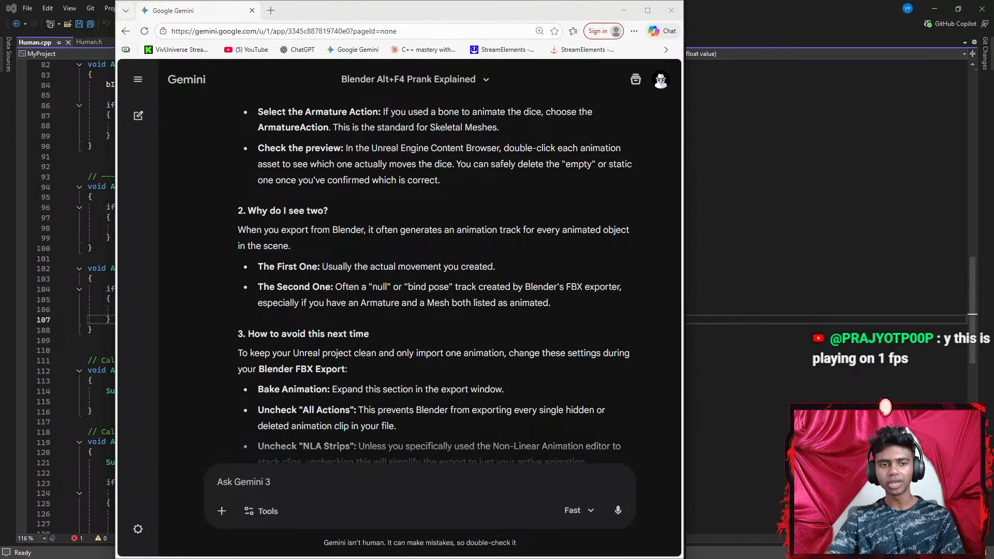
Reopen the YouTube channel's Posts page to look at the published polls, and close it again
{"action": "left_click", "coordinate": [176, 49]}
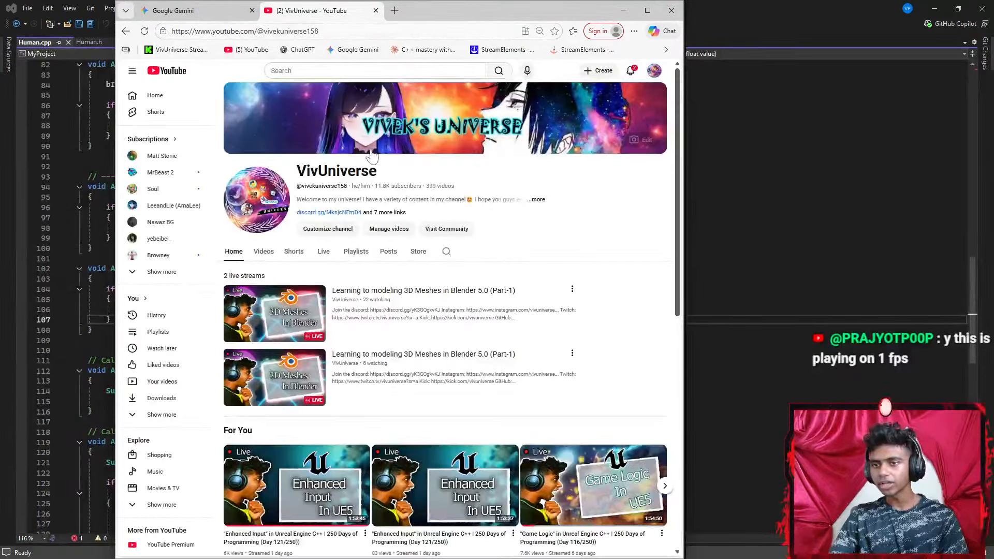
{"action": "left_click", "coordinate": [387, 252]}
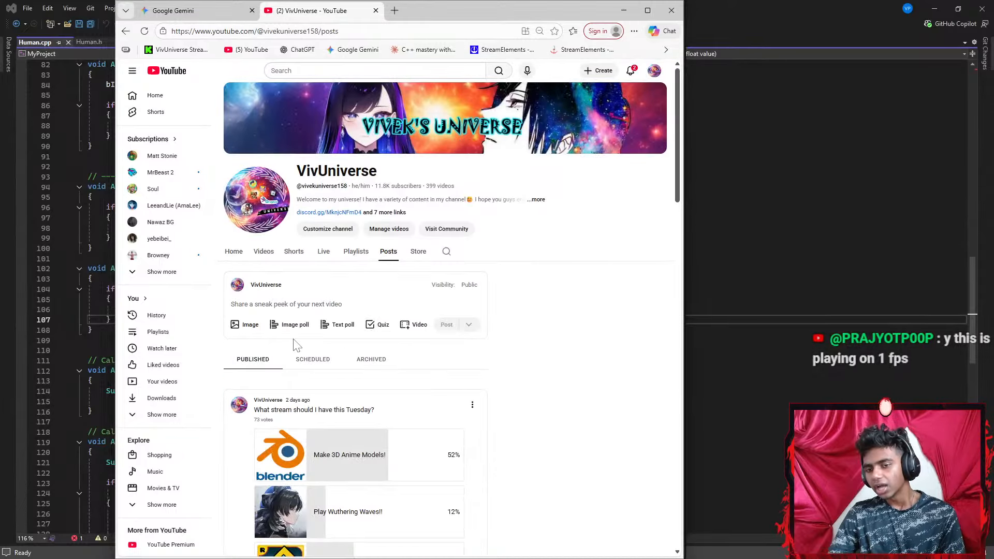
{"action": "left_click", "coordinate": [375, 11]}
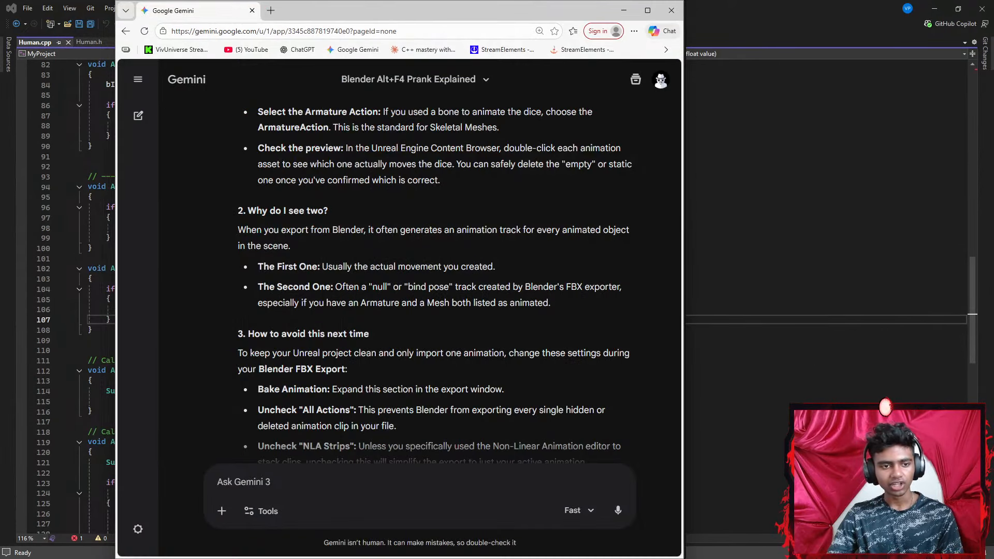